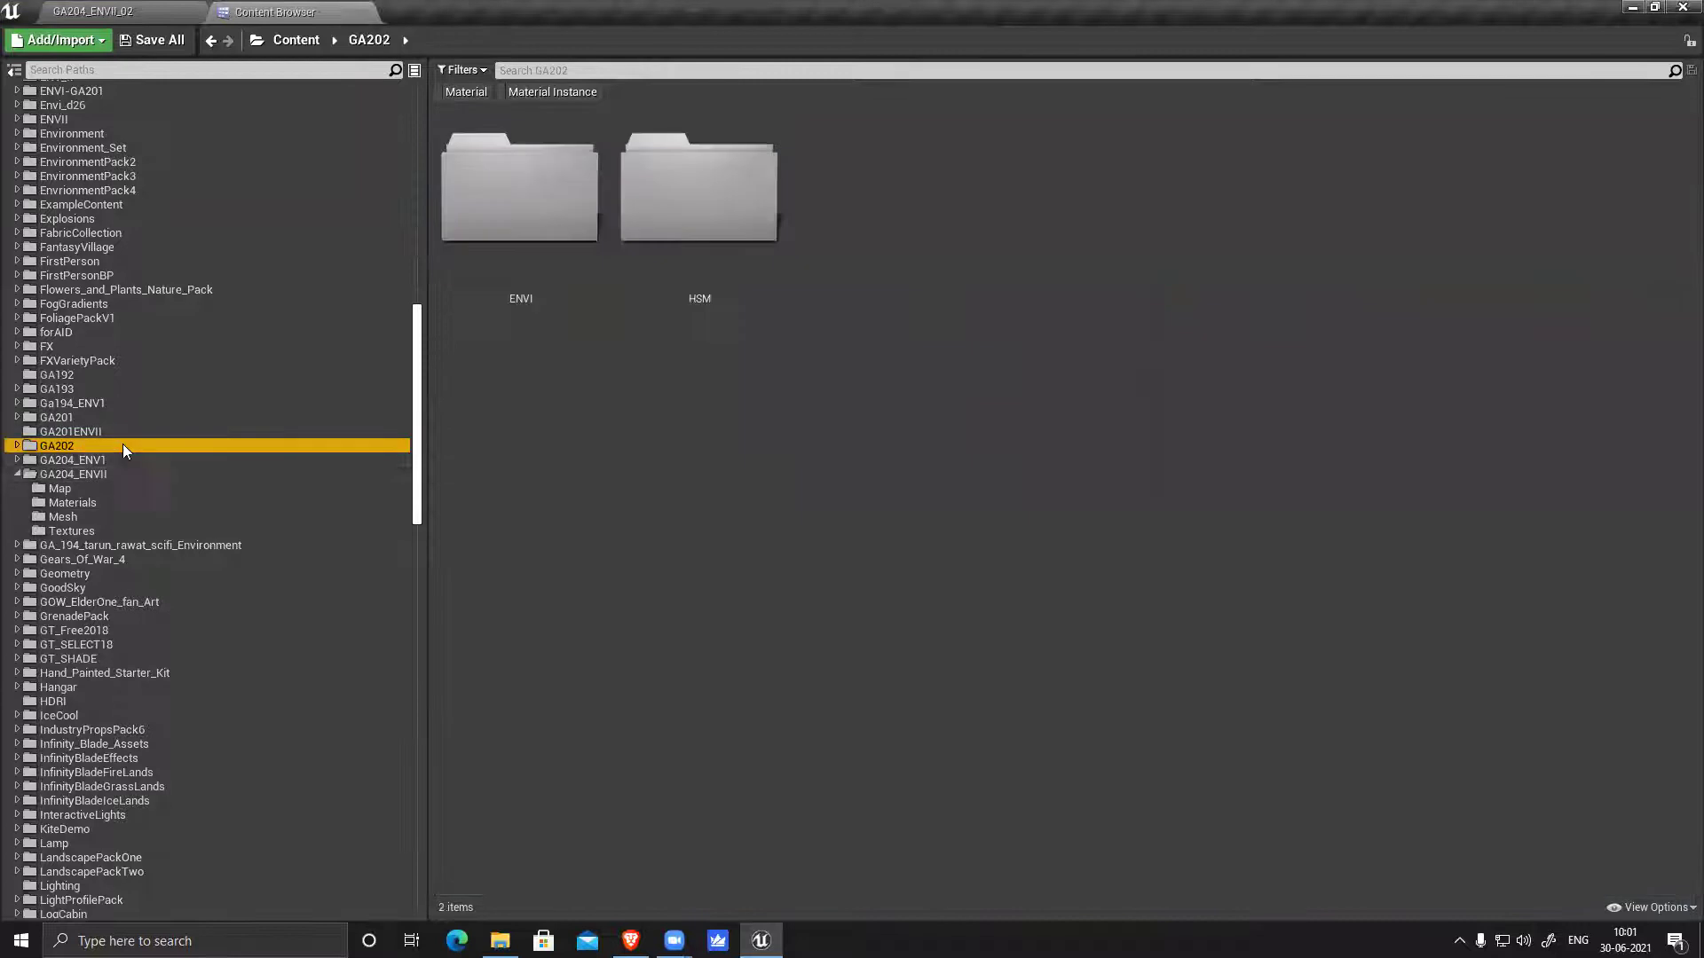
Open the GA202_Bar level from the ENVI folder inside GA202
double_click(548, 208)
click(562, 186)
double_click(562, 185)
double_click(533, 183)
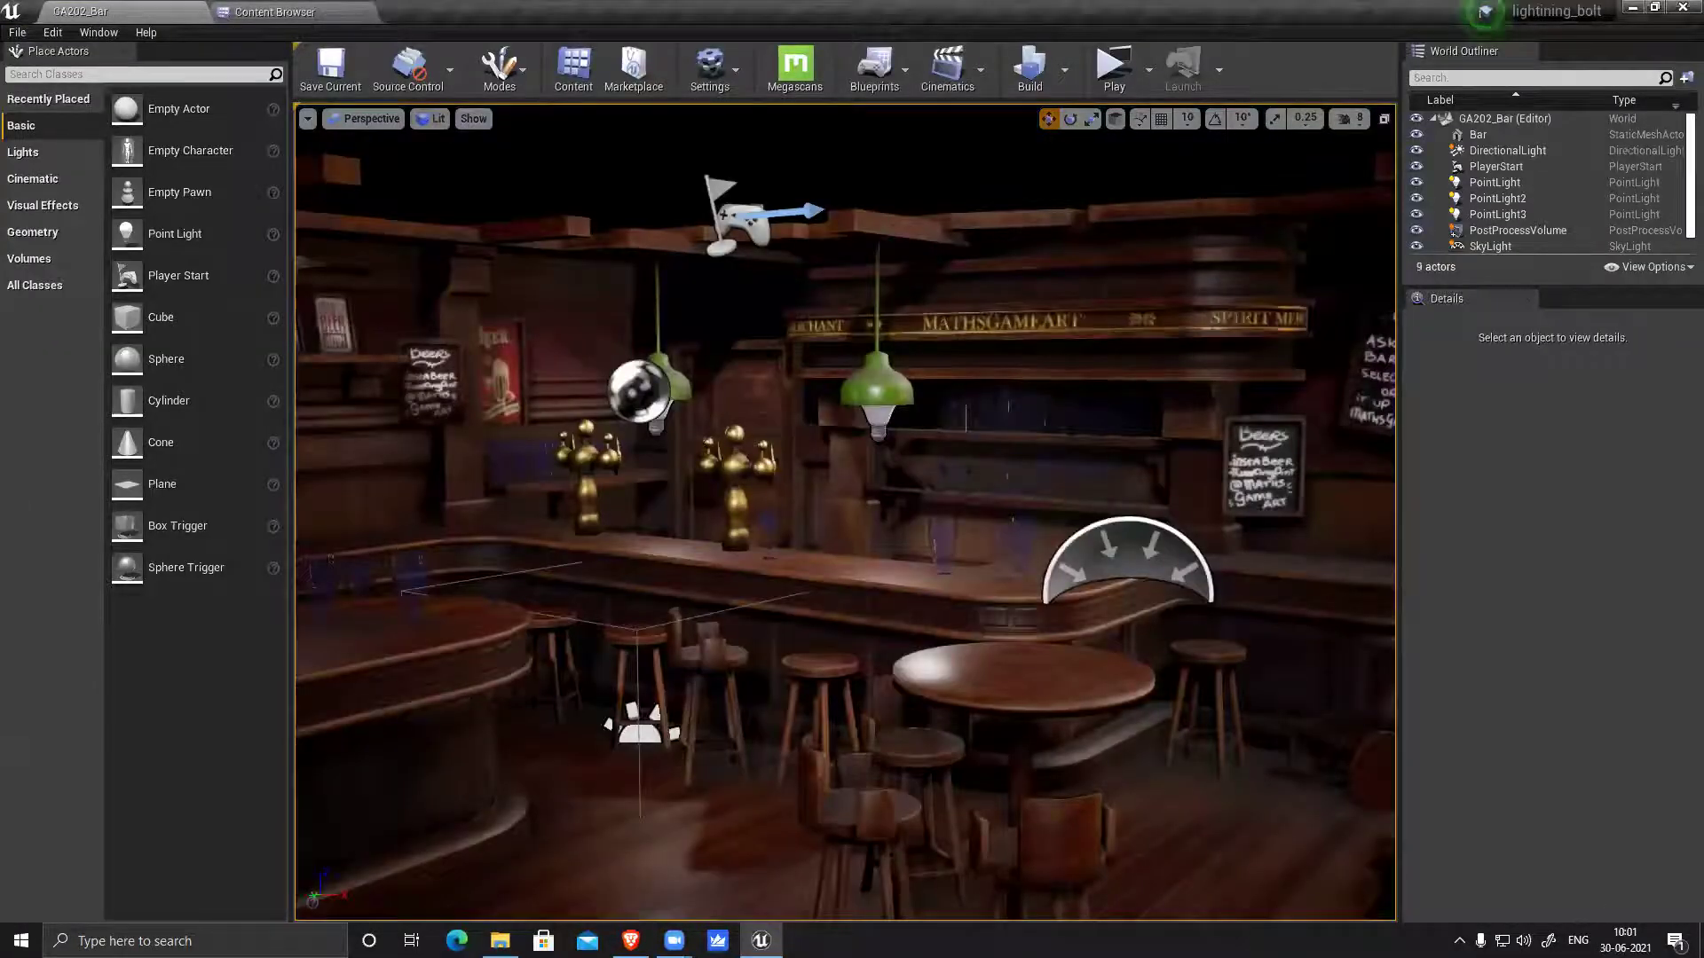
Set the perspective viewport's camera speed to 4 for the bar scene
scroll(1154, 737, down, 10)
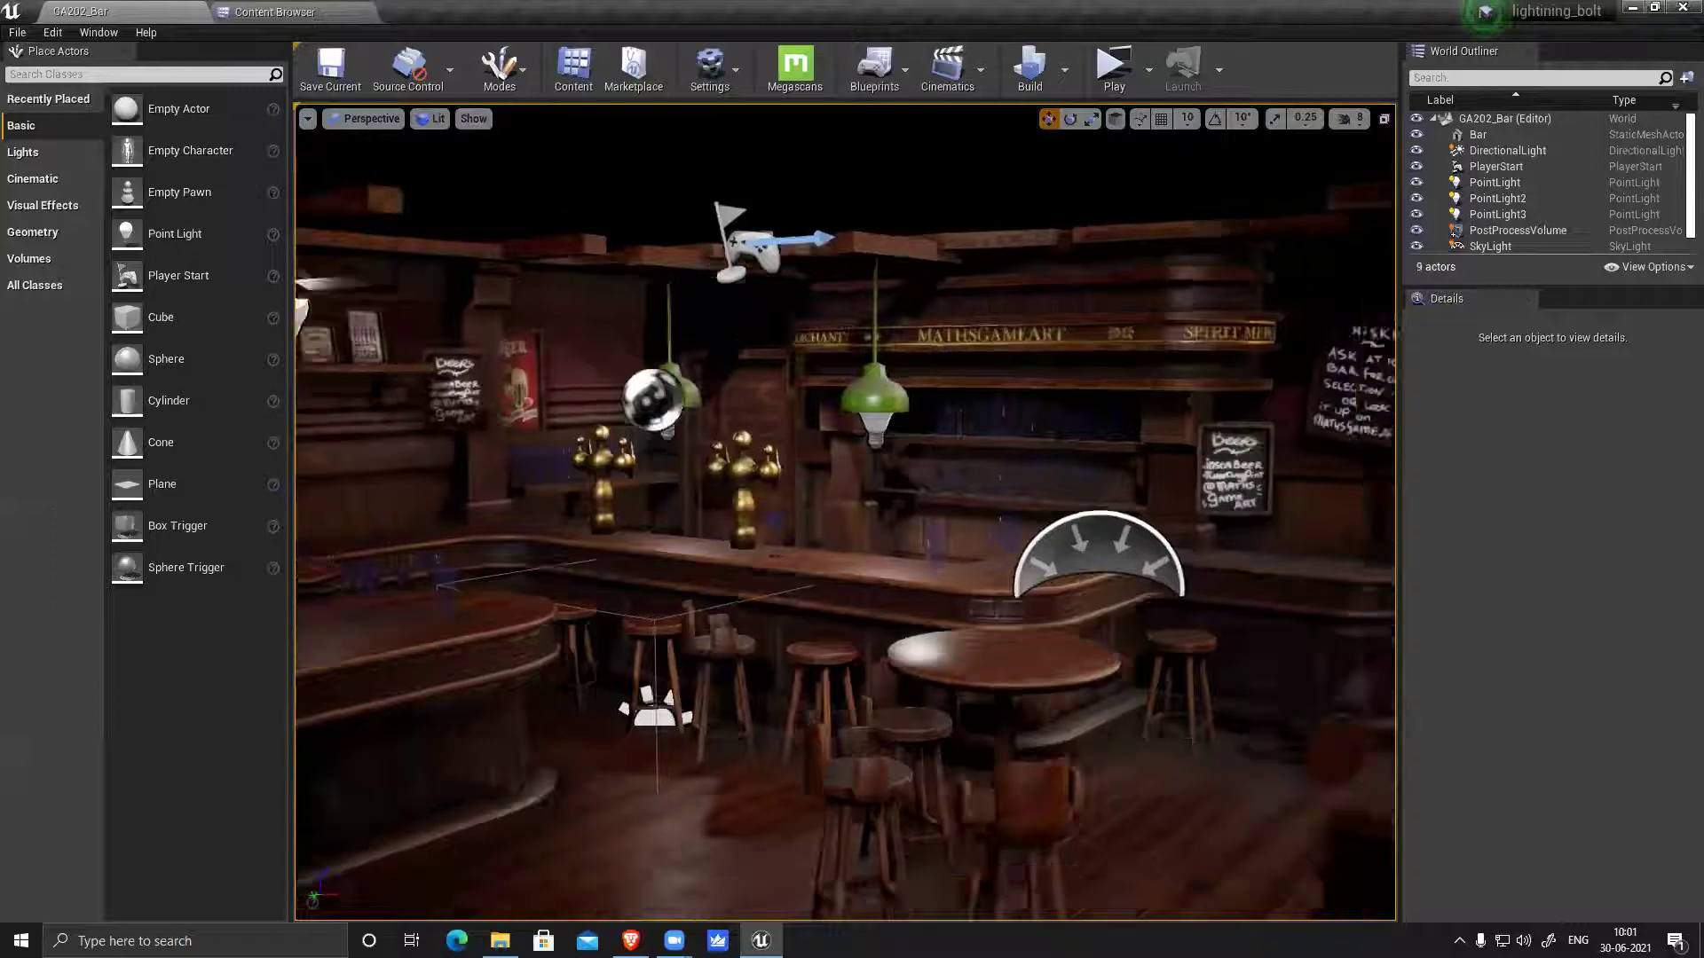
scroll(1096, 704, up, 10)
scroll(1027, 658, down, 4)
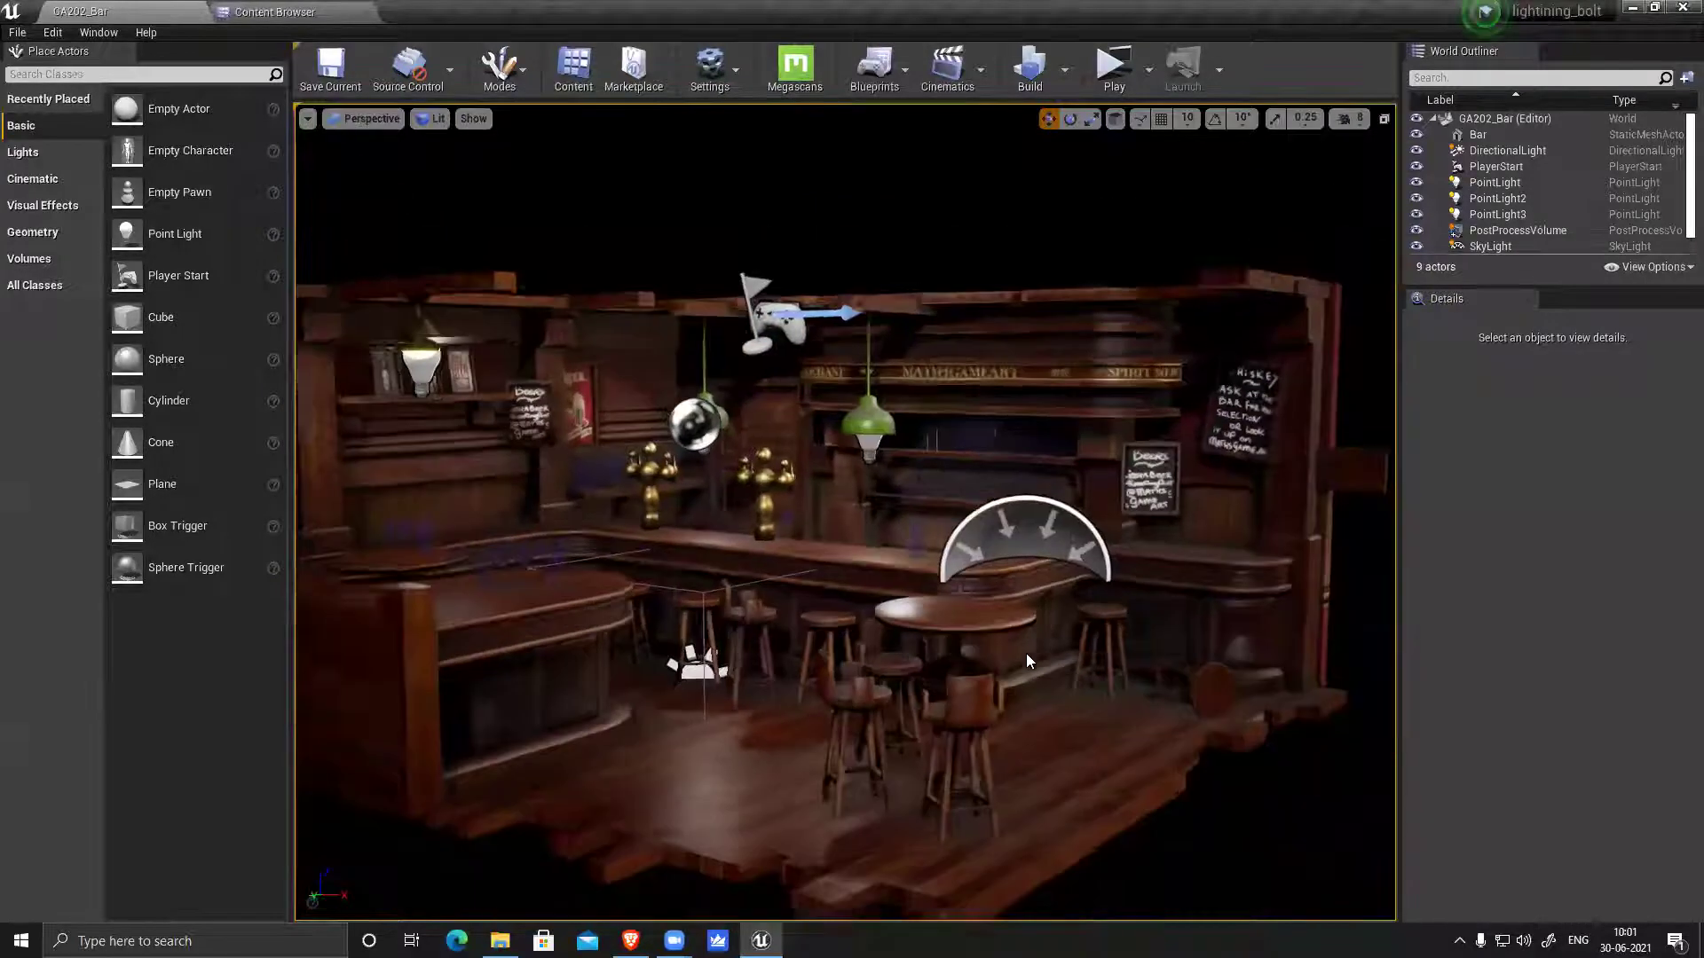
alt+drag(1050, 611, 976, 665)
right_drag(1050, 611, 763, 737)
middle_drag(763, 737, 1056, 506)
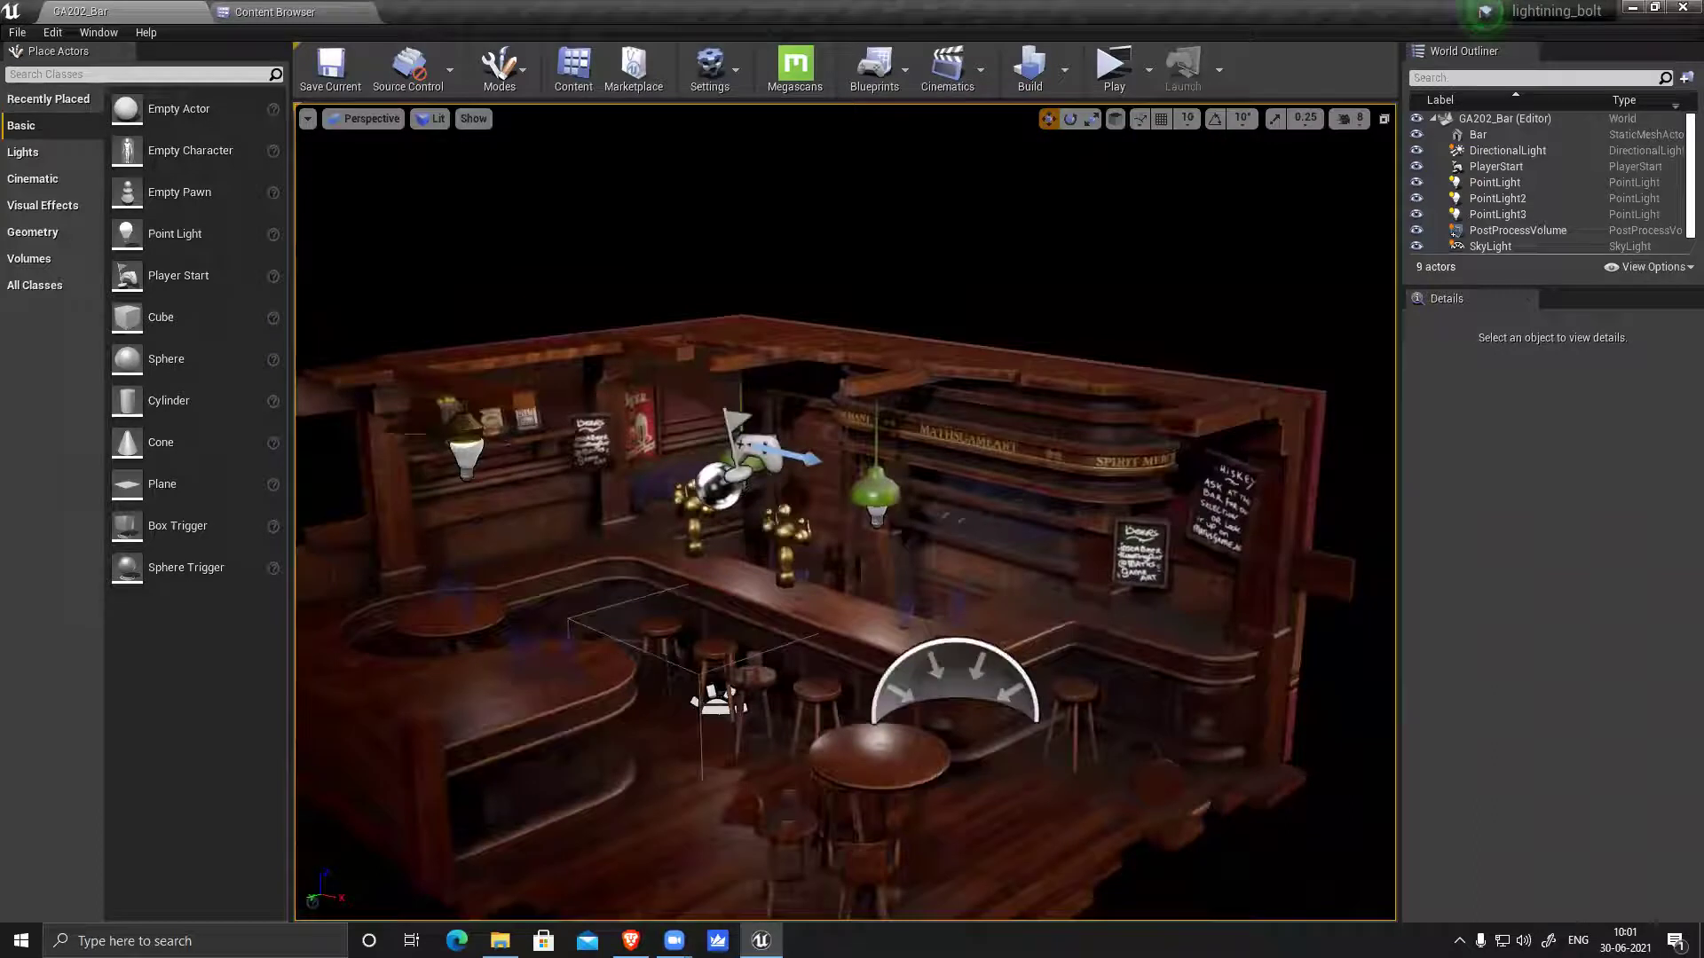
click(1349, 118)
drag(1468, 162, 1398, 162)
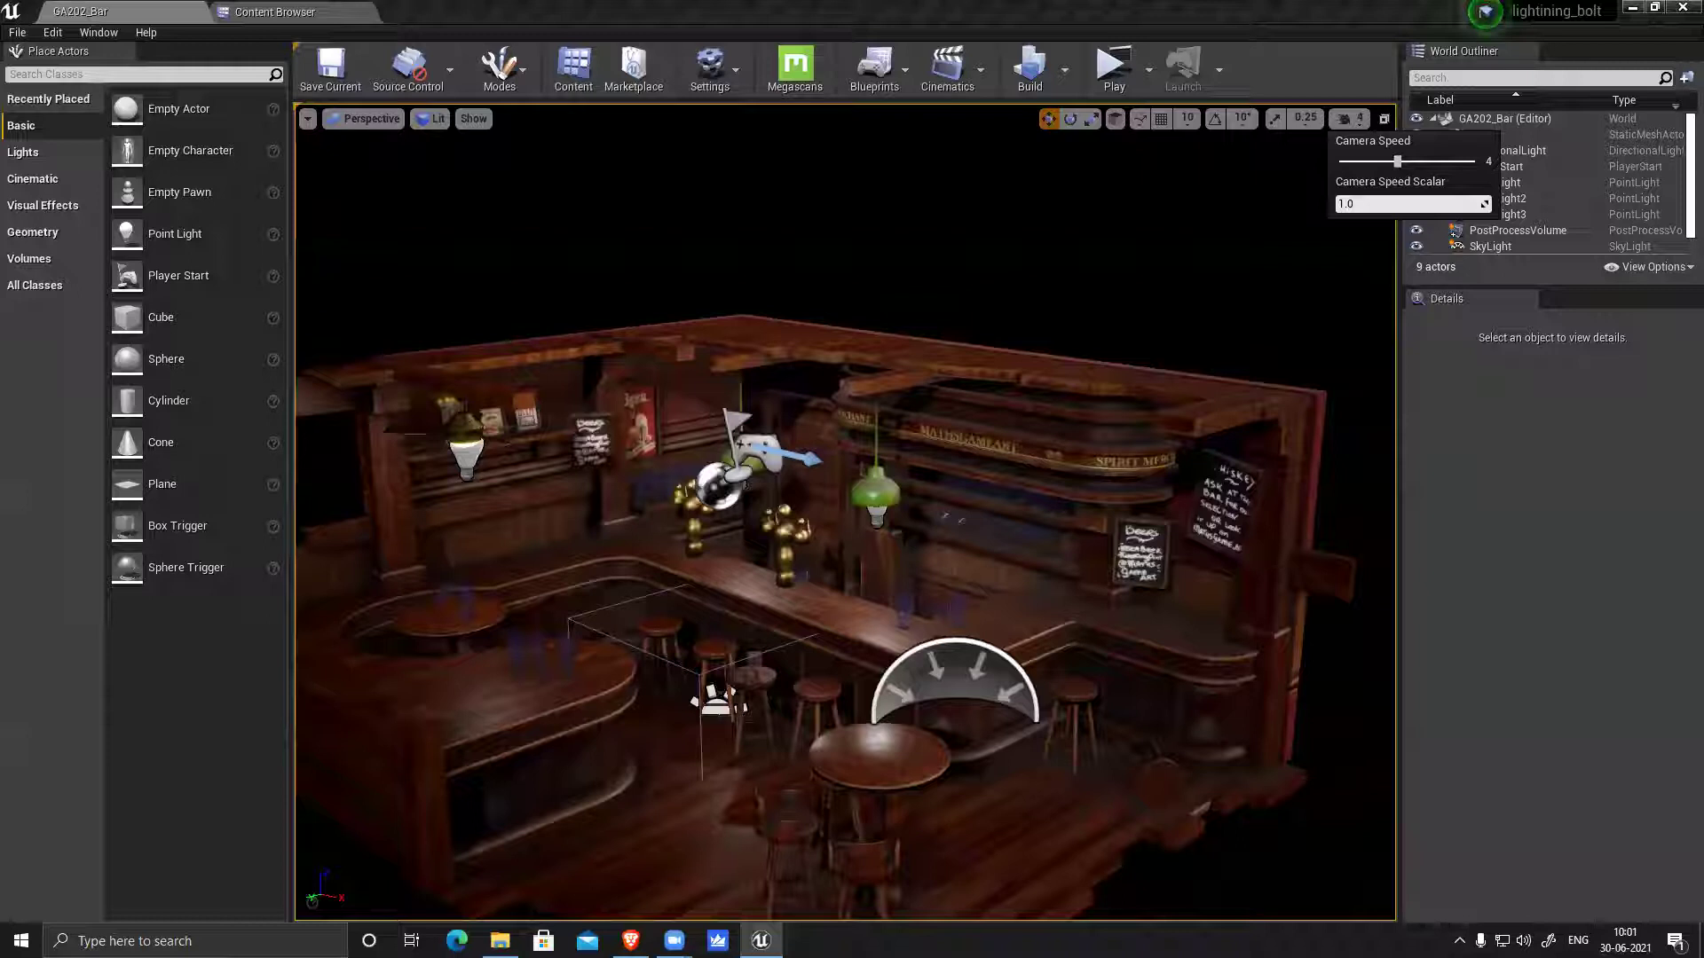
key(Escape)
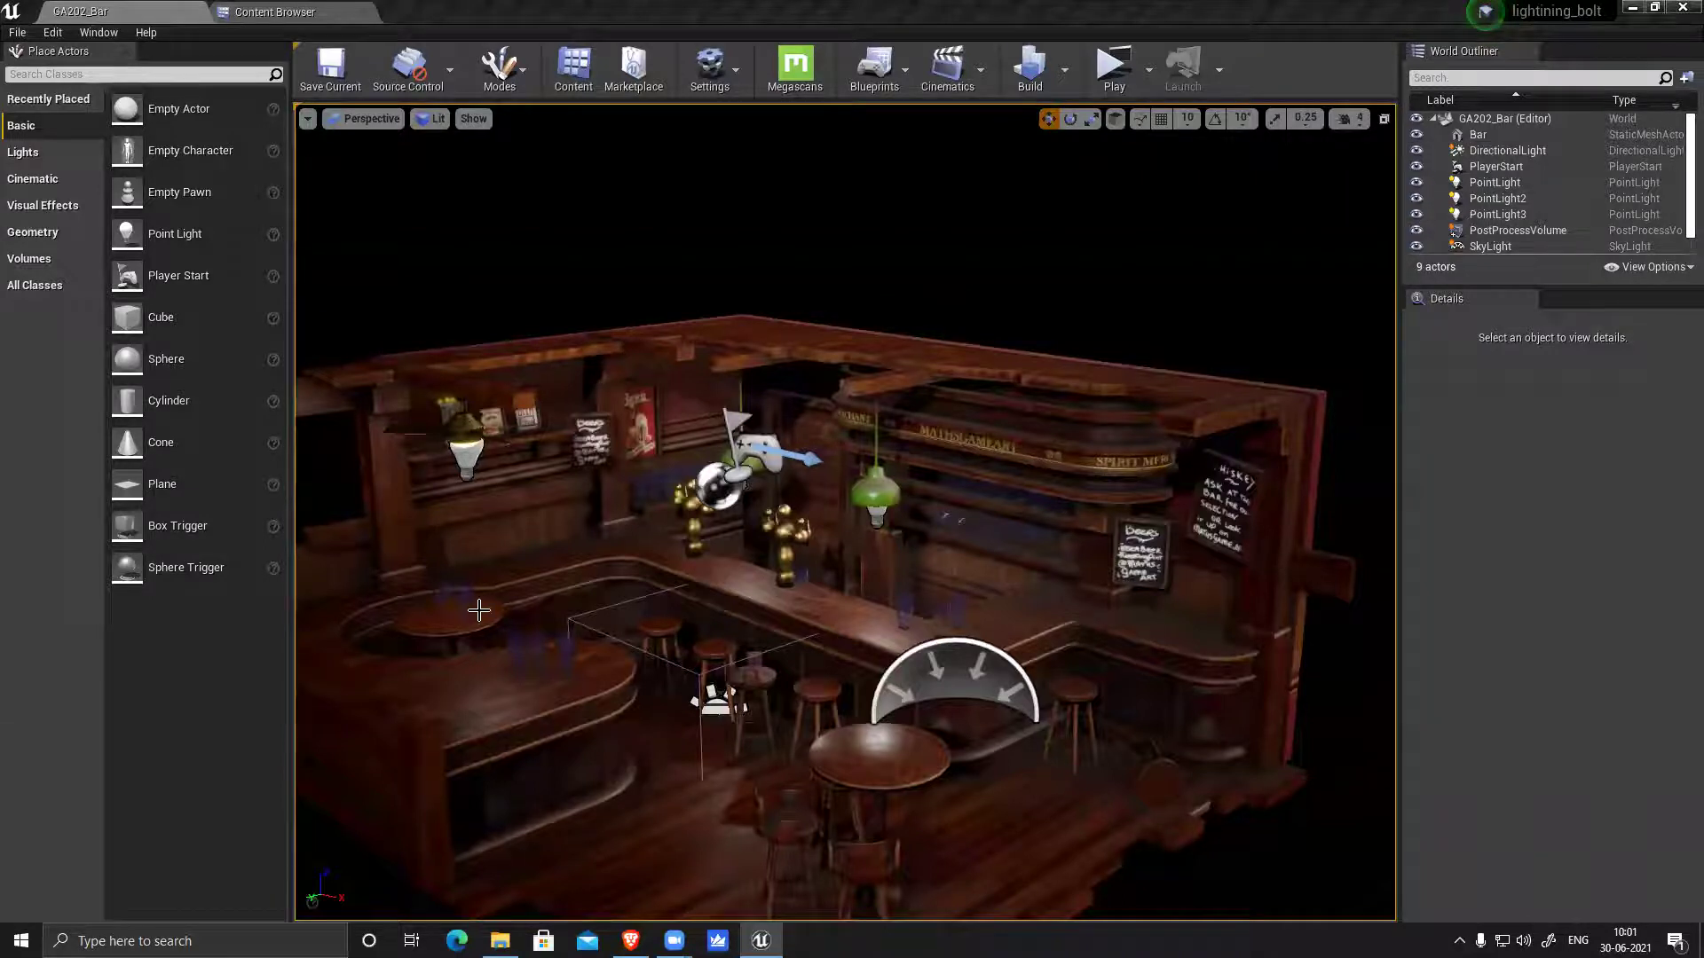
Turn on game view to hide the light and actor icons, and frame the bar interior from the front
alt+drag(874, 589, 856, 589)
middle_drag(874, 595, 918, 523)
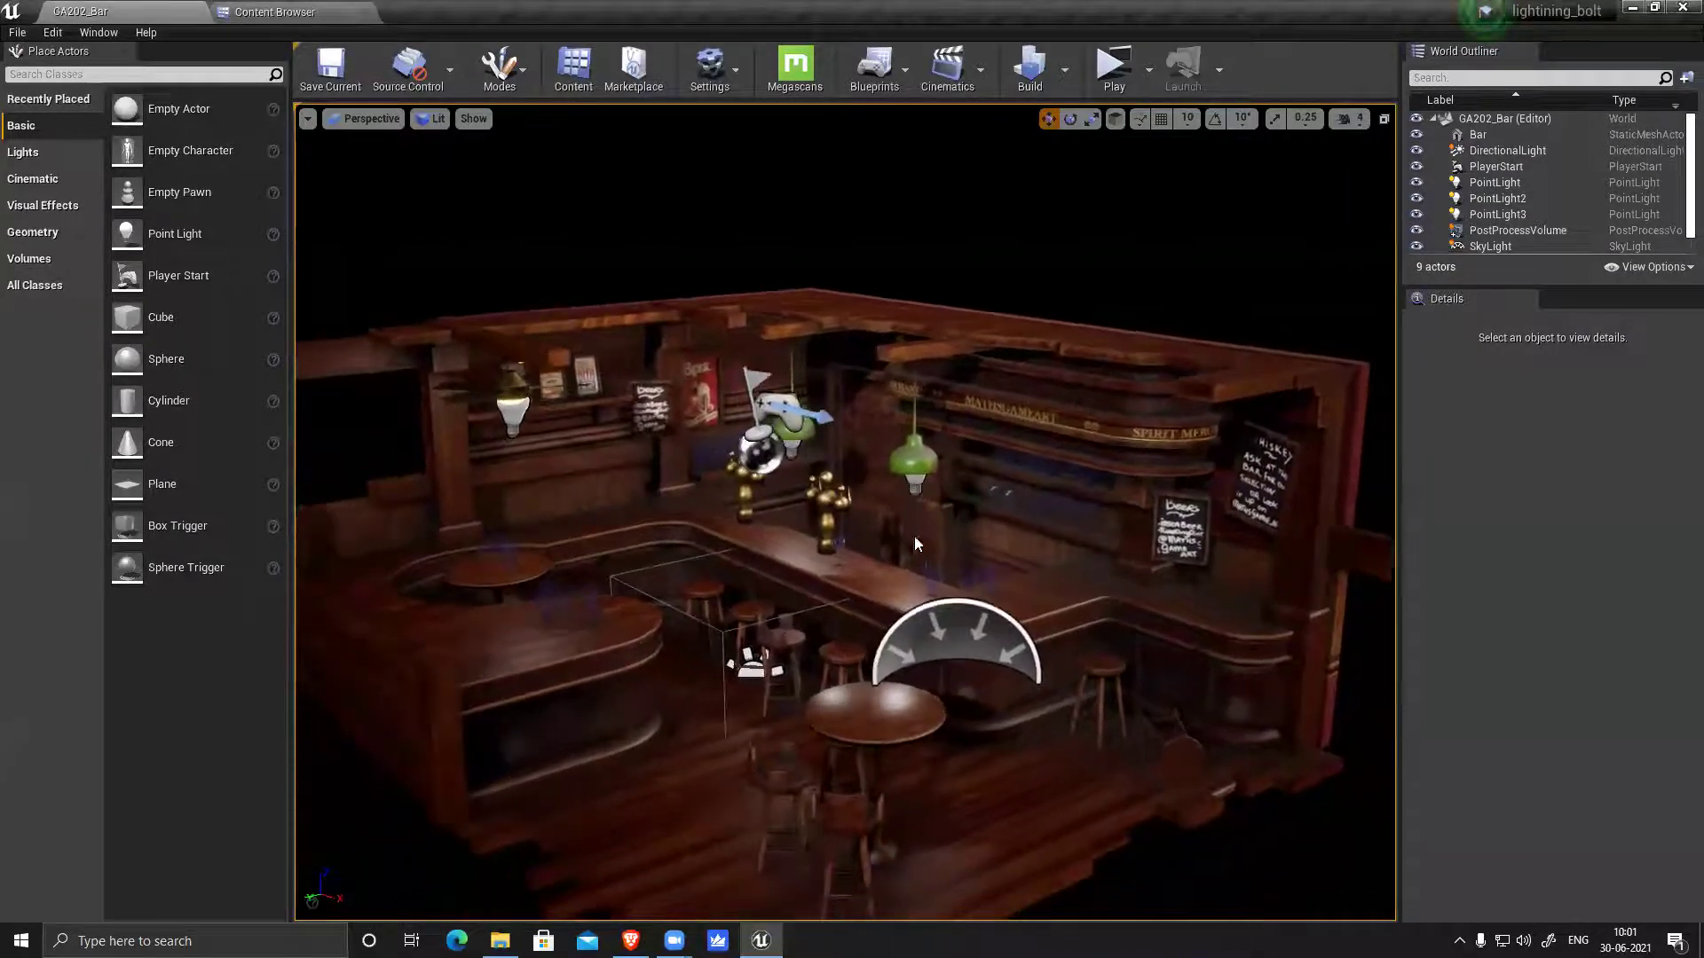
key(g)
mouse_move(757, 621)
alt+mouse_down()
mouse_move(723, 604)
mouse_move(748, 601)
alt+mouse_up()
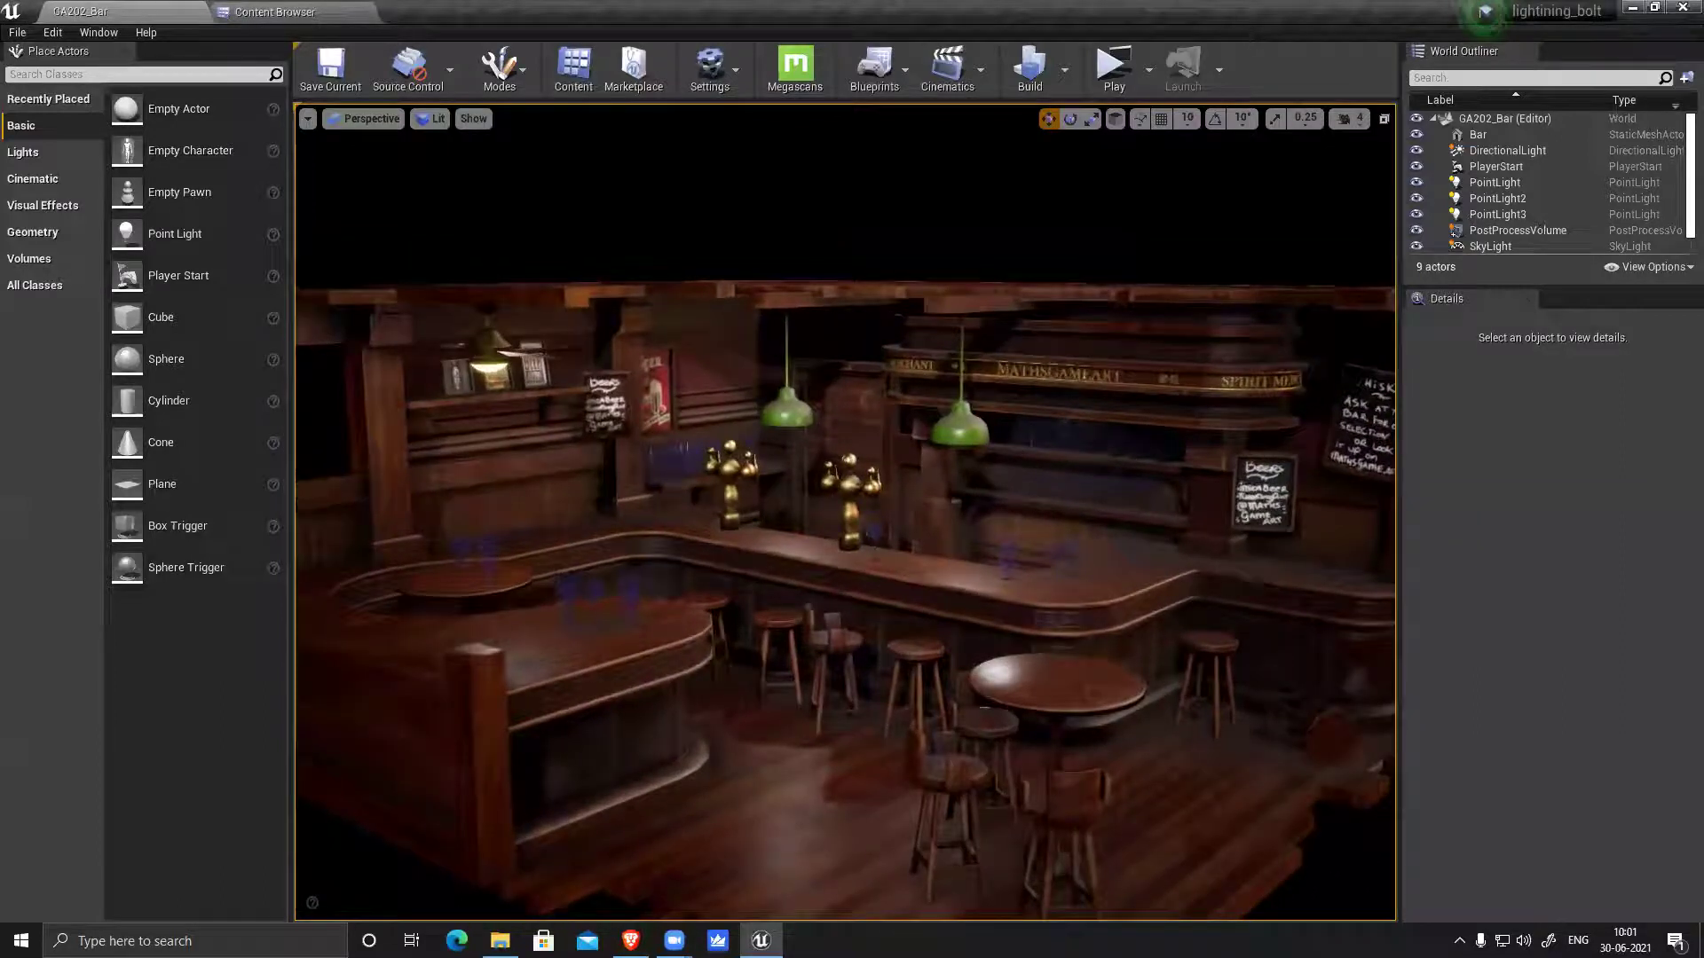
click(630, 941)
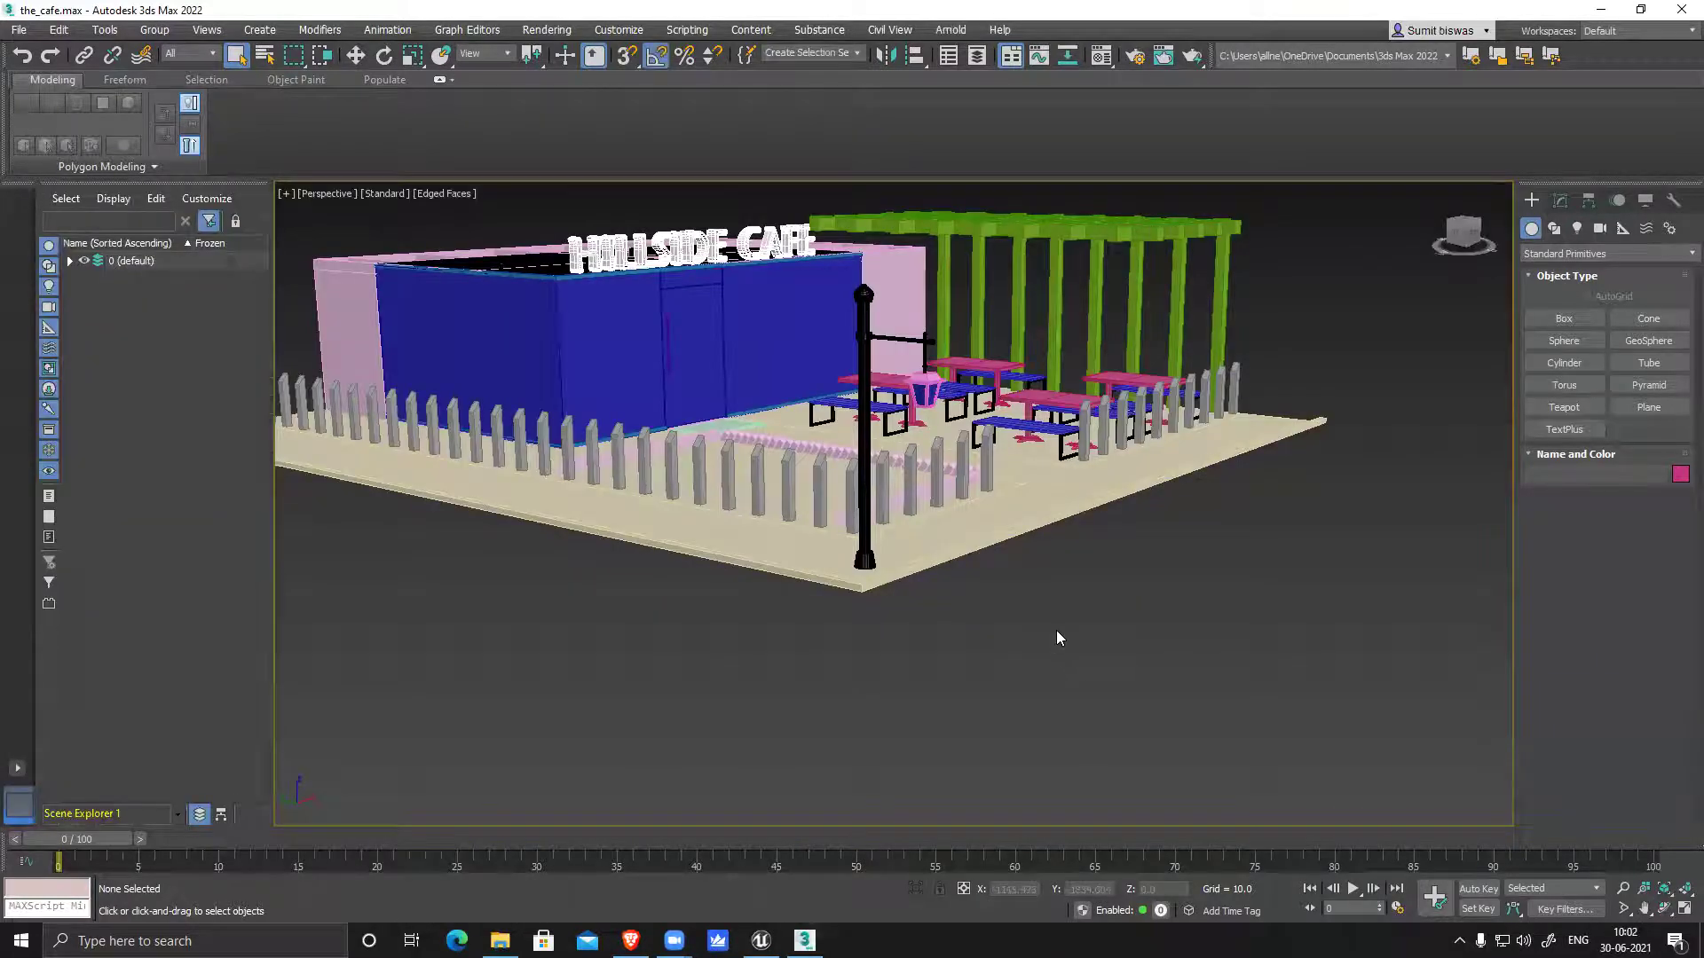
In the the_cafe.max scene in 3ds Max, select the Glass_wall object of the cafe front and isolate it
alt+middle_drag(1115, 578, 989, 626)
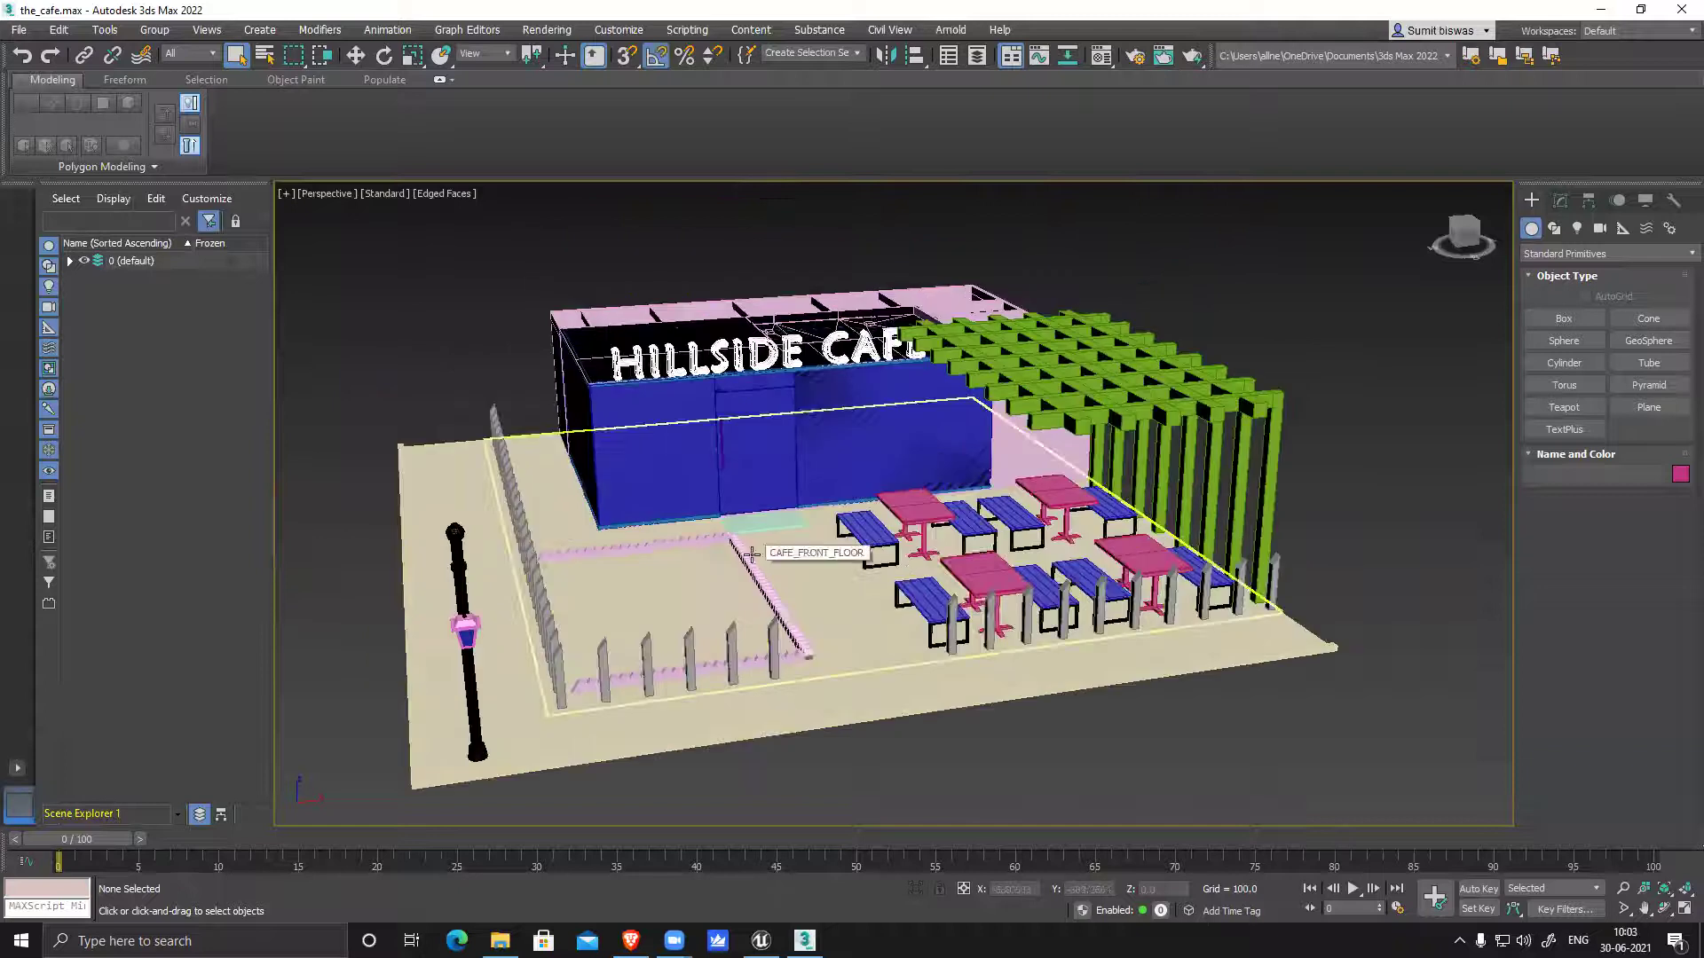
click(857, 431)
mouse_move(879, 564)
alt+middle_down()
mouse_move(932, 578)
mouse_move(928, 615)
mouse_move(922, 569)
mouse_move(887, 573)
mouse_move(901, 587)
alt+middle_up()
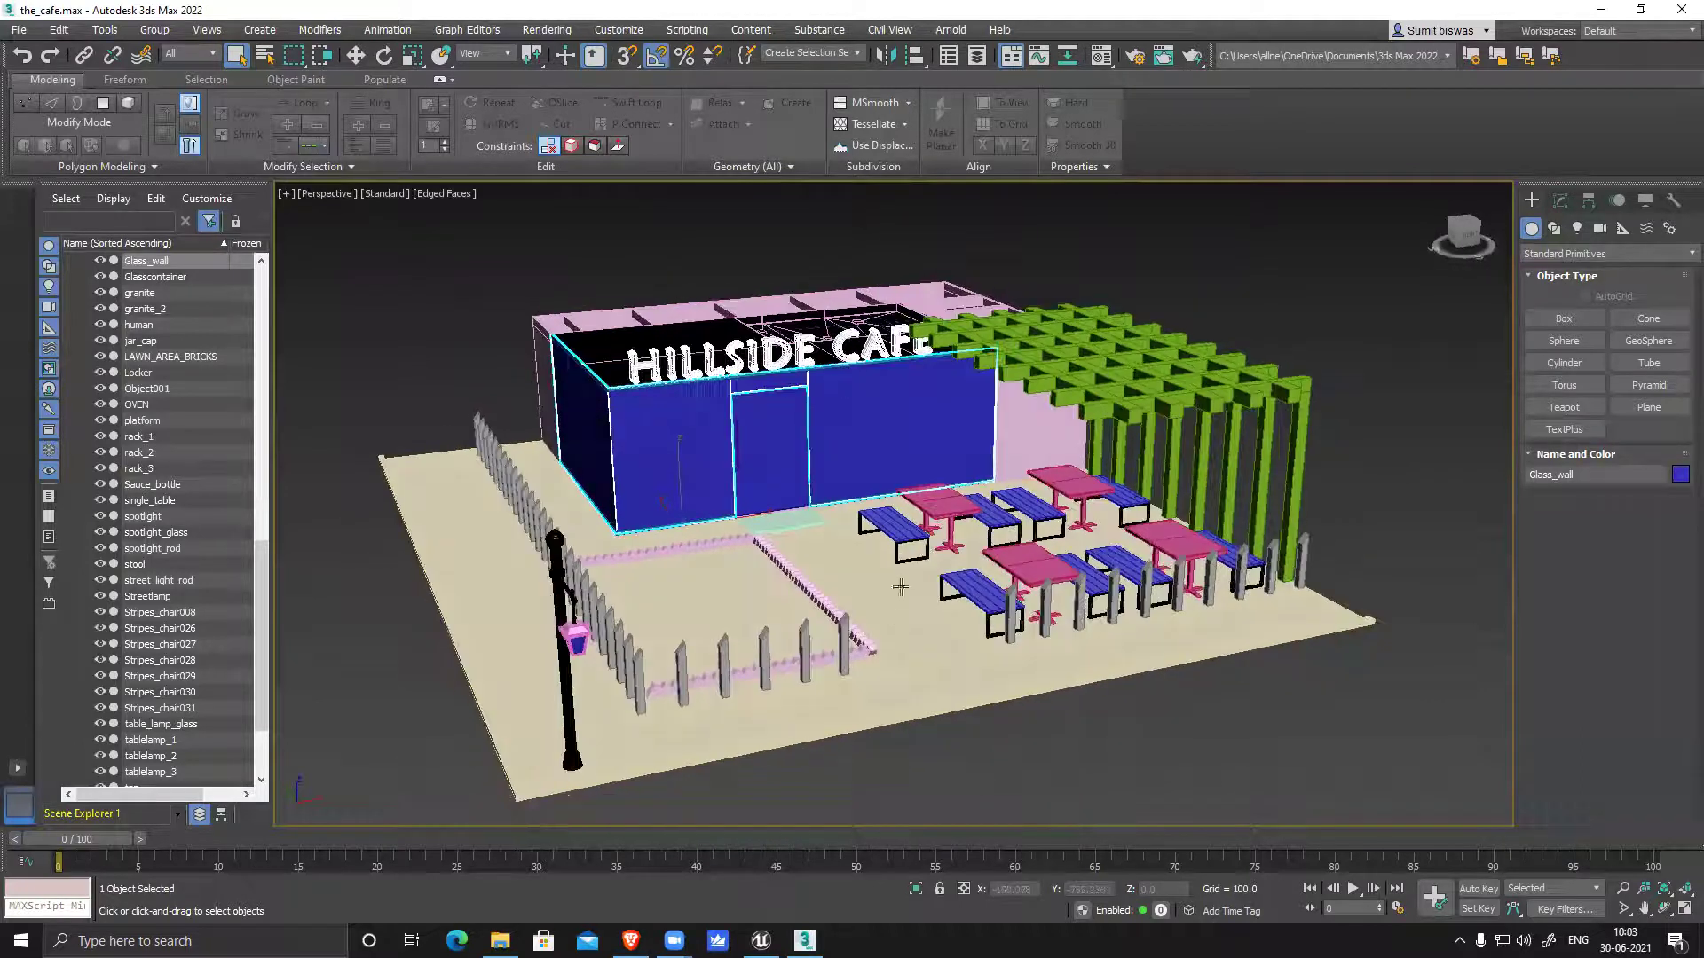
click(919, 895)
alt+middle_drag(936, 822, 1132, 645)
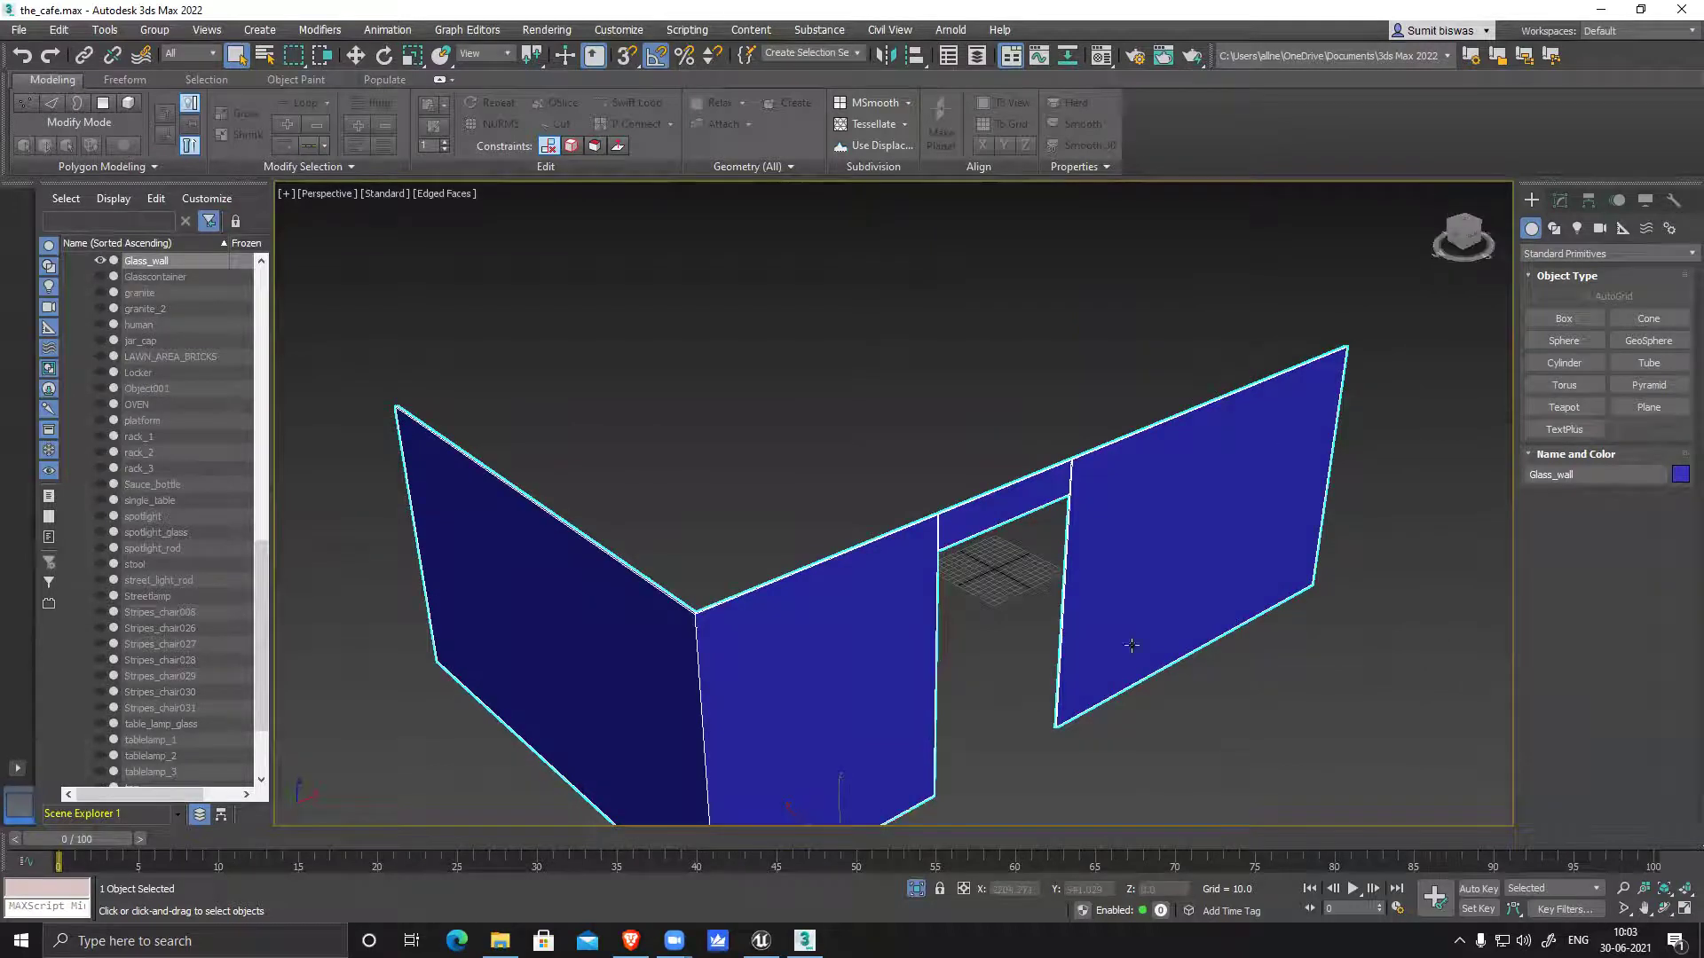
Apply an Unwrap UVW modifier to the glass wall and open its UV editor to inspect the UV layout
click(1560, 201)
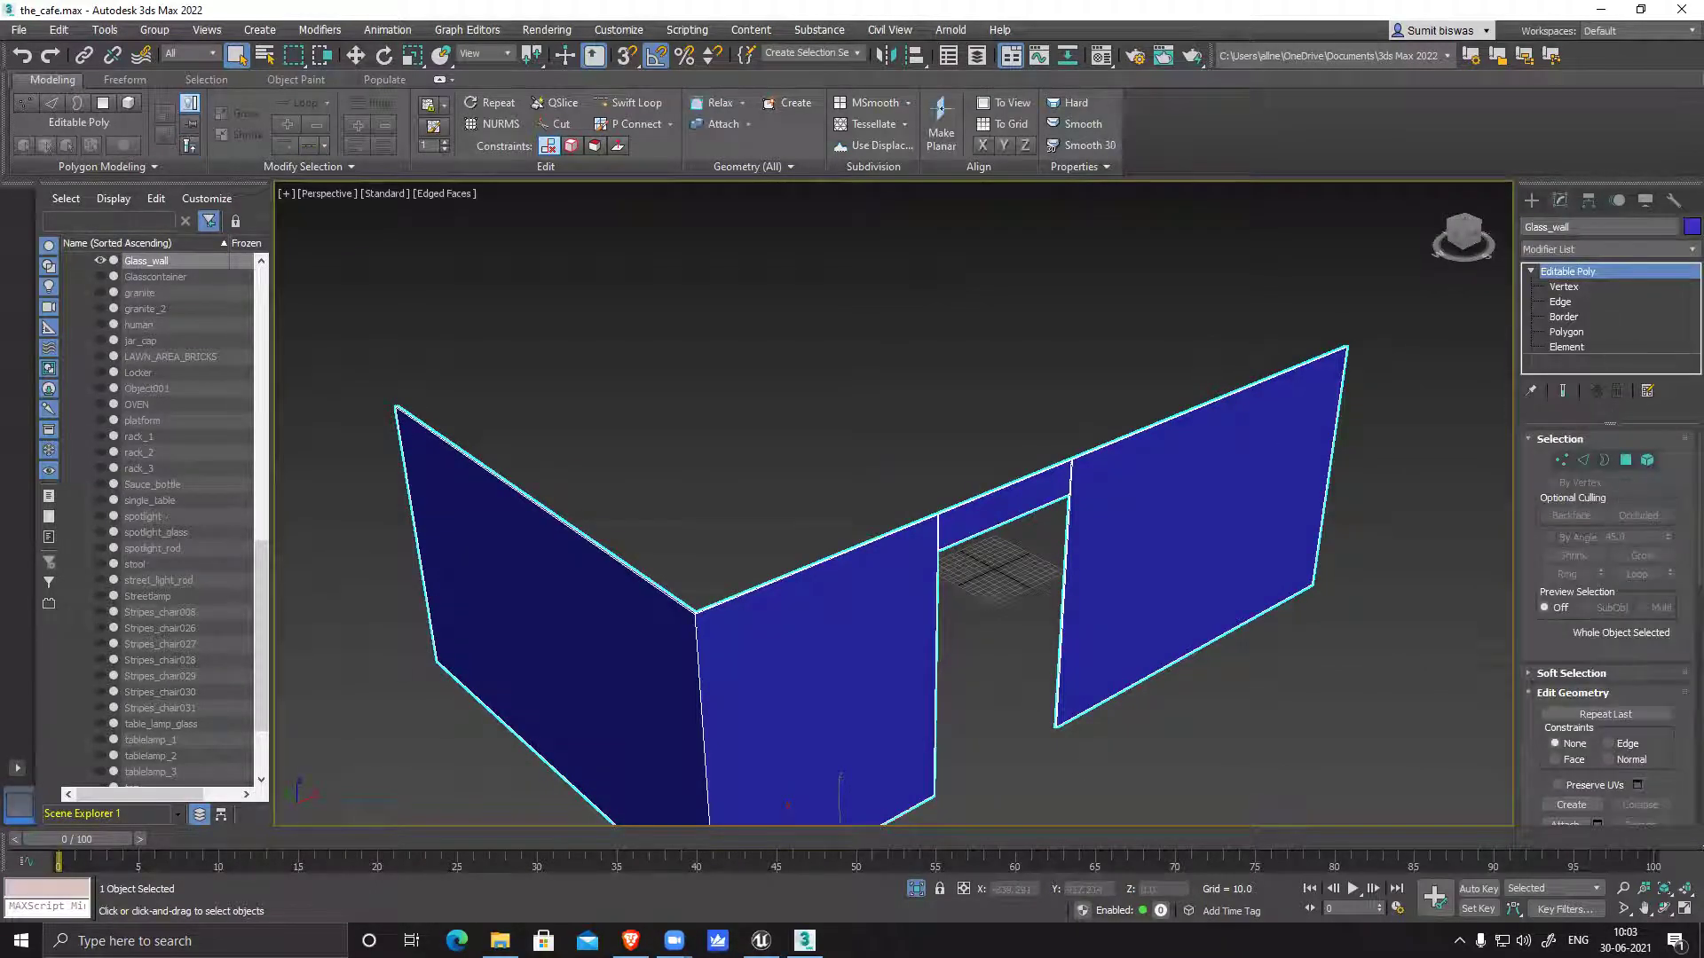
key(alt+Tab)
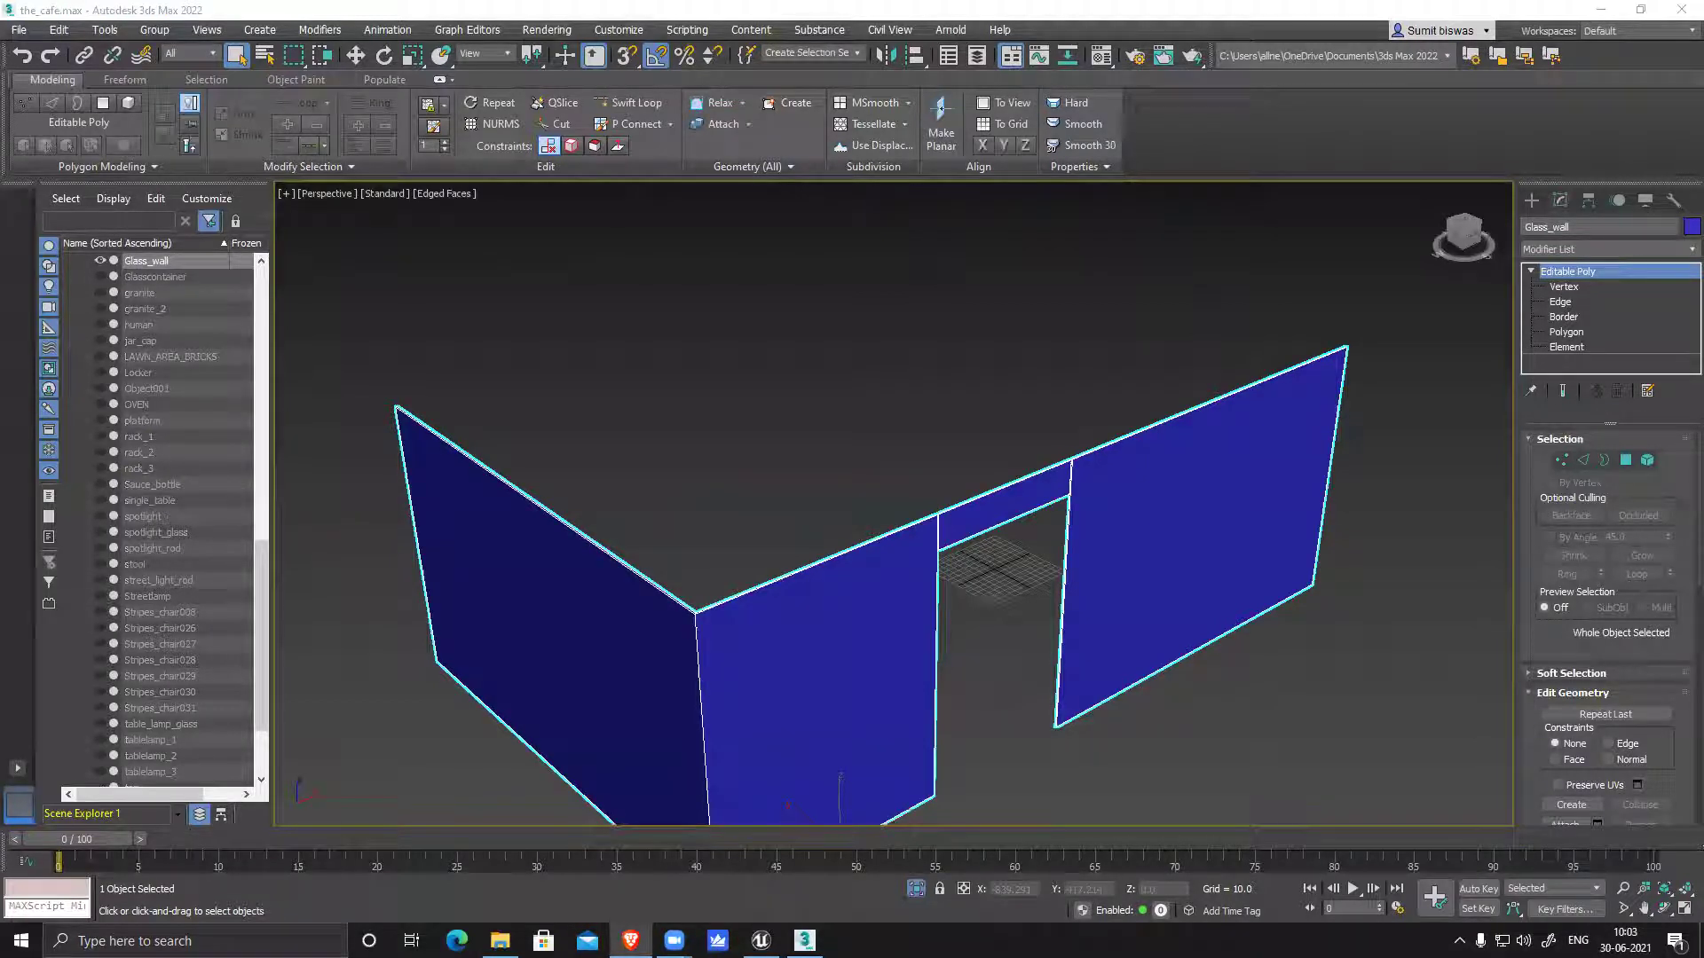
click(1589, 246)
key(u)
key(Return)
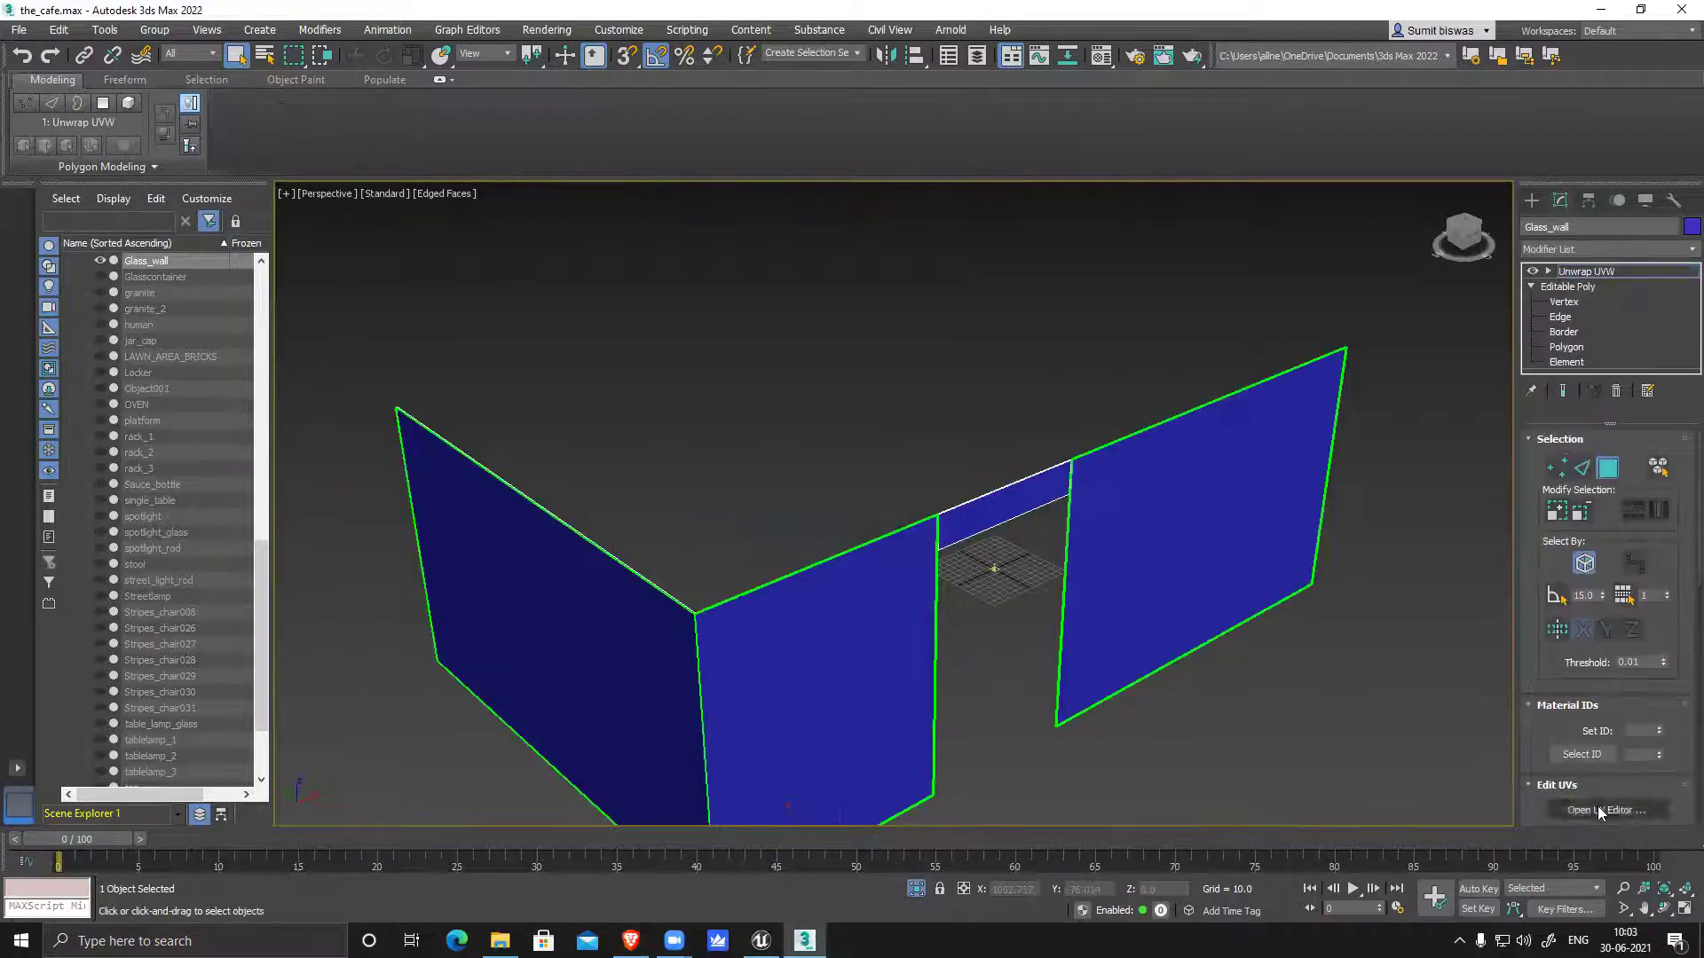
click(1598, 810)
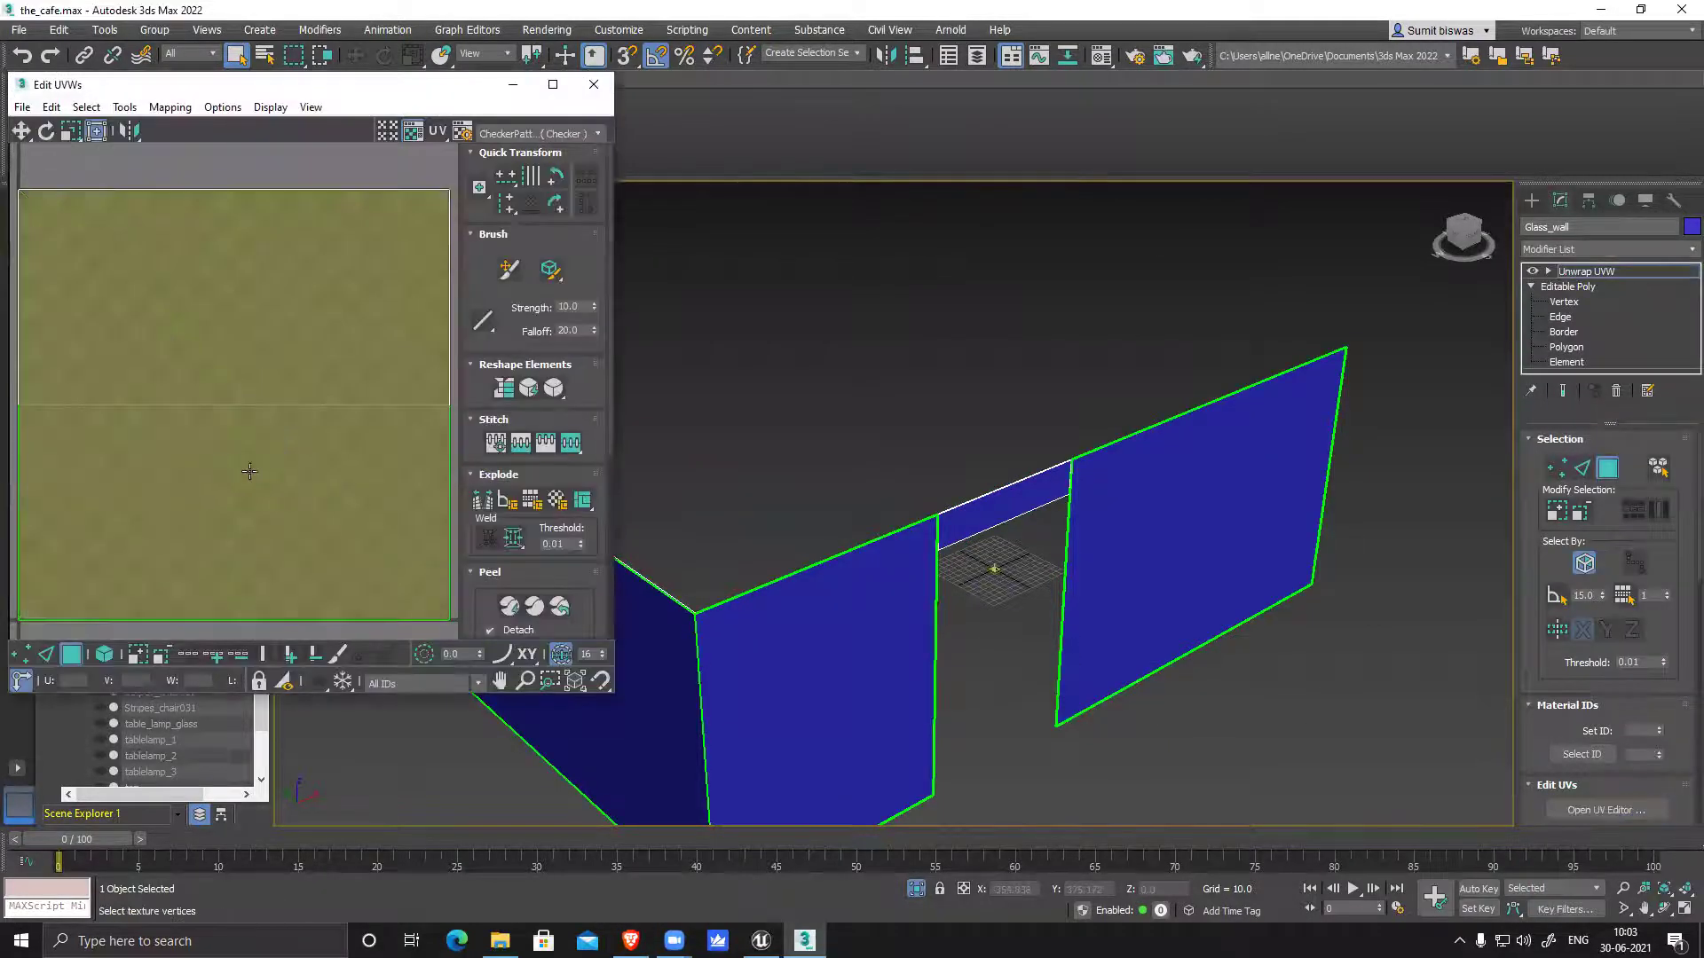
Close the UV editor, end the isolation and remove the Unwrap UVW modifier from the glass wall
click(593, 86)
click(915, 889)
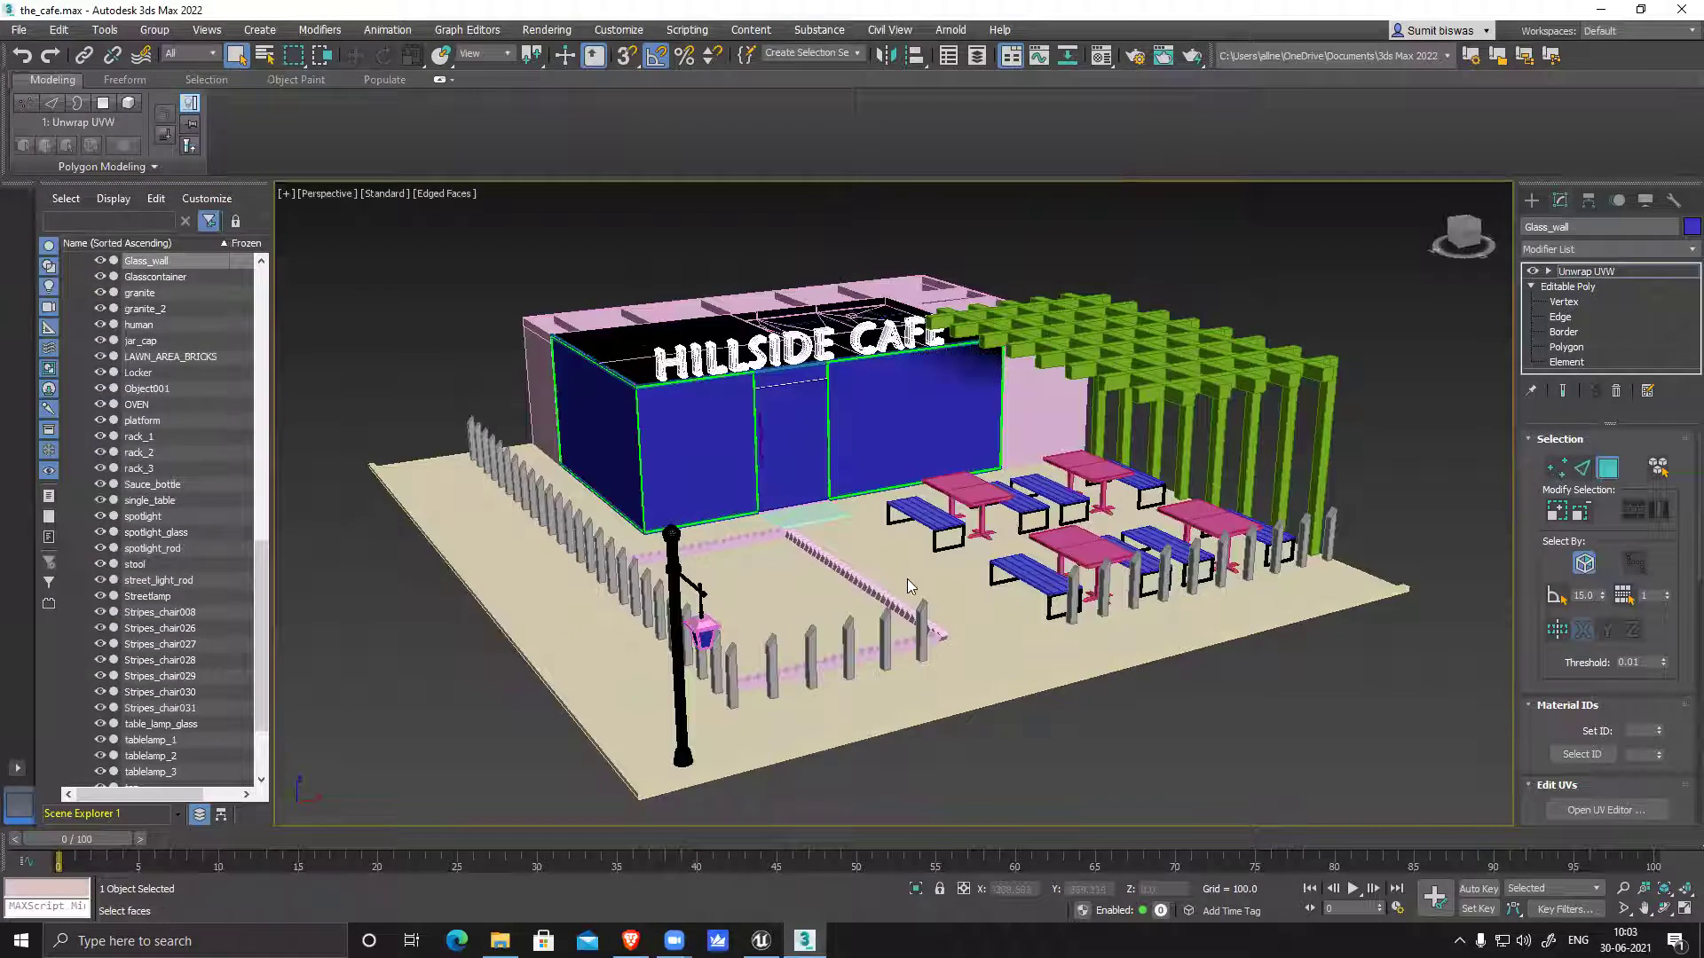
scroll(890, 582, up, 2)
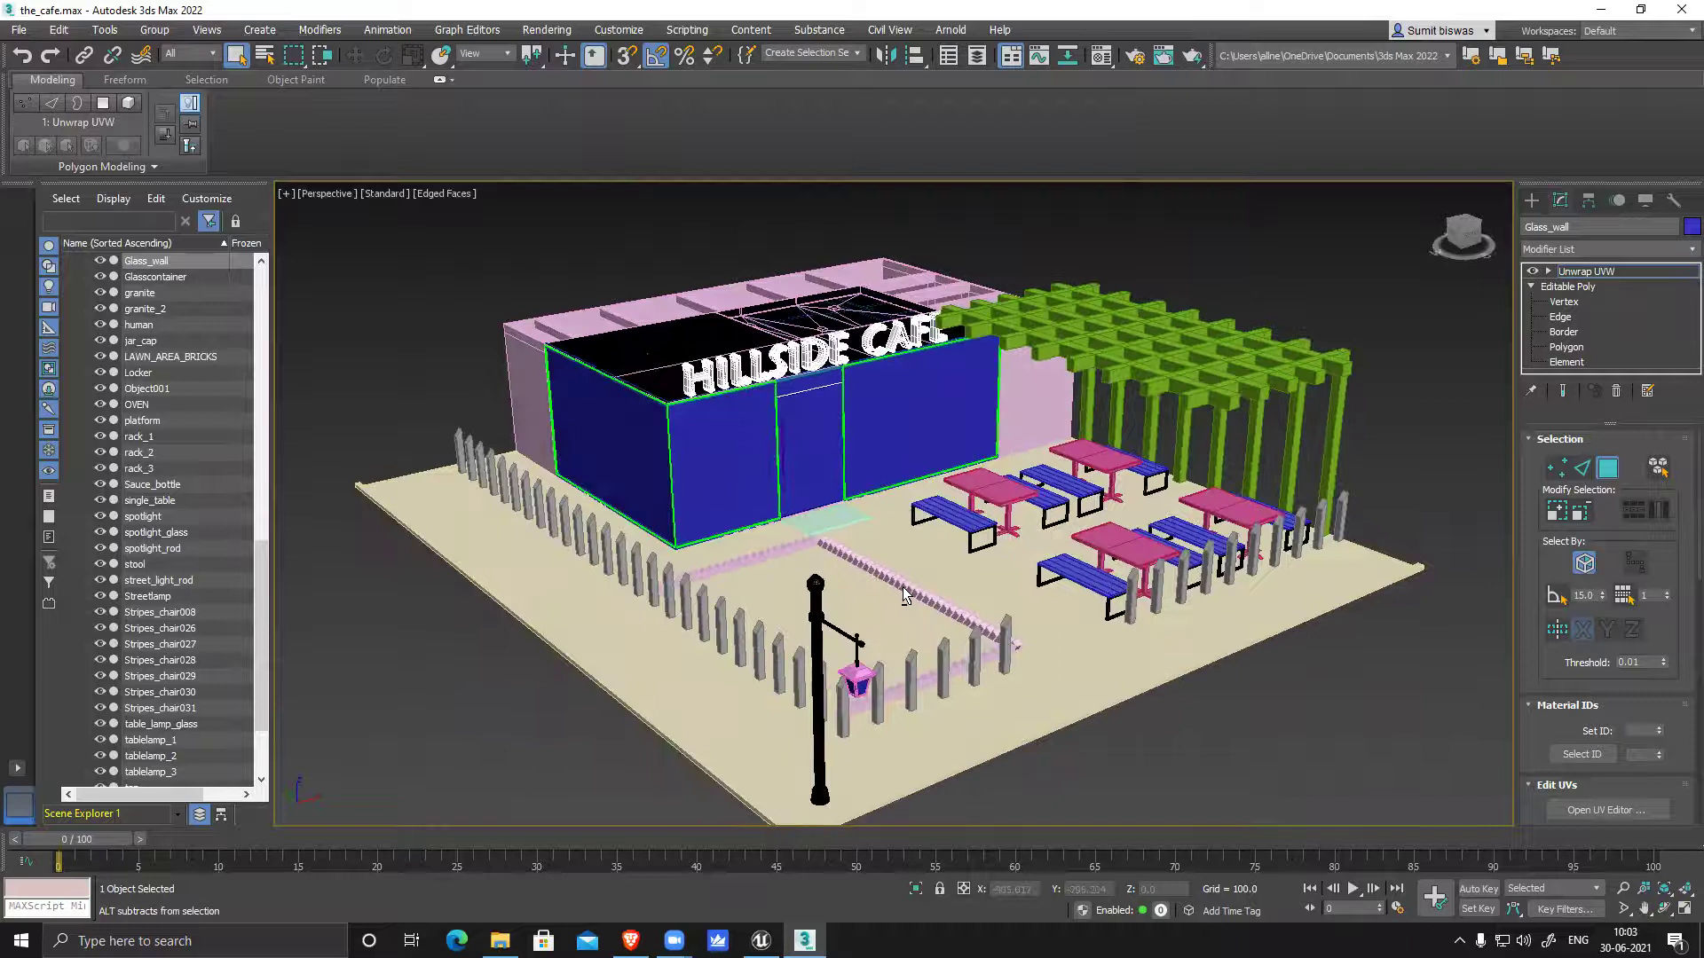
right_click(884, 417)
click(923, 352)
alt+middle_drag(885, 475, 918, 493)
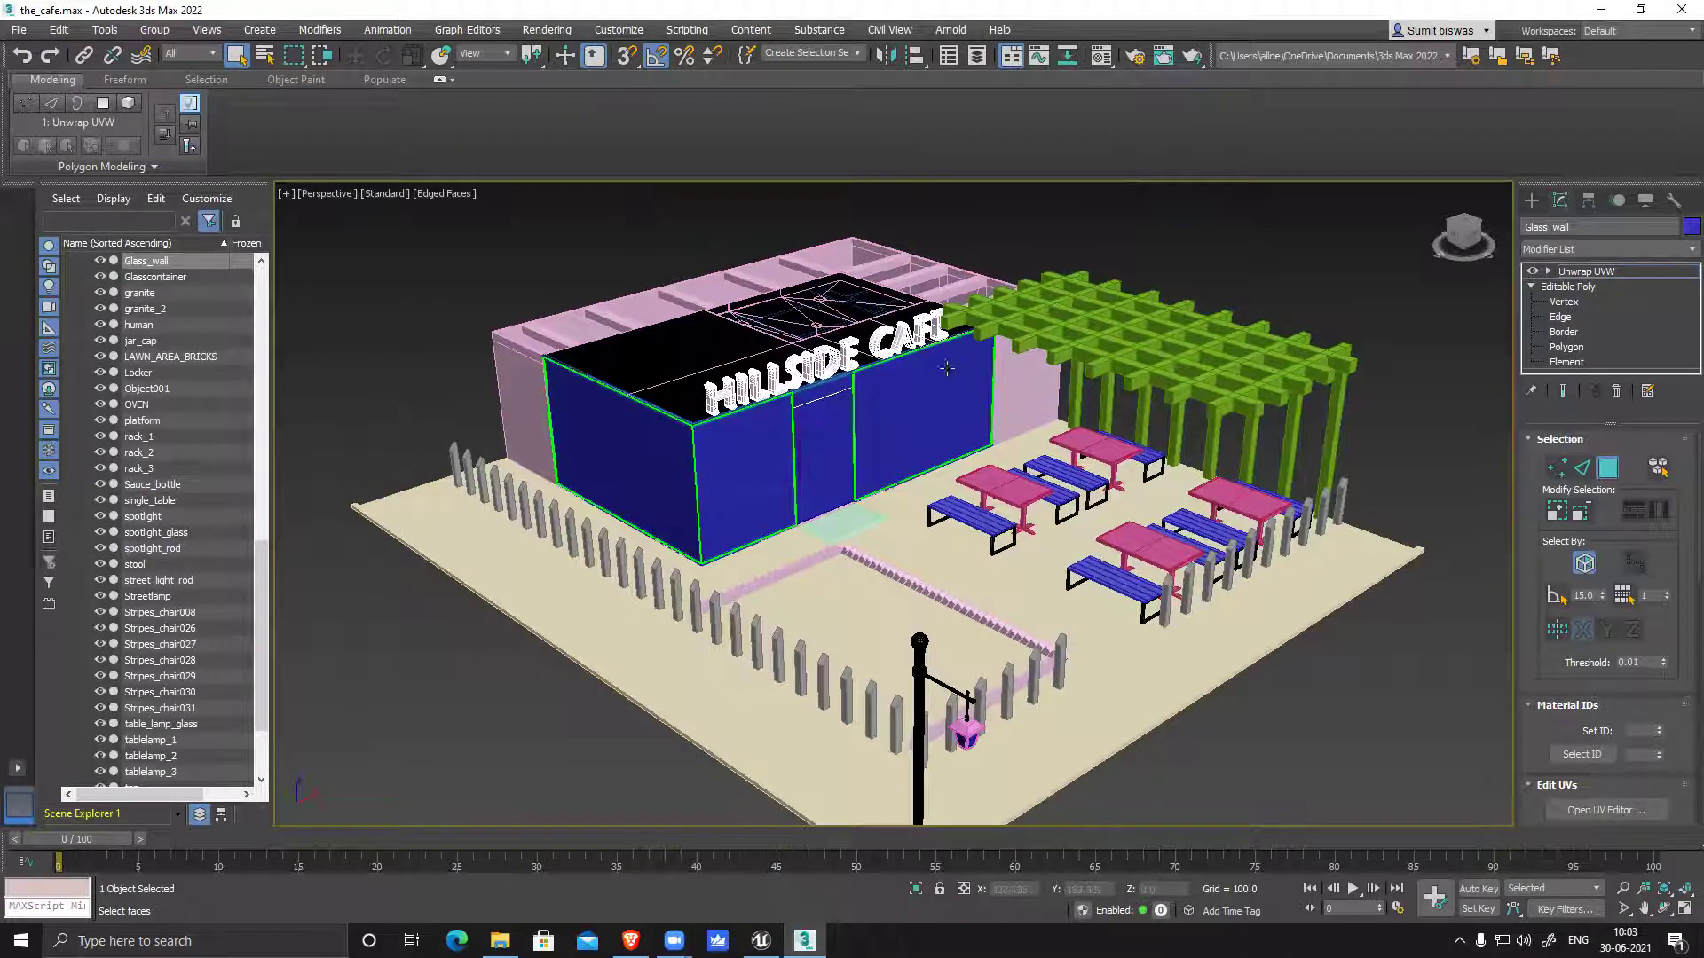
click(745, 439)
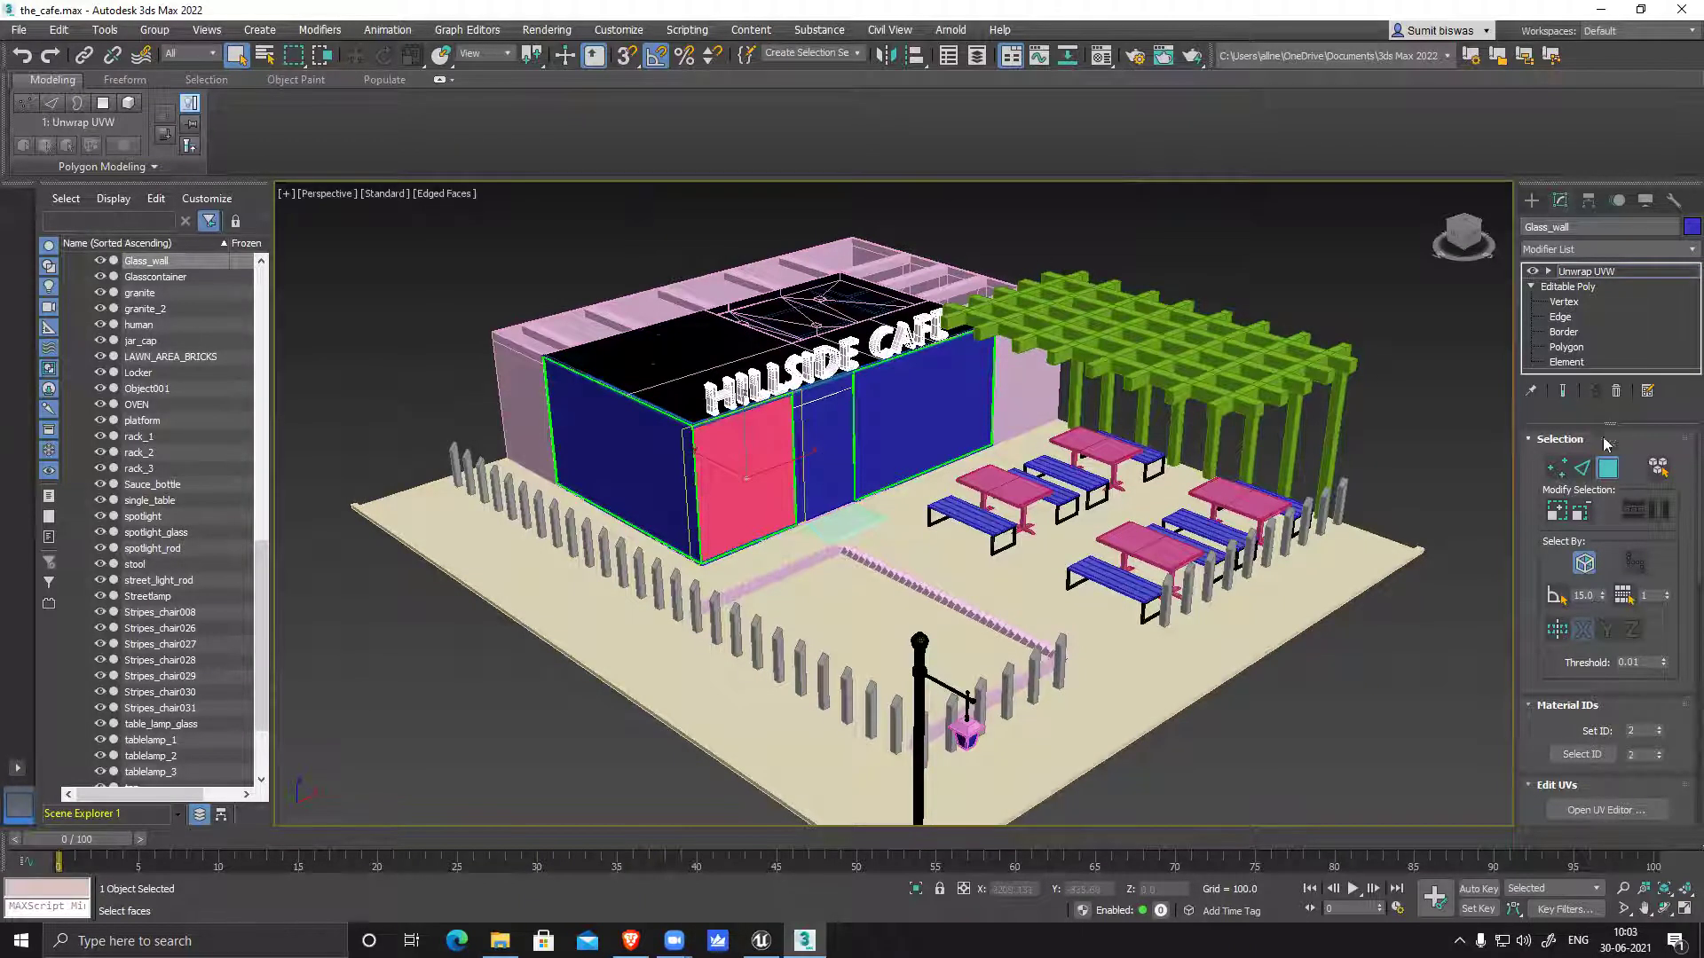
click(1615, 390)
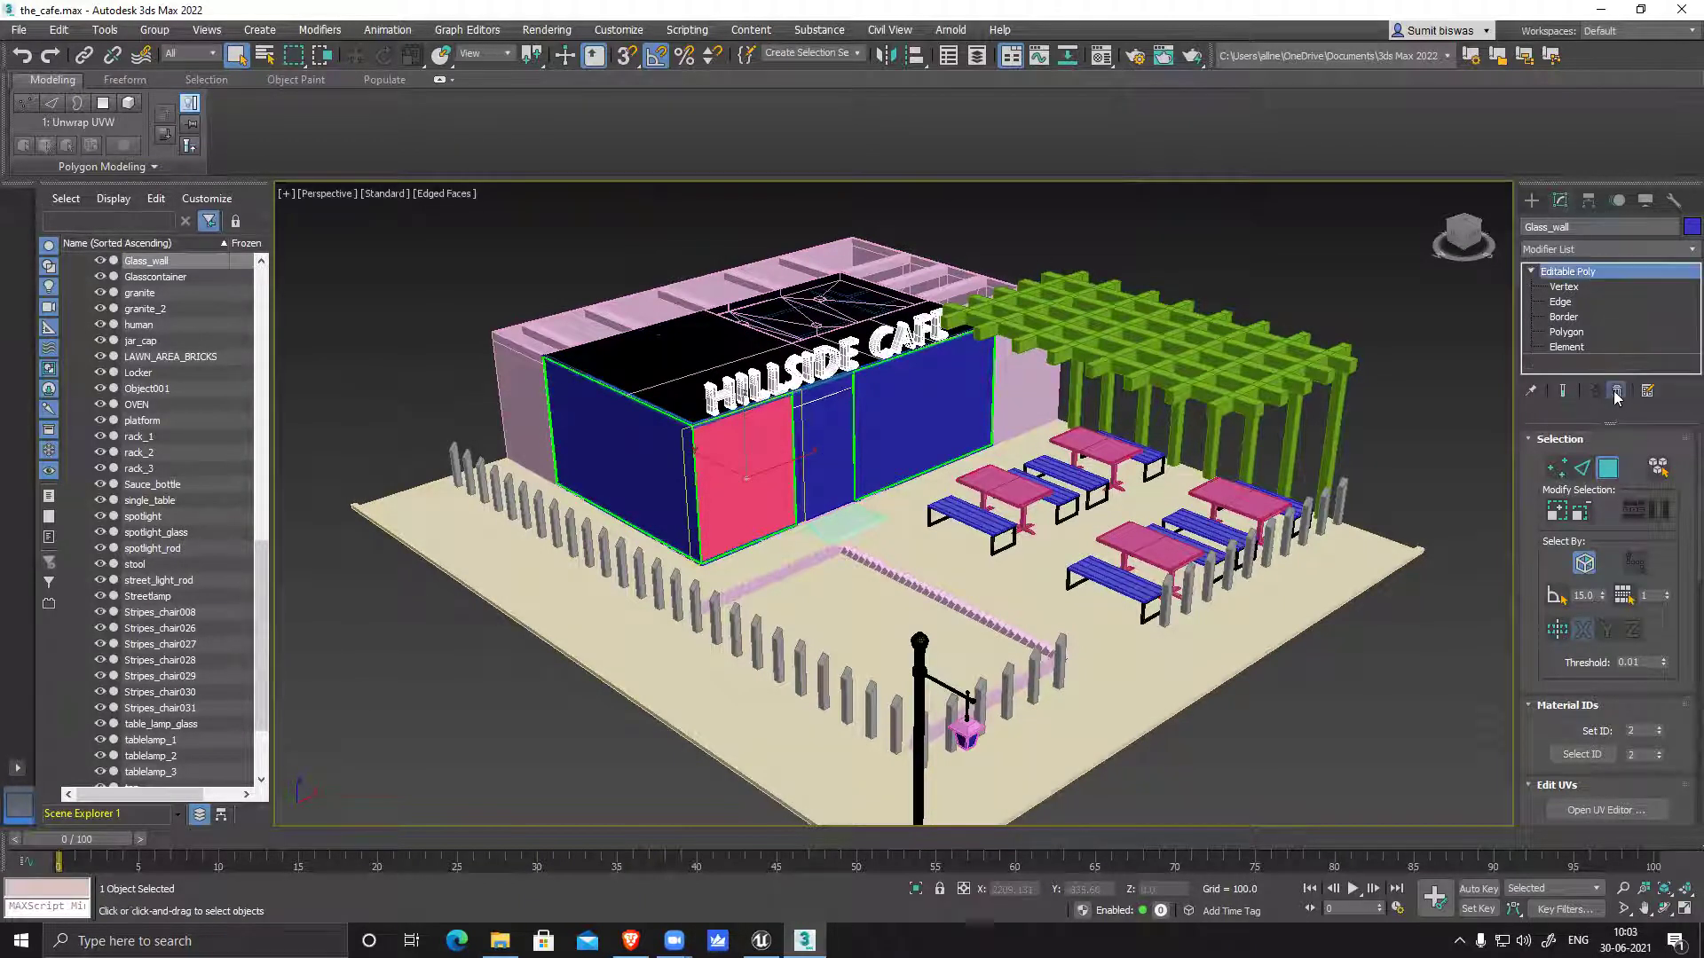
Hide the cafe's glass wall and the glass entrance door to expose the interior
right_click(765, 437)
click(824, 383)
alt+middle_drag(975, 498, 858, 503)
scroll(858, 499, up, 3)
click(859, 493)
alt+middle_drag(933, 548, 836, 461)
scroll(839, 460, up, 3)
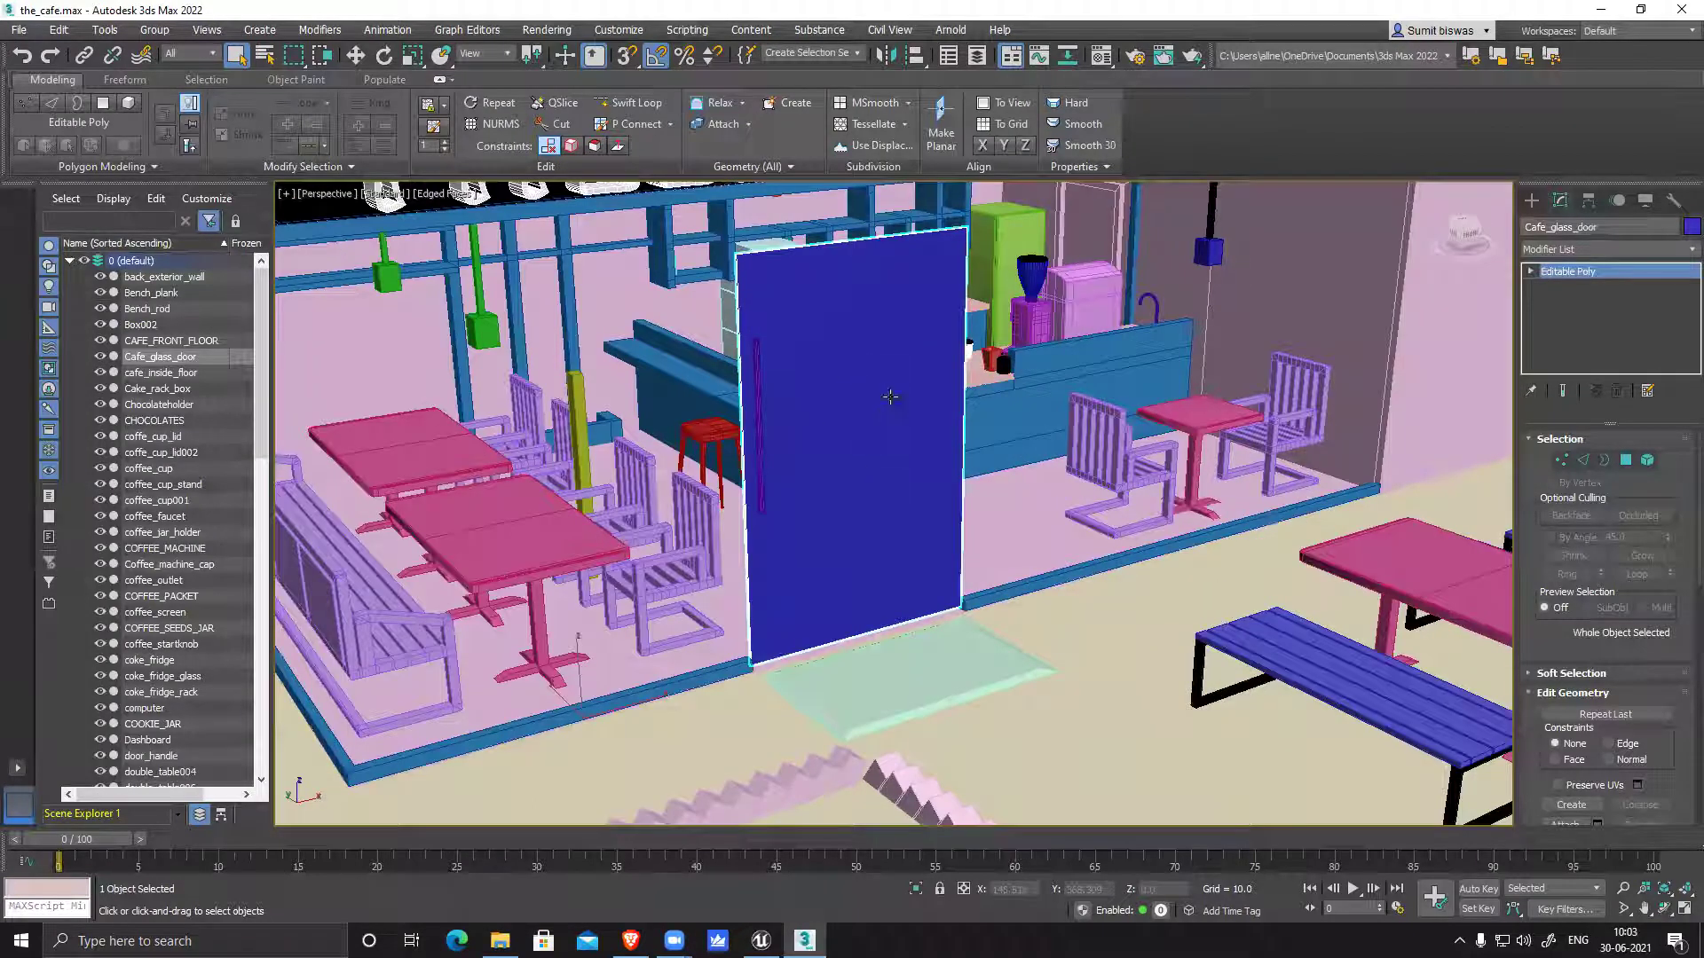
right_click(882, 349)
click(936, 296)
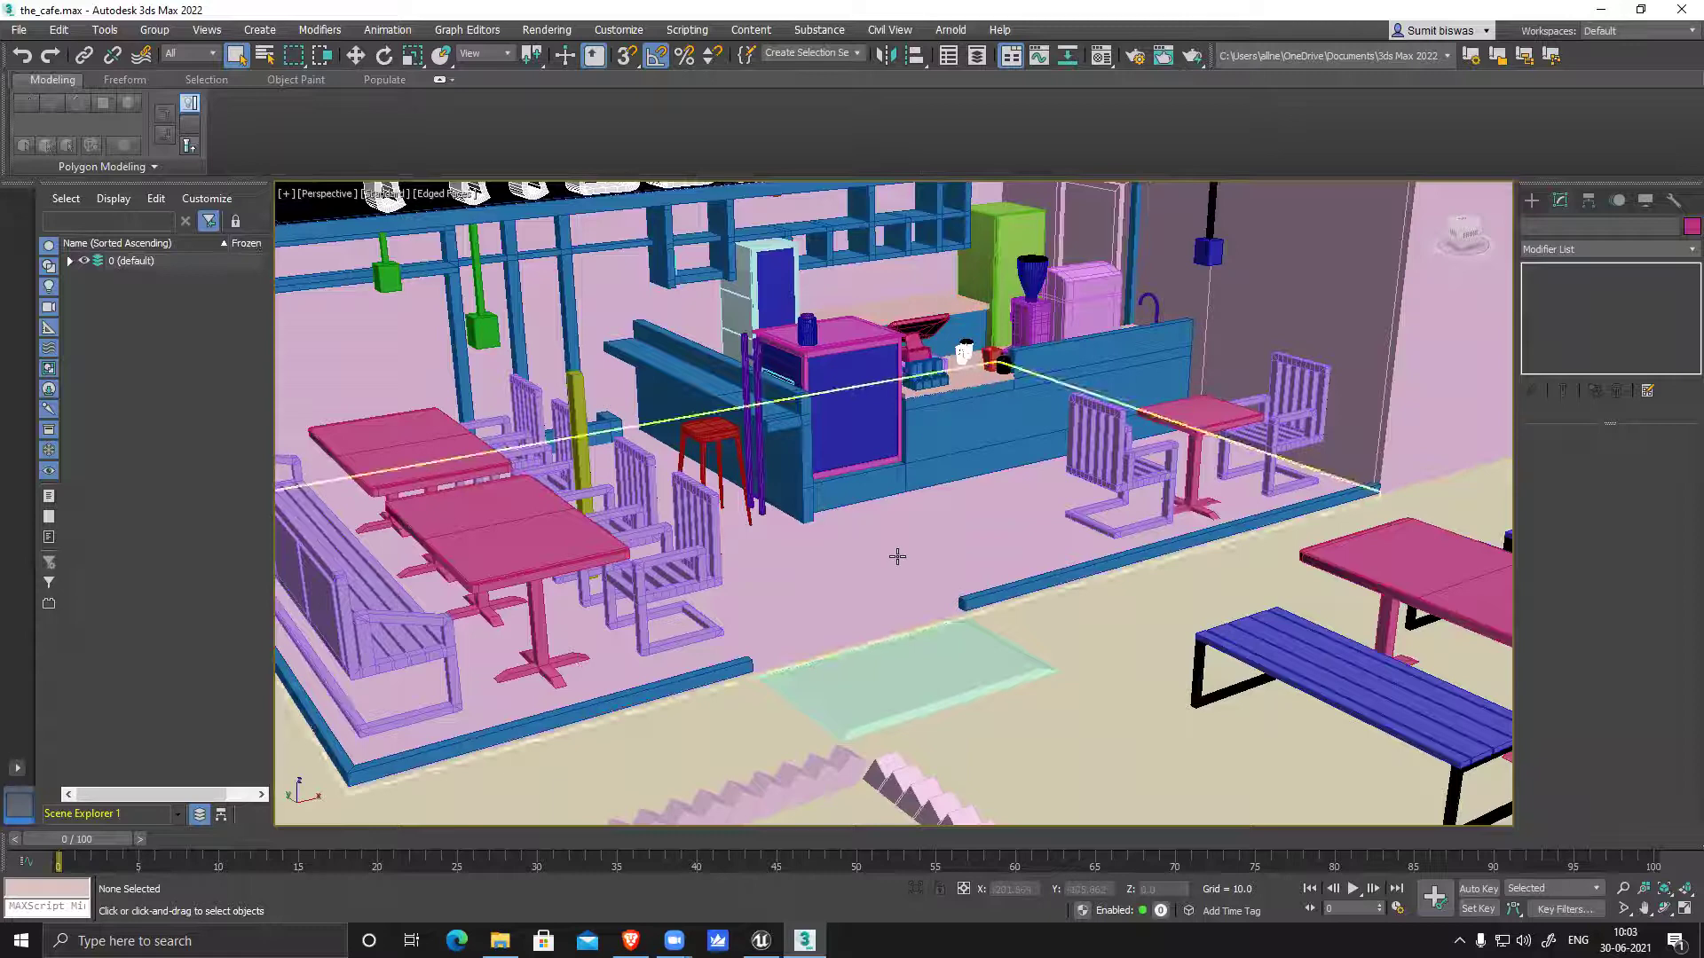
Select the striped chair nearest the entrance at the front table inside the cafe
scroll(946, 555, down, 8)
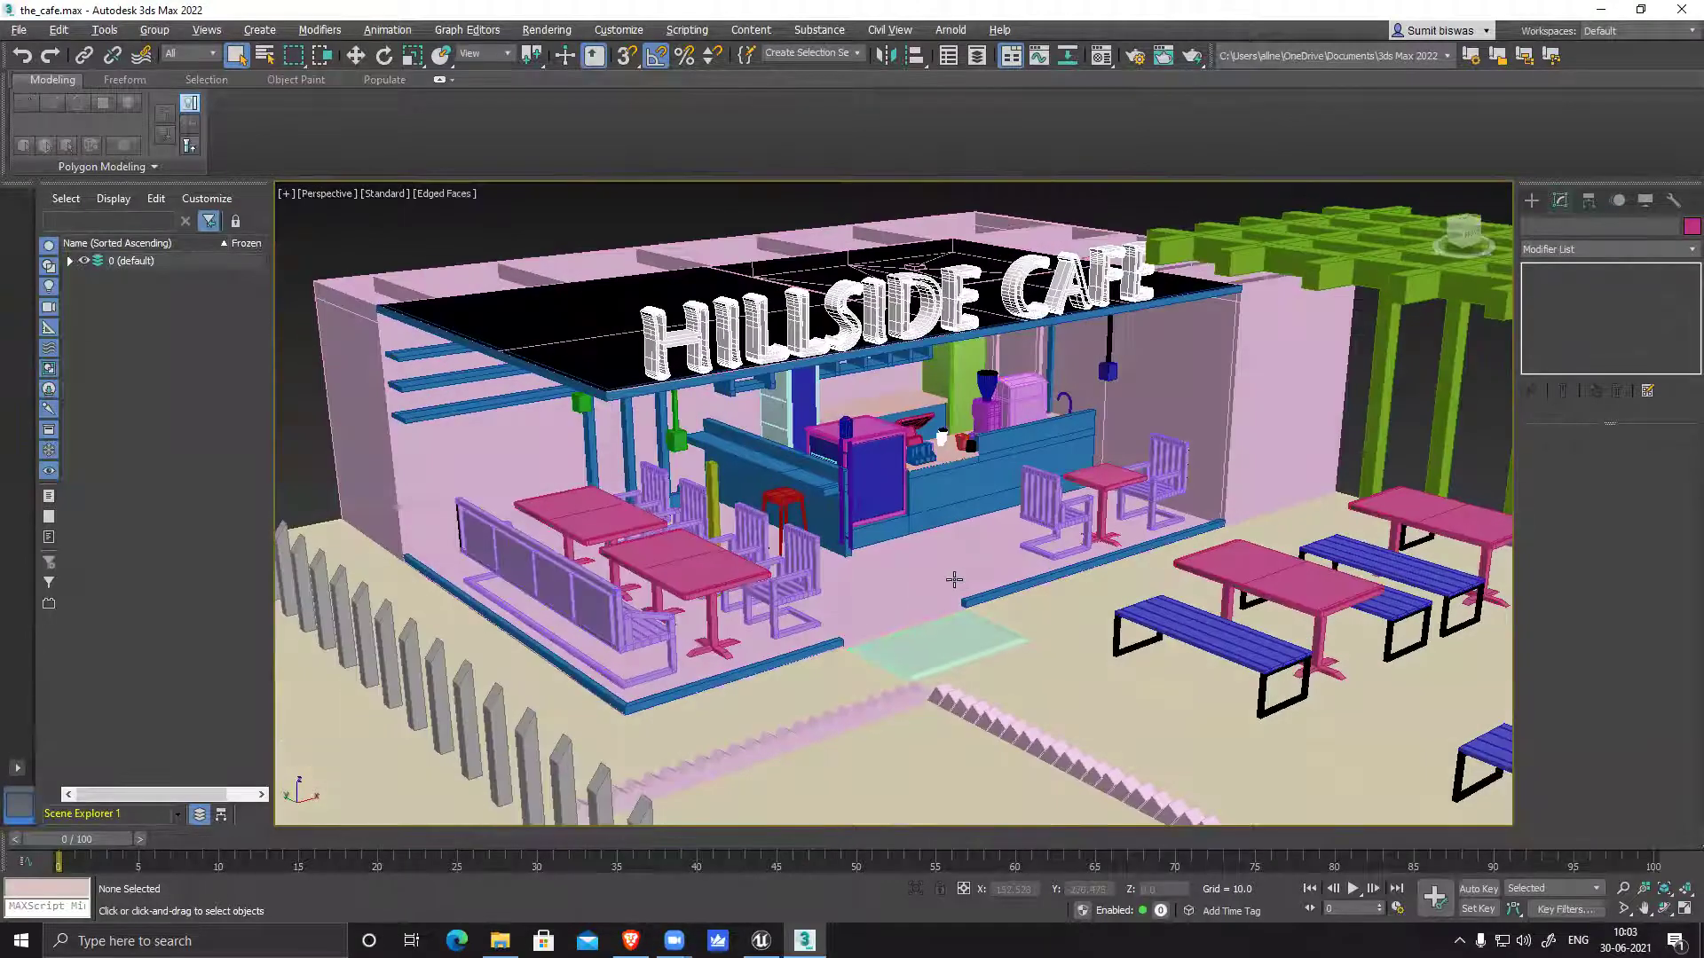
scroll(957, 578, up, 7)
middle_drag(1033, 612, 987, 507)
middle_drag(761, 473, 795, 530)
scroll(715, 421, up, 8)
scroll(721, 423, down, 8)
middle_drag(991, 754, 889, 514)
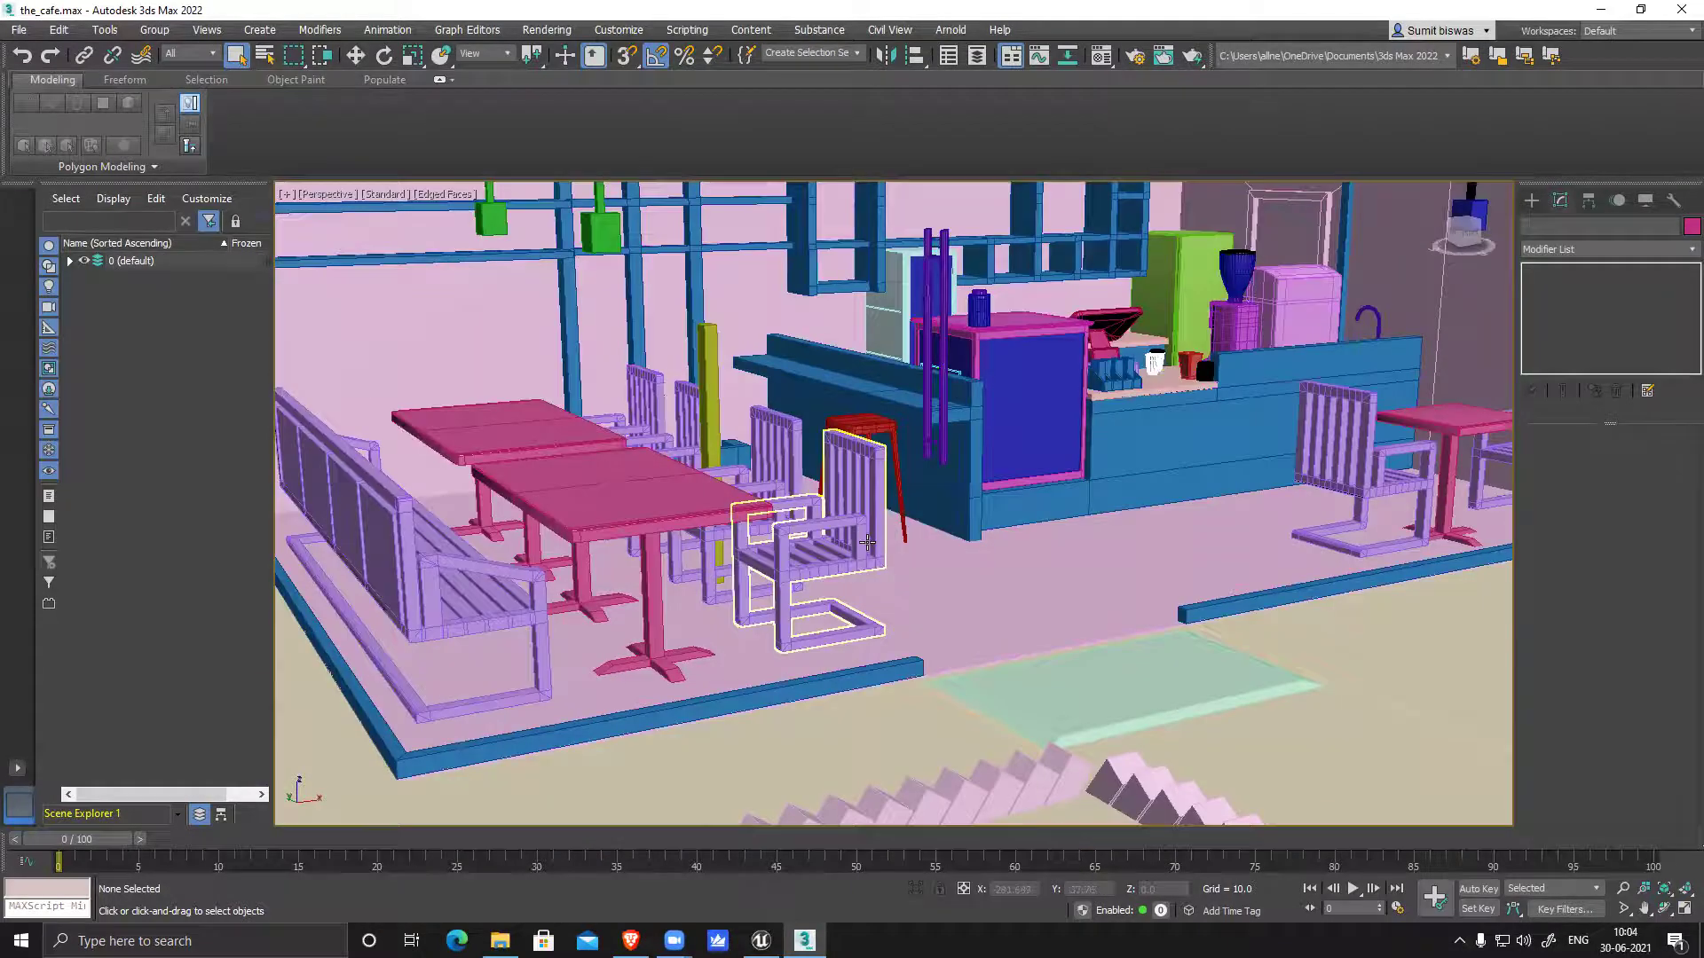
click(867, 542)
alt+middle_drag(1092, 609, 845, 551)
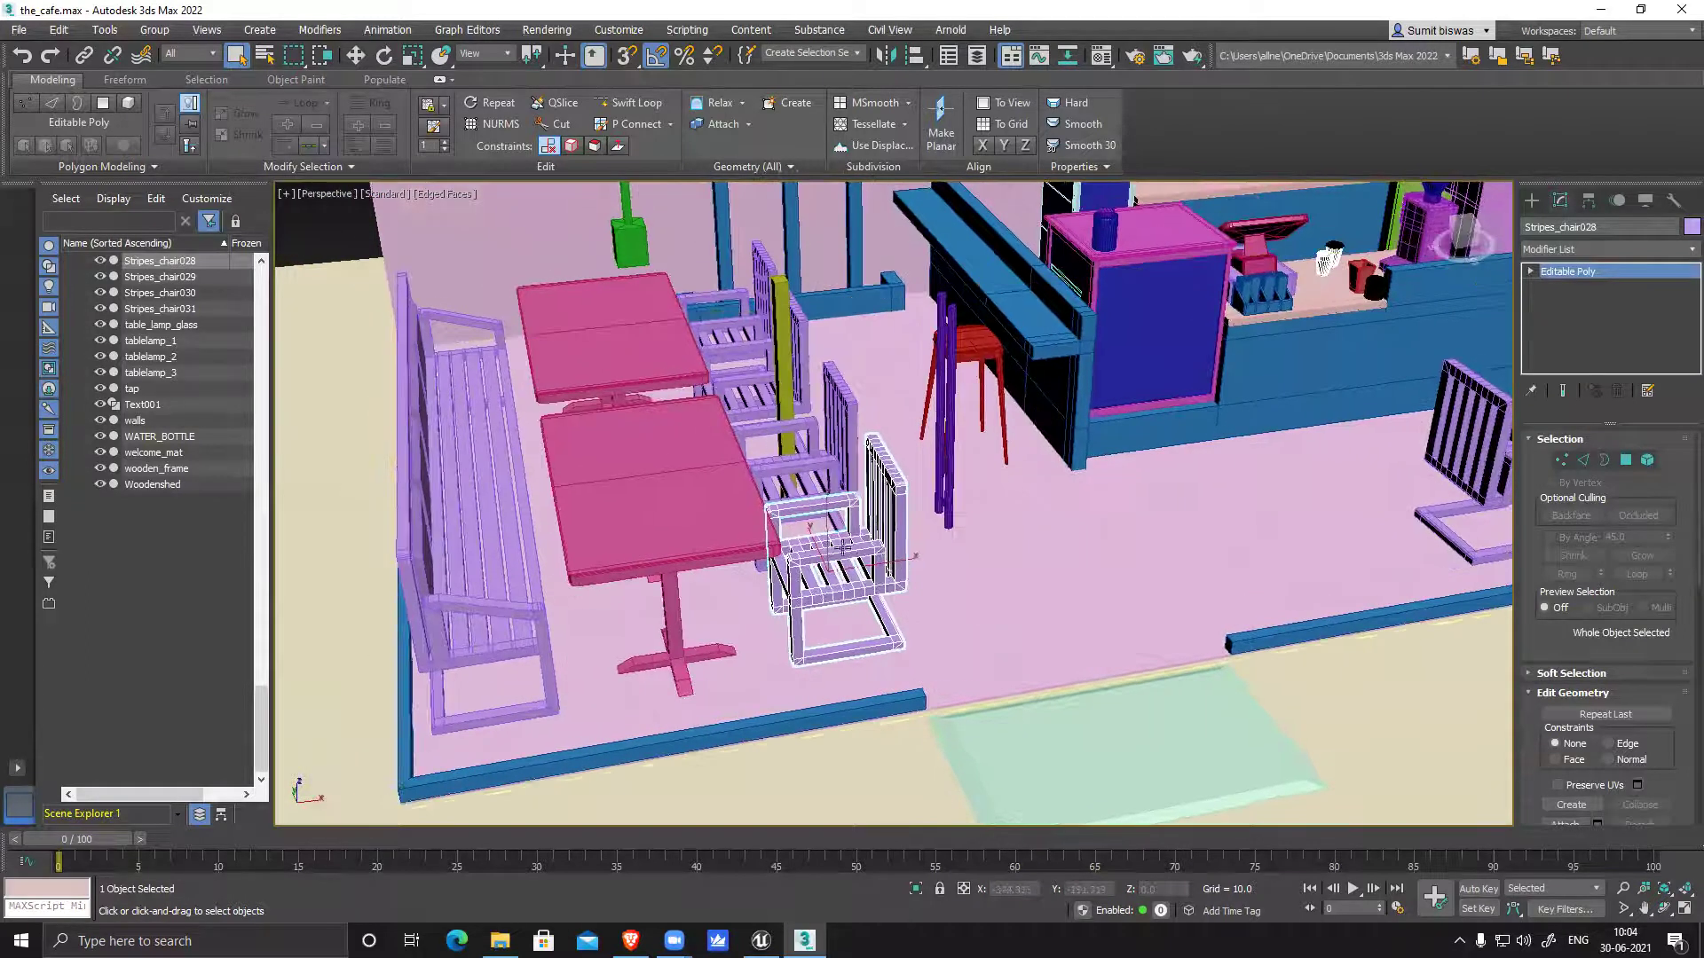
scroll(845, 551, up, 2)
scroll(871, 548, up, 2)
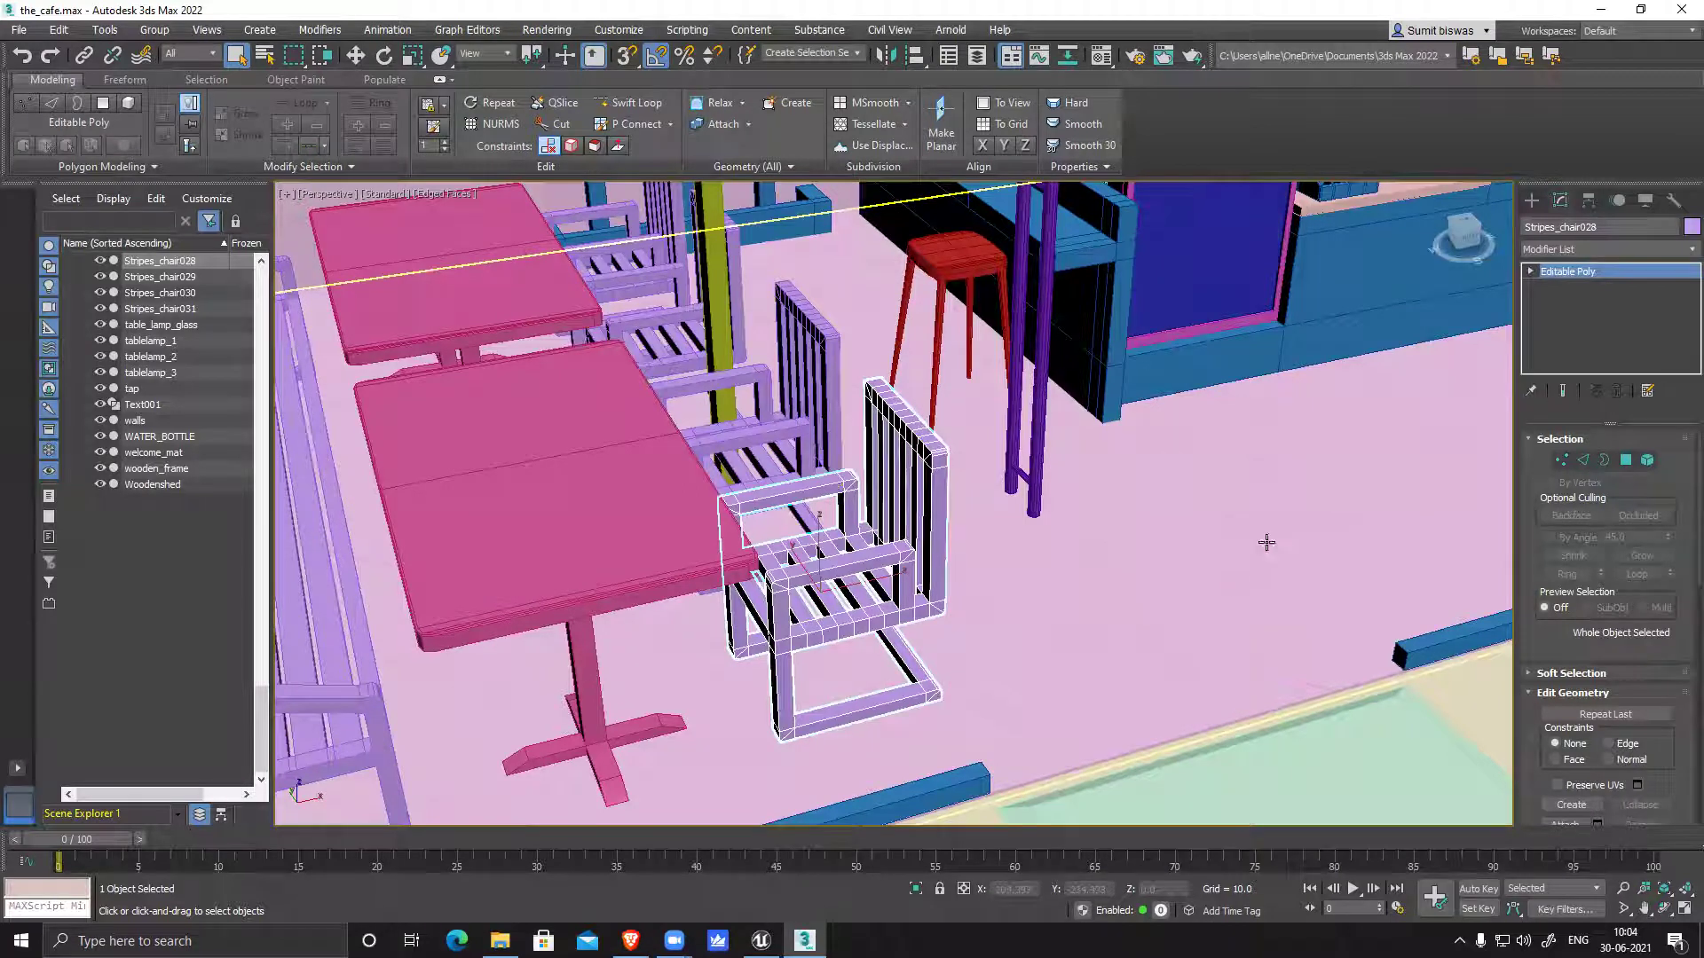
Inspect the striped chair's UV layout in the UV editor using an Unwrap UVW modifier, and remove the modifier again
click(1610, 249)
key(u)
key(Return)
click(1617, 808)
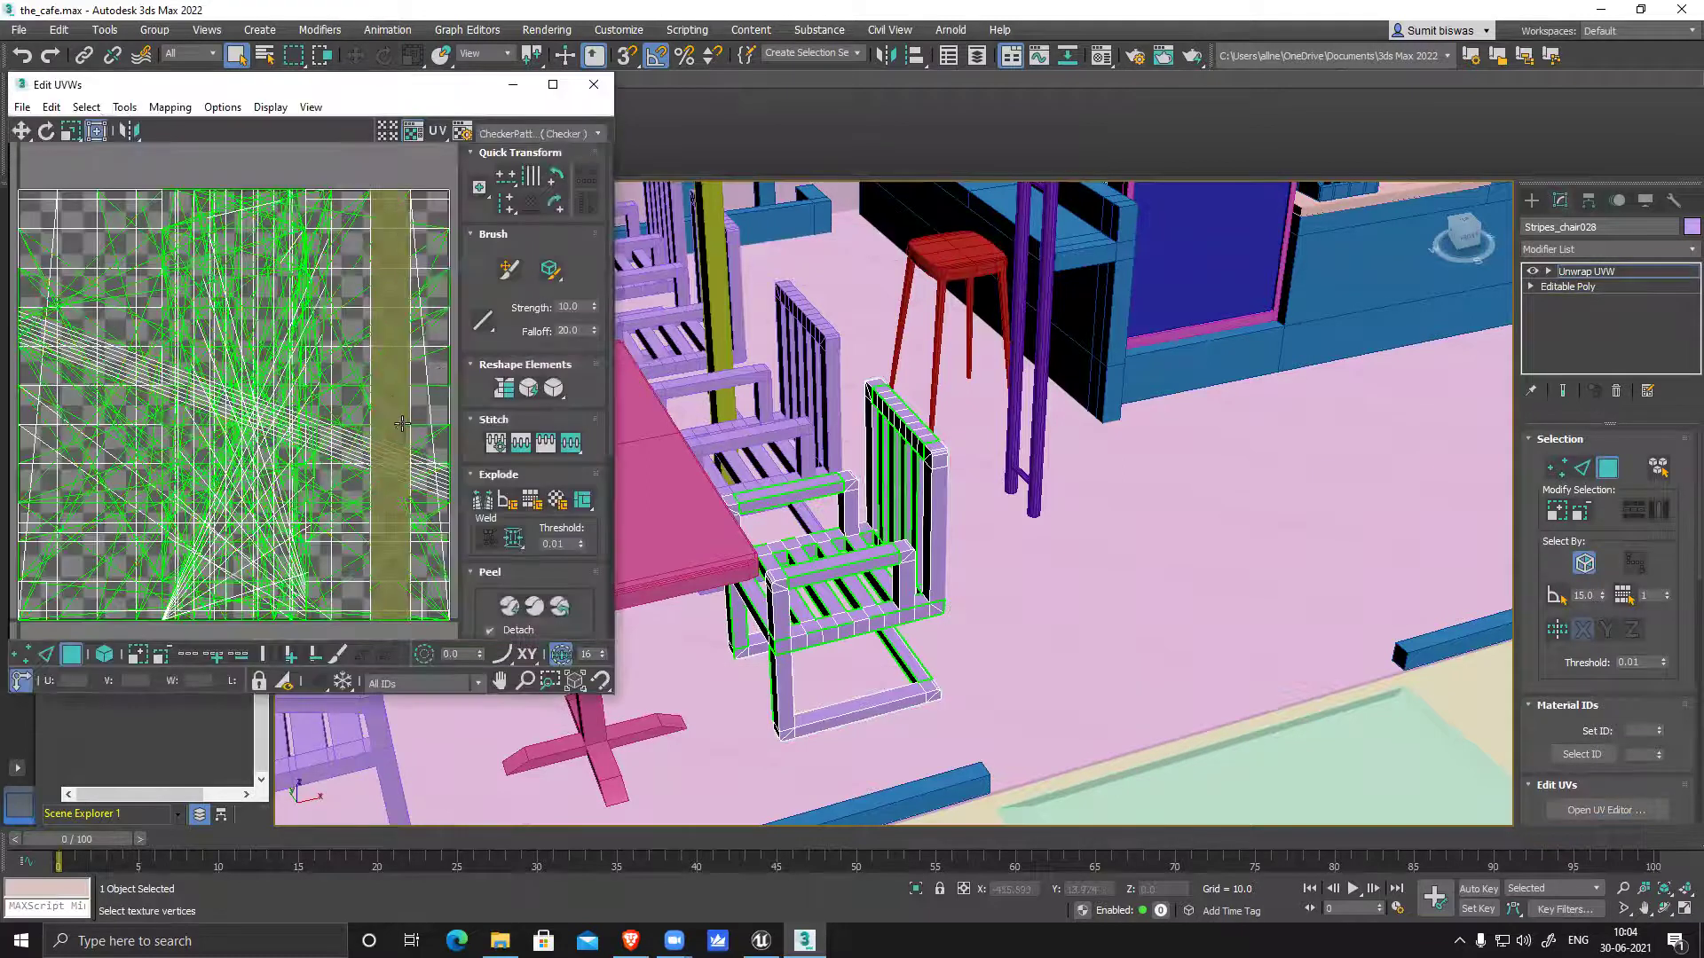
scroll(401, 415, down, 4)
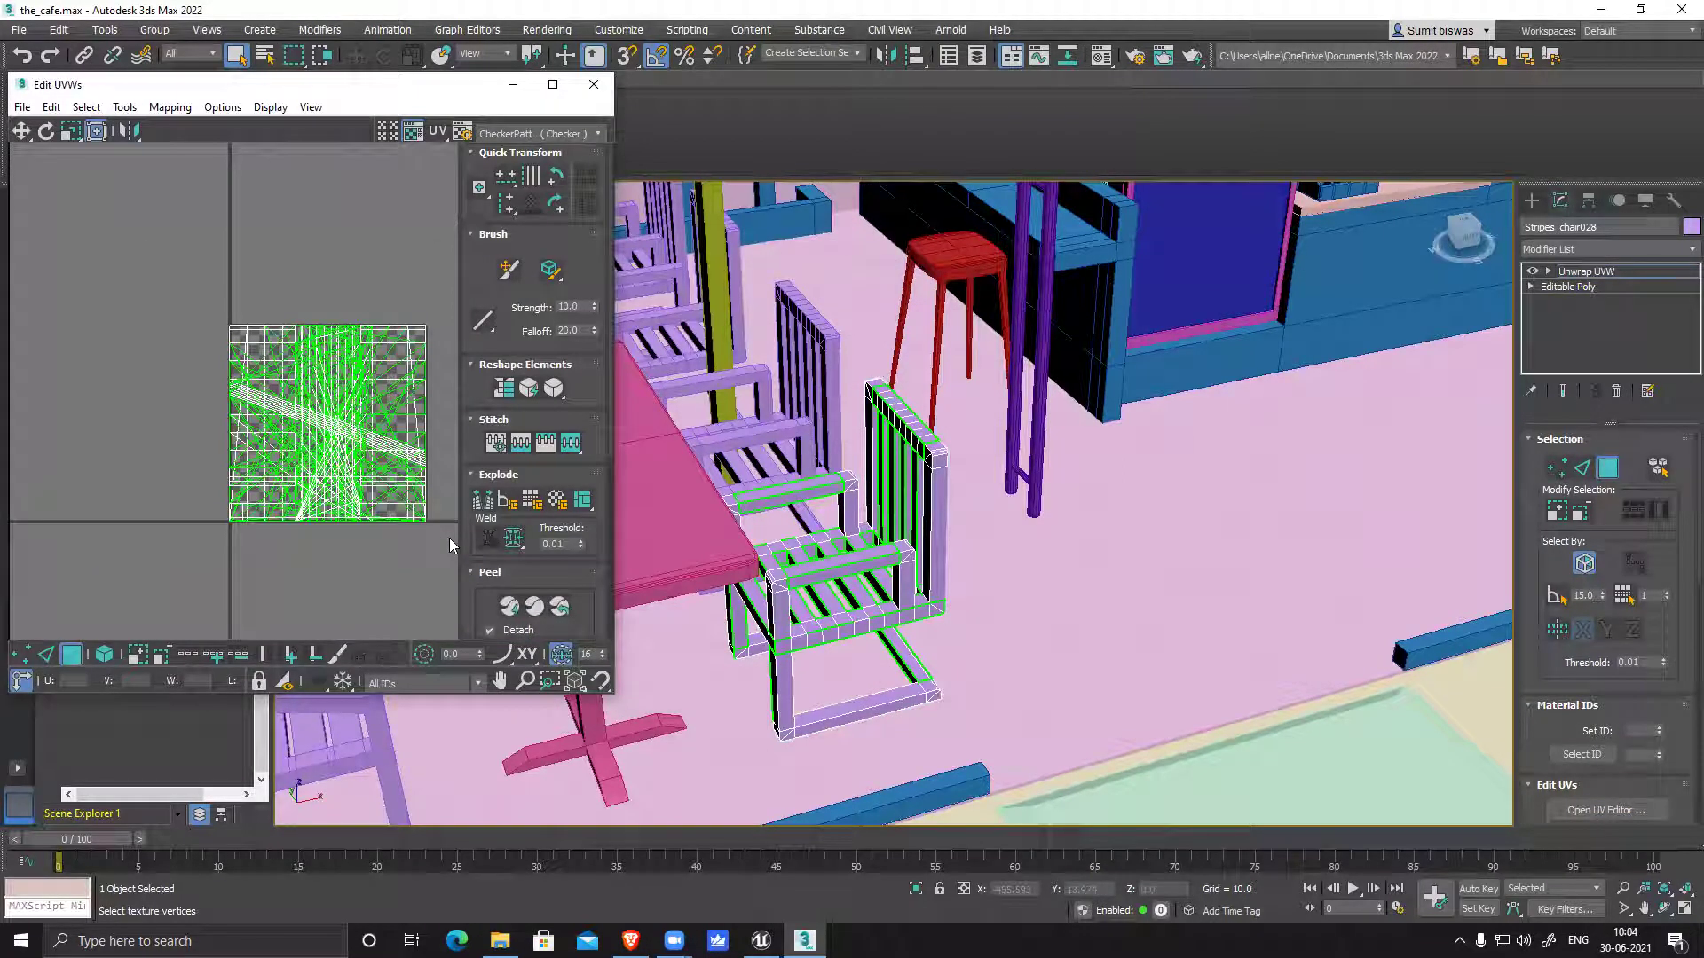
click(382, 484)
click(734, 523)
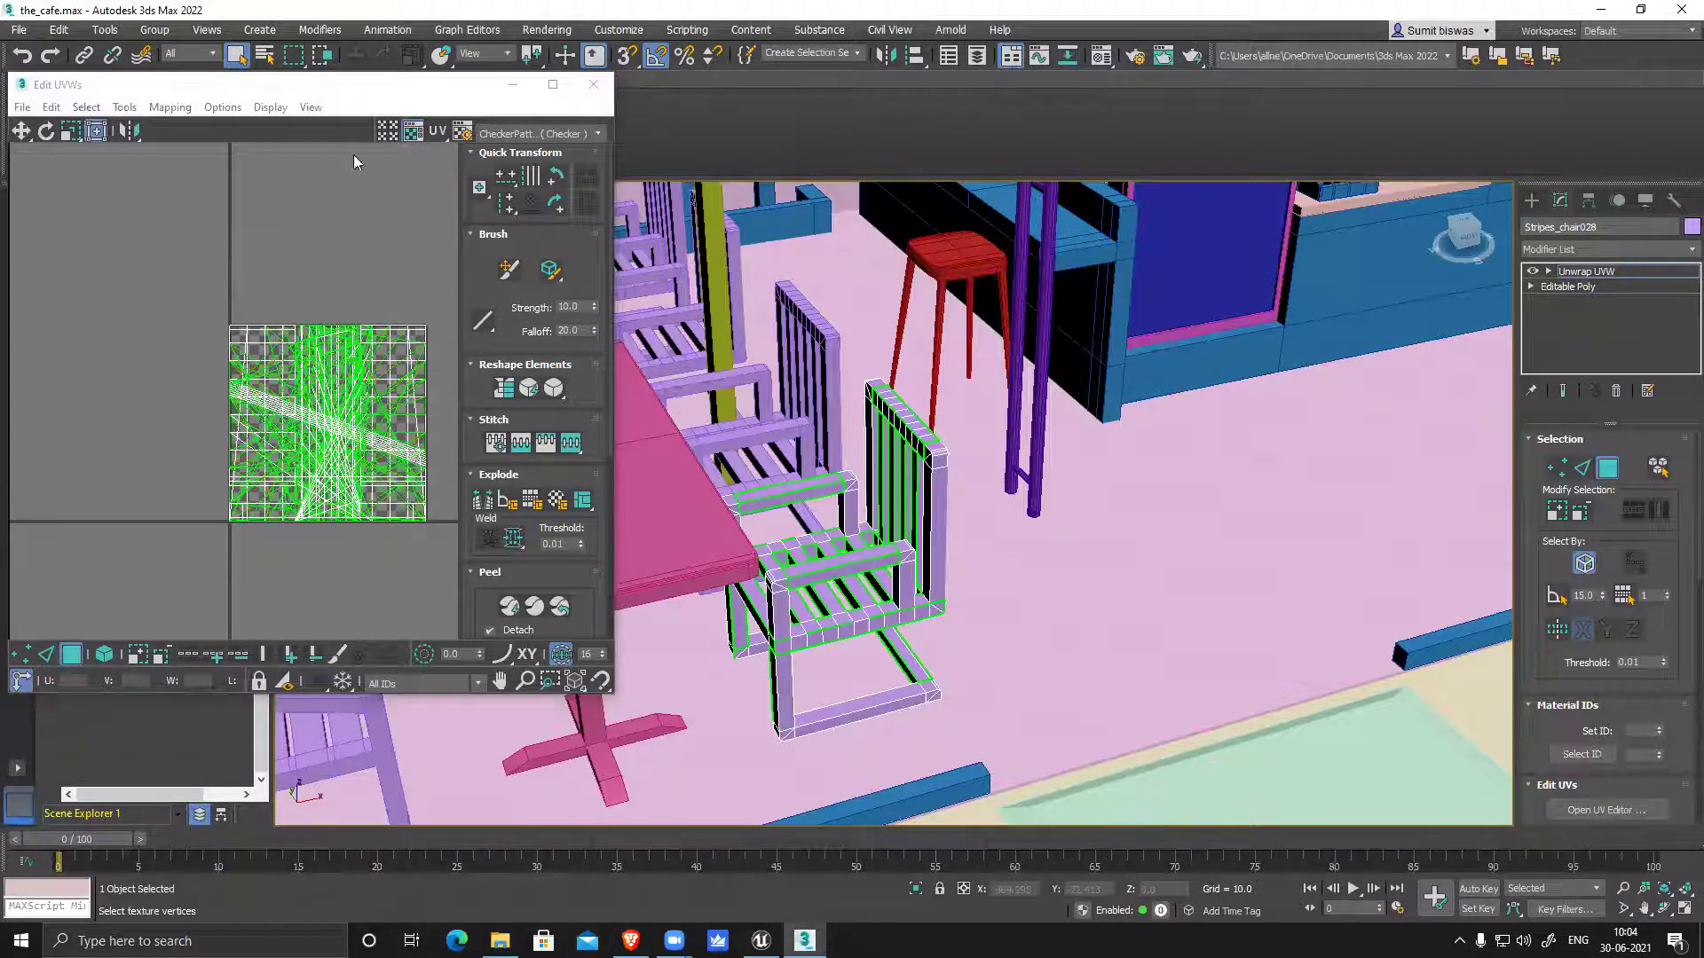
click(593, 84)
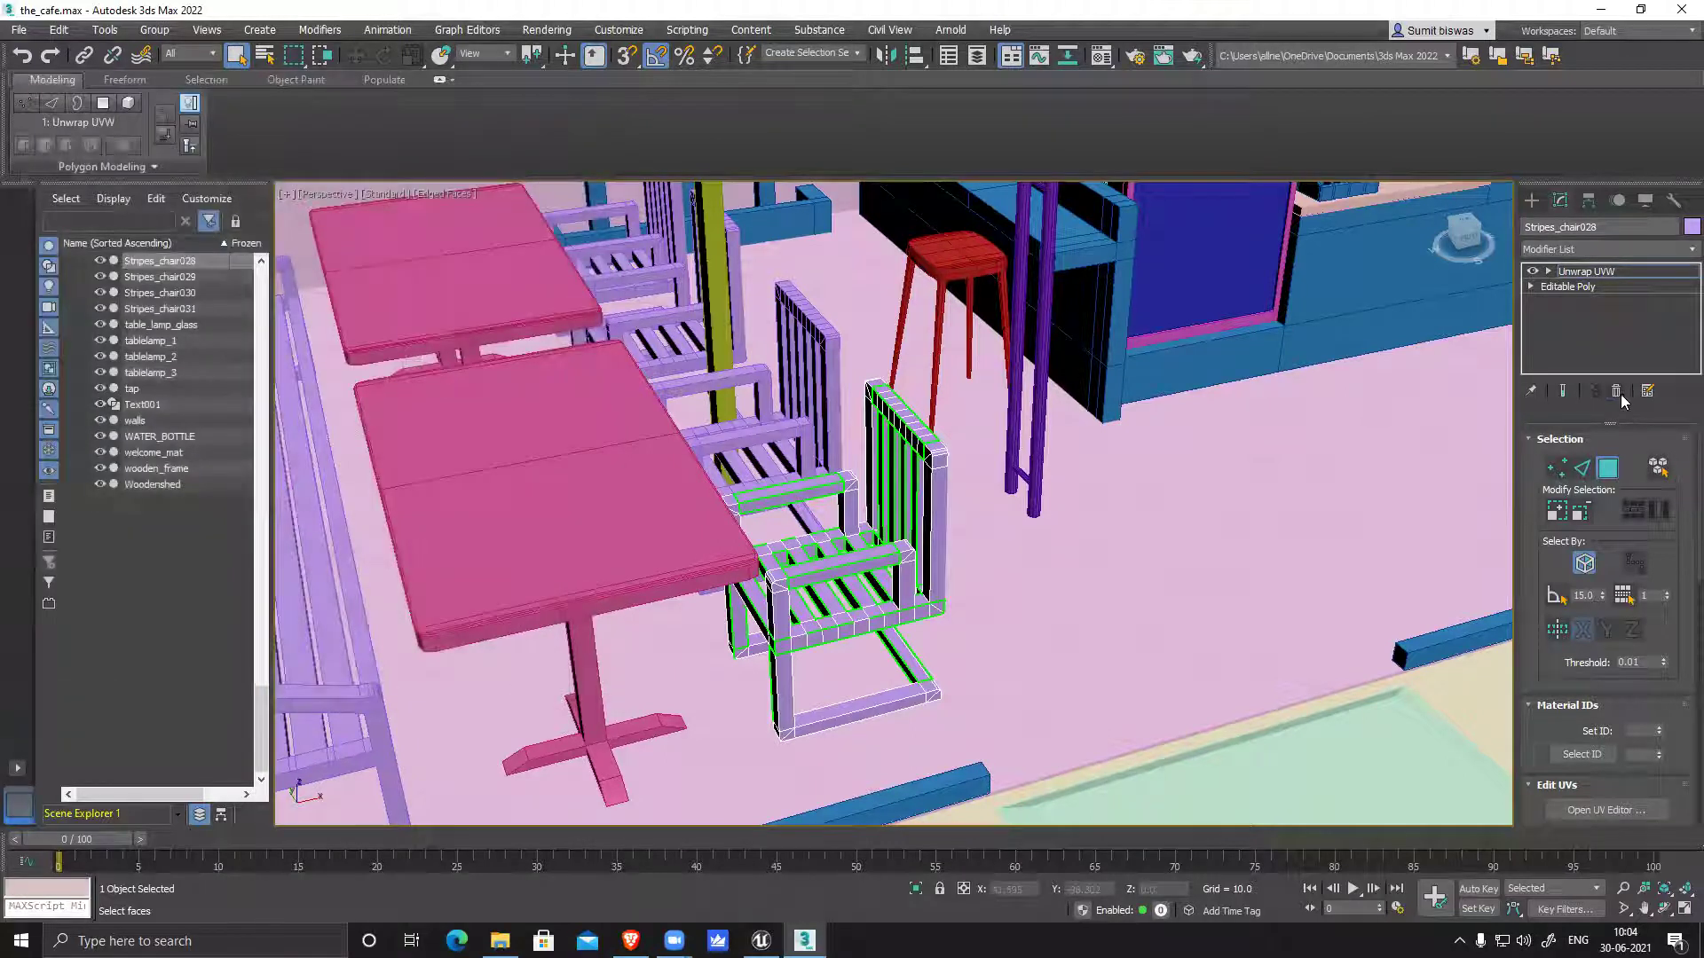
click(1616, 394)
Select the computer on the cafe counter and examine its mesh
alt+middle_drag(1019, 544, 1190, 497)
scroll(1096, 545, down, 3)
scroll(1096, 546, down, 5)
alt+middle_drag(1096, 546, 985, 612)
scroll(1015, 573, up, 3)
scroll(954, 586, up, 6)
scroll(950, 508, up, 6)
click(951, 507)
Select the OVEN object behind the counter and isolate it
scroll(951, 515, down, 8)
alt+middle_drag(1086, 617, 994, 586)
alt+middle_drag(1335, 506, 1167, 537)
scroll(1167, 536, up, 3)
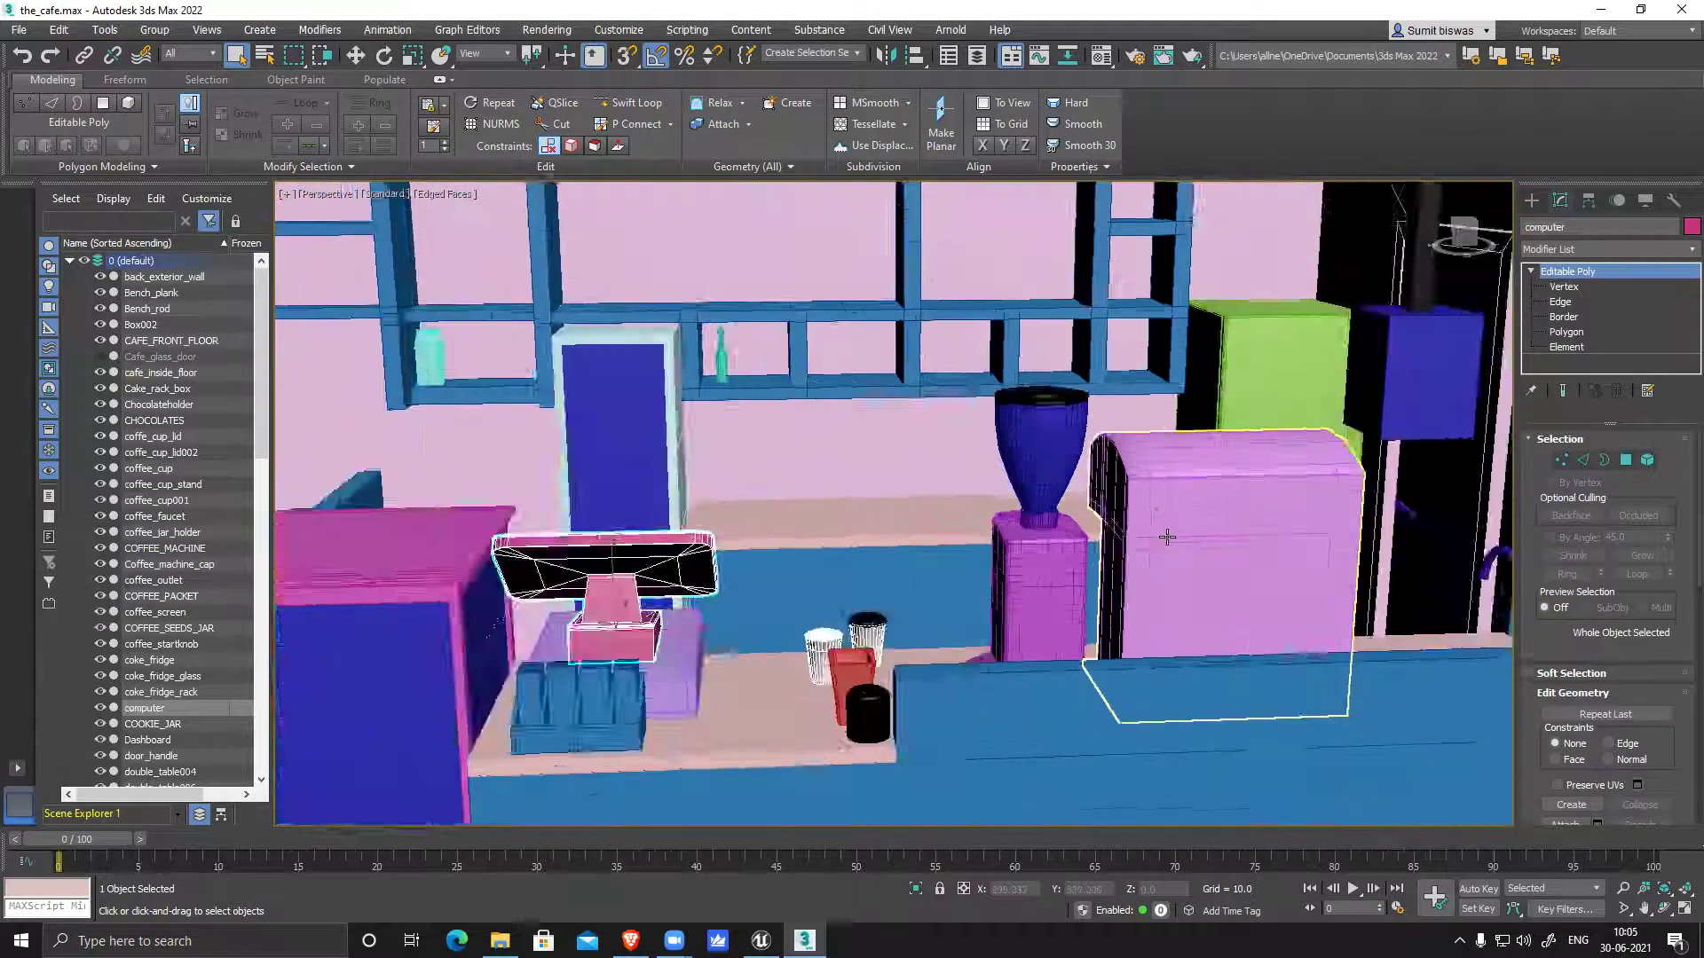
click(1166, 537)
scroll(1166, 537, up, 3)
click(914, 888)
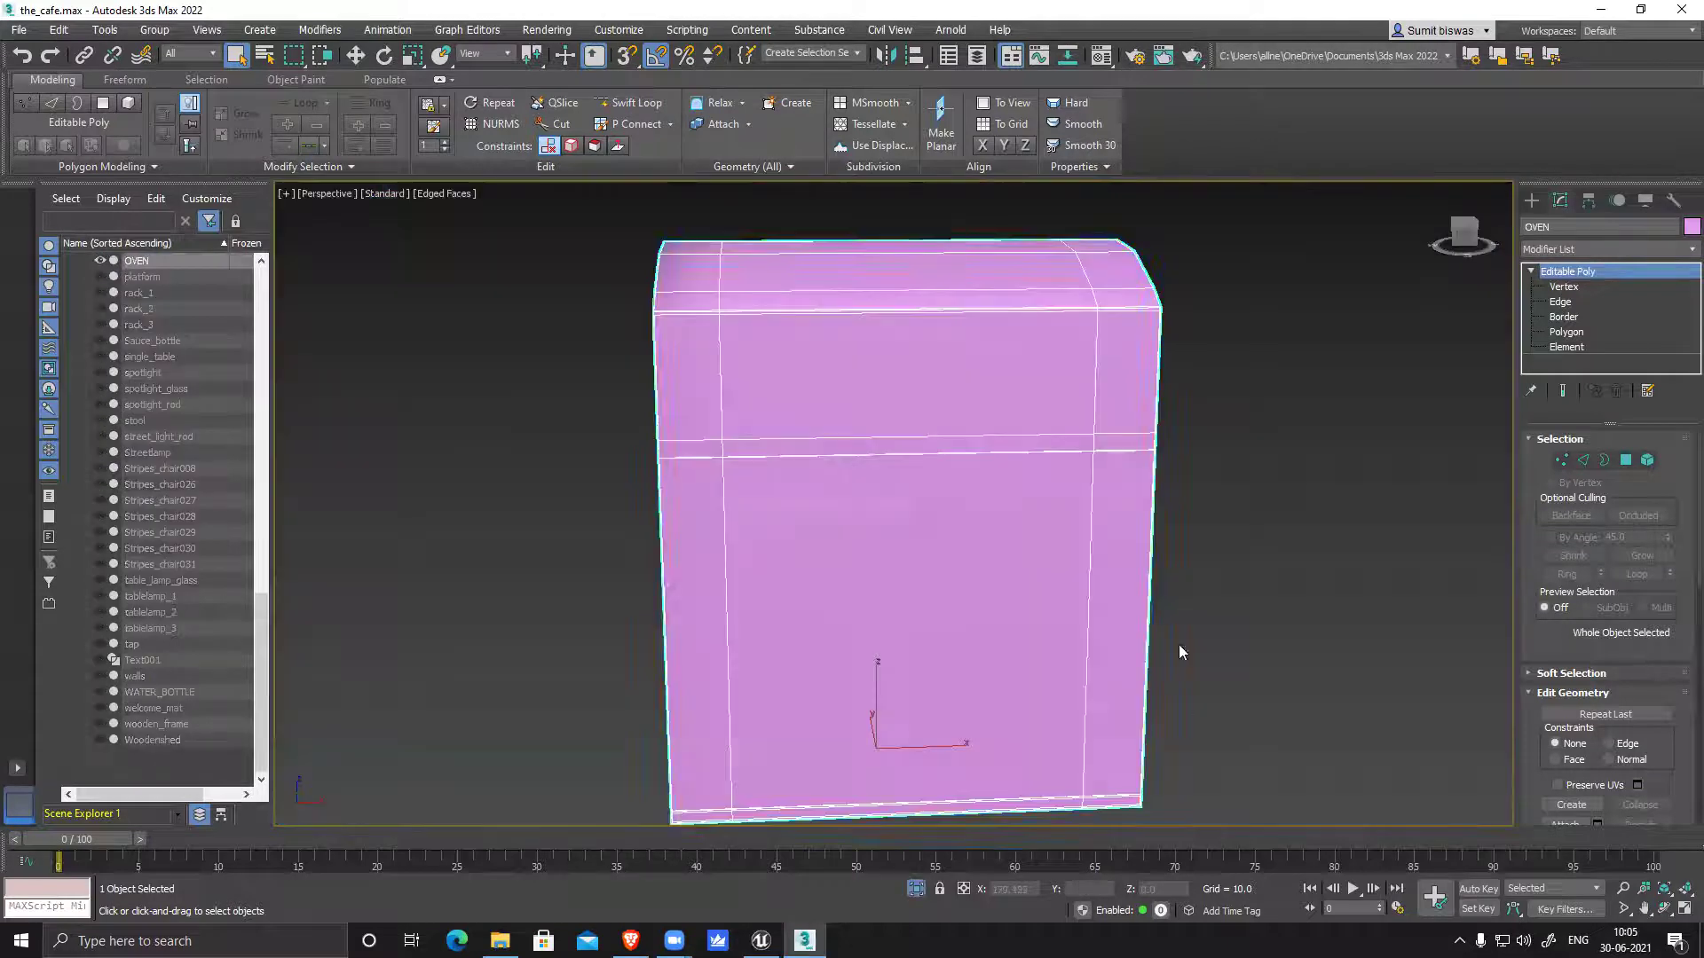
Remove the edge loop running just below the upper edge of the oven's base slab
alt+middle_drag(855, 520, 1065, 502)
scroll(907, 461, up, 5)
middle_drag(1287, 493, 1137, 213)
scroll(1019, 445, down, 5)
alt+middle_drag(1020, 445, 829, 560)
alt+middle_drag(734, 506, 904, 629)
middle_drag(1039, 714, 919, 551)
scroll(913, 588, up, 3)
scroll(913, 589, up, 3)
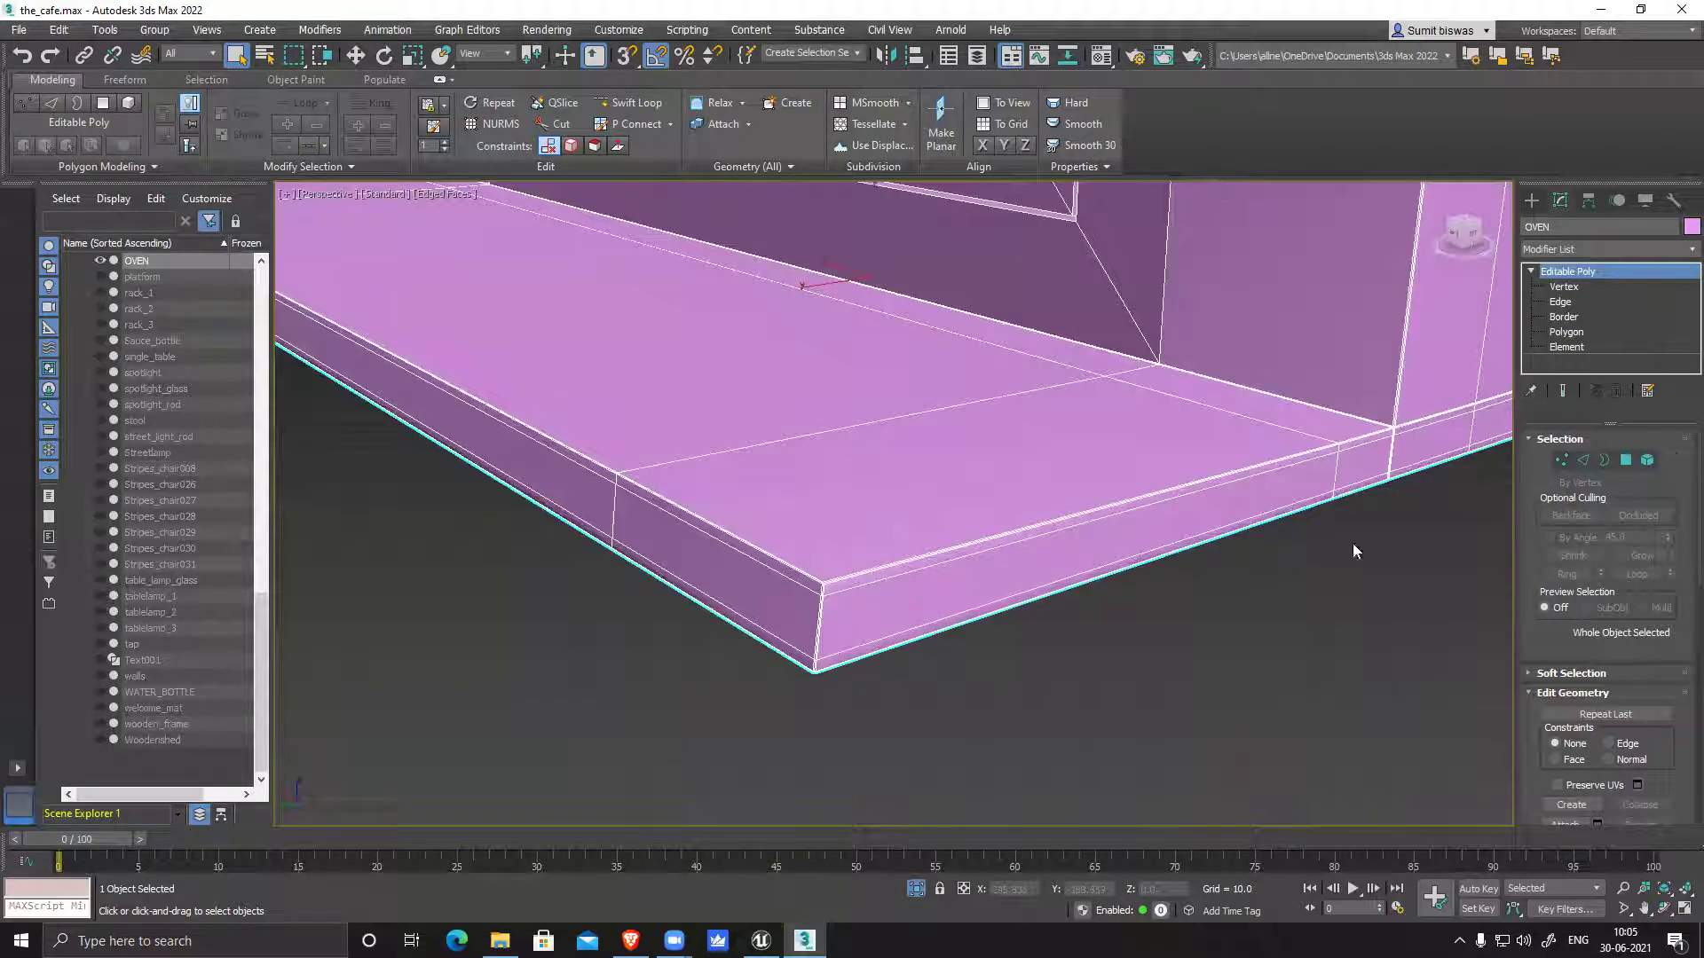
click(1583, 461)
double_click(972, 554)
key(ctrl+BackSpace)
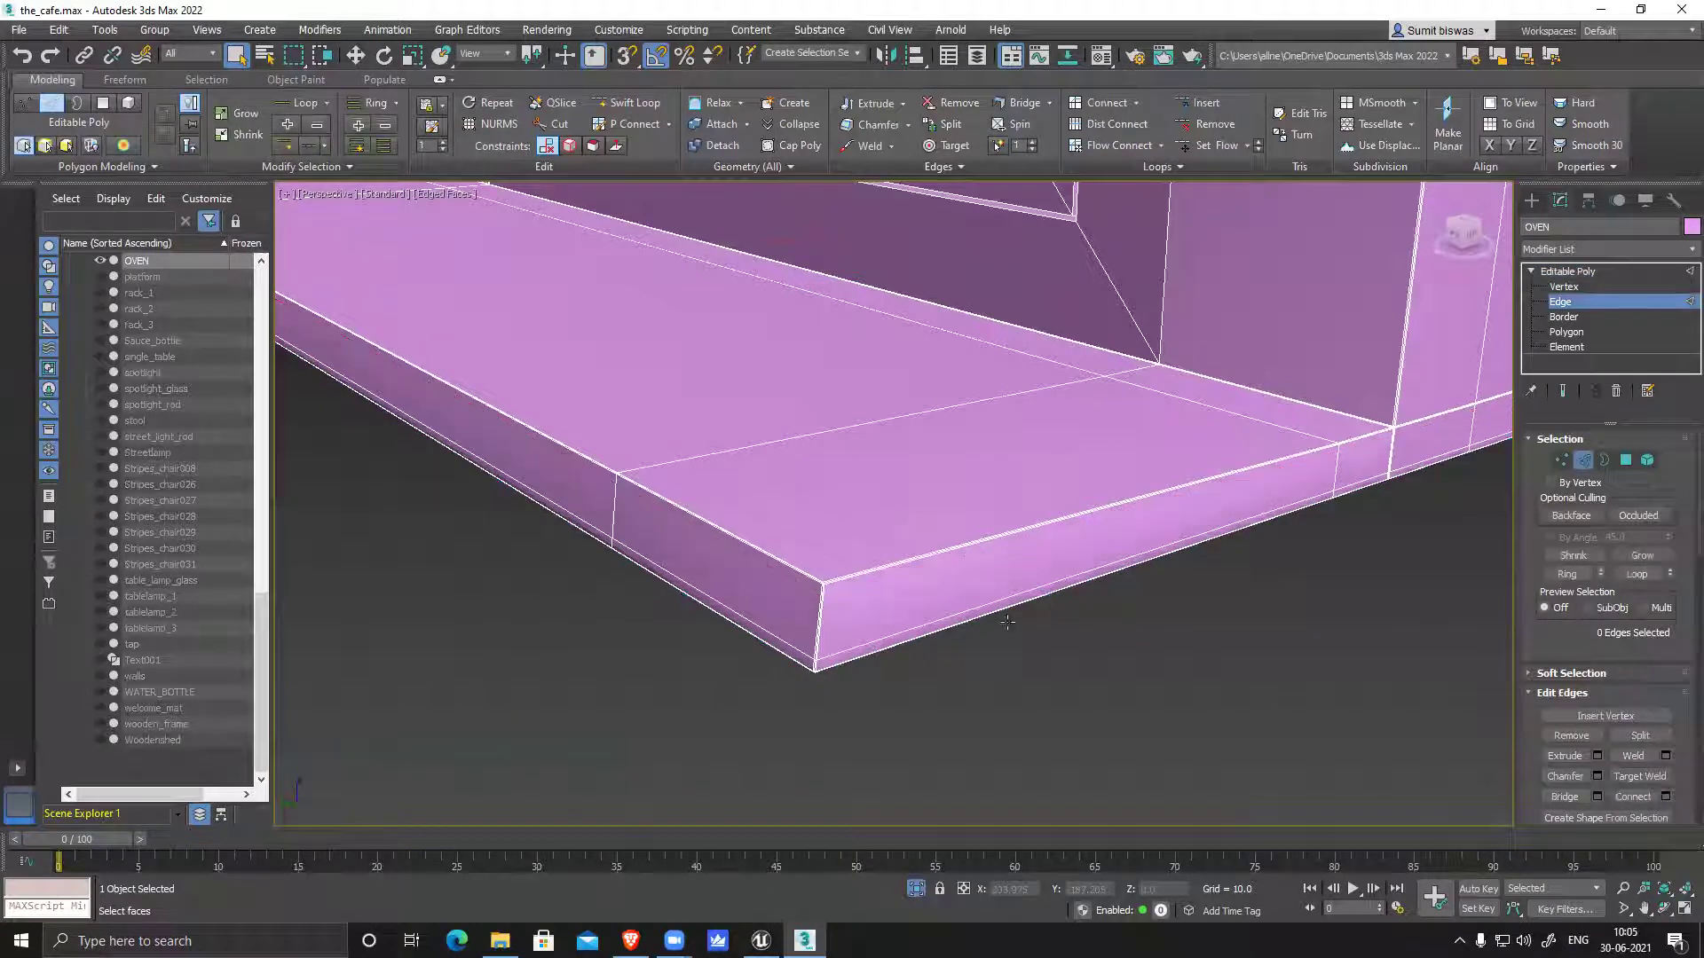
Remove the edge loop running just above the lower edge of the oven's base slab
double_click(934, 617)
key(ctrl+d)
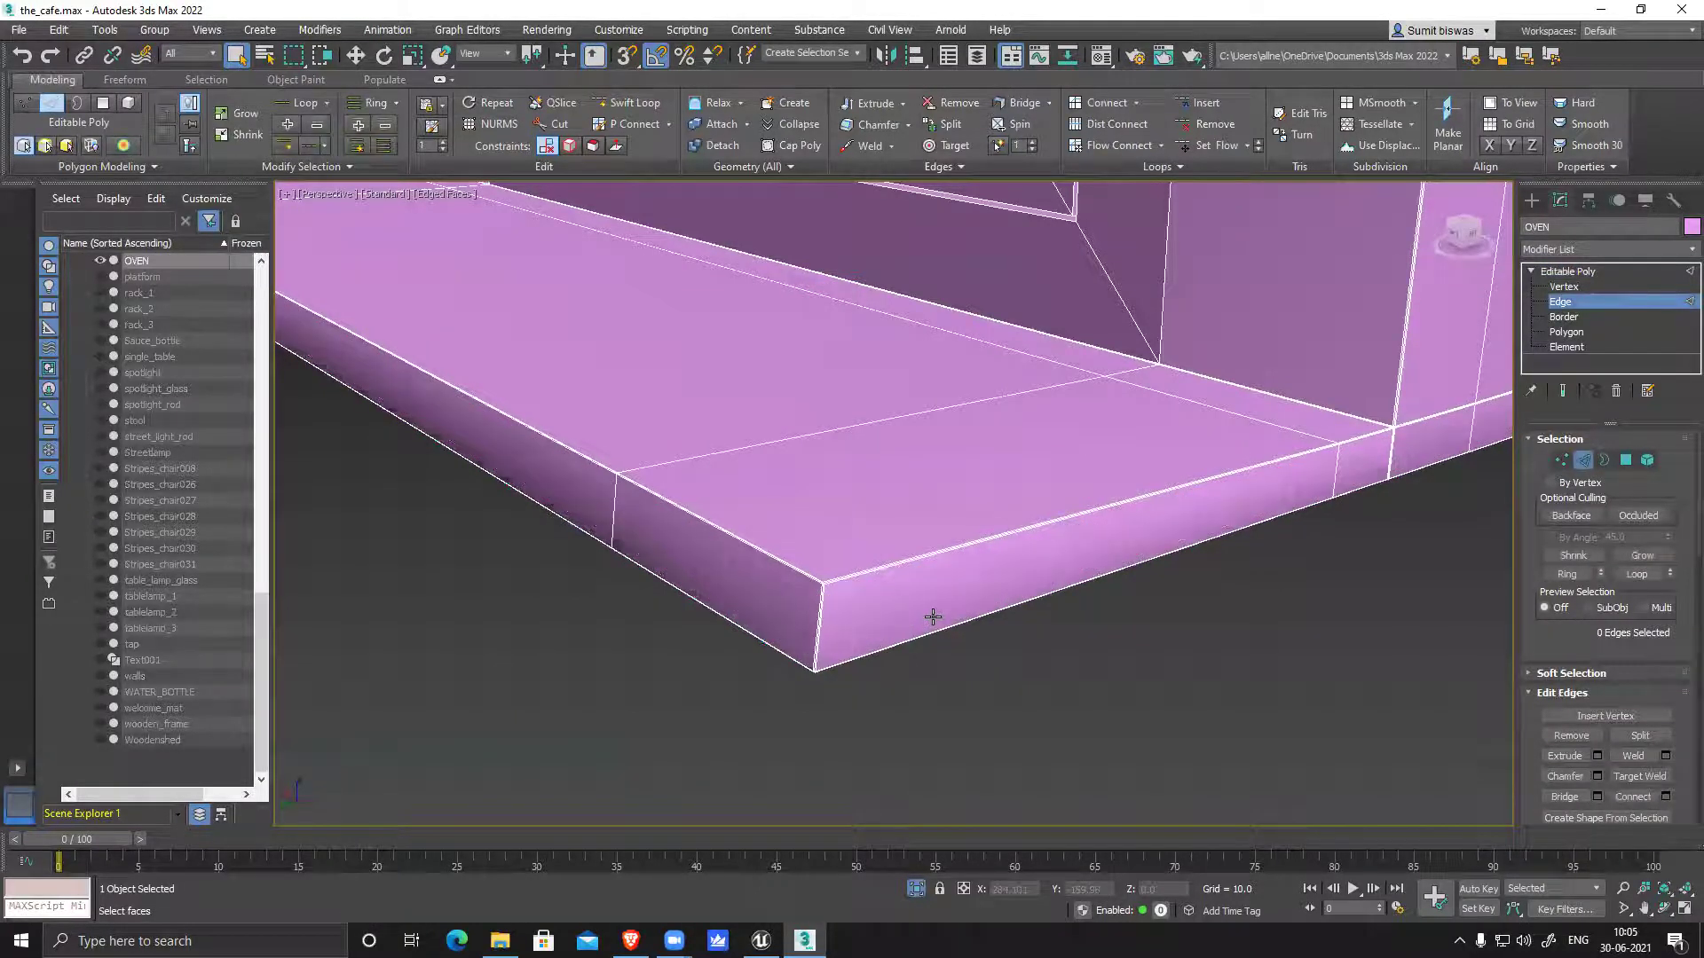
scroll(872, 620, up, 5)
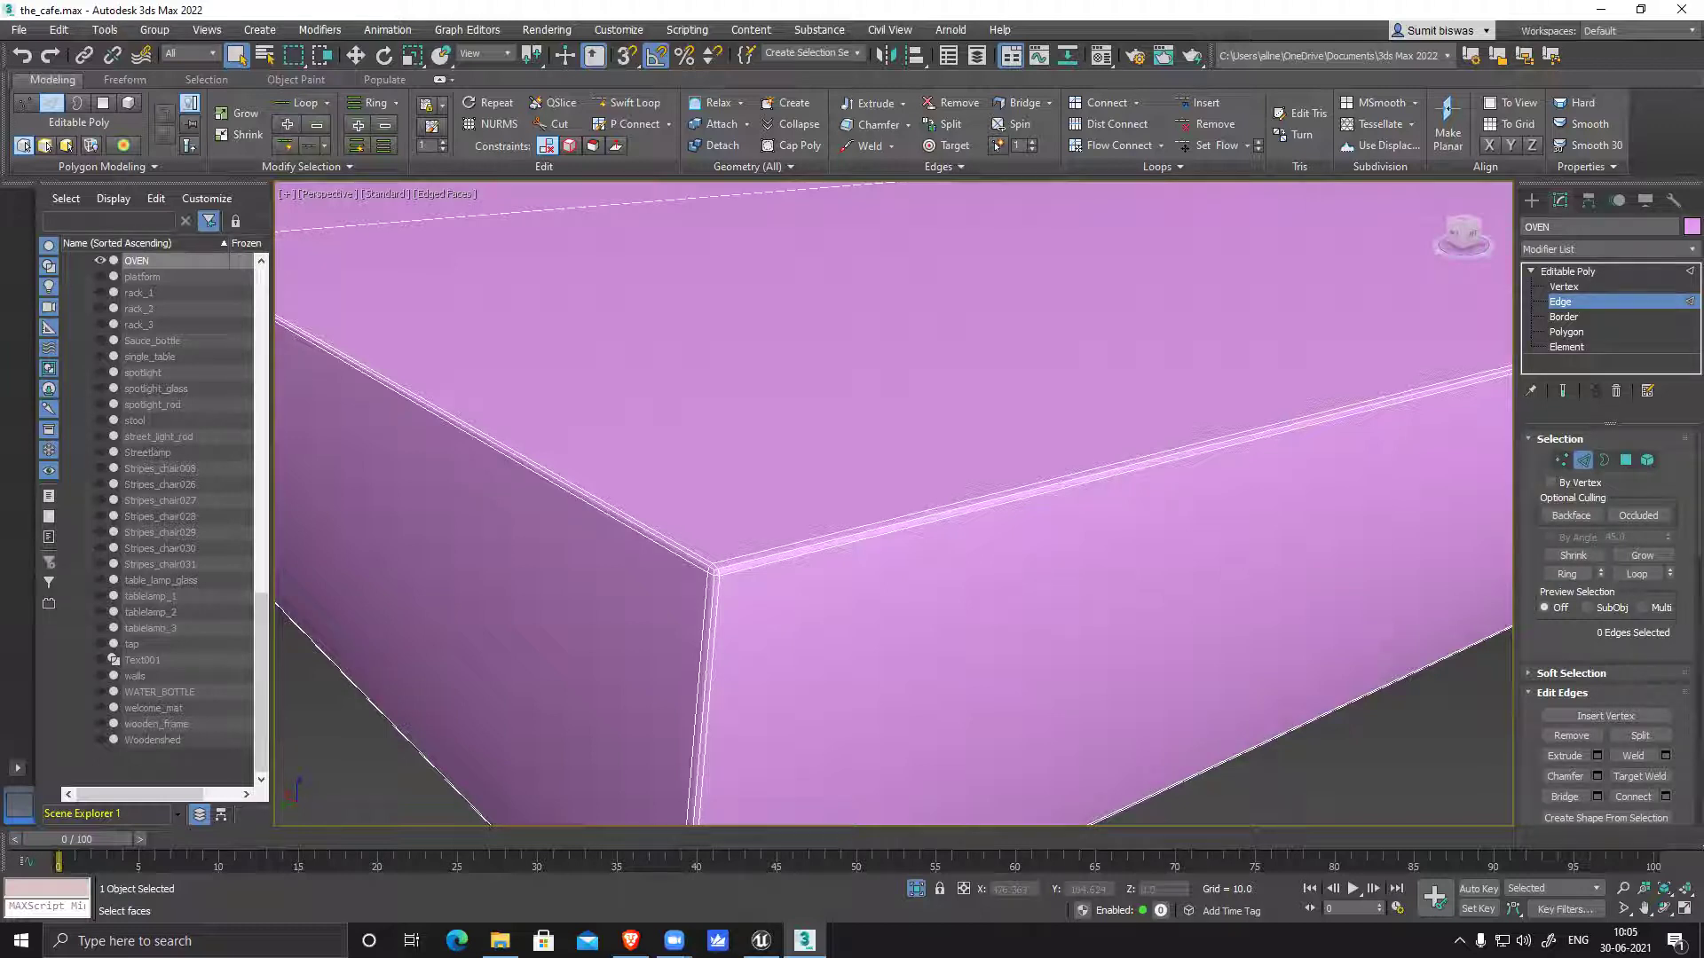
Remove the edge loop that crosses the base slab just in front of the oven body
scroll(831, 490, down, 5)
alt+middle_drag(831, 489, 772, 497)
middle_drag(1118, 461, 1014, 480)
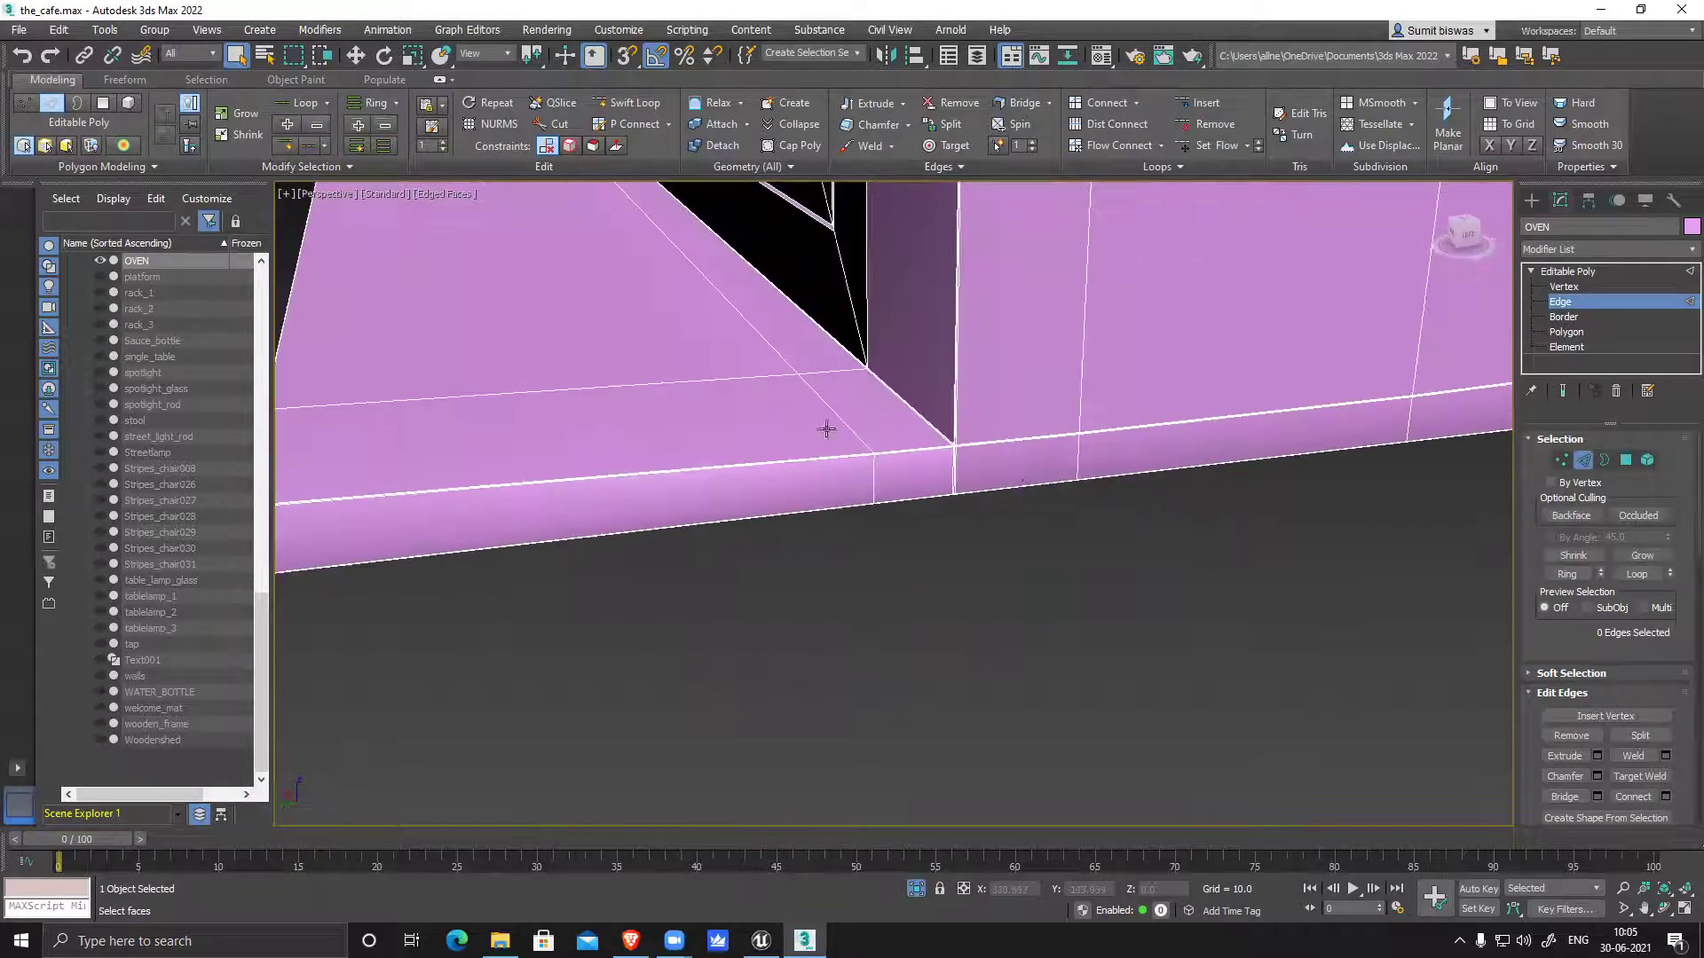
middle_drag(825, 430, 881, 494)
double_click(881, 494)
key(ctrl+BackSpace)
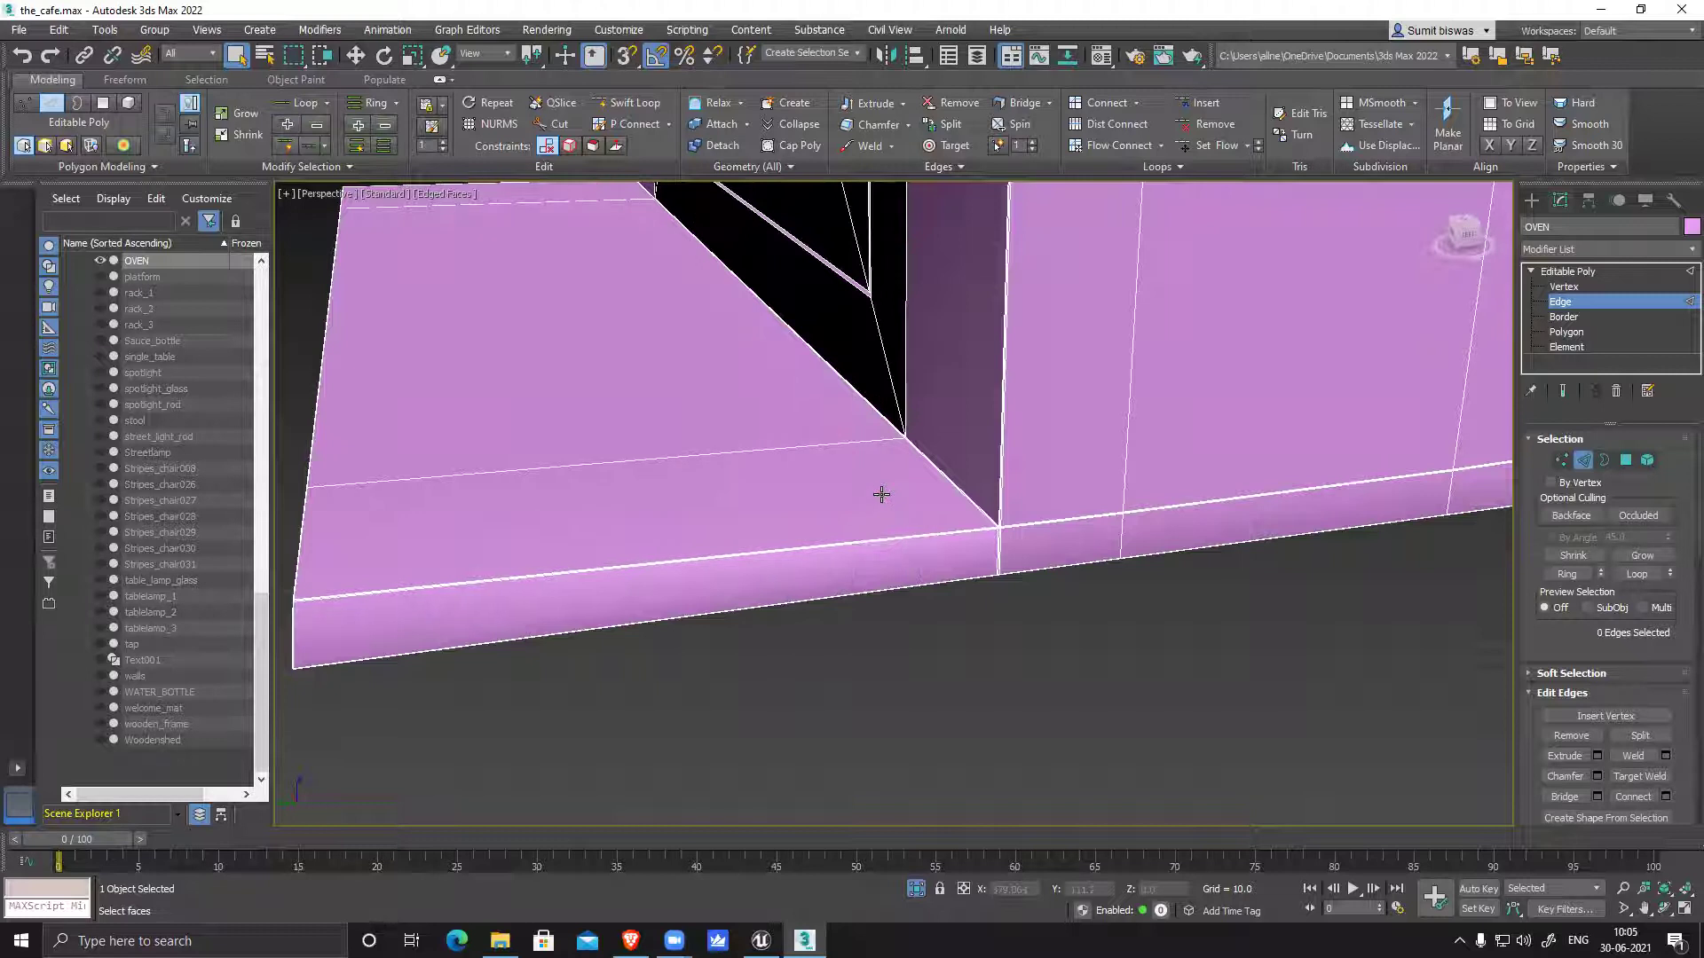
Remove the closely spaced extra edge loops at the corner where the base slab meets the oven body
scroll(881, 494, down, 5)
scroll(911, 485, up, 6)
scroll(911, 486, up, 3)
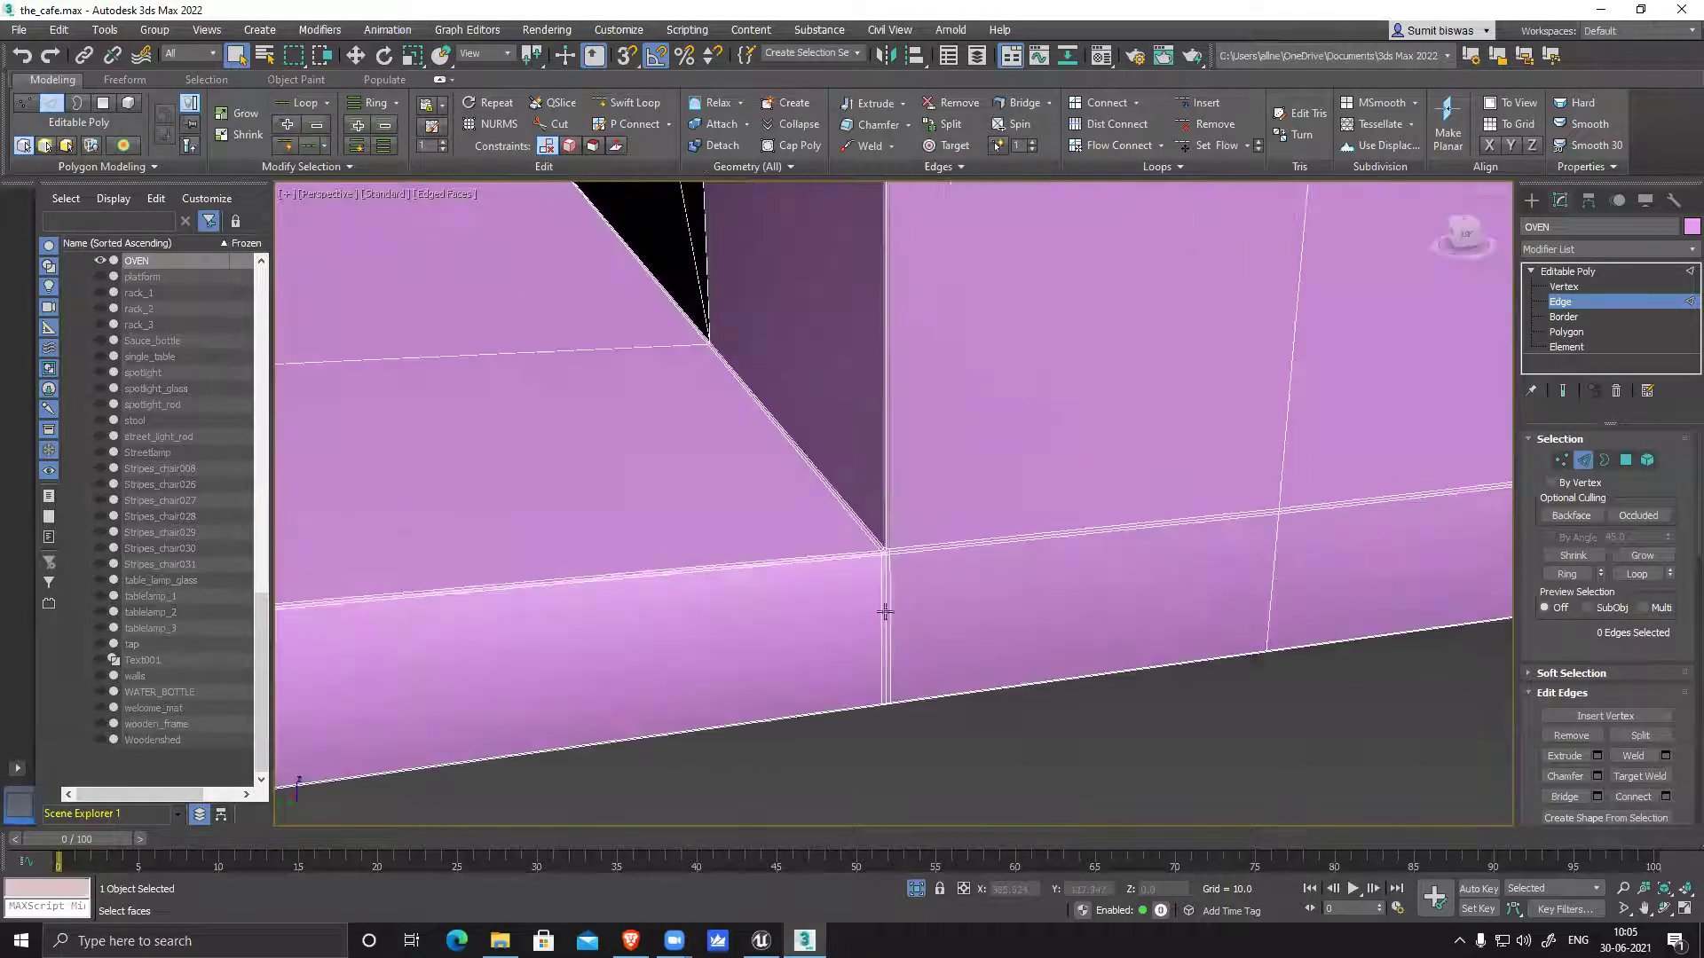
double_click(883, 584)
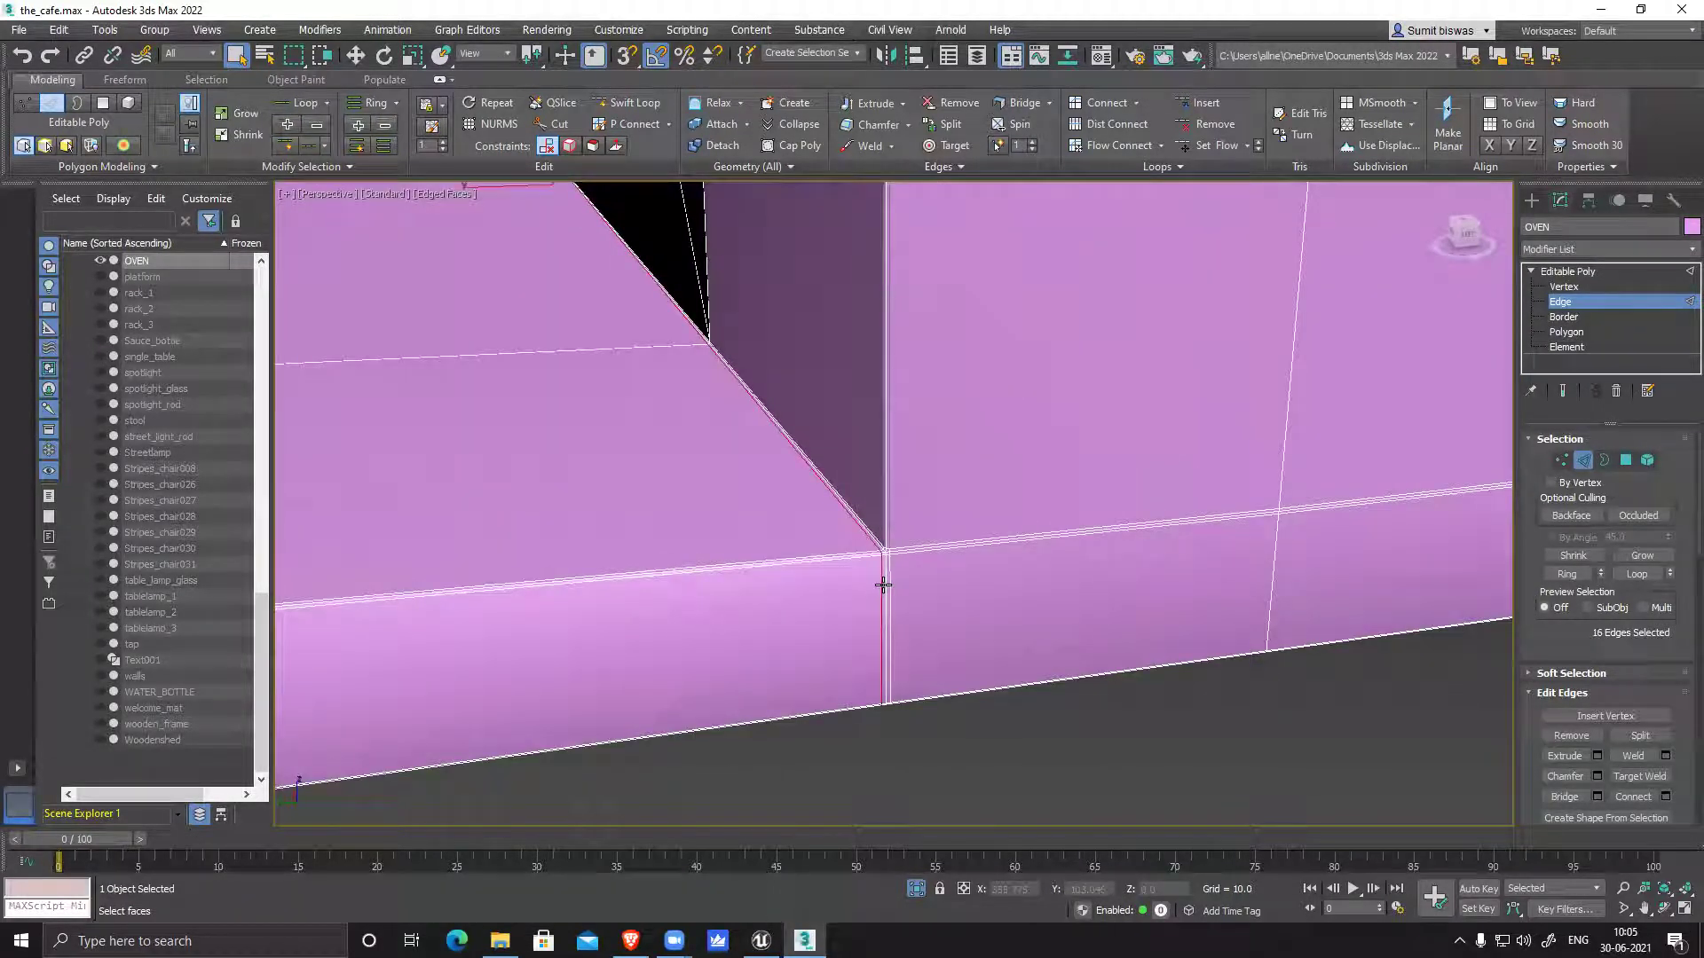
key(BackSpace)
scroll(860, 512, up, 3)
double_click(834, 532)
key(ctrl+BackSpace)
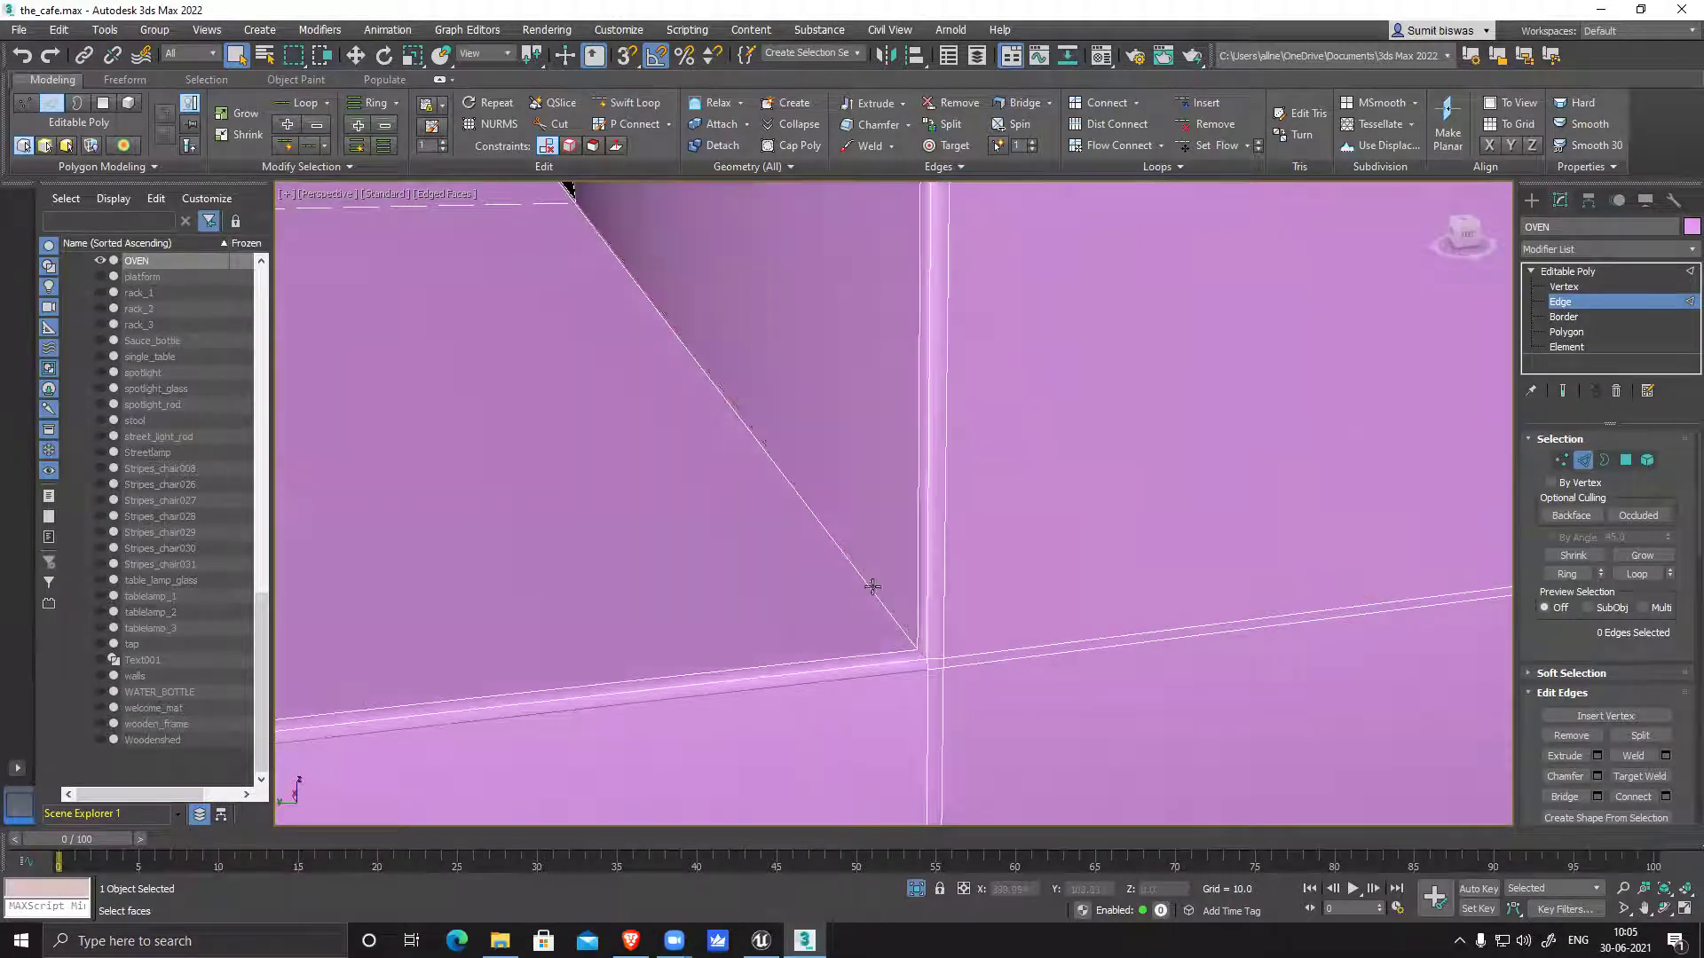
Select the closely spaced bevel edge loops around the base slab's upper edge and front corner, and remove them to leave single edges
scroll(930, 691, down, 2)
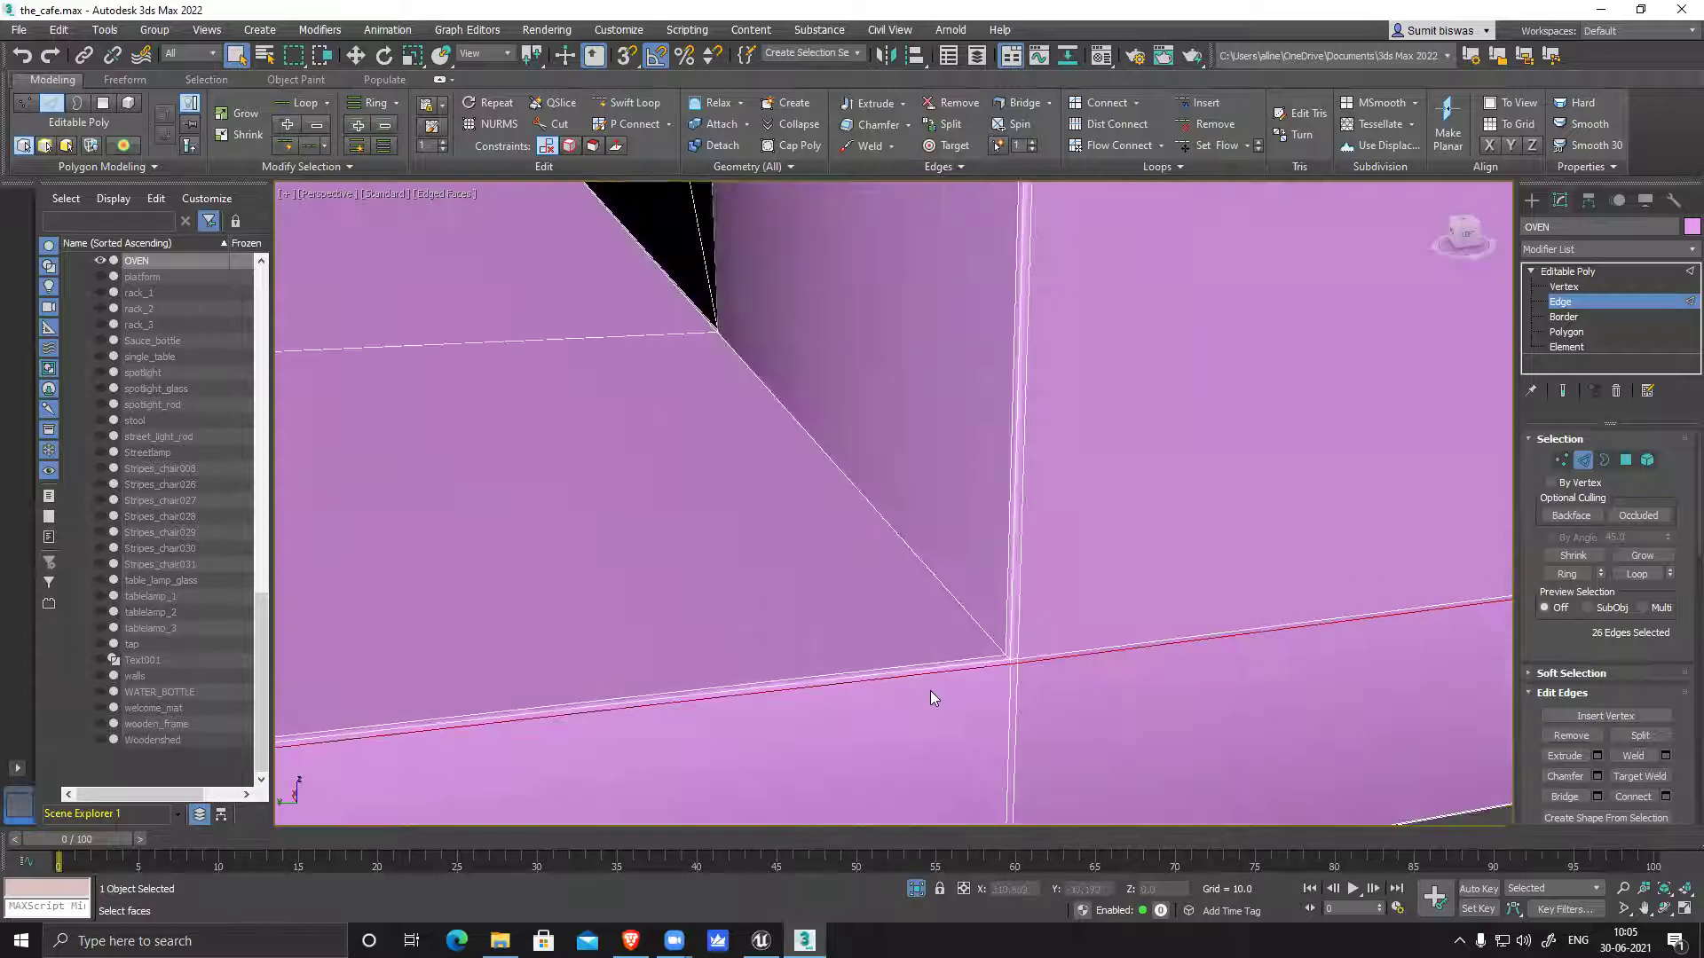
double_click(734, 695)
scroll(571, 628, down, 2)
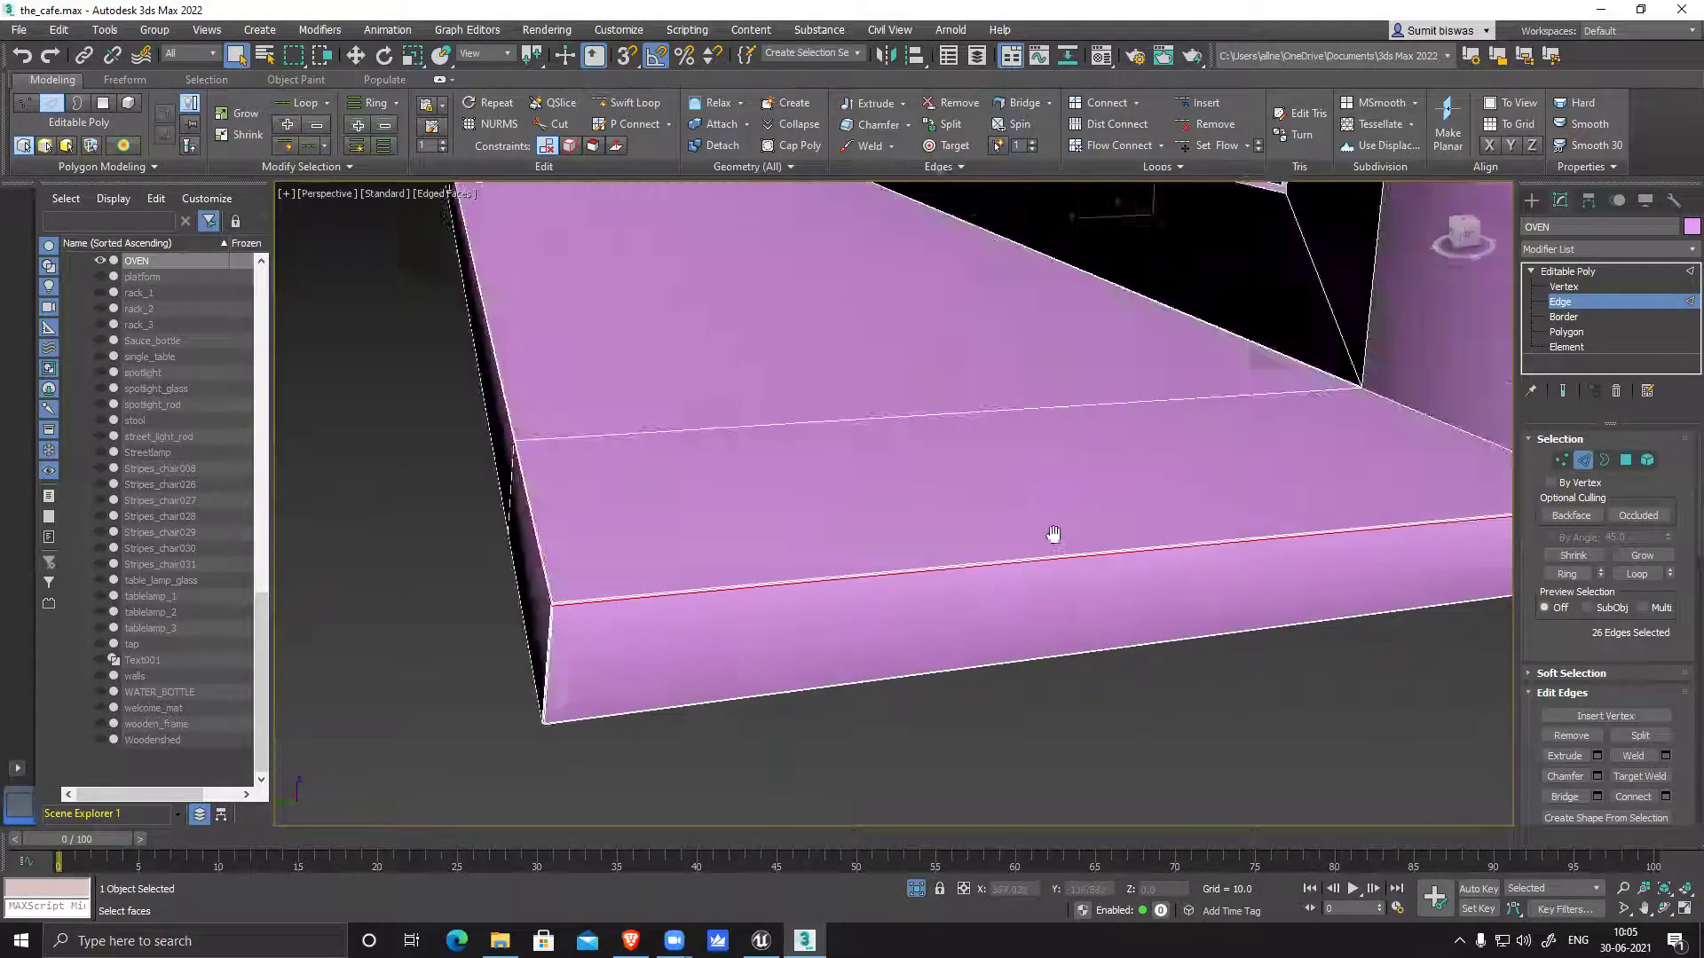
scroll(1053, 535, down, 2)
scroll(693, 576, up, 4)
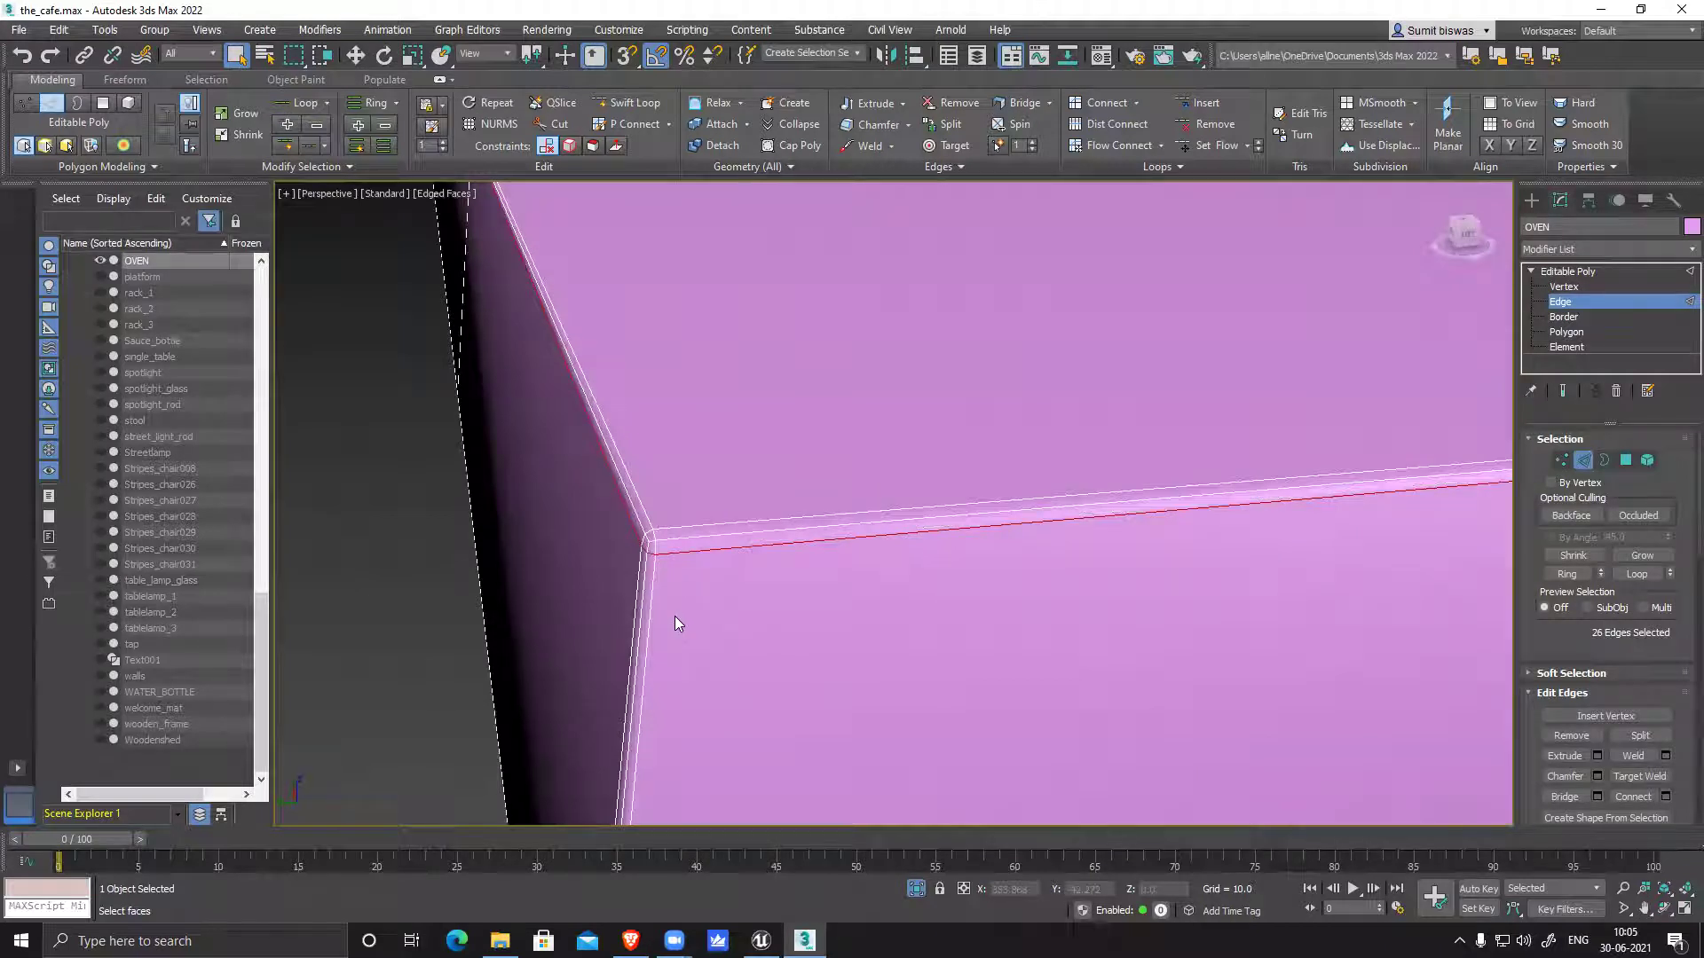
scroll(761, 589, down, 4)
scroll(939, 625, down, 2)
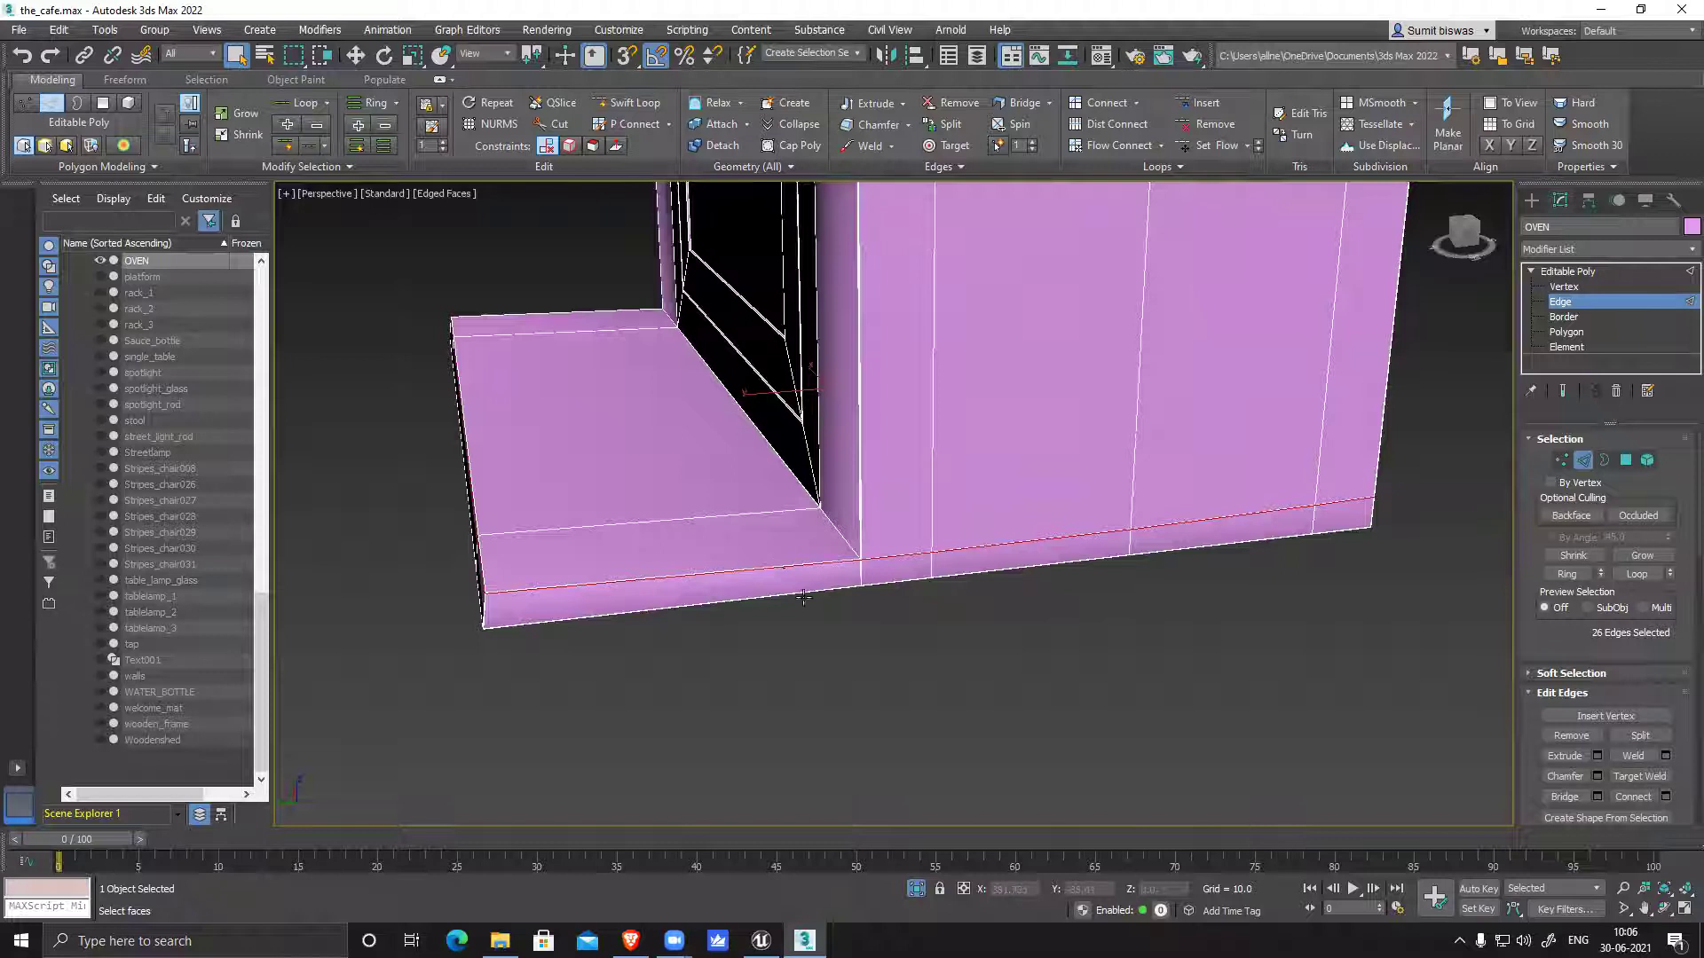
alt+middle_drag(954, 619, 908, 598)
alt+middle_drag(693, 506, 831, 603)
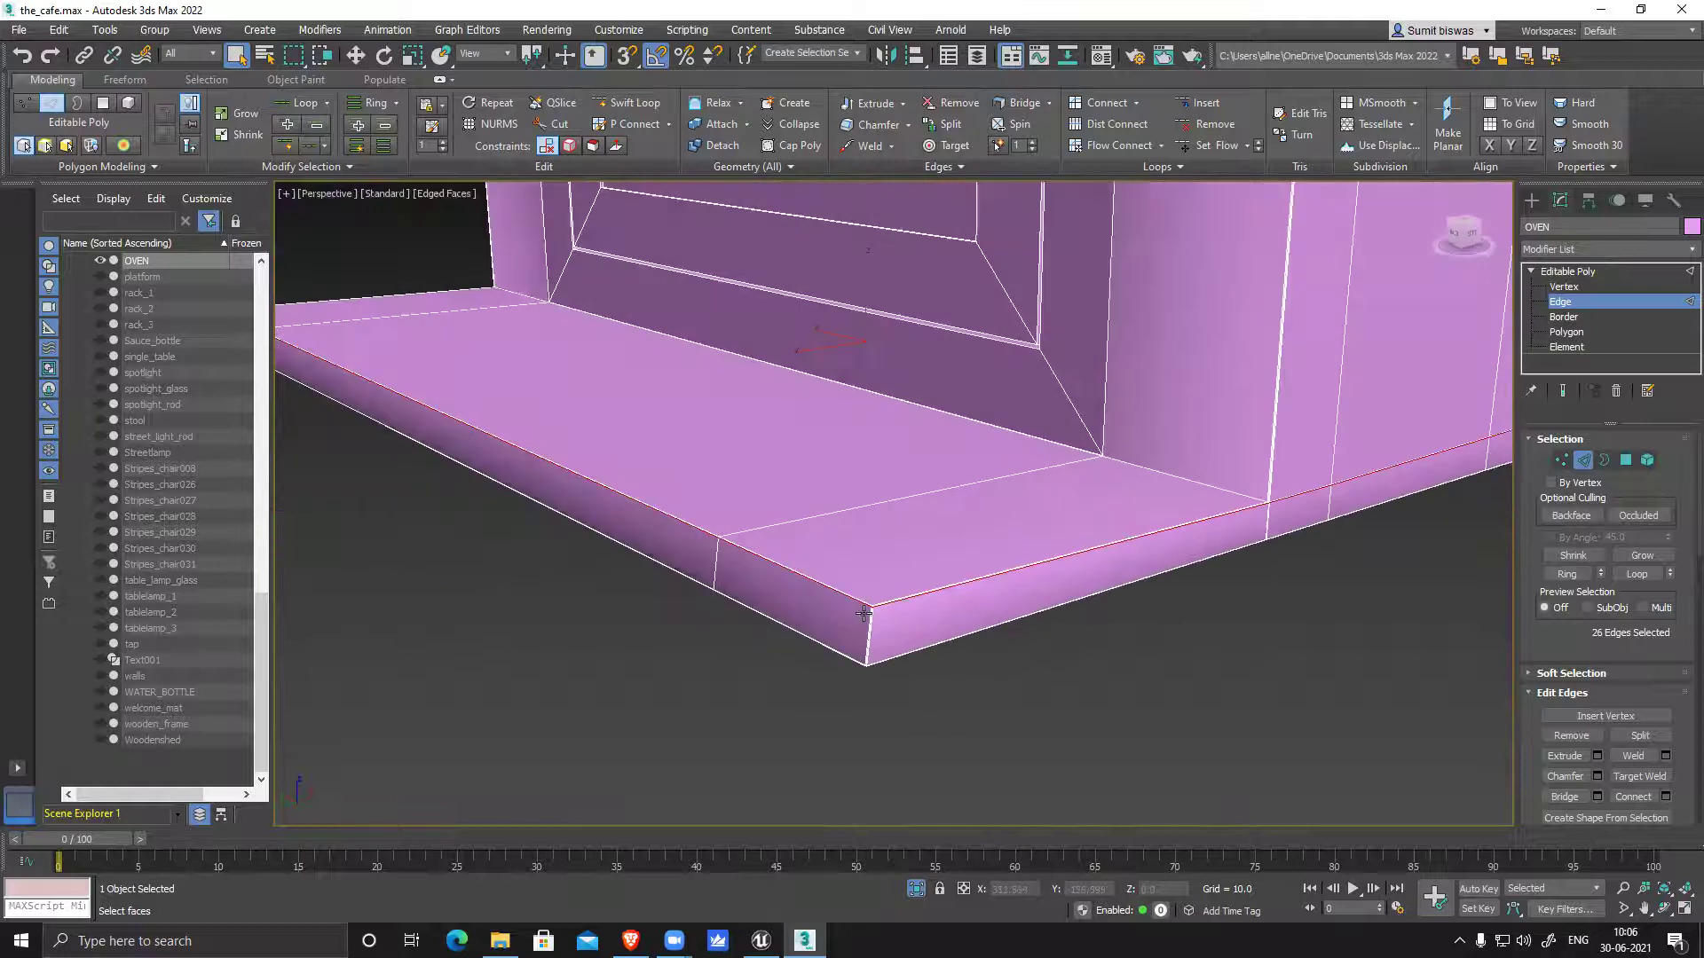
scroll(864, 612, up, 5)
scroll(883, 585, up, 4)
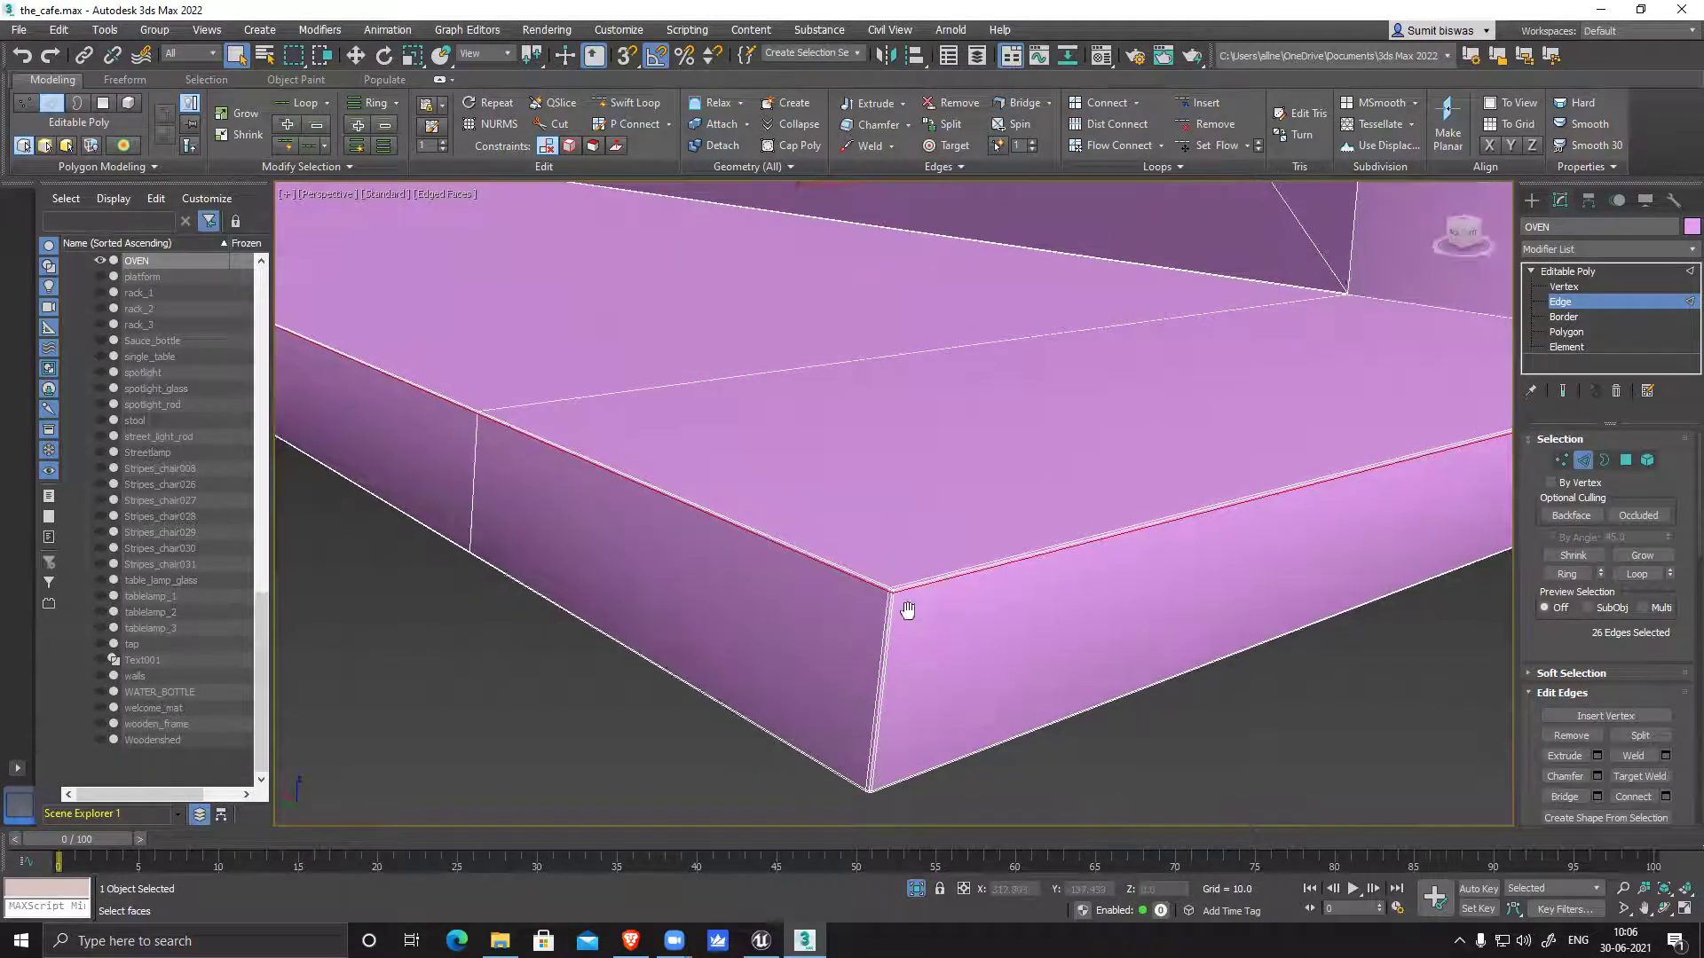
ctrl+double_click(876, 531)
ctrl+double_click(844, 526)
key(ctrl+BackSpace)
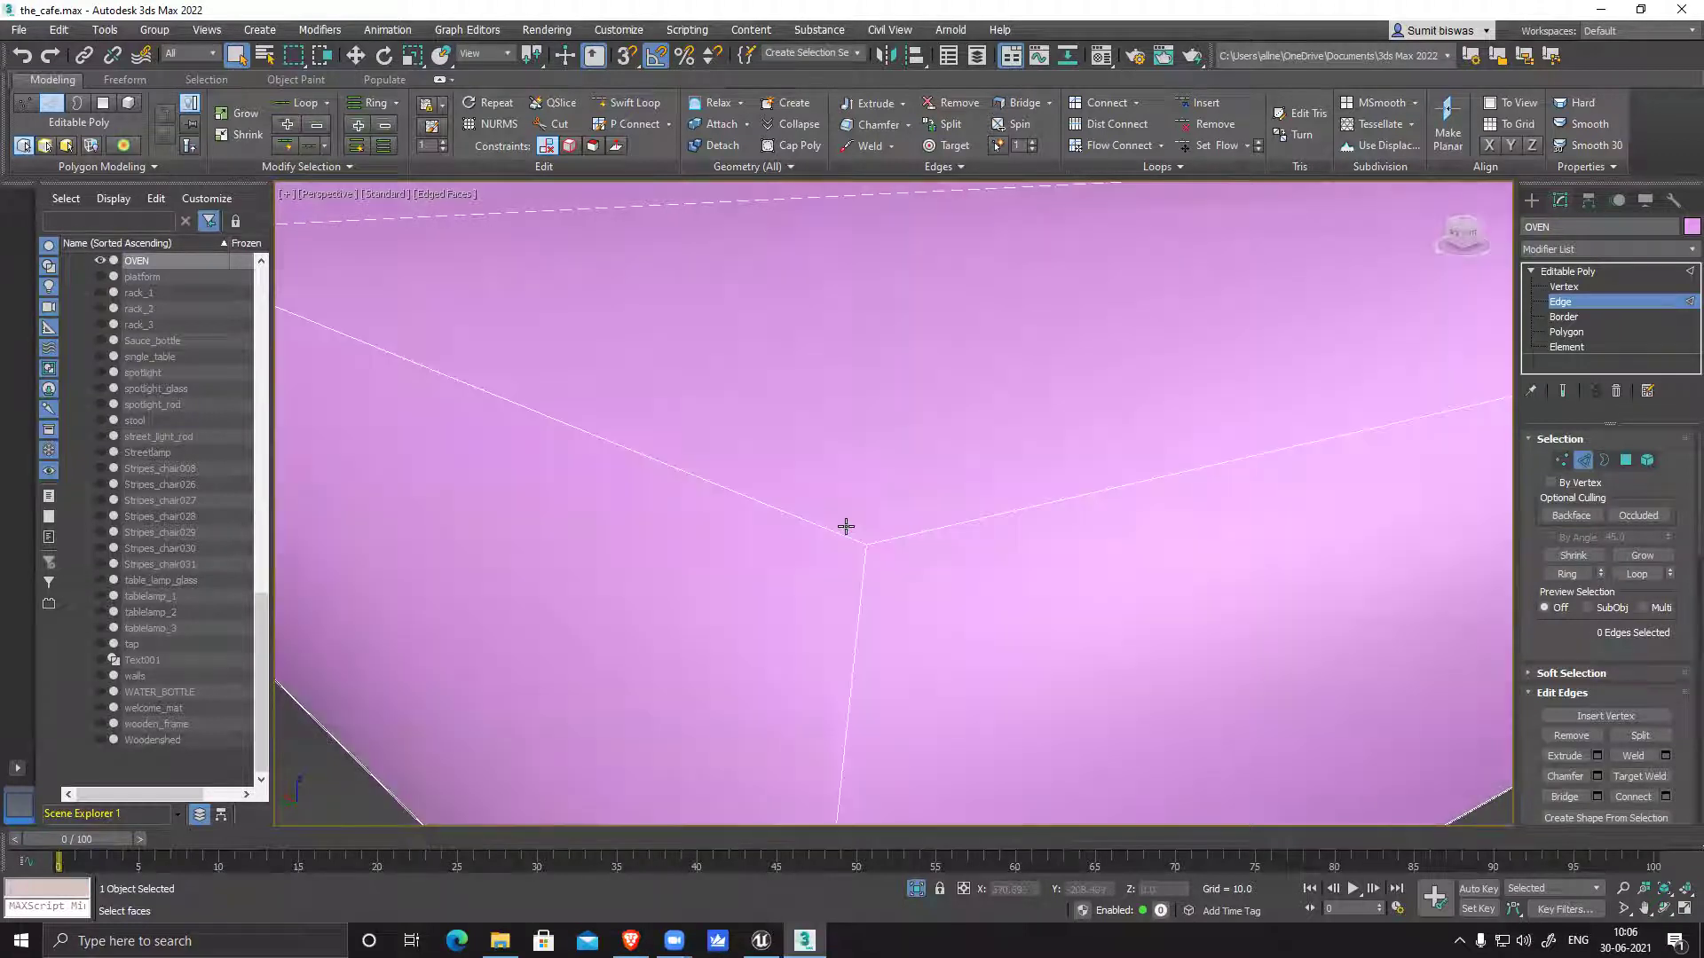
Check the base slab's shading without the edge overlay, and restore the edged-faces display
scroll(826, 541, down, 6)
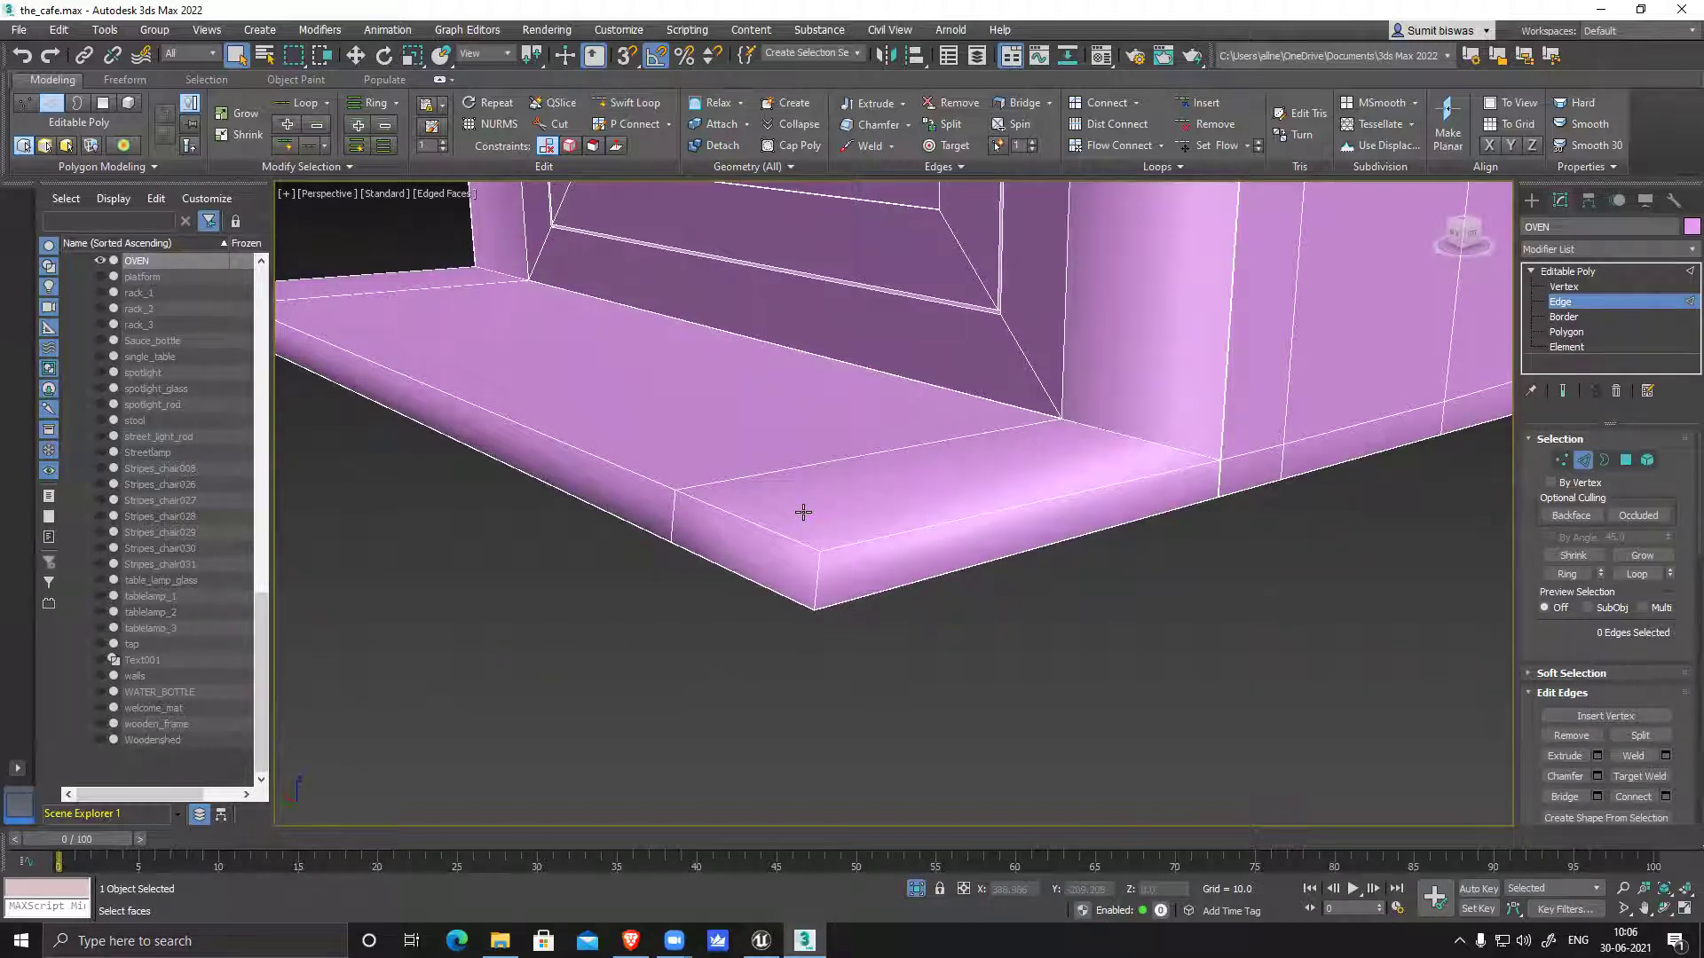
scroll(803, 512, down, 3)
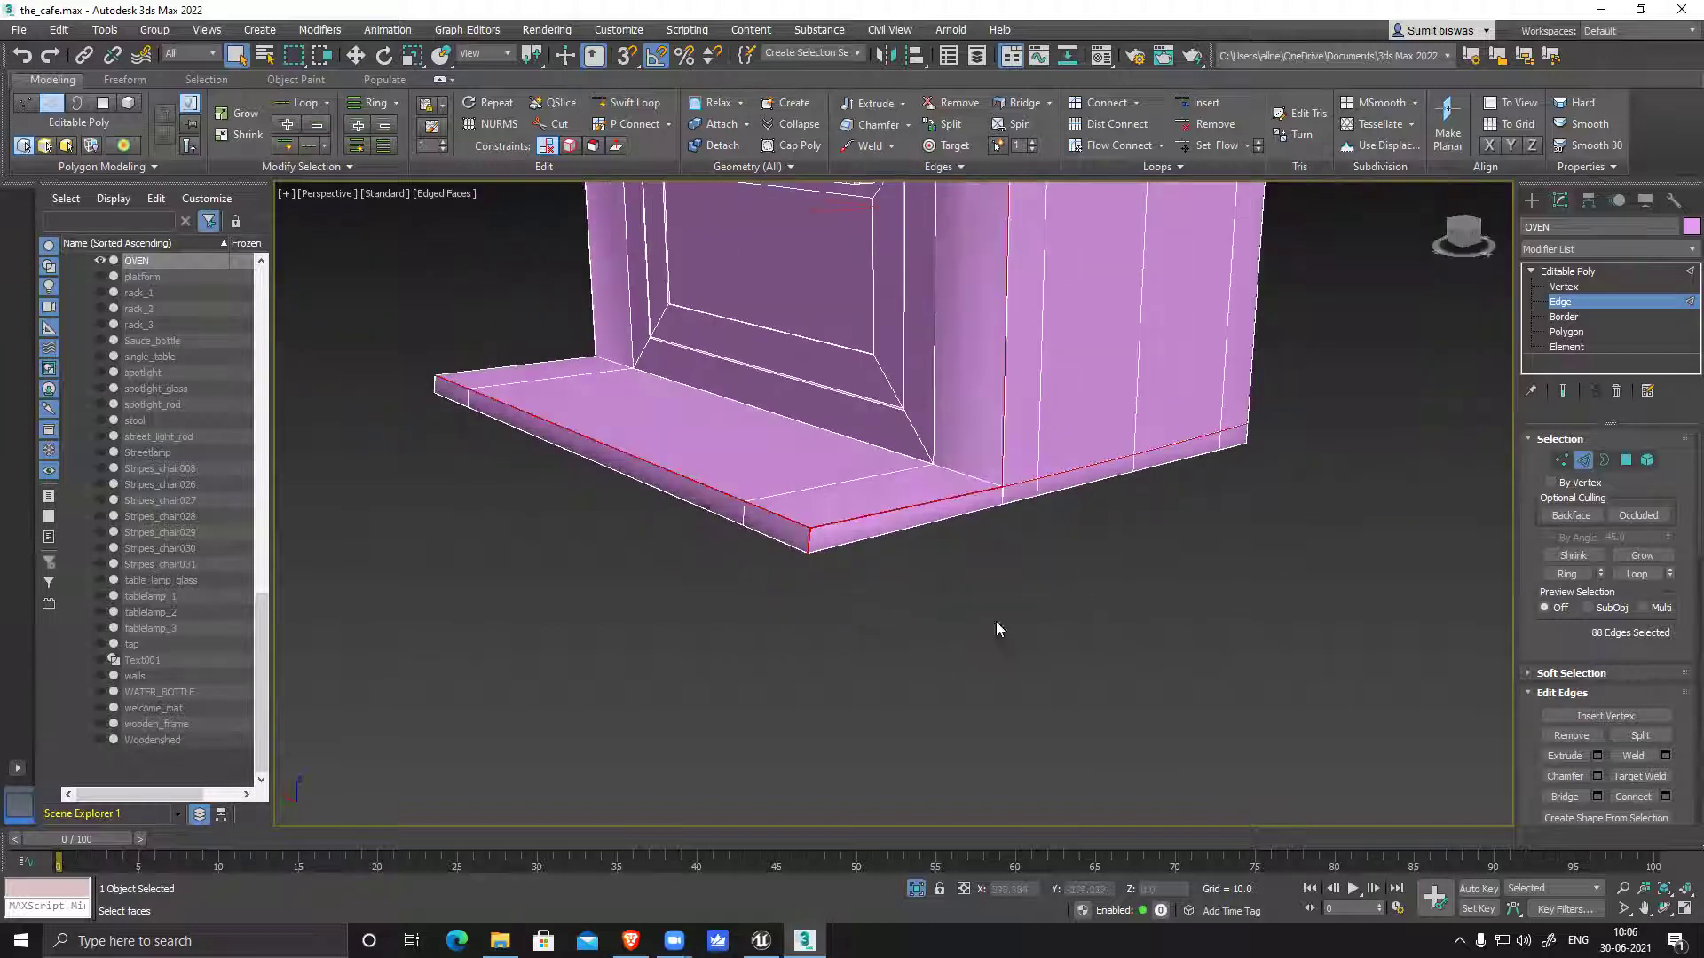
key(F4)
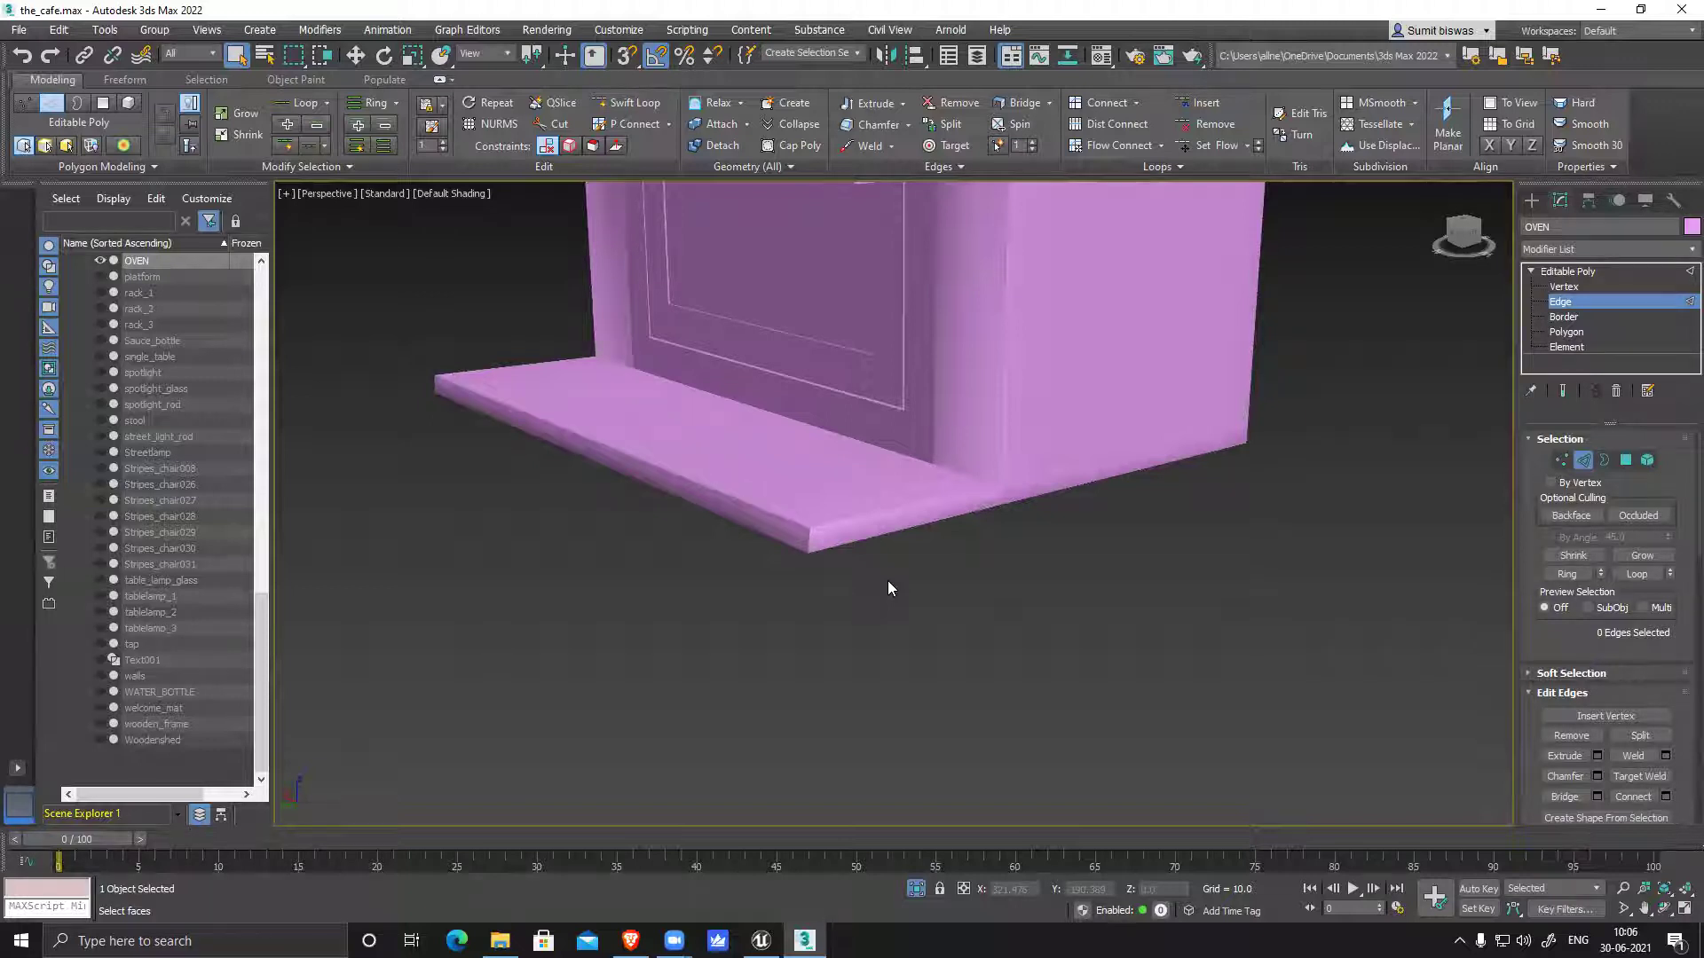
key(F4)
Target-weld the vertex on the hood's lower front edge, below the door panel's corner, to the hood's outer front corner vertex
scroll(884, 577, up, 6)
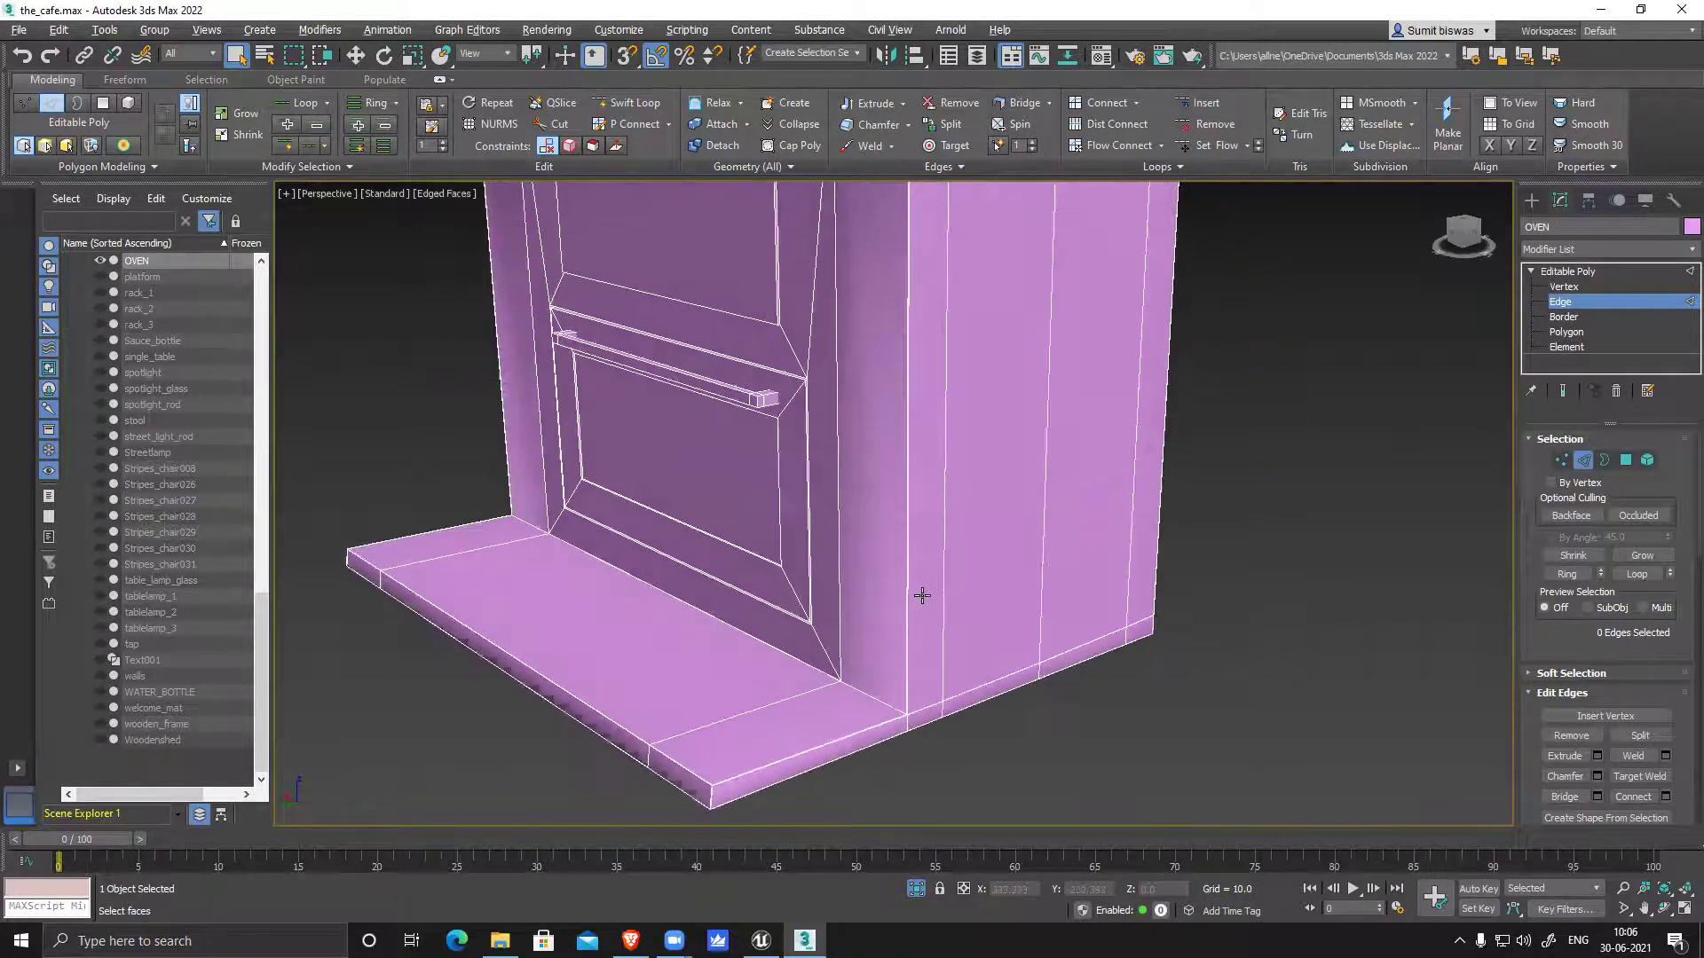
alt+middle_drag(965, 471, 932, 441)
scroll(932, 441, up, 3)
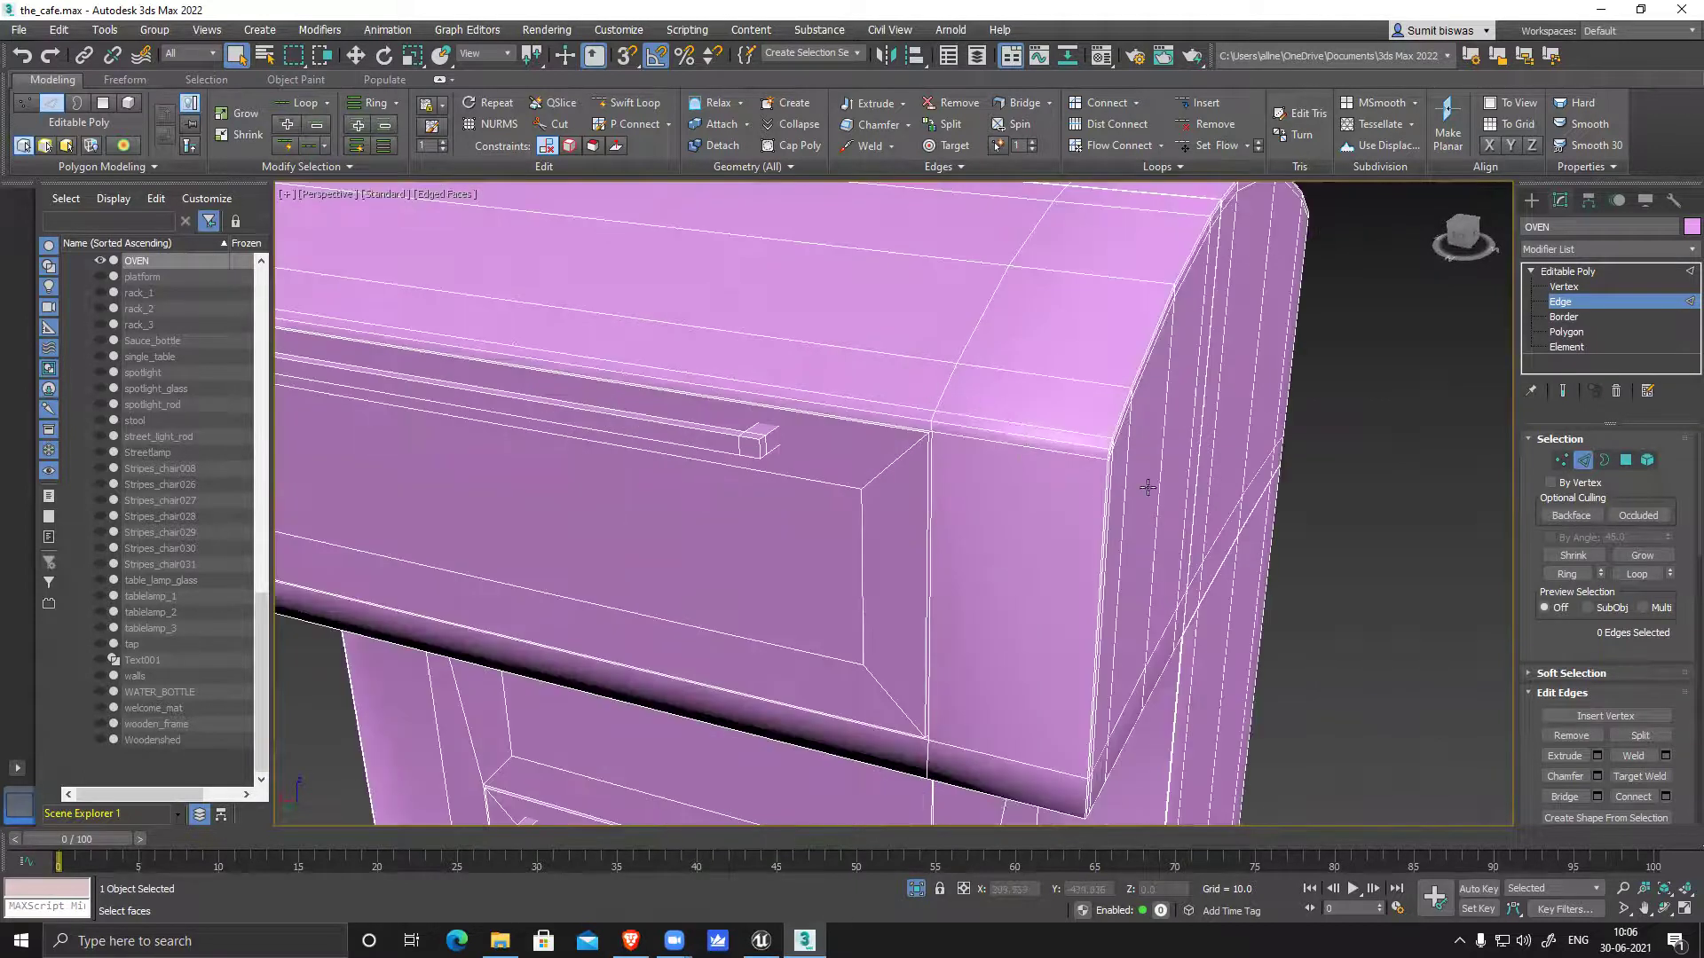
scroll(1141, 487, up, 1)
click(1562, 460)
scroll(898, 445, up, 3)
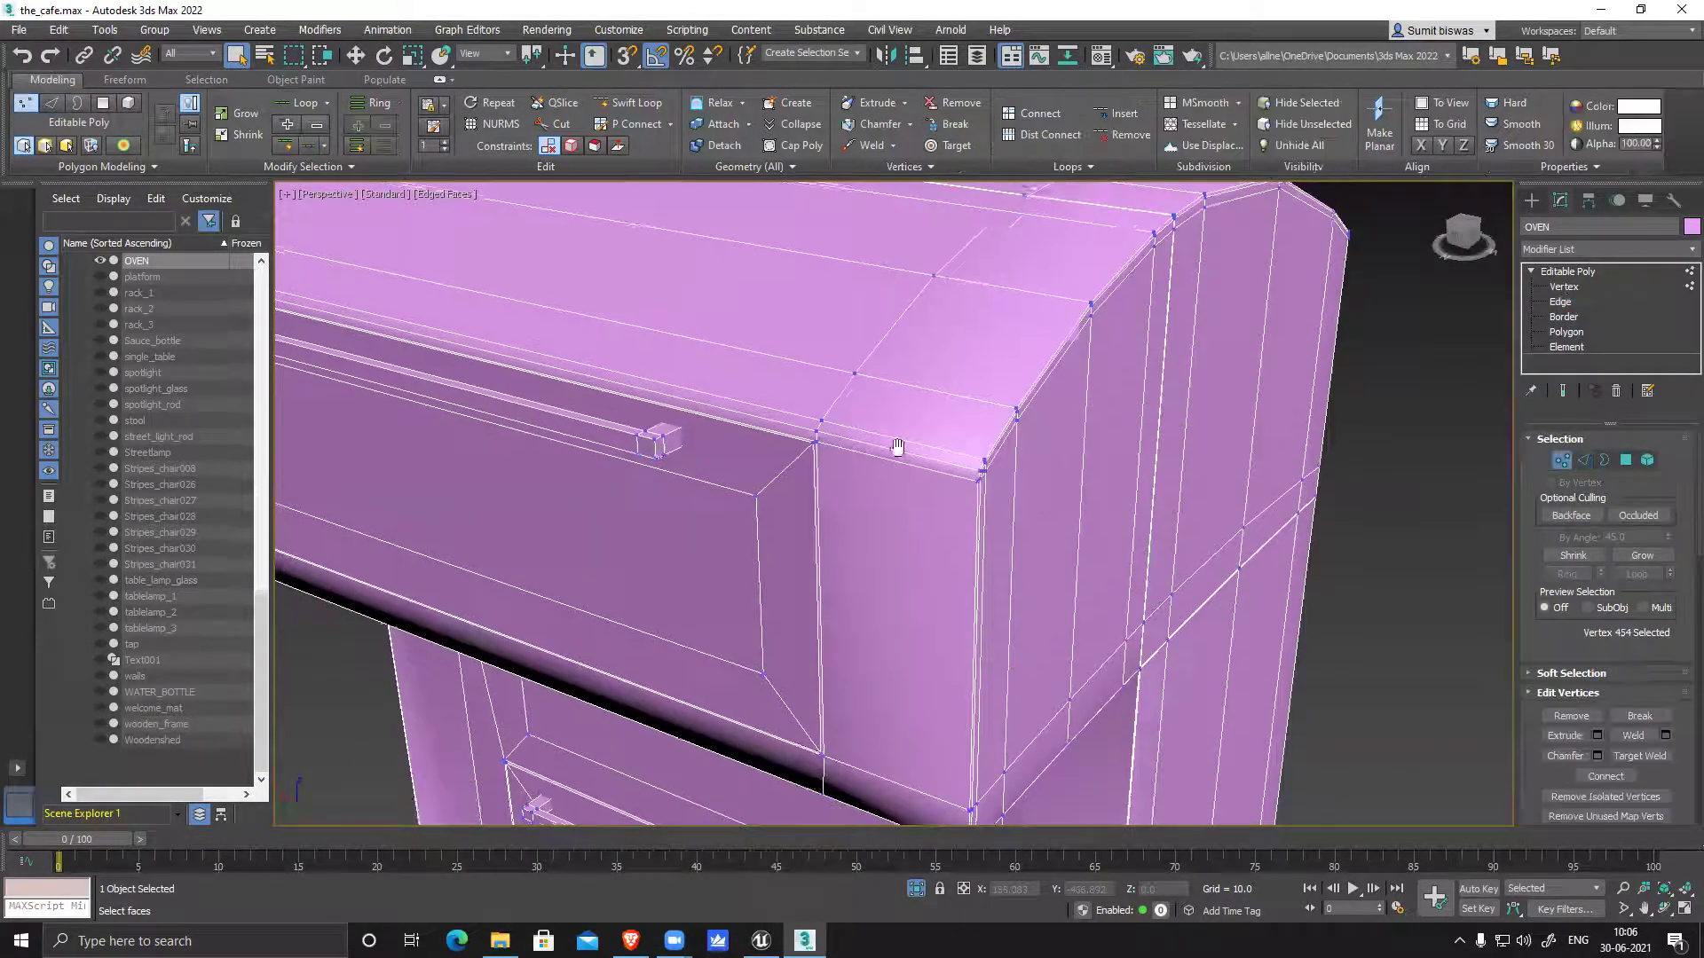
middle_drag(826, 454, 944, 451)
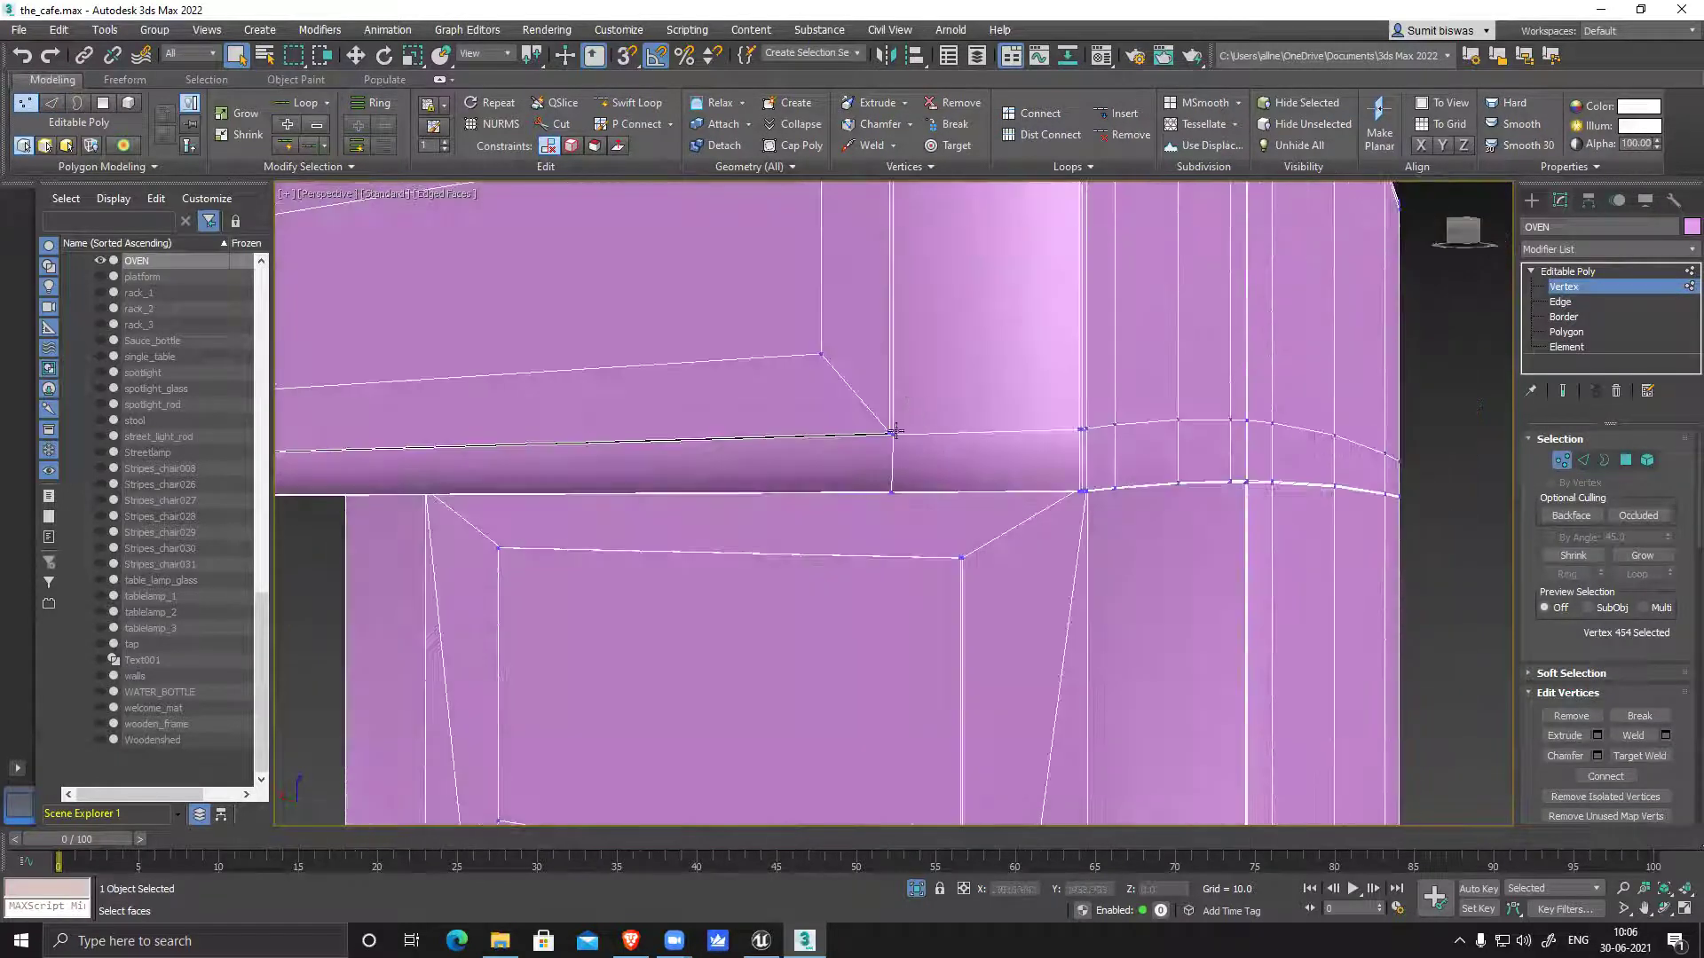
scroll(895, 440, up, 3)
scroll(893, 413, up, 1)
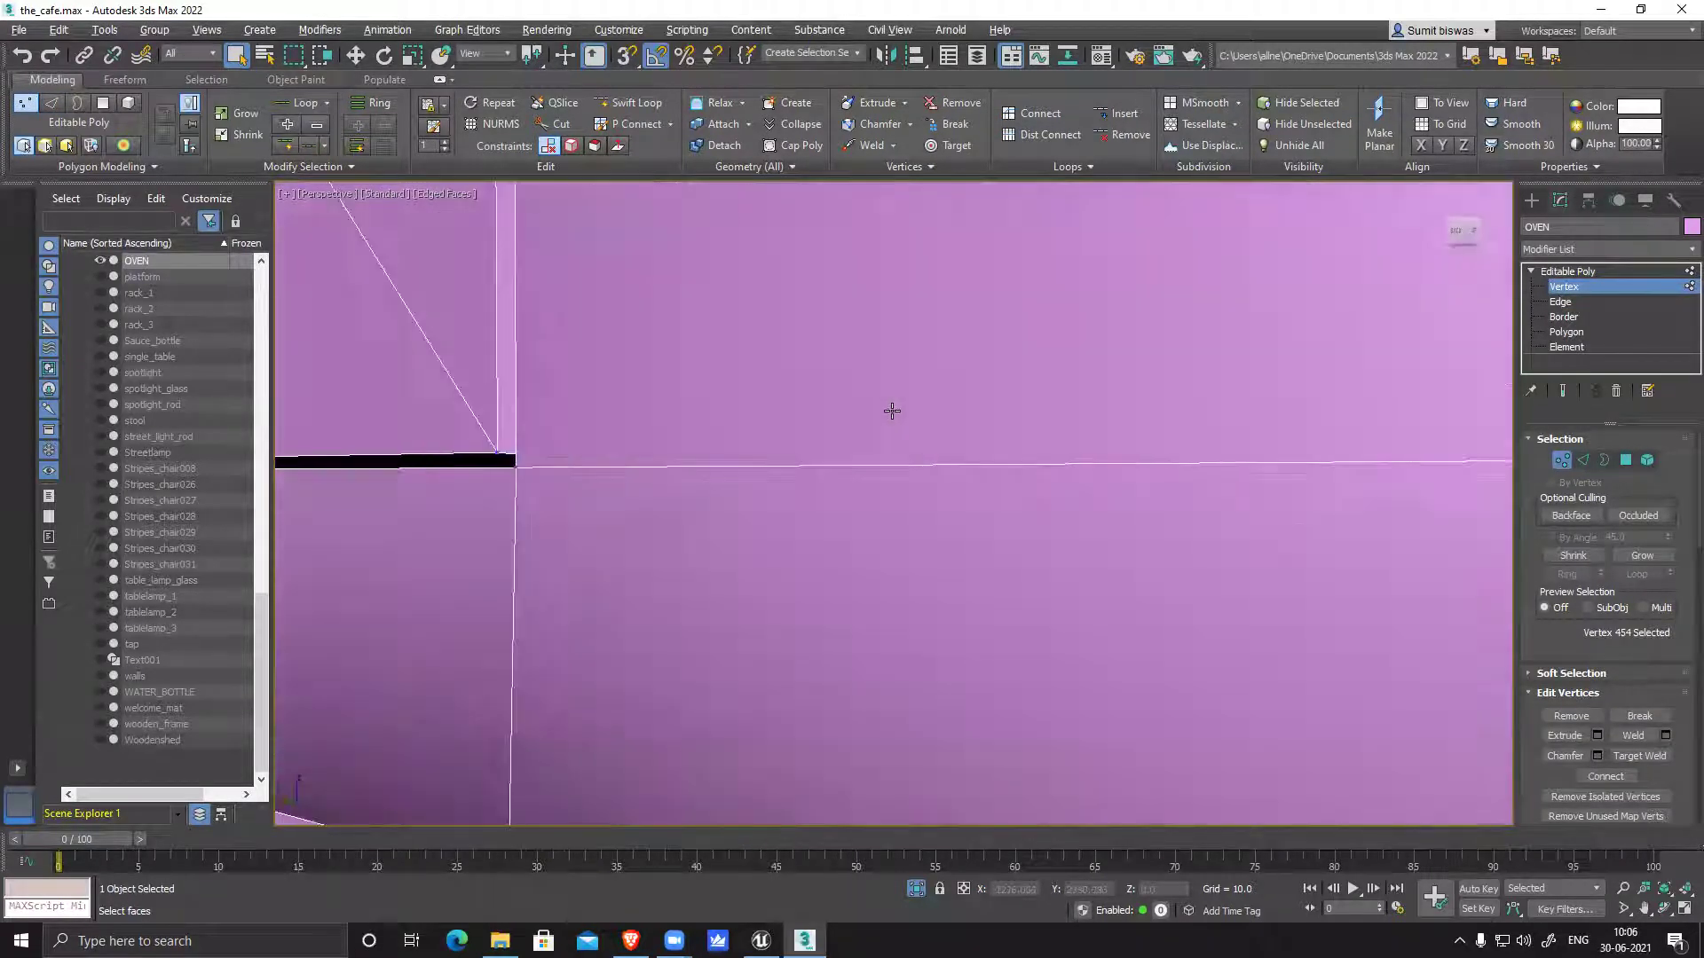
scroll(892, 410, down, 2)
scroll(529, 441, down, 4)
alt+middle_drag(533, 445, 674, 356)
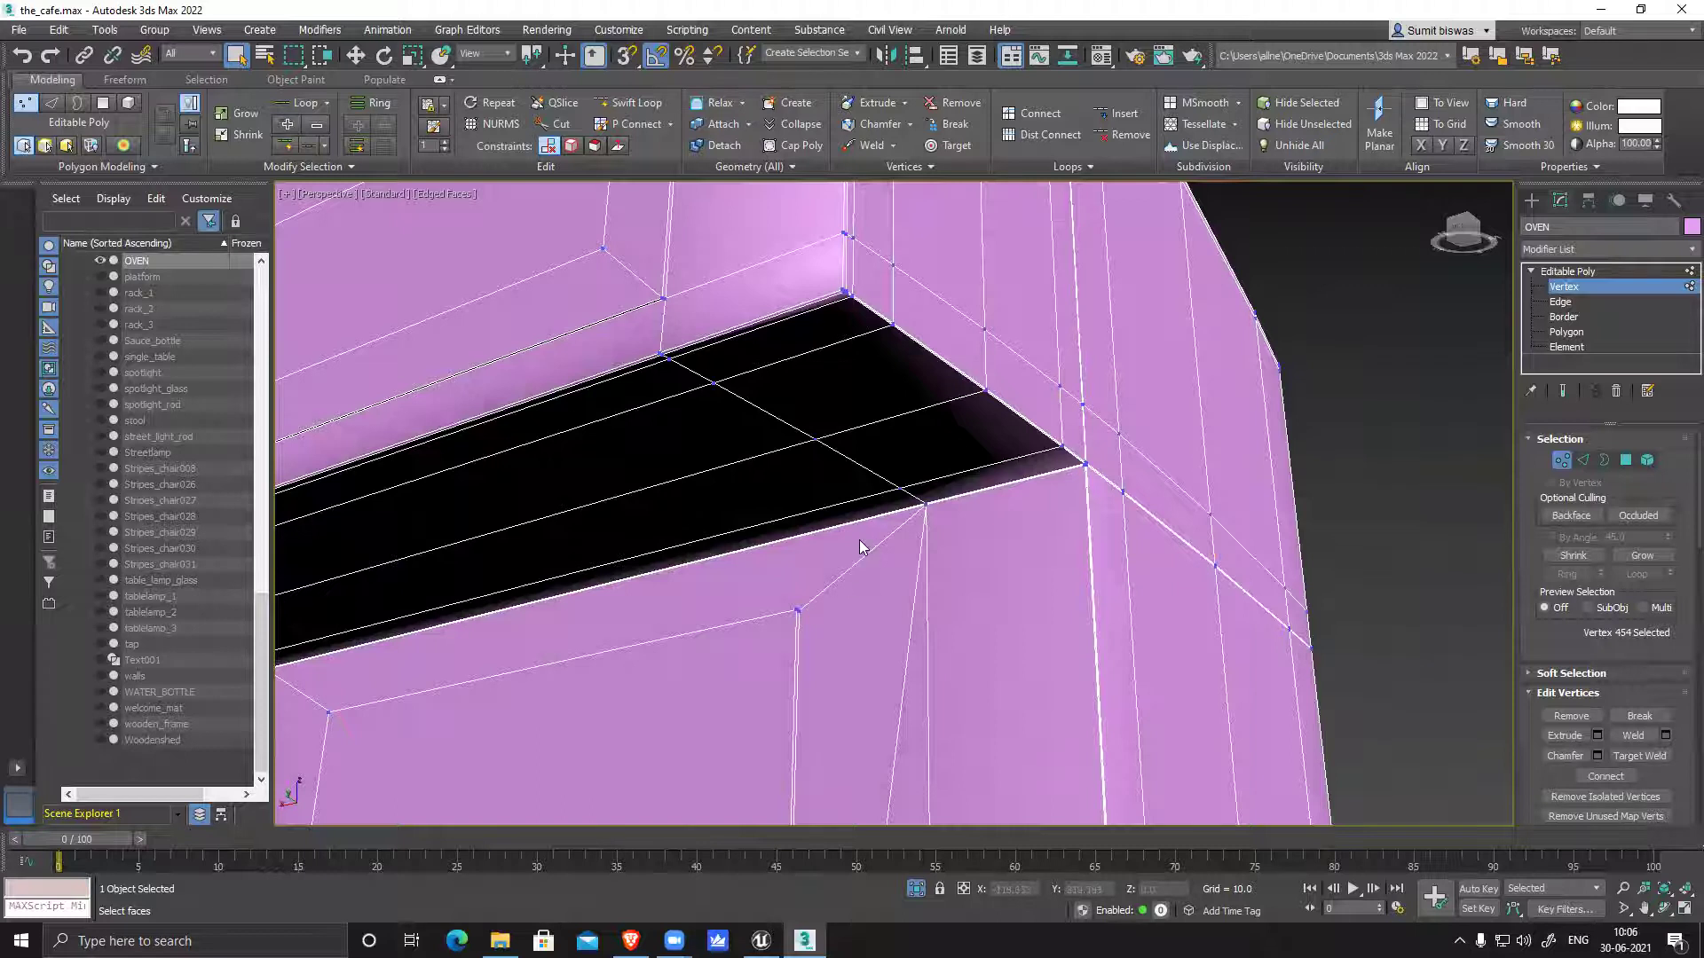
scroll(657, 358, up, 3)
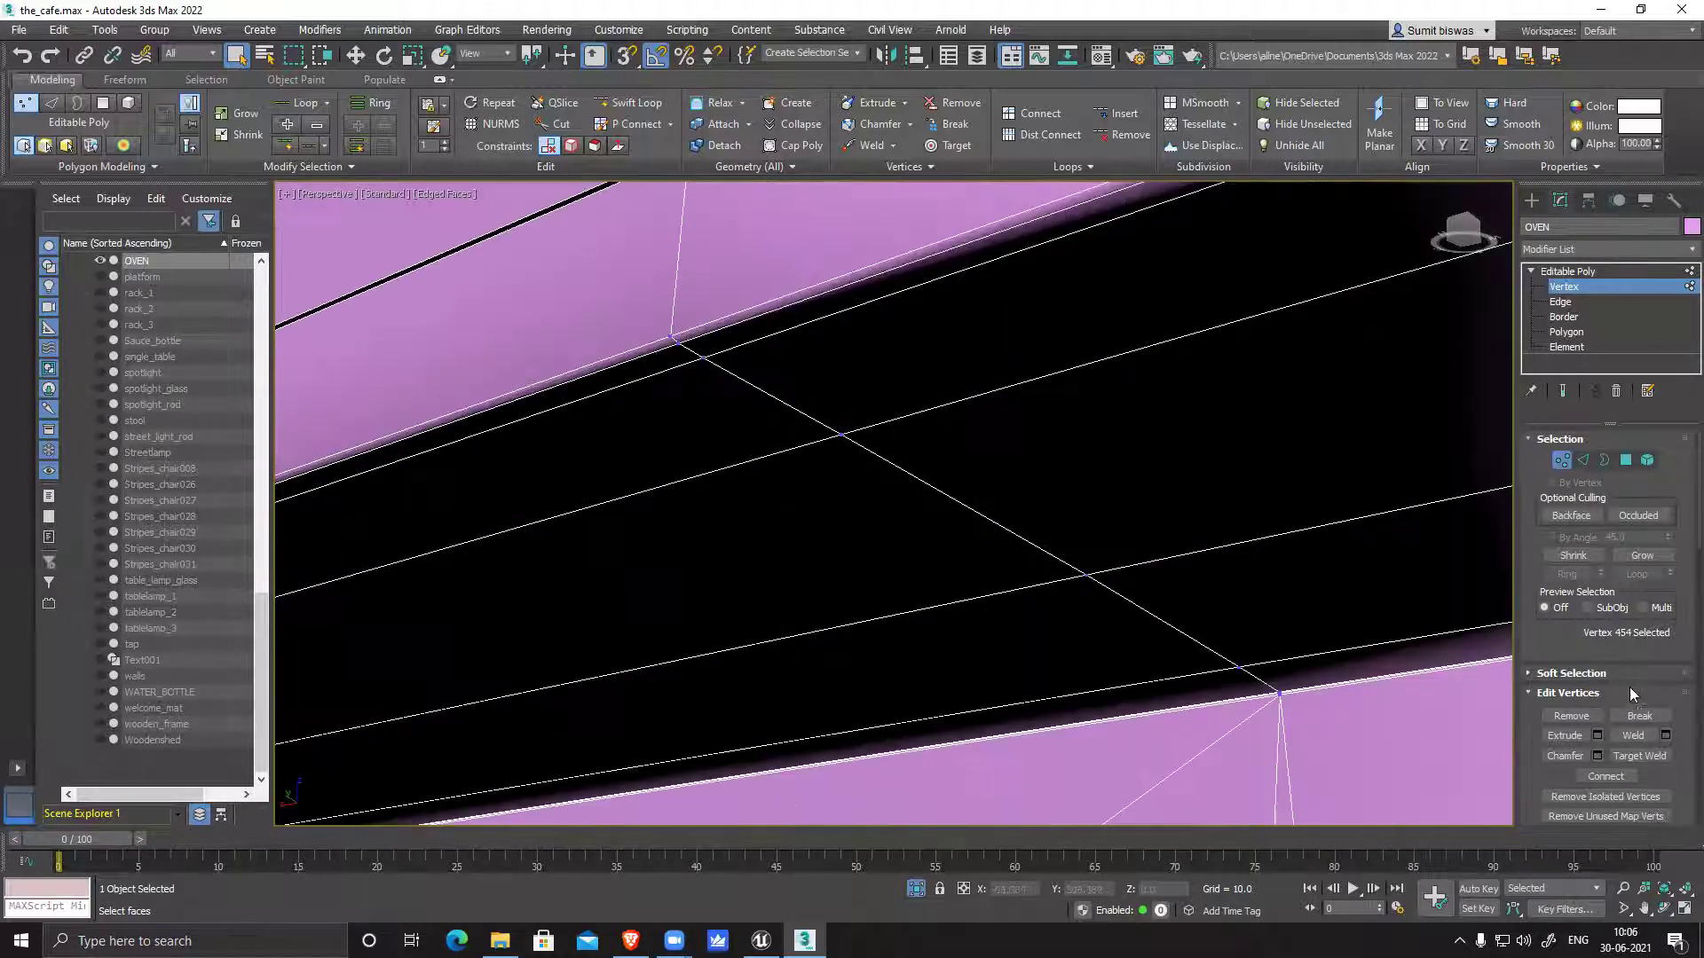
click(1640, 756)
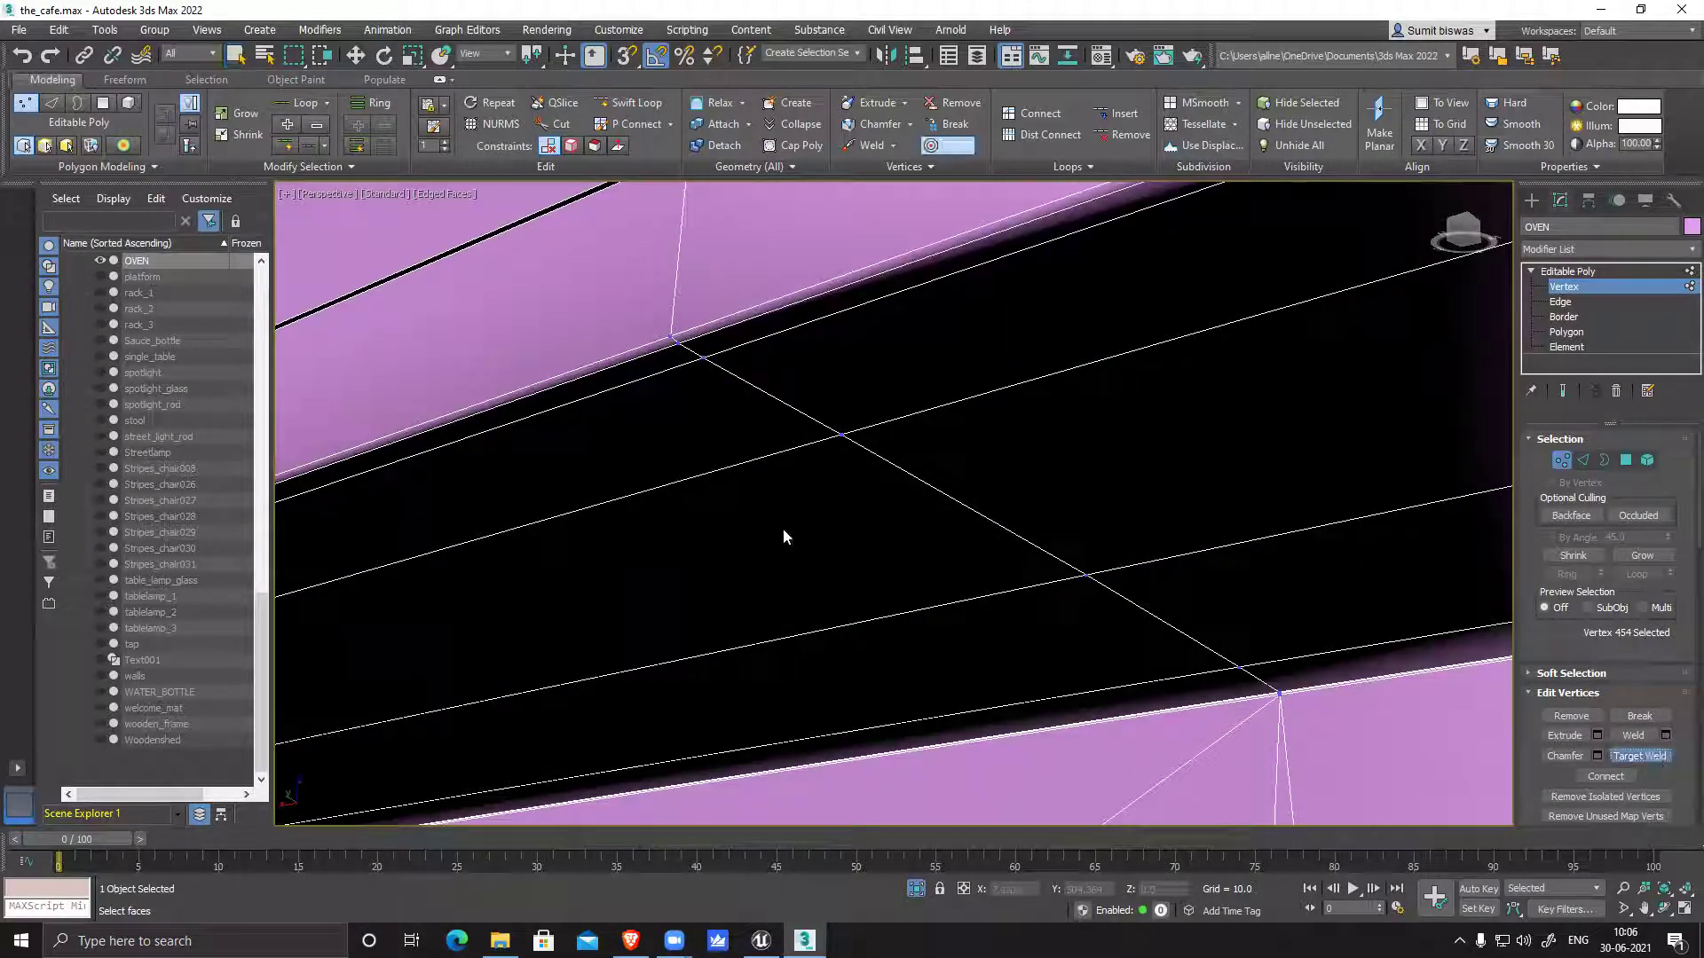
click(674, 338)
scroll(993, 361, down, 2)
click(1083, 370)
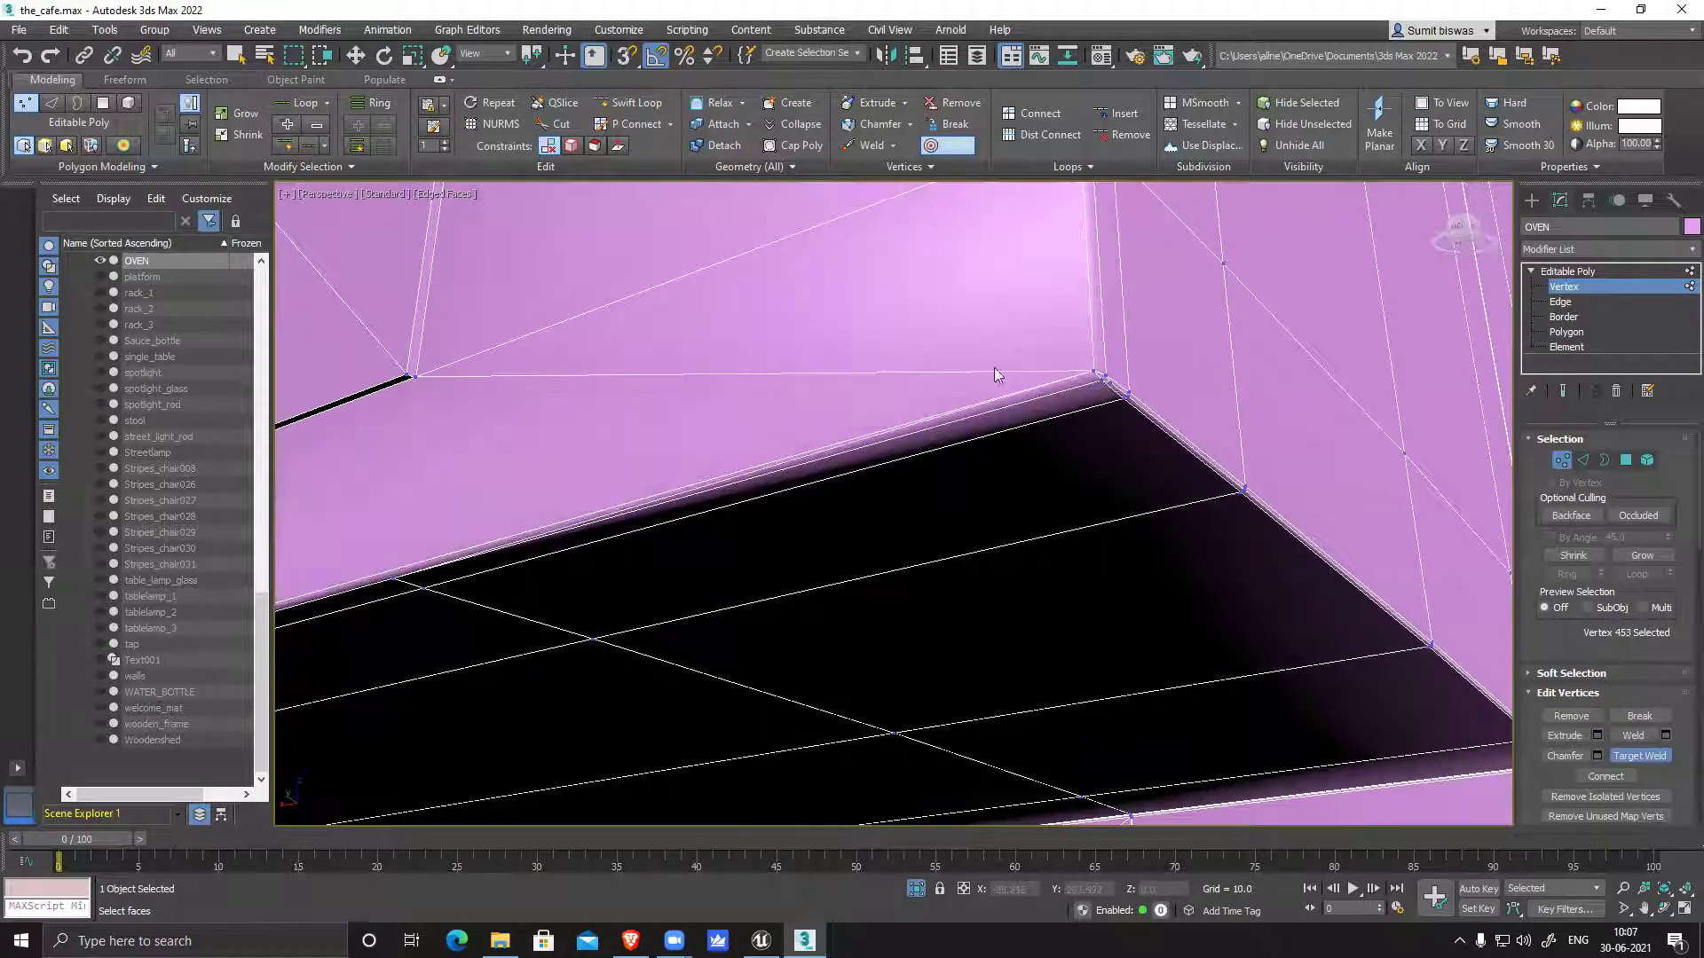
Target-weld the two vertices just above the hood's lower front corner down to the corner vertices
scroll(818, 418, down, 3)
alt+middle_drag(796, 426, 850, 462)
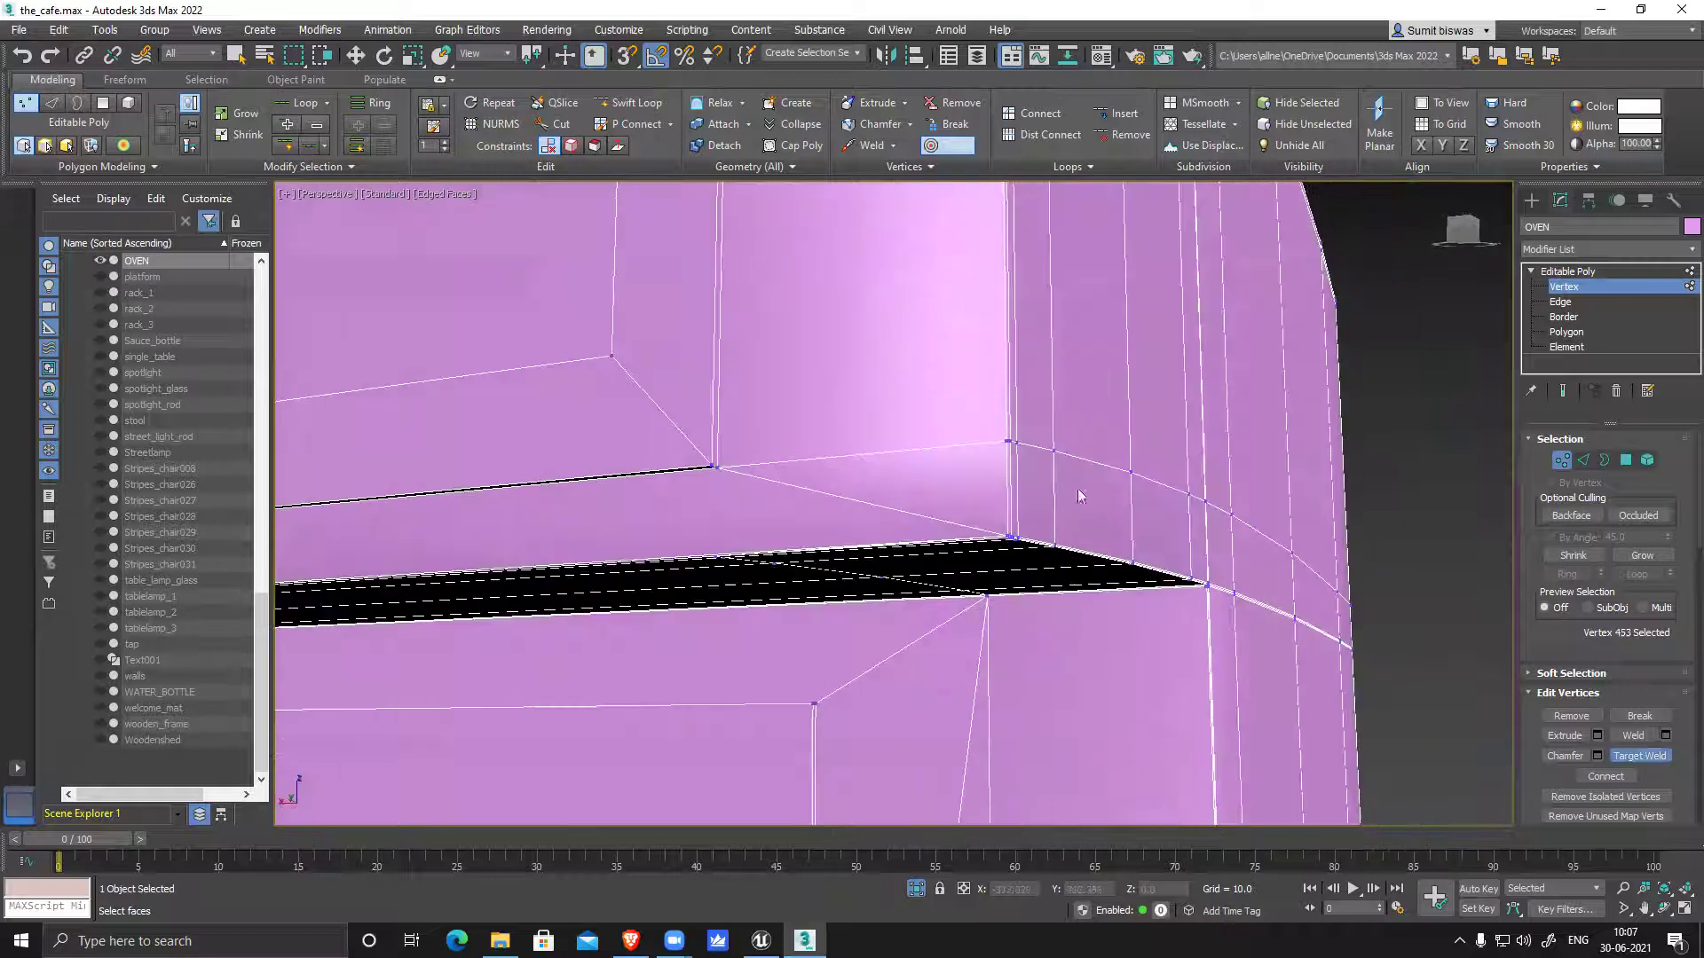
alt+middle_drag(1077, 488, 1022, 484)
scroll(816, 409, up, 2)
click(792, 412)
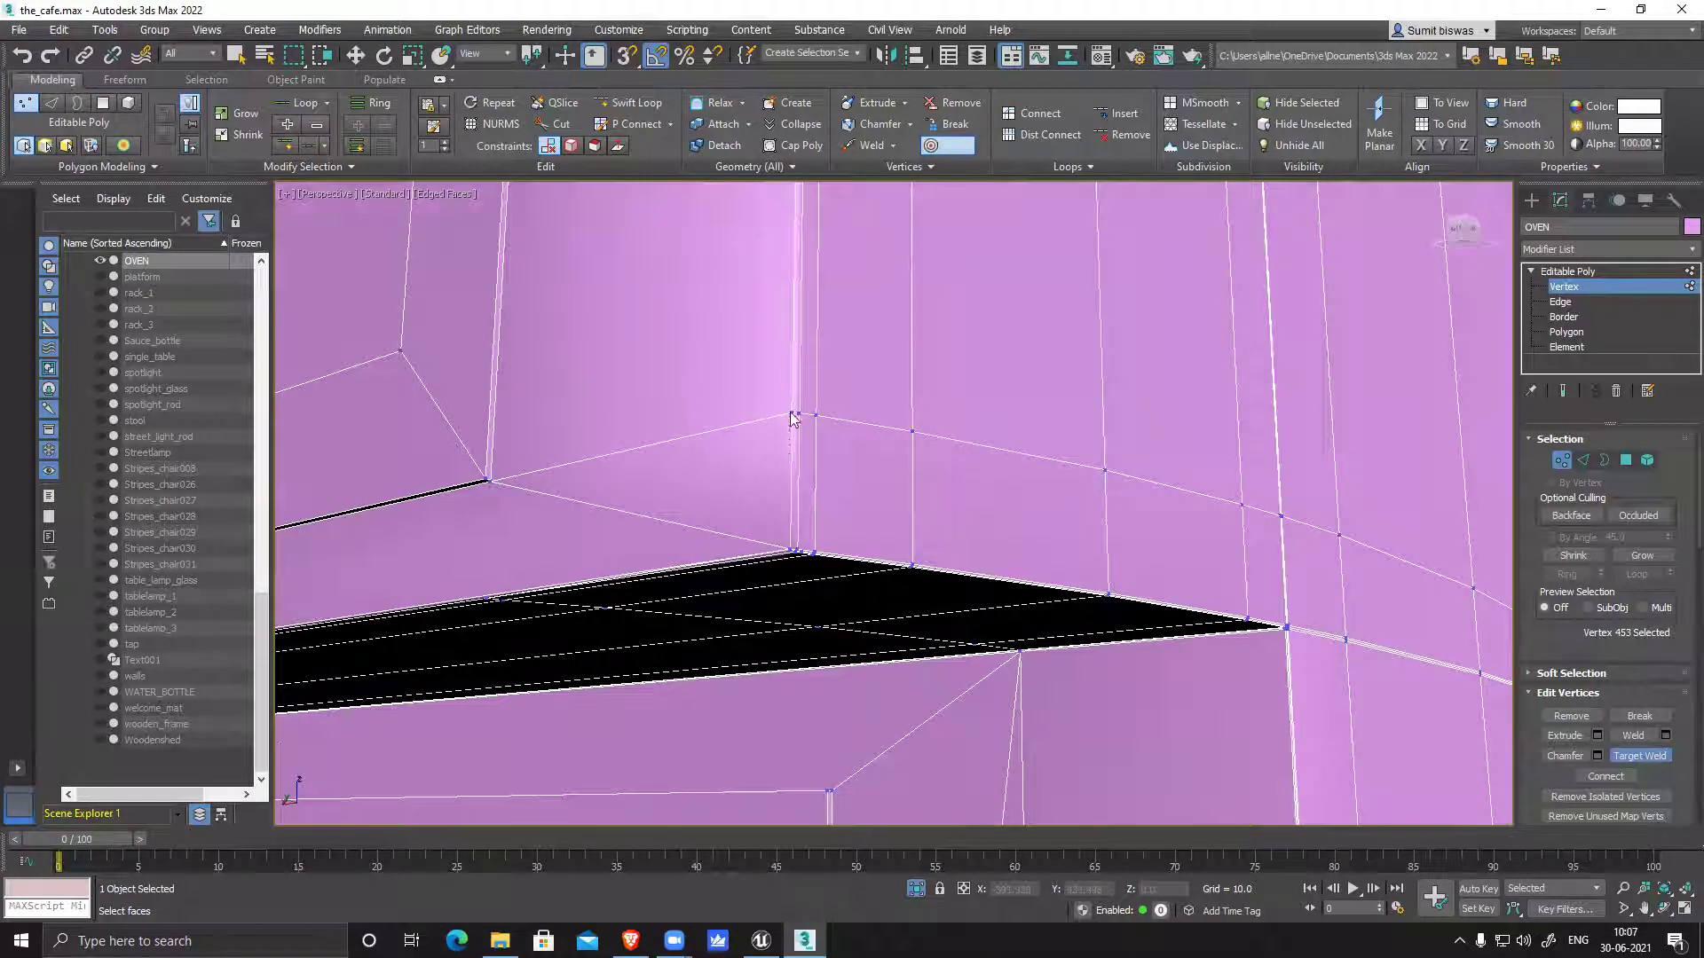
click(789, 547)
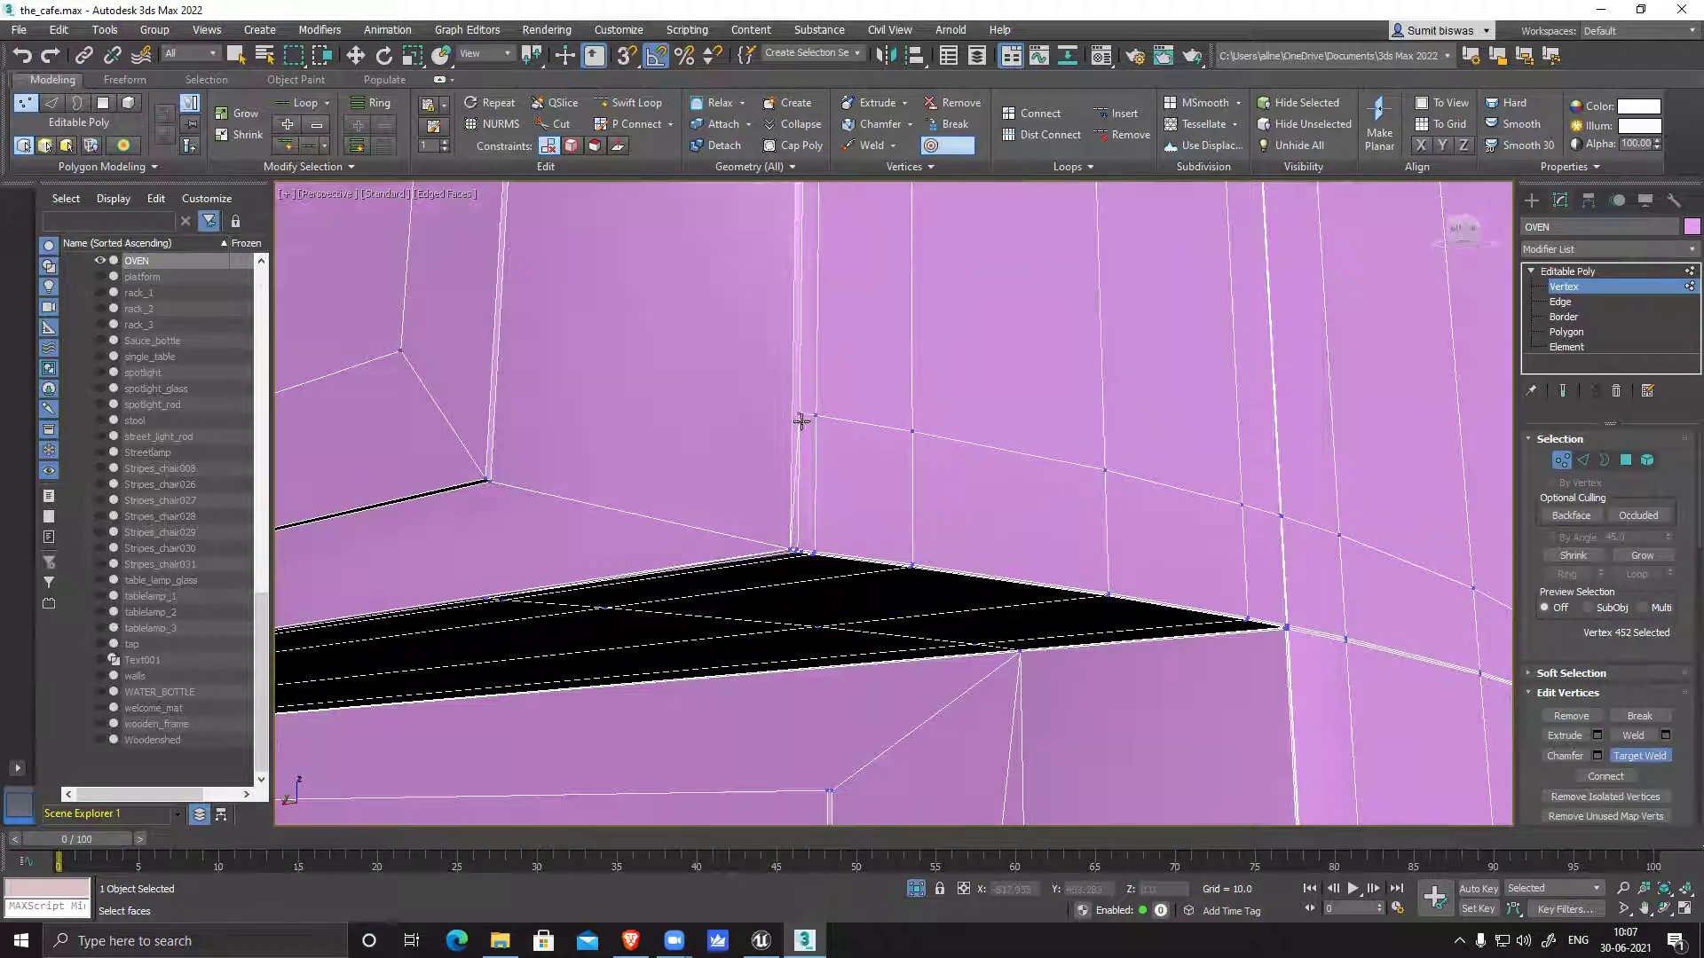
click(796, 547)
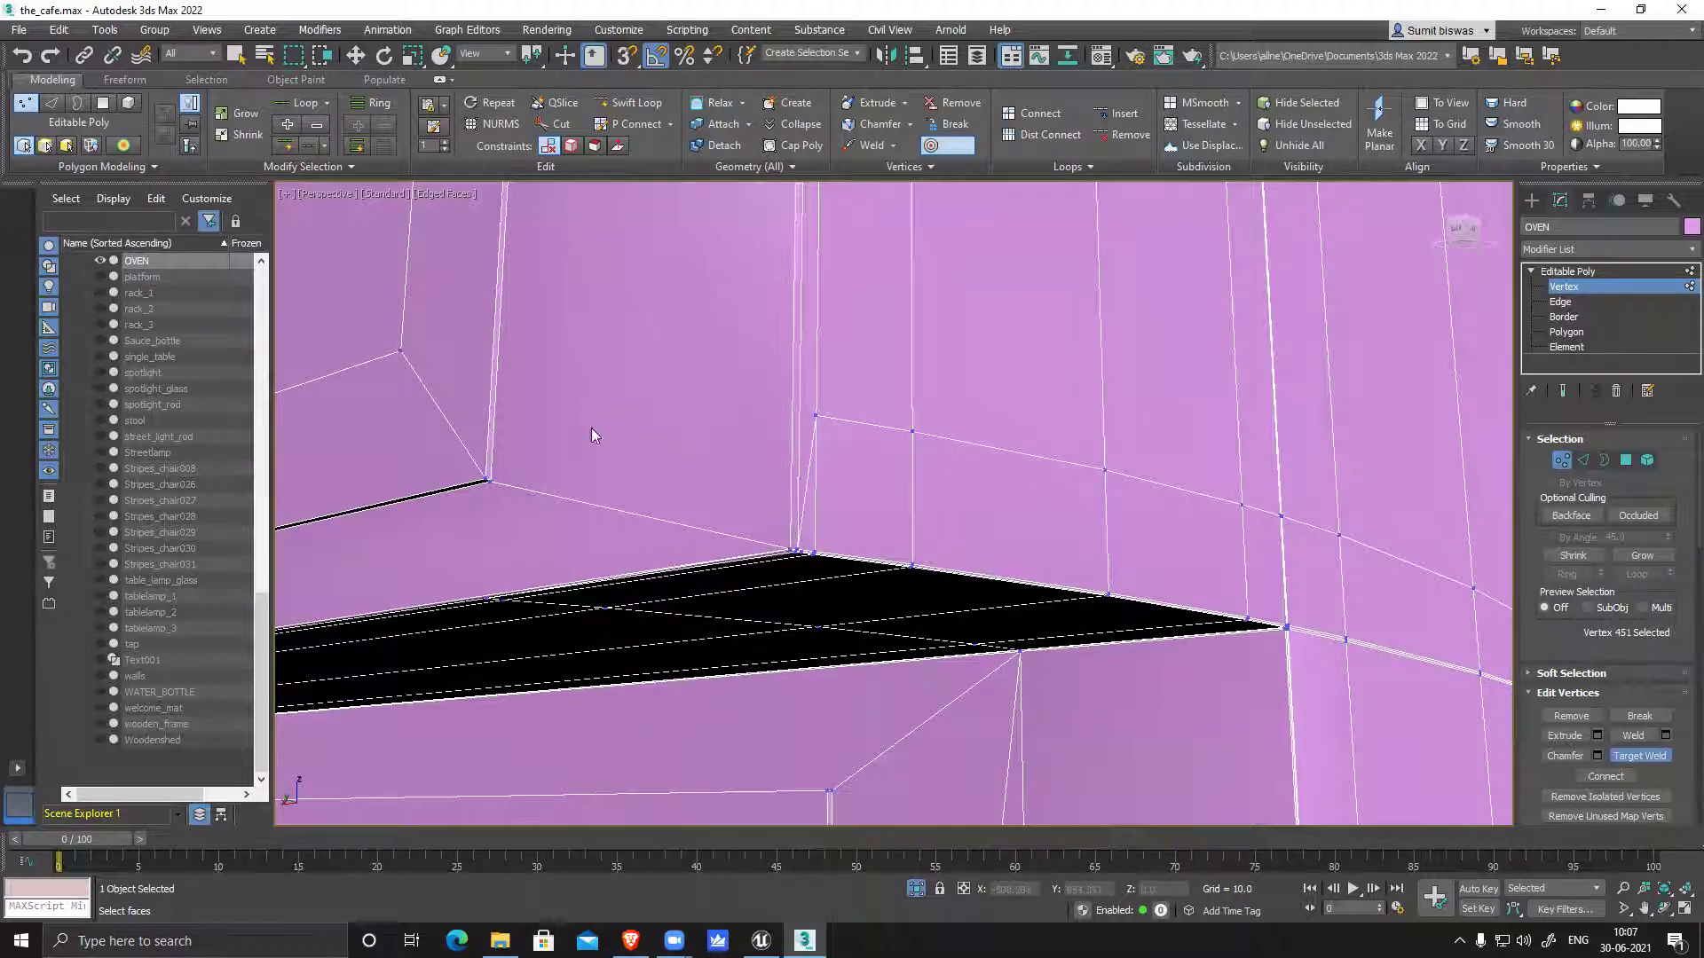
Examine the topology around the hood's lower front corner and along its side face
scroll(653, 529, down, 6)
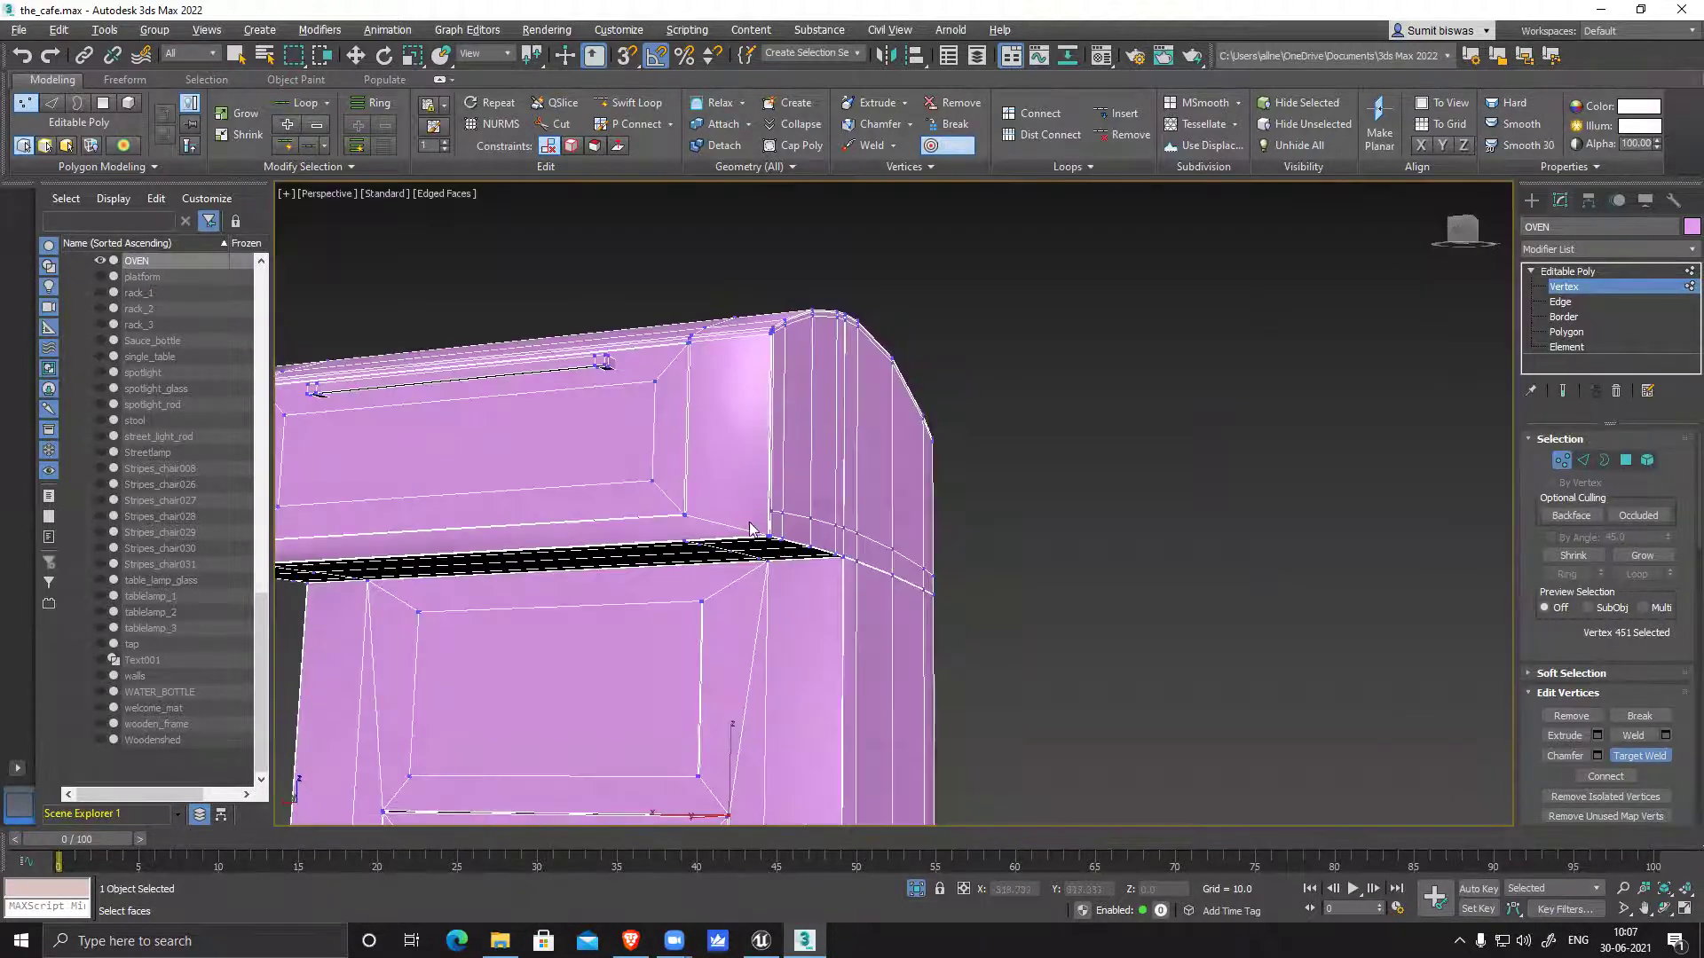
scroll(750, 529, up, 6)
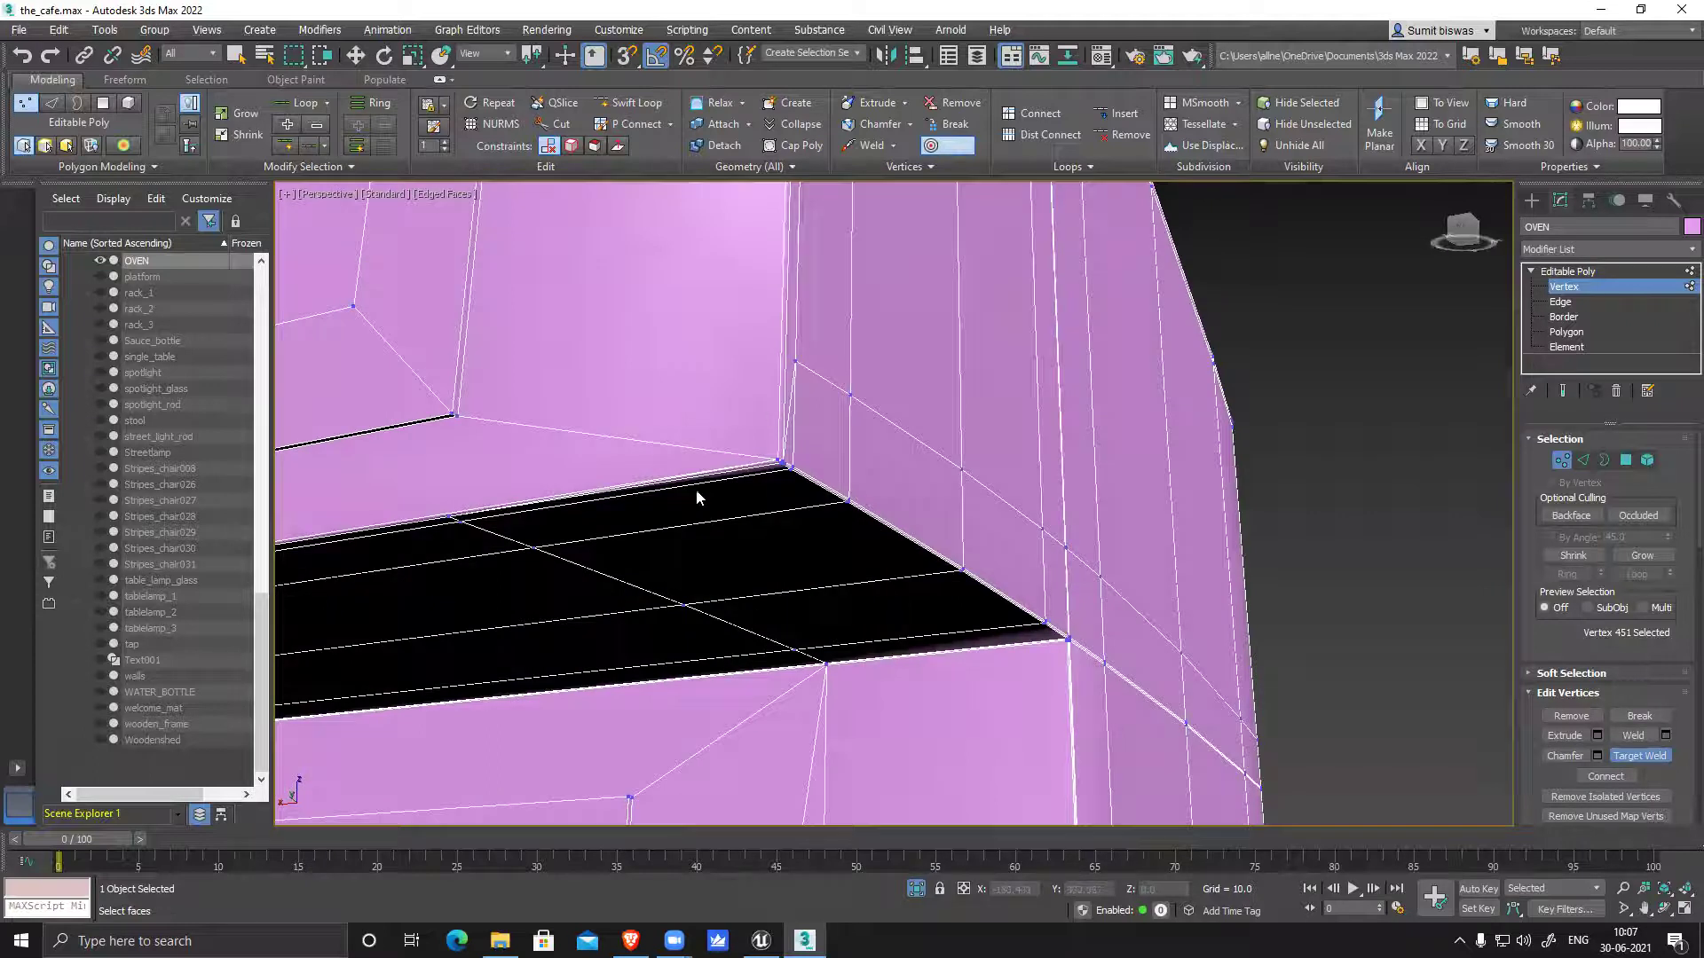
scroll(763, 486, down, 5)
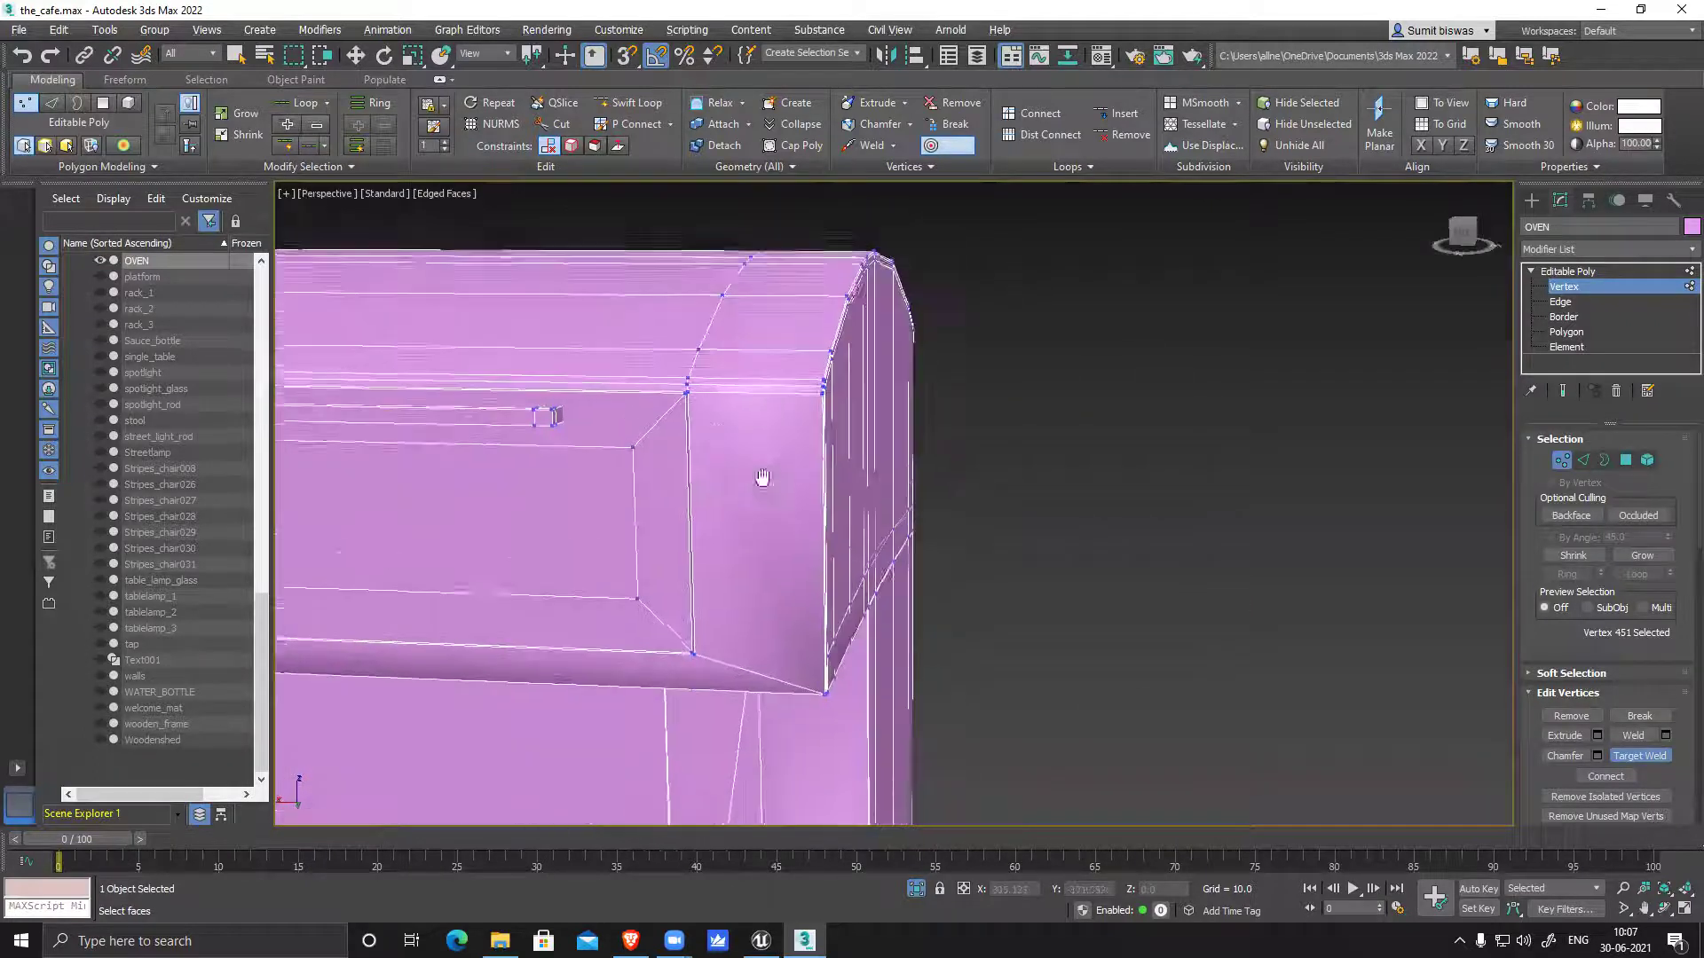
alt+middle_drag(824, 411, 591, 383)
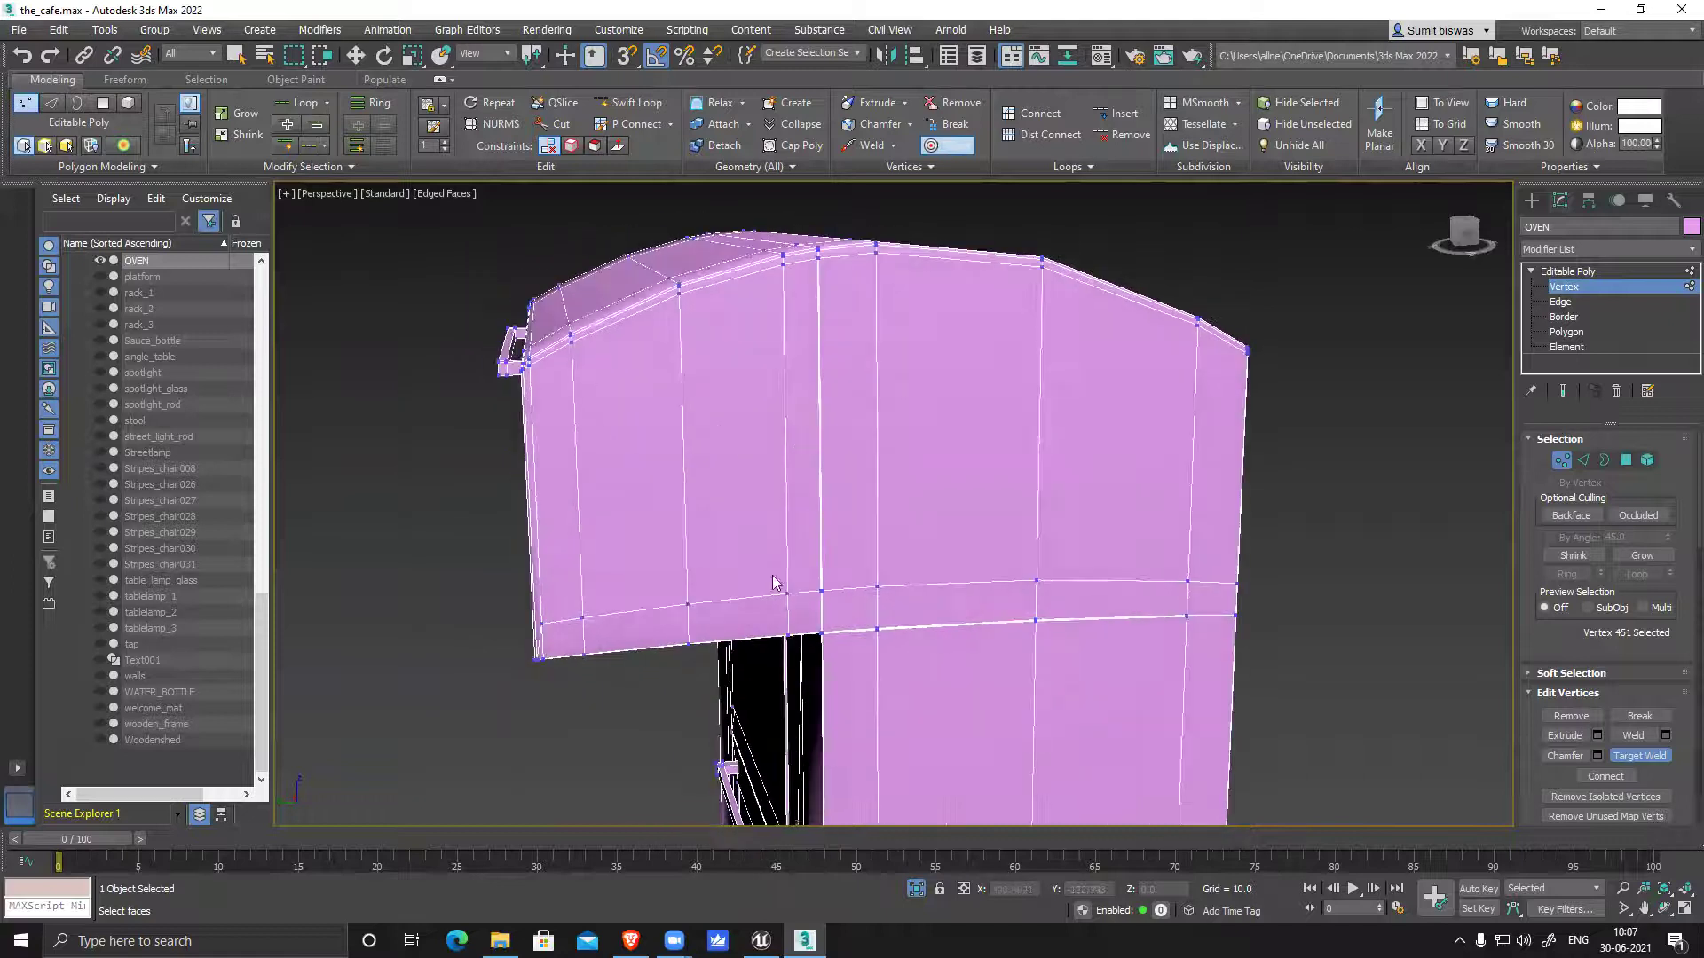
alt+middle_drag(721, 603, 833, 408)
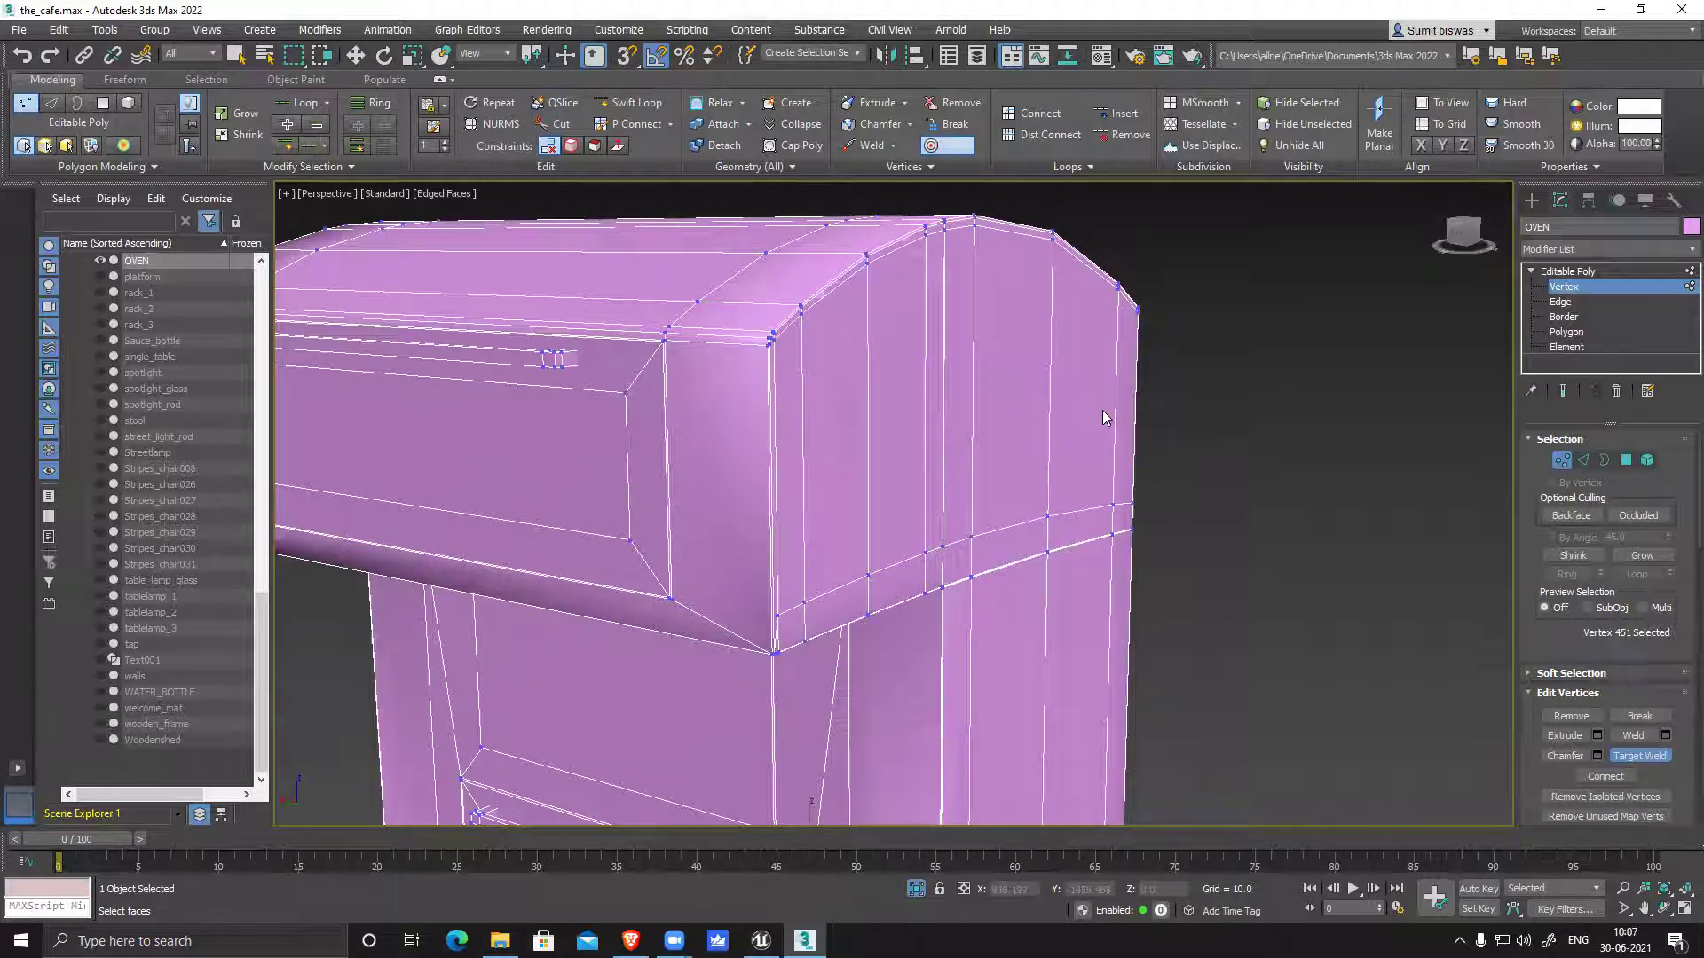
Target-weld the vertex on the oven back panel's lower edge loop to the adjacent side corner vertex
mouse_move(1125, 494)
alt+middle_down()
mouse_move(1072, 474)
mouse_move(879, 472)
mouse_move(1007, 469)
mouse_move(1102, 493)
alt+middle_up()
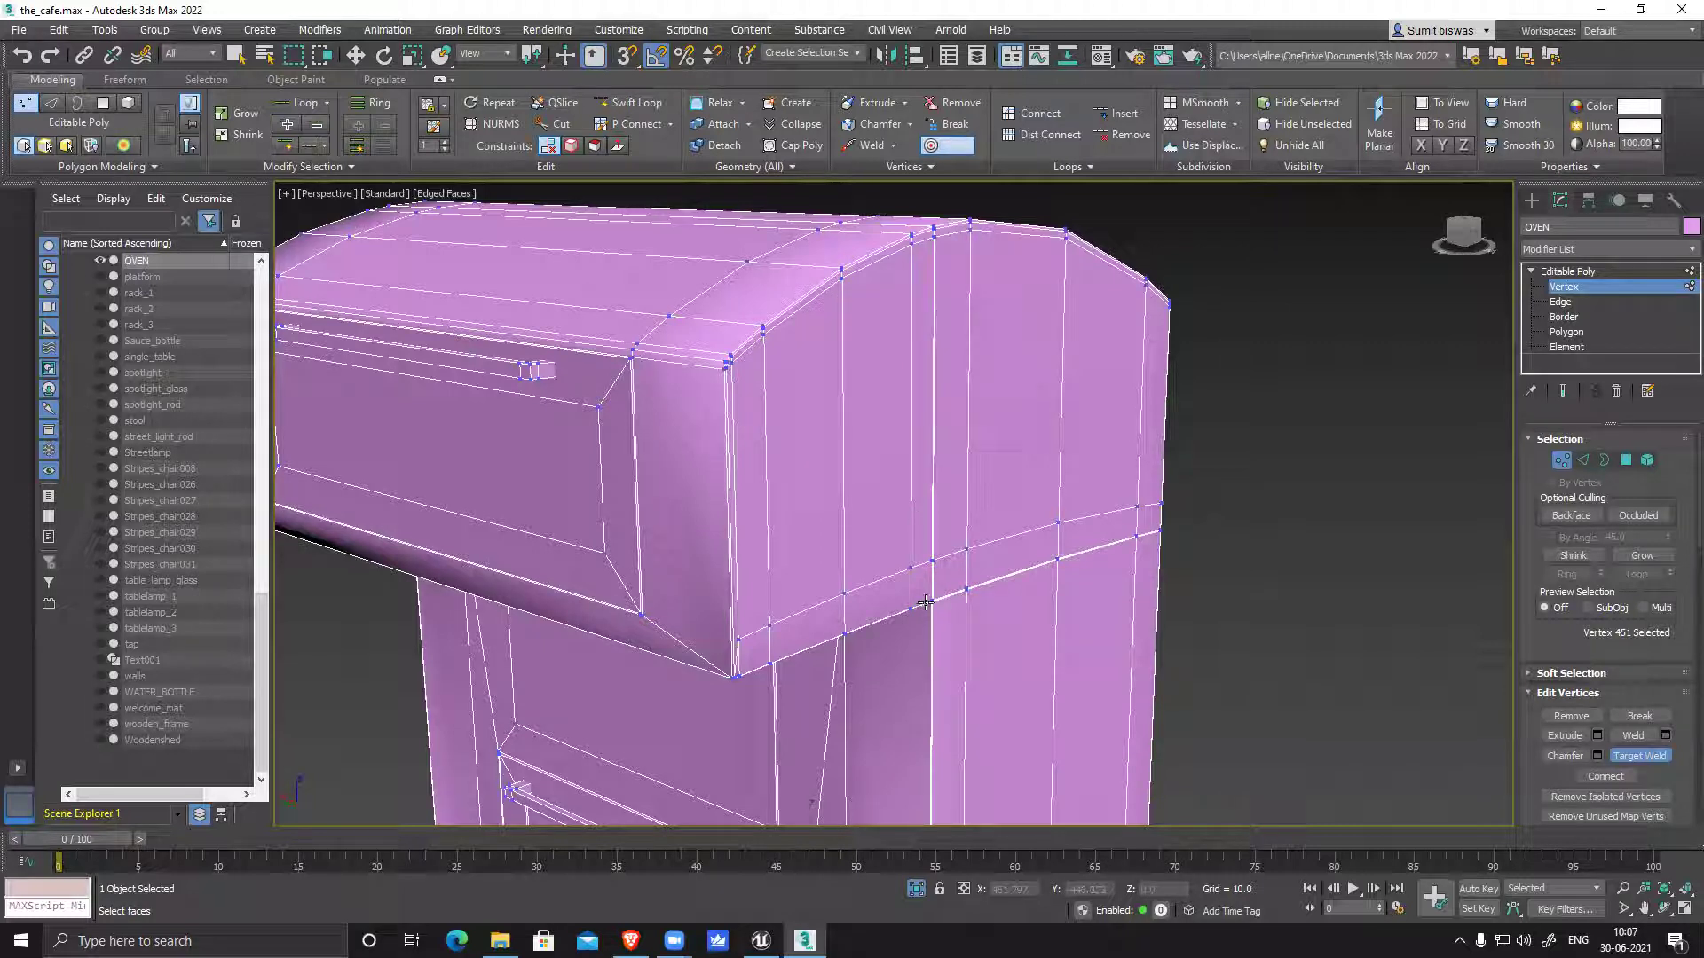
scroll(901, 639, down, 5)
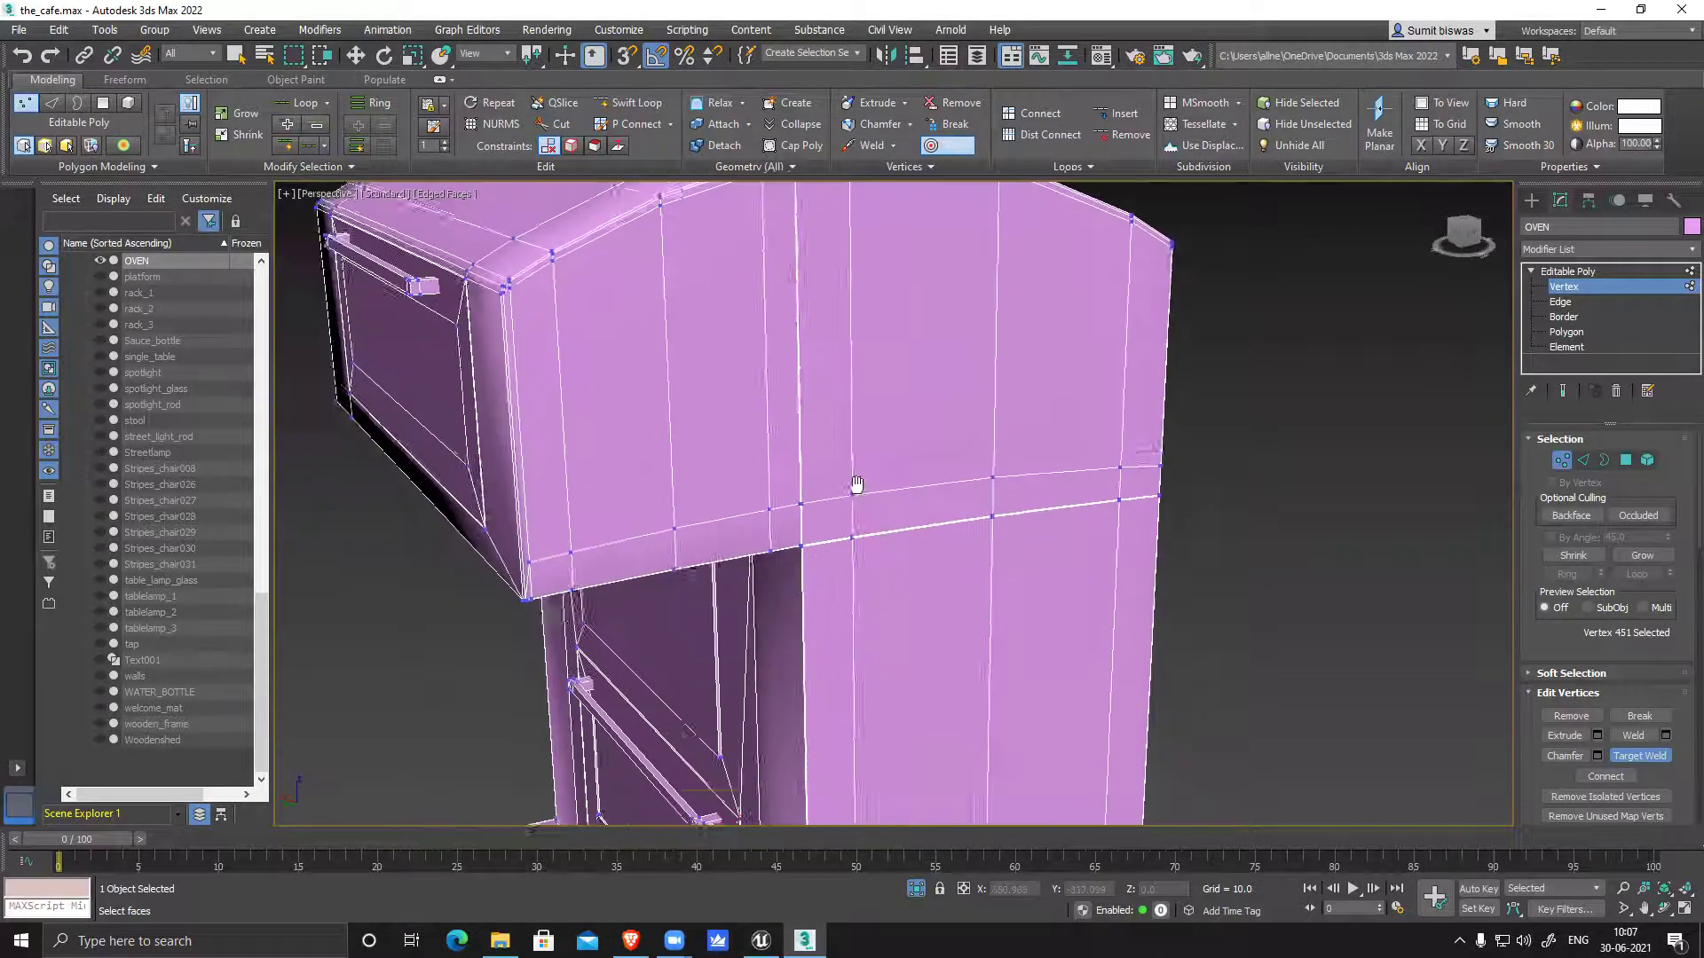
alt+middle_drag(889, 541, 789, 342)
alt+middle_drag(665, 376, 676, 357)
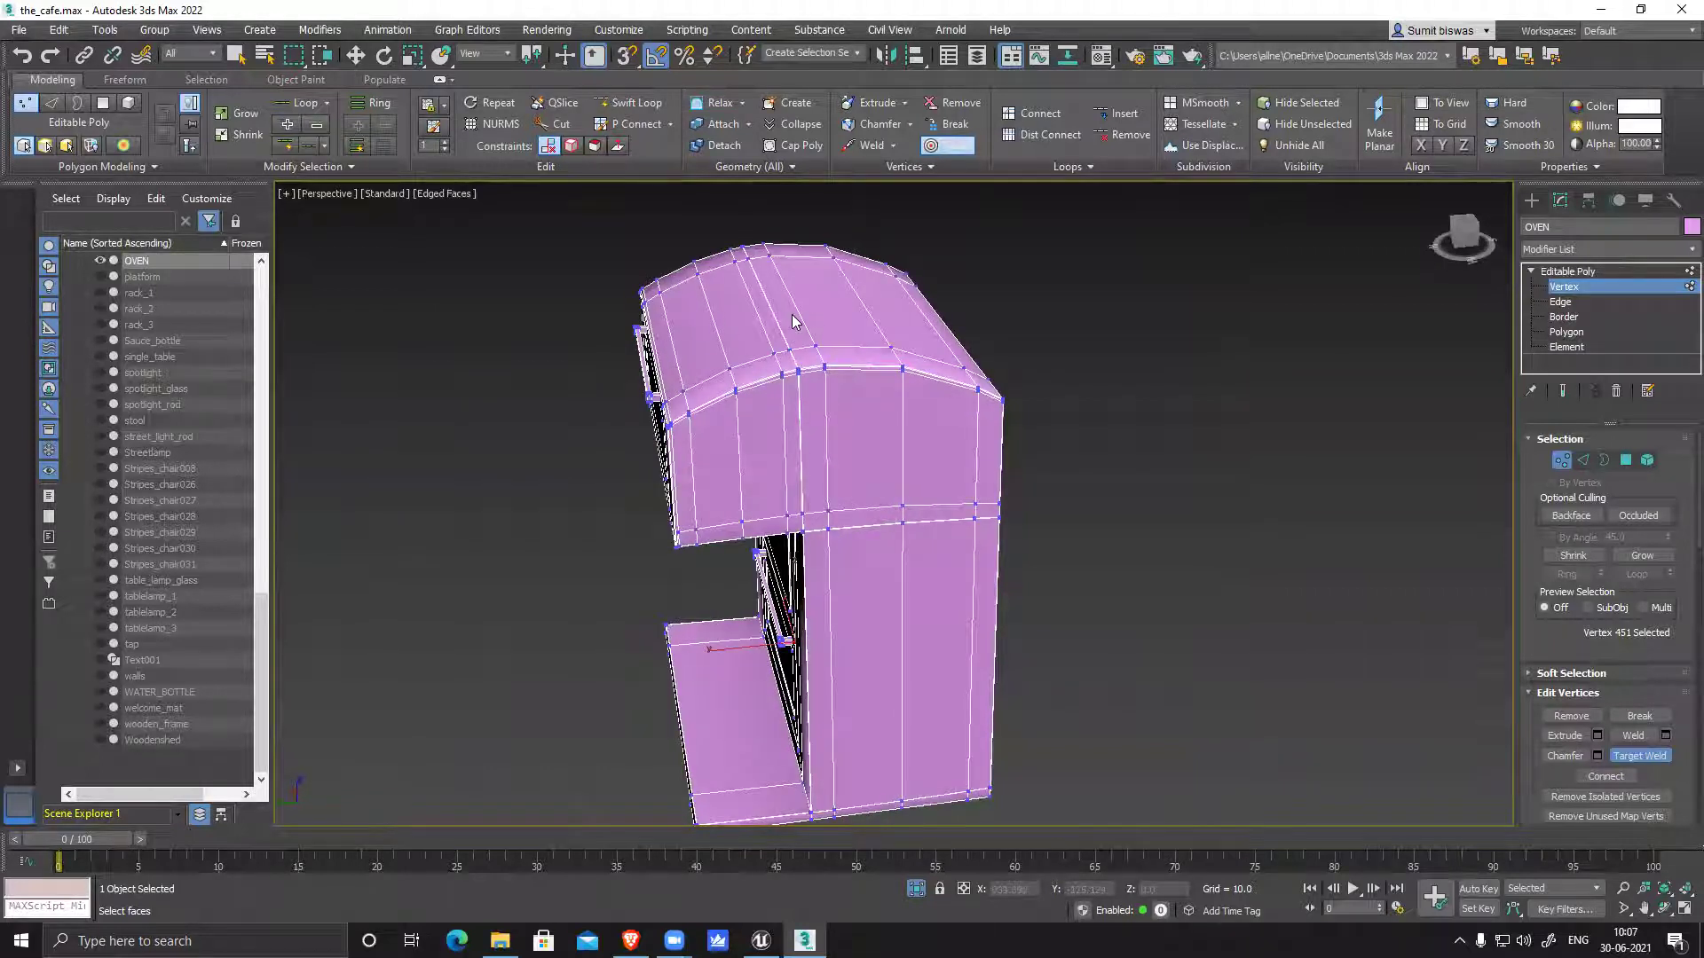
alt+middle_drag(836, 626, 847, 583)
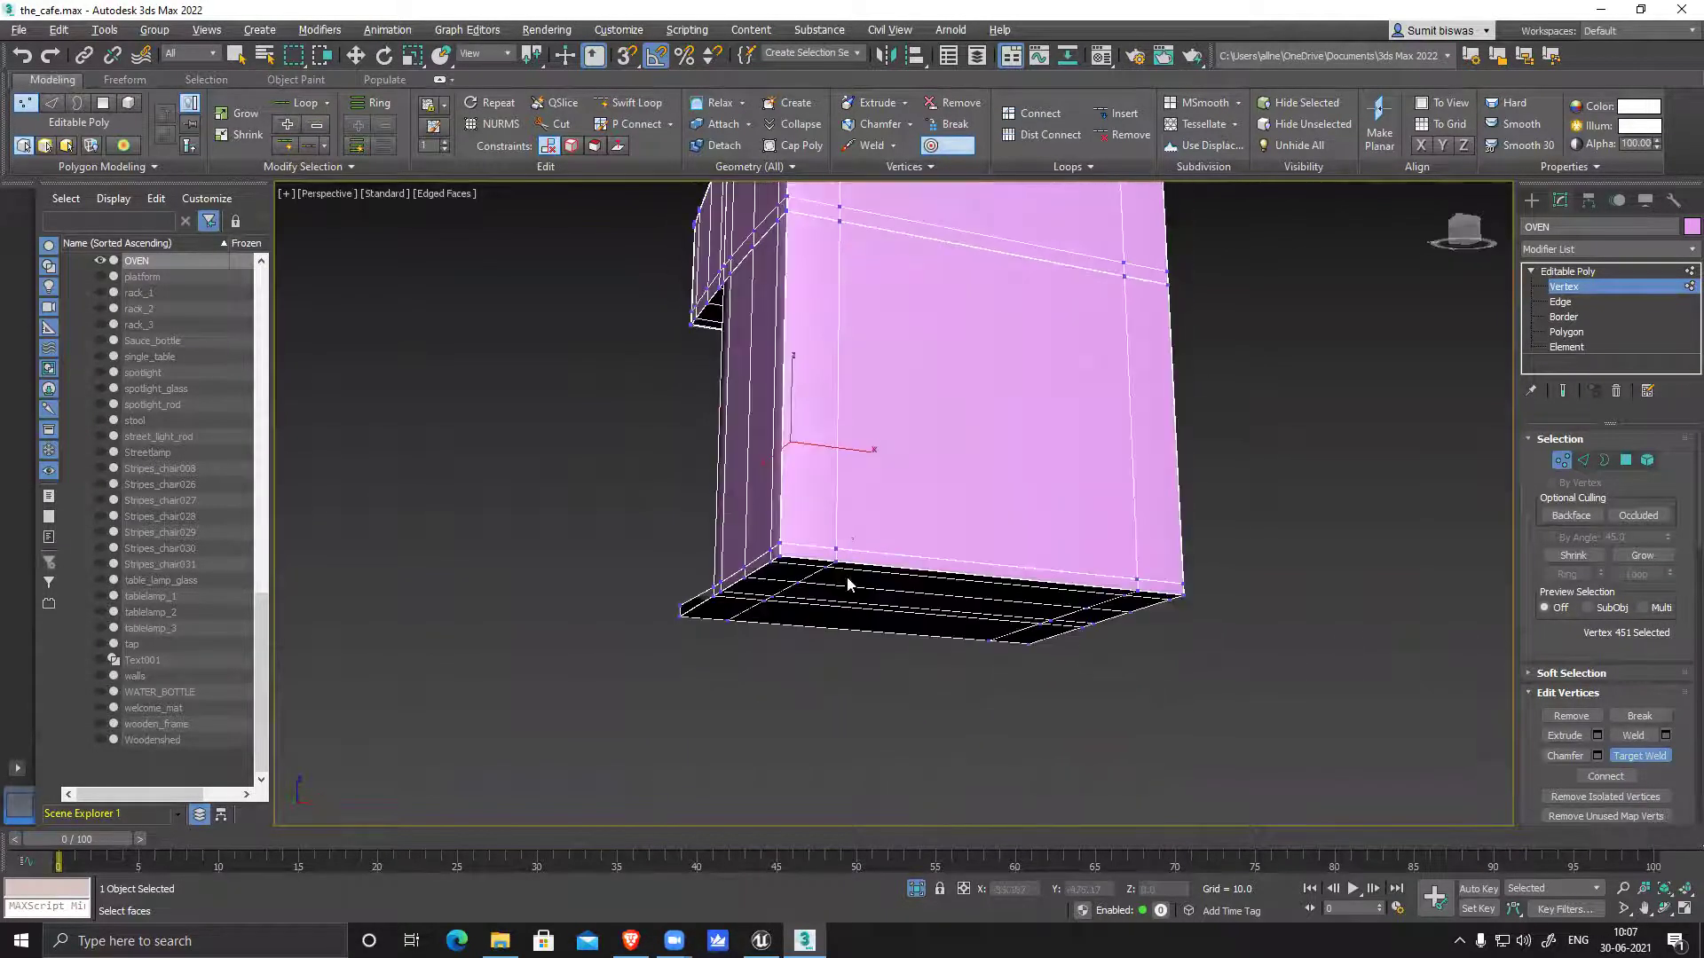
scroll(848, 583, up, 3)
scroll(867, 597, up, 2)
middle_drag(654, 631, 1132, 643)
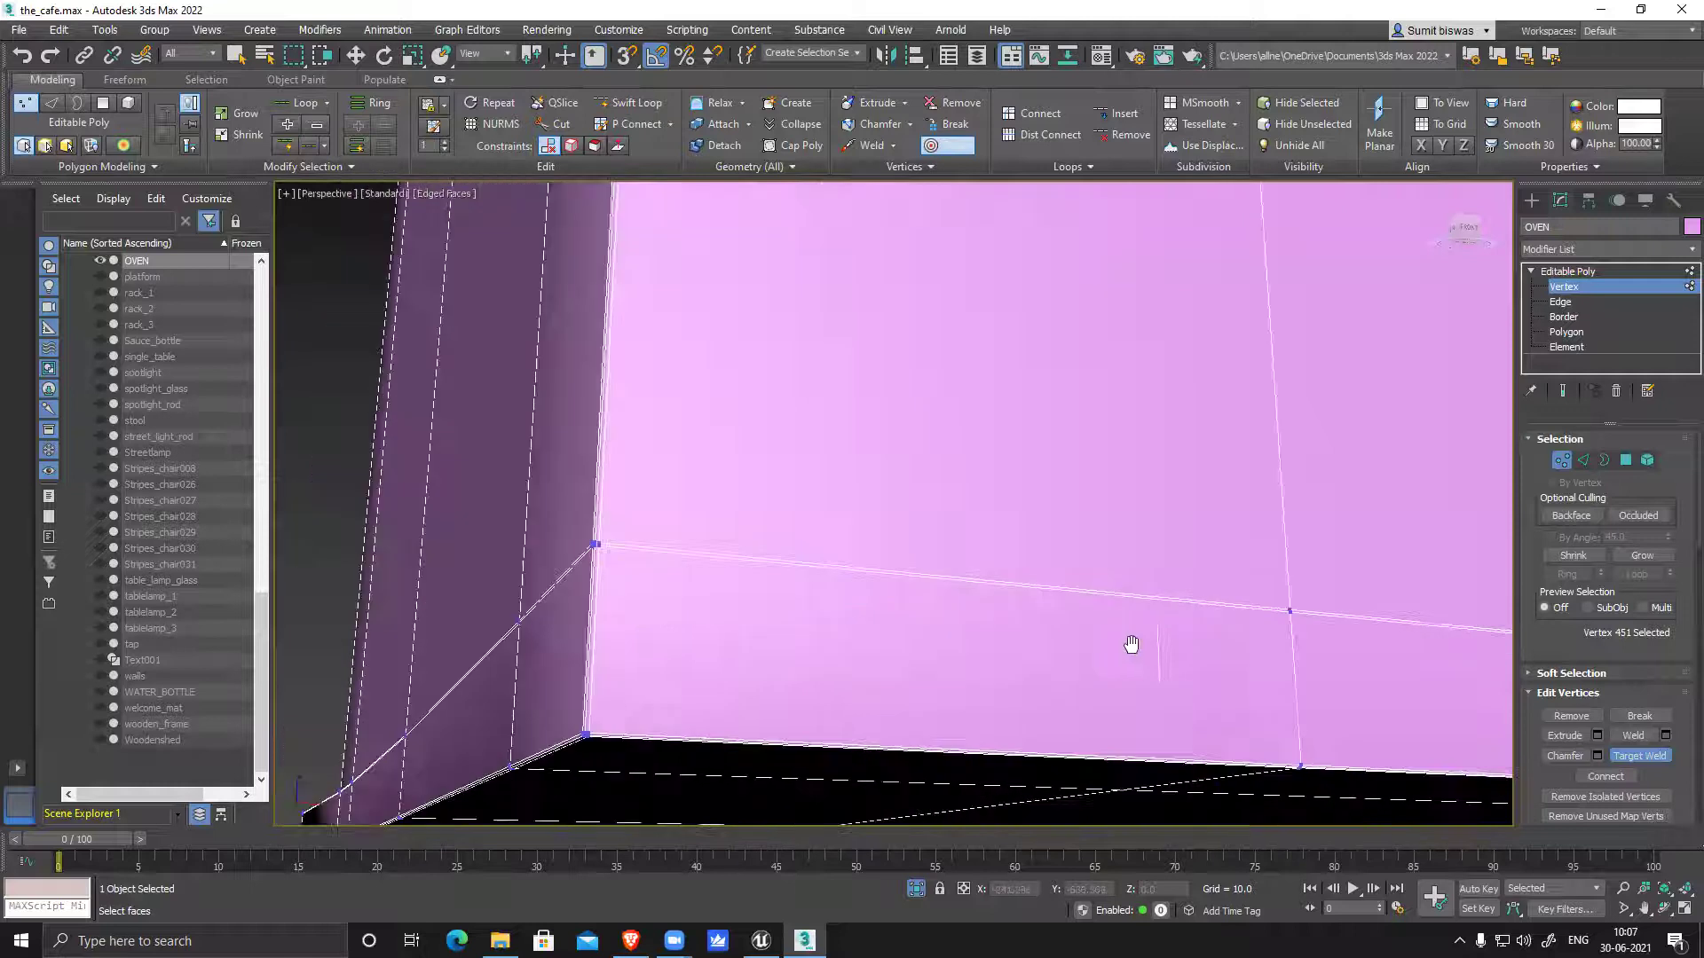
click(599, 540)
Target-weld the vertex just below the back panel's top edge, on the same vertical loop, to the upper corner vertex
scroll(762, 540, down, 5)
alt+middle_drag(761, 540, 876, 520)
scroll(879, 526, down, 5)
scroll(833, 342, up, 3)
middle_drag(833, 342, 867, 566)
scroll(878, 461, up, 5)
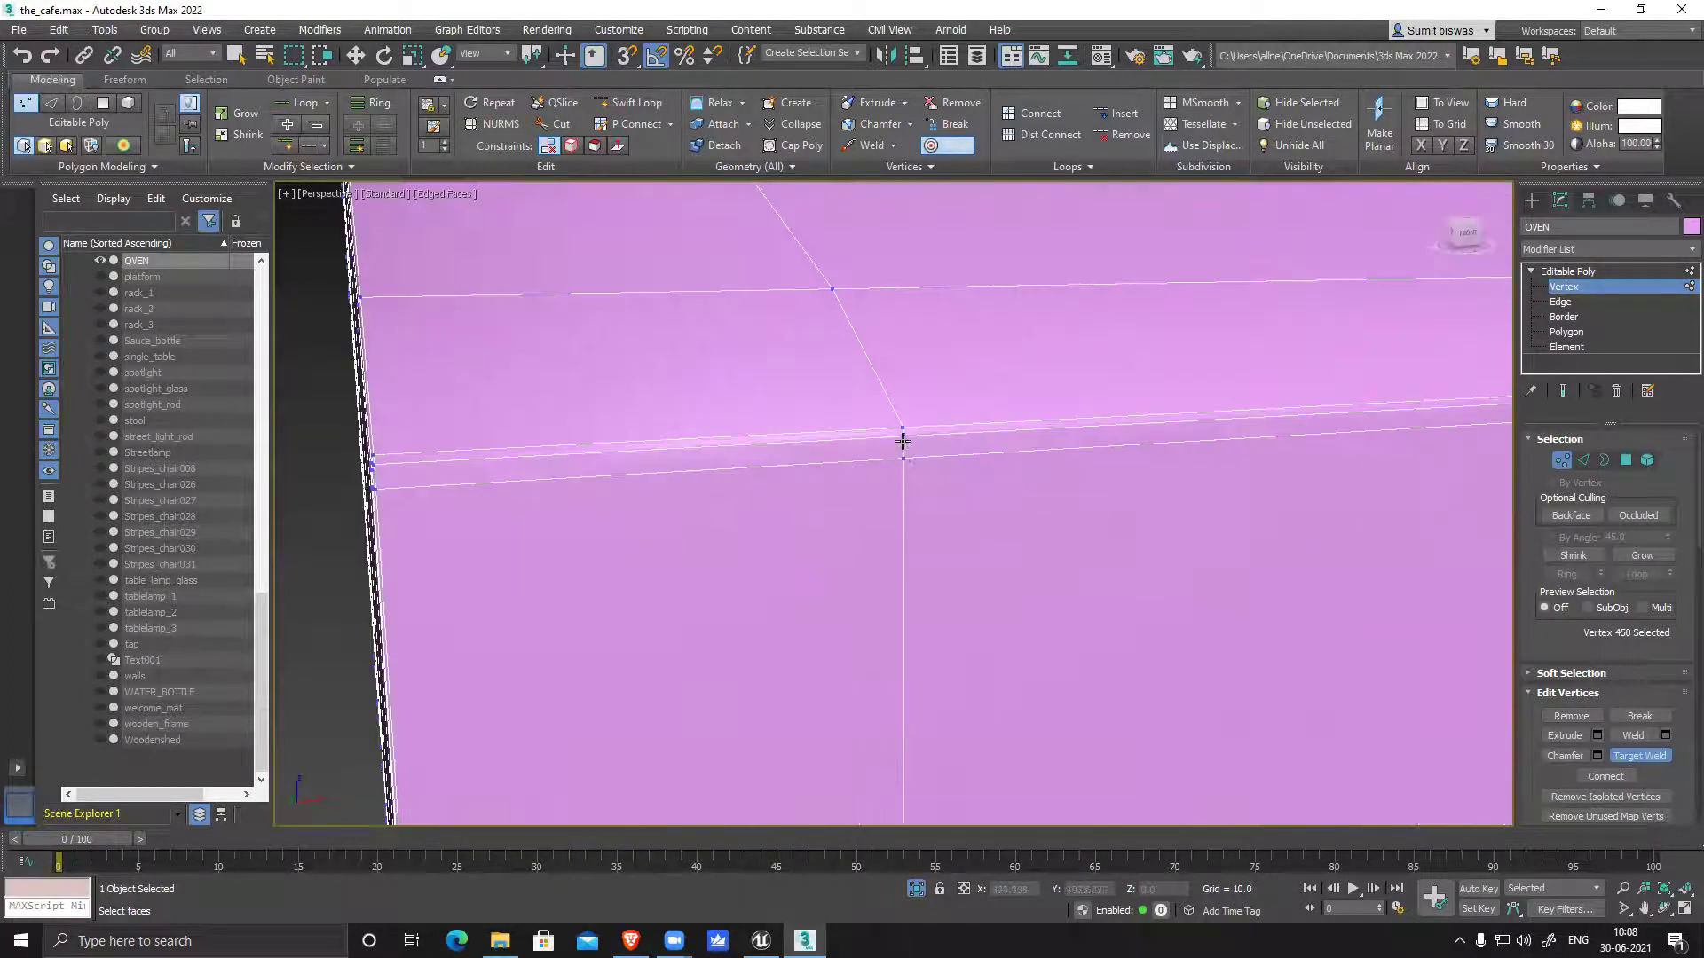
click(903, 441)
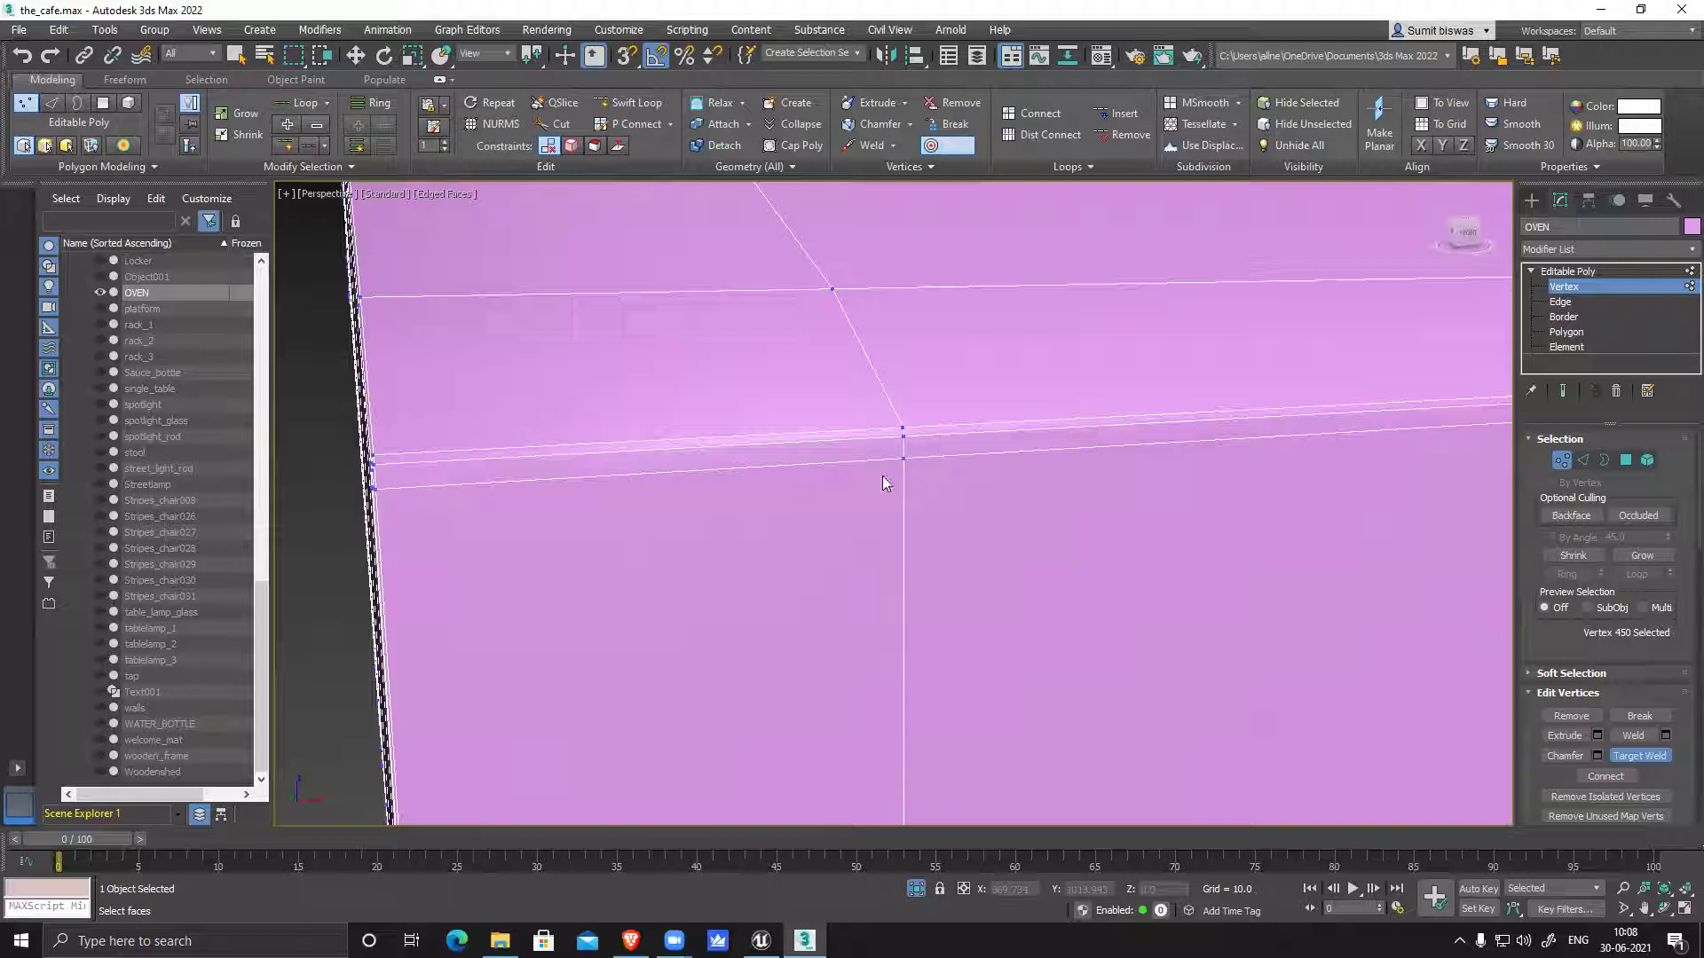
click(376, 491)
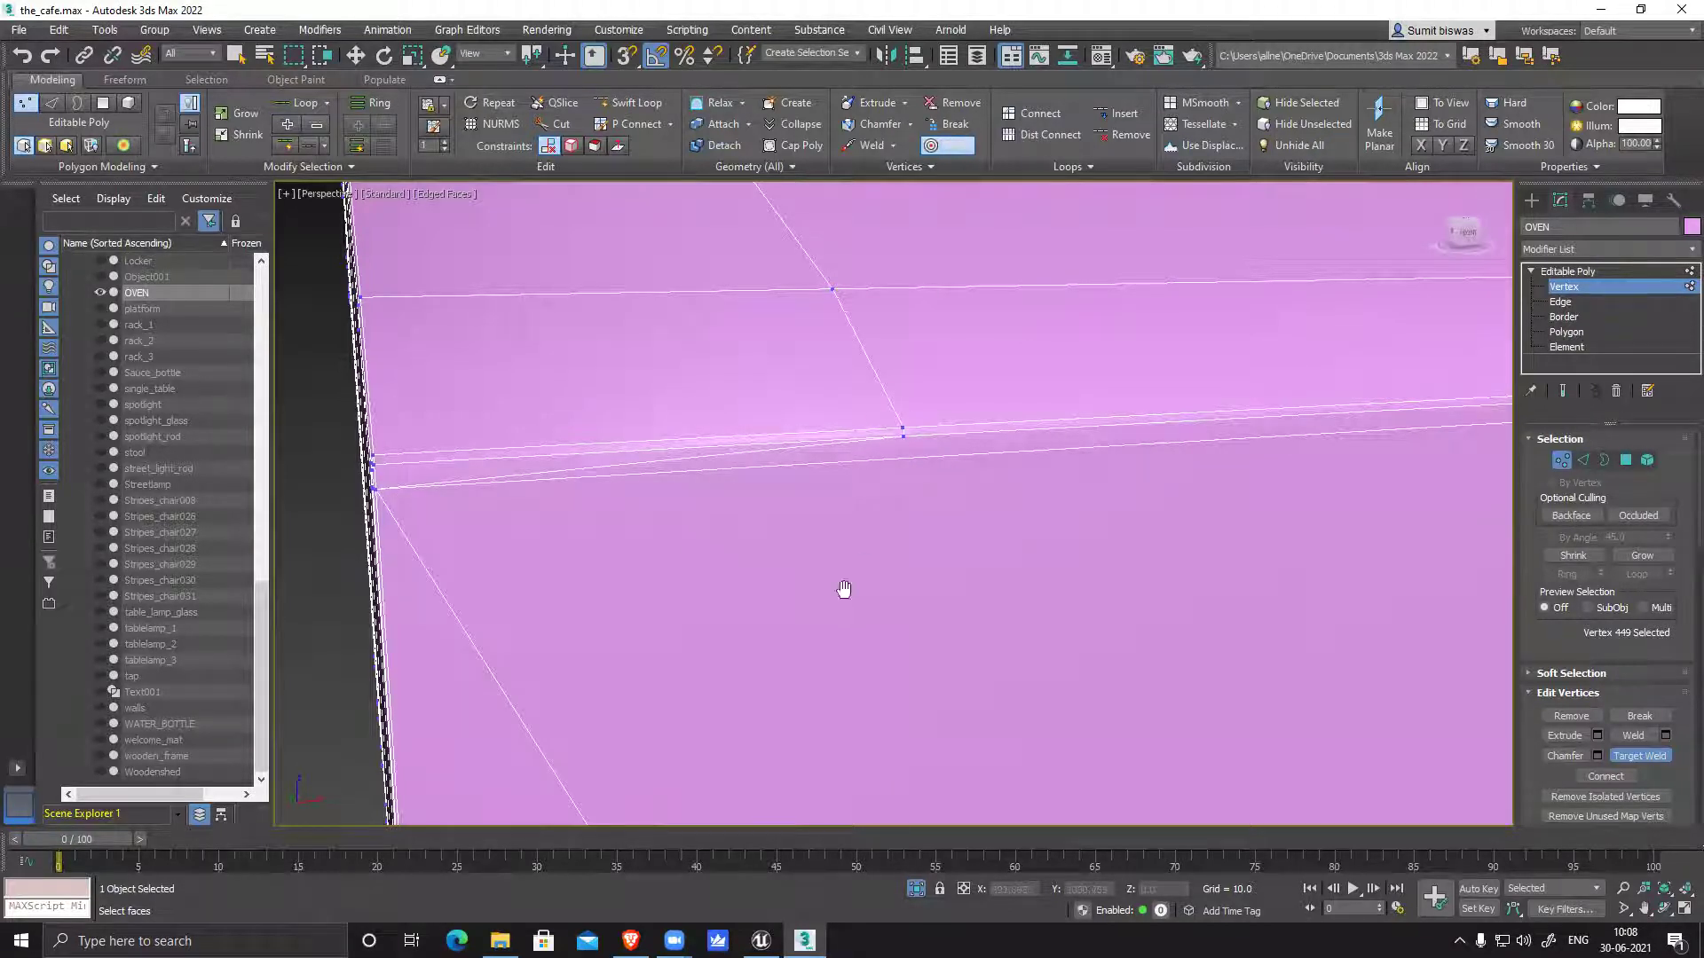
Target-weld the back panel's vertex on the horizontal loop just above the hood's lower line to the side corner vertex
middle_drag(844, 589, 921, 589)
scroll(921, 589, down, 5)
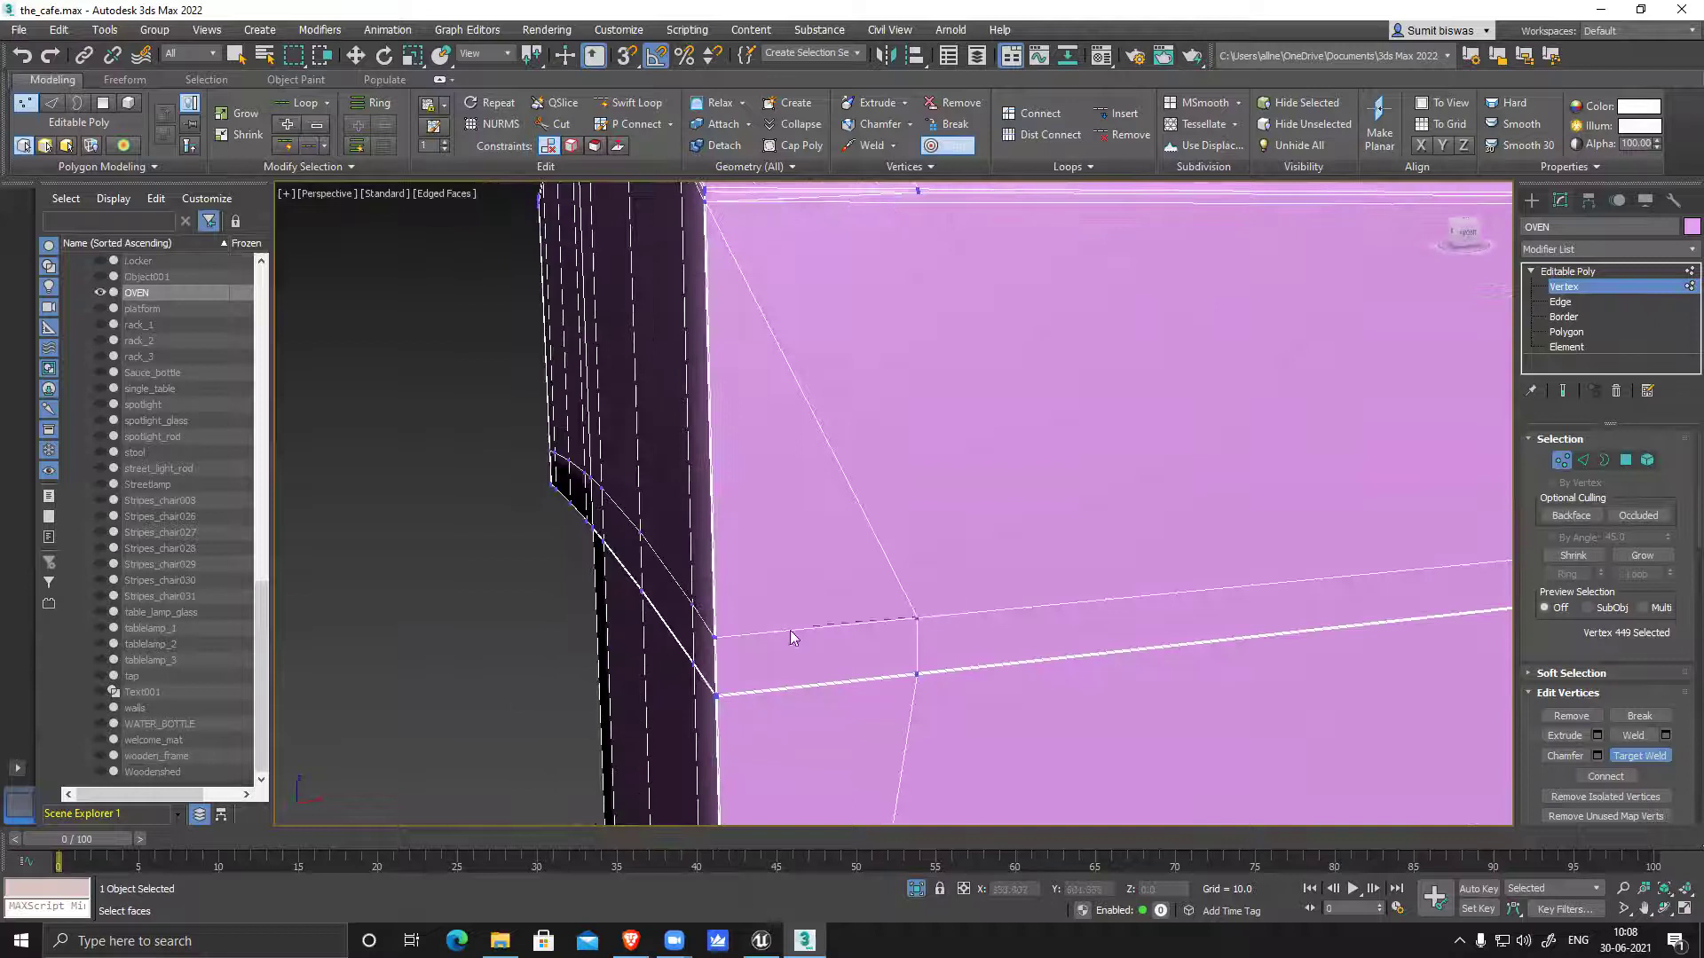
click(716, 639)
scroll(923, 555, down, 10)
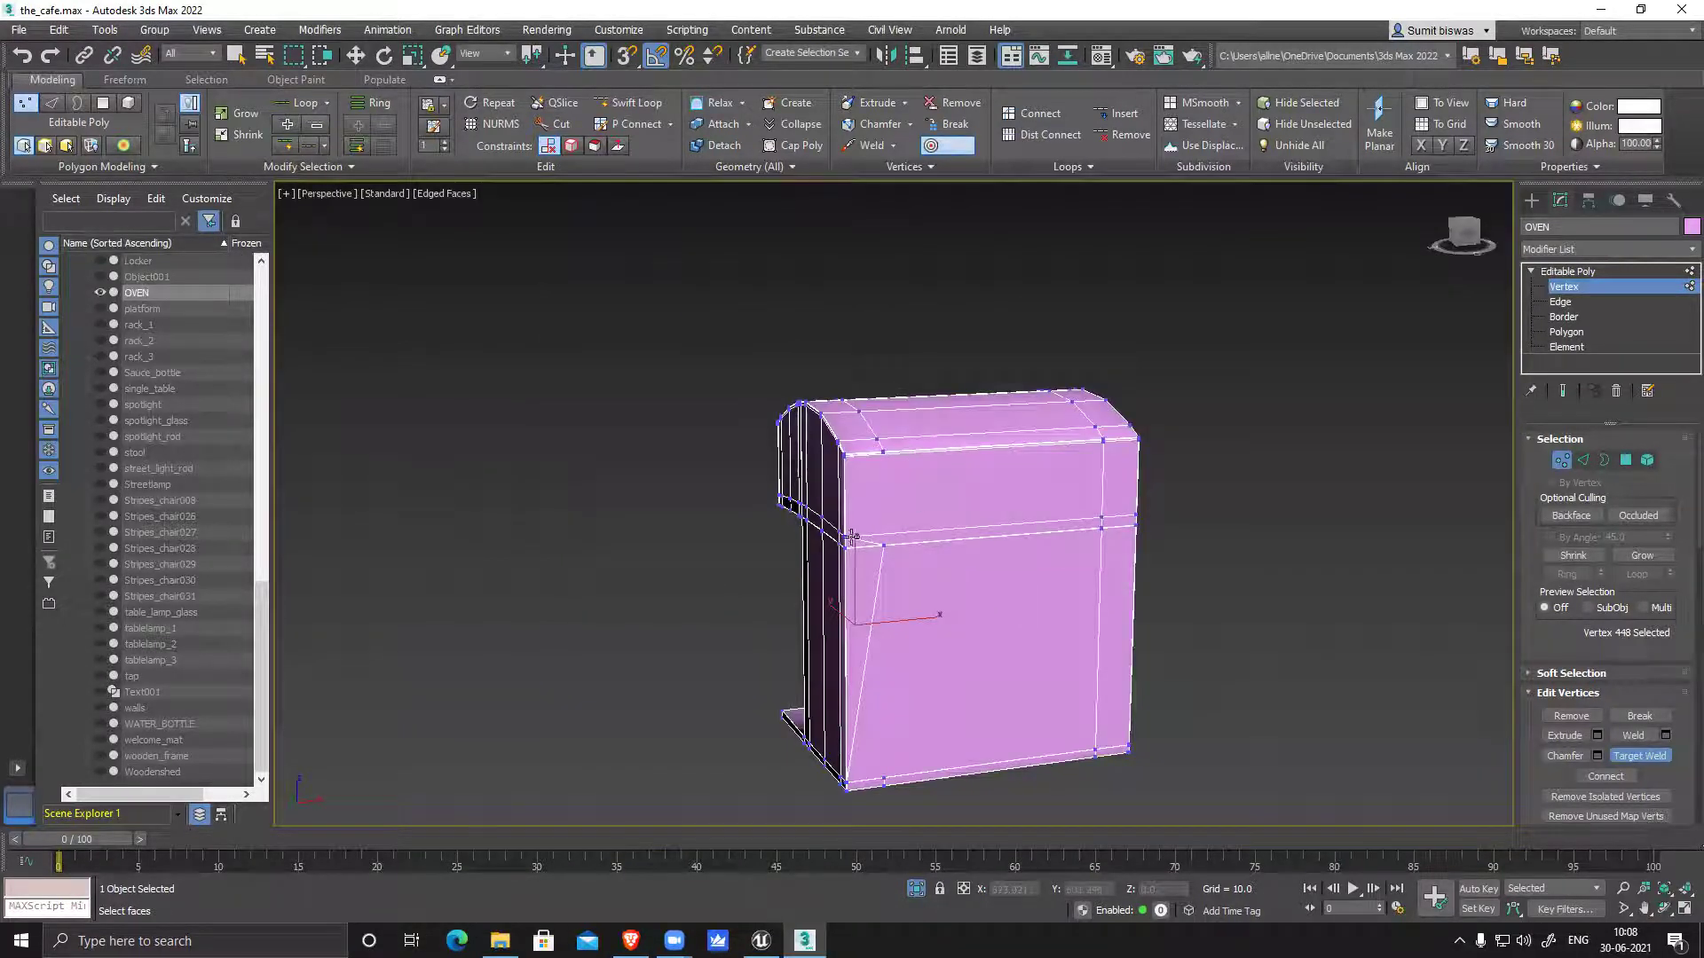
Remove the leftover slanted edge on the oven's lower back panel together with its vertices
click(1583, 460)
double_click(883, 579)
key(ctrl+BackSpace)
Select the horizontal edge loop just above the hood's lower edge and examine its path around the oven
alt+middle_drag(1065, 654, 750, 512)
scroll(913, 517, up, 3)
double_click(913, 517)
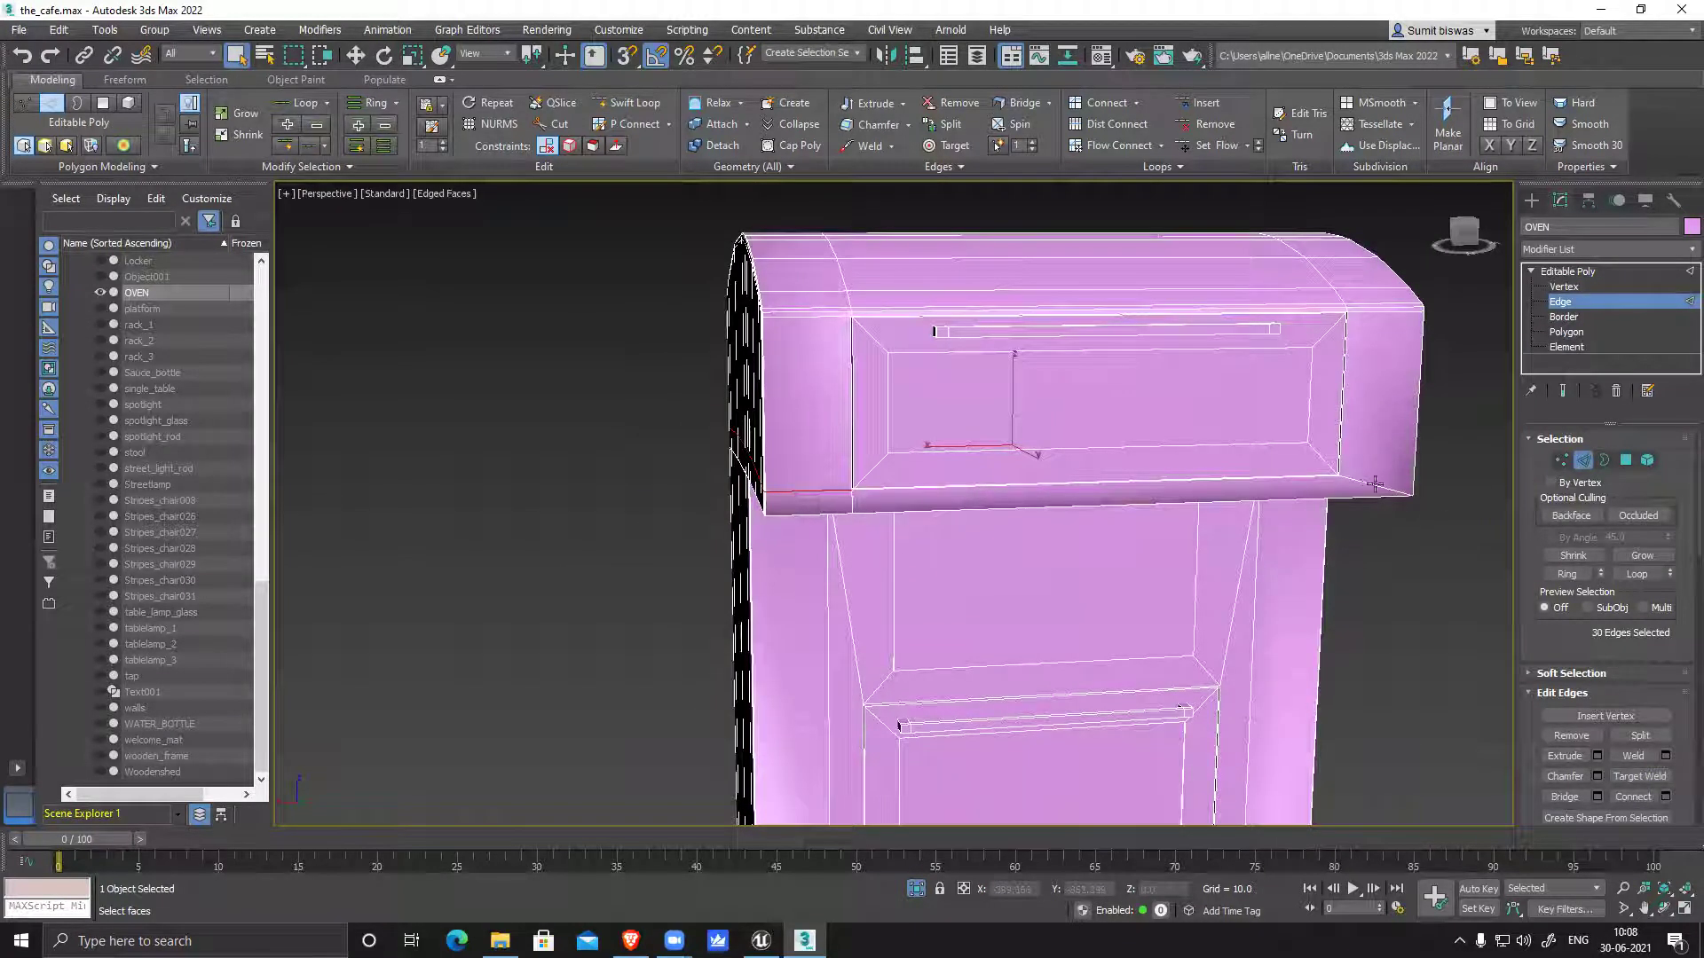
alt+middle_drag(1363, 497, 1030, 552)
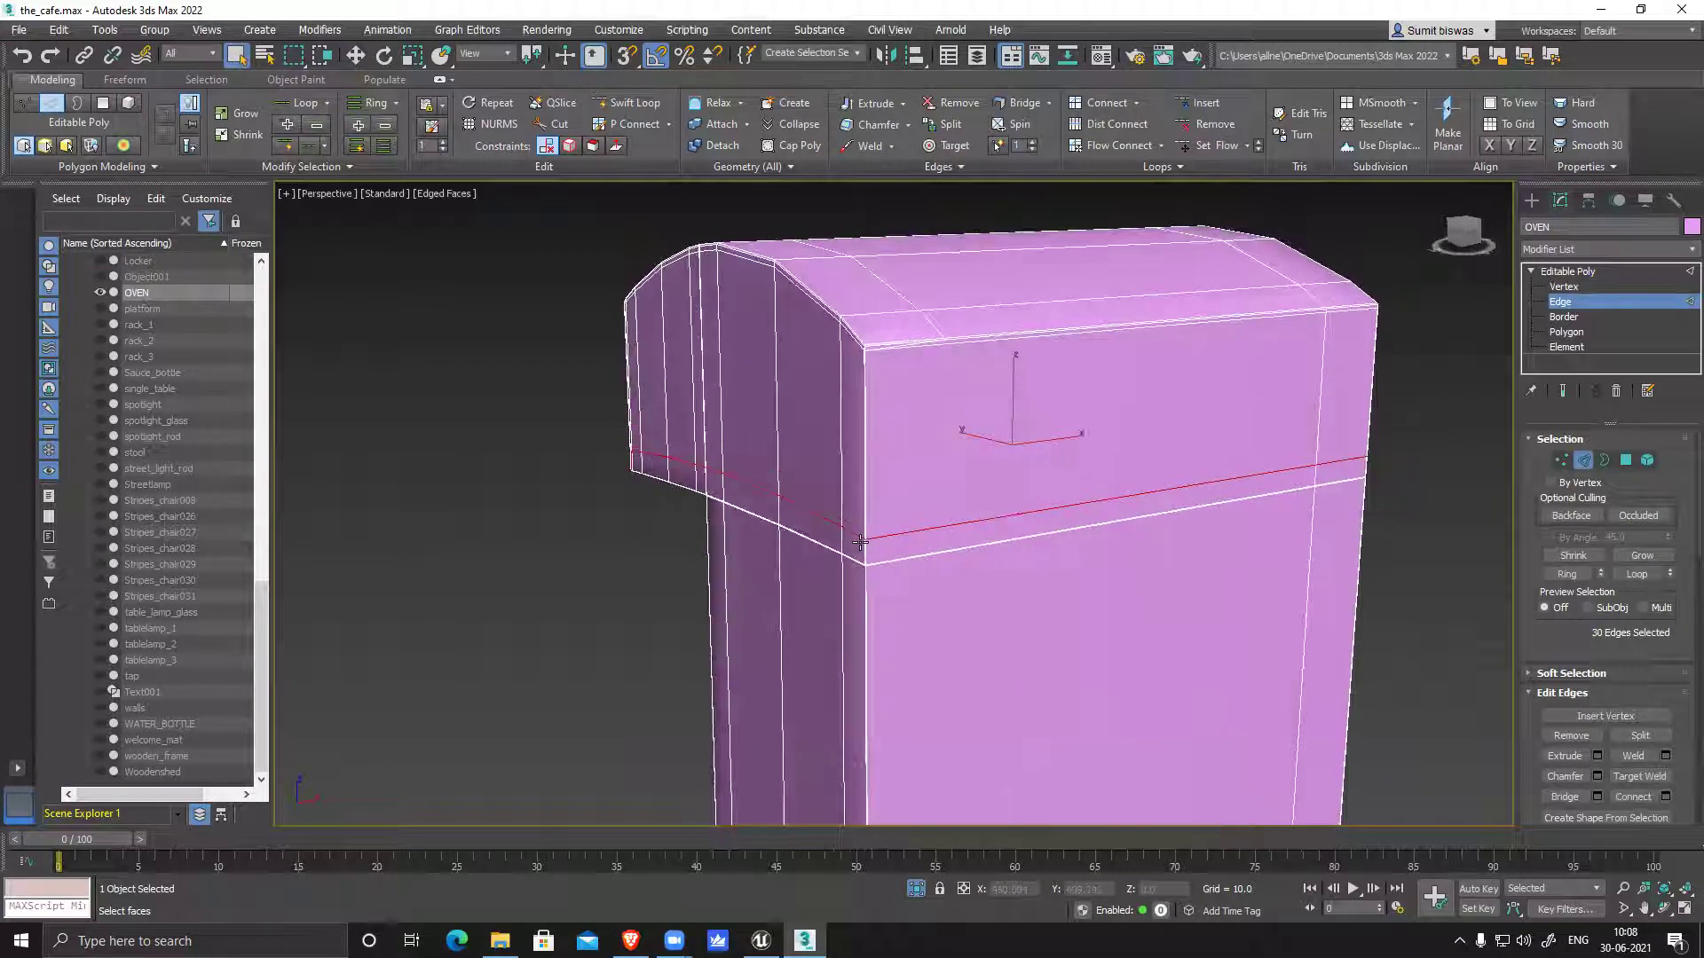
alt+middle_drag(860, 611, 934, 621)
middle_drag(929, 482, 961, 582)
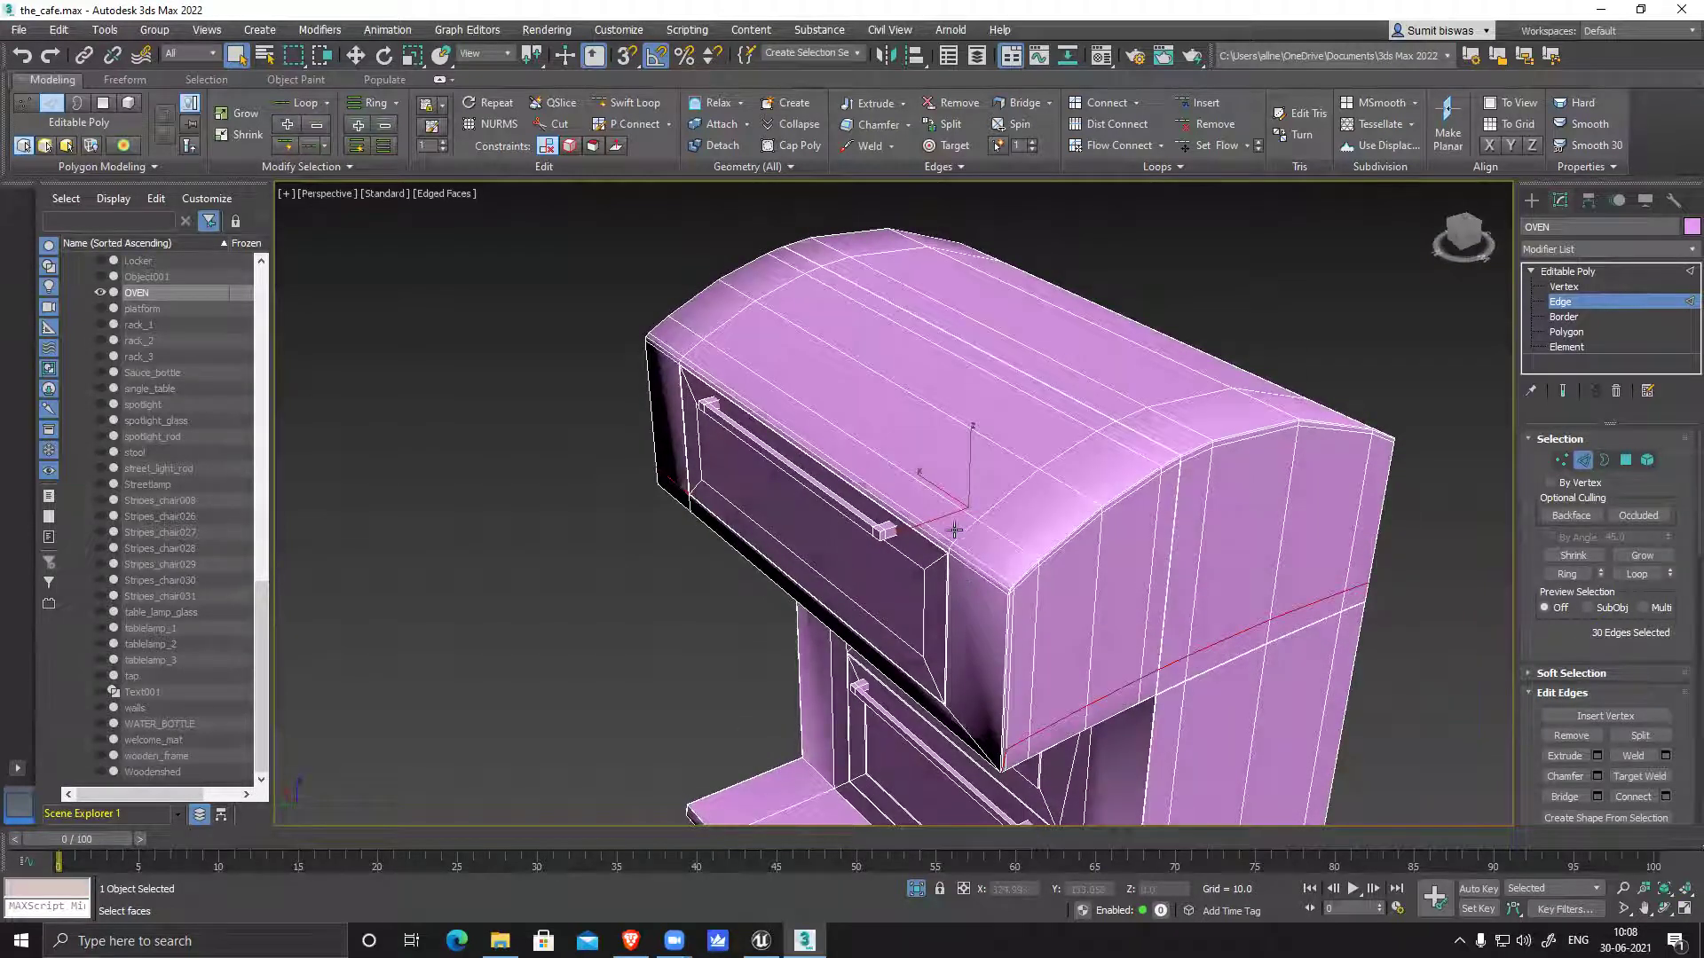
alt+middle_drag(1274, 482, 1144, 500)
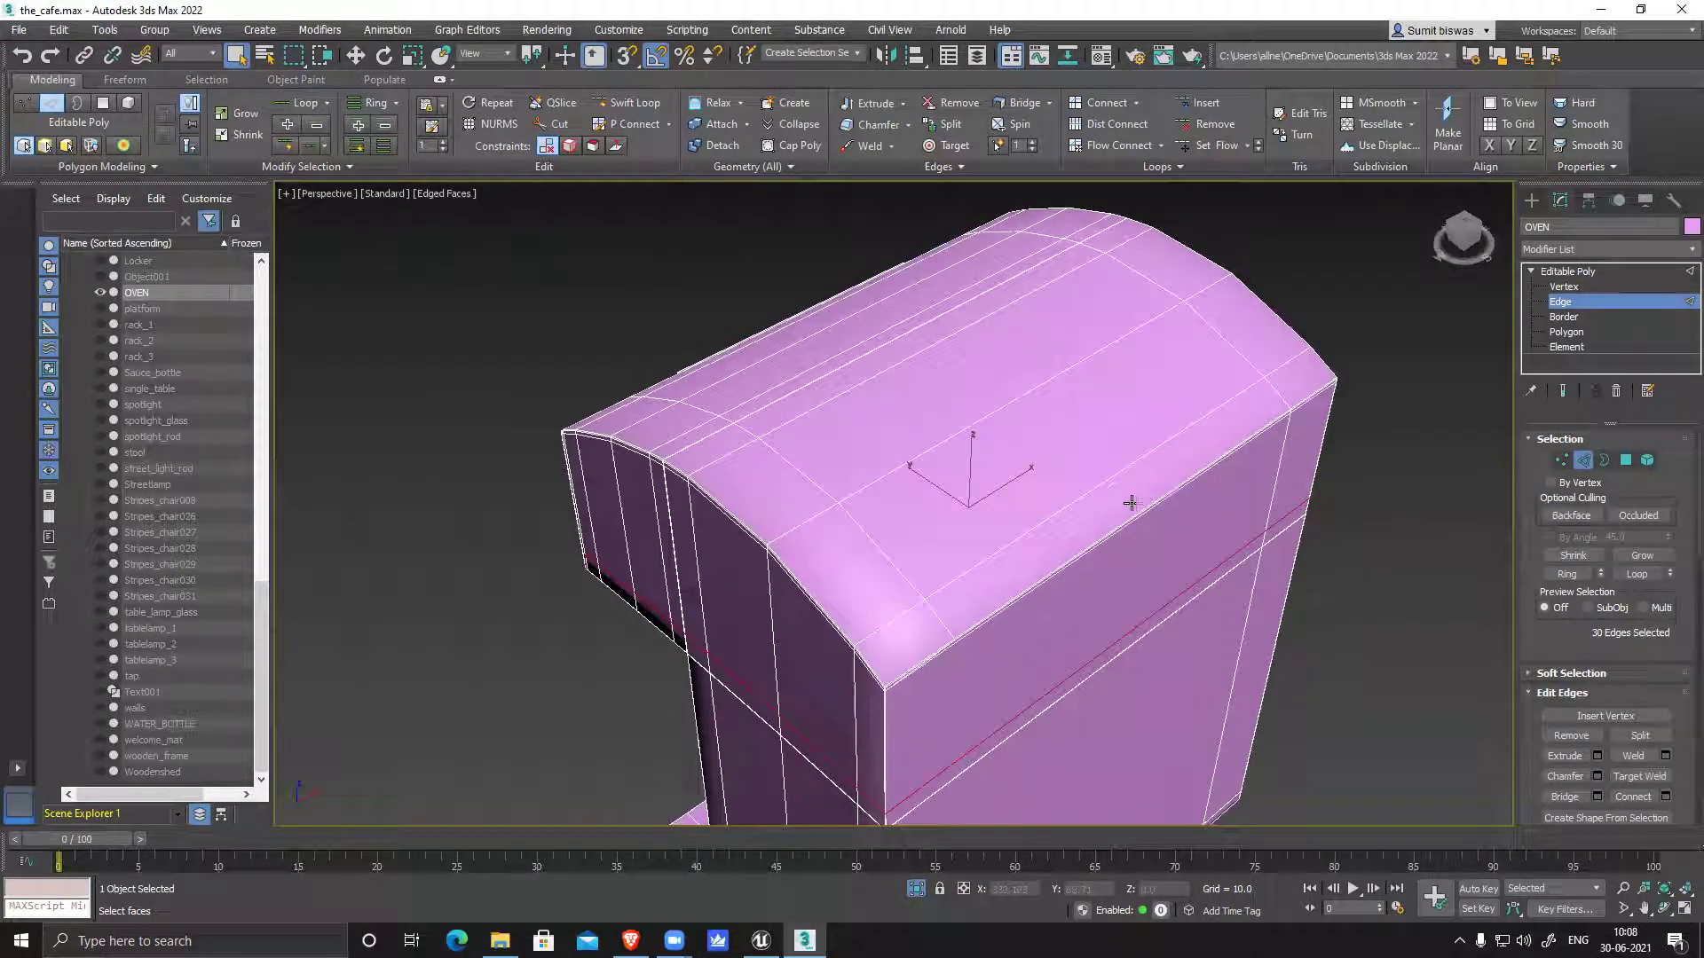
mouse_move(829, 502)
alt+middle_down()
mouse_move(775, 505)
mouse_move(850, 521)
alt+middle_up()
Exit the oven's isolation and edge editing, and isolate the COFFEE_MACHINE object
click(914, 889)
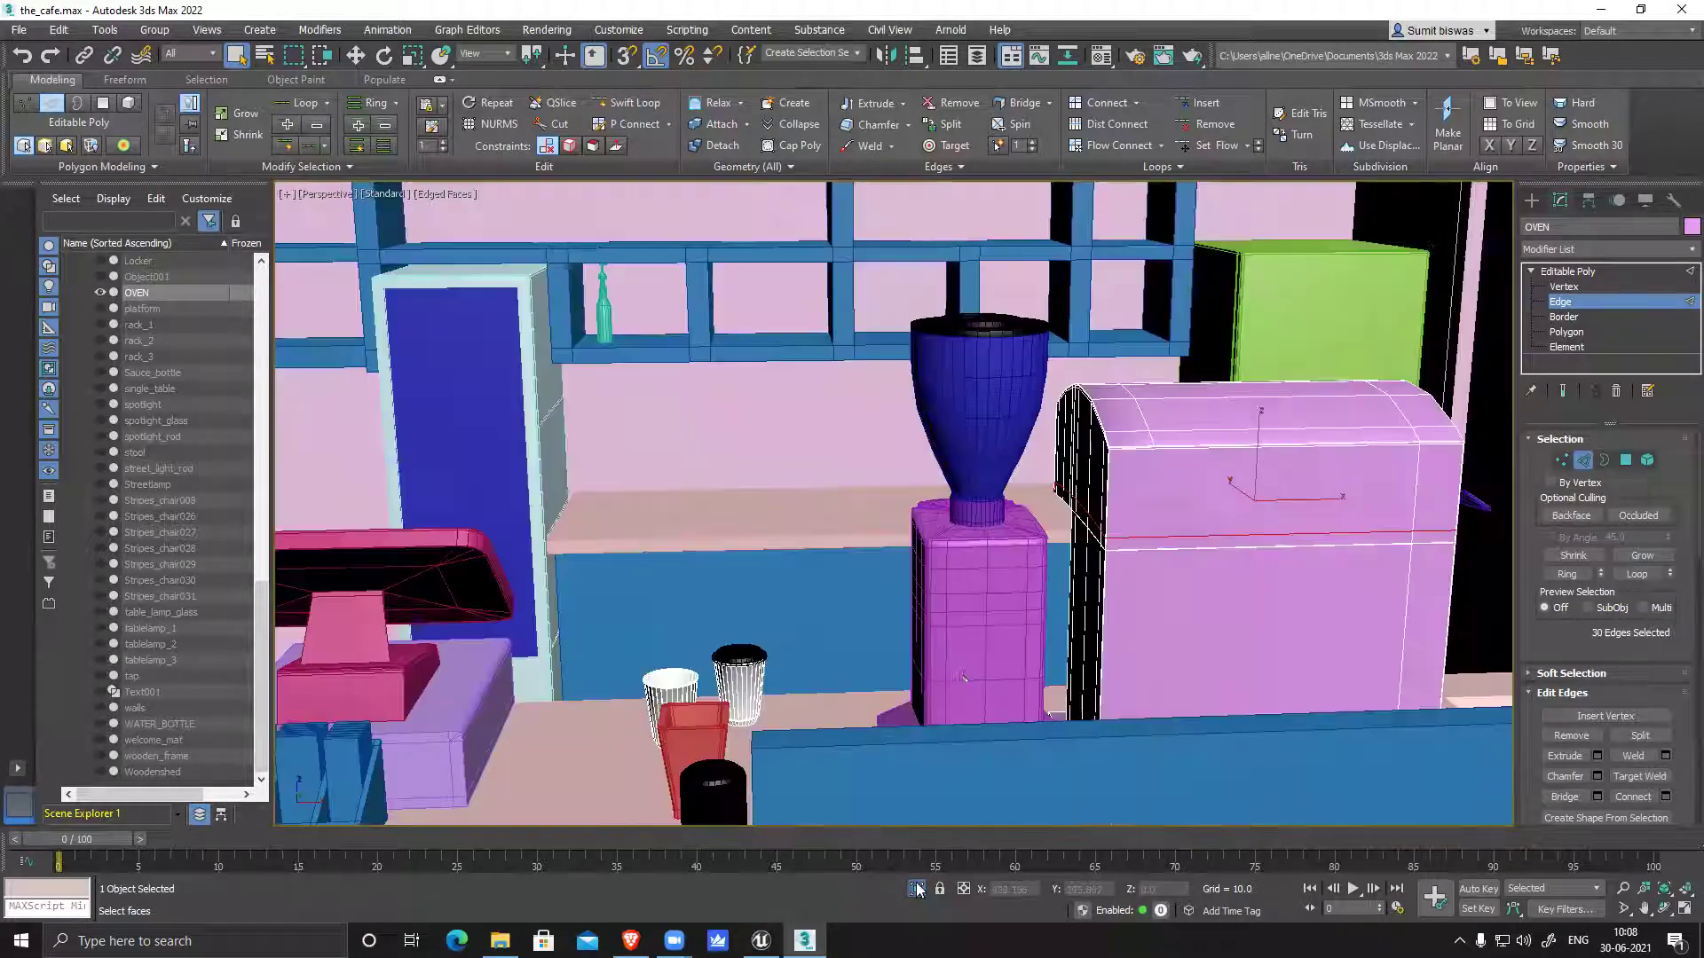
scroll(942, 623, up, 4)
scroll(878, 532, down, 3)
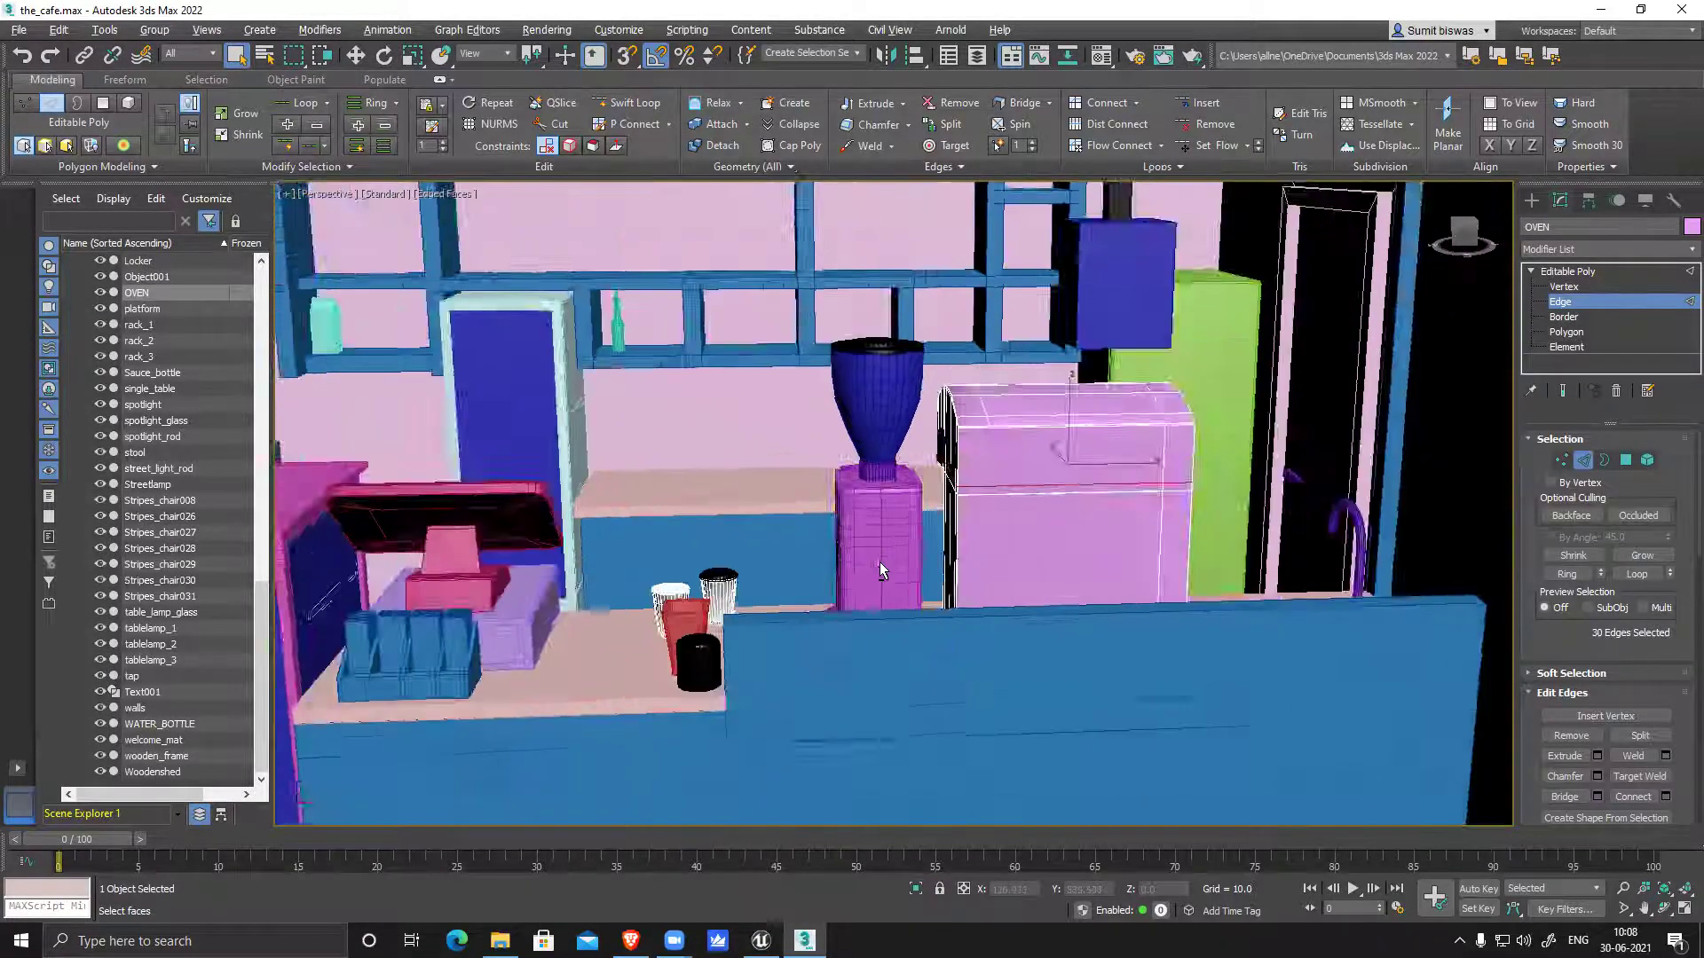
scroll(863, 513, up, 8)
click(1579, 466)
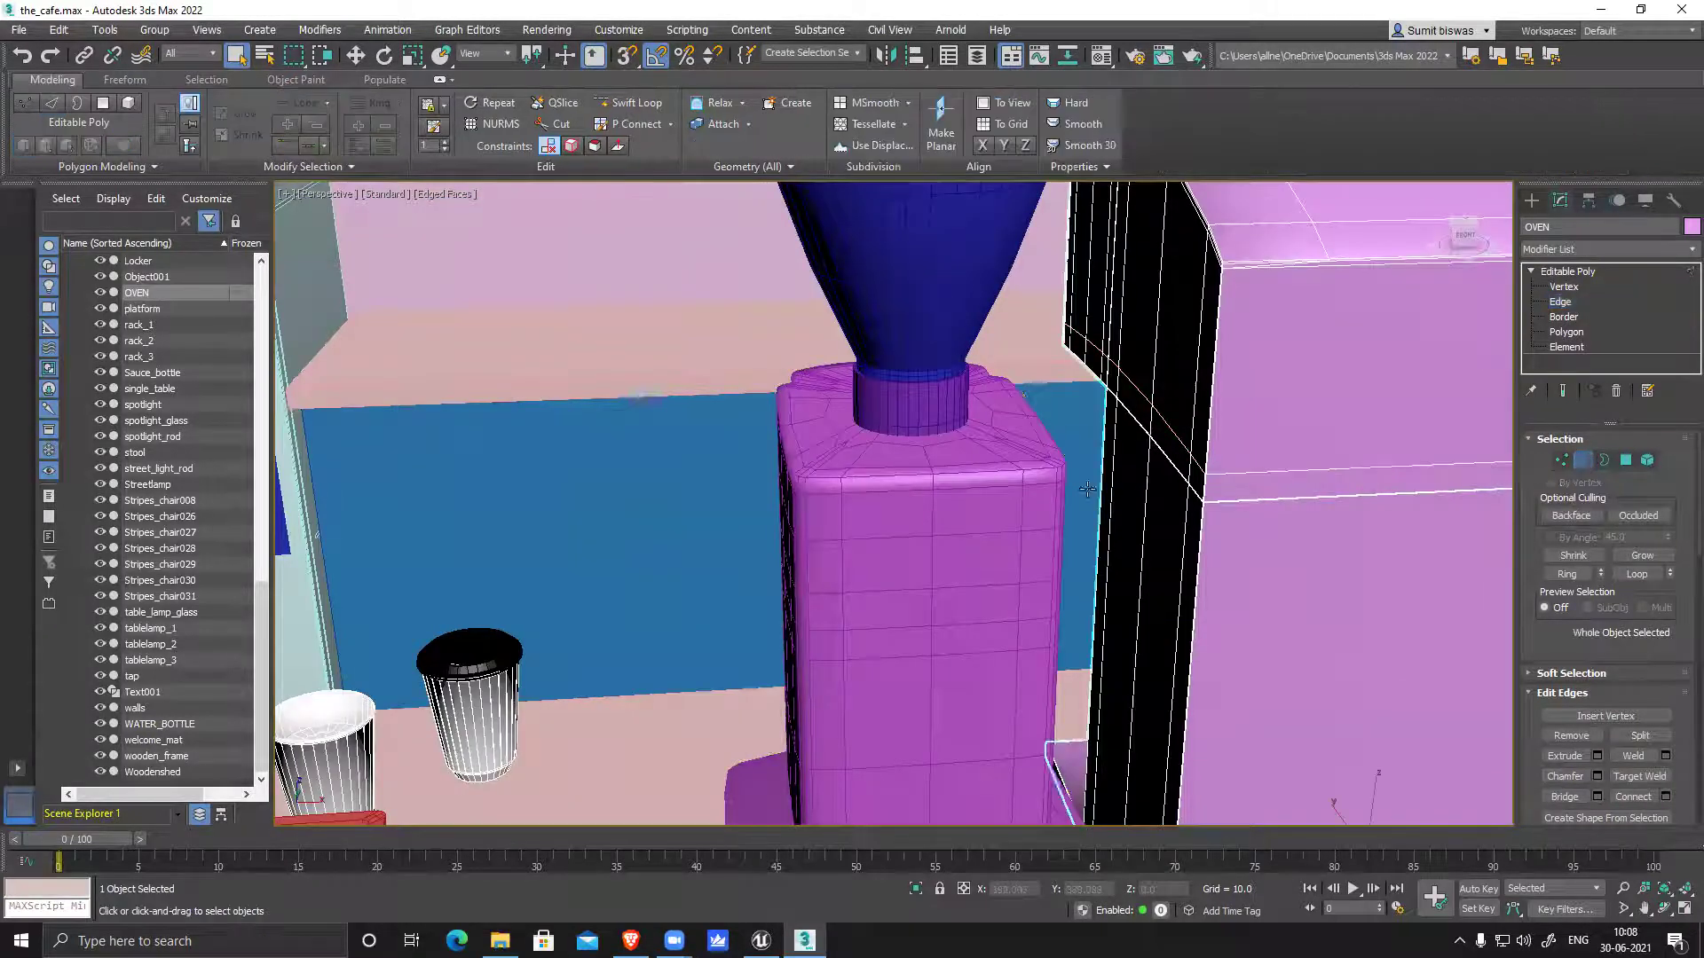
click(985, 568)
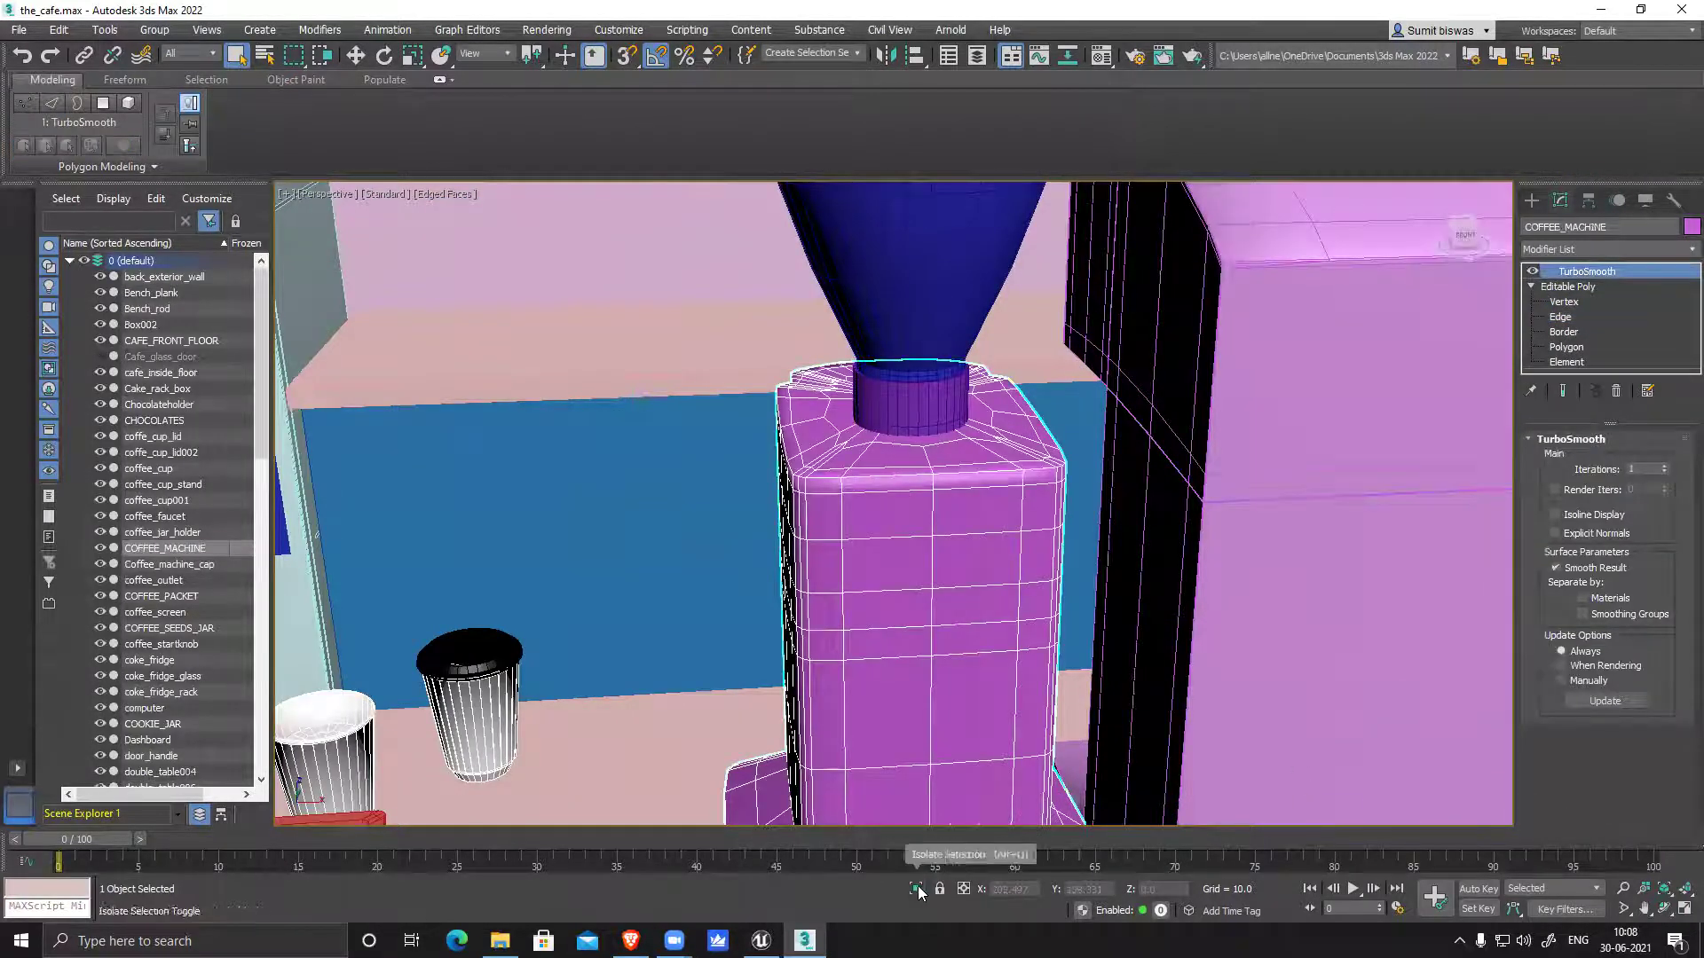
click(915, 890)
Examine the coffee machine's topology around its cup recess, base and back, comparing it with TurboSmooth off and on
scroll(888, 639, up, 4)
alt+middle_drag(874, 630, 813, 480)
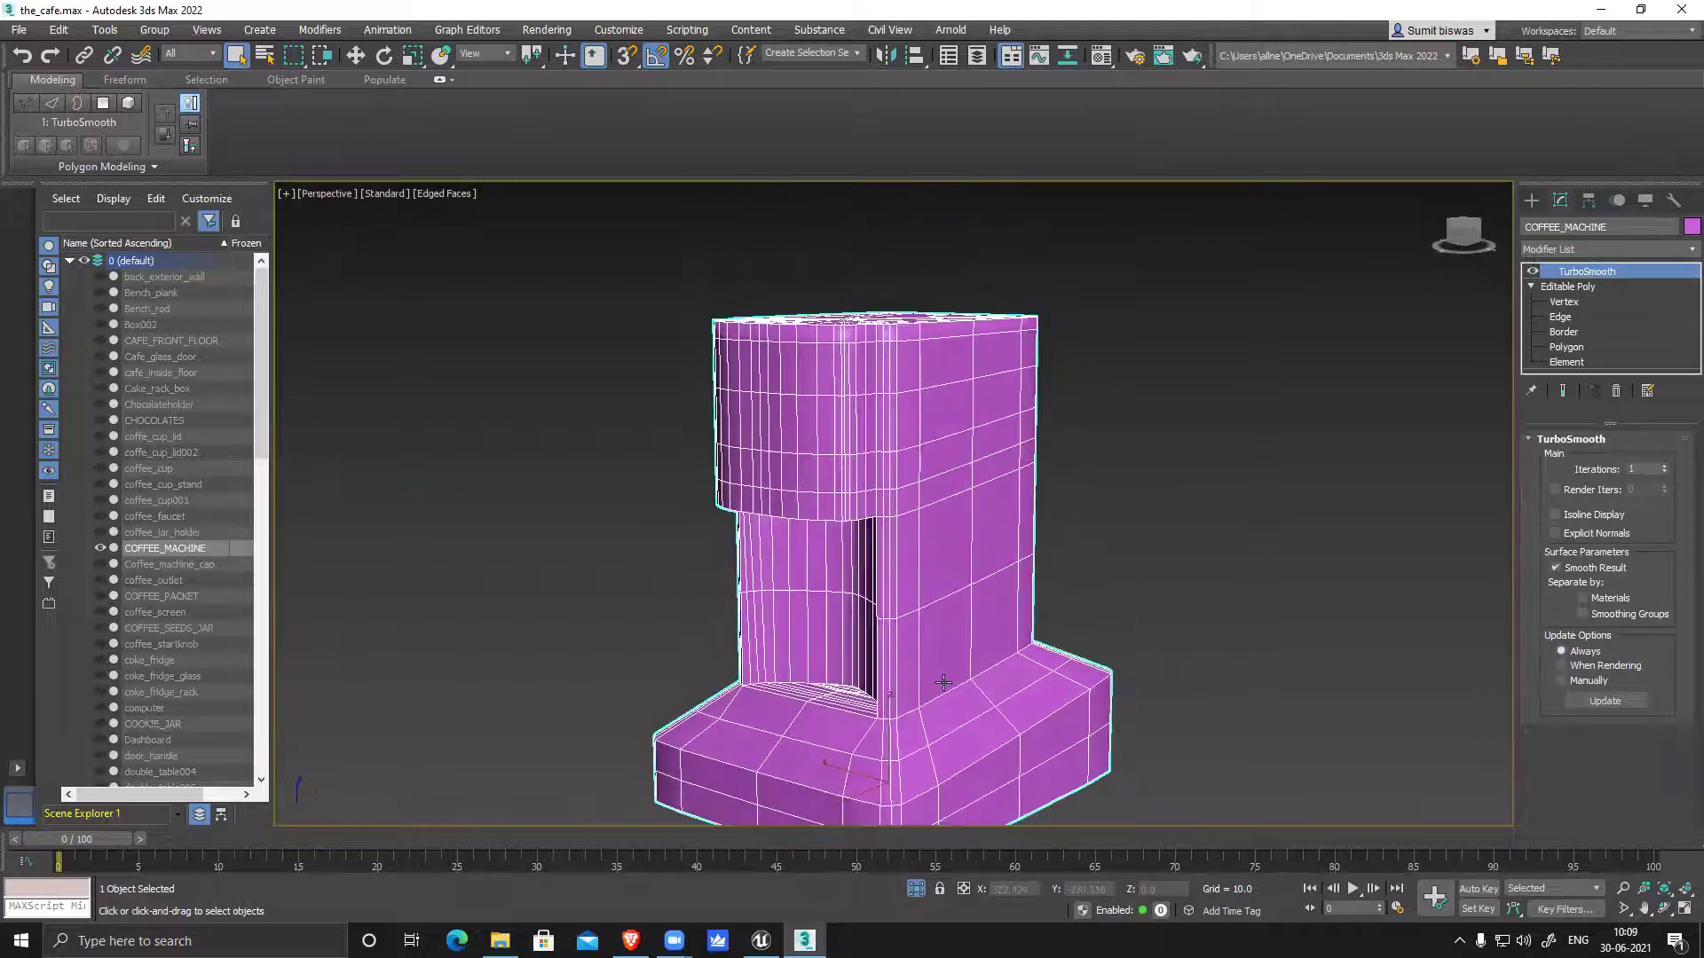
alt+middle_drag(935, 691, 957, 588)
scroll(883, 572, up, 4)
middle_drag(853, 557, 886, 657)
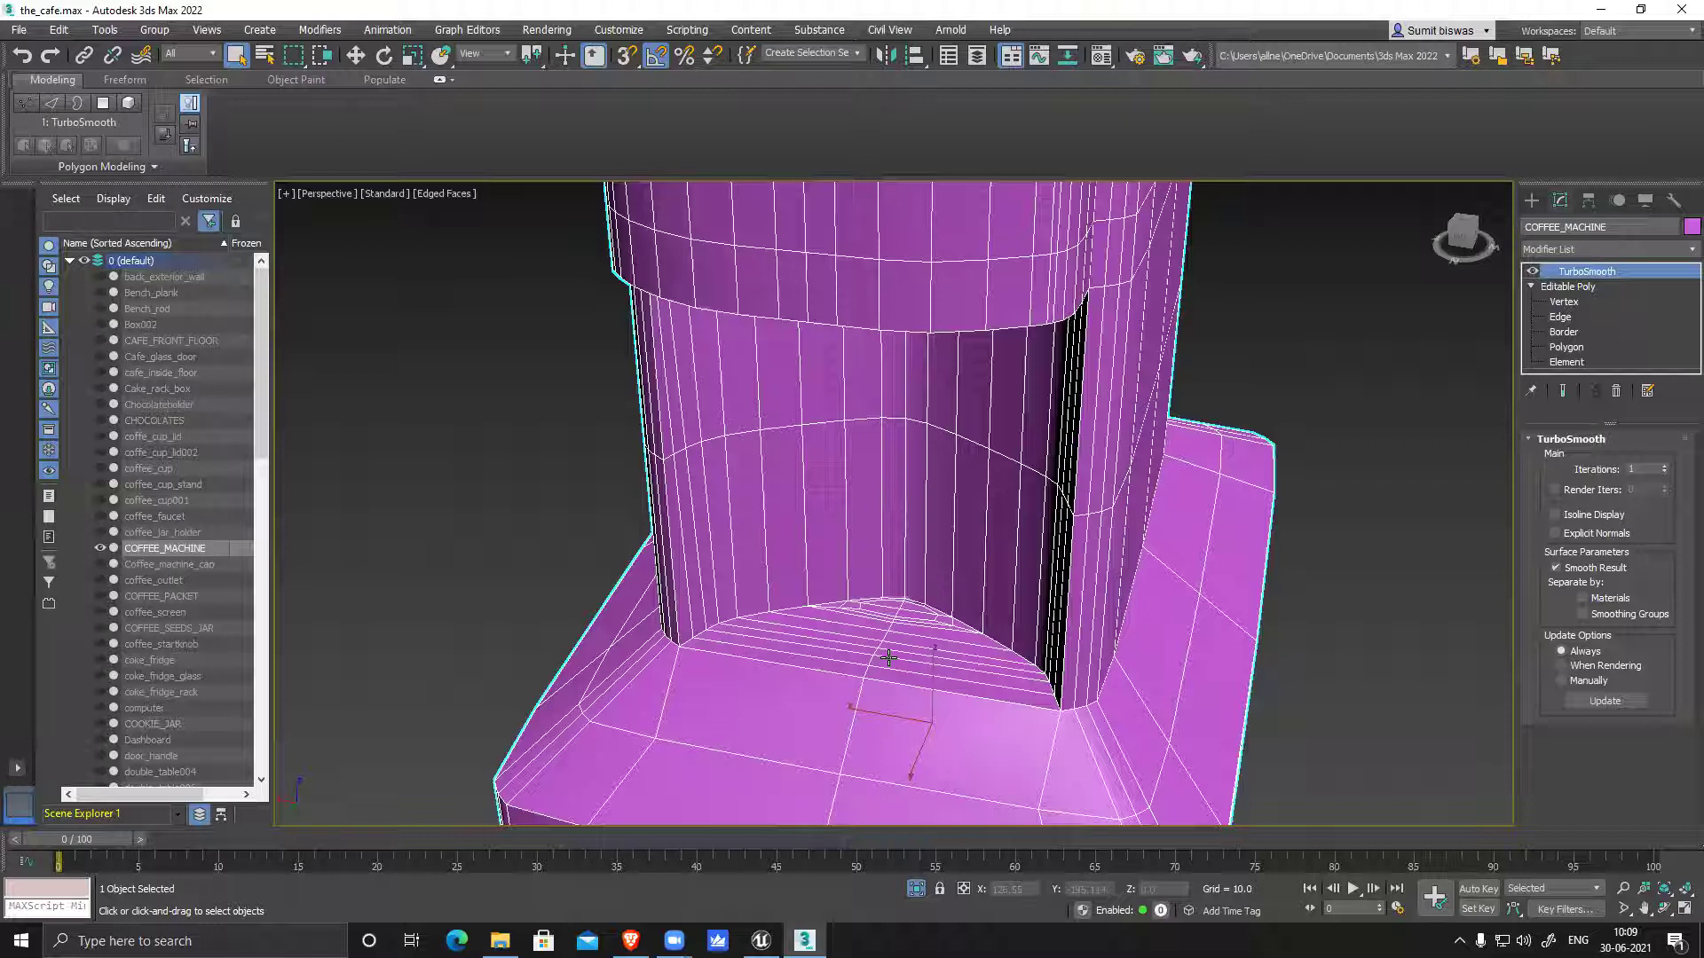
alt+middle_drag(1111, 606, 1063, 599)
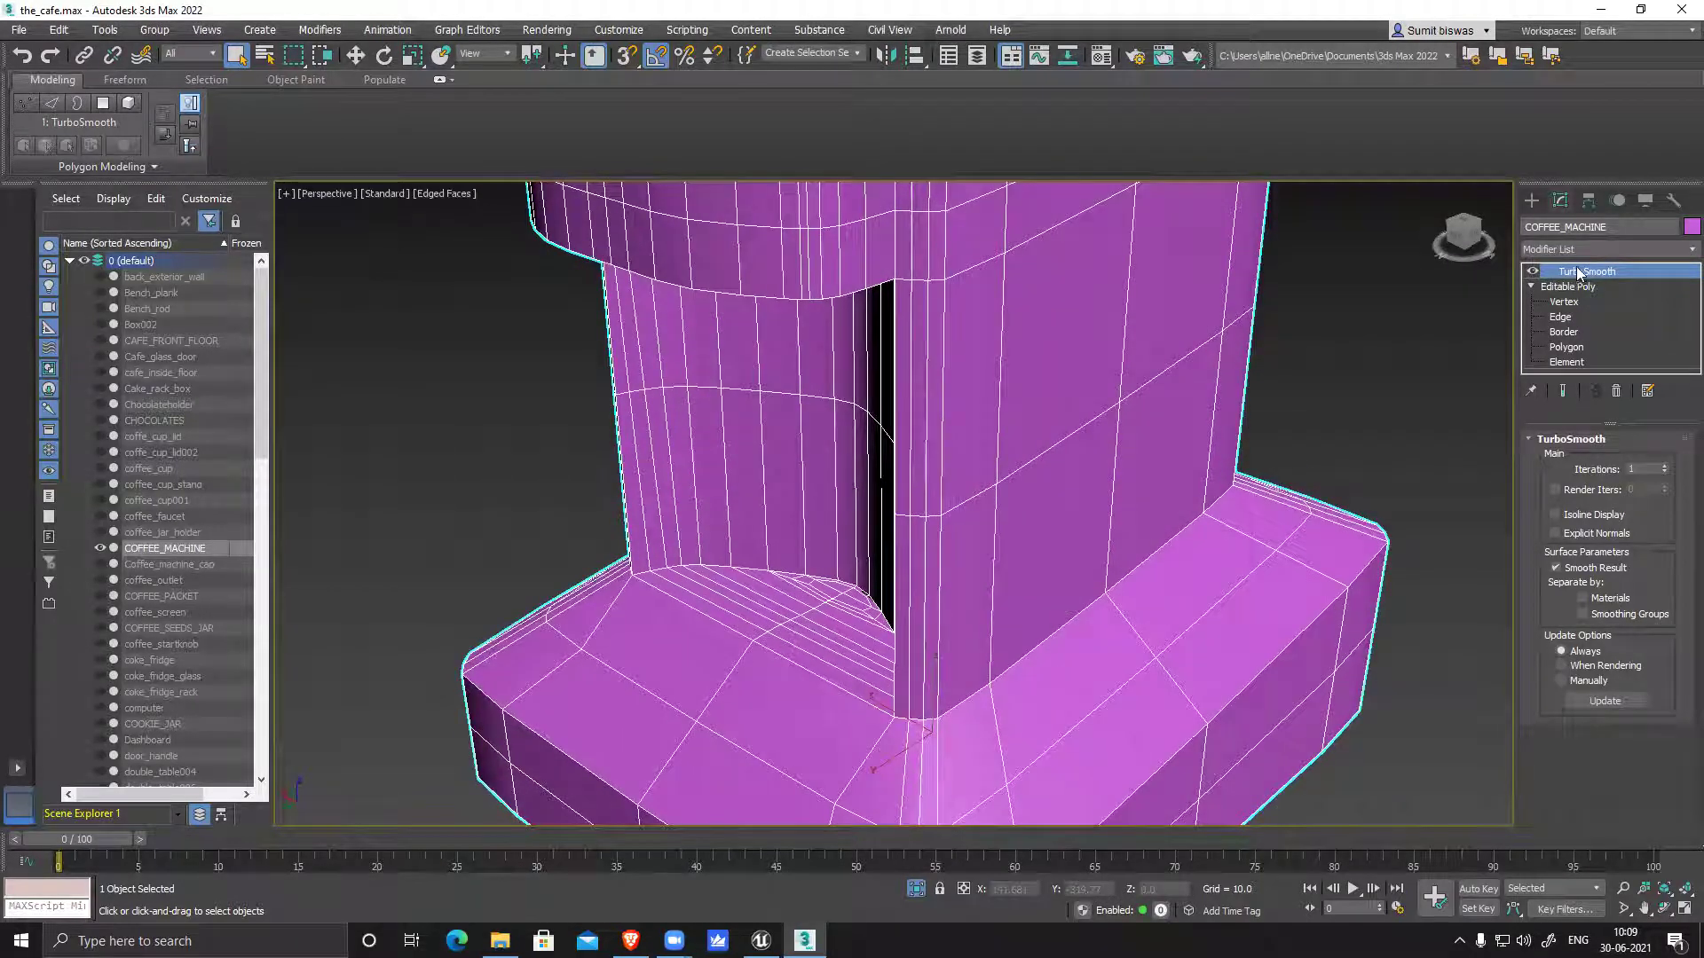
click(1534, 271)
scroll(1162, 562, down, 6)
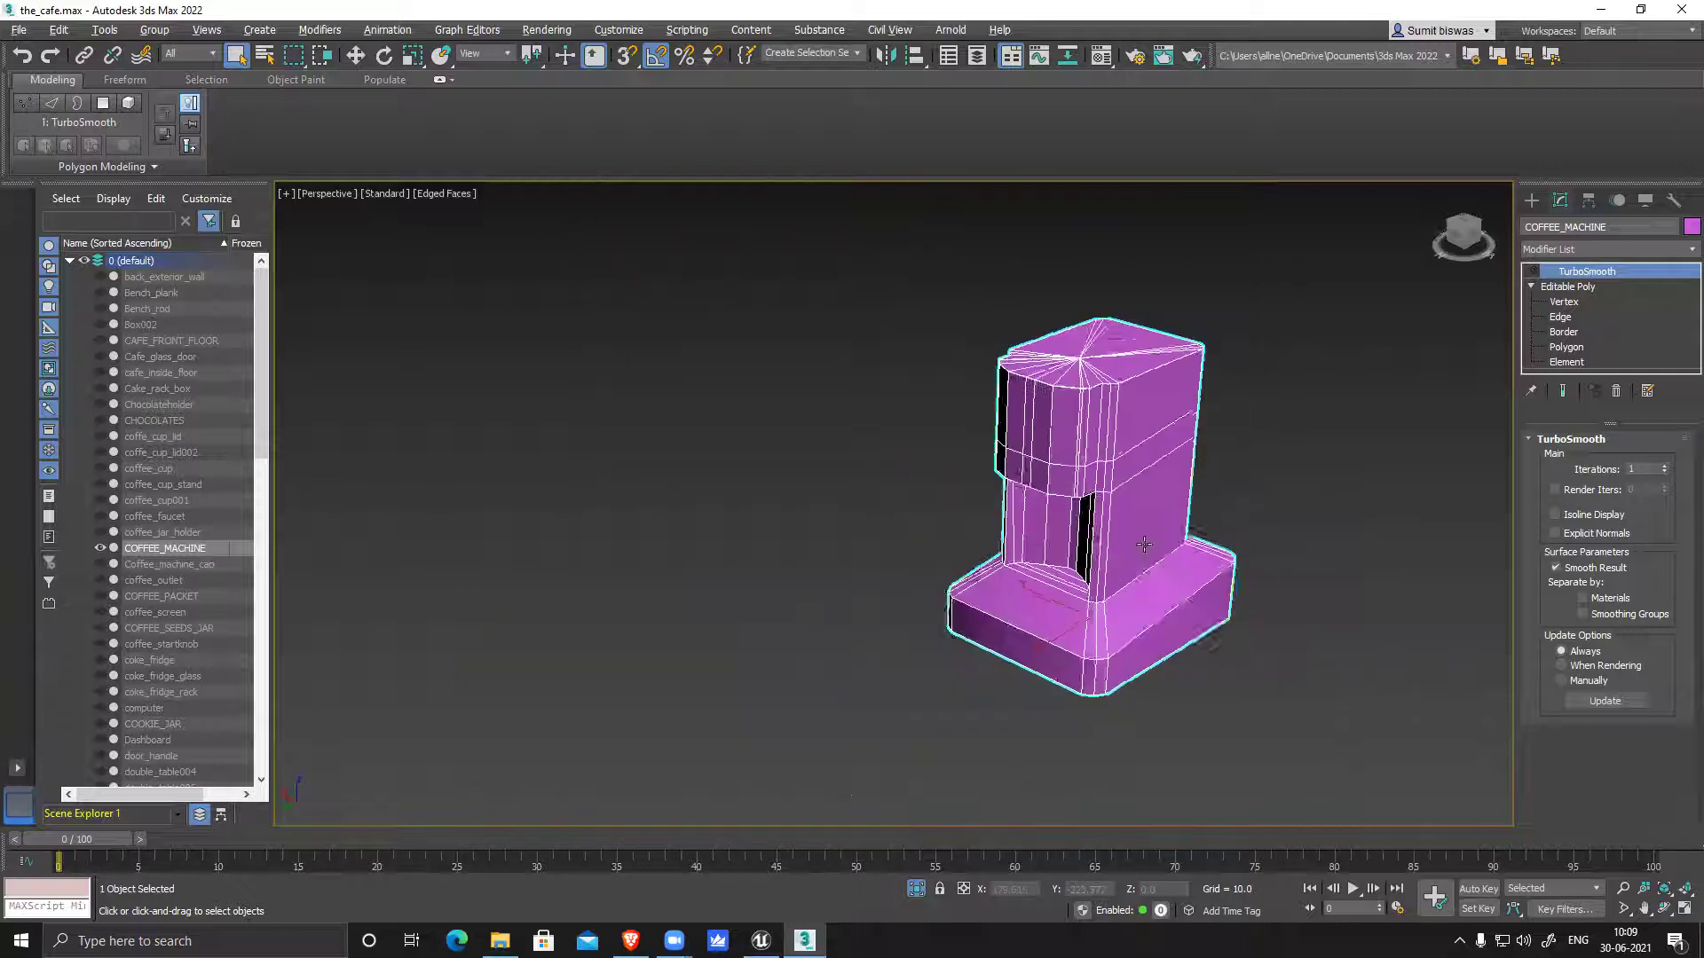
alt+middle_drag(970, 506, 1087, 517)
scroll(1021, 521, up, 3)
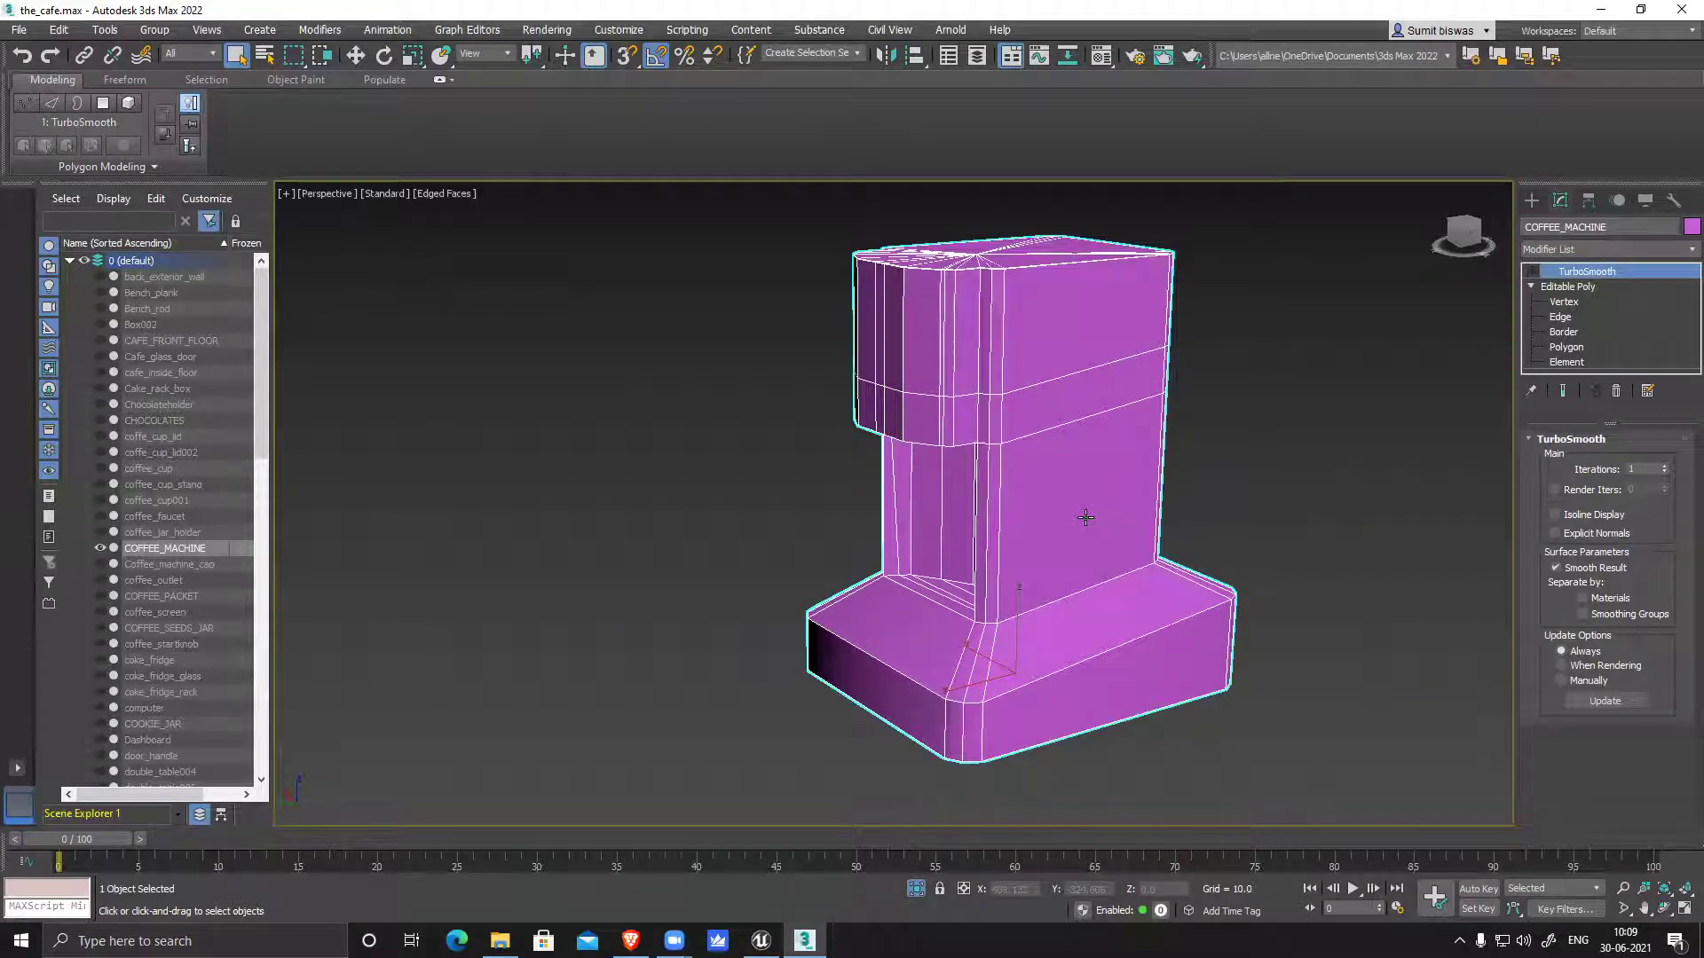
click(1533, 272)
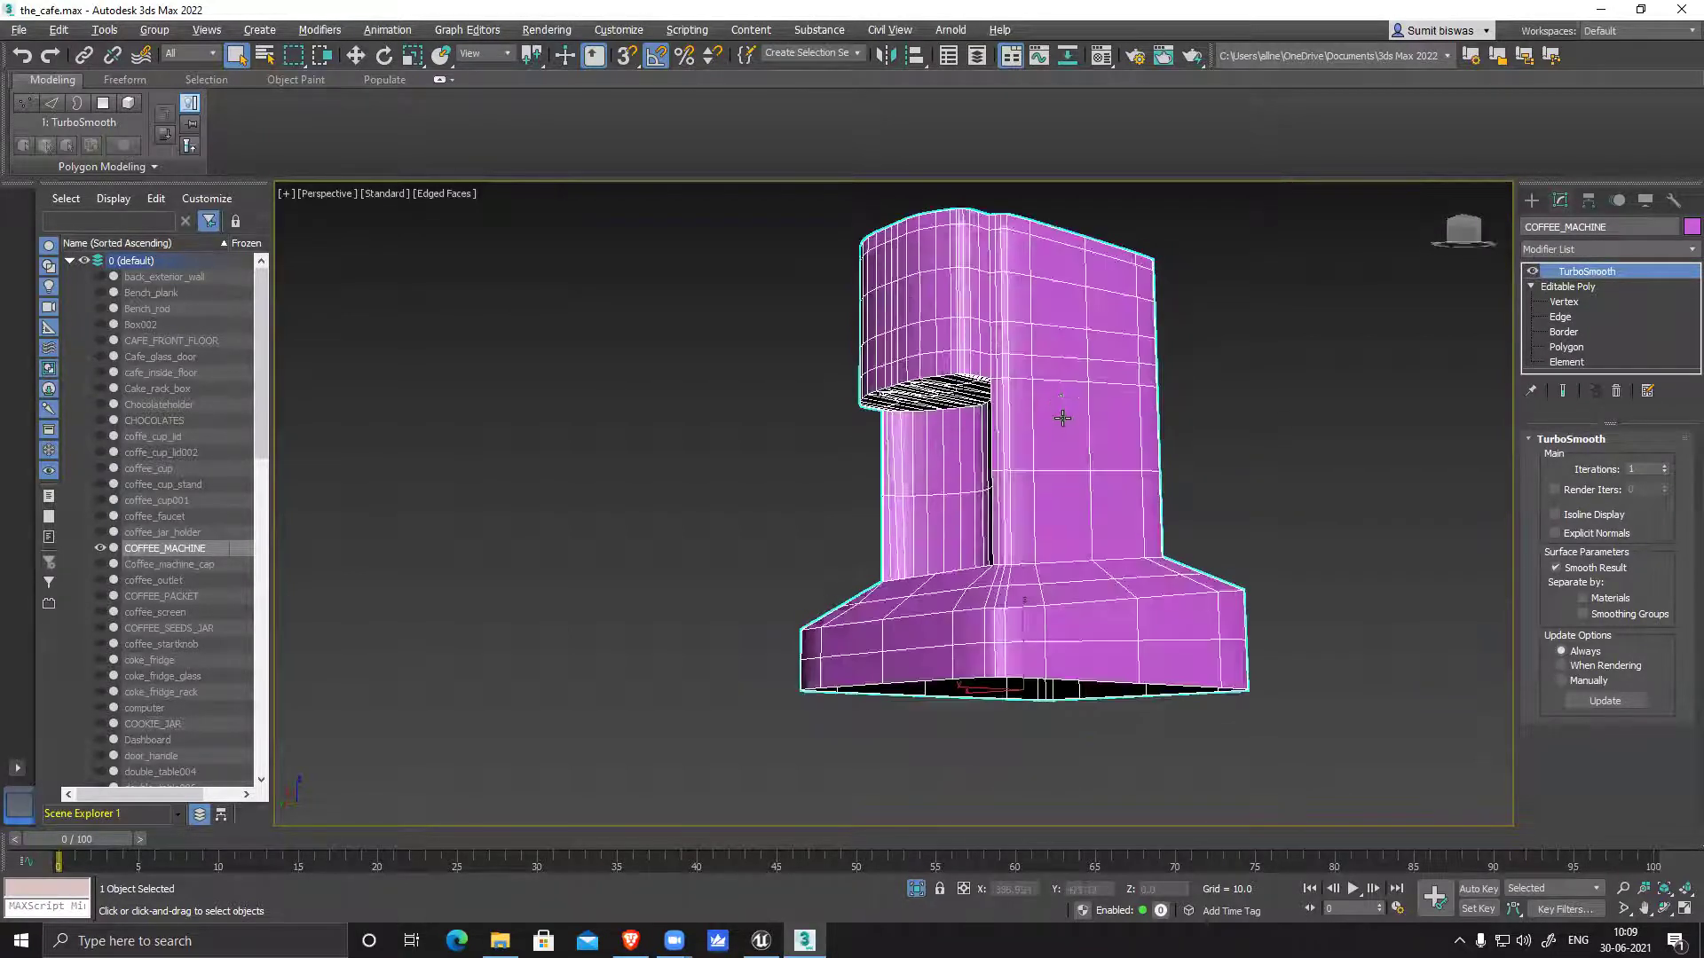
alt+middle_drag(1073, 393, 1145, 484)
scroll(1003, 439, up, 4)
scroll(1025, 444, down, 4)
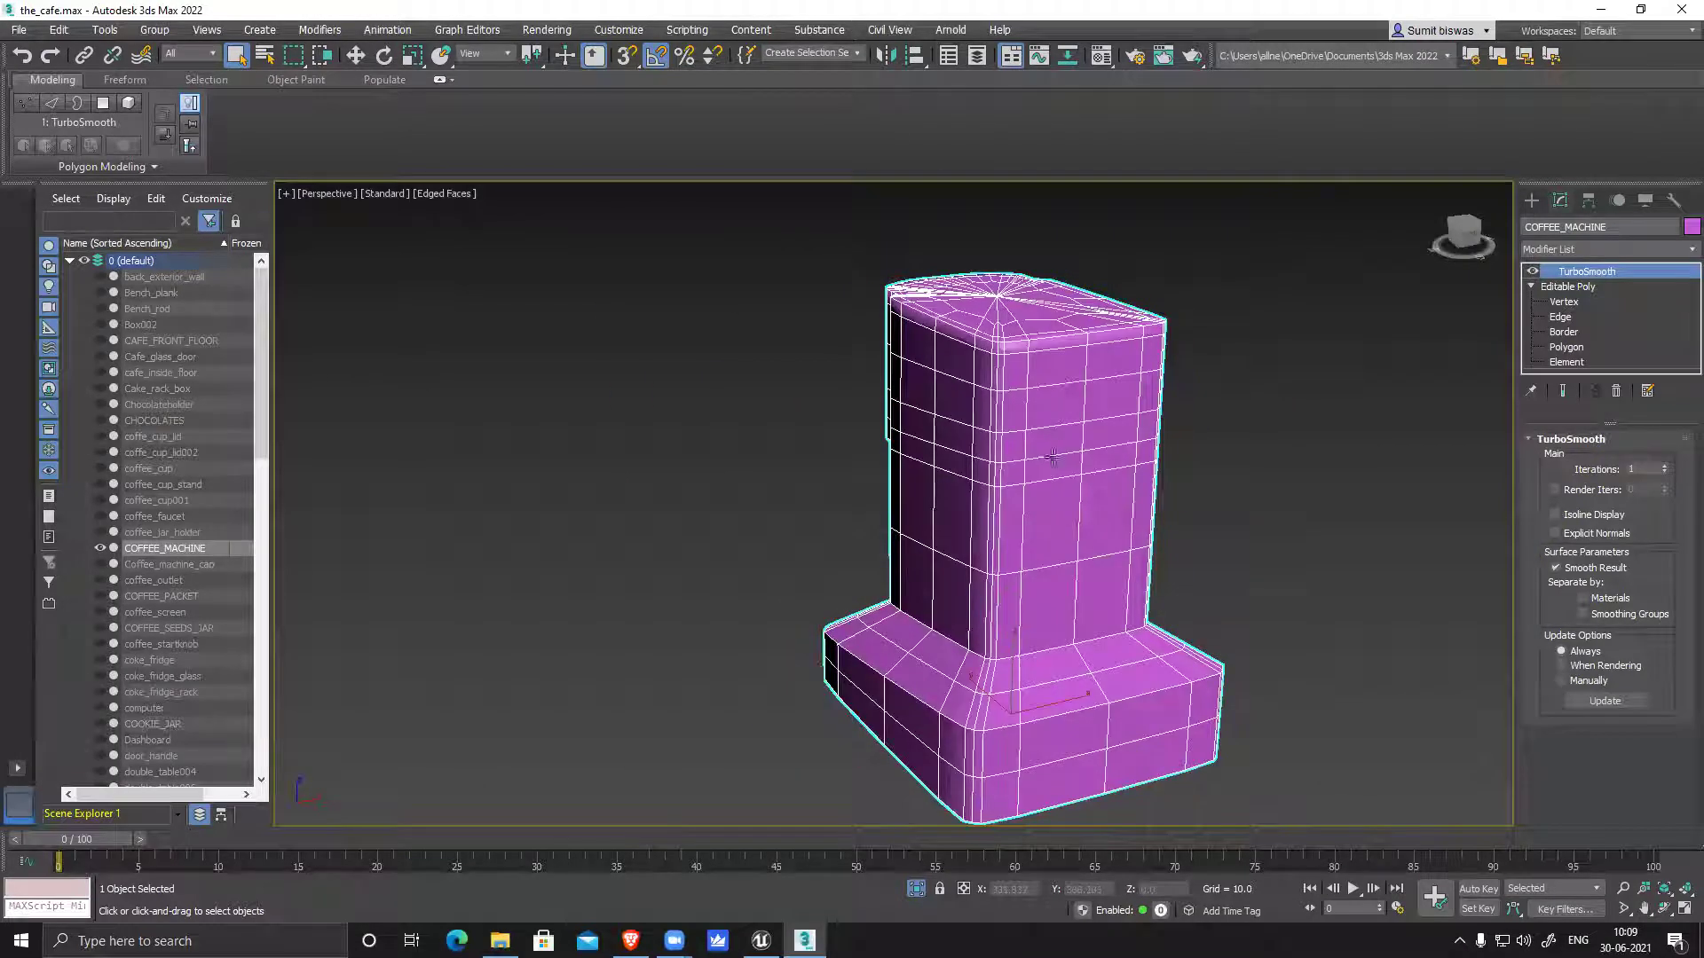
Add an Edit Poly modifier above TurboSmooth on the coffee machine, enter edge editing and inspect the top face
click(1633, 252)
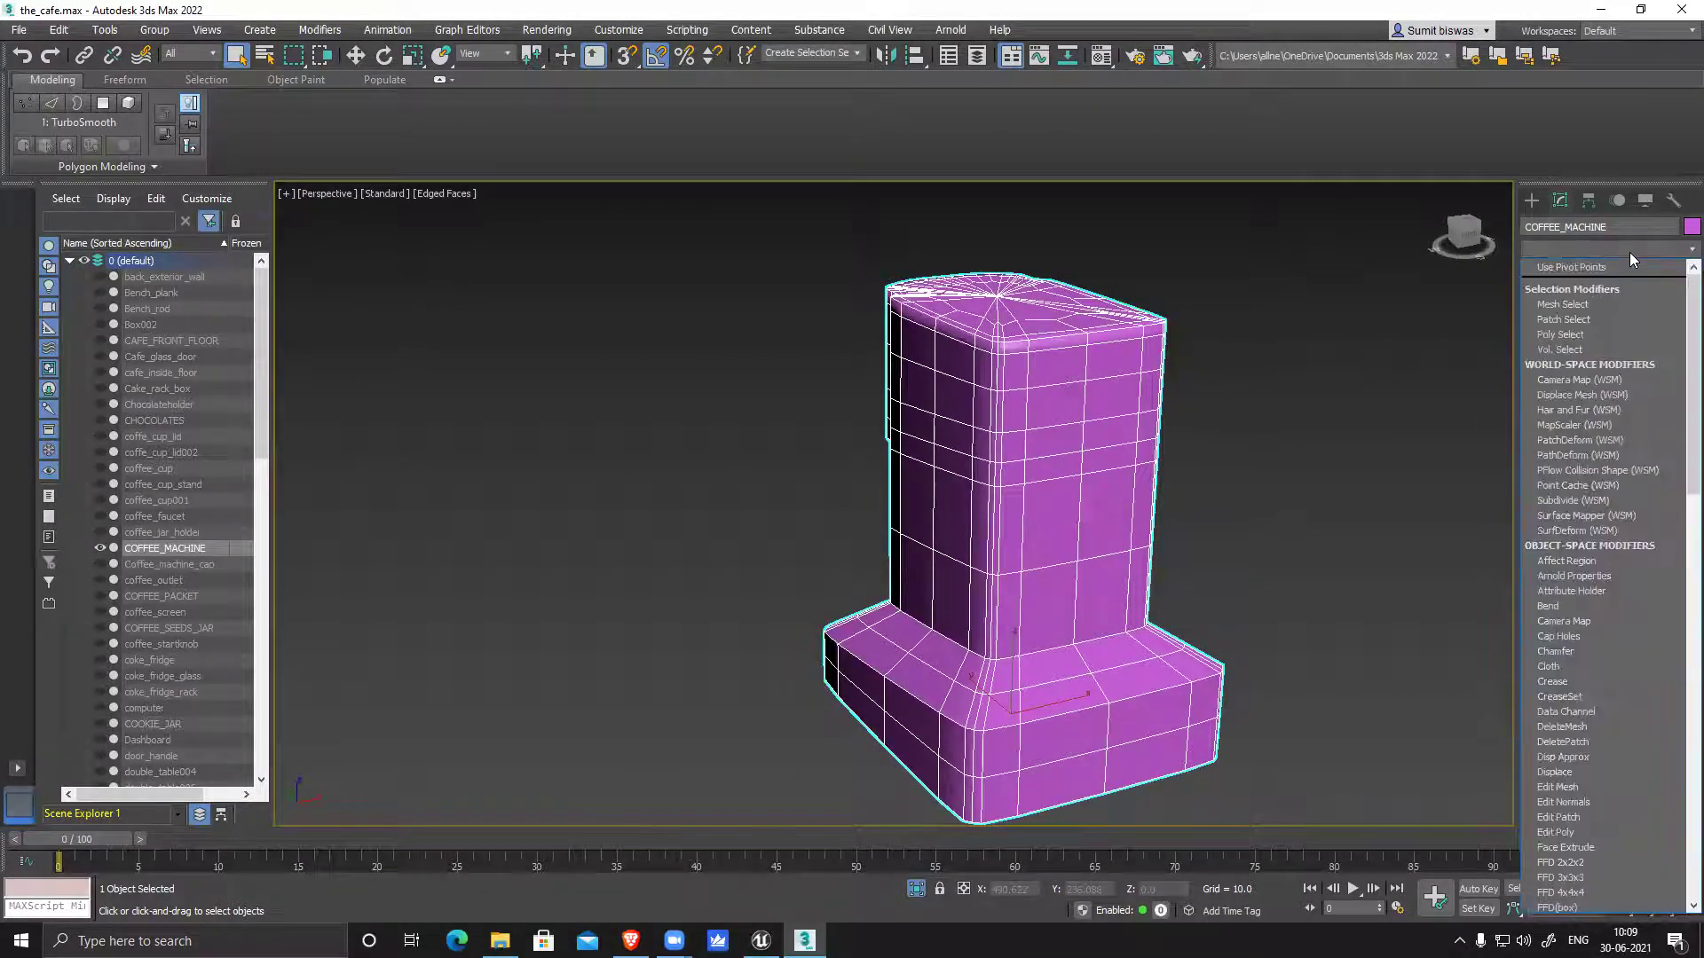
key(e)
click(1580, 313)
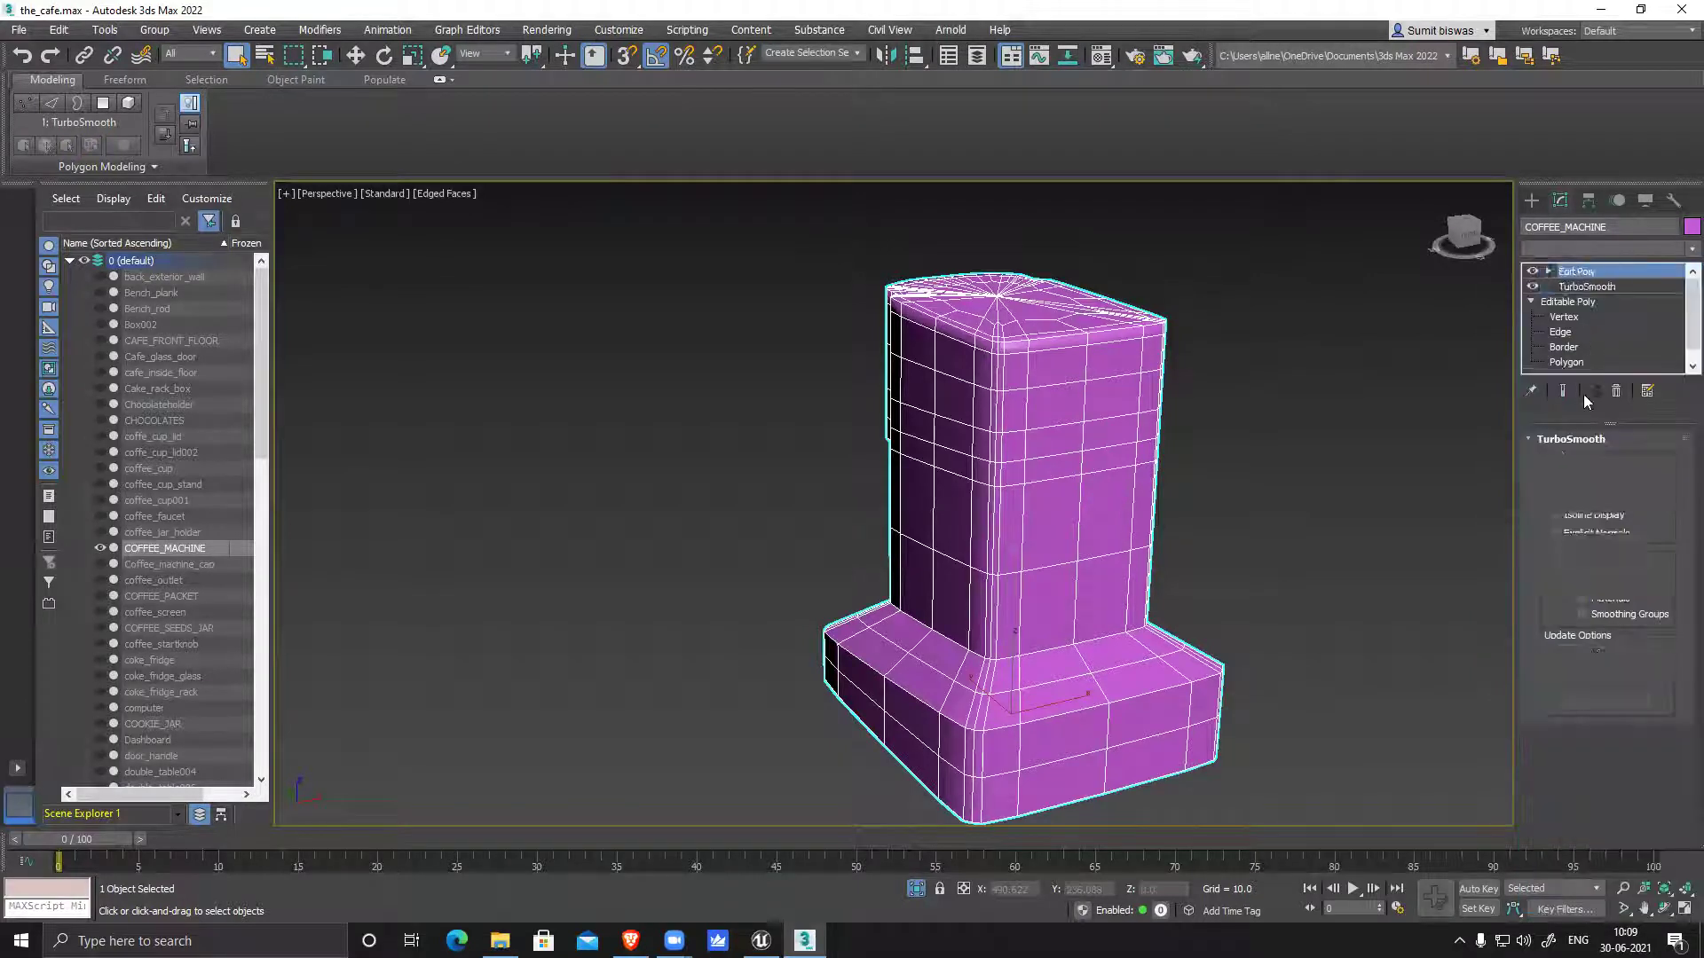
scroll(945, 368, up, 4)
key(2)
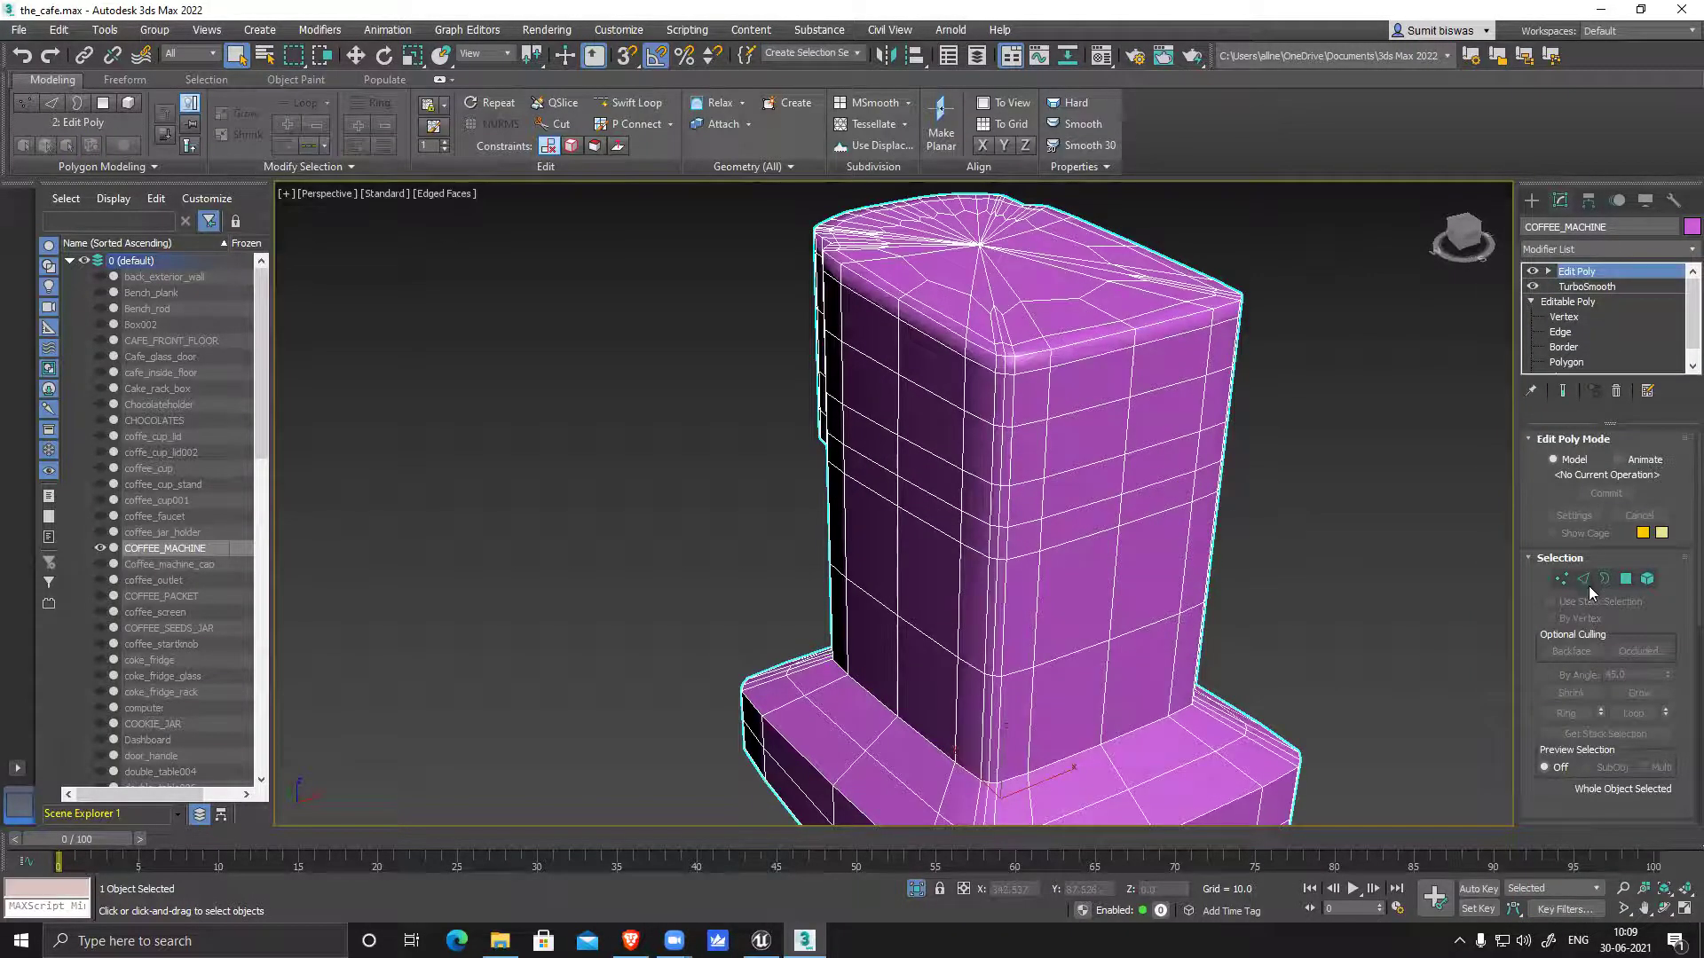
scroll(945, 368, up, 4)
click(961, 367)
alt+middle_drag(1063, 384, 993, 331)
alt+middle_drag(1349, 401, 1145, 430)
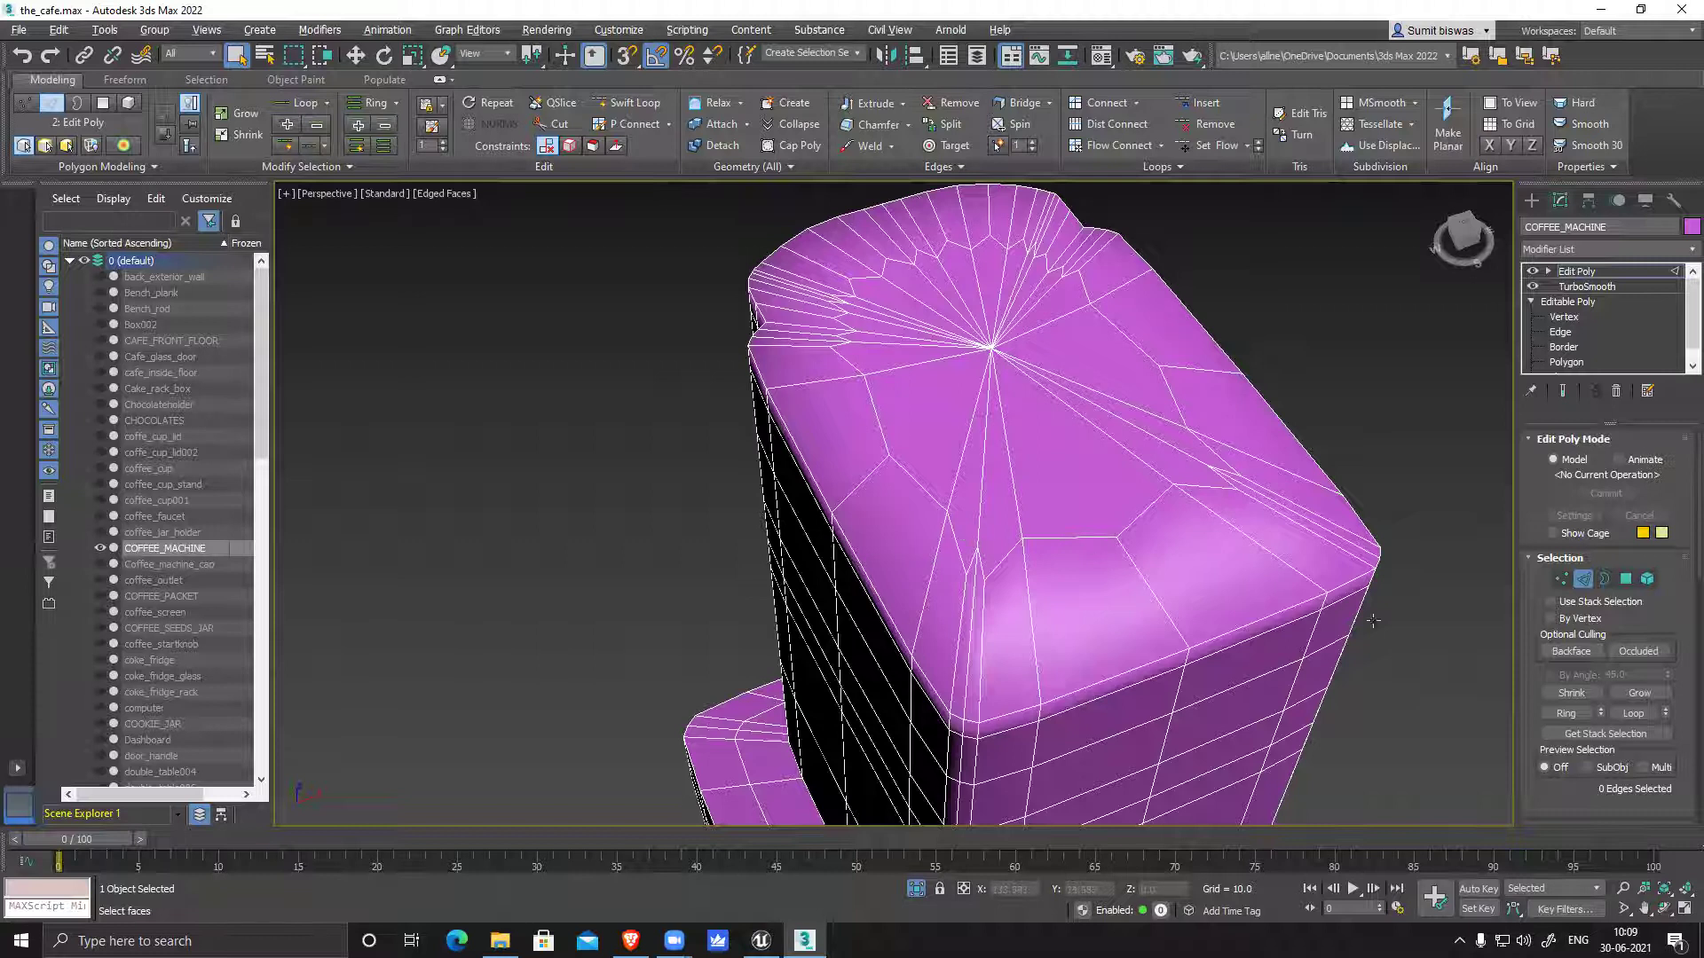
alt+middle_drag(1020, 453, 1127, 467)
Delete the outer ring of polygons on the coffee machine's top face and the centre geometry inside it
click(1626, 578)
click(960, 543)
shift+click(1034, 649)
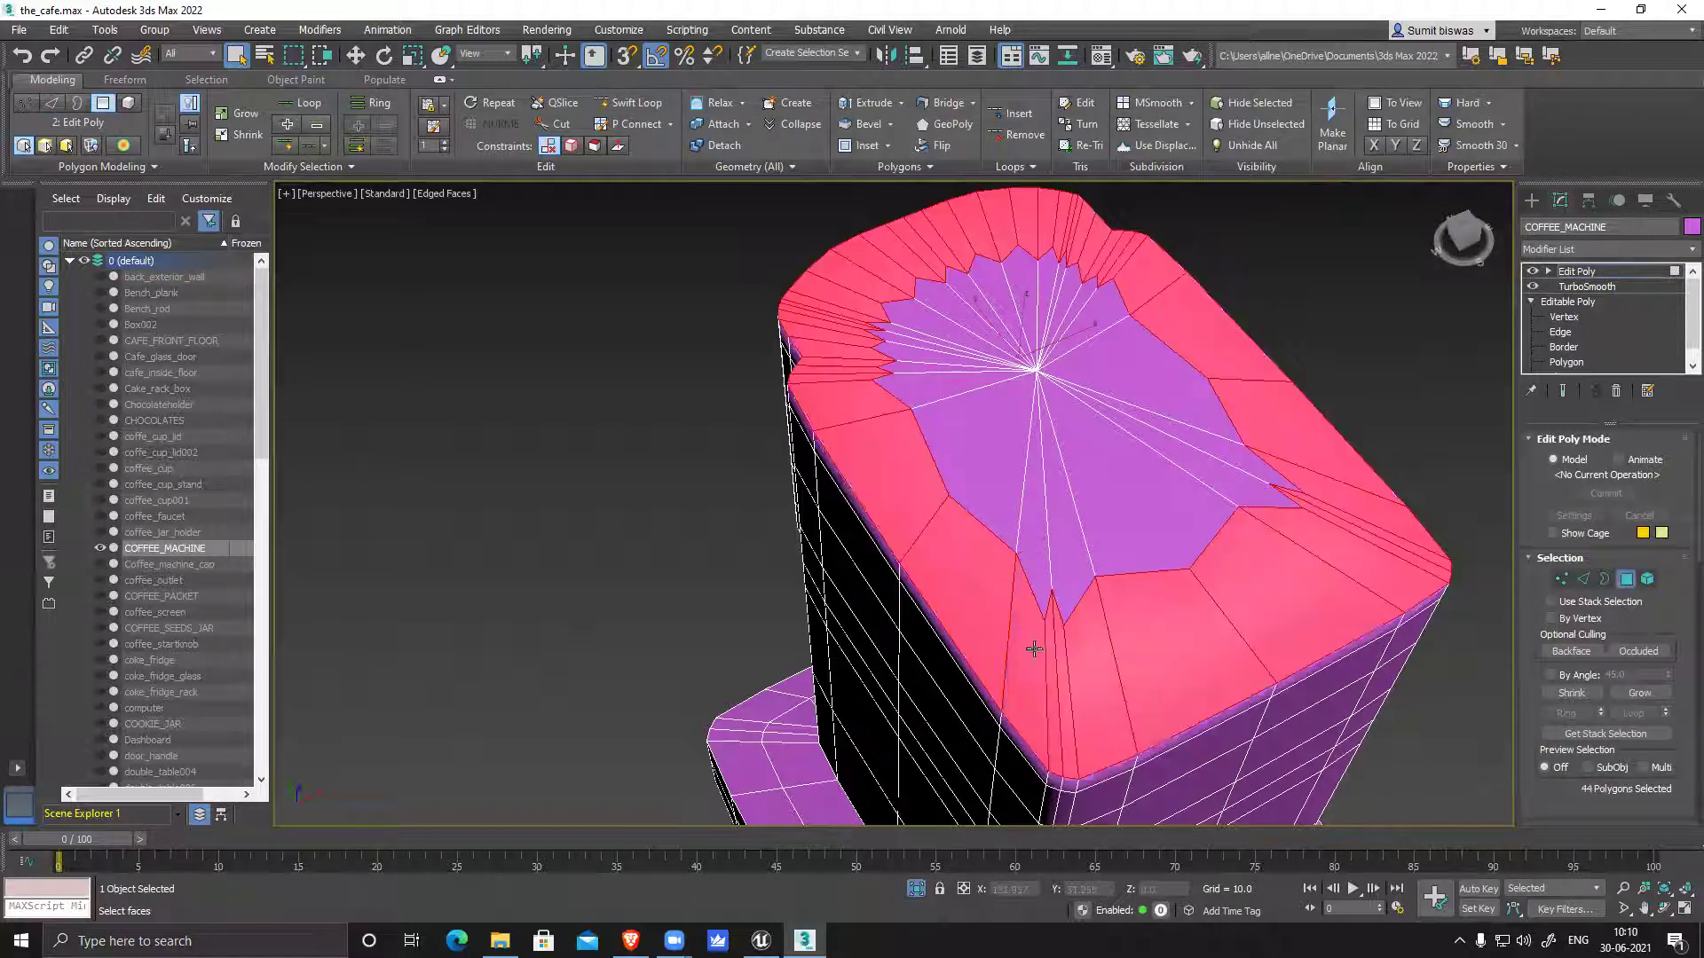
key(Delete)
click(1077, 498)
key(Delete)
Examine the topology on the underside of the coffee machine's head around the two outlet openings
alt+middle_drag(1004, 503, 956, 509)
scroll(1082, 431, up, 5)
scroll(1082, 426, down, 5)
alt+middle_drag(1081, 427, 1257, 319)
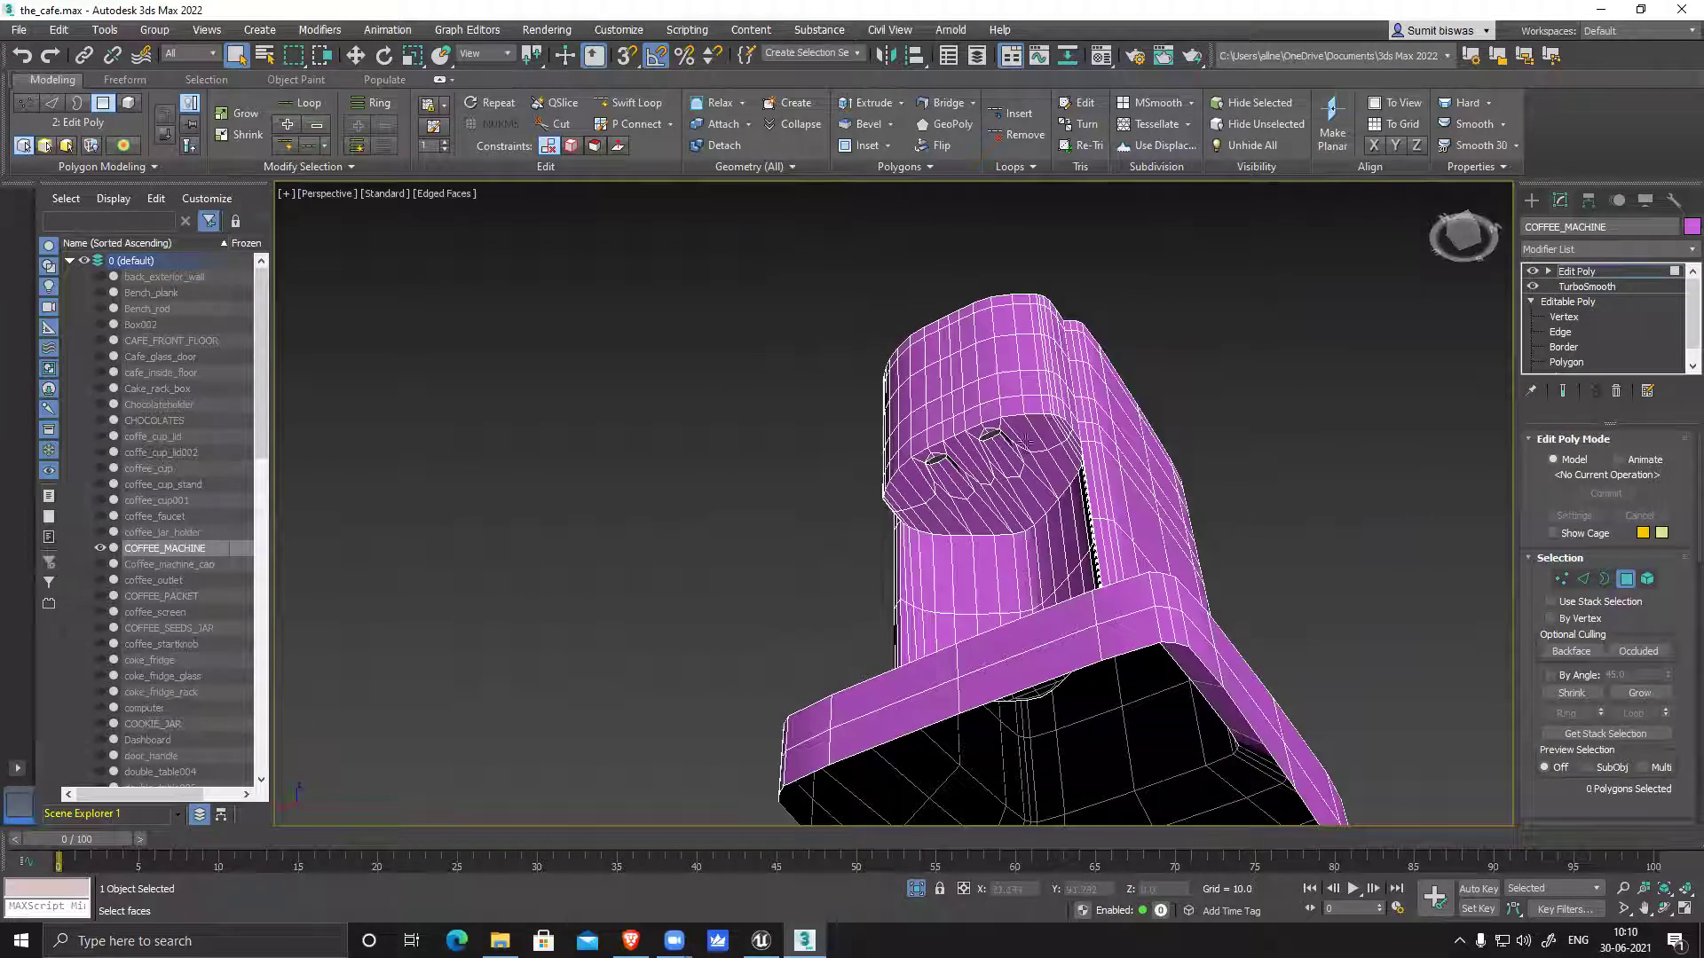
scroll(1025, 441, up, 3)
alt+middle_drag(1001, 432, 967, 465)
scroll(967, 466, up, 2)
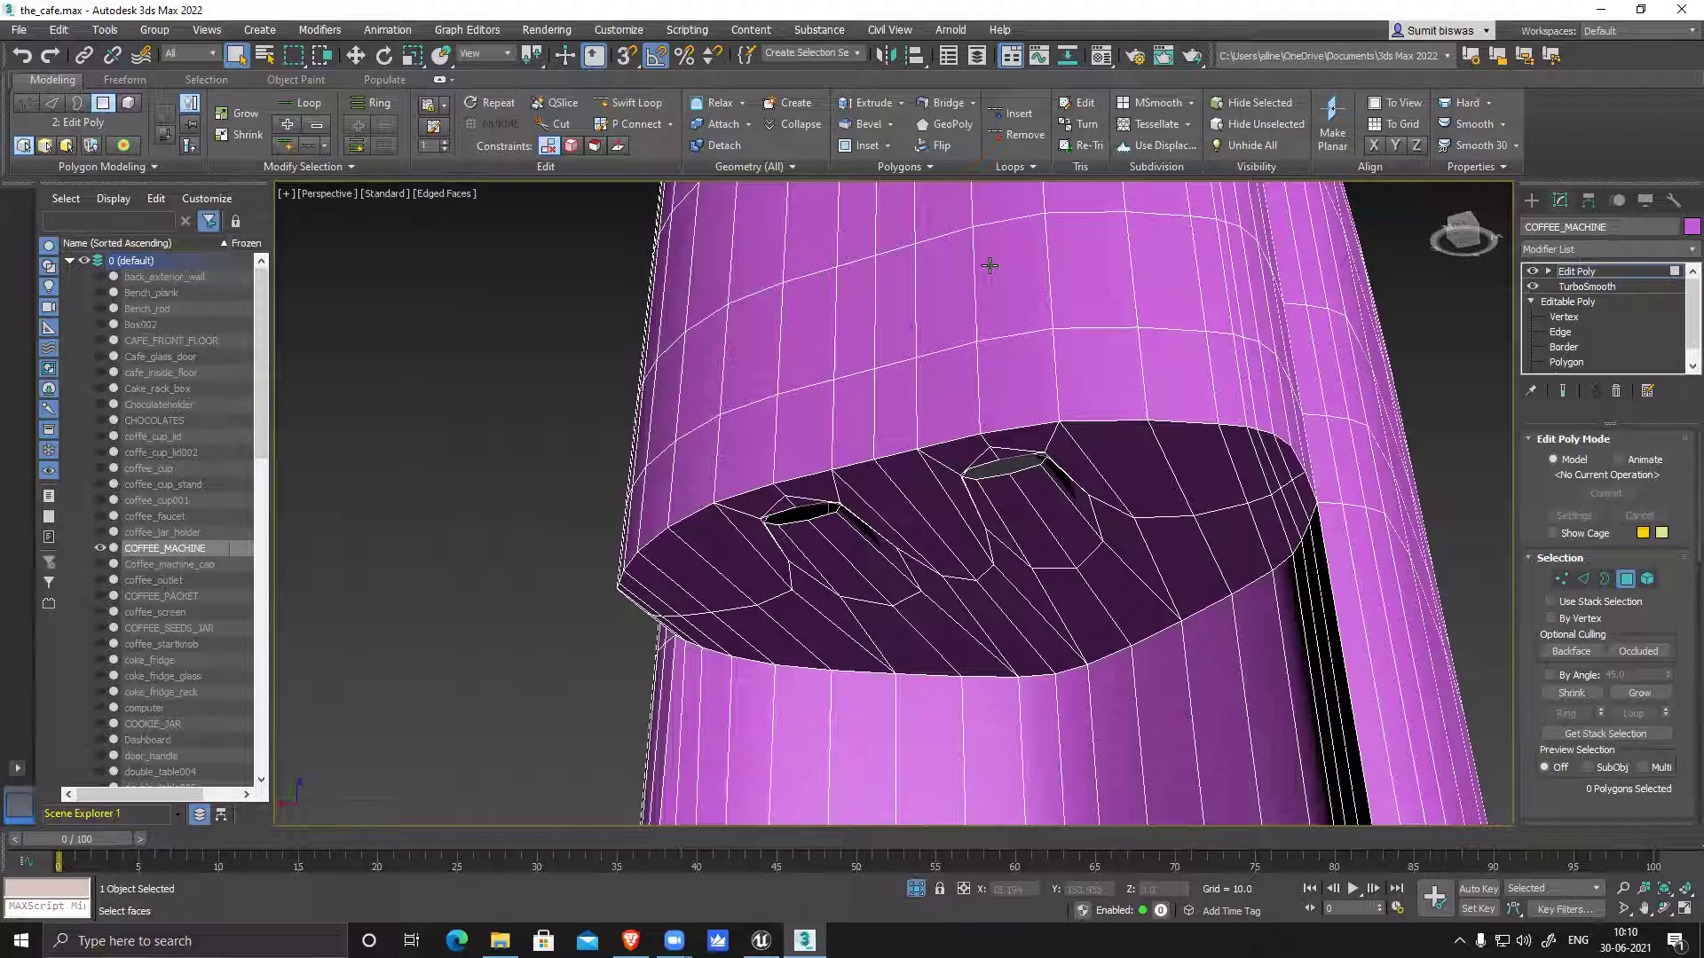
scroll(1002, 354, down, 3)
alt+middle_drag(1140, 511, 1117, 520)
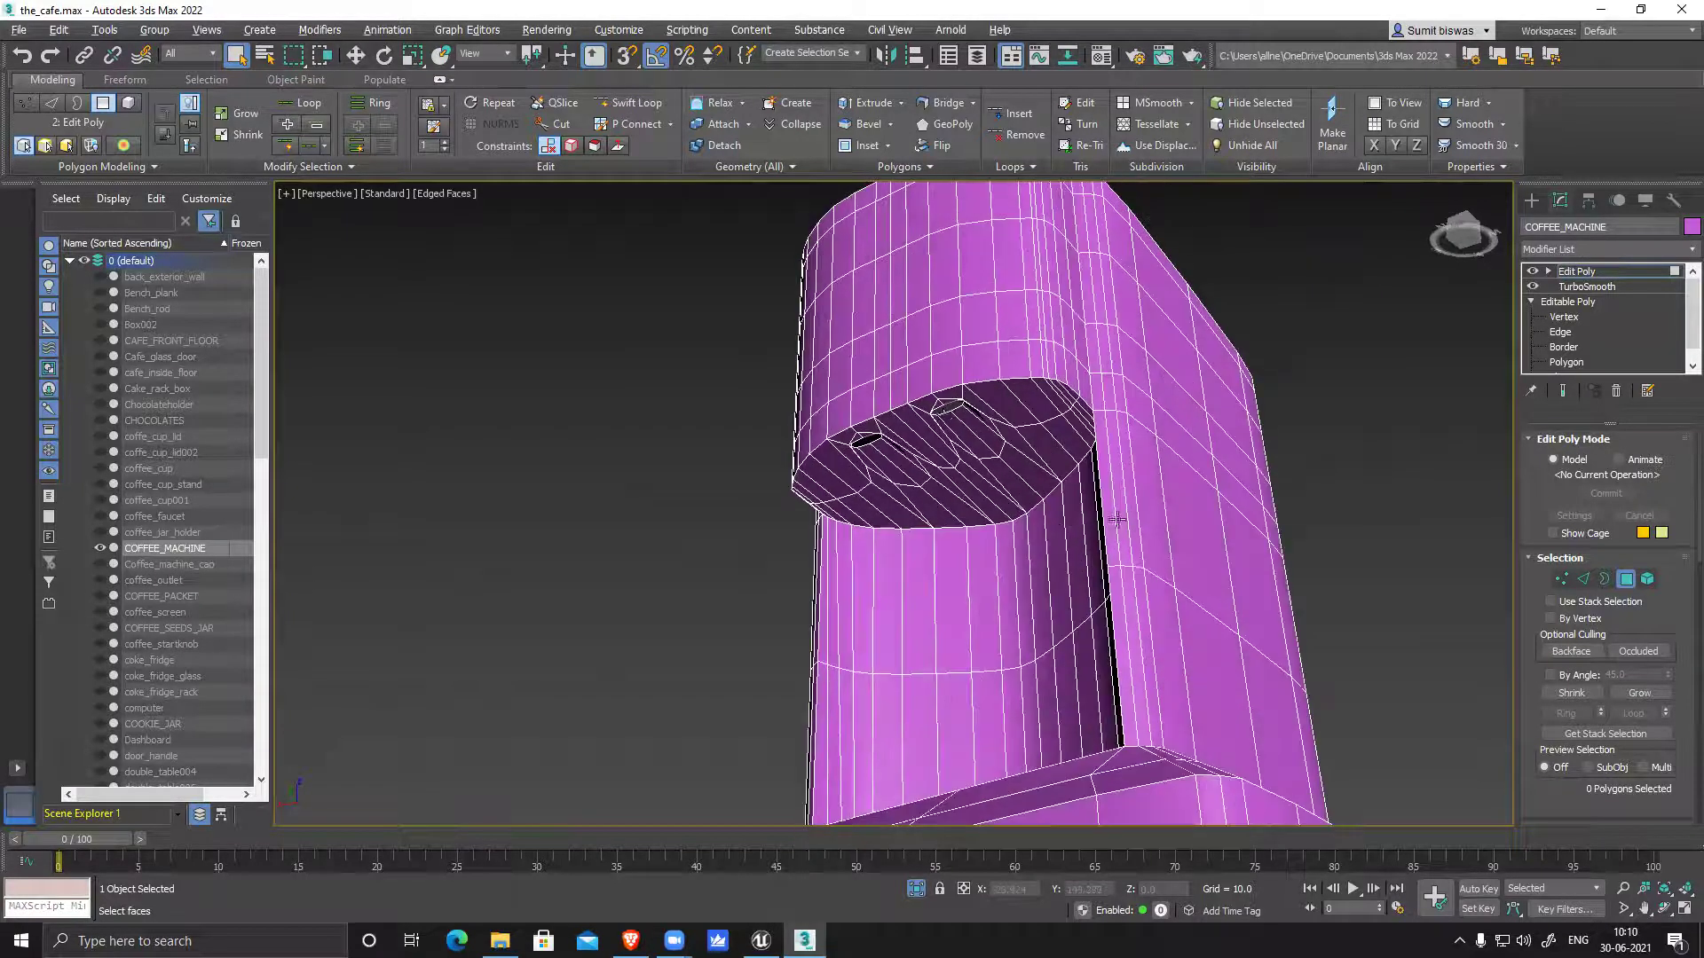
Remove the horizontal edge loops around the coffee machine's upper body and head, above the head's underside
alt+middle_drag(956, 462, 957, 406)
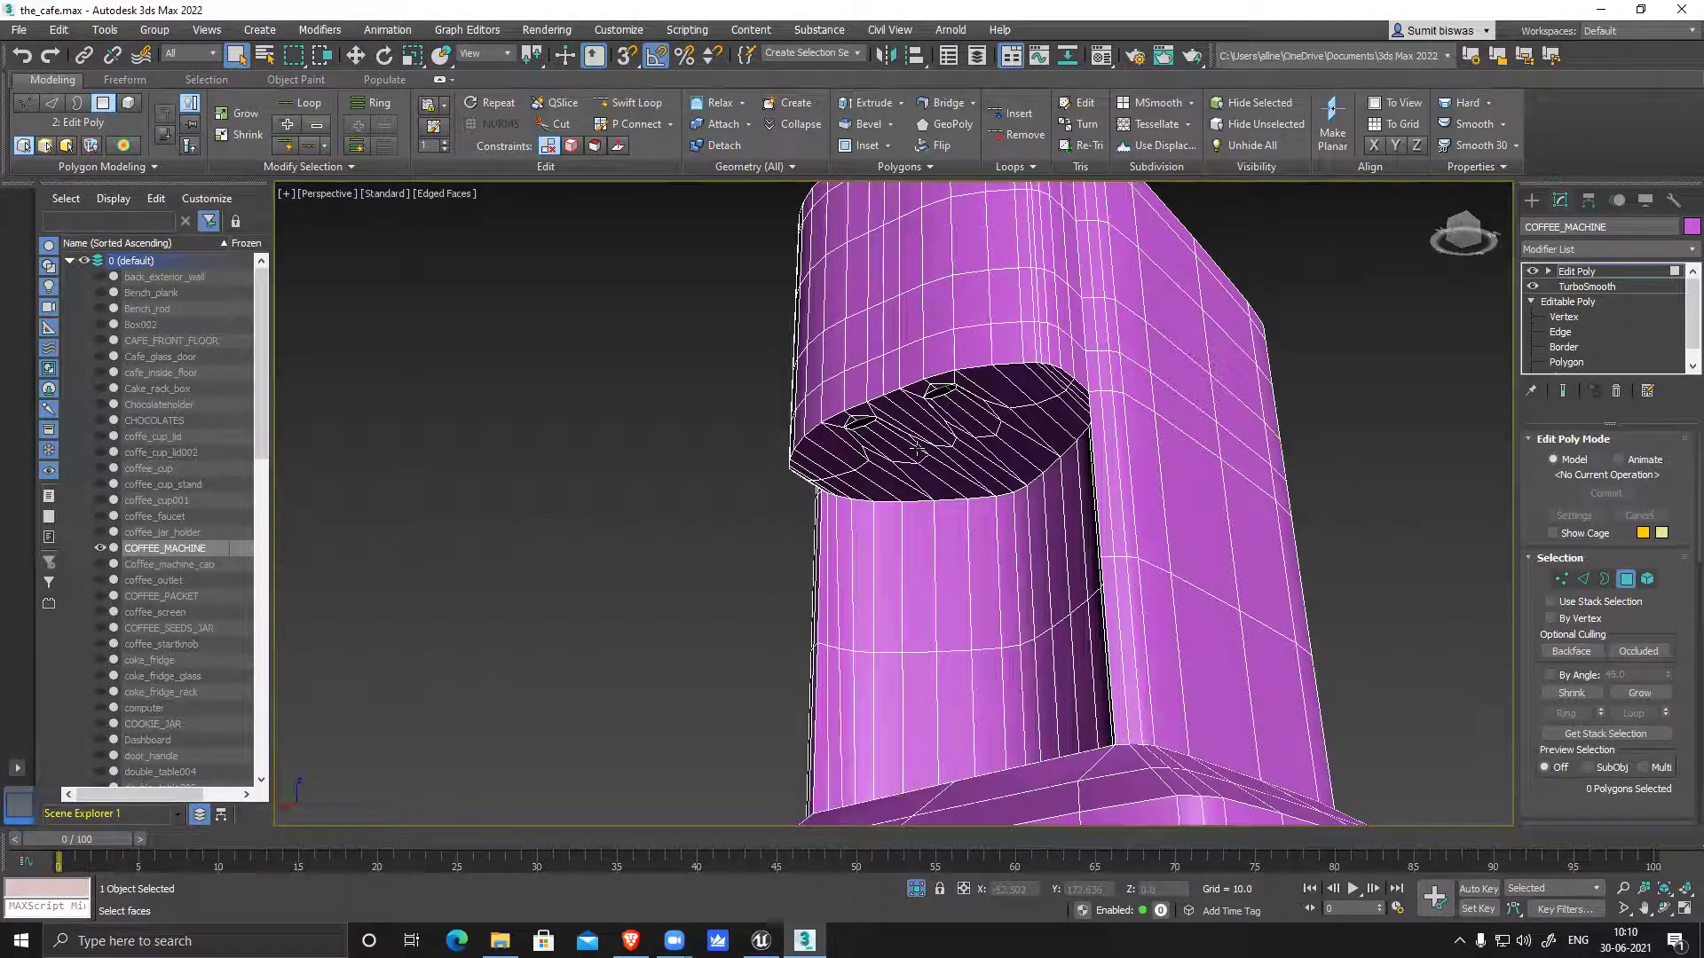
alt+middle_drag(1005, 472, 1103, 407)
click(1122, 424)
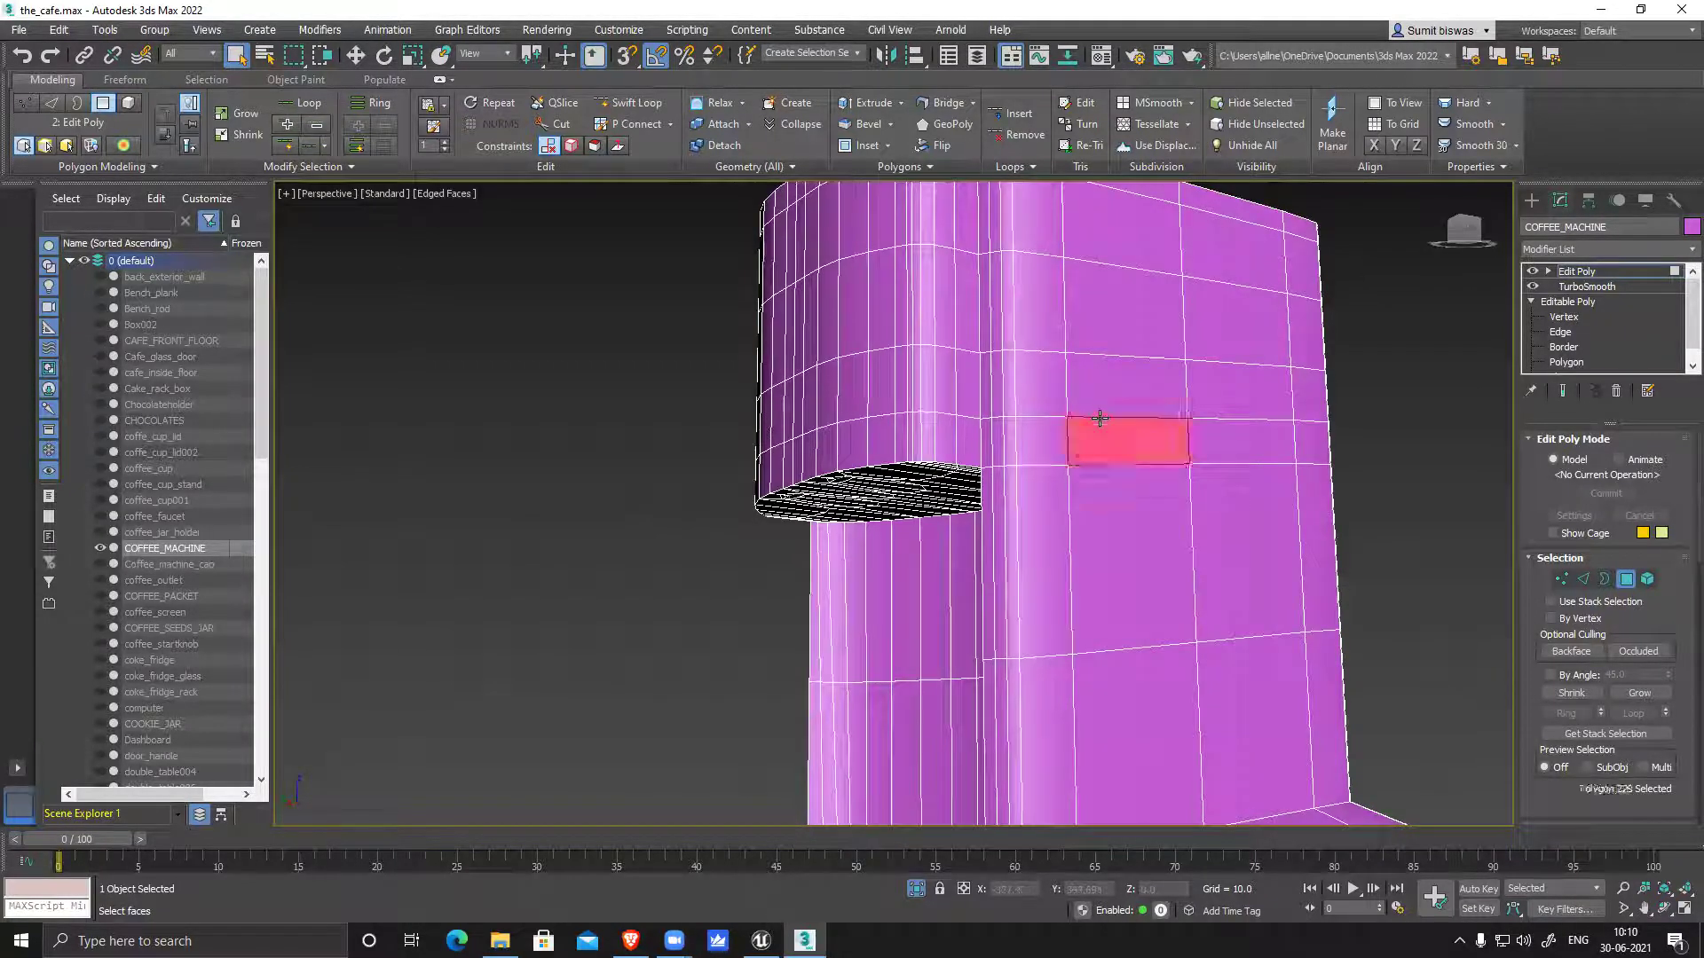
key(ctrl+a)
click(1583, 578)
double_click(1119, 416)
ctrl+double_click(1108, 358)
ctrl+double_click(1098, 266)
ctrl+double_click(1119, 188)
key(ctrl+BackSpace)
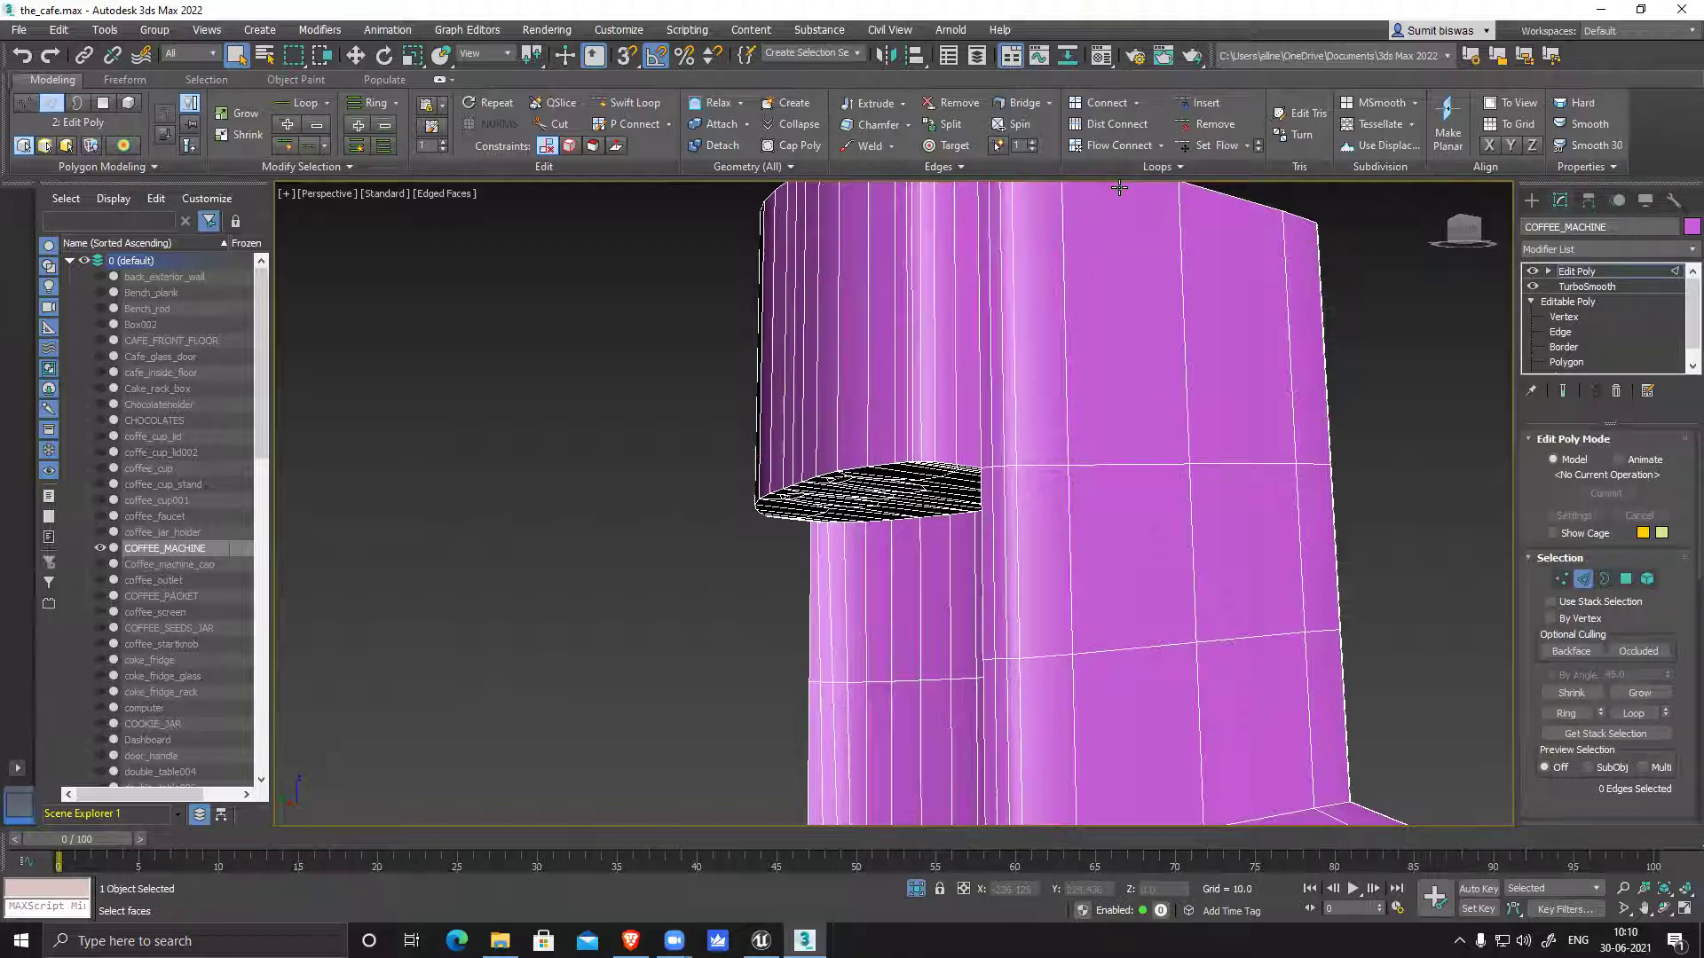
Remove surplus vertical edge loops where the coffee machine's curved head meets the flat side wall
alt+middle_drag(1178, 600, 1081, 604)
scroll(1034, 495, up, 3)
double_click(1047, 503)
ctrl+click(1055, 498)
key(BackSpace)
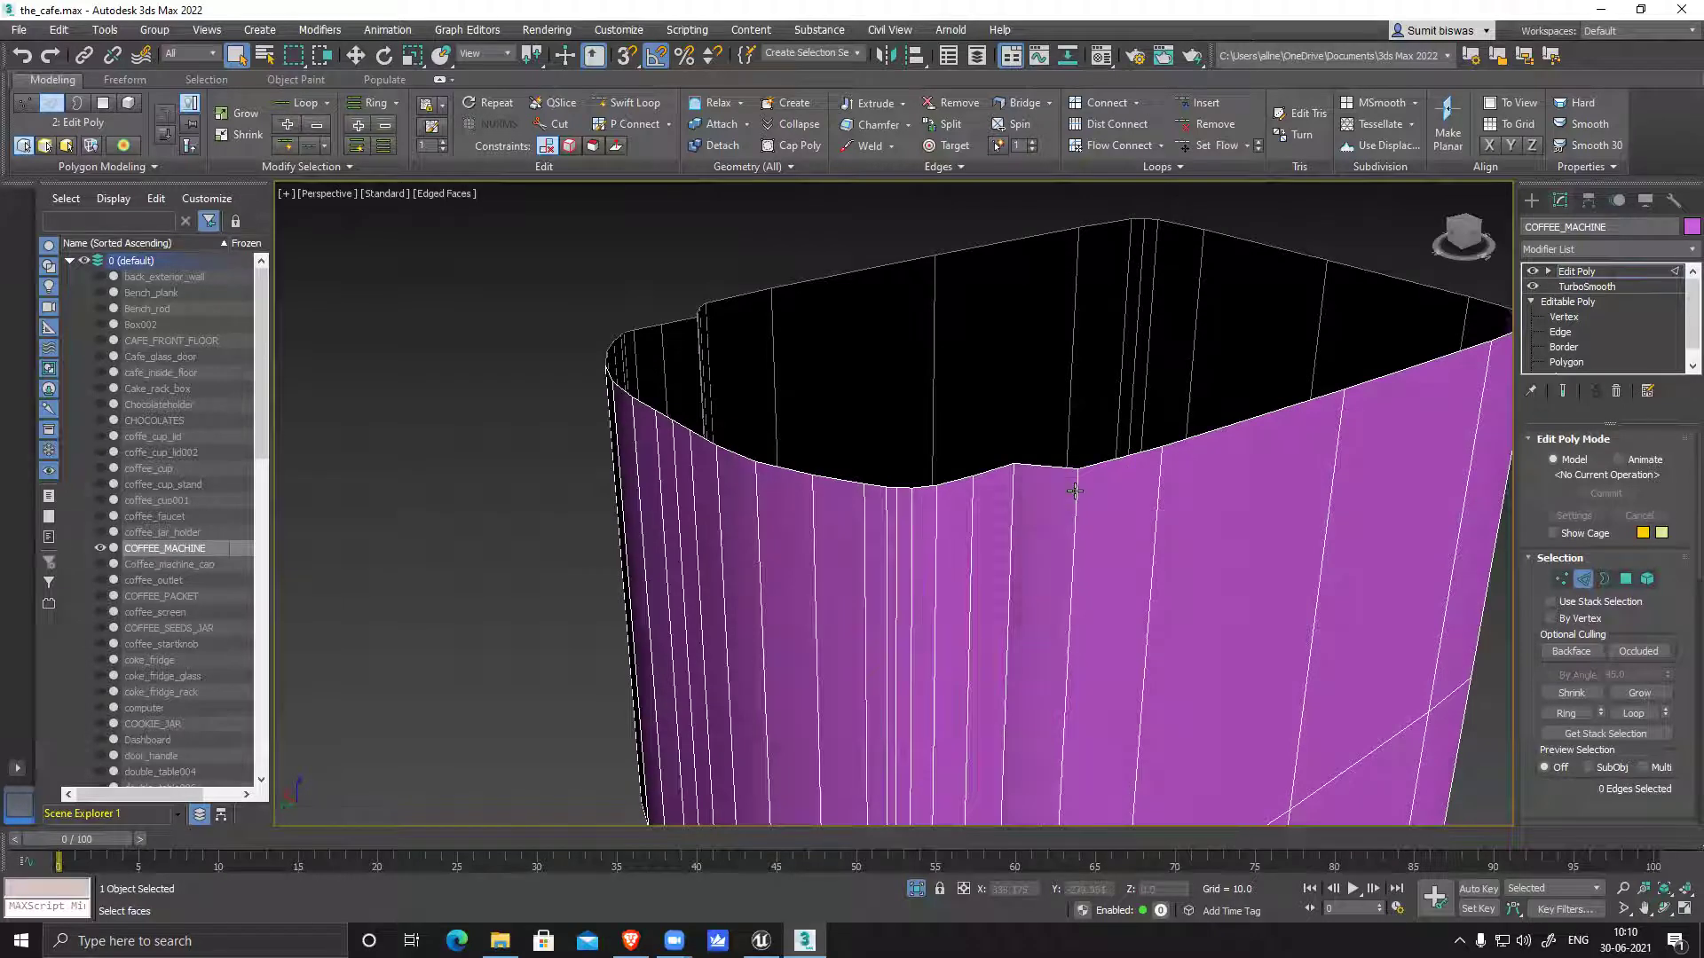
double_click(975, 509)
alt+middle_drag(979, 585, 1008, 271)
key(ctrl+BackSpace)
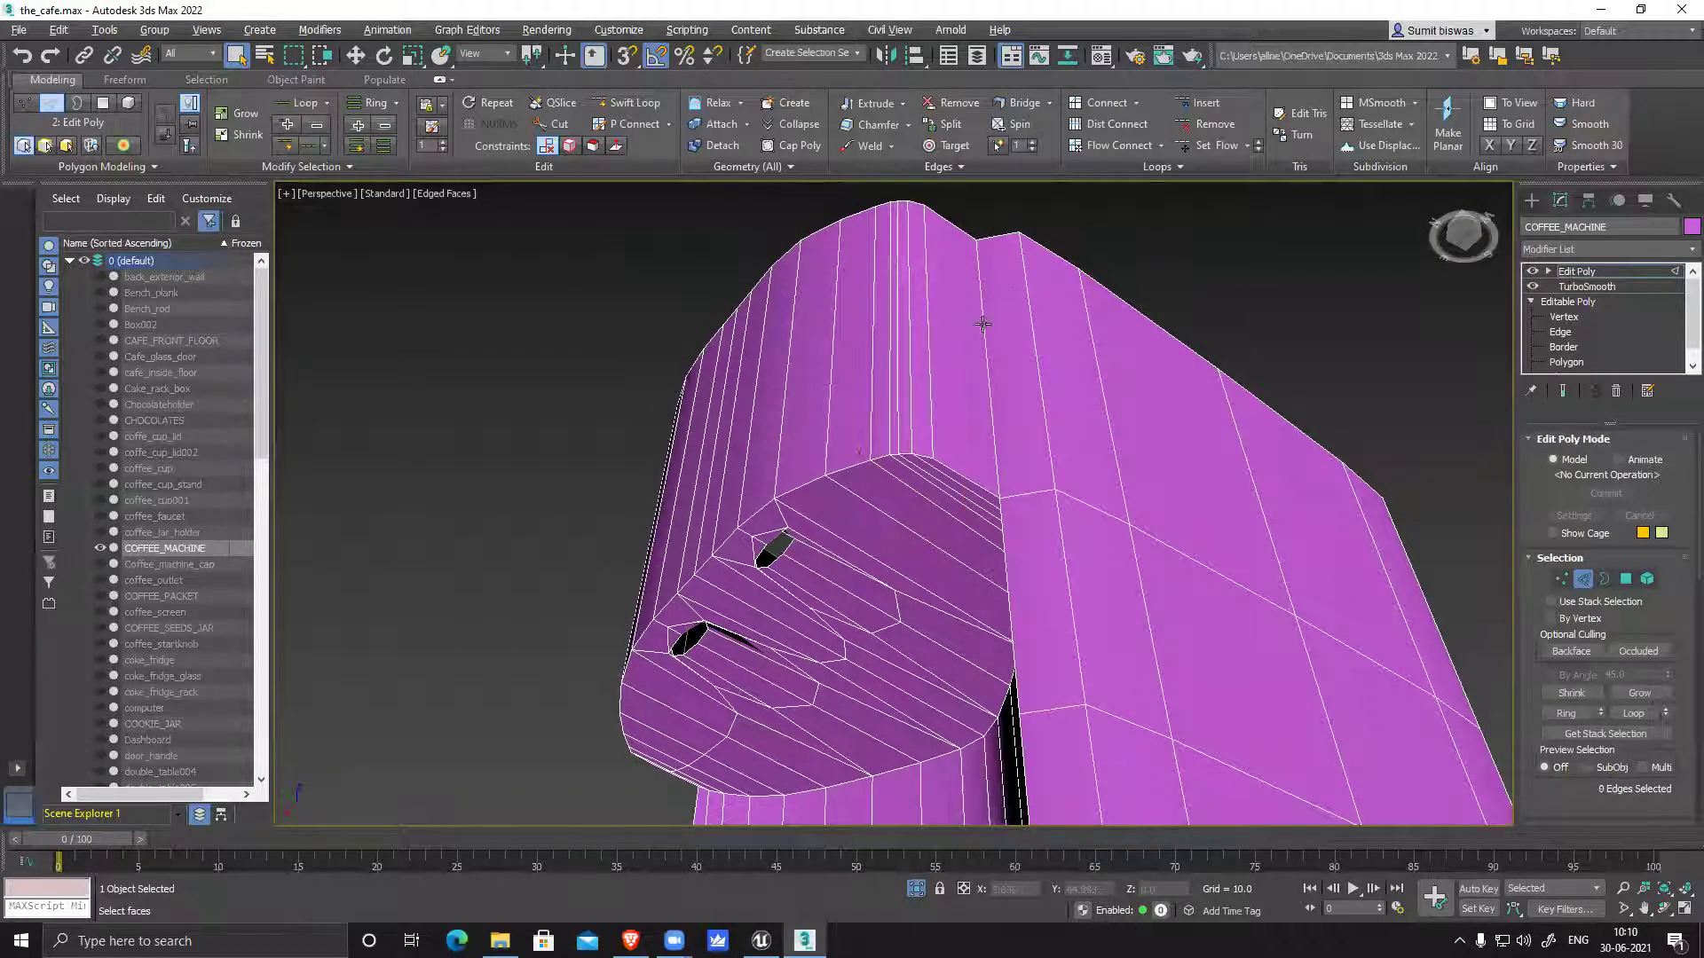
Remove two closely spaced vertical edge loops from the rounded part of the head above the outlet openings
scroll(897, 456, up, 5)
double_click(897, 494)
ctrl+double_click(876, 497)
key(BackSpace)
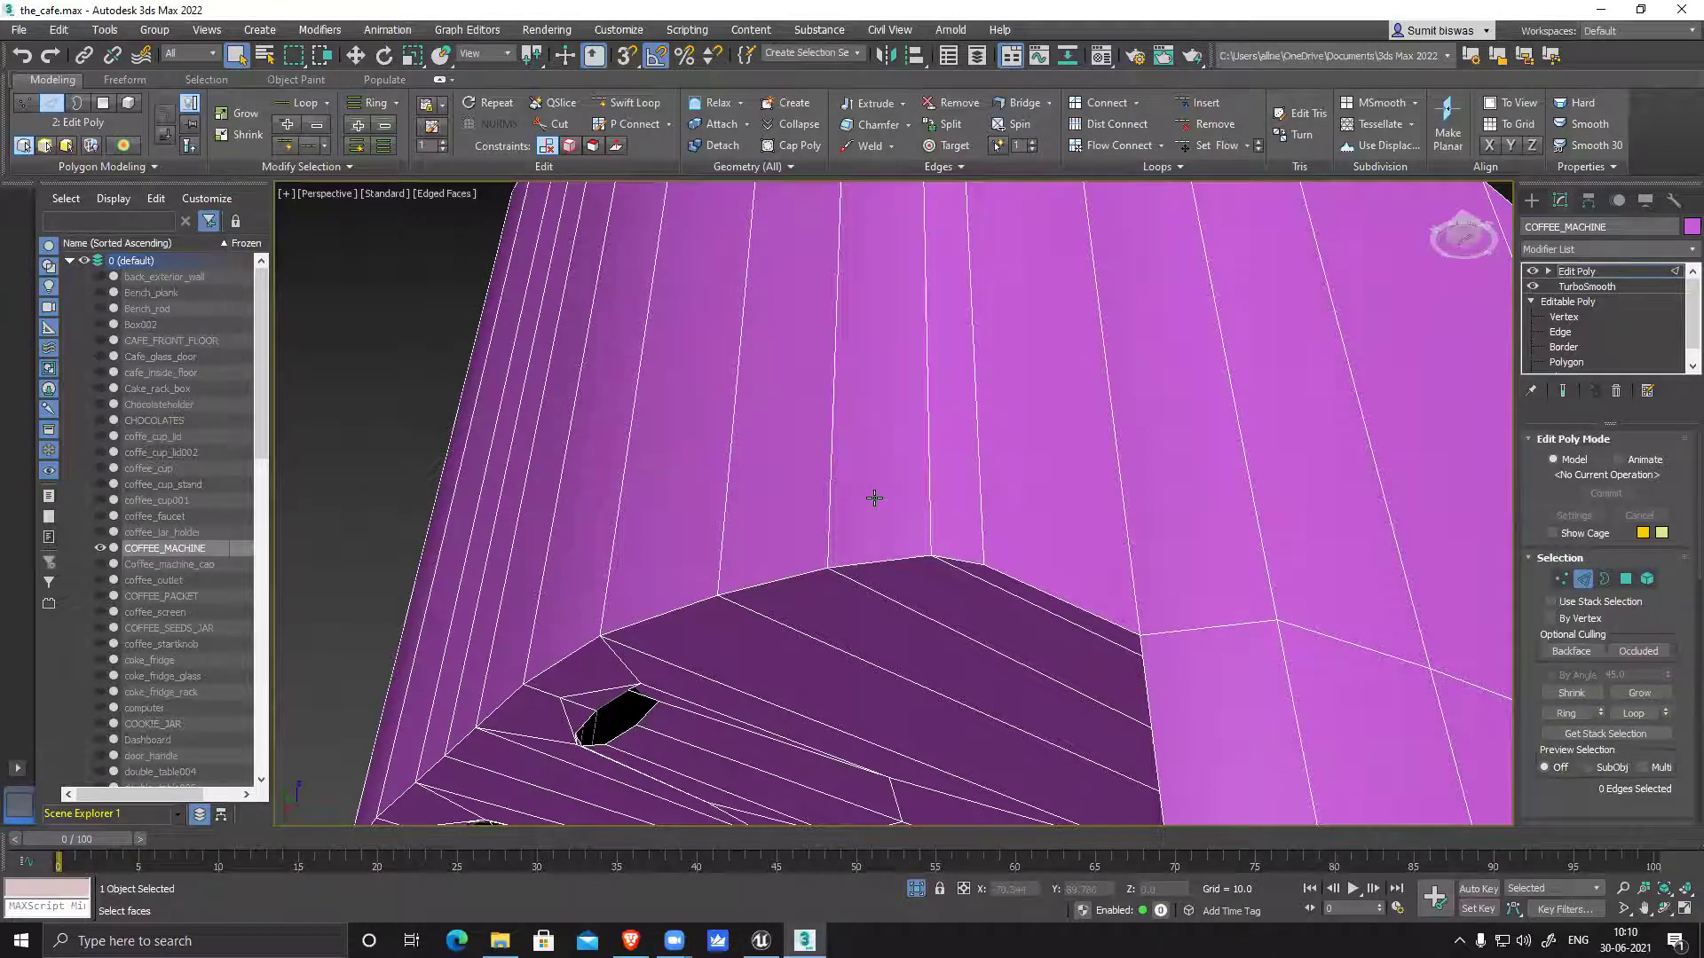
Remove the horizontal edge loops around the coffee machine's lower body and its stepped base
scroll(874, 498, down, 5)
alt+middle_drag(874, 498, 1026, 492)
double_click(1017, 489)
key(ctrl+BackSpace)
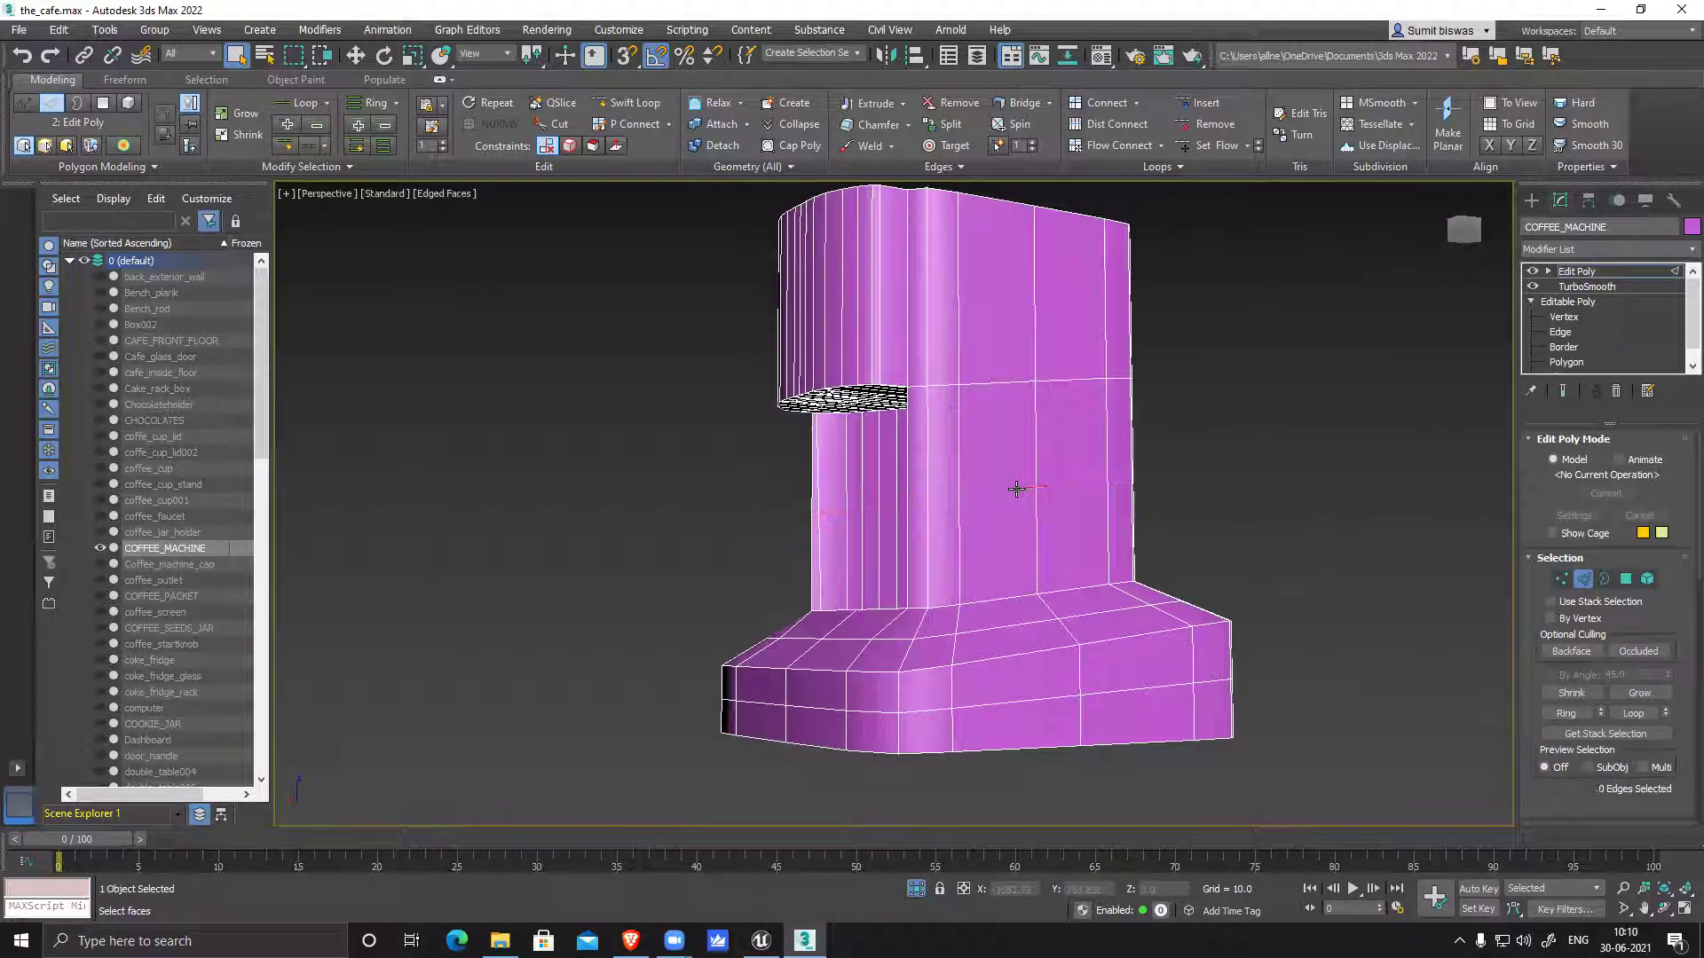
double_click(973, 631)
ctrl+double_click(1020, 706)
key(ctrl+BackSpace)
Remove the vertical edge loops crossing the flat back and side faces of the body and base
alt+middle_drag(1009, 665, 1081, 677)
double_click(984, 641)
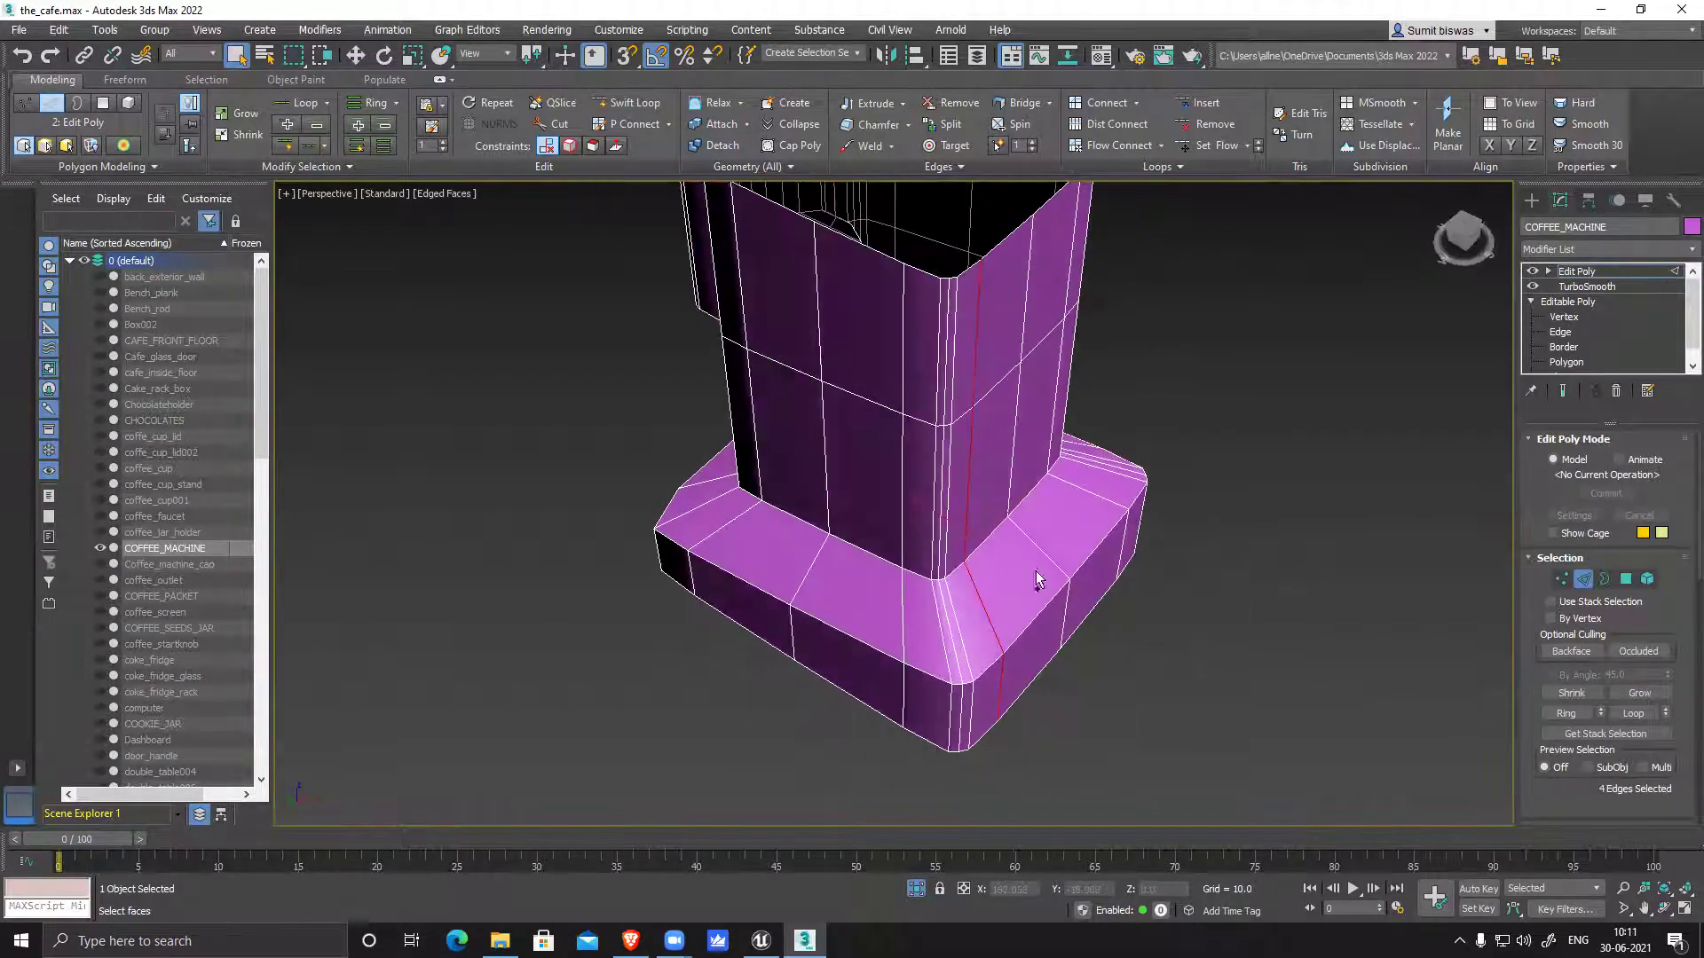
ctrl+double_click(1034, 551)
ctrl+double_click(1097, 488)
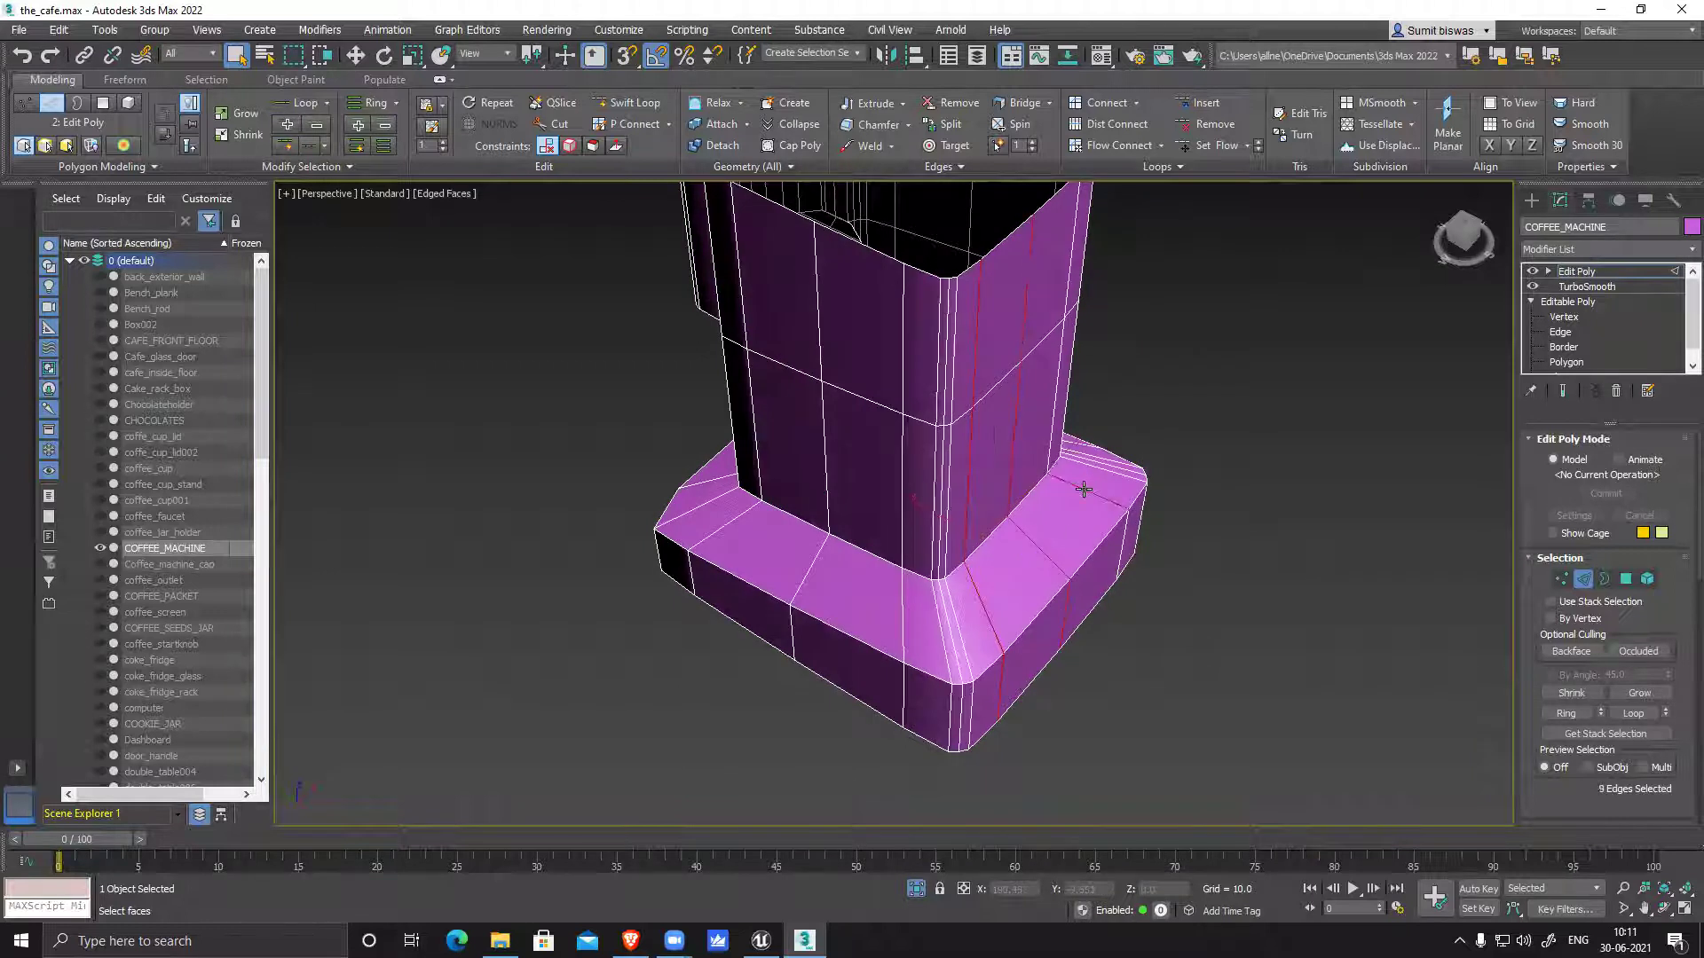
ctrl+double_click(824, 462)
alt+middle_drag(826, 466, 1062, 660)
ctrl+double_click(1062, 660)
ctrl+double_click(950, 647)
ctrl+double_click(1177, 641)
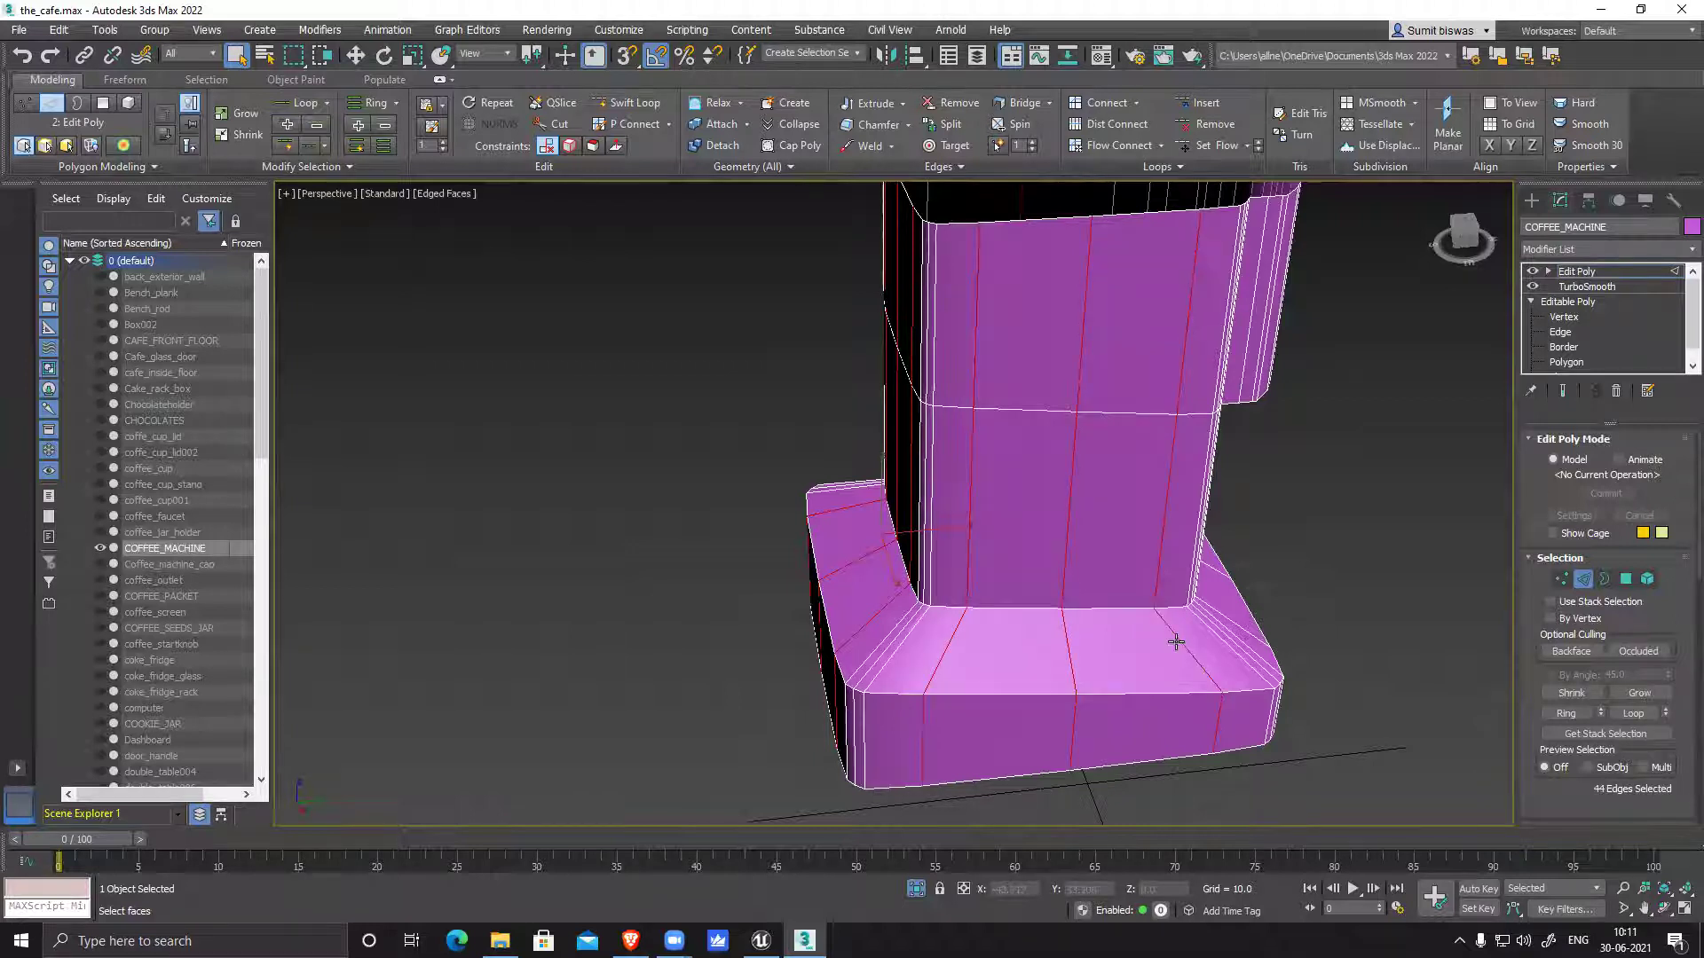
key(ctrl+BackSpace)
alt+middle_drag(1091, 693, 1125, 684)
key(ctrl+z)
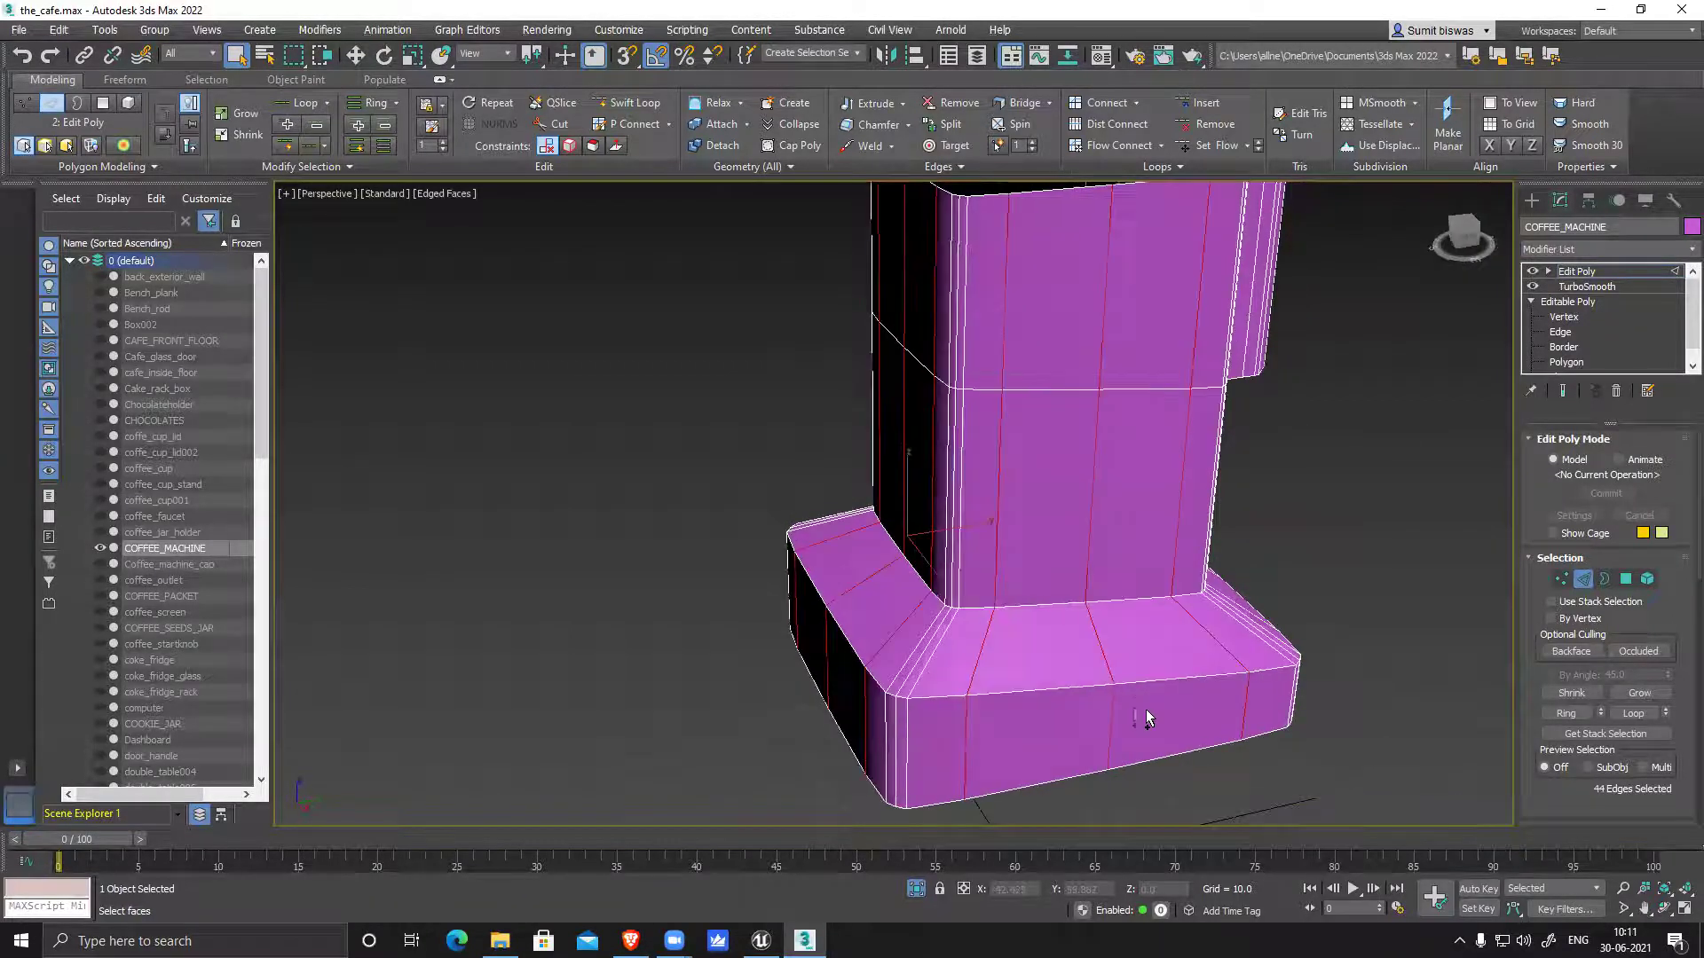
alt+middle_drag(932, 701, 1014, 738)
key(BackSpace)
Show the whole cafe scene to view the coffee machine in context, and isolate the machine again
alt+middle_drag(1120, 726, 1013, 672)
scroll(968, 688, down, 4)
click(921, 892)
scroll(985, 453, down, 5)
alt+middle_drag(981, 479, 932, 417)
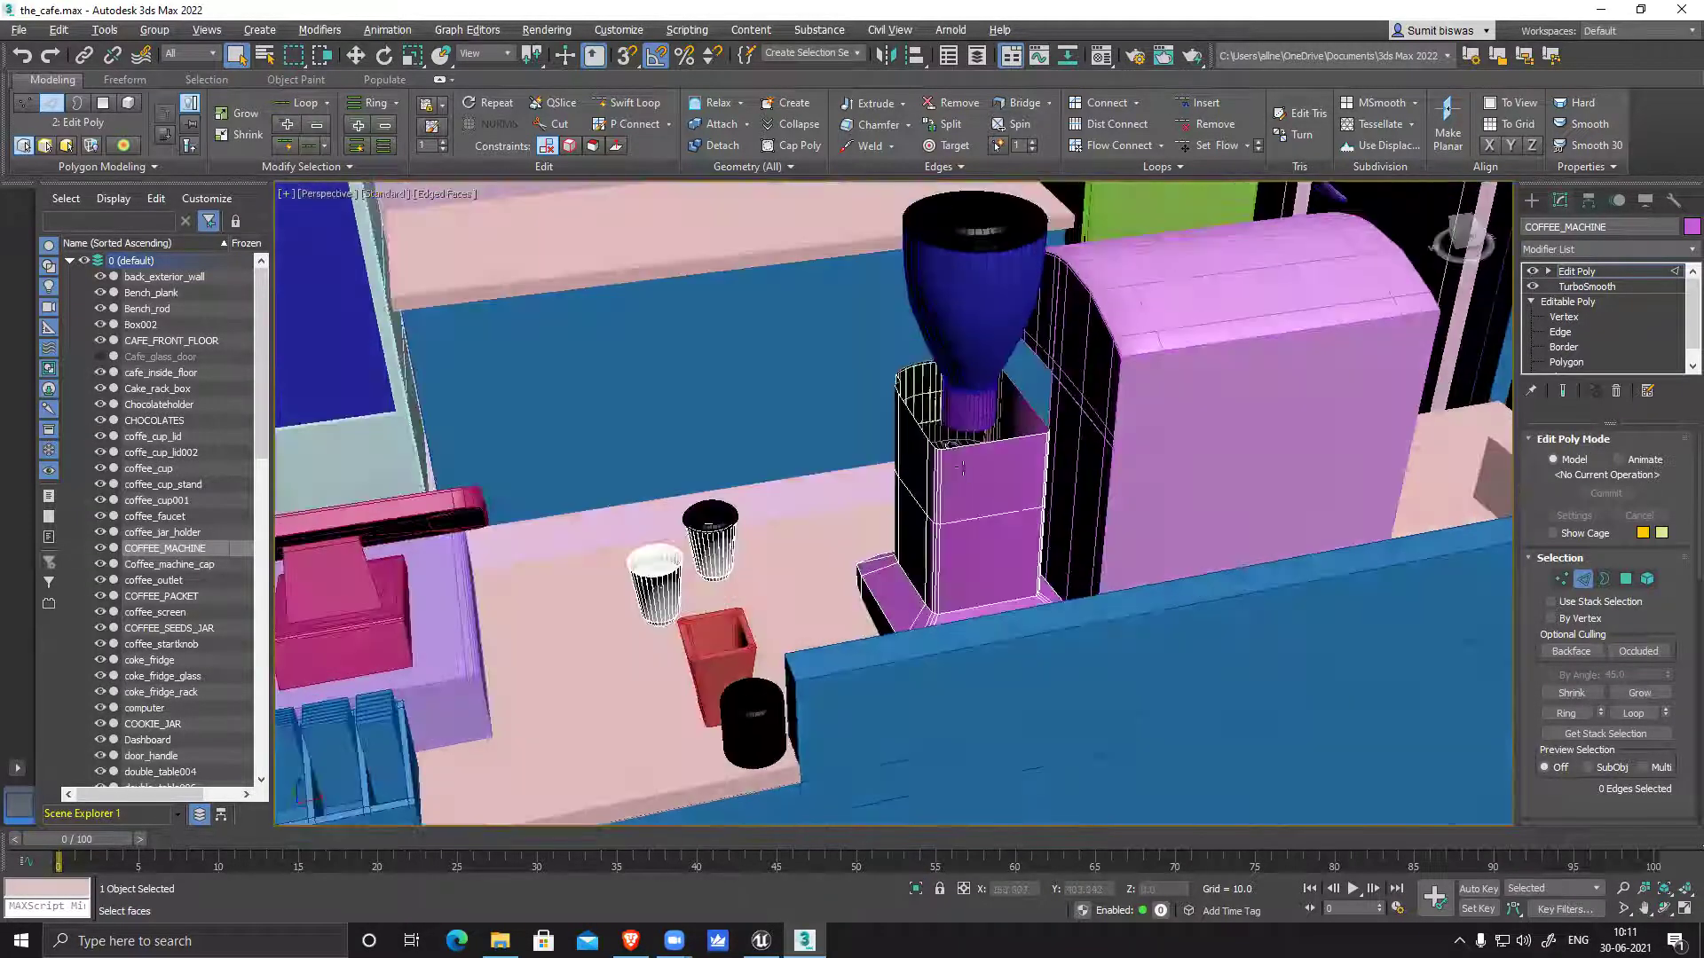
click(916, 887)
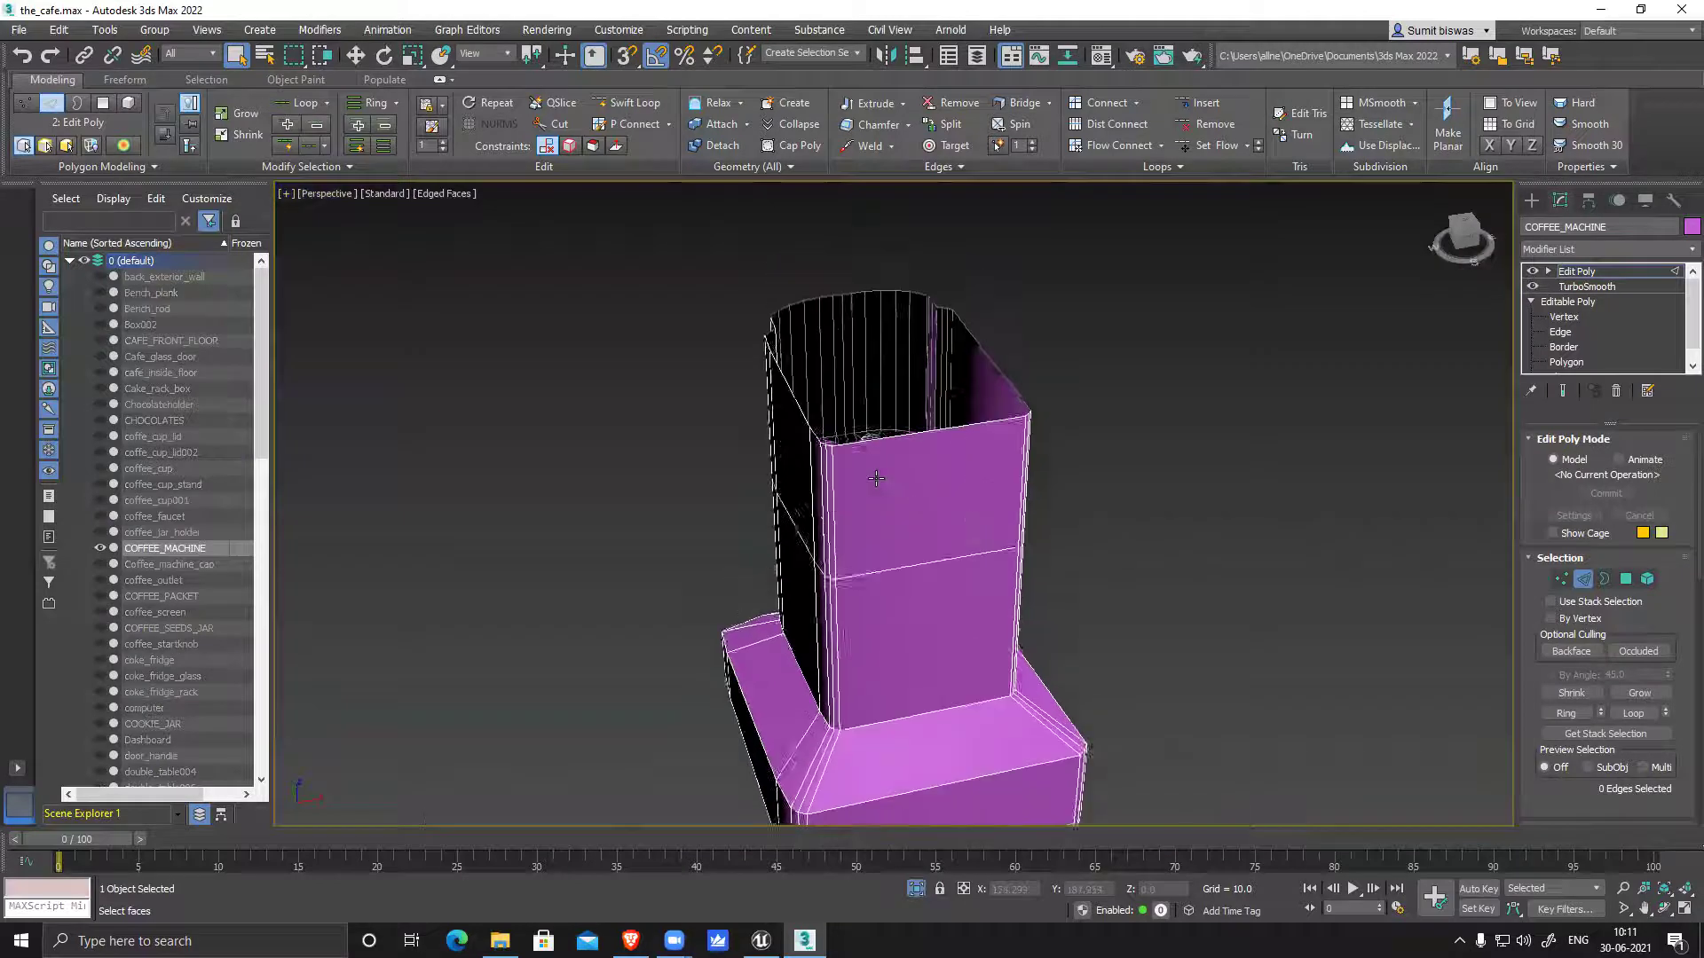
Remove the two remaining vertical edge loops near the corners of the coffee machine's flat side face
alt+middle_drag(875, 479, 928, 503)
scroll(901, 579, up, 3)
alt+middle_drag(901, 579, 774, 540)
double_click(773, 538)
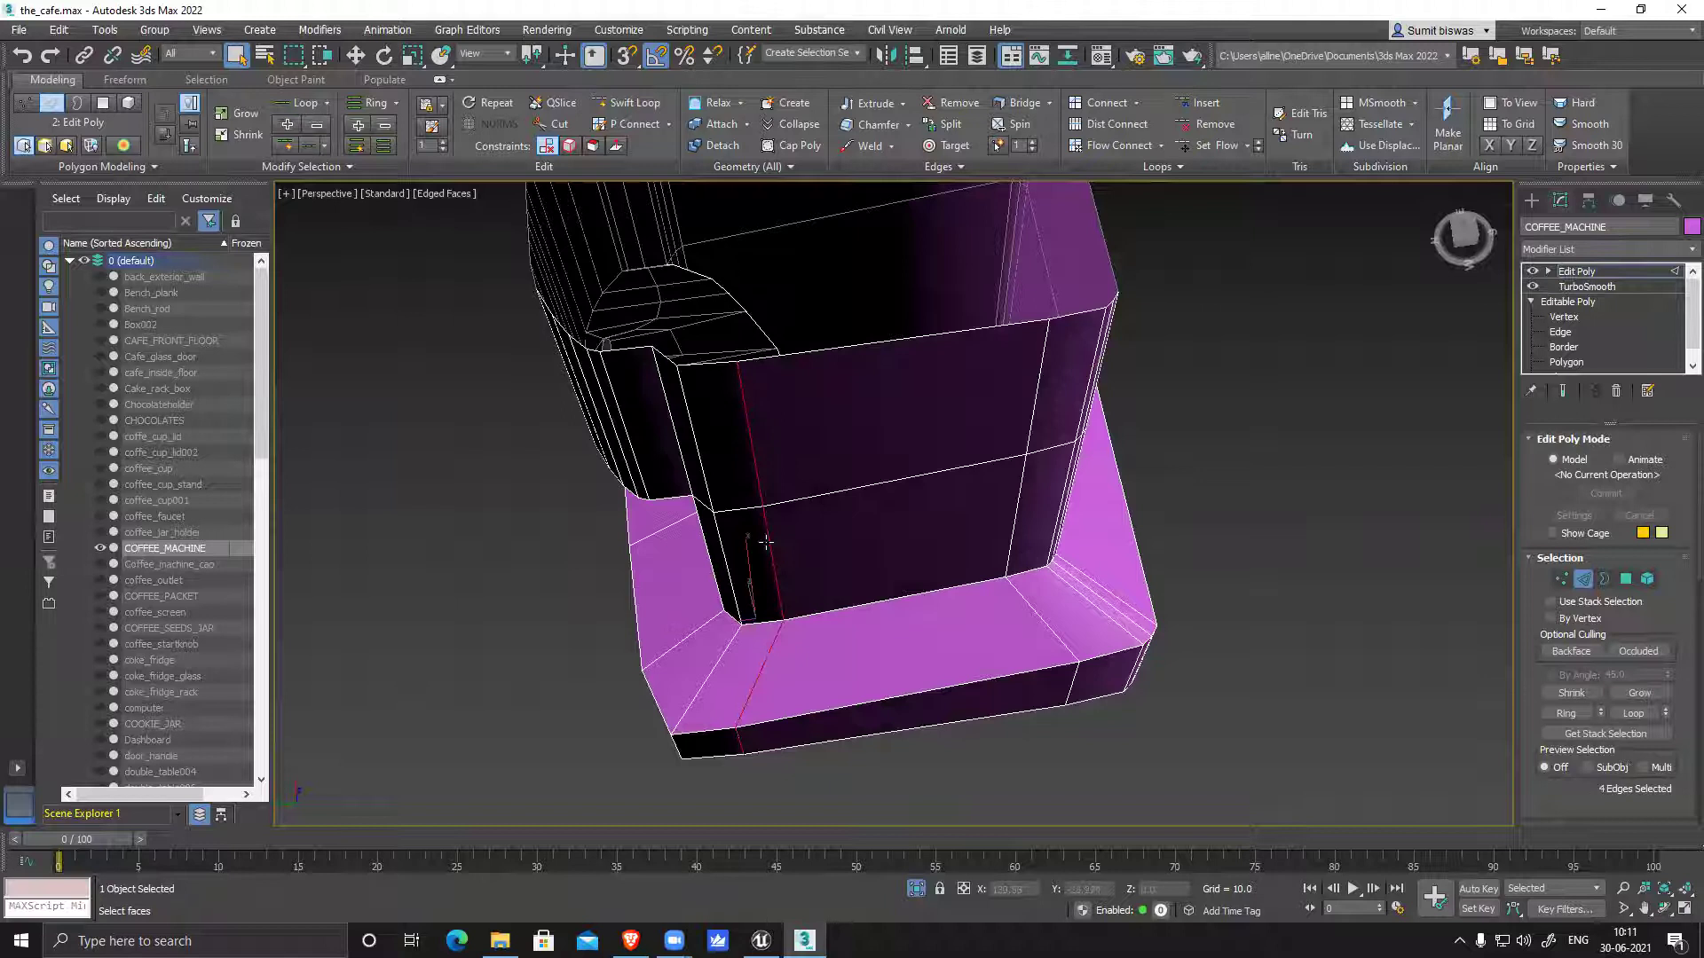
key(ctrl+BackSpace)
double_click(1028, 429)
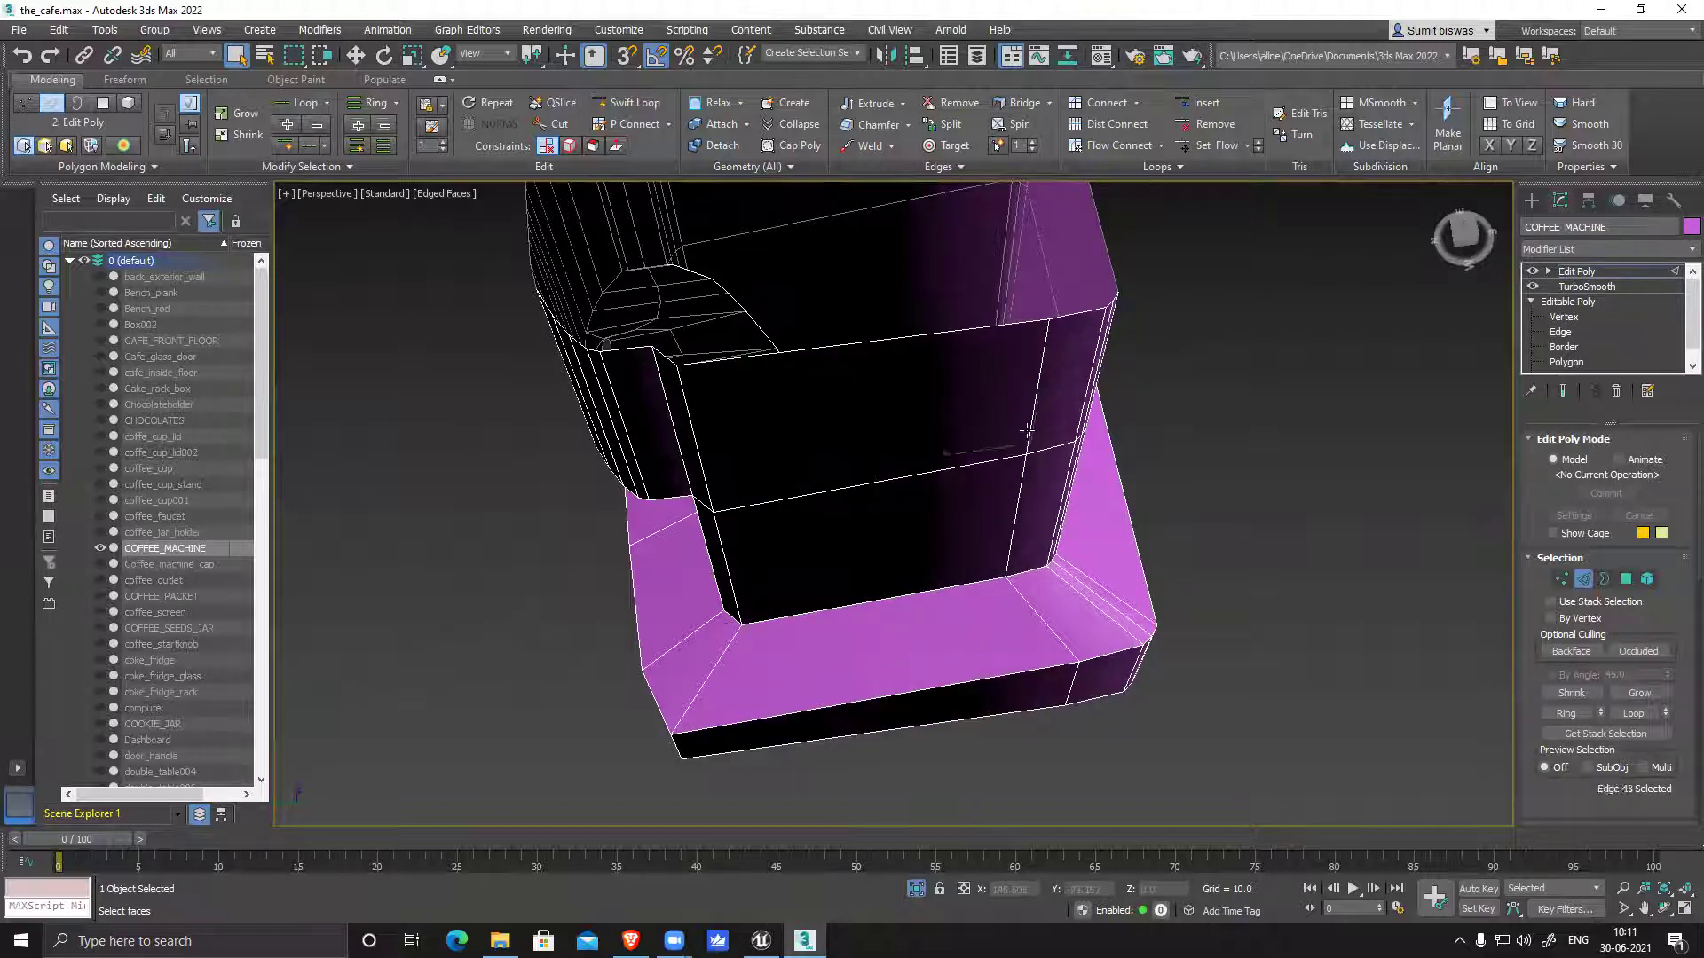
double_click(1037, 374)
key(ctrl+d)
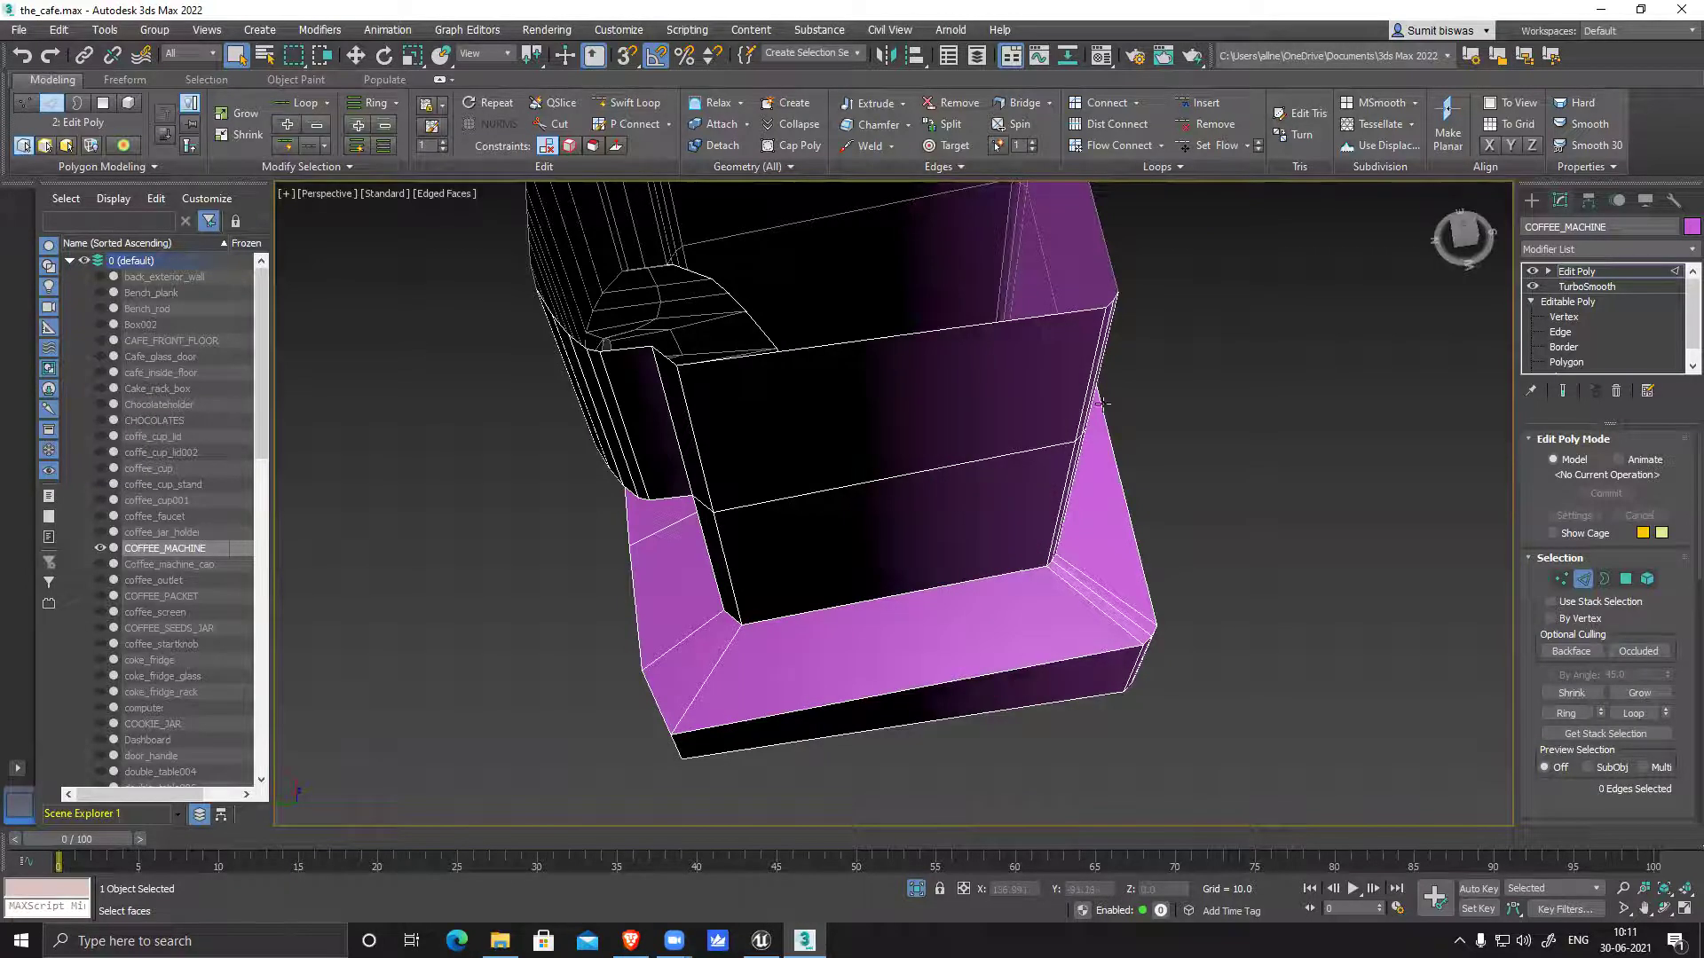
alt+middle_drag(1041, 568, 1488, 581)
click(1561, 579)
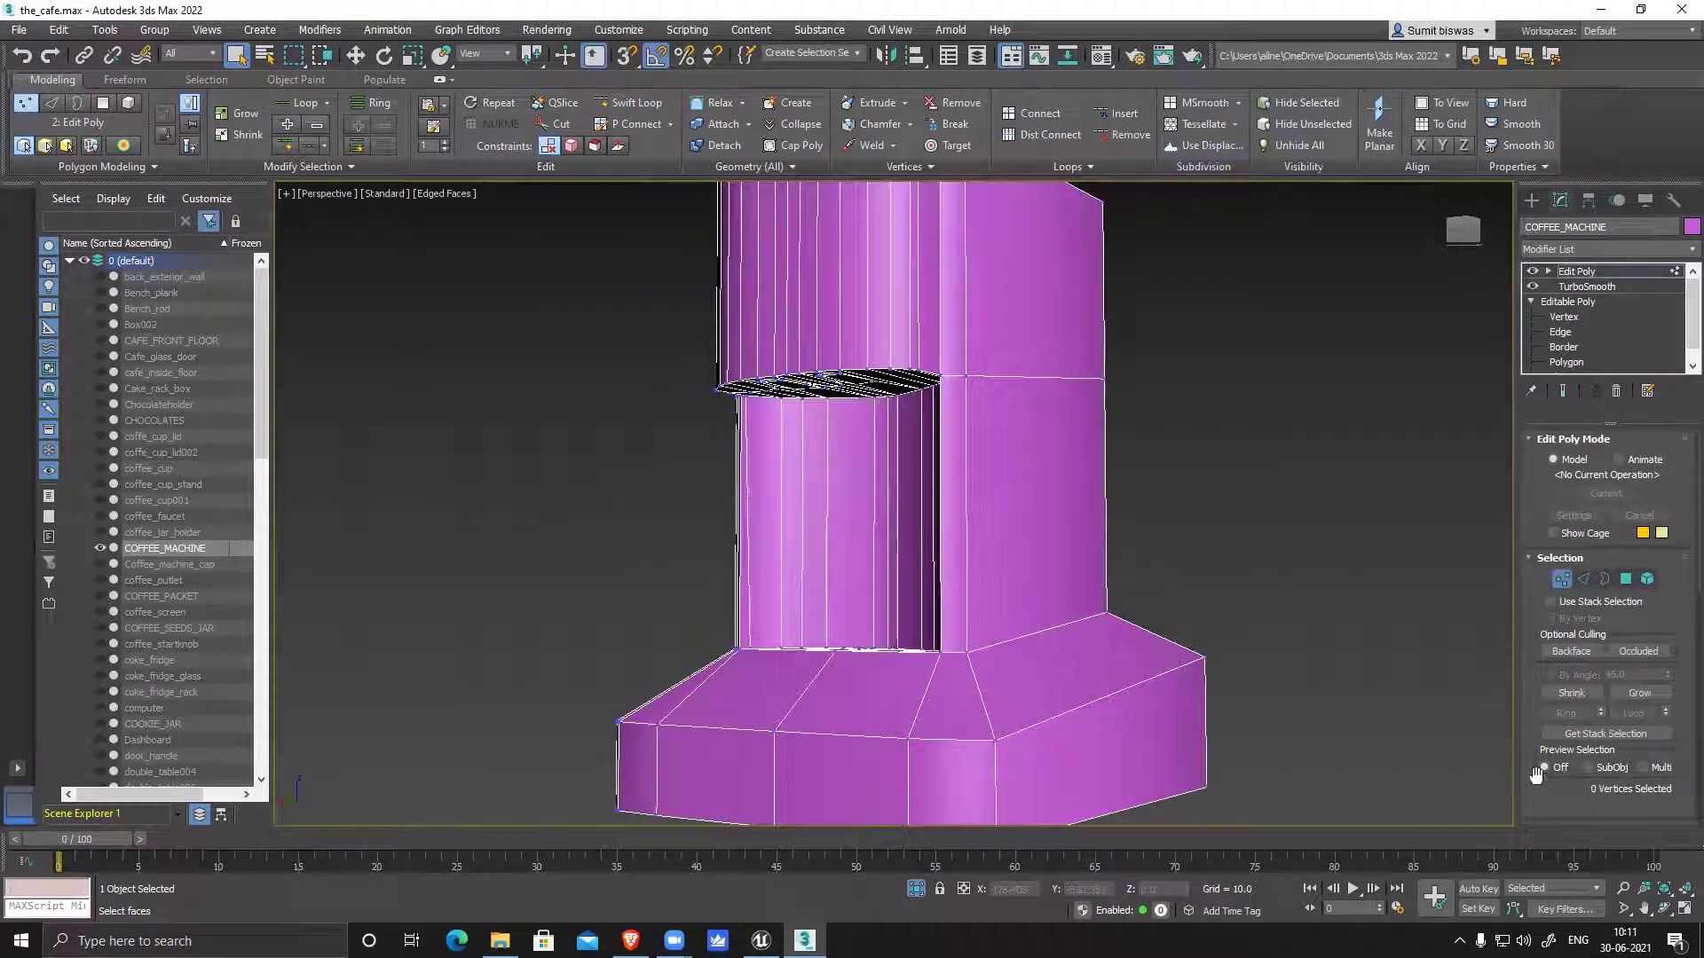
scroll(1640, 698, down, 5)
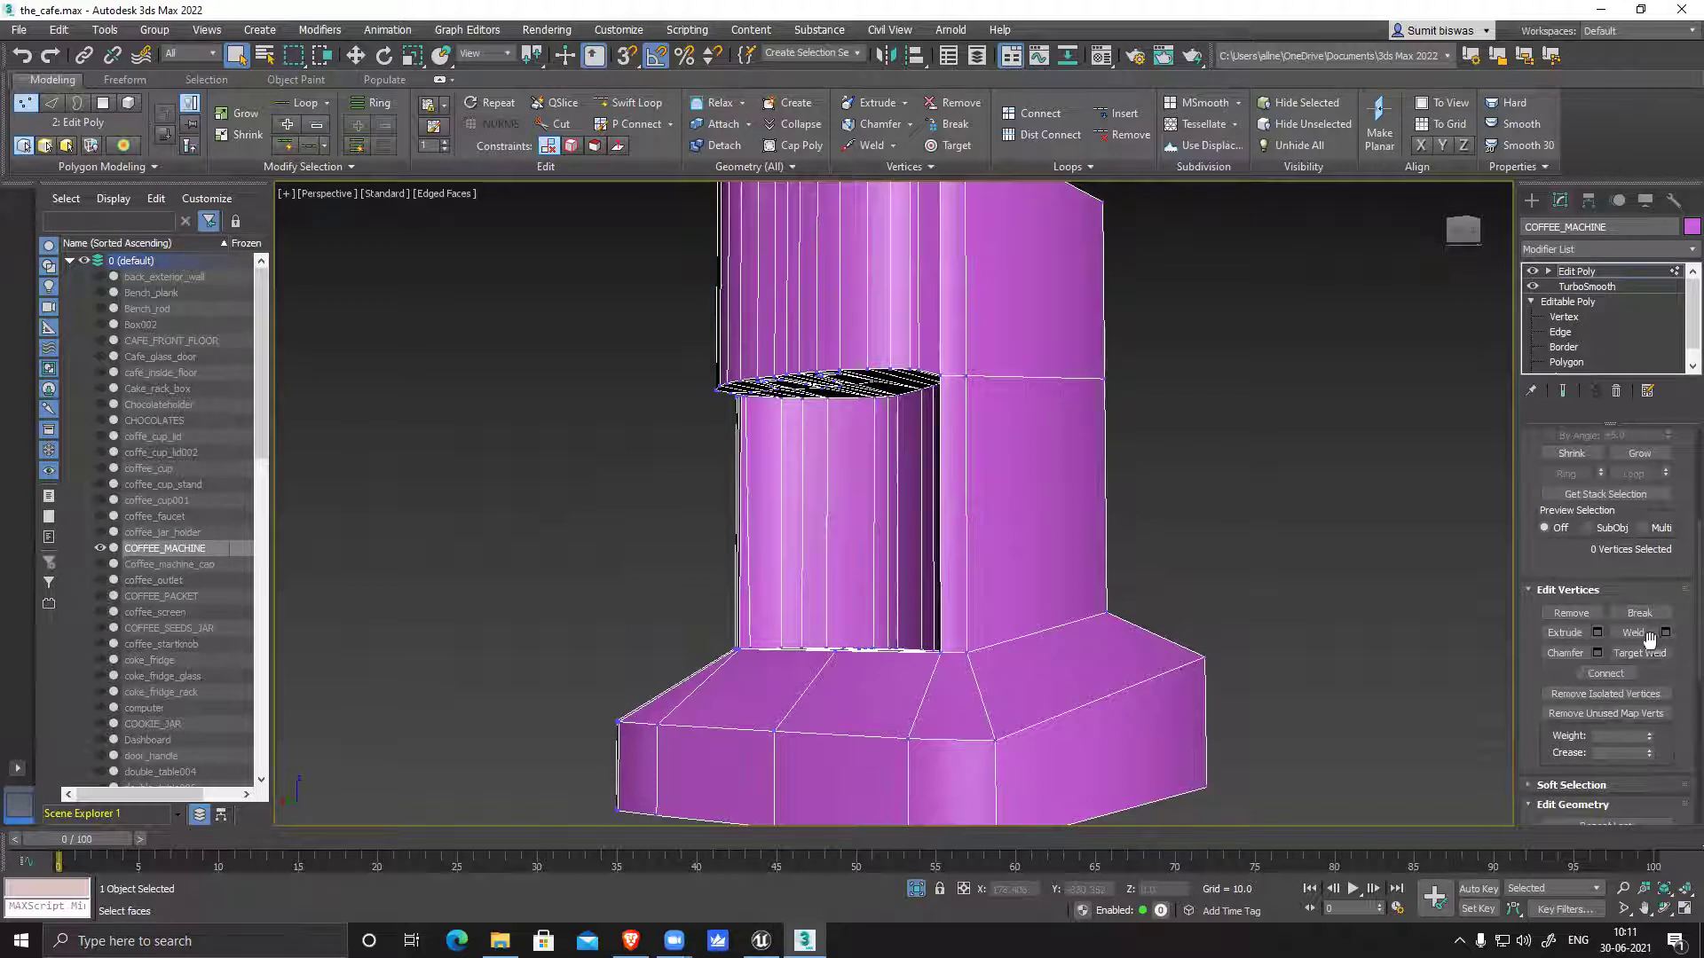
click(1648, 654)
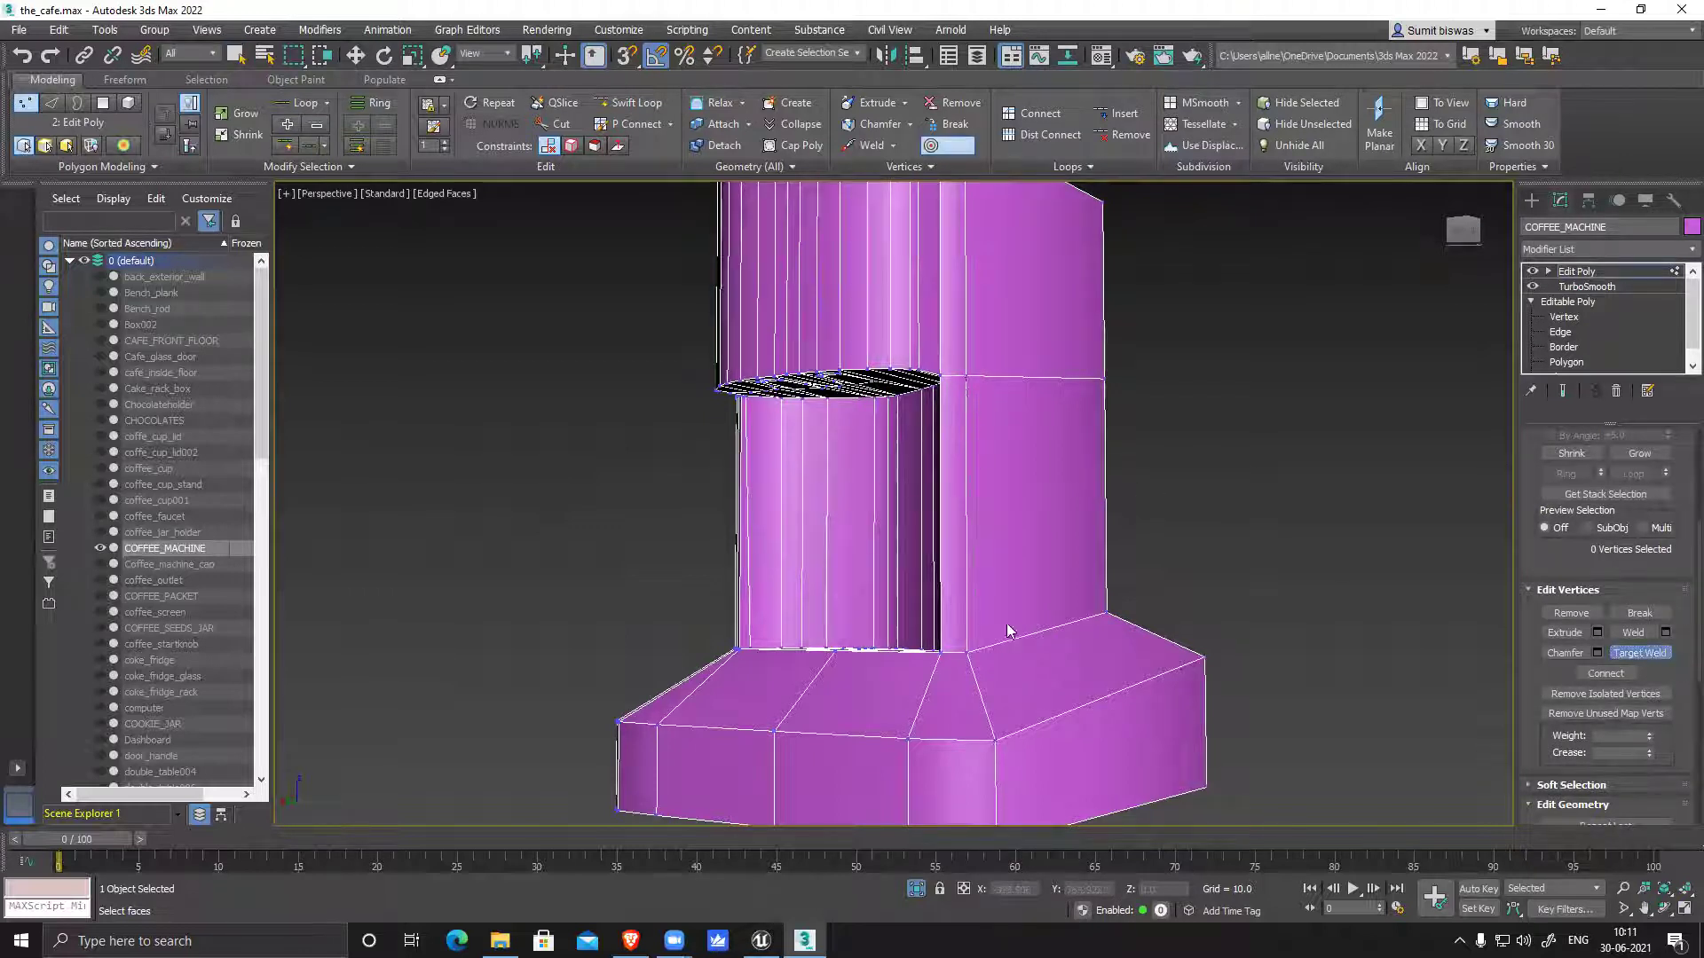
alt+middle_drag(1083, 649, 955, 406)
mouse_move(1086, 461)
alt+middle_down()
mouse_move(932, 464)
mouse_move(1065, 471)
alt+middle_up()
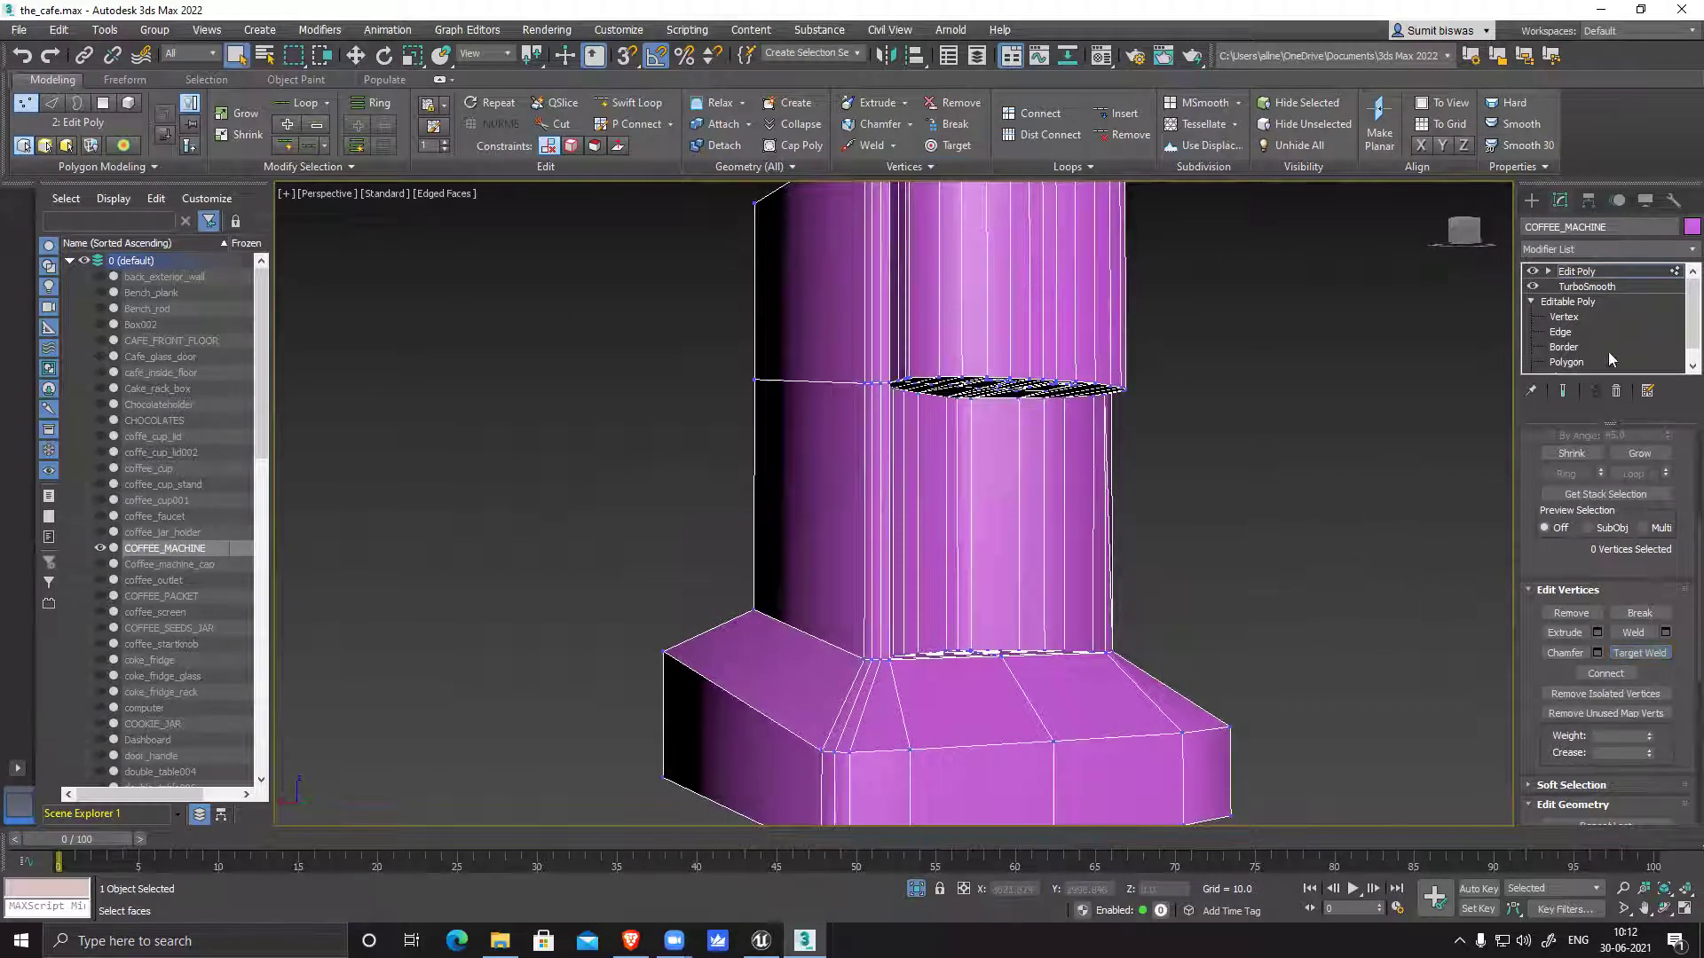
Remove the narrow vertical edge loops at the body's corner beside the cup recess
key(2)
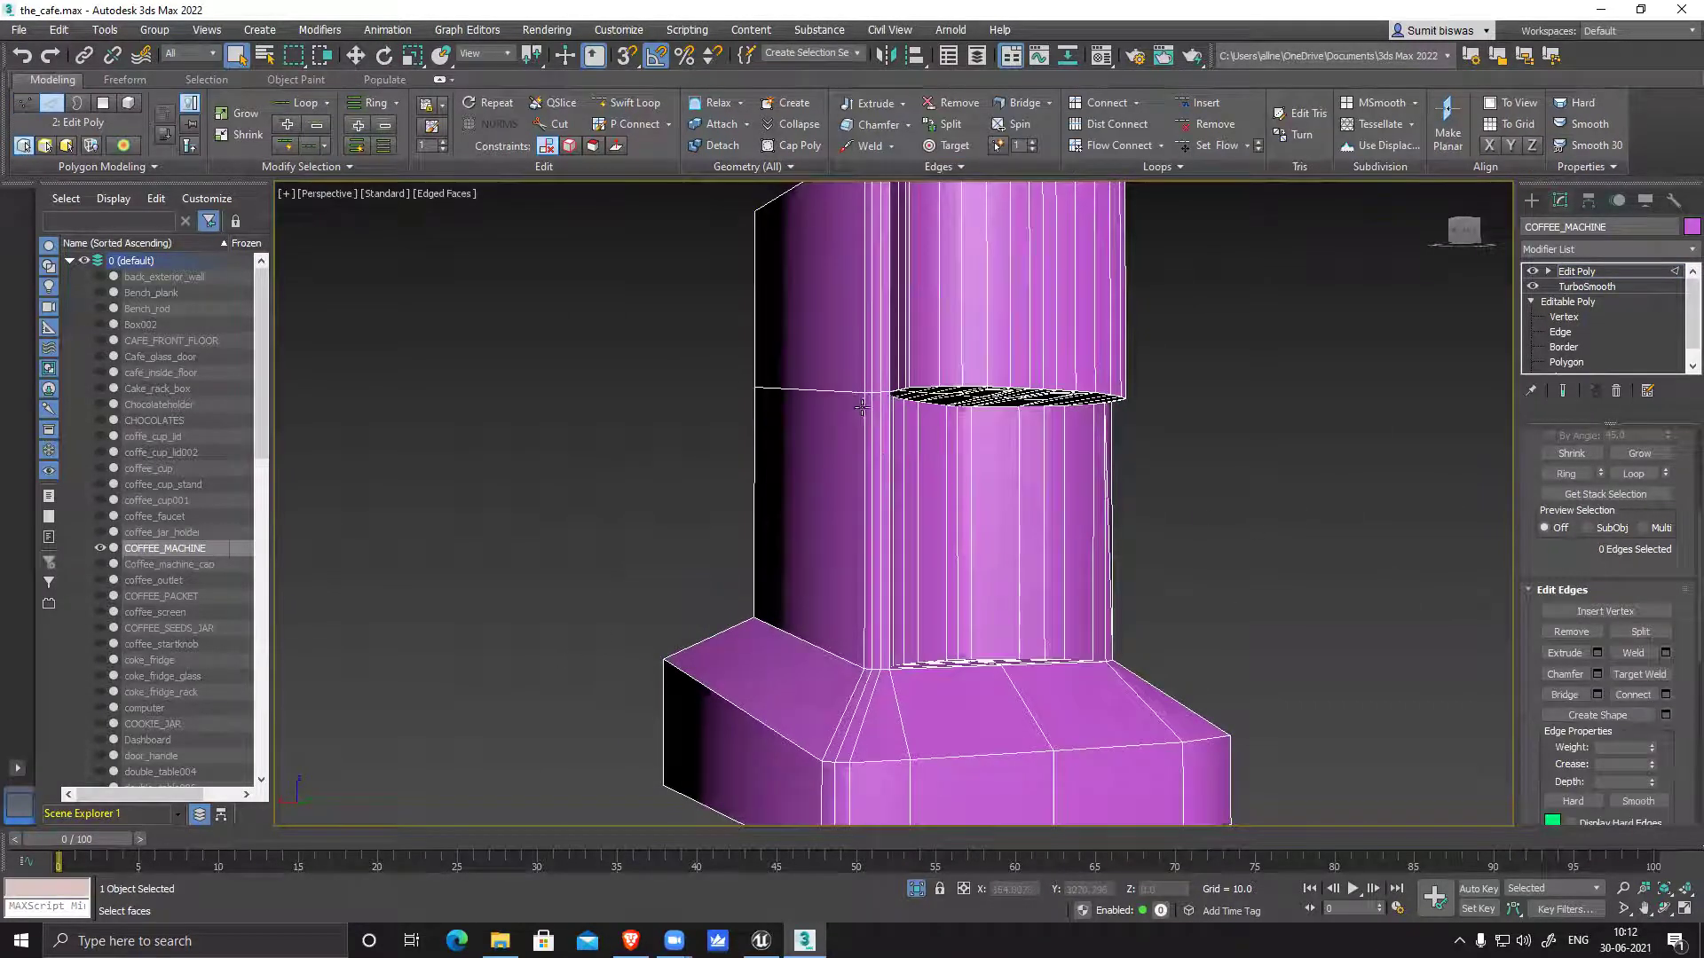
scroll(878, 408, up, 3)
double_click(887, 400)
ctrl+double_click(886, 400)
key(ctrl+d)
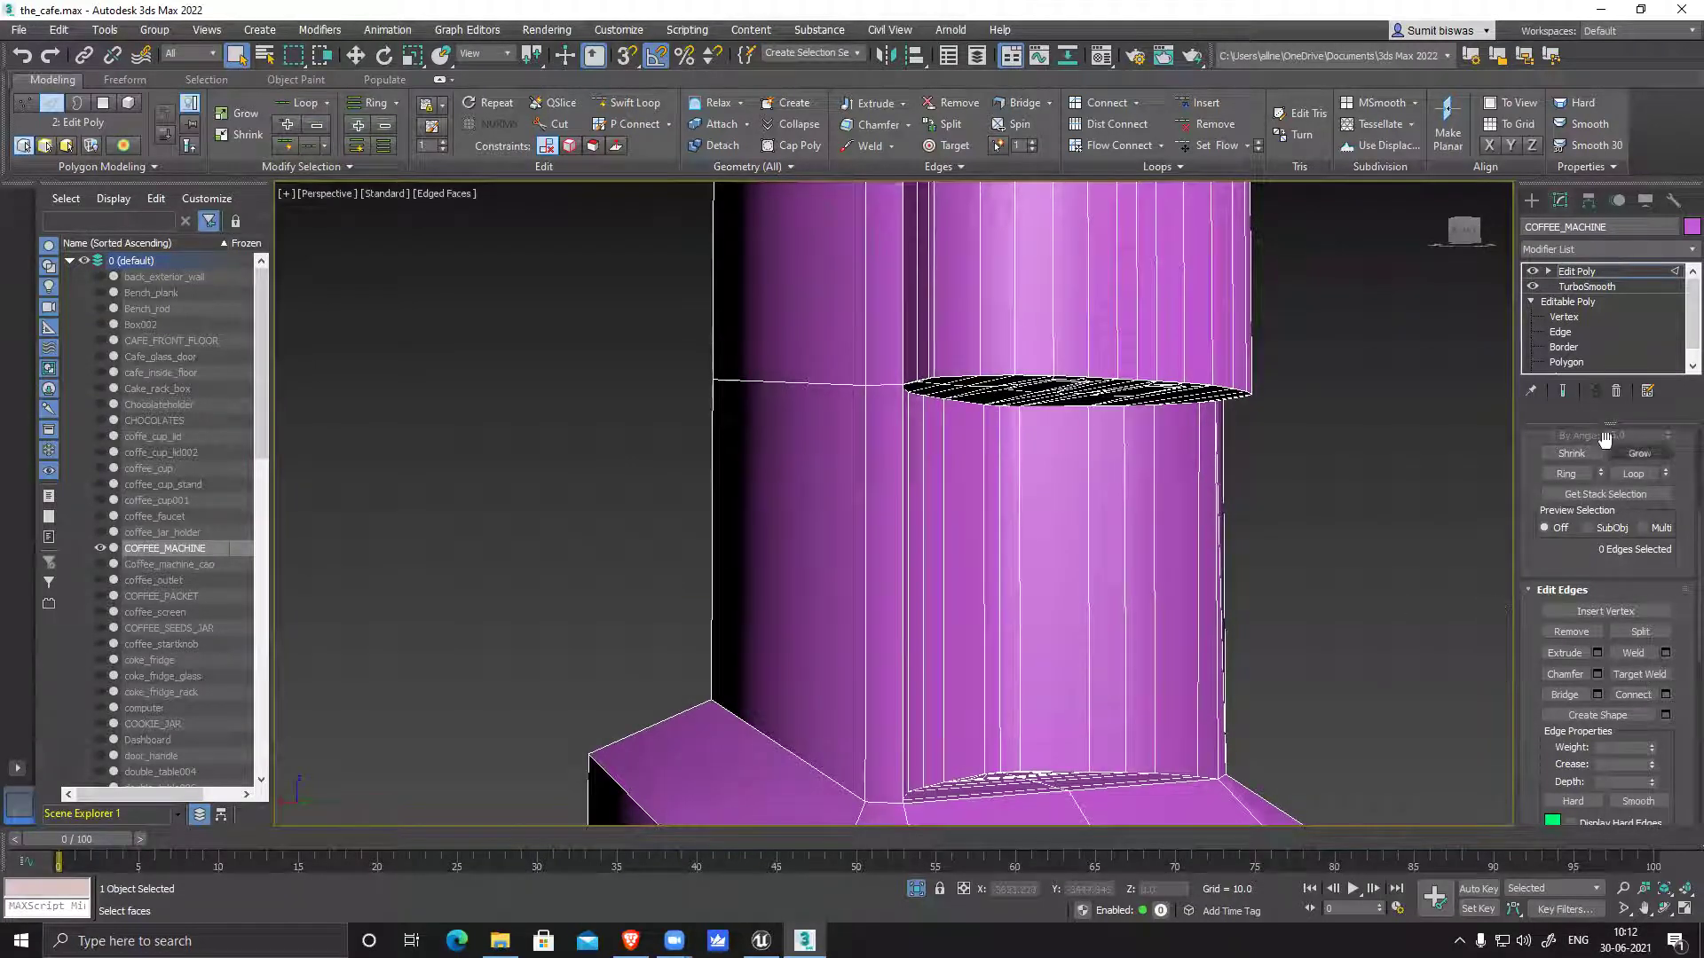
Target-weld the corner's mid-height vertex to the vertex below it at the base, and remove the resulting diagonal edge
key(1)
click(1633, 654)
click(865, 388)
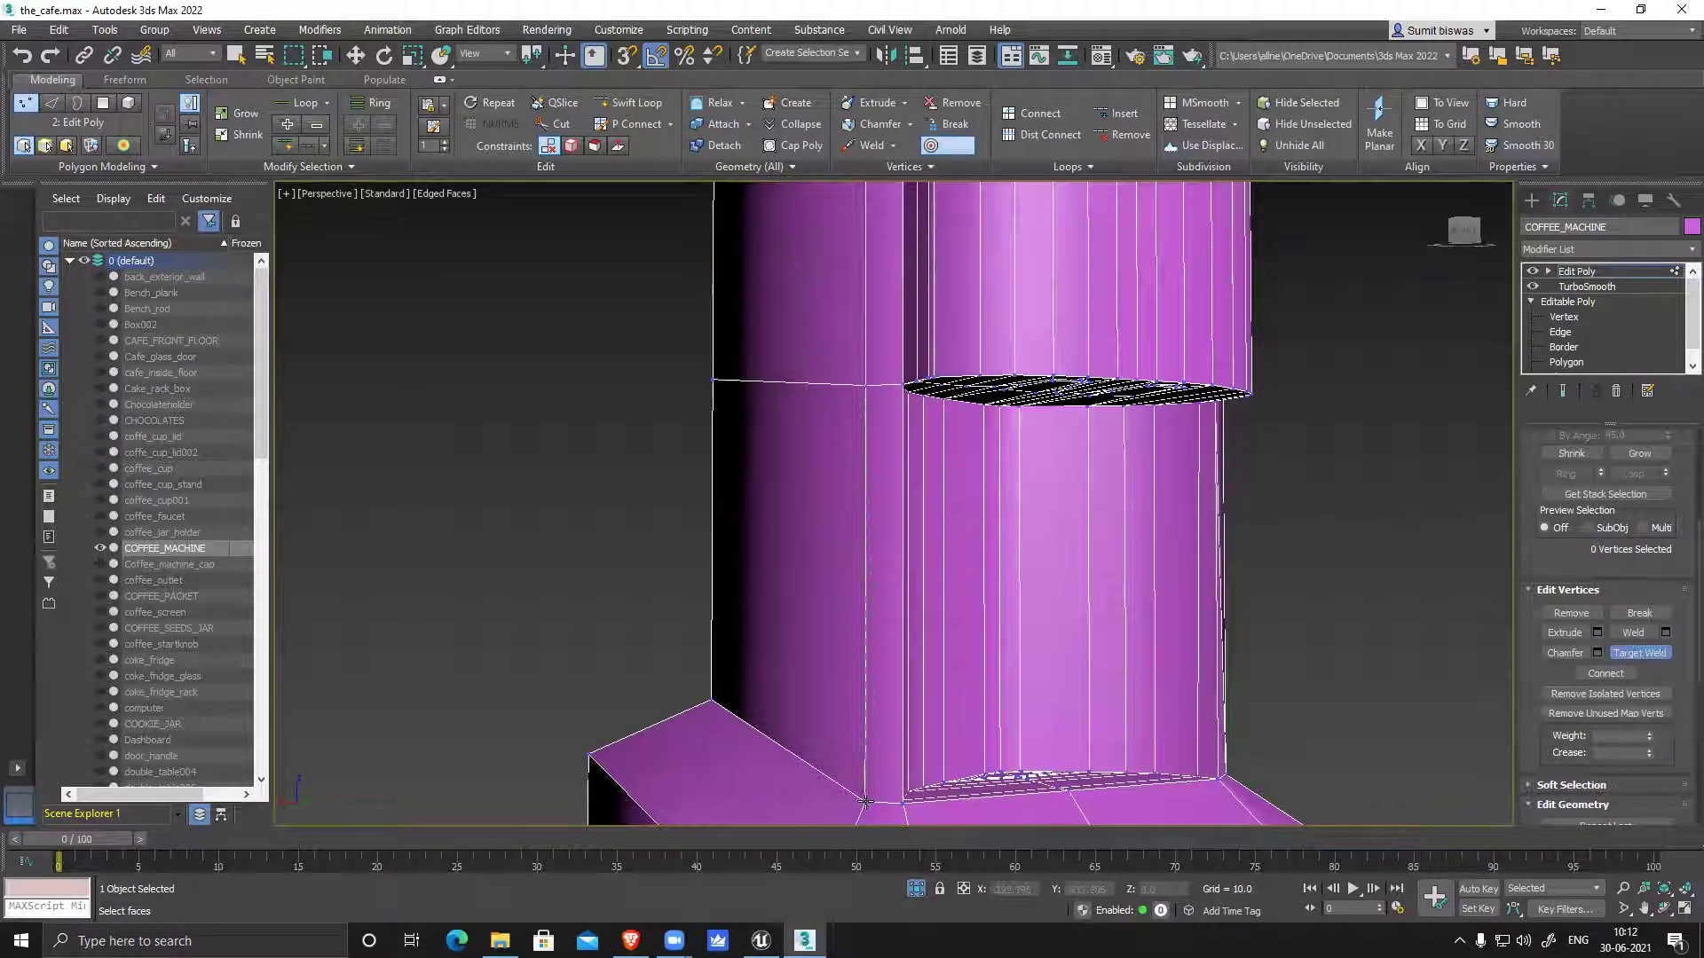
click(866, 803)
right_click(480, 501)
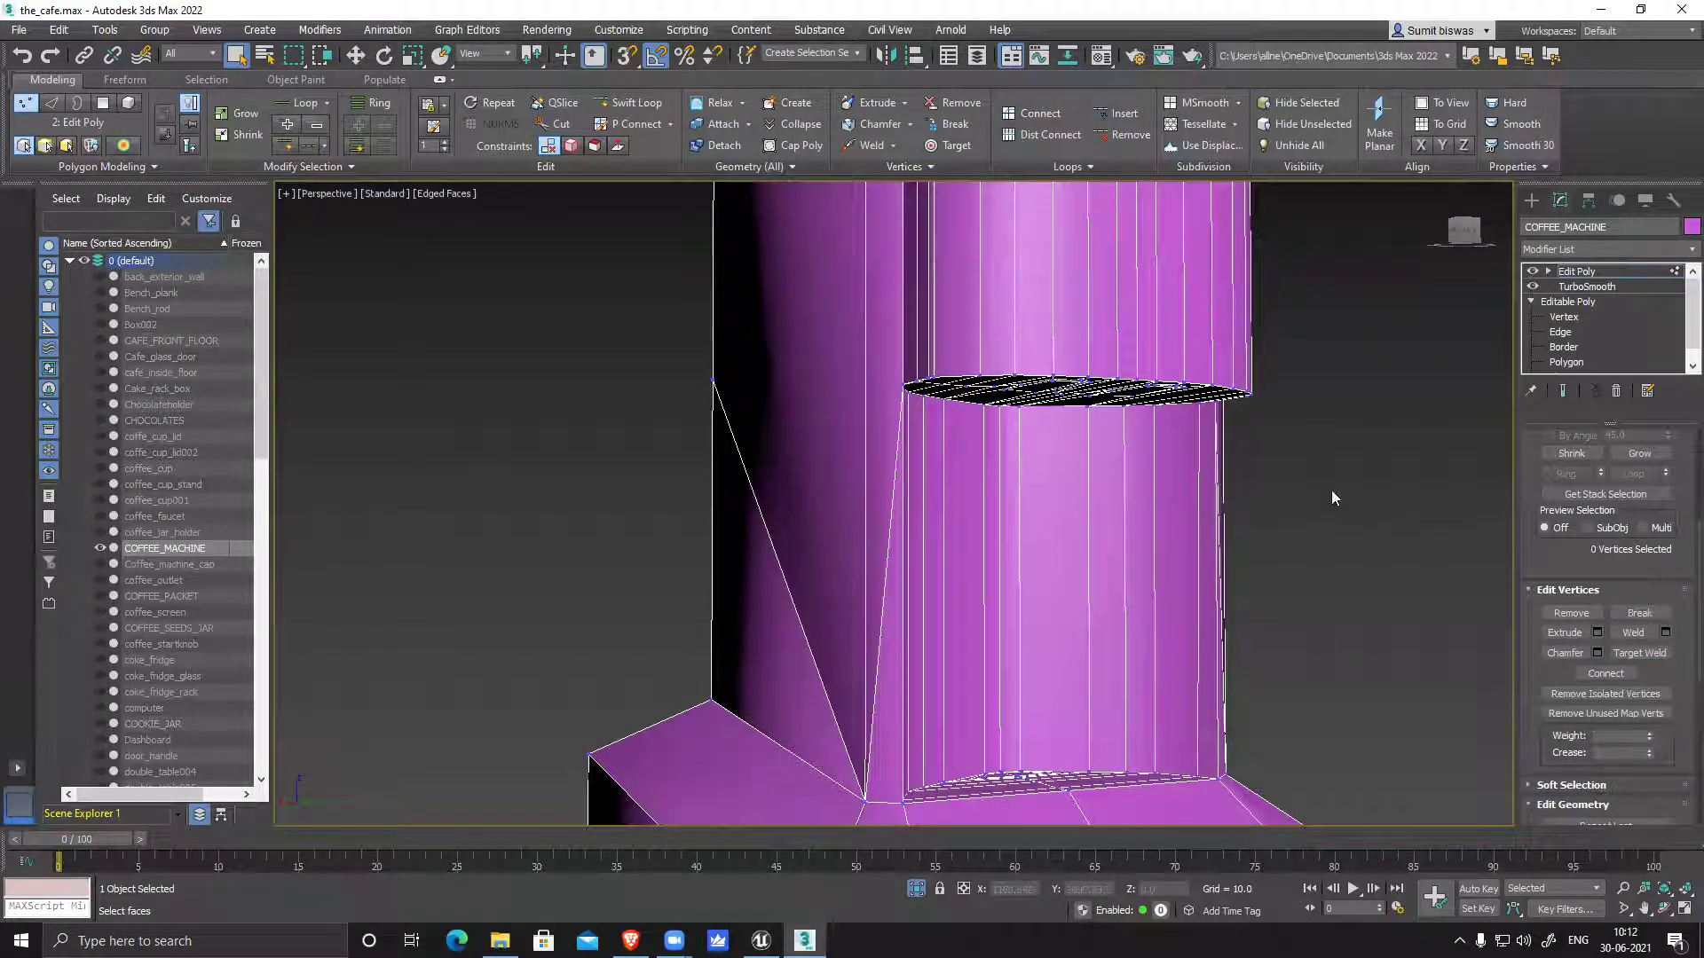
key(2)
double_click(753, 483)
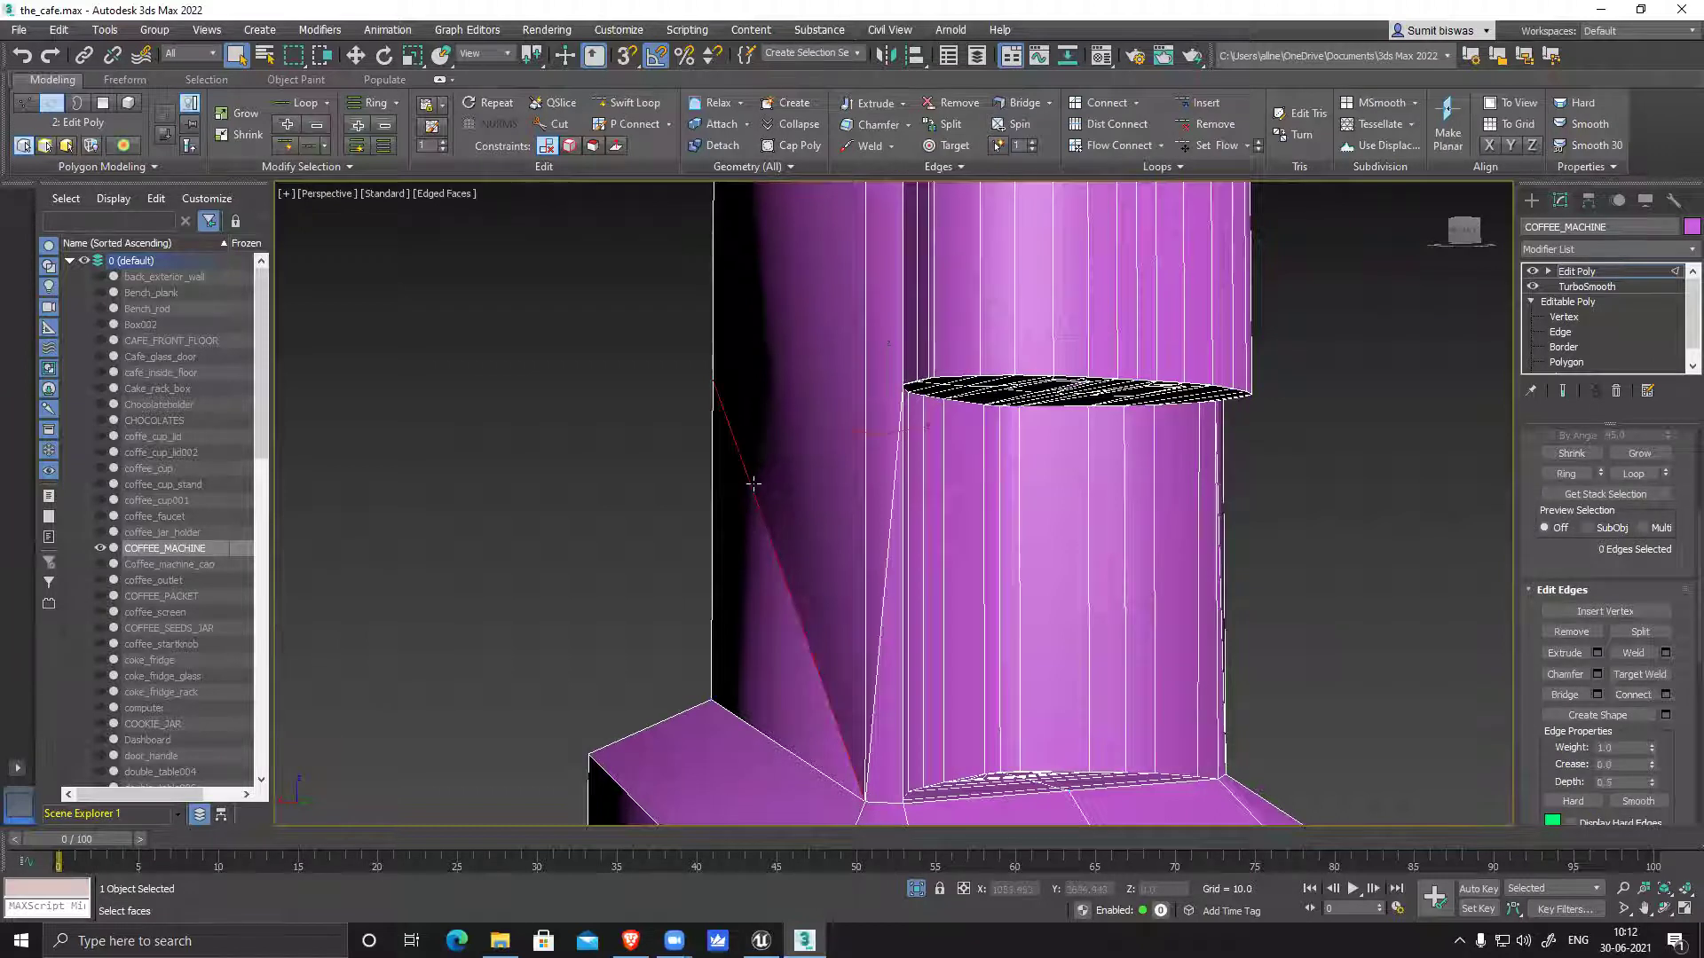
key(ctrl+BackSpace)
scroll(715, 485, down, 4)
alt+middle_drag(900, 596, 746, 413)
alt+middle_drag(833, 526, 946, 548)
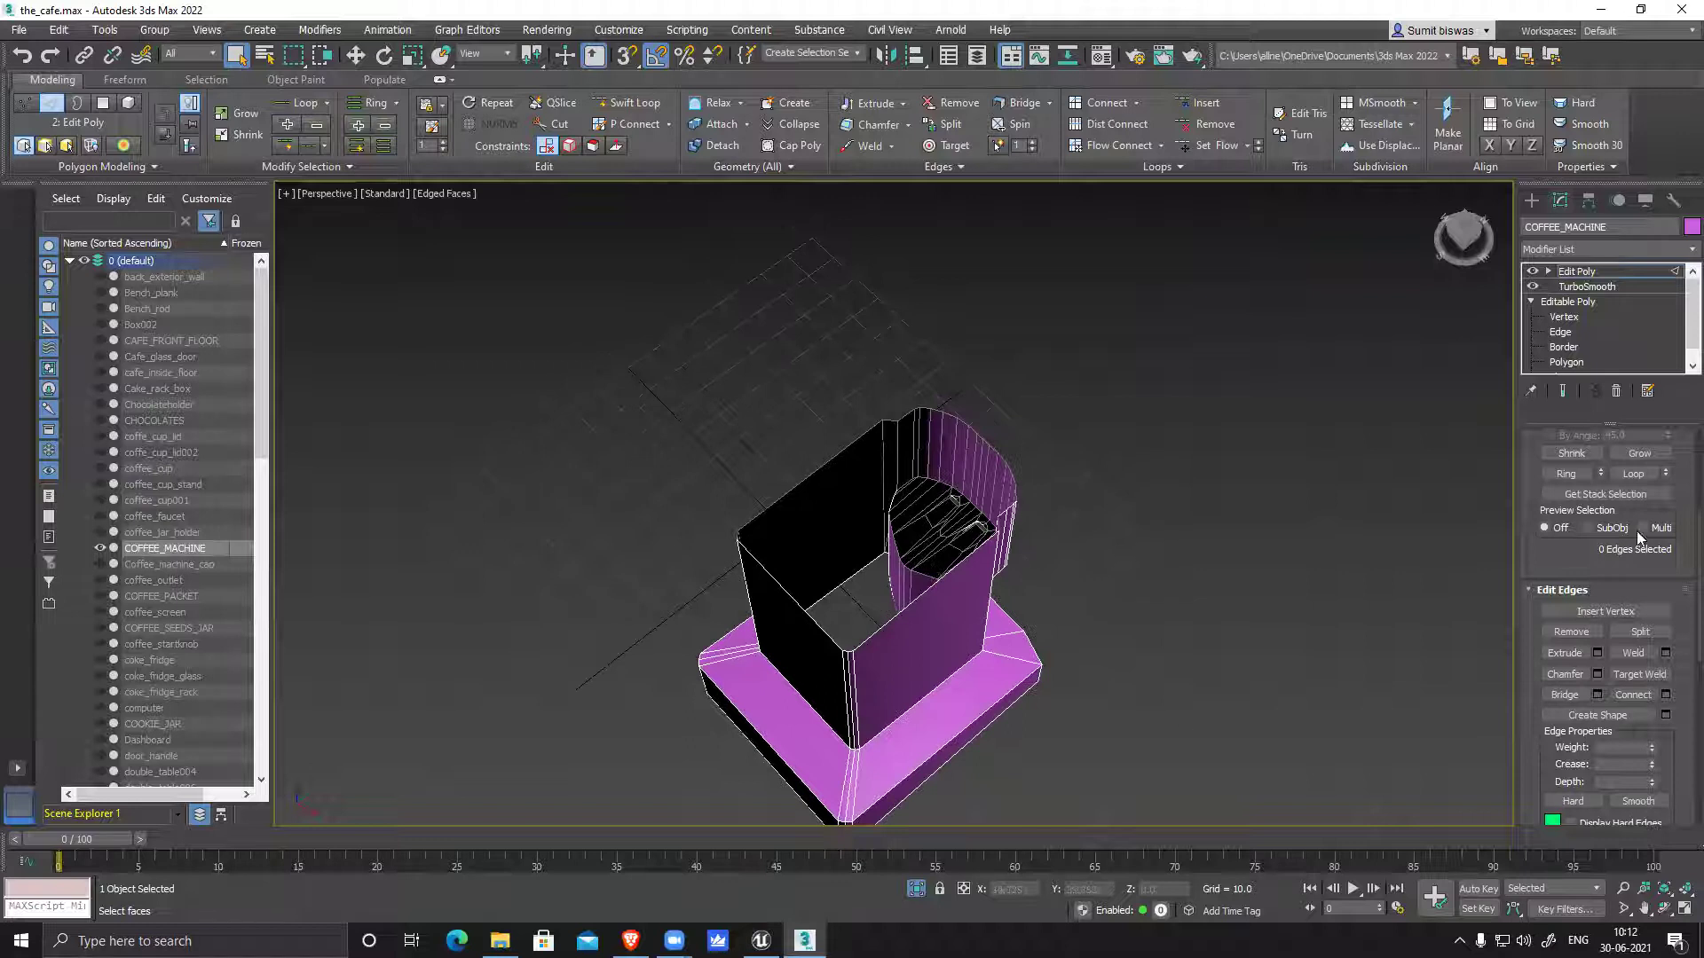
key(4)
key(ctrl+a)
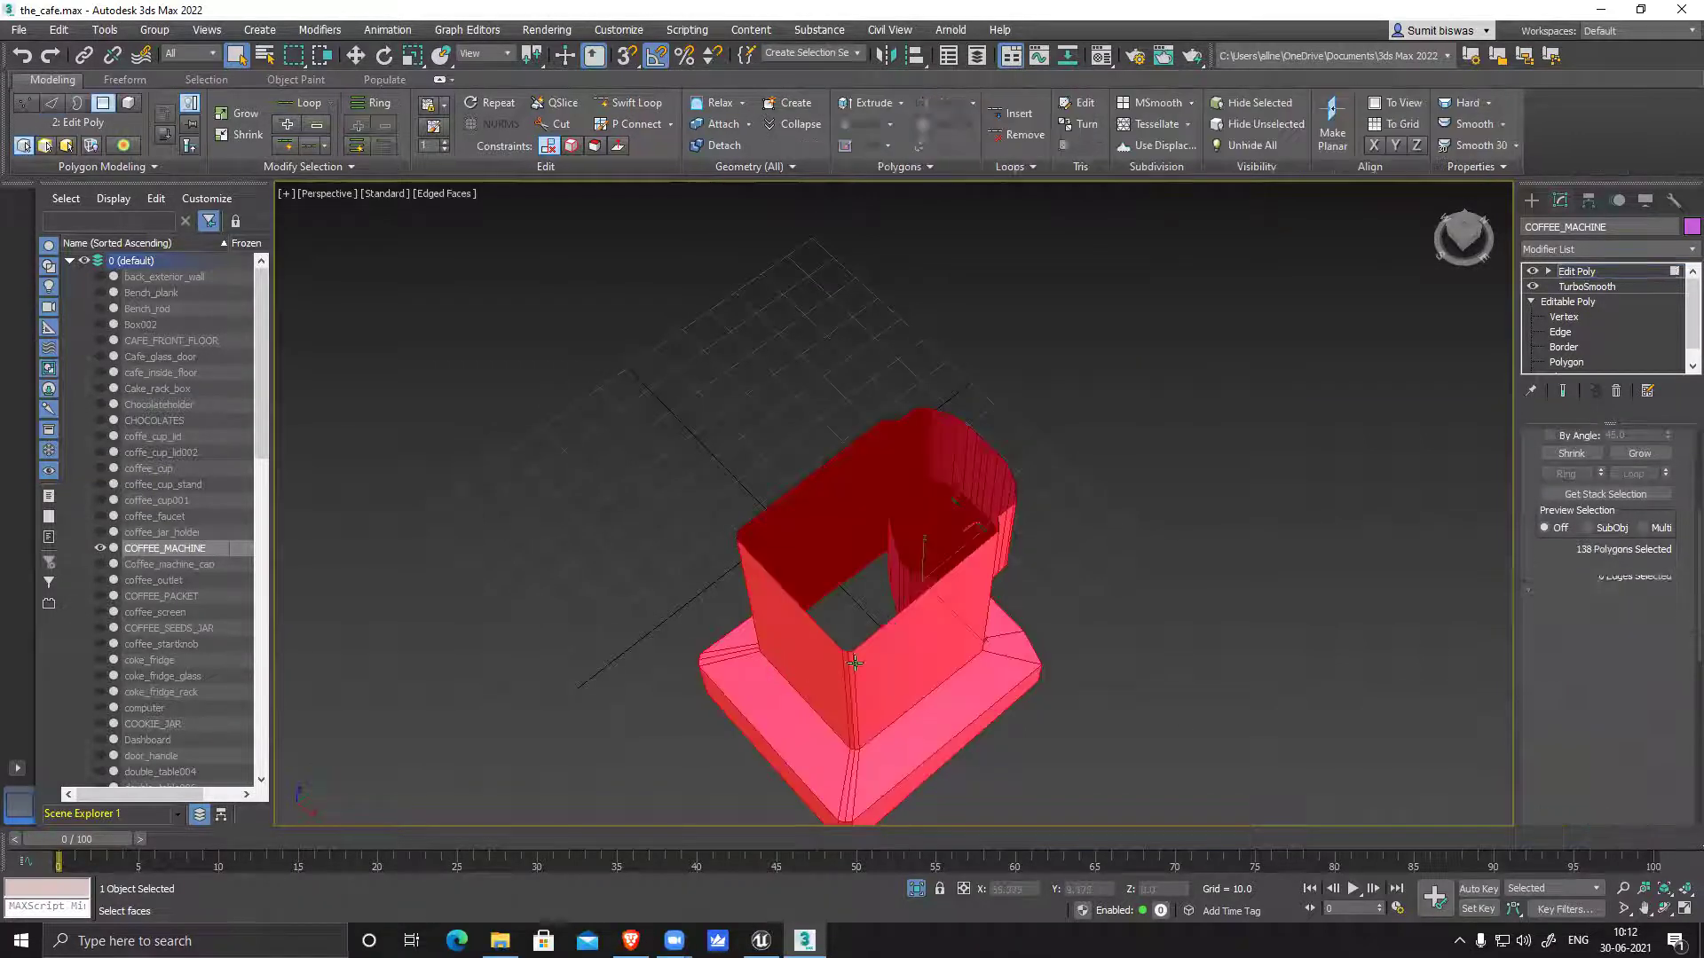
key(5)
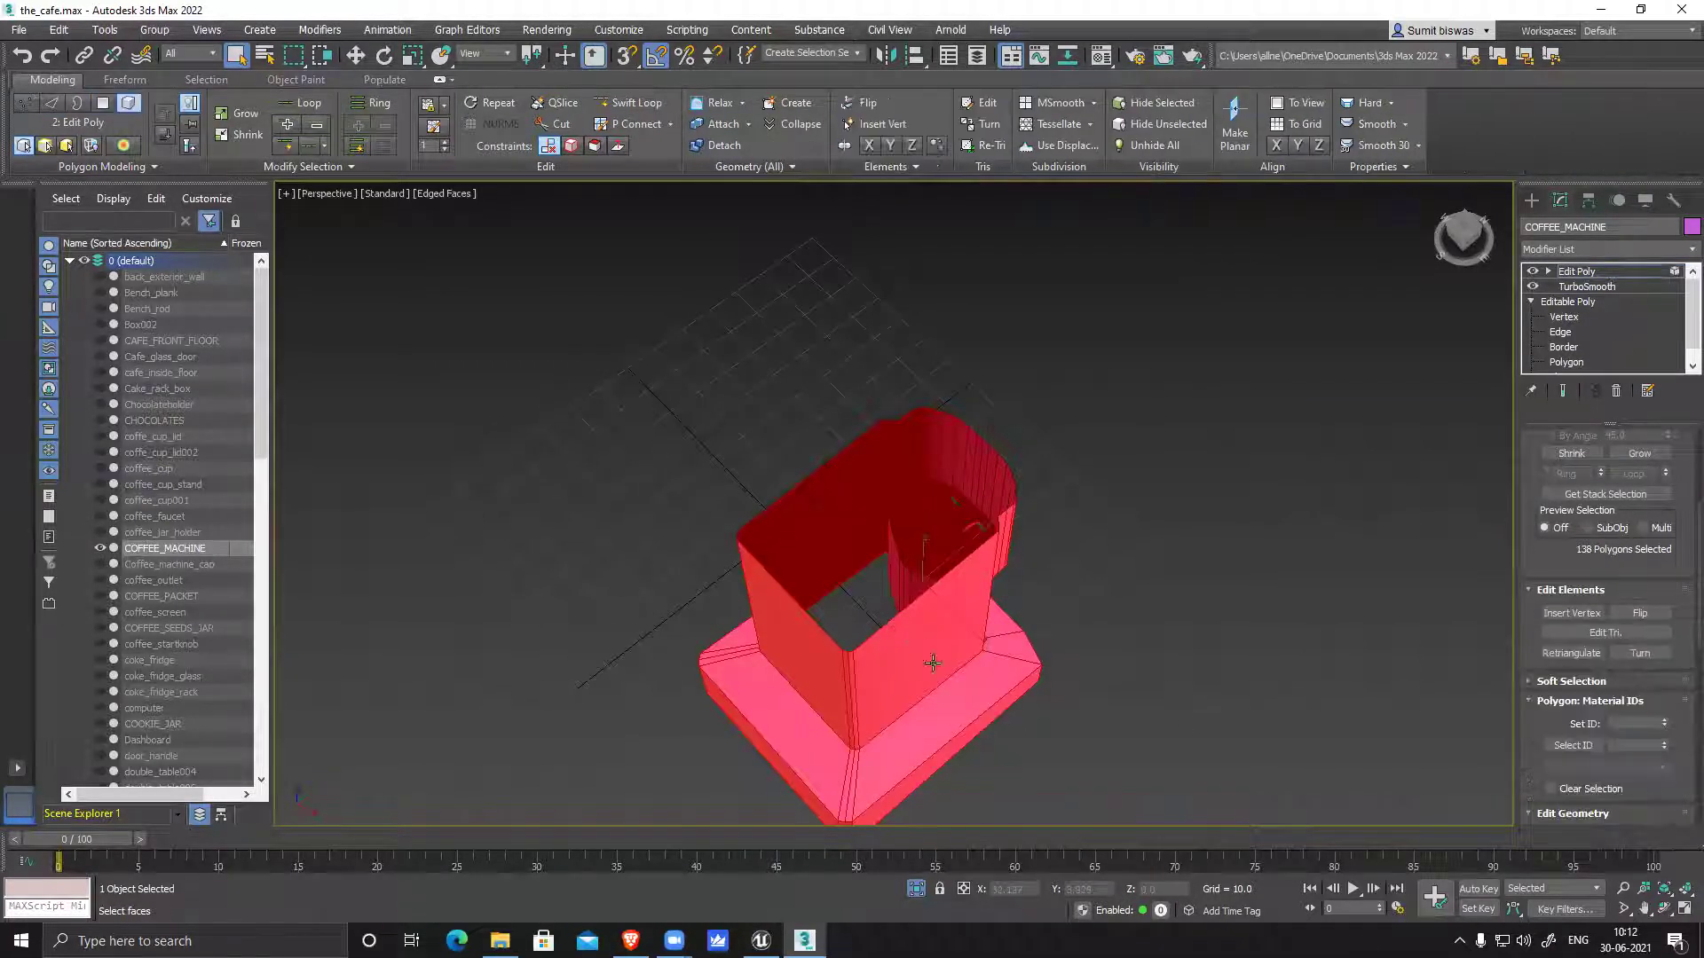
click(1542, 272)
click(1548, 270)
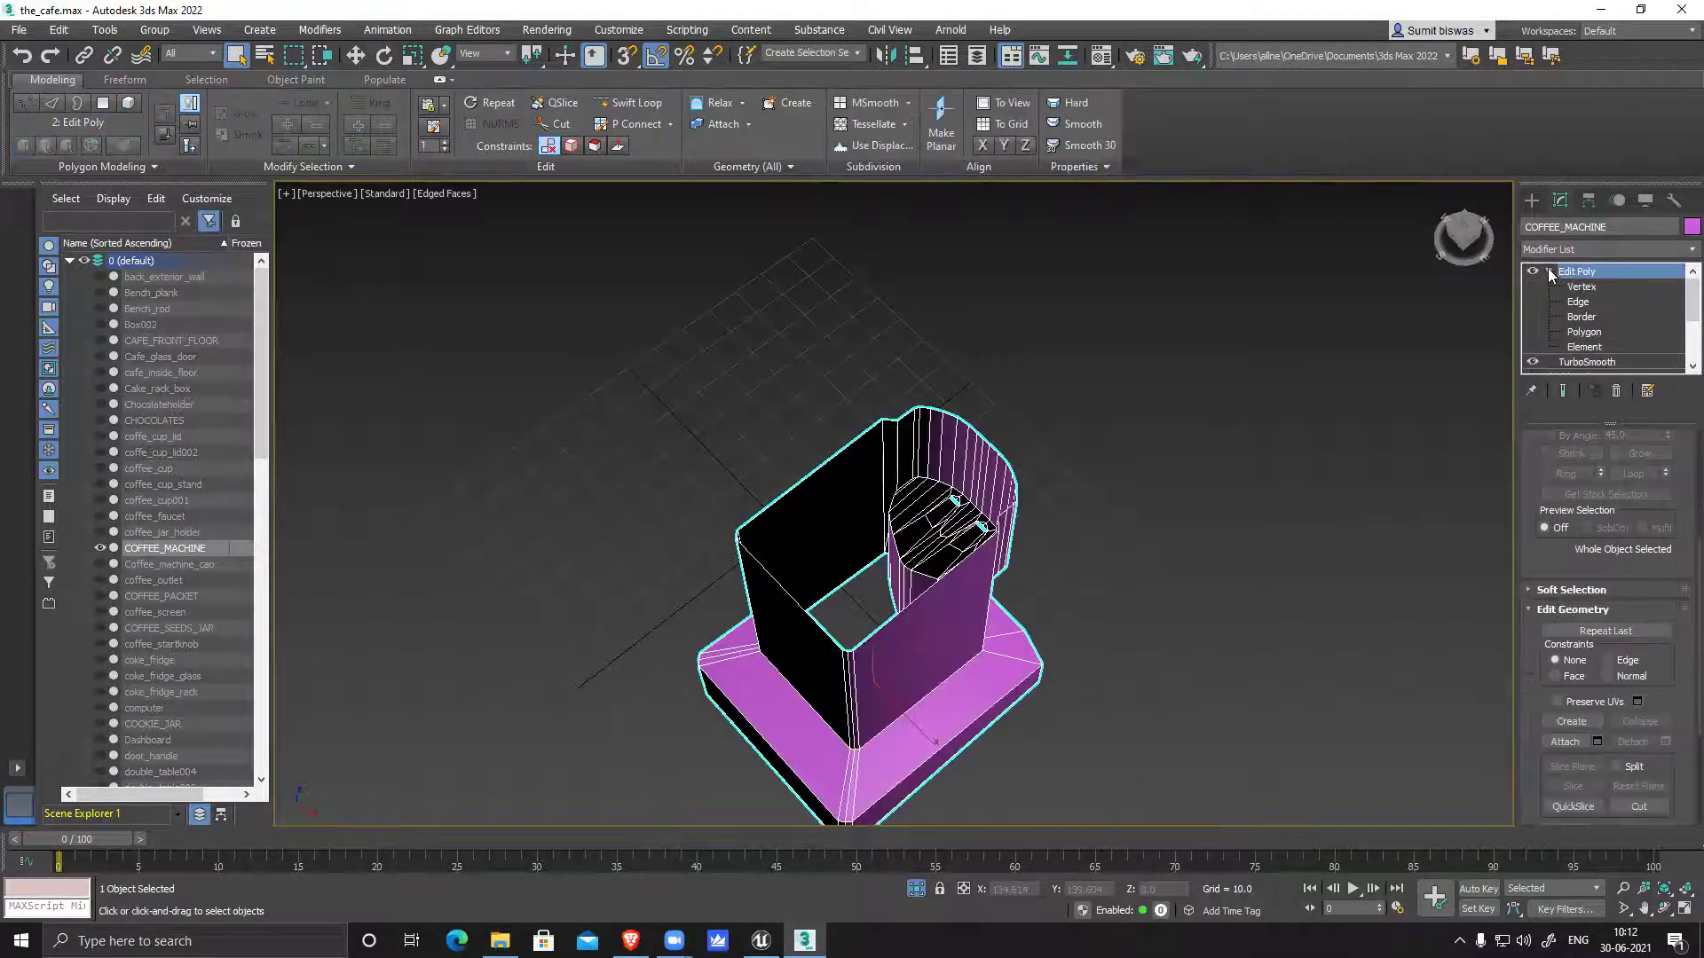
Select the open border around the coffee machine's top opening
click(1581, 316)
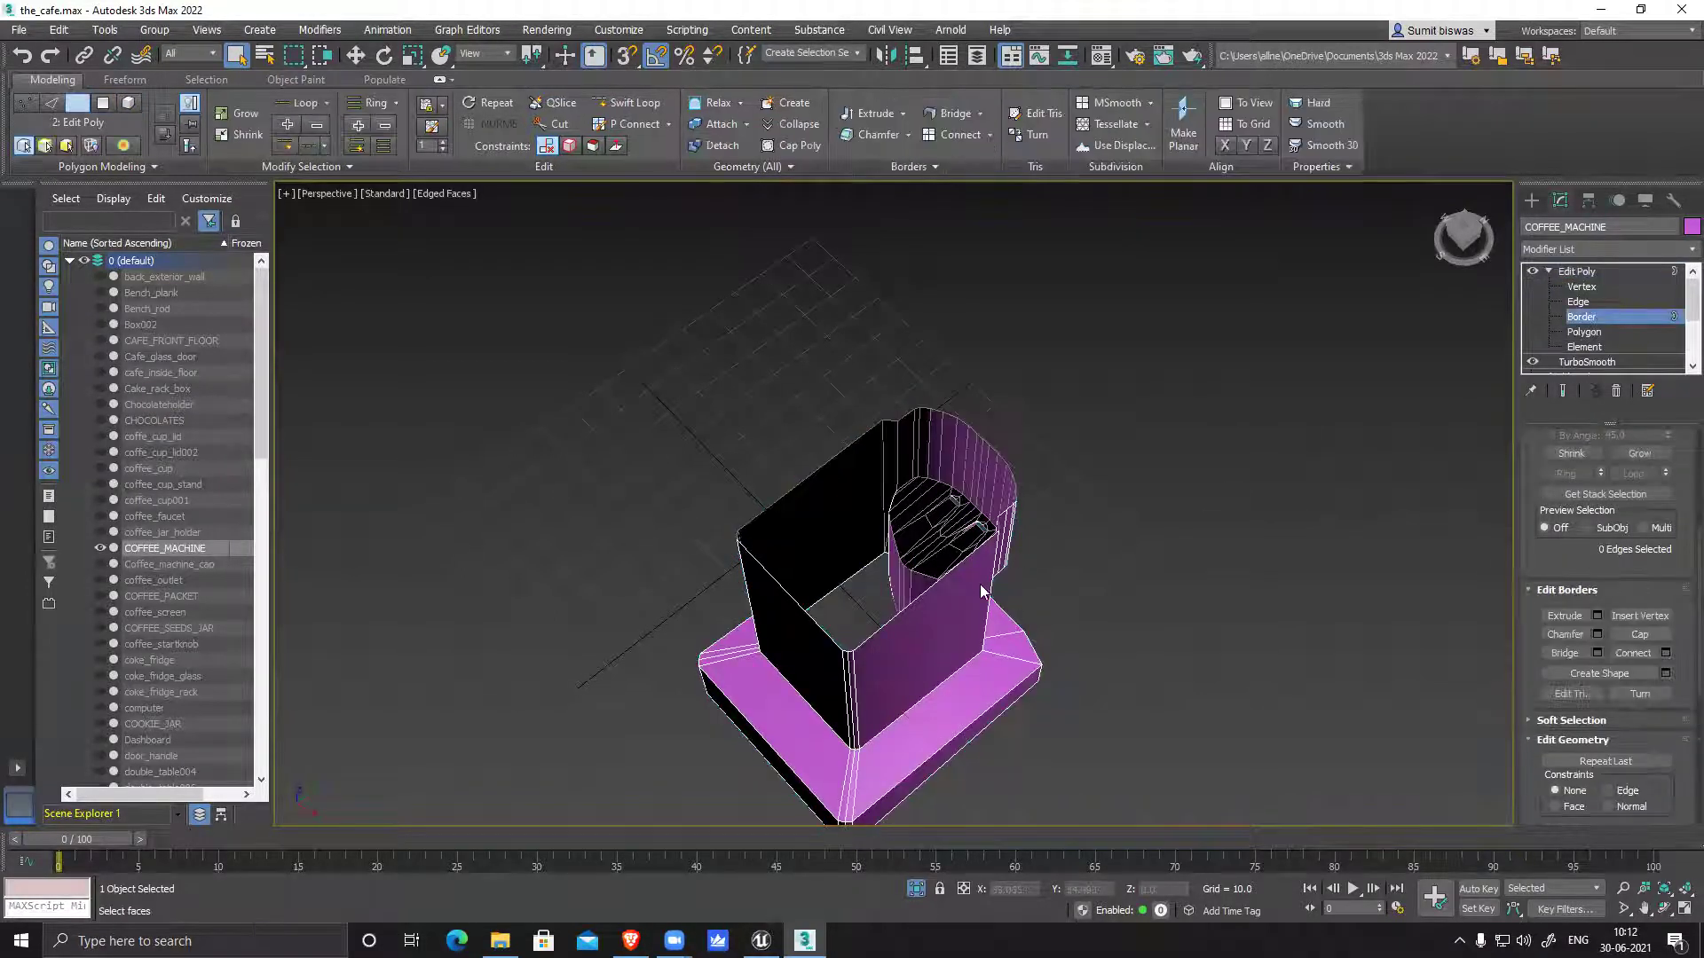
alt+middle_drag(1068, 631, 1111, 584)
scroll(1111, 584, up, 8)
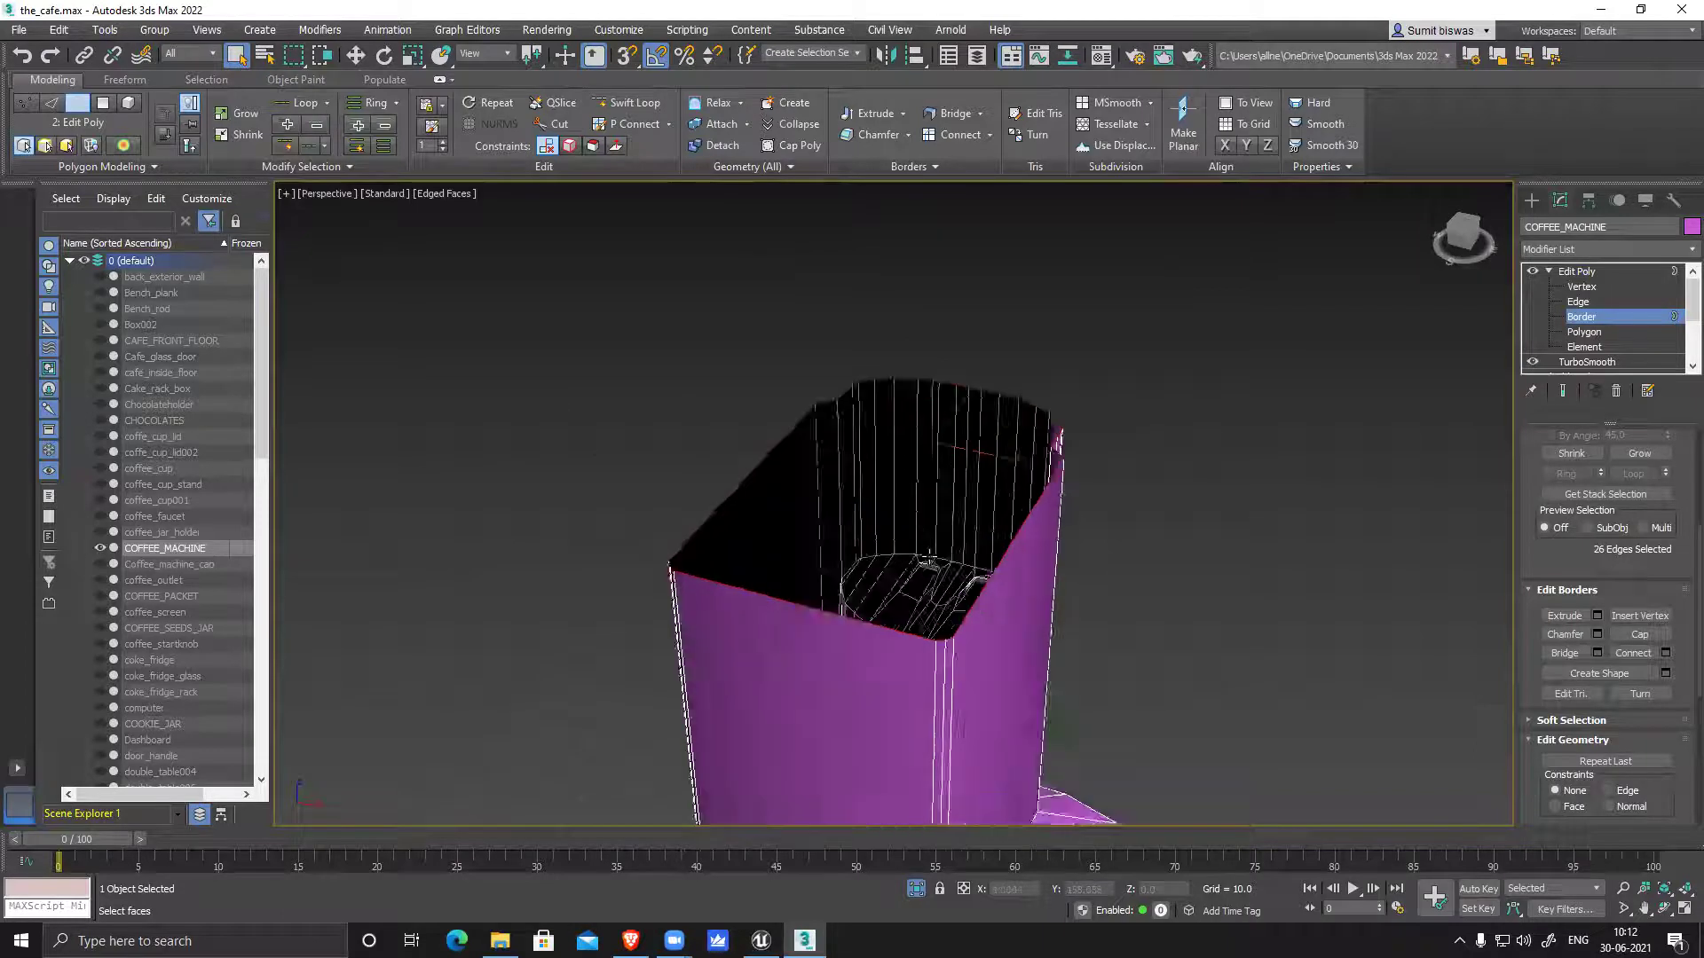
middle_drag(1008, 626, 1069, 571)
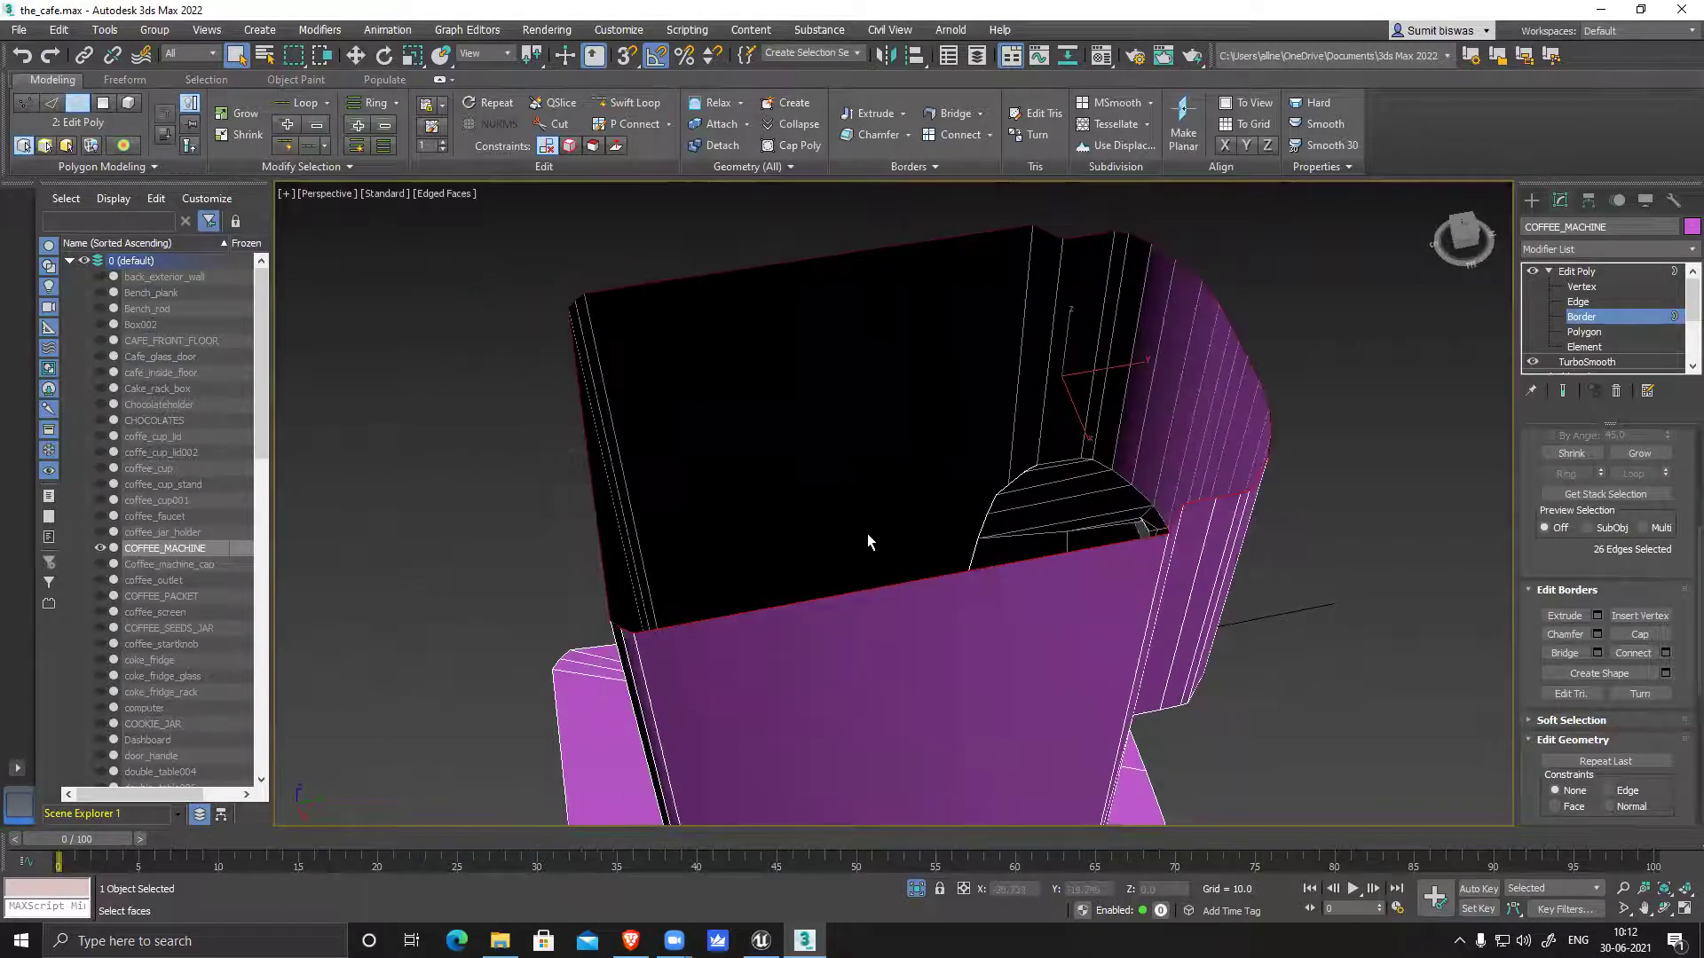
alt+middle_drag(868, 535, 906, 539)
Bridge the two long opposite edges of the coffee machine's top opening with a new face
click(1578, 302)
click(939, 604)
ctrl+click(781, 273)
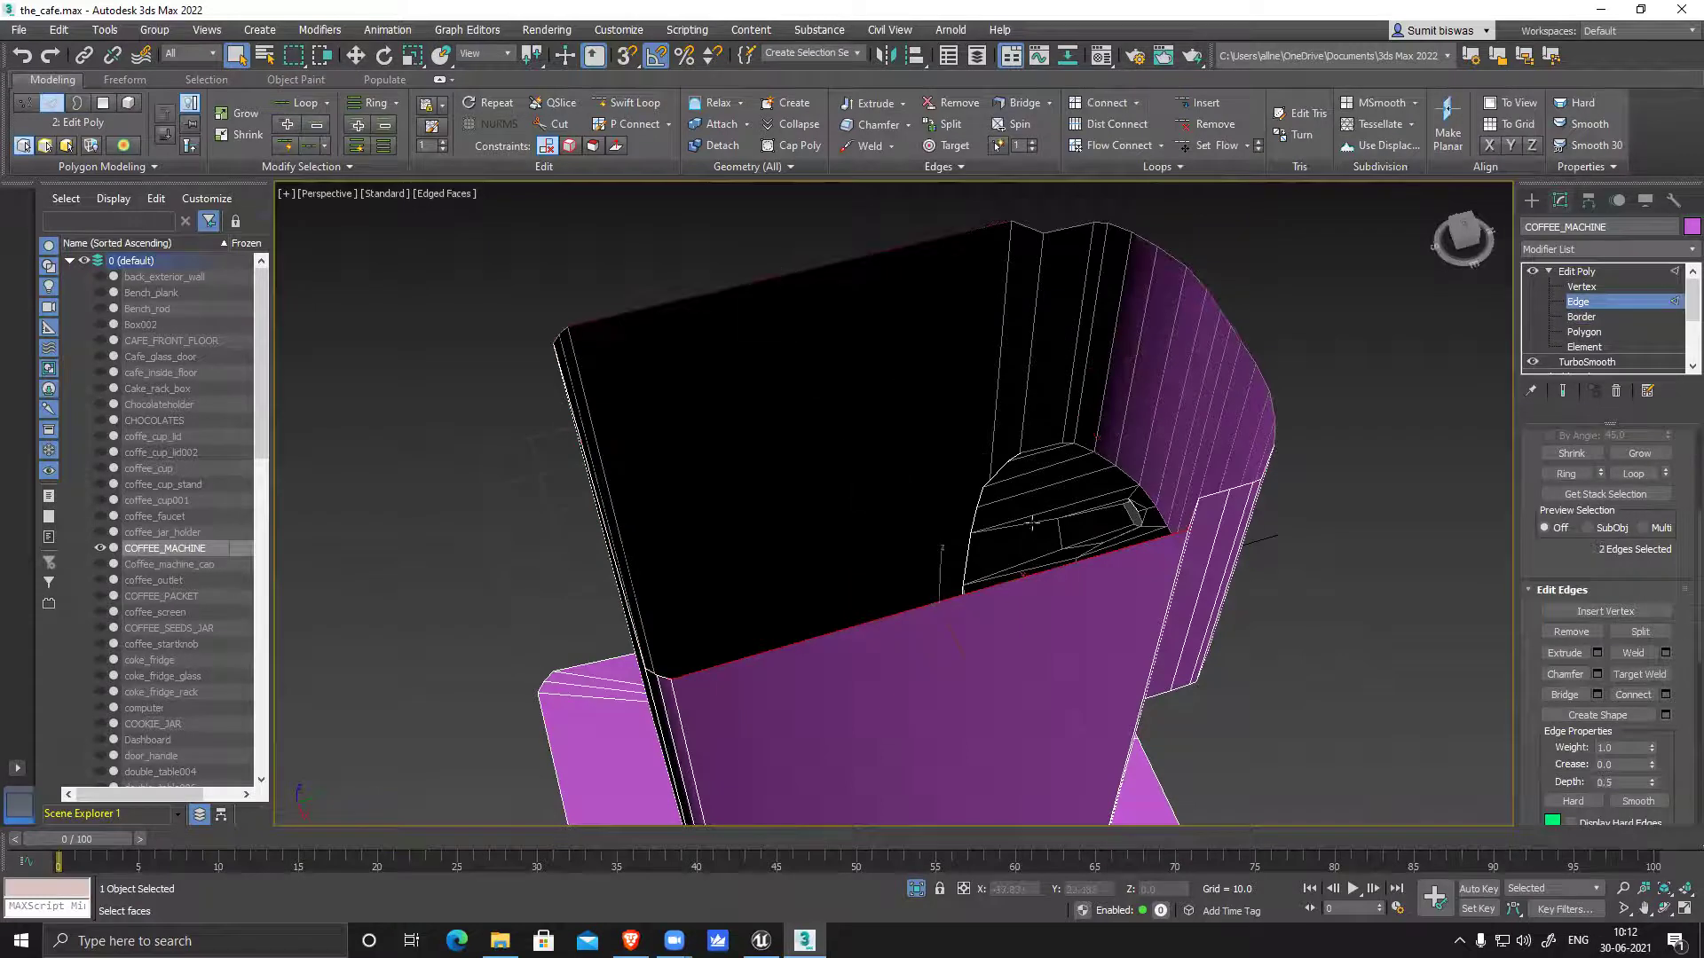
click(1564, 695)
Bridge the two short corner edges nearest the new top face, across the narrow gap at the coffee machine's back
alt+middle_drag(797, 603, 1035, 480)
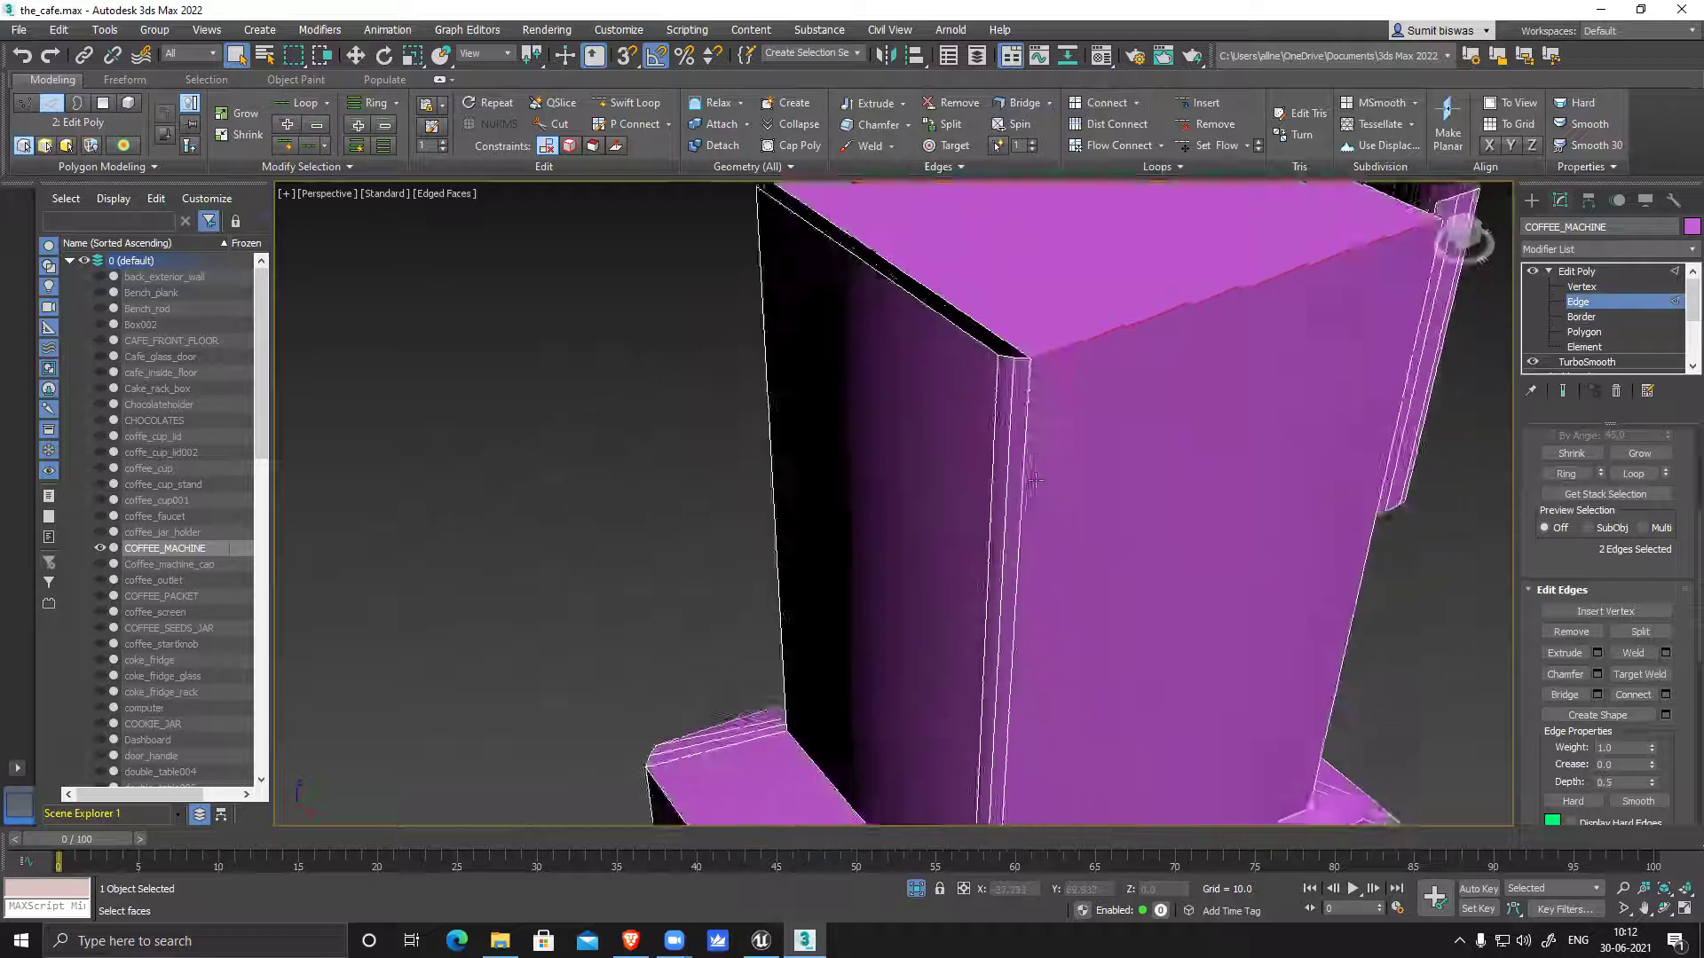
scroll(1035, 480, down, 4)
alt+middle_drag(953, 386, 834, 486)
scroll(980, 428, up, 4)
alt+middle_drag(726, 502, 834, 501)
scroll(856, 533, up, 3)
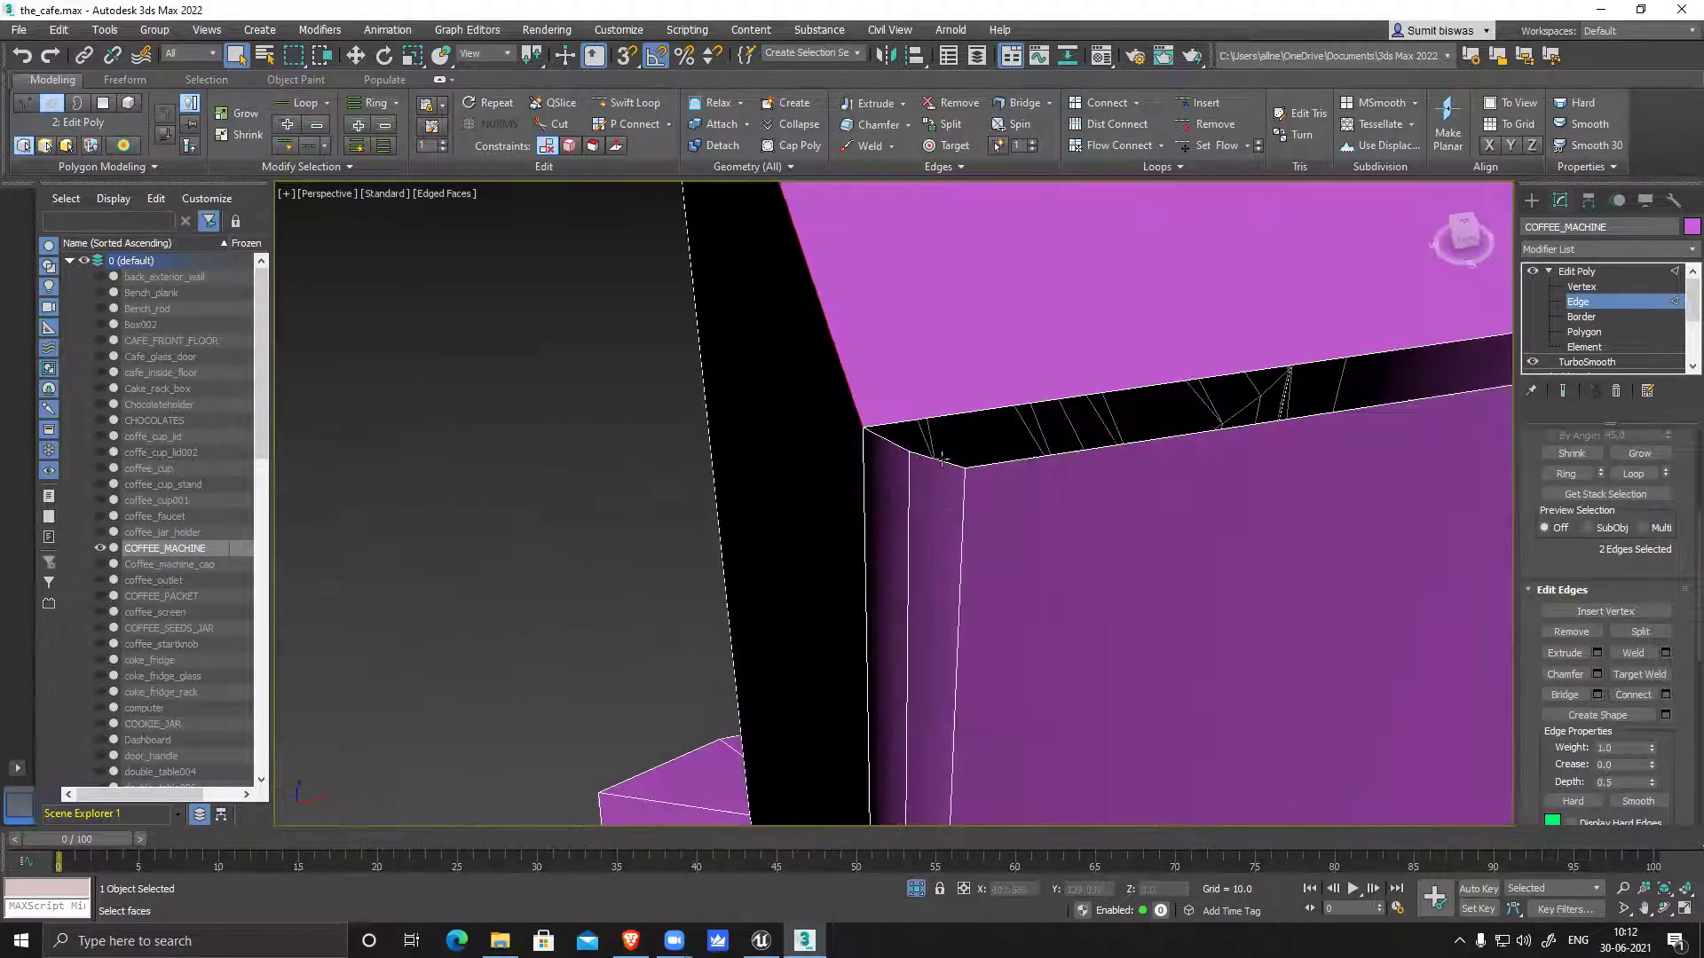
click(897, 445)
middle_drag(1175, 531, 604, 596)
scroll(1139, 530, down, 3)
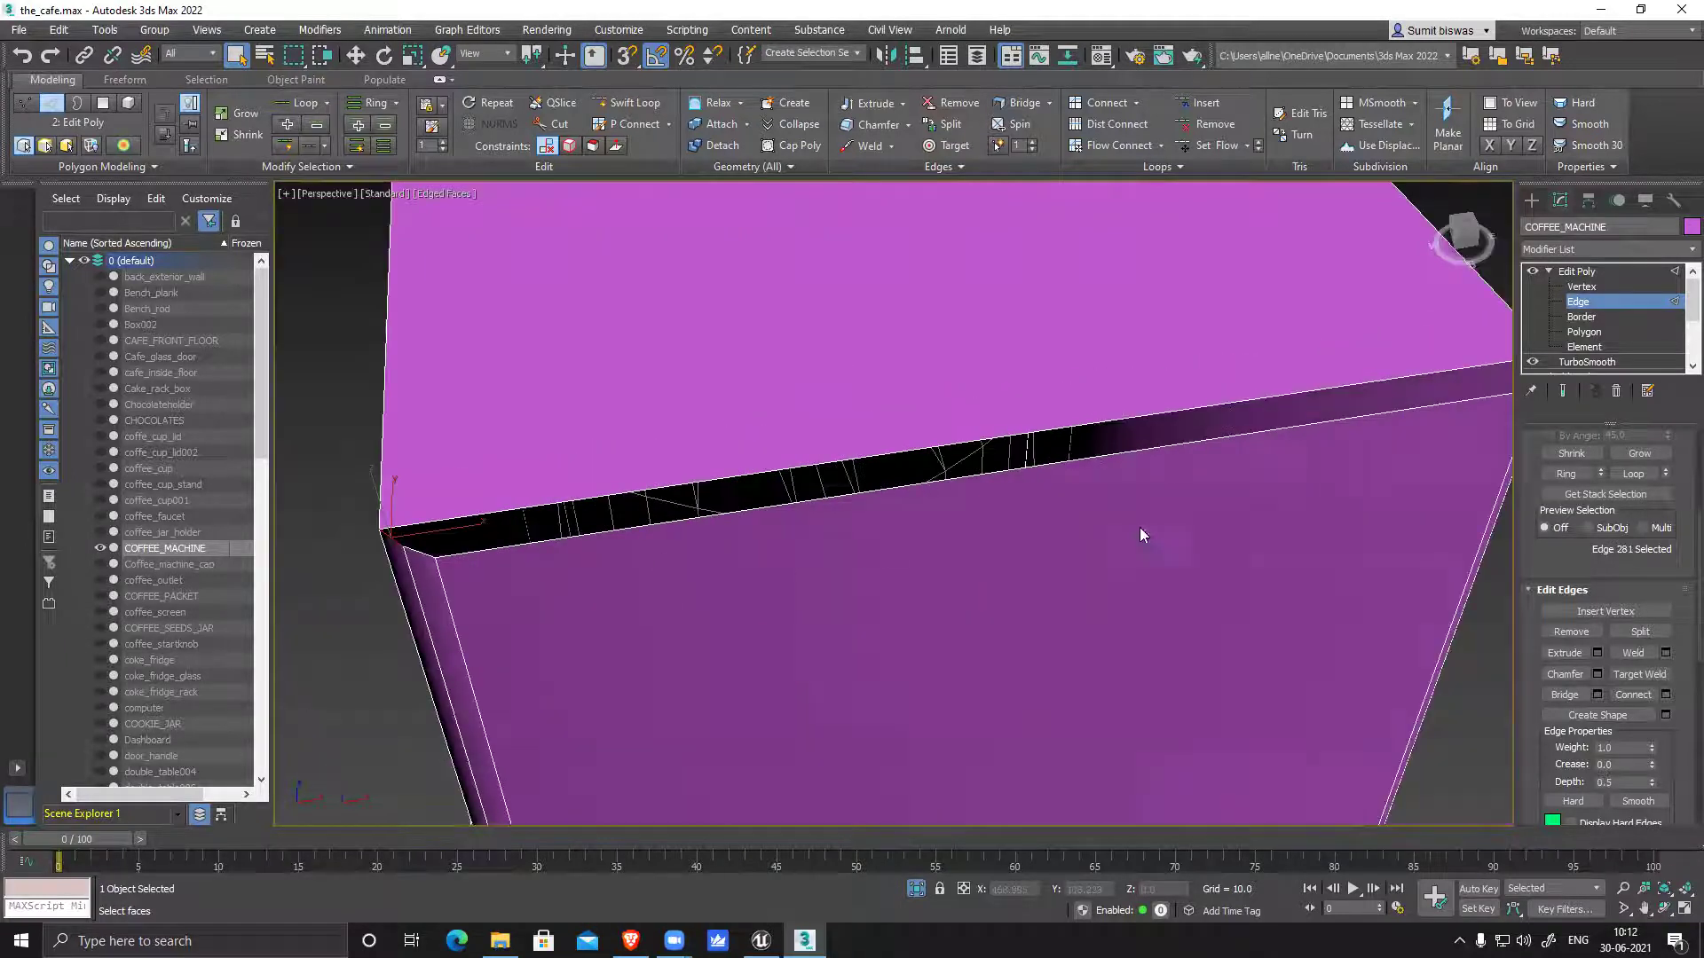
middle_drag(1139, 530, 697, 591)
ctrl+click(1056, 442)
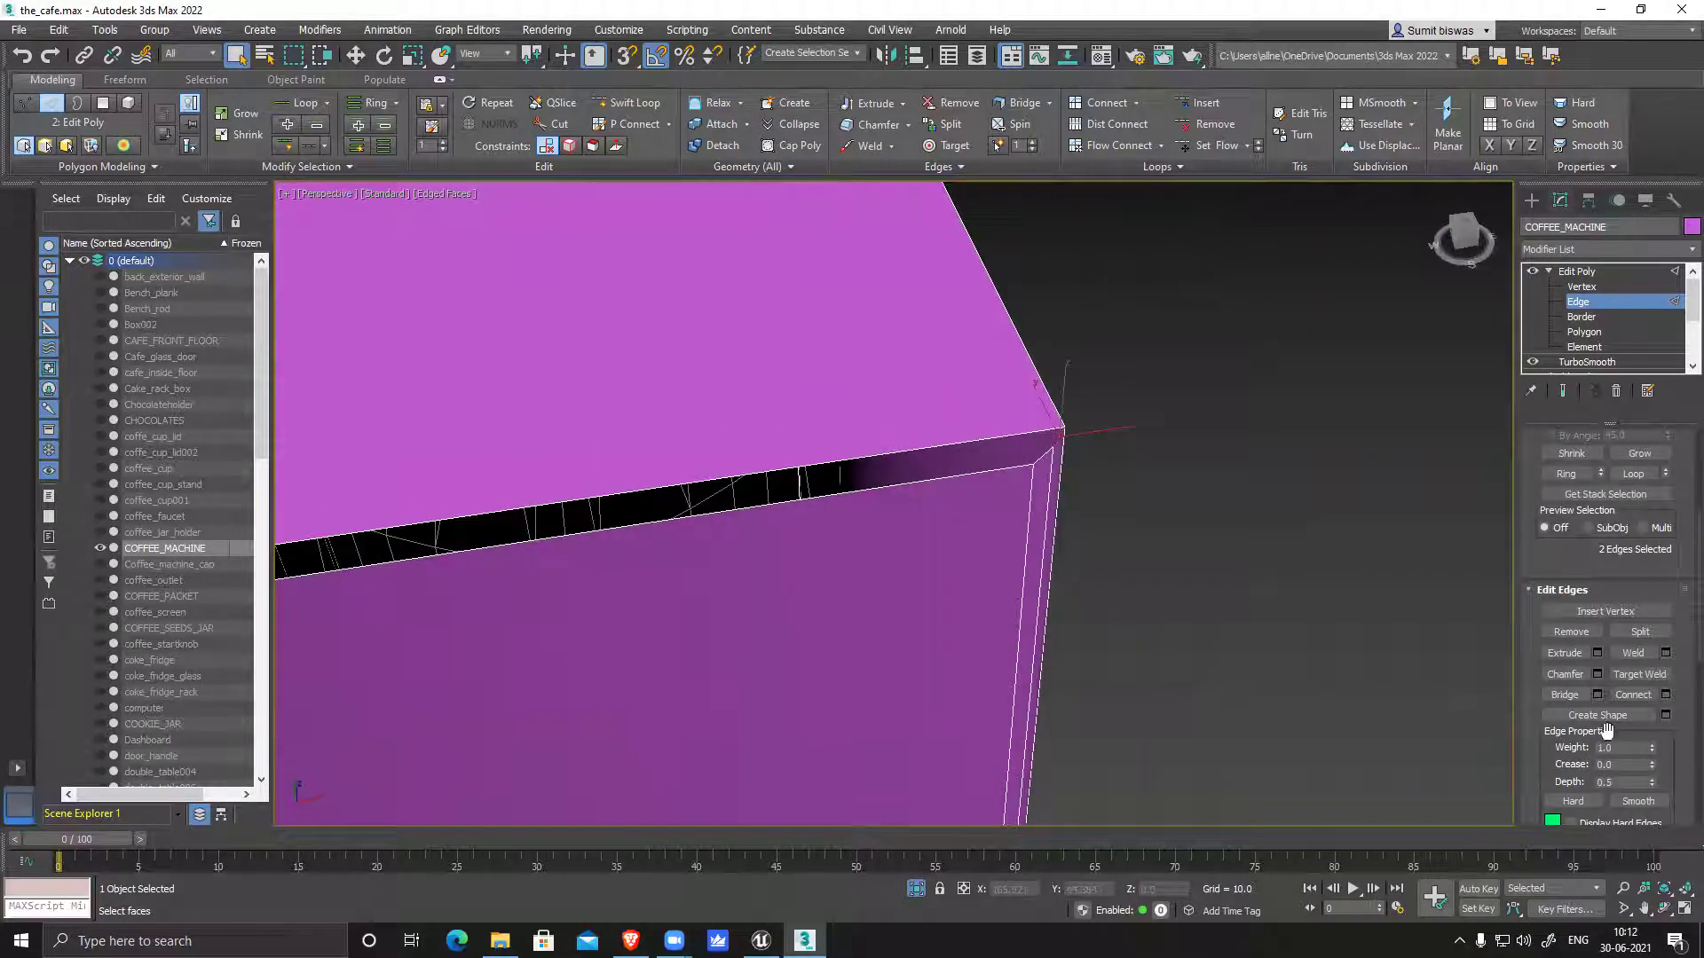
click(1567, 698)
Bridge the remaining pair of short corner edges to close the slit at the back of the top
click(1042, 456)
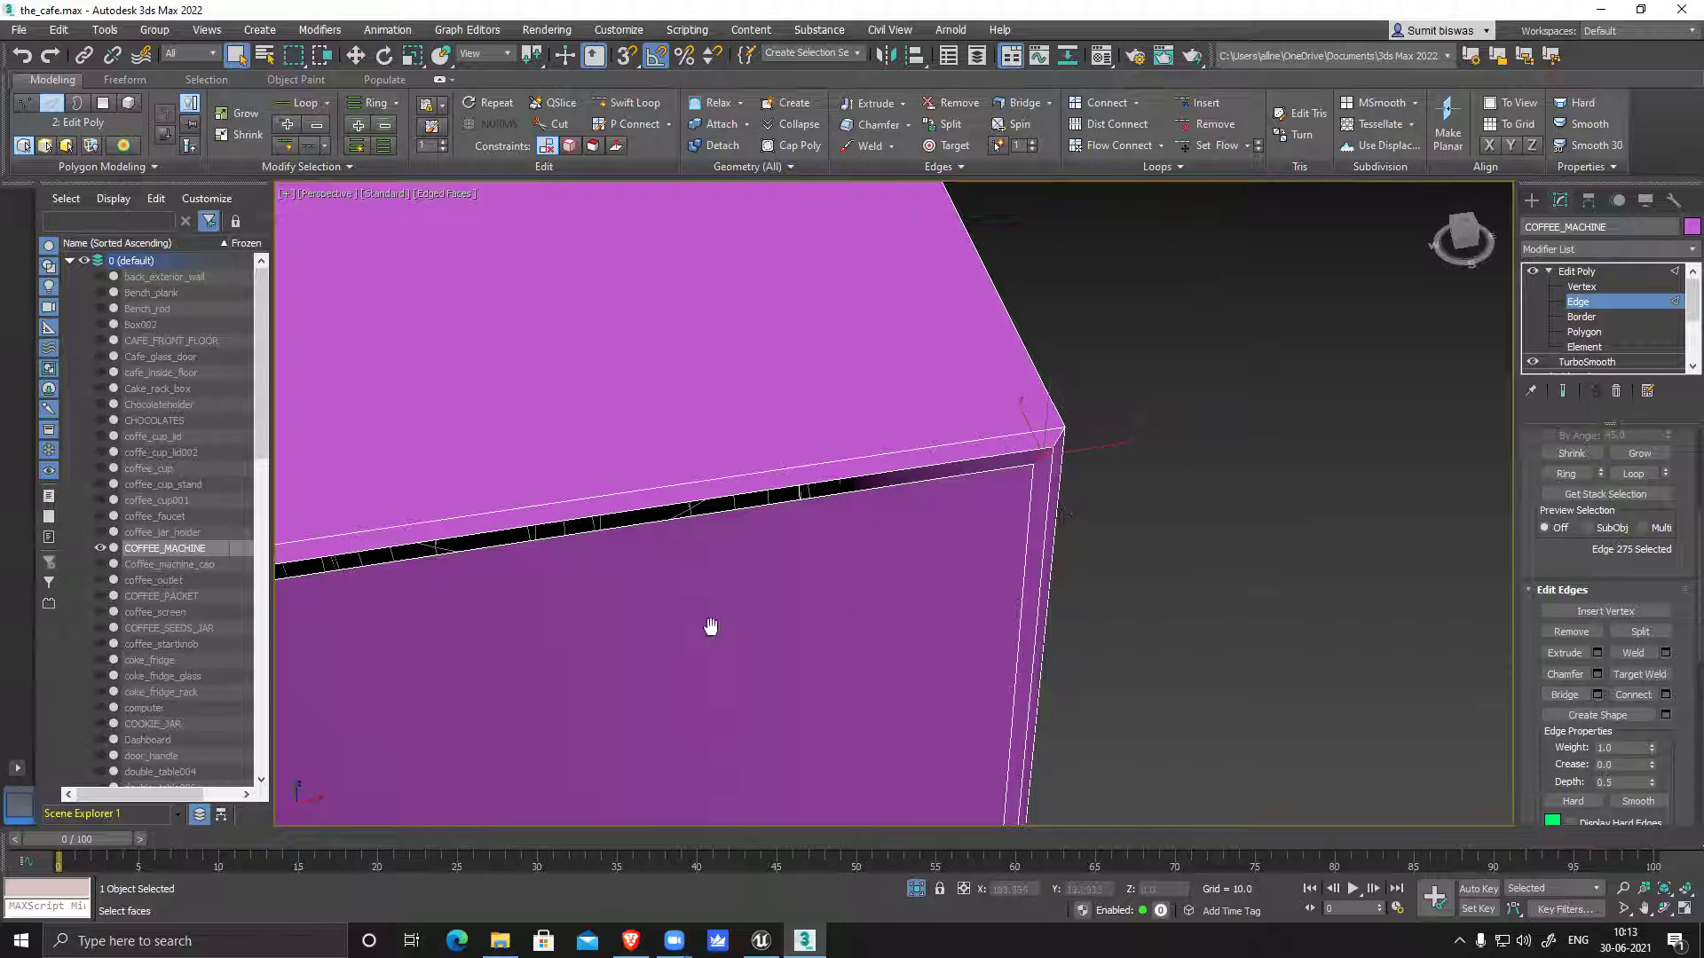
middle_drag(711, 627, 1311, 602)
ctrl+click(588, 610)
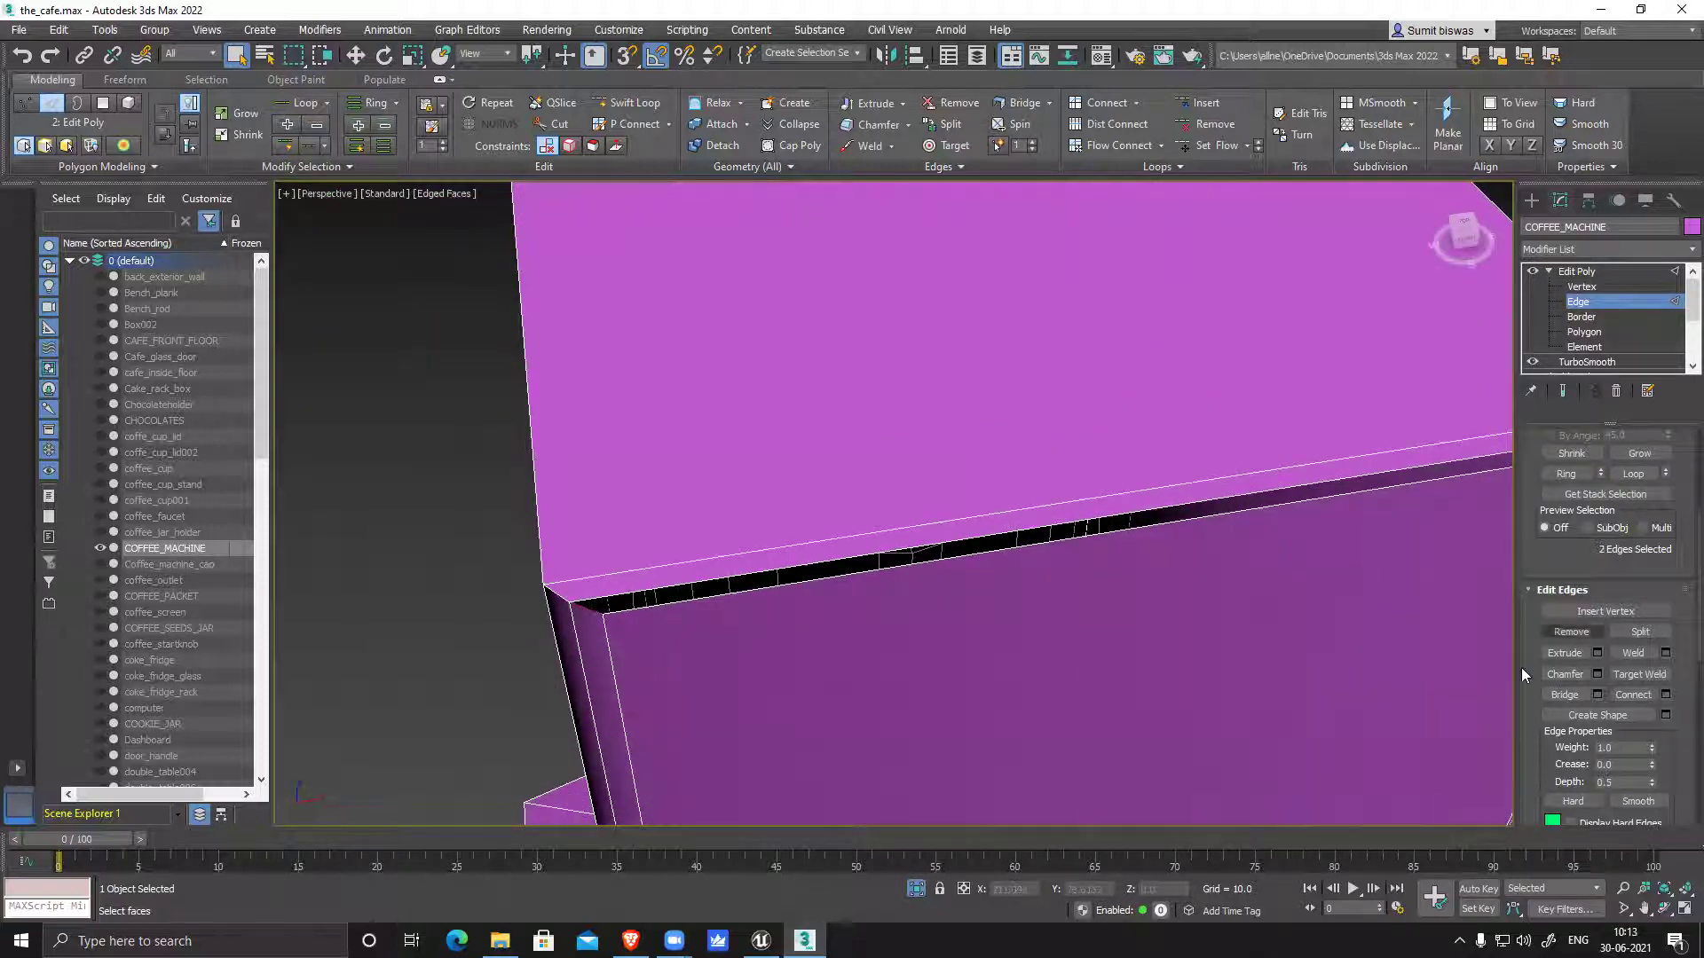
click(1566, 693)
Bridge the two short edges beside the top face's front corners to extend the top toward the rounded front
scroll(1186, 579, down, 5)
alt+middle_drag(1187, 595, 1236, 594)
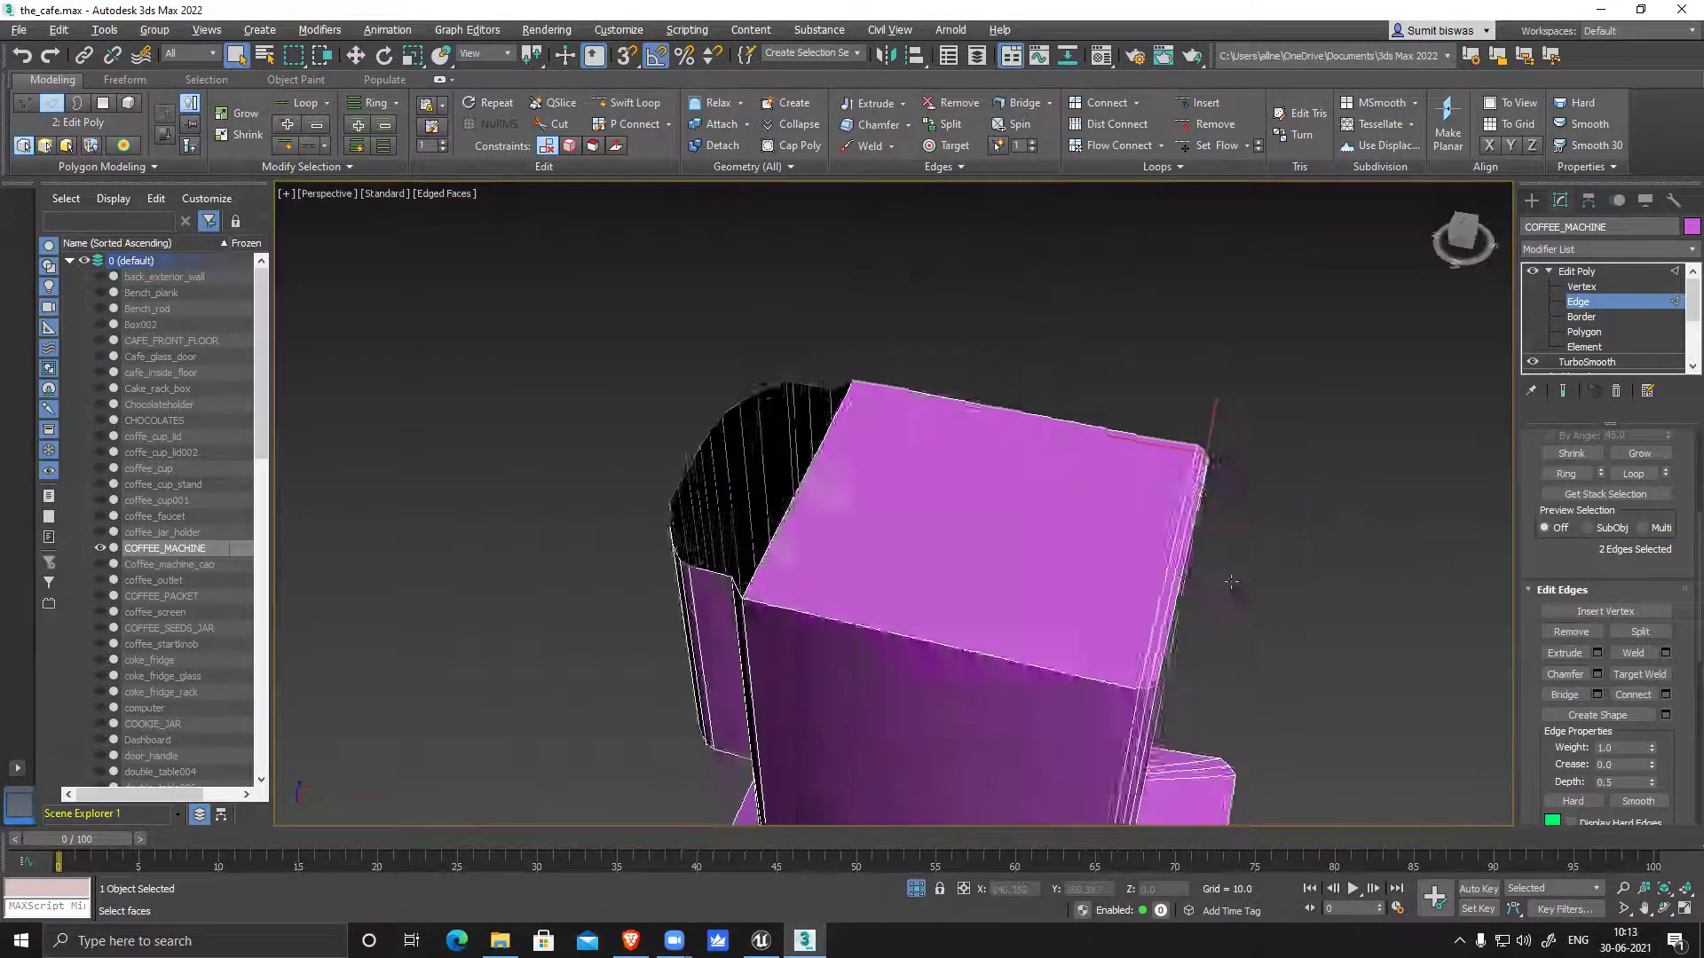
middle_drag(947, 591, 1046, 532)
scroll(963, 532, up, 3)
middle_drag(875, 548, 924, 603)
click(896, 593)
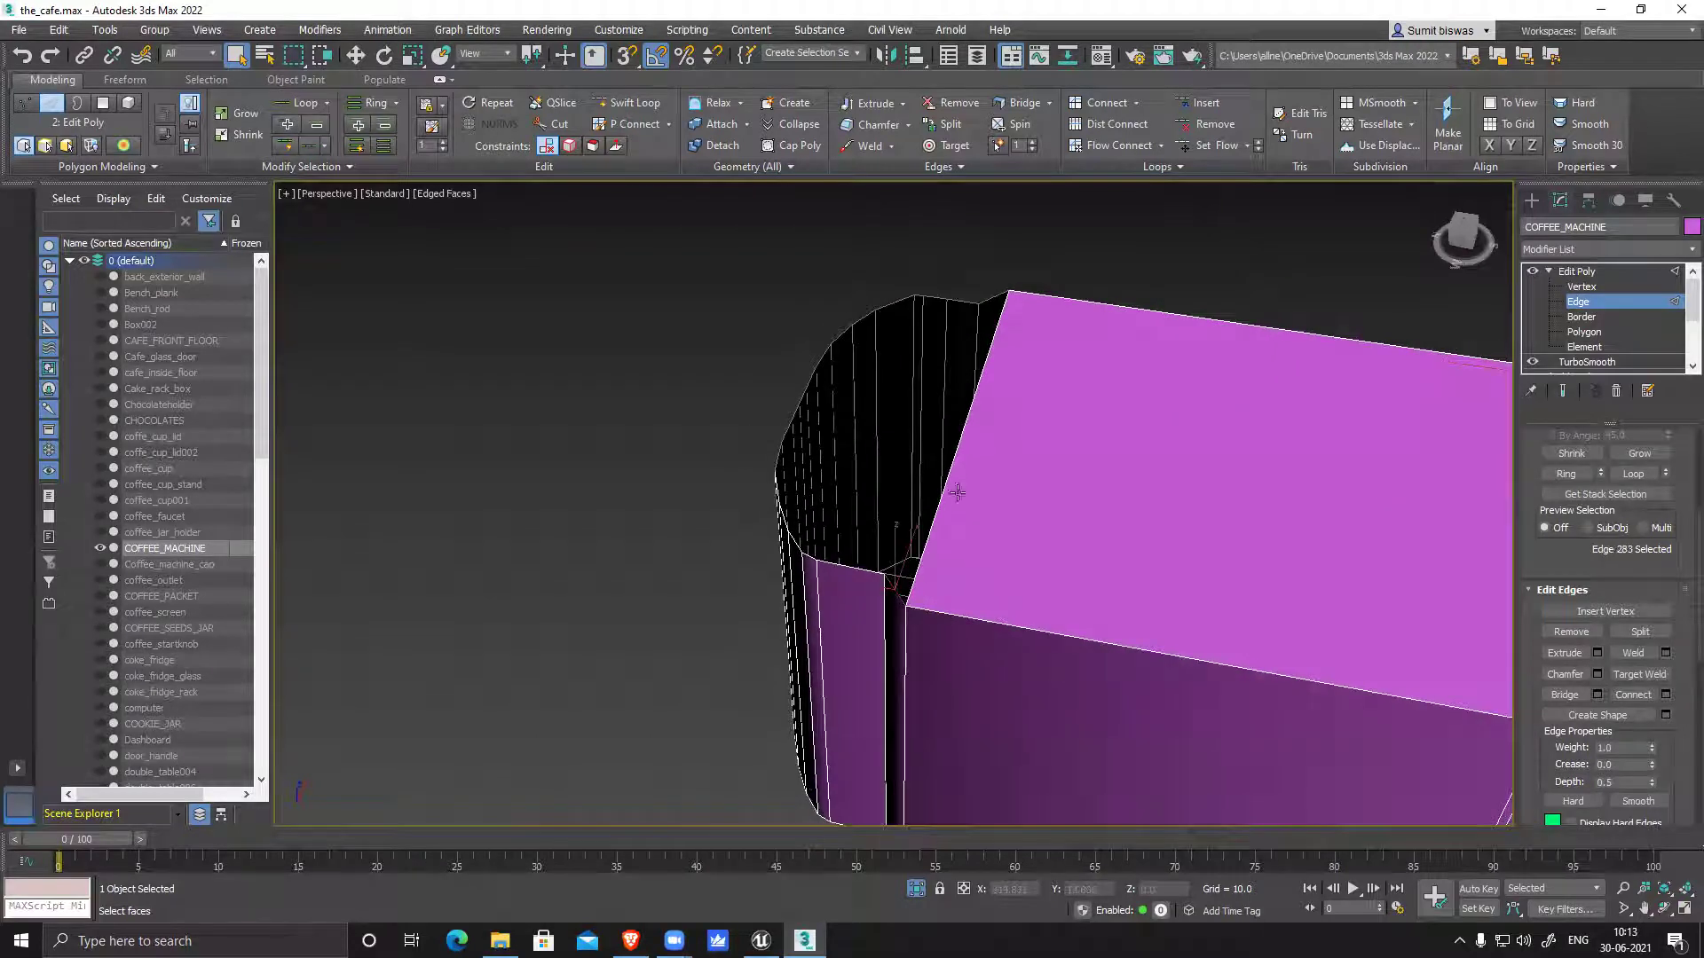
ctrl+click(991, 297)
key(ctrl+z)
alt+middle_drag(1072, 394, 1384, 363)
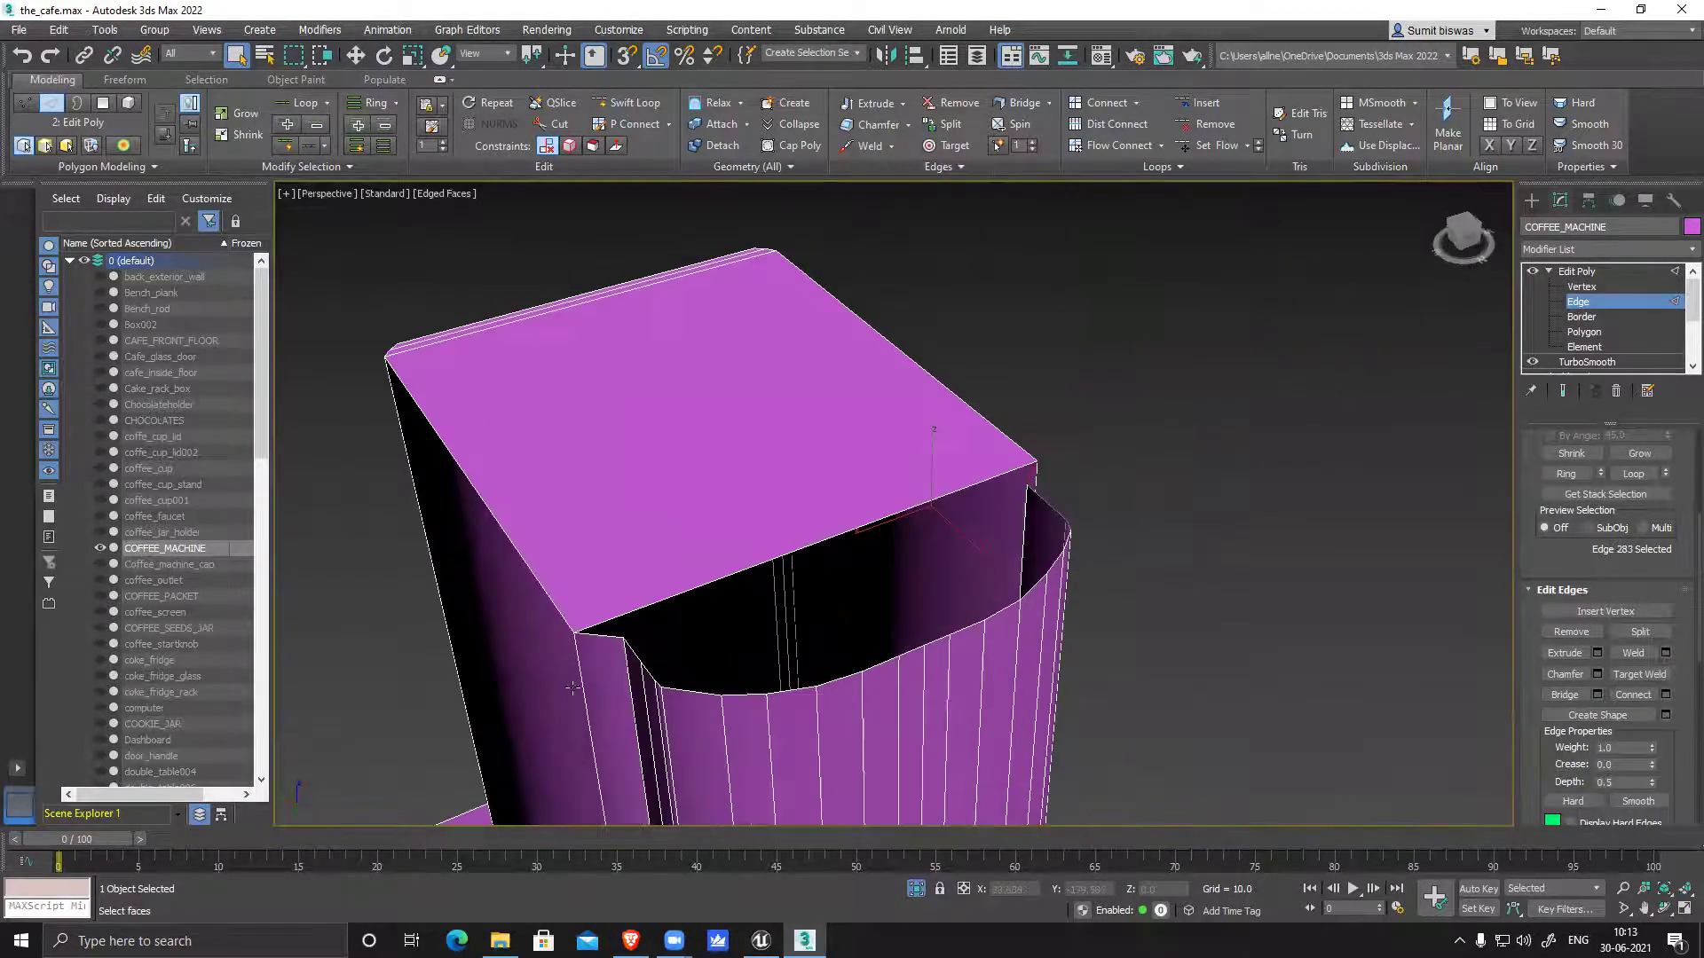
ctrl+click(600, 637)
click(1564, 695)
Try to bridge the next pair of short border edges across the rounded front opening
middle_drag(667, 654, 828, 501)
click(808, 489)
ctrl+click(1162, 327)
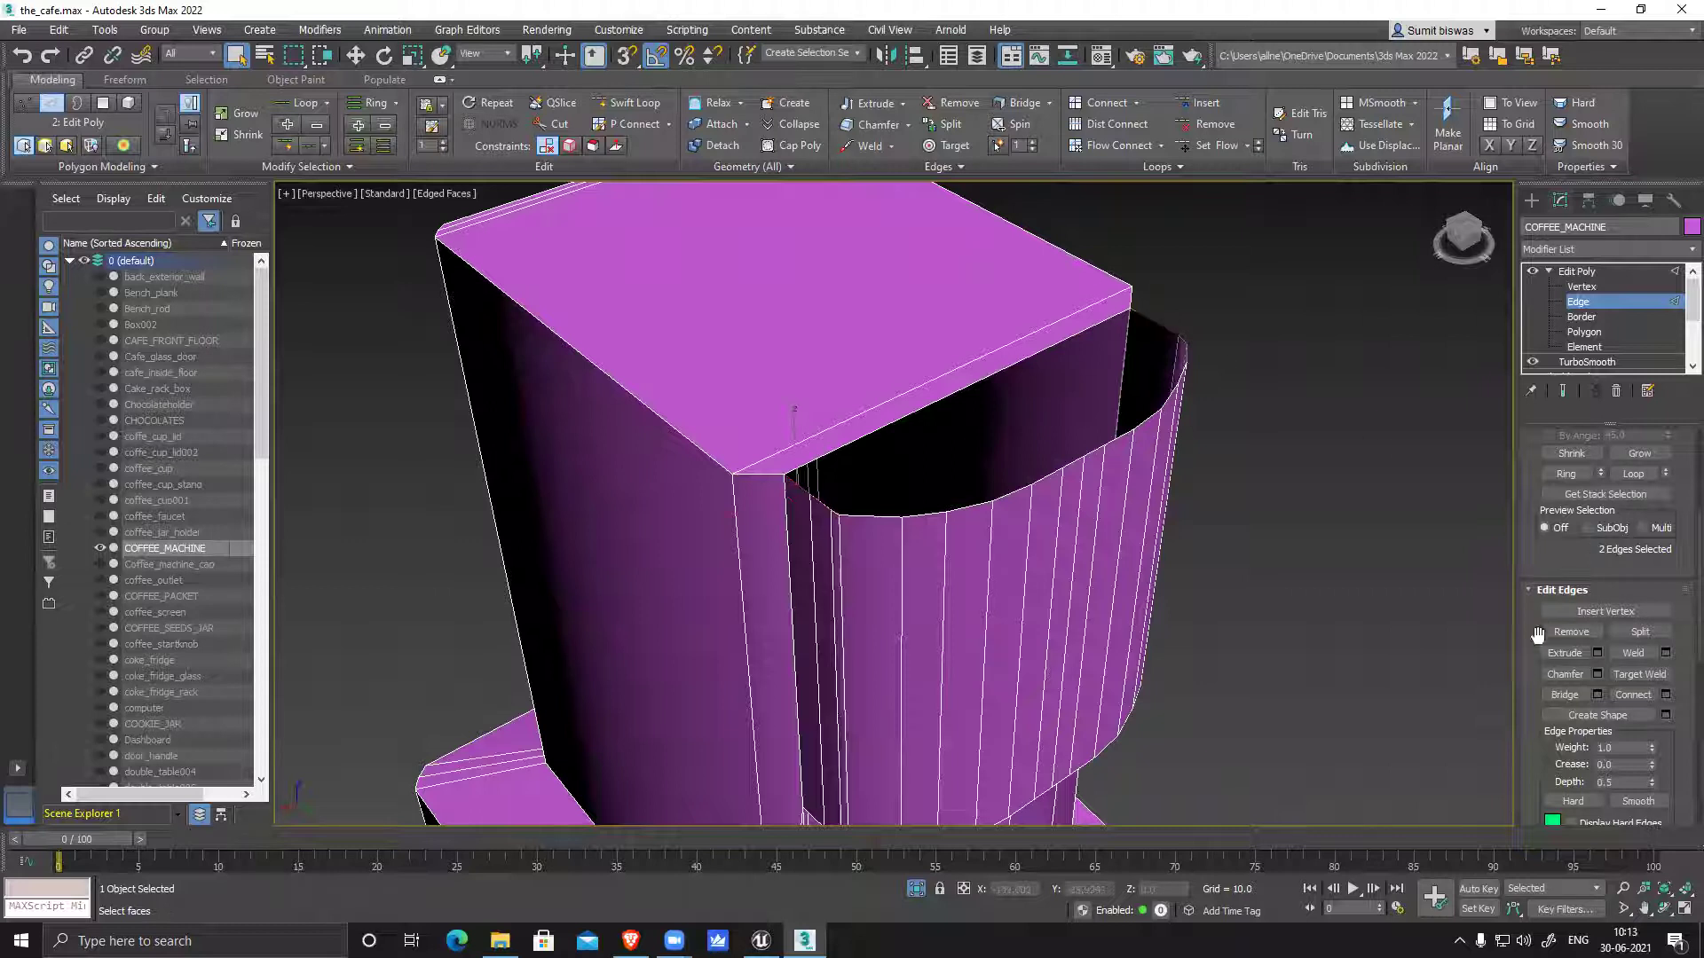
click(1565, 694)
alt+middle_drag(981, 532, 803, 512)
alt+middle_drag(933, 476, 770, 531)
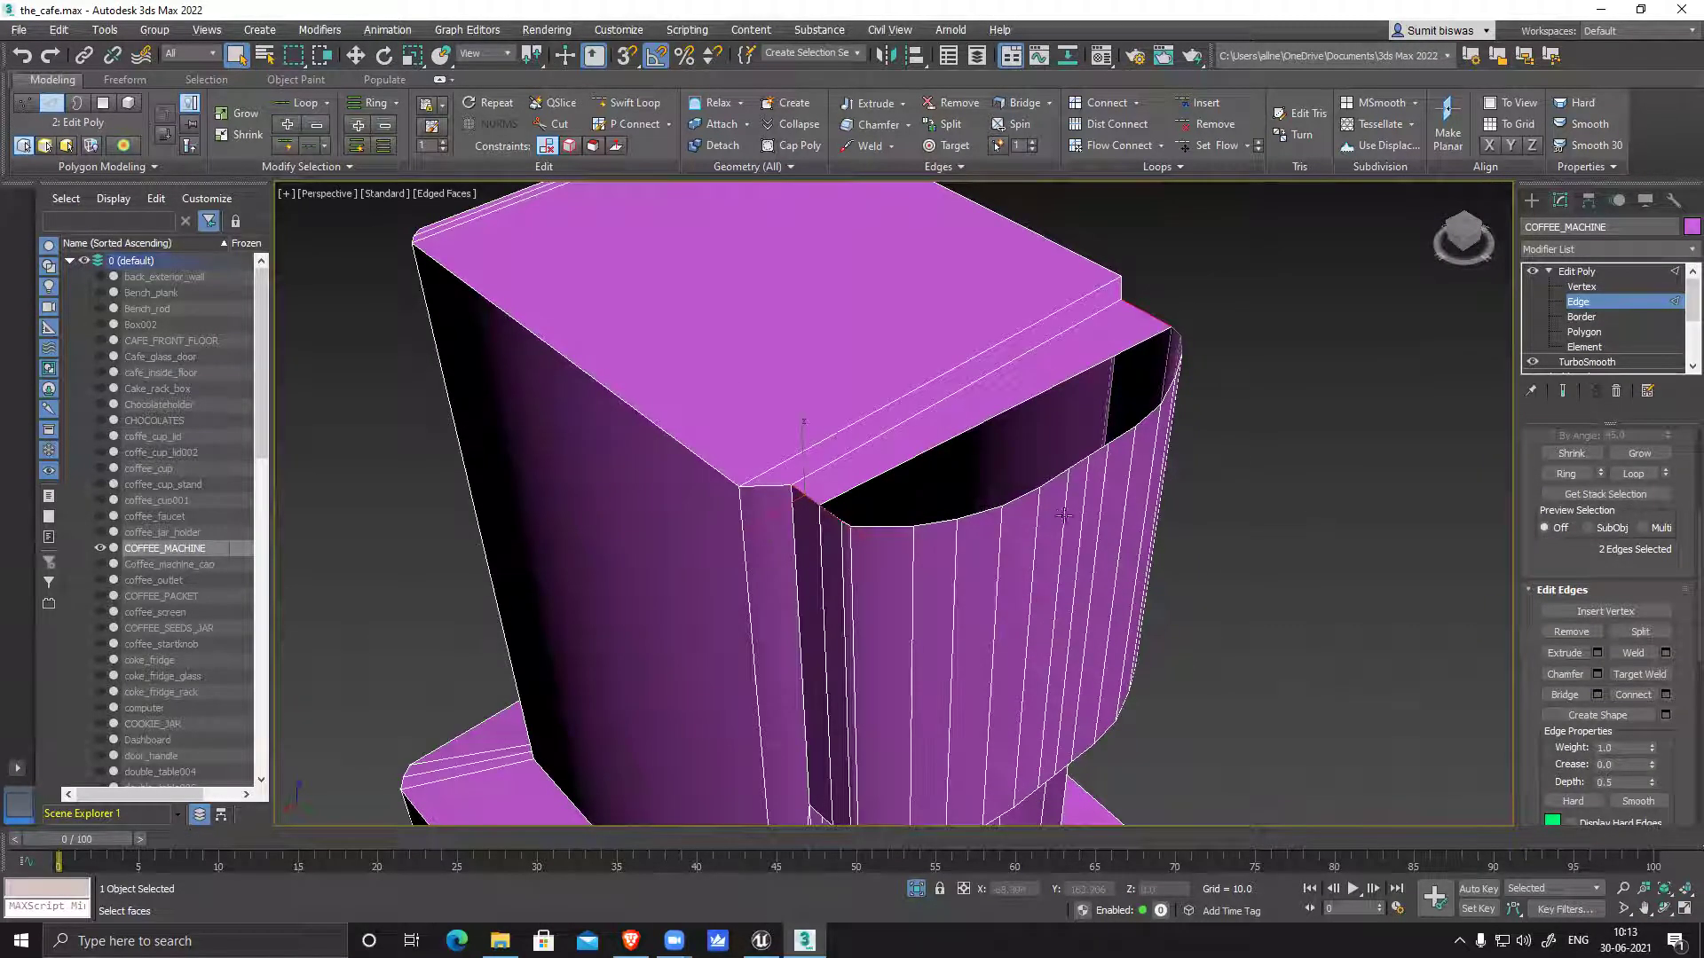
Remove the unneeded vertical edge on the narrow side wall beside the coffee machine's rounded front
alt+middle_drag(838, 575, 848, 566)
click(838, 551)
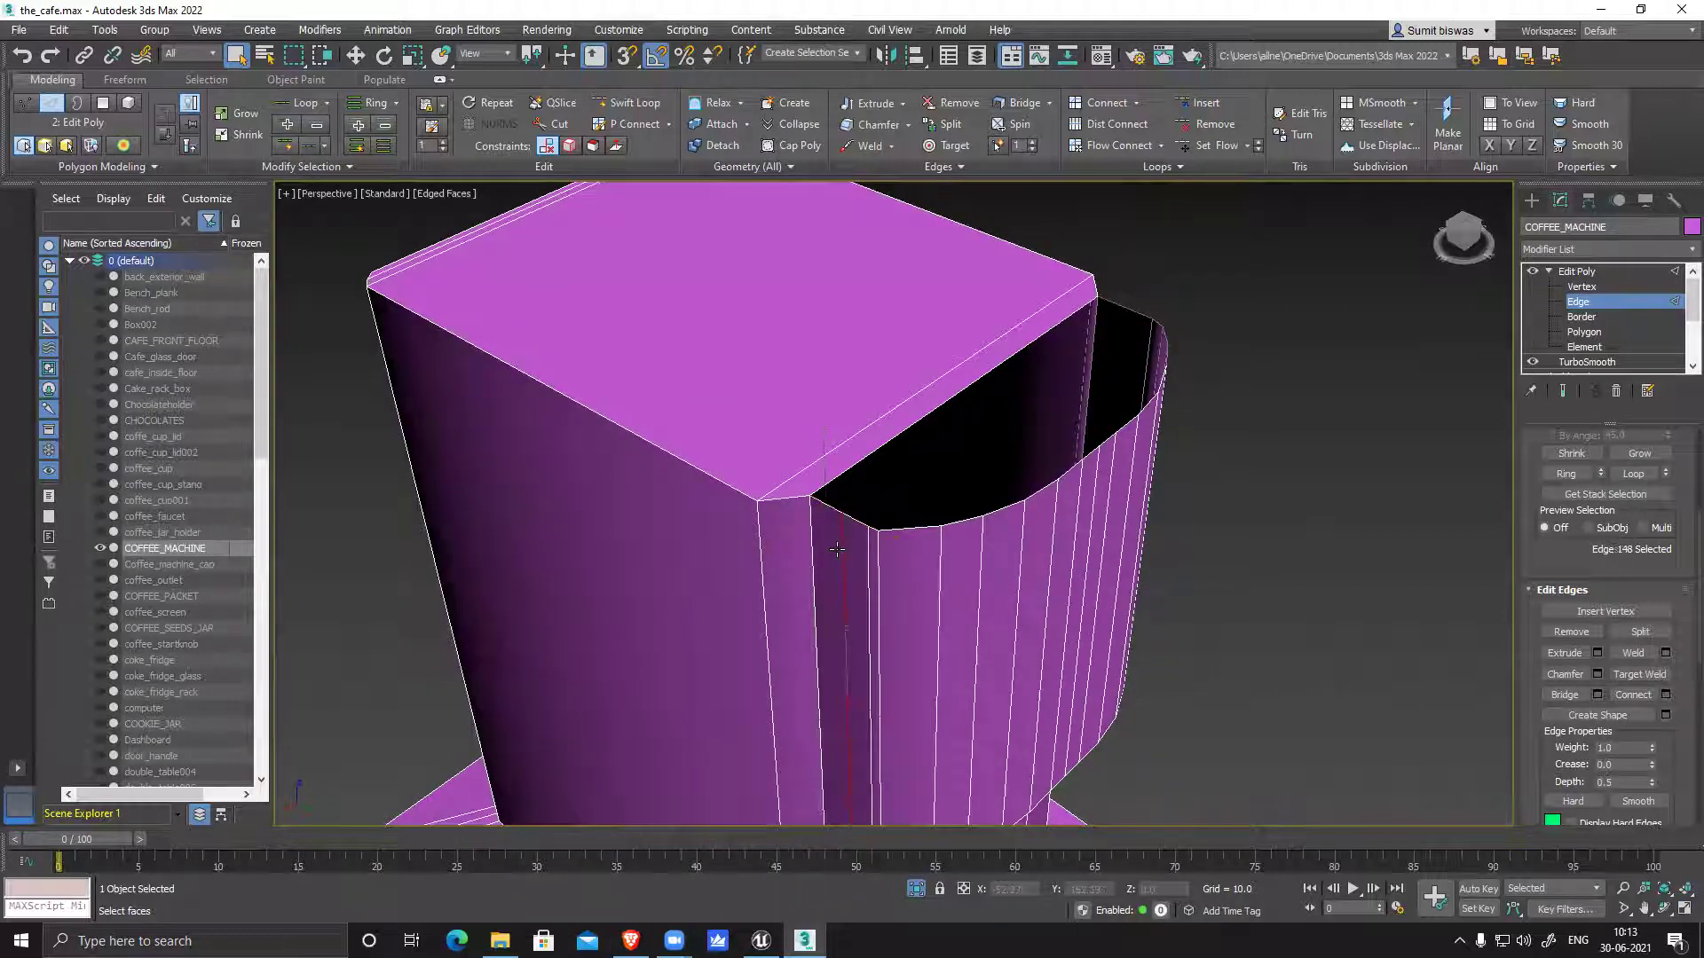
middle_drag(1095, 722, 1076, 554)
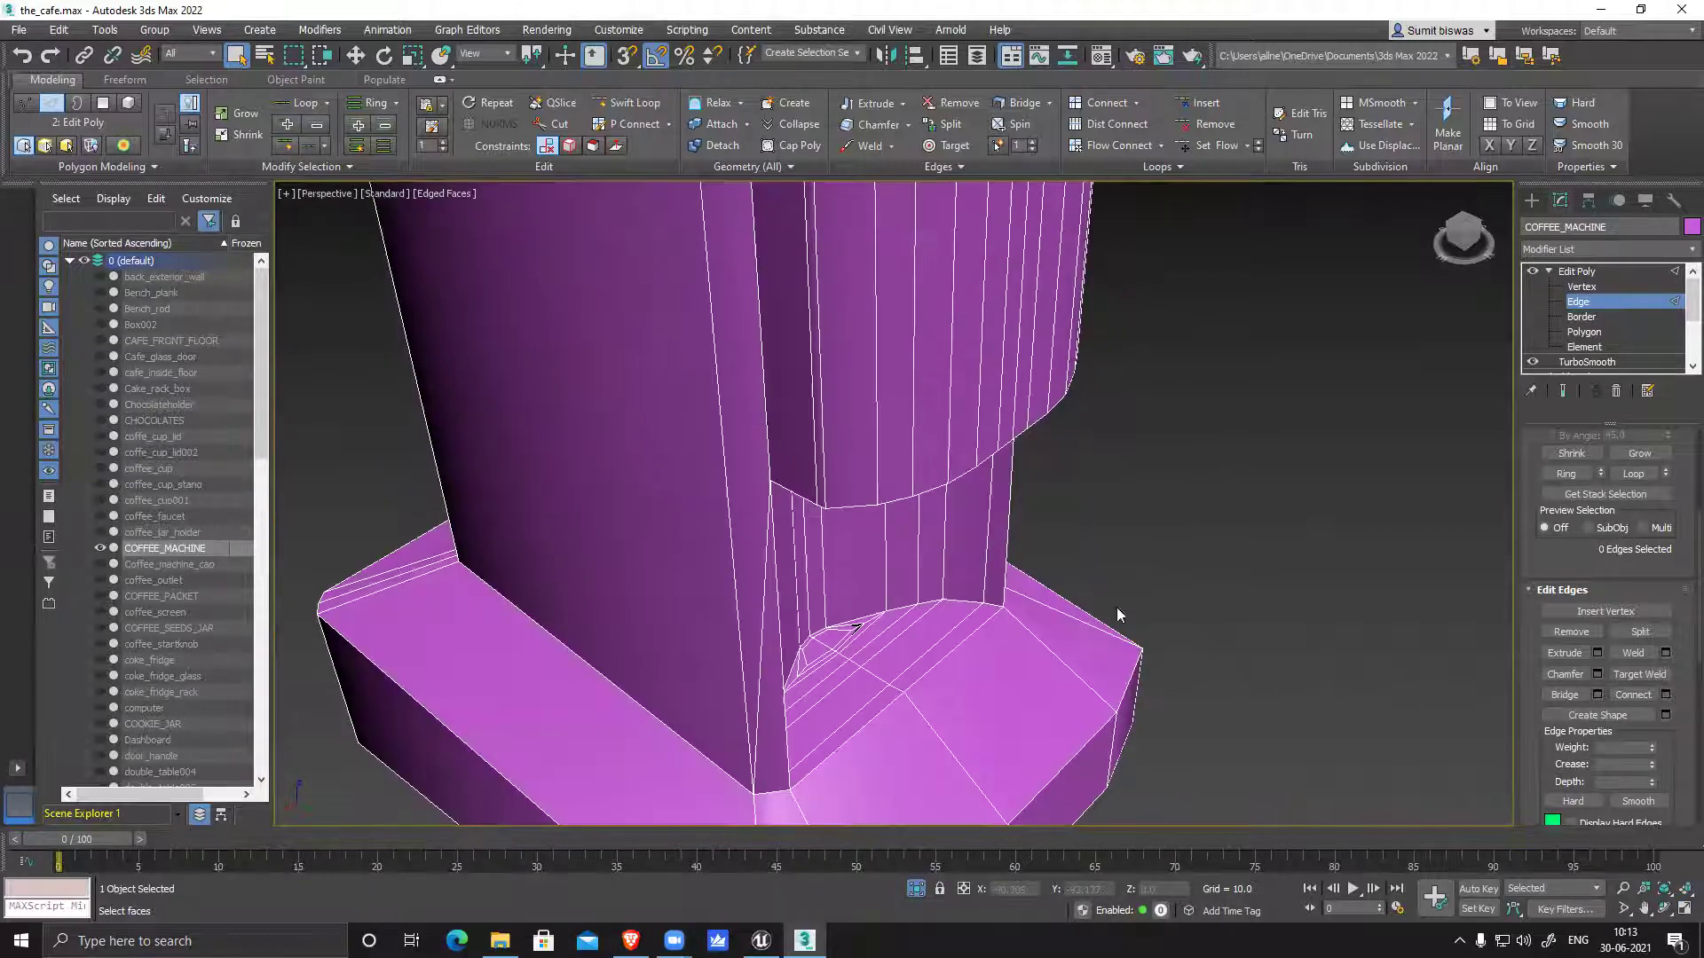
double_click(789, 393)
click(798, 393)
middle_drag(863, 419, 838, 517)
alt+middle_drag(913, 476, 719, 538)
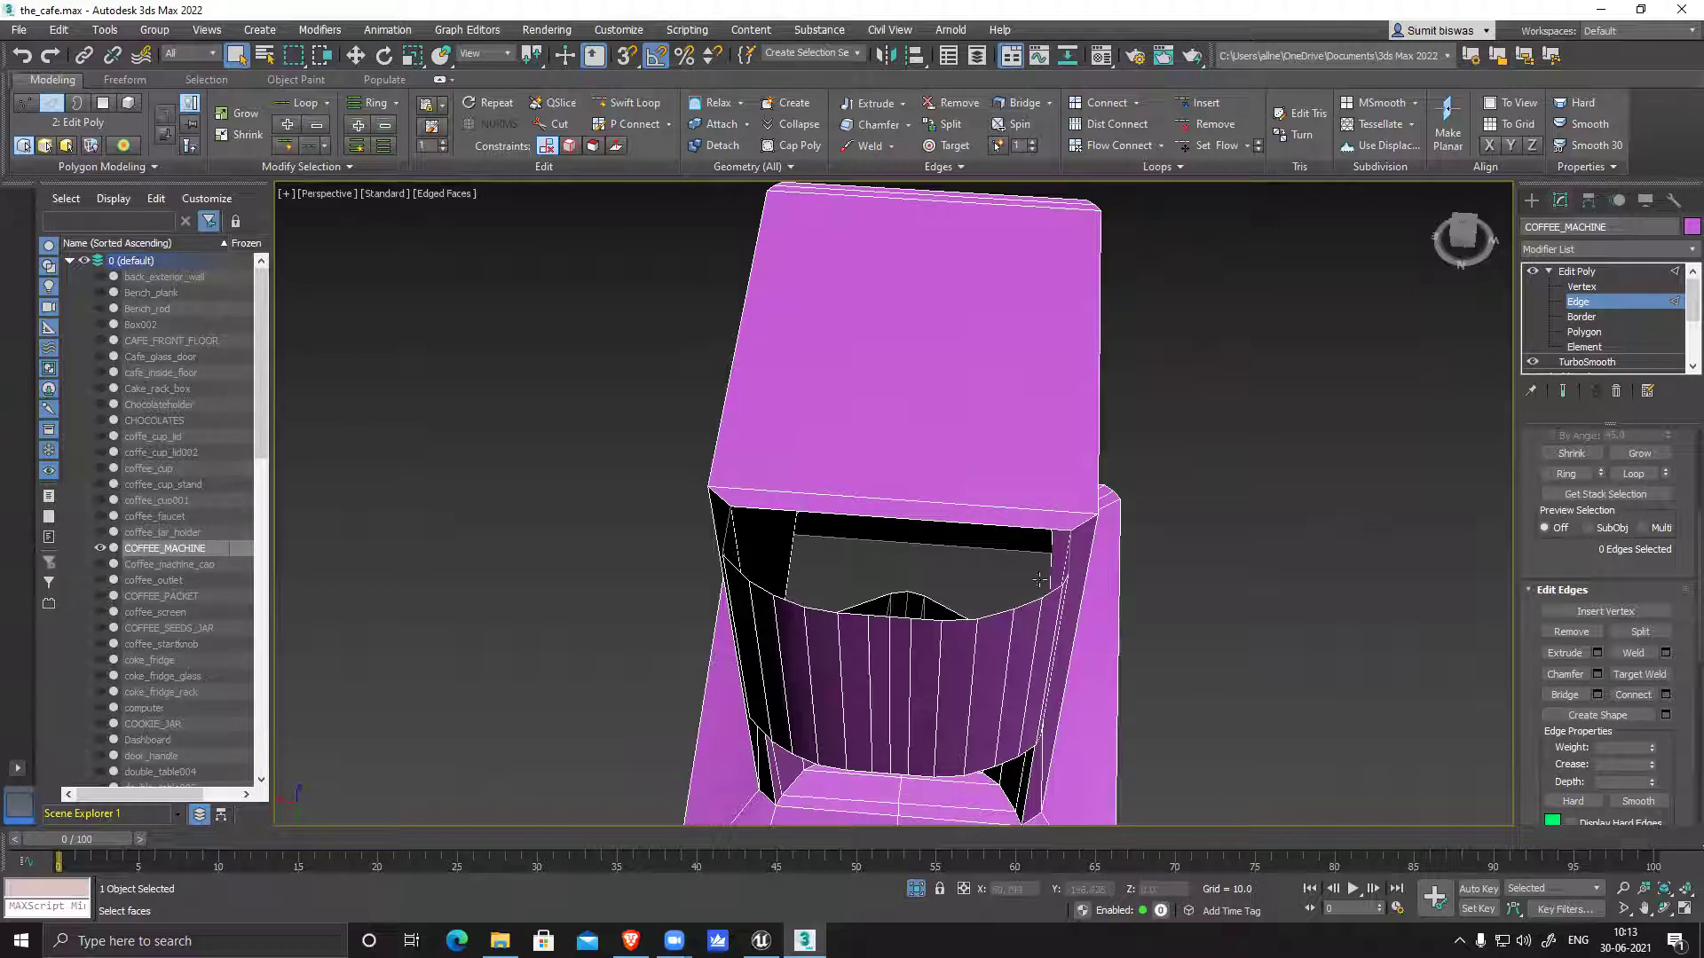
End the coffee machine's isolation and bring the cups and black ribbed jar on the counter into focus
scroll(1171, 666, down, 6)
alt+middle_drag(1171, 665, 915, 567)
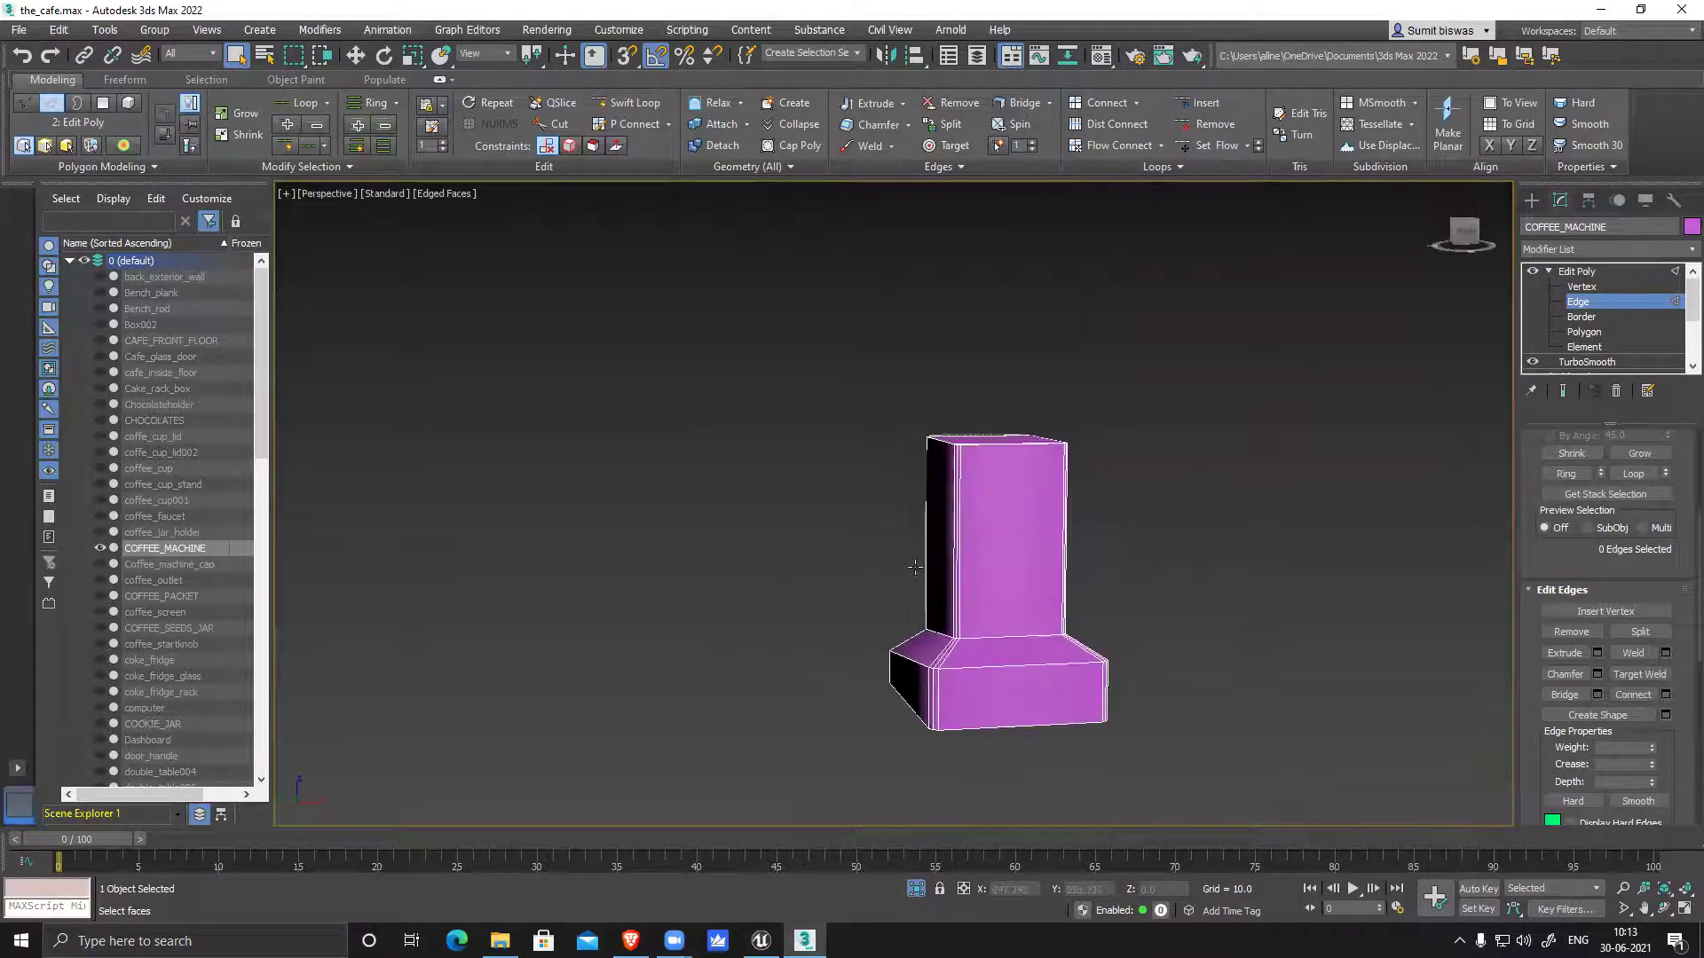
click(915, 888)
alt+middle_drag(969, 667, 964, 547)
scroll(909, 526, up, 5)
scroll(874, 497, up, 5)
scroll(974, 485, down, 5)
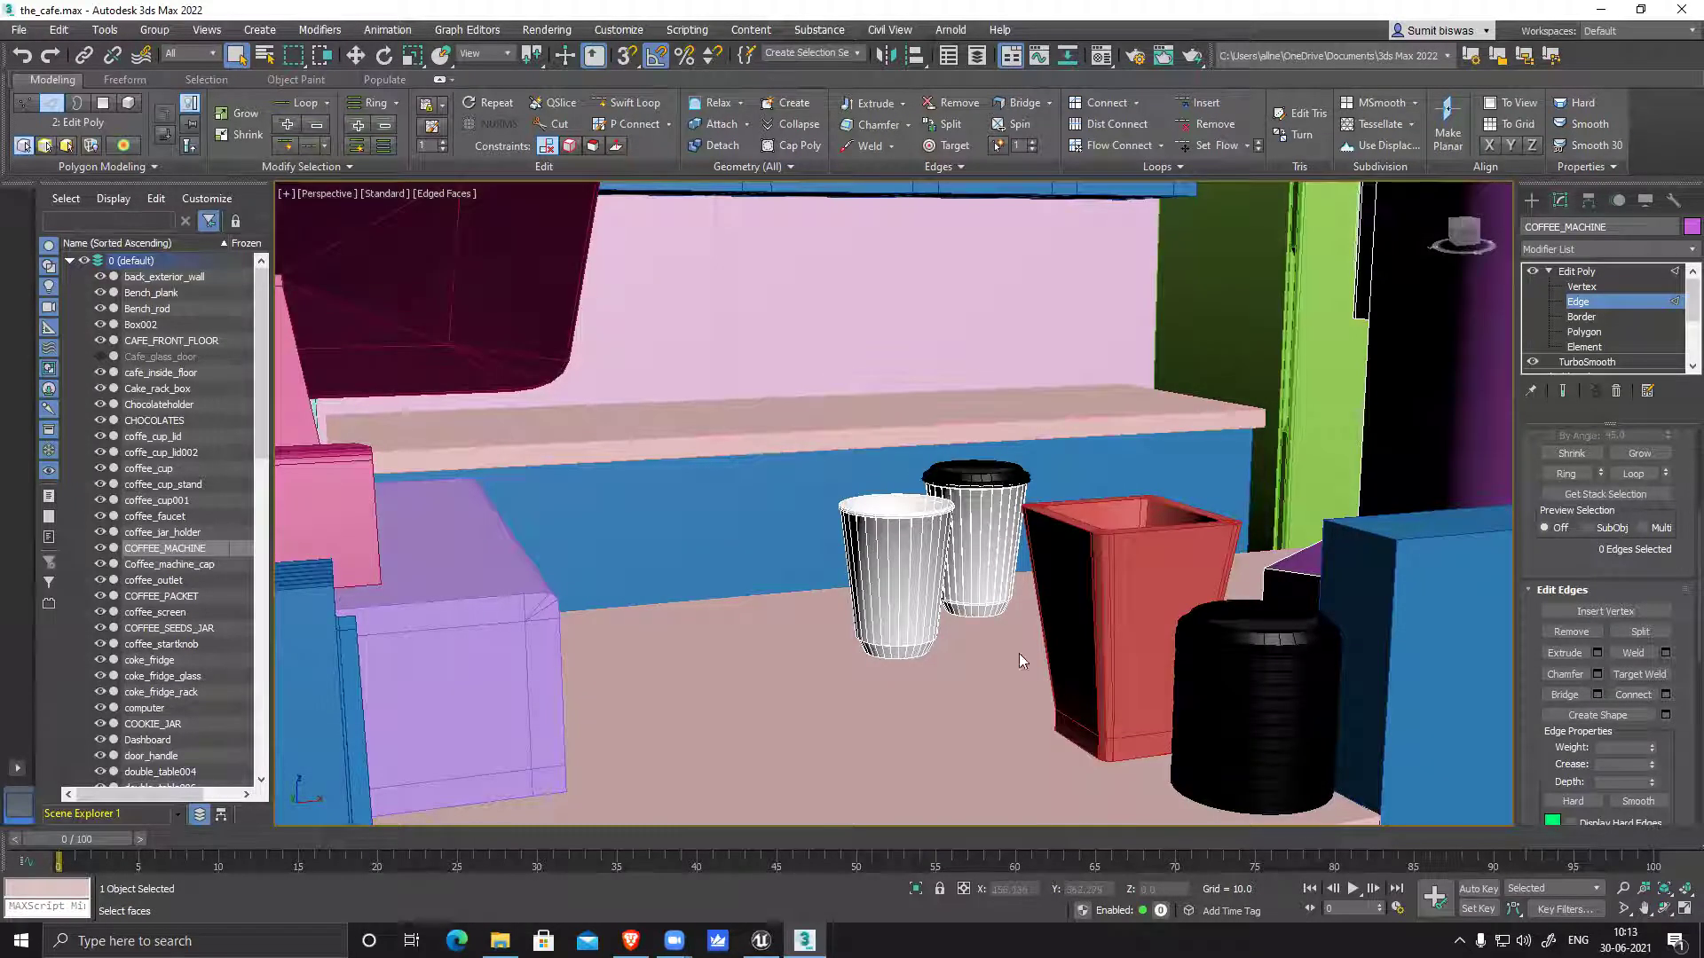
scroll(1153, 621, up, 5)
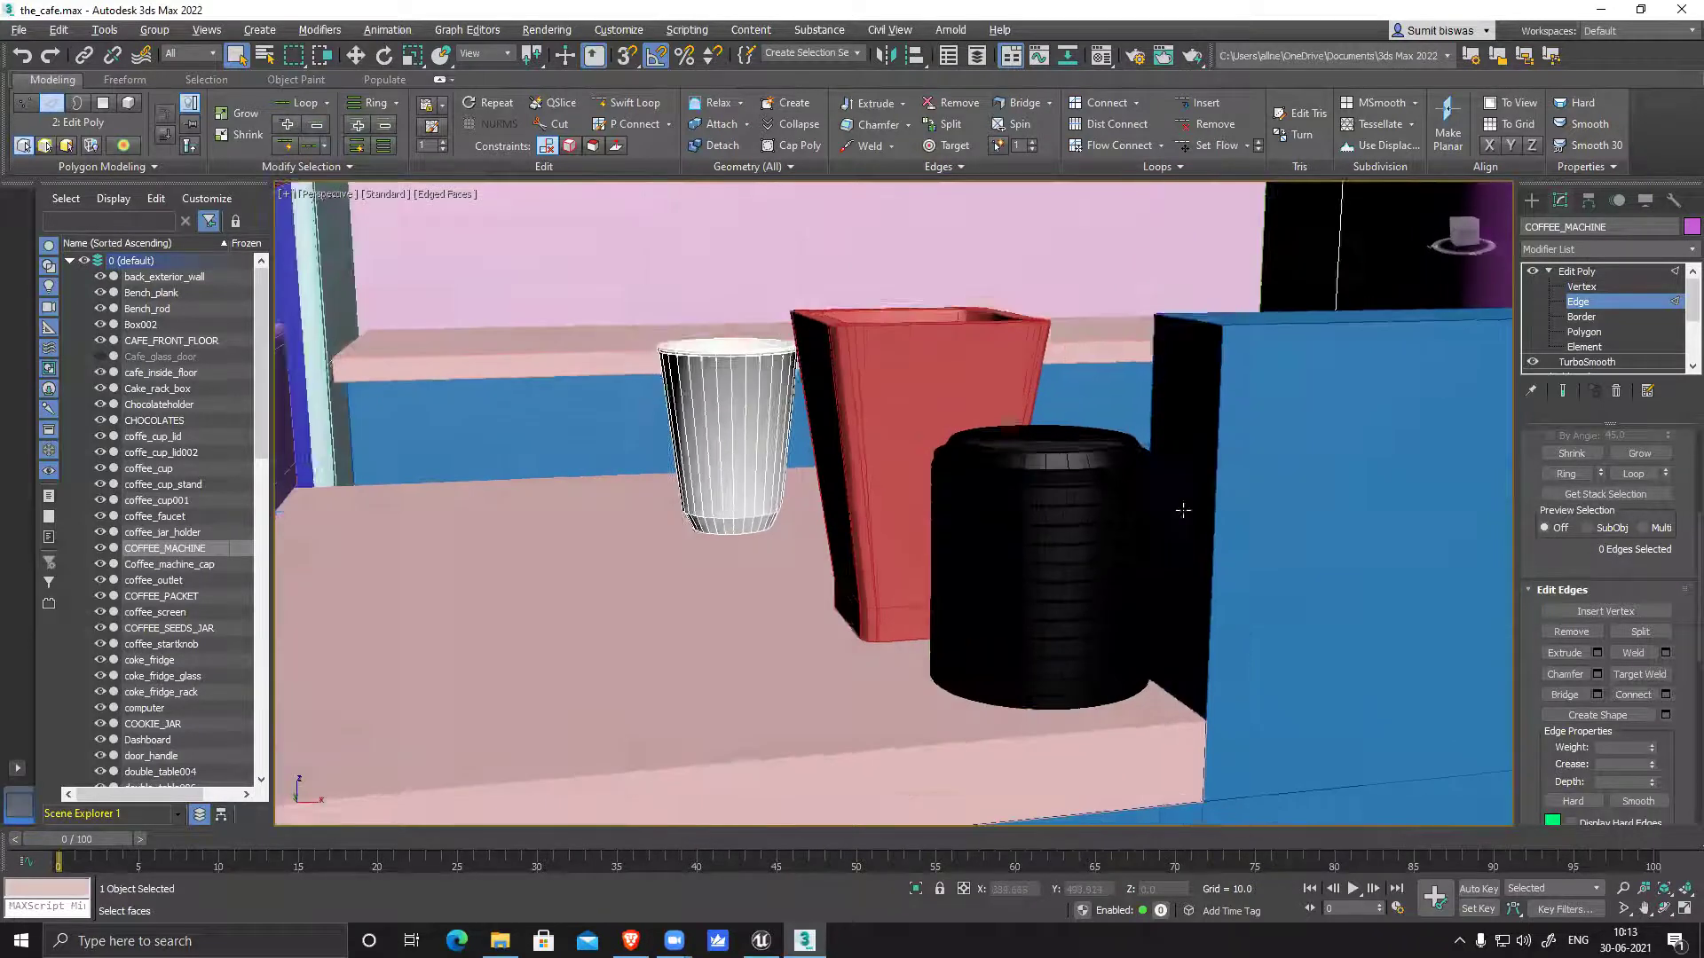
Leave edge editing on the coffee machine, then select the black ribbed jar coffe_cup_lid002 and isolate it
alt+middle_drag(1182, 510, 1065, 540)
click(1576, 303)
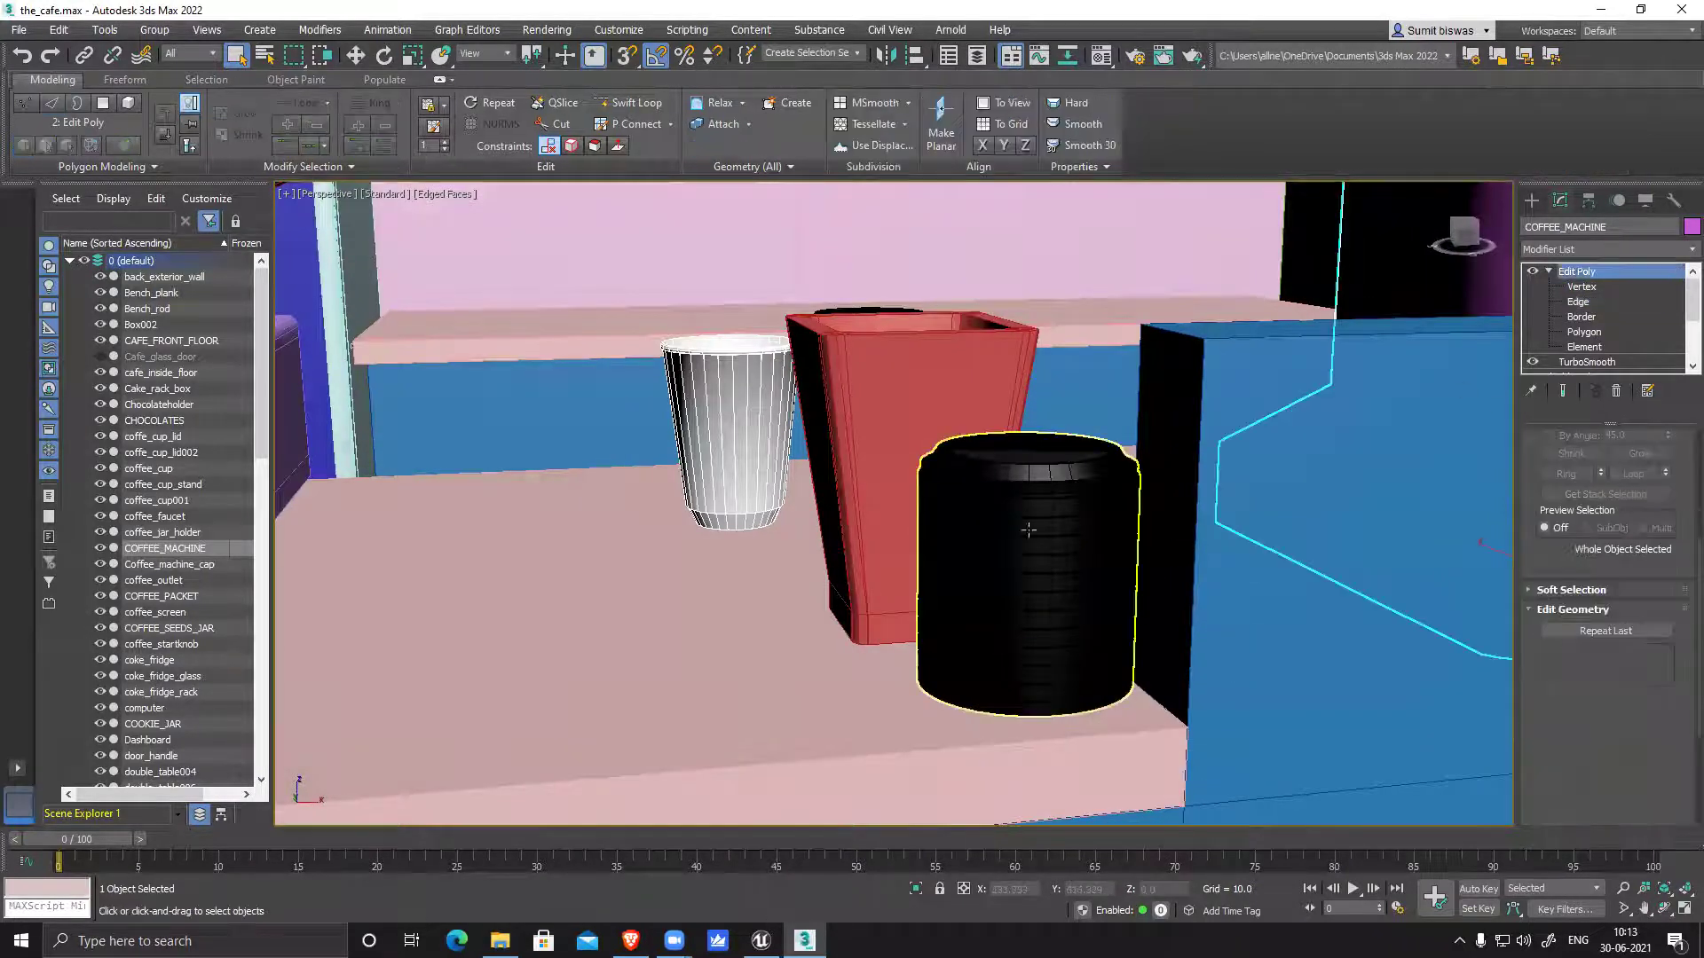
click(1120, 642)
alt+middle_drag(1103, 558, 1021, 530)
scroll(1021, 530, up, 5)
middle_drag(1047, 590, 978, 476)
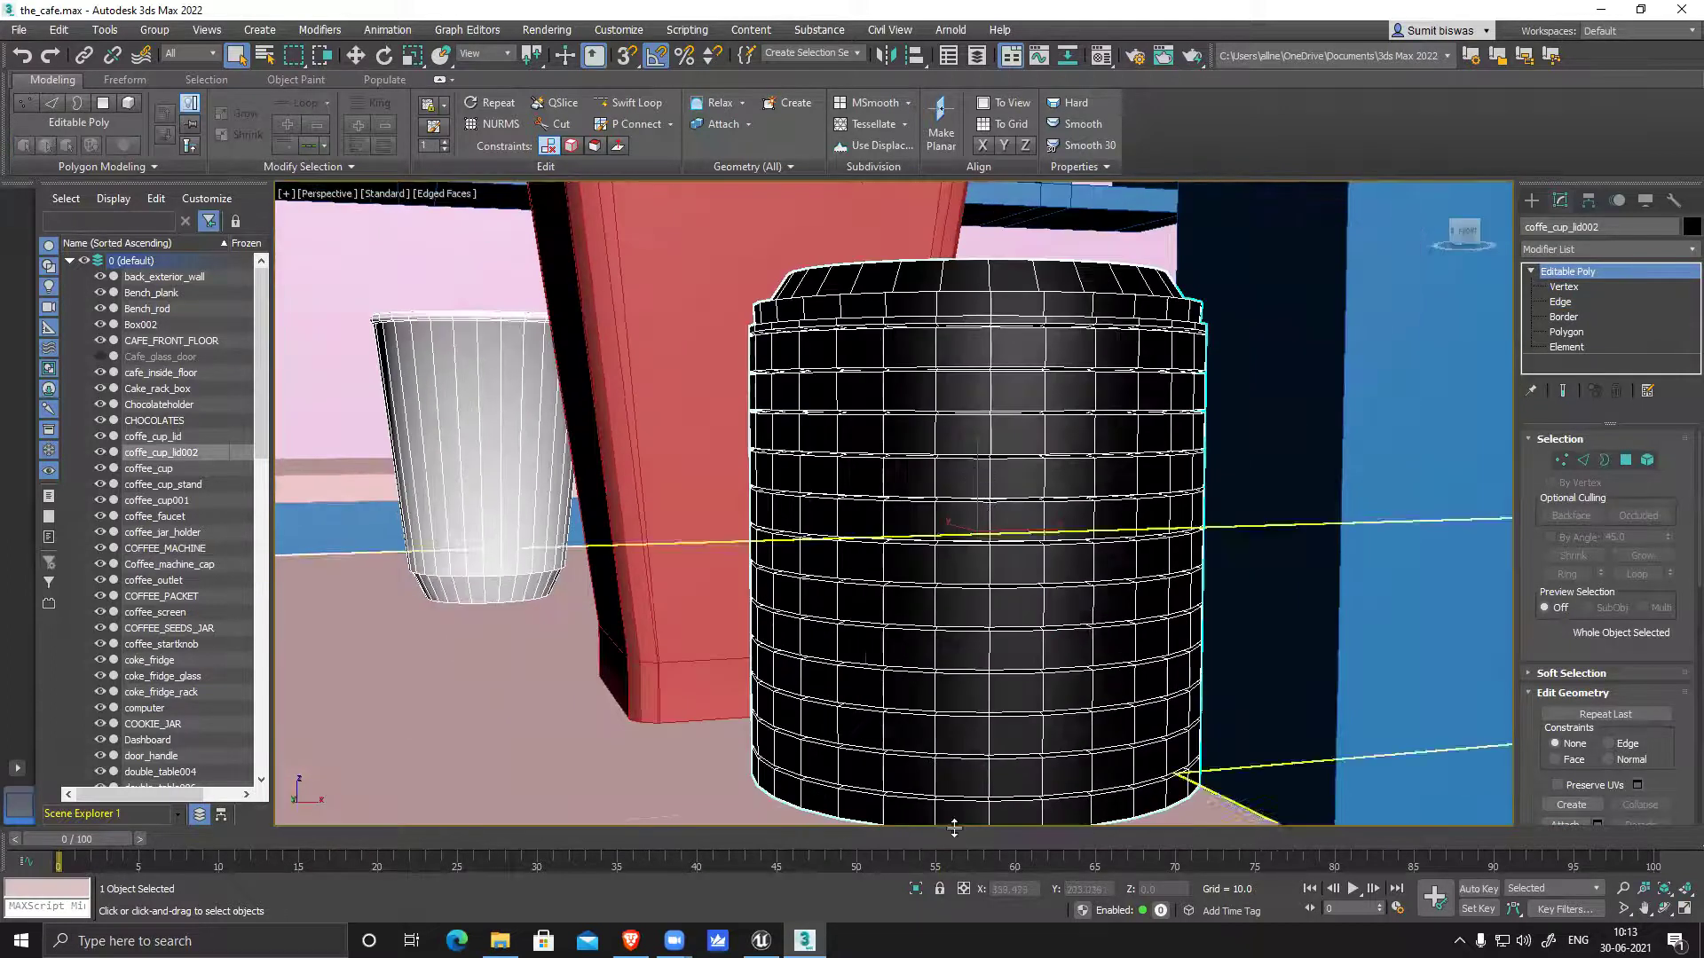
key(alt+q)
Switch the ribbed jar to edge-level editing at its upper grooves
alt+middle_drag(959, 615, 939, 637)
scroll(825, 457, up, 4)
alt+middle_drag(777, 419, 886, 427)
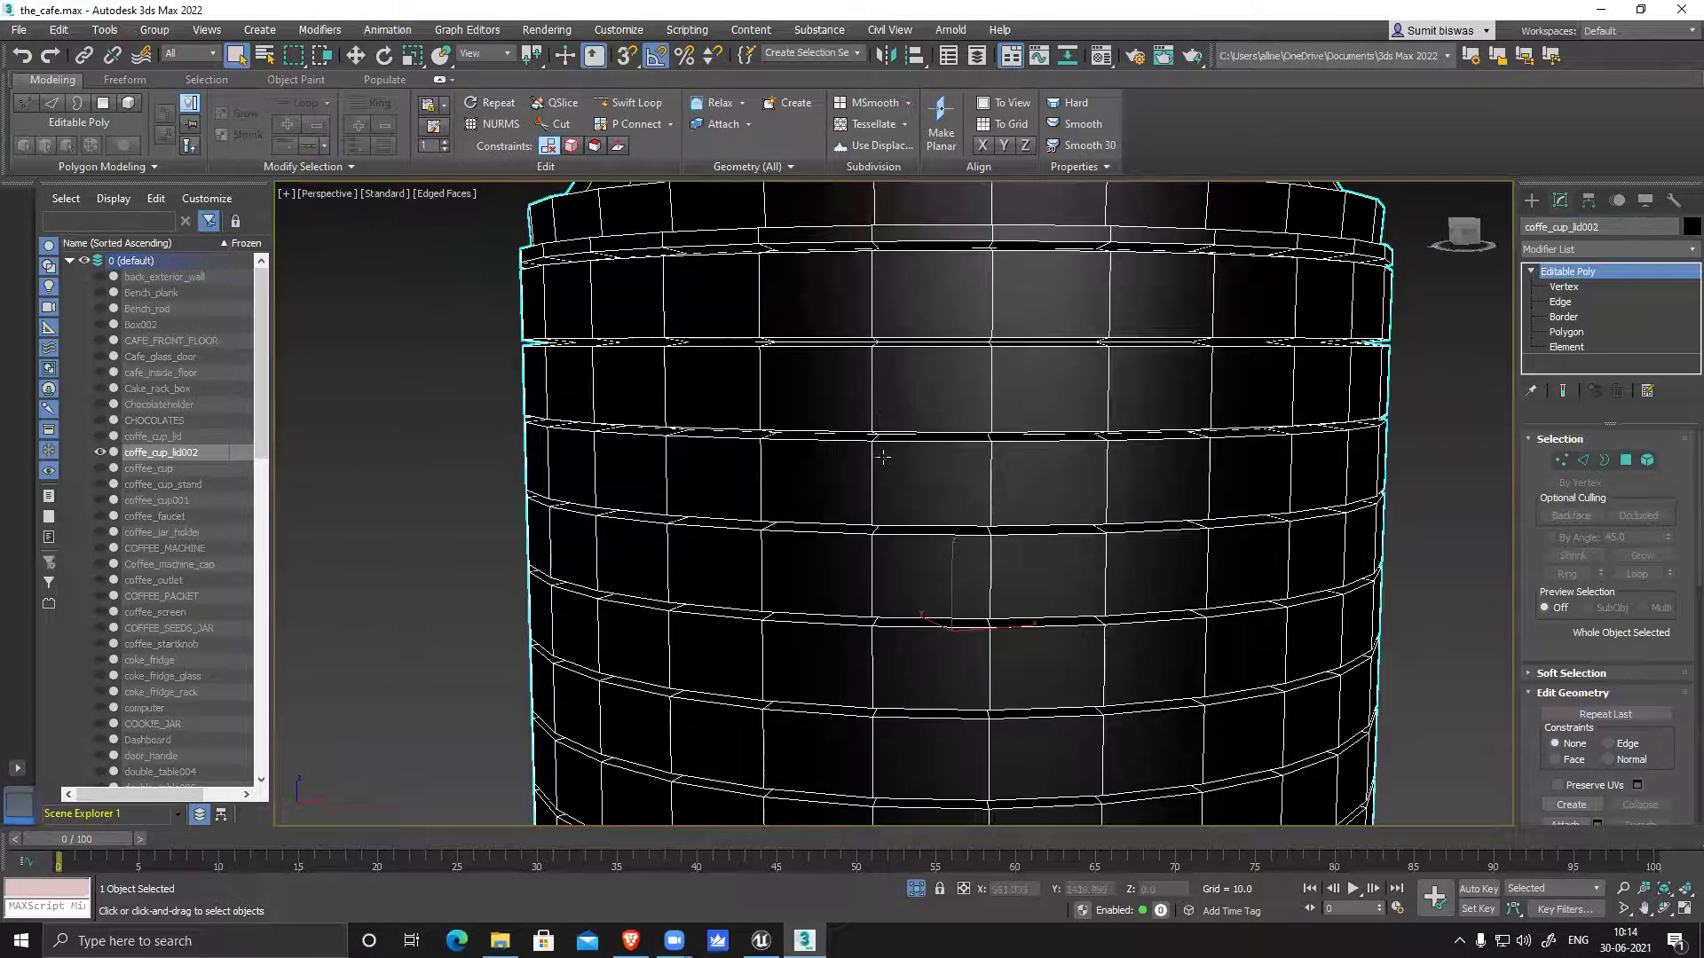
click(711, 341)
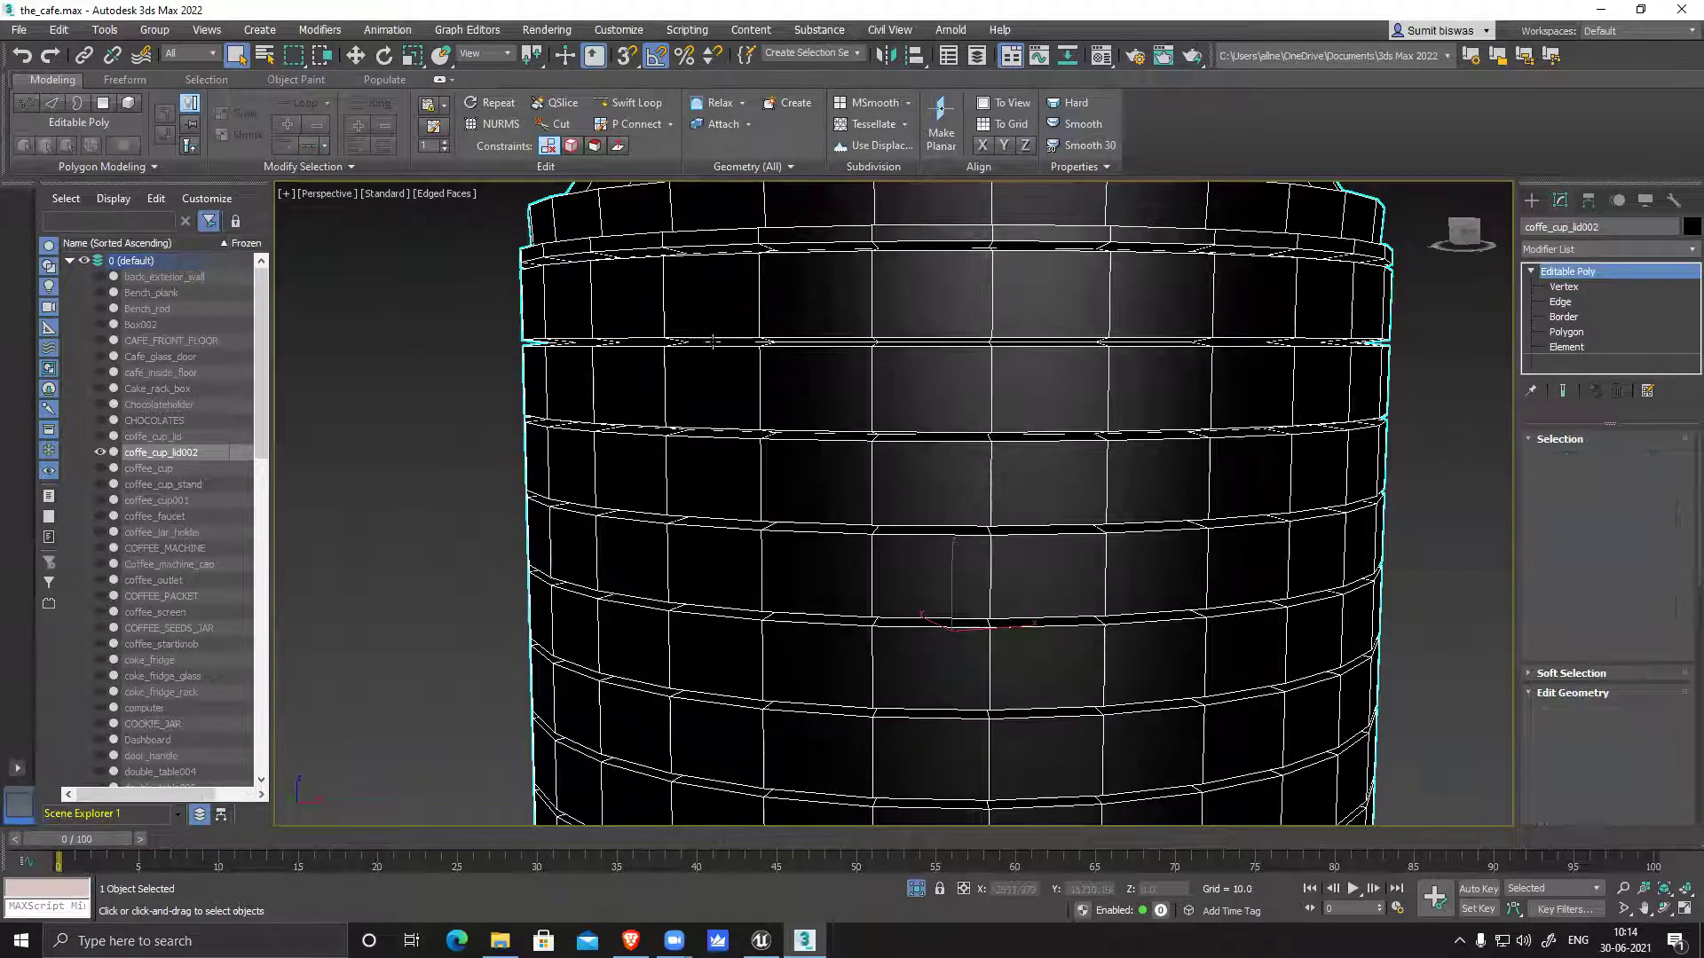
click(1559, 301)
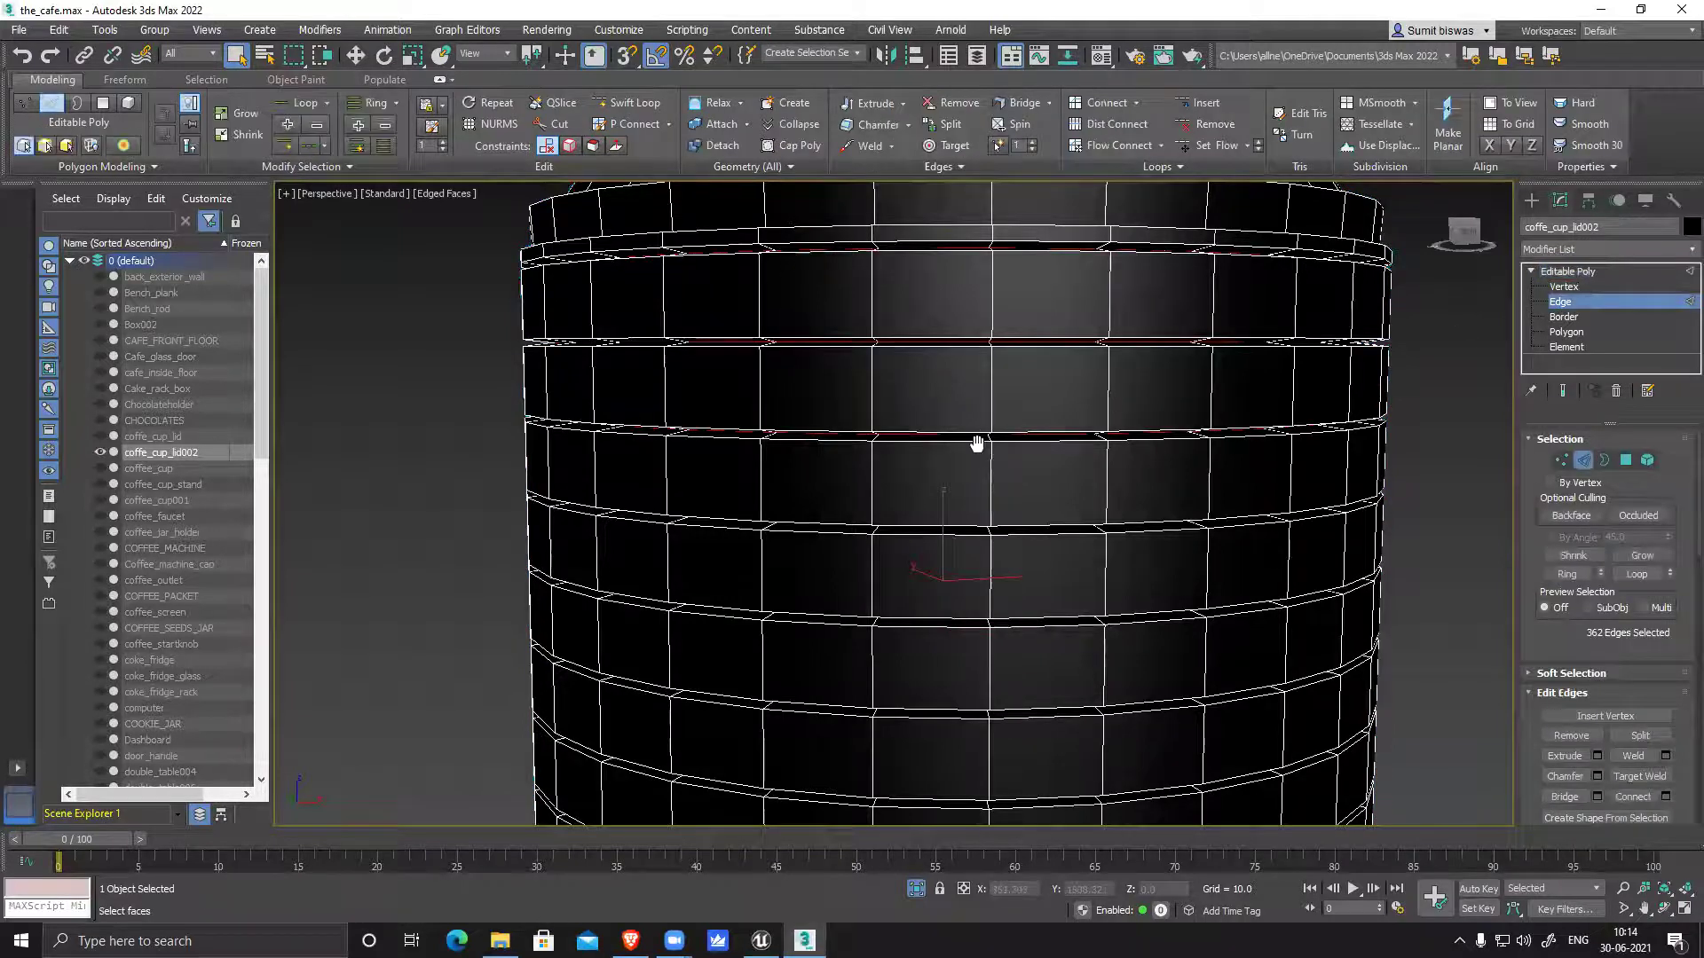
Examine the density of the horizontal groove edge loops around the ribbed jar's body and rim
scroll(977, 444, down, 6)
middle_drag(1026, 571, 940, 528)
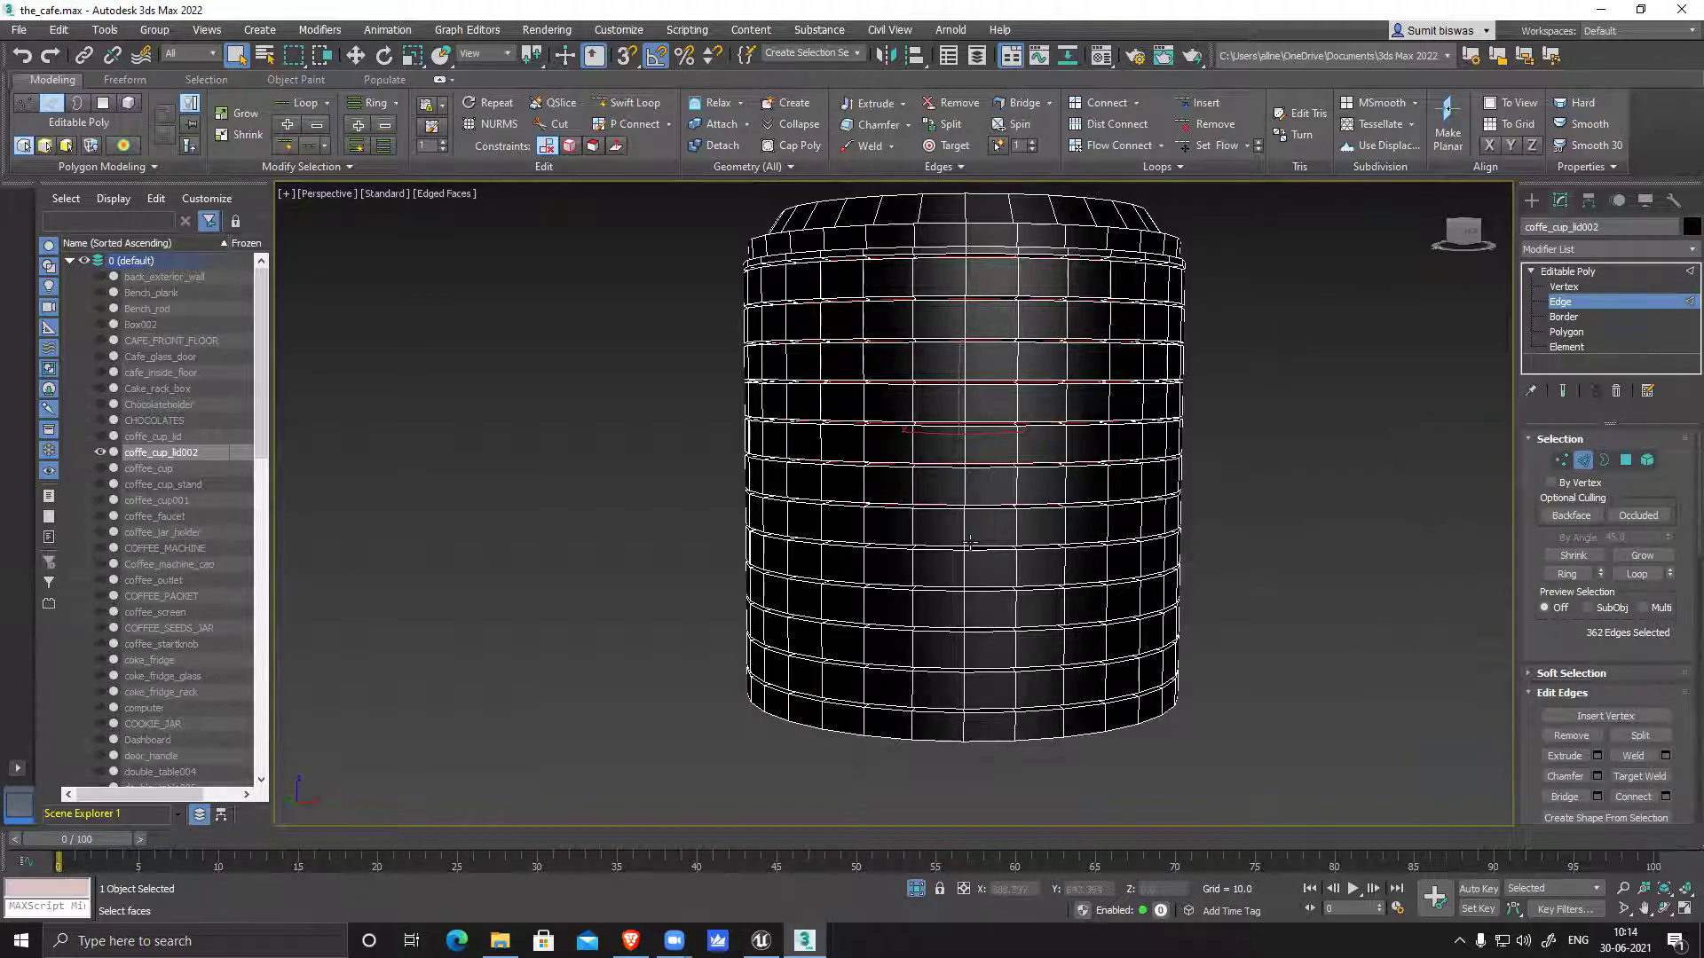
scroll(920, 465, down, 5)
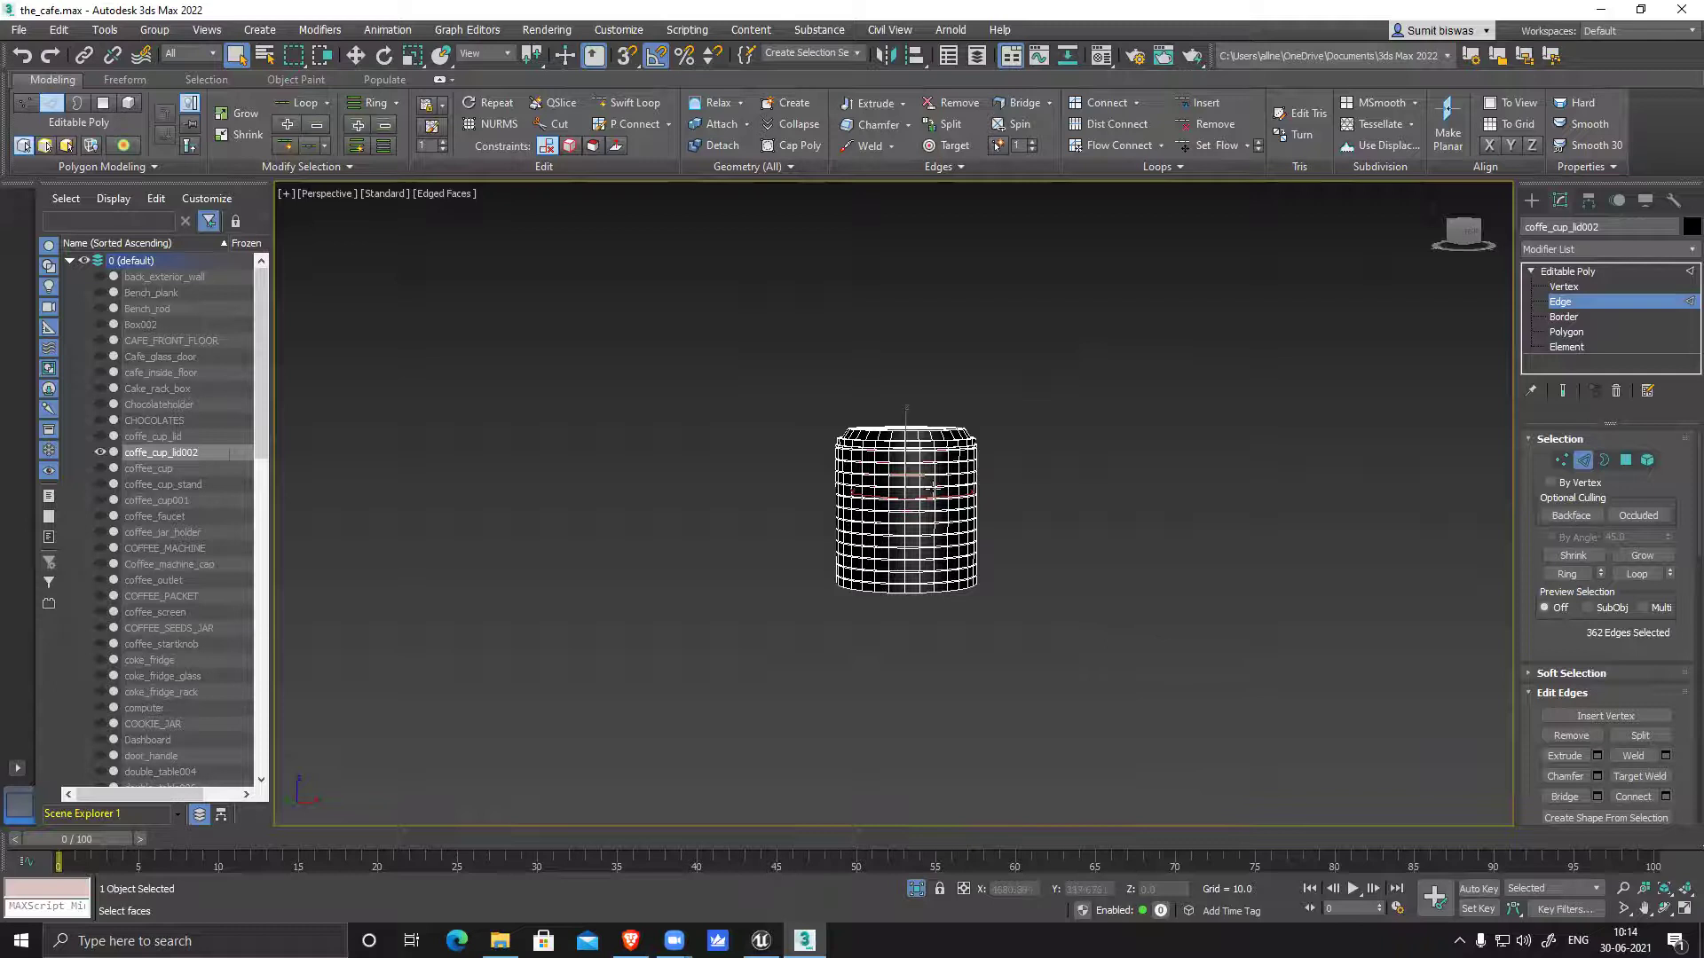
scroll(895, 468, up, 5)
scroll(813, 504, up, 3)
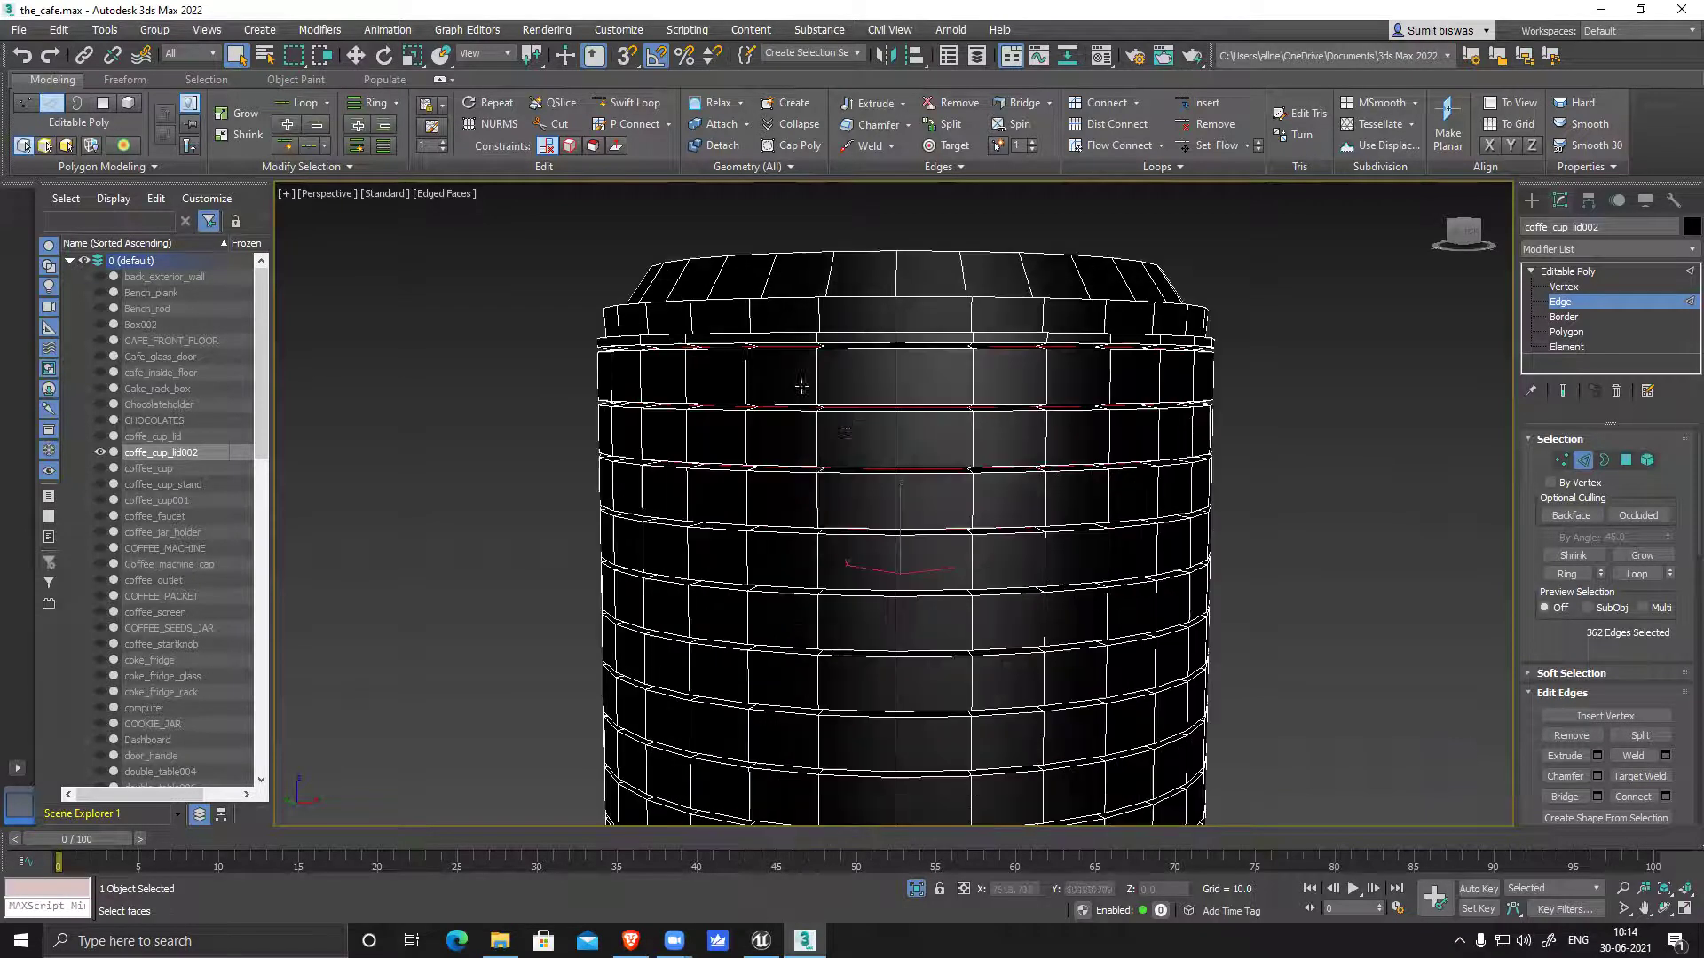
scroll(836, 407, up, 2)
scroll(844, 460, down, 8)
alt+middle_drag(844, 460, 994, 566)
scroll(868, 509, up, 3)
alt+middle_drag(869, 508, 725, 337)
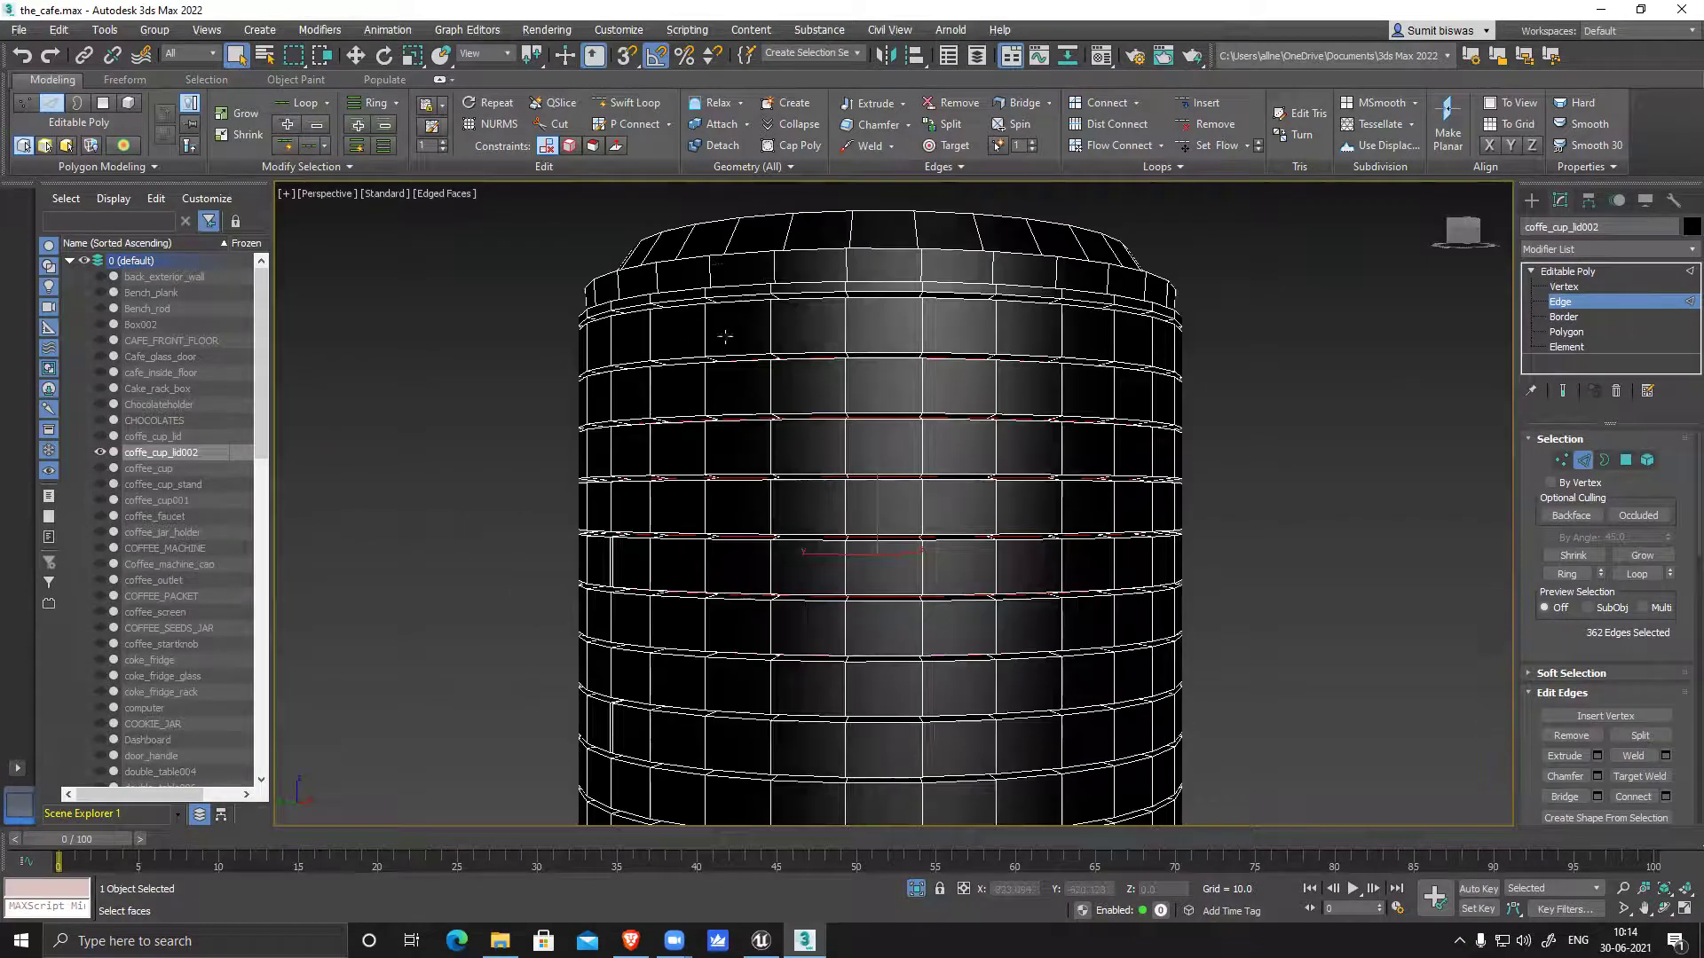
alt+middle_drag(833, 364, 783, 387)
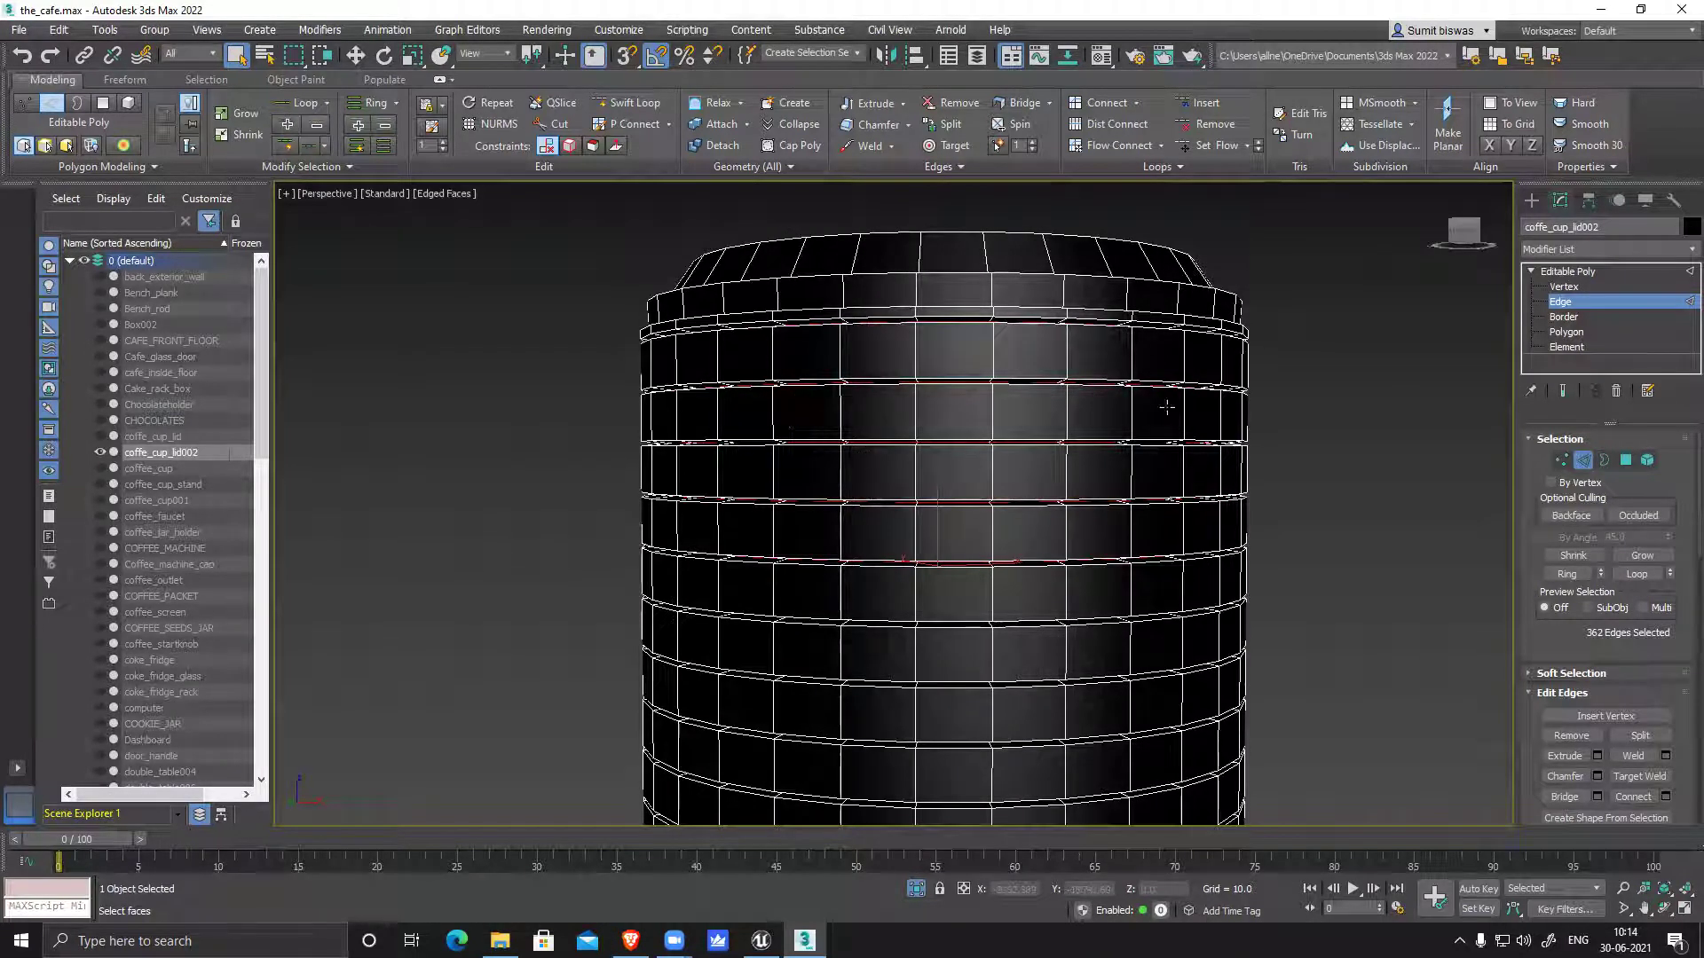
Clear the jar's edge selection and compare its grooves with the wireframe overlay hidden and shown
scroll(1158, 464, down, 6)
click(1258, 479)
key(F4)
mouse_move(1239, 602)
middle_down()
mouse_move(1172, 585)
mouse_move(1179, 565)
middle_up()
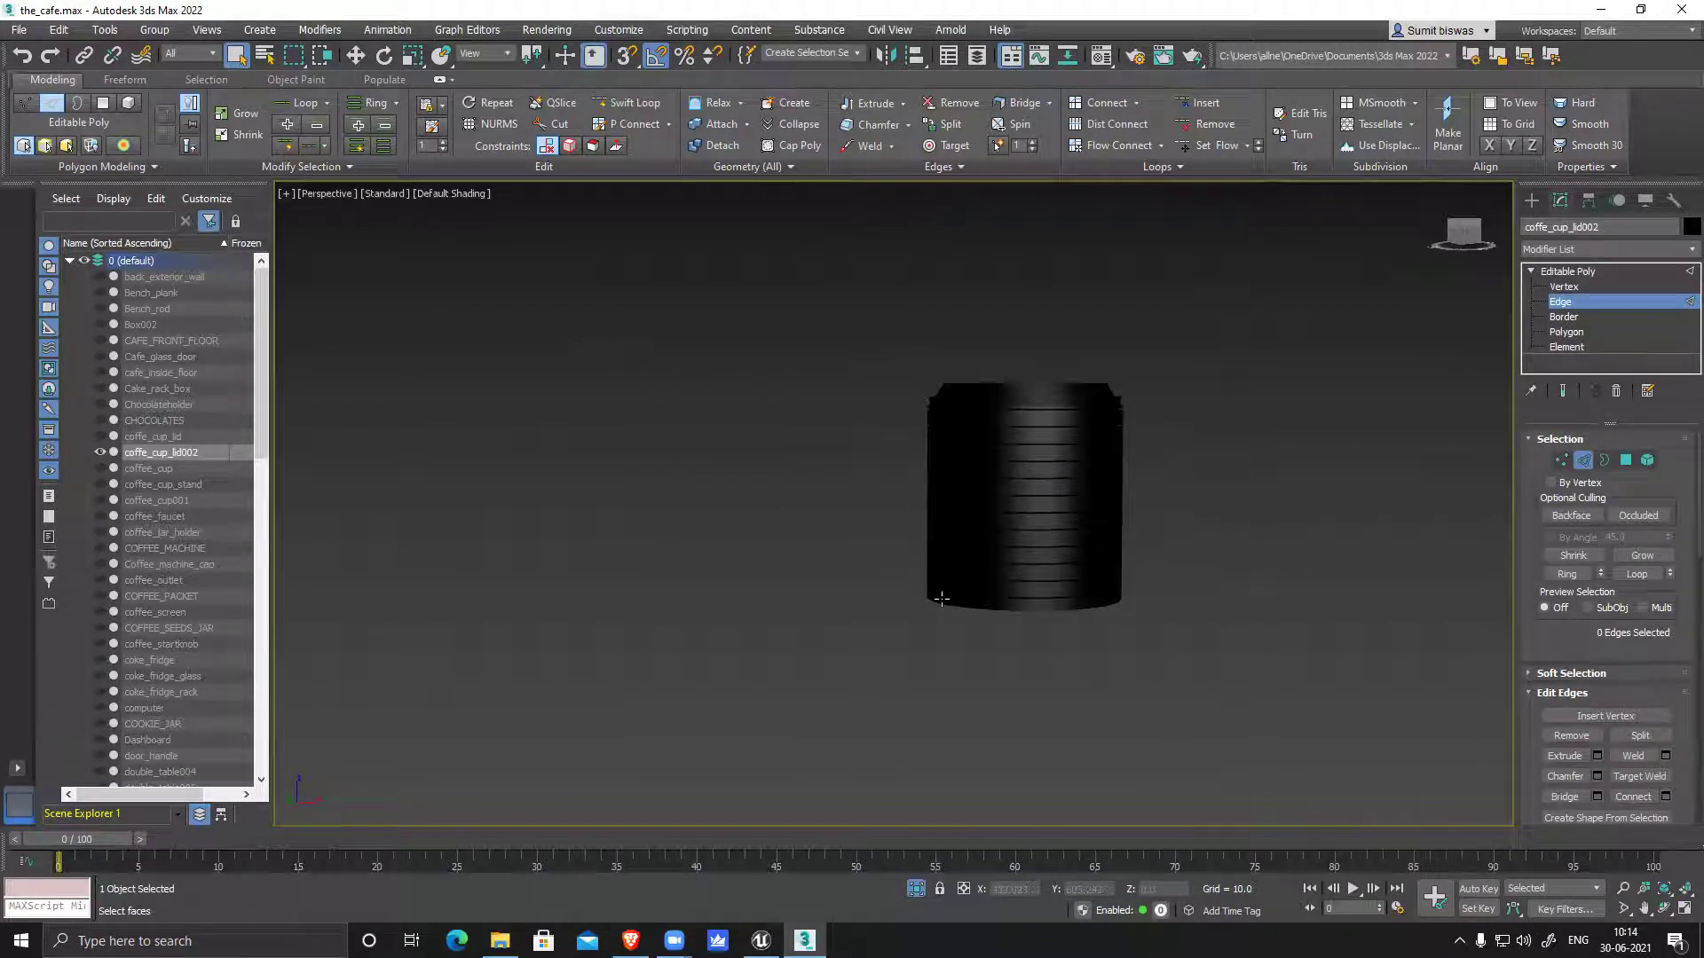
scroll(1034, 434, up, 4)
click(1043, 453)
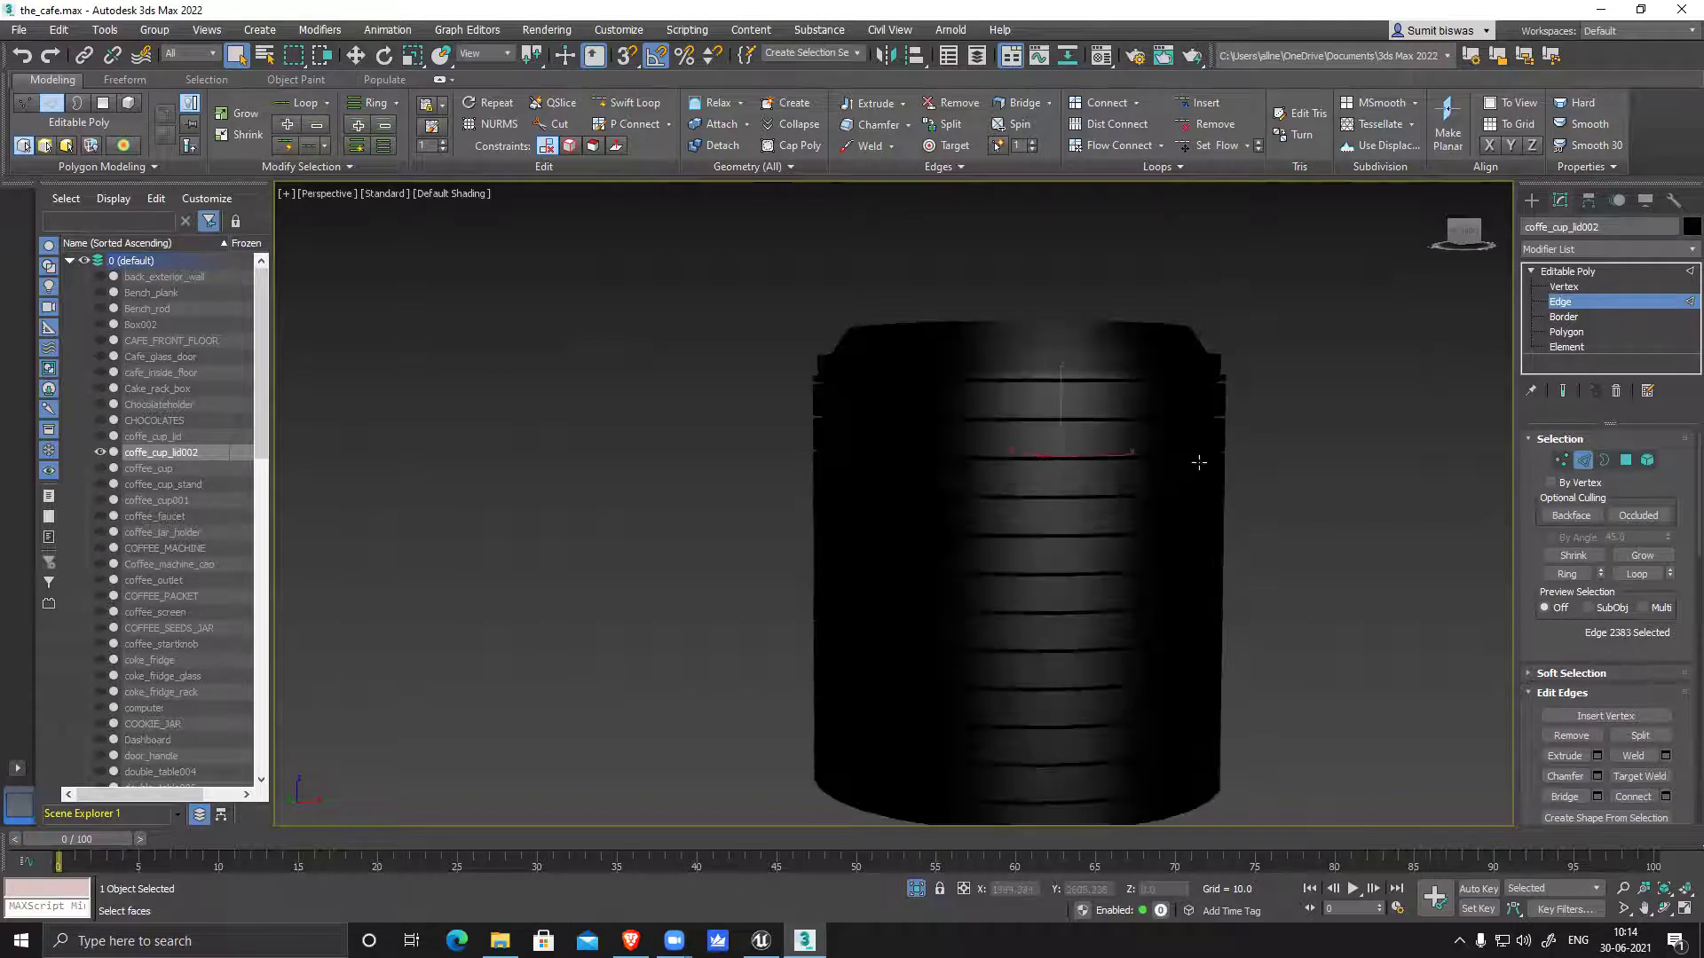
key(F4)
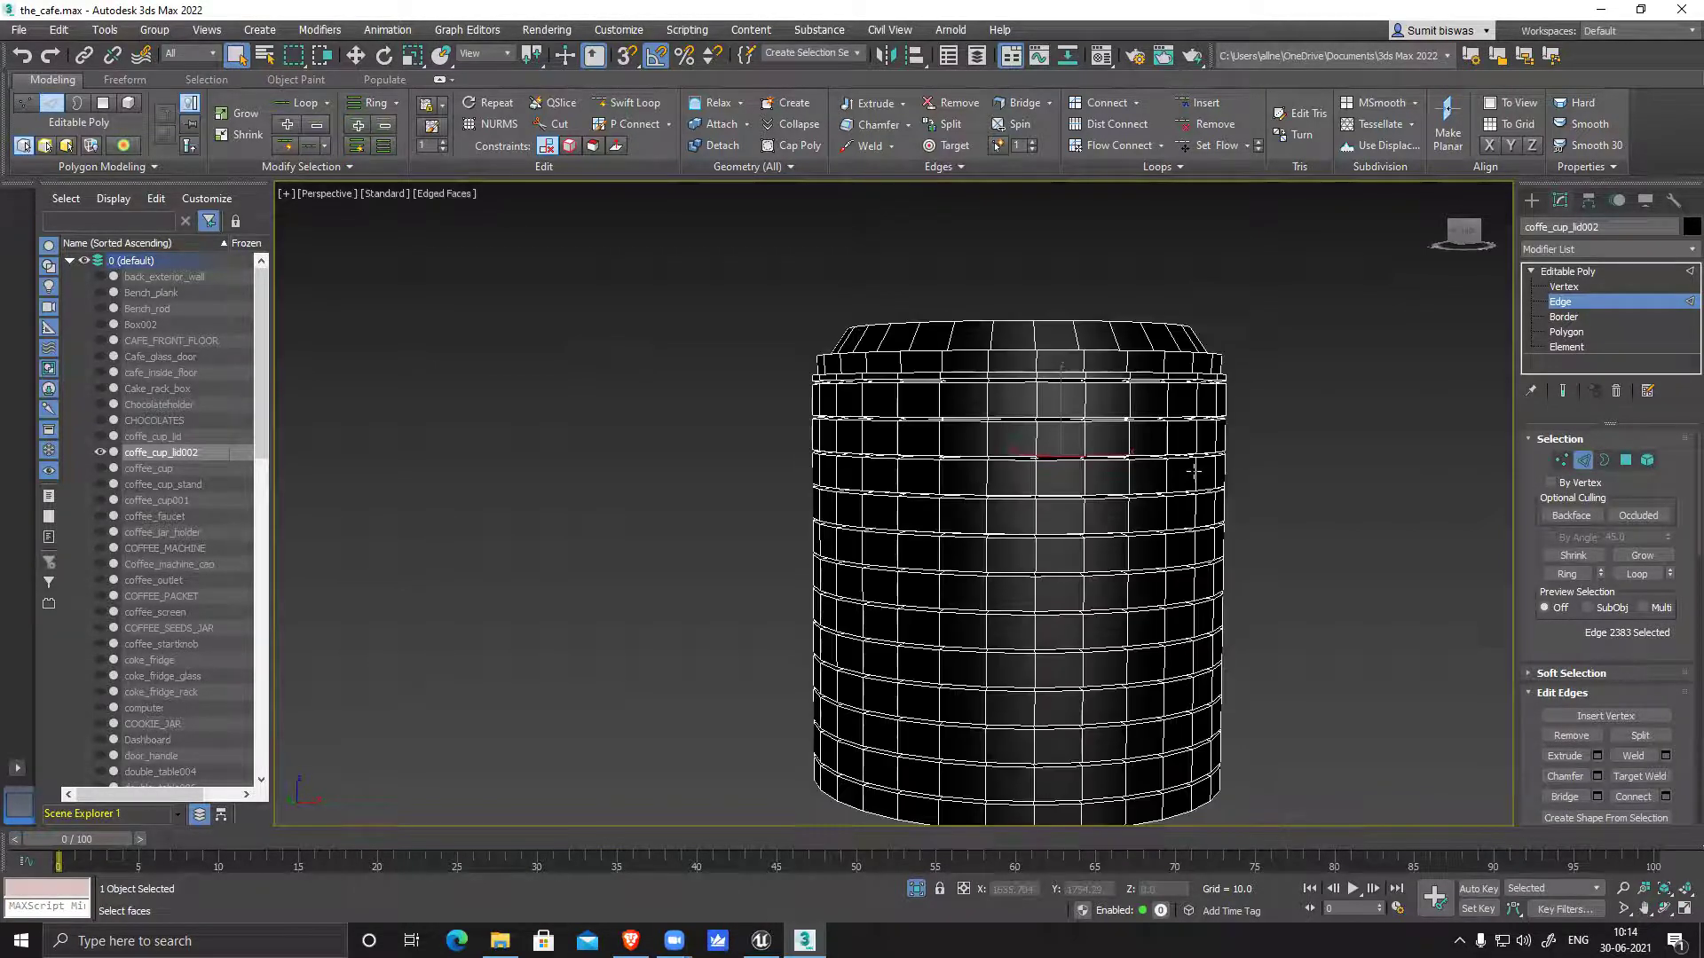
Select the full ring of polygons just below the jar's rim and scale its height to 80 percent
click(1626, 459)
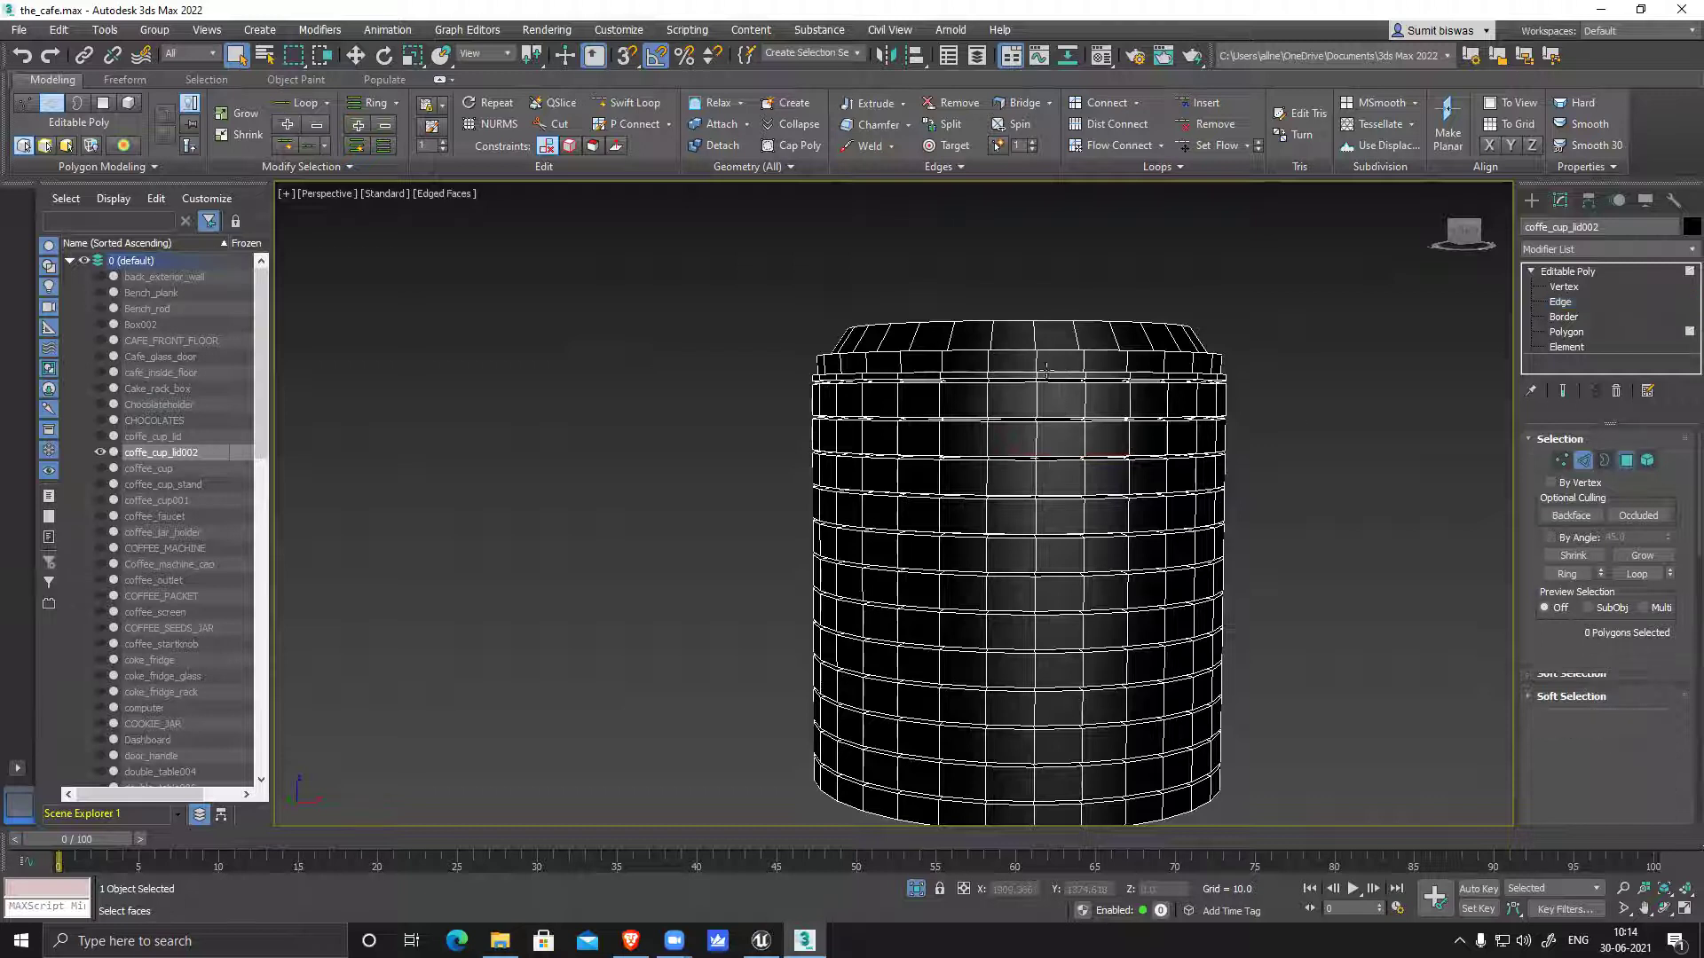
click(1054, 400)
shift+click(1020, 401)
key(r)
drag(1018, 321, 1016, 335)
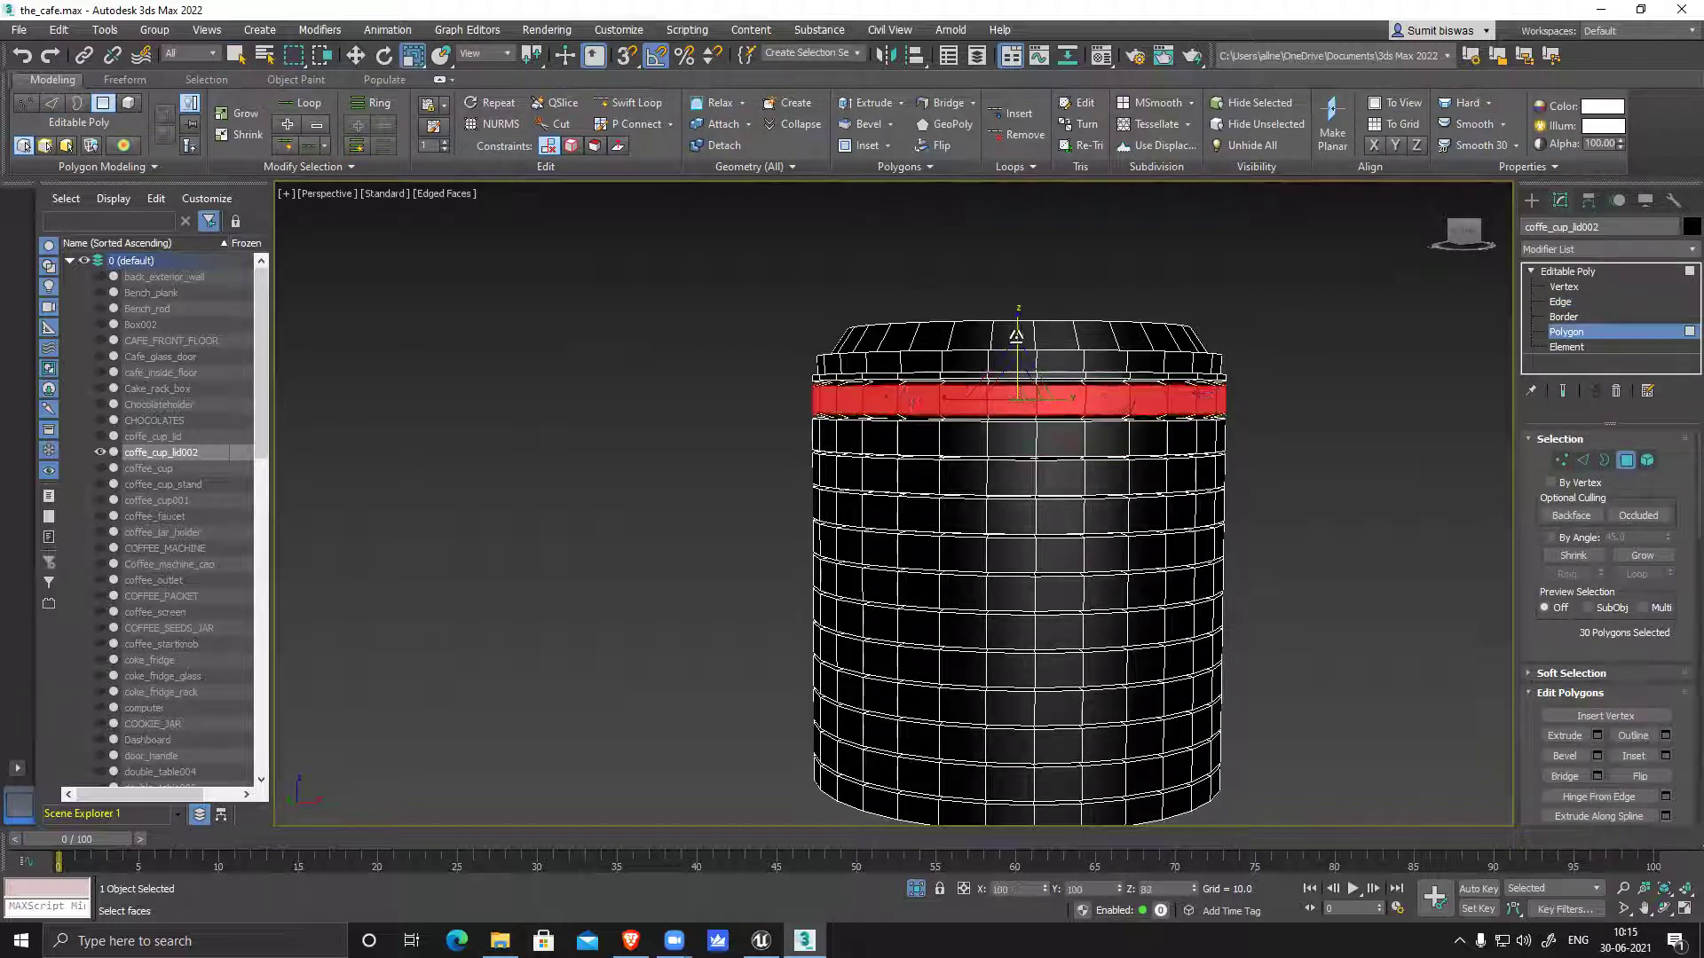
Move the scaled polygon ring slightly down to widen the groove below the jar's rim
key(w)
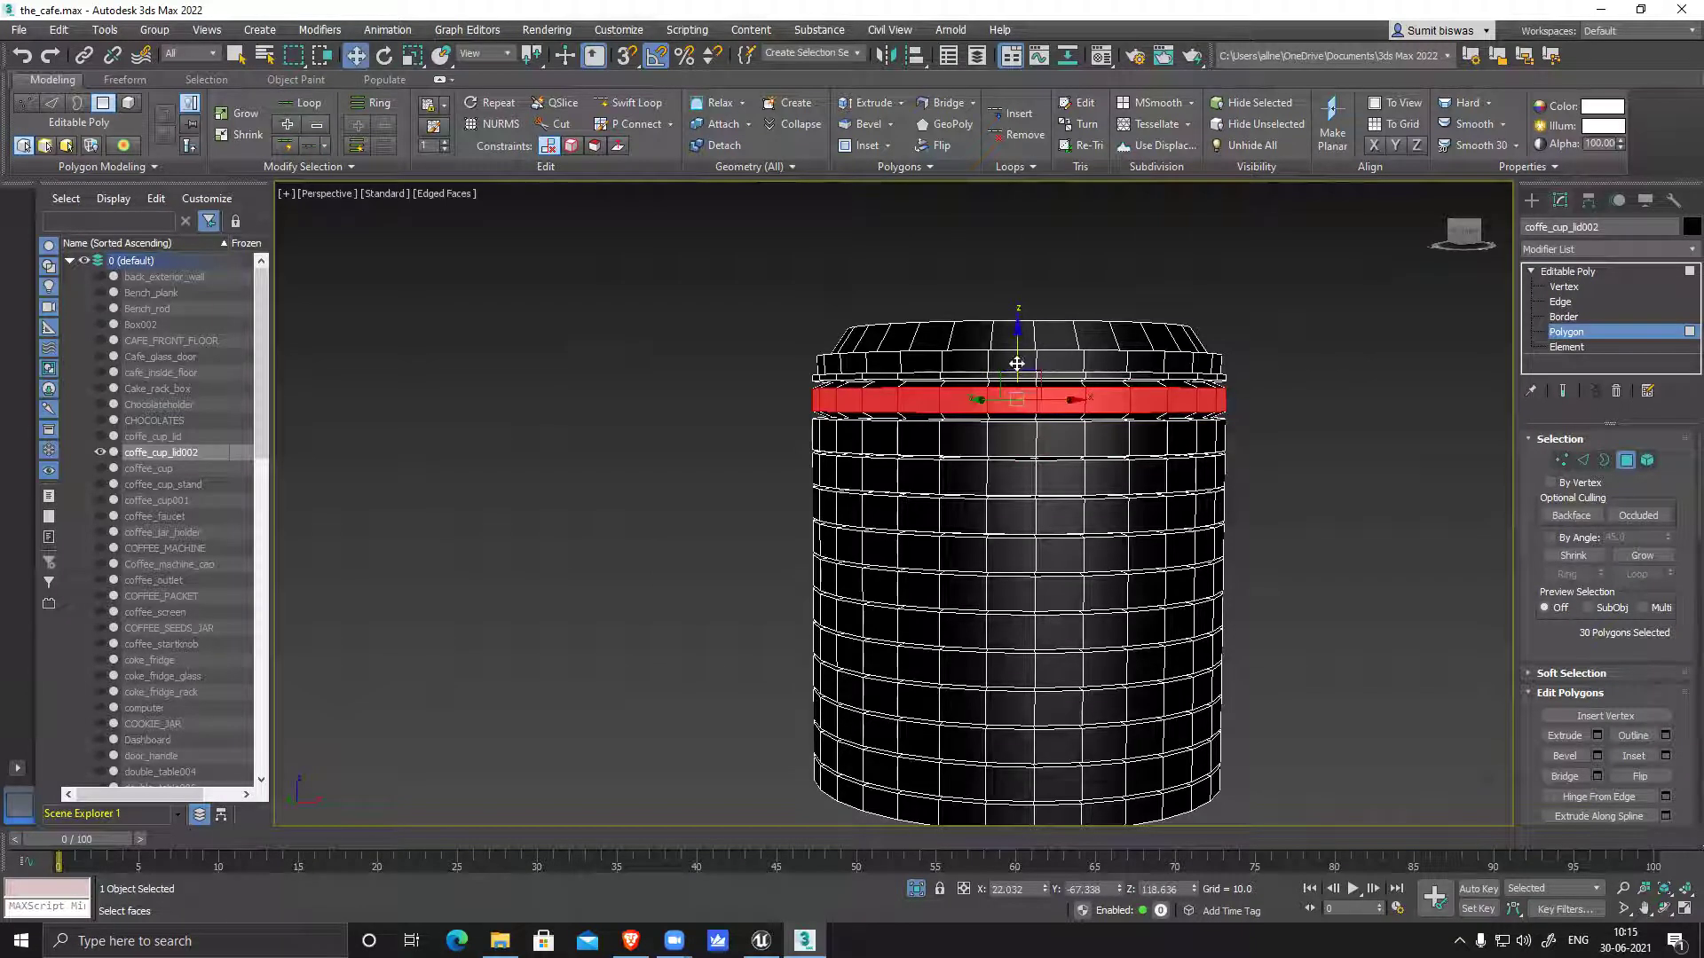
scroll(1017, 364, up, 2)
drag(1017, 348, 1027, 404)
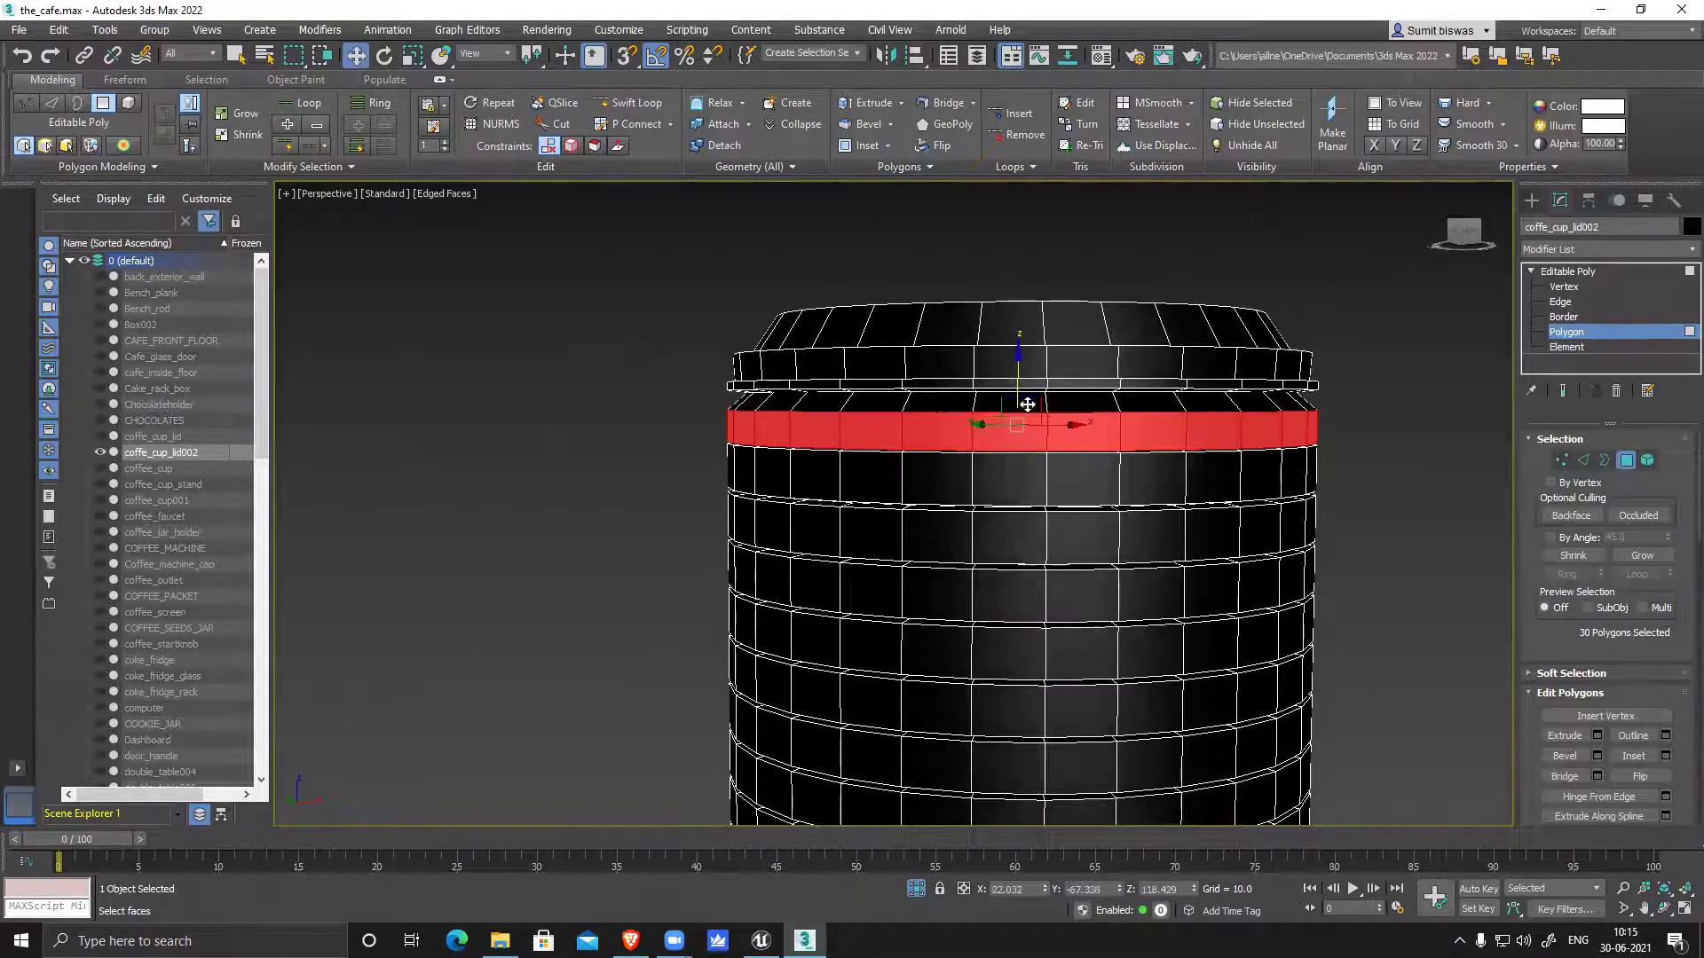
Select the second full ring of polygons below the jar's rim, reduce its height and move it slightly down to widen the groove above
middle_drag(1027, 475, 1018, 386)
double_click(1017, 385)
click(1006, 388)
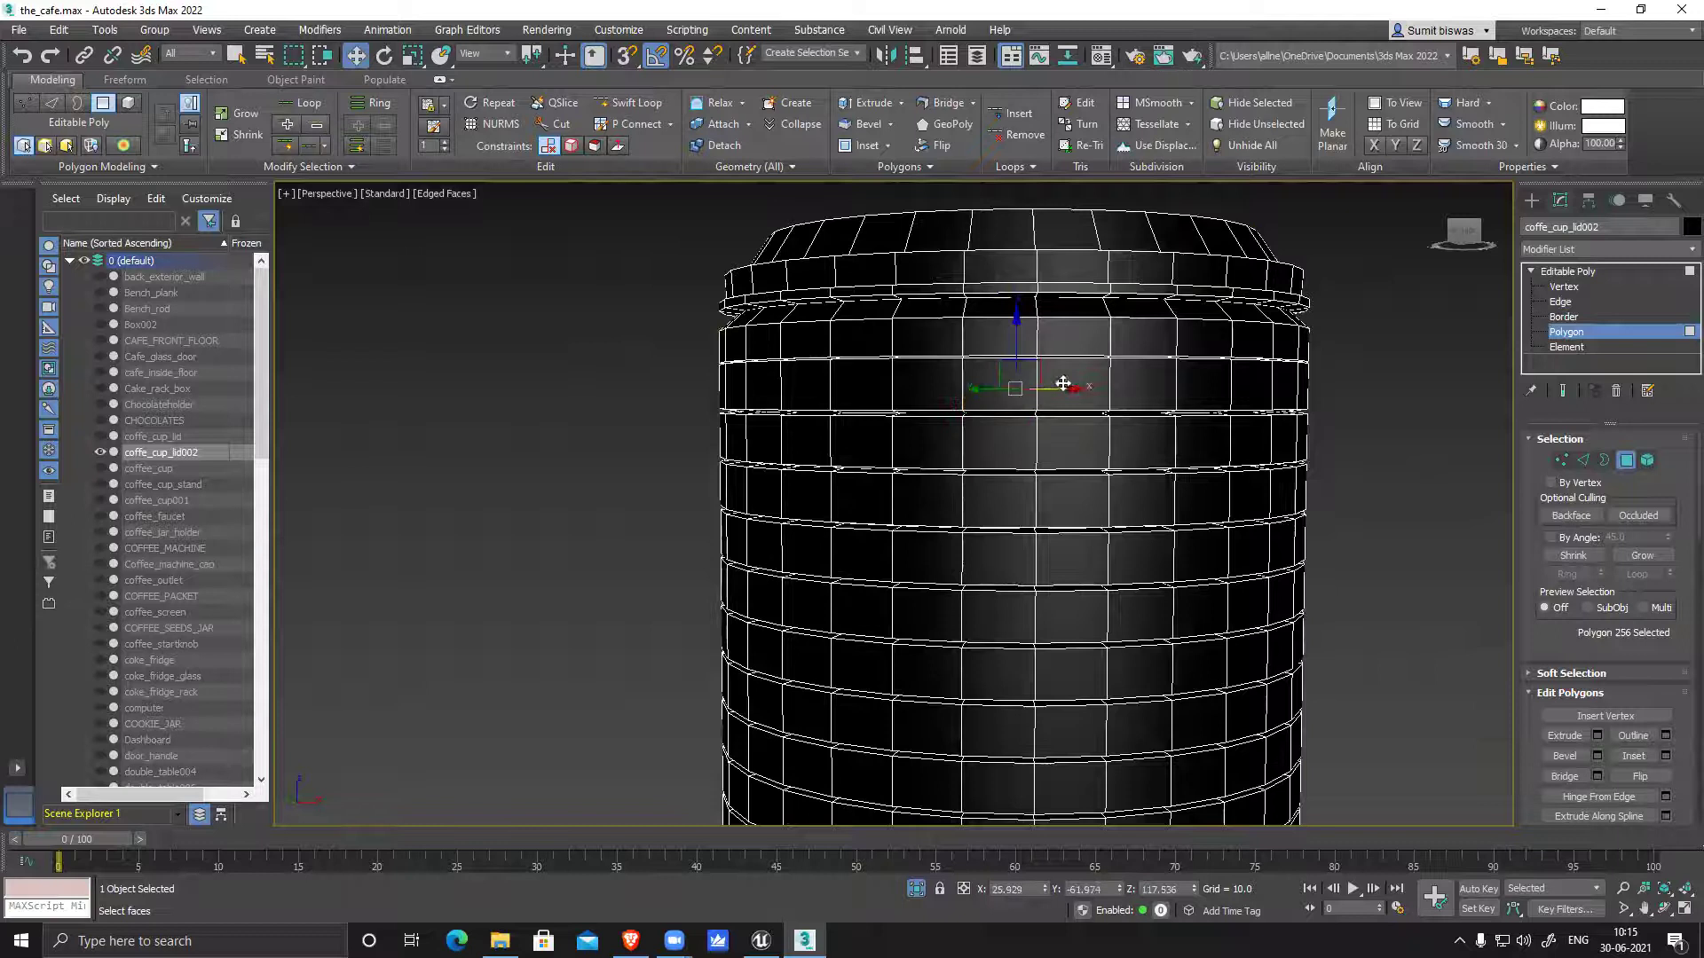
click(928, 384)
shift+click(998, 383)
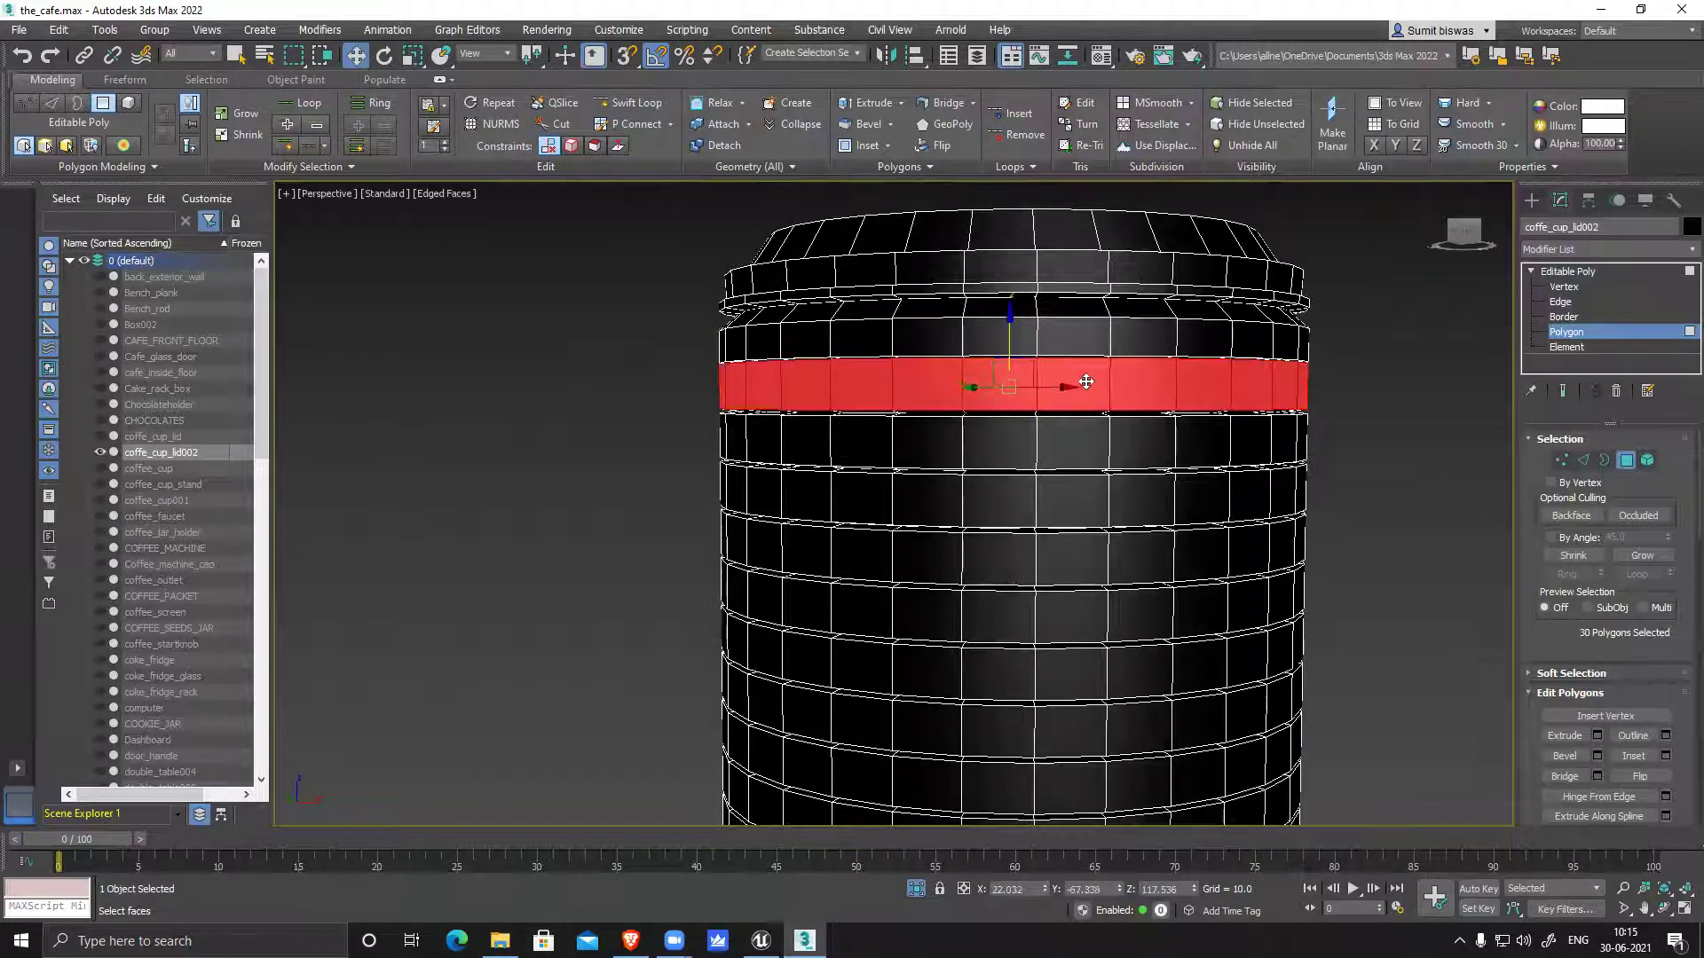
key(r)
drag(1009, 320, 1006, 353)
key(q)
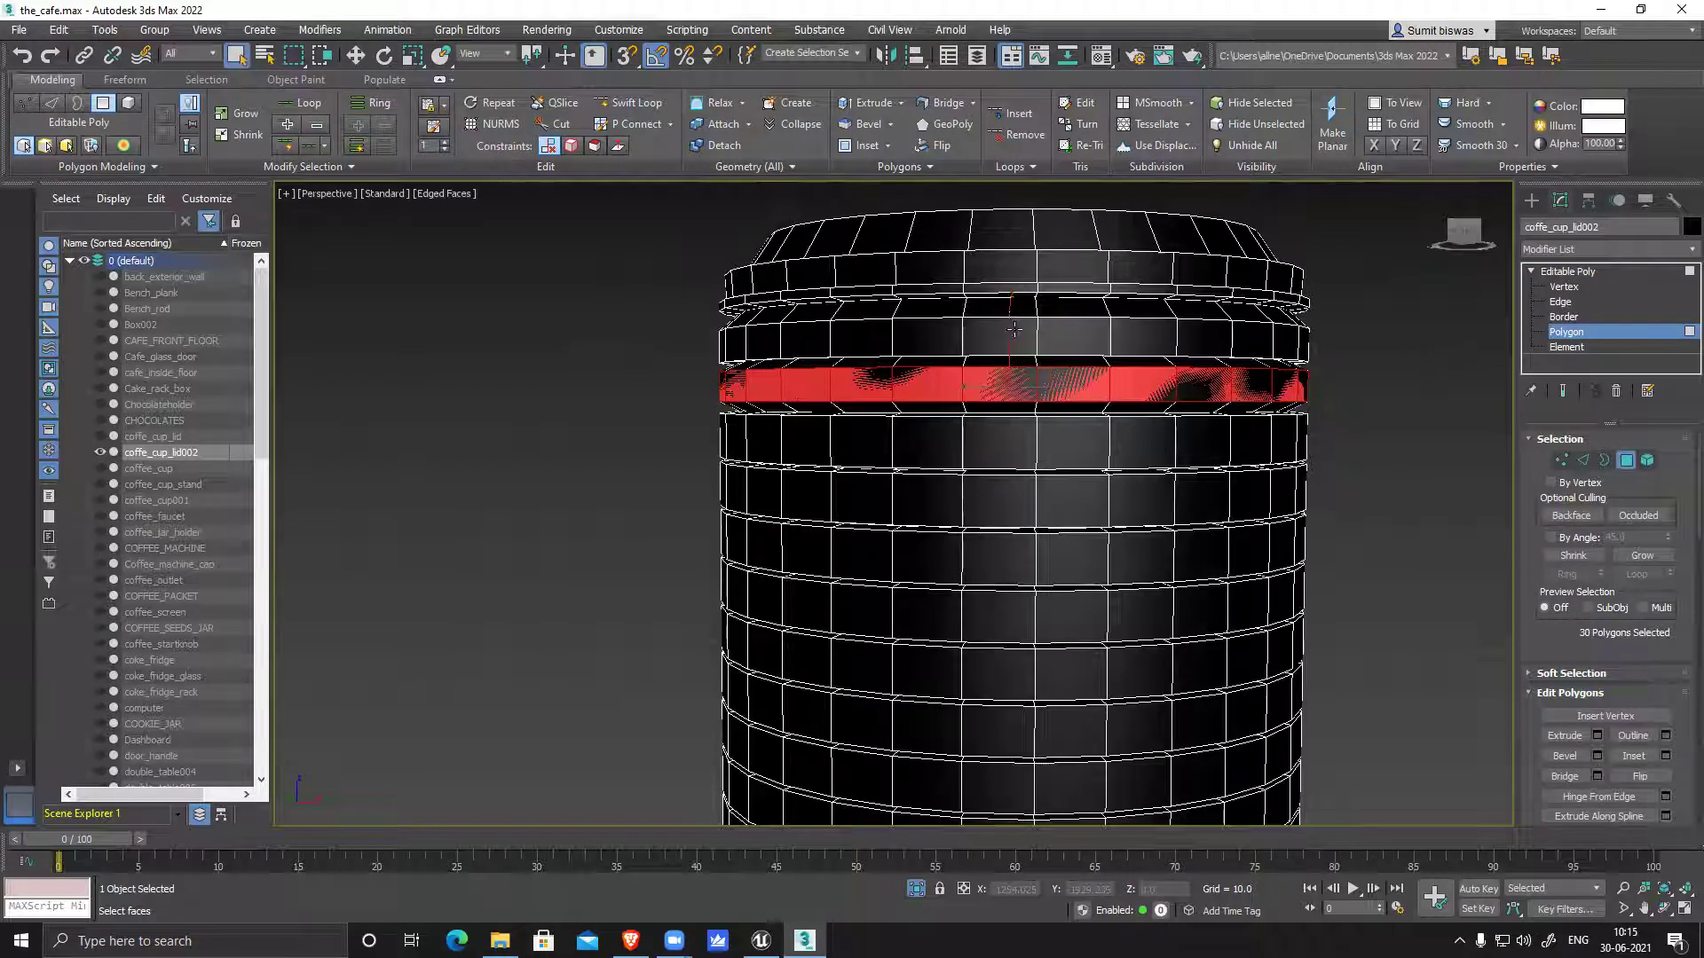
key(w)
drag(1008, 321, 1008, 332)
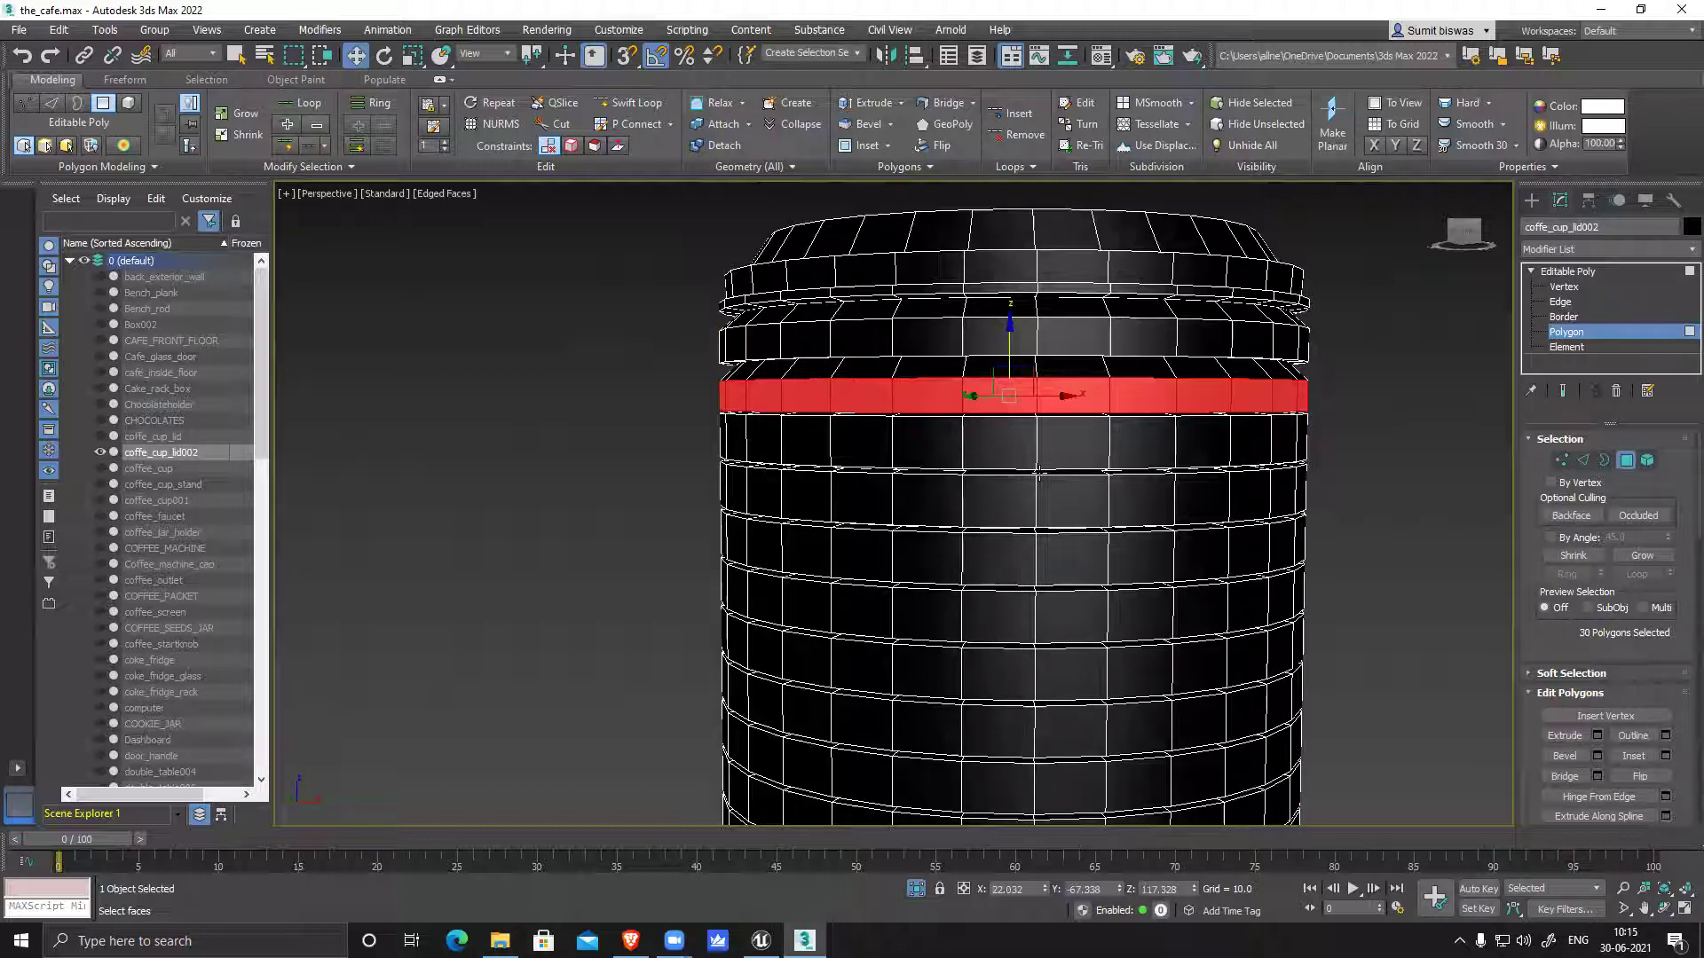
Leave polygon editing, deselect the jar and end its isolation to show the whole cafe scene
click(1625, 460)
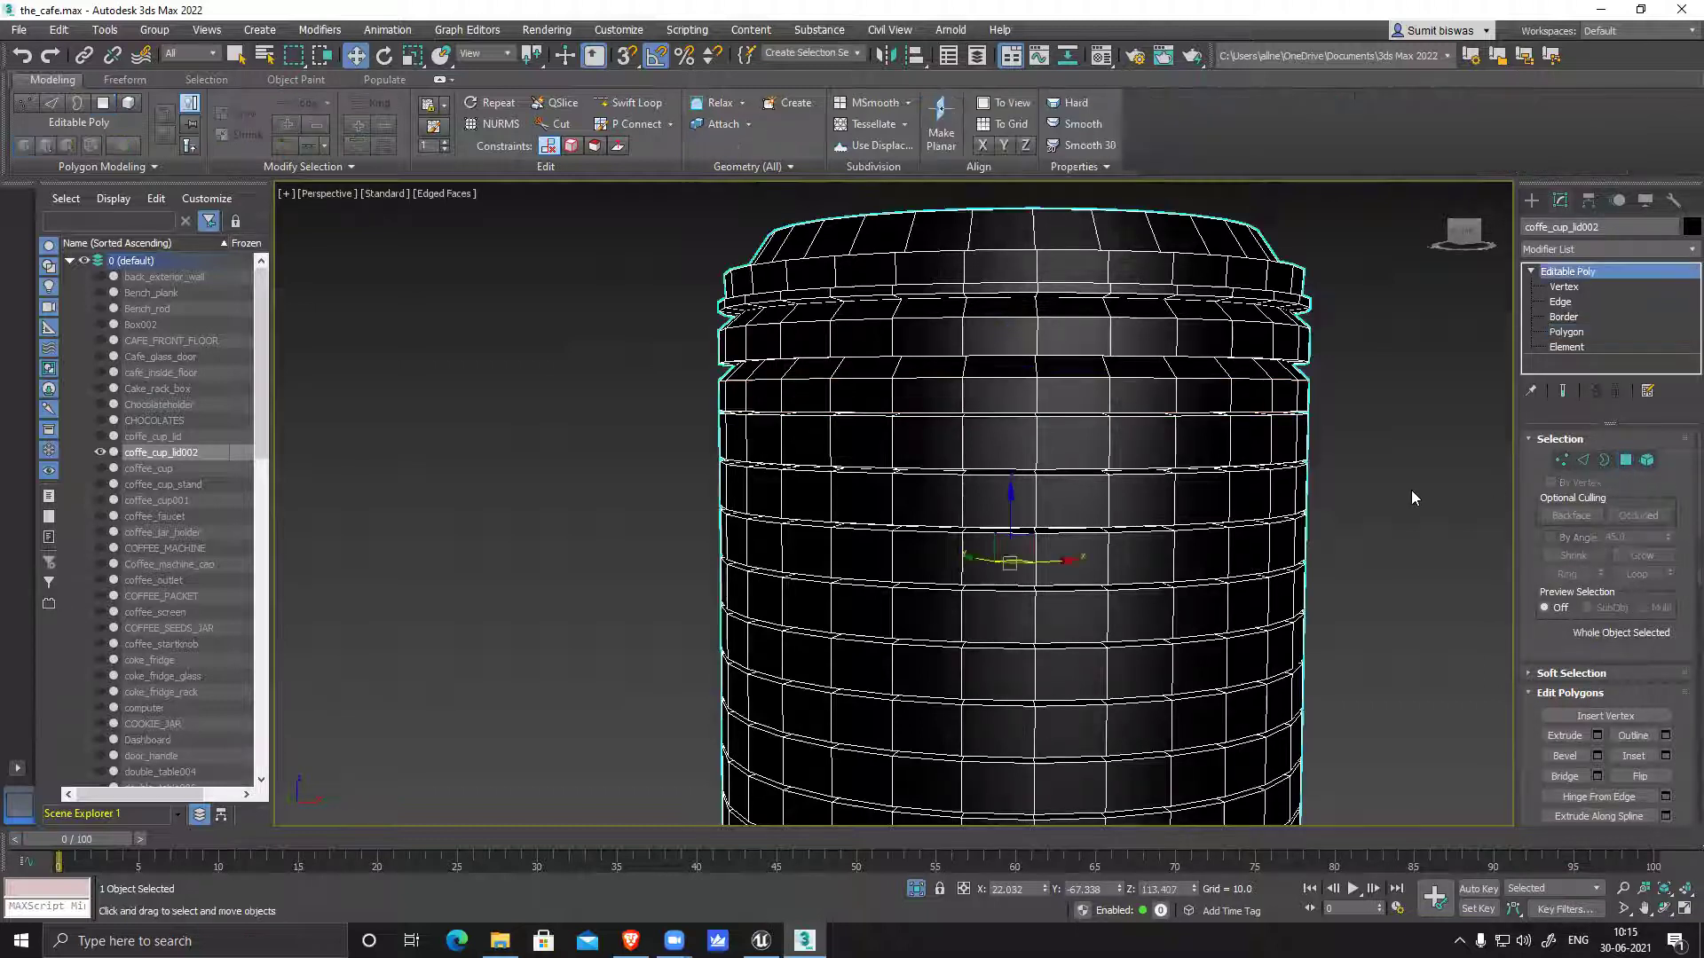
click(1410, 490)
scroll(992, 374, down, 5)
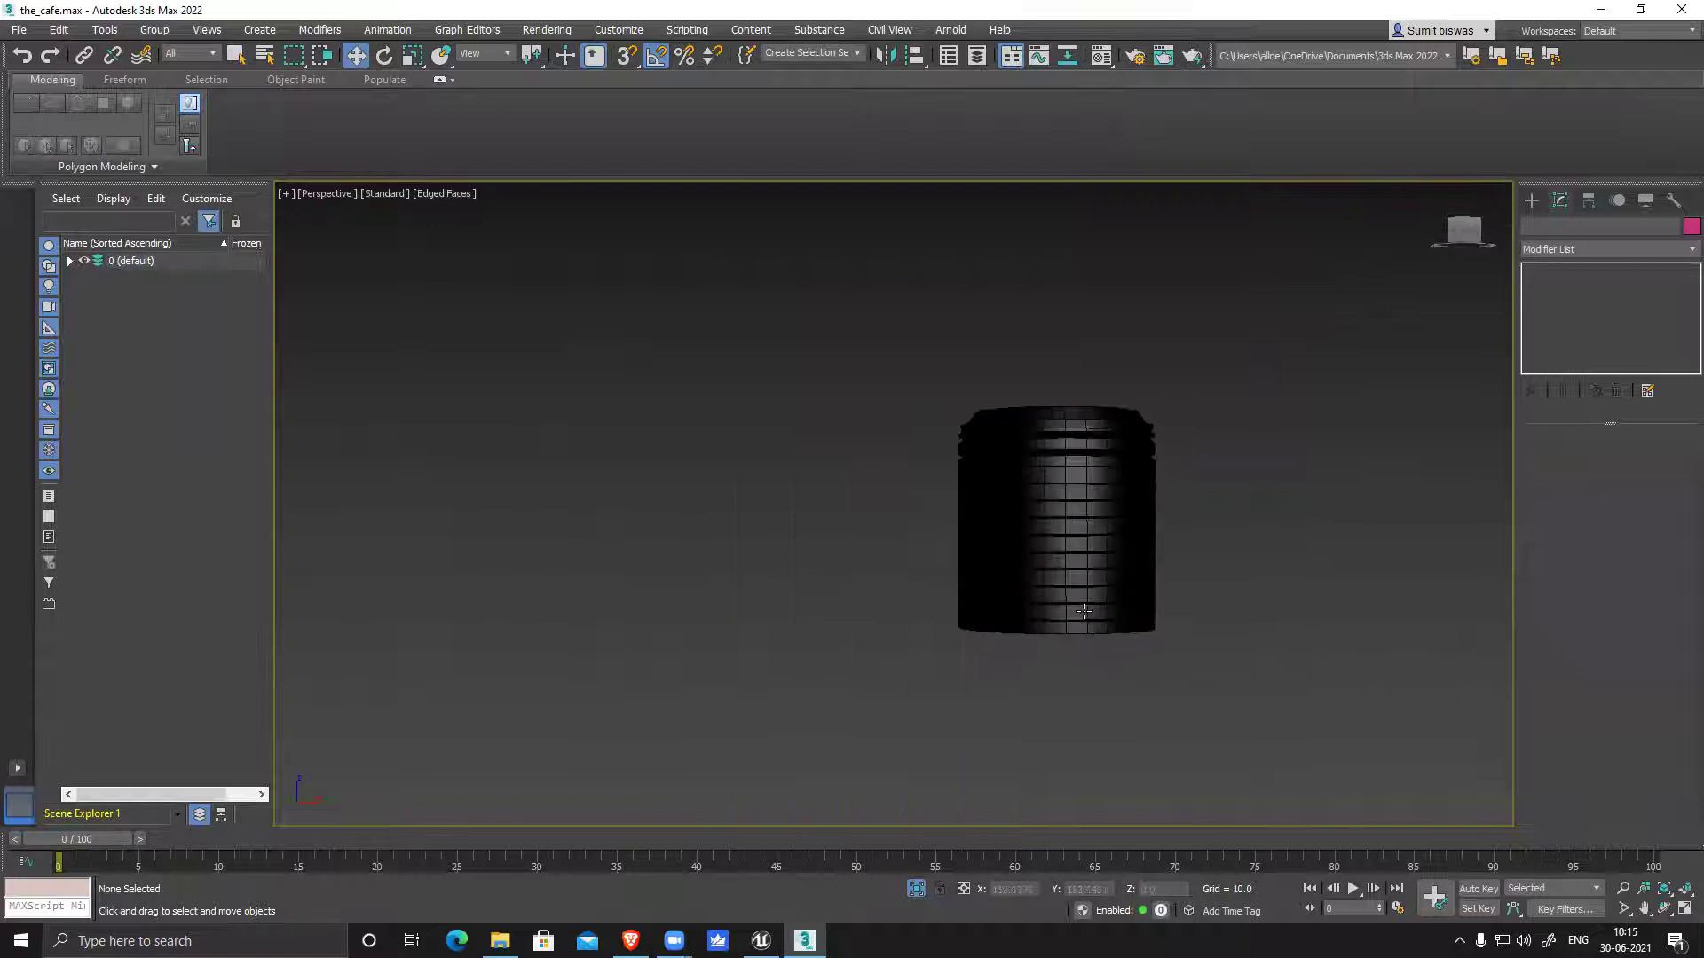
scroll(1211, 491, up, 2)
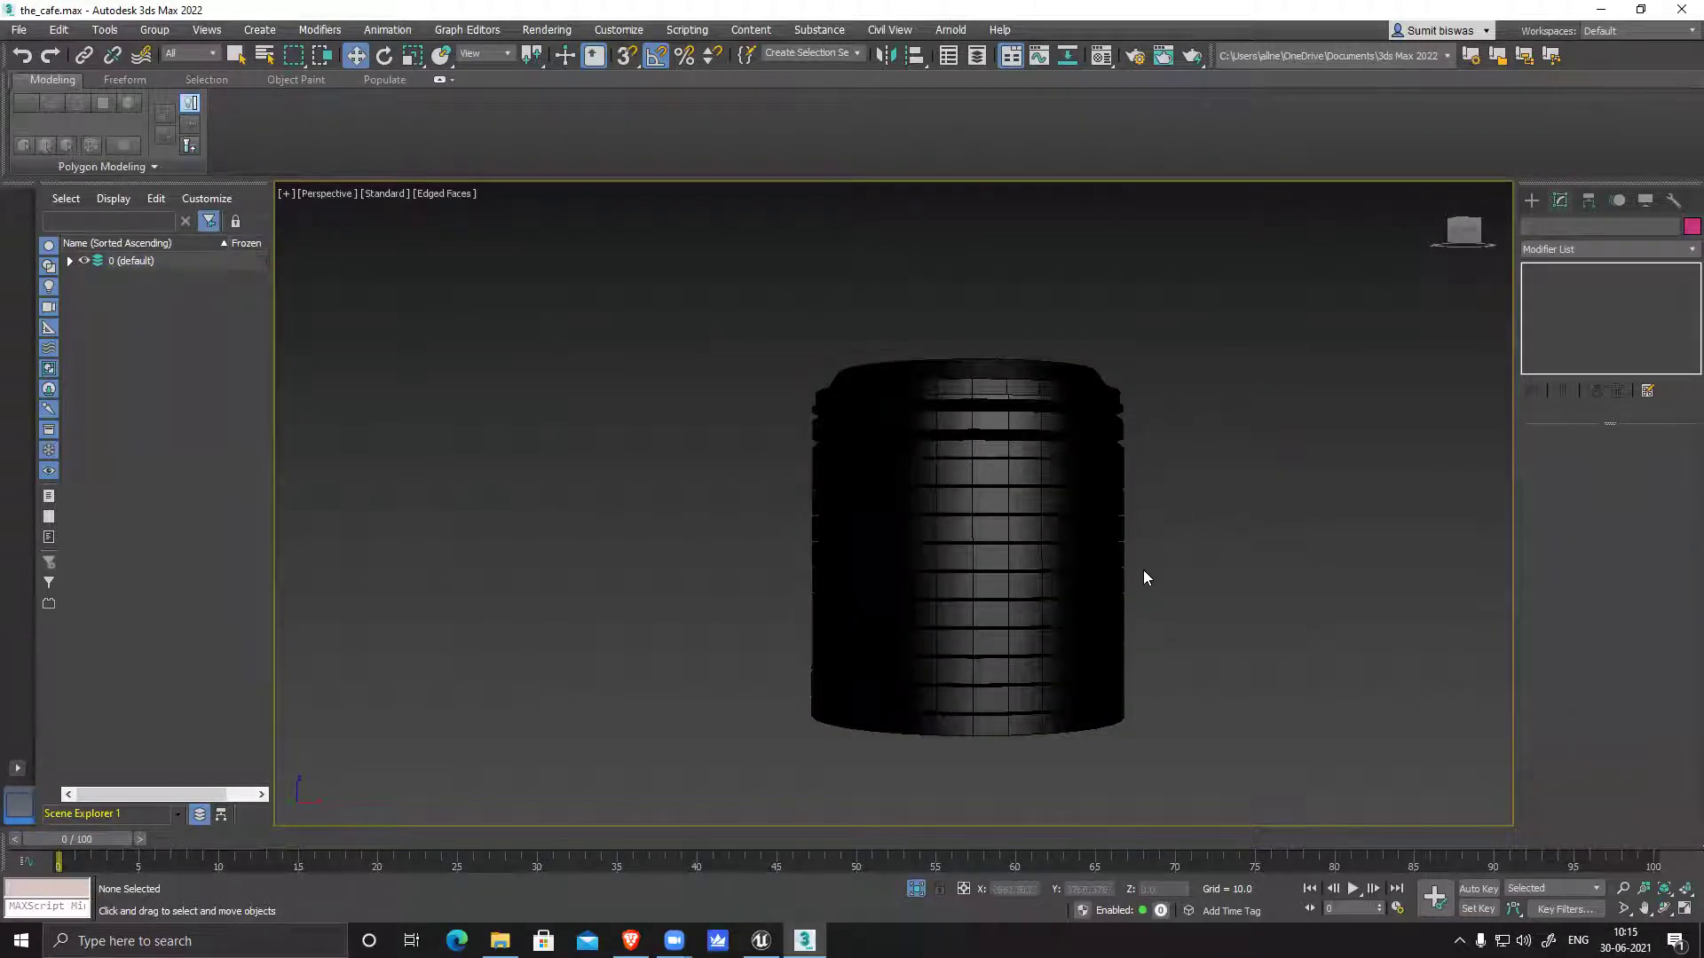
click(916, 888)
scroll(932, 562, down, 4)
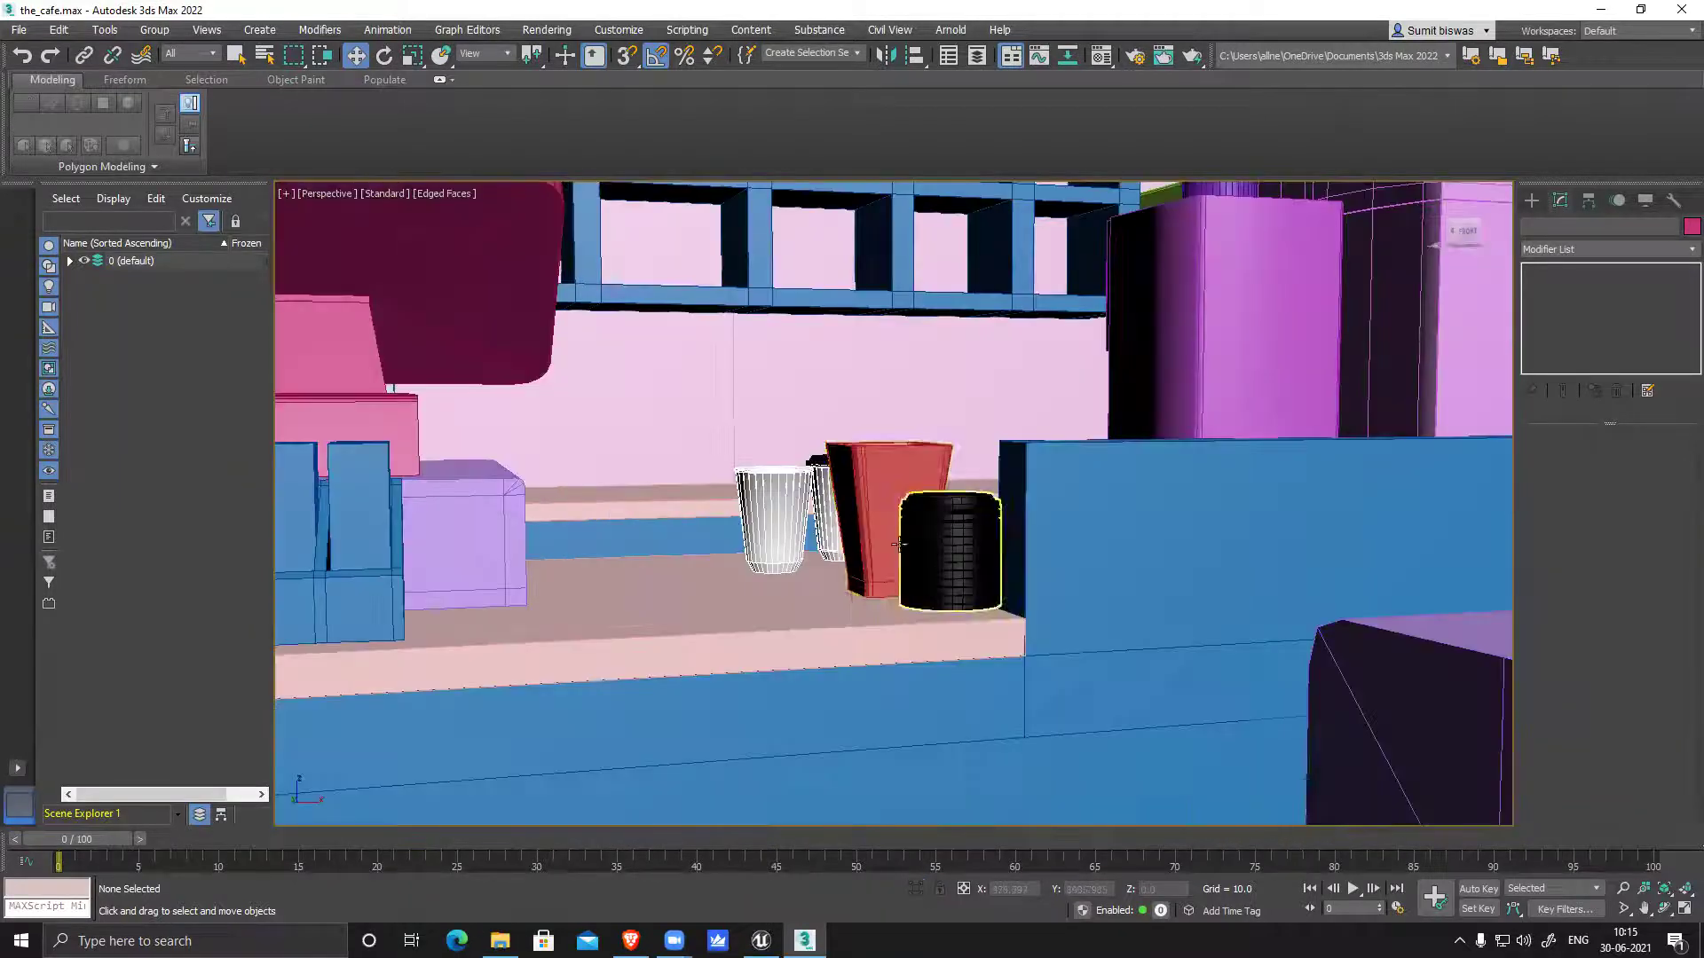
Select the red square glass cup standing beside the ribbed jar on the counter
alt+middle_drag(882, 544, 936, 537)
scroll(936, 537, up, 4)
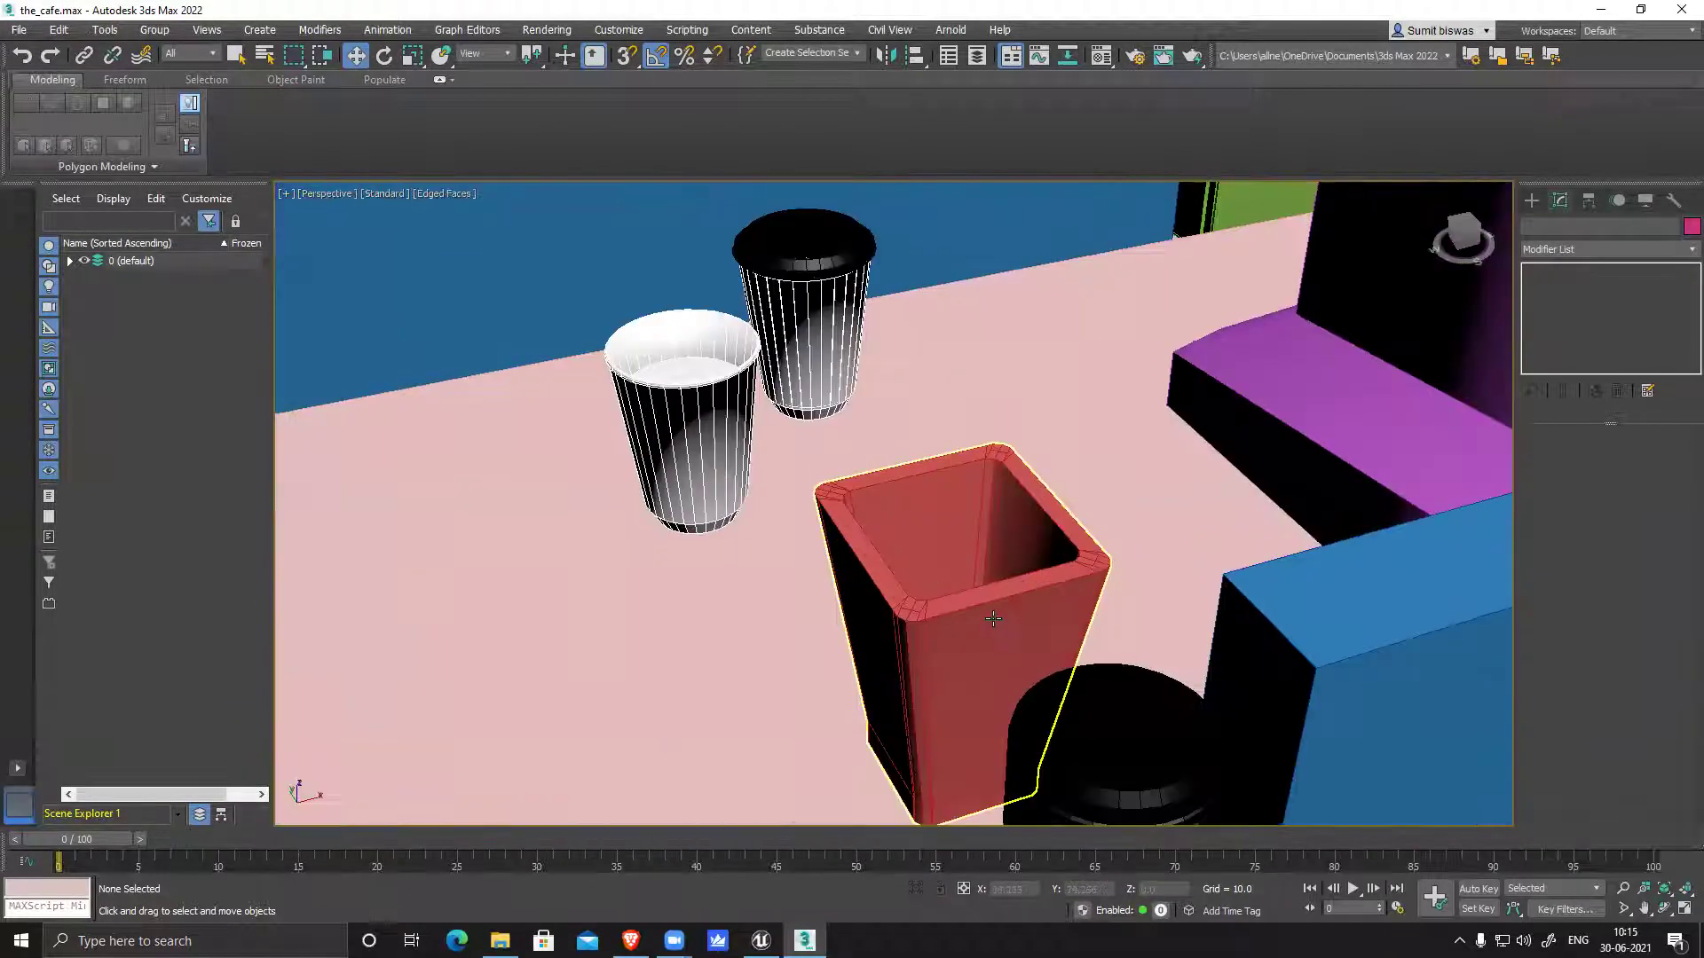
scroll(994, 619, up, 2)
scroll(920, 603, up, 4)
click(928, 583)
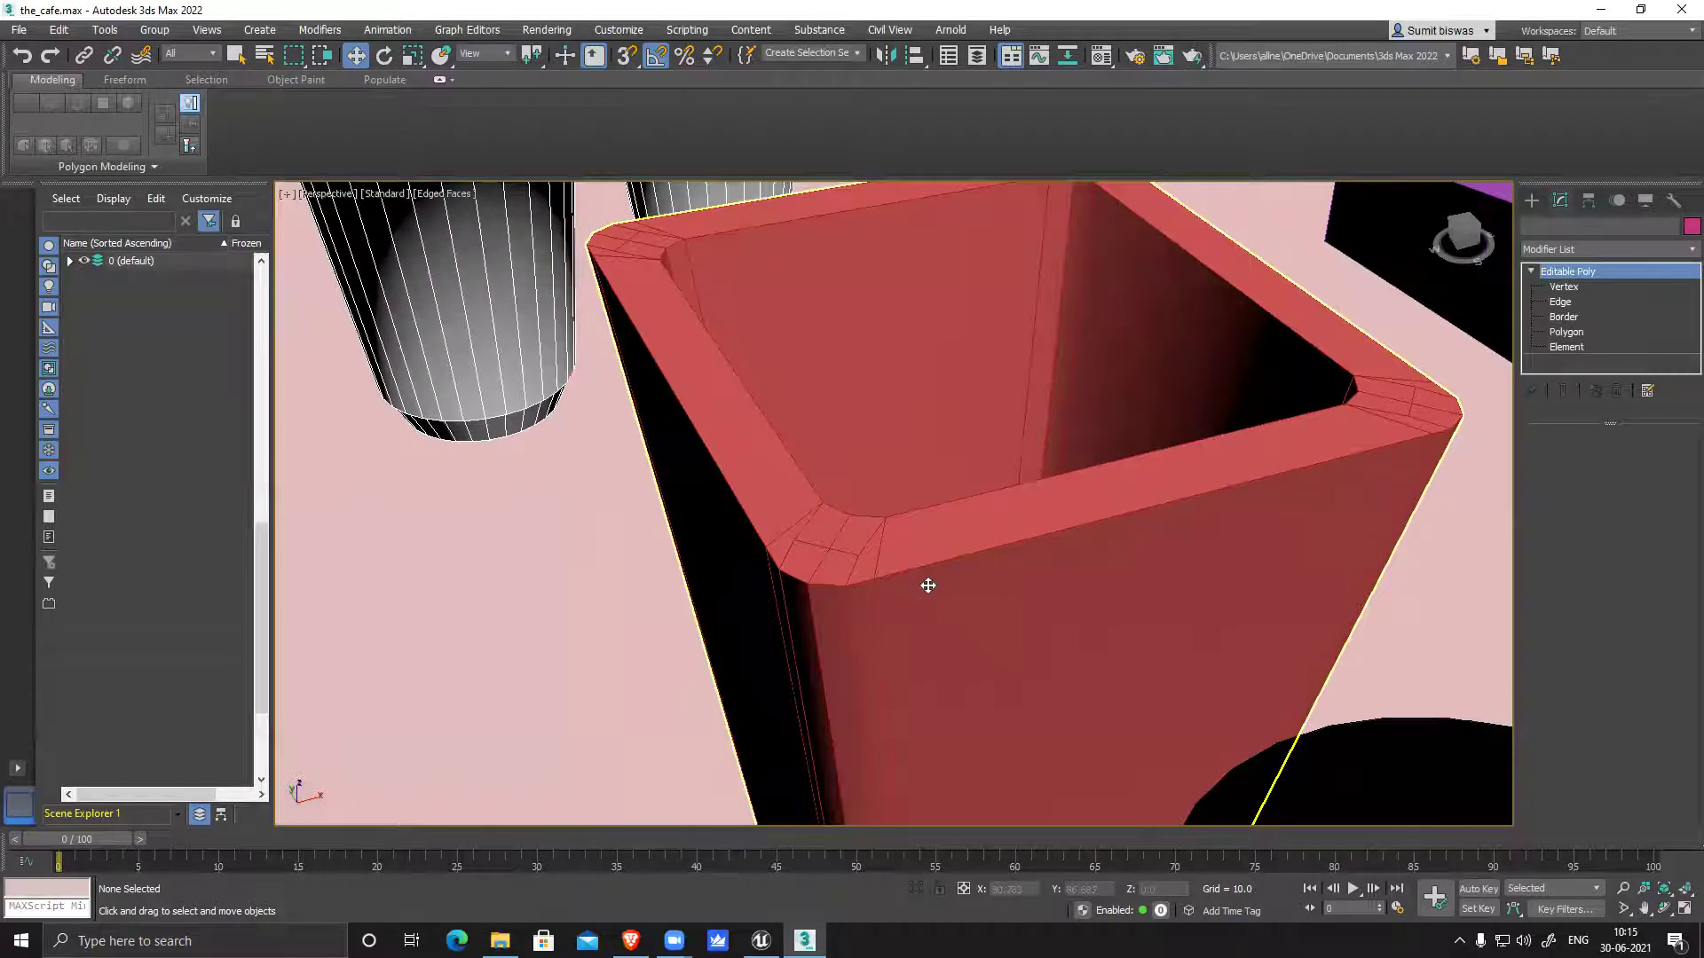
middle_drag(804, 557, 828, 560)
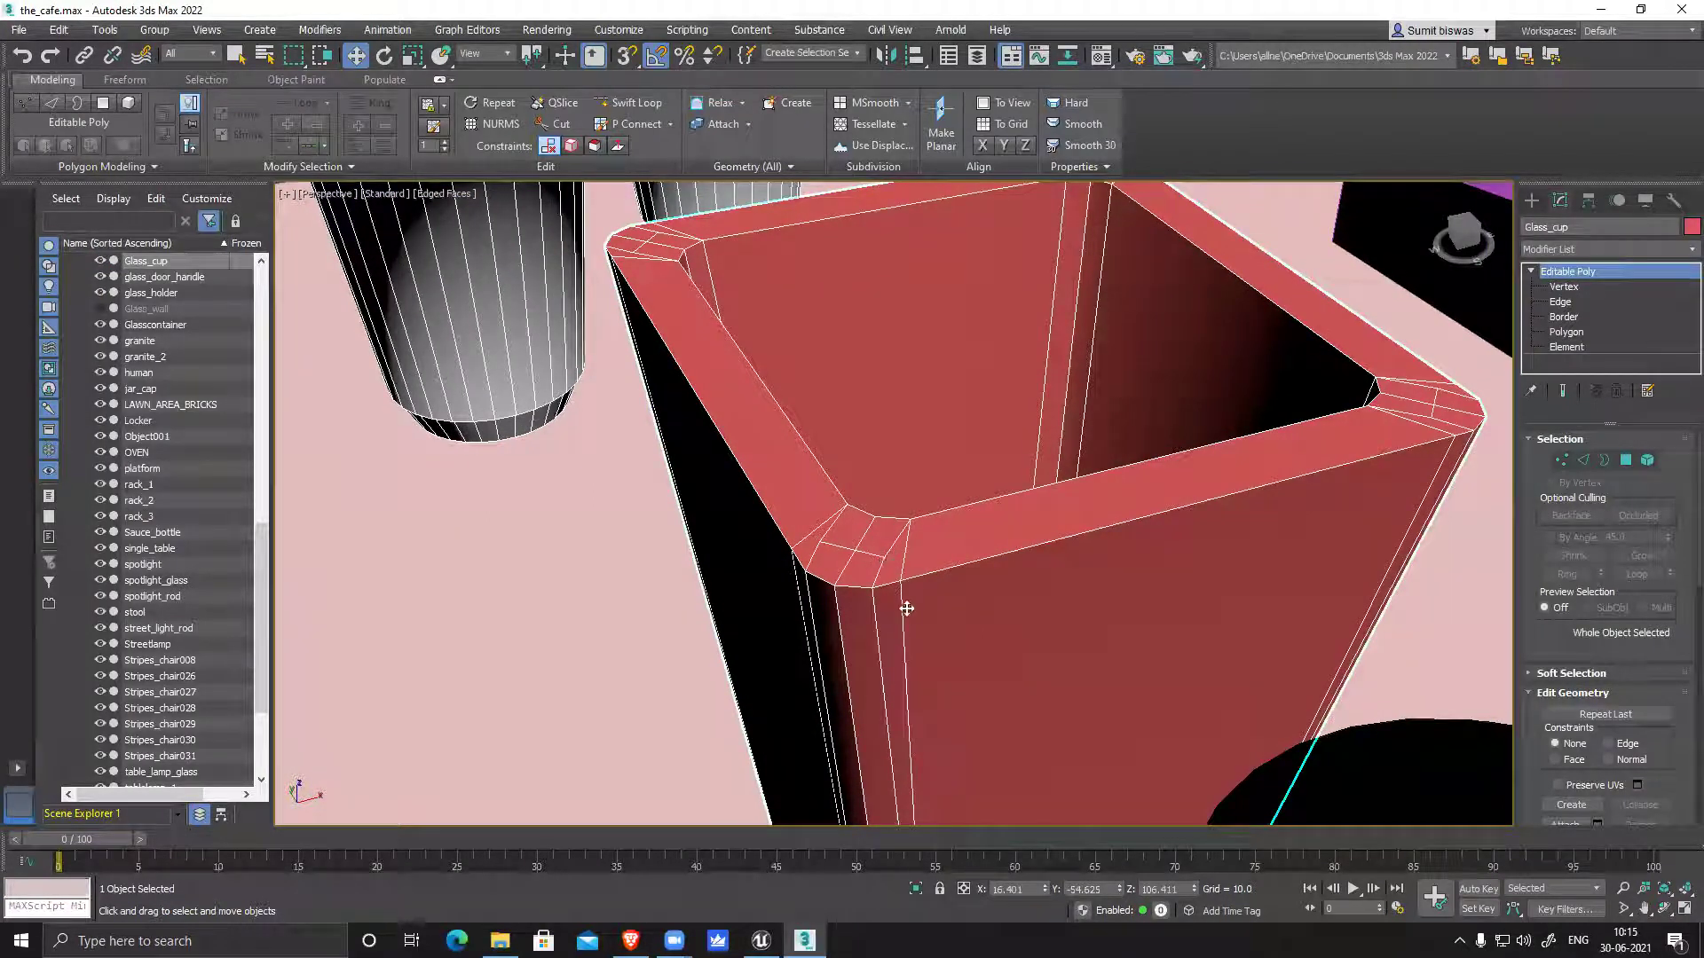
Select and remove the short middle edges crossing the glass cup's four rounded rim corners
click(1584, 459)
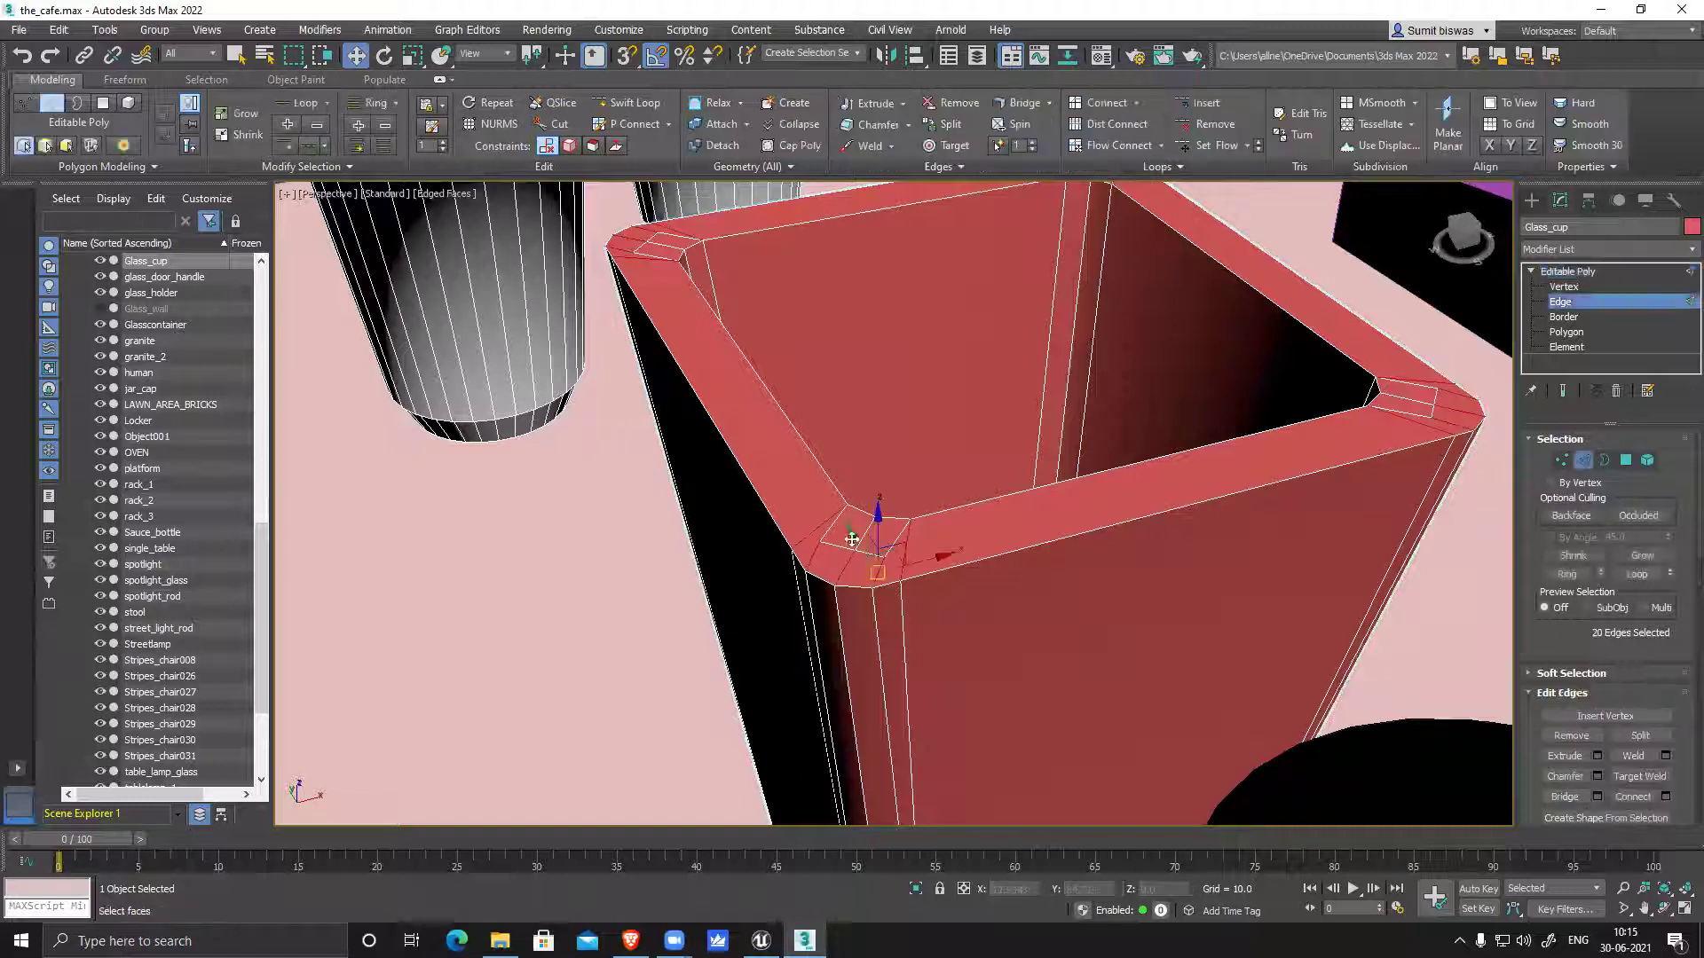
click(836, 547)
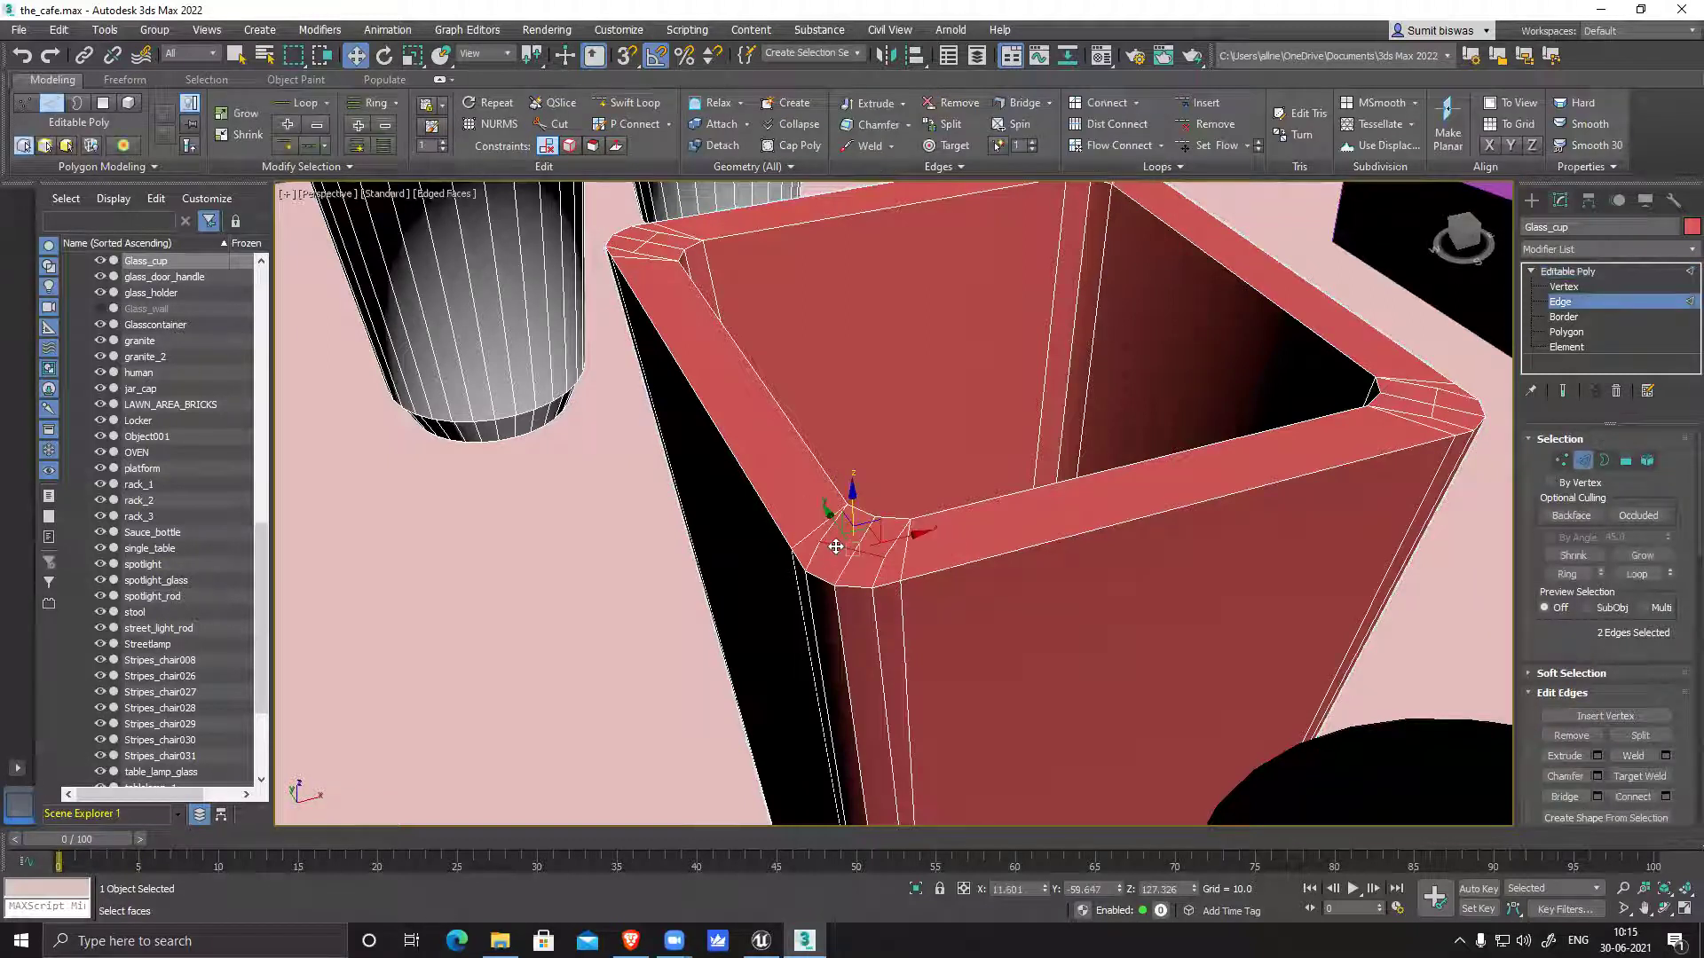
ctrl+double_click(1433, 397)
middle_drag(1235, 383, 1171, 674)
scroll(1121, 452, up, 3)
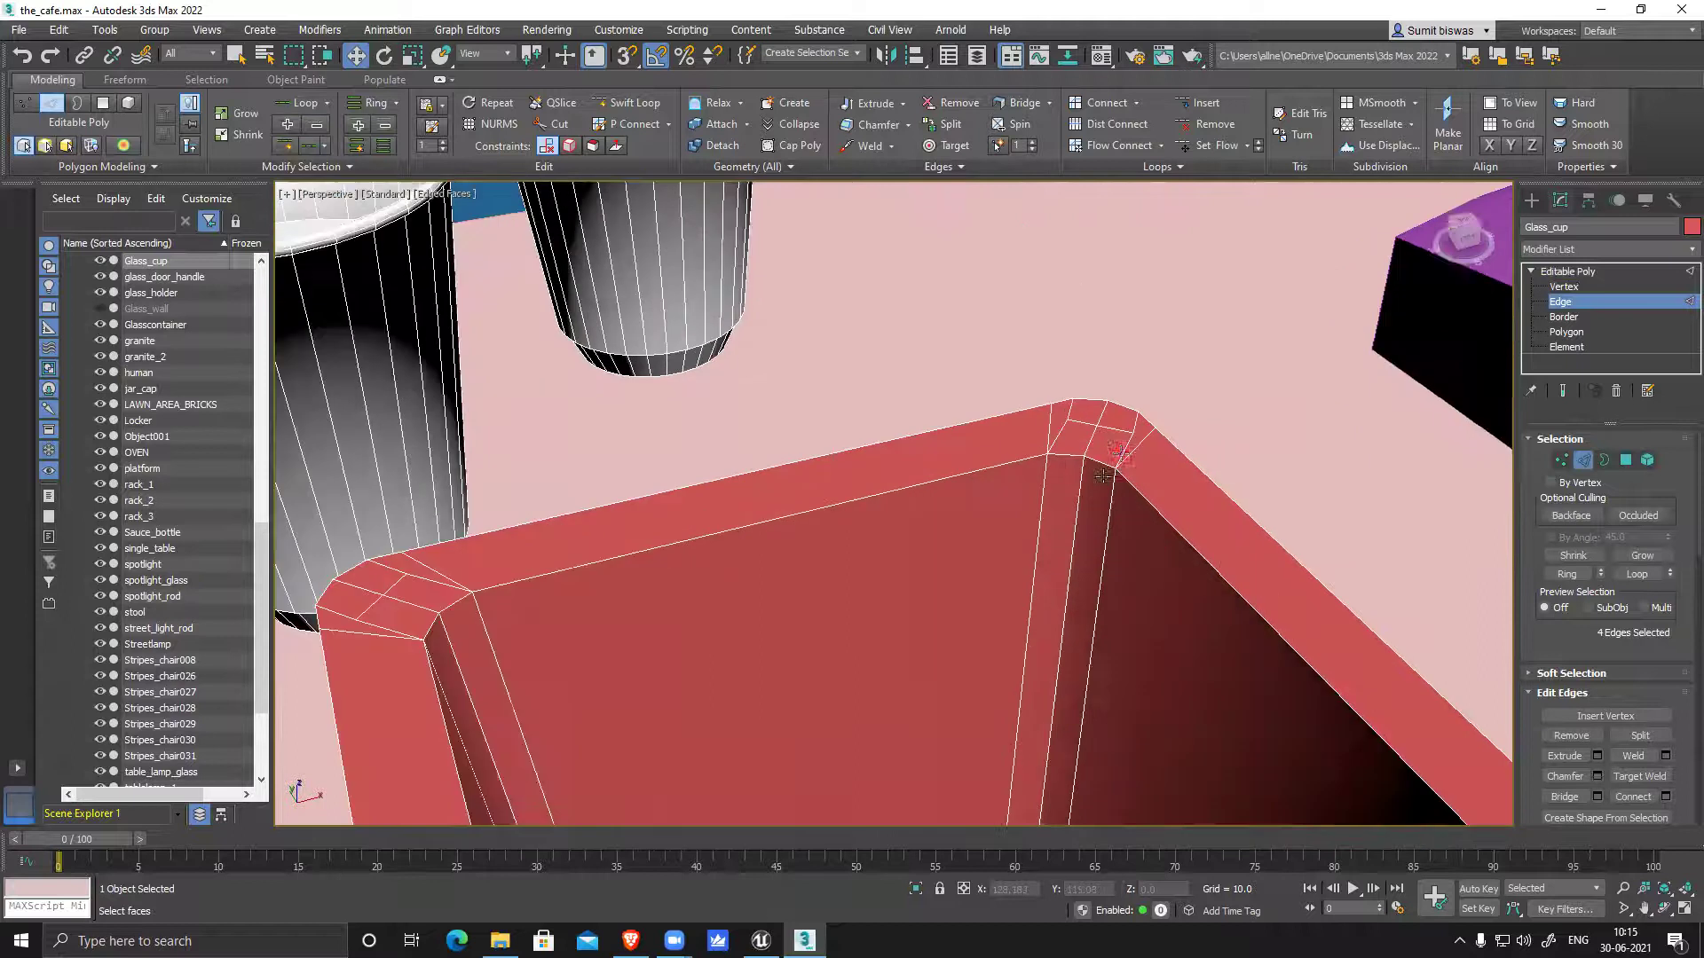
ctrl+click(1105, 427)
ctrl+click(376, 607)
click(379, 608)
double_click(344, 634)
ctrl+double_click(428, 565)
ctrl+double_click(1048, 417)
alt+middle_drag(1175, 681, 1042, 514)
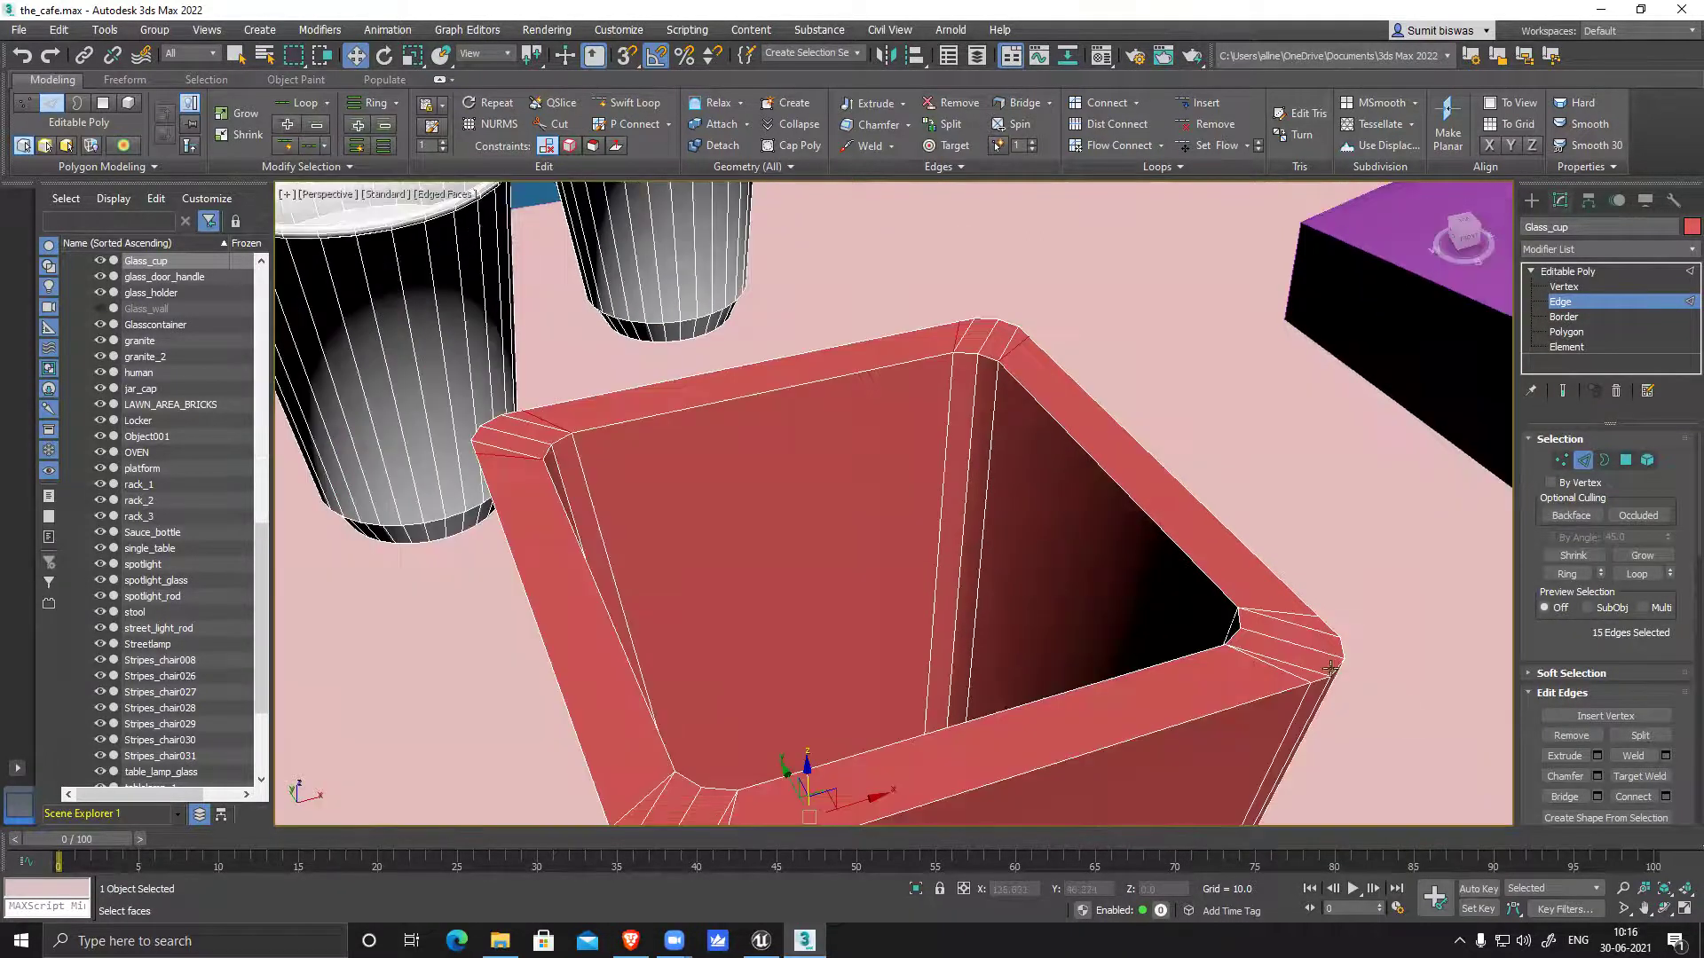
ctrl+double_click(1285, 671)
ctrl+double_click(1290, 615)
middle_drag(873, 744, 936, 599)
ctrl+double_click(829, 584)
key(ctrl+d)
Examine the counter objects and the divided chocolate holder with its stacked bars for unneeded geometry
scroll(913, 544, down, 4)
mouse_move(921, 608)
alt+middle_down()
mouse_move(955, 561)
mouse_move(917, 679)
mouse_move(882, 689)
mouse_move(861, 653)
mouse_move(959, 650)
mouse_move(972, 600)
mouse_move(931, 598)
alt+middle_up()
scroll(932, 601, down, 5)
scroll(939, 546, up, 6)
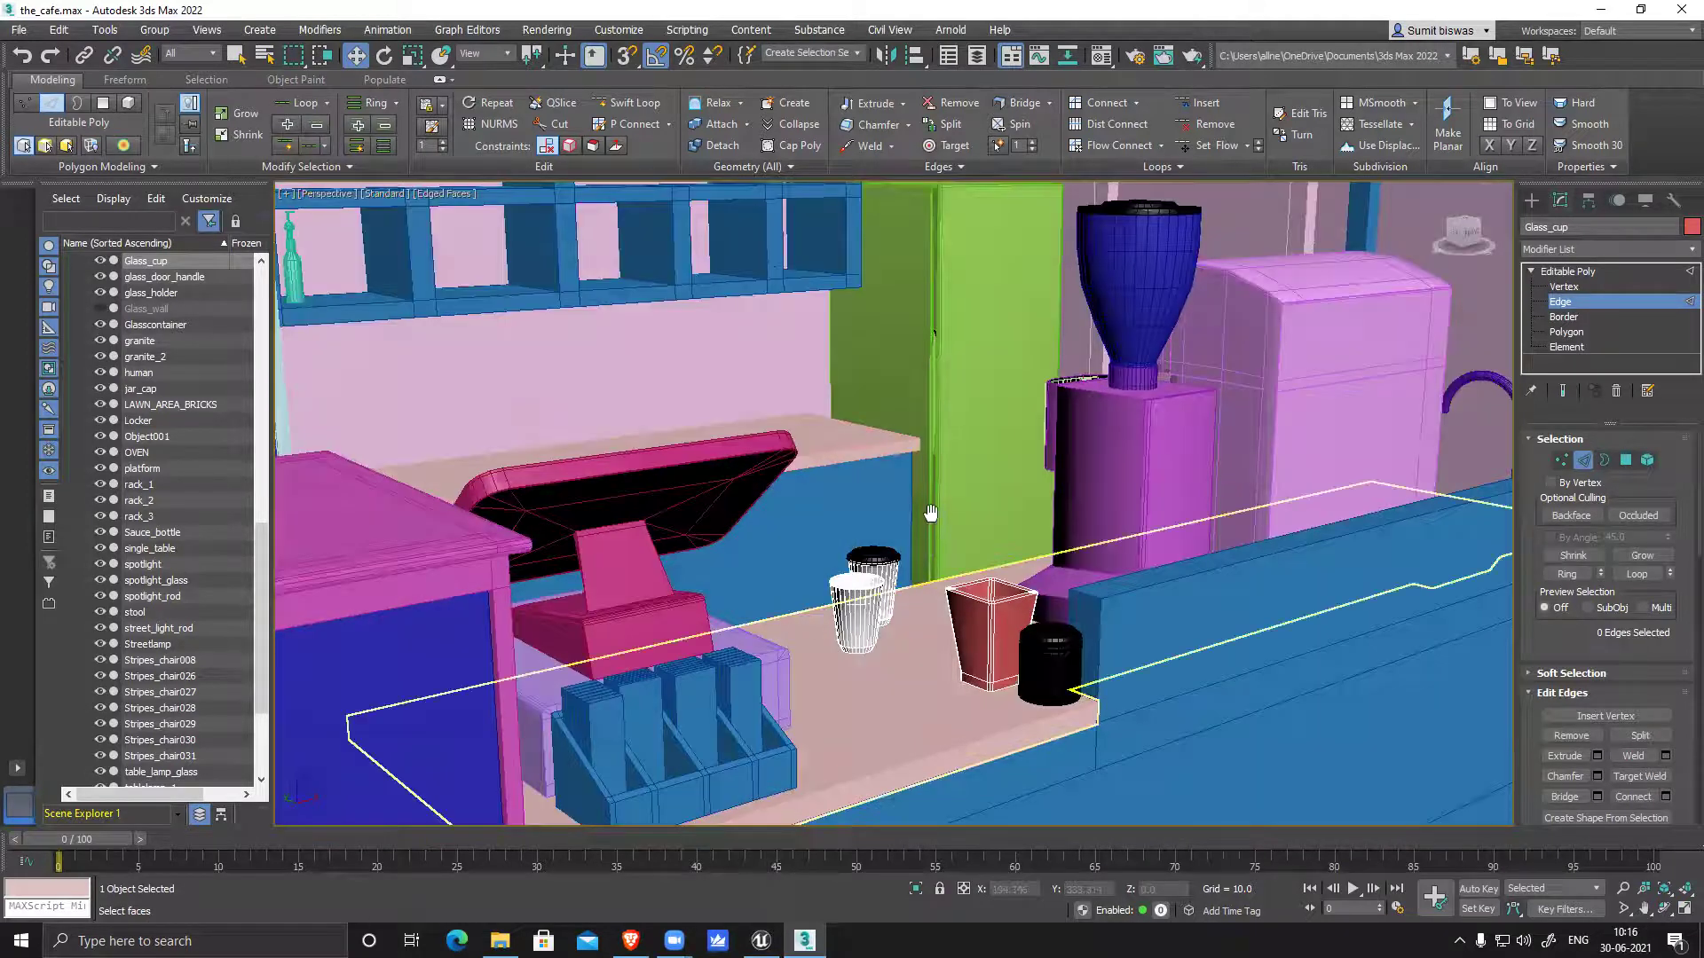
scroll(843, 530, up, 4)
alt+middle_drag(954, 548, 961, 501)
middle_drag(975, 412, 1030, 514)
scroll(983, 495, up, 4)
middle_drag(1120, 332, 1052, 492)
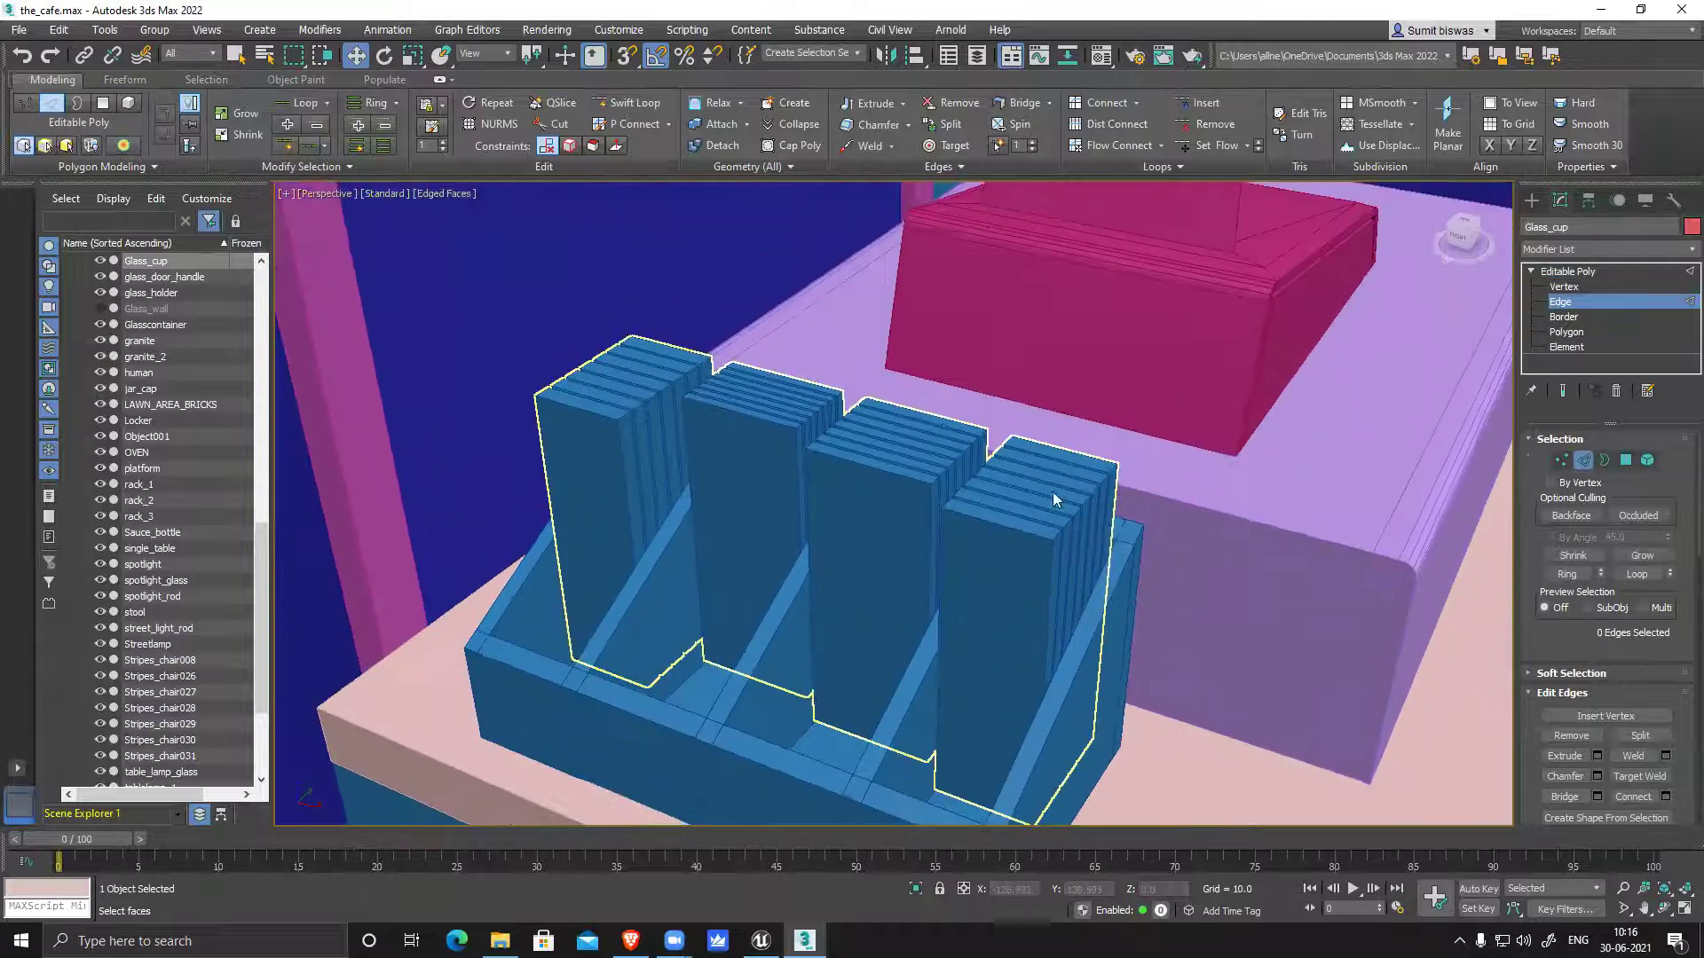
alt+middle_drag(892, 528, 1027, 563)
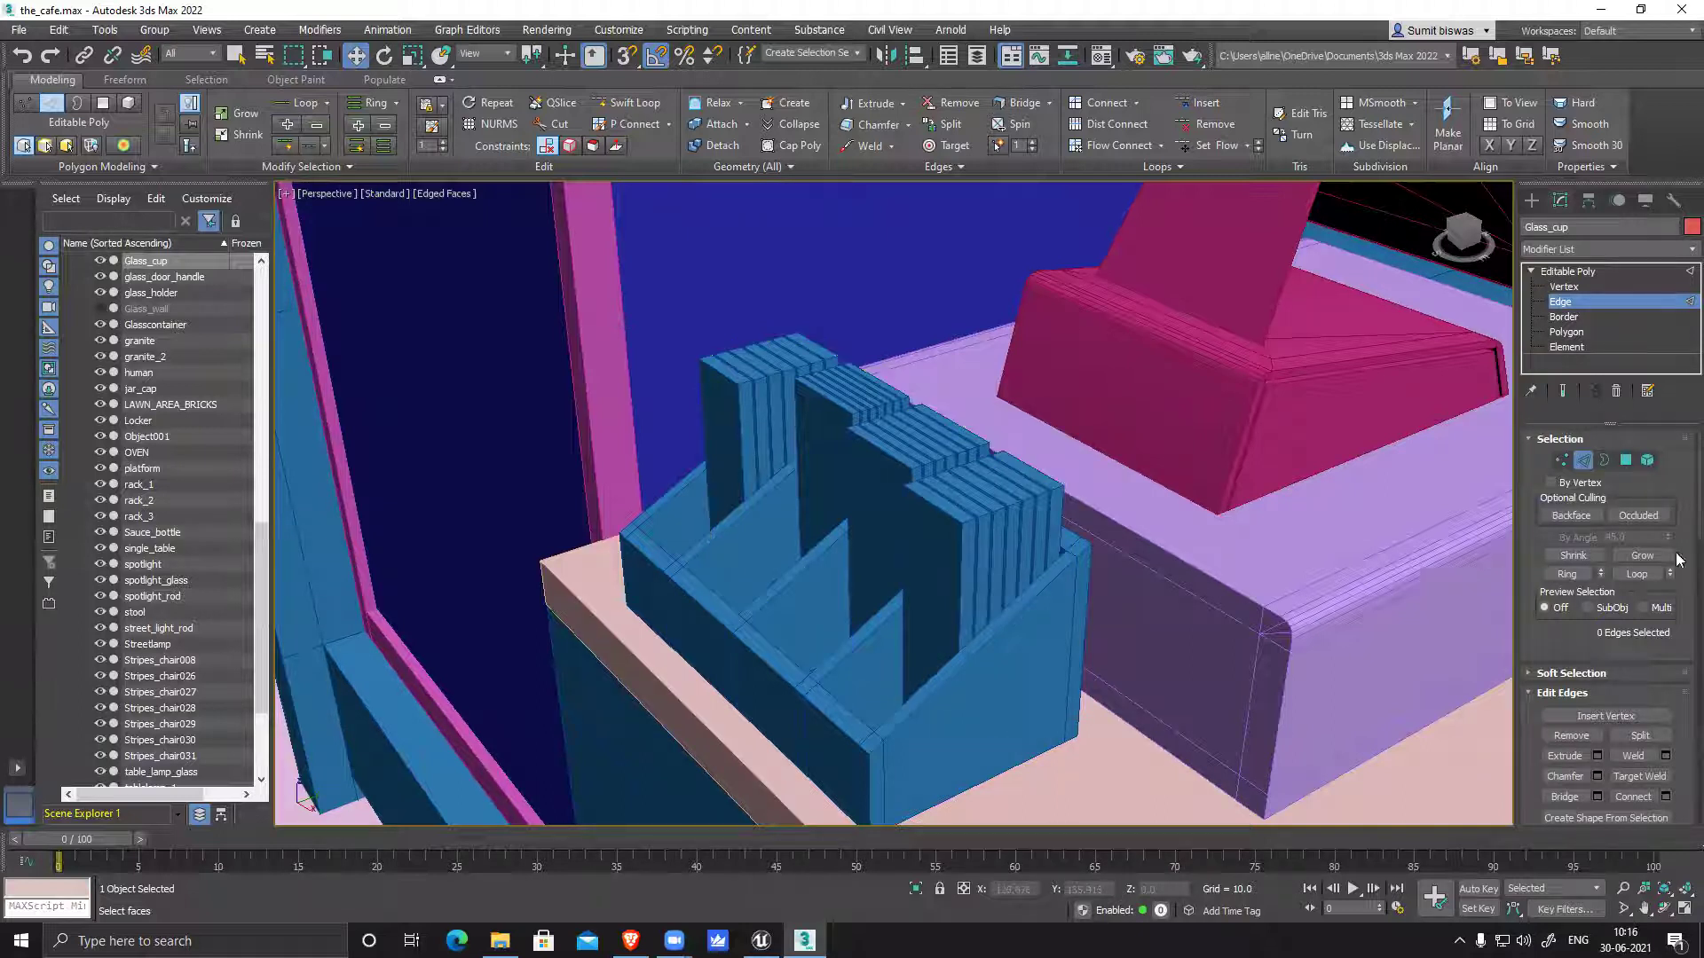
Leave the glass cup's edge editing, select the chocolate holder and isolate it
click(1583, 463)
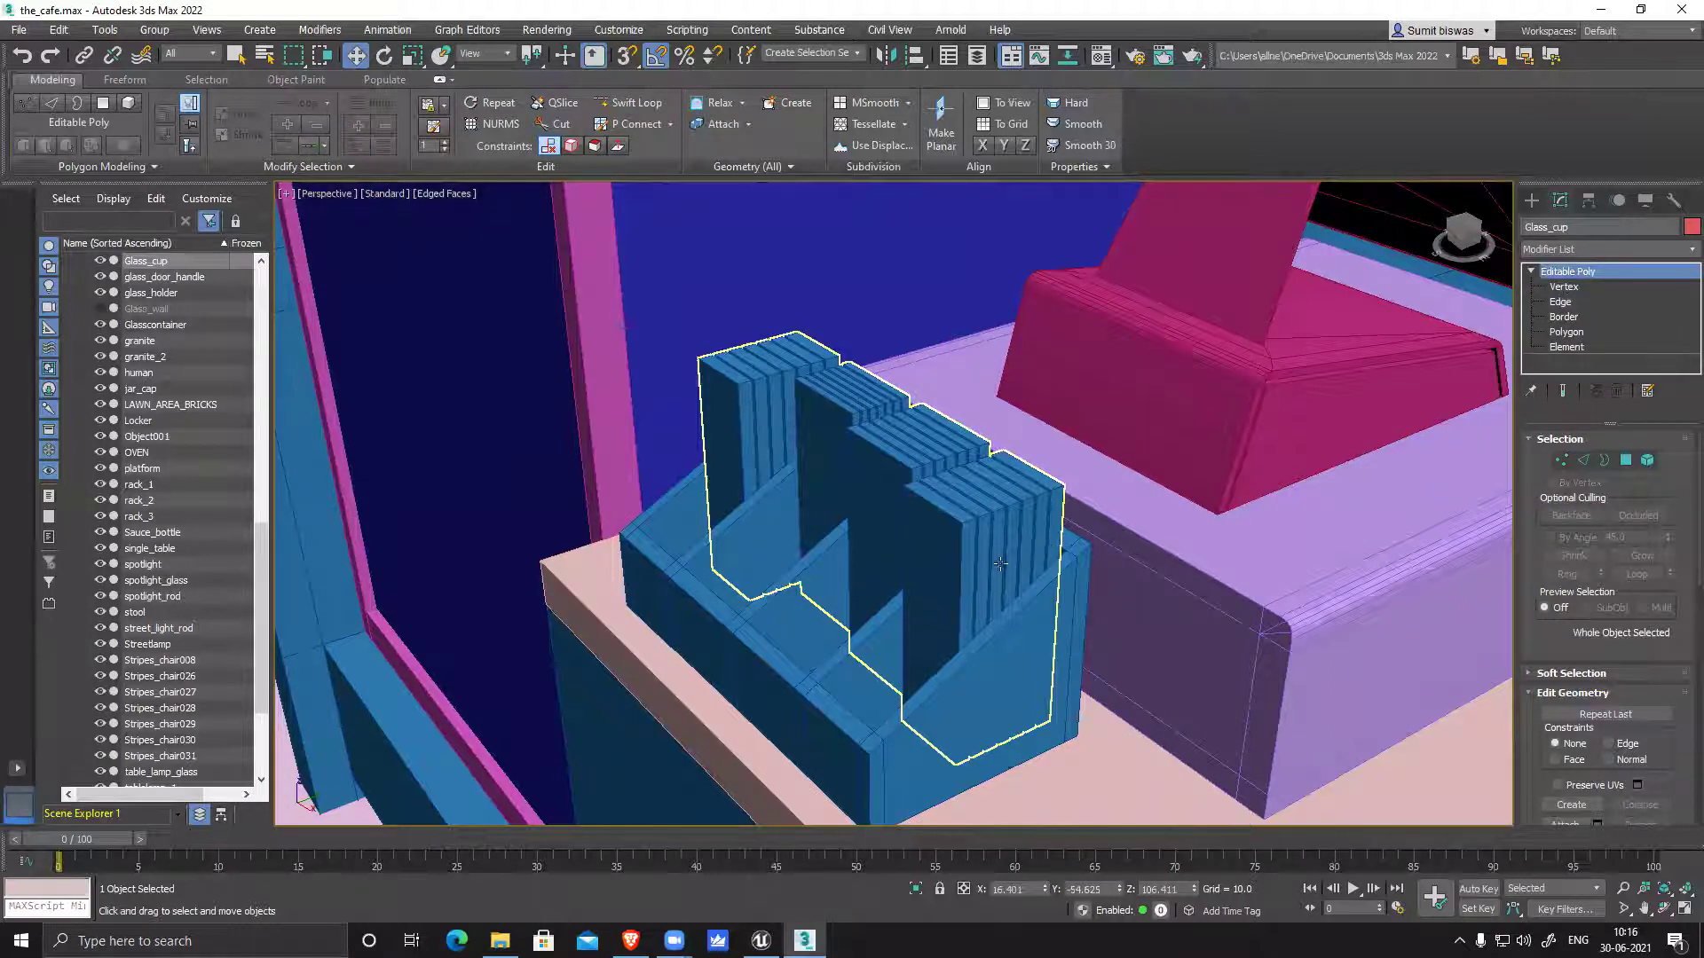
click(925, 631)
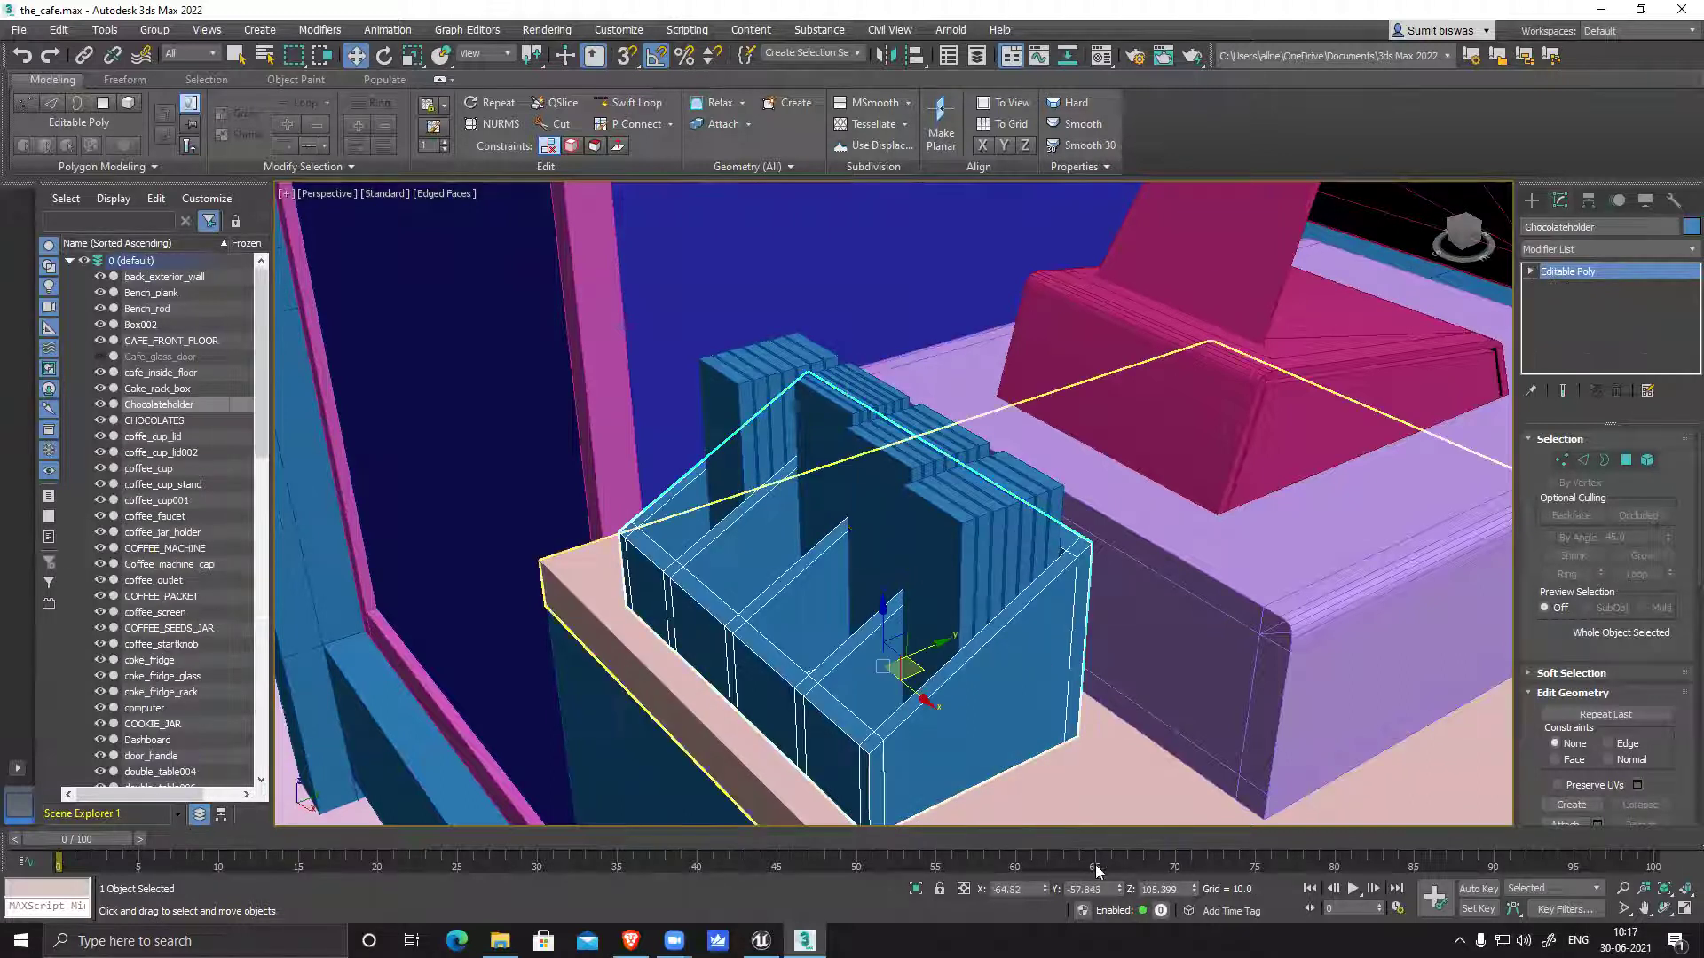
click(915, 888)
Target-weld the extra upper and lower vertices beside the chocolate holder's front right corner onto the corner vertices
scroll(1046, 597, up, 5)
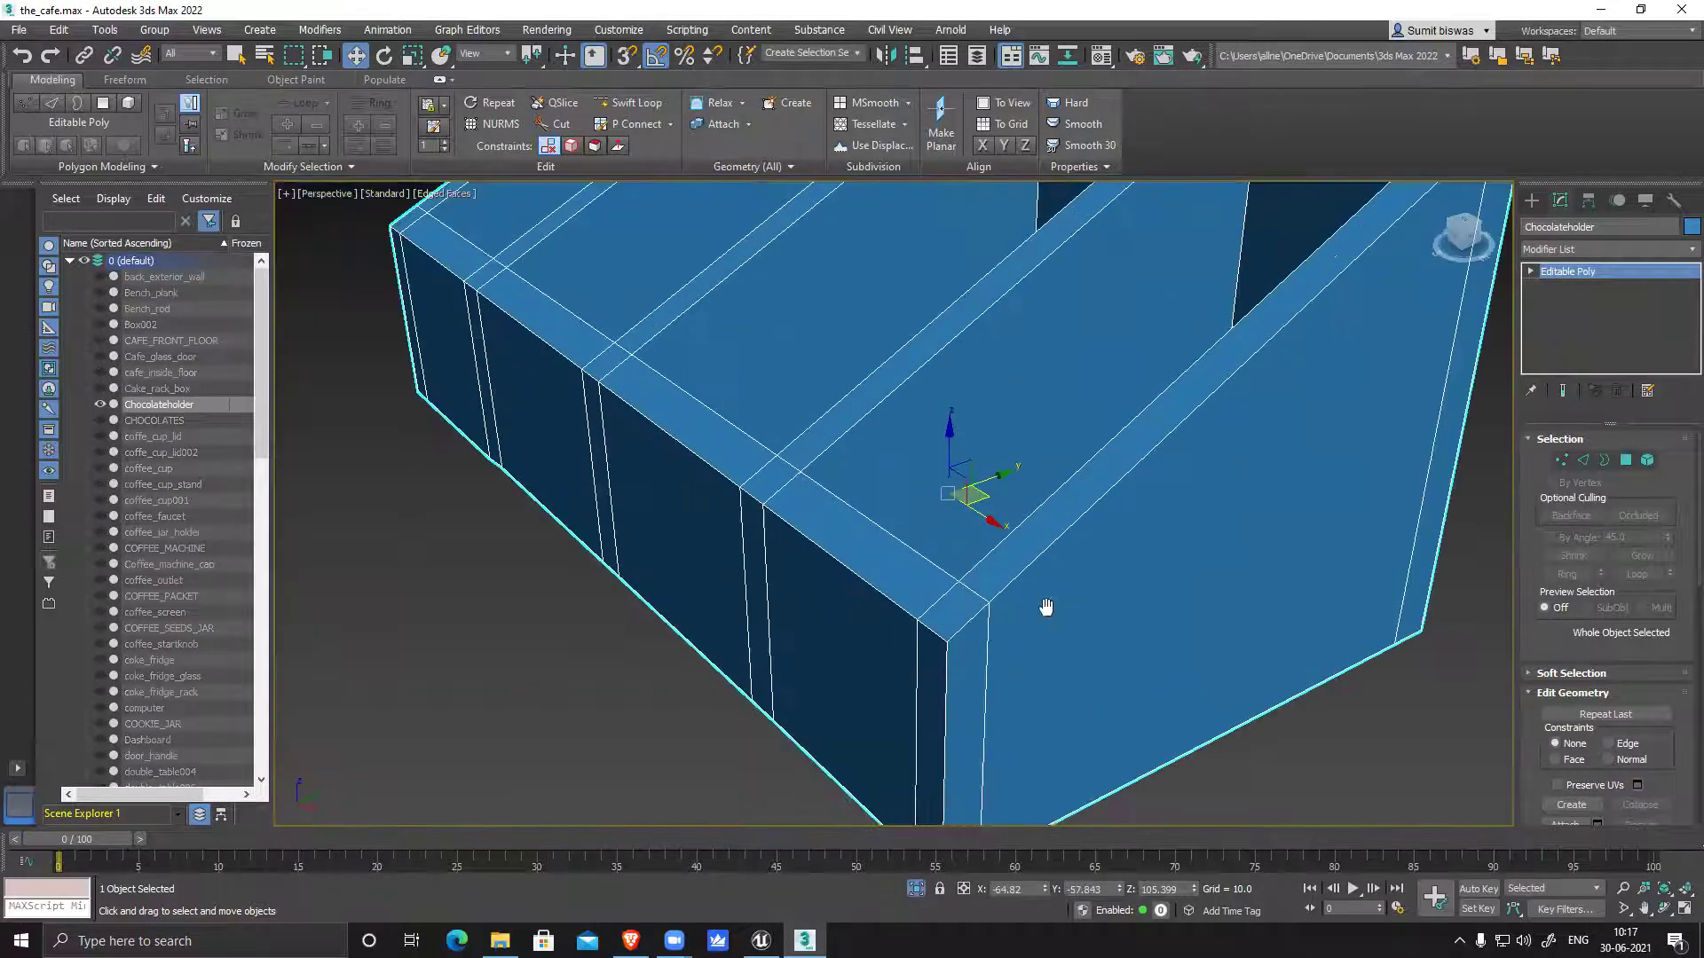
click(1561, 460)
click(1639, 755)
click(920, 620)
middle_drag(984, 707, 982, 512)
click(920, 681)
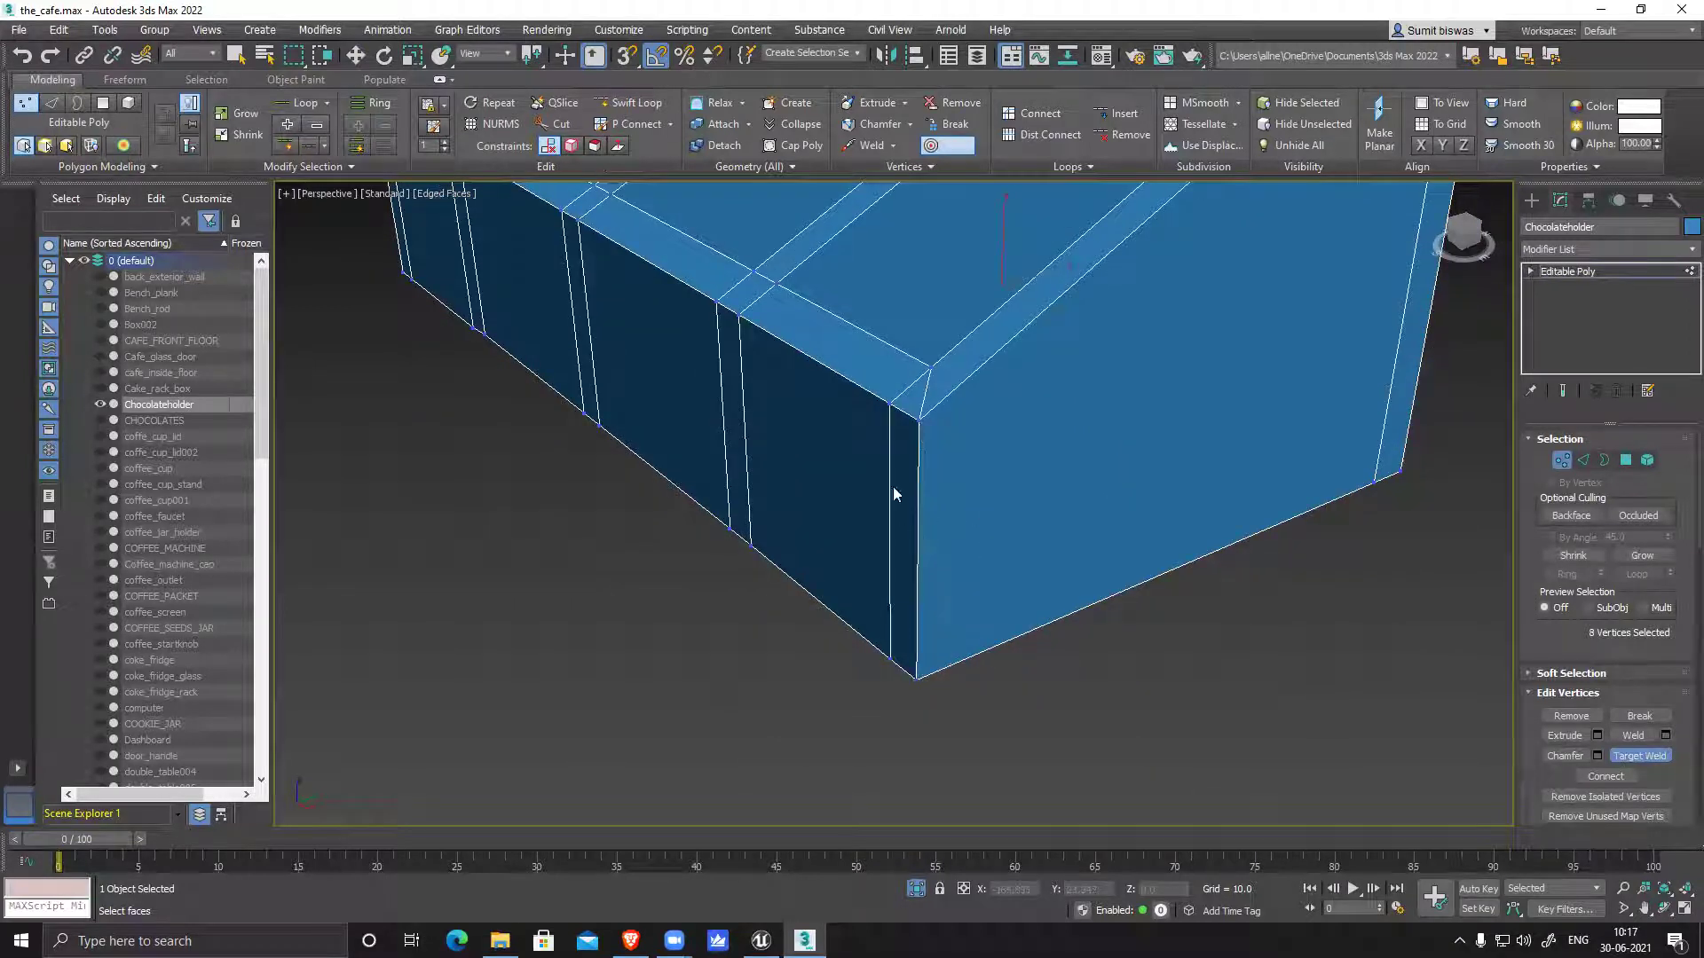
click(914, 417)
click(915, 679)
Target-weld the extra upper and lower vertices around the chocolate holder's back right corner onto its corner vertices
middle_drag(1076, 462, 896, 682)
middle_drag(848, 587, 883, 484)
alt+middle_drag(994, 629, 857, 710)
click(976, 515)
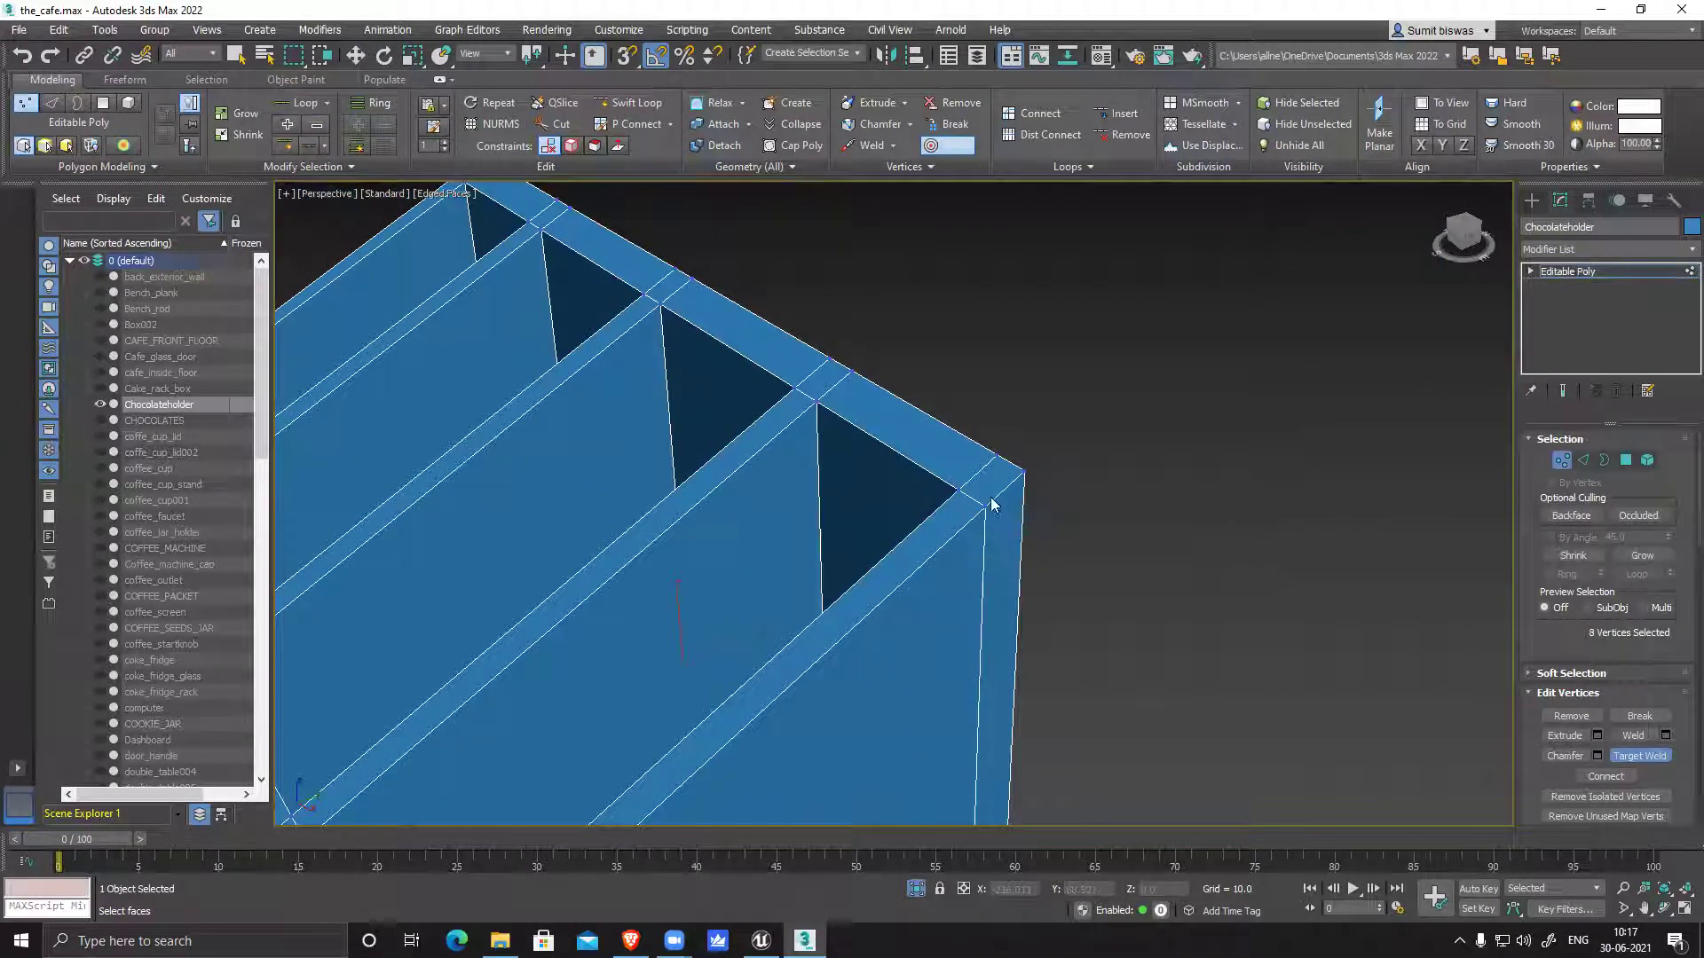
click(1022, 471)
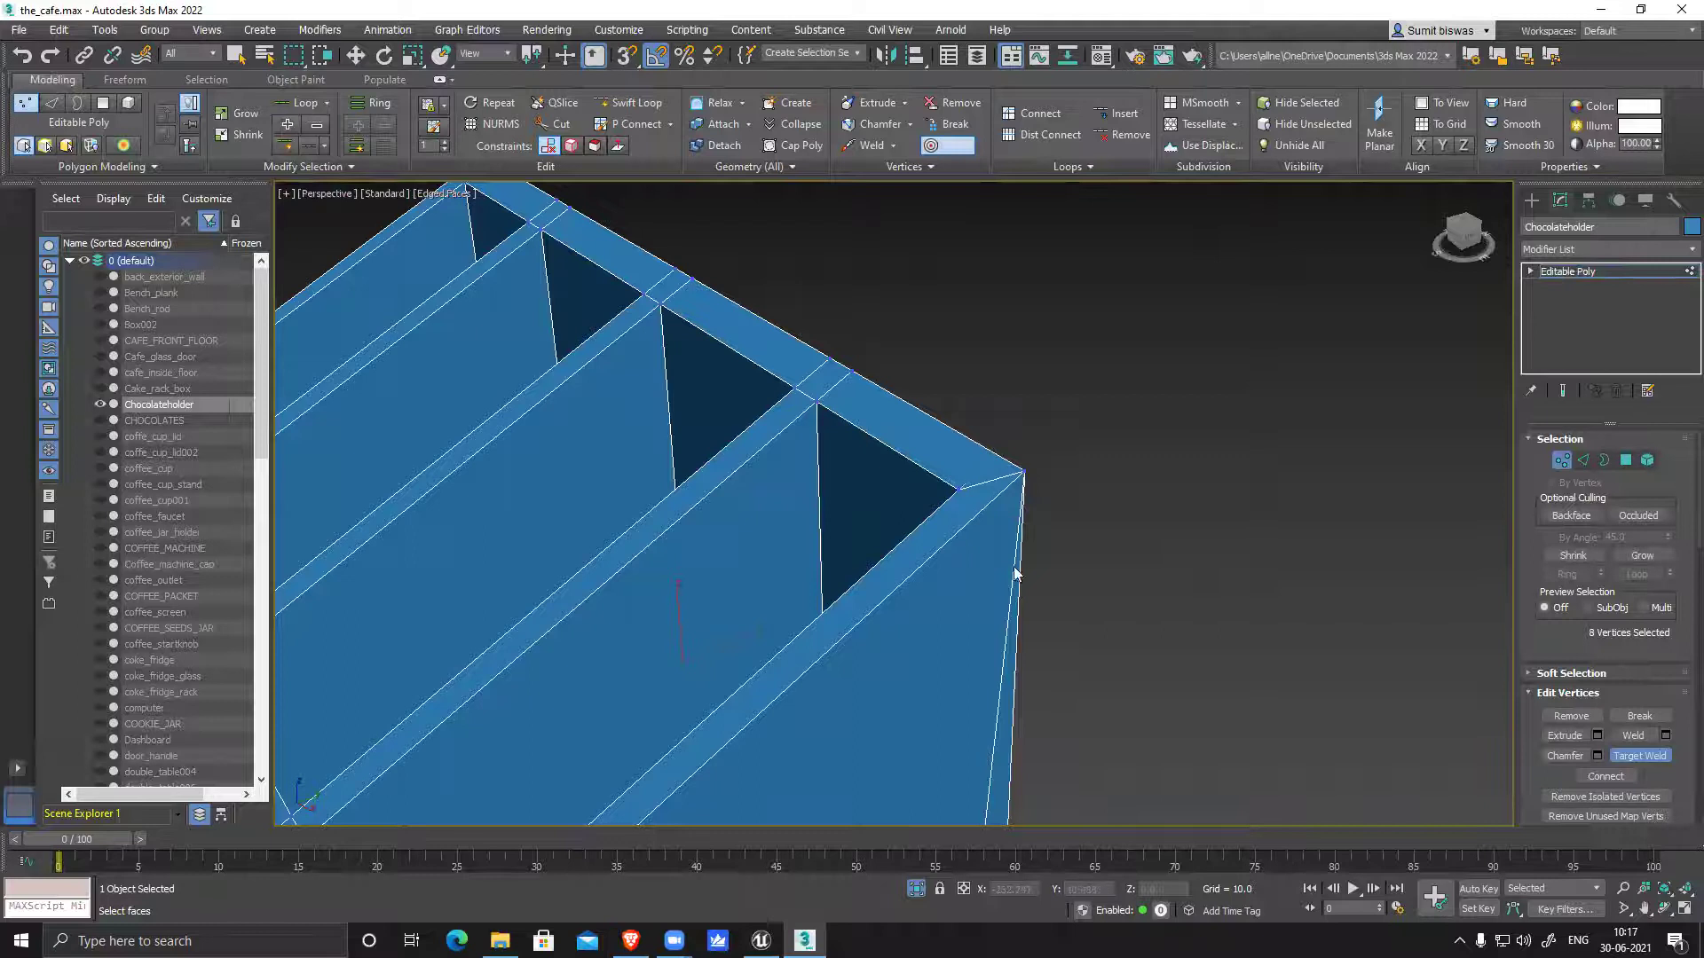
alt+middle_drag(1022, 471, 885, 443)
click(900, 678)
click(931, 664)
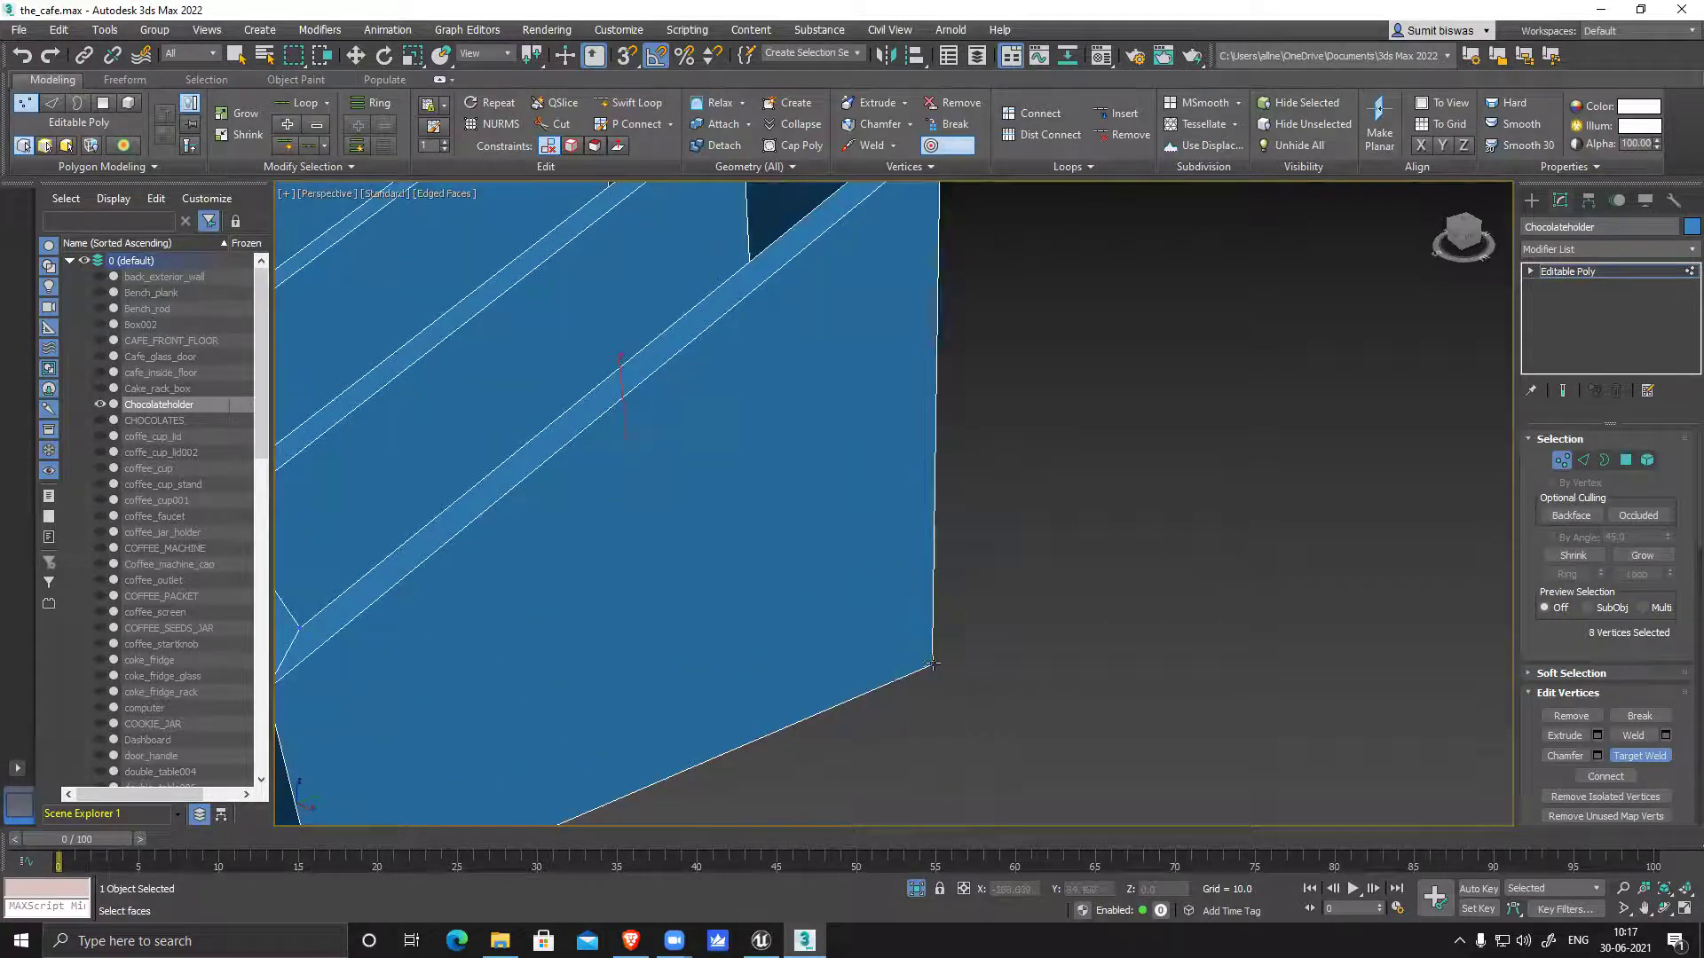
scroll(993, 643, down, 5)
mouse_move(992, 643)
alt+middle_down()
mouse_move(898, 646)
mouse_move(781, 604)
mouse_move(827, 646)
mouse_move(1010, 664)
alt+middle_up()
click(806, 645)
click(795, 646)
Inspect the double edge lines at the holder's dividers from the front and back, and leave Target Weld
middle_drag(1245, 678, 1076, 591)
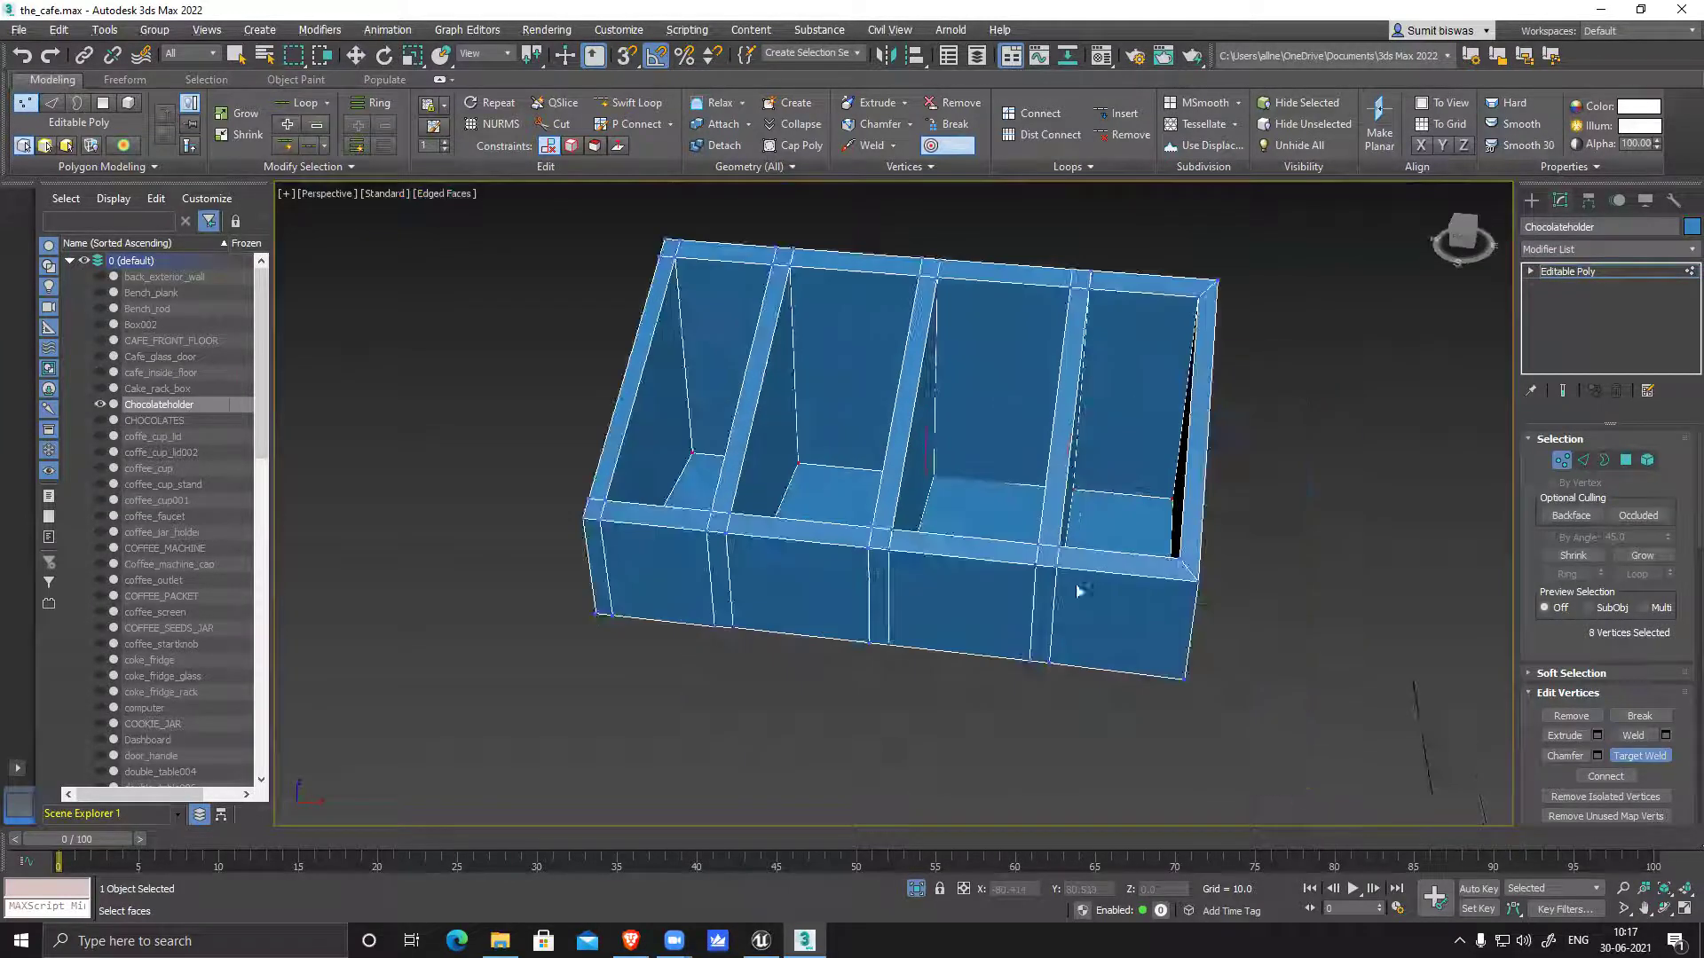
scroll(1078, 590, up, 3)
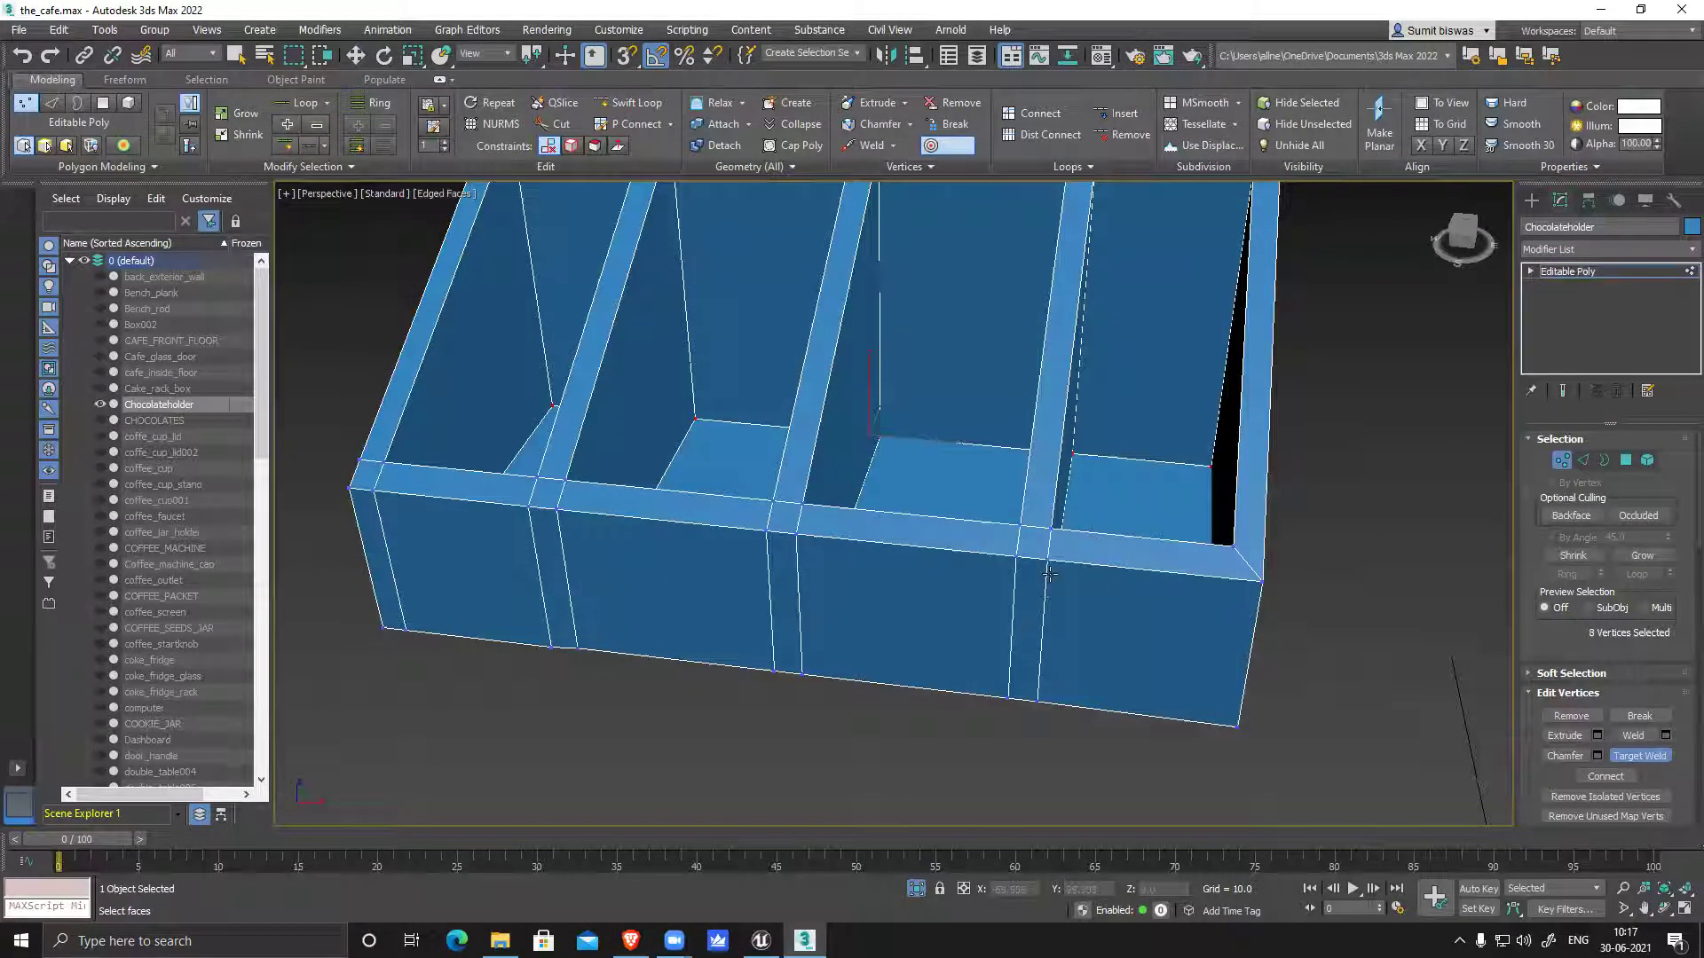
alt+middle_drag(688, 571, 779, 543)
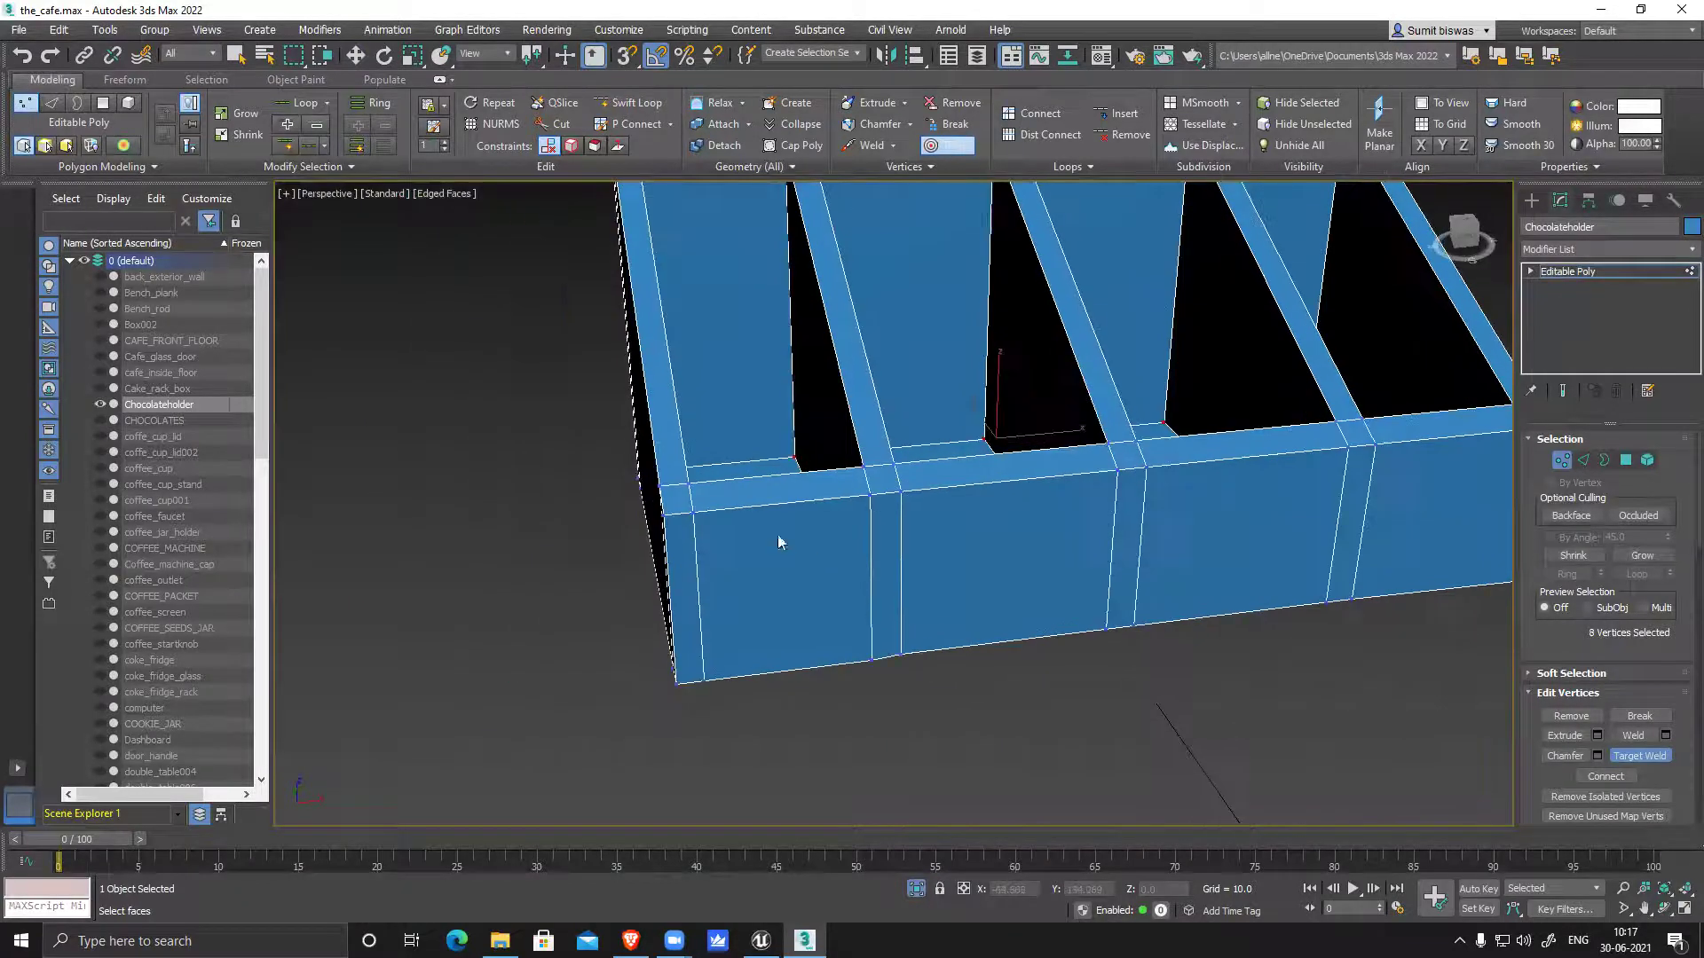
alt+middle_drag(1282, 547, 864, 635)
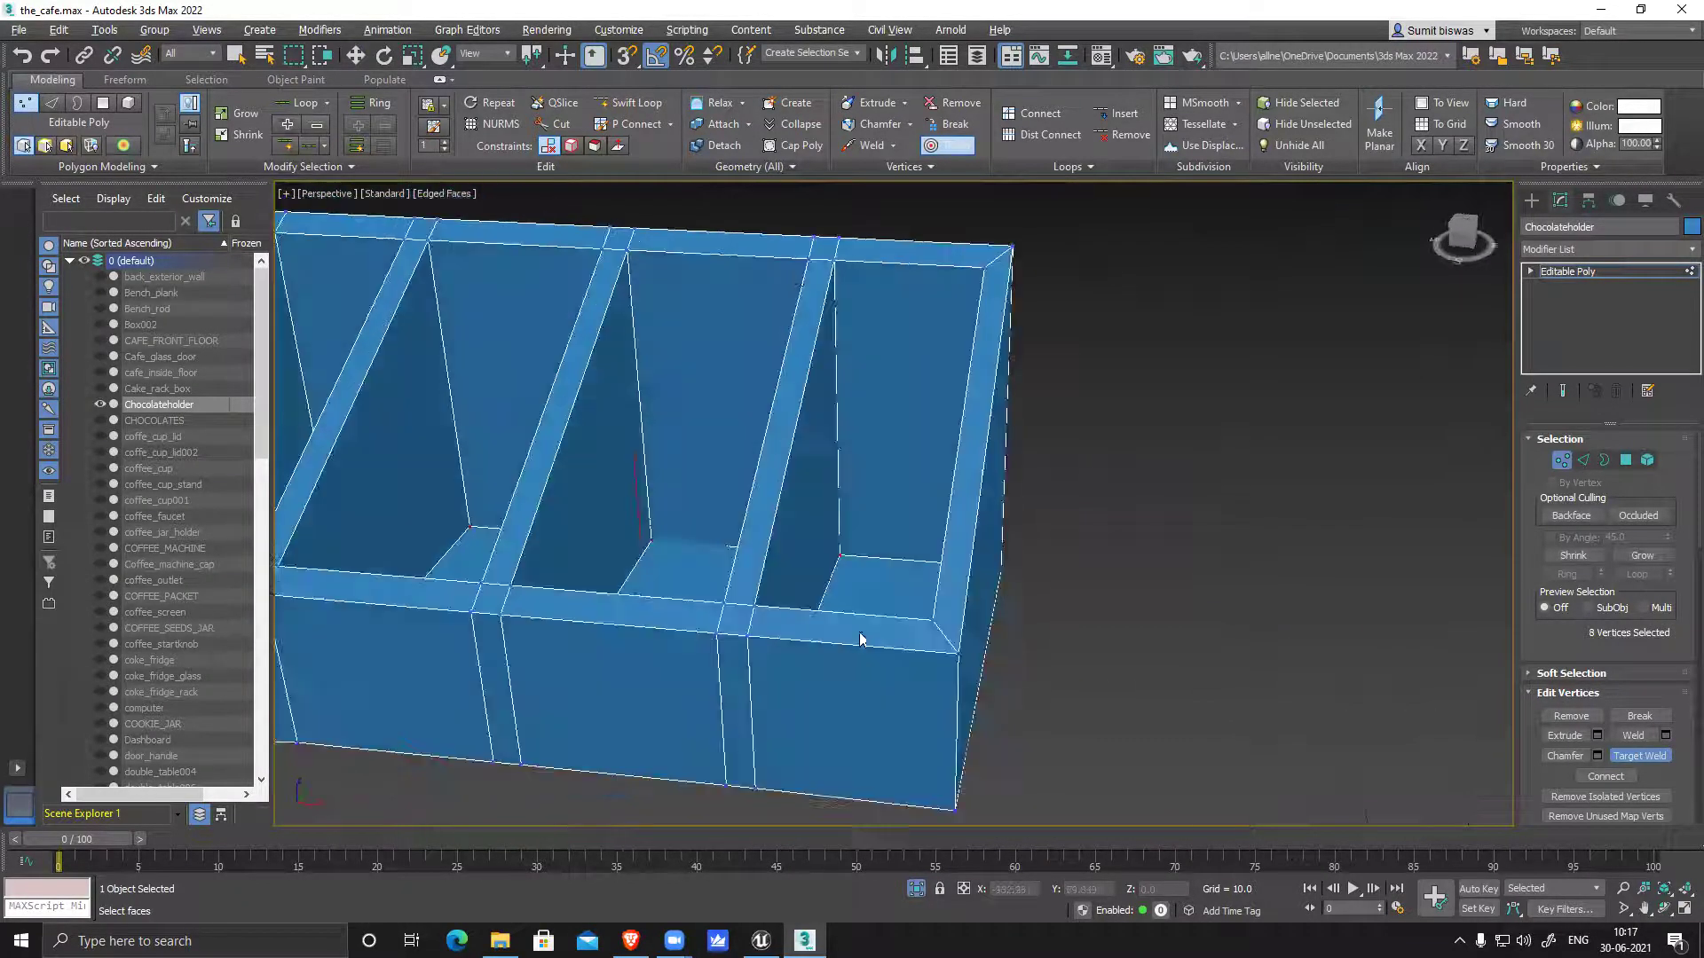
key(w)
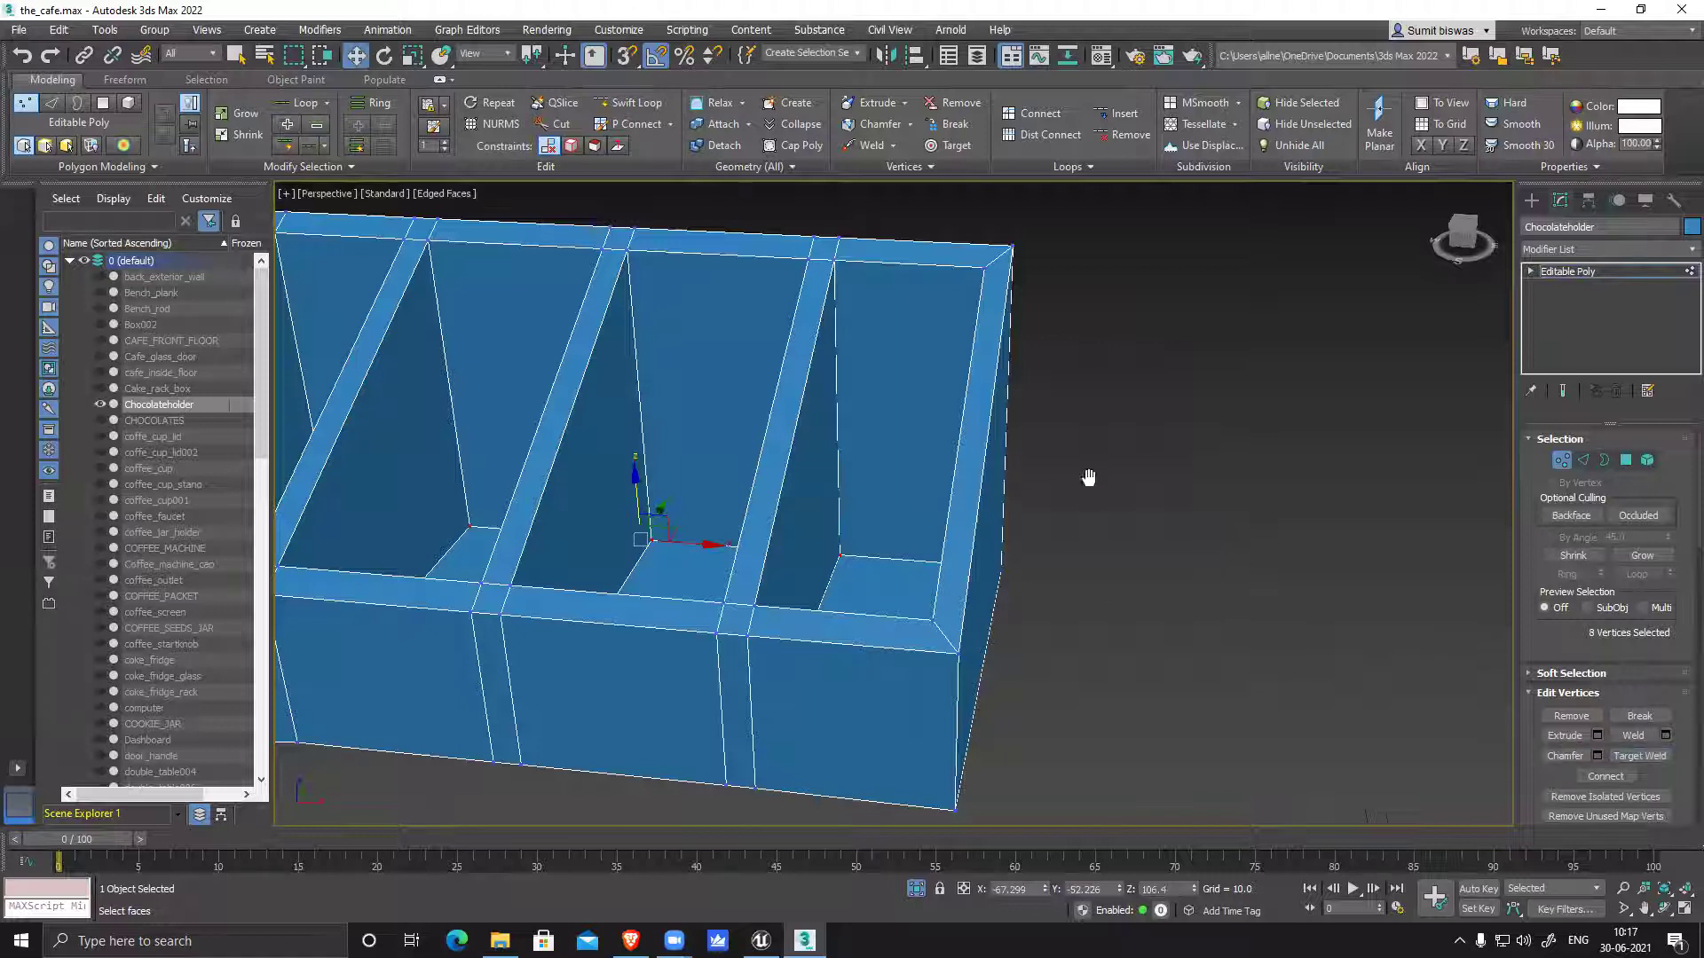
Select the four short edges at the top and bottom of the rightmost divider's front and back ends and collapse them
alt+middle_drag(1091, 476, 1029, 479)
click(1584, 460)
click(889, 249)
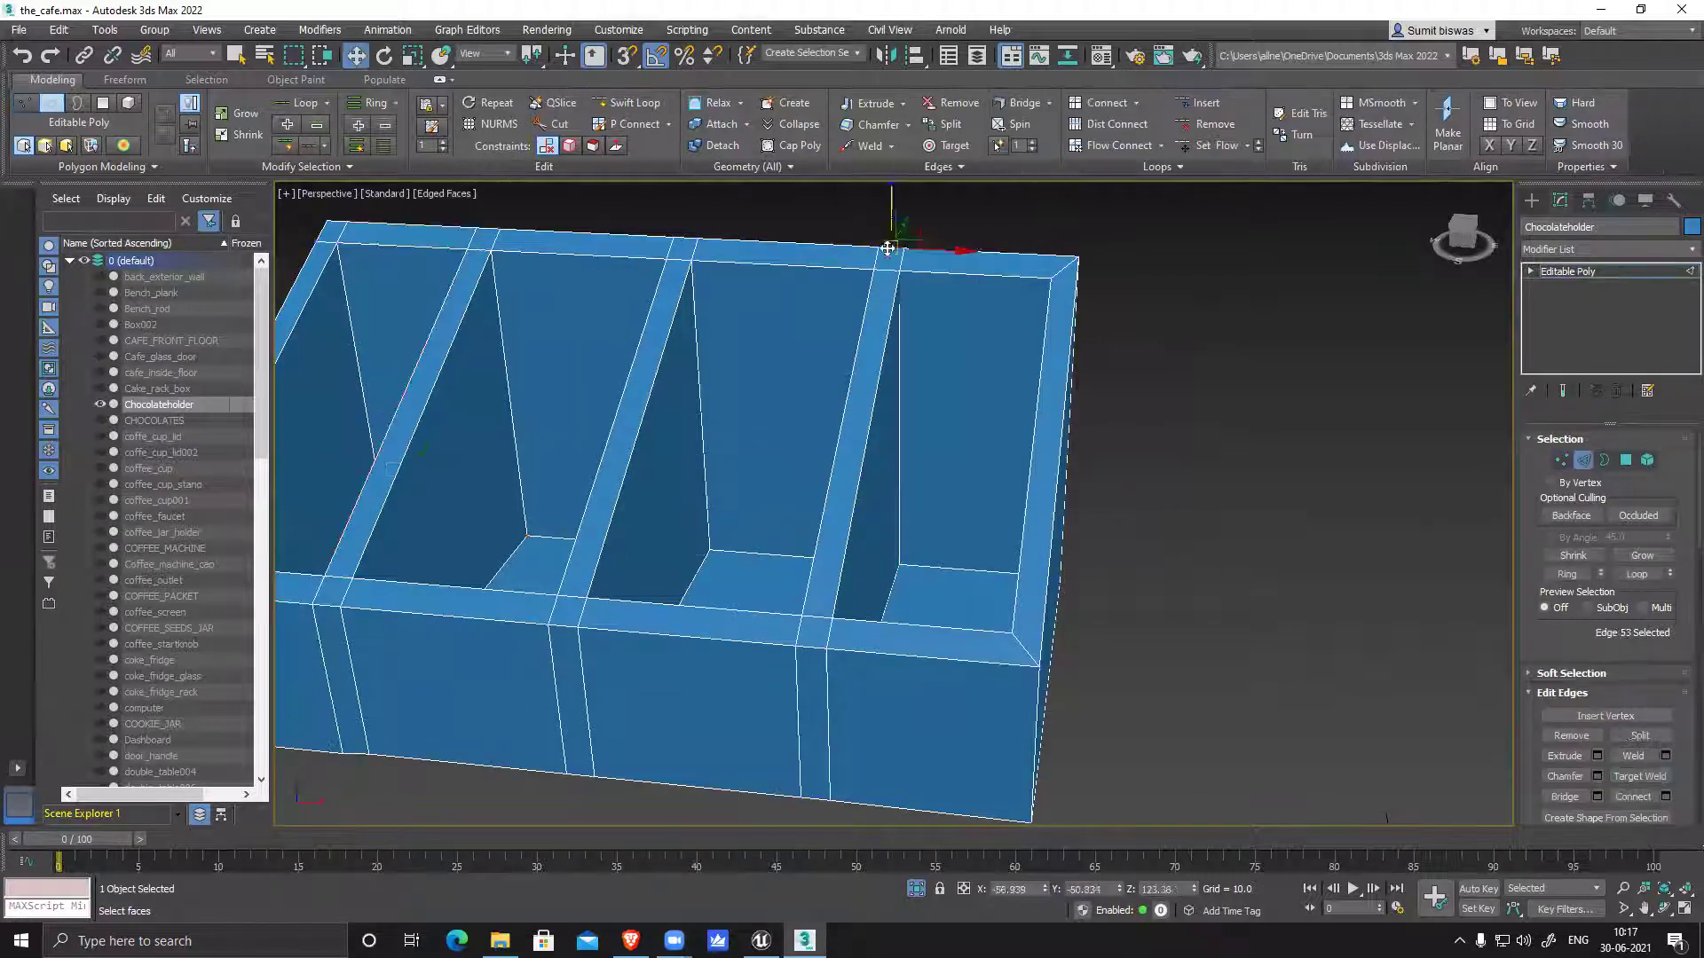
ctrl+click(806, 645)
ctrl+click(814, 797)
alt+middle_drag(1101, 728, 823, 636)
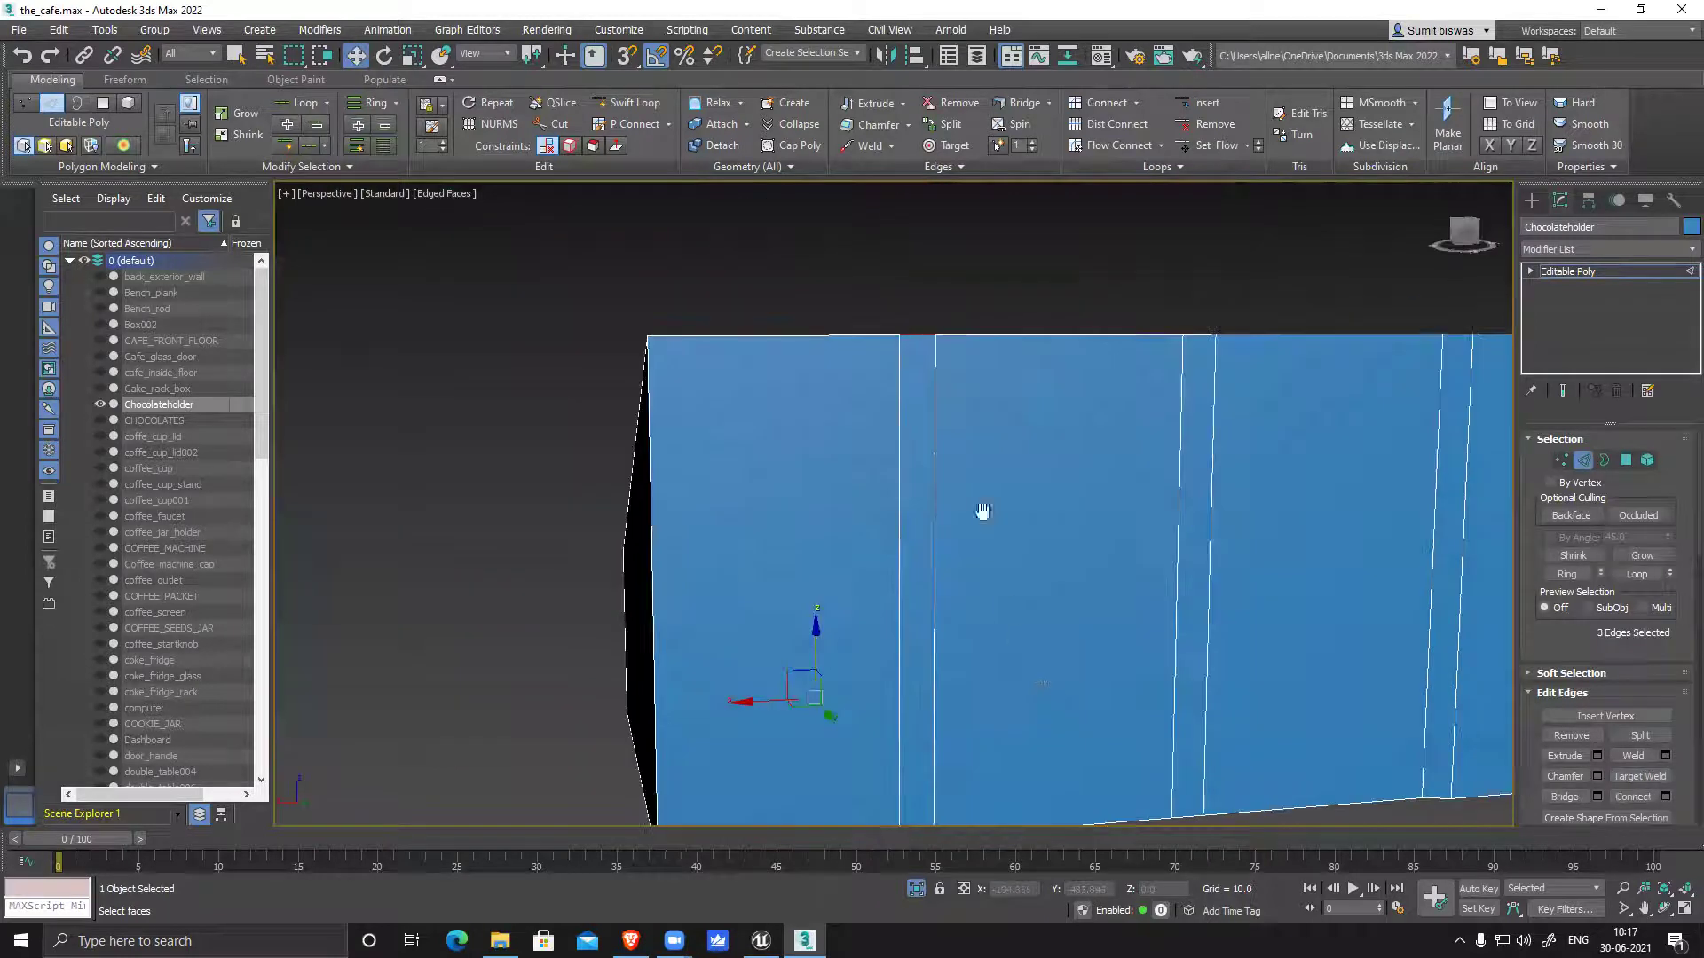
middle_drag(981, 505, 916, 325)
ctrl+click(707, 655)
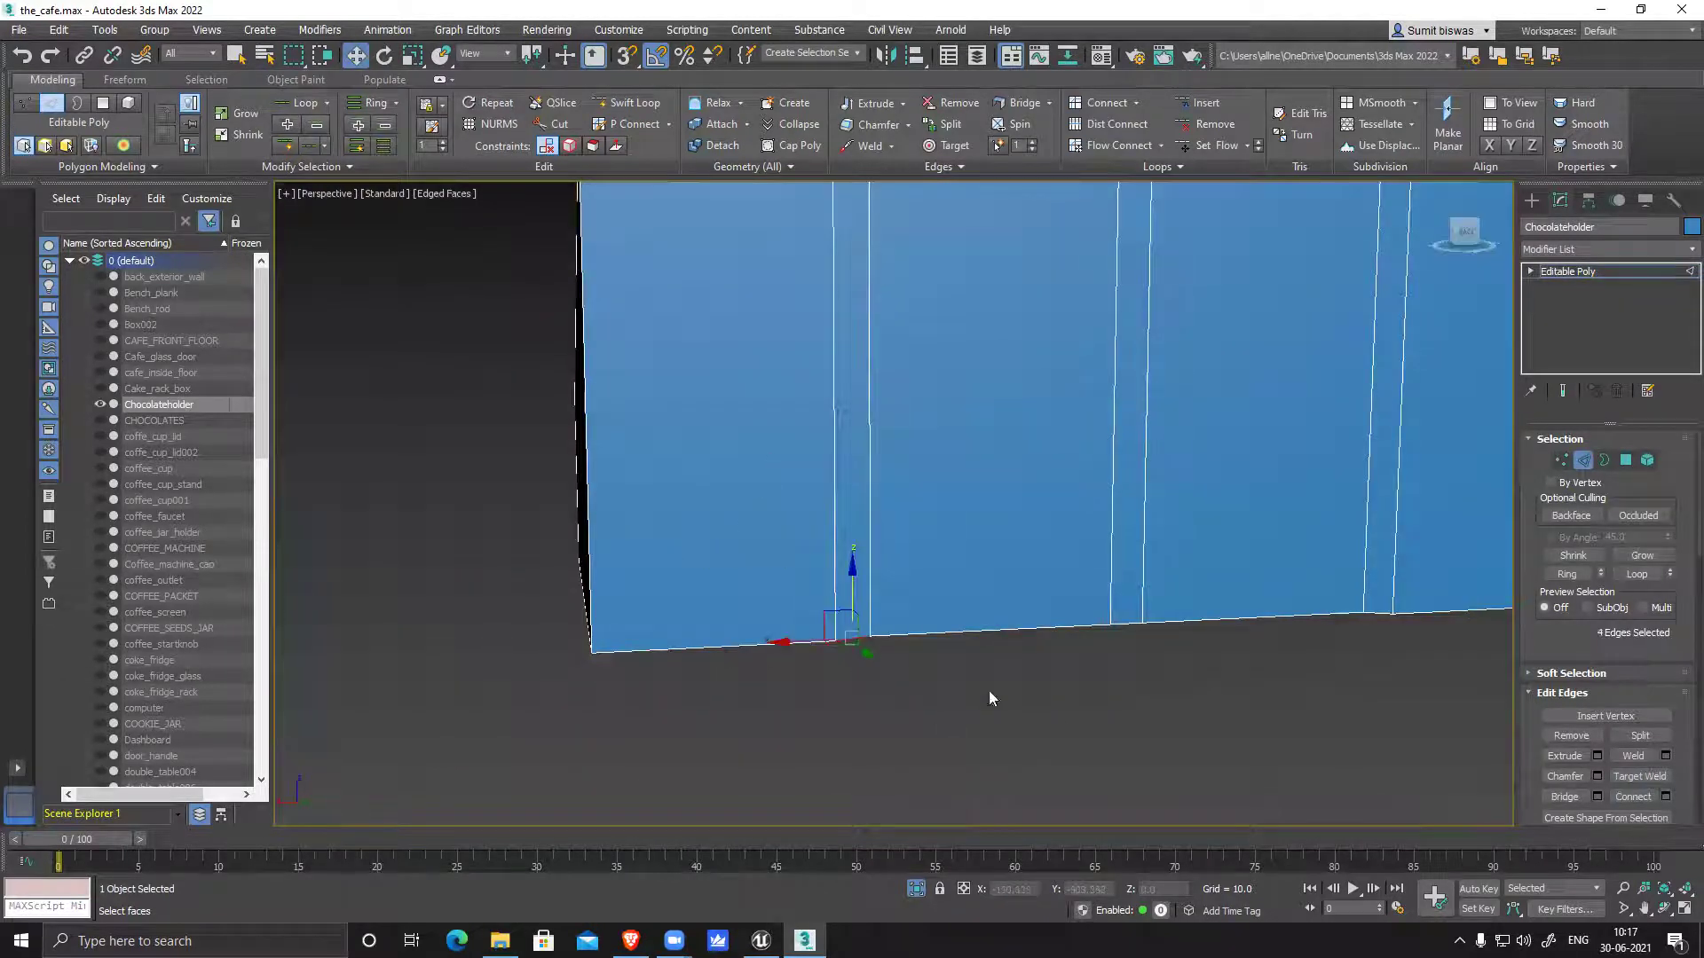
alt+middle_drag(989, 690, 1062, 765)
scroll(1074, 687, down, 5)
alt+middle_drag(1084, 684, 1508, 678)
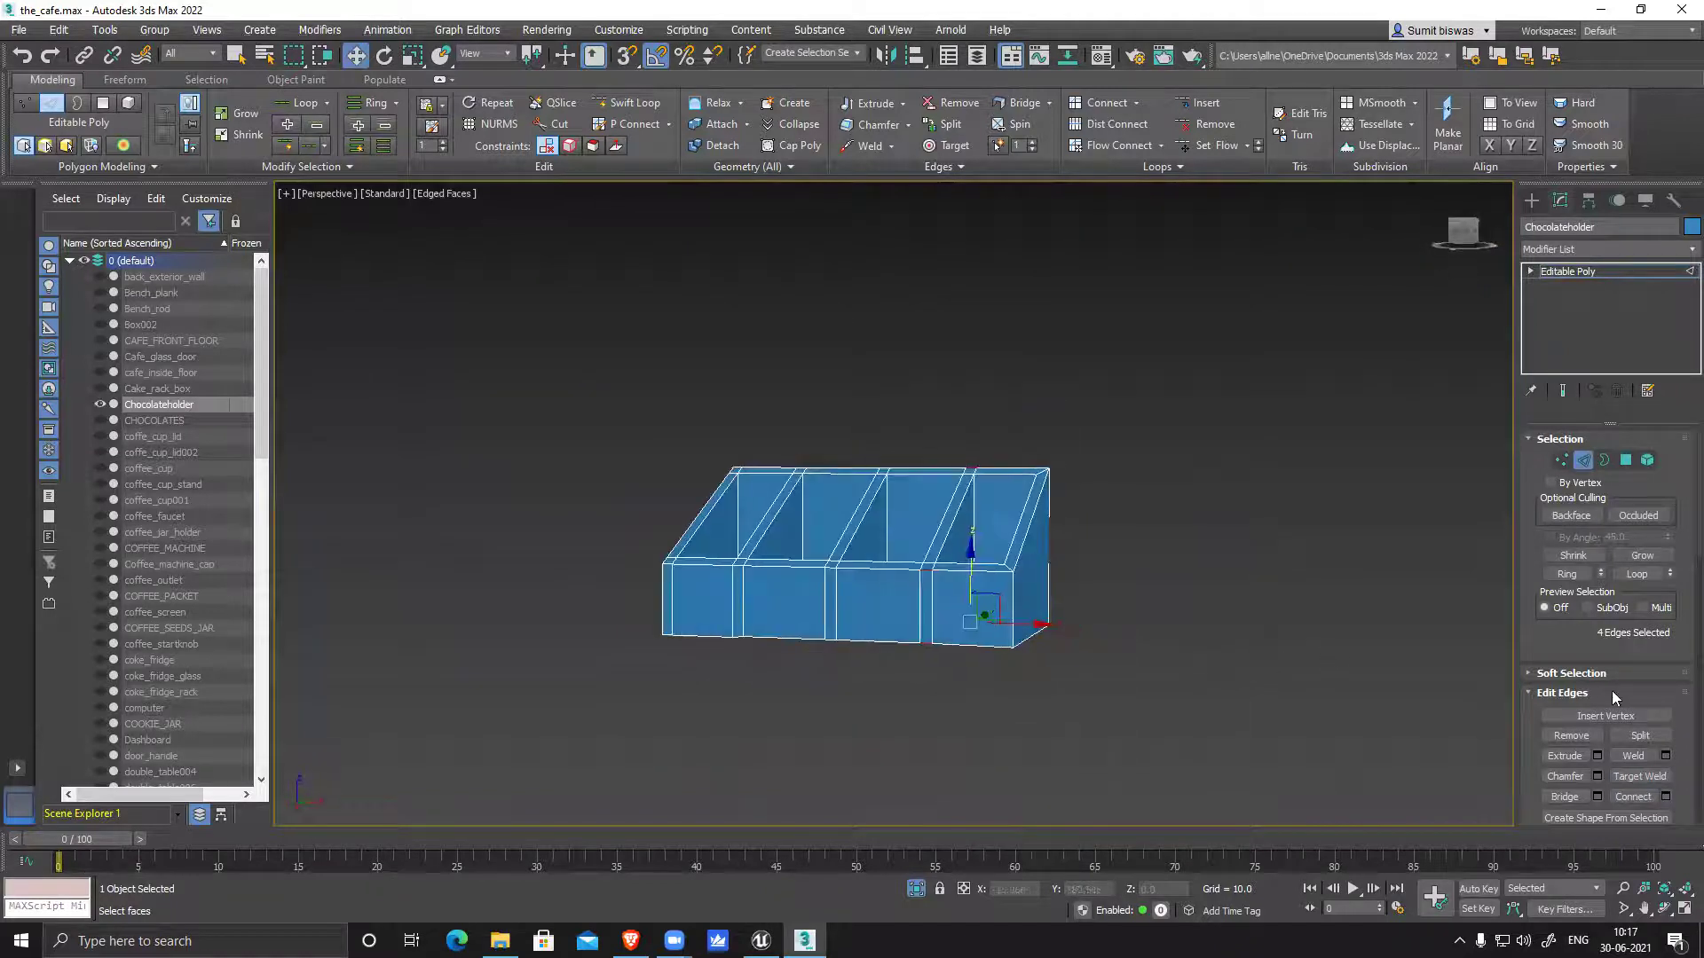
scroll(1647, 749, down, 5)
click(1650, 749)
scroll(974, 608, up, 2)
alt+middle_drag(966, 543, 1127, 645)
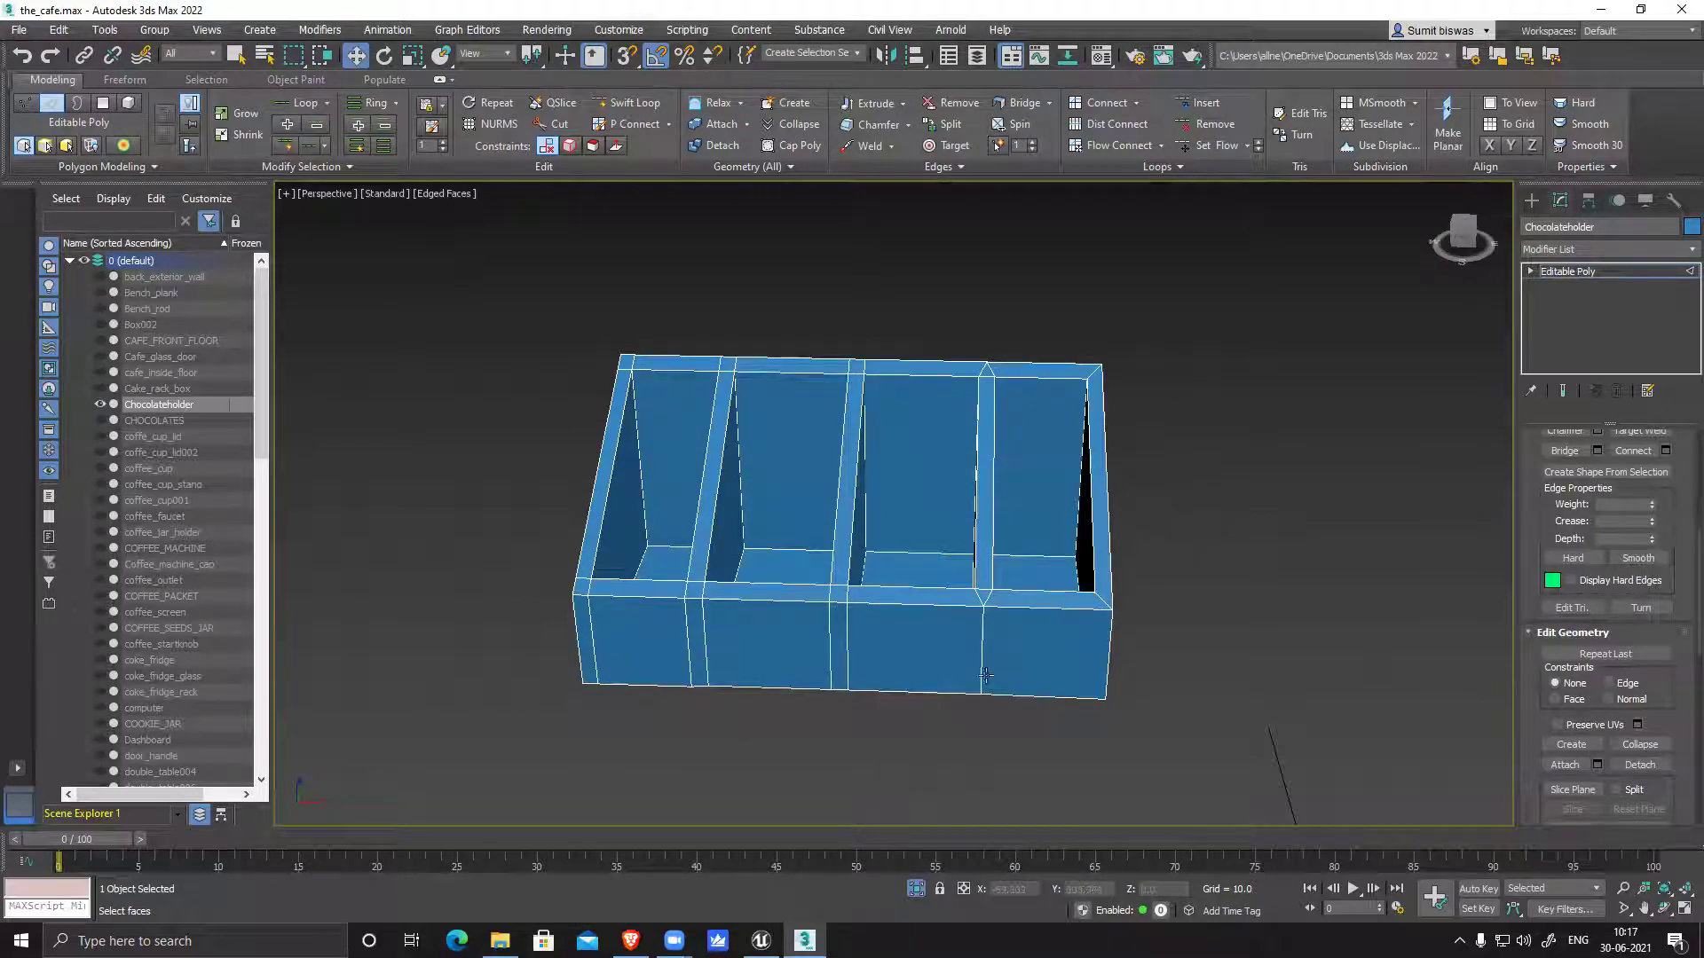
Bring back the full cafe scene from the isolated chocolate holder and leave its edge sub-object level
click(915, 889)
alt+middle_drag(911, 683, 1262, 616)
scroll(1154, 628, down, 4)
alt+middle_drag(1046, 674, 1225, 559)
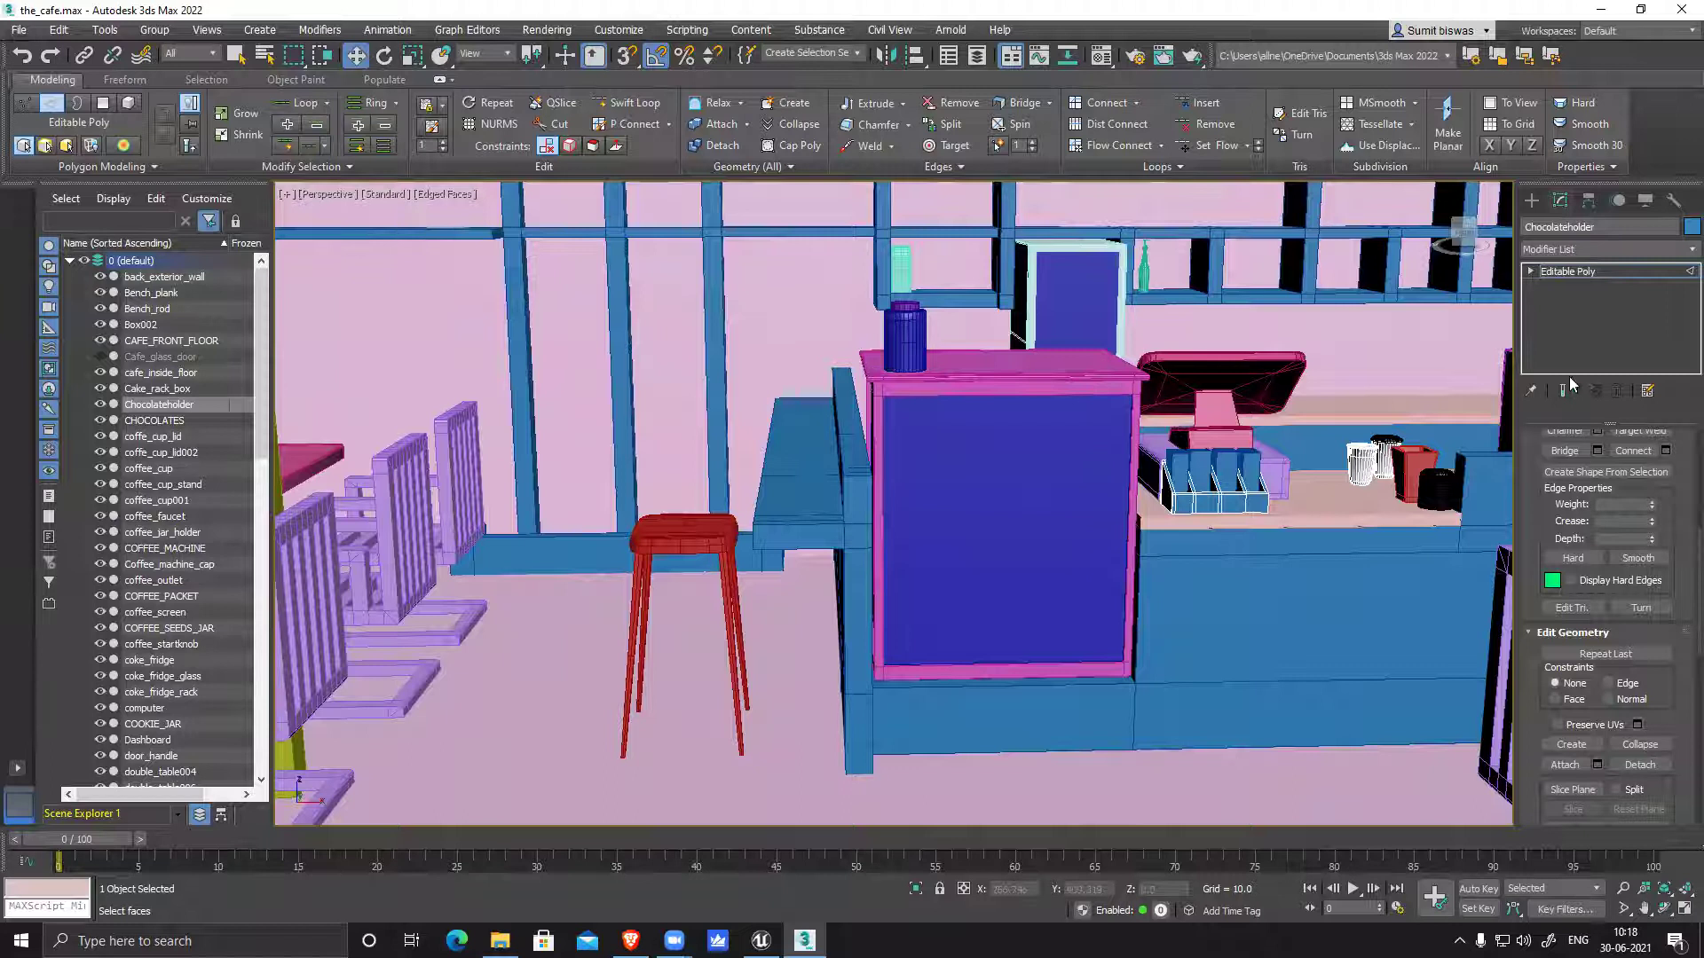
click(1562, 277)
Select the Dashboard counter object in the cafe and isolate it
alt+middle_drag(927, 707, 1075, 739)
key(4)
click(1075, 739)
key(shift+z)
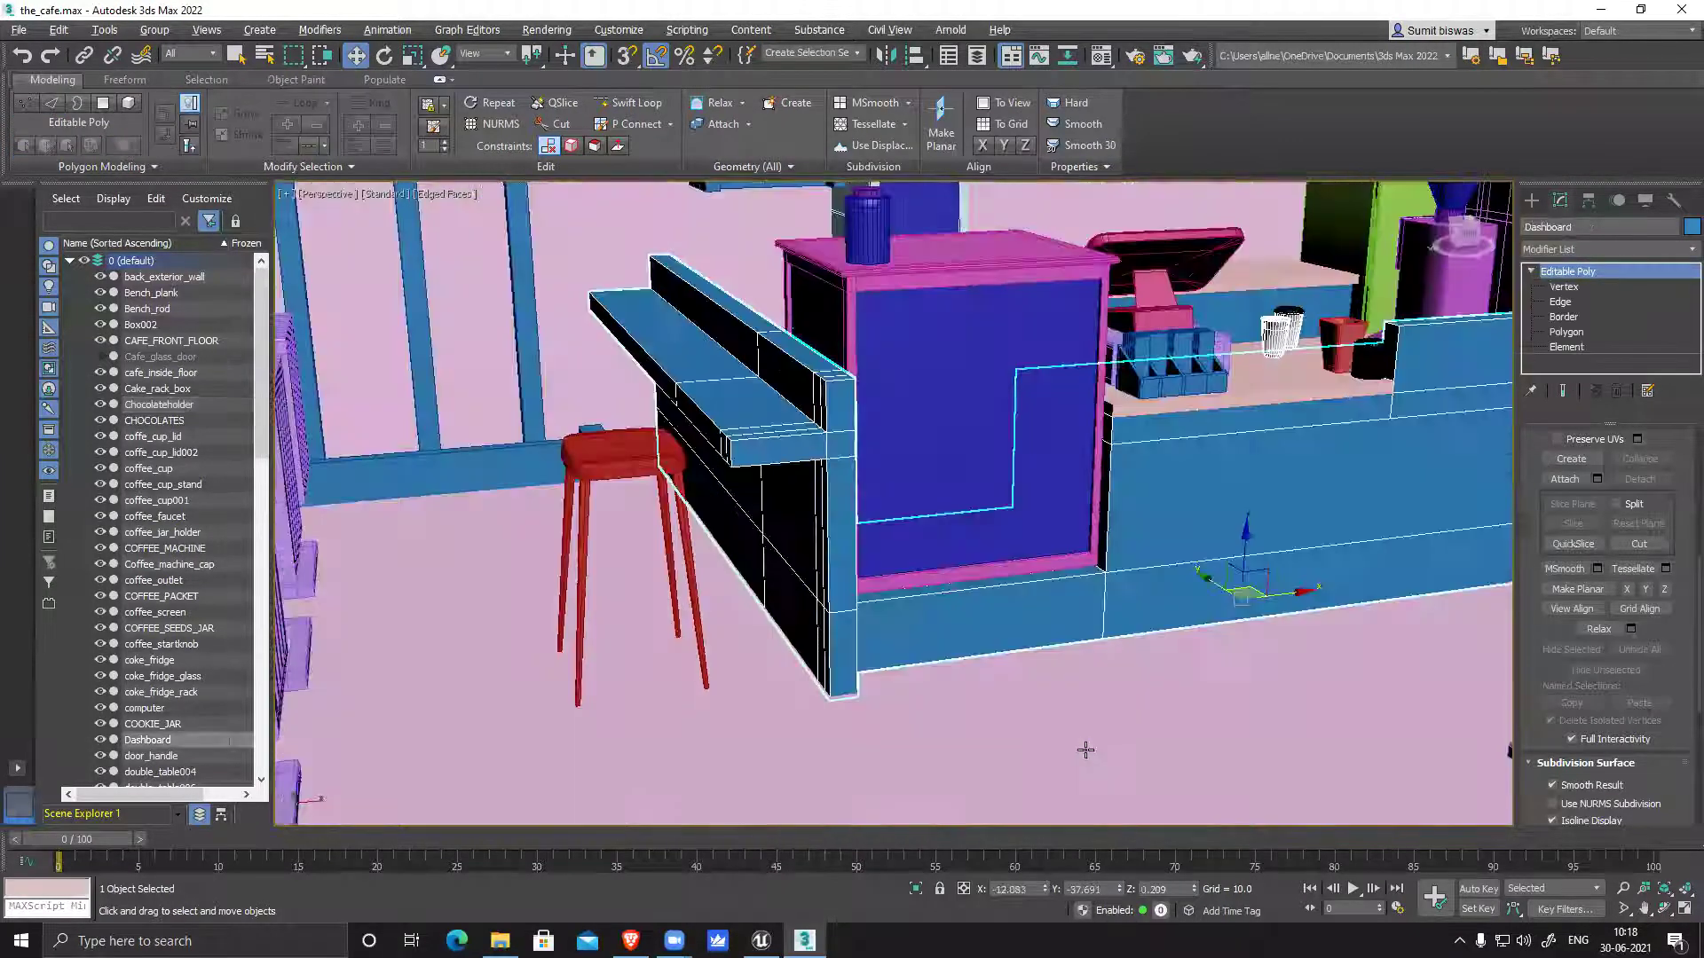
click(916, 888)
Inspect the dashboard counter's edge layout in isolation and compare it with its place in the full scene
mouse_move(829, 536)
alt+middle_down()
mouse_move(772, 544)
mouse_move(973, 544)
mouse_move(774, 559)
mouse_move(790, 501)
mouse_move(808, 524)
alt+middle_up()
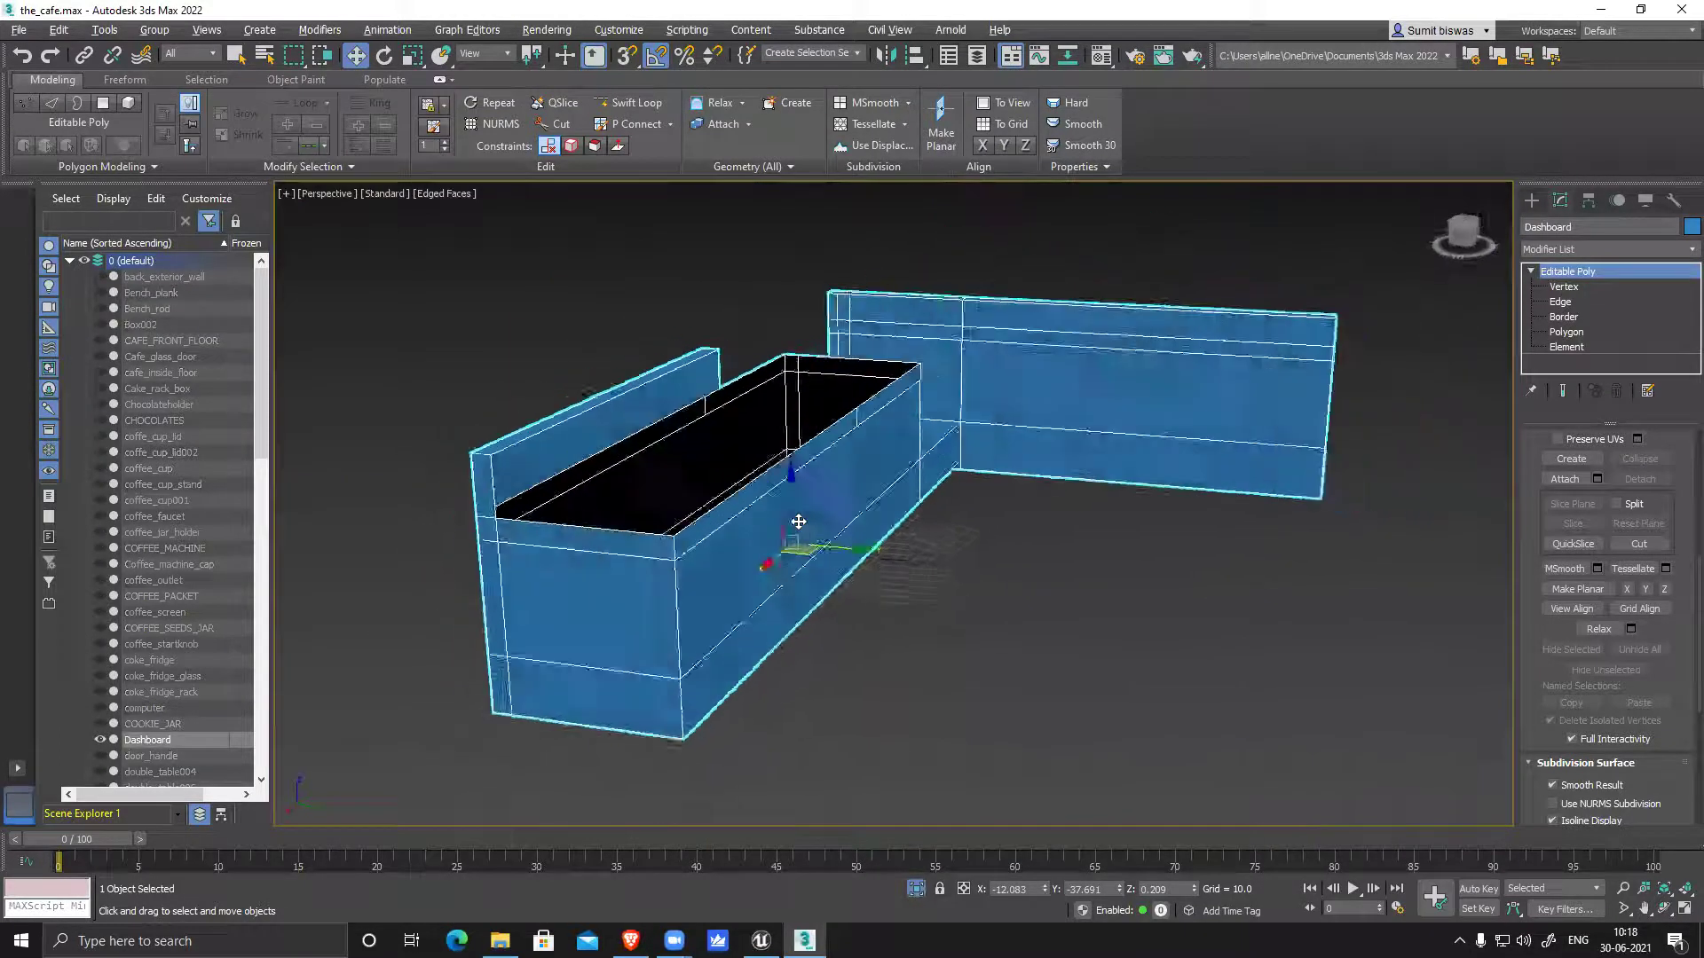
alt+middle_drag(836, 436, 1178, 796)
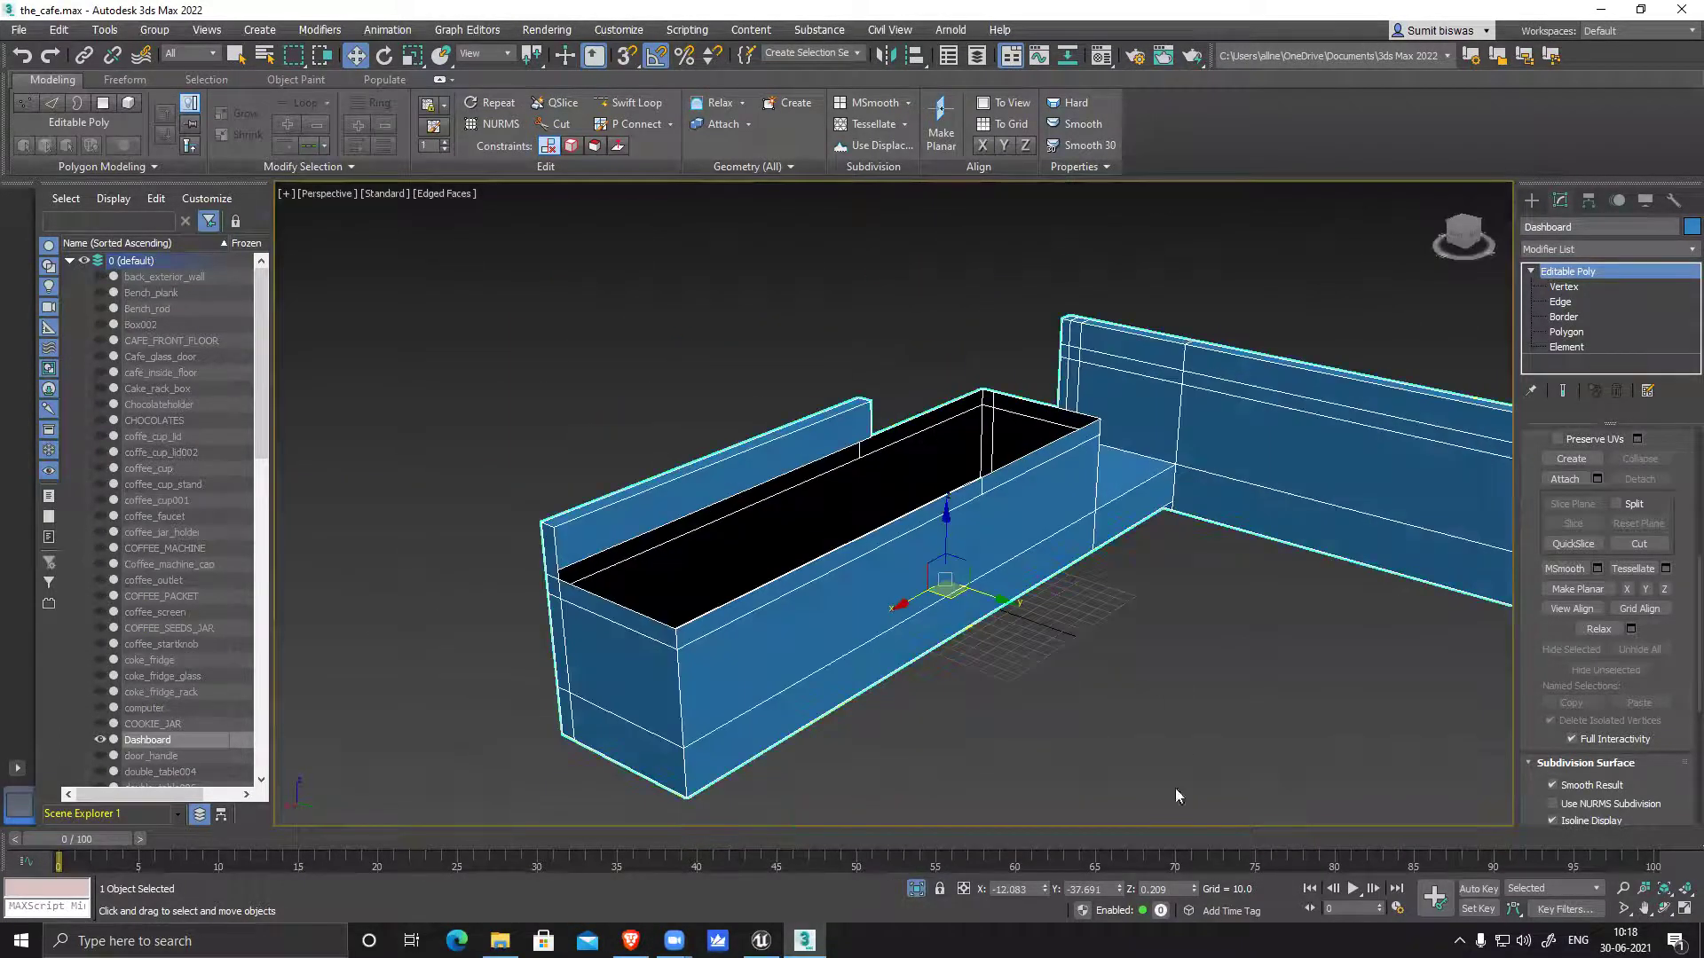
click(914, 886)
alt+middle_drag(1145, 497, 1154, 441)
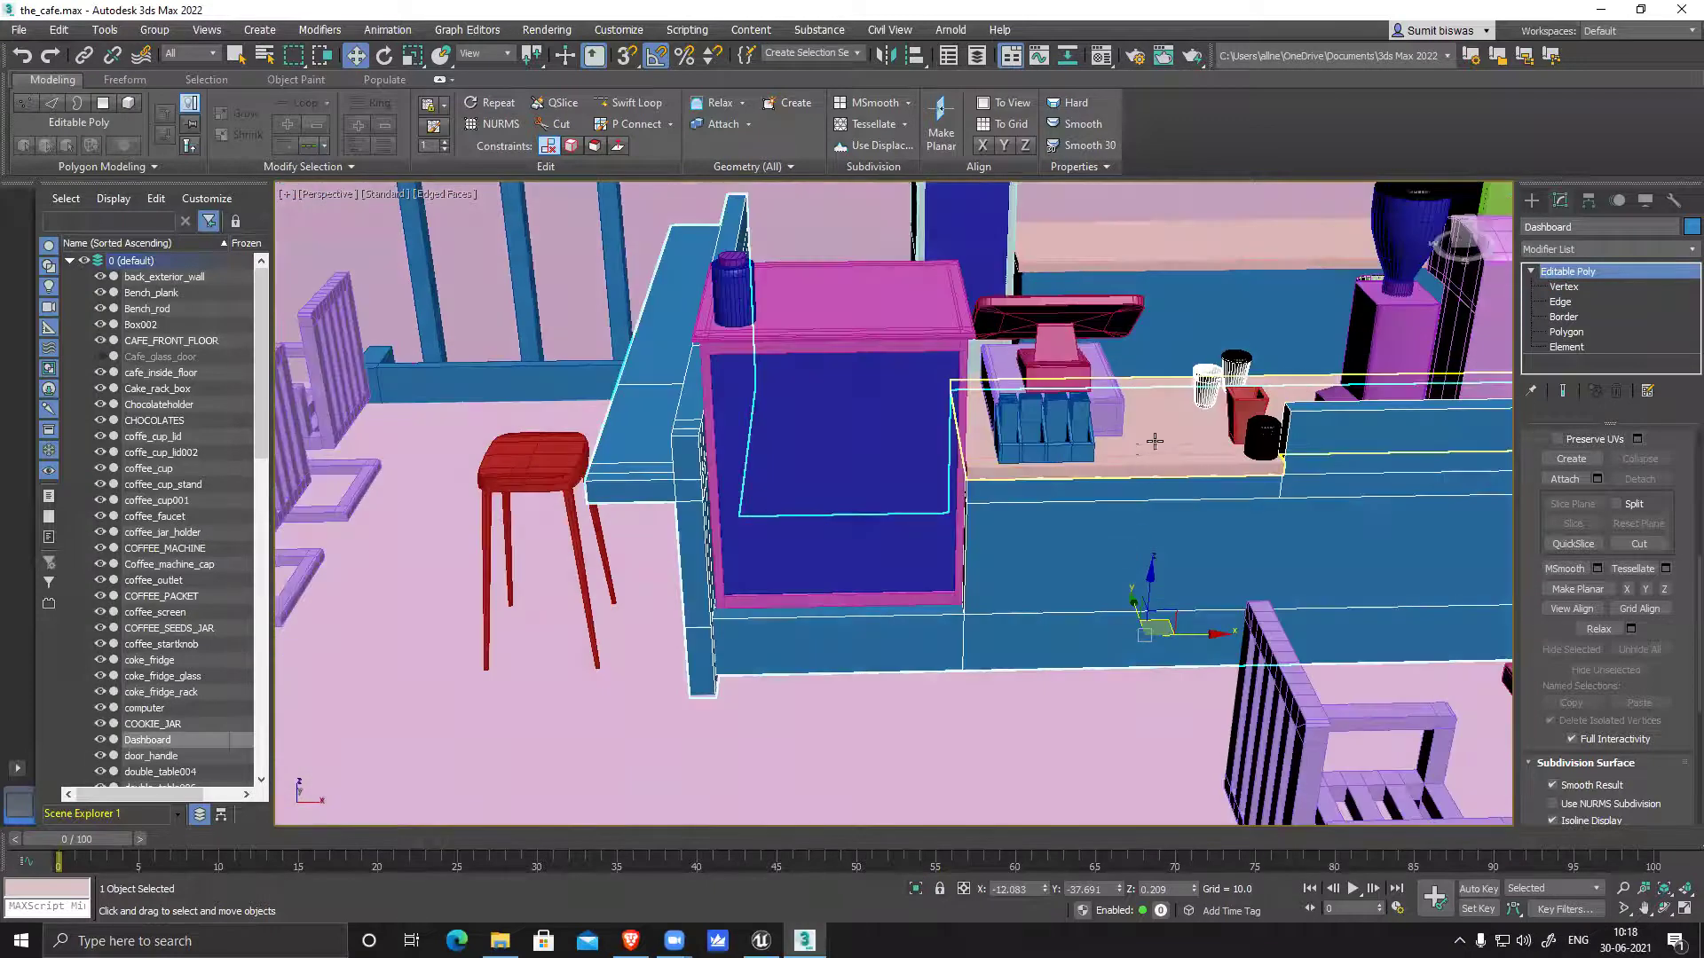
click(915, 887)
alt+middle_drag(962, 579, 919, 489)
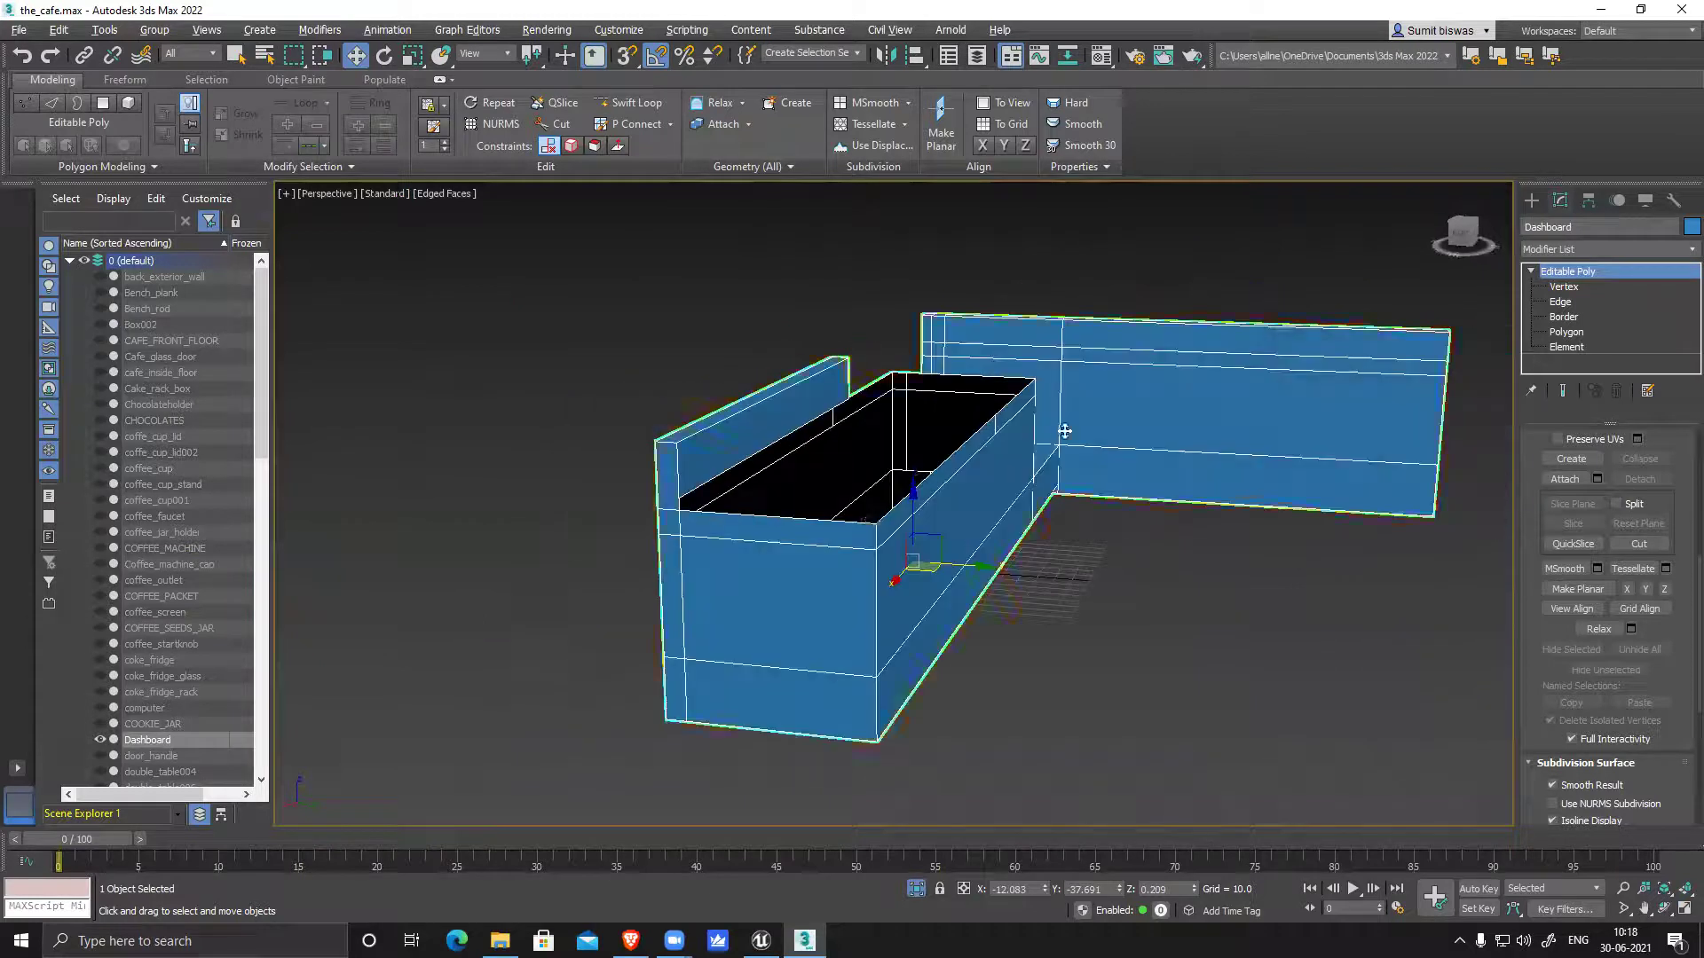
Remove the short vertical edge and the upper horizontal edge line on the counter's long side
alt+middle_drag(1064, 431, 993, 433)
scroll(993, 434, up, 5)
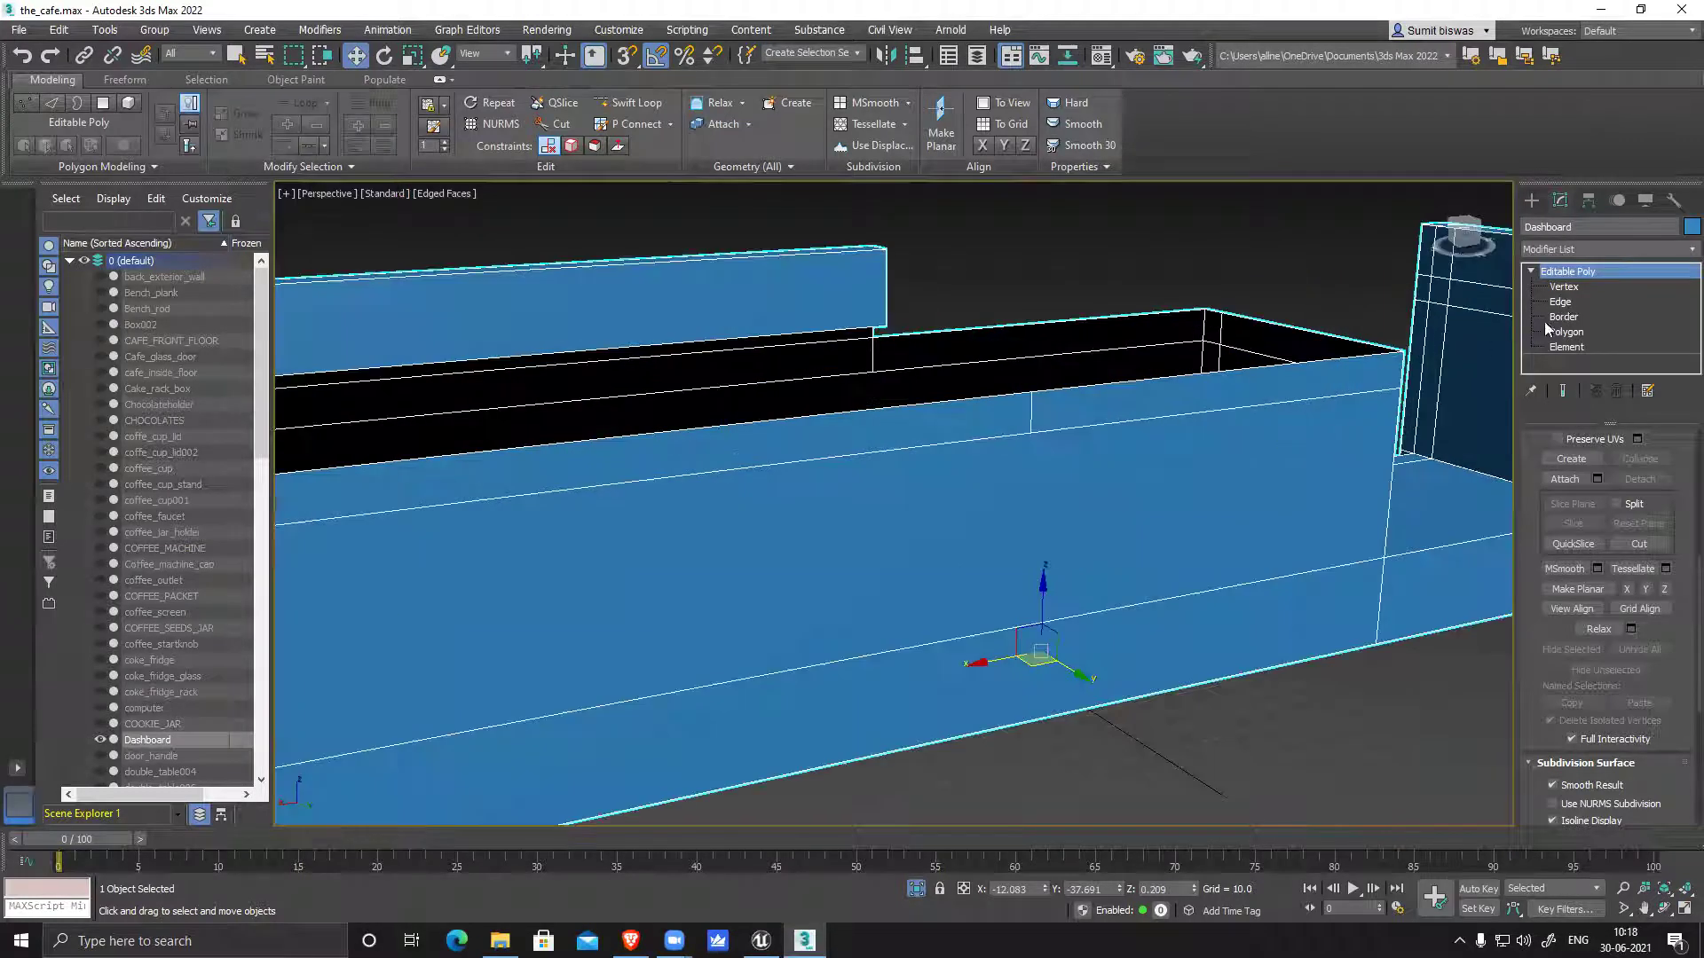
click(1566, 304)
click(1021, 413)
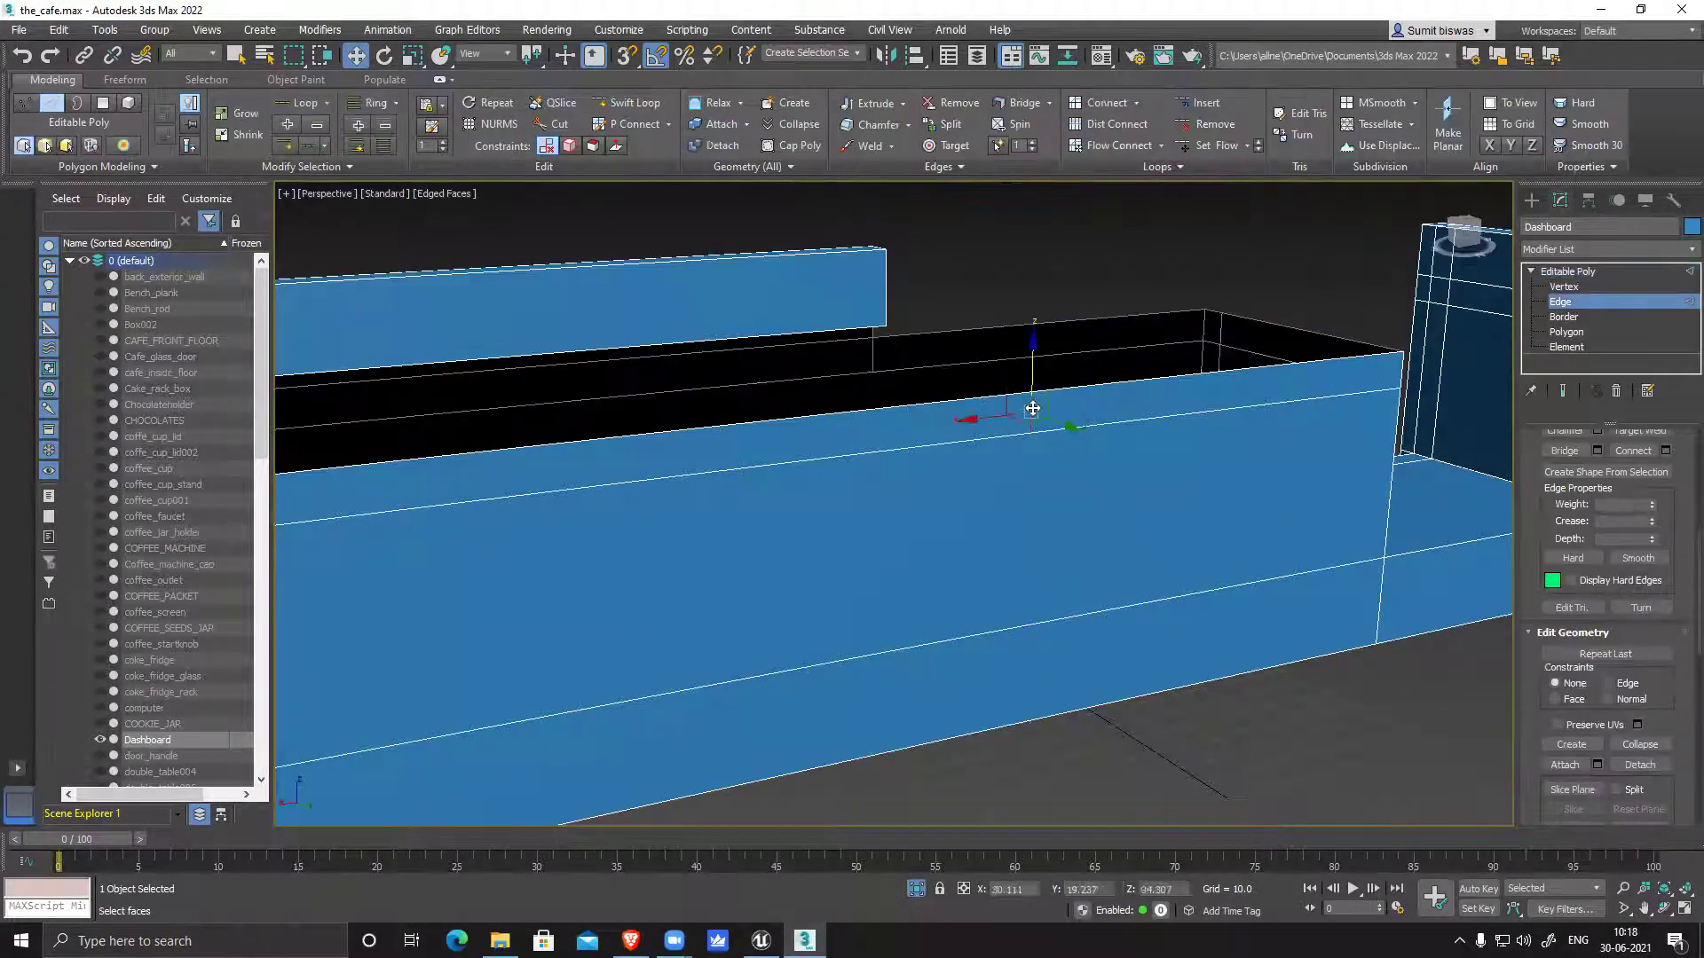
click(1172, 421)
Remove the extra edge loops on the counter box, including the vertical one beside its stepped end corner
scroll(1172, 422, down, 5)
alt+middle_drag(1027, 510, 840, 525)
scroll(1073, 500, up, 3)
alt+middle_drag(1073, 501, 1194, 418)
click(1192, 408)
double_click(1192, 410)
alt+middle_drag(1304, 517, 878, 535)
click(877, 516)
double_click(709, 537)
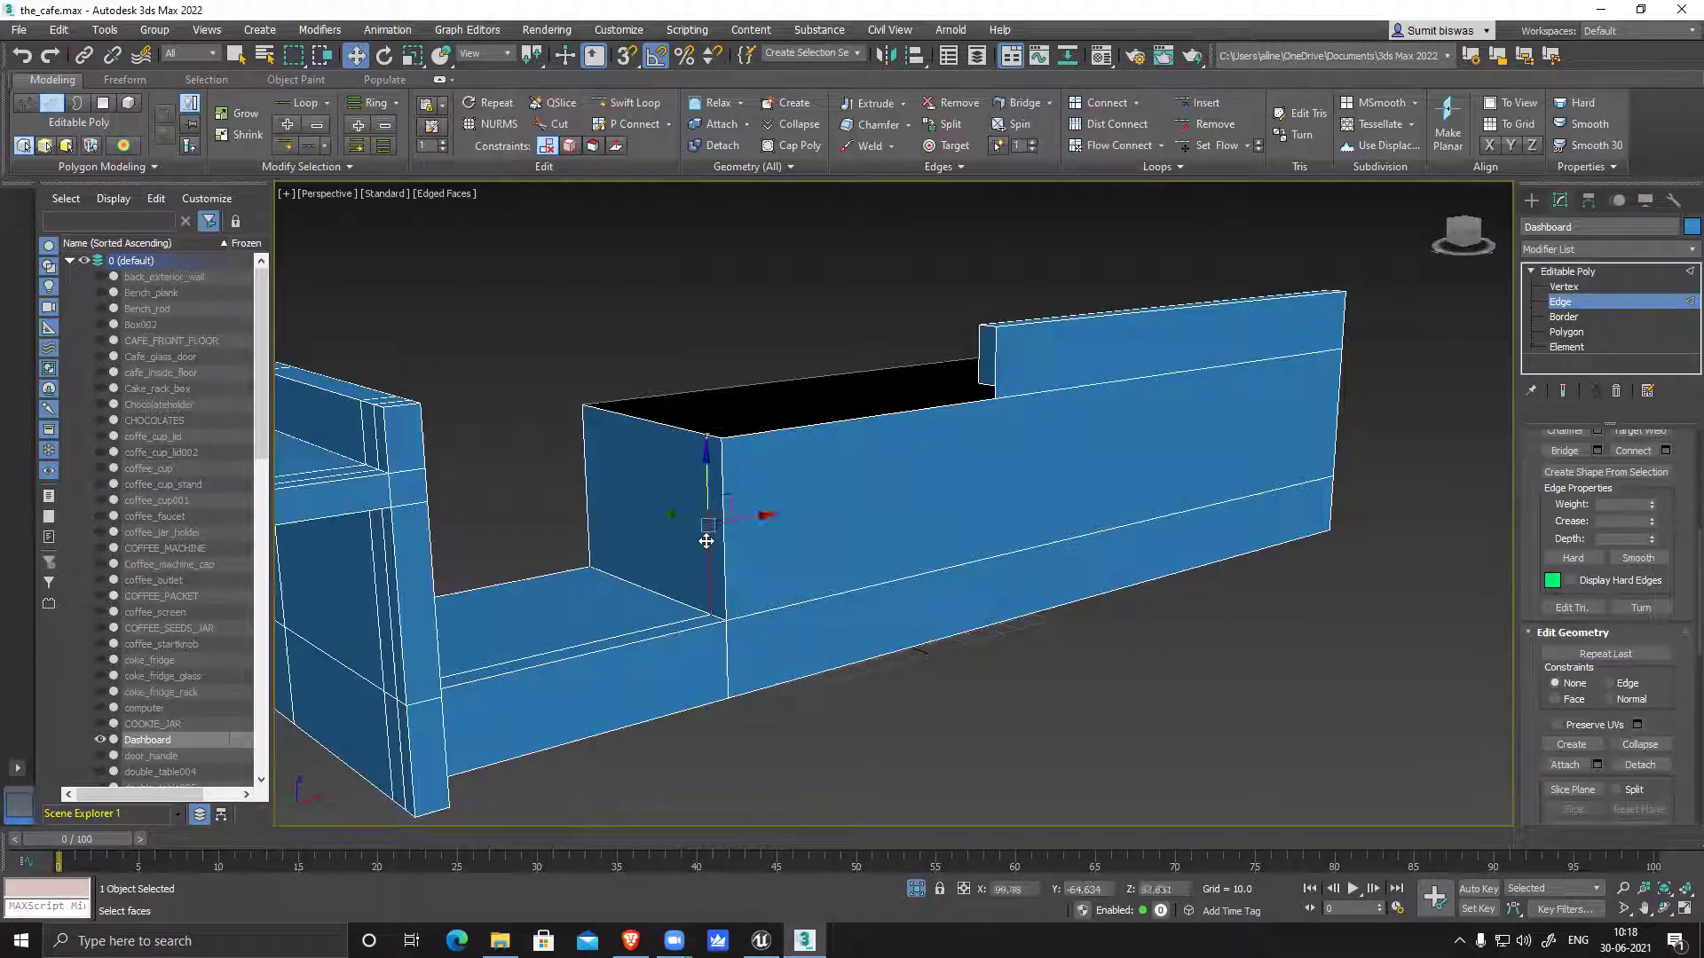
Remove the redundant edge lines around the low connecting section and the end wall of the counter
alt+middle_drag(707, 541, 1047, 581)
click(1053, 571)
double_click(952, 361)
alt+middle_drag(954, 364, 1025, 581)
alt+click(981, 551)
alt+middle_drag(980, 479, 1282, 342)
click(1153, 444)
click(1067, 394)
click(1282, 342)
Target-weld the extra vertex just under the ledge at the end wall onto the adjacent corner vertex
alt+middle_drag(1016, 335, 924, 537)
scroll(924, 537, up, 3)
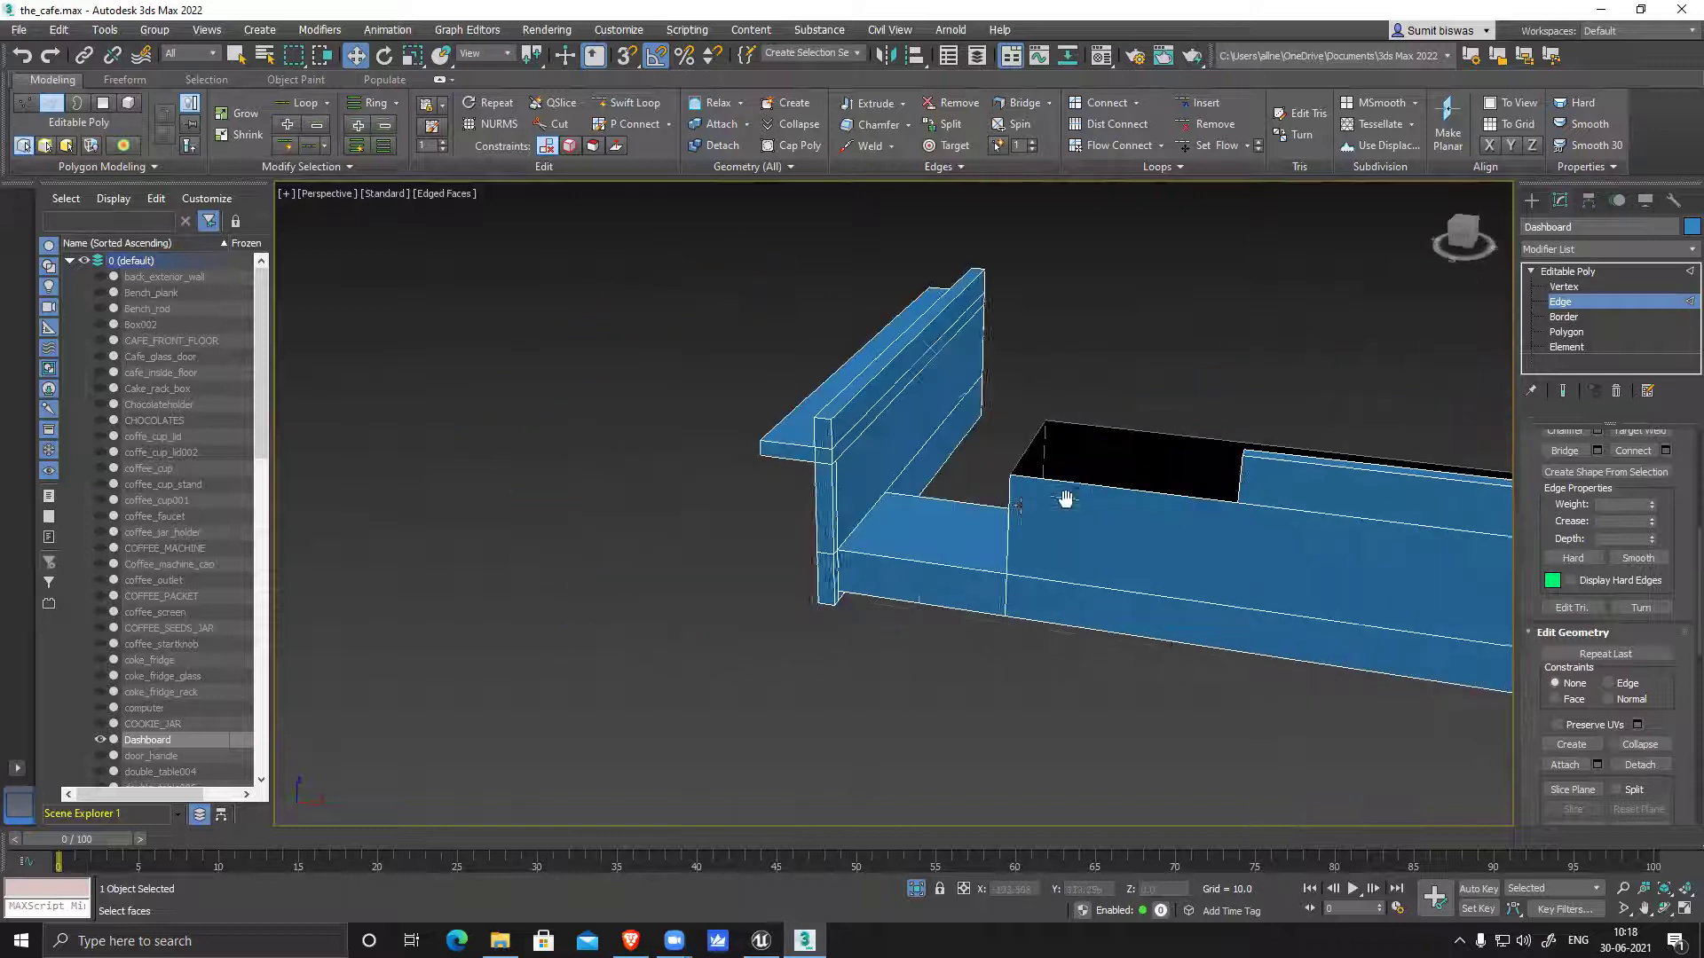
scroll(843, 470, up, 2)
scroll(808, 444, up, 4)
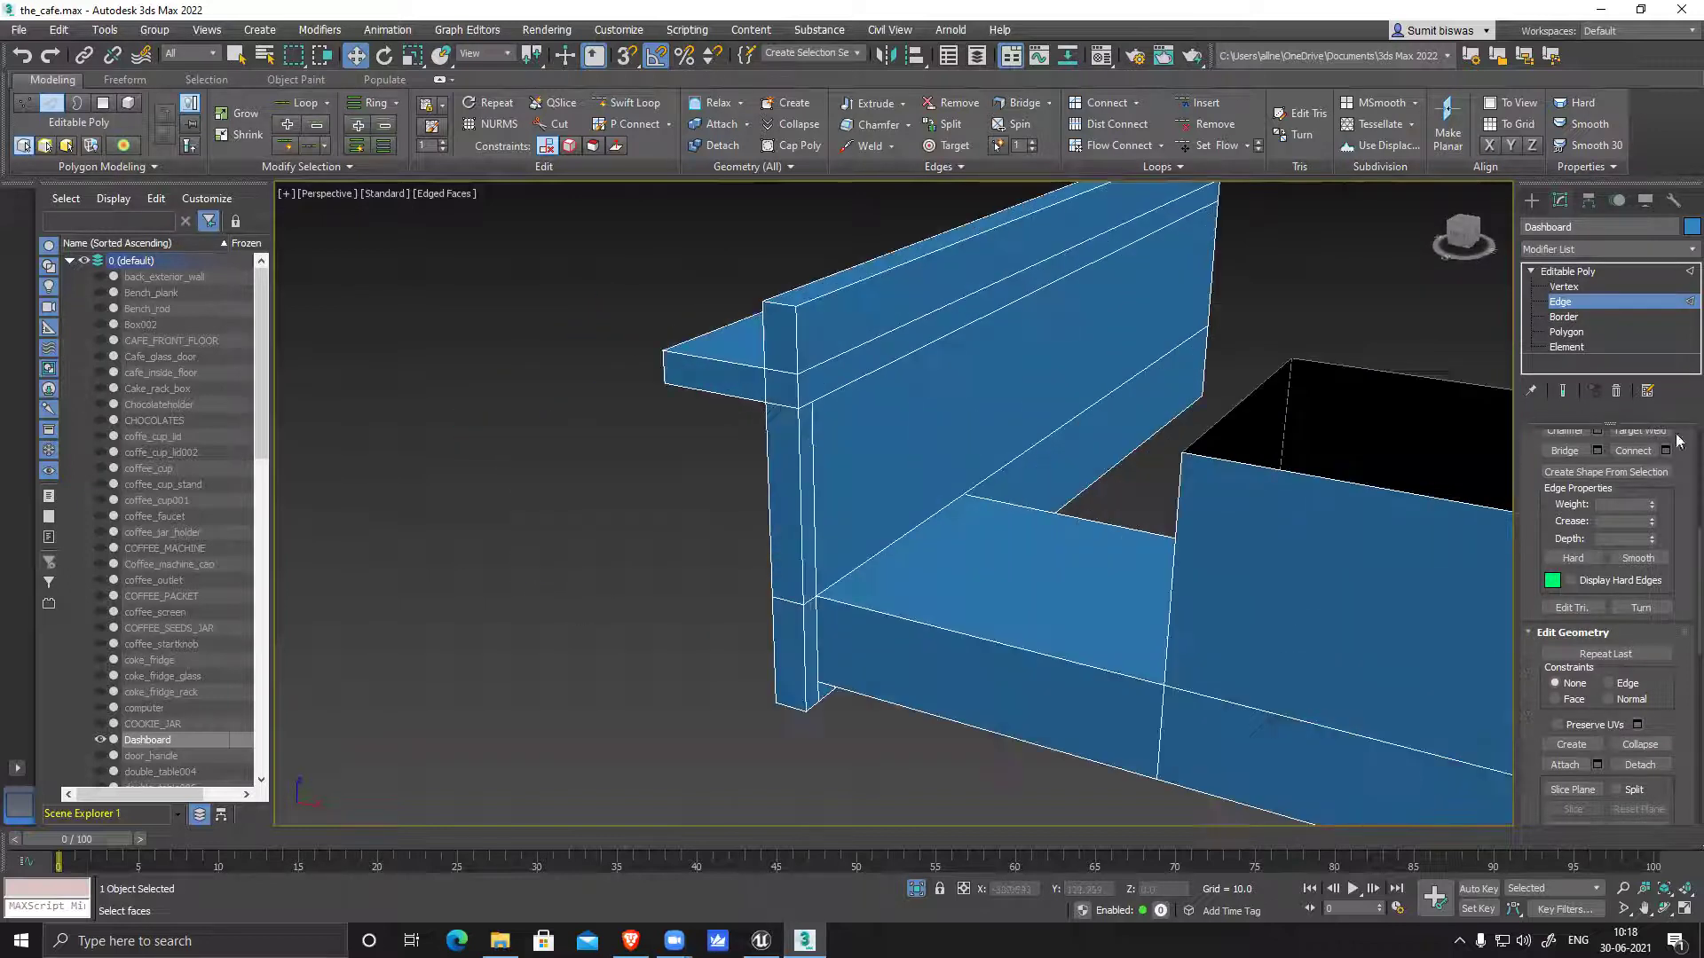
click(1564, 286)
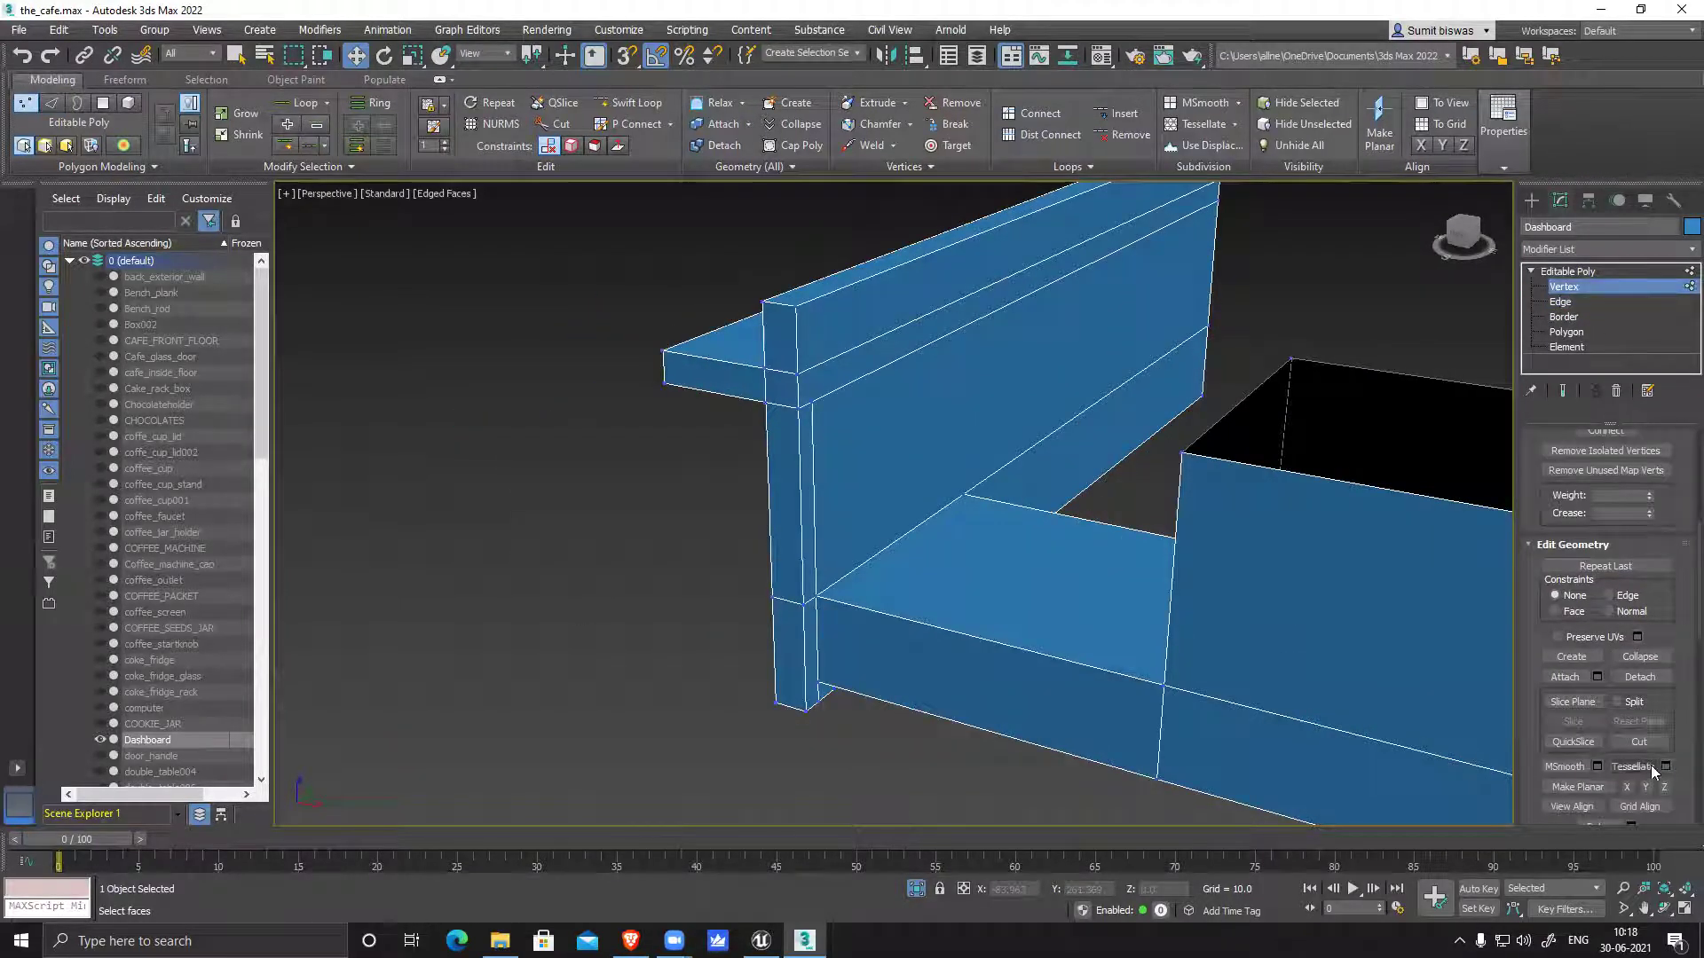
scroll(1635, 619, up, 2)
click(1643, 516)
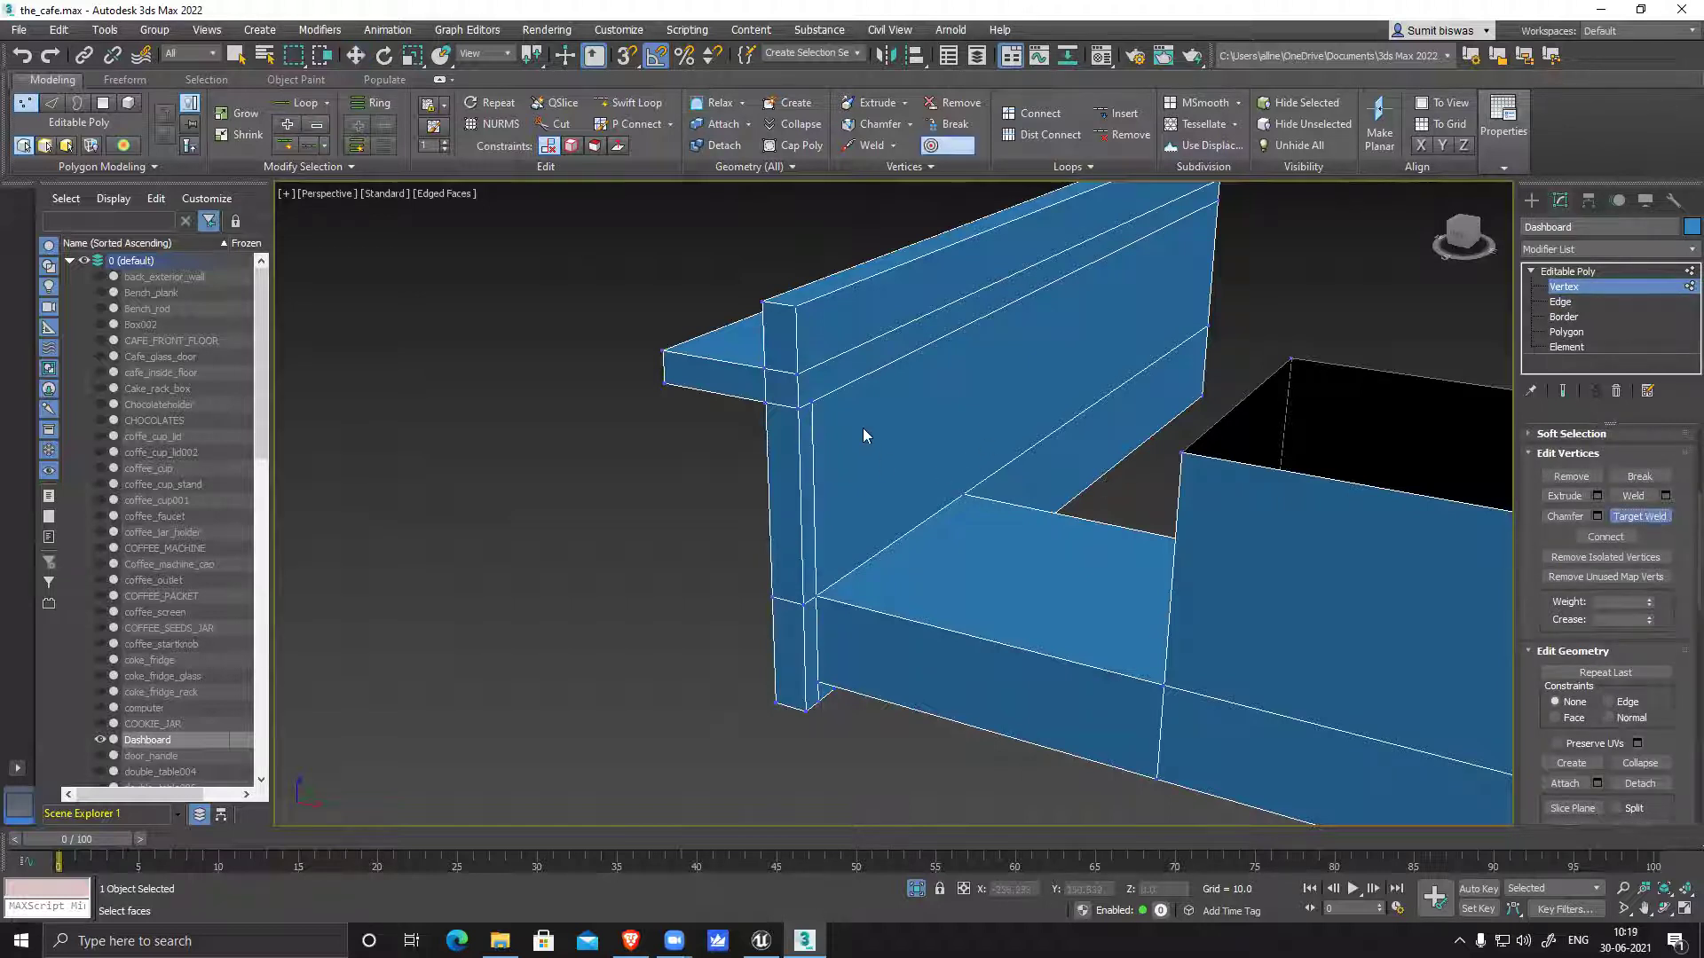
scroll(863, 434, up, 4)
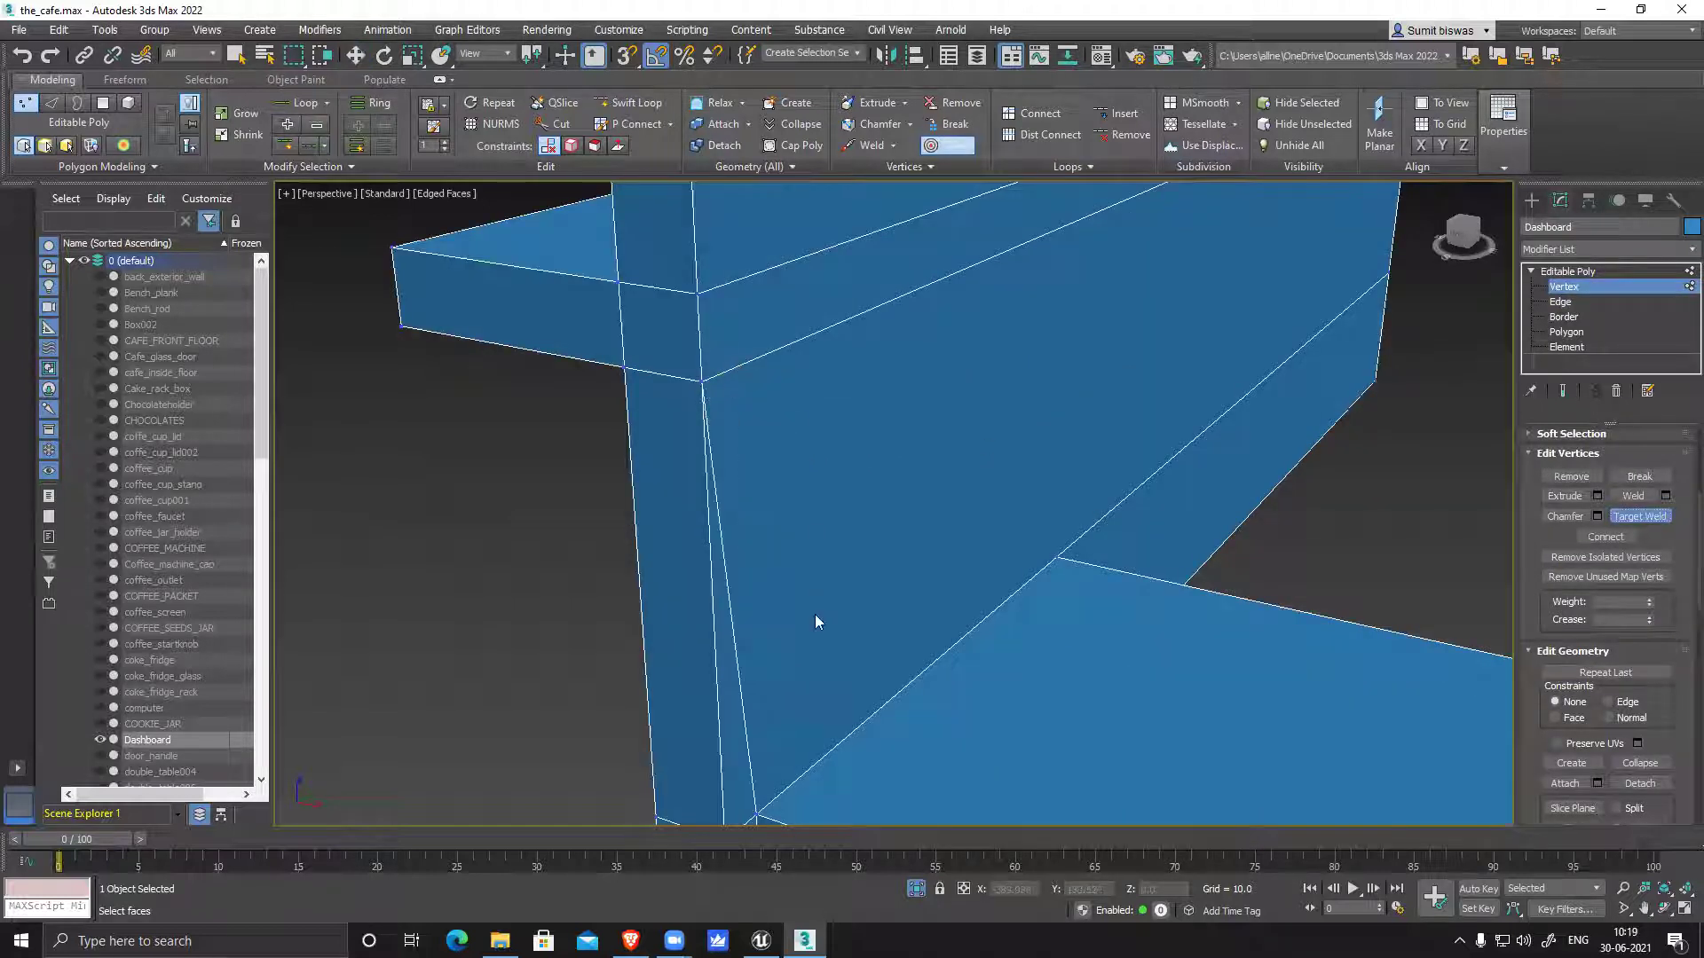
Select the short vertical edges at both ends of the end wall's narrow horizontal band and collapse them
scroll(751, 474, down, 4)
alt+middle_drag(987, 438, 770, 476)
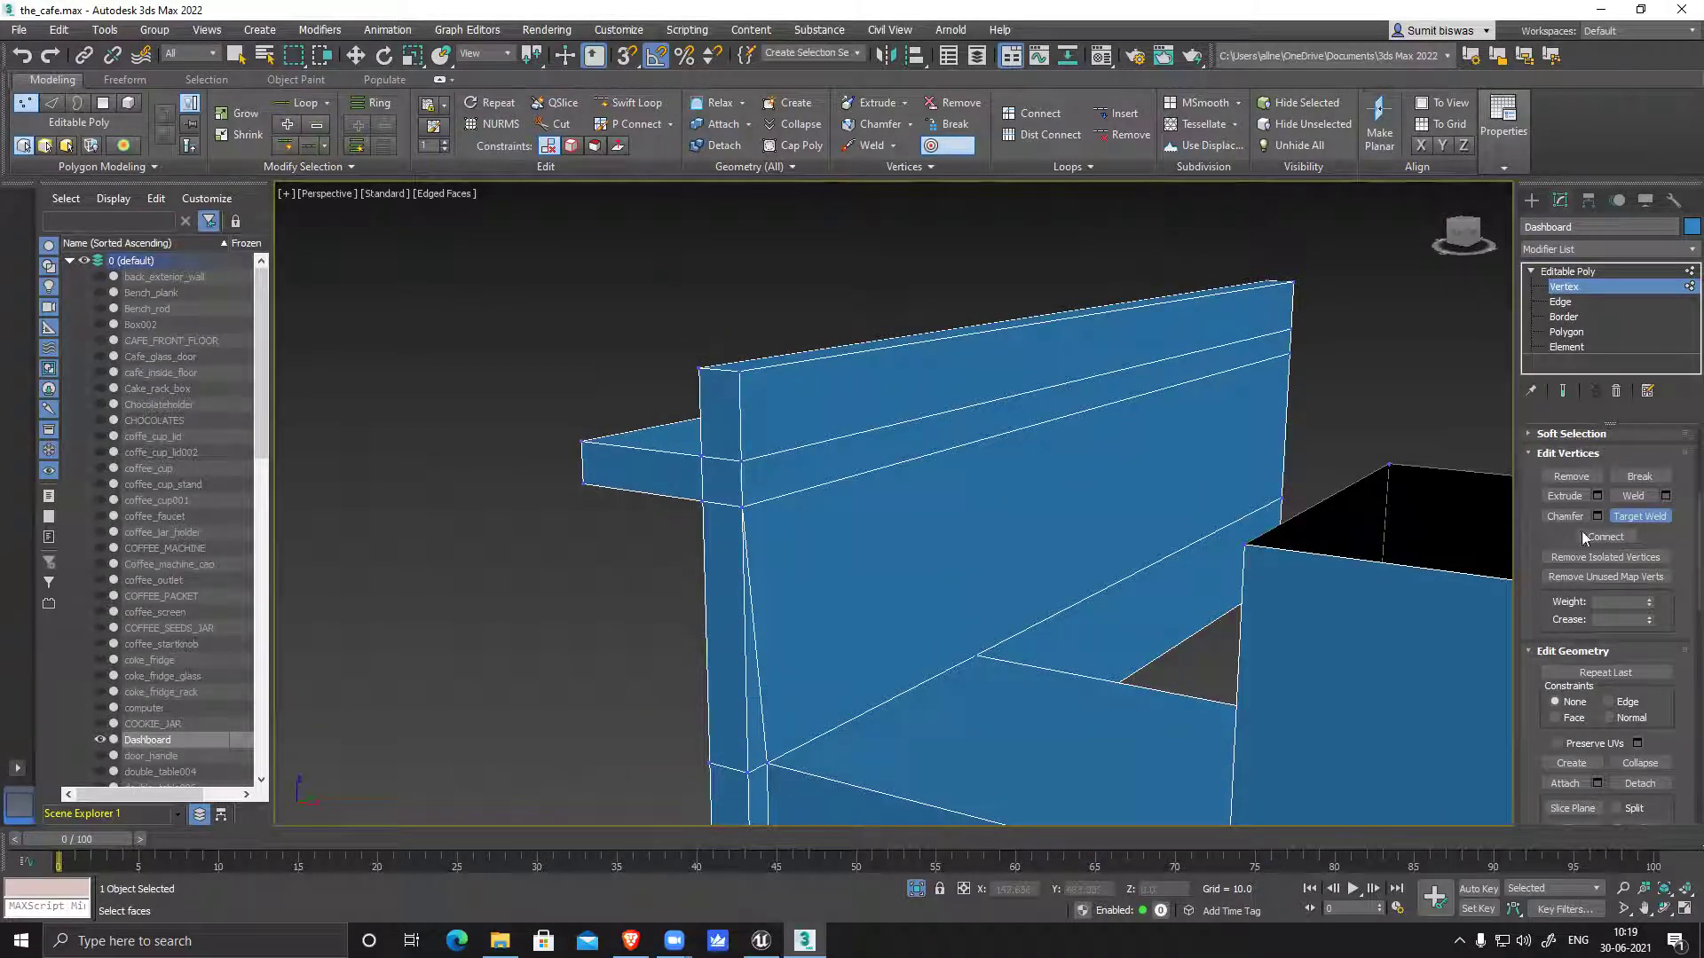
click(1562, 303)
key(w)
click(742, 477)
scroll(1138, 514, up, 10)
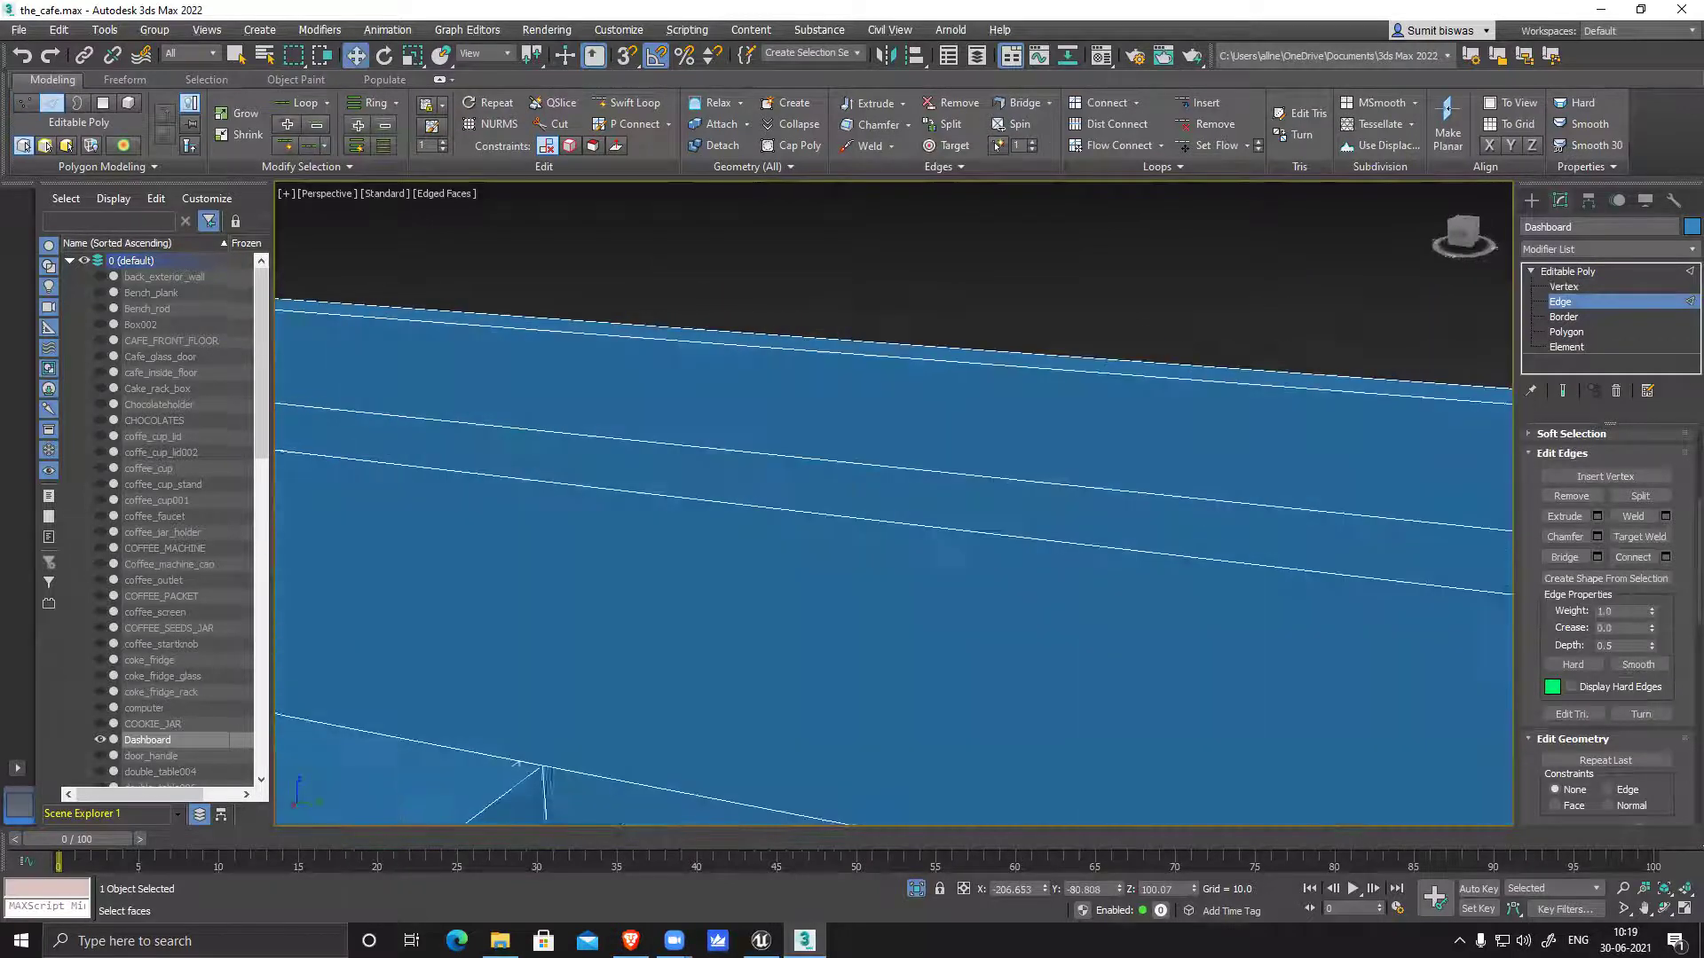
middle_drag(1381, 609, 824, 513)
click(1035, 443)
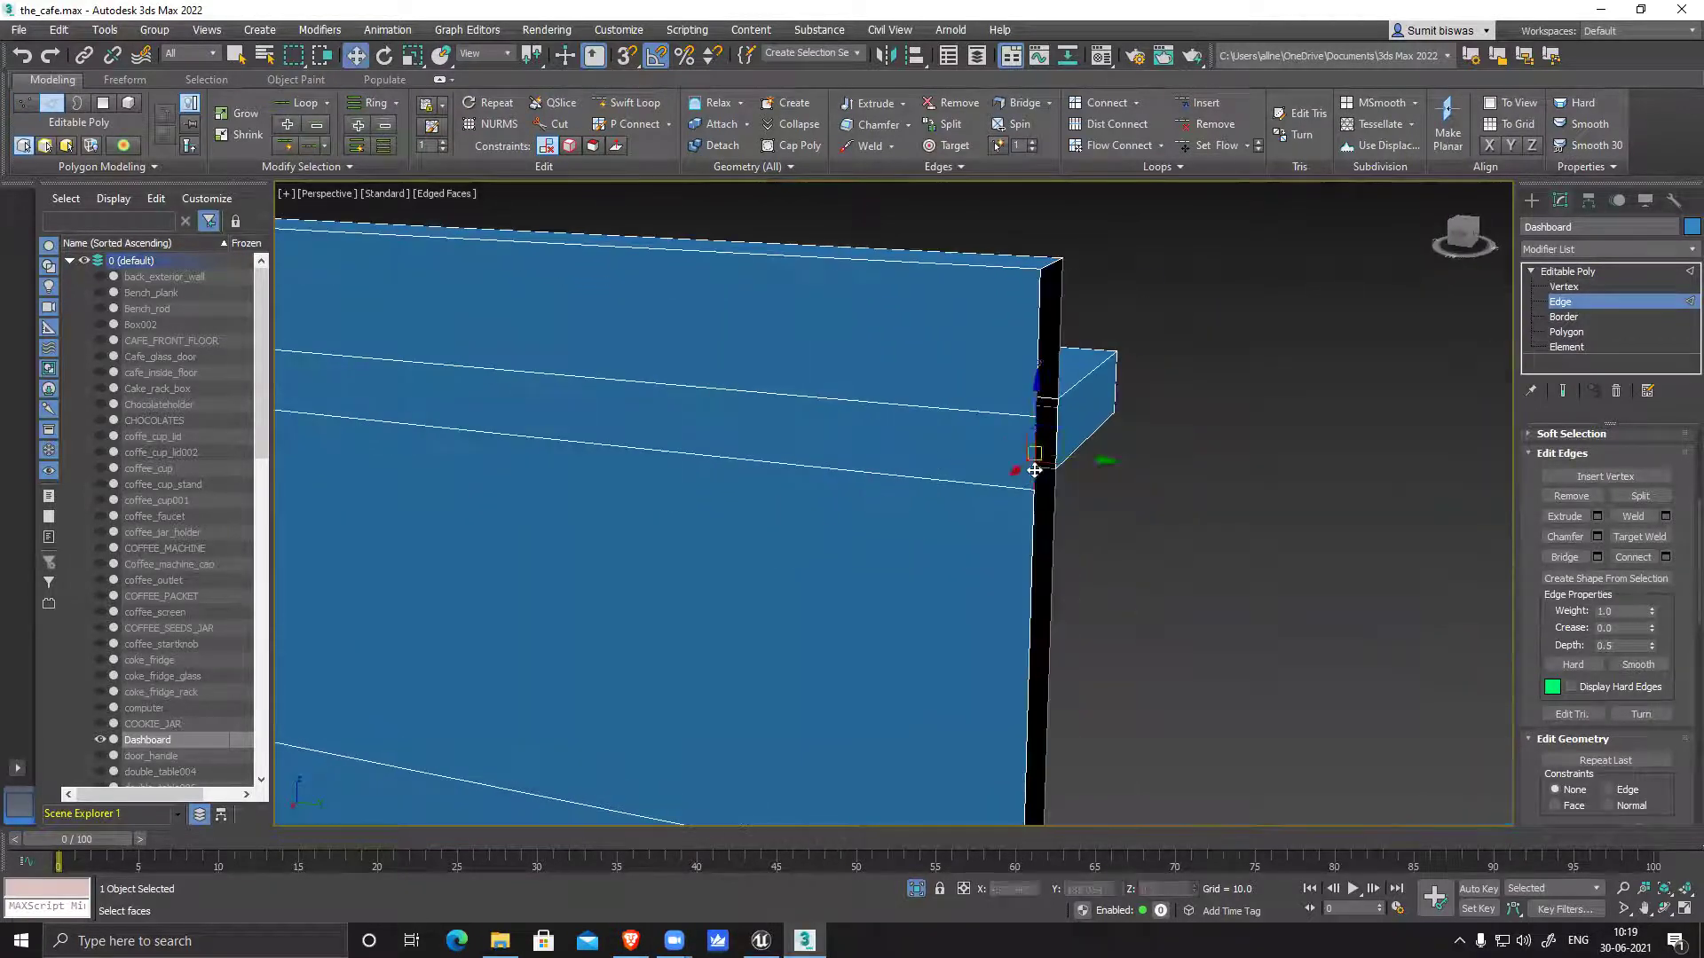
scroll(1651, 697, down, 2)
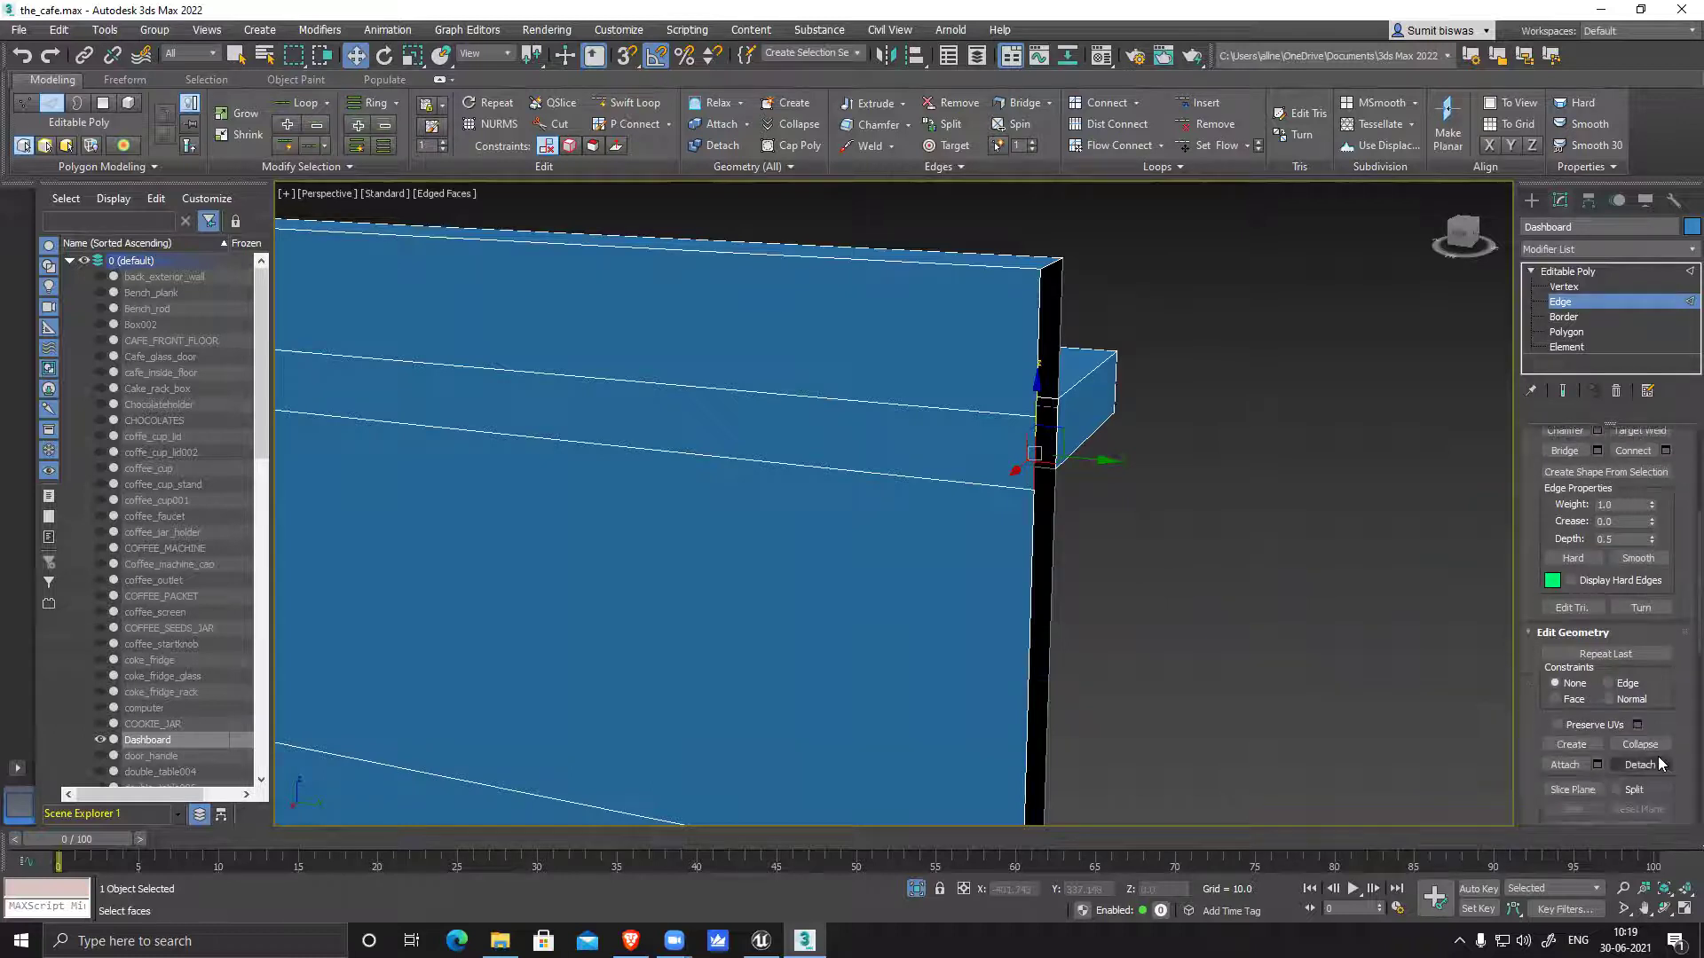
click(1647, 748)
Target-weld the lower edge-line vertex at the end wall's open end onto the bottom corner vertex
scroll(1005, 575, down, 6)
alt+middle_drag(907, 611, 849, 630)
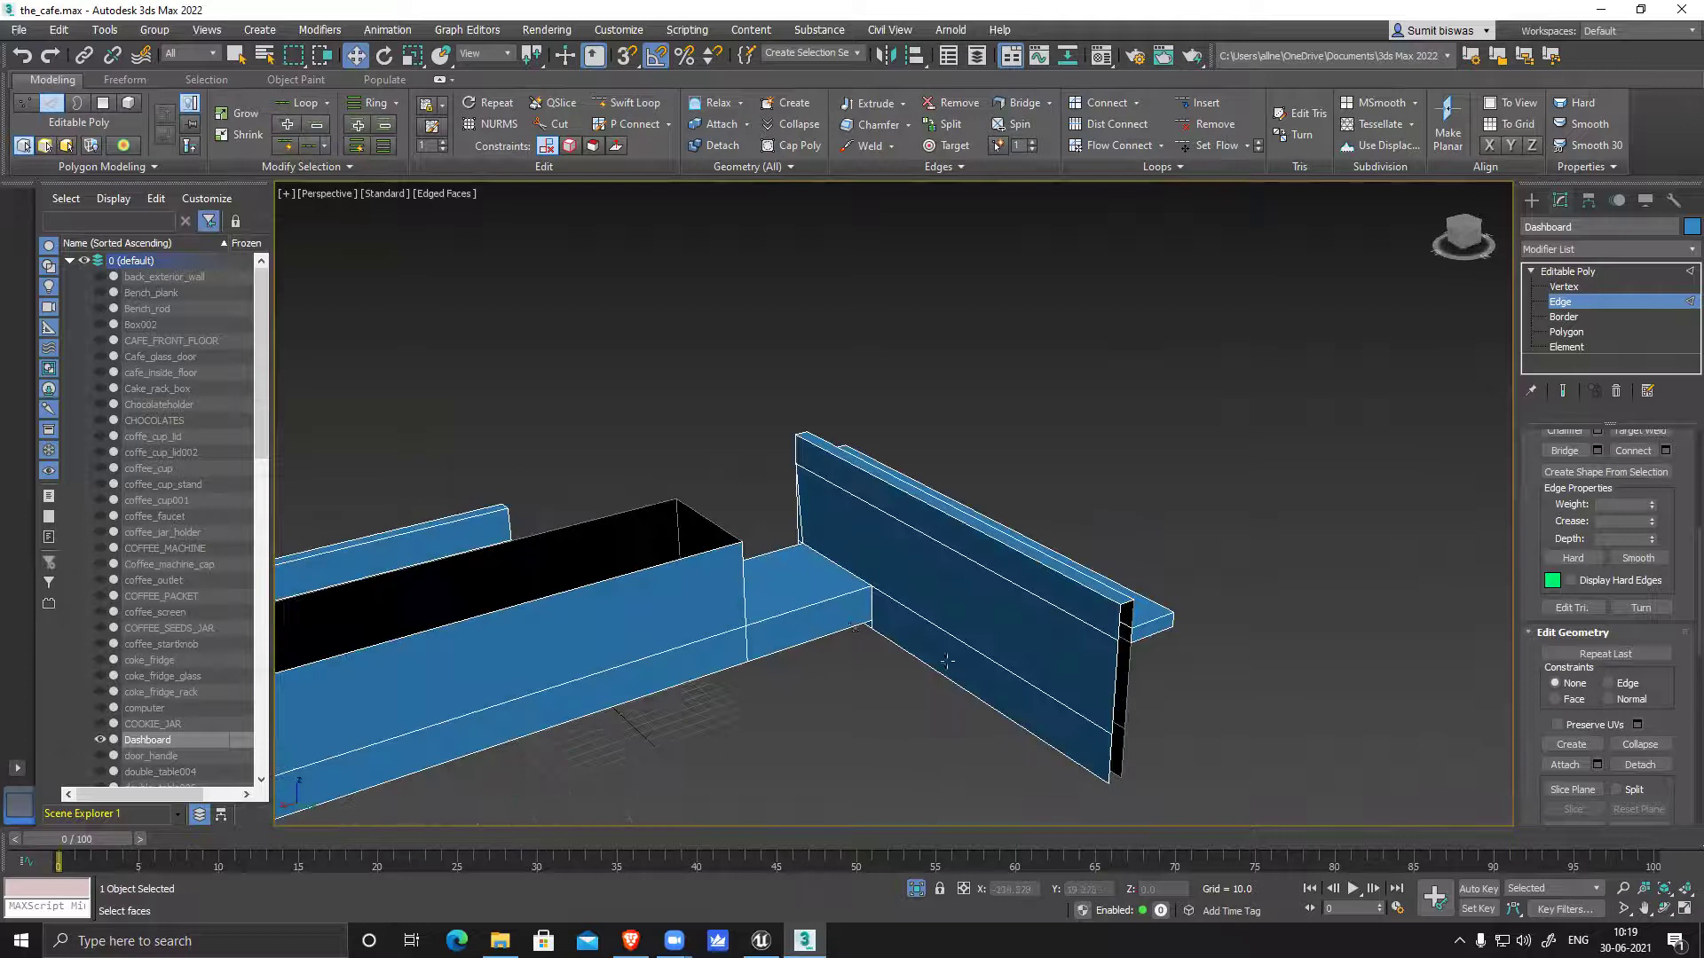
scroll(1133, 669, up, 4)
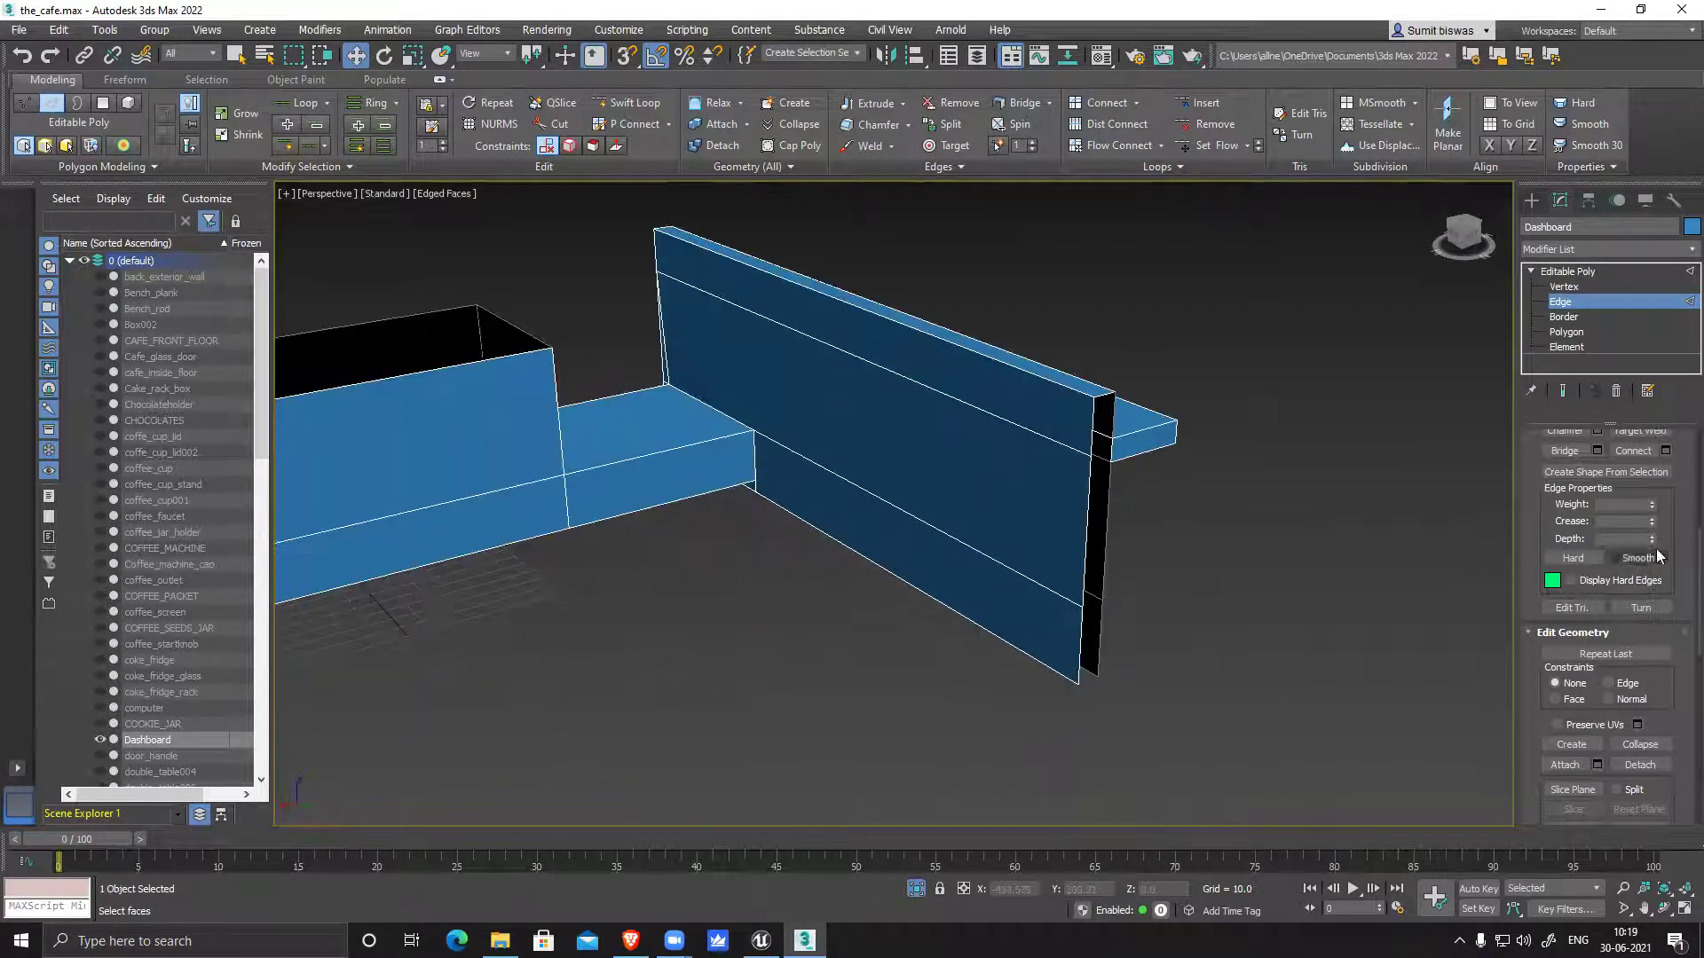
scroll(1675, 685, up, 3)
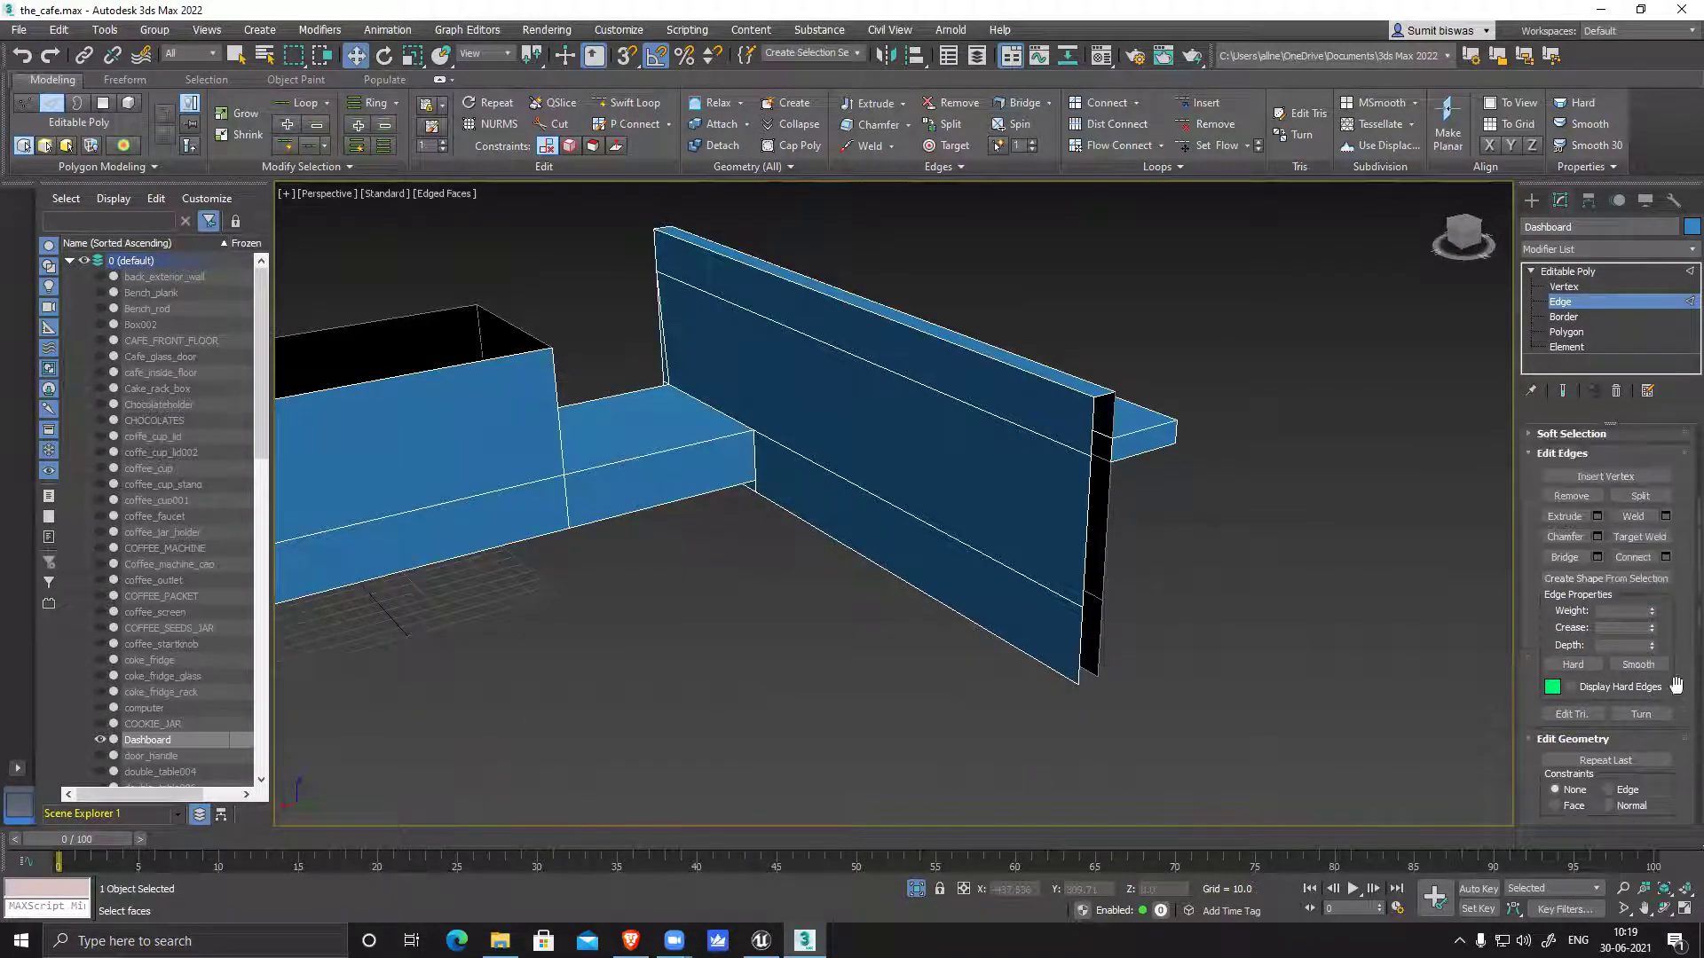
click(1642, 537)
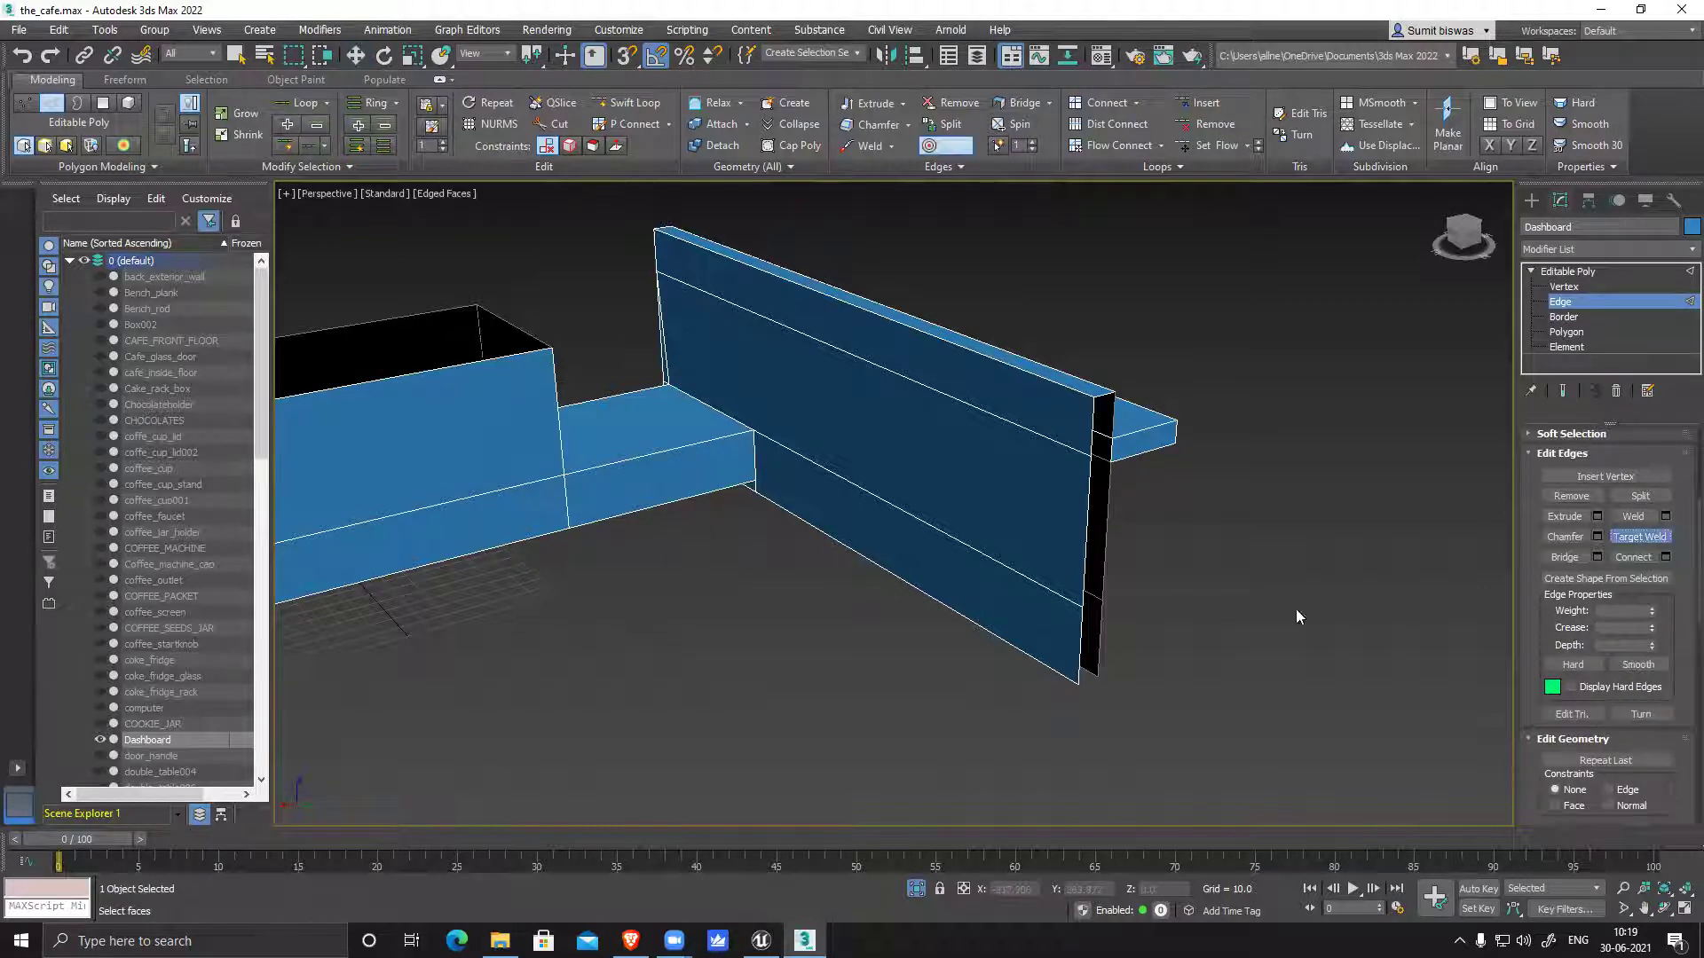
click(1566, 290)
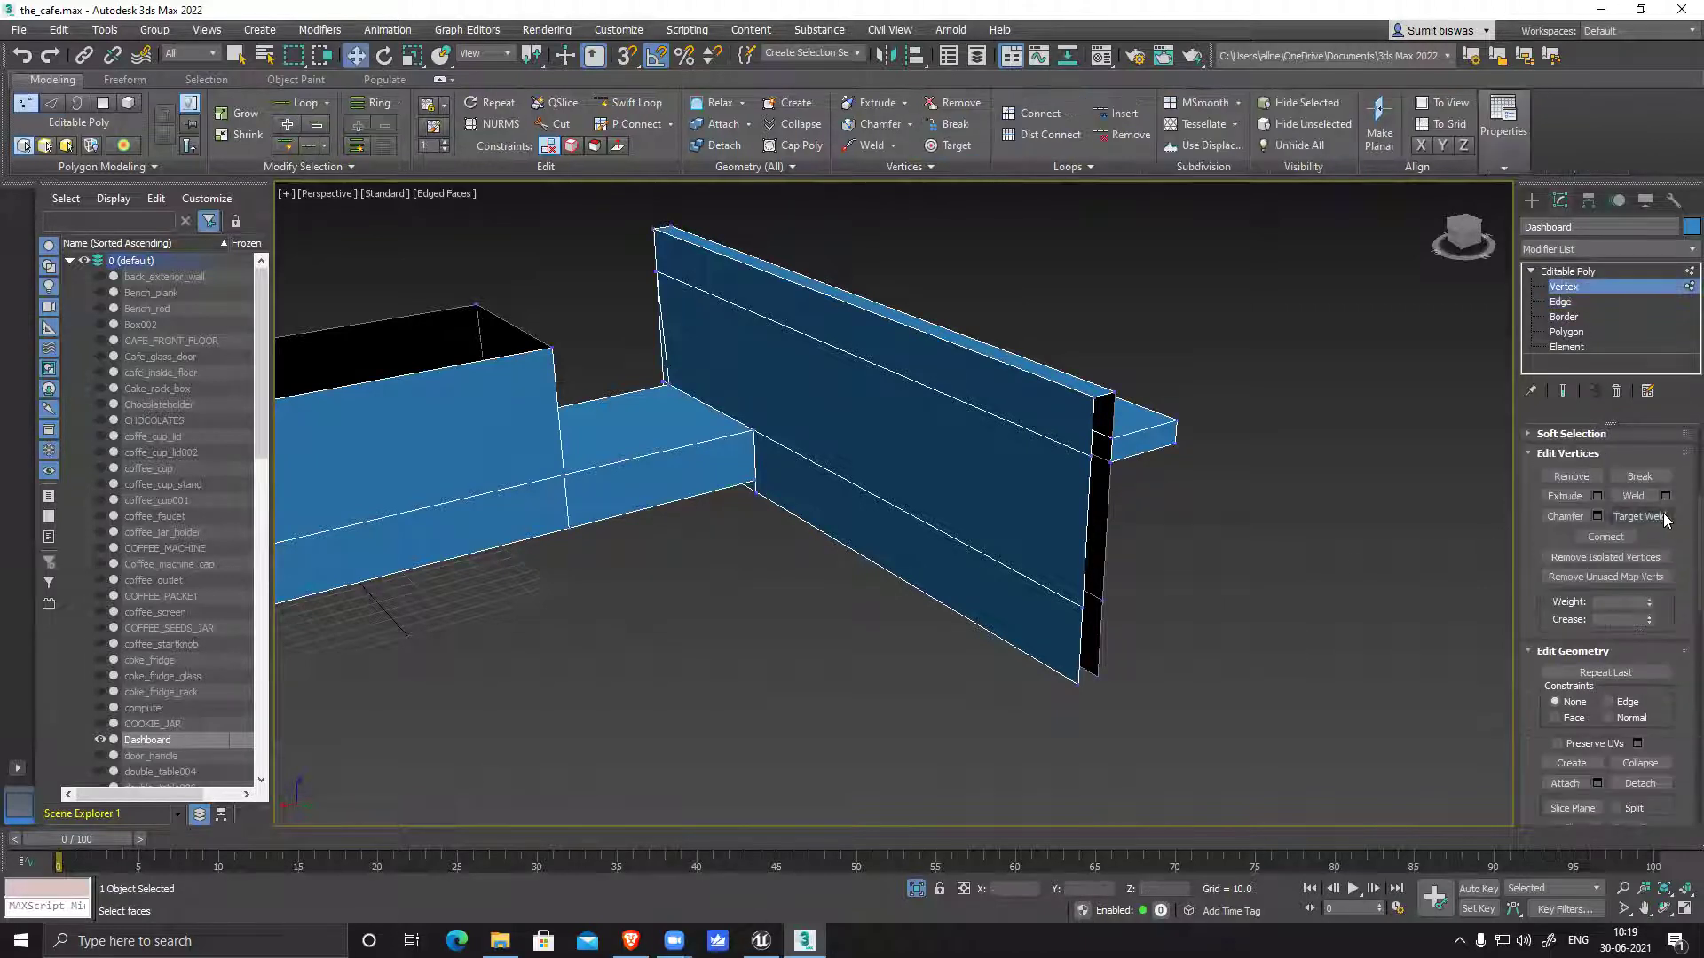
middle_drag(1007, 684, 1027, 568)
scroll(1030, 569, up, 3)
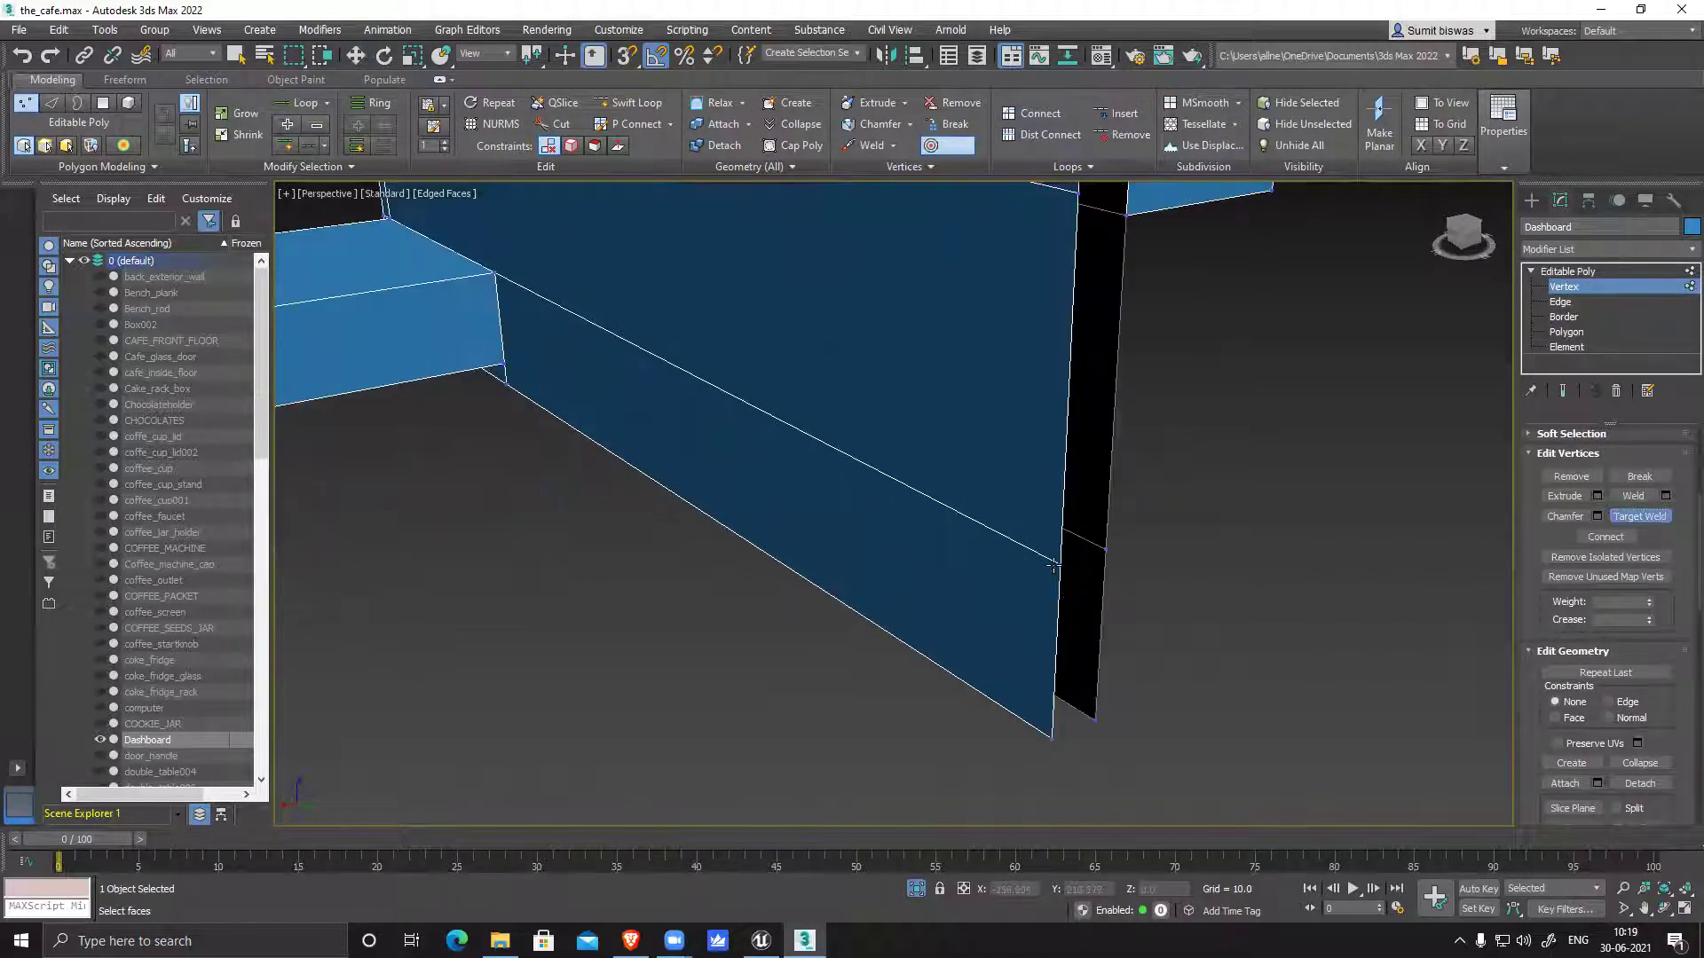
click(1051, 740)
Target-weld the lower edge-line vertices on the end wall's outer face onto its bottom corners
scroll(948, 595, down, 5)
alt+middle_drag(1063, 638, 903, 579)
alt+middle_drag(1291, 547, 1003, 457)
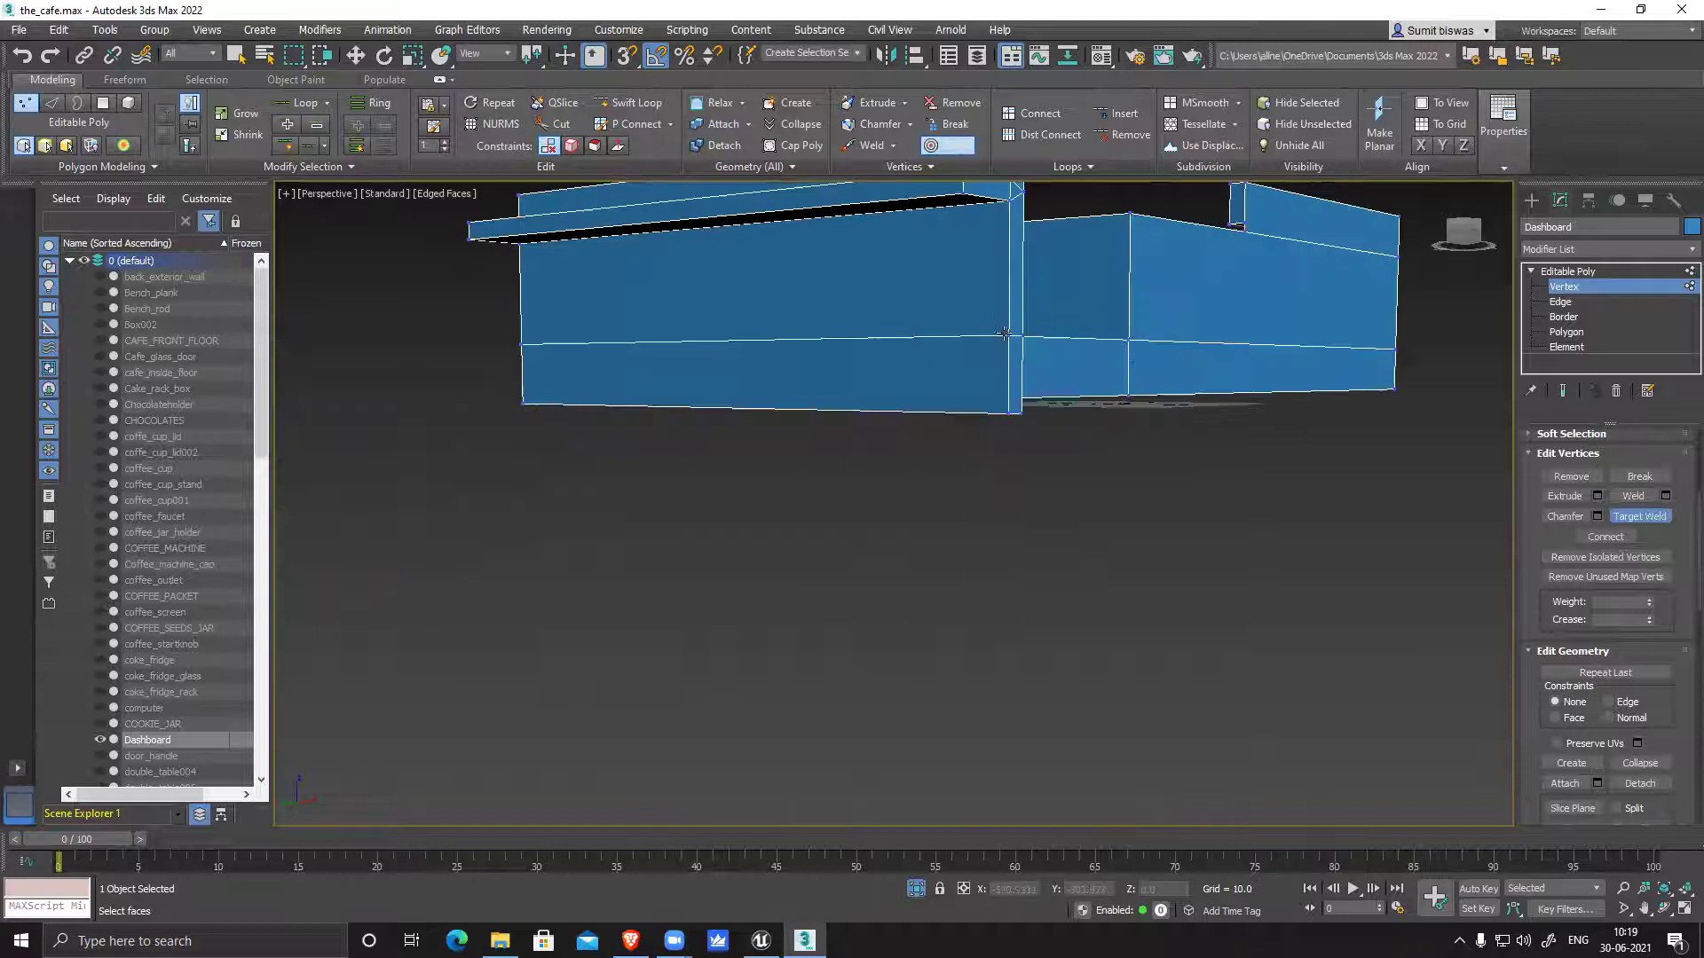
scroll(1003, 333, up, 4)
click(1013, 515)
middle_drag(933, 518, 1034, 521)
scroll(943, 541, down, 4)
scroll(995, 532, up, 2)
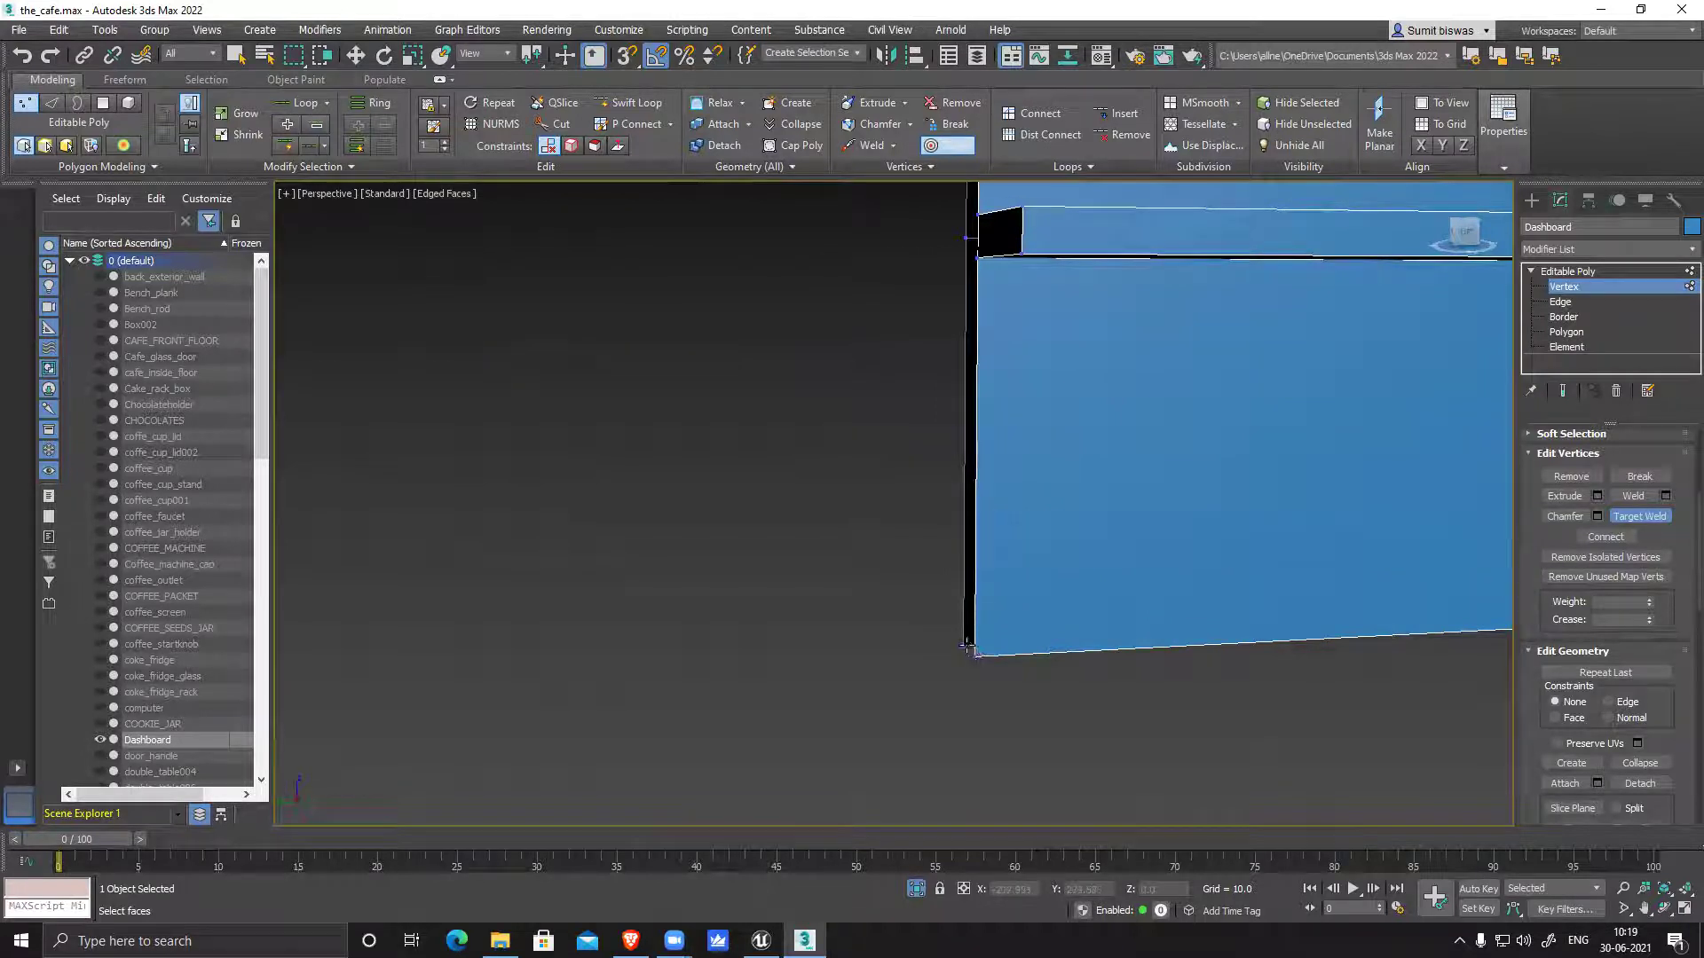
Target-weld the lower edge-line vertices at the counter's far end onto the bottom vertices directly below them
scroll(969, 646, down, 5)
alt+middle_drag(1080, 662, 974, 656)
mouse_move(914, 575)
alt+middle_down()
mouse_move(1090, 581)
mouse_move(1243, 555)
mouse_move(924, 563)
alt+middle_up()
mouse_move(1129, 620)
alt+middle_down()
mouse_move(1164, 616)
mouse_move(1110, 600)
alt+middle_up()
scroll(1158, 603, up, 5)
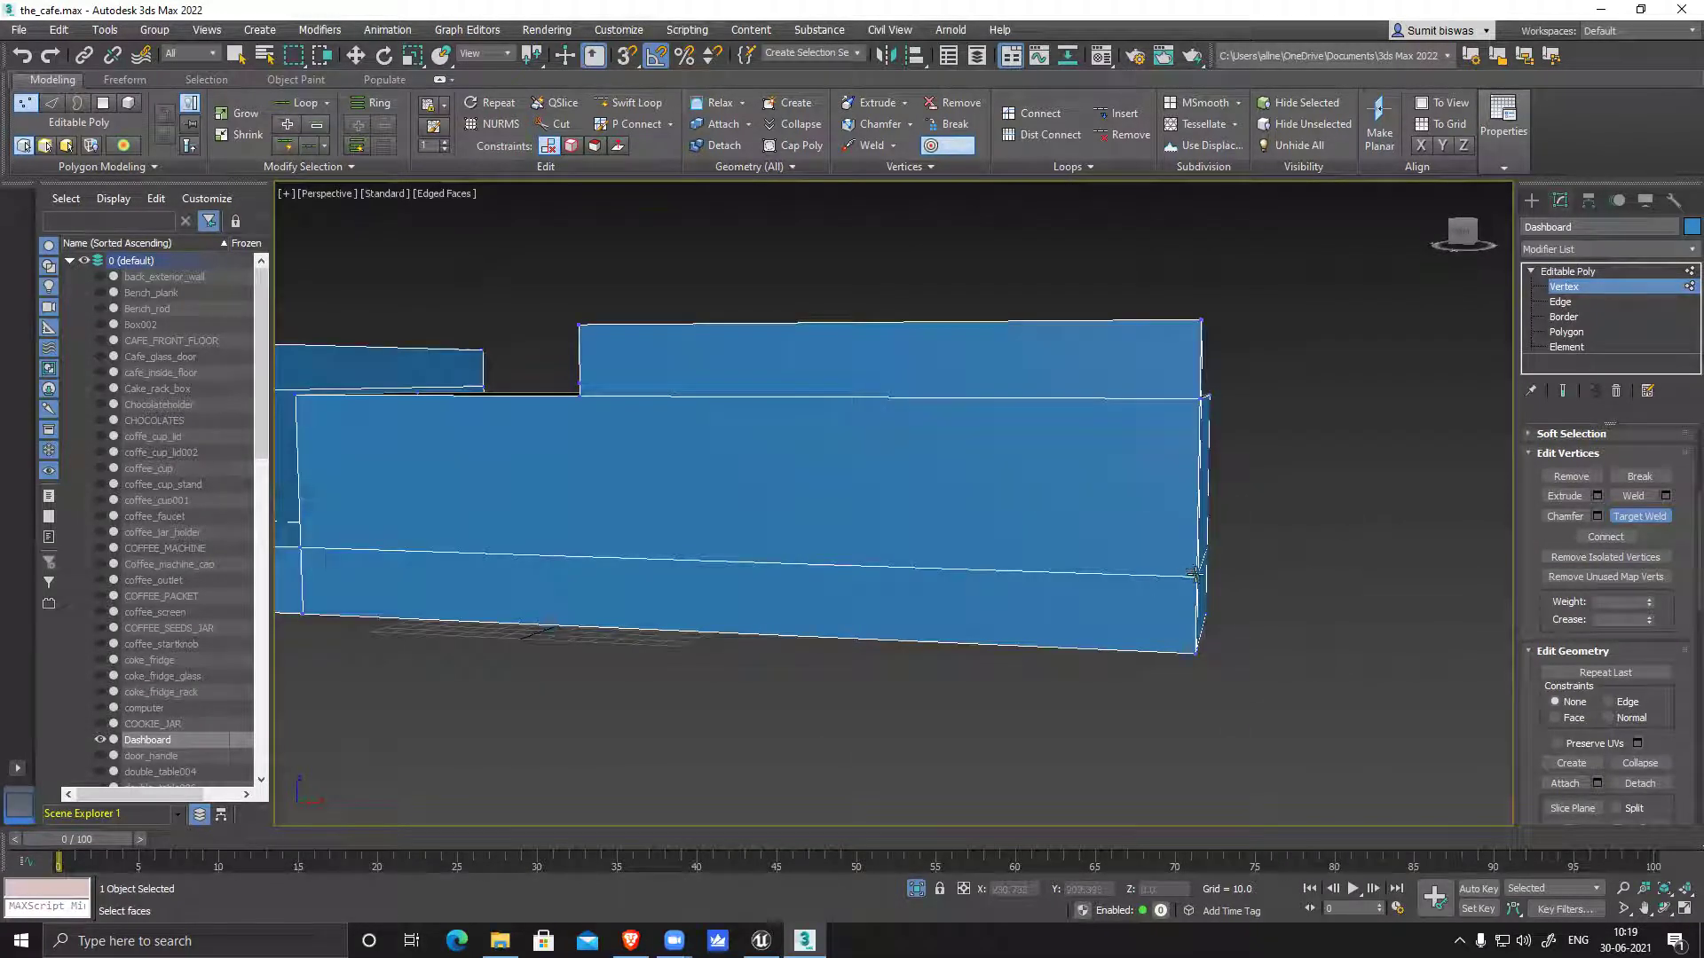
alt+middle_drag(1195, 652, 827, 575)
scroll(827, 575, up, 2)
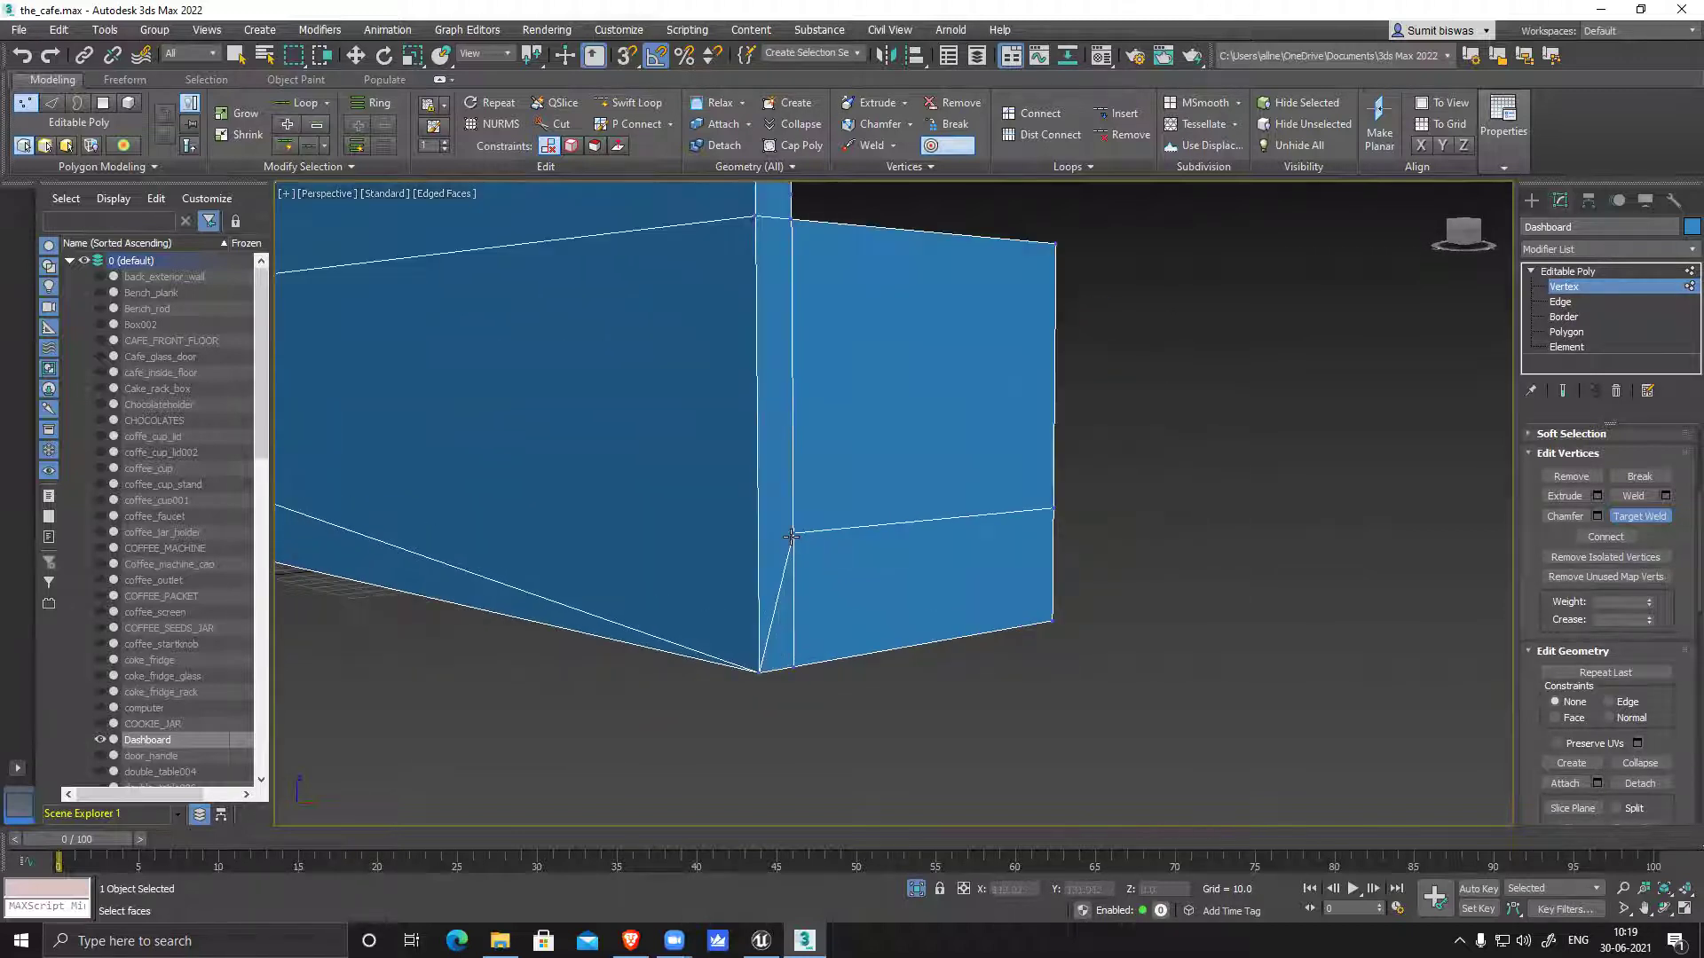
click(794, 667)
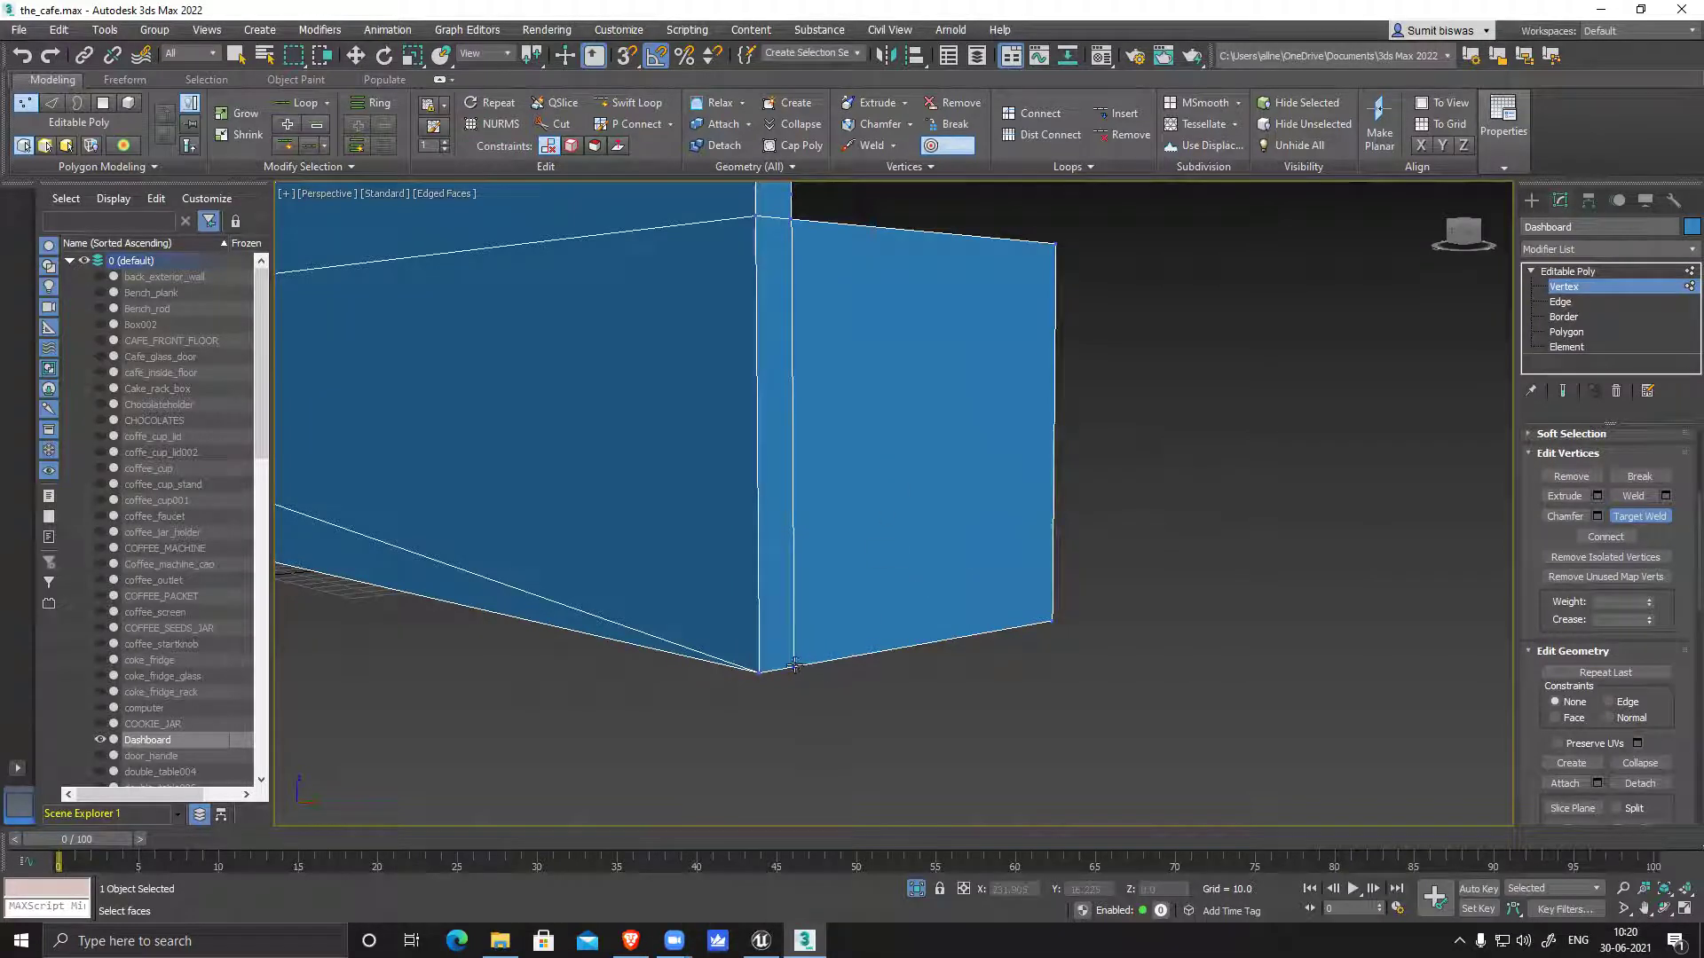
Target-weld the bottom vertex below the counter's inner step onto the bottom corner where the low section meets the end wall
scroll(855, 652, down, 5)
alt+middle_drag(968, 651, 940, 471)
scroll(941, 470, up, 3)
alt+middle_drag(877, 528, 861, 629)
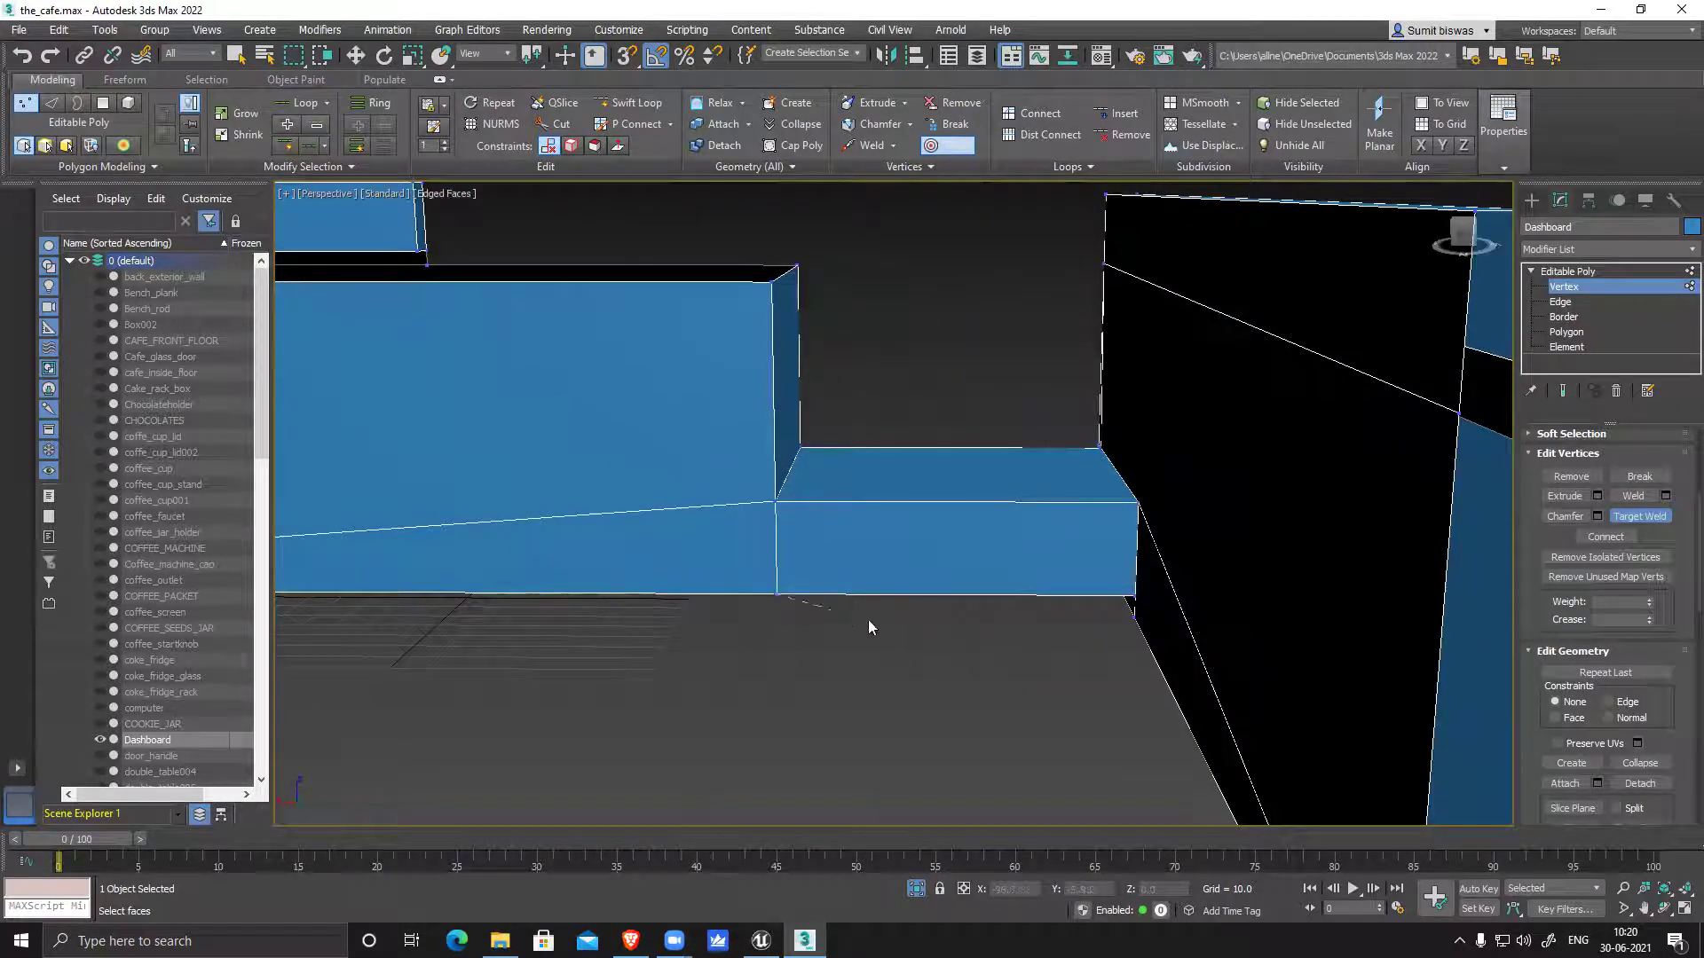
alt+middle_drag(933, 697, 990, 672)
middle_drag(904, 625, 977, 499)
scroll(878, 519, up, 3)
scroll(976, 507, down, 5)
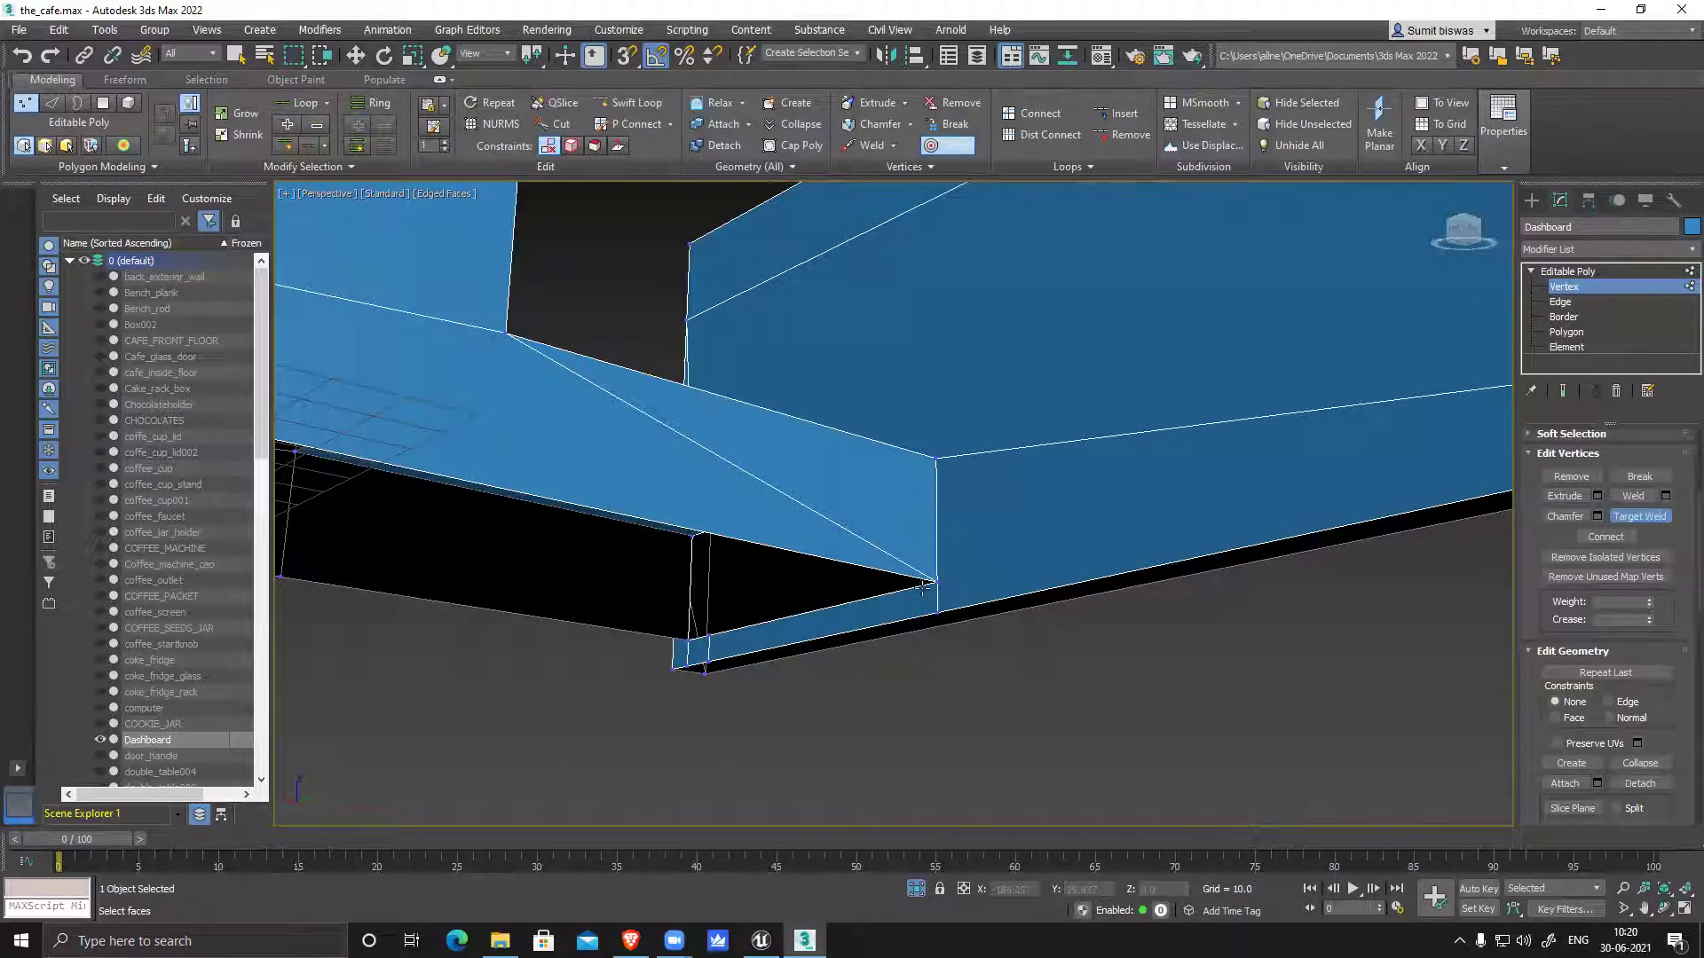
Target-weld the extra bottom vertices at the end wall's foot onto its outer bottom corner
alt+middle_drag(878, 627, 846, 608)
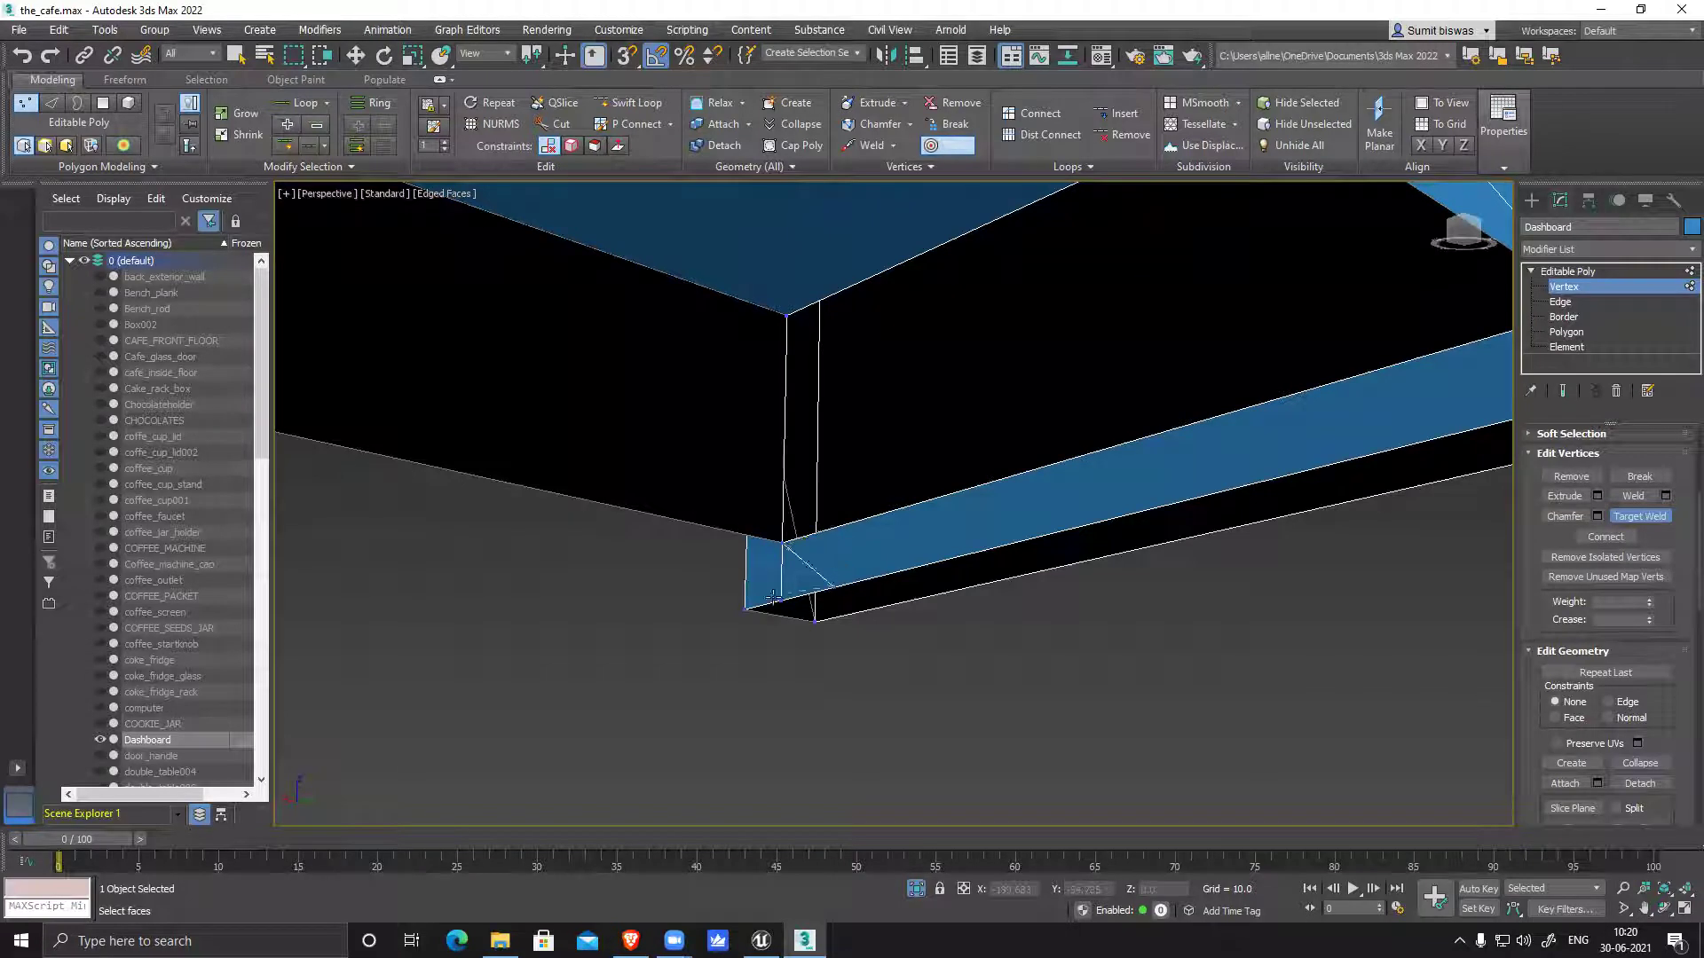
alt+middle_drag(779, 600, 920, 557)
scroll(921, 557, up, 5)
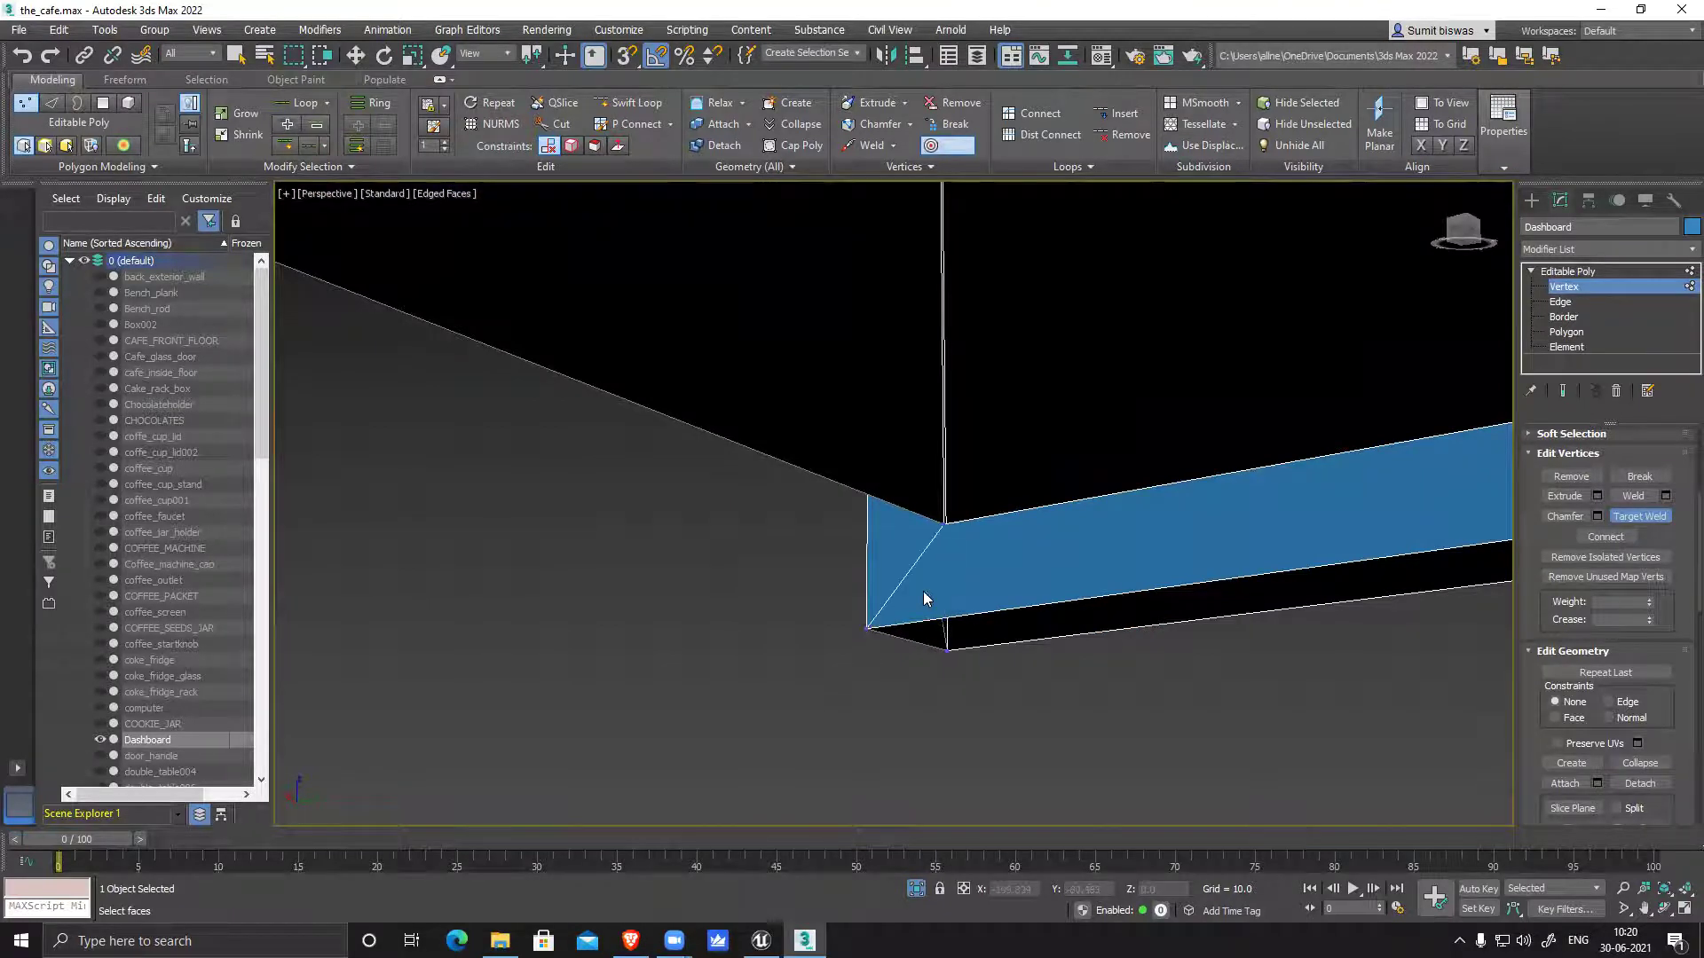
scroll(924, 592, down, 4)
Examine the counter's outer side and the lower corner of its raised panel for extra vertices
middle_drag(1195, 578, 895, 607)
alt+middle_drag(1274, 608, 1145, 677)
scroll(1111, 639, down, 10)
scroll(1081, 578, up, 6)
alt+middle_drag(1139, 577, 981, 485)
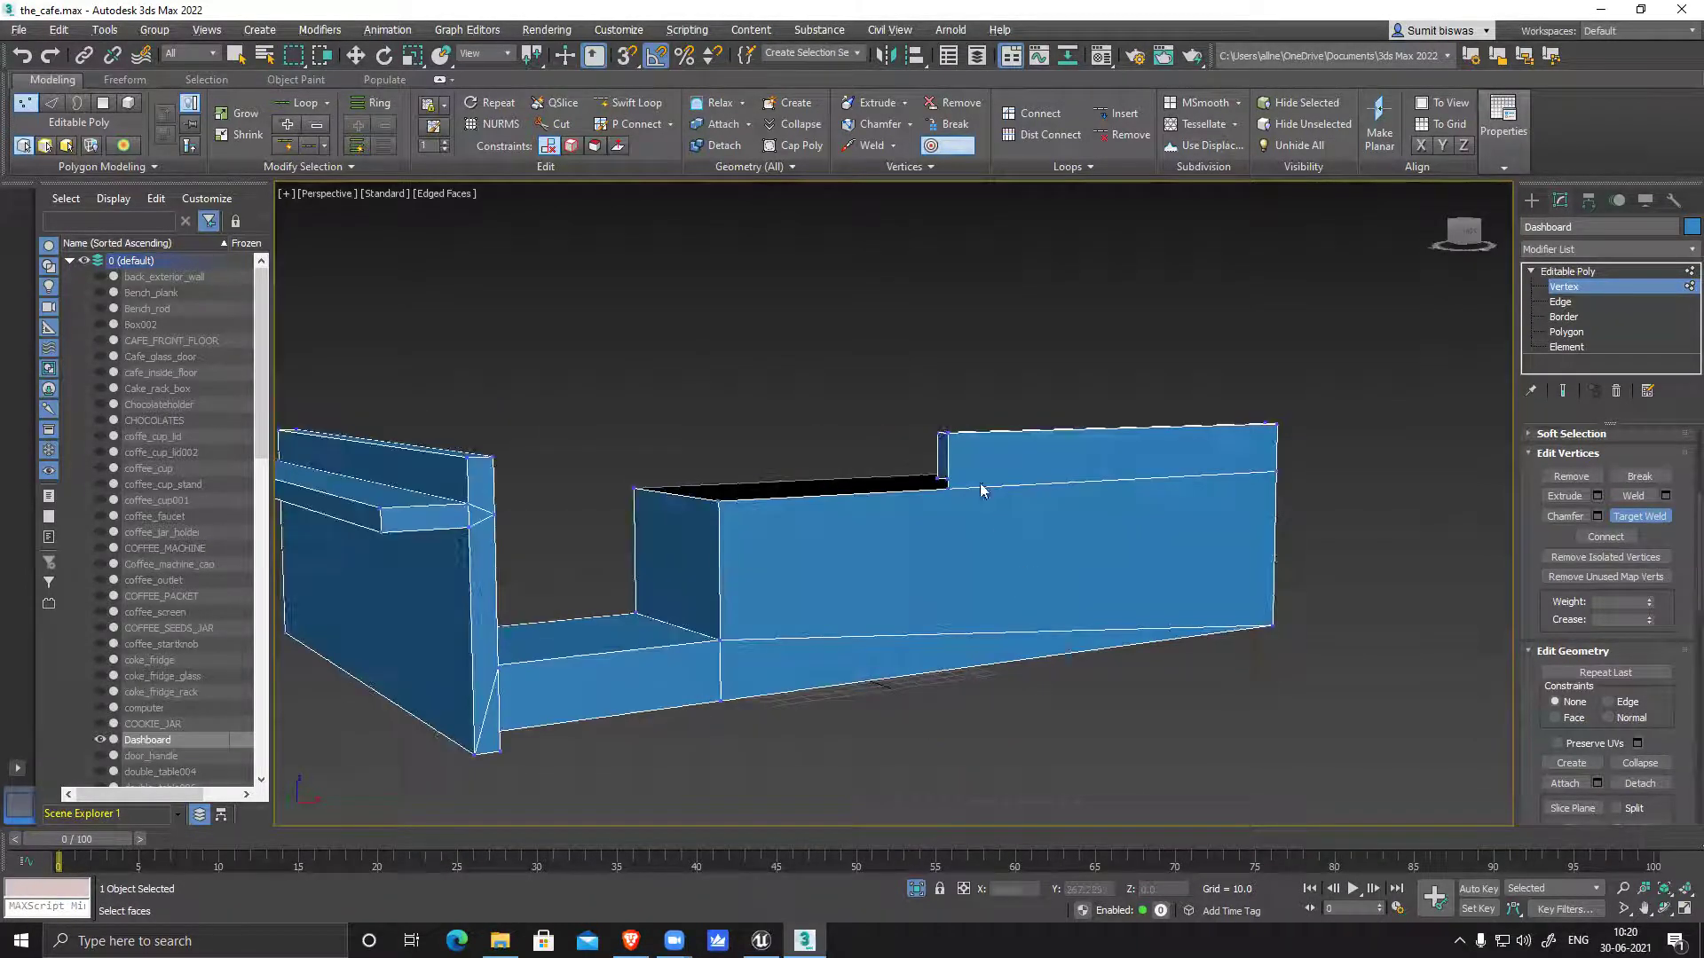
scroll(981, 486, up, 5)
scroll(1181, 520, down, 3)
scroll(1181, 520, down, 4)
scroll(980, 586, up, 5)
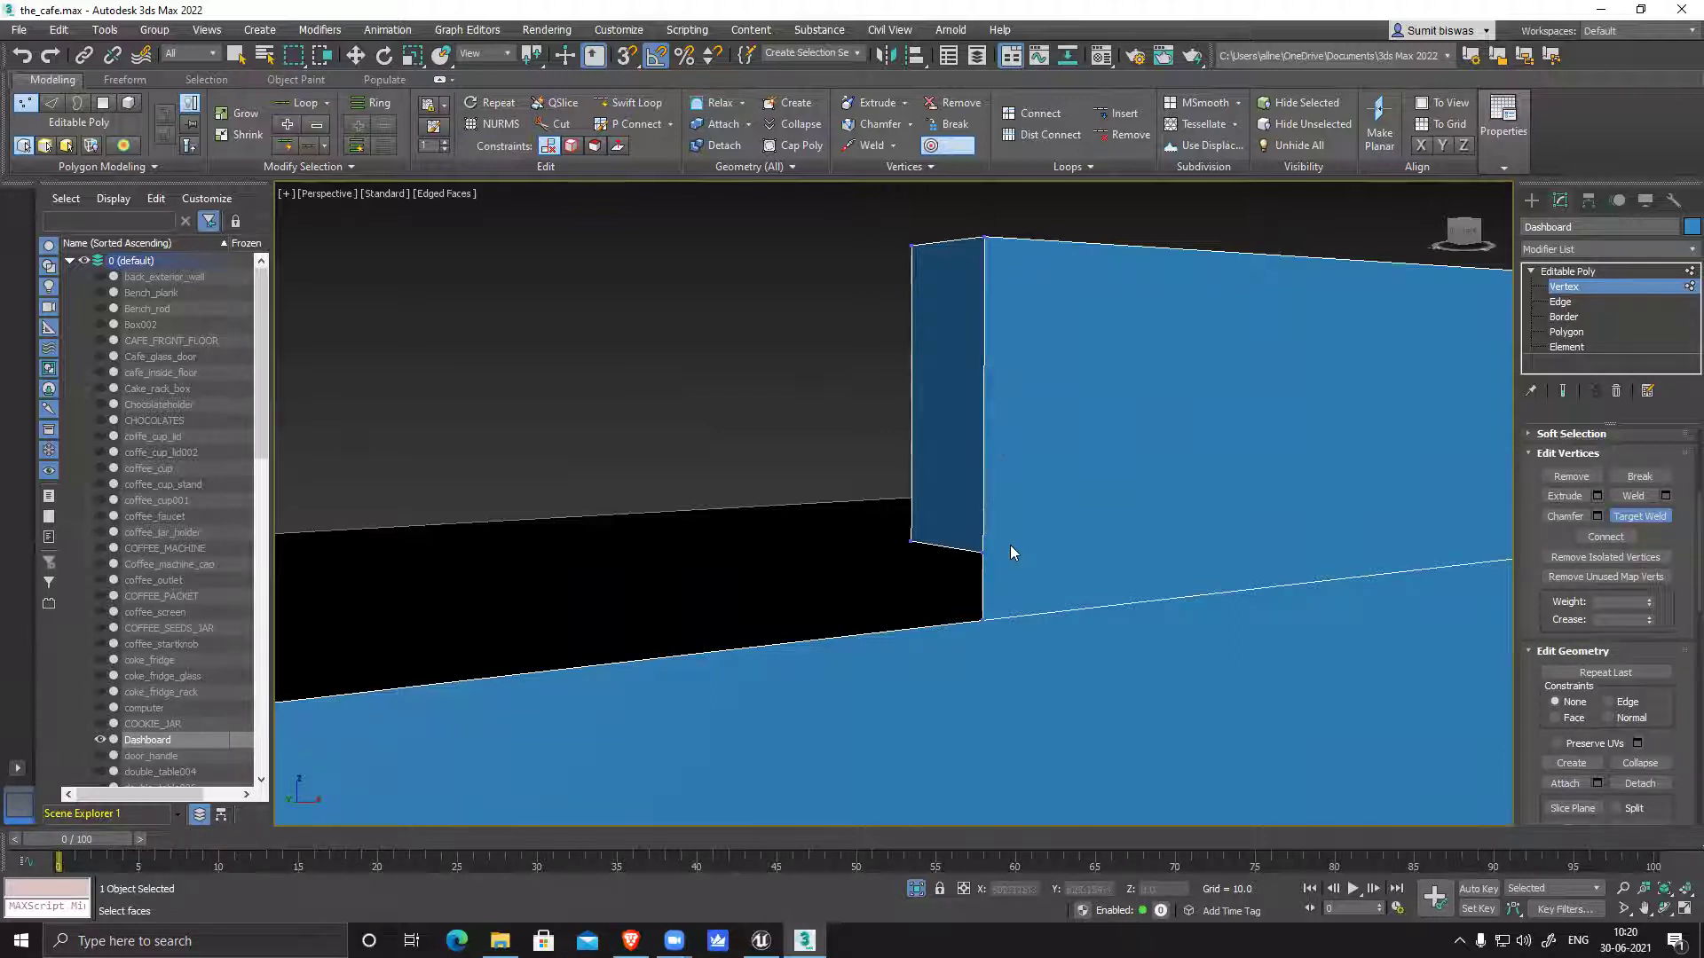
Connect the vertex at the raised panel's lower inner corner to the vertex at the far end of the edge line beneath it
alt+middle_drag(1009, 552, 1014, 564)
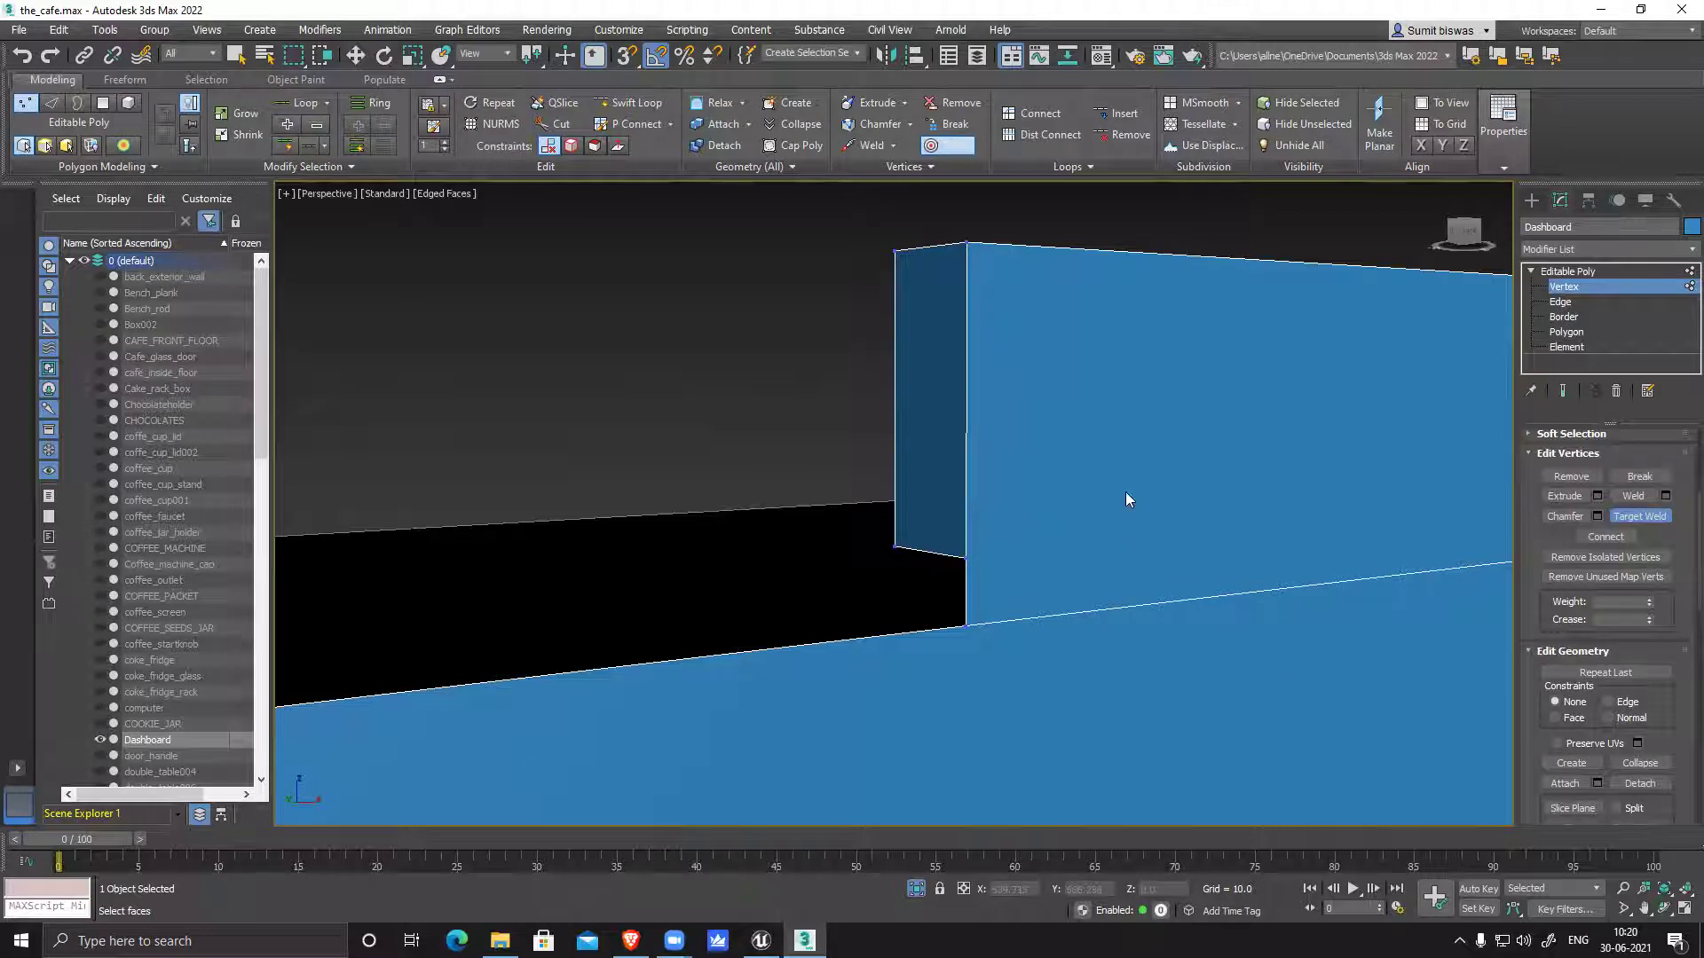
alt+middle_drag(1105, 525, 883, 462)
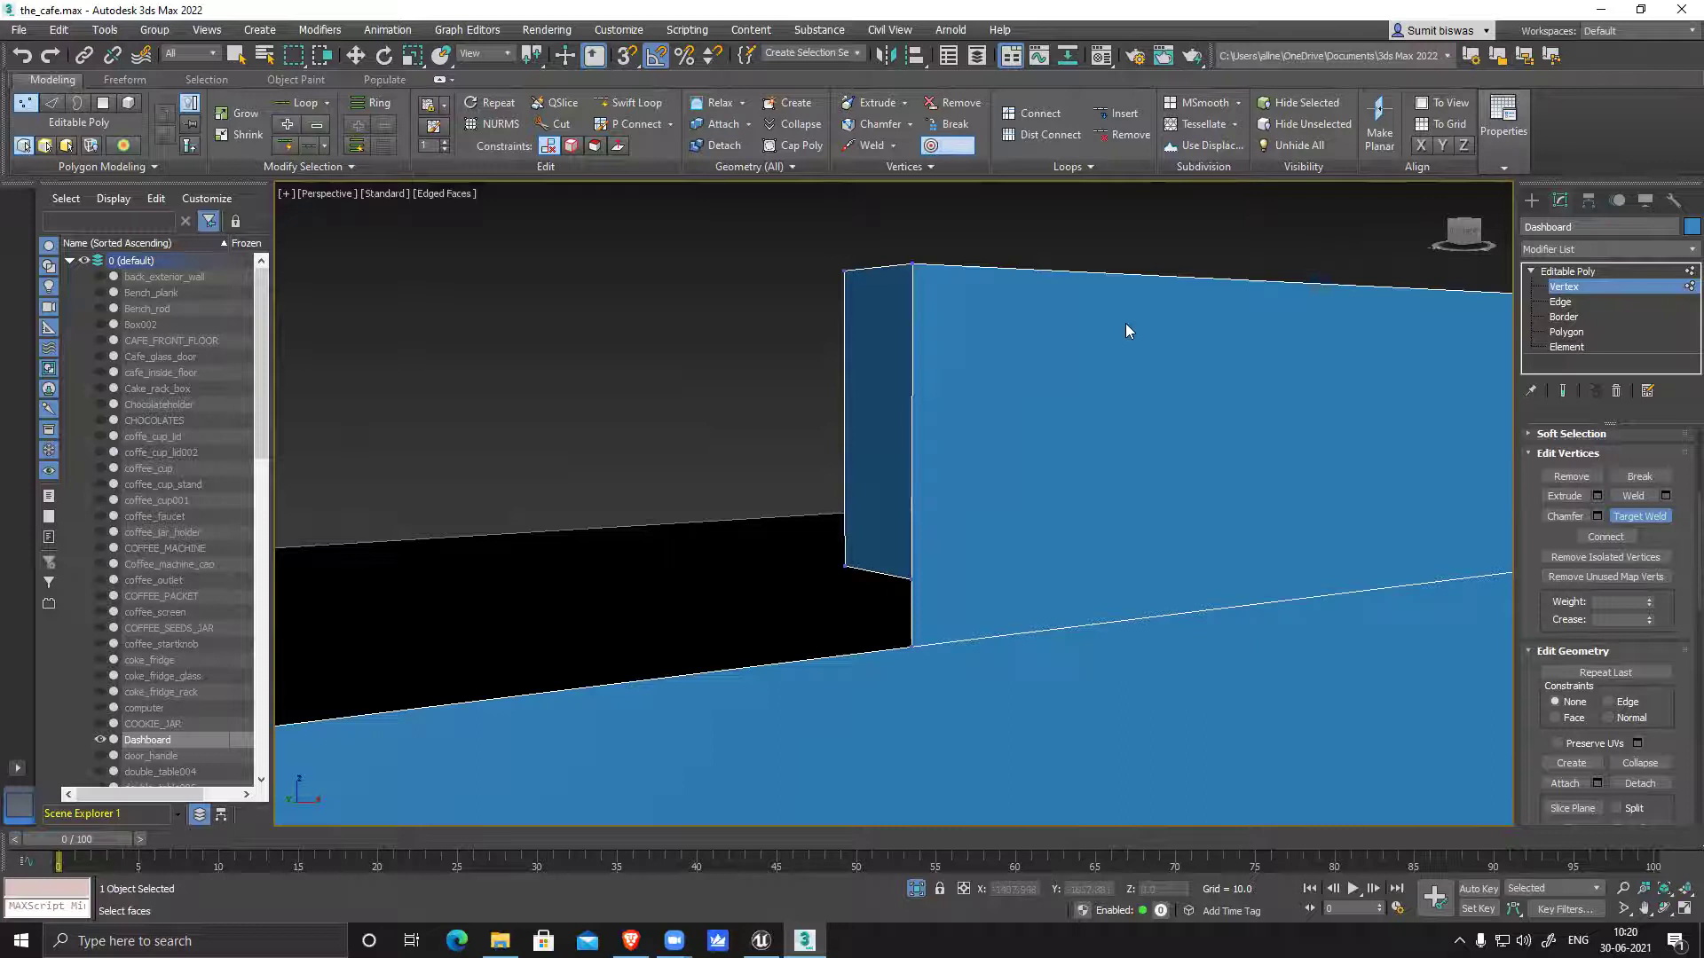
alt+middle_drag(1260, 409, 864, 467)
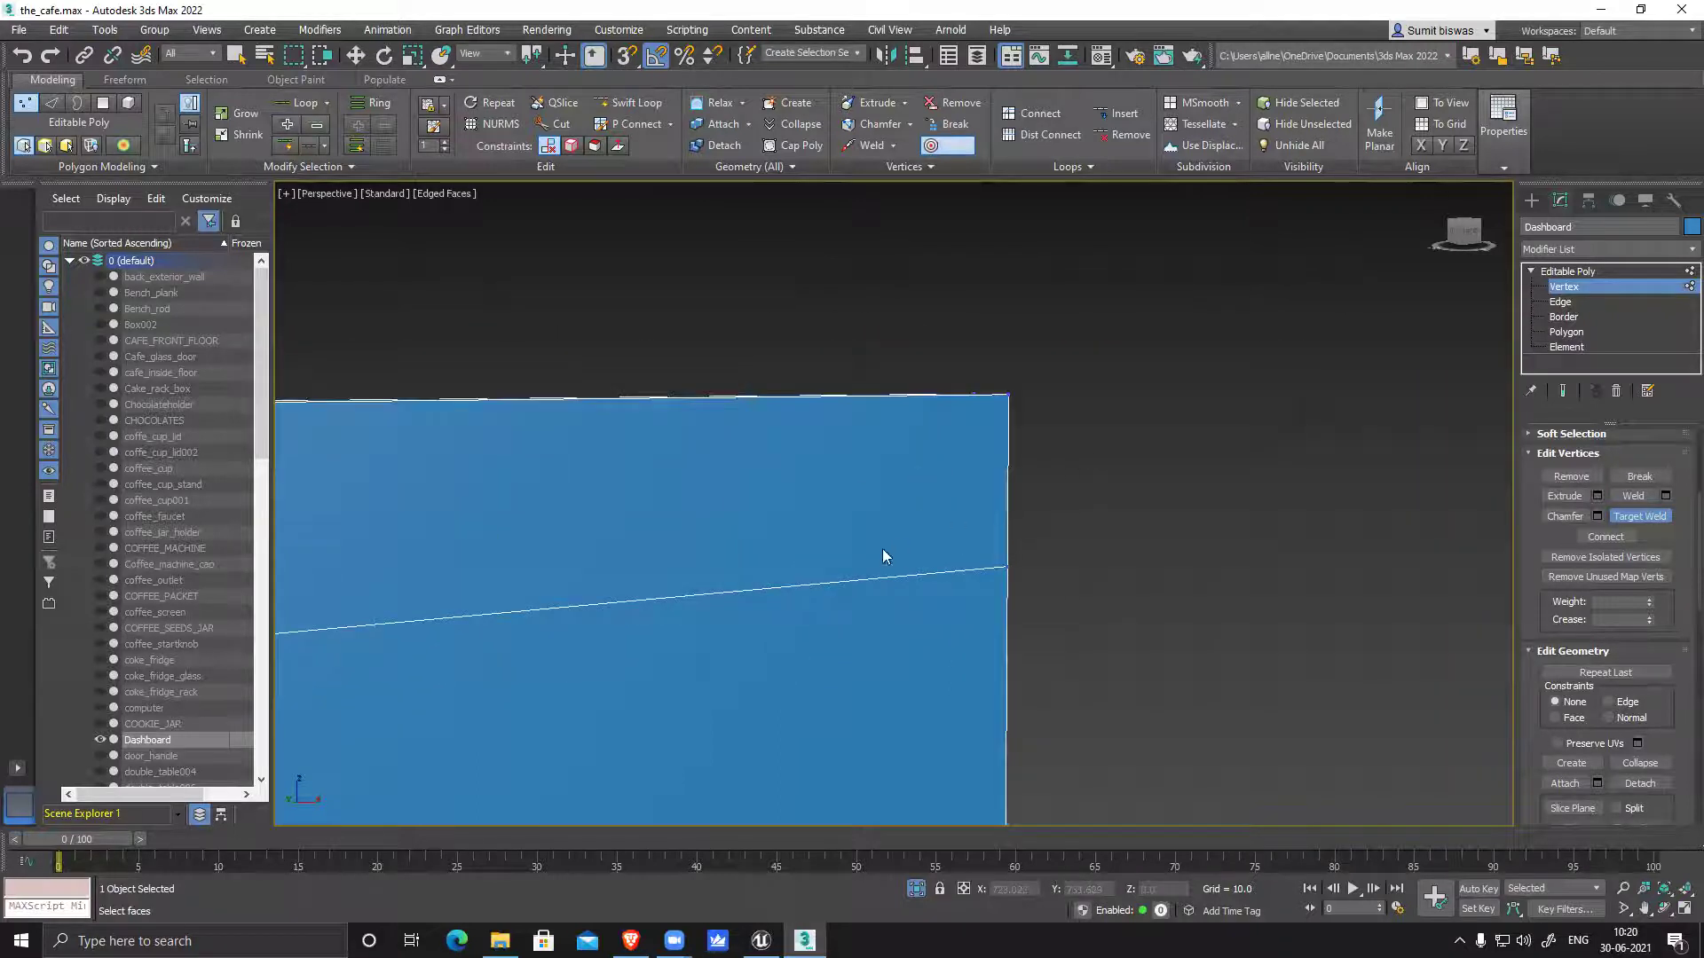
alt+middle_drag(878, 570, 1105, 533)
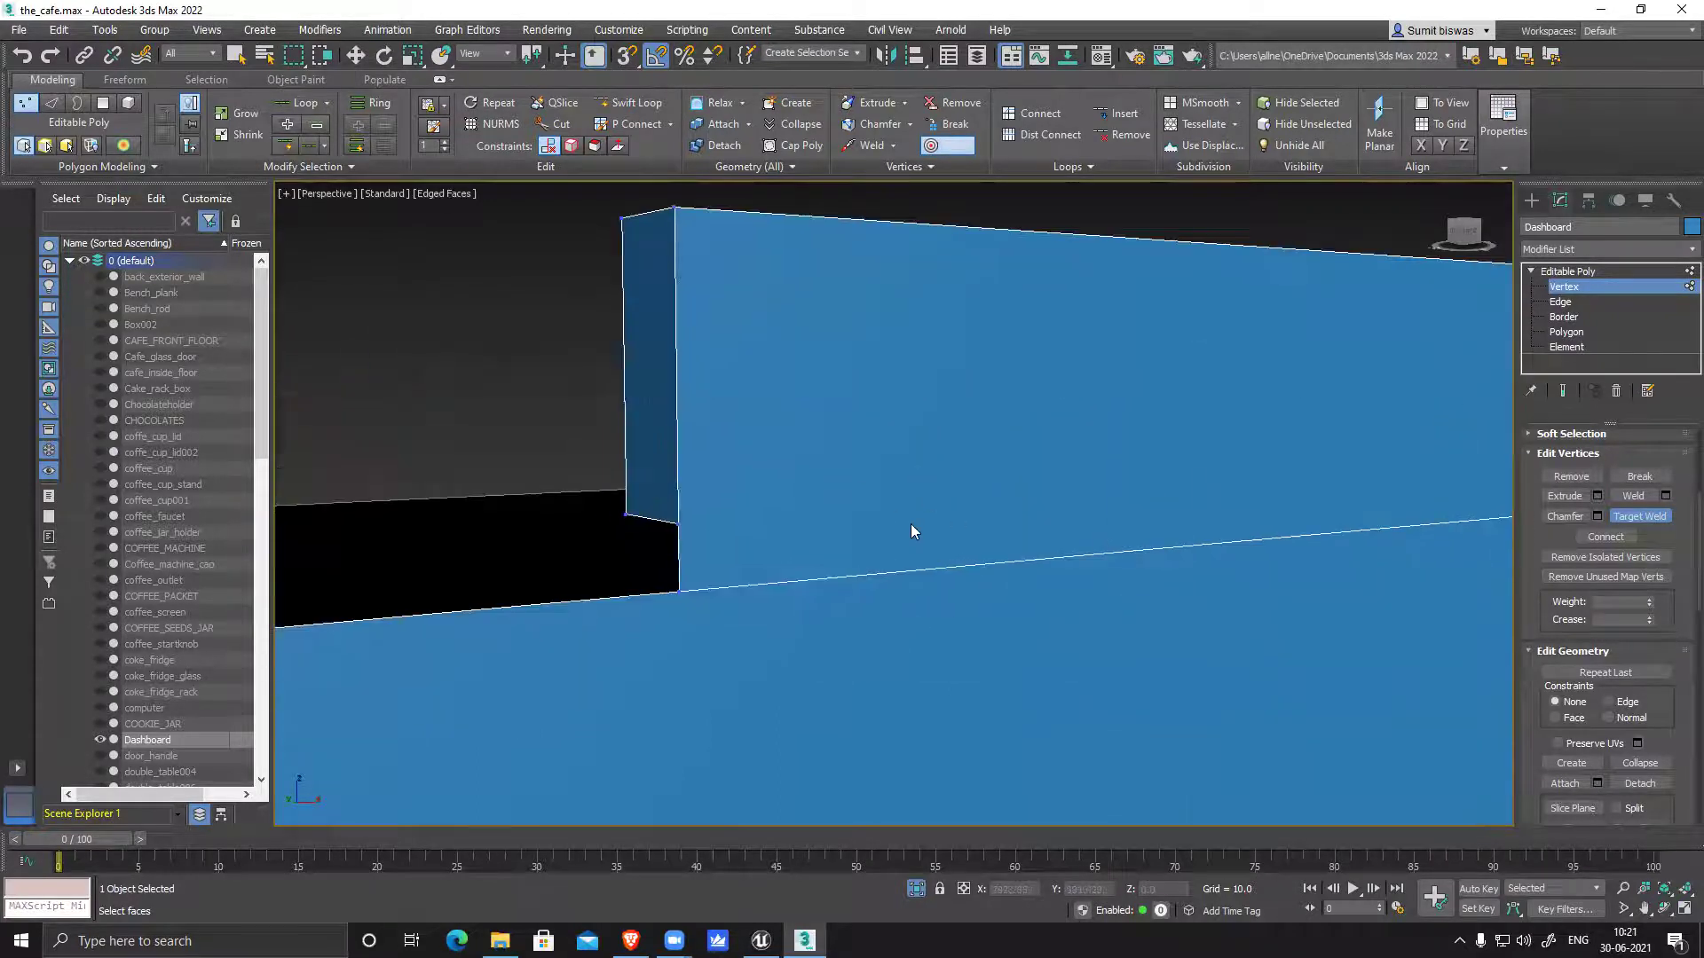
right_click(1185, 427)
click(678, 528)
middle_drag(678, 528, 373, 532)
scroll(834, 565, down, 5)
middle_drag(1189, 532, 1027, 550)
ctrl+click(989, 541)
click(1605, 536)
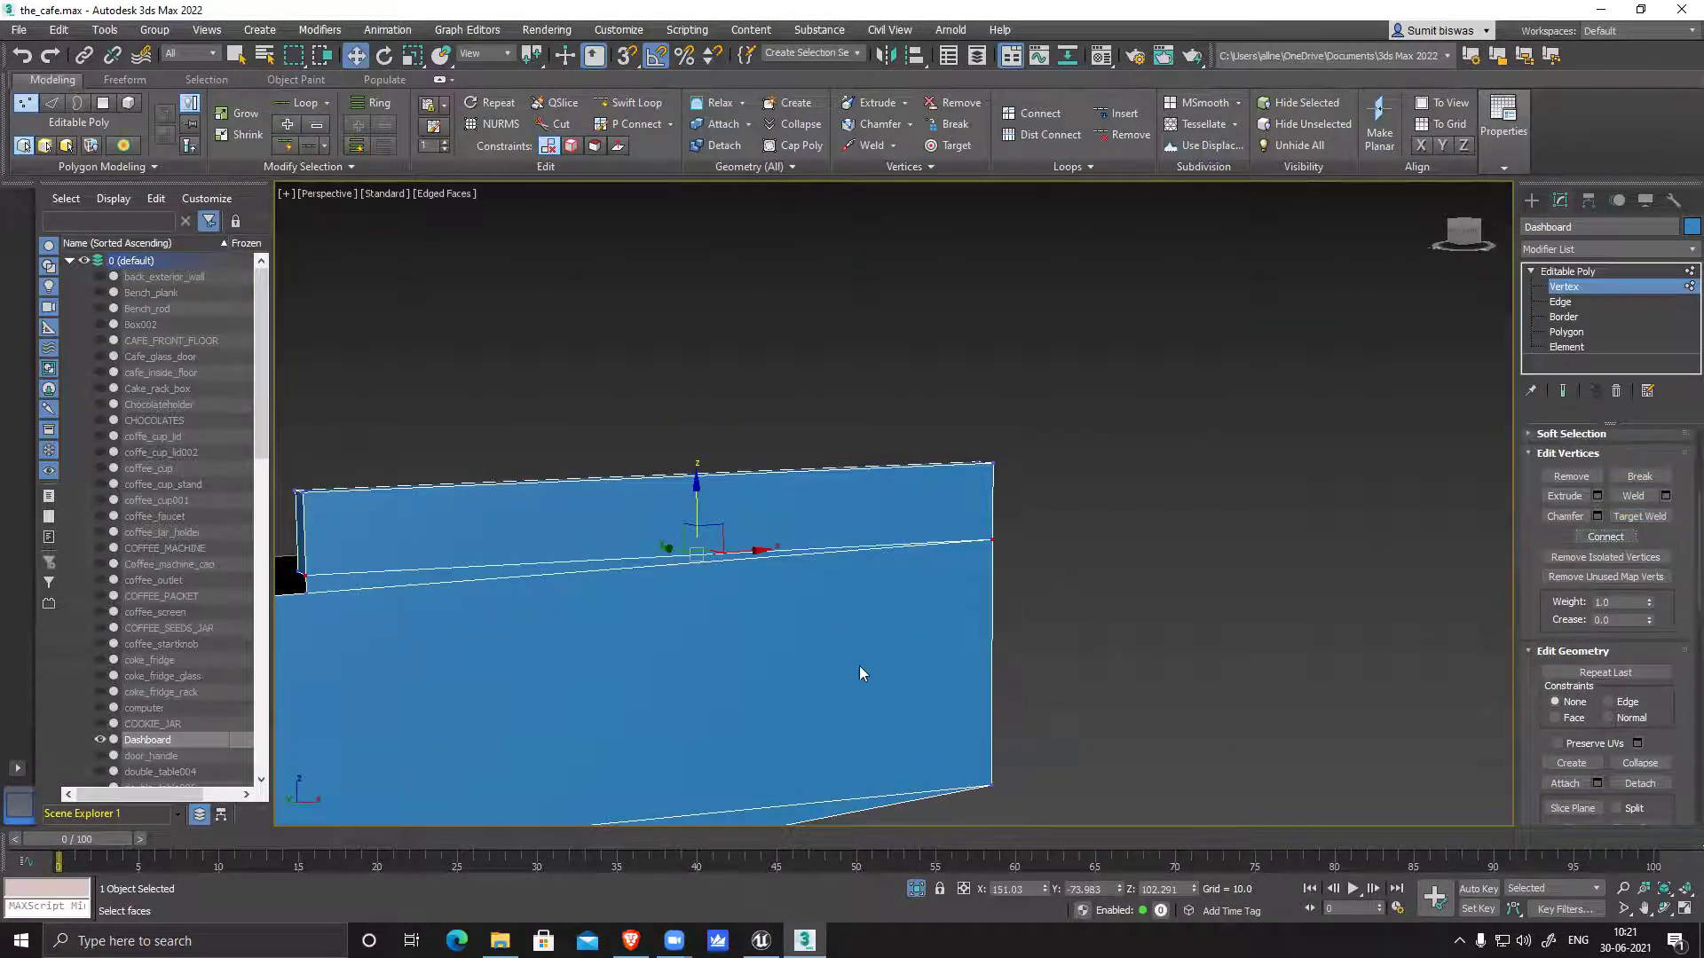
Target-weld the vertex at the raised panel's lower inner corner onto the vertex directly below it on the counter's edge line
middle_drag(859, 665, 1168, 593)
mouse_move(909, 598)
alt+middle_down()
mouse_move(939, 599)
mouse_move(882, 604)
alt+middle_up()
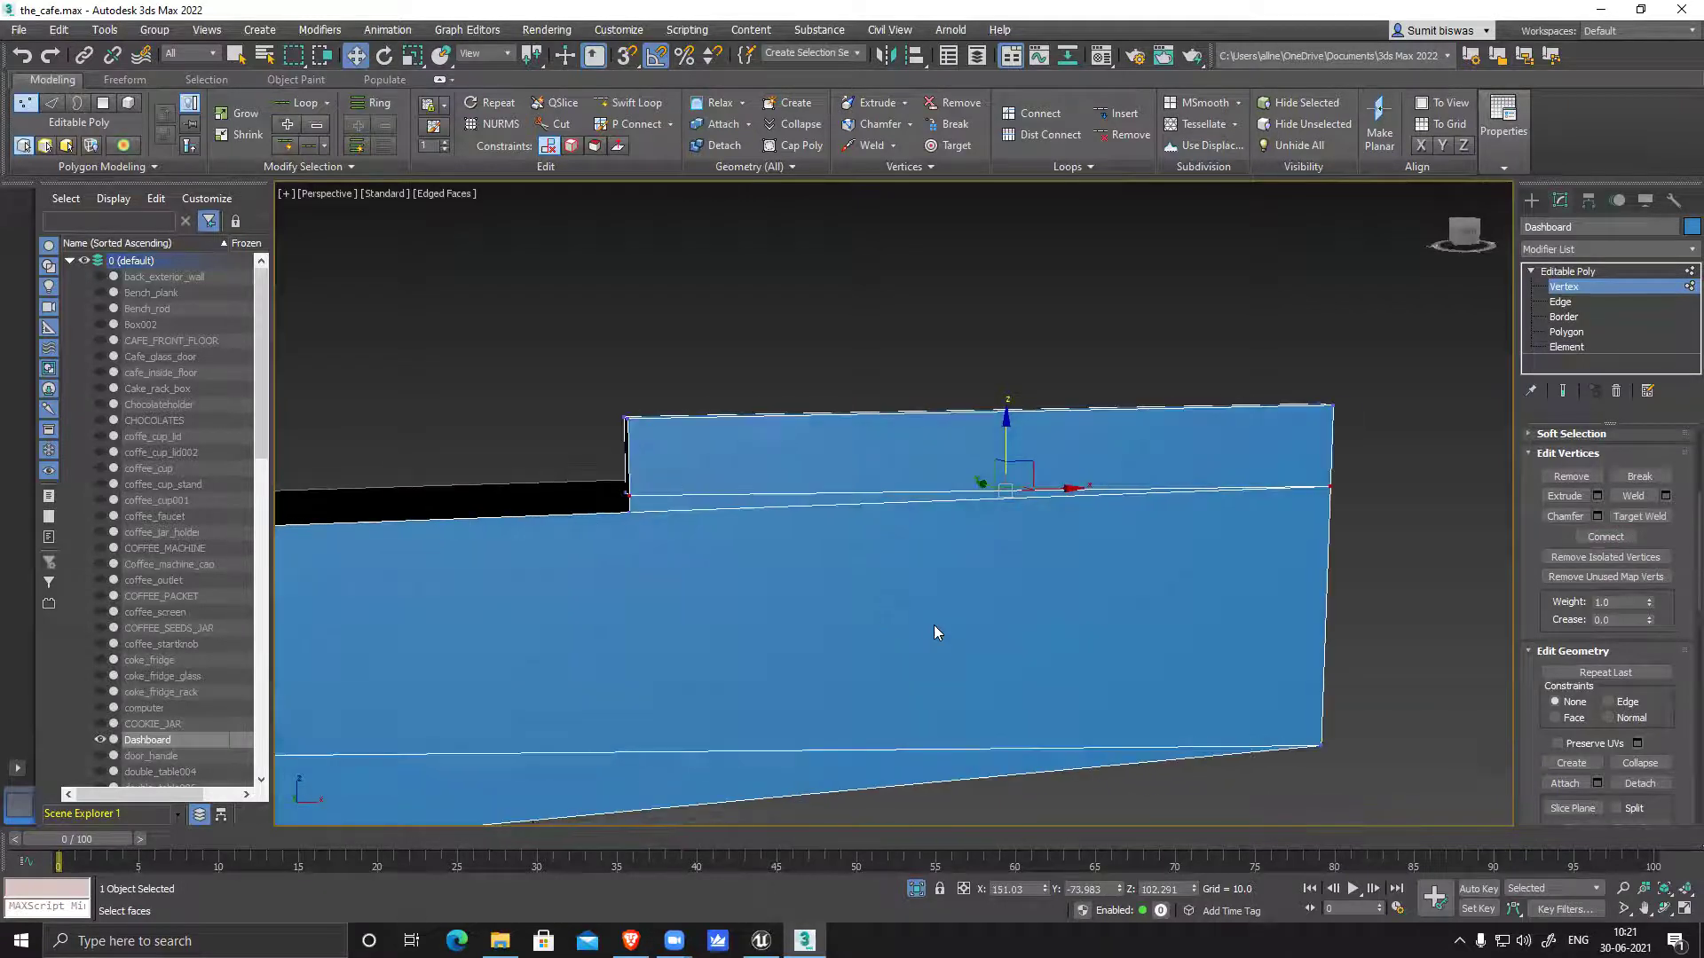
alt+middle_drag(1216, 630, 776, 583)
alt+middle_drag(1281, 551, 1095, 652)
middle_drag(776, 574, 865, 574)
scroll(754, 540, up, 2)
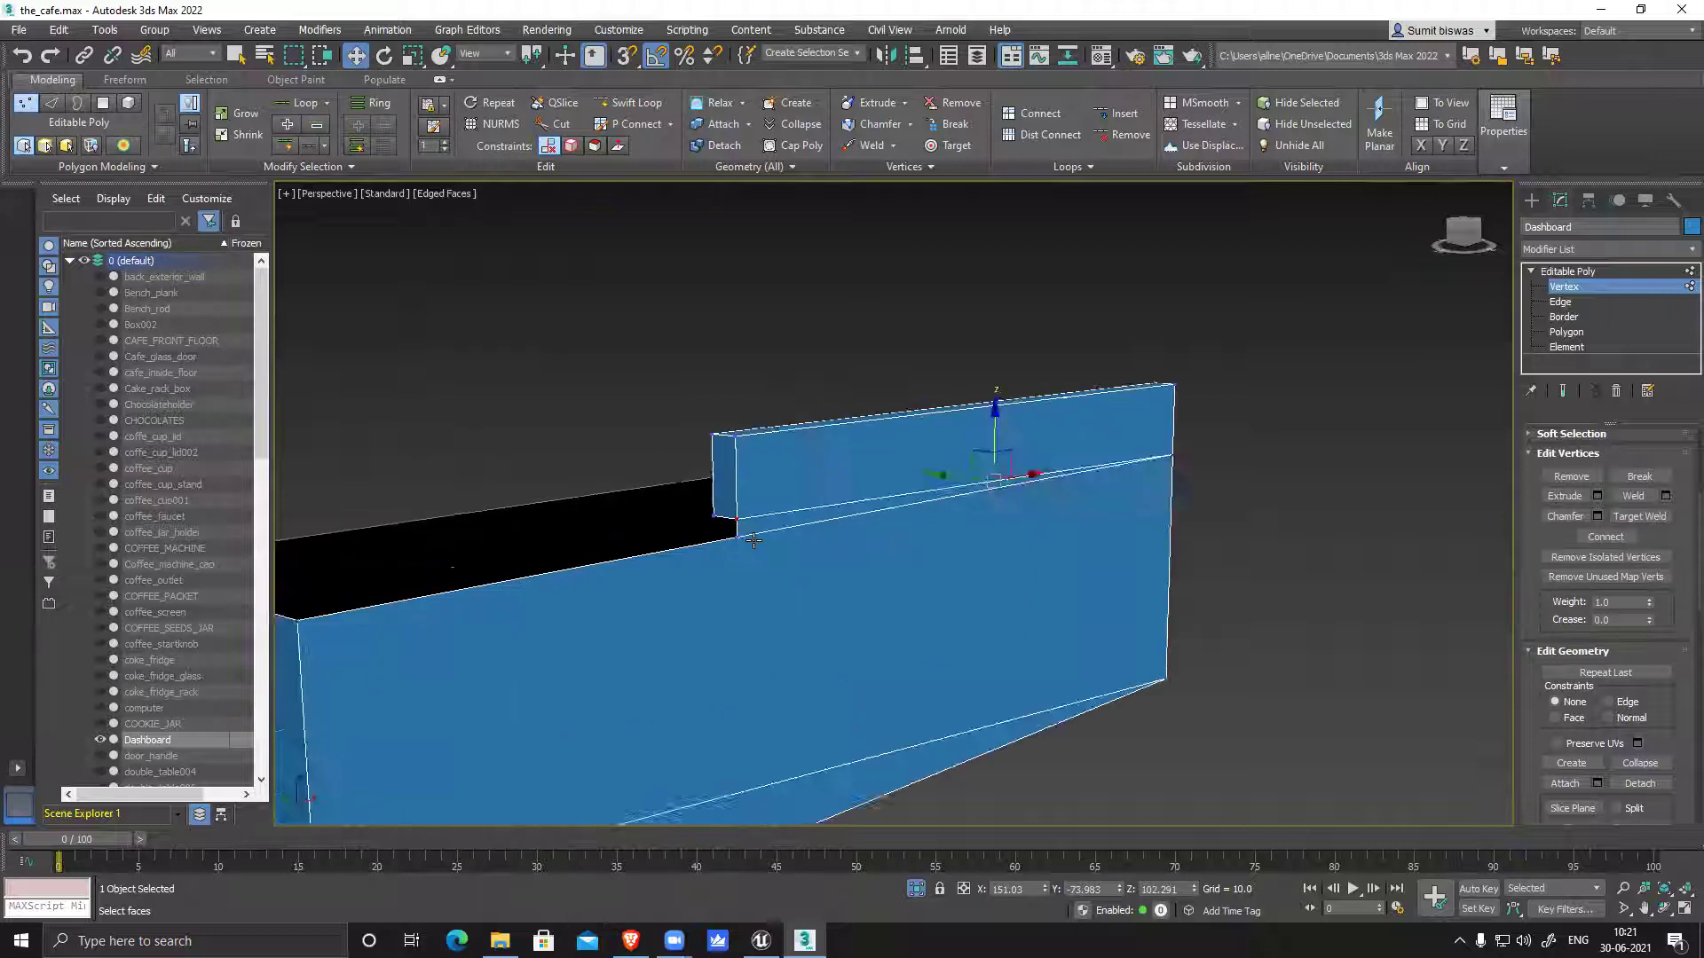
scroll(753, 540, up, 1)
scroll(775, 556, up, 4)
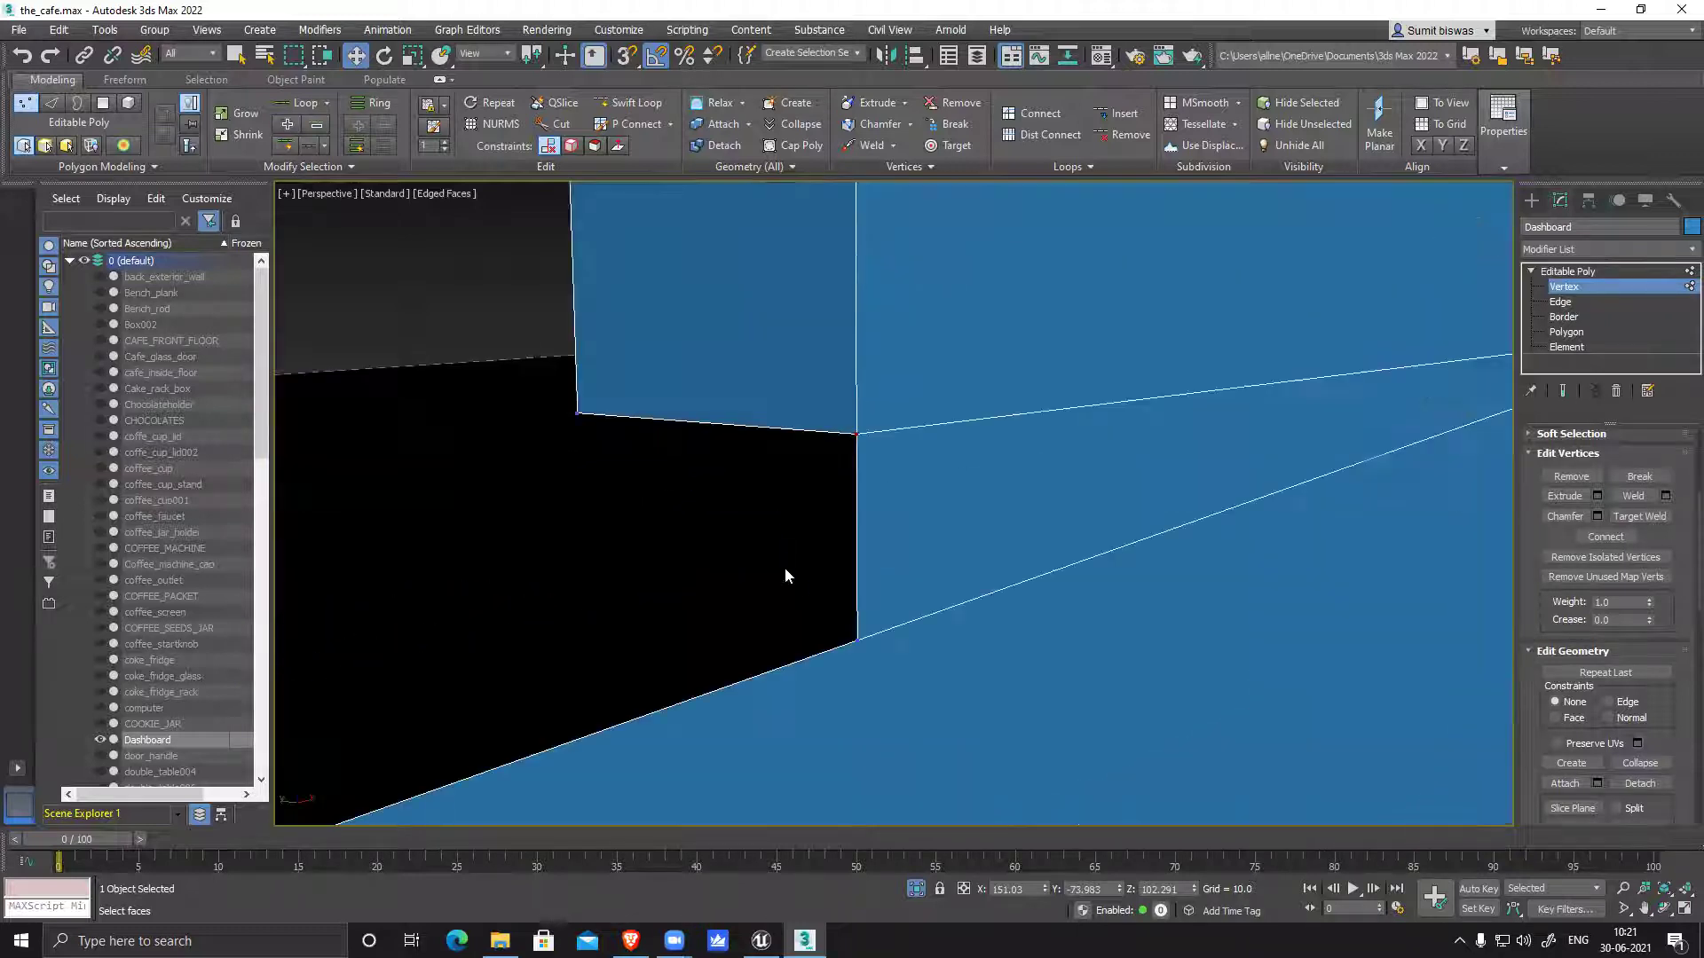
click(1629, 515)
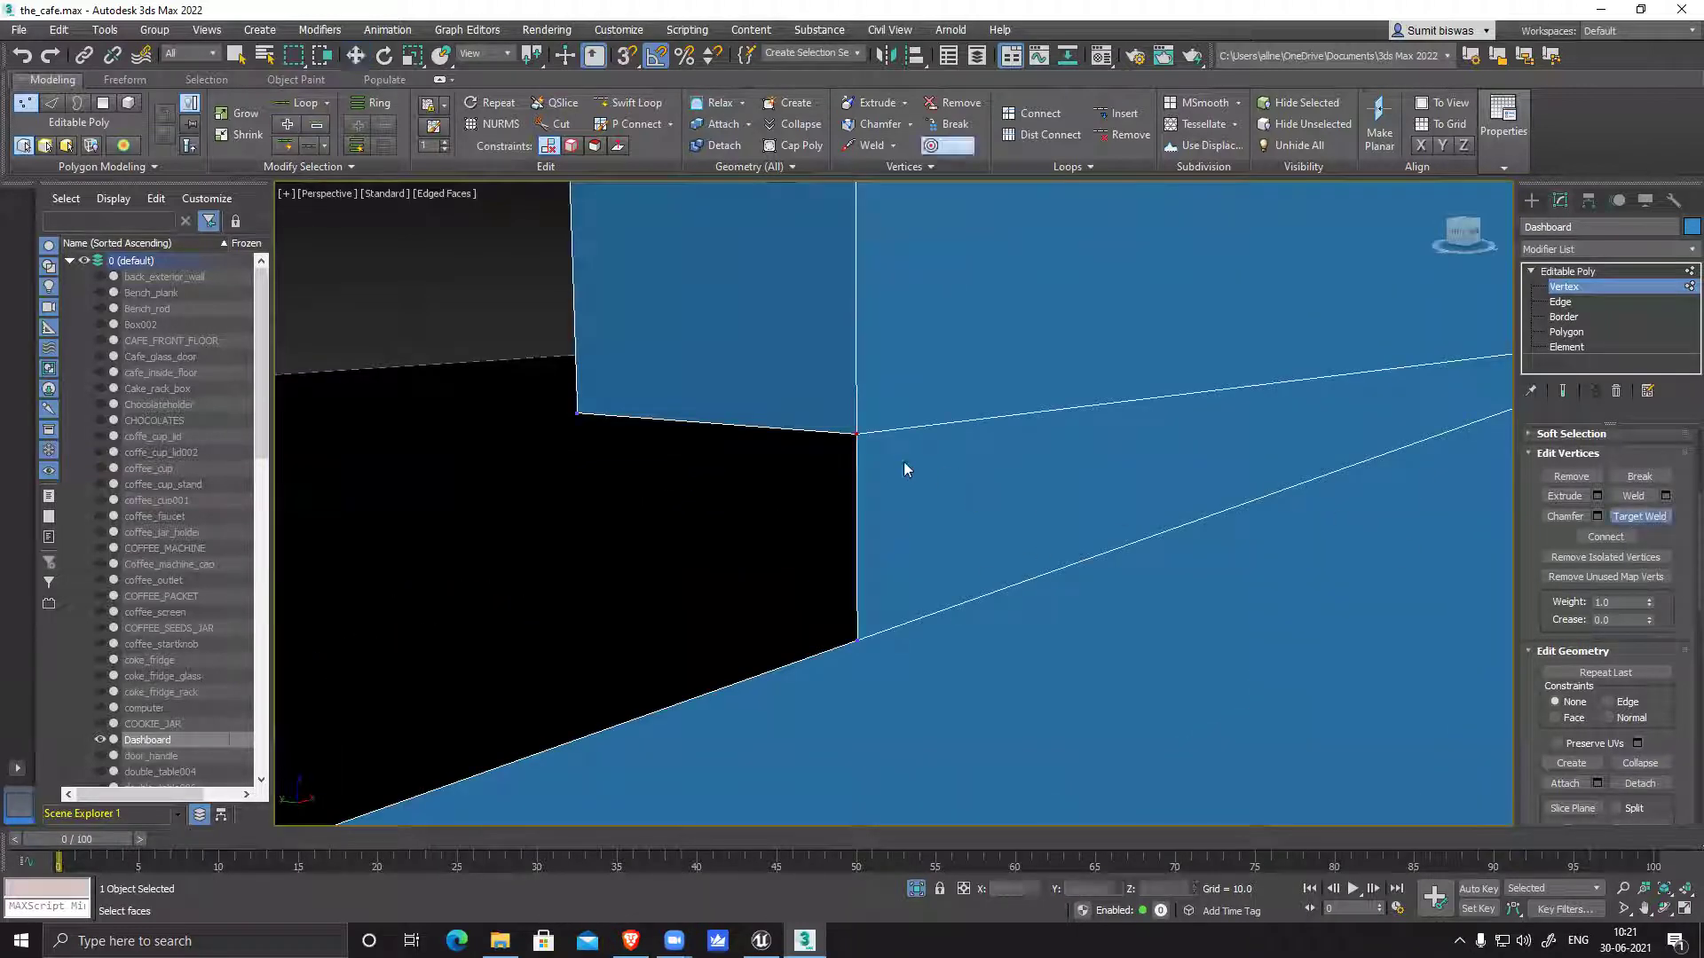
click(858, 642)
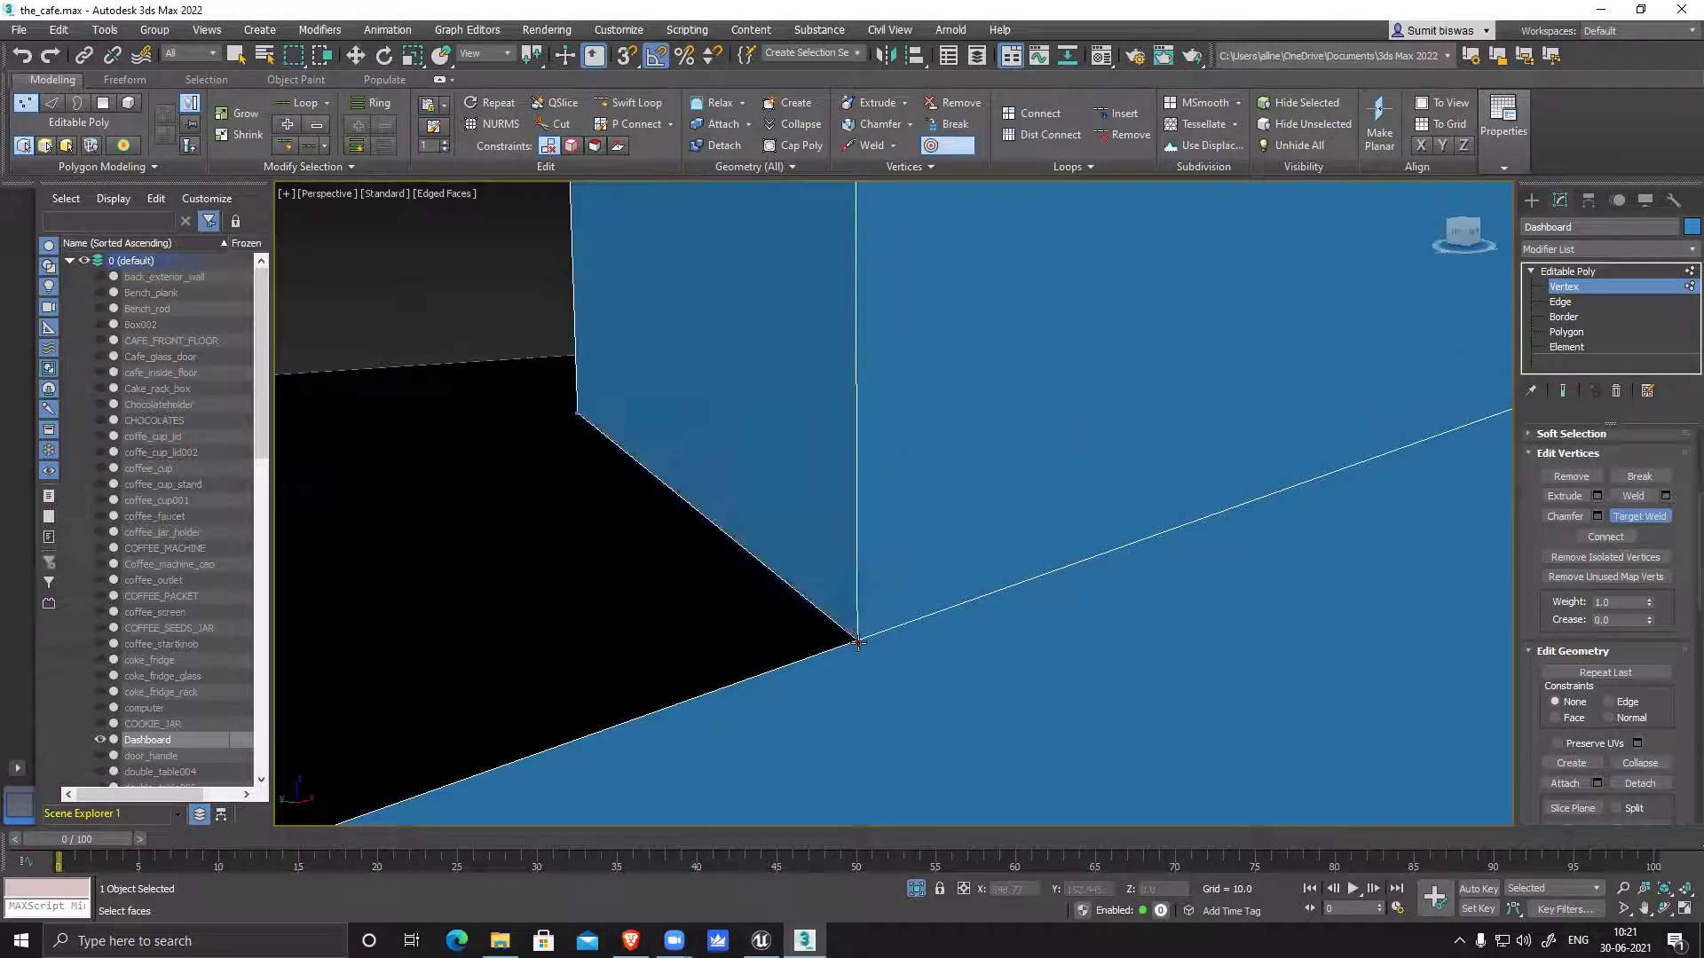
click(1633, 518)
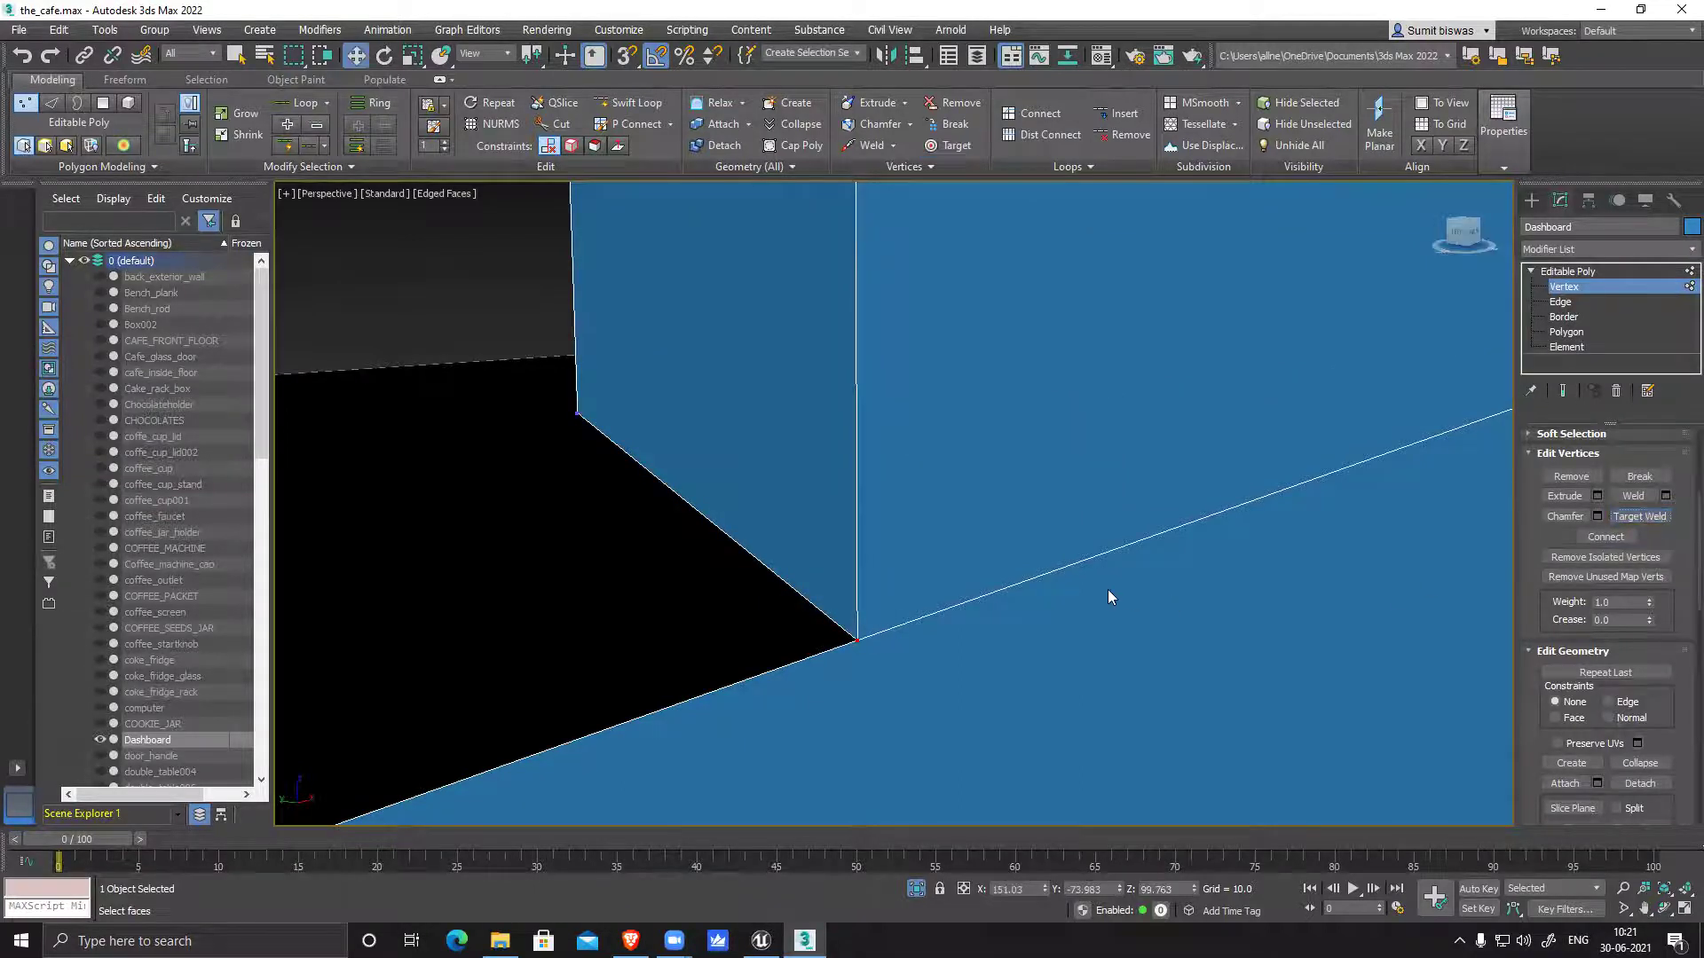
scroll(1108, 589, down, 8)
right_click(731, 337)
Lower the back bottom vertex of the raised panel's narrow end face toward the counter's edge line
click(1014, 567)
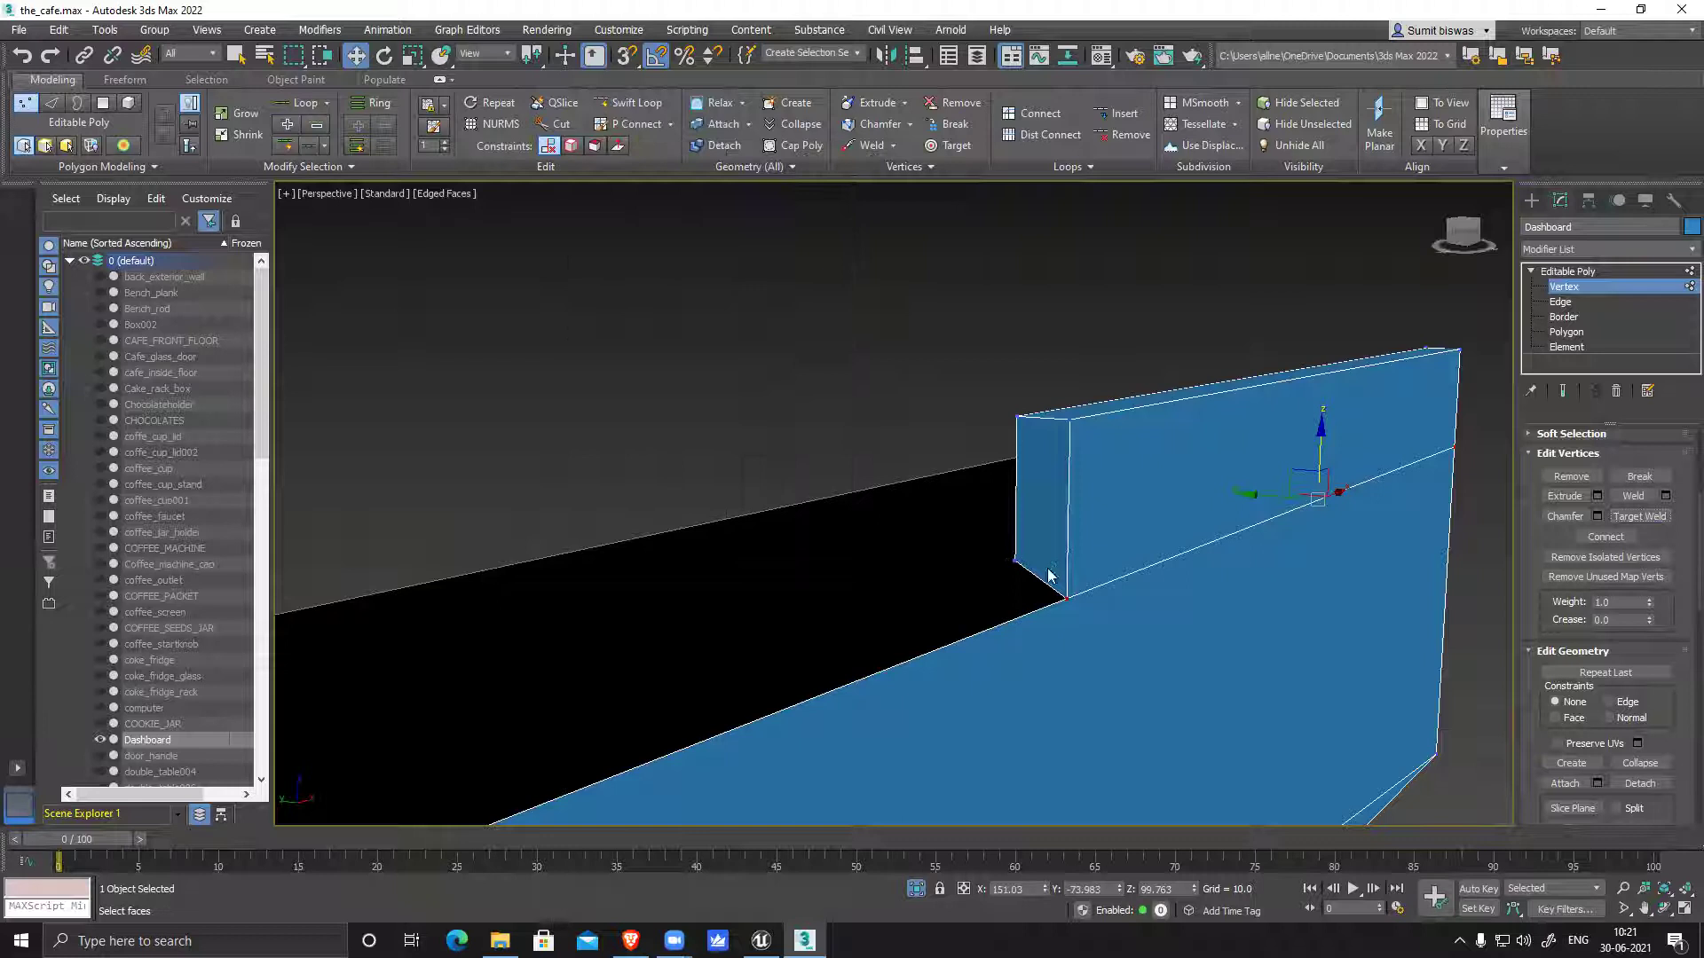
click(1014, 560)
drag(1016, 506, 1016, 526)
alt+middle_drag(974, 576, 937, 650)
scroll(1095, 623, down, 4)
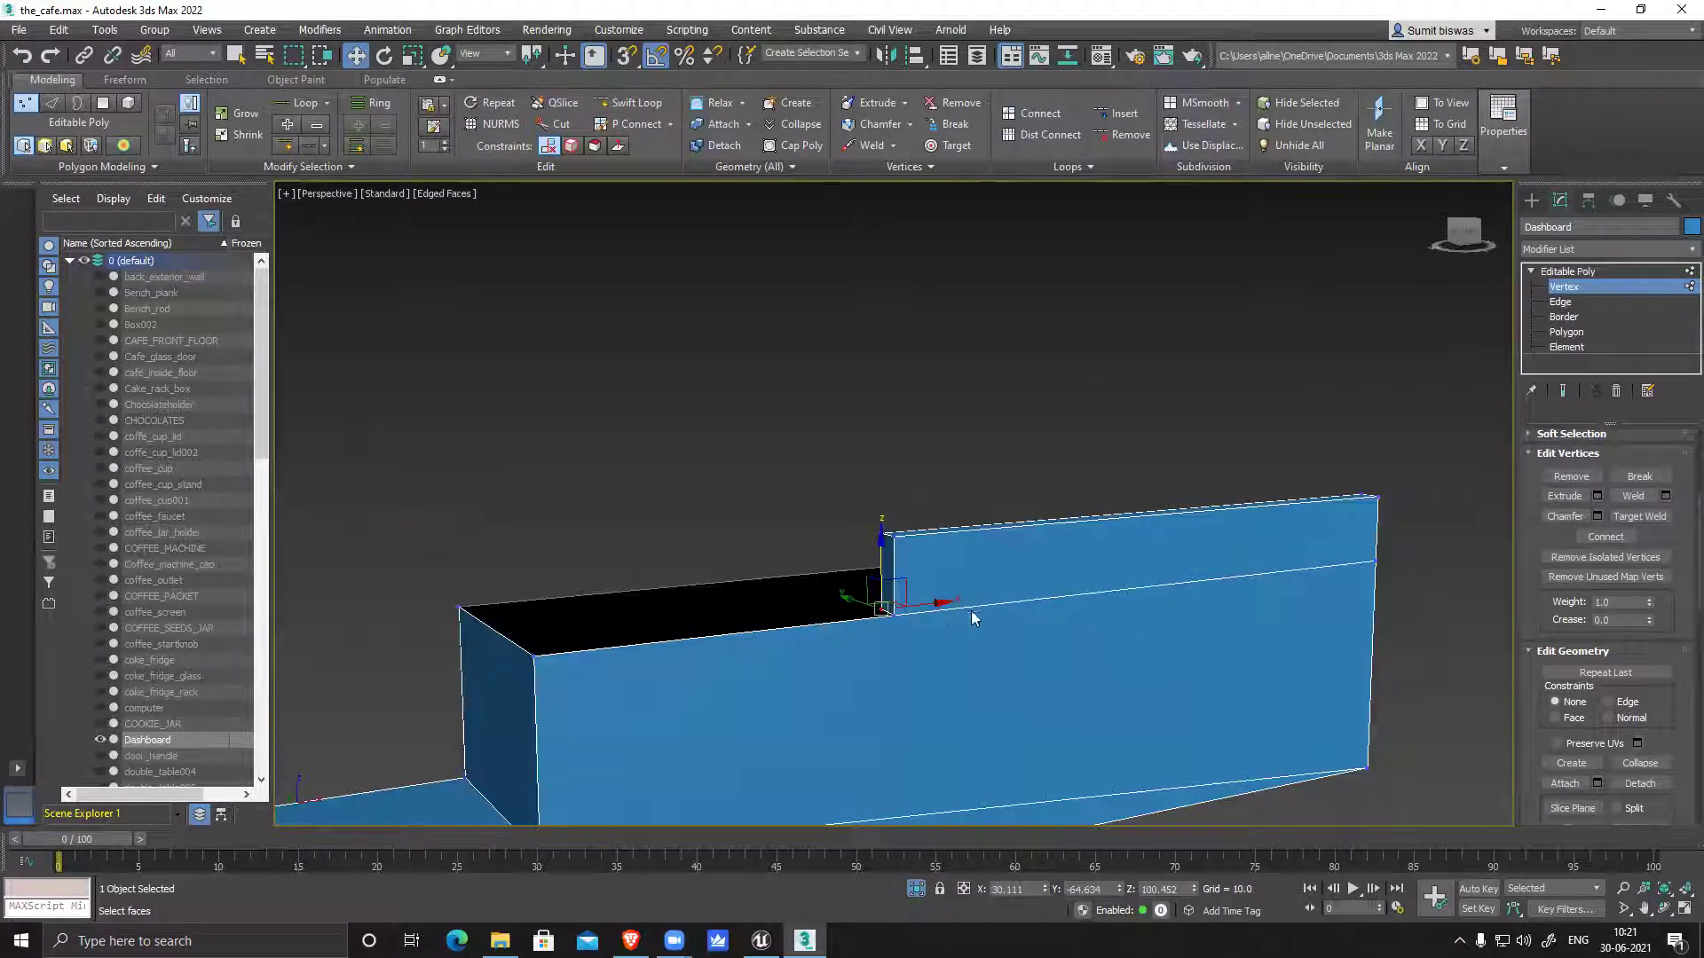
Lower the back bottom vertex at the raised panel's opposite end toward the counter's edge line
alt+middle_drag(1251, 654, 1125, 619)
scroll(1105, 550, up, 3)
alt+middle_drag(1166, 548, 750, 497)
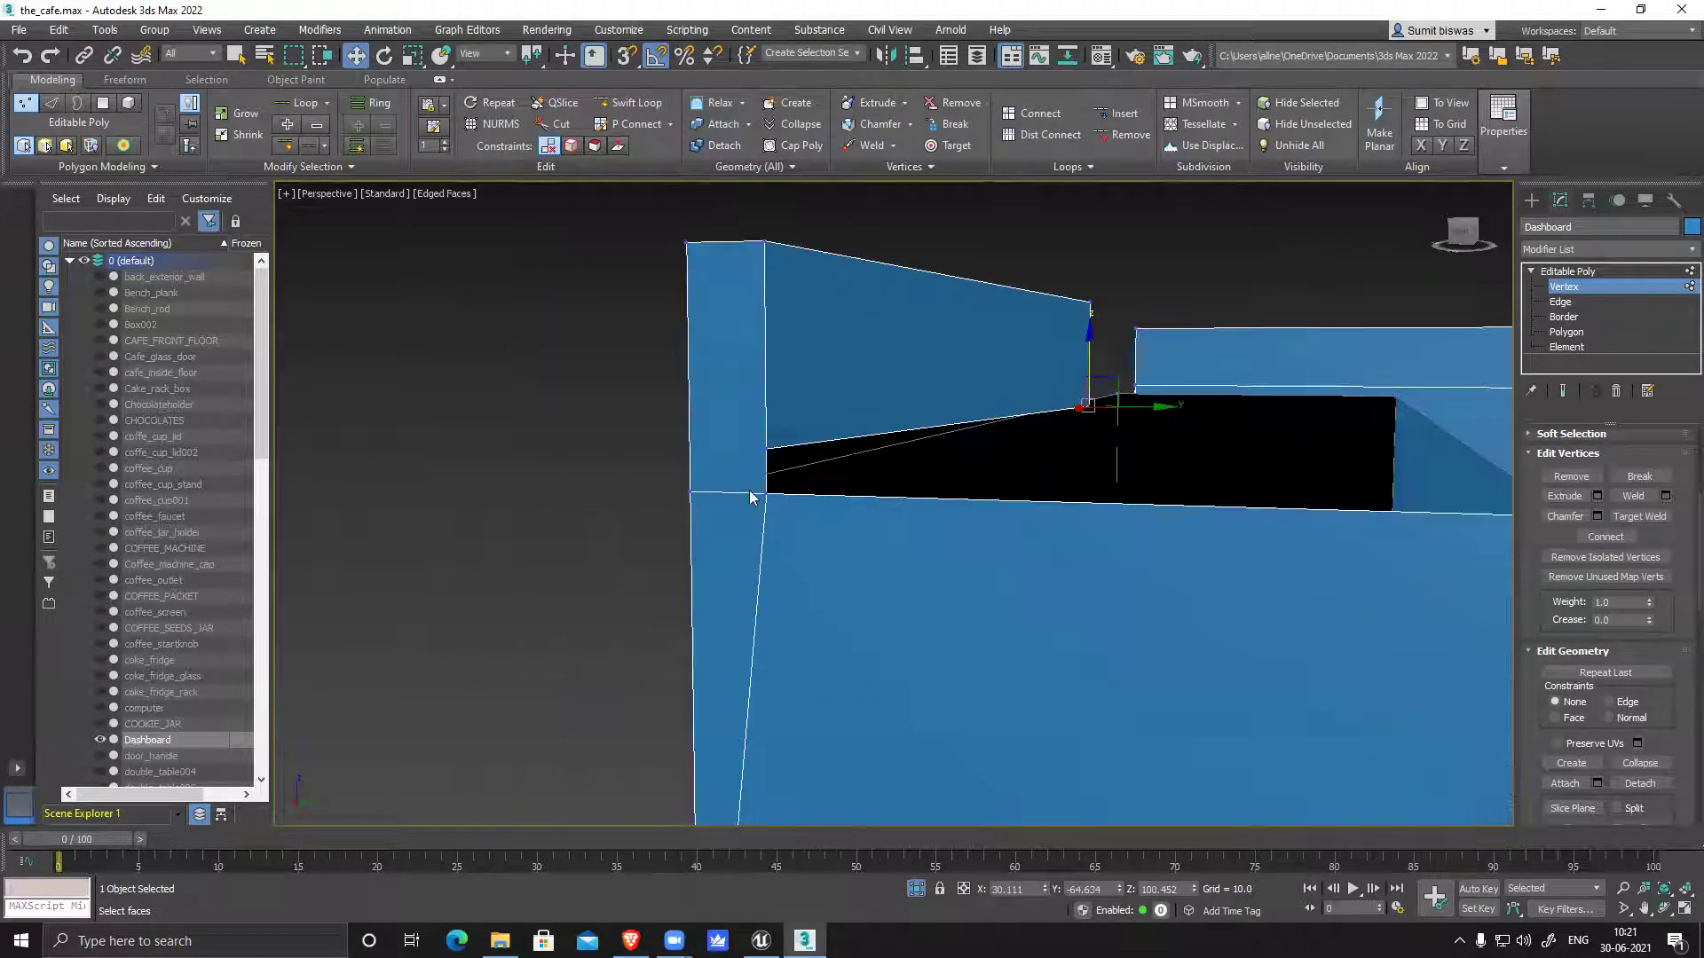
click(765, 448)
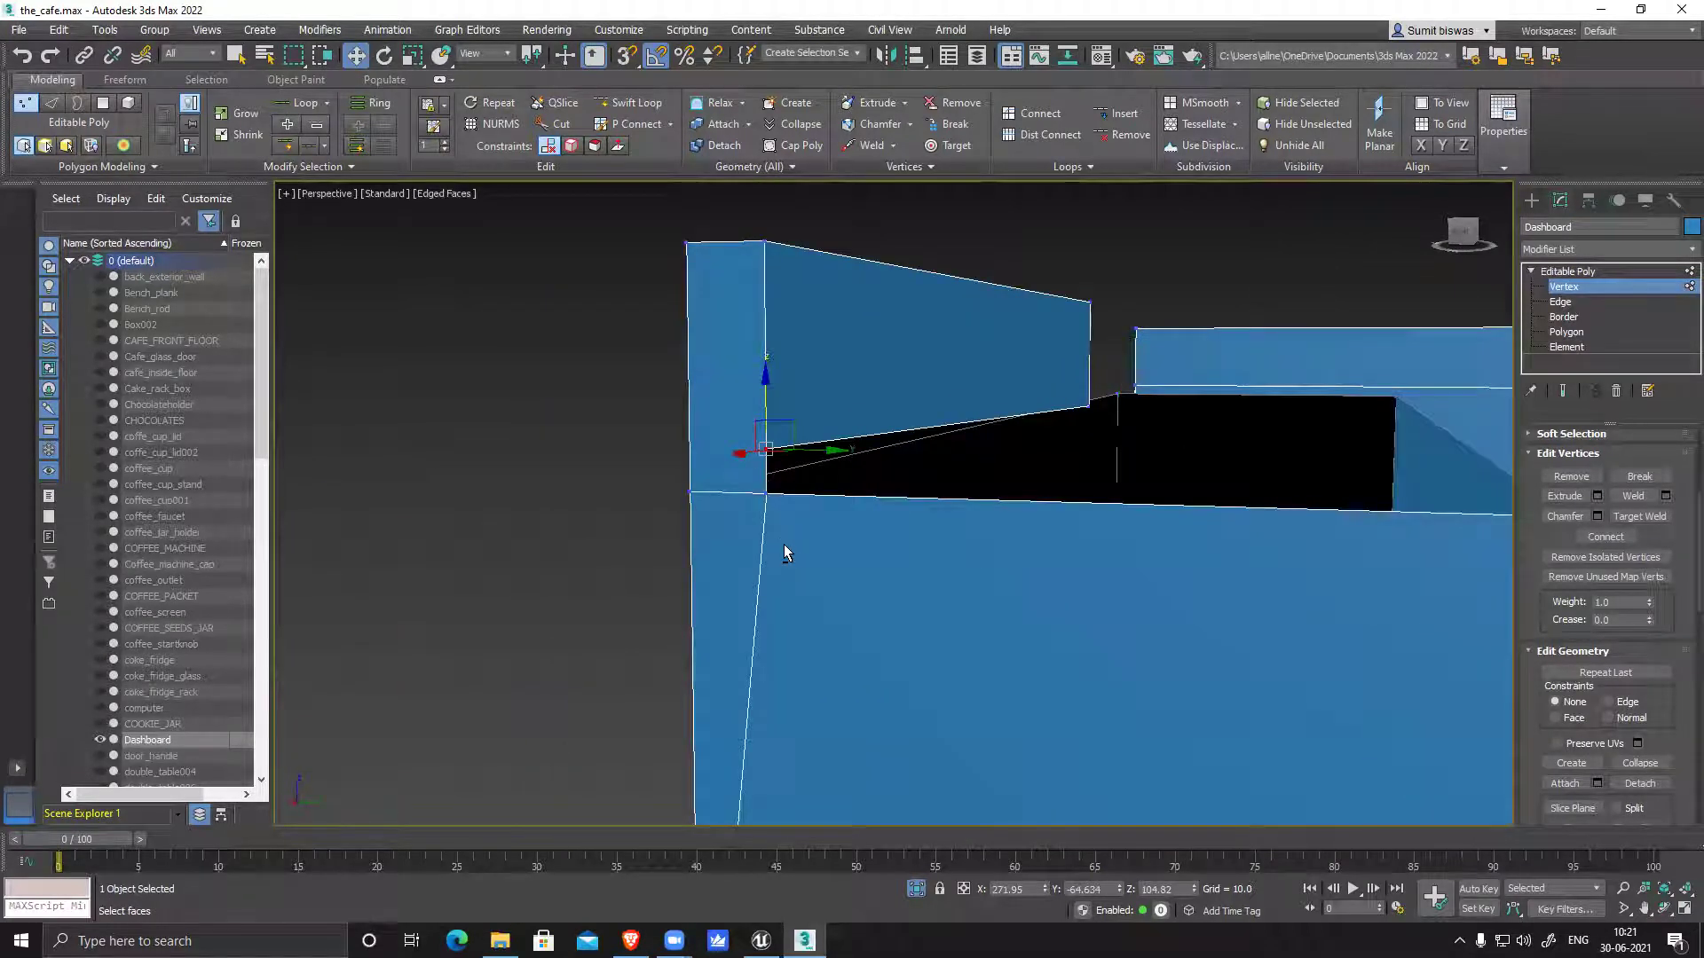
drag(762, 384, 761, 429)
alt+middle_drag(994, 630, 1102, 562)
Target-weld the vertex at the outer end of the raised panel's edge line onto the counter's bottom corner below it
scroll(937, 534, down, 5)
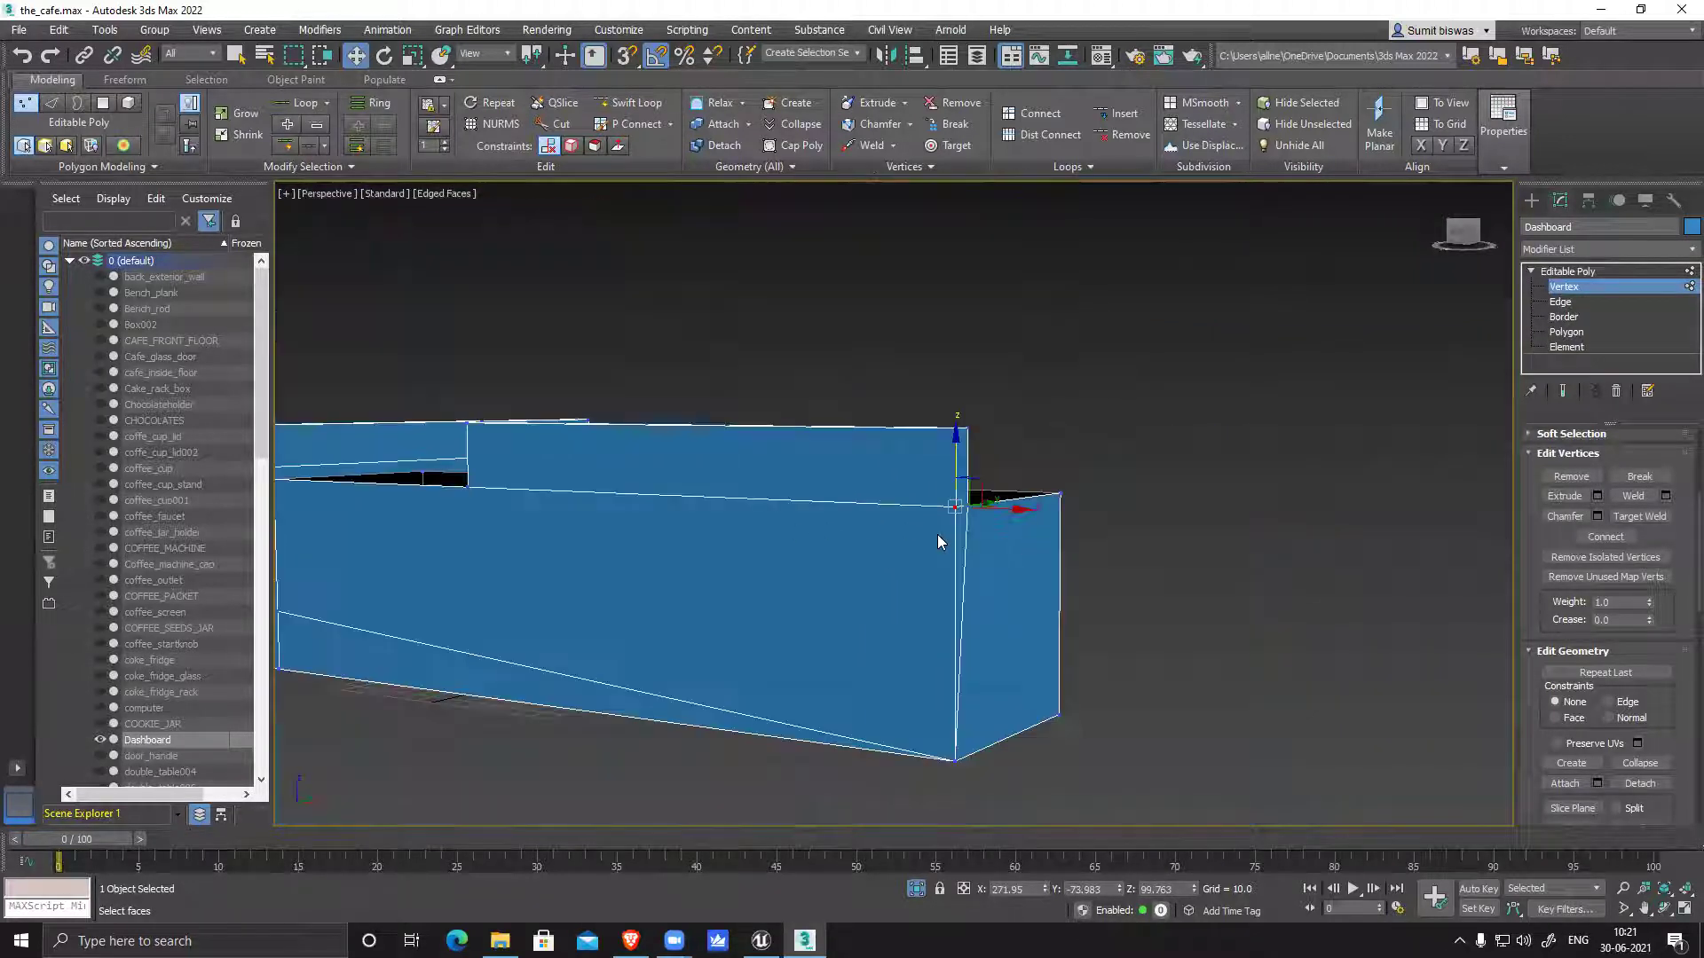
alt+middle_drag(980, 540, 955, 540)
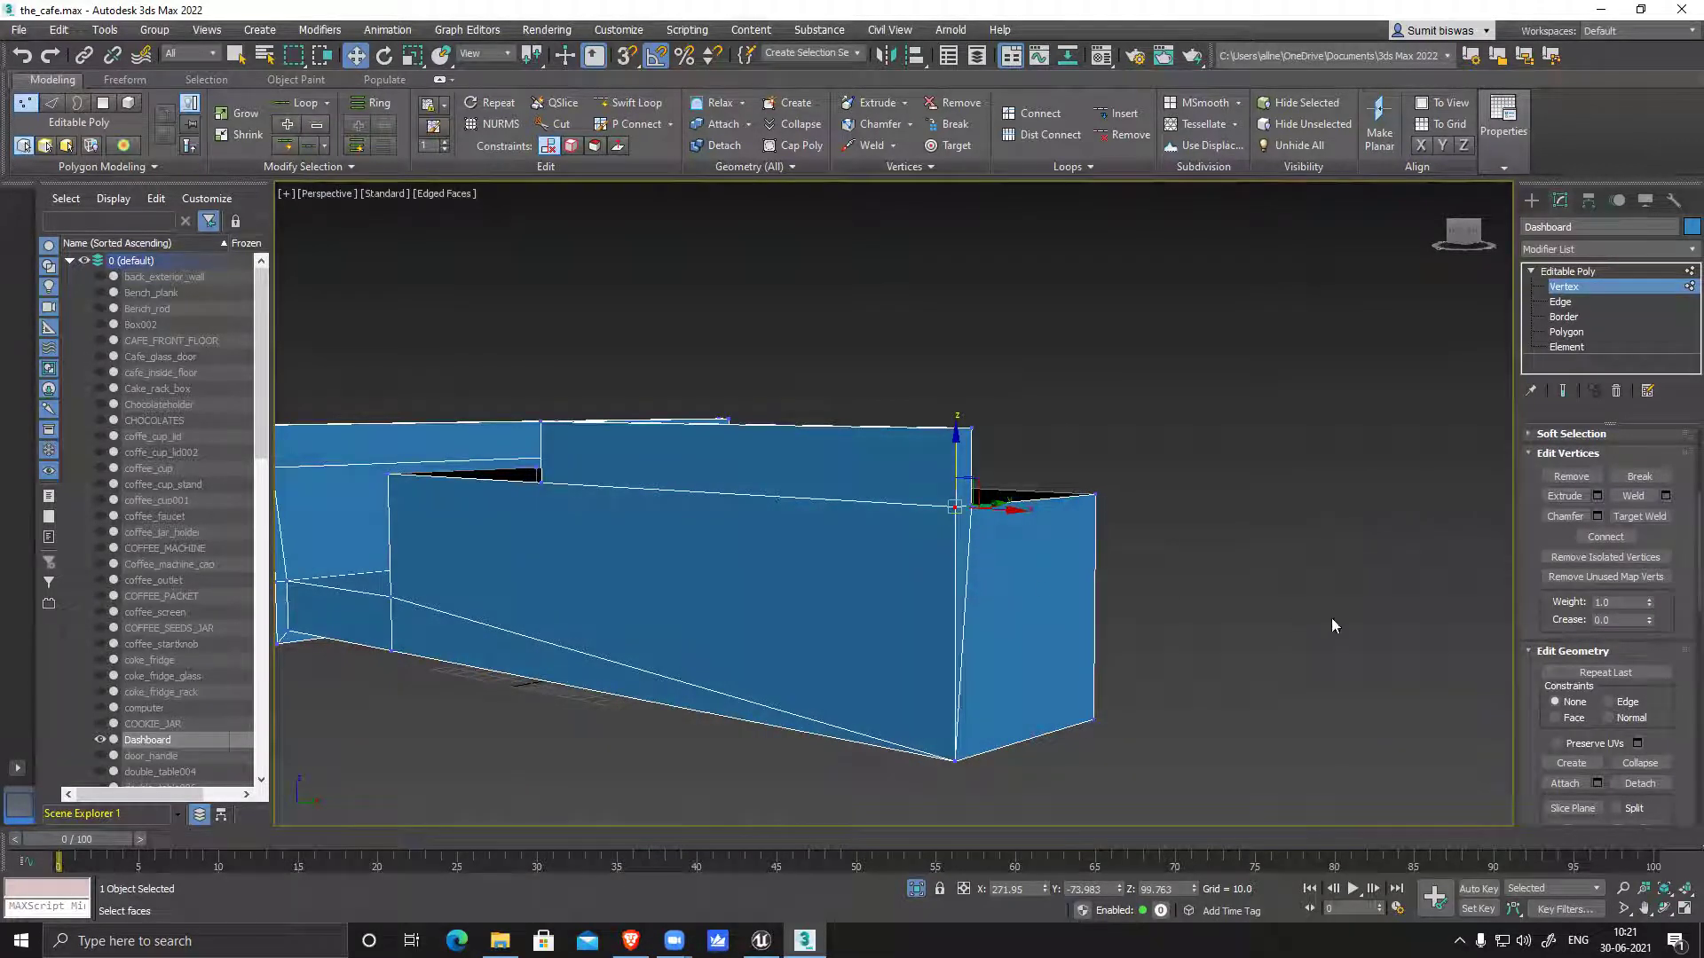
click(1640, 515)
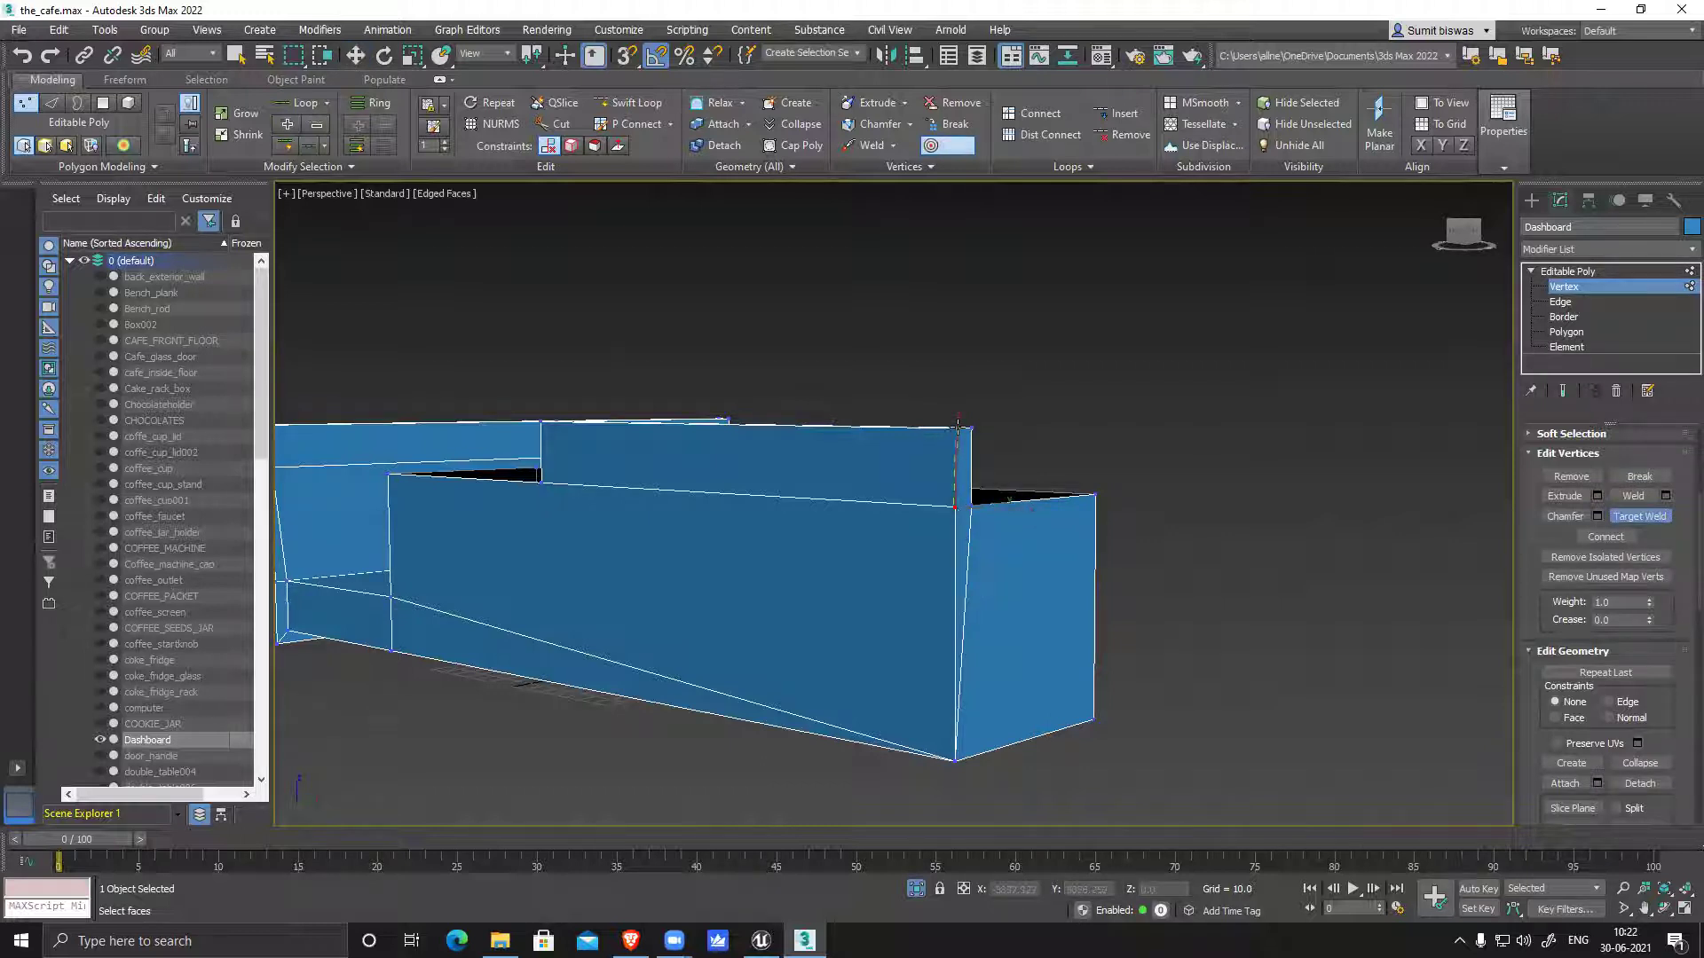
click(954, 759)
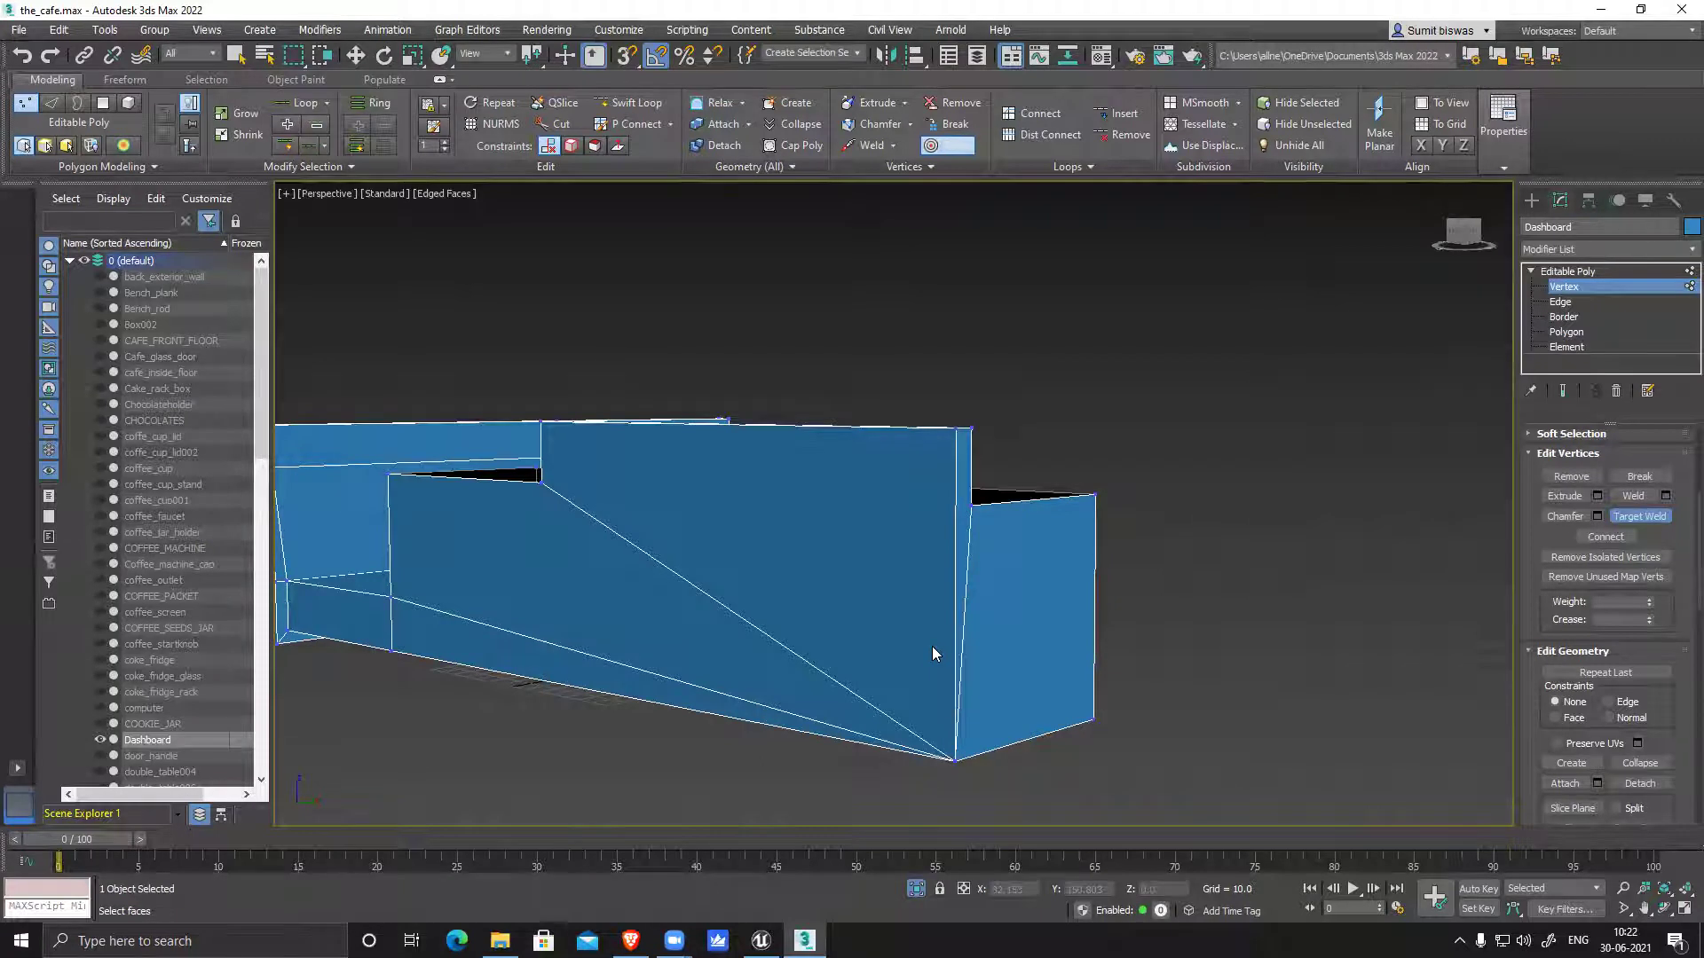
right_click(1228, 598)
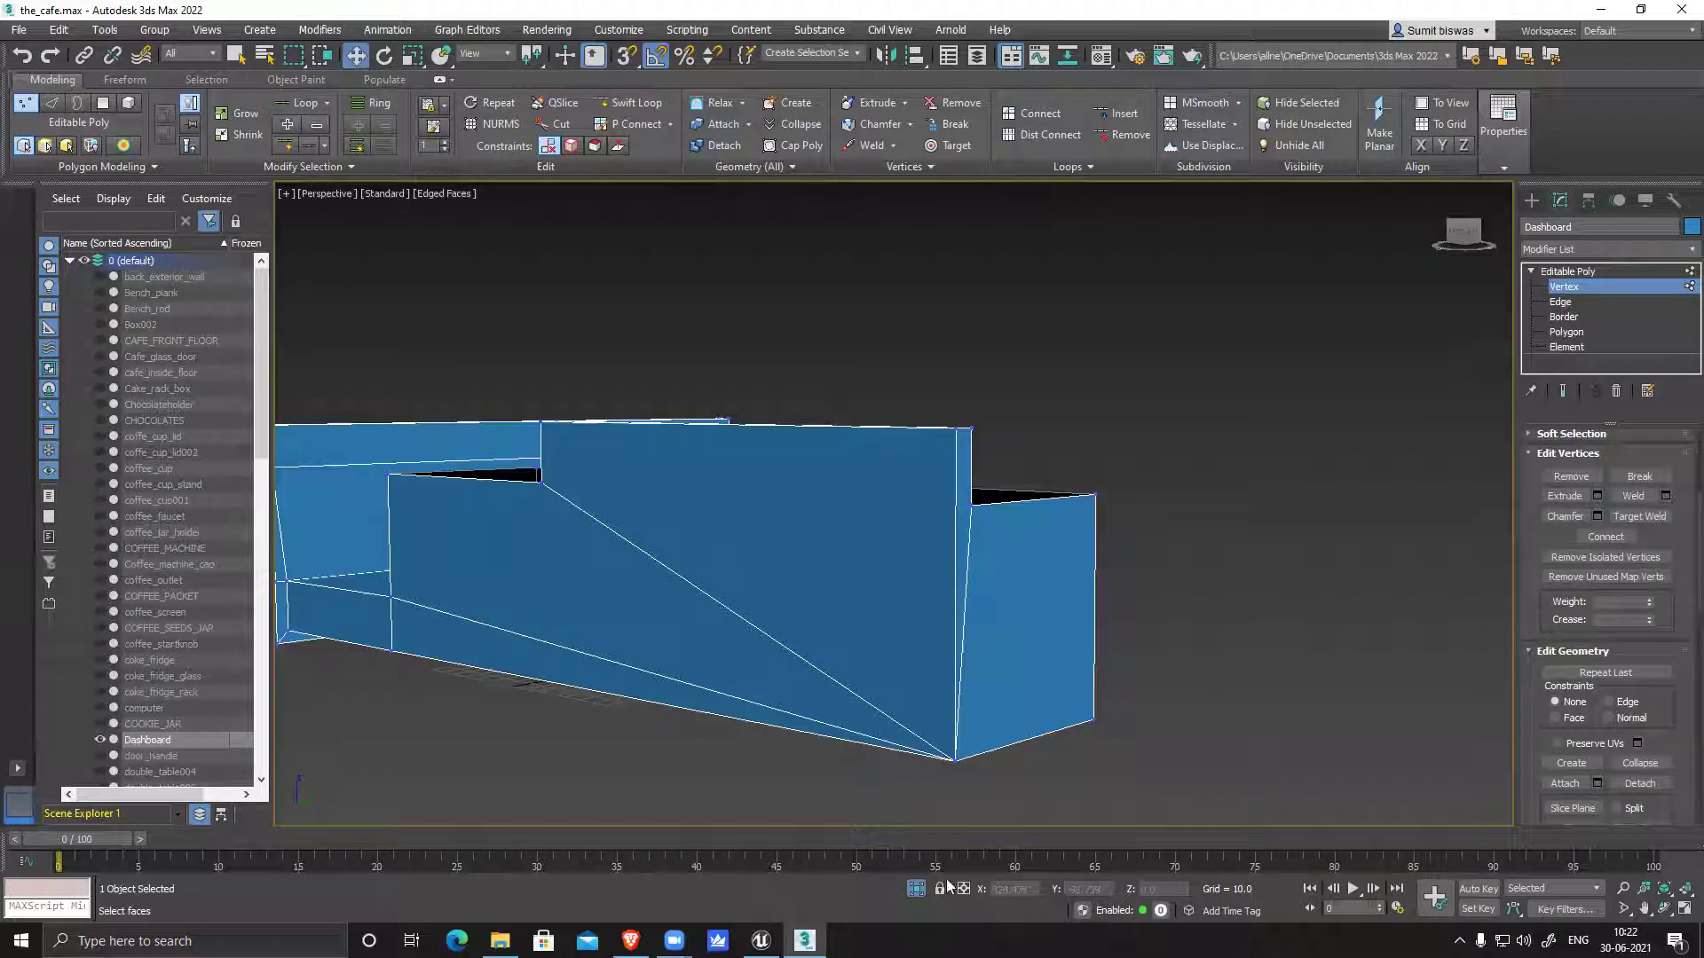
Exit the counter's isolation and isolate the computer object standing on the counter
click(916, 888)
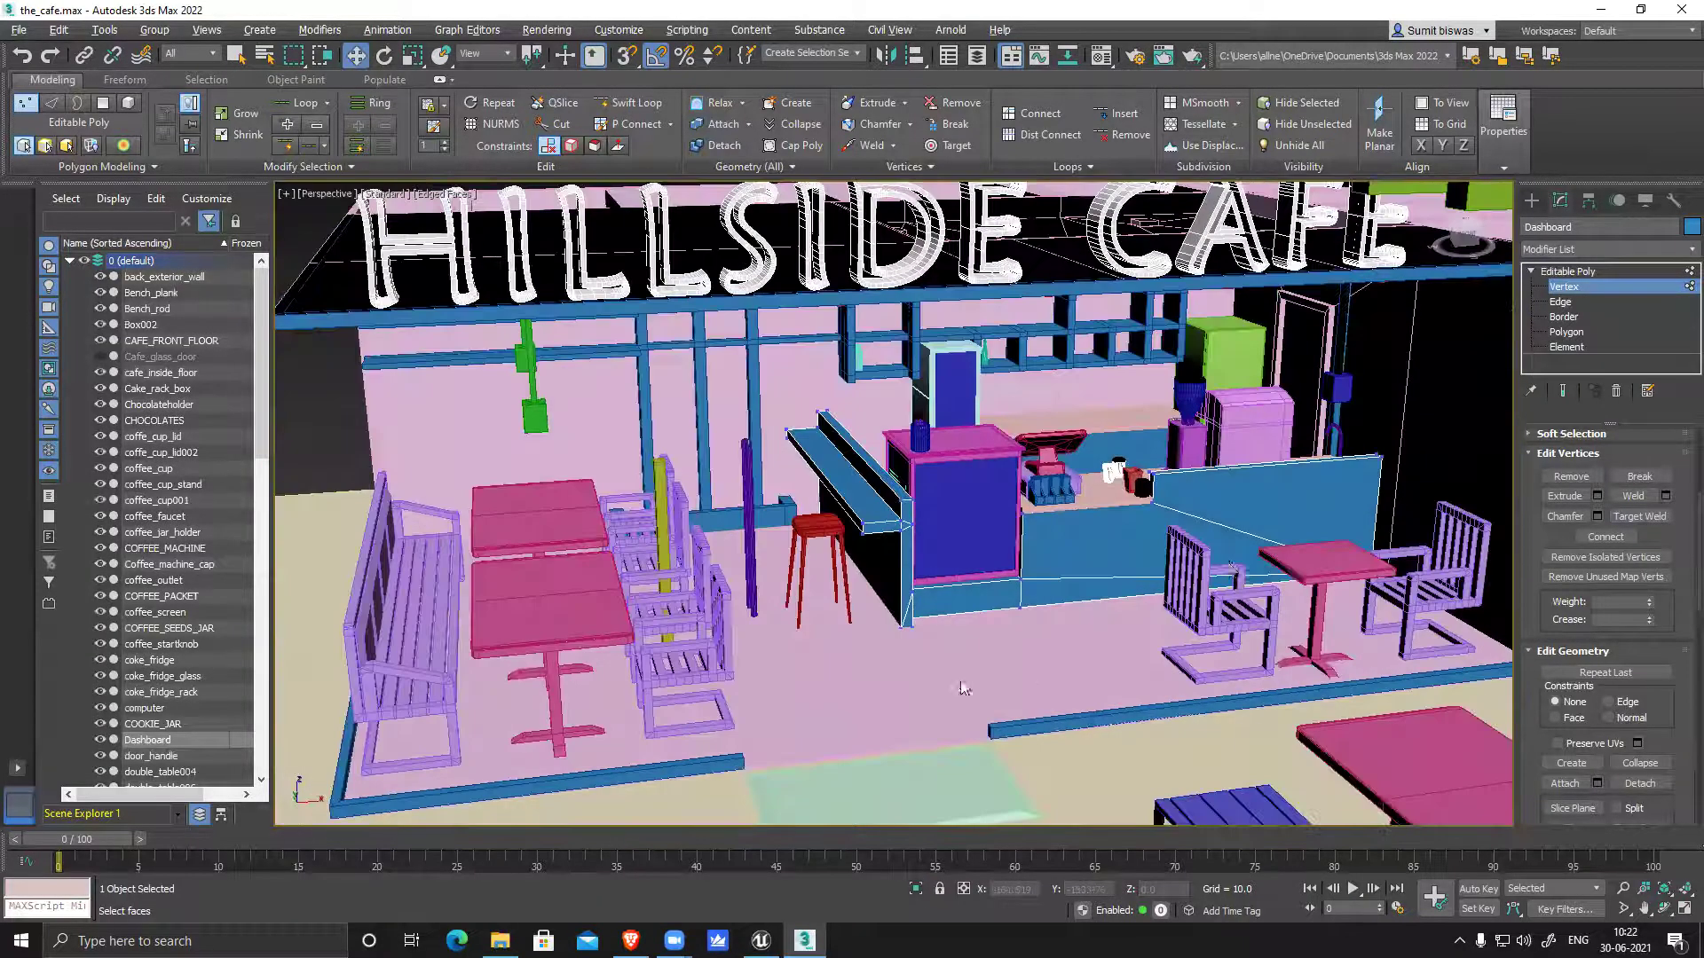
scroll(963, 687, up, 3)
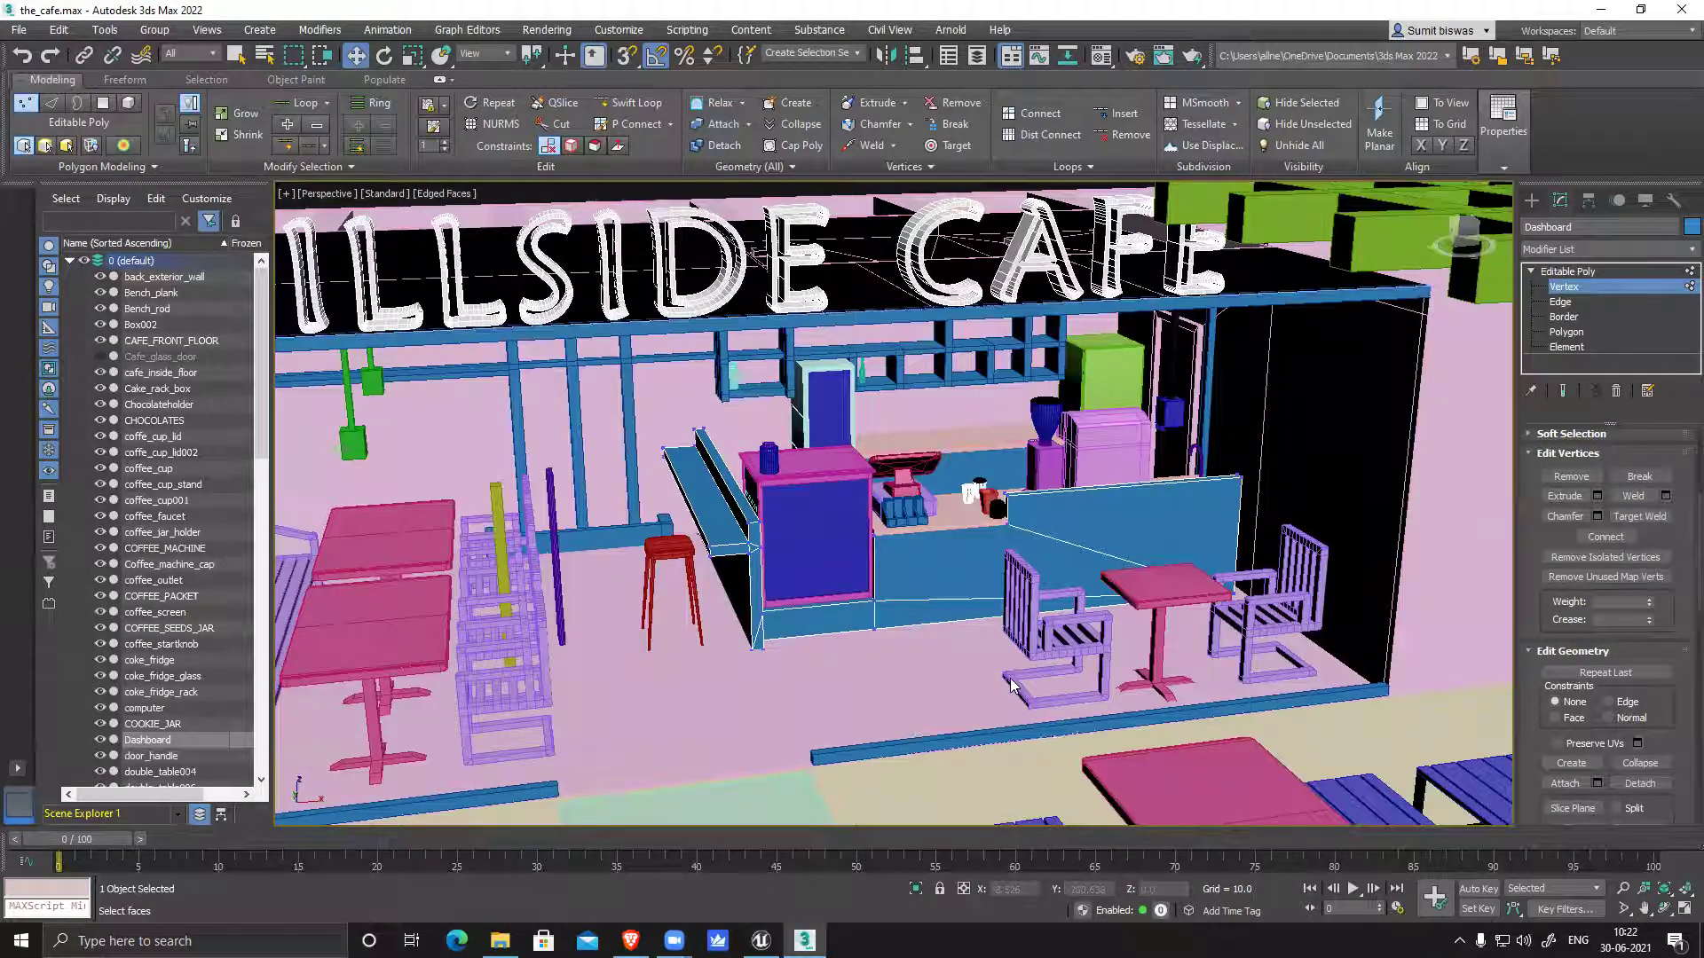
scroll(859, 649, up, 5)
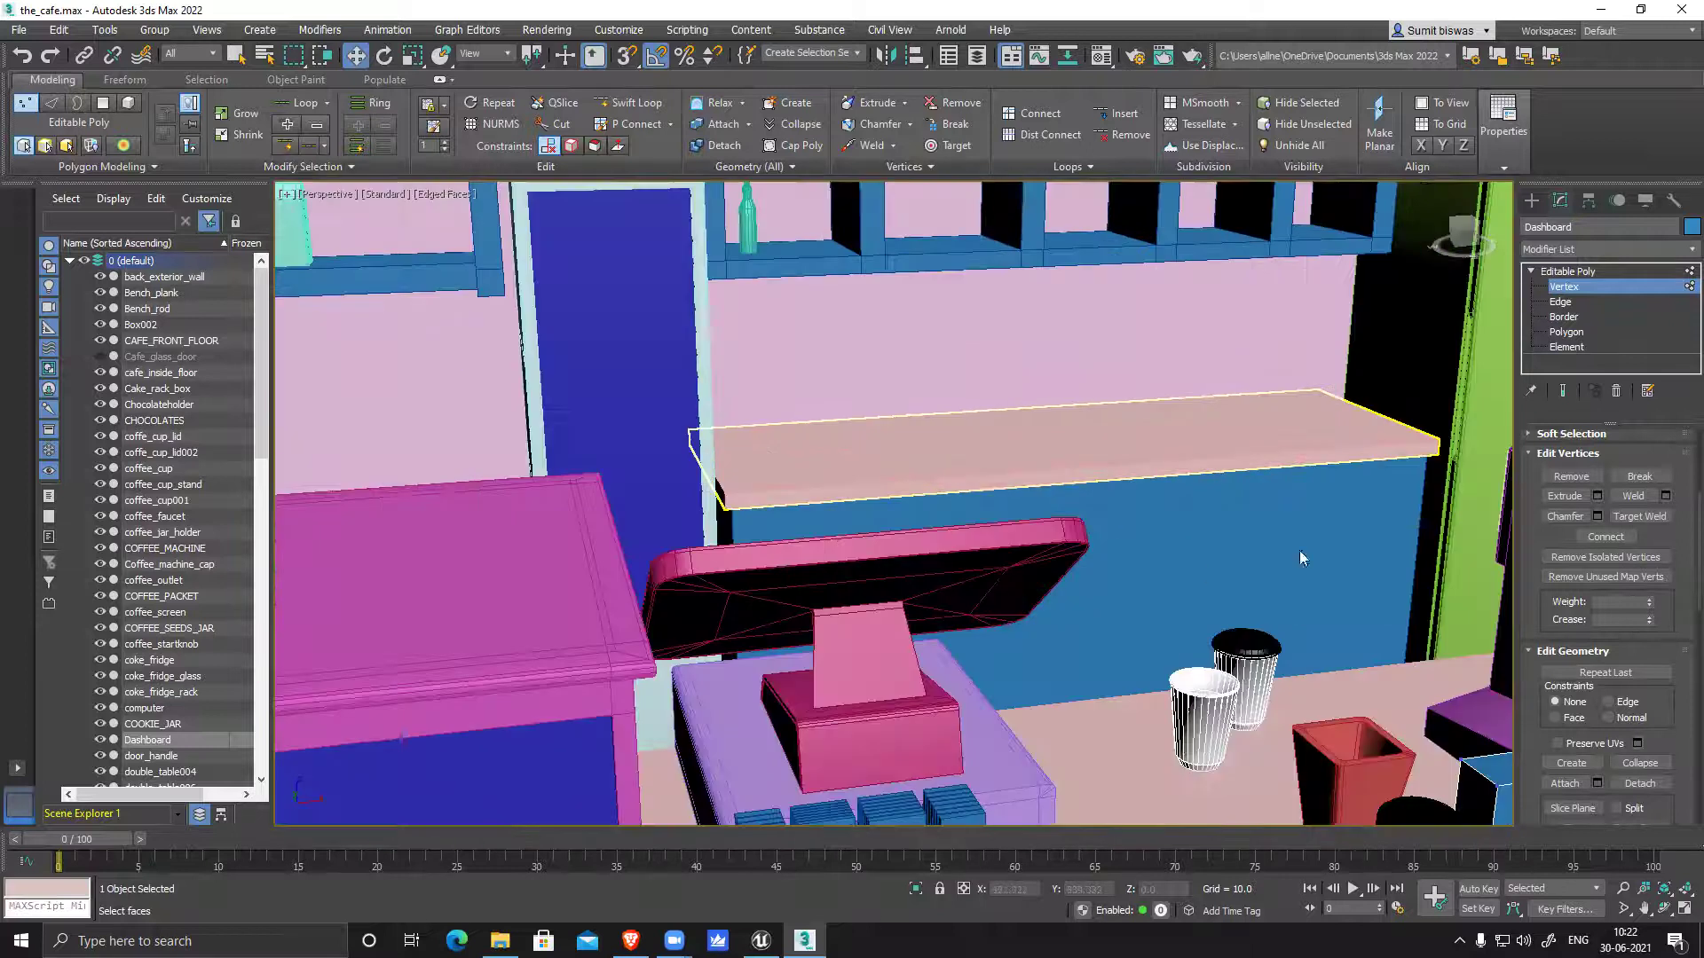
click(1573, 270)
click(994, 566)
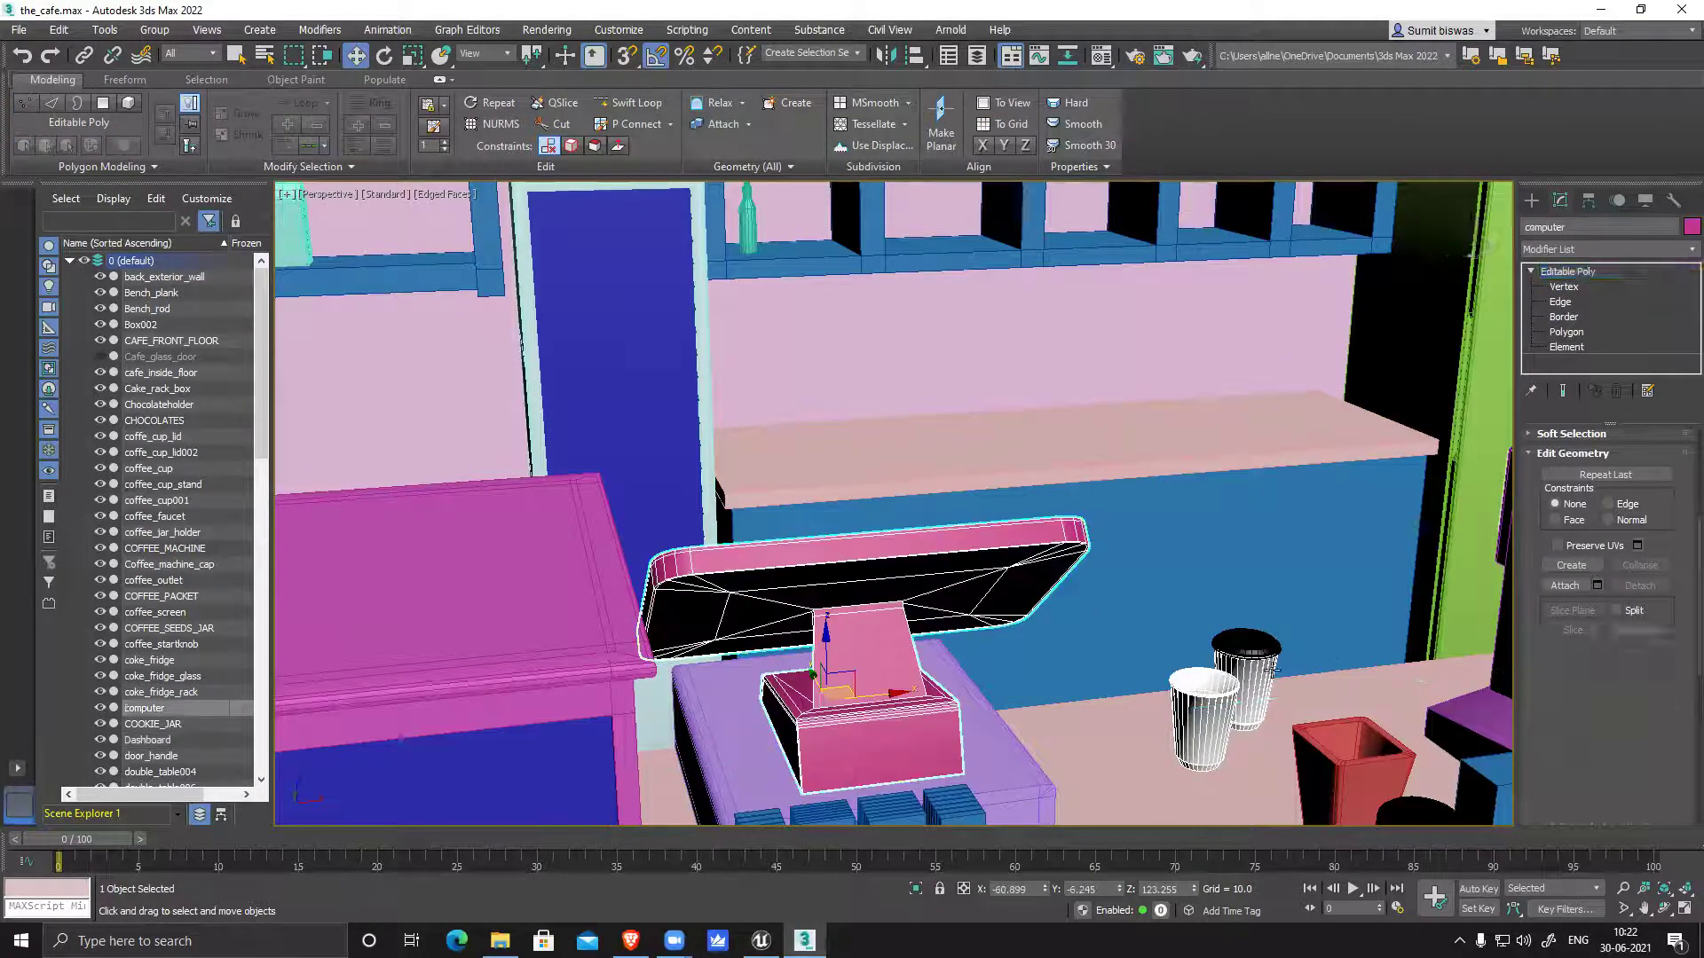
alt+middle_drag(1271, 672, 1247, 659)
click(916, 889)
Target-weld the upper and lower inner vertices on one side of the monitor's back onto the stand's nearest top corner
alt+middle_drag(951, 552, 936, 506)
alt+middle_drag(827, 485, 833, 456)
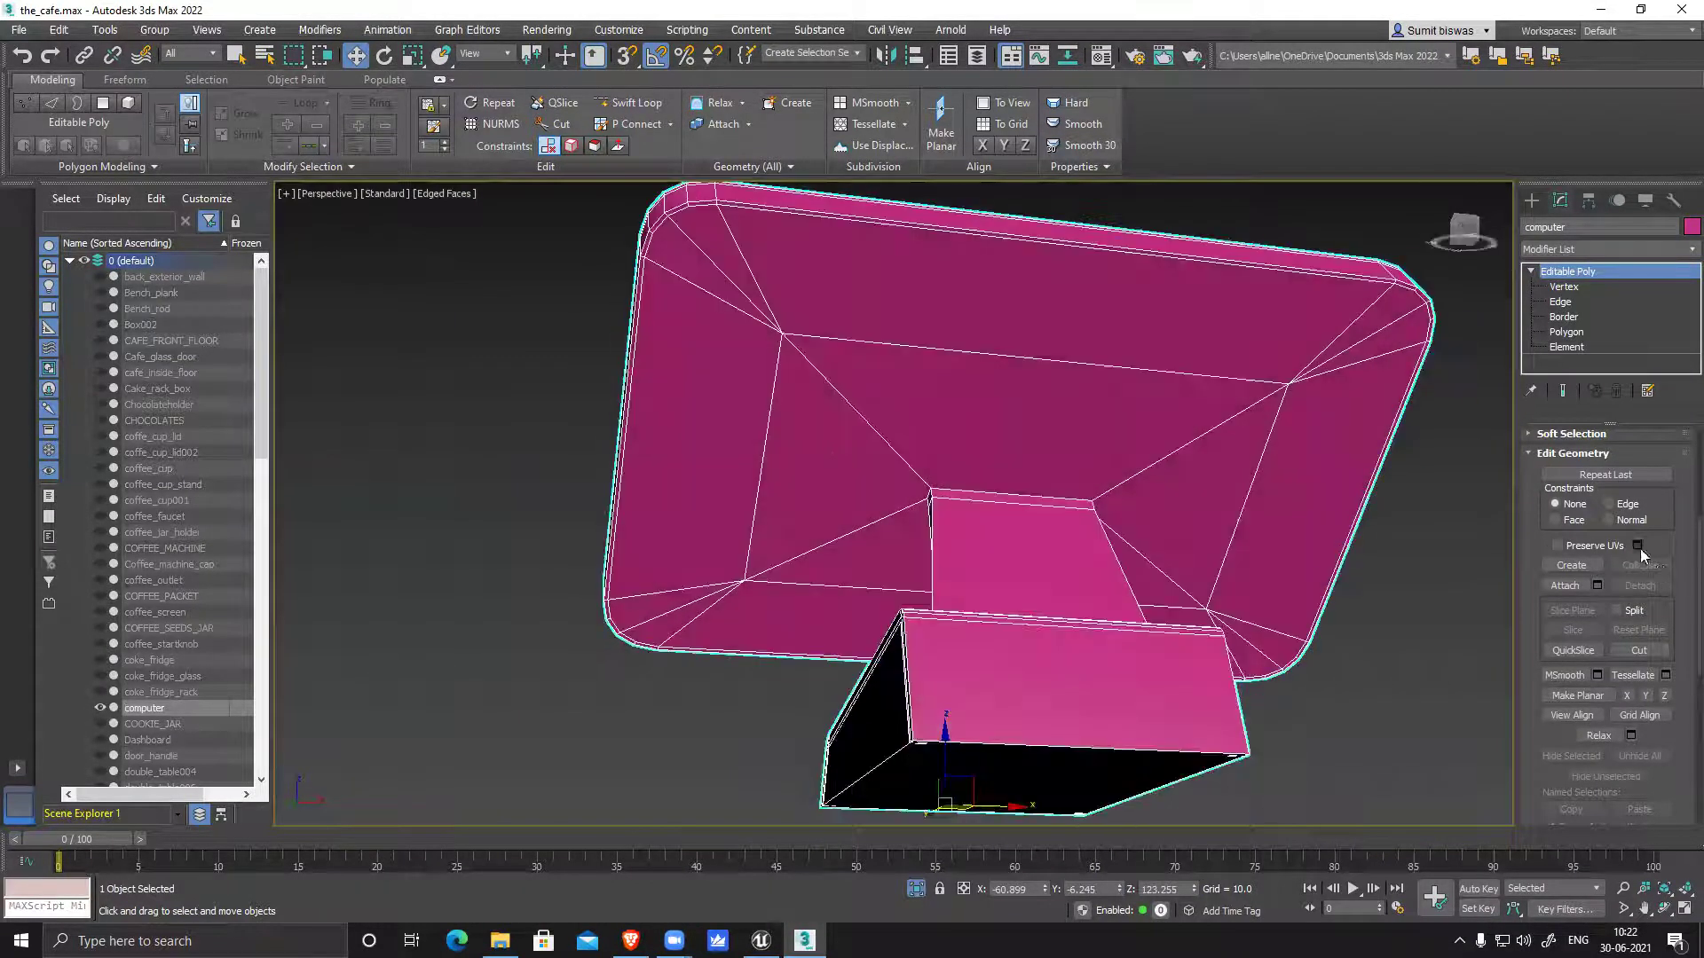
click(1576, 289)
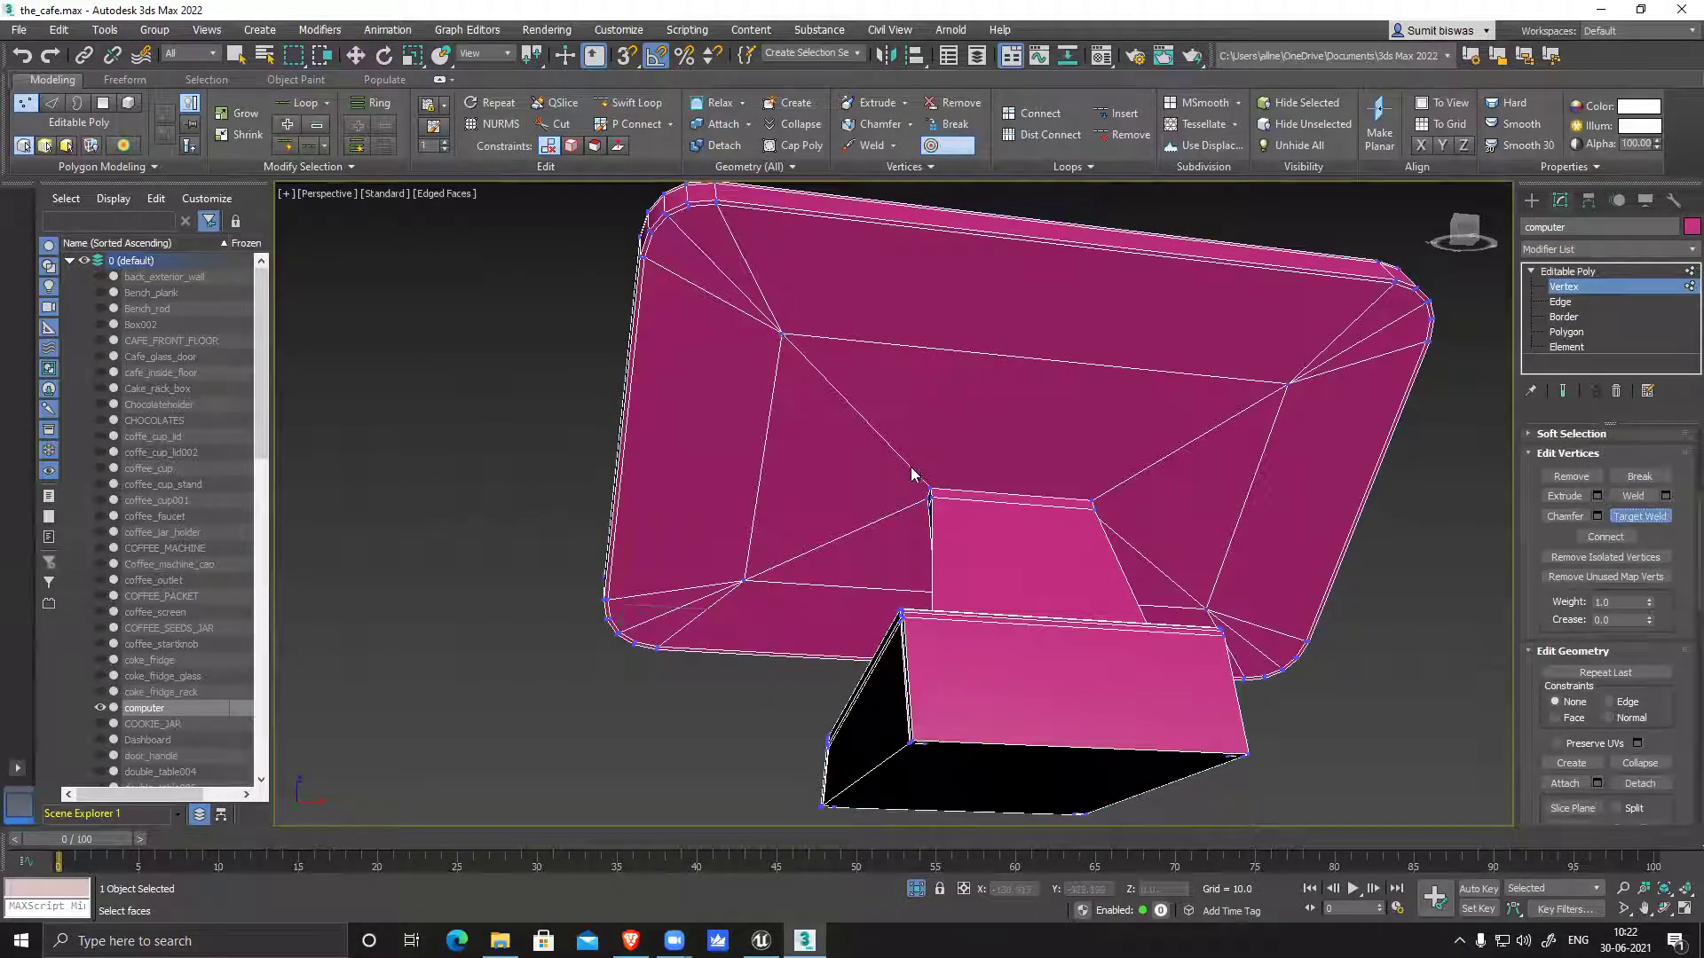
alt+middle_drag(927, 492, 913, 571)
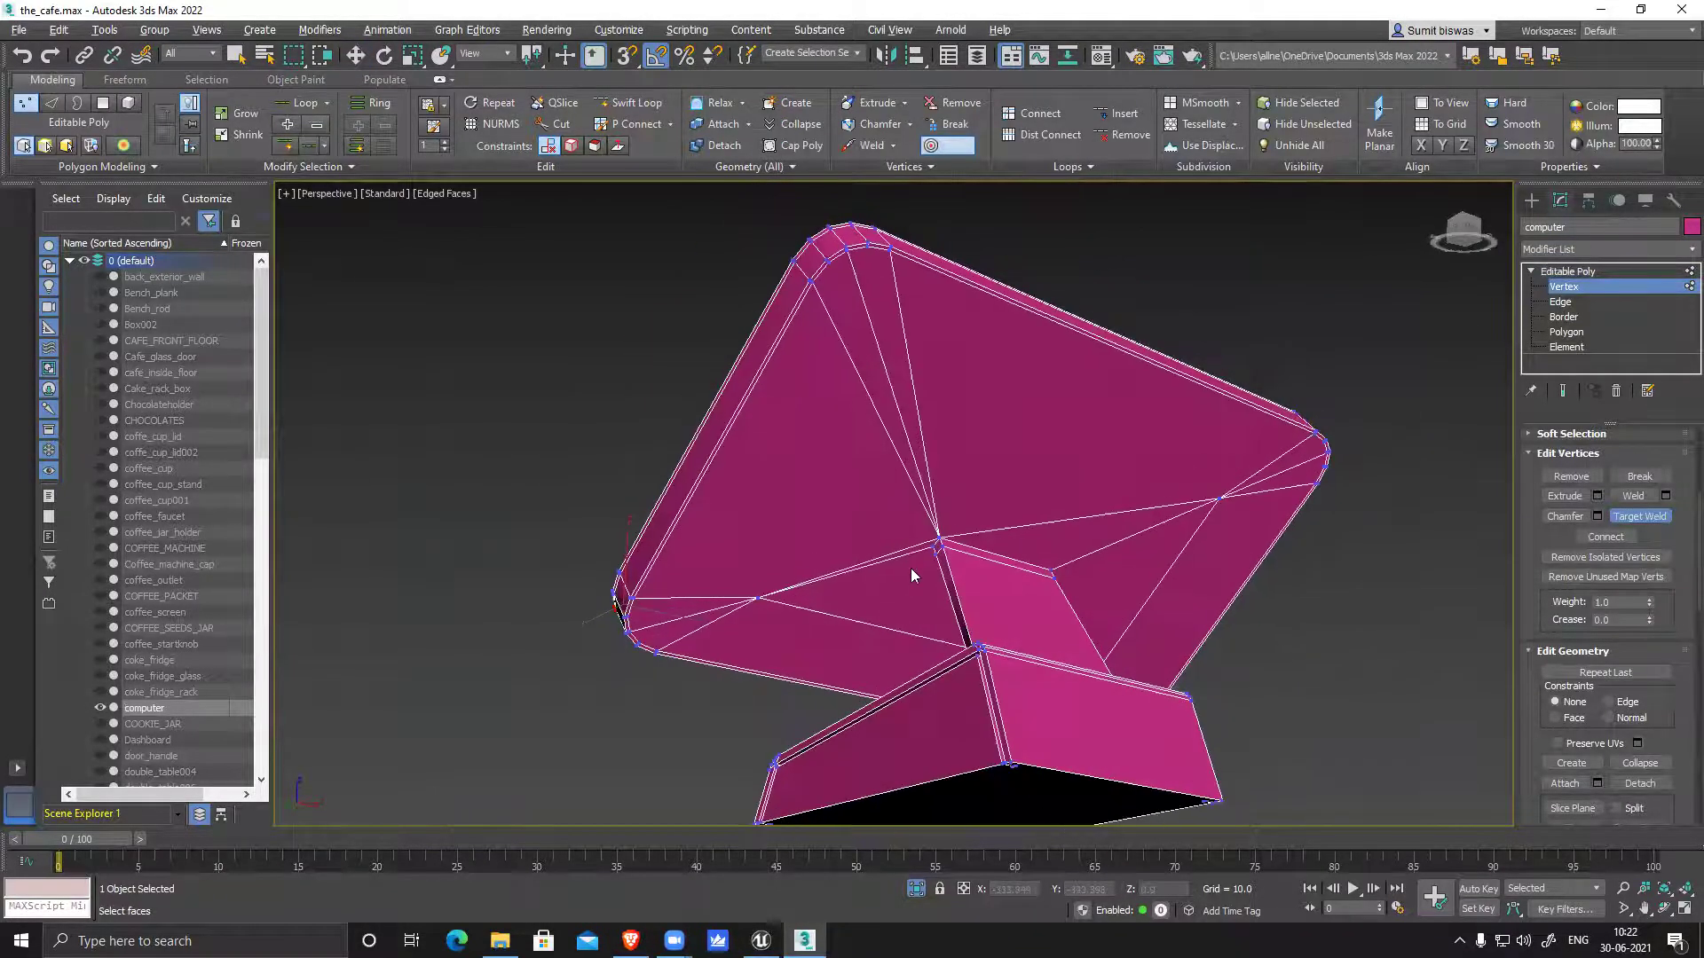
scroll(859, 556, up, 4)
click(924, 510)
Target-weld the two inner vertices on the other side of the monitor's back onto the stand's opposite top corner
alt+middle_drag(1251, 497, 1411, 385)
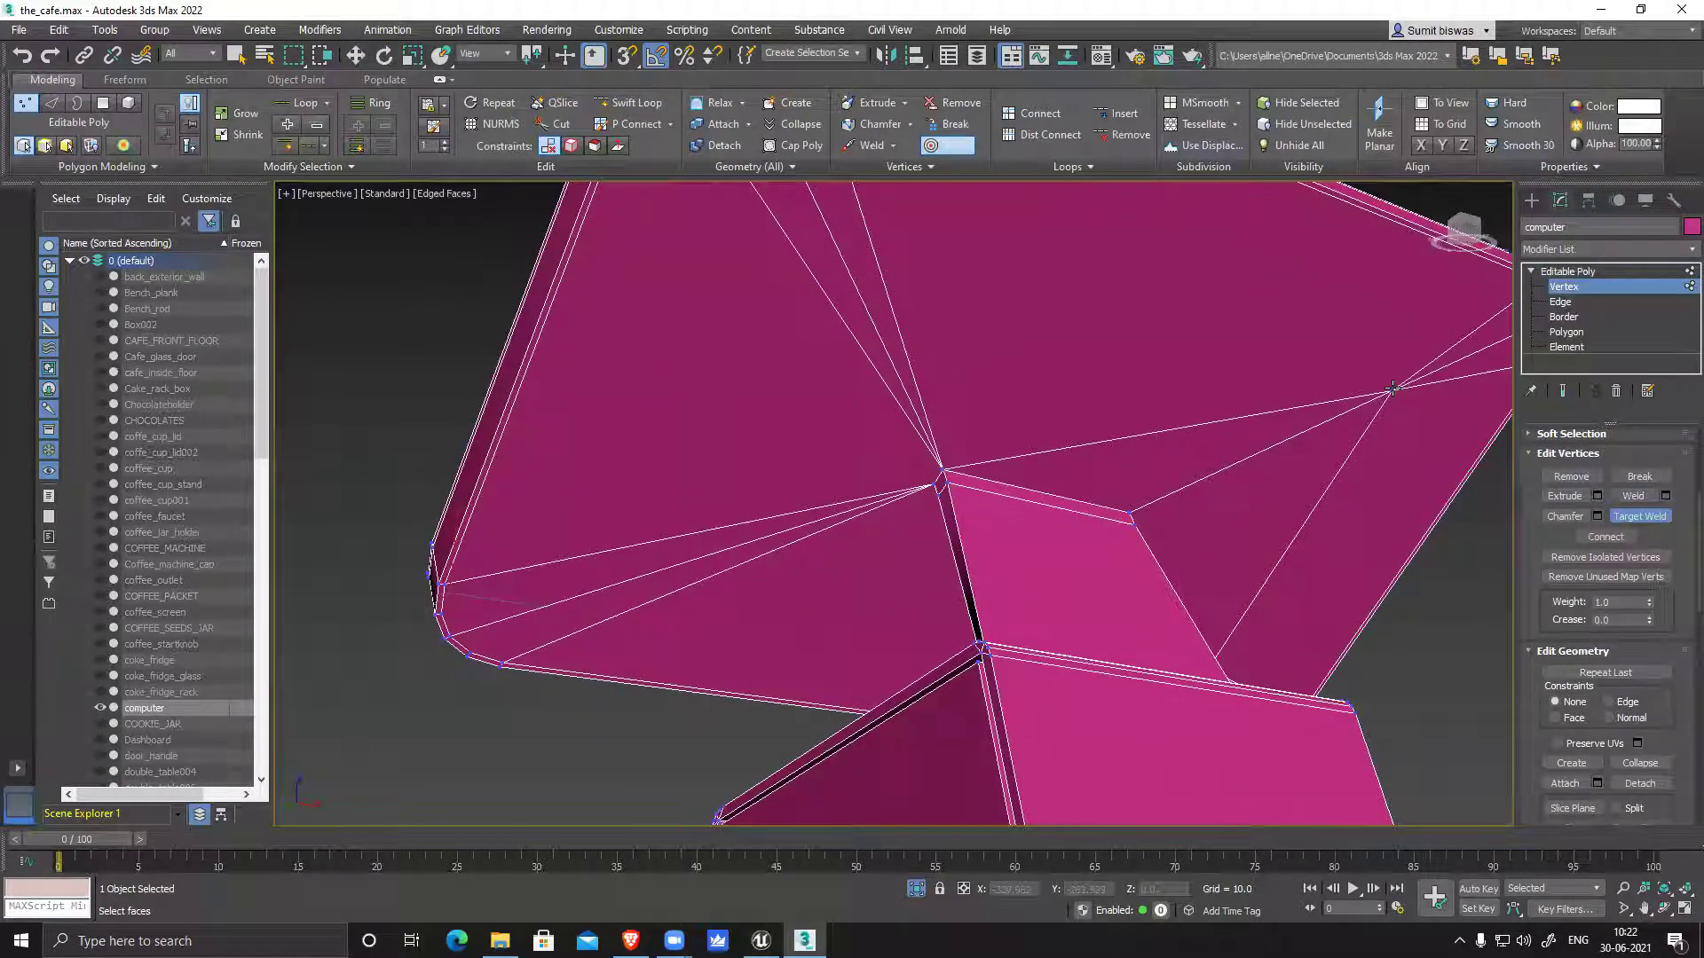
click(1127, 514)
alt+middle_drag(1262, 591, 1169, 554)
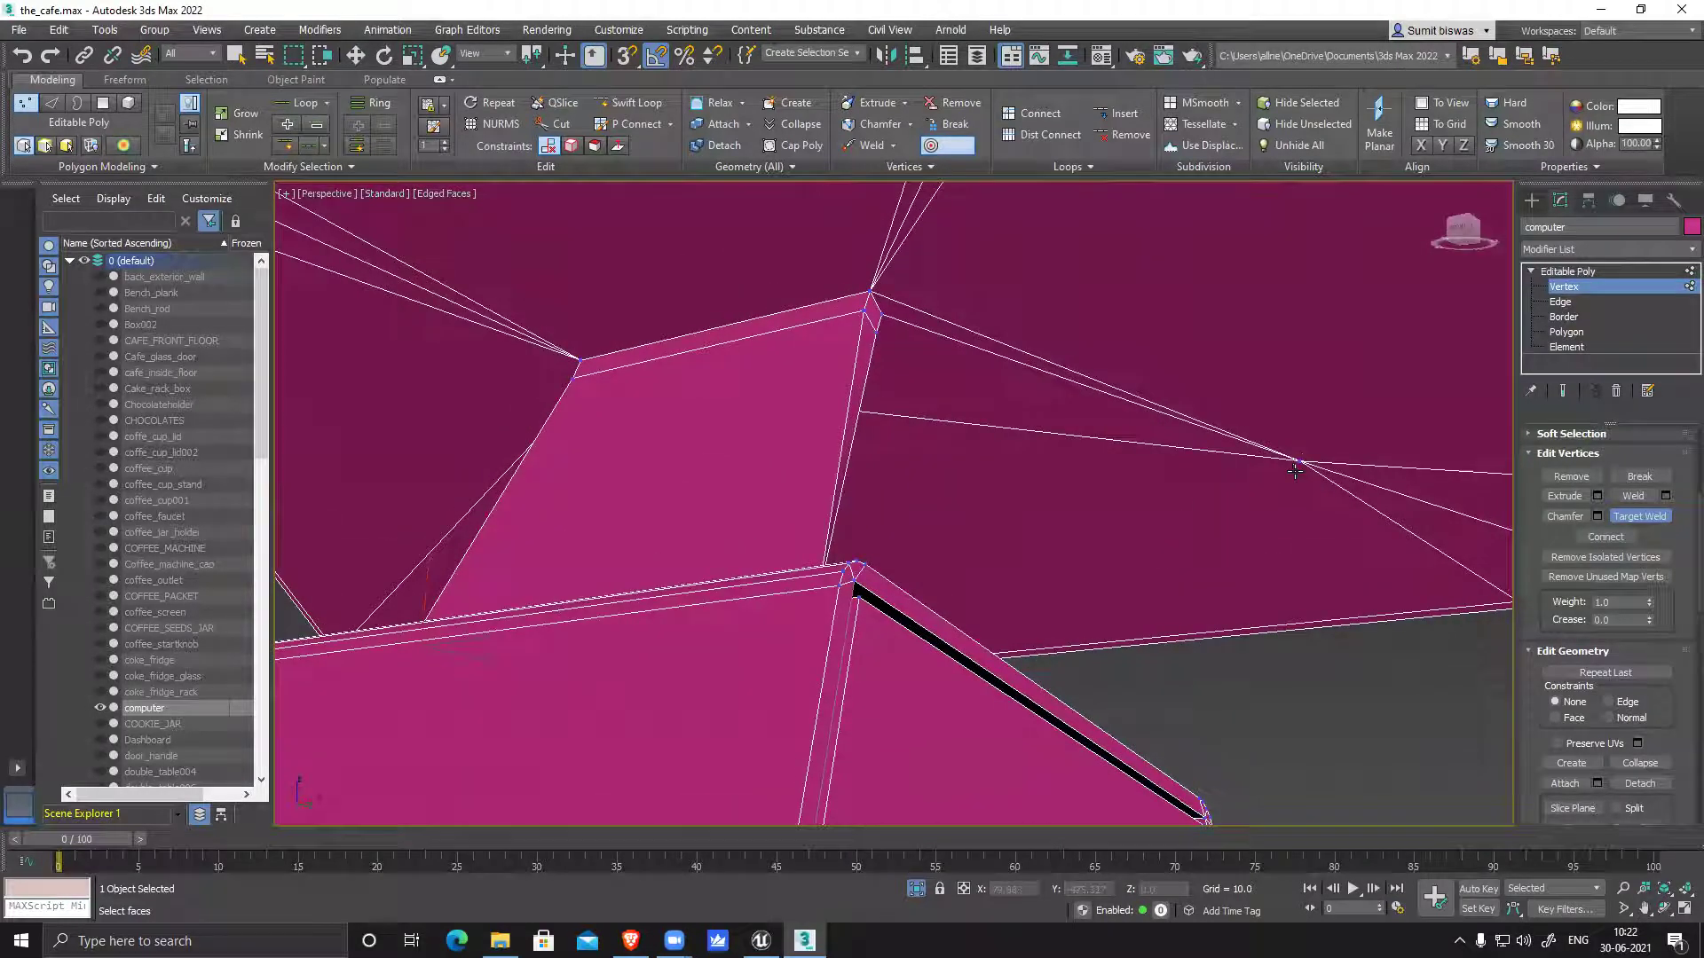
click(881, 312)
Remove the extra edge line just below the top of the monitor's stand together with its vertices
scroll(985, 472, down, 4)
middle_drag(866, 421, 991, 547)
scroll(671, 375, up, 5)
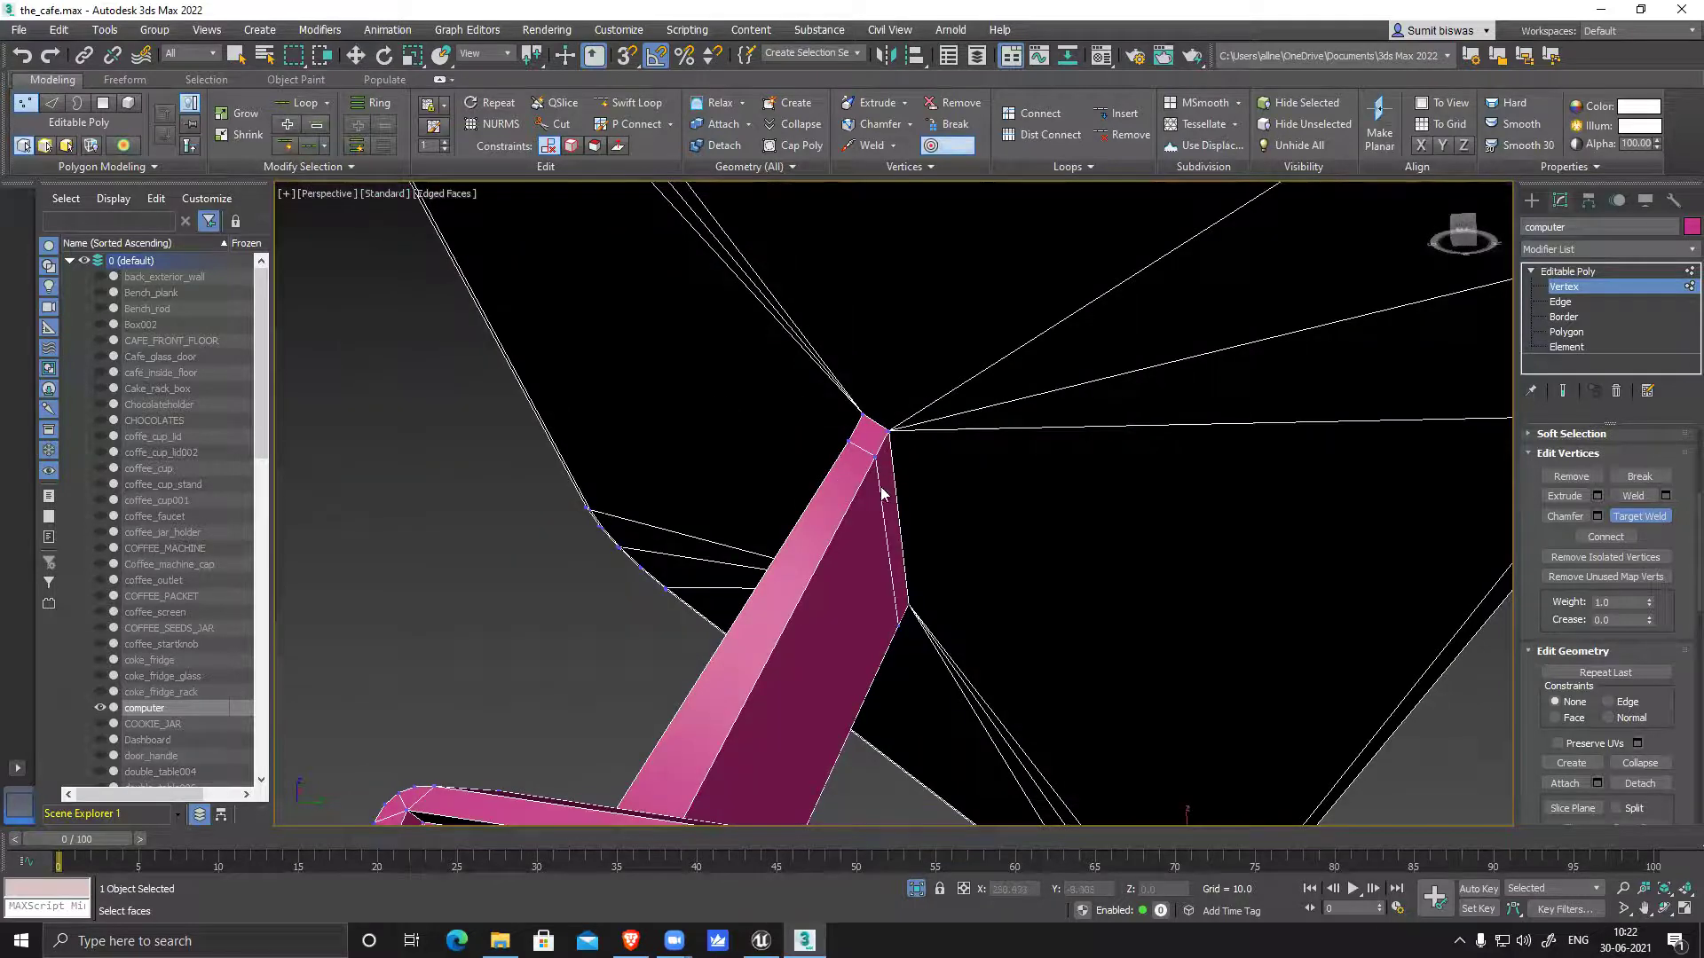
alt+middle_drag(881, 491, 902, 537)
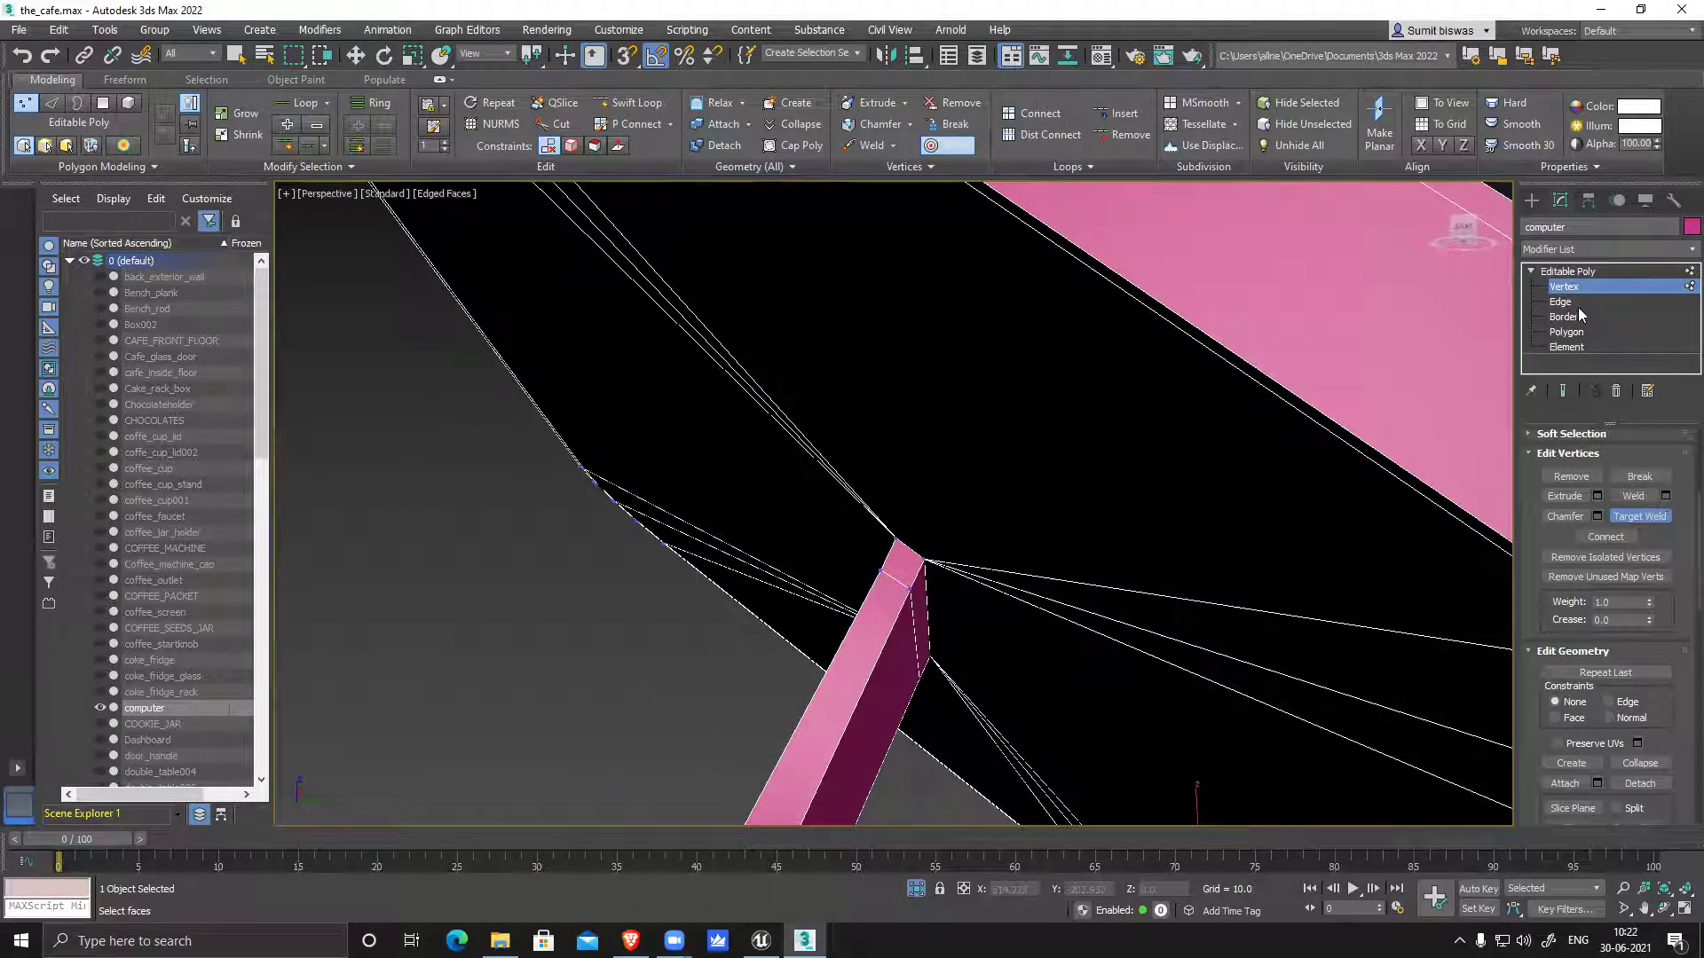
click(1560, 301)
key(w)
click(900, 572)
key(ctrl+BackSpace)
Examine the bevelled edges of the computer's base and the rounded corner of its screen for extra edges
scroll(901, 572, down, 10)
alt+middle_drag(901, 572, 1164, 670)
middle_drag(1038, 723, 943, 681)
scroll(987, 670, up, 3)
scroll(945, 679, up, 8)
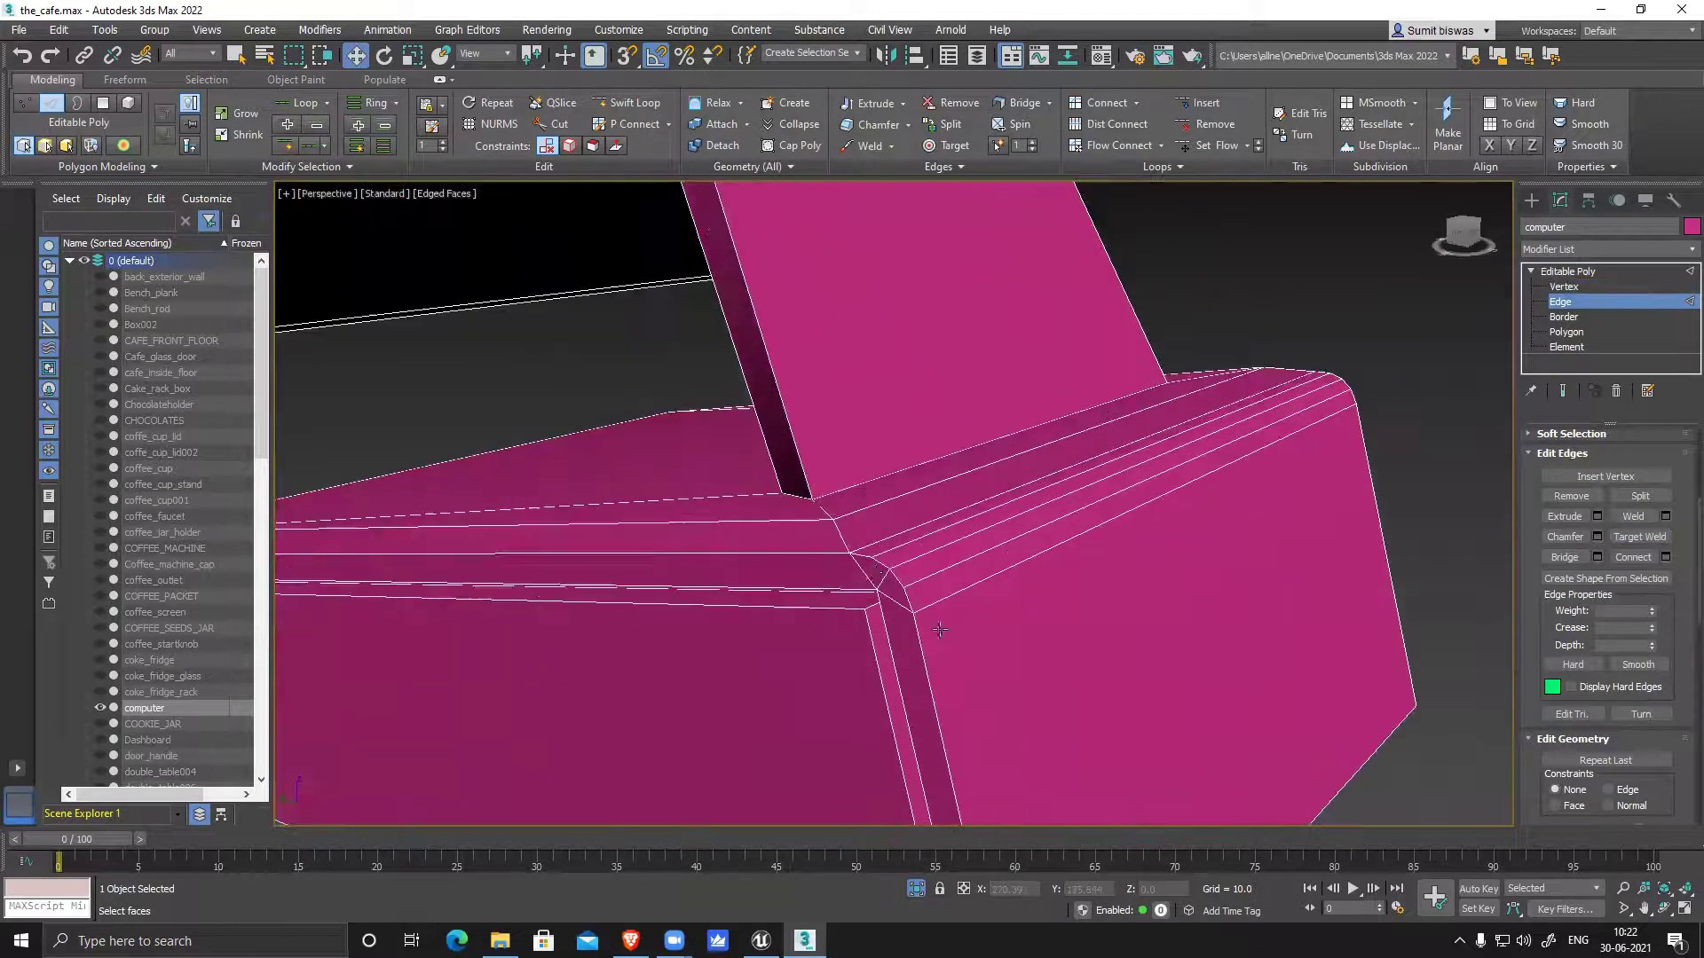
scroll(870, 624, down, 10)
alt+middle_drag(870, 624, 935, 620)
scroll(935, 620, up, 6)
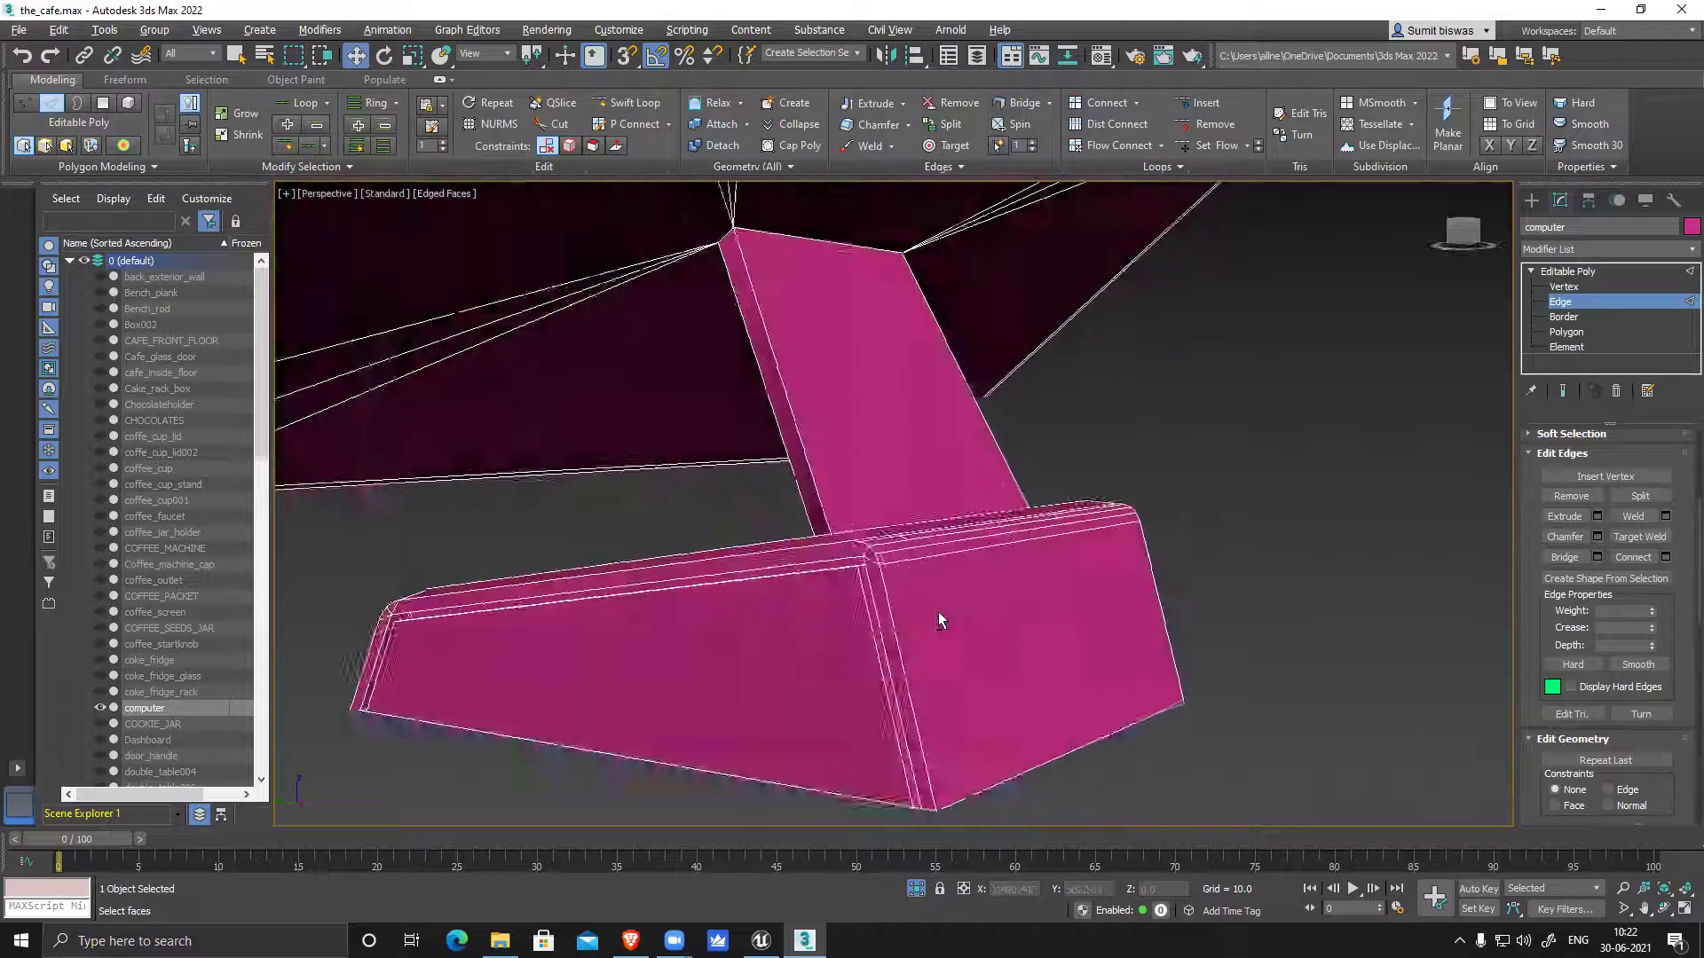
alt+middle_drag(796, 626, 765, 600)
scroll(697, 583, up, 5)
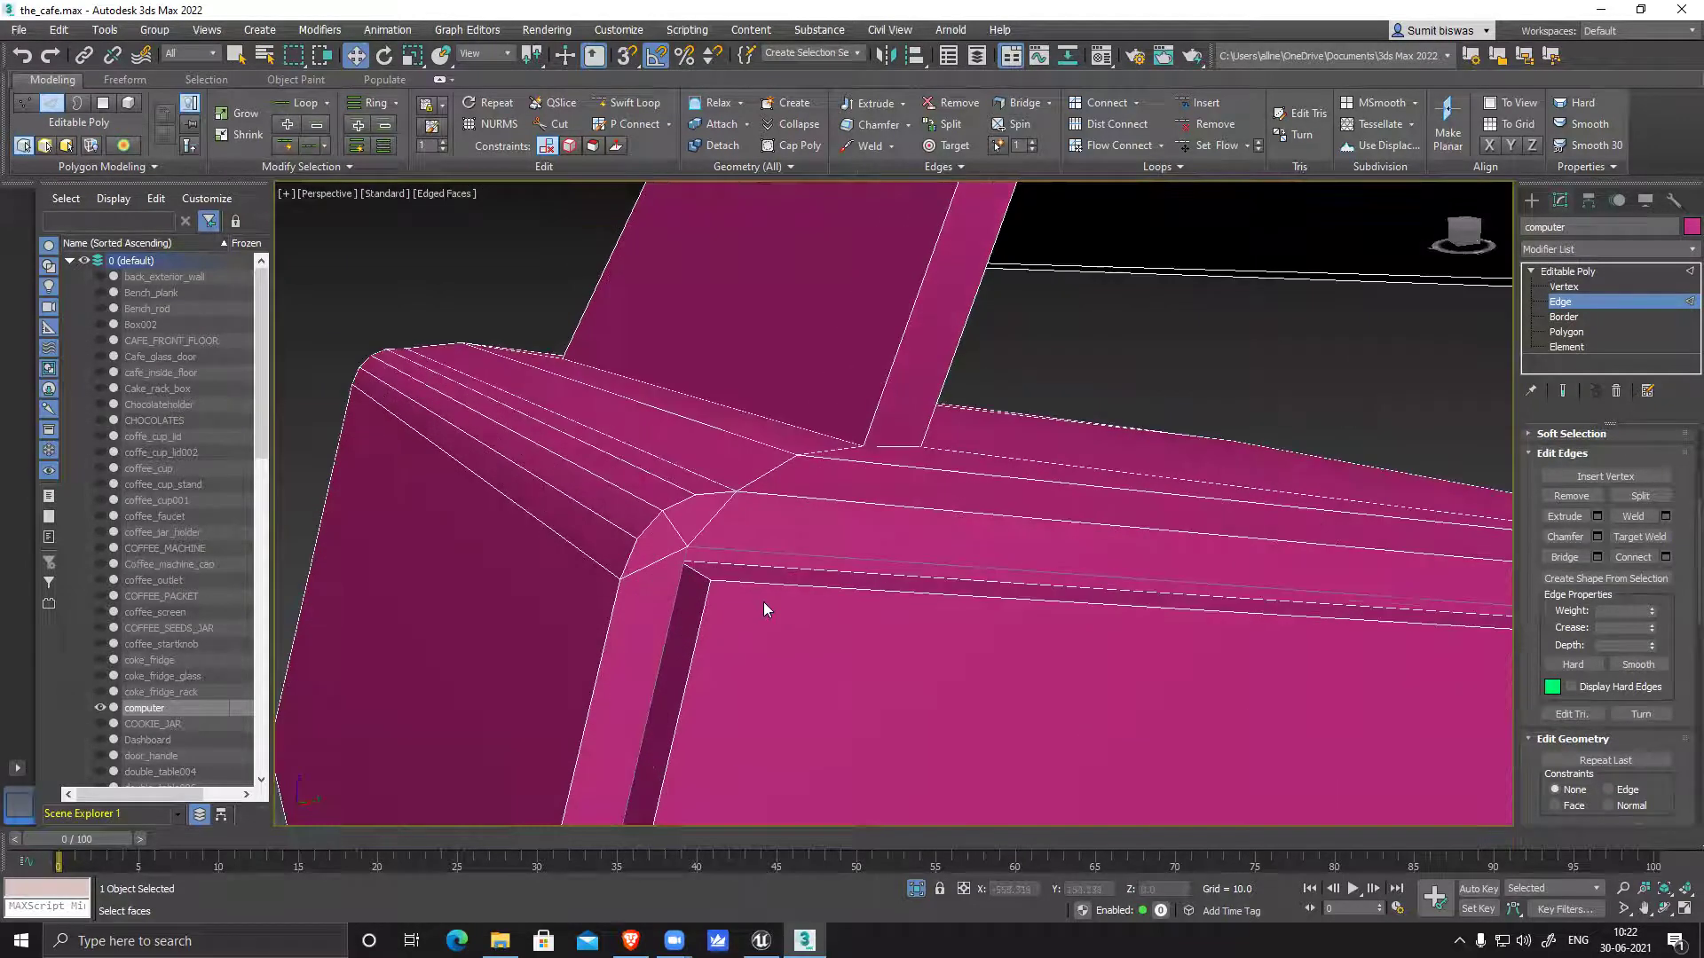
scroll(884, 578, down, 5)
alt+middle_drag(1031, 589, 867, 430)
scroll(834, 575, down, 3)
scroll(777, 431, up, 4)
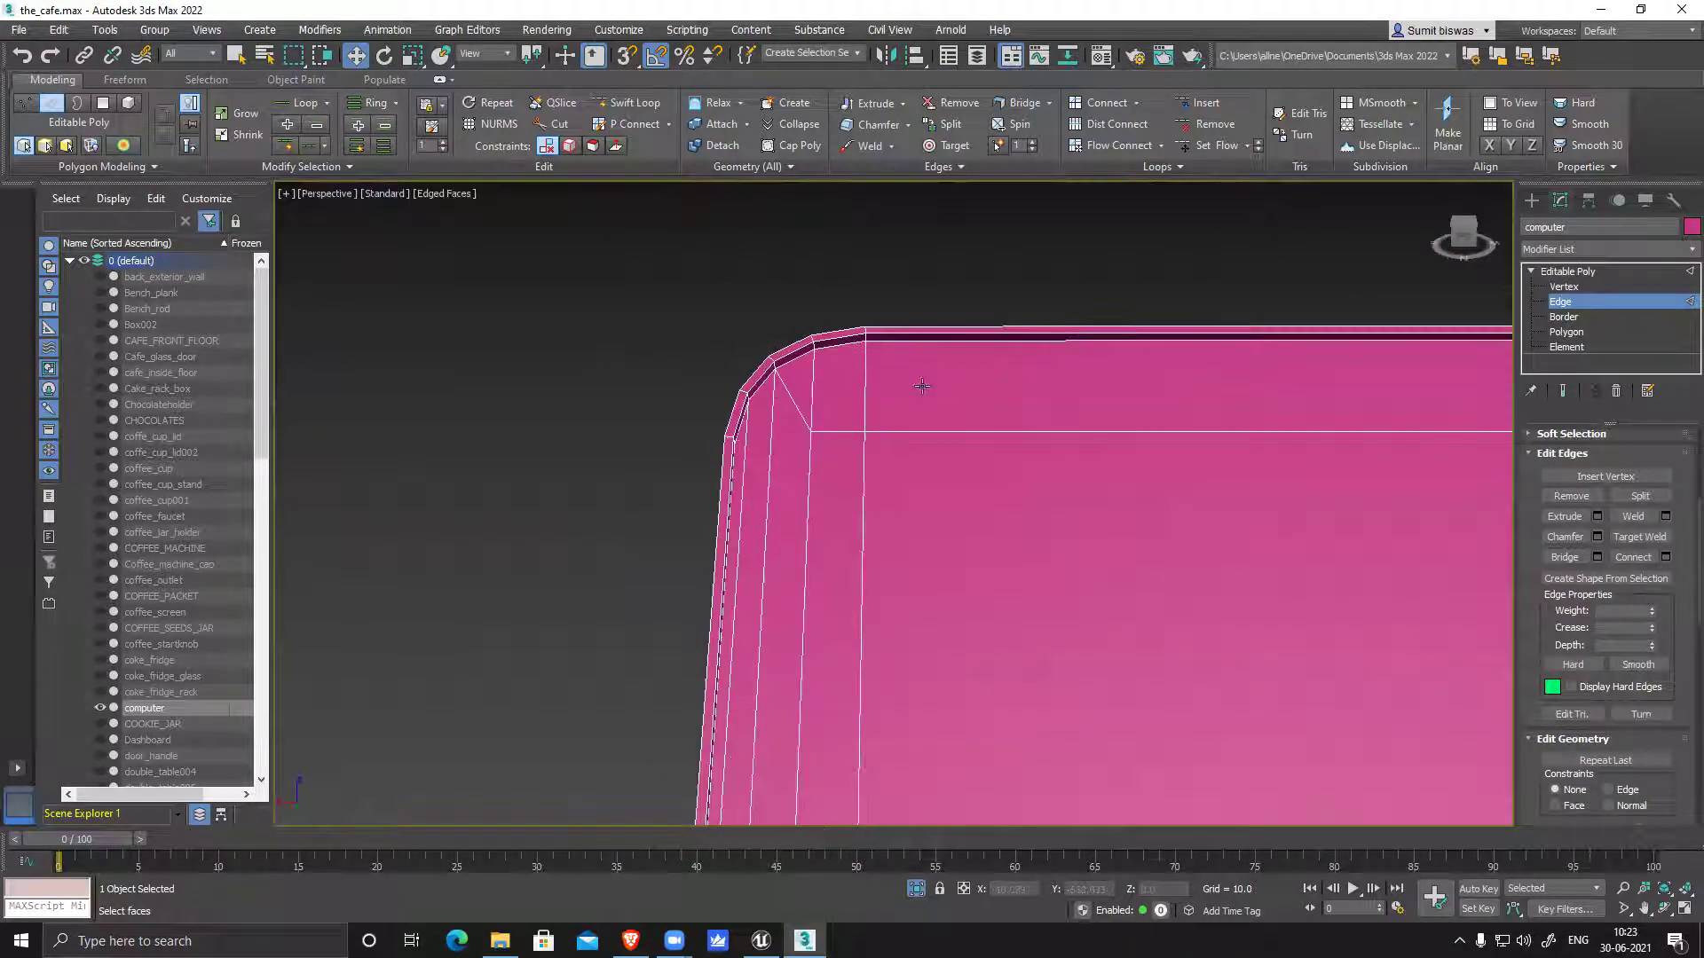
Target-weld the two inner vertices at the screen face's upper-left rounded corner onto the rim vertices directly above them
key(1)
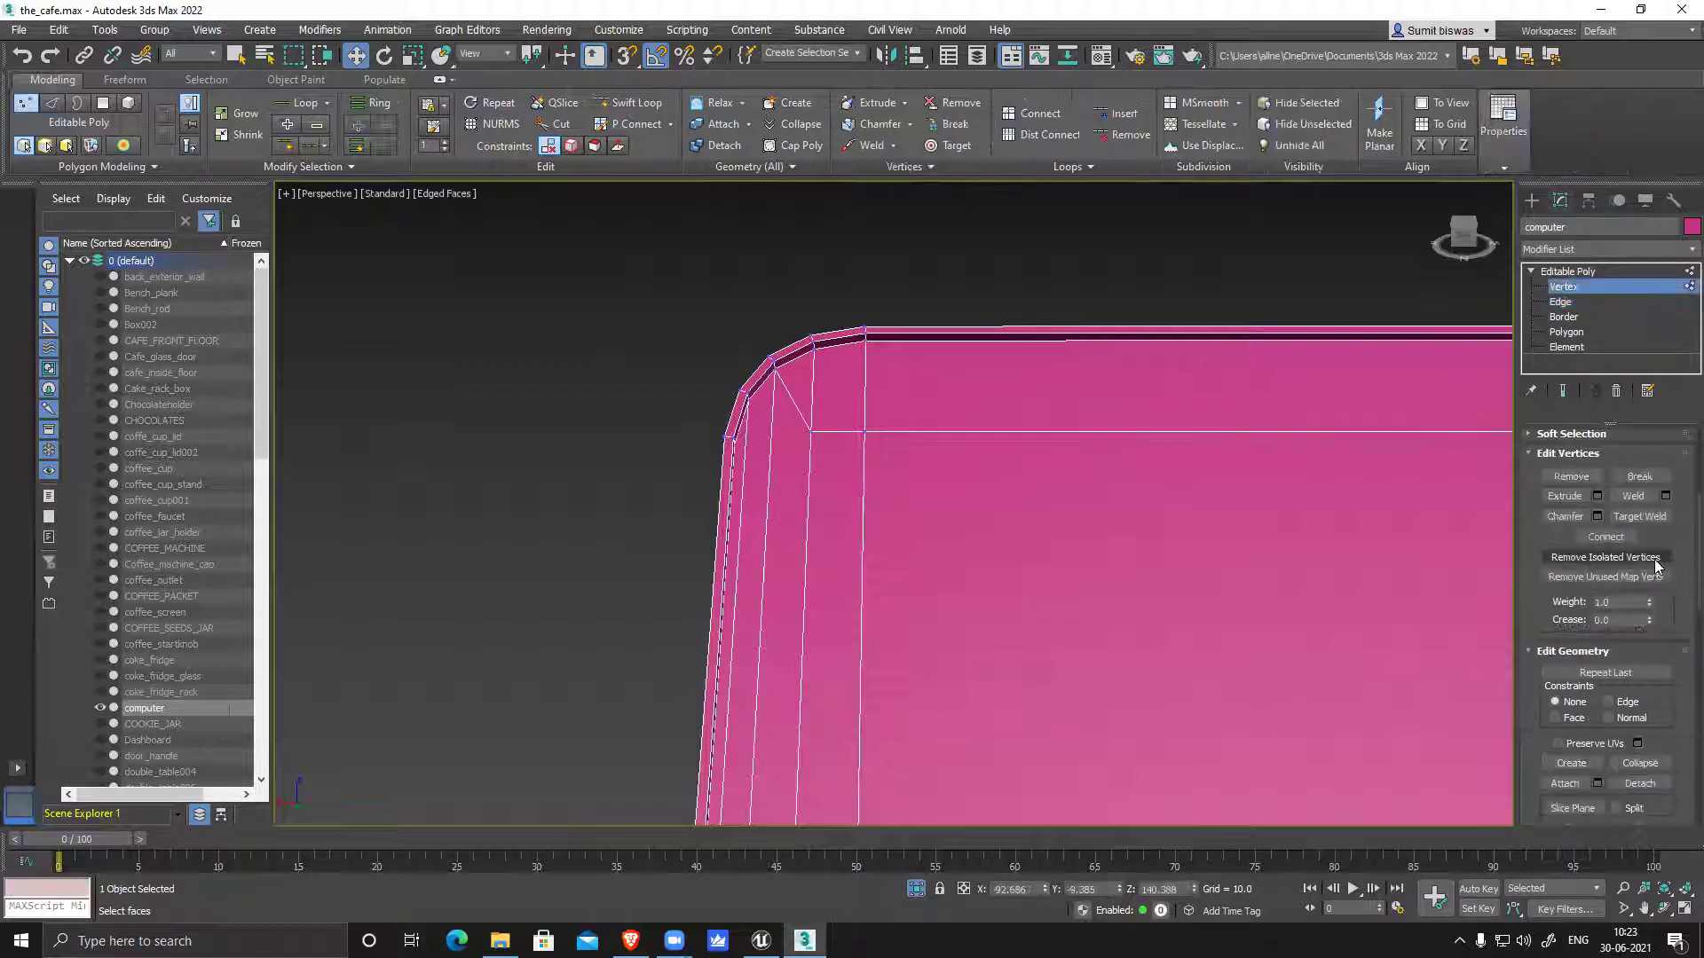
click(1640, 517)
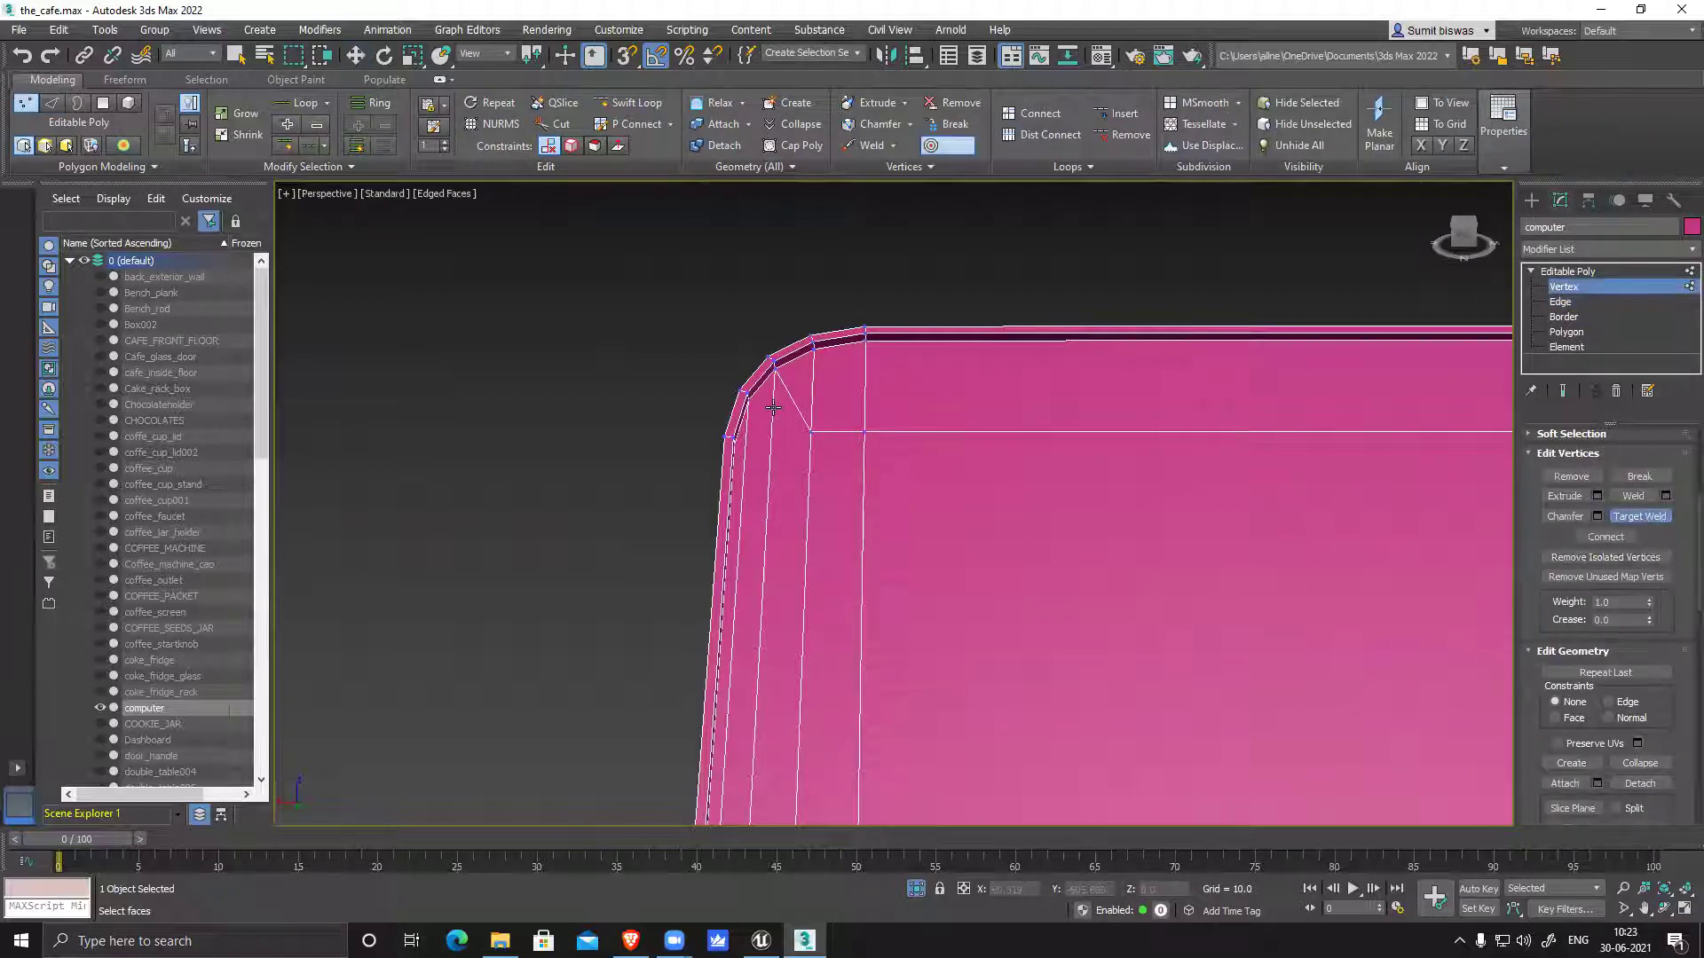
click(814, 345)
click(863, 345)
Target-weld the two inner vertices at the screen face's upper-right rounded corner onto the rim vertices directly above them
middle_drag(1200, 517, 523, 550)
middle_drag(1312, 563, 595, 513)
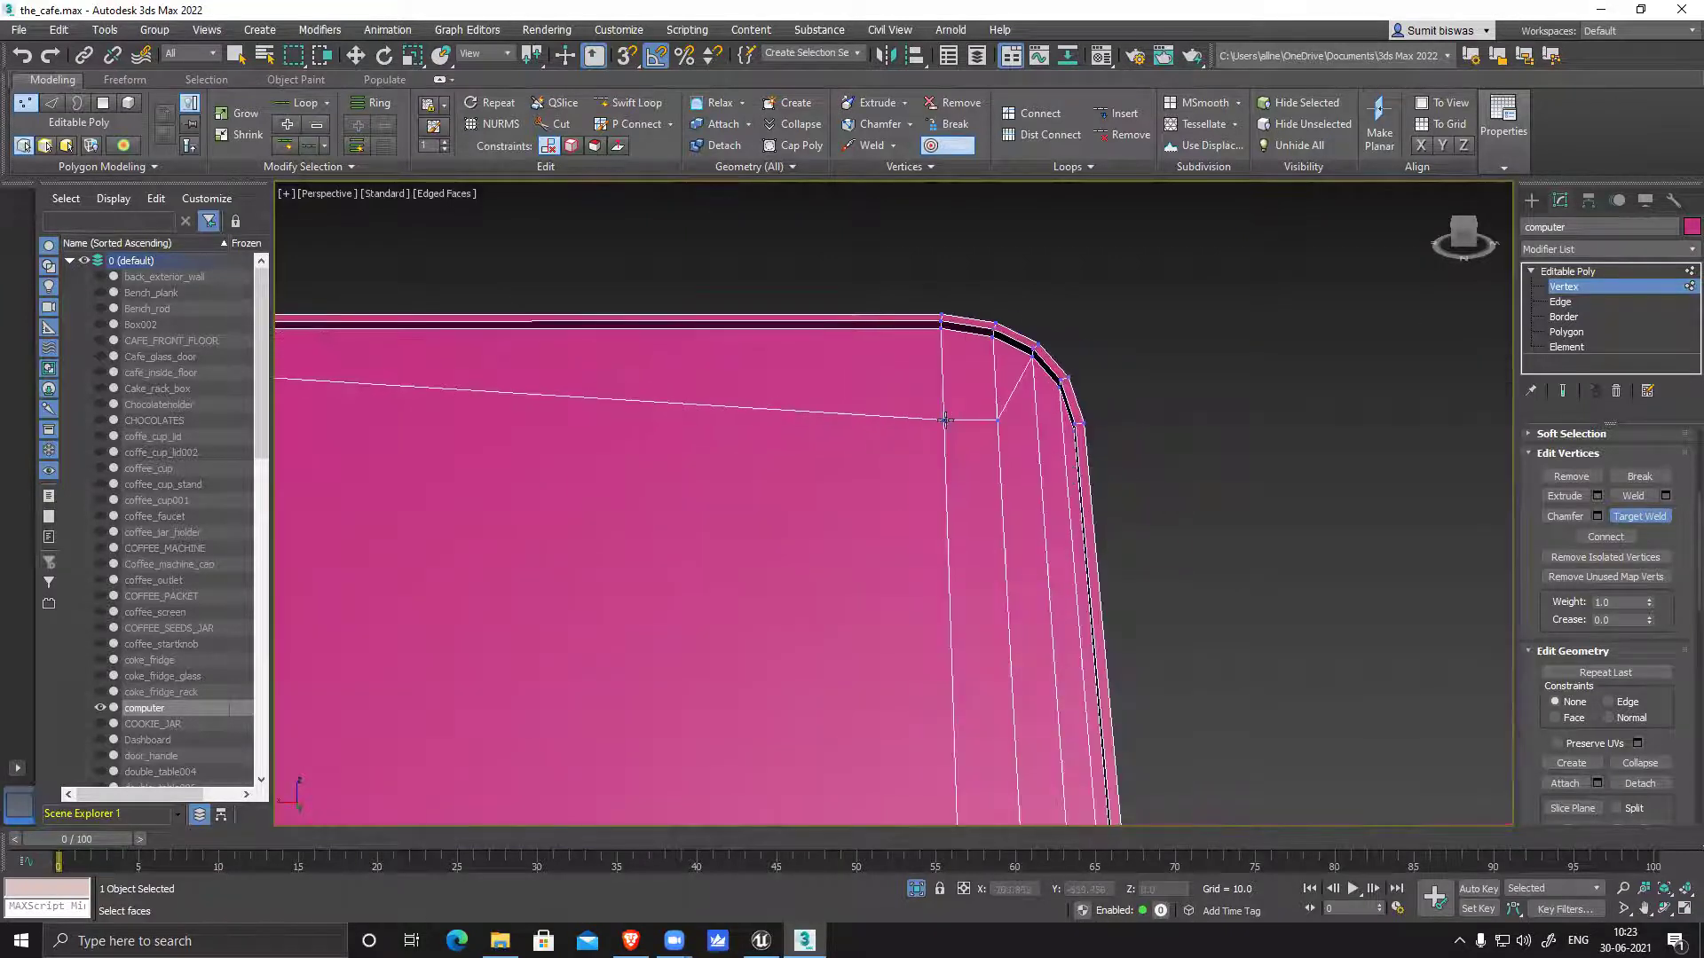
click(942, 326)
click(994, 339)
Target-weld the inner vertices at the screen face's lower-left rounded corner onto the rim vertices directly below them
scroll(907, 557, down, 6)
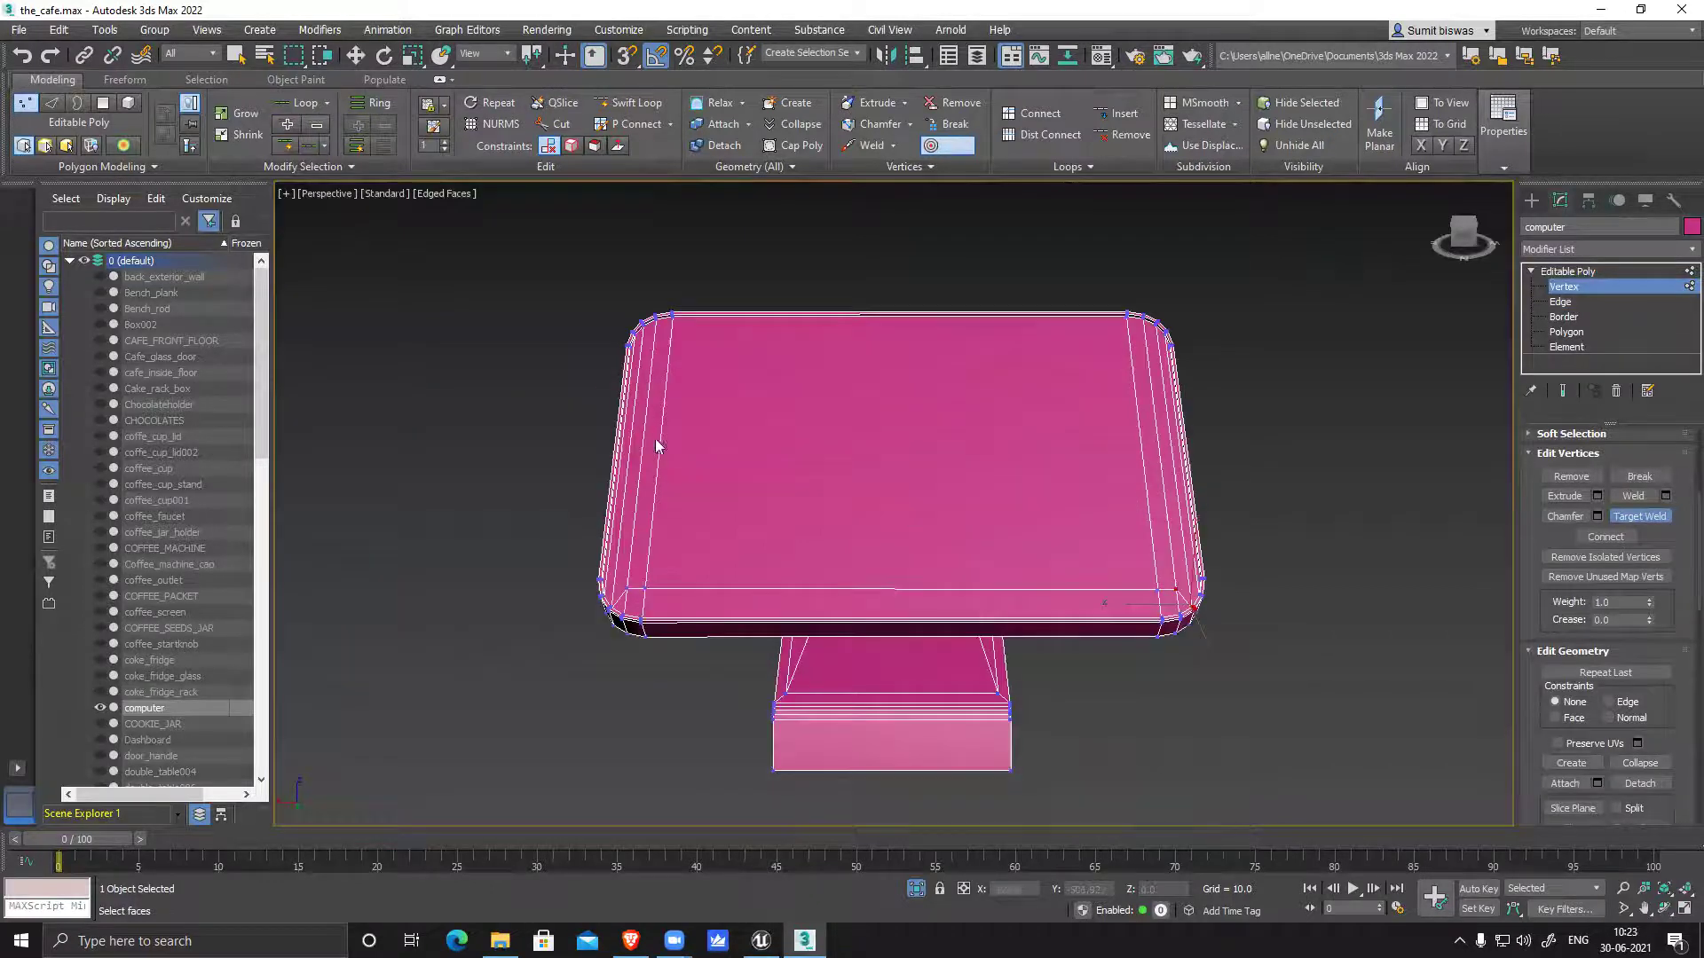
alt+middle_drag(815, 547, 729, 601)
scroll(781, 534, up, 5)
click(691, 491)
click(697, 600)
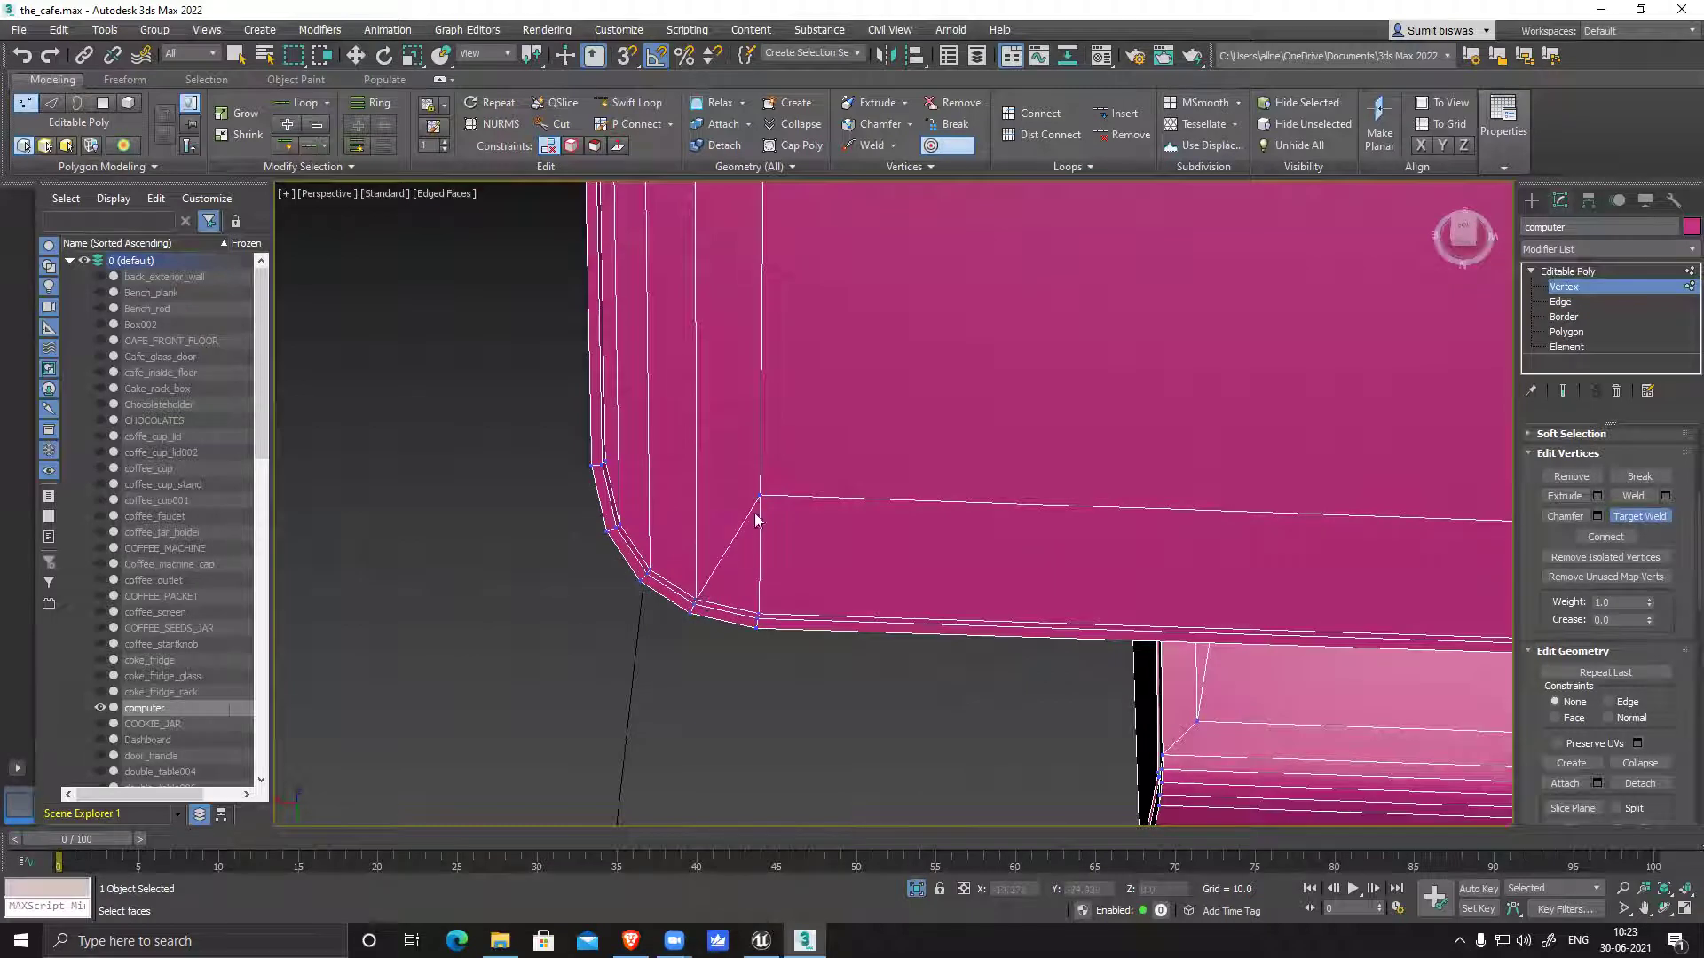
click(754, 614)
Target-weld the inner vertices at the screen face's lower-right rounded corner onto the rim vertices directly below them
middle_drag(1052, 535, 623, 563)
scroll(623, 563, down, 4)
scroll(865, 578, up, 3)
scroll(896, 568, up, 3)
click(881, 692)
click(976, 679)
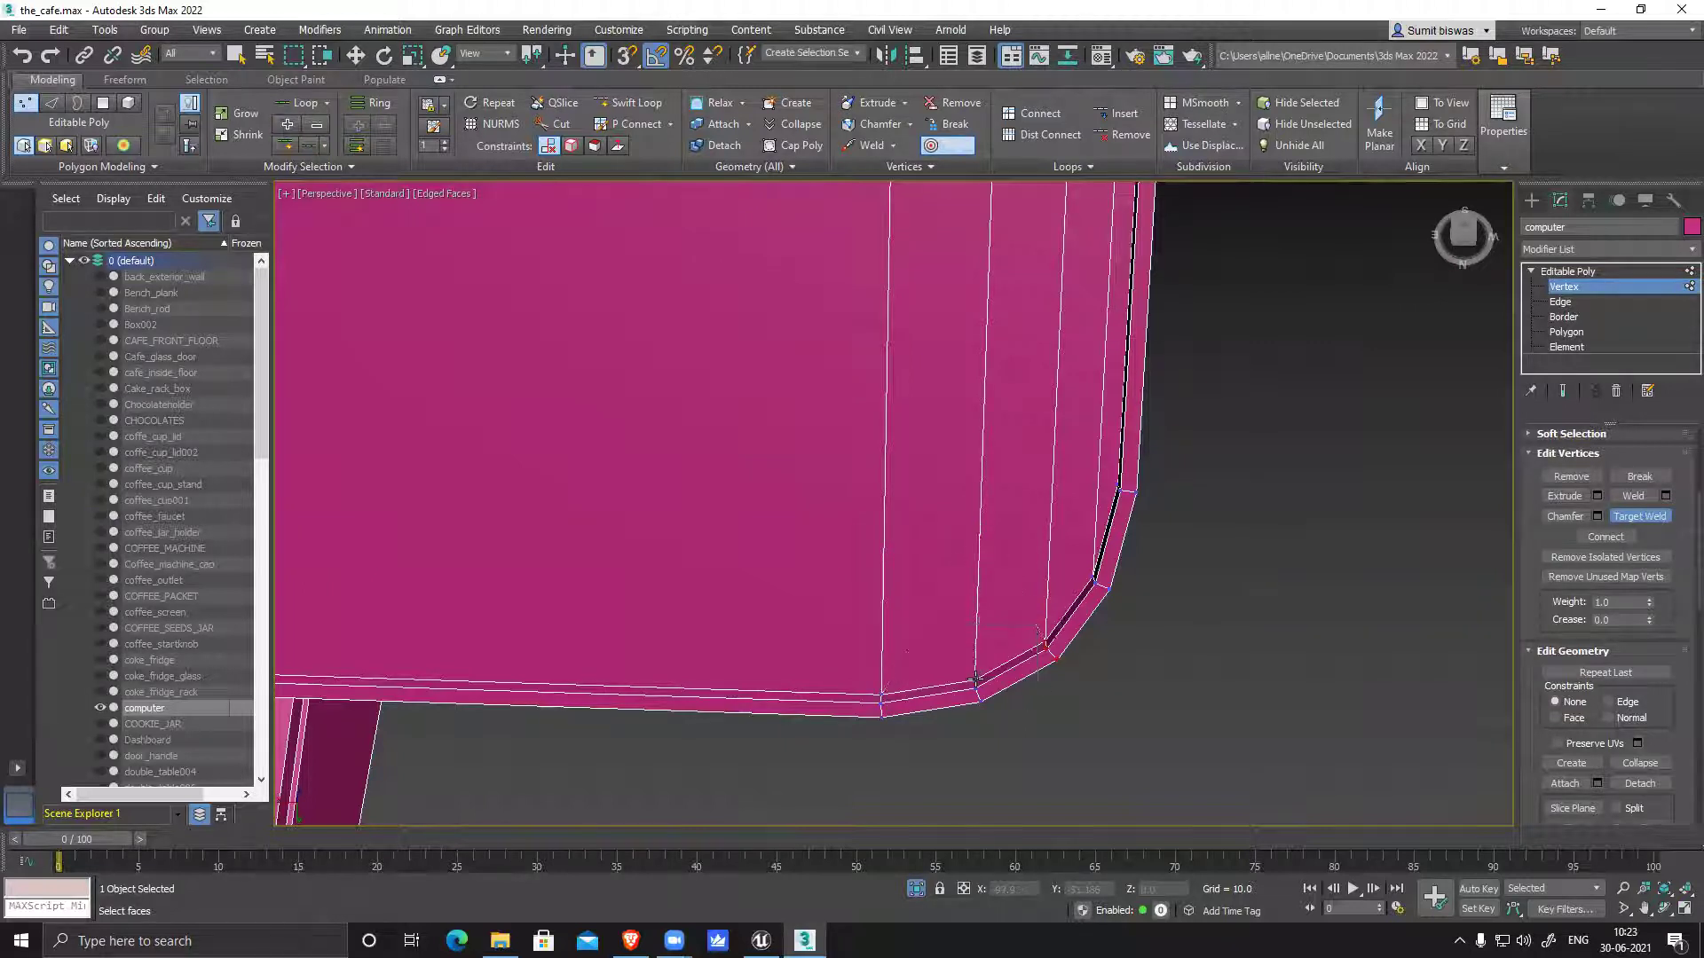
Leave Target Weld and examine the computer screen's rounded corners and its stand
click(1645, 520)
click(1246, 621)
scroll(1273, 623, down, 8)
alt+middle_drag(1388, 684, 1082, 564)
scroll(993, 530, up, 3)
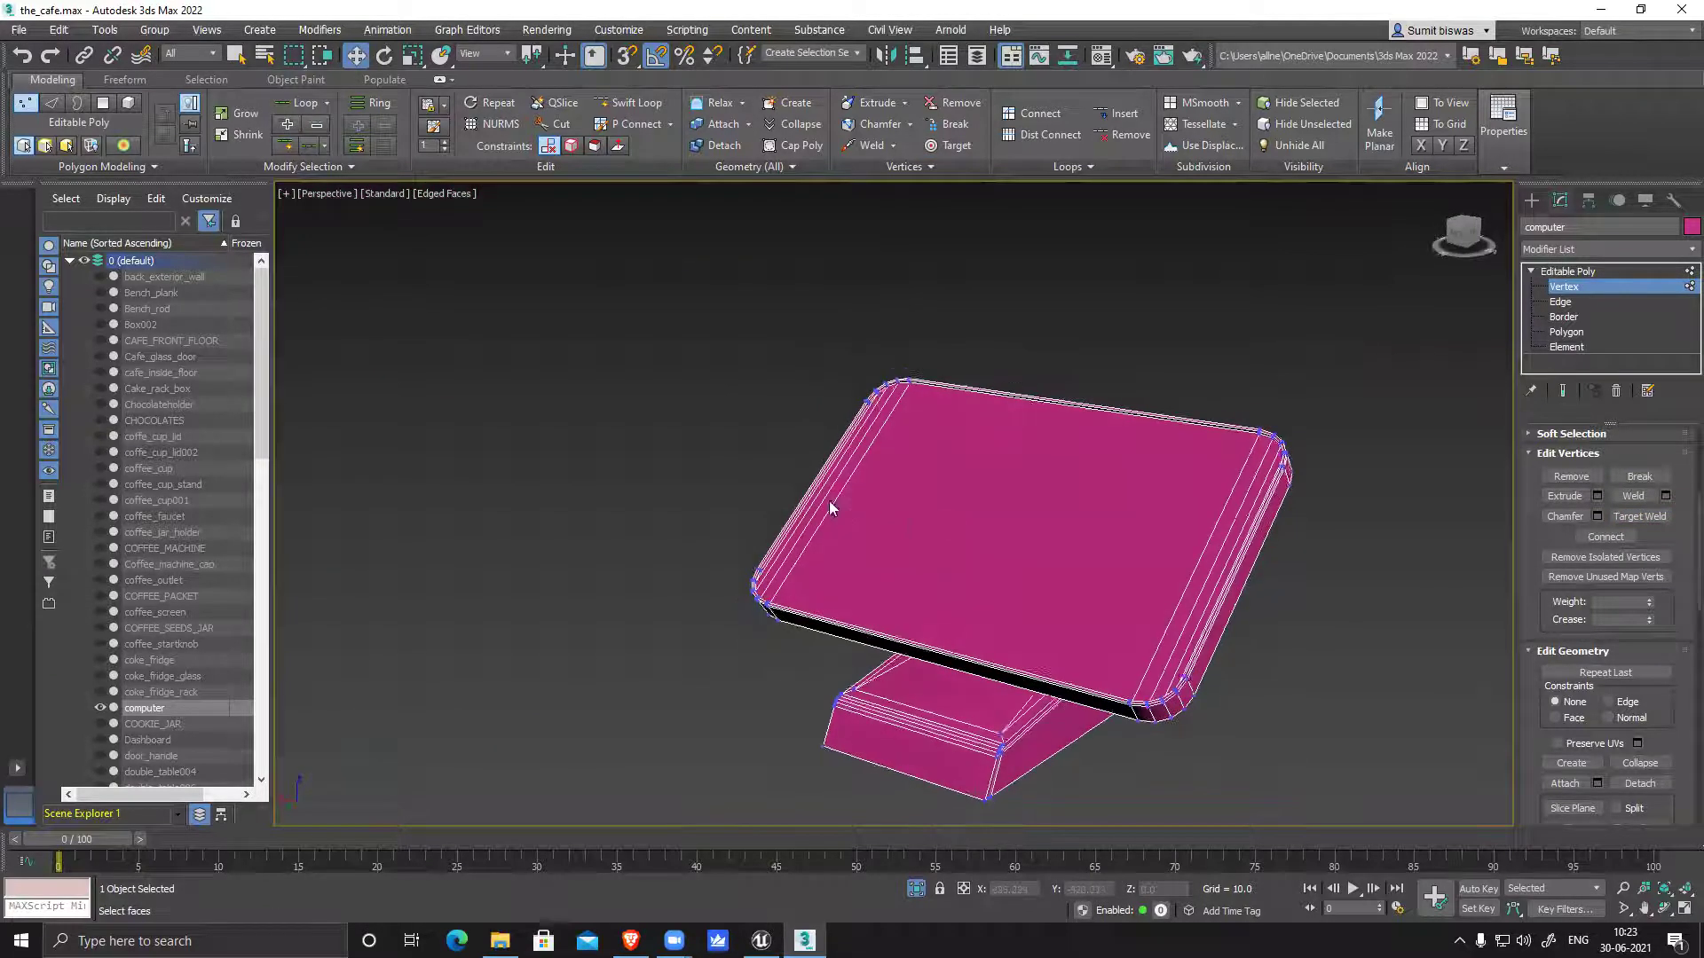
scroll(834, 509, up, 5)
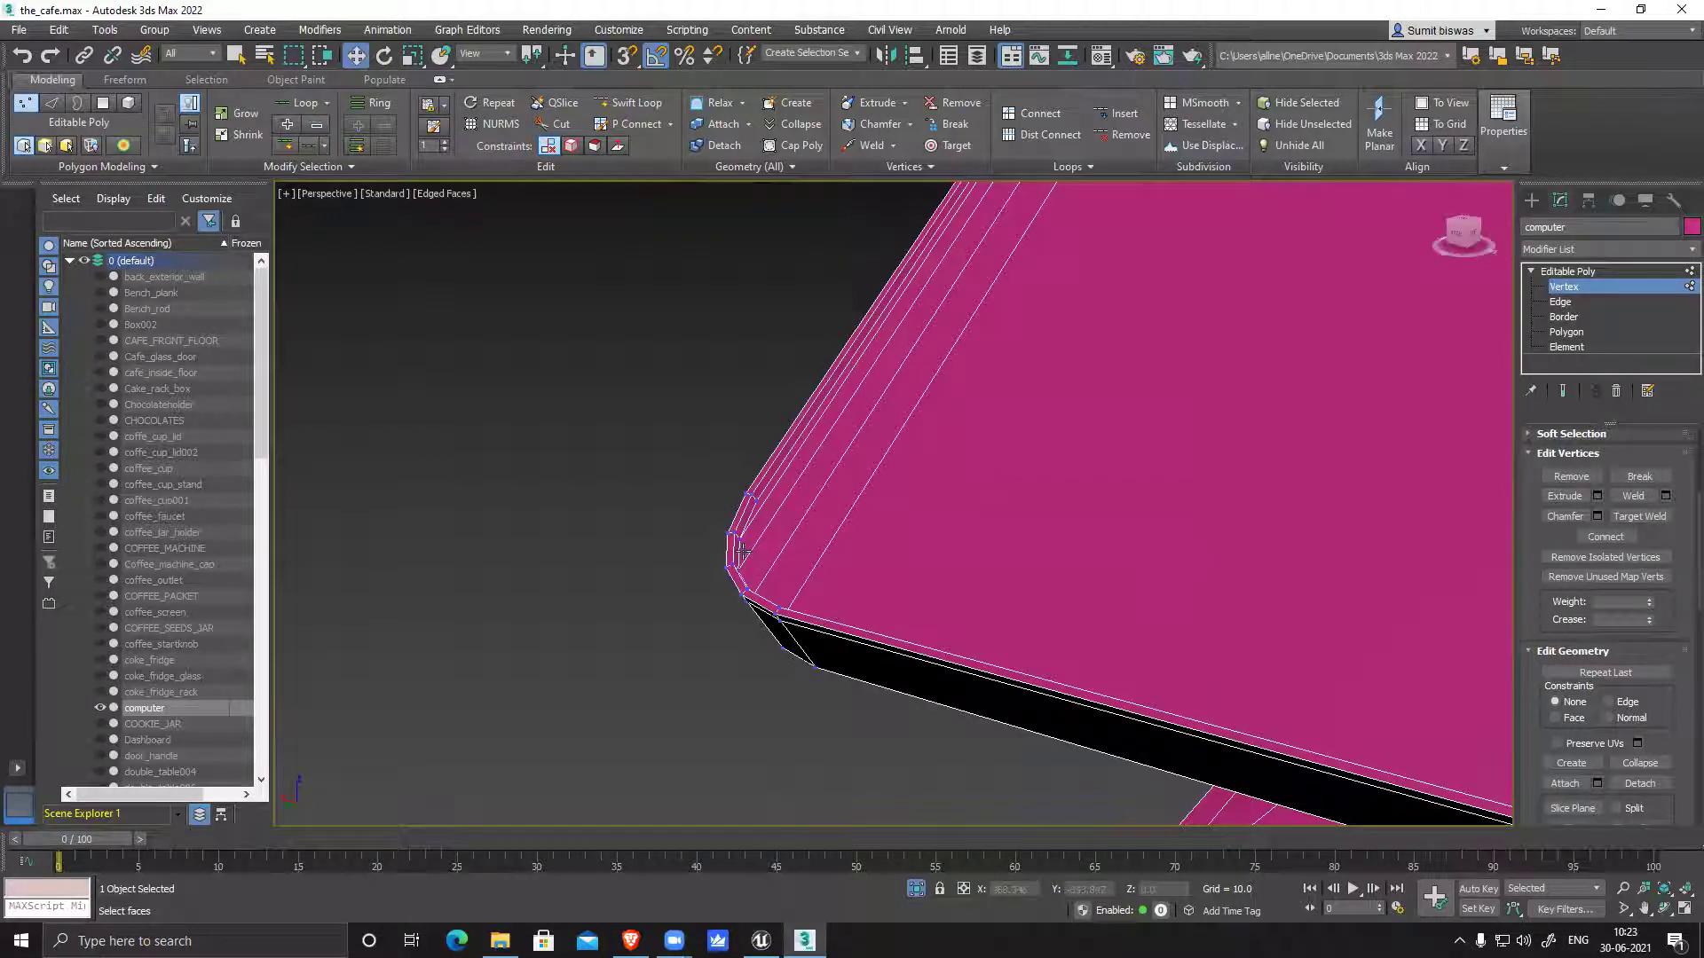
scroll(897, 570, down, 6)
alt+middle_drag(1080, 621, 983, 659)
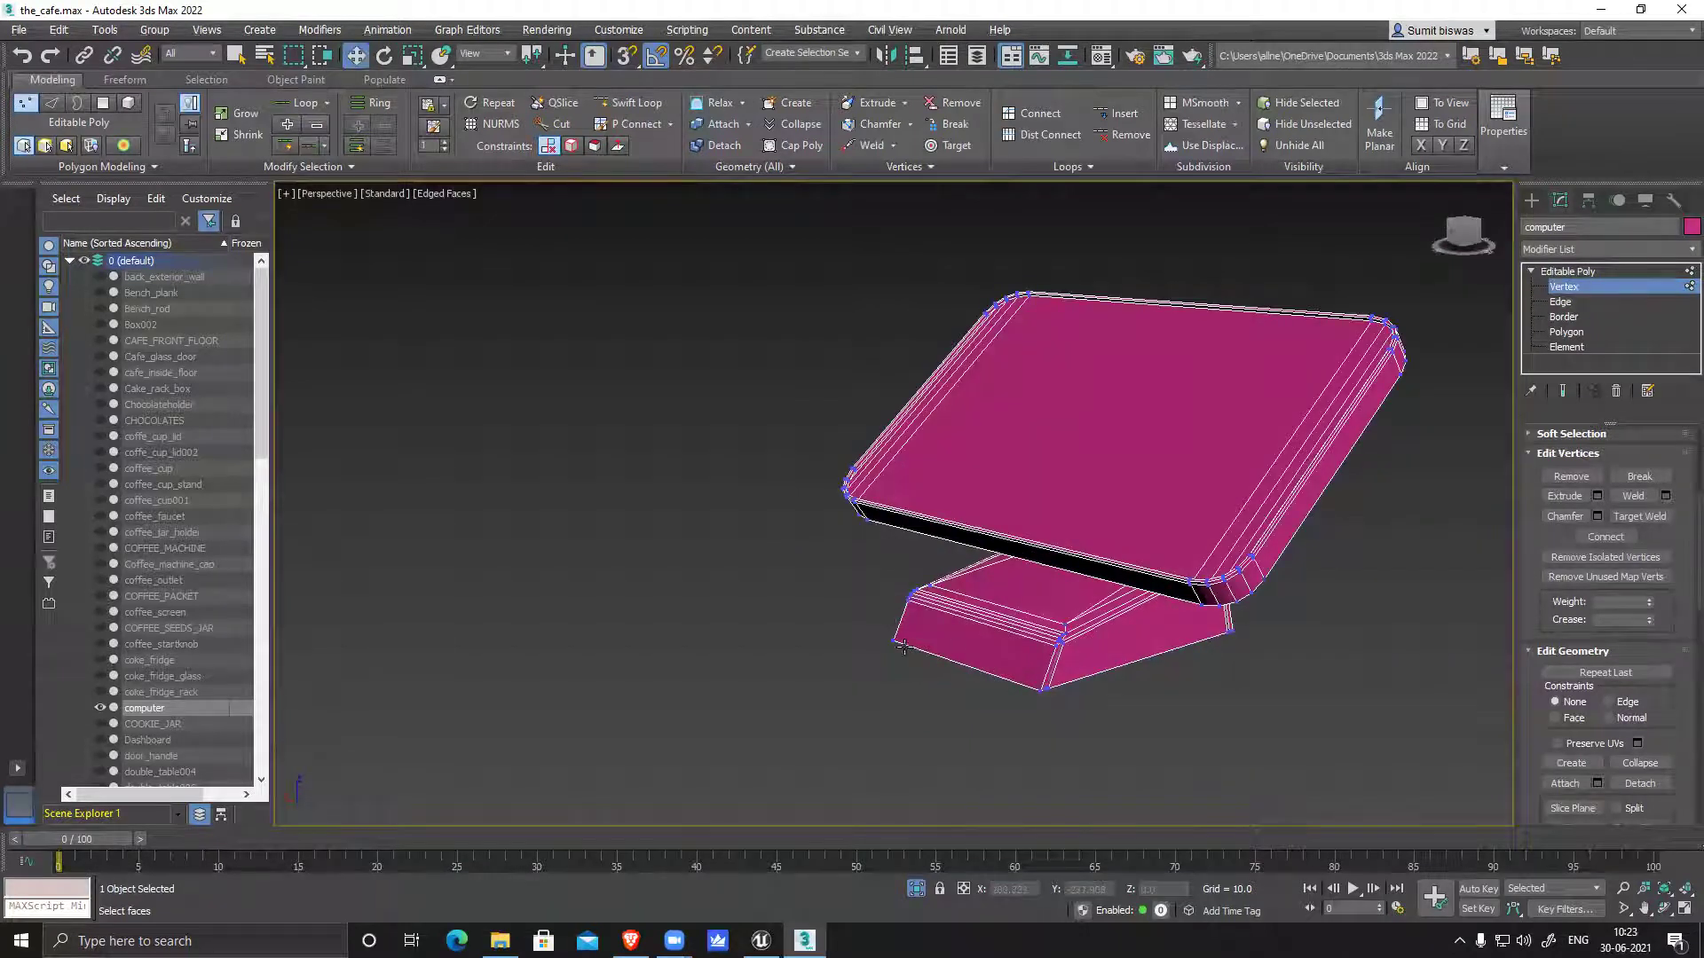
alt+middle_drag(1173, 688, 1073, 678)
Delete the large underside polygon of the computer's base
scroll(1073, 678, up, 5)
alt+middle_drag(1174, 691, 1169, 620)
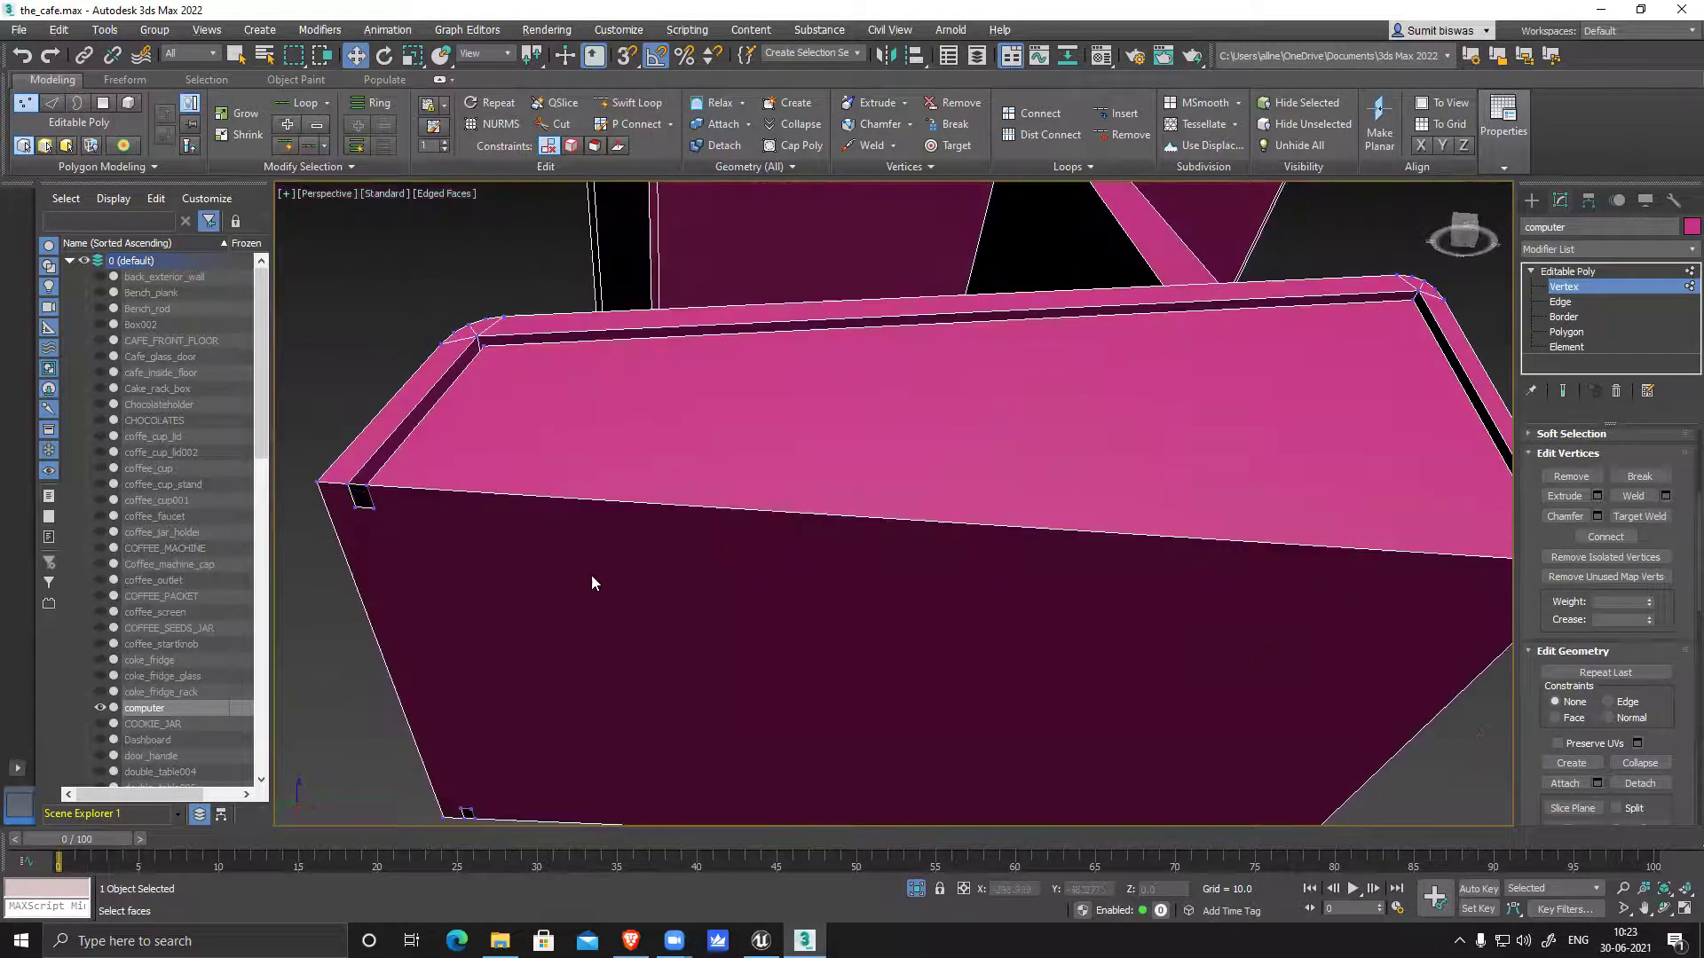
alt+middle_drag(604, 444, 957, 538)
scroll(955, 533, down, 3)
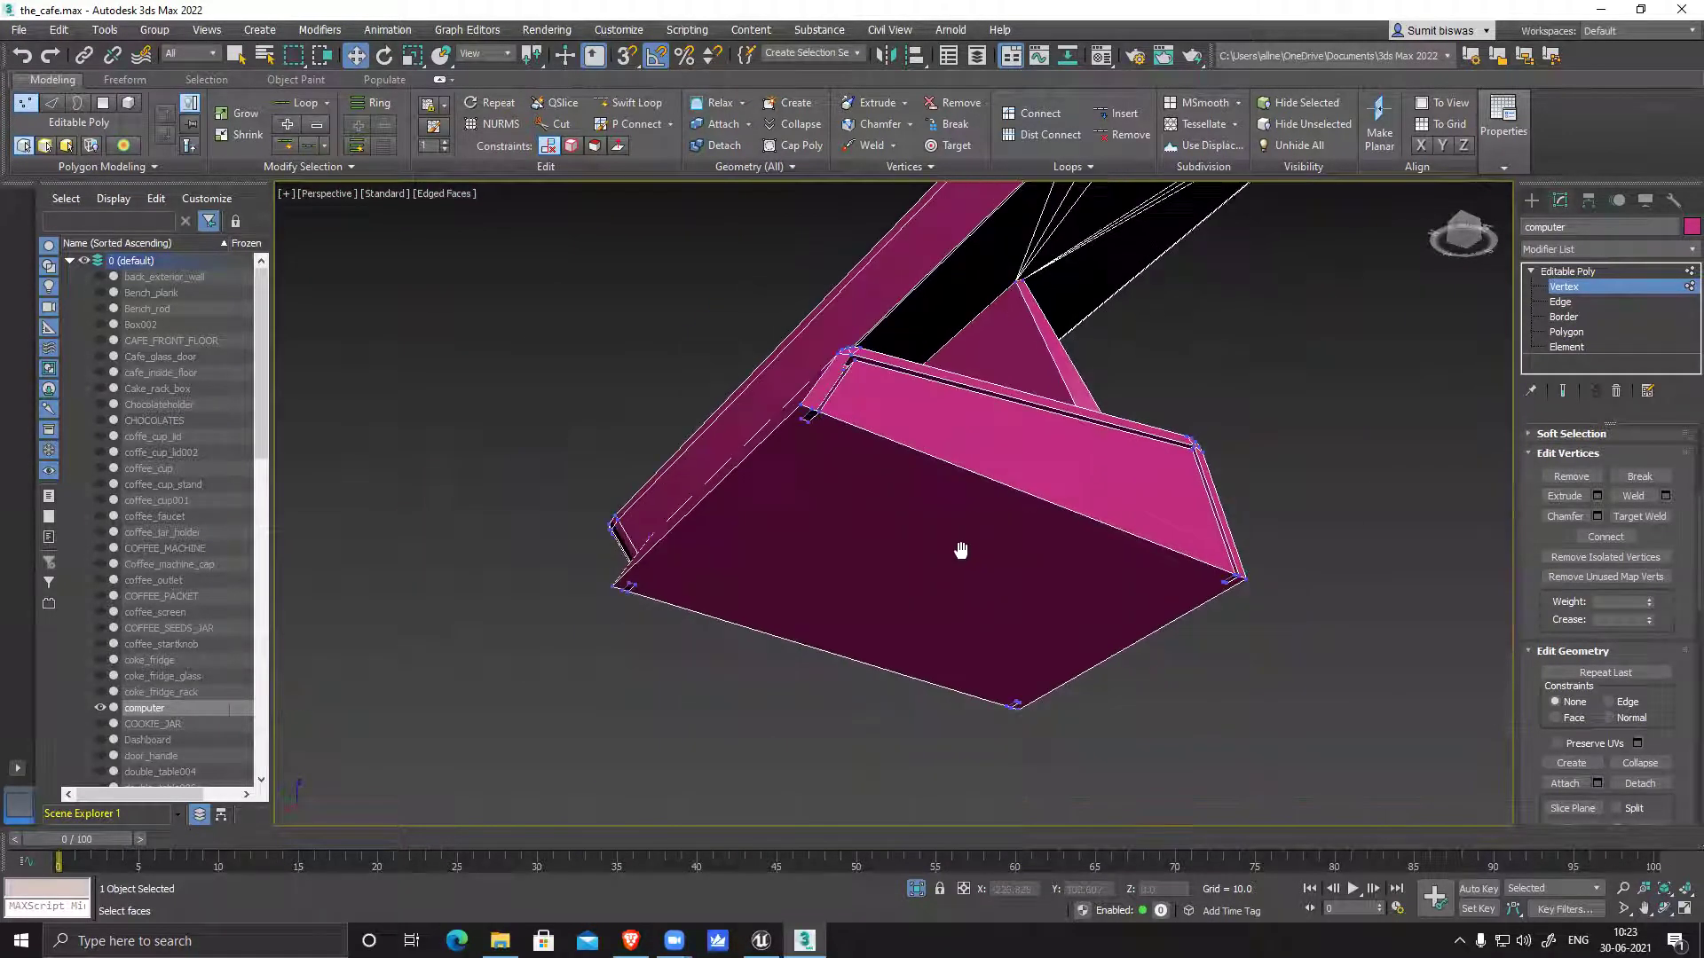
click(1567, 333)
click(923, 555)
key(Delete)
Examine the opened underside and corner seams of the computer's base
alt+middle_drag(1235, 641, 912, 382)
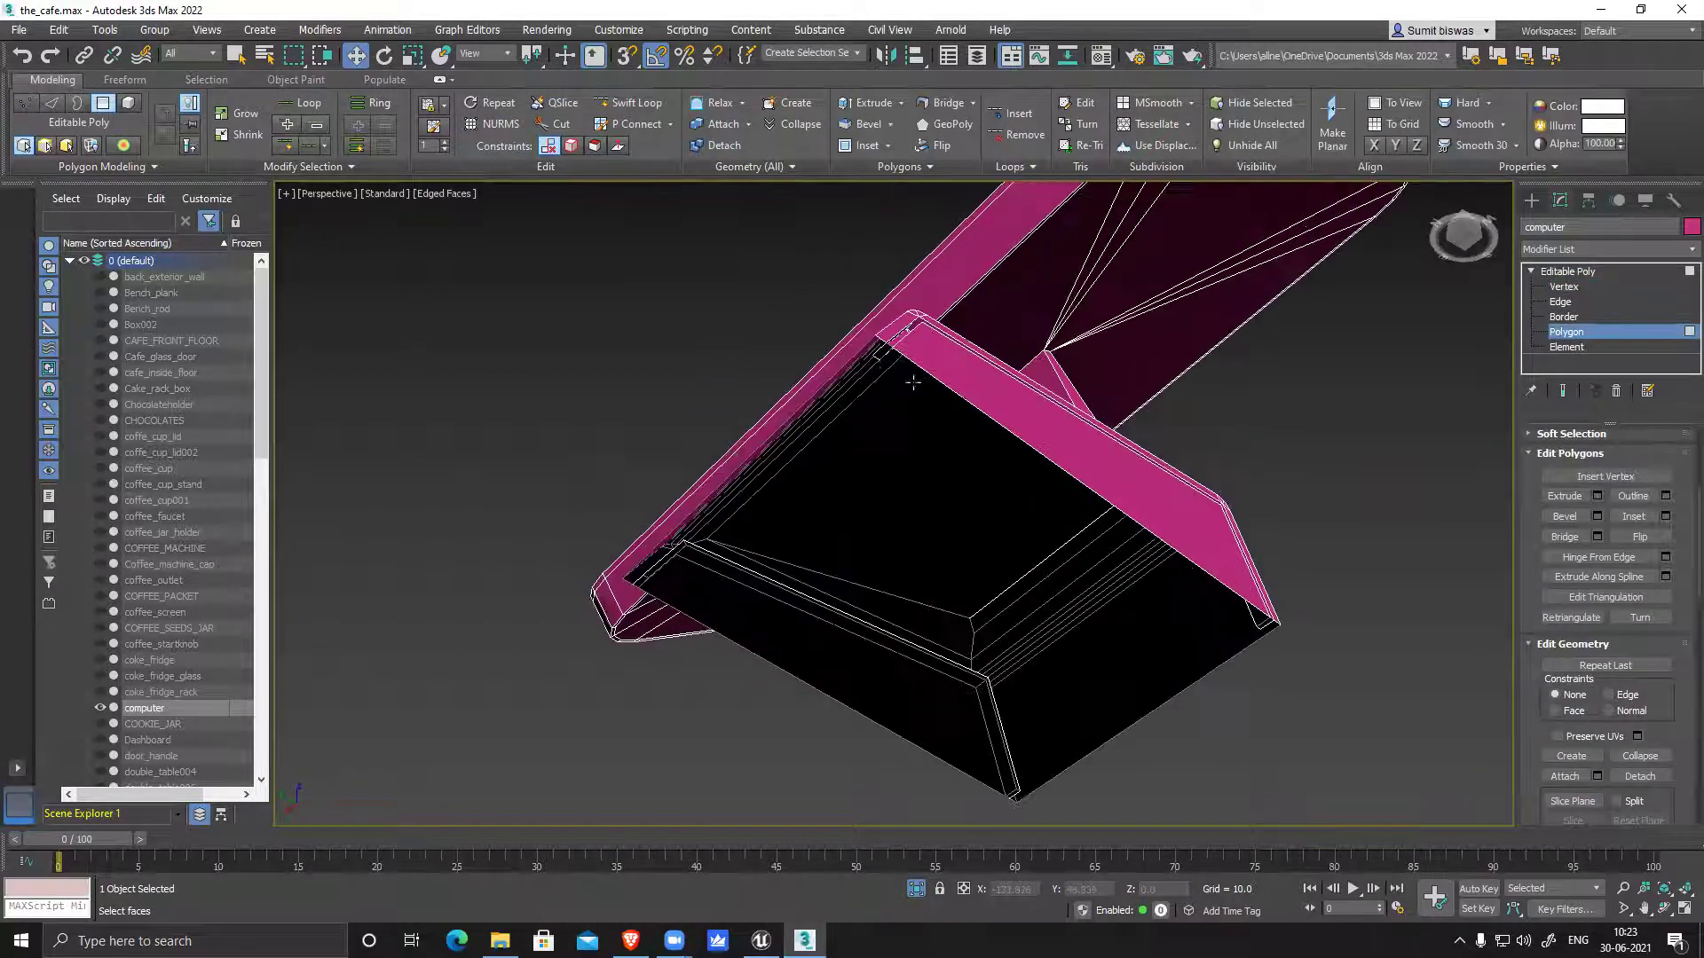
scroll(878, 362, up, 4)
click(892, 325)
alt+middle_drag(893, 325, 1109, 698)
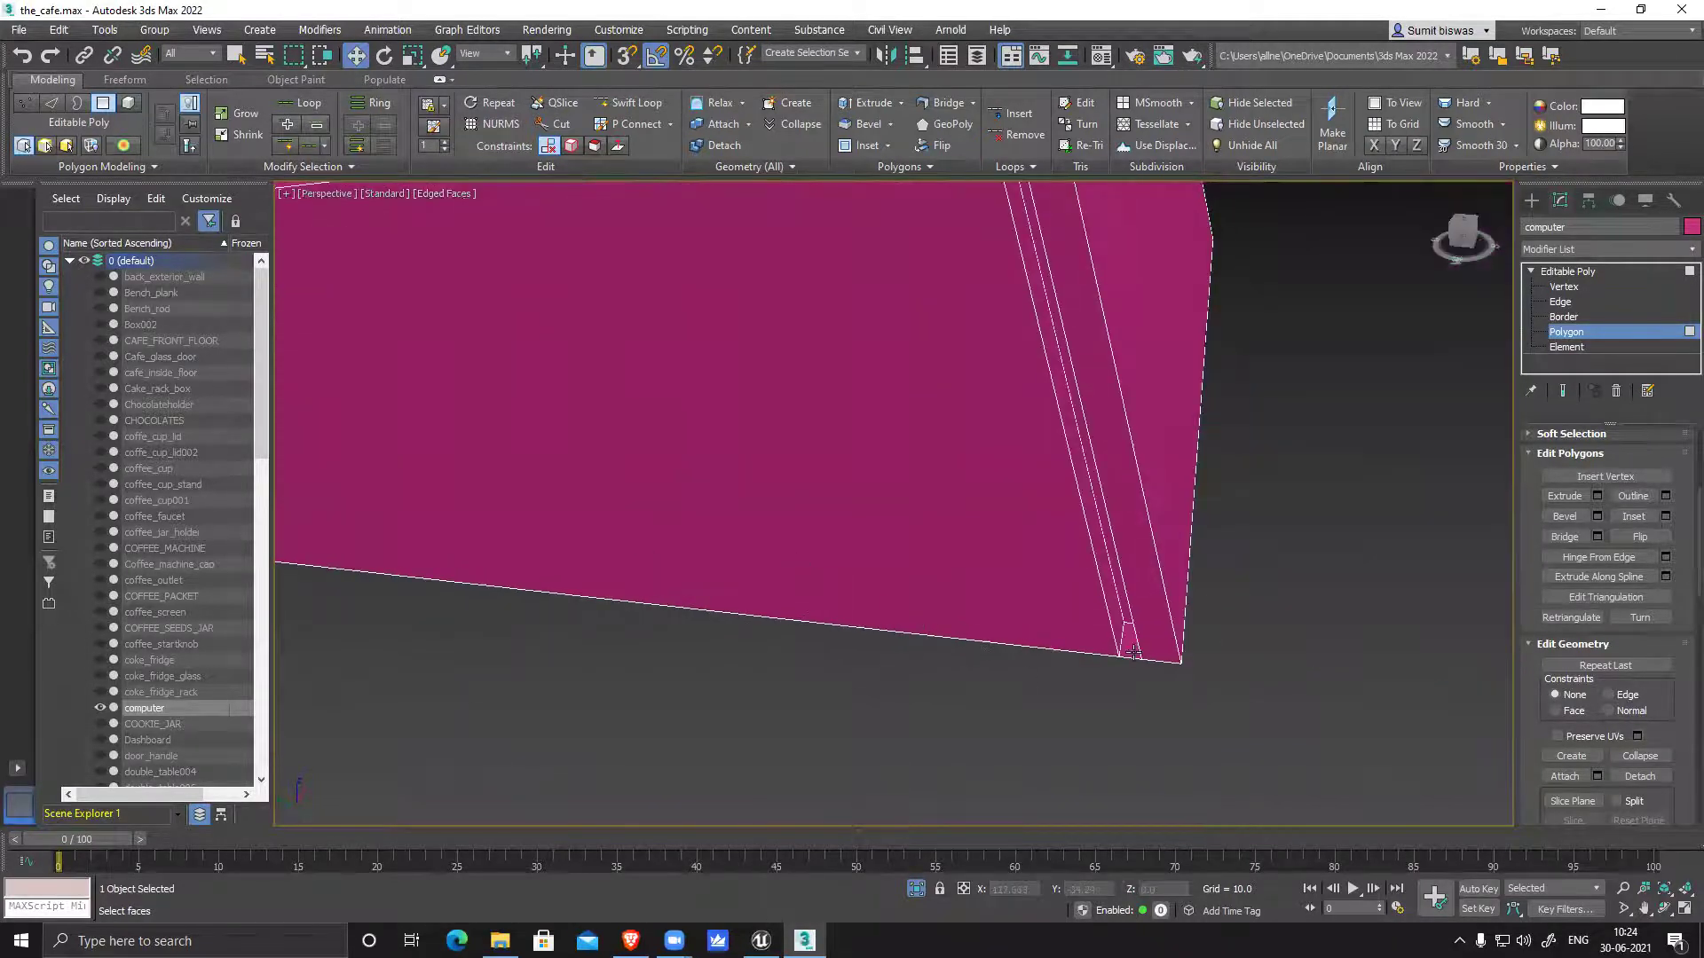
scroll(1130, 652, down, 6)
alt+middle_drag(1030, 670, 1097, 658)
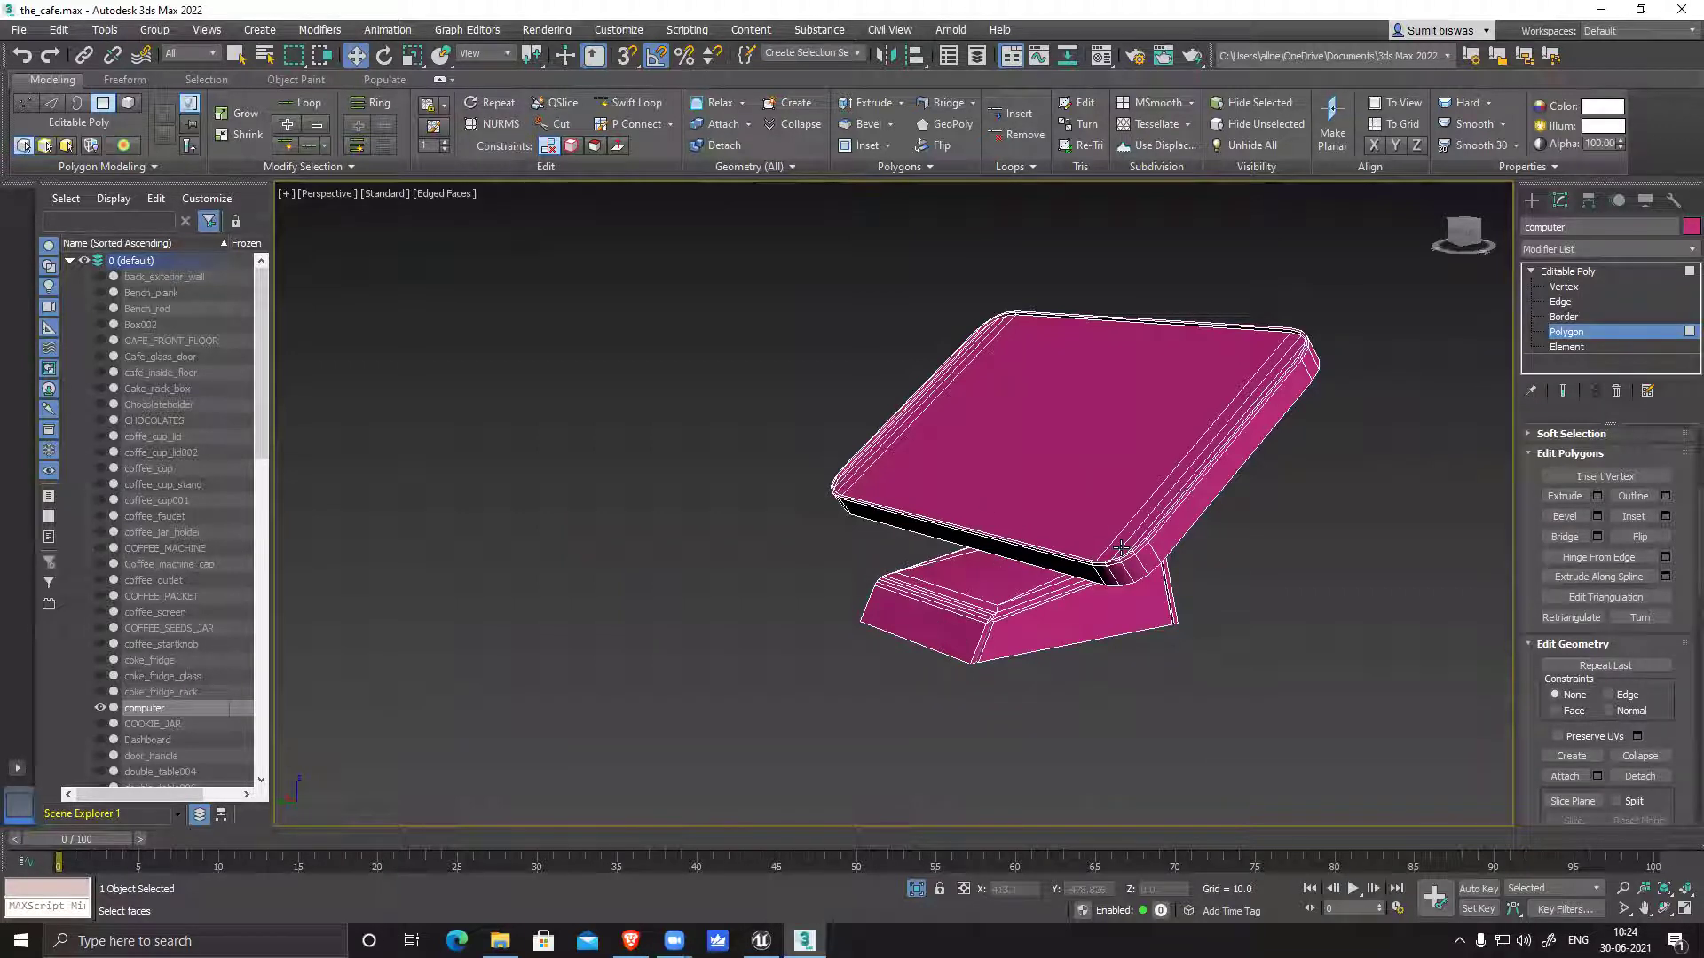
Exit isolation of the computer and leave its sub-object editing
click(916, 888)
alt+middle_drag(923, 609, 943, 609)
middle_drag(772, 541, 879, 555)
middle_drag(803, 608, 844, 577)
scroll(843, 577, up, 10)
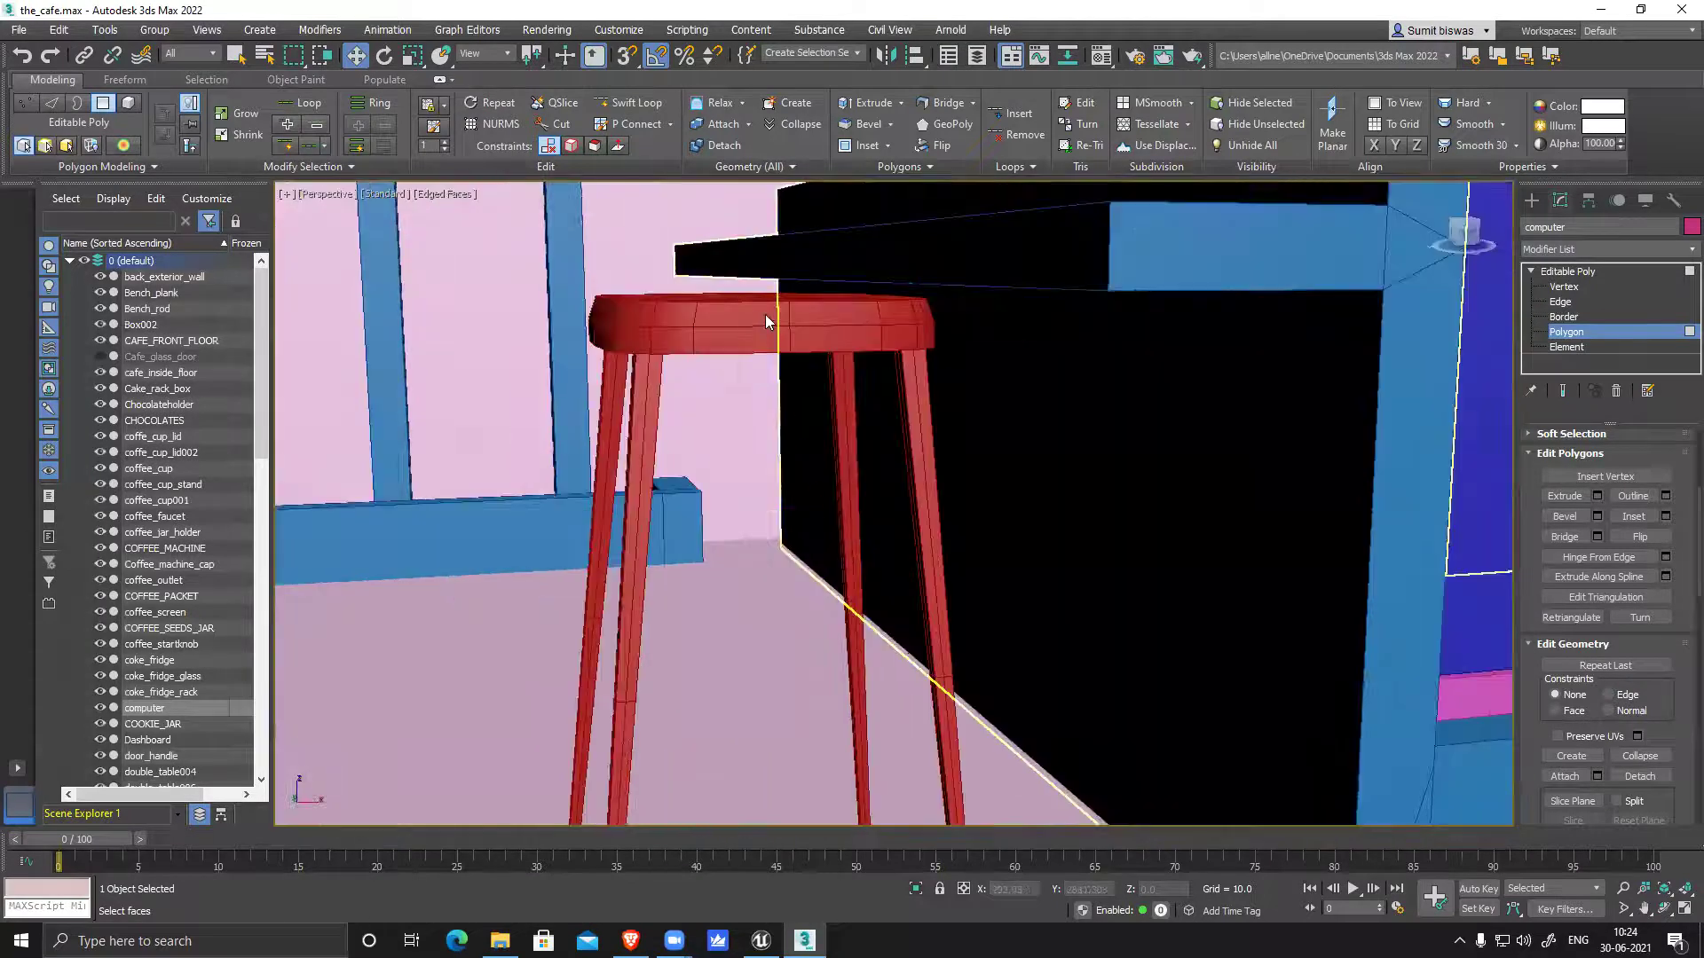
click(1603, 345)
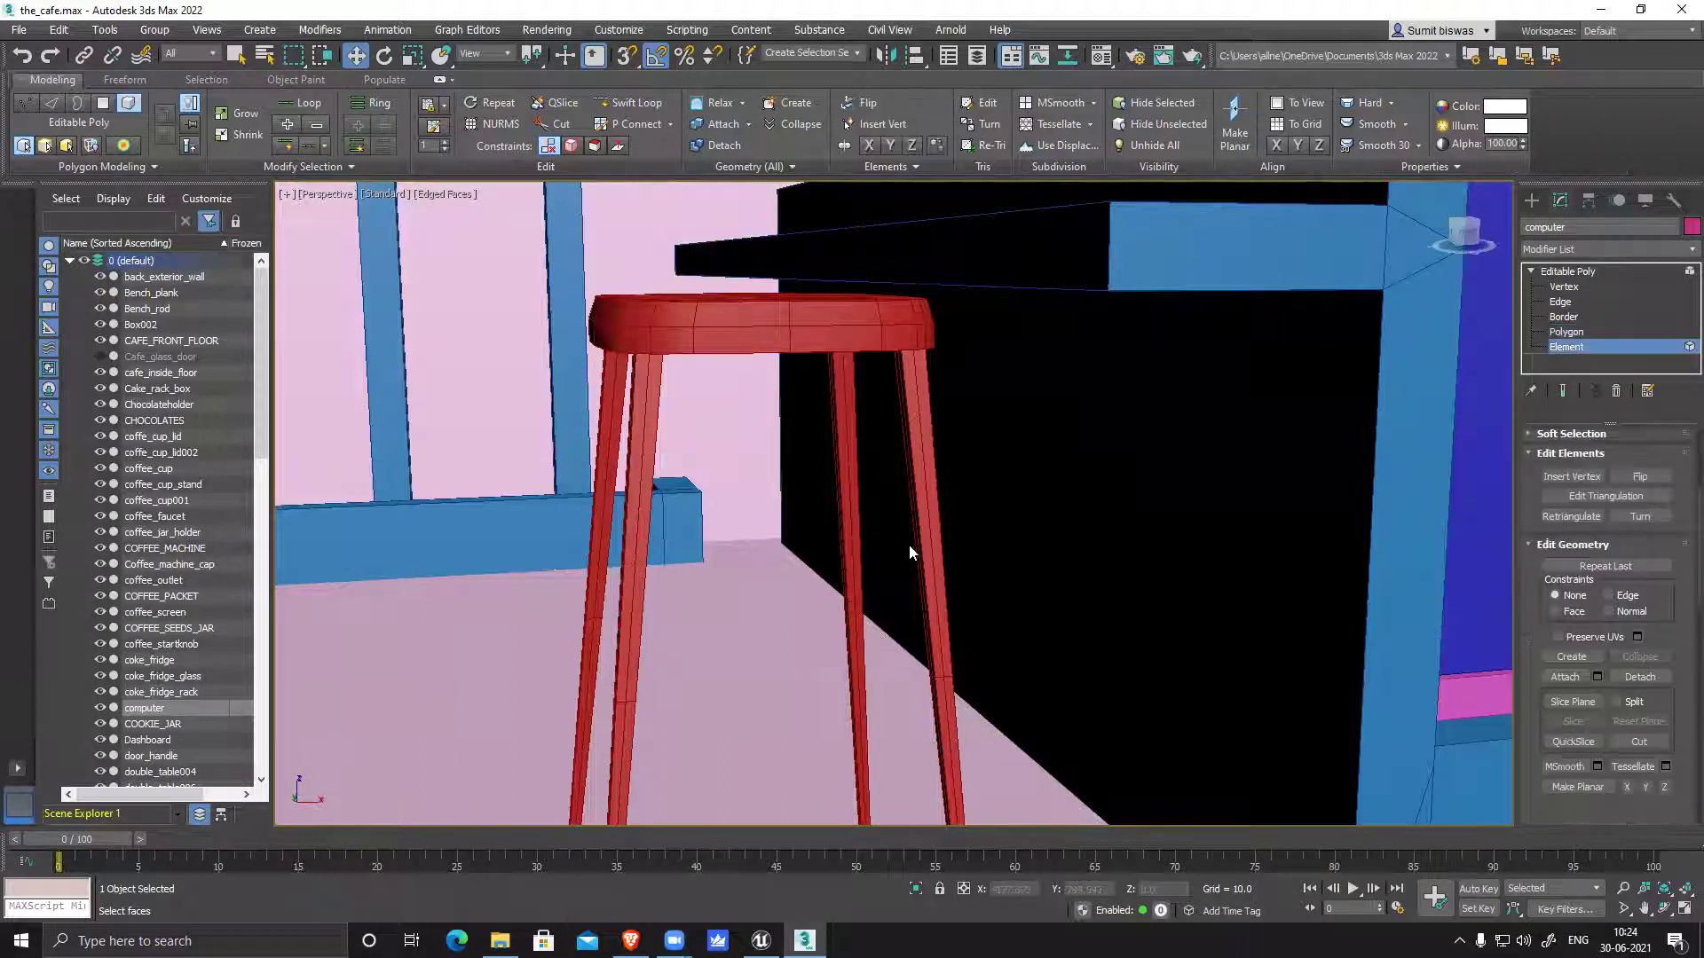
click(1585, 348)
scroll(958, 482, down, 10)
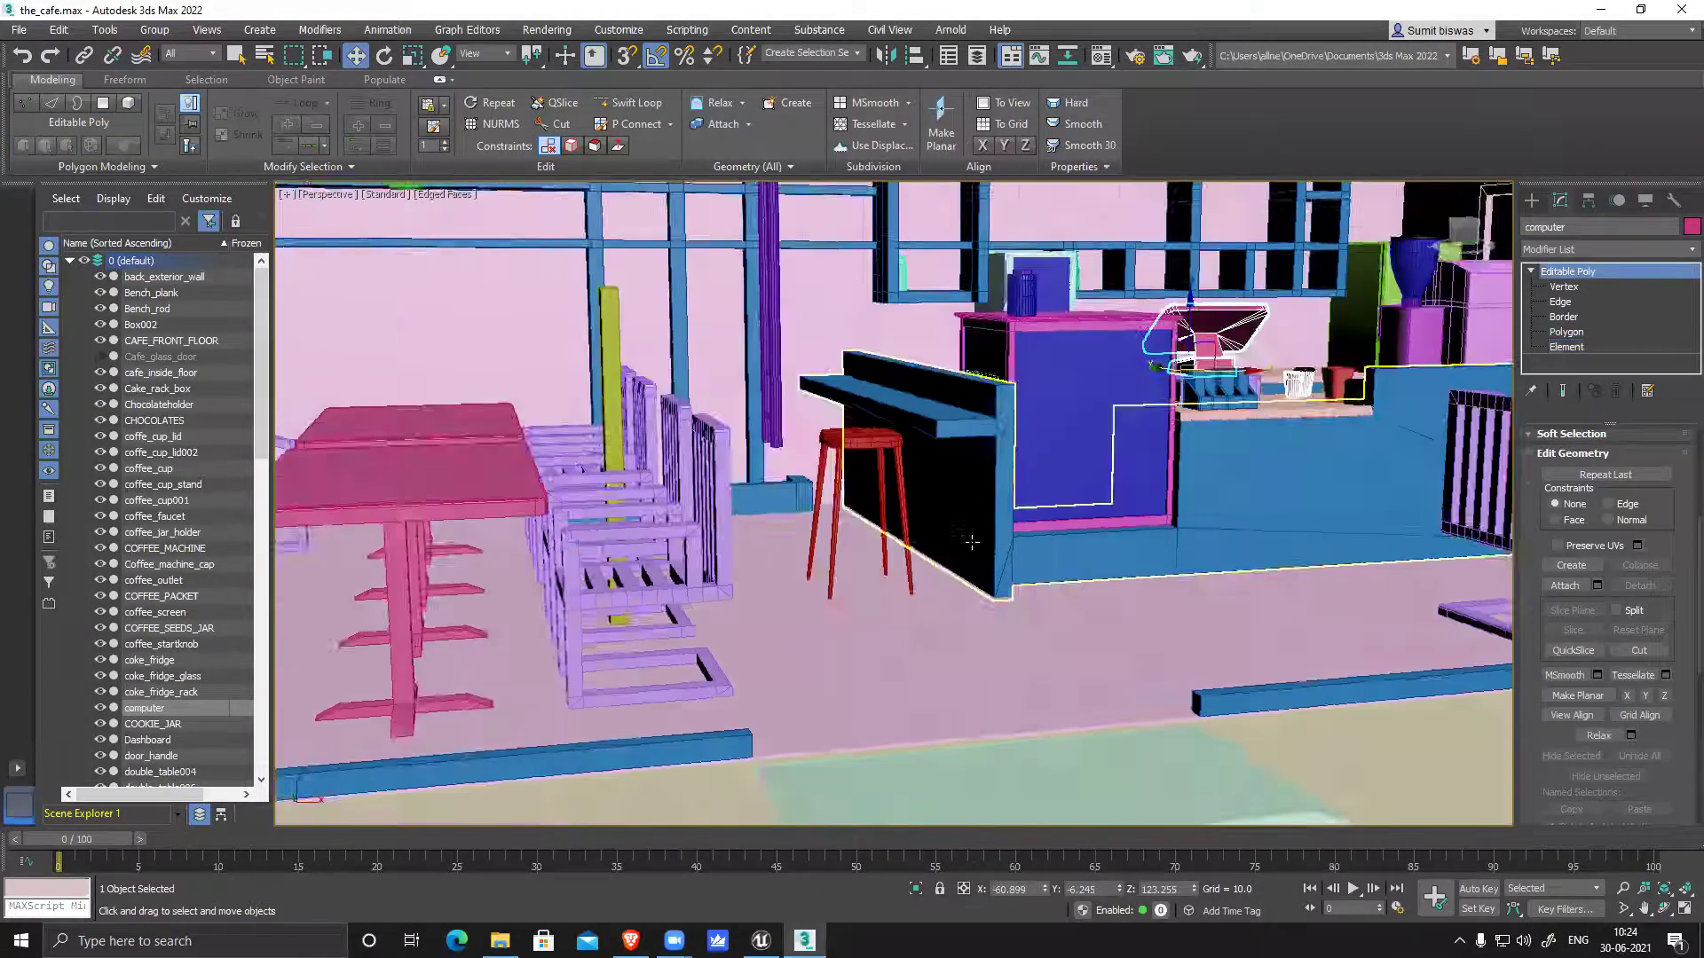
Isolate the cafe_inside_floor object
click(1135, 603)
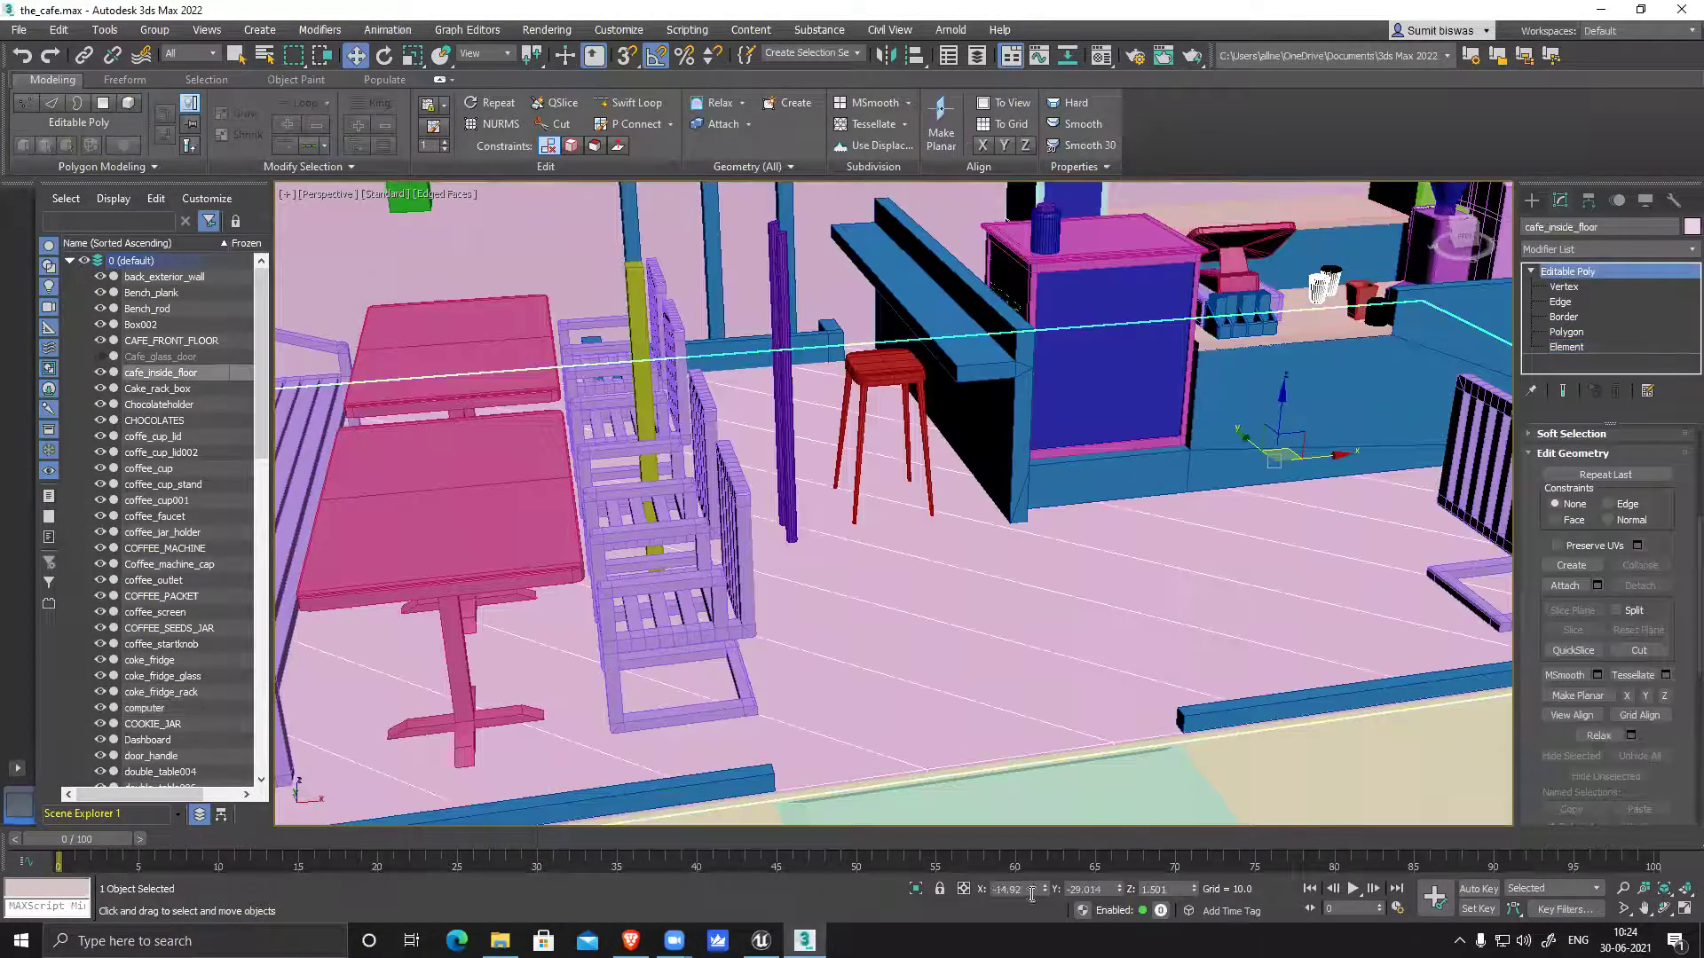
click(916, 888)
alt+middle_drag(1045, 770, 716, 776)
middle_drag(440, 746, 601, 711)
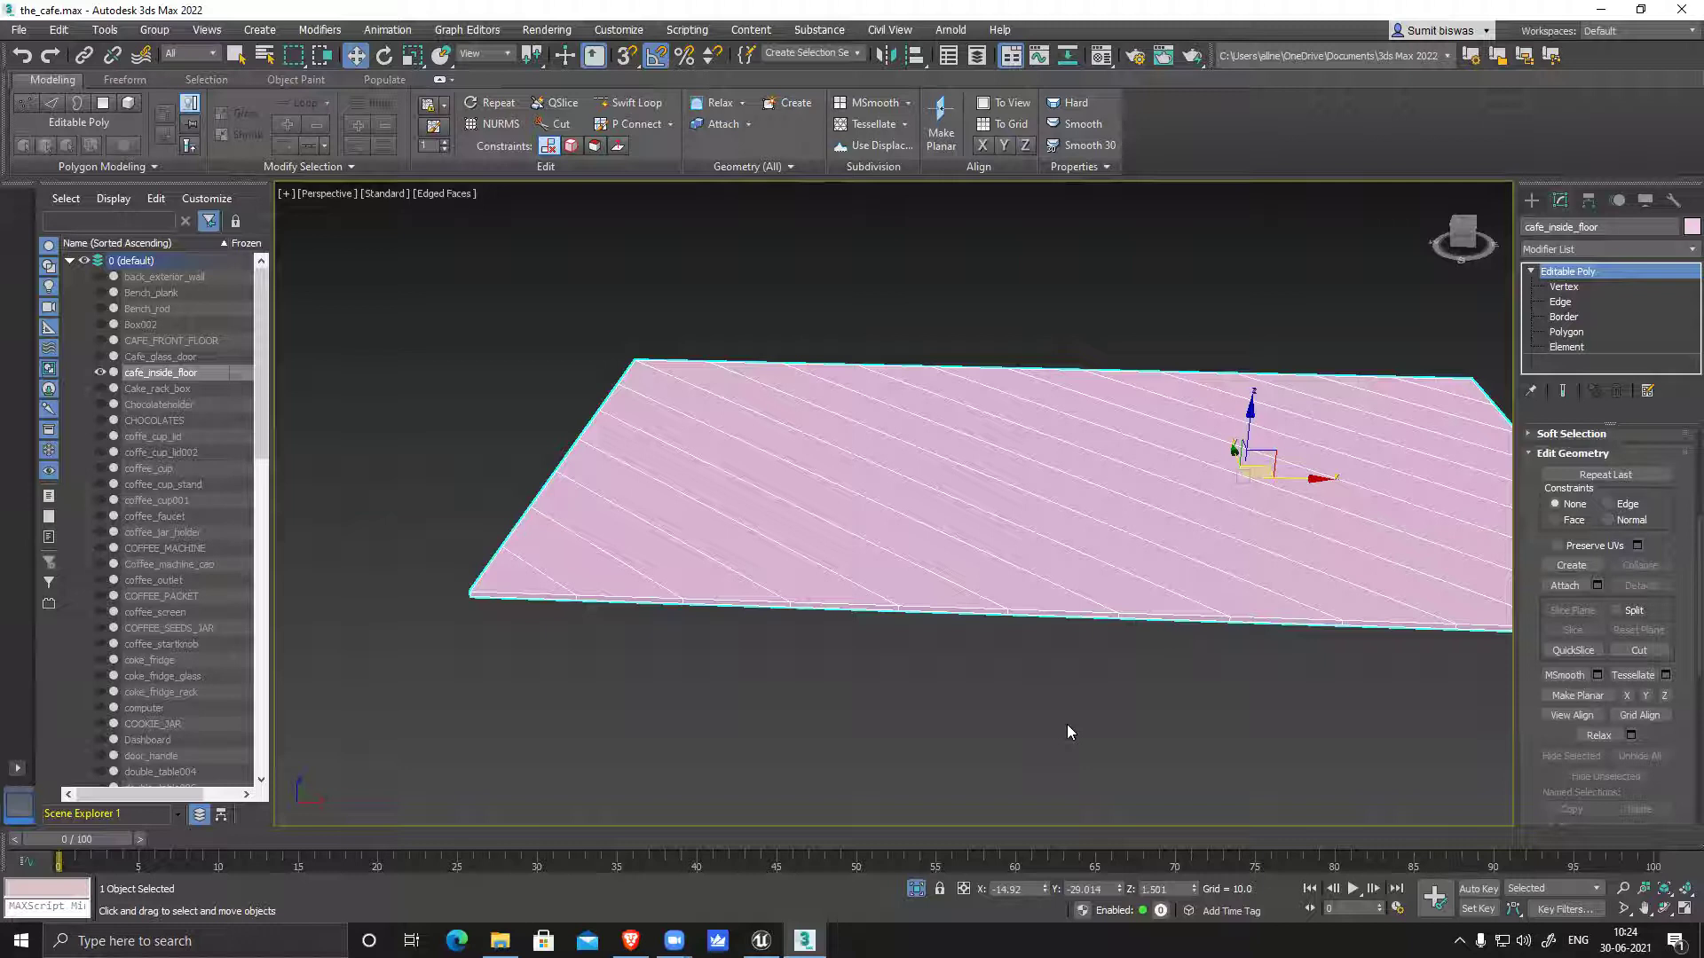
middle_drag(531, 583, 622, 562)
scroll(612, 540, up, 2)
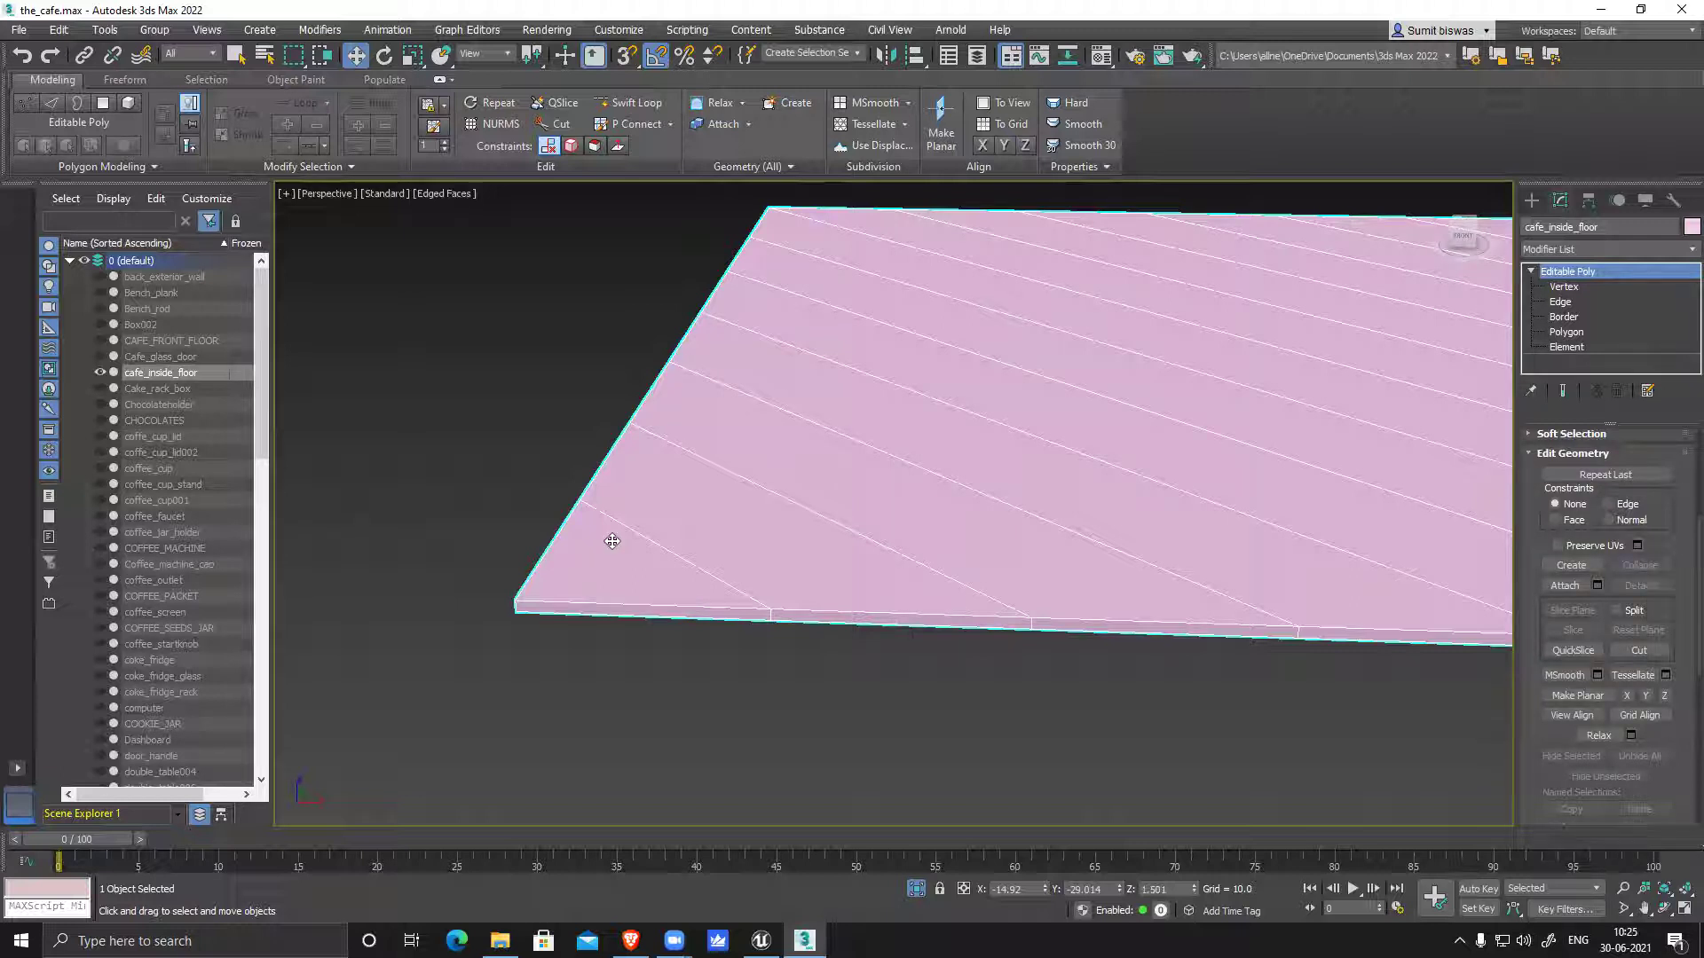
scroll(1001, 541, down, 3)
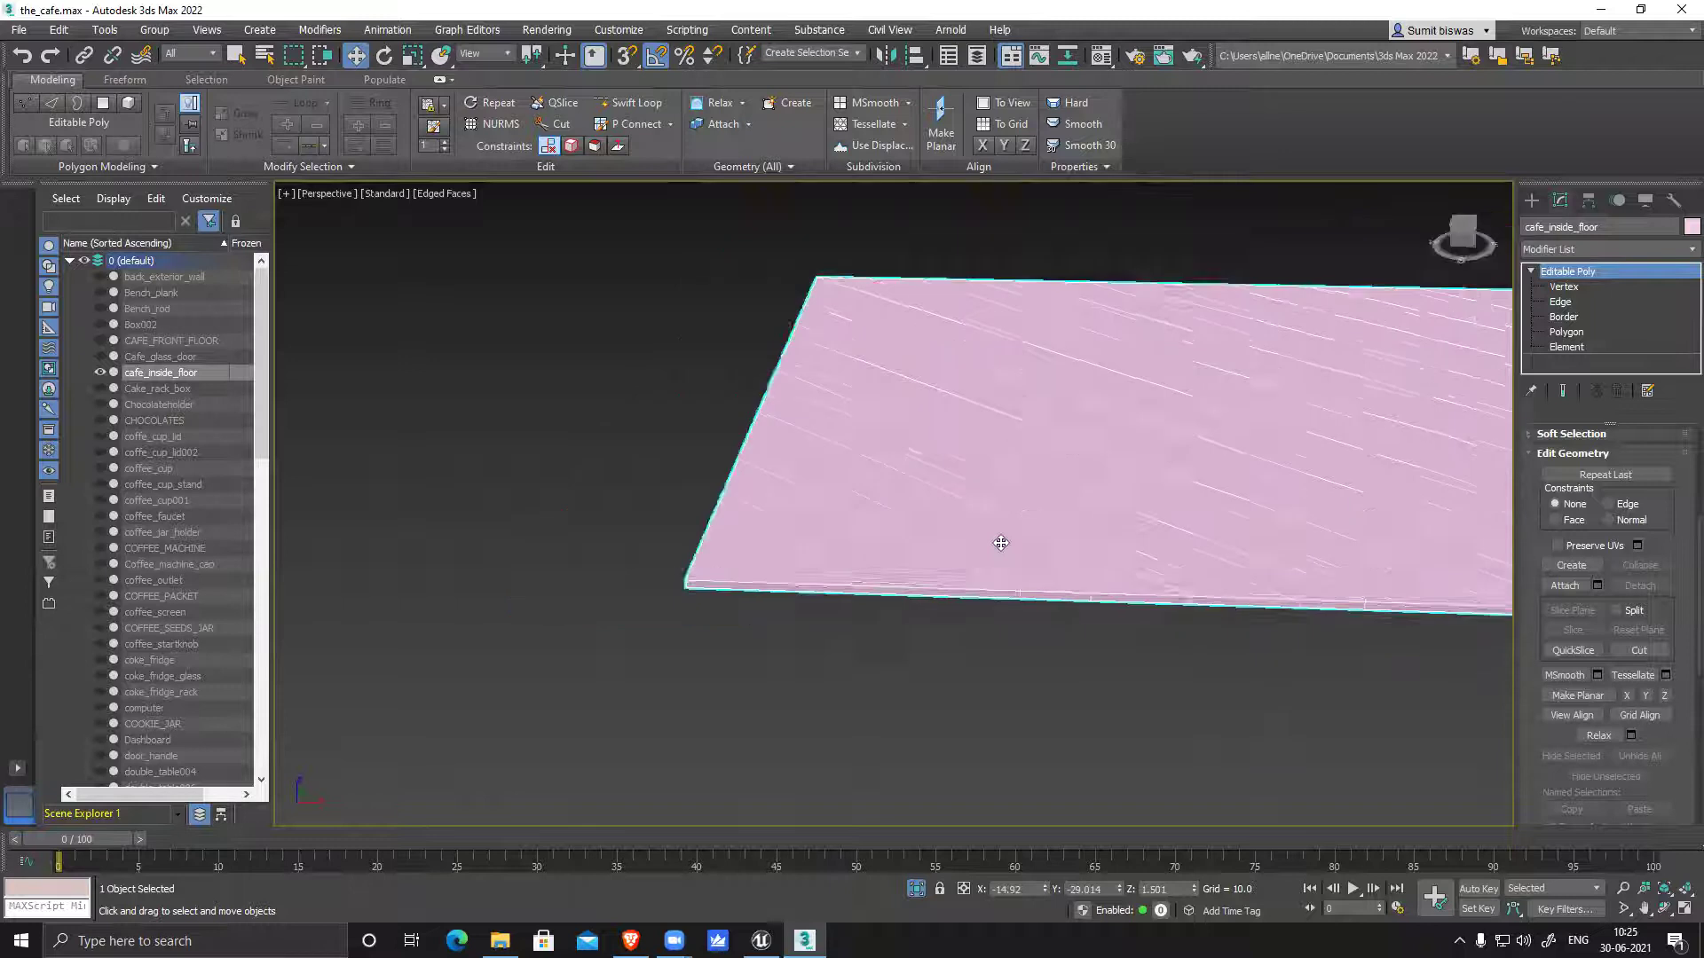
alt+middle_drag(1126, 620, 1019, 711)
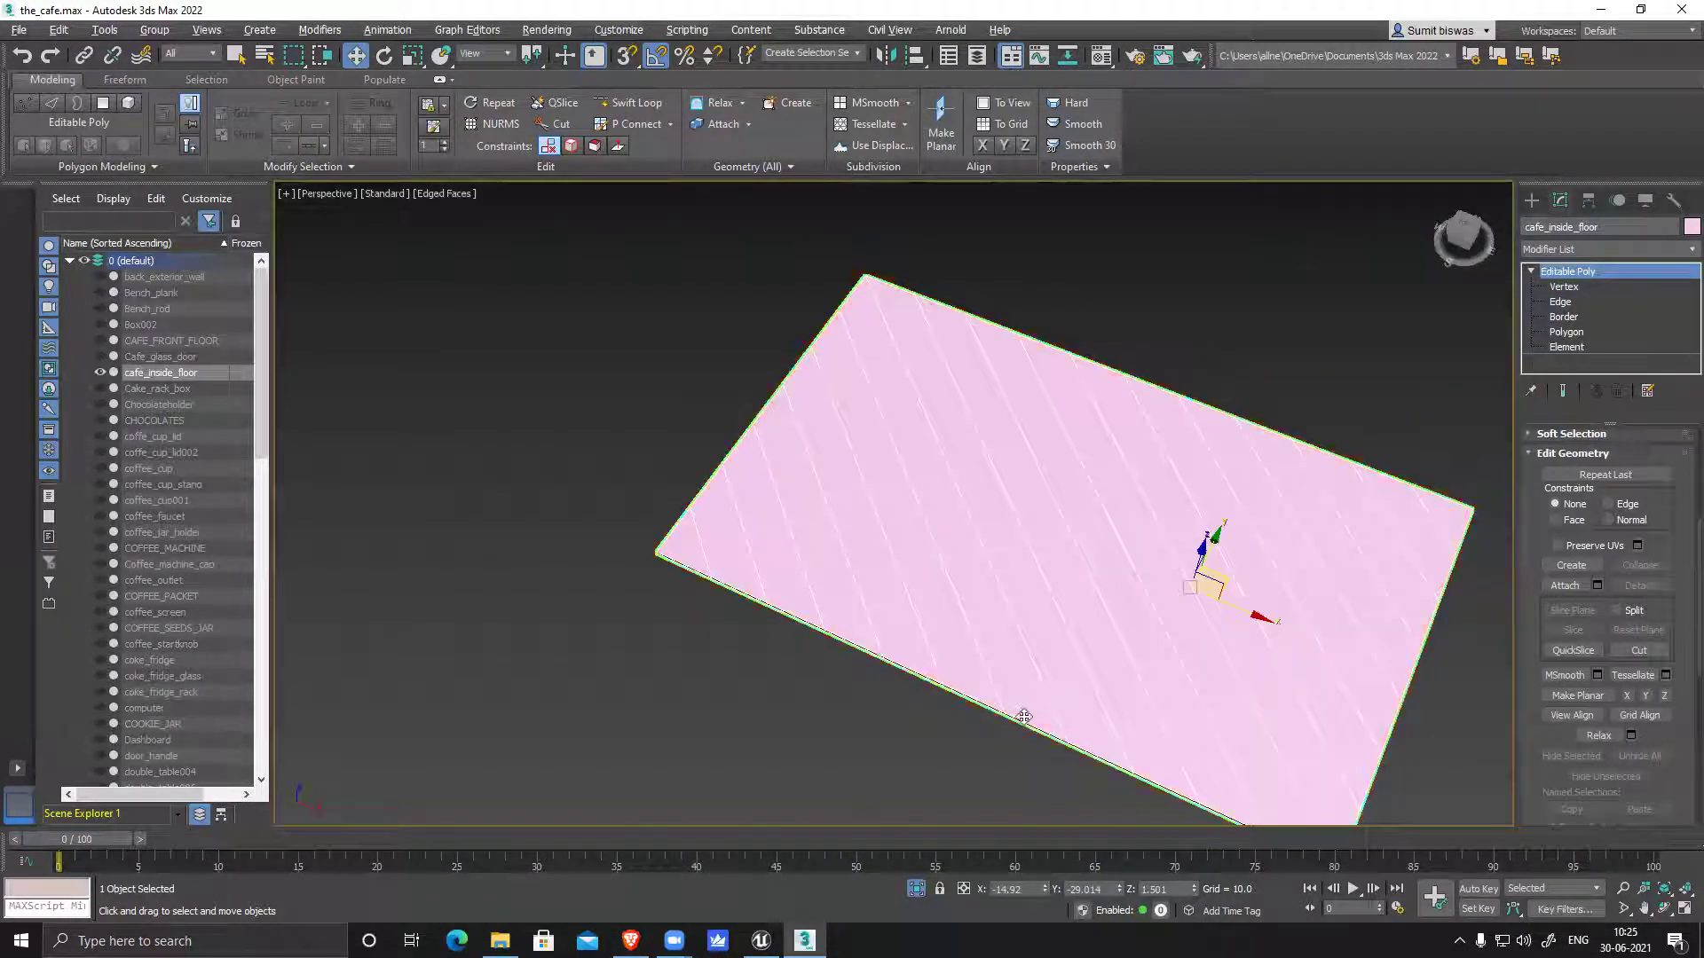
Remove the diagonal edges running across the top of the cafe's inside floor
click(1560, 302)
click(692, 542)
ctrl+click(747, 531)
ctrl+click(786, 510)
ctrl+click(824, 500)
ctrl+click(865, 490)
ctrl+click(910, 486)
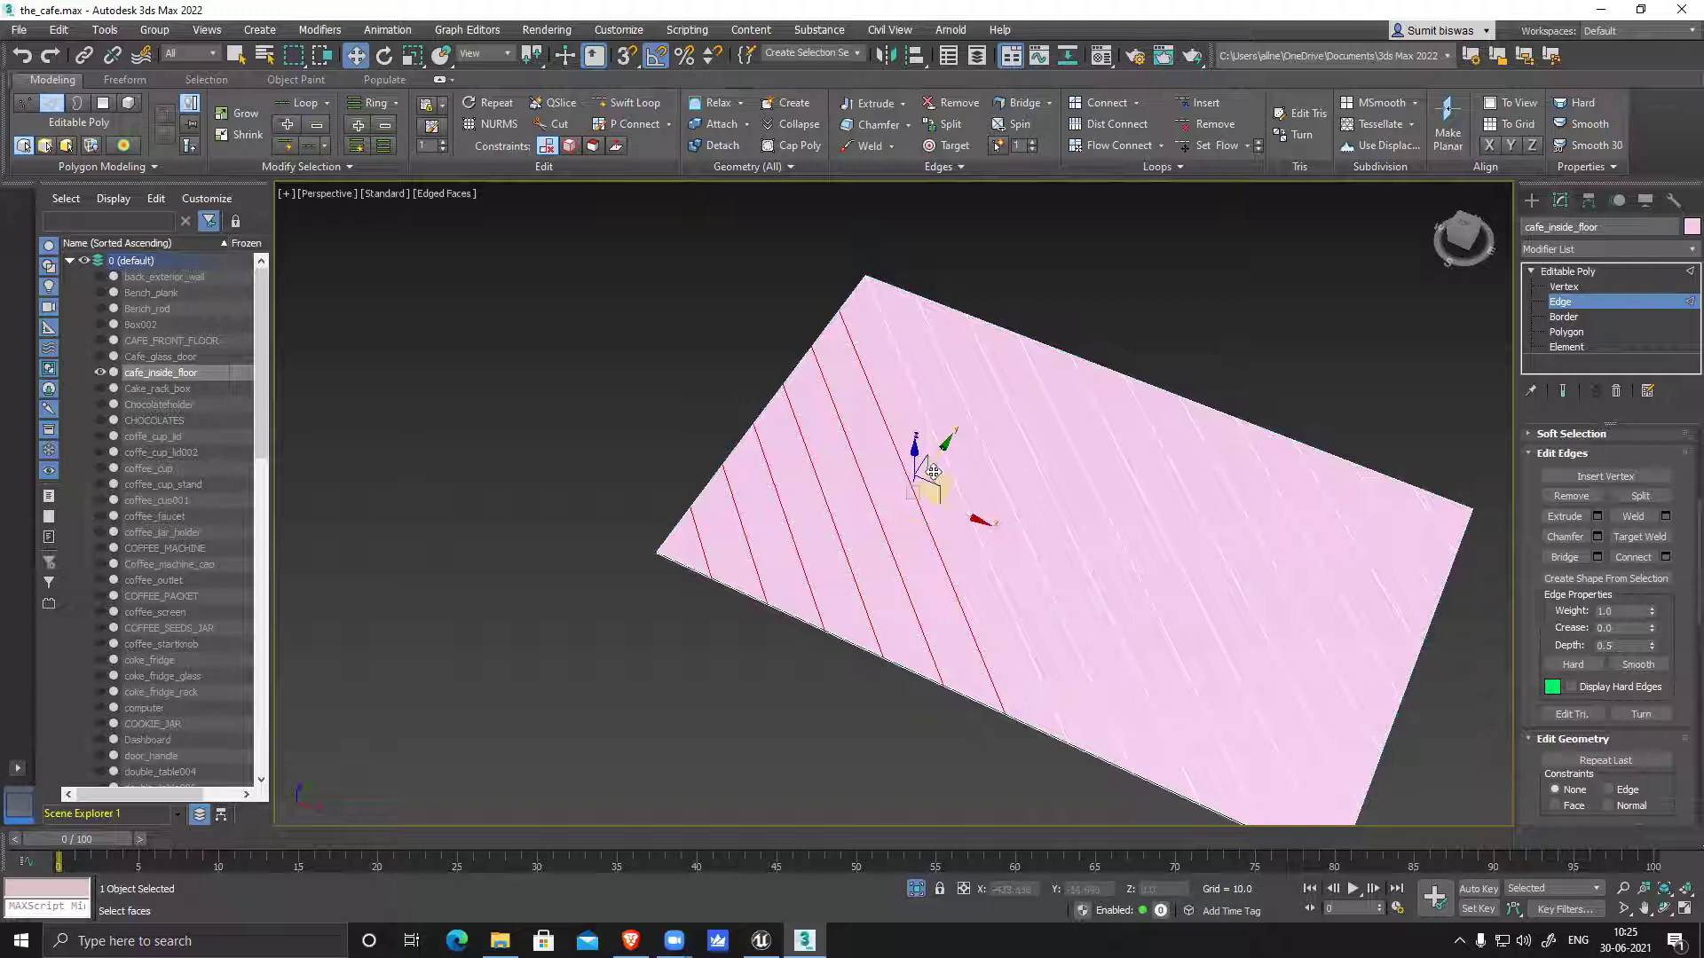
ctrl+click(944, 466)
ctrl+click(991, 467)
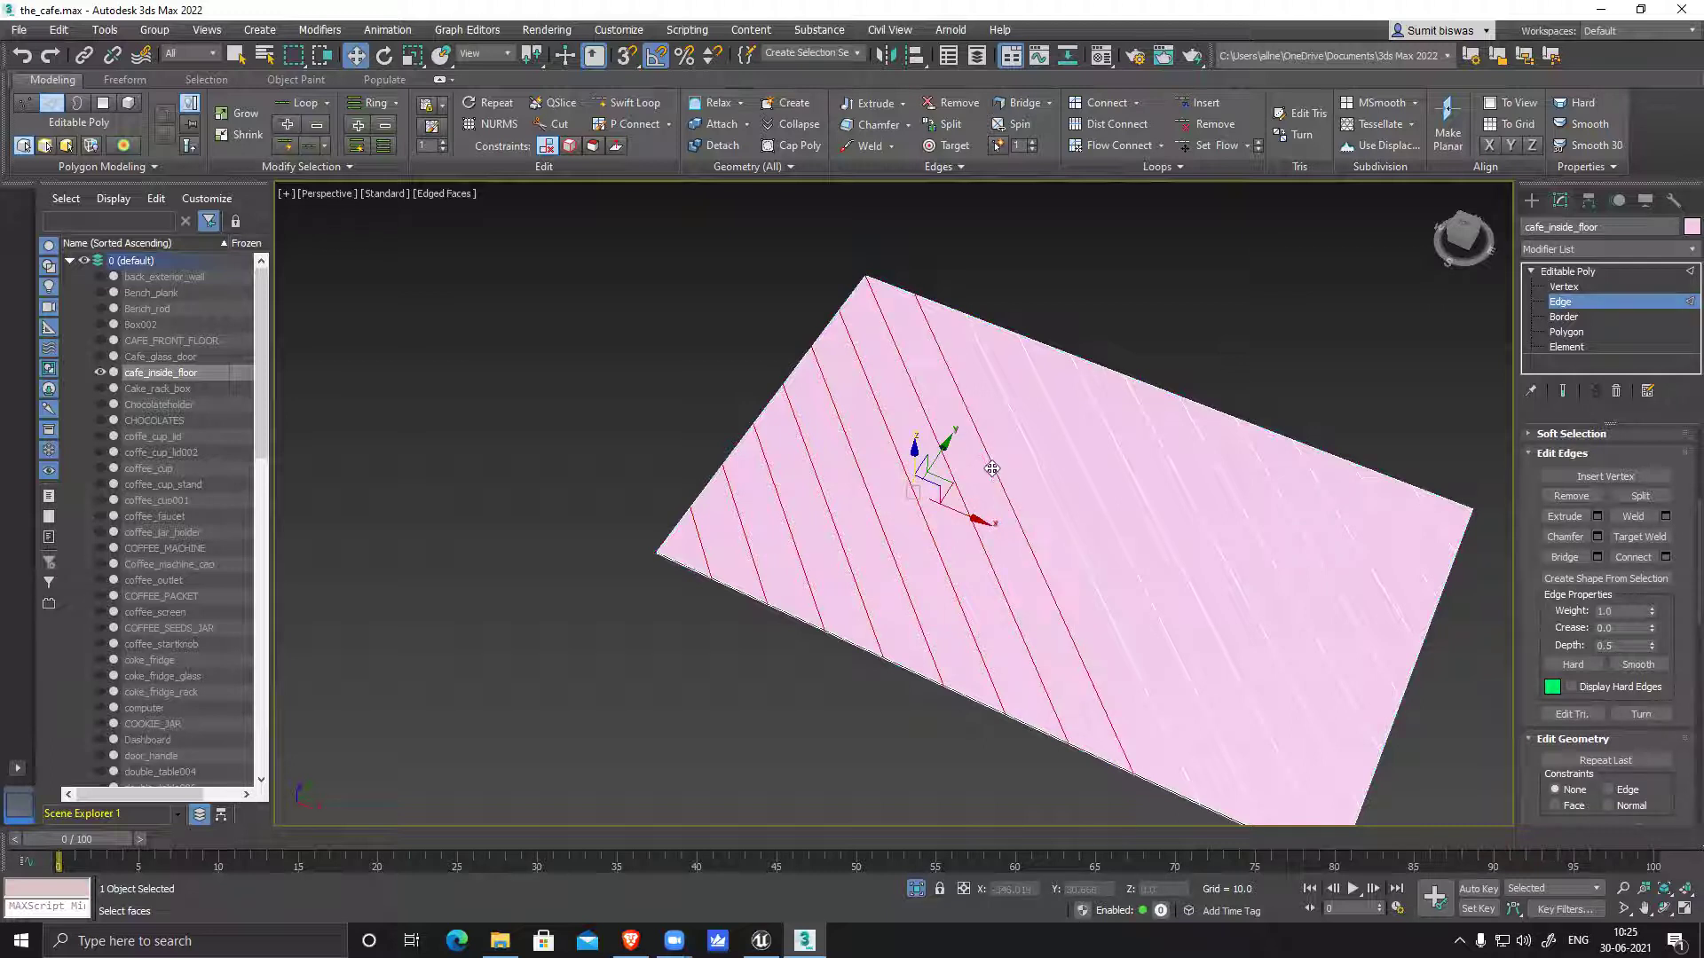
ctrl+click(1037, 467)
shift+drag(1114, 506, 1103, 506)
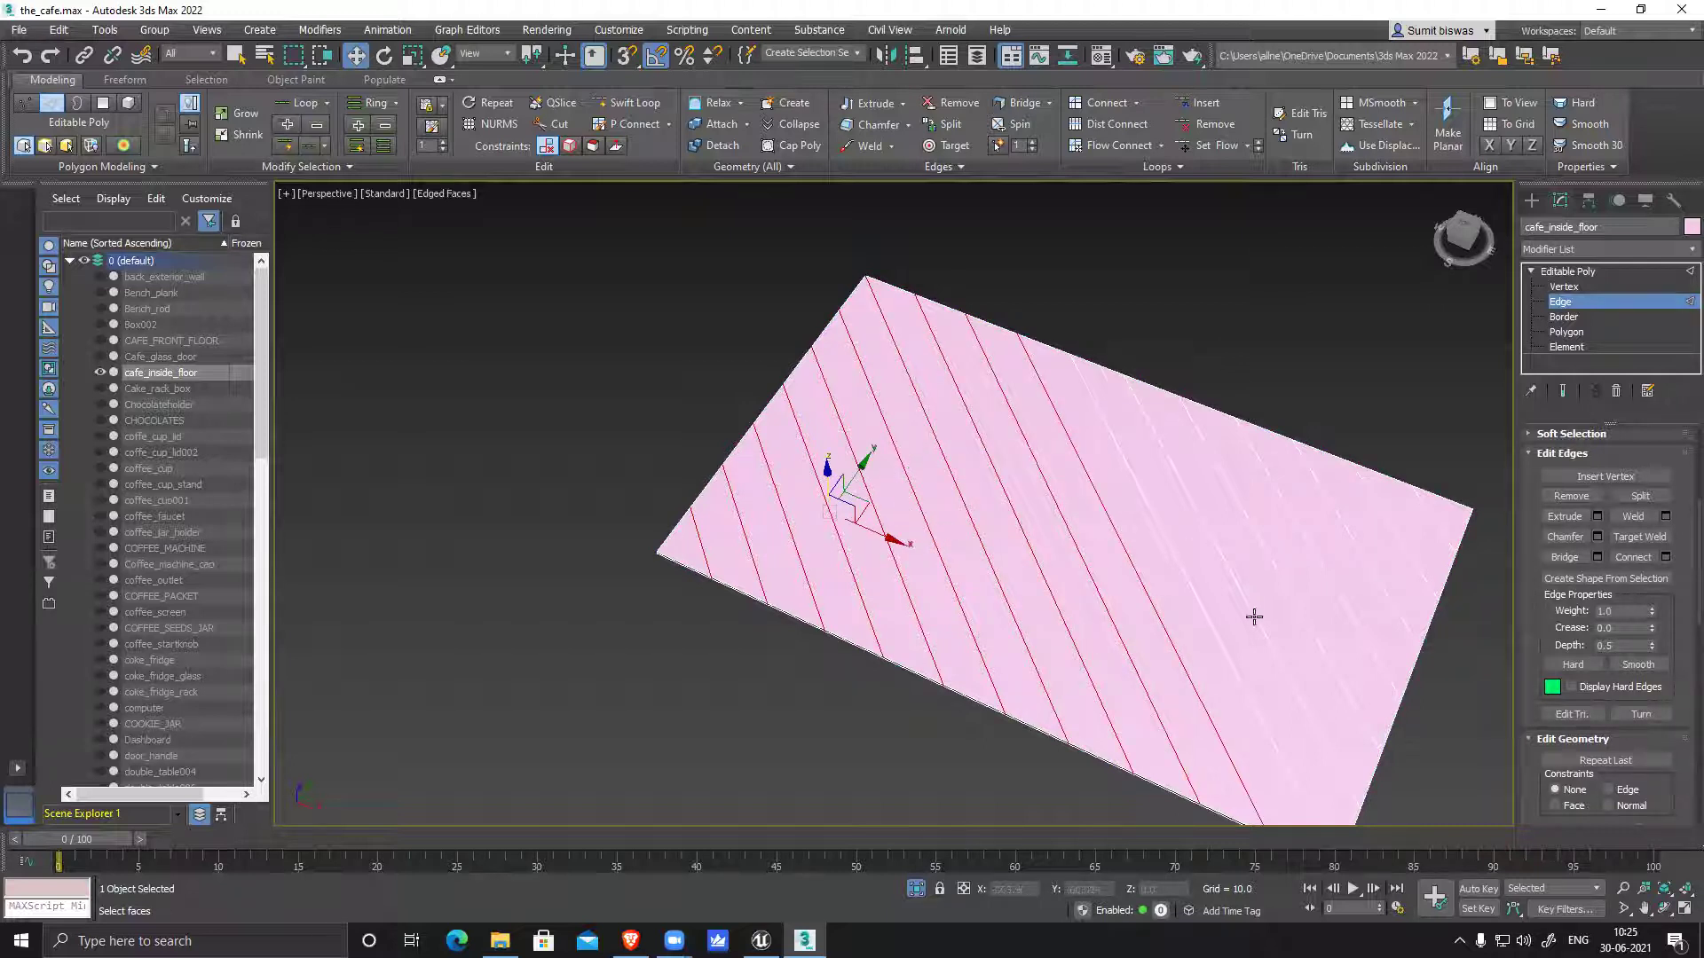
alt+middle_drag(1256, 647, 1254, 648)
alt+click(1017, 607)
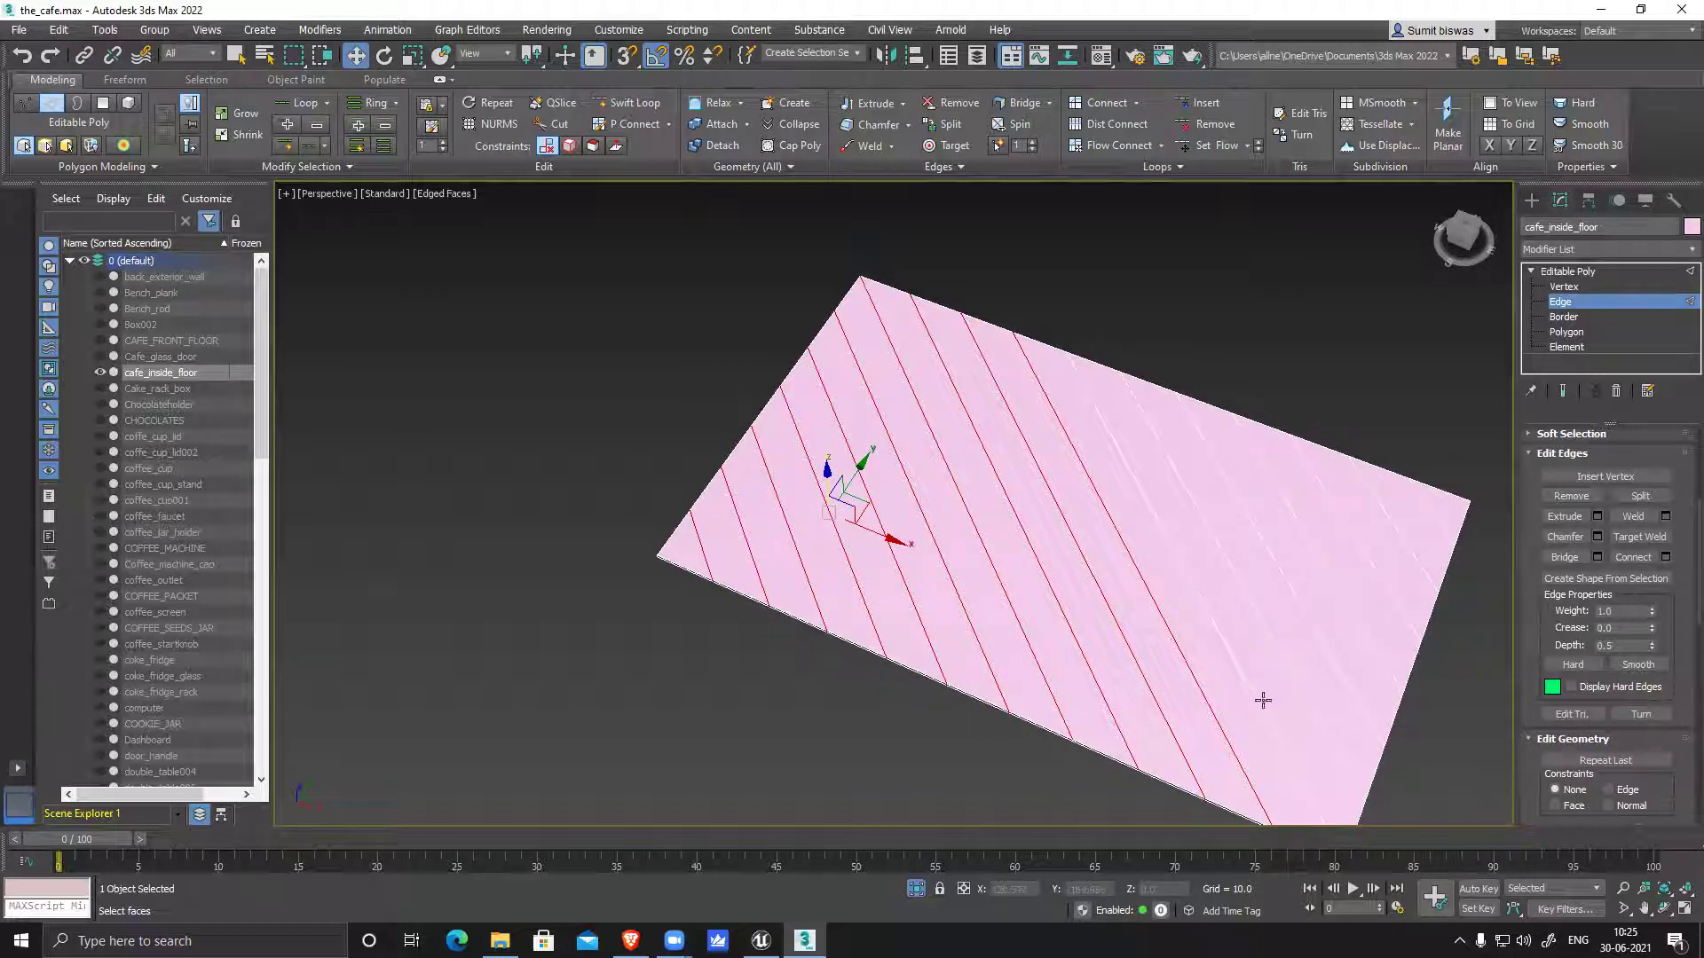
middle_drag(1263, 701, 1121, 609)
ctrl+click(1186, 556)
ctrl+click(1251, 519)
ctrl+click(1270, 500)
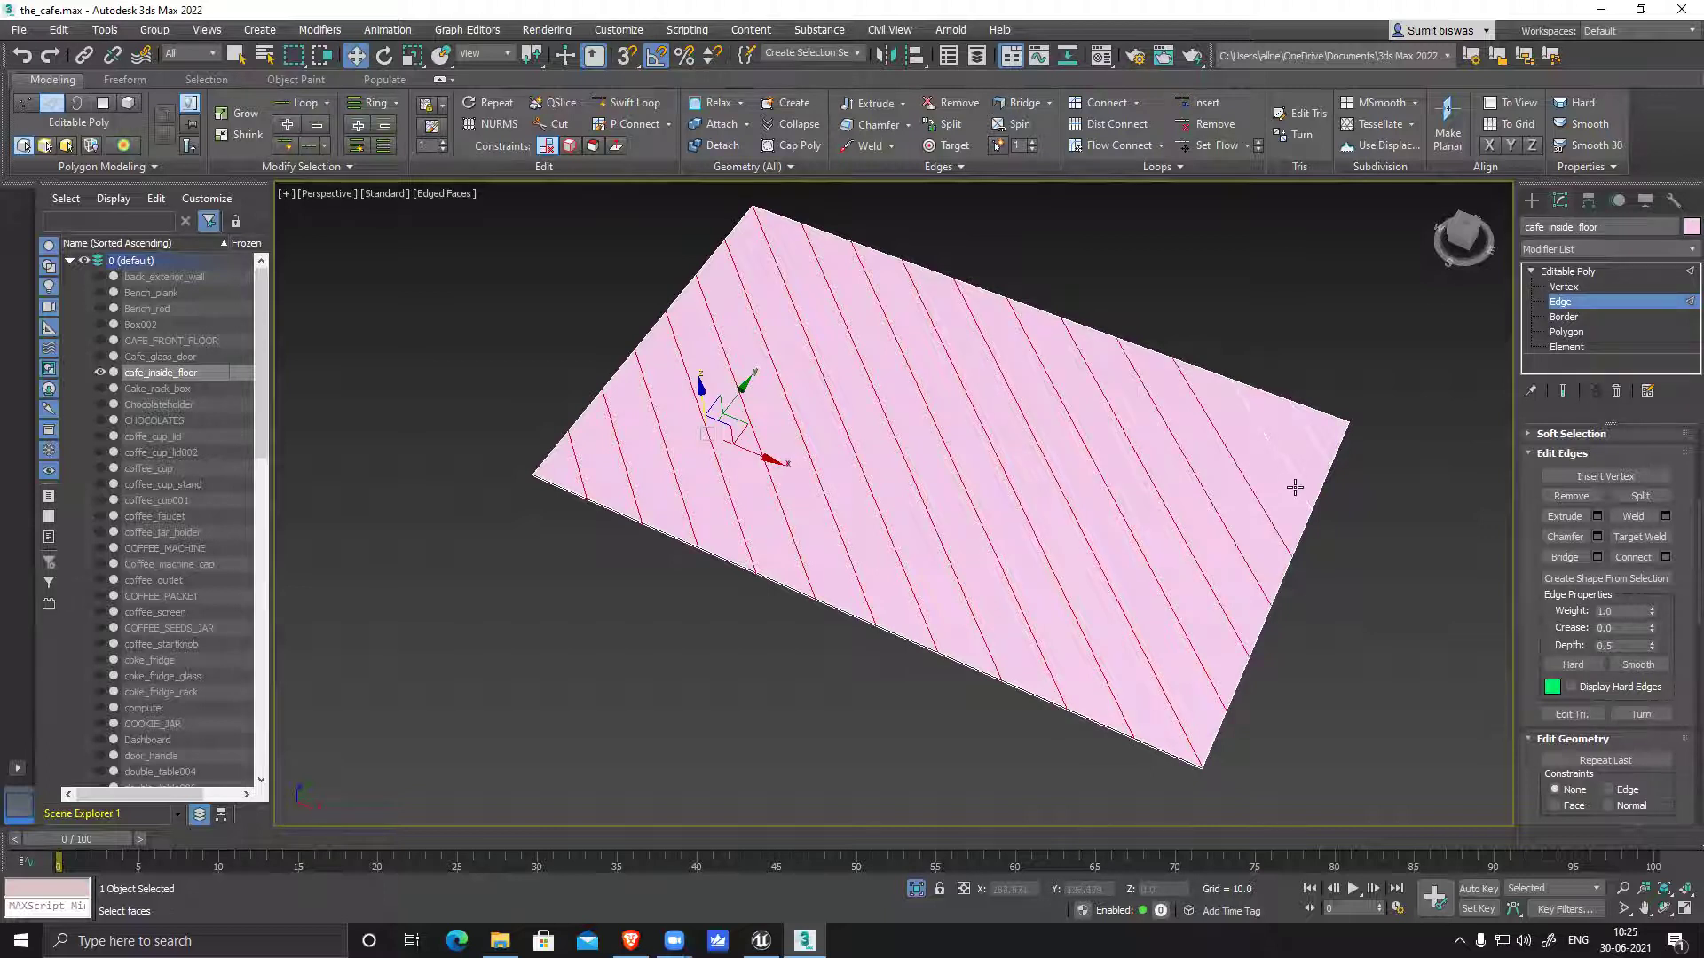
key(BackSpace)
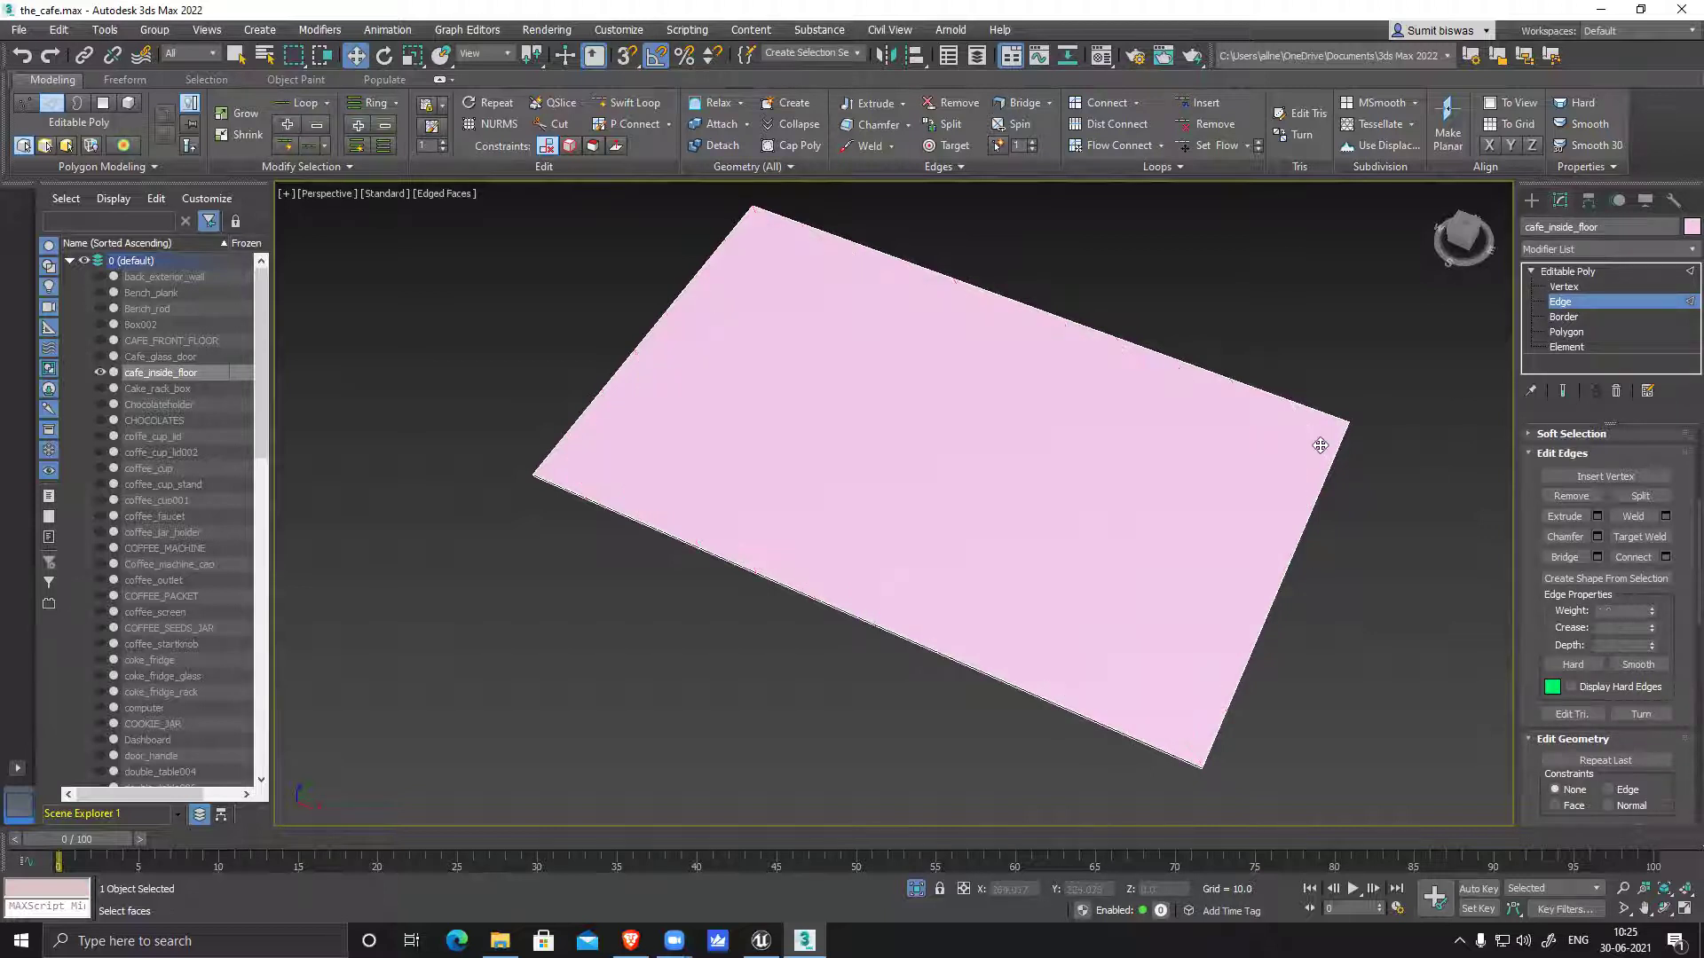
Exit isolation of the floor to bring back the whole cafe scene
alt+middle_drag(782, 510, 737, 470)
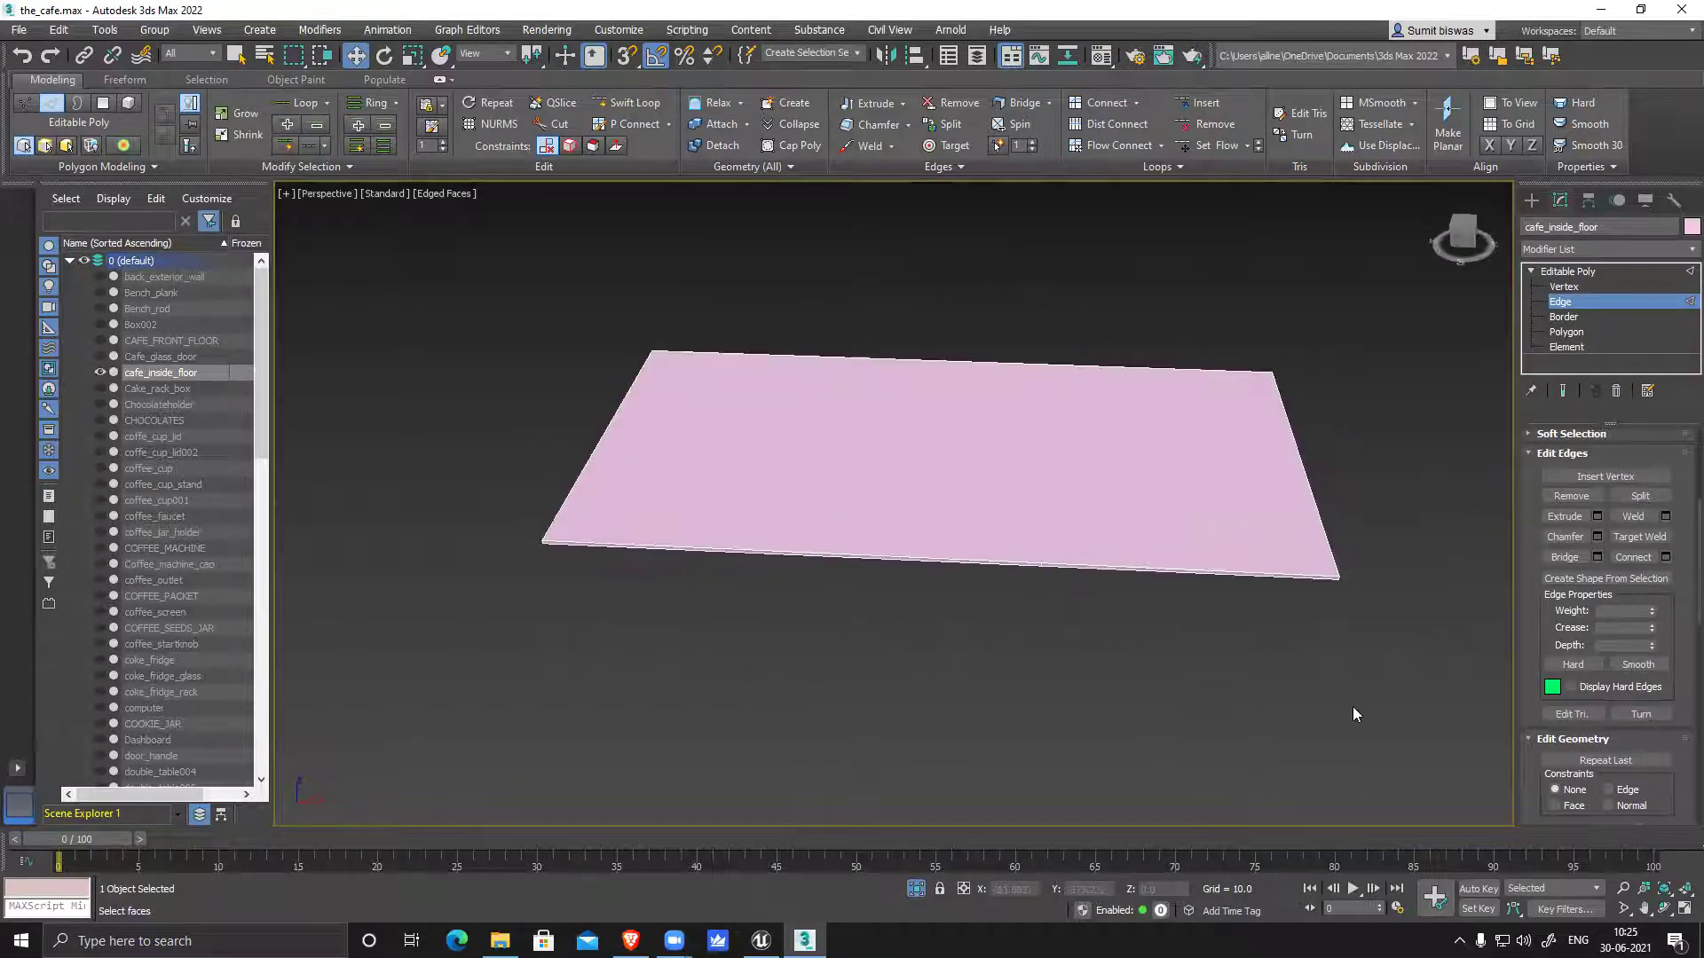
click(916, 889)
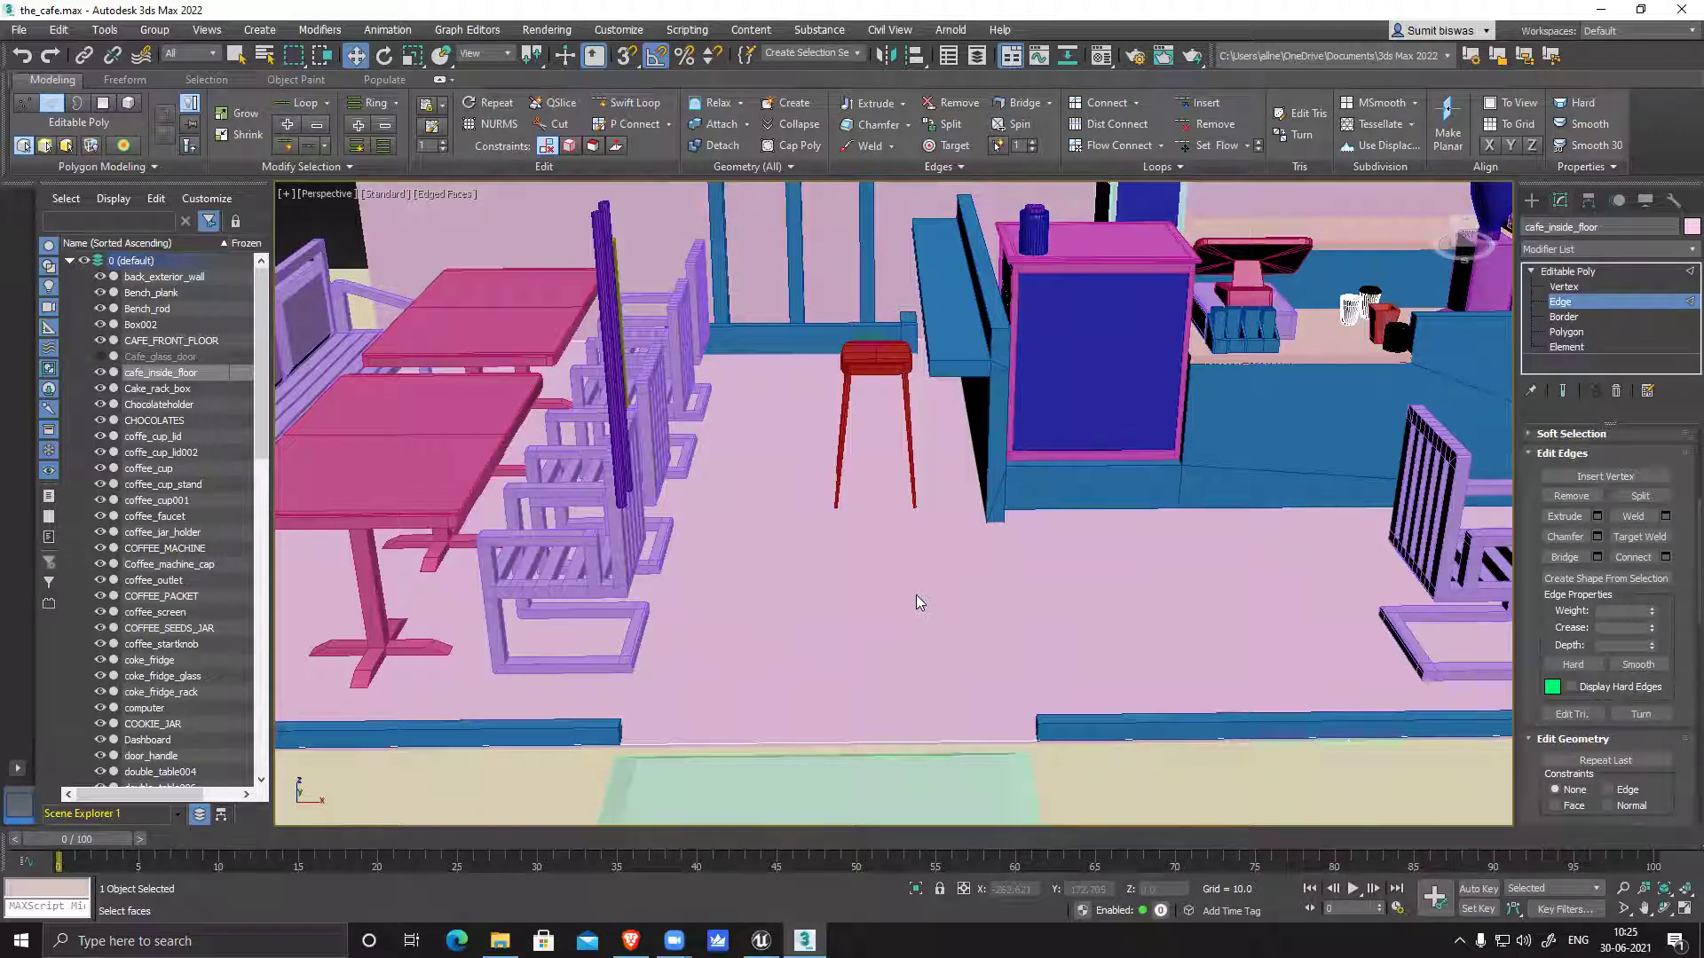
scroll(787, 589, down, 5)
alt+middle_drag(854, 604, 880, 559)
alt+middle_drag(798, 609, 850, 568)
alt+middle_drag(707, 656, 923, 634)
scroll(1008, 613, down, 1)
scroll(938, 575, down, 1)
scroll(907, 487, up, 1)
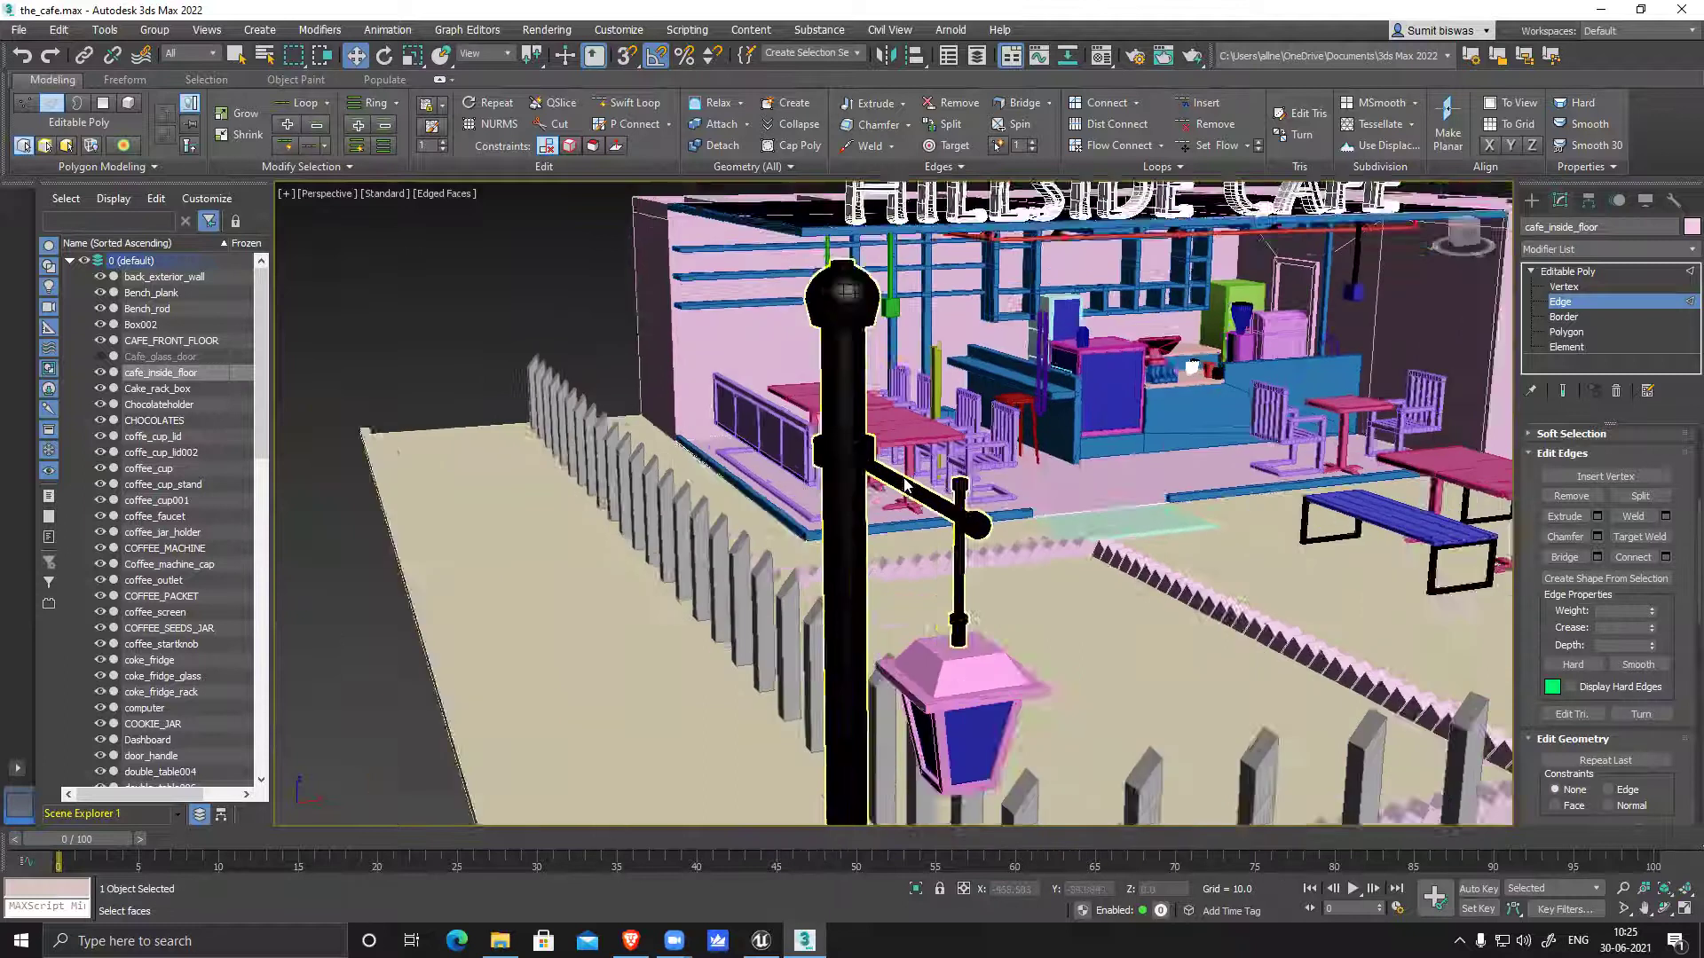
Leave the floor's edge editing, then select street_light_rod and examine its arm and lamp hanger
scroll(905, 484, up, 1)
click(1559, 301)
click(993, 544)
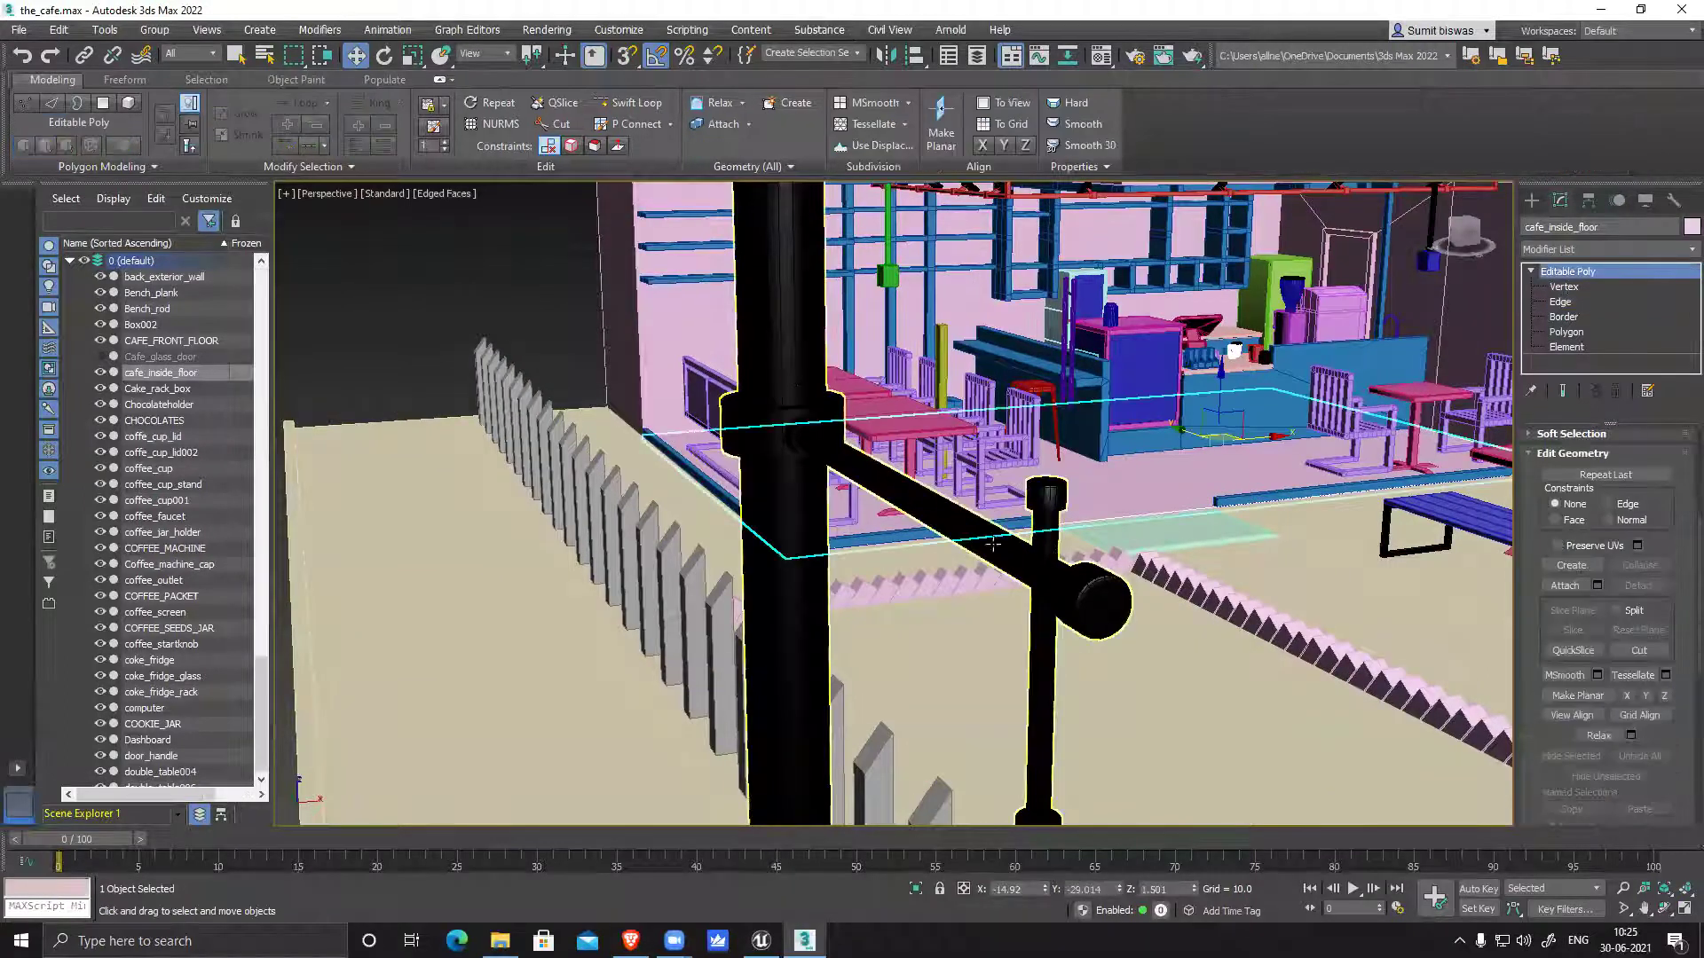
click(1023, 593)
middle_drag(947, 601, 852, 544)
scroll(842, 568, up, 1)
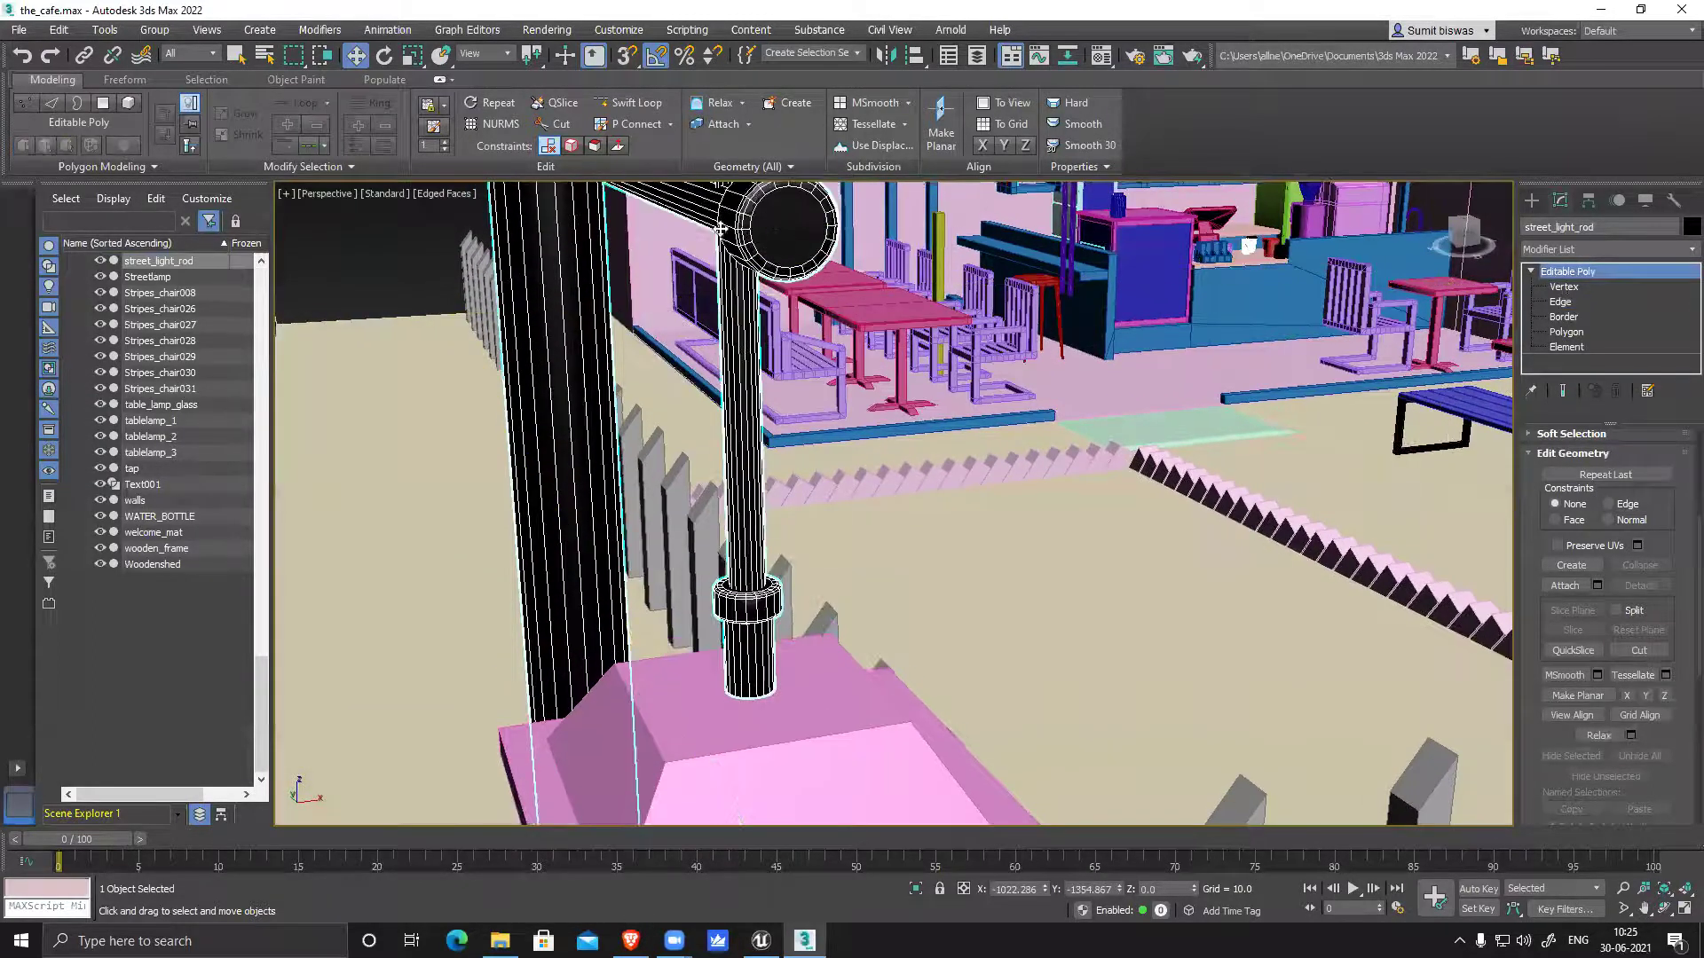
Select the Woodenshed pergola over the outdoor tables
scroll(1022, 529, down, 6)
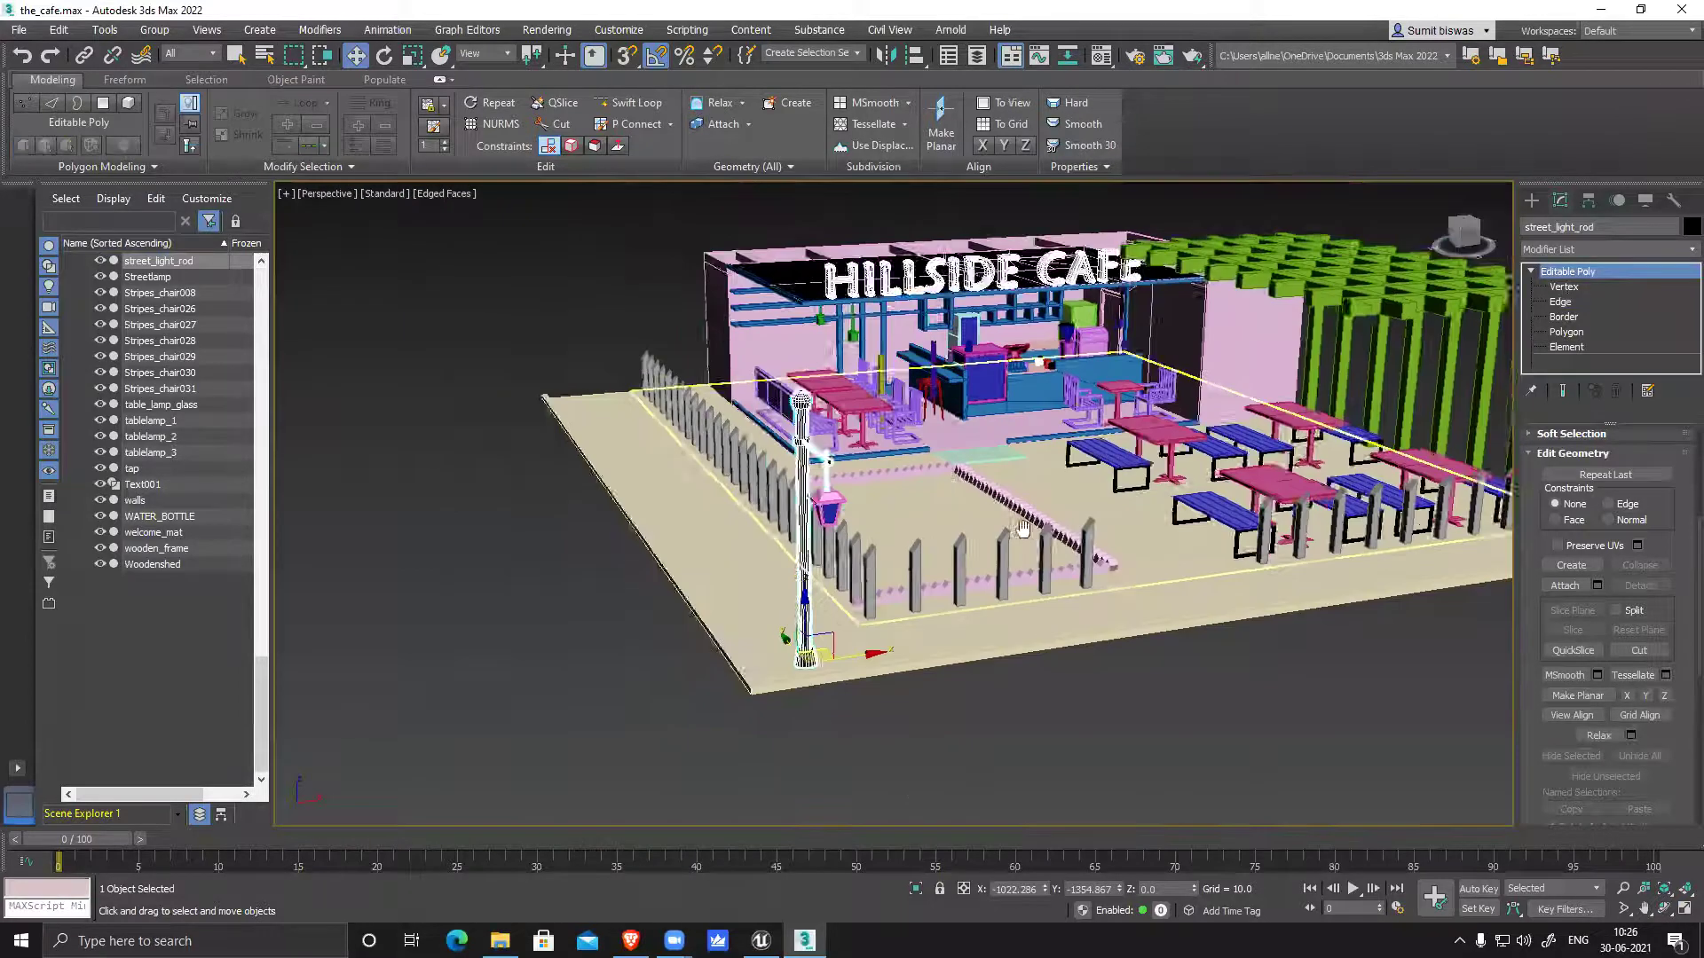
scroll(1022, 529, up, 6)
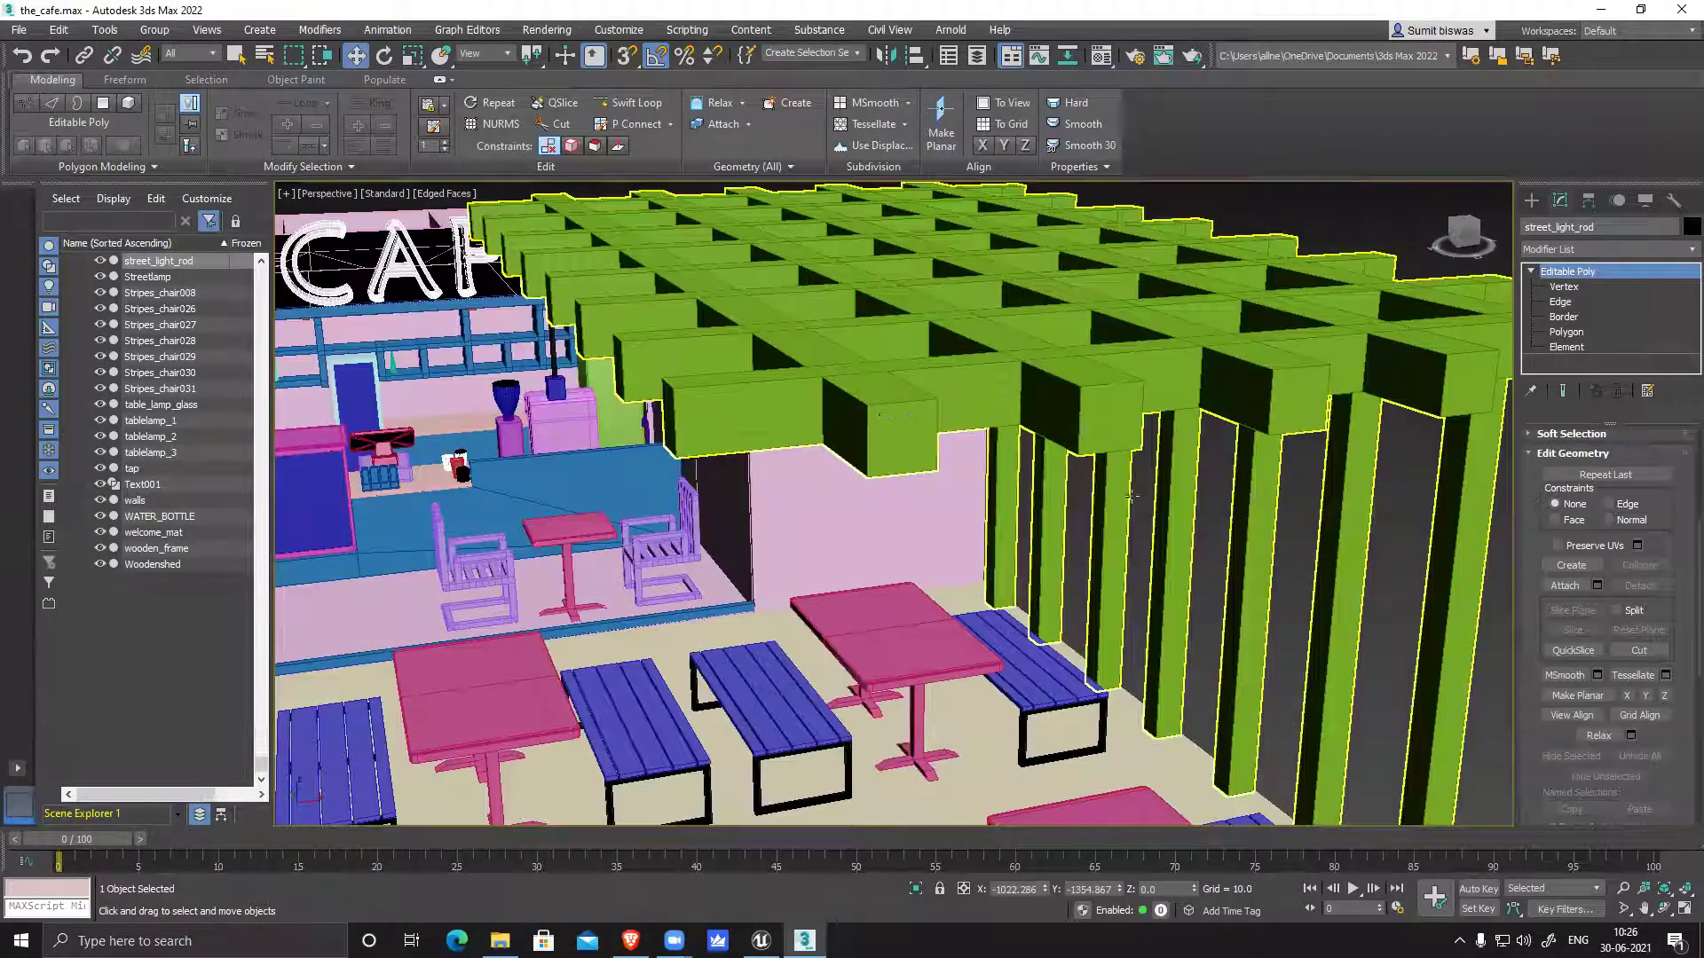
click(1131, 496)
alt+middle_drag(994, 440, 913, 487)
middle_drag(1153, 564, 1030, 534)
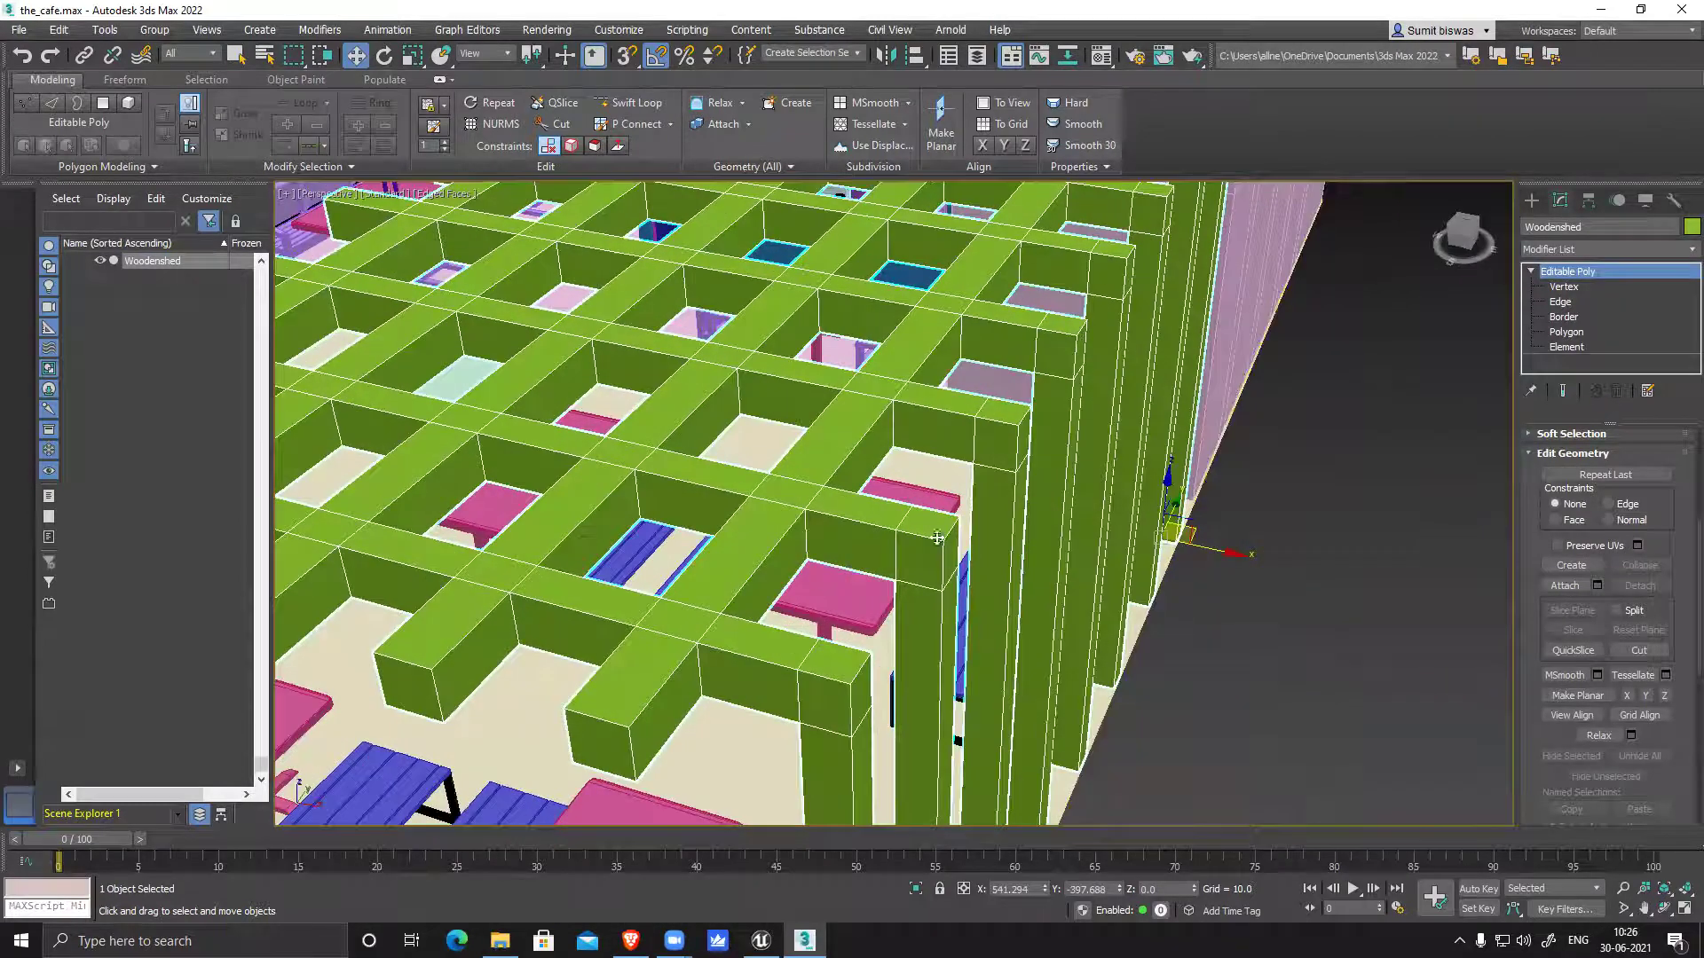
middle_drag(946, 605, 943, 543)
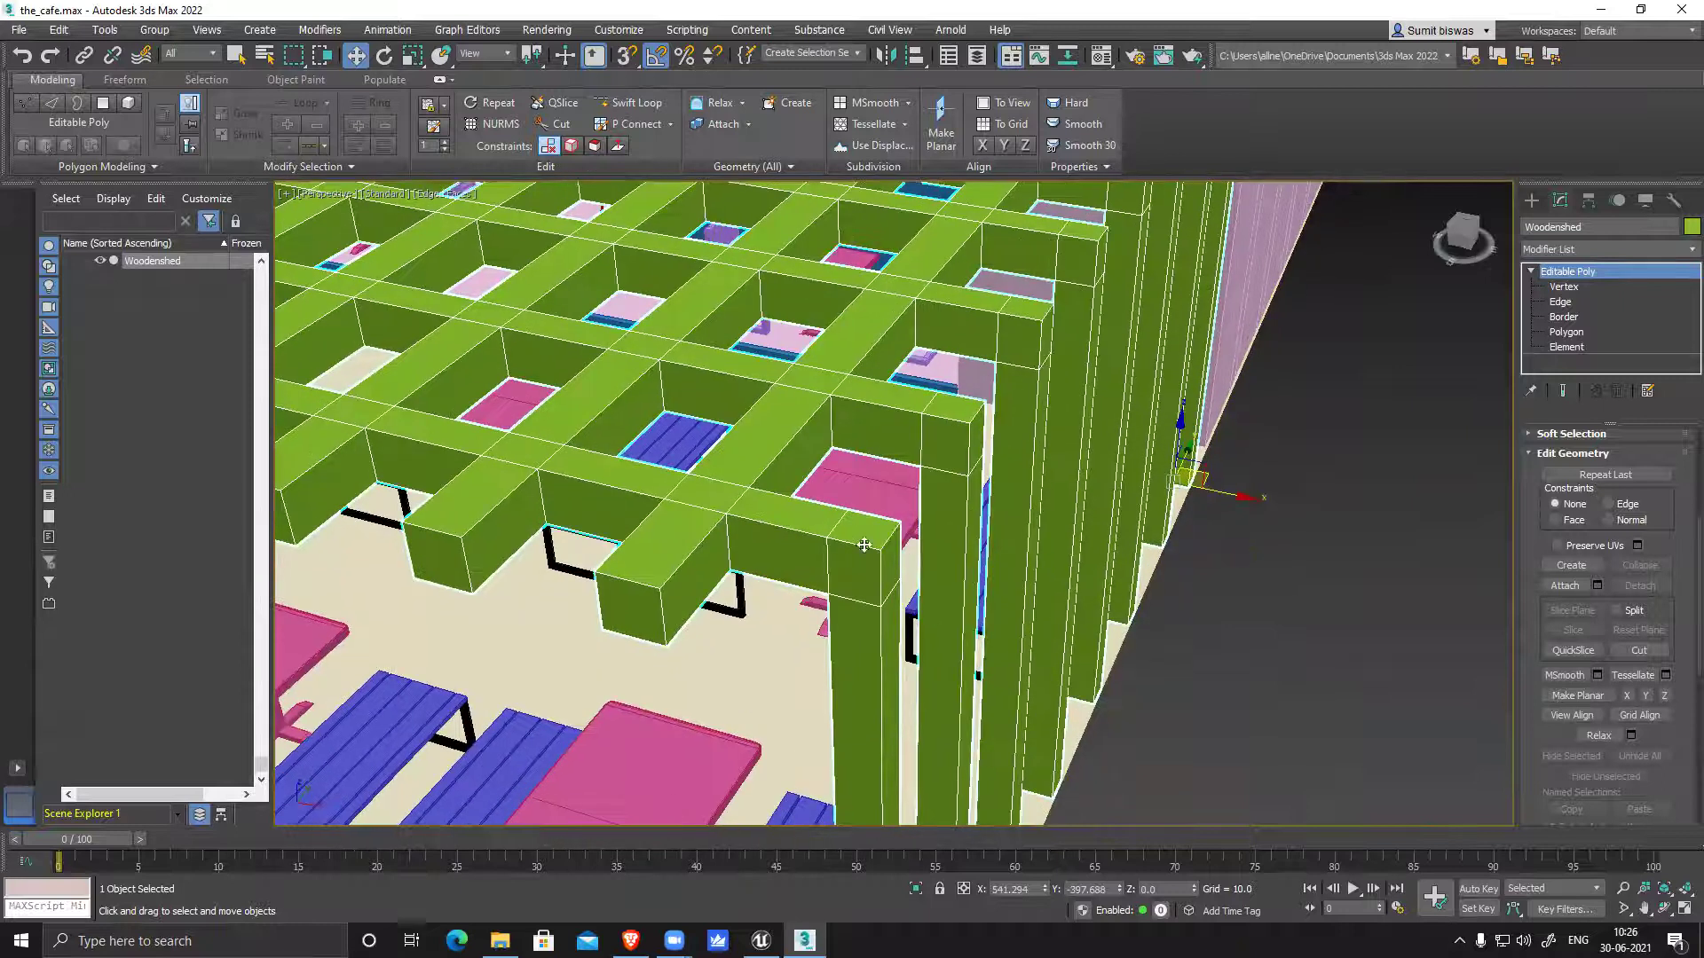
Target-weld the inner top vertex onto the outer corner vertex where the Woodenshed's front beam meets its post
click(1566, 288)
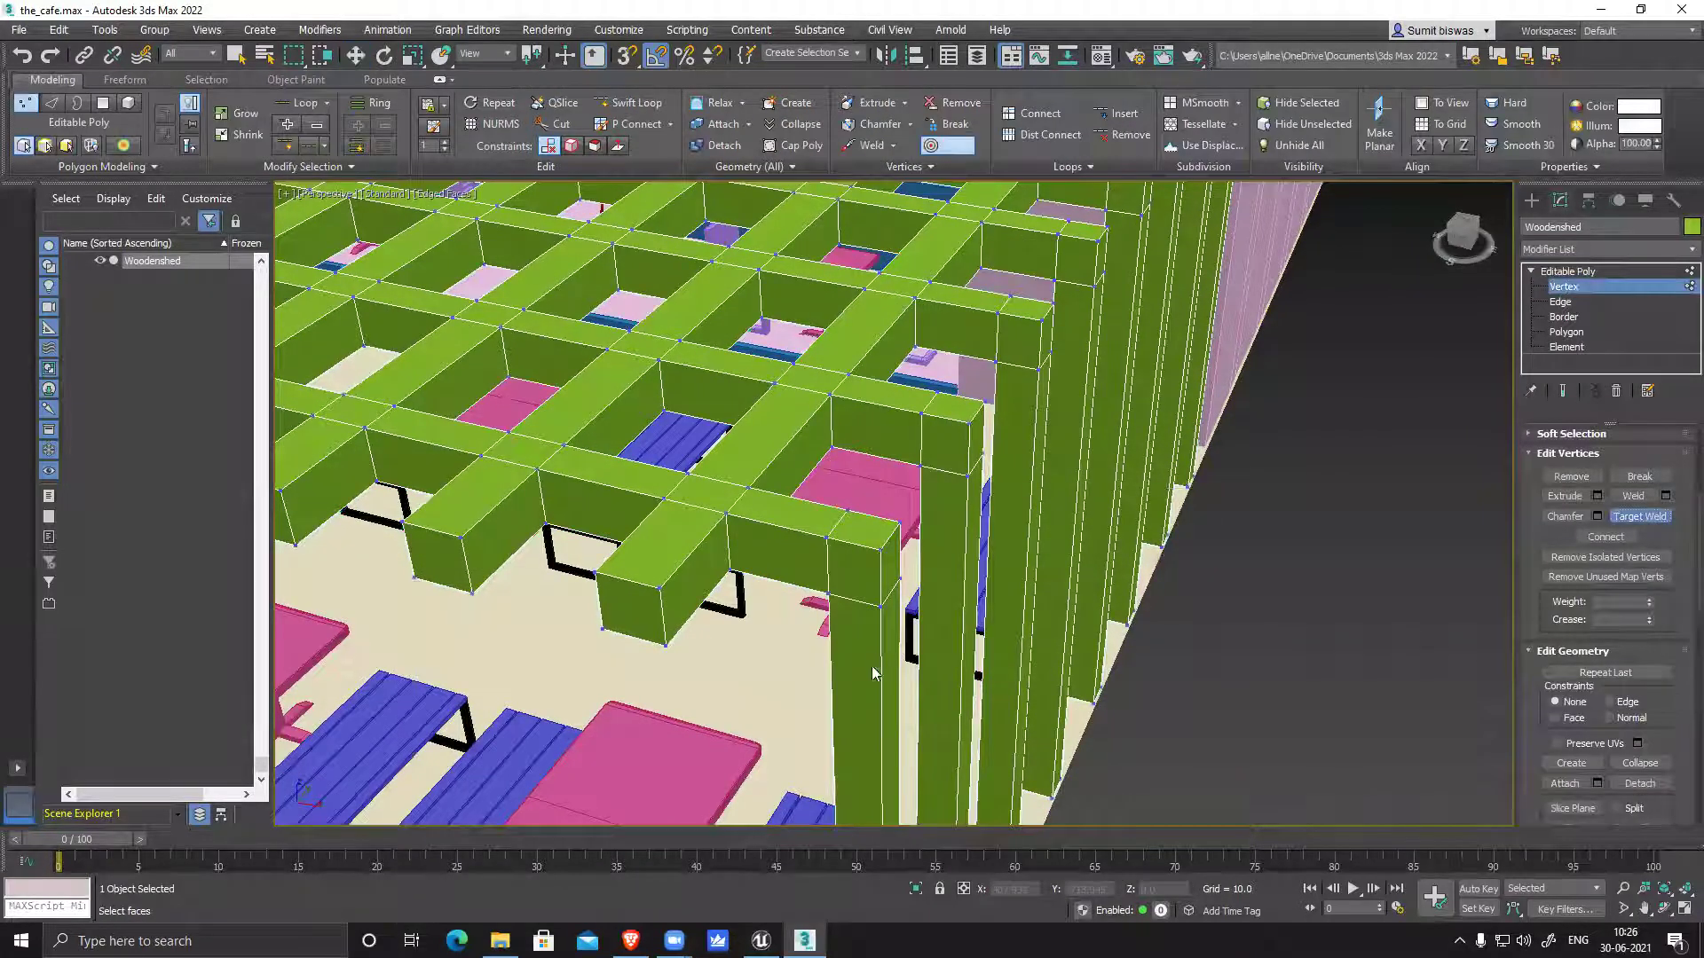
click(878, 551)
click(827, 538)
click(877, 547)
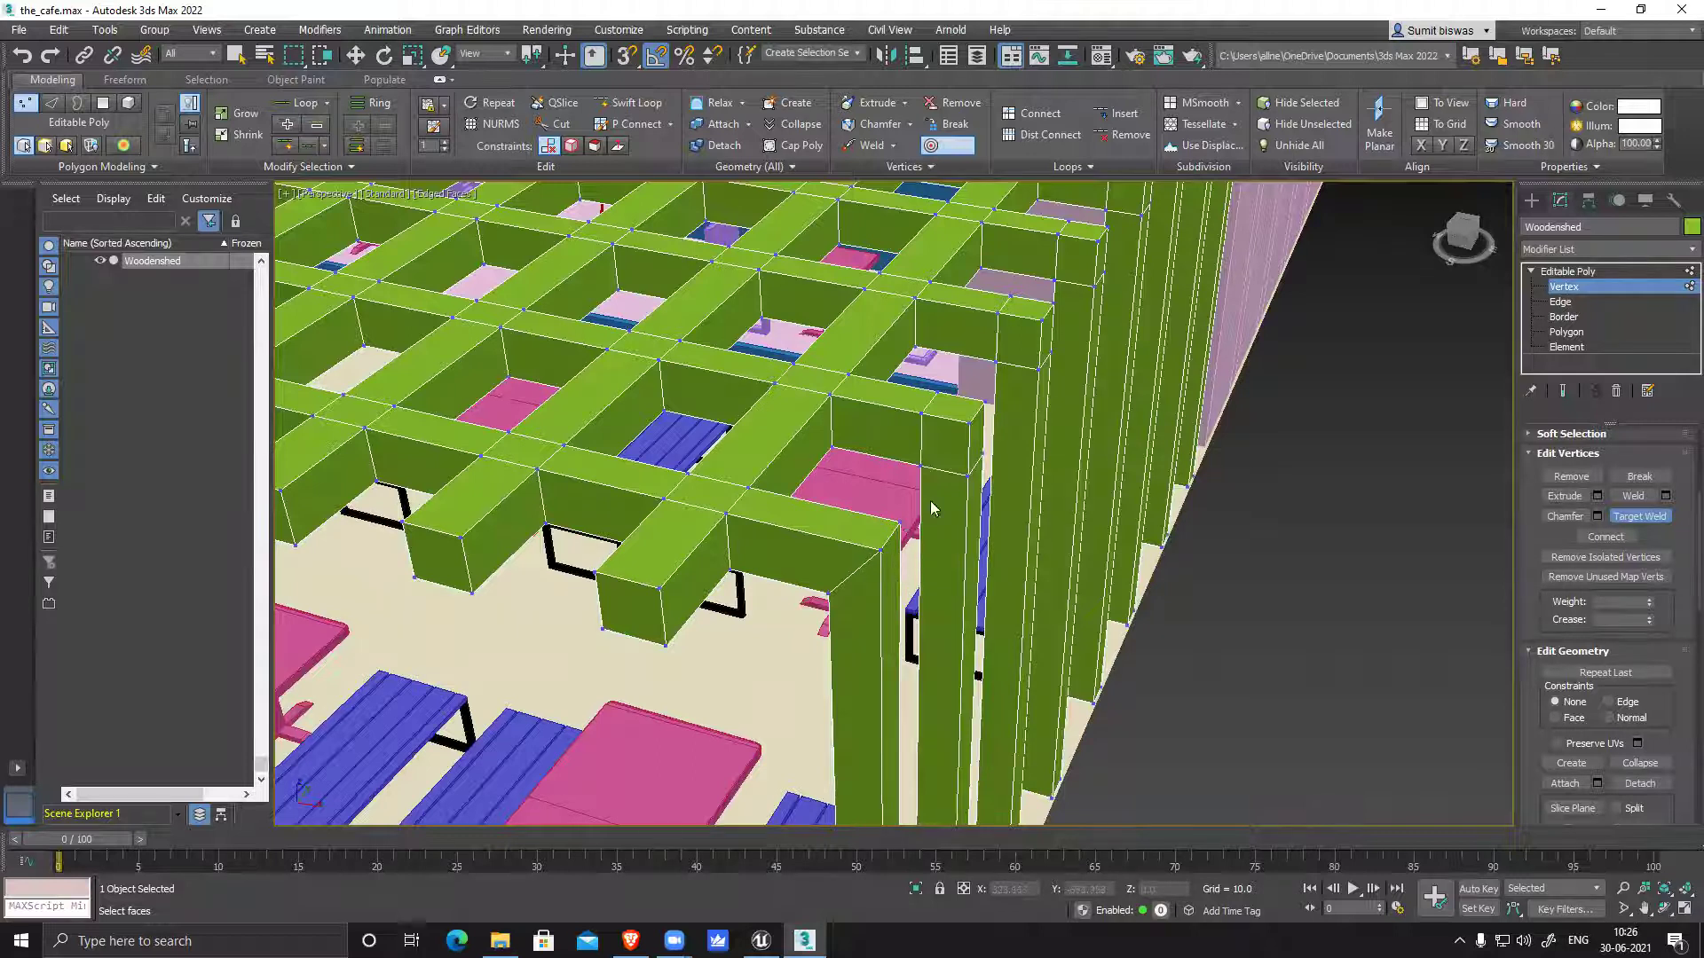
scroll(897, 563, down, 4)
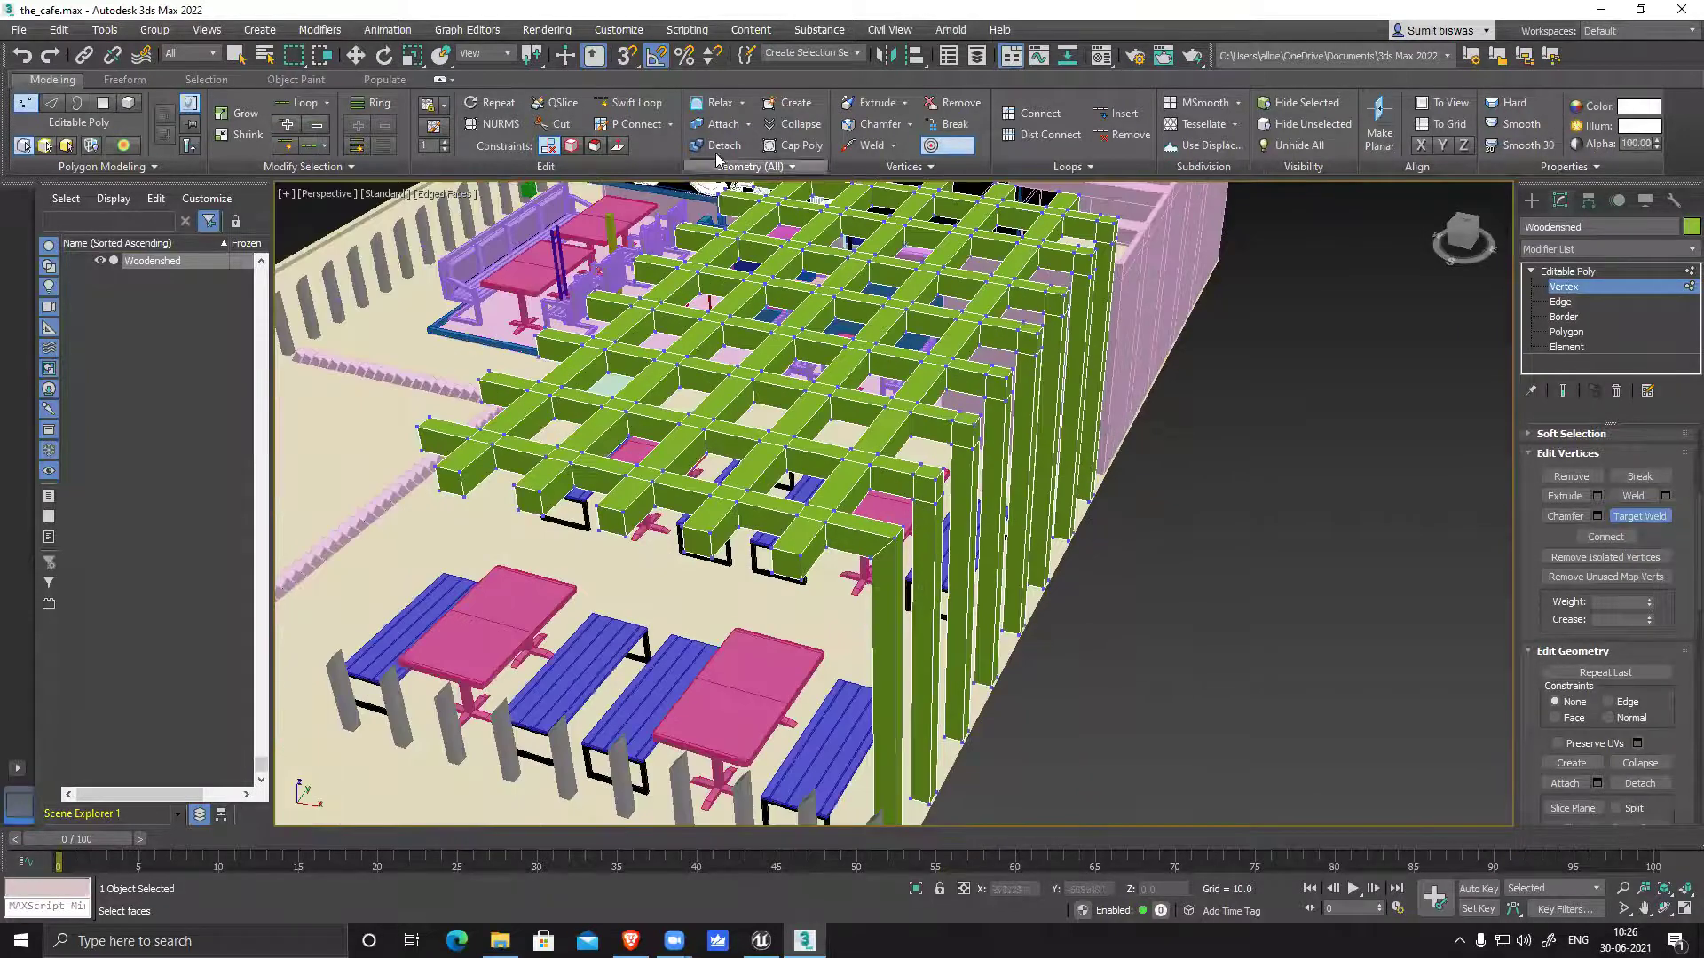
alt+middle_drag(1065, 689, 779, 295)
click(1661, 515)
alt+middle_drag(943, 646, 1086, 575)
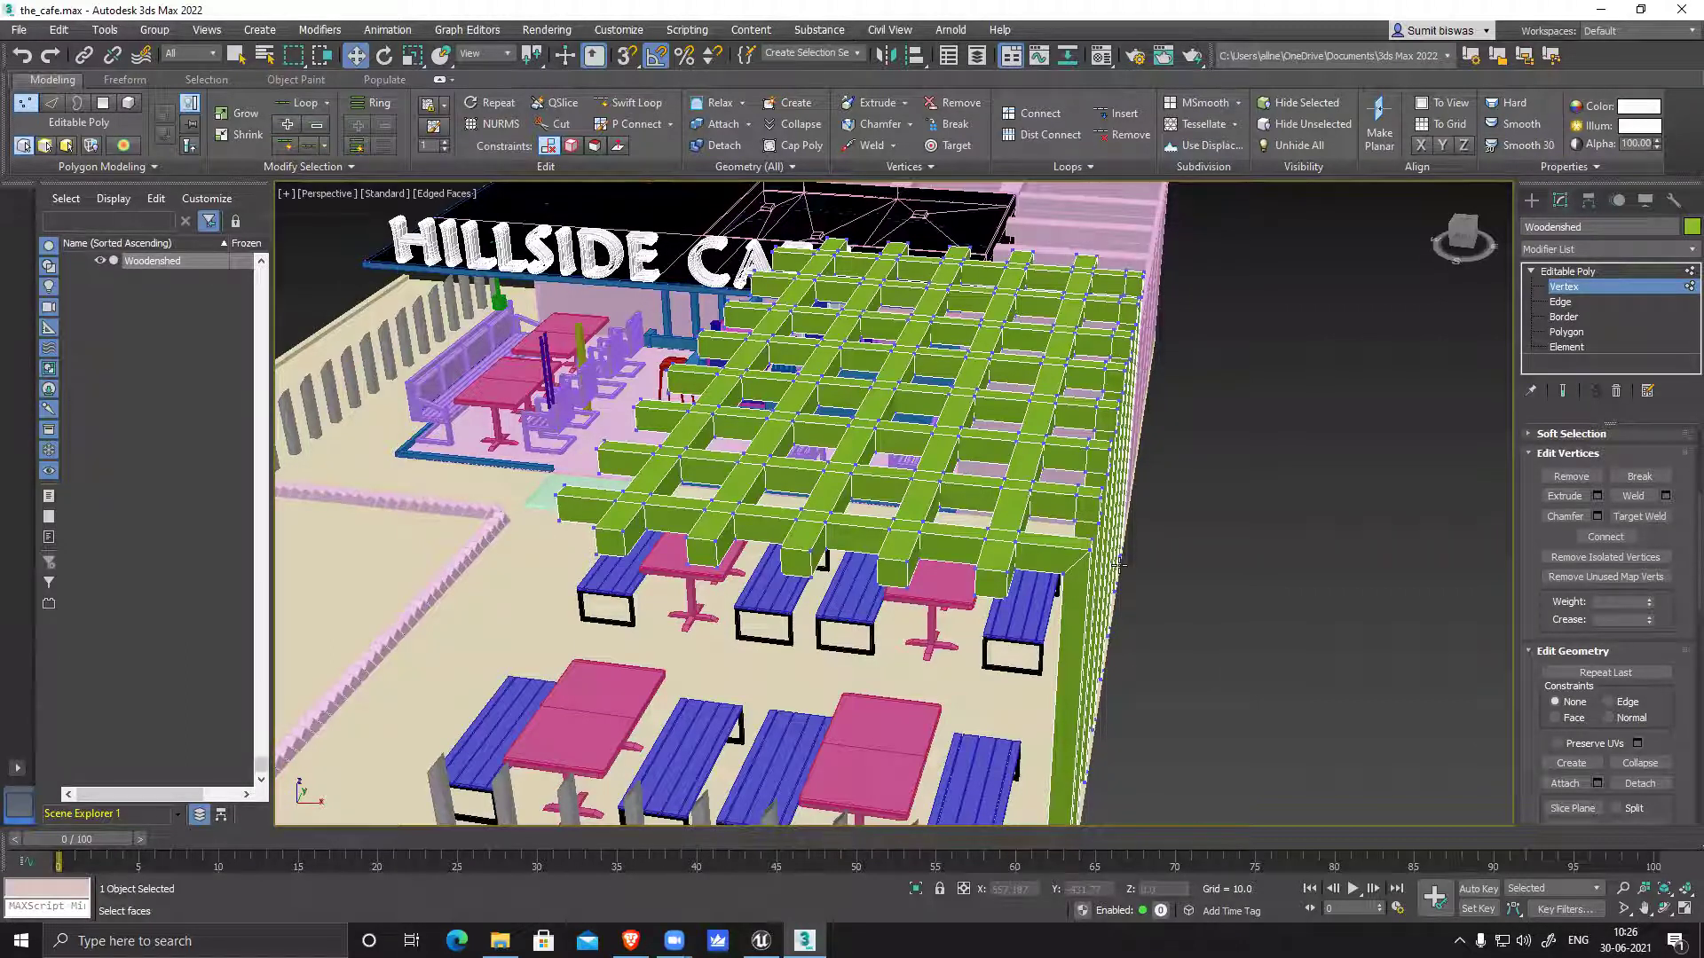
Leave the Woodenshed's vertex editing, then select back_exterior_wall and examine its outer side and top beams
alt+middle_drag(1043, 581, 1266, 566)
click(1582, 289)
click(1164, 434)
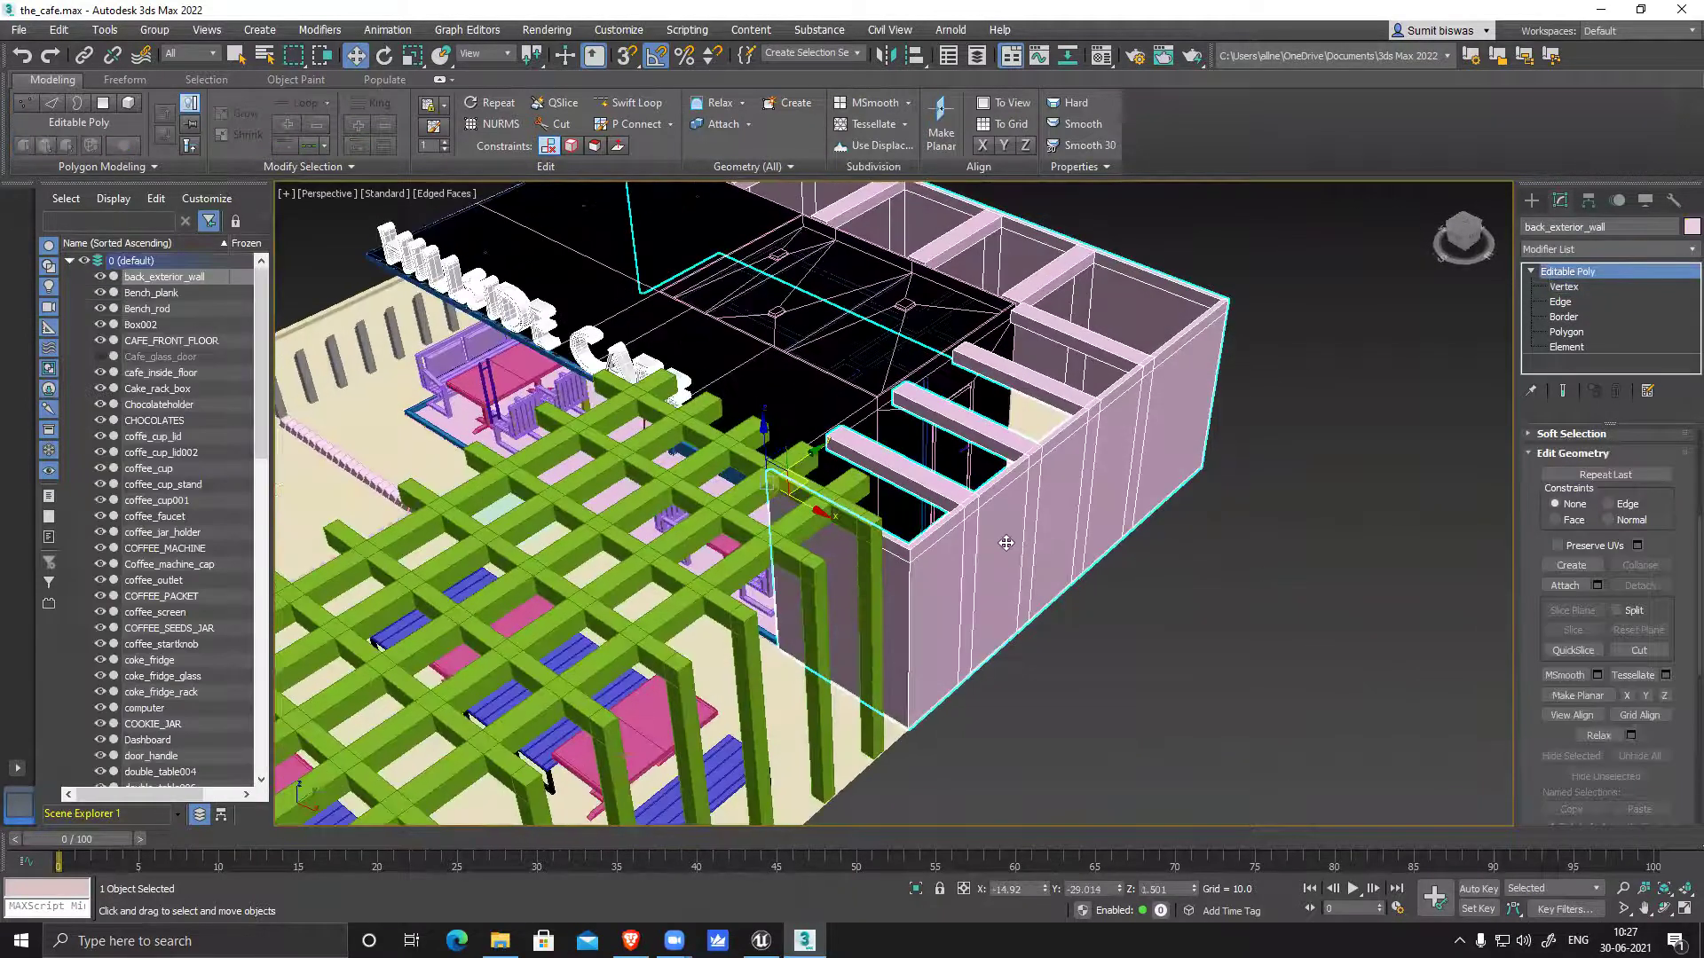
scroll(1004, 541, up, 3)
scroll(999, 569, down, 3)
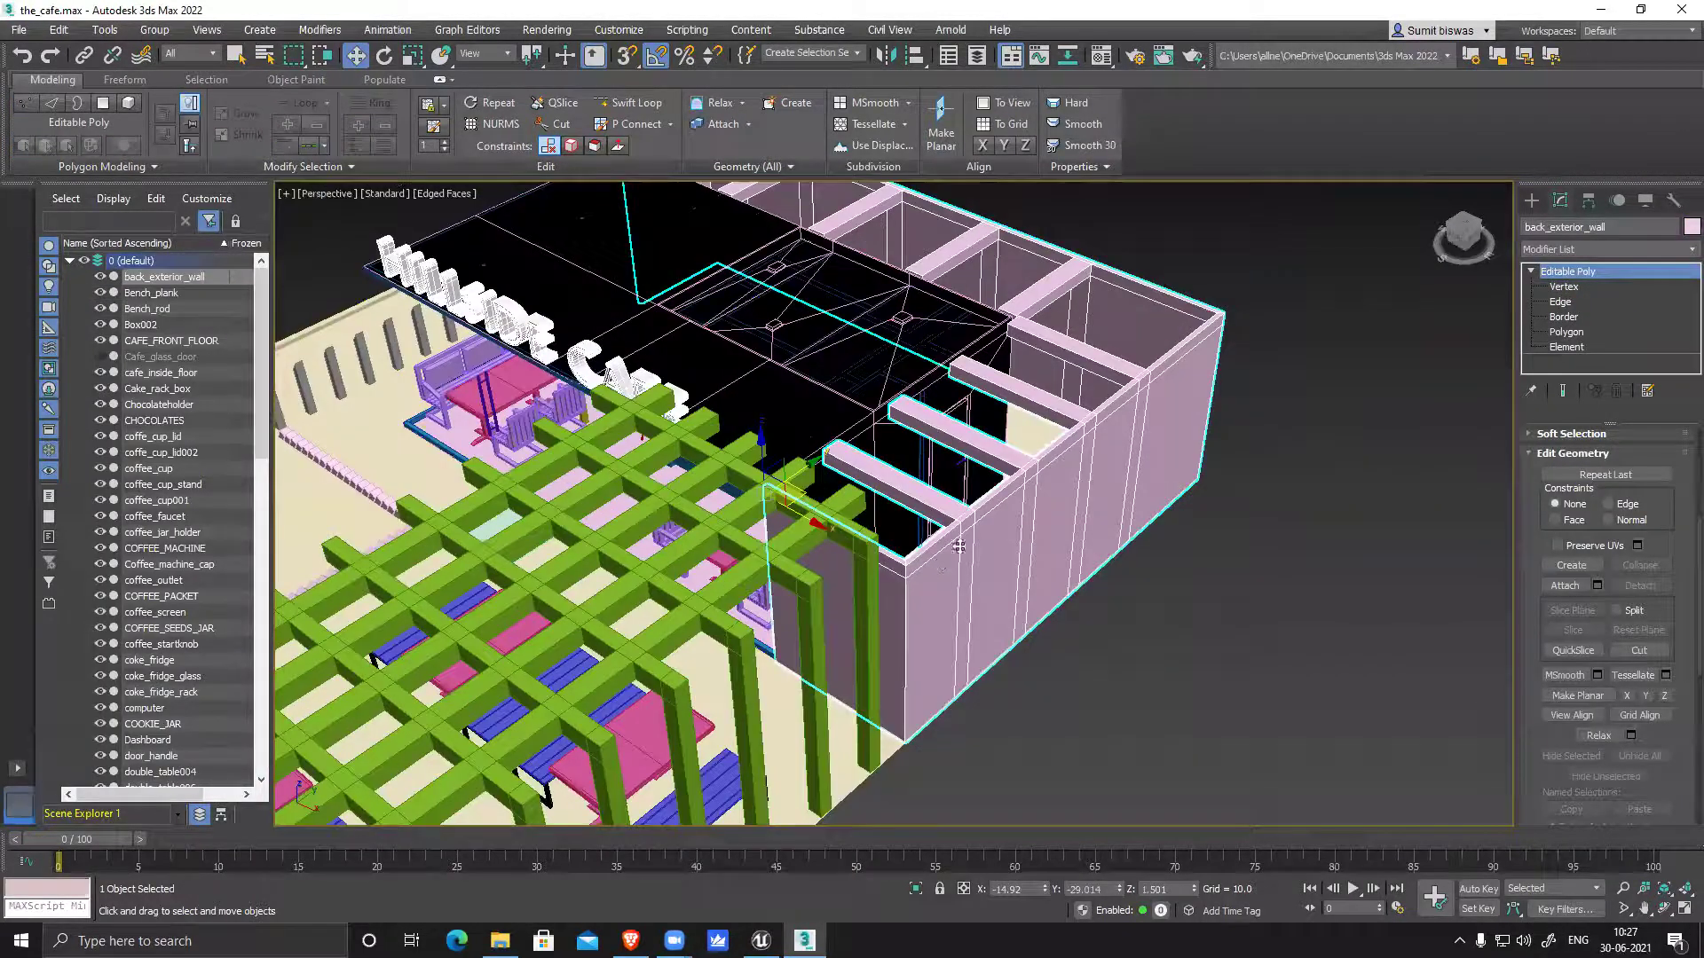
alt+middle_drag(1171, 524, 1059, 502)
Select the wooden_frame shelving inside the cafe and isolate it from the rest of the scene
scroll(843, 538, up, 2)
scroll(1058, 502, up, 2)
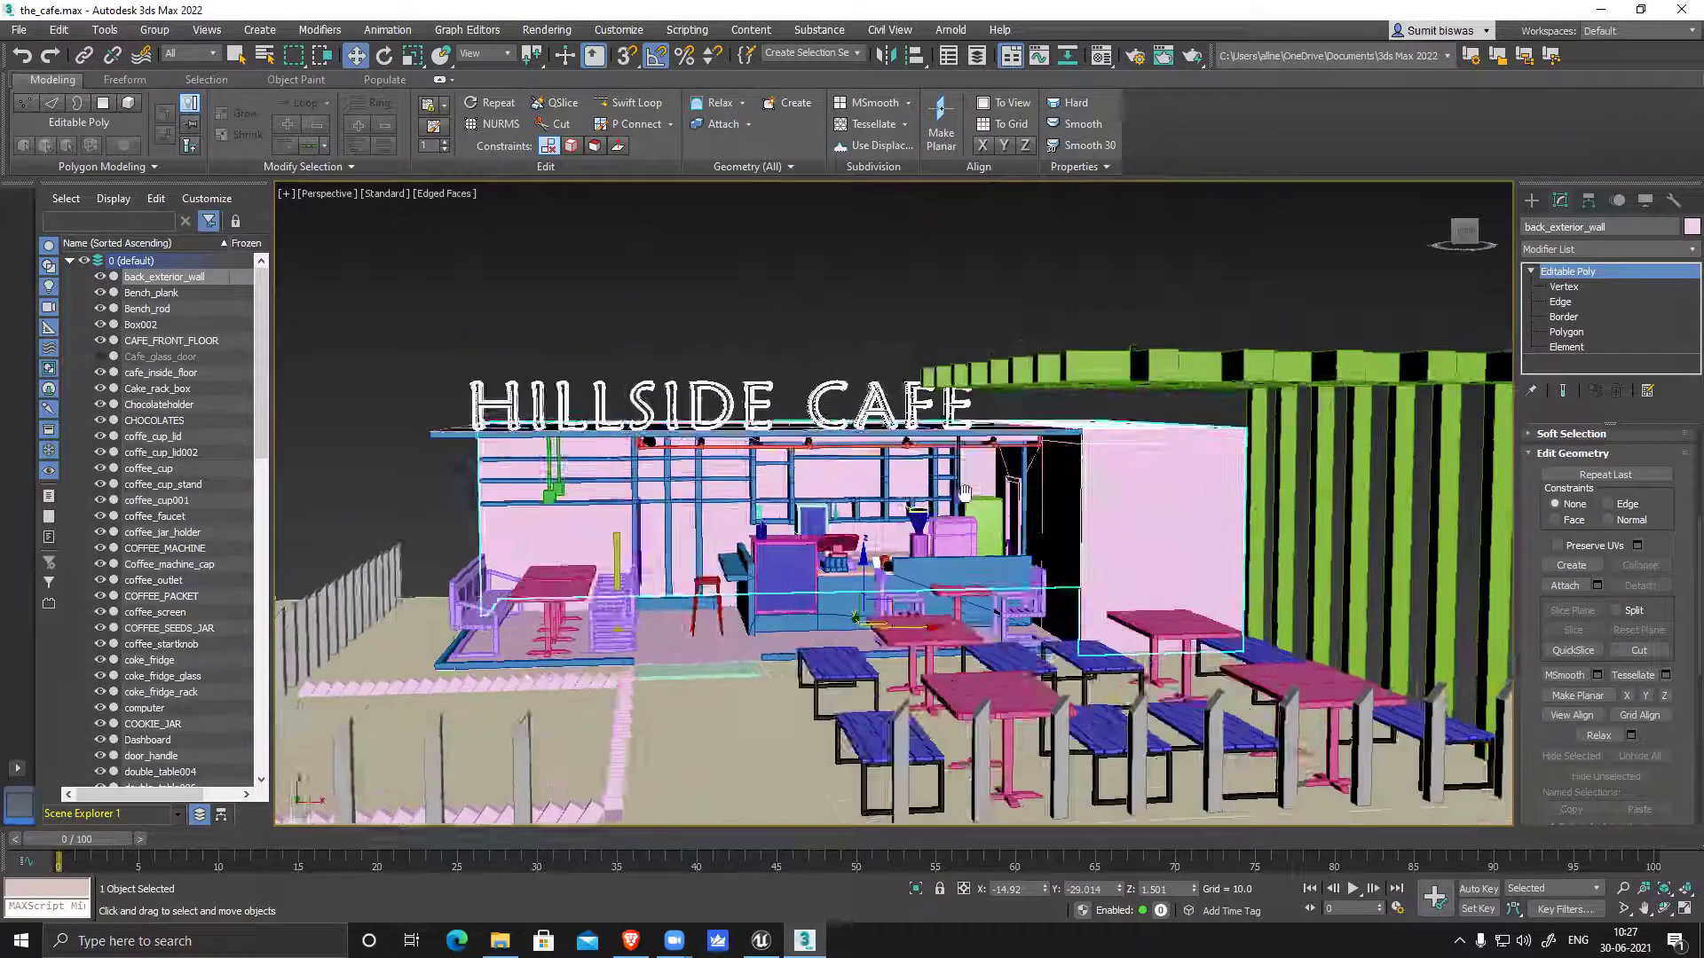
scroll(861, 486, up, 3)
click(863, 486)
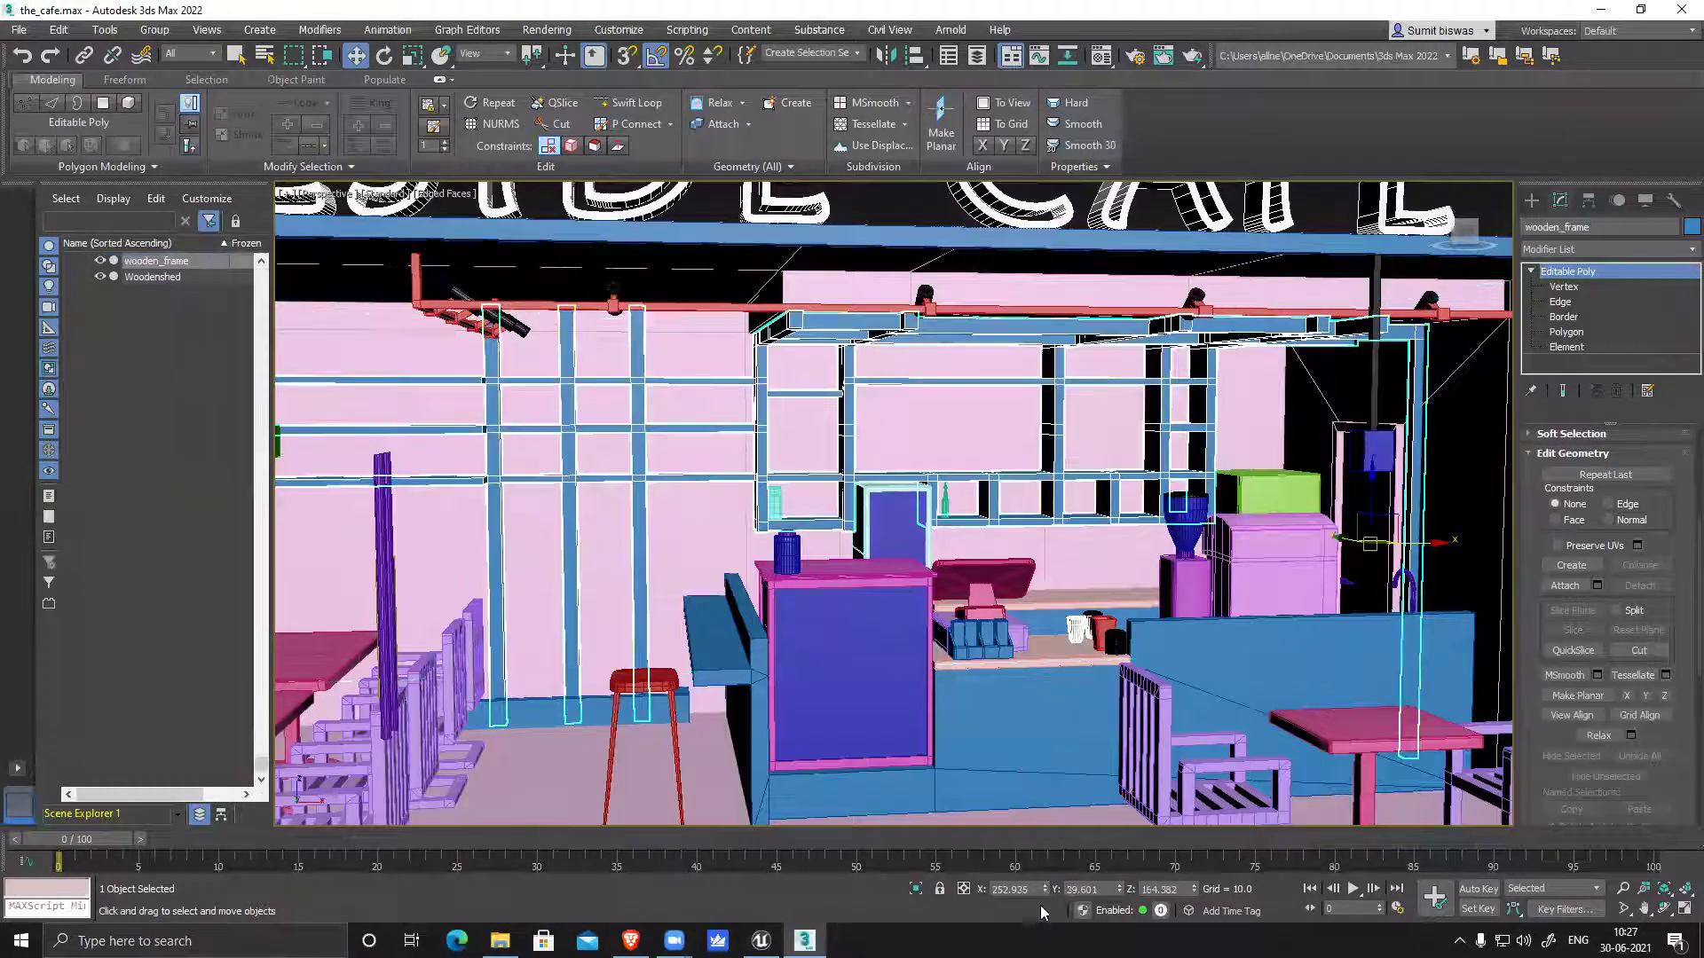
click(917, 889)
alt+middle_drag(818, 589, 1008, 494)
scroll(1036, 564, up, 5)
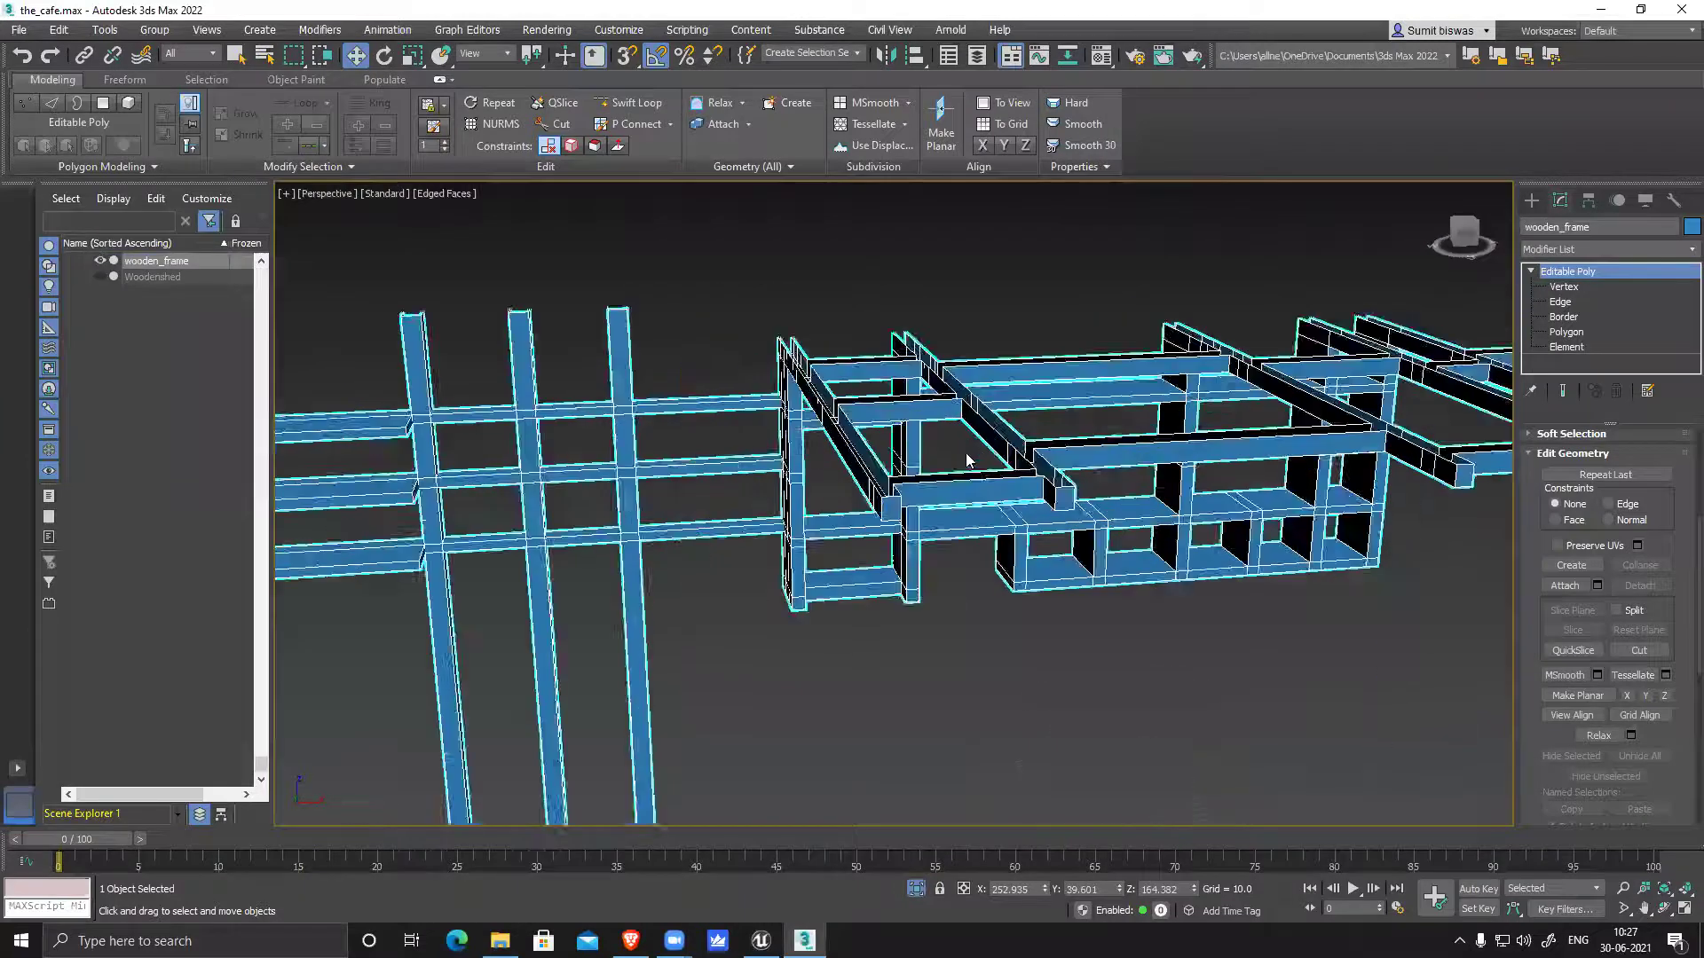
Collapse the short vertical edges of wooden_frame where the upper rail wraps around the wide shelf post
scroll(1035, 565, down, 6)
alt+middle_drag(1036, 565, 1158, 519)
middle_drag(710, 621, 800, 636)
scroll(749, 590, up, 2)
middle_drag(734, 435, 764, 616)
scroll(761, 471, up, 2)
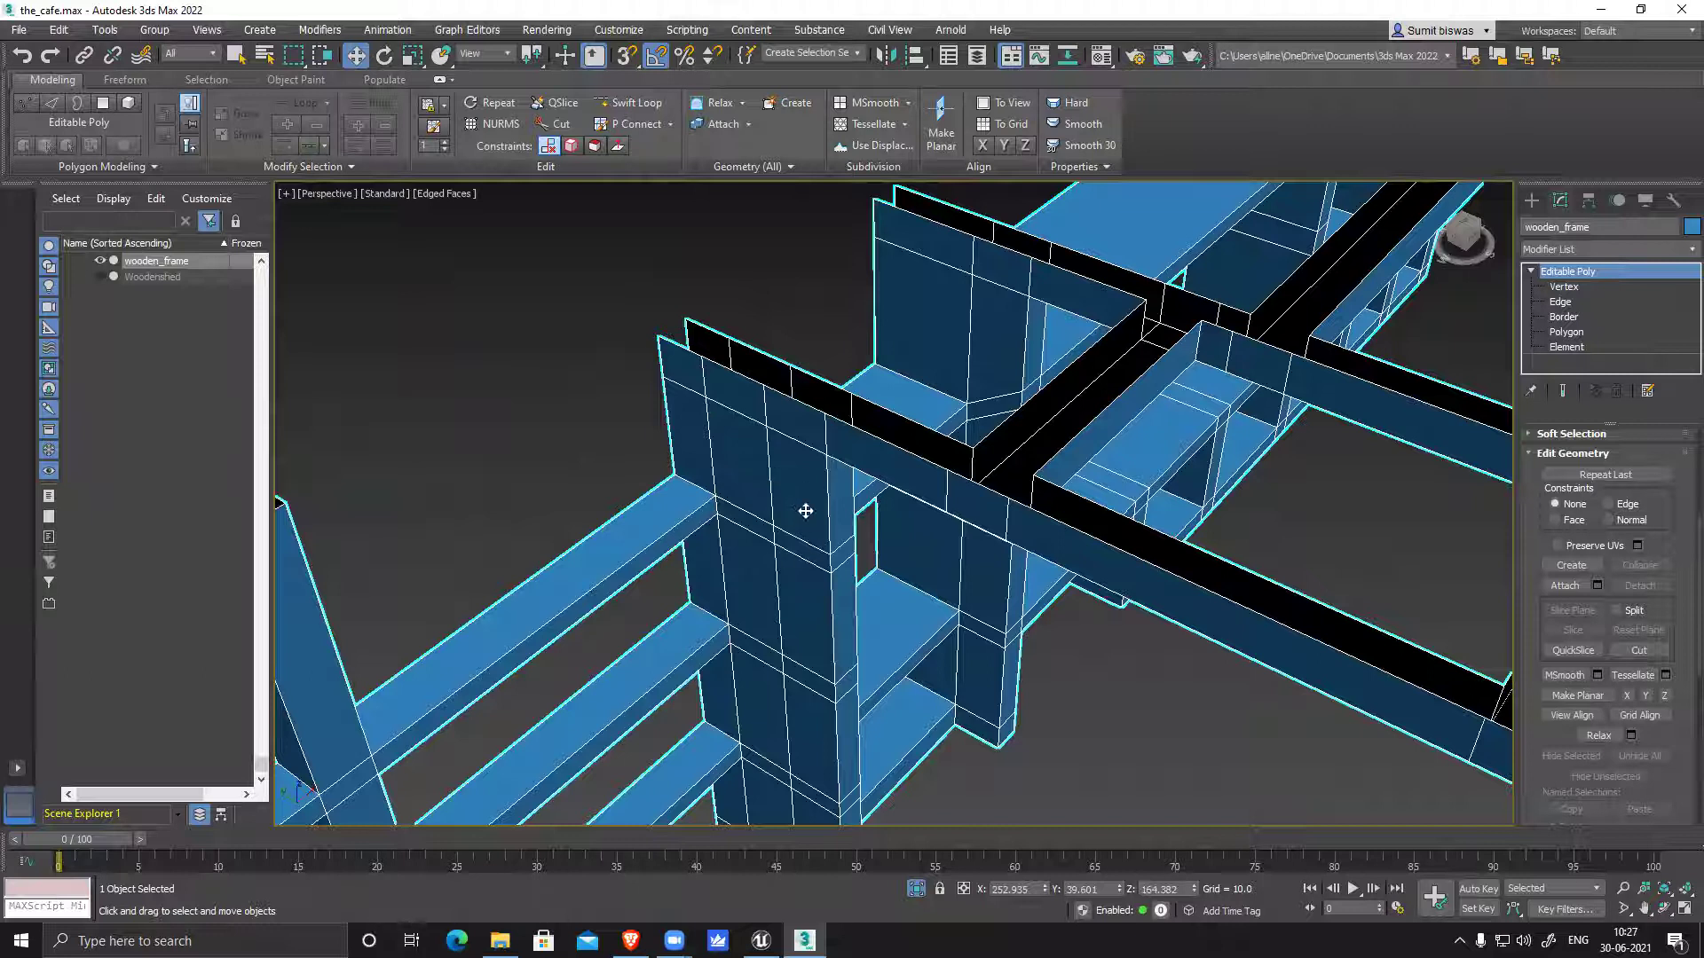
click(1562, 302)
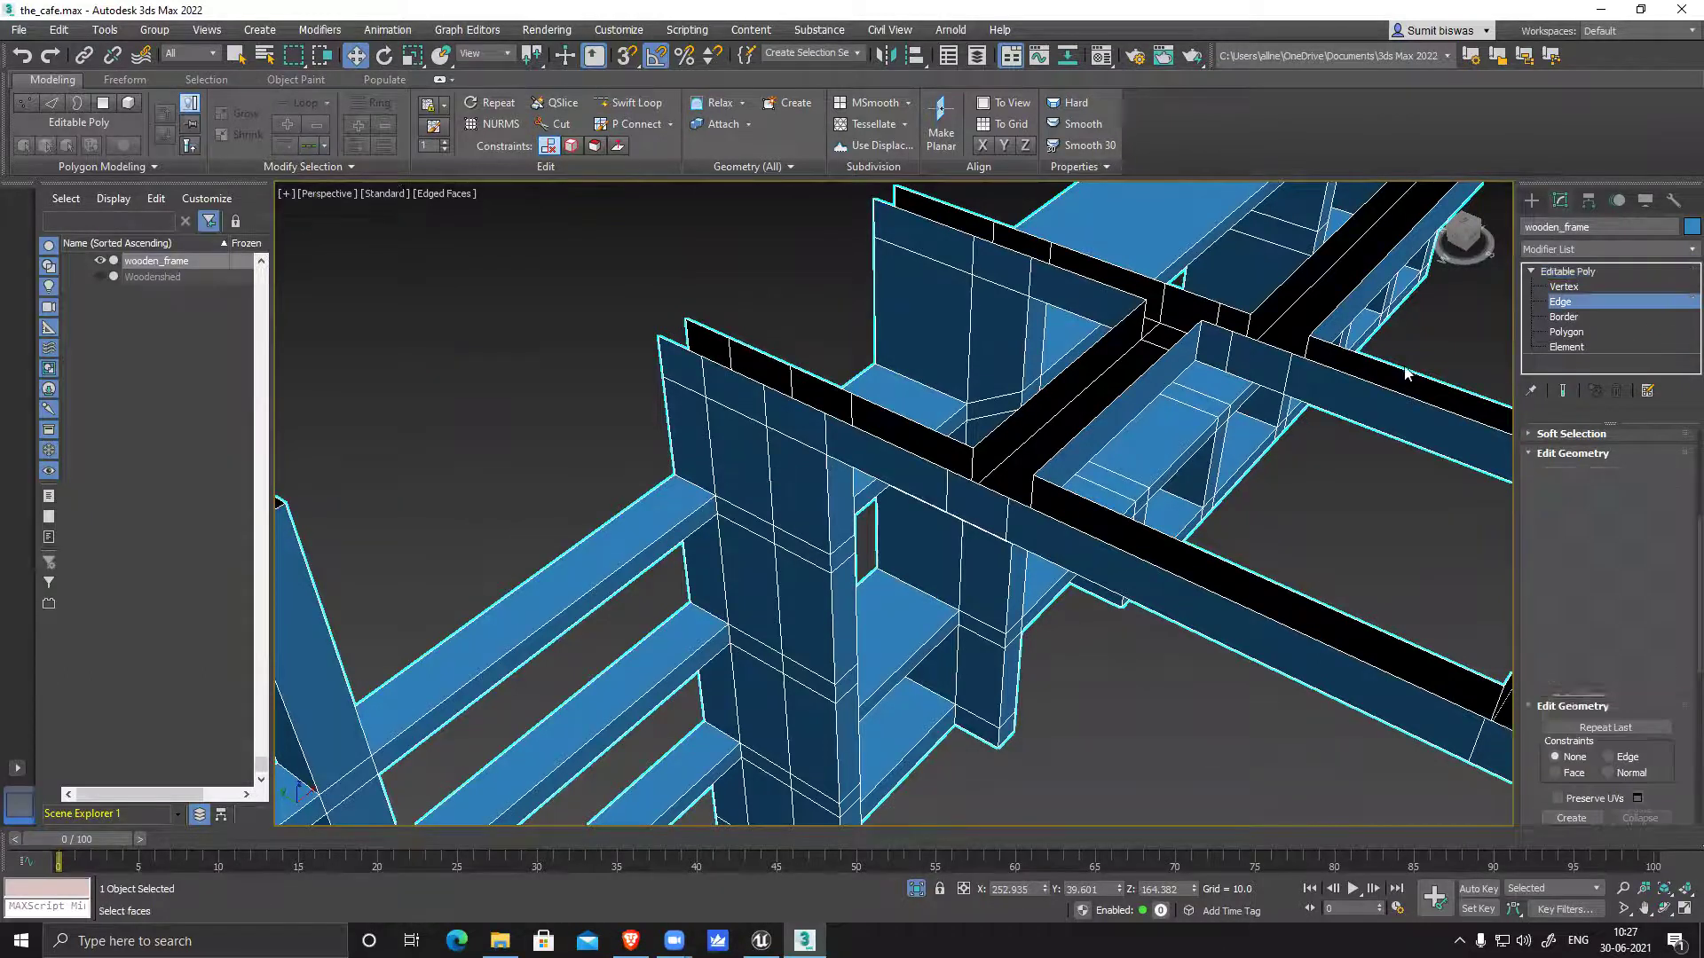
middle_drag(783, 538, 783, 503)
click(775, 503)
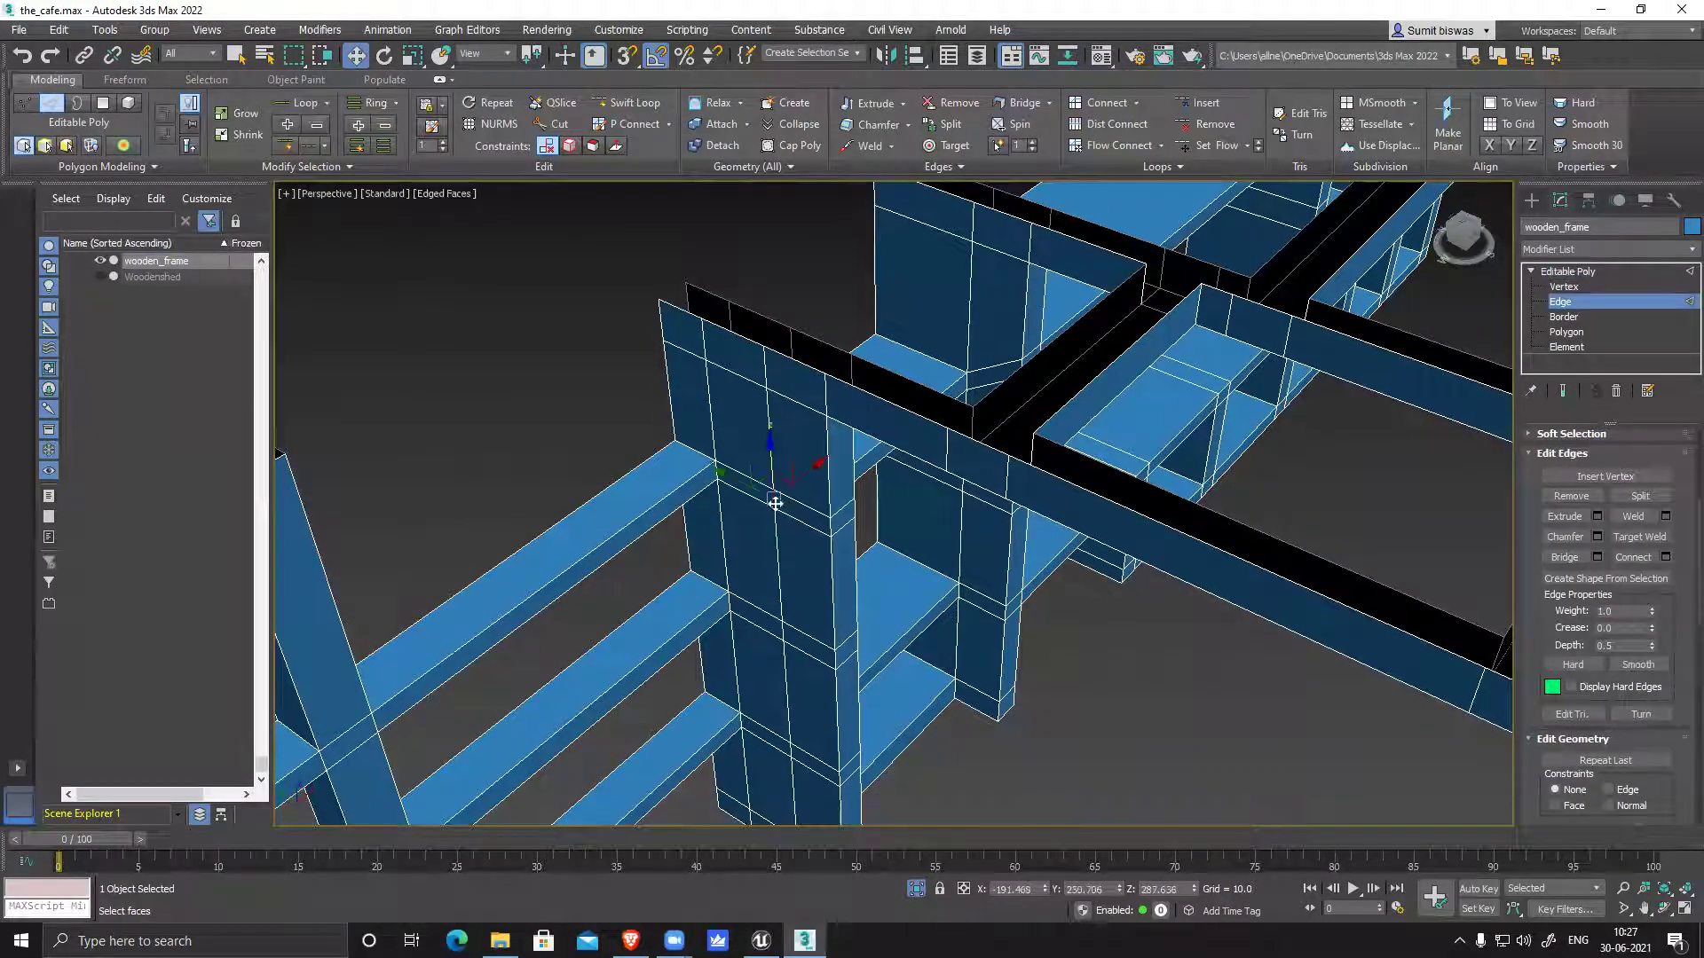
ctrl+click(831, 529)
key(q)
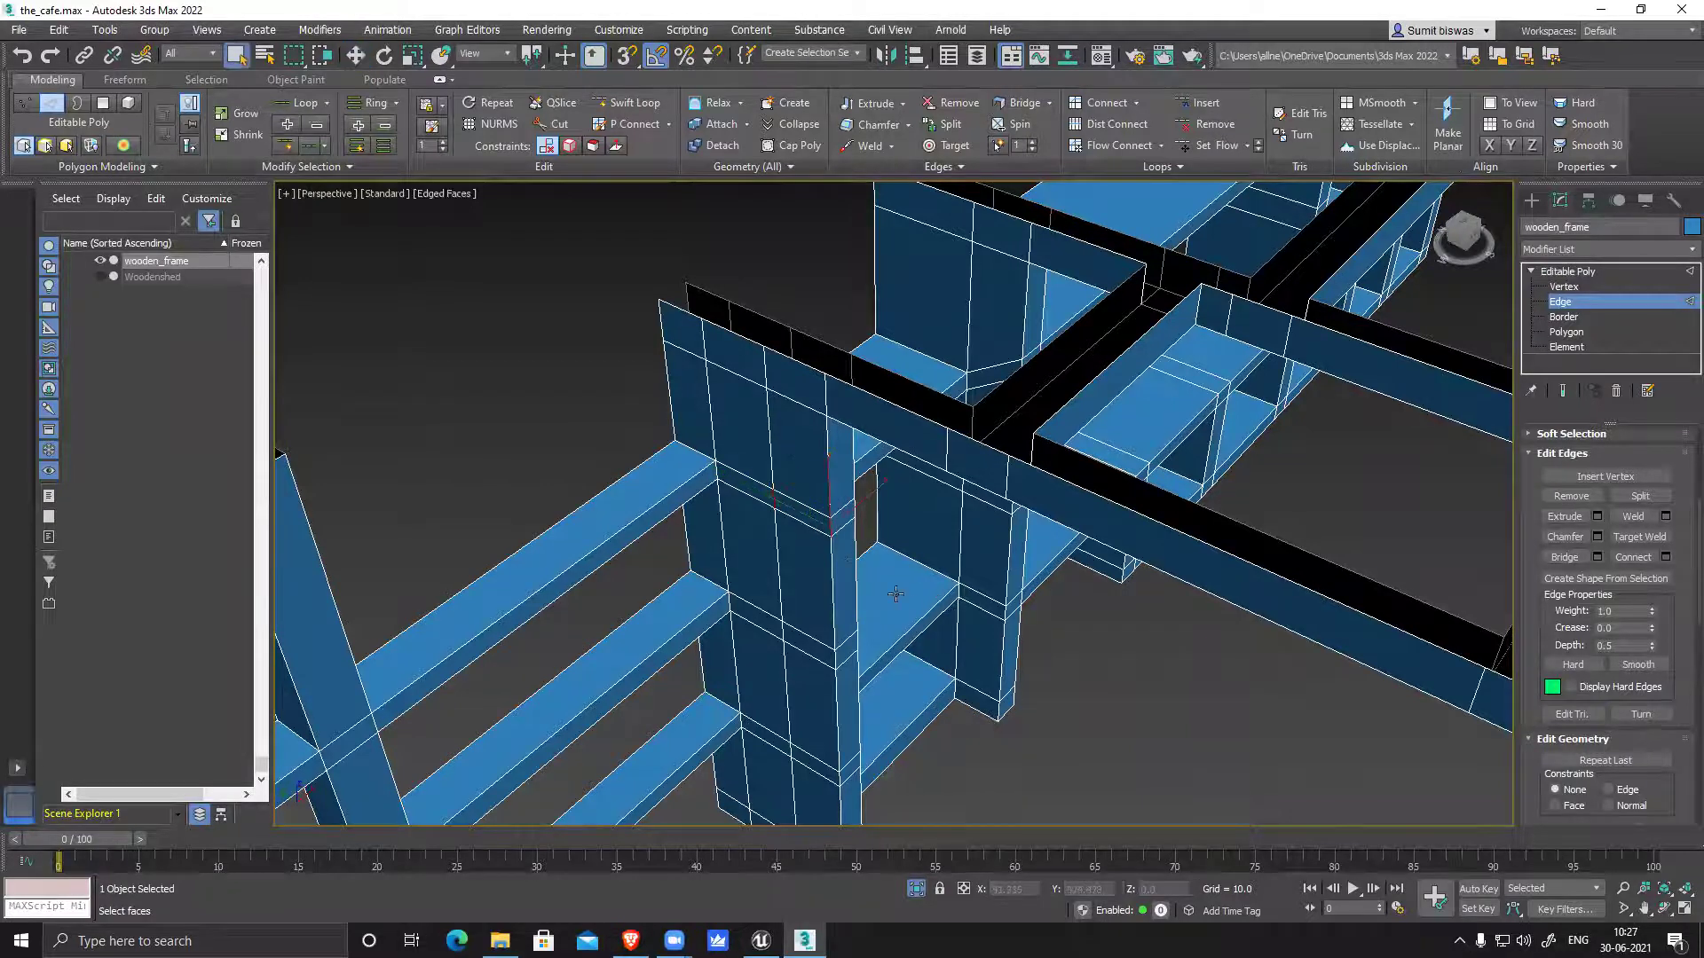
alt+middle_drag(933, 605, 829, 516)
scroll(830, 516, up, 5)
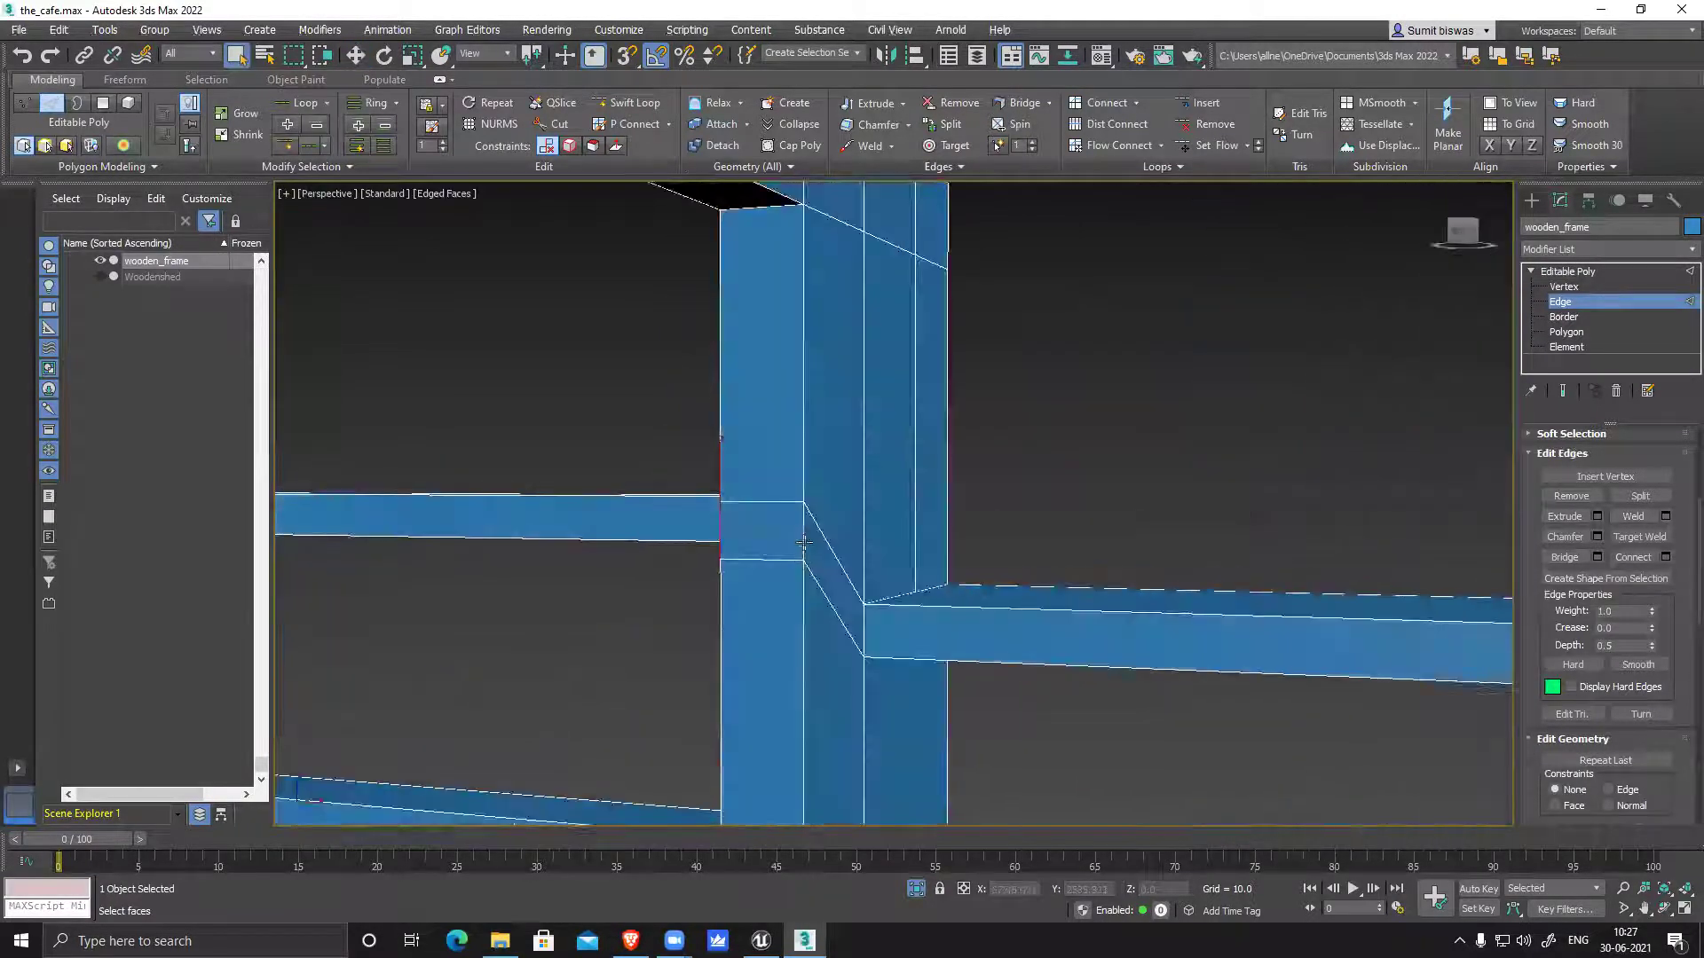
scroll(1650, 728, down, 3)
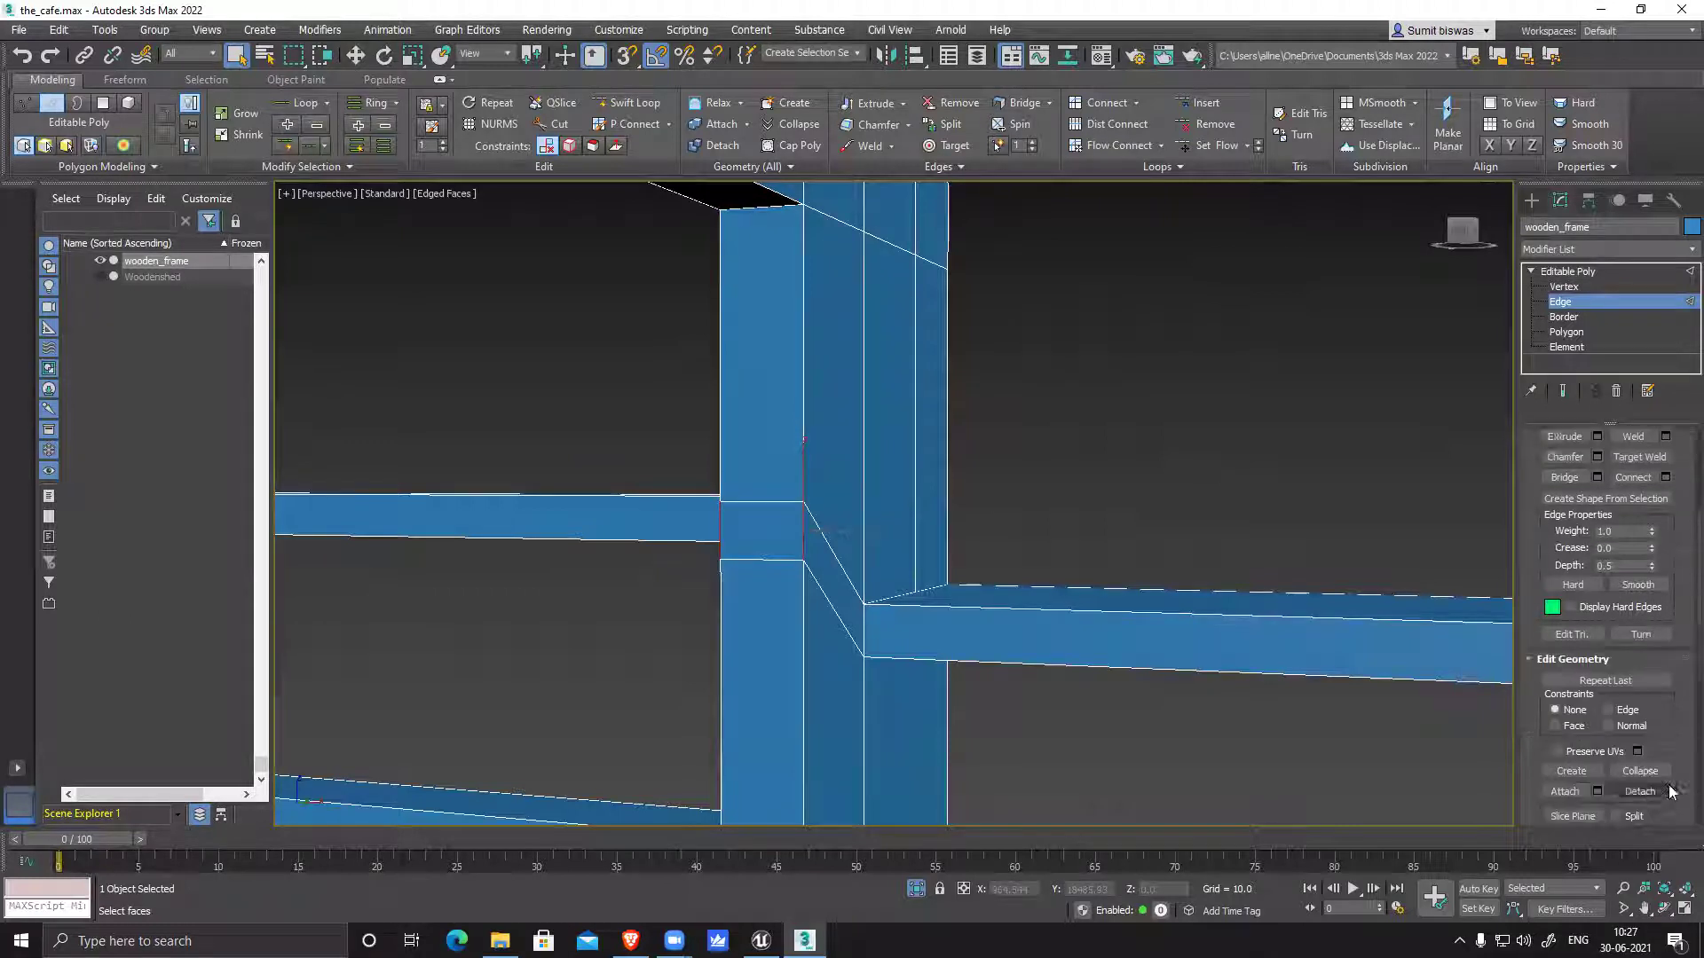
click(1641, 718)
Collapse the short vertical edges around the wide shelf post at the middle rail's height
alt+middle_drag(864, 621, 776, 591)
middle_drag(573, 586, 777, 477)
scroll(915, 532, down, 4)
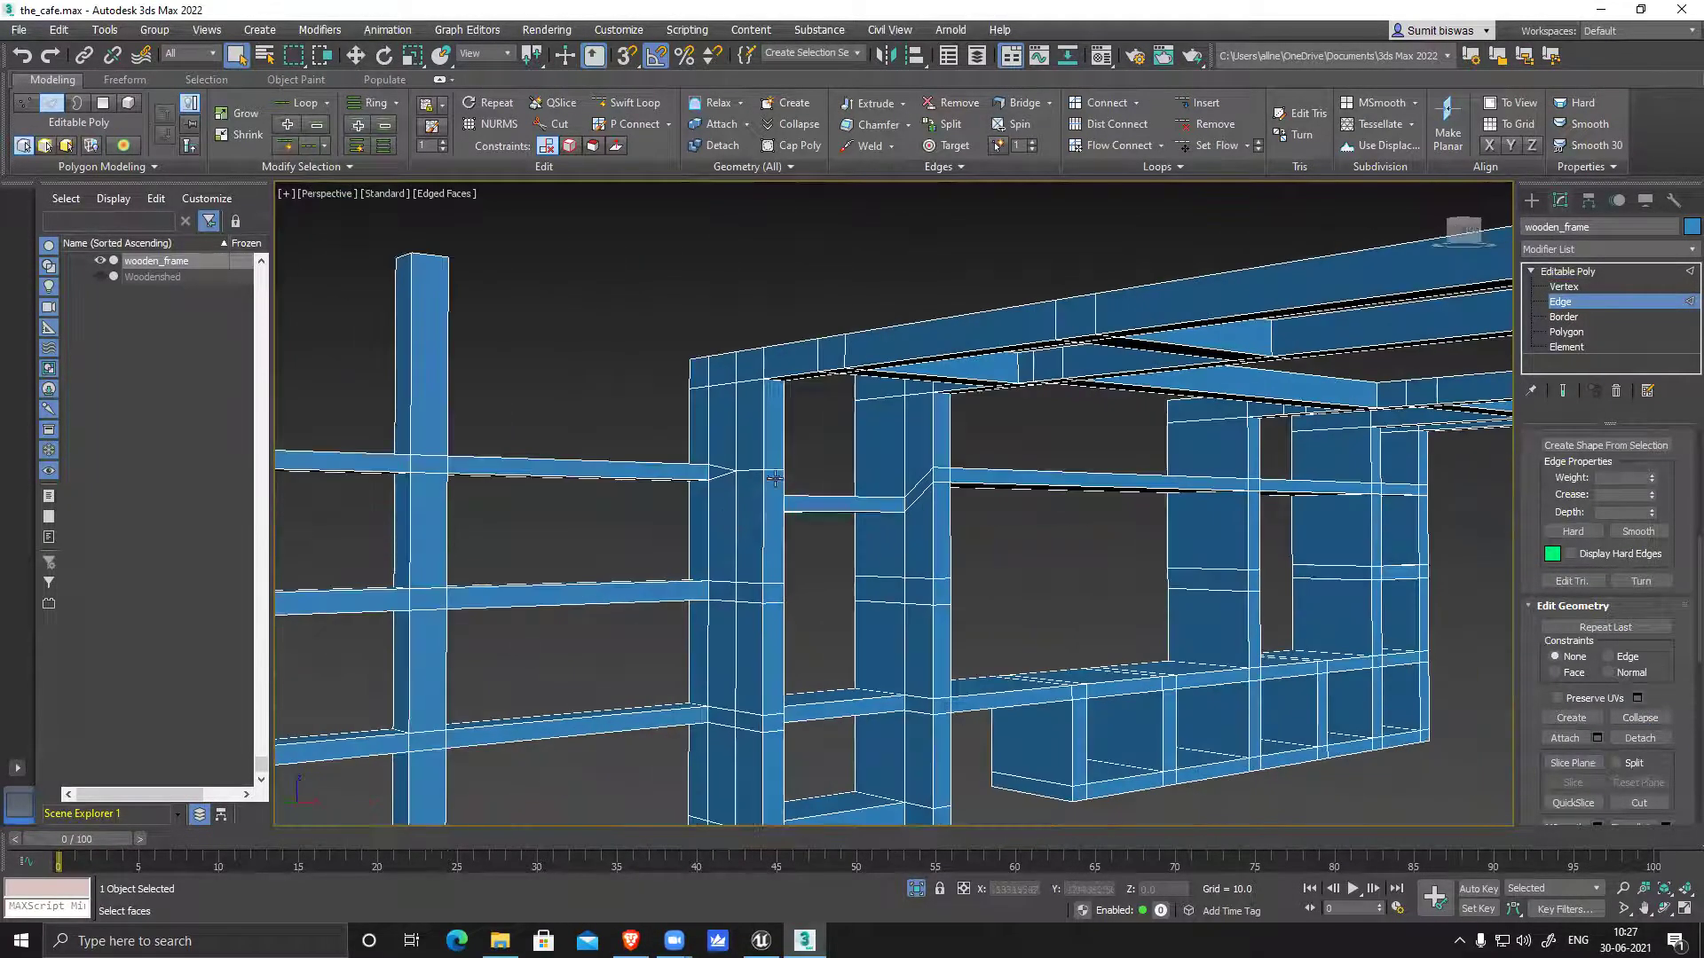
scroll(750, 646, up, 3)
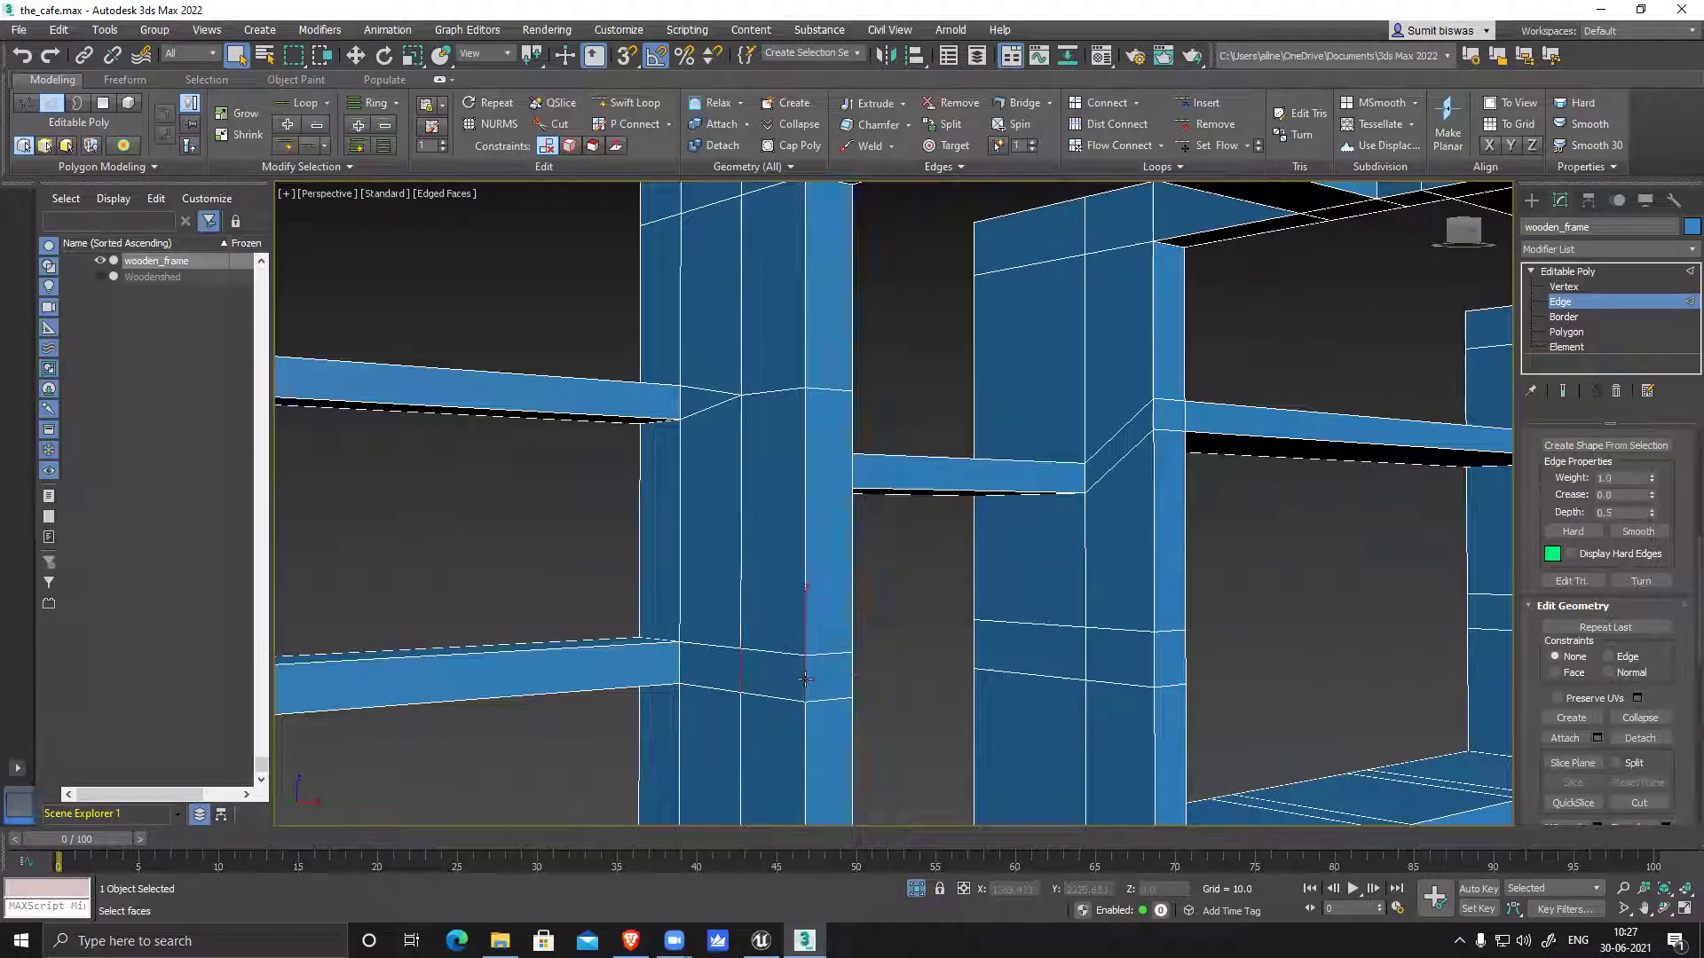
alt+middle_drag(740, 667, 893, 698)
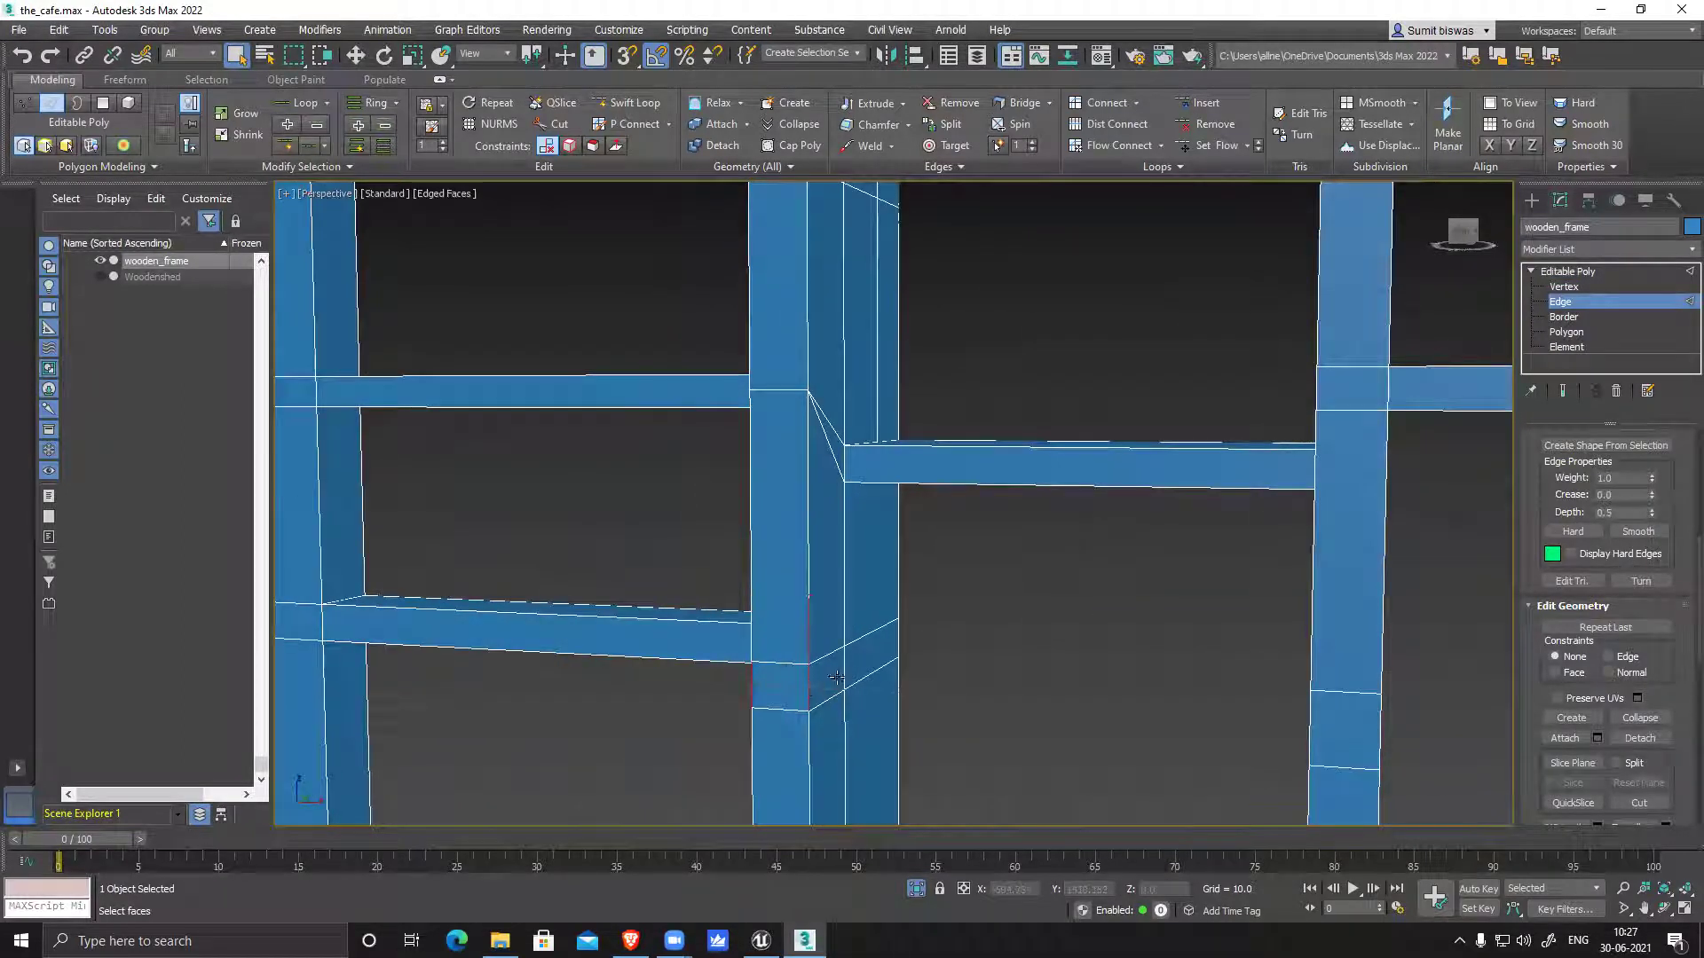
ctrl+click(896, 643)
click(1652, 719)
Collapse the short vertical edges around the wide shelf post at the lower rail's height
middle_drag(897, 708, 953, 638)
scroll(902, 606, down, 3)
middle_drag(472, 593, 956, 531)
scroll(956, 541, up, 4)
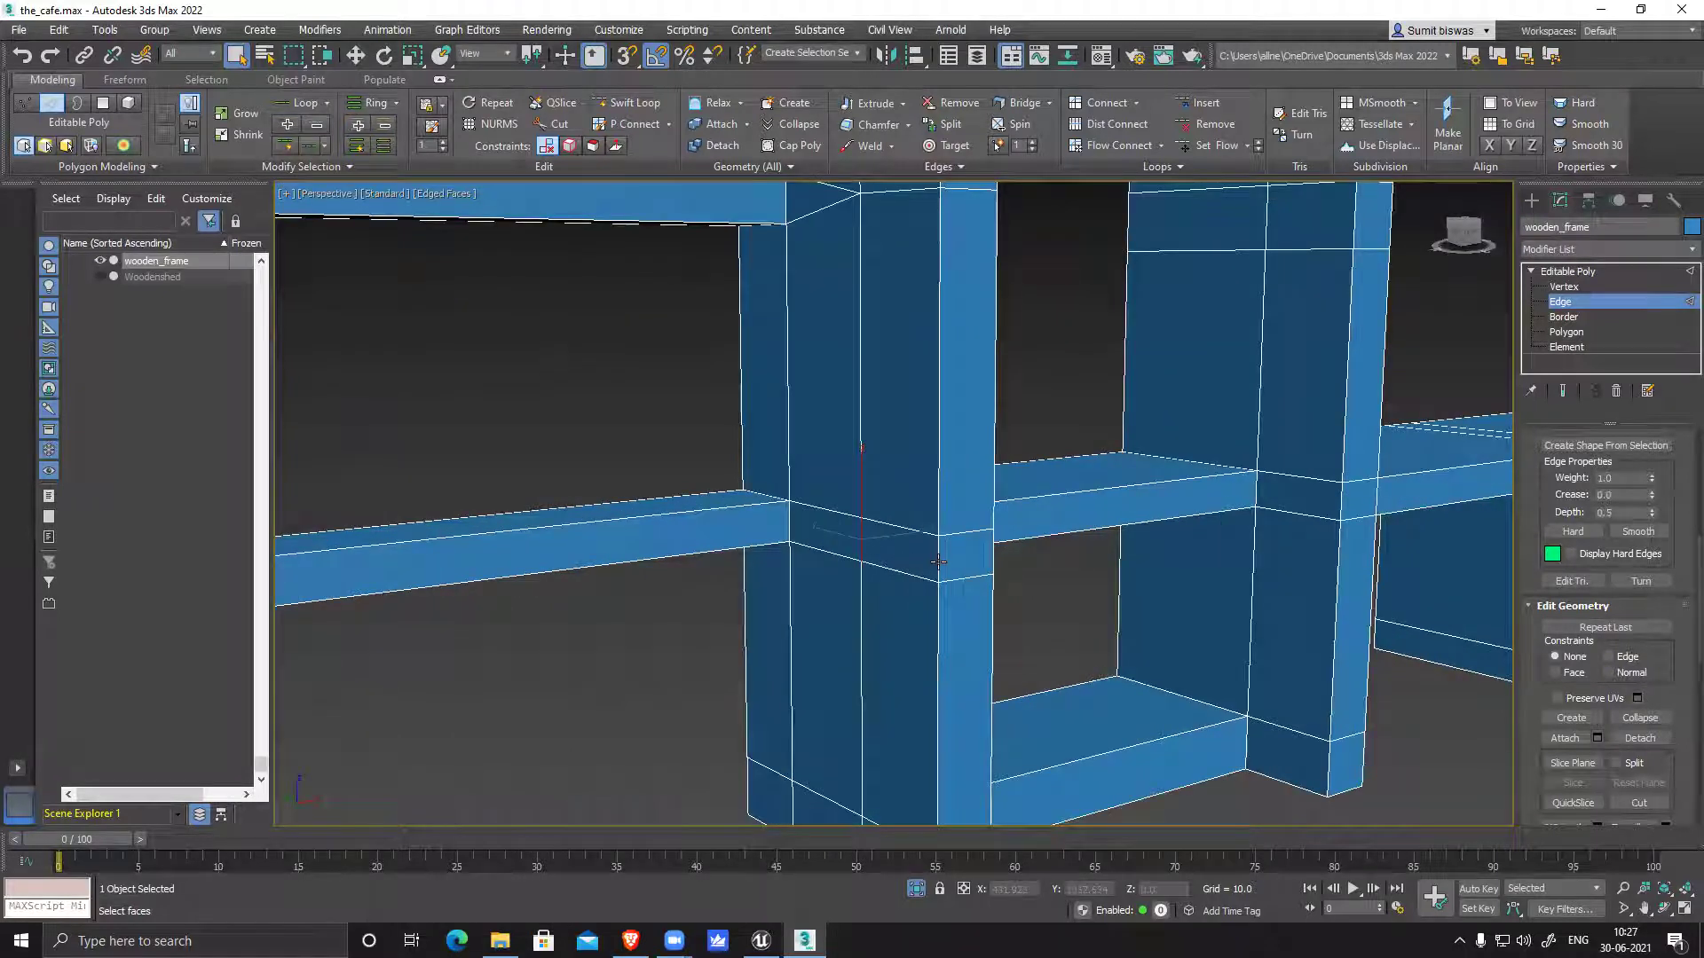
alt+middle_drag(1074, 607, 1007, 546)
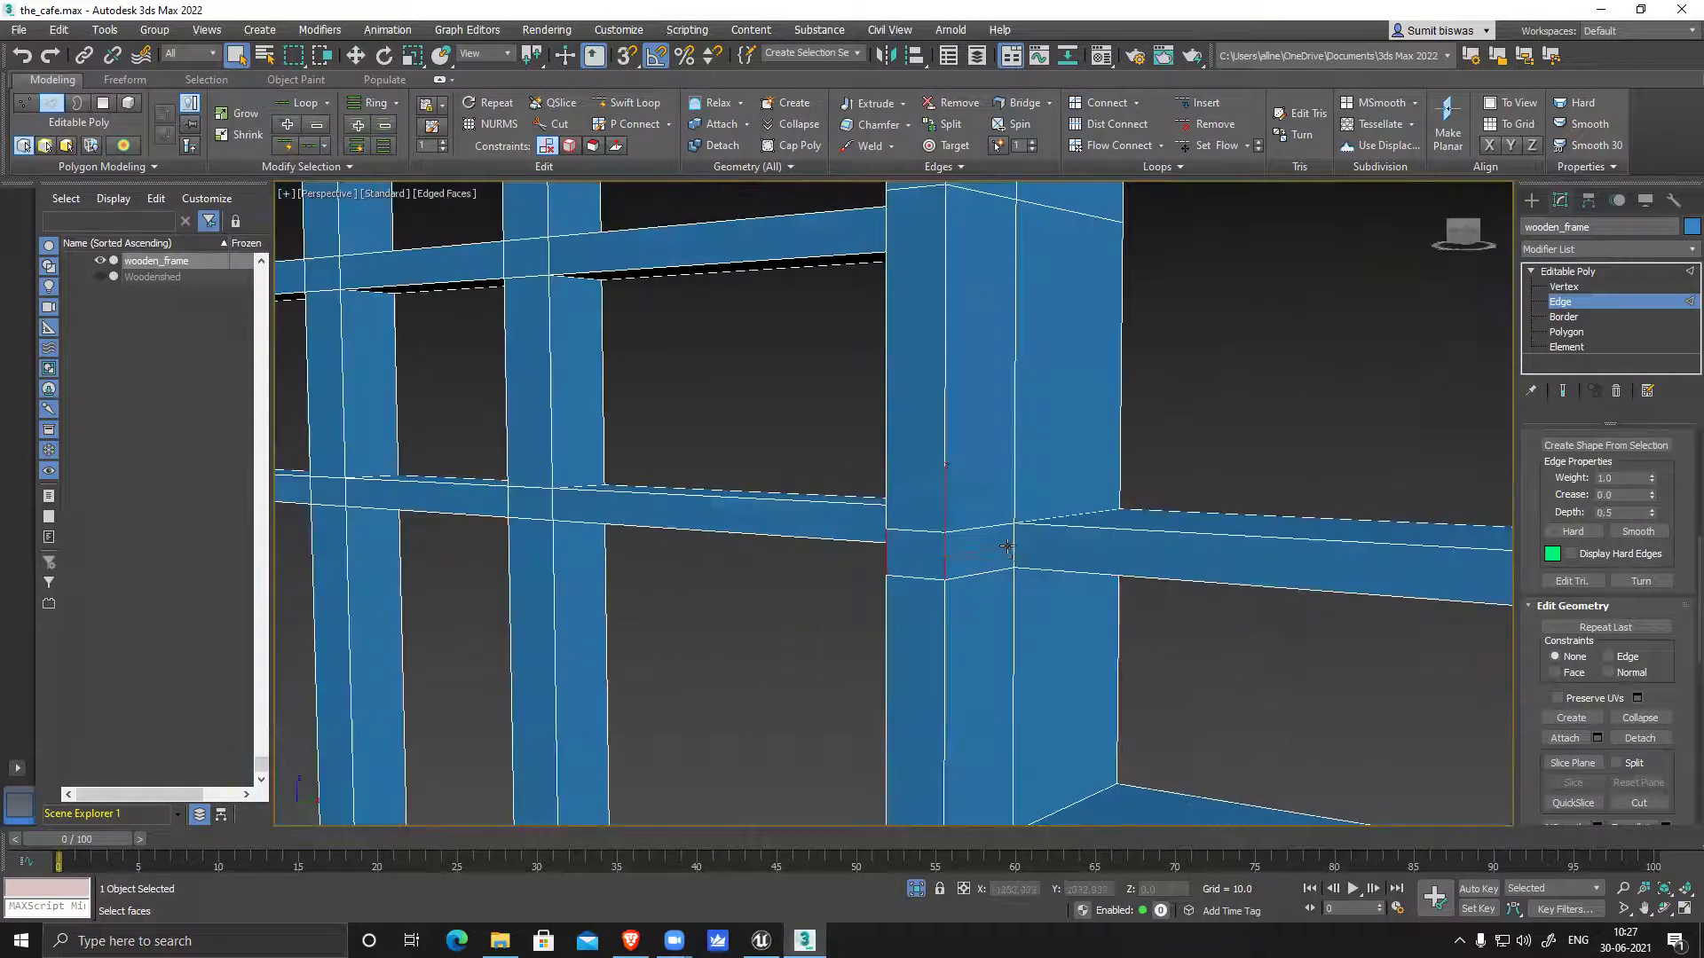
click(1570, 717)
scroll(1038, 621, down, 3)
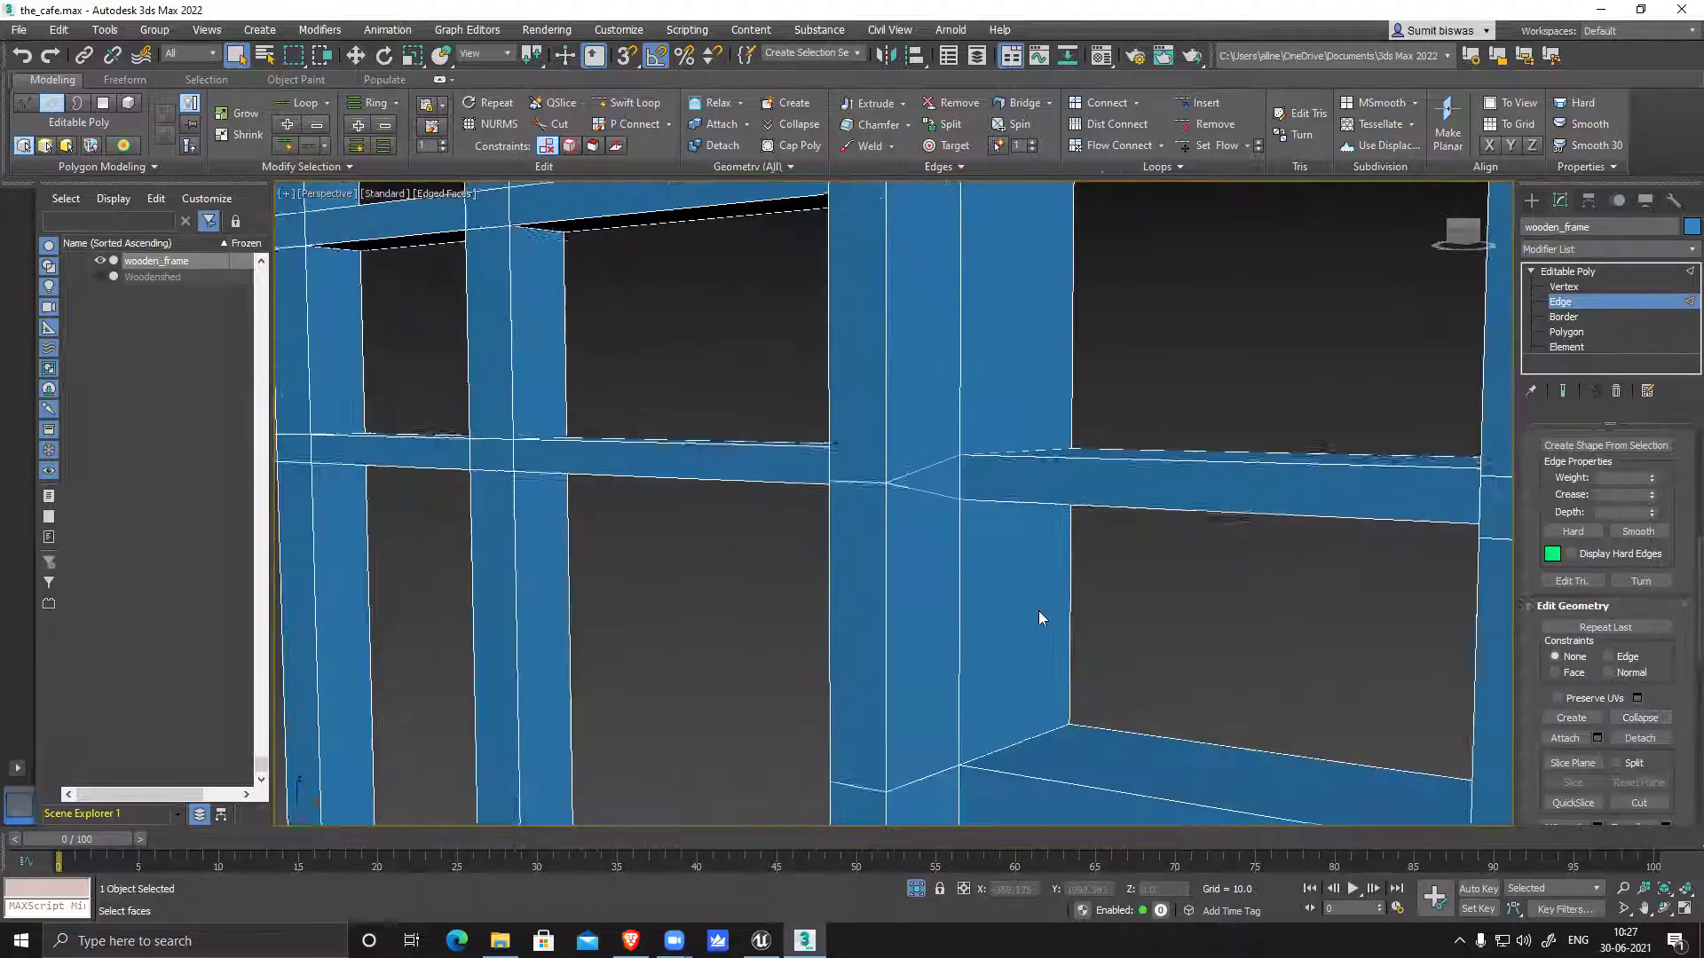
alt+middle_drag(1009, 629, 1084, 629)
middle_drag(584, 702, 849, 631)
scroll(871, 626, up, 5)
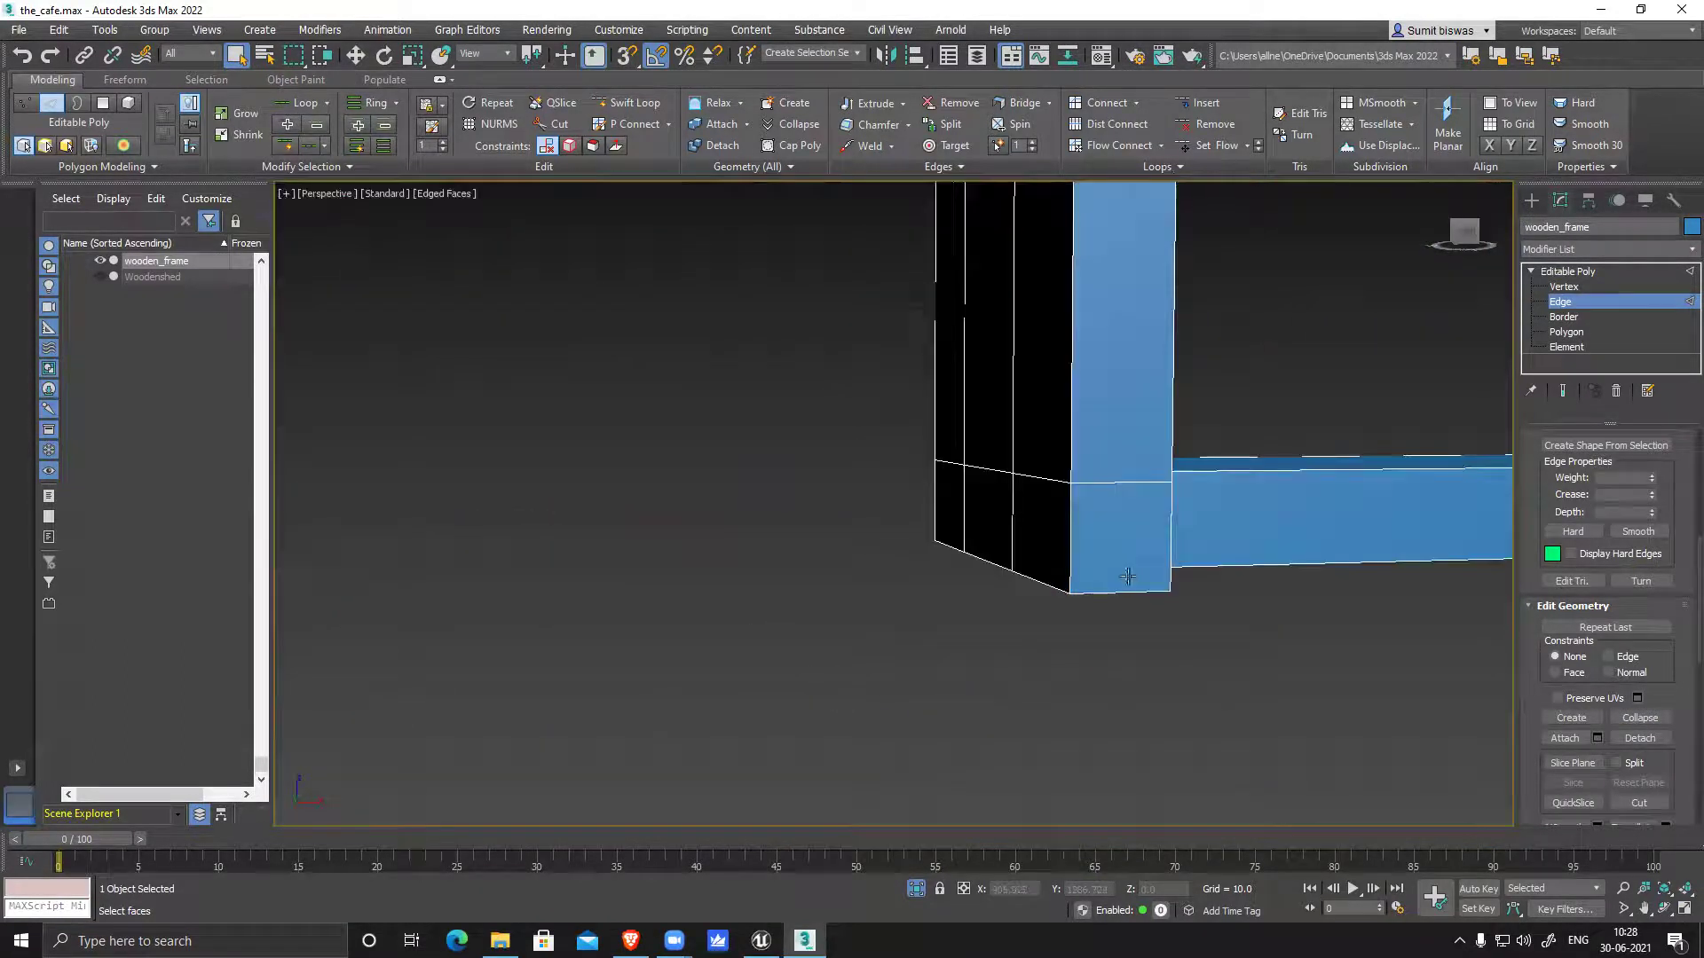
middle_drag(1020, 391, 974, 532)
scroll(970, 548, down, 3)
middle_drag(798, 431, 838, 670)
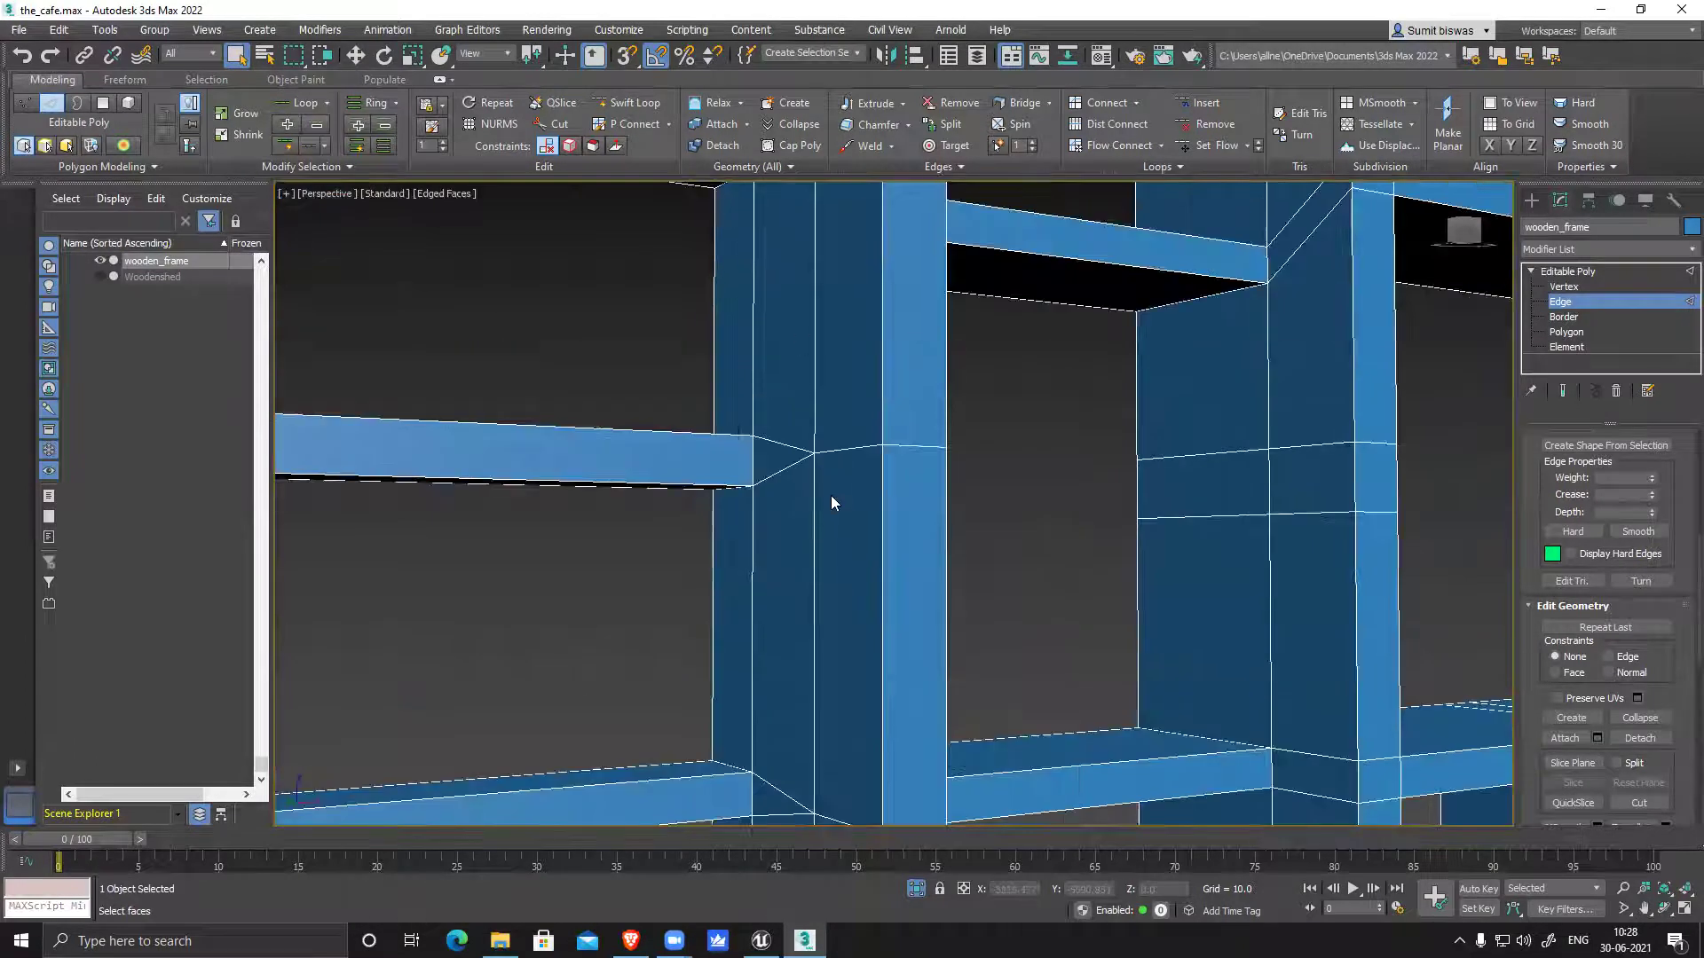
click(846, 450)
scroll(969, 520, down, 5)
alt+middle_drag(932, 520, 970, 531)
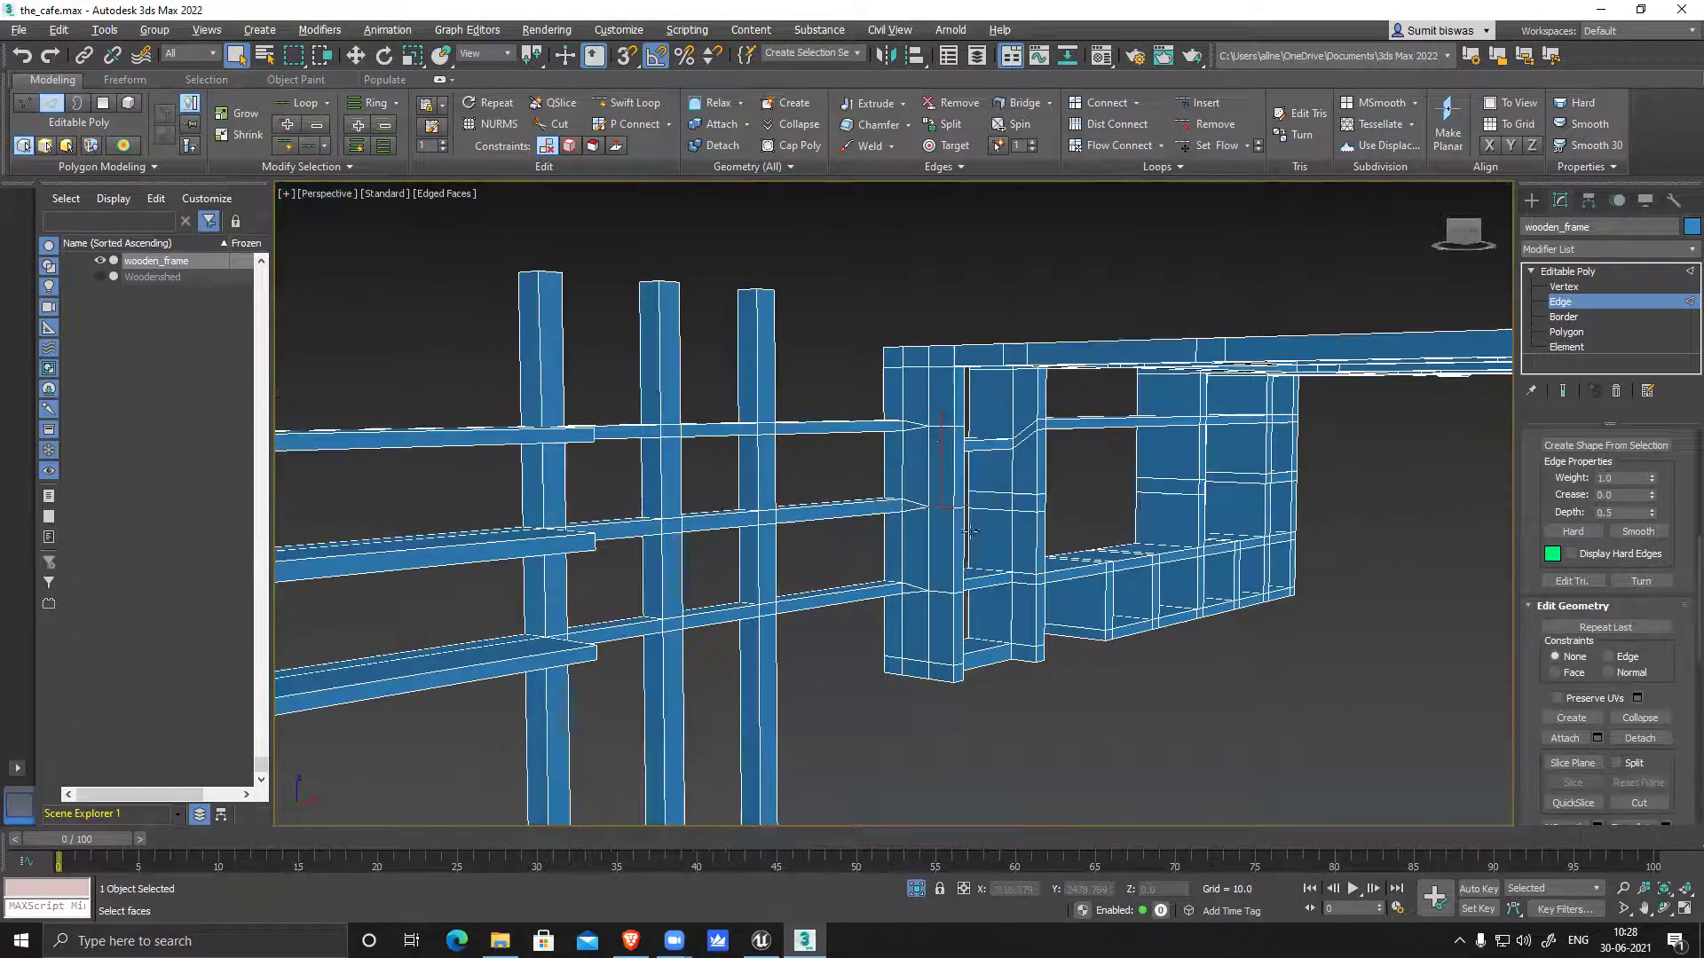
ctrl+click(941, 426)
ctrl+click(939, 367)
ctrl+click(945, 663)
ctrl+click(944, 596)
scroll(919, 429, up, 5)
click(927, 448)
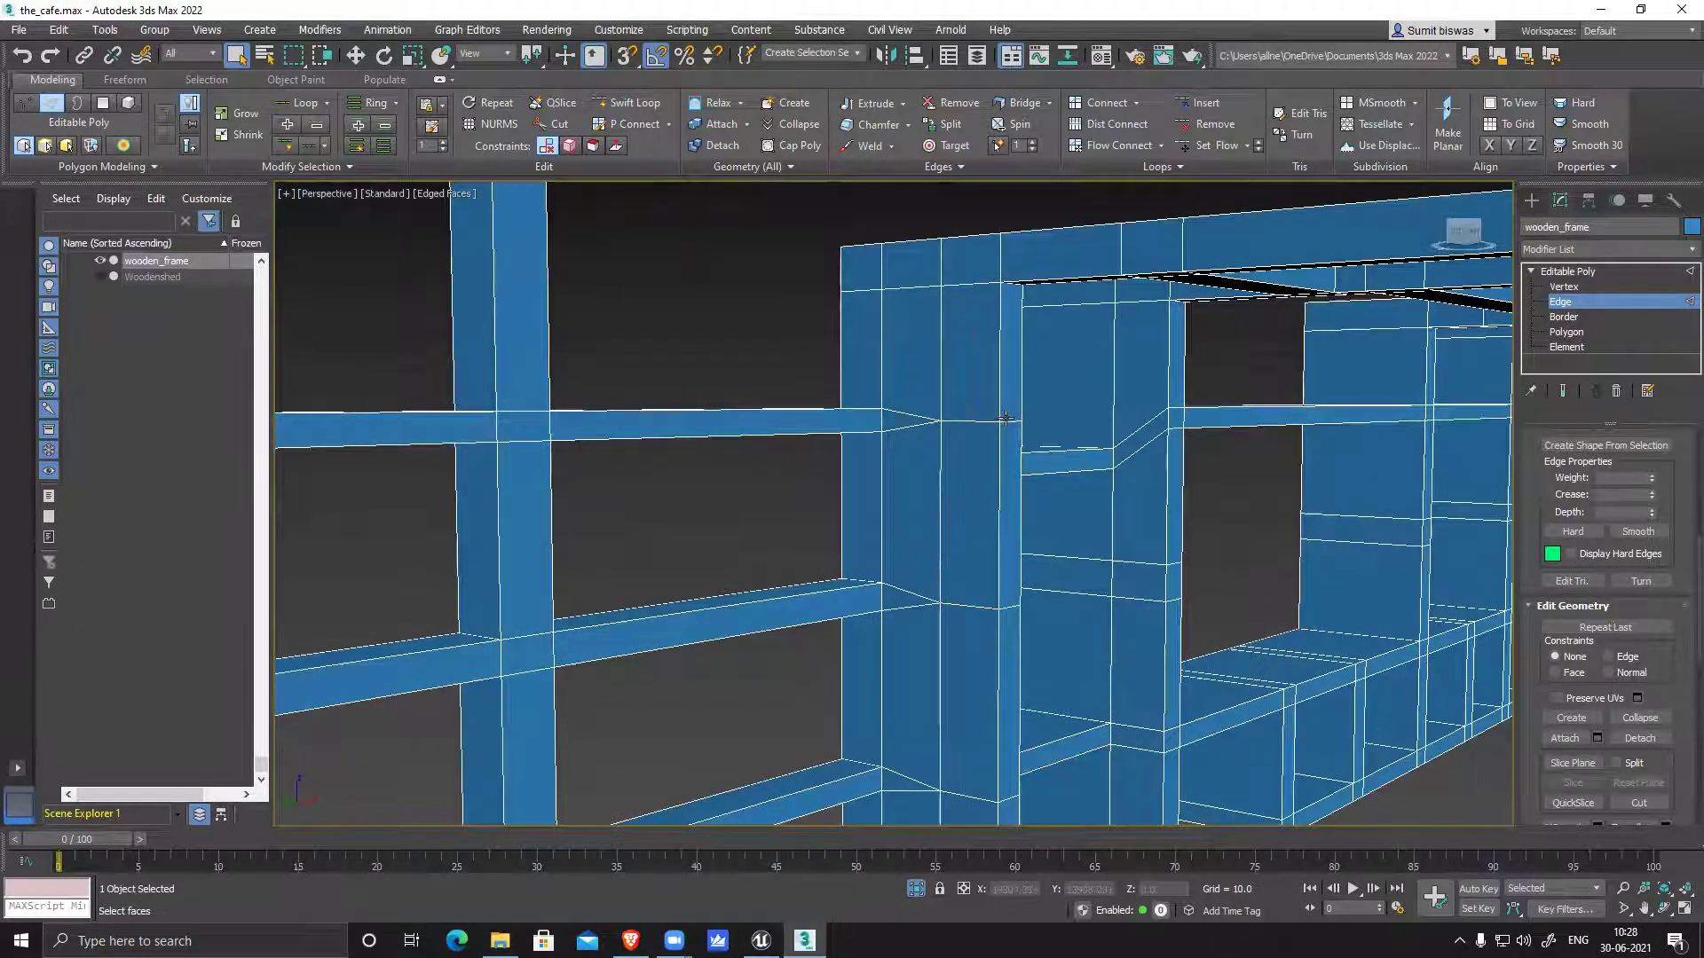
Target-weld the post side's centre-line vertices at the upper rail and under the top beam onto the front corner edge
click(1565, 288)
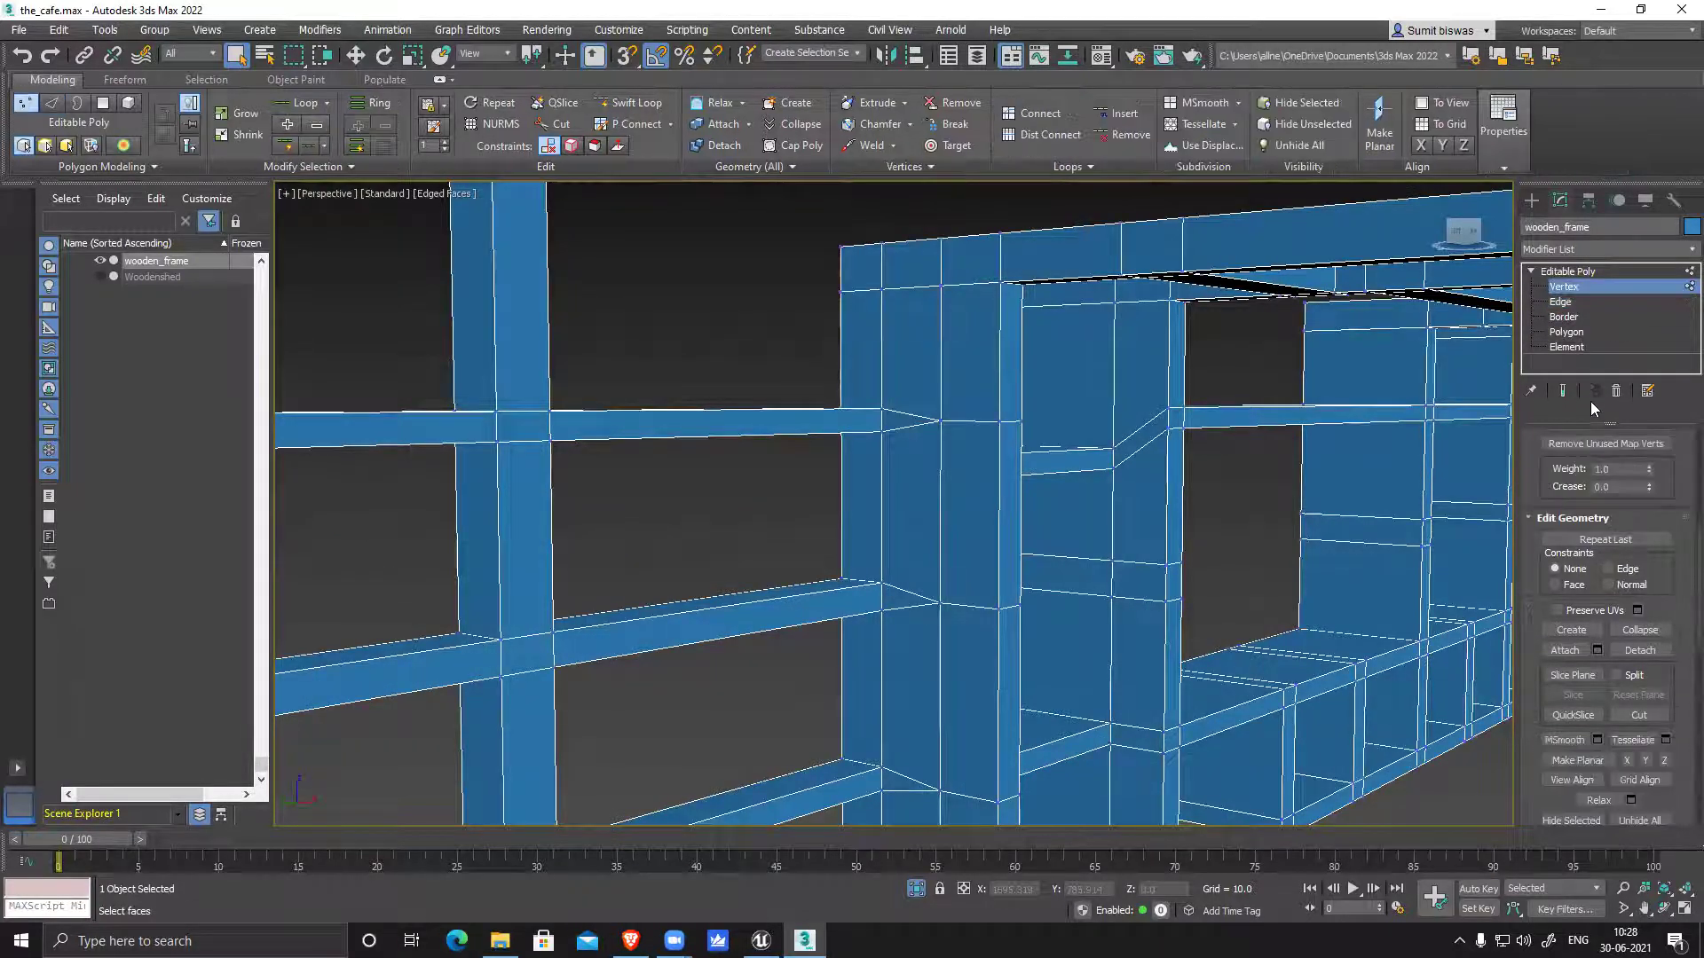
scroll(1639, 632, up, 3)
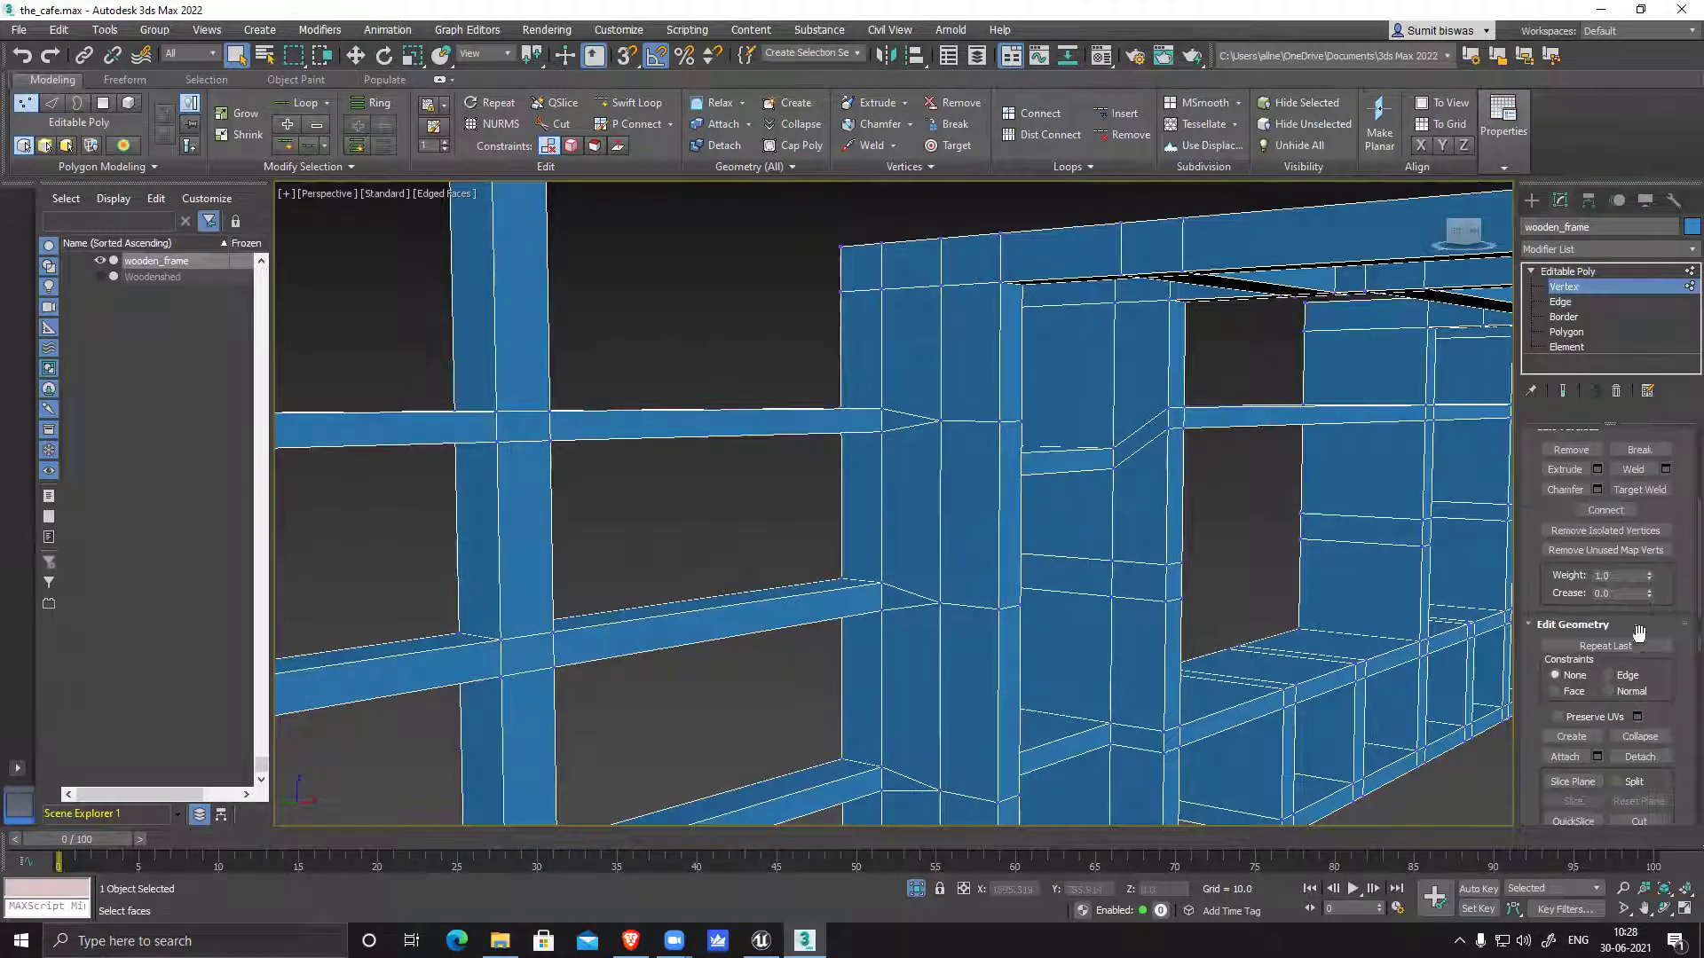
scroll(1639, 632, up, 2)
click(1637, 540)
scroll(936, 431, up, 5)
click(923, 436)
click(1056, 441)
middle_drag(1054, 441, 1019, 566)
click(923, 398)
click(1060, 398)
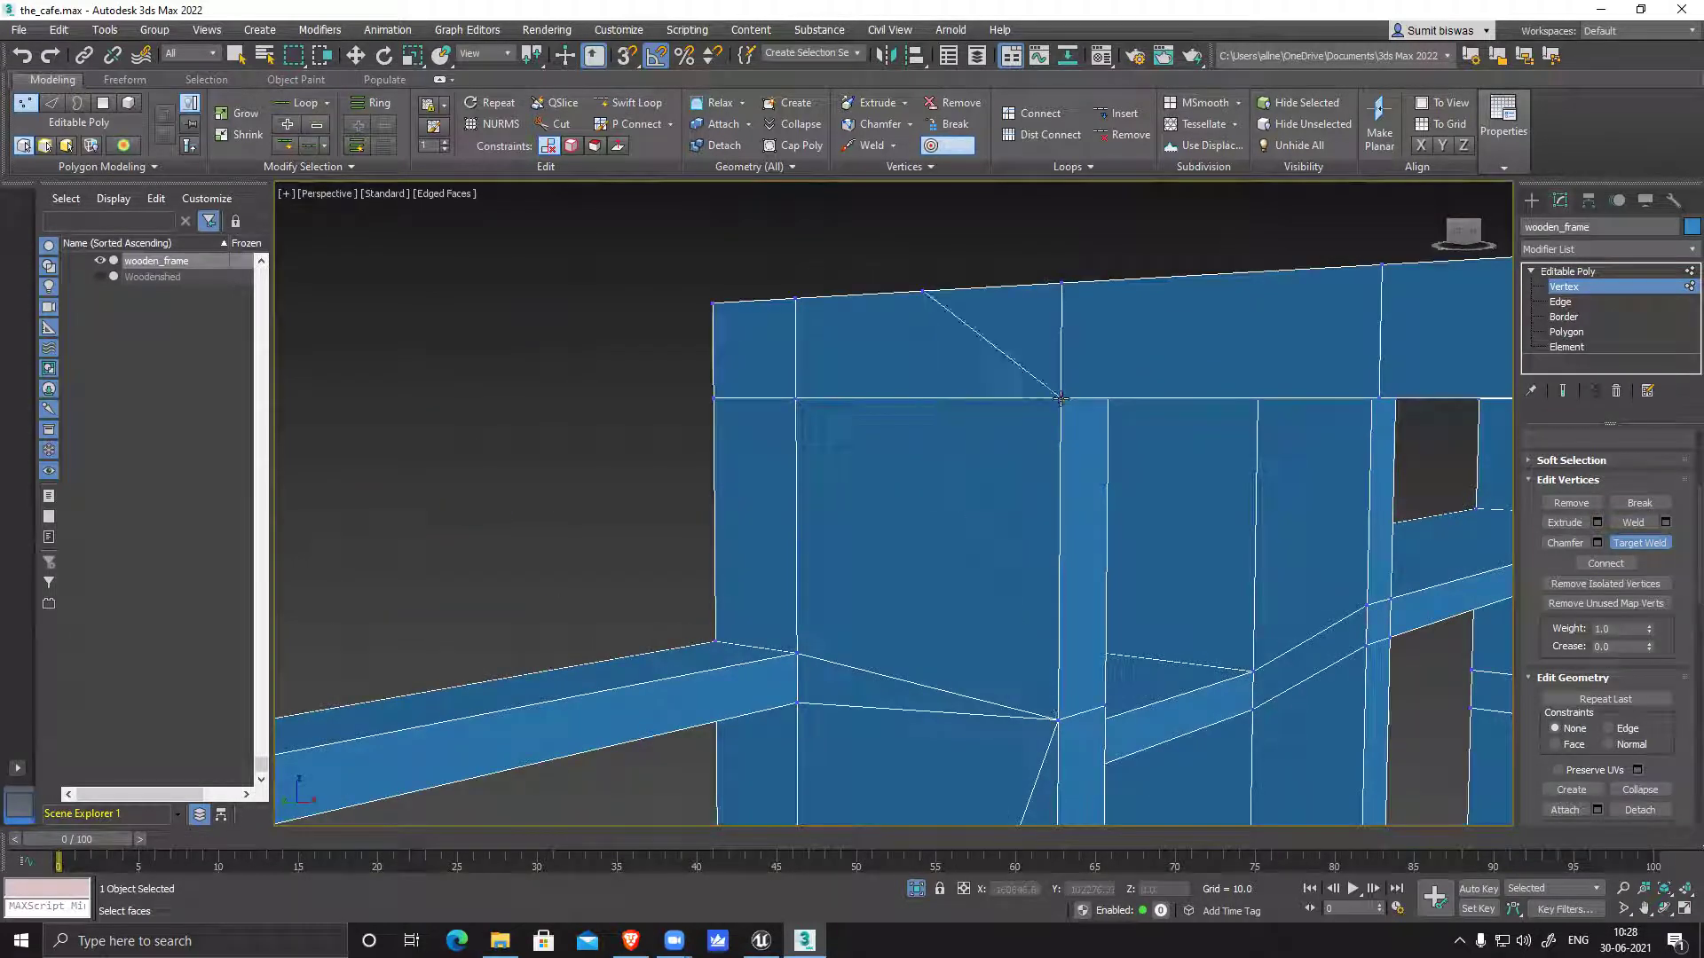
Target-weld the surplus vertices on the beam's top edge above the post onto the vertex above the rail joint
click(1062, 284)
click(1061, 284)
click(796, 299)
right_click(788, 301)
click(794, 302)
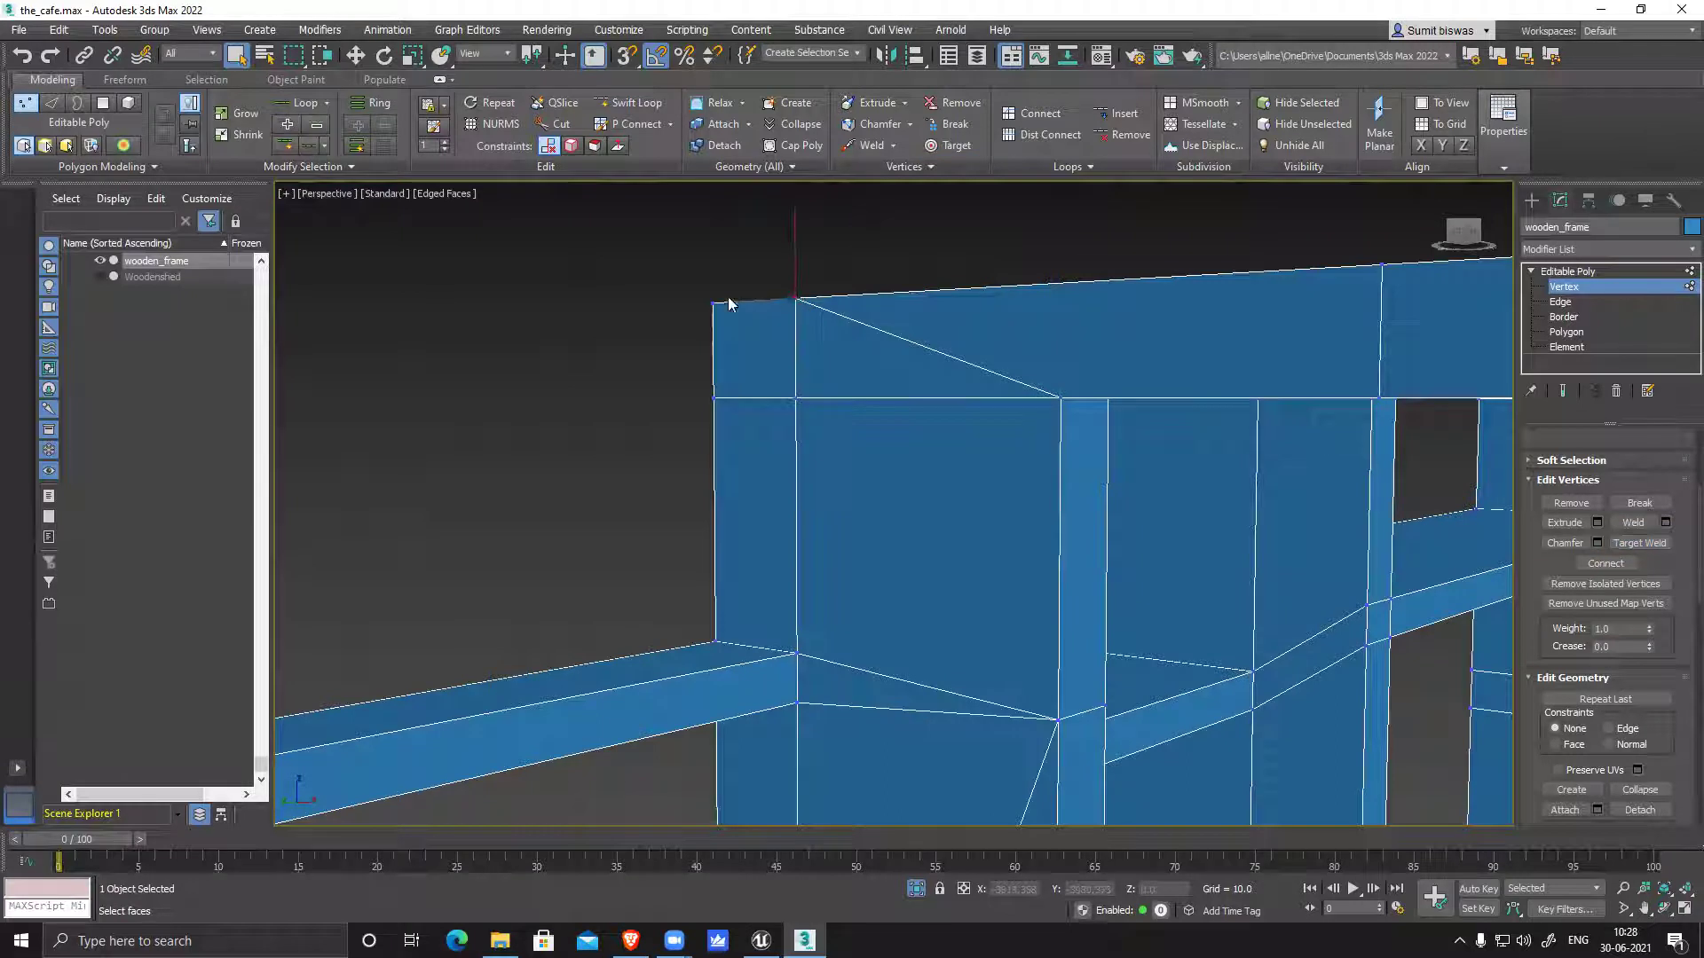
Target-weld the beam's remaining top vertex onto the post's outer top corner and the vertex beneath it onto the outer edge
click(1640, 542)
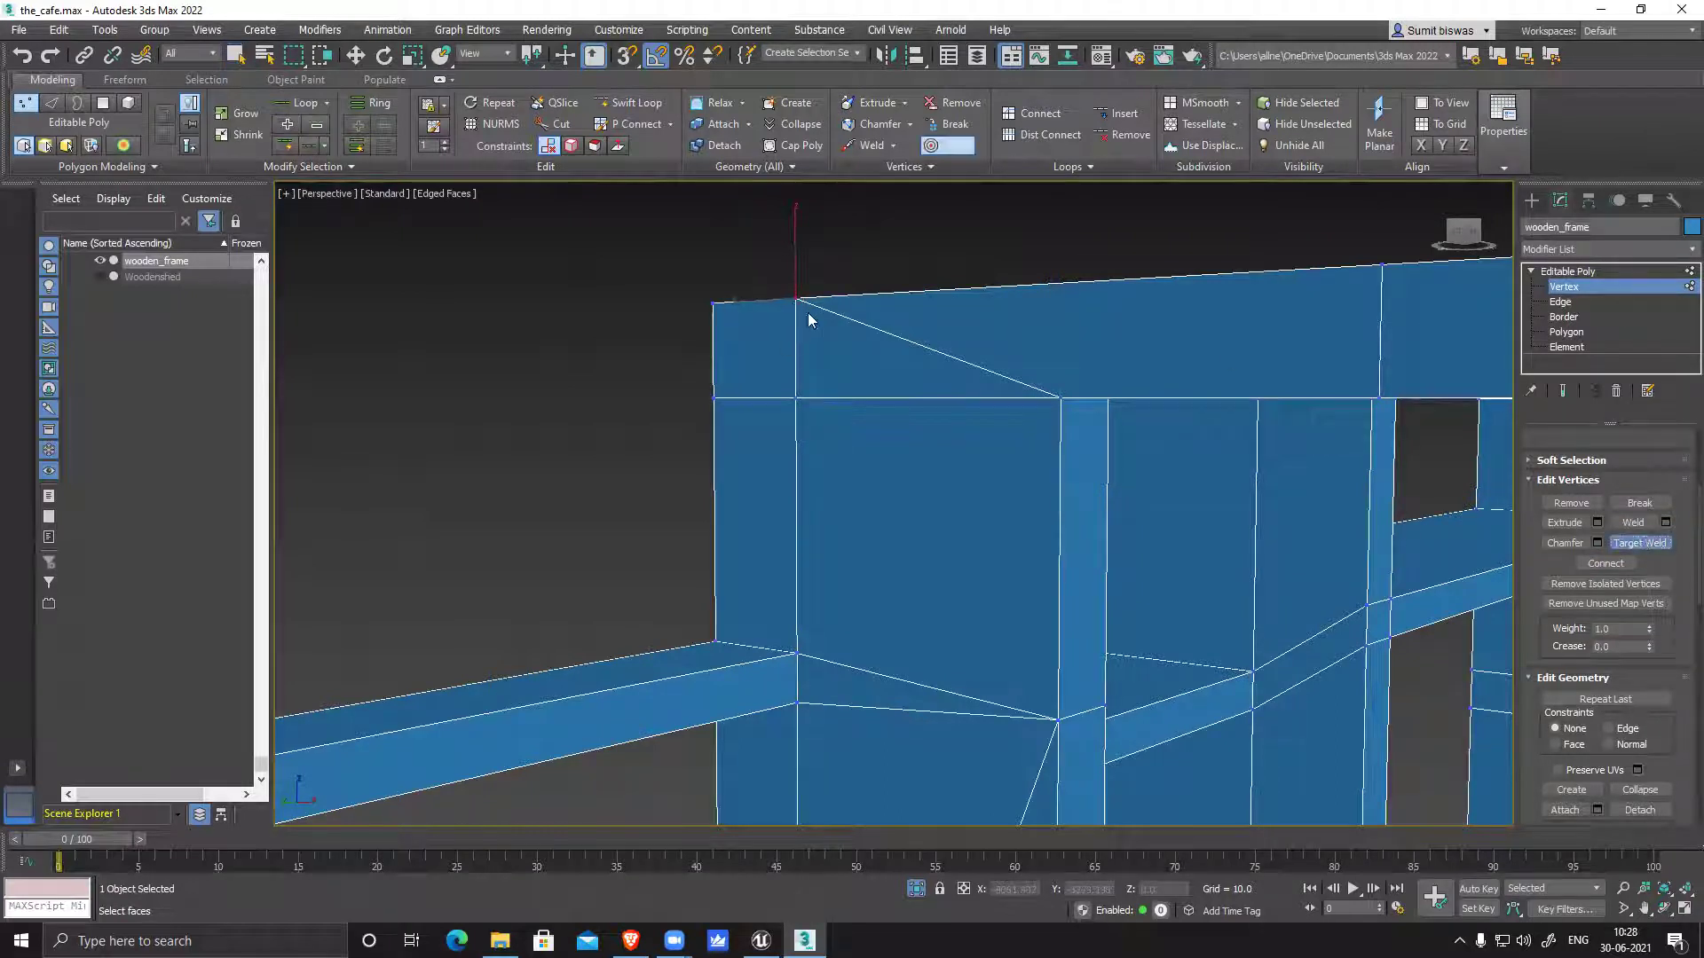
click(795, 299)
click(713, 304)
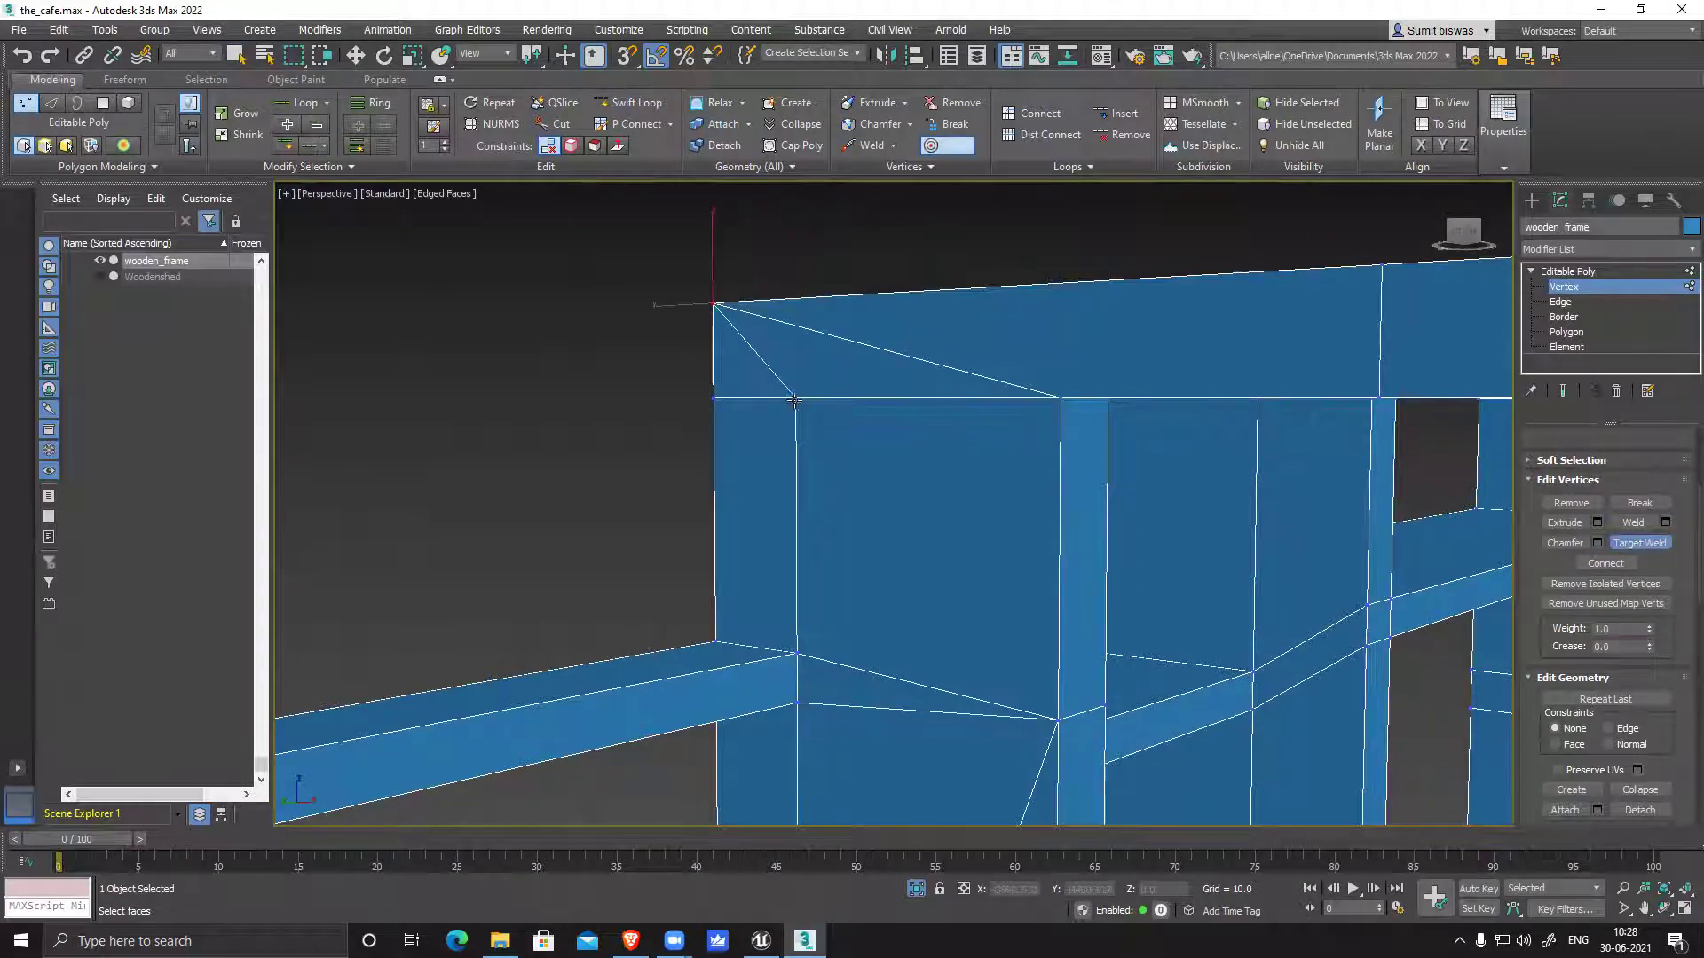
click(711, 398)
middle_drag(862, 583, 838, 492)
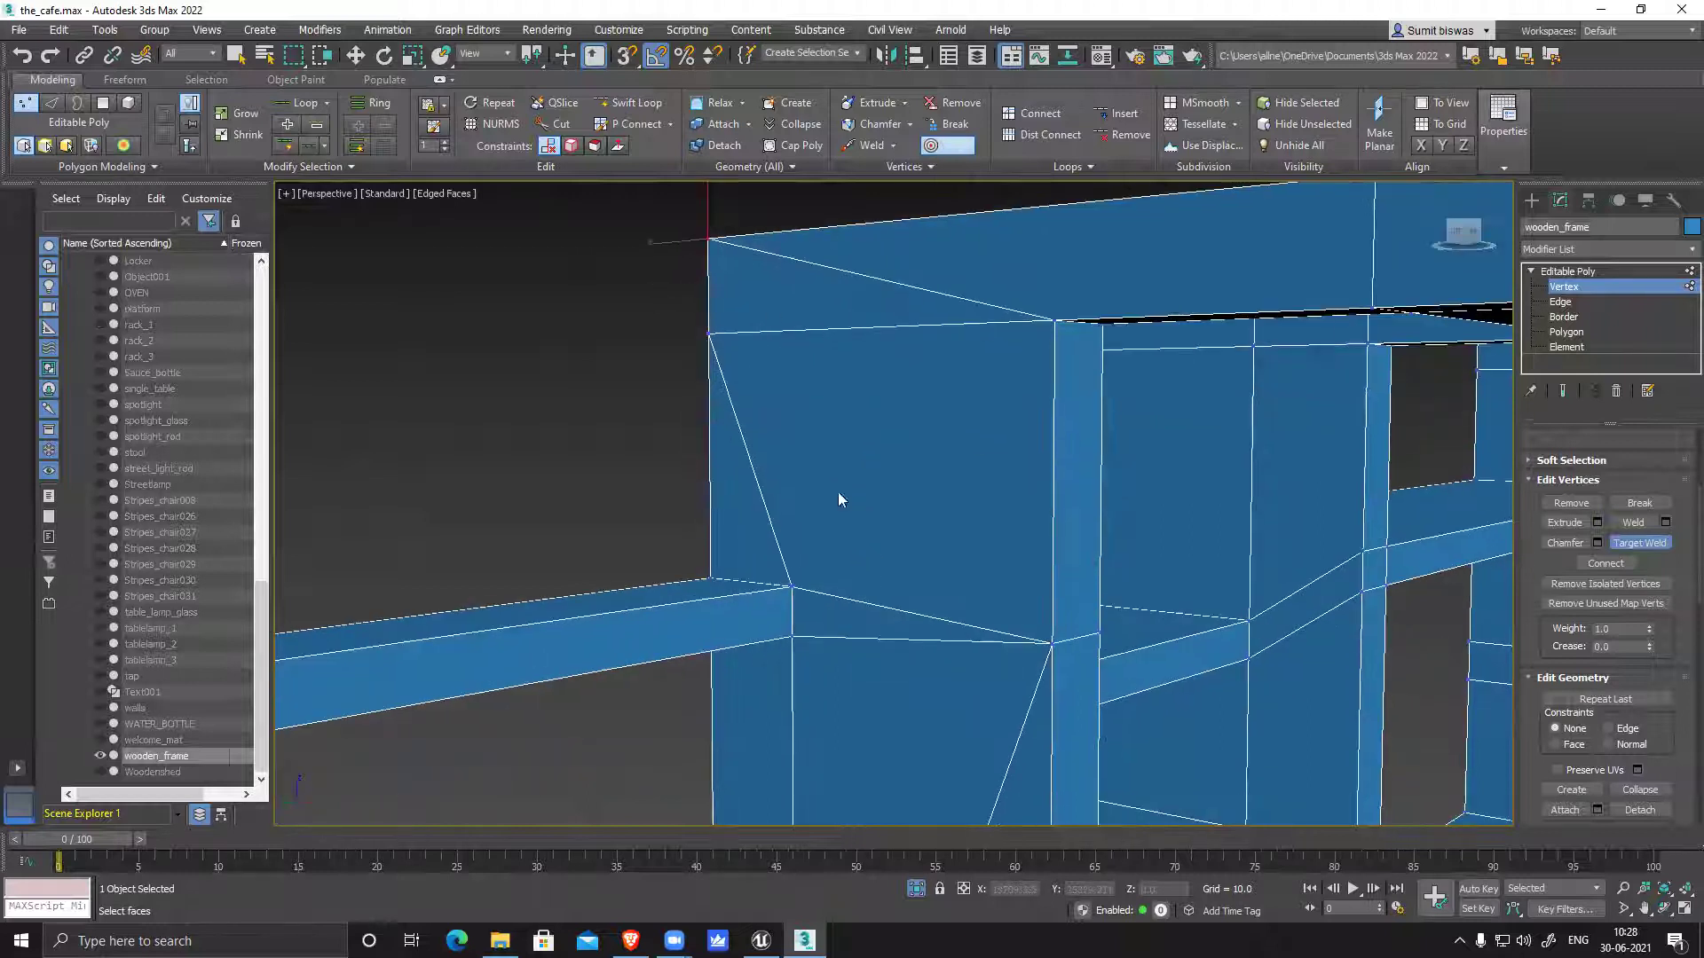
Target-weld the post side's centre-line vertices at the middle and lower rails onto the front corner edge
scroll(932, 456, down, 2)
alt+middle_drag(1352, 339, 932, 589)
scroll(890, 535, up, 5)
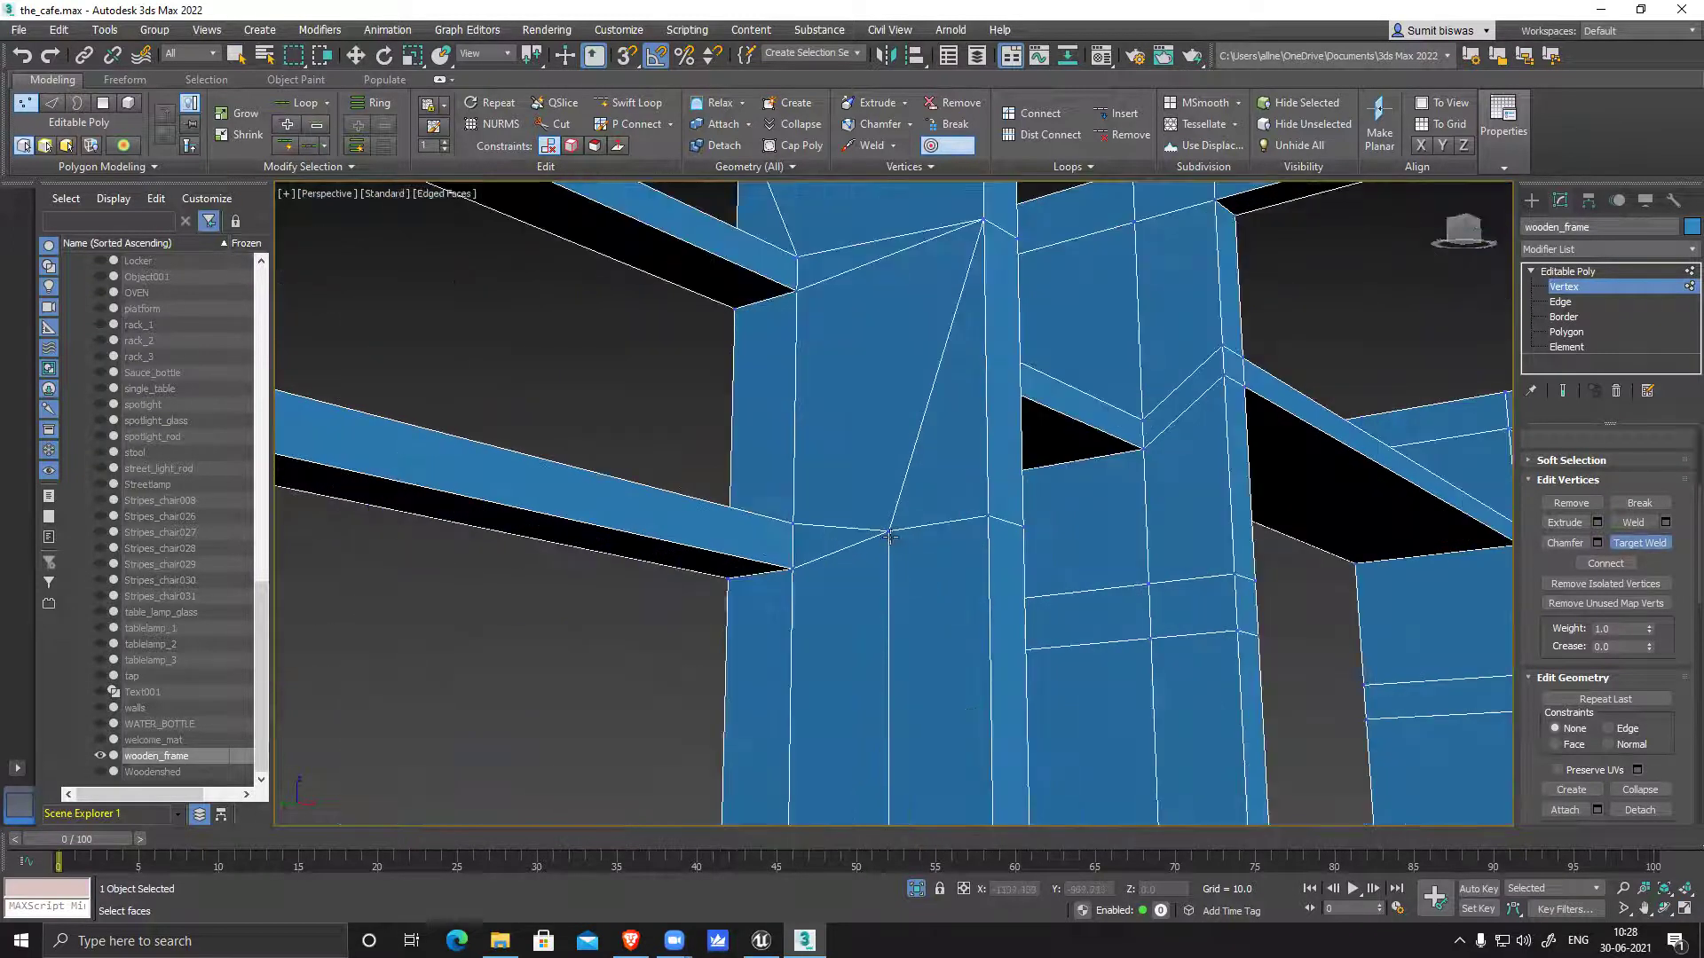
alt+middle_drag(987, 517, 932, 609)
click(988, 618)
scroll(924, 601, down, 5)
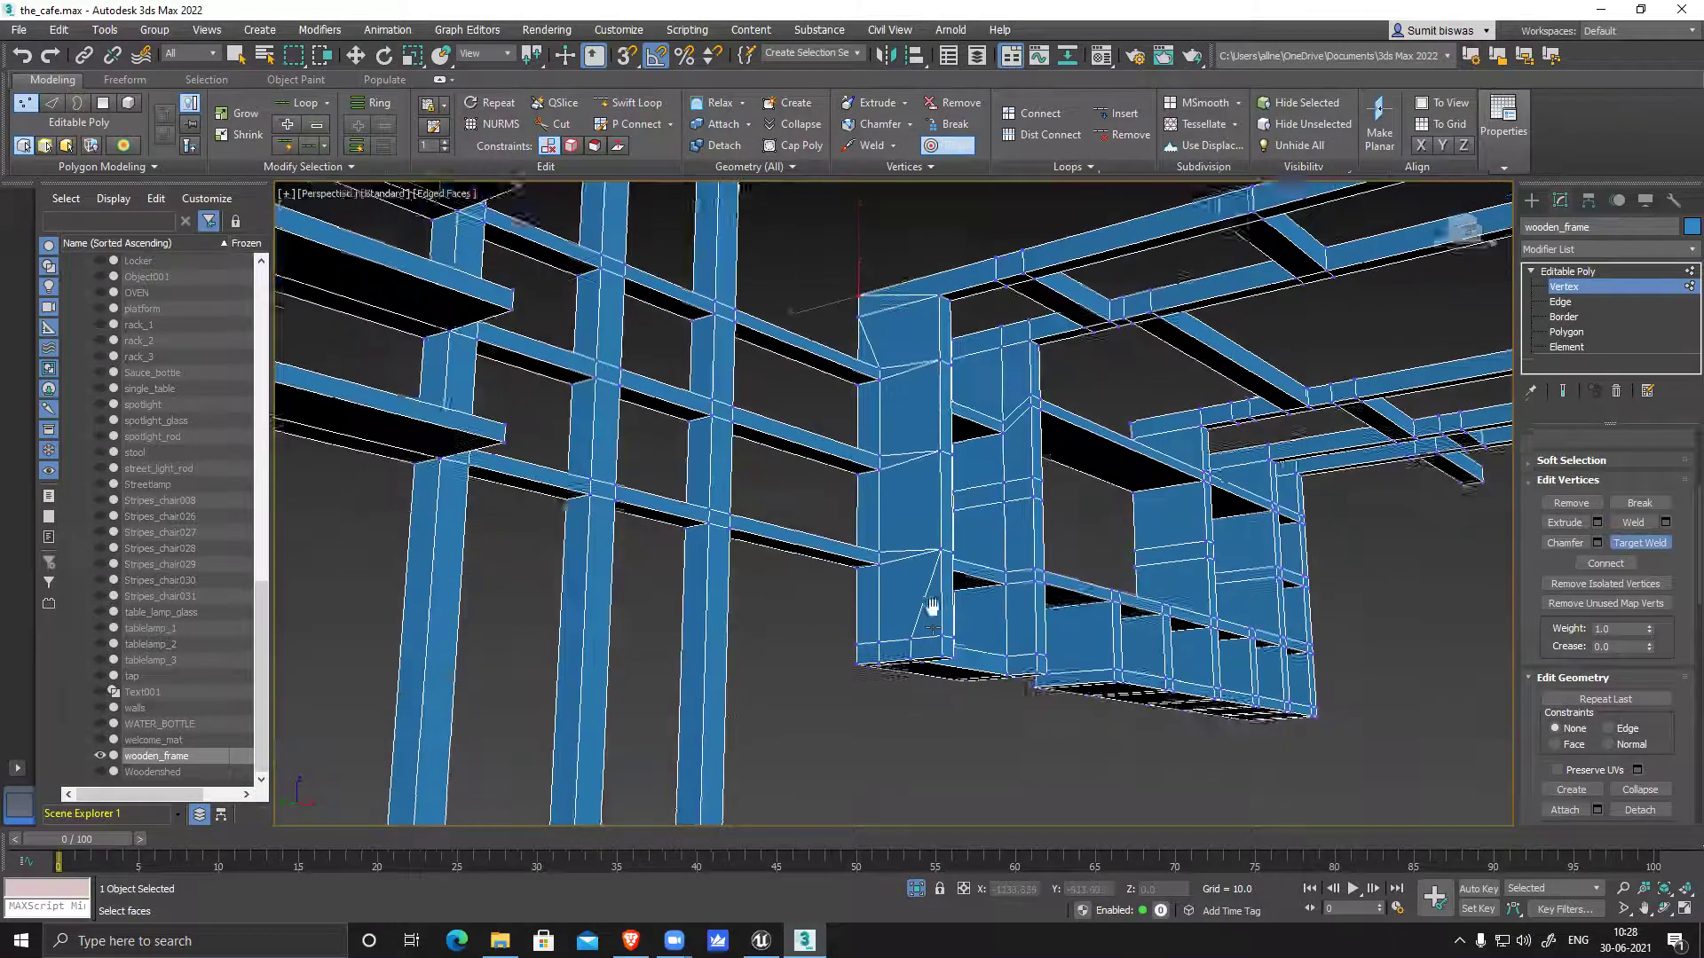
Target-weld the two centre-line vertices at the foot of the wide shelf post onto its front corner edge
scroll(932, 613, up, 5)
click(861, 654)
click(963, 646)
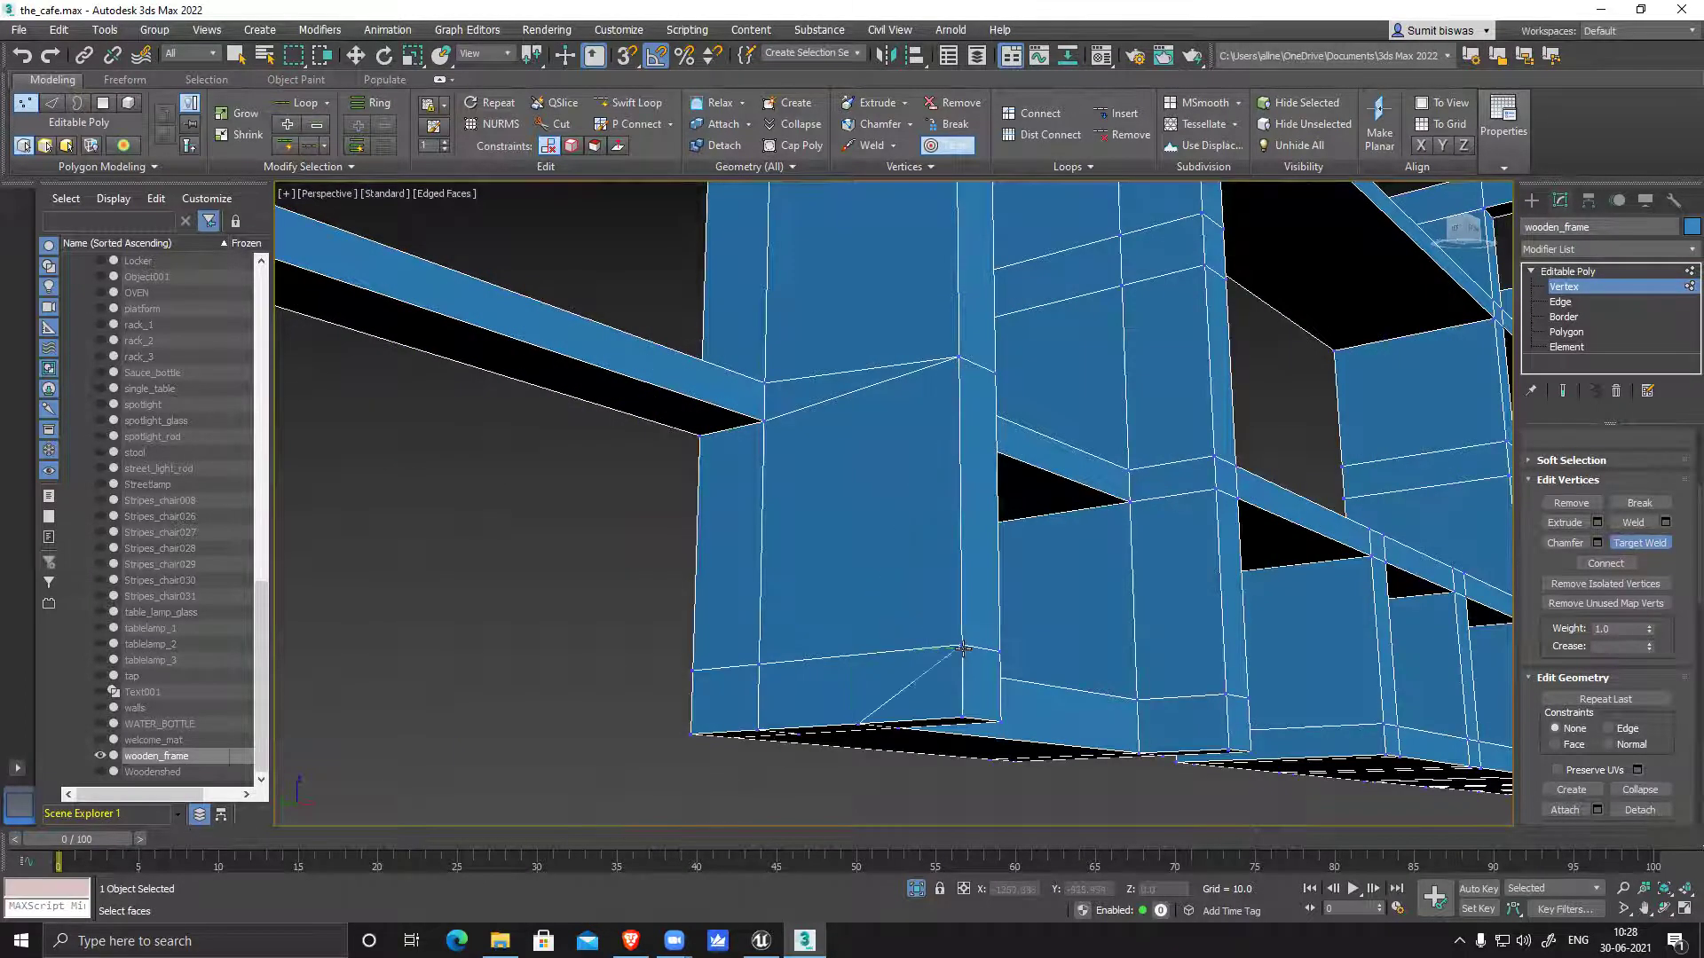
scroll(856, 657, up, 3)
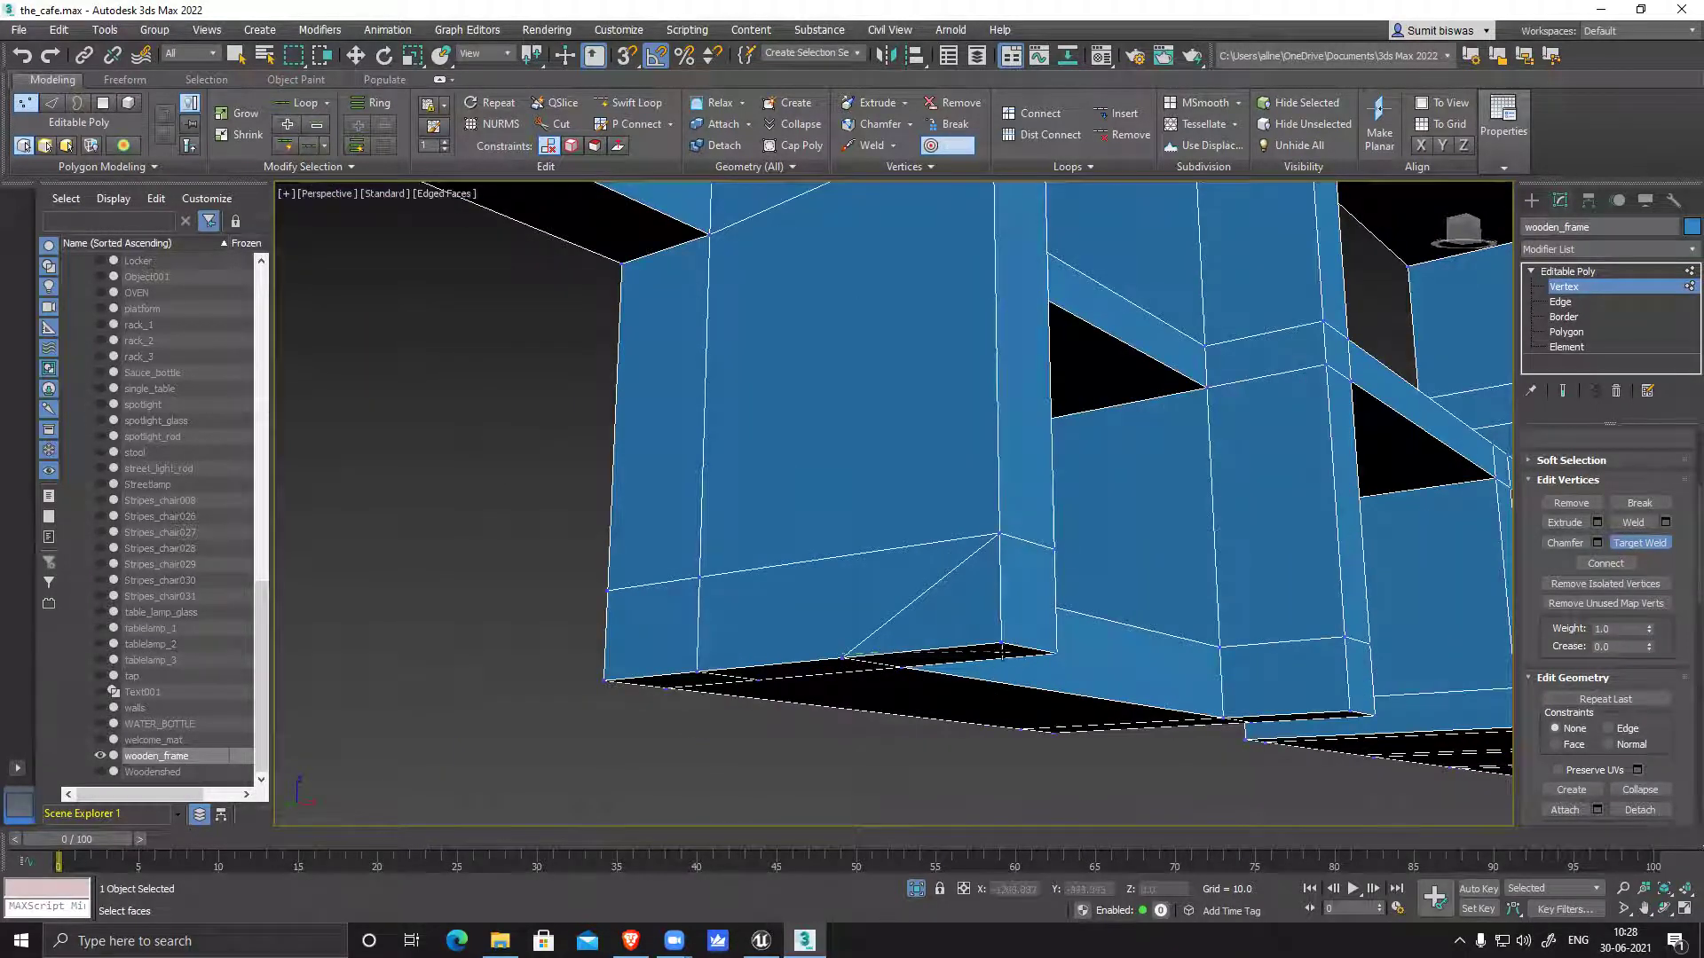
click(1001, 646)
Exit isolation of wooden_frame to bring back the cafe, and examine the ceiling spotlight rail above the counter
click(915, 888)
scroll(725, 612, up, 3)
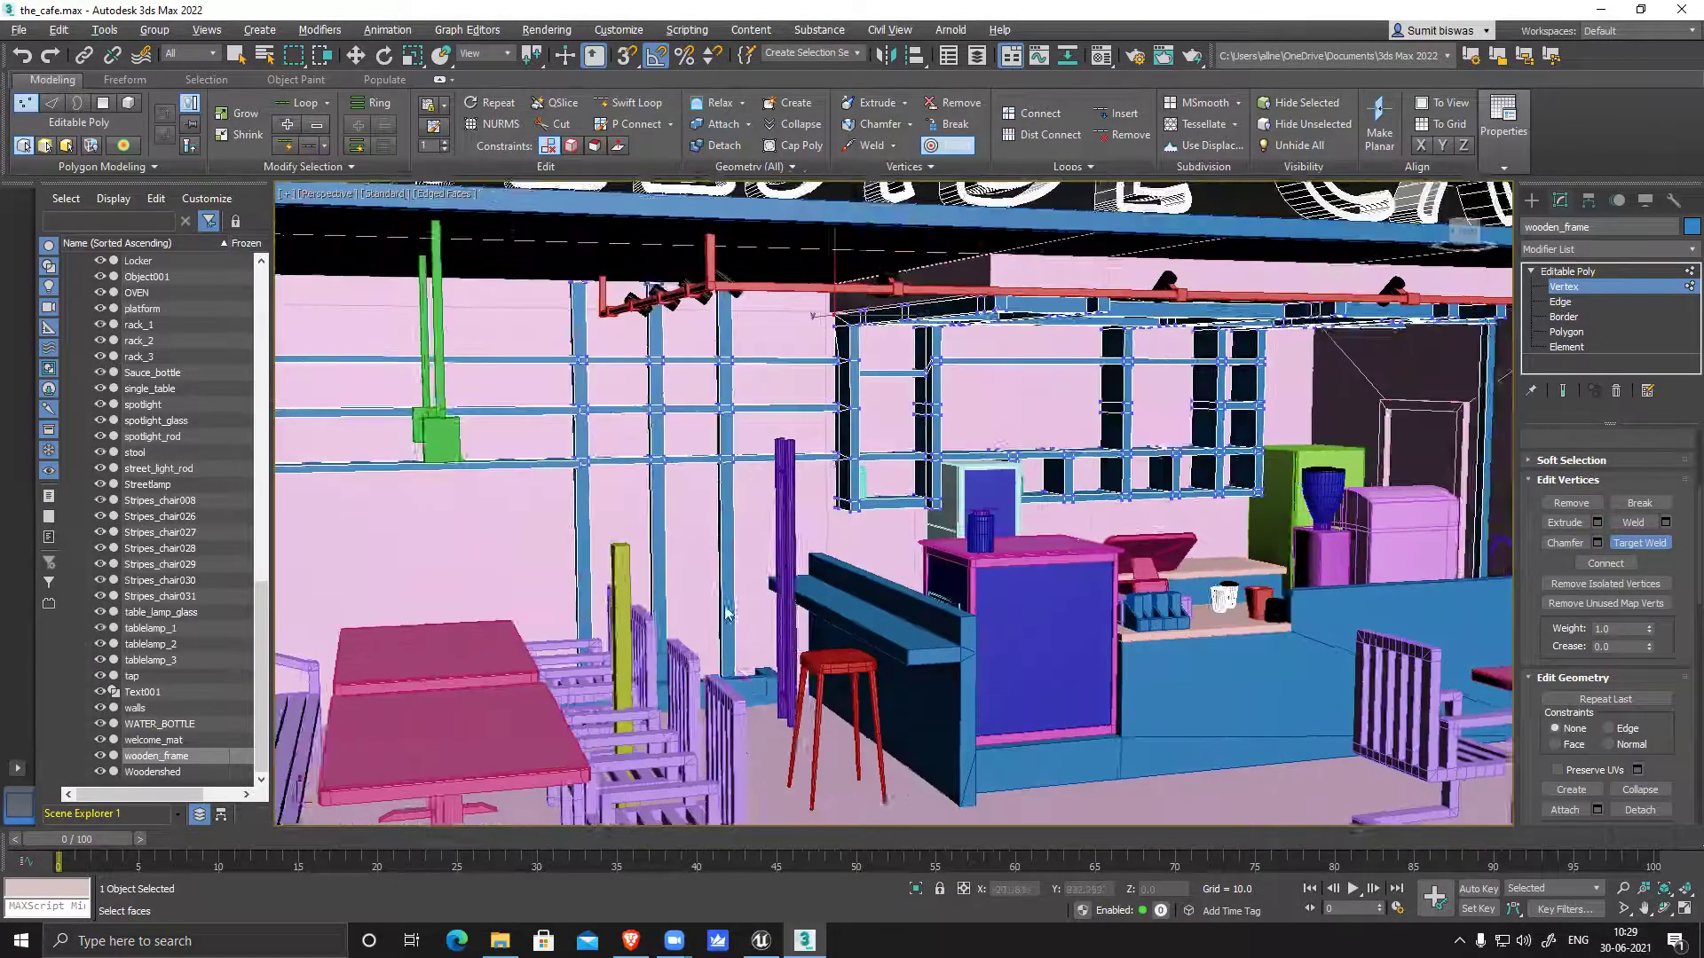
scroll(726, 612, up, 2)
scroll(728, 538, up, 2)
scroll(731, 540, up, 2)
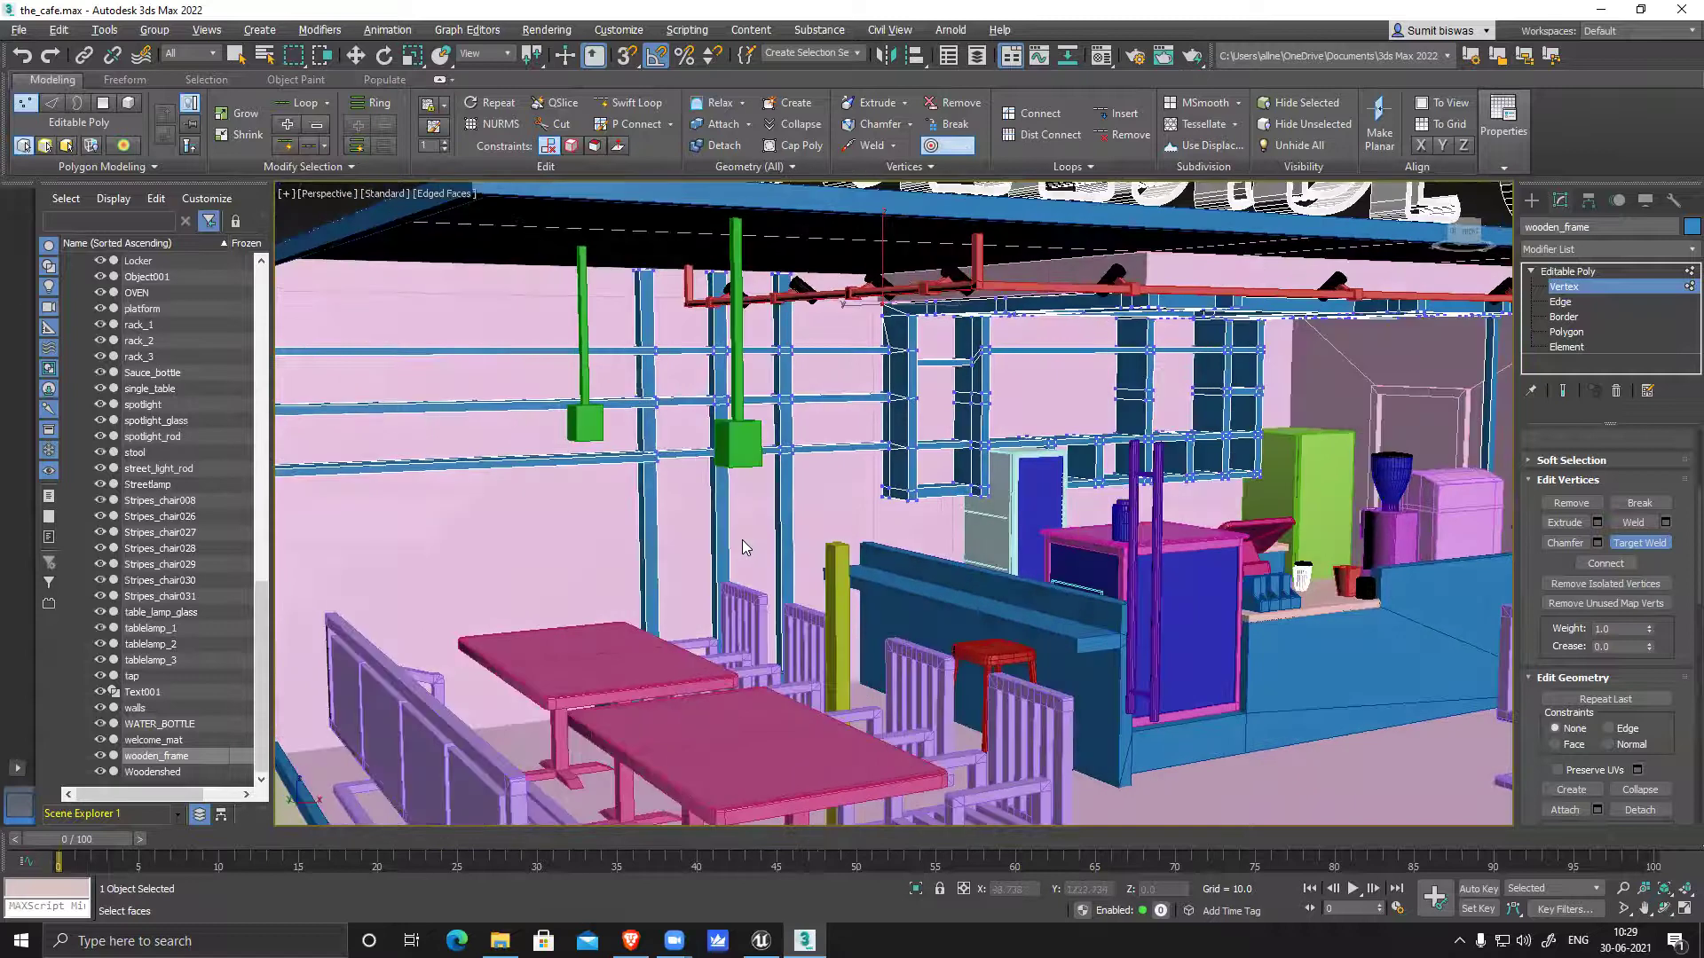
scroll(742, 539, up, 2)
scroll(927, 351, up, 2)
scroll(905, 388, up, 2)
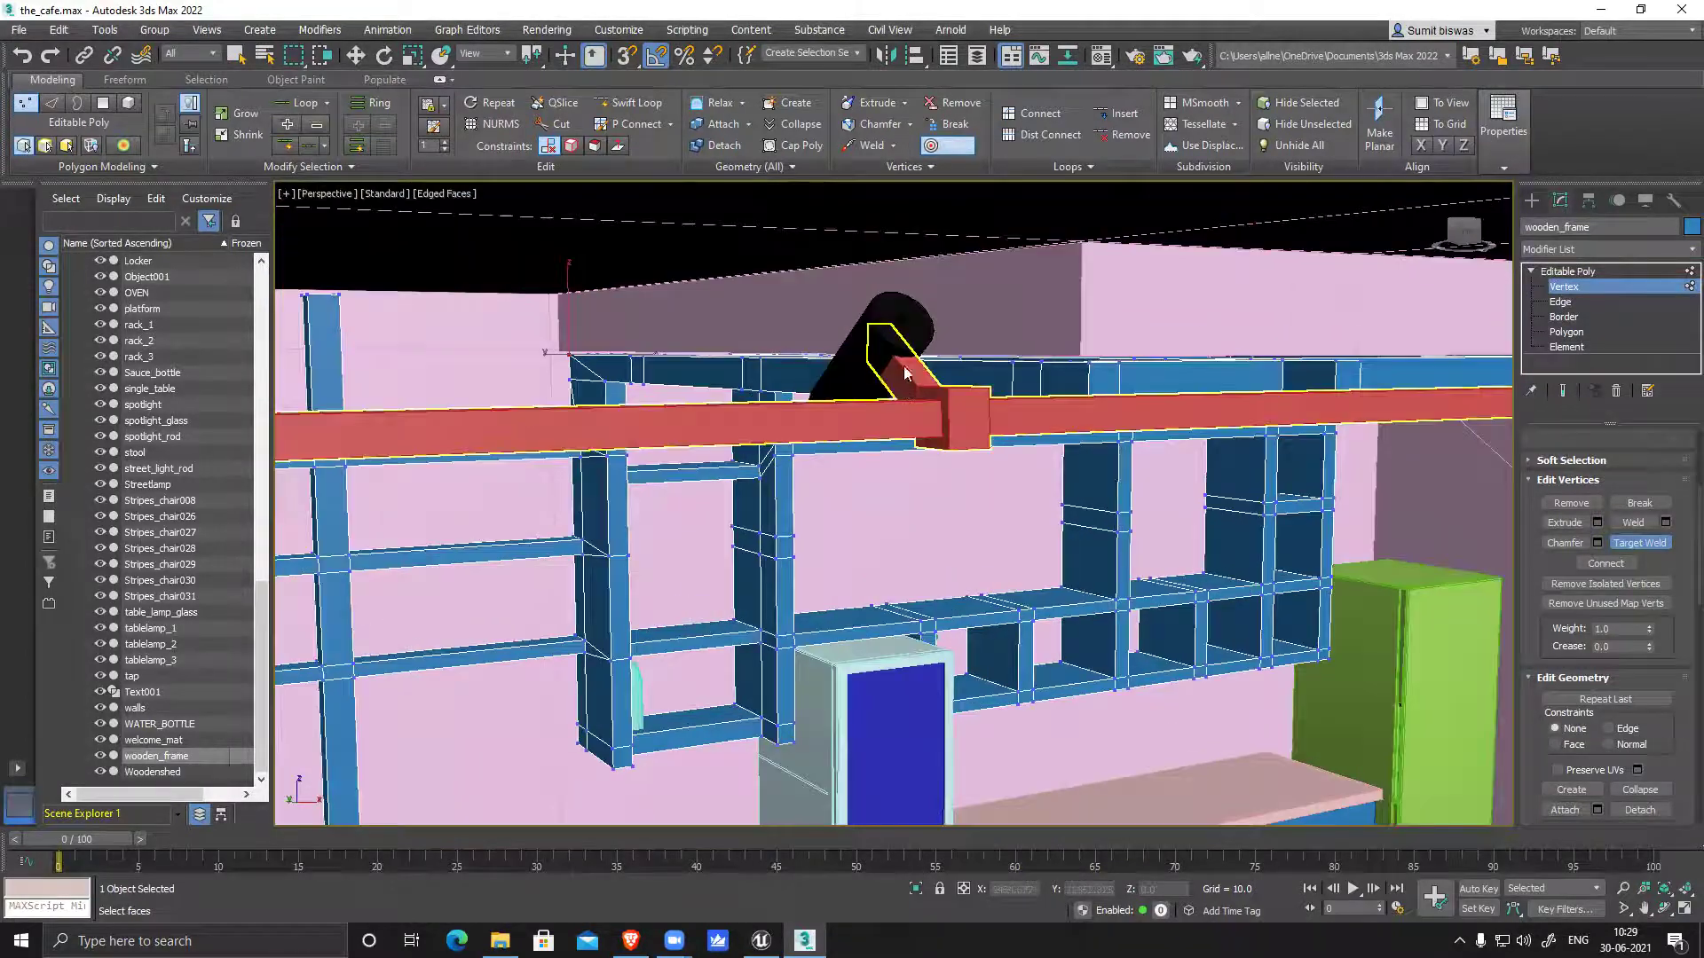
Examine the shelving, the green cabinet and the coffee grinder behind the counter
scroll(865, 371, down, 5)
scroll(1088, 469, up, 6)
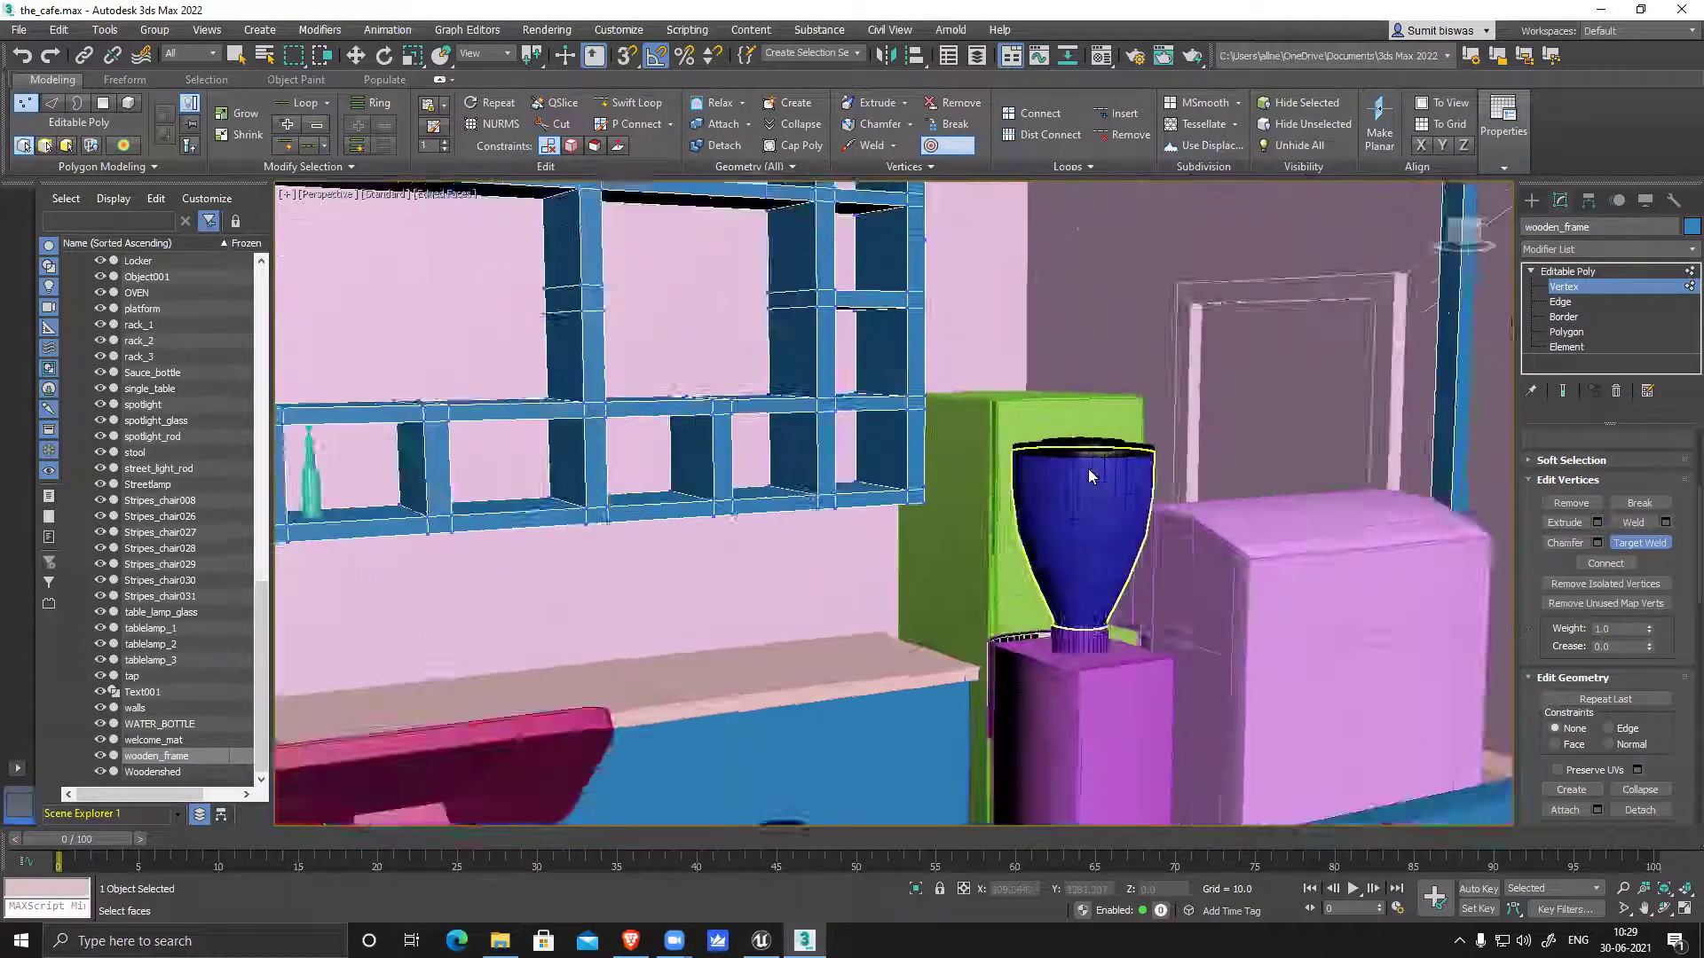
scroll(924, 520, down, 2)
scroll(919, 518, up, 4)
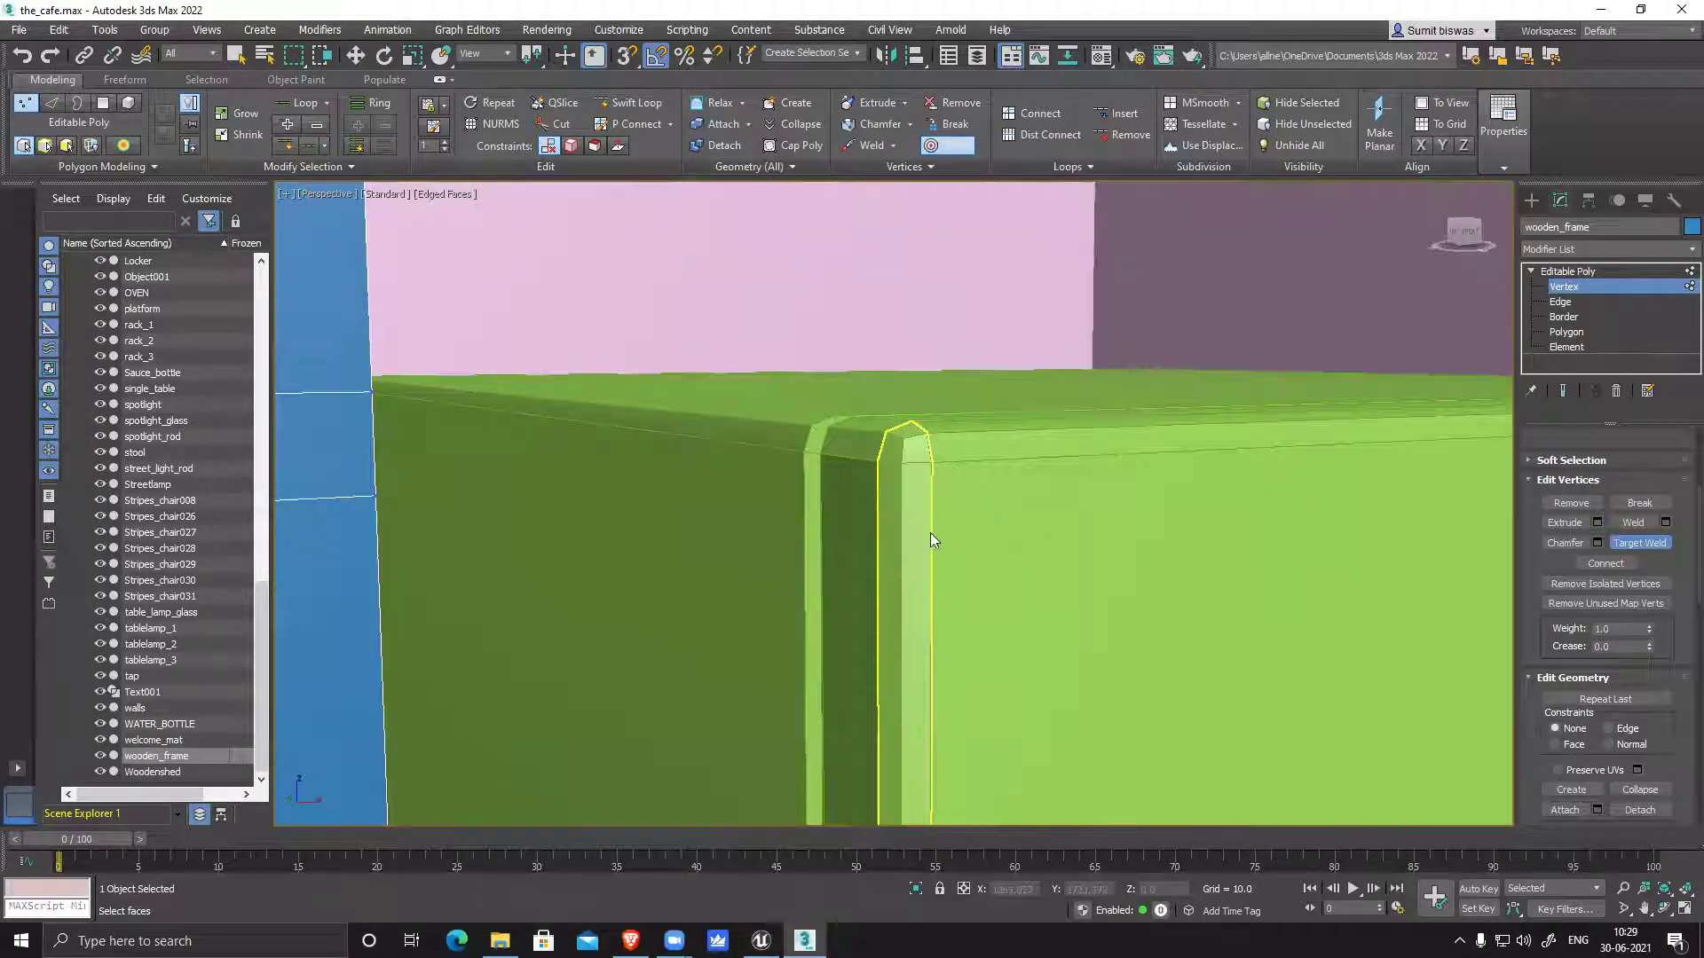
scroll(934, 542, down, 3)
scroll(950, 597, up, 3)
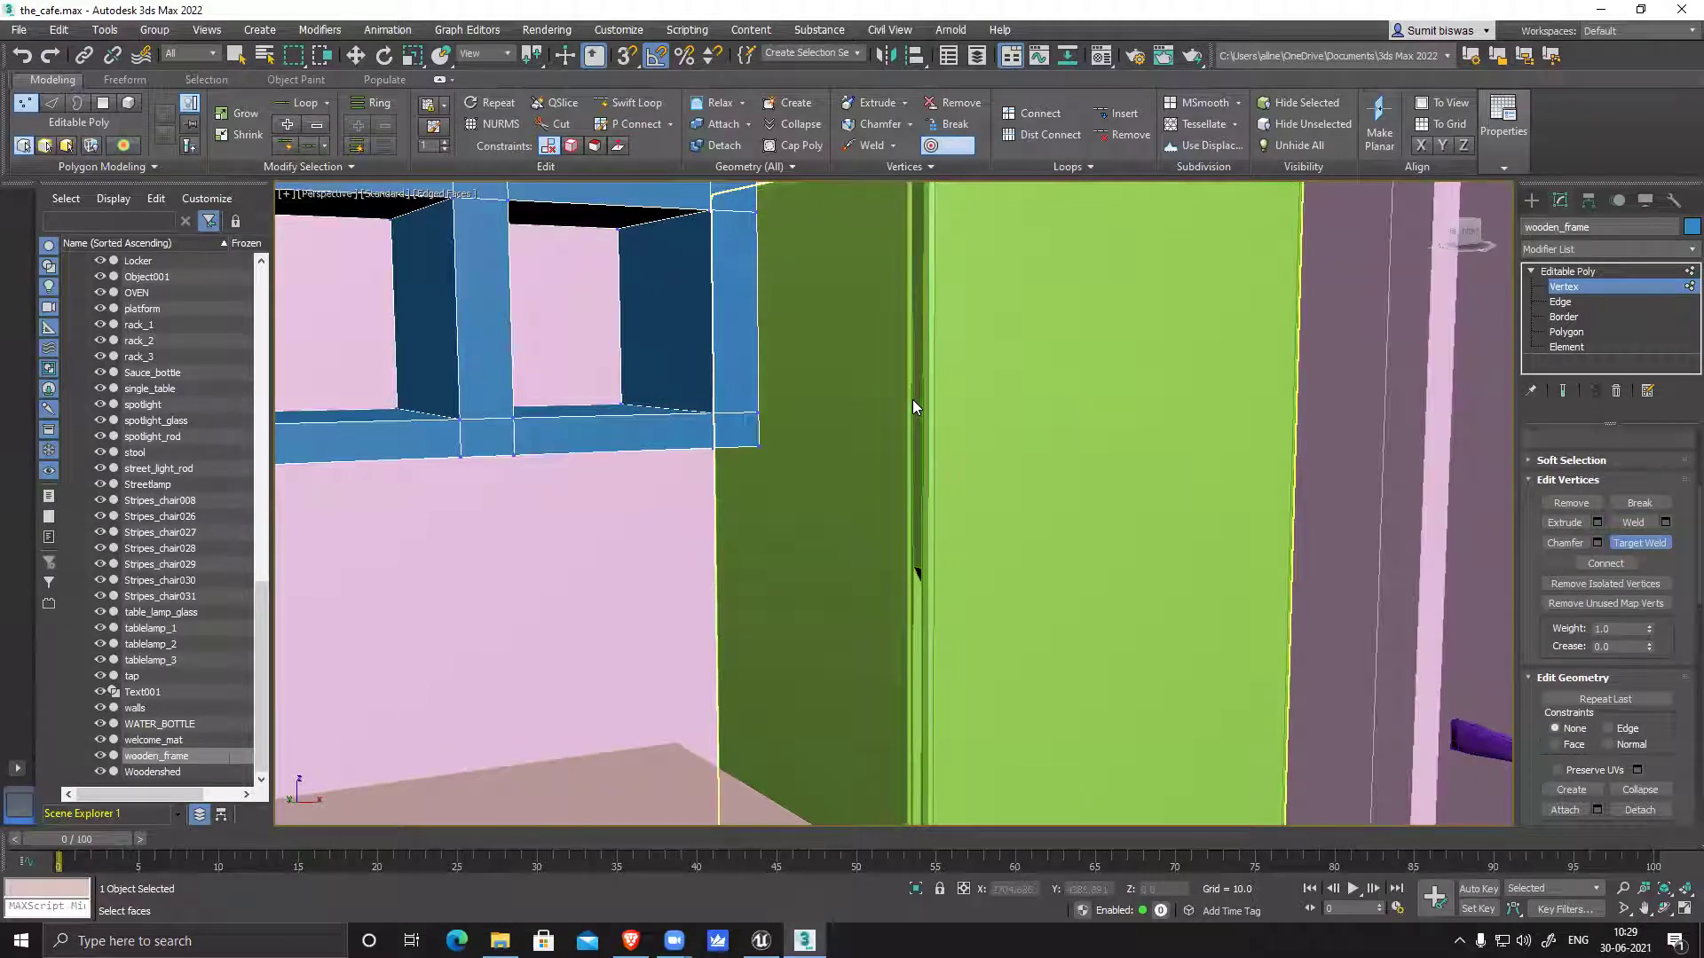
scroll(940, 408, down, 4)
middle_drag(1031, 531, 941, 559)
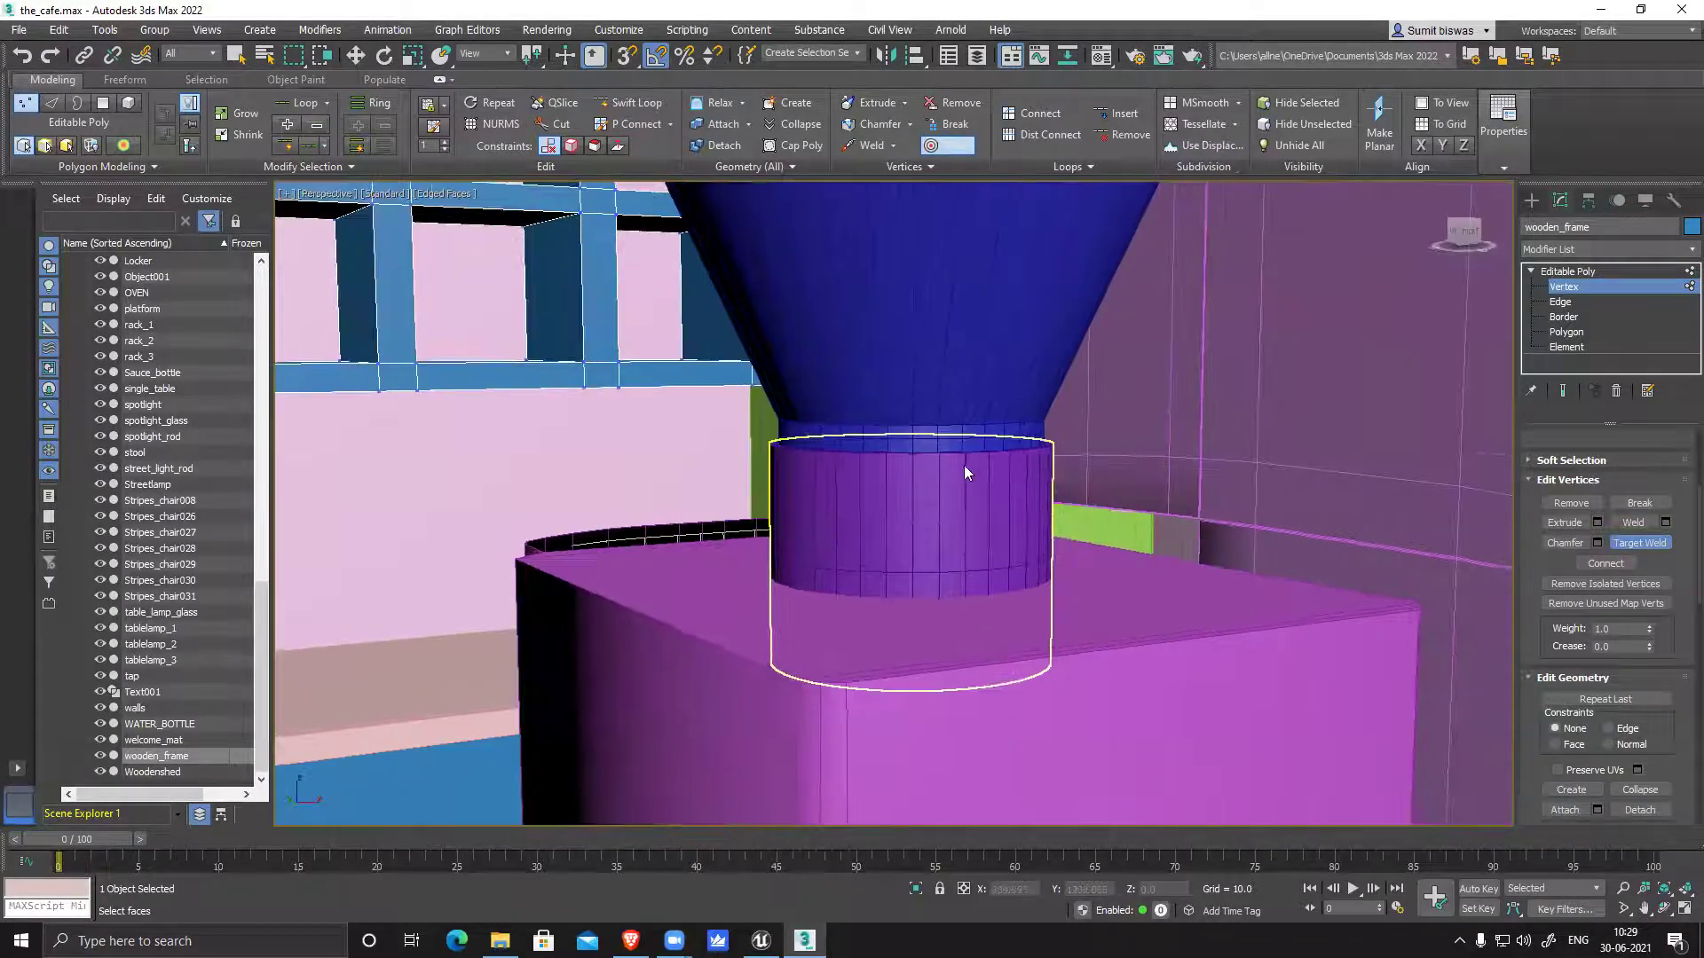
scroll(964, 469, down, 5)
Leave vertex editing of wooden_frame and inspect the tap's mesh at element level
click(1639, 540)
click(1569, 286)
middle_drag(1260, 488, 1175, 453)
middle_drag(1276, 571, 892, 543)
scroll(1121, 590, up, 5)
key(5)
alt+middle_drag(1081, 567, 1144, 599)
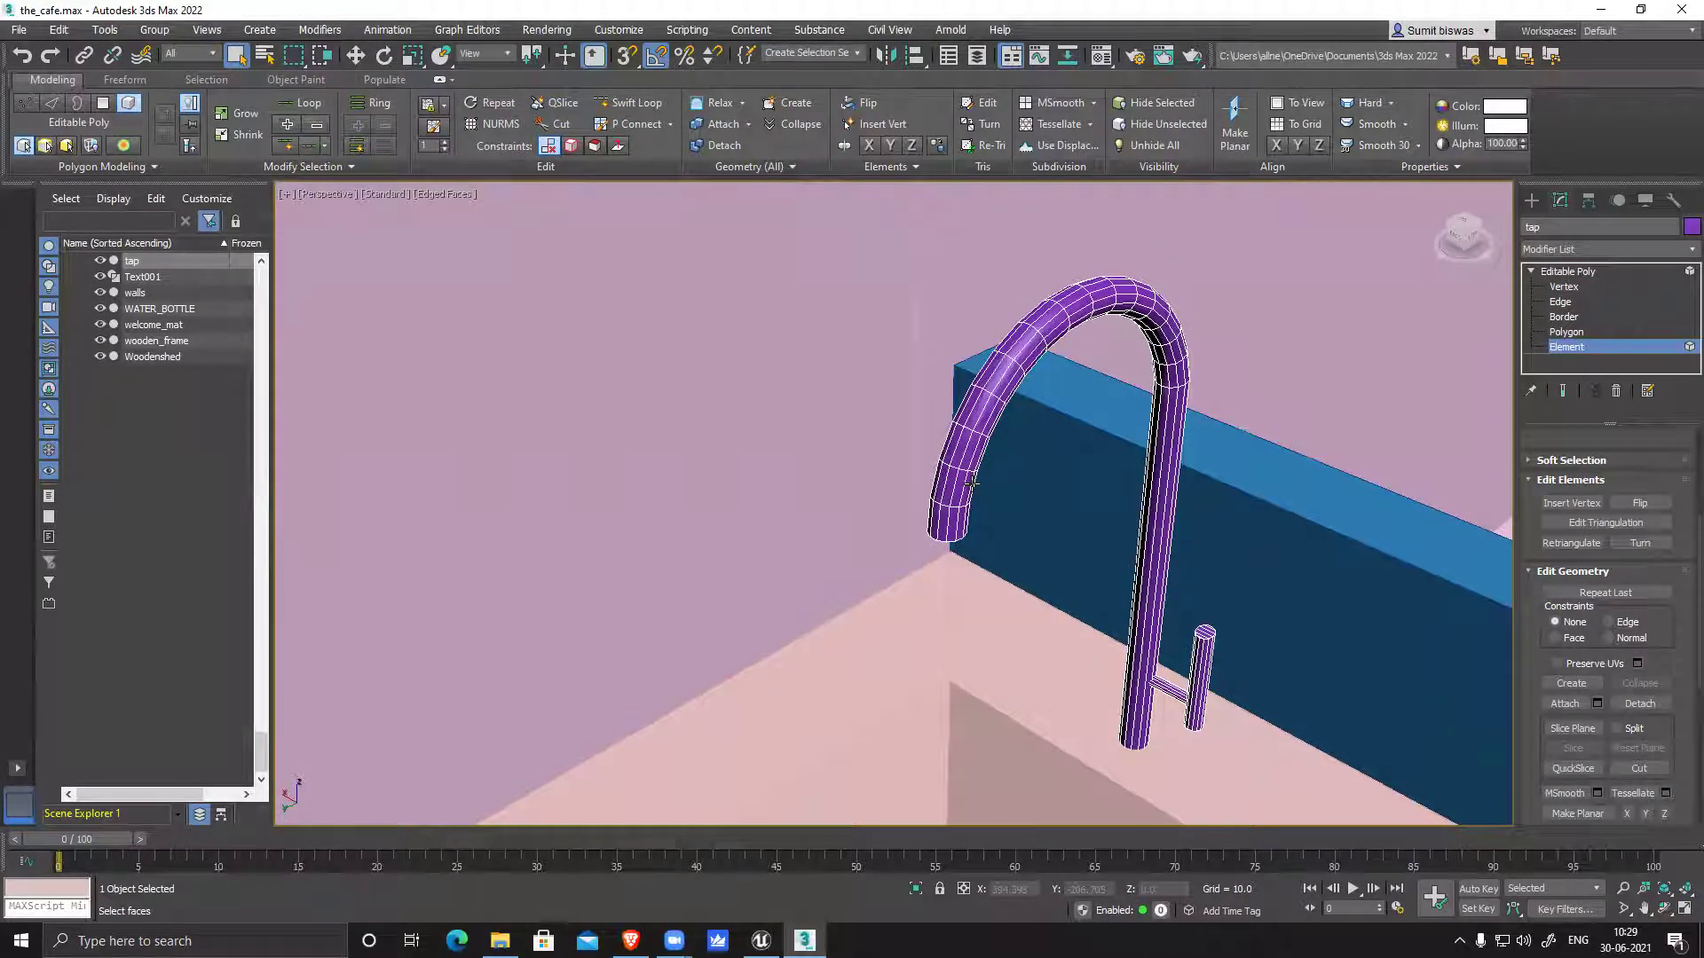
alt+middle_drag(832, 424, 808, 473)
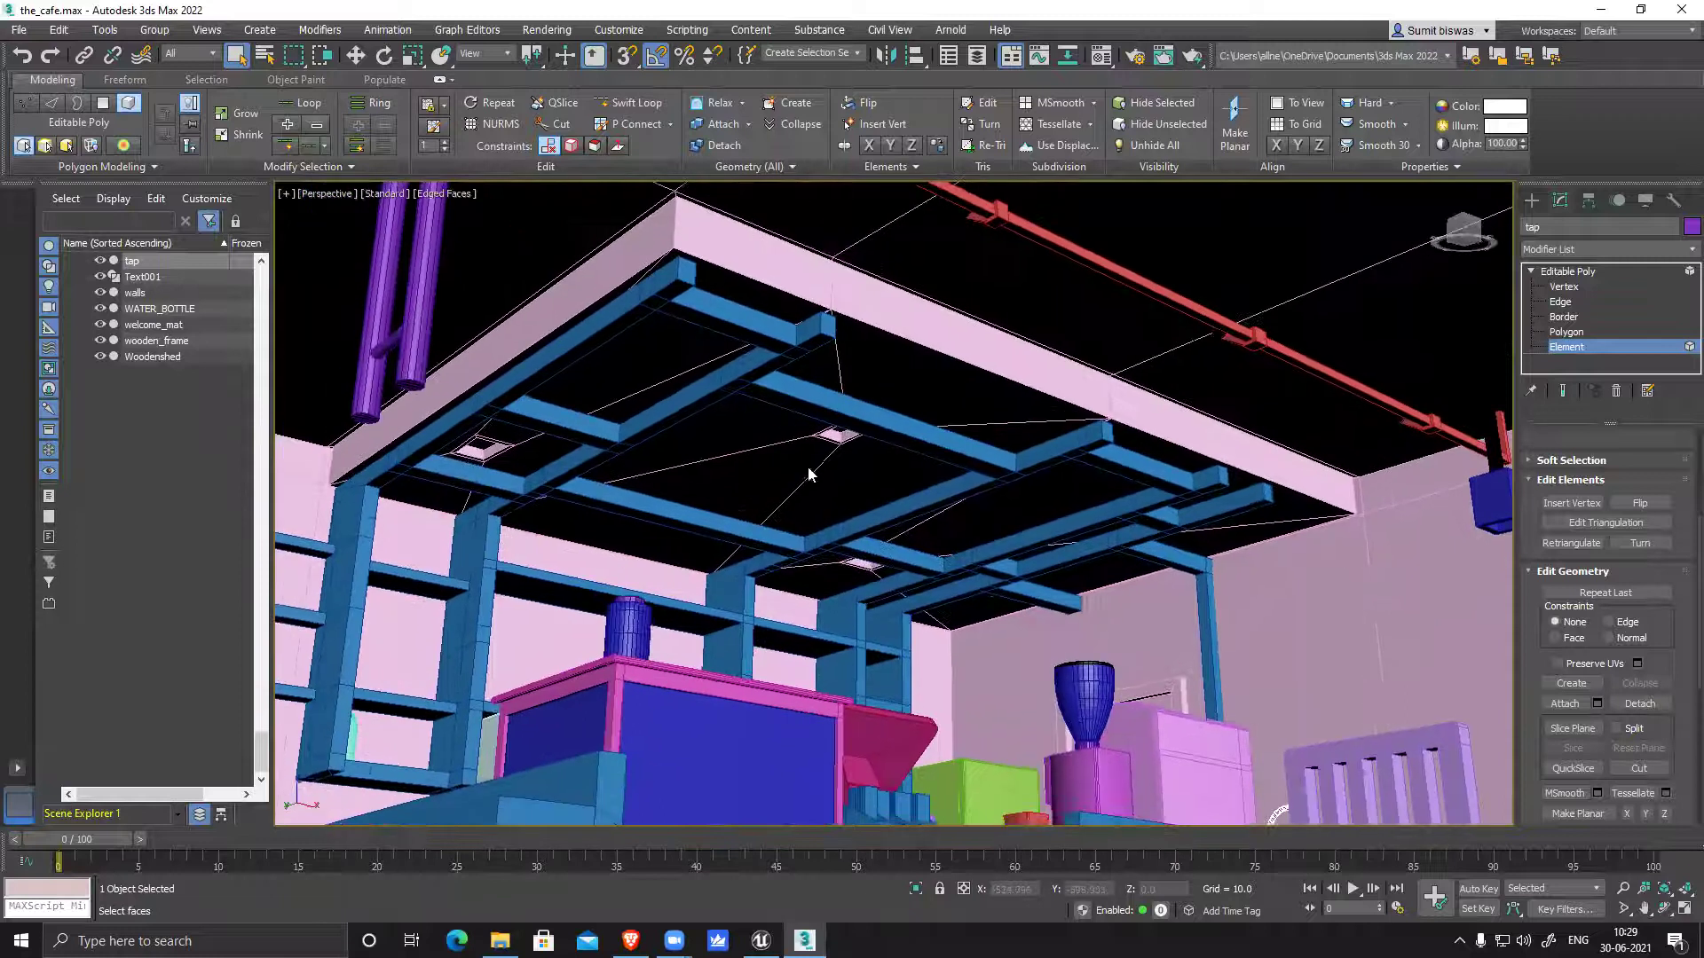
Leave the tap's element level, select the walls object and isolate it with its lowered ceiling section in view
click(1560, 353)
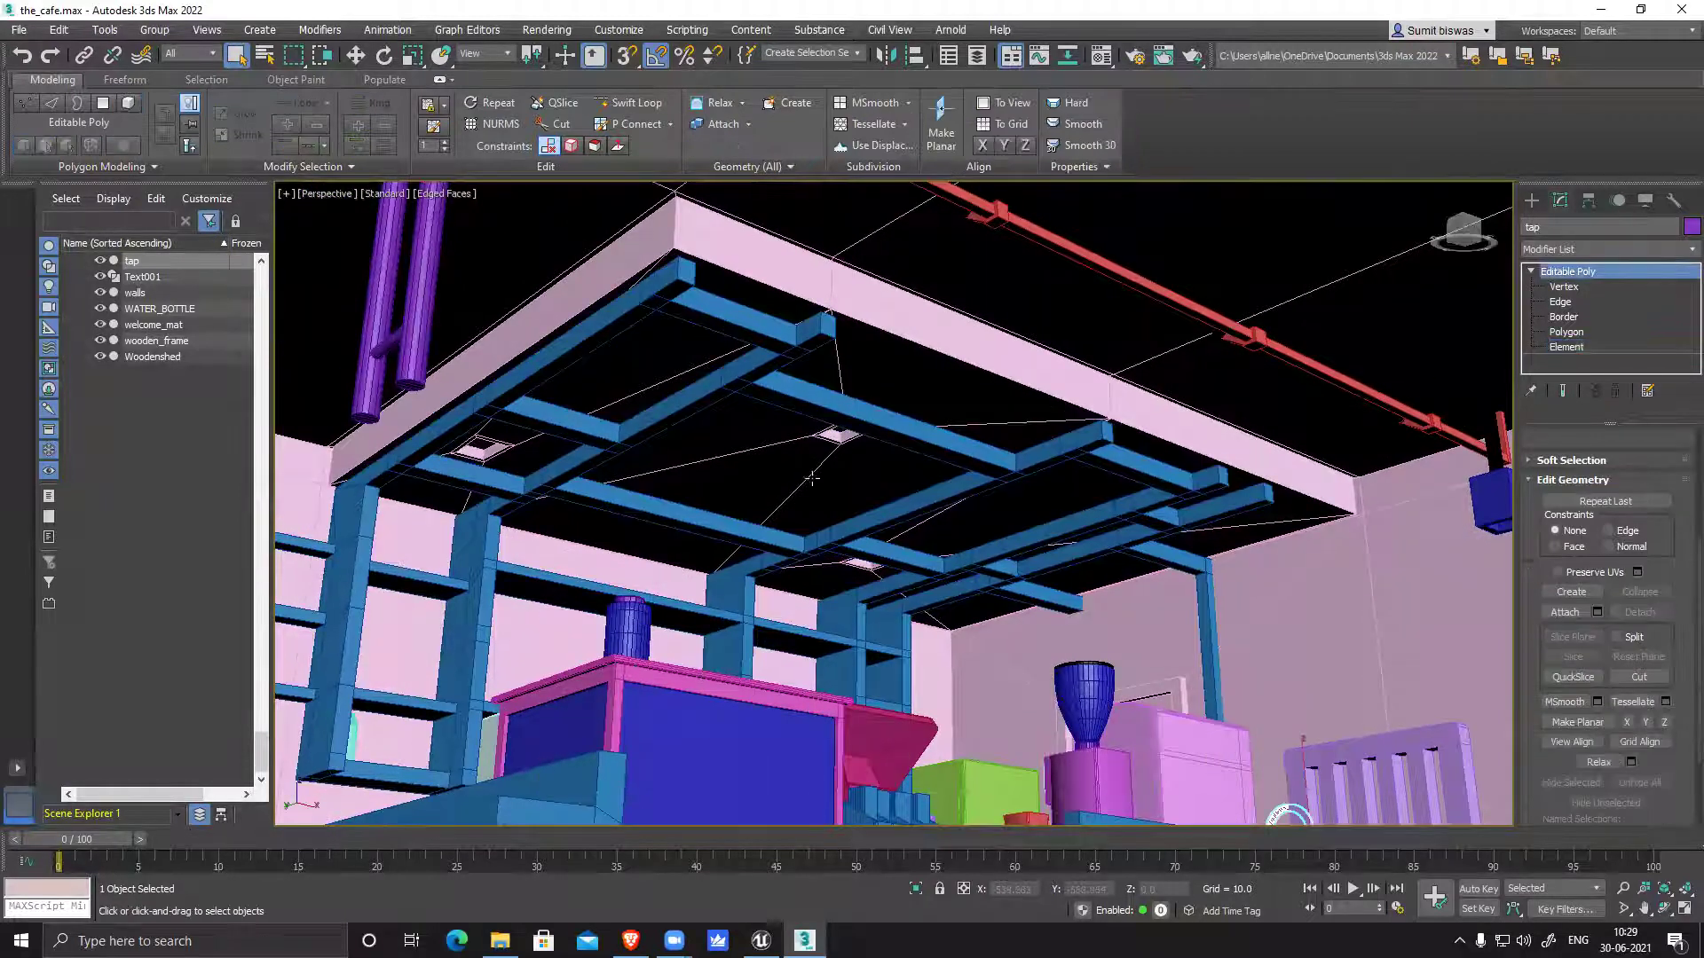
click(830, 462)
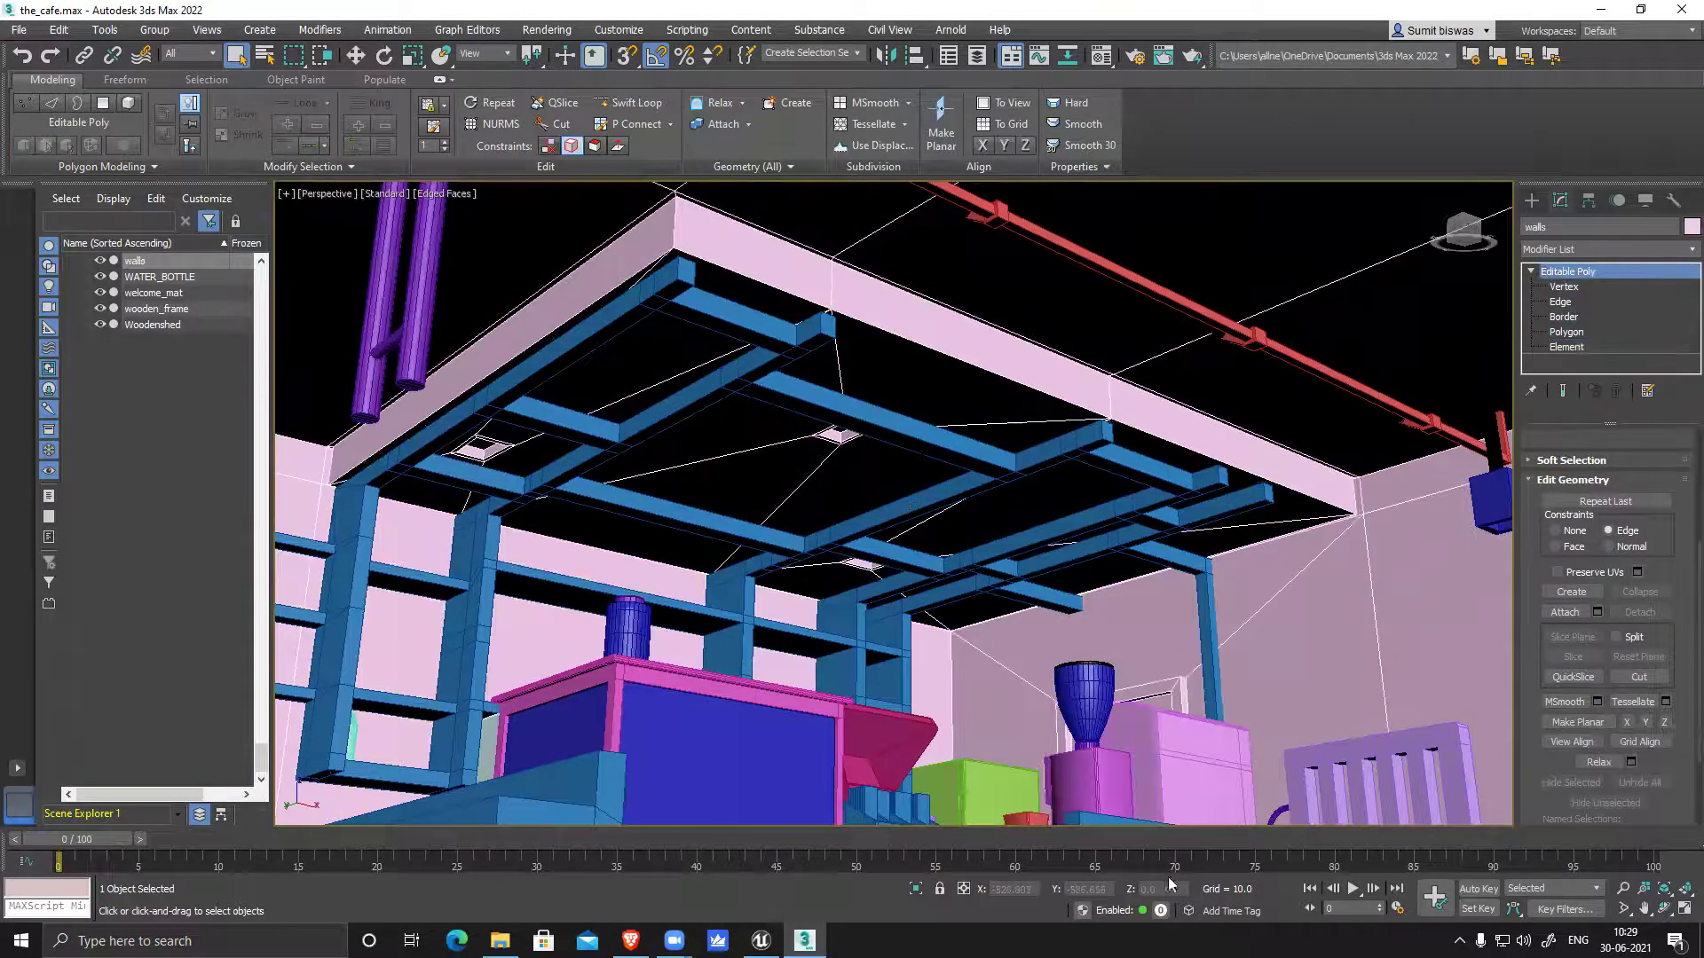
click(915, 891)
alt+middle_drag(949, 685, 896, 522)
scroll(836, 517, up, 4)
scroll(836, 517, up, 3)
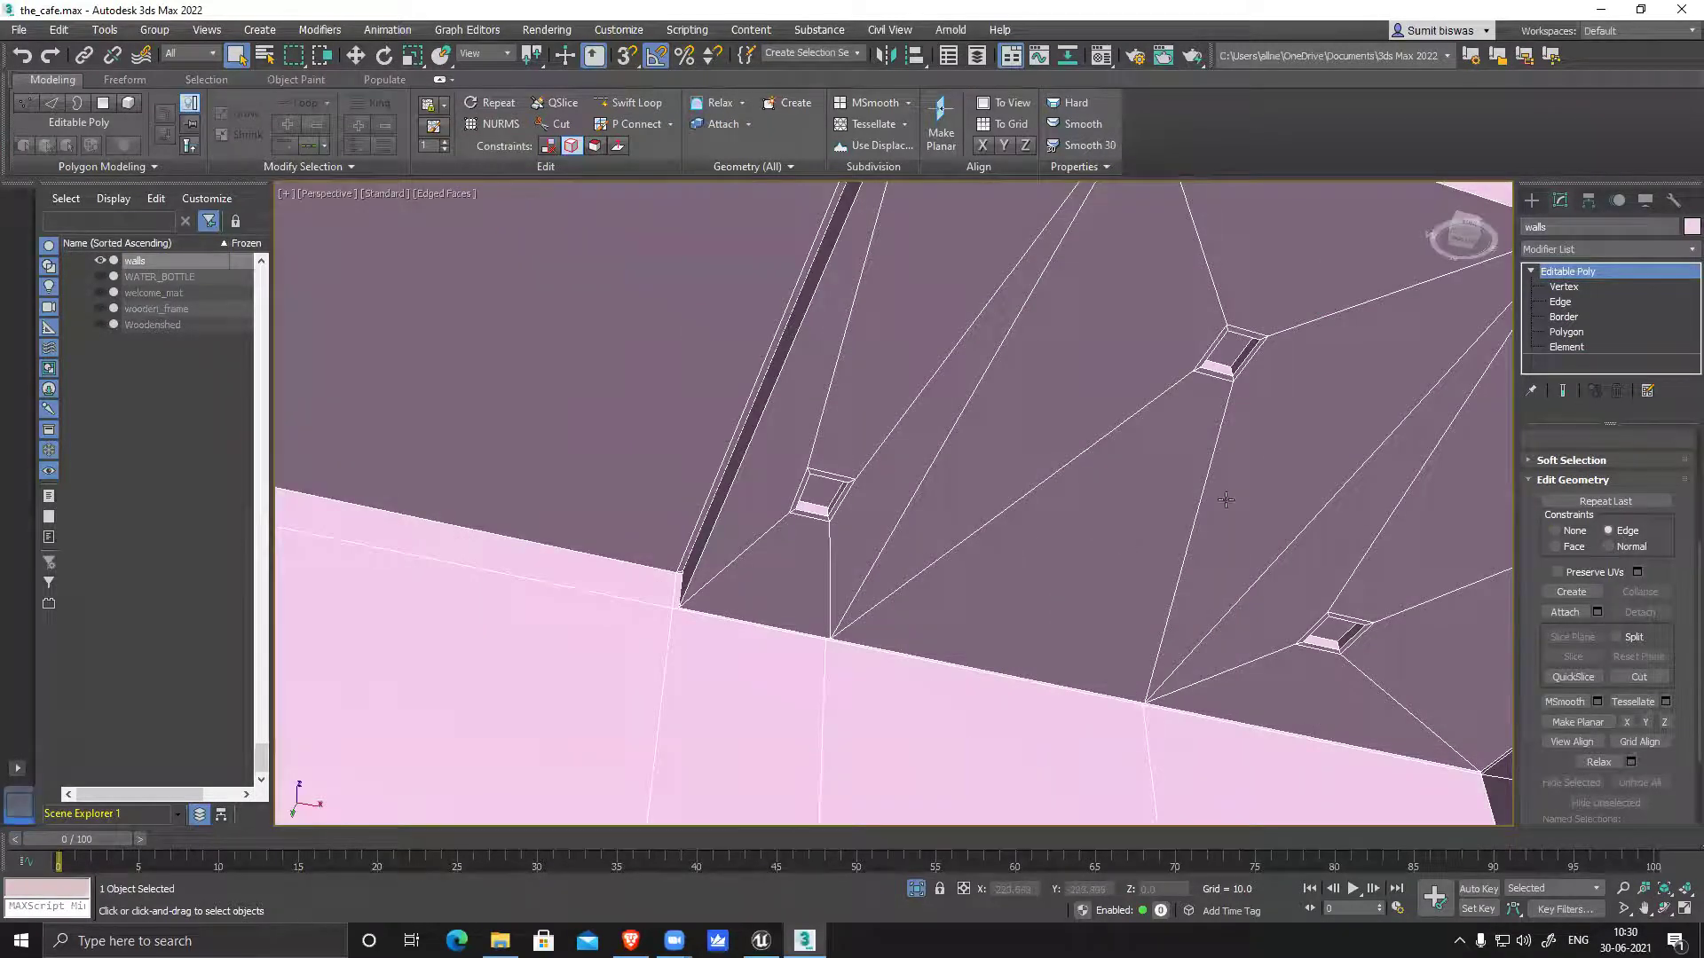
Examine the edges running from the recessed ceiling-light openings to the long side wall of the walls mesh
middle_drag(1188, 445, 1110, 438)
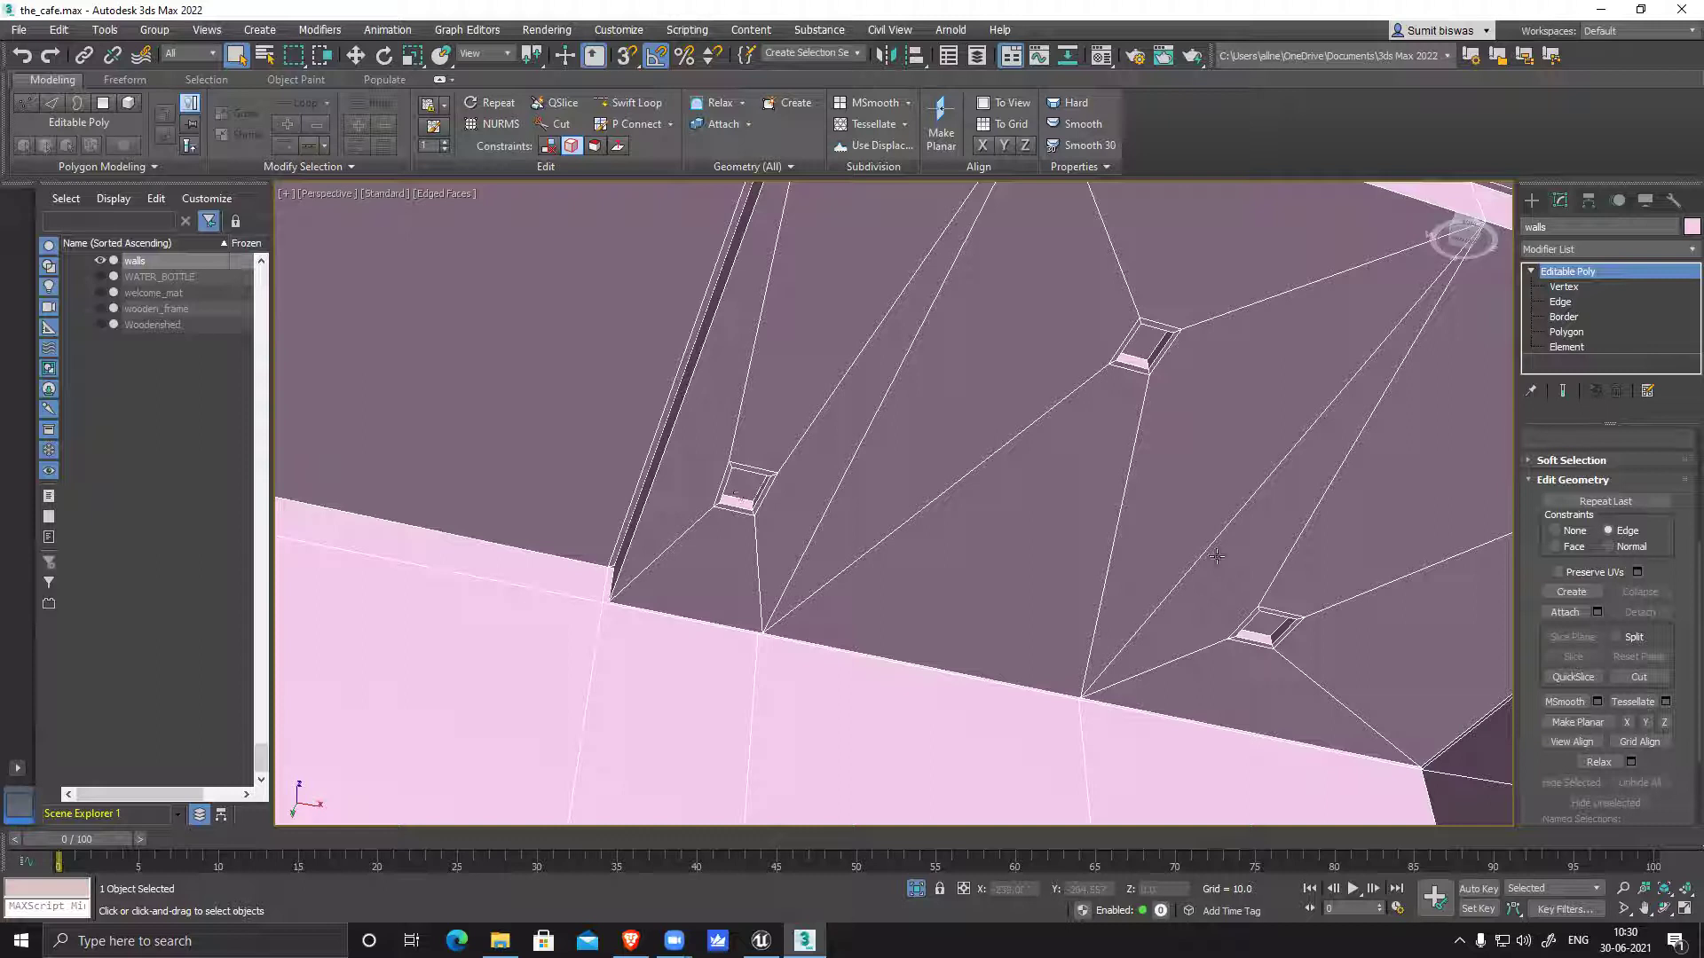
scroll(990, 527, down, 4)
middle_drag(989, 526, 970, 504)
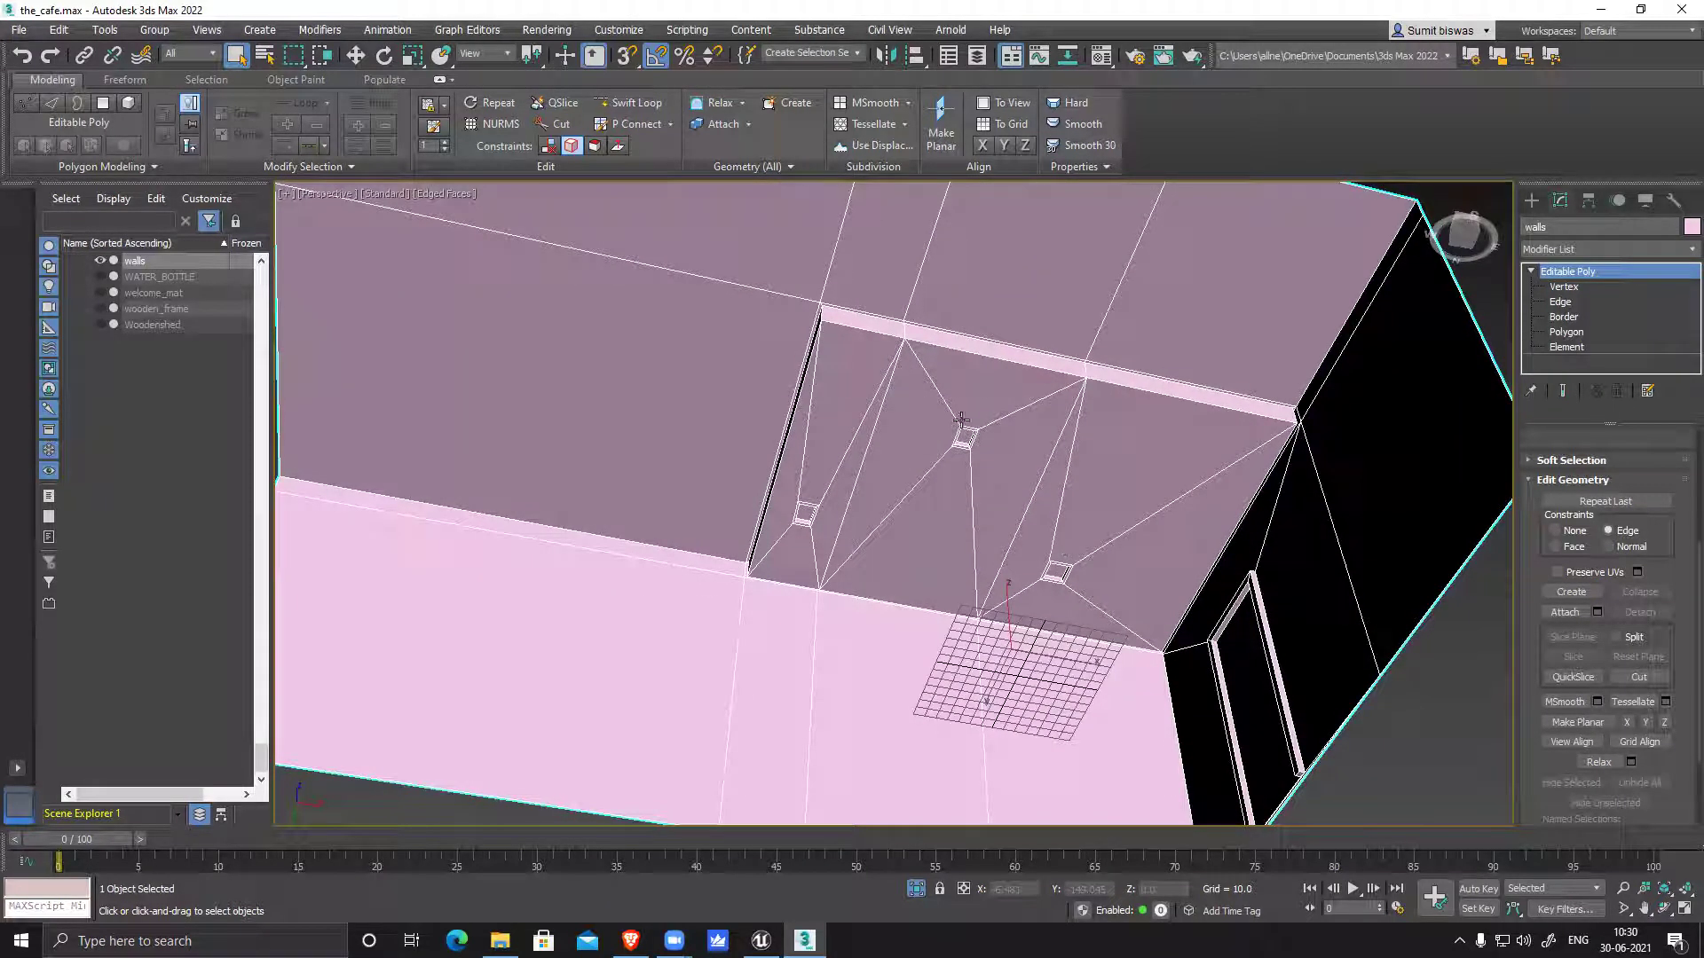
middle_drag(920, 599, 939, 358)
middle_drag(925, 293, 927, 354)
scroll(897, 289, up, 2)
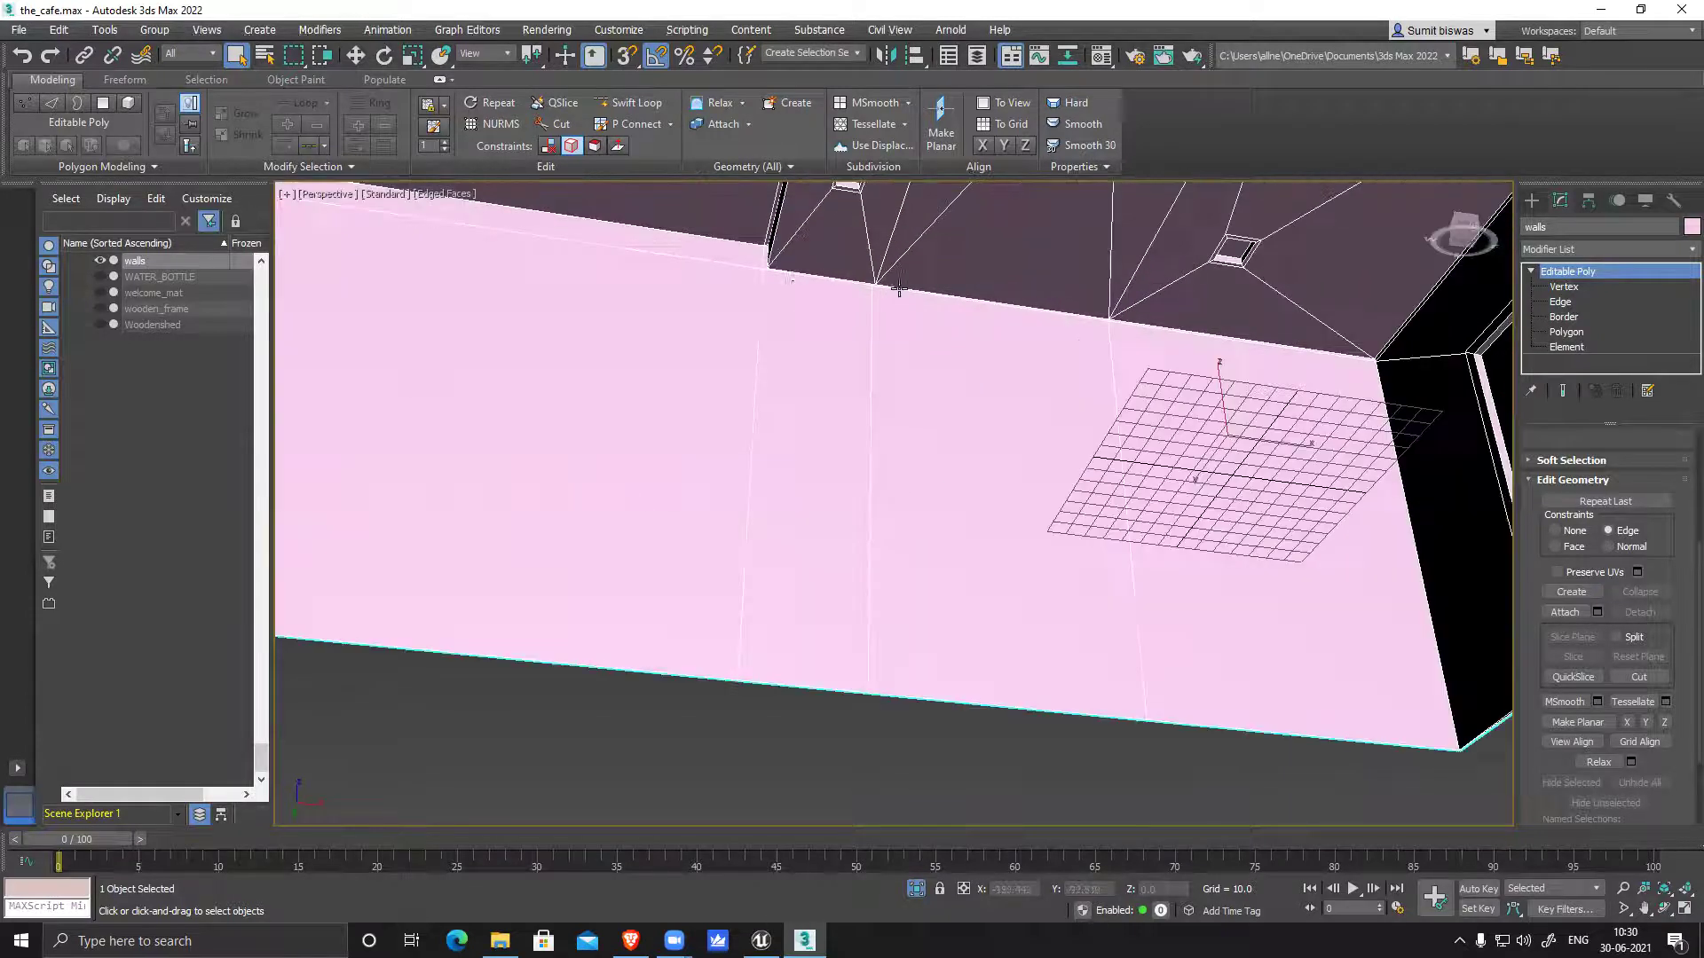
scroll(789, 285, up, 4)
middle_drag(772, 239, 849, 370)
scroll(718, 363, up, 3)
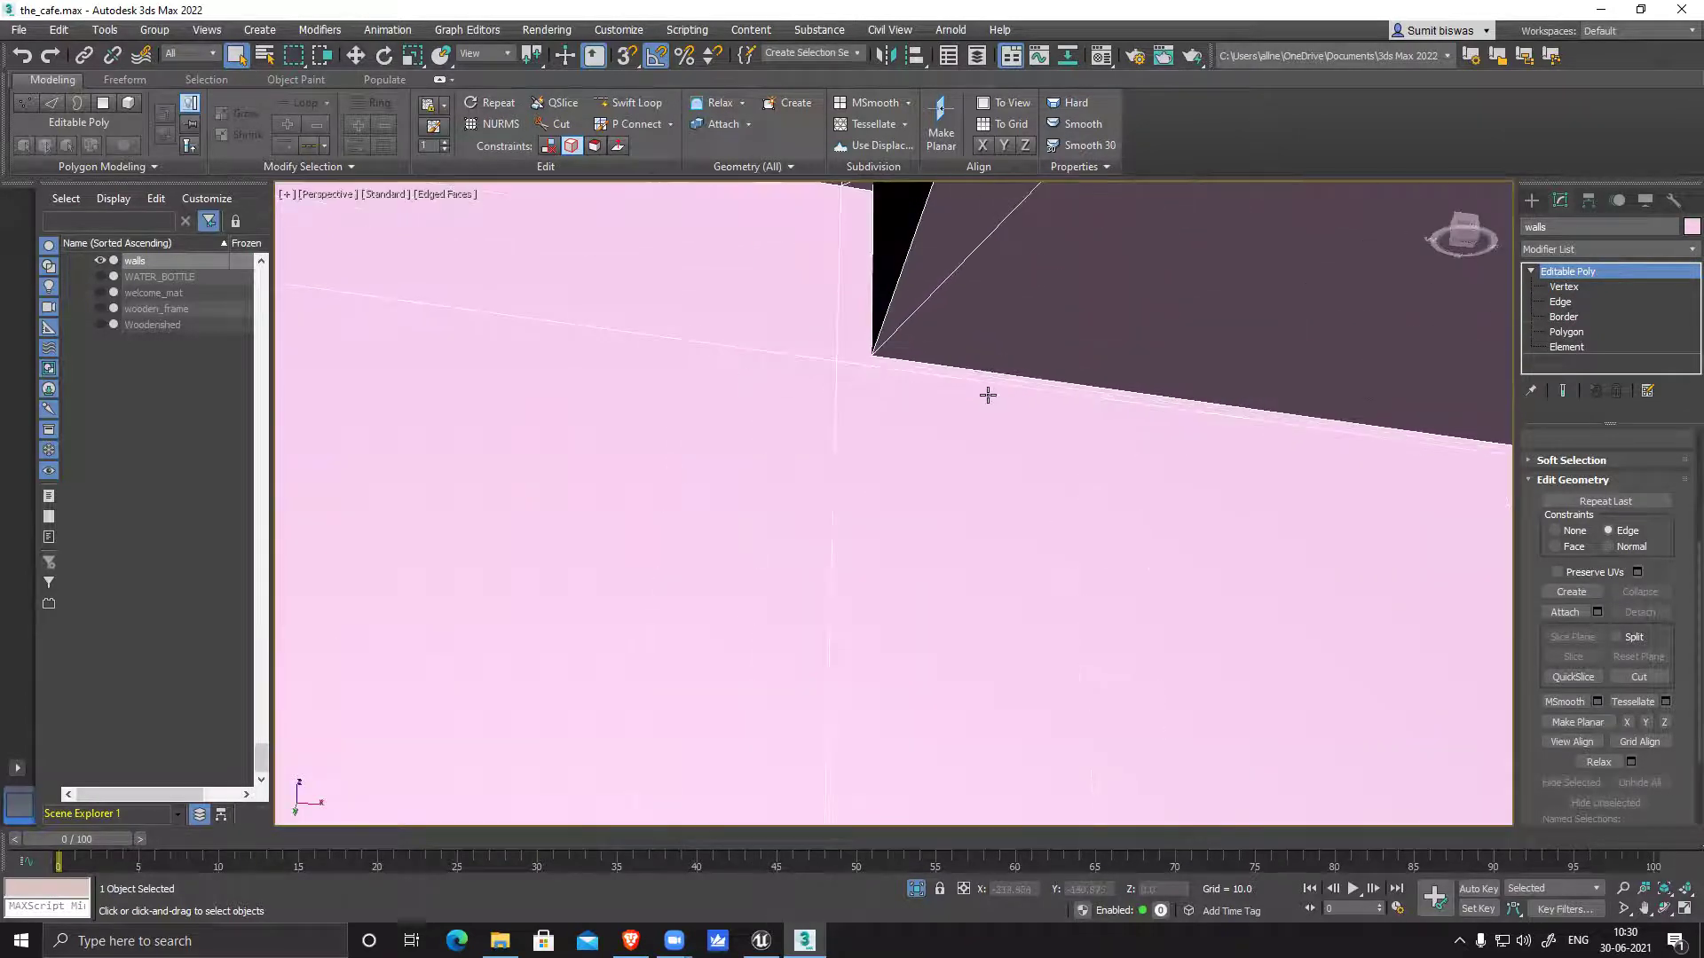
Examine the narrow edge strip where the lowered ceiling meets the side wall, up to the corner by the doorway
scroll(988, 391, down, 4)
scroll(929, 471, down, 3)
alt+middle_drag(887, 449, 953, 435)
scroll(774, 412, up, 3)
scroll(656, 366, up, 3)
middle_drag(715, 346, 757, 400)
scroll(746, 422, down, 2)
scroll(848, 497, up, 3)
scroll(714, 382, down, 3)
scroll(757, 400, up, 2)
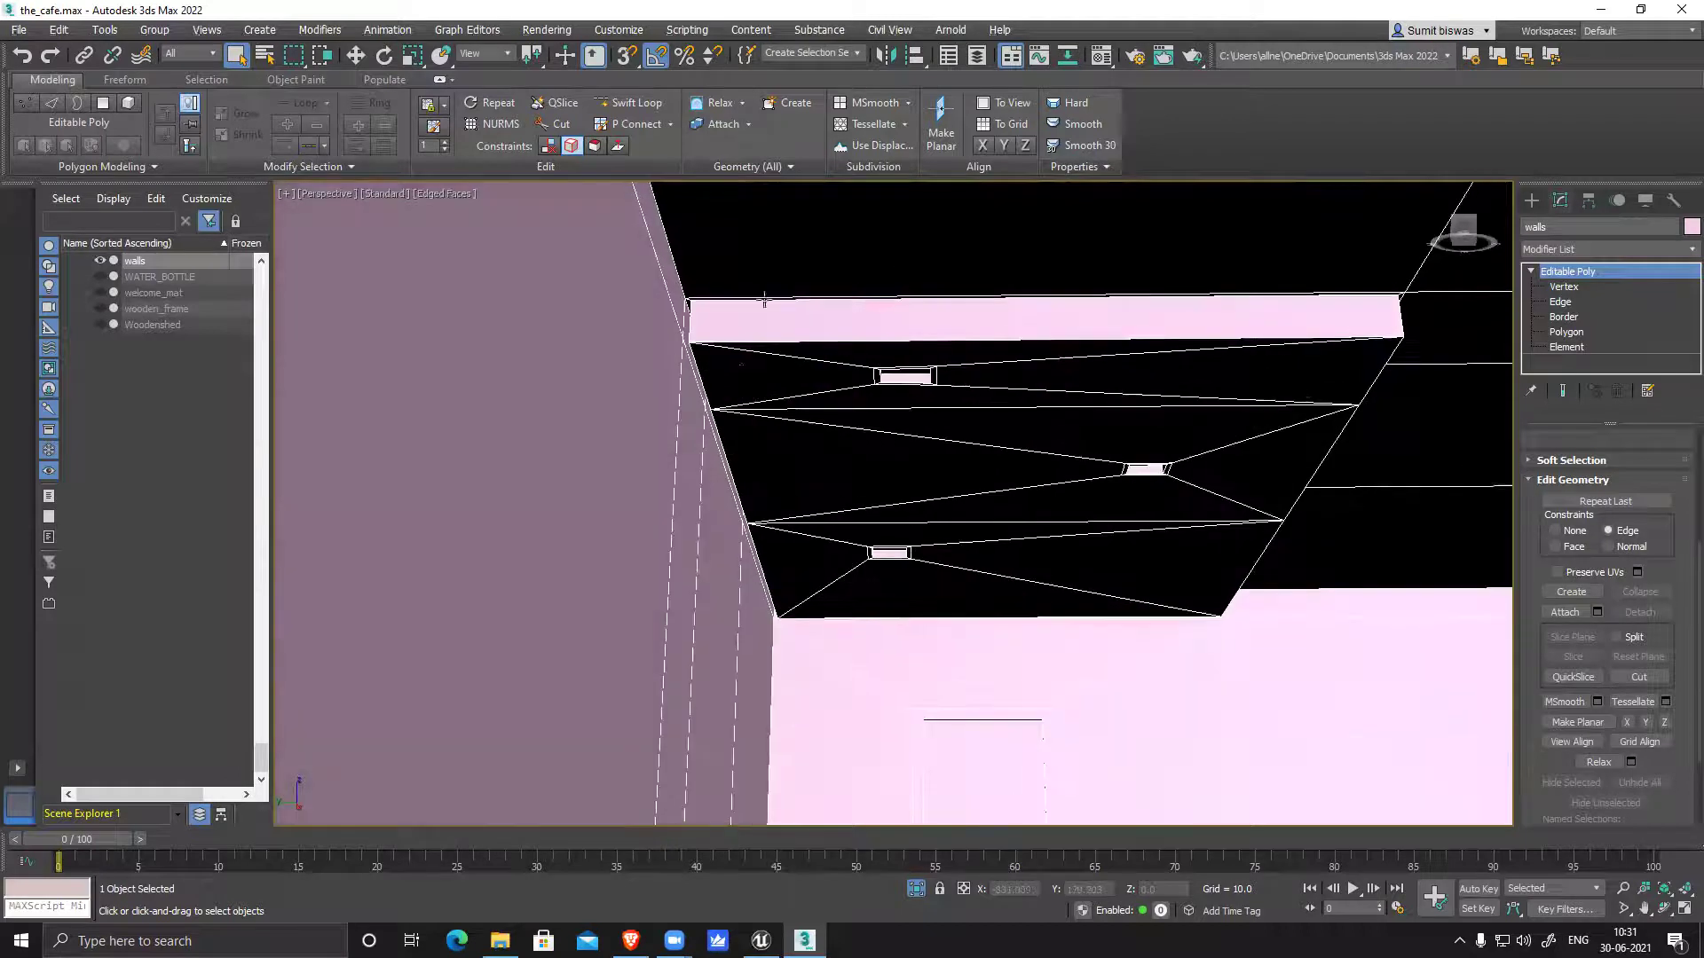
scroll(690, 340, up, 4)
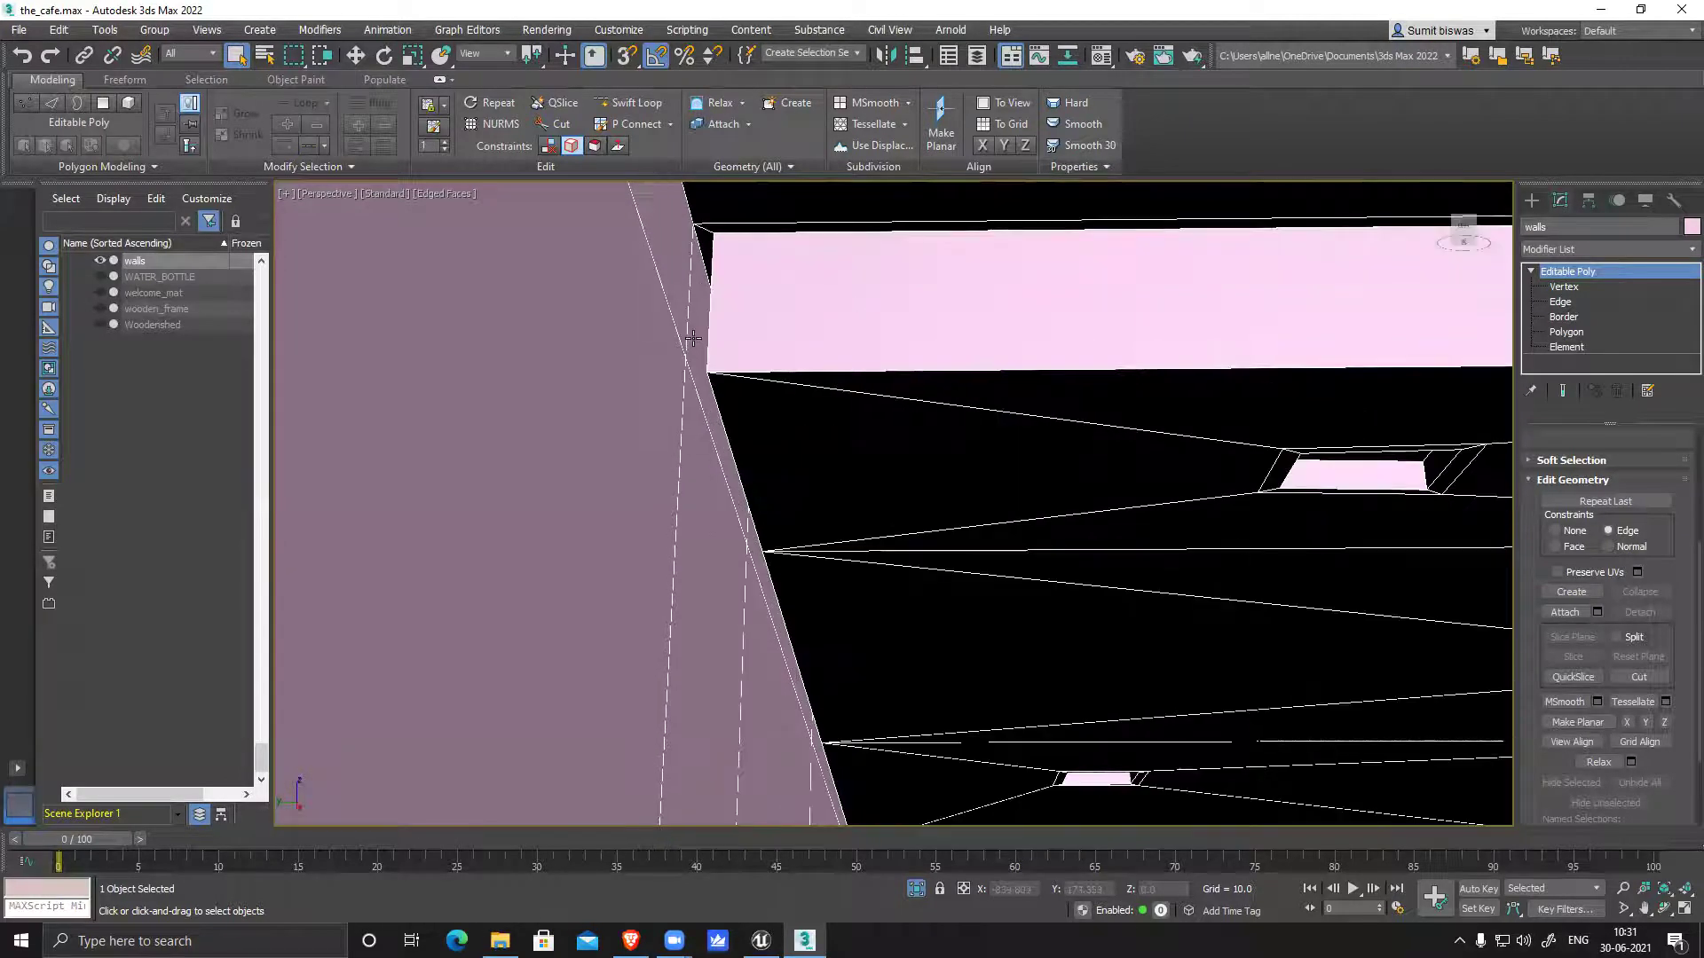
scroll(743, 655, down, 5)
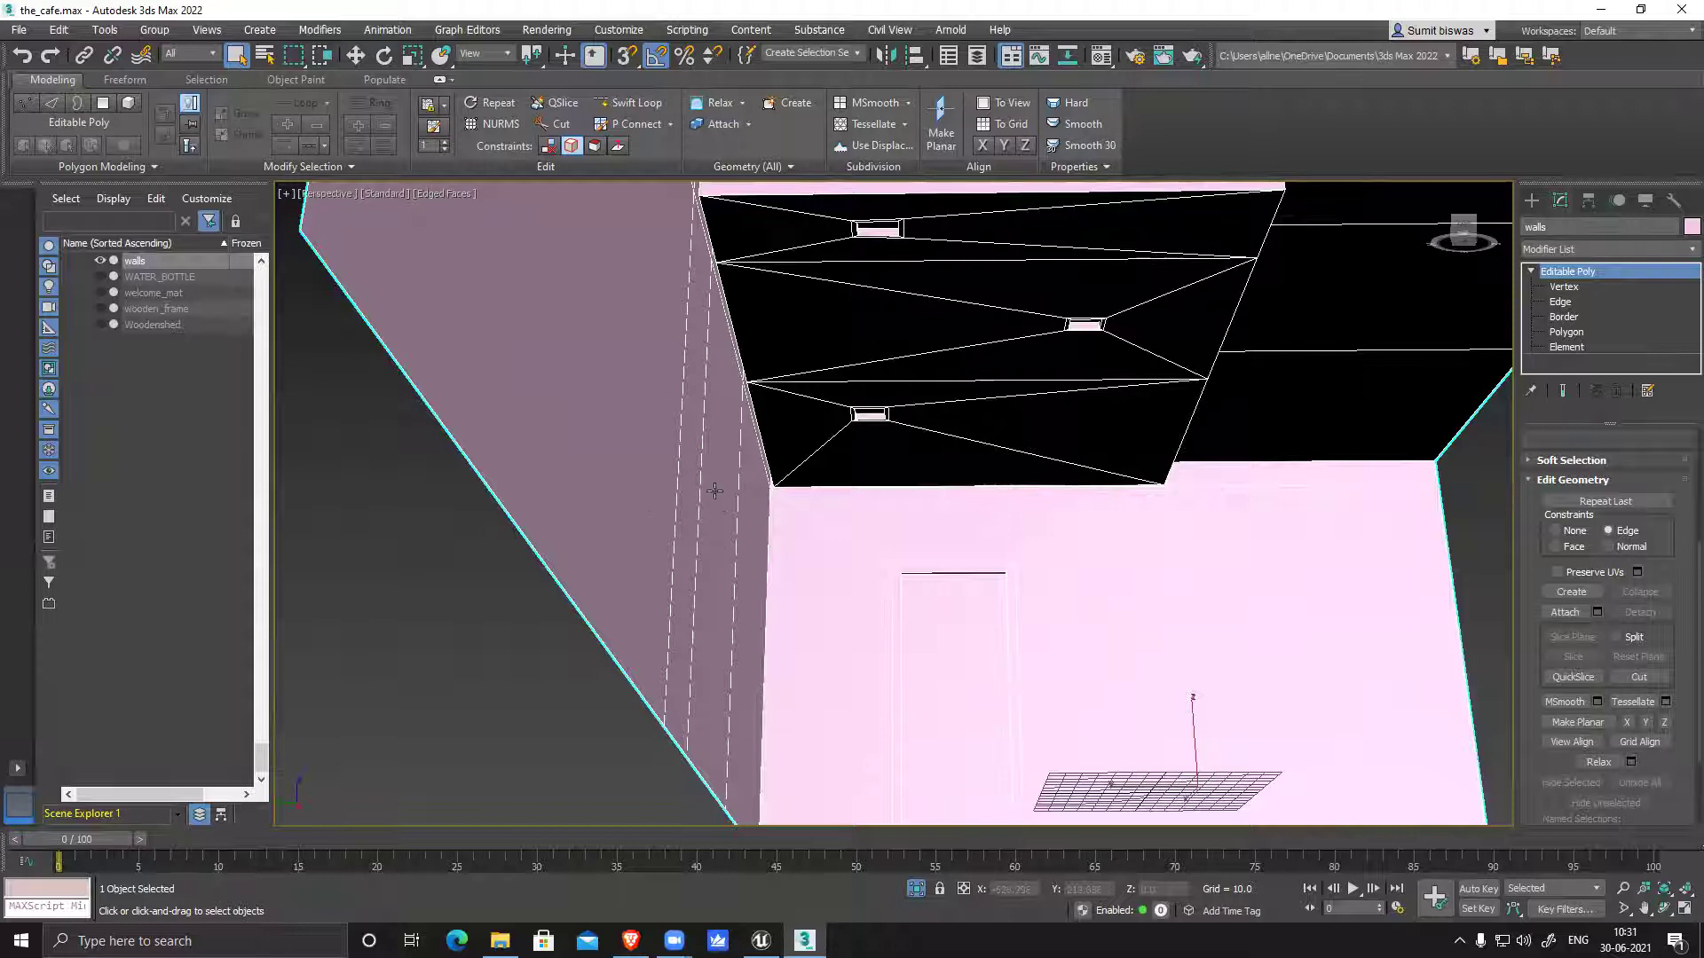
middle_drag(707, 400, 722, 453)
scroll(768, 446, up, 5)
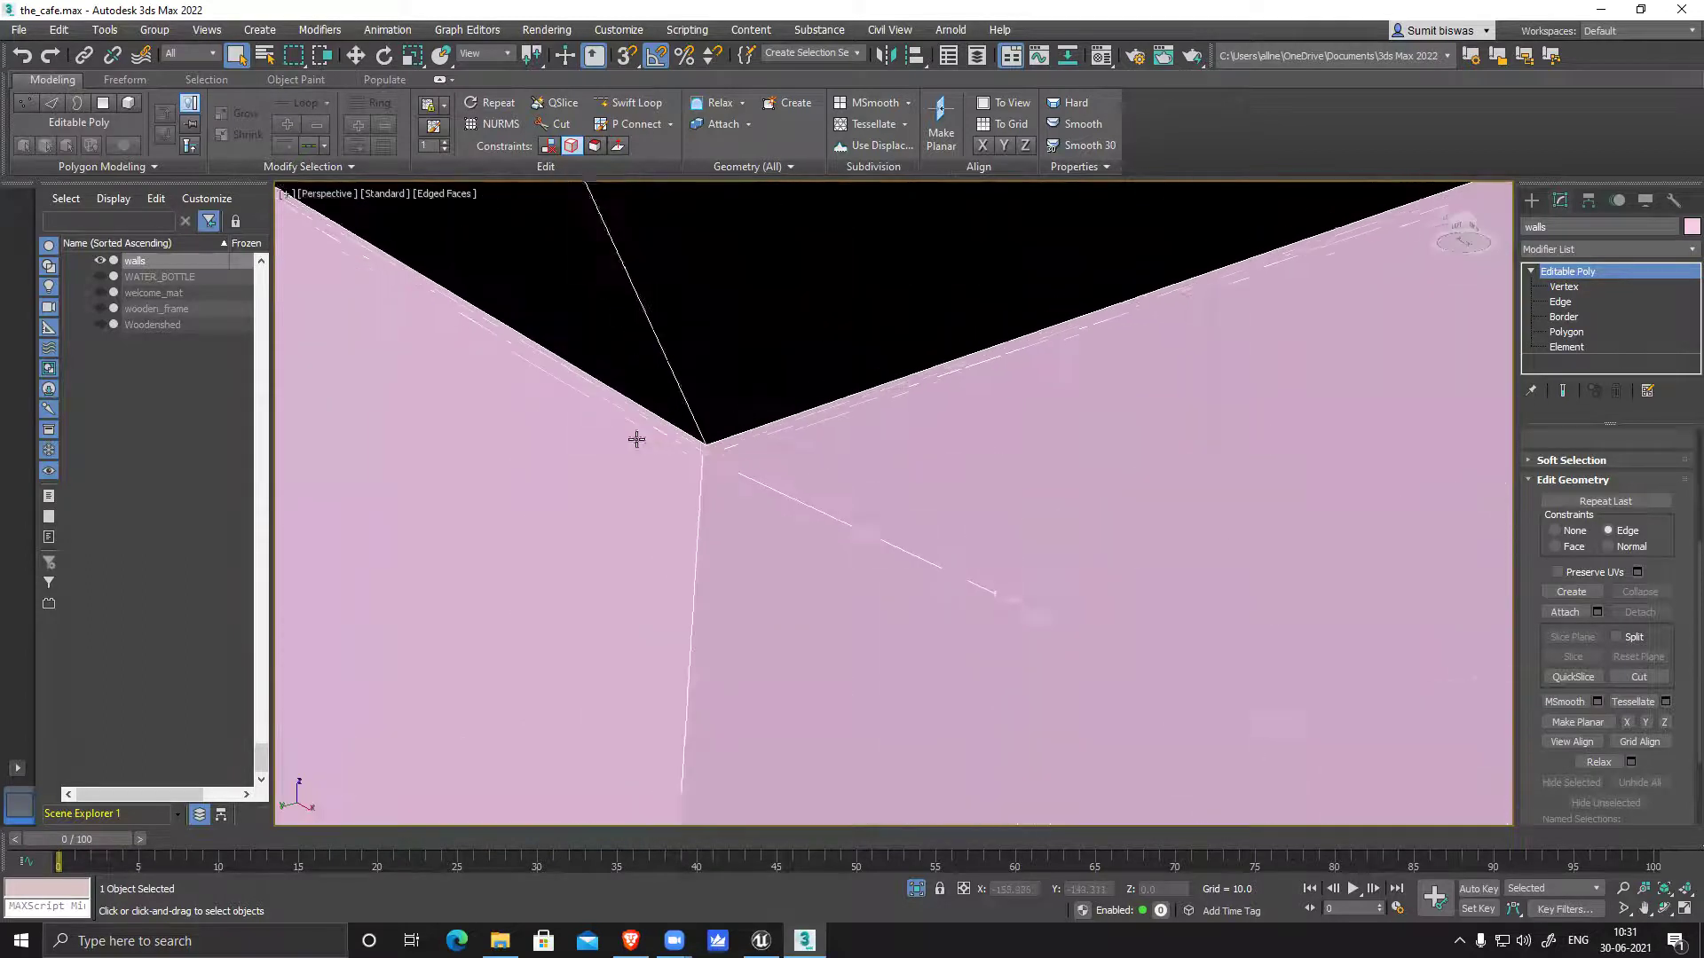
scroll(636, 440, up, 2)
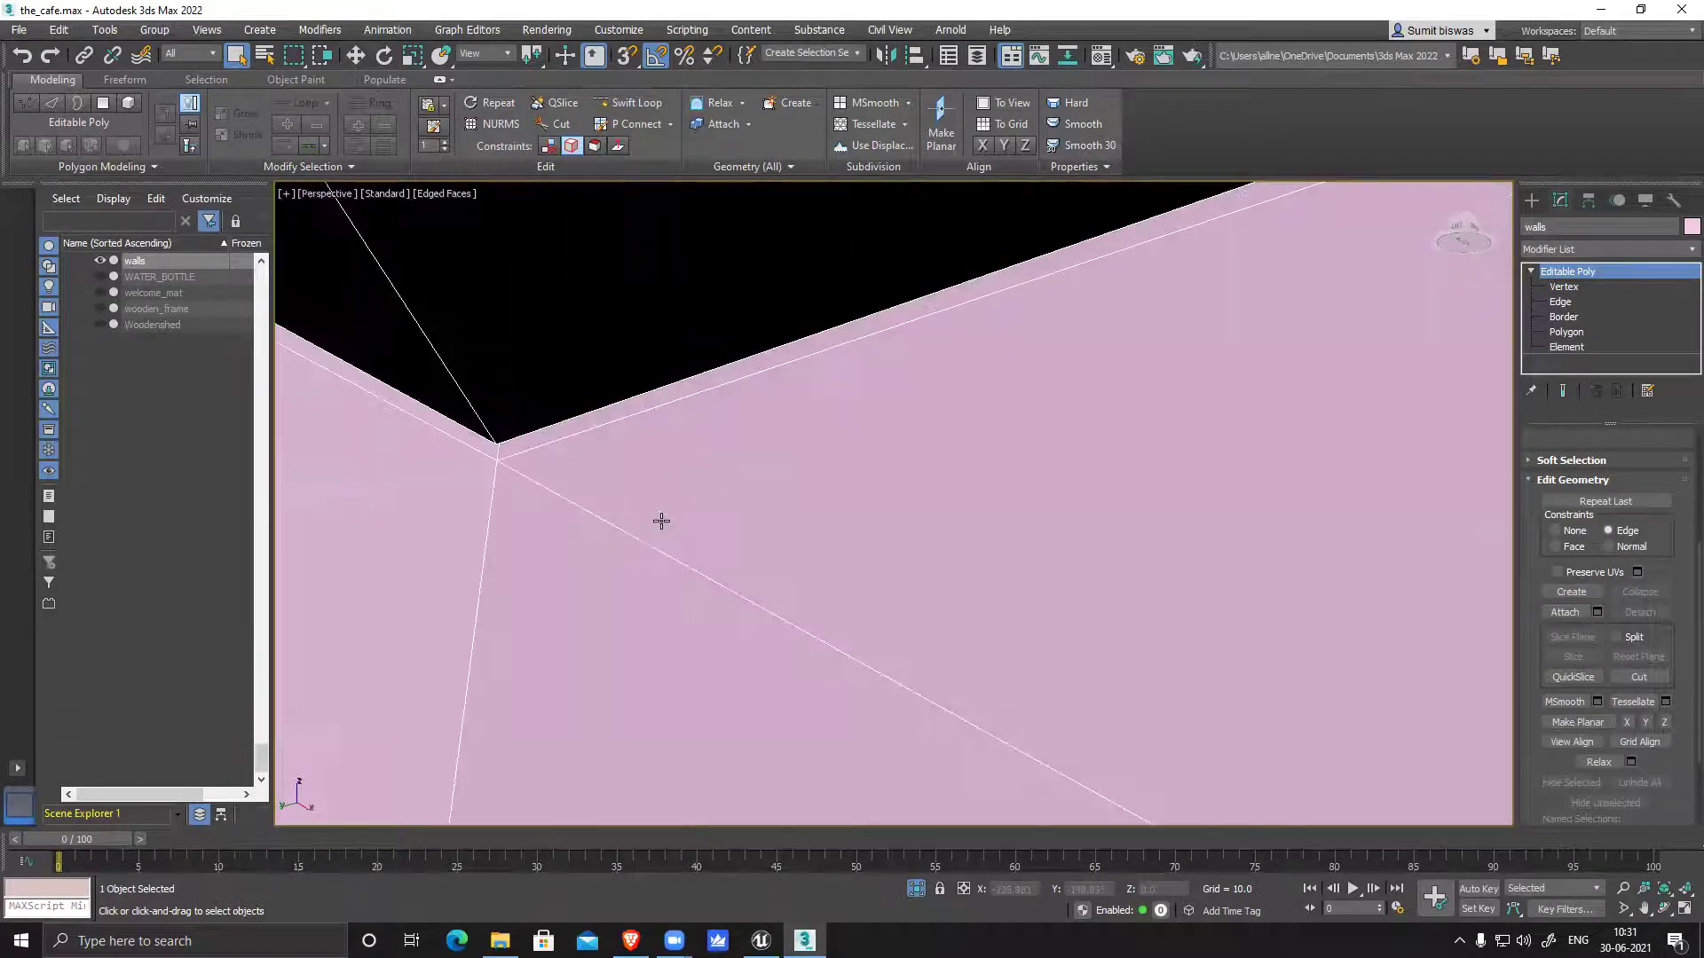
Target-weld the vertex just below the walls' upper corner beside the doorway onto the top corner vertex
click(1562, 288)
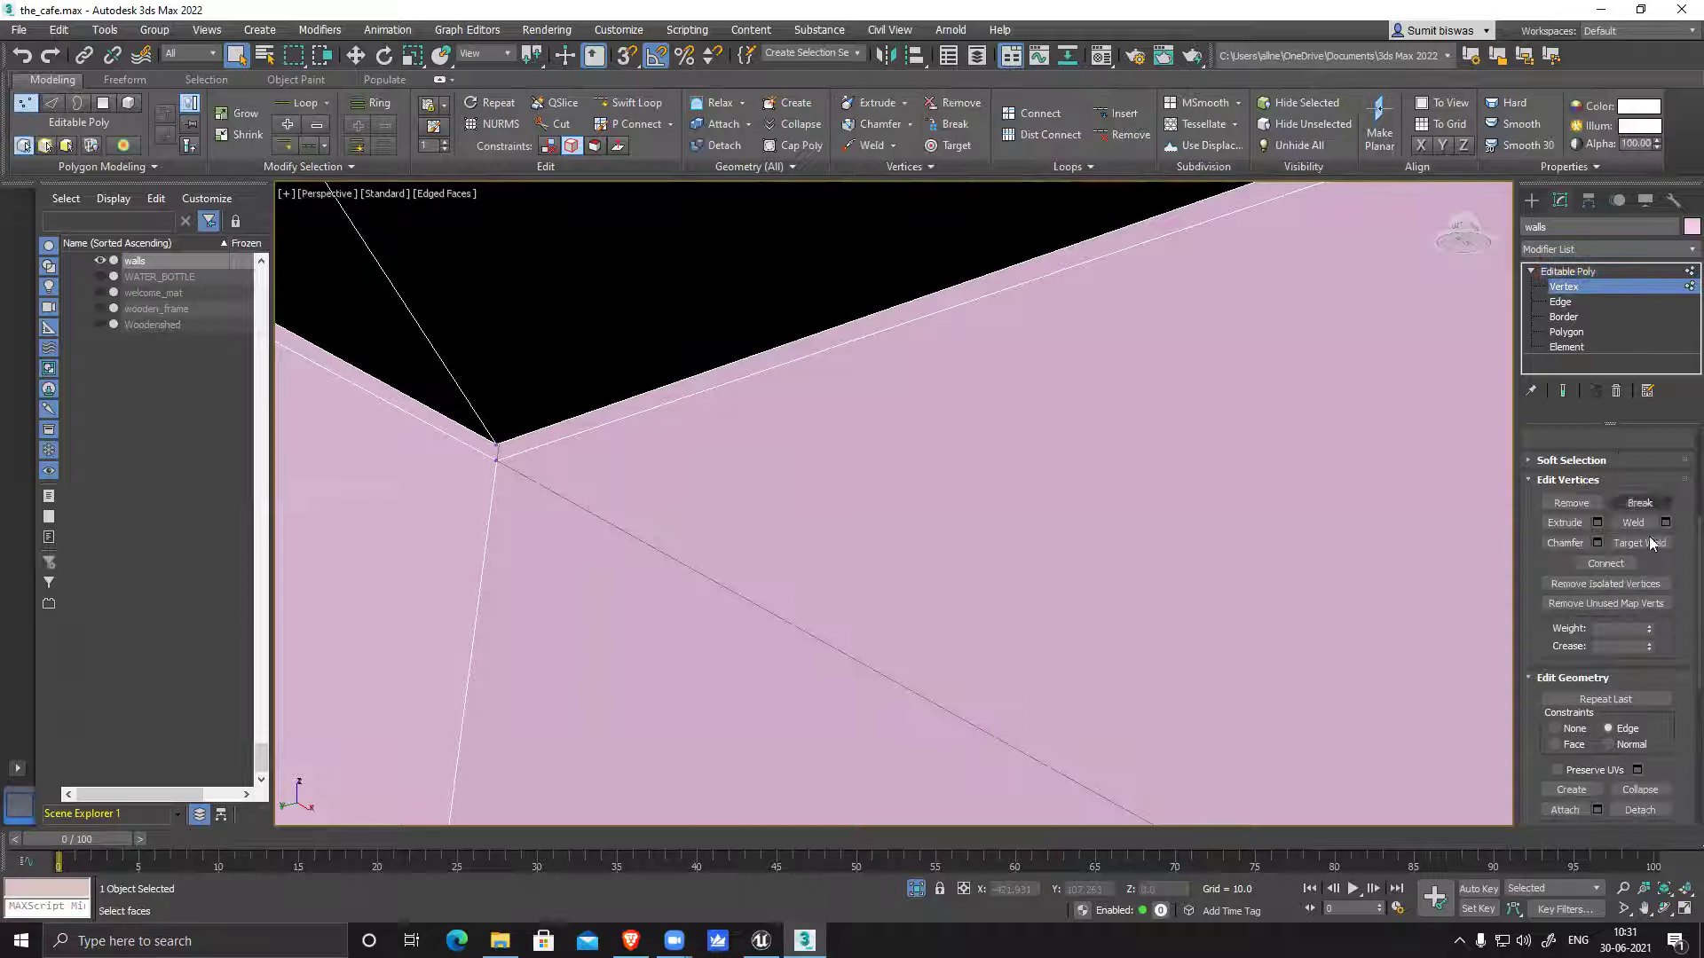
click(1645, 545)
middle_drag(460, 478, 536, 465)
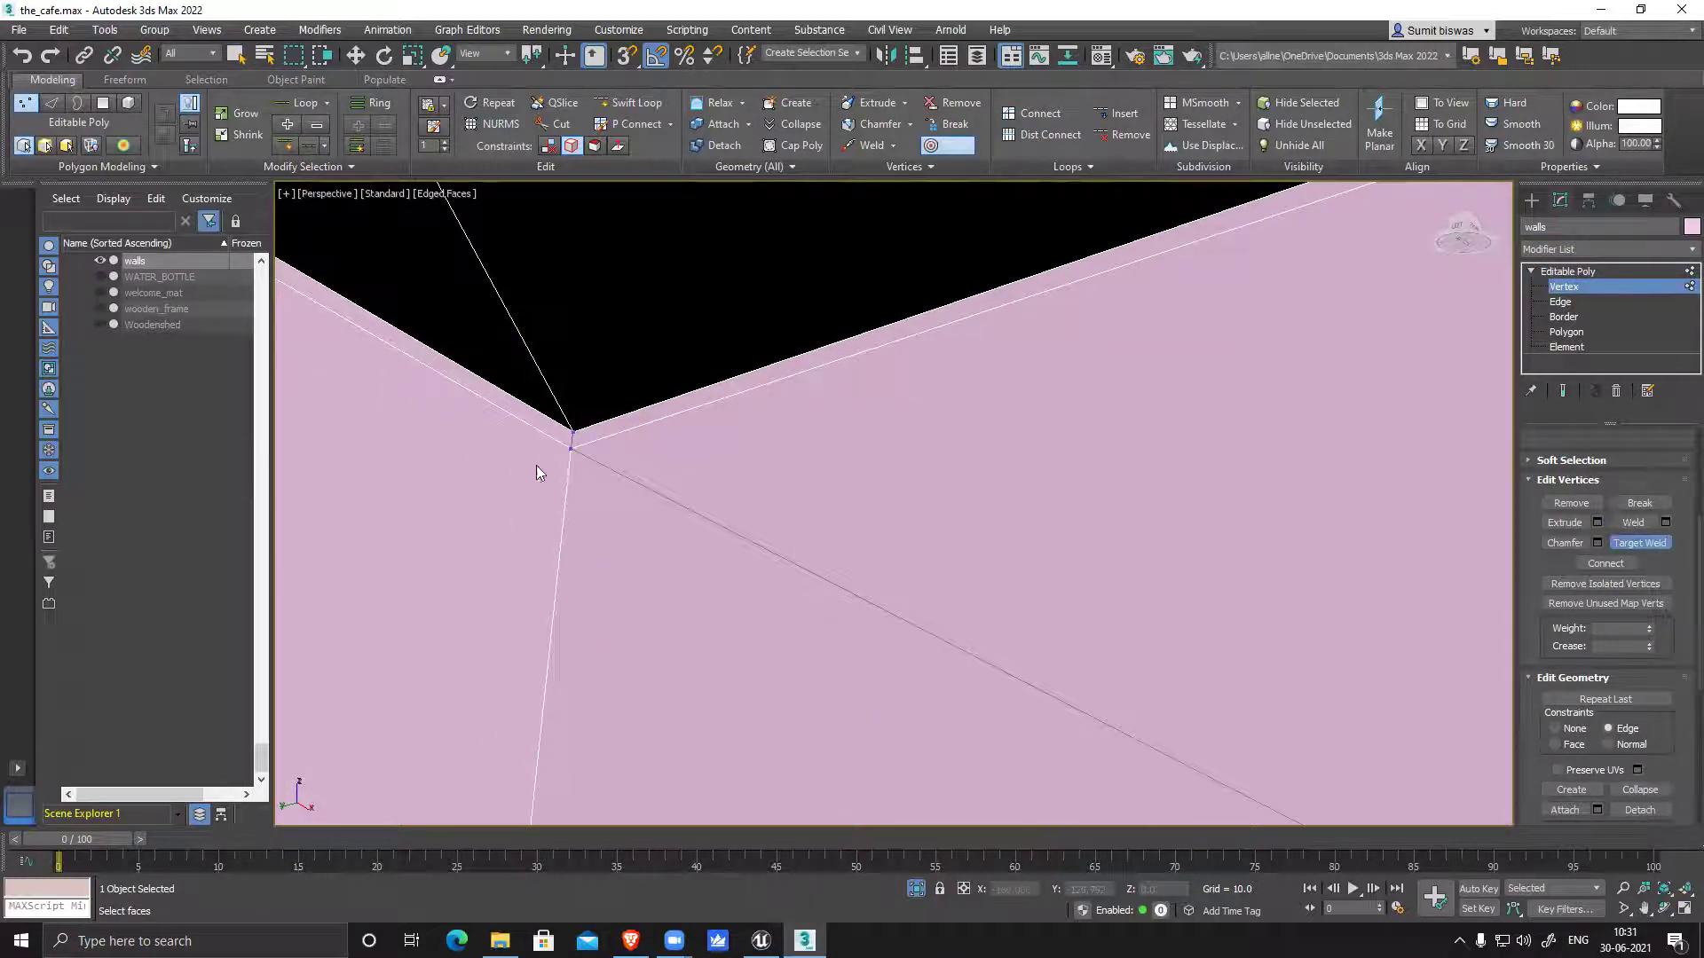
scroll(599, 494, down, 15)
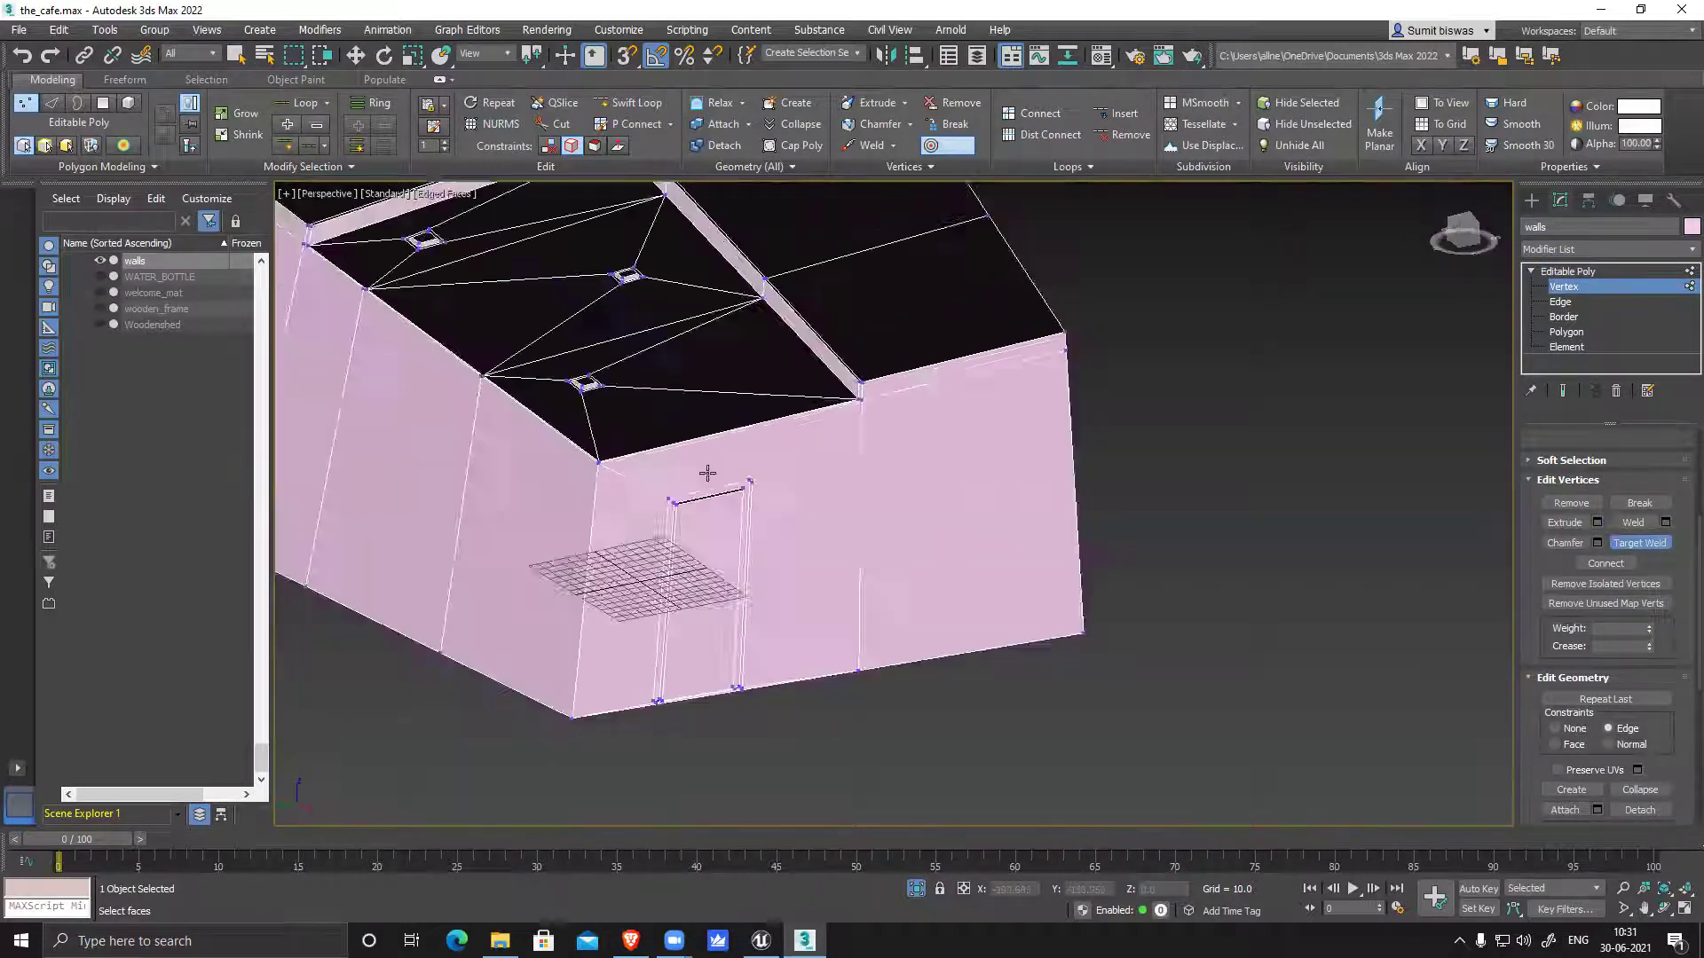
alt+middle_drag(709, 488, 912, 492)
scroll(648, 435, up, 6)
scroll(662, 579, up, 7)
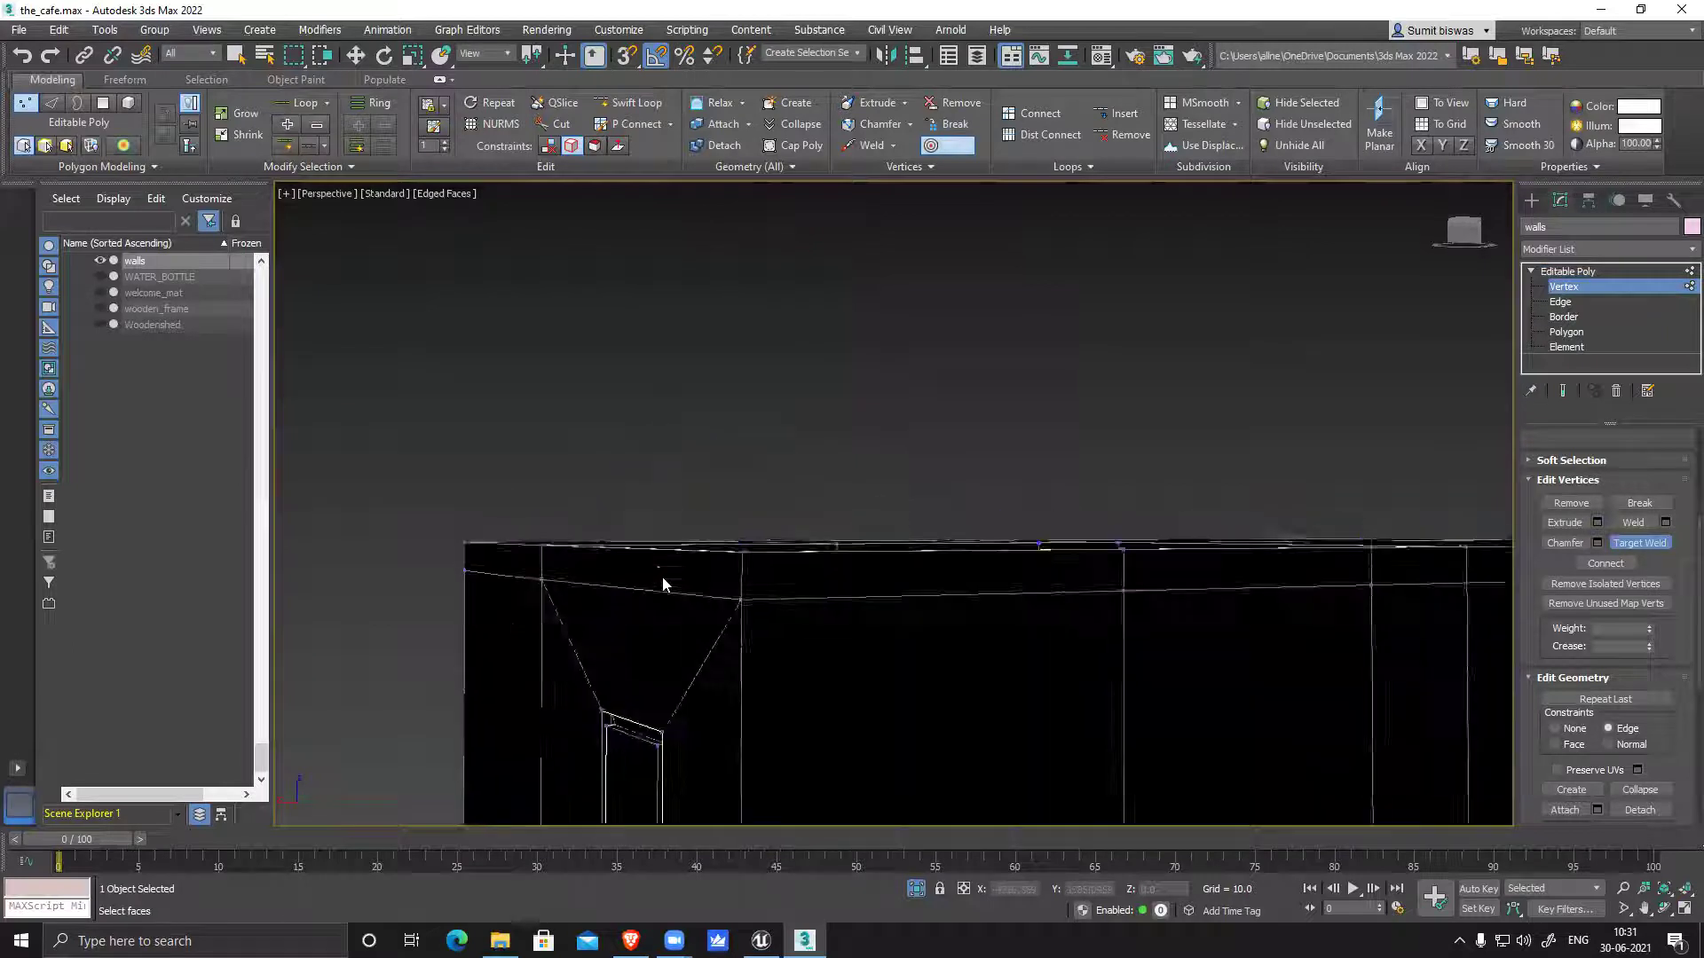
click(818, 613)
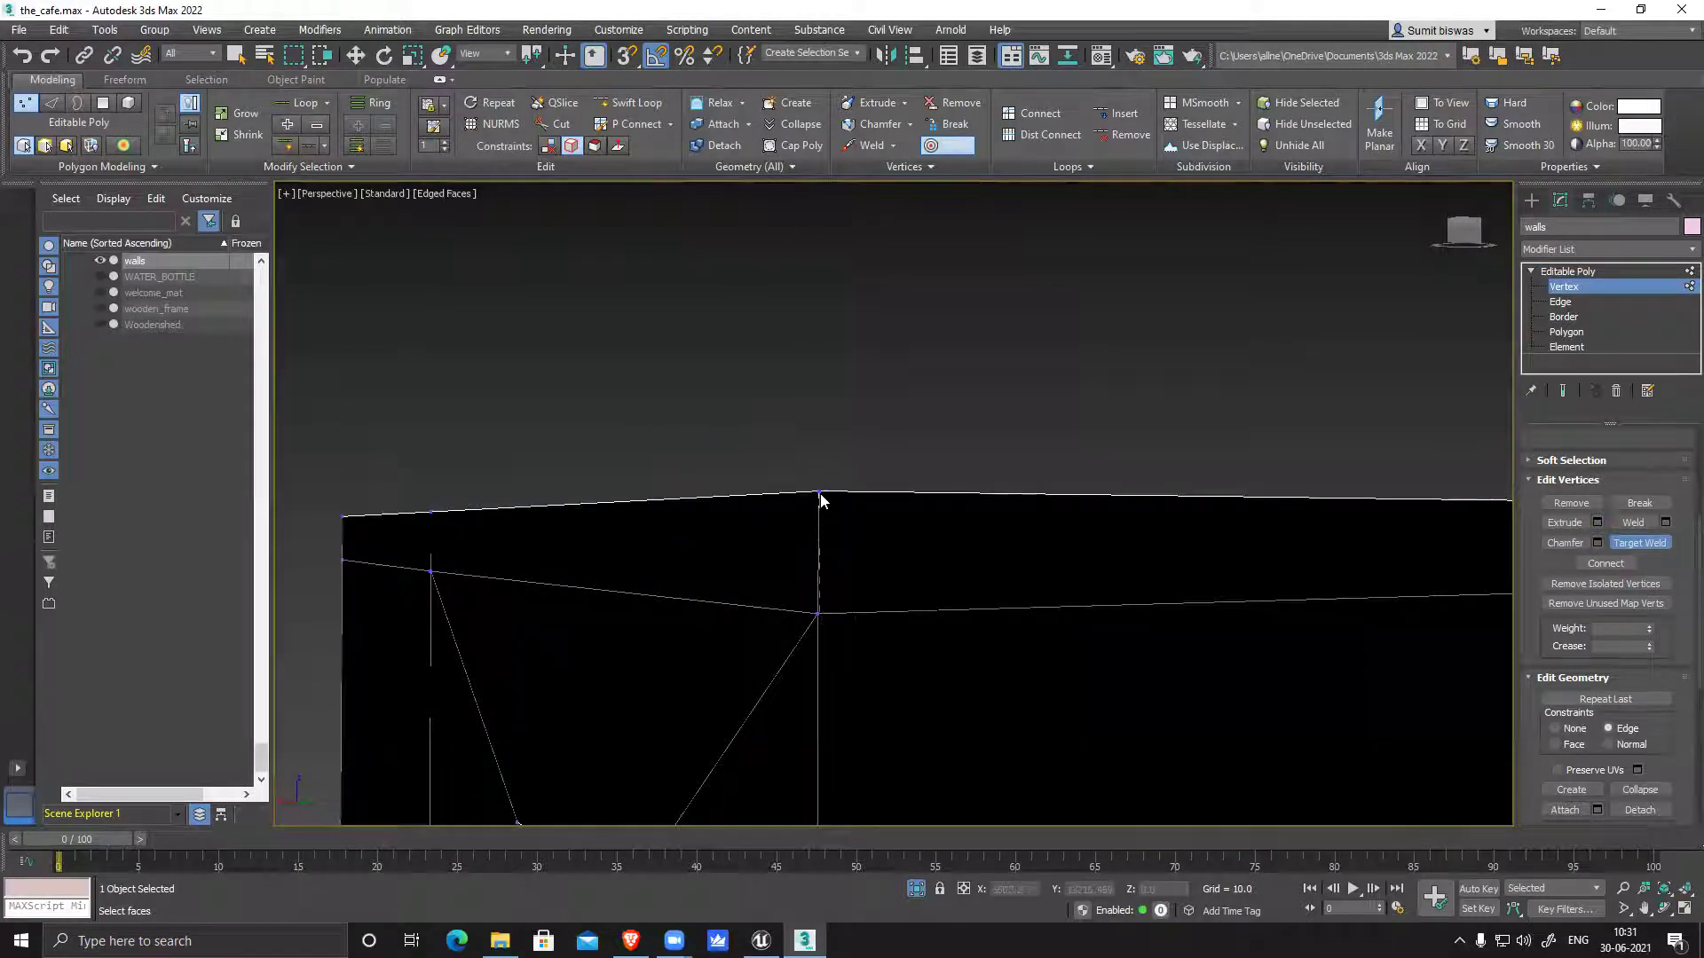
alt+middle_drag(887, 426, 940, 189)
right_click(420, 493)
click(960, 454)
click(1640, 545)
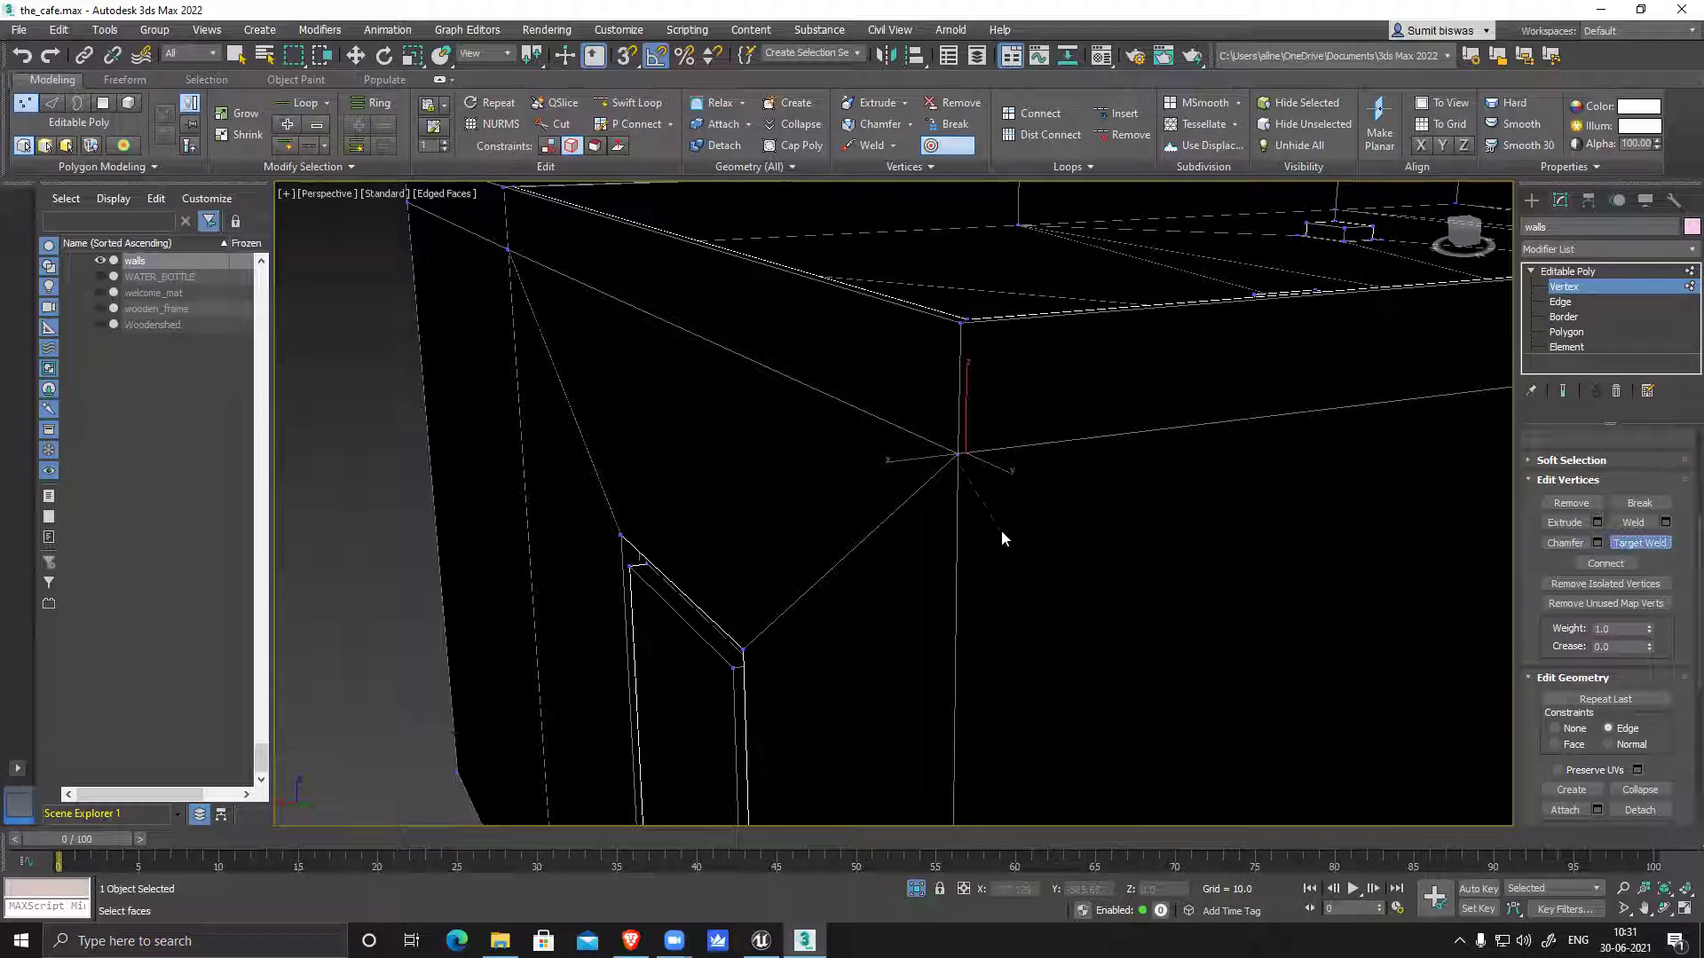
click(960, 321)
From inside the room, target-weld the vertex at the ceiling corner beside the doorway onto the wall's upper edge
alt+middle_drag(1065, 487, 1004, 661)
middle_drag(932, 737, 780, 506)
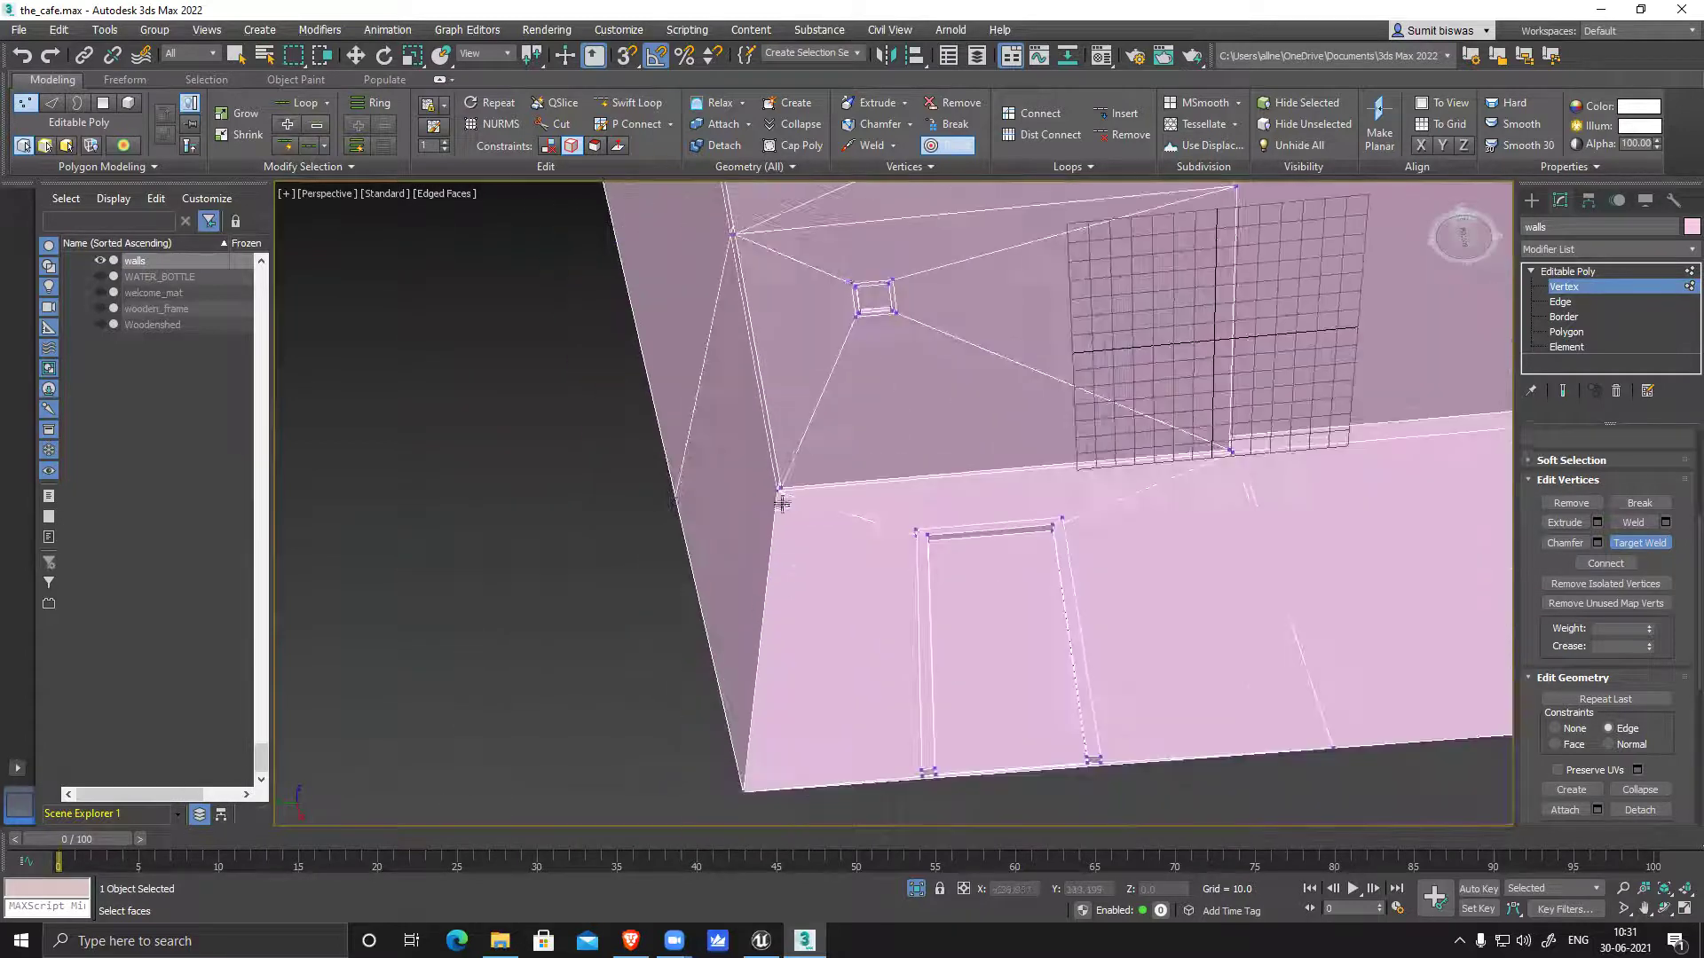
scroll(780, 506, up, 8)
middle_drag(882, 480, 871, 506)
click(812, 529)
click(849, 257)
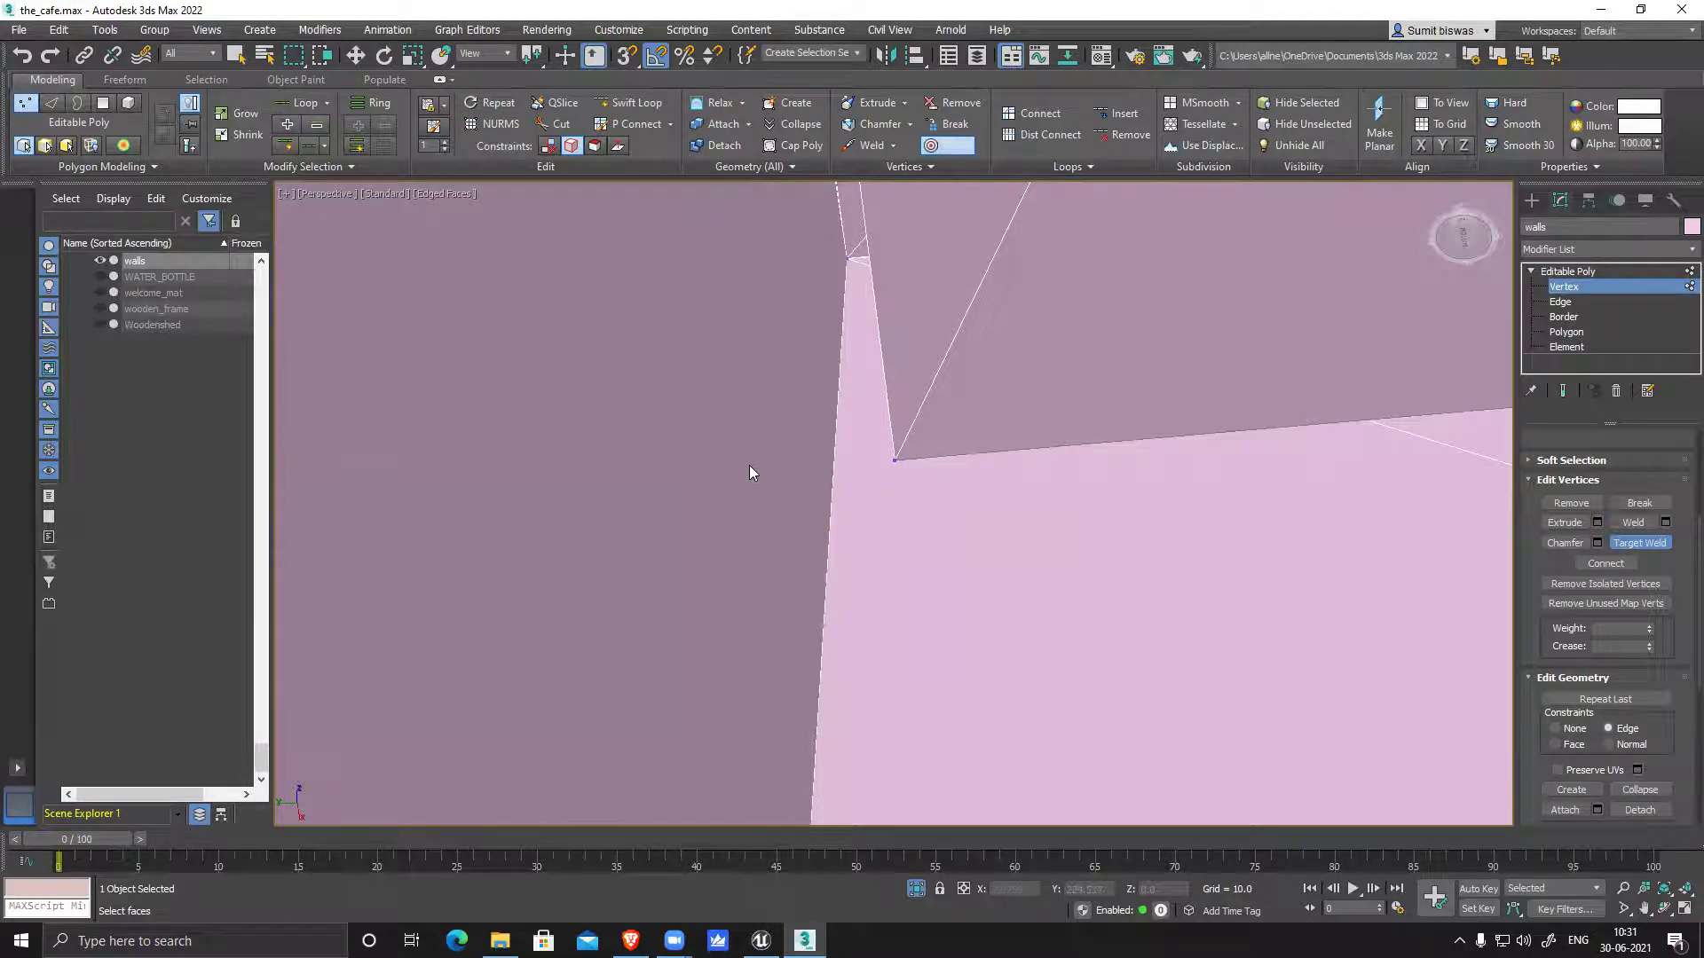
Target-weld the strip vertex farther along the side wall's ceiling edge, next to a recessed light opening
scroll(749, 465, down, 3)
scroll(834, 503, down, 6)
middle_drag(834, 503, 832, 581)
scroll(790, 396, up, 5)
scroll(803, 437, up, 4)
scroll(813, 445, down, 3)
middle_drag(822, 448, 885, 543)
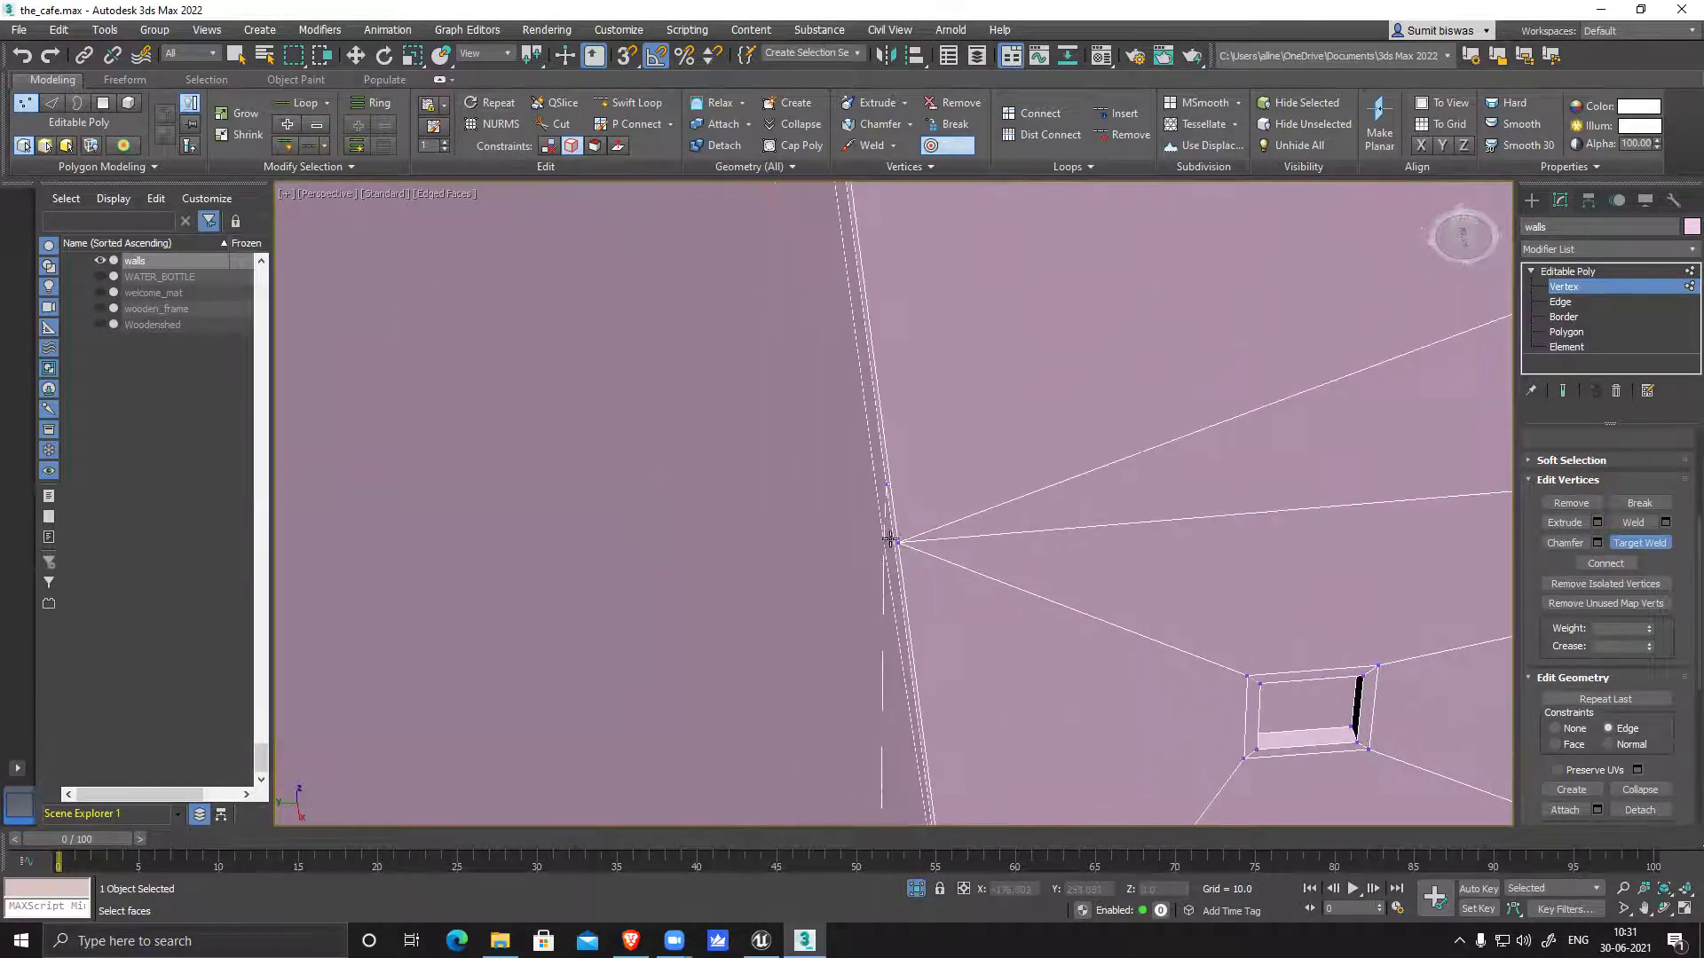
click(889, 484)
scroll(852, 577, down, 10)
alt+middle_drag(1049, 603, 980, 710)
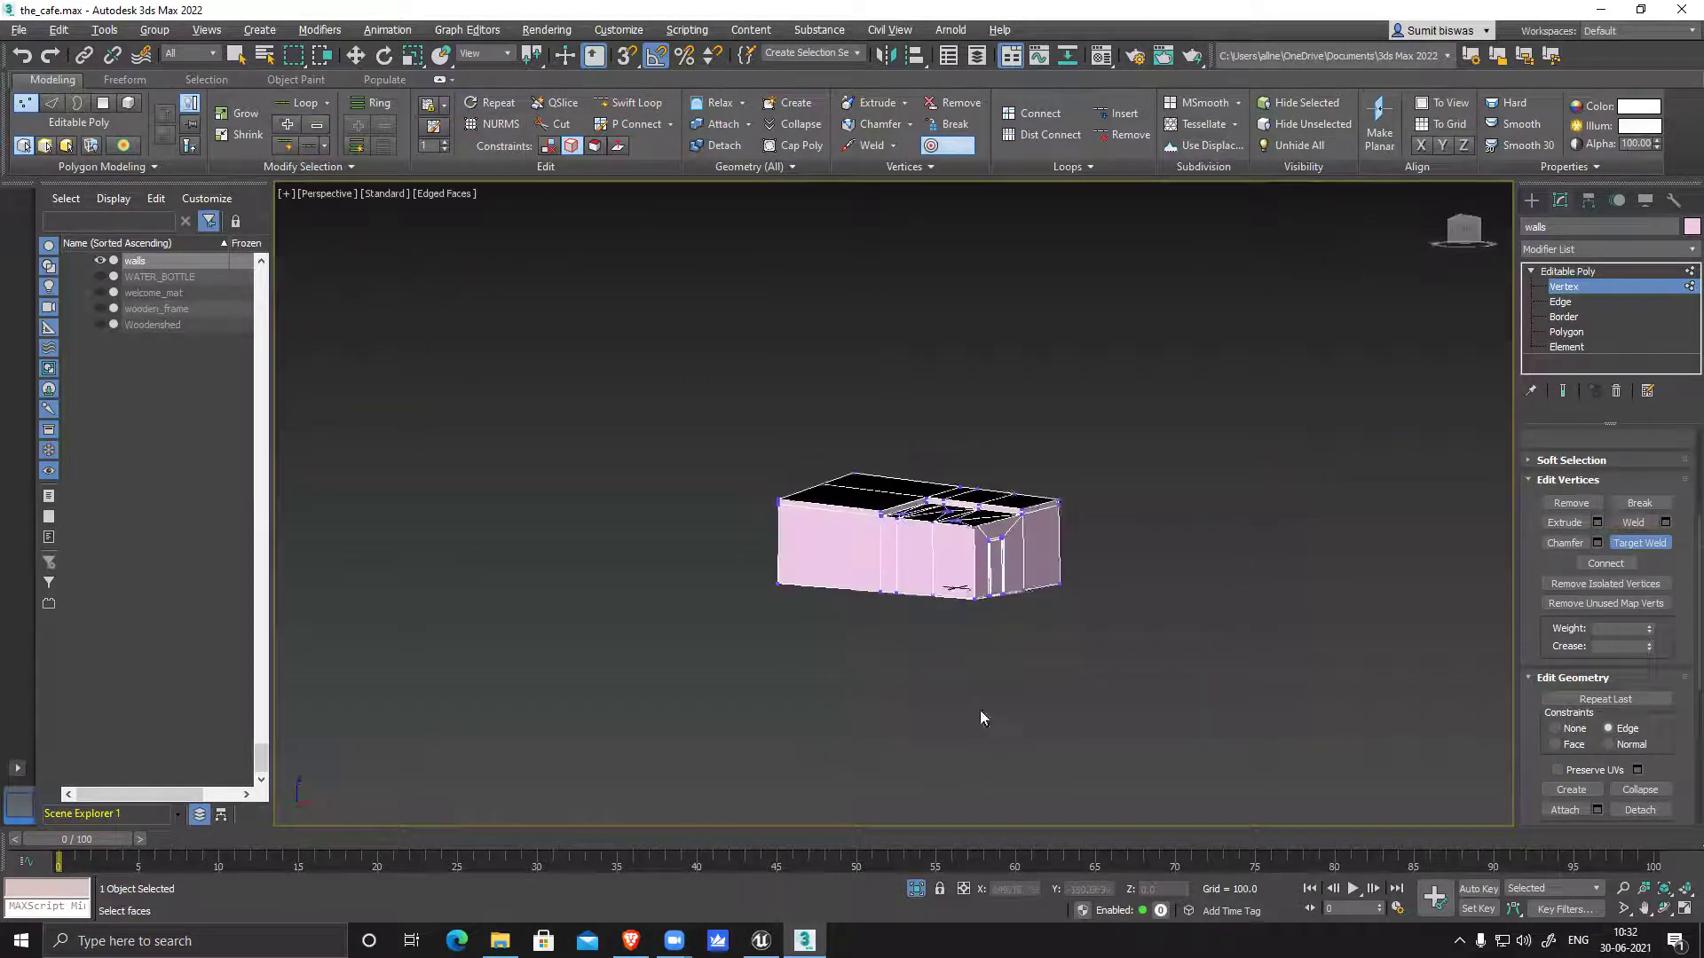
Exit isolation of the walls, leave vertex editing and inspect the edges of the pink tabletop
click(916, 889)
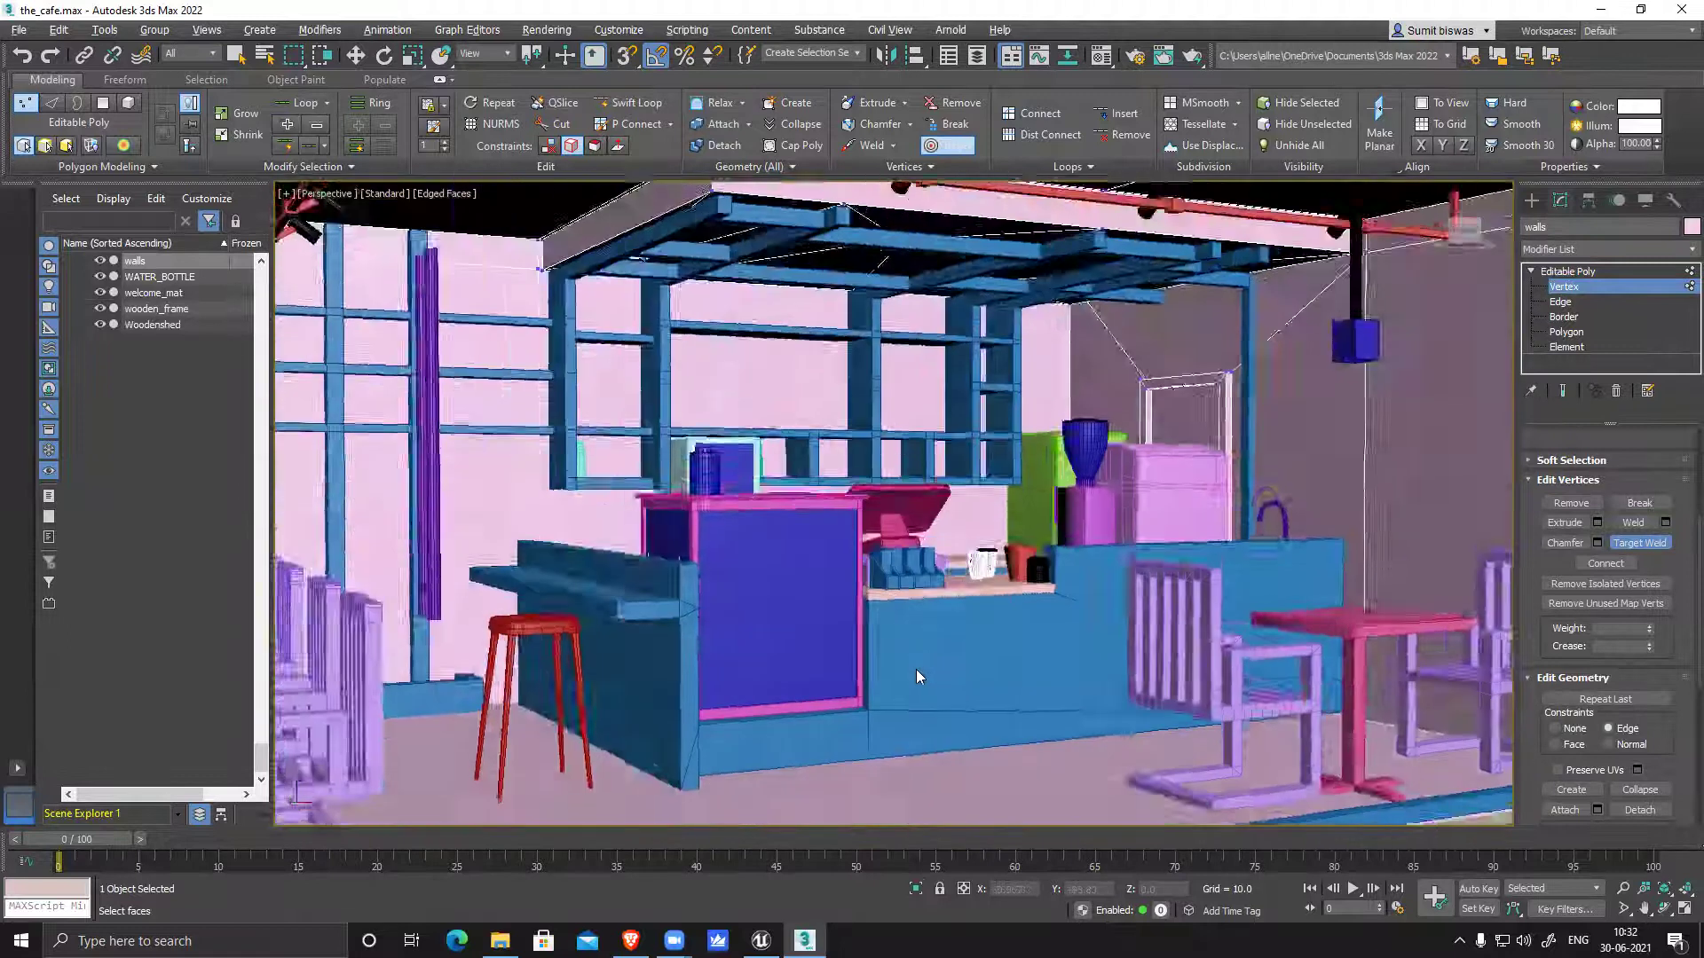
mouse_move(916, 677)
alt+middle_down()
mouse_move(829, 742)
mouse_move(914, 658)
alt+middle_up()
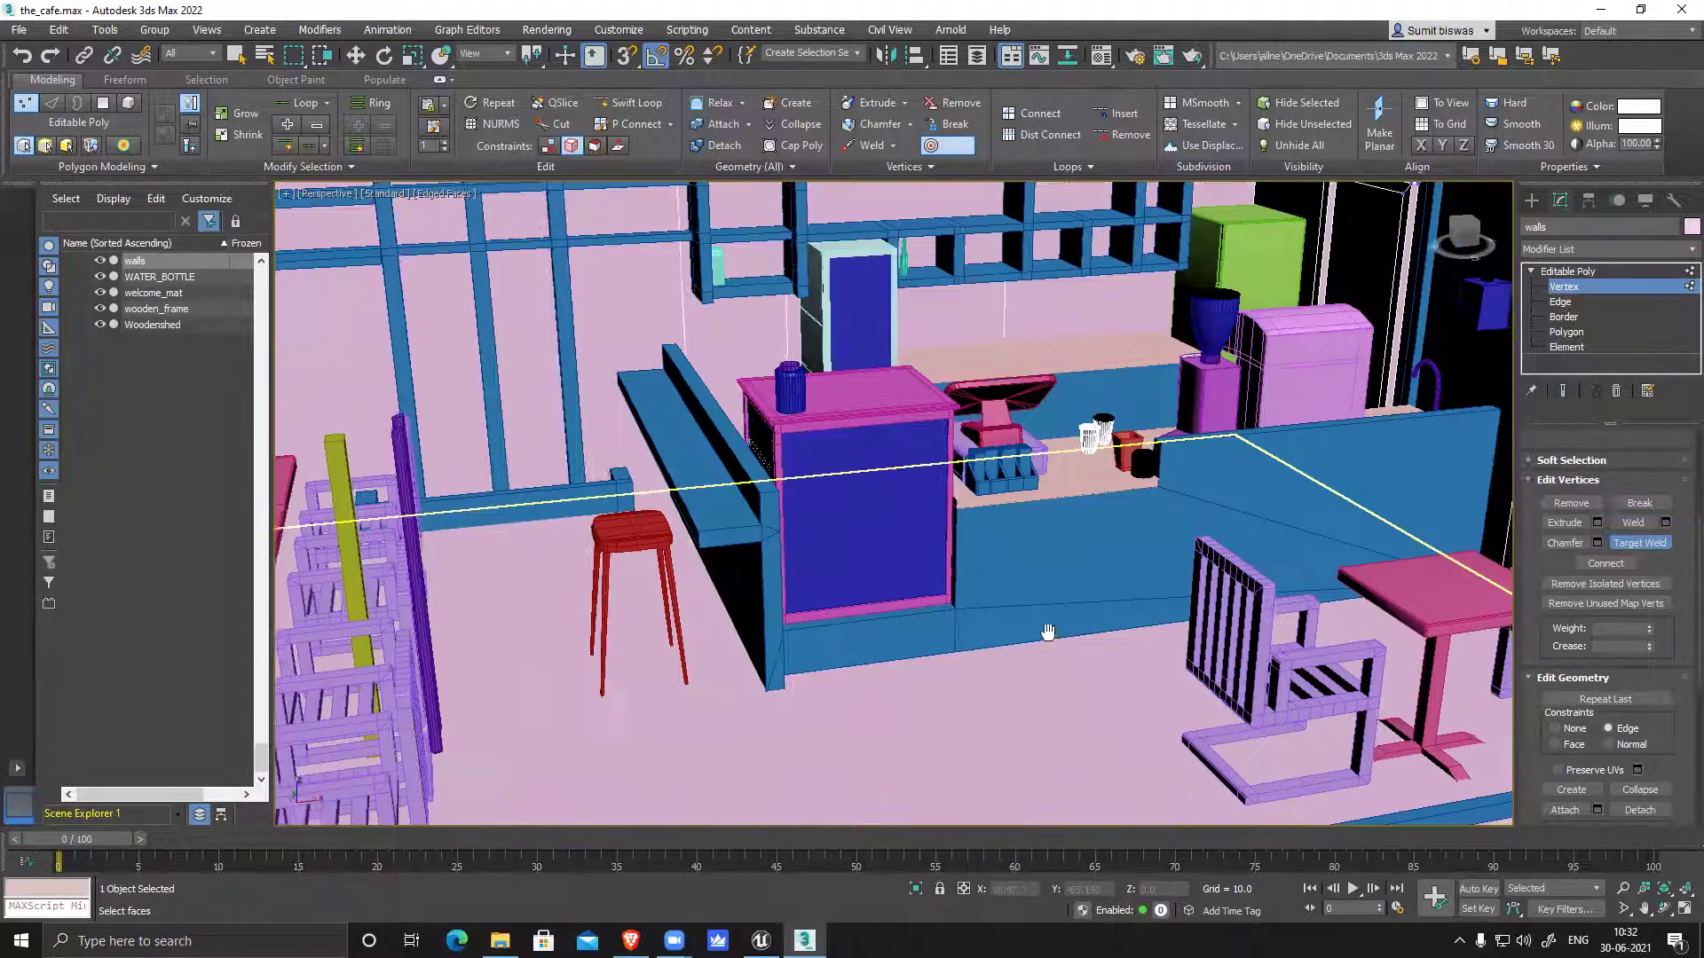
middle_drag(1047, 636, 856, 626)
middle_drag(1301, 657, 1093, 616)
scroll(1093, 616, up, 5)
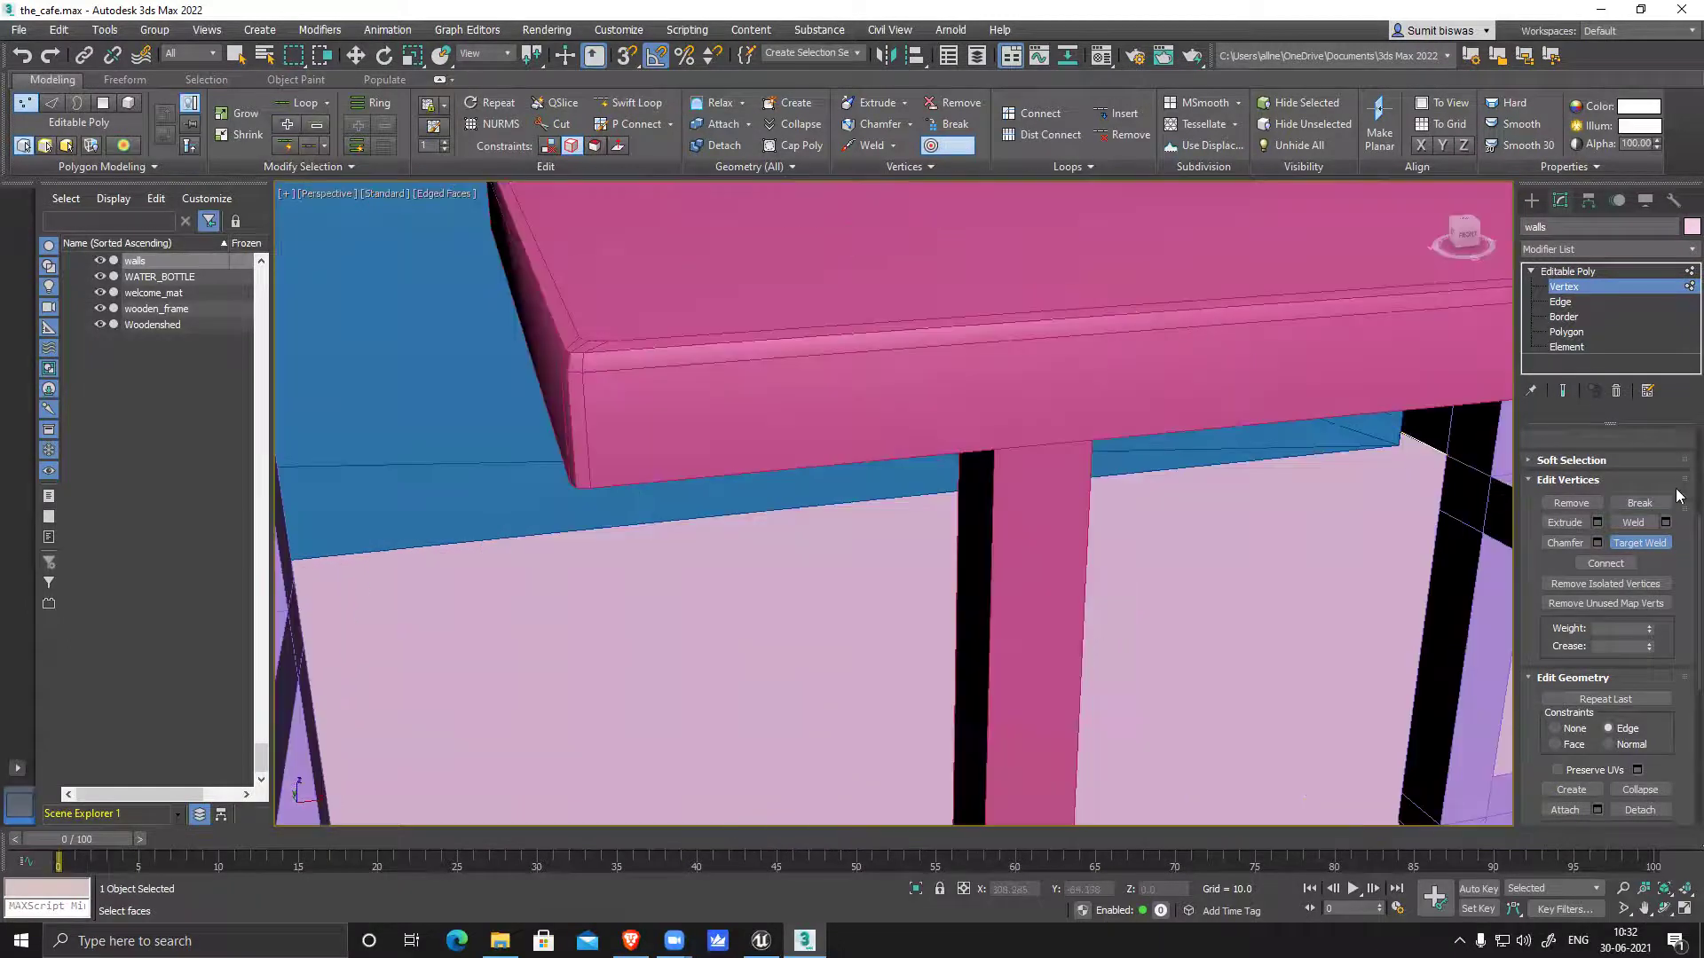
click(1648, 544)
click(1582, 286)
middle_drag(656, 406, 779, 504)
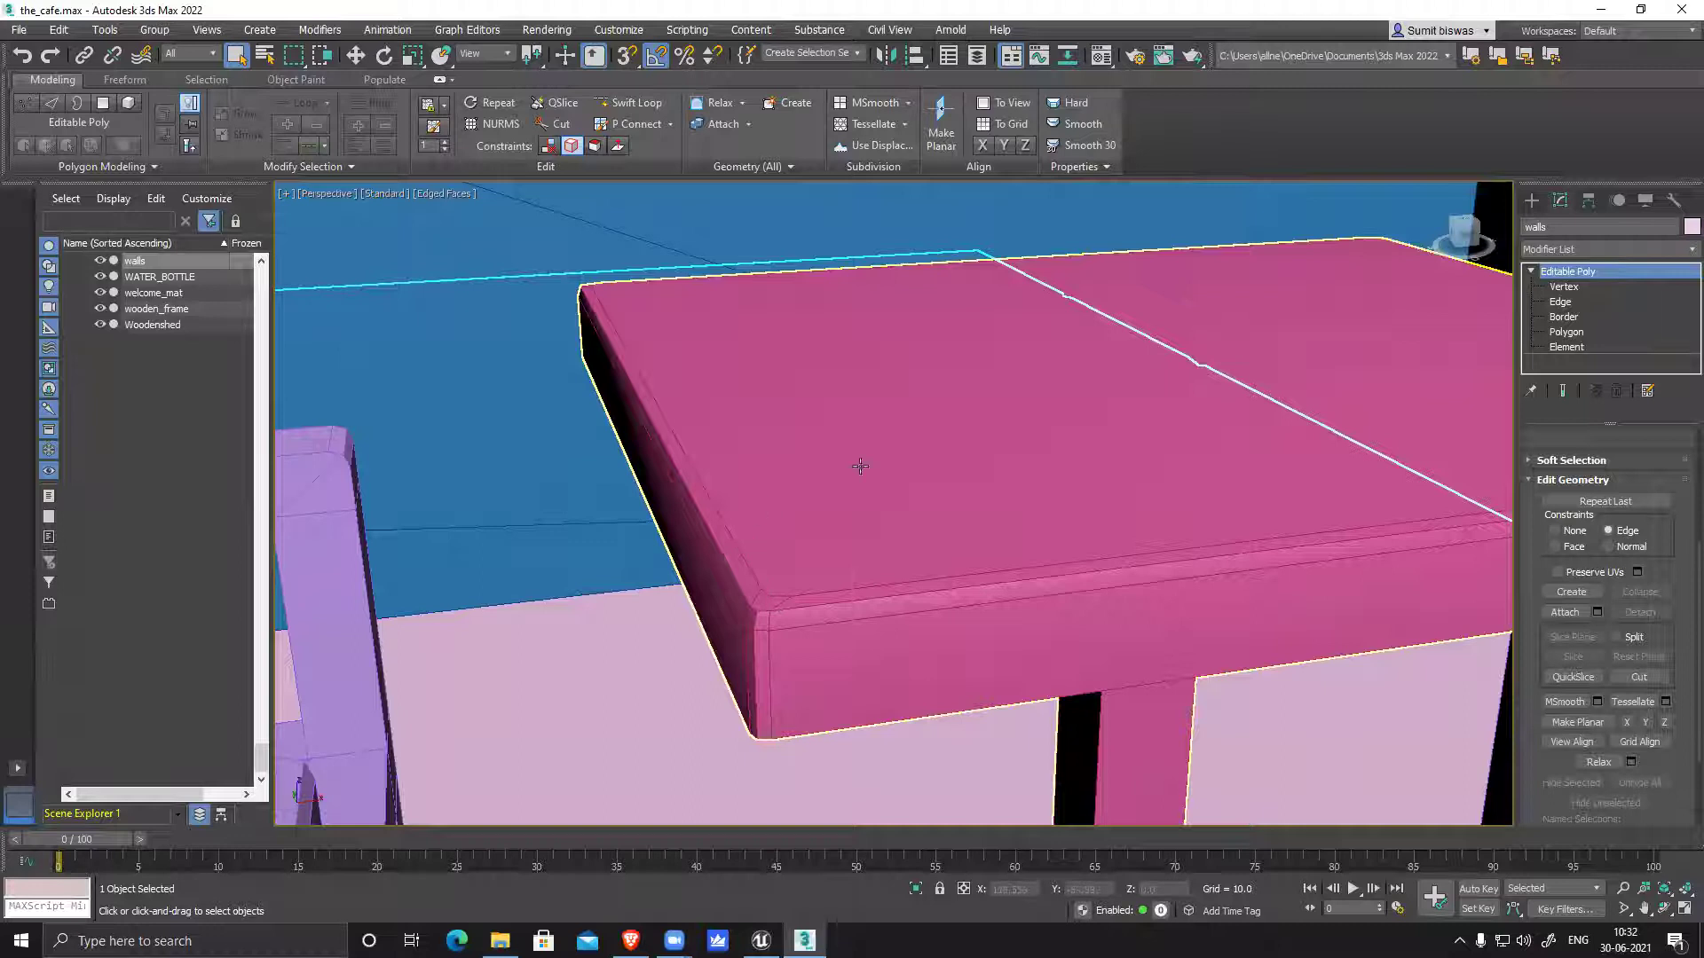
alt+middle_drag(1007, 530, 960, 599)
Isolate Stripes_chair008 and expand its Editable Poly sub-object levels with the backrest's top corner in view
click(1271, 626)
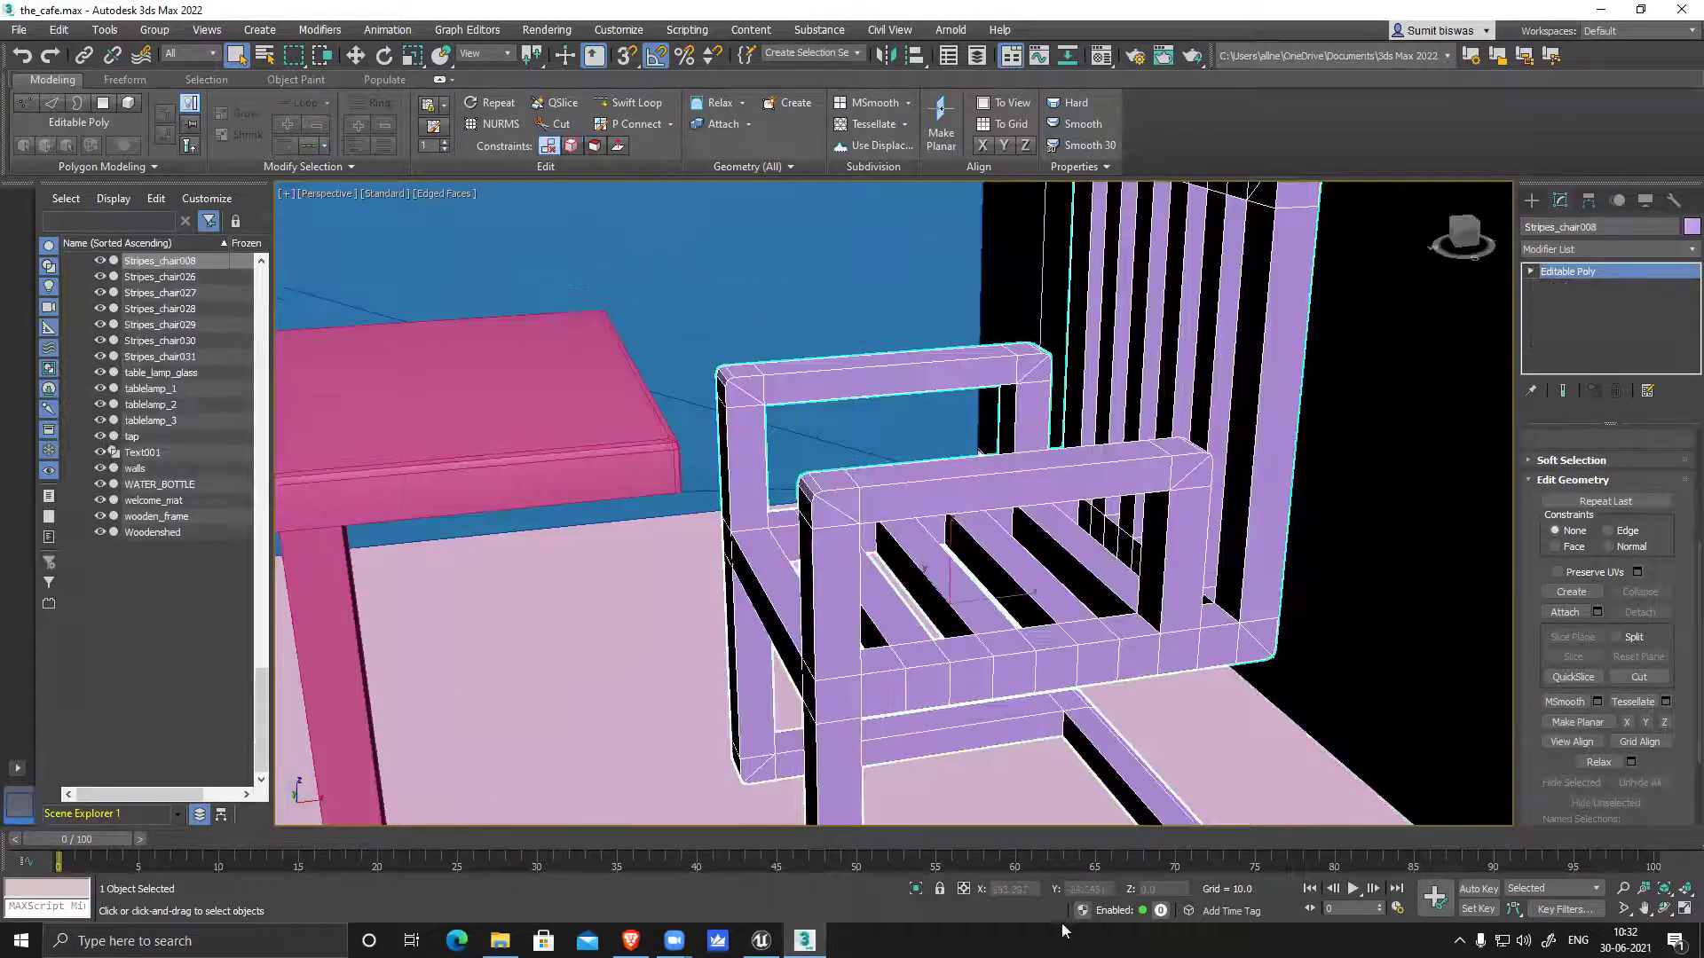
click(917, 887)
alt+middle_drag(1020, 668, 1065, 428)
scroll(1062, 401, up, 4)
middle_drag(892, 353, 1092, 447)
middle_drag(1211, 365, 1080, 398)
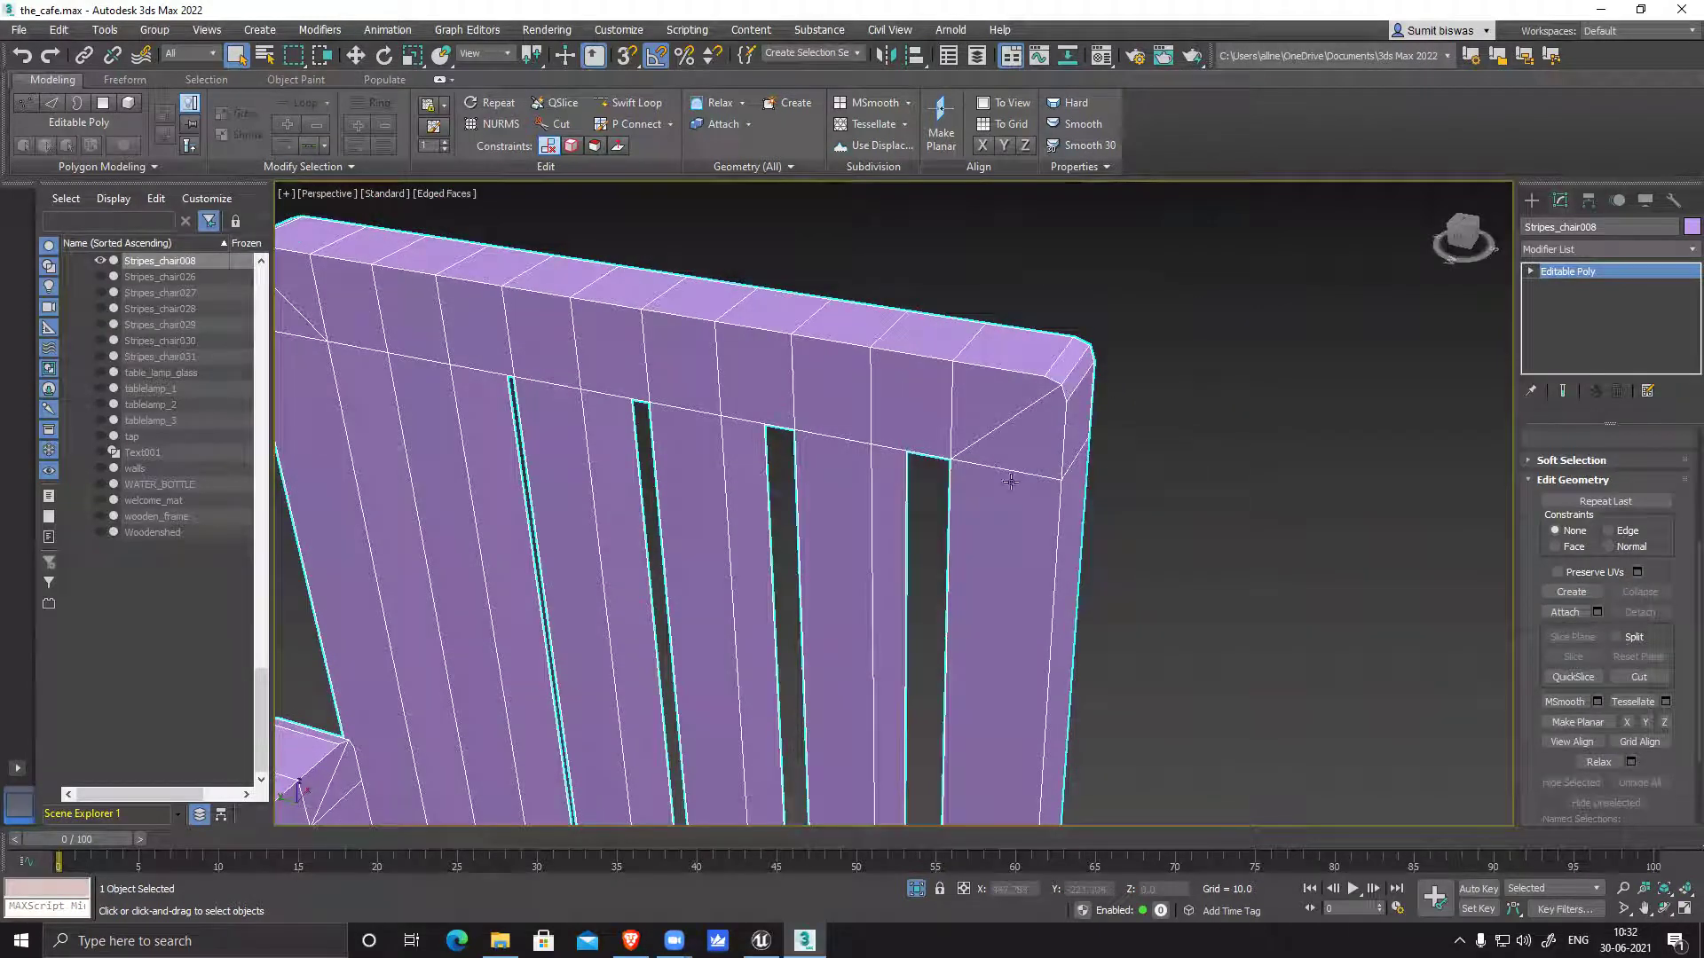
click(1531, 271)
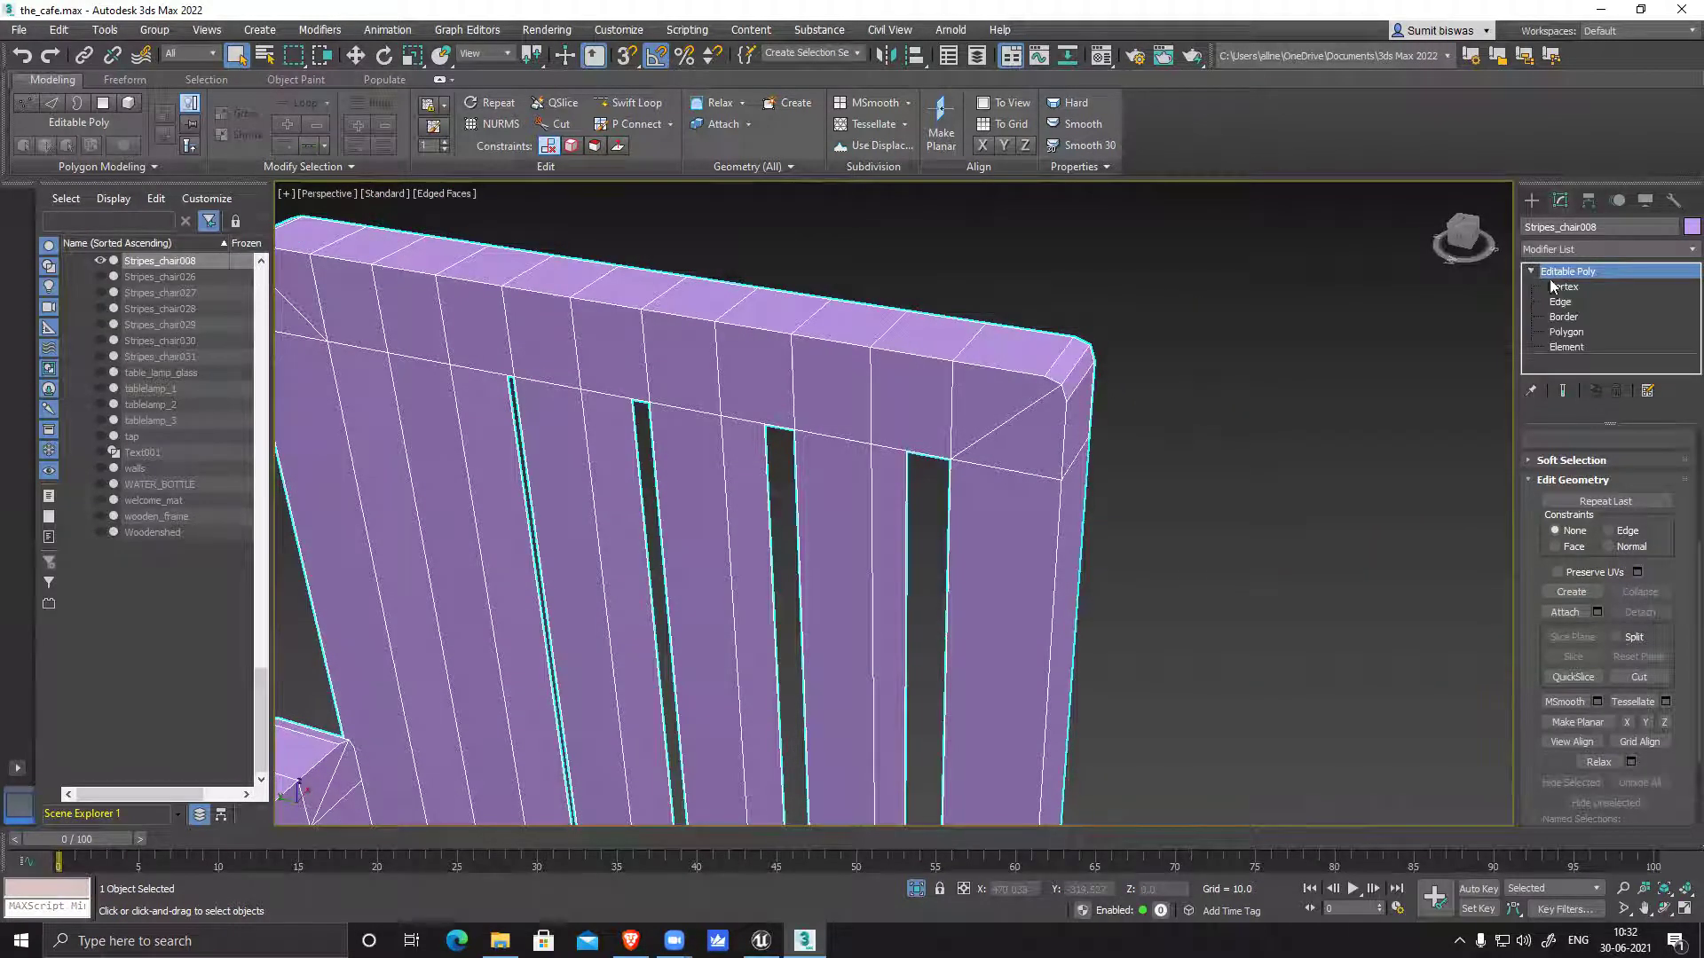
In vertex editing, target-weld the lower vertices at the backrest top rail's outer end onto the rounded corner's vertices, front and back
click(1559, 287)
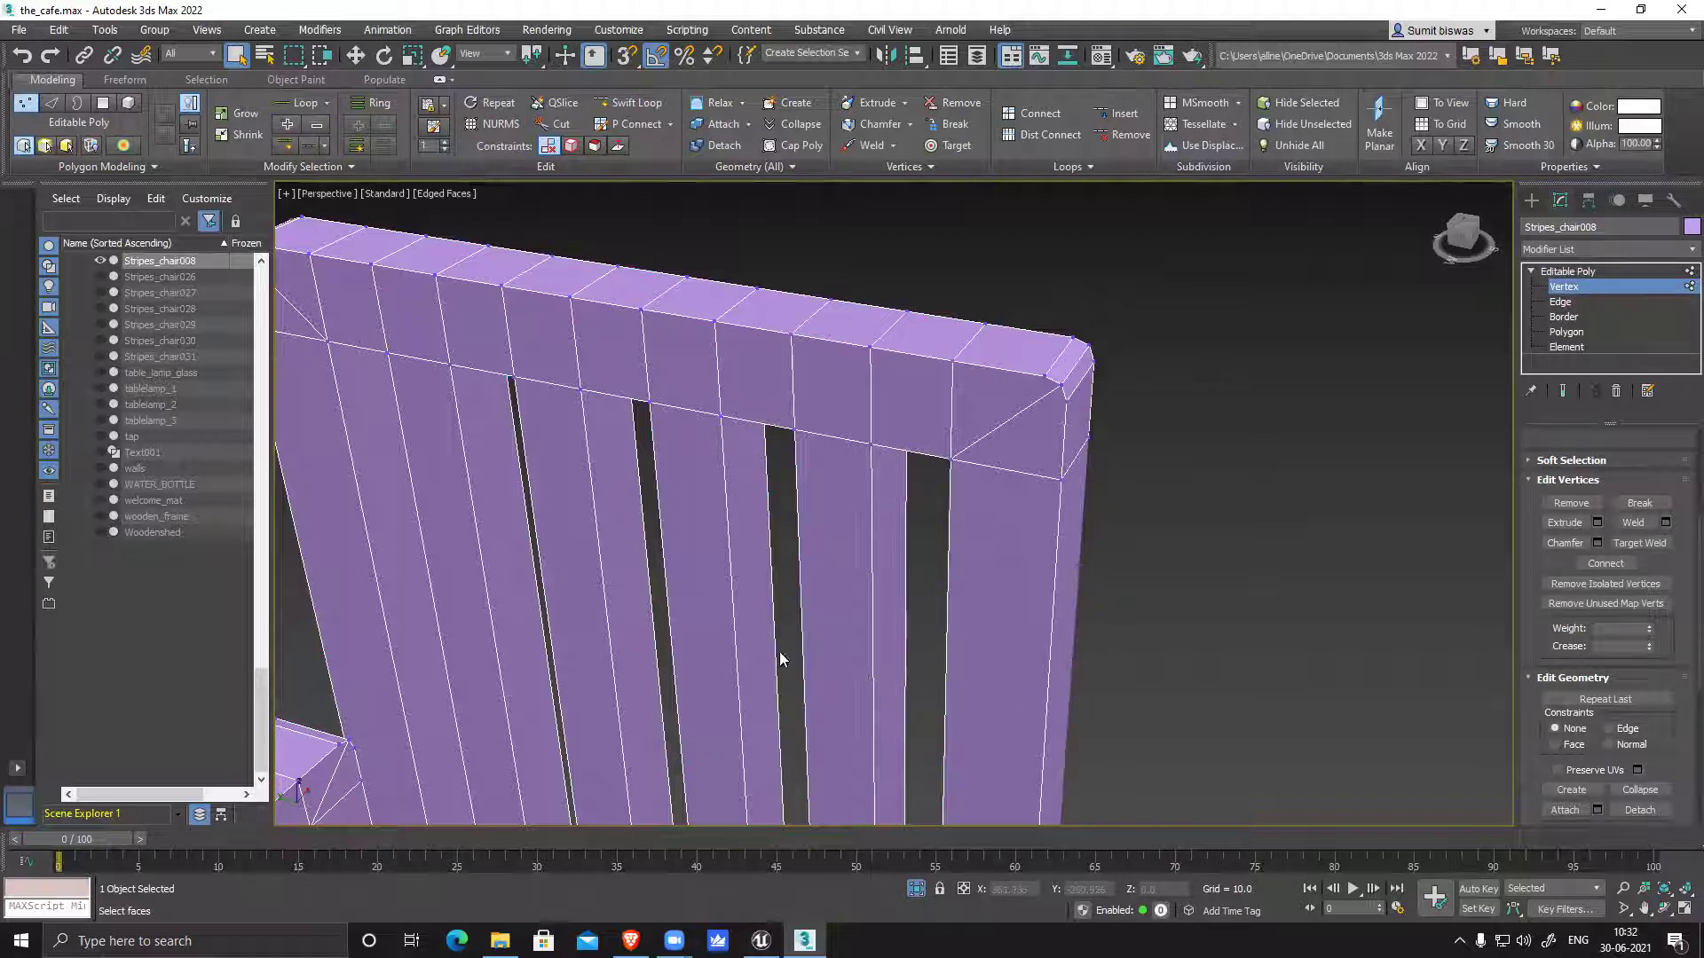
scroll(893, 575, down, 5)
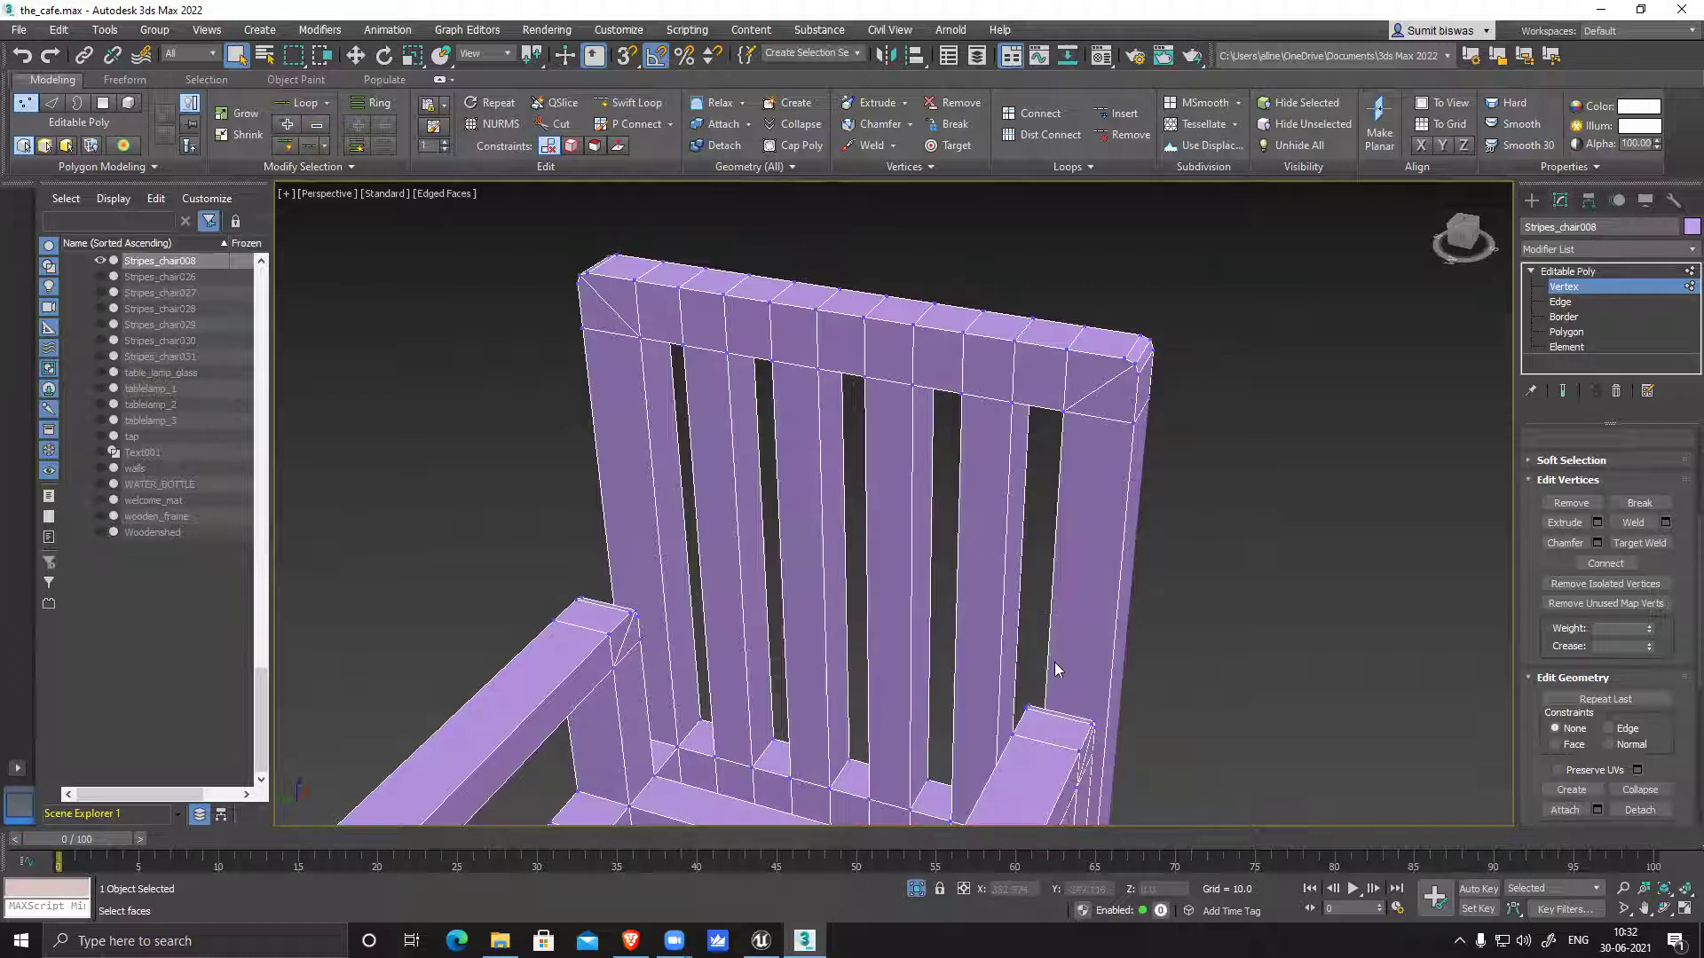
alt+middle_drag(1055, 662, 992, 454)
scroll(1012, 461, up, 2)
click(1641, 542)
click(1051, 365)
click(1074, 330)
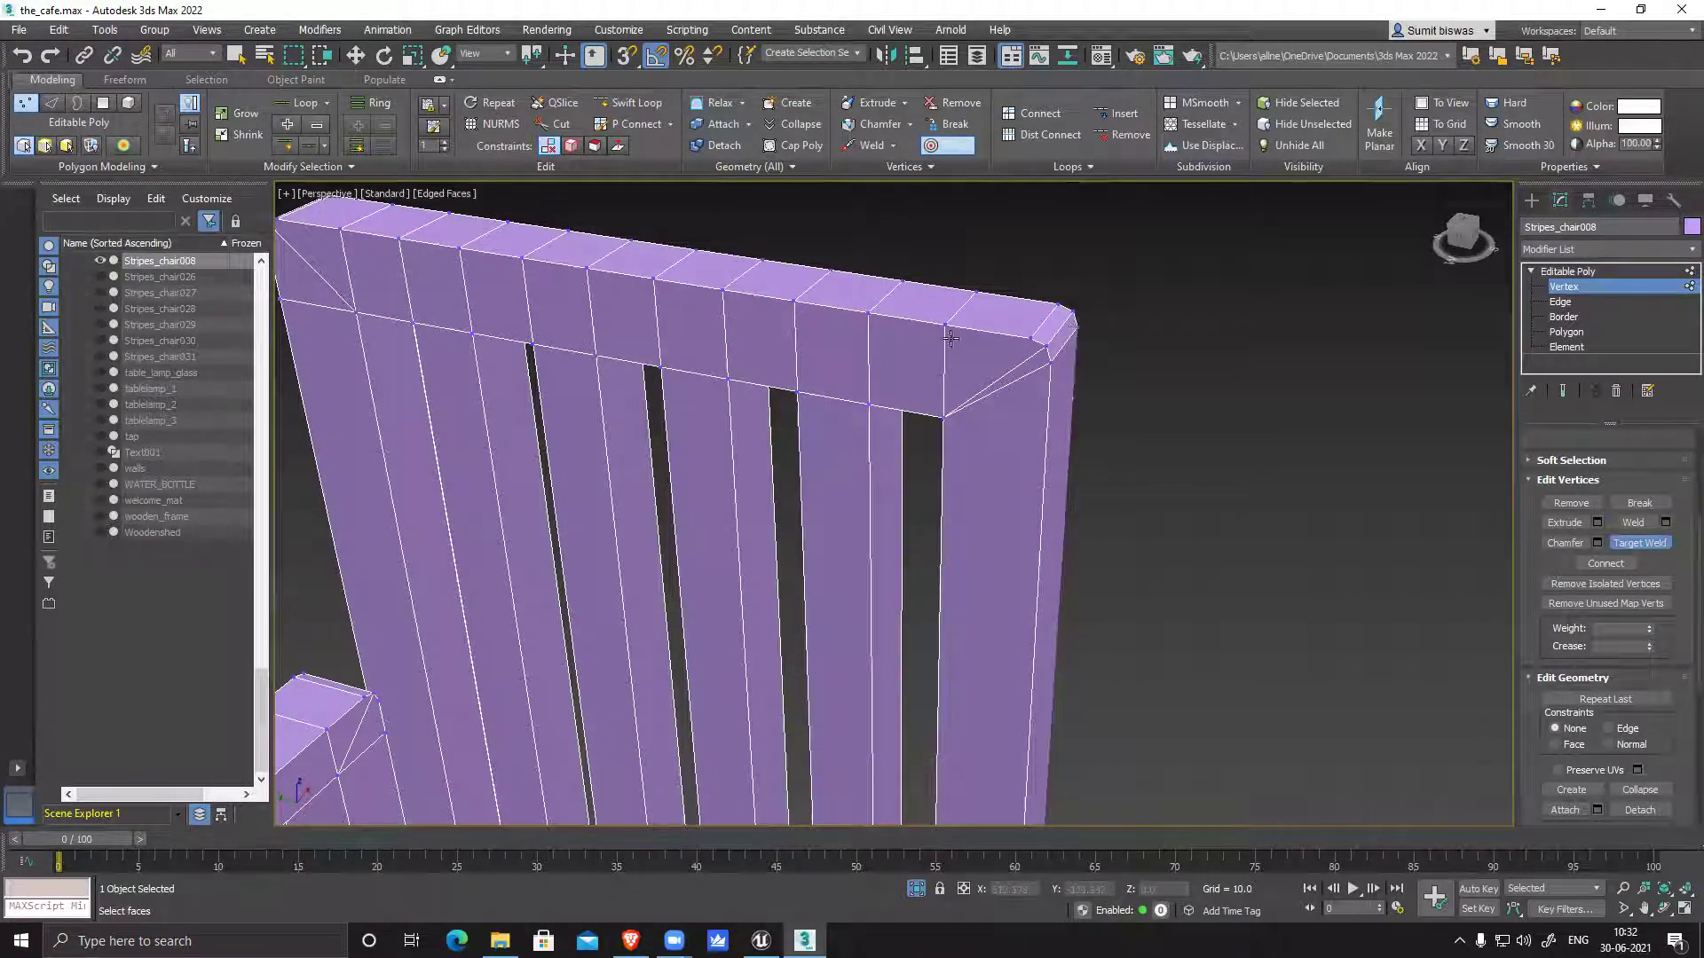
Target-weld the top rail's front and rear upper vertices above the last slat gap onto the rounded corner
click(1030, 338)
click(976, 292)
click(1058, 304)
middle_drag(958, 452, 1105, 465)
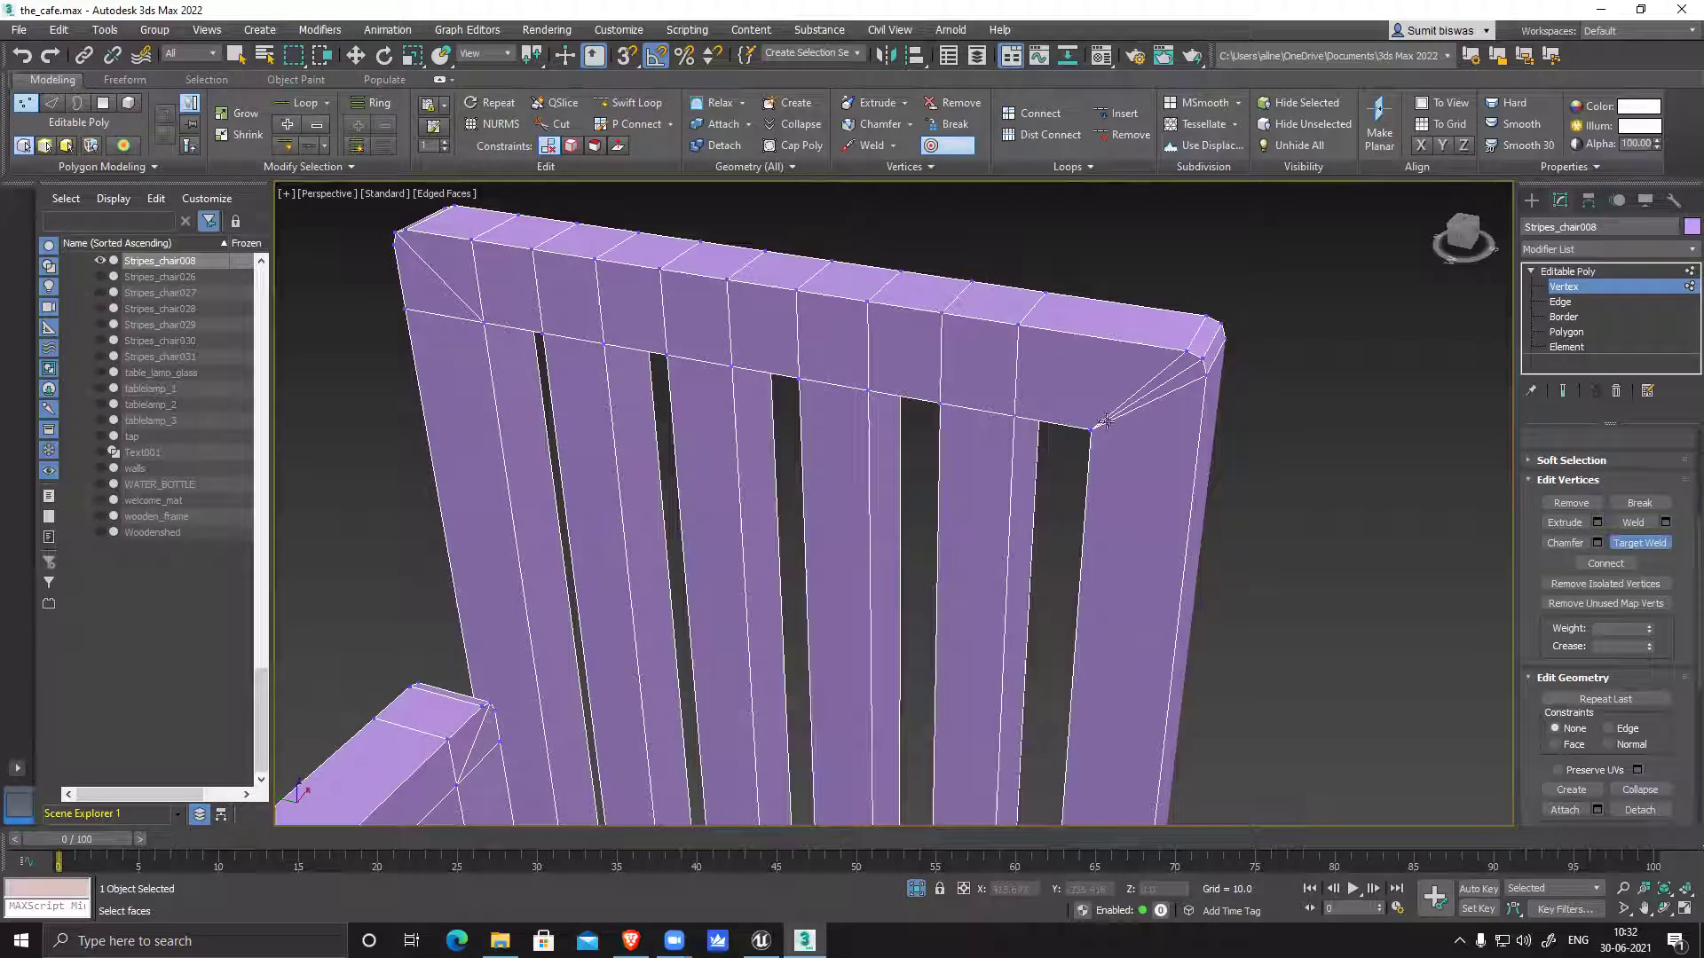
Try to target-weld the next upper vertex along the top rail onto the corner vertex, and undo that weld
click(1016, 323)
click(1187, 351)
key(ctrl+z)
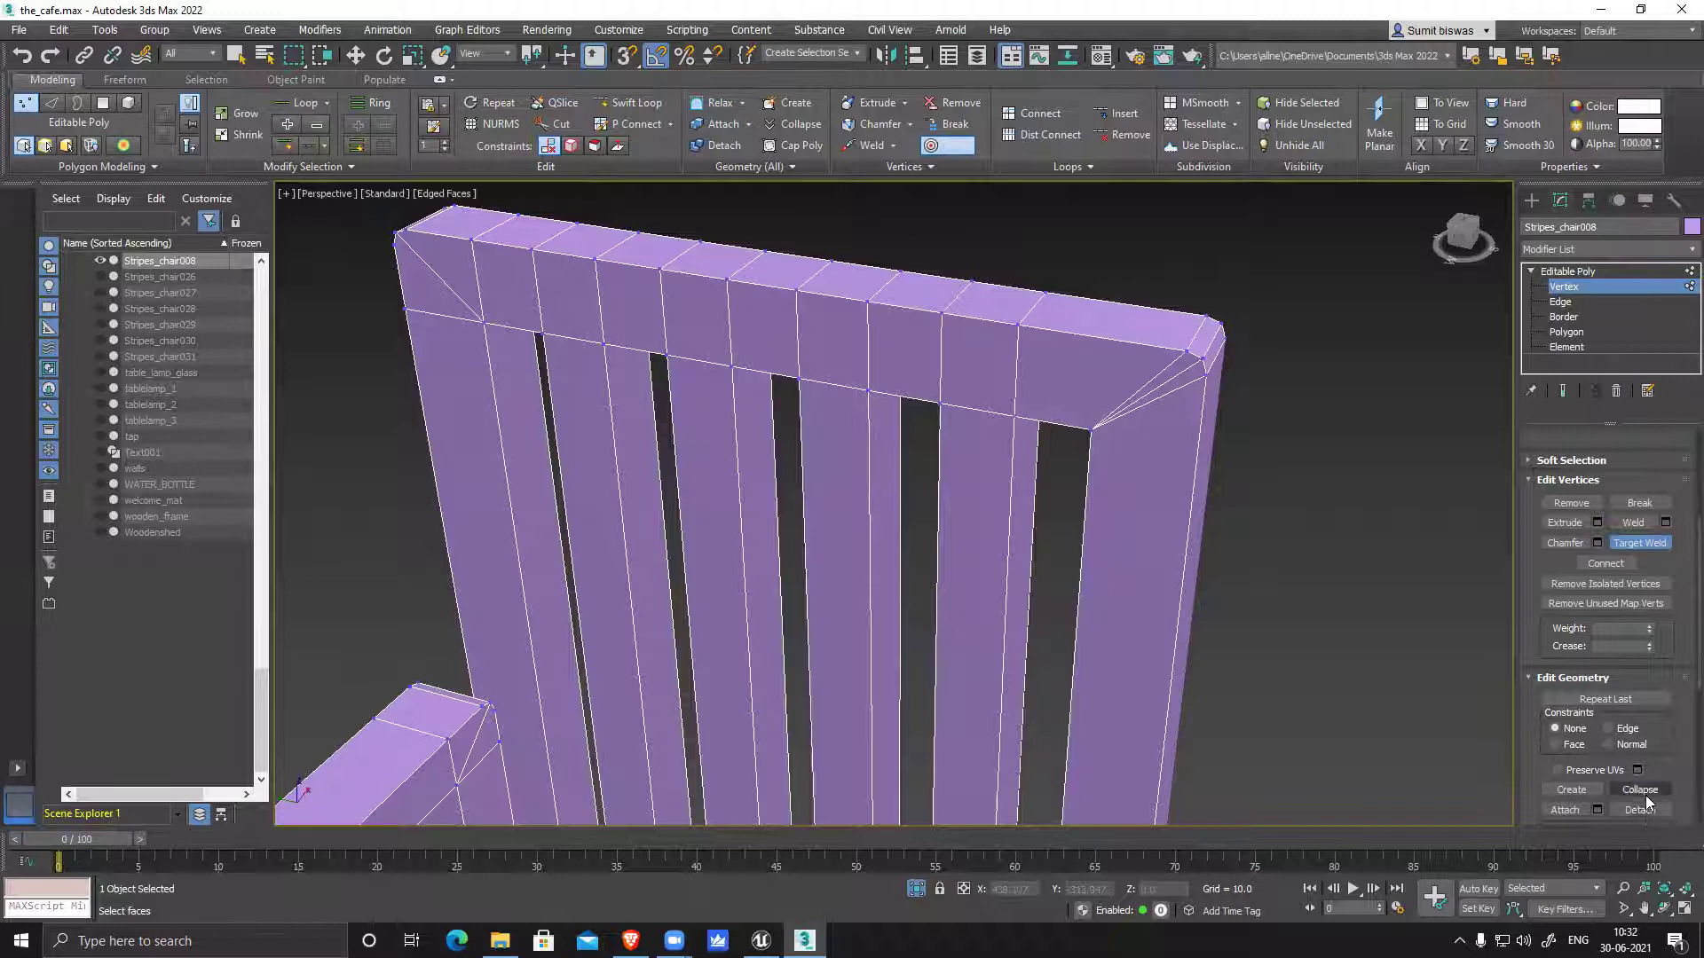
Select alternating front and rear edges along the upper side of the backrest's top rail and collapse them
click(1562, 302)
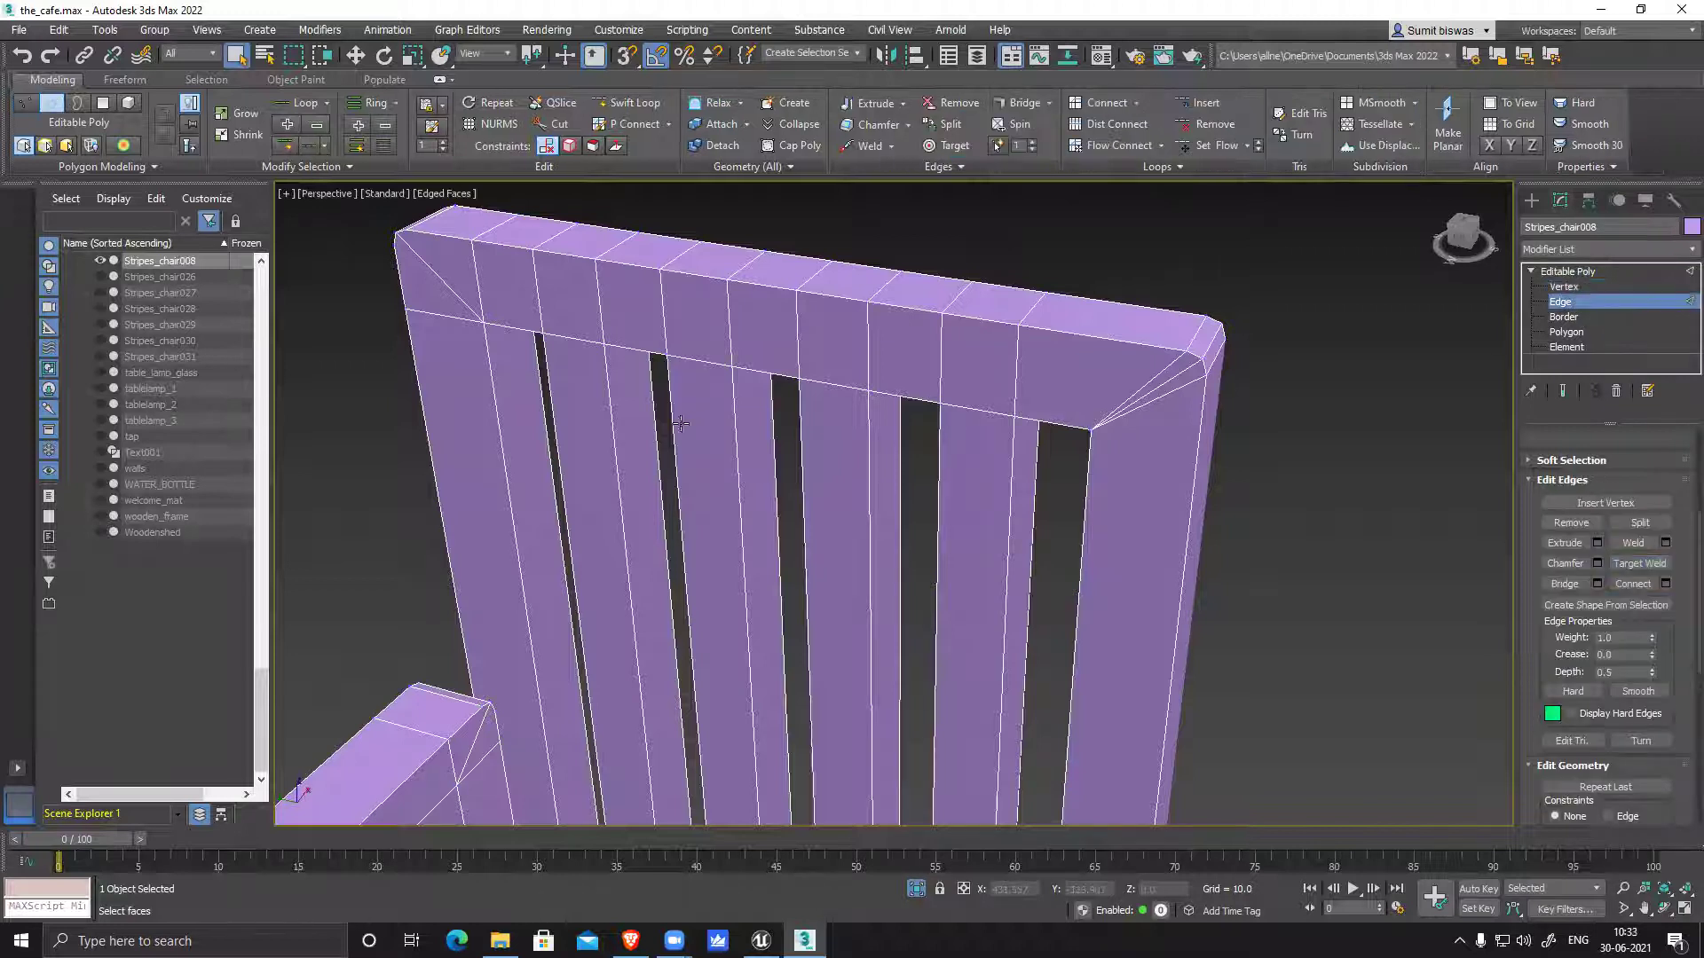
middle_drag(623, 340, 702, 363)
click(651, 284)
ctrl+click(782, 300)
ctrl+click(927, 323)
ctrl+click(1087, 312)
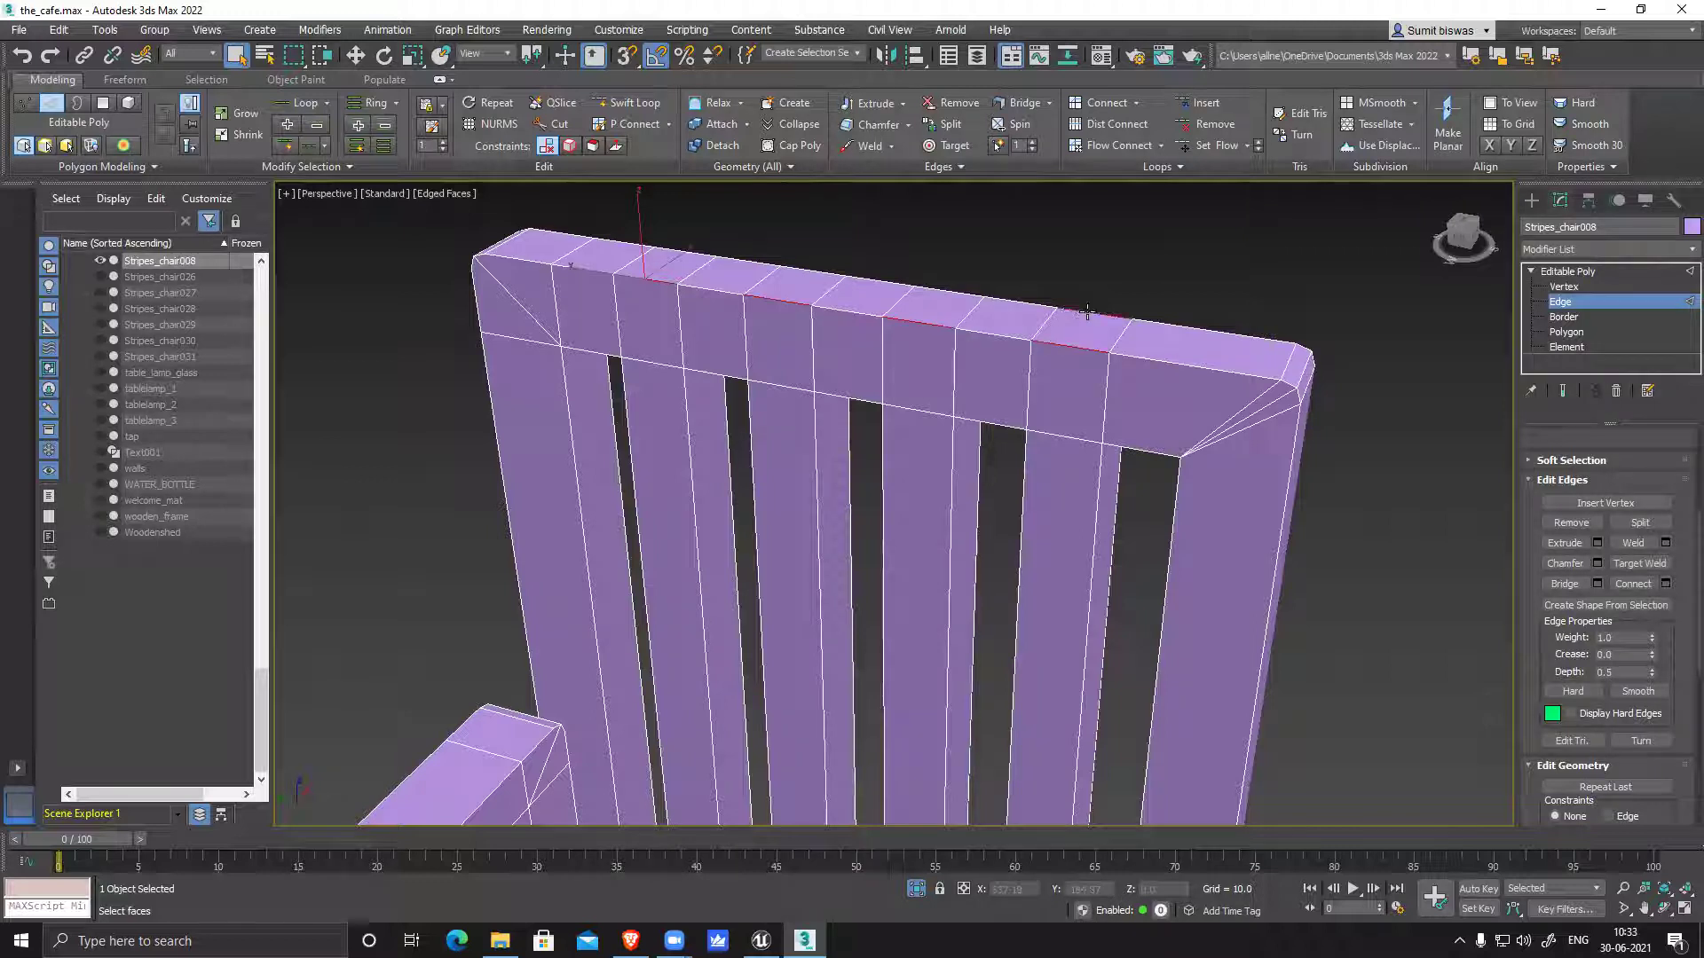
drag(964, 290, 890, 282)
ctrl+click(684, 251)
scroll(1672, 762, down, 3)
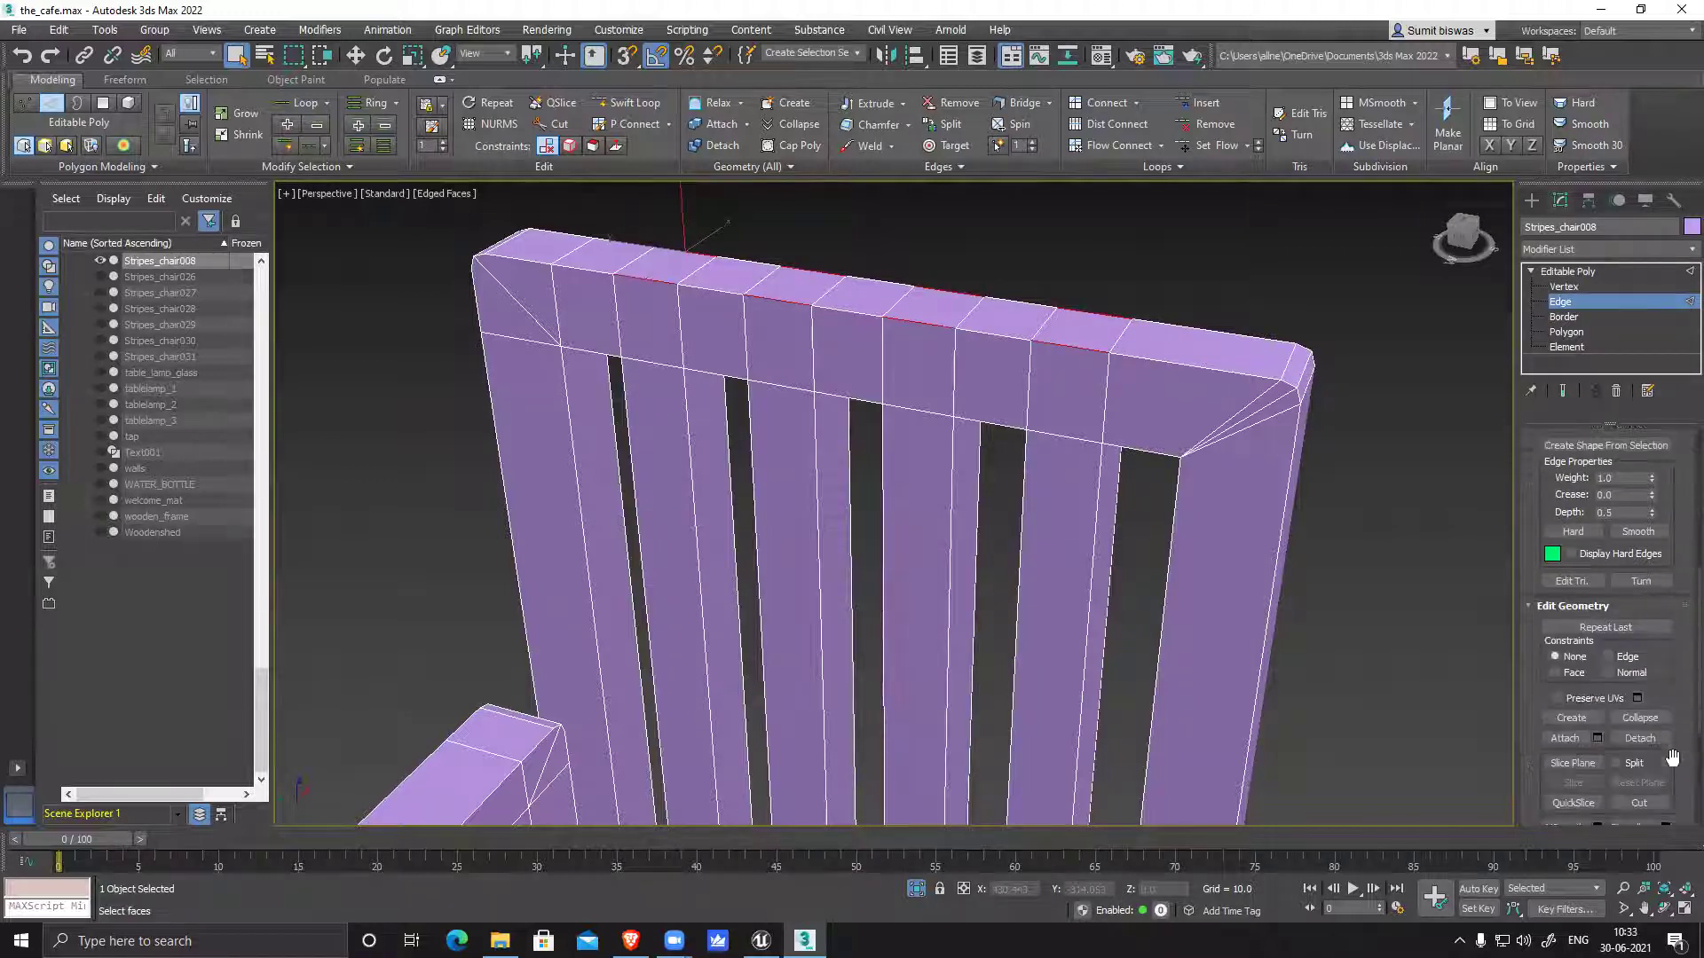
click(1651, 716)
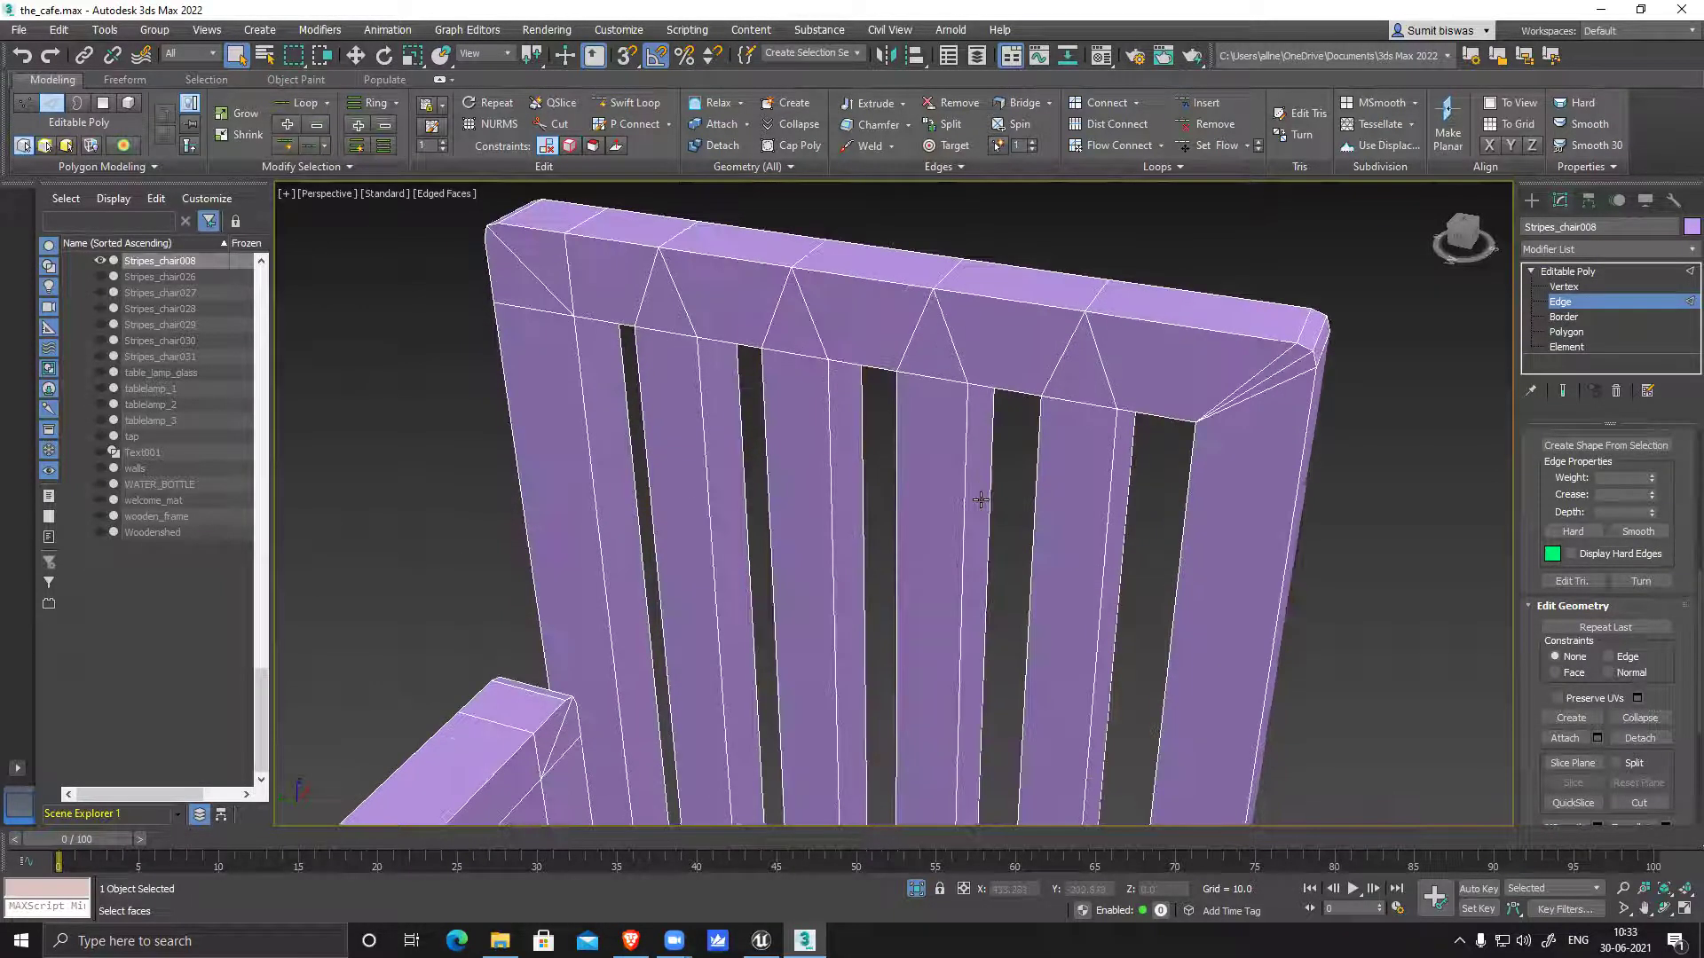
Examine the corner vertices of the chair's armrests and base frame at vertex level
scroll(981, 483, down, 5)
middle_drag(963, 661, 961, 568)
scroll(940, 500, up, 3)
scroll(1654, 648, up, 1)
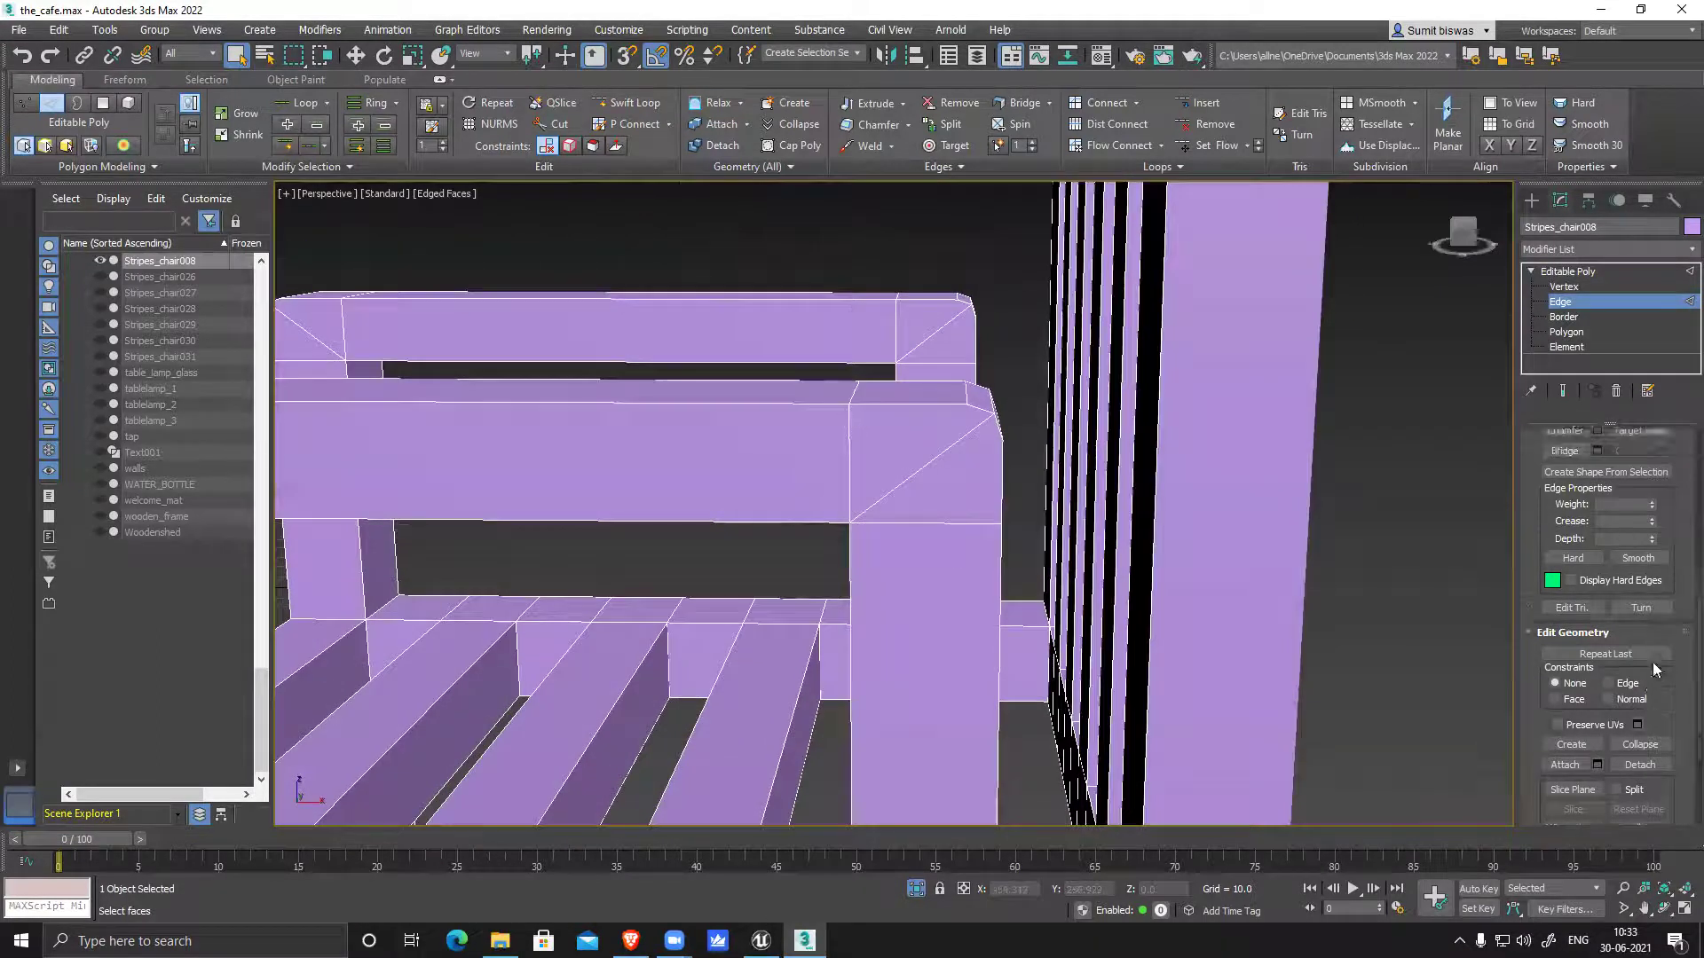
key(1)
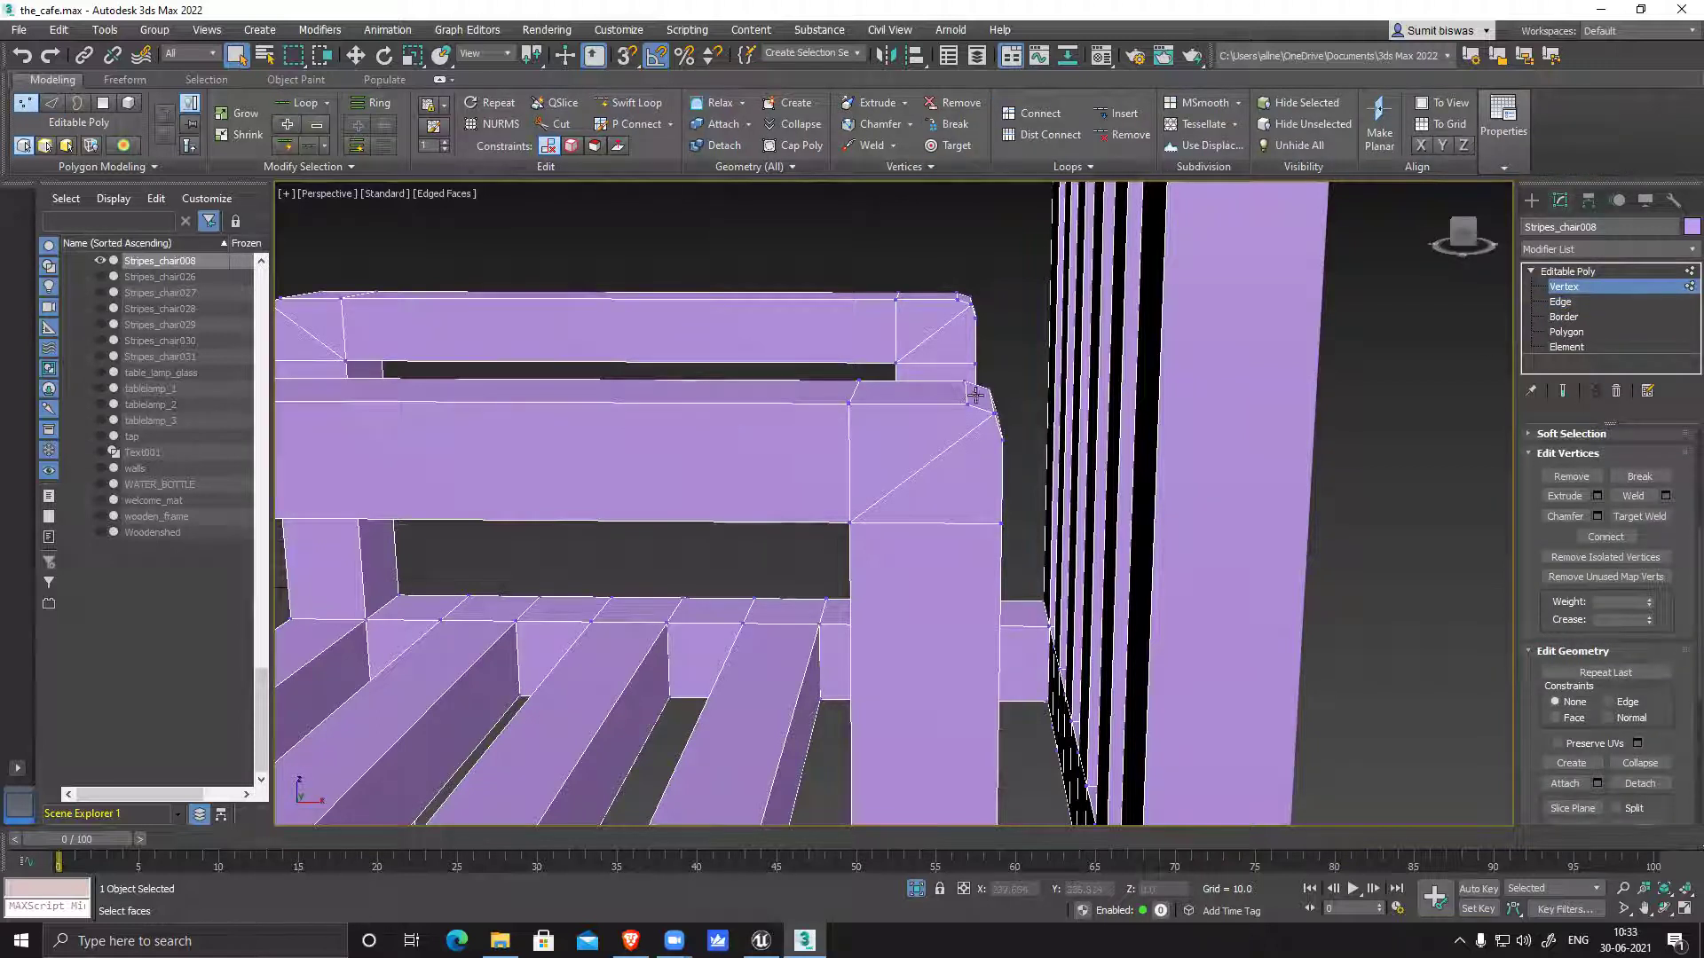
middle_drag(978, 460, 1110, 445)
middle_drag(1078, 626, 1042, 589)
middle_drag(639, 589, 780, 594)
middle_drag(874, 543, 729, 368)
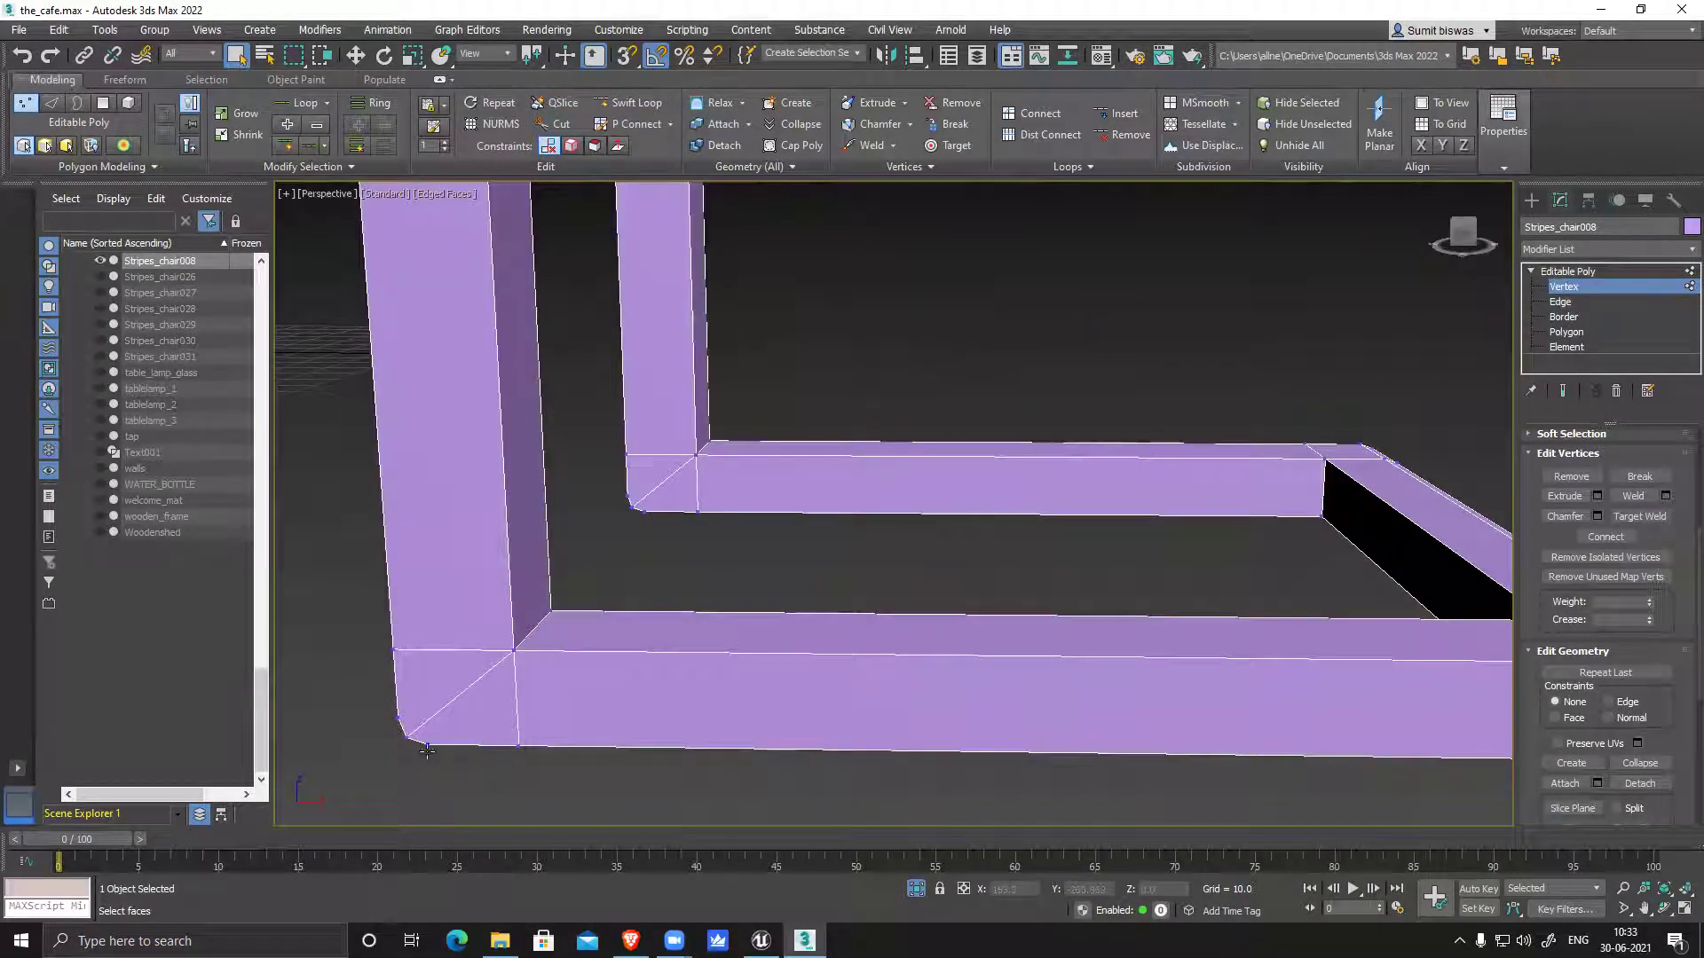
scroll(746, 683, down, 6)
alt+middle_drag(746, 683, 847, 634)
scroll(848, 633, up, 2)
Exit isolation of the chair and inspect the edges and corners of the large outdoor tabletop
key(alt+q)
scroll(777, 599, down, 4)
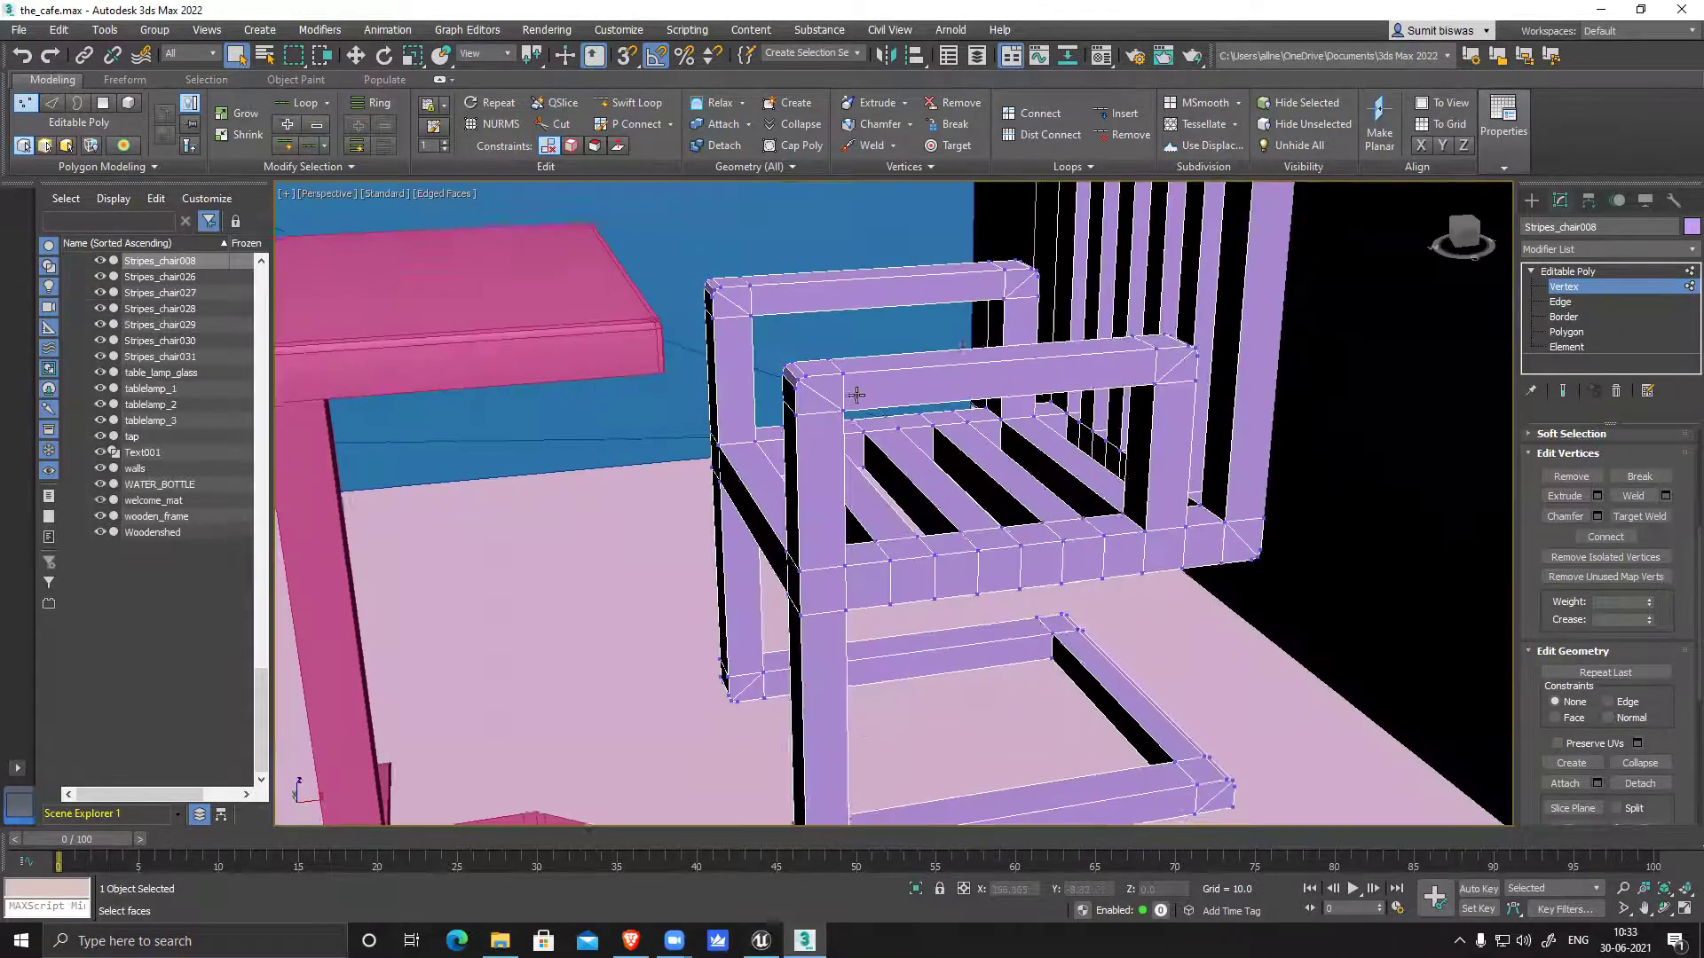
scroll(777, 594, down, 6)
scroll(1081, 578, up, 6)
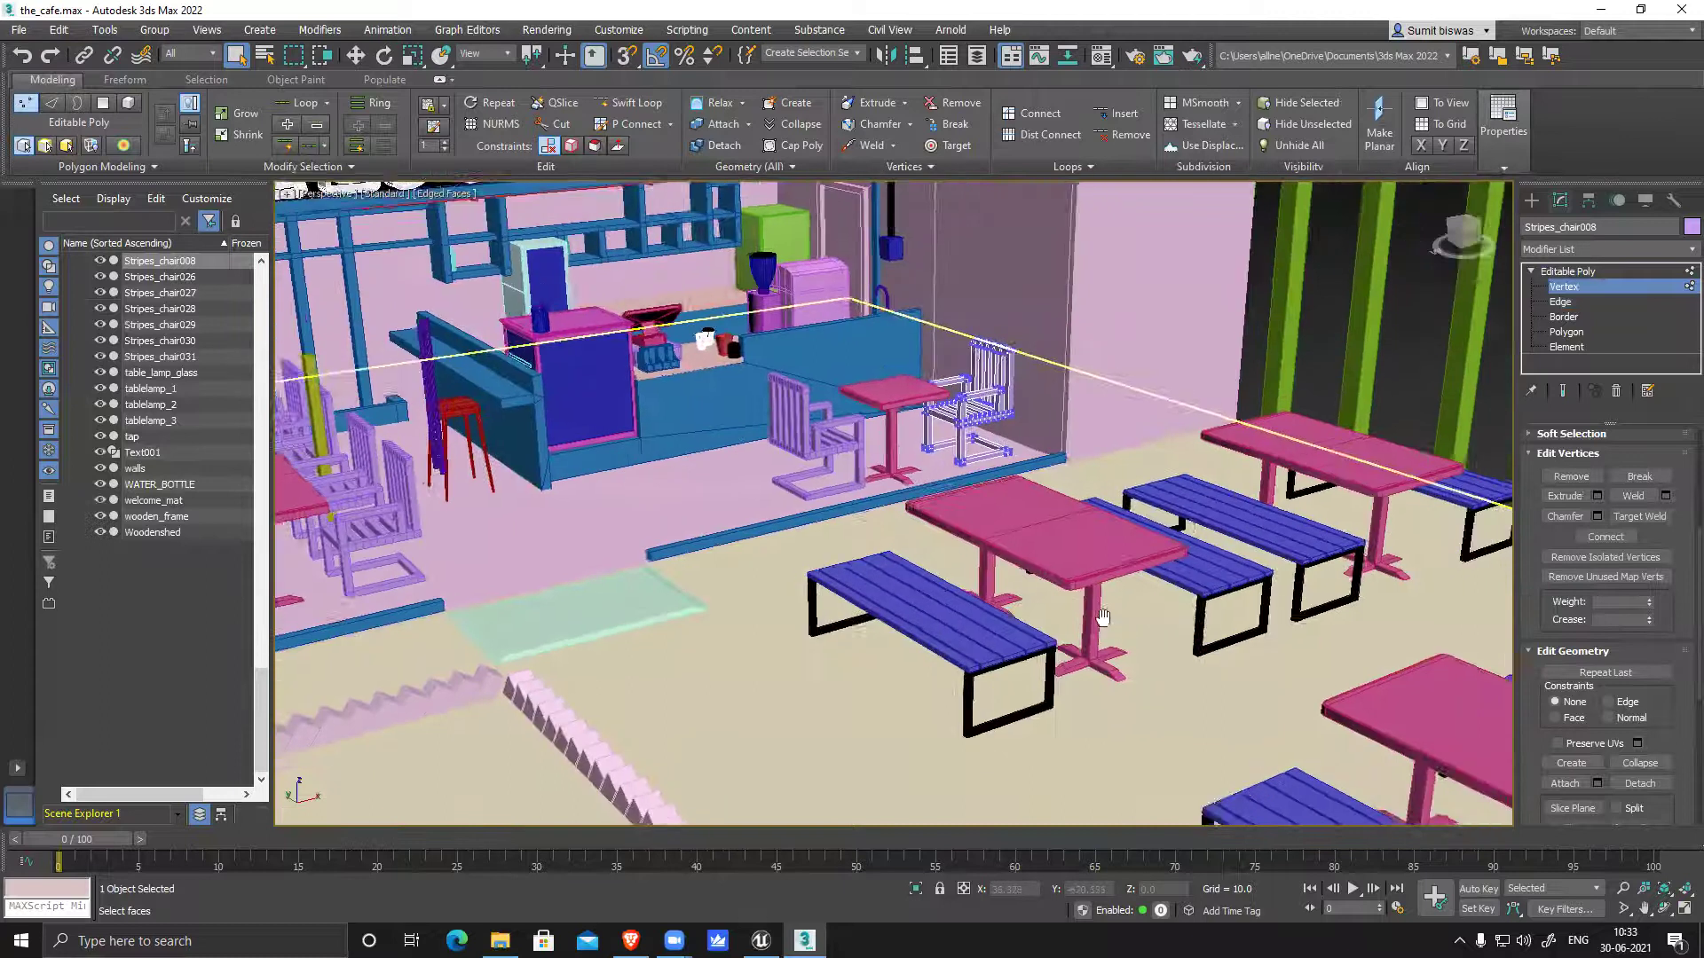
scroll(1017, 579, up, 3)
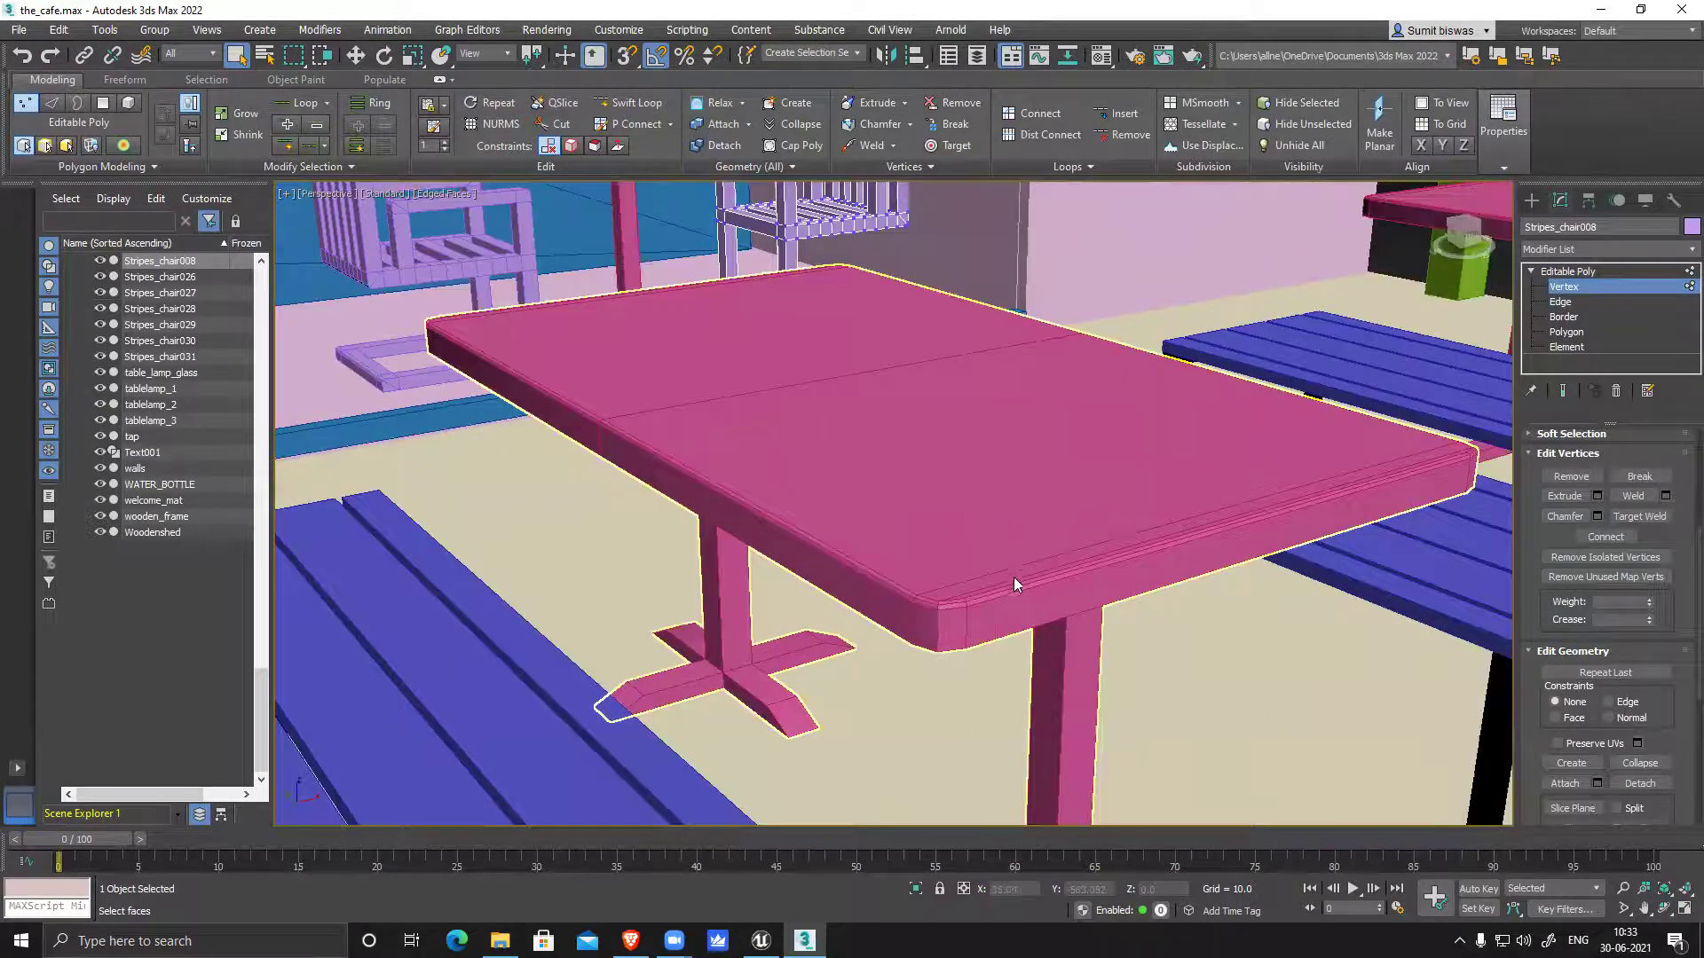
middle_drag(959, 561, 1157, 806)
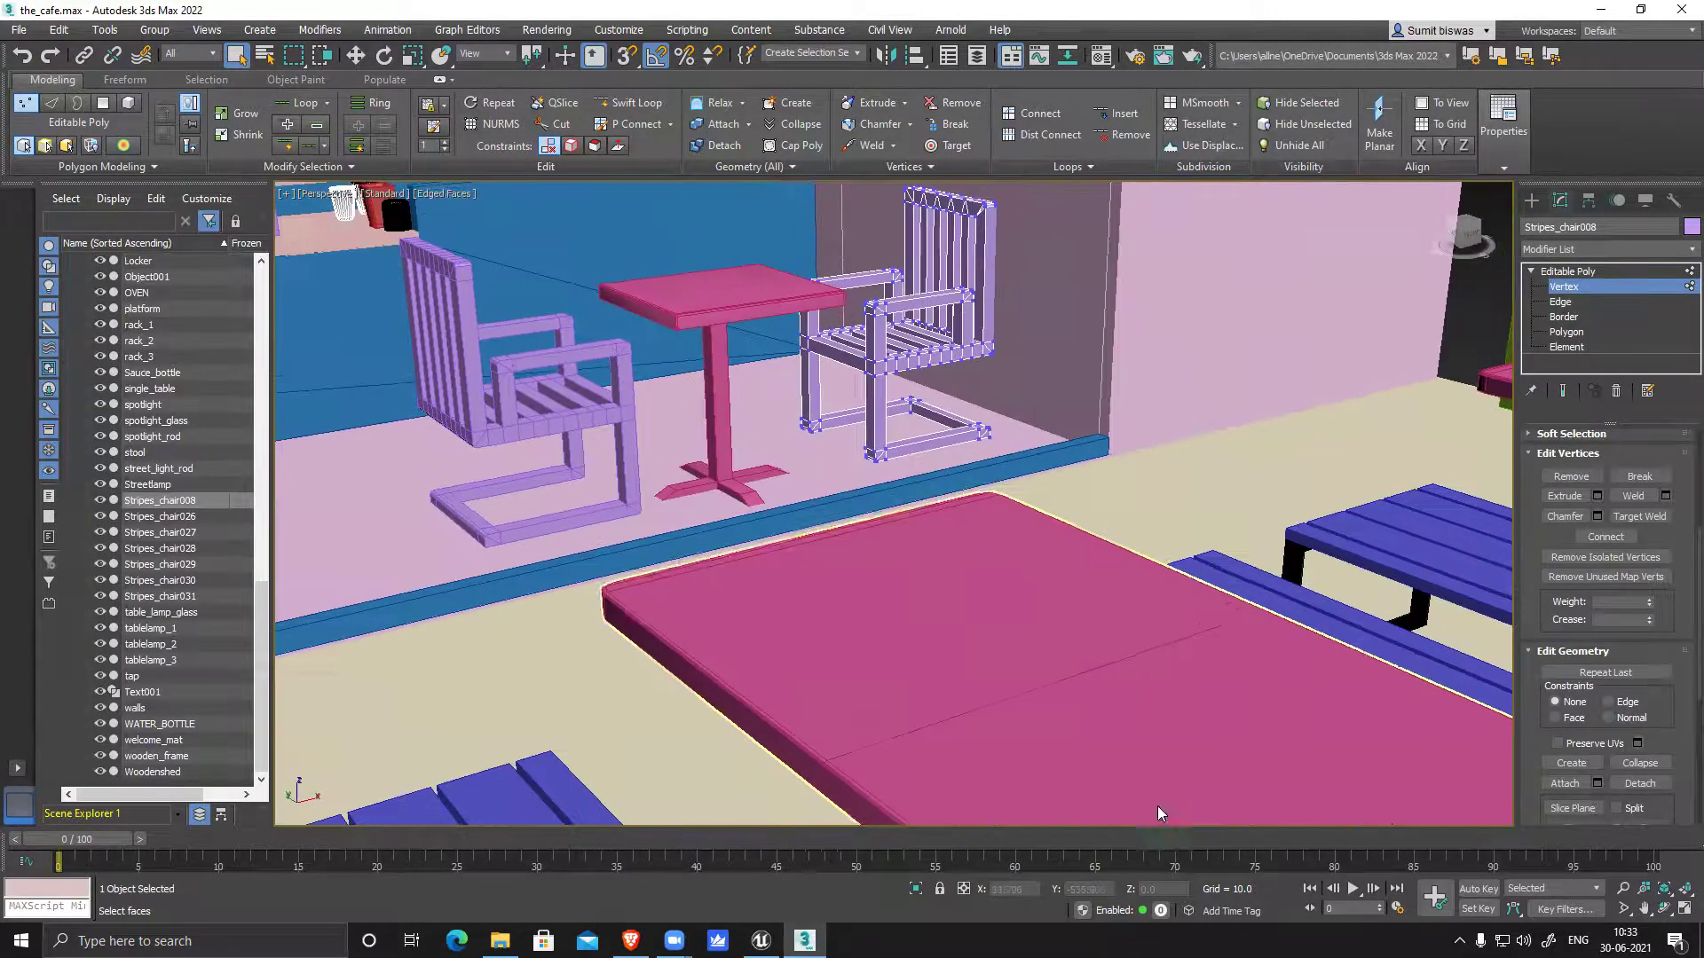
middle_drag(1003, 660, 942, 624)
scroll(805, 604, down, 5)
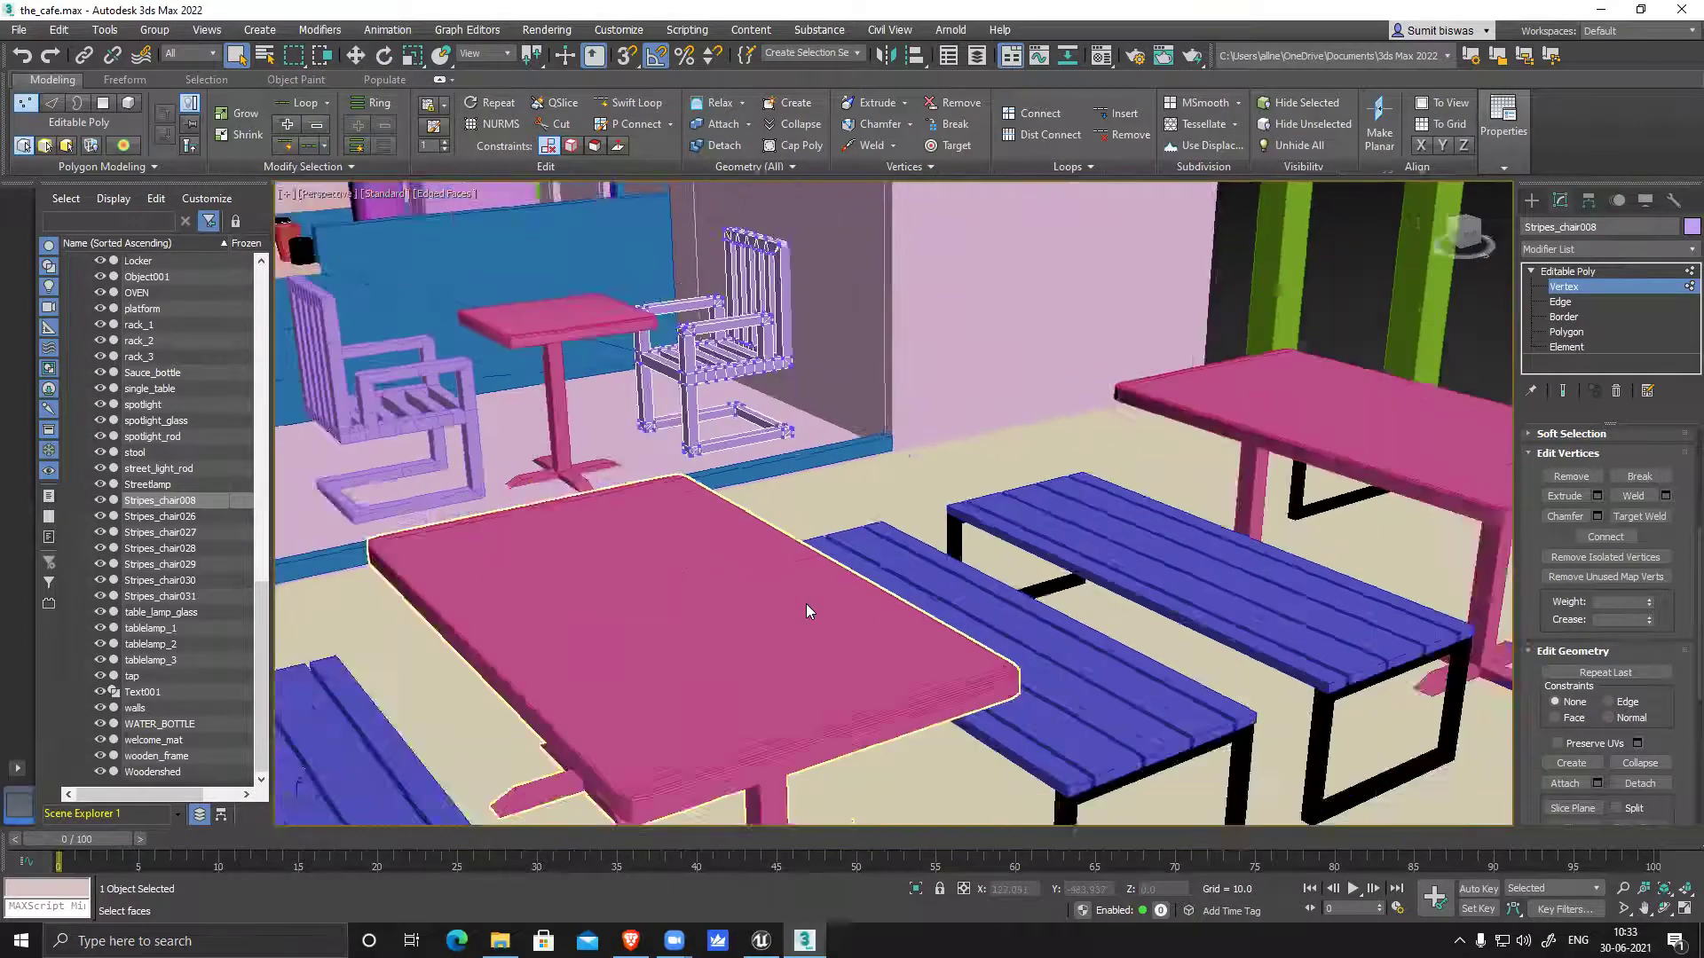
scroll(797, 593, up, 3)
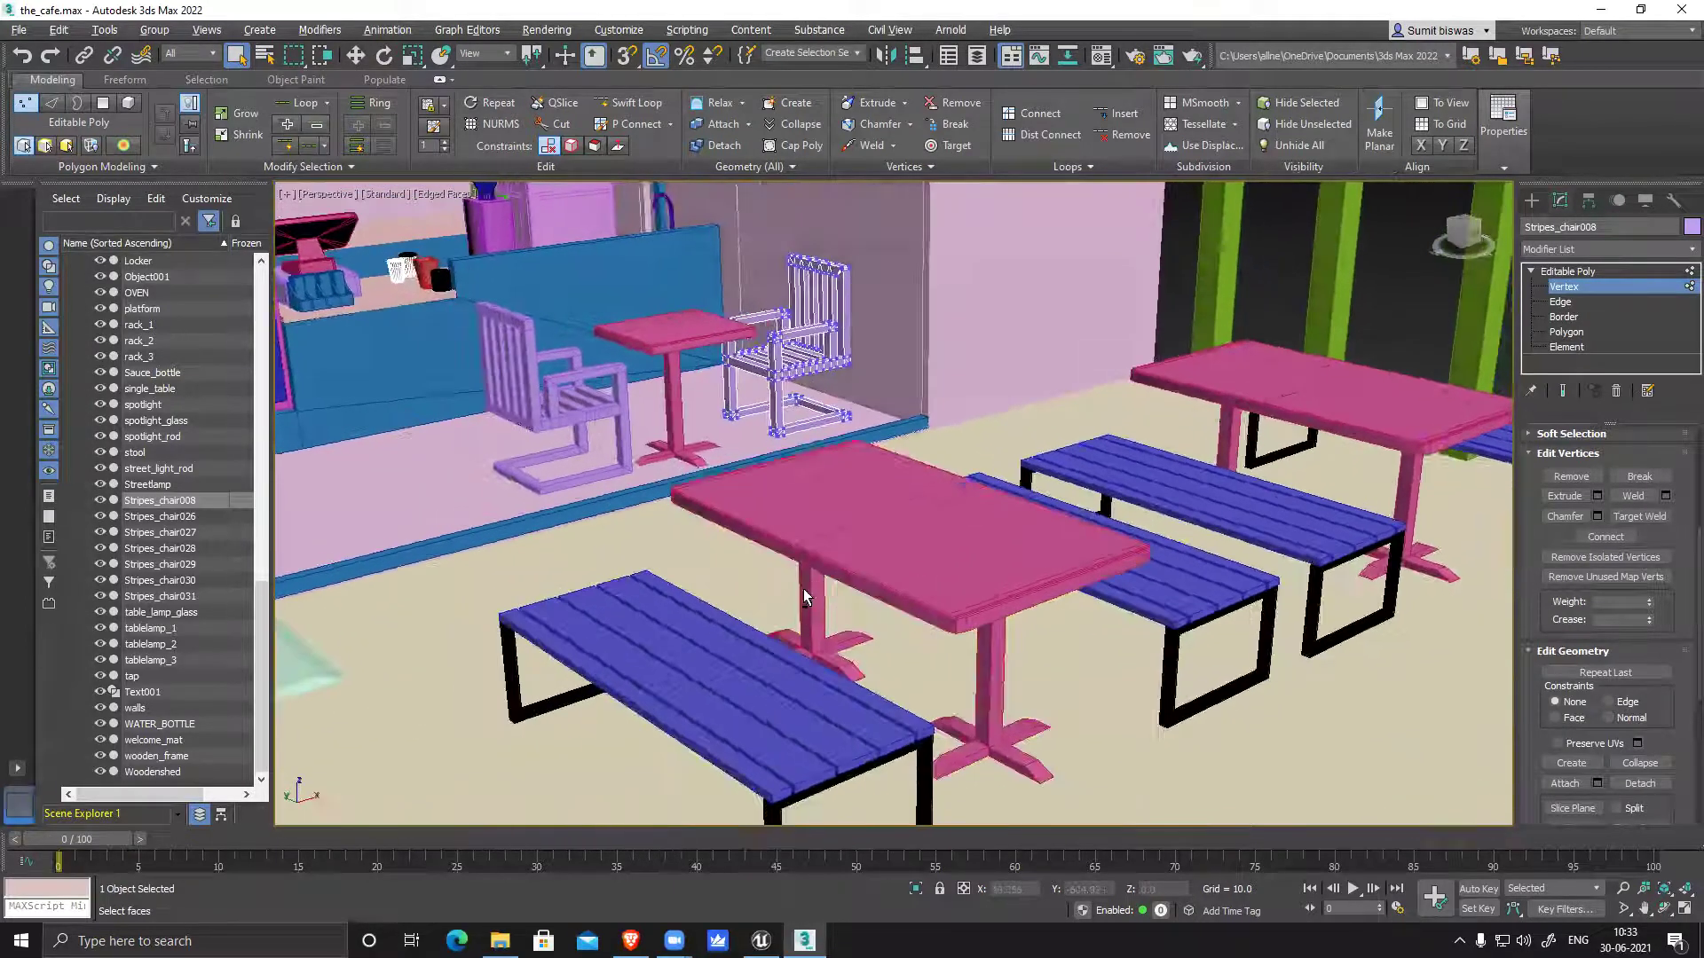
scroll(1014, 647, up, 5)
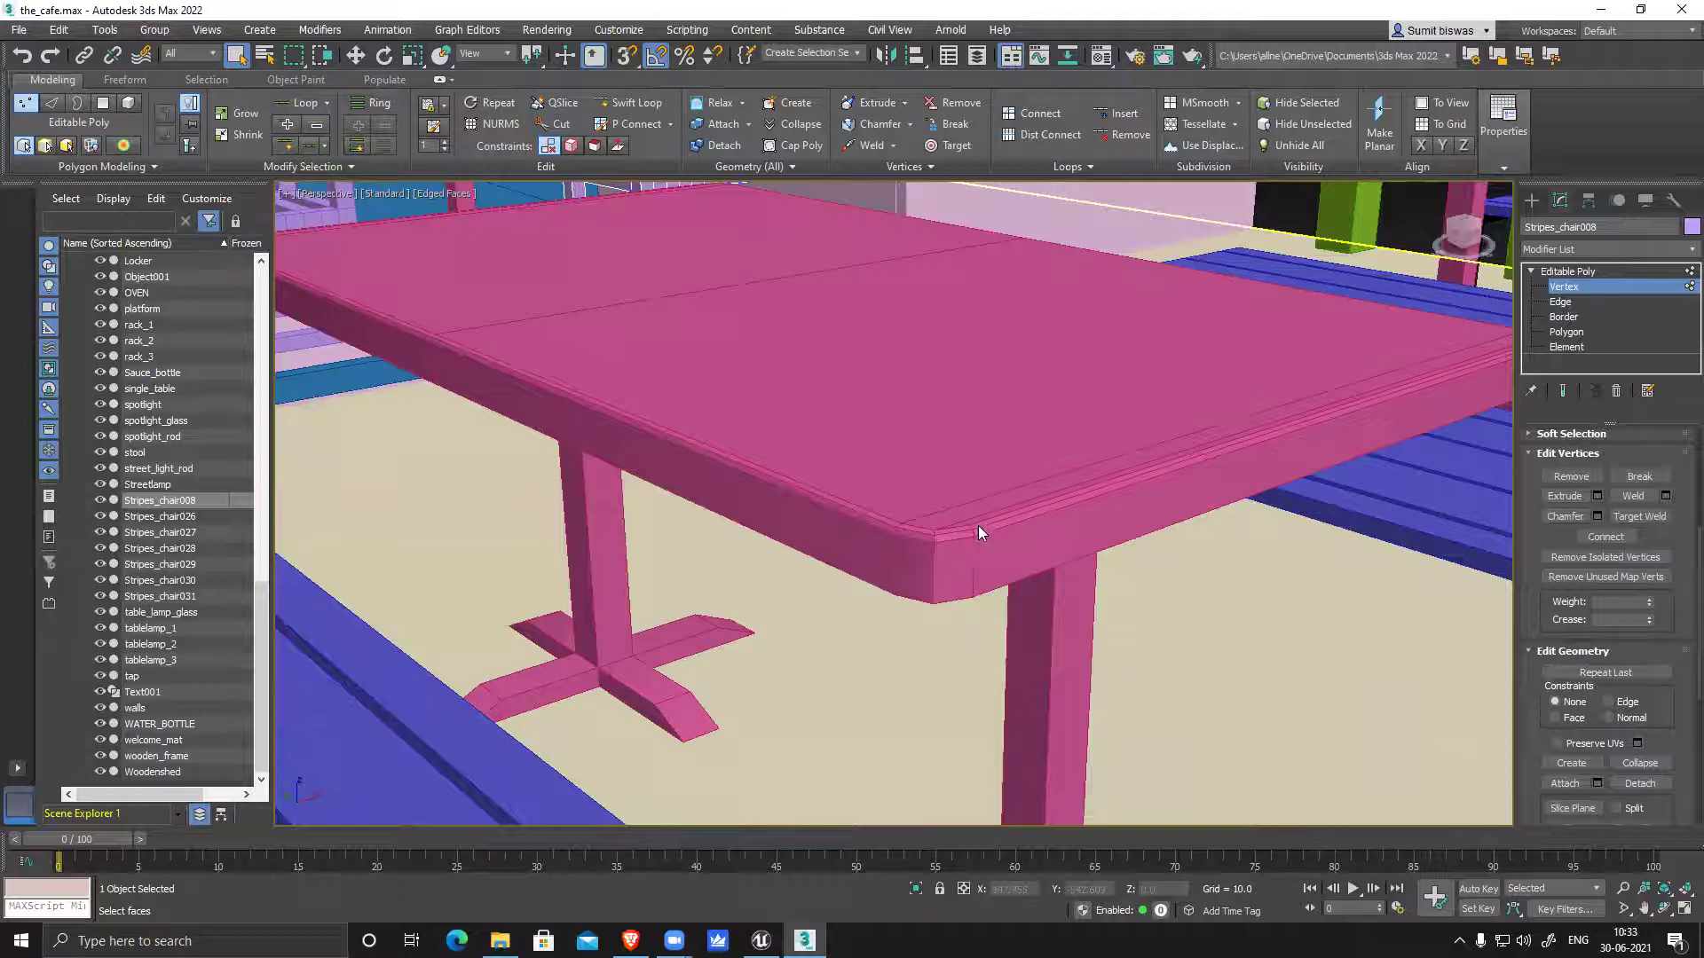
scroll(633, 328, down, 5)
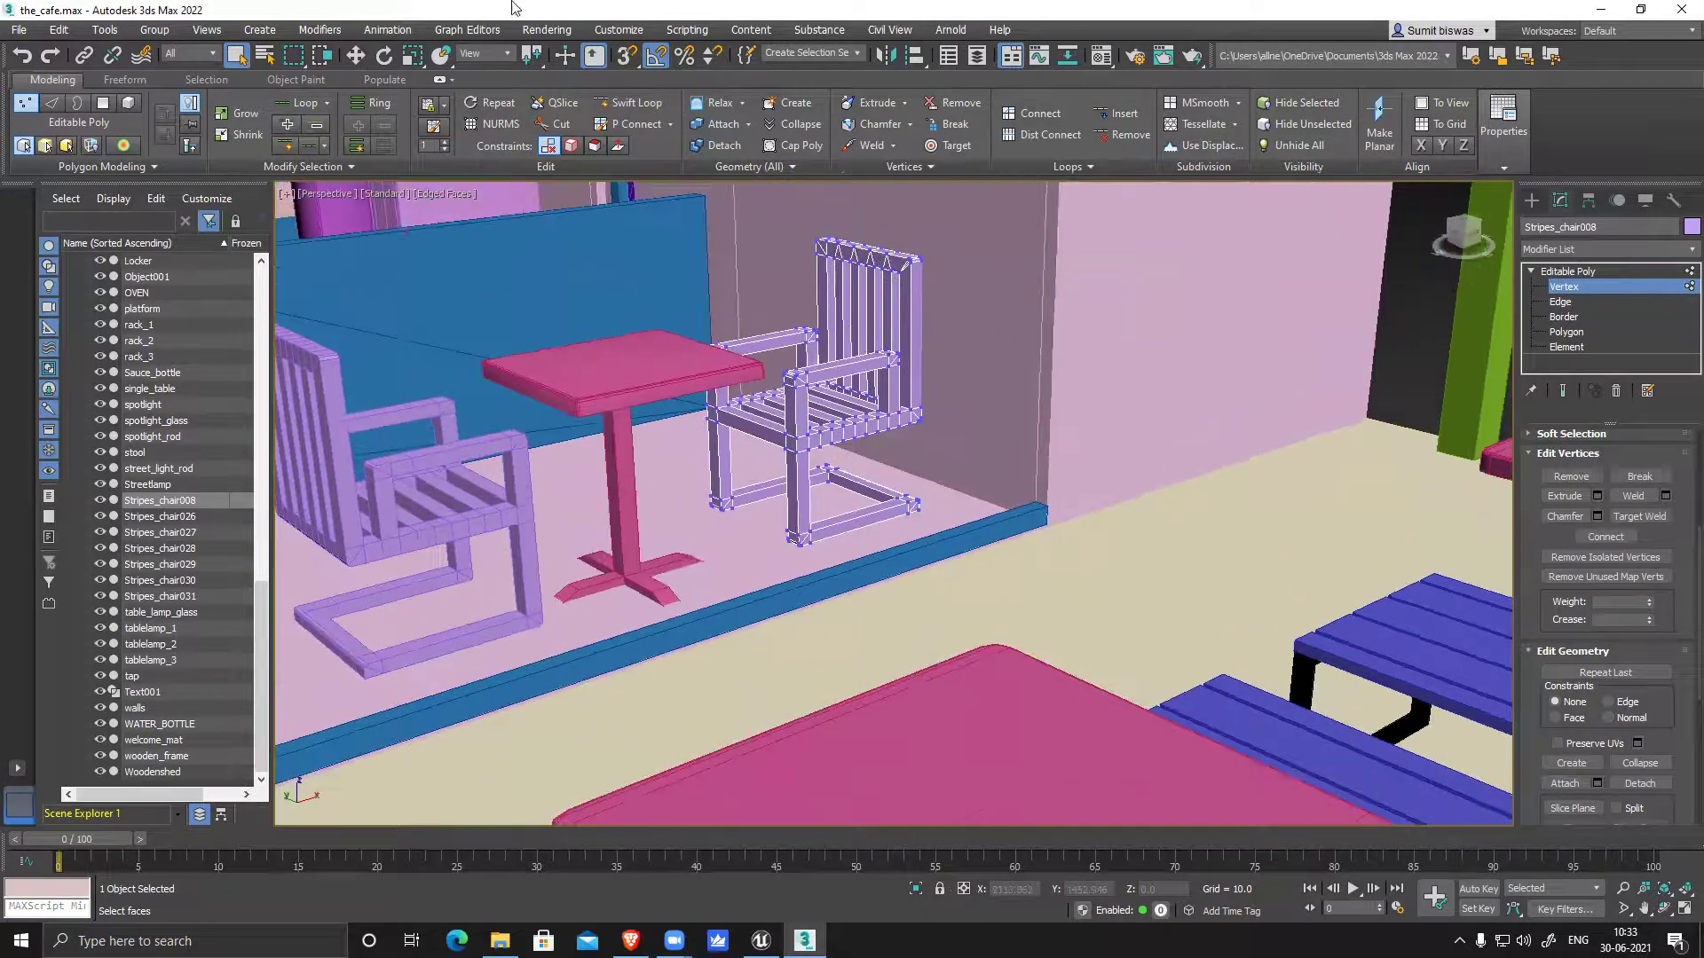
Leave vertex editing and examine the mesh density of the HILLSIDE CAFE sign's letters on the roof
scroll(971, 462, down, 5)
scroll(881, 539, up, 6)
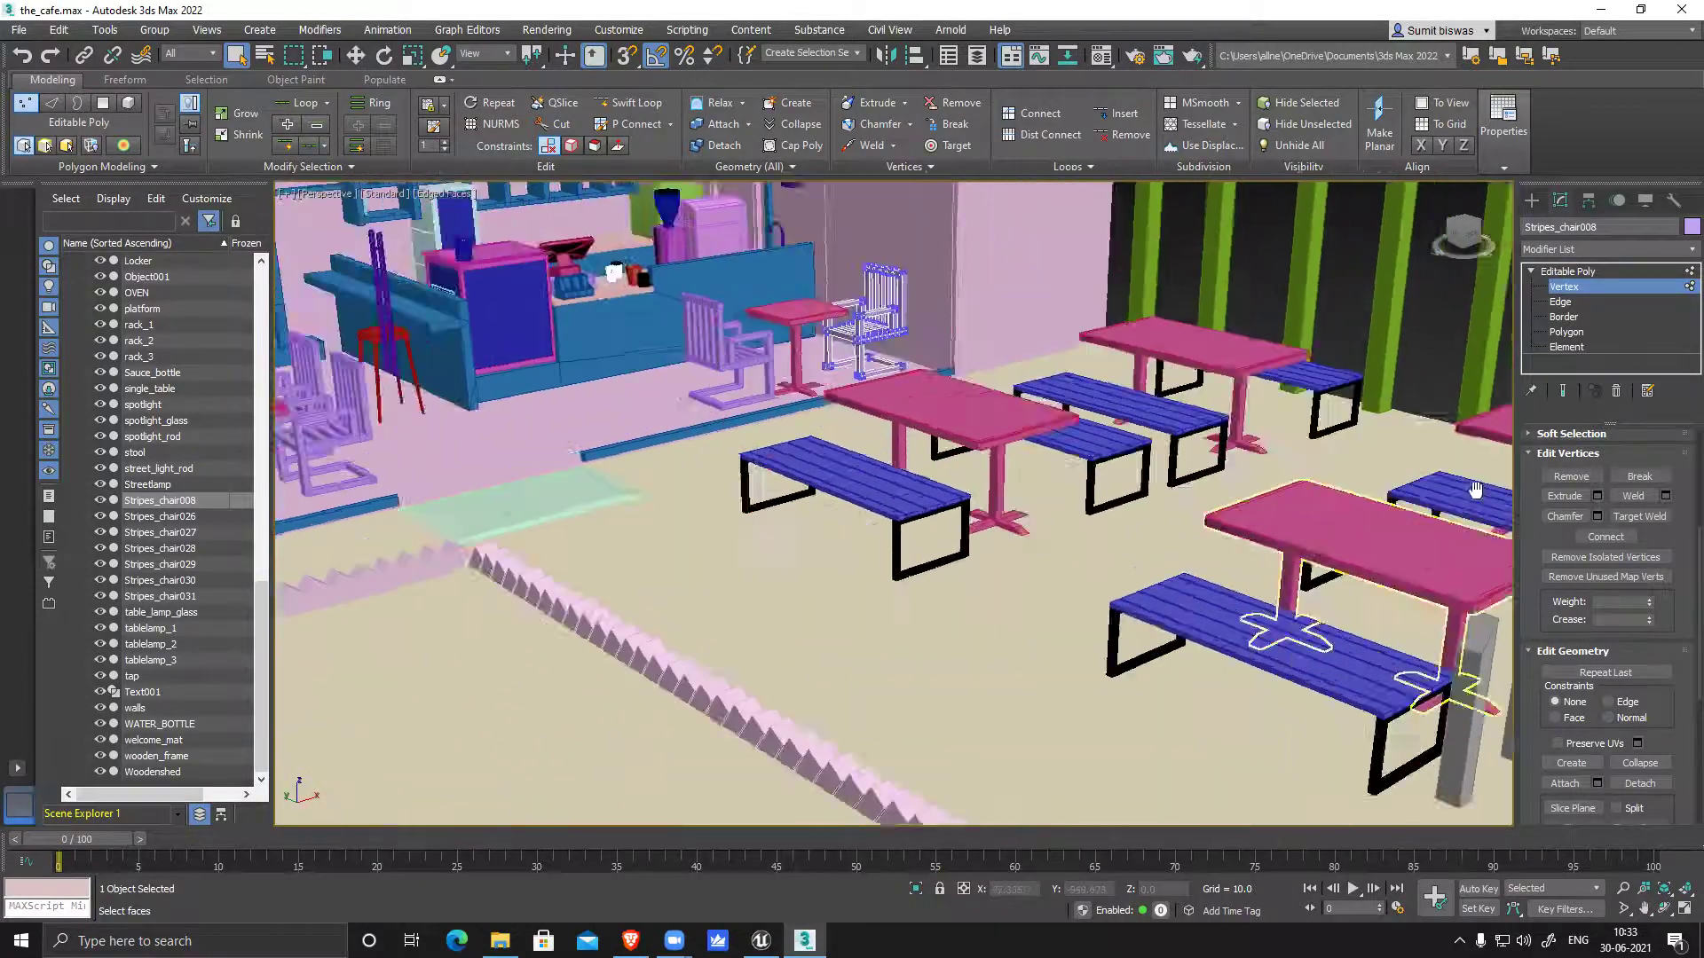
middle_drag(1476, 490, 1562, 459)
middle_drag(970, 536, 1001, 545)
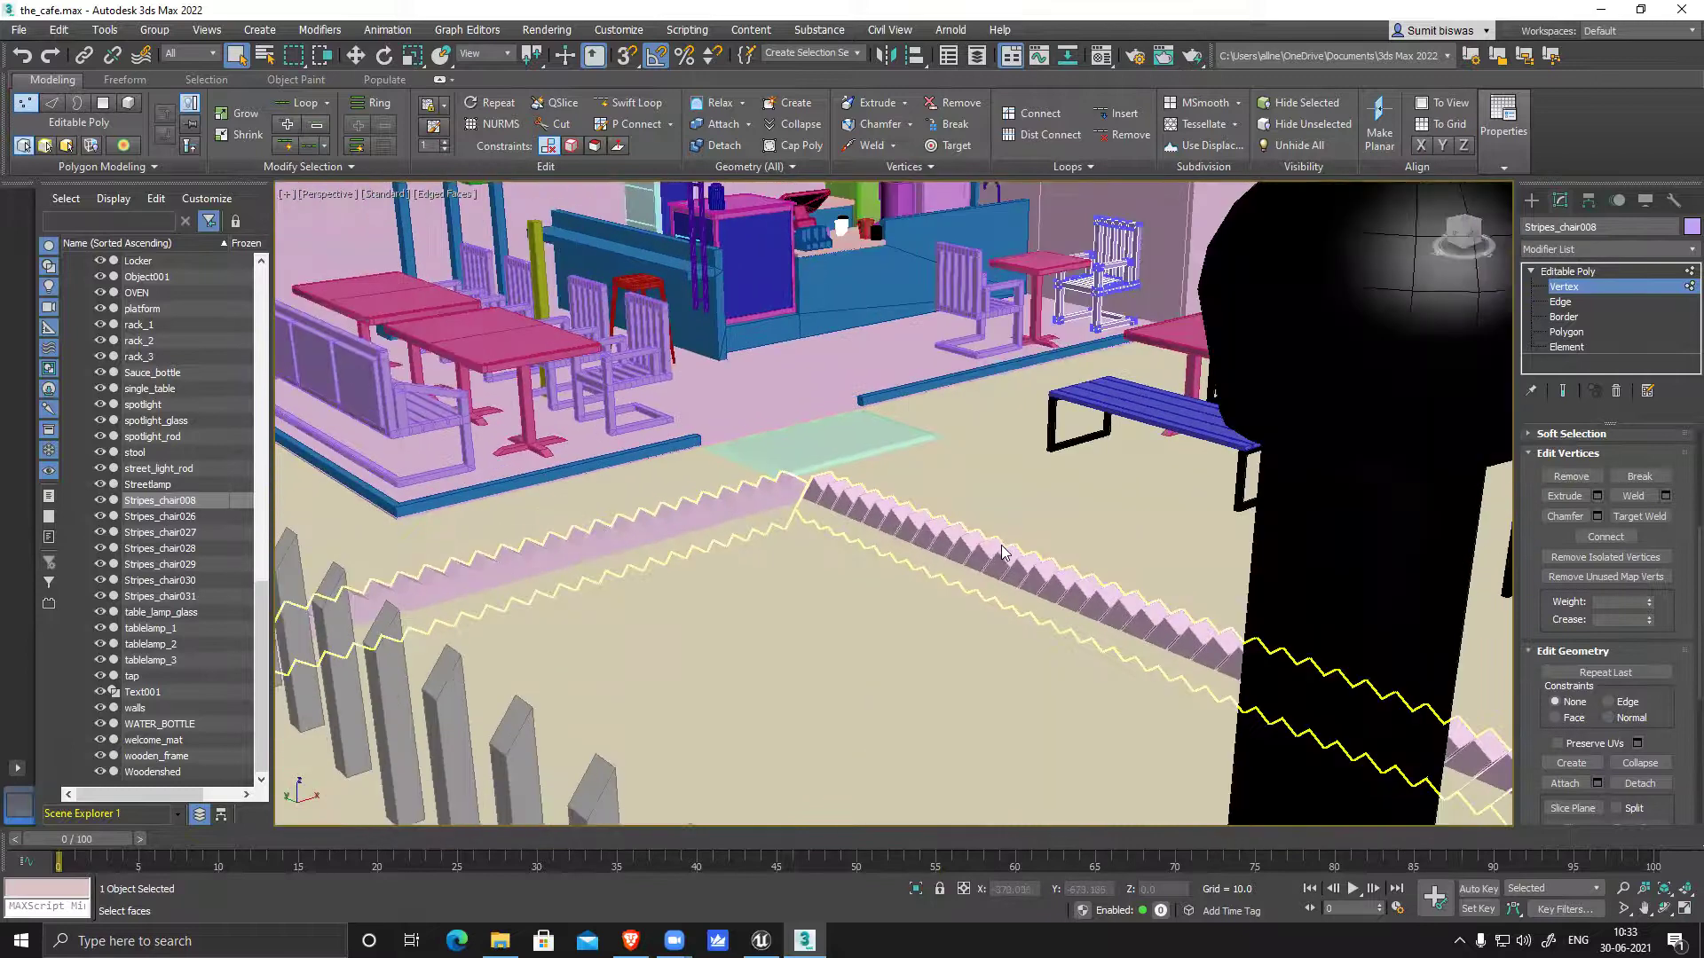
middle_drag(473, 411, 725, 546)
middle_drag(865, 401, 802, 530)
scroll(802, 530, up, 8)
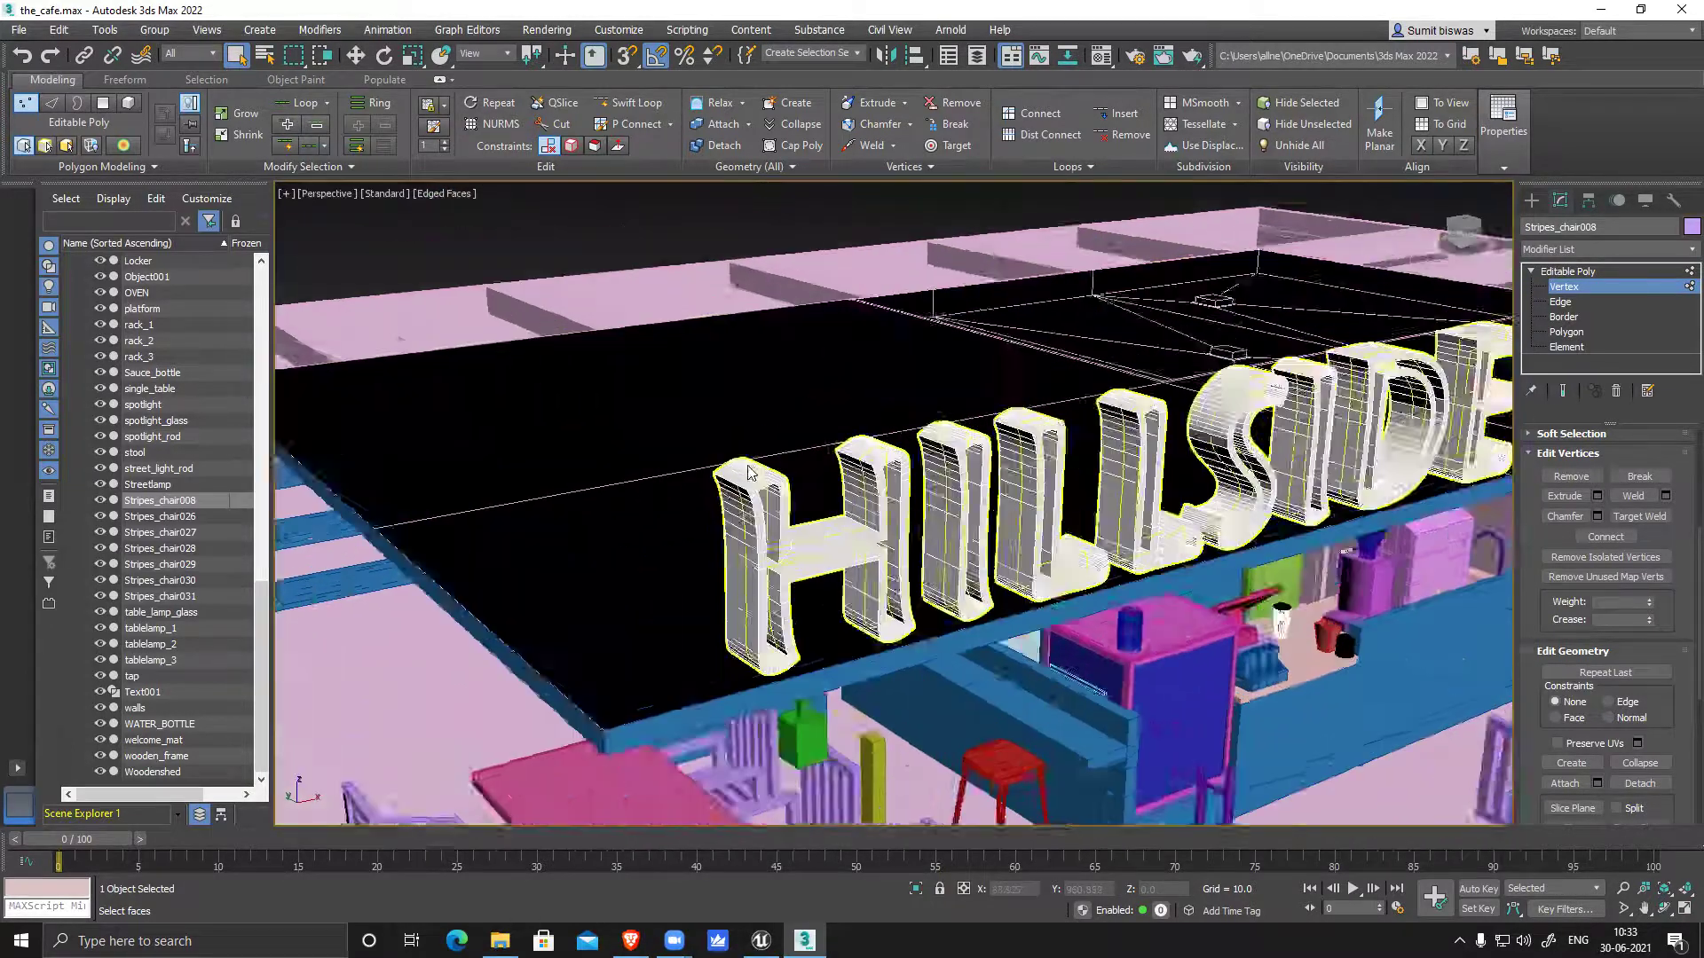
scroll(801, 530, up, 3)
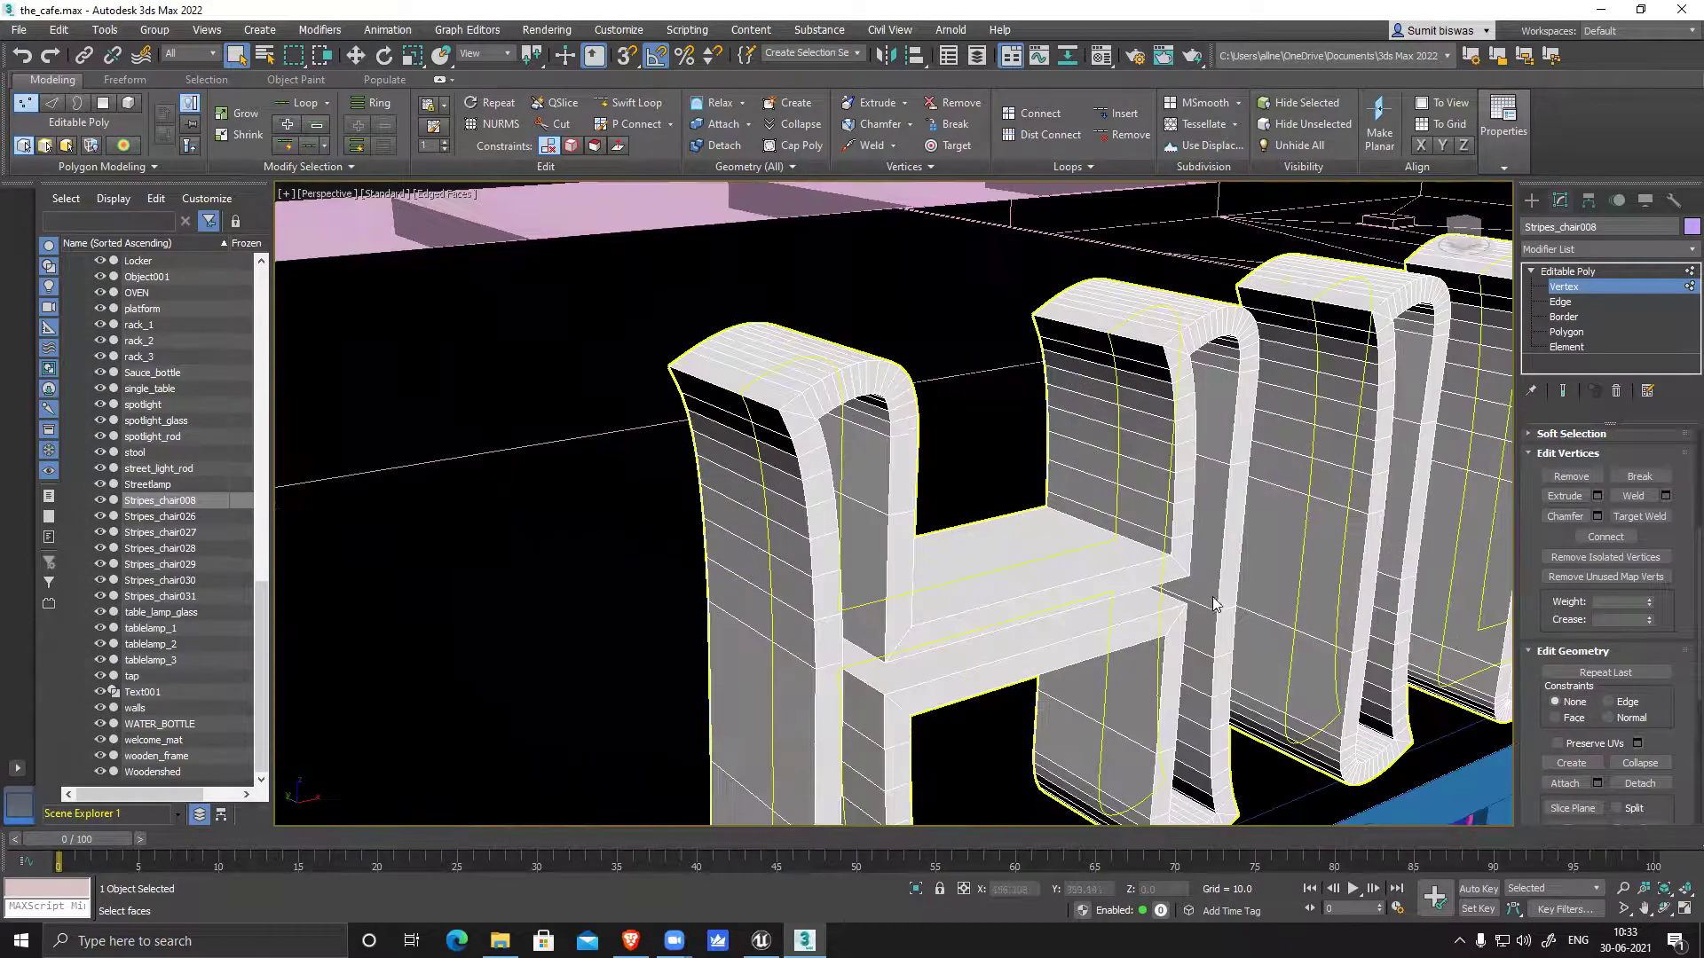
middle_drag(1232, 568, 736, 576)
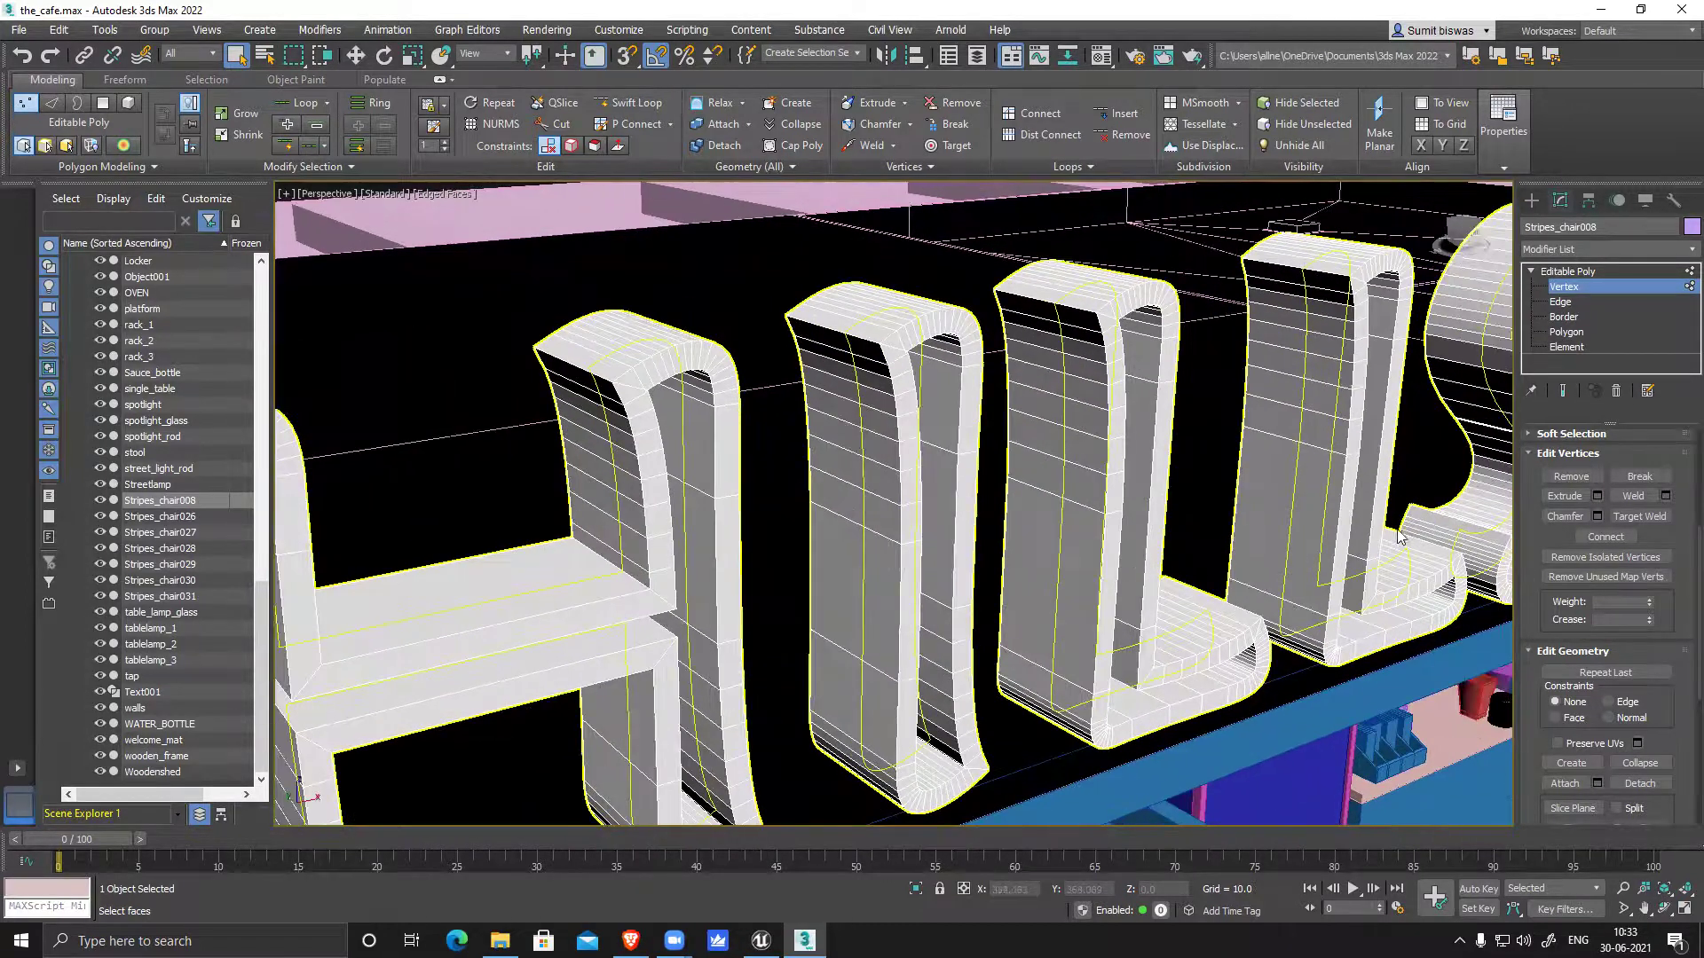
click(1563, 287)
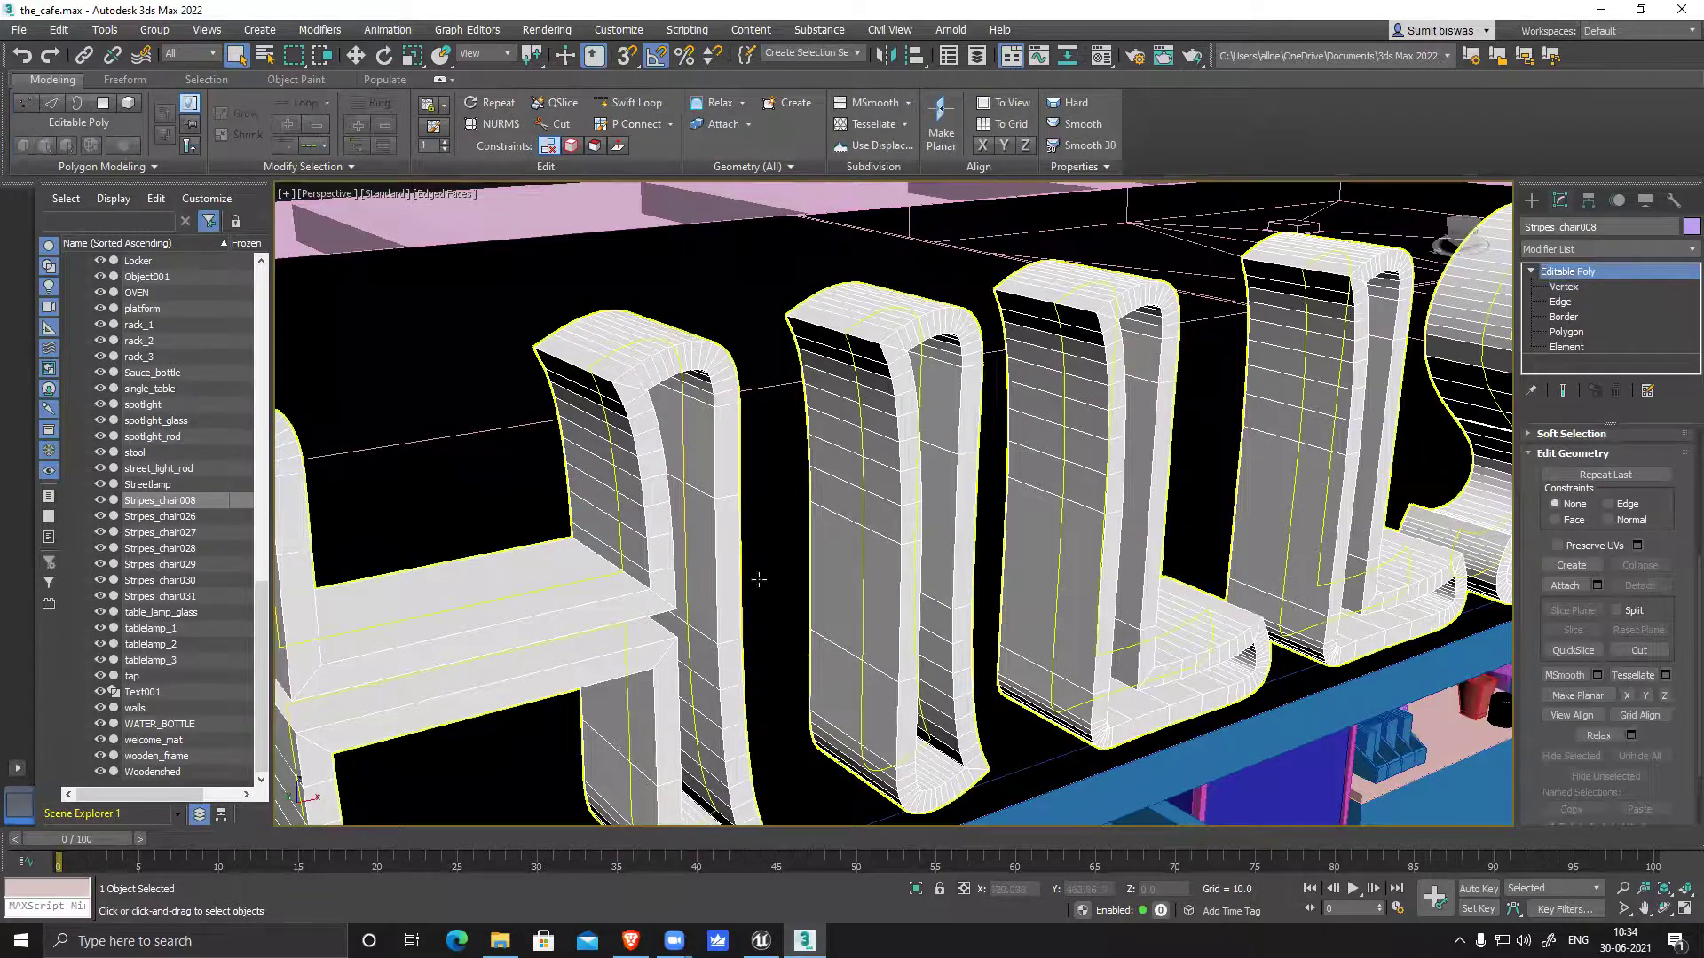
scroll(1214, 733, down, 4)
scroll(1100, 572, up, 6)
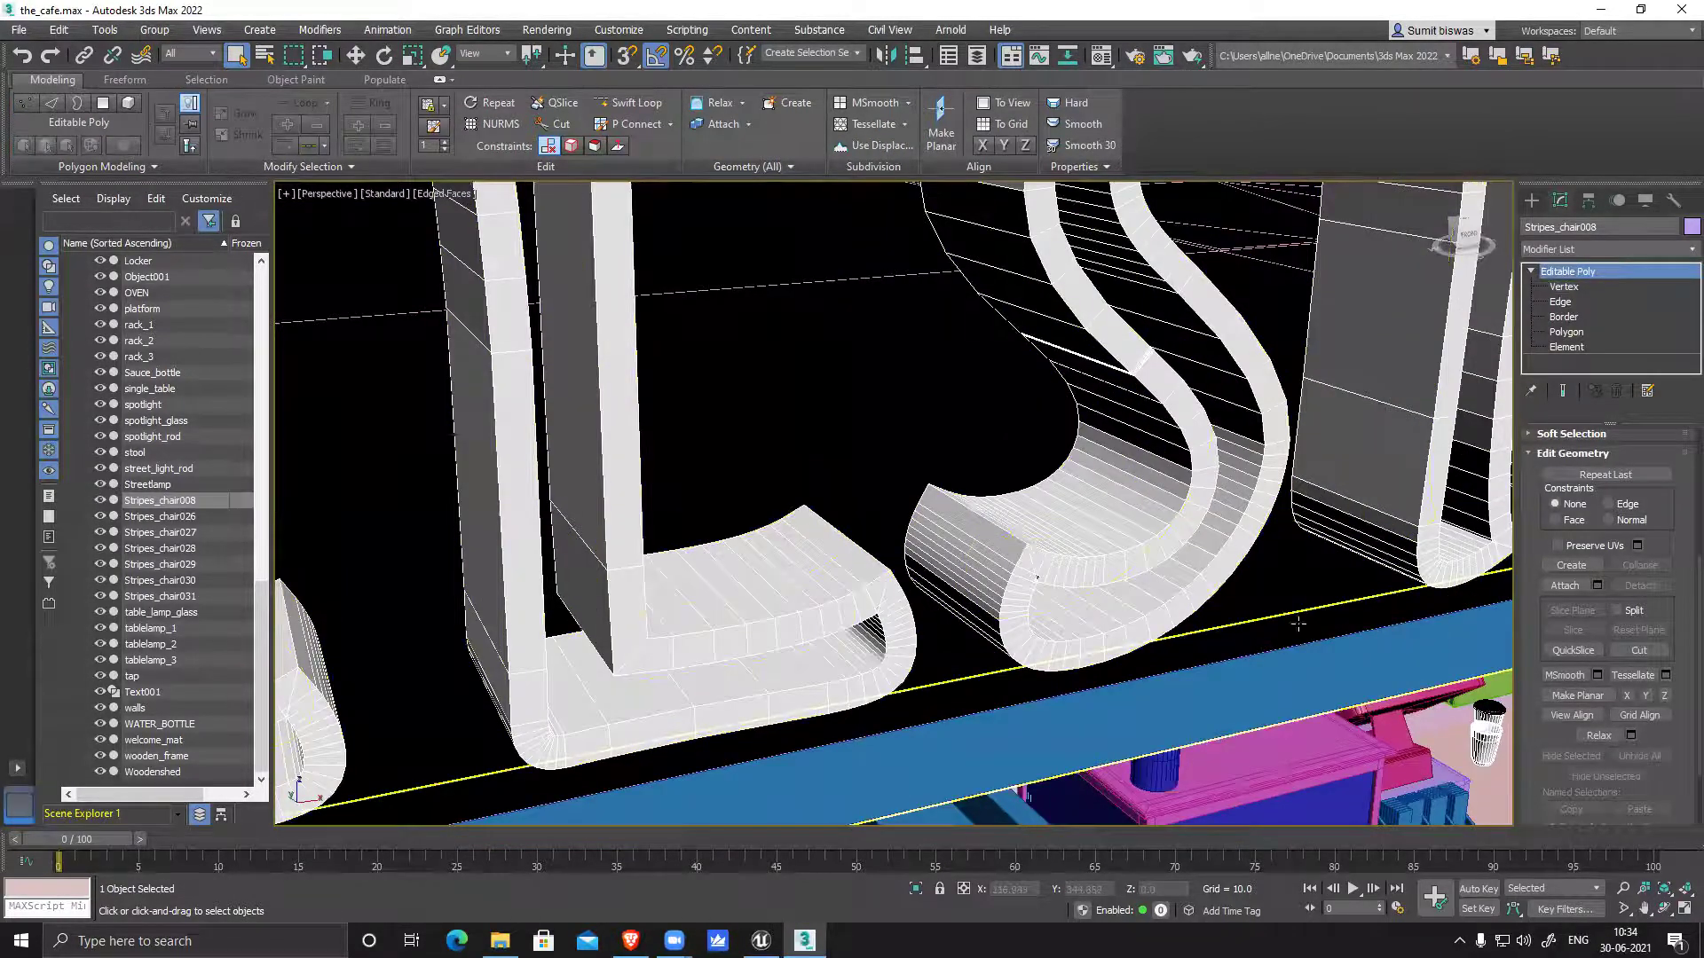
scroll(1298, 624, up, 2)
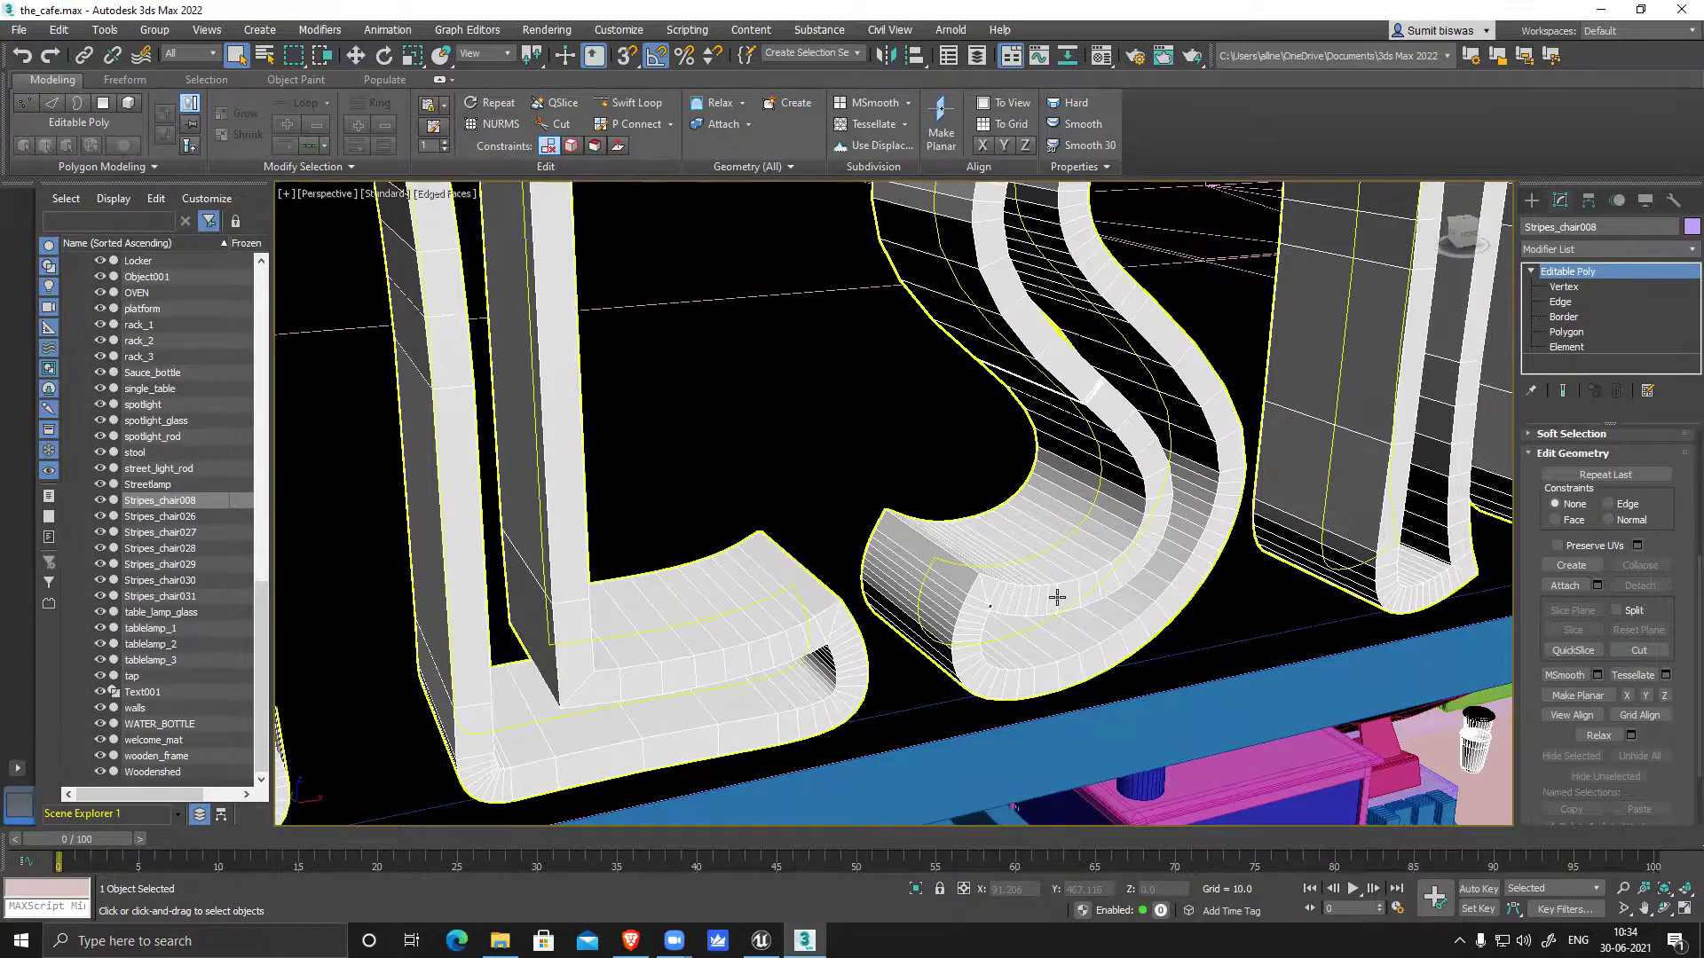
Review the cafe's front yard with its picket fence, zigzag border and street lamp
scroll(1057, 597, down, 8)
middle_drag(1057, 598, 1042, 547)
middle_drag(1126, 663, 1278, 368)
scroll(1160, 509, down, 5)
alt+middle_drag(1160, 507, 1023, 612)
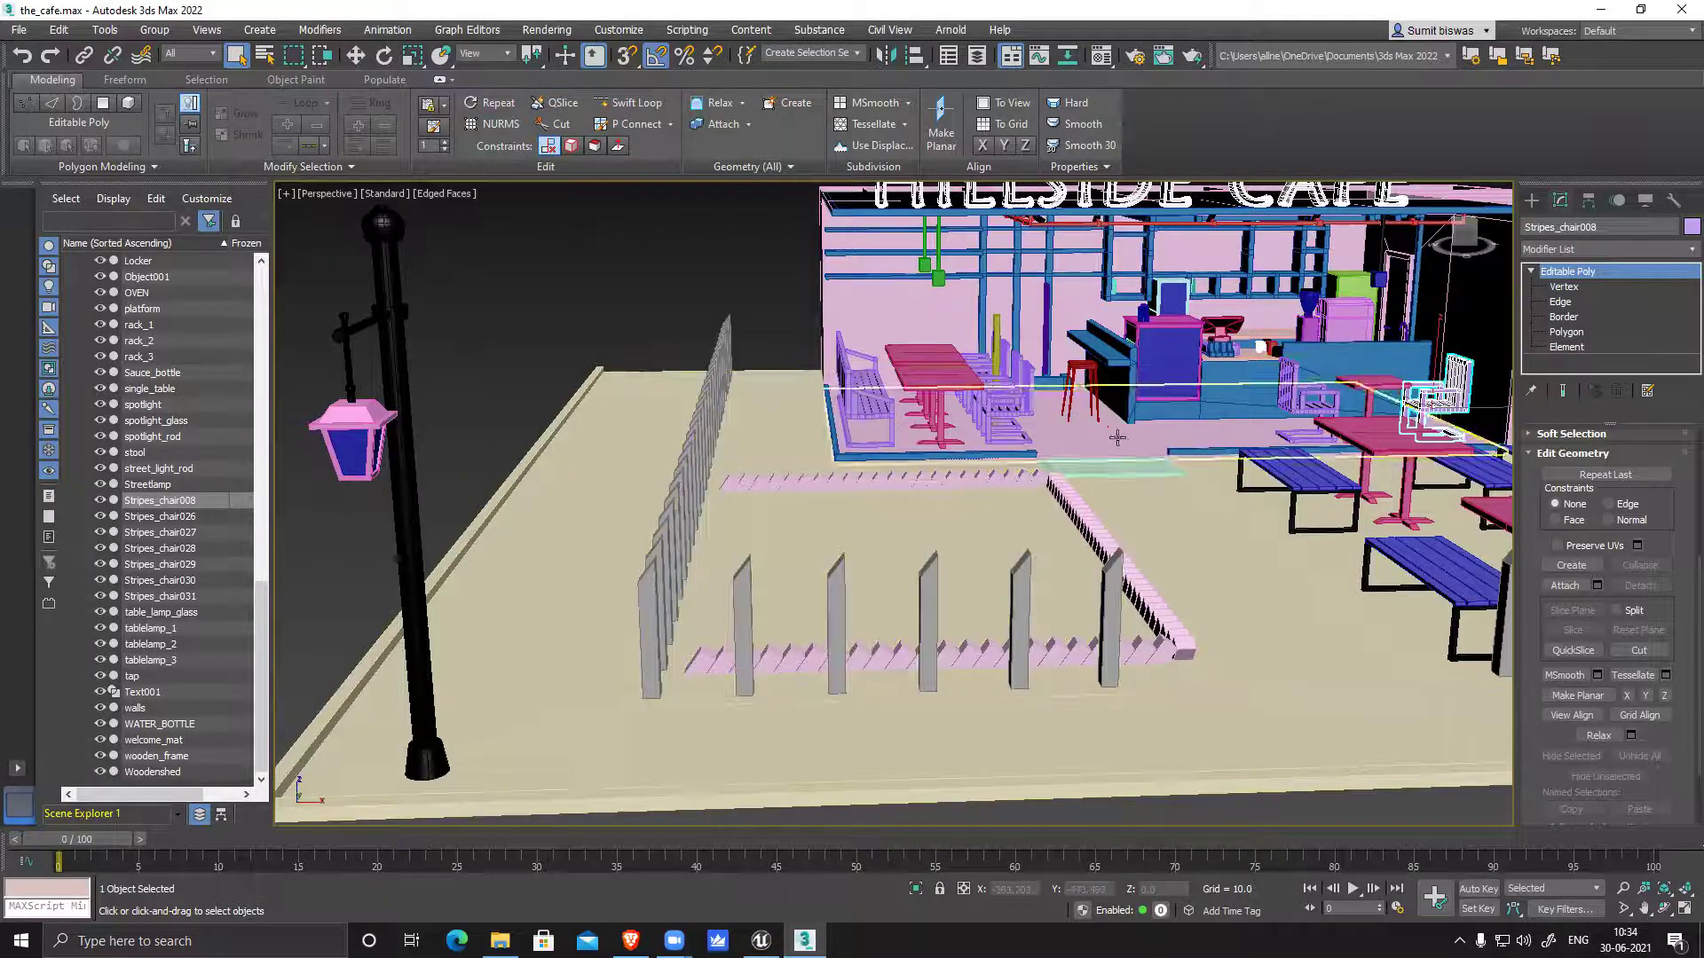
alt+middle_drag(1021, 567, 1130, 551)
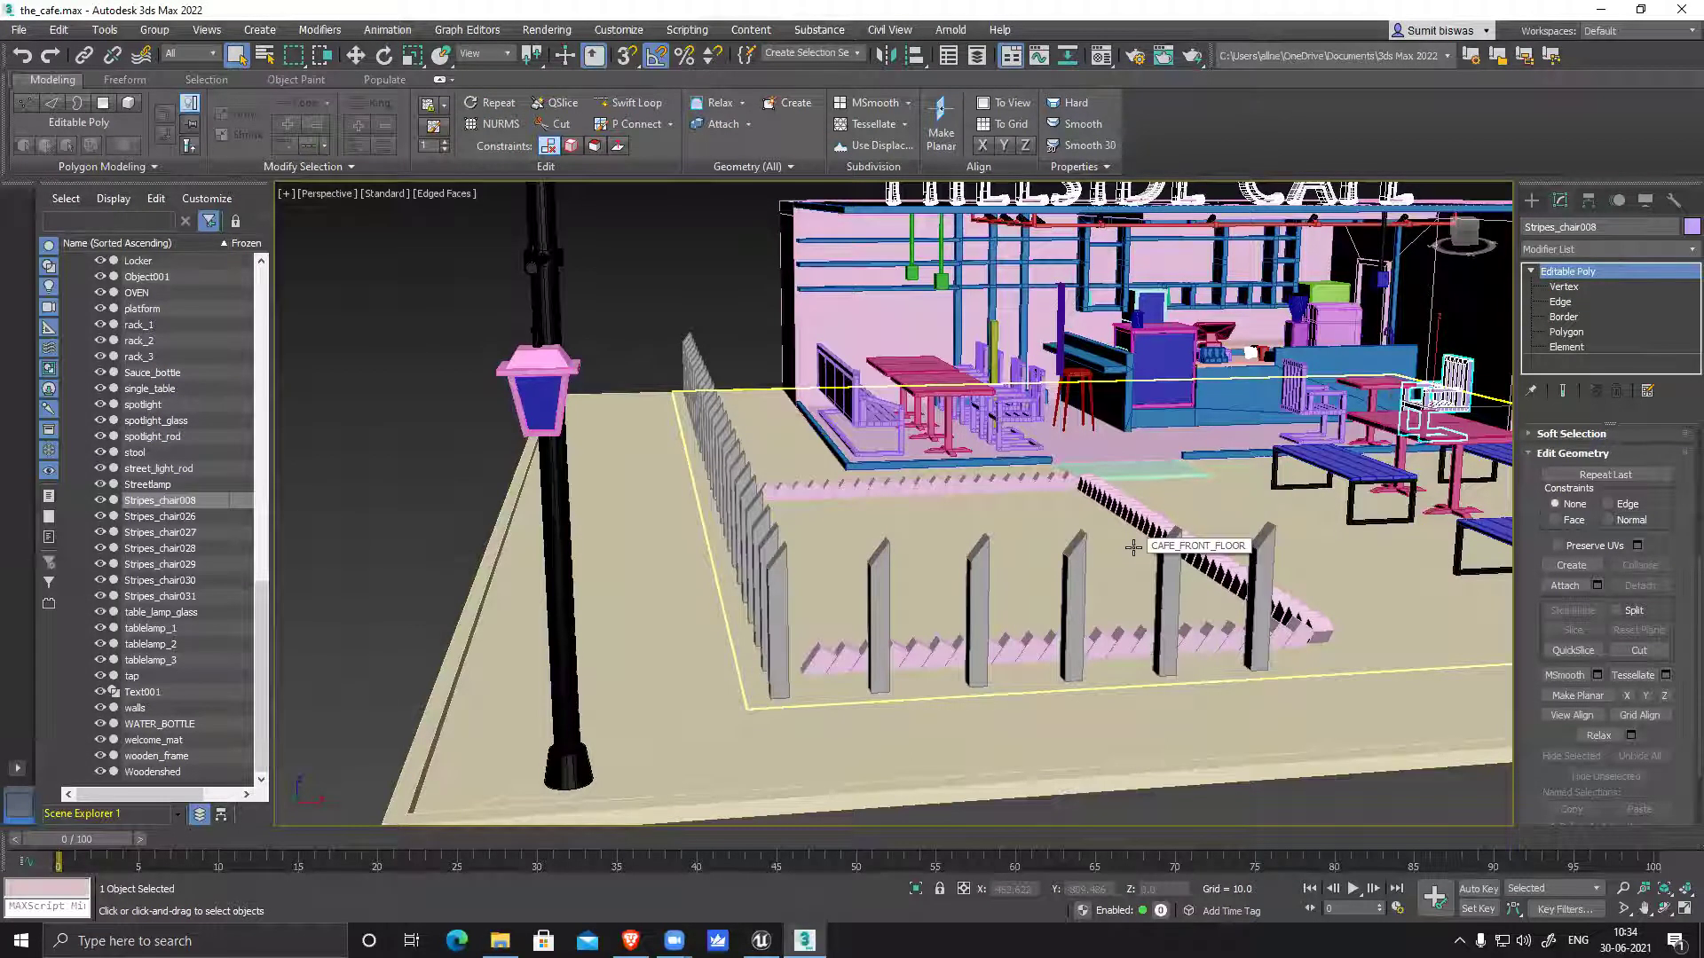
alt+middle_drag(1133, 548, 794, 647)
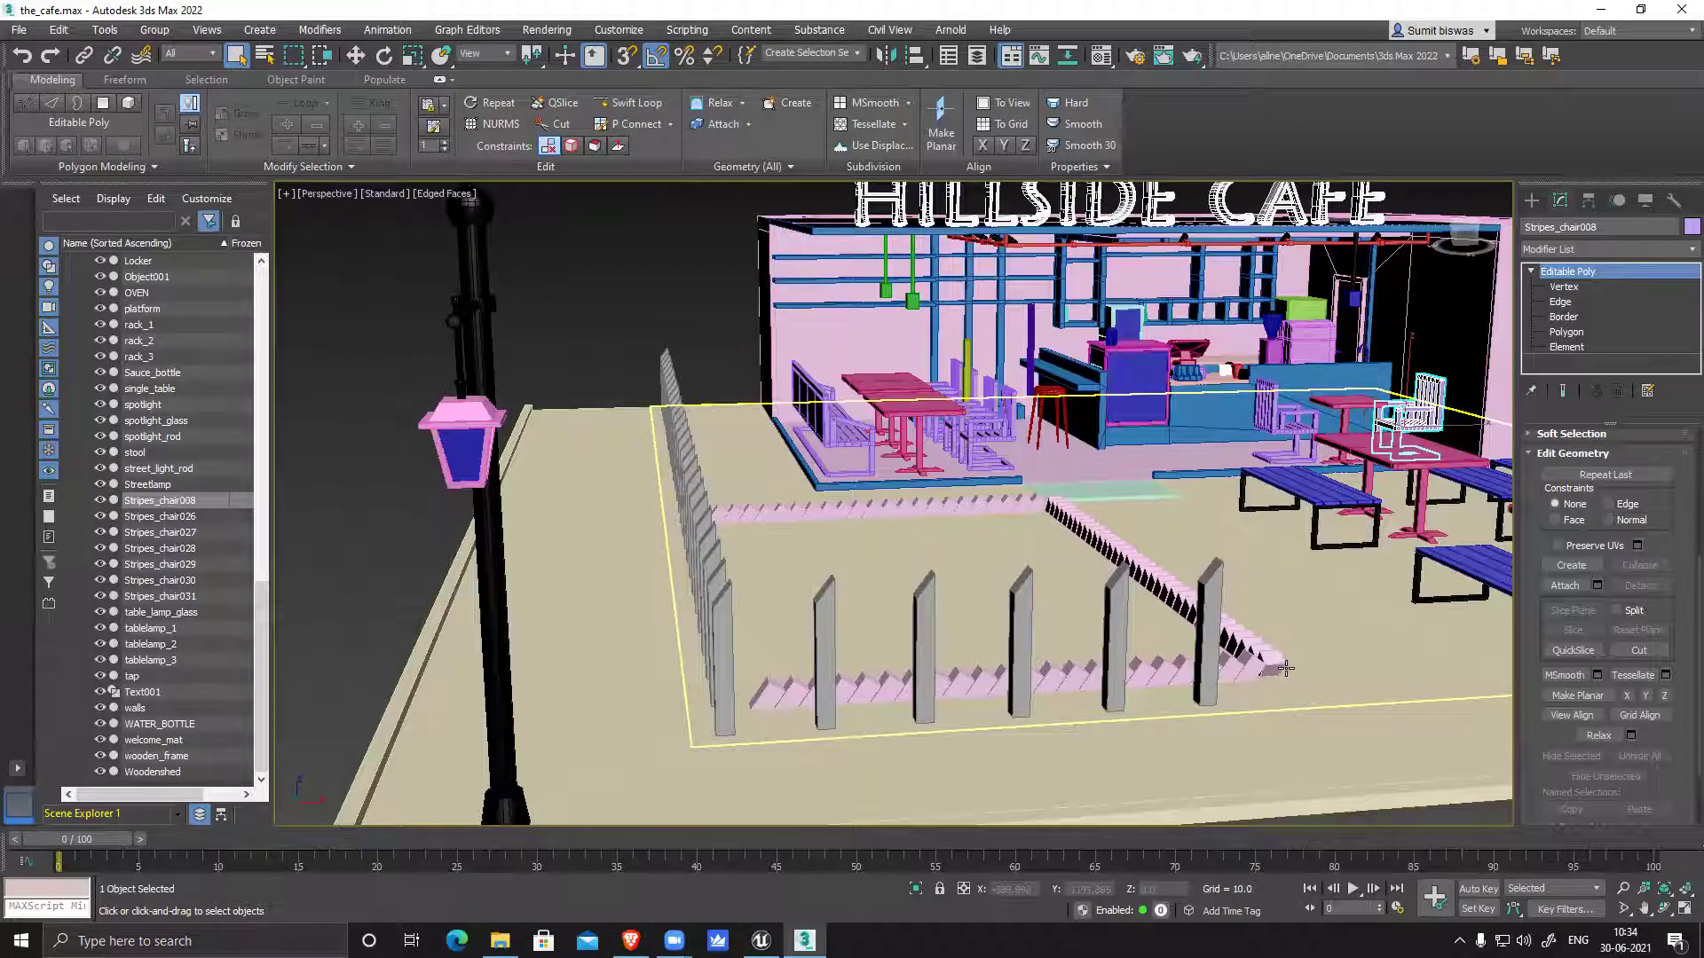
Launch Quixel Bridge and browse the assets in its 3D Plants library
click(177, 940)
text(b)
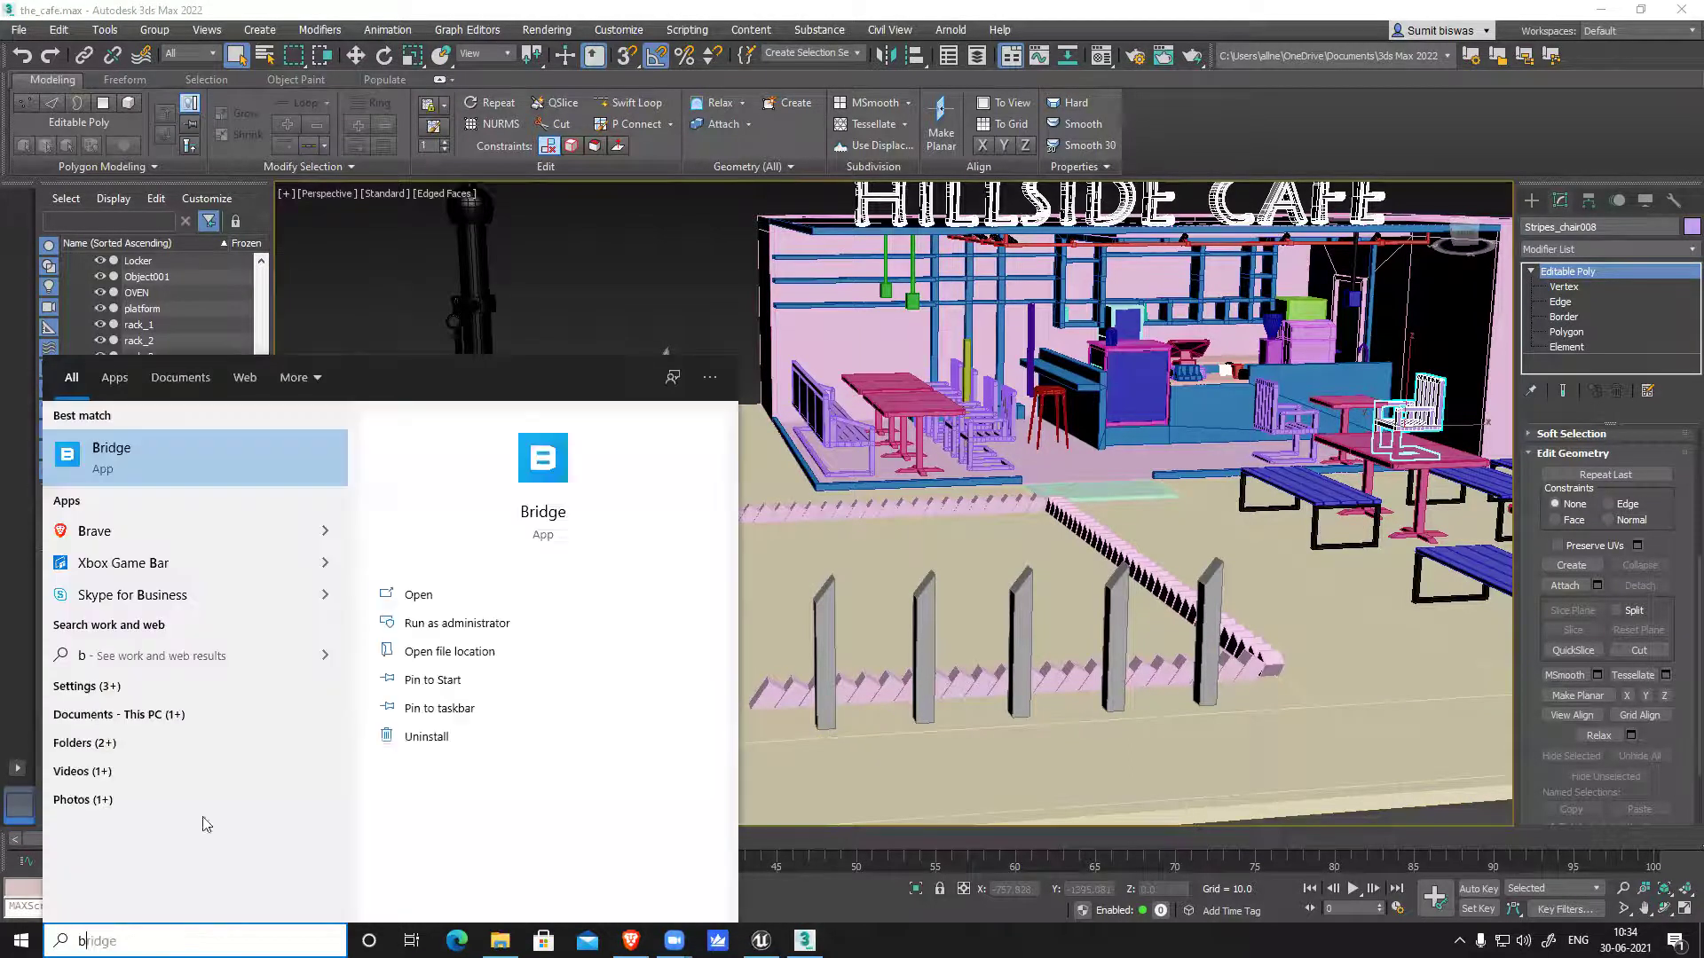
click(133, 475)
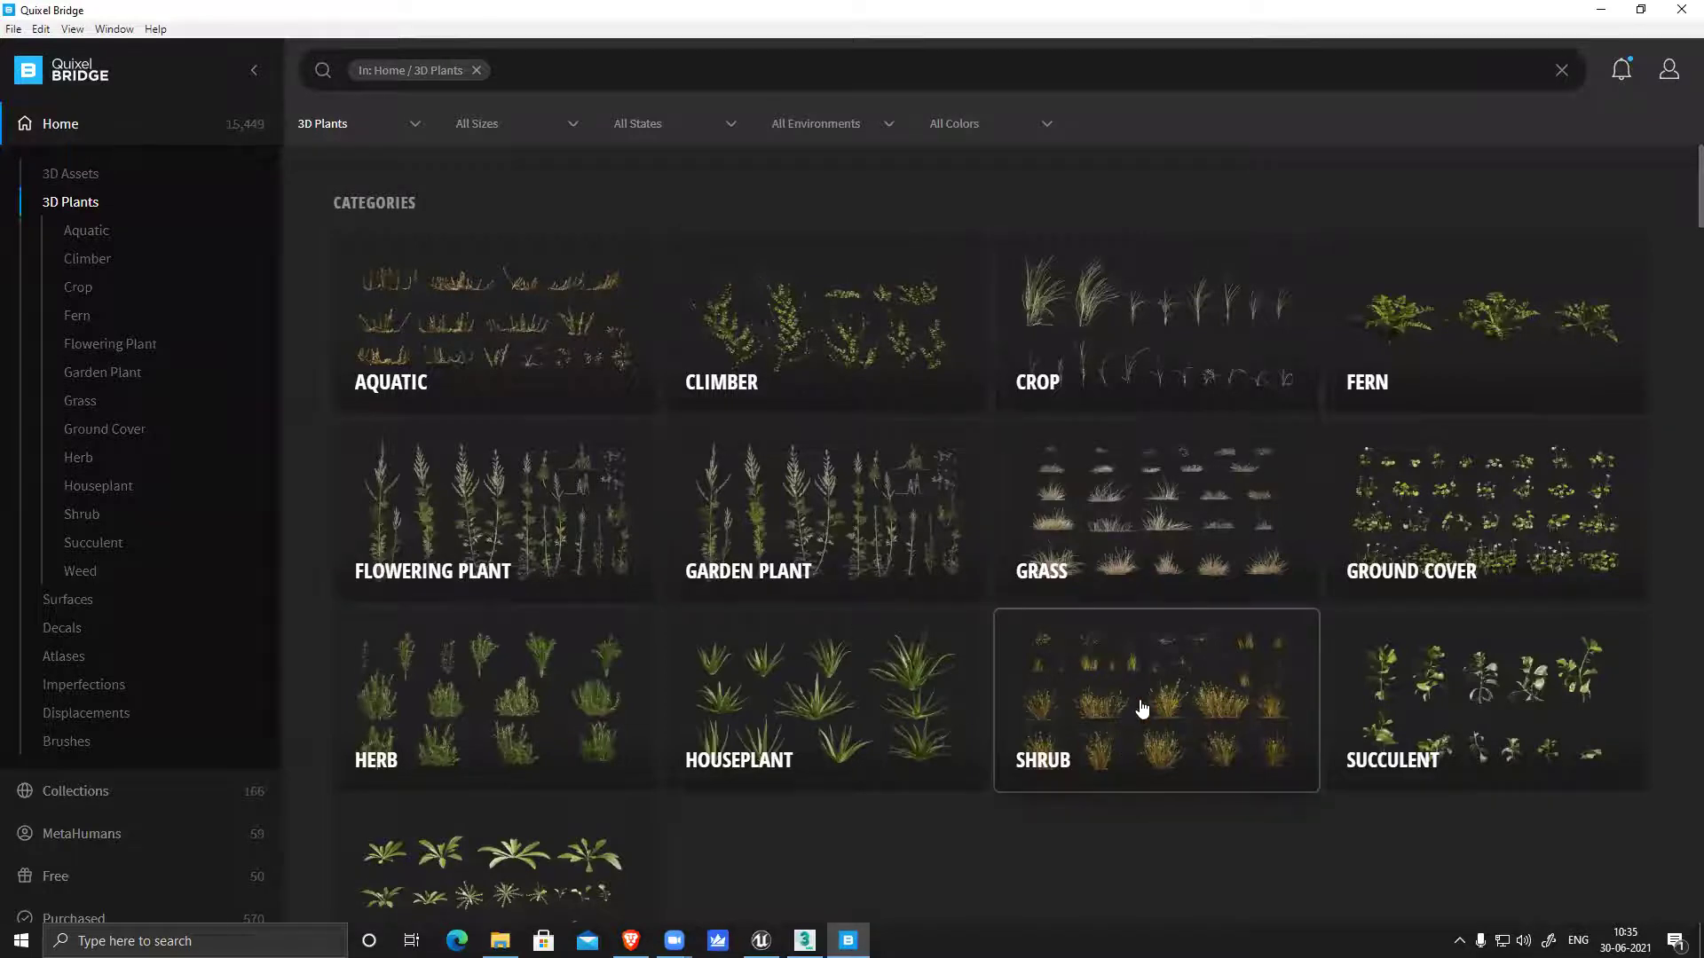
scroll(1142, 704, down, 9)
scroll(875, 654, down, 8)
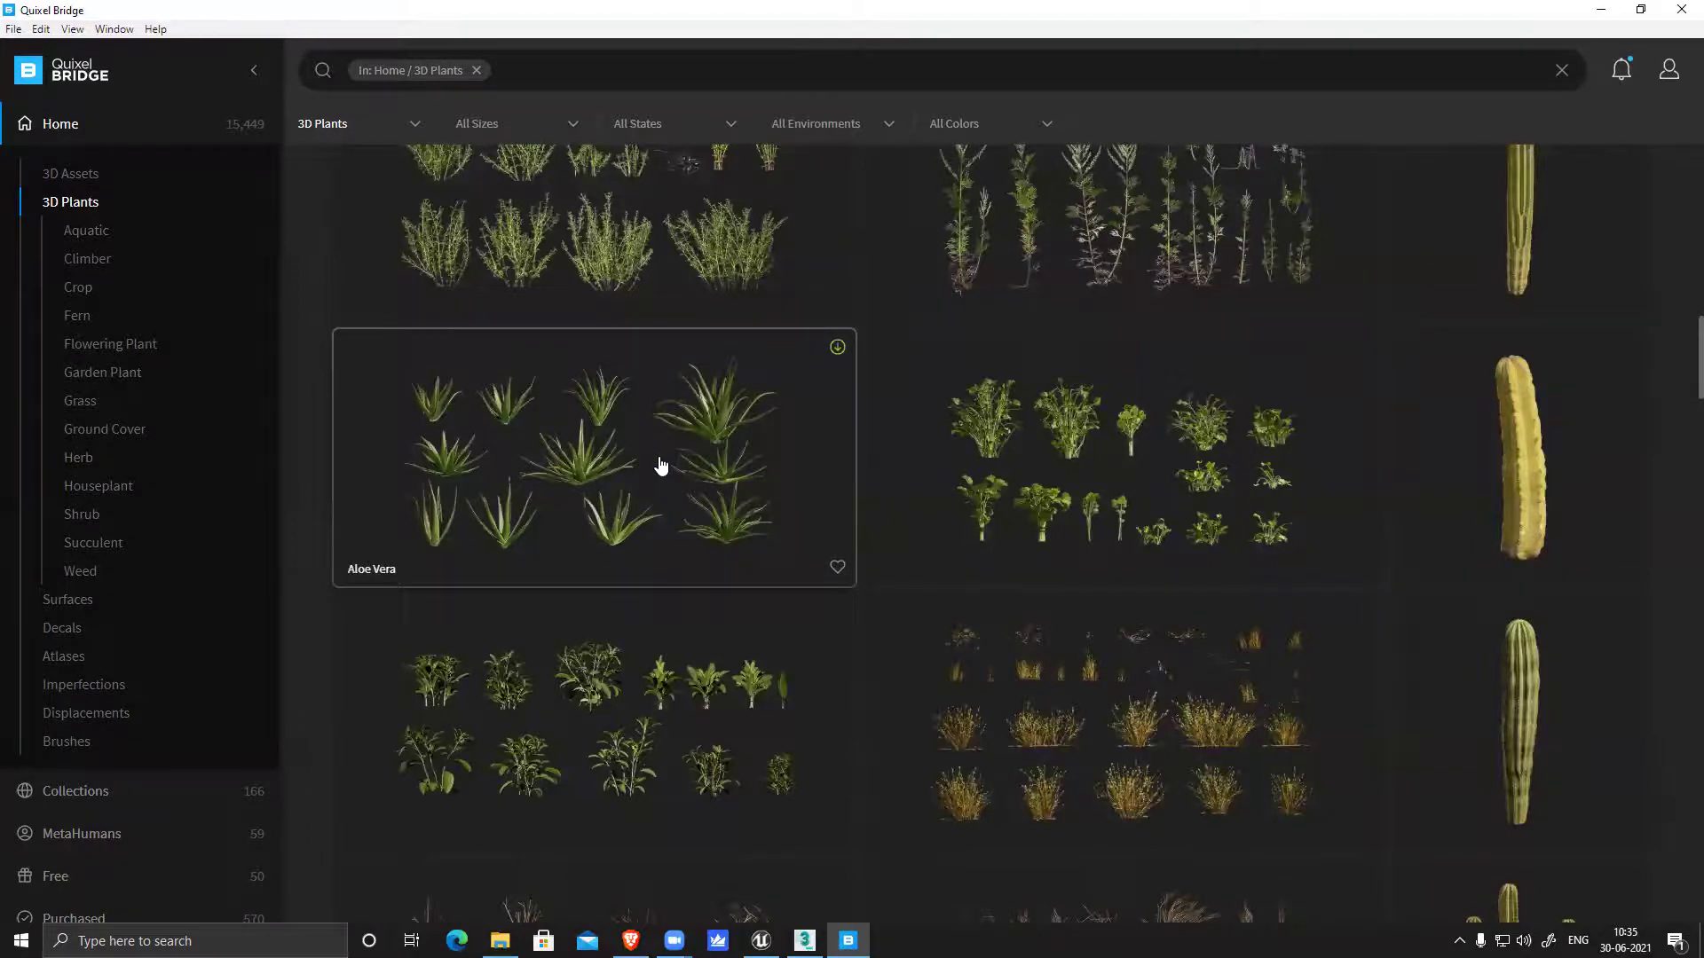
scroll(1191, 635, down, 10)
scroll(1191, 621, down, 5)
scroll(1100, 461, up, 4)
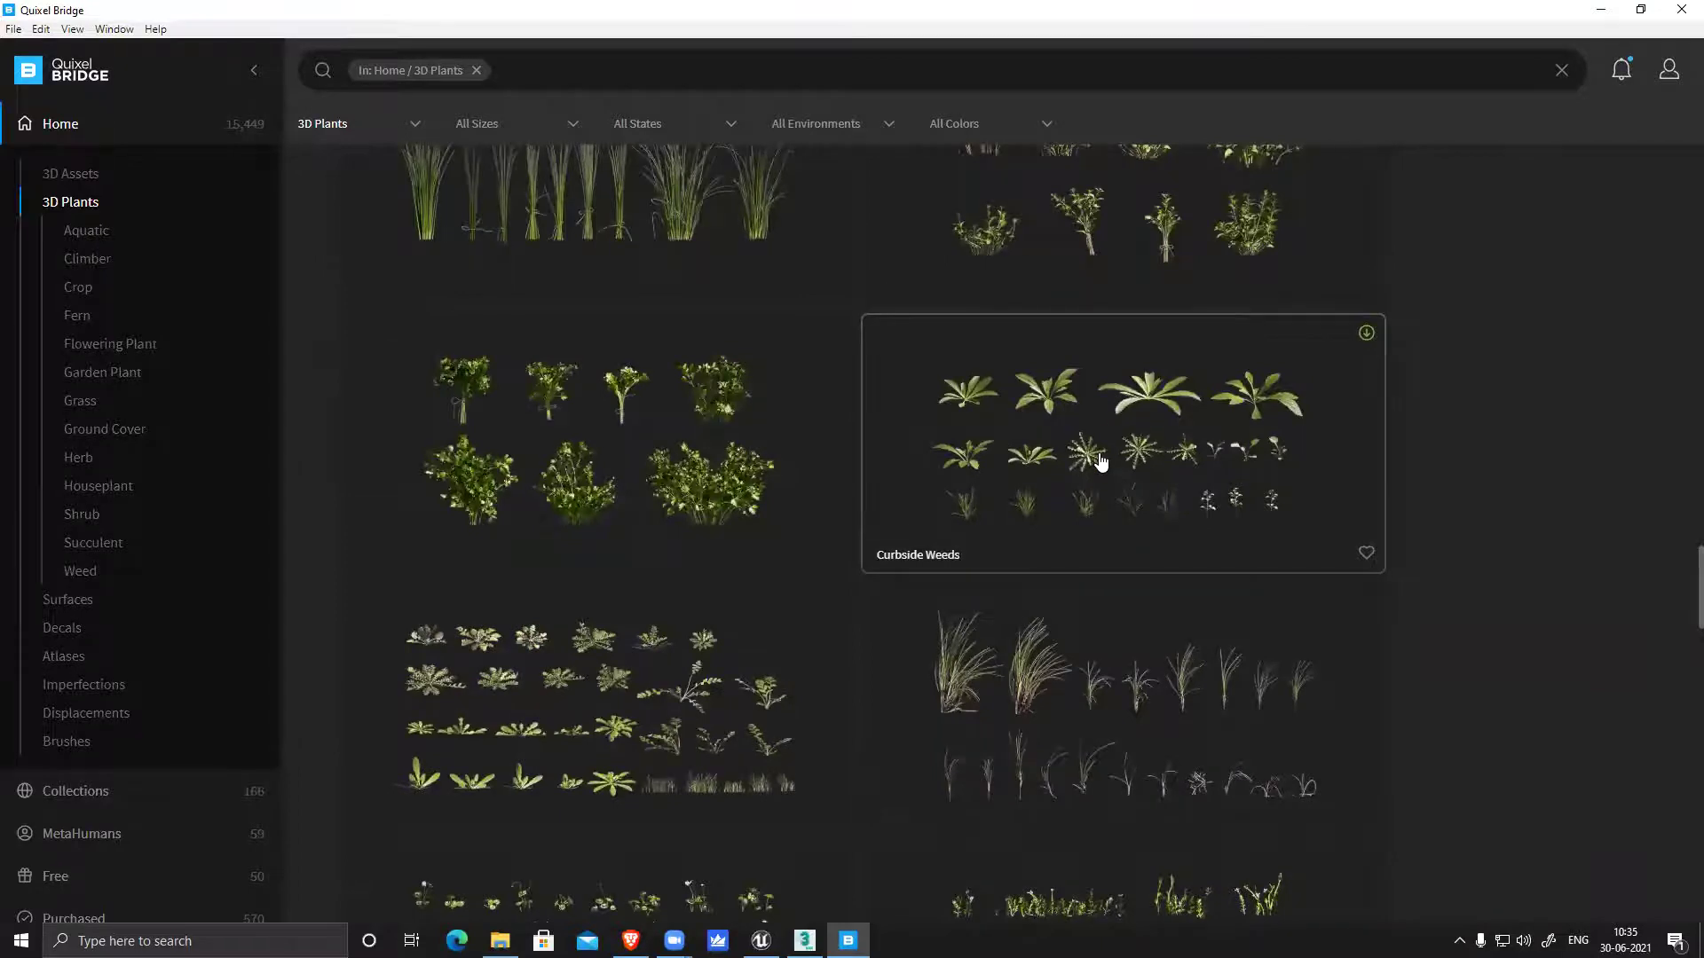
Close Quixel Bridge, switch from 3ds Max to Unreal Editor and look over the wooden bar scene
scroll(1473, 703, down, 2)
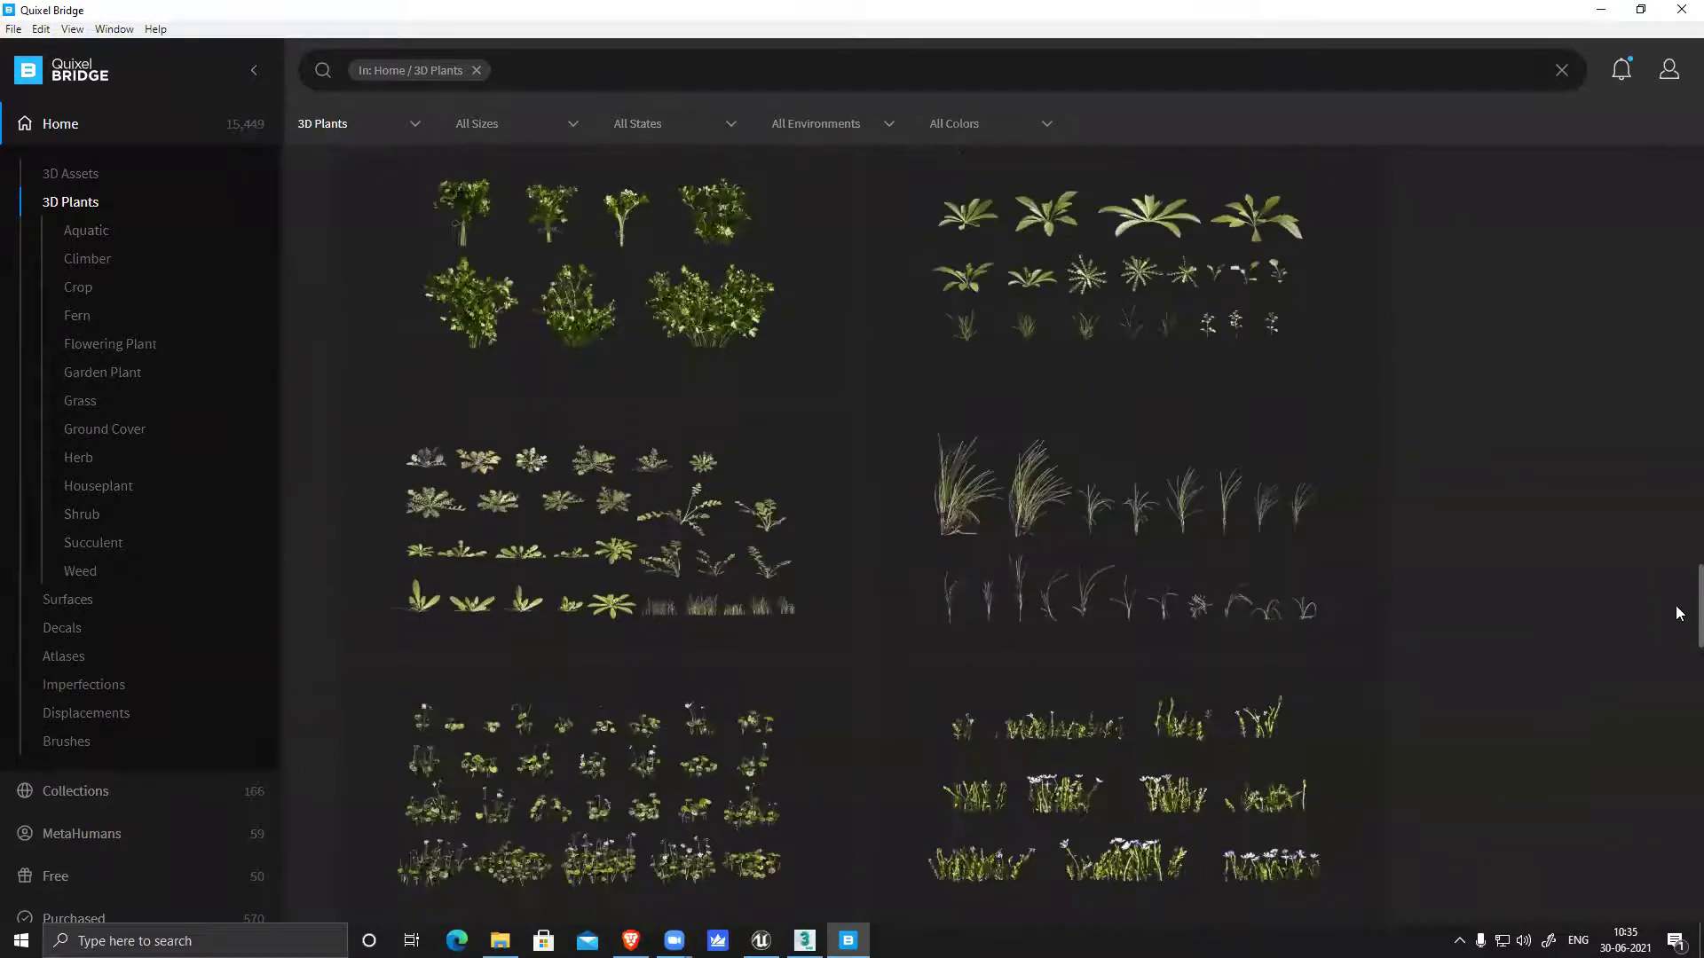
click(1681, 10)
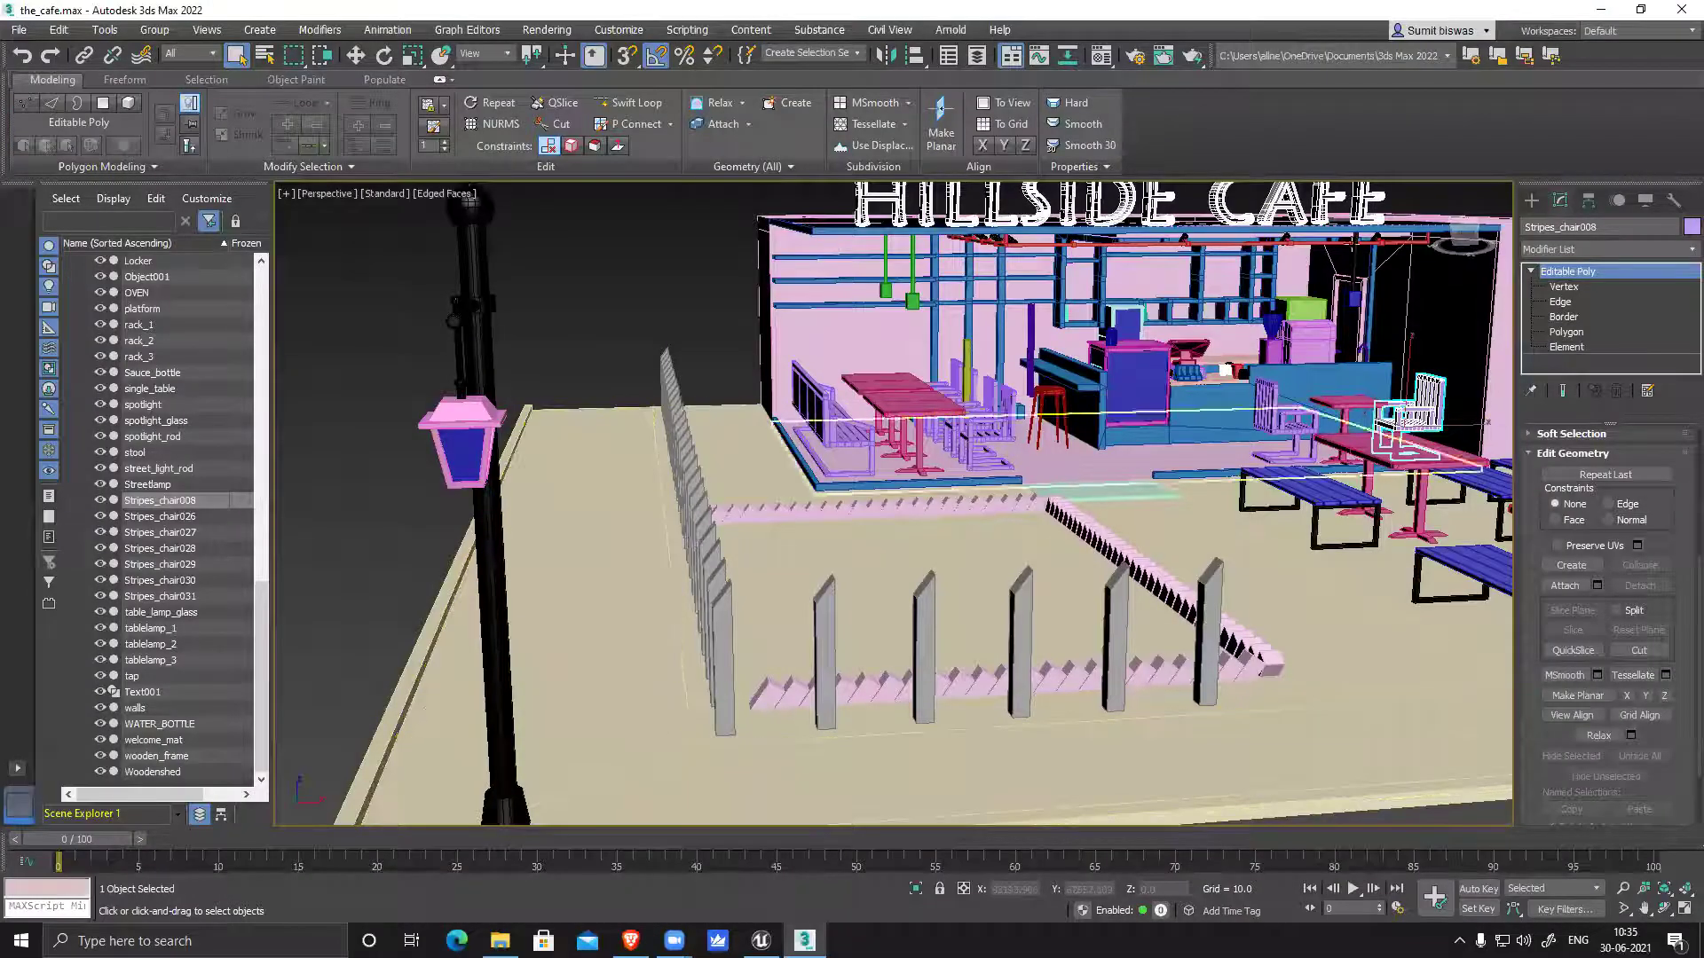
click(1600, 9)
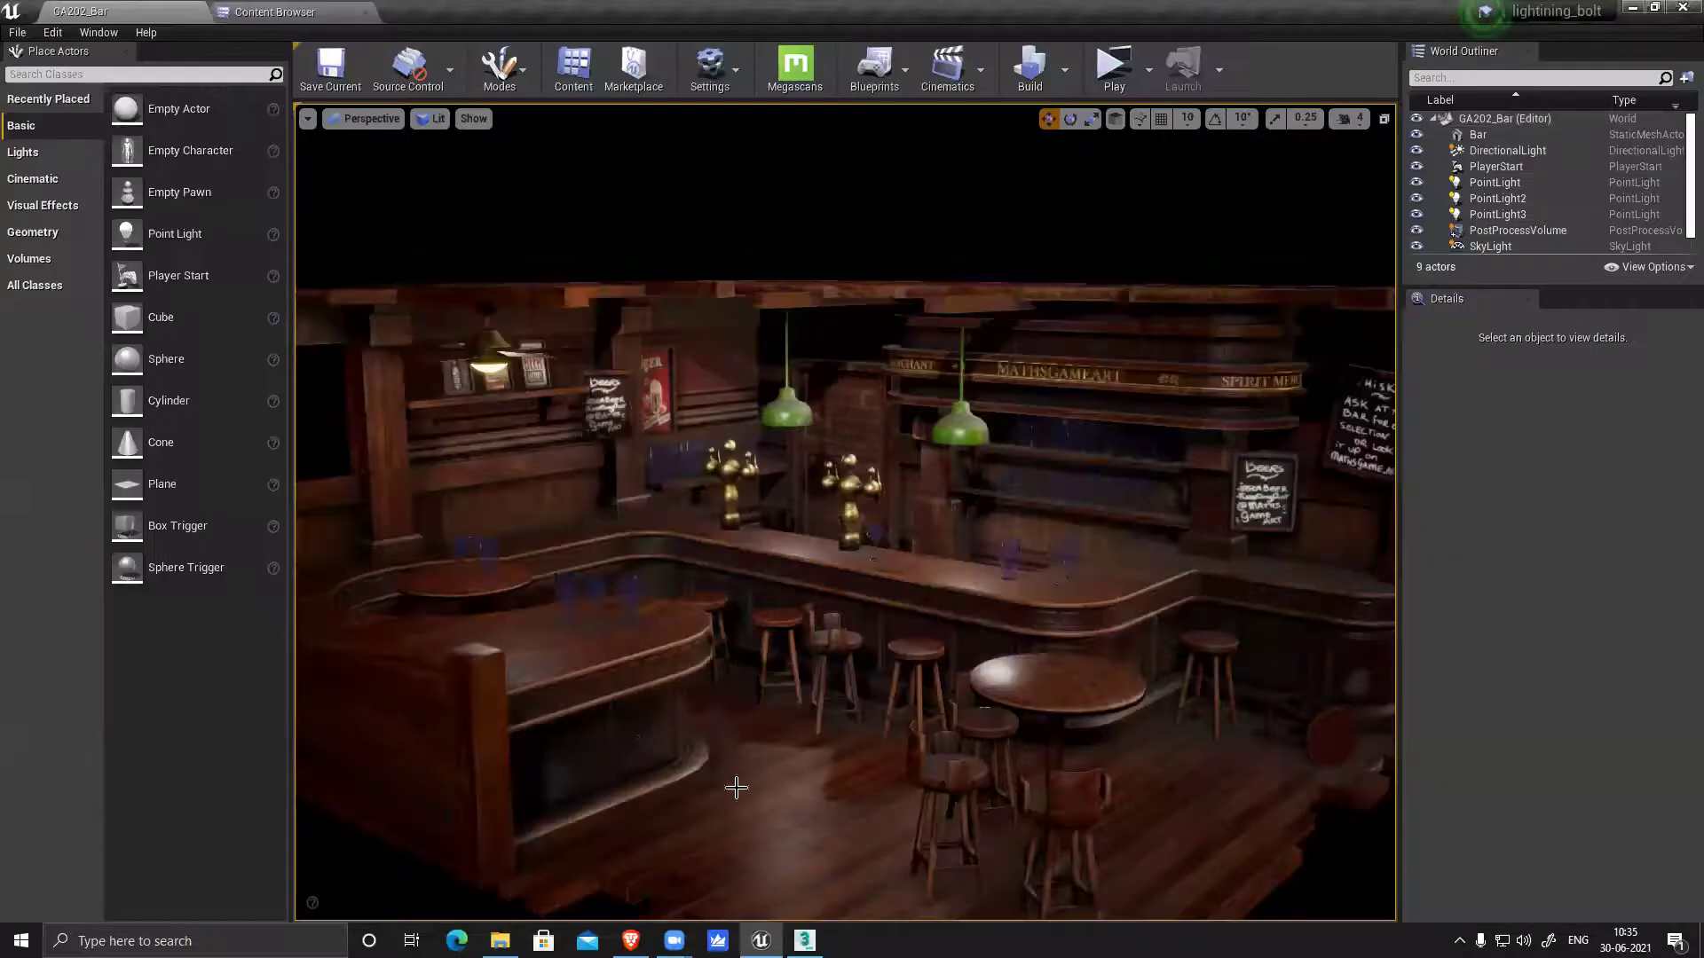
scroll(1011, 631, down, 4)
alt+drag(1080, 696, 888, 781)
middle_drag(855, 647, 746, 723)
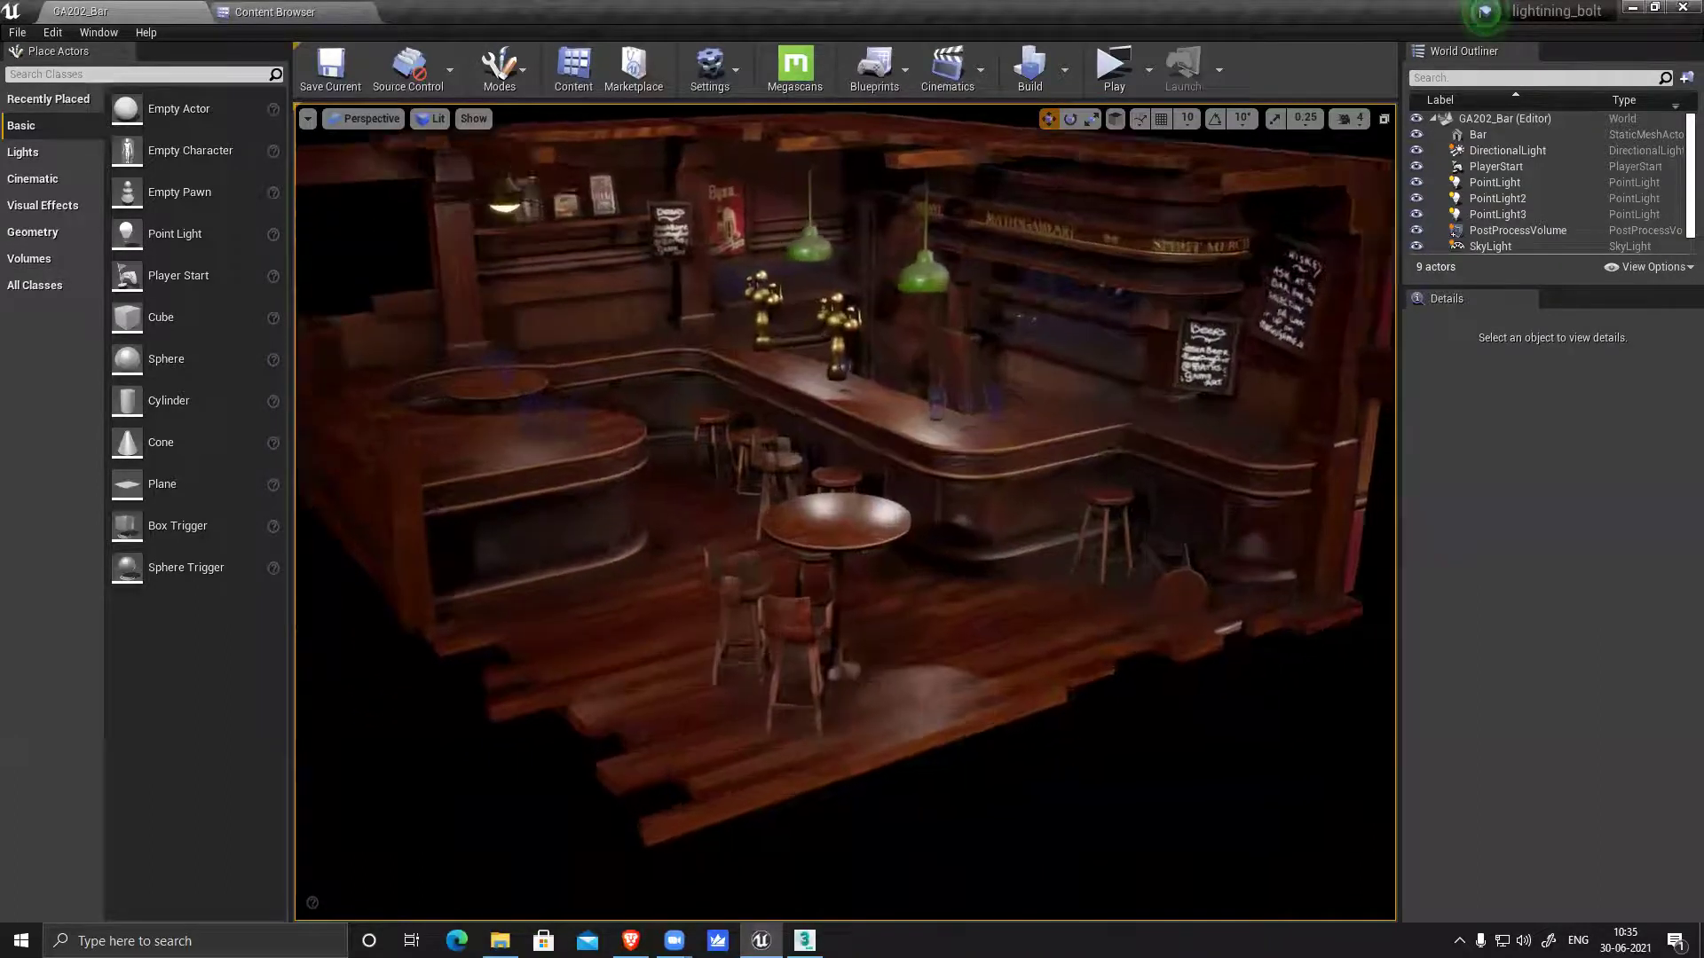
alt+drag(728, 532, 779, 546)
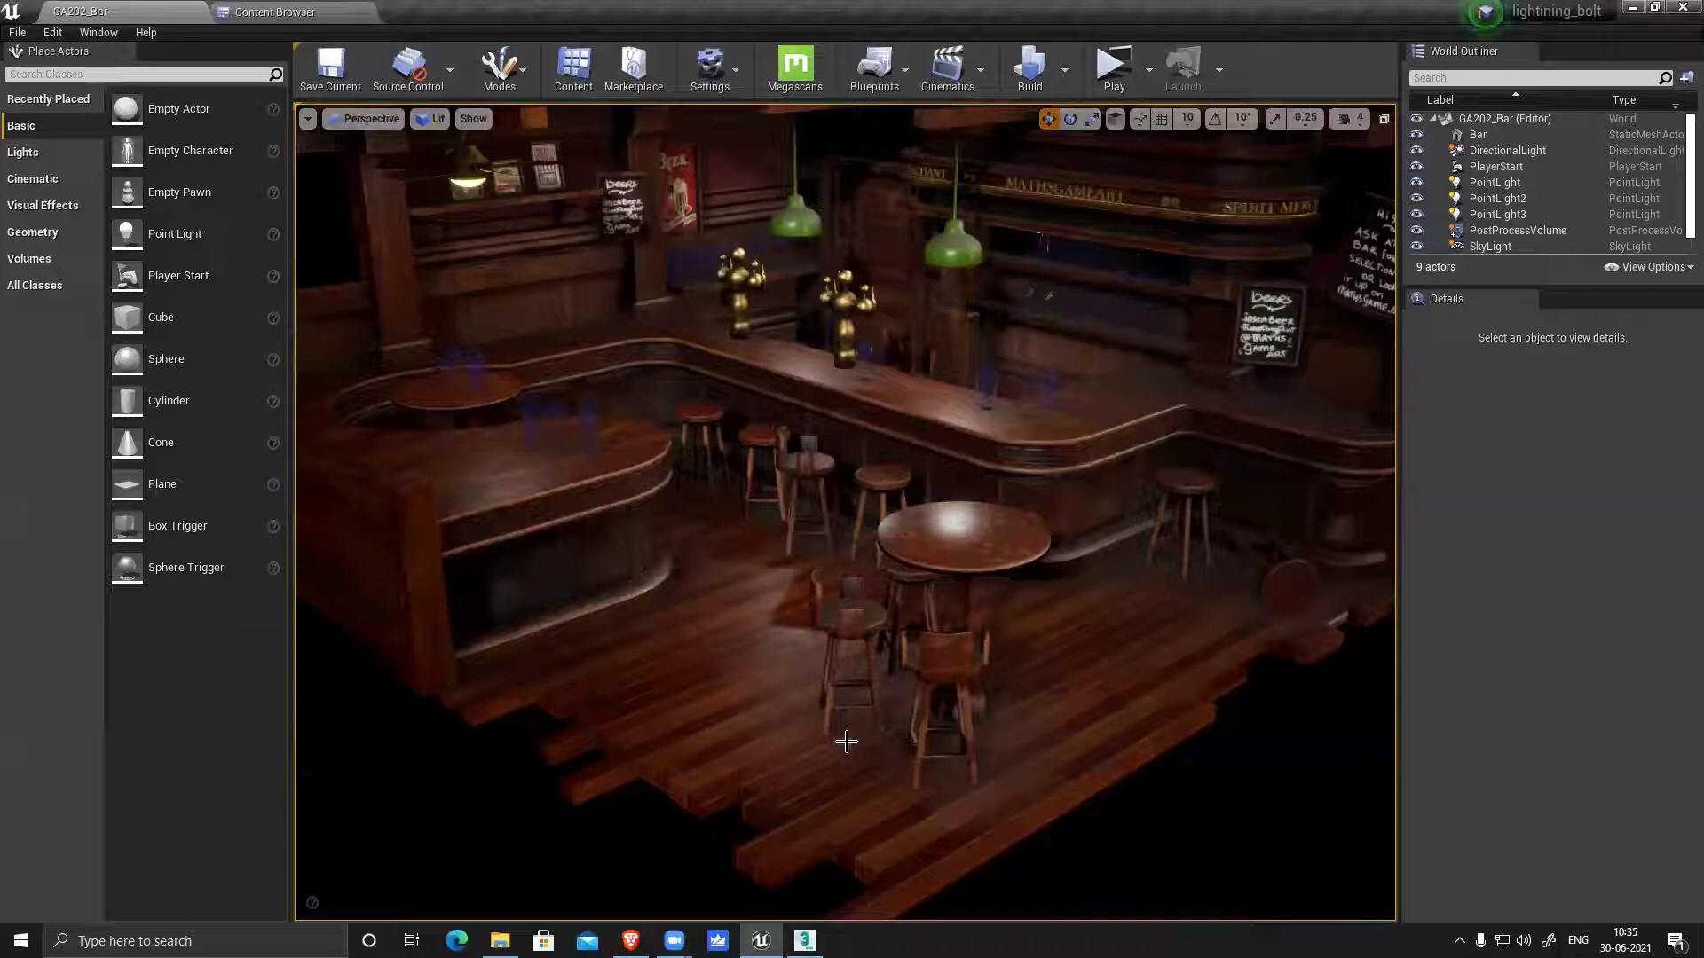
Create a new level from the Default template and delete its floor
click(17, 32)
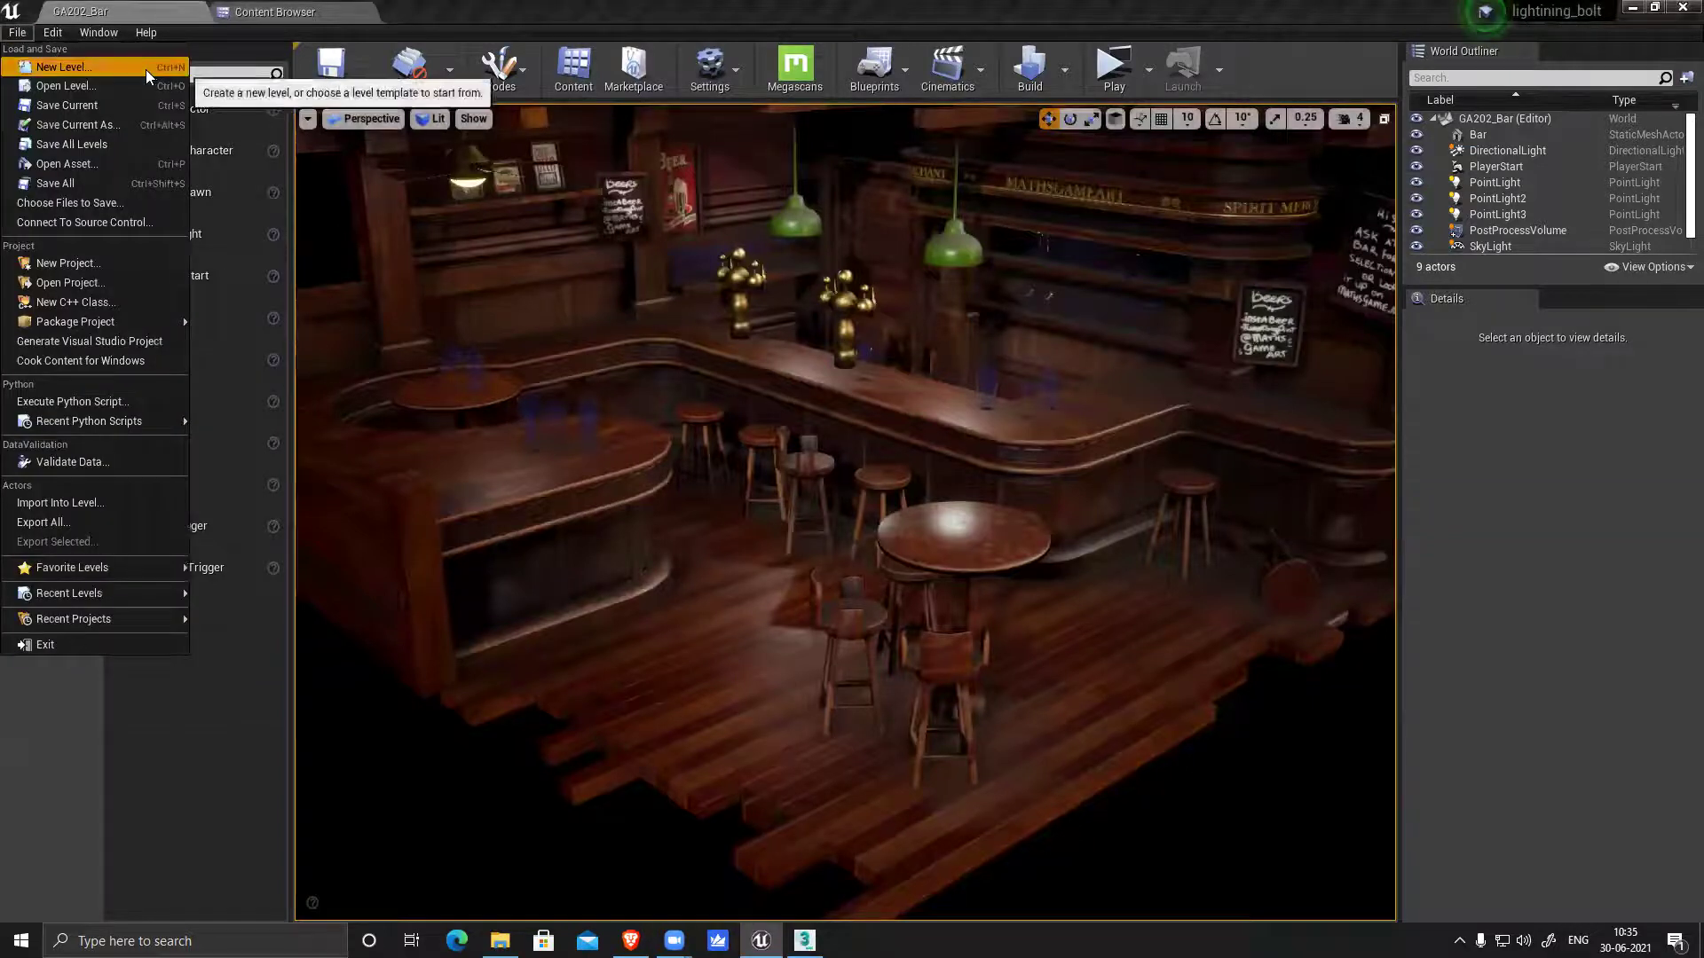
click(62, 66)
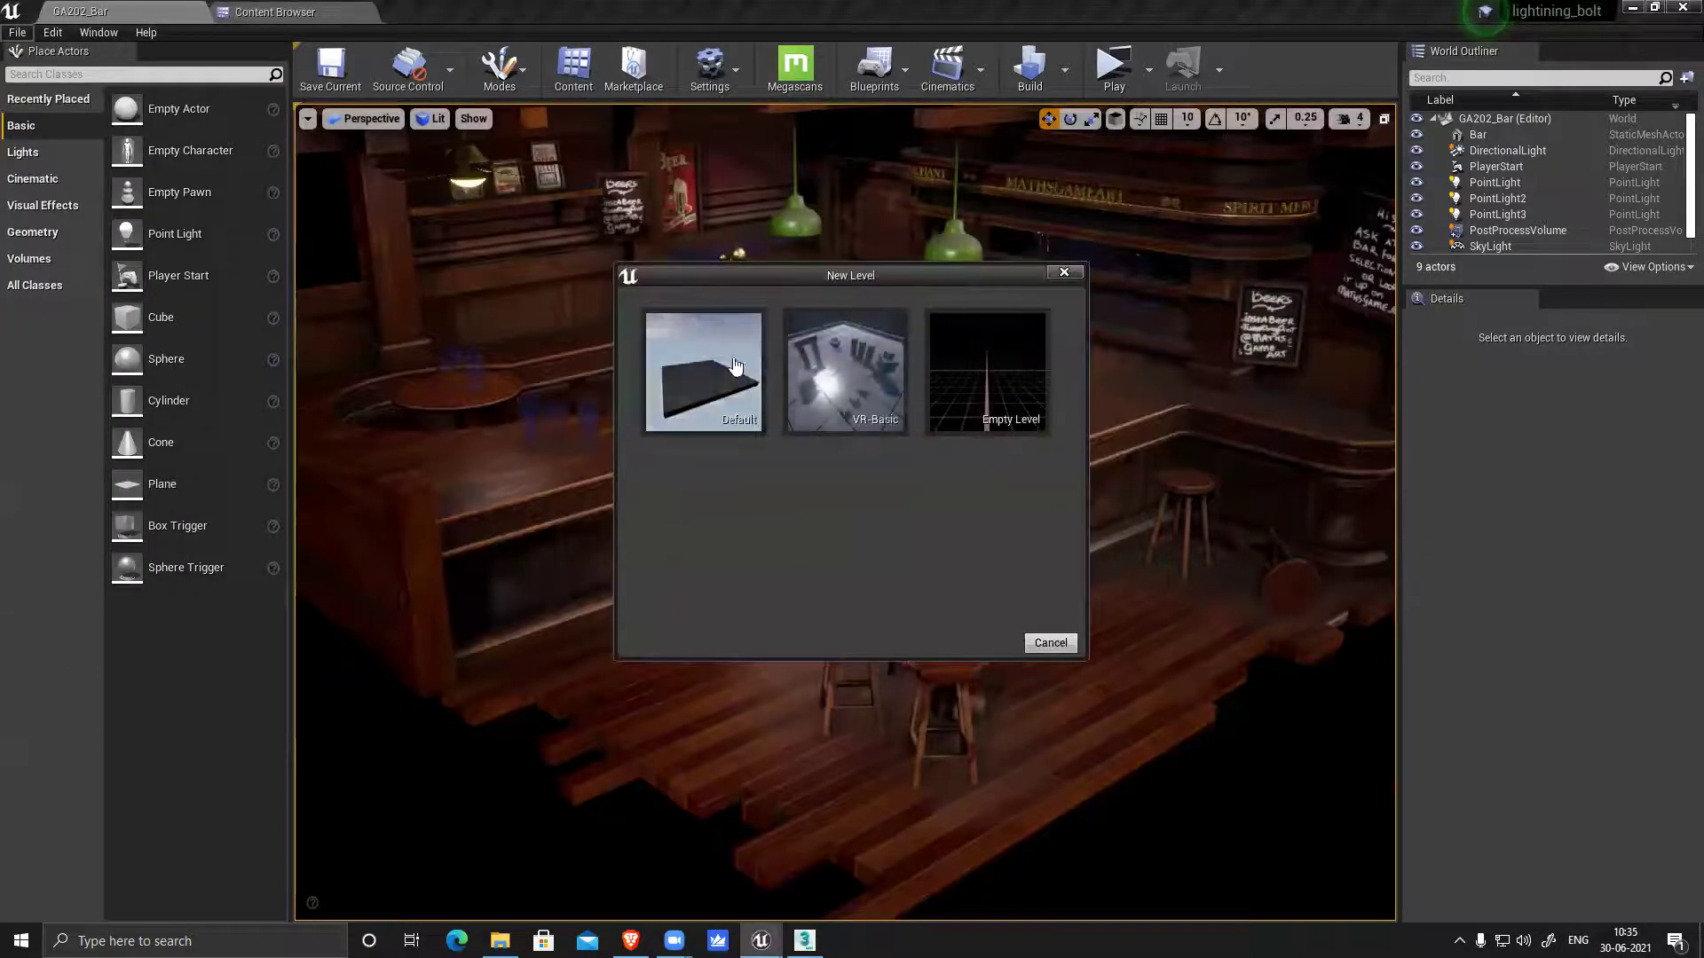
click(705, 373)
click(867, 575)
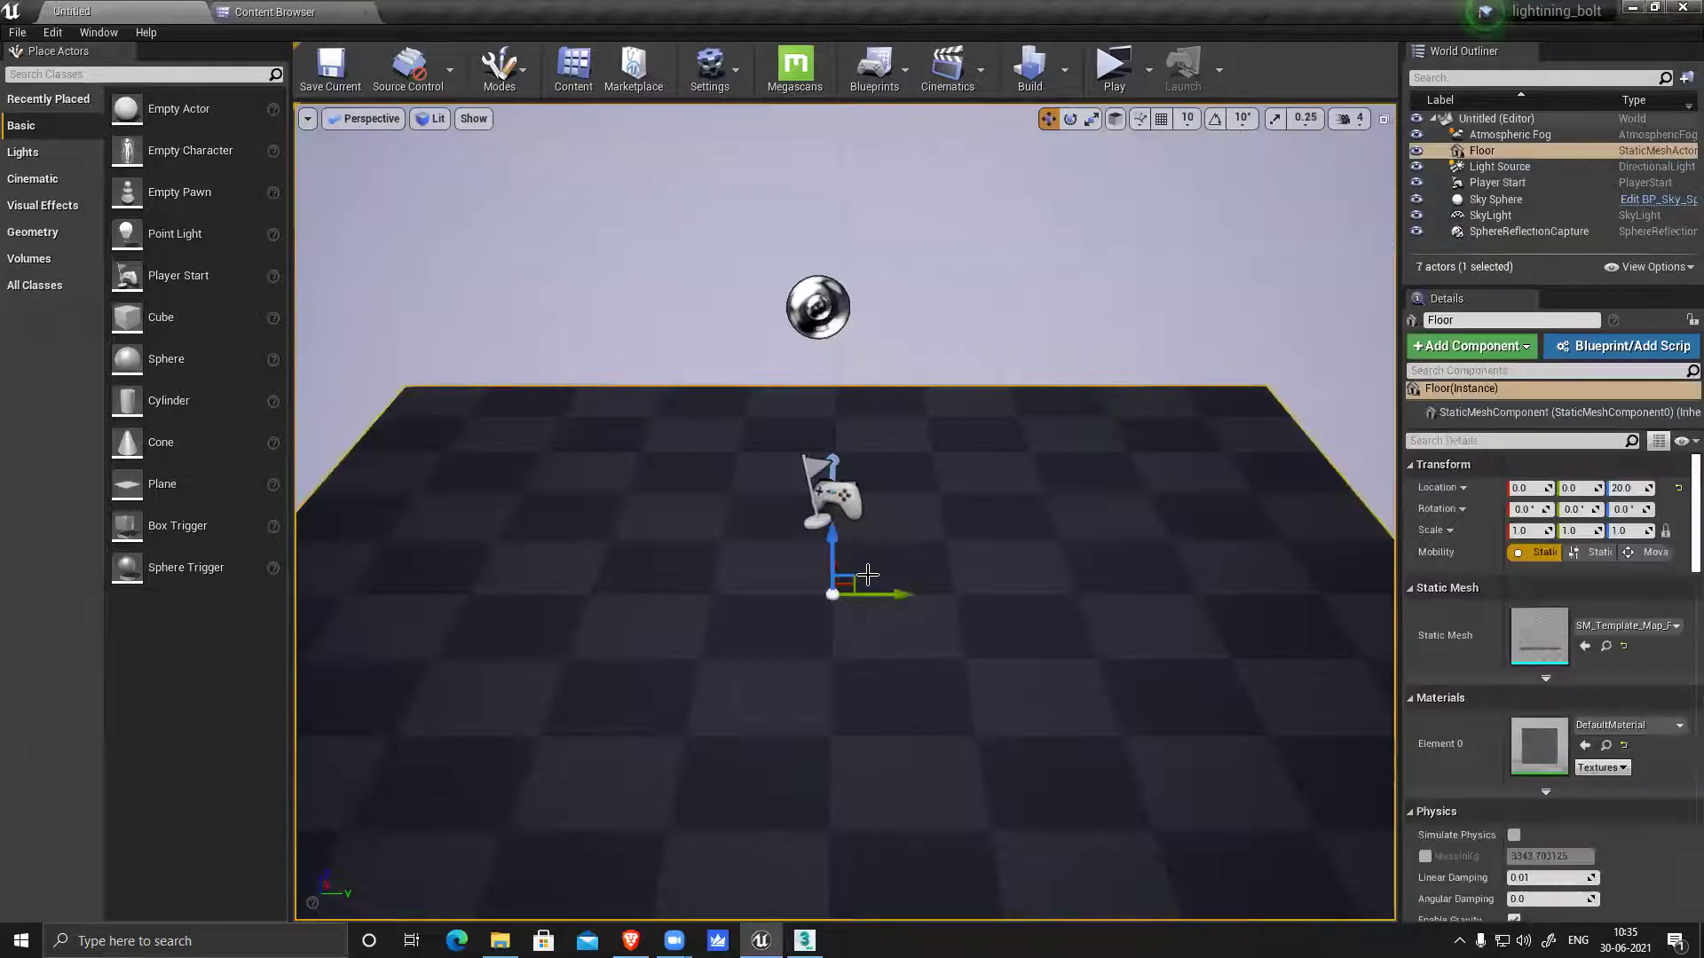
key(Delete)
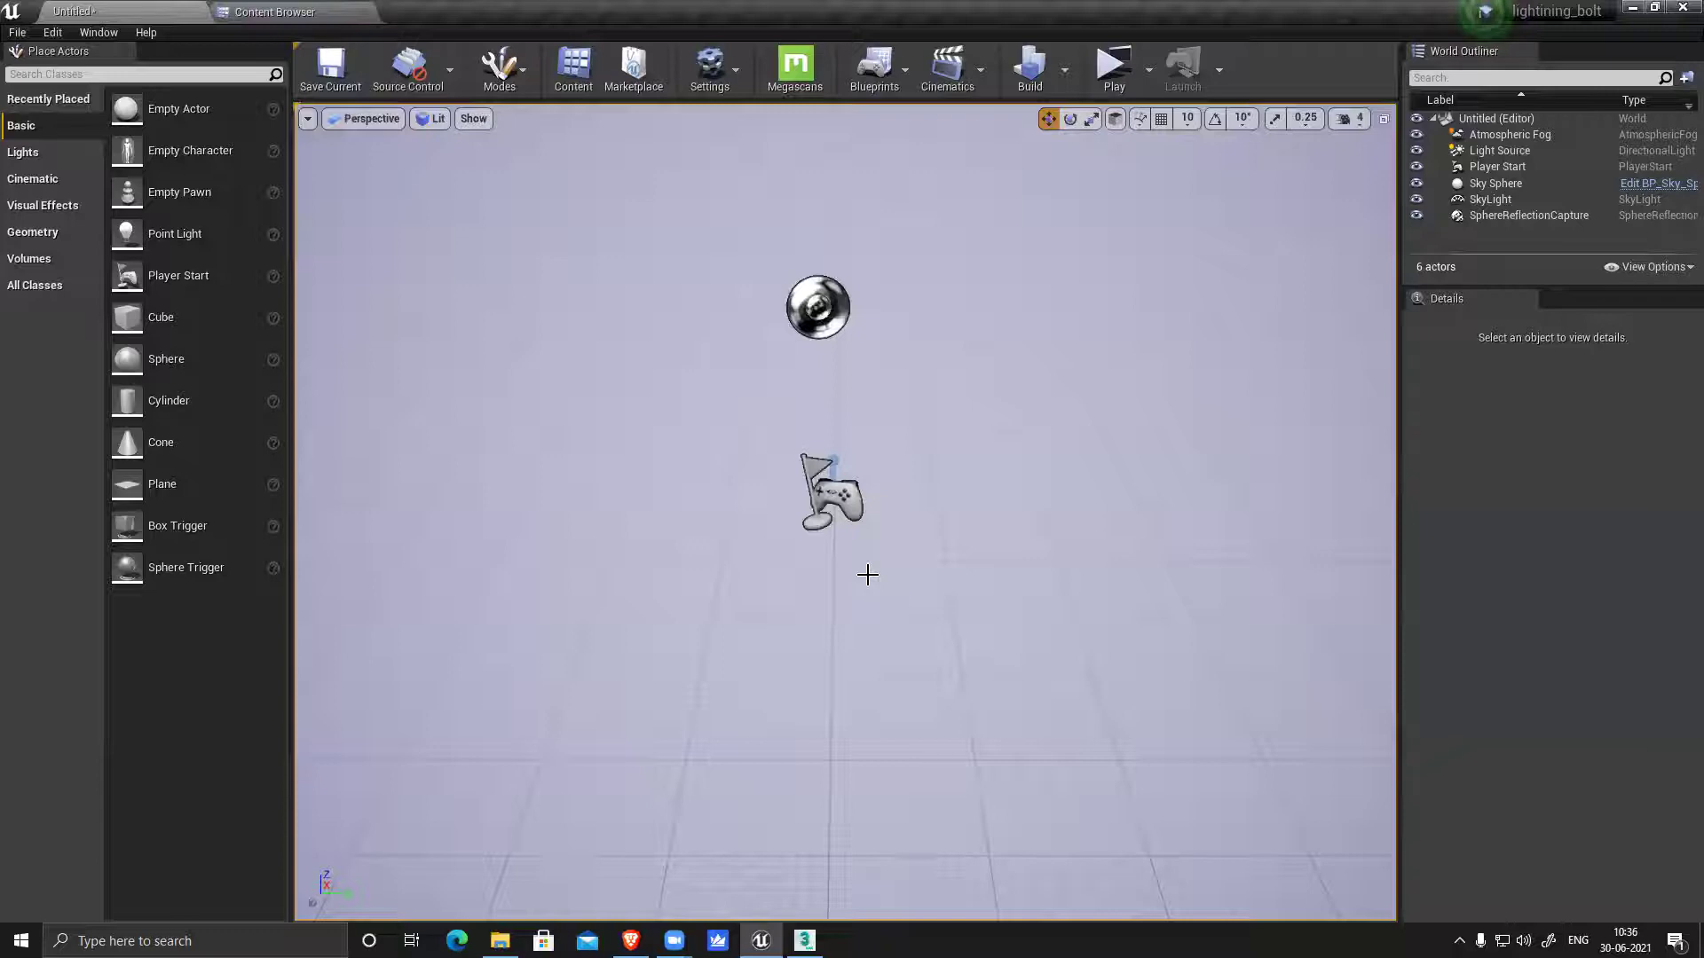
scroll(1065, 571, down, 5)
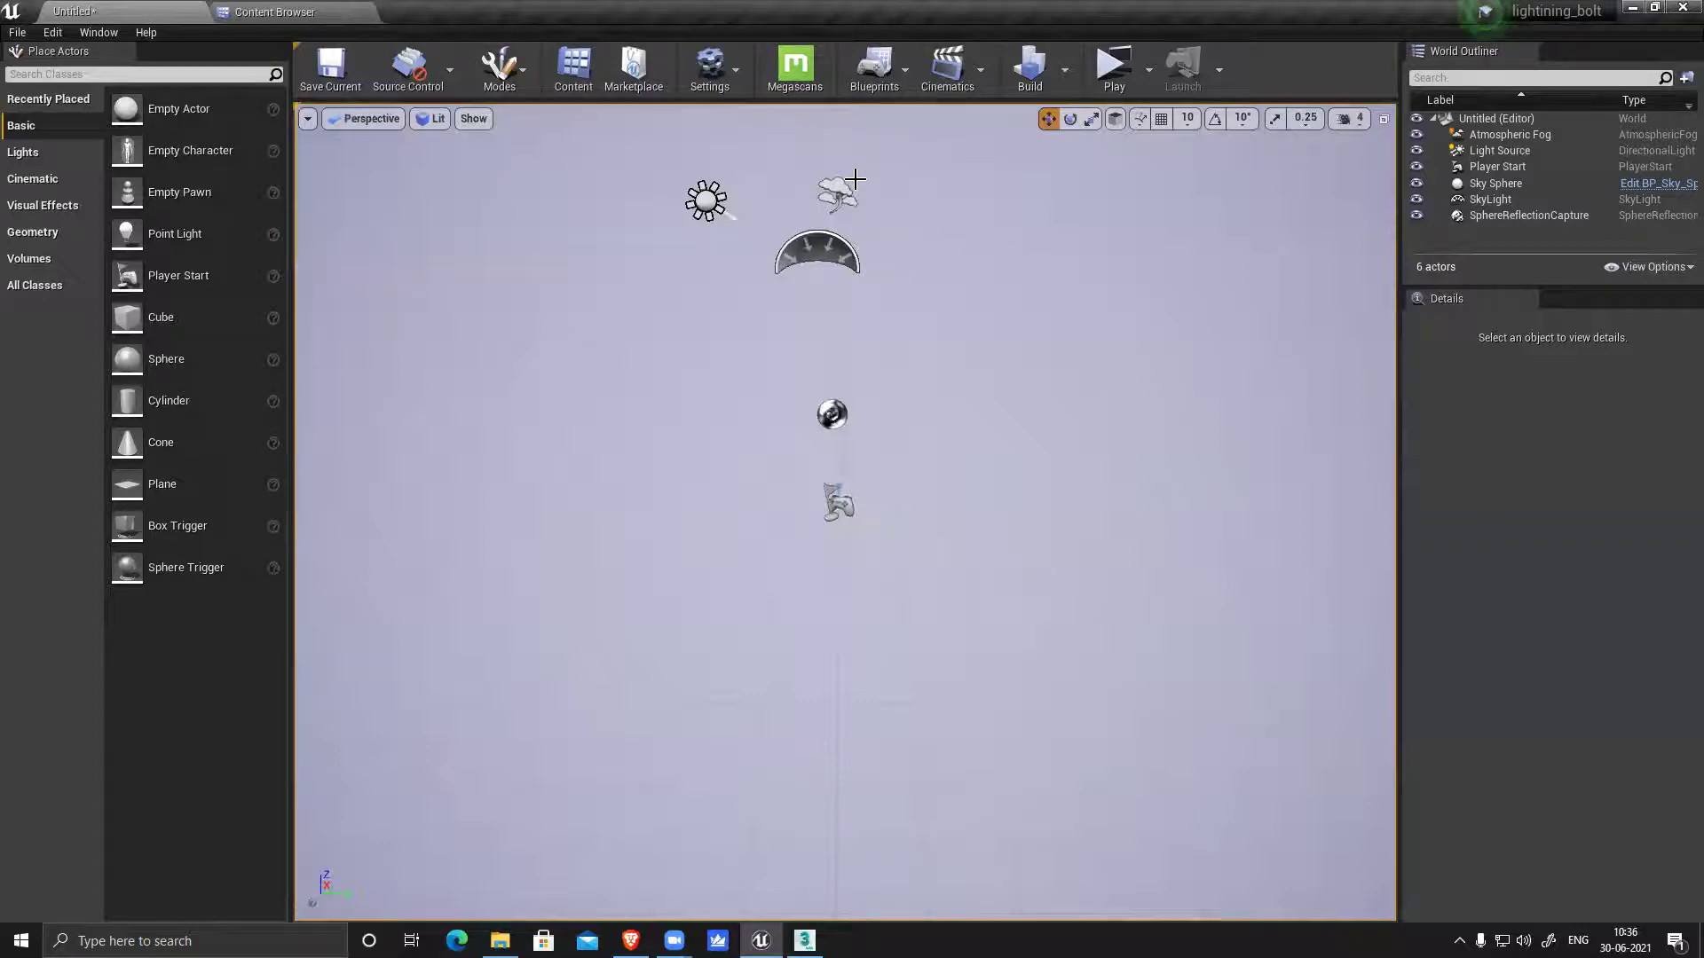
Switch to Landscape editing mode in the untitled level and view the preview grid for a new landscape
click(510, 73)
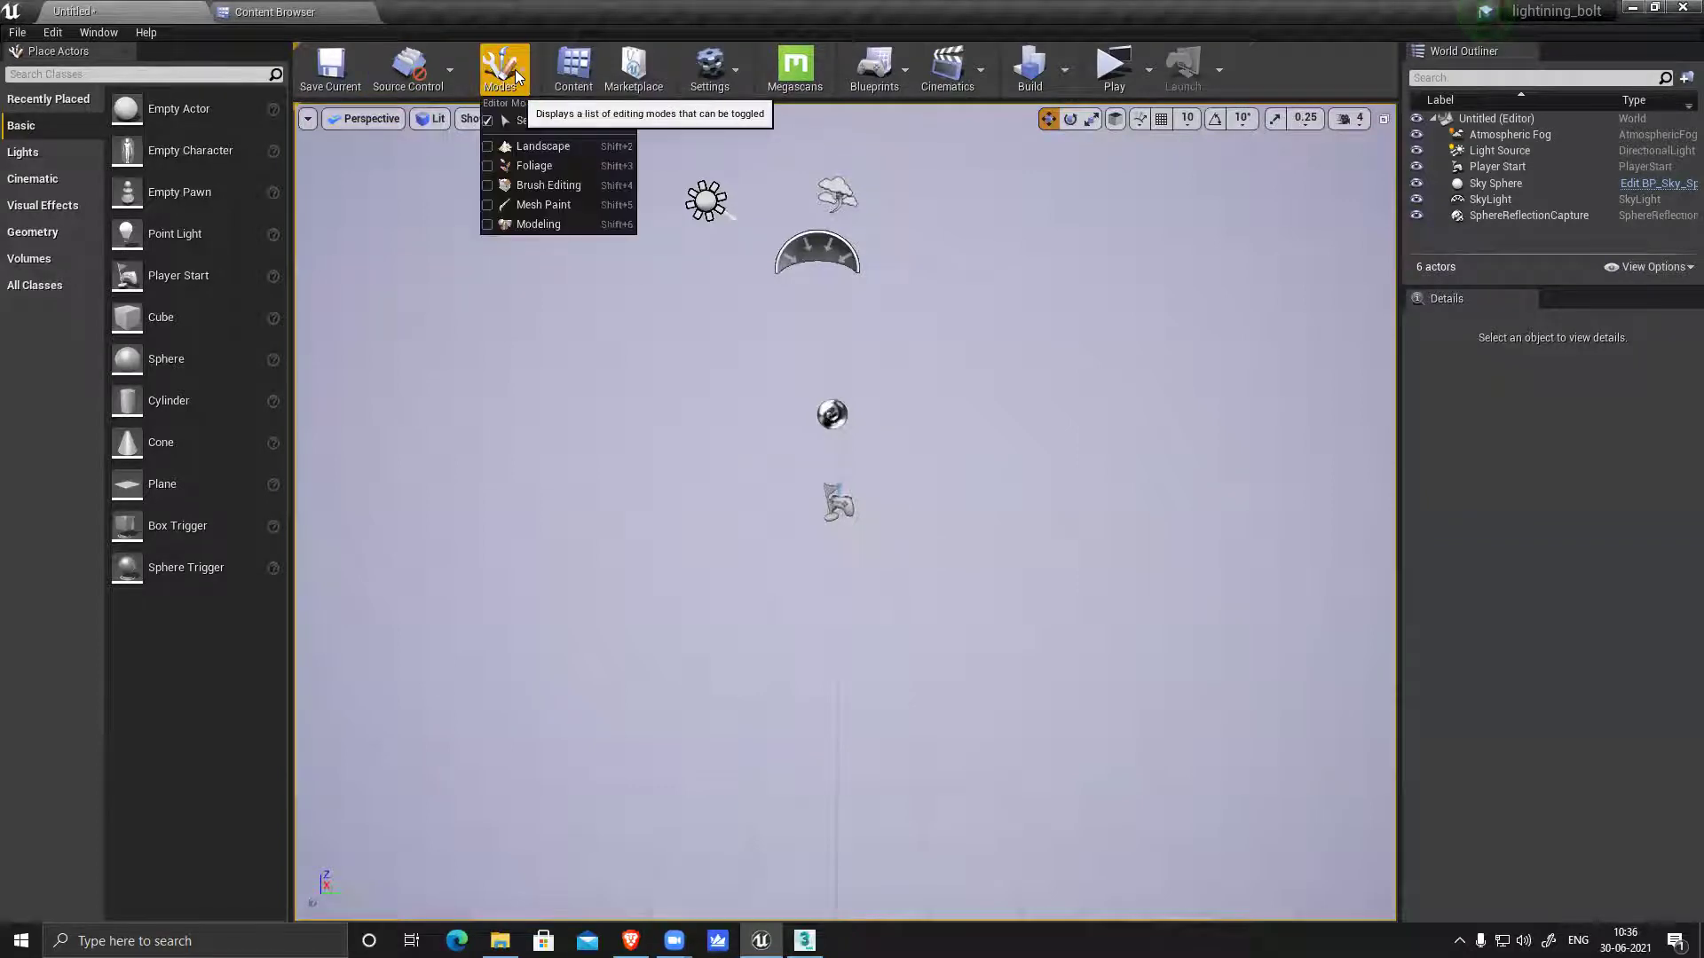
click(566, 151)
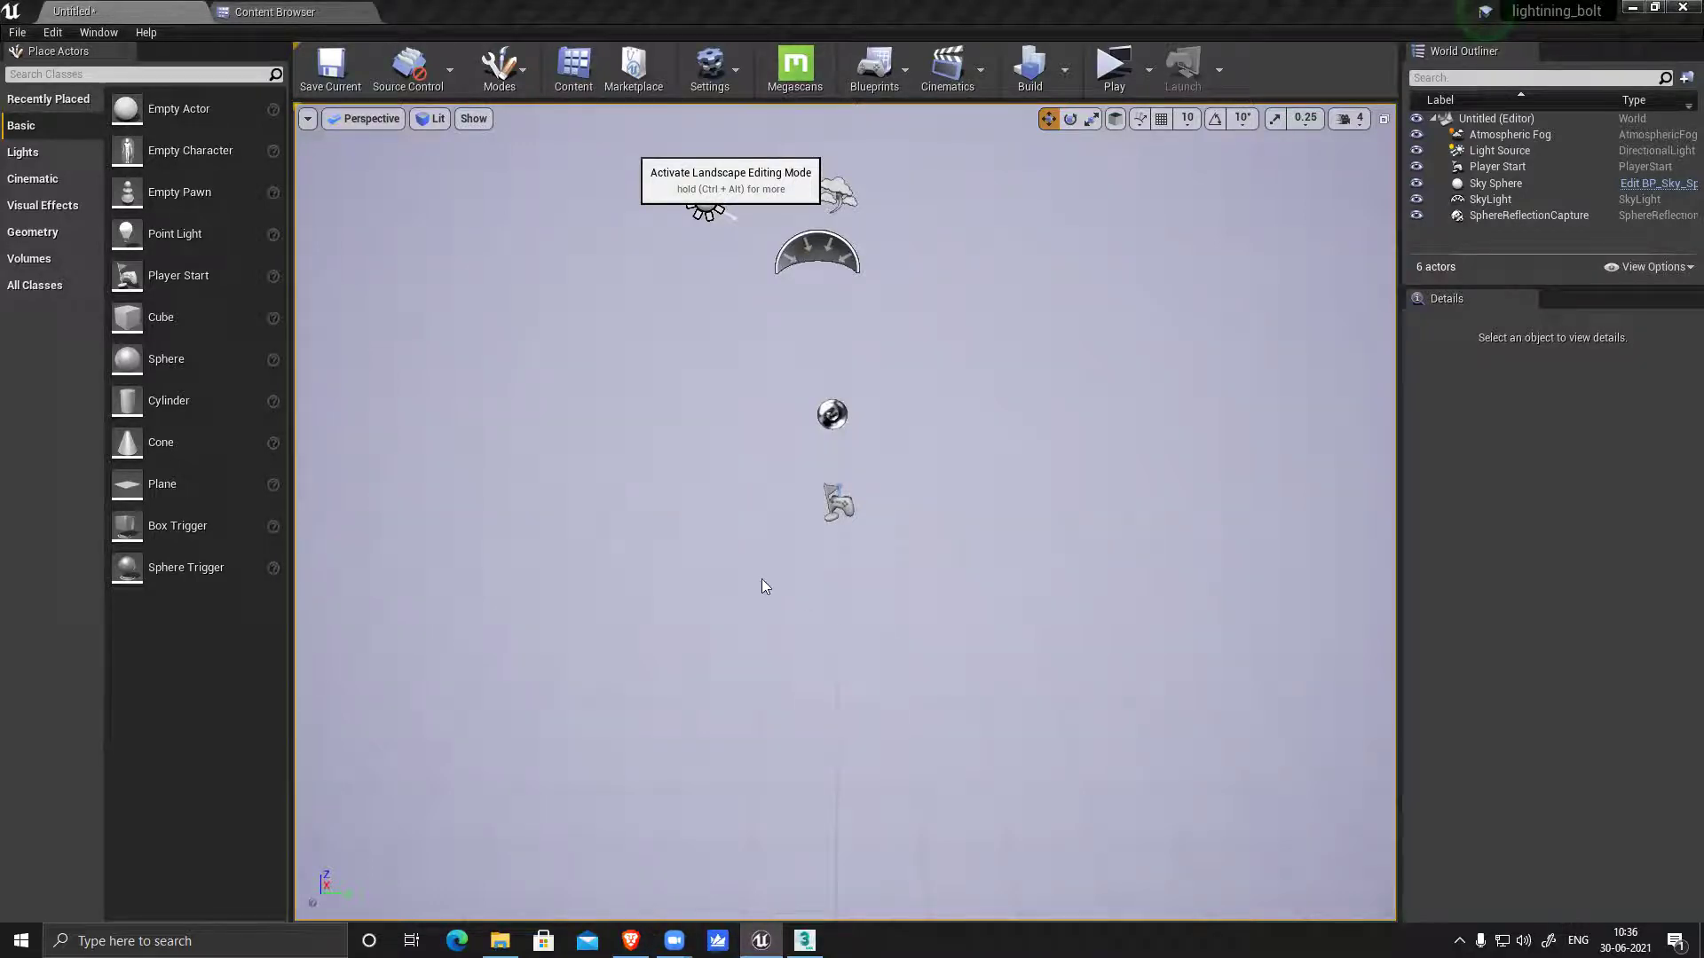
key(shift+2)
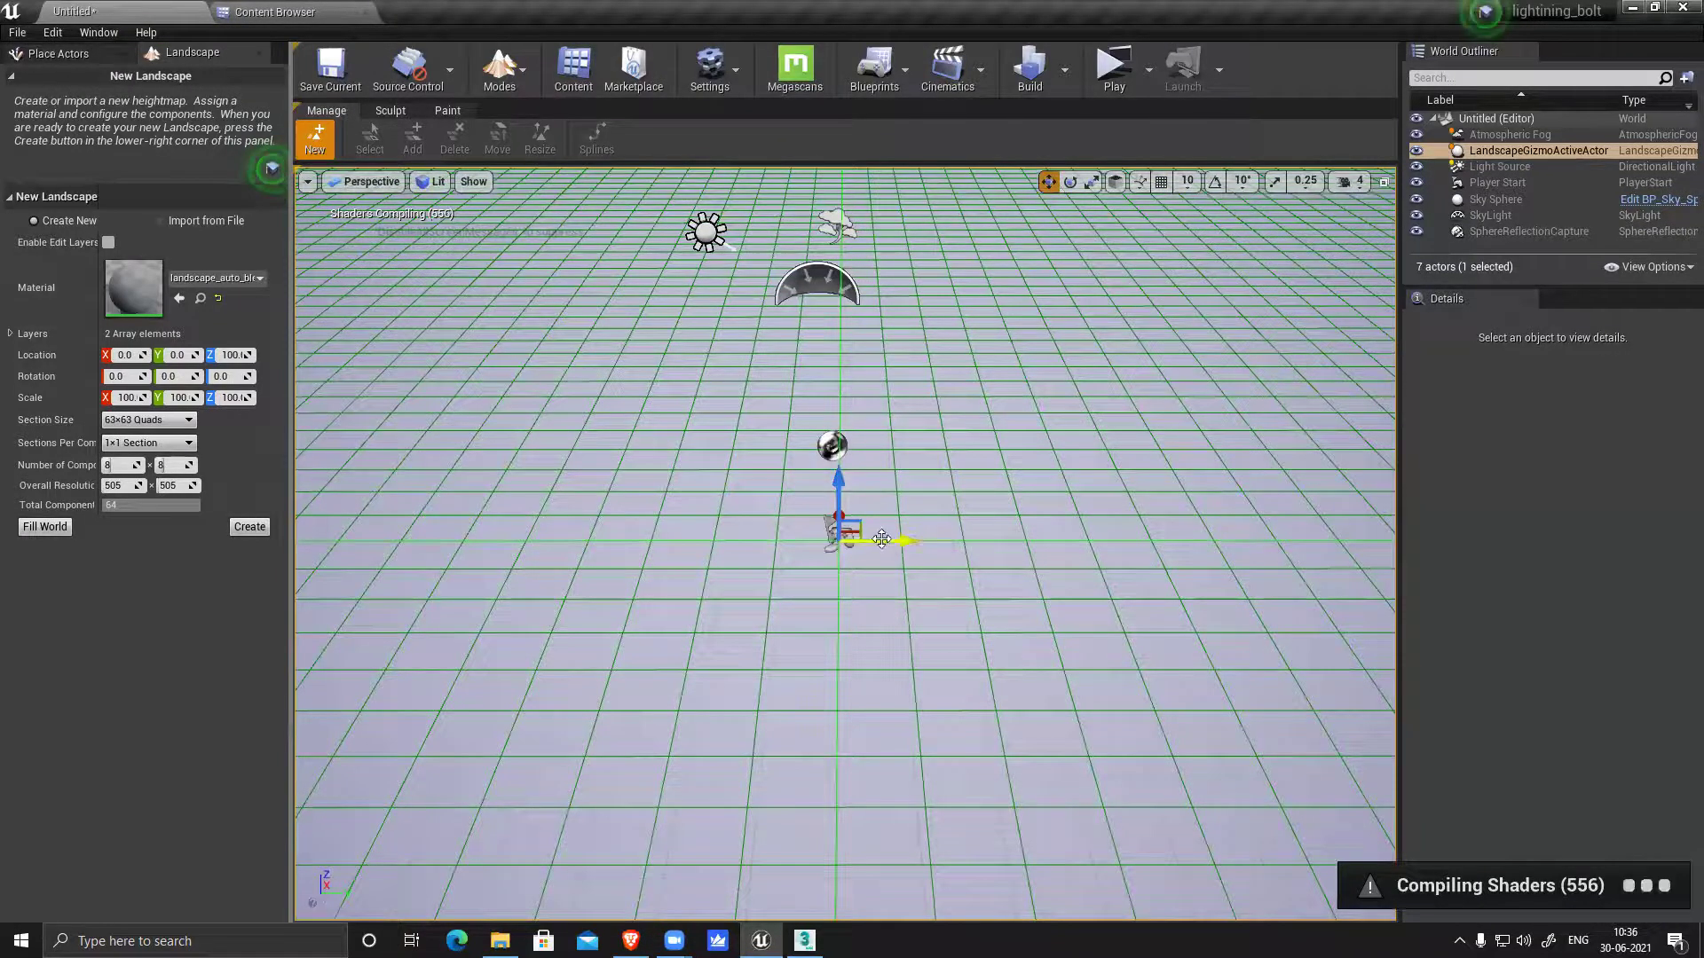
scroll(1159, 646, down, 2)
scroll(1255, 695, down, 3)
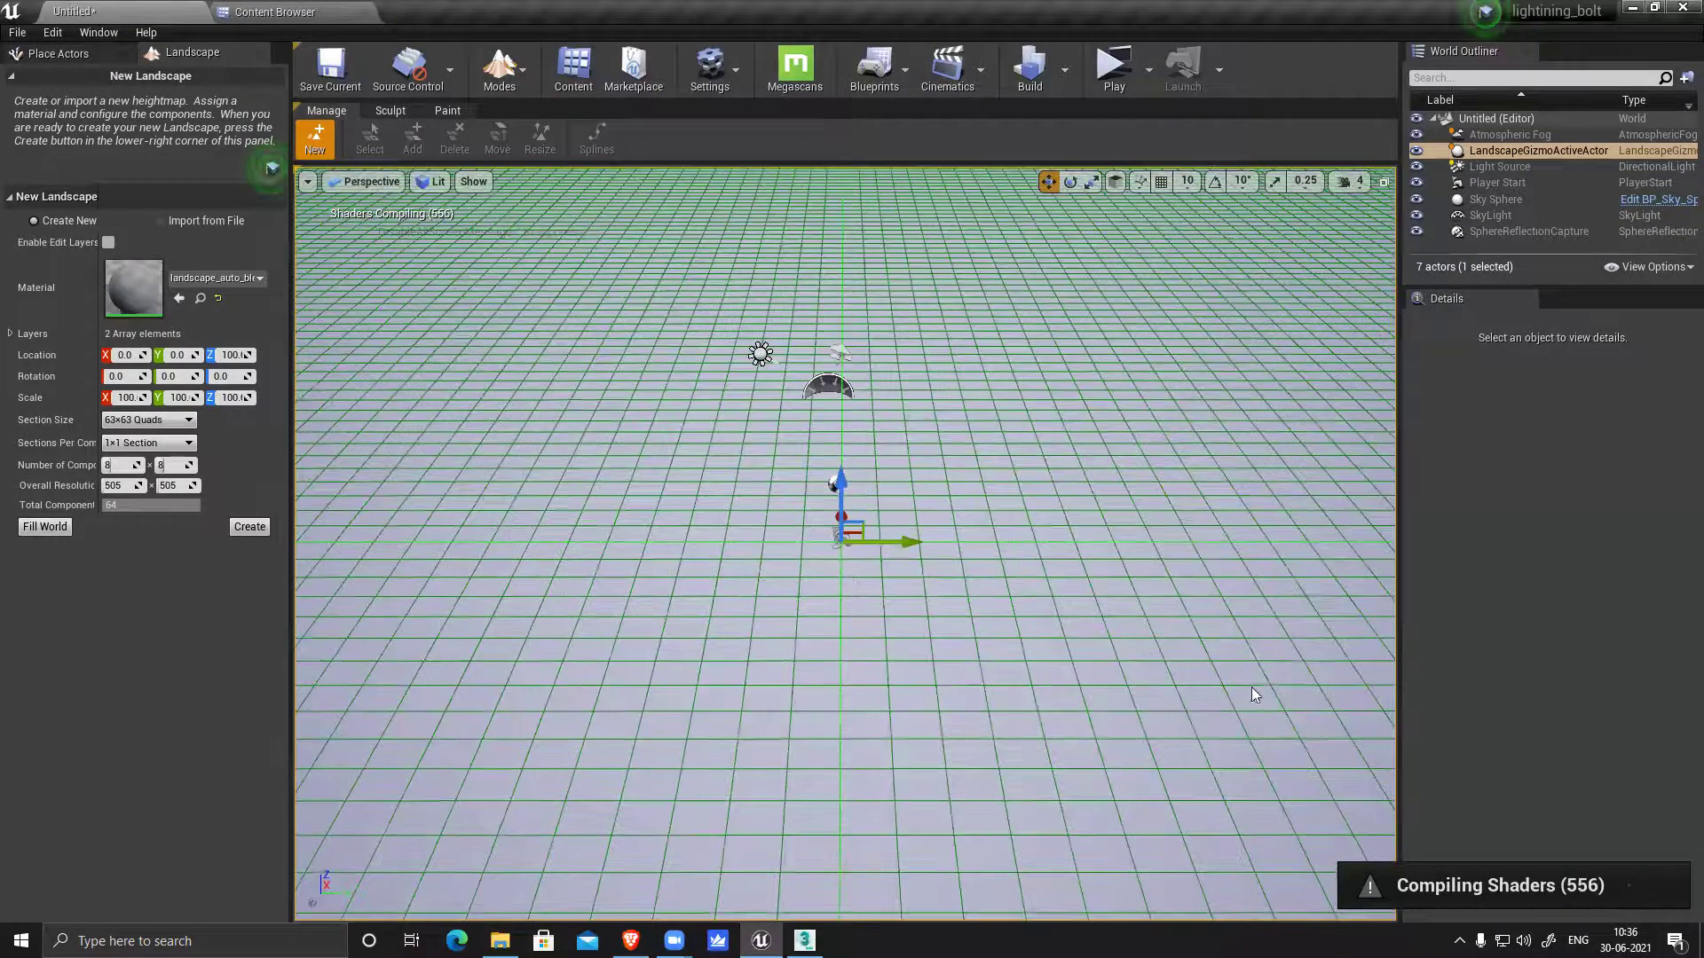
scroll(1141, 657, down, 4)
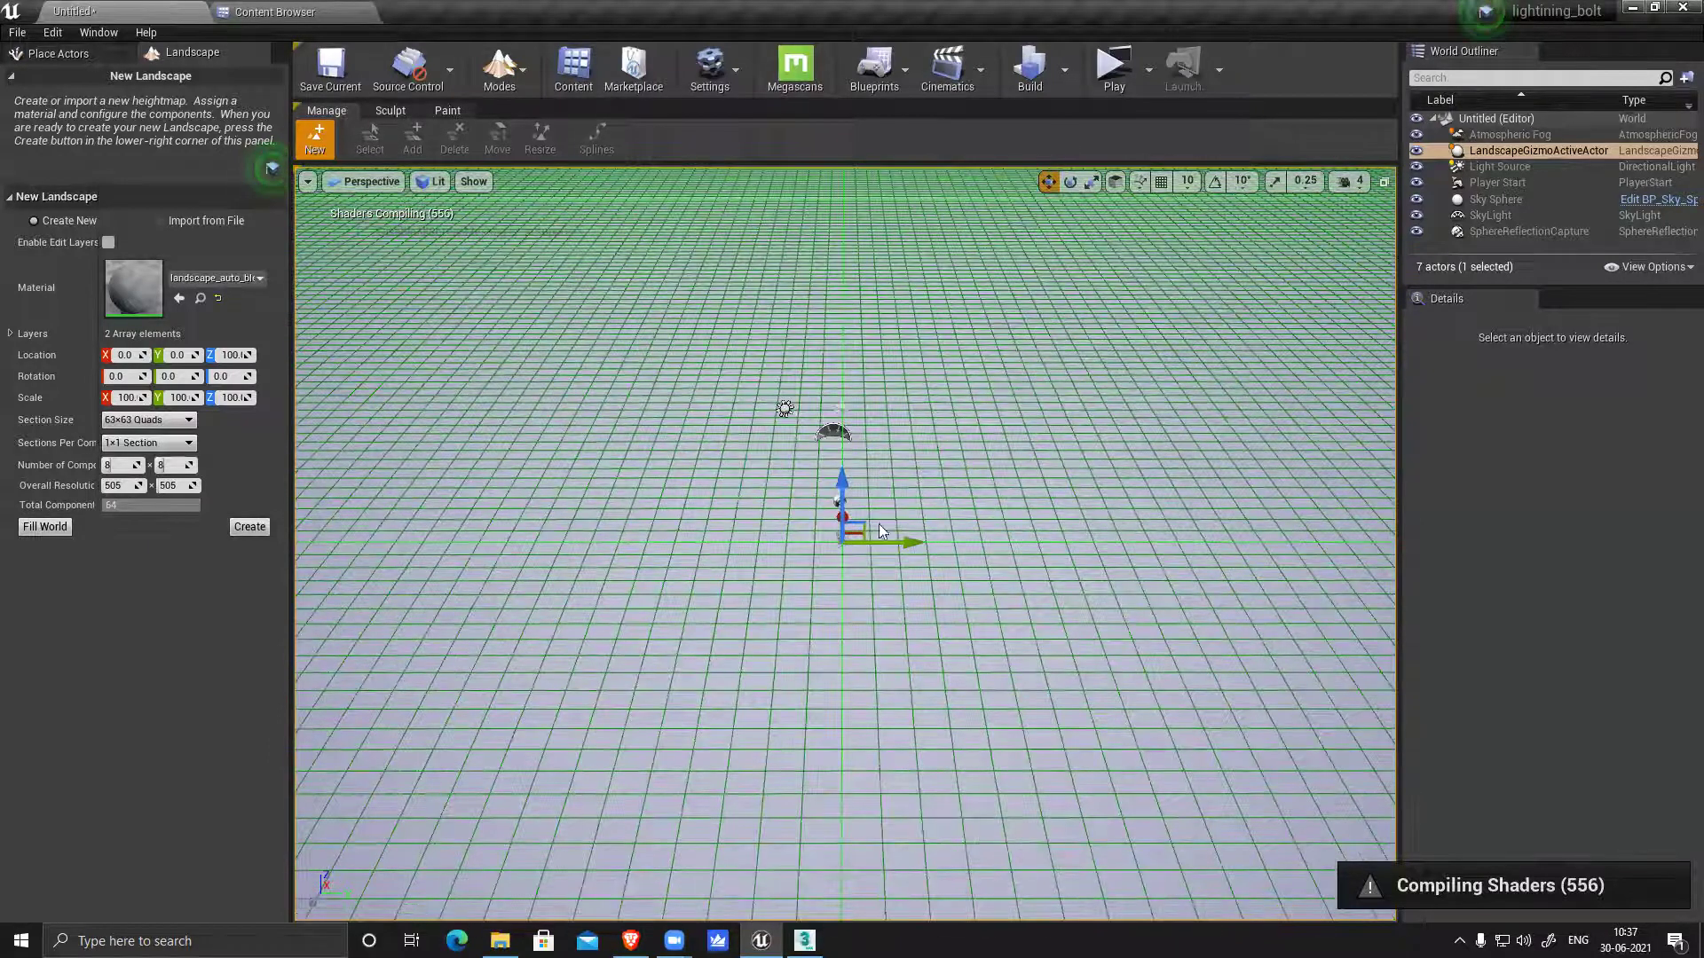
scroll(884, 532, down, 2)
scroll(954, 482, down, 1)
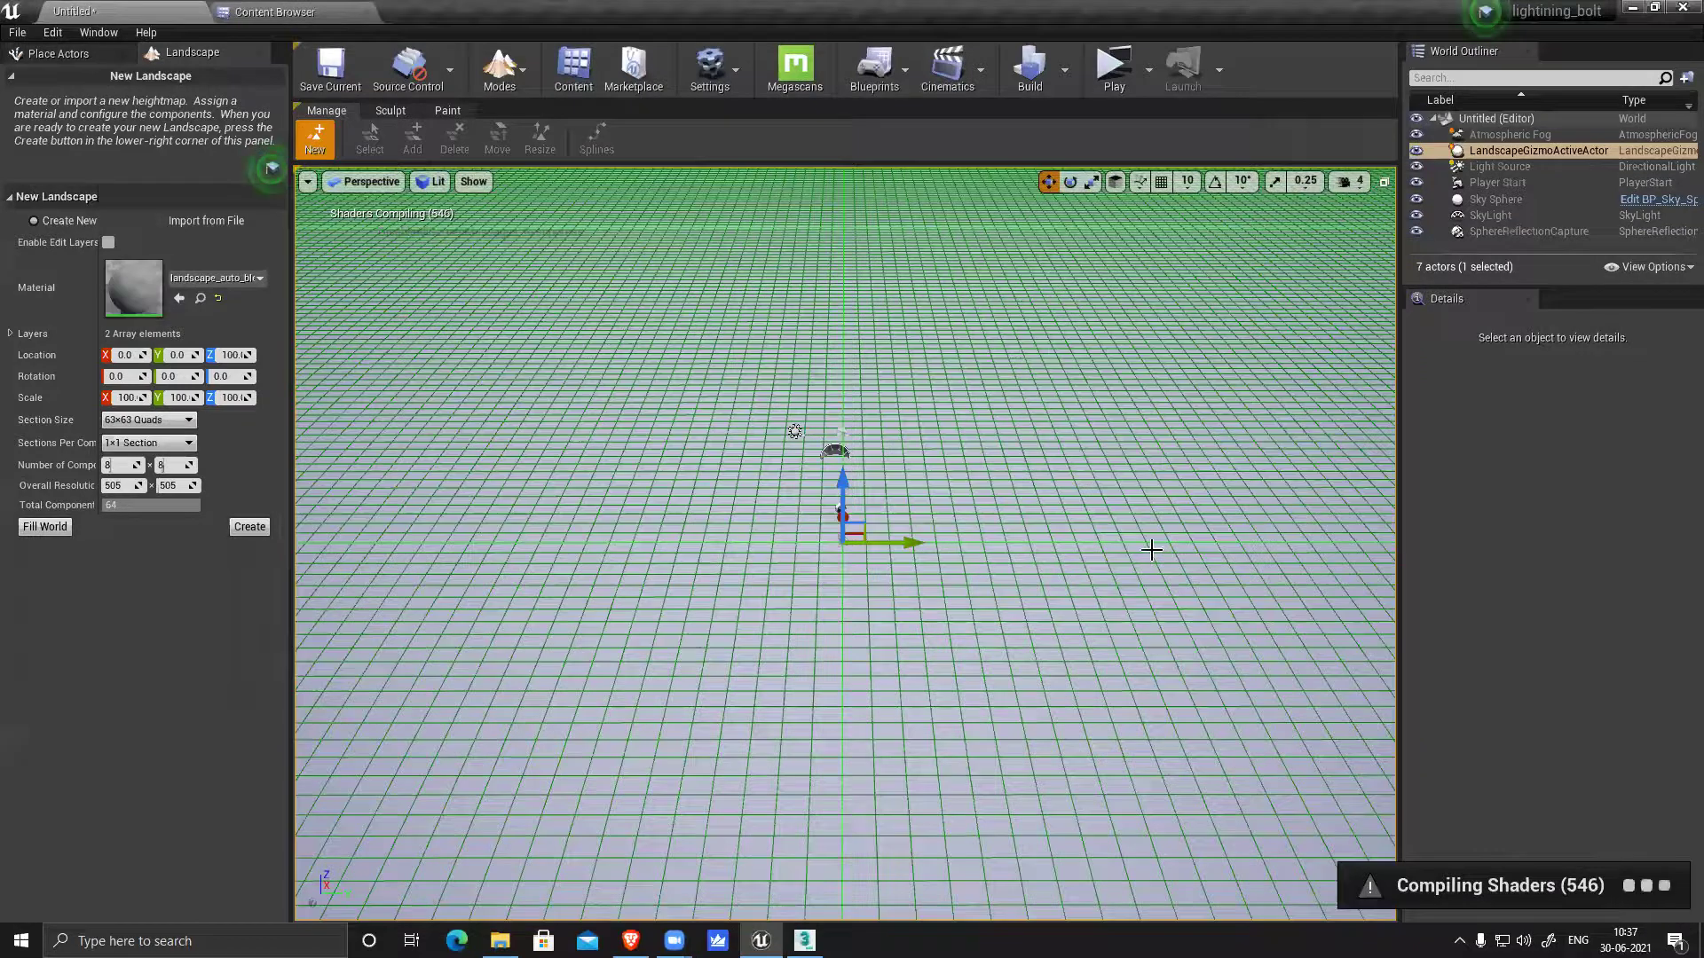
scroll(1225, 669, down, 1)
Set the viewport camera speed to 8 and examine the extent of the landscape preview grid
click(1361, 183)
drag(1405, 227, 1509, 226)
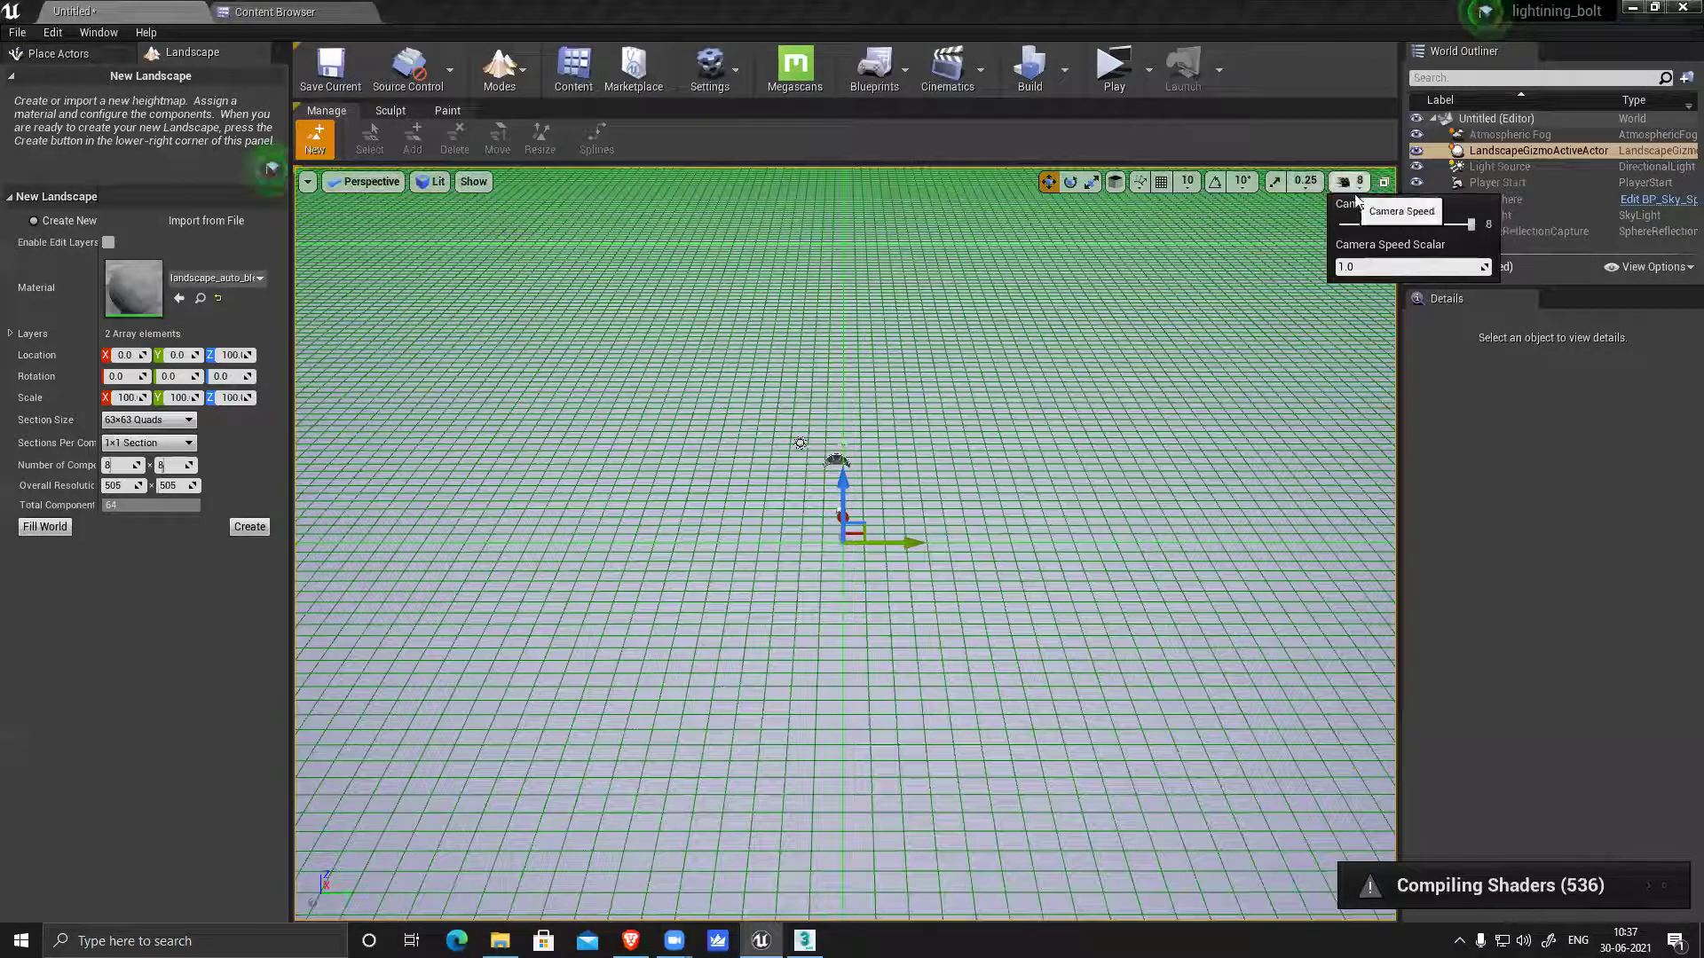
click(1057, 593)
scroll(1057, 593, down, 4)
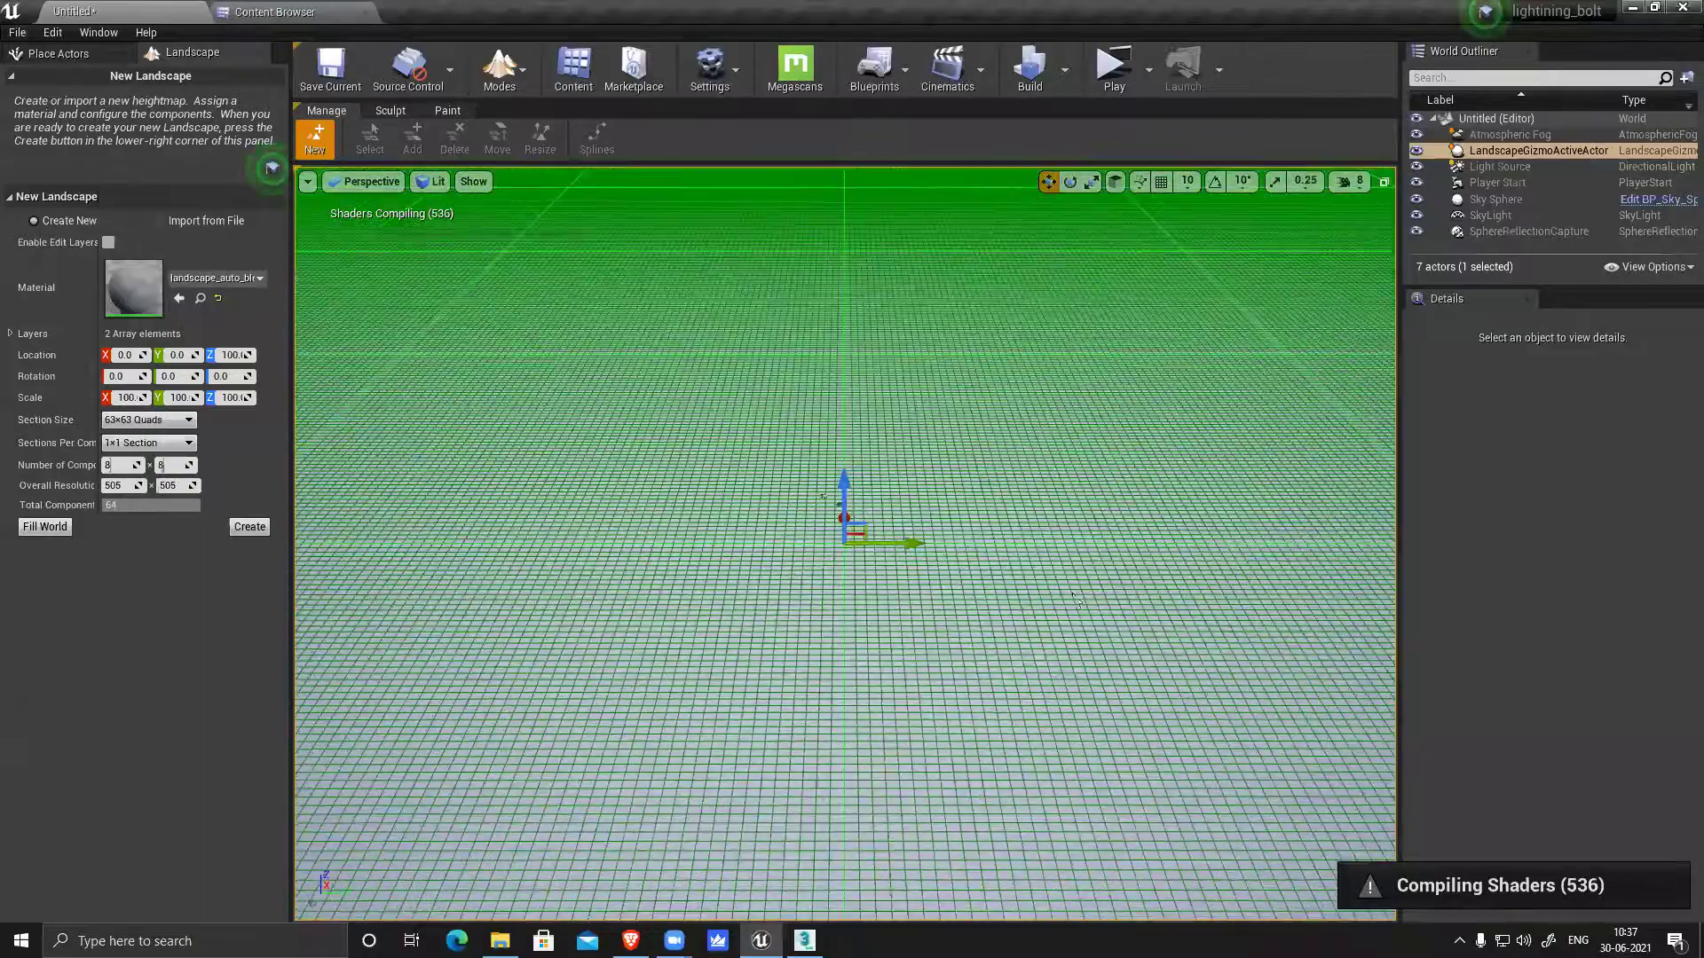
alt+drag(1023, 719, 692, 665)
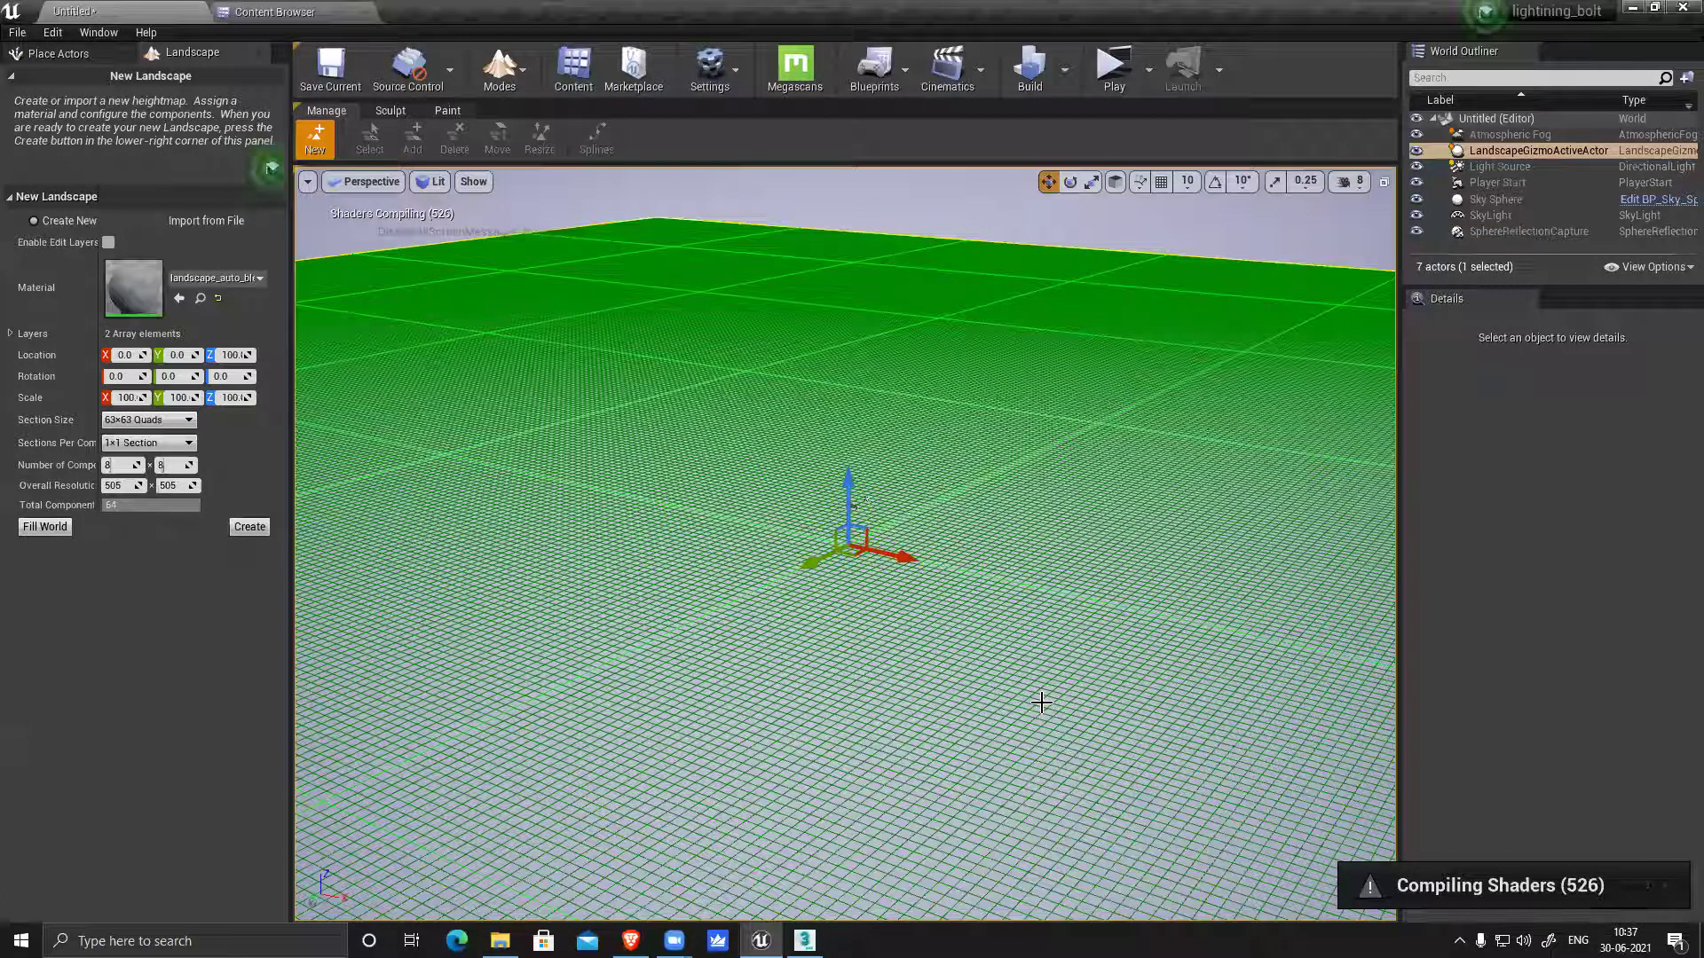
click(1042, 702)
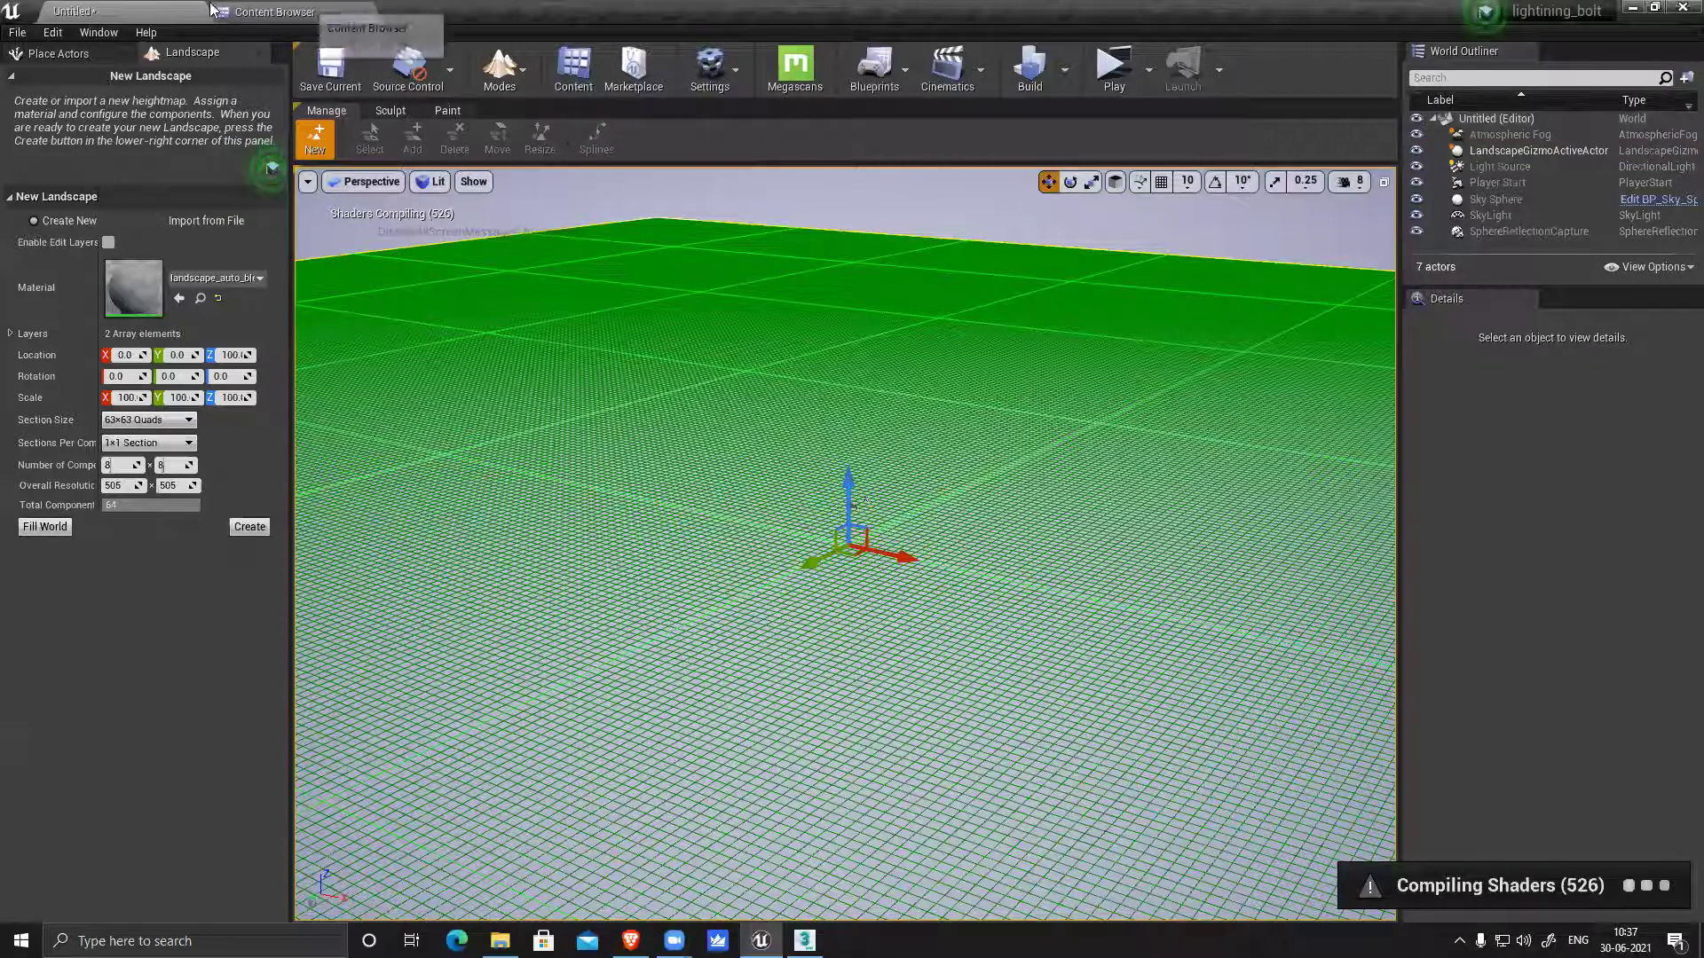
Reopen the recent level GA202_Bar in place of the untitled one
click(21, 33)
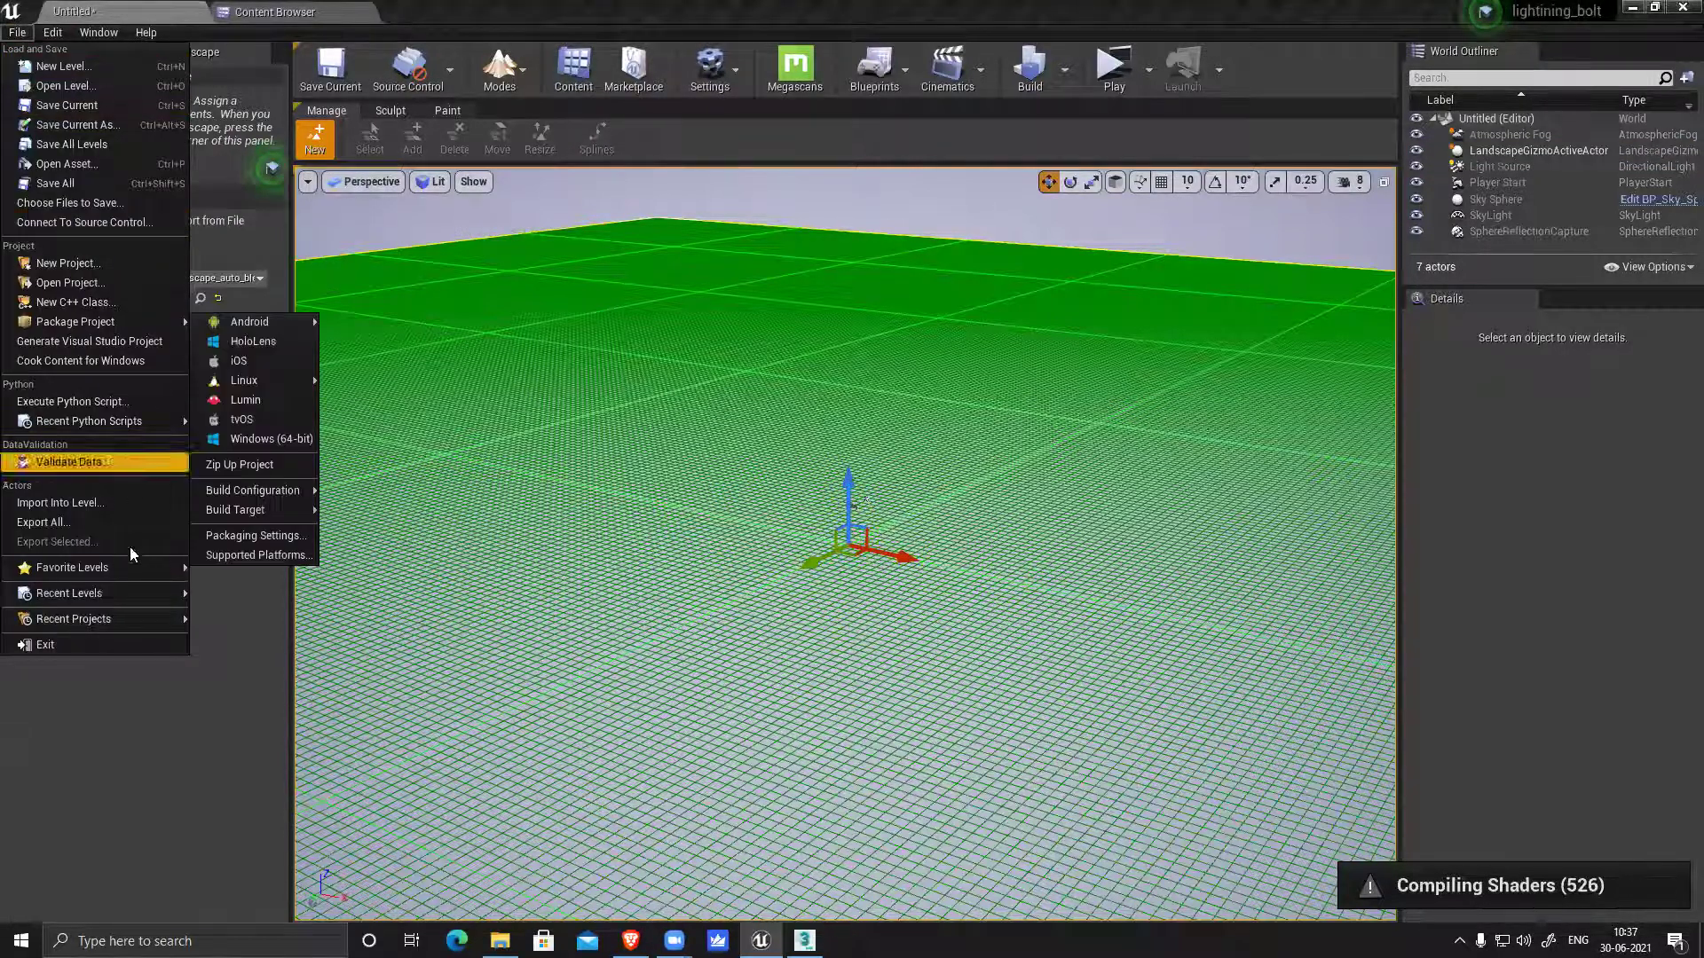
mouse_move(120, 601)
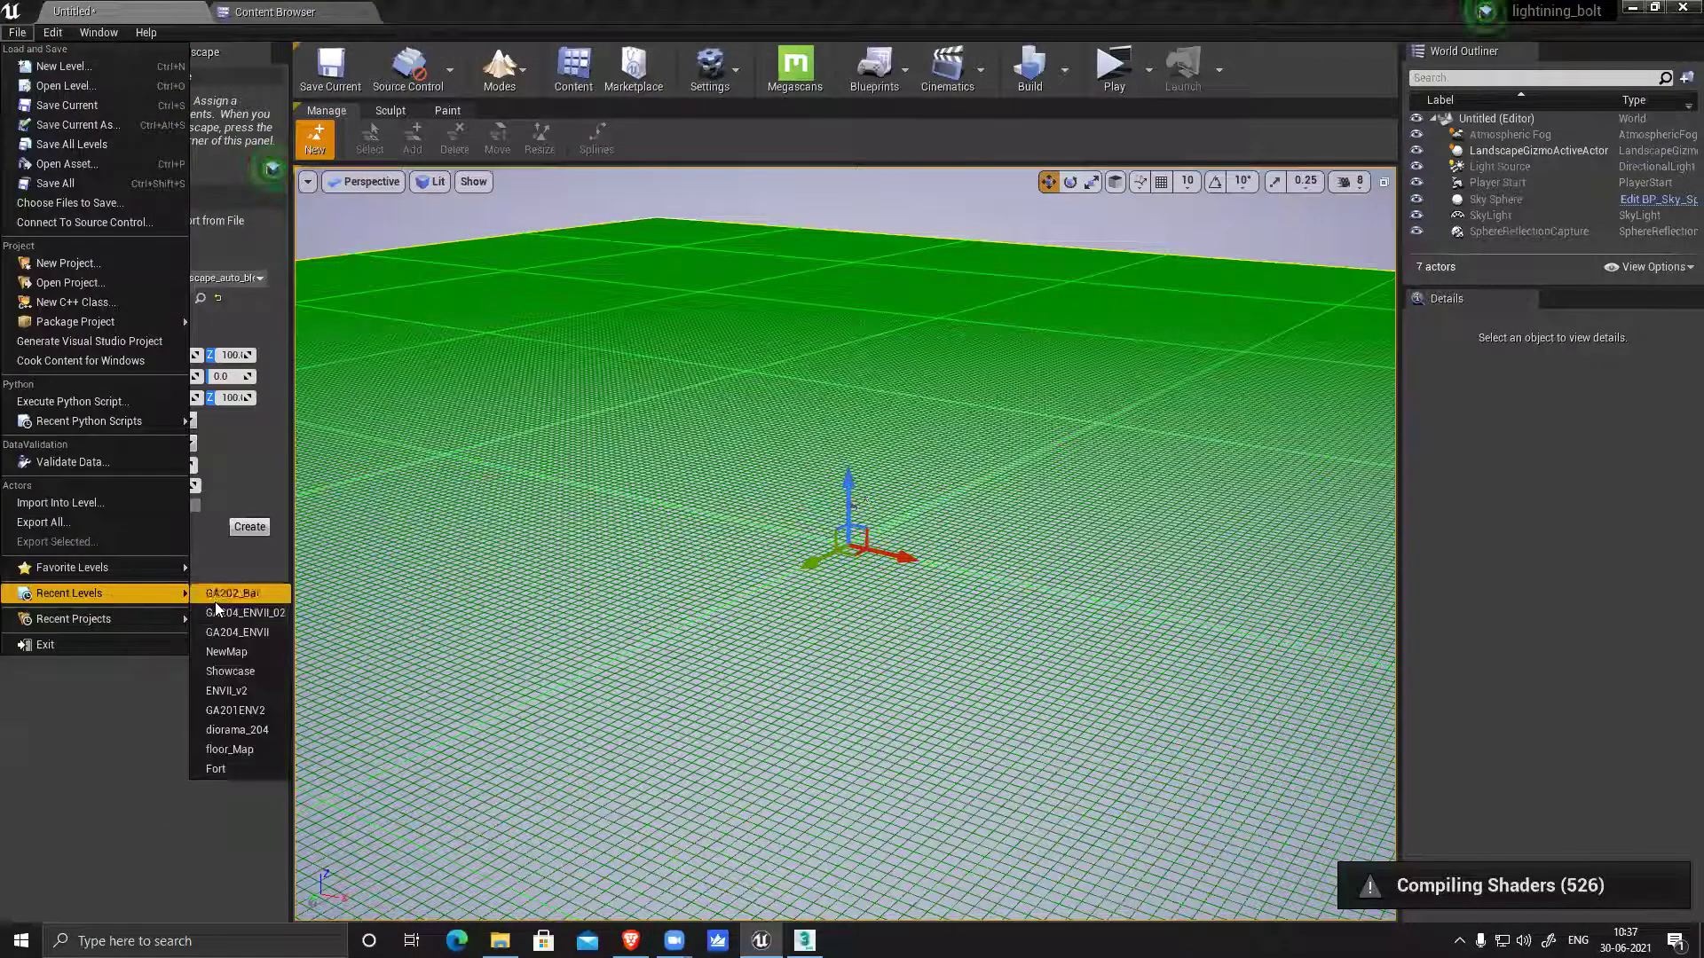
click(220, 595)
click(1038, 633)
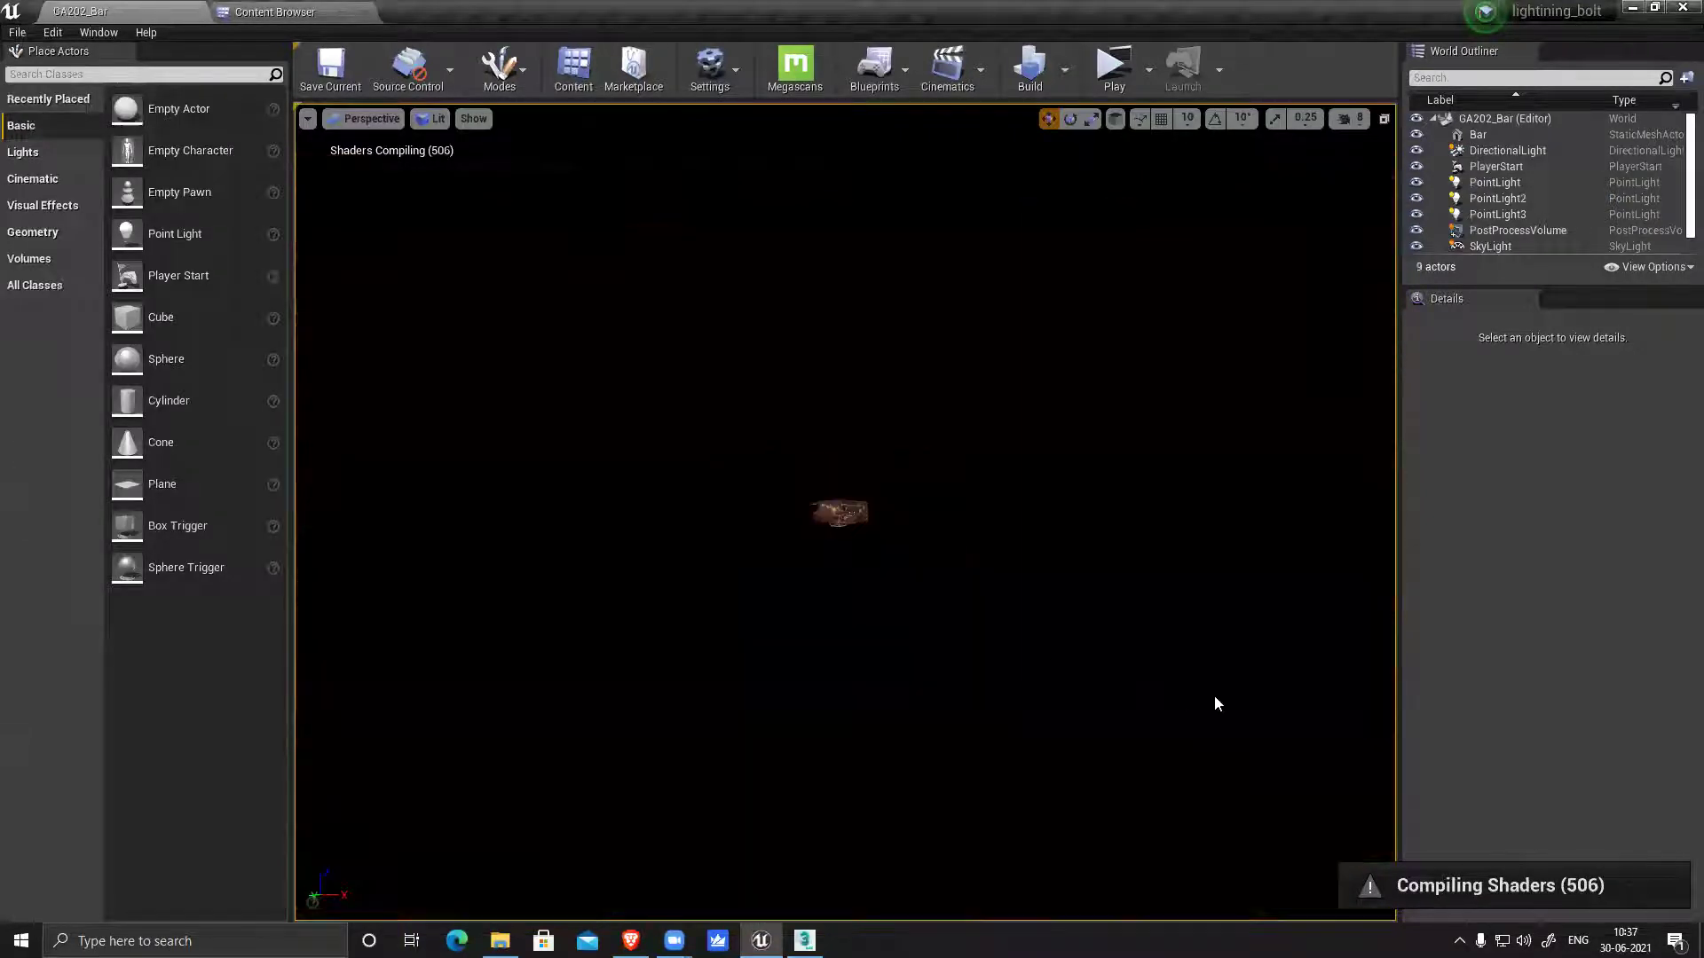
Bring the bar closer into view and enter Landscape editing mode in this level
right_drag(764, 452, 770, 476)
key(w)
scroll(749, 466, up, 5)
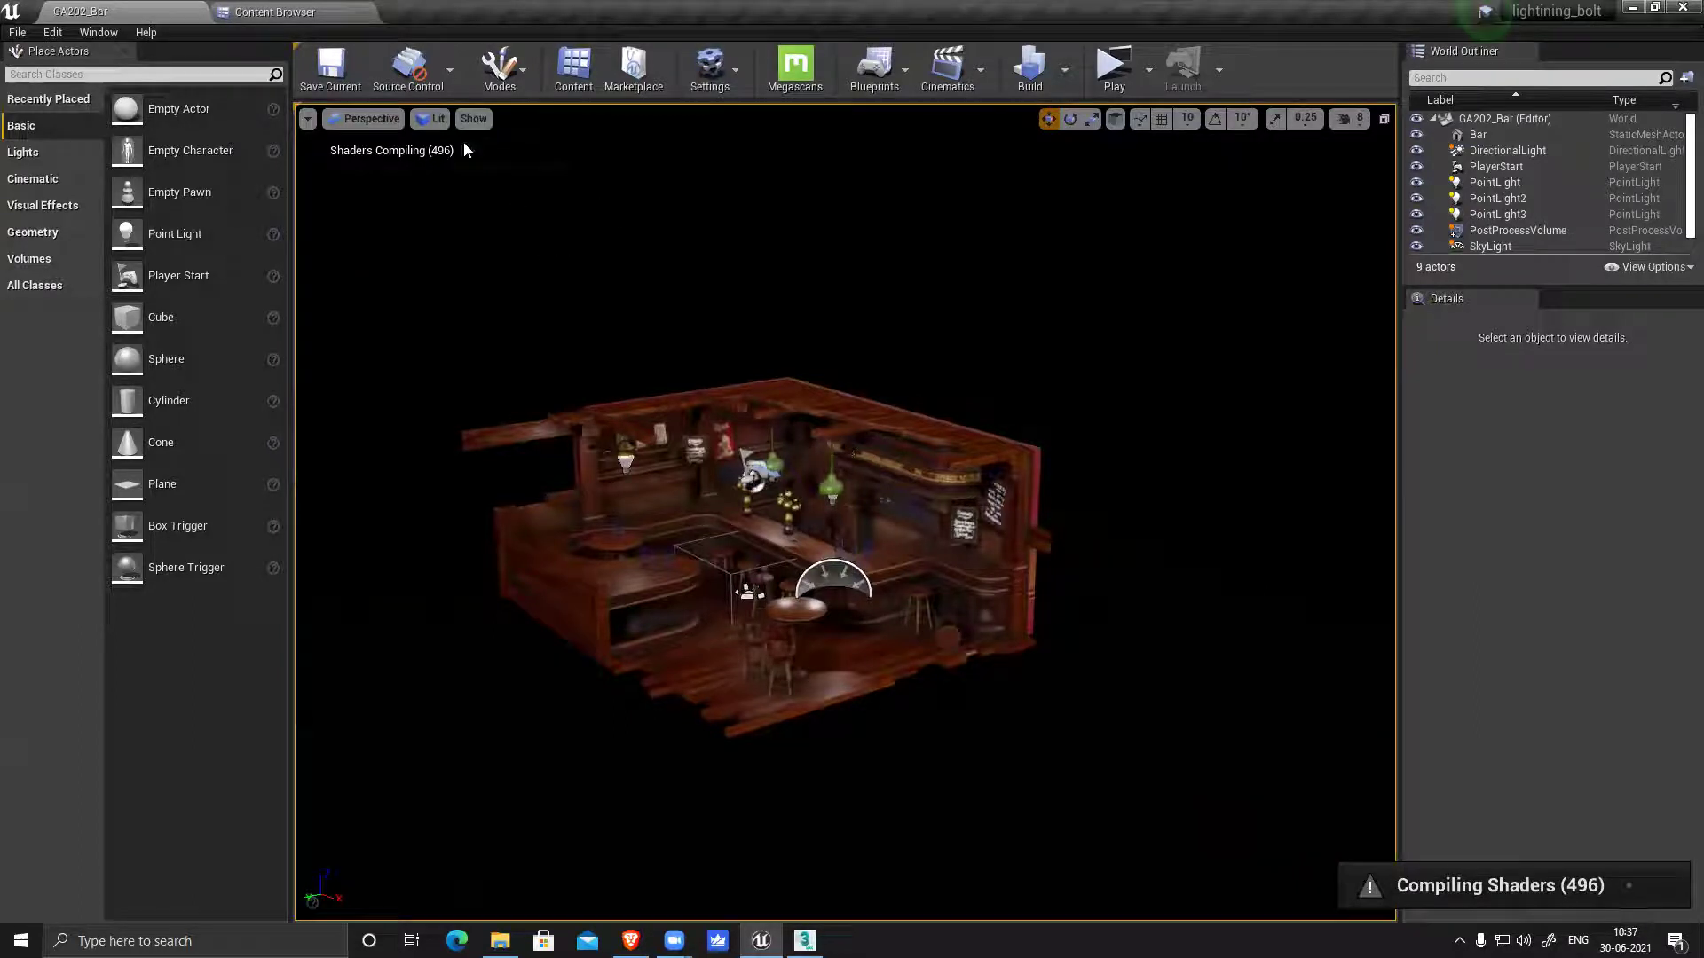
click(527, 74)
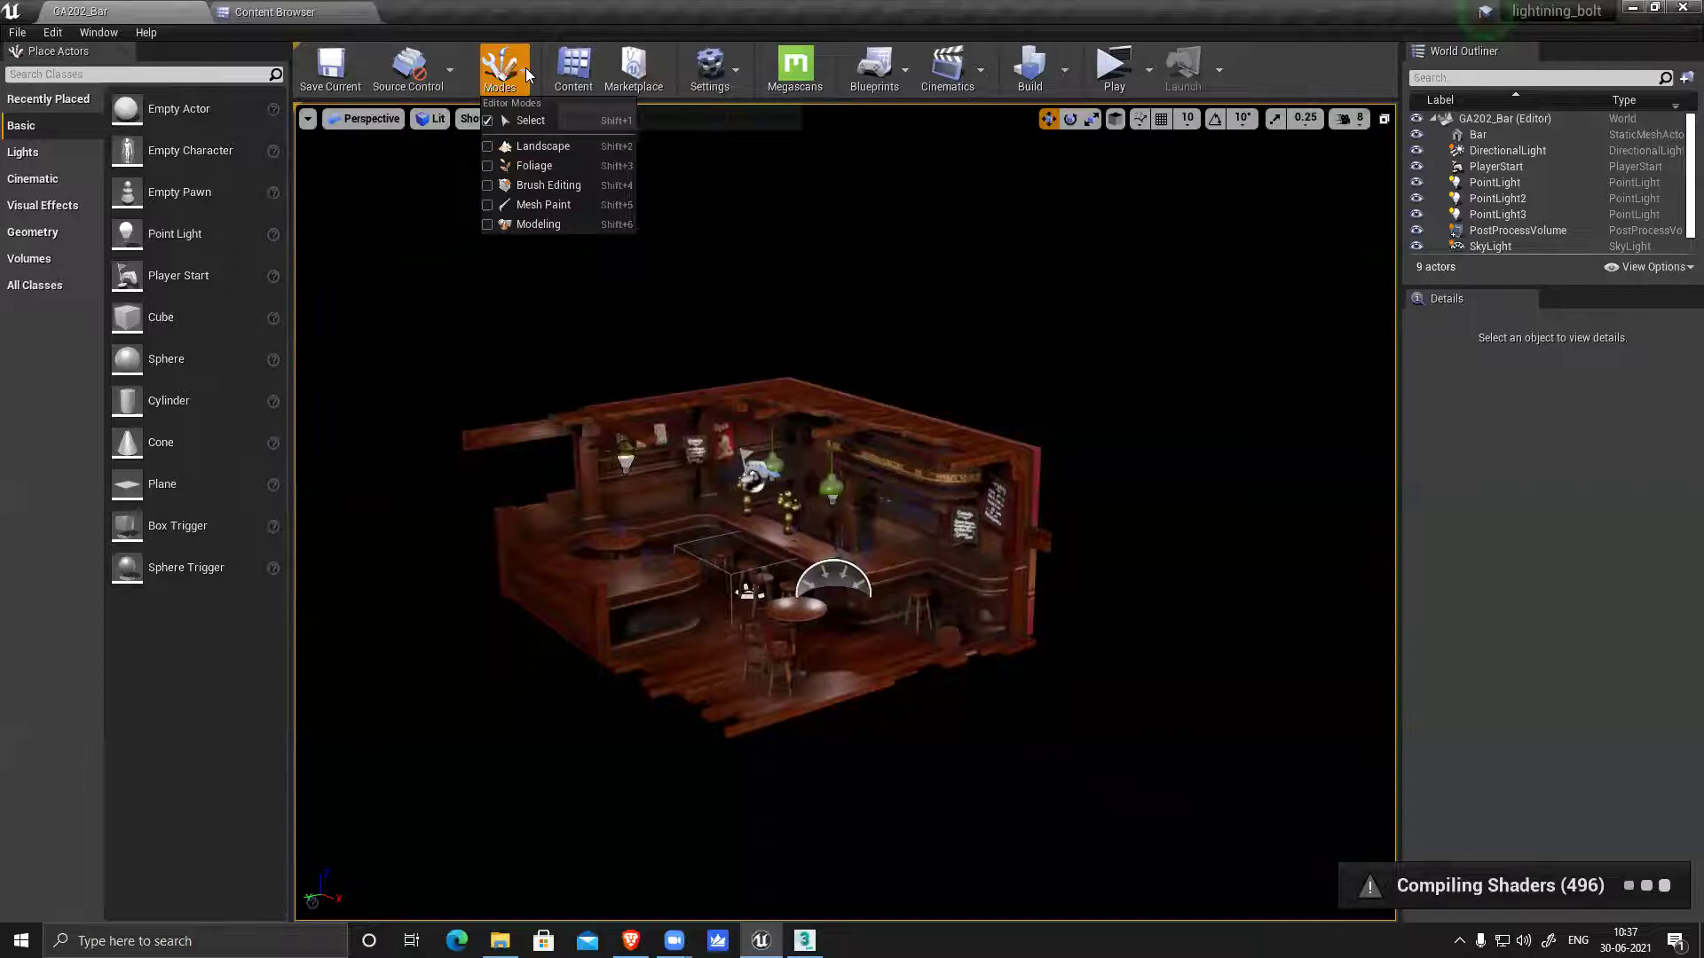
click(542, 146)
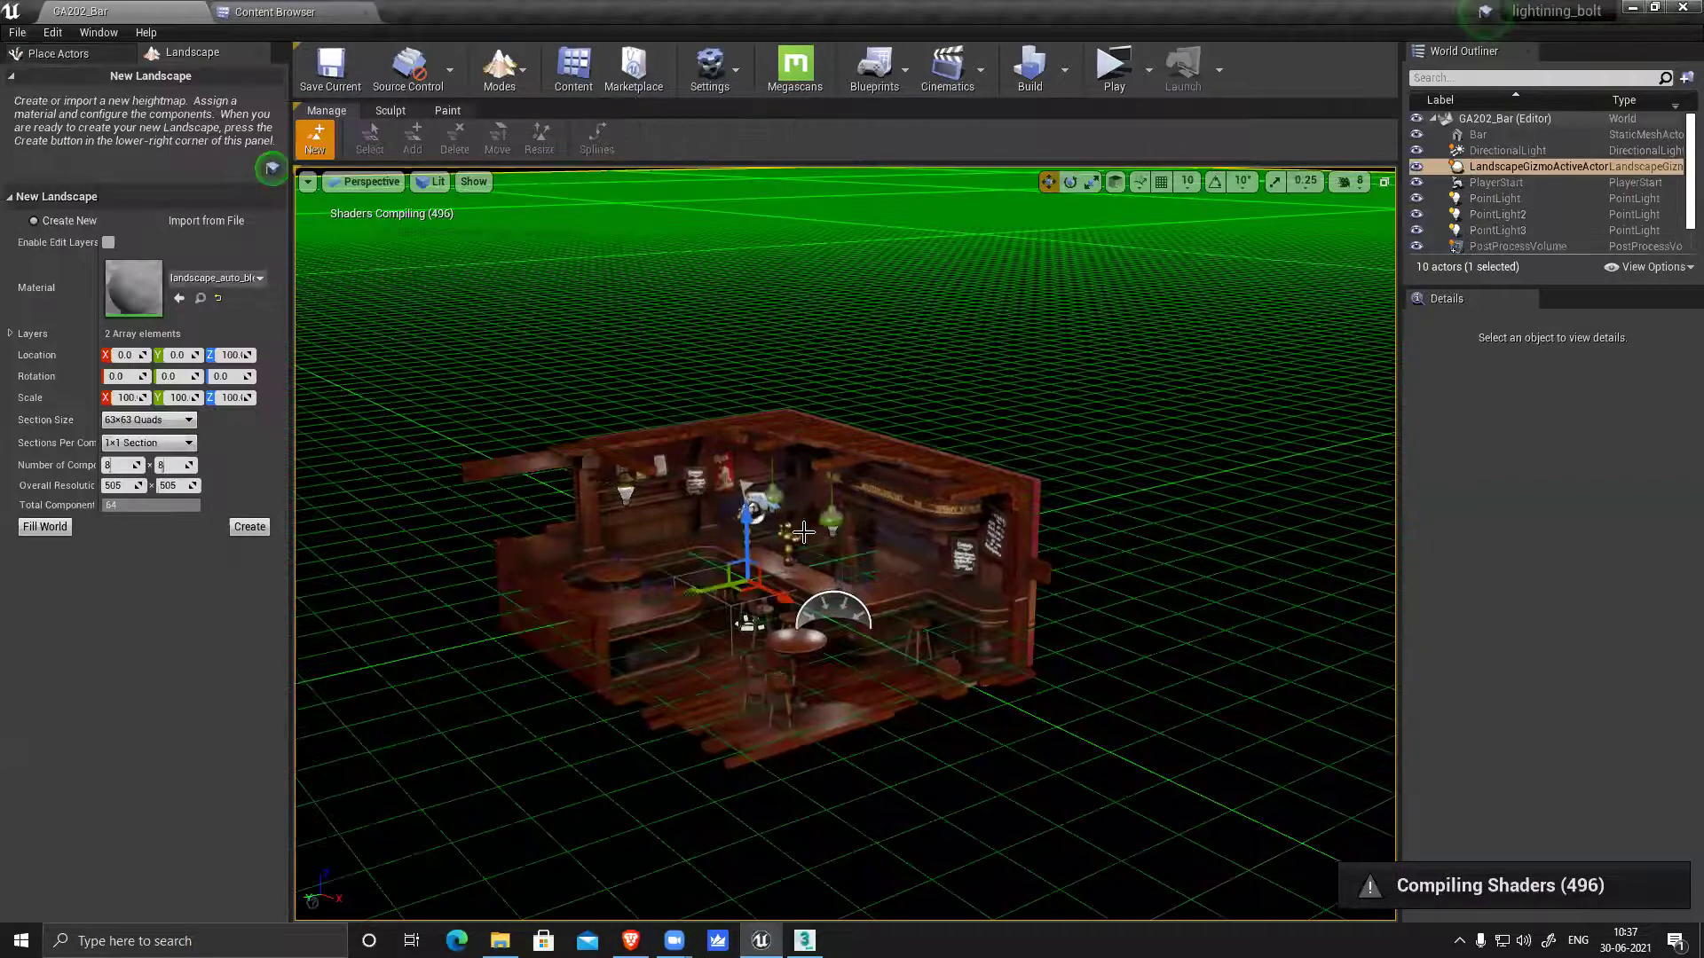
Lower the new landscape's preview grid beneath the bar's floor, to a Z location of about -8.99
right_drag(804, 533, 804, 532)
key(w)
scroll(815, 540, down, 10)
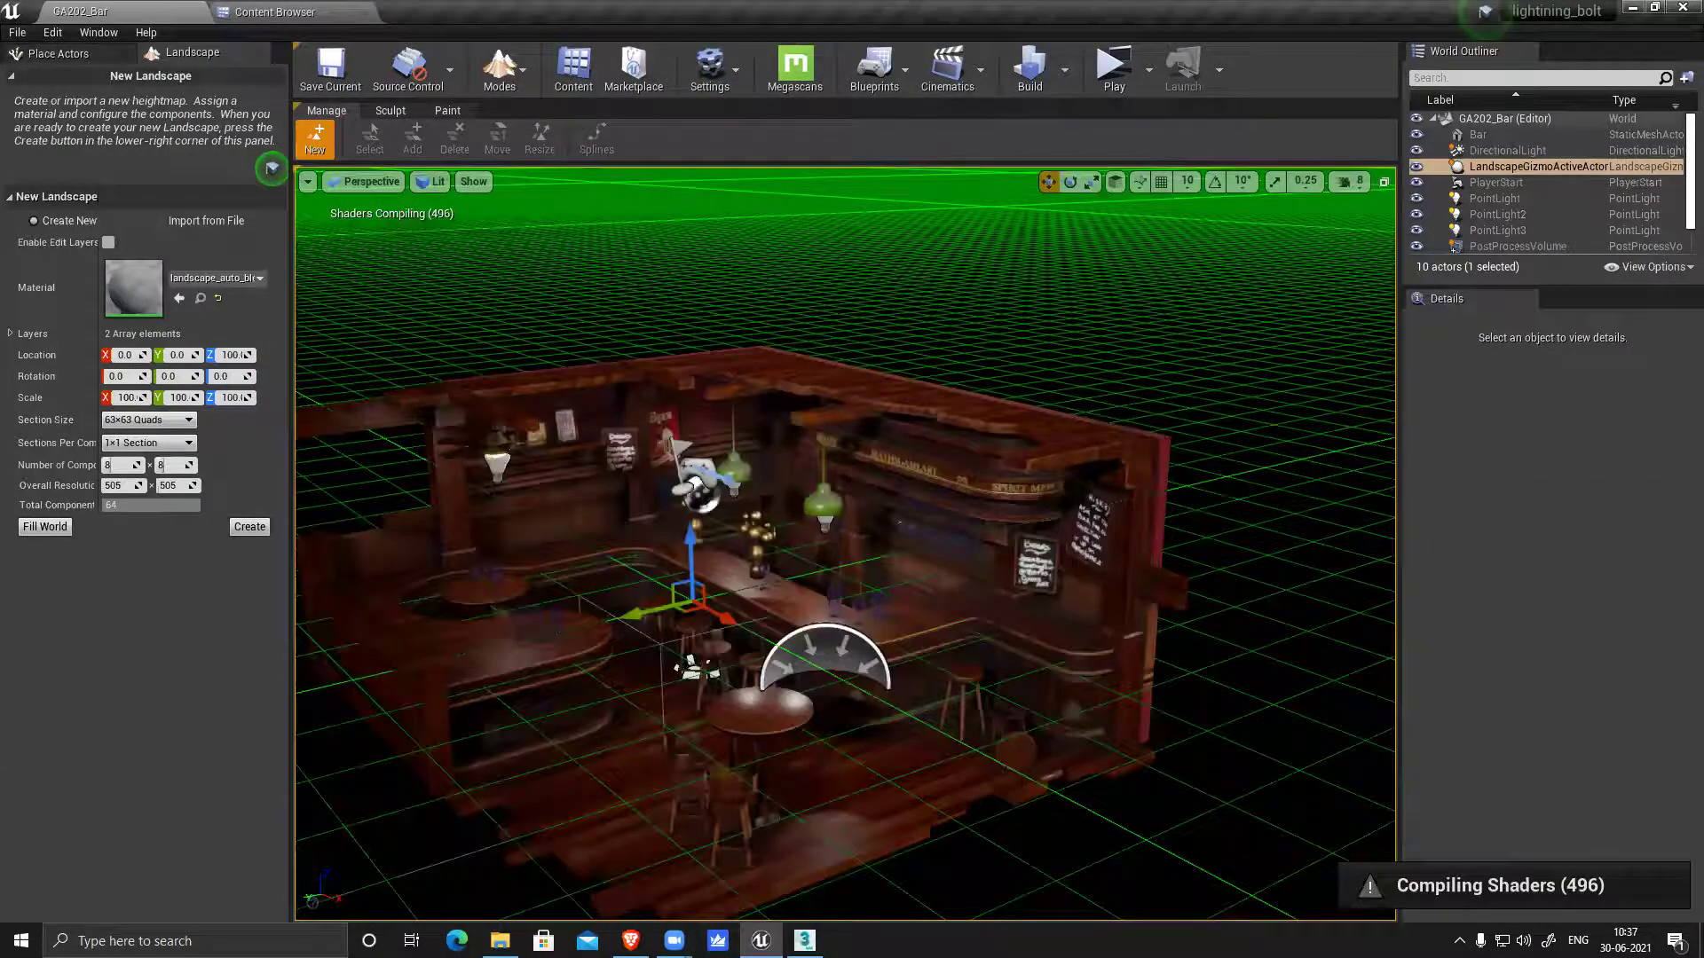
middle_drag(821, 484, 822, 484)
drag(641, 324, 649, 413)
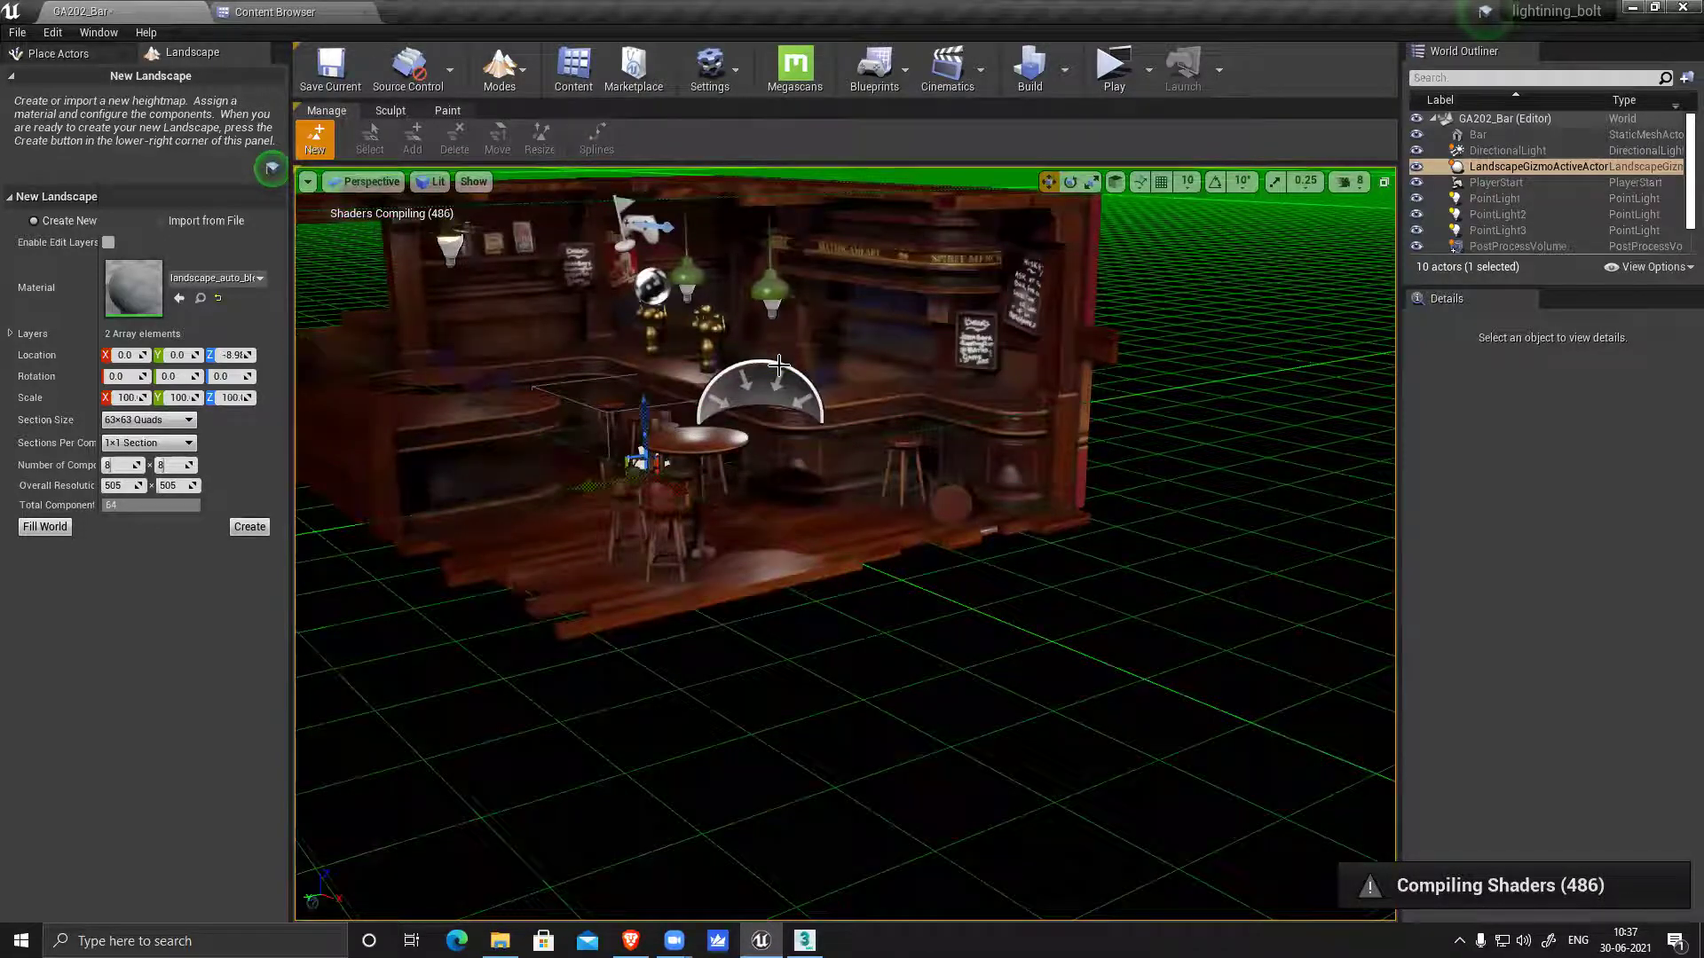
alt+right_drag(1103, 567, 976, 639)
scroll(834, 532, up, 3)
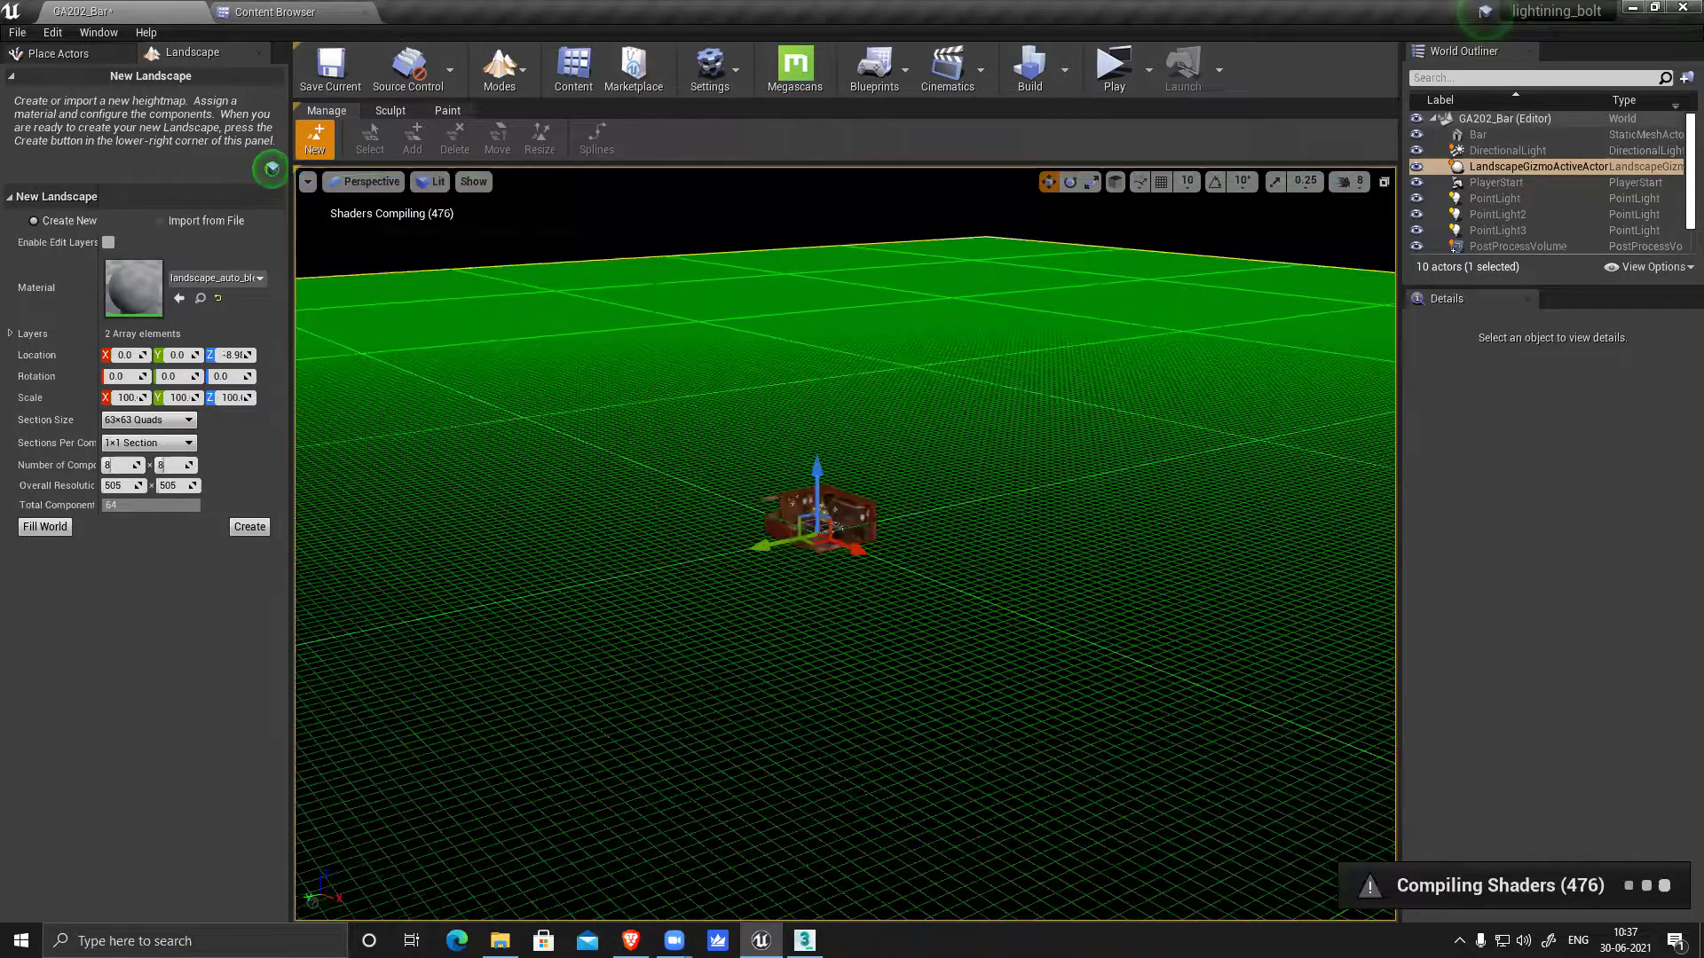
scroll(834, 528, down, 3)
scroll(1091, 448, up, 5)
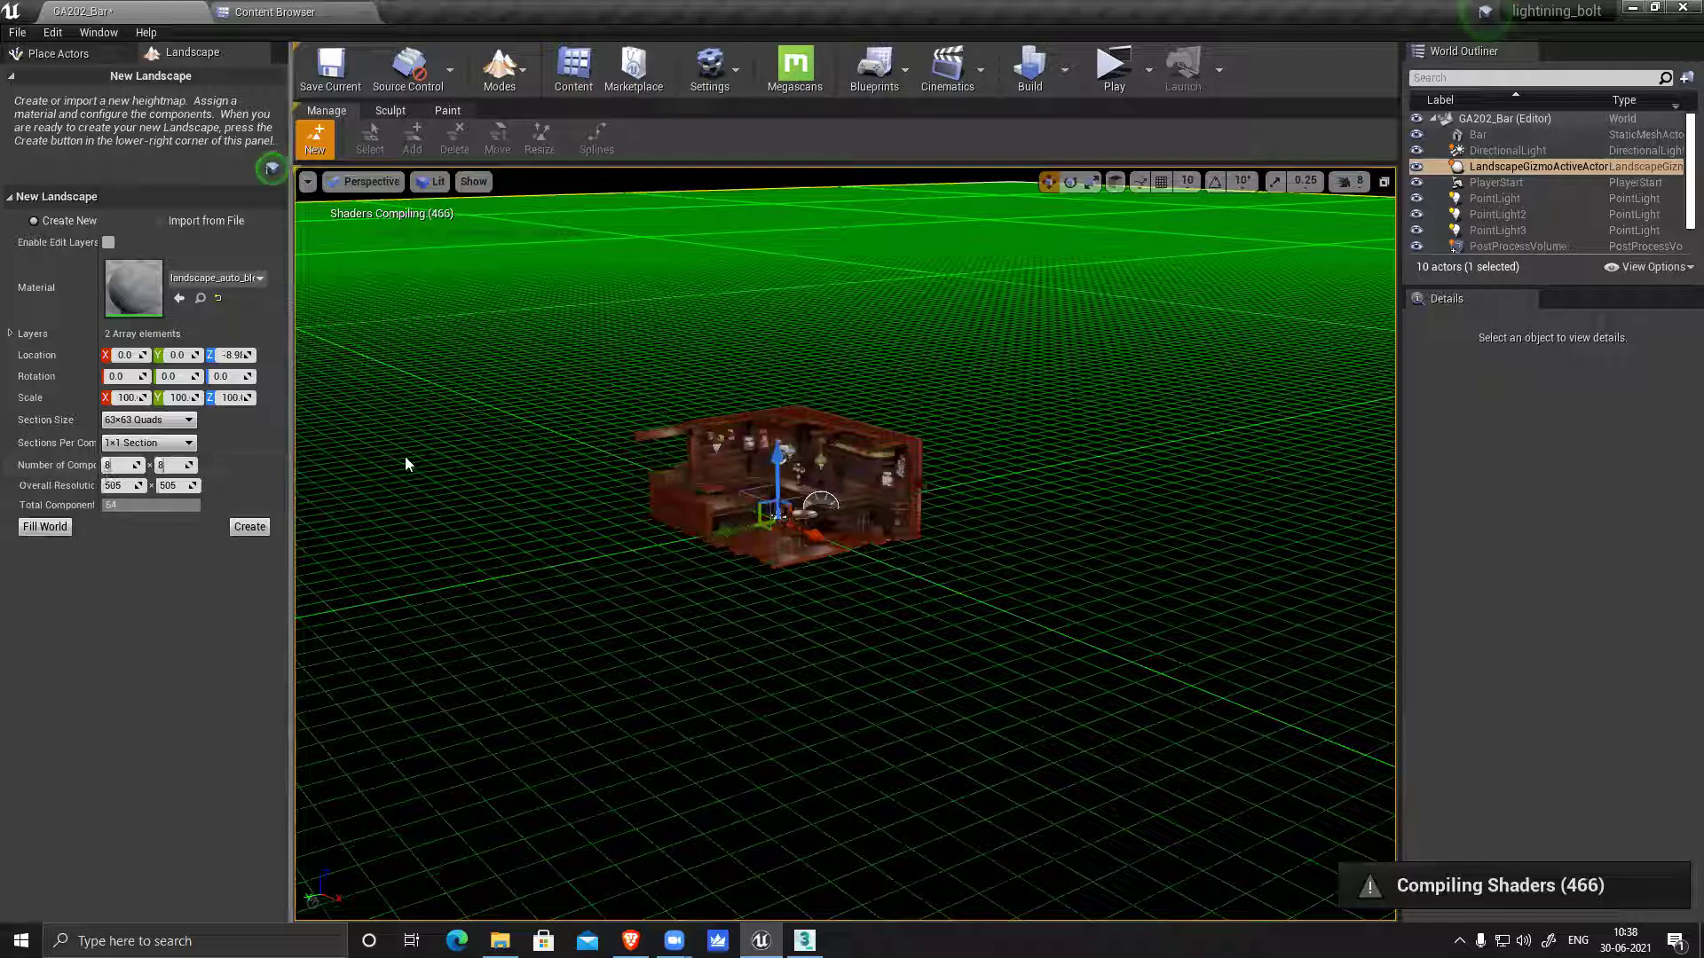
Set the new landscape's number of components to 2 × 2 and create the landscape beneath the bar
drag(406, 464, 401, 464)
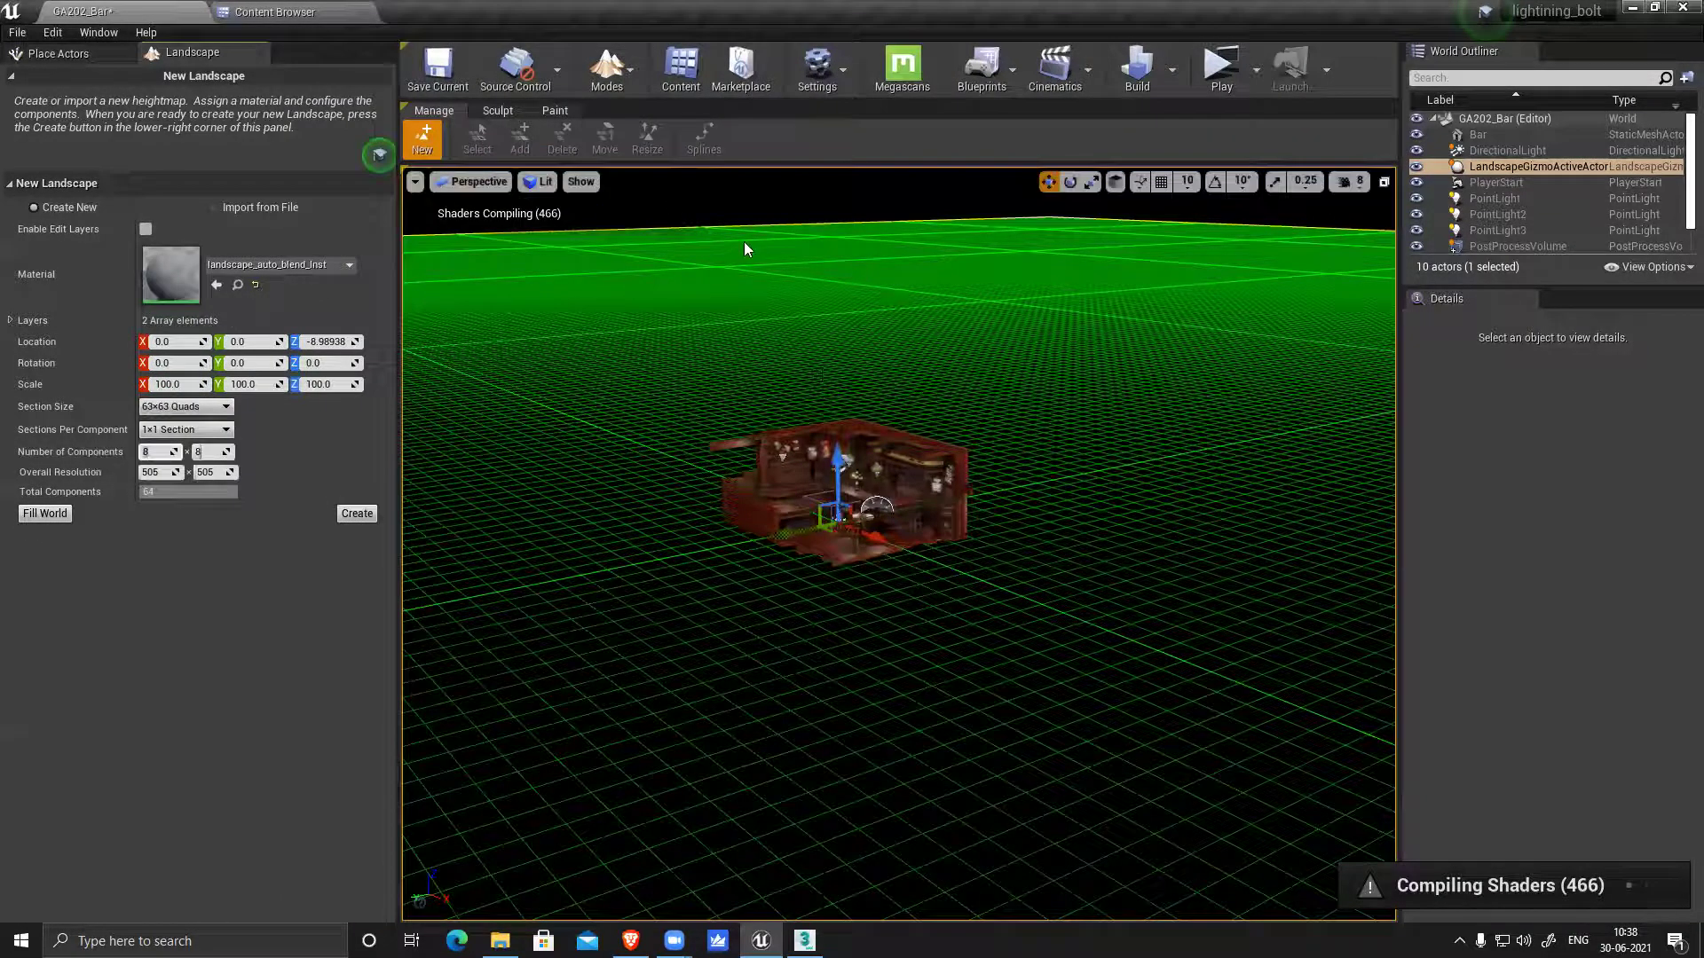
text(4)
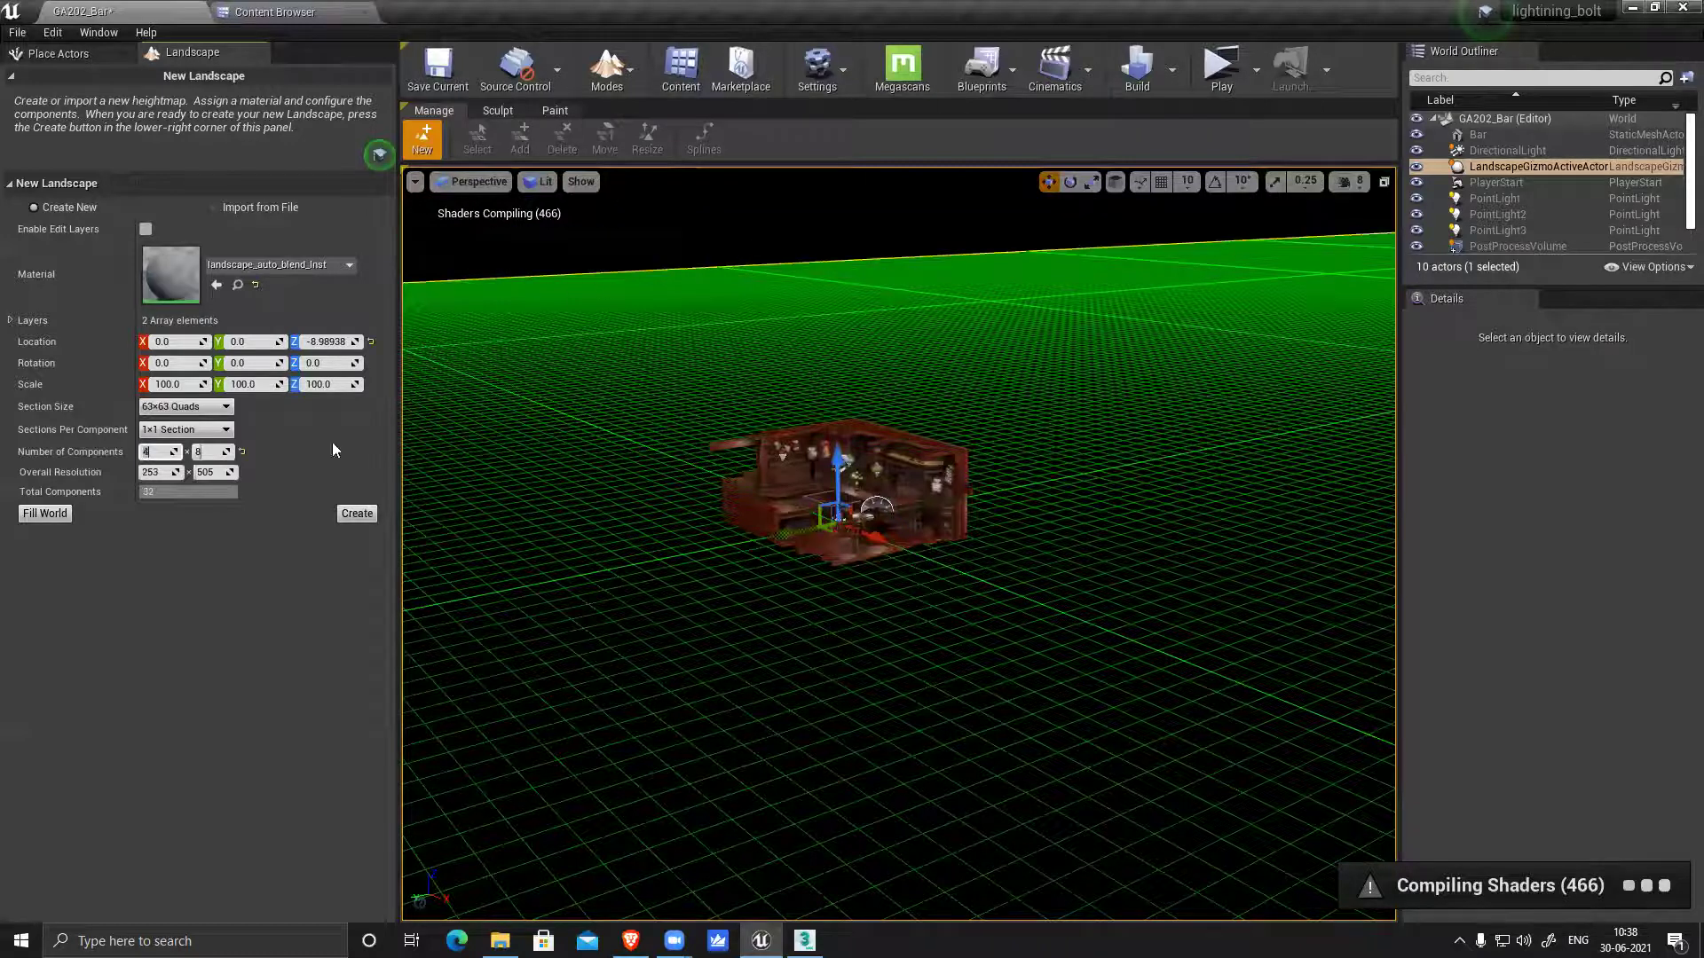
click(218, 453)
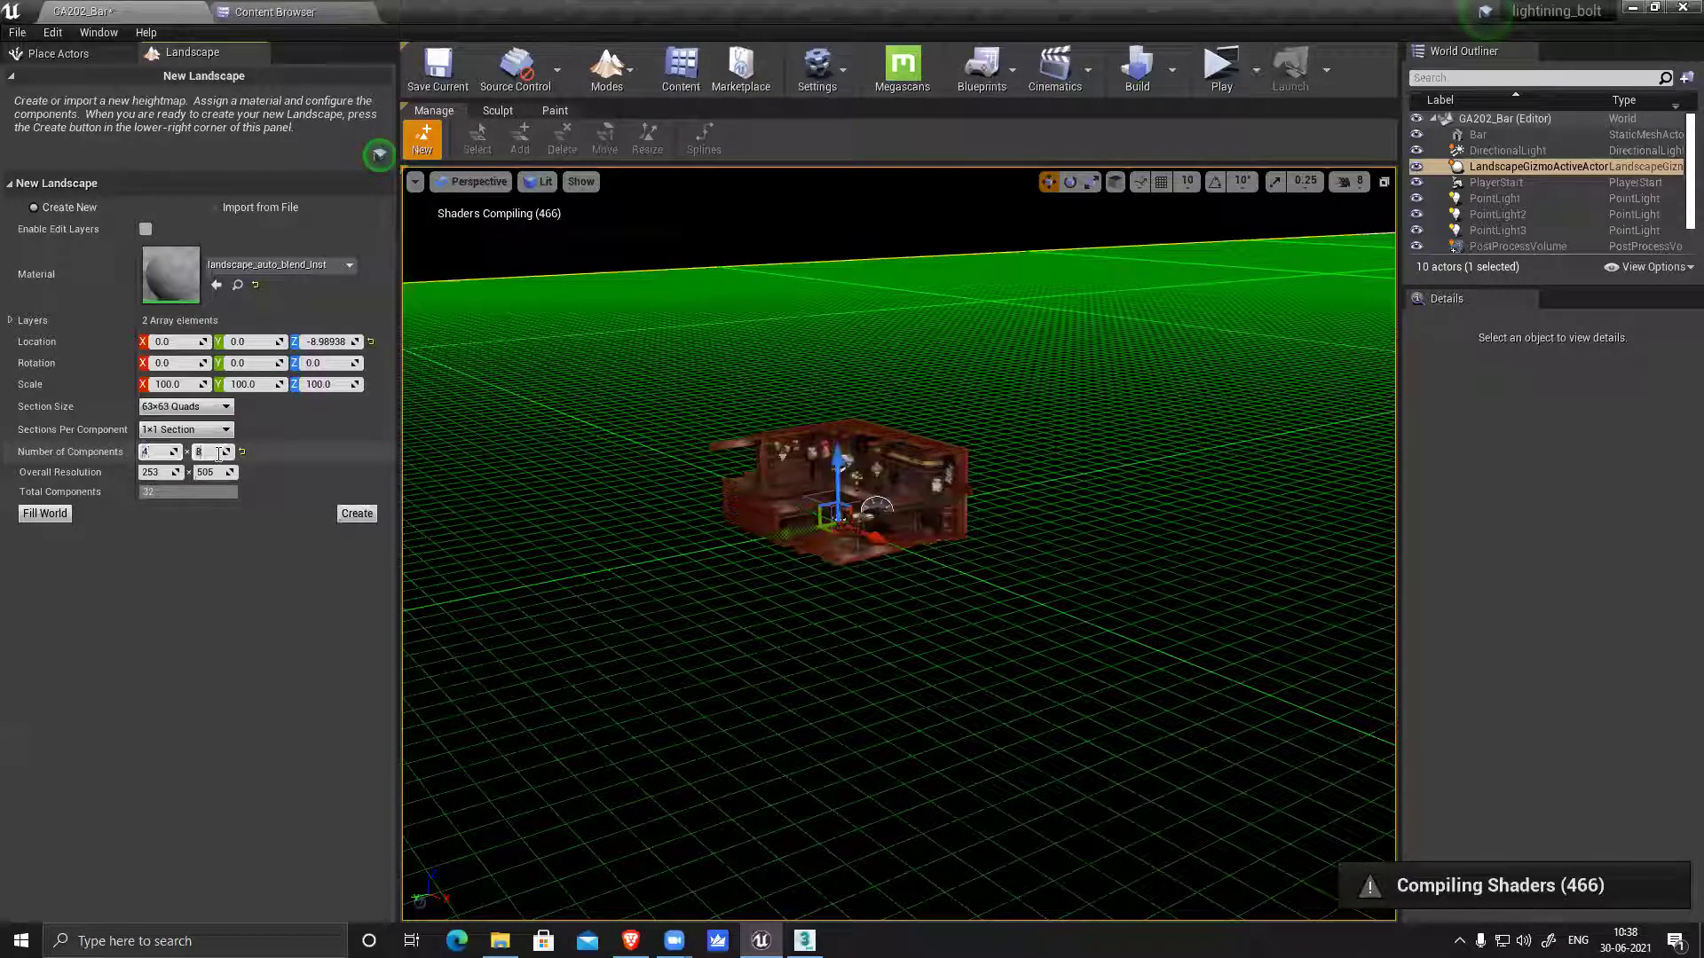
text(4)
click(156, 452)
text(2)
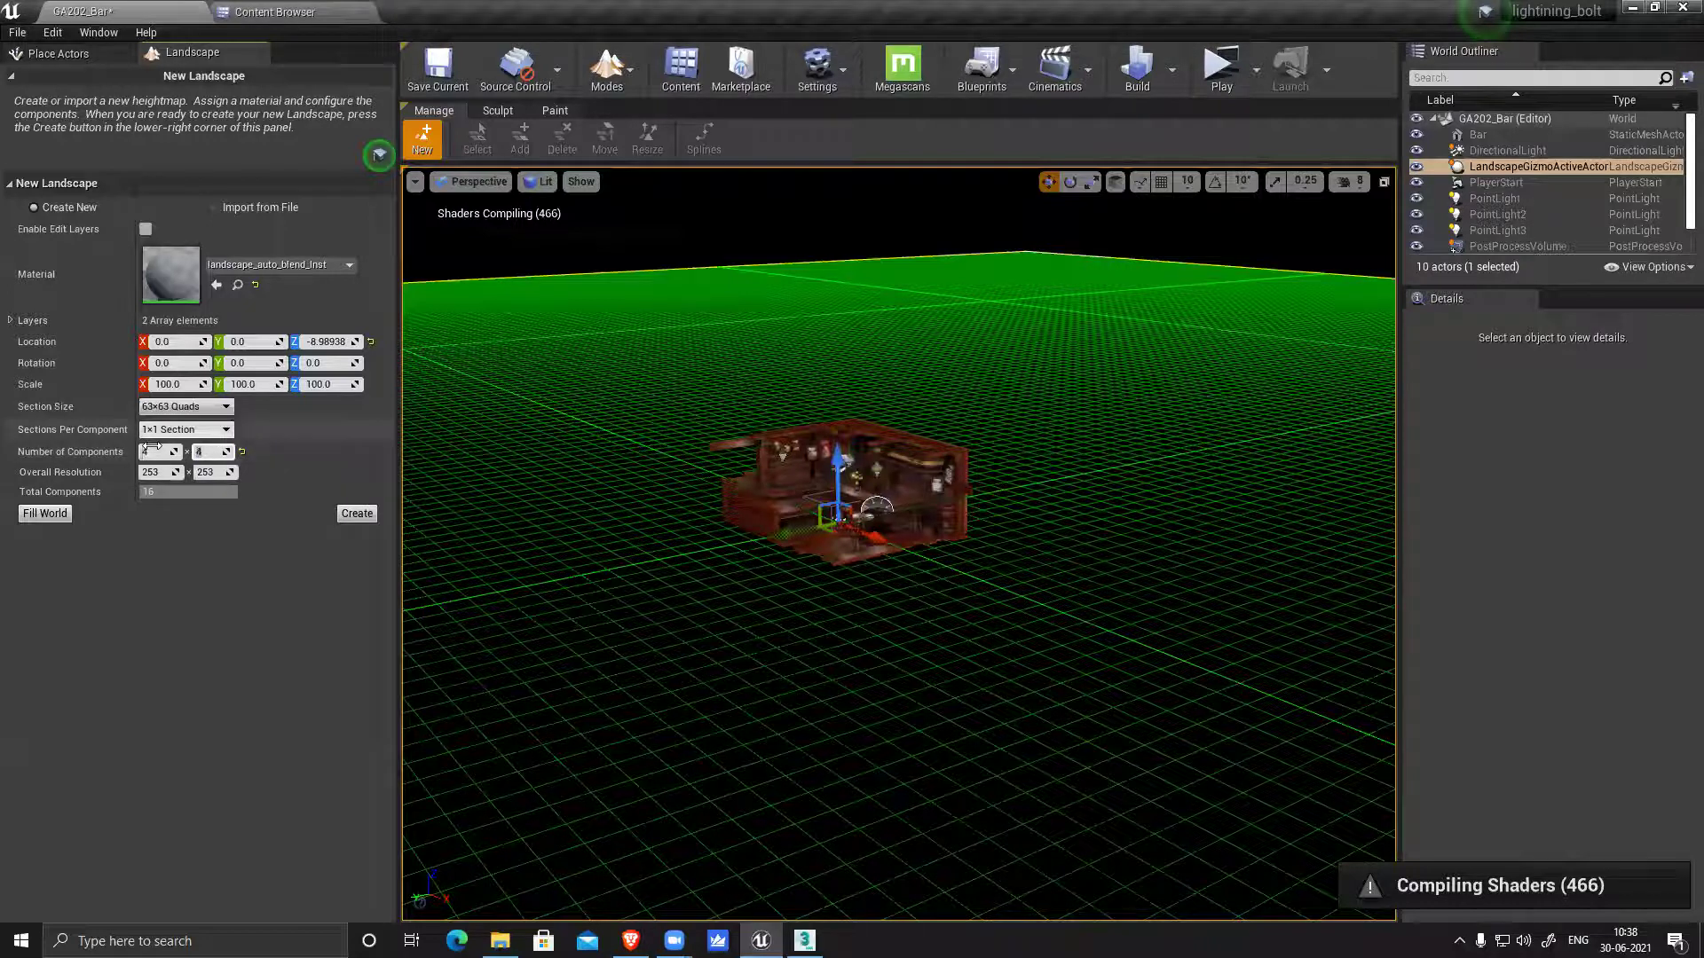
click(216, 452)
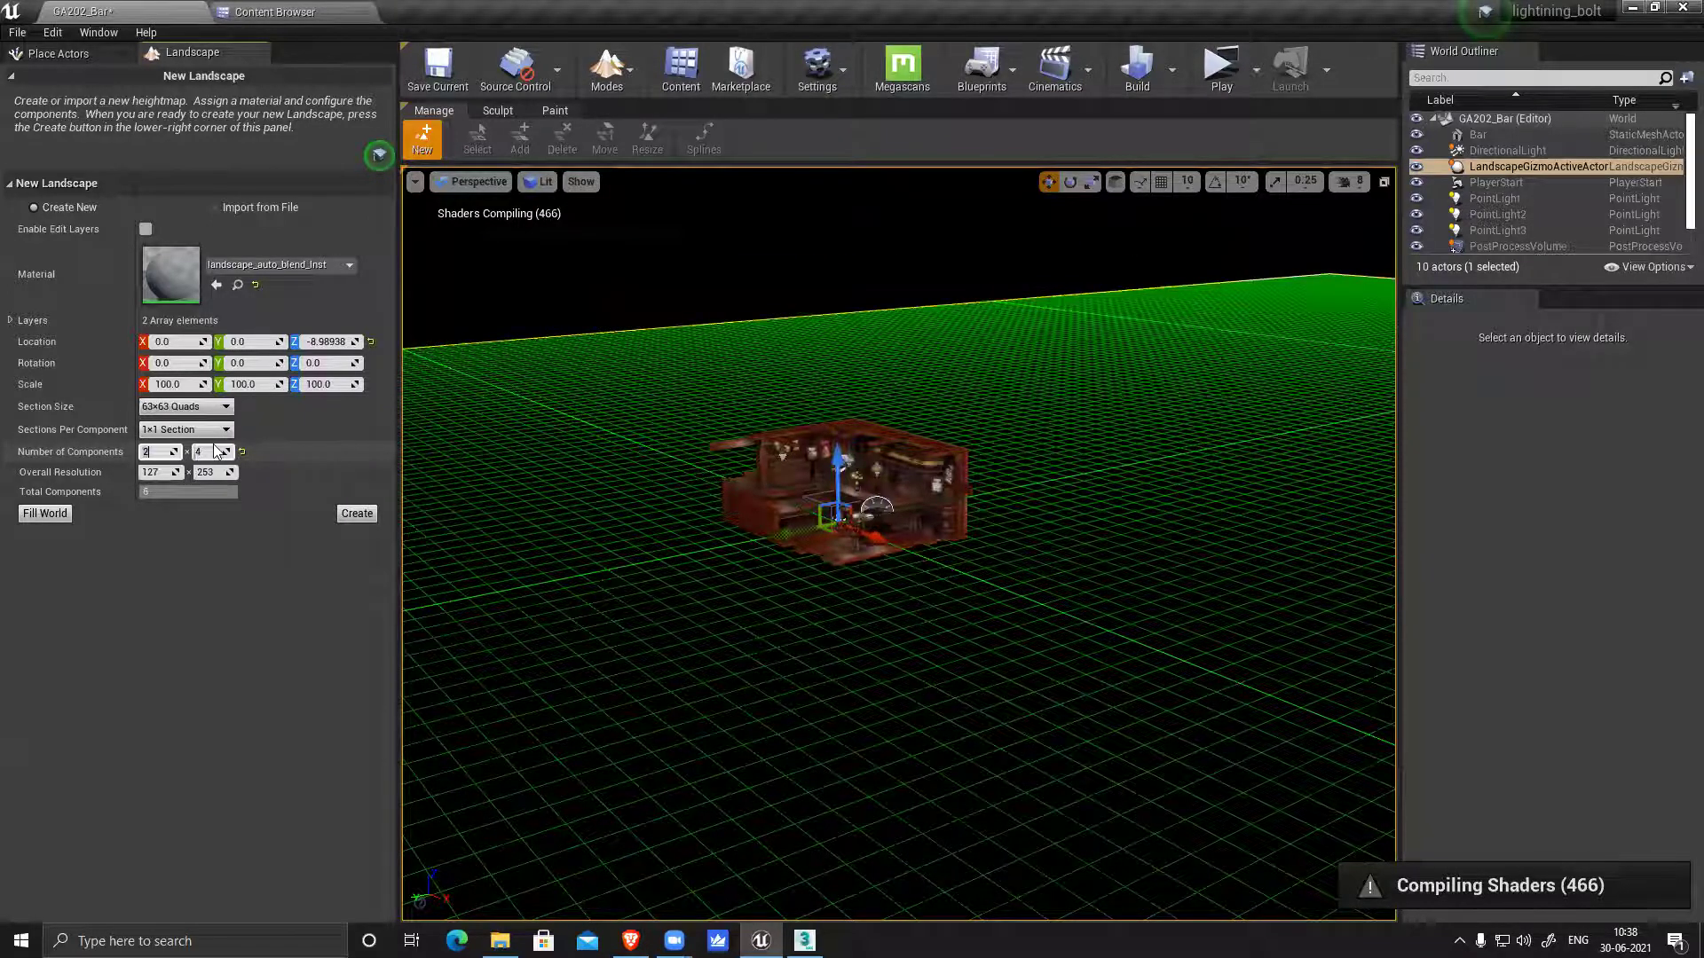
text(2)
right_drag(1089, 460, 1089, 461)
alt+drag(1088, 460, 1331, 460)
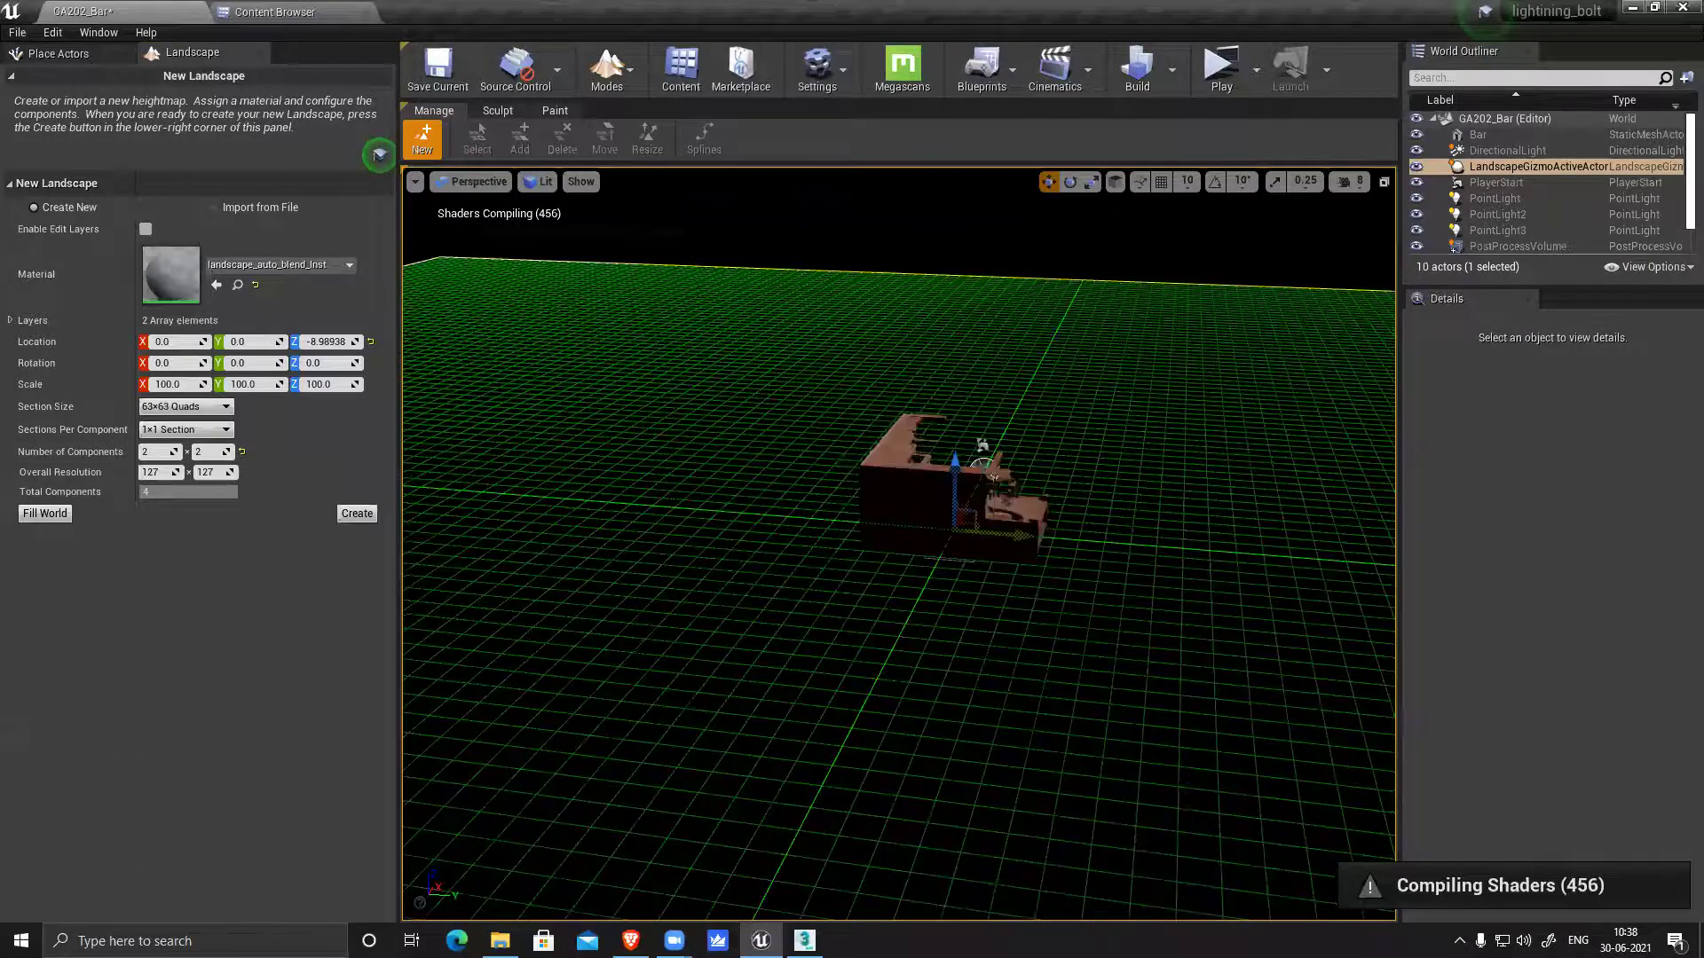
right_drag(1021, 462, 1062, 471)
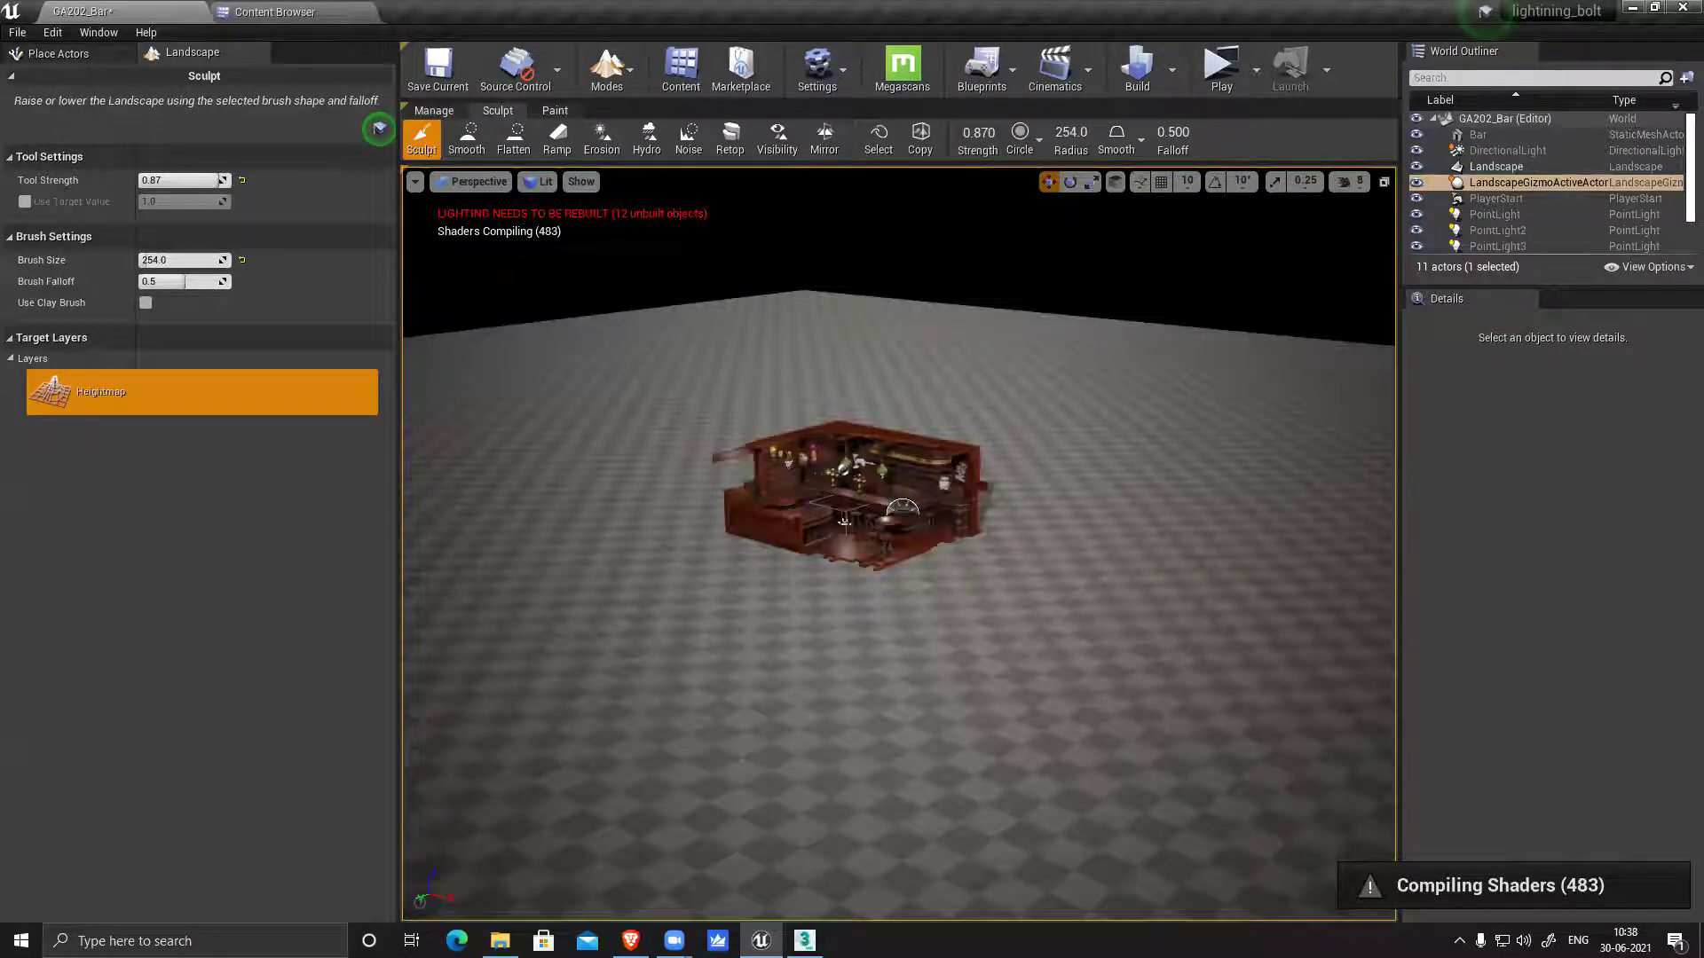
Orbit around the bar and select the newly created landscape for sculpting
alt+drag(845, 522, 710, 541)
alt+drag(1461, 661, 1438, 901)
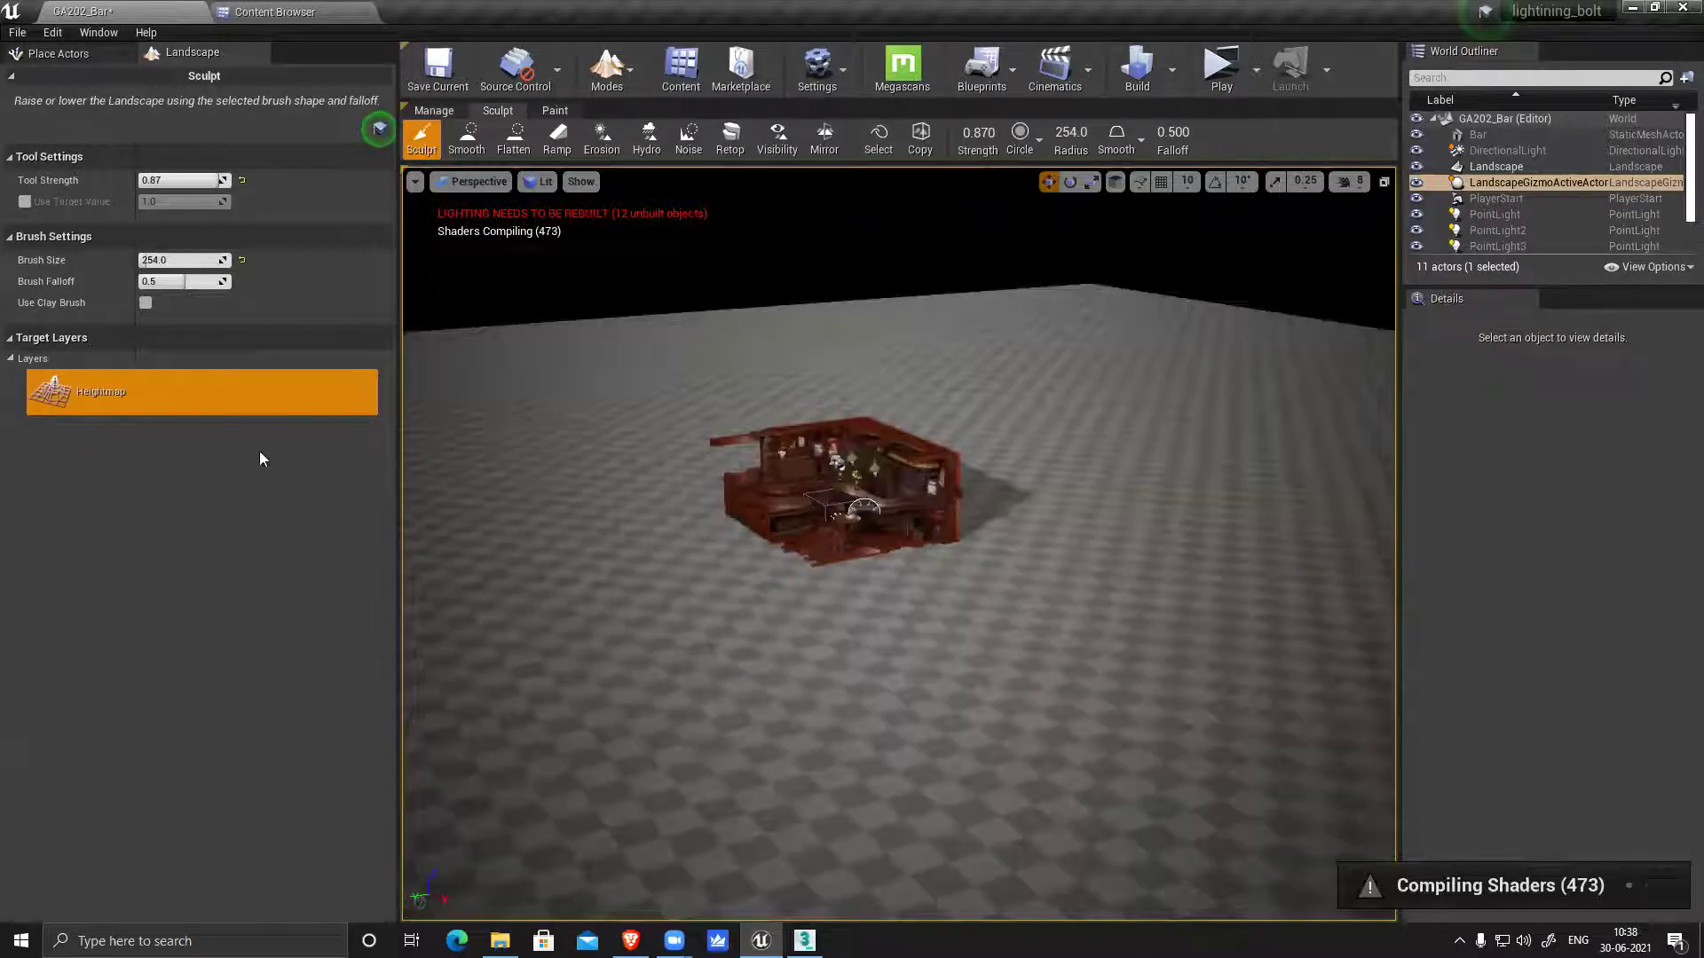
click(1104, 332)
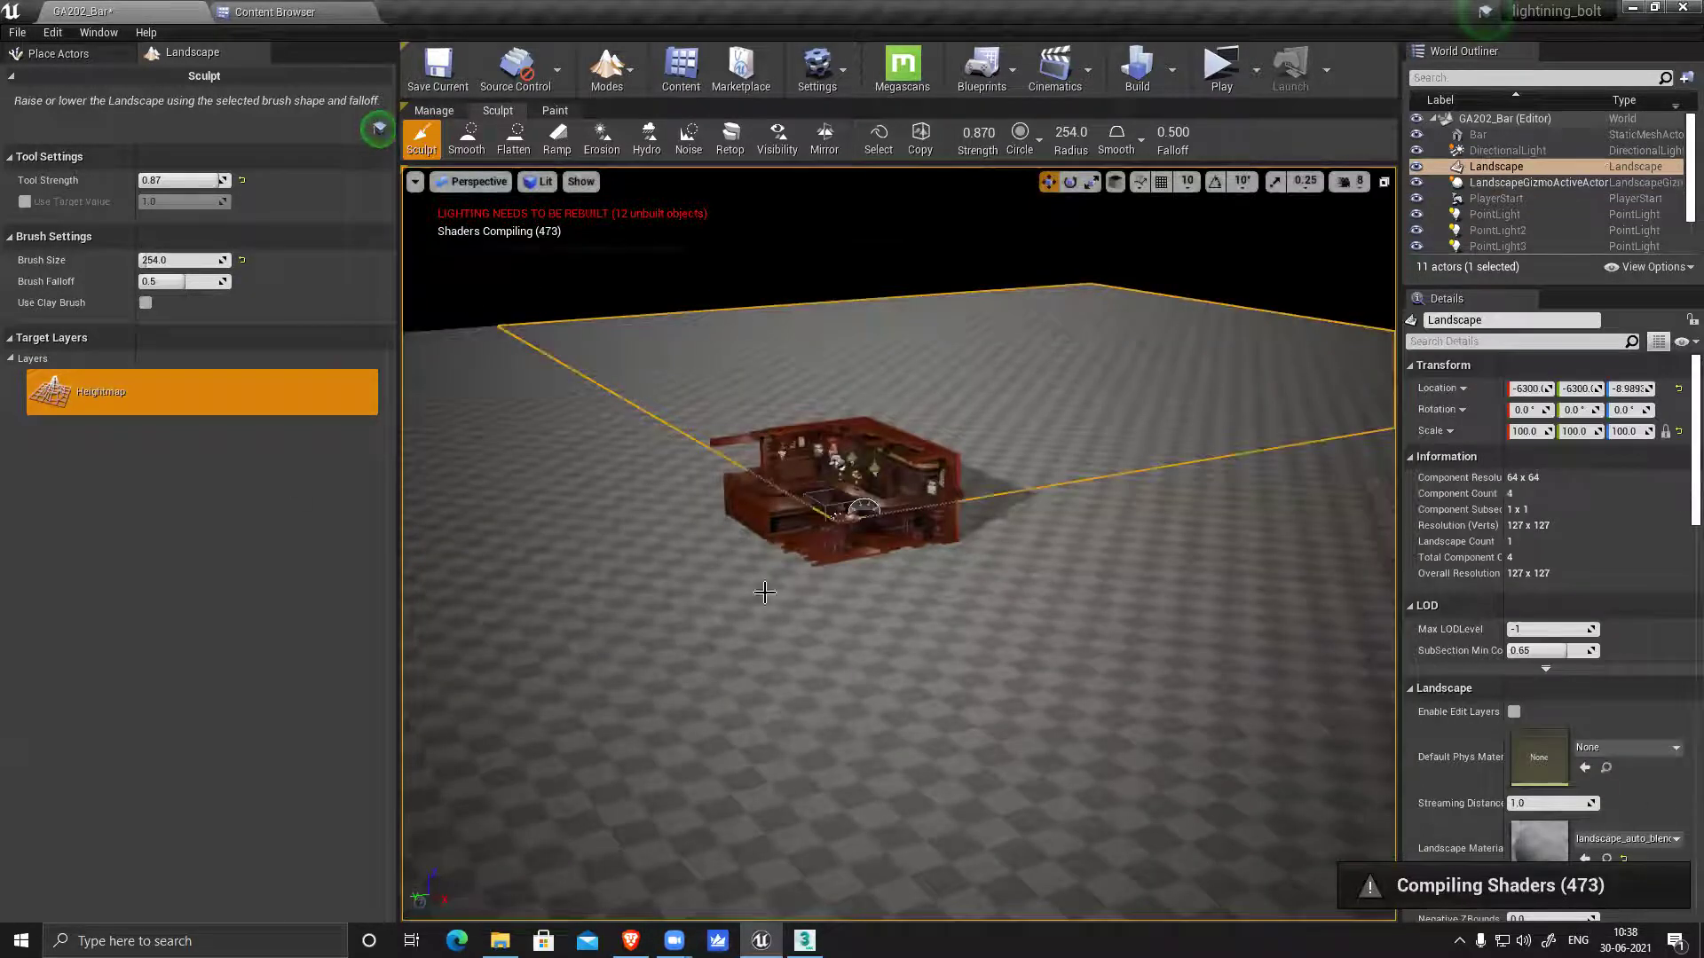
click(1043, 704)
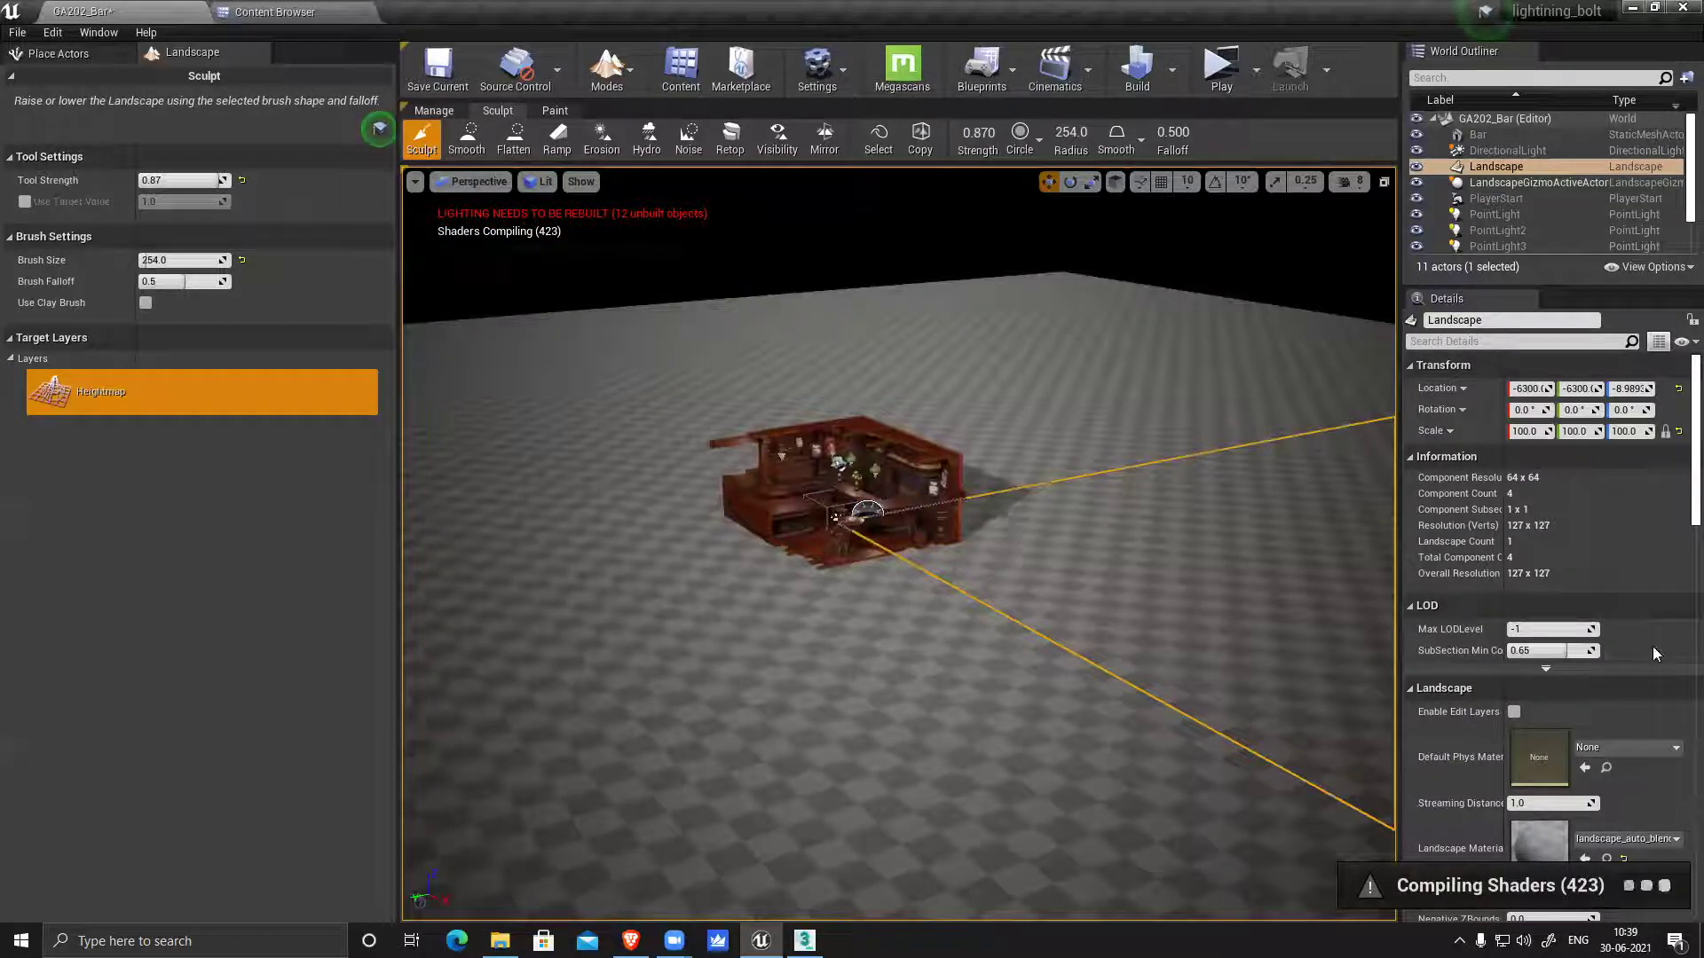
Enlarge the landscape sculpt brush to a radius of about 717
key(bracketright)
key(bracketright)
key(bracketright)
key(bracketright)
key(bracketright)
key(bracketright)
key(bracketright)
key(bracketright)
key(bracketright)
key(bracketright)
key(bracketright)
key(bracketright)
key(bracketright)
key(bracketright)
key(bracketright)
key(bracketright)
key(bracketright)
key(bracketright)
key(bracketright)
key(bracketright)
key(bracketright)
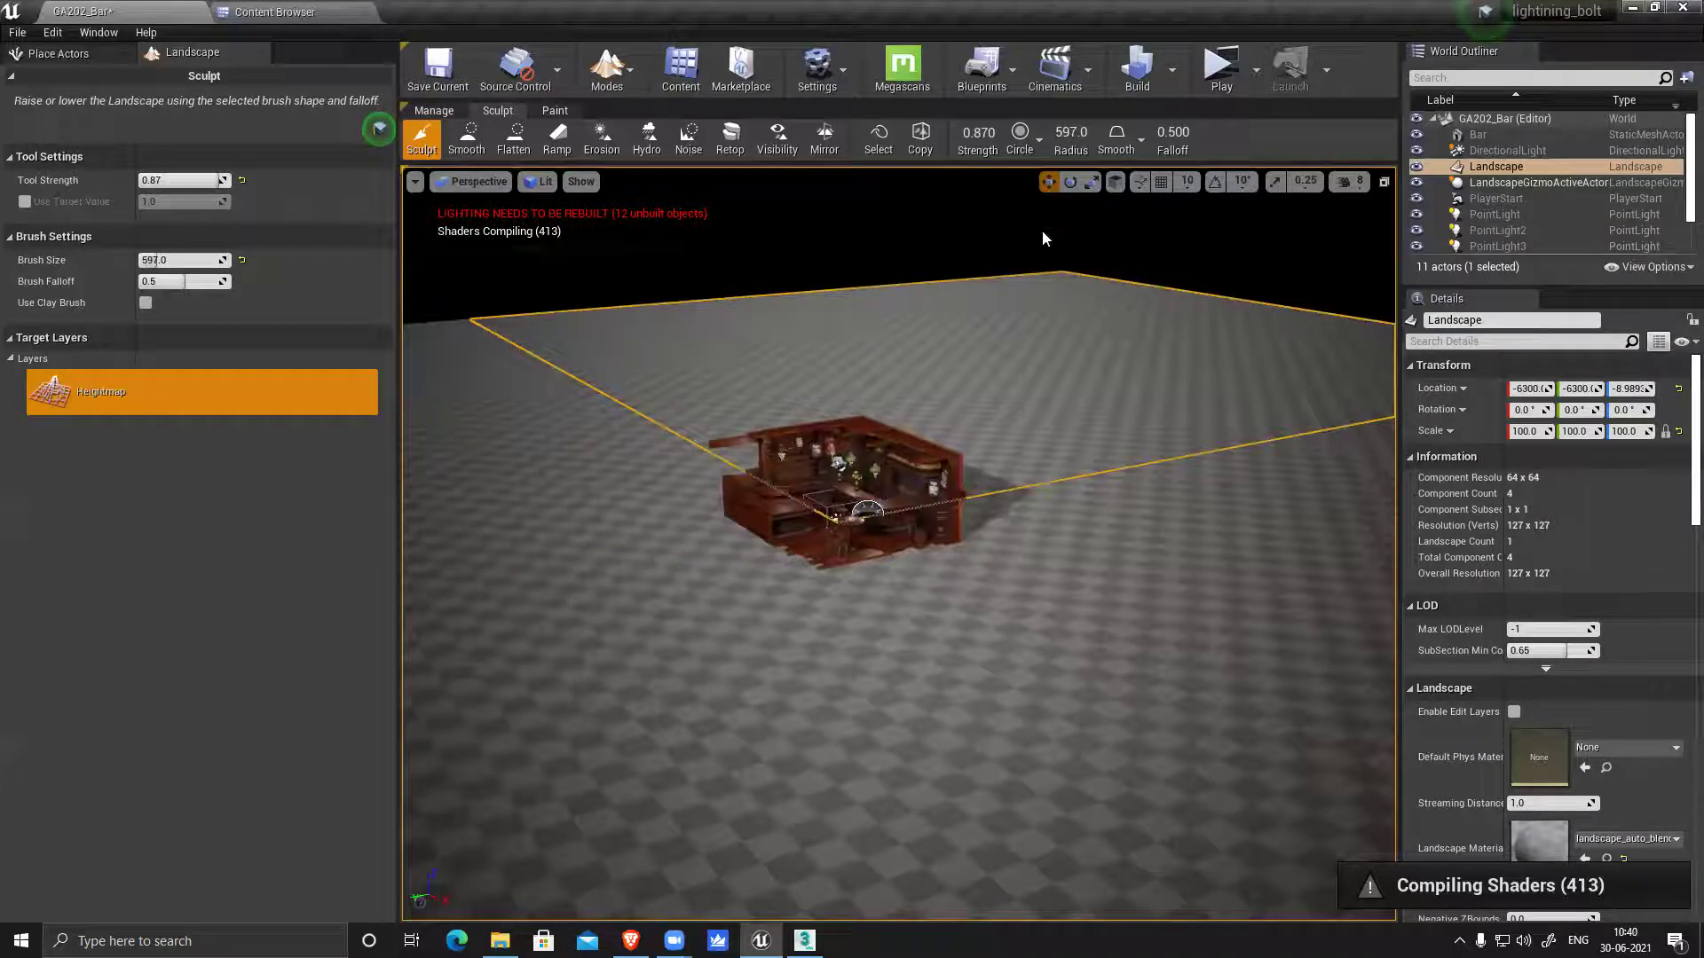
mouse_move(1071, 133)
mouse_down()
mouse_move(1003, 134)
mouse_move(1100, 133)
mouse_up()
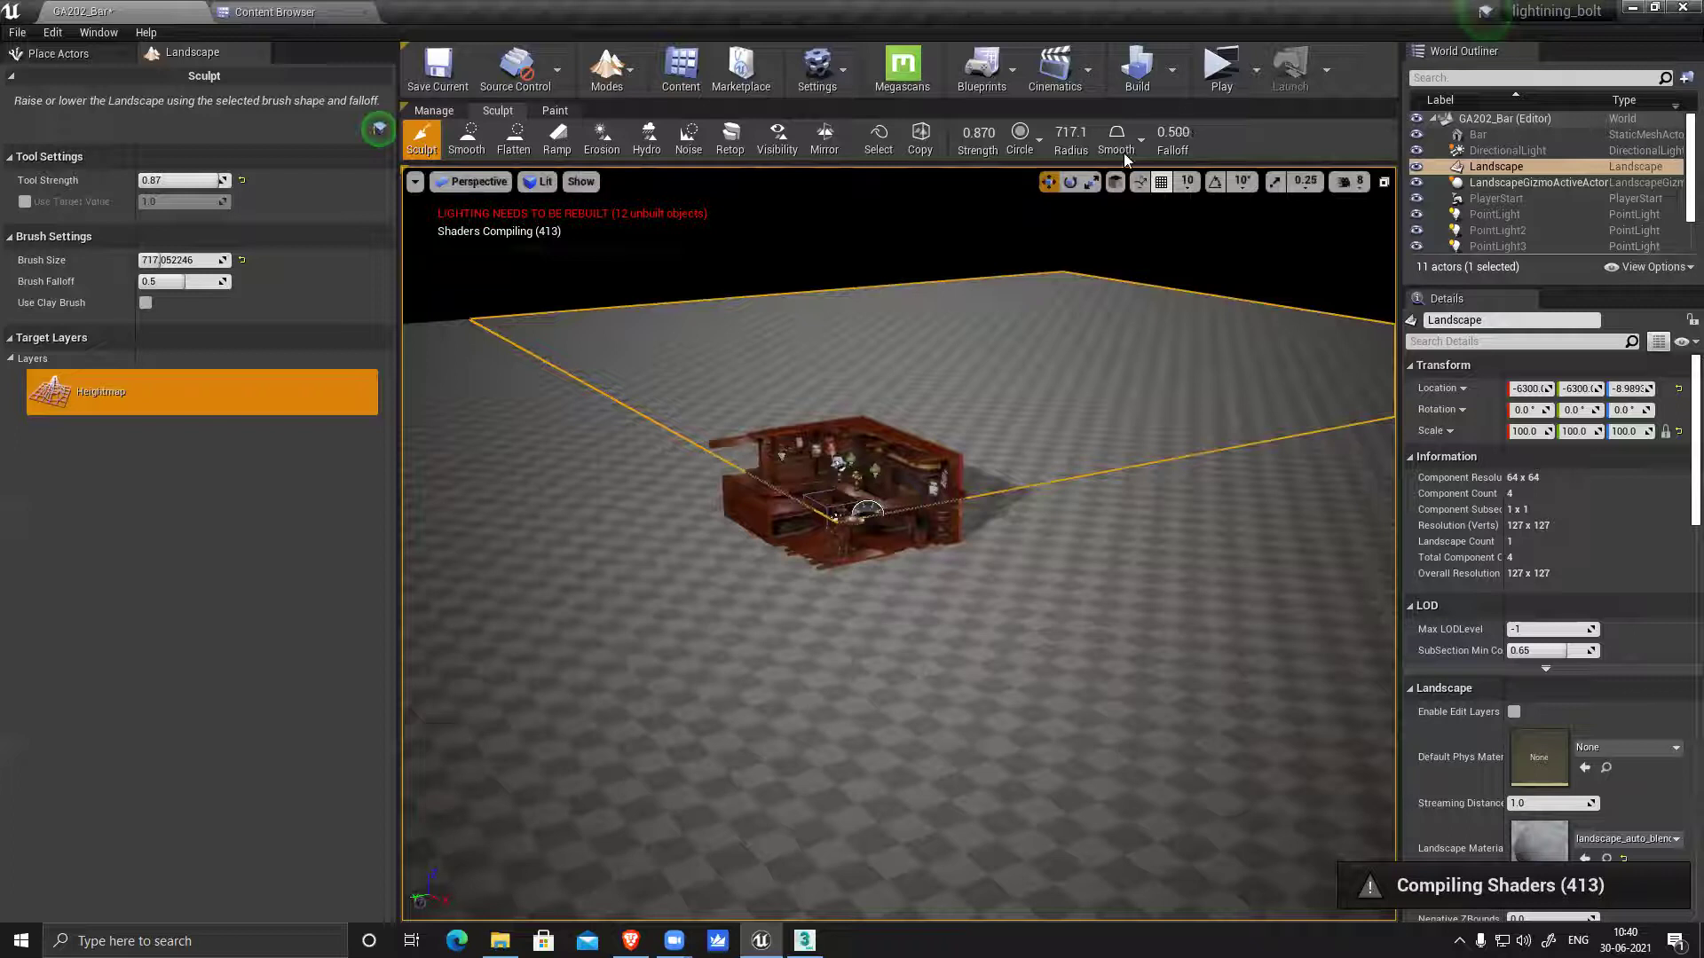
Review the available sculpt brush types and the landscape's Paint, Sculpt and Manage tools
click(1031, 130)
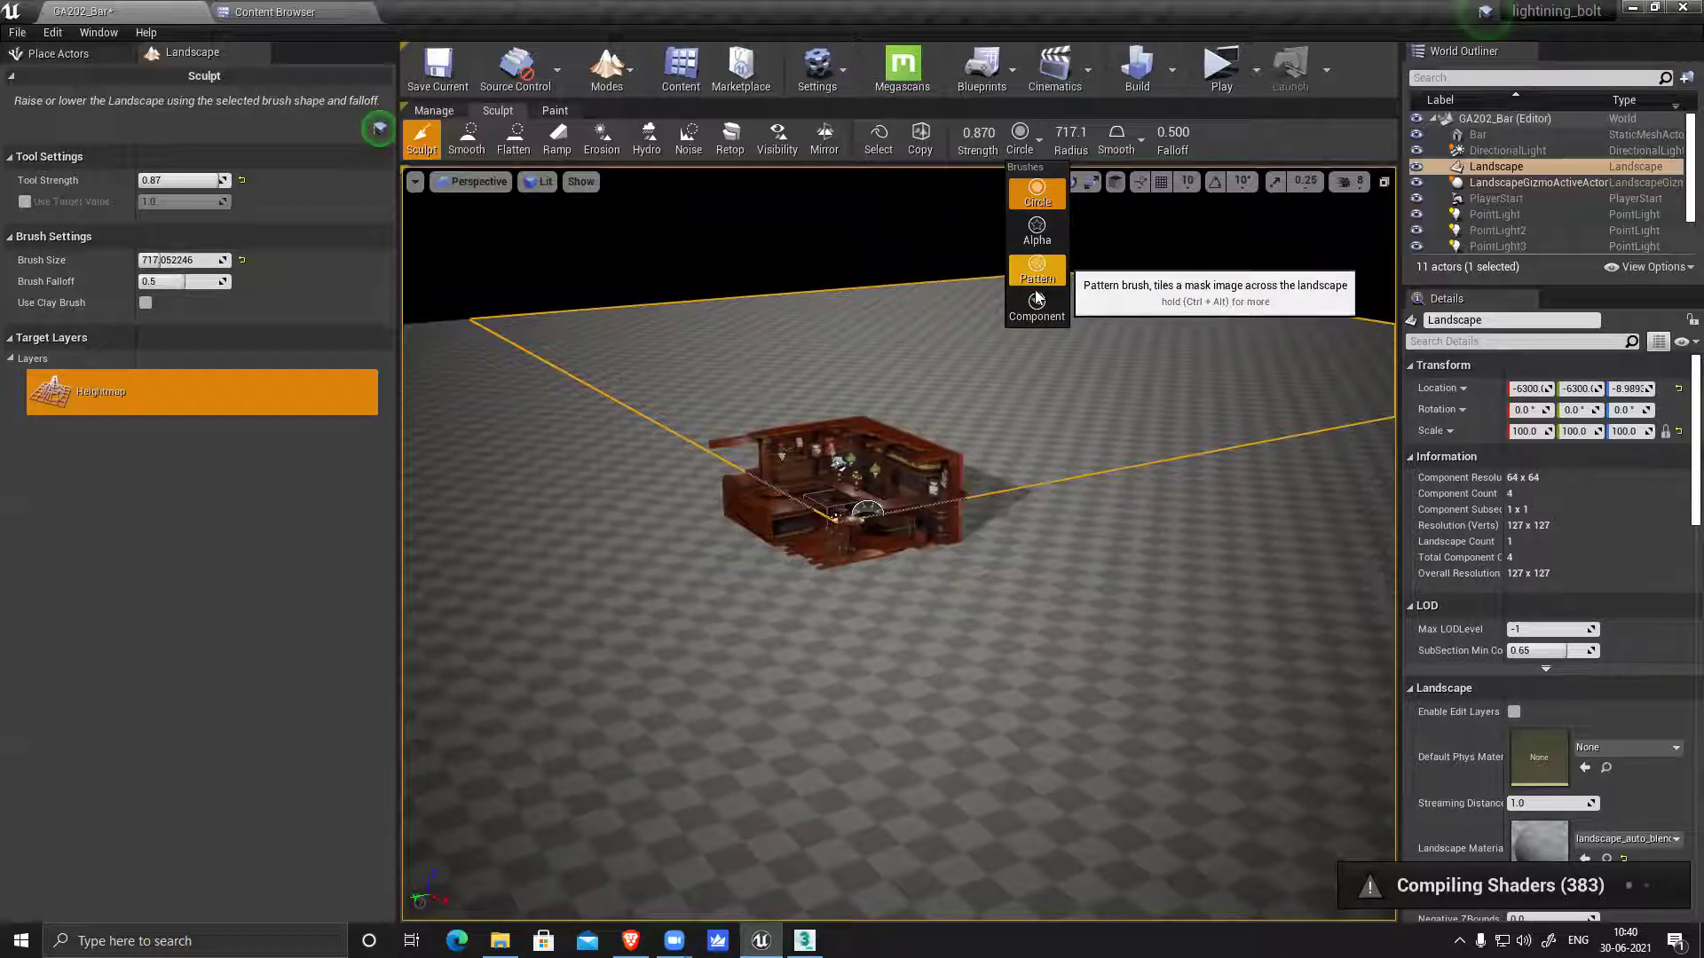
click(545, 111)
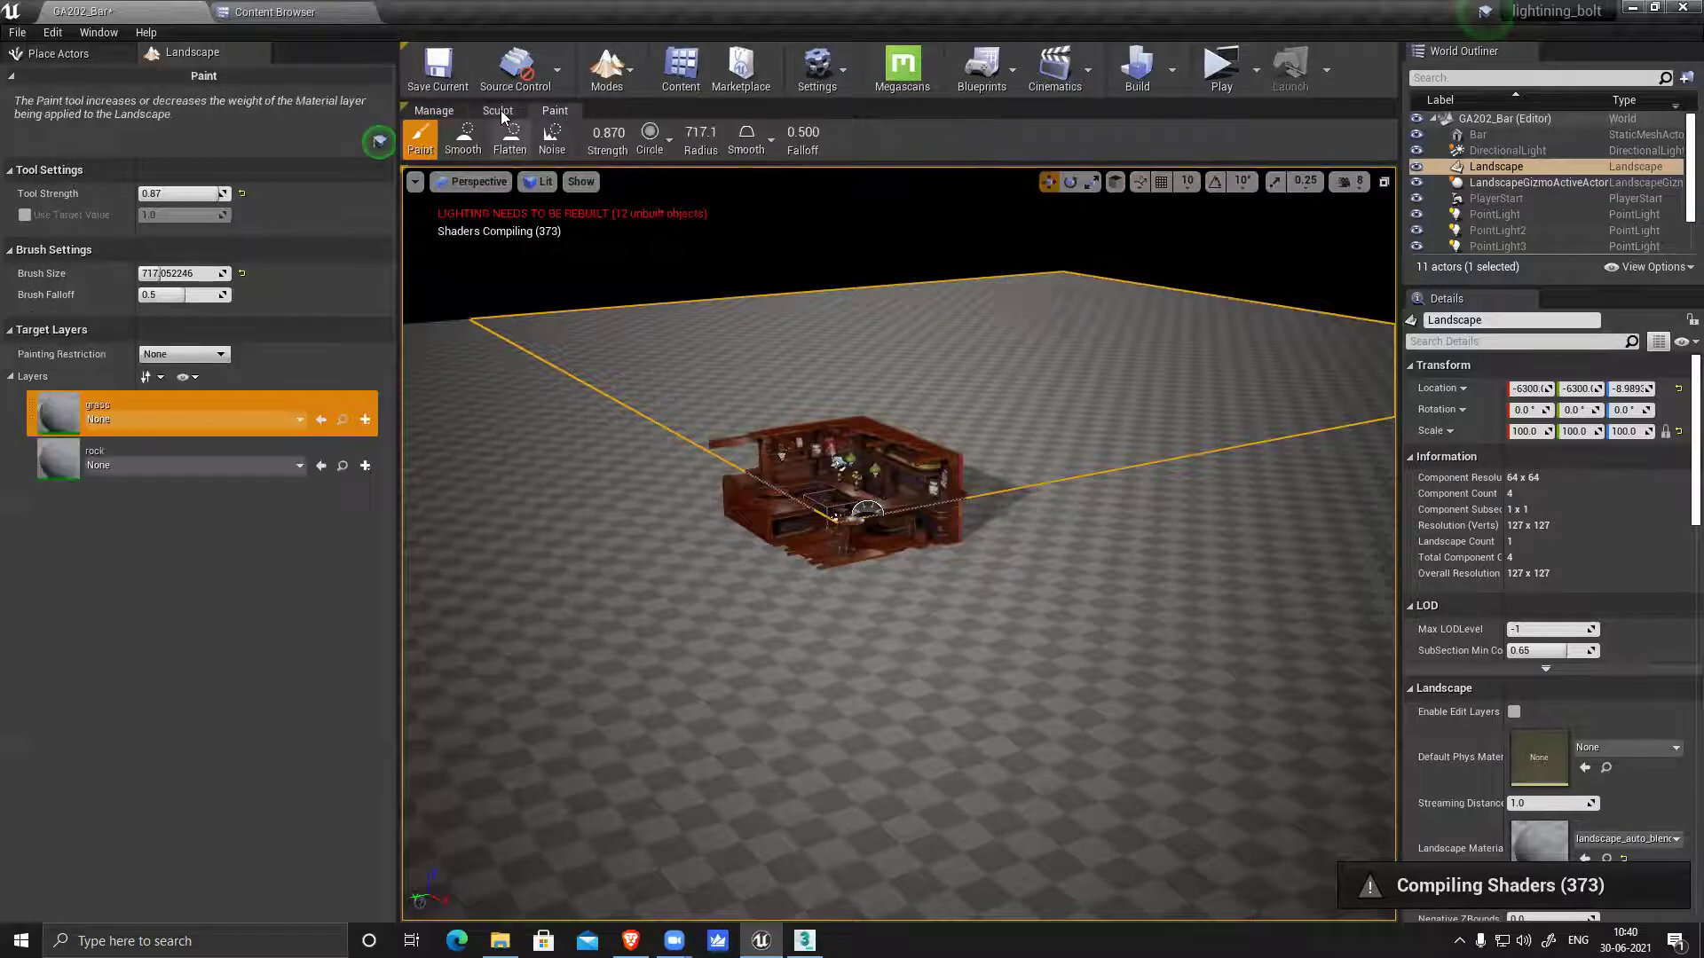
click(499, 110)
click(441, 112)
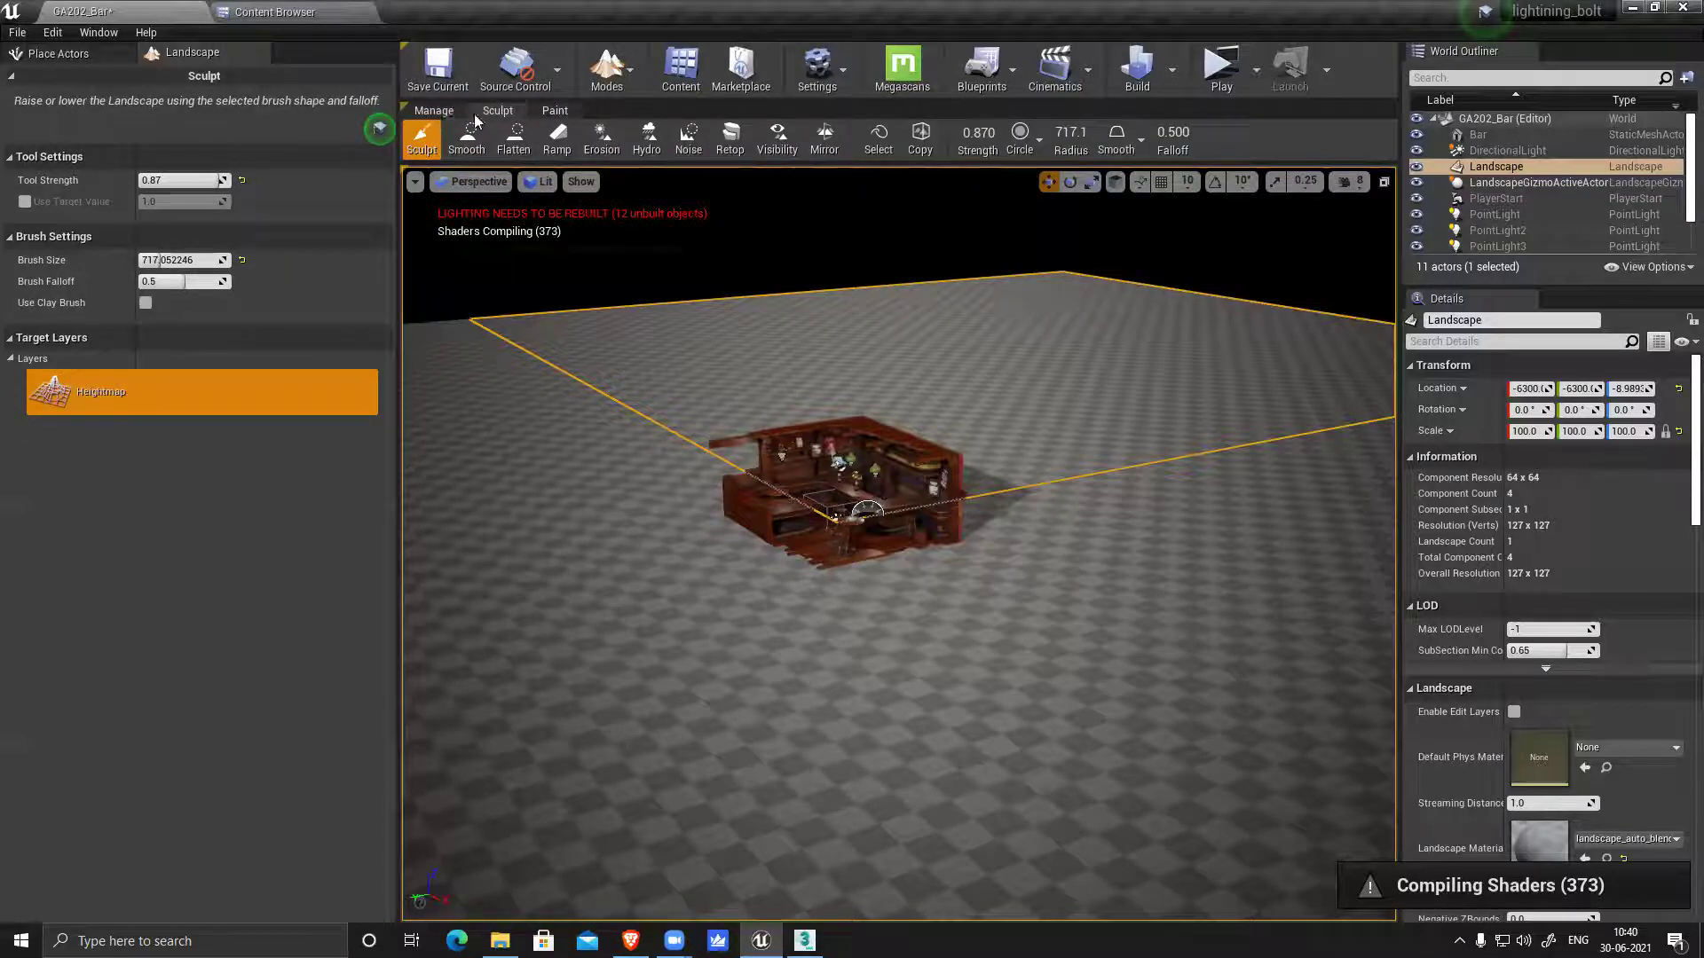
click(507, 114)
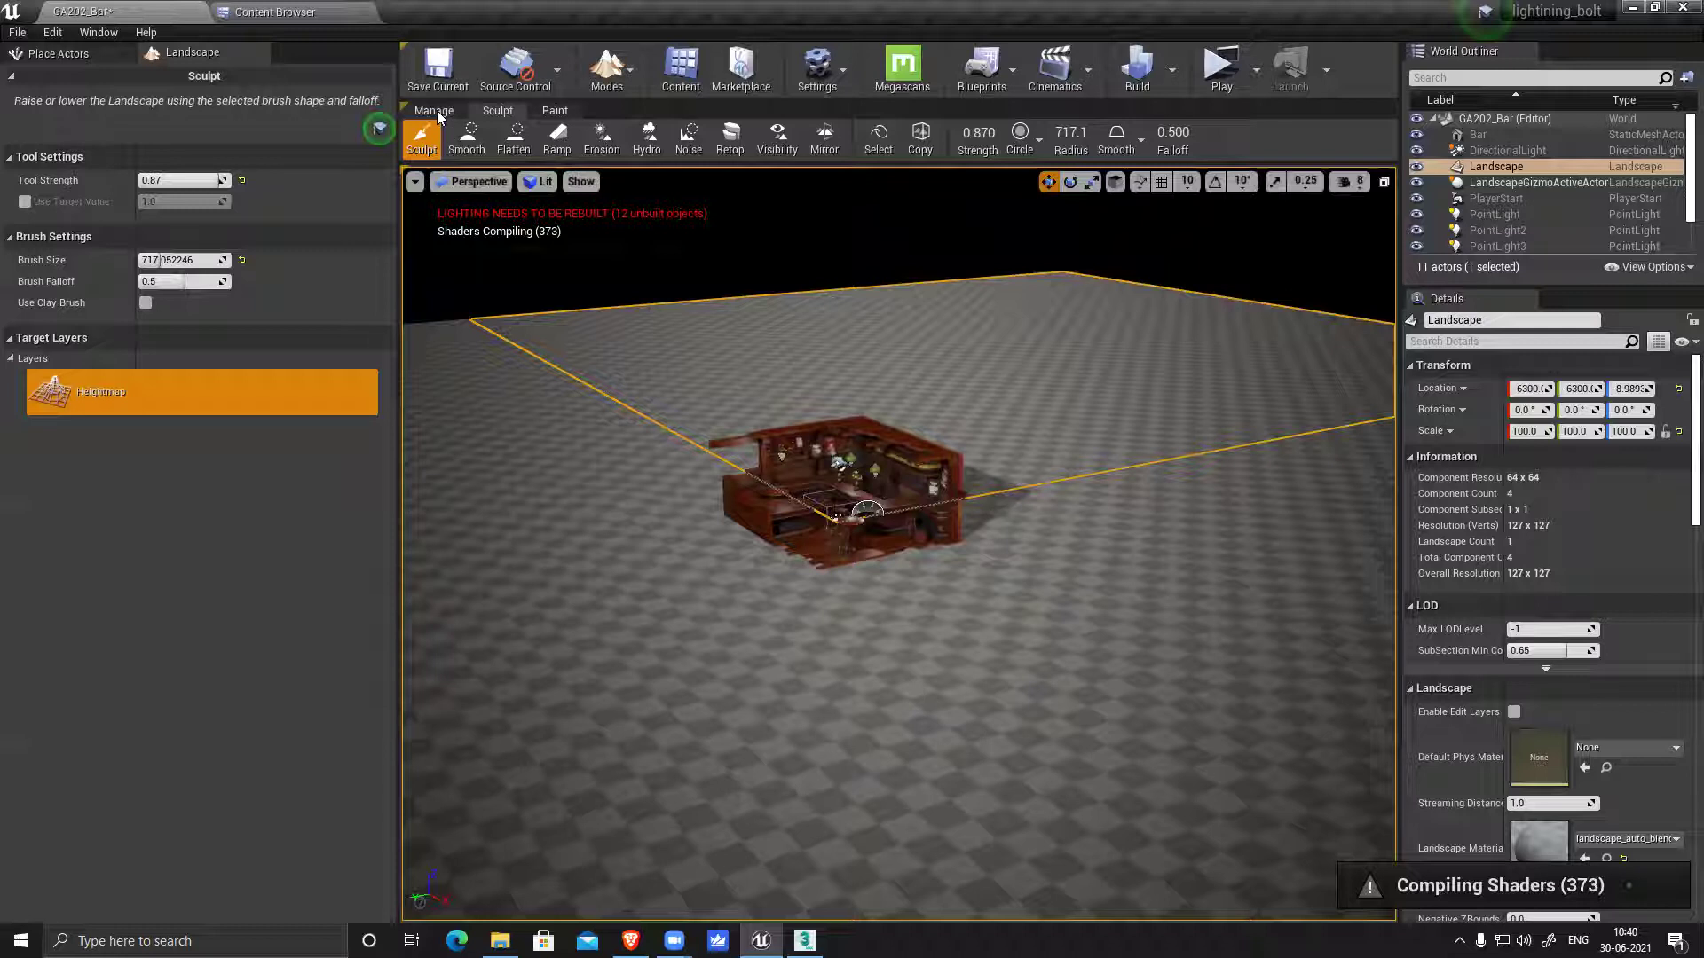
click(437, 110)
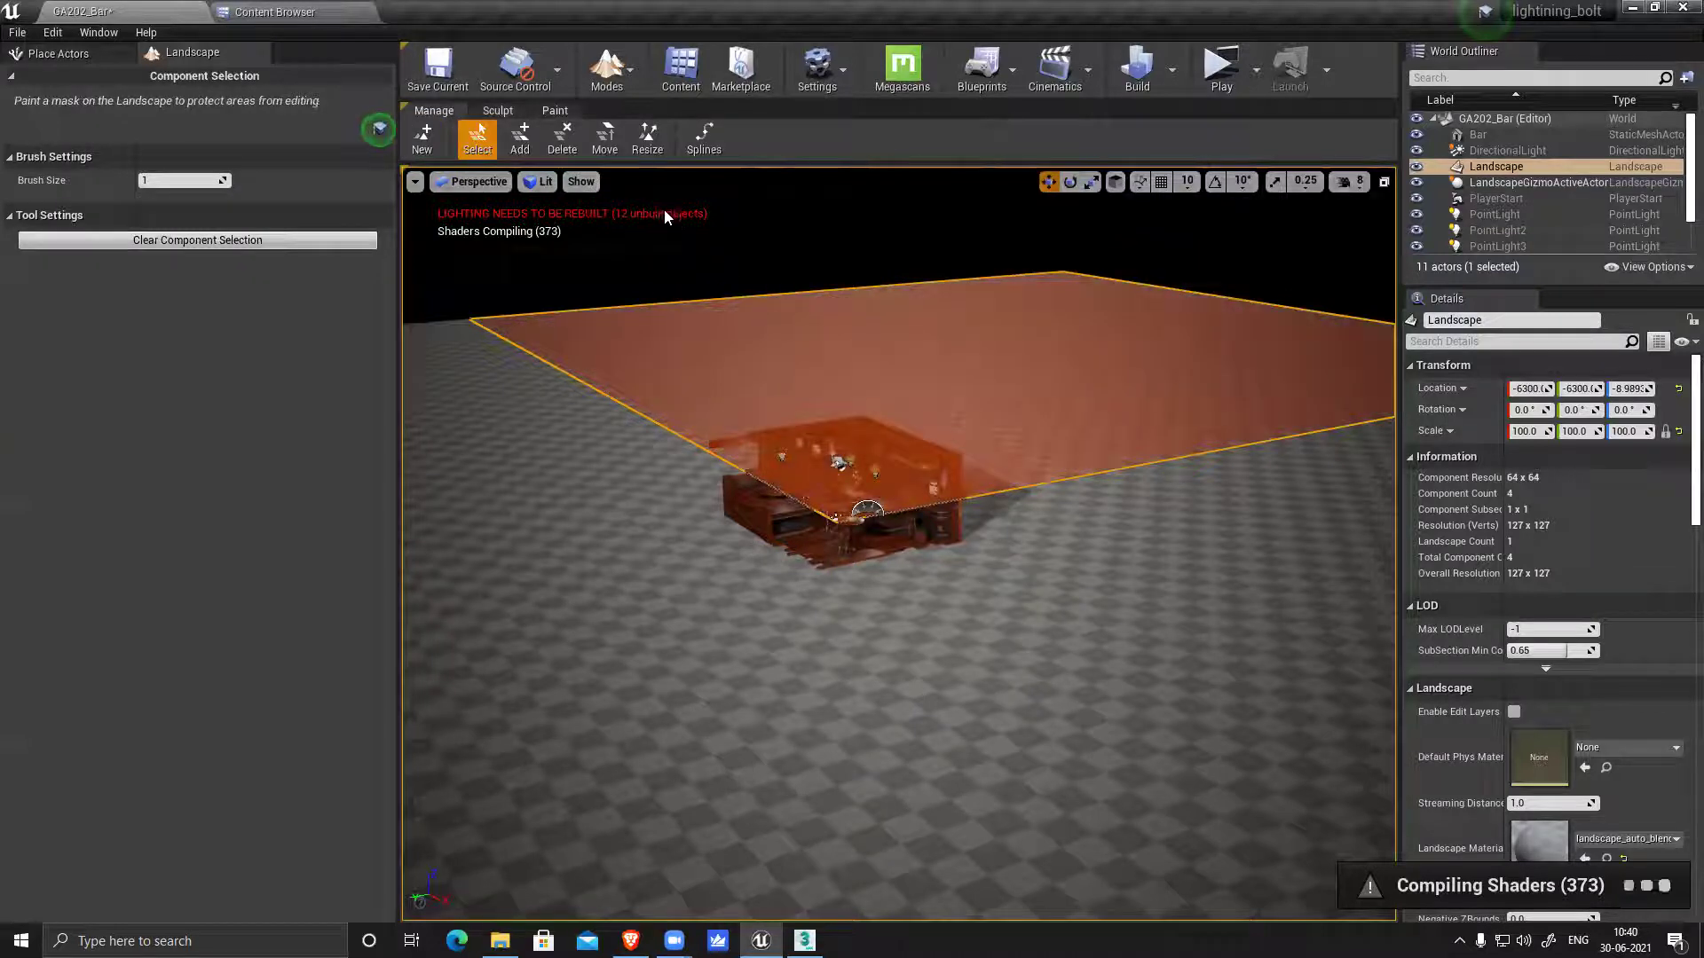
Try adding a landscape component and deleting an existing one, undoing each edit
click(520, 140)
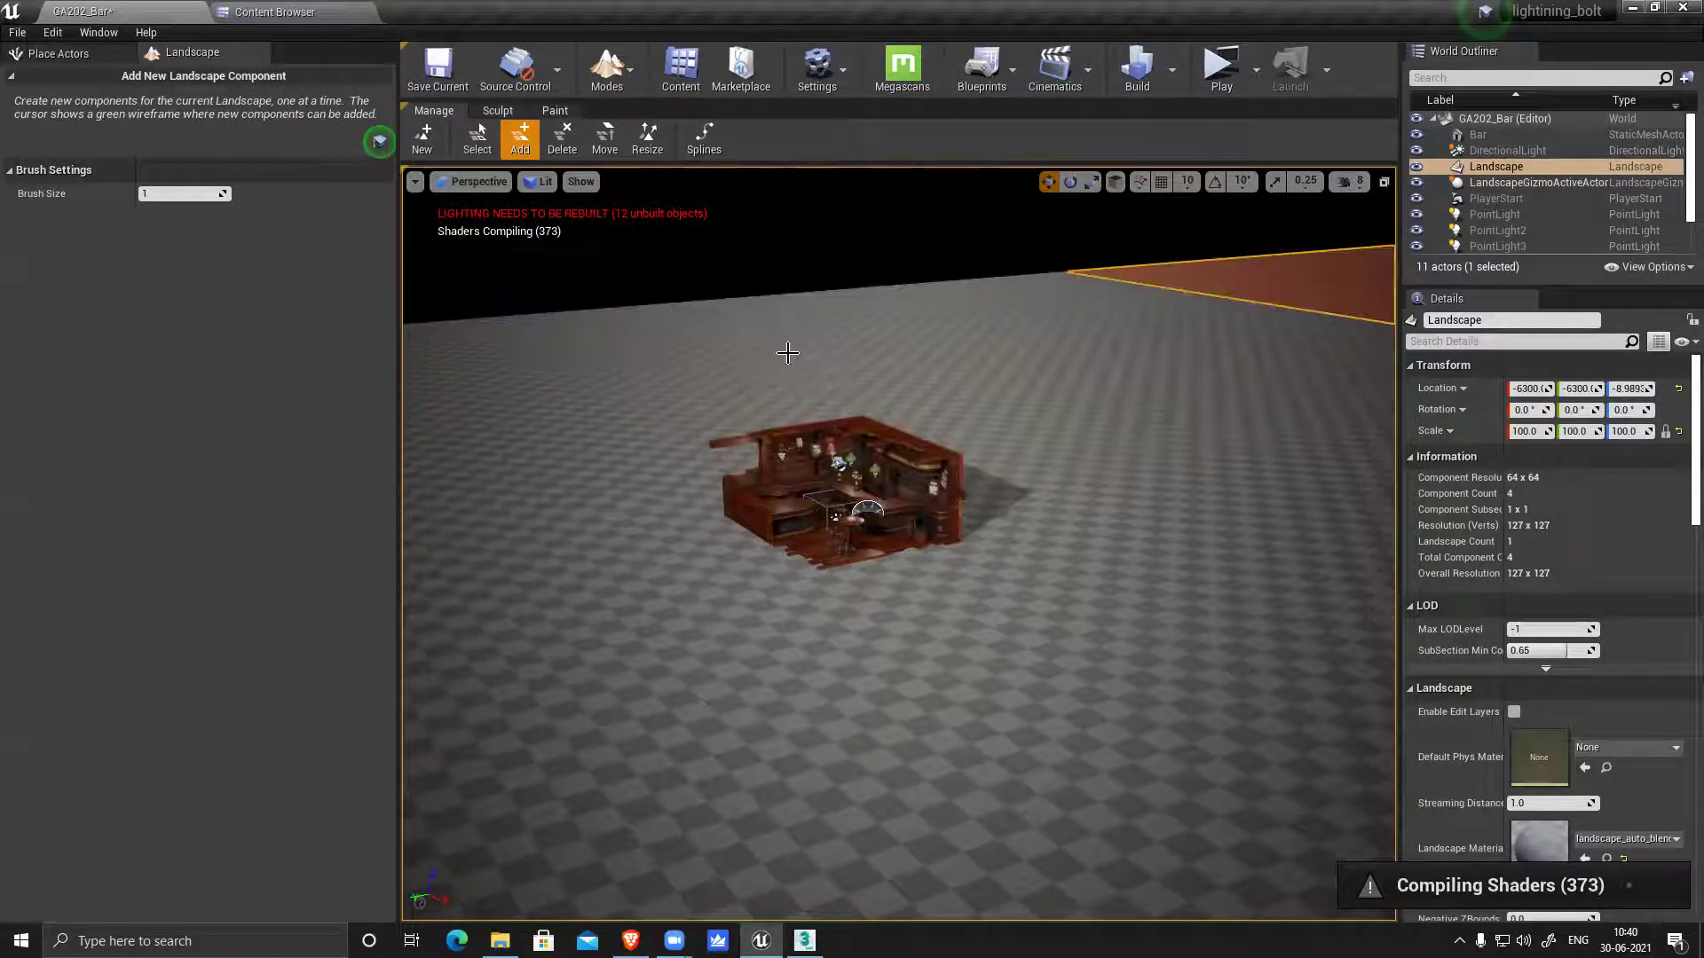
key(ctrl+z)
click(556, 147)
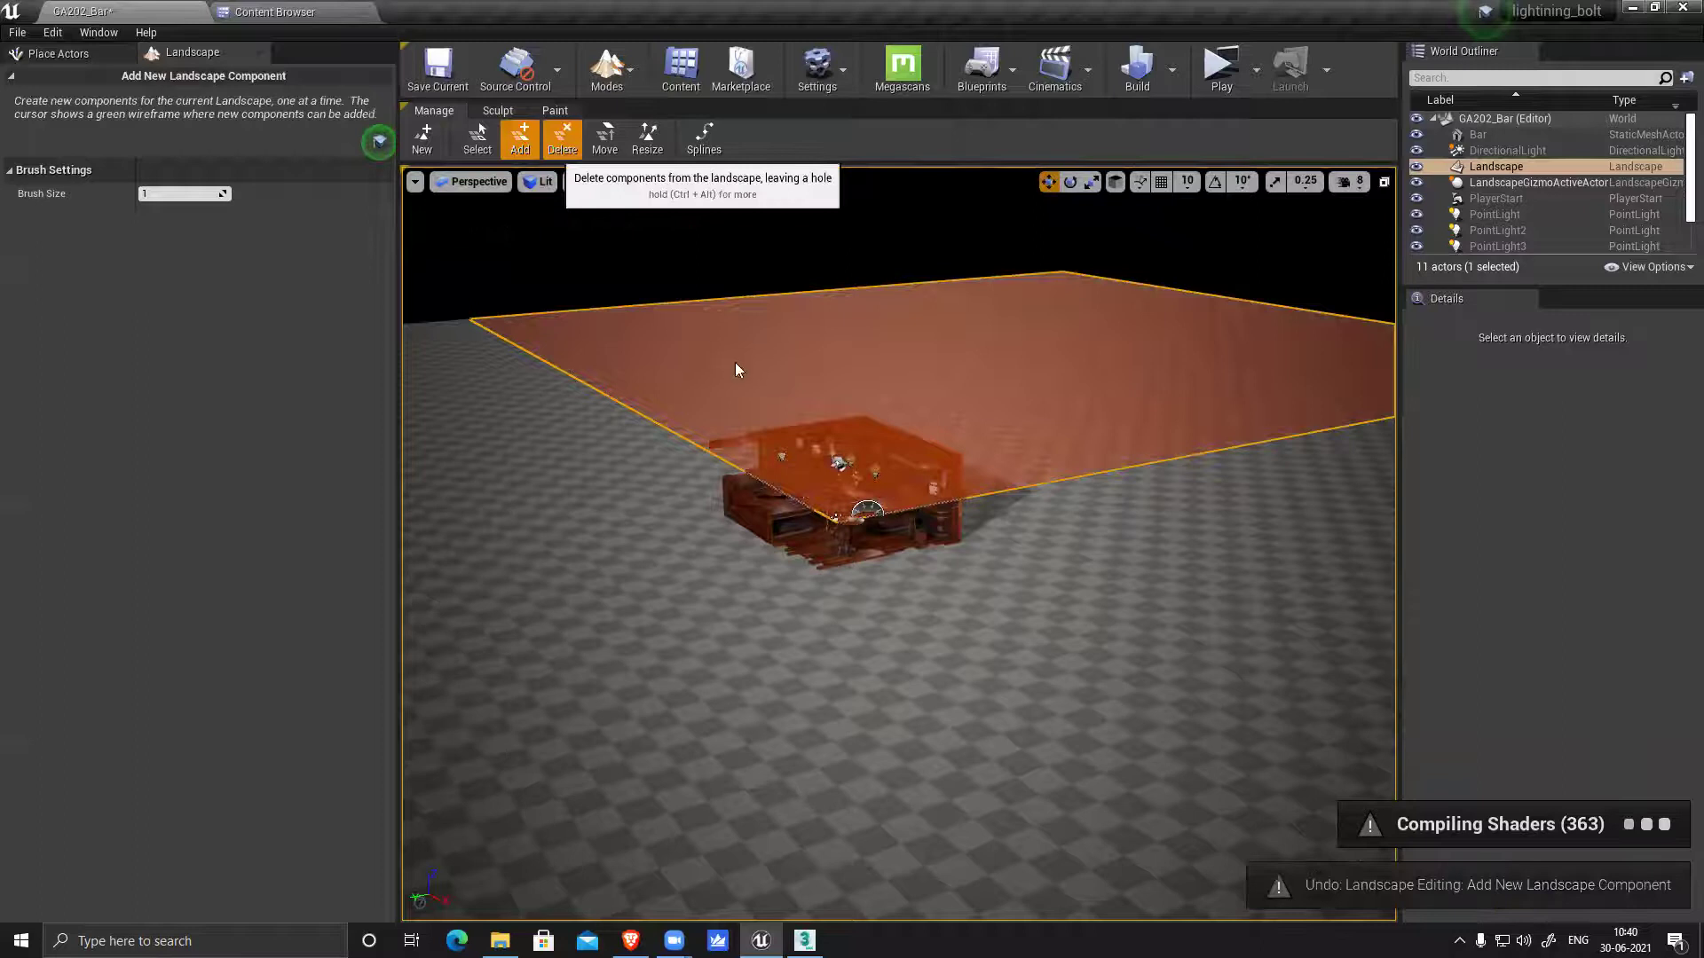
click(1025, 445)
key(ctrl+z)
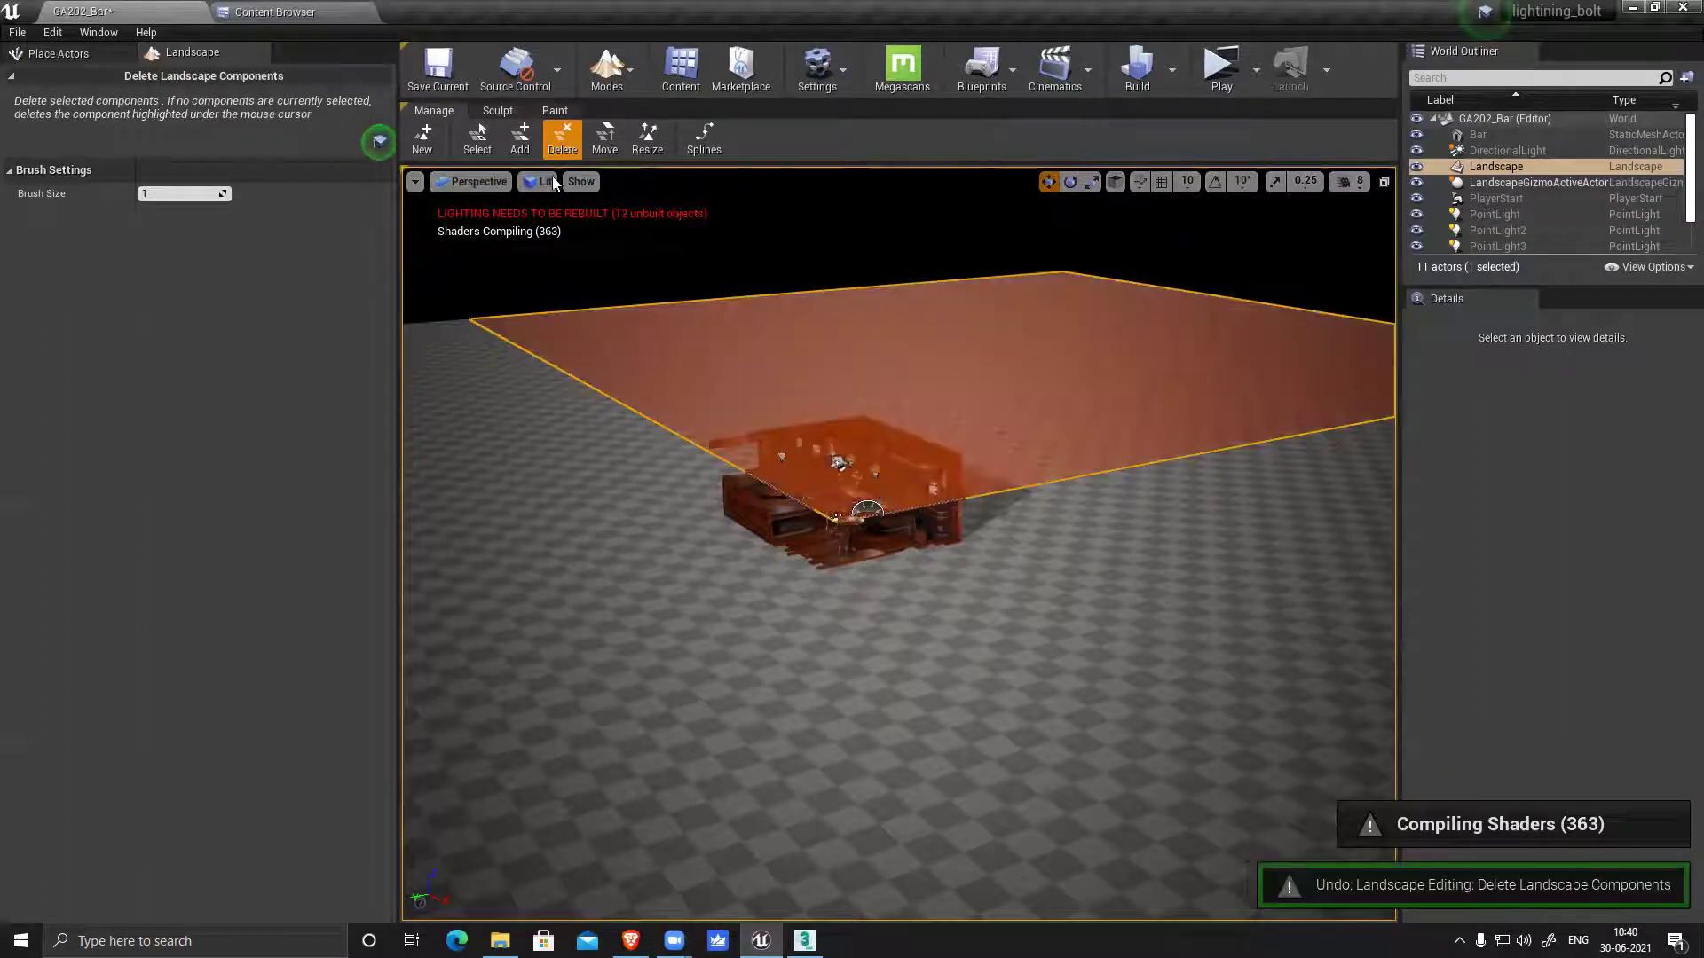
Check the component resize settings, return to the Sculpt tool and undo a trial stroke at the far corner
click(648, 142)
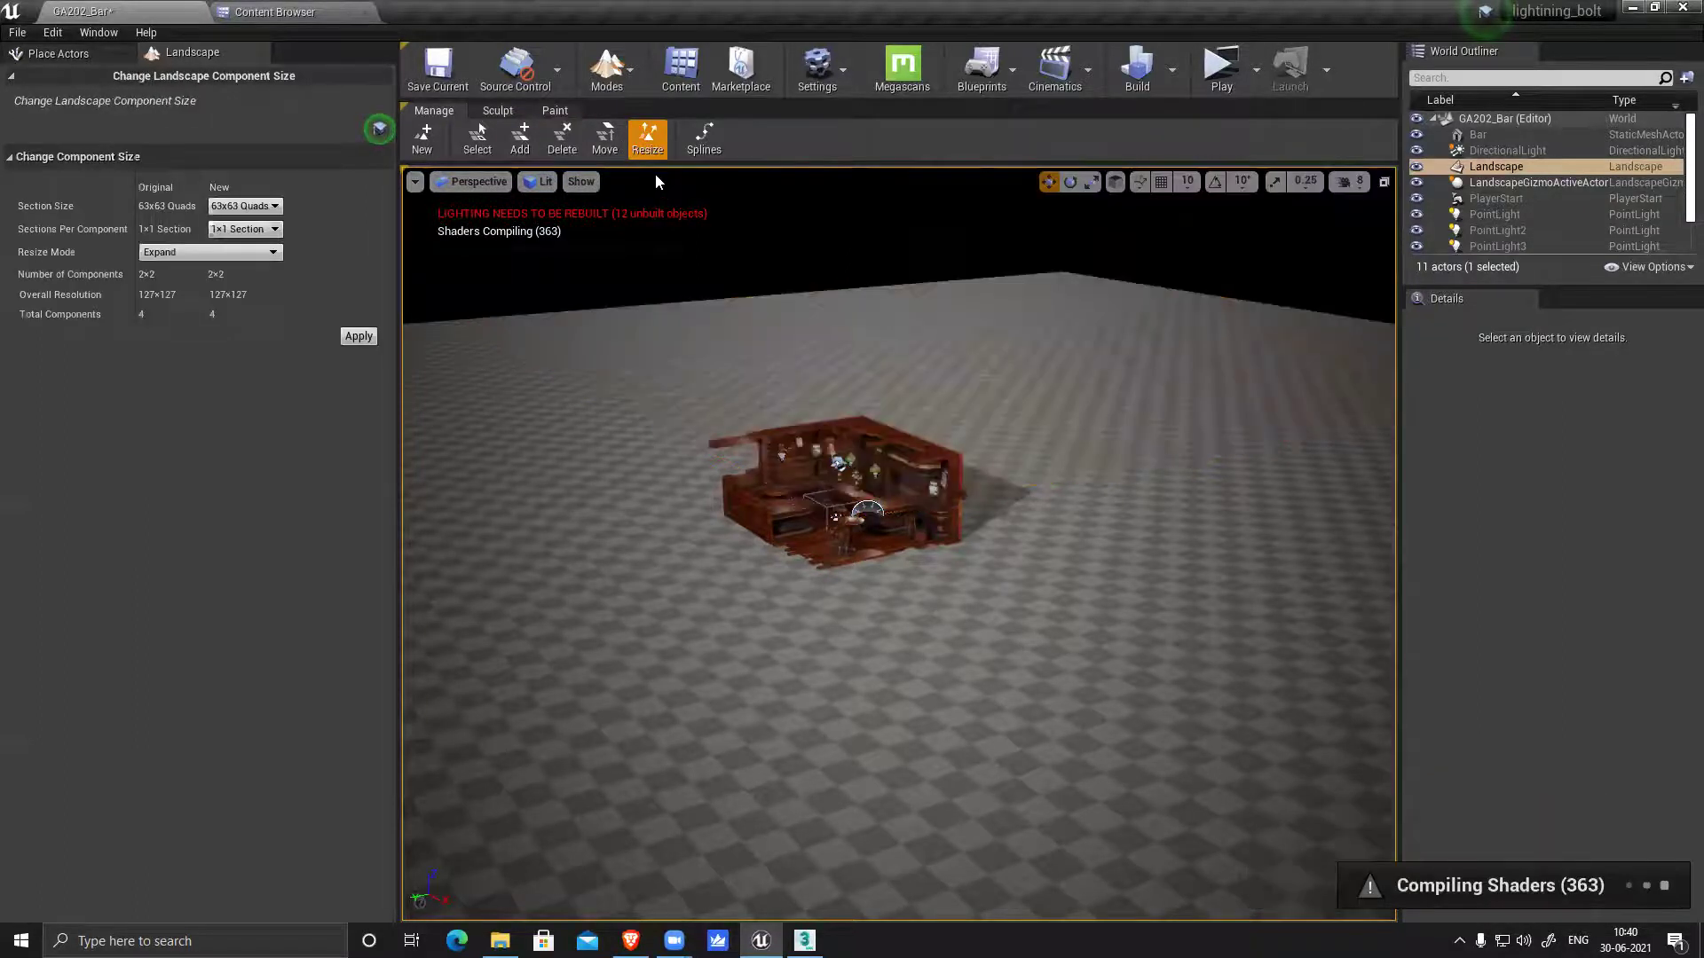
click(494, 110)
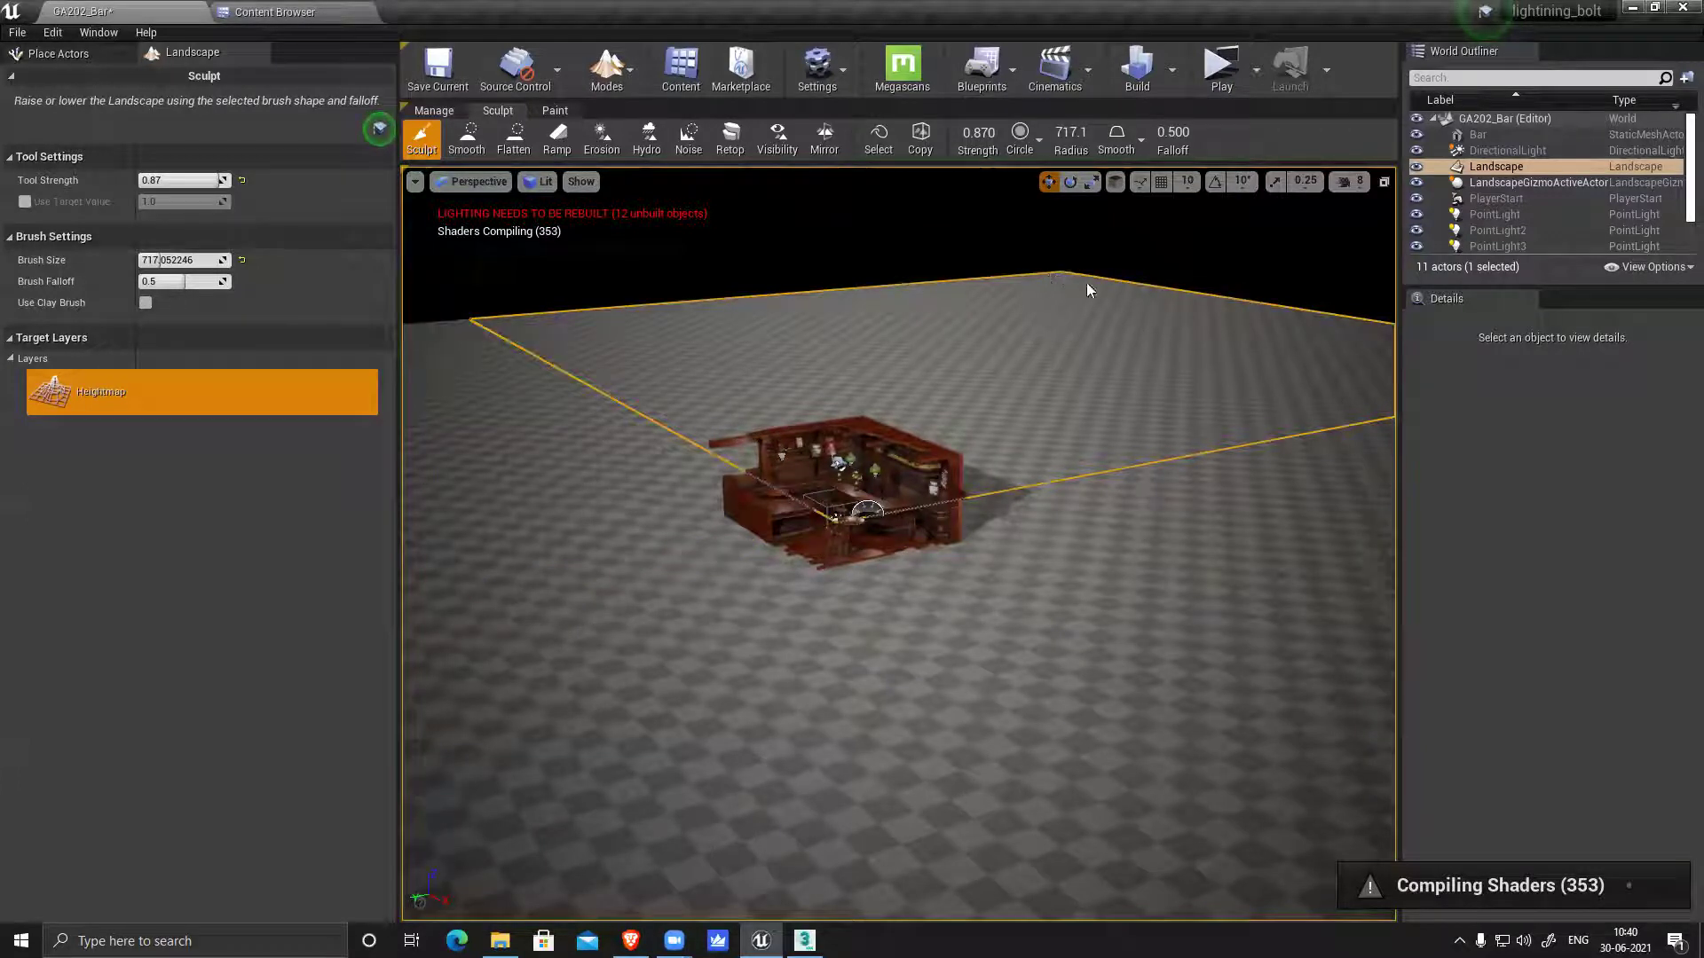
drag(1086, 283, 1104, 307)
key(ctrl+z)
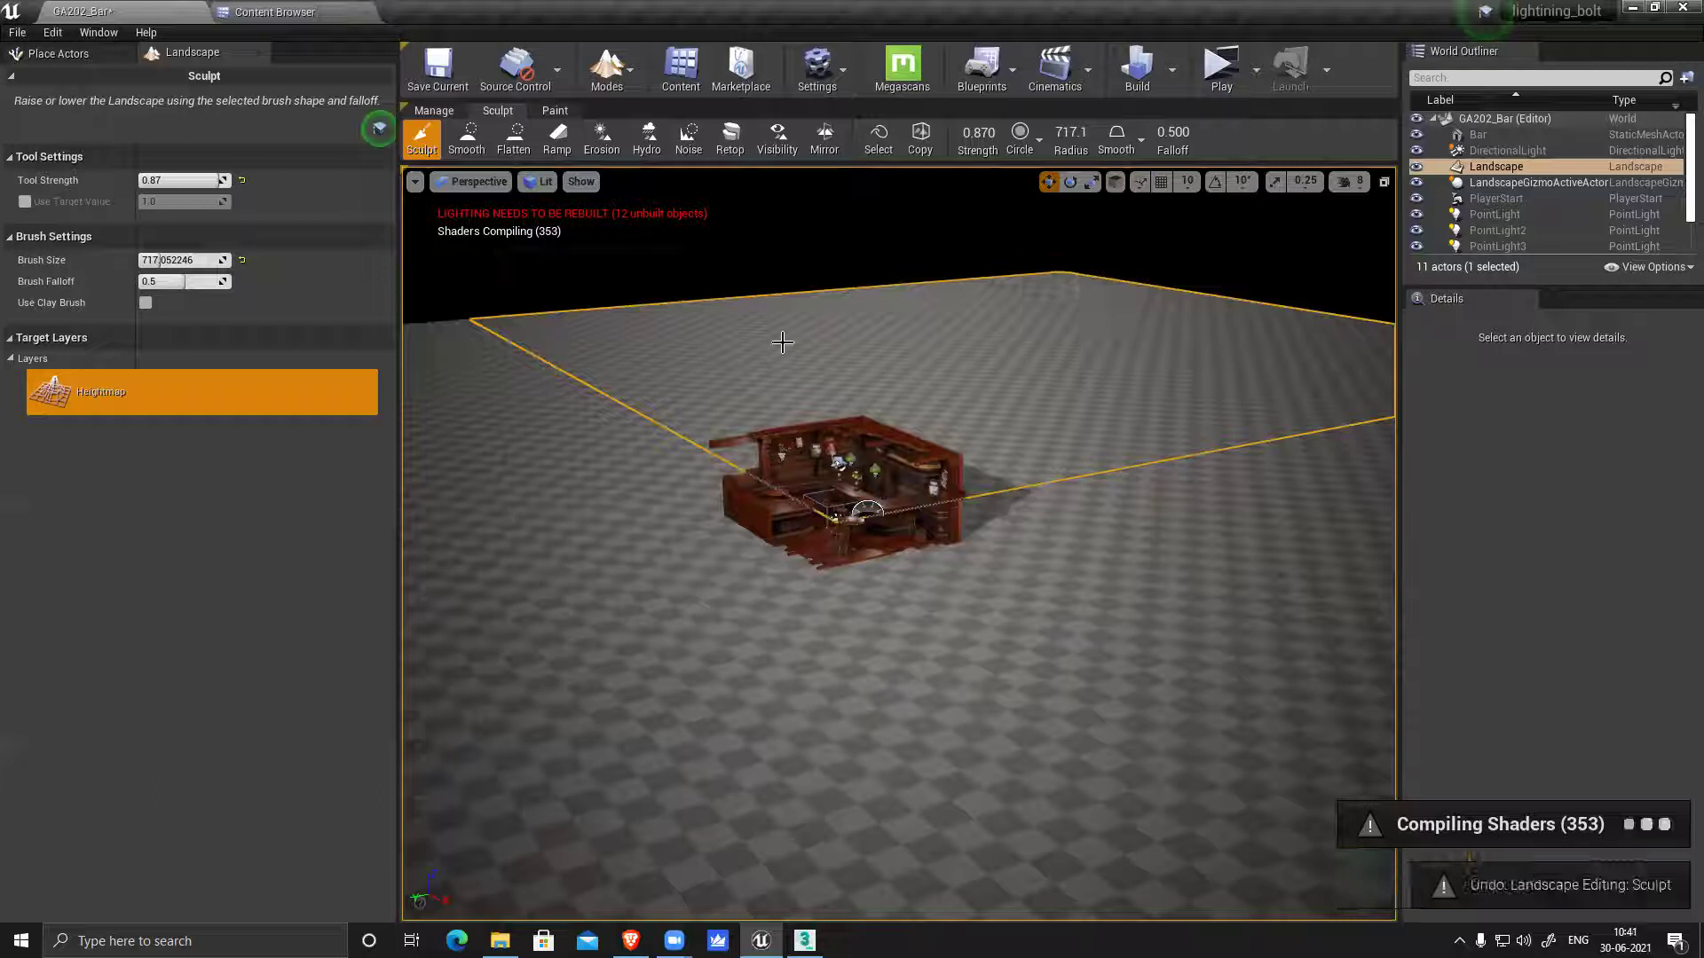
Enlarge the sculpt brush to a size of 2401, keeping the landscape's far corner in view
mouse_move(785, 233)
right_down()
mouse_move(823, 247)
mouse_move(752, 238)
right_up()
key(bracketright)
key(bracketright)
key(bracketright)
key(bracketright)
key(bracketright)
key(bracketright)
key(bracketright)
key(bracketright)
key(bracketright)
key(bracketright)
key(bracketright)
key(bracketright)
key(bracketright)
key(bracketright)
key(bracketright)
key(bracketright)
key(bracketright)
key(bracketright)
key(bracketright)
key(bracketright)
key(bracketright)
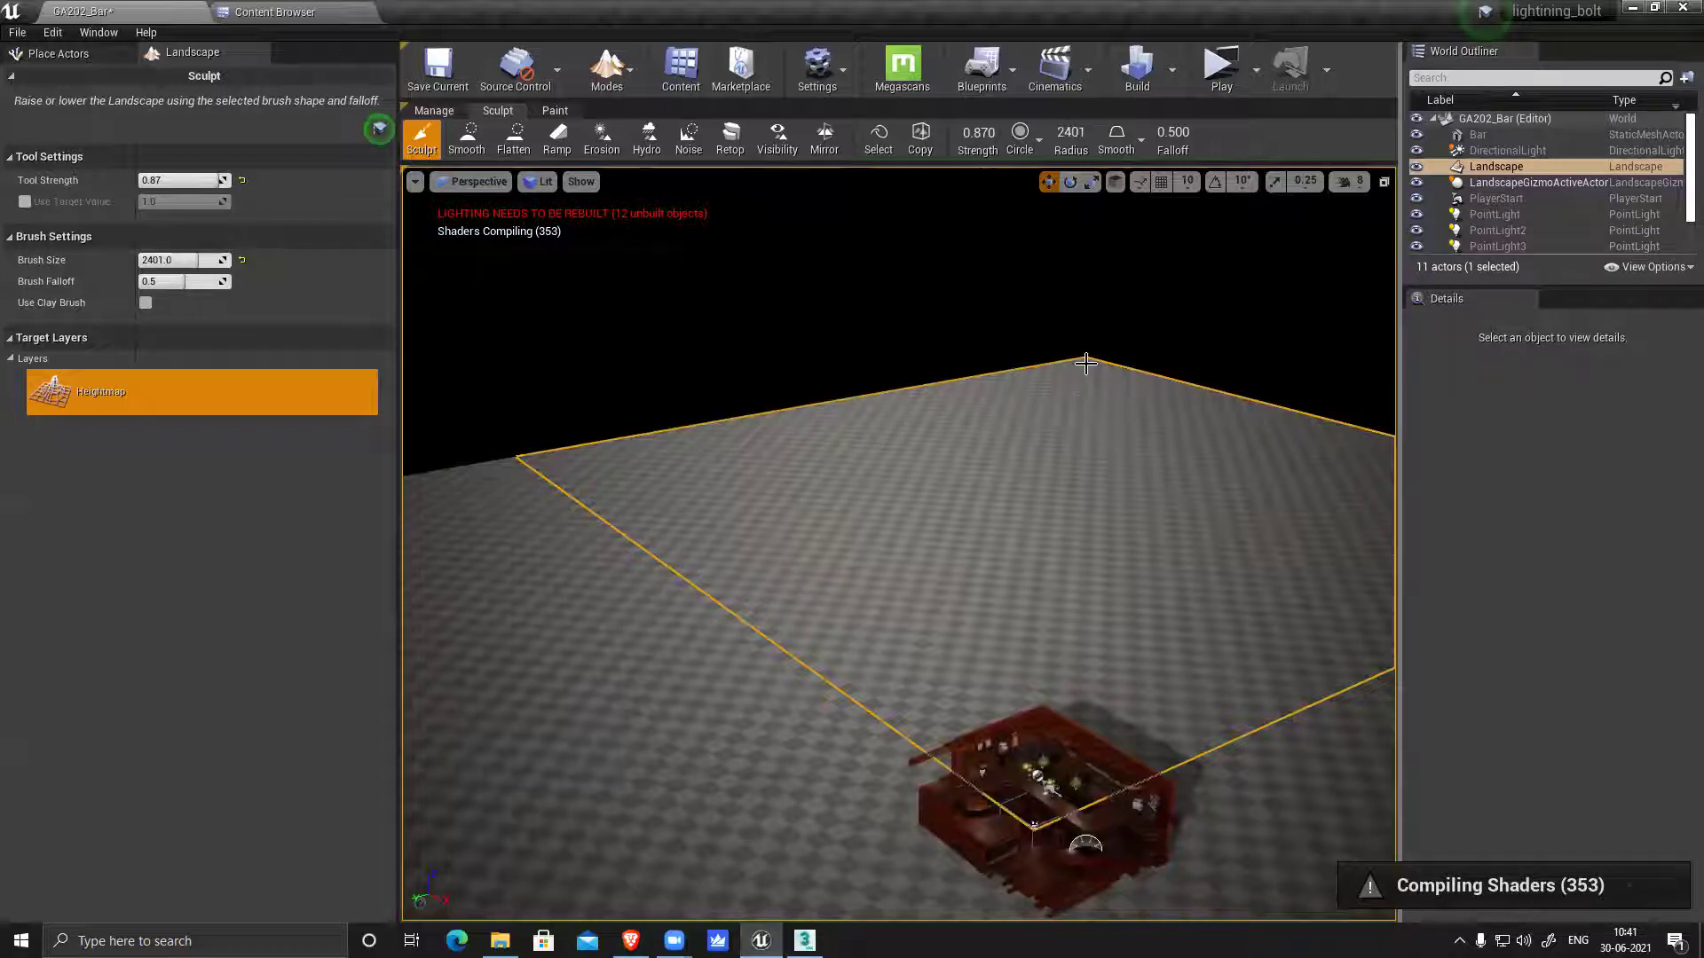
Raise a broad mountain range across the landscape's far corner behind the bar, reducing the brush size to 2057
click(1084, 361)
click(1047, 361)
key(bracketleft)
mouse_move(1045, 350)
mouse_down()
mouse_move(648, 442)
mouse_move(728, 411)
mouse_up()
key(bracketleft)
key(bracketleft)
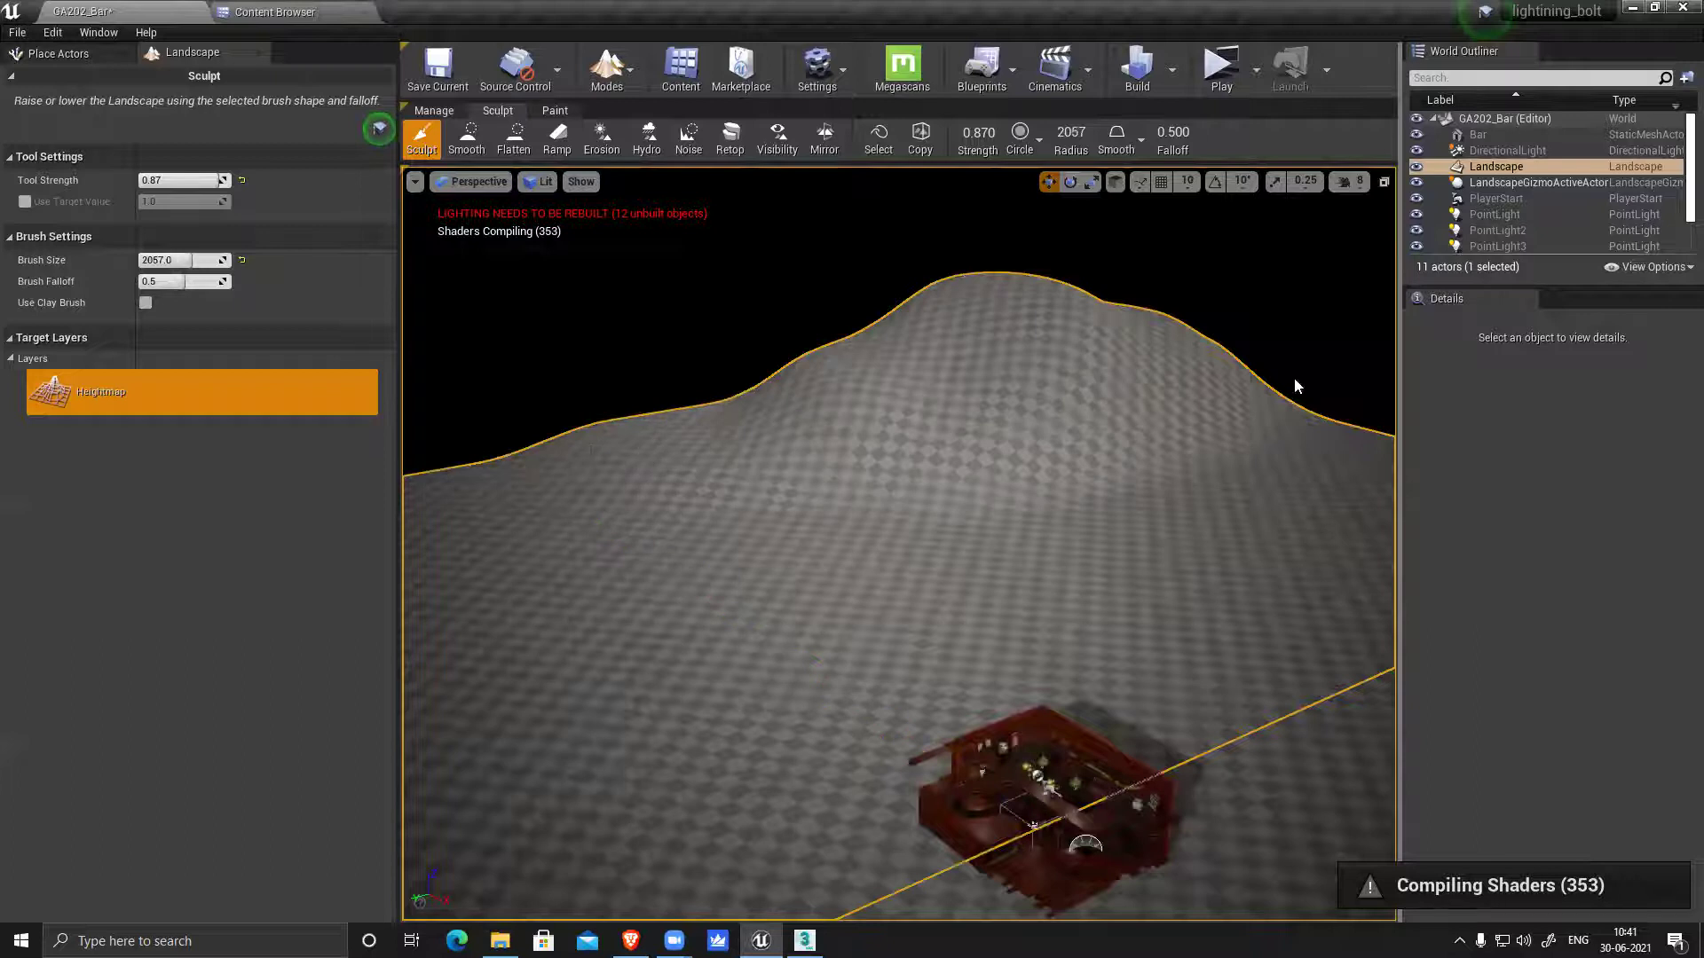
mouse_move(1294, 384)
mouse_down()
mouse_move(1111, 307)
mouse_move(960, 294)
mouse_move(717, 347)
mouse_up()
Reduce the brush size to 1434 and raise lower hills along the landscape edge beyond the mountain
key(bracketleft)
key(bracketleft)
key(bracketleft)
key(bracketleft)
key(bracketleft)
key(bracketleft)
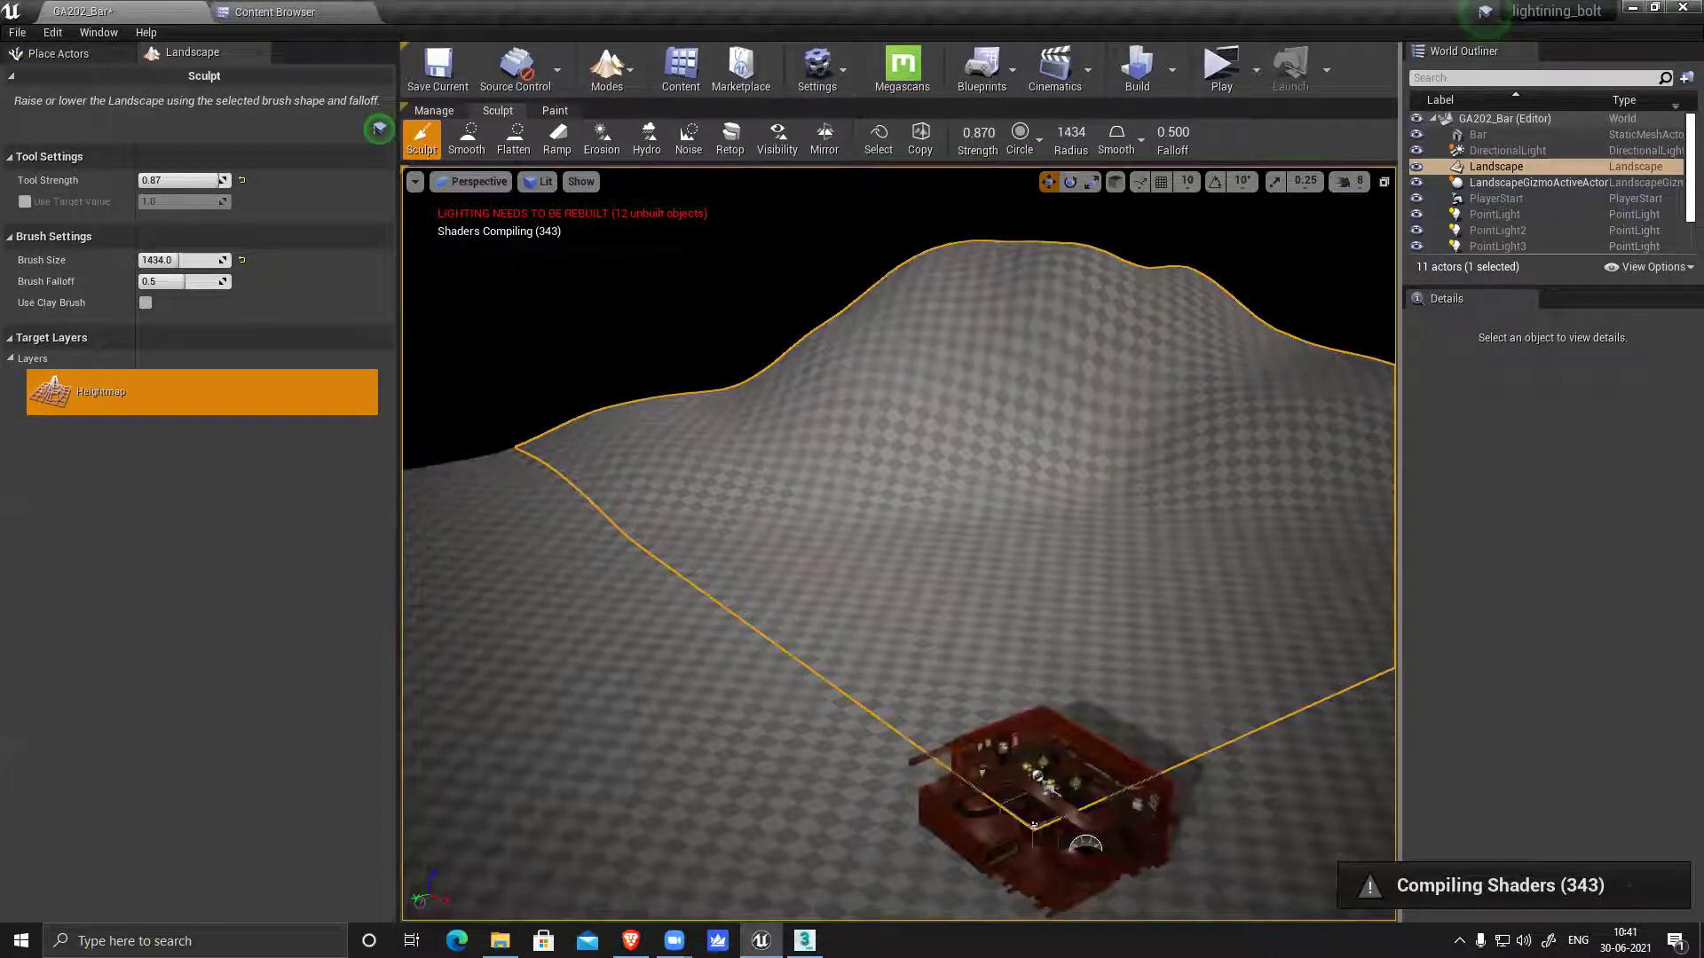
right_drag(989, 453, 955, 415)
right_drag(946, 355, 920, 327)
mouse_move(856, 315)
mouse_down()
mouse_move(620, 361)
mouse_move(914, 289)
mouse_up()
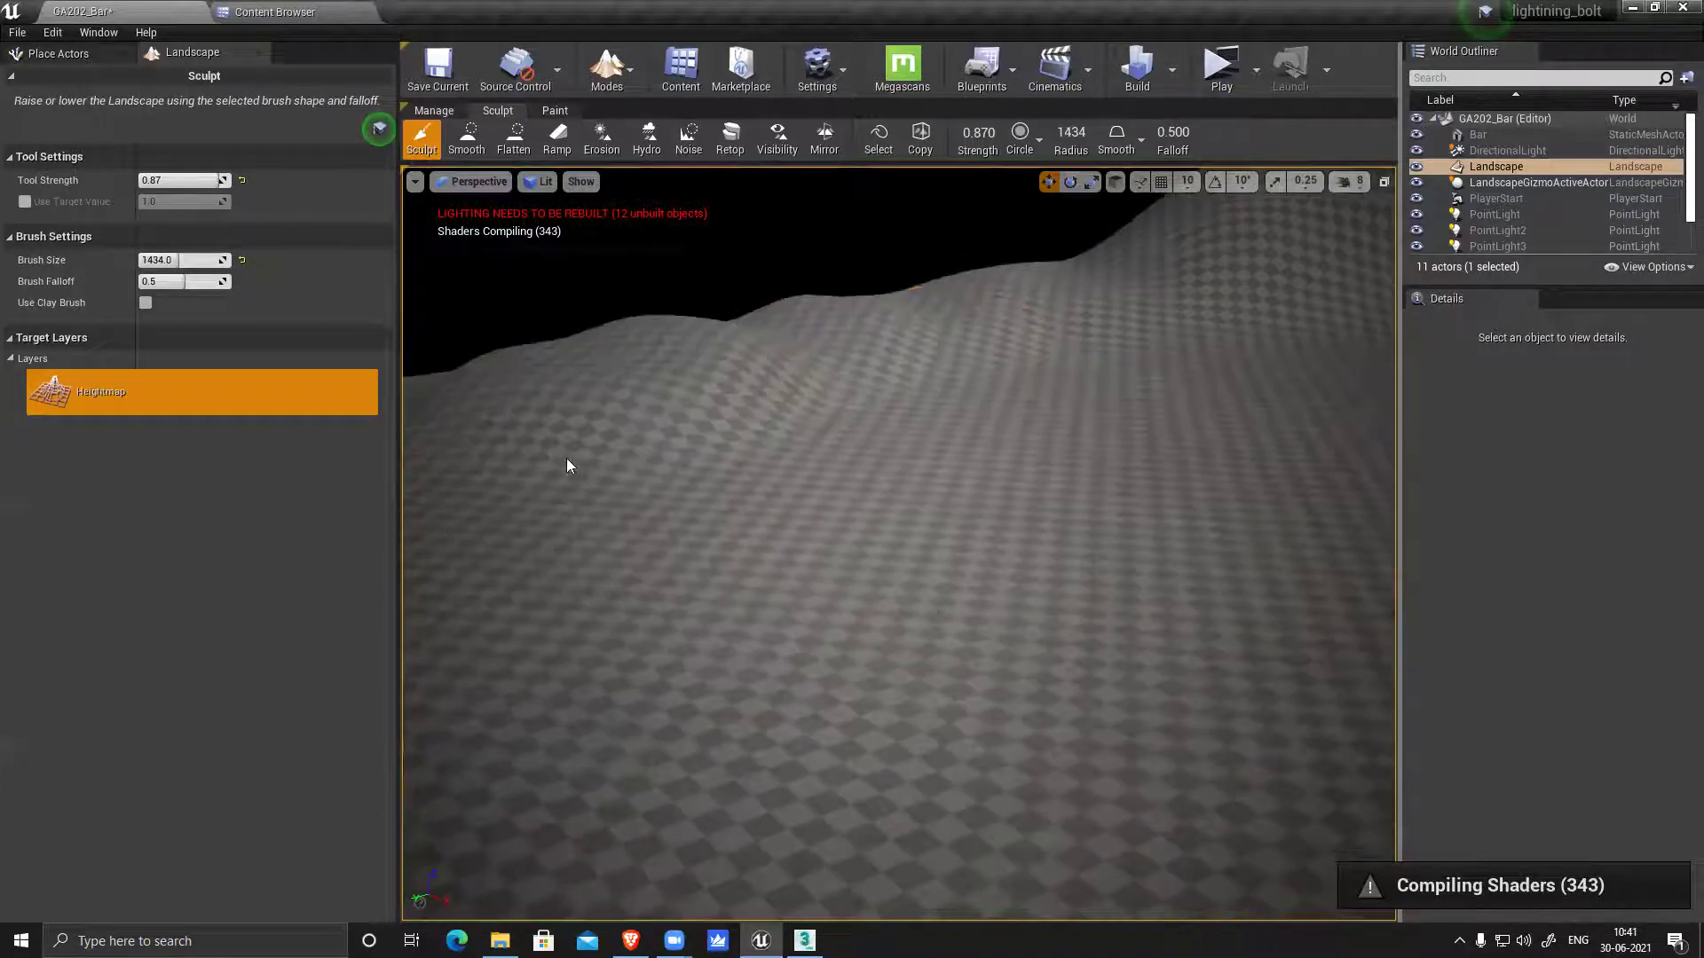
scroll(575, 488, down, 5)
drag(541, 489, 563, 519)
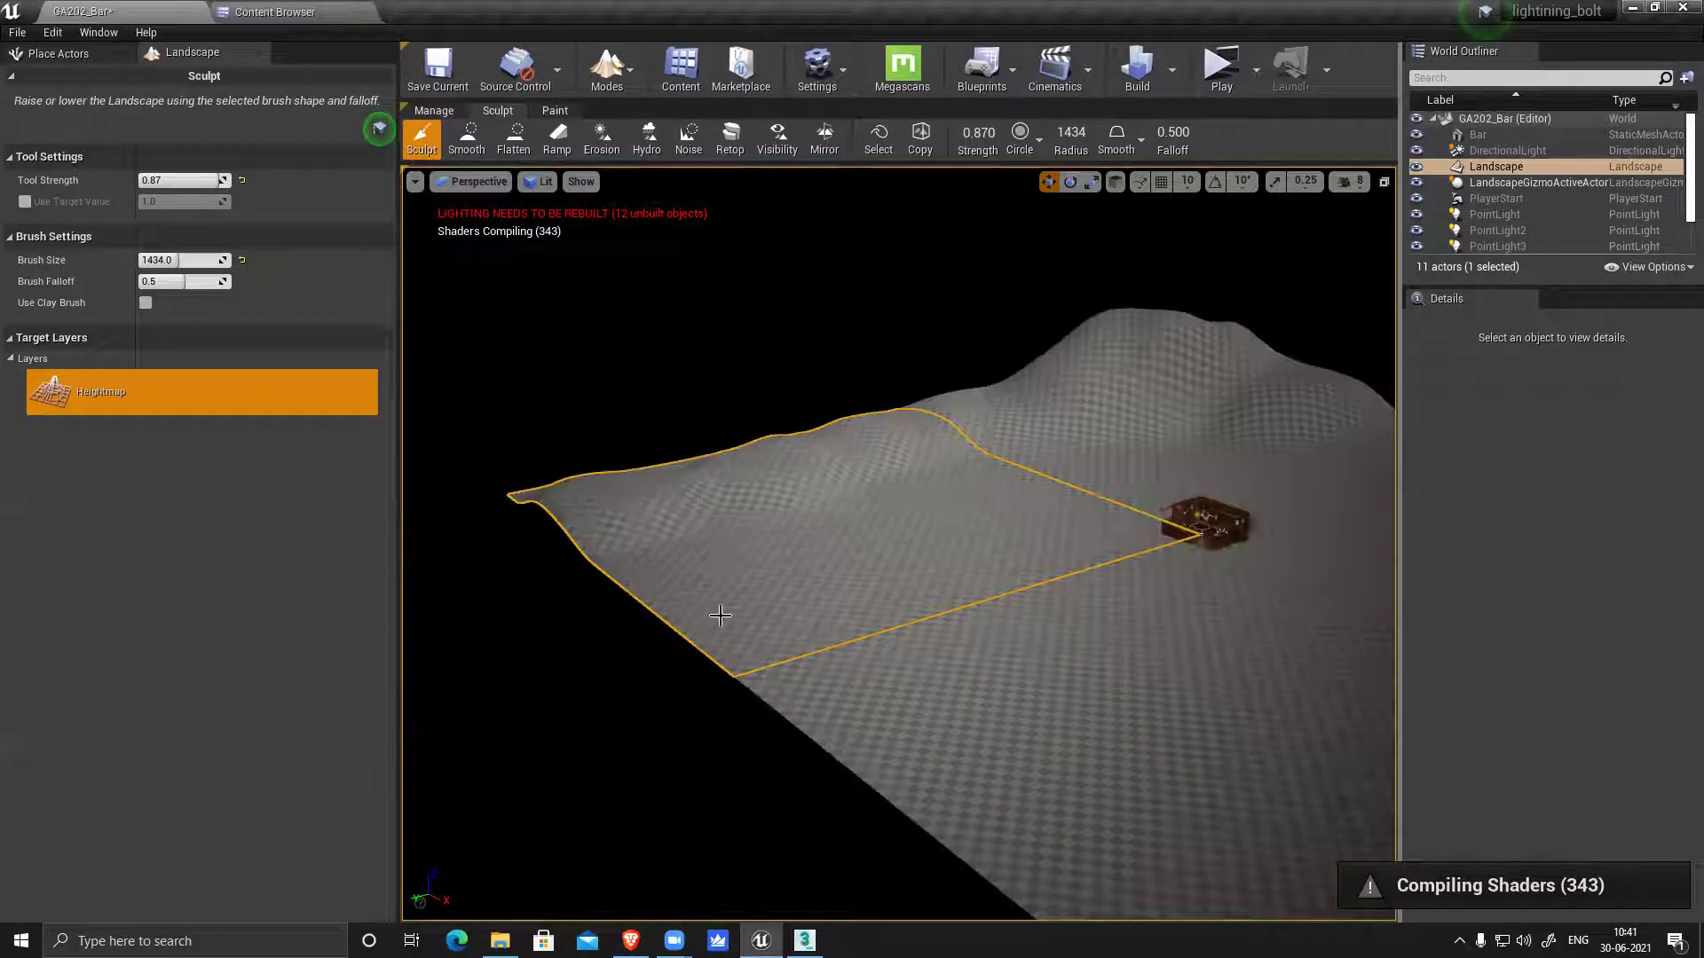
Raise hills along the remaining outer edges so that the terrain encloses the flat ground around the bar
drag(720, 615, 877, 689)
drag(757, 503, 825, 549)
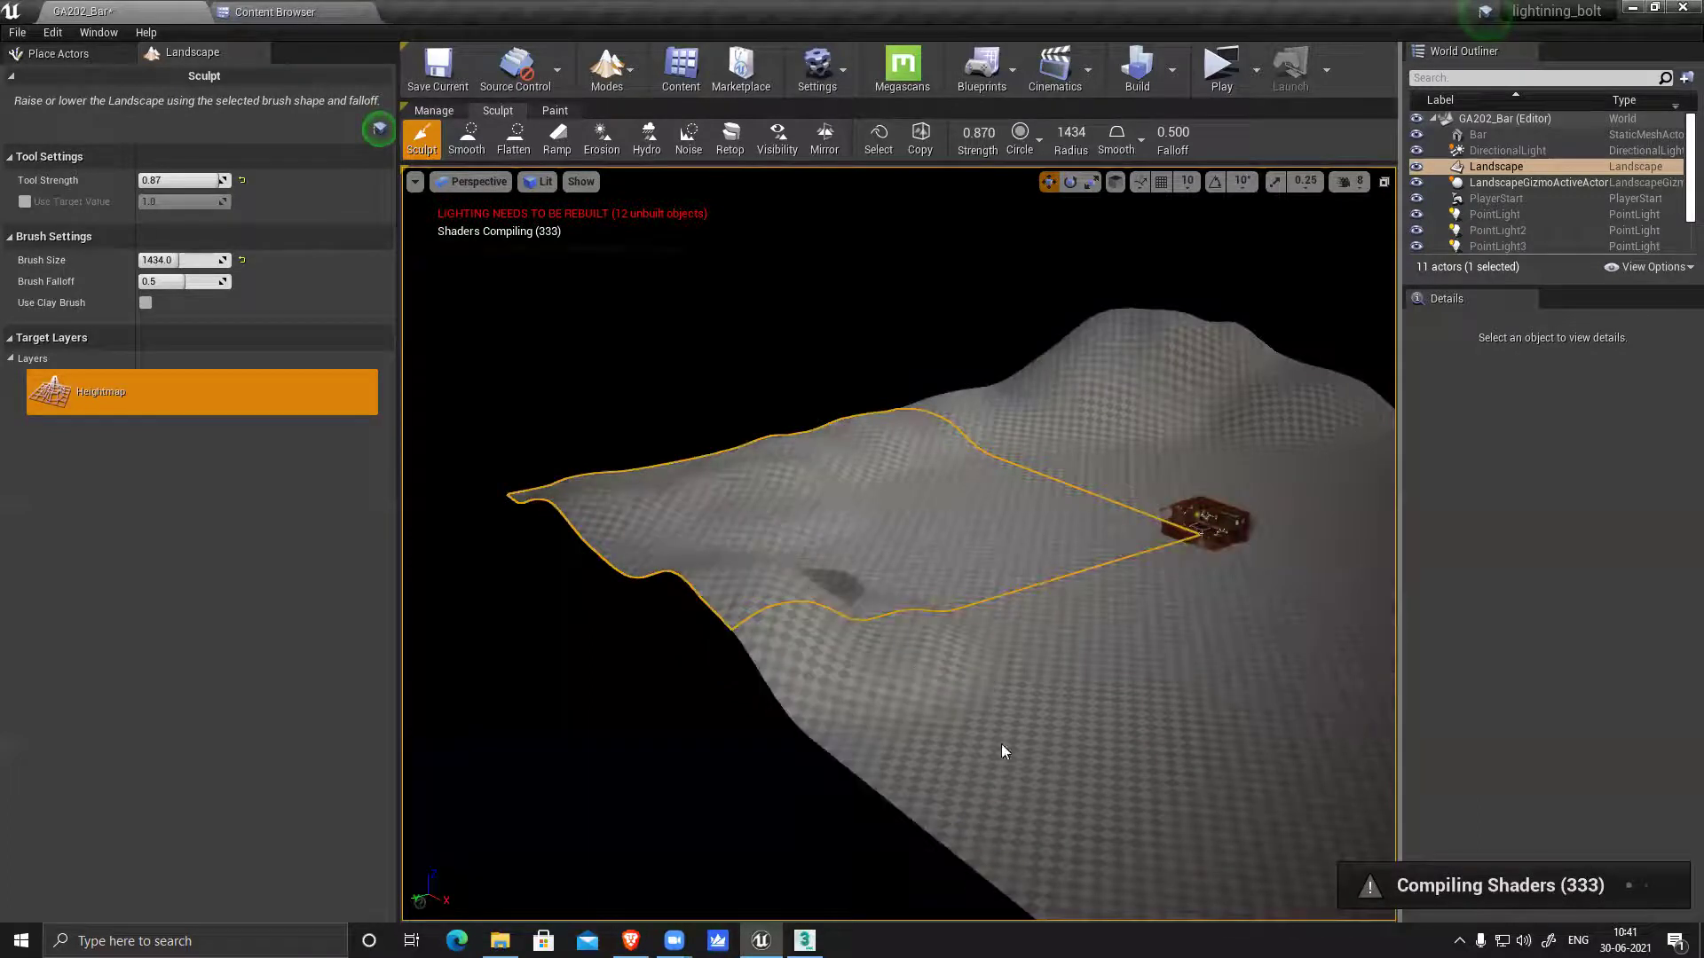
drag(1002, 751, 1010, 869)
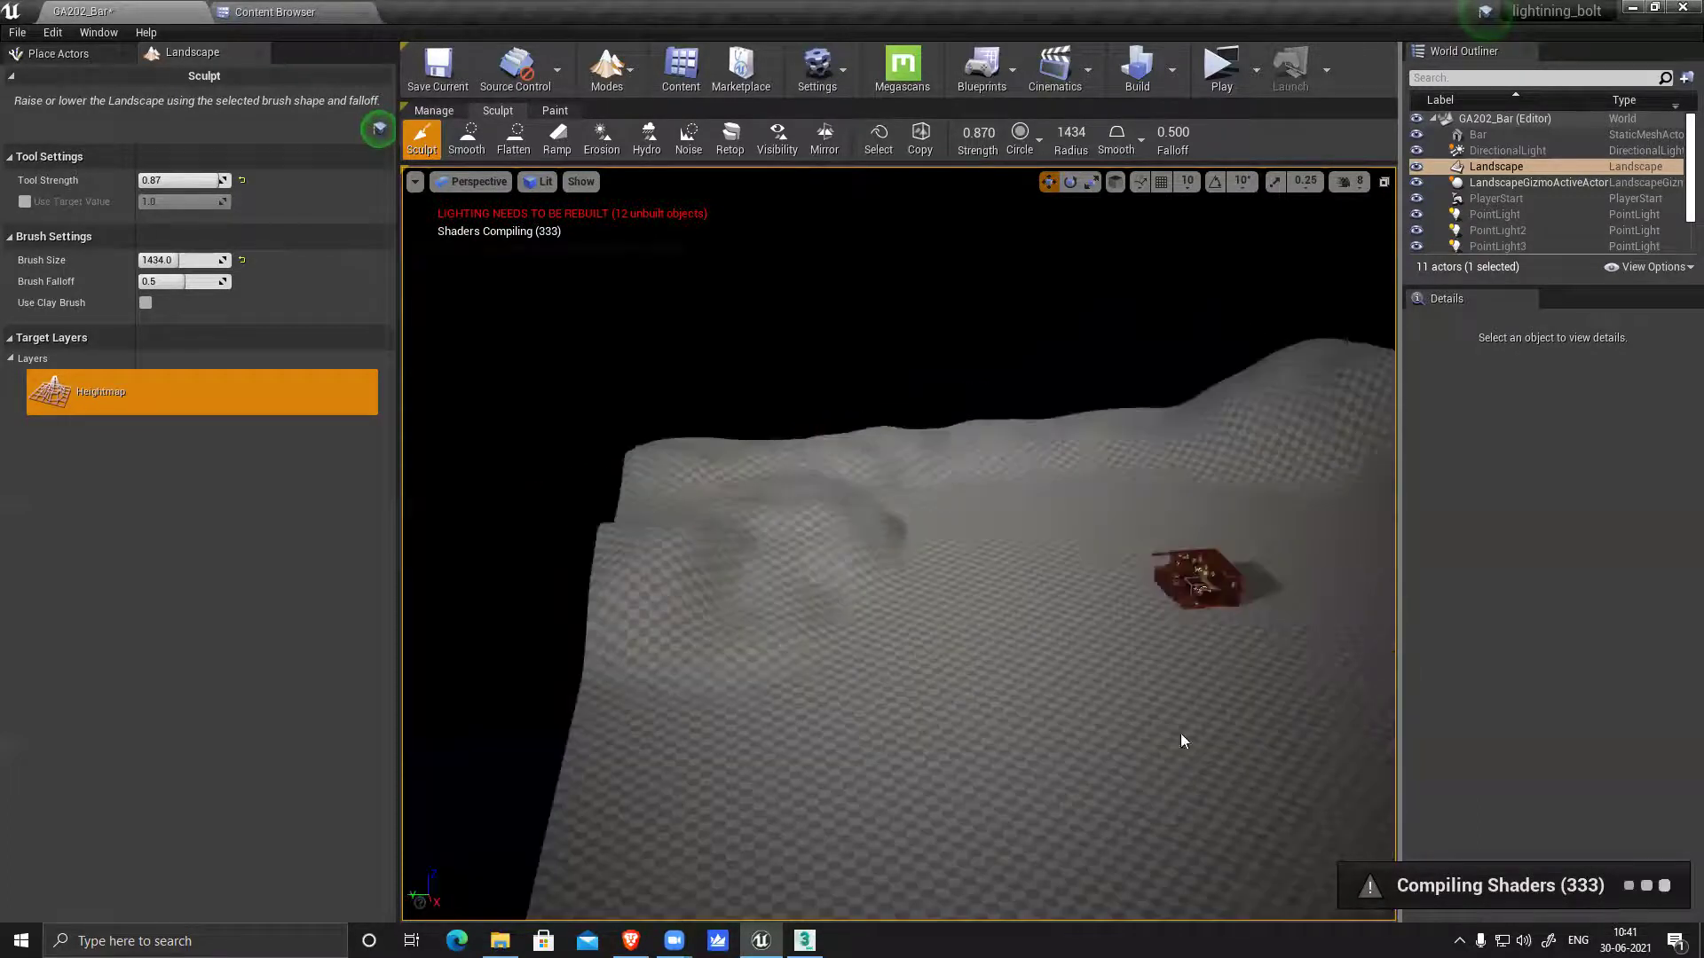
scroll(883, 629, down, 3)
click(824, 673)
mouse_move(946, 683)
mouse_down()
mouse_move(1118, 667)
mouse_move(1032, 670)
mouse_up()
mouse_move(1228, 666)
mouse_down()
mouse_move(1325, 644)
mouse_move(1275, 552)
mouse_move(1243, 542)
mouse_up()
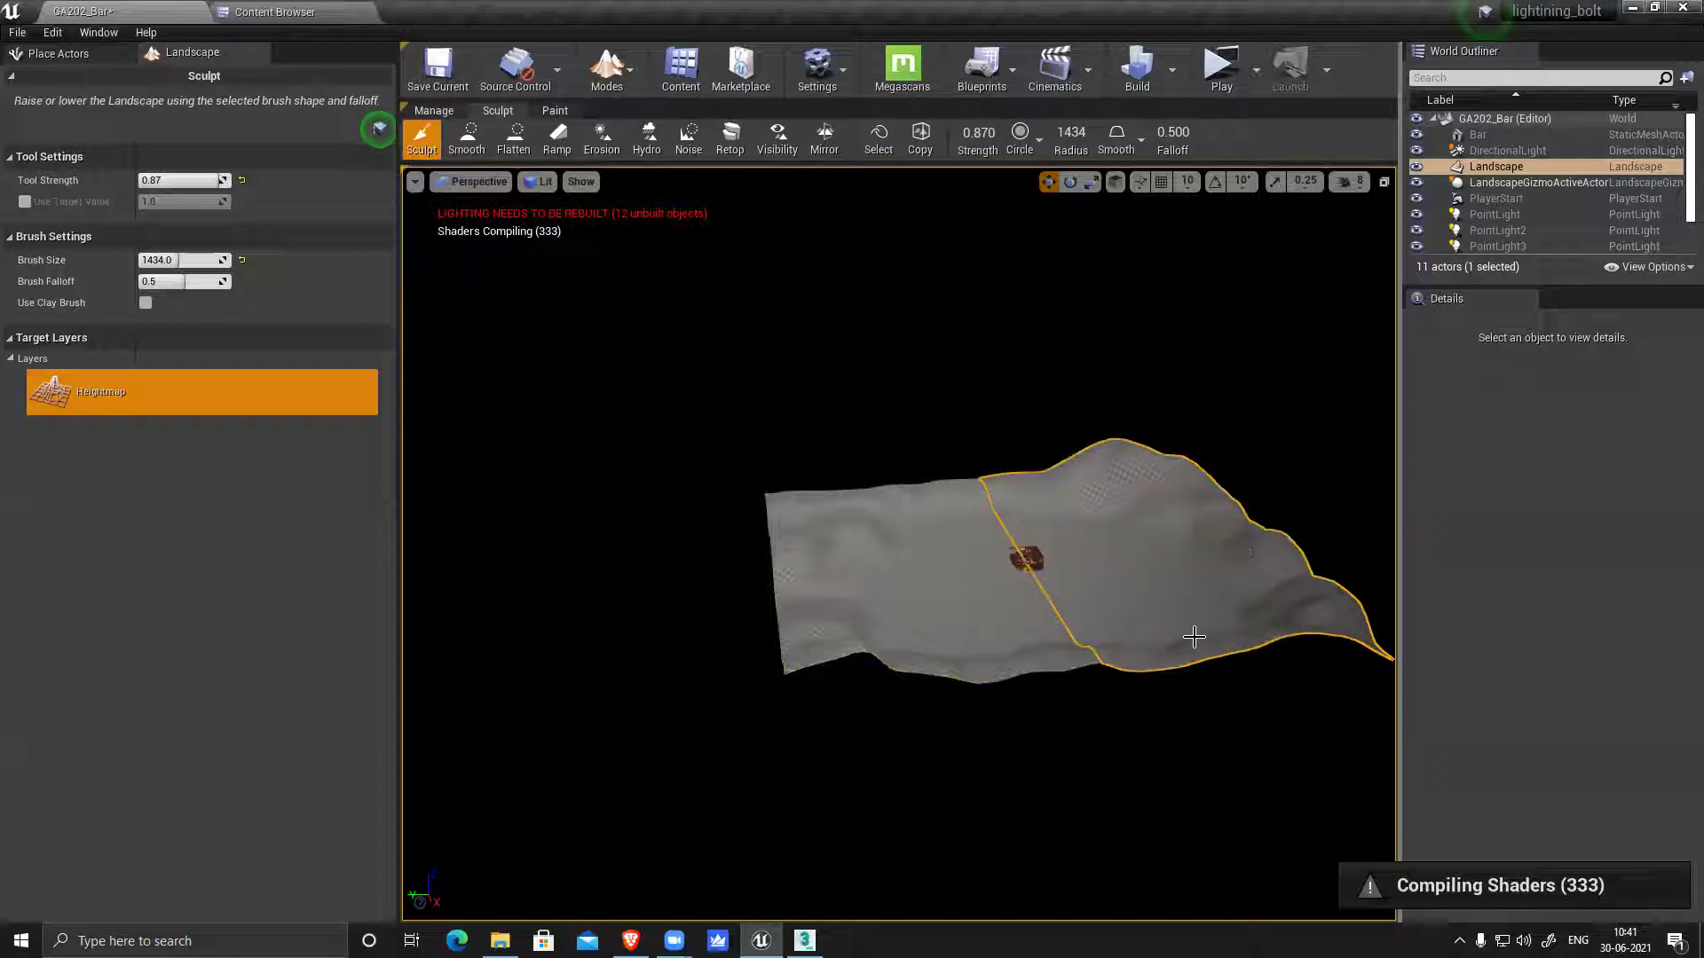
Sculpt additional mounds and peaks inward from the landscape's edges, leaving flat ground around the bar
alt+drag(1175, 694, 888, 772)
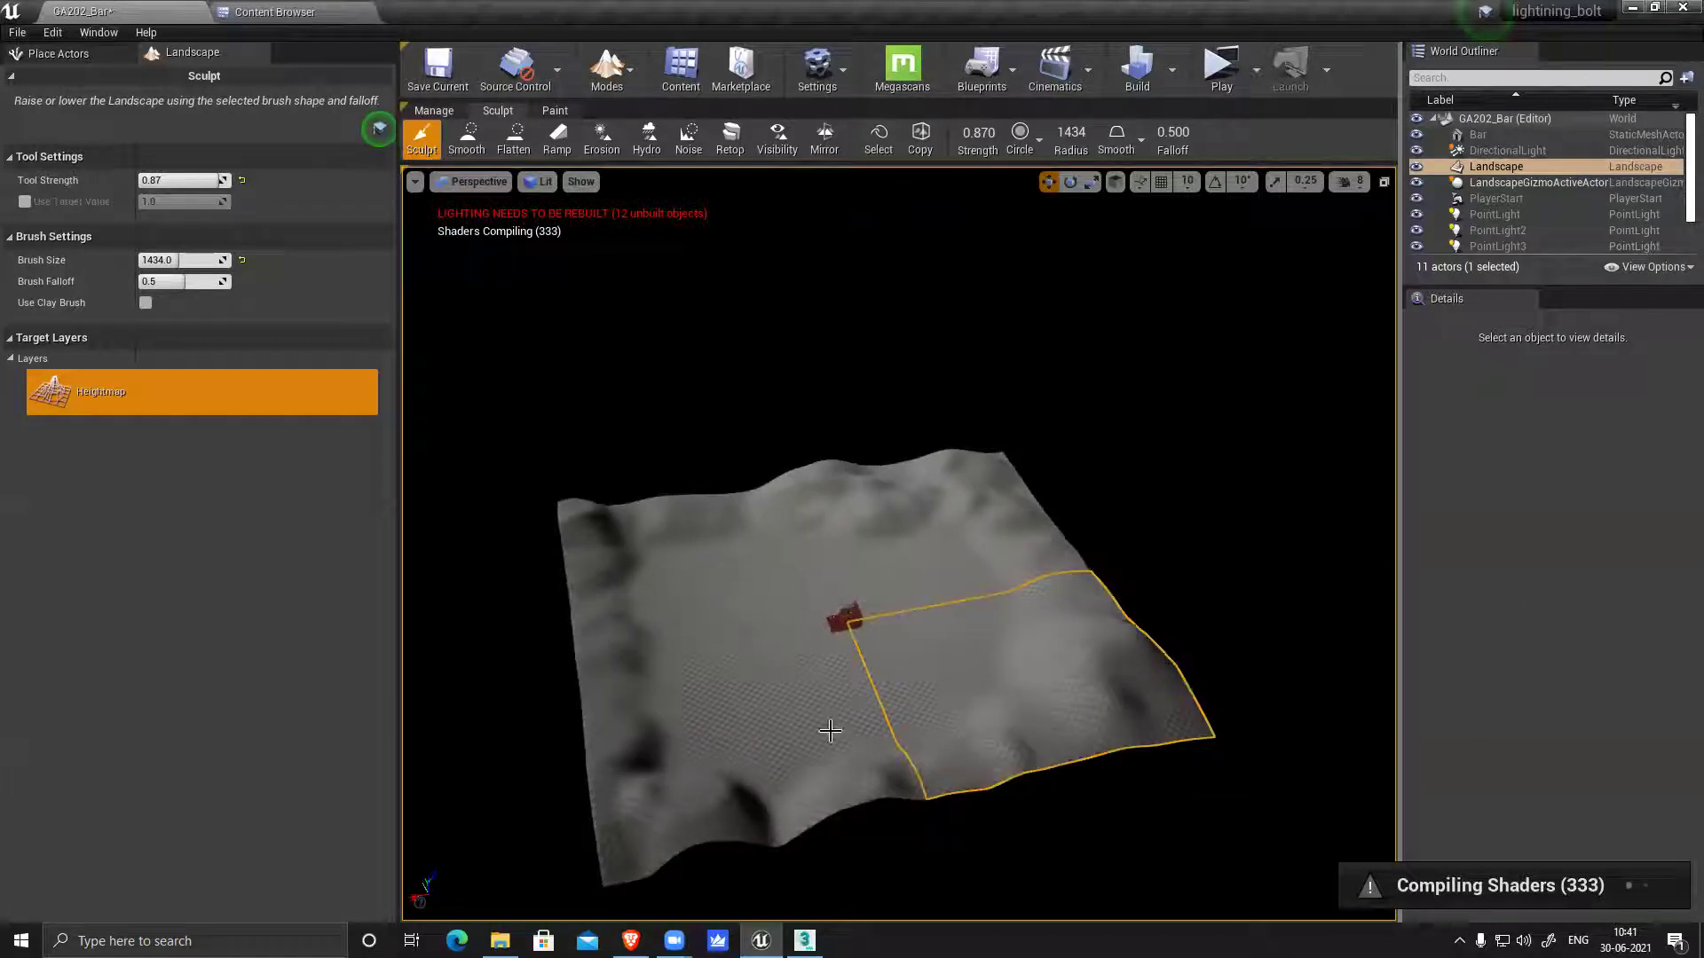
mouse_move(672, 747)
mouse_down()
mouse_move(872, 731)
mouse_move(692, 695)
mouse_up()
mouse_move(632, 569)
mouse_down()
mouse_move(711, 594)
mouse_move(630, 542)
mouse_move(620, 611)
mouse_up()
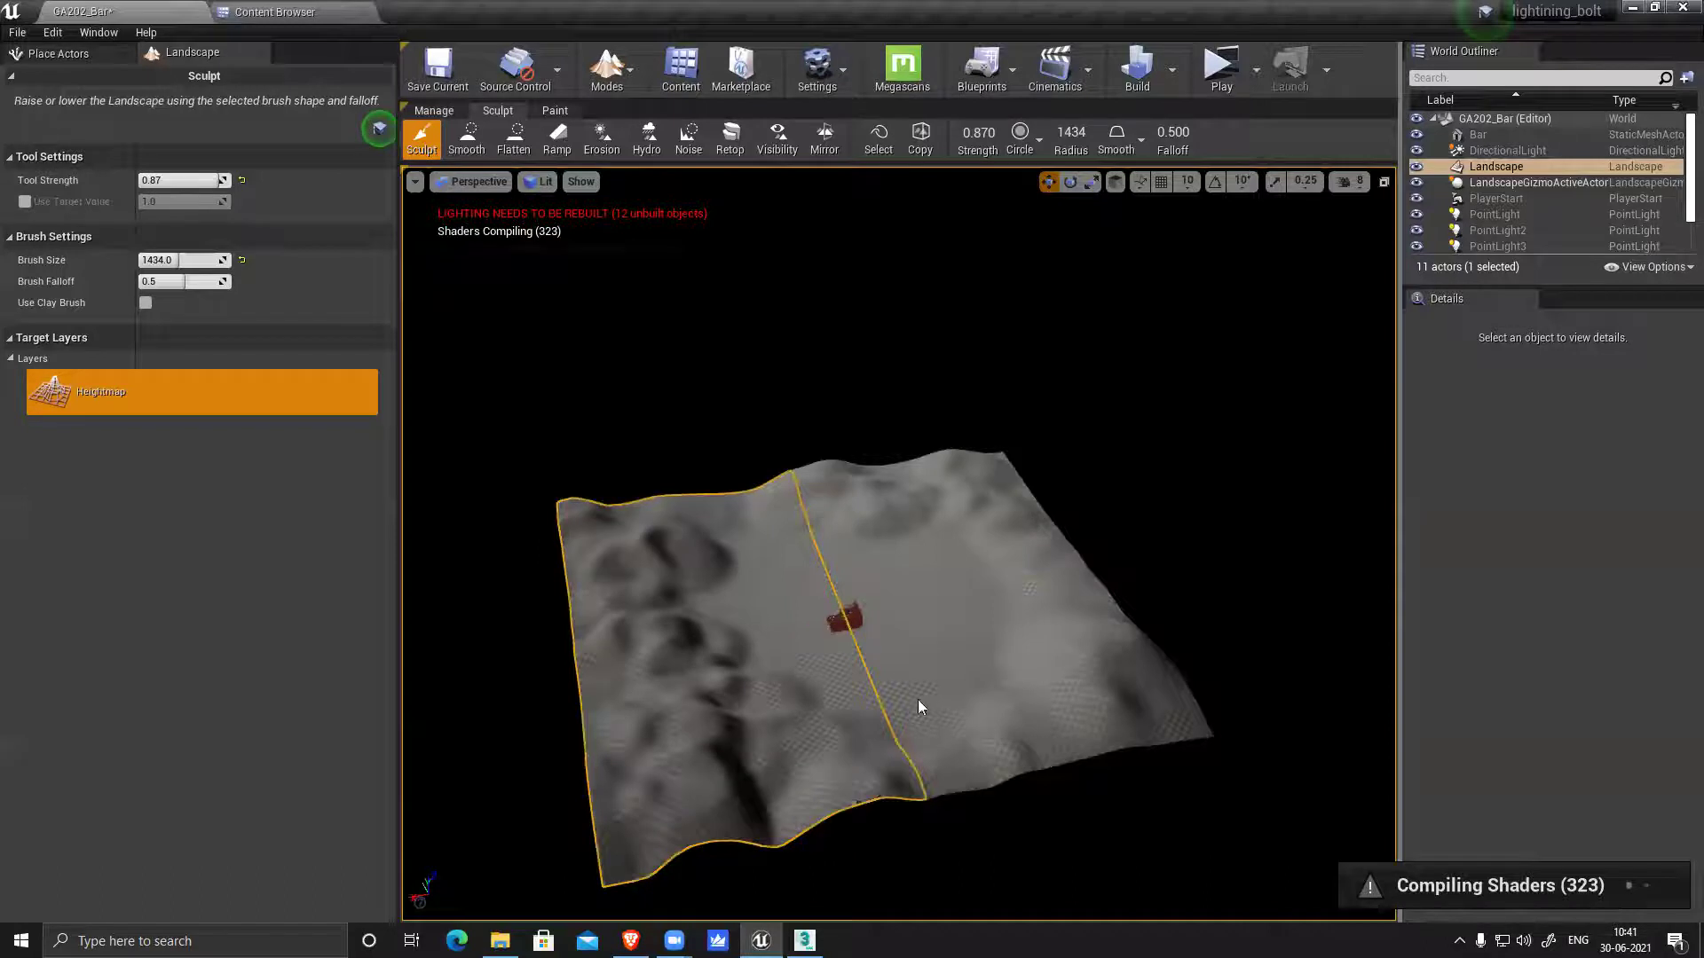
mouse_move(876, 508)
mouse_down()
mouse_move(1060, 677)
mouse_move(1030, 680)
mouse_move(1040, 588)
mouse_move(1010, 516)
mouse_move(968, 489)
mouse_move(871, 475)
mouse_move(1002, 505)
mouse_move(1004, 455)
mouse_move(1123, 608)
mouse_up()
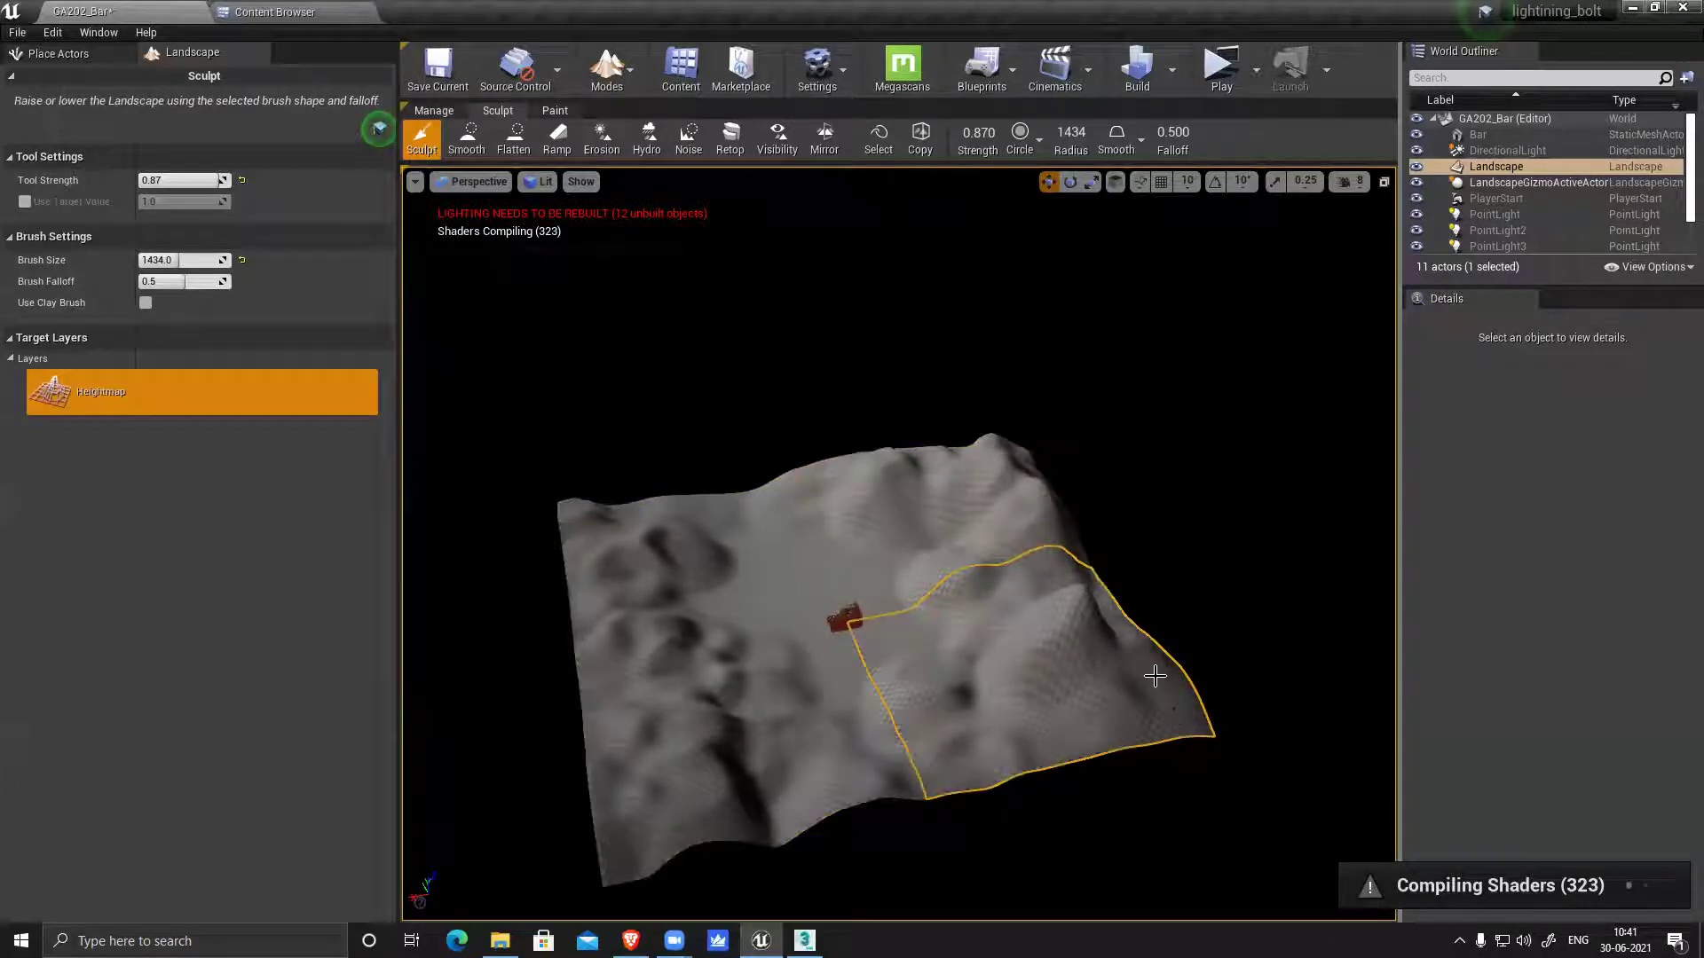
drag(1149, 677, 1160, 685)
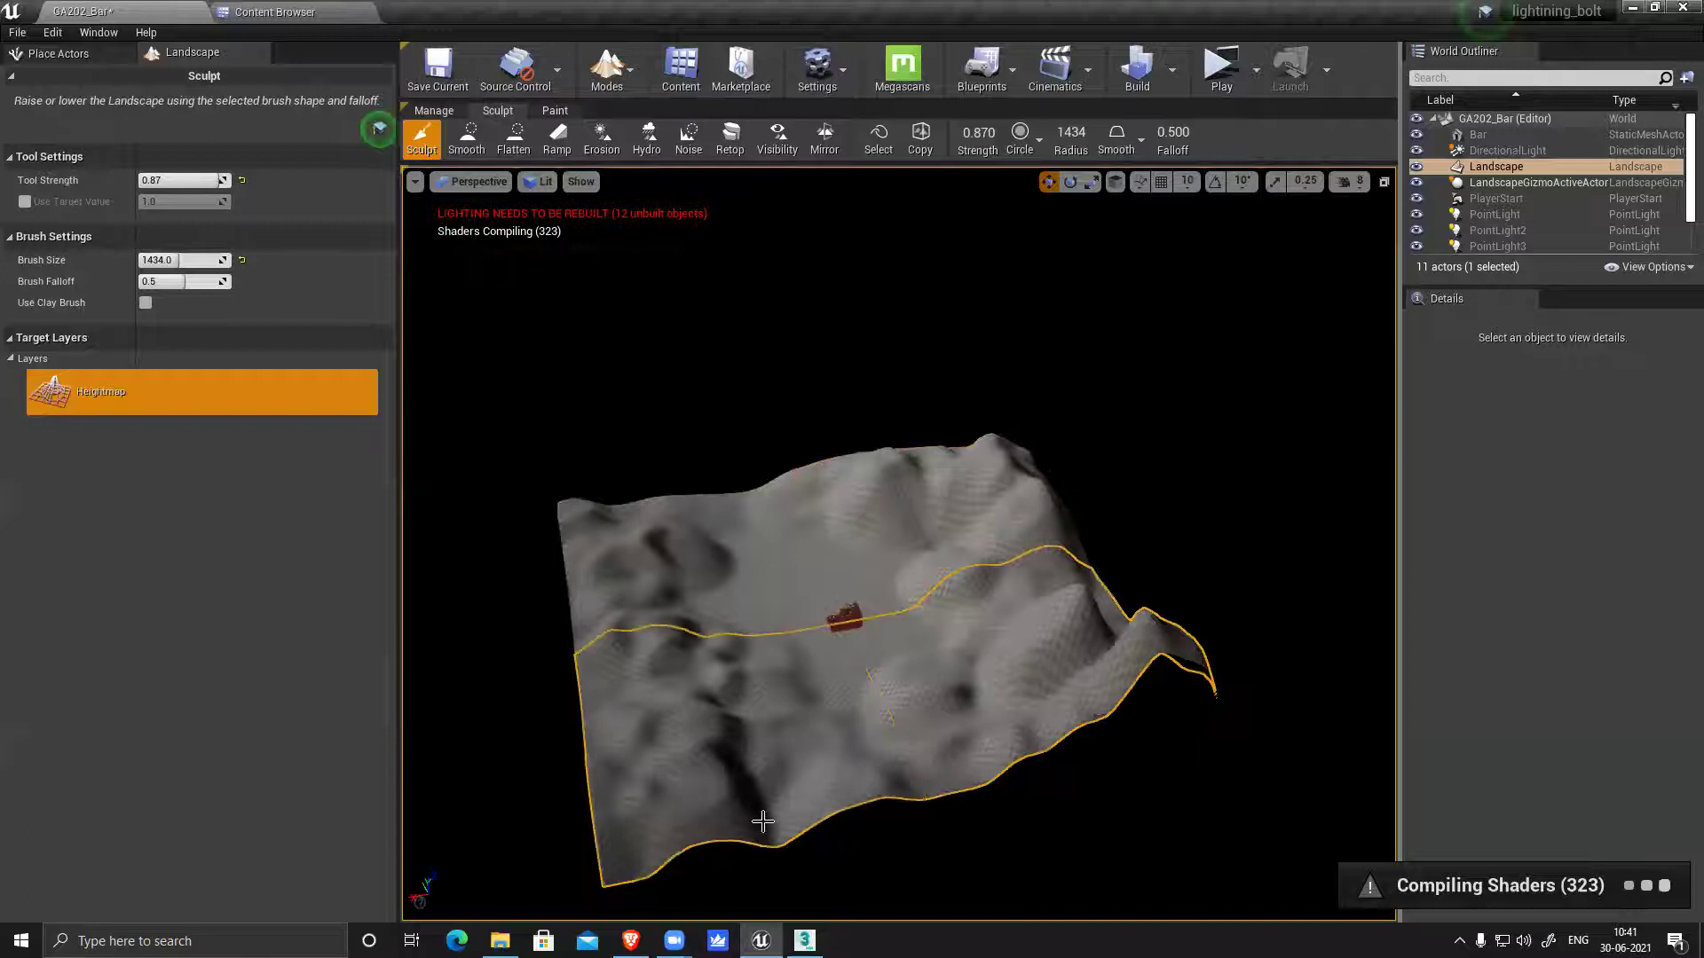
Raise more mounds on the near side of the landscape in front of the bar, and undo the last stray landscape edit
mouse_move(822, 739)
mouse_down()
mouse_move(928, 685)
mouse_move(894, 664)
mouse_up()
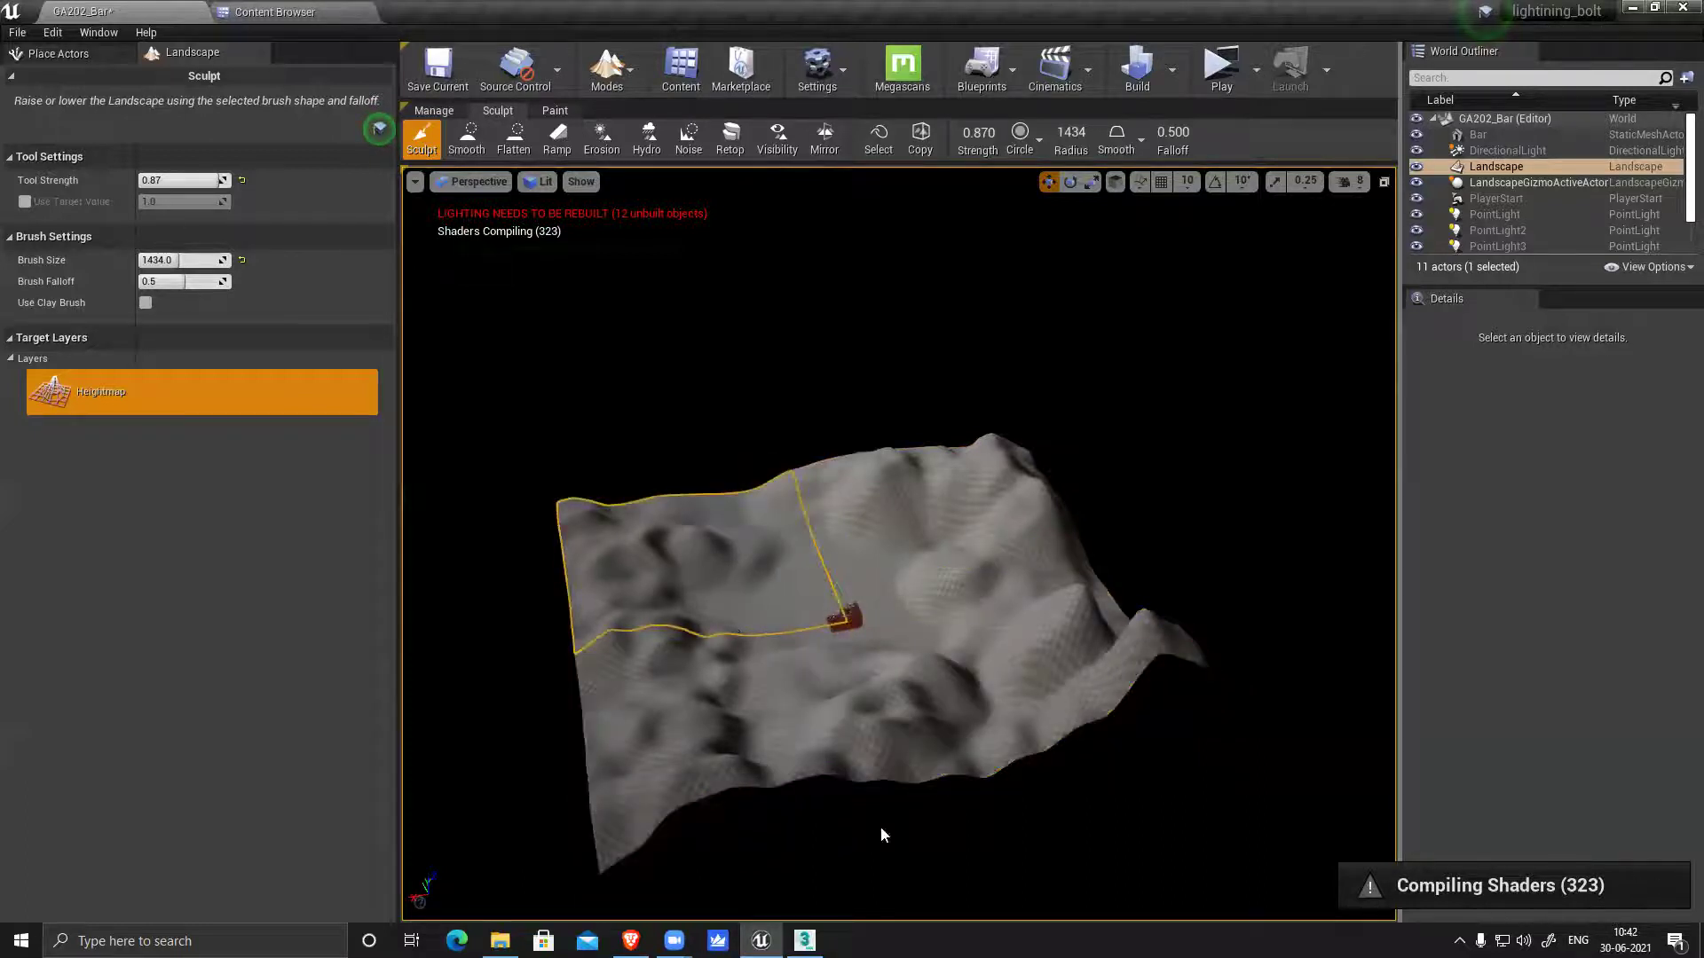
right_drag(882, 833, 897, 834)
alt+drag(858, 572, 1145, 573)
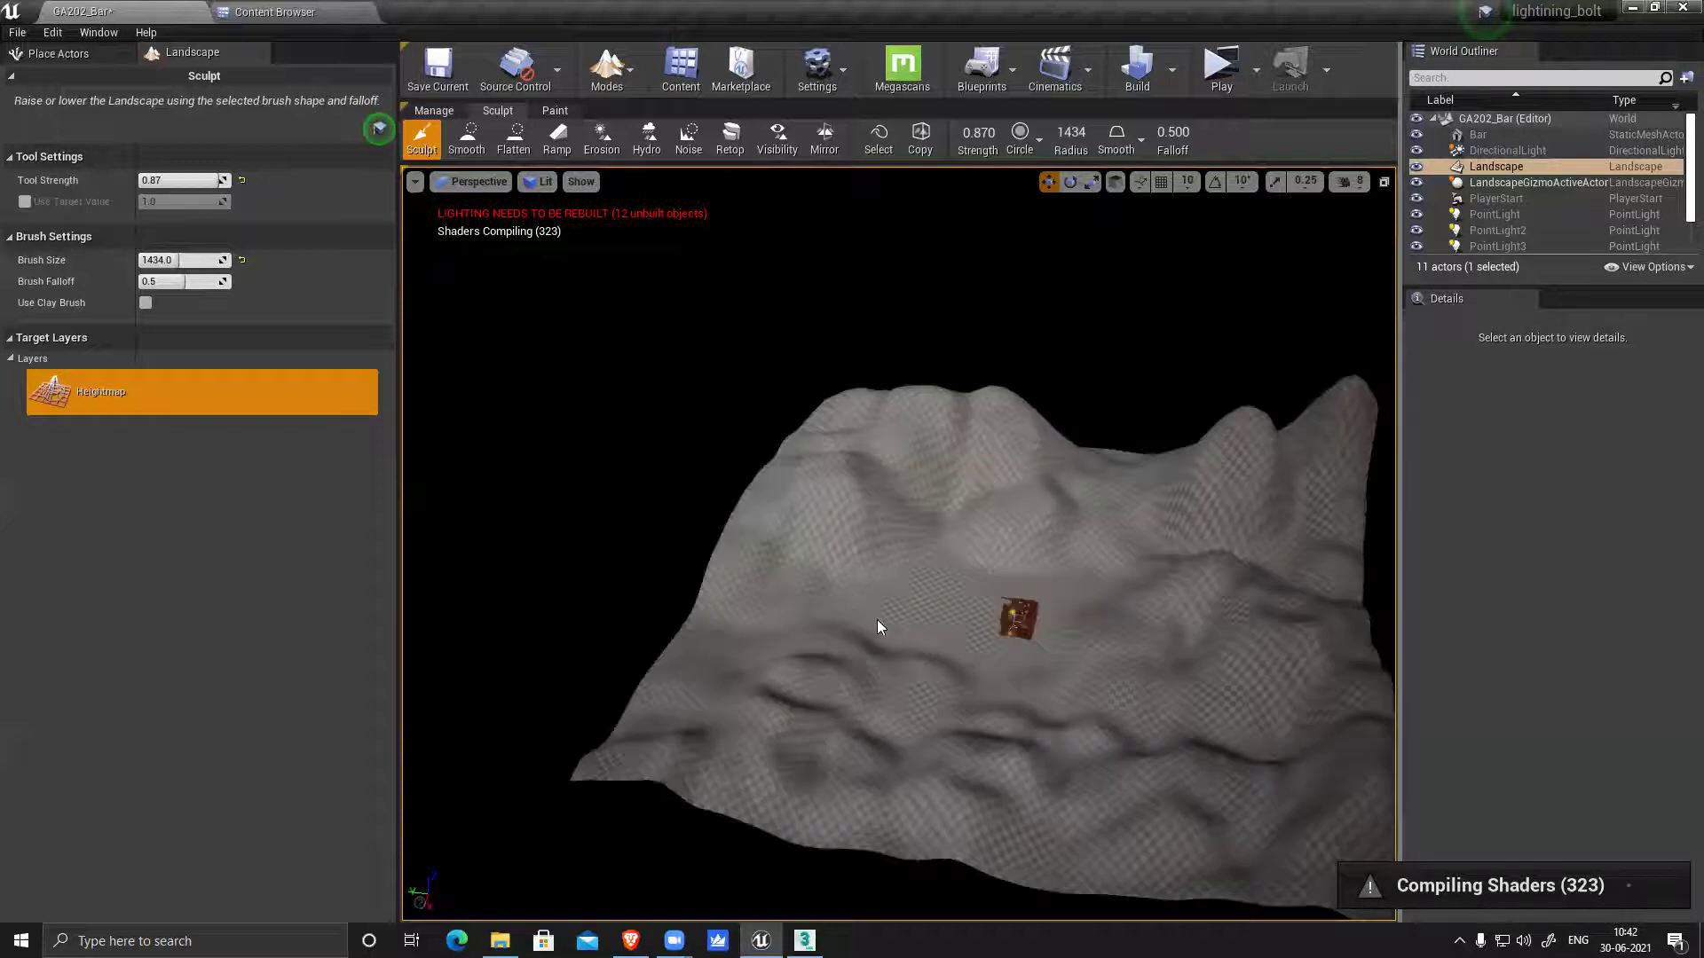
right_drag(885, 678, 896, 677)
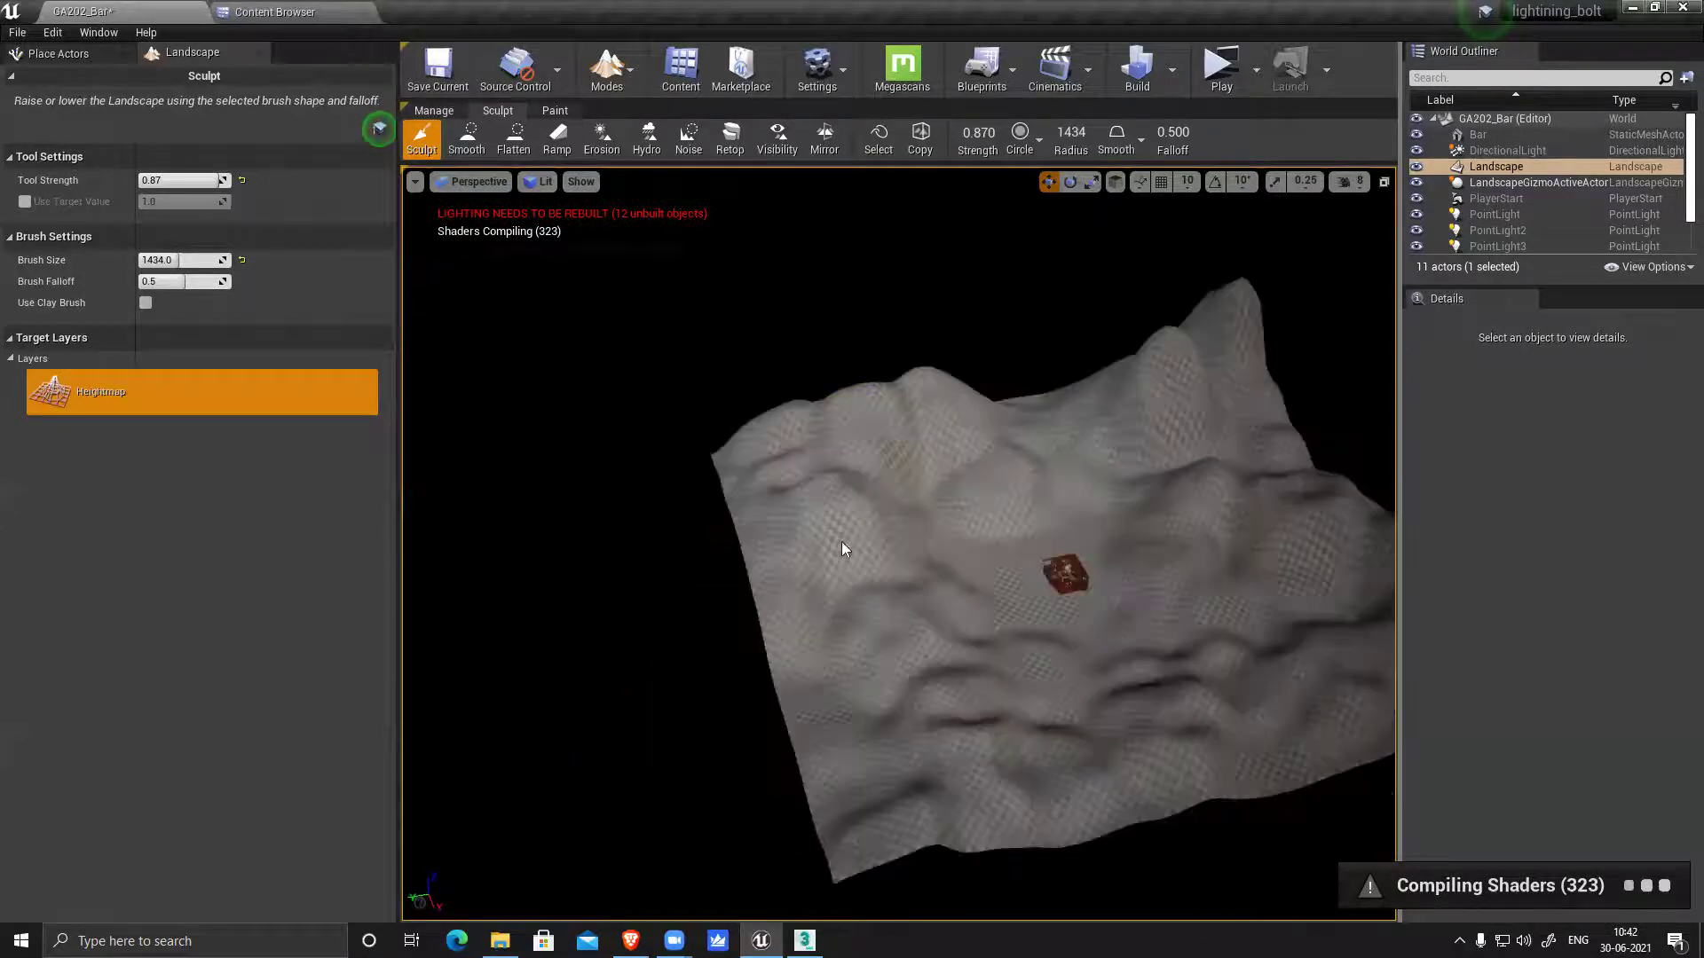
right_drag(817, 529, 897, 529)
scroll(694, 451, up, 3)
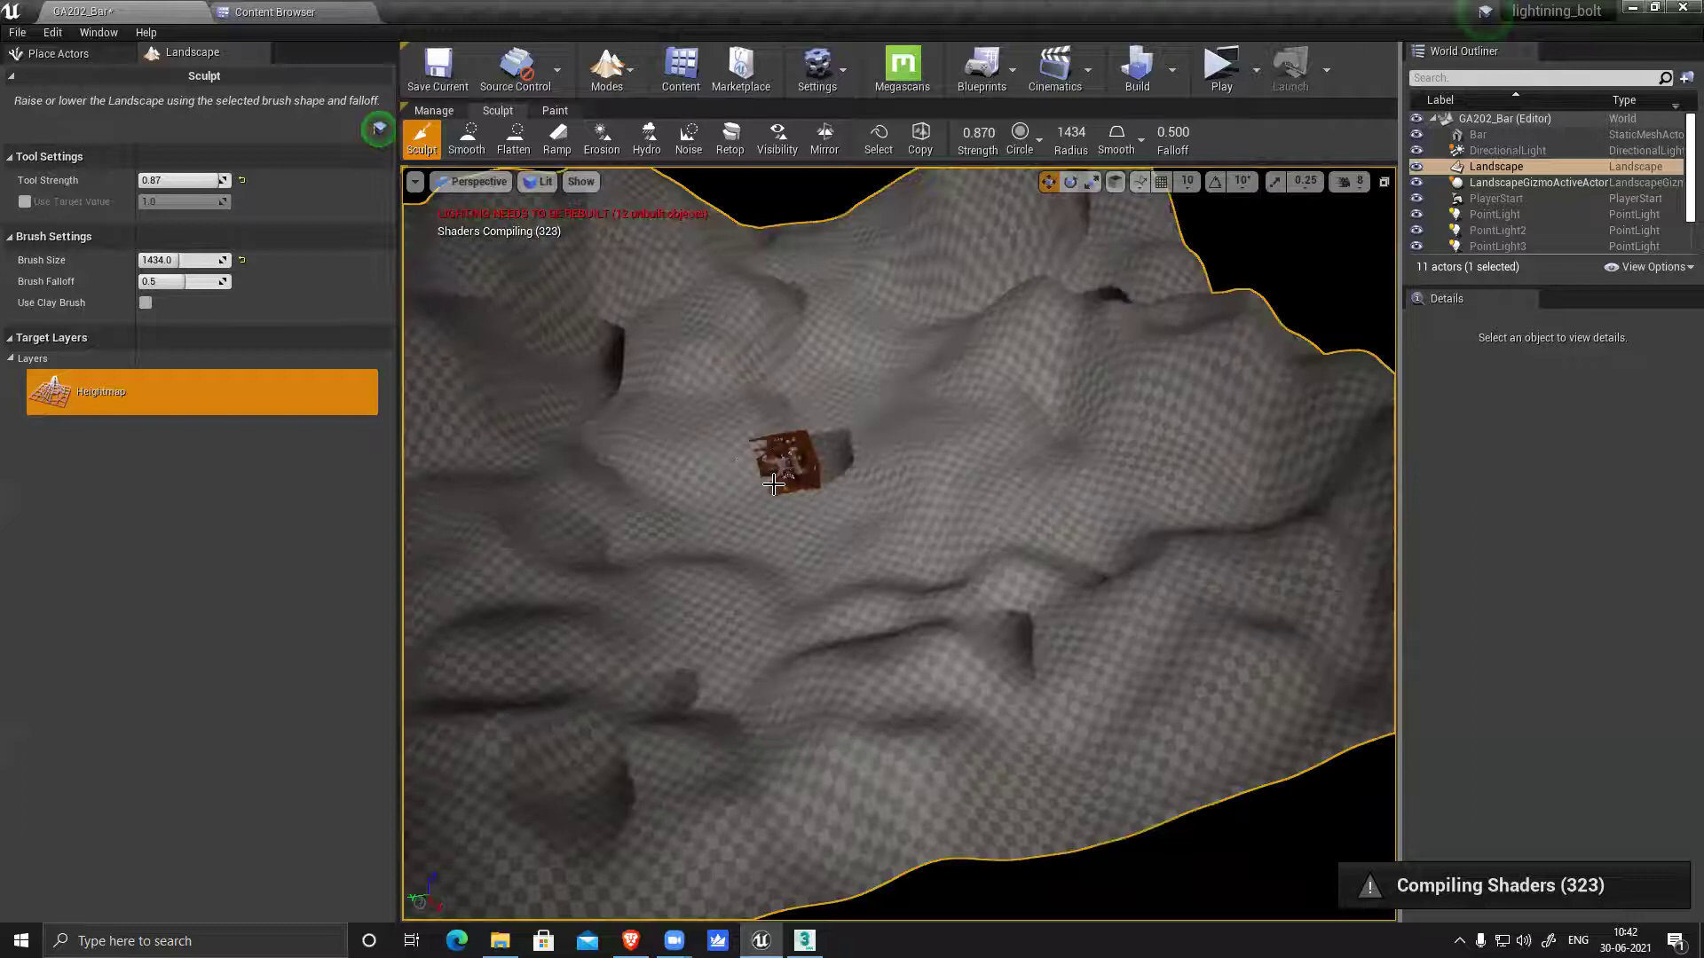
key(ctrl+z)
scroll(583, 378, up, 2)
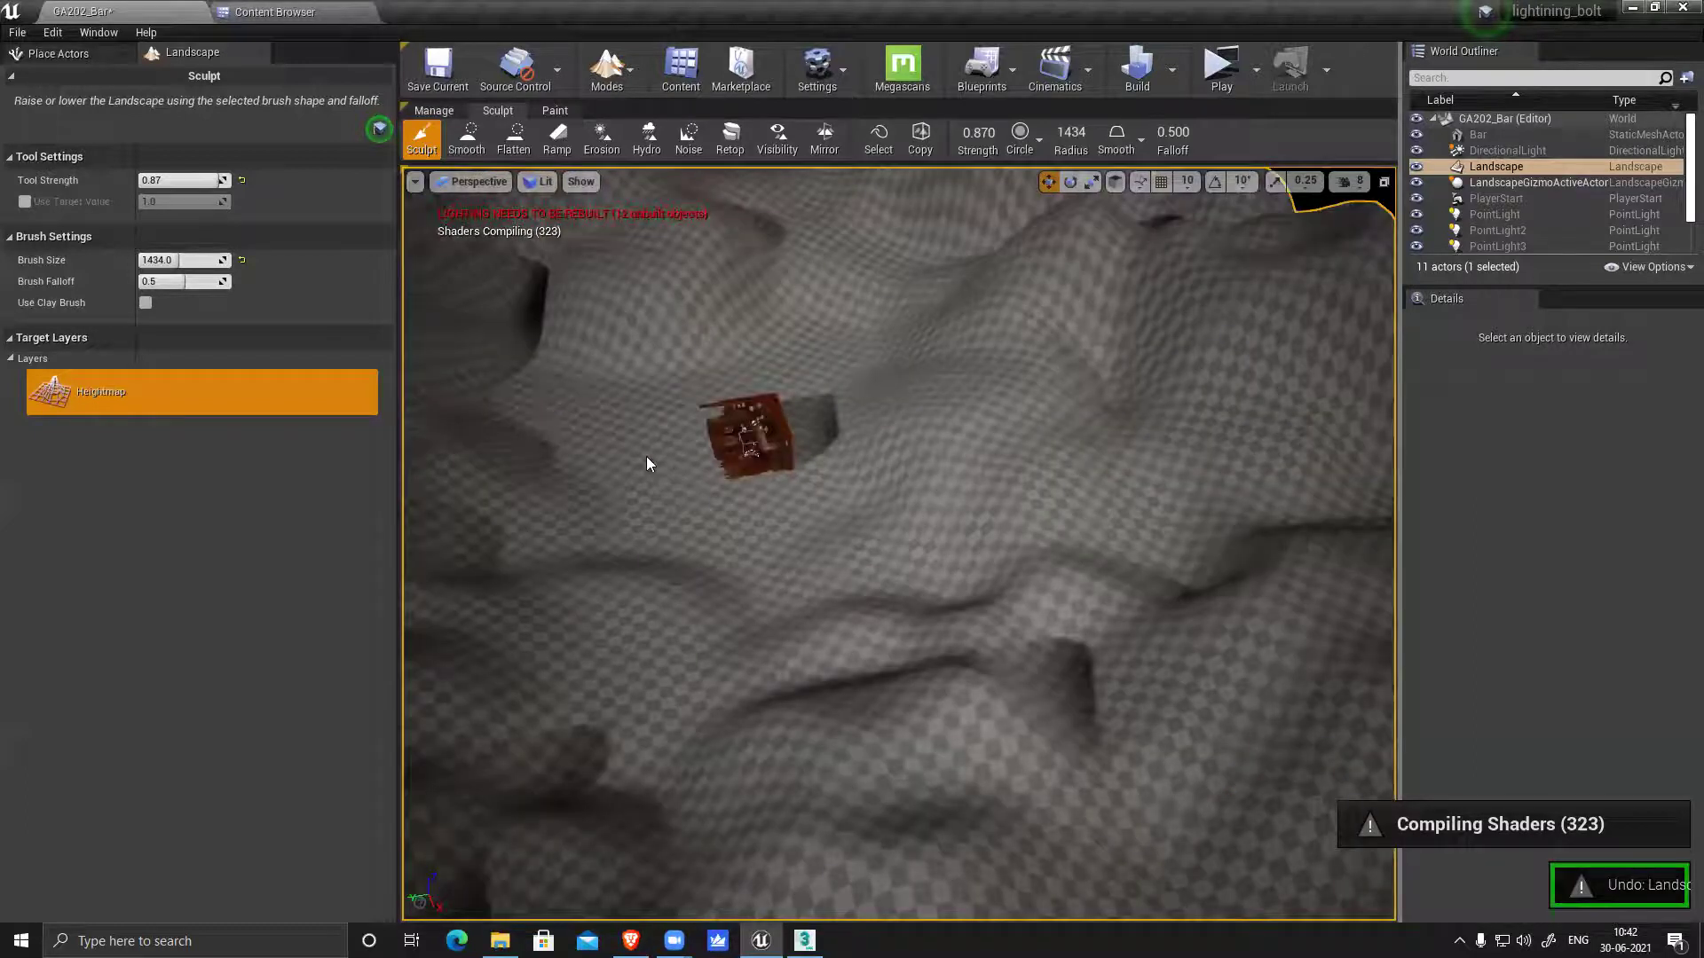
Flatten a path through the hills from the bar to the landscape's edge, using the Flatten tool with brush size 565
click(514, 151)
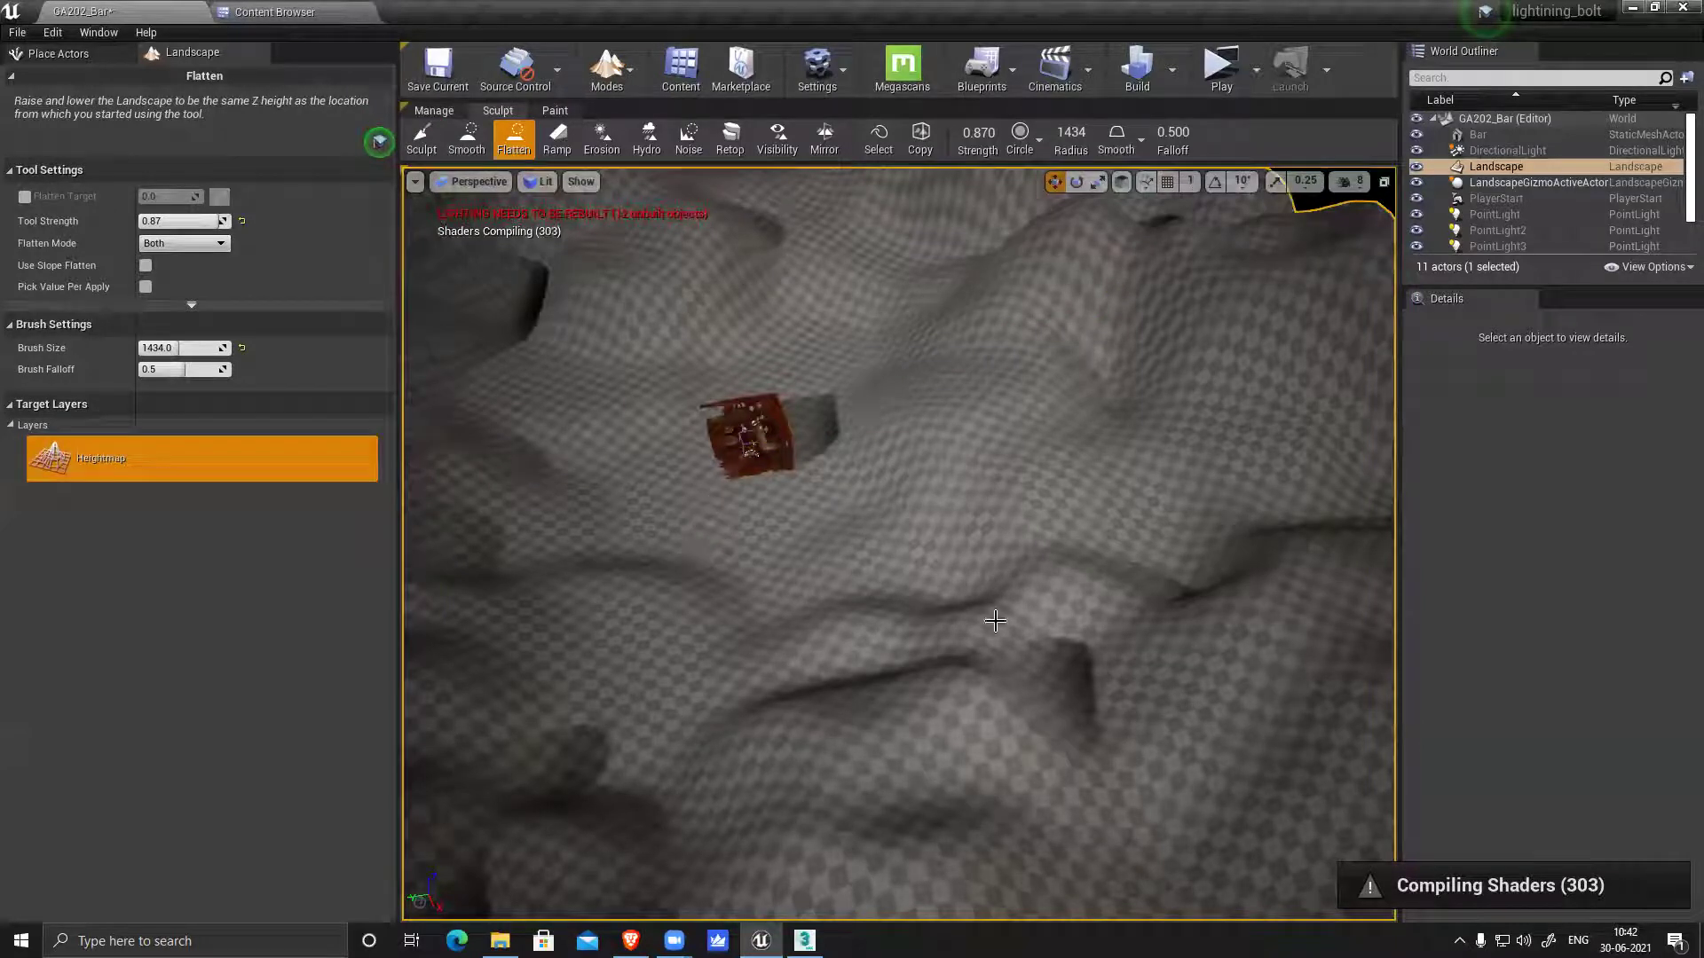
scroll(810, 581, down, 5)
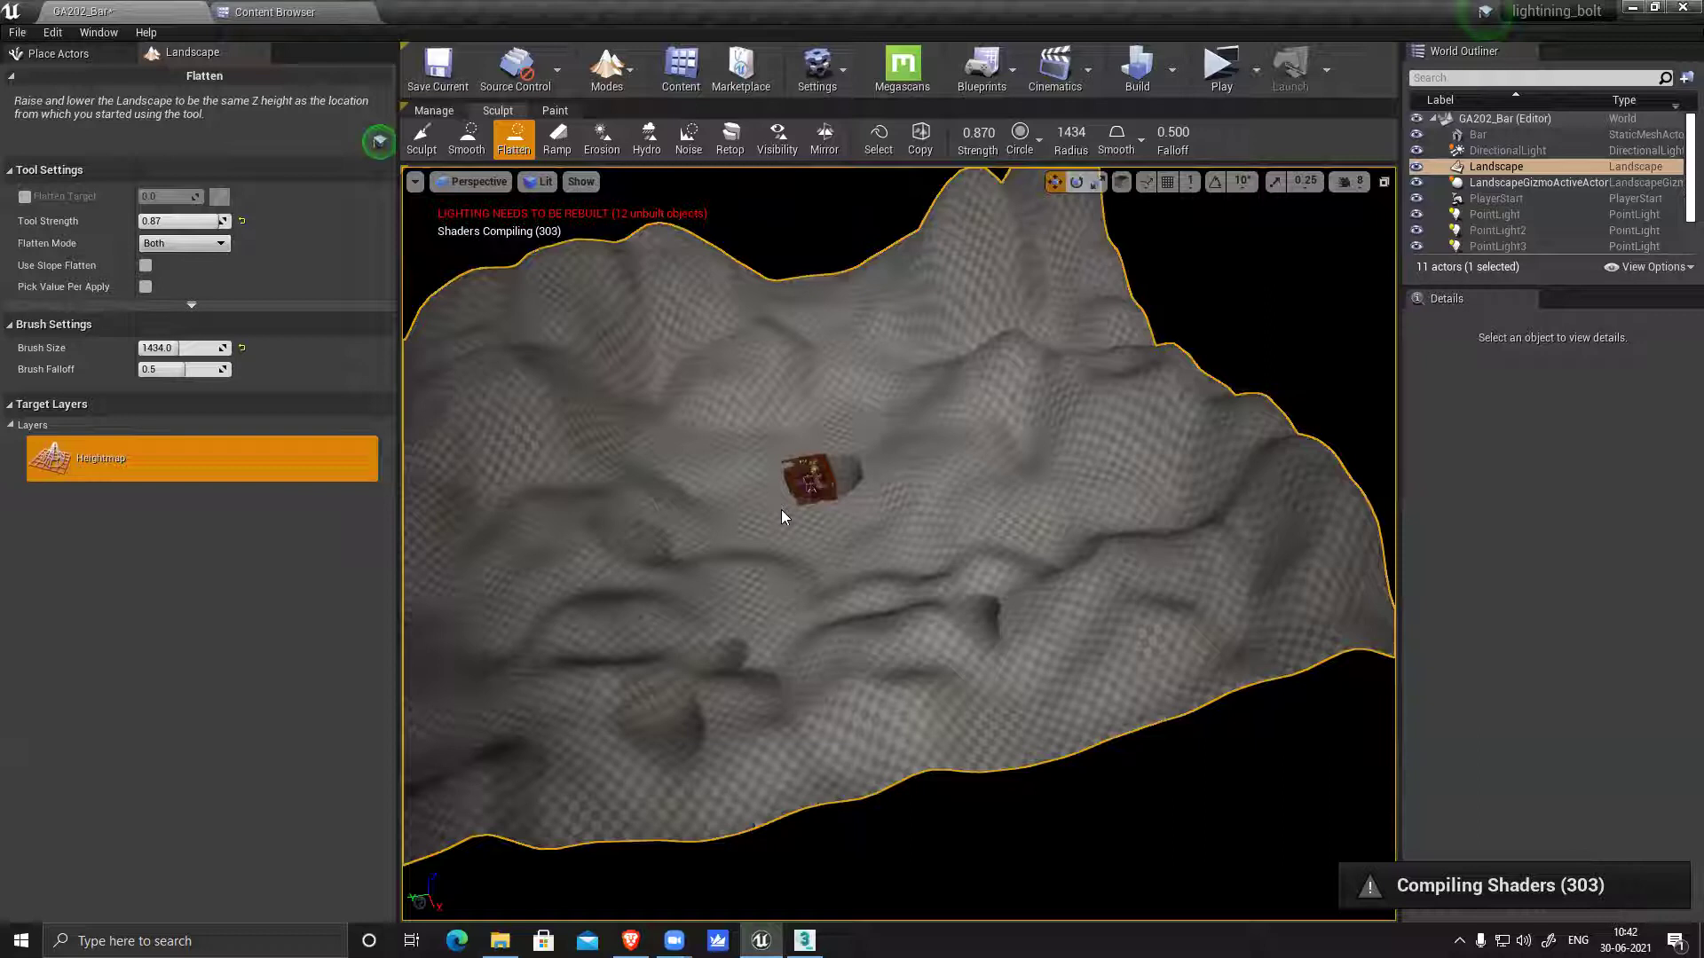
key(bracketleft)
key(bracketleft)
key(bracketleft)
key(bracketleft)
key(bracketleft)
key(bracketleft)
key(bracketleft)
key(bracketleft)
key(bracketleft)
key(bracketleft)
key(bracketleft)
key(bracketleft)
key(bracketleft)
key(bracketleft)
key(bracketleft)
key(bracketleft)
key(bracketleft)
key(bracketleft)
mouse_move(640, 593)
mouse_down()
mouse_move(512, 611)
mouse_move(313, 723)
mouse_up()
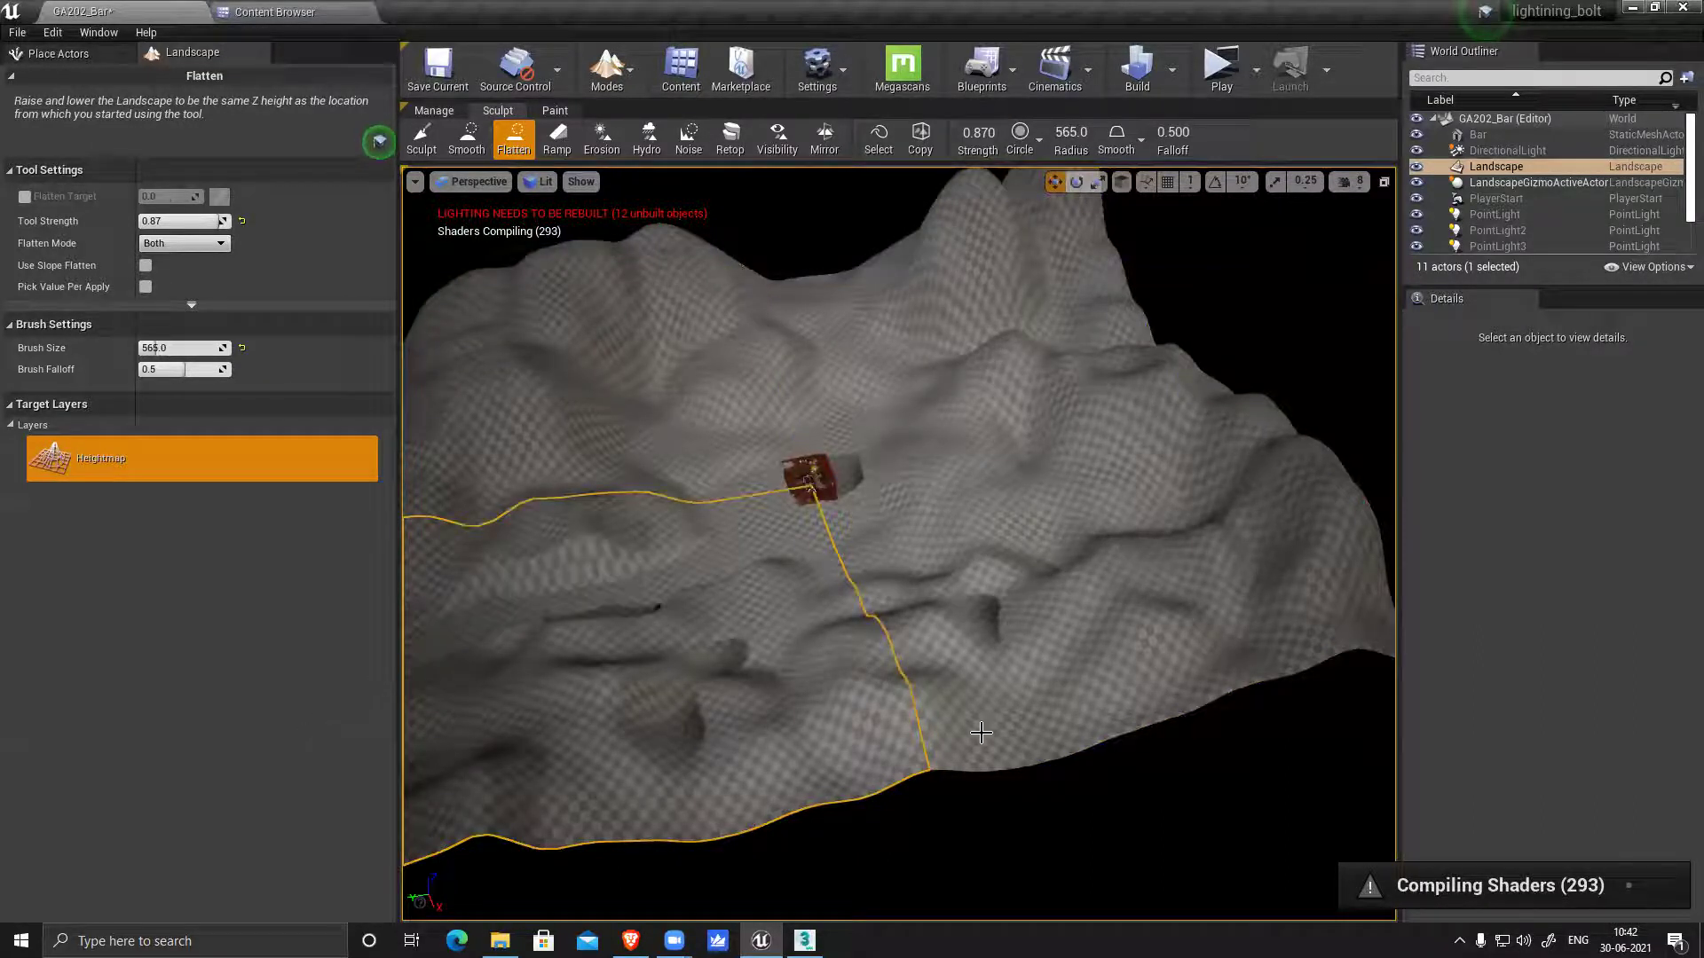
Flatten two more paths from the level ground around the bar through the hills, one to the side and one behind it
alt+drag(945, 857, 837, 577)
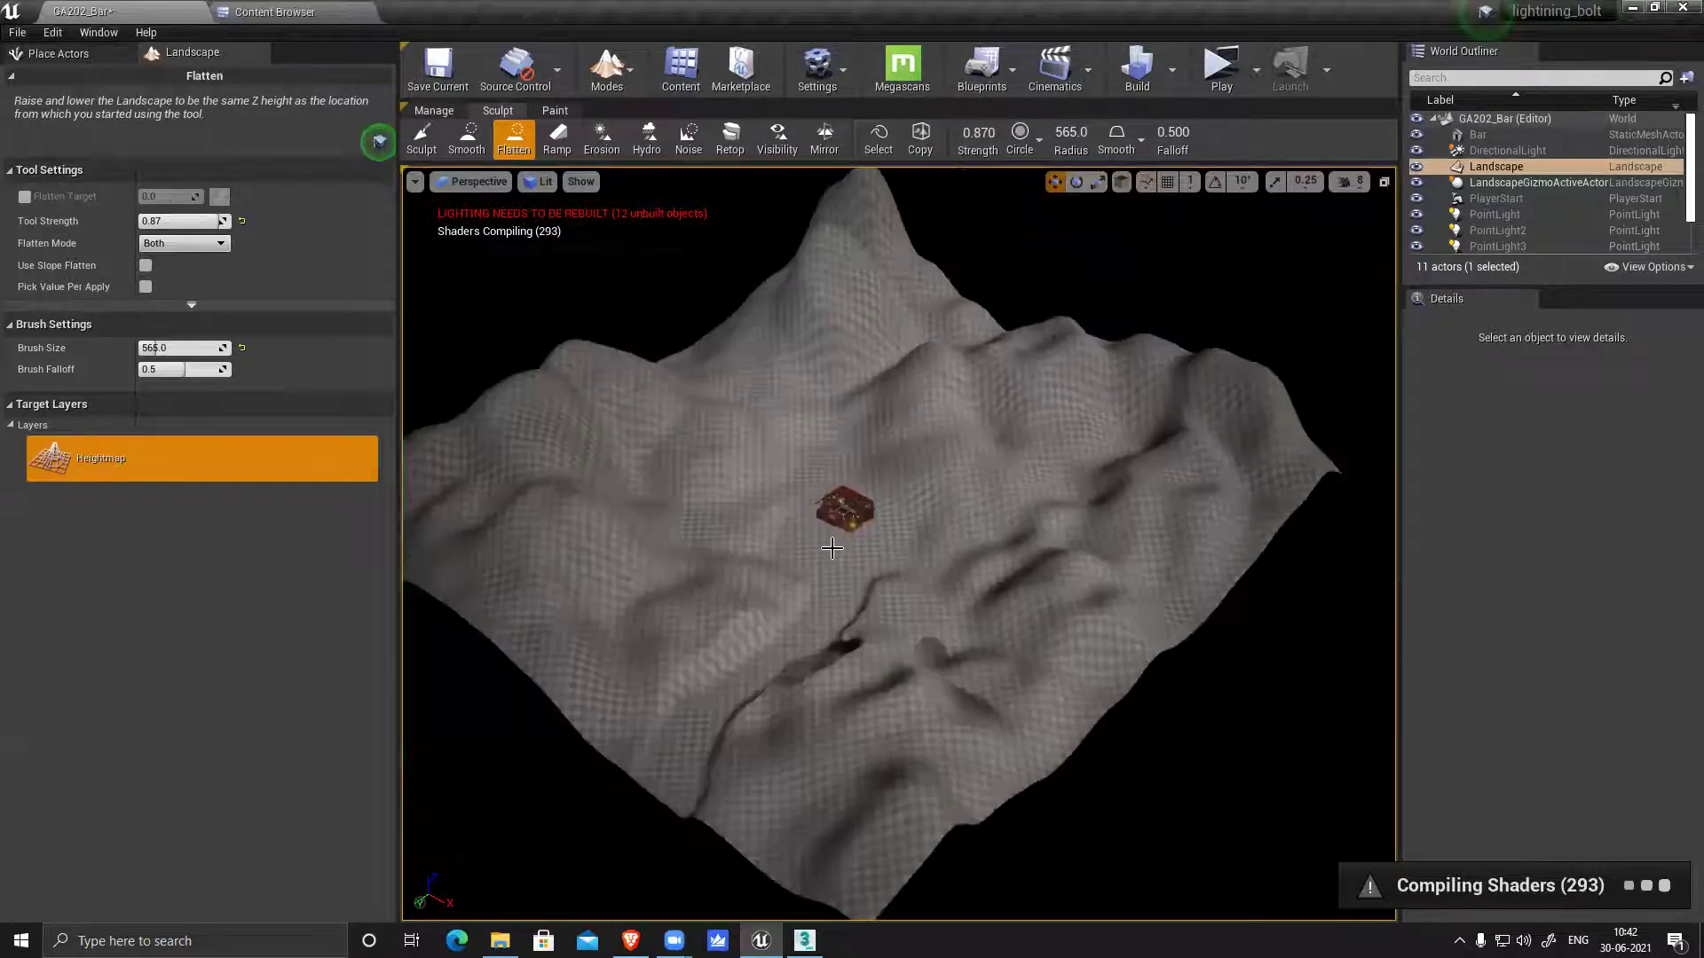
mouse_move(1124, 455)
mouse_down()
mouse_move(1153, 390)
mouse_move(1072, 497)
mouse_up()
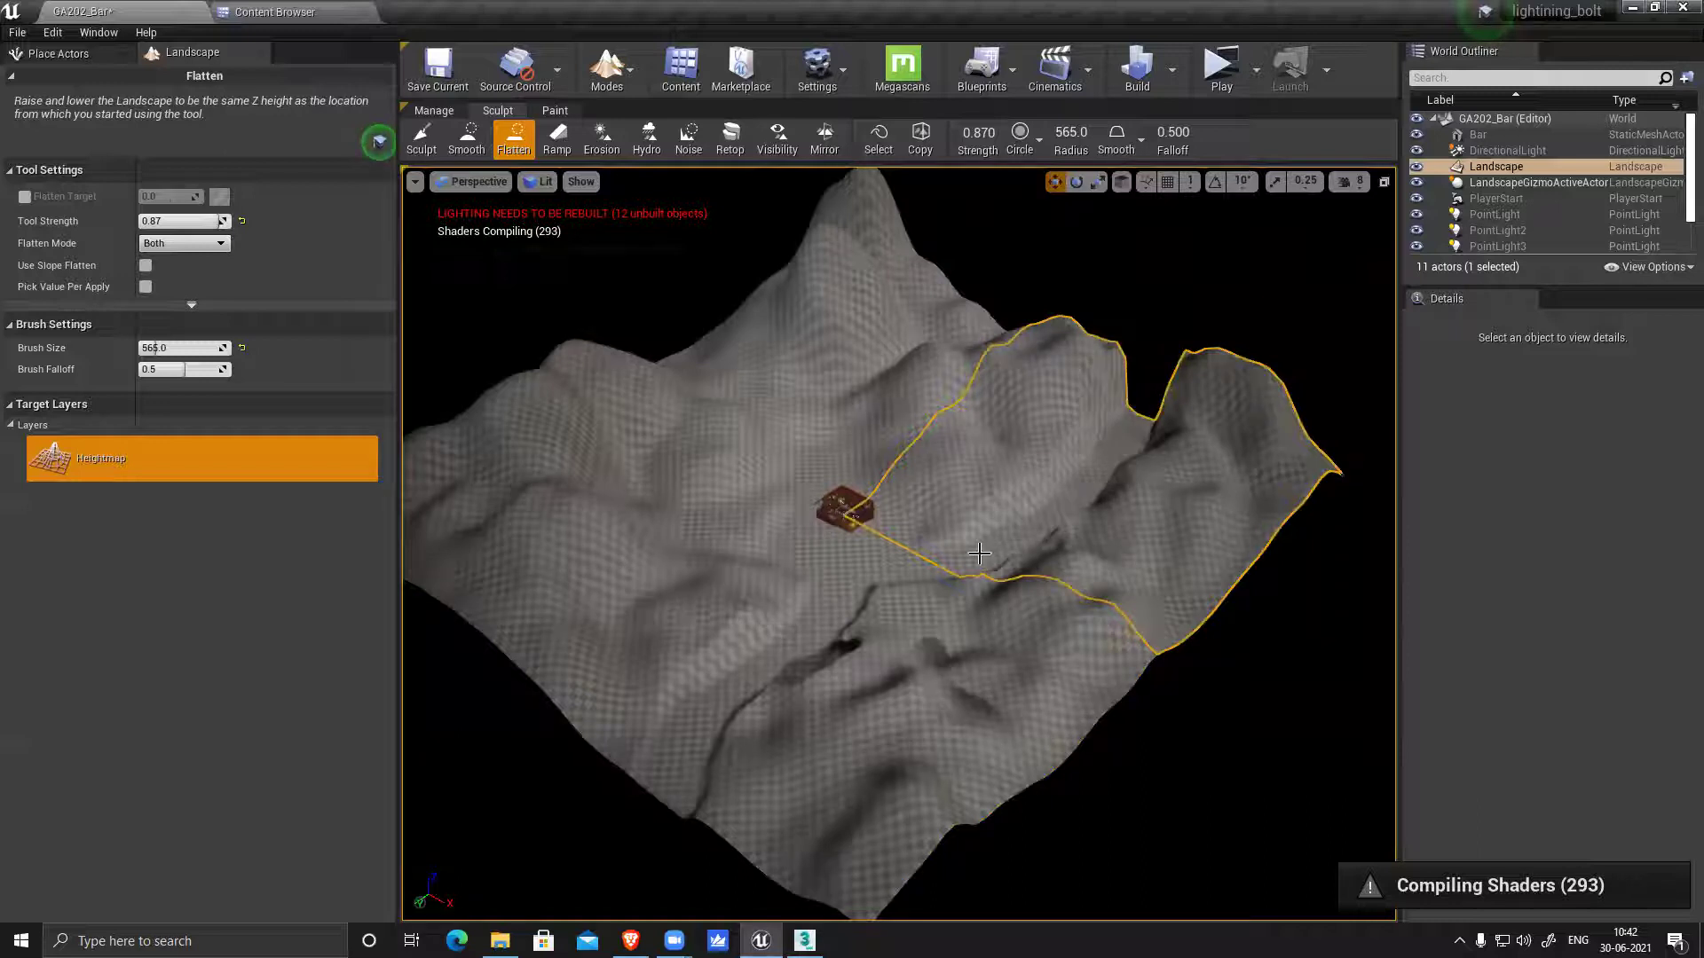
alt+drag(873, 557, 795, 532)
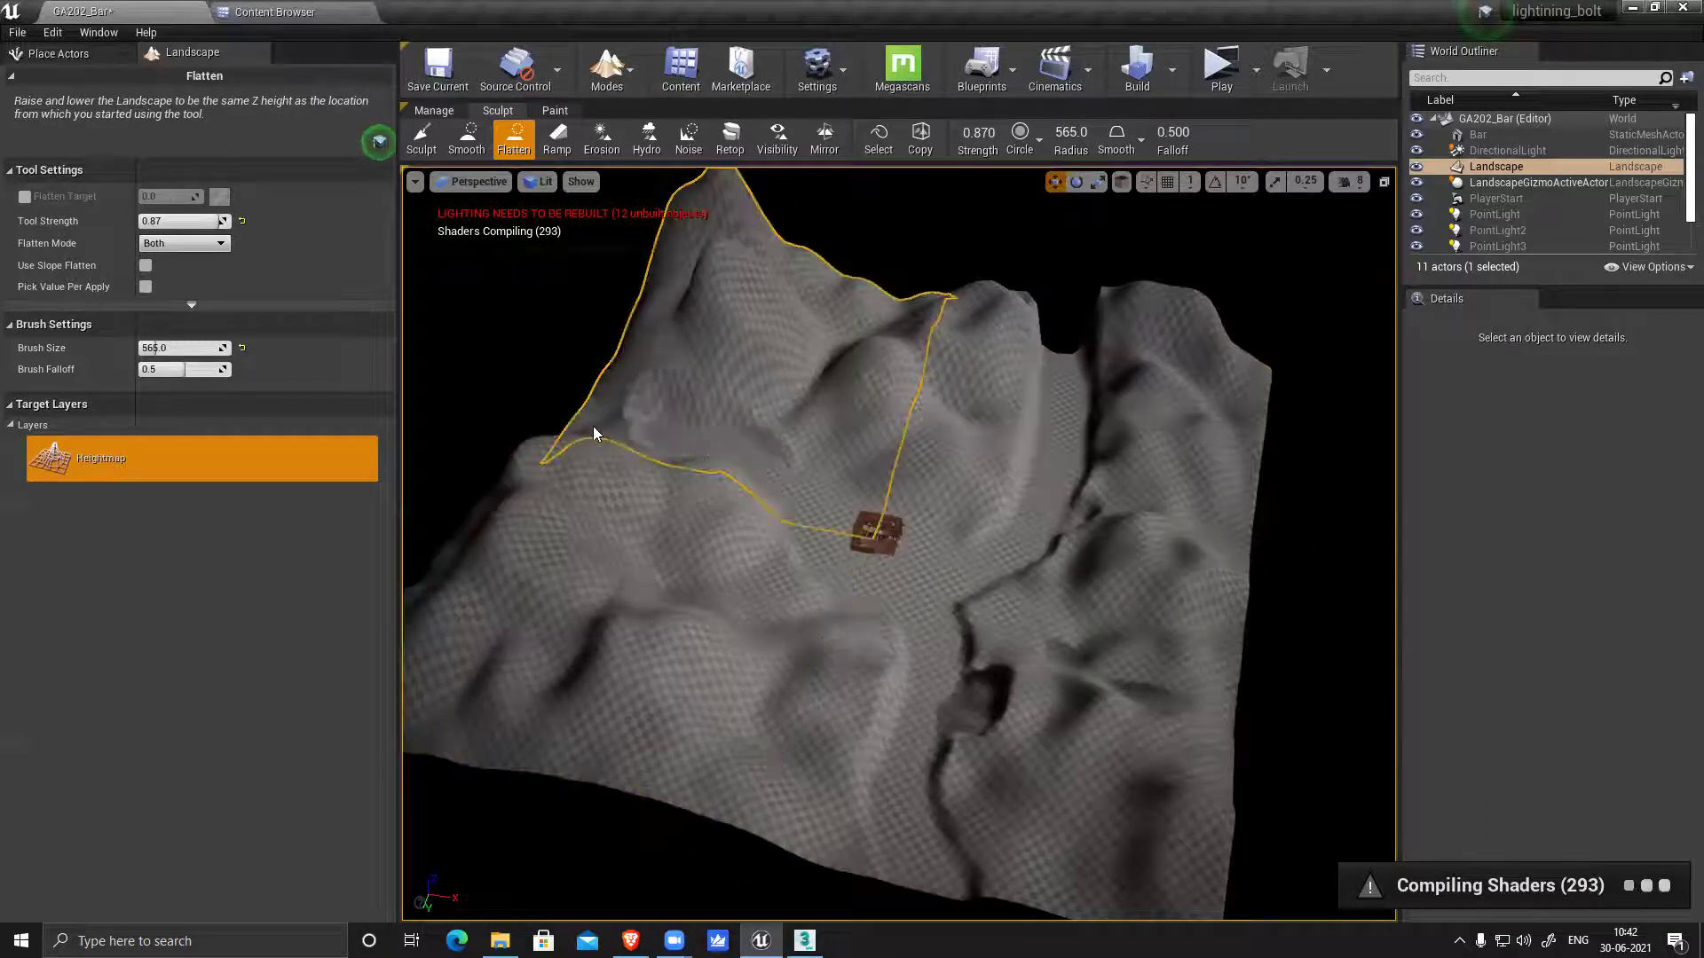
drag(592, 433, 721, 449)
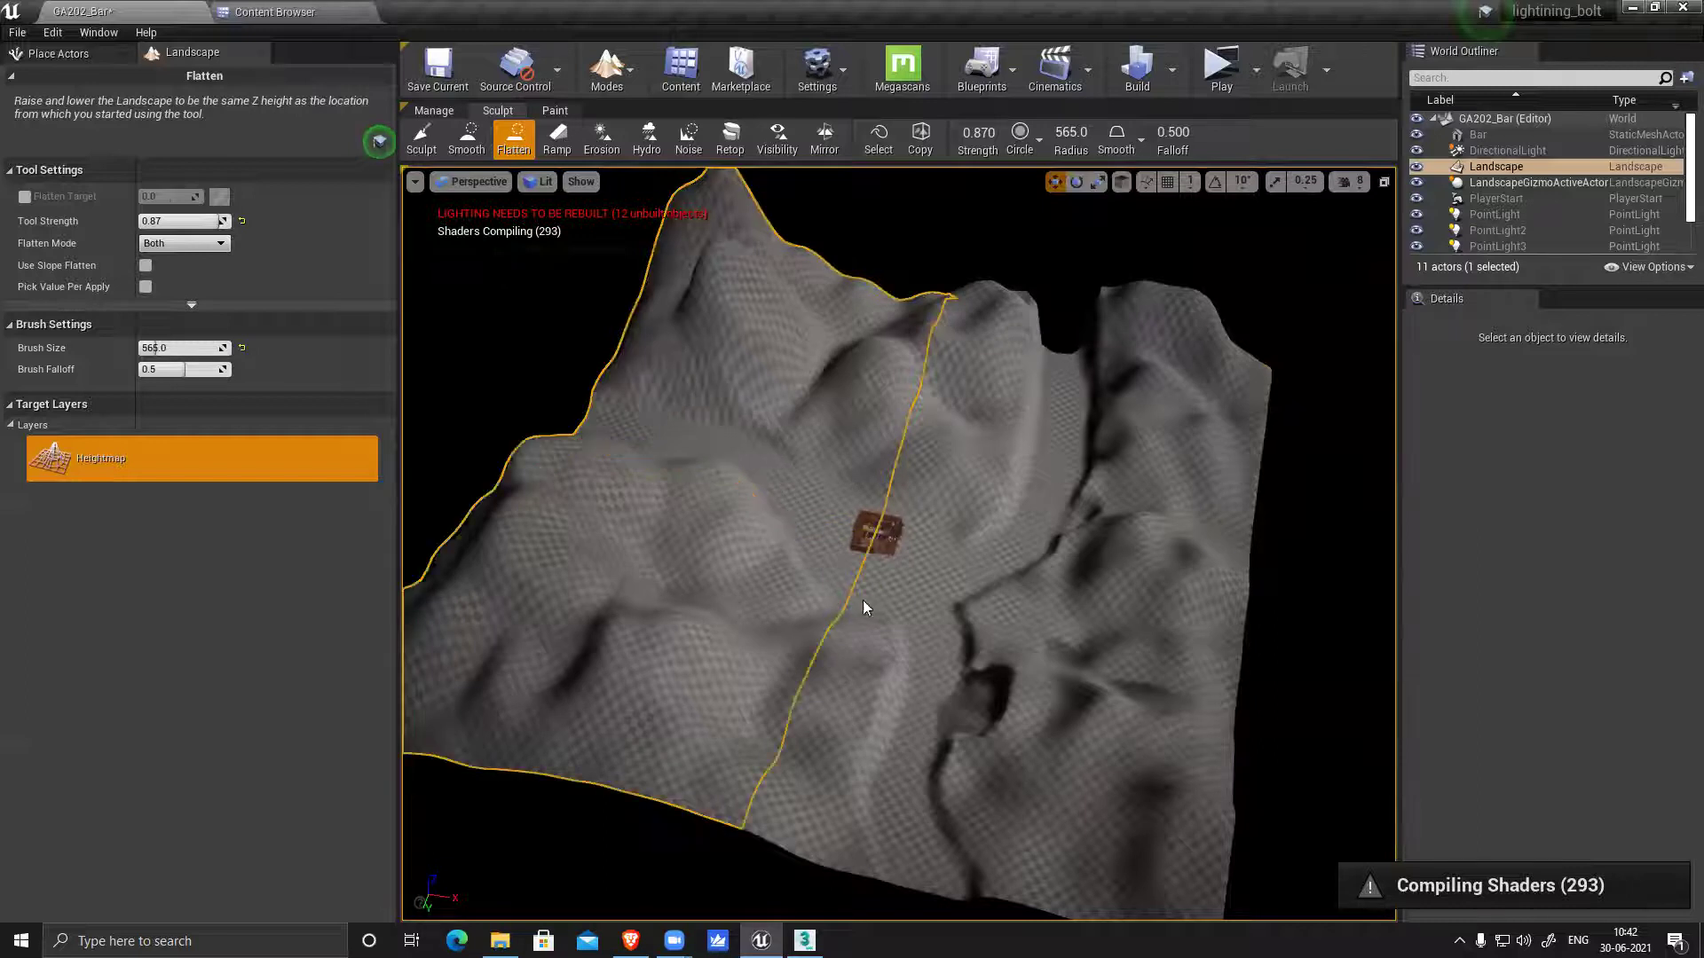
Smooth the steep slope and sharp ridge along the first path at tool strength 0.45, after undoing a stroke made at 0.87
alt+drag(1003, 674, 848, 665)
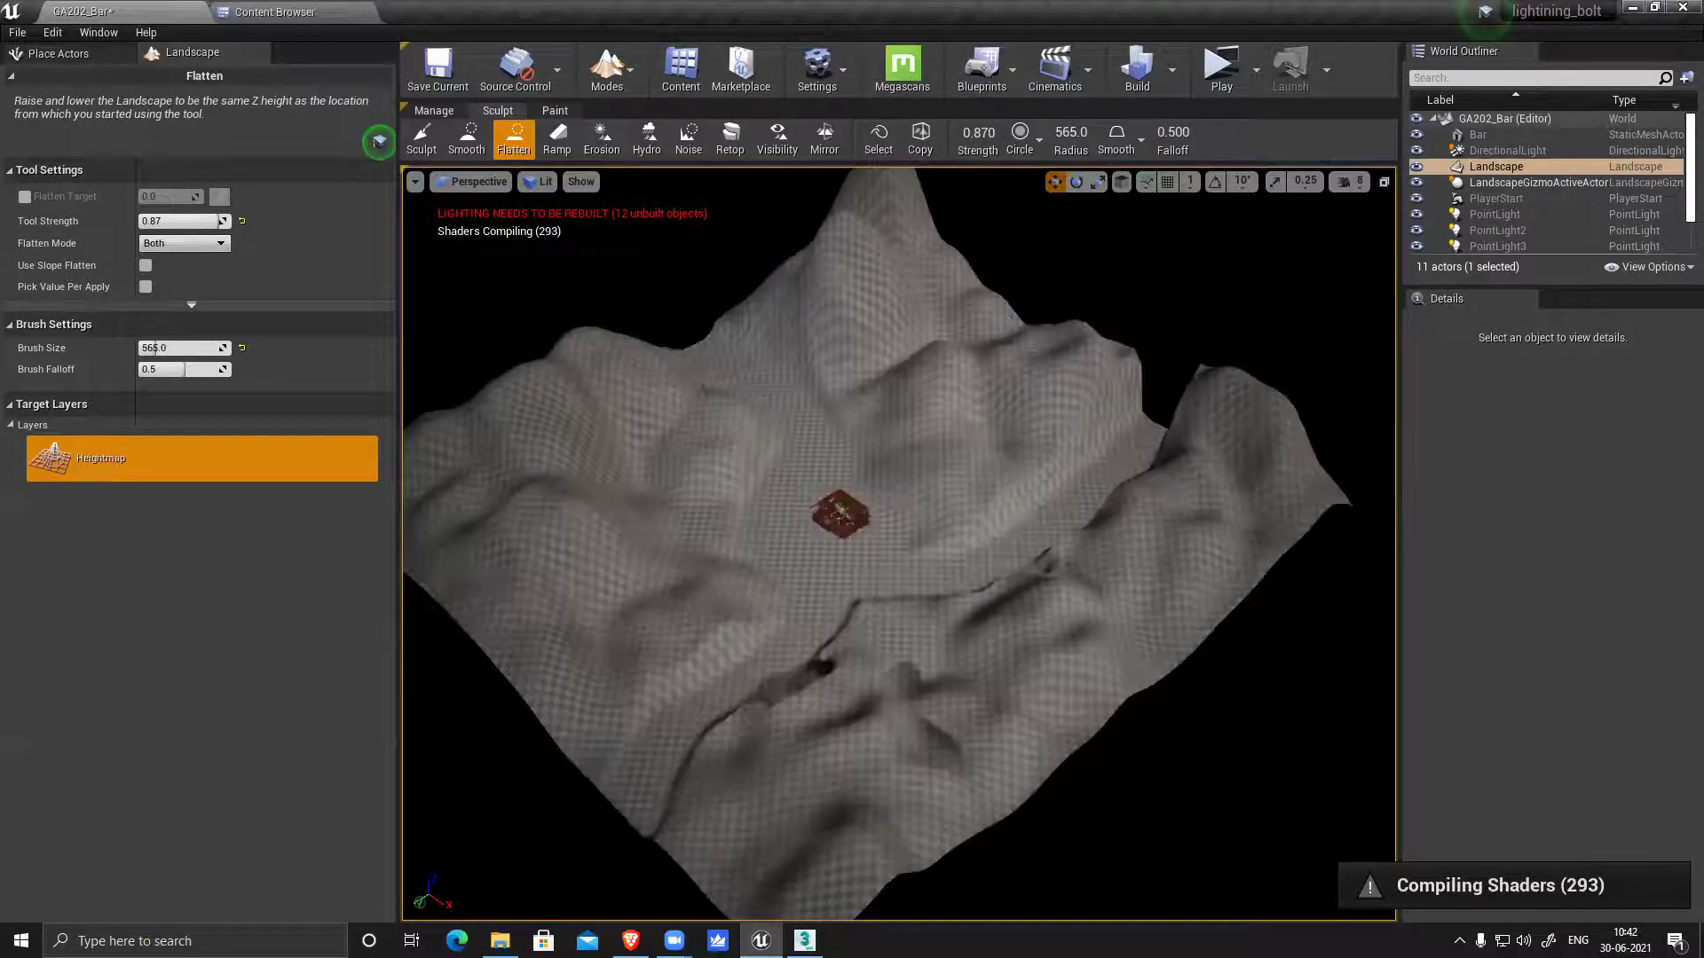
scroll(925, 558, up, 5)
right_drag(902, 549, 799, 604)
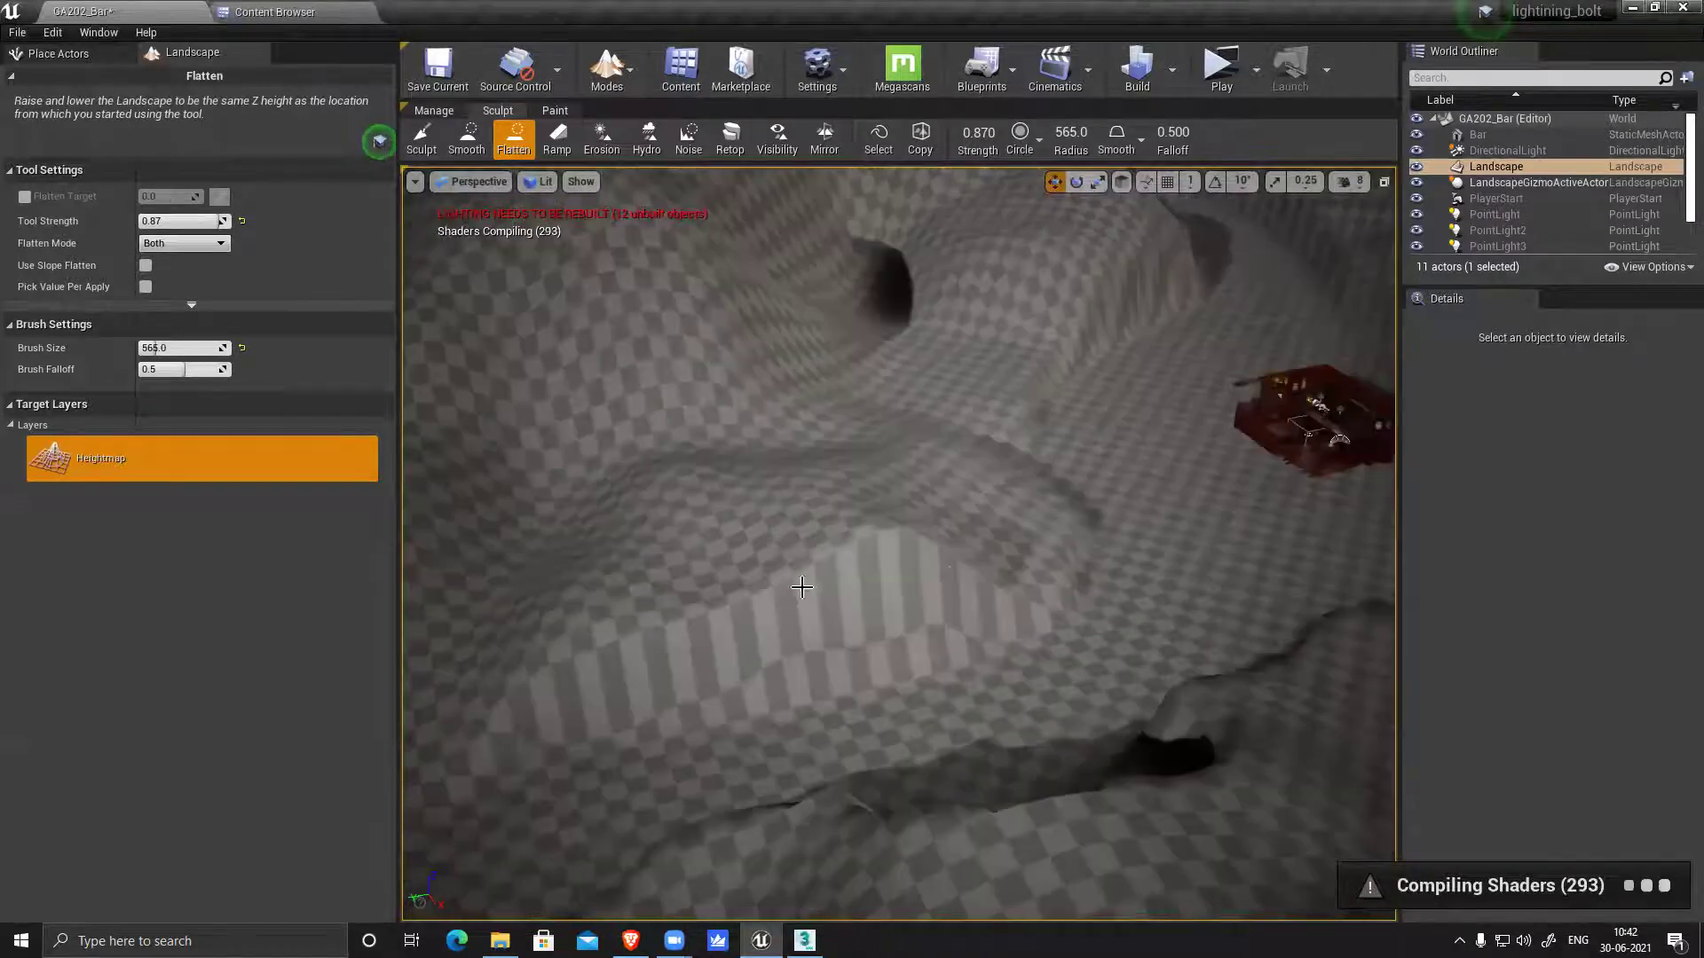
click(471, 144)
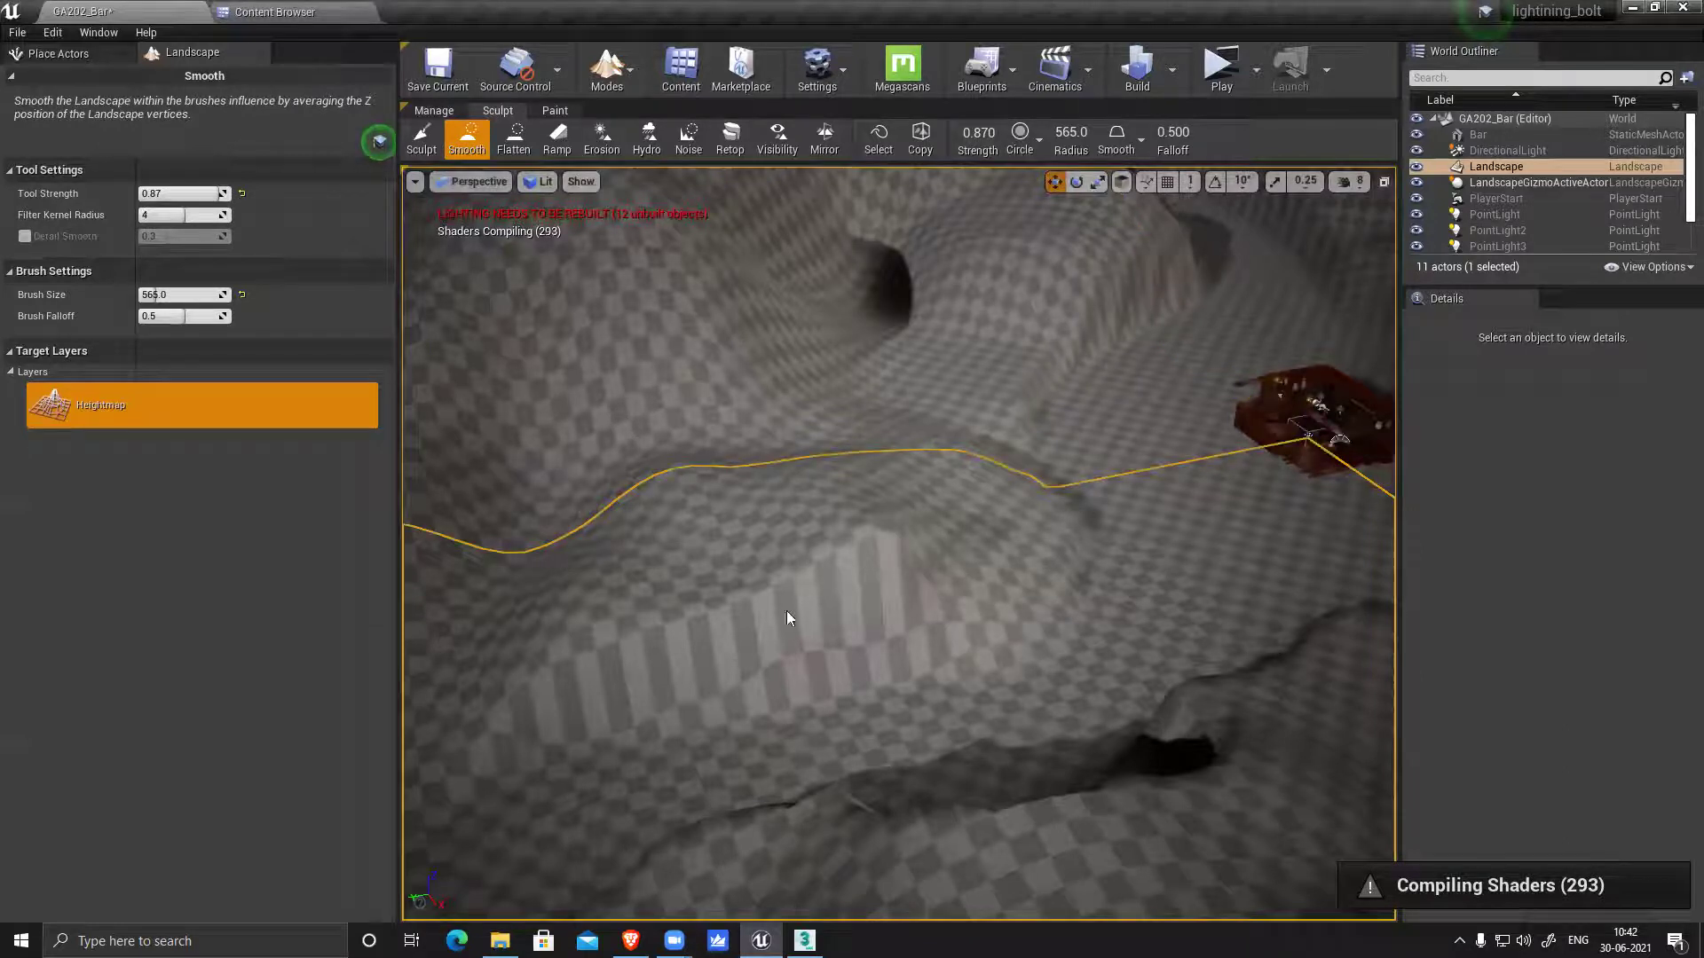
key(ctrl+z)
drag(973, 128, 940, 130)
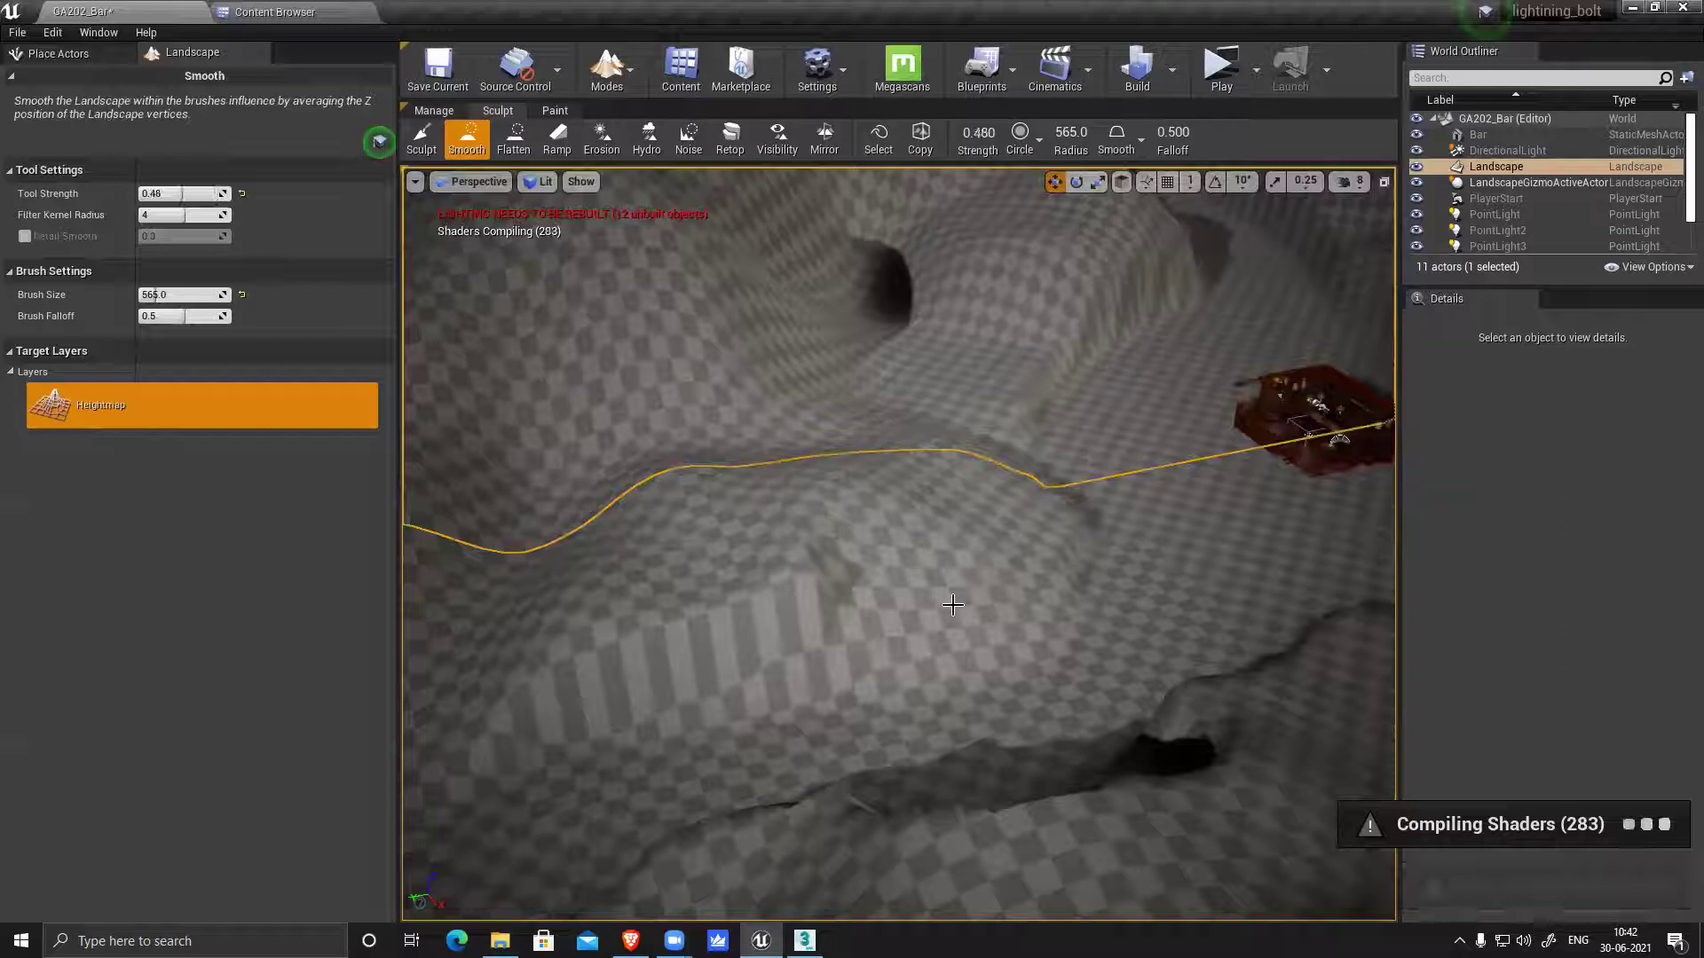
mouse_move(576, 676)
mouse_down()
mouse_move(523, 716)
mouse_move(939, 494)
mouse_move(1040, 339)
mouse_move(1173, 236)
mouse_move(1049, 435)
mouse_move(1075, 549)
mouse_move(1057, 521)
mouse_move(1191, 735)
mouse_move(962, 807)
mouse_move(757, 829)
mouse_move(835, 868)
mouse_up()
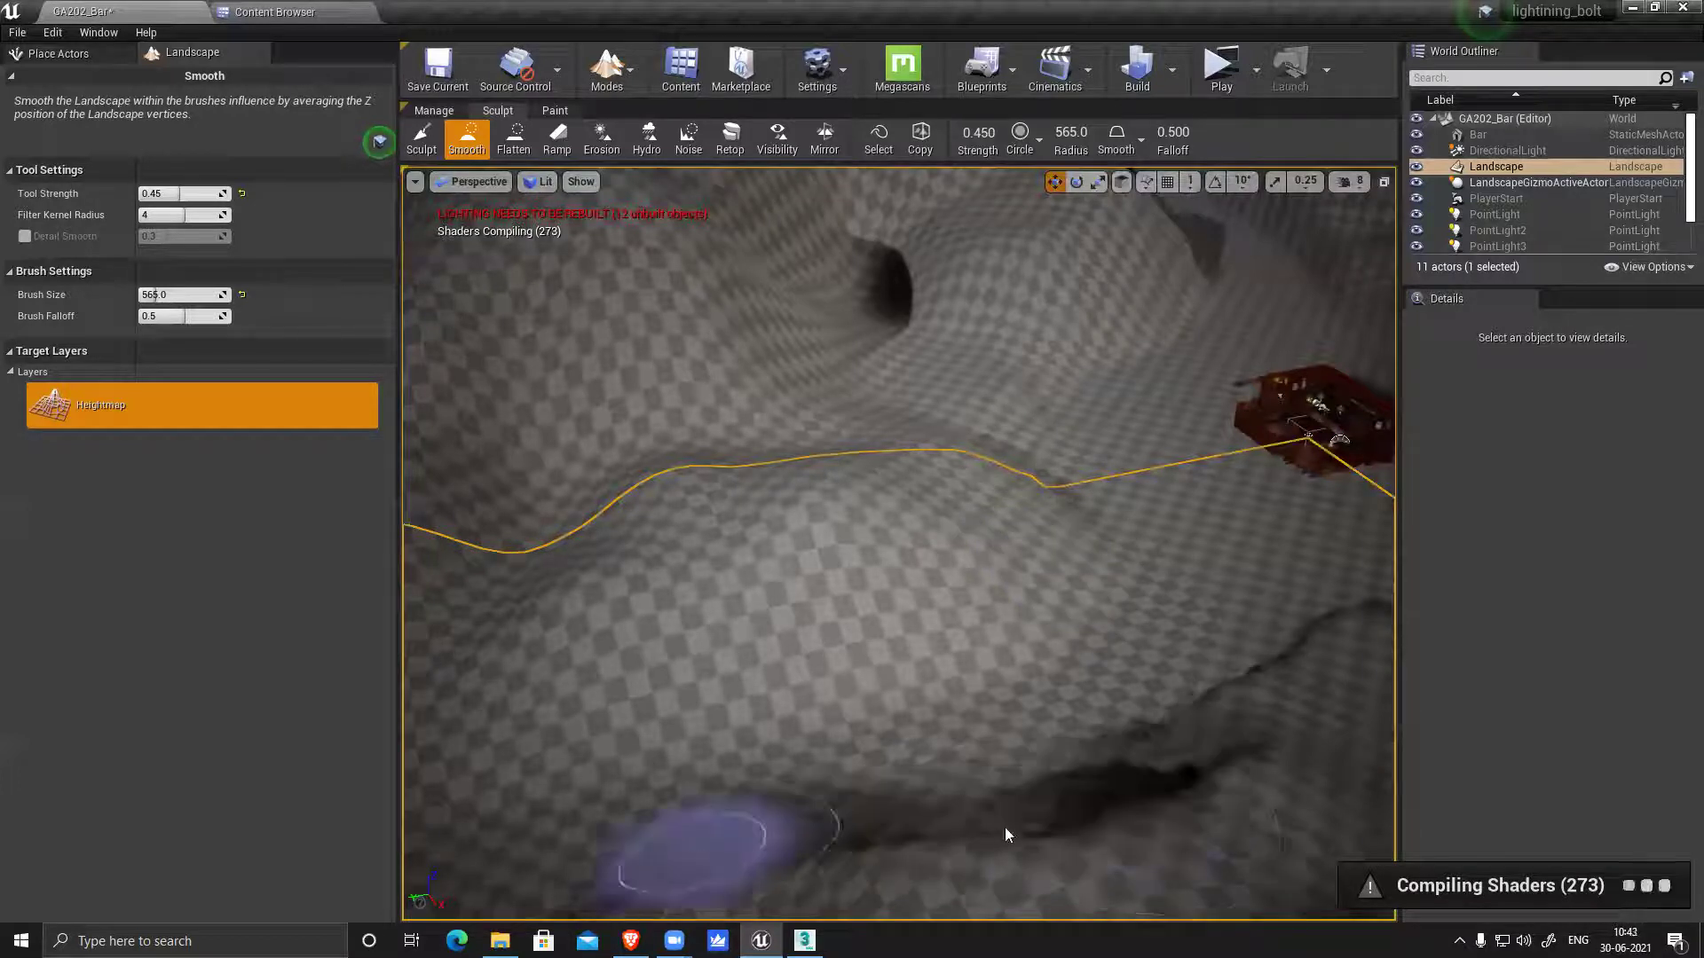
drag(1005, 829, 1226, 761)
drag(1269, 694, 1346, 638)
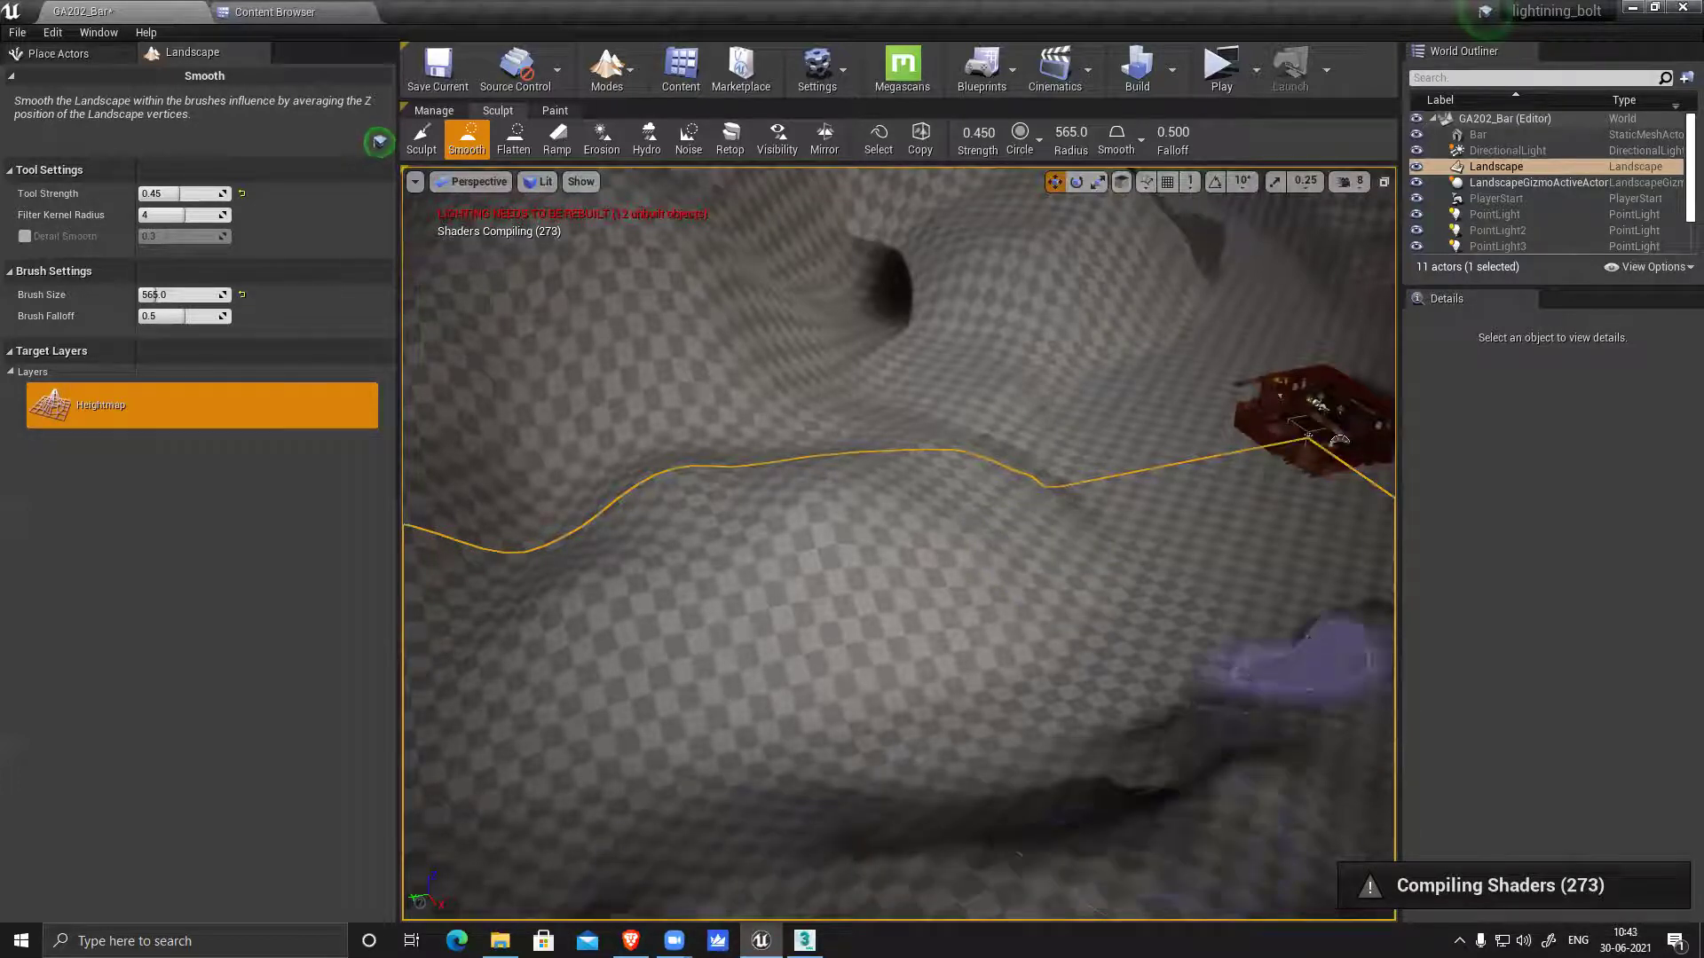
Smooth the steep hillside and valley edges along the flattened side path on the other side of the bar
scroll(1352, 677, down, 5)
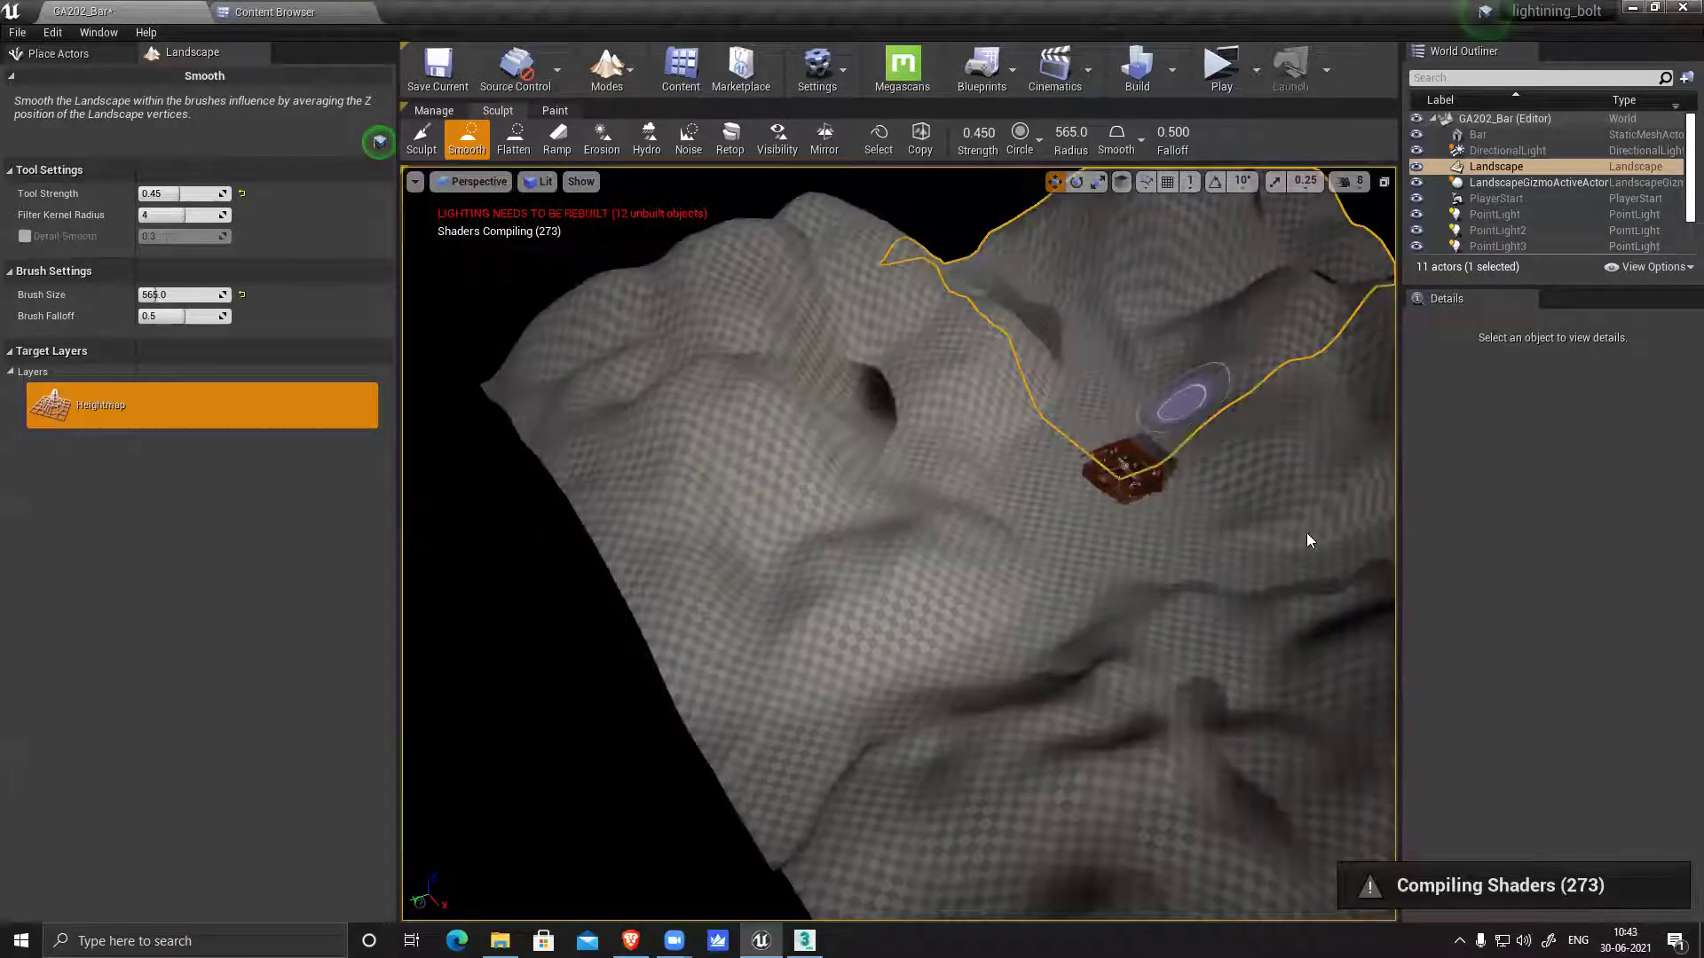
middle_drag(1189, 516, 1057, 536)
mouse_move(1071, 511)
mouse_down()
mouse_move(1166, 410)
mouse_move(1212, 455)
mouse_up()
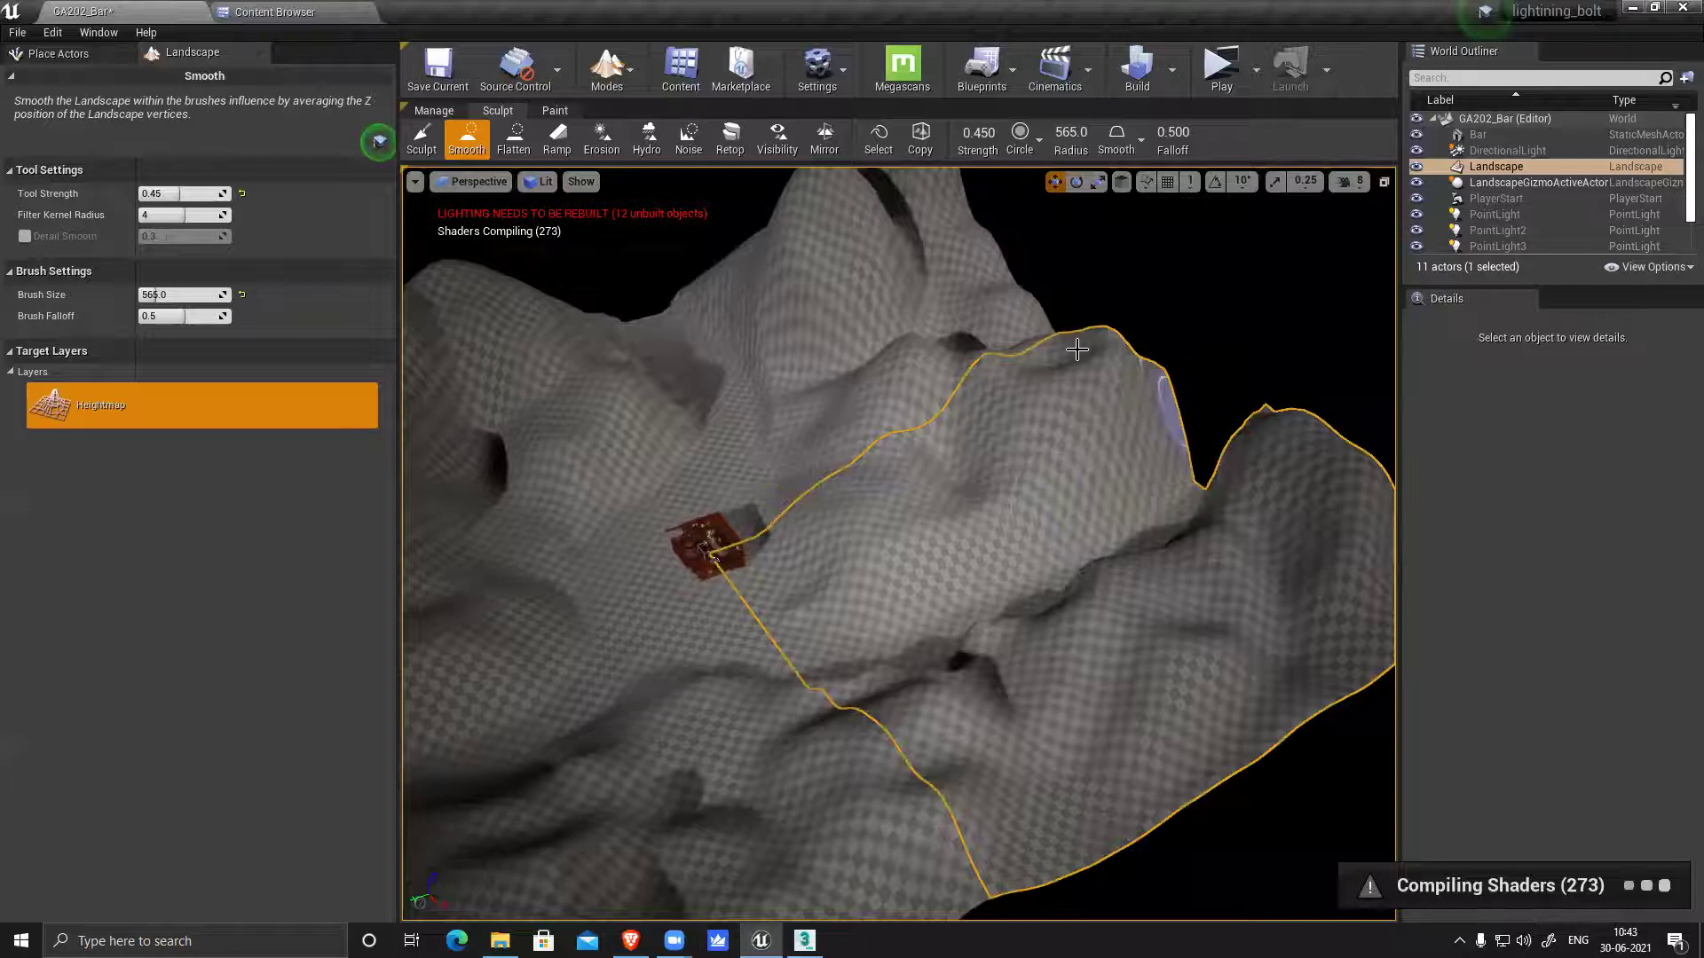
right_drag(1076, 350, 1162, 326)
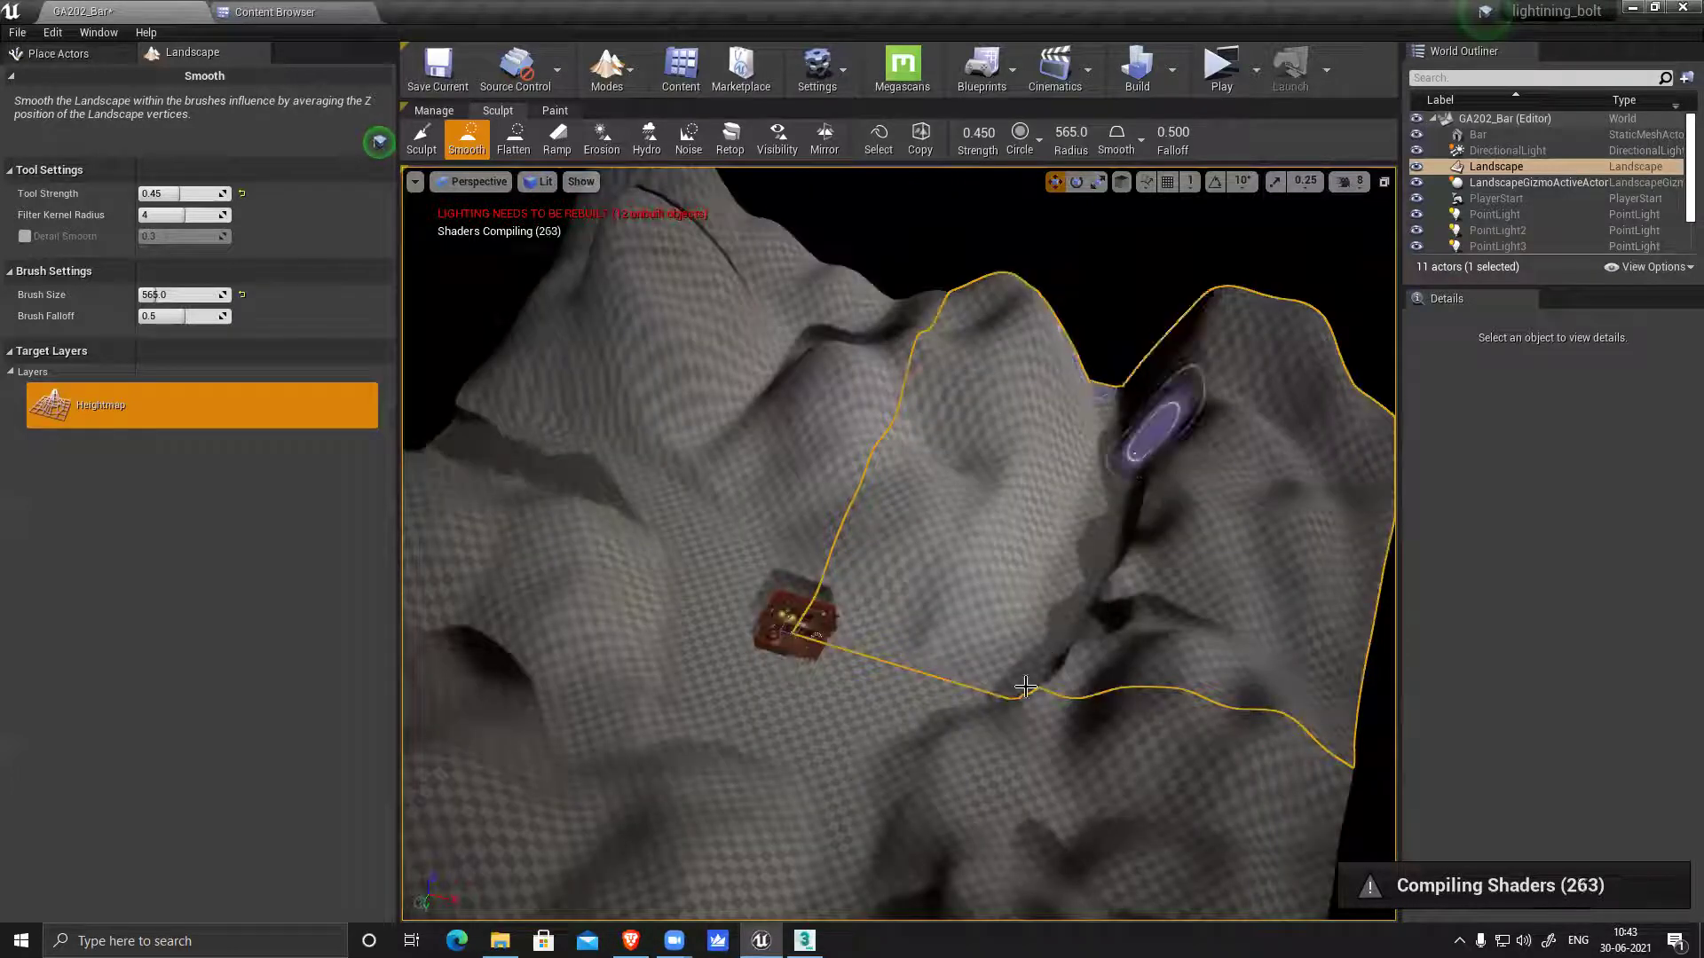
drag(1025, 687, 965, 748)
Examine the sculpted terrain from several angles, checking the hills, valleys and flat ground around the bar
right_drag(964, 747, 615, 561)
mouse_move(924, 602)
right_down()
mouse_move(871, 570)
mouse_move(755, 568)
right_up()
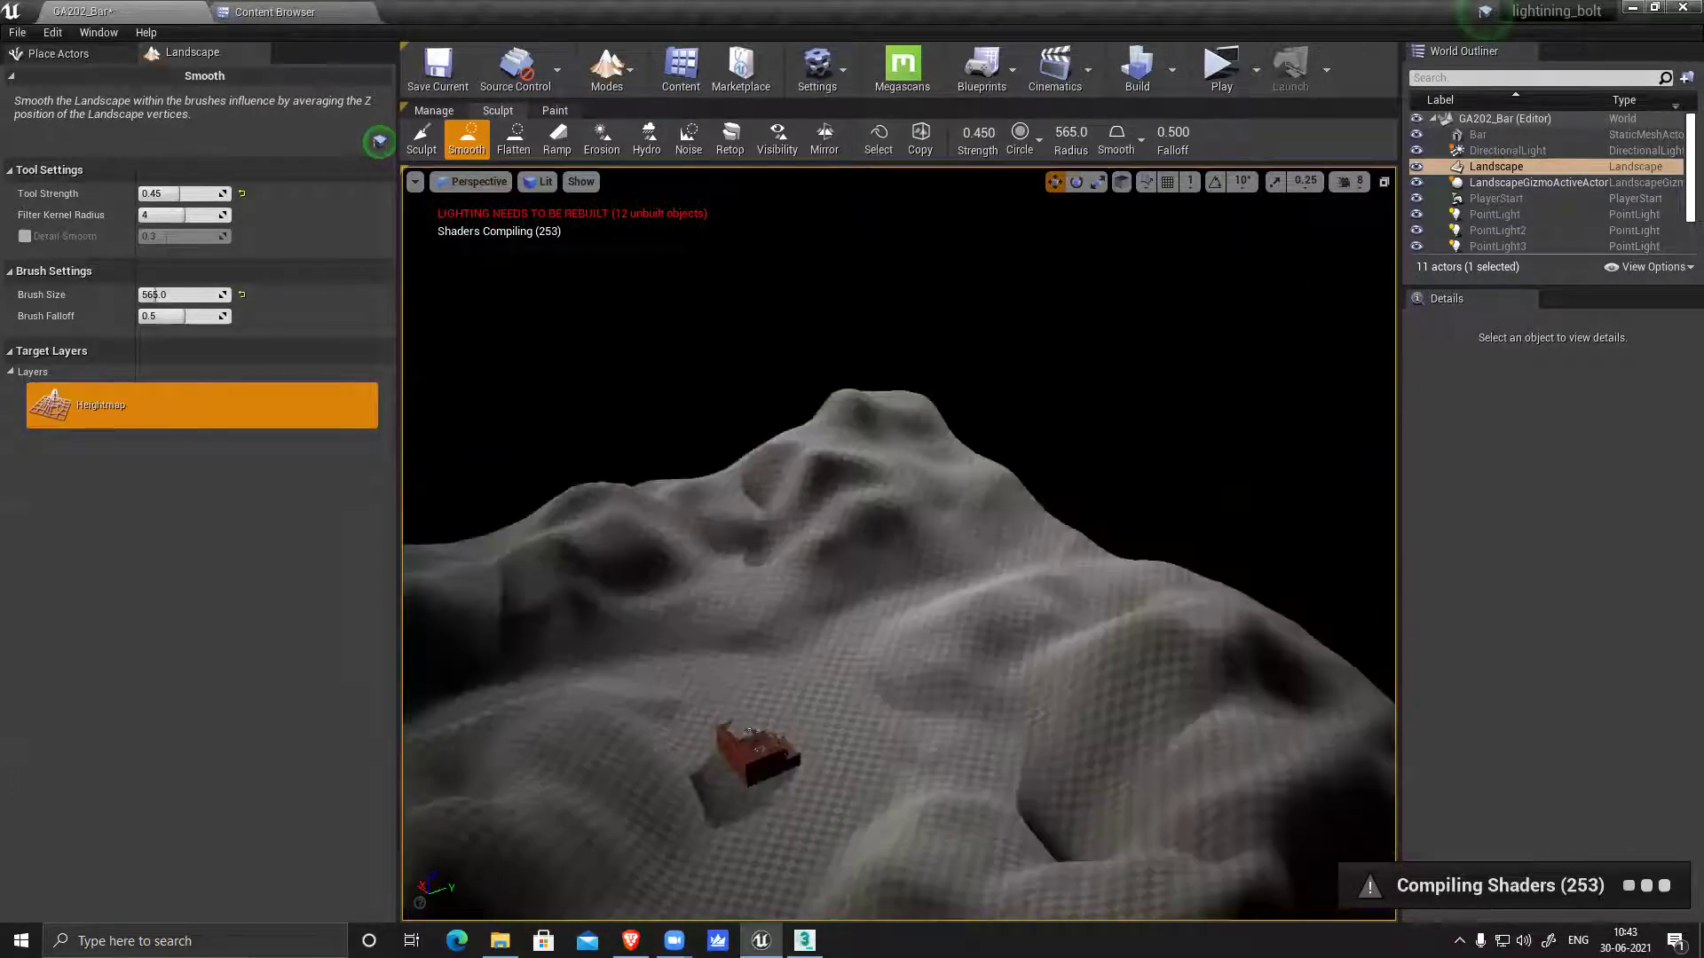
alt+drag(754, 568, 1154, 621)
right_drag(877, 526, 886, 443)
key(w)
right_drag(896, 515, 789, 417)
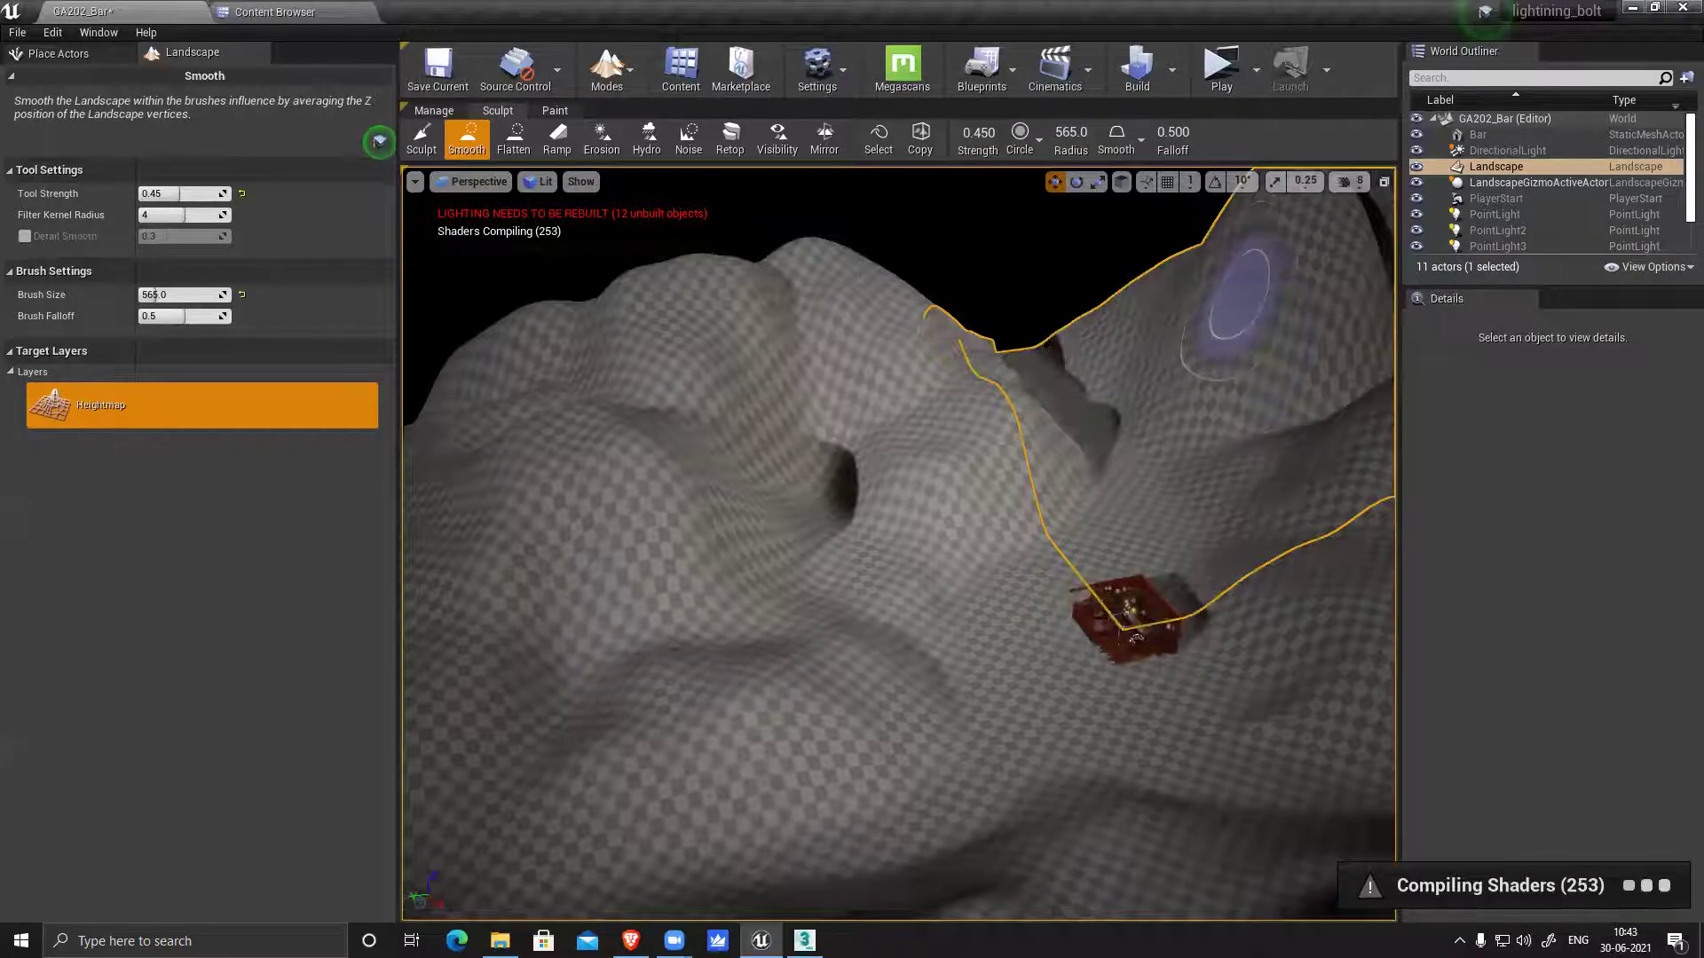
alt+drag(1240, 293, 1114, 475)
middle_drag(1095, 479, 1072, 472)
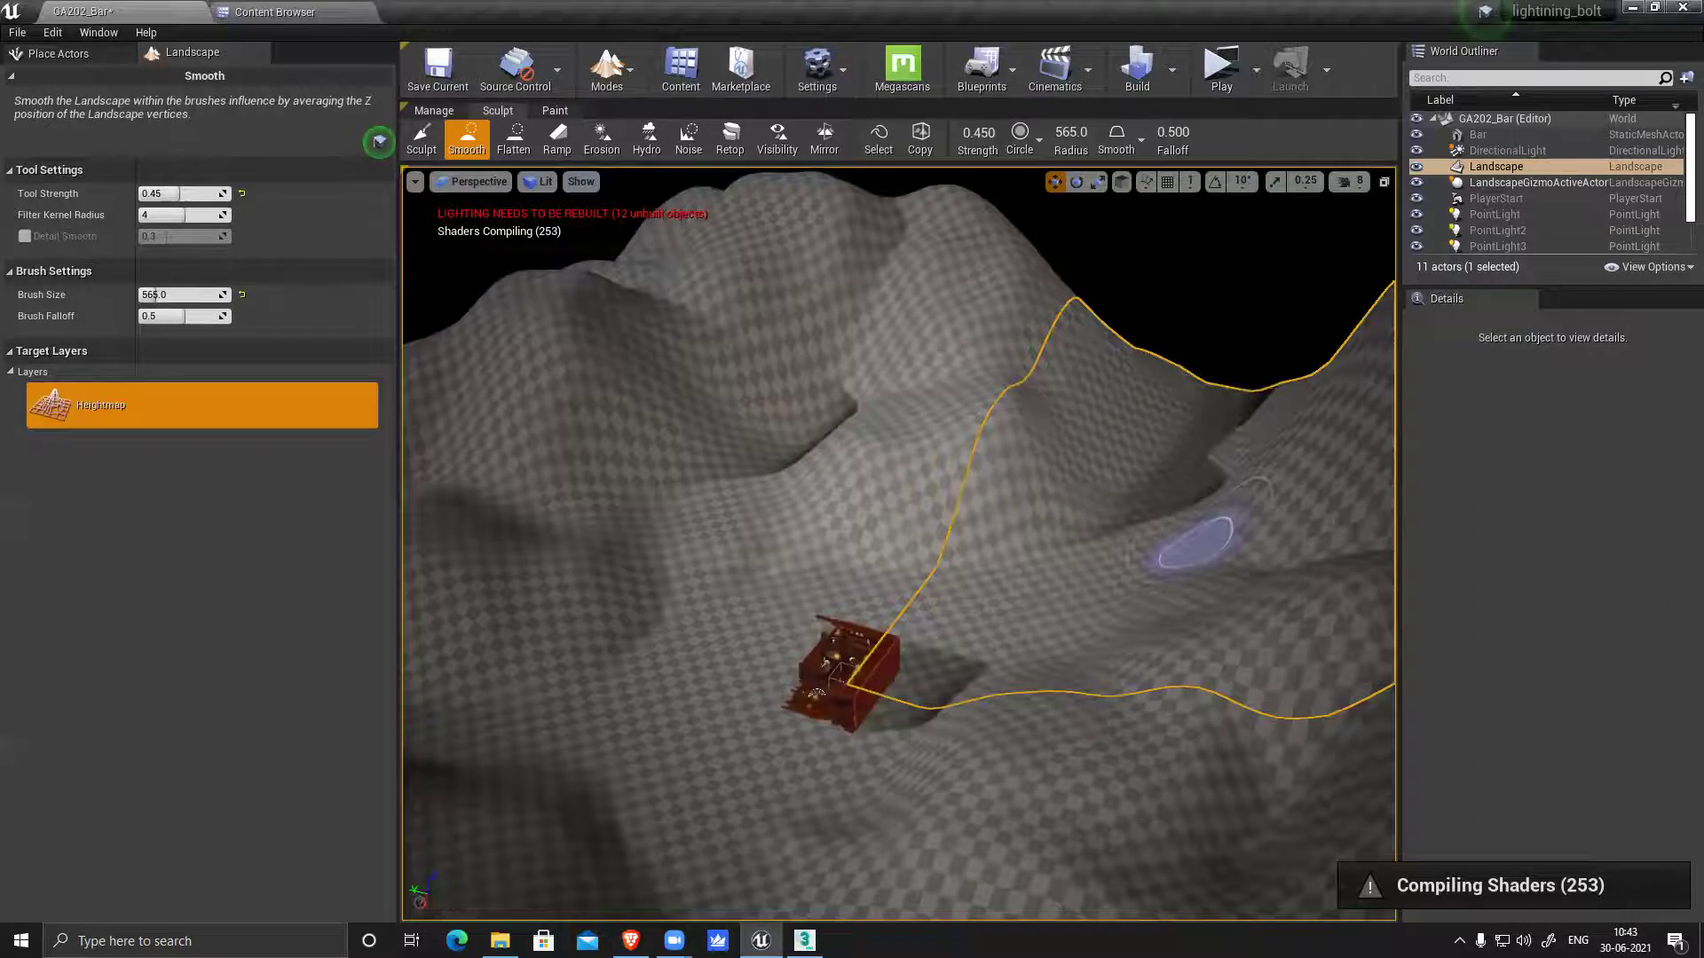
right_drag(1170, 546, 1170, 506)
mouse_move(1165, 573)
right_down()
mouse_move(1140, 599)
mouse_move(1006, 603)
right_up()
mouse_move(1103, 559)
right_down()
mouse_move(1109, 547)
mouse_move(1082, 555)
mouse_move(1109, 586)
right_up()
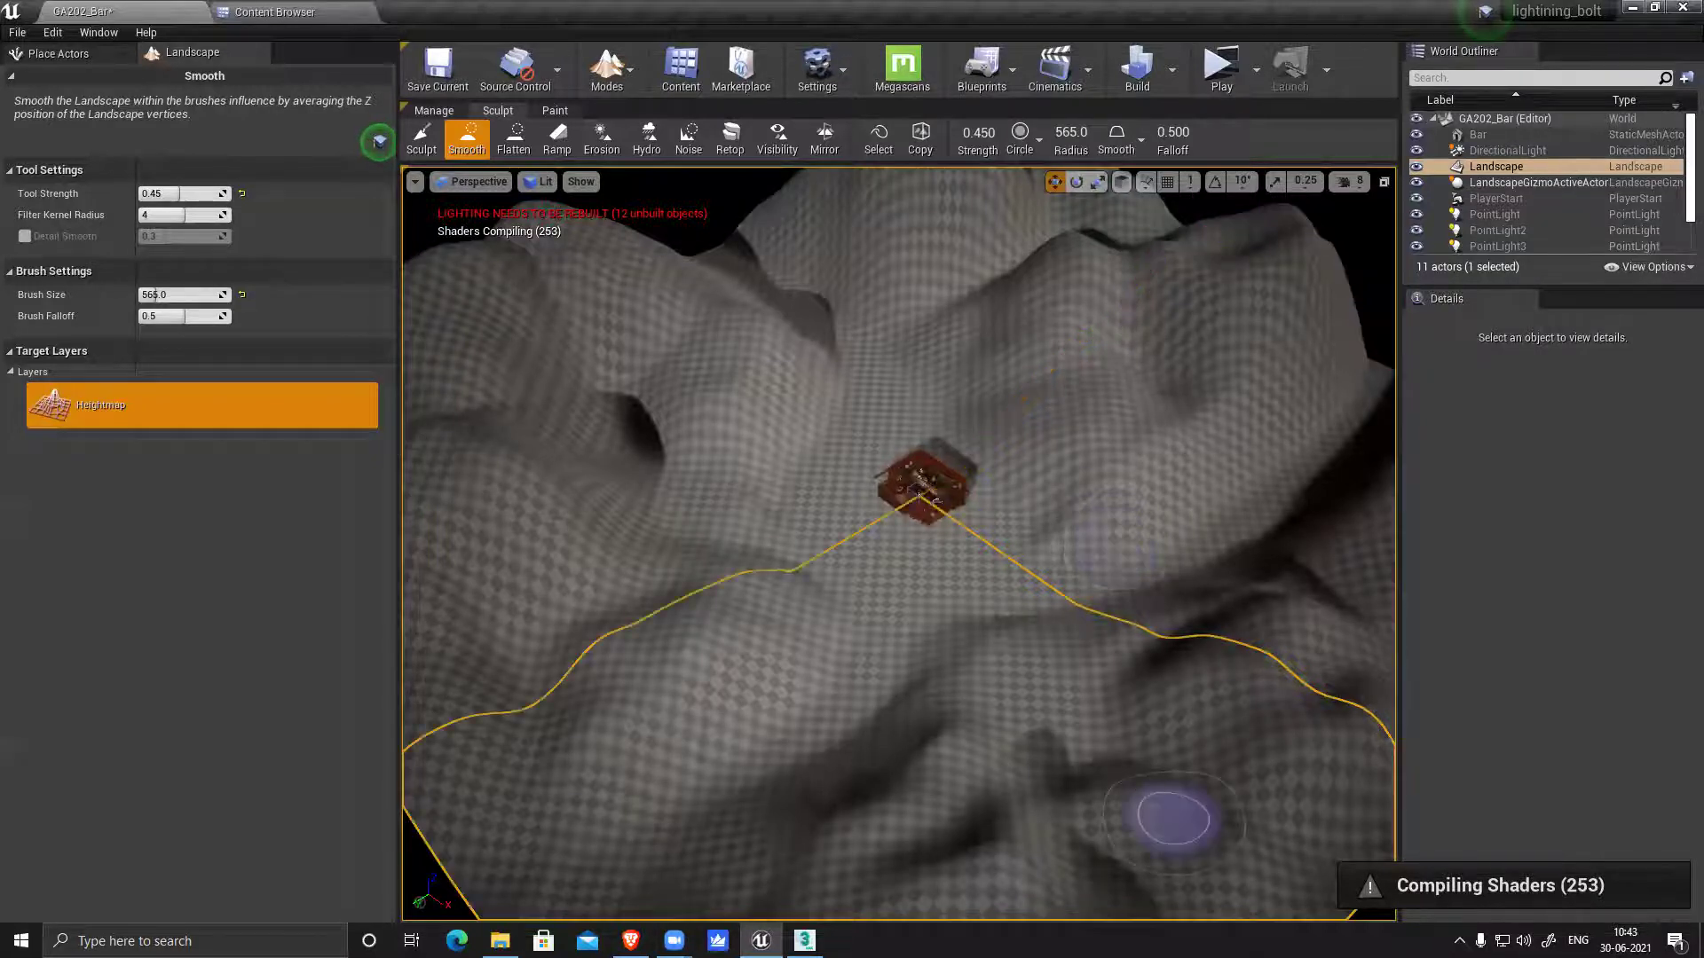
alt+drag(1173, 818, 1233, 818)
right_drag(1173, 818, 1173, 817)
alt+drag(1173, 818, 990, 679)
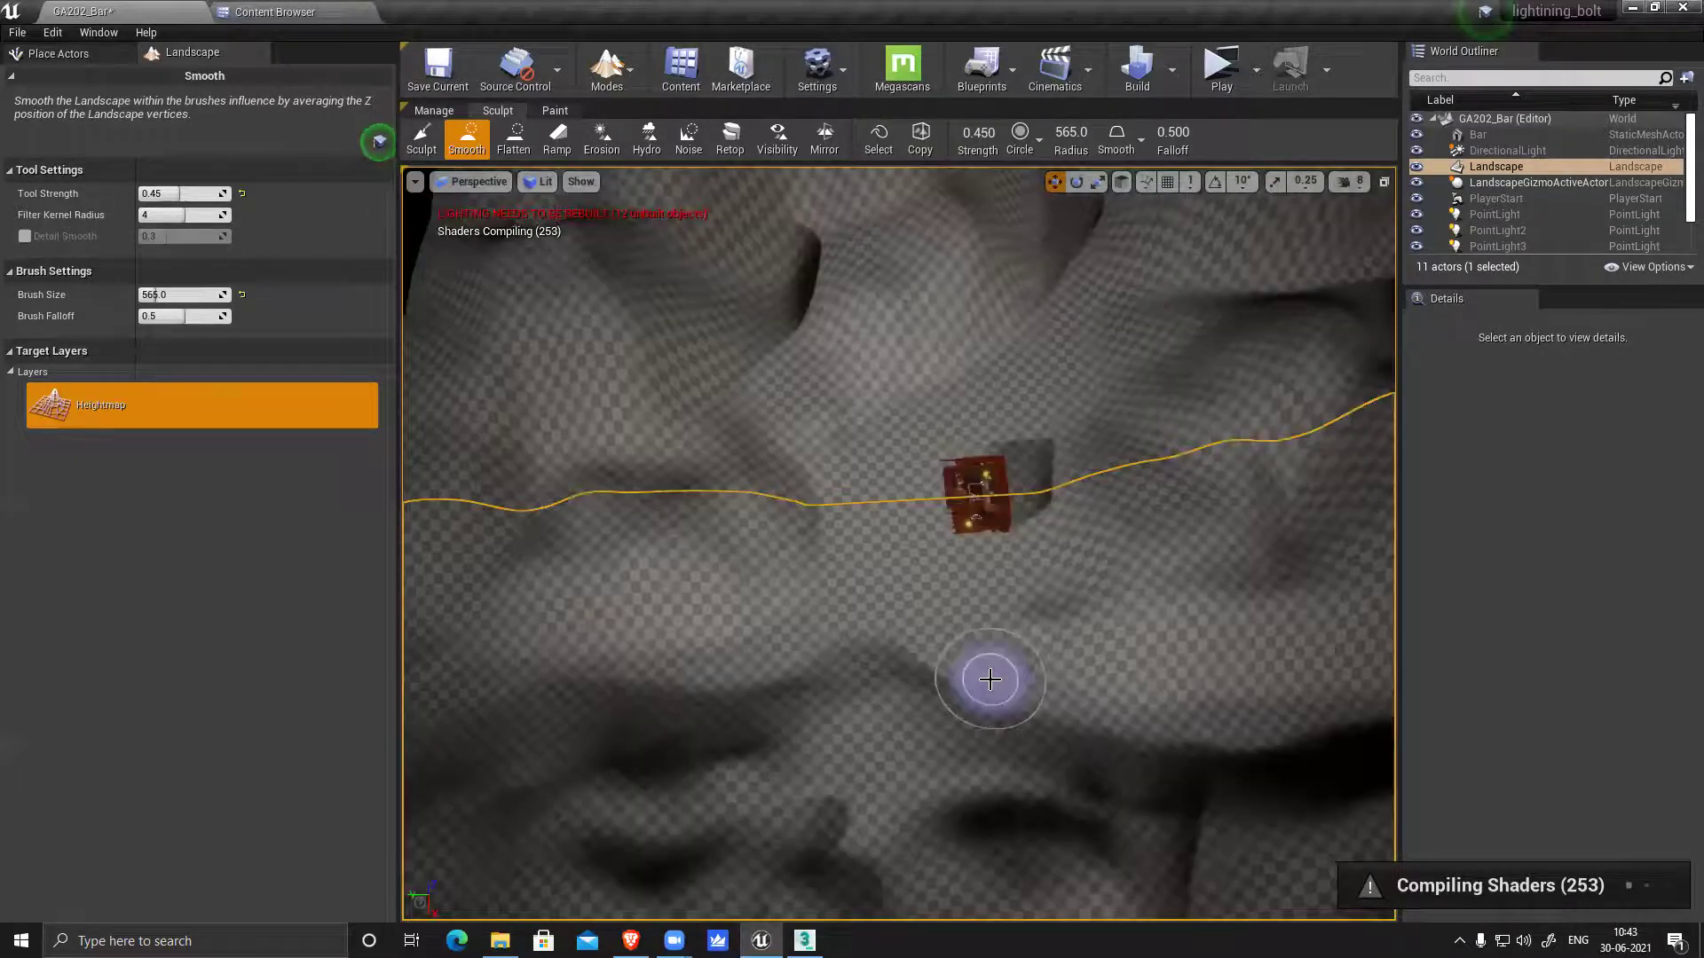
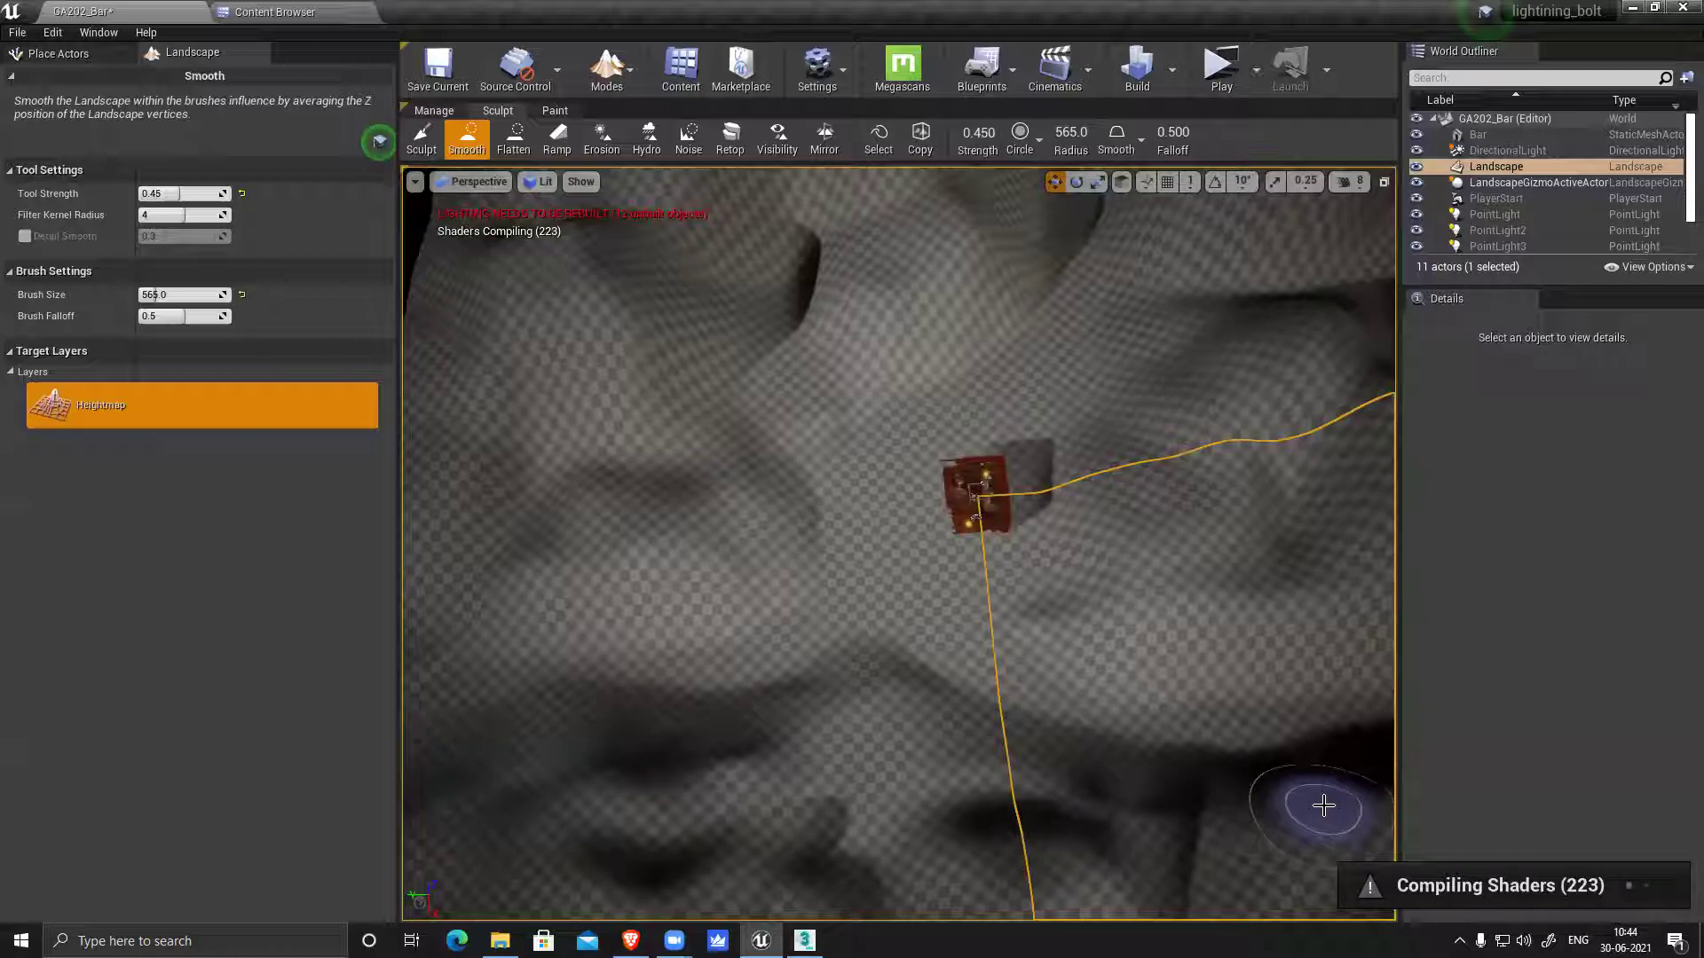
right_drag(850, 575, 939, 575)
right_drag(823, 562, 883, 593)
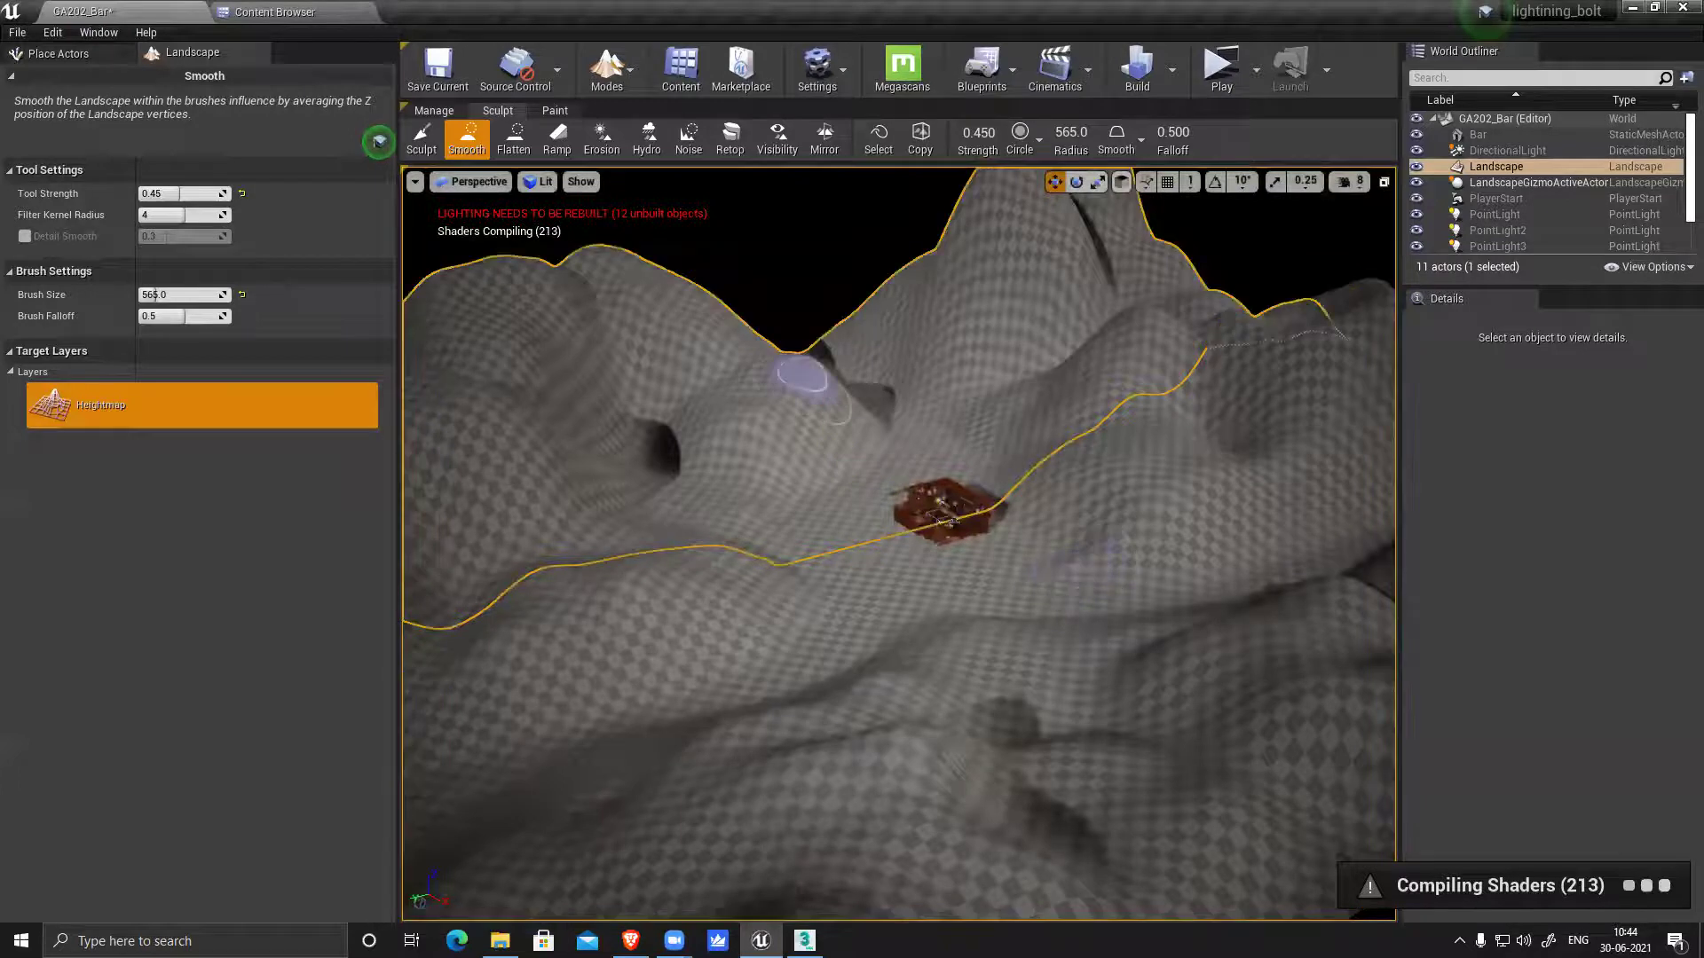
alt+drag(802, 377, 976, 479)
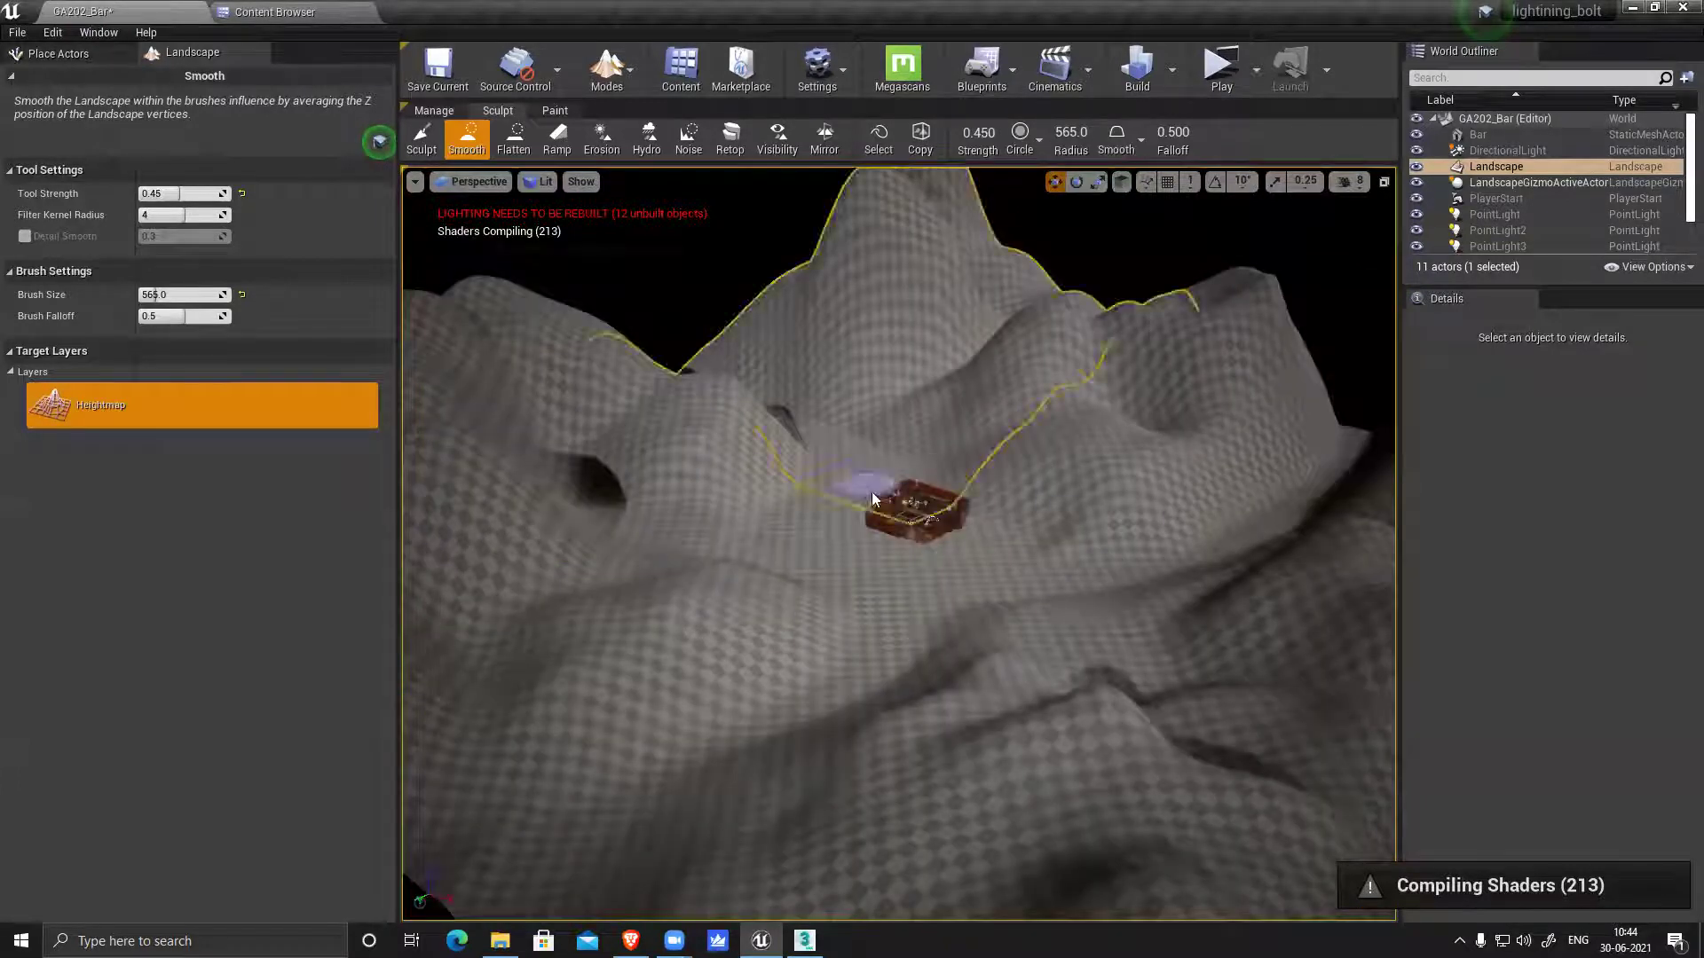
alt+right_drag(872, 491, 994, 491)
right_drag(871, 505, 964, 335)
scroll(819, 478, down, 5)
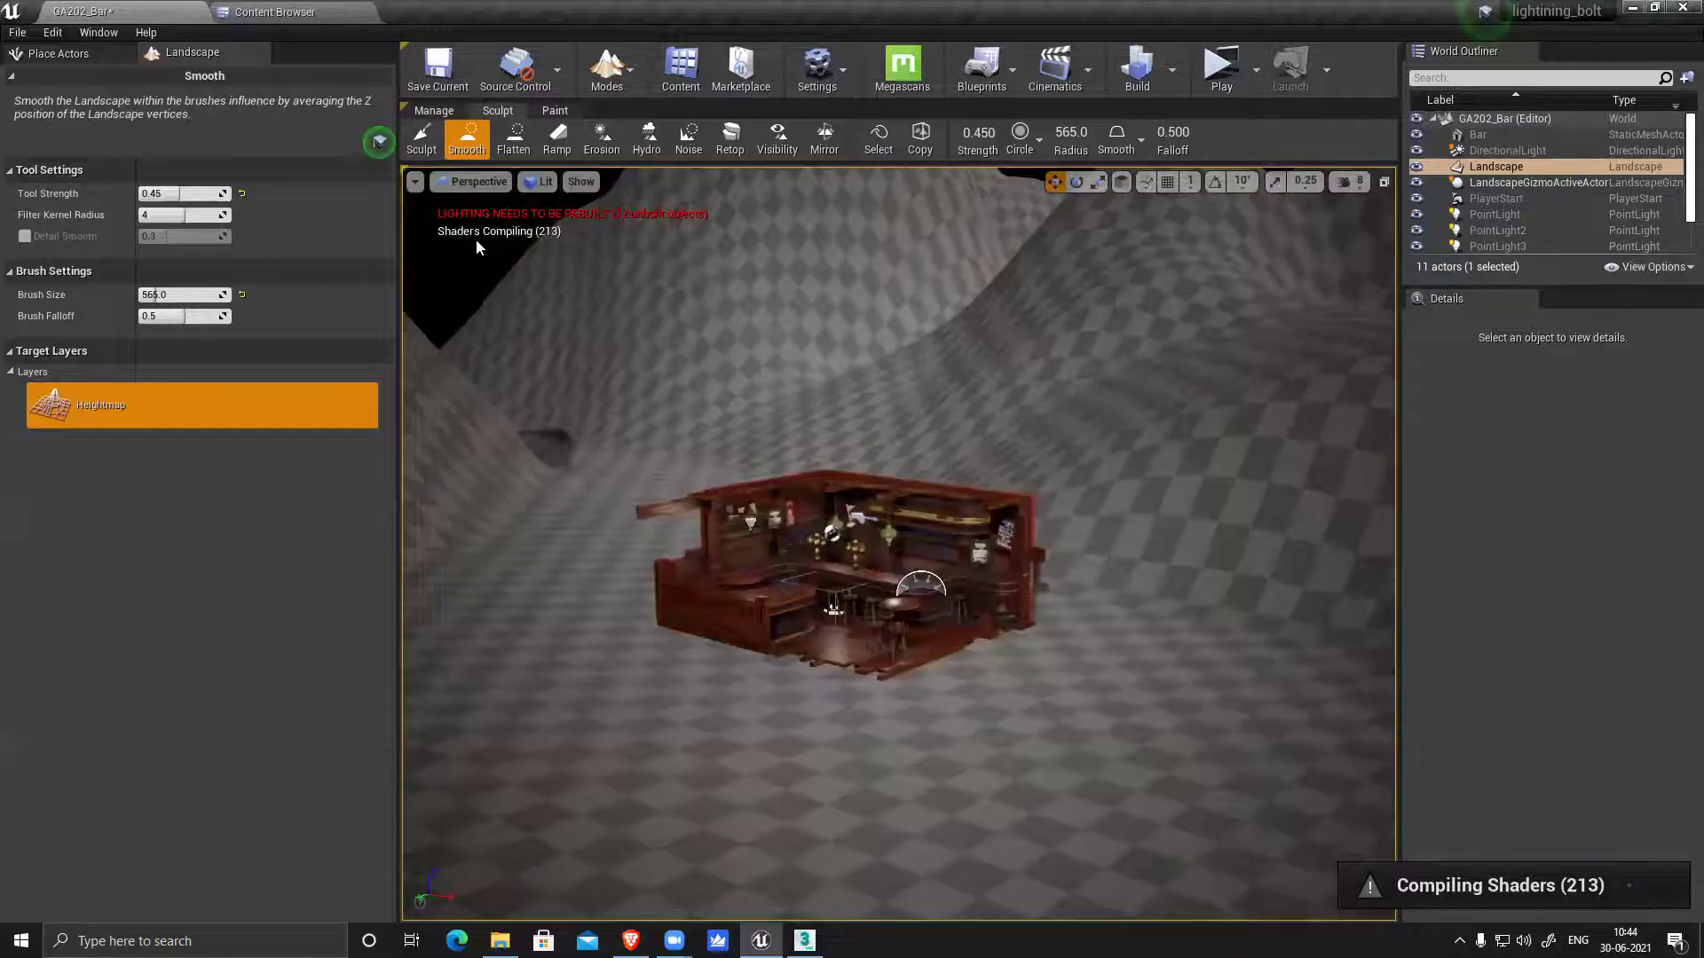
scroll(477, 241, down, 2)
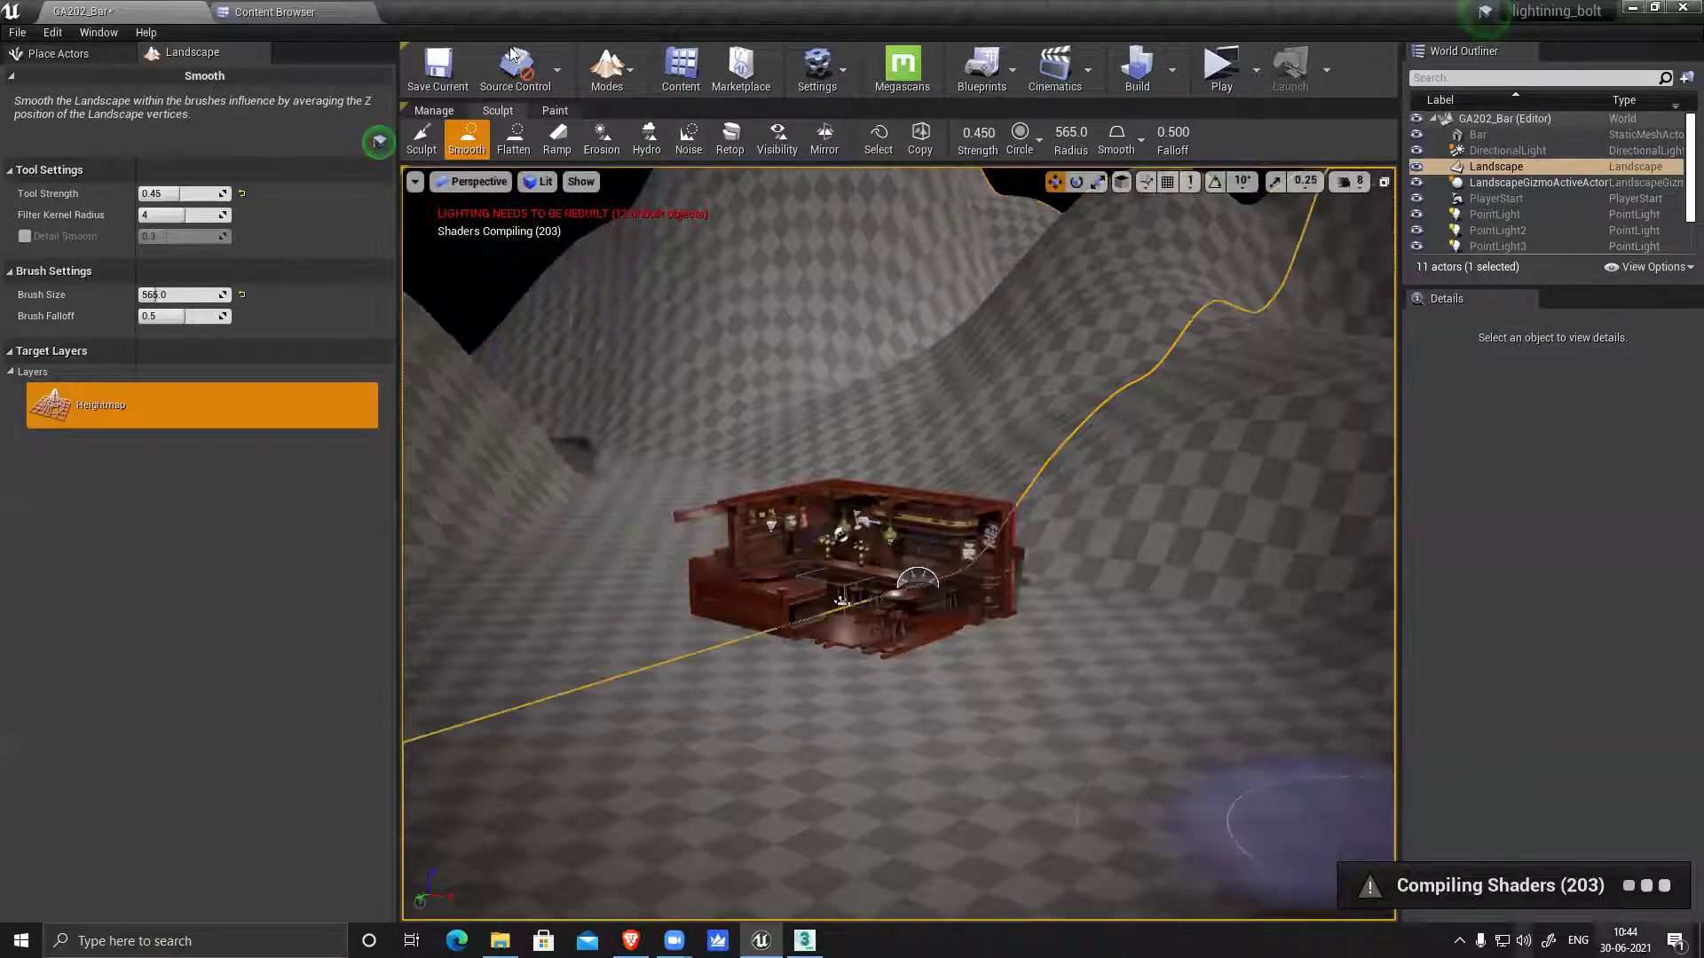
Leave landscape editing for Select mode and place a second directional light above the terrain behind the bar
click(620, 88)
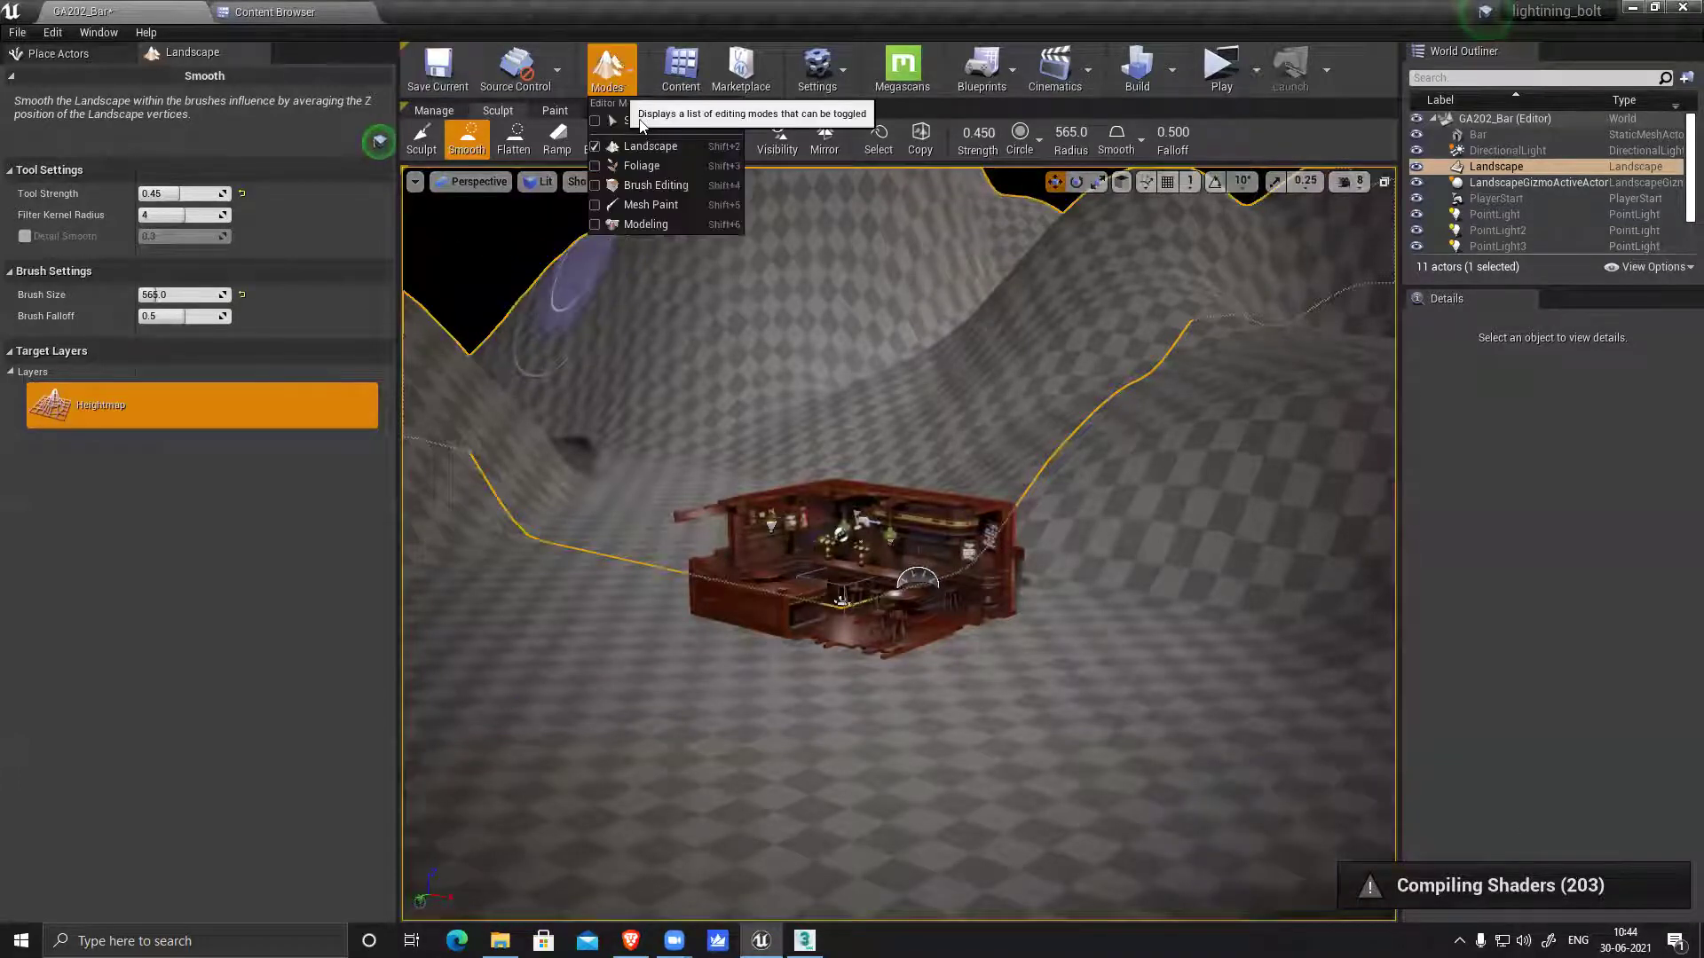
click(644, 133)
click(59, 156)
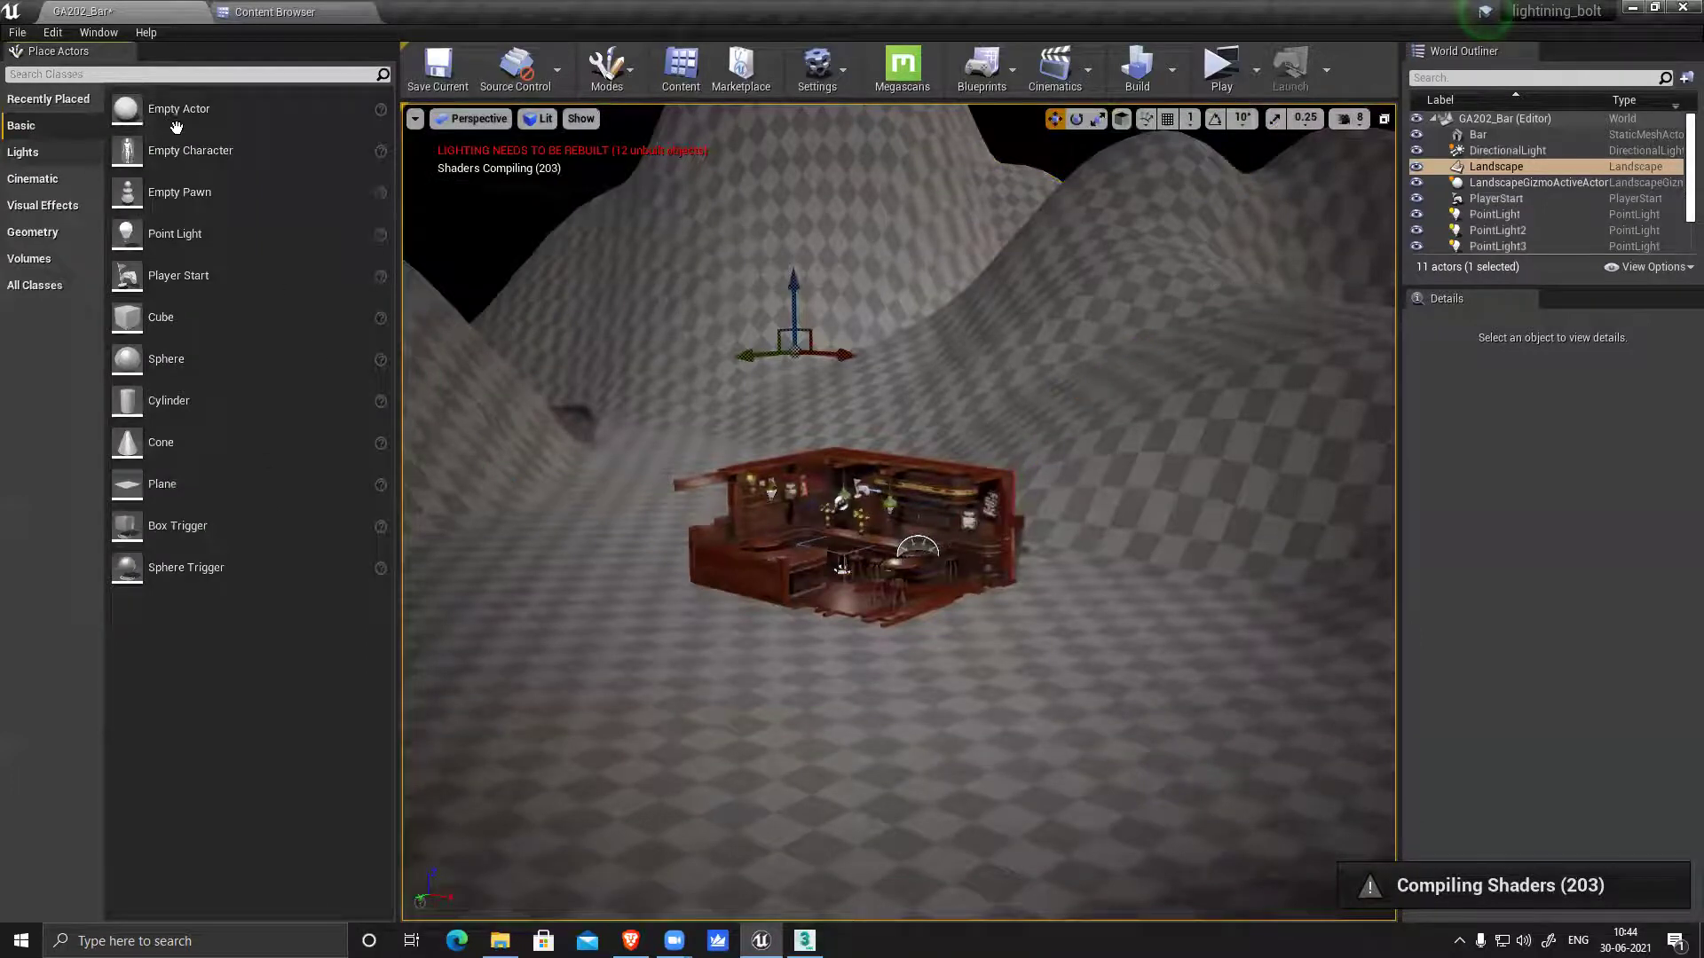
drag(561, 231, 561, 230)
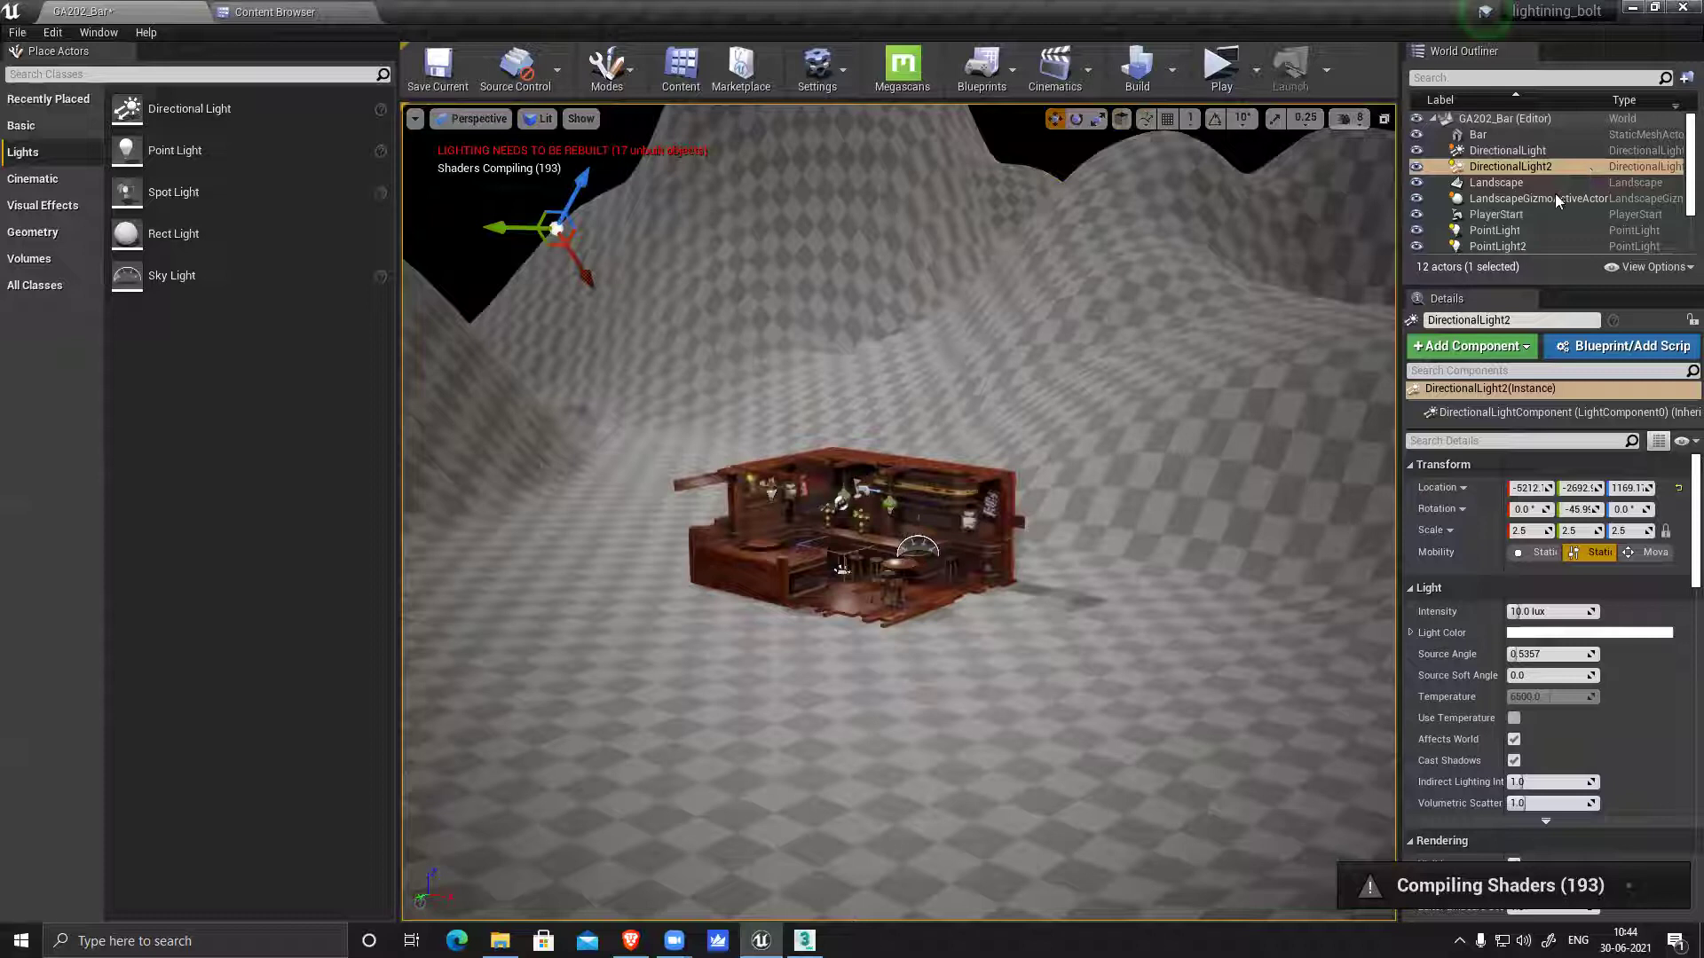
scroll(1562, 240, down, 2)
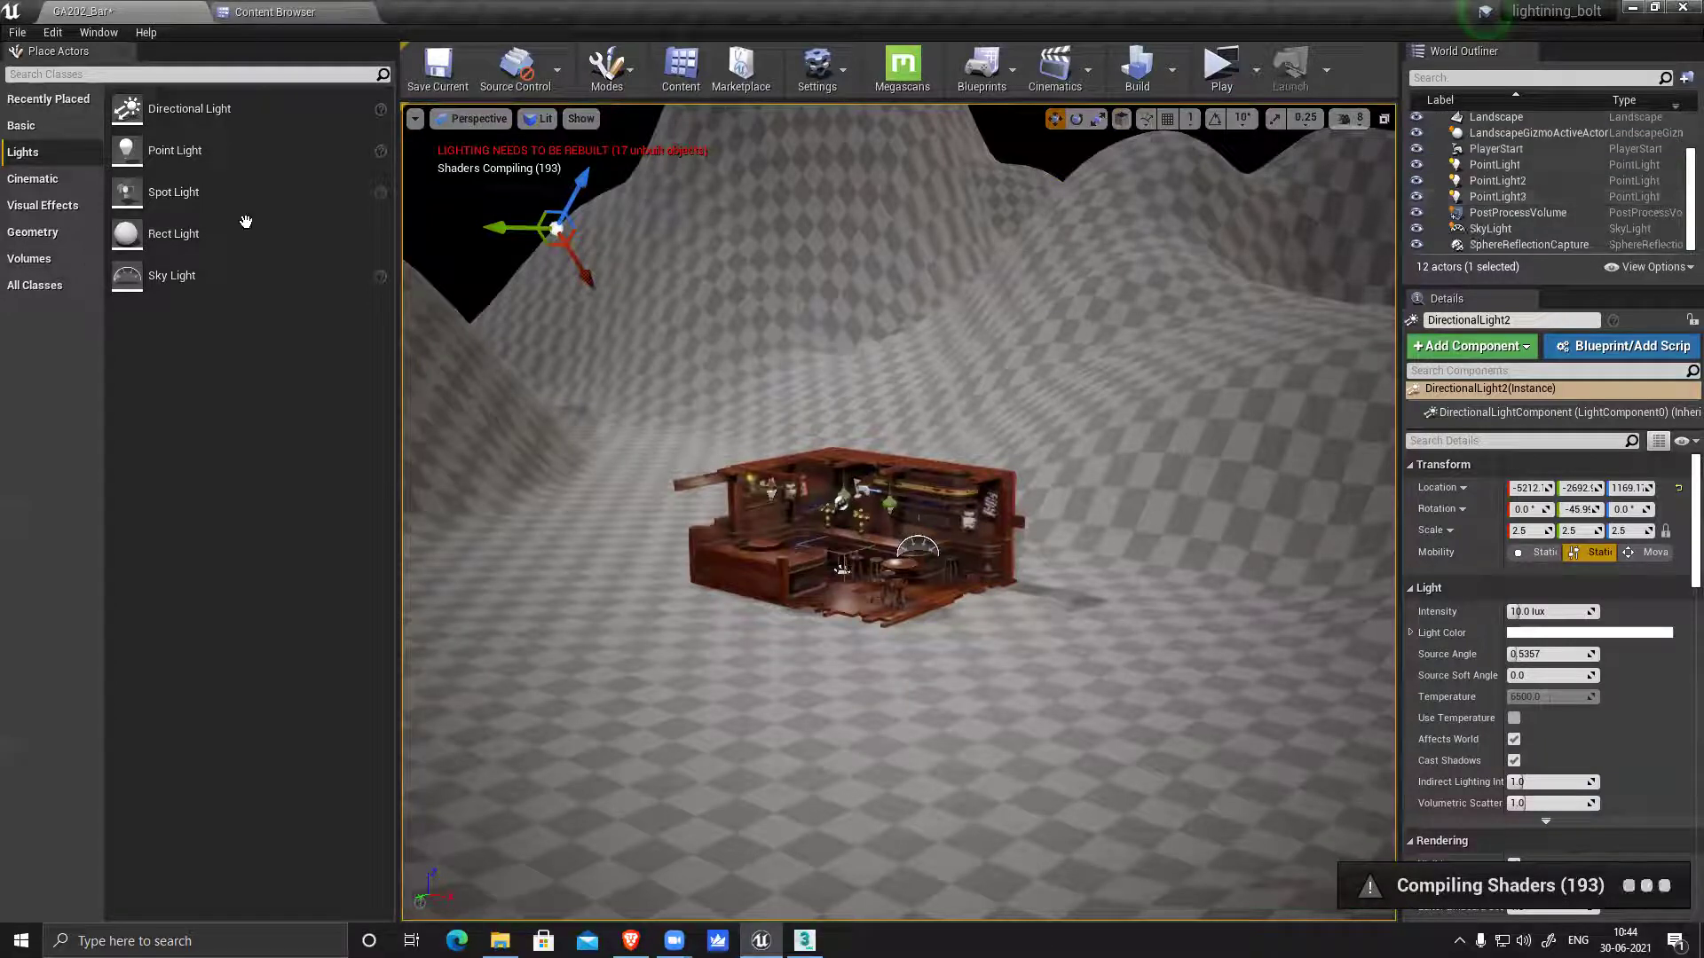
Find the fog actors by searching for "fo" and place an Atmospheric Fog and an Exponential Height Fog above the terrain behind the bar
click(206, 191)
click(180, 75)
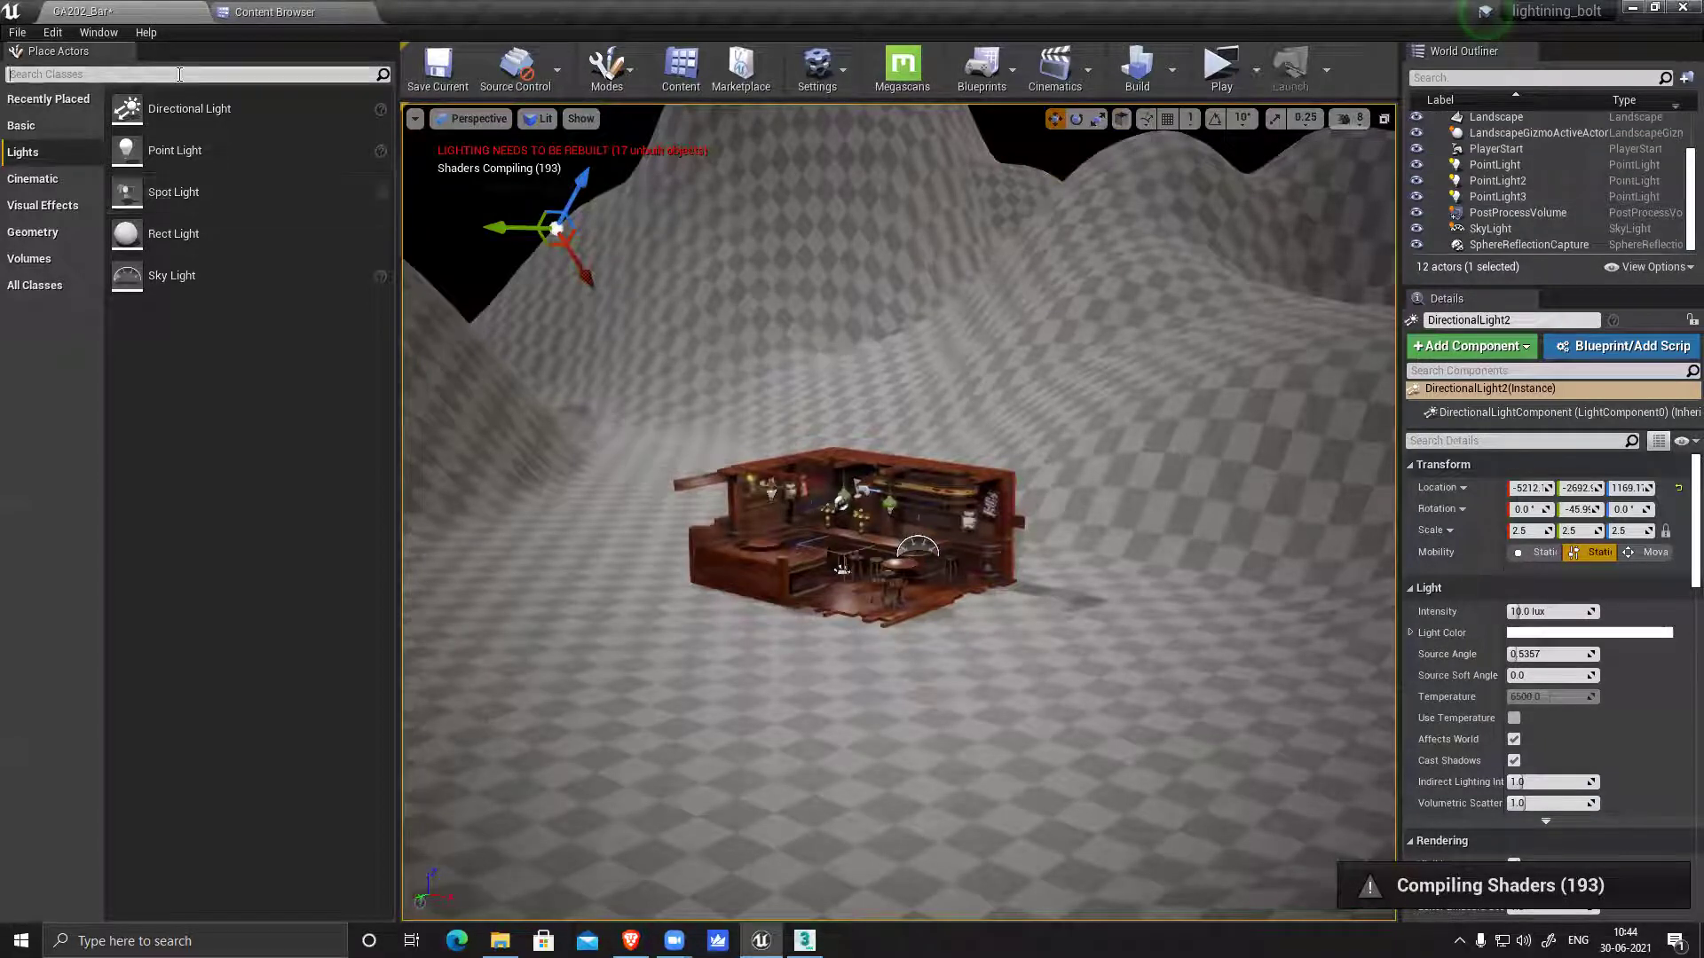
text(f)
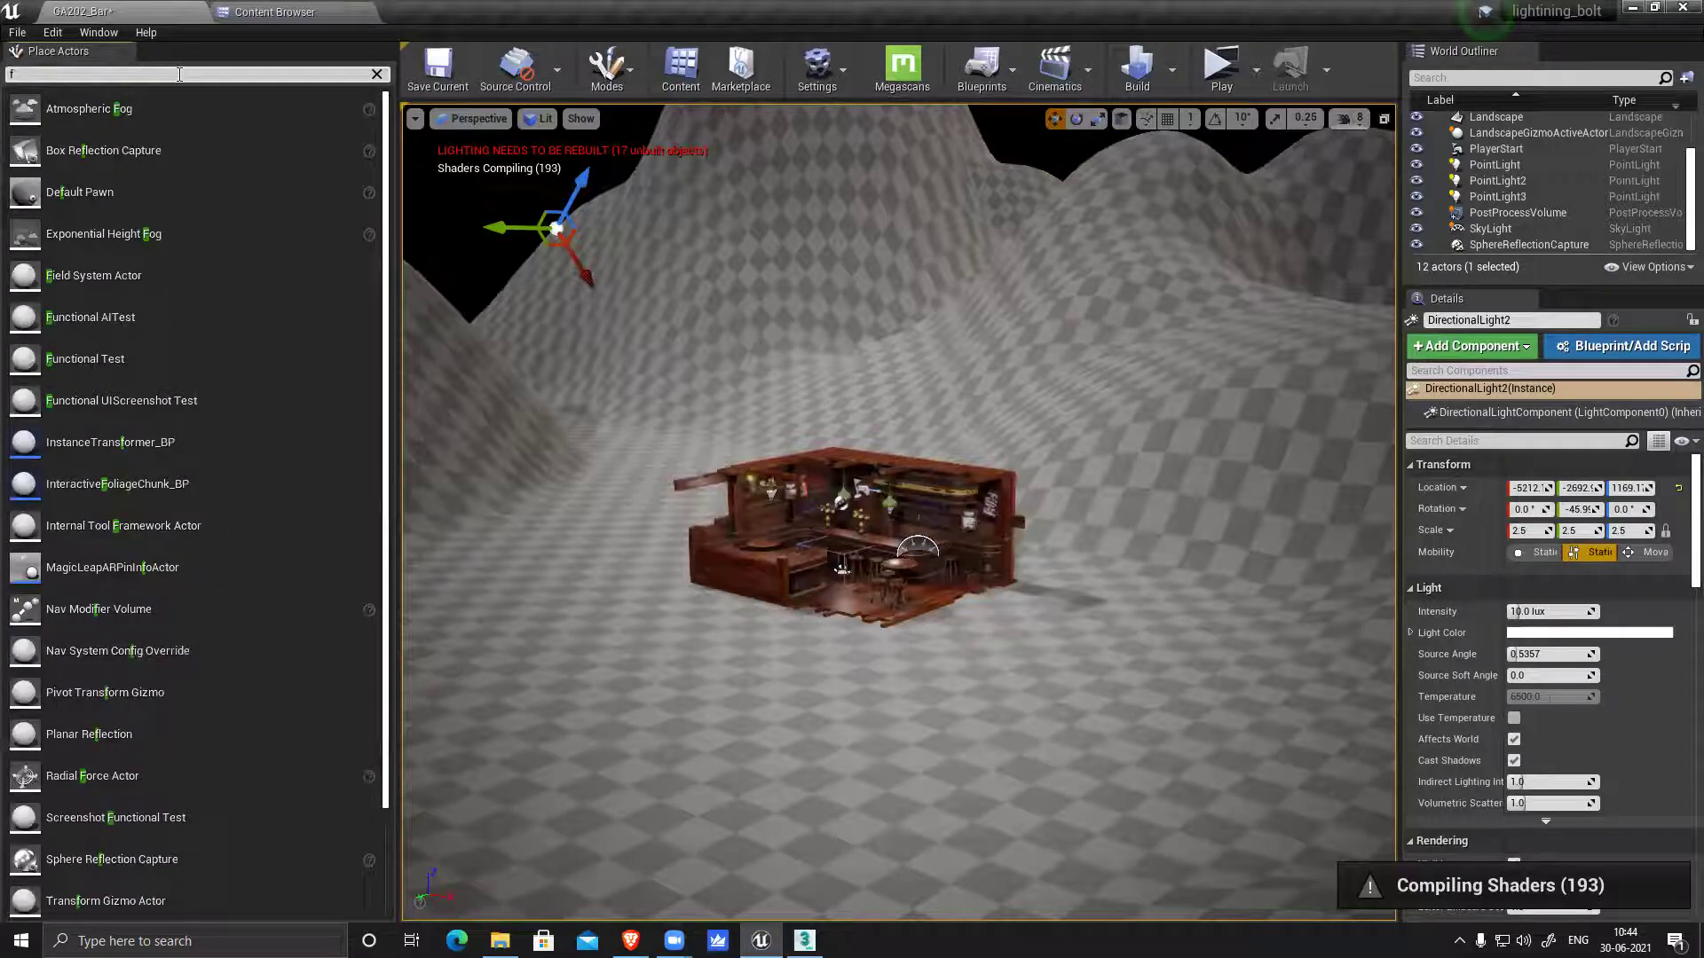
text(o)
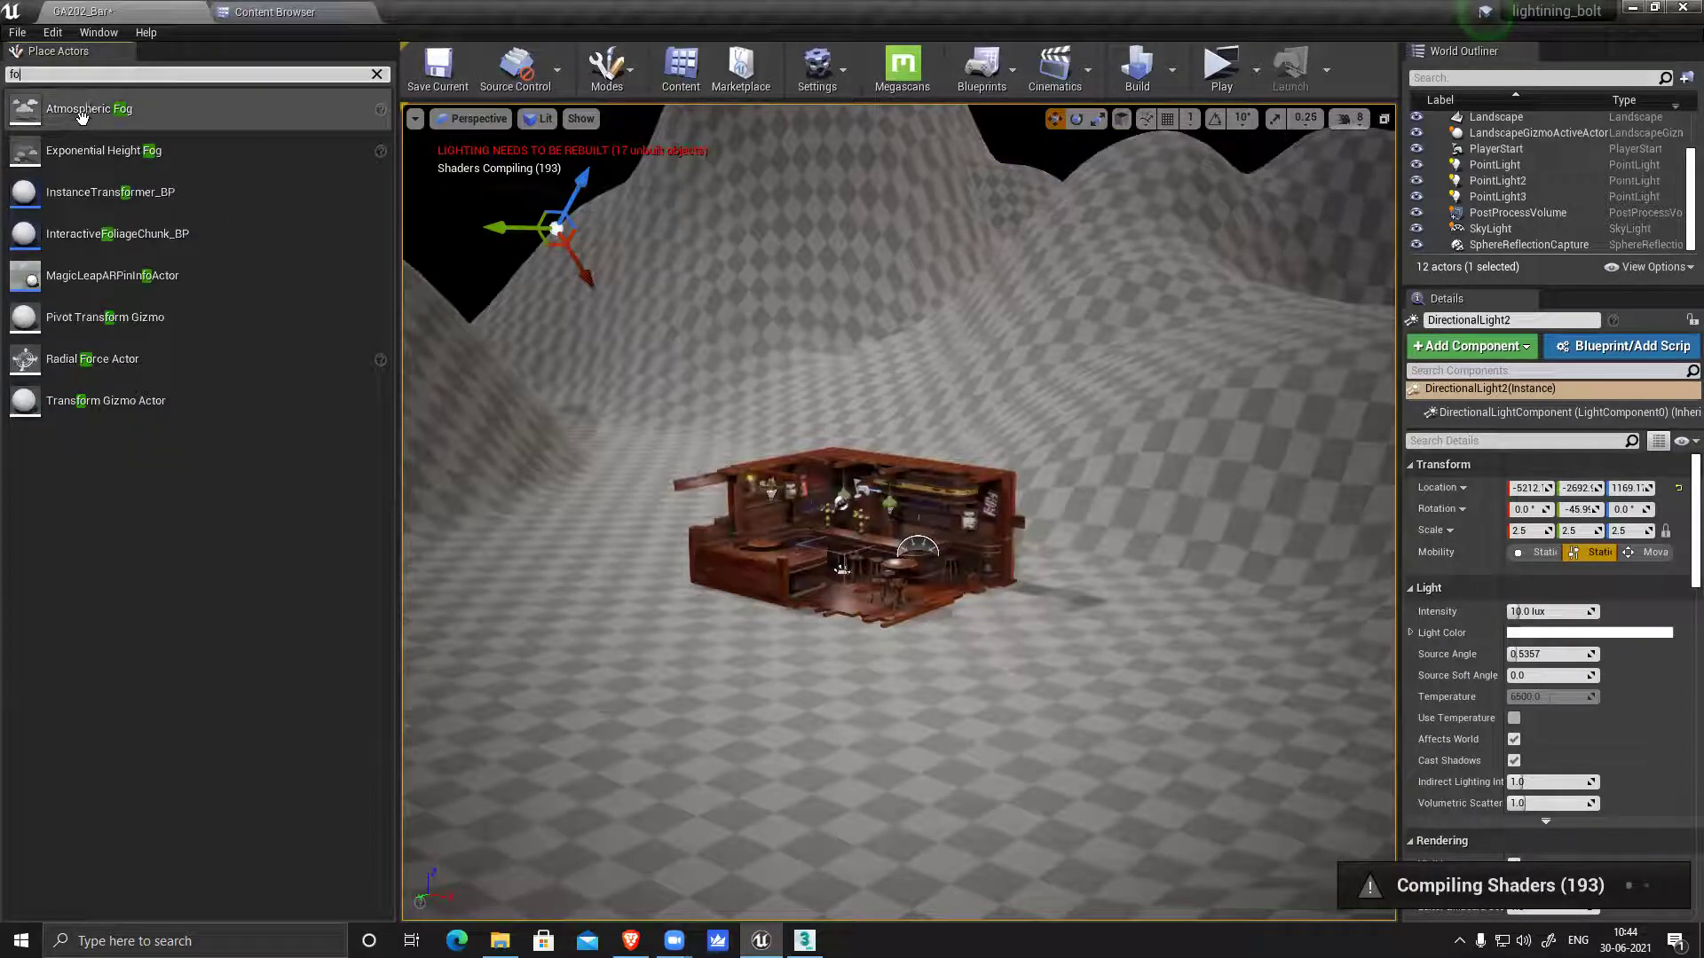
drag(81, 115, 470, 173)
drag(112, 161, 503, 191)
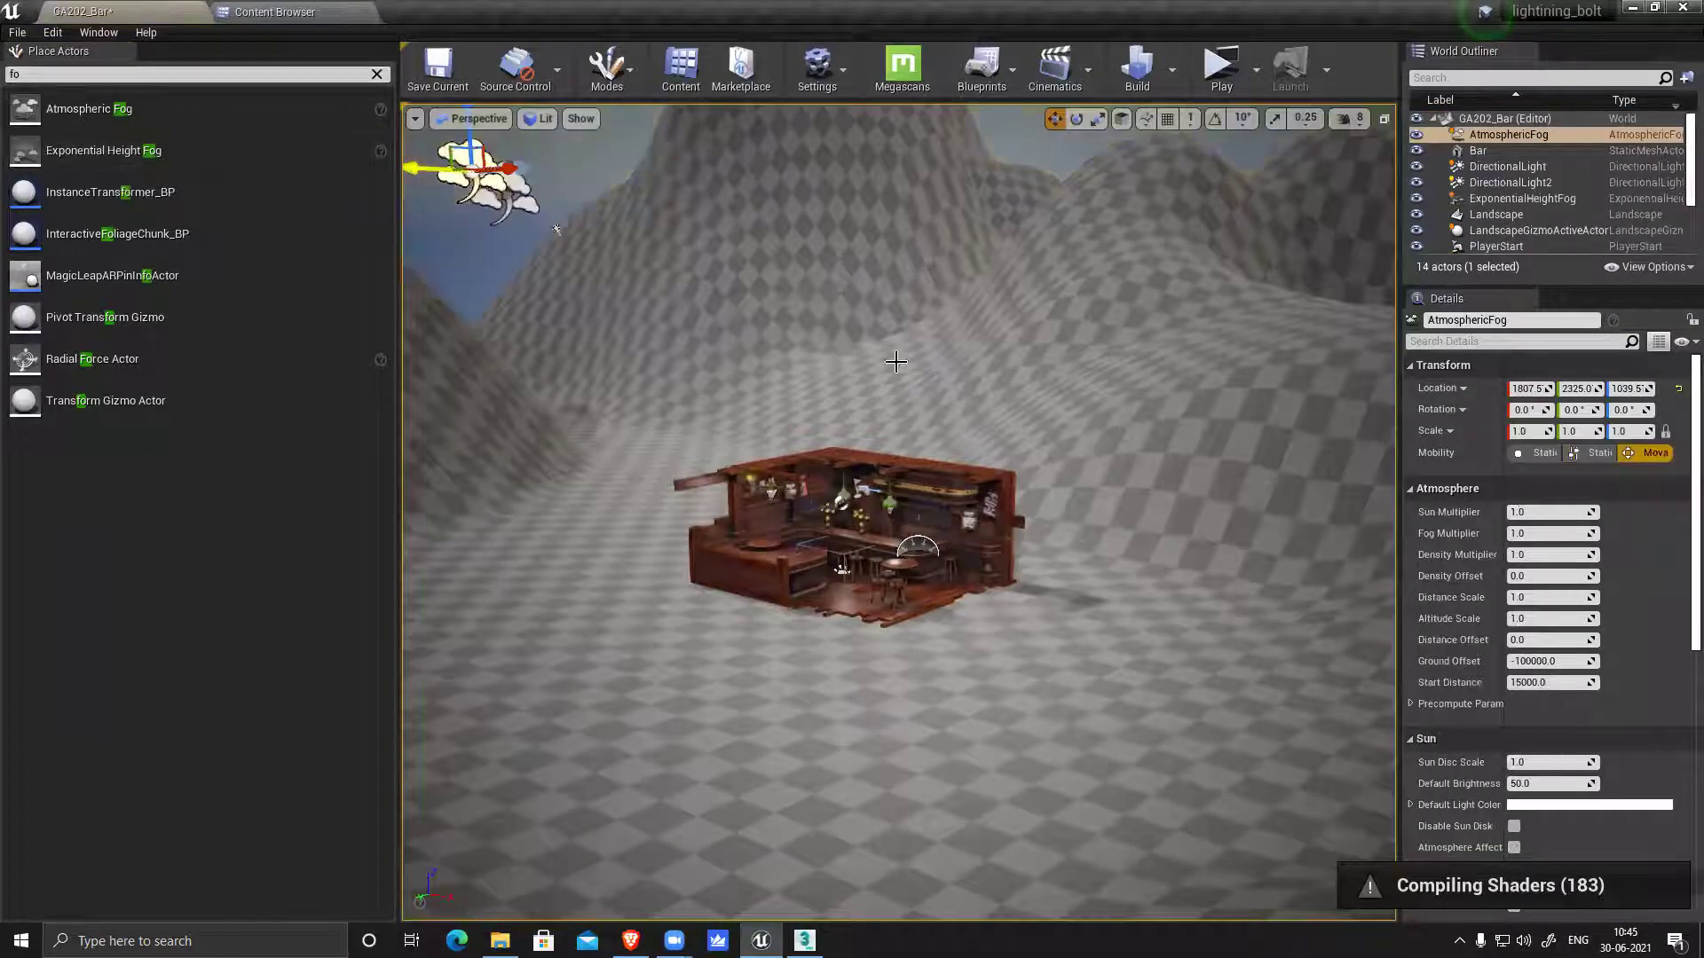
Delete the second directional light from the level
right_drag(556, 229, 799, 160)
right_drag(555, 229, 417, 229)
right_drag(427, 324, 427, 325)
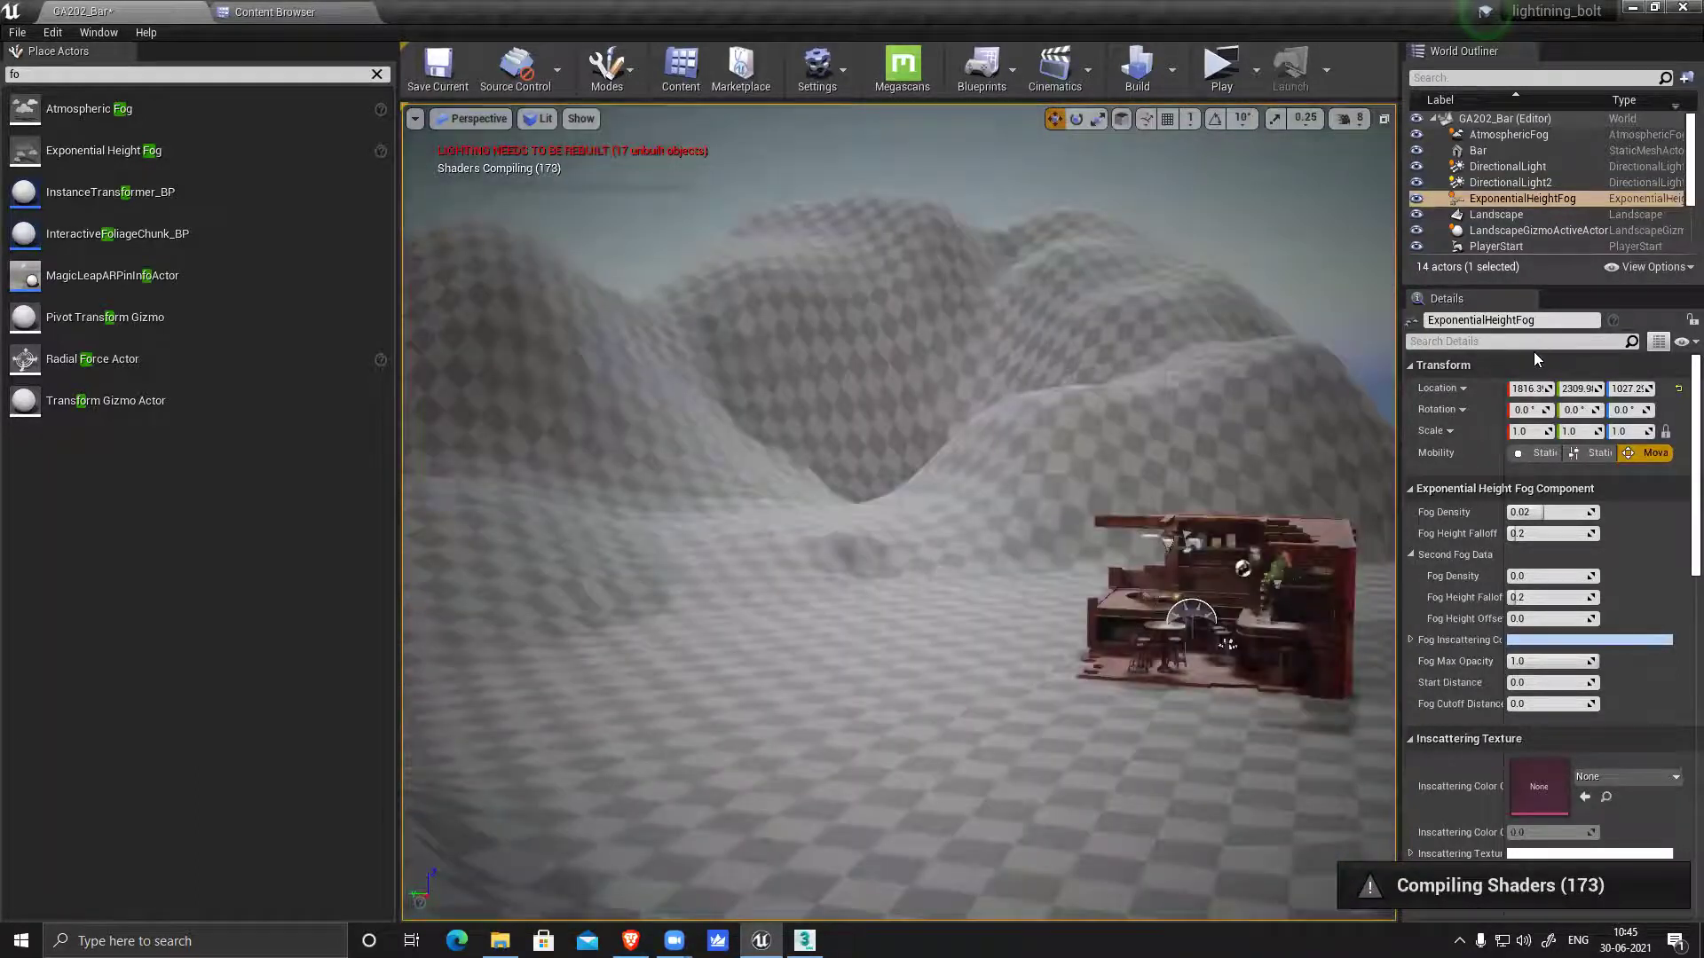
click(1510, 186)
key(Delete)
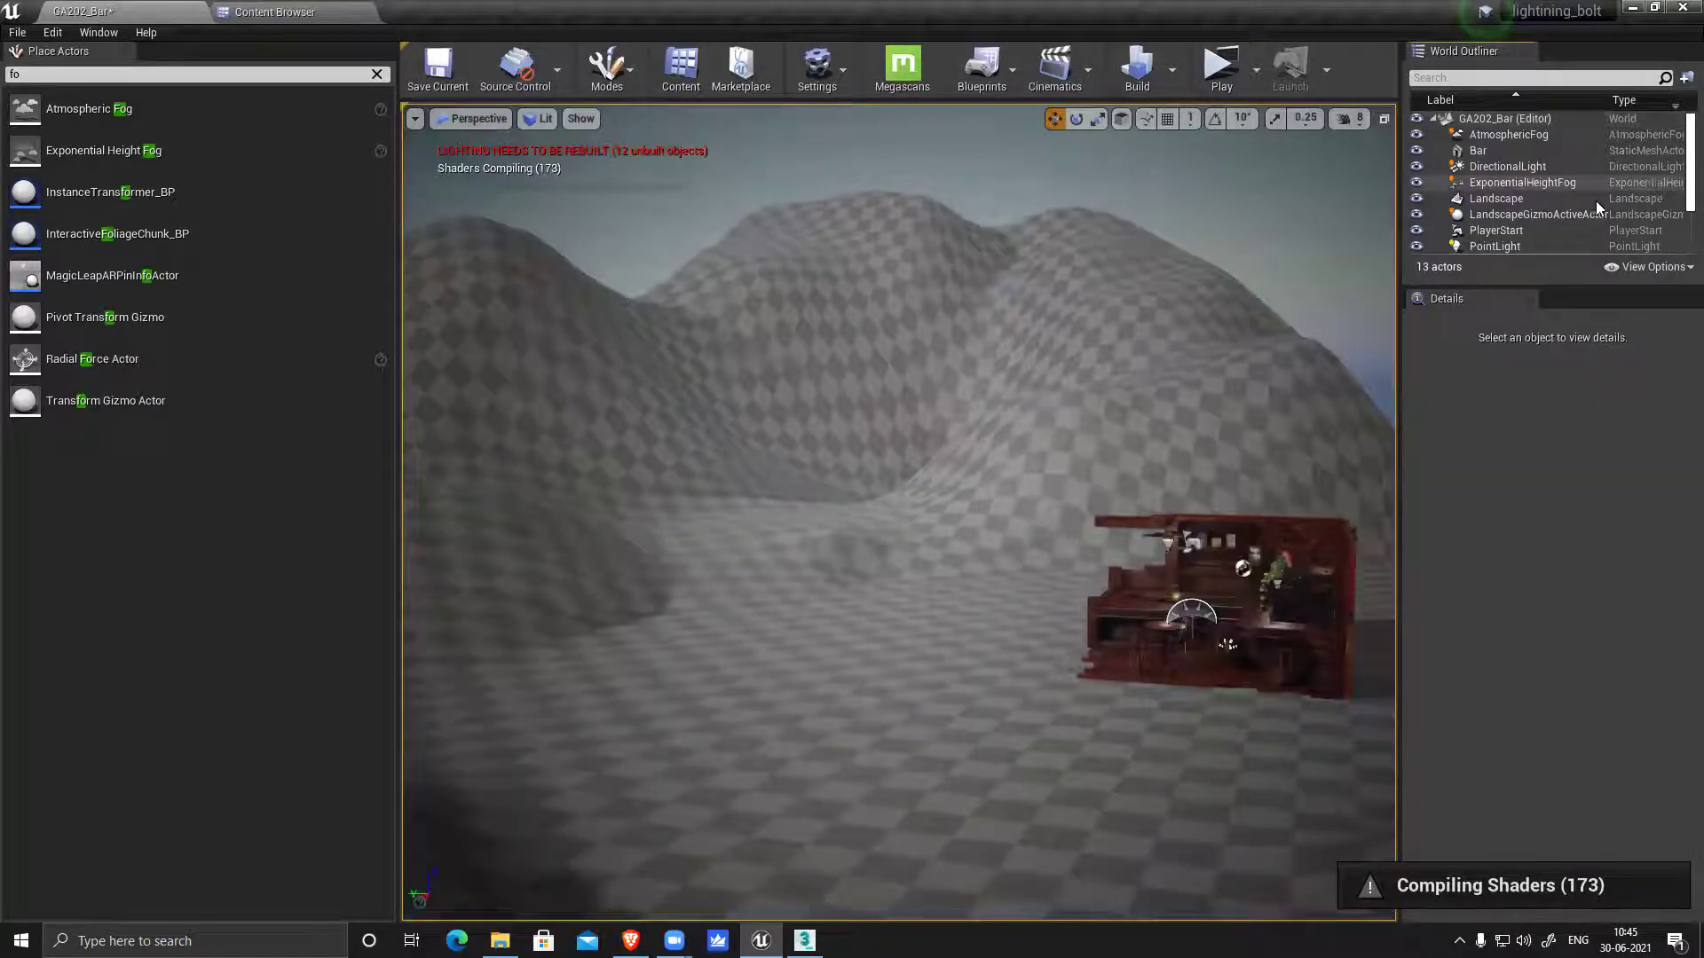
right_drag(898, 511, 1110, 511)
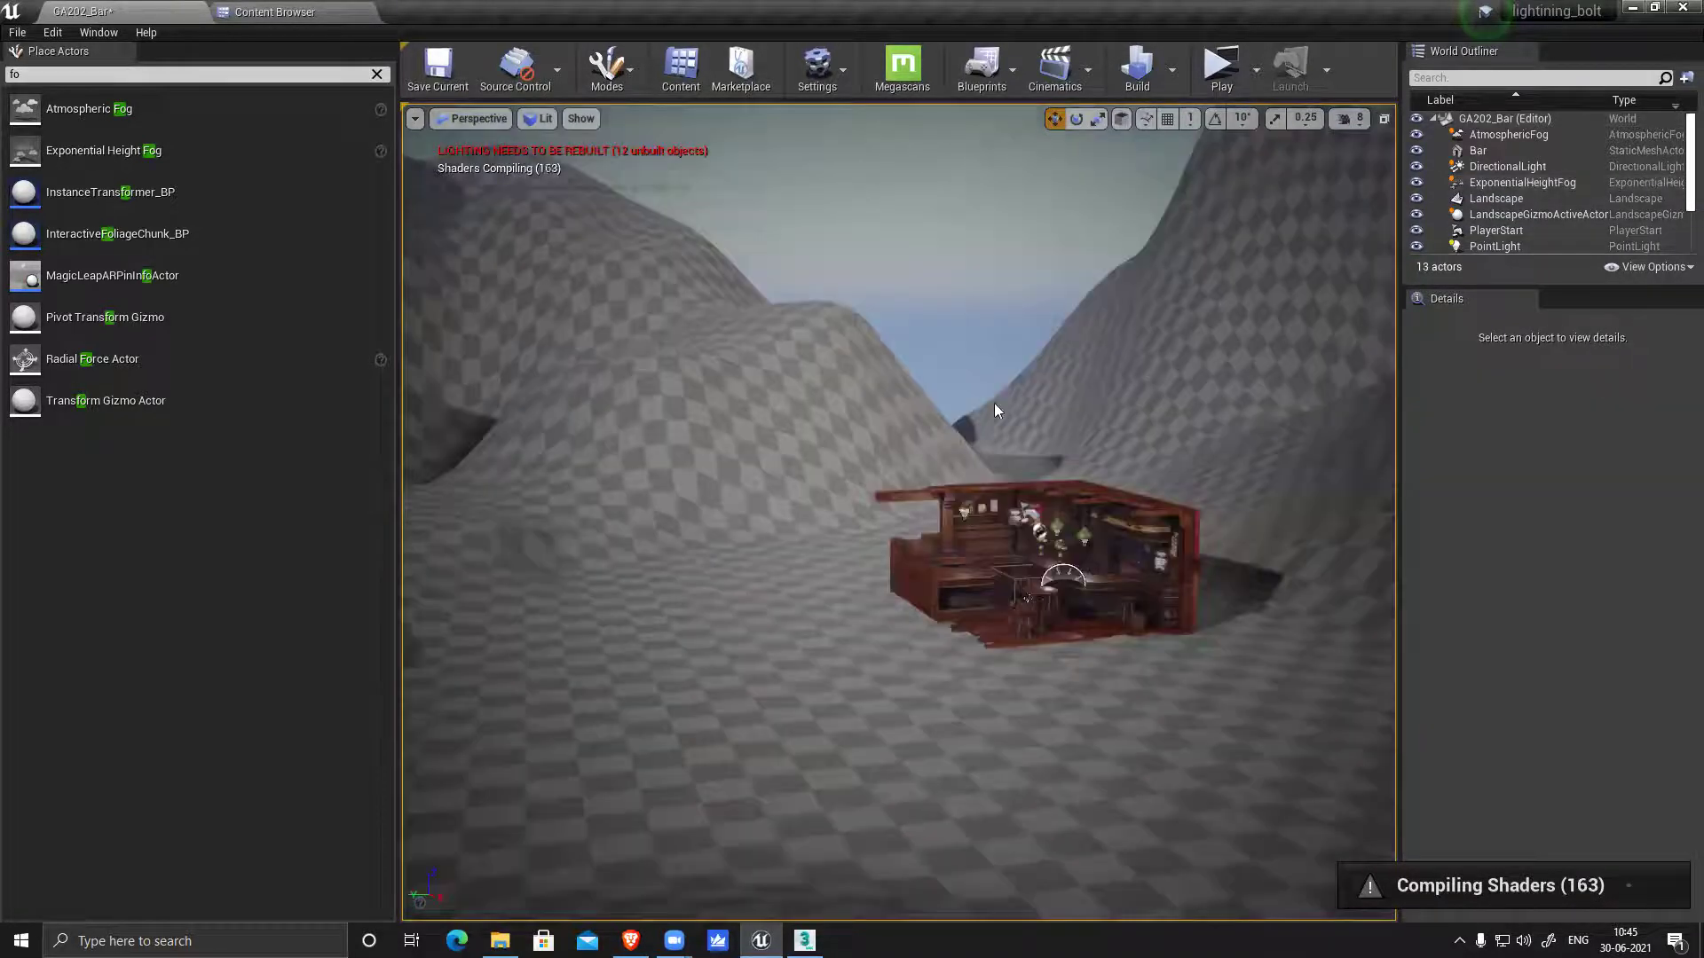
Inspect the landscape and sky around the bar, check both fog actors' properties, and clear the actor search
right_drag(994, 403, 994, 403)
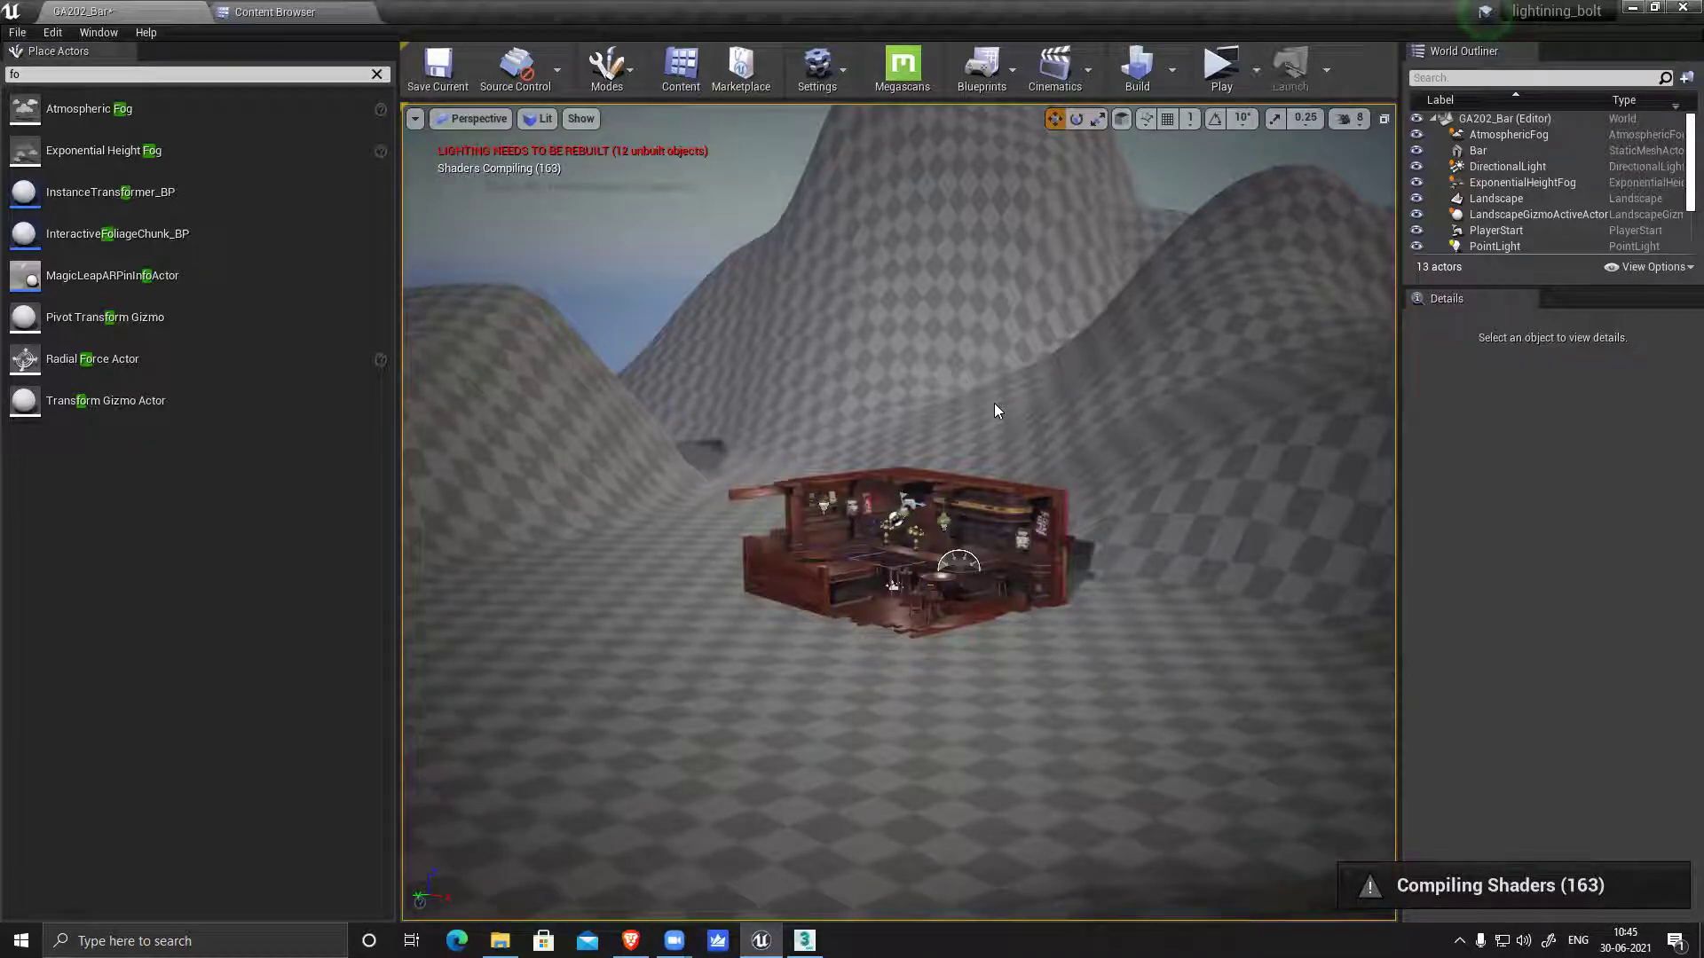
alt+drag(1167, 584, 976, 603)
right_drag(897, 391, 1109, 373)
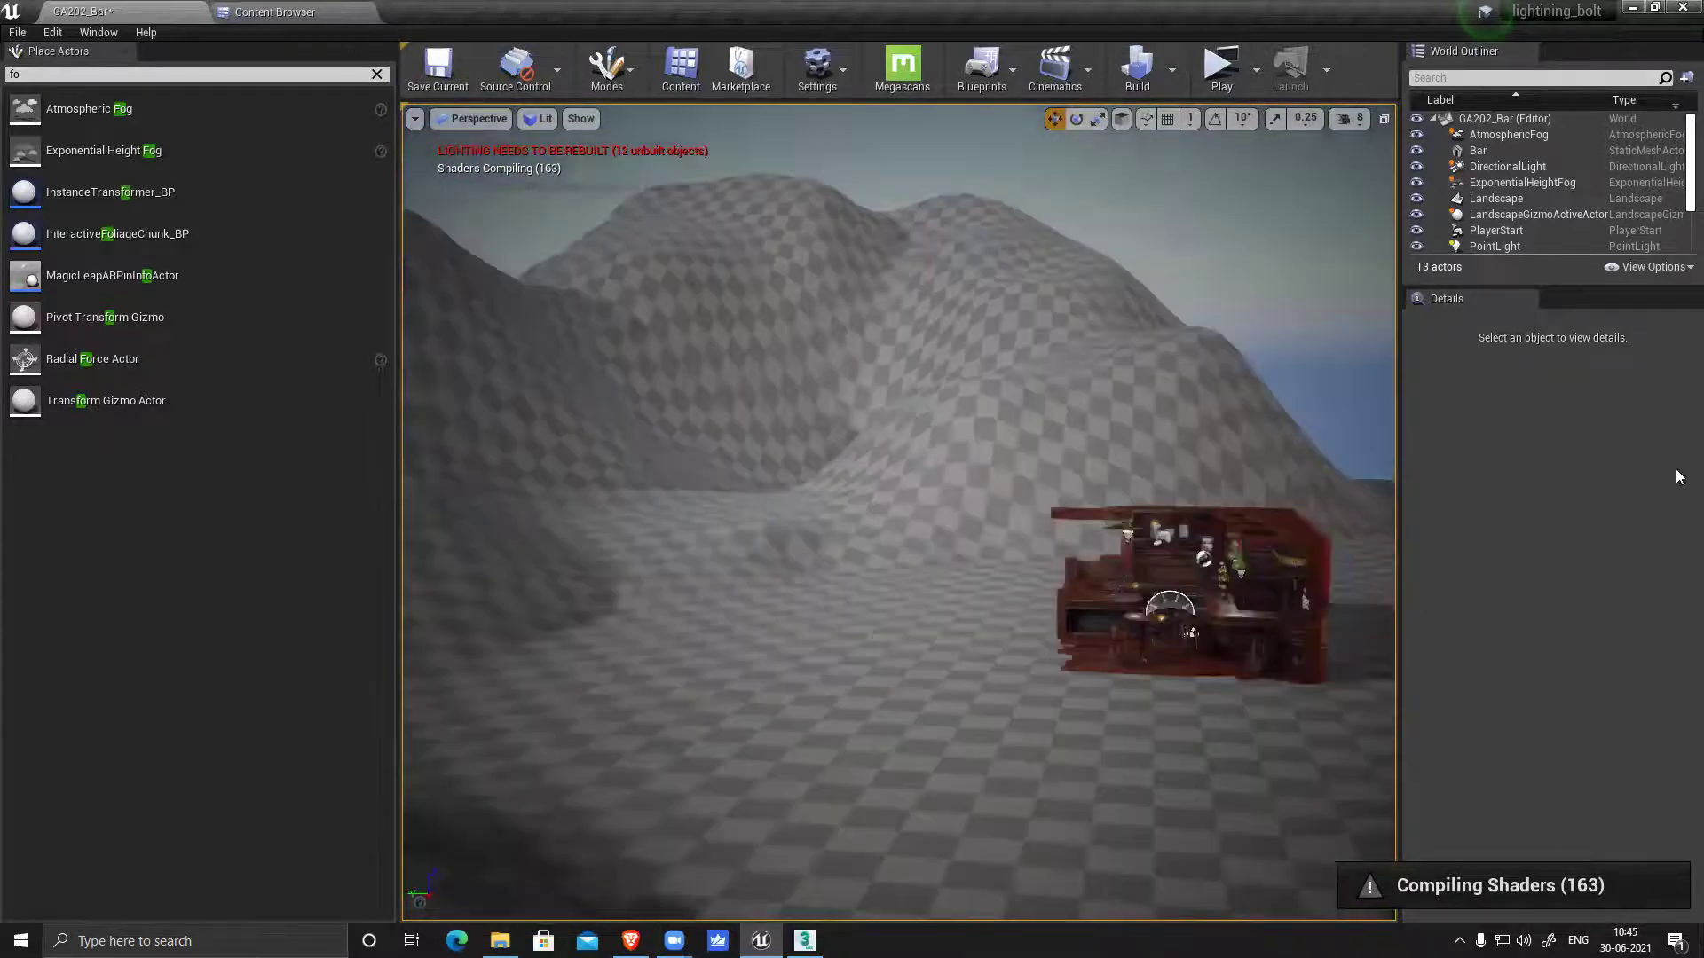
click(1491, 136)
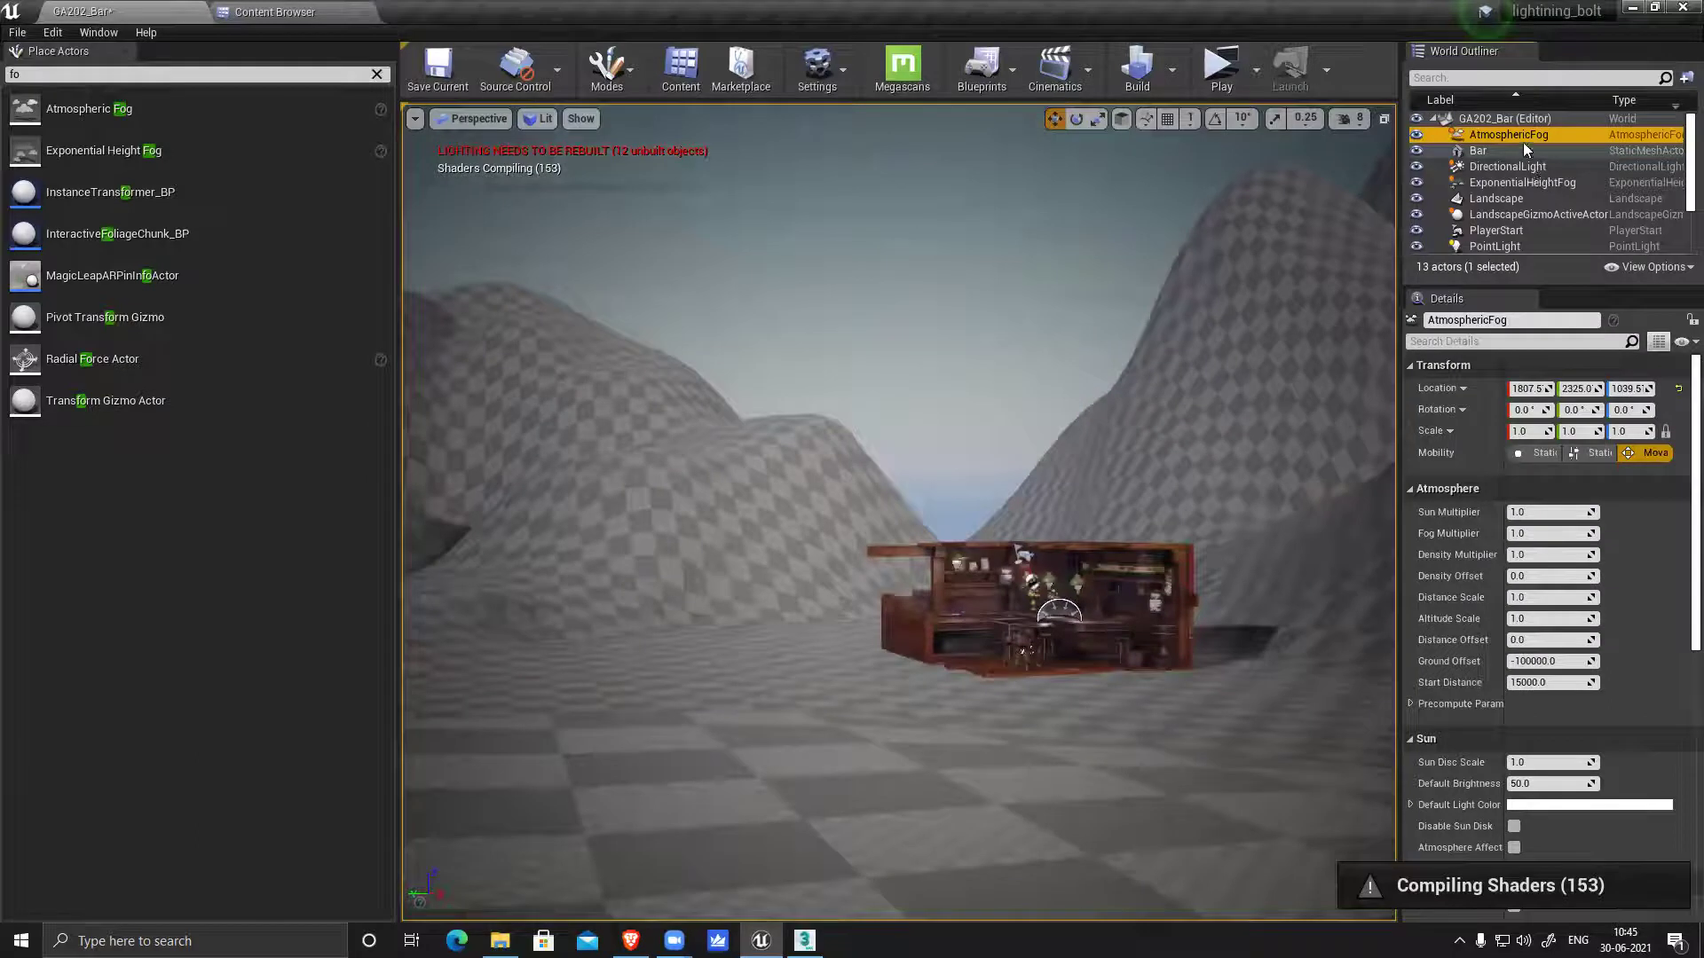
click(1522, 183)
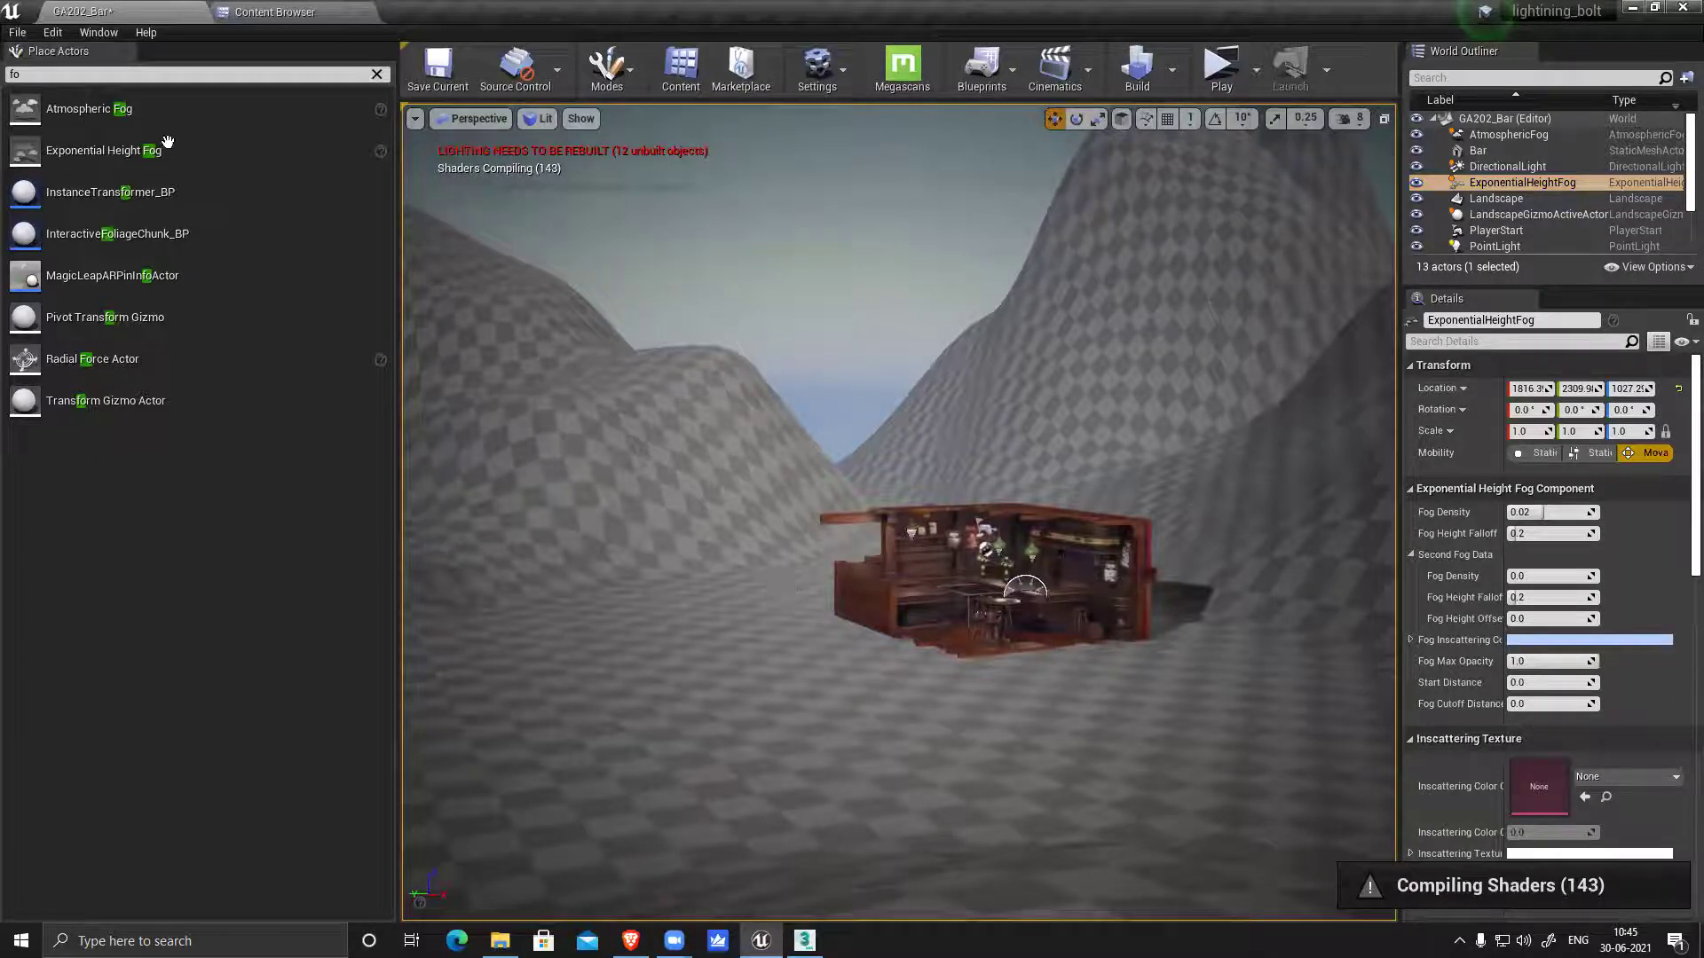
click(378, 75)
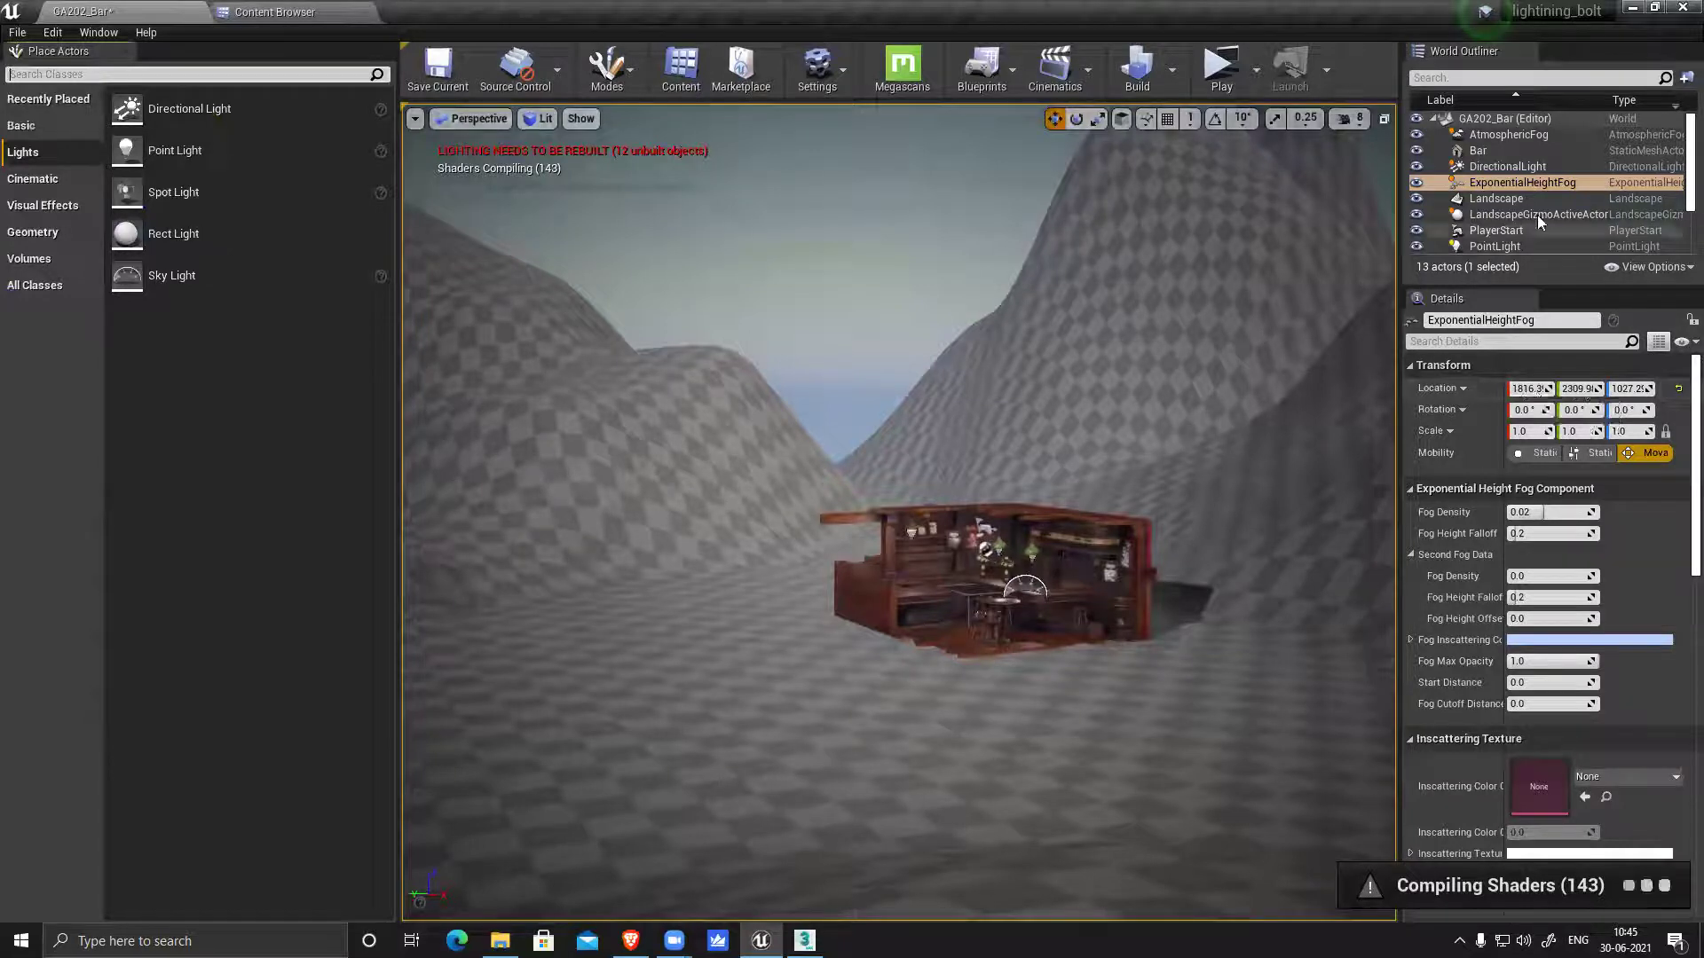
Find the PostProcessVolume by filtering the level's actors for "po" and examine its Exposure settings and the scene's brightness
scroll(1537, 215, down, 1)
click(1508, 76)
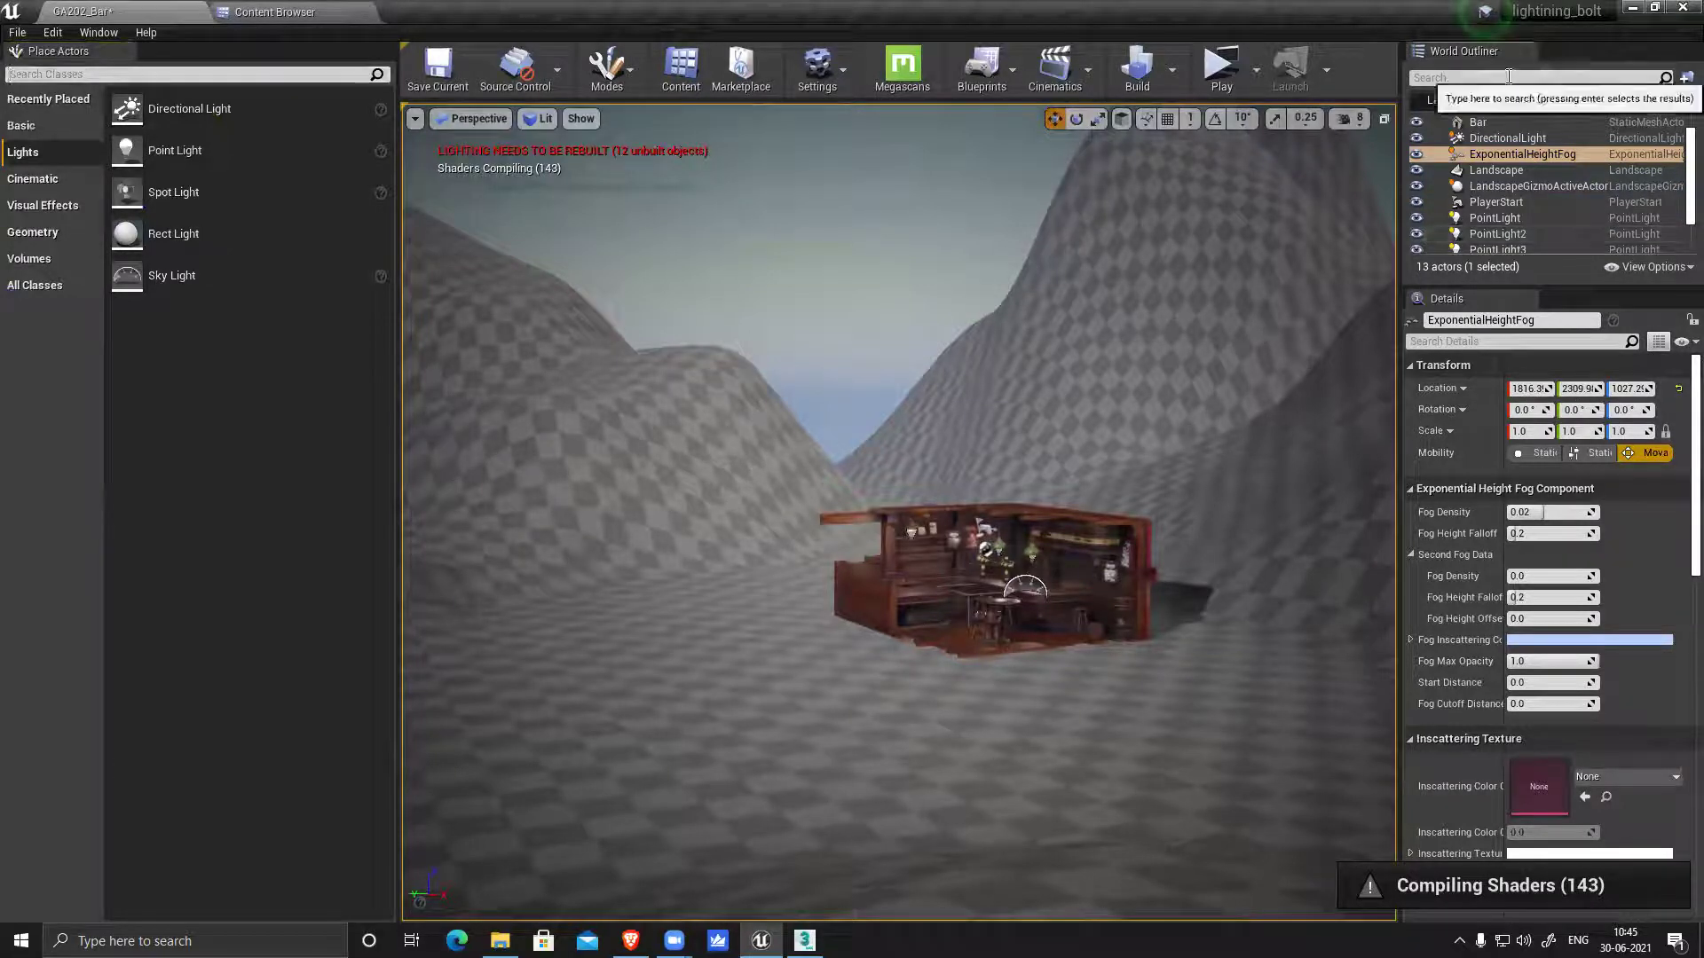
text(po)
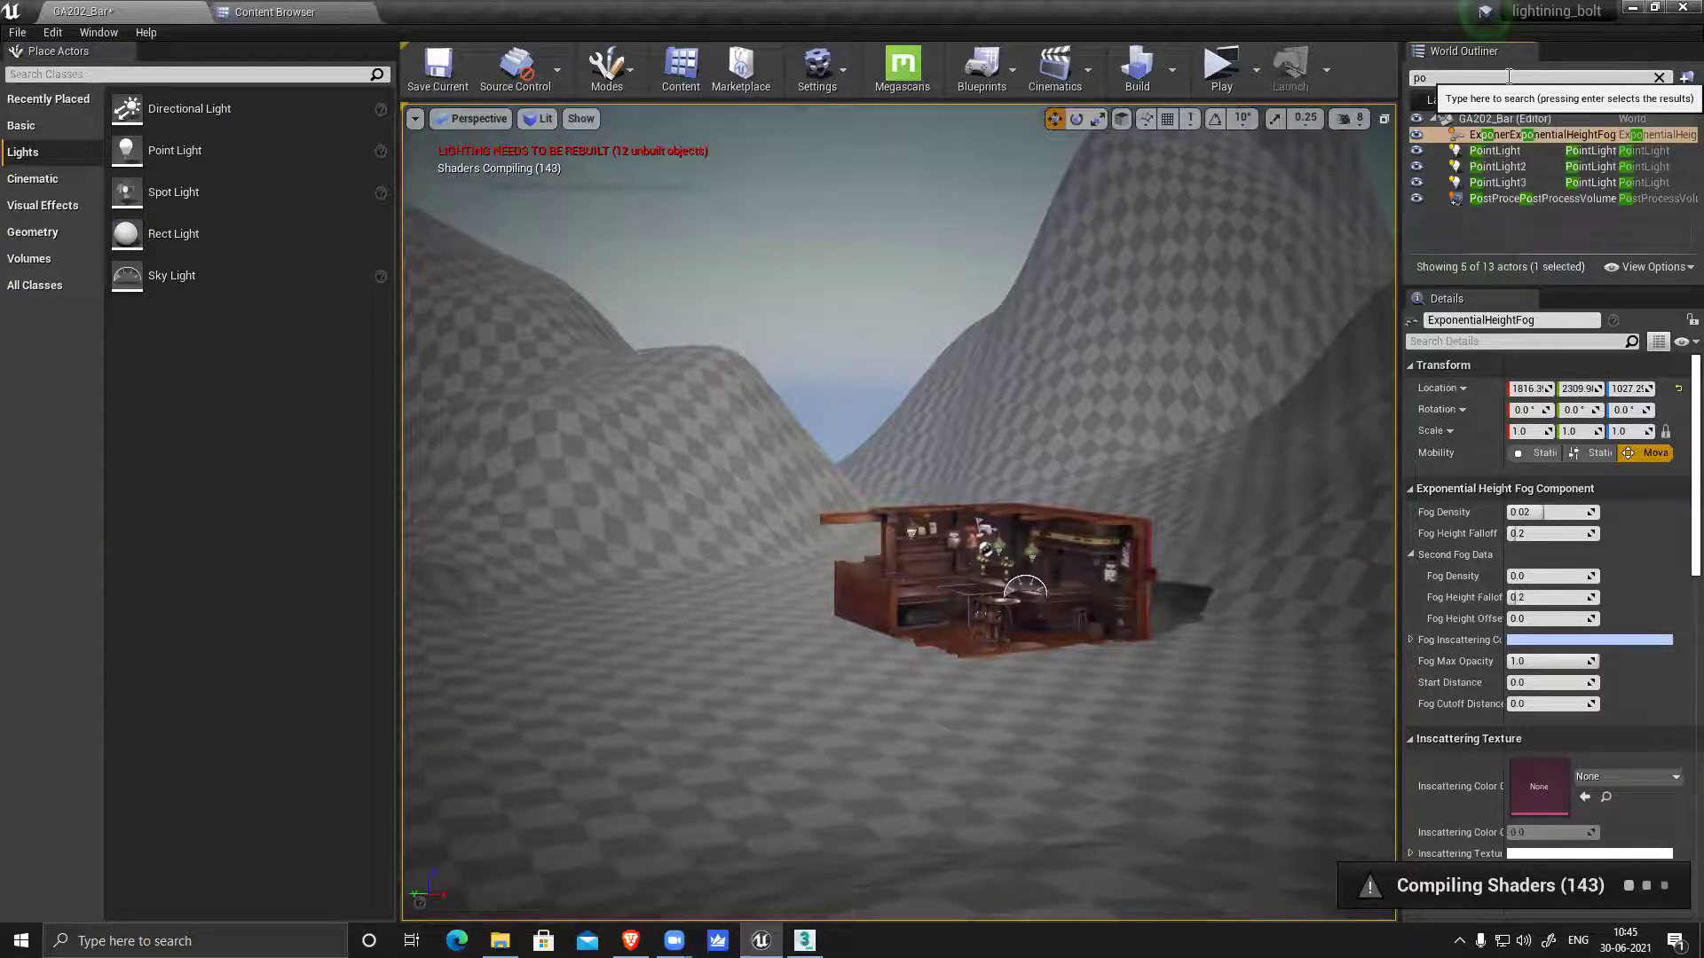
click(1556, 197)
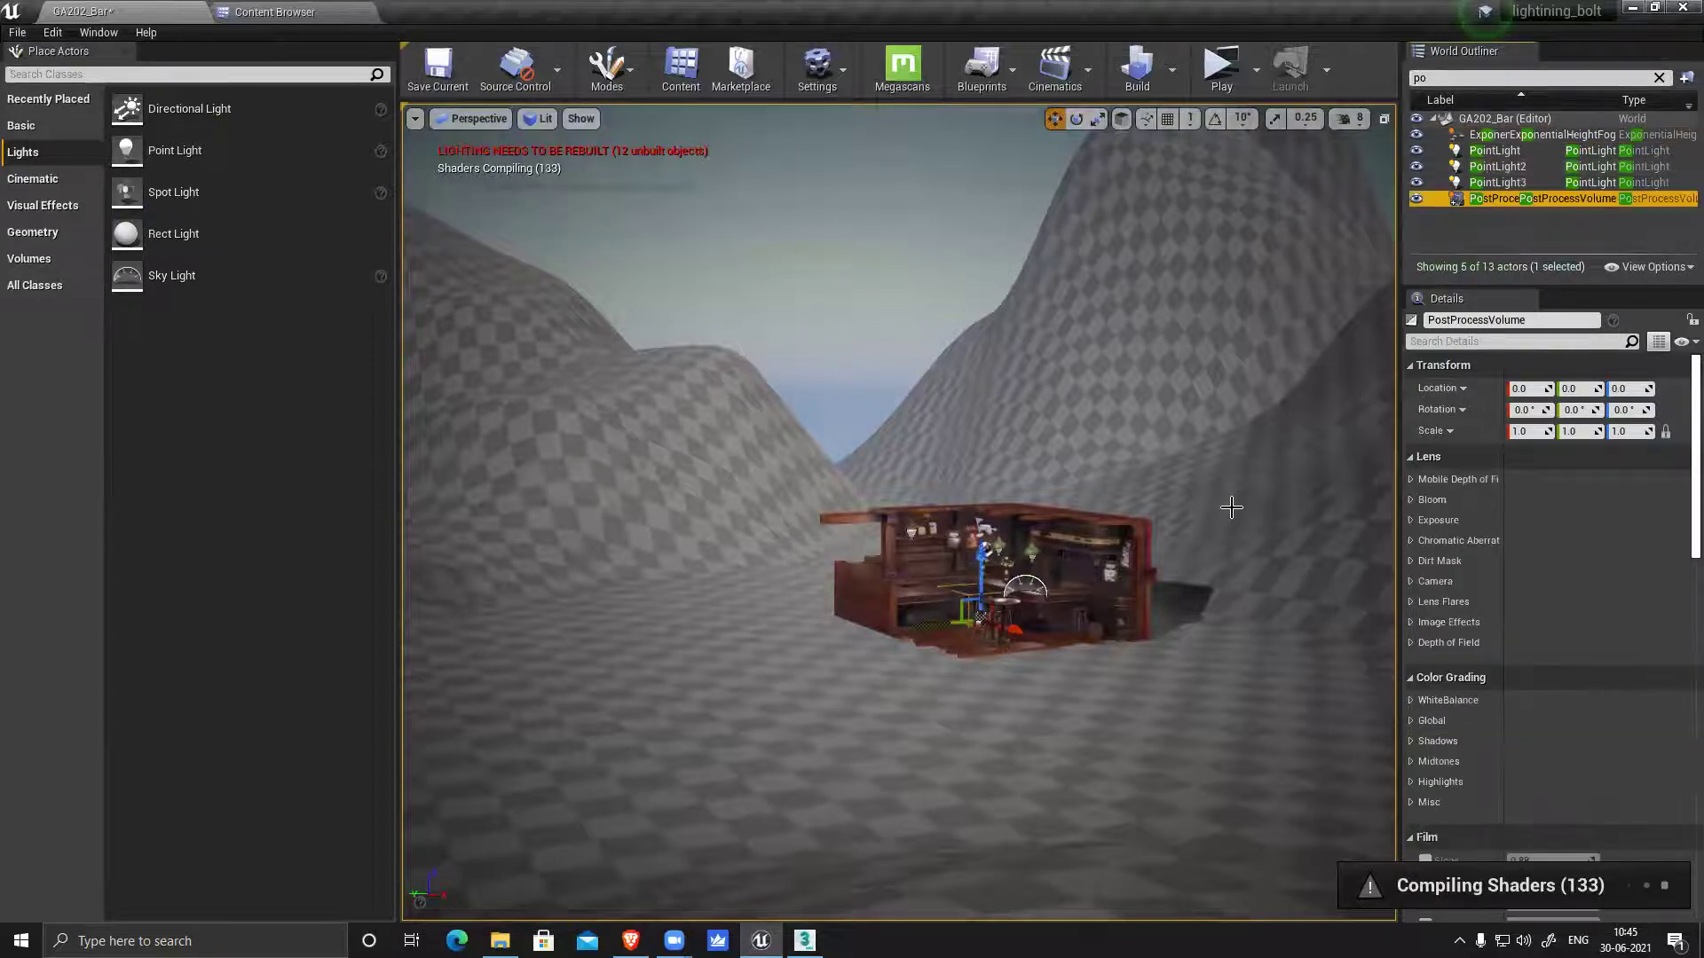
click(1411, 520)
scroll(1544, 635, down, 2)
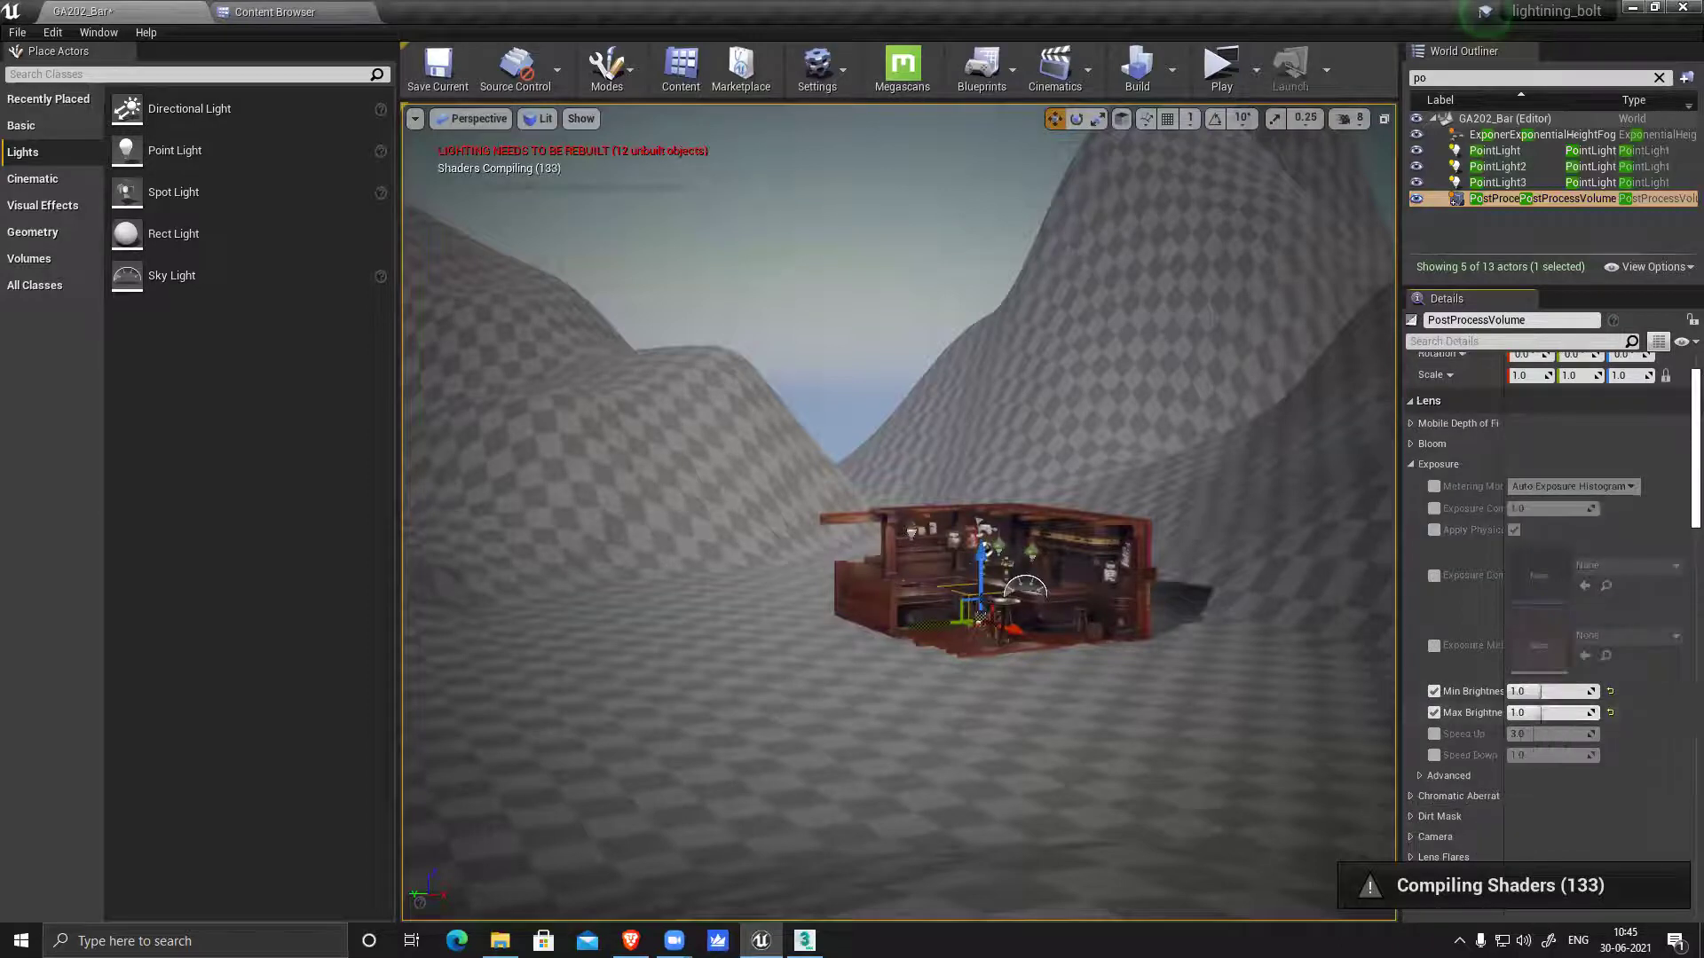
right_drag(1077, 726, 855, 725)
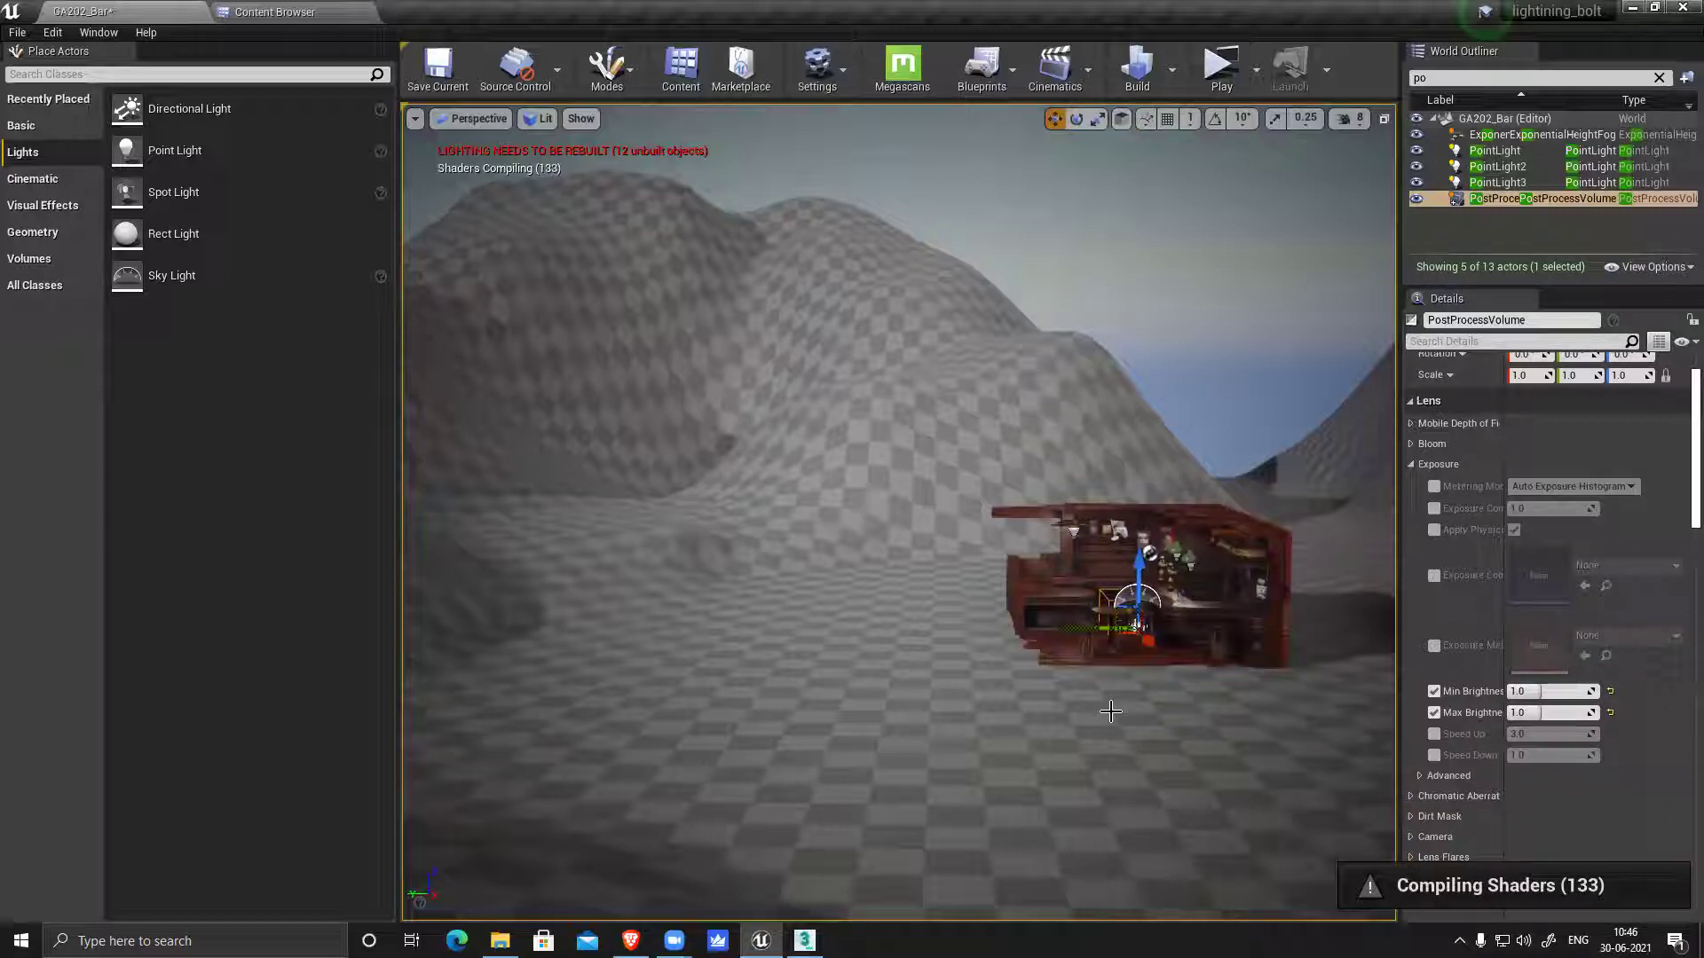
right_drag(898, 511, 710, 462)
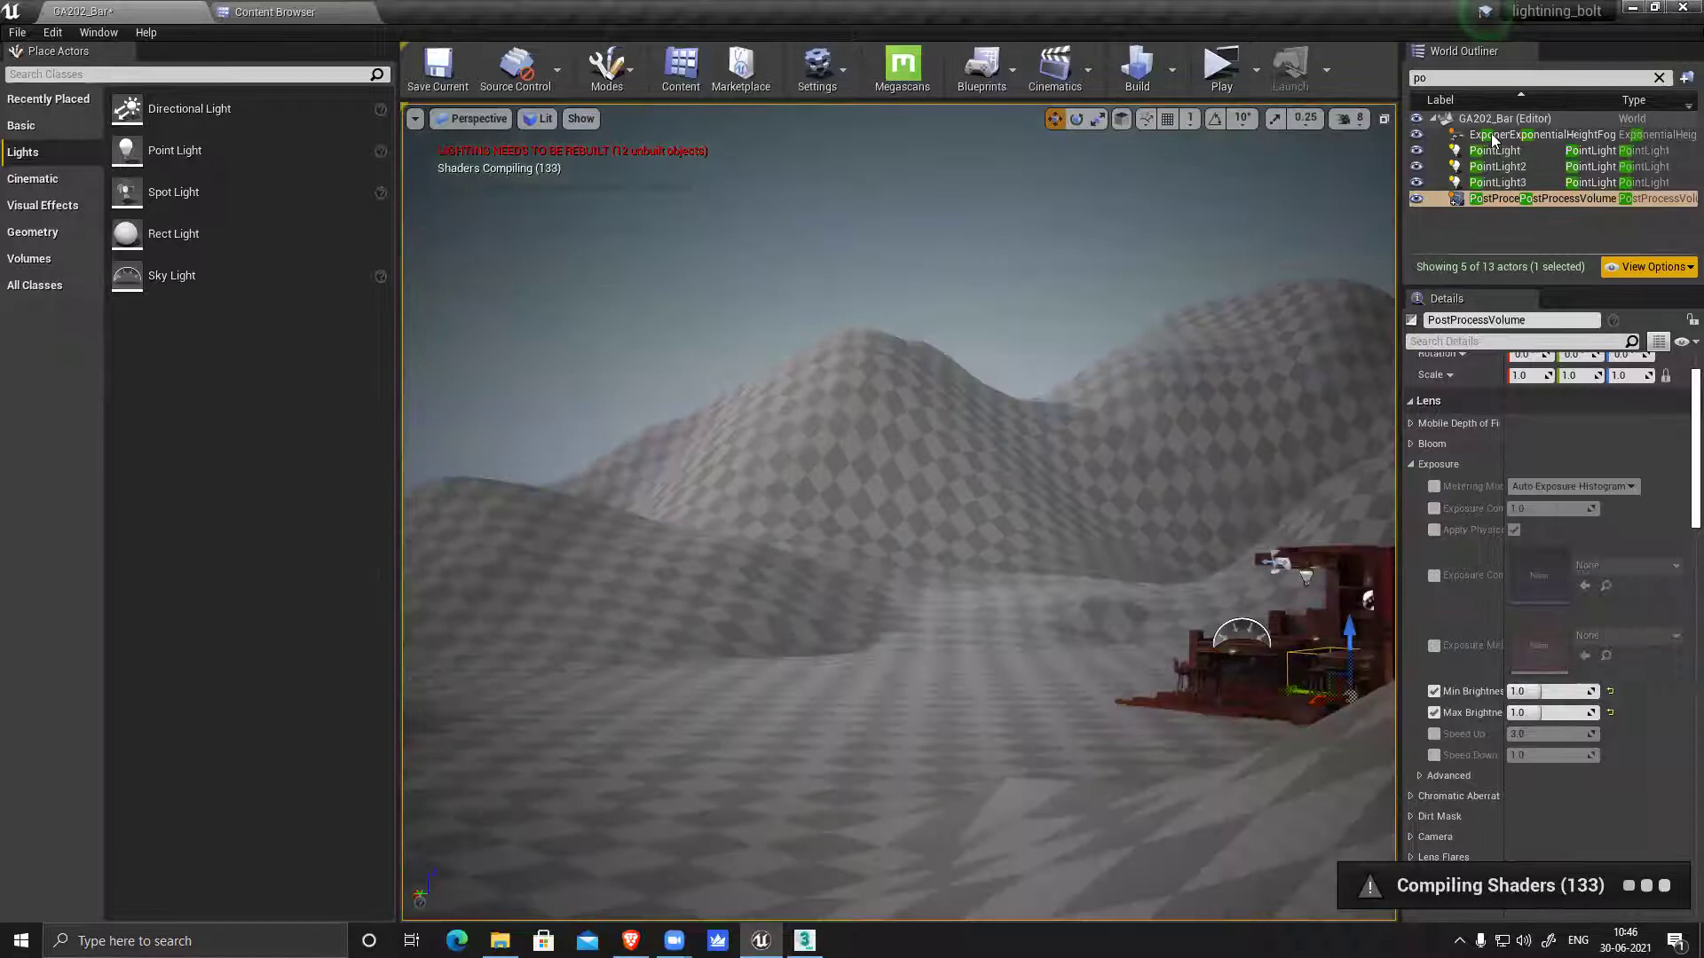
Clear the actor filter and review the atmospheric fog's Atmosphere and Sun settings
click(1496, 134)
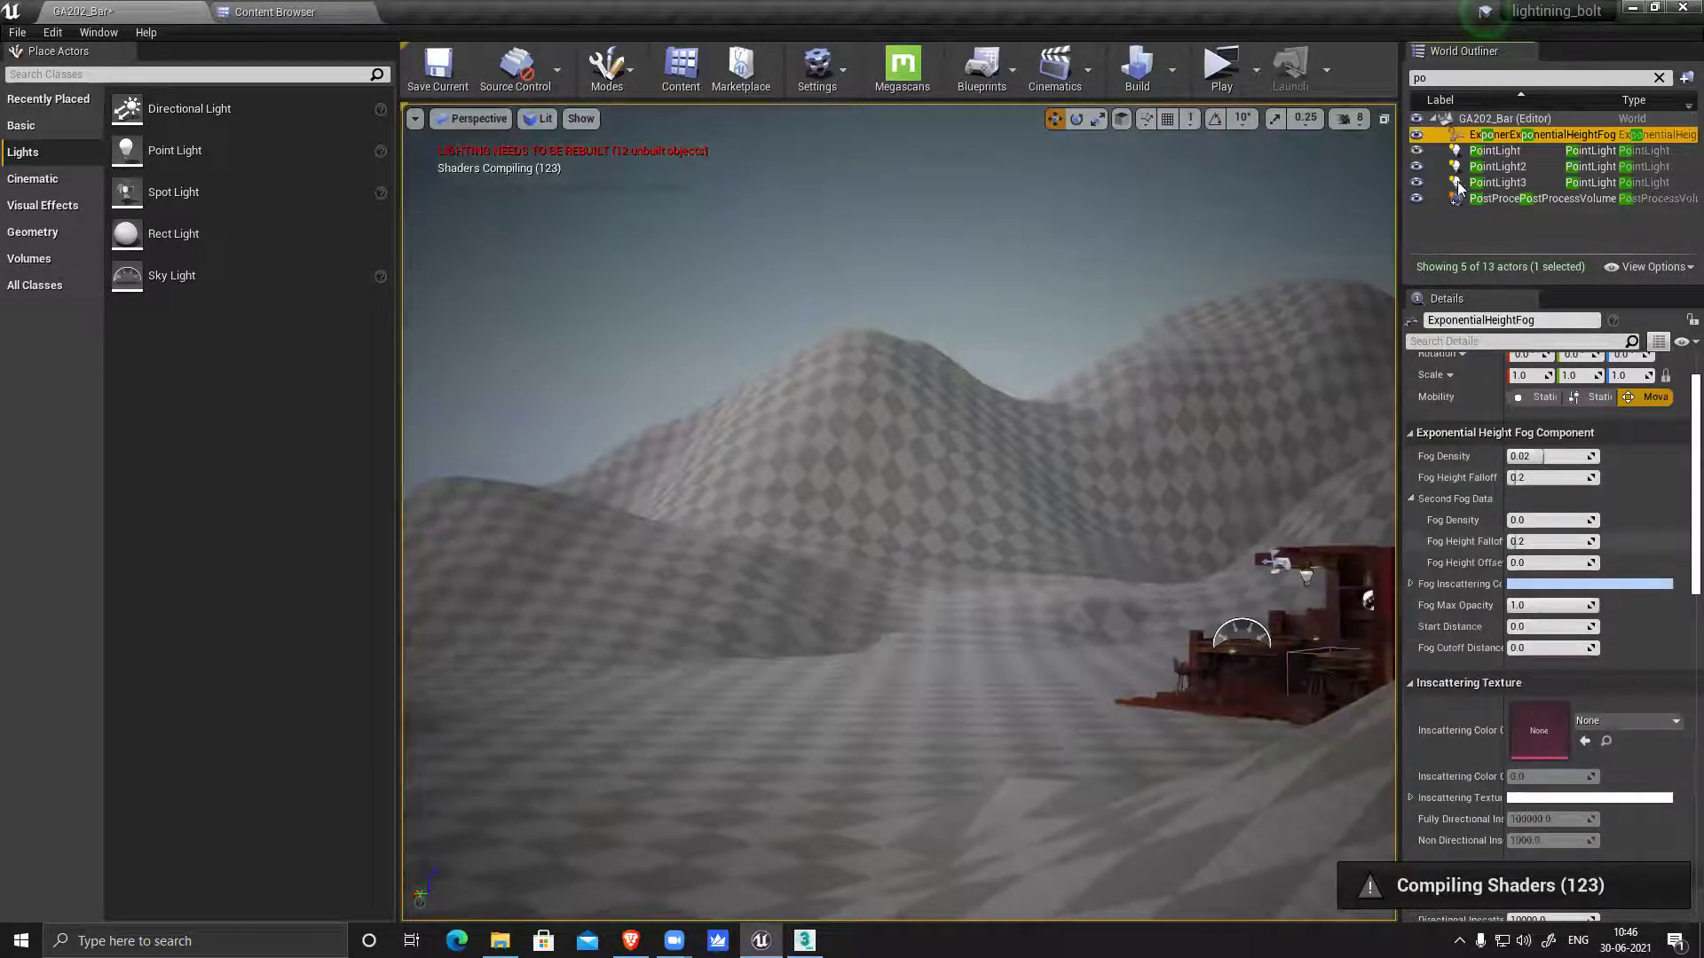
click(1501, 78)
key(BackSpace)
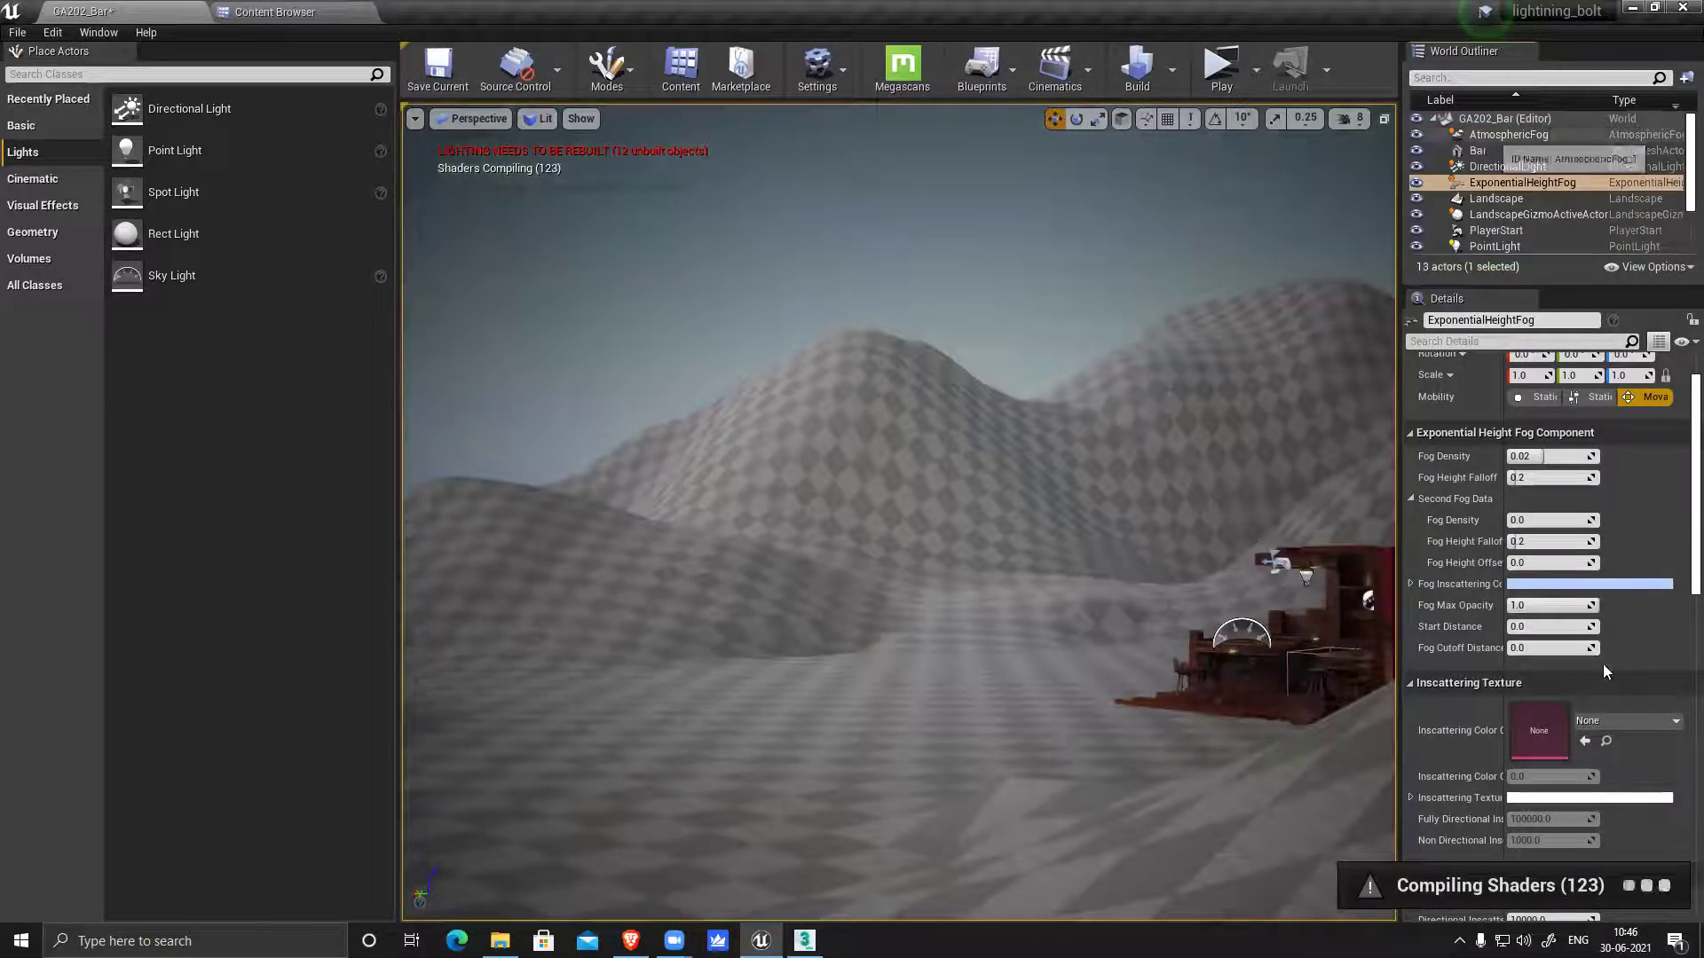
scroll(1586, 513, up, 1)
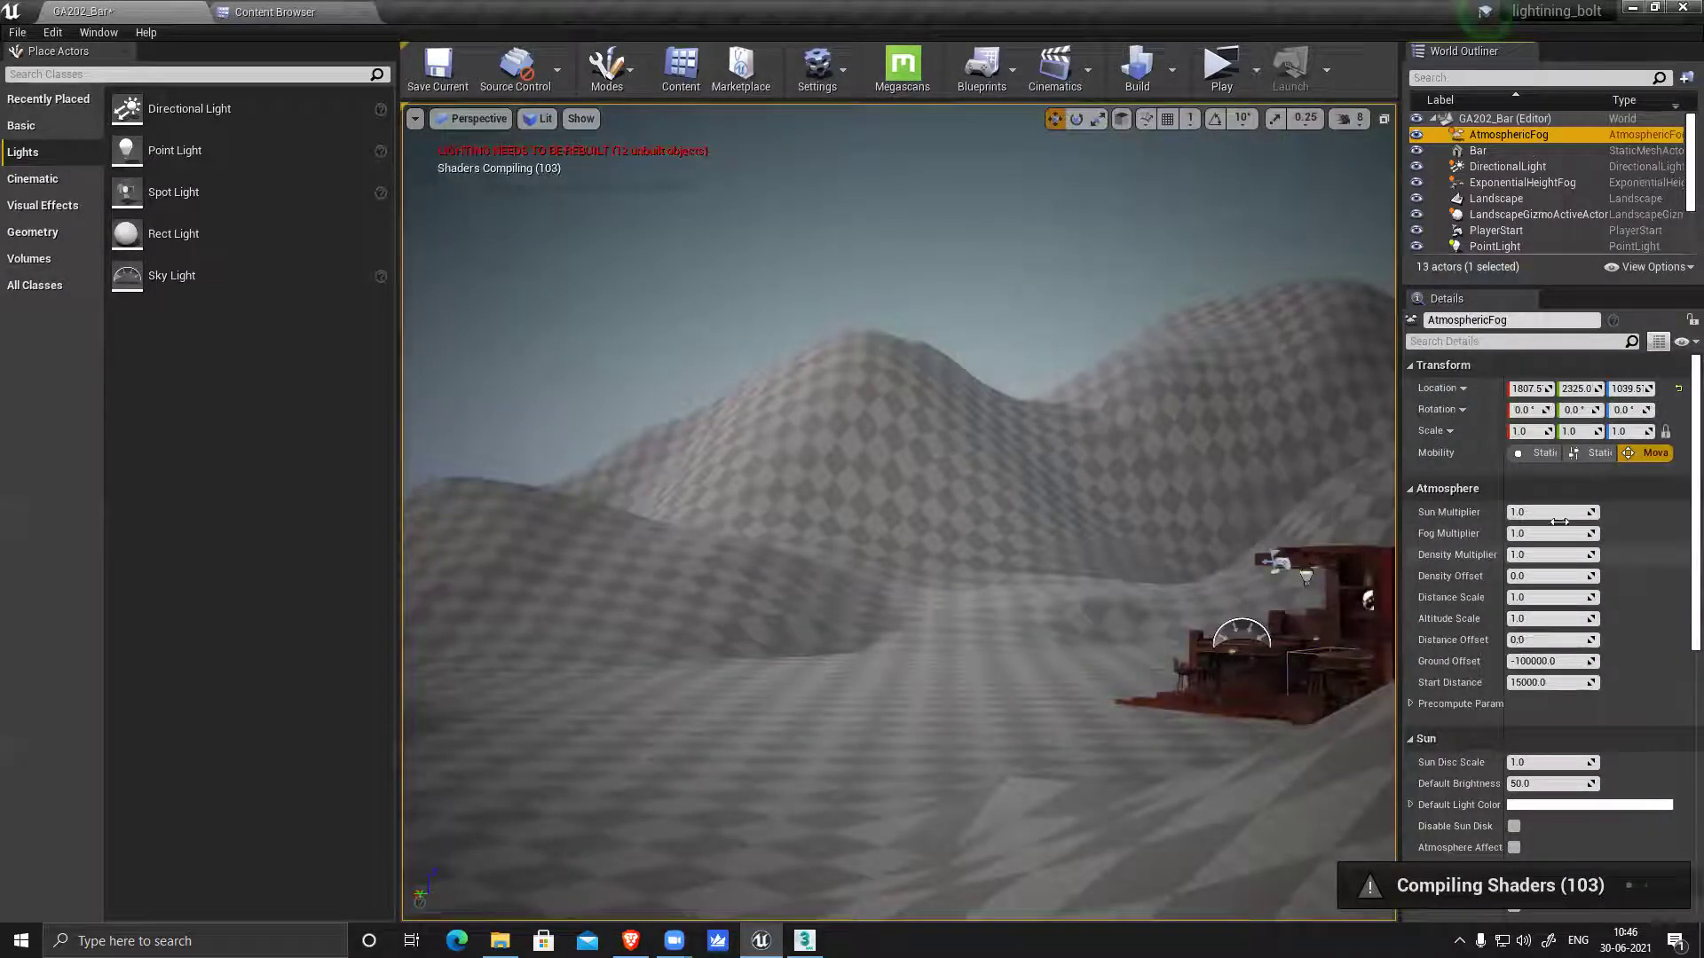
scroll(1584, 684, down, 1)
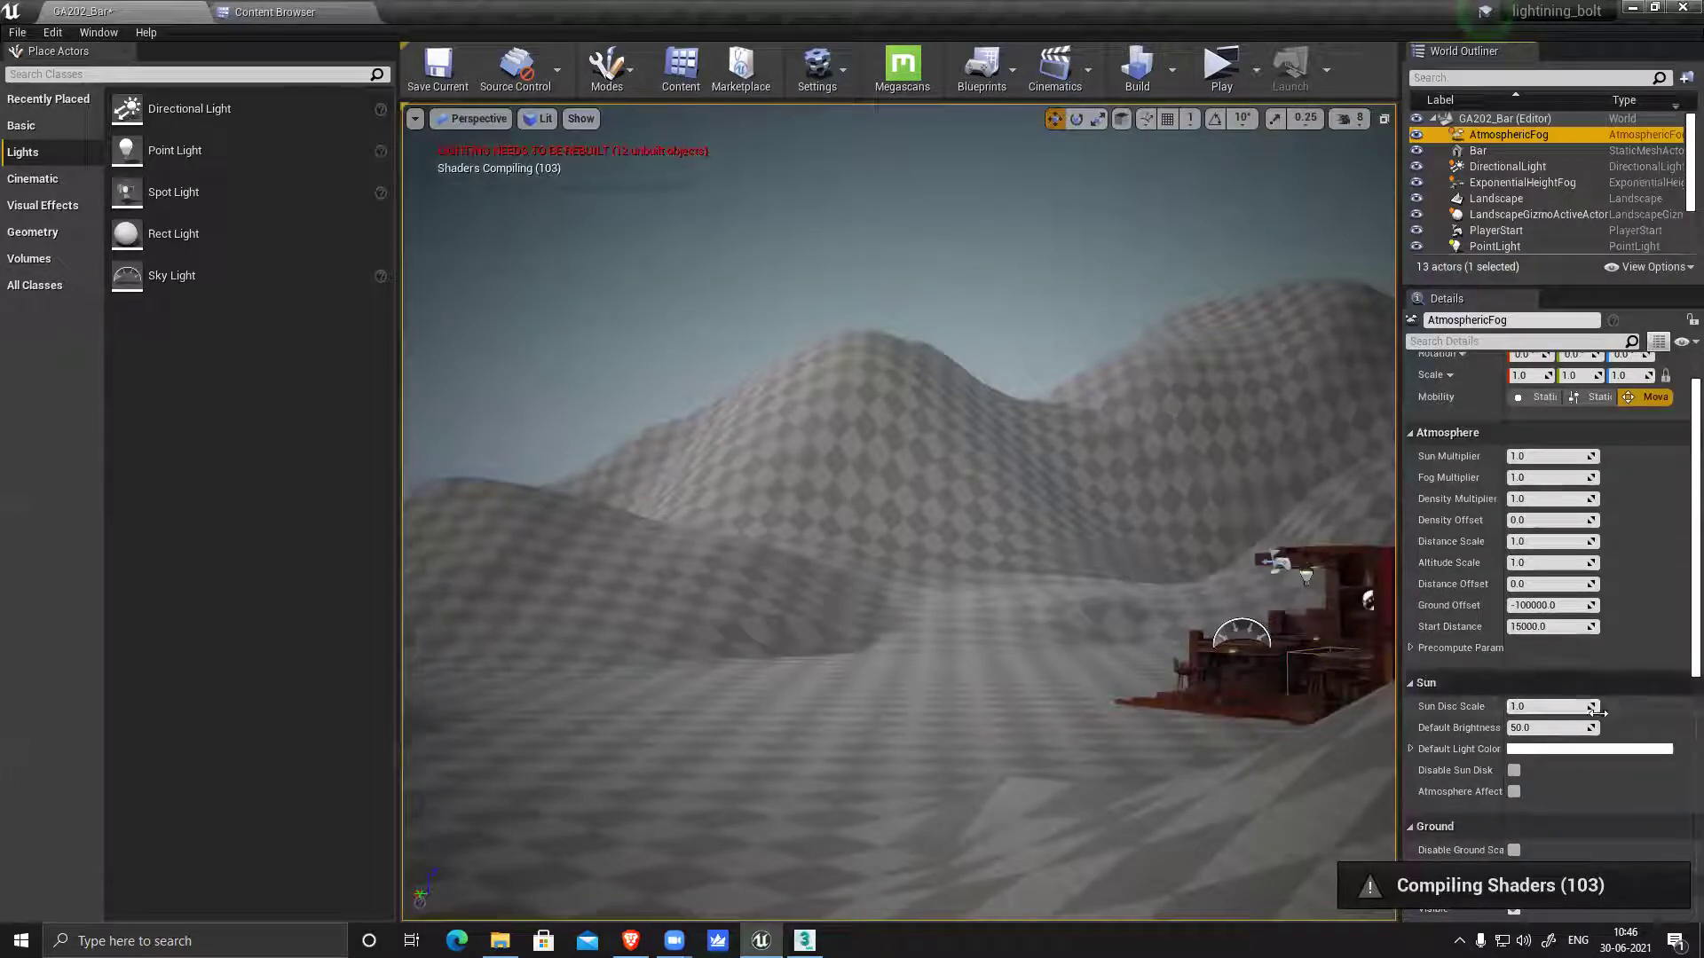
scroll(1544, 696, down, 1)
scroll(1549, 621, up, 3)
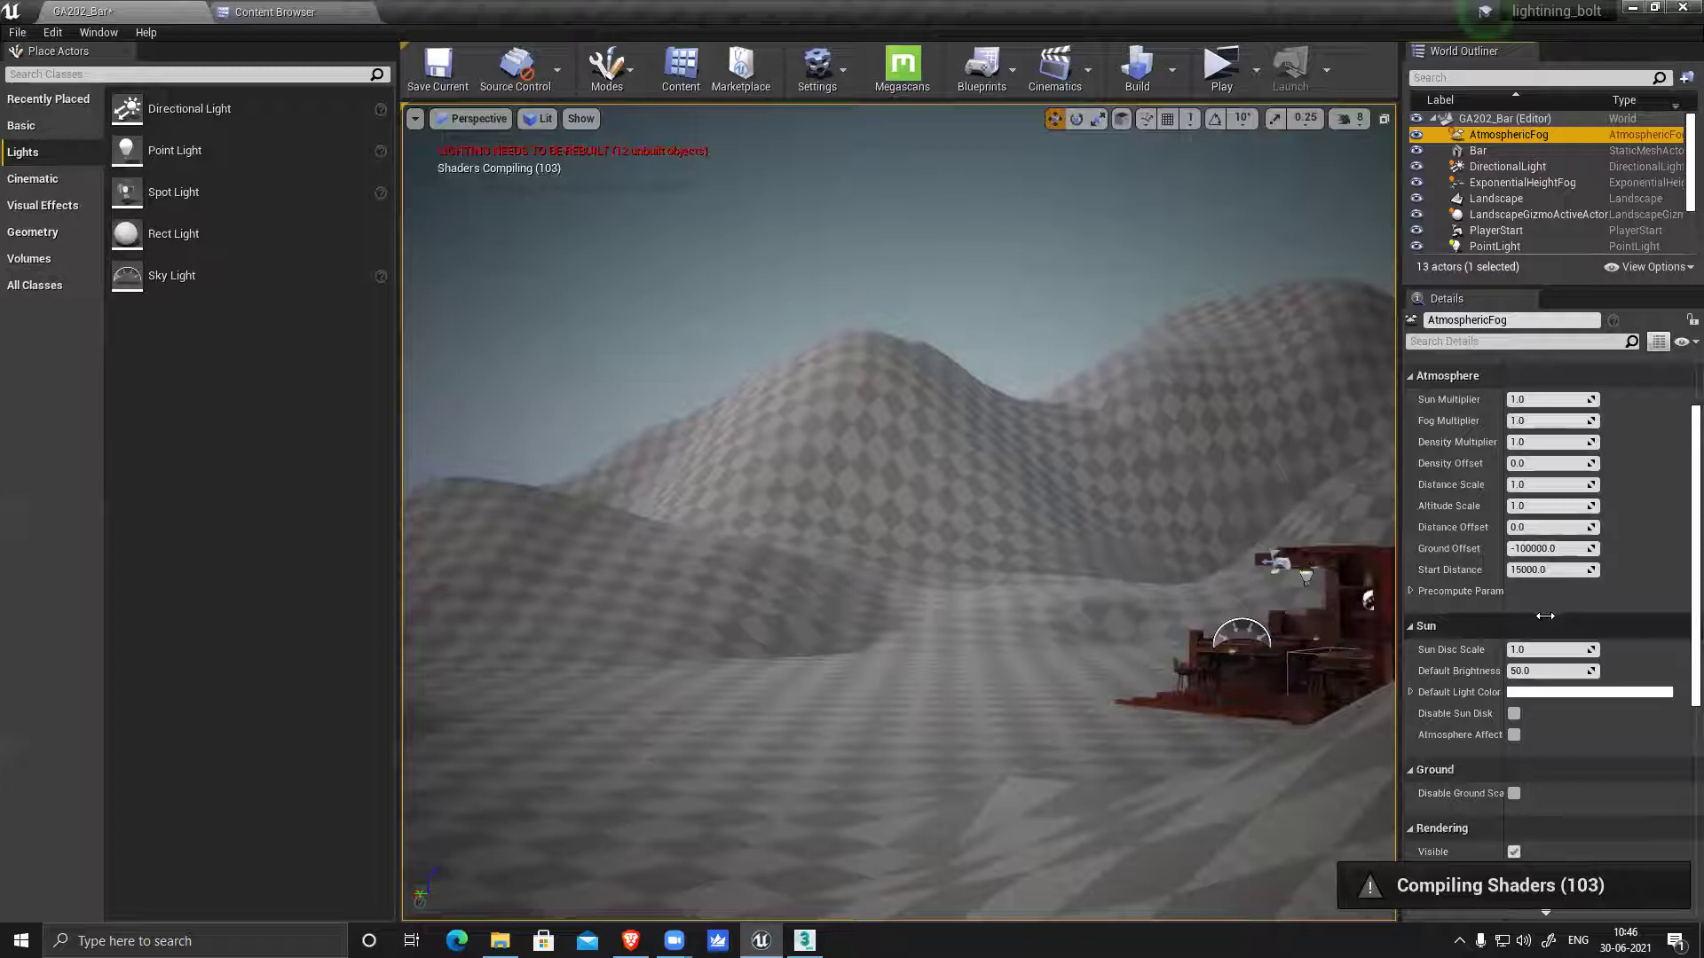
Check the directional light and go through the exponential height fog's density, inscattering, volumetric fog and rendering settings
click(1500, 168)
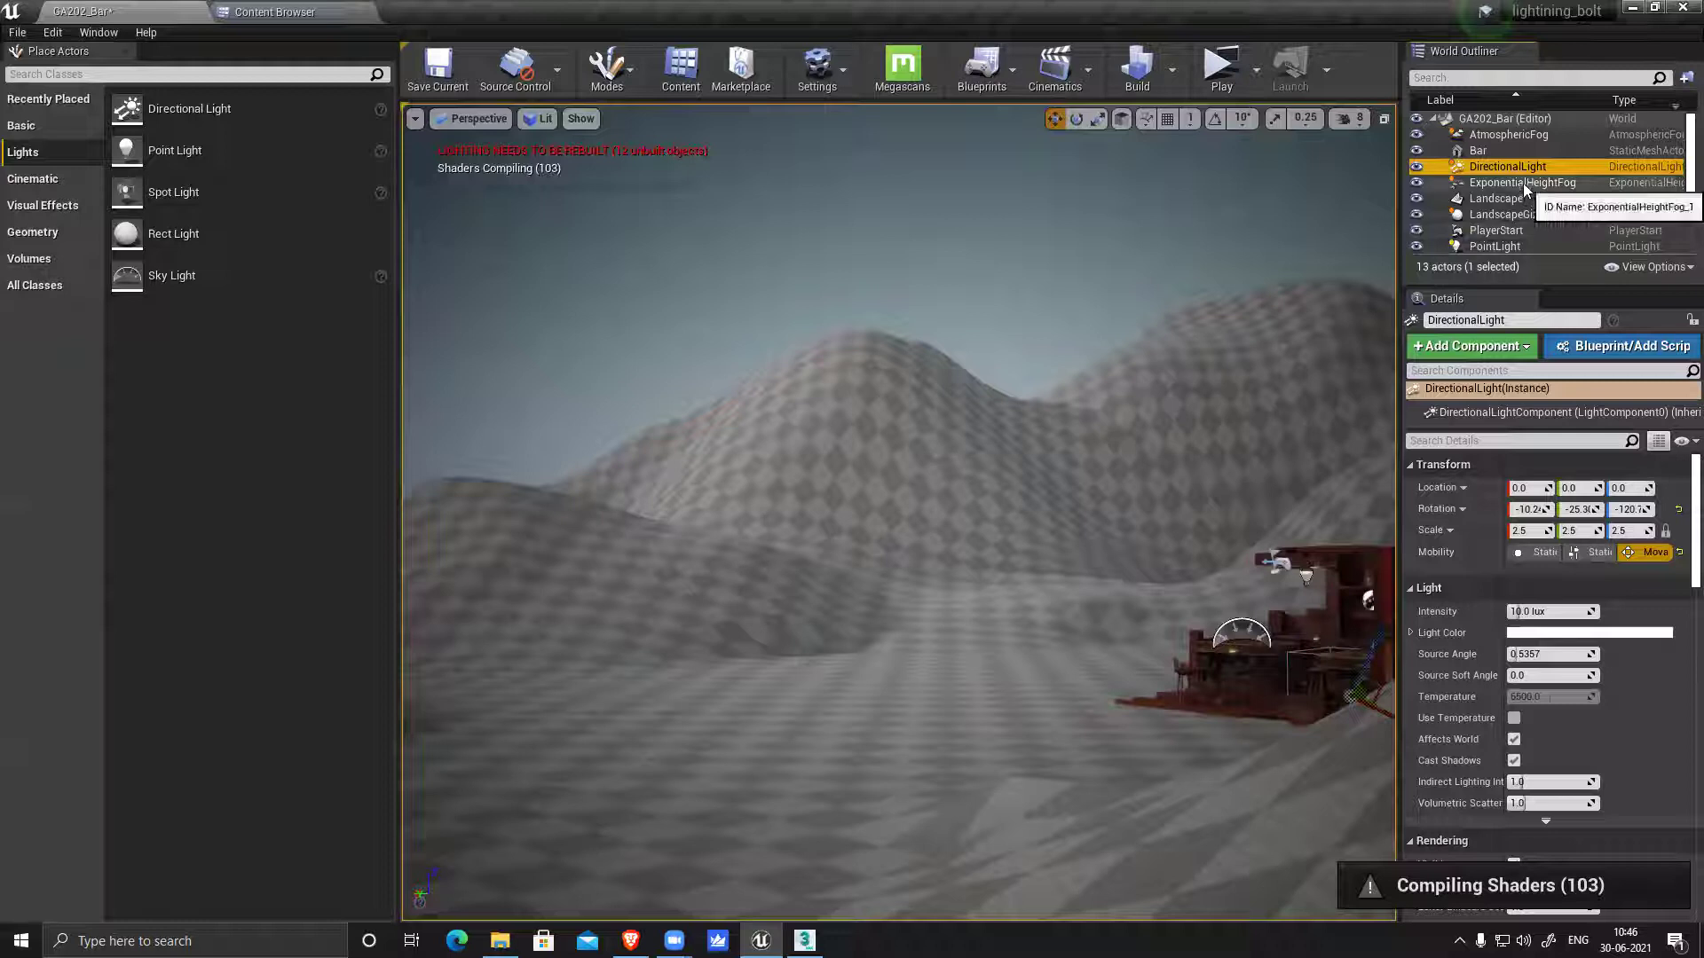
click(1523, 183)
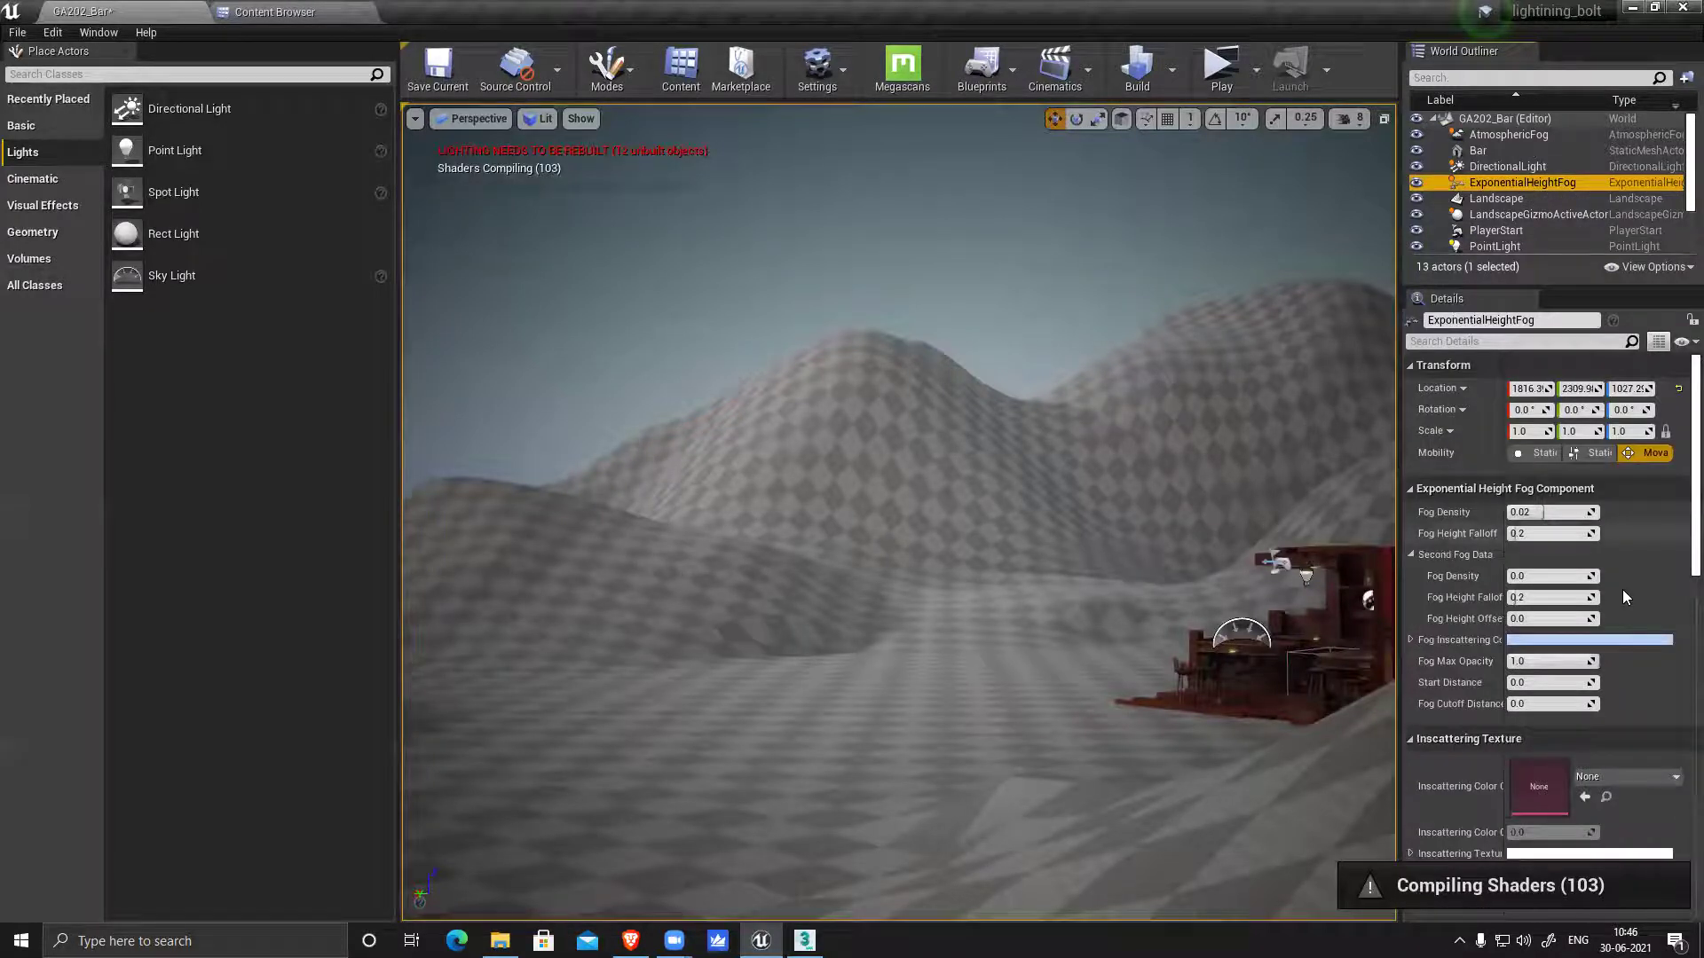
scroll(1623, 589, down, 3)
scroll(1562, 655, down, 2)
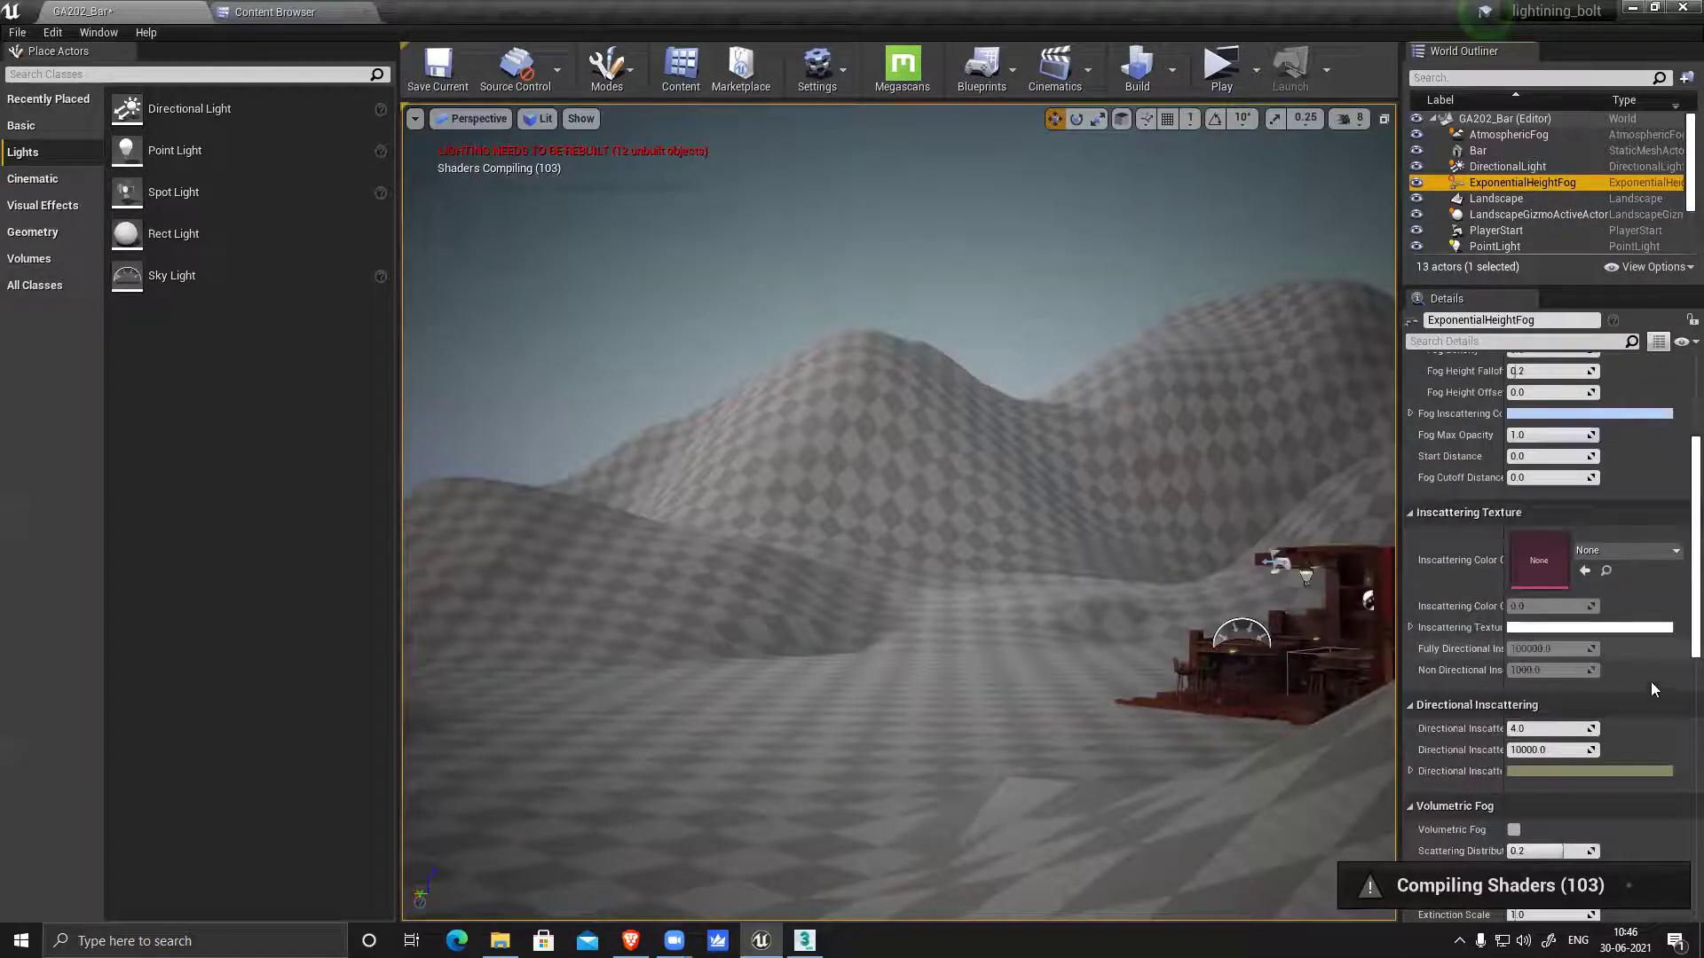
scroll(1488, 694, down, 1)
scroll(1466, 685, down, 1)
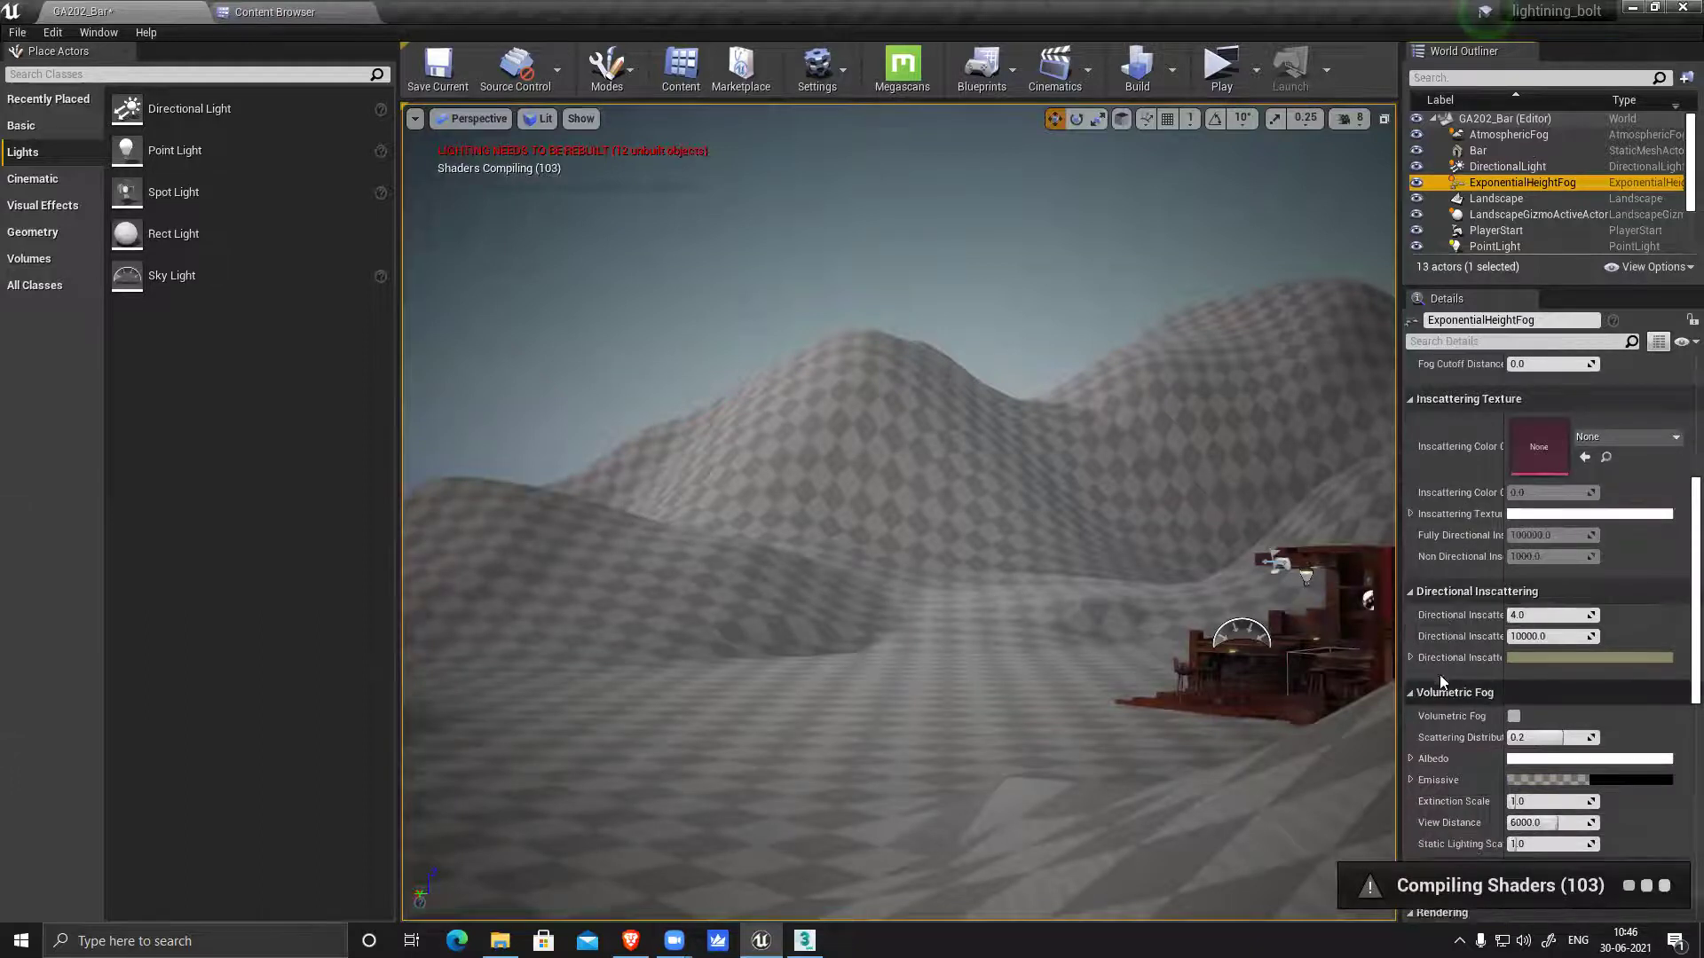
scroll(1439, 682, up, 1)
scroll(1440, 676, up, 2)
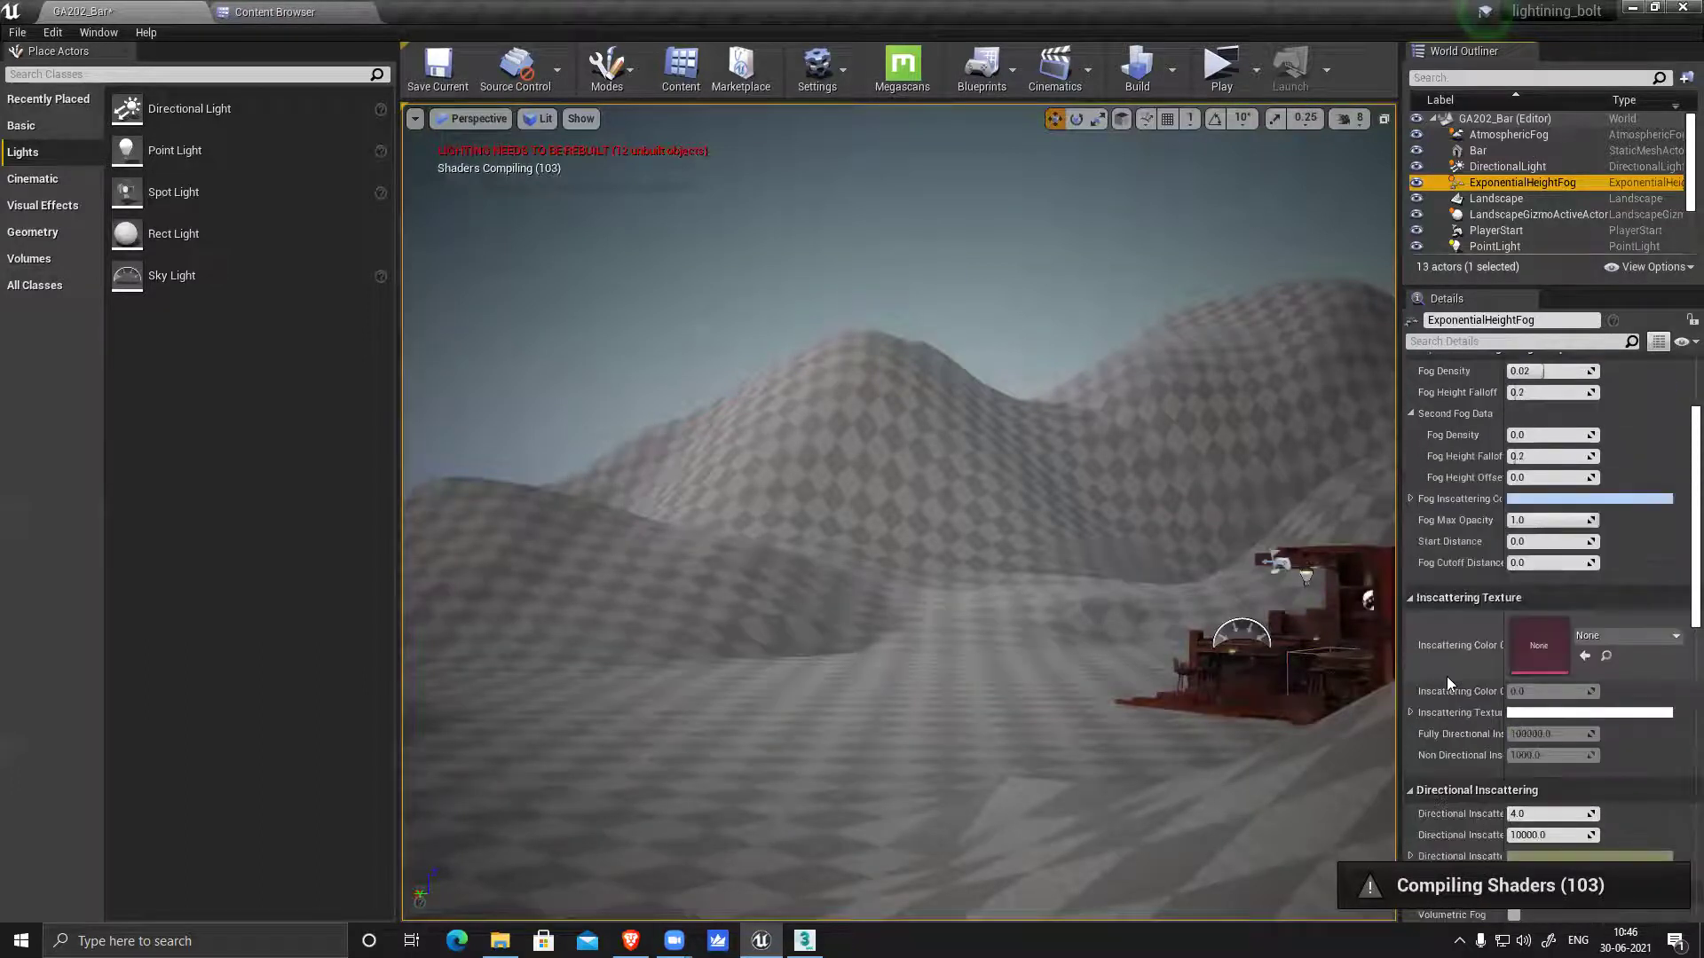
scroll(1462, 668, down, 5)
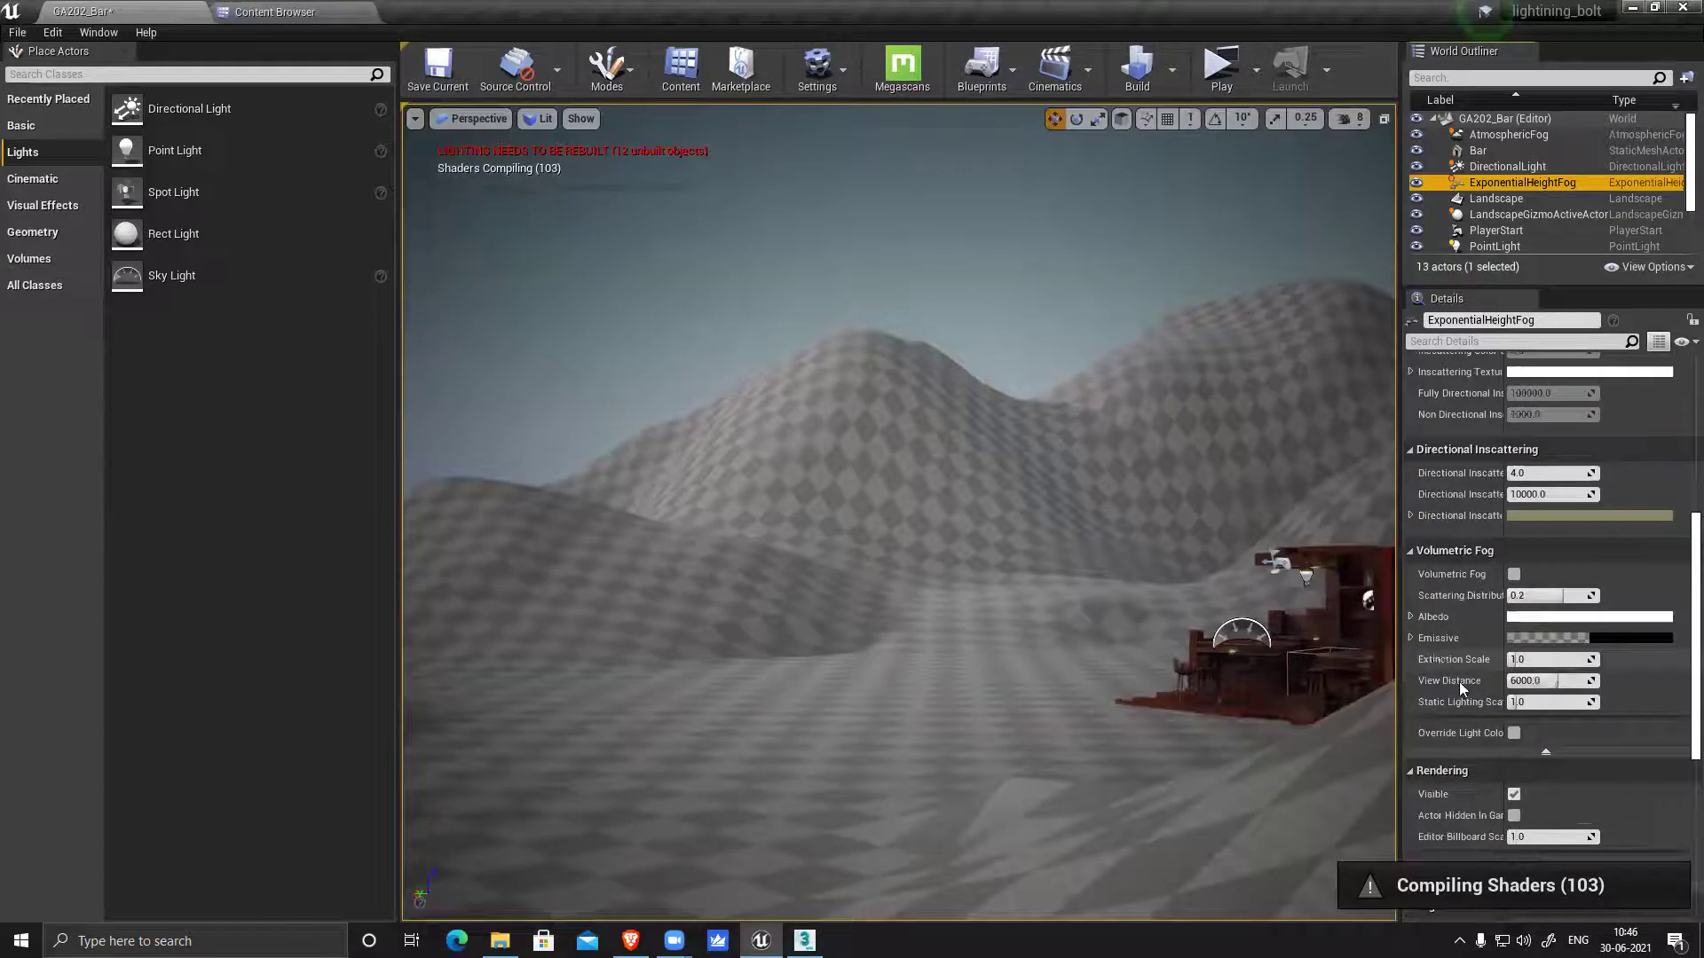
scroll(1461, 685, down, 2)
scroll(1564, 694, down, 2)
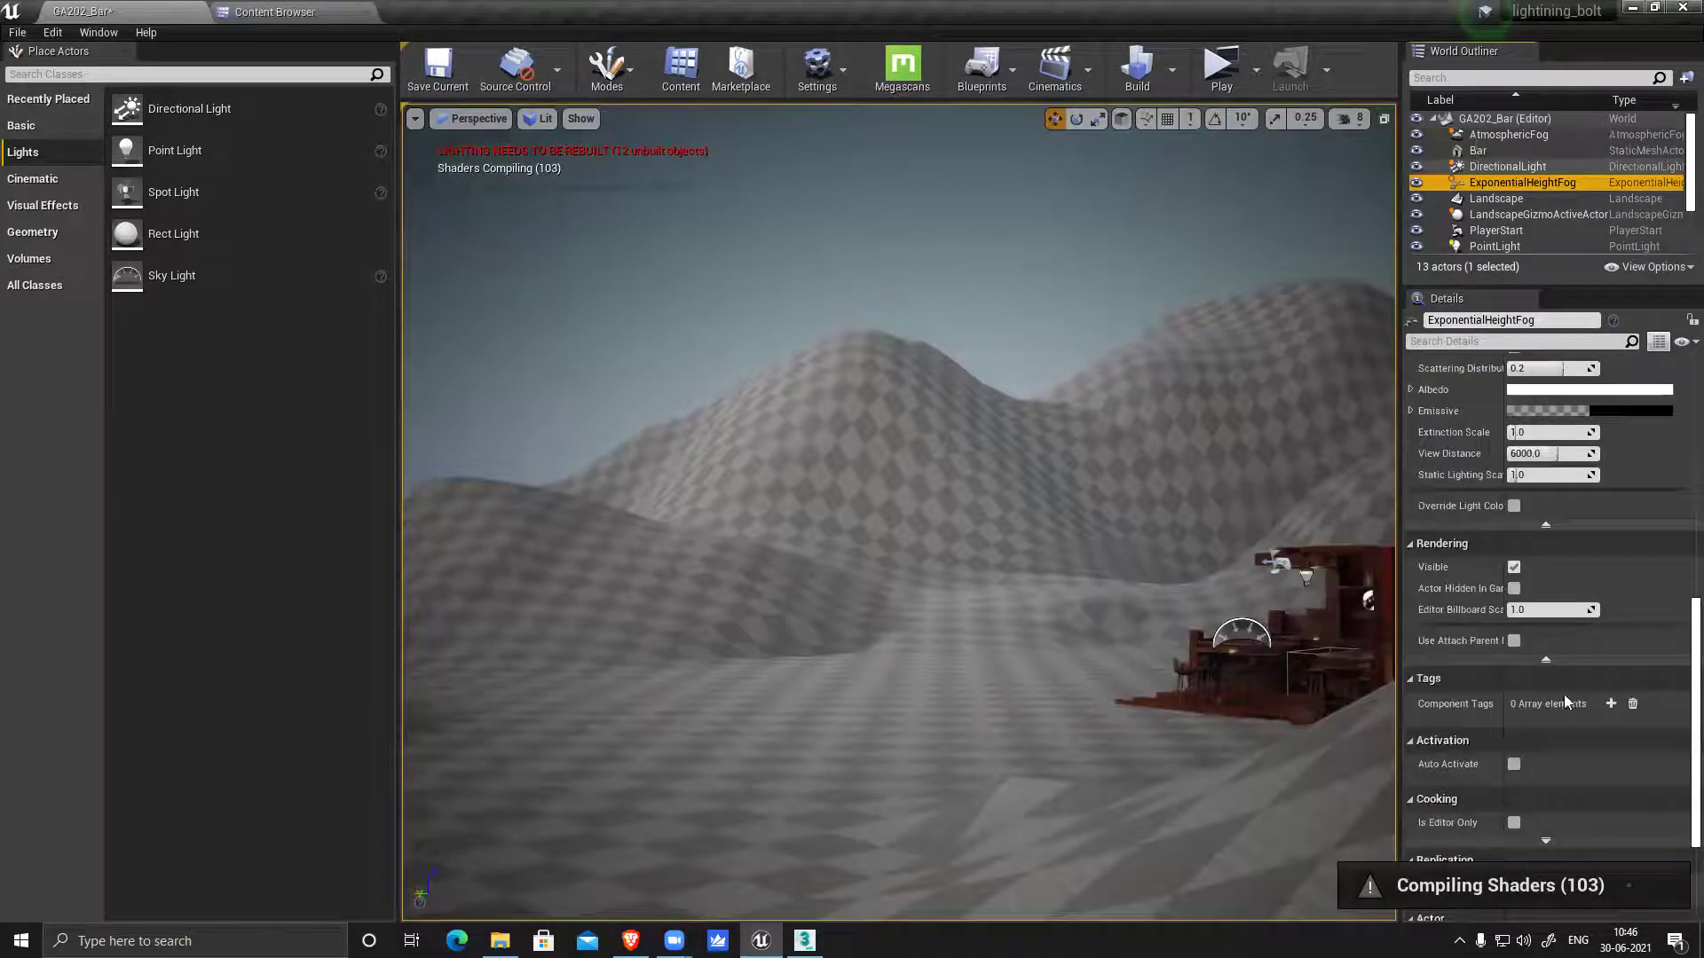
Return to the atmospheric fog and look through its full properties, including the Sun, Ground, Rendering and Activation groups
key(ctrl+z)
scroll(1572, 665, up, 2)
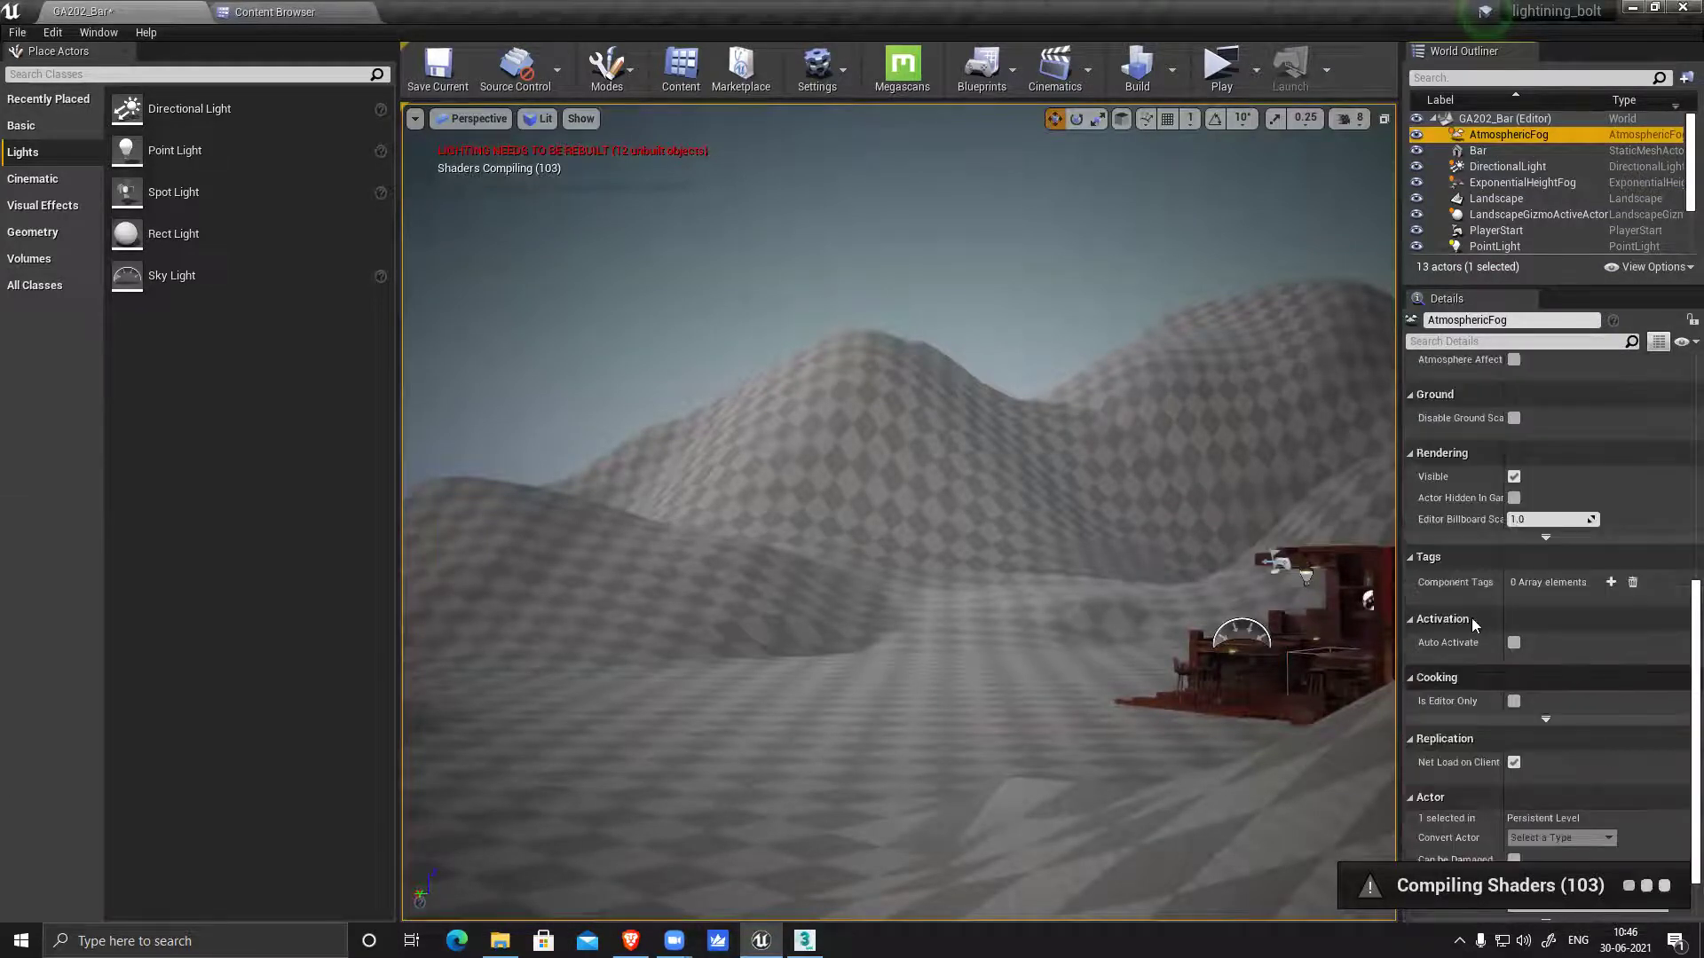
scroll(1471, 618, up, 4)
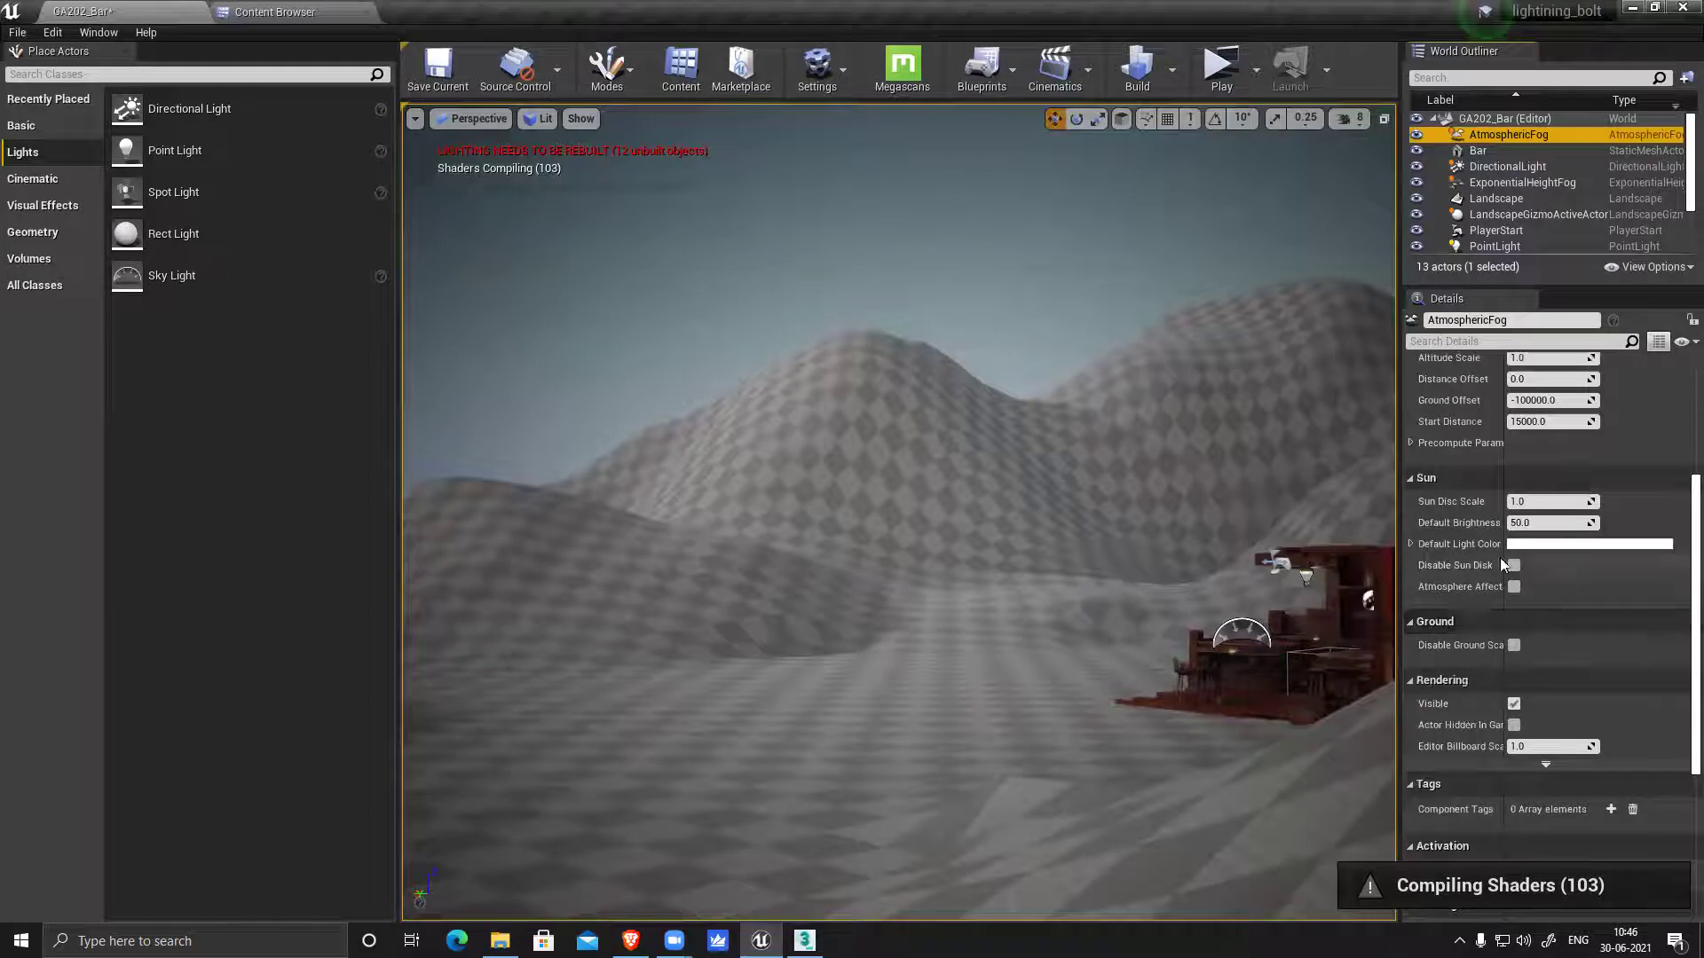
scroll(1501, 565, up, 2)
scroll(1478, 555, up, 1)
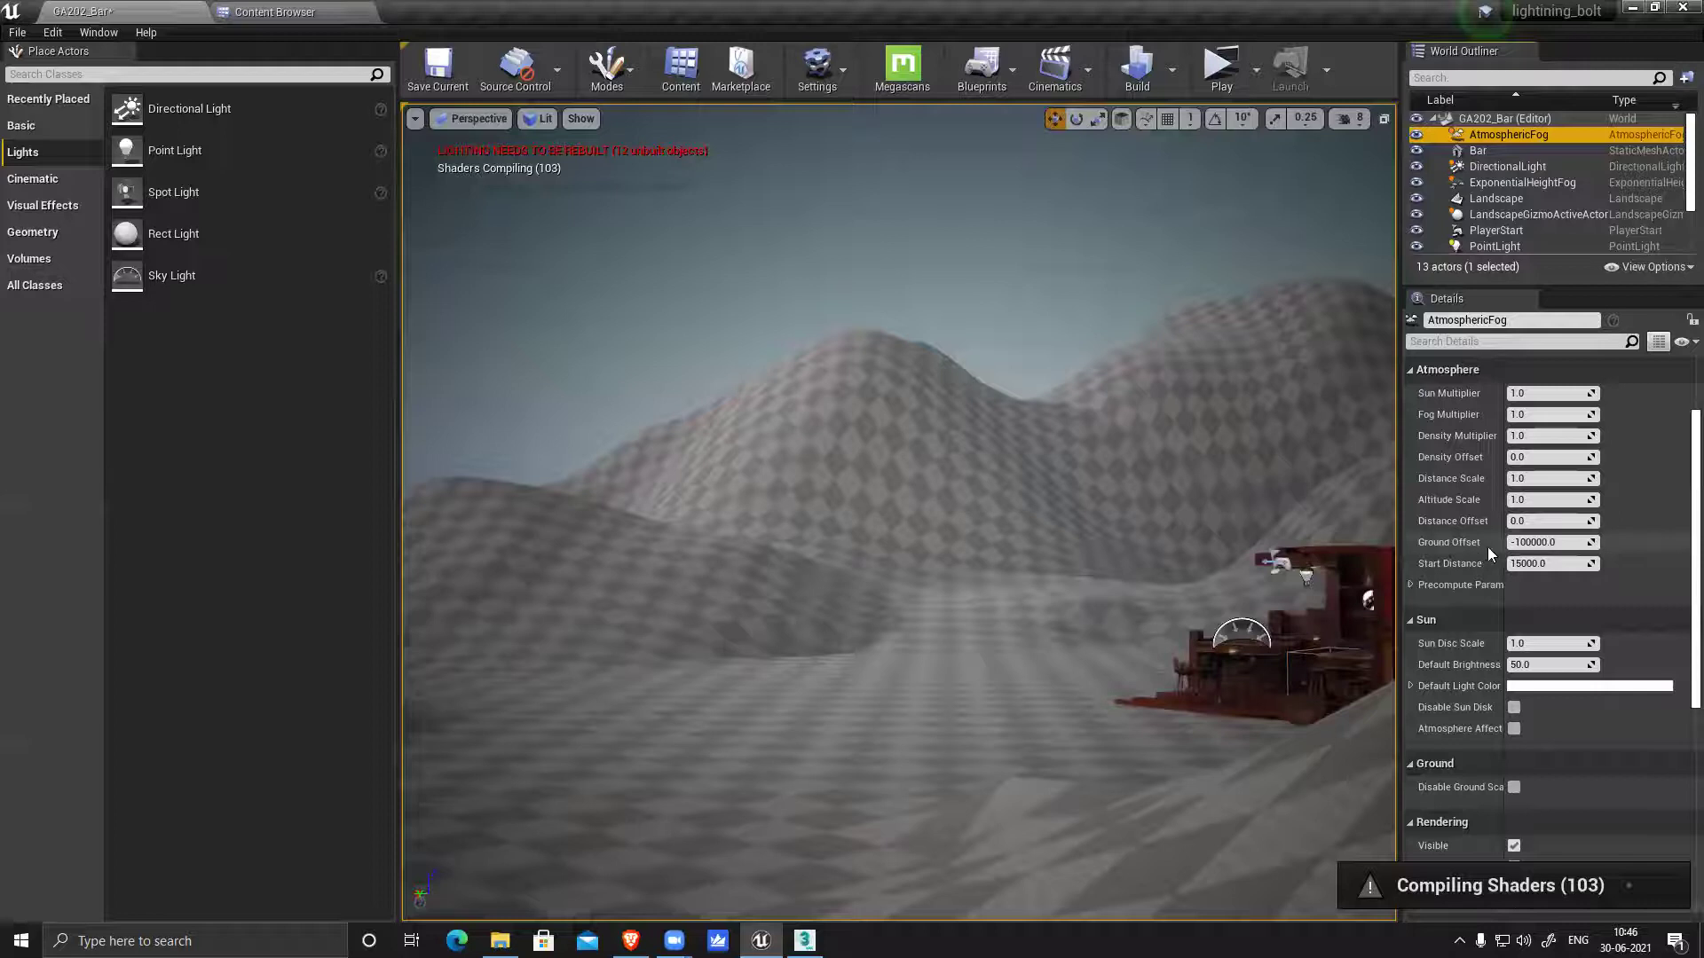
scroll(1484, 548, up, 1)
scroll(1462, 606, down, 1)
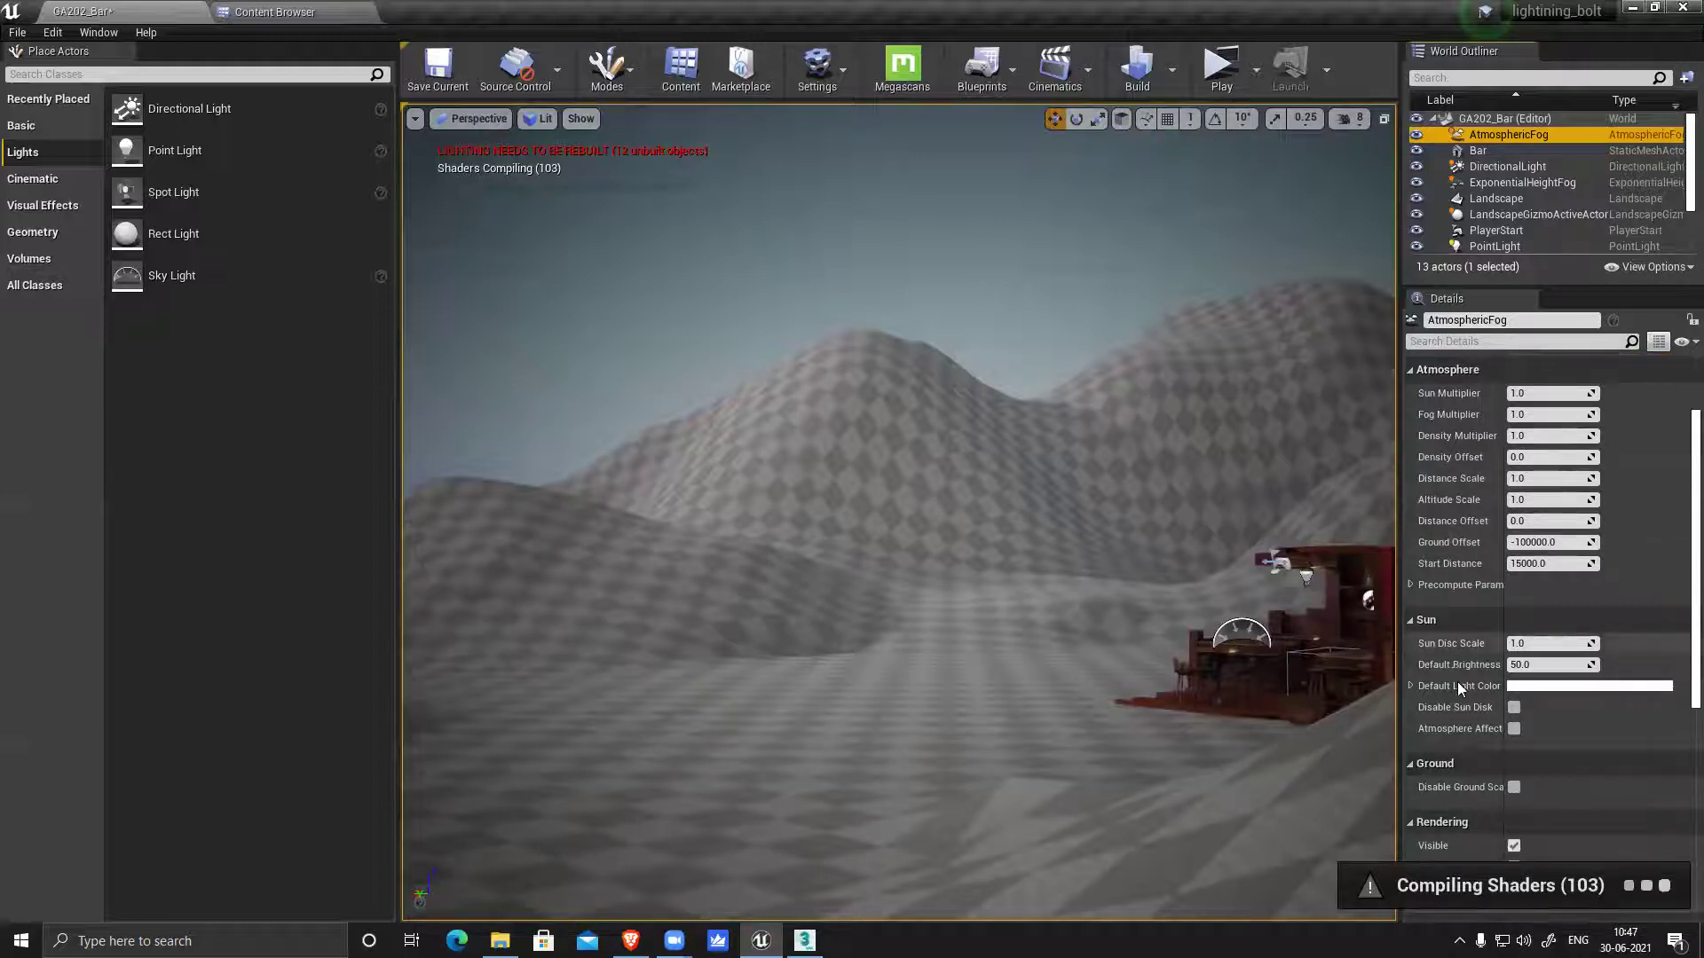
scroll(1459, 683, down, 7)
scroll(1458, 689, down, 5)
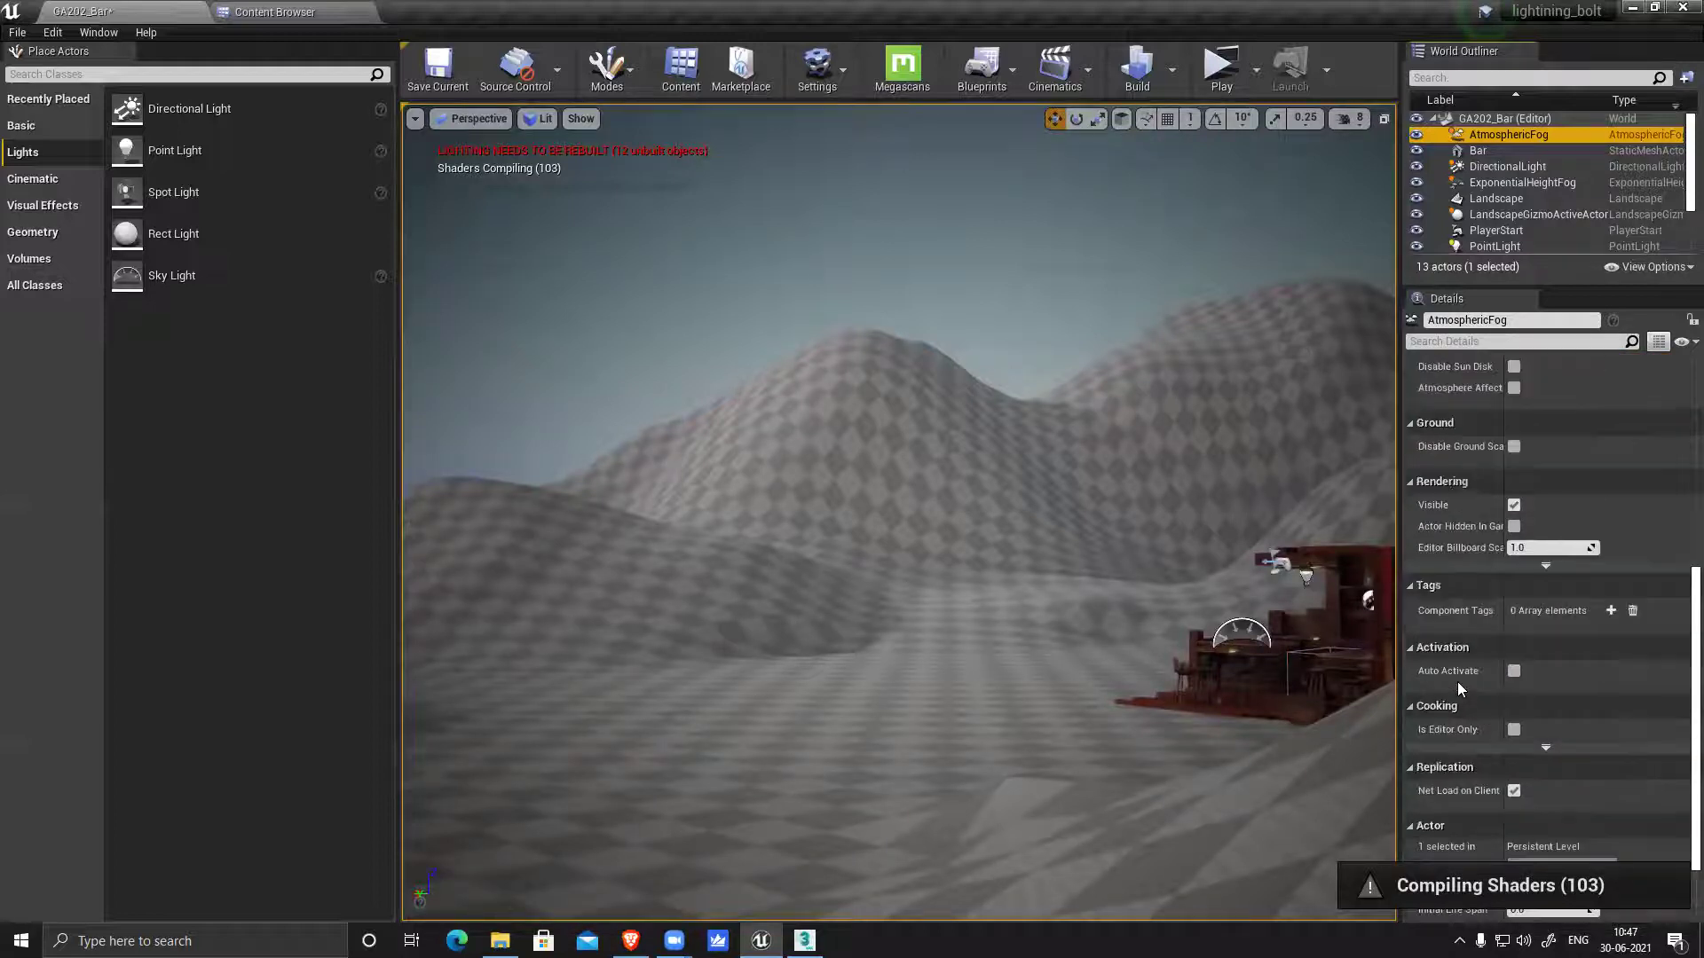
Examine the atmospheric fog's remaining Replication and Actor properties and compare them with the exponential height fog's Volumetric Fog and Rendering settings
scroll(1460, 688, down, 3)
scroll(1461, 687, down, 1)
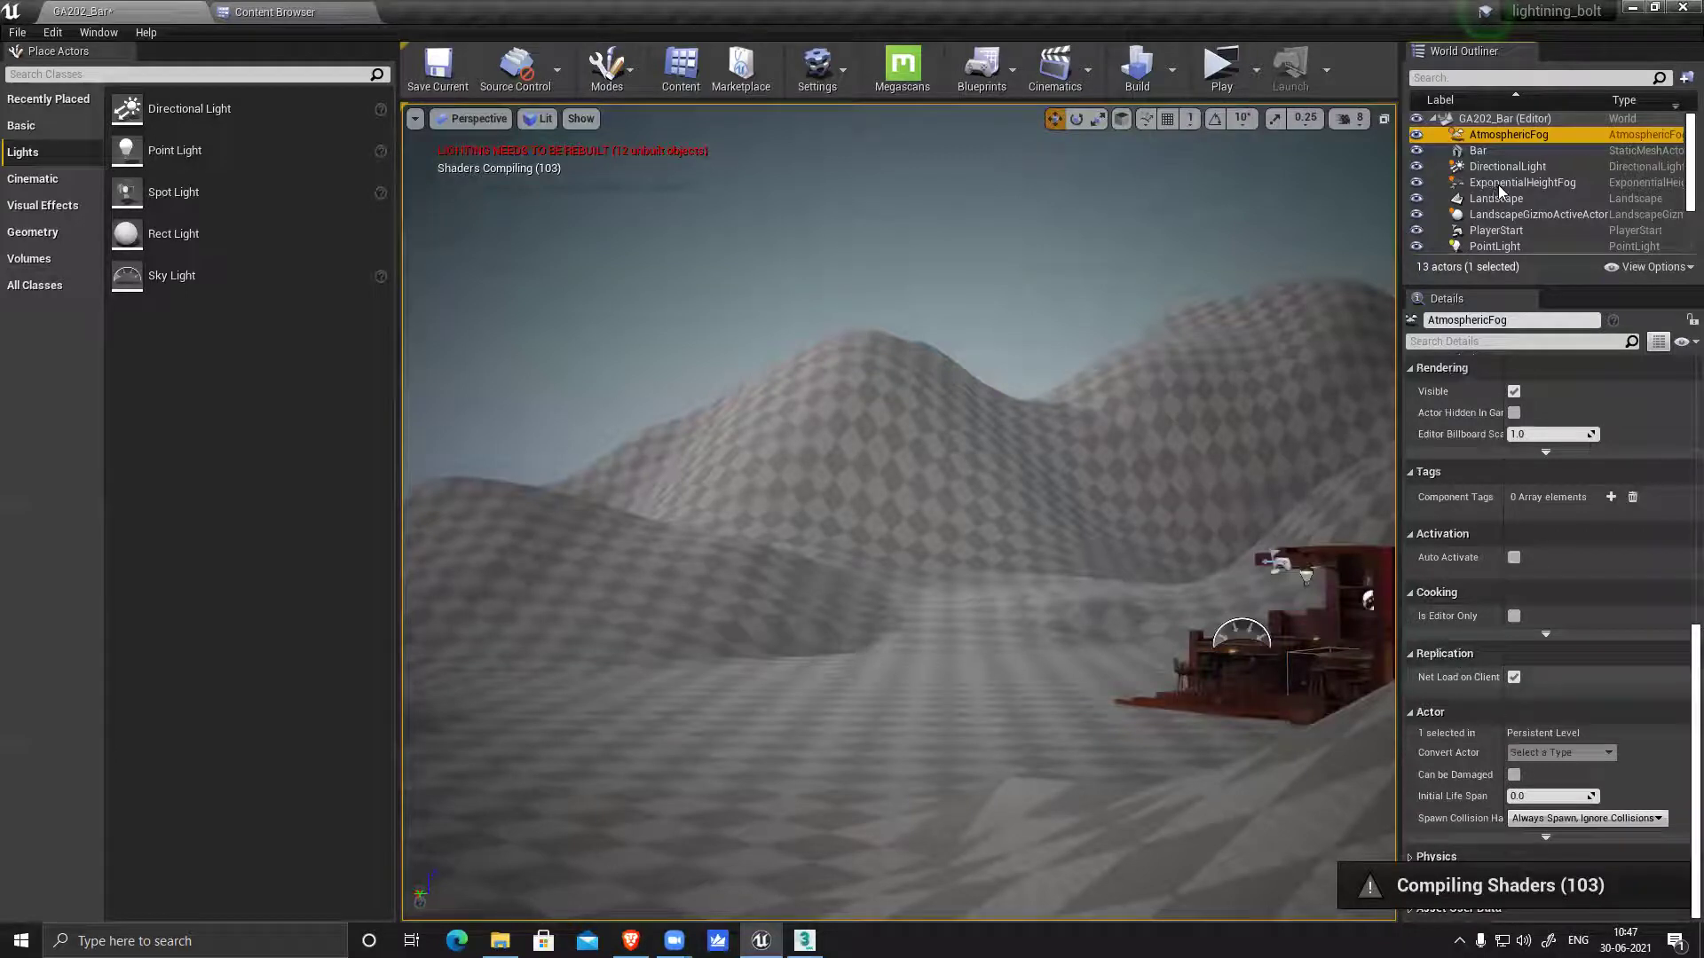
click(1503, 183)
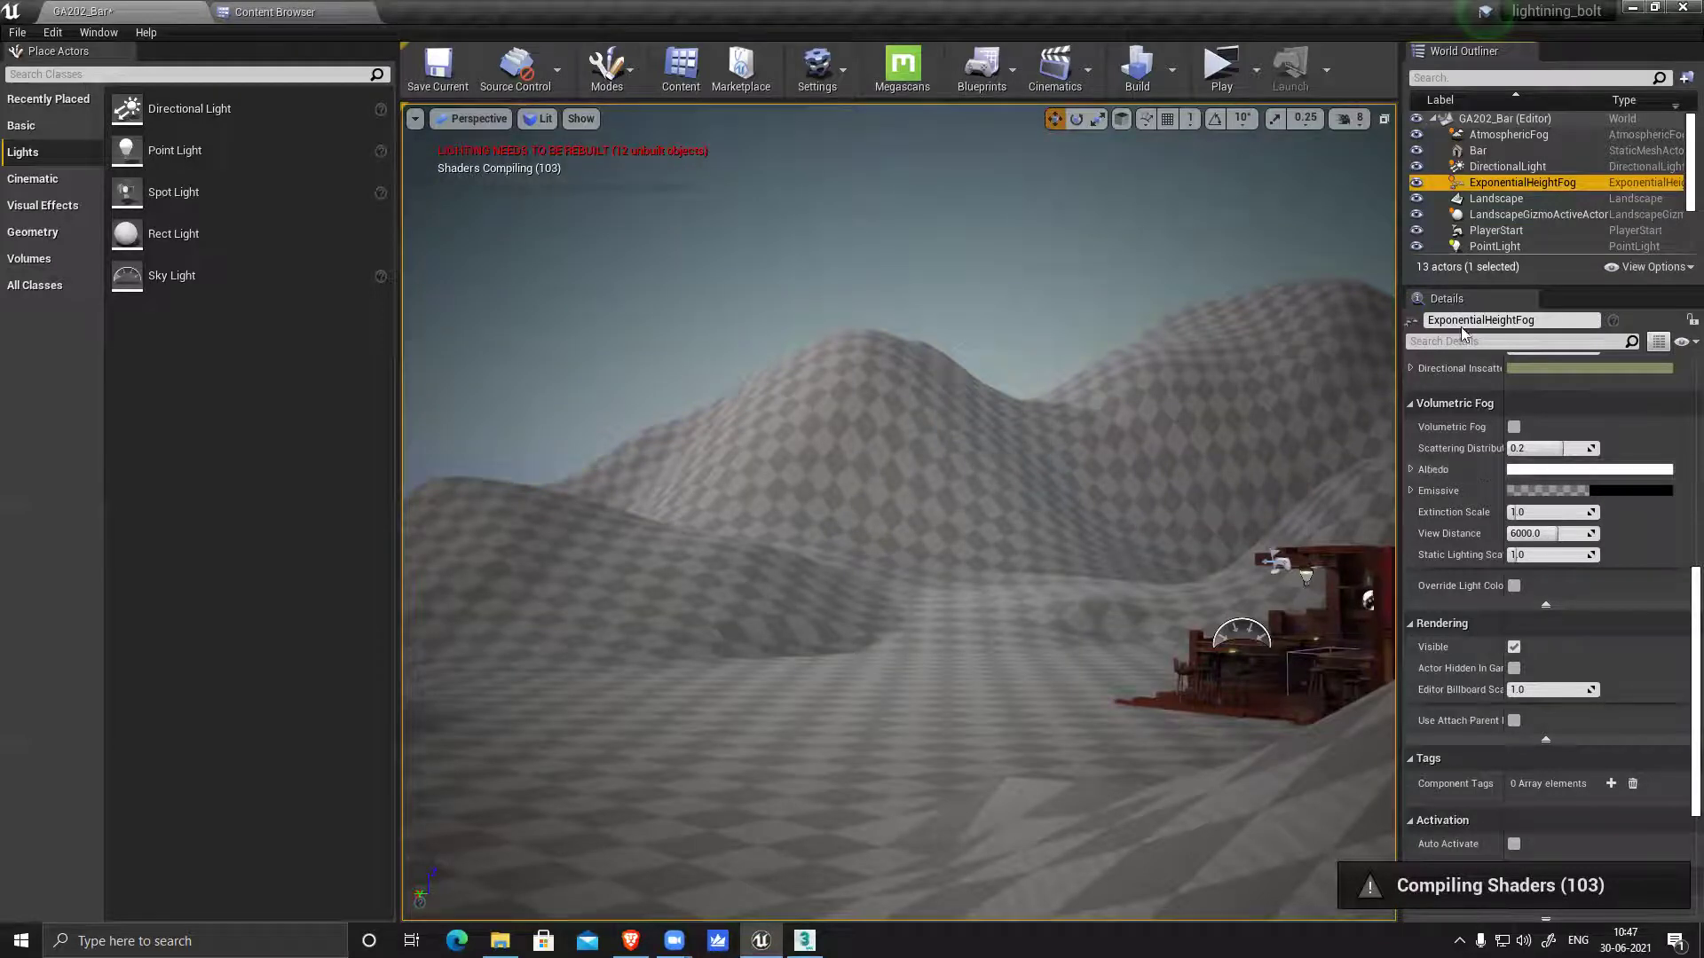
Go back to the atmospheric fog, expand its Precompute Params, and review the density height, scattering, inscatter altitude and Sun settings
click(1488, 135)
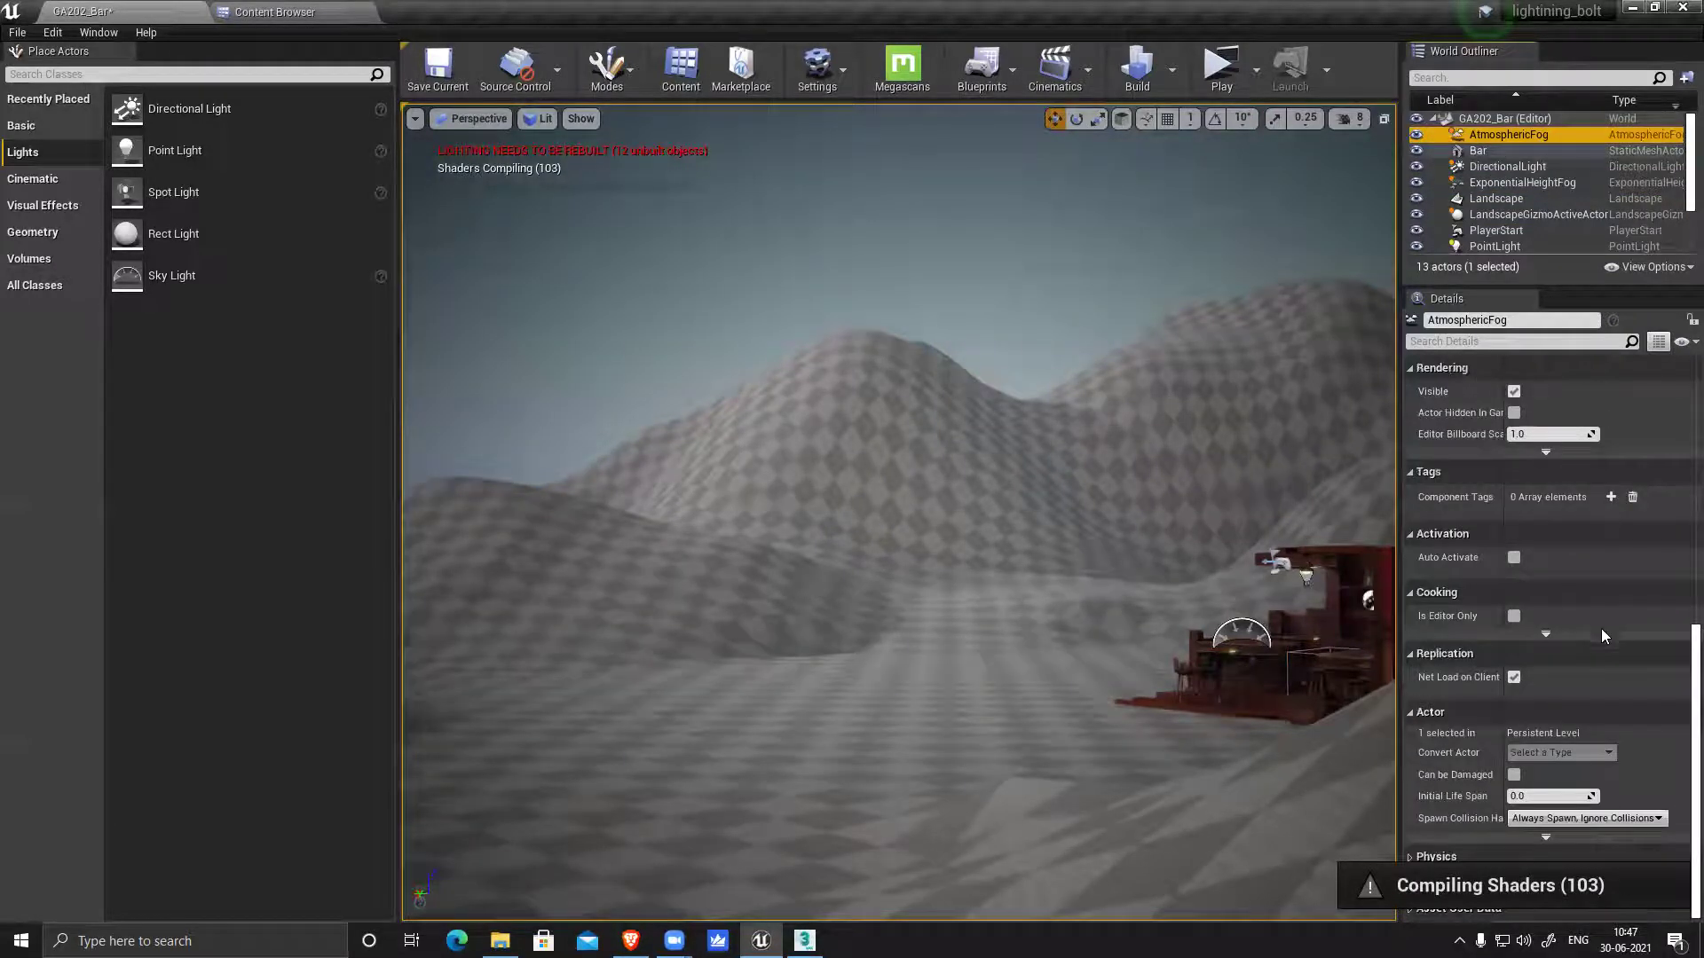
scroll(1601, 628, up, 3)
scroll(1601, 627, up, 10)
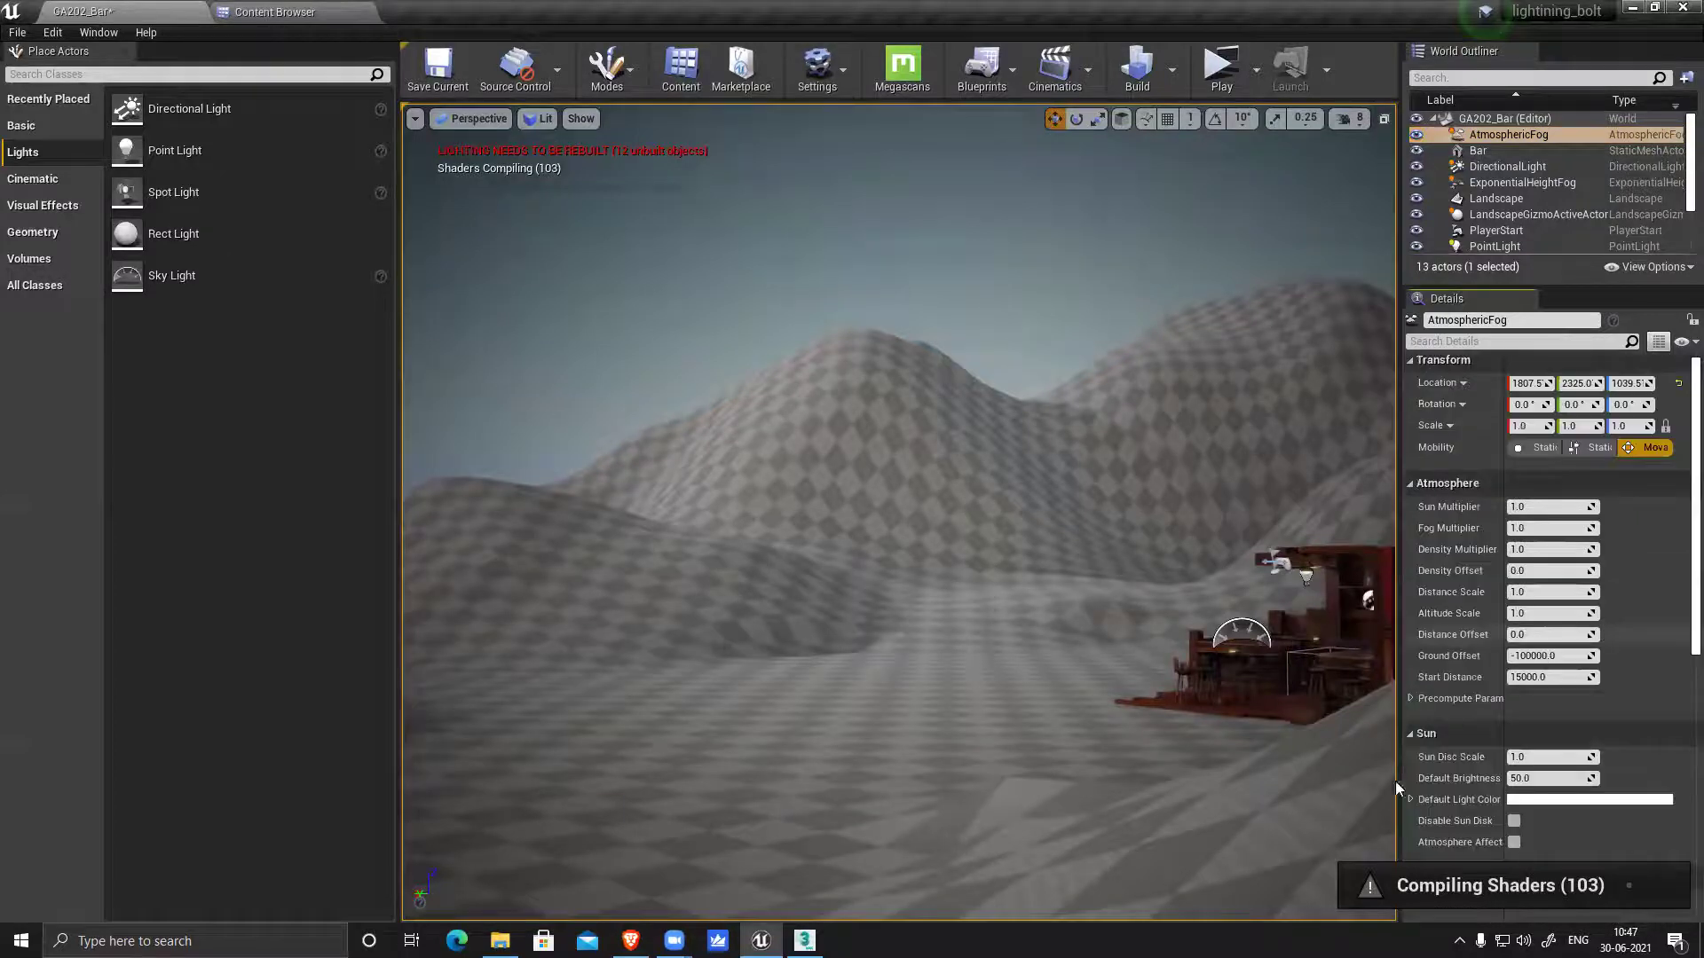
click(1411, 704)
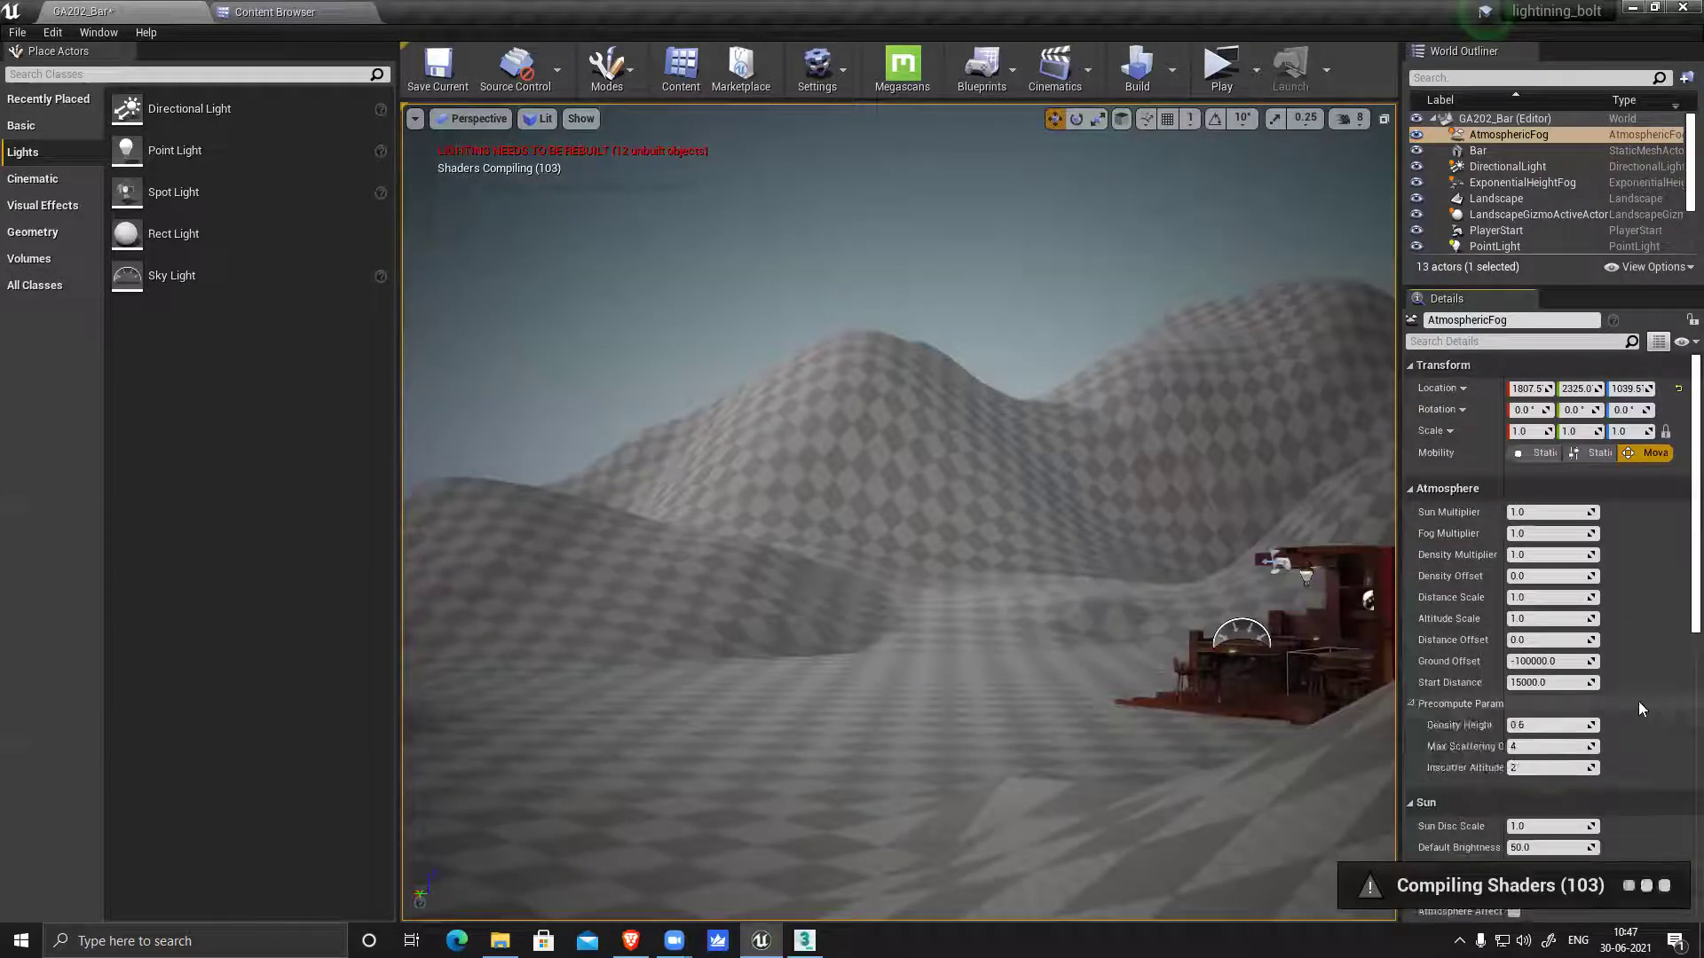
scroll(1553, 697, down, 3)
scroll(1499, 710, down, 3)
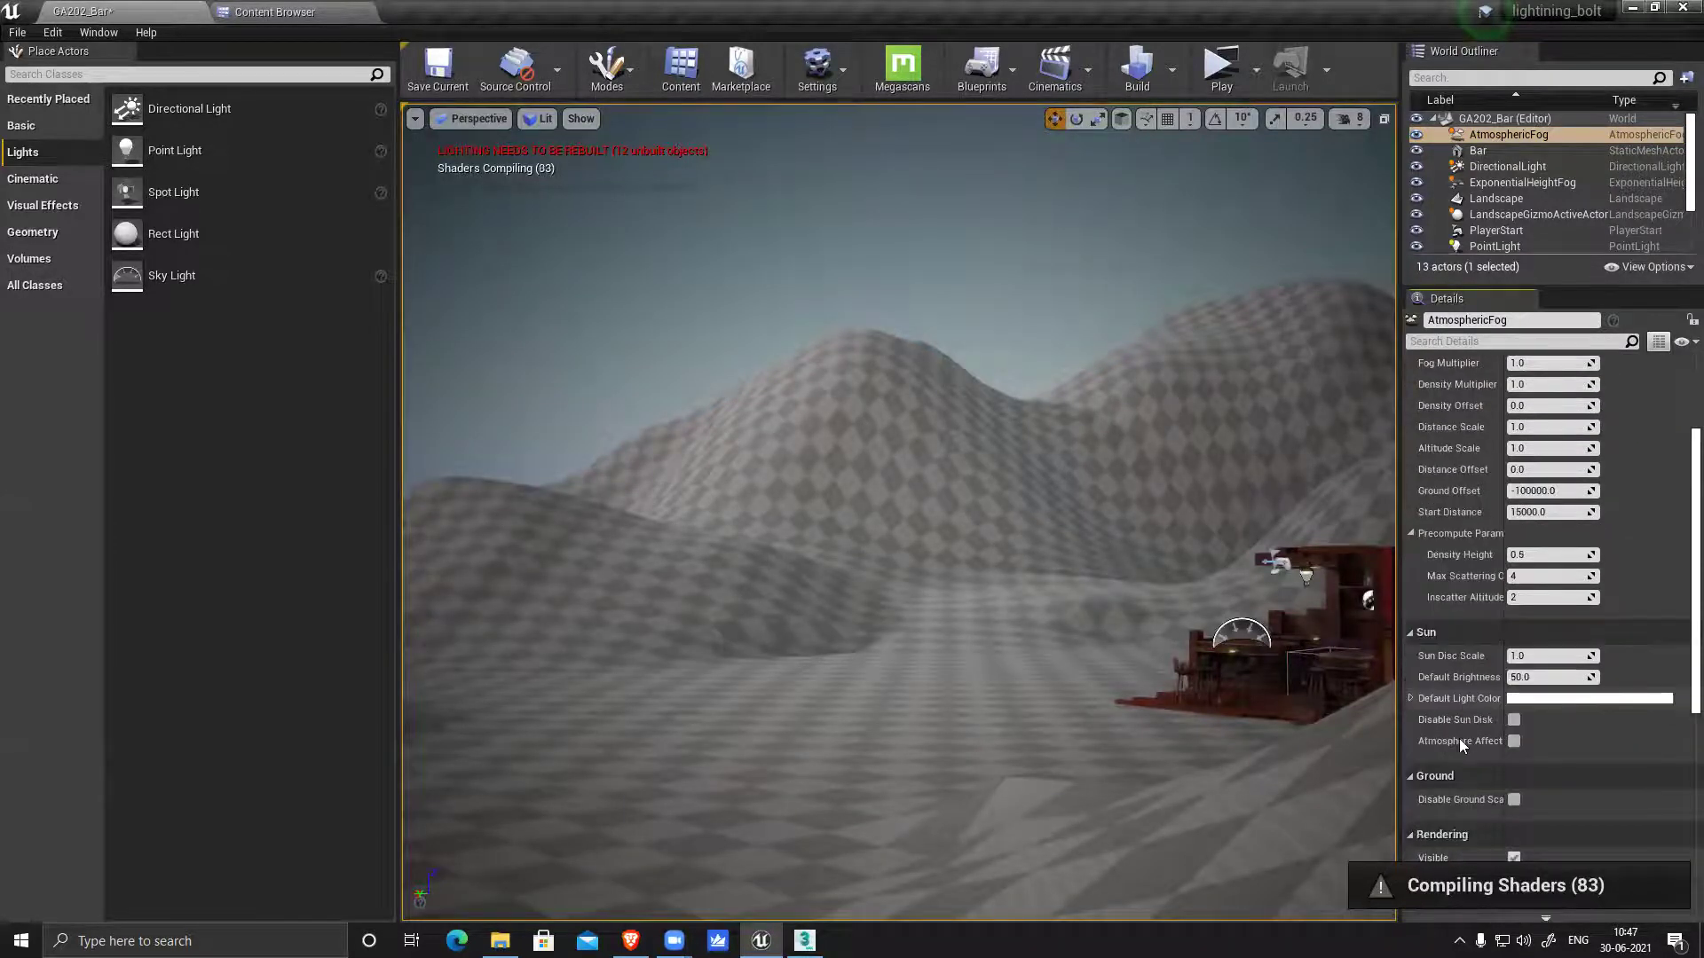
Review the AtmosphericFog and ExponentialHeightFog settings, including the DirectionalLight properties and the remaining actors in the level
scroll(1597, 736, down, 2)
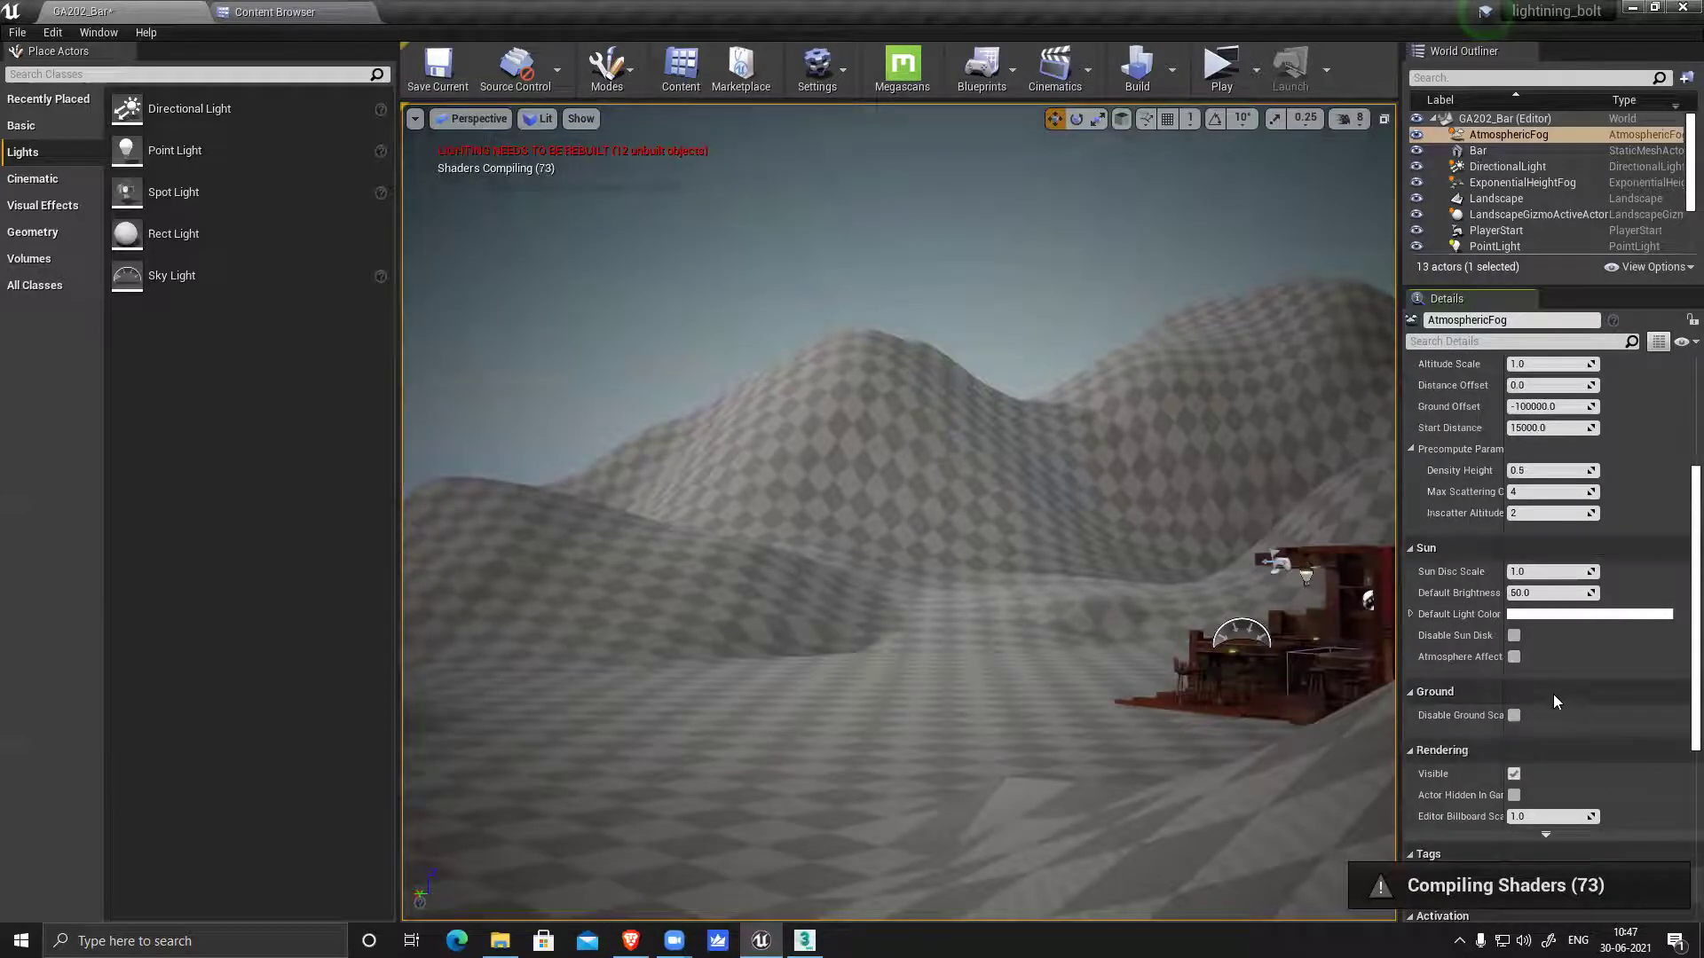
scroll(1546, 695, down, 2)
scroll(1546, 685, down, 1)
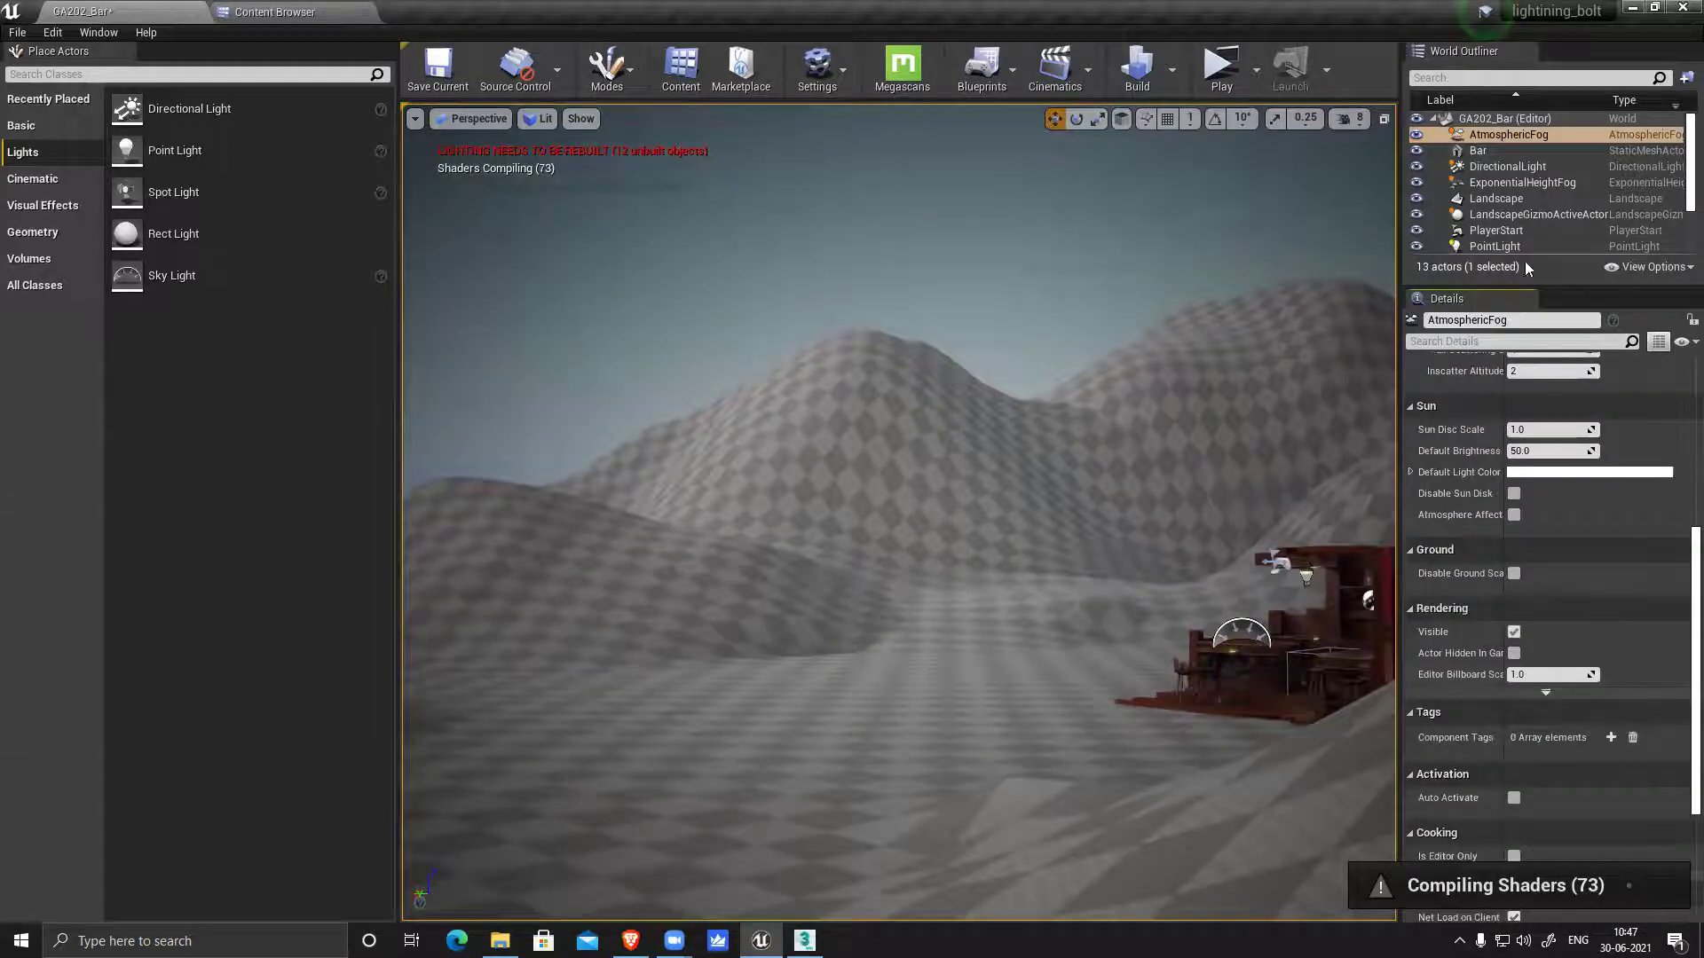
click(1488, 182)
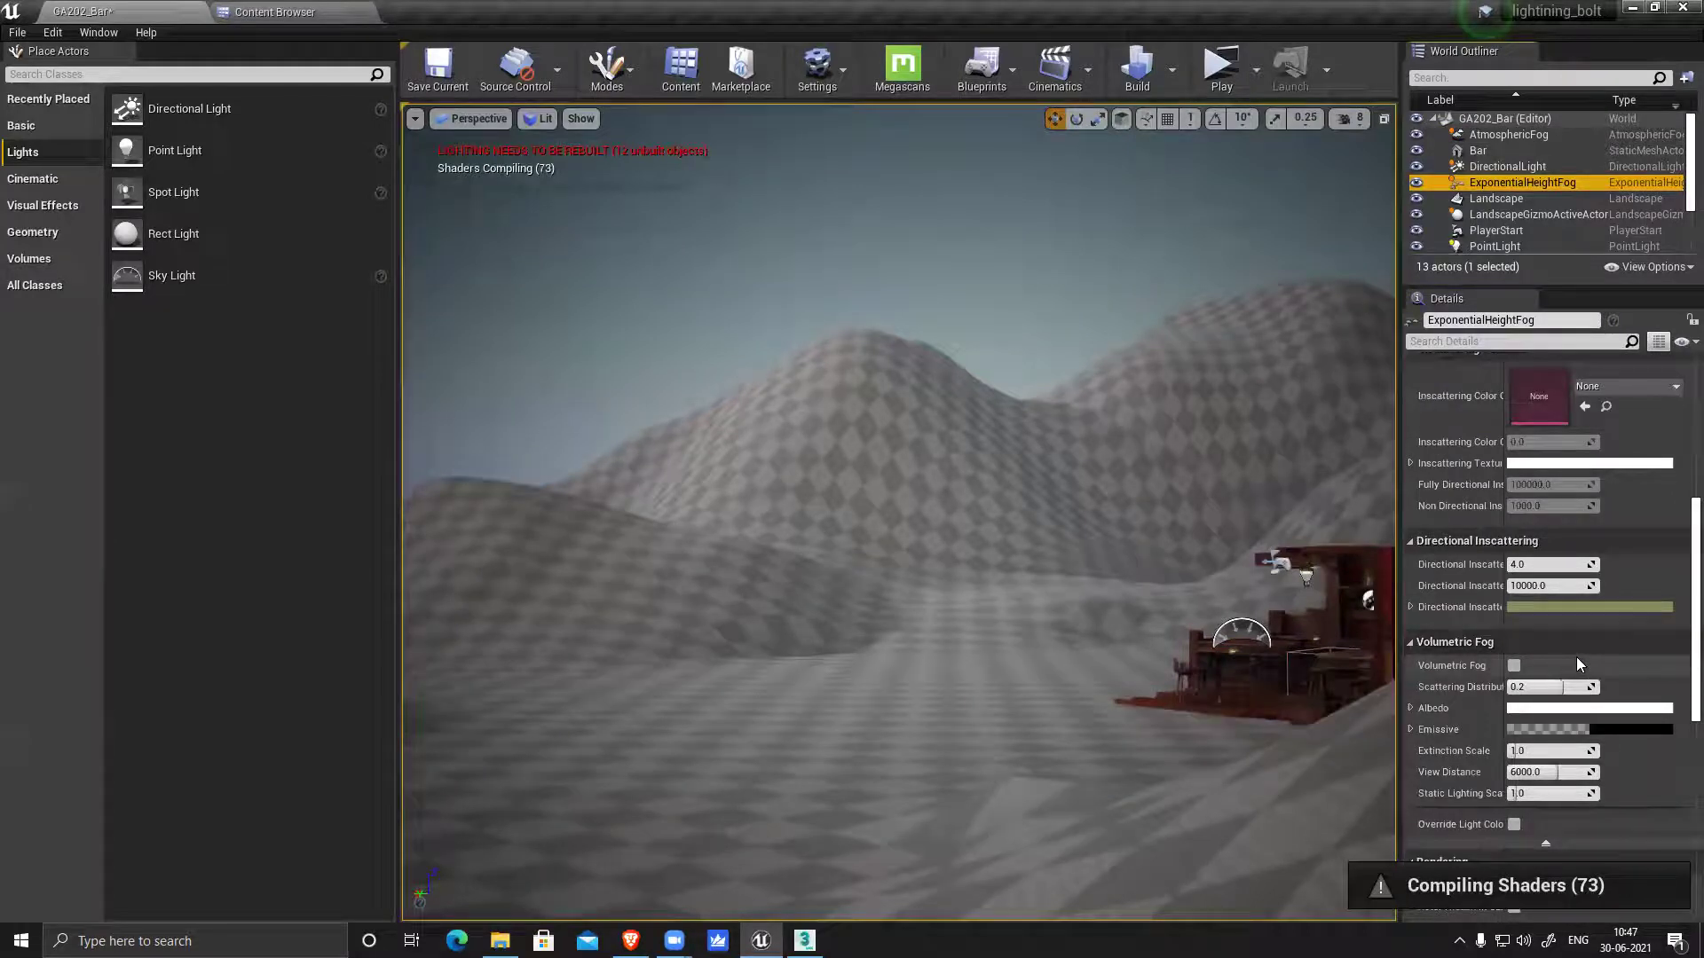
scroll(1576, 656, down, 2)
scroll(1576, 657, down, 5)
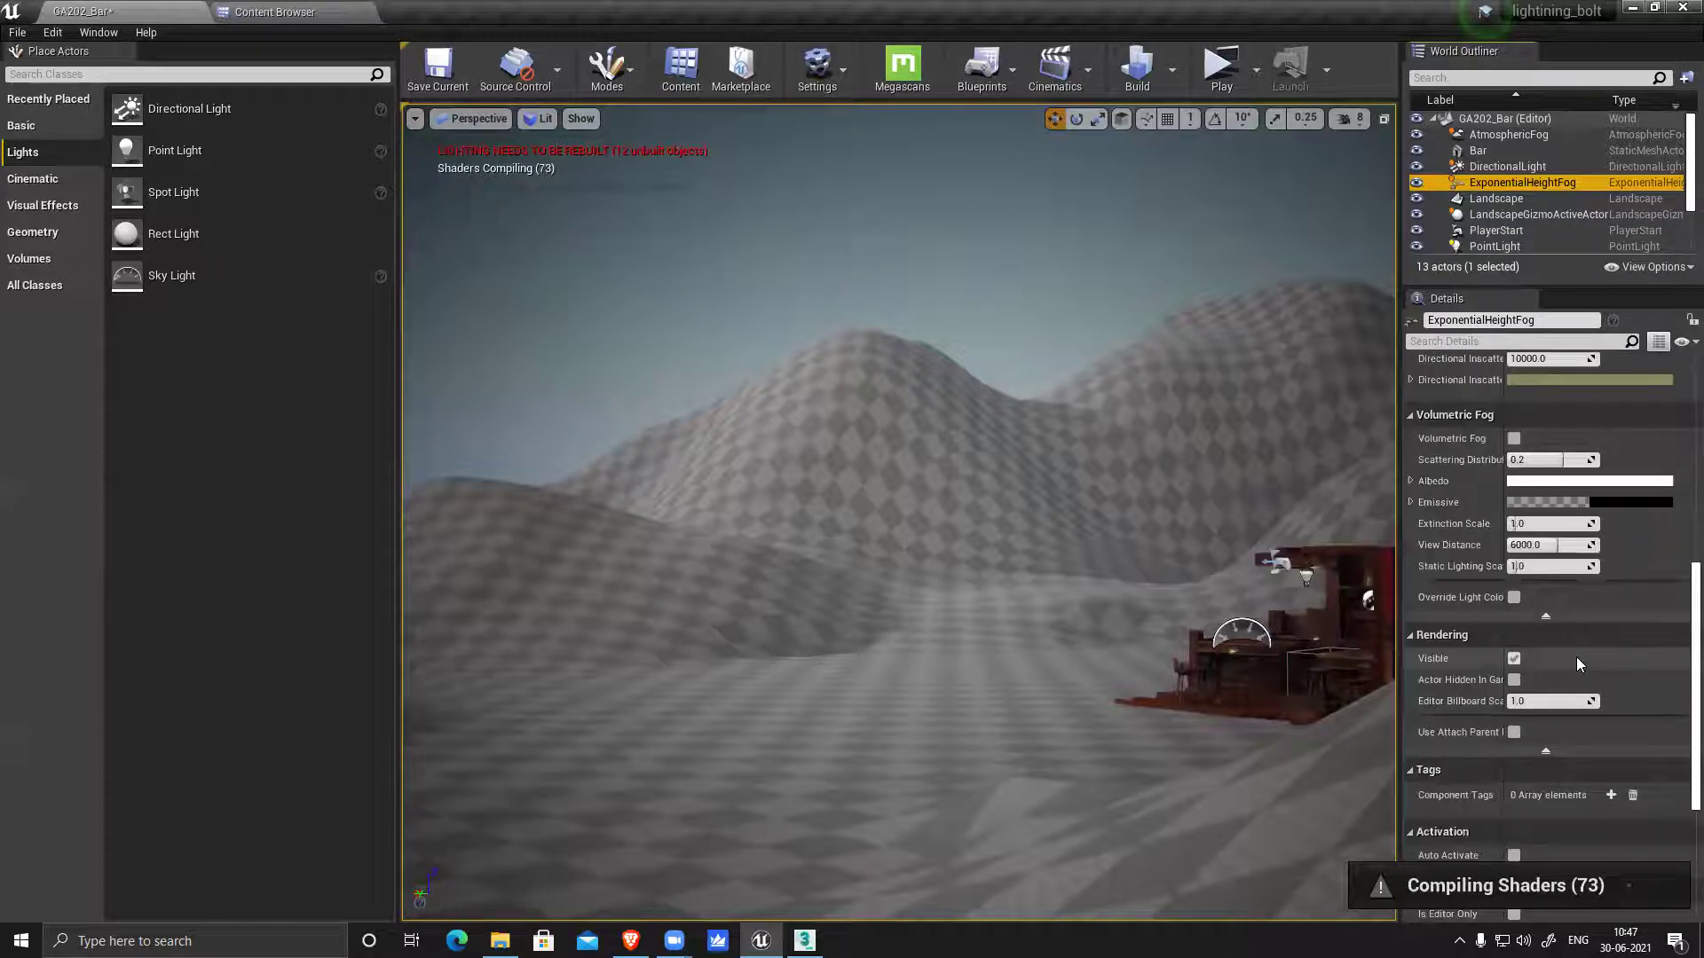
scroll(1576, 655, up, 10)
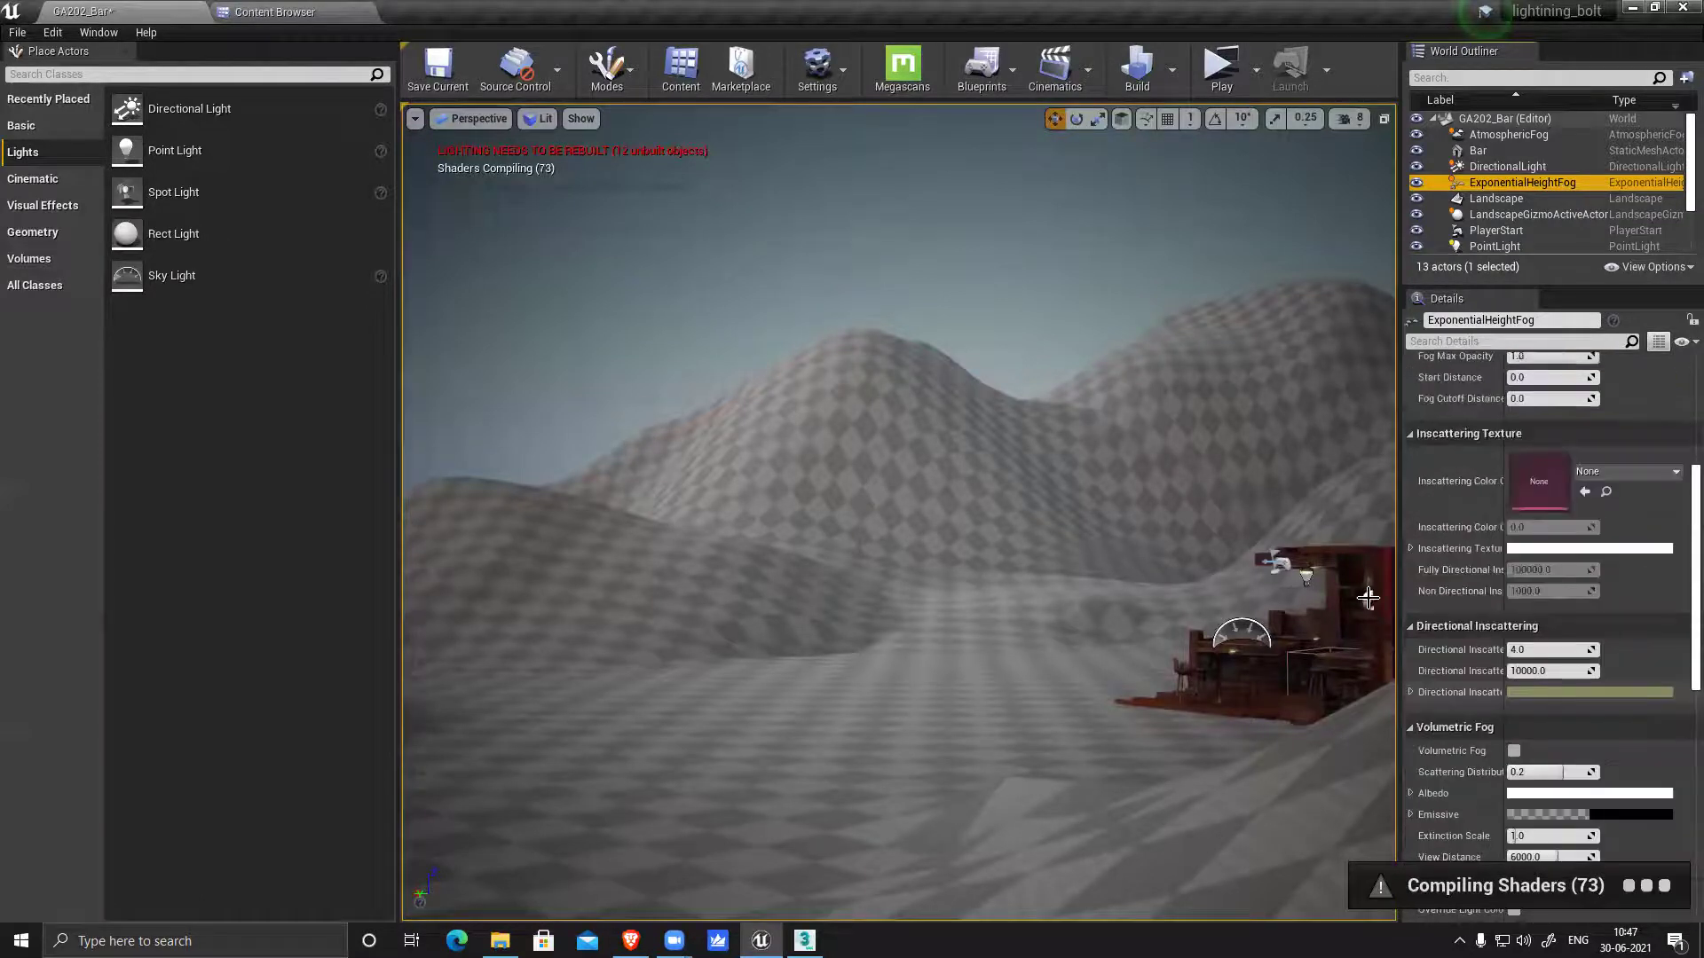
scroll(1468, 625, up, 5)
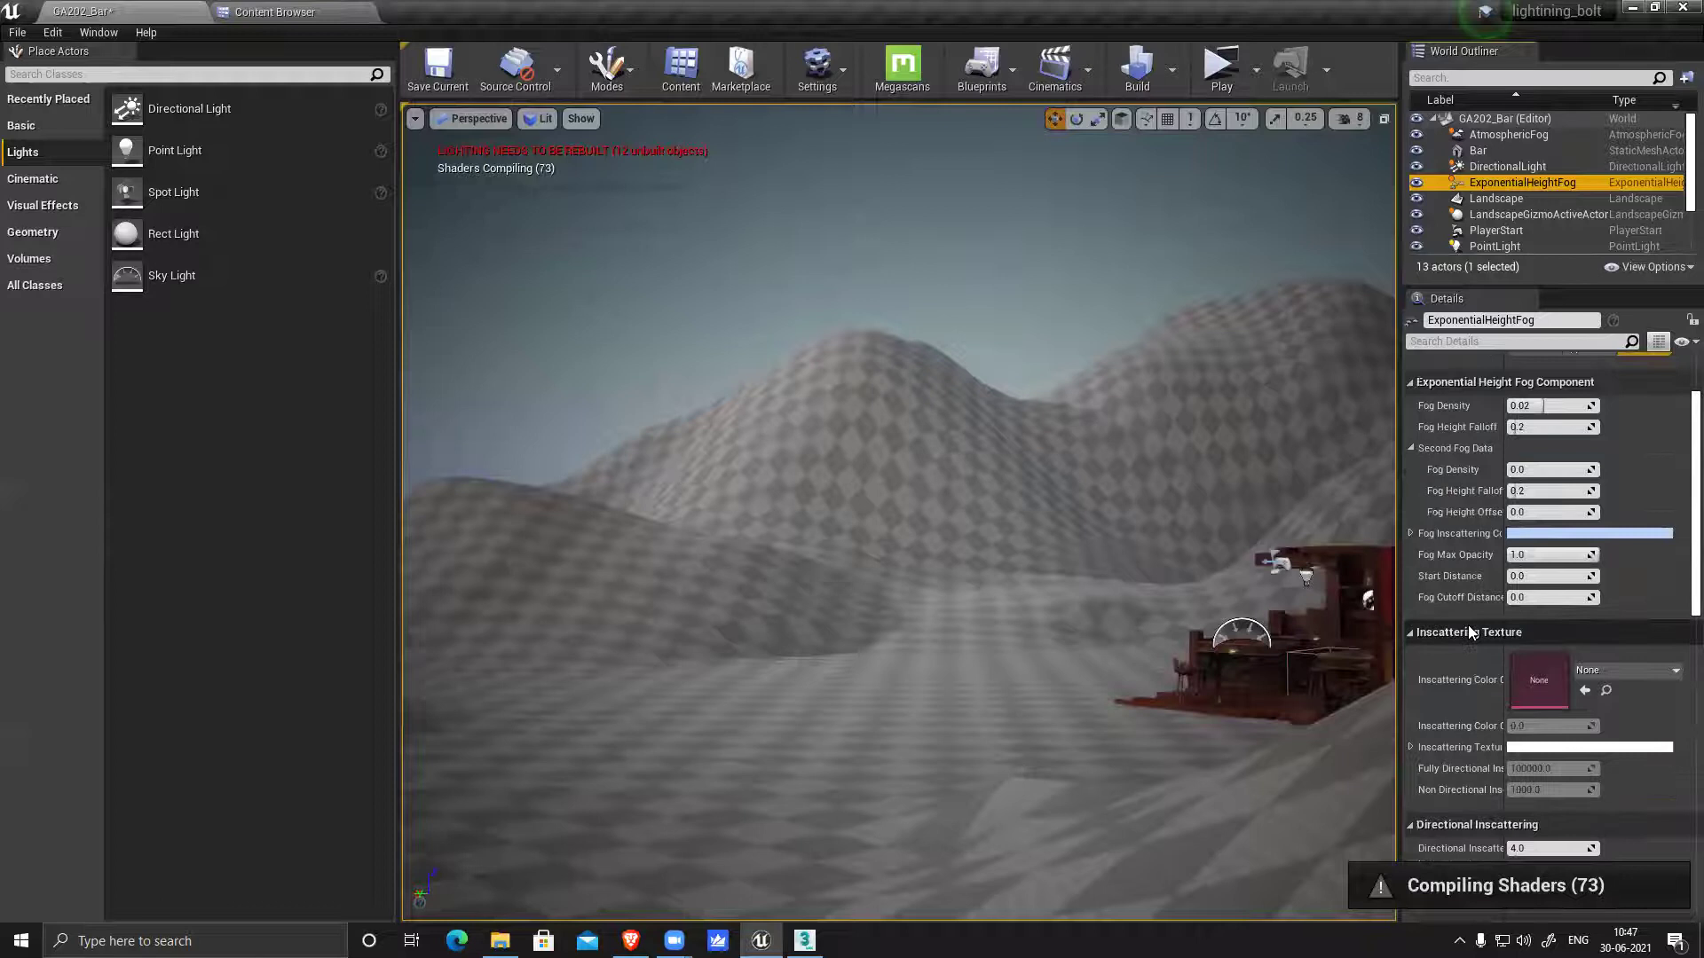
scroll(1468, 625, down, 4)
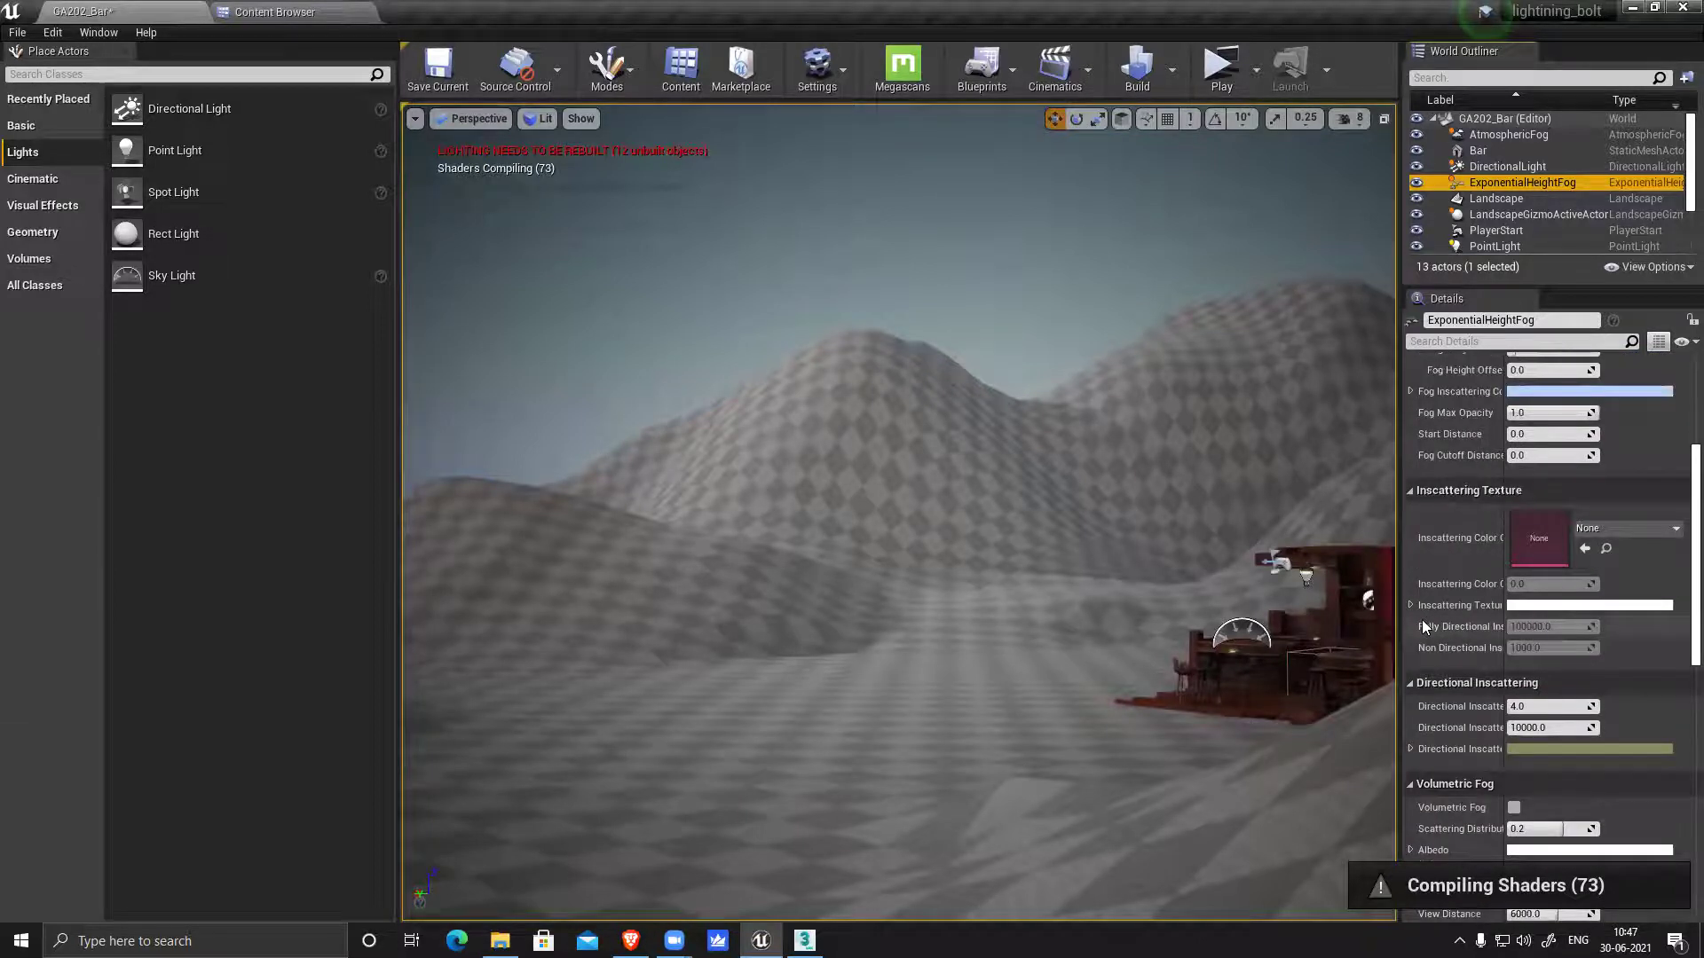
scroll(1429, 621, down, 5)
scroll(1482, 652, down, 2)
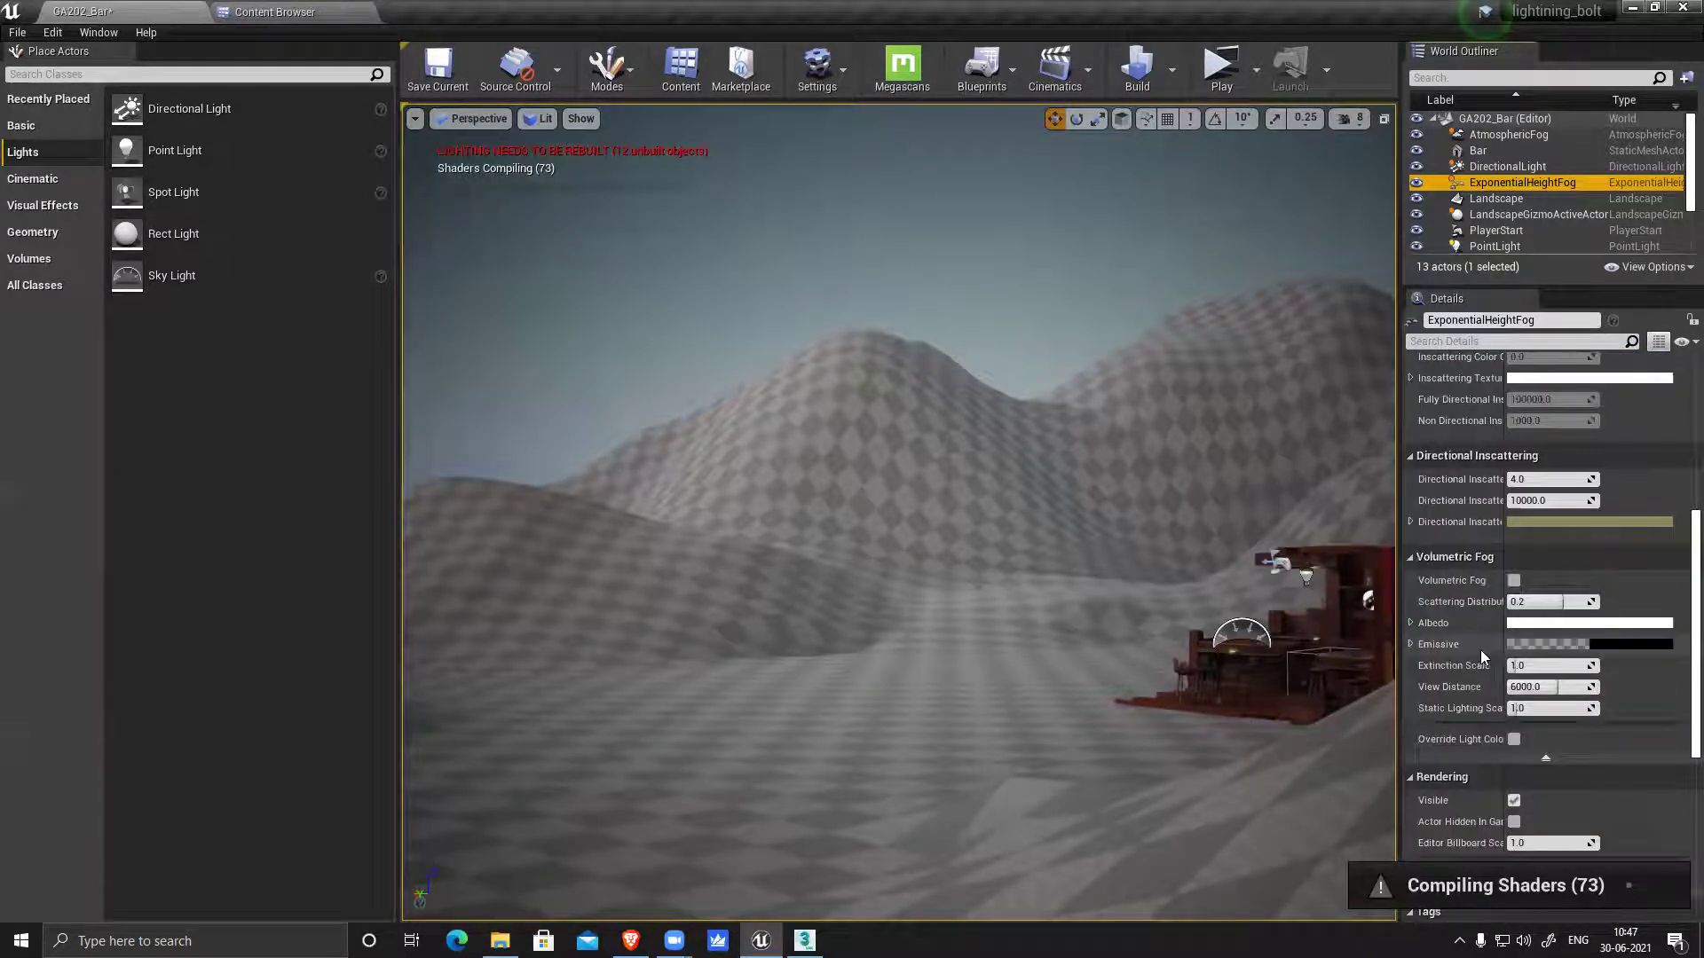
scroll(1480, 650, down, 12)
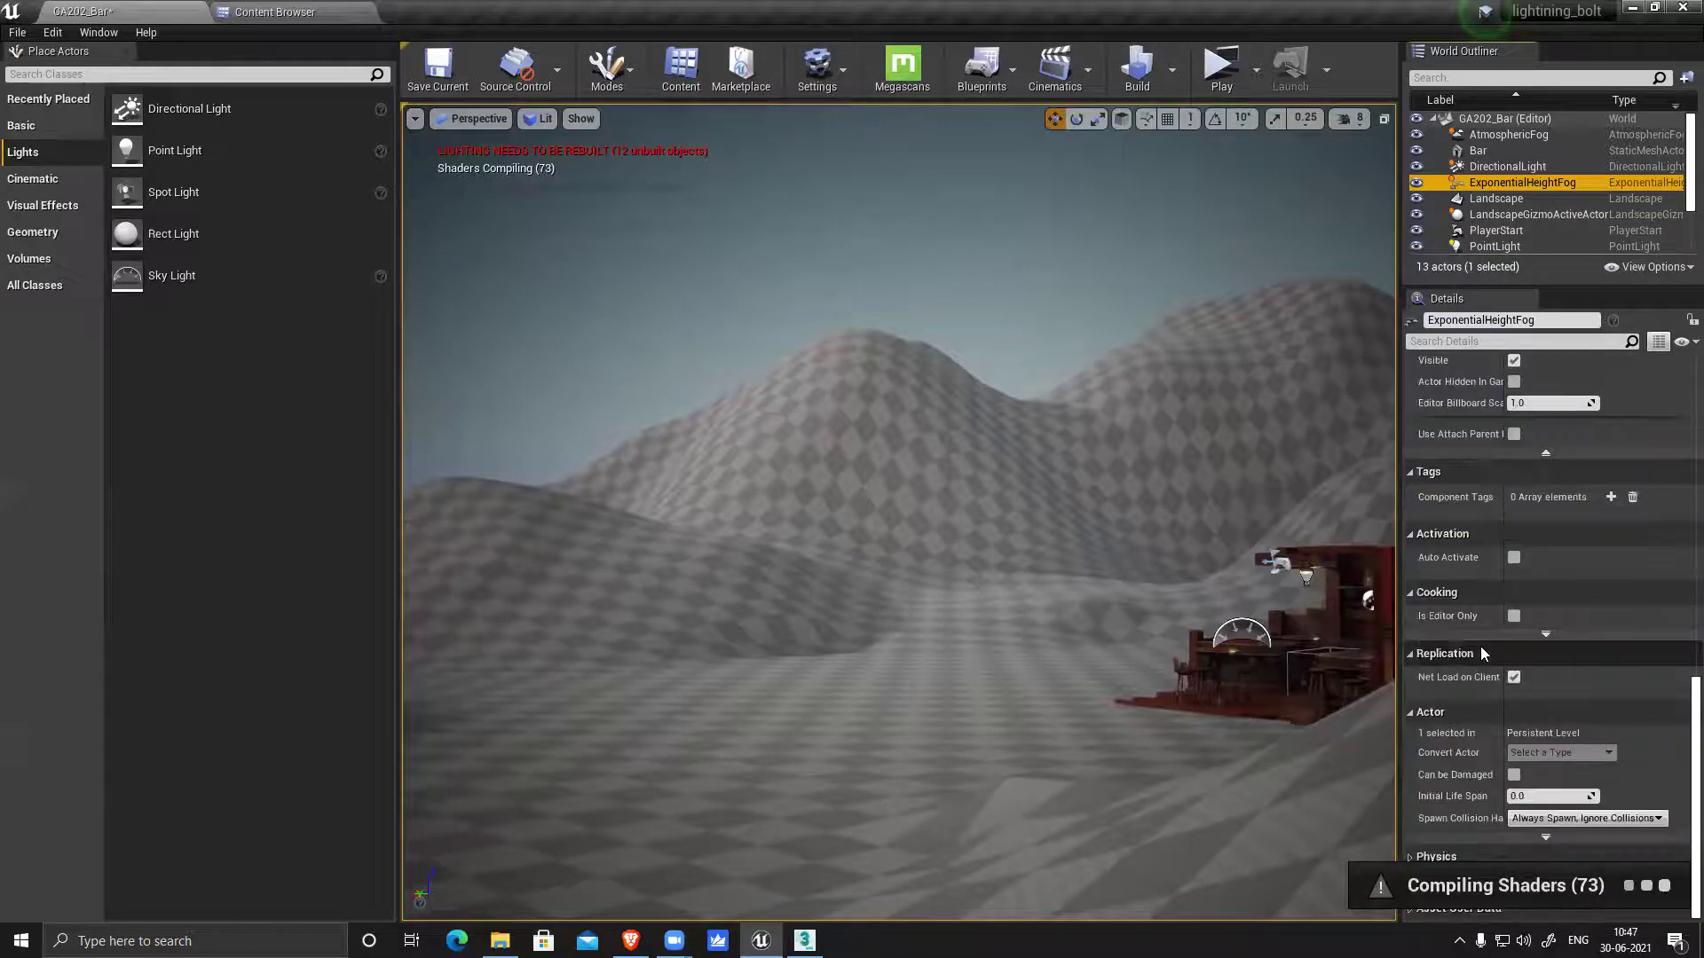
scroll(1480, 646, up, 7)
scroll(1480, 644, up, 12)
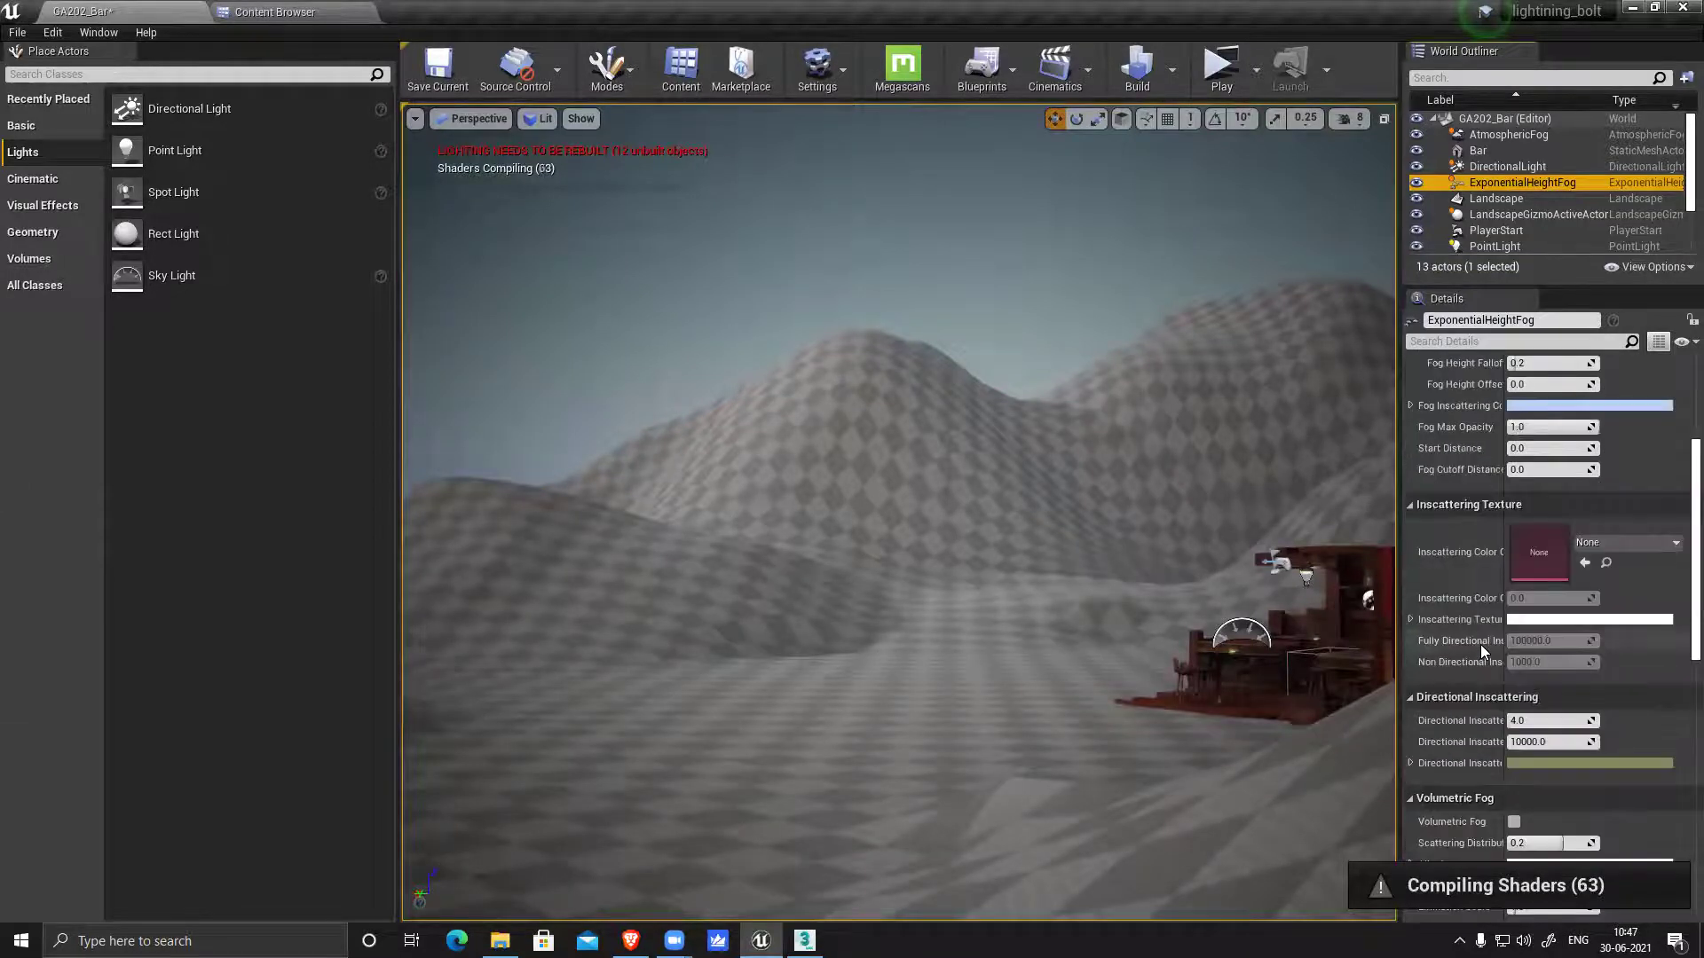
scroll(1480, 645, up, 5)
scroll(1482, 642, up, 2)
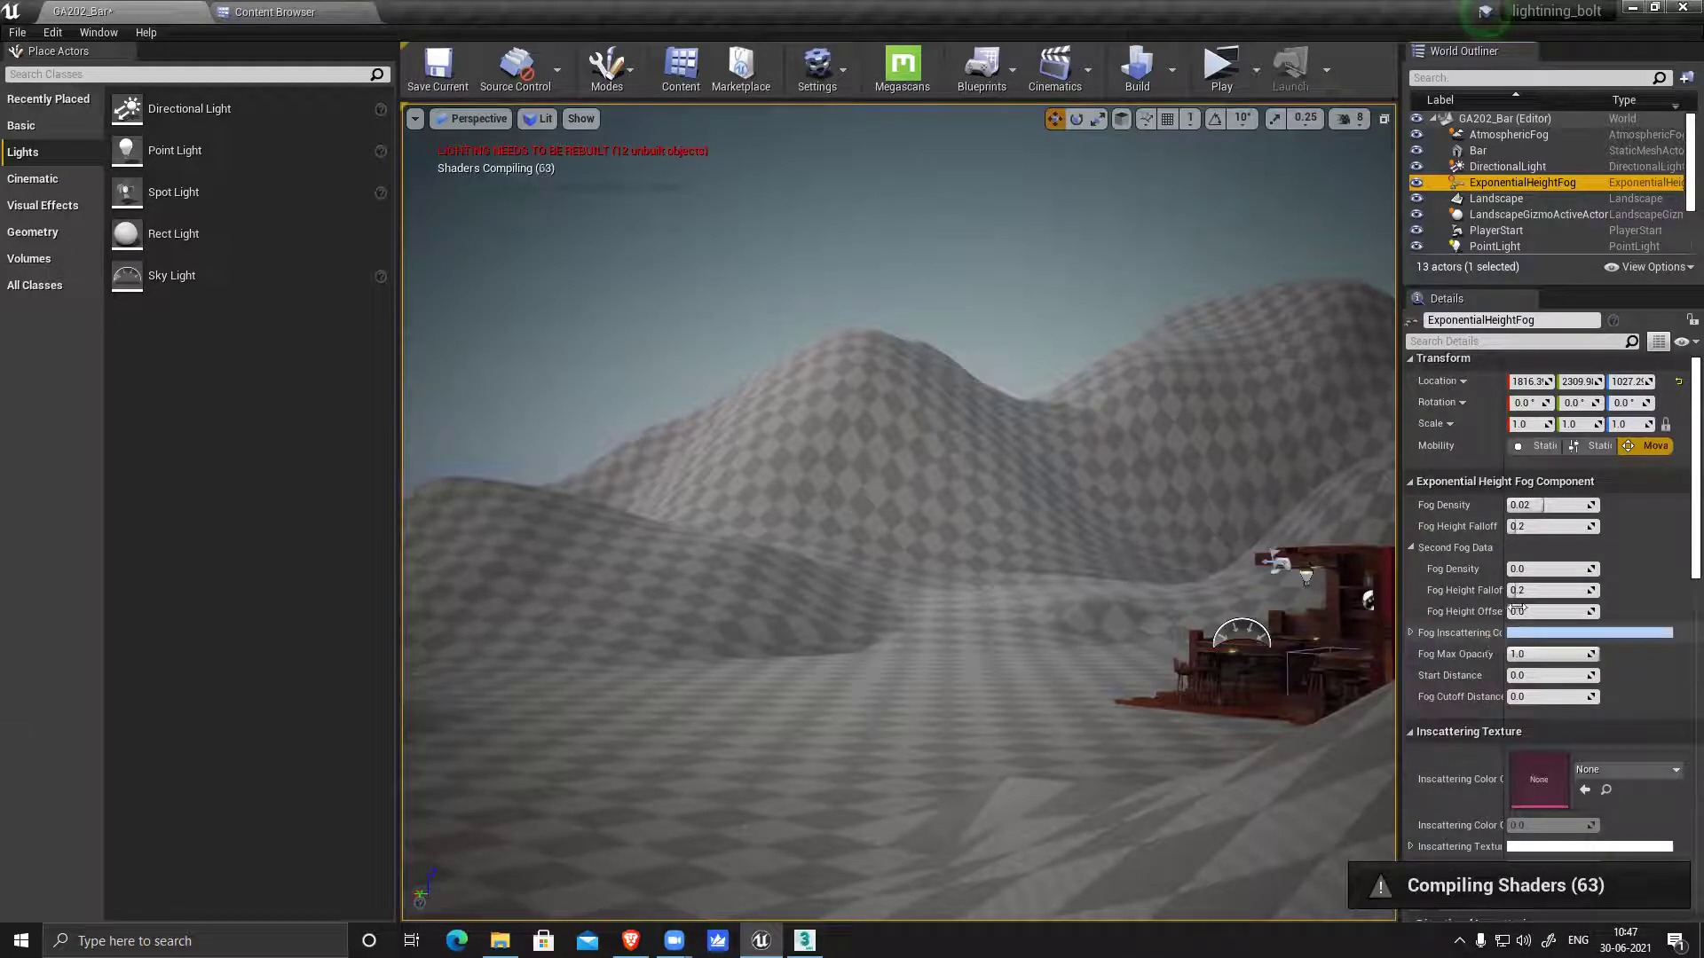
click(1502, 167)
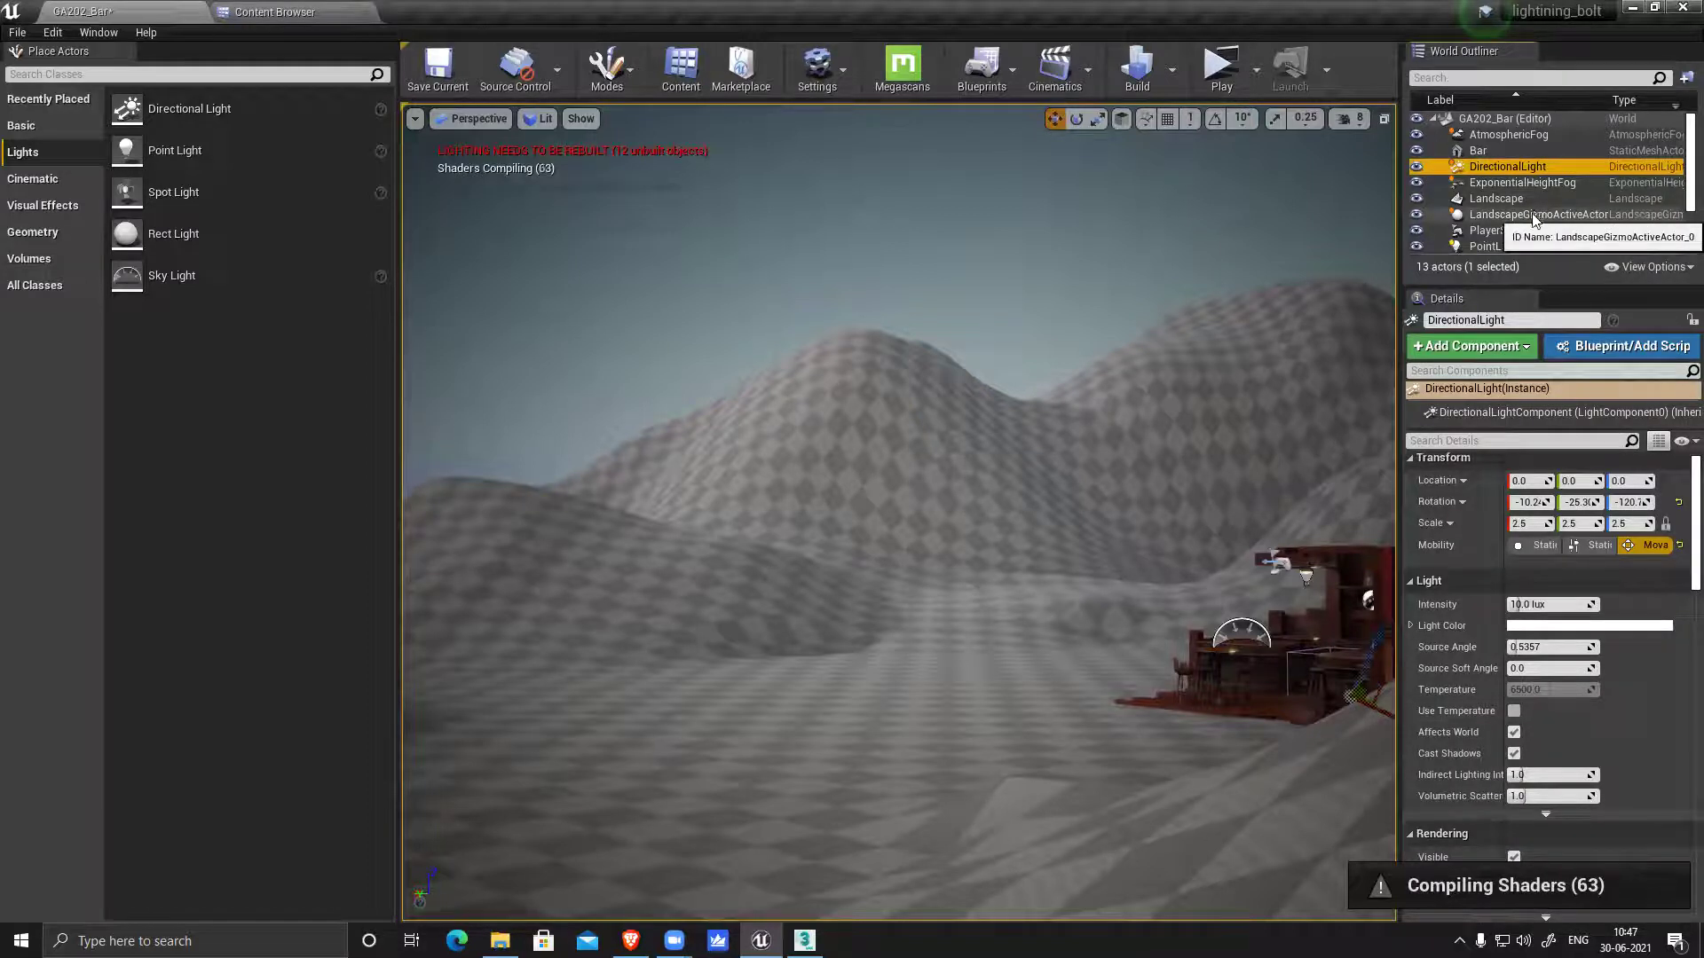
scroll(1532, 219, down, 2)
scroll(1532, 219, down, 1)
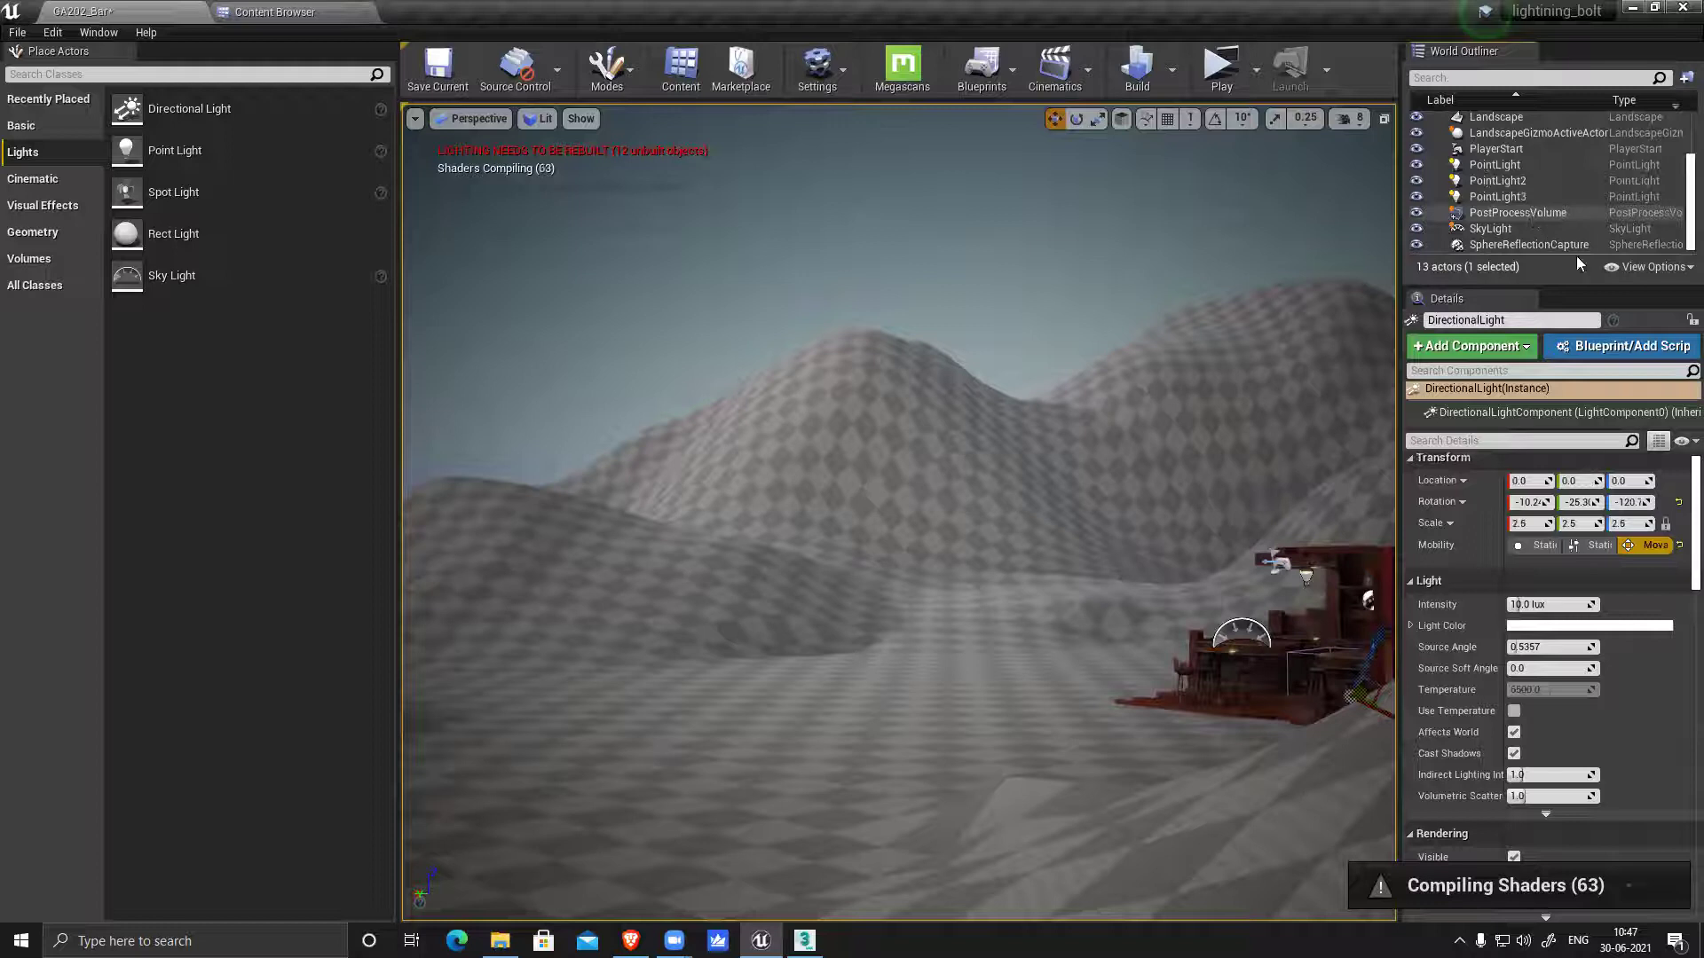
Search the placeable actors for "sky" and place a BP_Sky_Sphere above the landscape in the level
click(299, 76)
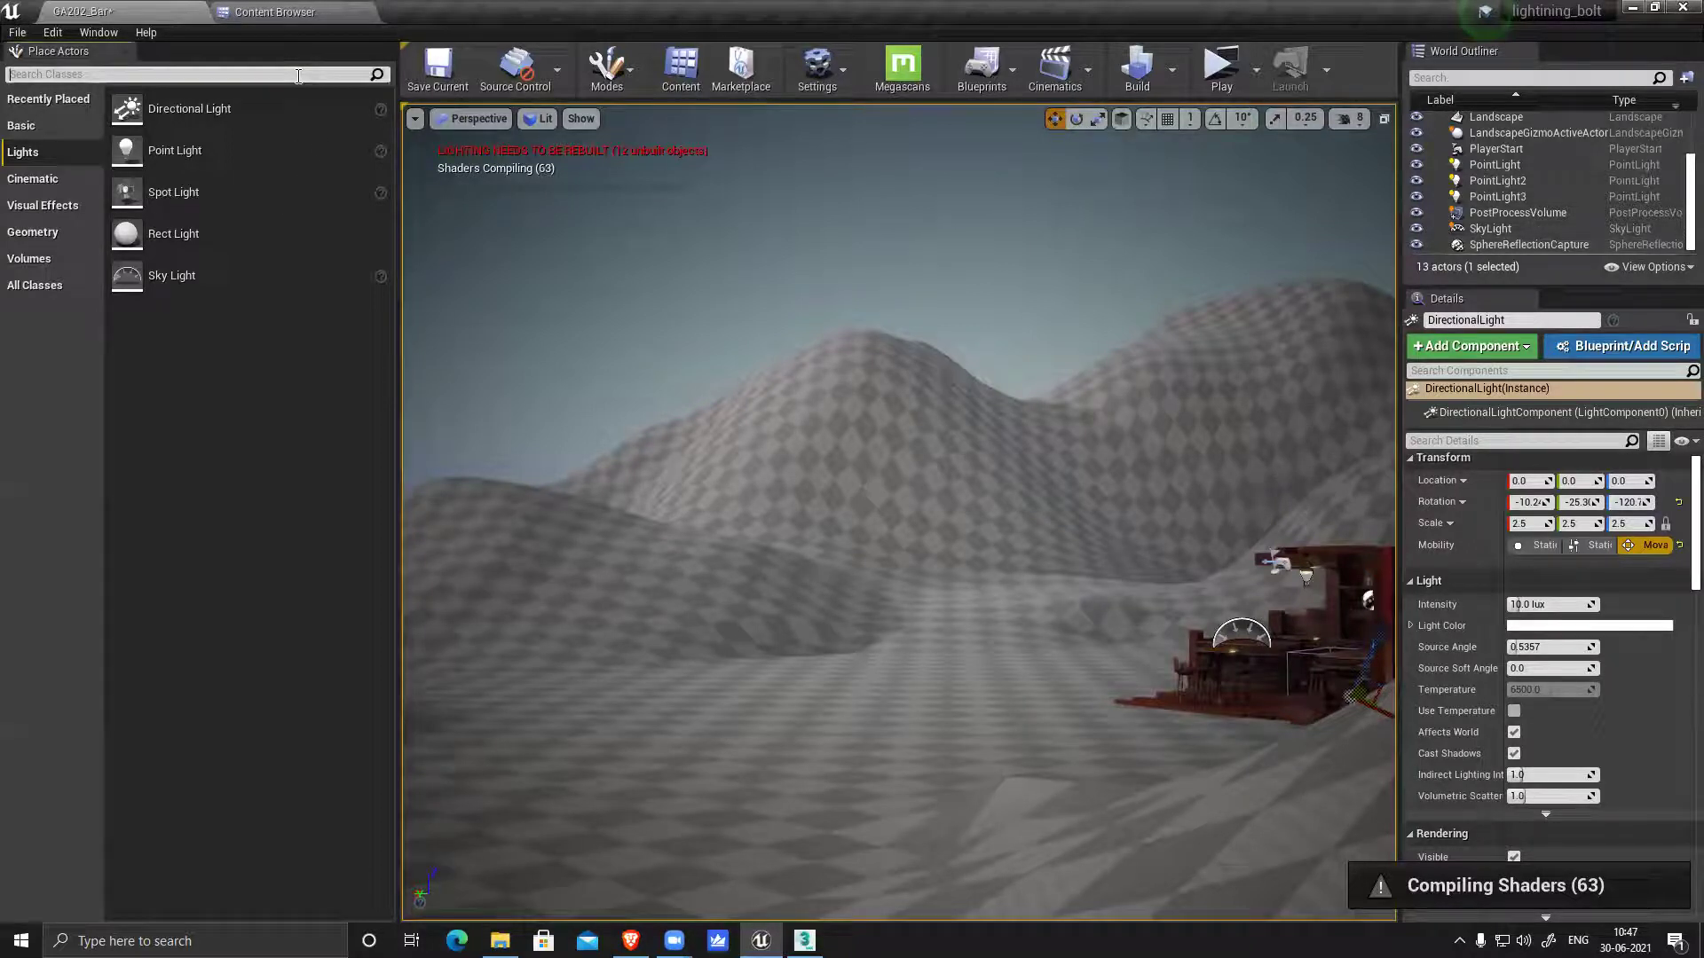
text(sy)
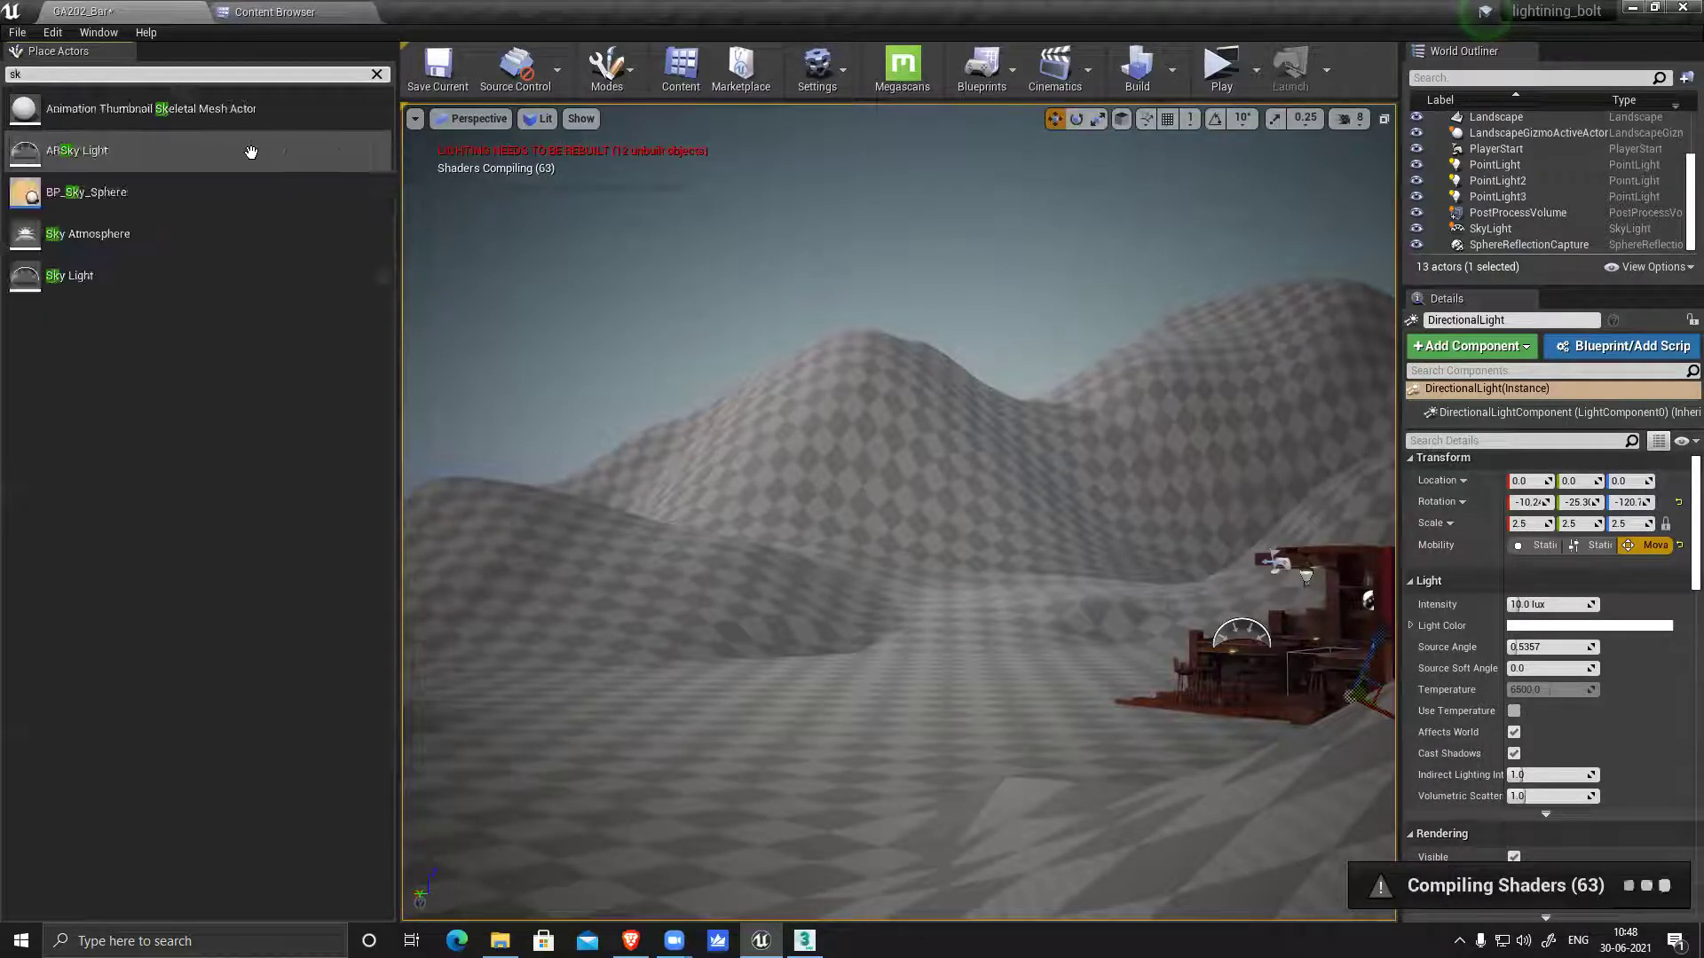
text(y)
drag(641, 240, 651, 244)
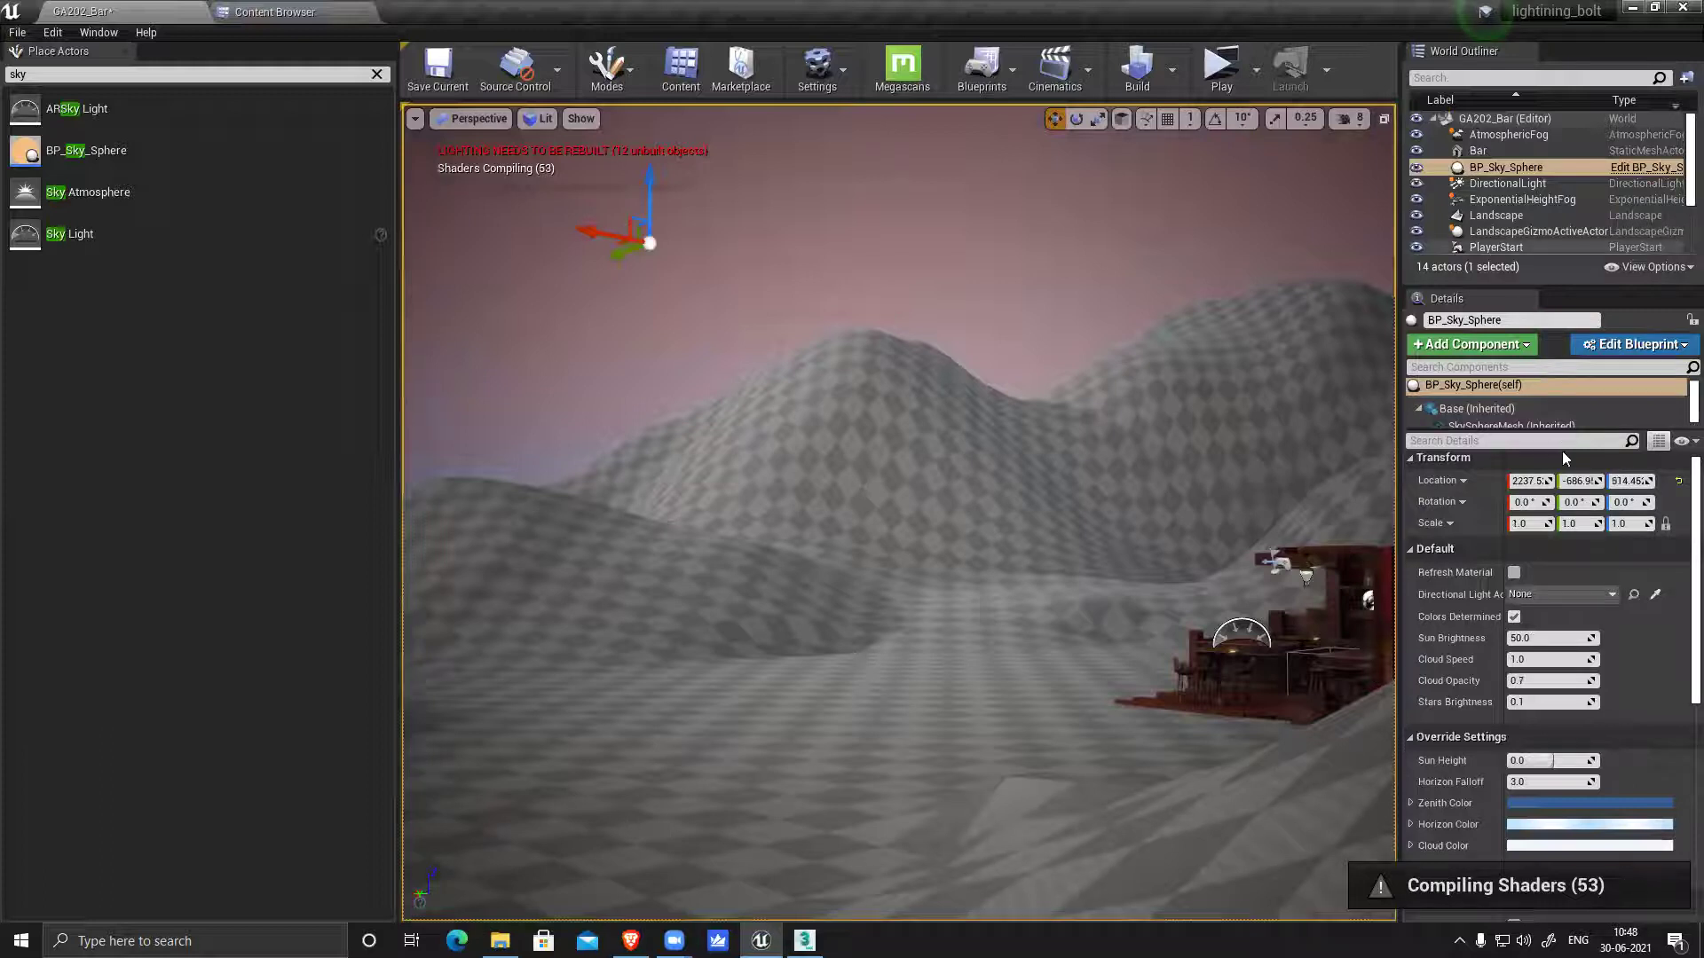
Enlarge the sky sphere's component list area and assign DirectionalLight as its directional light actor
drag(1562, 435, 1590, 524)
drag(1565, 264, 1633, 454)
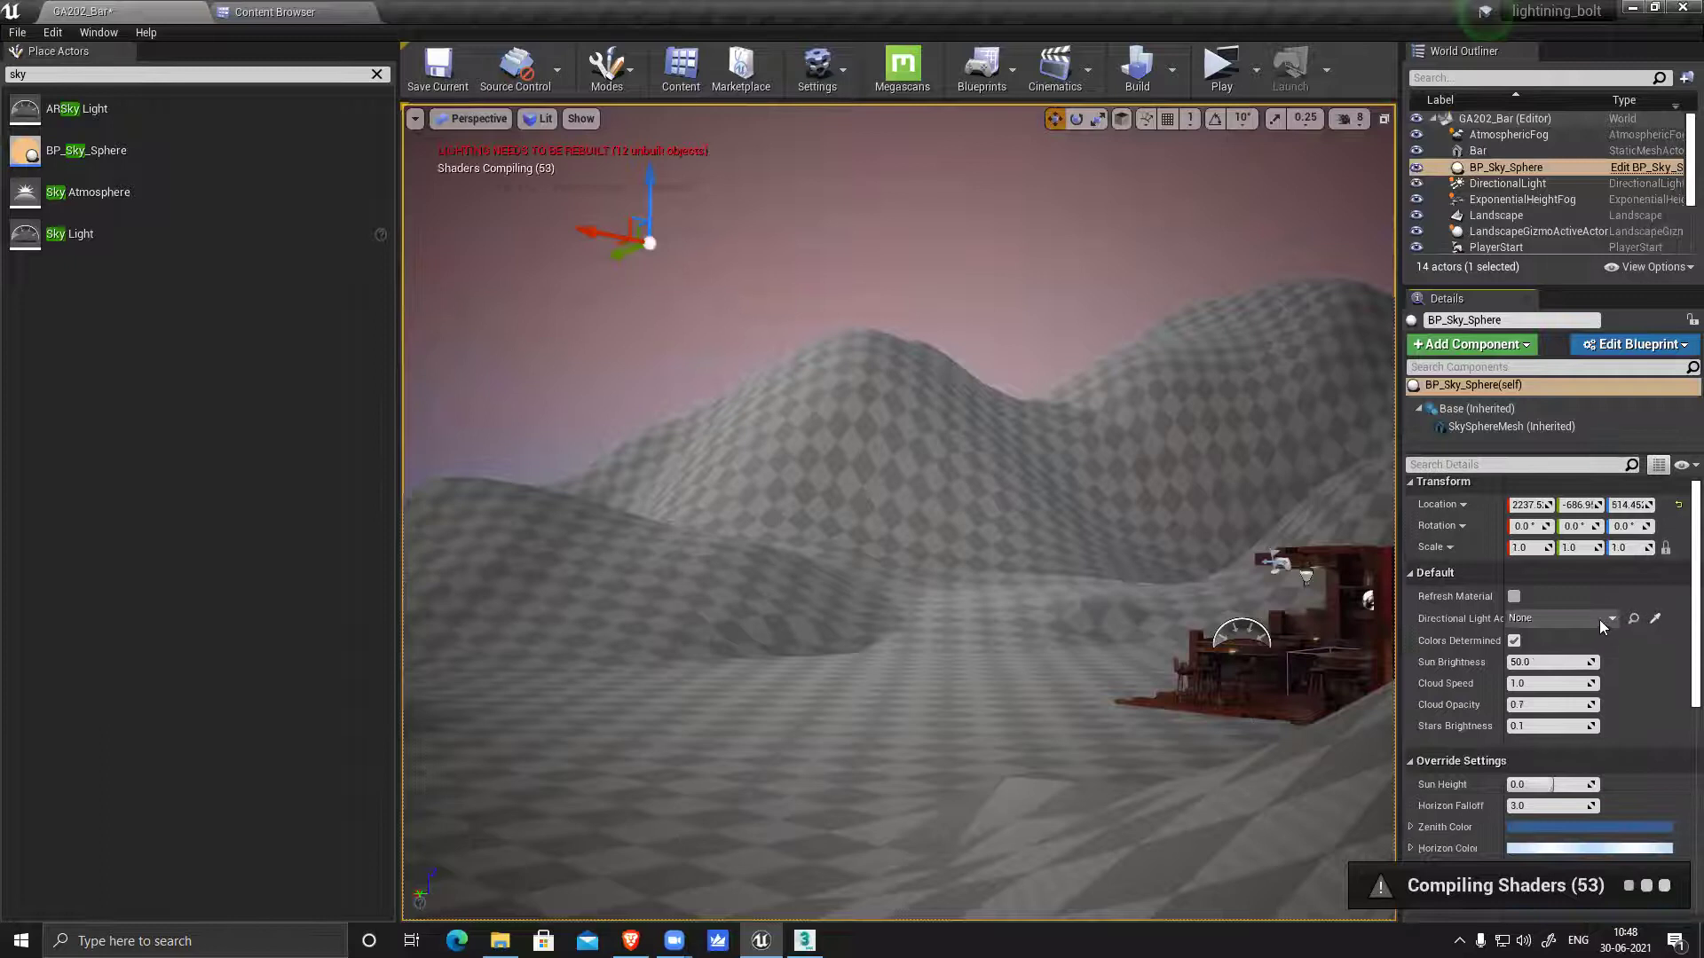
click(1599, 620)
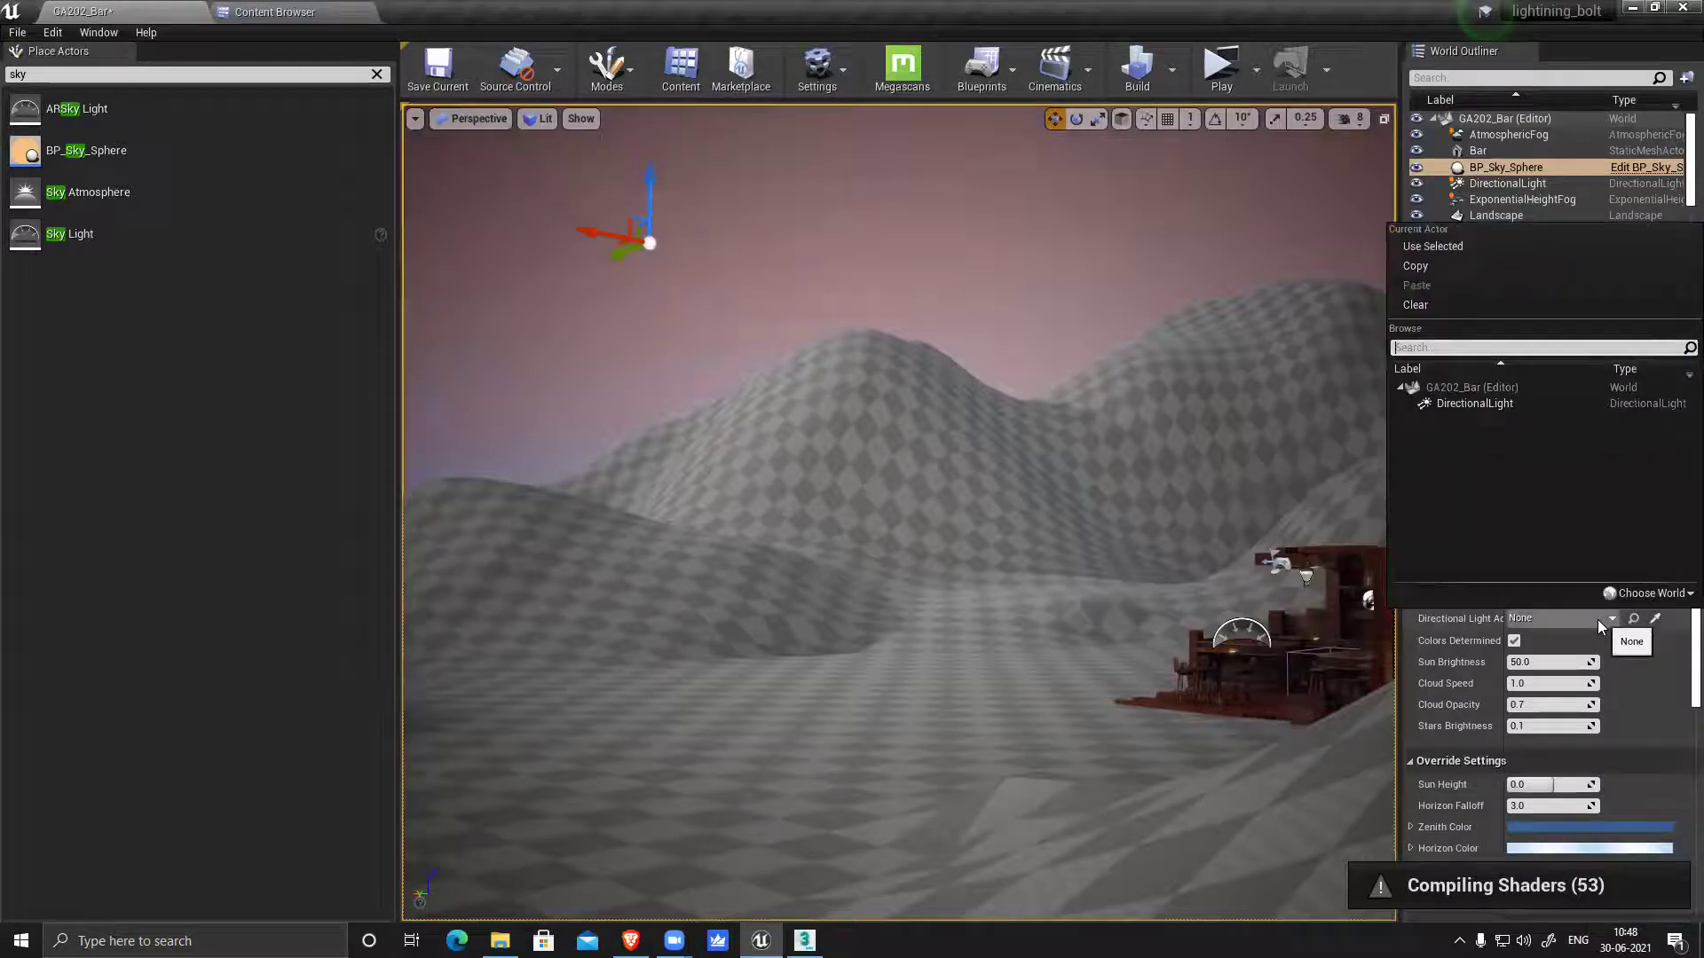
click(1486, 403)
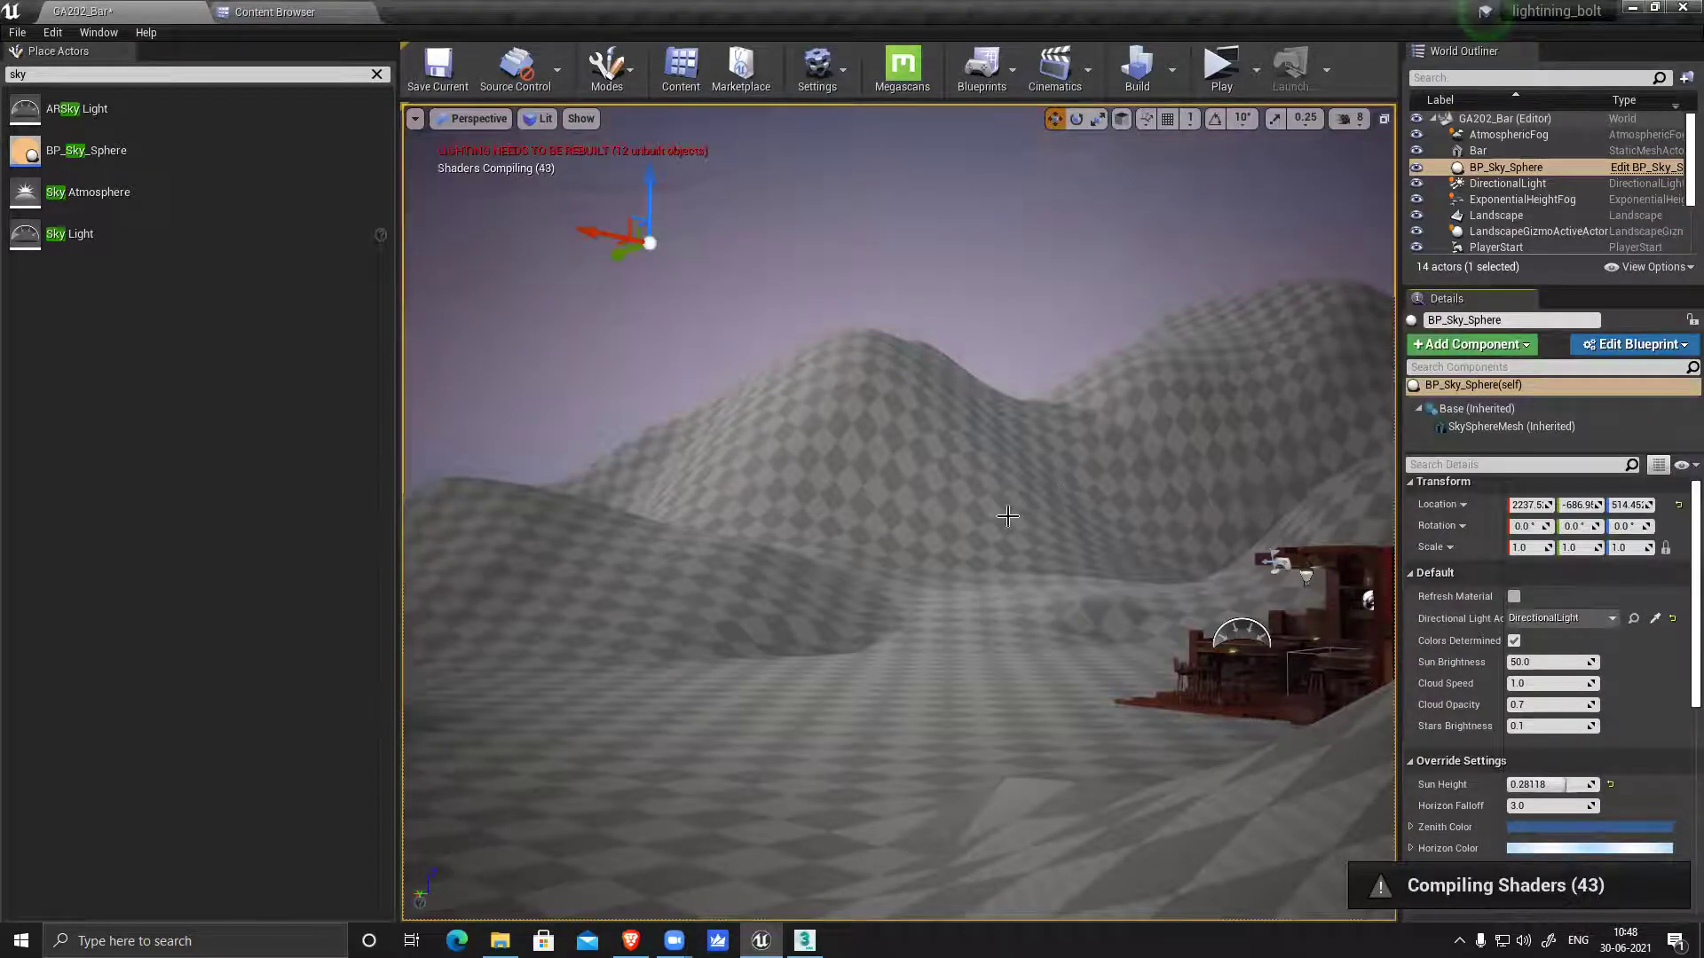
Raise the sky sphere's sun brightness to about 63.6 and look at the sun in the sky
right_drag(1062, 487, 754, 473)
right_drag(1123, 484, 1247, 488)
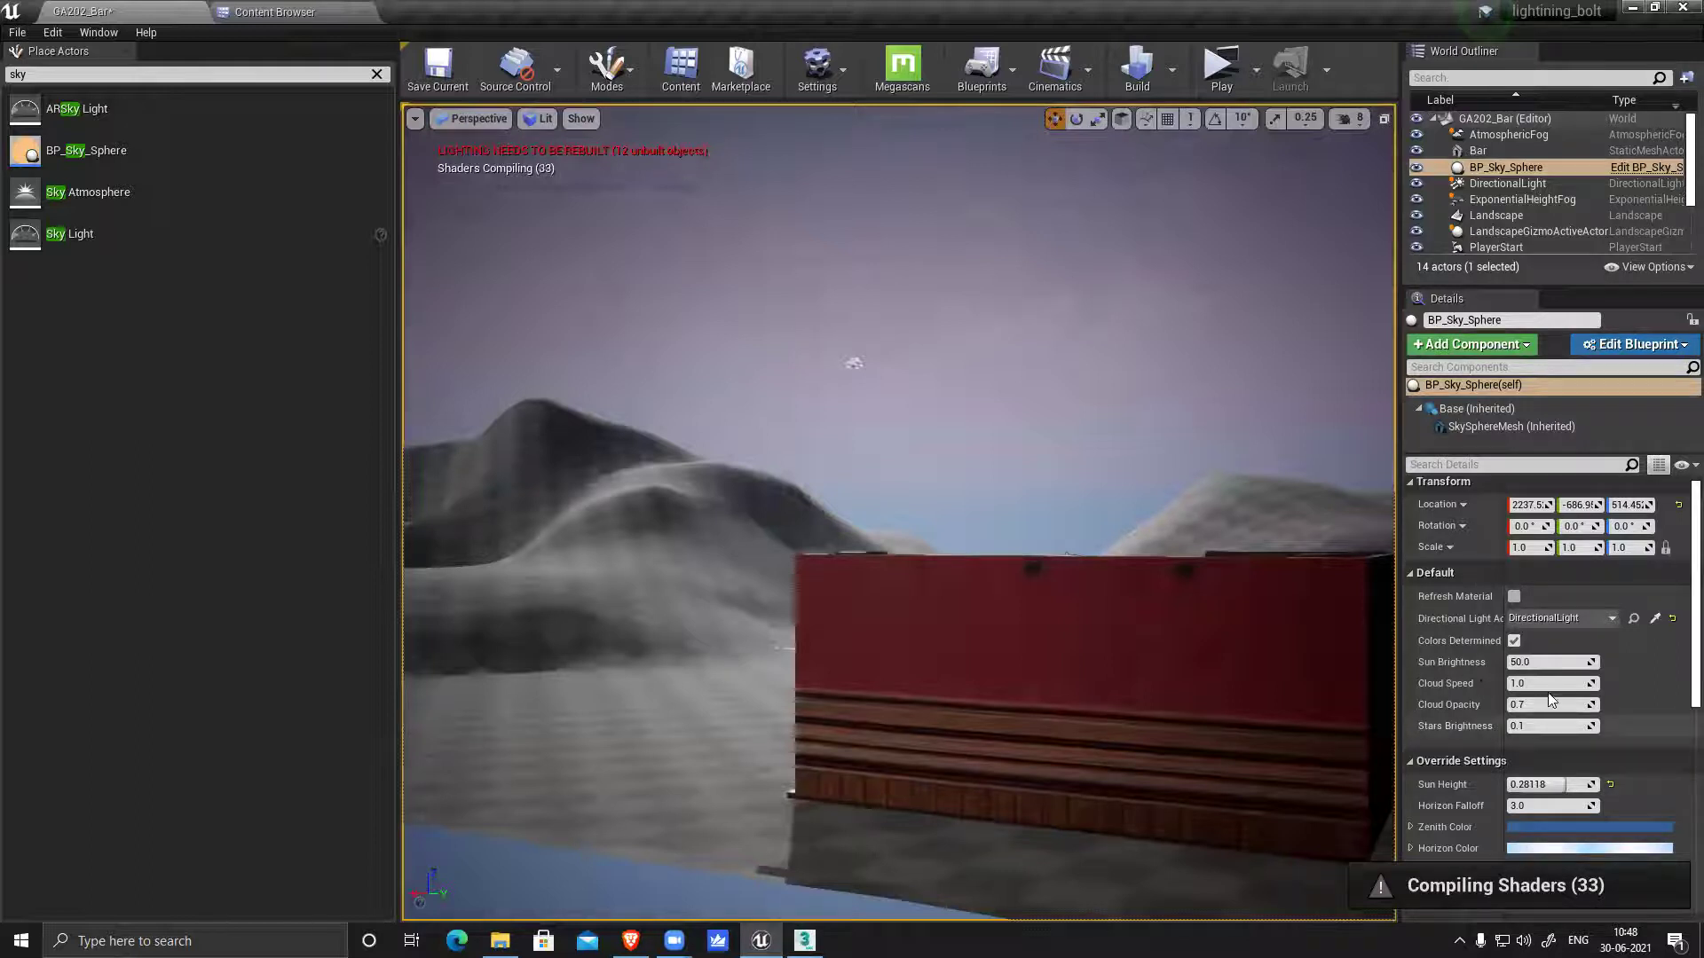
click(1544, 661)
drag(1543, 661, 1563, 661)
right_drag(997, 483, 979, 516)
right_drag(939, 692, 939, 693)
right_drag(980, 516, 980, 516)
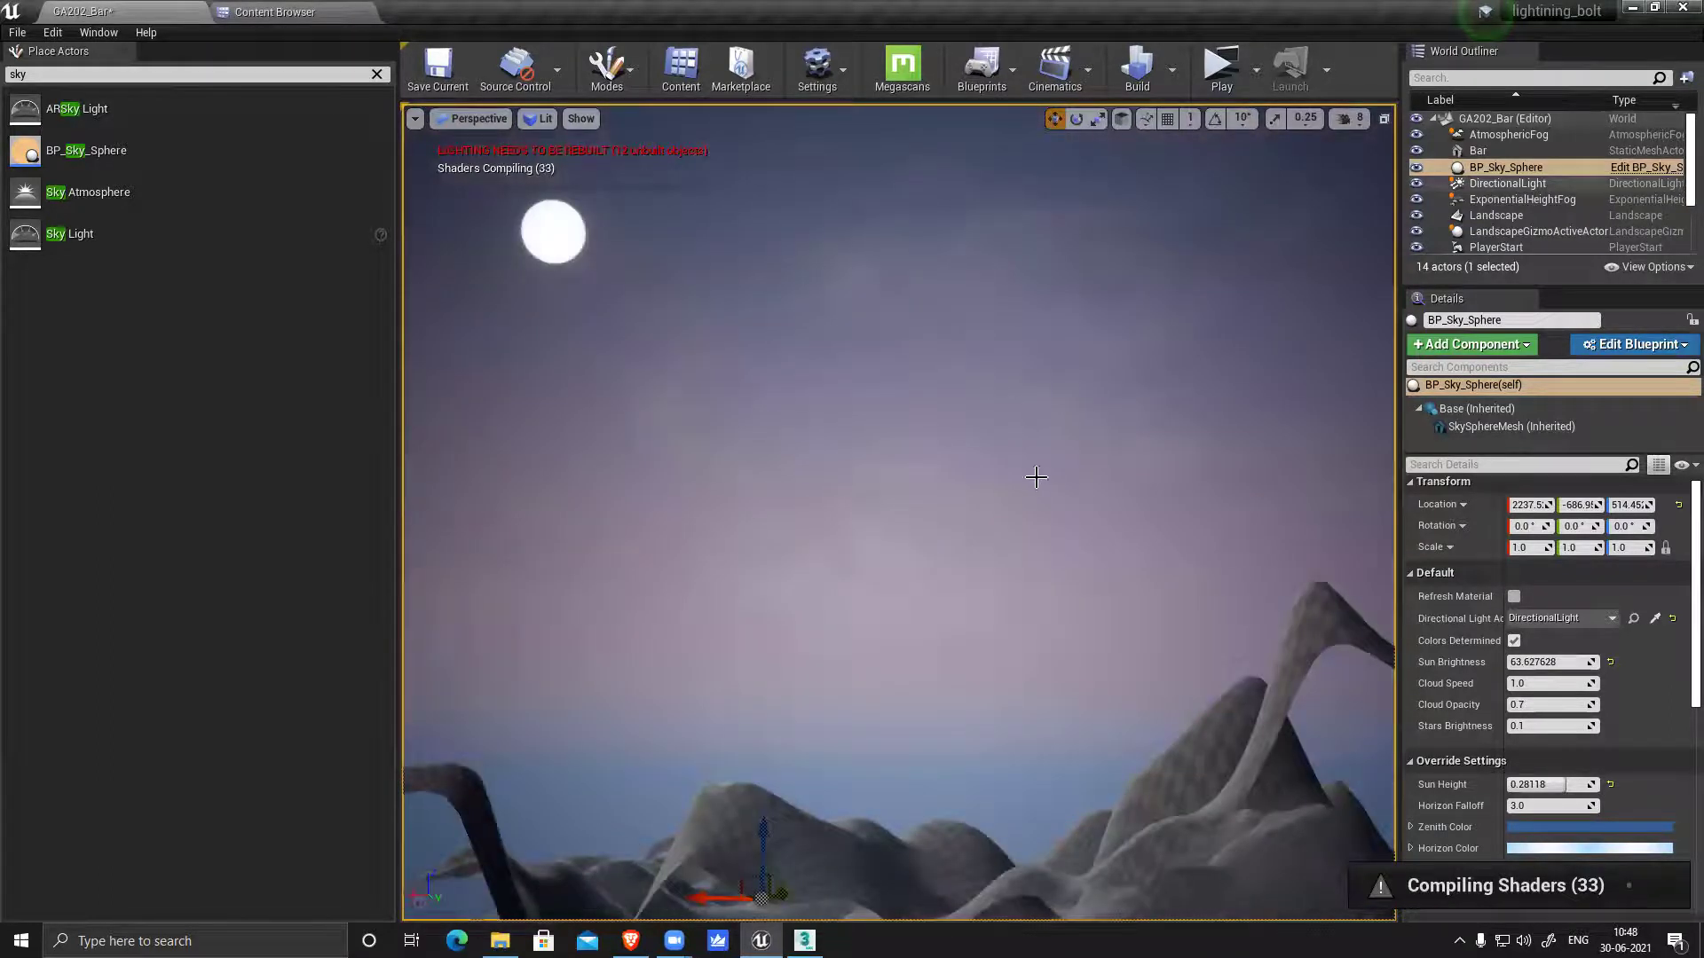
Rotate the DirectionalLight to about 11.2°, -4.9° and -116° to change the sun's direction over the bar
click(1507, 183)
key(e)
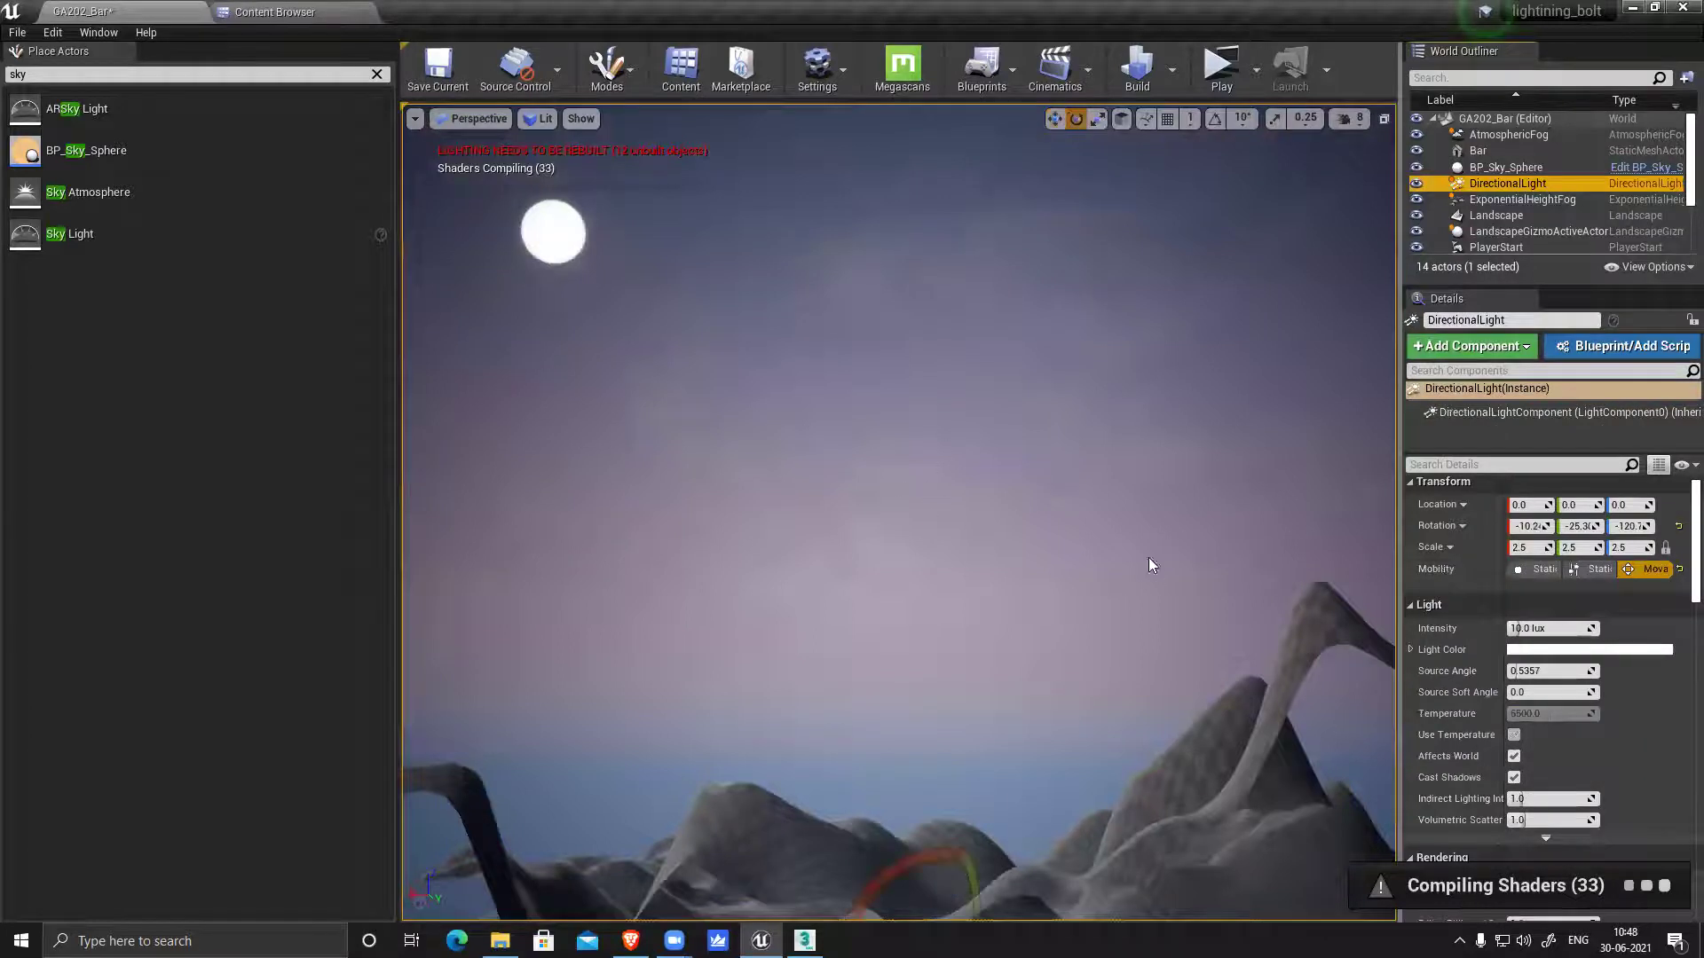
right_drag(1149, 565, 1149, 565)
drag(876, 820, 888, 797)
drag(1094, 823, 1129, 827)
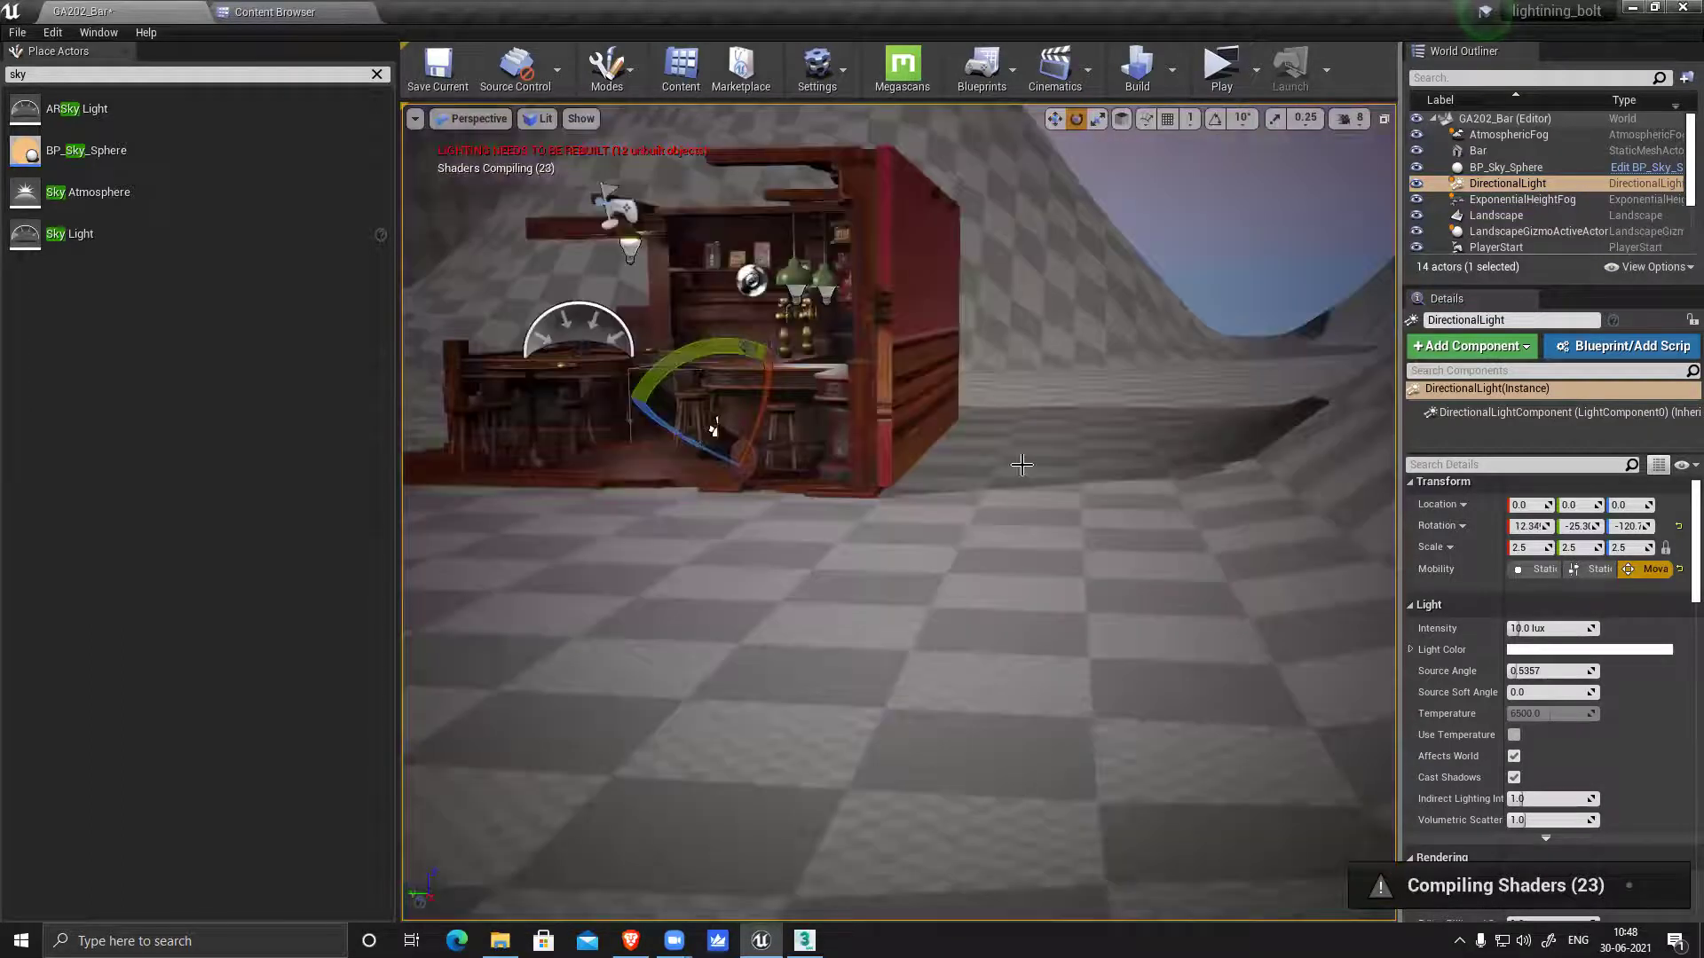
right_drag(1022, 481, 1045, 604)
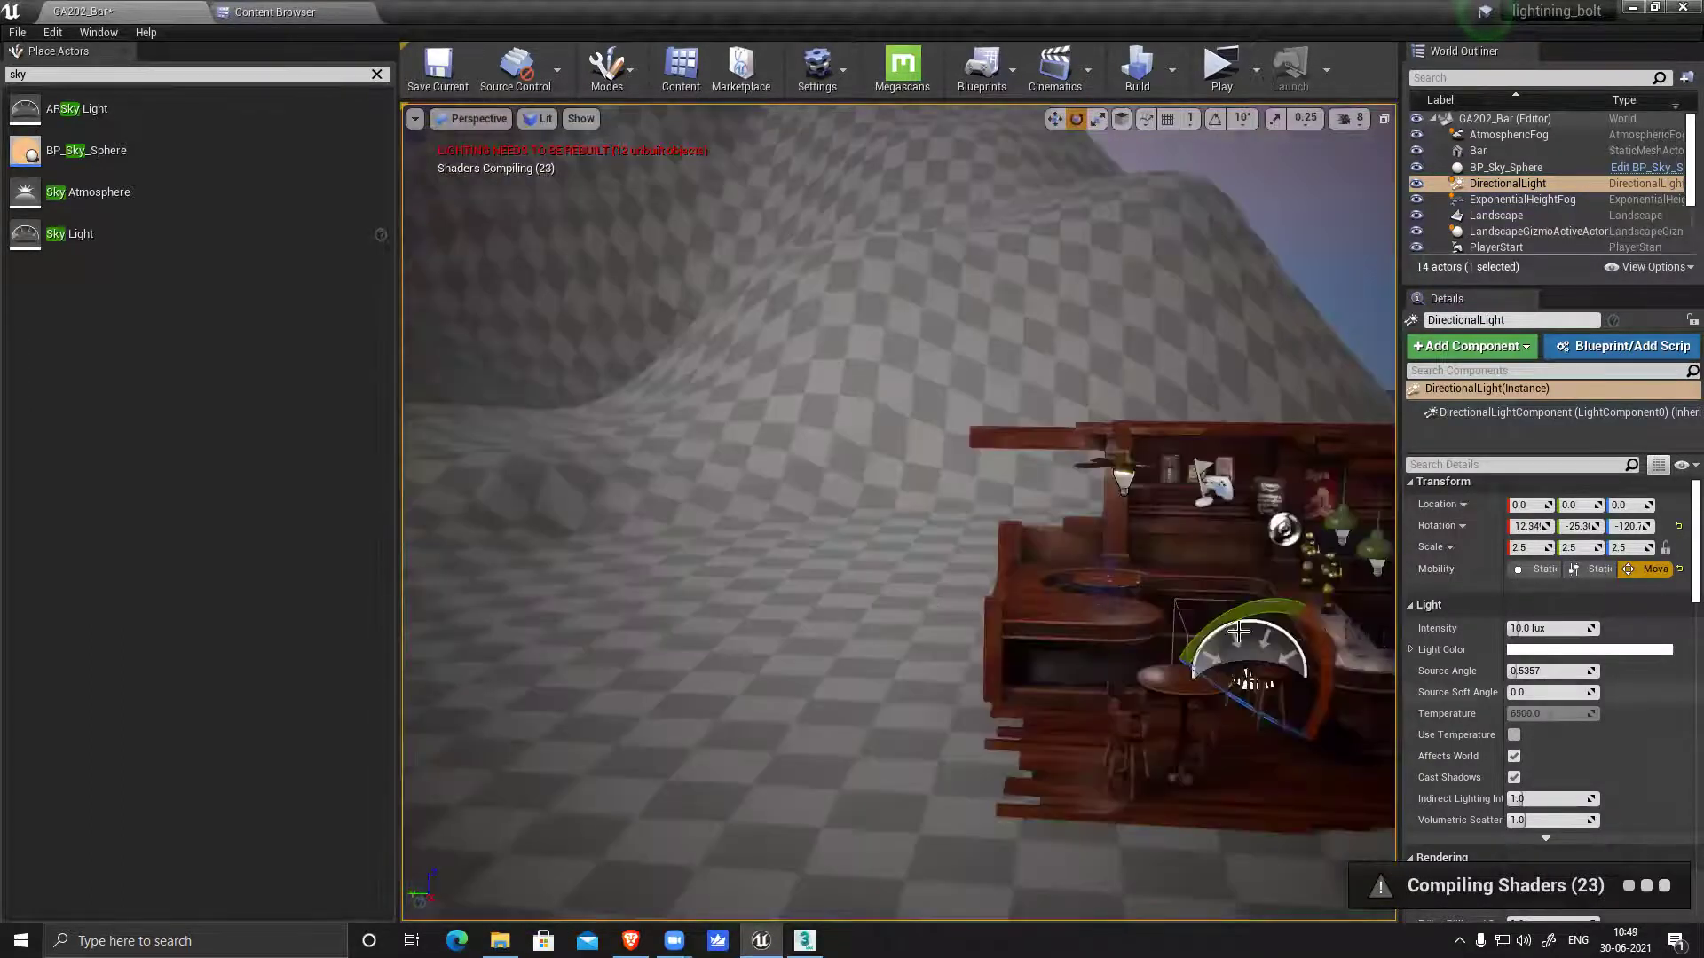
drag(1278, 612, 1342, 755)
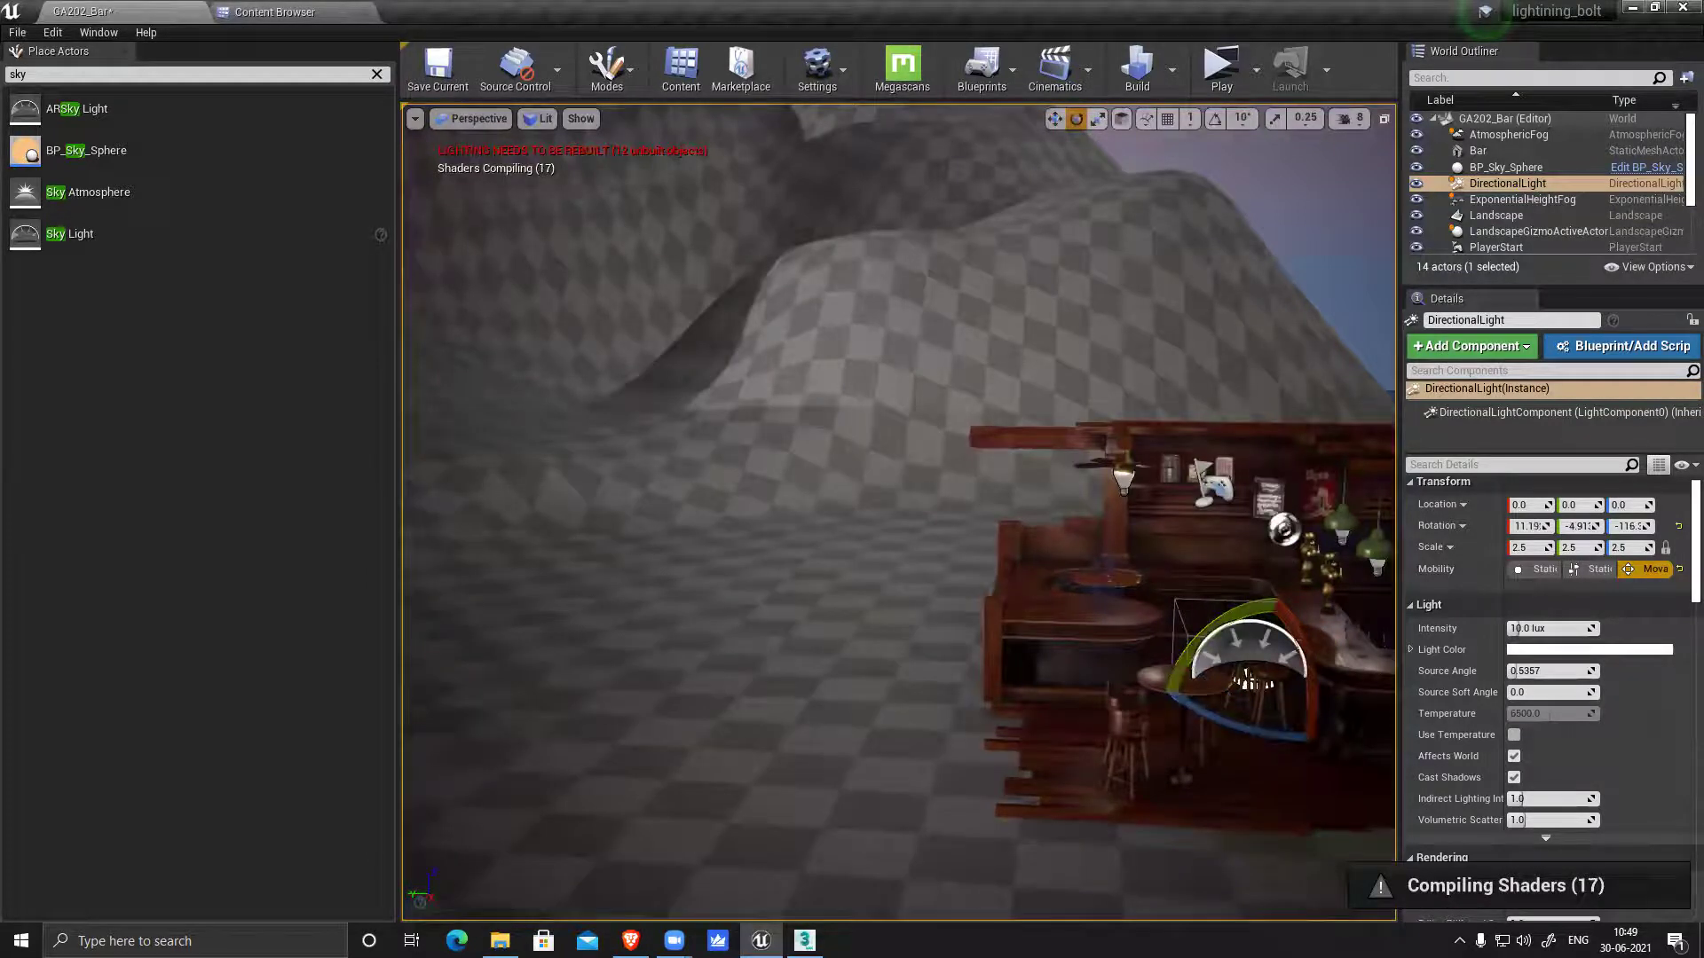
Reassign DirectionalLight as the BP_Sky_Sphere's directional light actor and check the lighting on the mountains and bar
scroll(887, 637, down, 10)
alt+drag(938, 653, 740, 622)
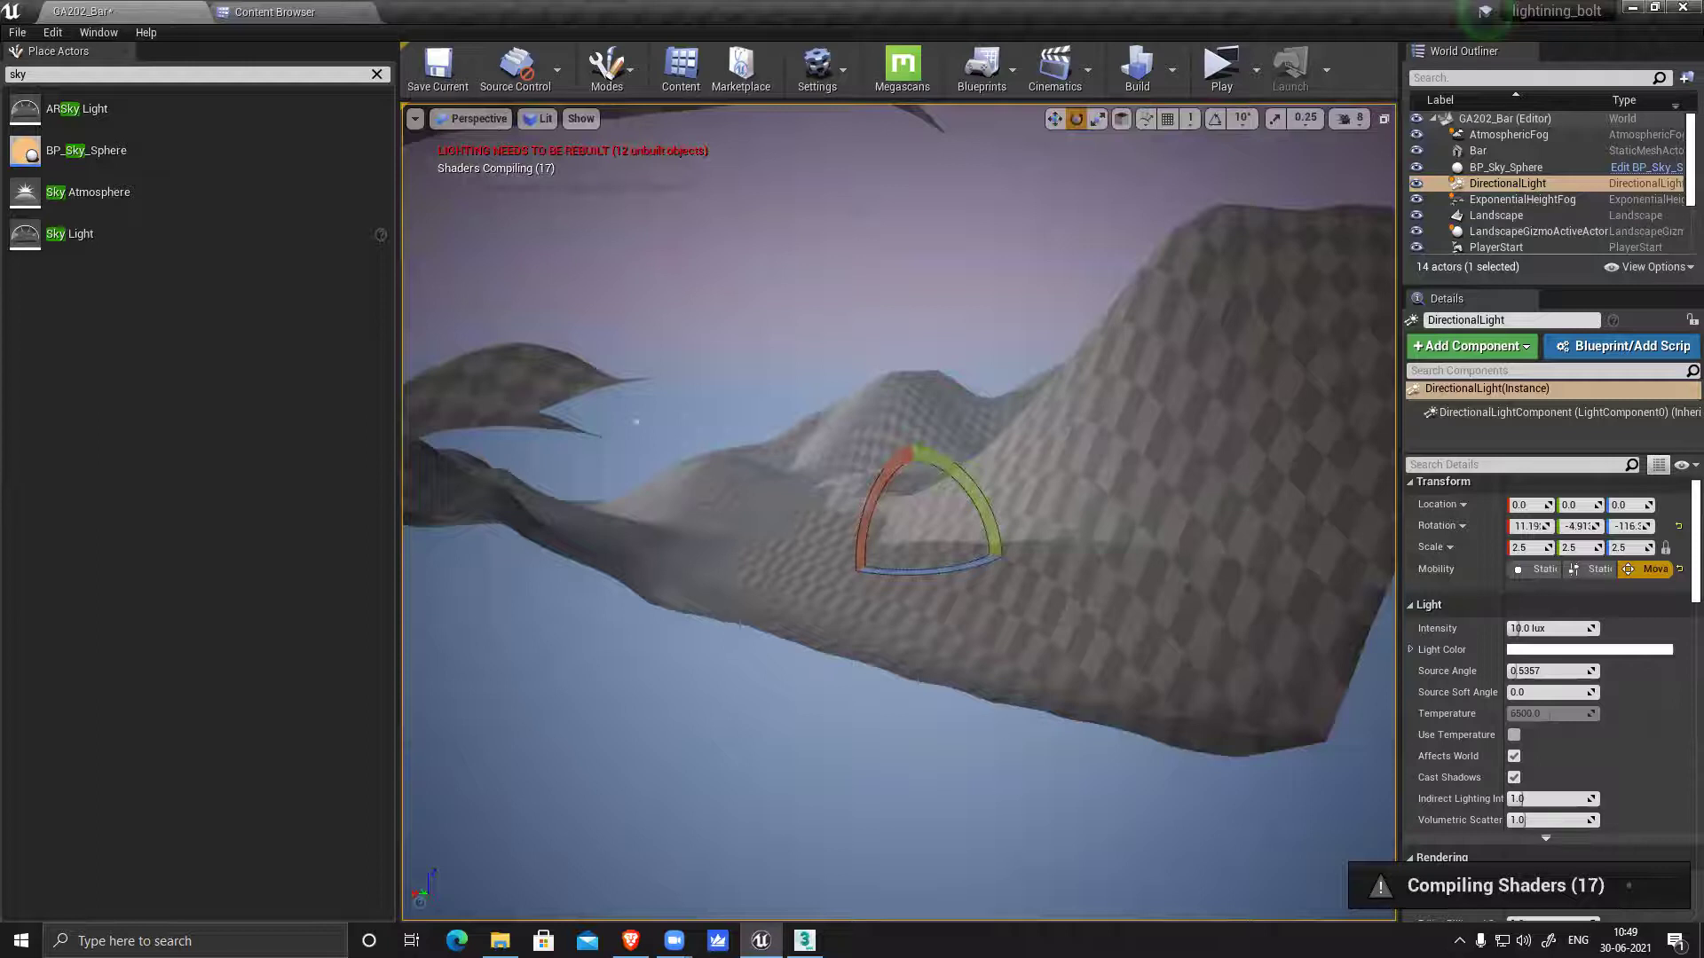
alt+drag(635, 422, 674, 417)
click(1528, 167)
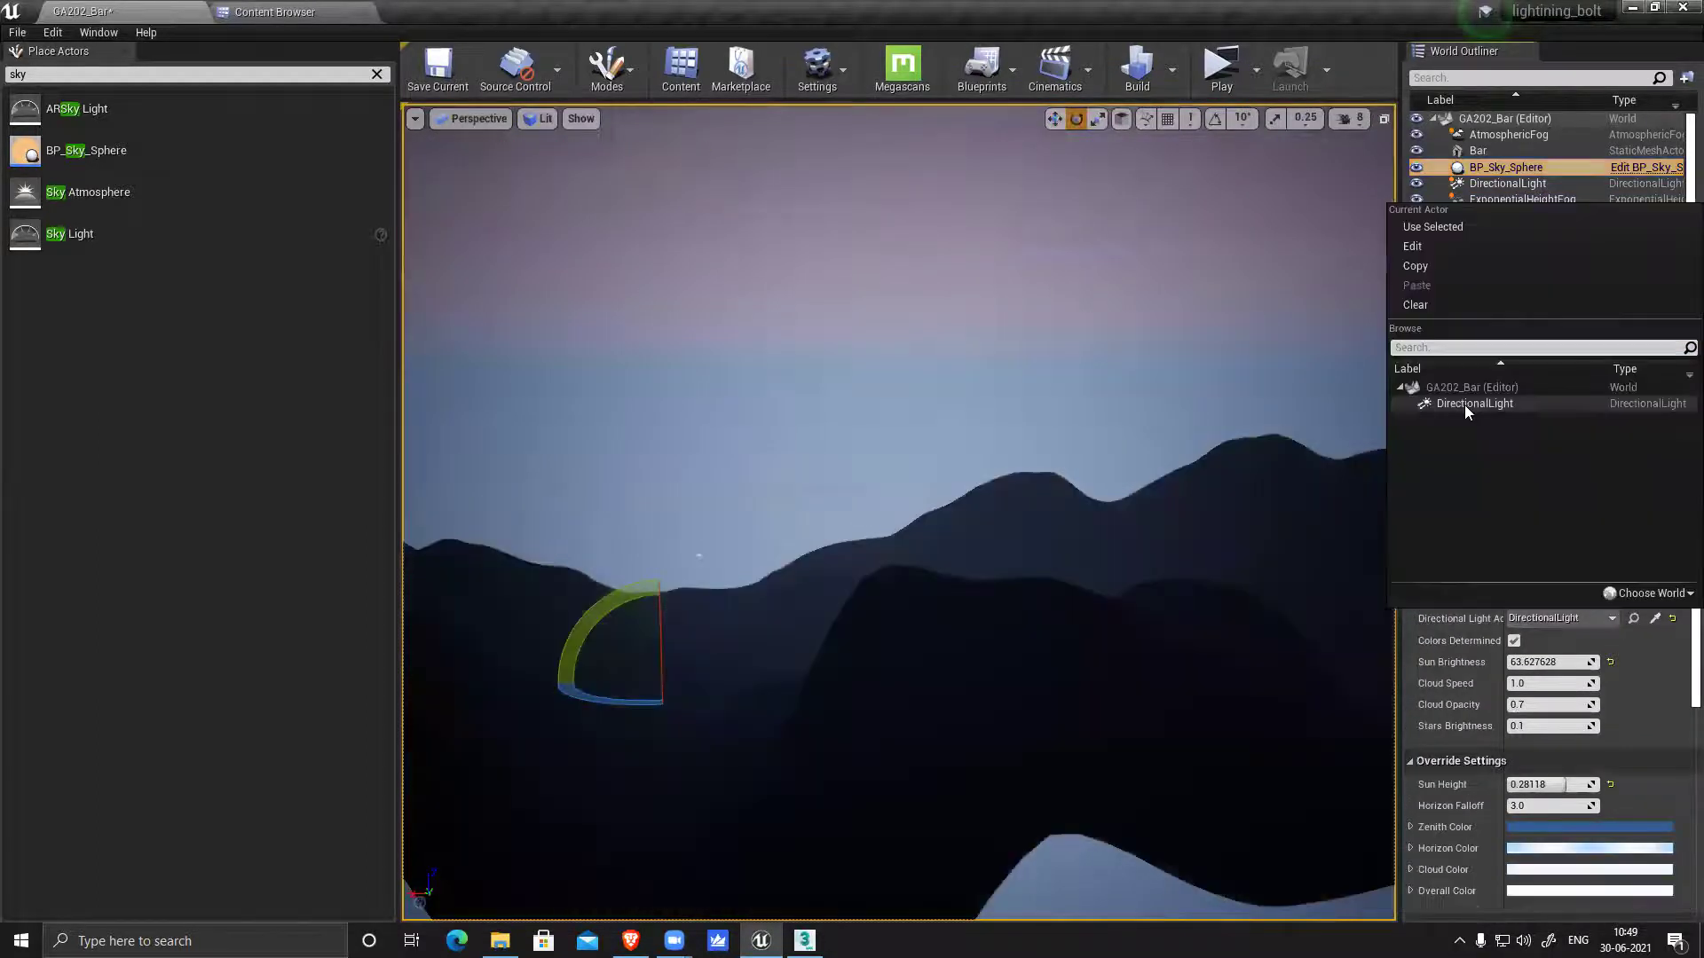
click(1464, 404)
alt+drag(713, 555, 692, 626)
alt+drag(1028, 559, 1242, 373)
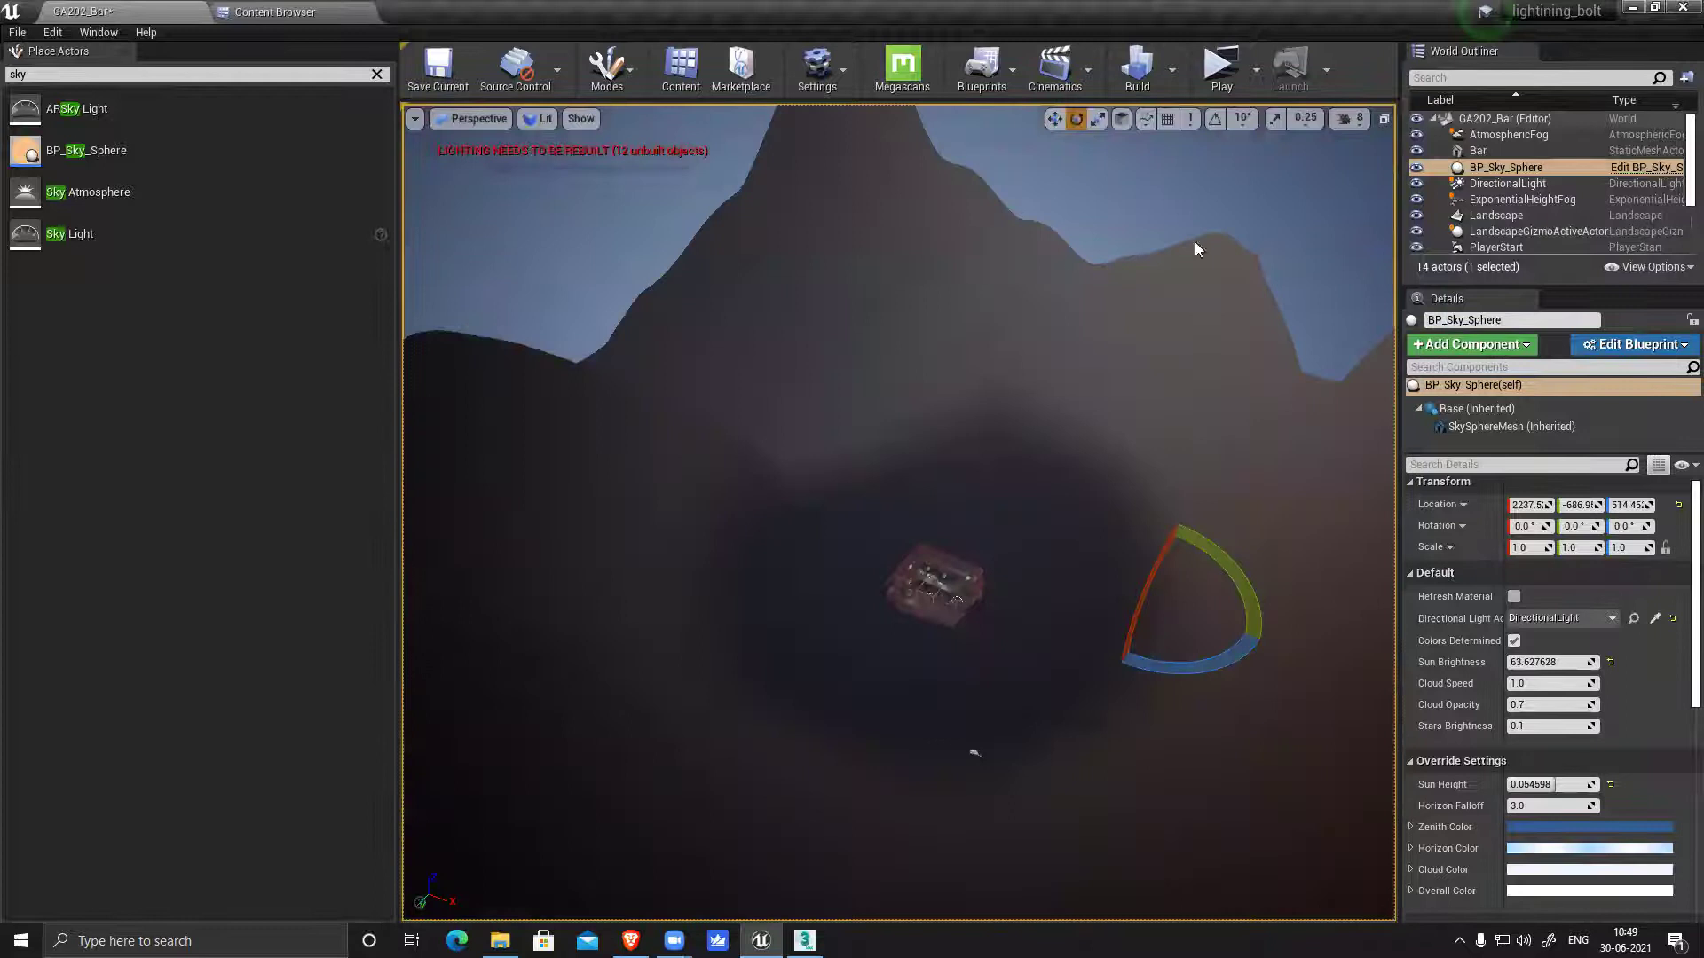
alt+drag(1199, 251, 926, 181)
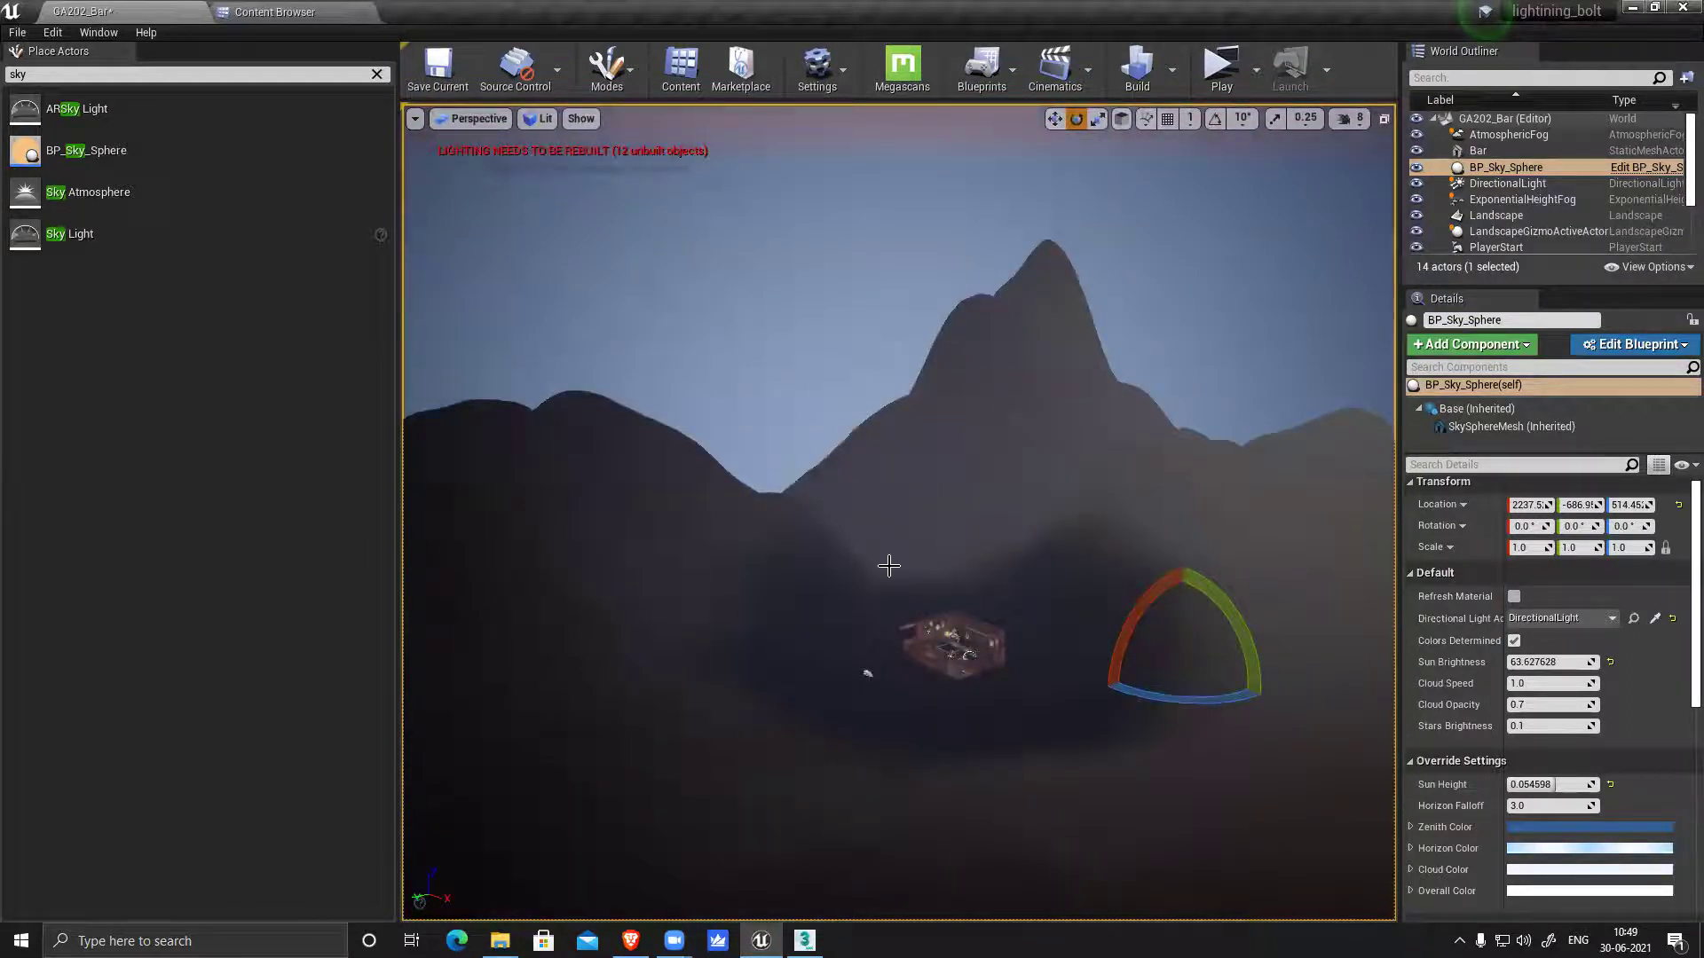
alt+drag(850, 600, 923, 603)
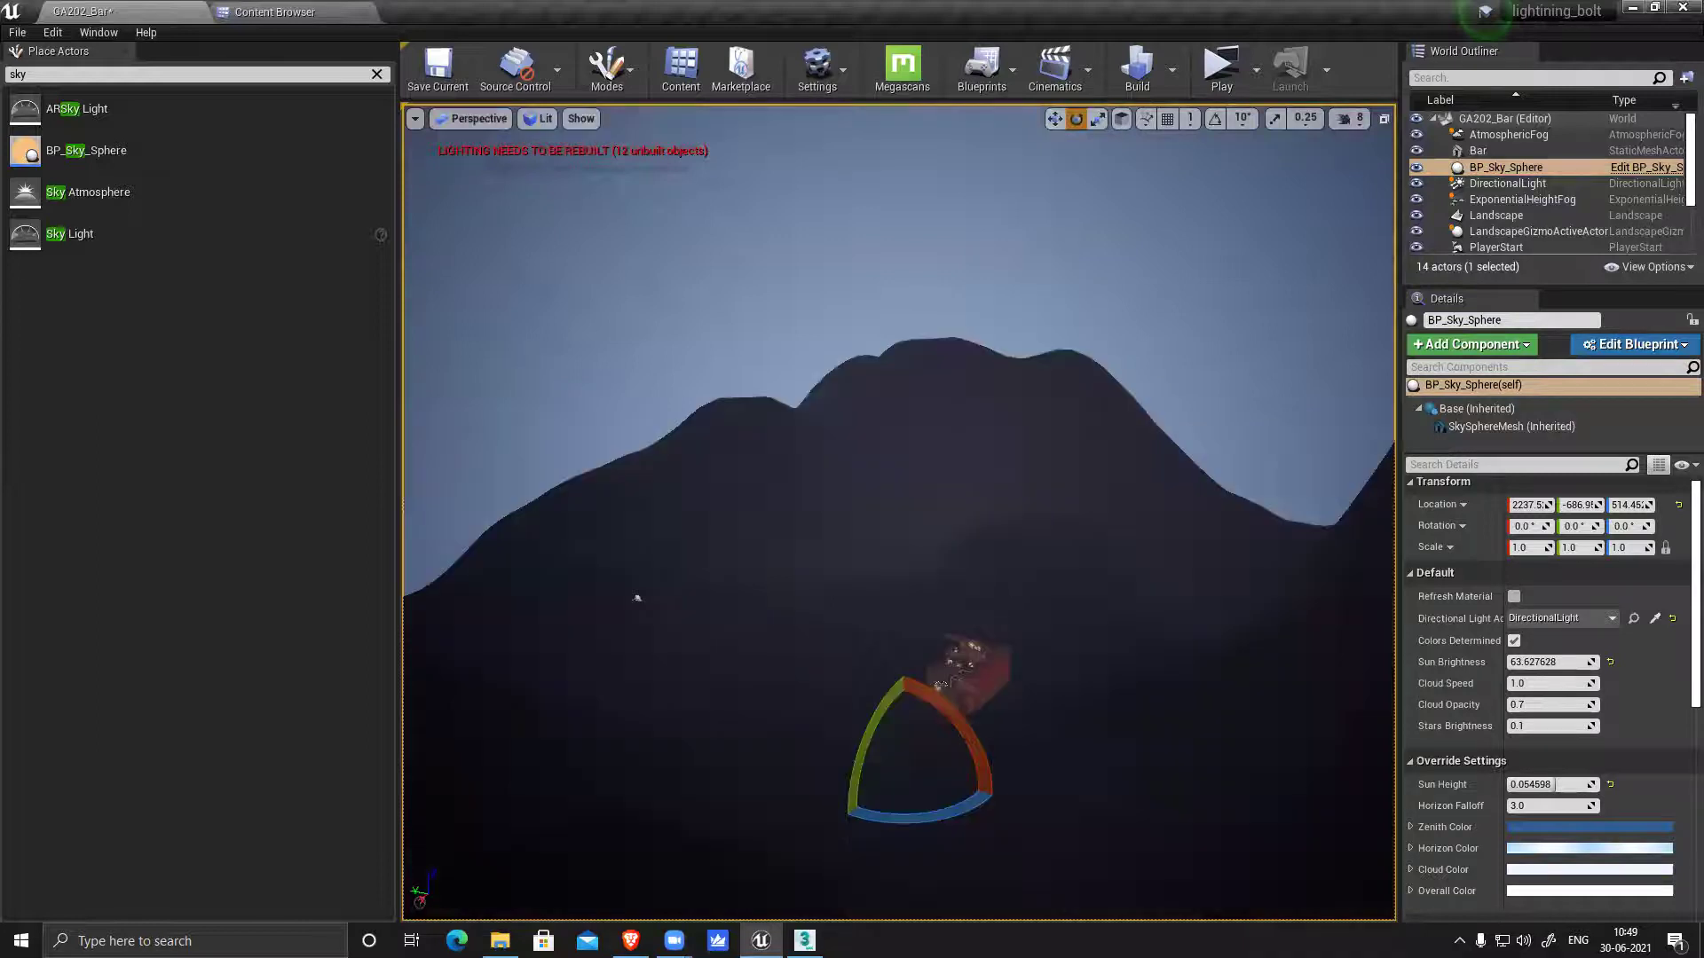
scroll(985, 549, up, 3)
scroll(988, 548, up, 4)
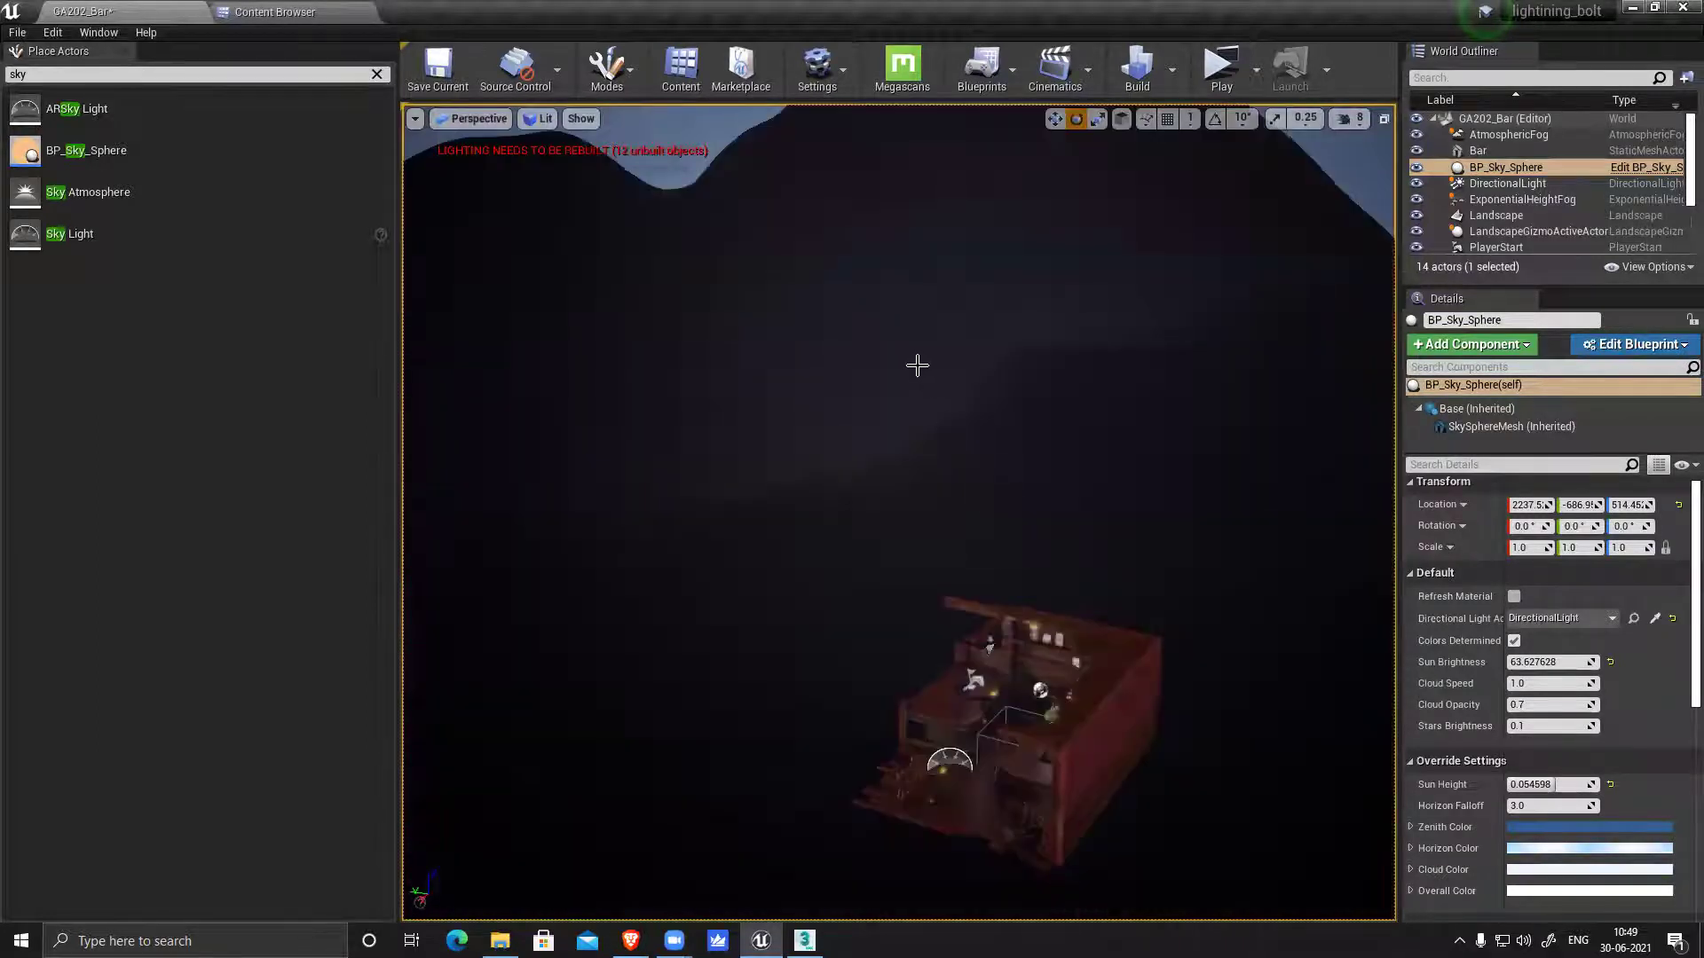
Select the landscape and switch to landscape editing with the Paint tool
click(627, 125)
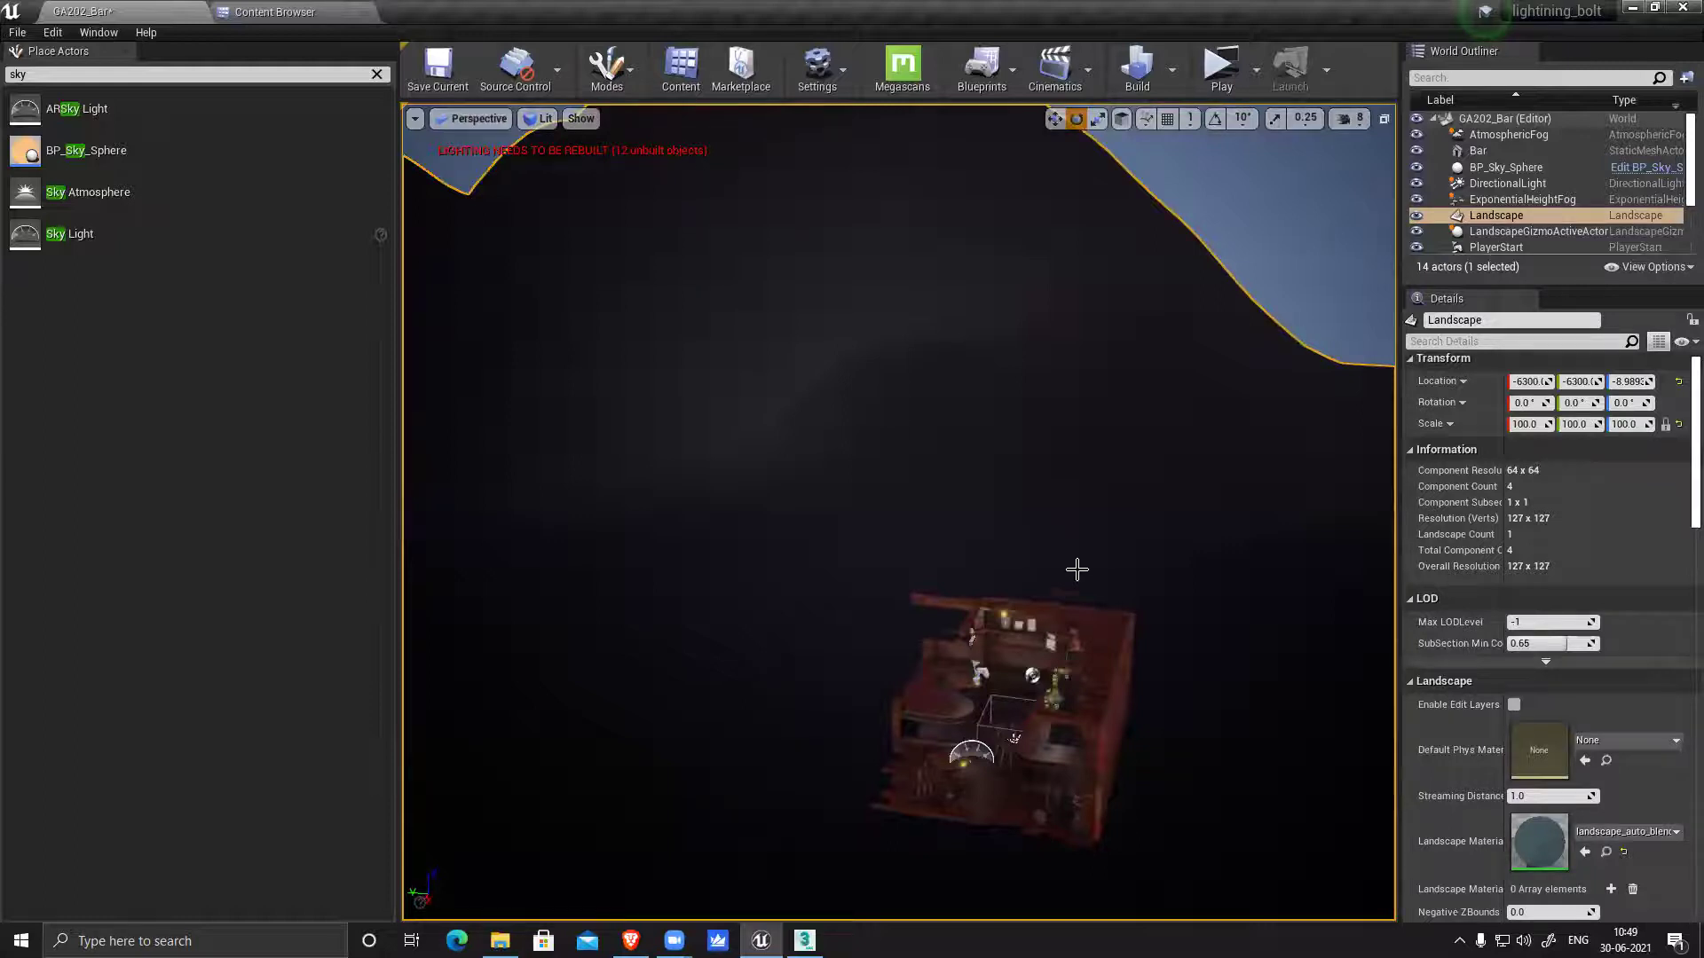
click(632, 78)
click(656, 152)
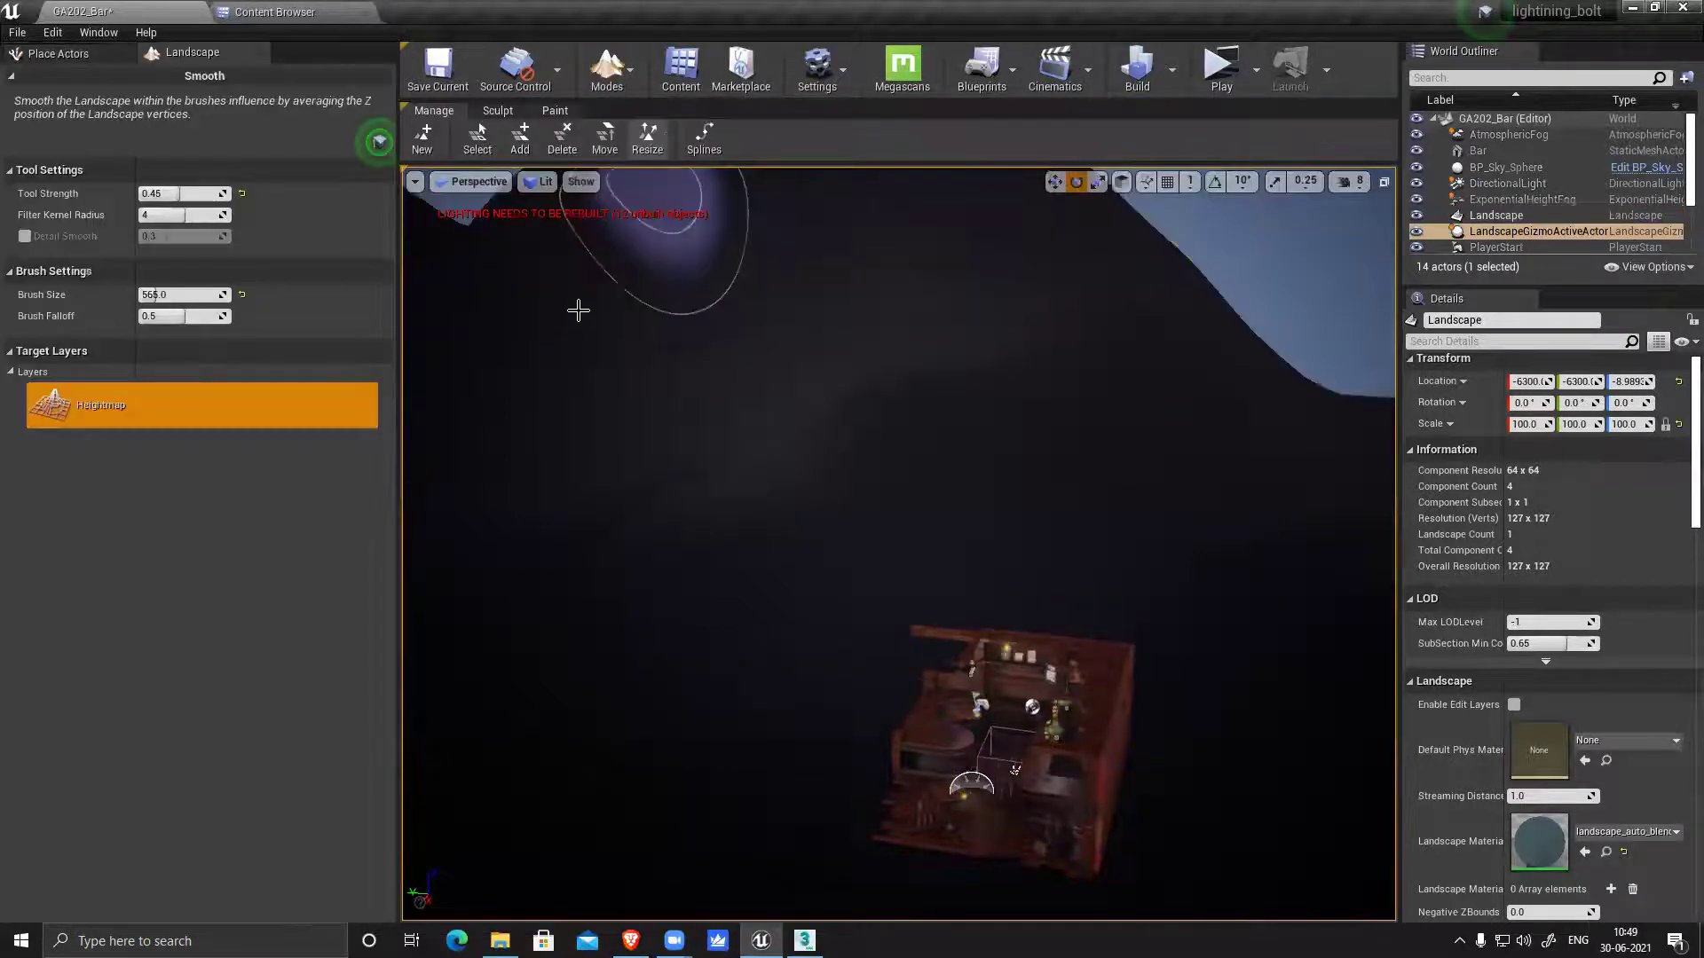
click(554, 110)
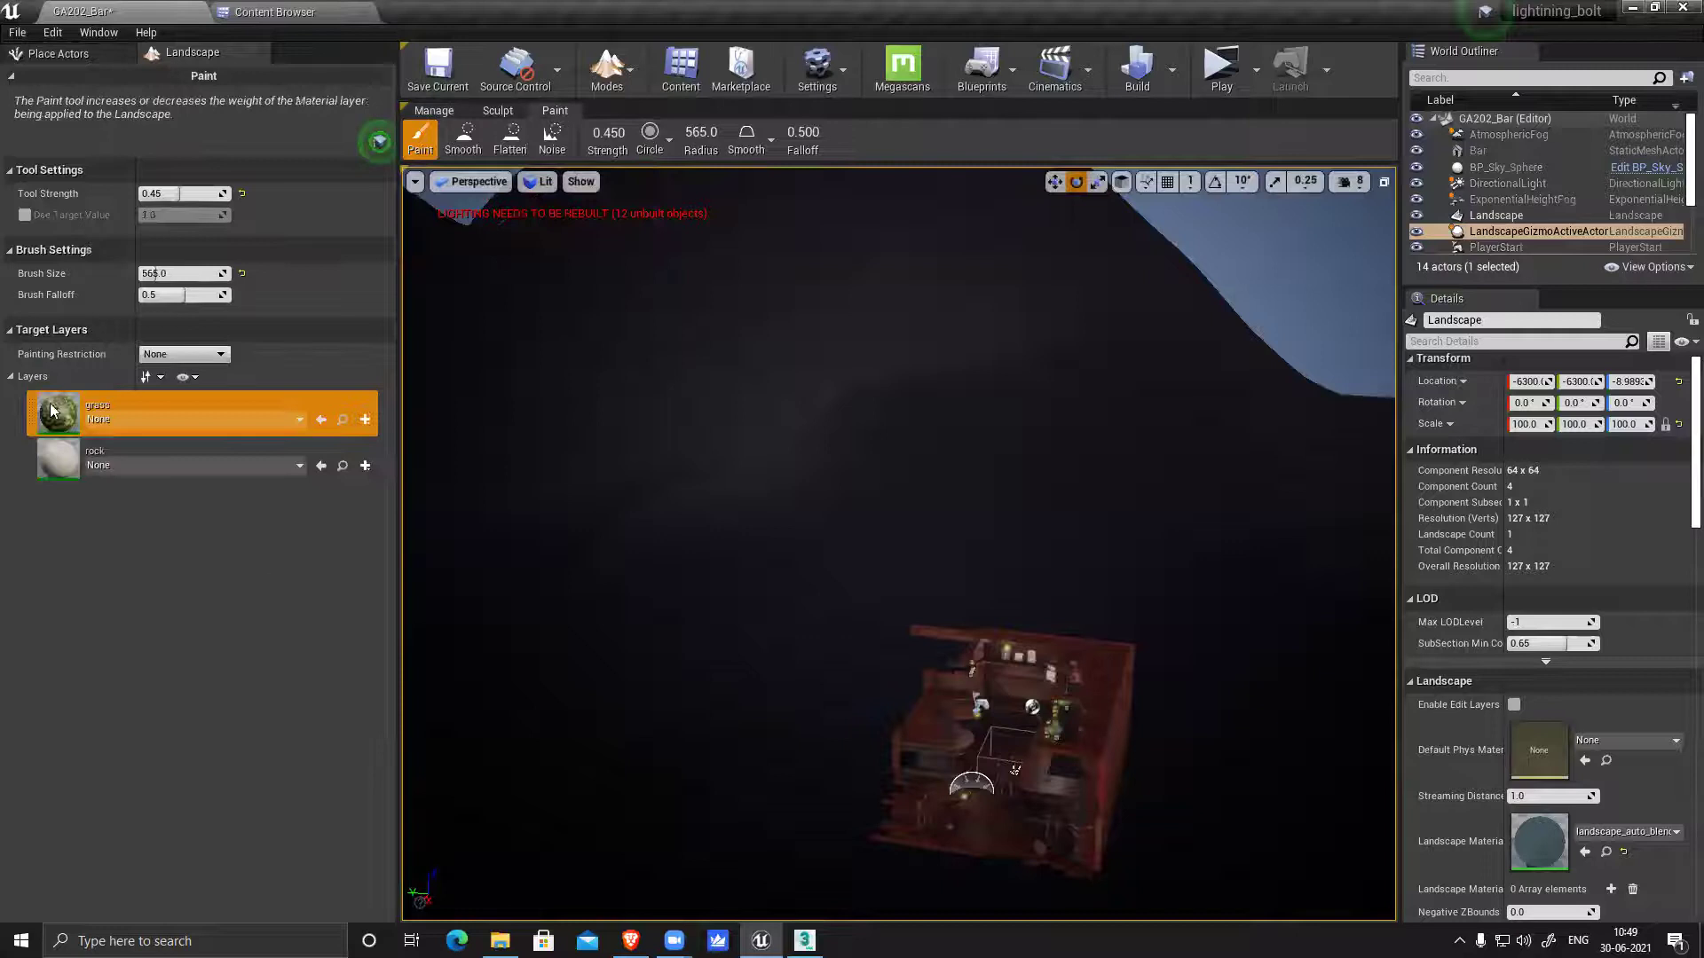
Create weight-blended layer info objects grass_LayerInfo and rock_LayerInfo for the grass and rock layers in the GA202_Bar_sharedassets folder
click(368, 426)
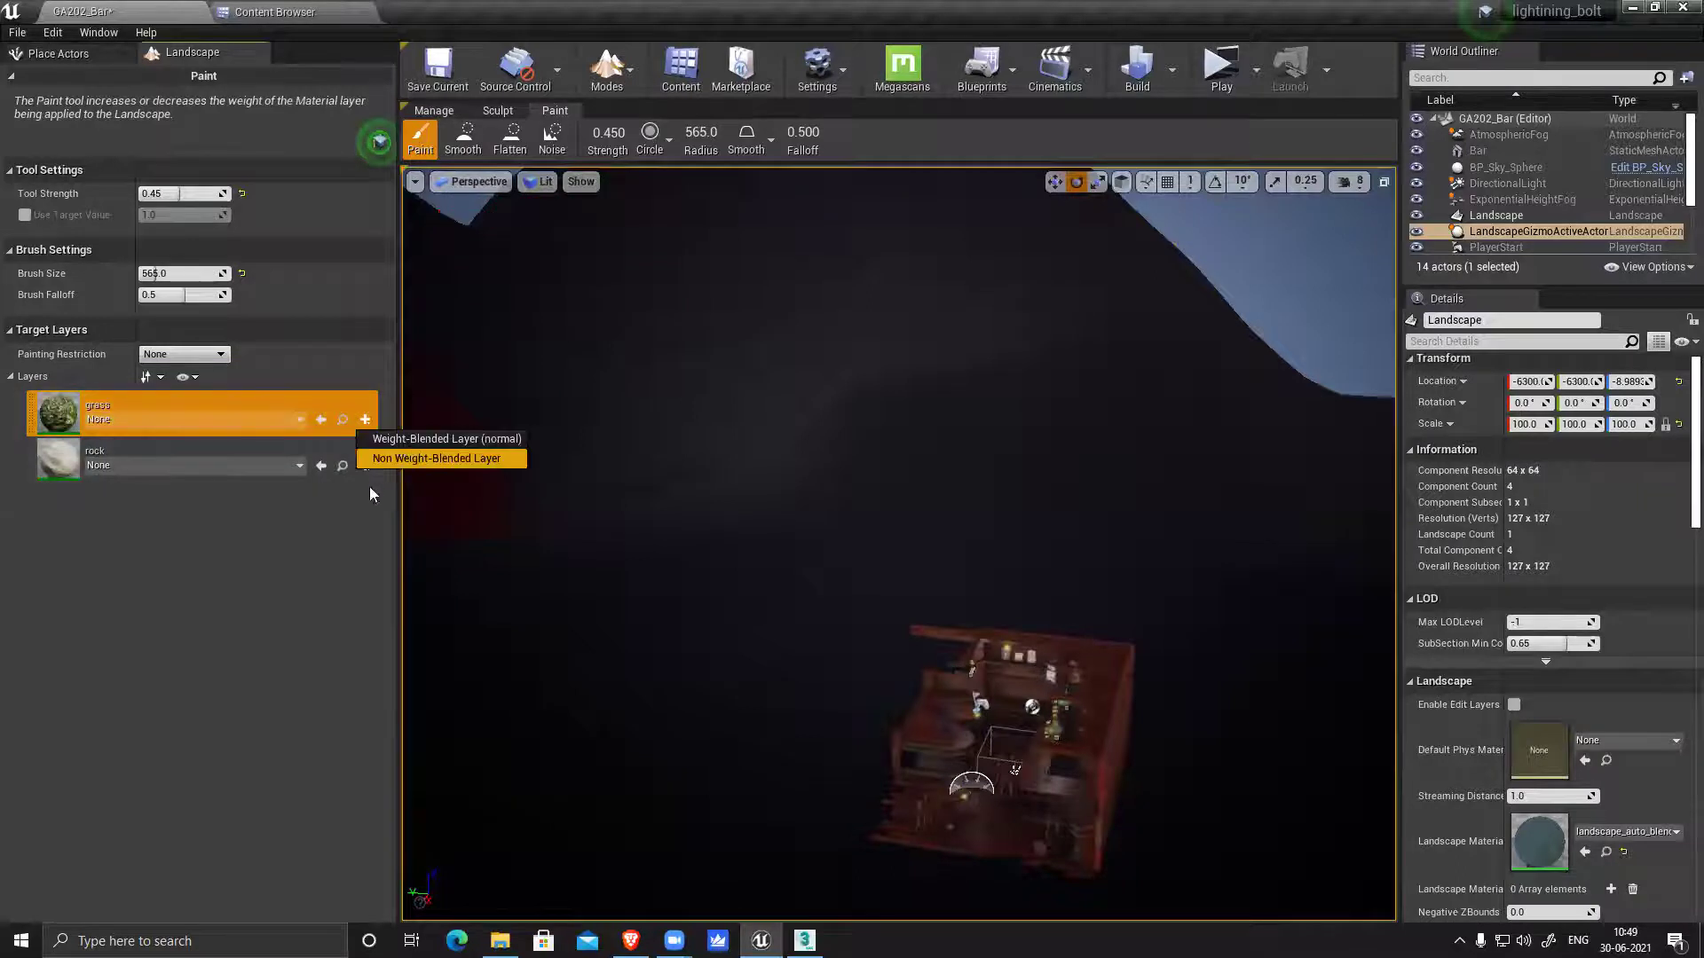
click(416, 447)
click(939, 662)
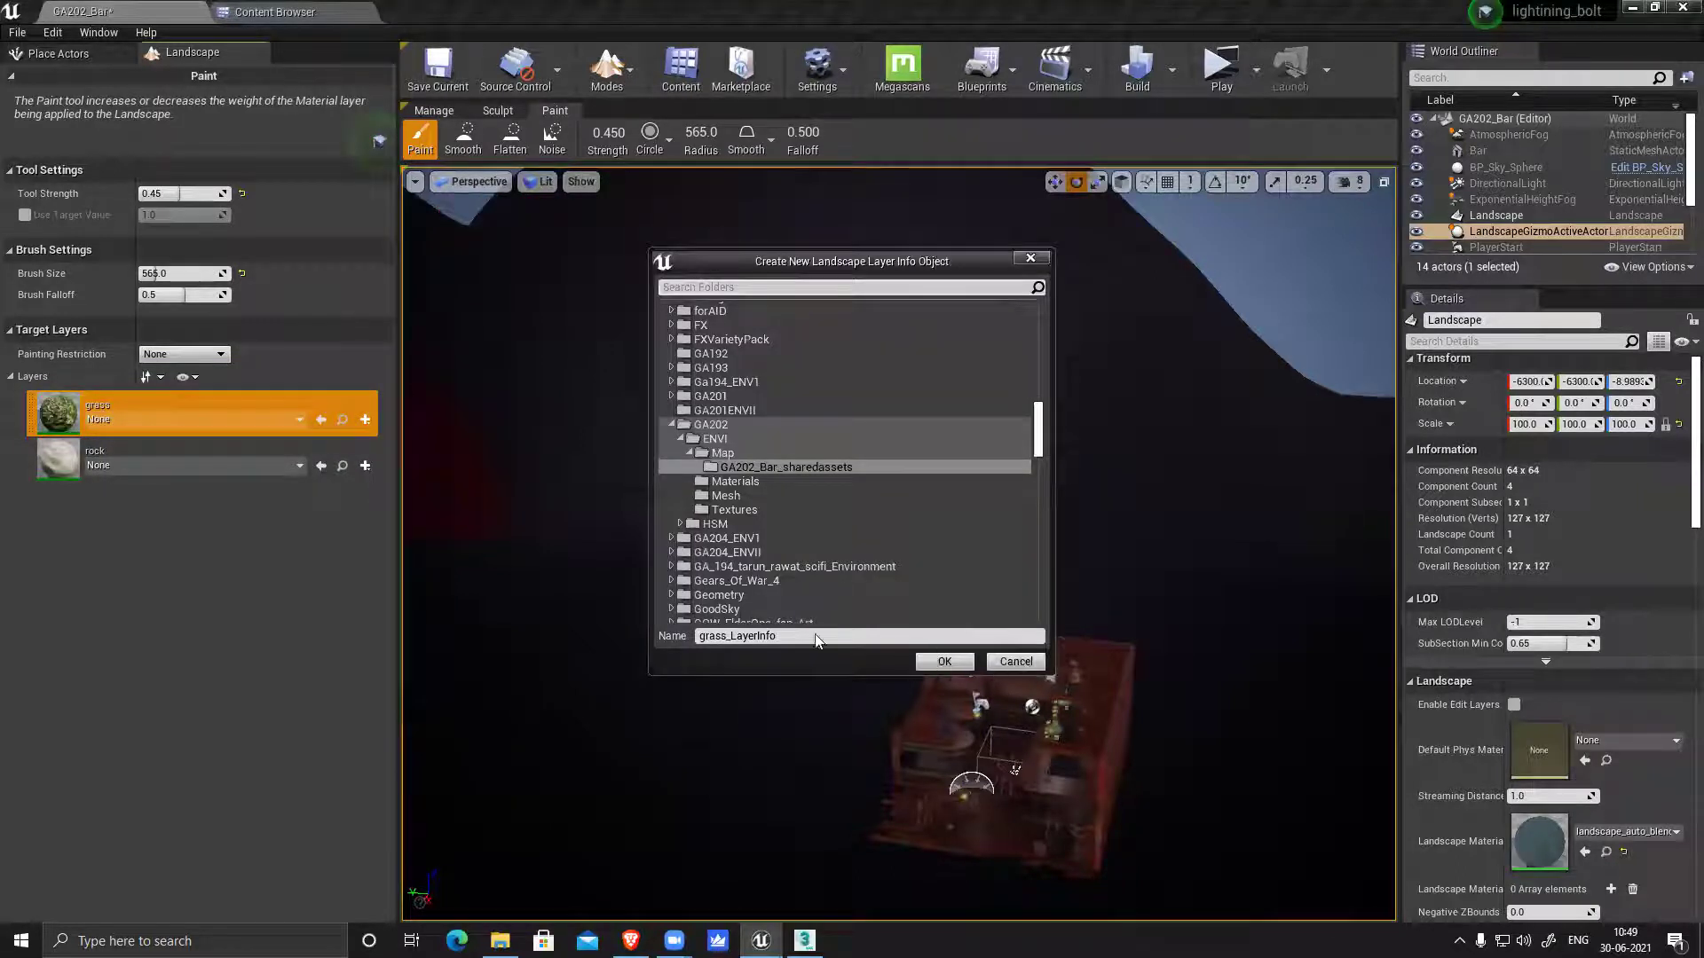
click(166, 13)
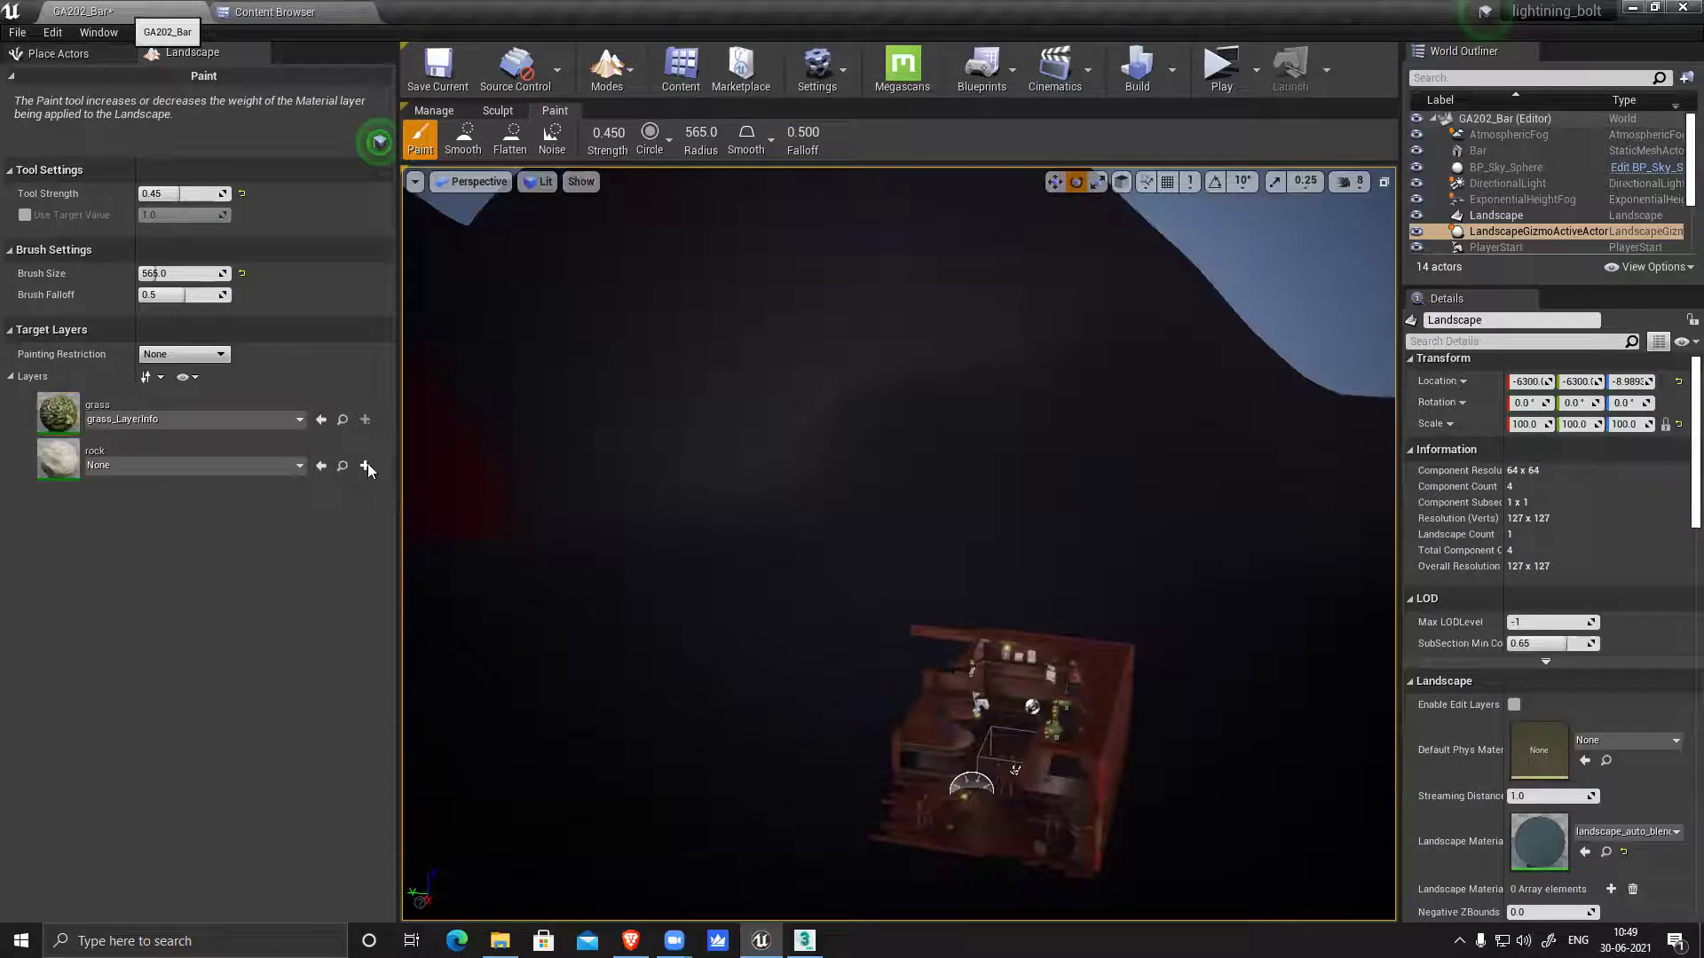
click(364, 465)
click(444, 485)
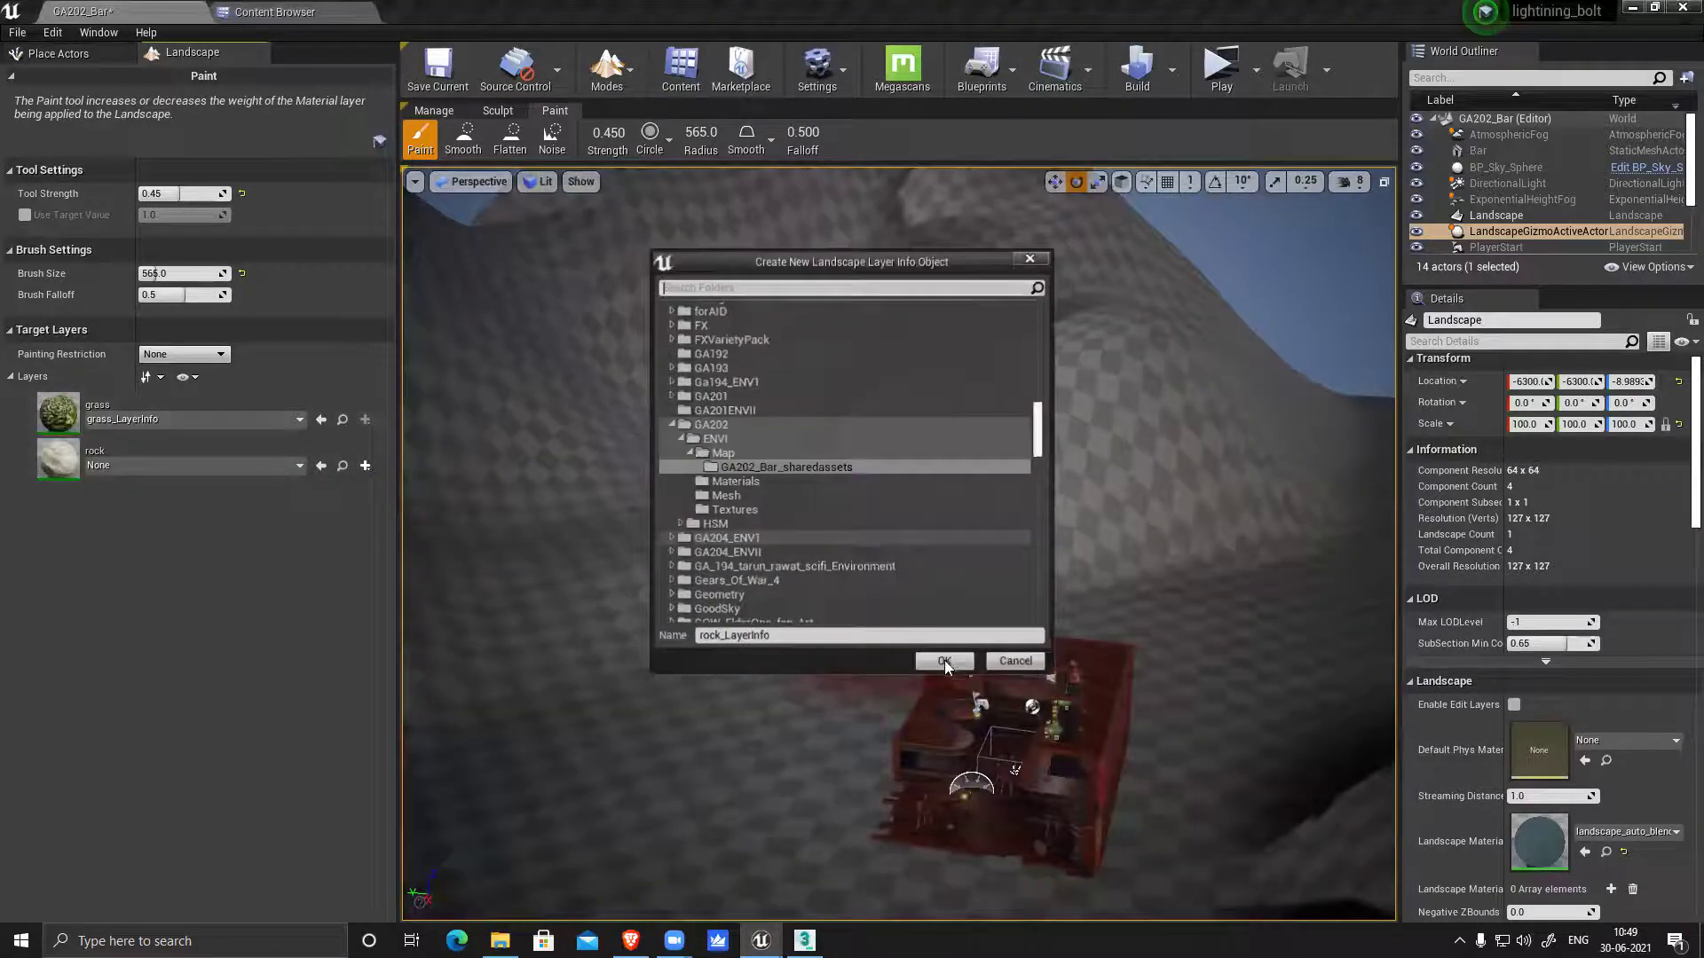
click(944, 661)
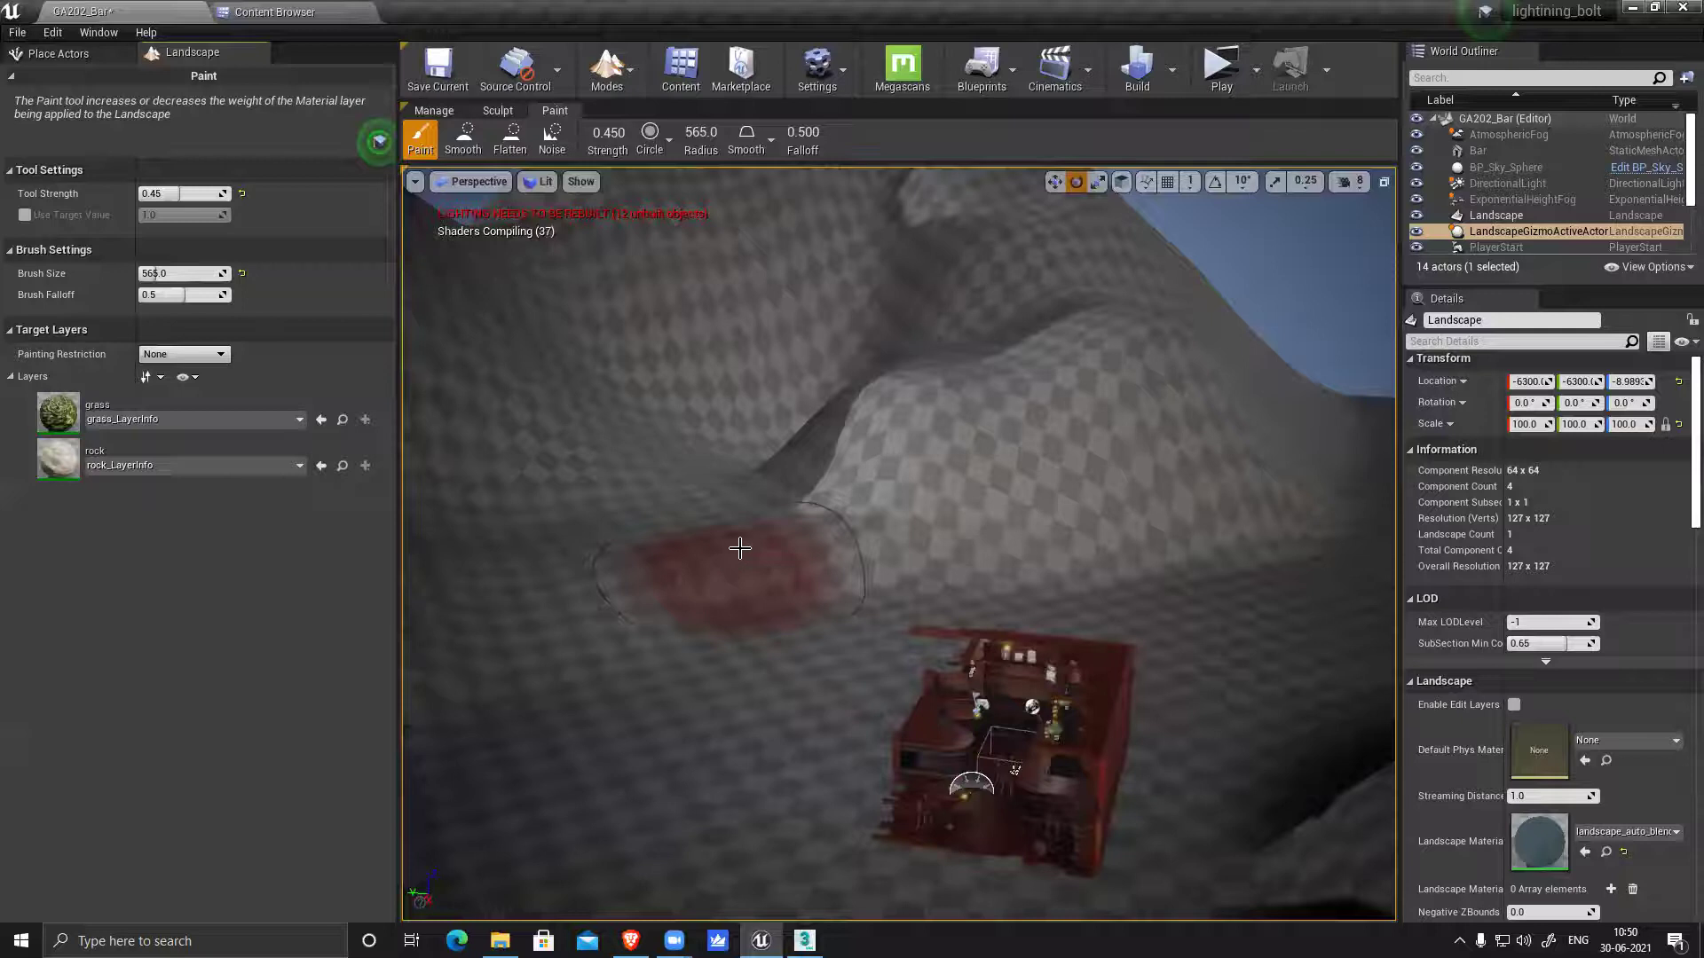
Examine the sun, the sky and the landscape's surface material around the bar from several sides and distances
alt+drag(1061, 452, 781, 311)
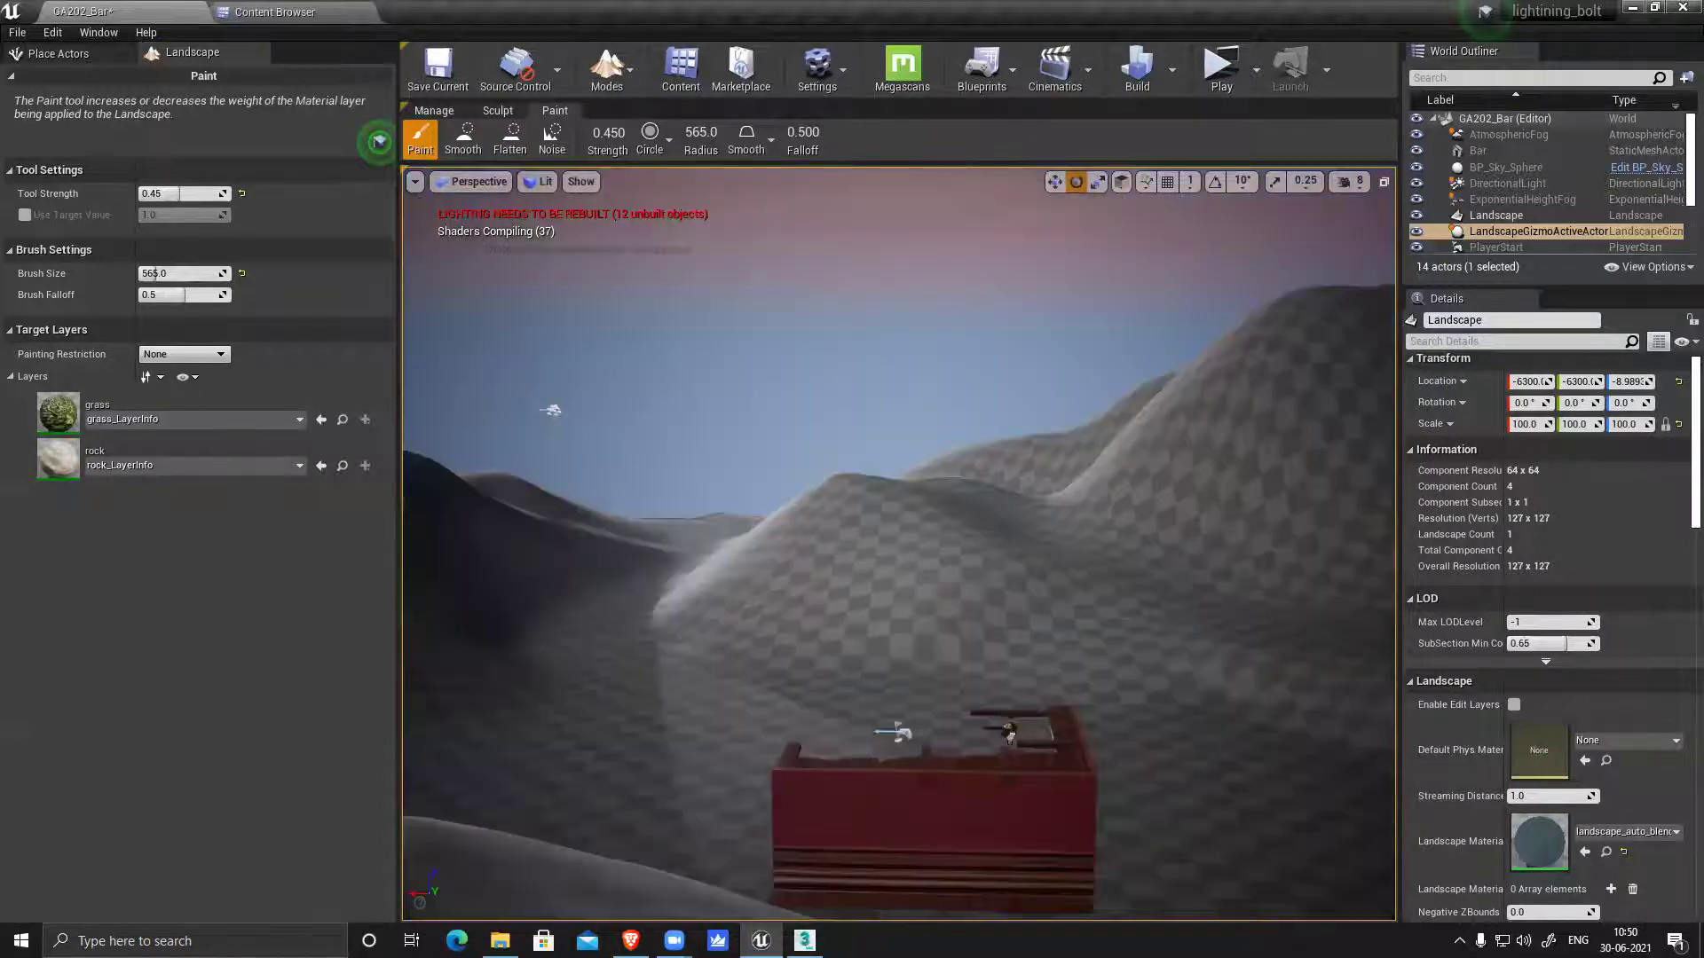
right_drag(1065, 372, 1087, 277)
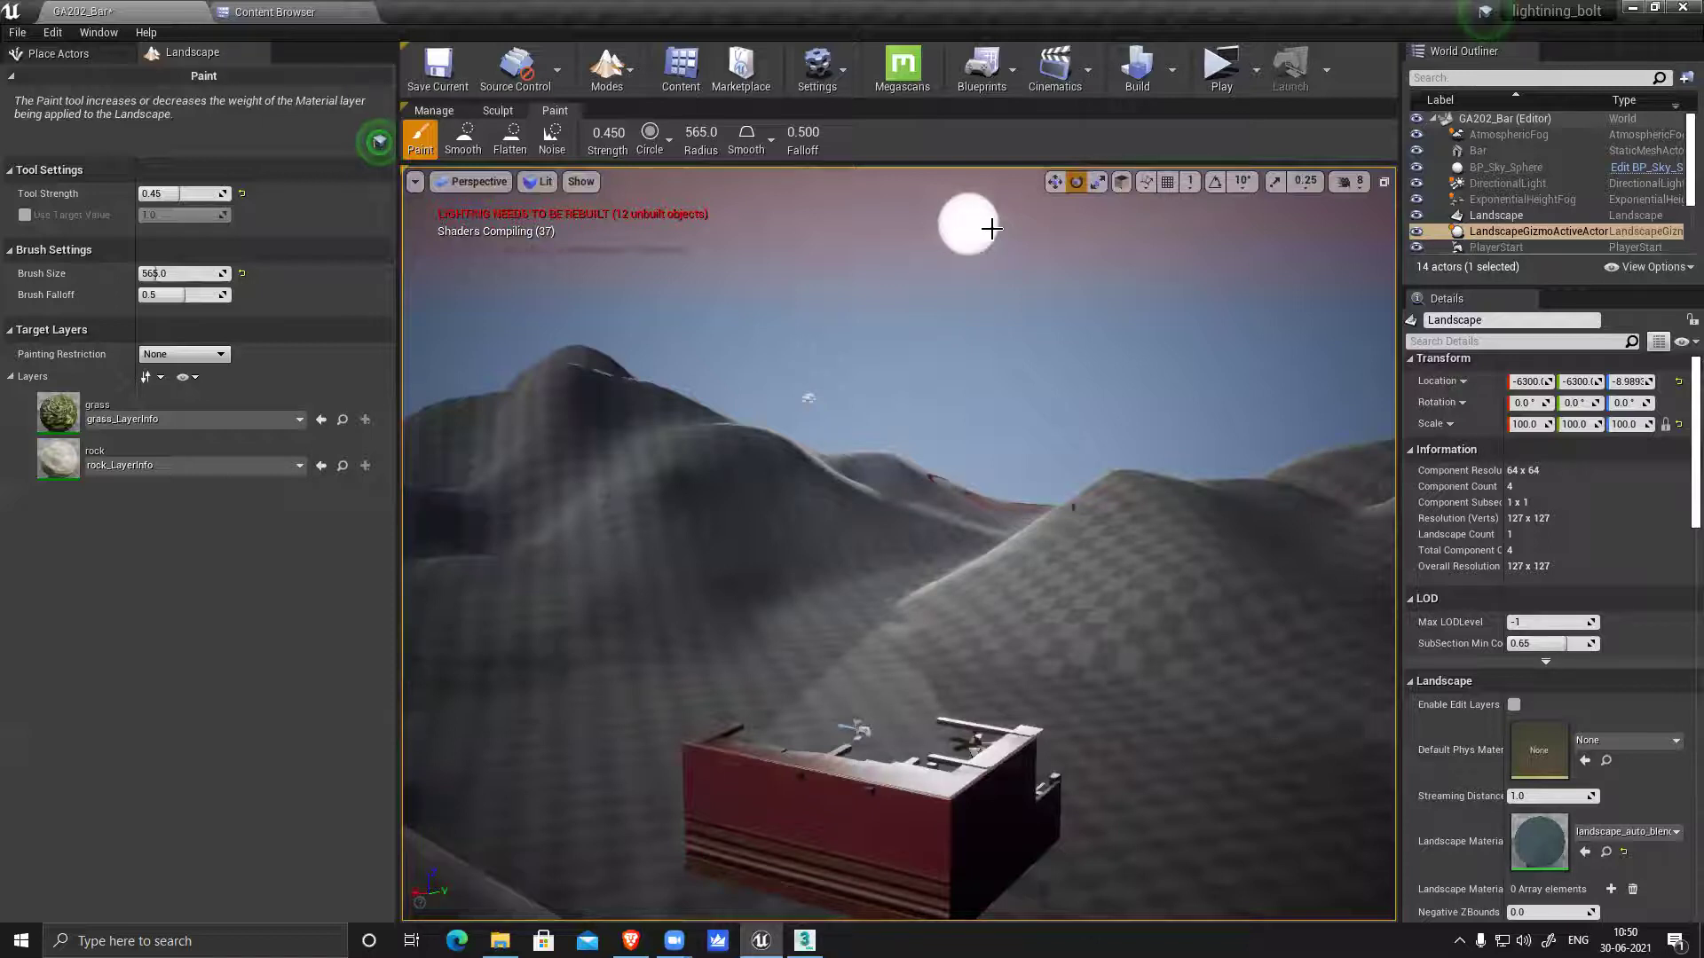
right_drag(996, 473, 1011, 417)
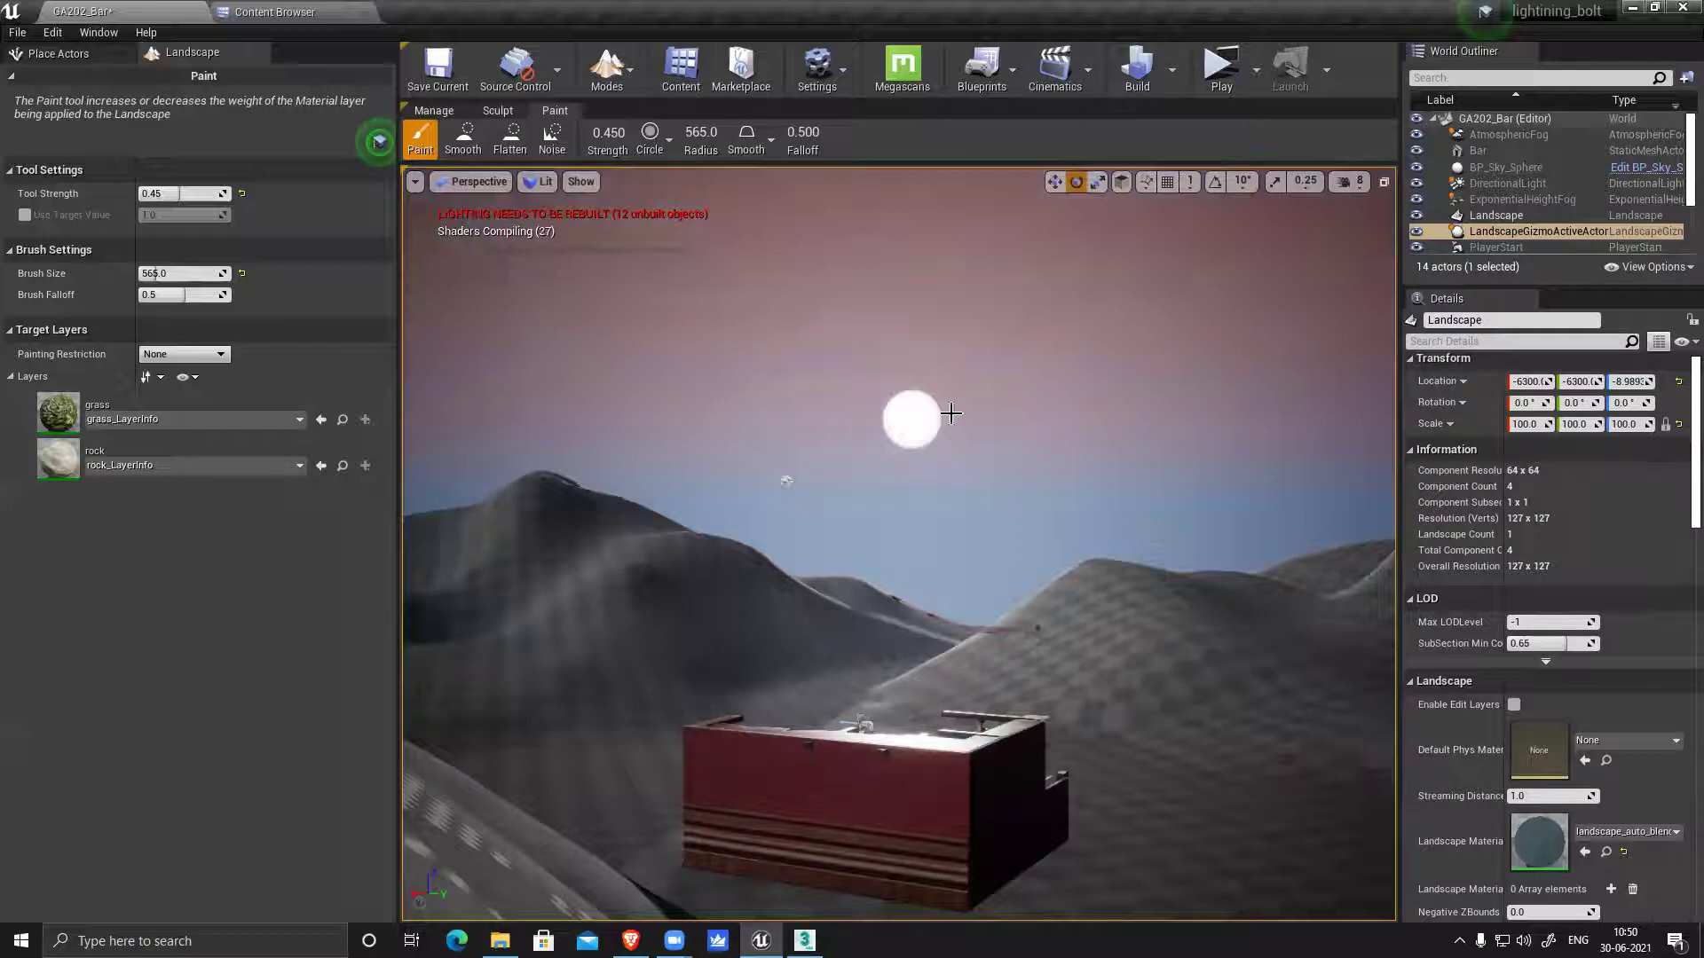
right_drag(757, 385, 831, 390)
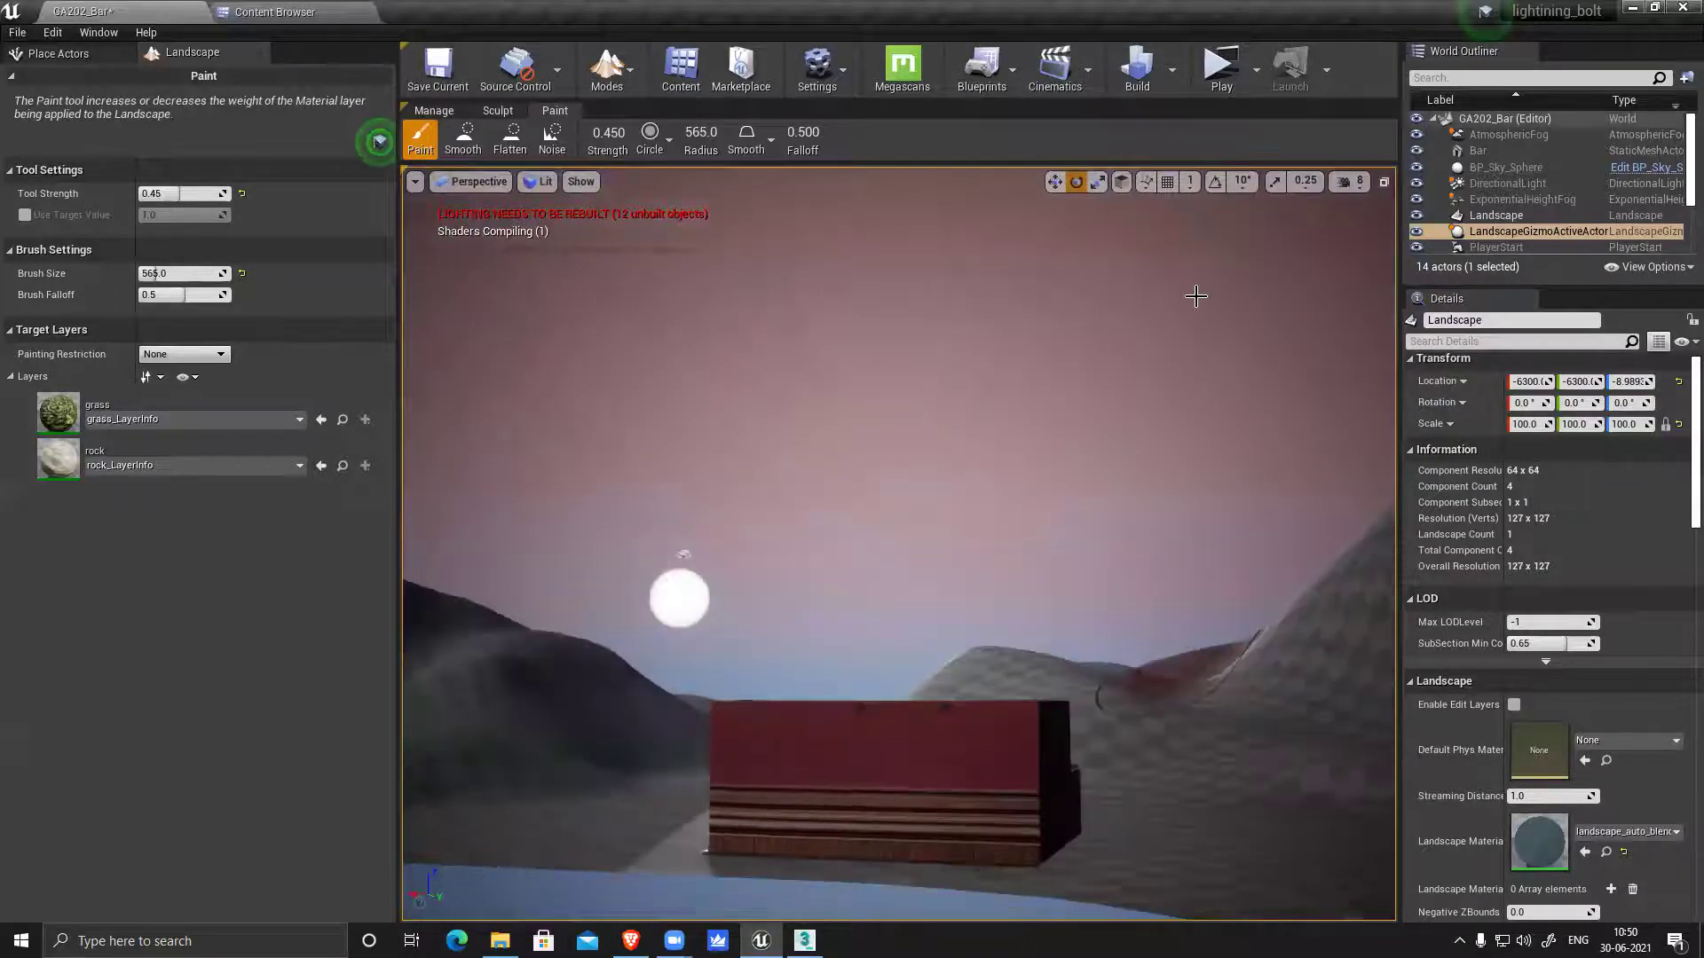
right_drag(1154, 675, 1153, 825)
mouse_move(896, 621)
right_down()
mouse_move(974, 564)
mouse_move(923, 639)
right_up()
right_drag(972, 544, 1083, 610)
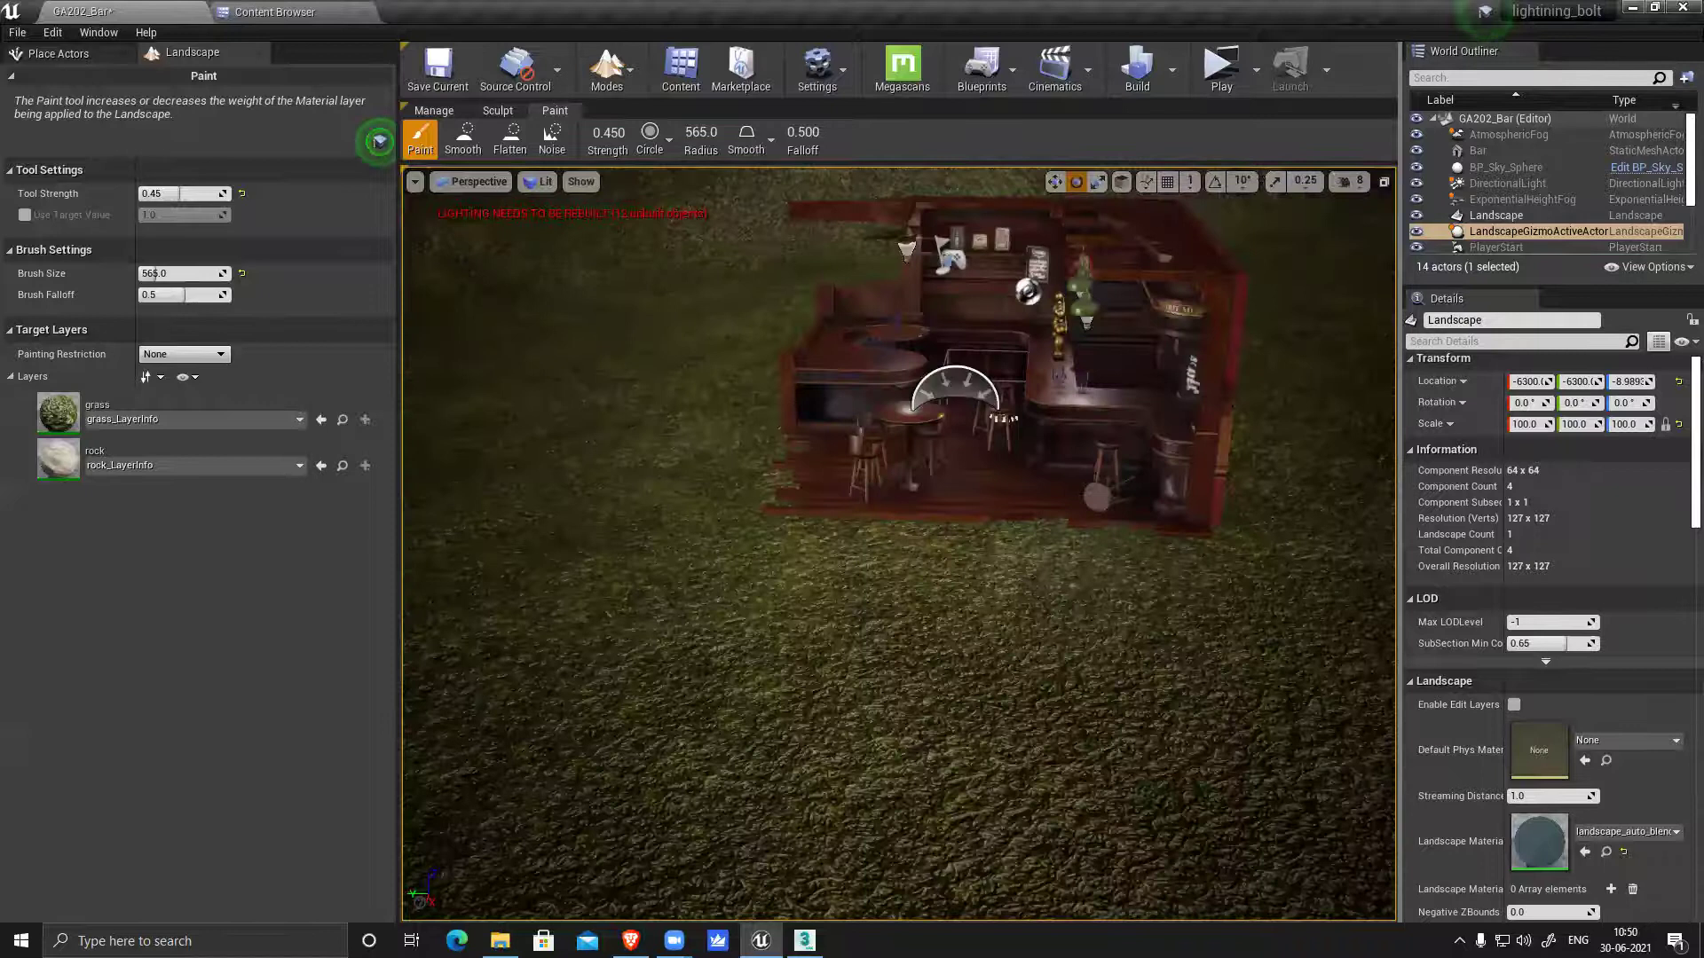
scroll(898, 543, down, 10)
scroll(898, 543, up, 8)
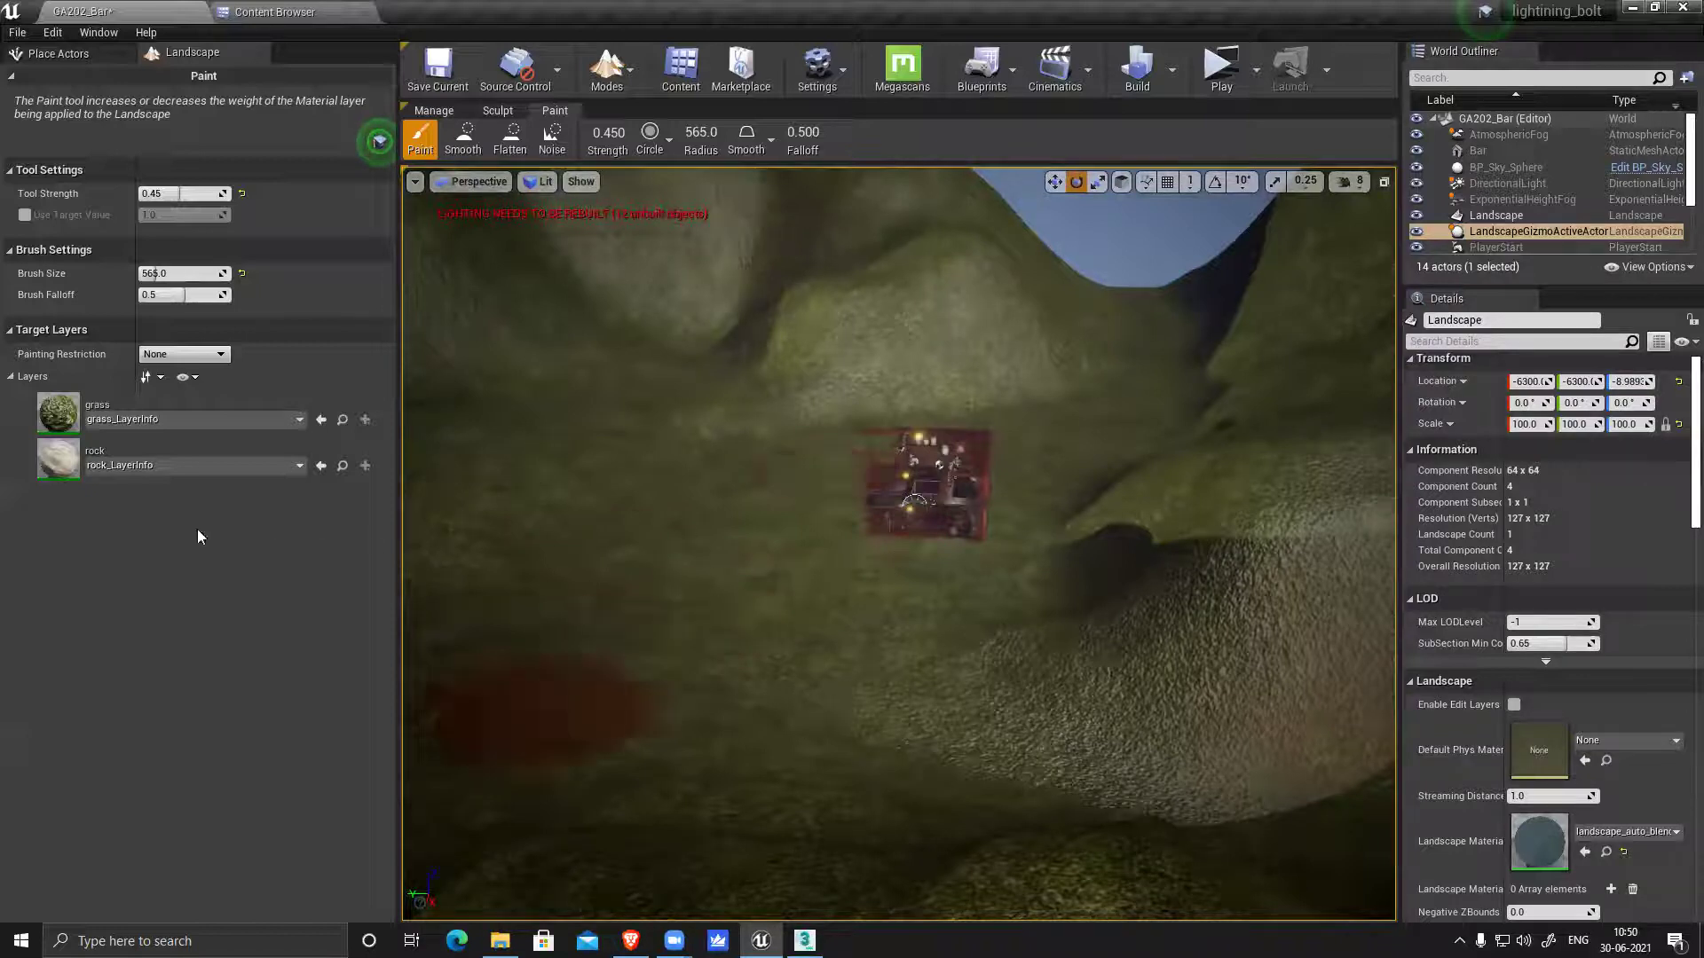
Paint the rock layer onto the landscape around the bar and check the mountains from near and far
click(69, 477)
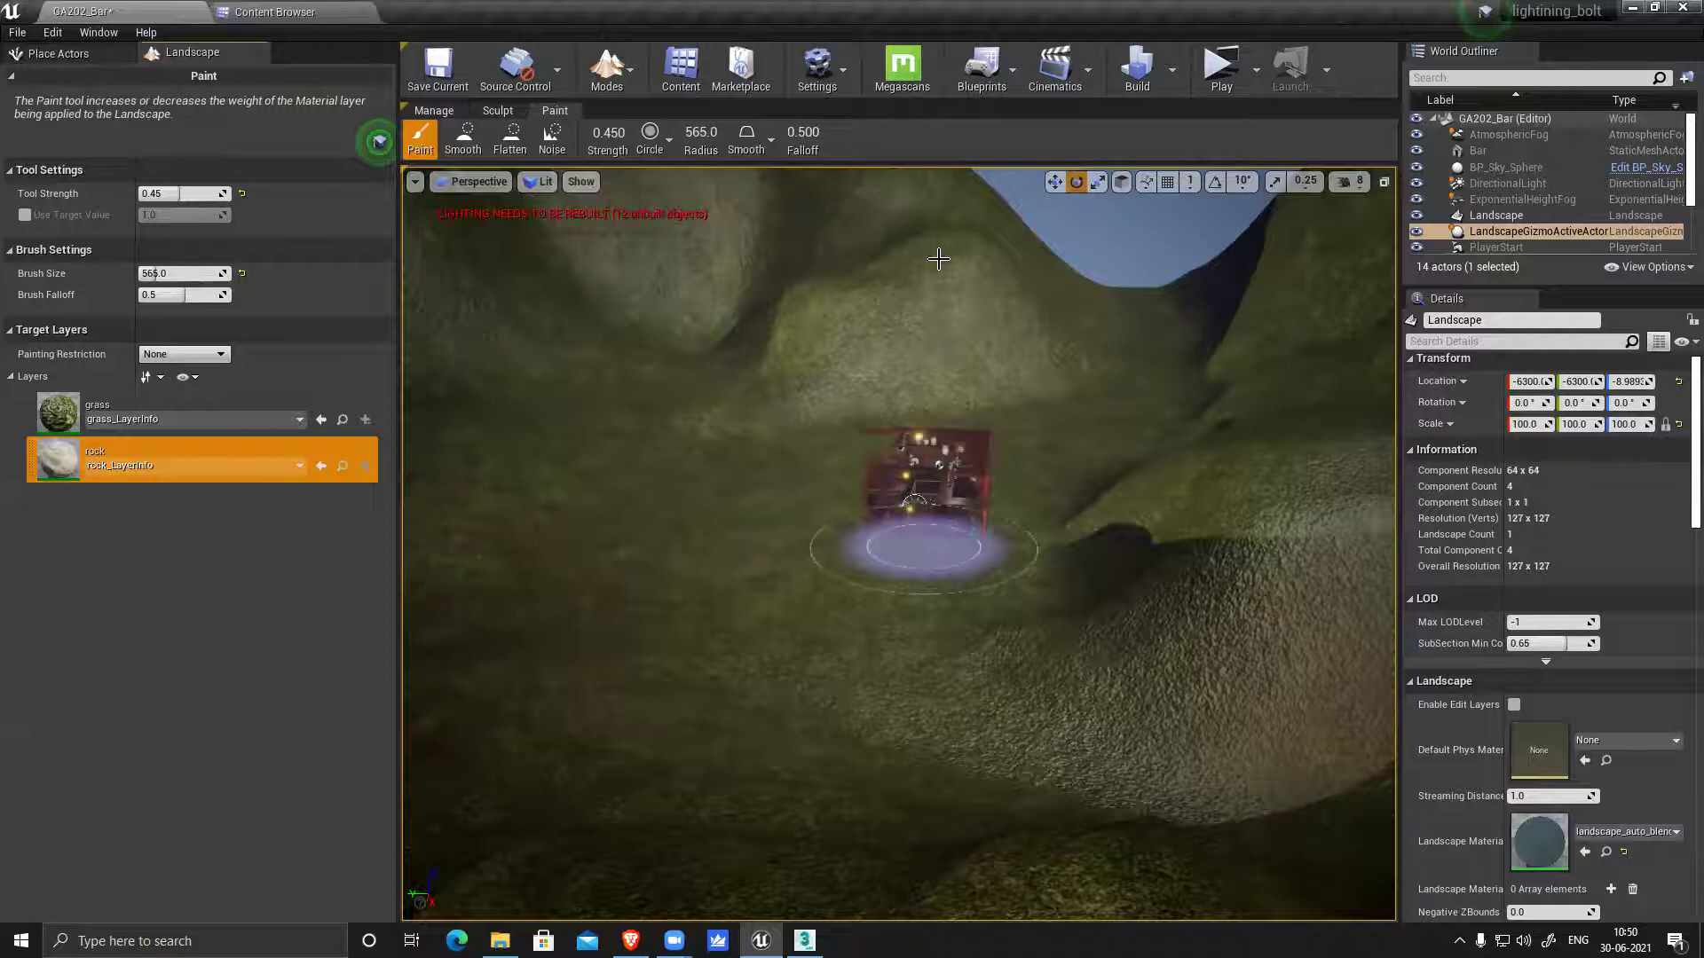
click(900, 261)
mouse_move(936, 306)
alt+mouse_down()
mouse_move(647, 228)
mouse_move(532, 350)
alt+mouse_up()
mouse_move(975, 322)
alt+mouse_down()
mouse_move(1096, 354)
mouse_move(1125, 398)
mouse_move(1227, 417)
alt+mouse_up()
right_drag(1105, 283, 1106, 177)
scroll(1098, 417, up, 1)
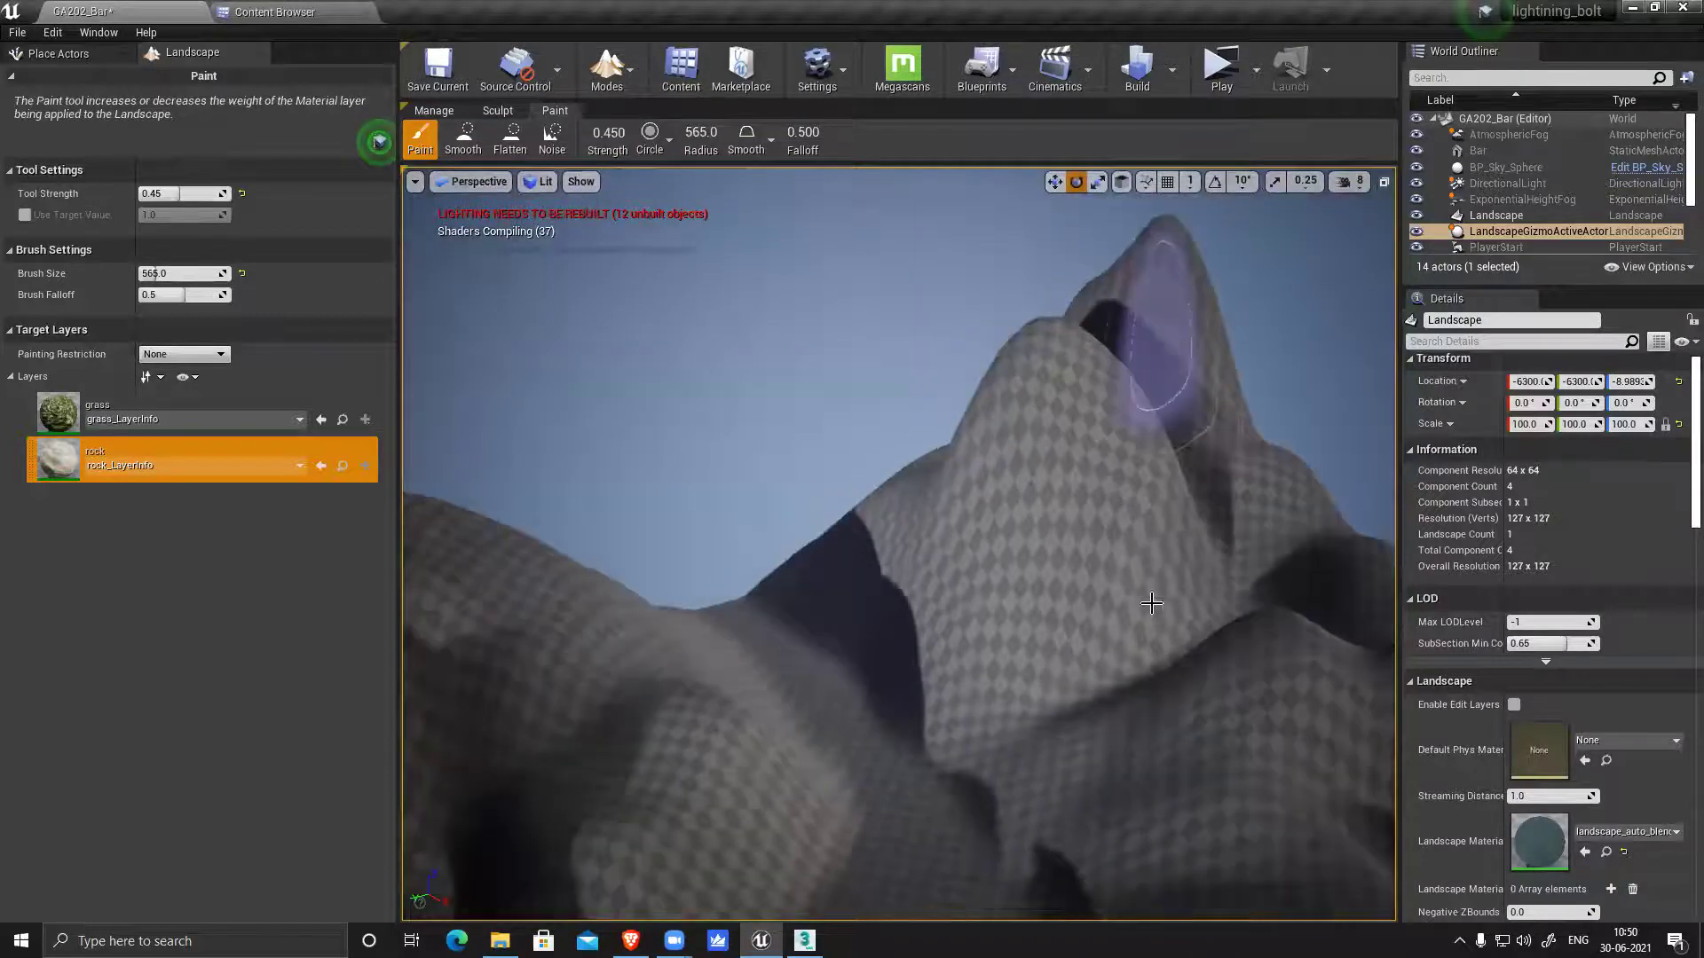
scroll(1047, 541, down, 1)
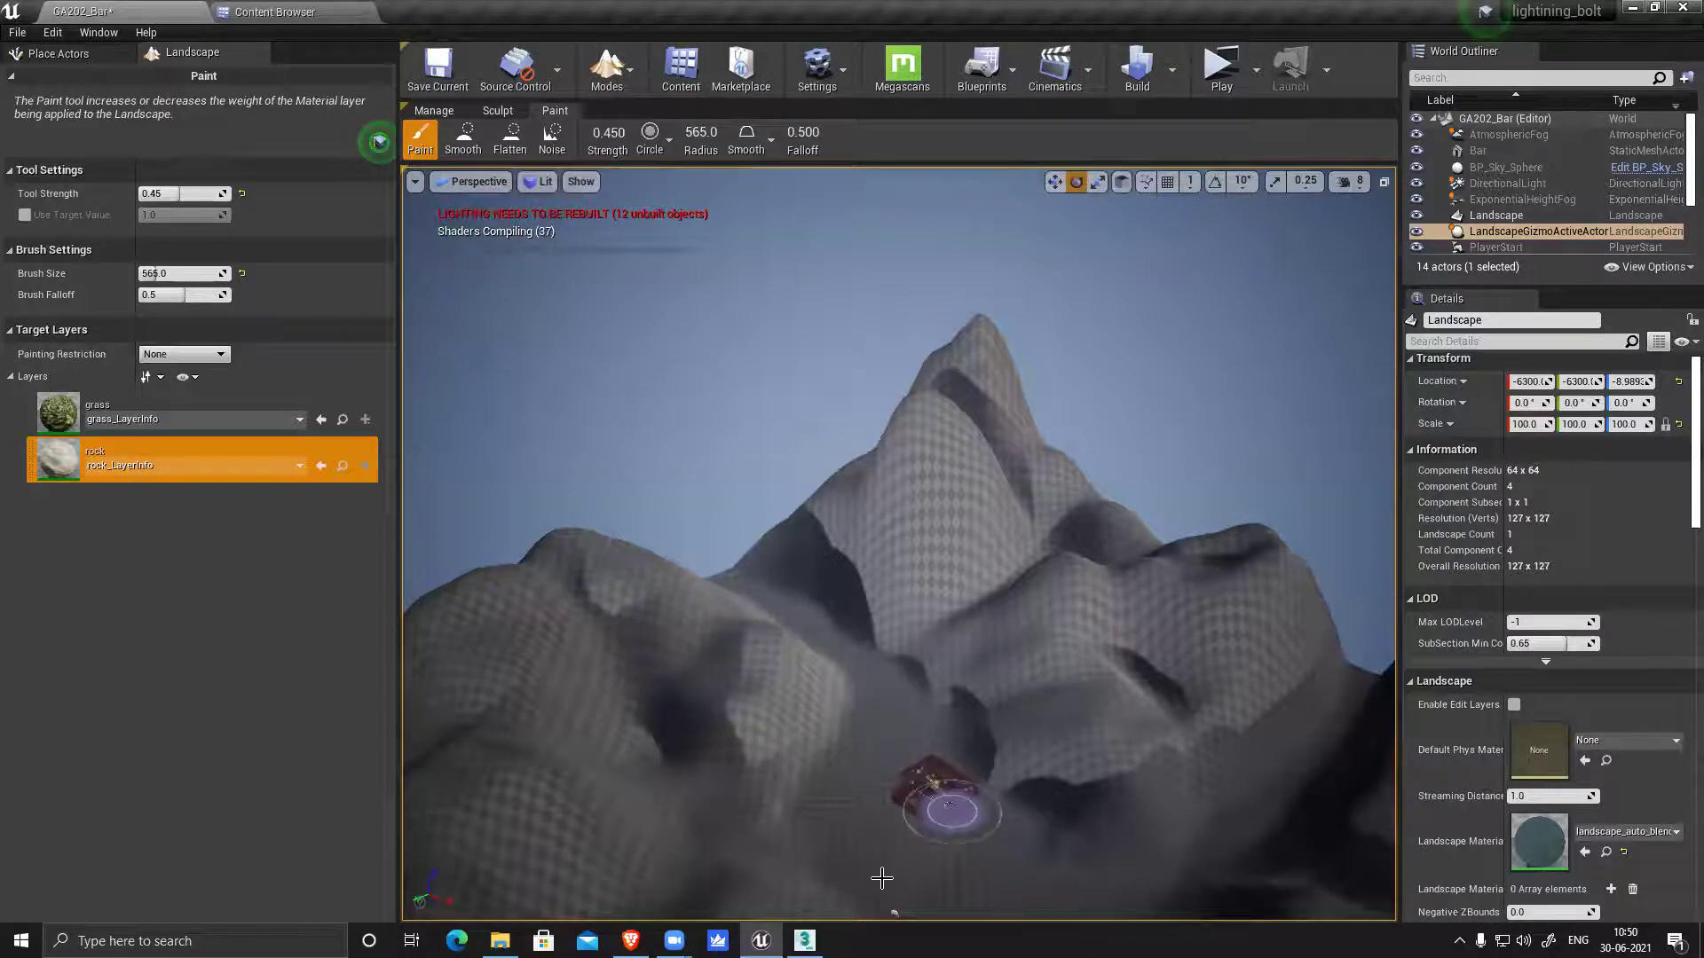
scroll(975, 795, down, 2)
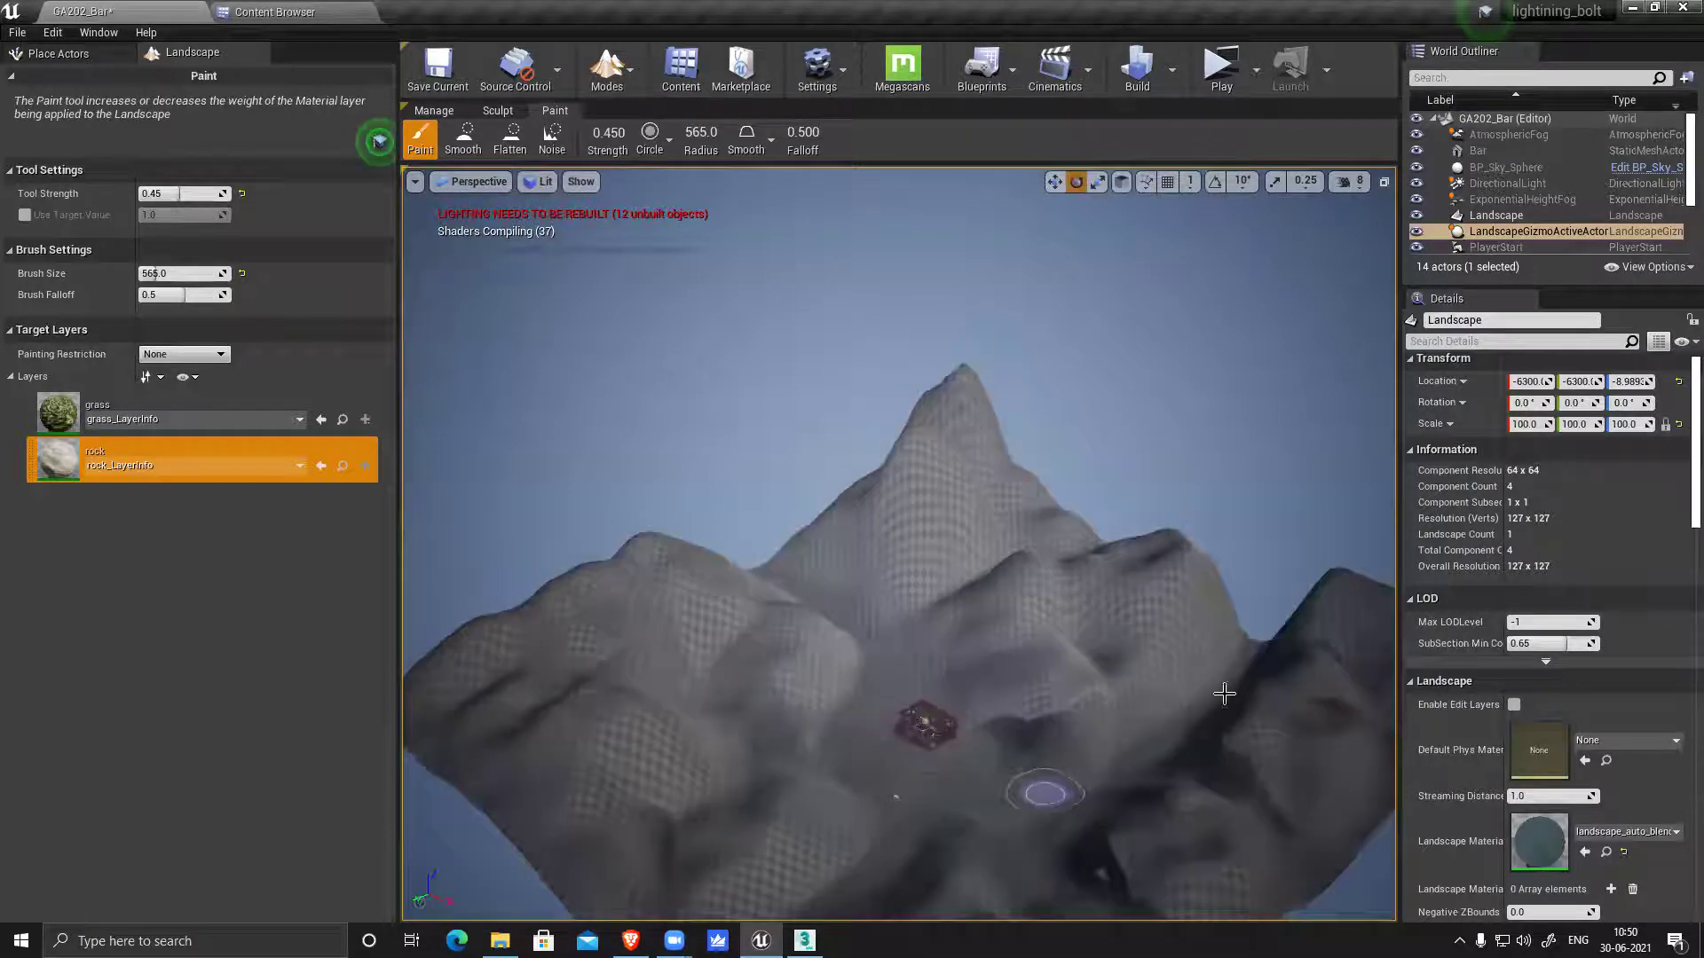
key(w)
right_drag(896, 797, 834, 843)
key(s)
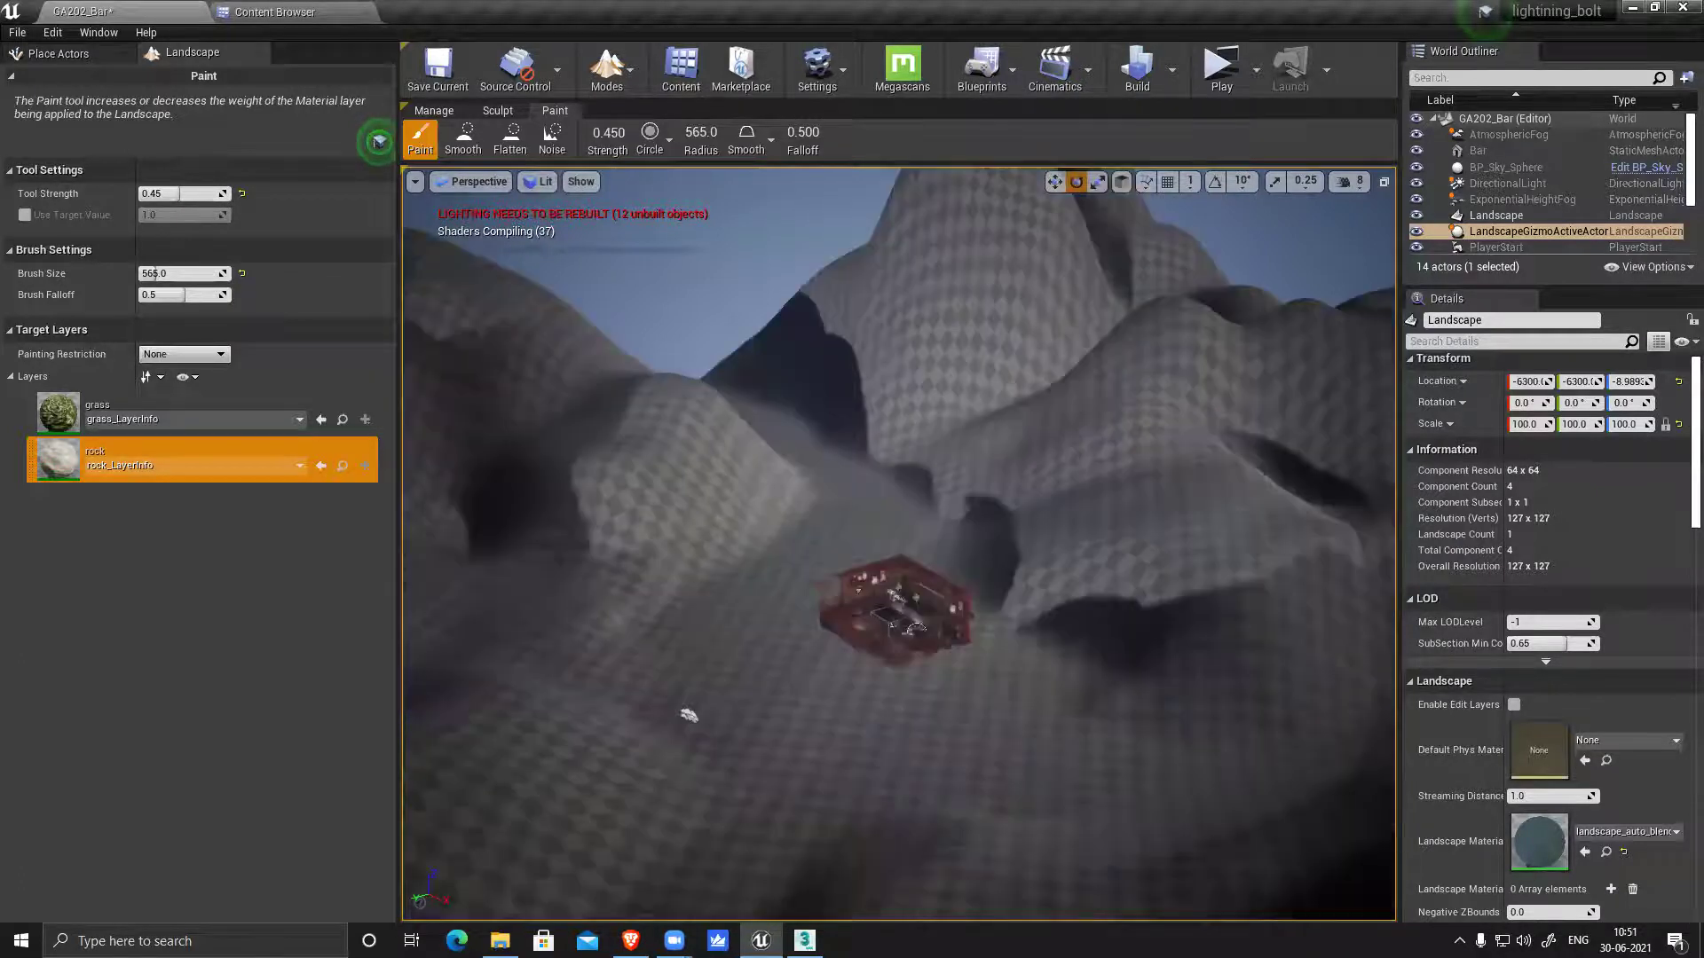
right_drag(810, 479, 809, 445)
key(w)
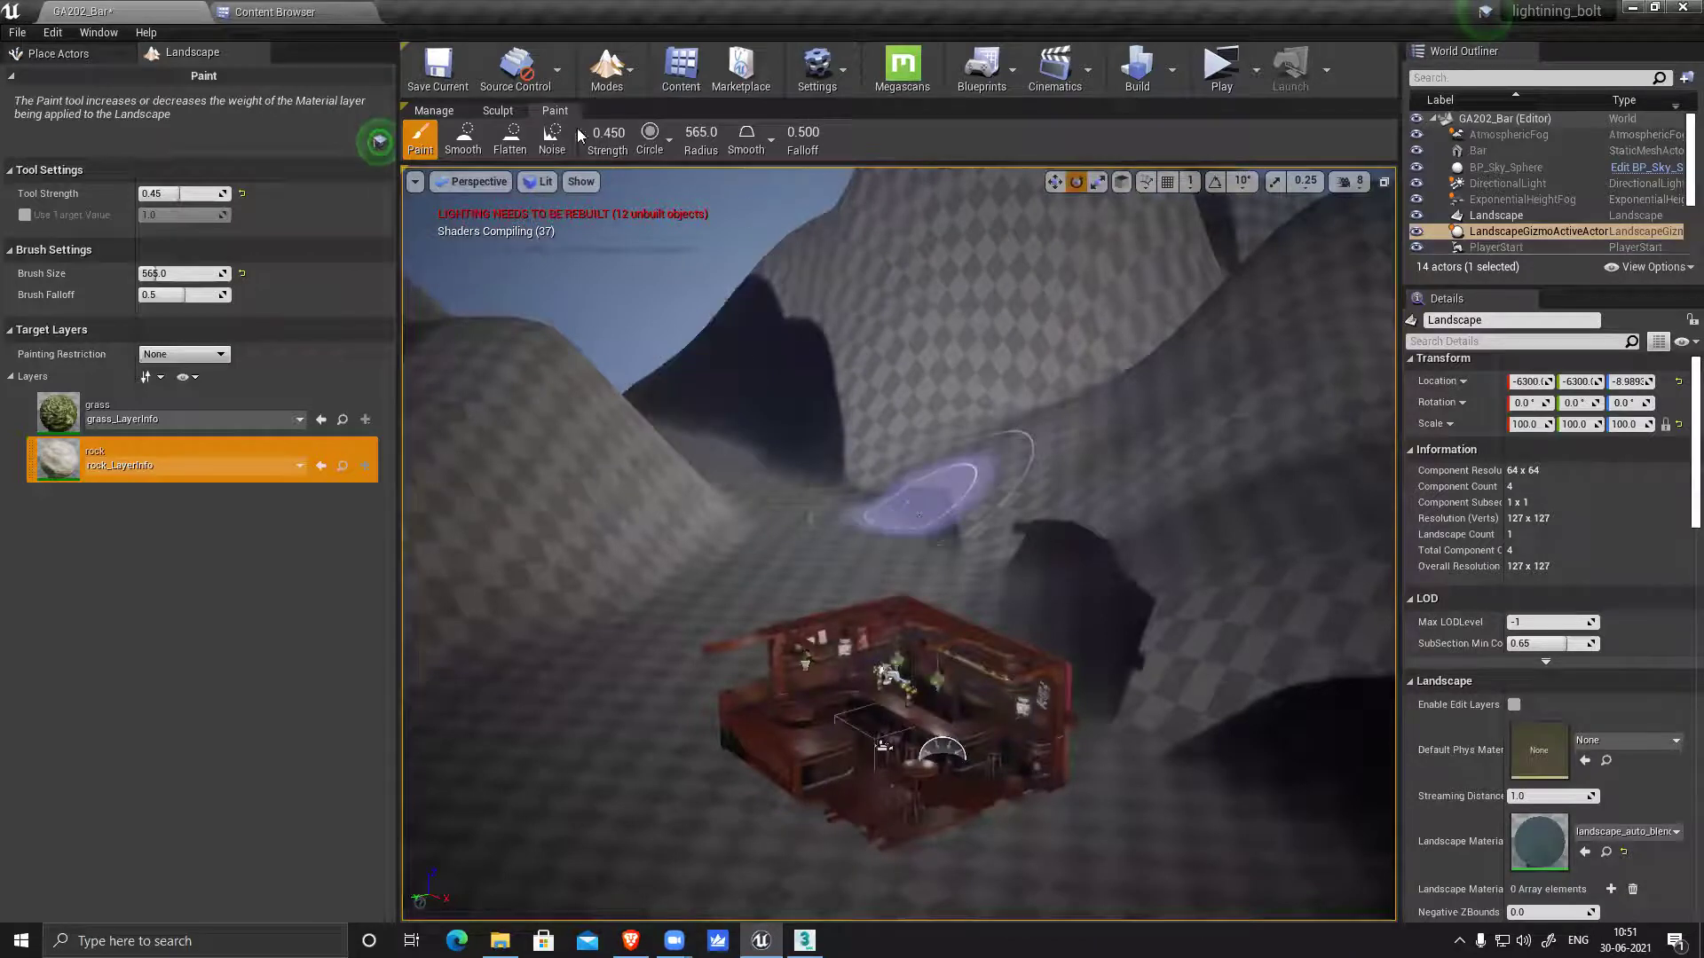
Return to selection mode and raise the BP_Sky_Sphere's cloud opacity to about 1.45 and its cloud speed to about 5.36
click(612, 71)
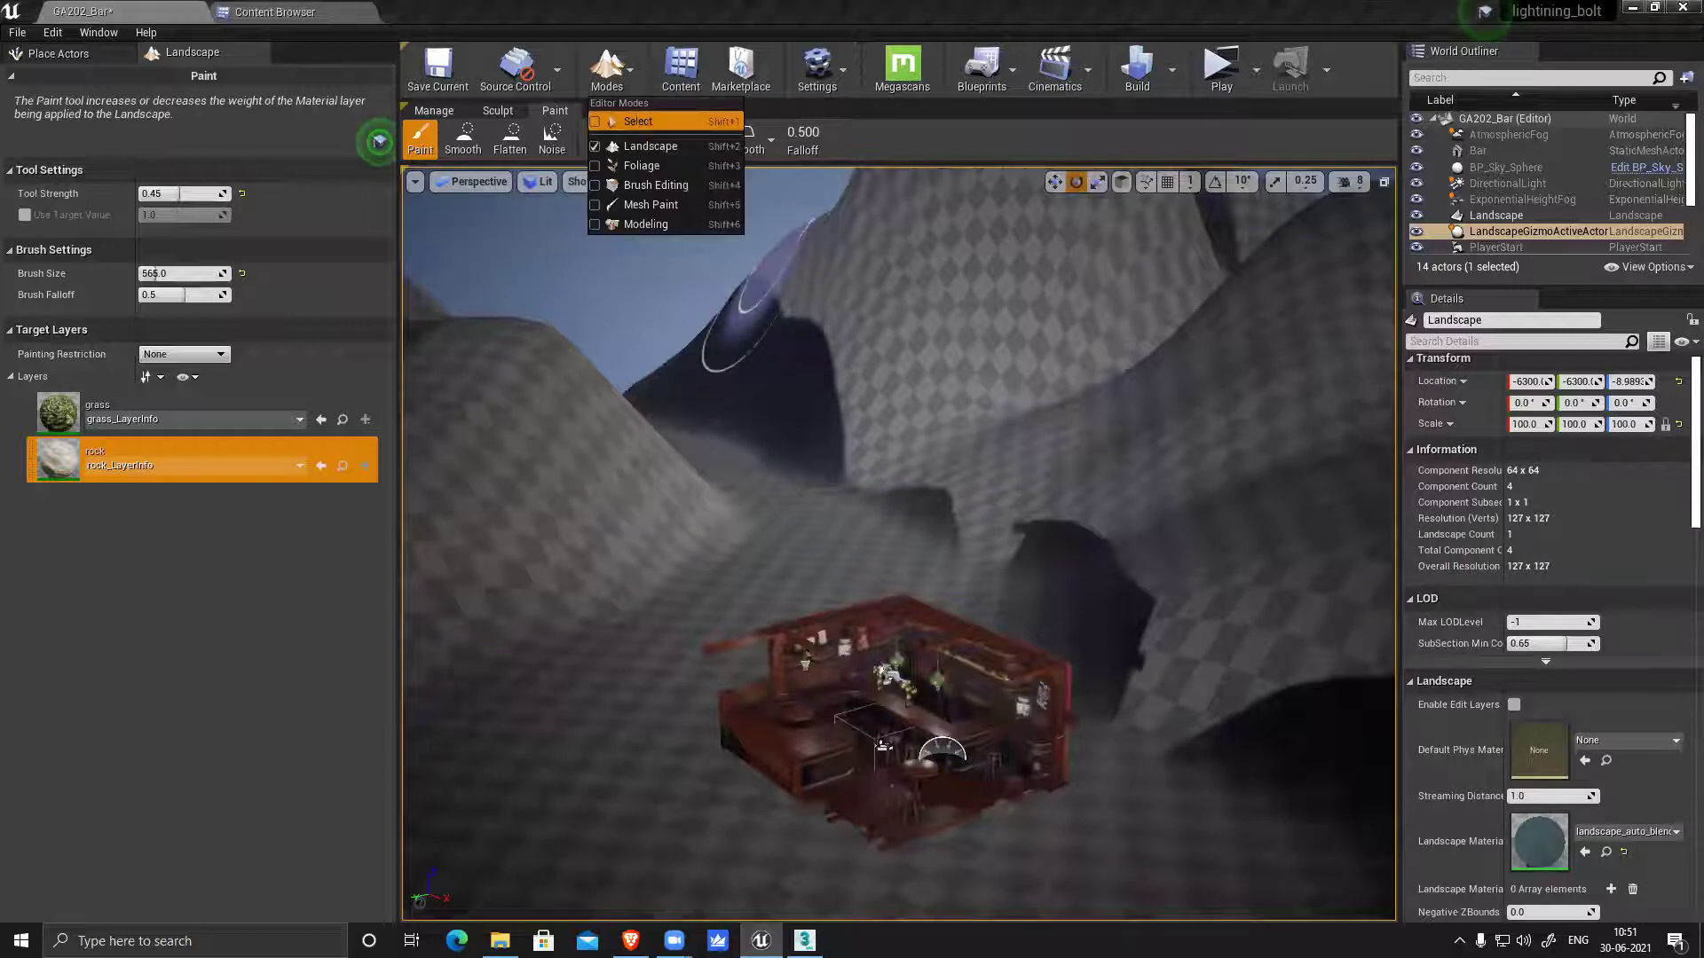
click(639, 124)
alt+drag(898, 512, 1499, 170)
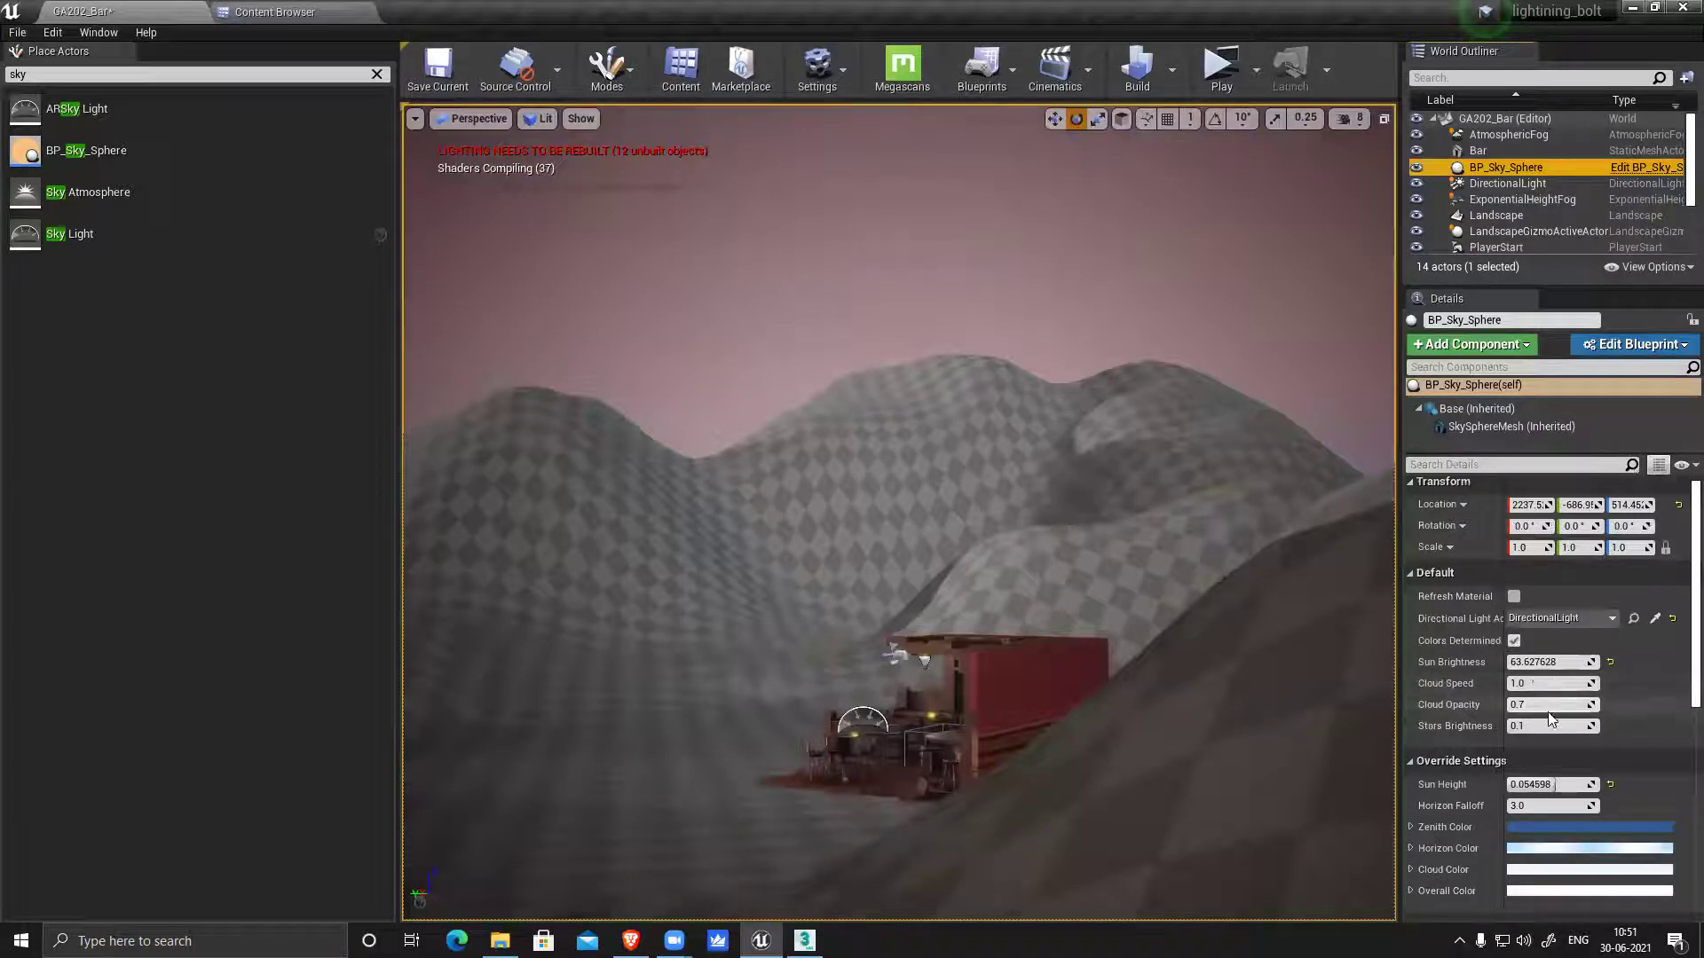
right_drag(1159, 520, 1088, 520)
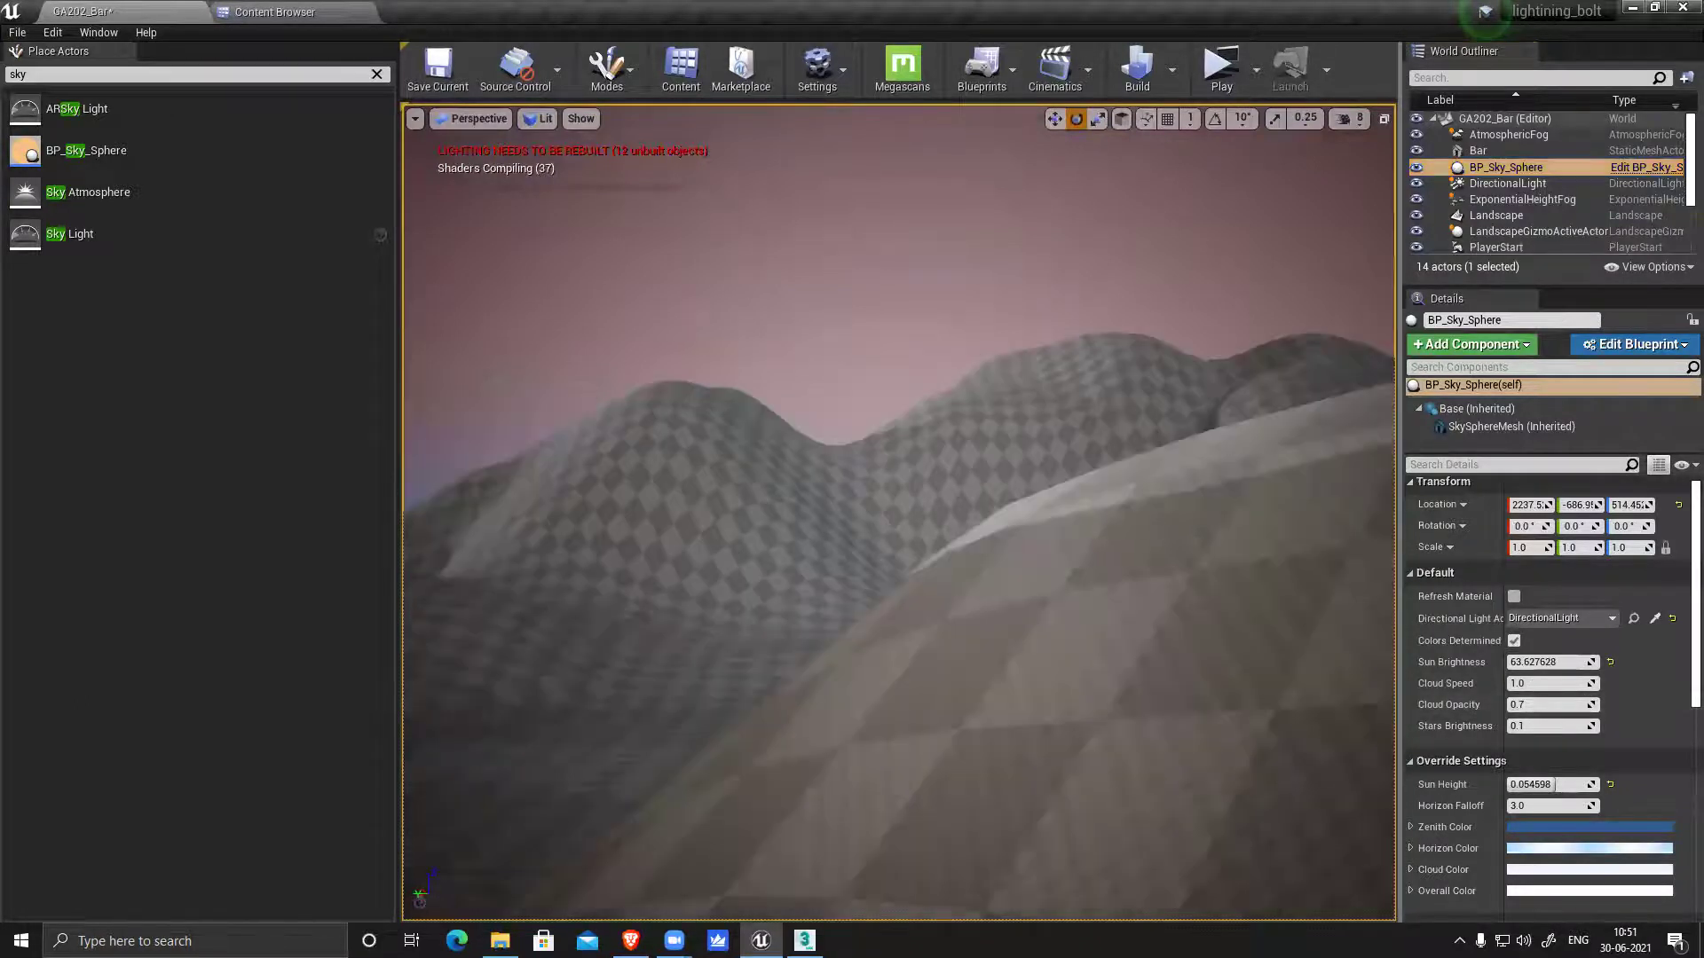
drag(1159, 528, 1084, 527)
right_drag(1282, 642, 1247, 612)
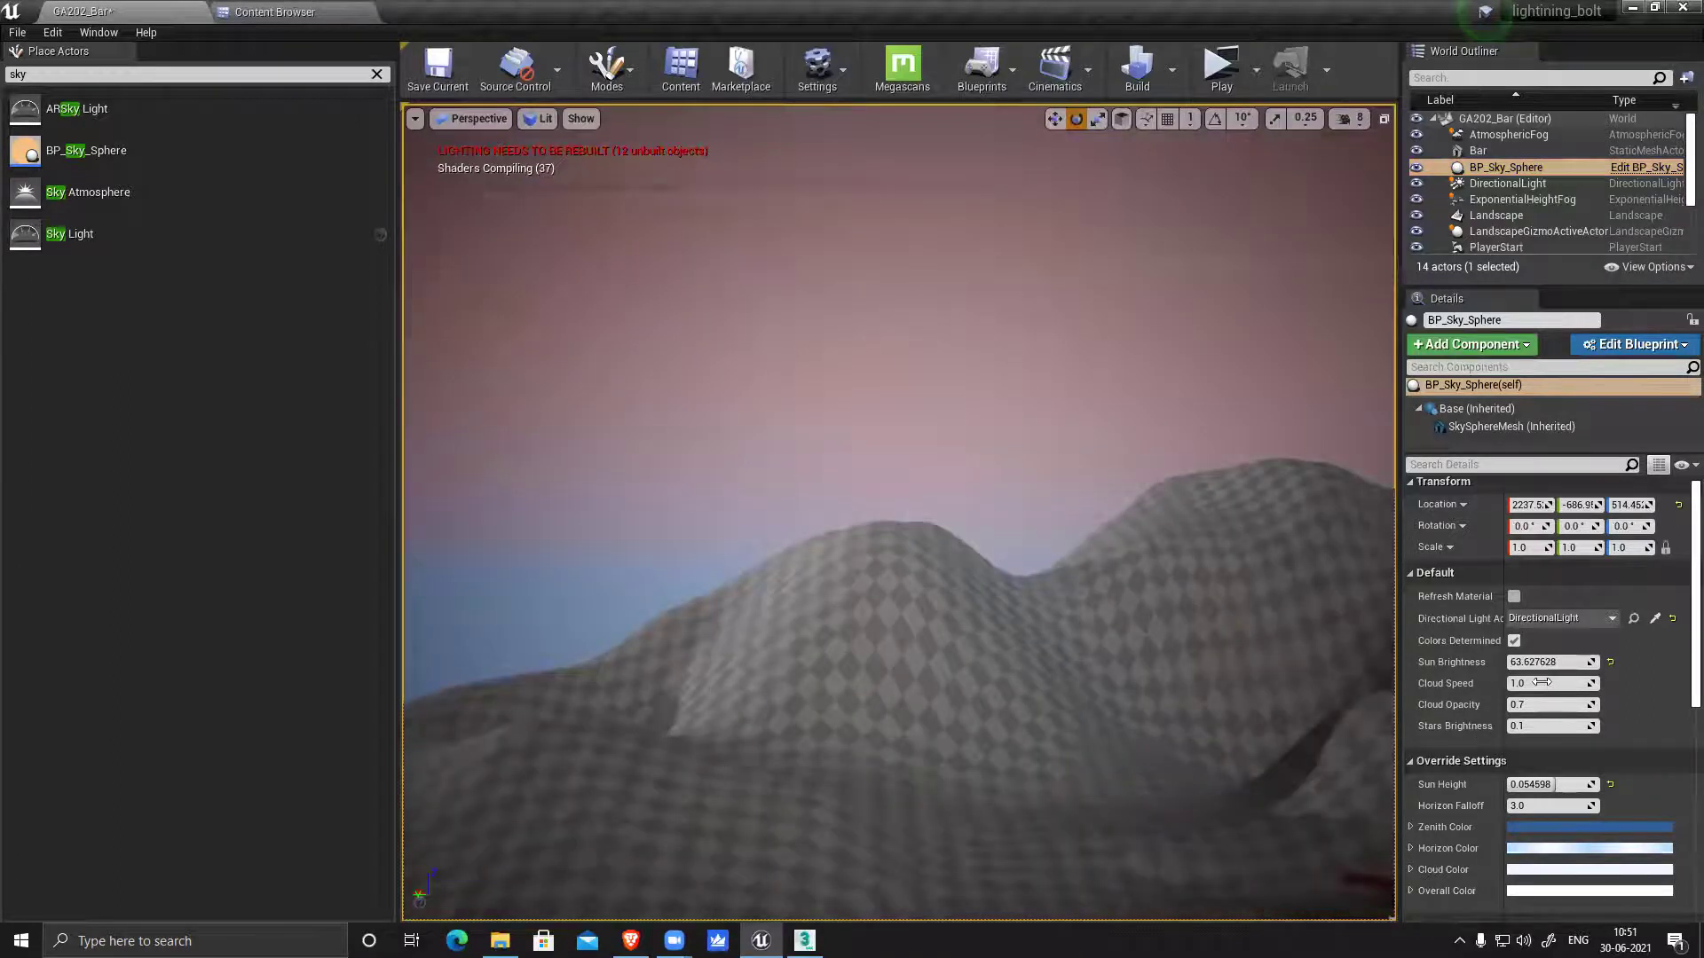
drag(1541, 704, 1597, 703)
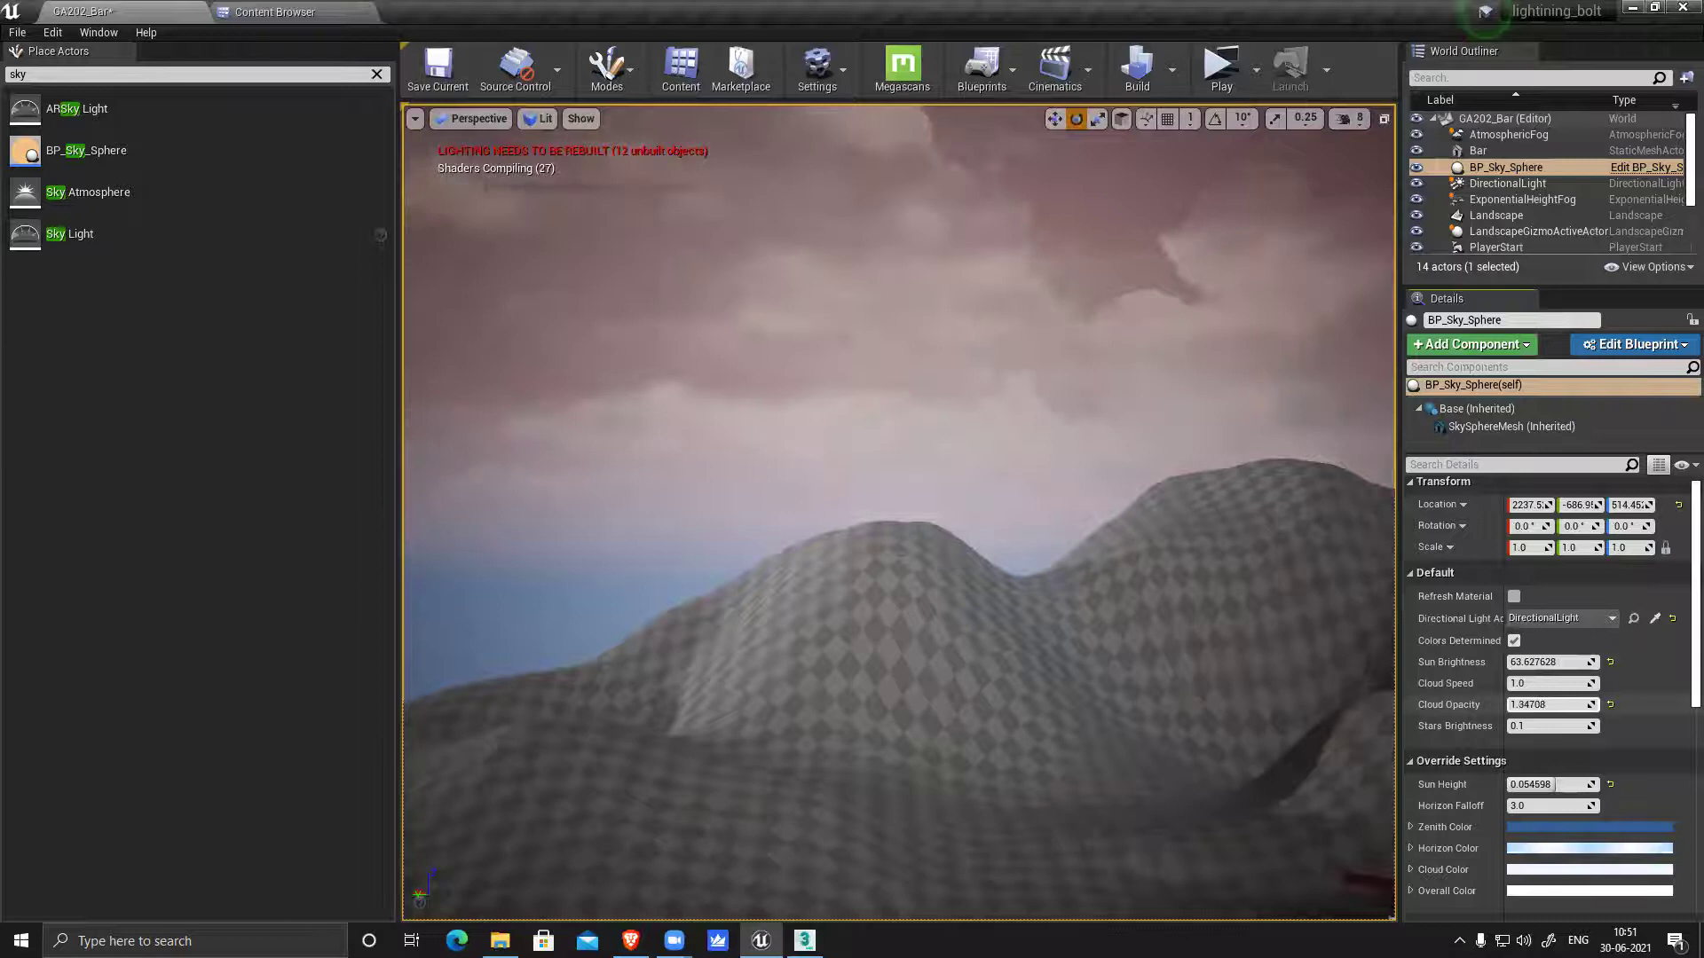
drag(1546, 705, 1563, 704)
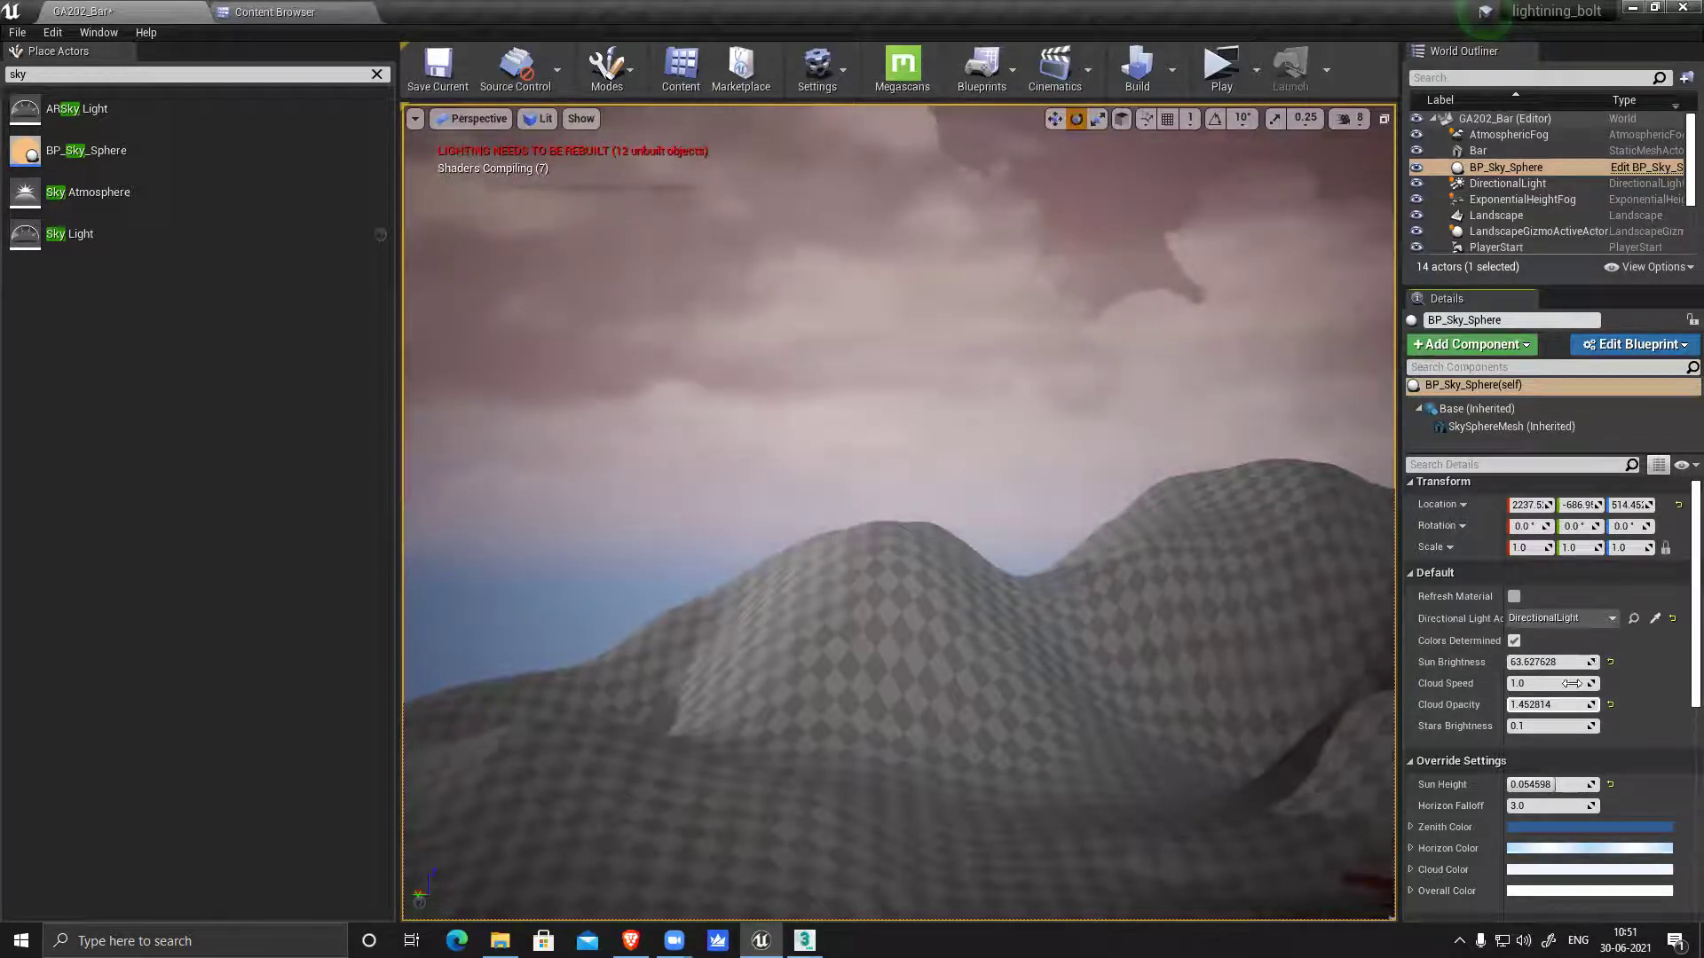
drag(1584, 684, 1668, 685)
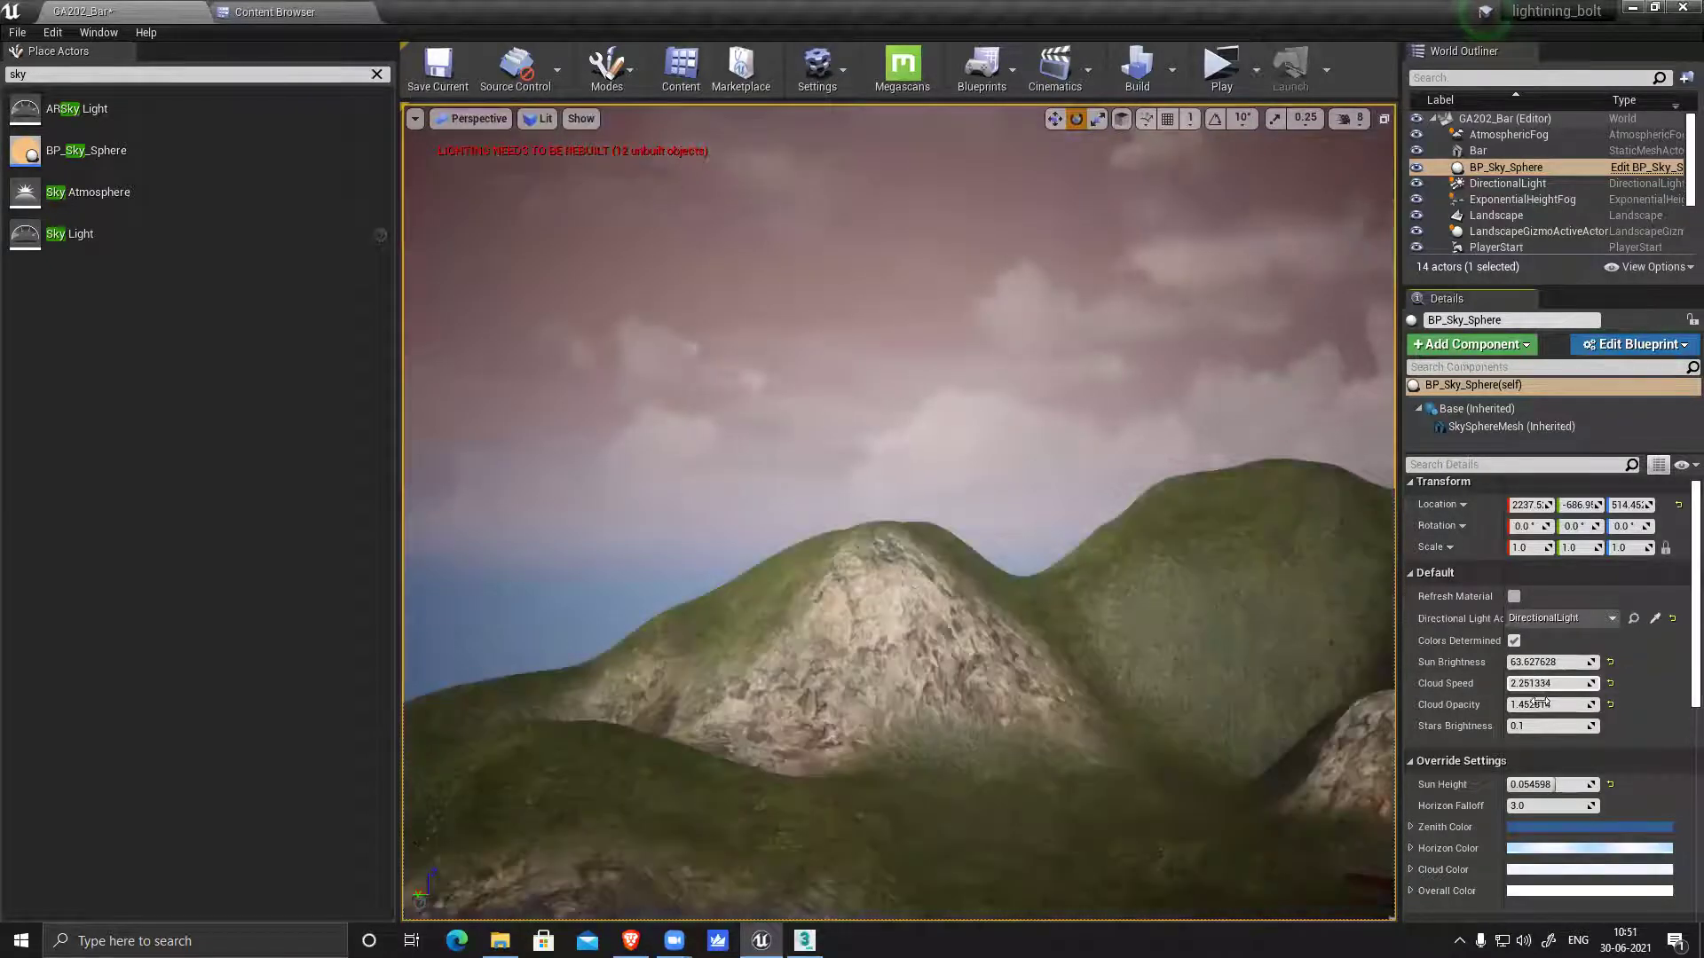
drag(1552, 685, 1597, 684)
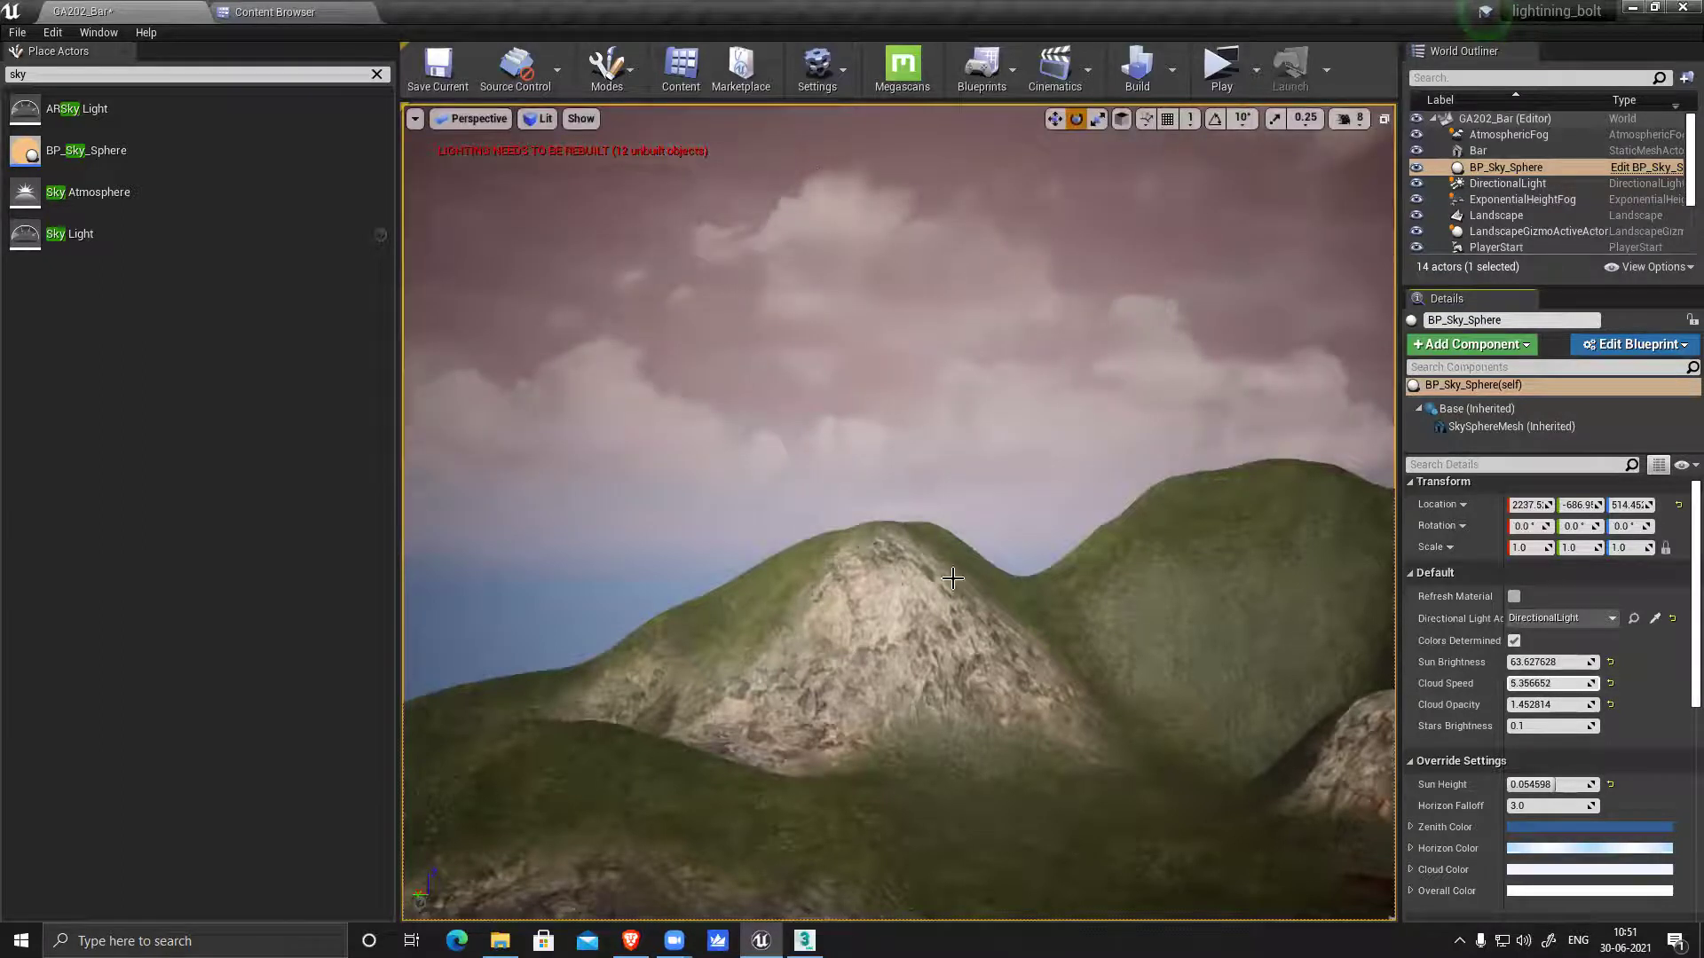
Examine the grass and rock coverage on the mountains and the ground around the bar from several angles
mouse_move(961, 650)
right_down()
mouse_move(1349, 650)
mouse_move(1389, 622)
mouse_move(1314, 657)
mouse_move(949, 674)
right_up()
right_drag(1304, 447, 1202, 538)
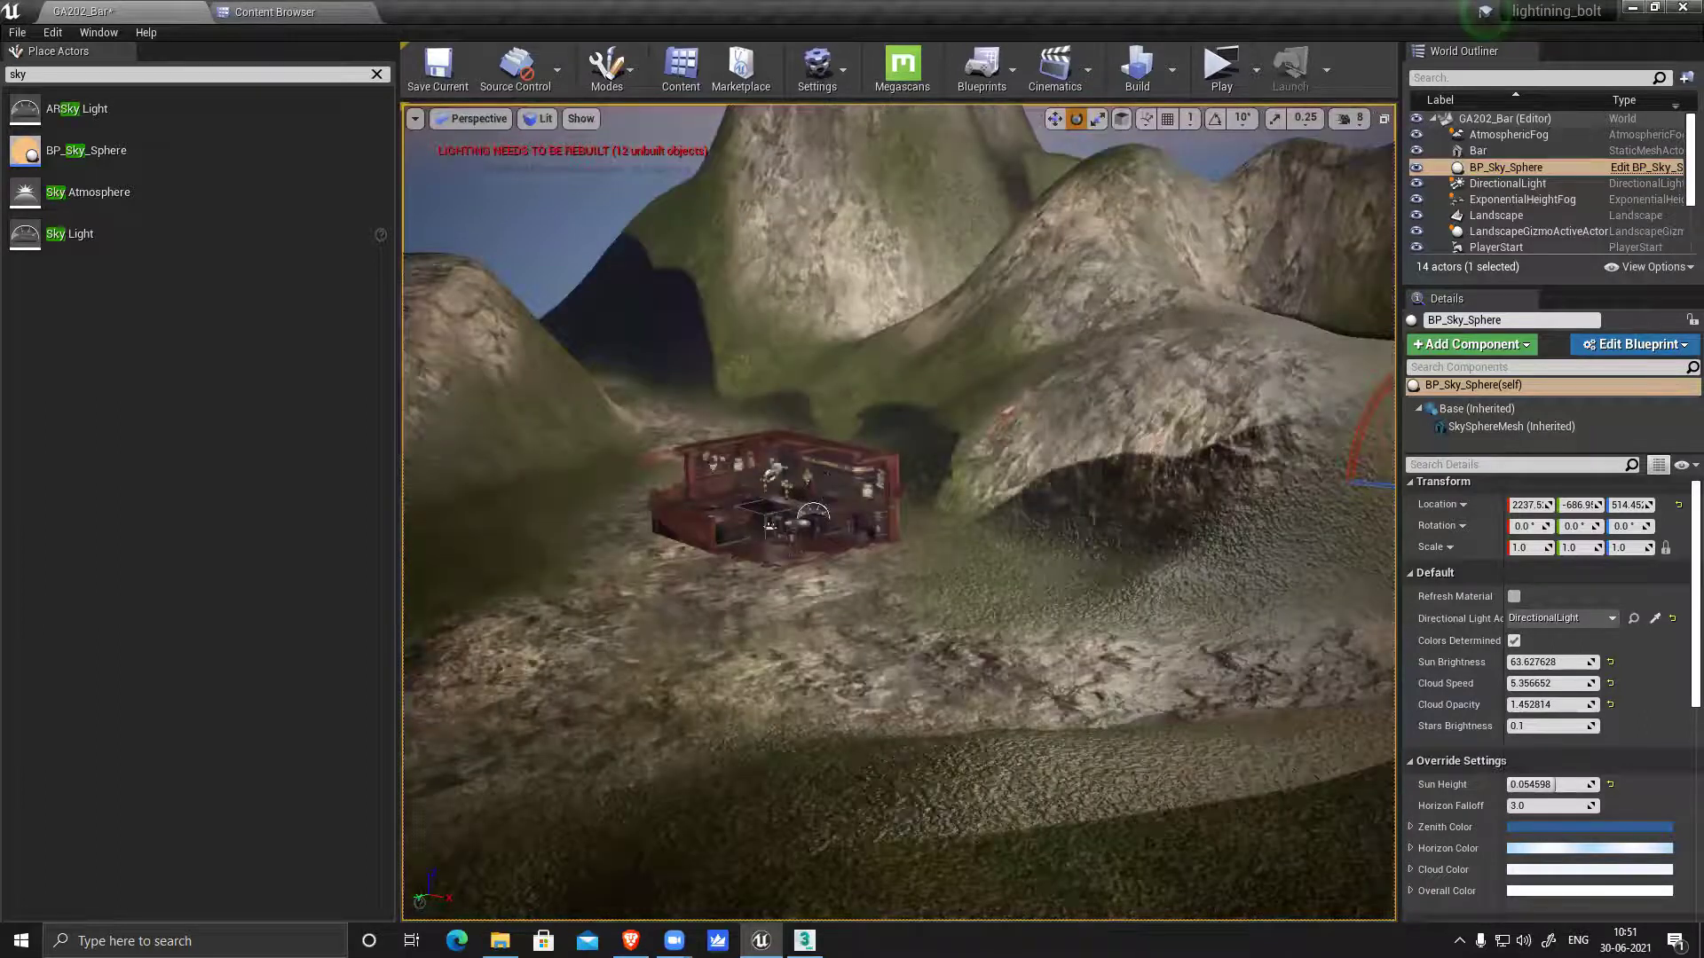
scroll(1123, 538, down, 3)
alt+drag(1009, 208, 933, 479)
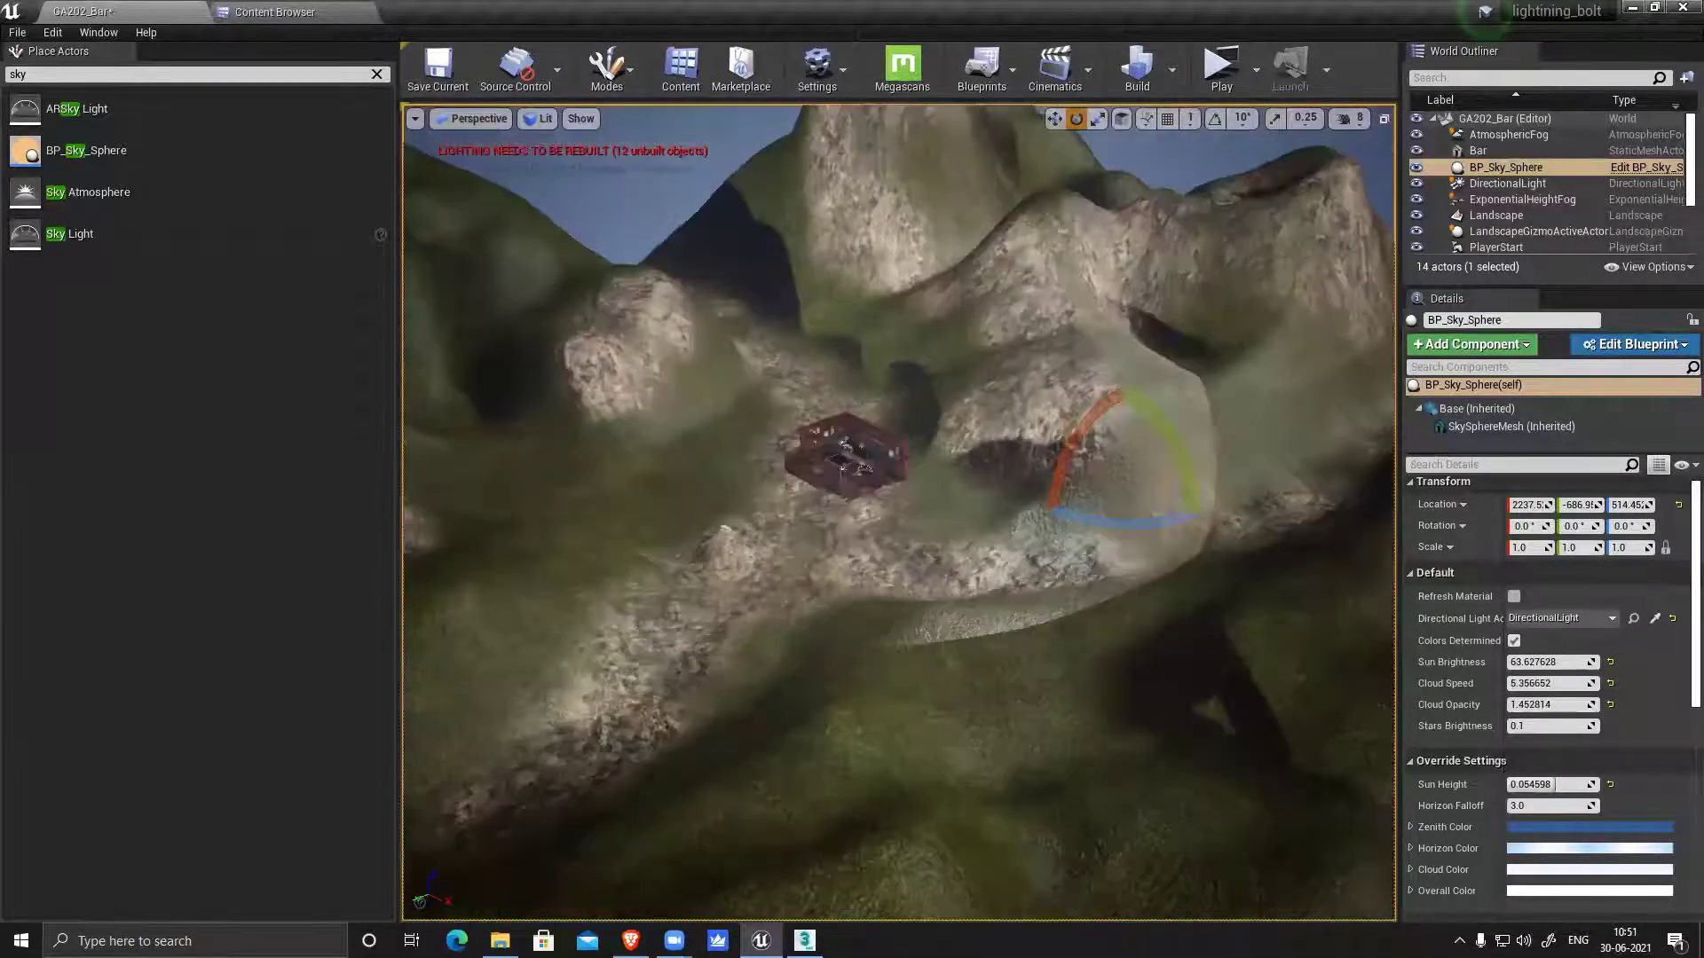
right_drag(866, 451, 818, 321)
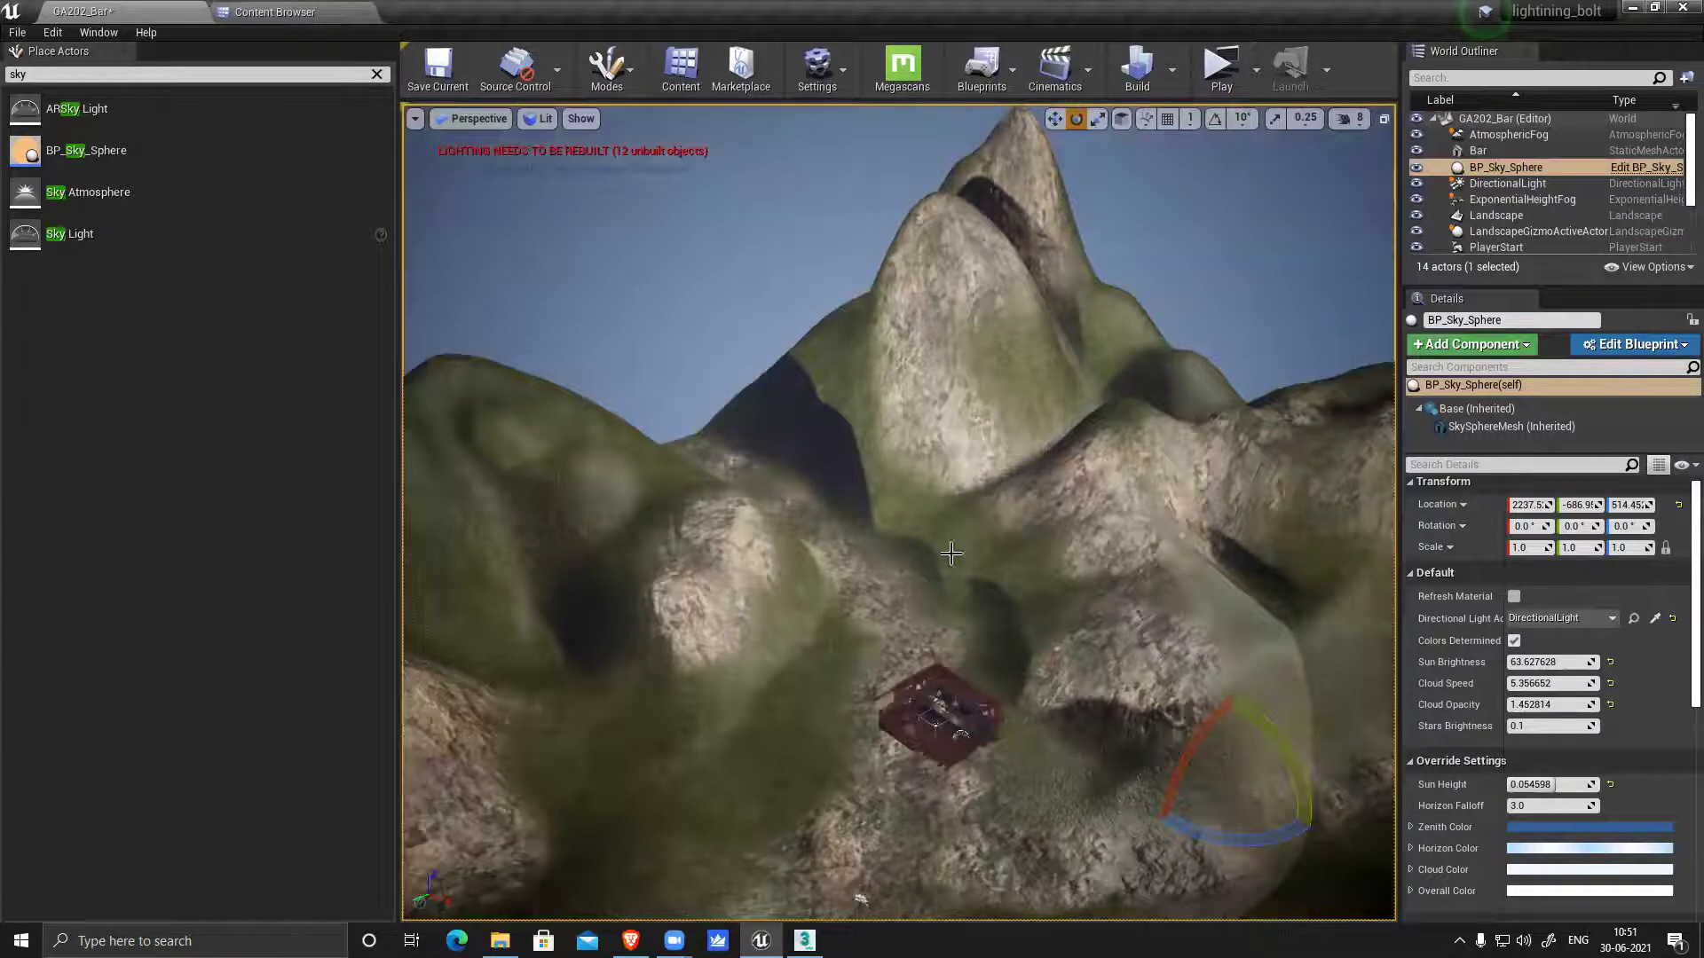
right_drag(951, 552, 928, 552)
right_drag(1009, 750, 858, 686)
alt+drag(895, 547, 976, 687)
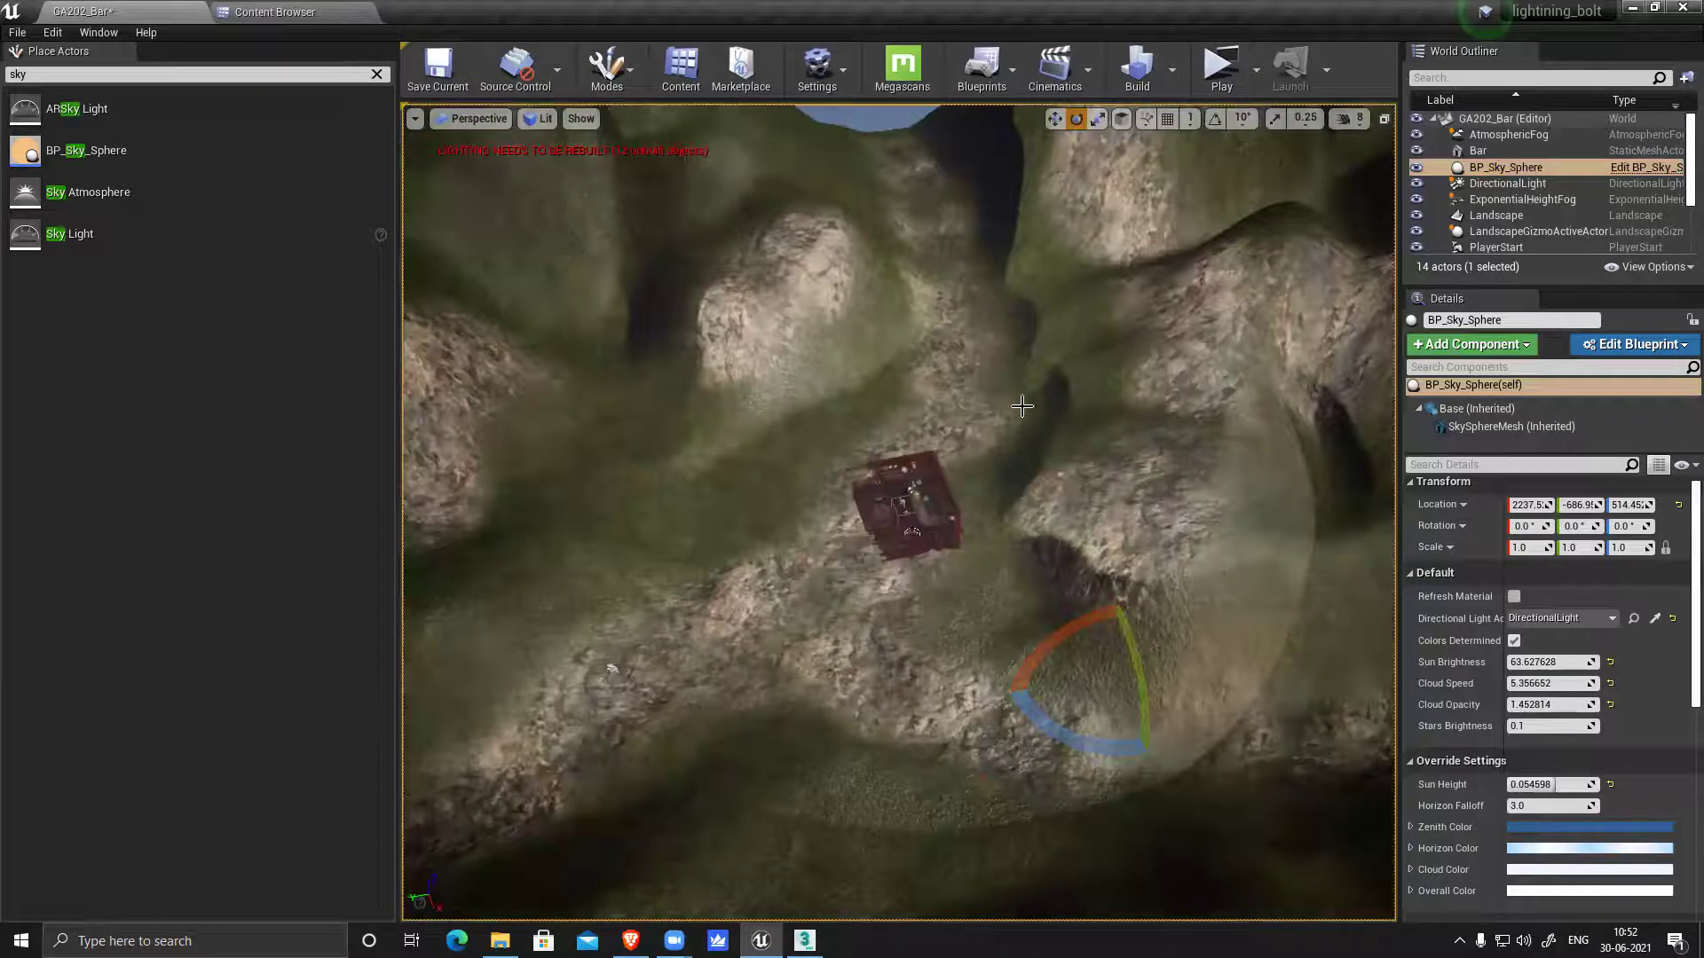
alt+drag(861, 570, 866, 497)
right_drag(899, 618, 1011, 482)
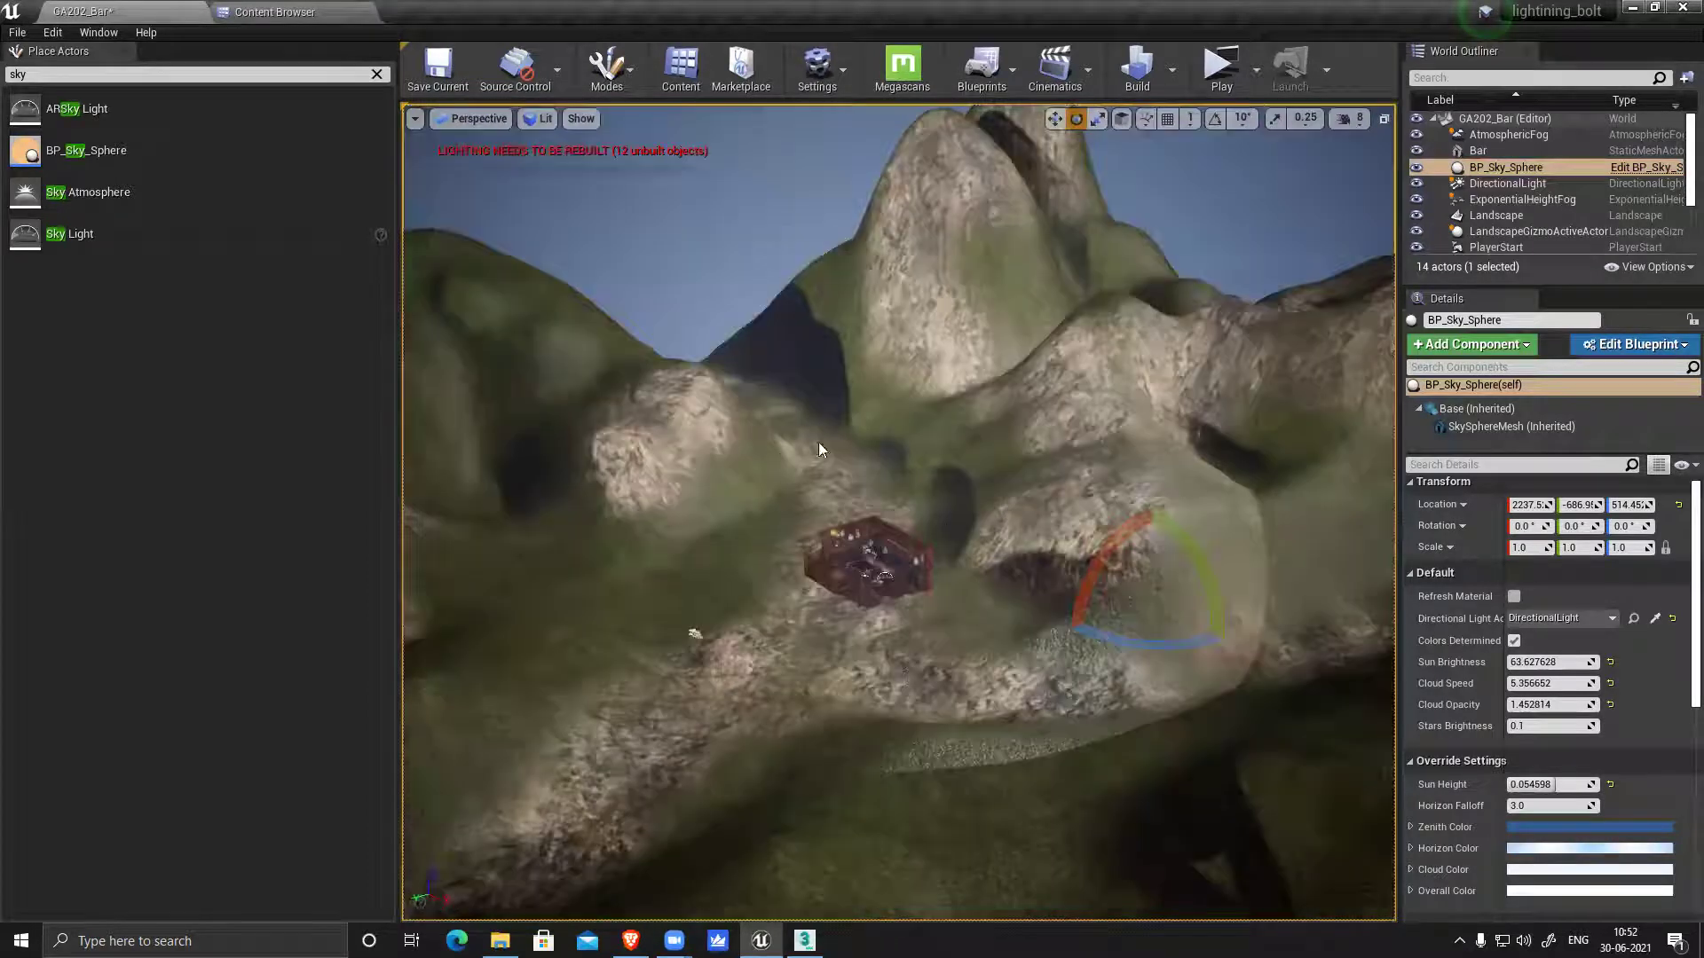
middle_drag(938, 230, 996, 107)
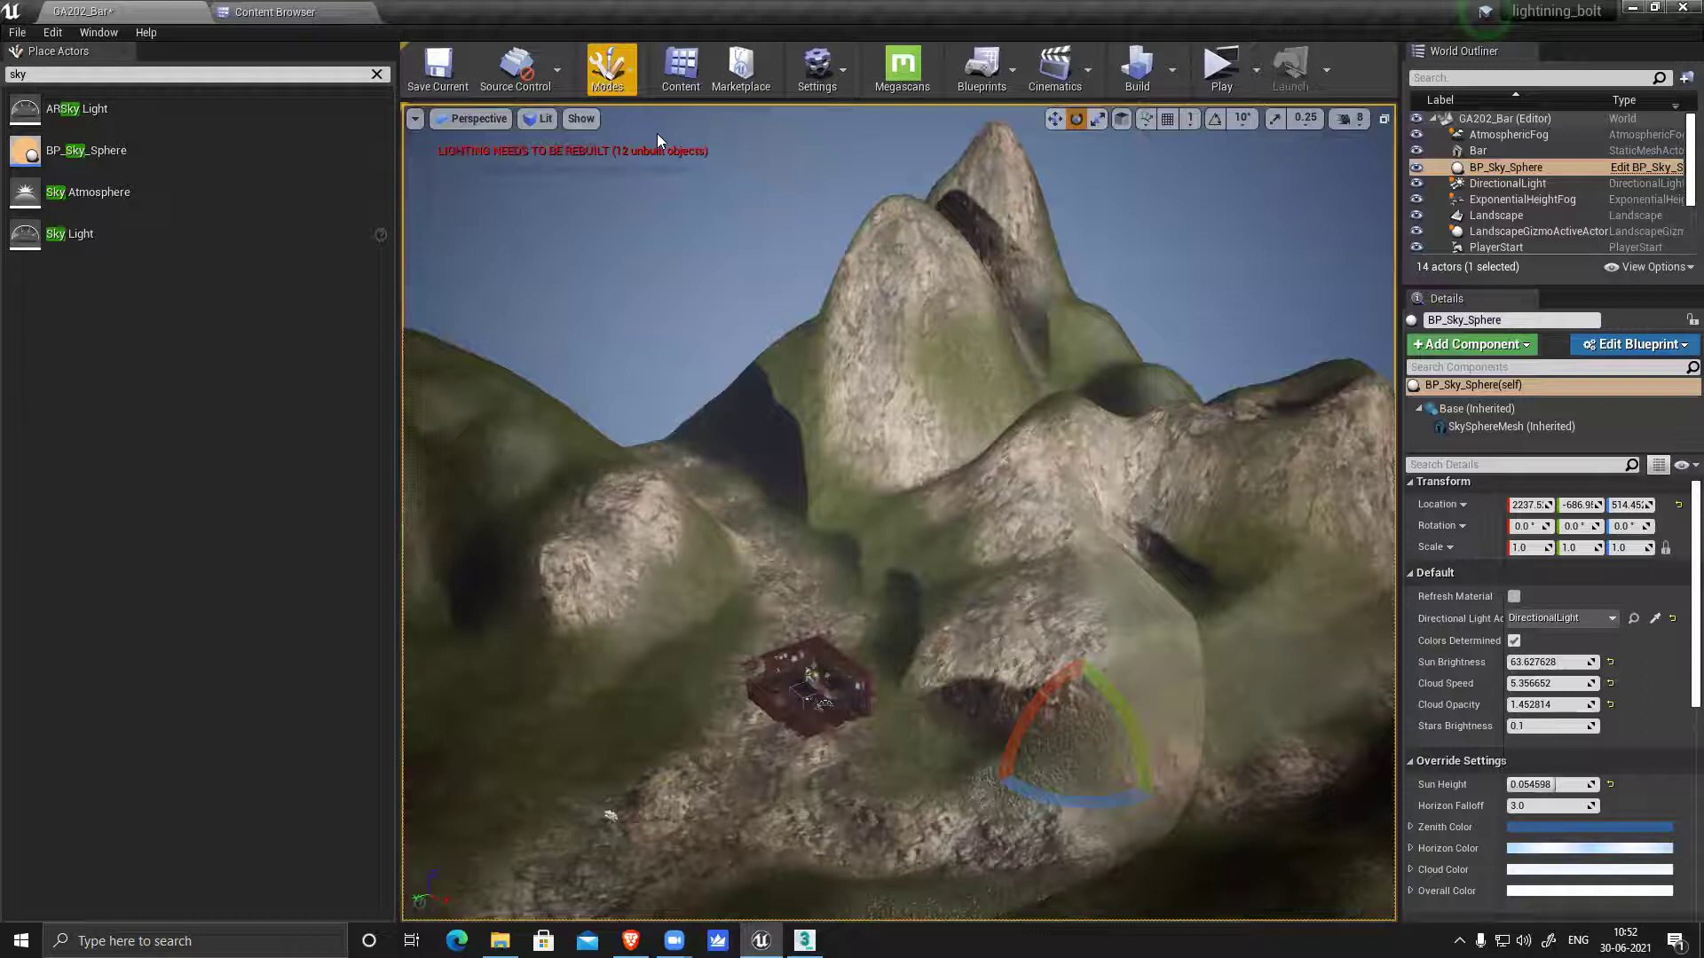
Wear down the tall twin peaks and the slopes beside the bar with Hydraulic Erosion, using a brush size of 1108
key(shift+2)
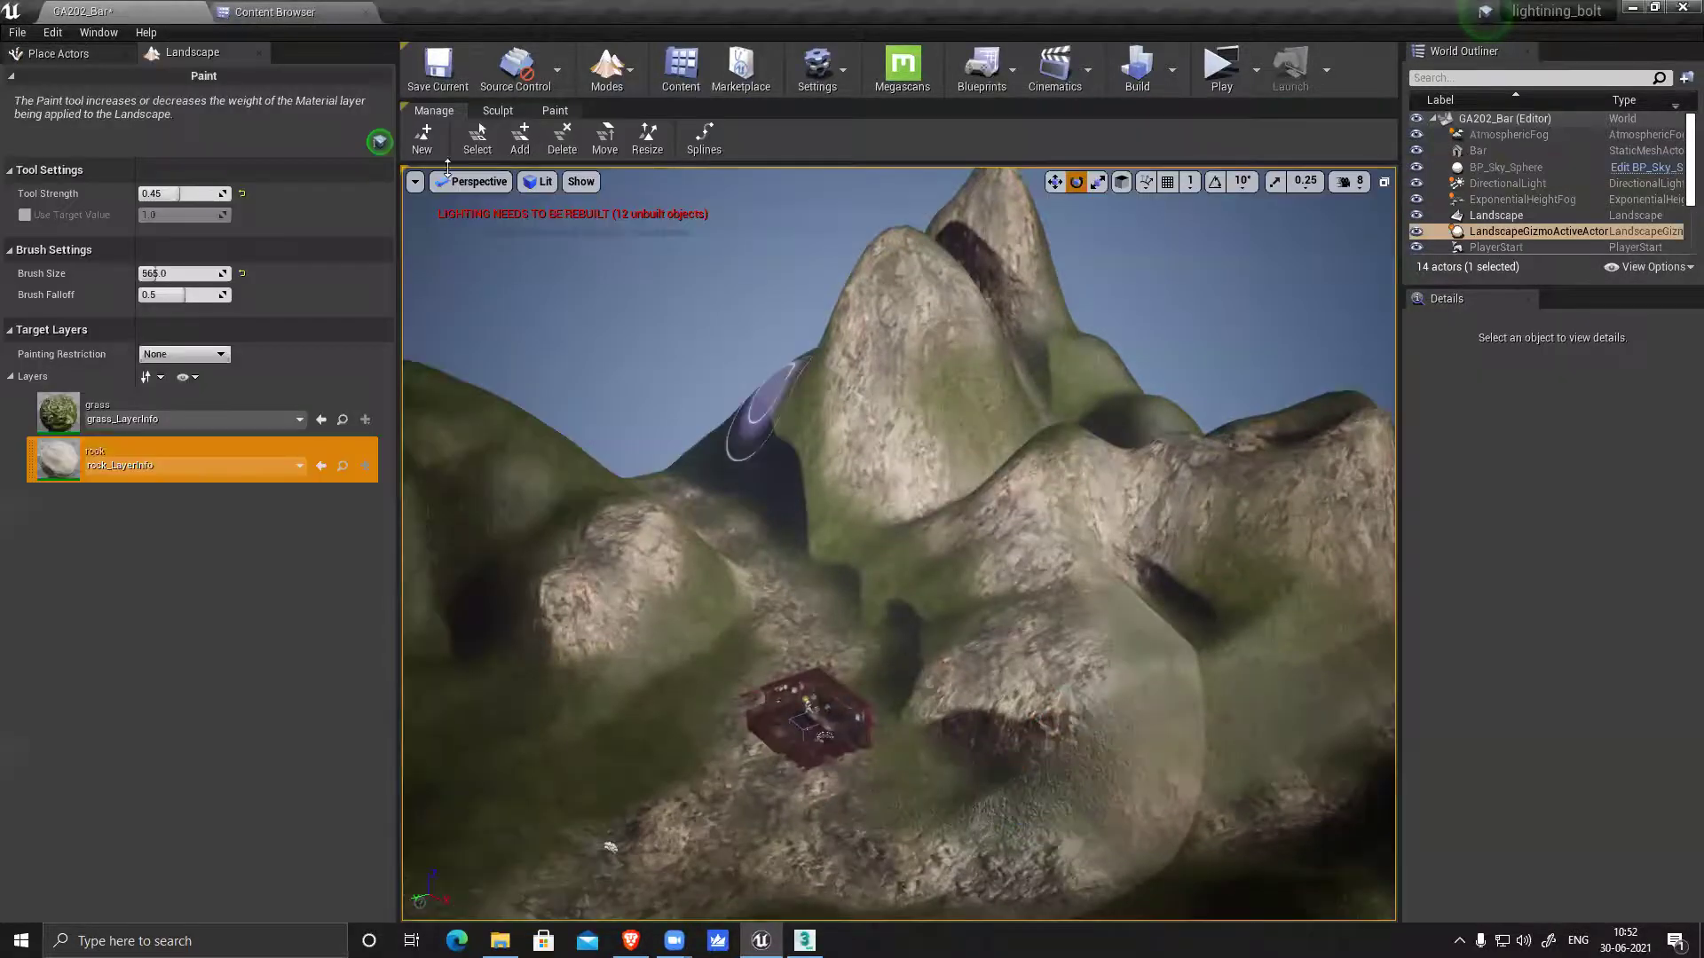
click(498, 110)
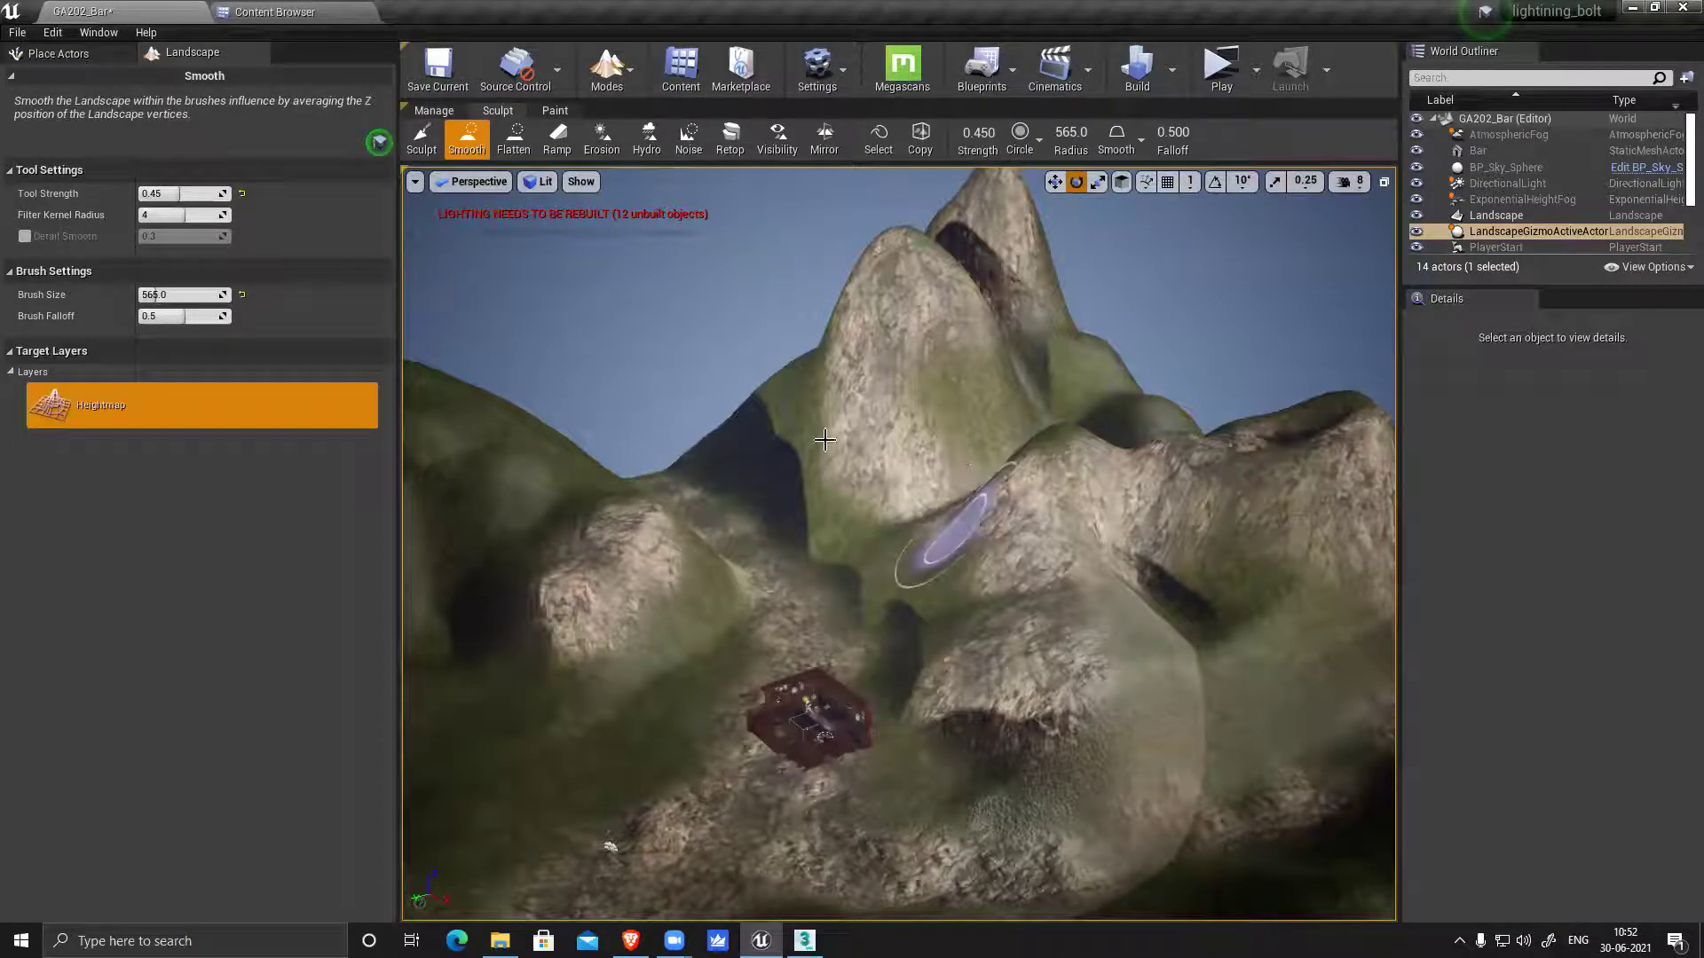
click(652, 140)
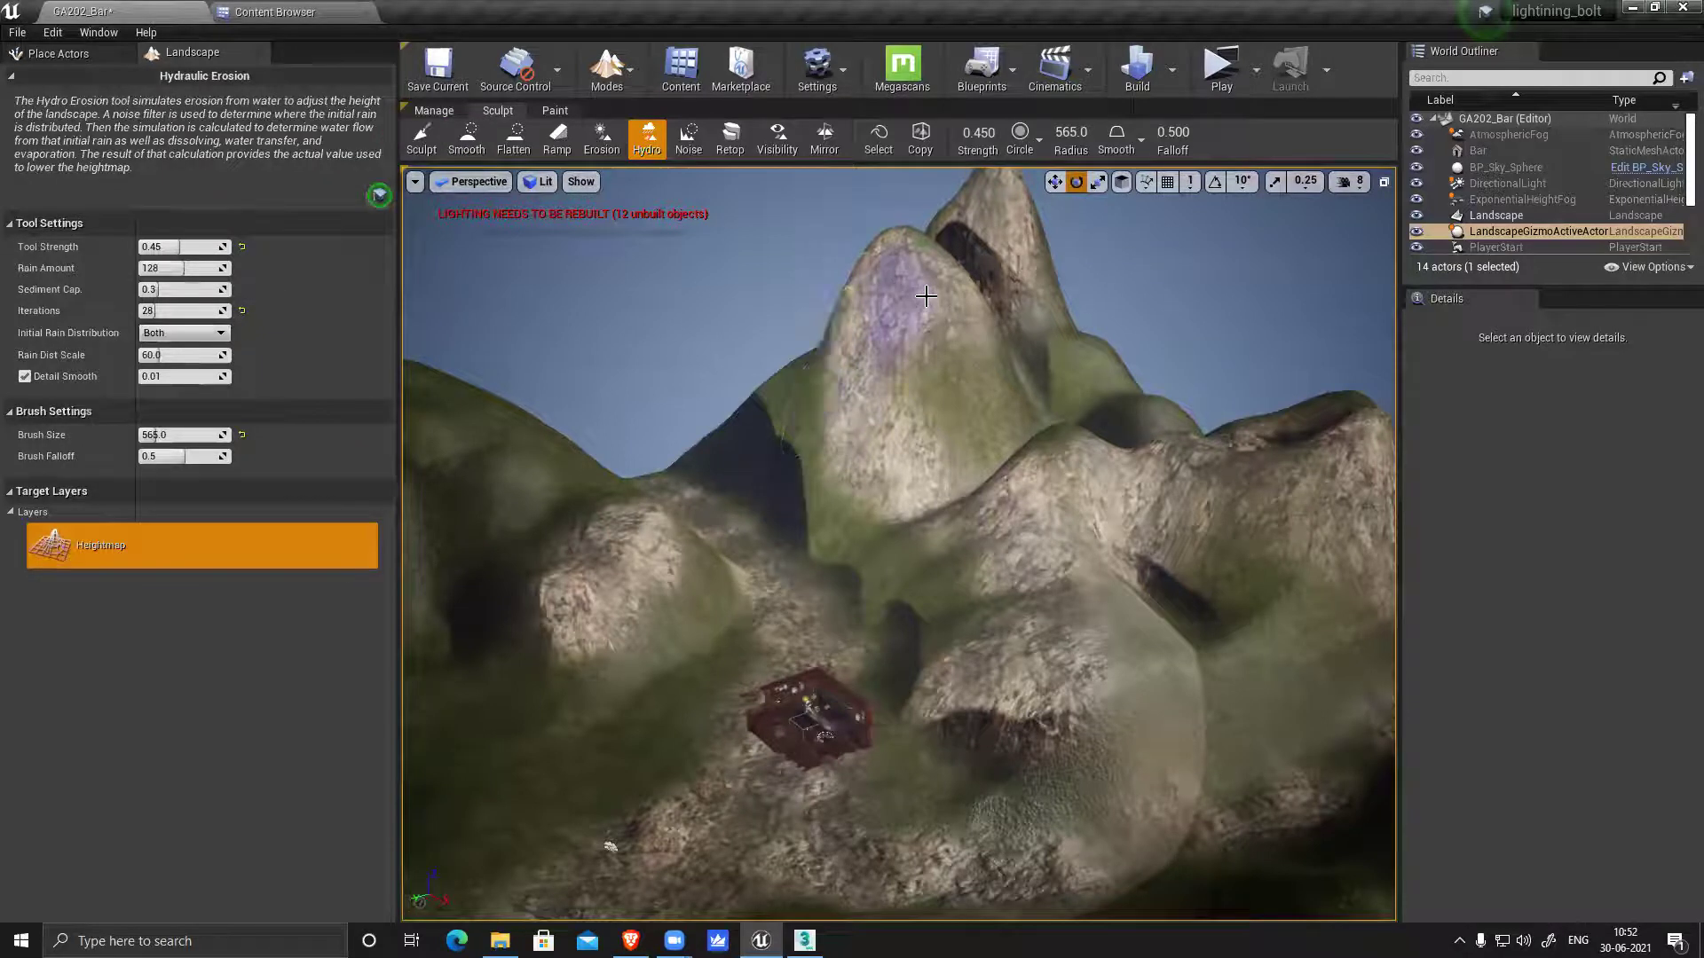
key(bracketright)
key(bracketright)
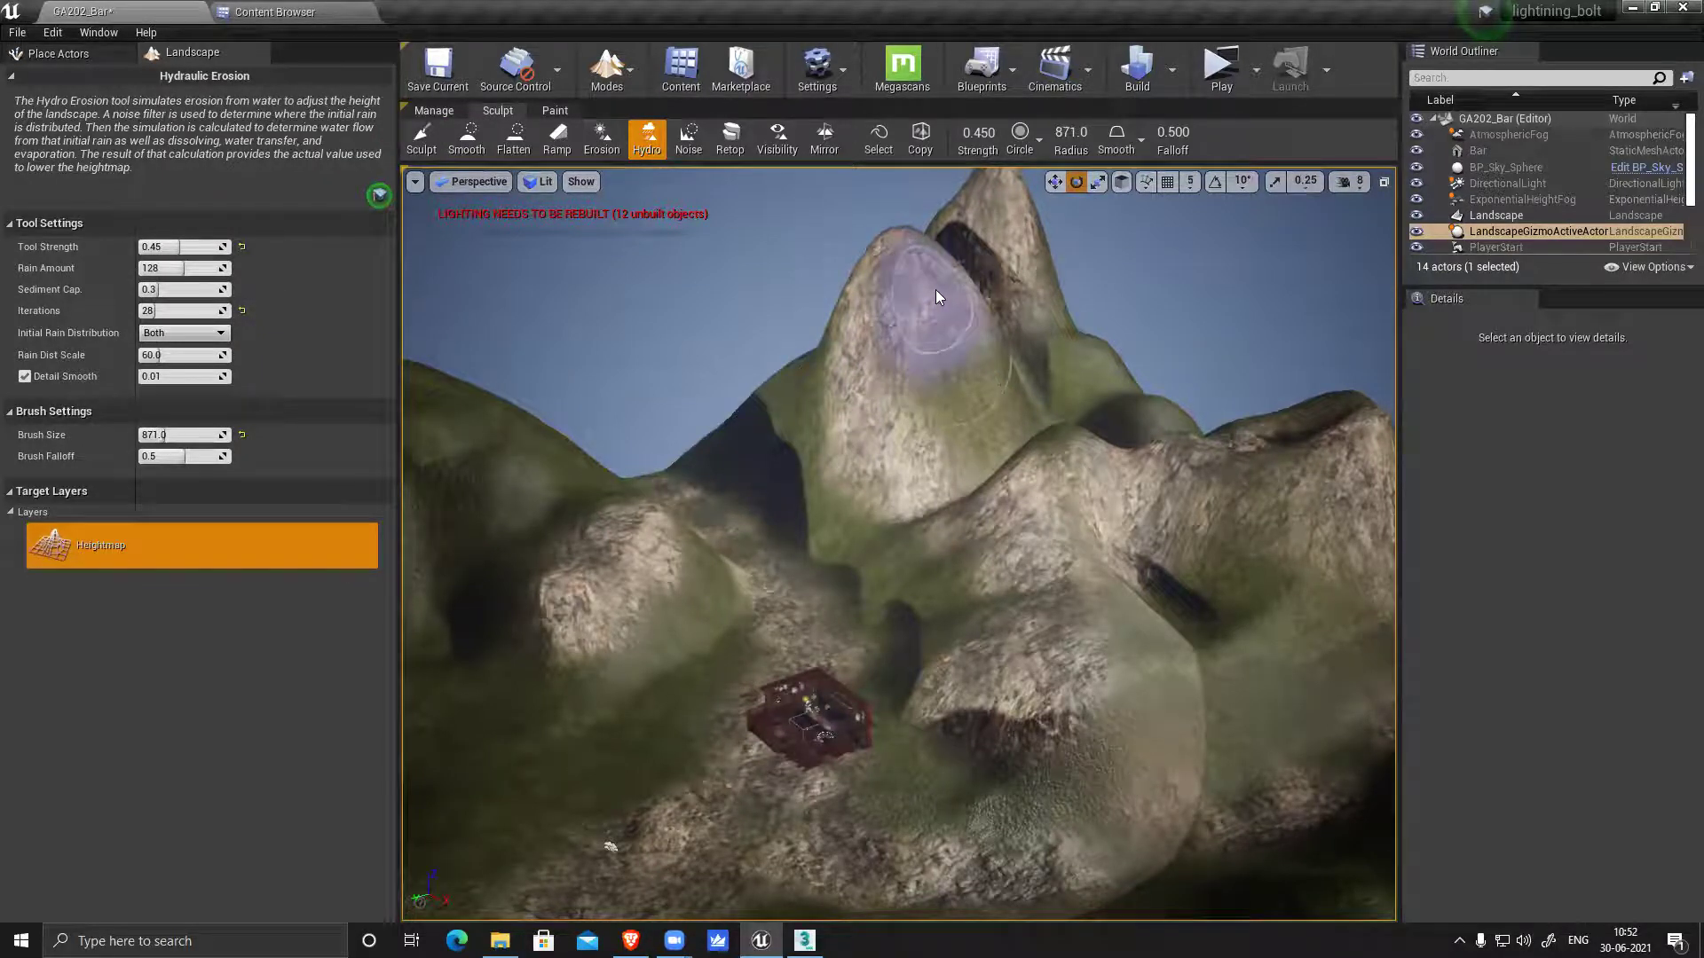
mouse_move(928, 302)
mouse_down()
mouse_move(923, 284)
mouse_move(885, 294)
mouse_move(964, 203)
mouse_move(954, 185)
mouse_move(1001, 222)
mouse_move(1021, 499)
mouse_move(1069, 439)
mouse_move(1077, 676)
mouse_up()
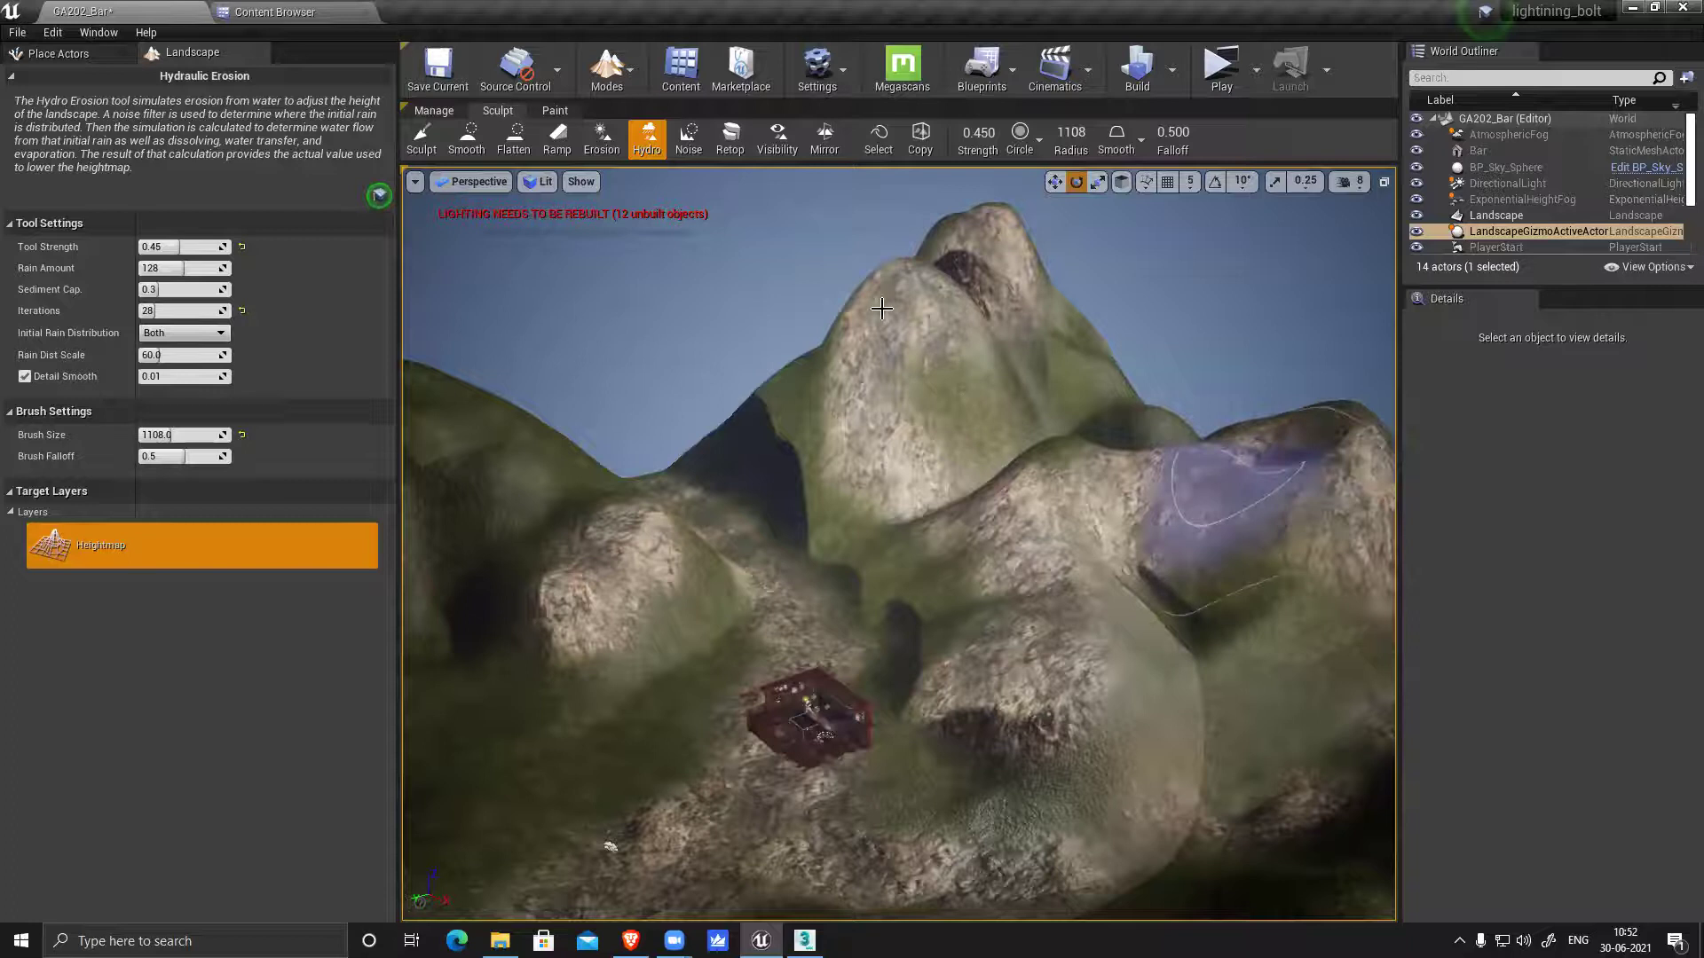
Roughen the twin peaks and the rocky ridge behind the bar with the thermal Erosion tool
click(602, 140)
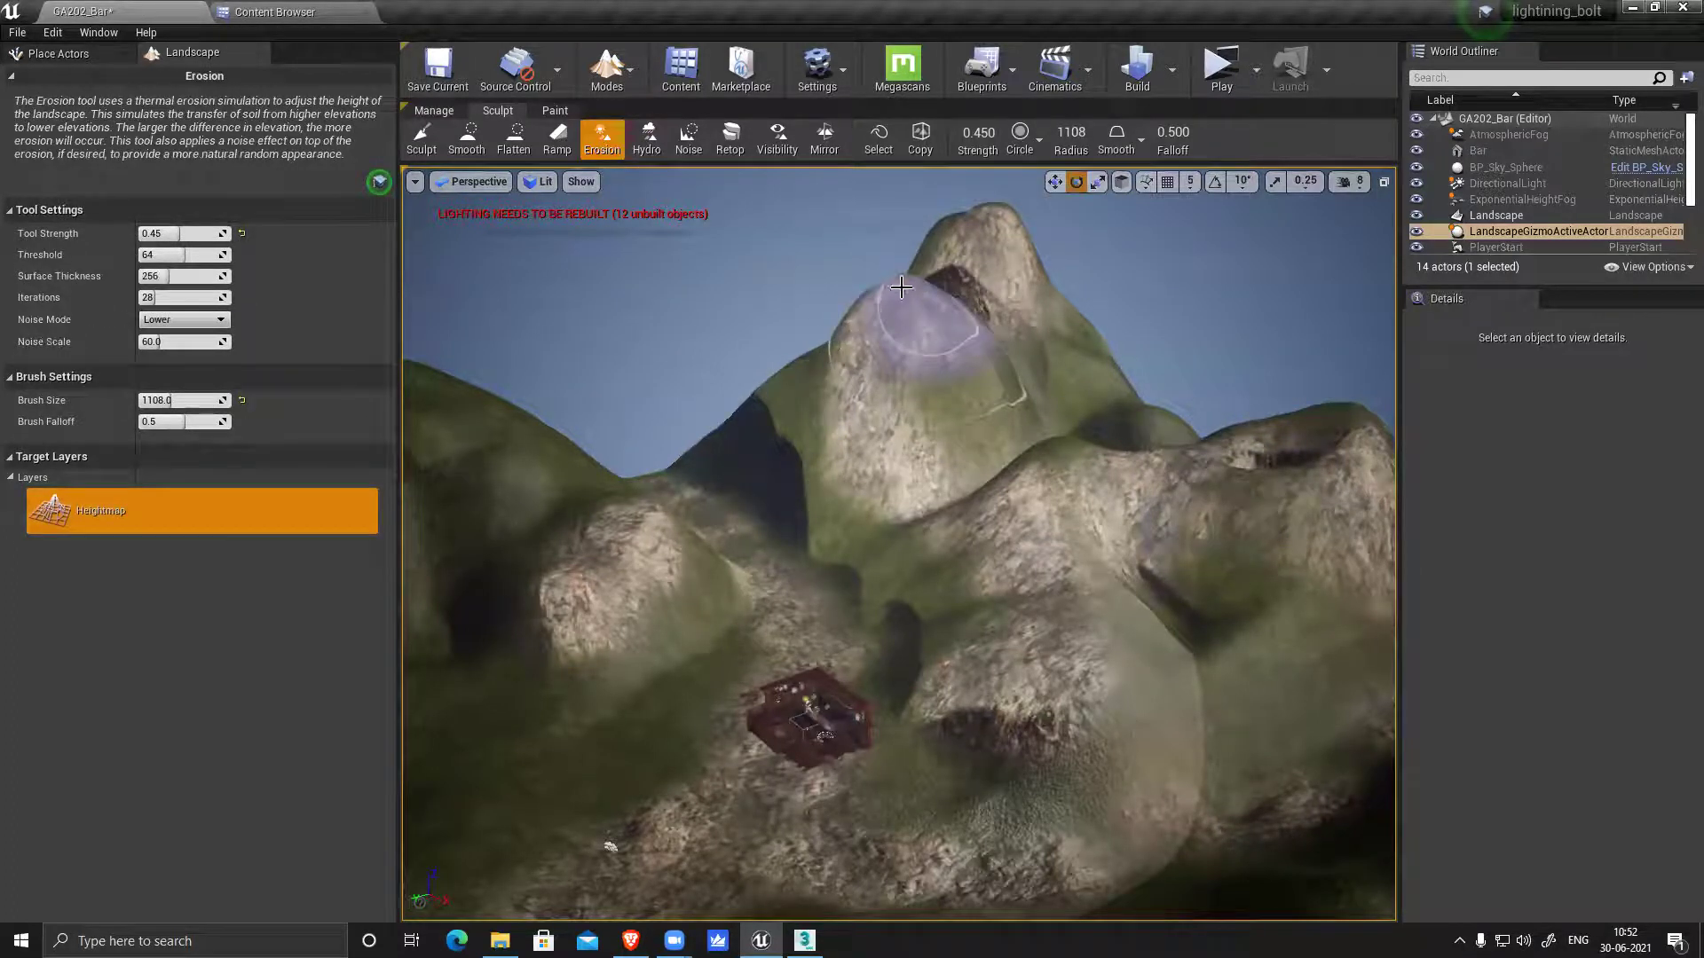
mouse_move(999, 290)
mouse_down()
mouse_move(1003, 265)
mouse_move(1159, 475)
mouse_move(1335, 466)
mouse_move(1159, 536)
mouse_move(1003, 564)
mouse_move(1056, 603)
mouse_move(1084, 581)
mouse_up()
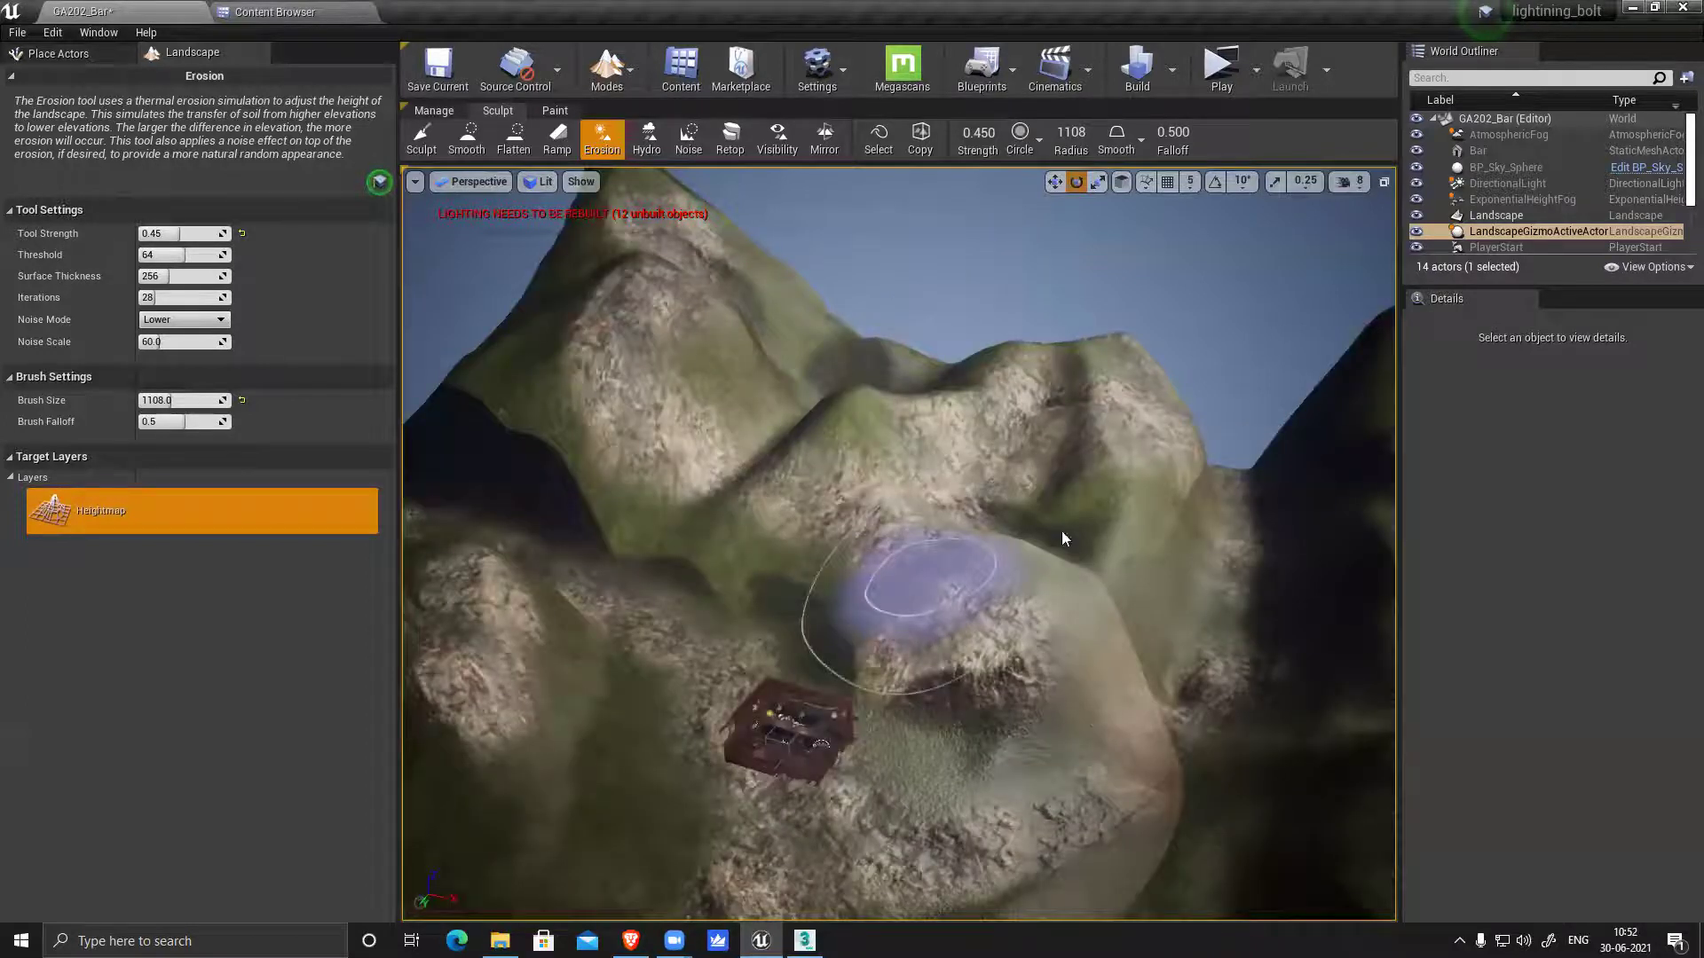
mouse_move(1133, 510)
mouse_down()
mouse_move(1174, 418)
mouse_move(948, 398)
mouse_move(1073, 387)
mouse_move(1236, 437)
mouse_move(1236, 497)
mouse_move(1313, 433)
mouse_move(1054, 459)
mouse_up()
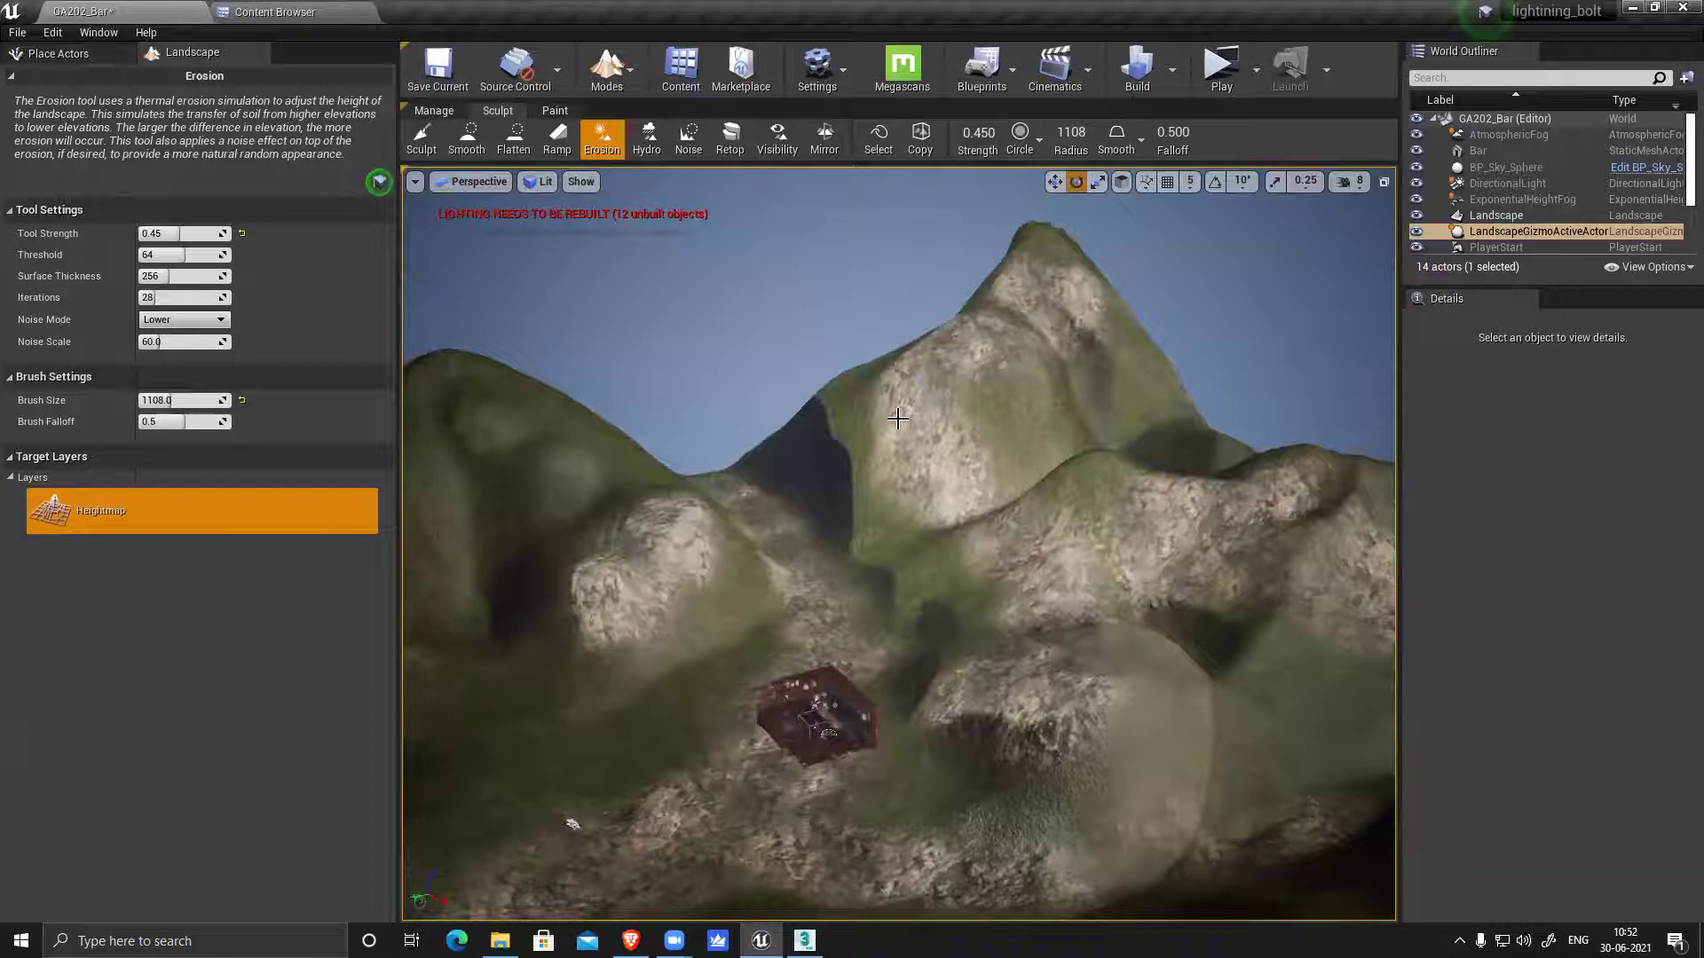
Erode the grassy mountains on the neighbouring side of the bar and the low hillside in front of them
mouse_move(1031, 518)
alt+mouse_down()
mouse_move(886, 479)
mouse_move(811, 356)
mouse_move(923, 422)
alt+mouse_up()
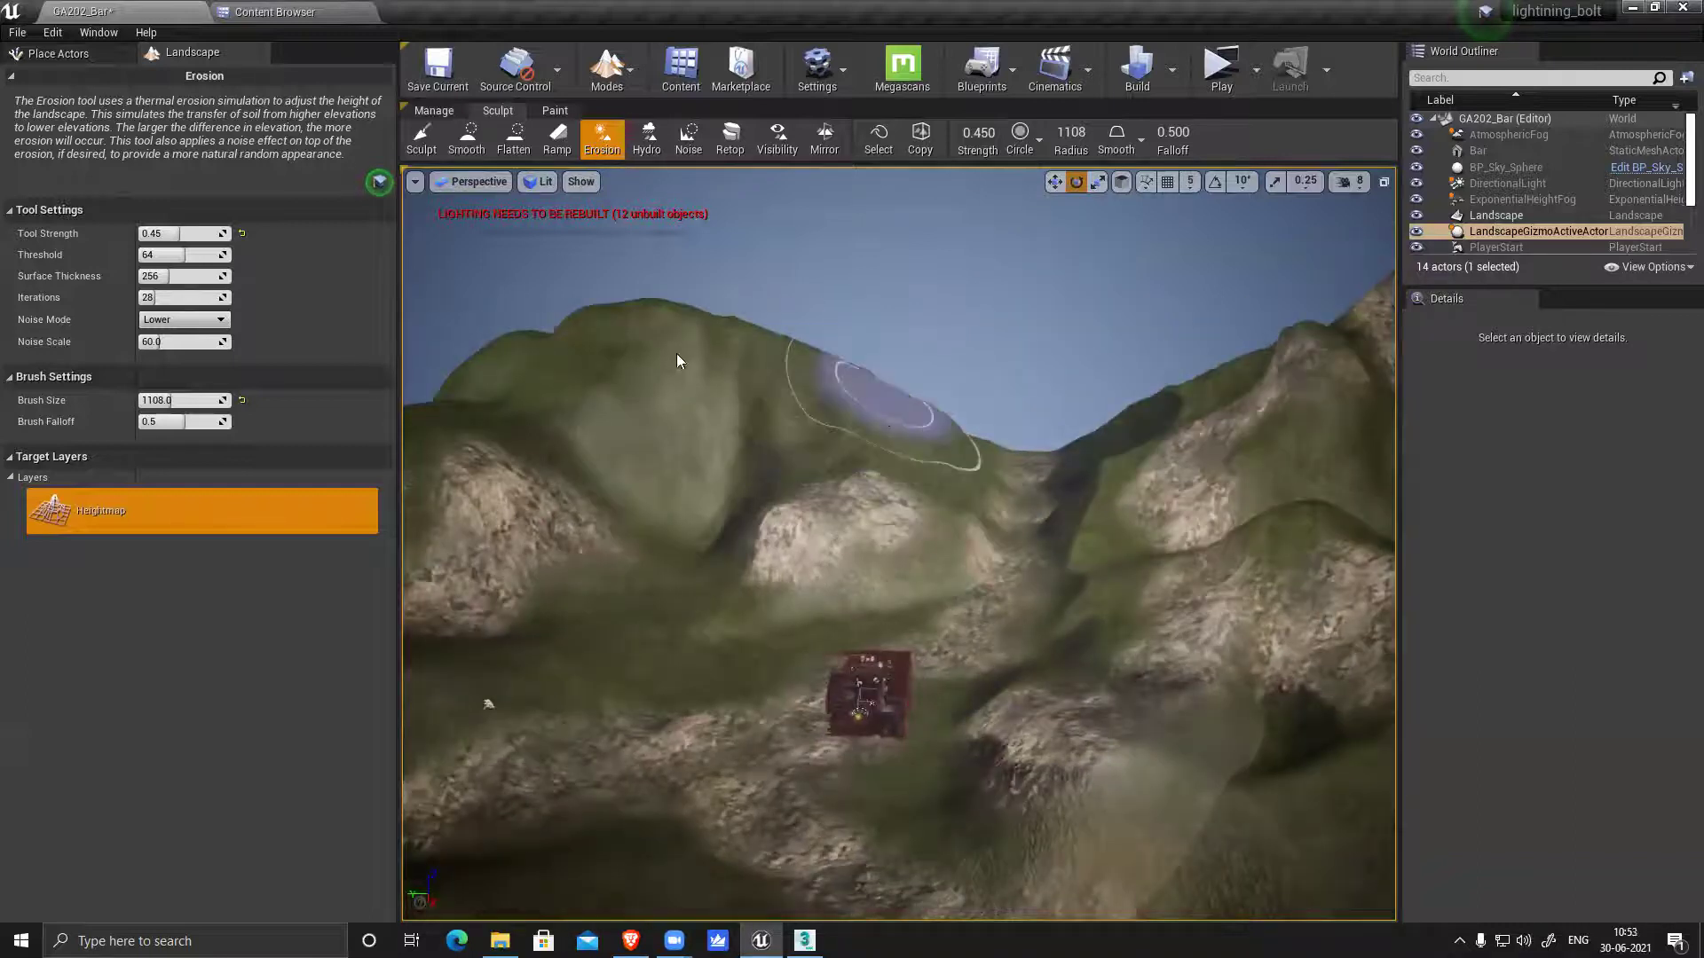
drag(677, 353, 697, 428)
drag(513, 360, 547, 401)
mouse_move(859, 515)
alt+mouse_down()
mouse_move(816, 443)
mouse_move(714, 493)
mouse_move(788, 396)
mouse_move(709, 367)
mouse_move(609, 455)
mouse_move(524, 500)
alt+mouse_up()
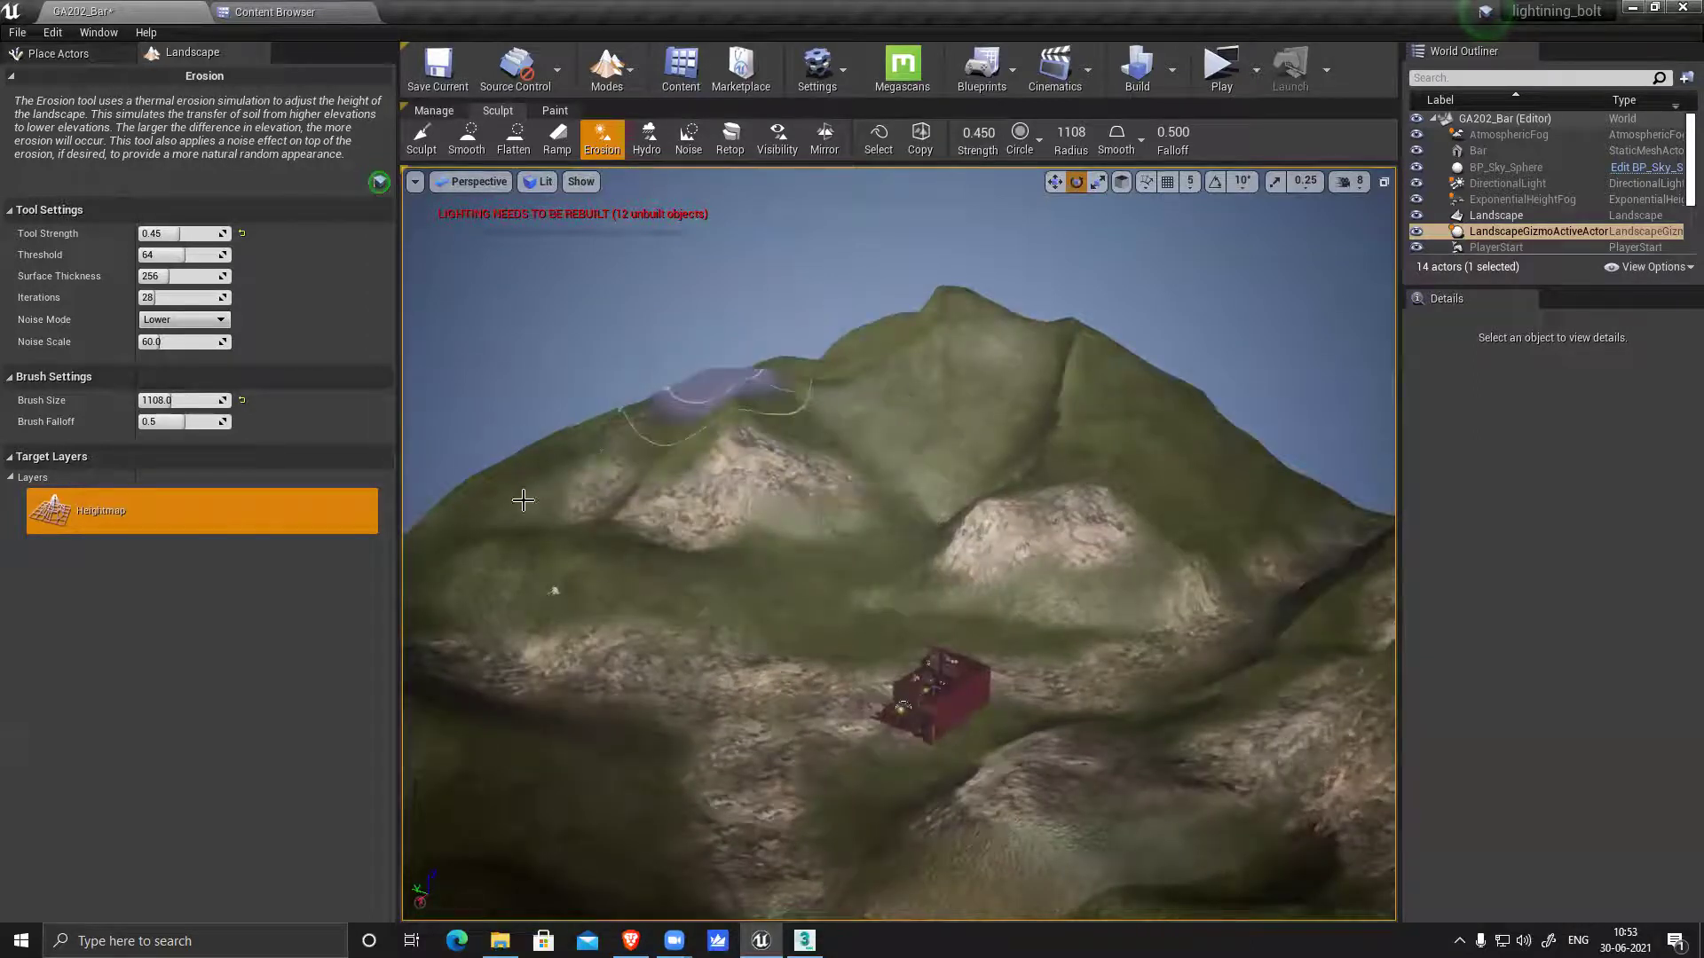
right_drag(523, 506, 572, 510)
mouse_move(623, 536)
mouse_down()
mouse_move(678, 575)
mouse_move(804, 559)
mouse_up()
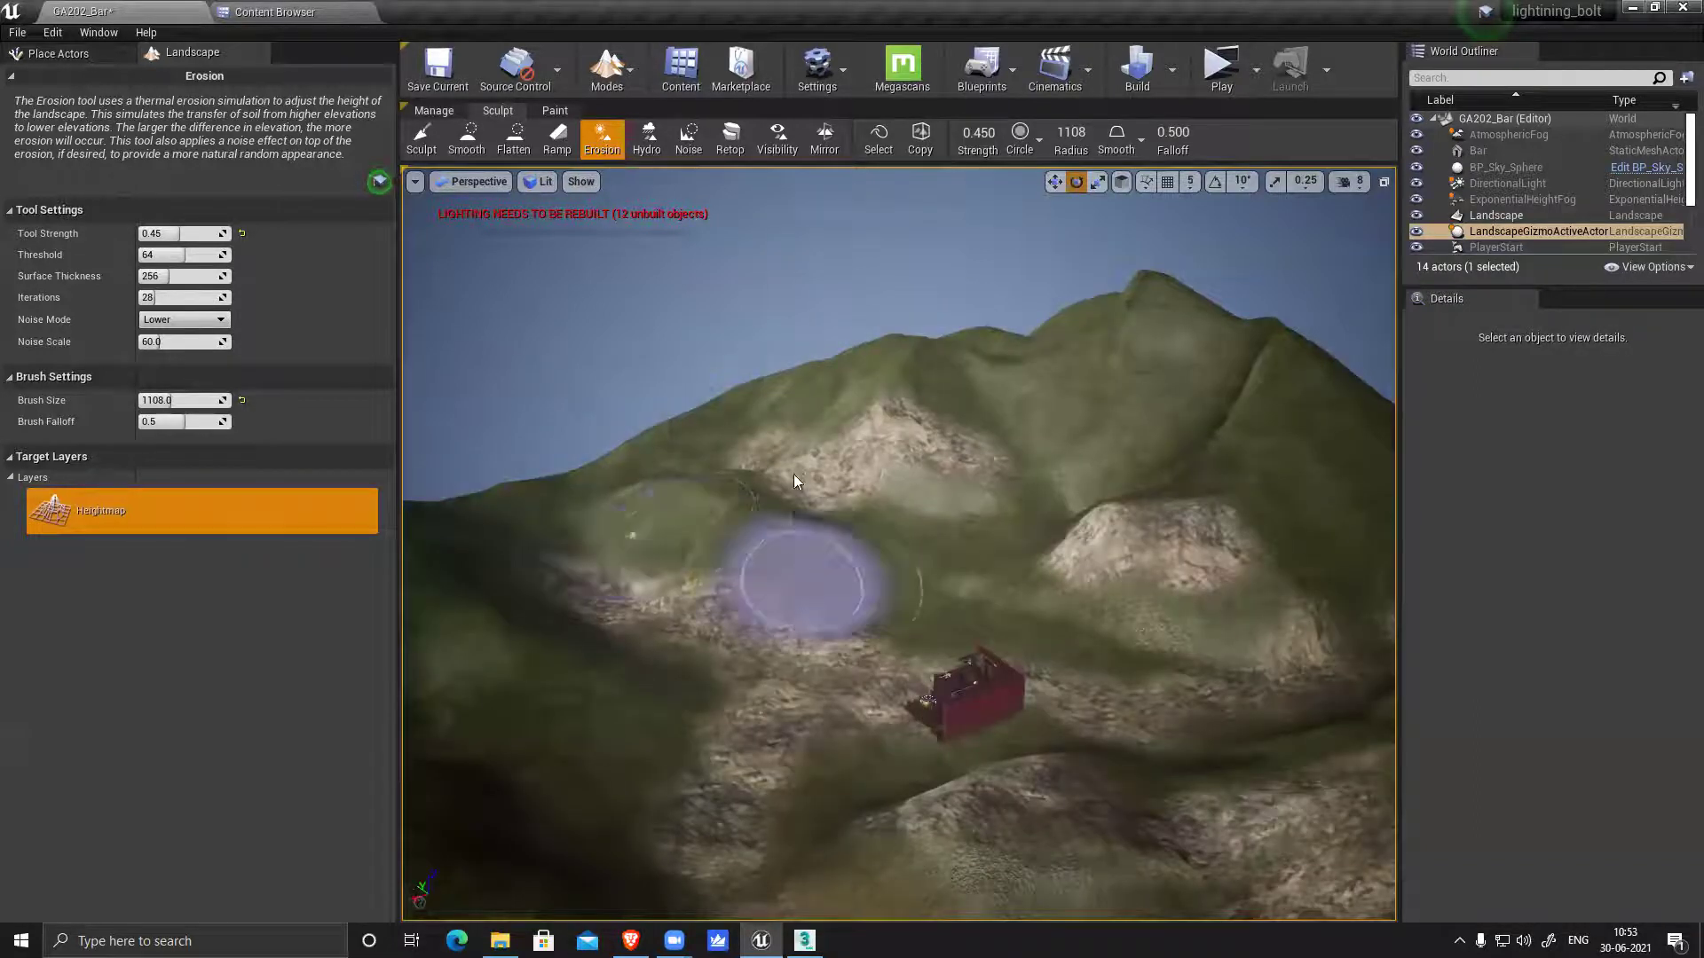
Erode the crests and slopes of the distant mountains on the opposite side of the bar
mouse_move(798, 470)
alt+mouse_down()
mouse_move(879, 556)
mouse_move(803, 497)
alt+mouse_up()
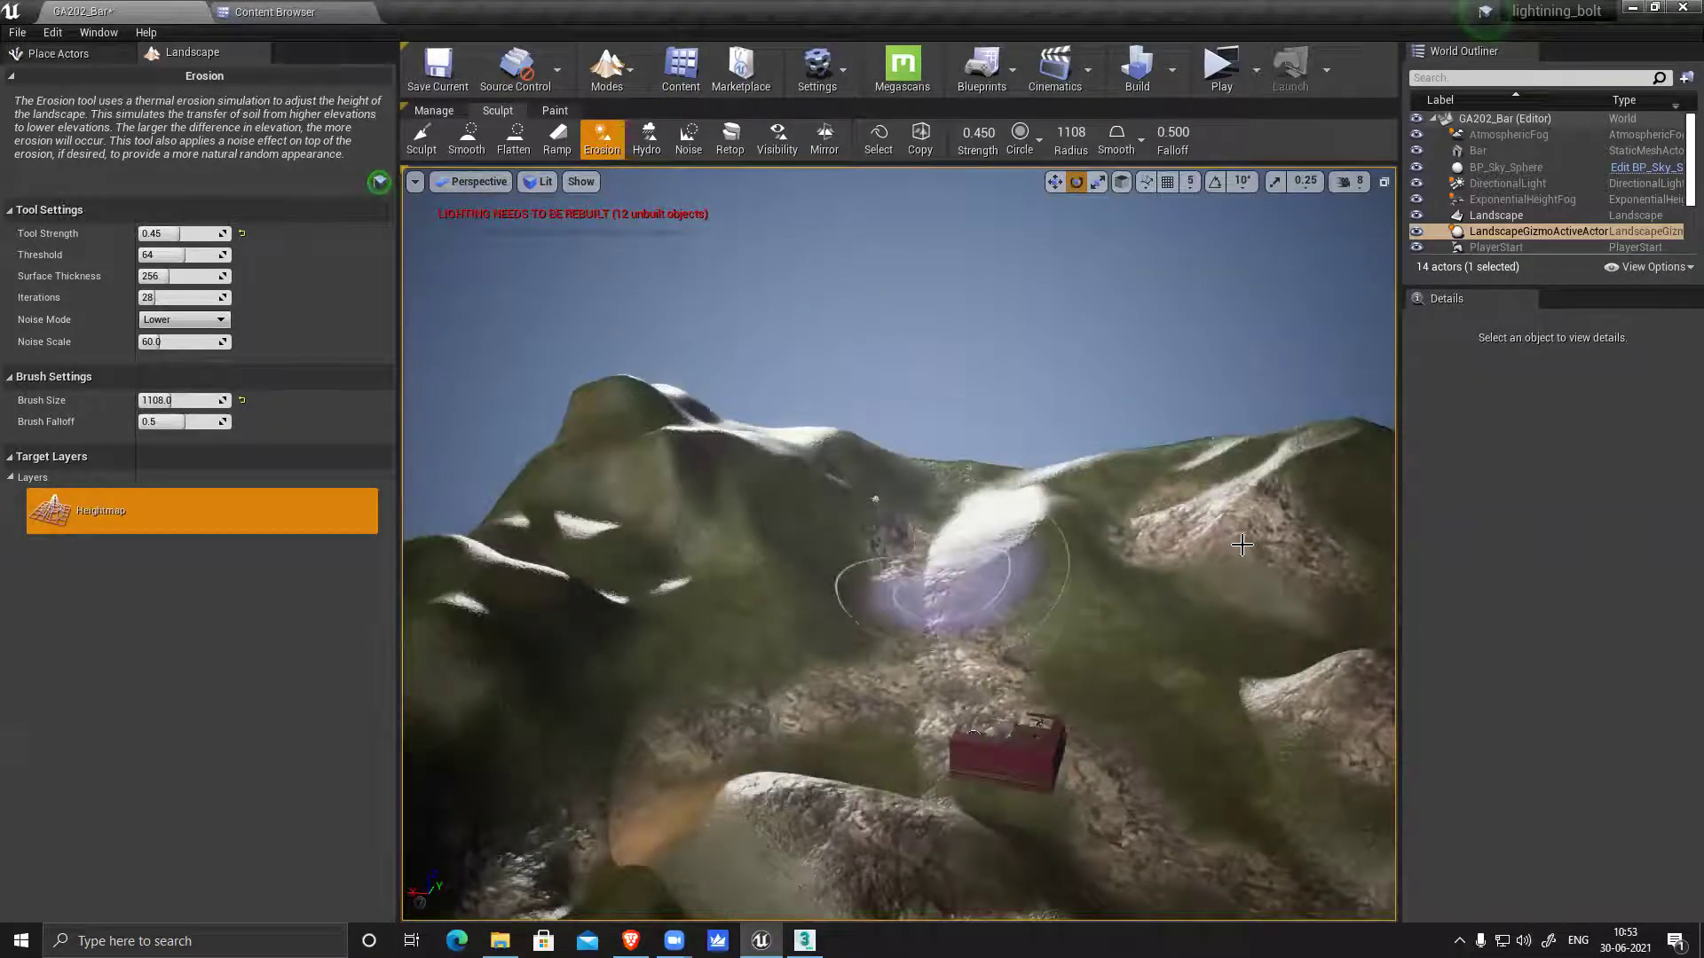
mouse_move(697, 455)
mouse_down()
mouse_move(866, 455)
mouse_move(693, 413)
mouse_move(640, 451)
mouse_move(610, 432)
mouse_up()
mouse_move(564, 498)
mouse_down()
mouse_move(665, 577)
mouse_move(530, 607)
mouse_move(818, 636)
mouse_move(825, 589)
mouse_move(605, 591)
mouse_up()
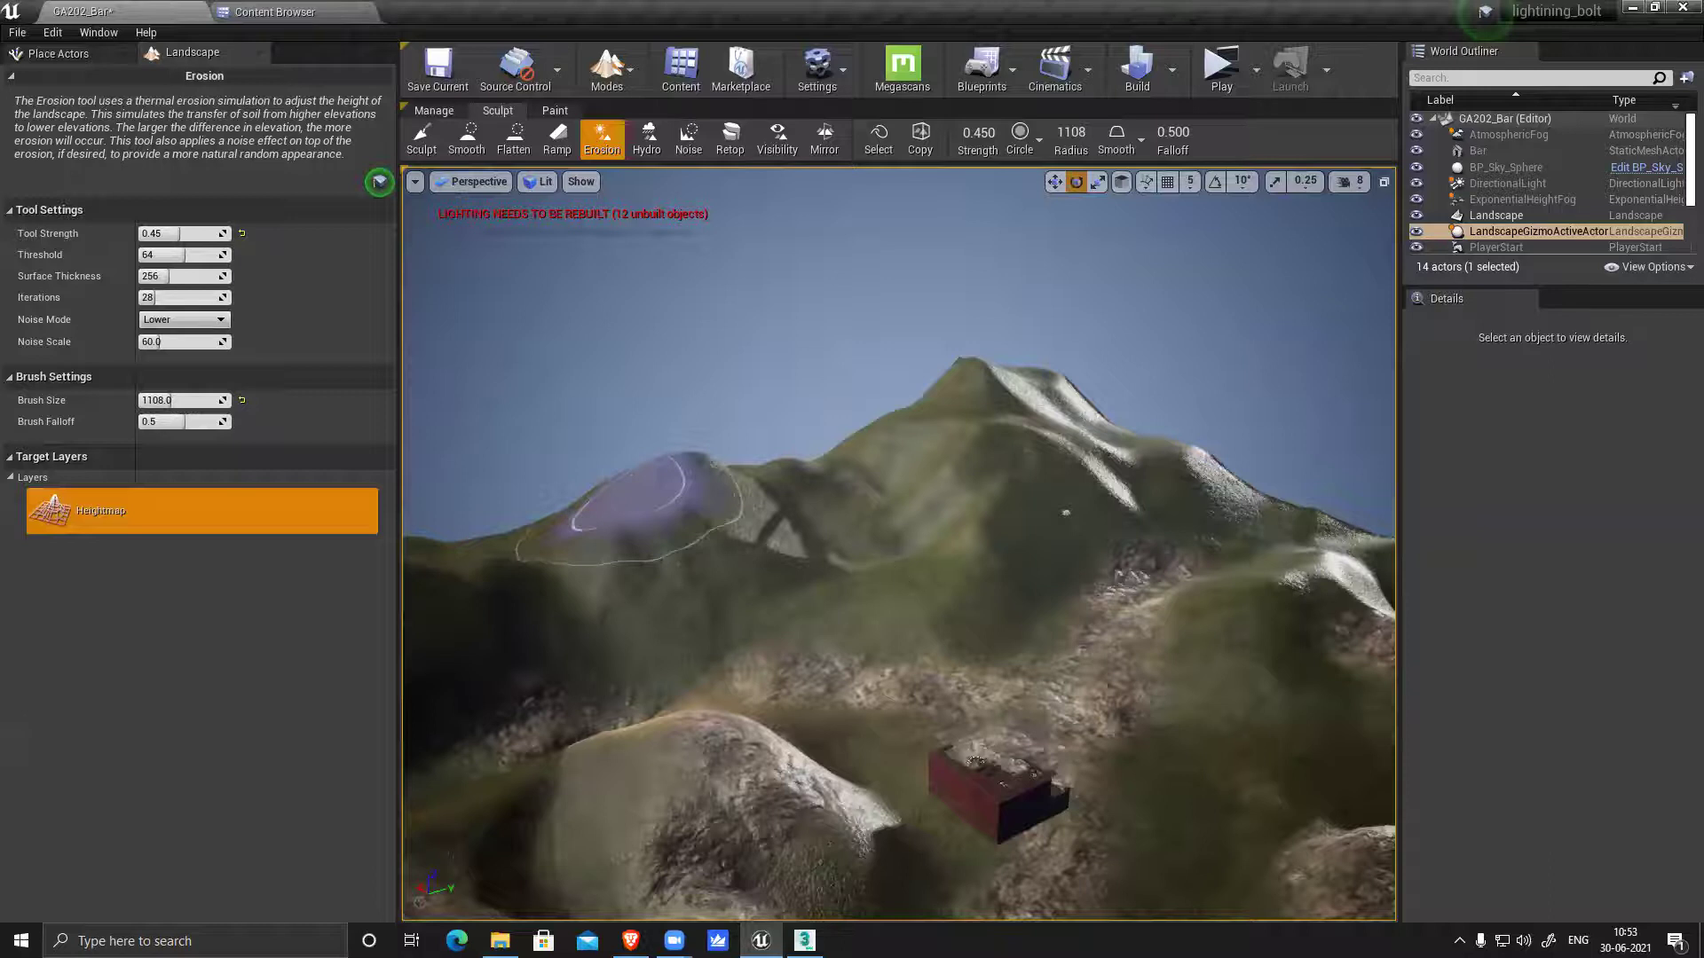
Circle back to the tallest mountain and erode its peak, its front rock face and the adjoining ridge
right_drag(889, 575, 837, 544)
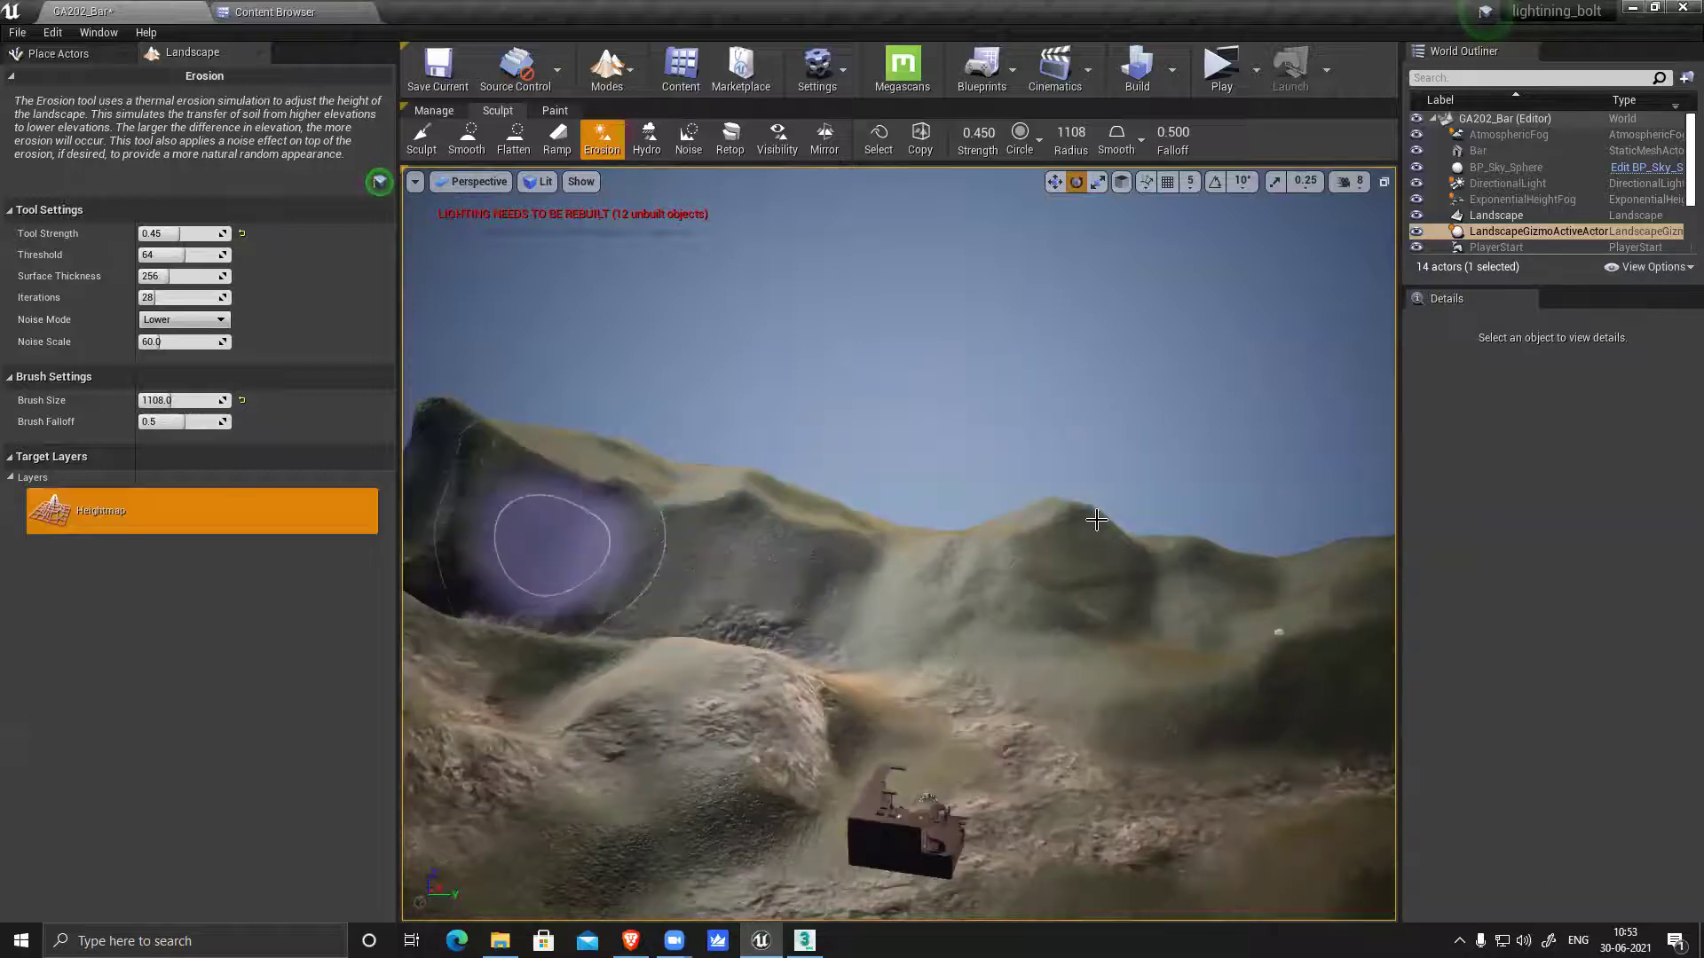
right_drag(1097, 521, 917, 461)
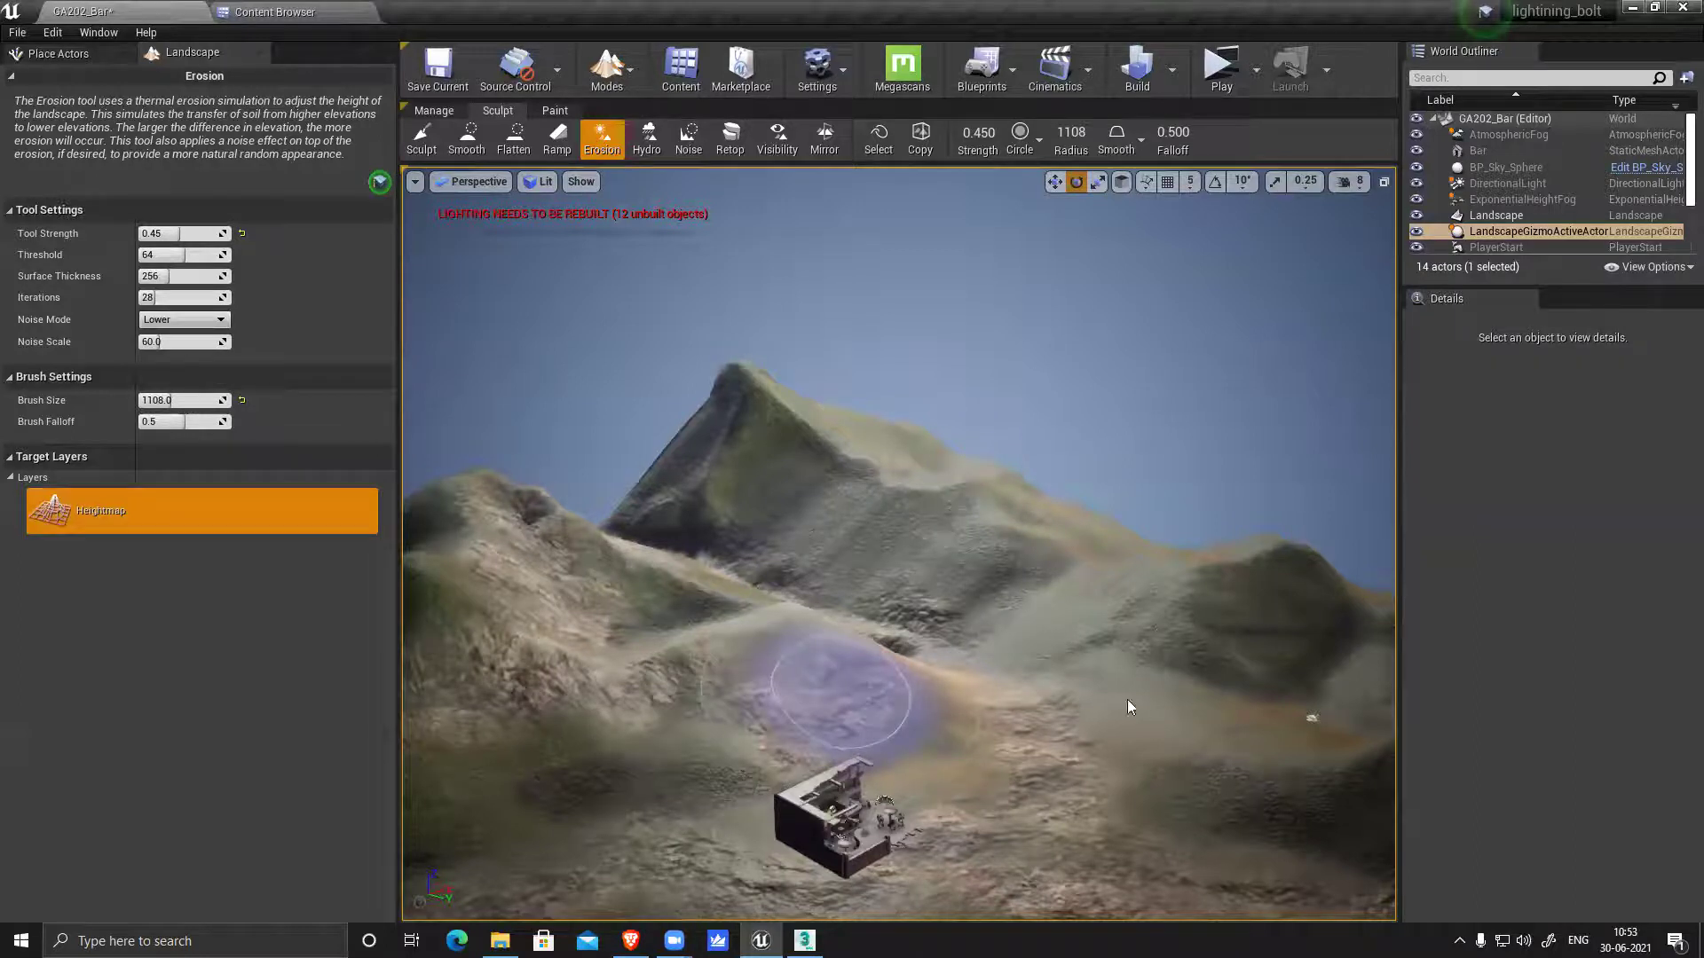
right_drag(1129, 706, 973, 669)
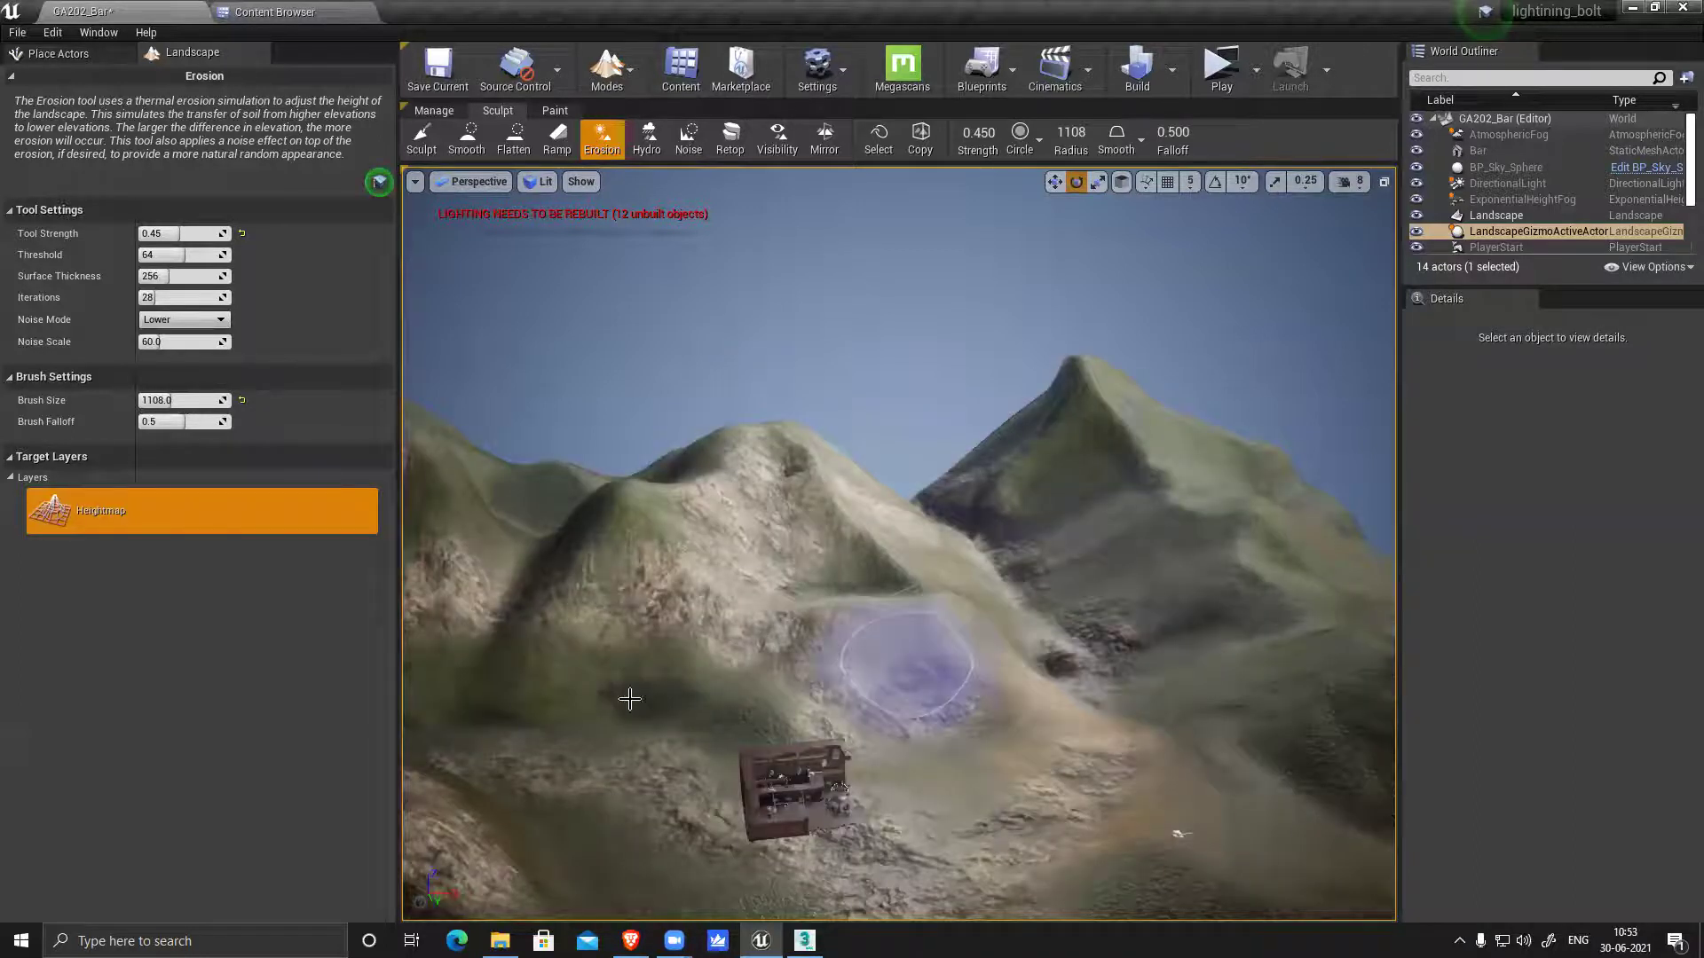
right_drag(557, 664, 688, 551)
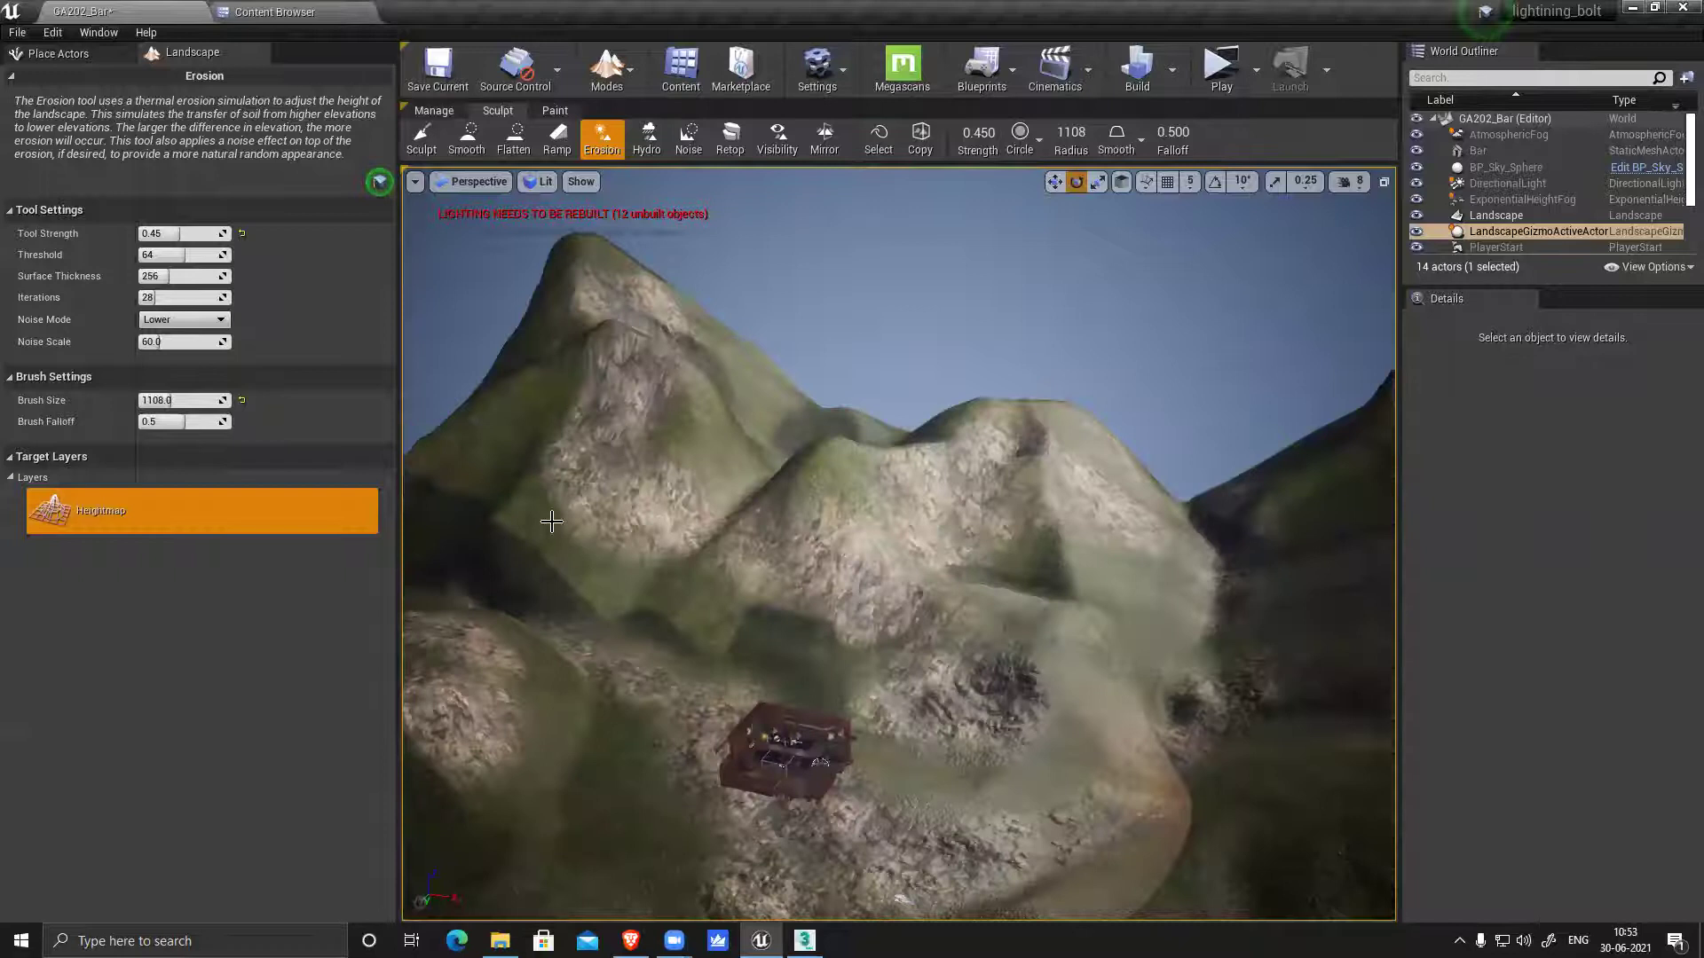
mouse_move(736, 520)
mouse_down()
mouse_move(733, 422)
mouse_move(524, 467)
mouse_move(974, 639)
mouse_move(1097, 452)
mouse_up()
right_drag(1096, 453, 1092, 425)
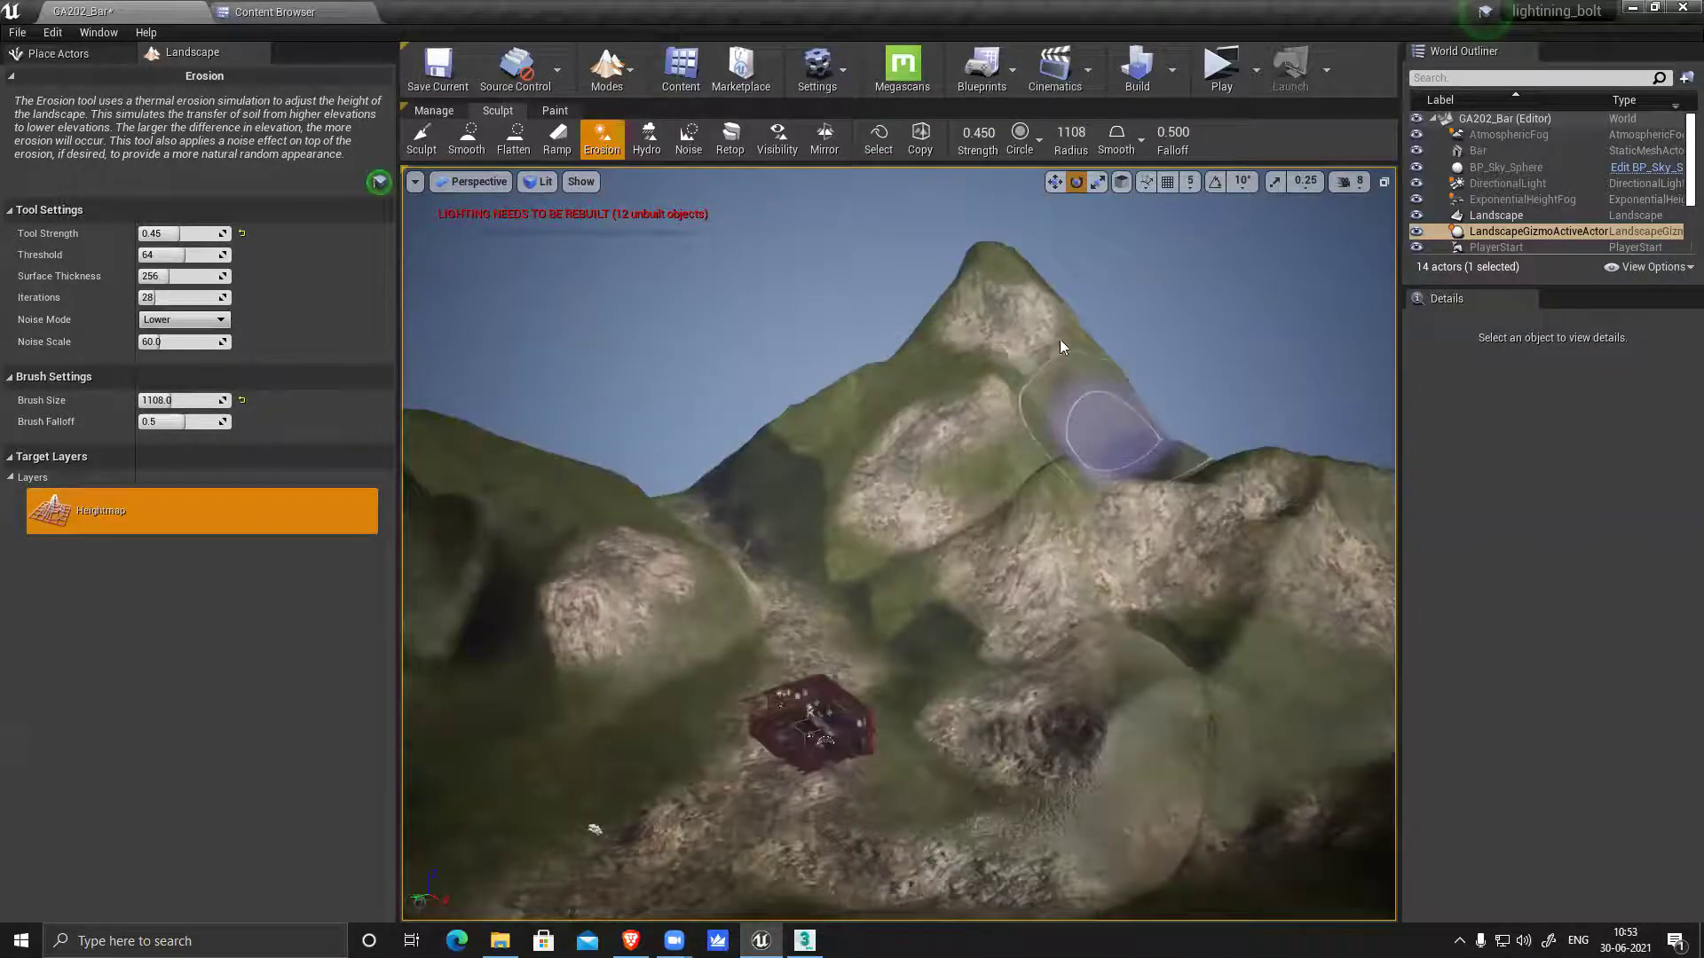
mouse_move(964, 433)
mouse_down()
mouse_move(973, 334)
mouse_move(893, 343)
mouse_move(931, 331)
mouse_move(1030, 562)
mouse_up()
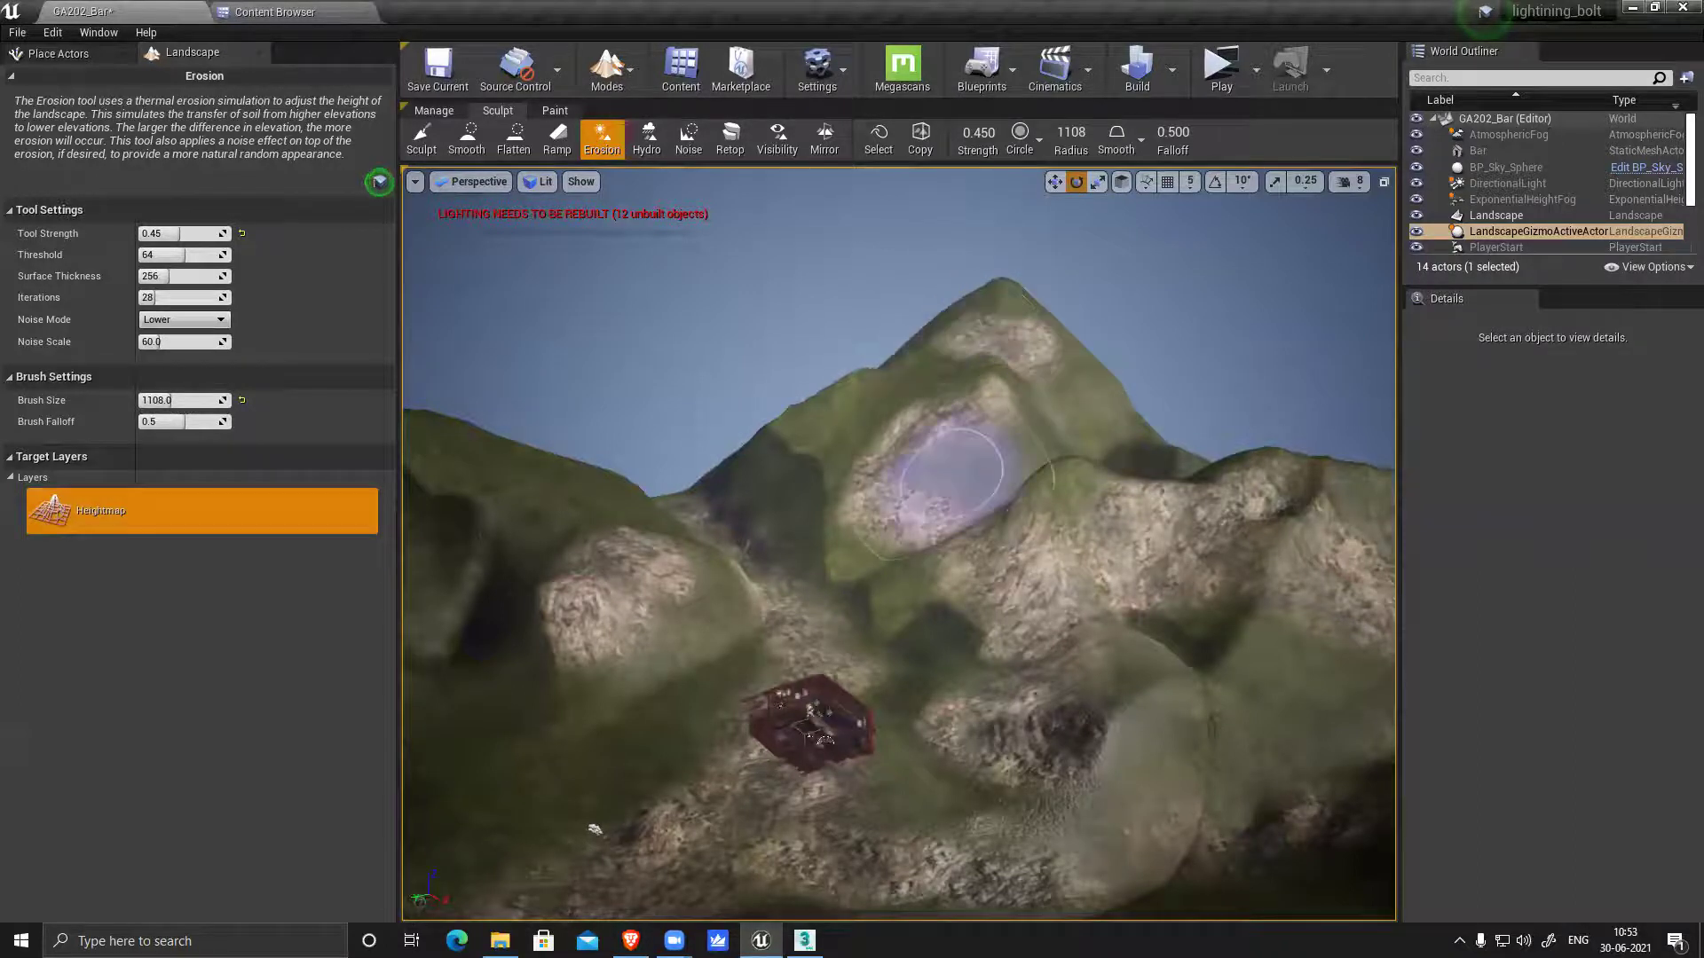
Frame the ground beside the bar up close and switch to Foliage editing mode
right_drag(951, 469, 887, 462)
alt+drag(887, 461, 568, 505)
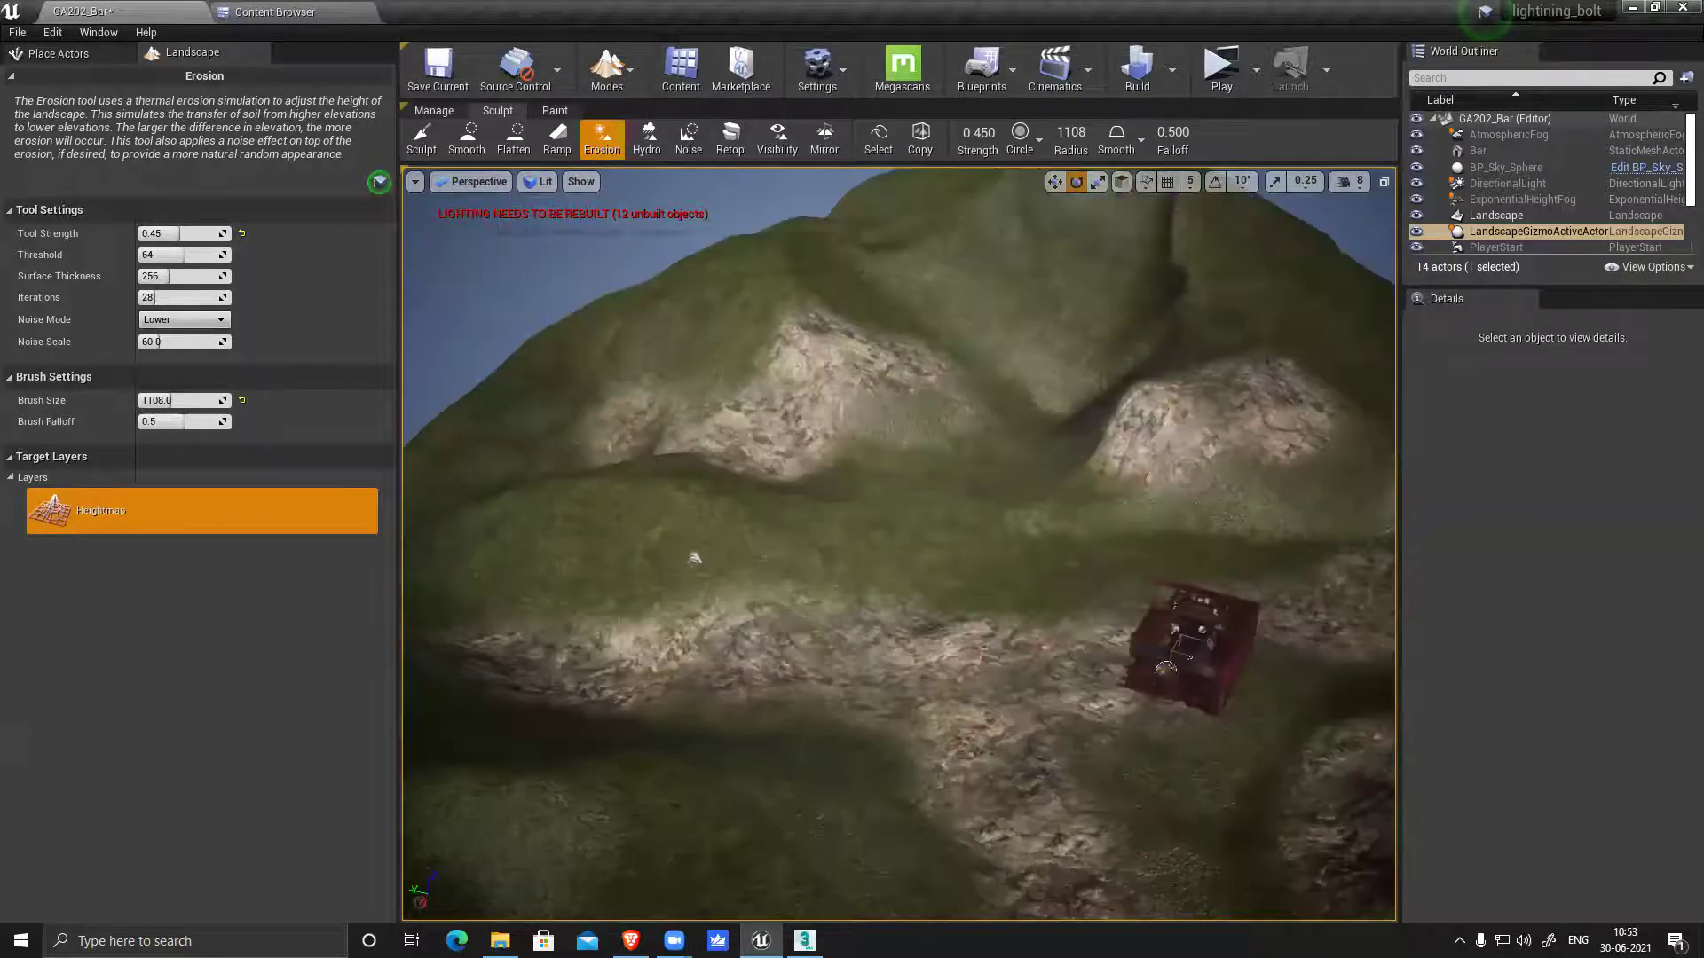
alt+drag(710, 639, 996, 612)
right_drag(962, 544, 851, 623)
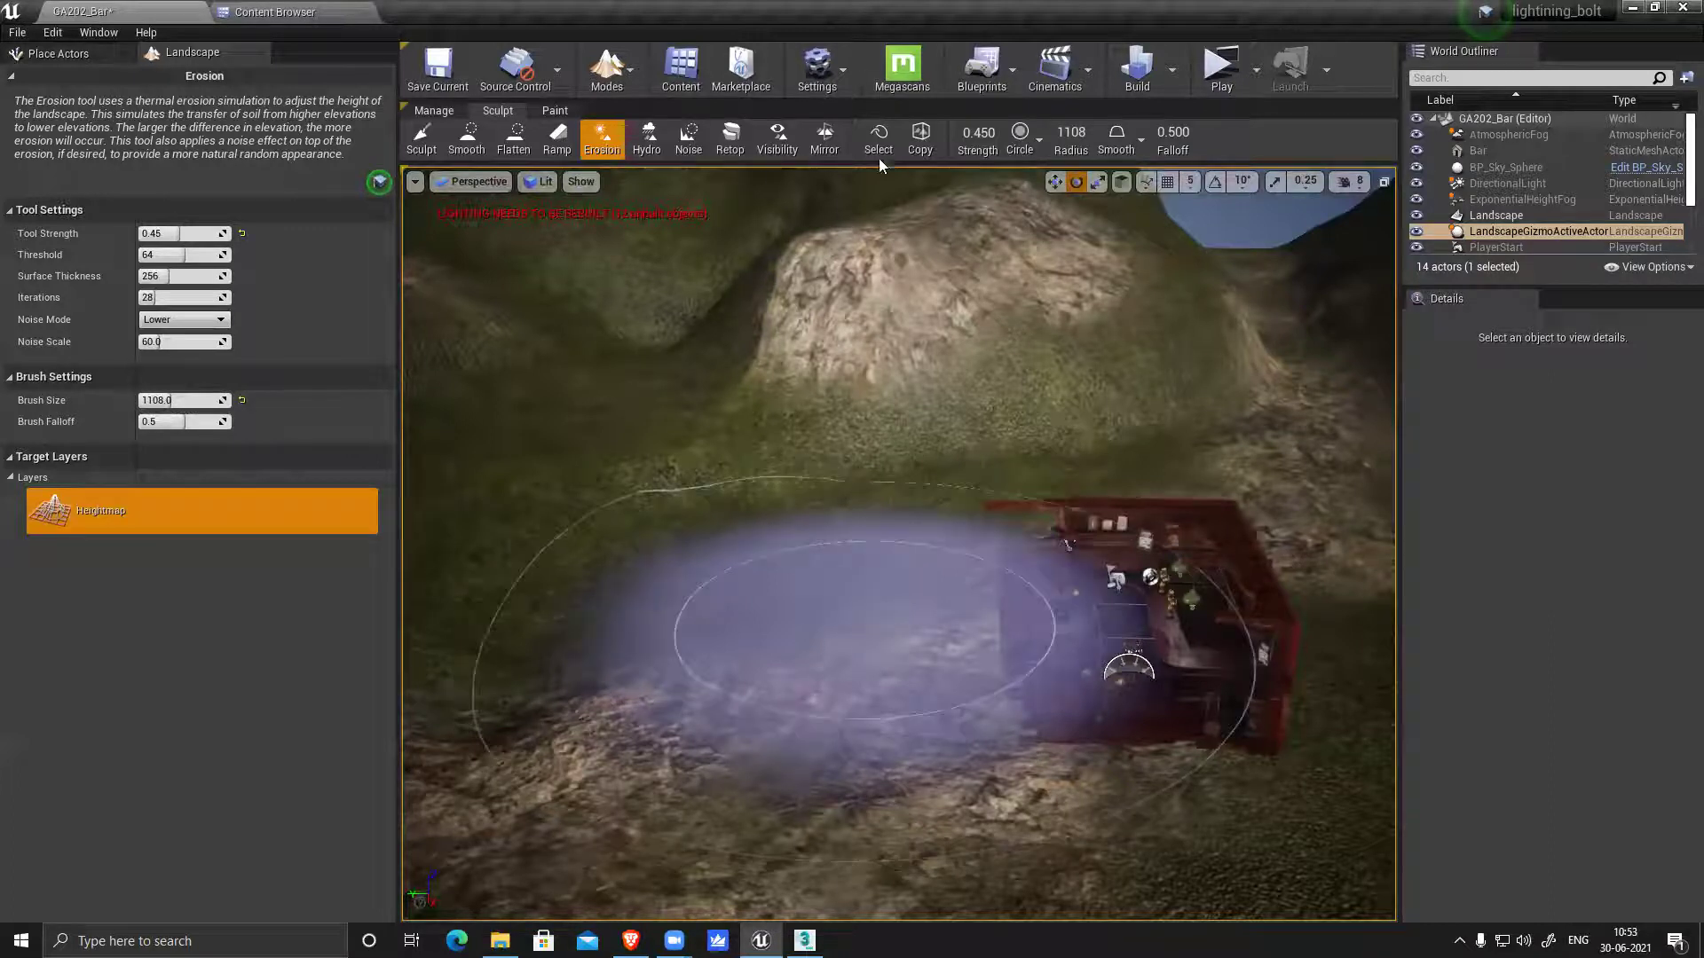
click(616, 71)
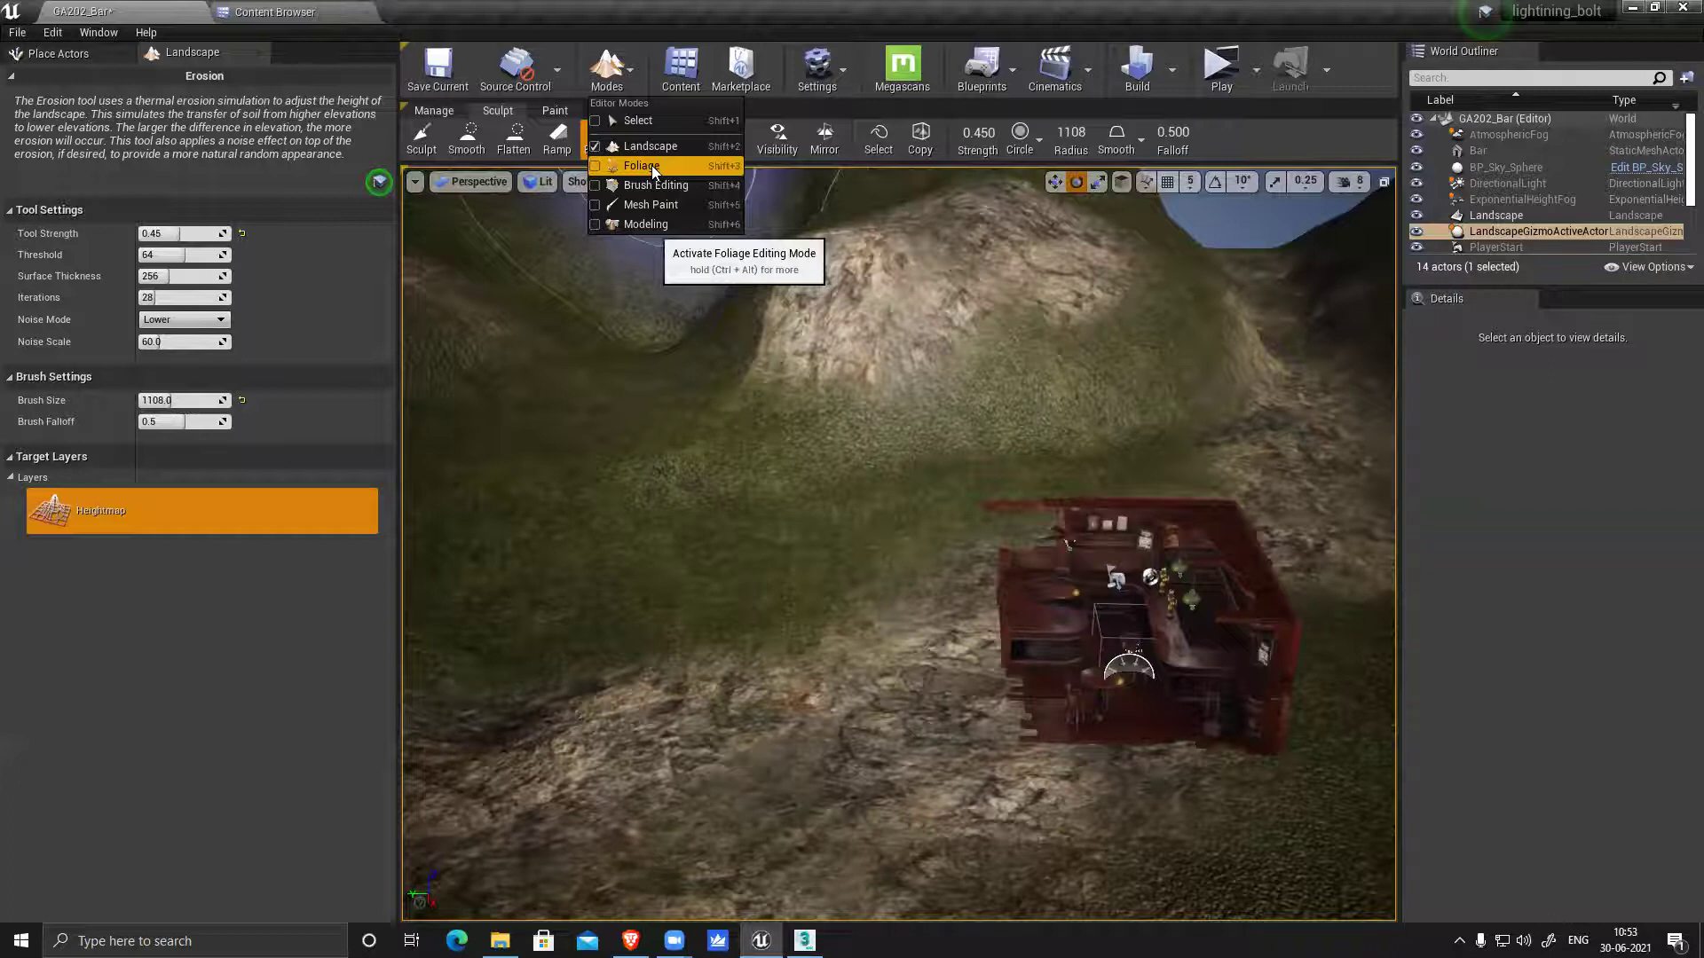
click(652, 165)
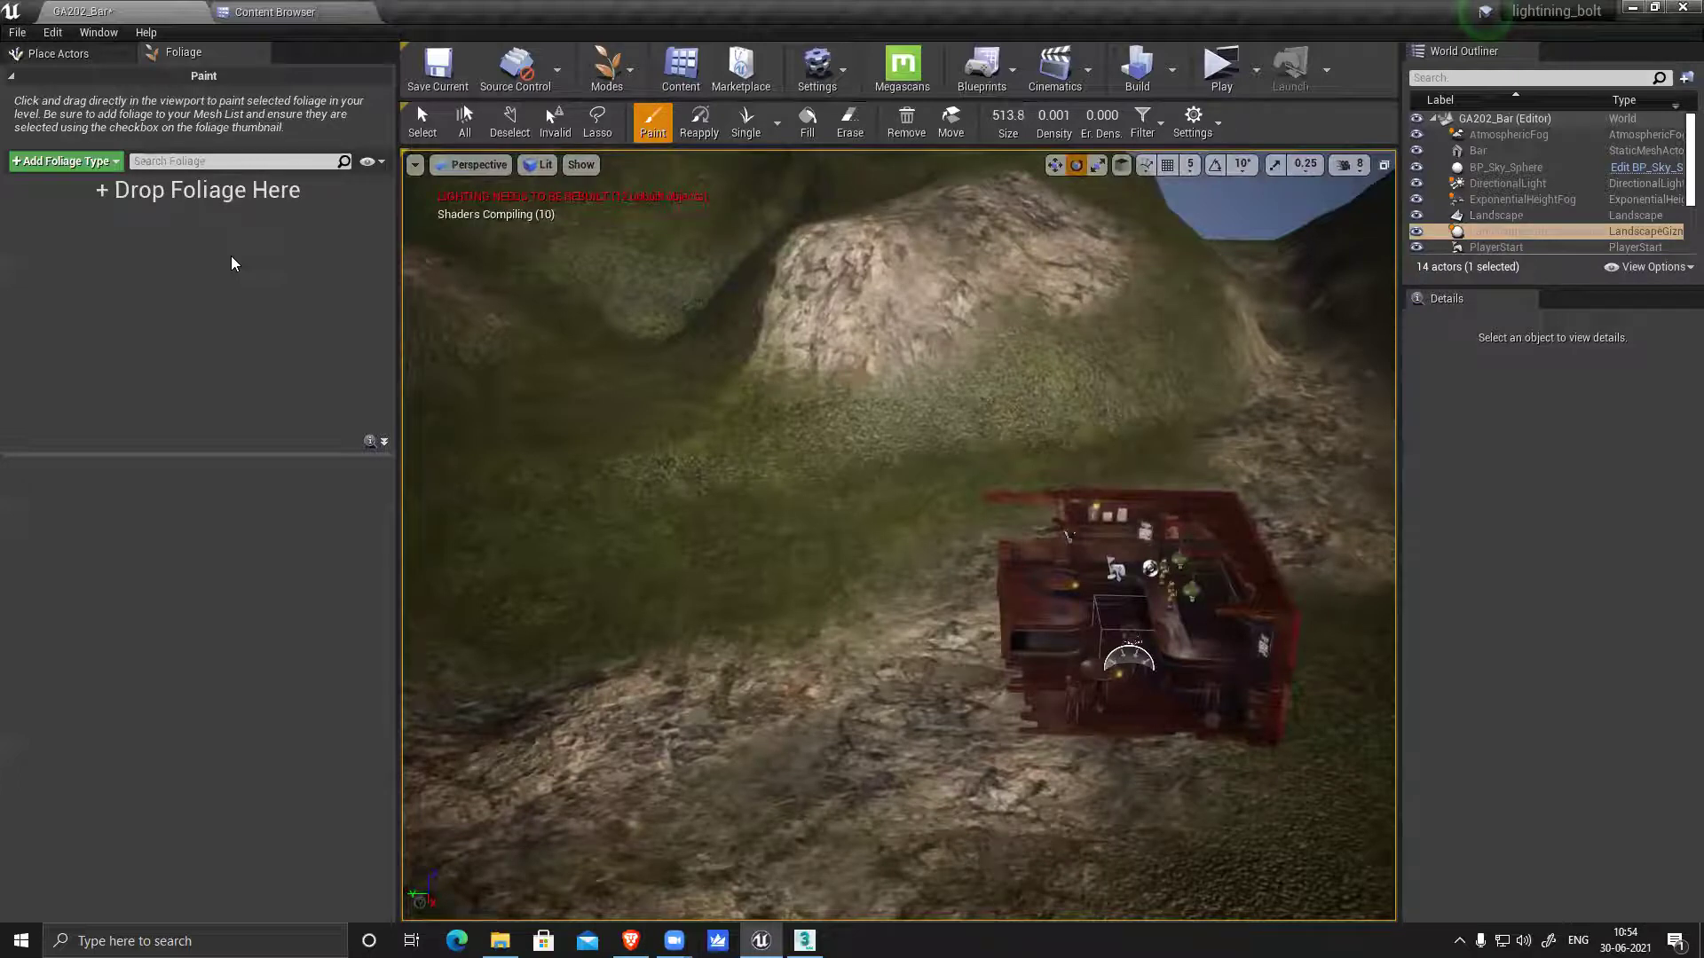
Find the Megascans folder in the Content Browser and expand its subfolders
click(280, 12)
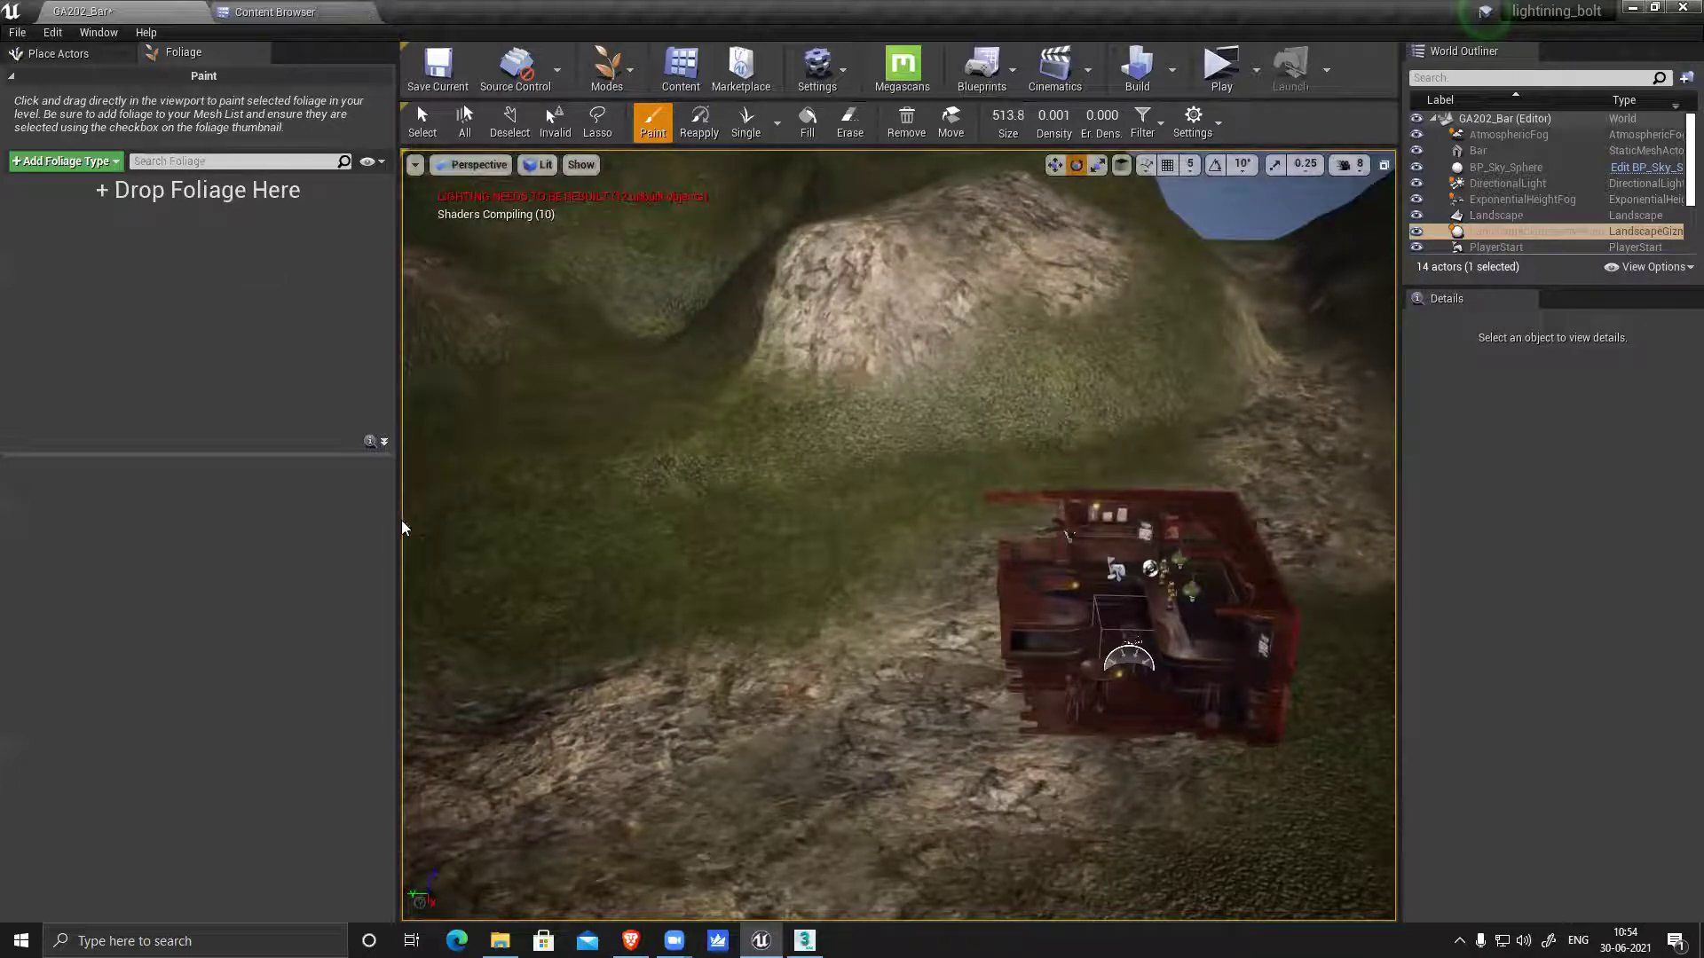
scroll(420, 545, down, 10)
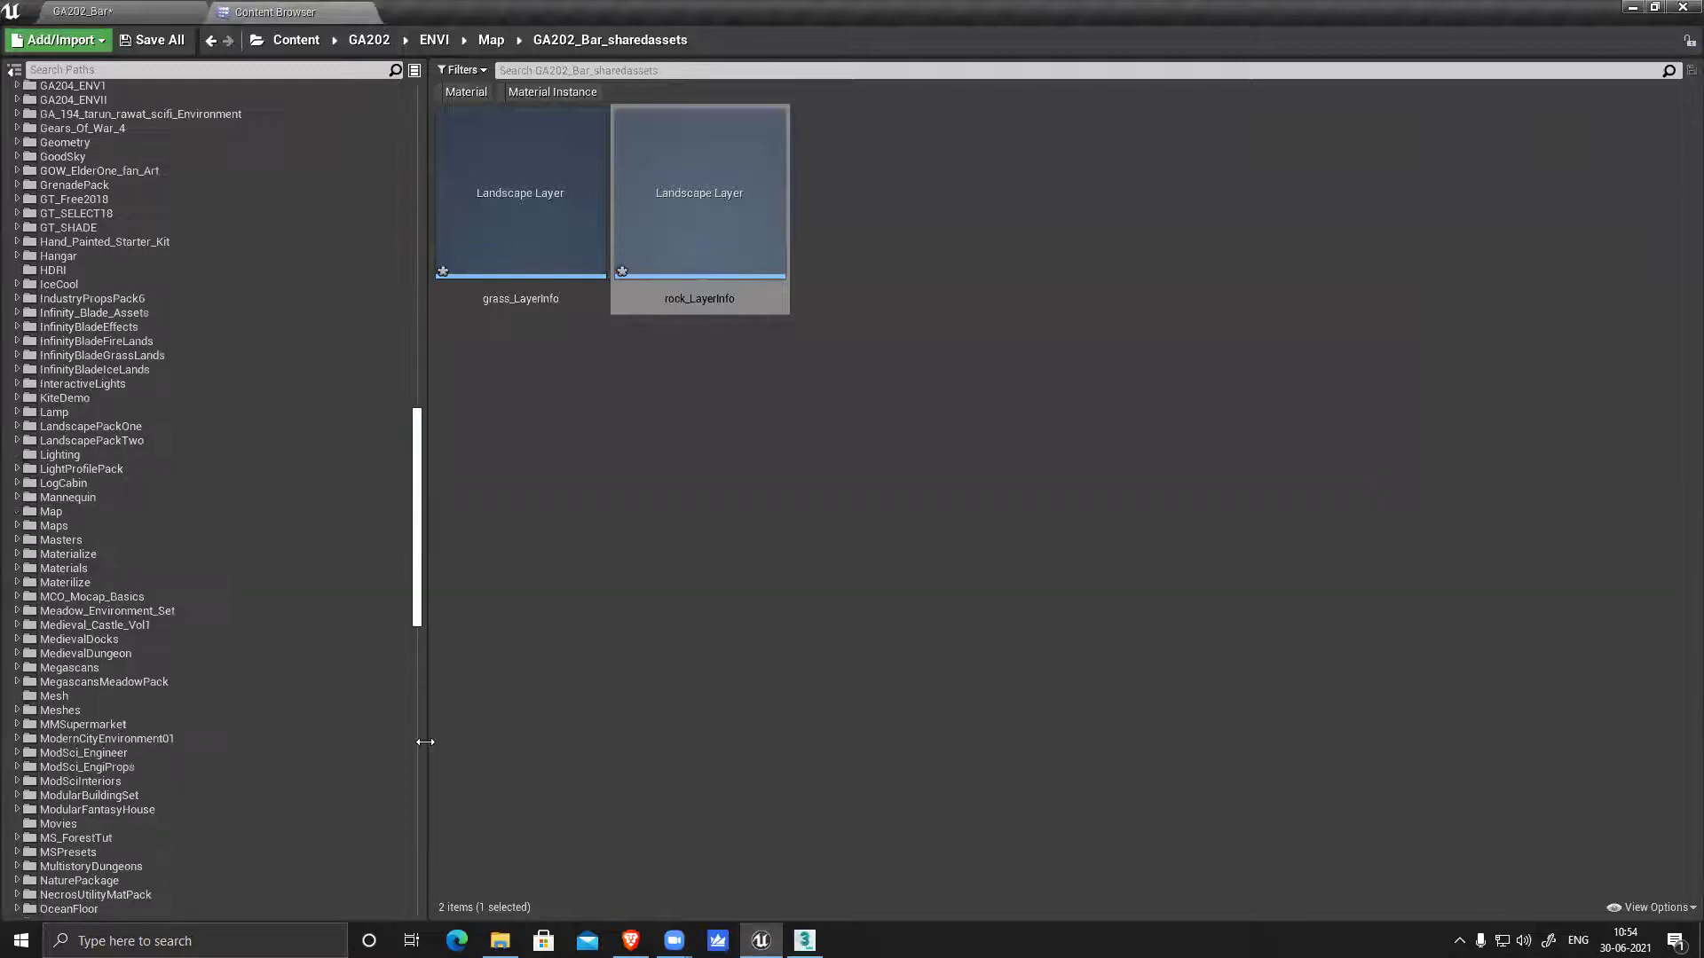
scroll(425, 742, down, 12)
scroll(379, 591, up, 1)
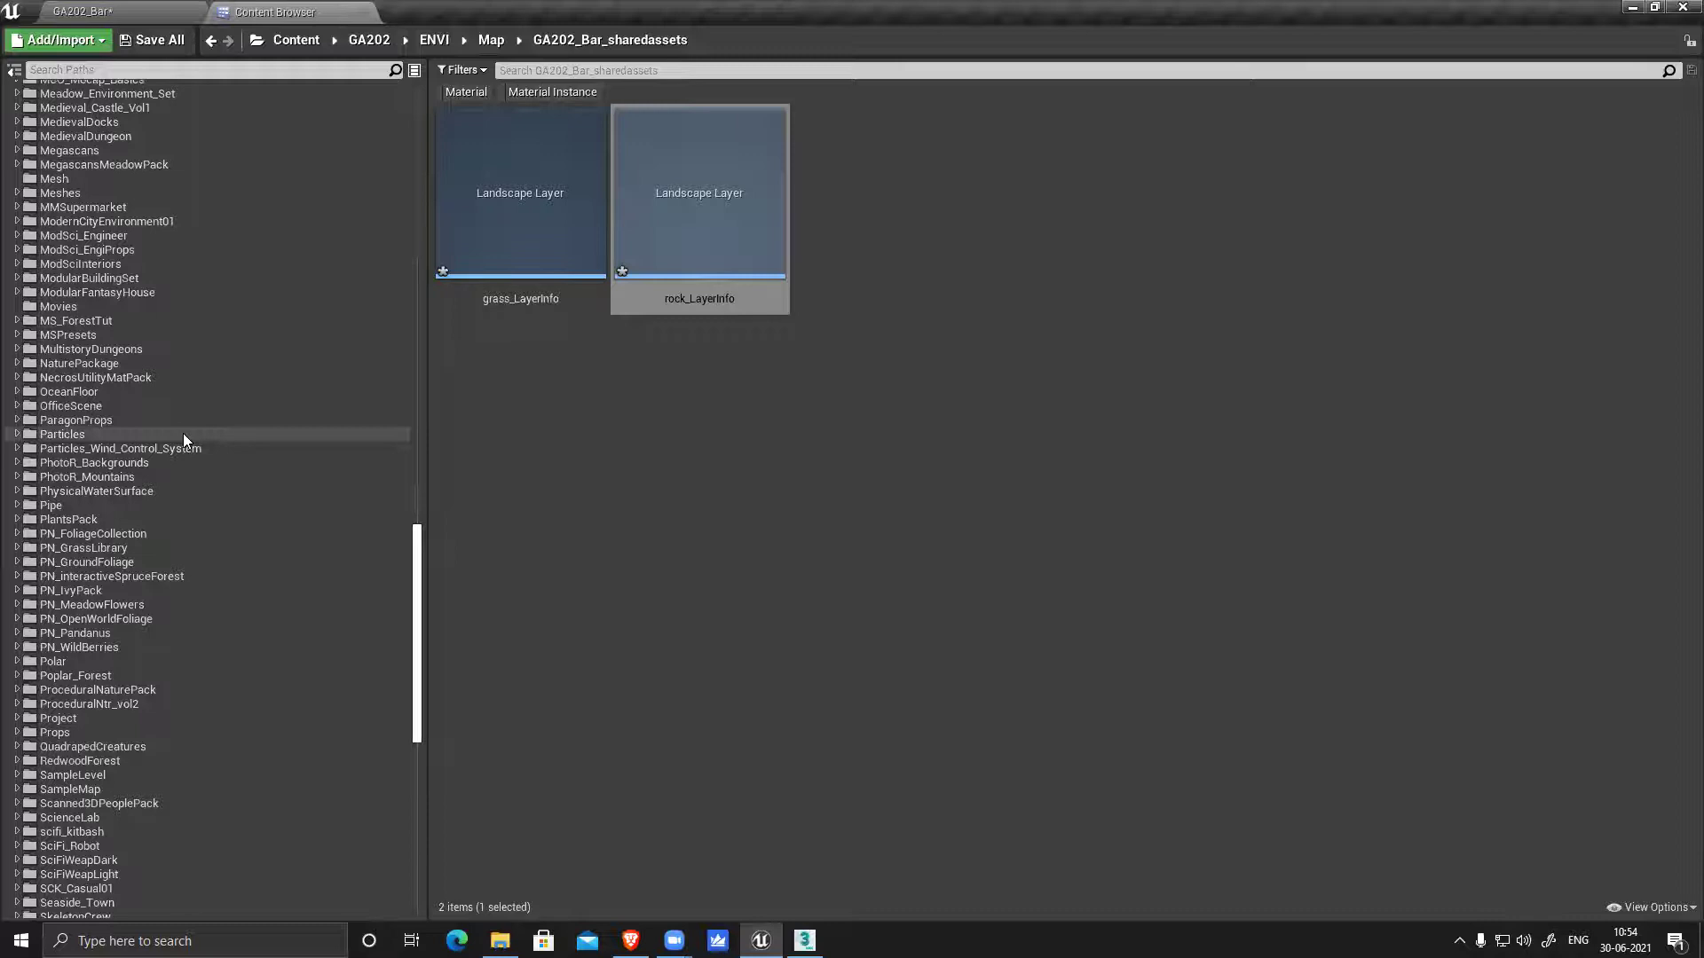
scroll(133, 336, up, 1)
click(27, 180)
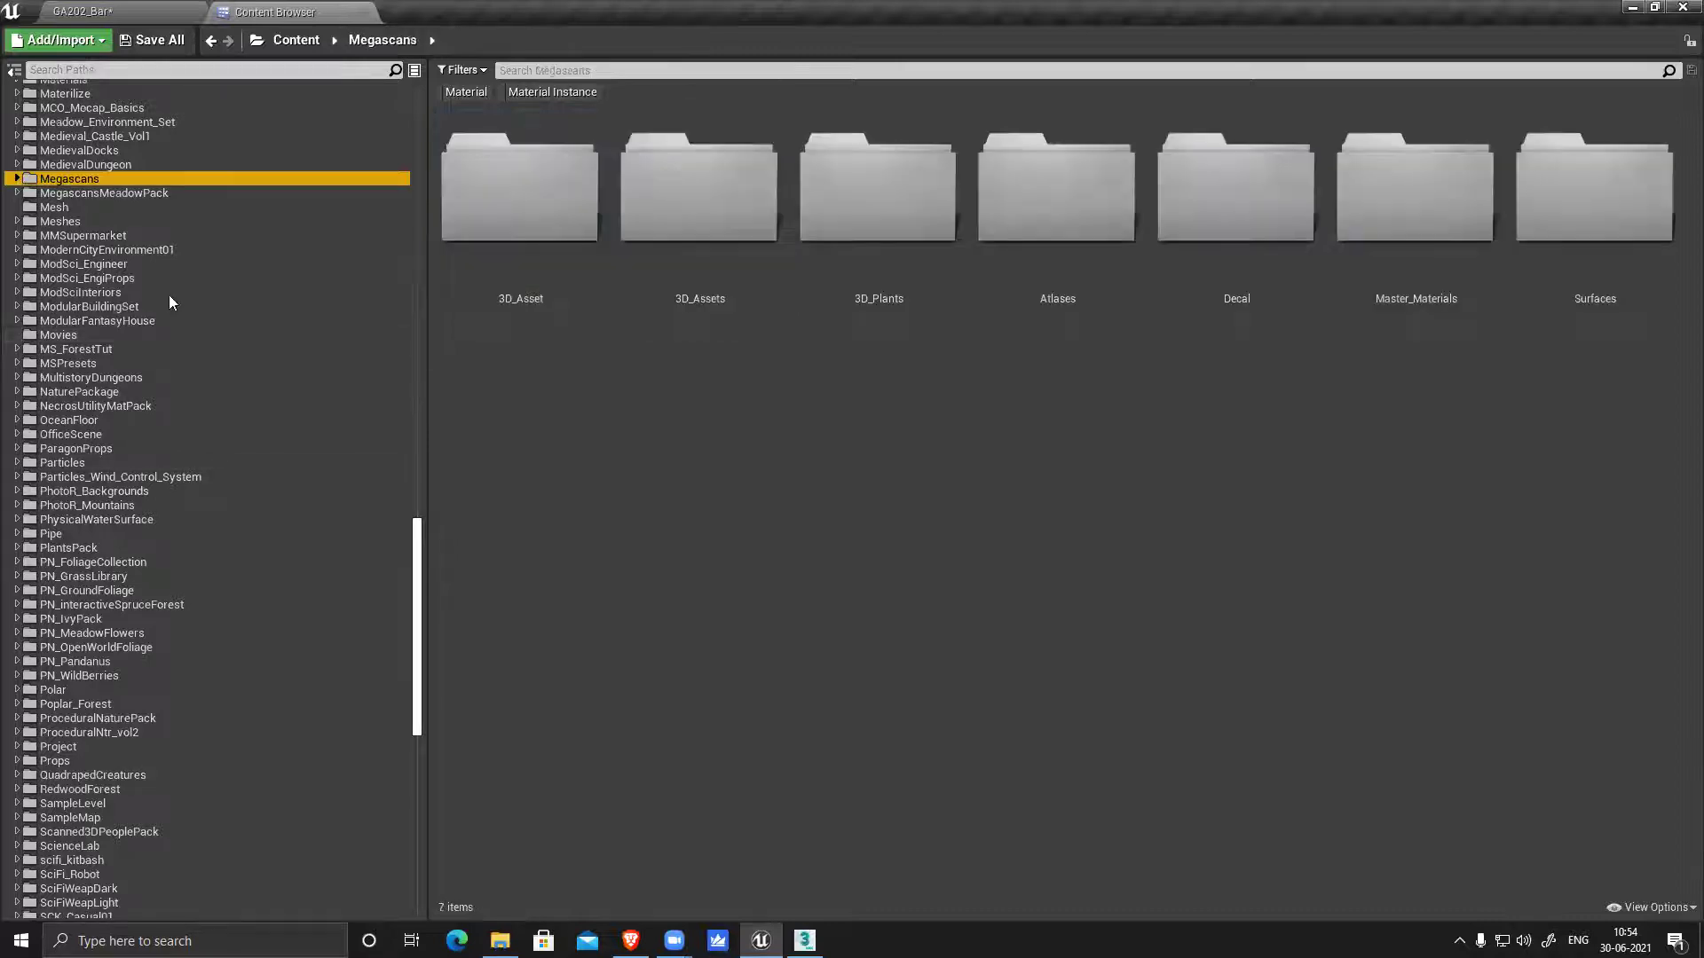
key(Right)
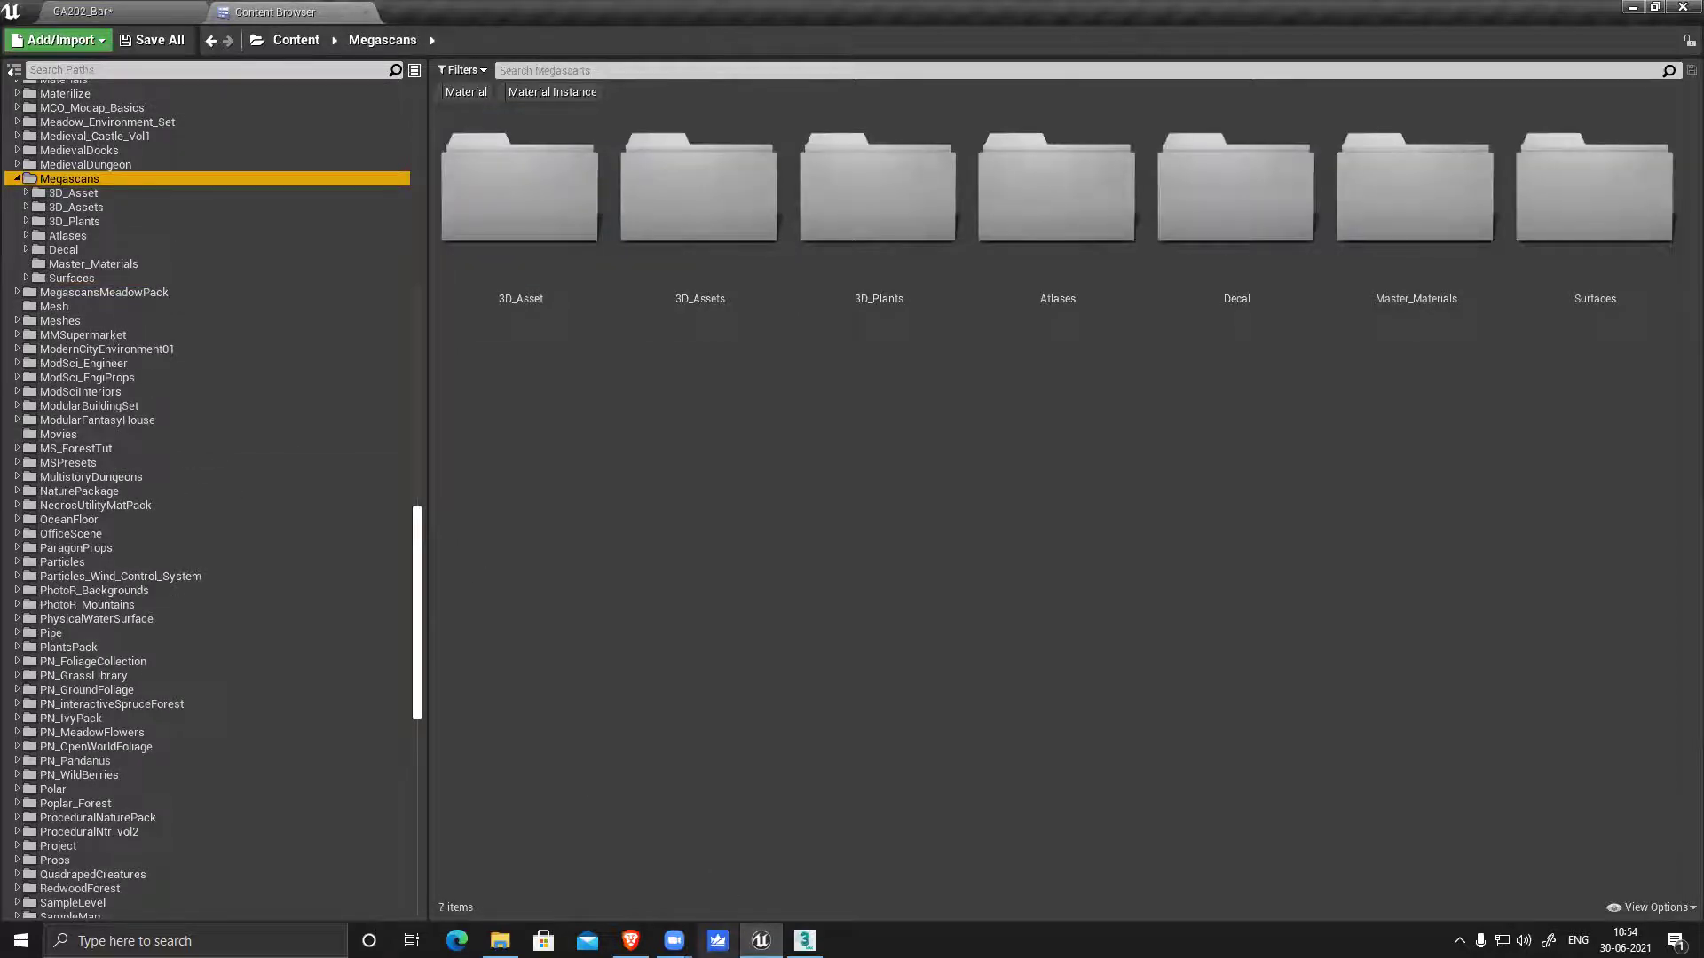
Switch to Quixel Bridge and browse the Grass category of the 3D Plants for suitable foliage
click(196, 940)
text(b)
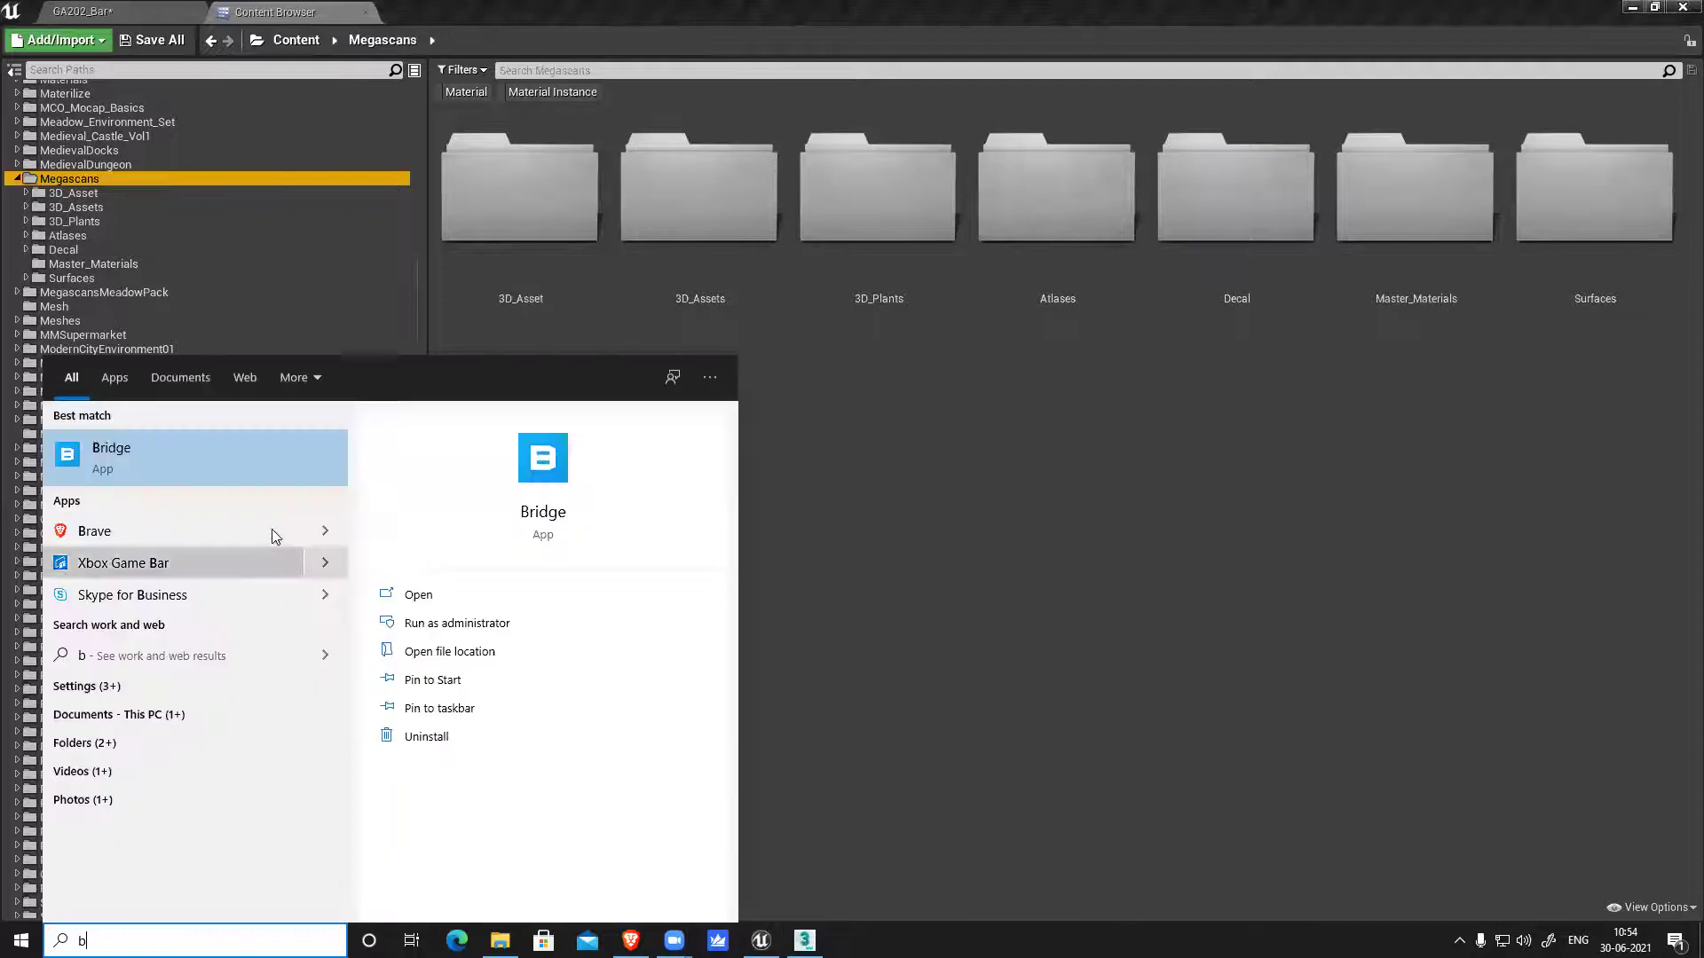
click(259, 453)
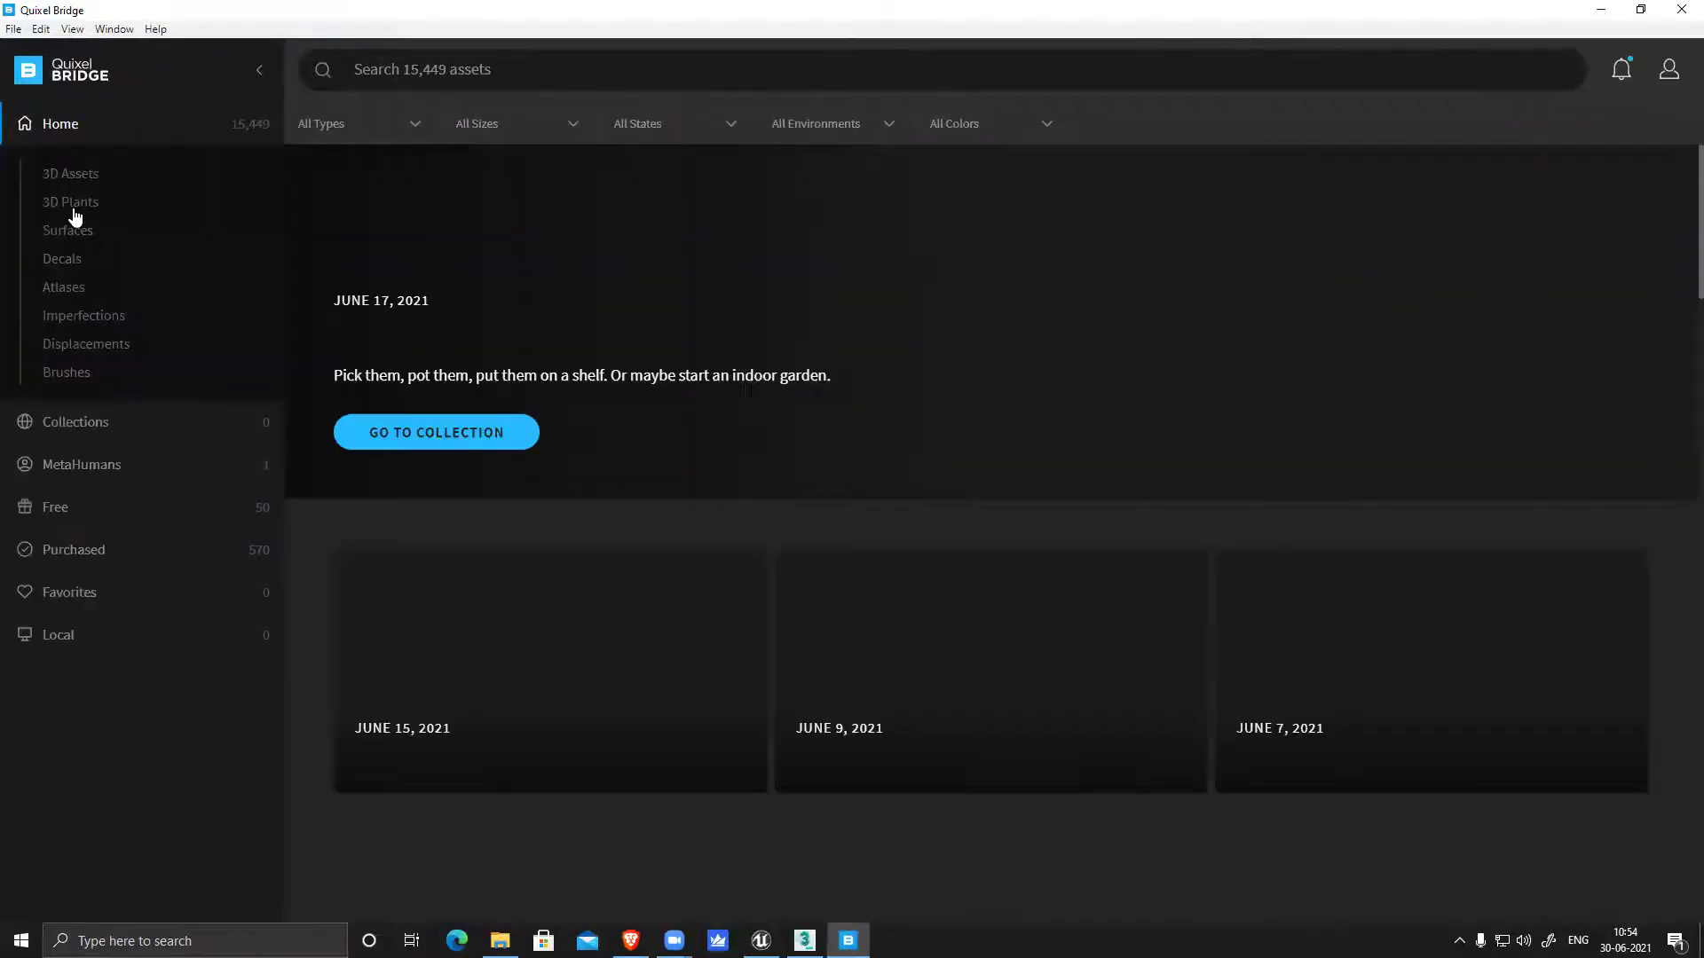
click(71, 204)
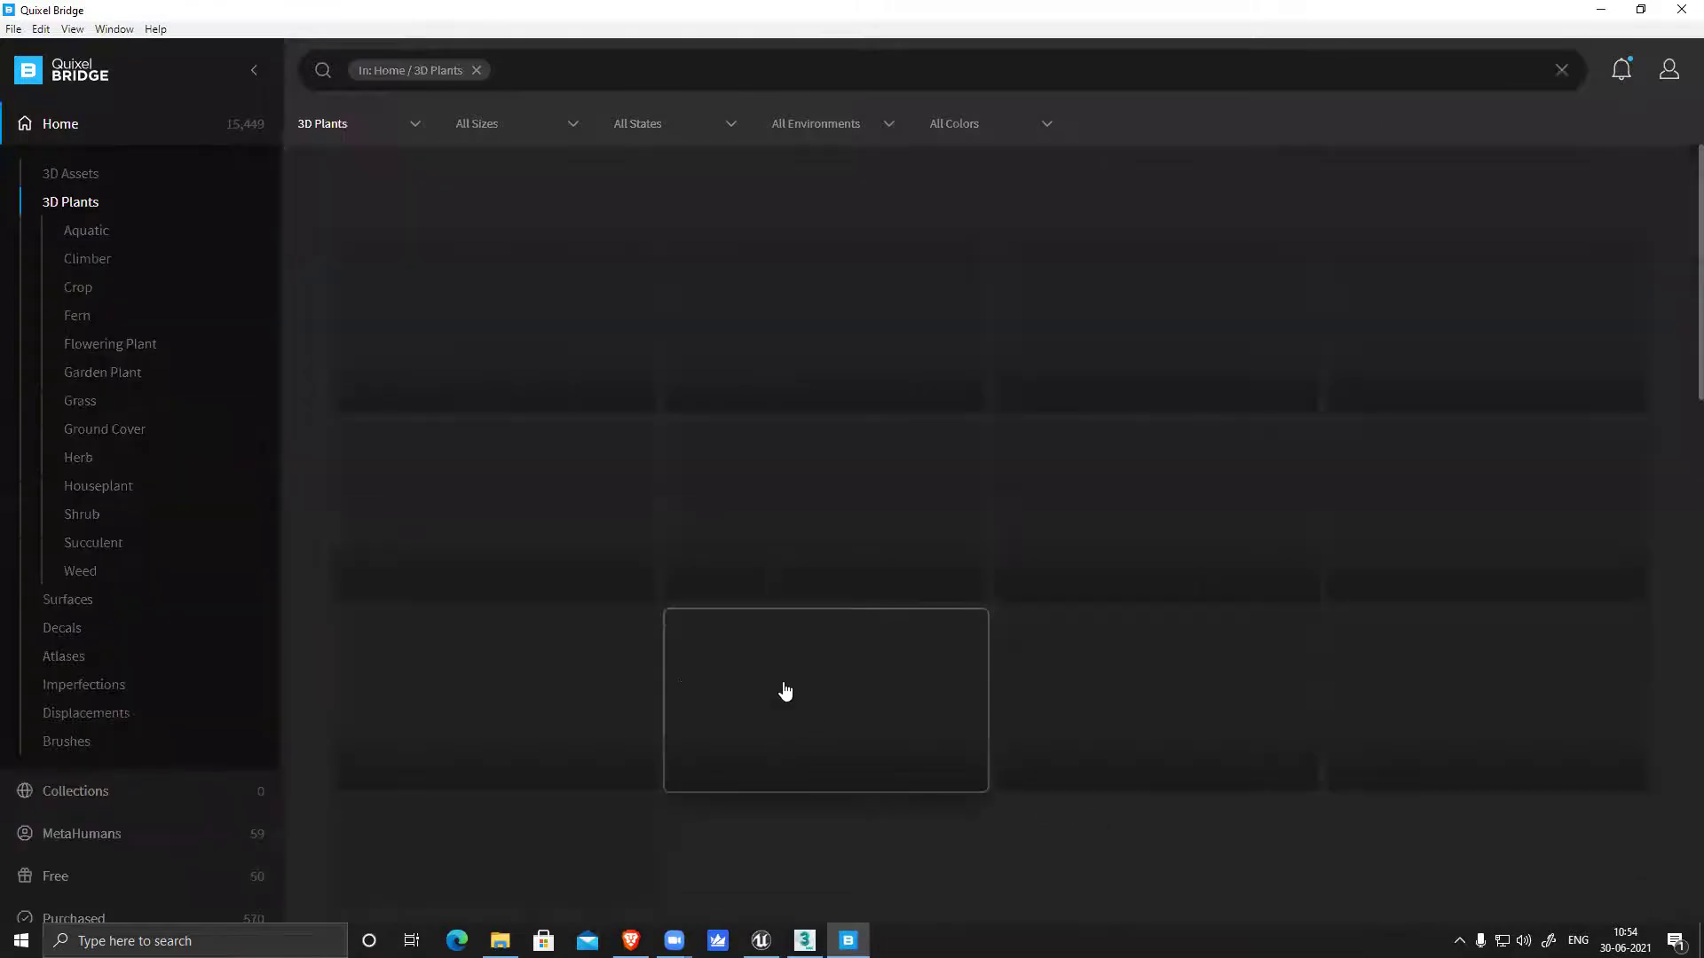
scroll(679, 668, down, 2)
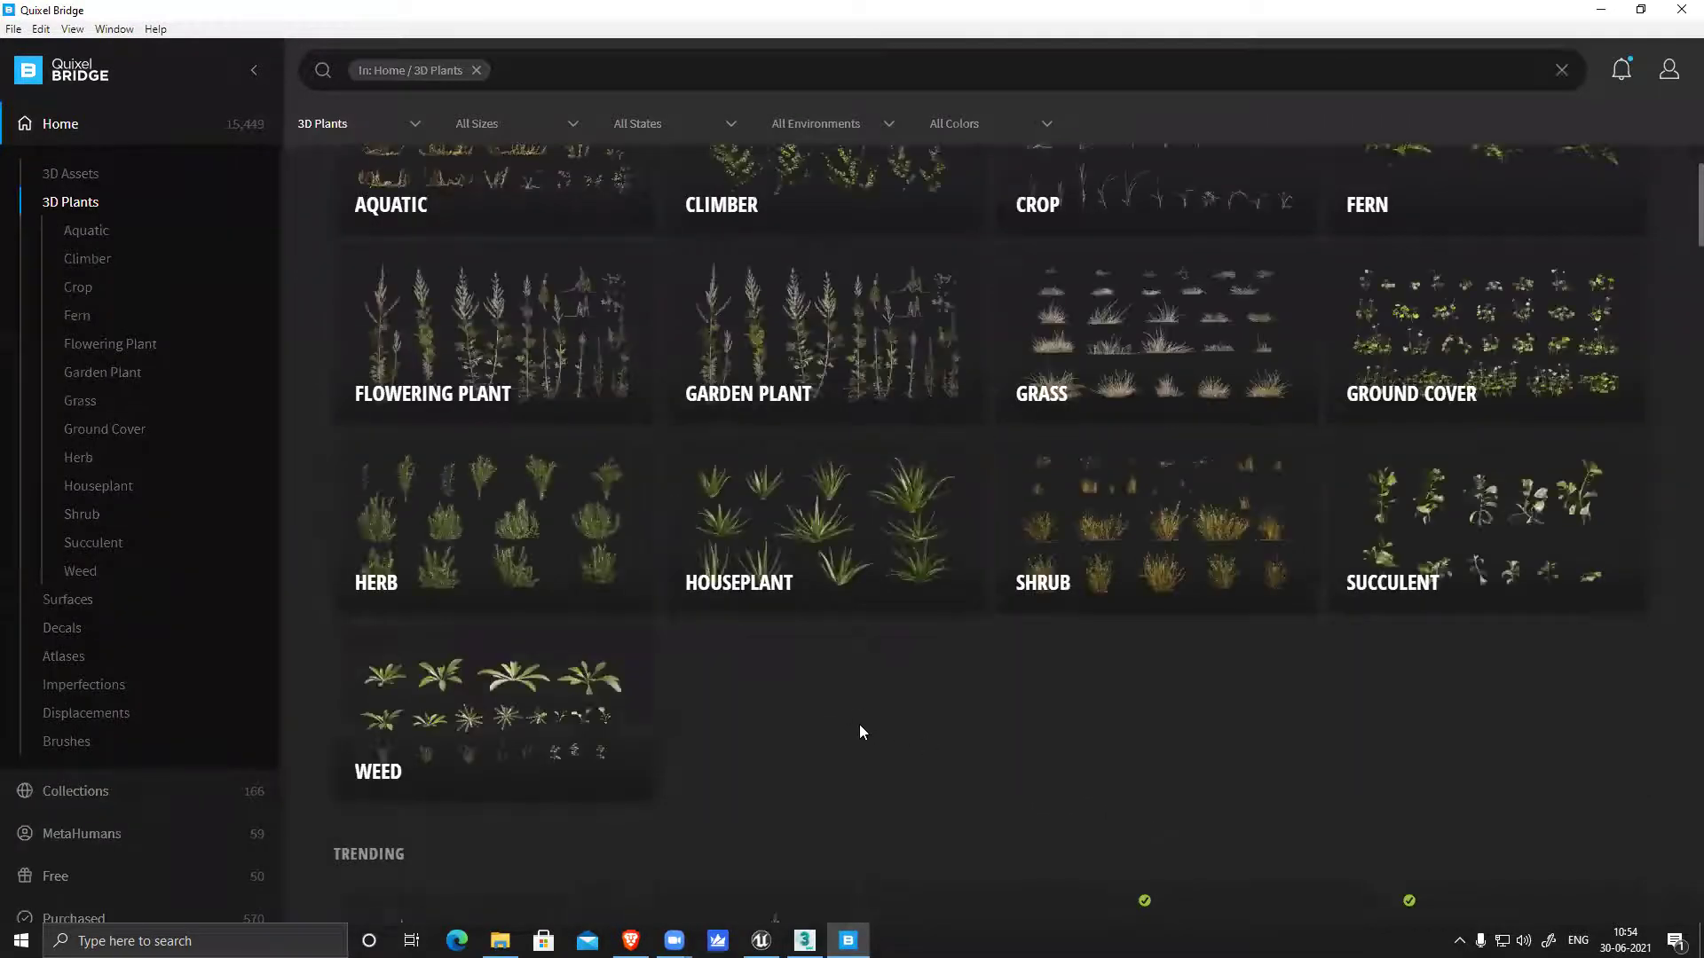
scroll(860, 727, up, 2)
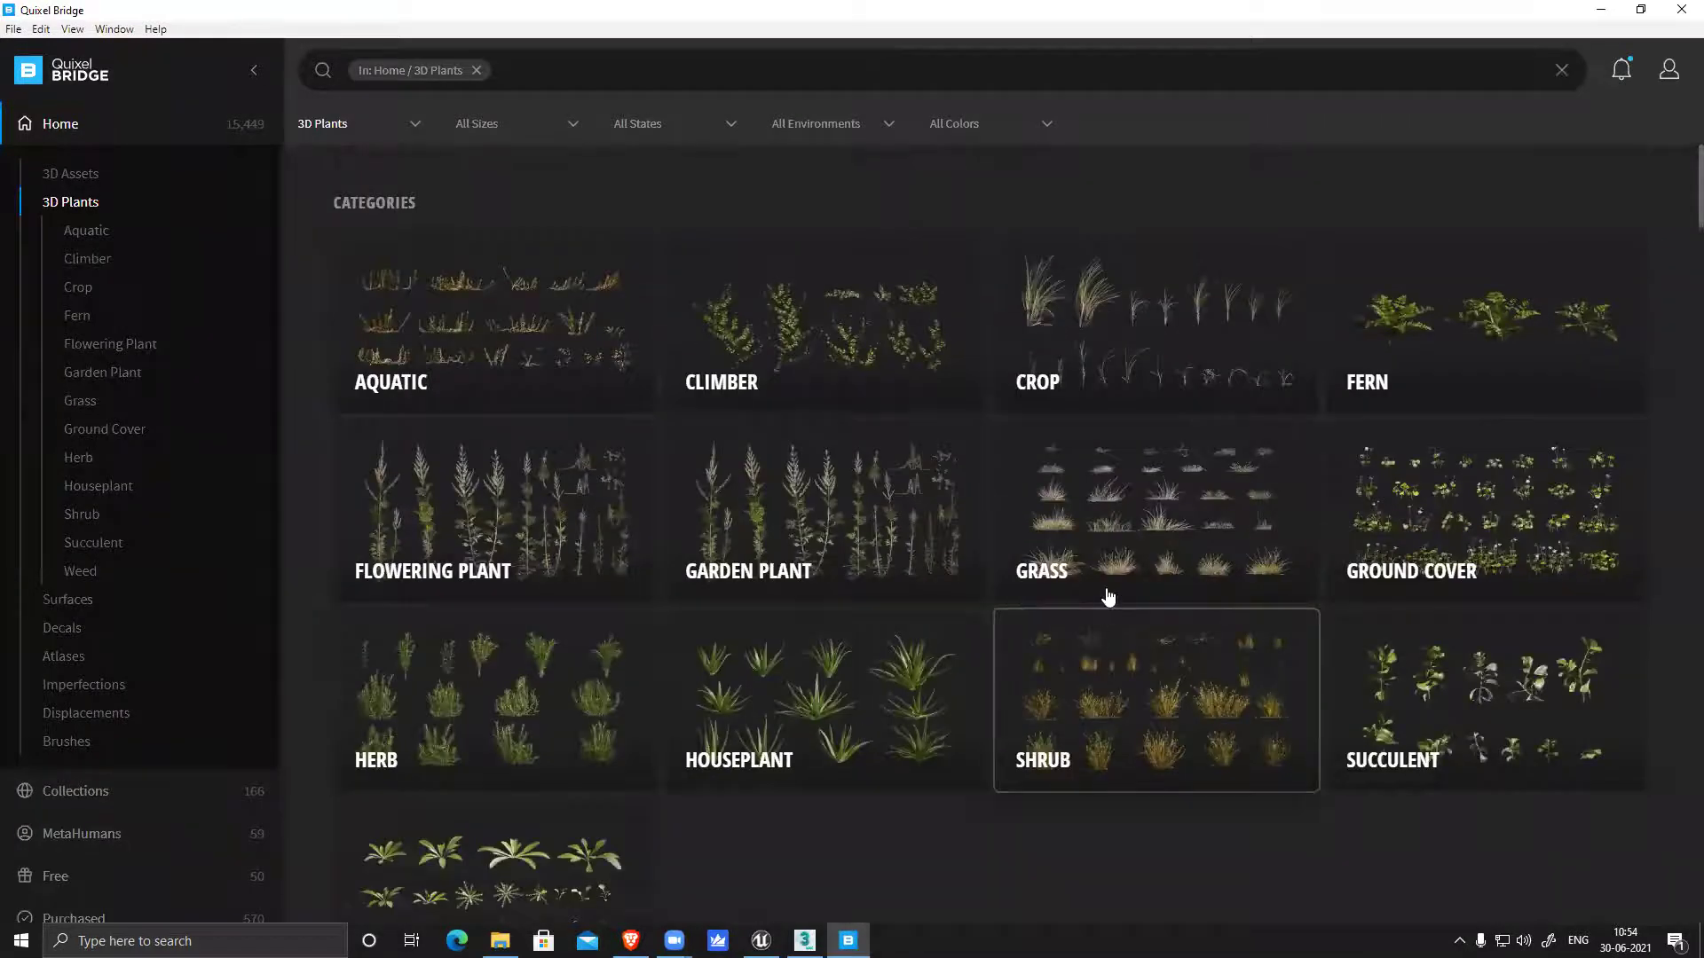
click(1108, 581)
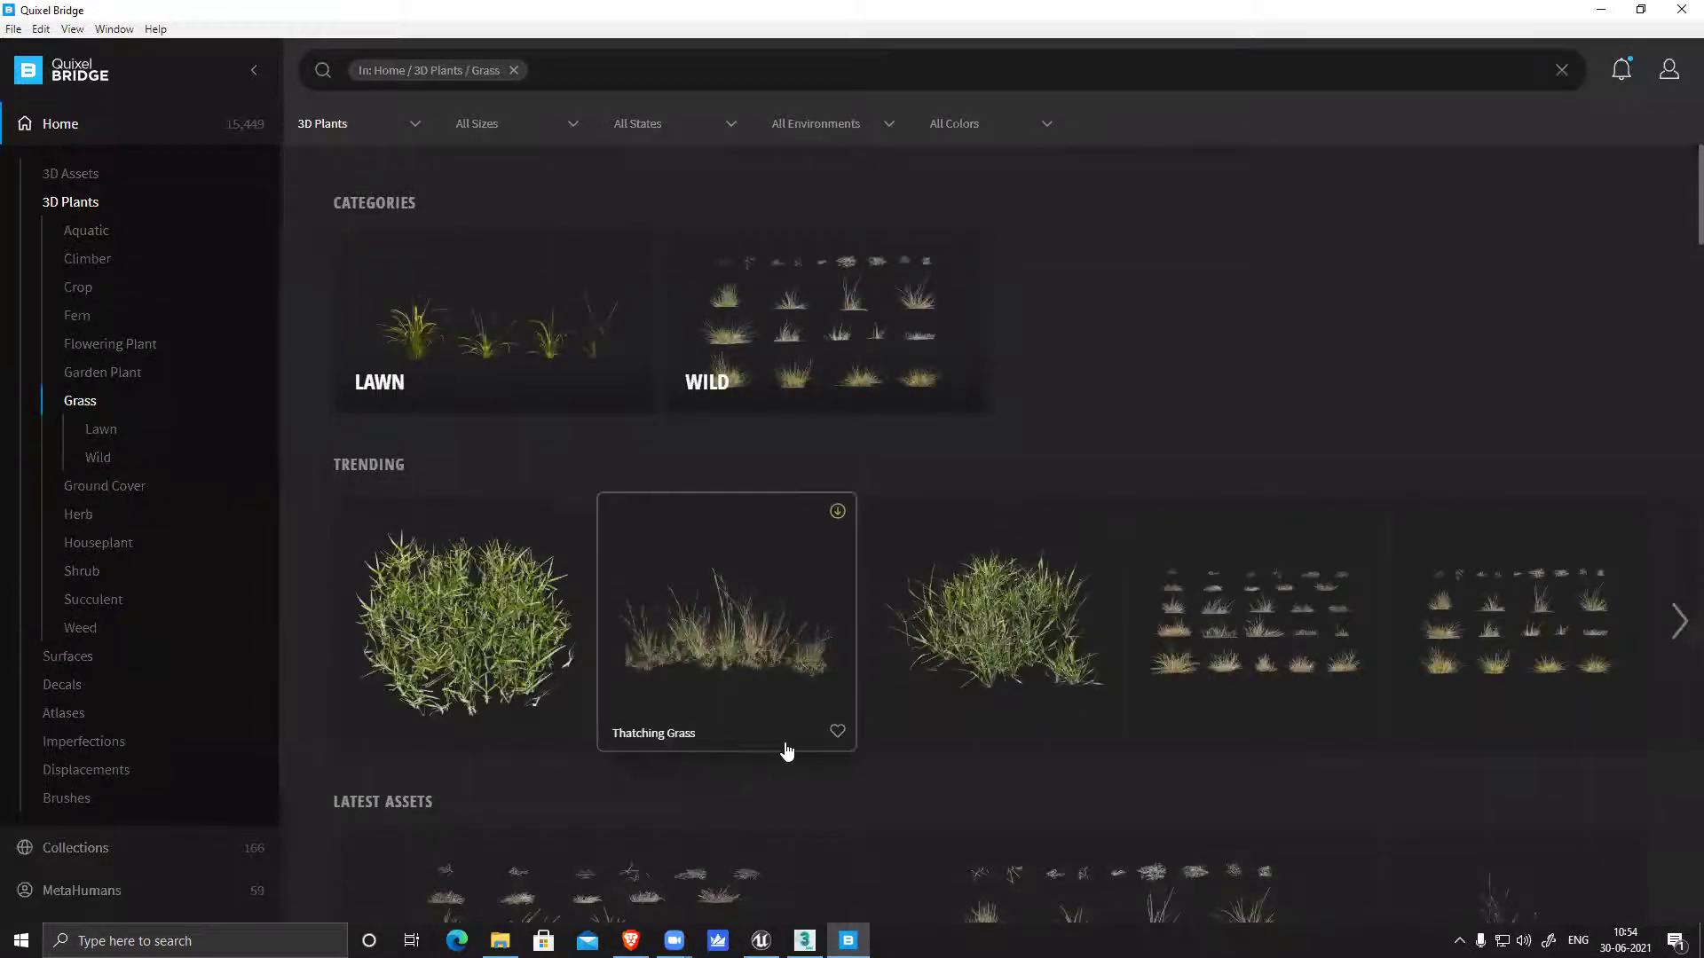
scroll(1020, 666, down, 2)
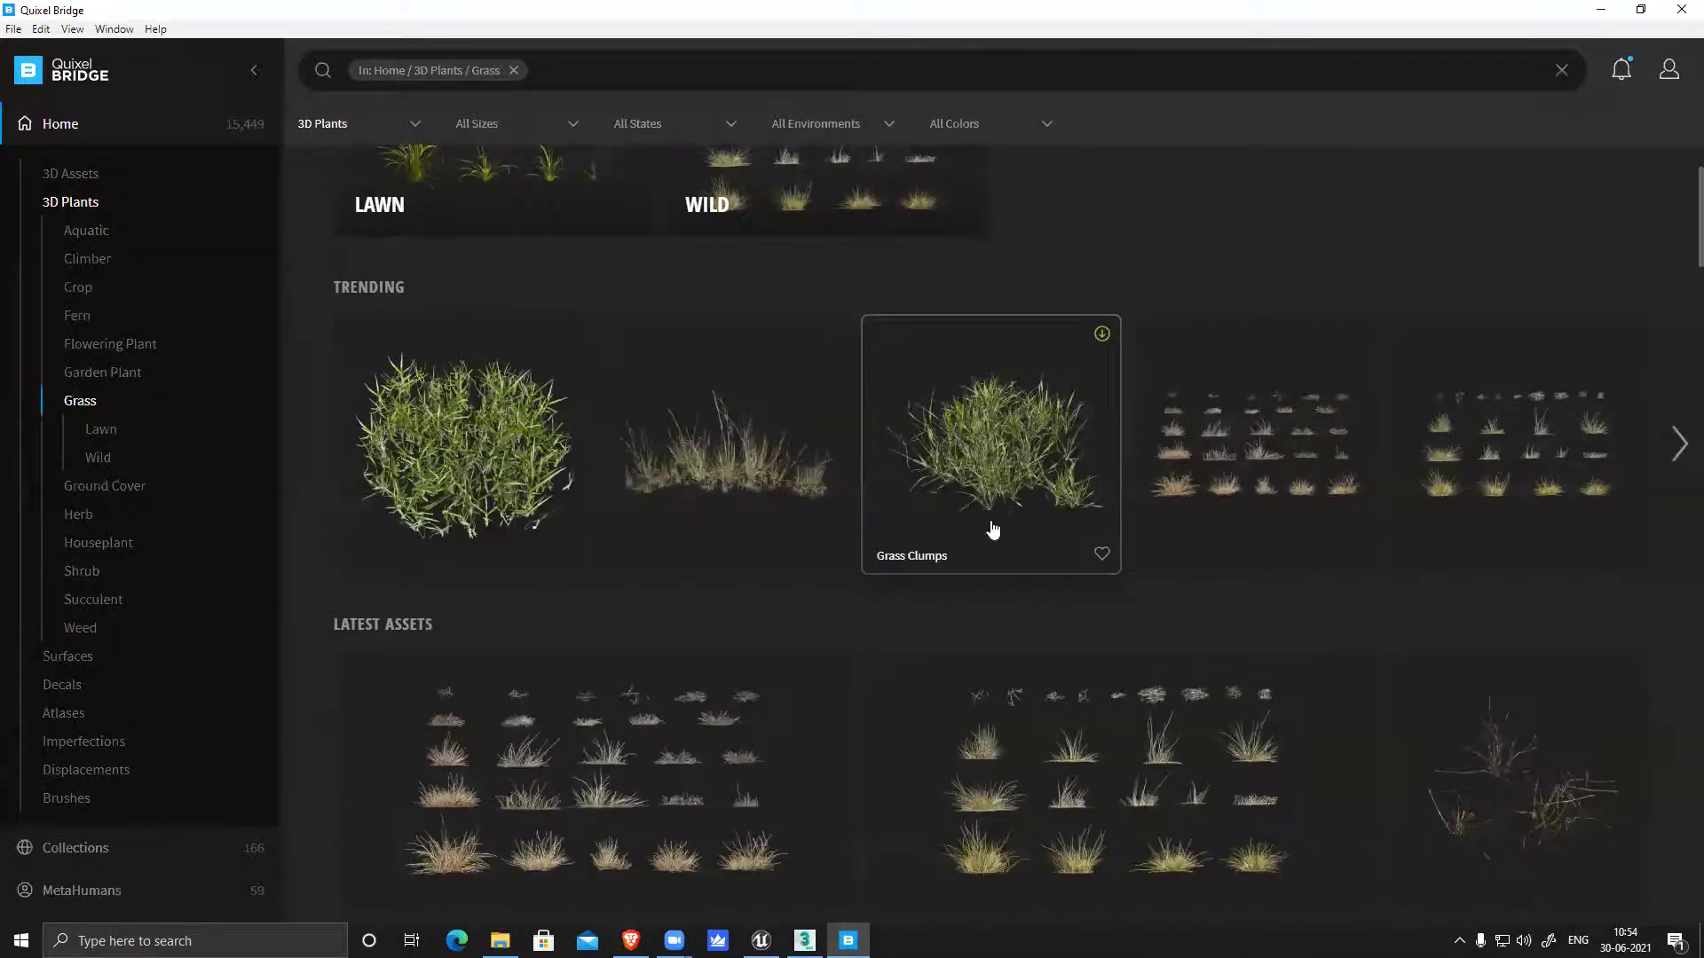
Check the Grass Clumps asset, switch back to Unreal Editor and open the Megascans 3D_Plants folder
click(992, 530)
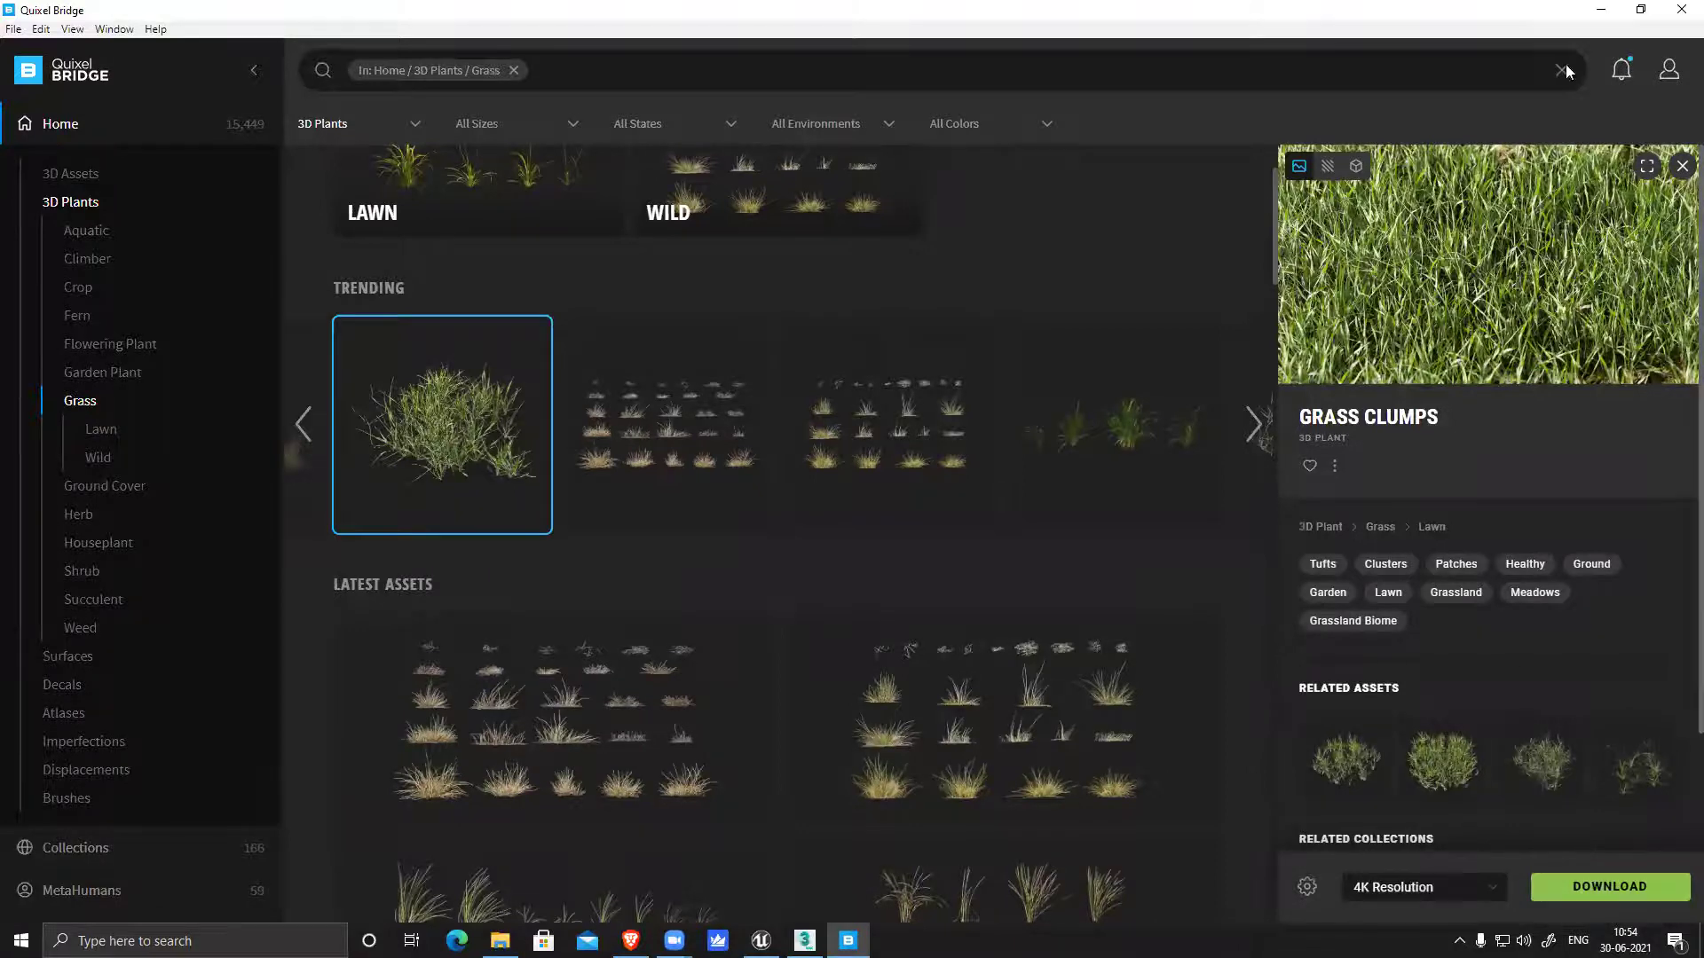
click(1600, 13)
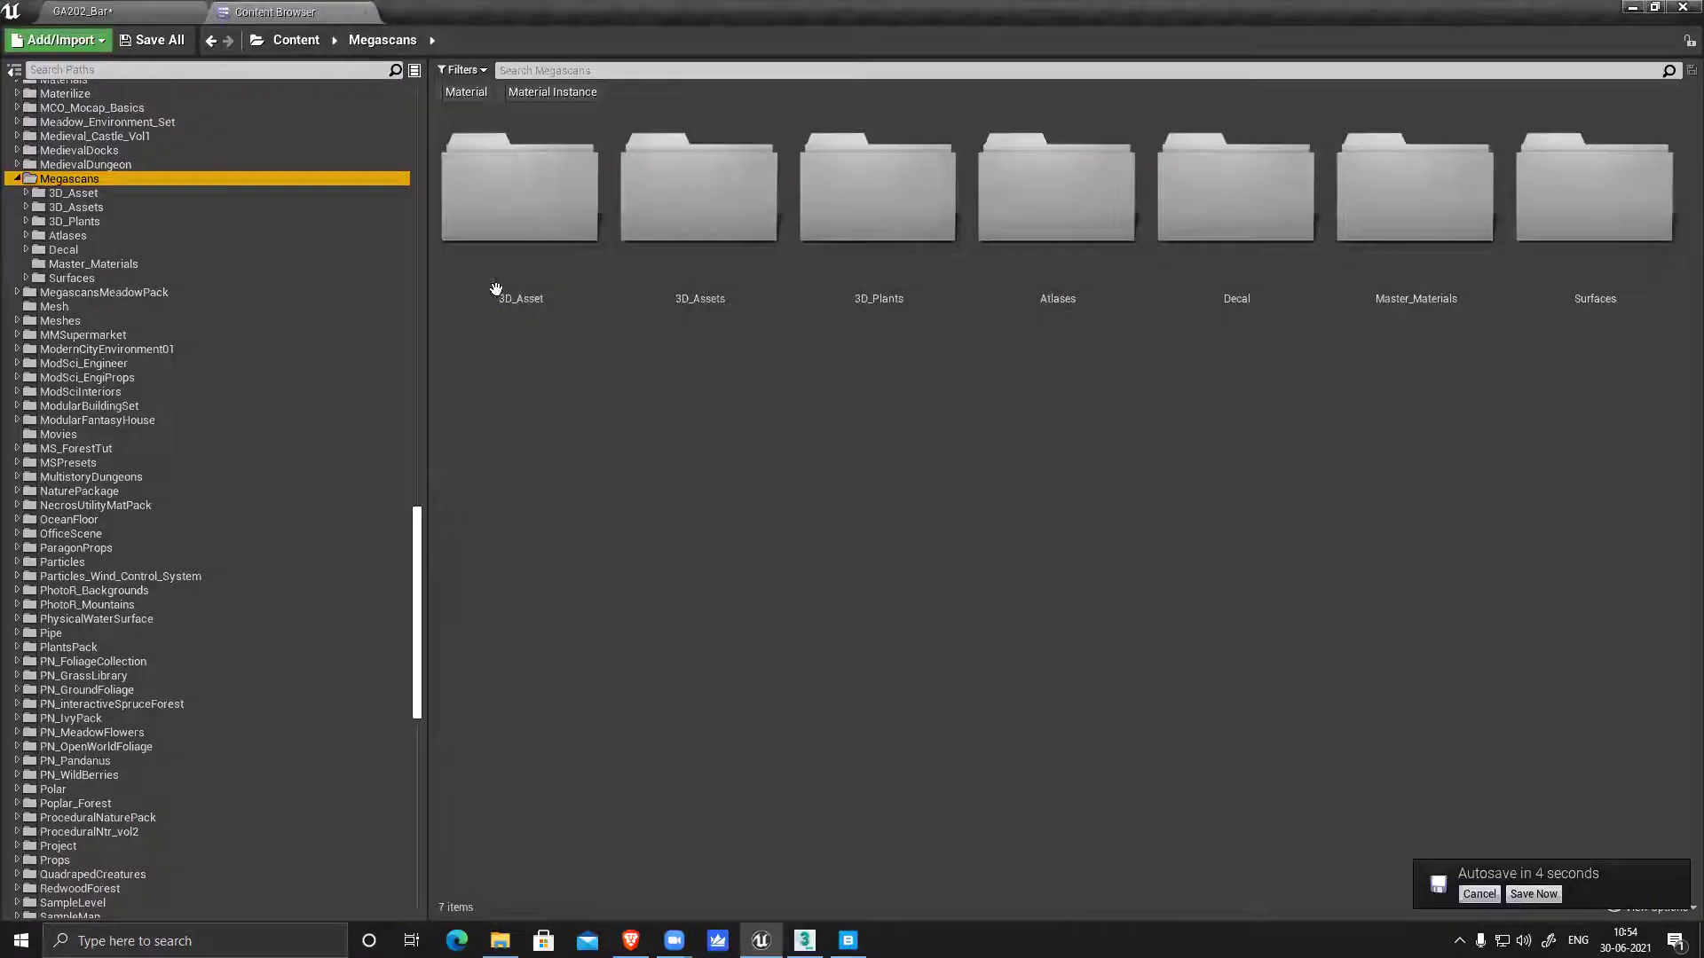
double_click(59, 223)
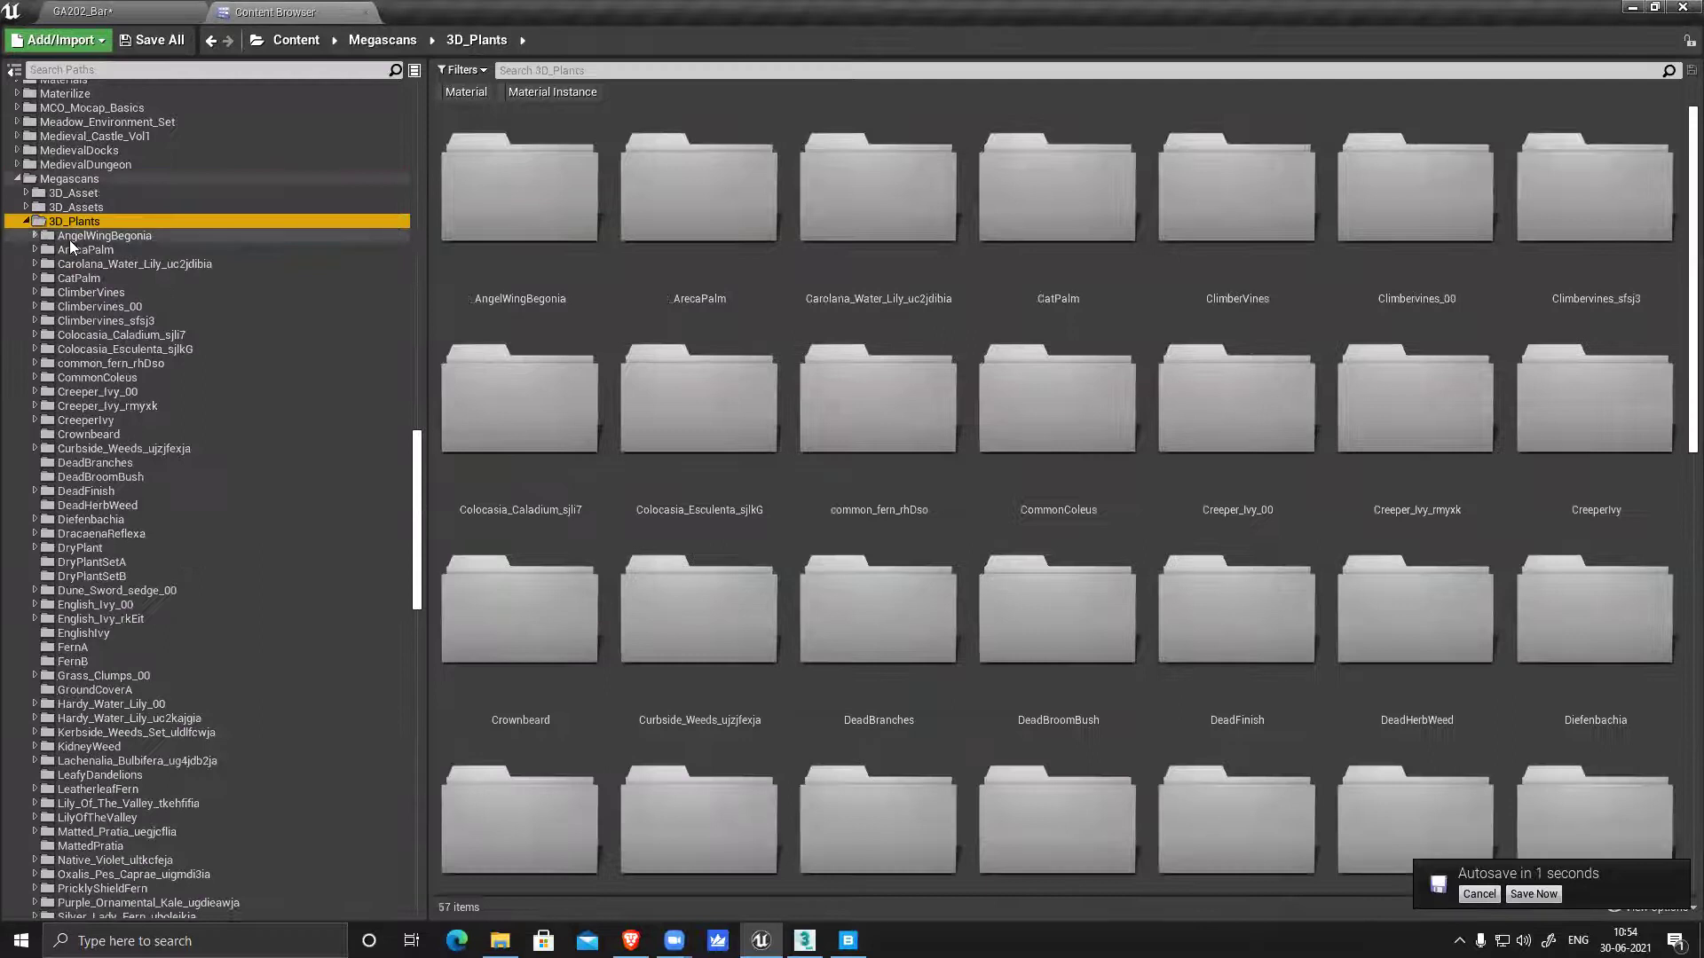
Look through the plant folders from AngelWingBegonia to Crownbeard for meshes suitable as ground foliage
click(85, 238)
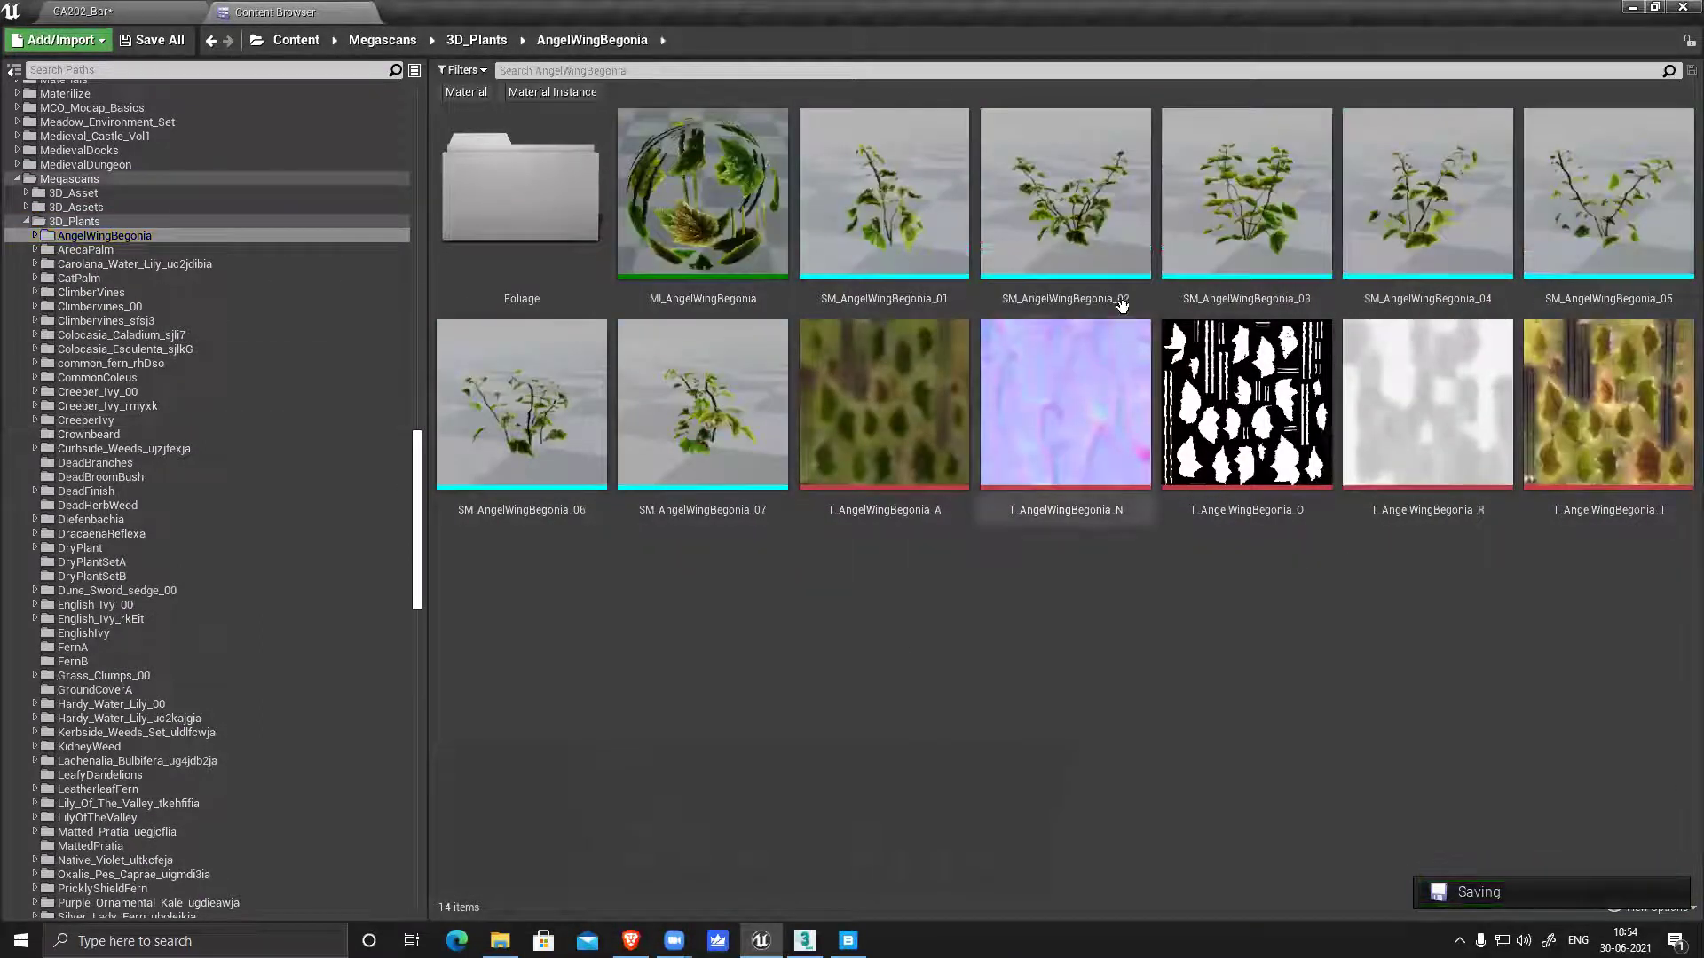
click(89, 250)
key(Down)
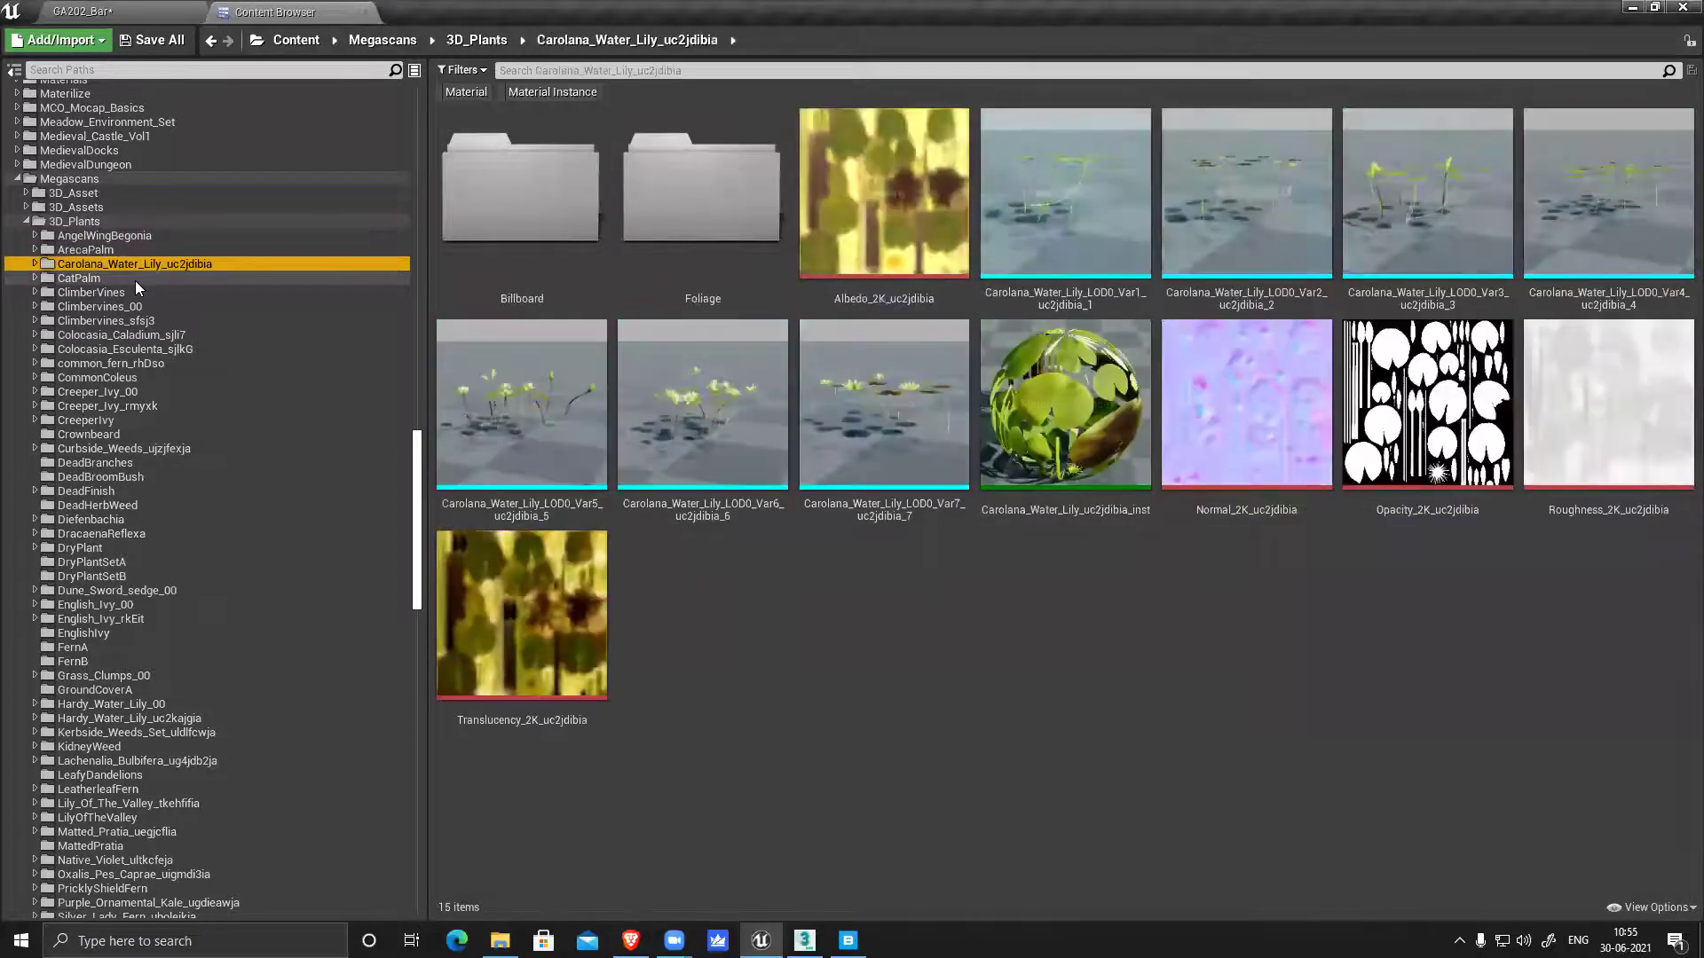
key(Down)
key(Down)
key(Down)
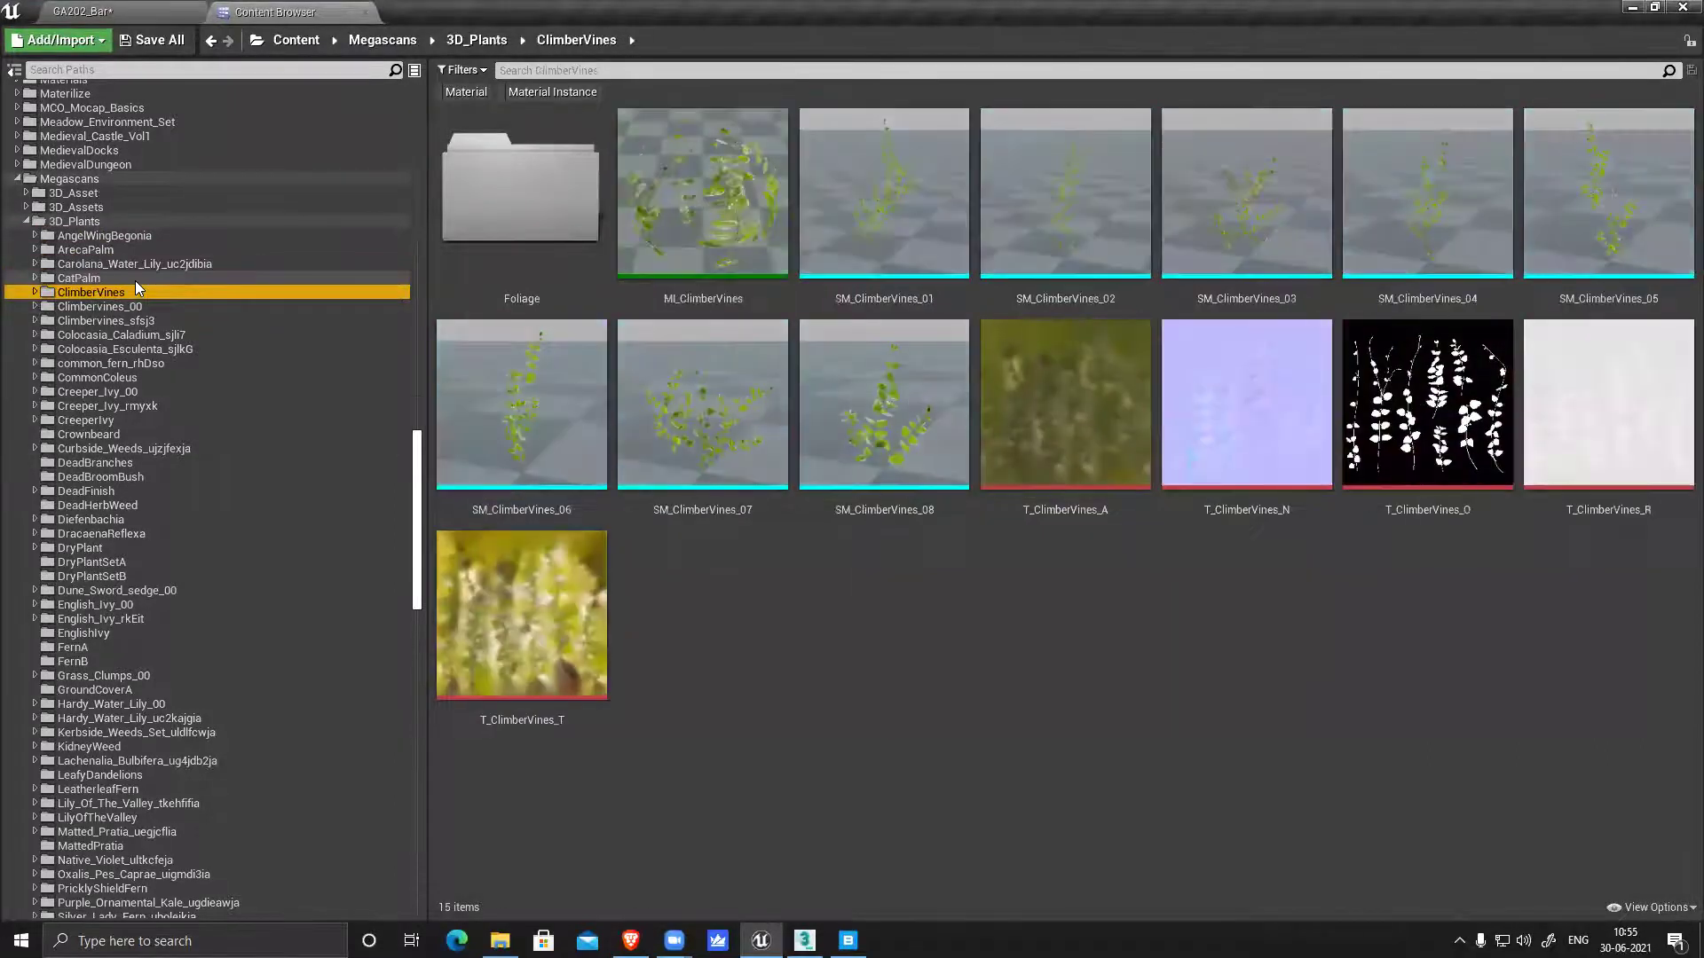
key(Down)
key(Down)
key(Down)
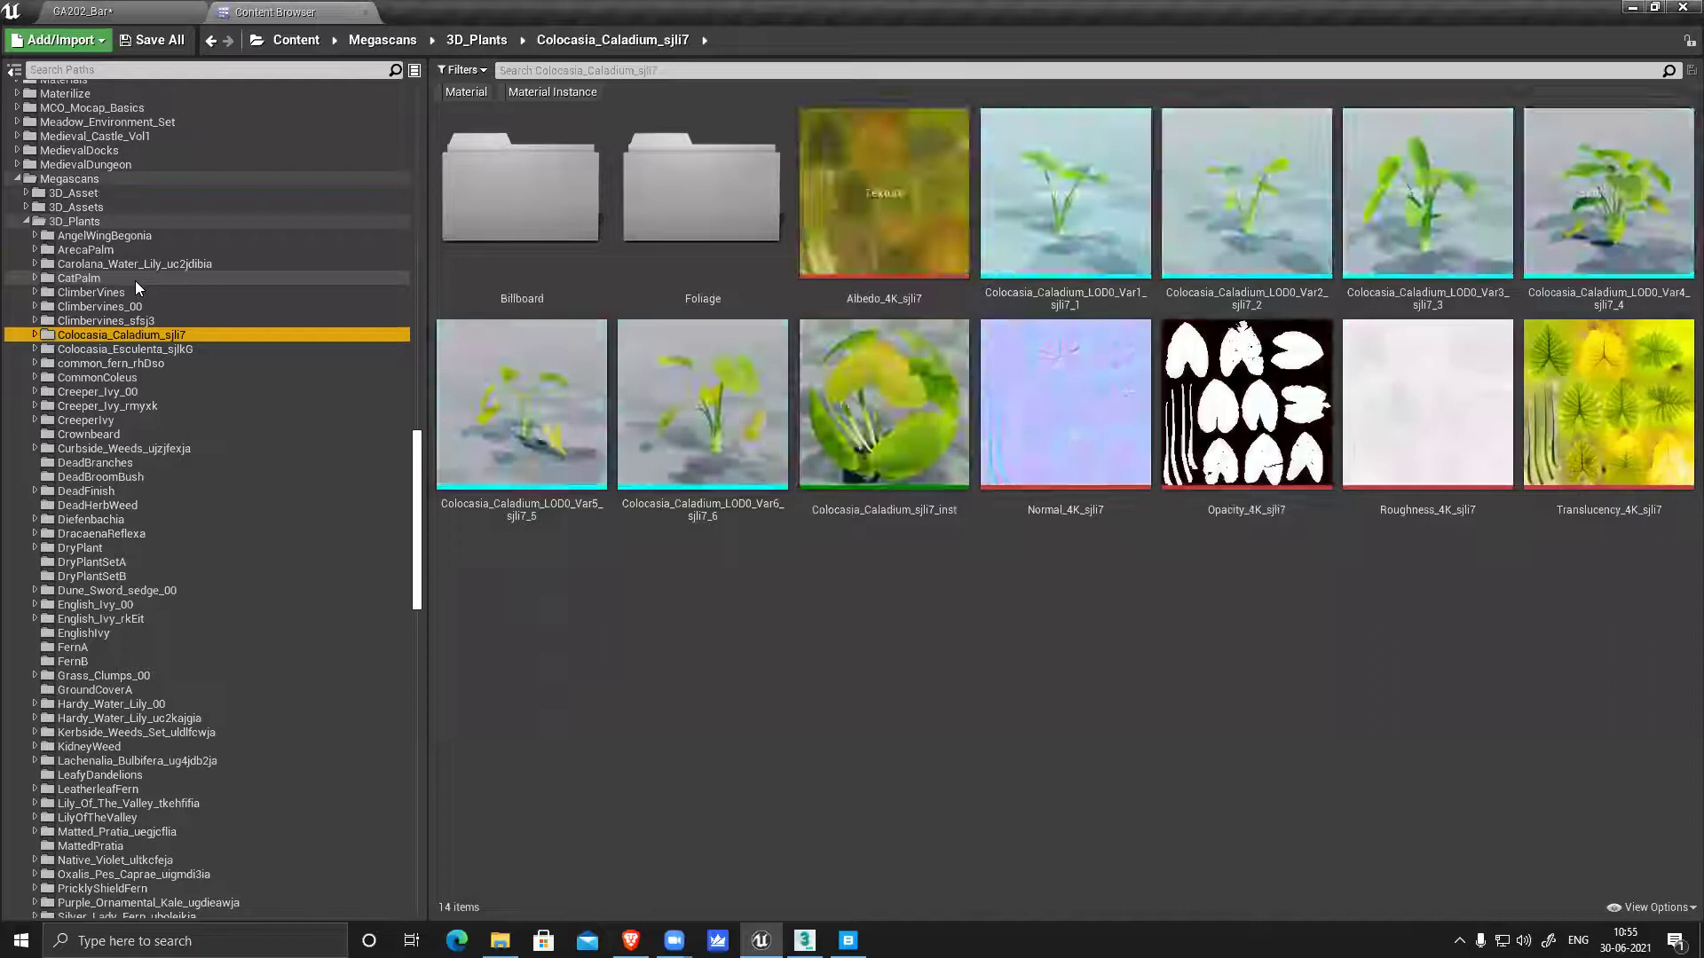
key(Down)
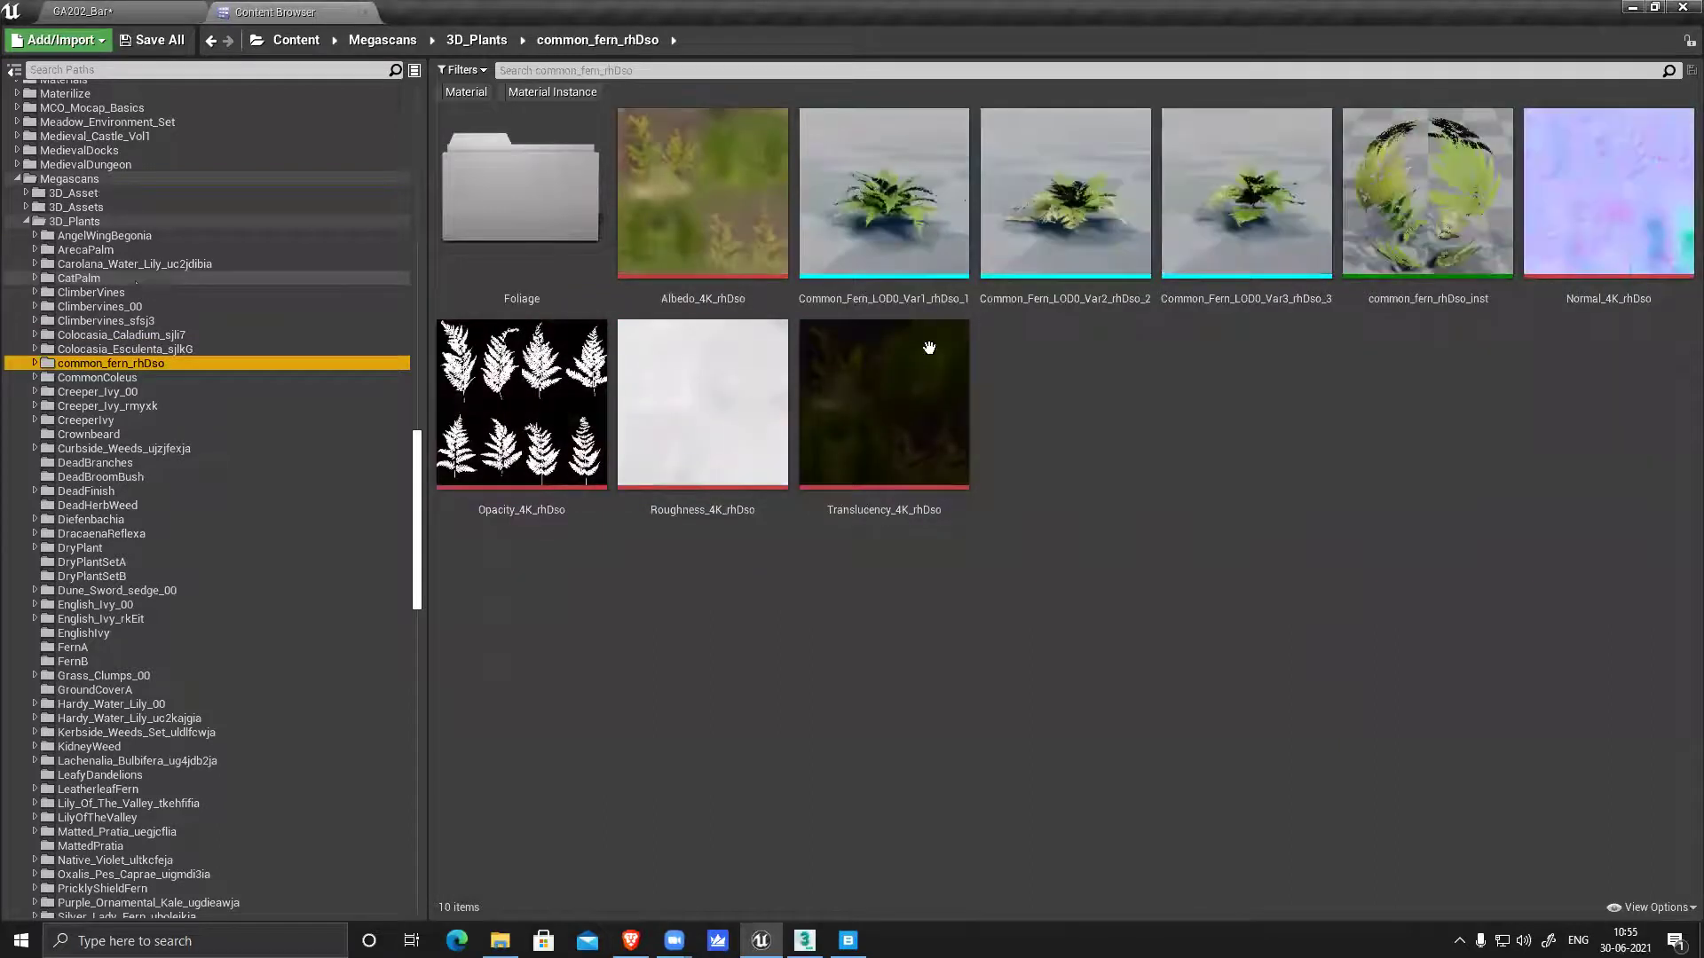
key(Down)
key(Down)
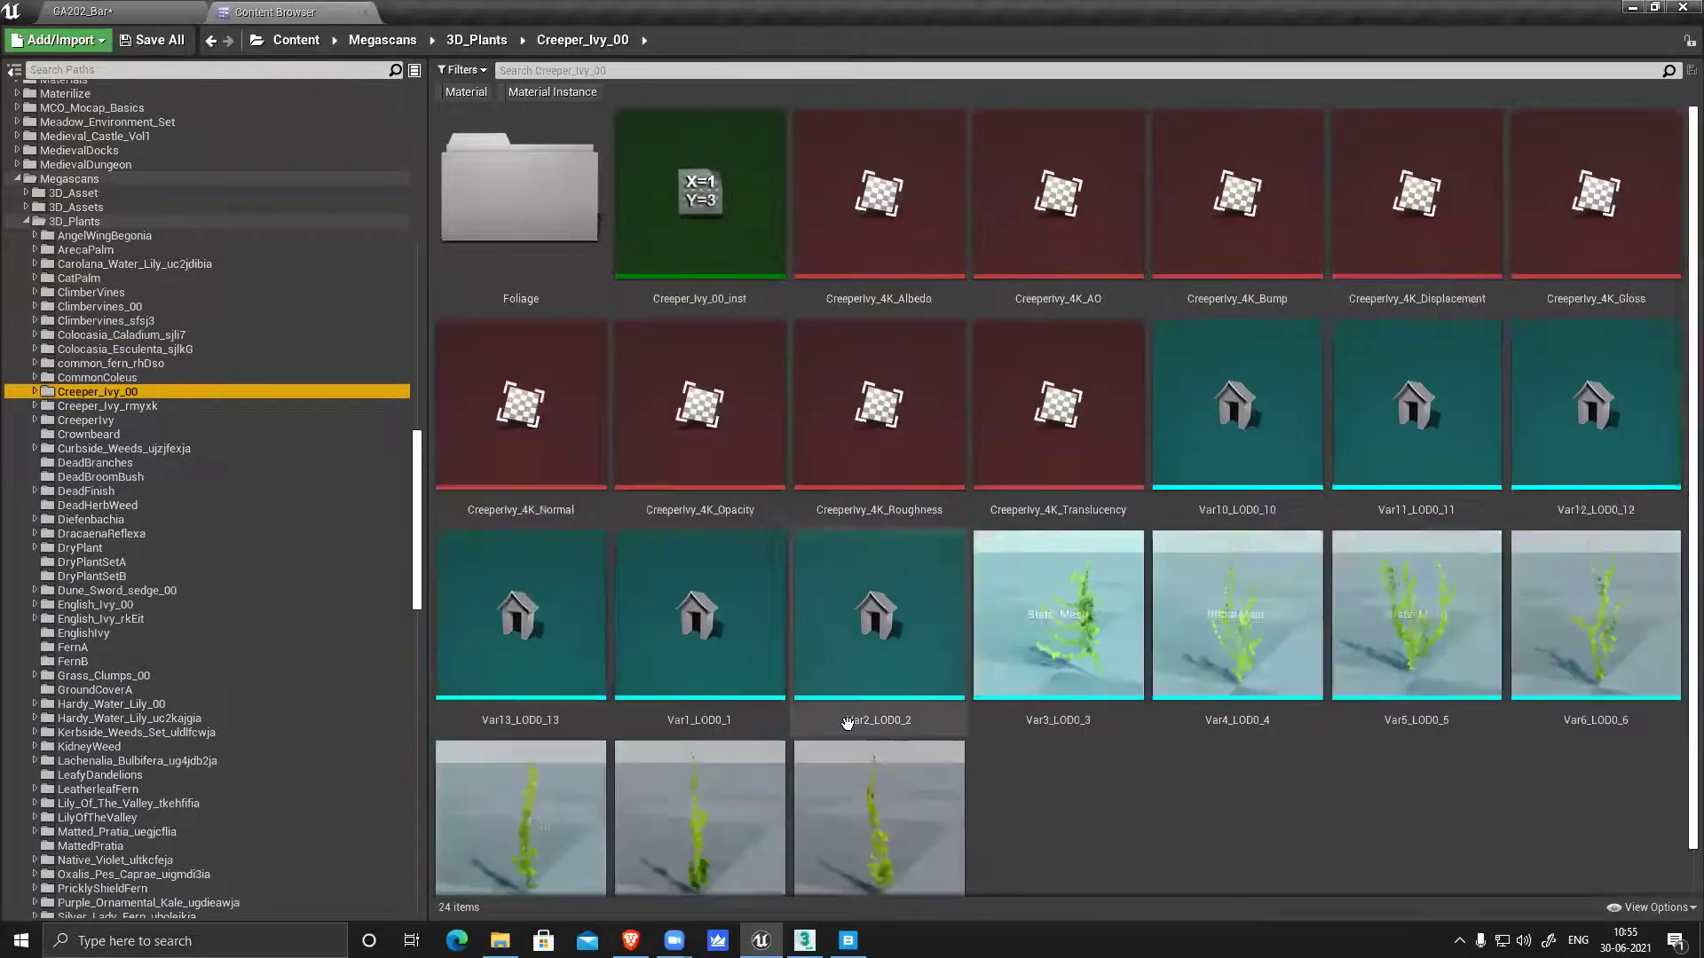
key(Down)
key(Down)
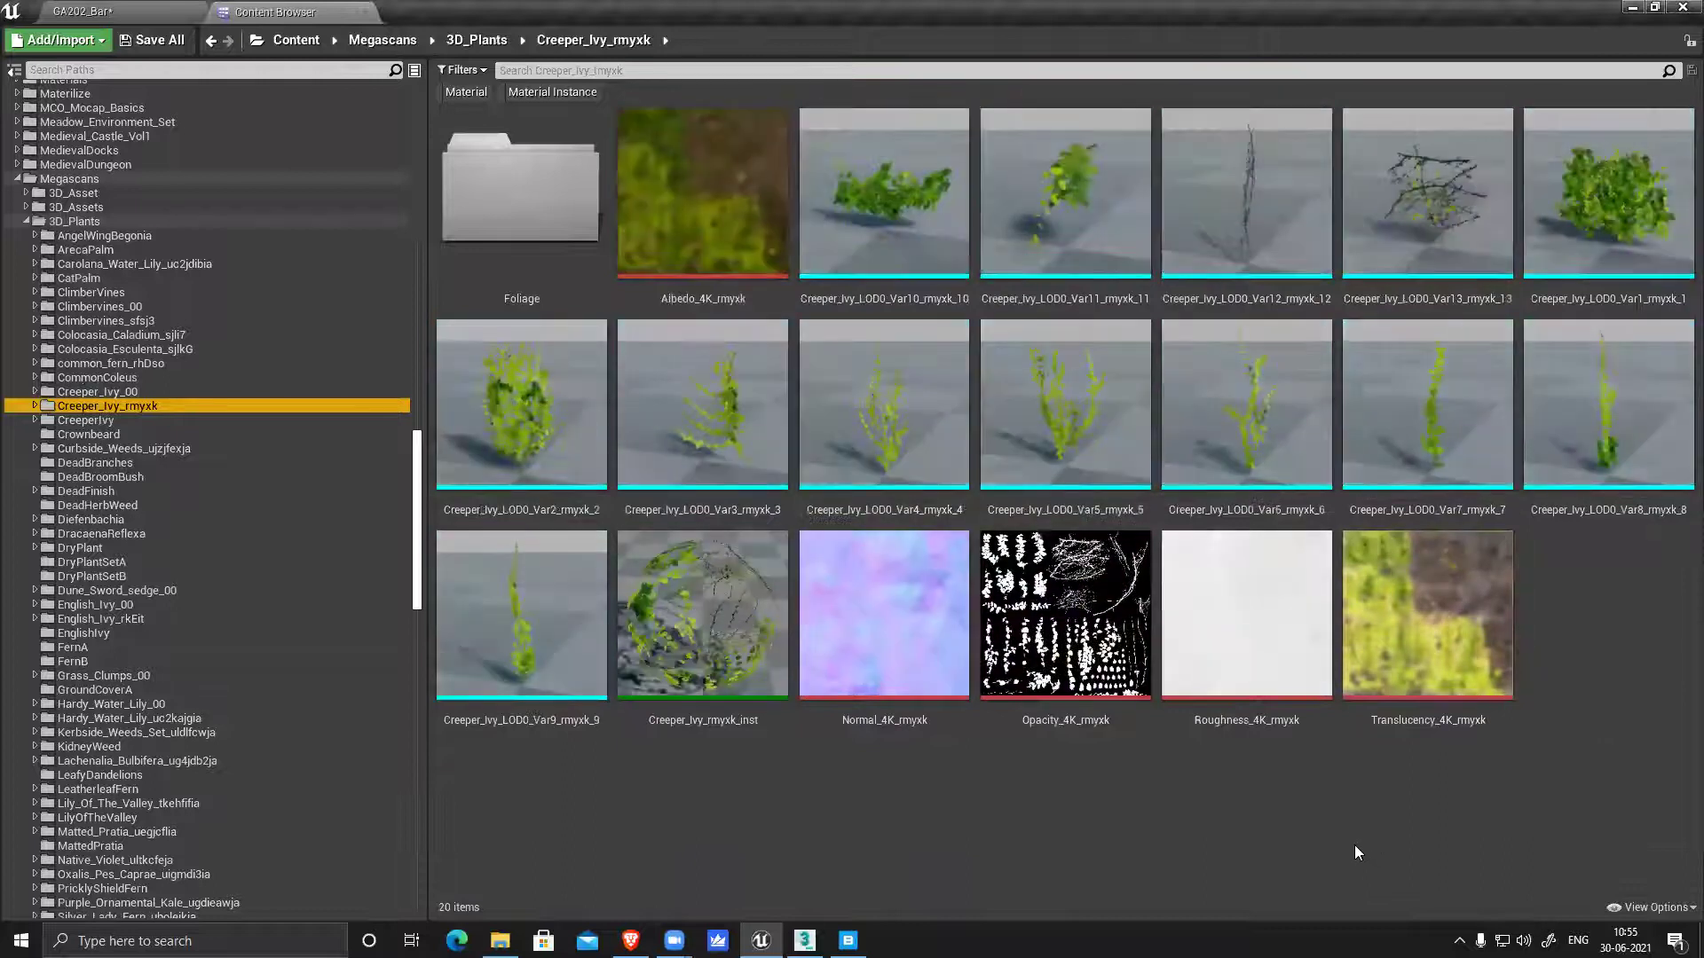
key(Down)
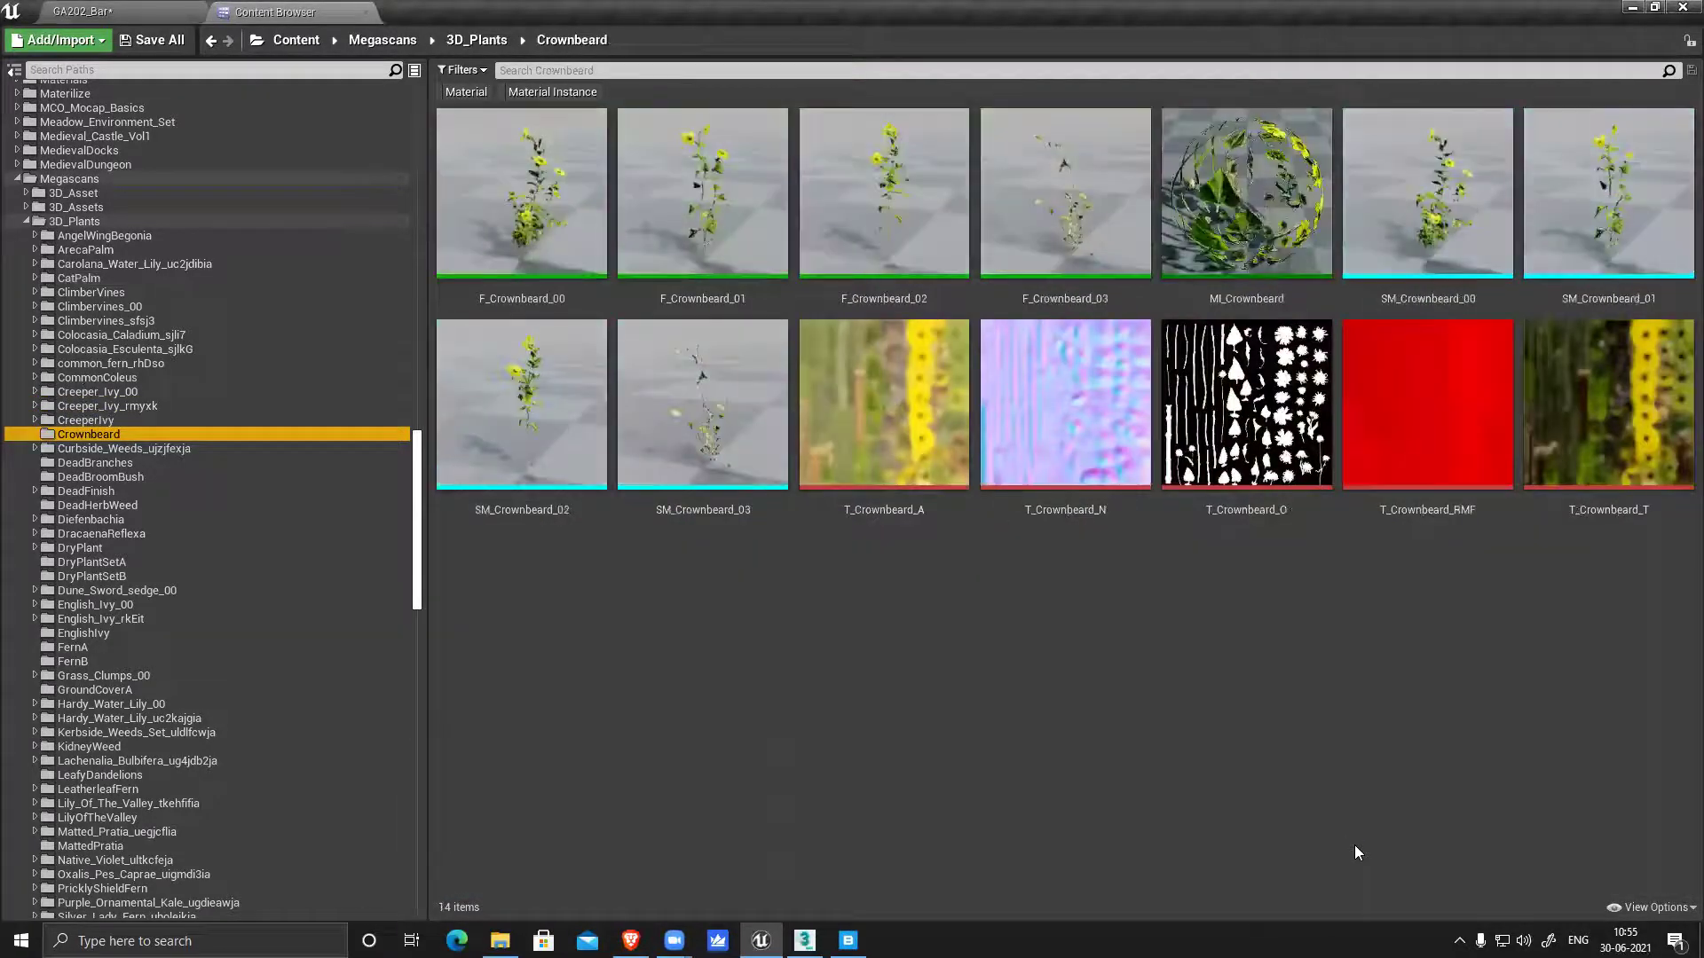
Examine the weed, dead plant, dry plant and sedge folders from Curbside_Weeds_ujzjfexja to English_Ivy_rkEit
key(Down)
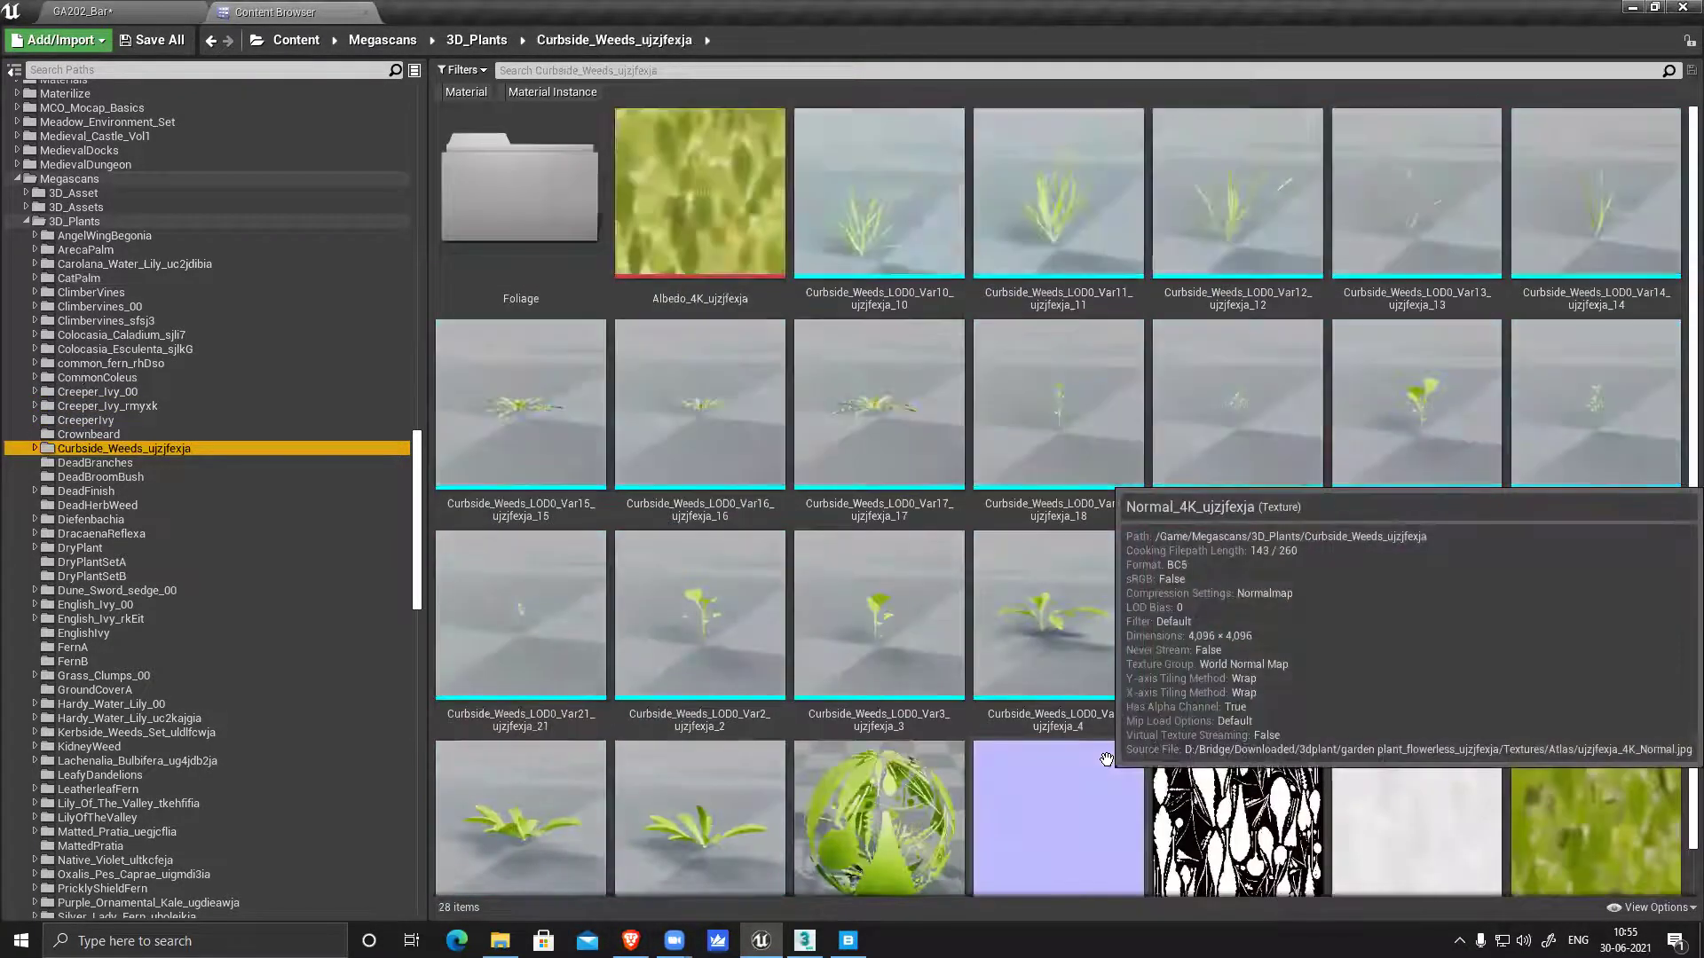
key(Down)
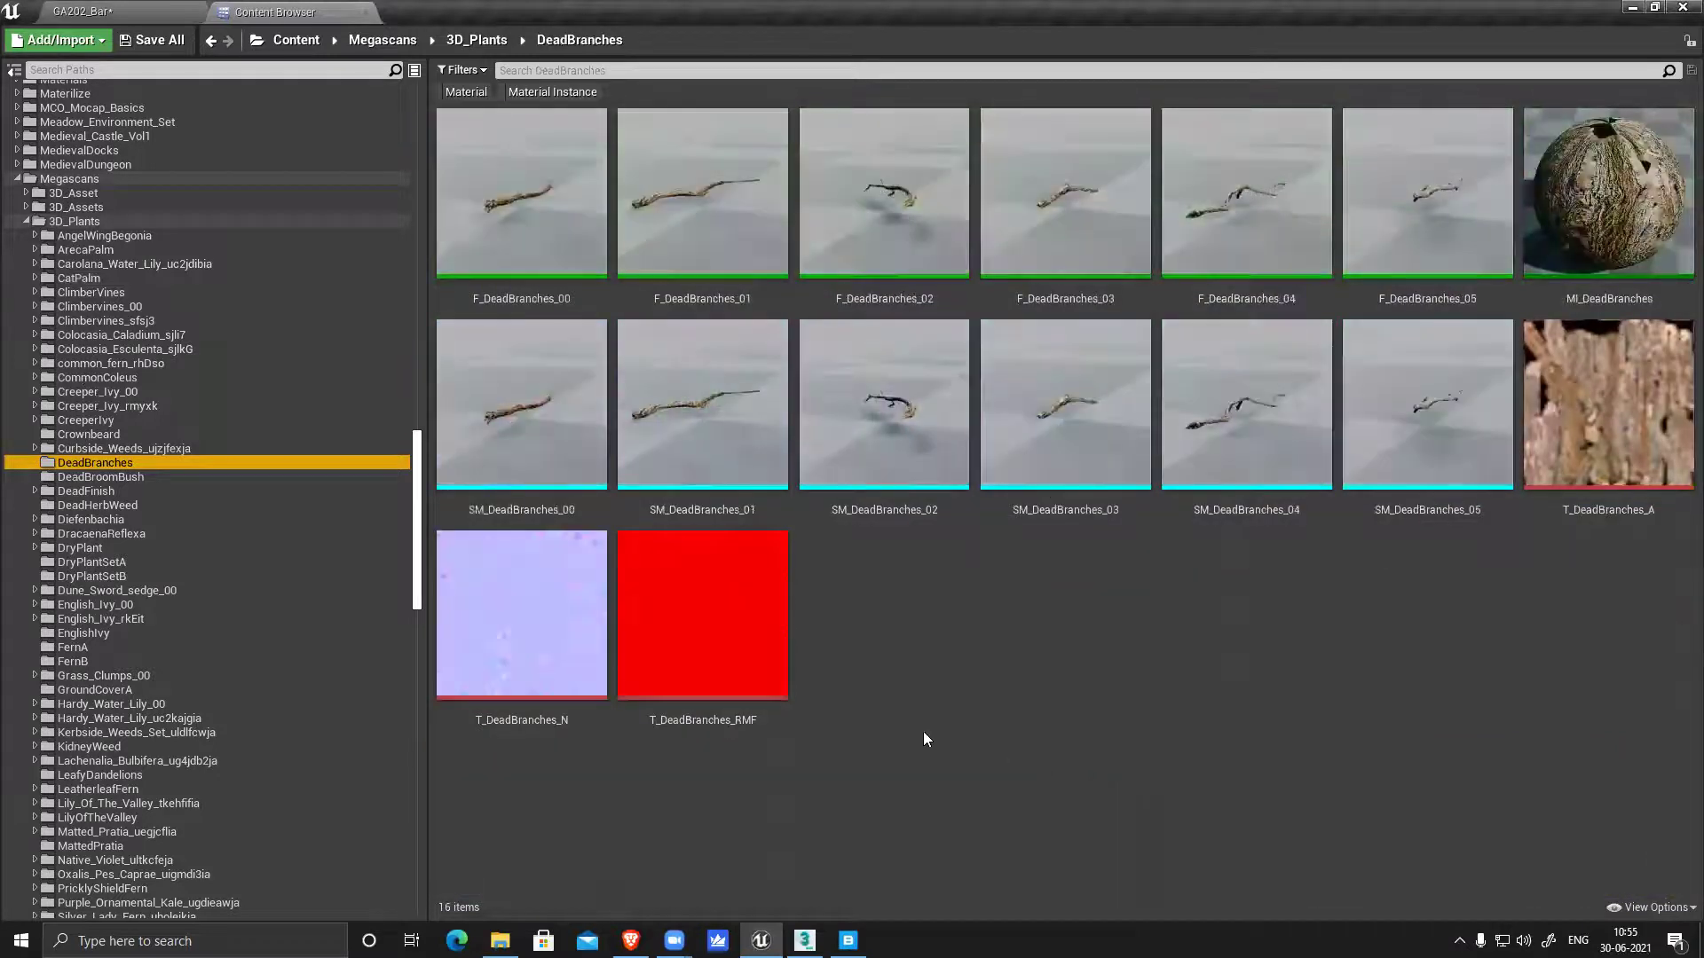
key(Down)
key(Down)
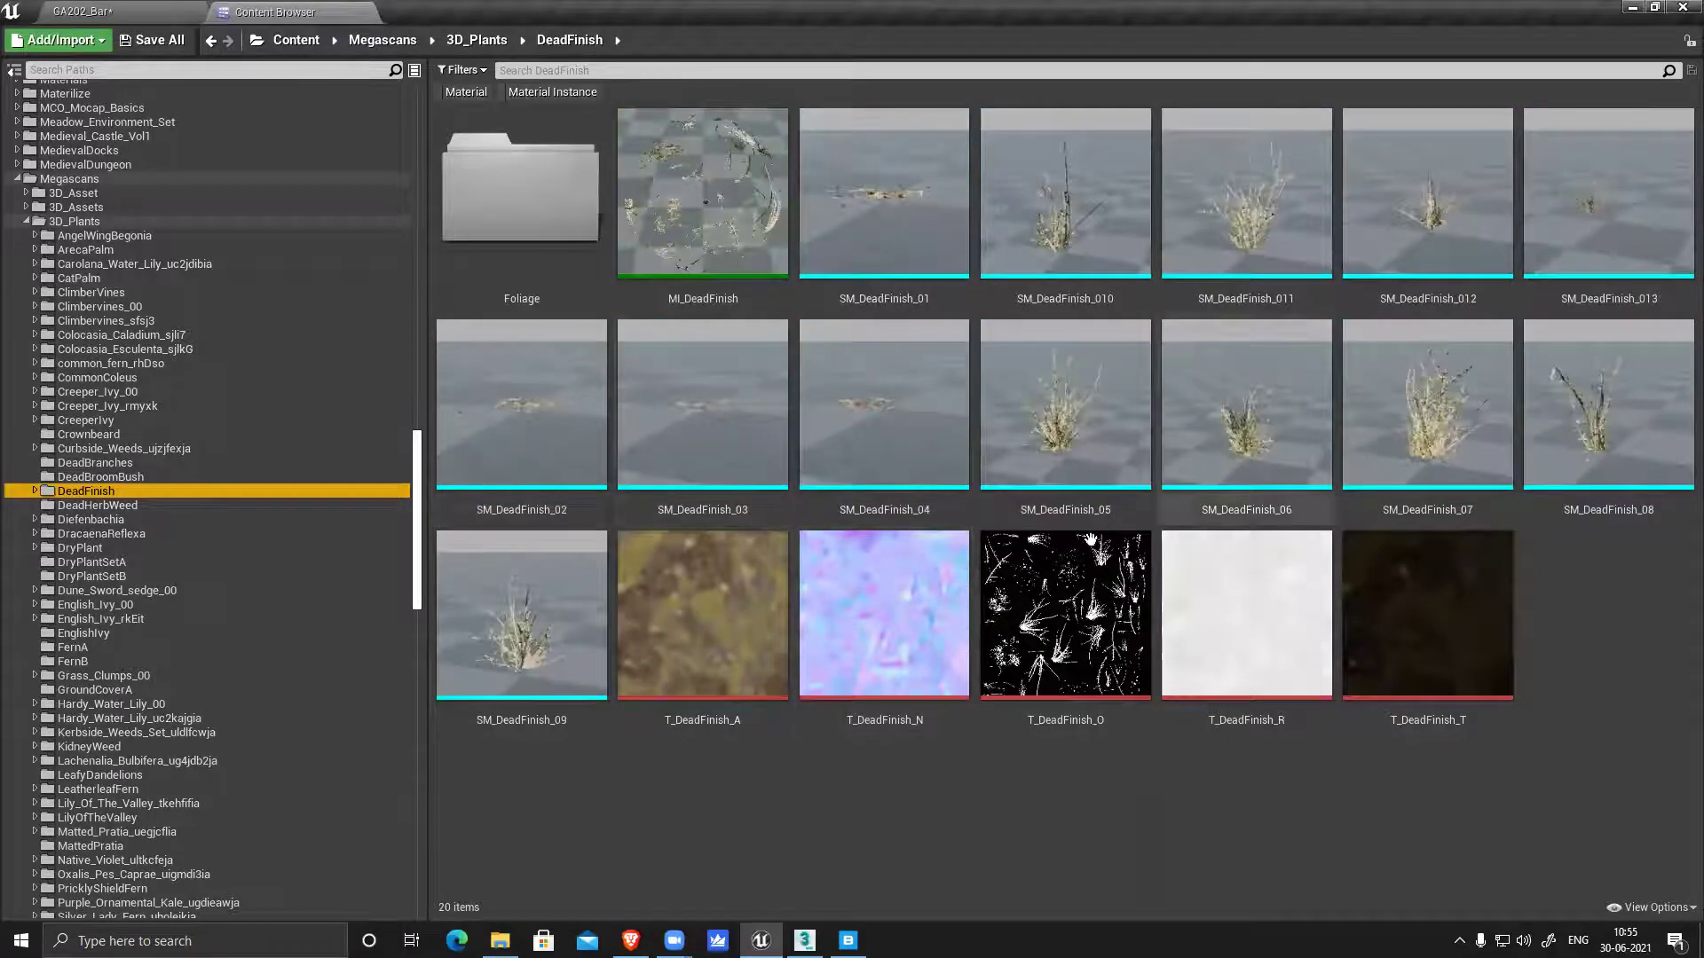
key(Down)
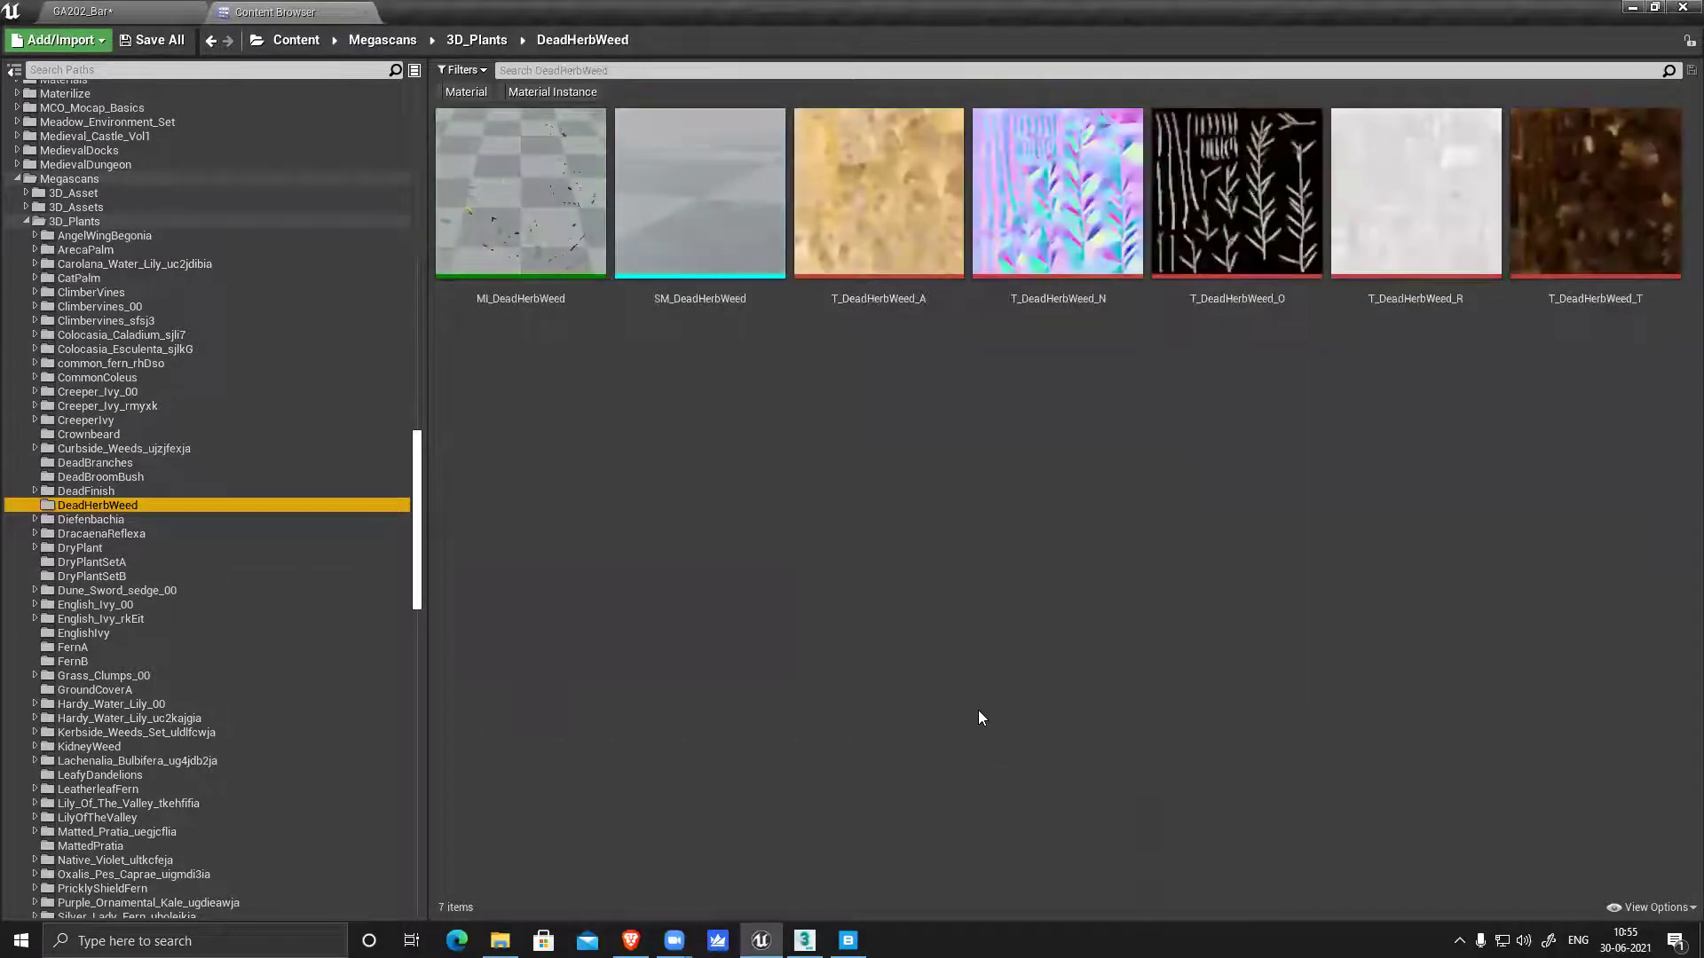
key(Down)
key(Down)
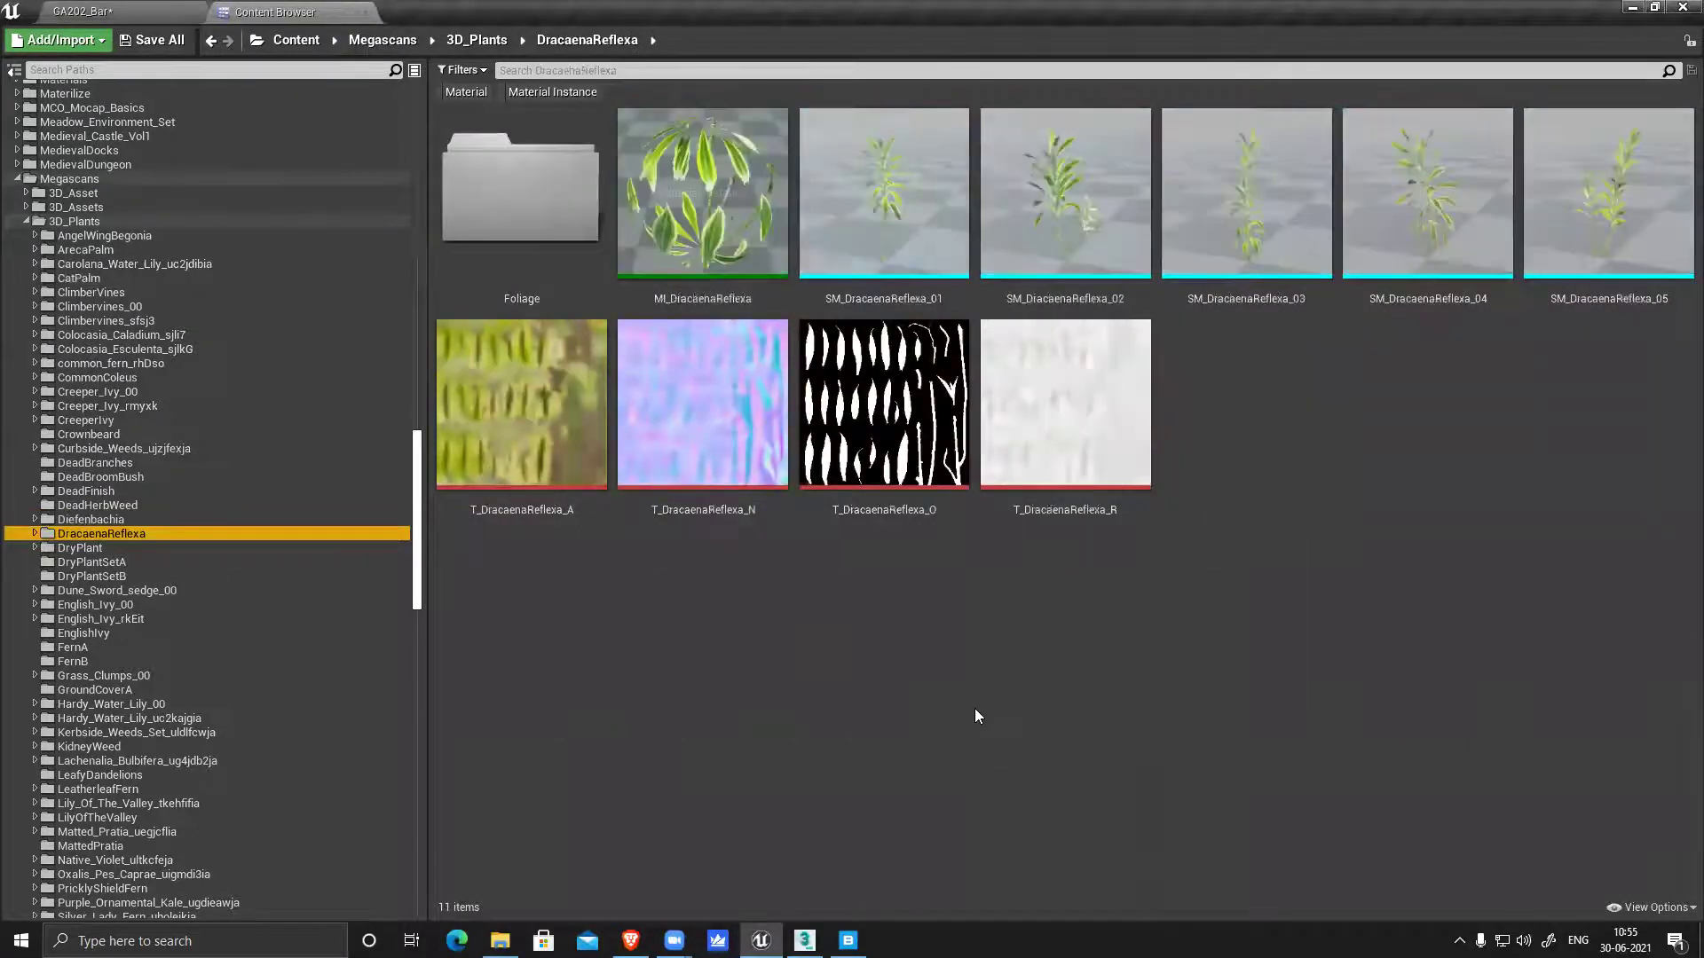
key(Down)
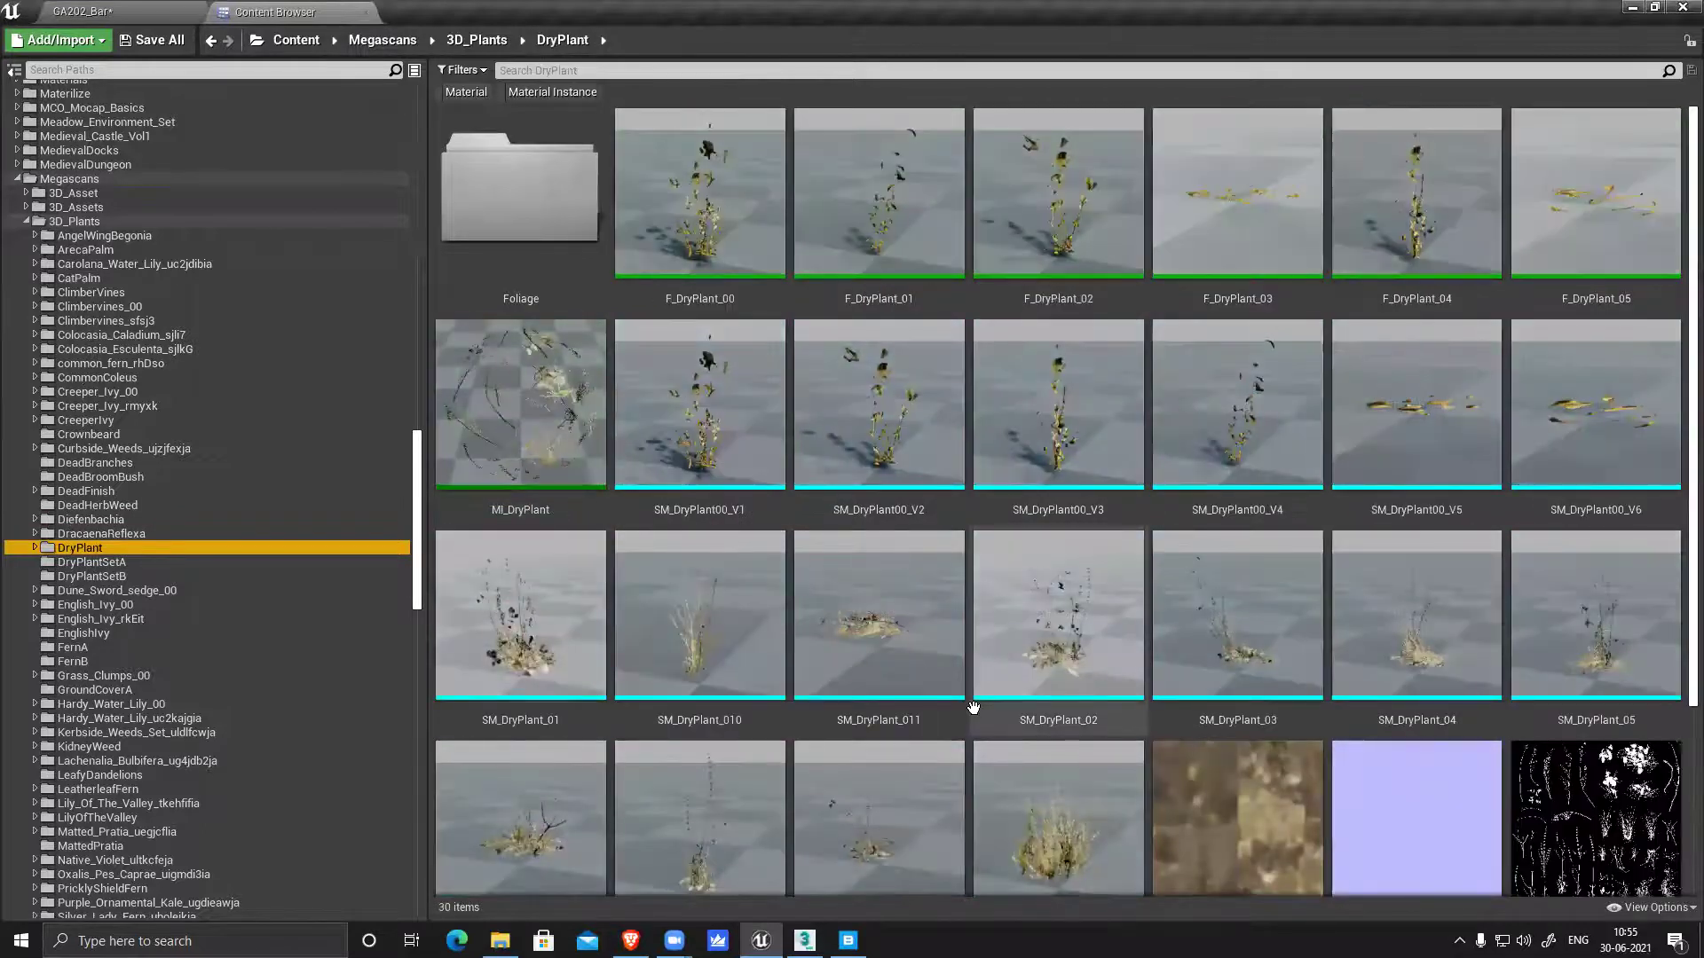
key(Down)
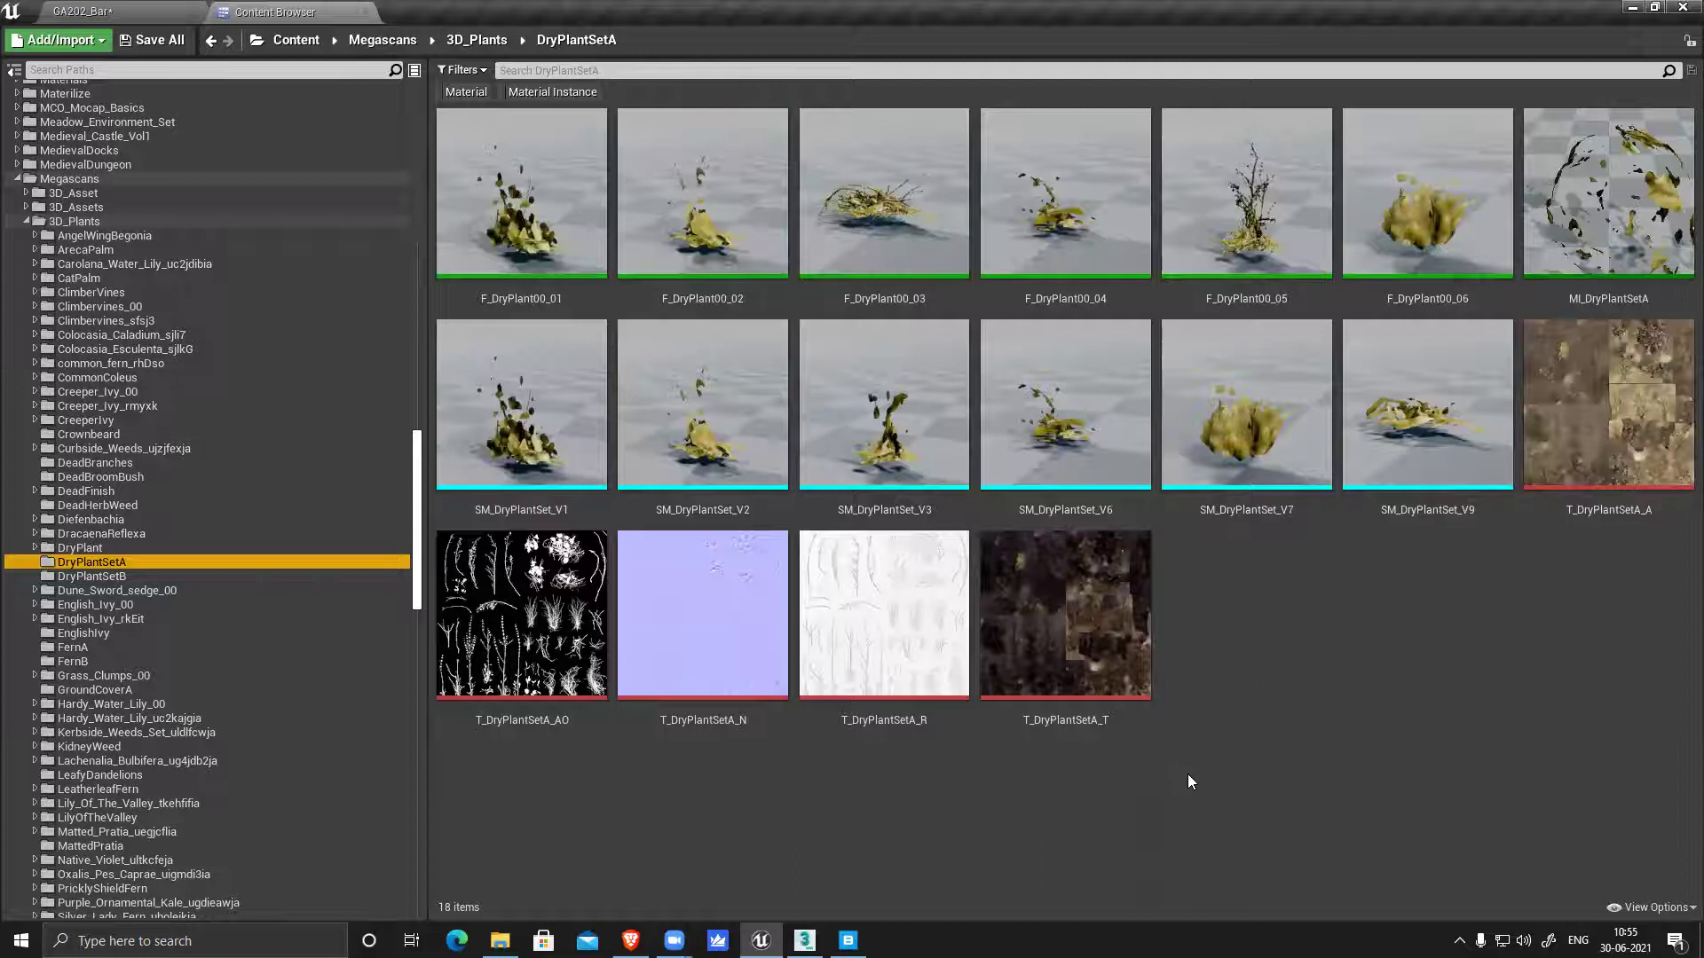
key(Down)
key(Down)
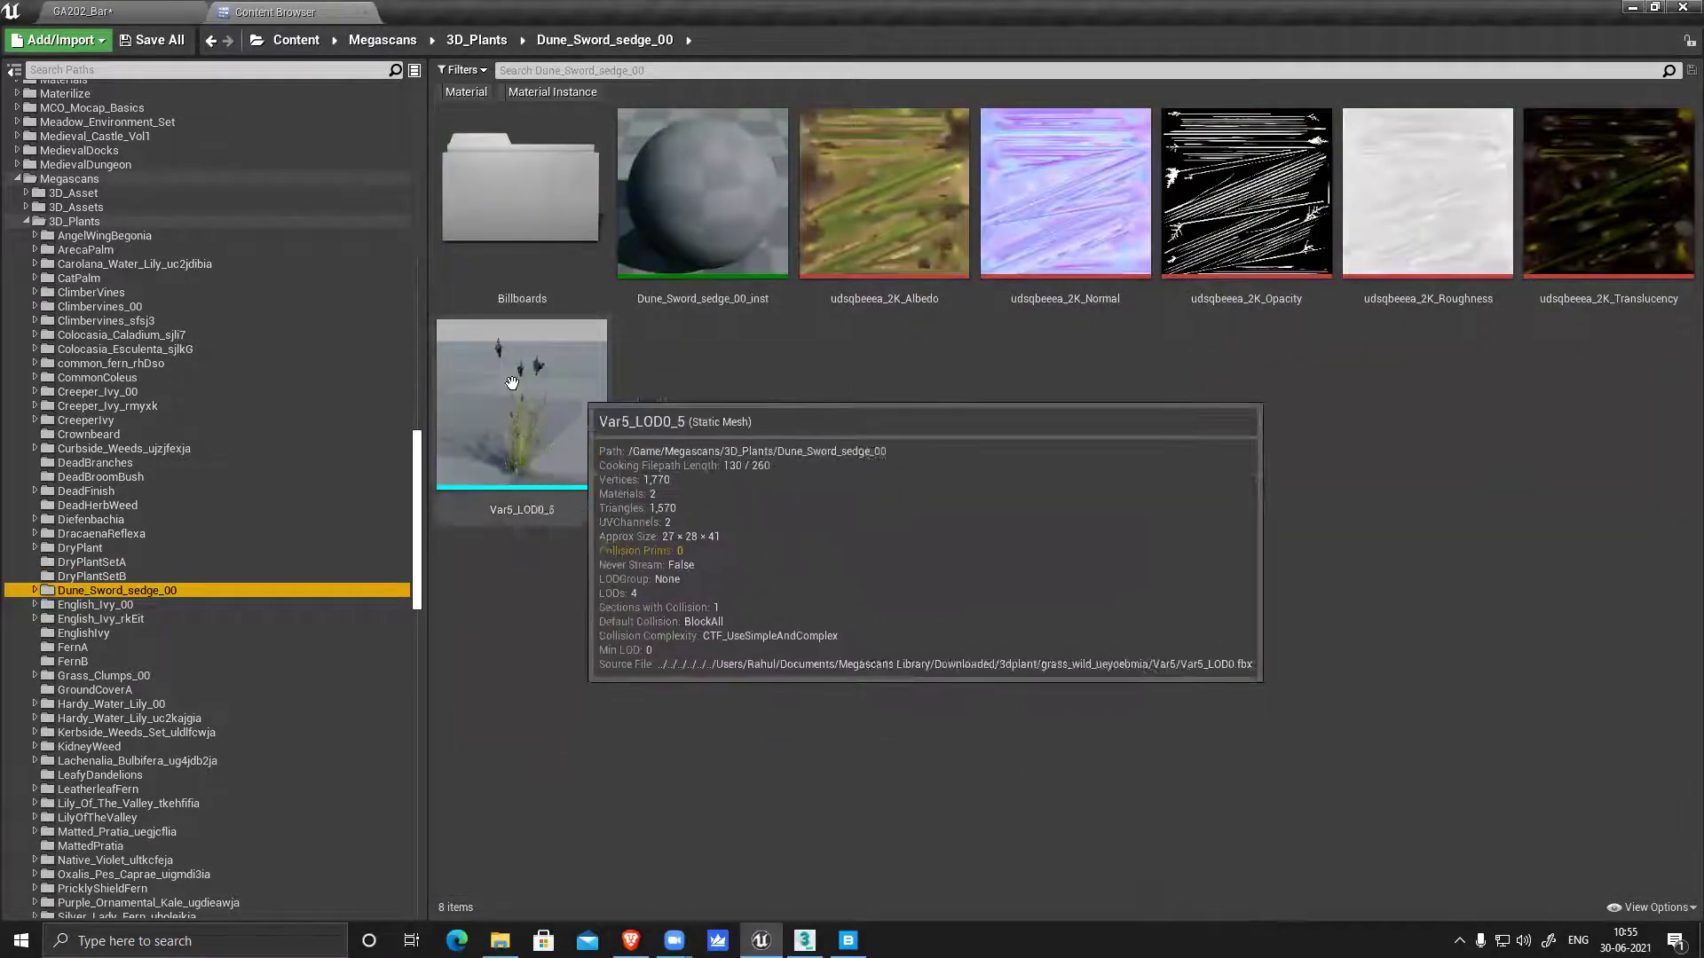
key(Down)
key(Down)
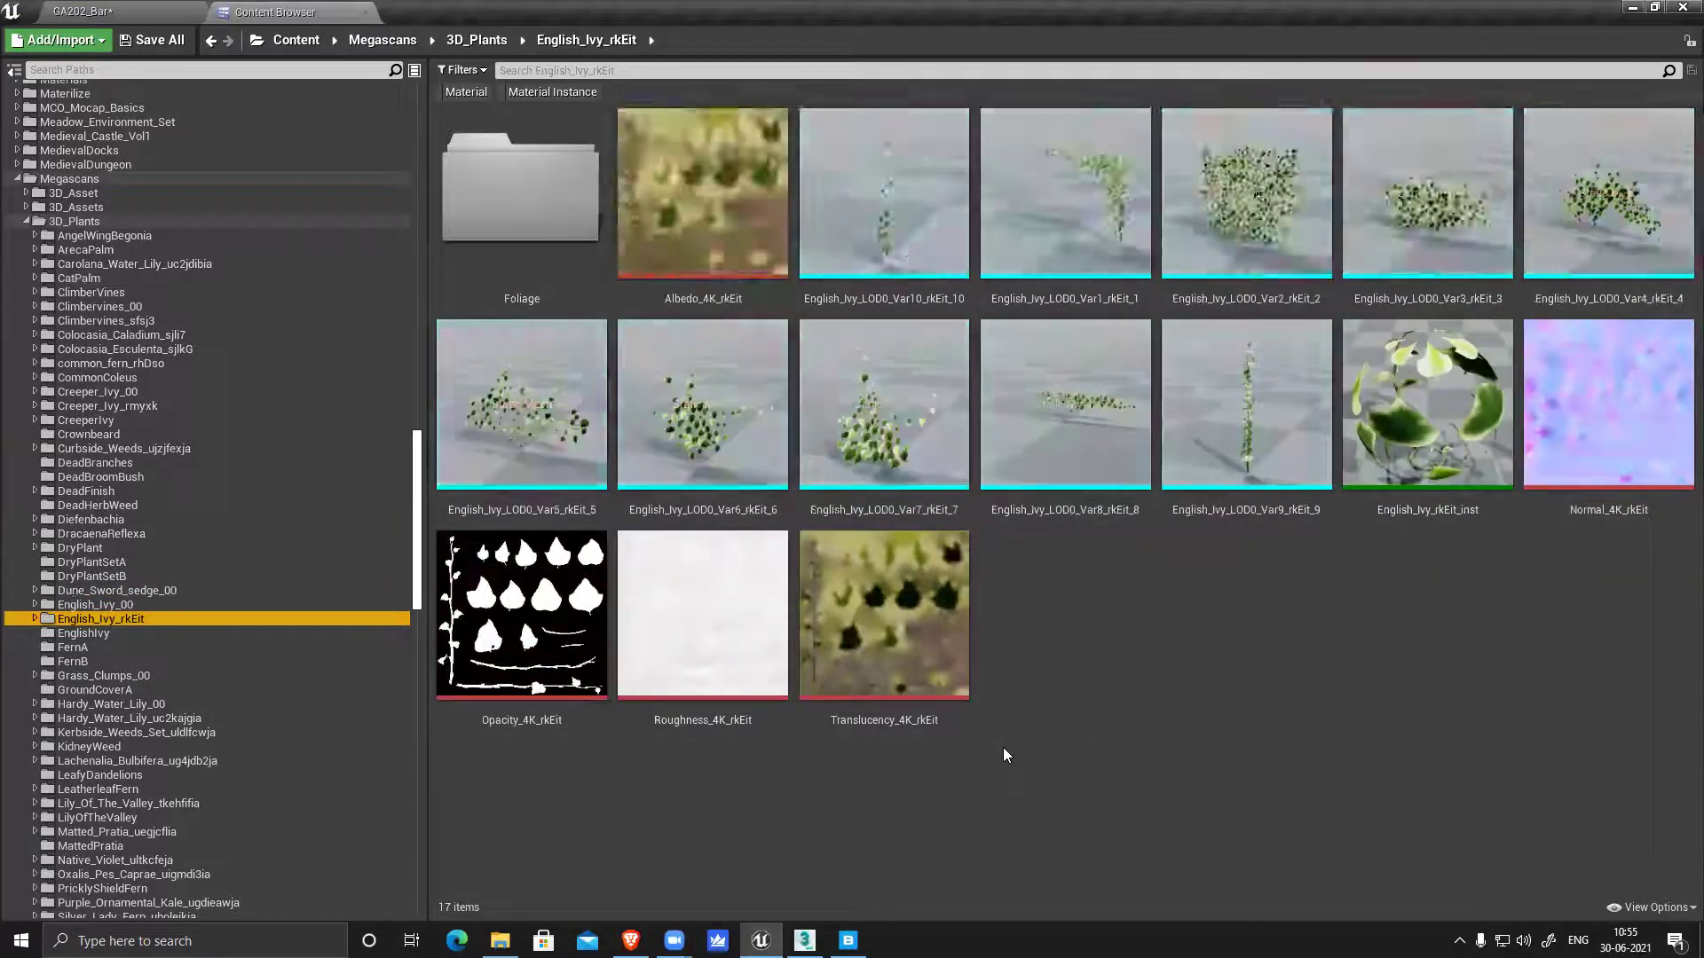
Open the FernB plant folder and dock the Content Browser beneath the level viewport
key(Down)
key(Down)
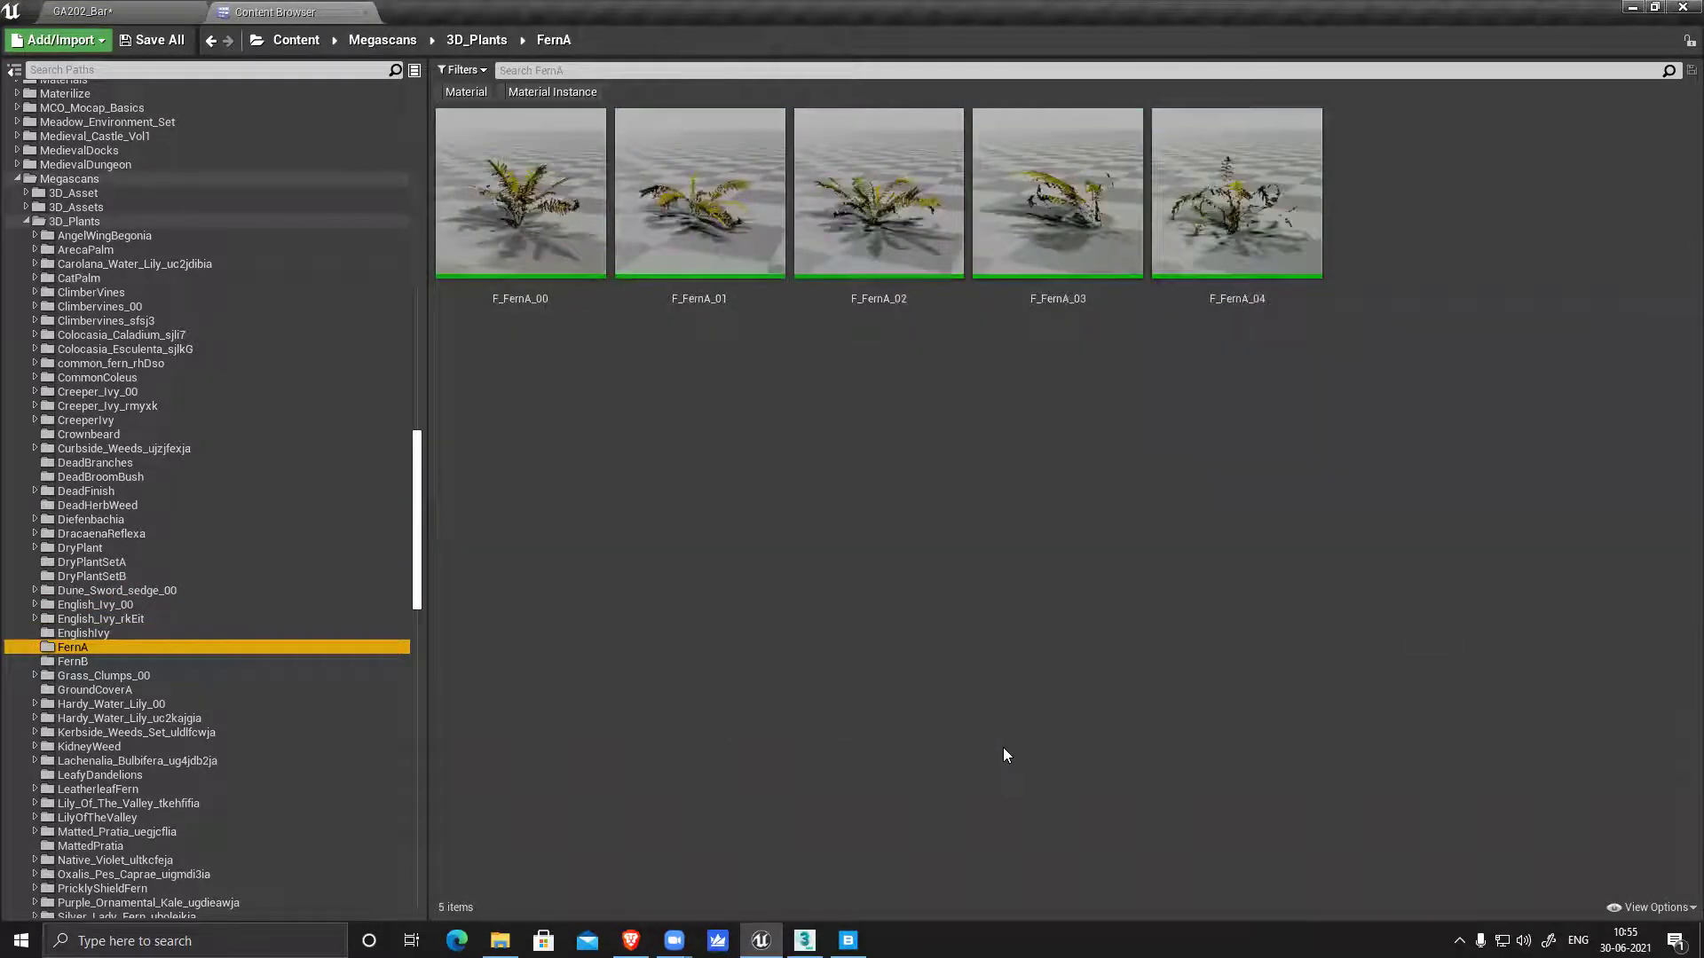
key(Down)
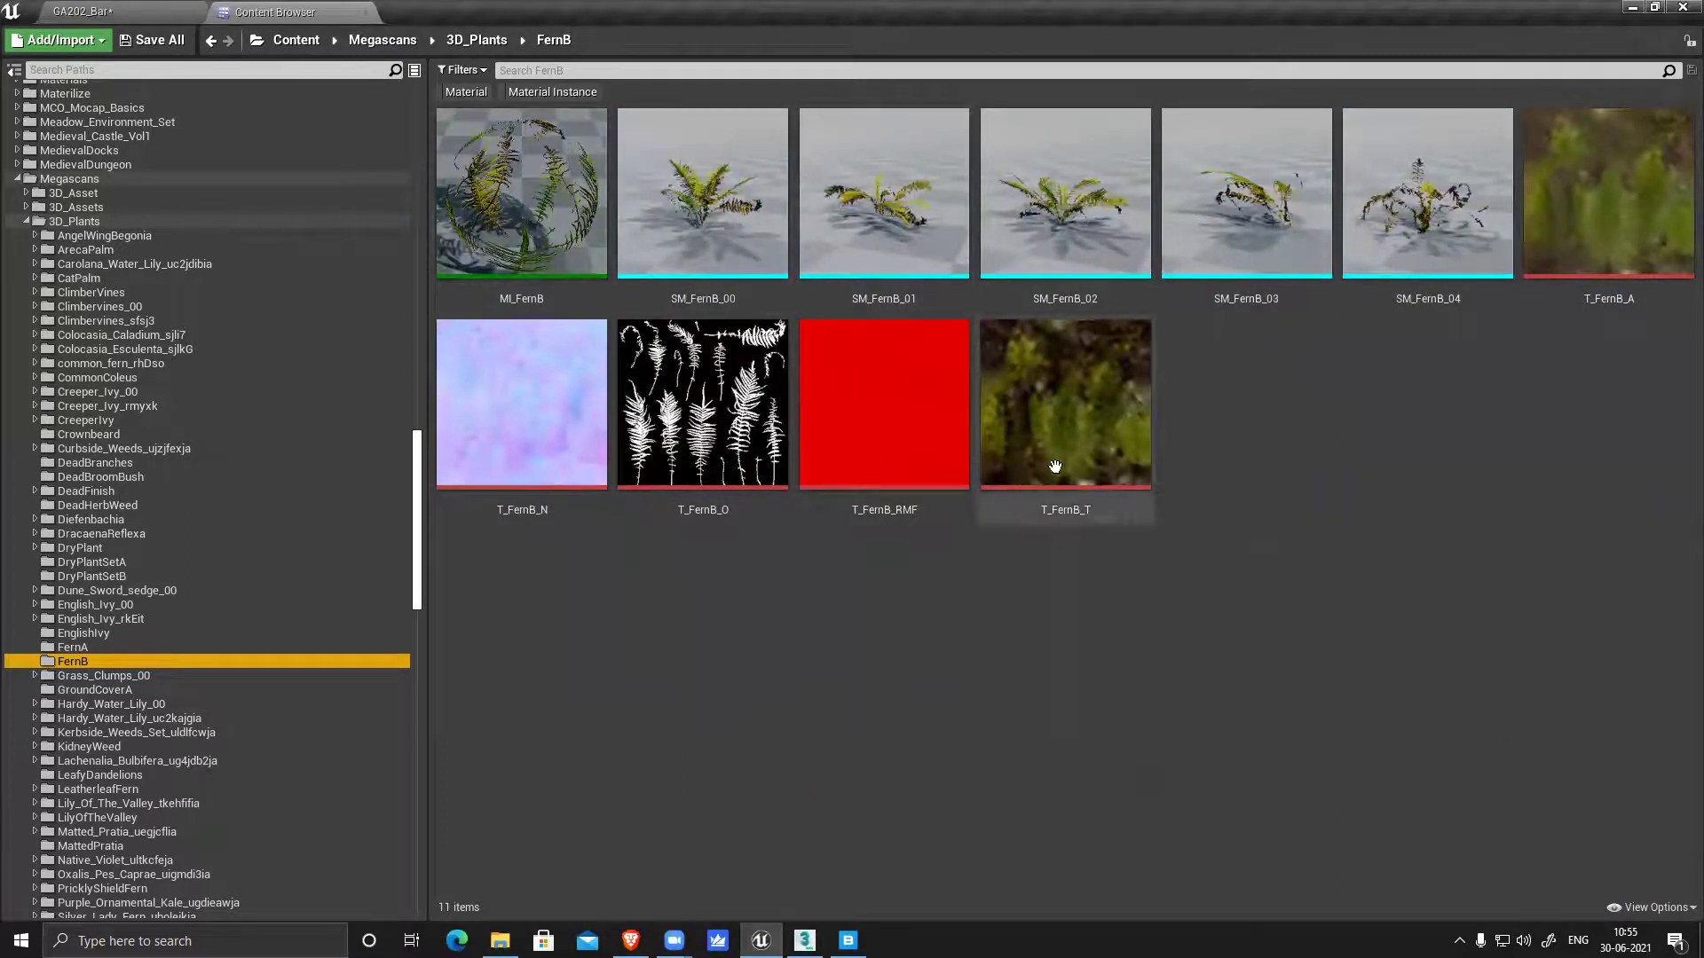
drag(299, 12, 925, 859)
Add the five fern static meshes SM_FernB_00 to SM_FernB_04 to the level's foliage types
click(925, 754)
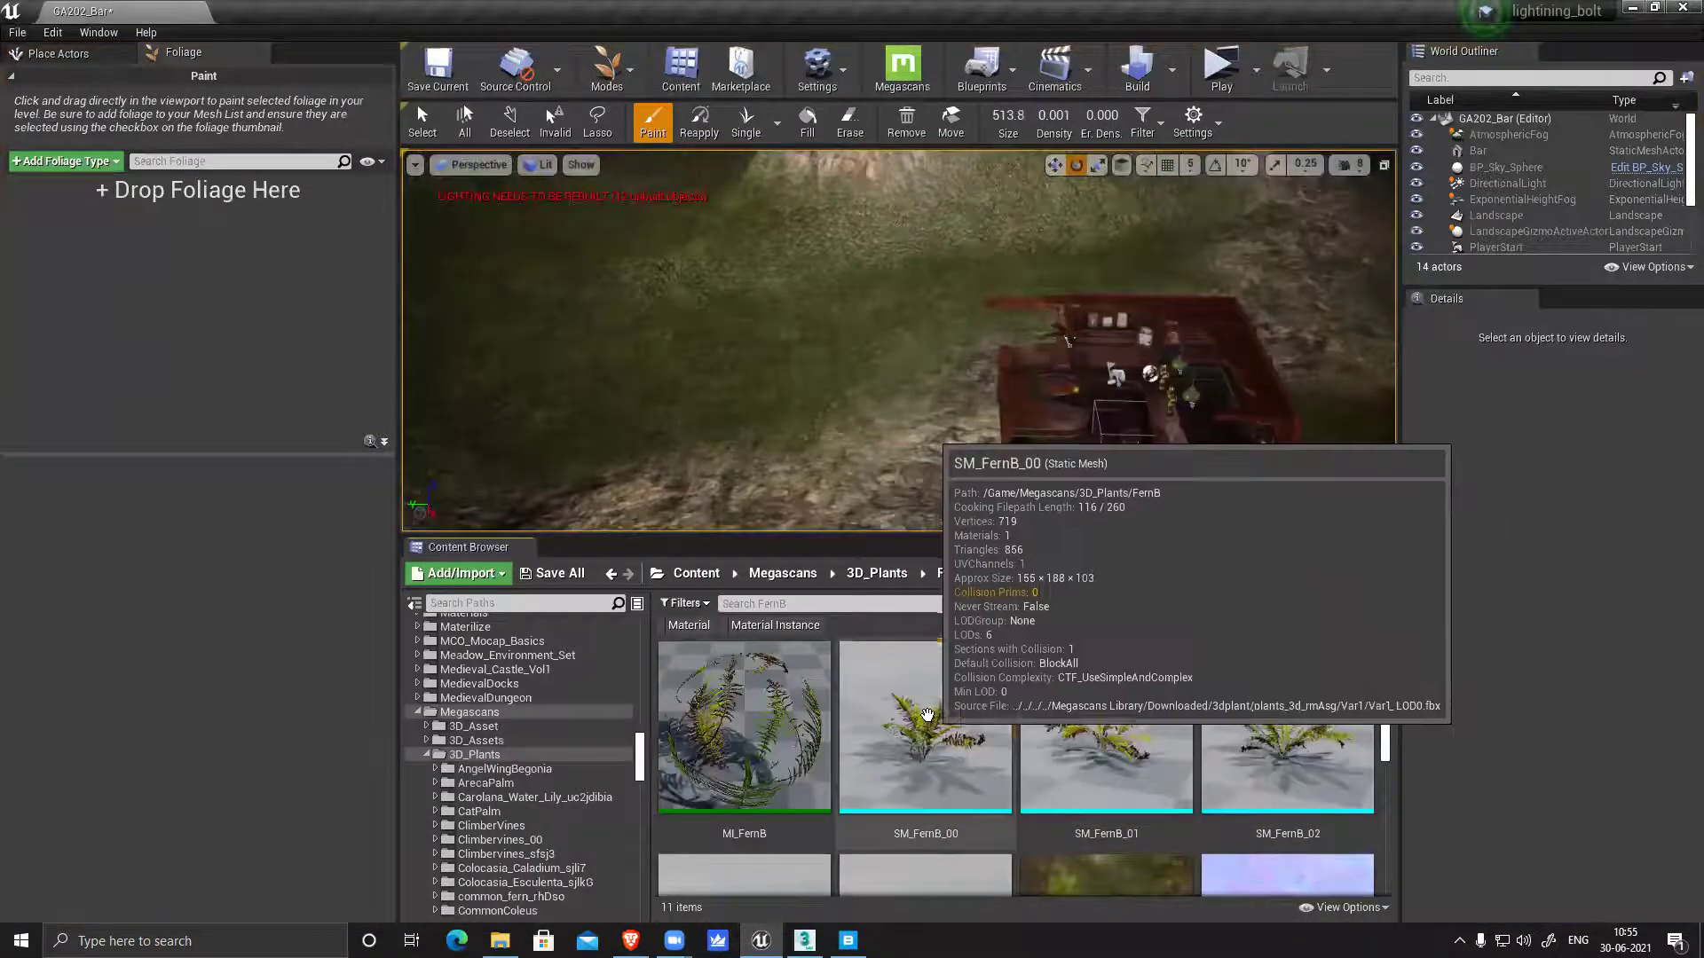
scroll(1198, 741, down, 2)
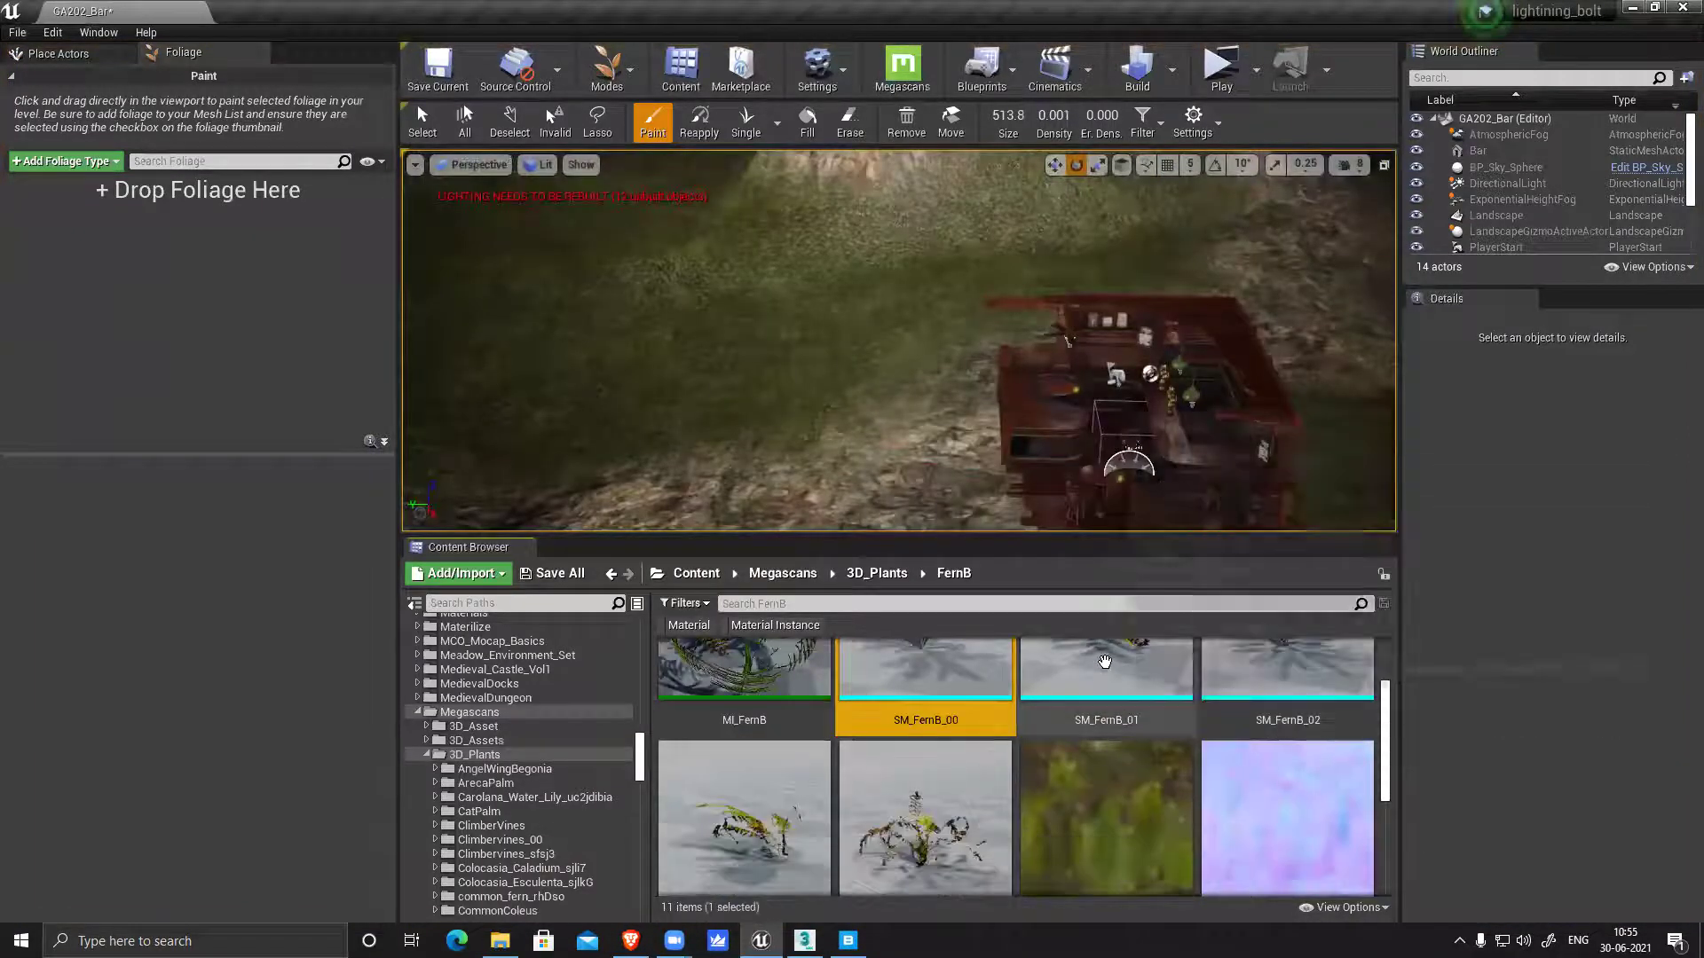
ctrl+click(1159, 665)
ctrl+click(1286, 701)
scroll(1287, 701, down, 1)
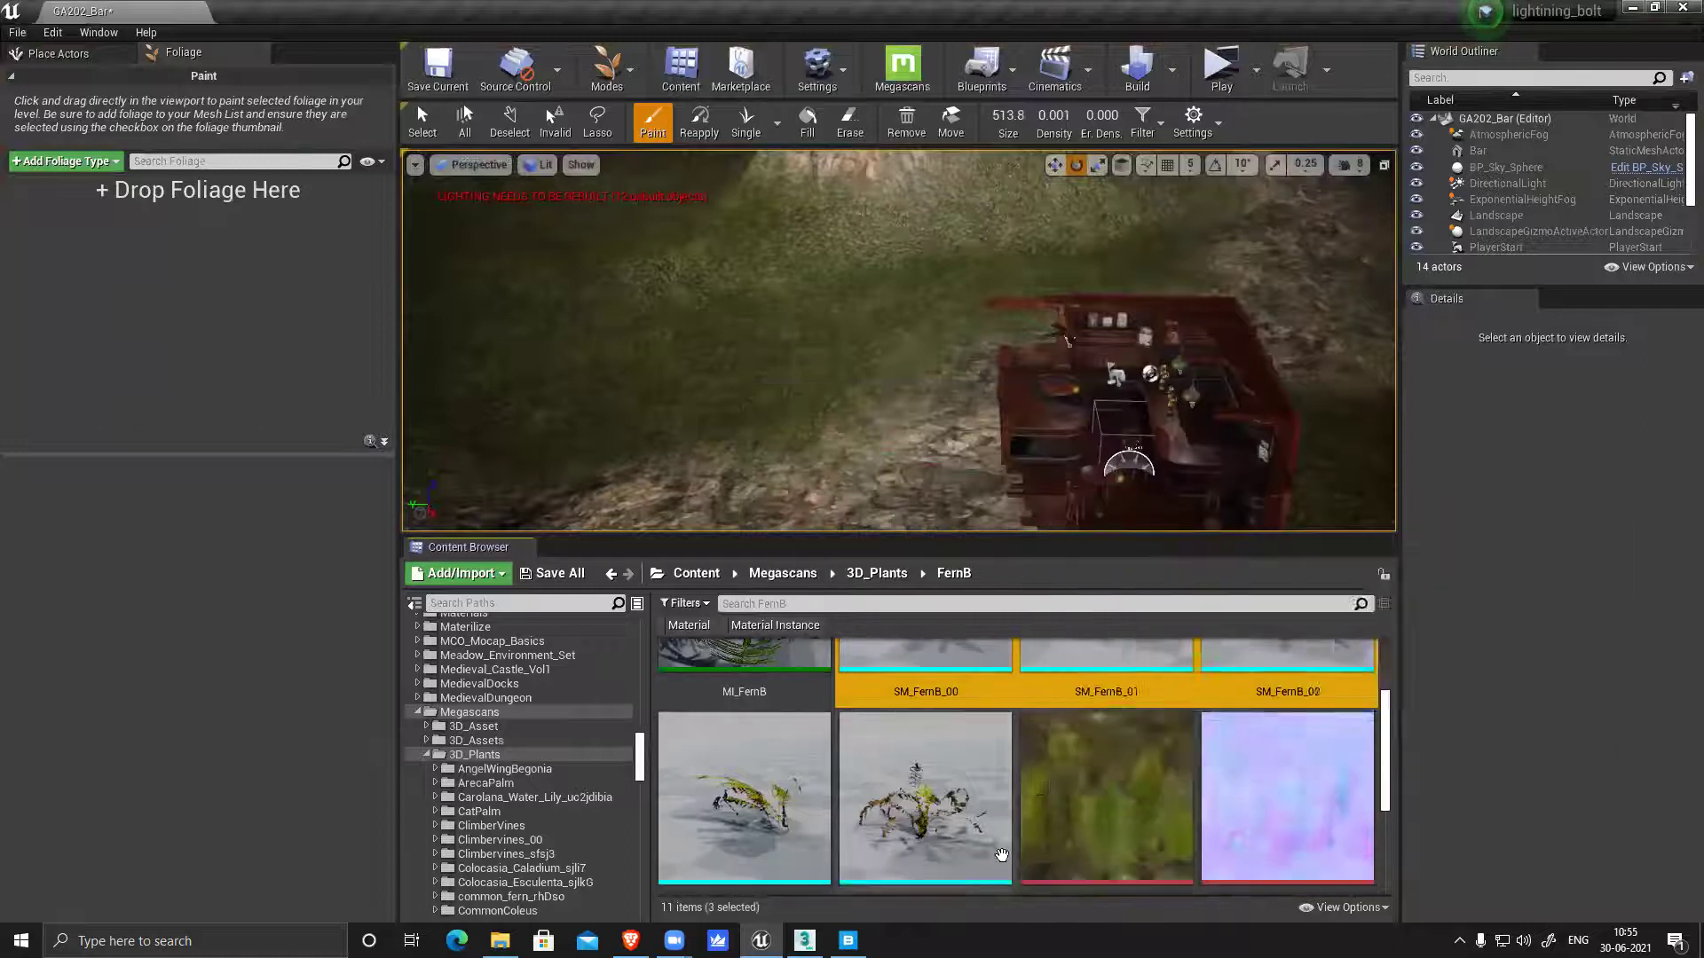
ctrl+click(754, 796)
ctrl+click(926, 796)
scroll(925, 796, up, 3)
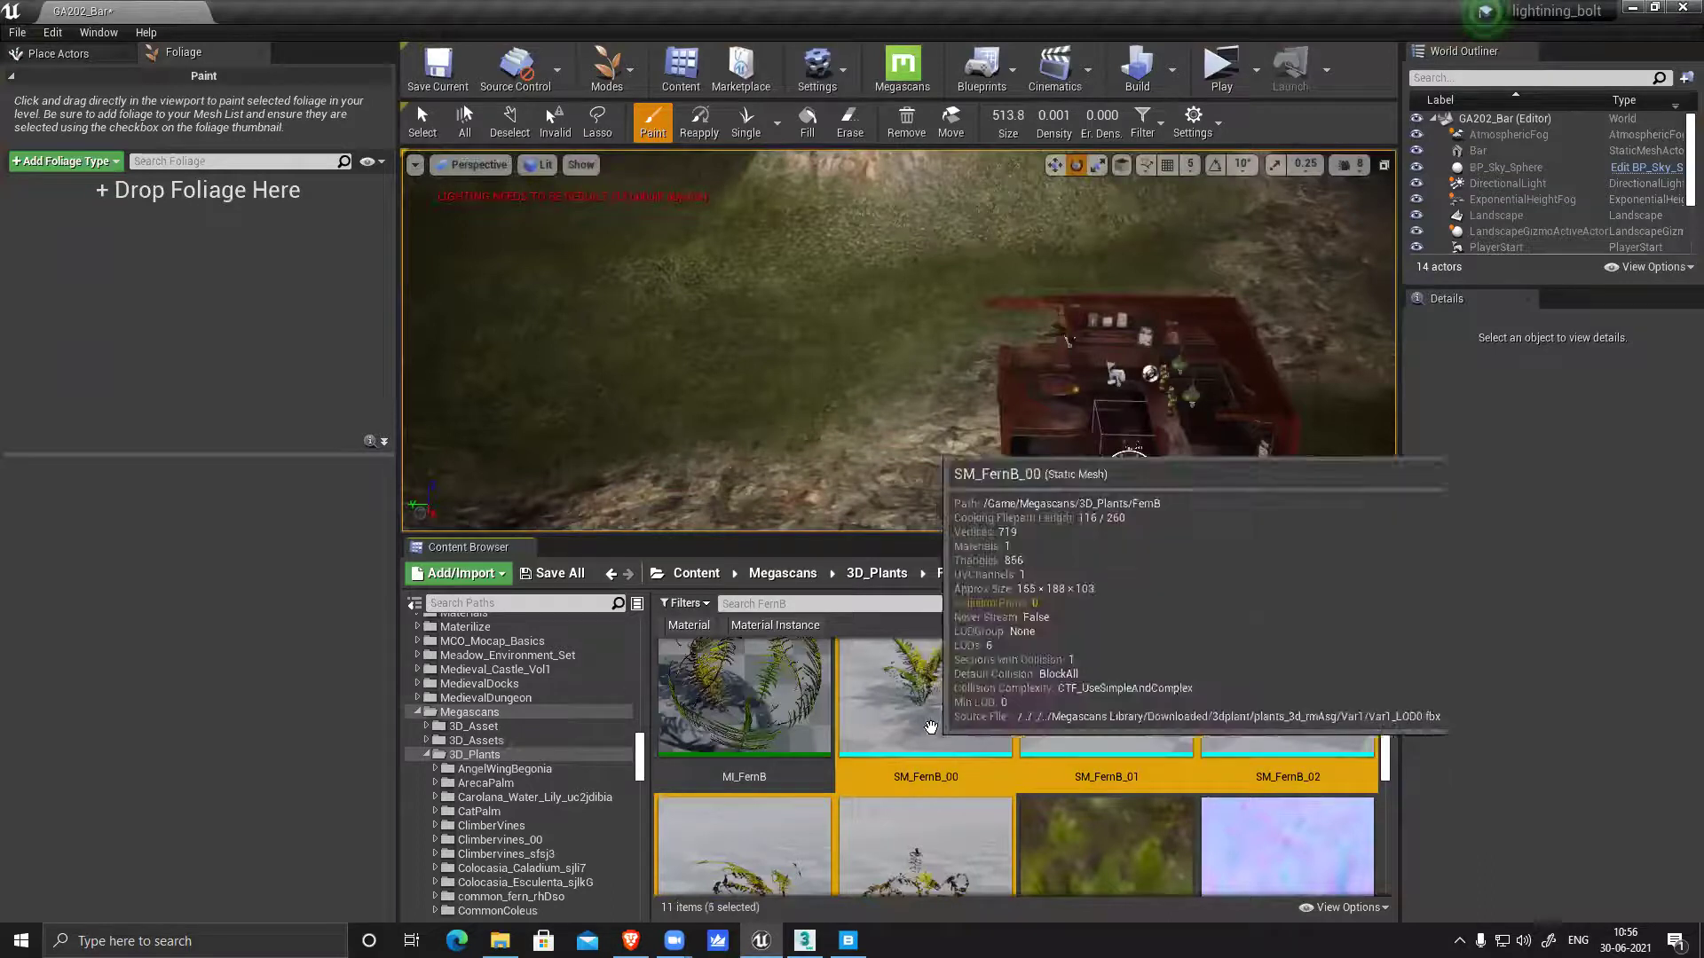
scroll(922, 733, down, 4)
scroll(922, 733, down, 3)
scroll(924, 745, up, 5)
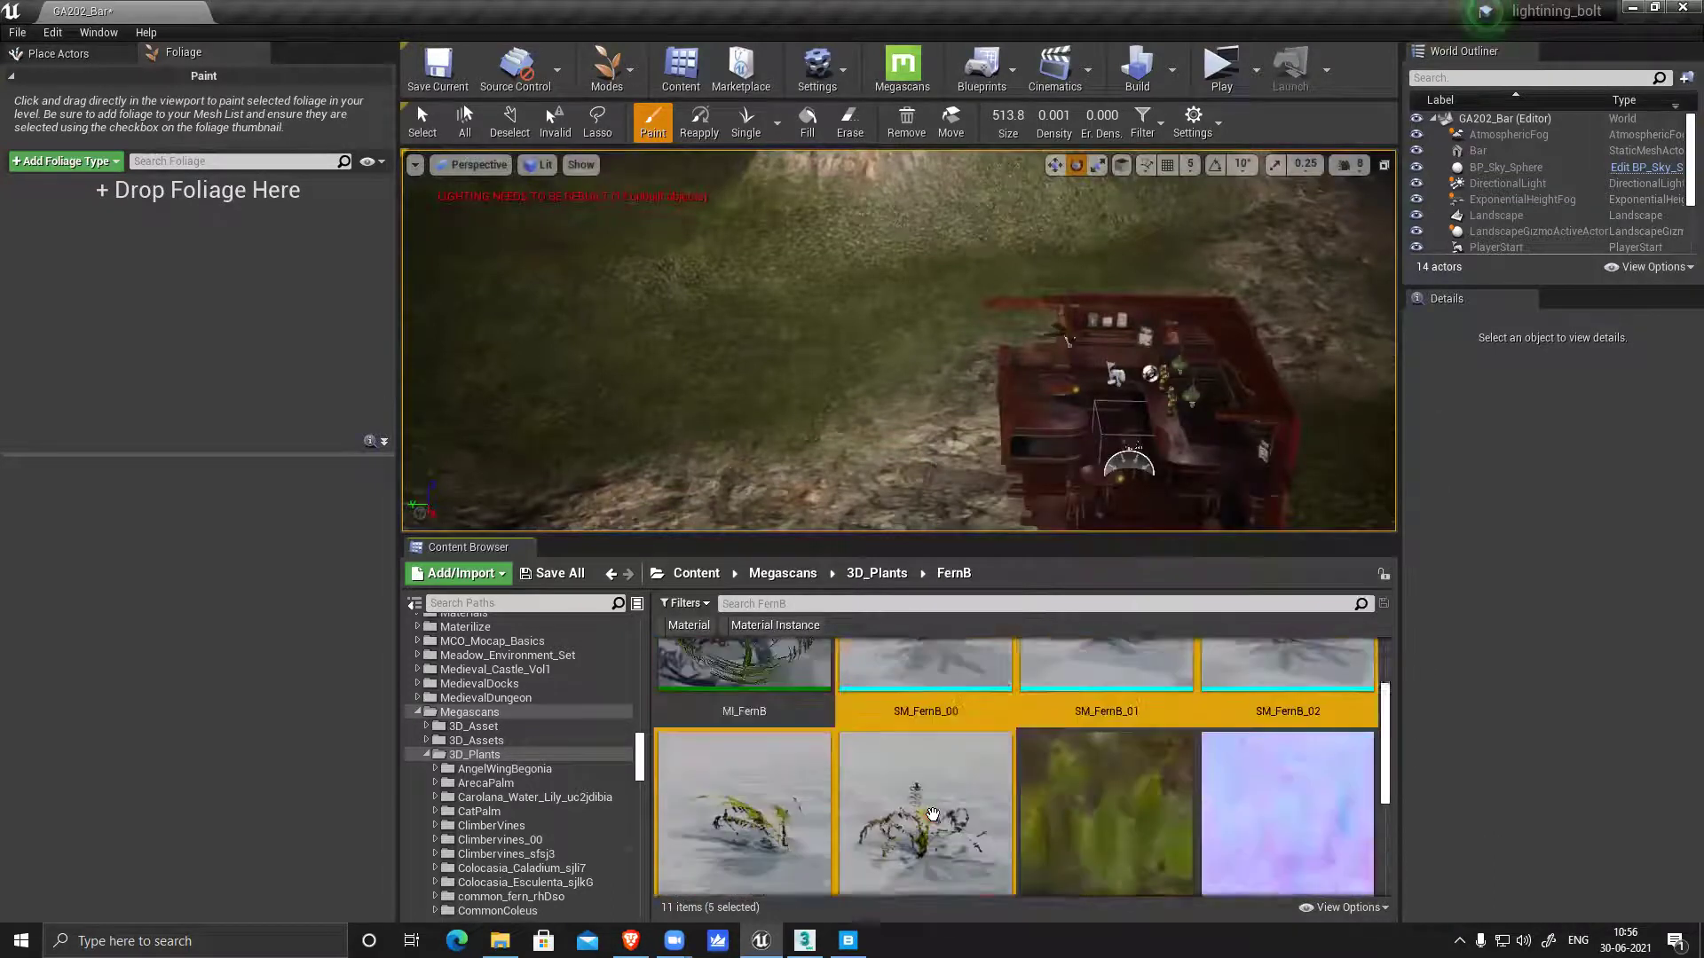
drag(923, 745, 215, 305)
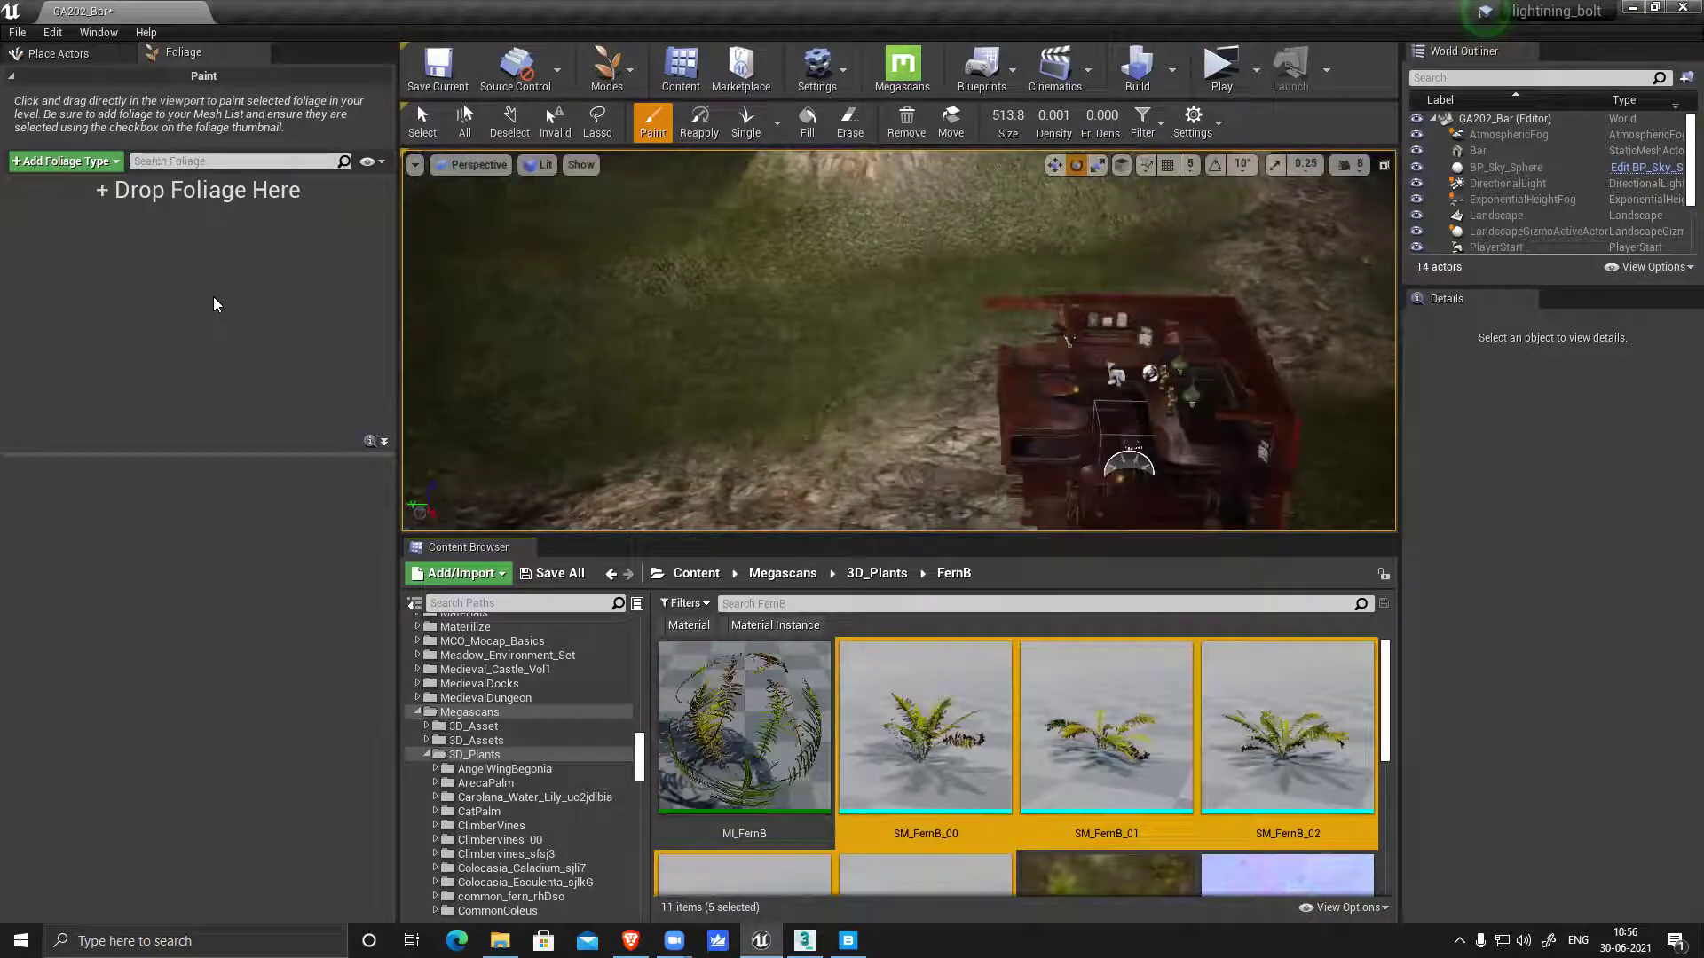
drag(215, 304, 216, 308)
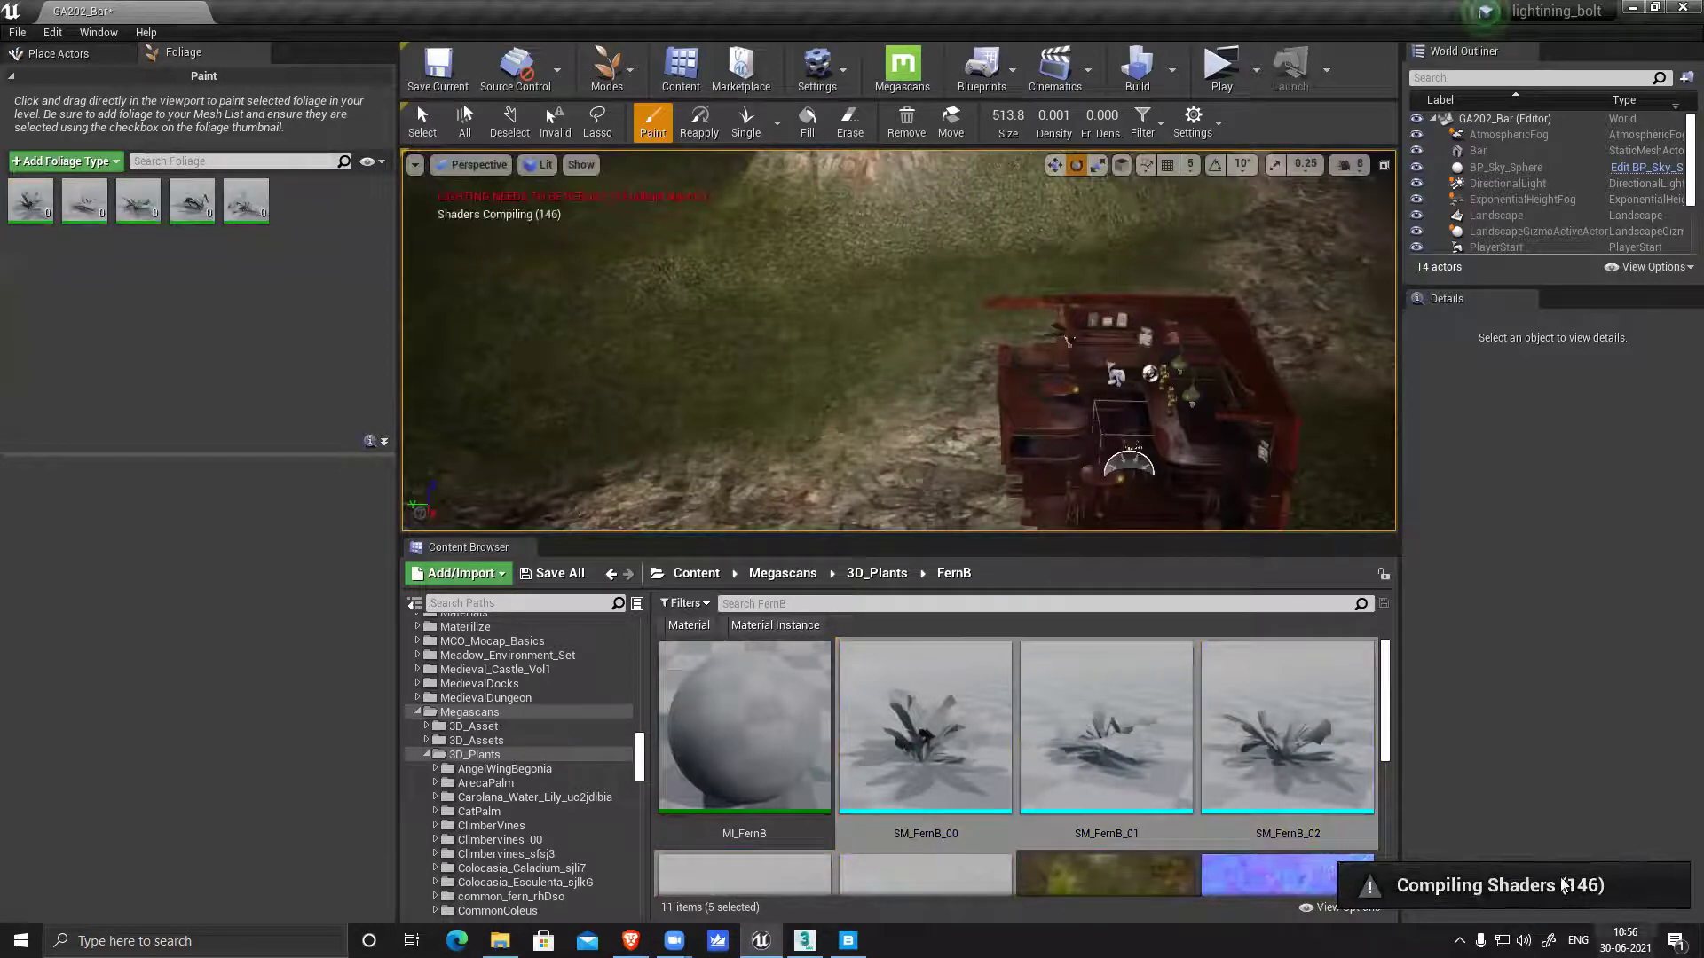
Dock the Content Browser back as a separate full-window tab and return to the GA202_Bar level
drag(473, 547, 439, 10)
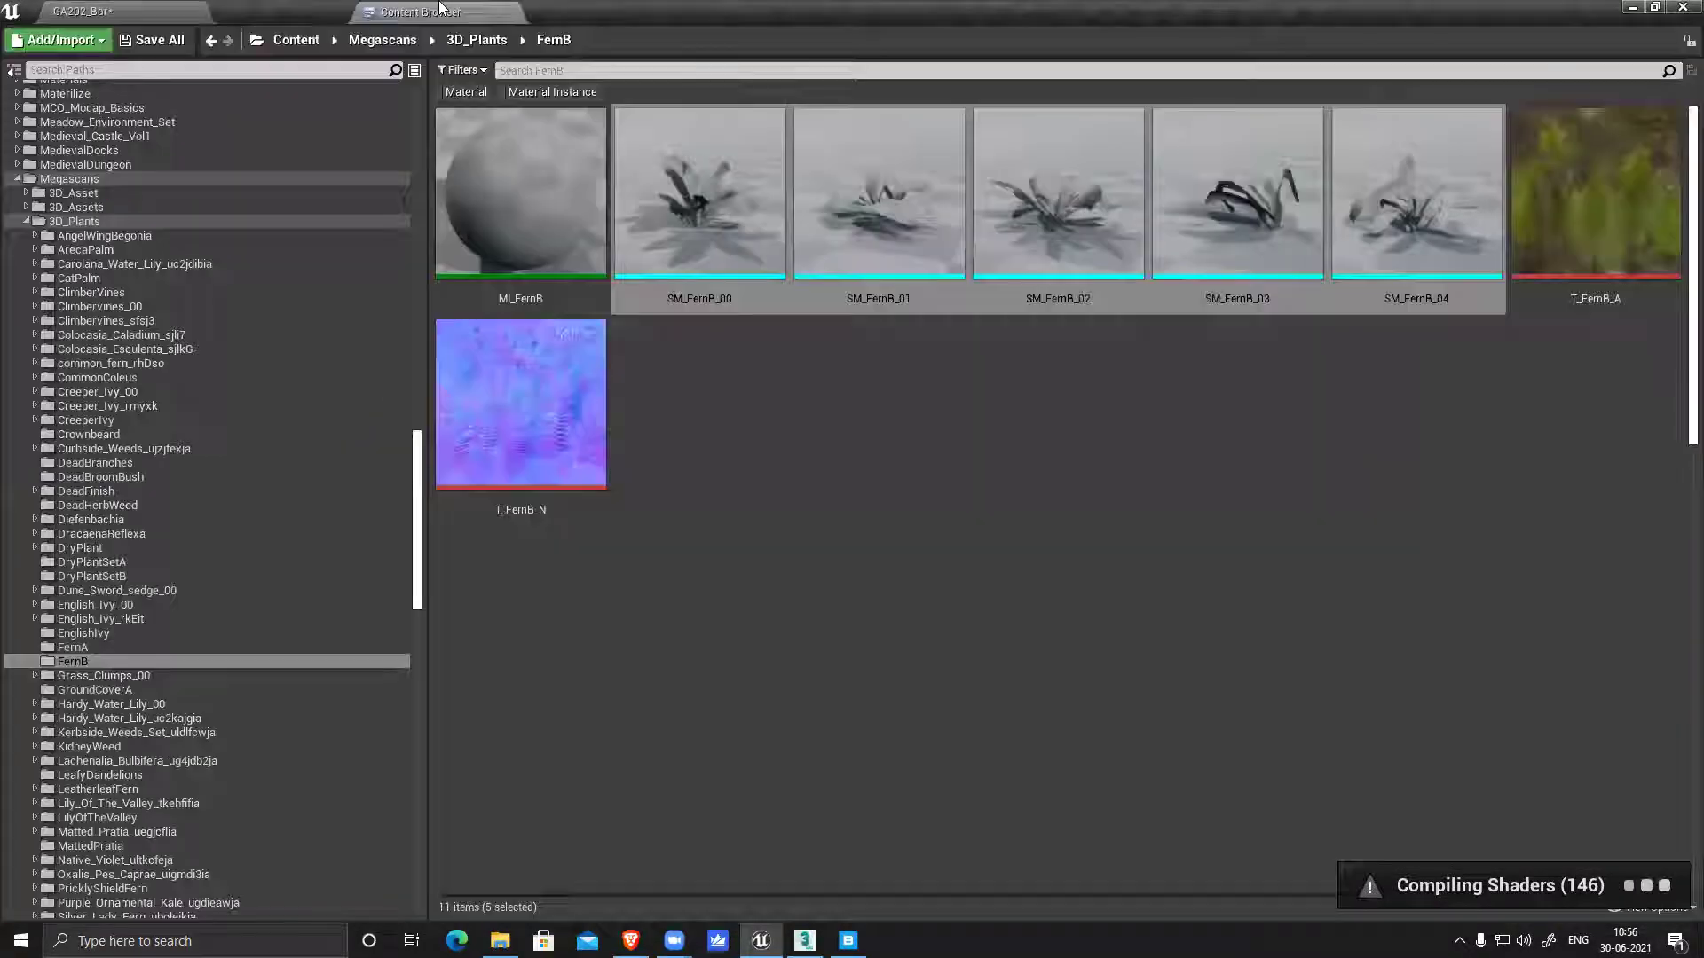
click(54, 9)
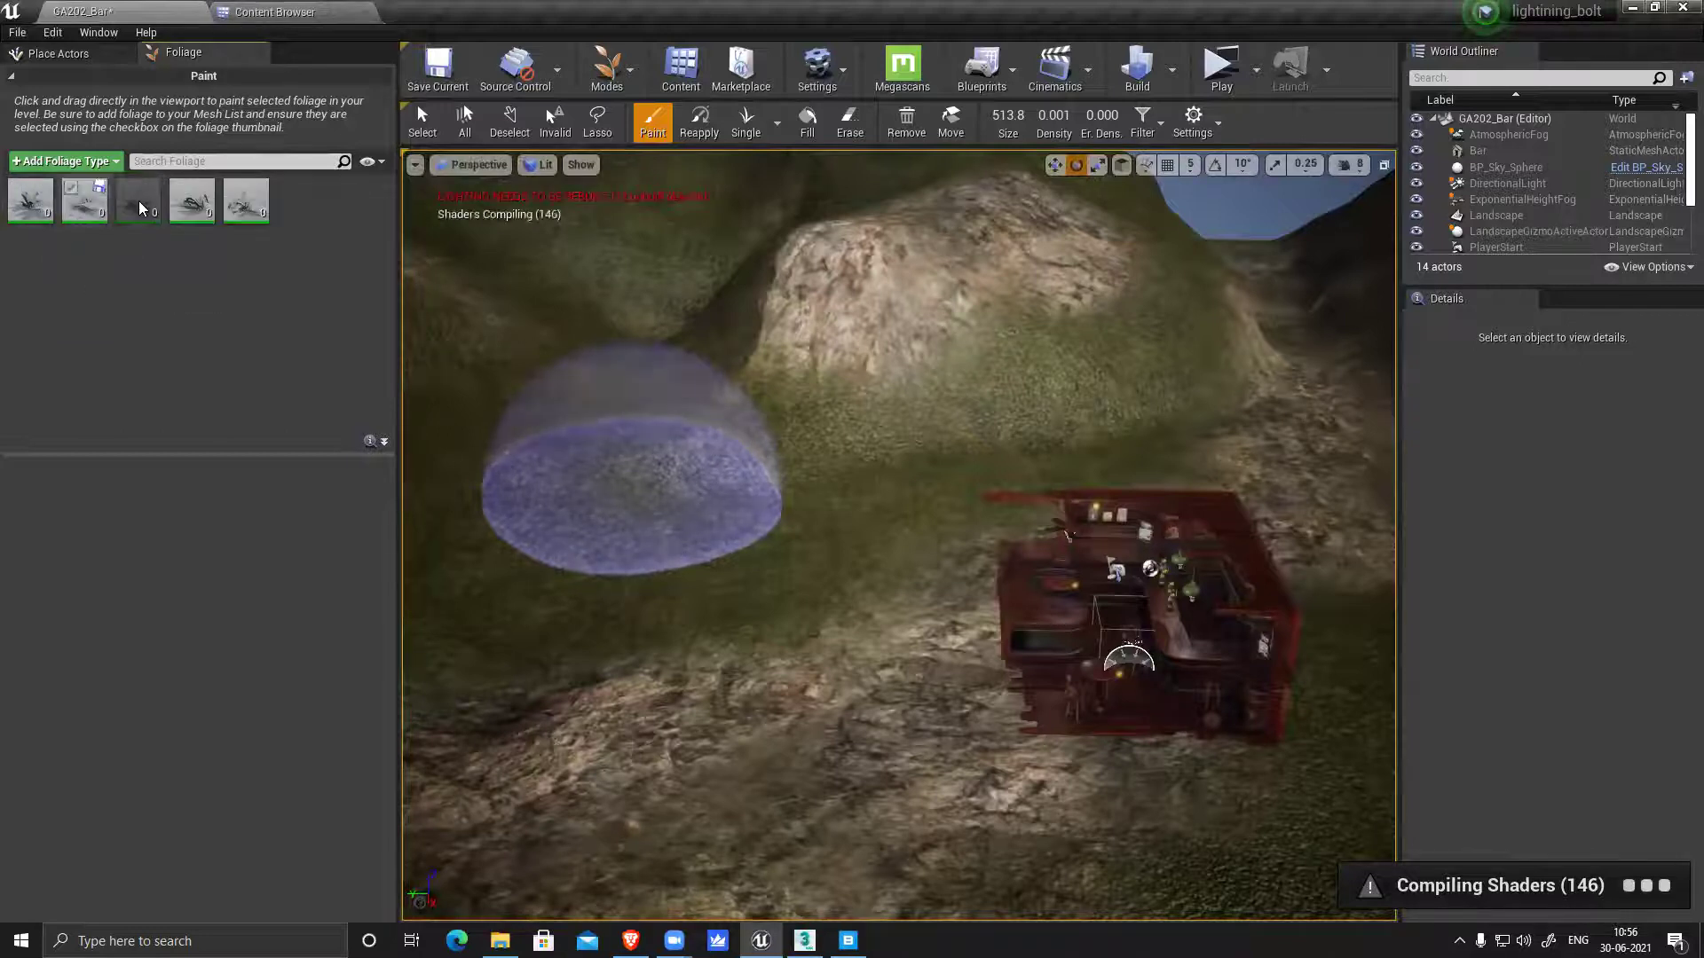
Select all five fern foliage types and paint a patch of them on the ground beside the bar with paint density 0.25
click(30, 199)
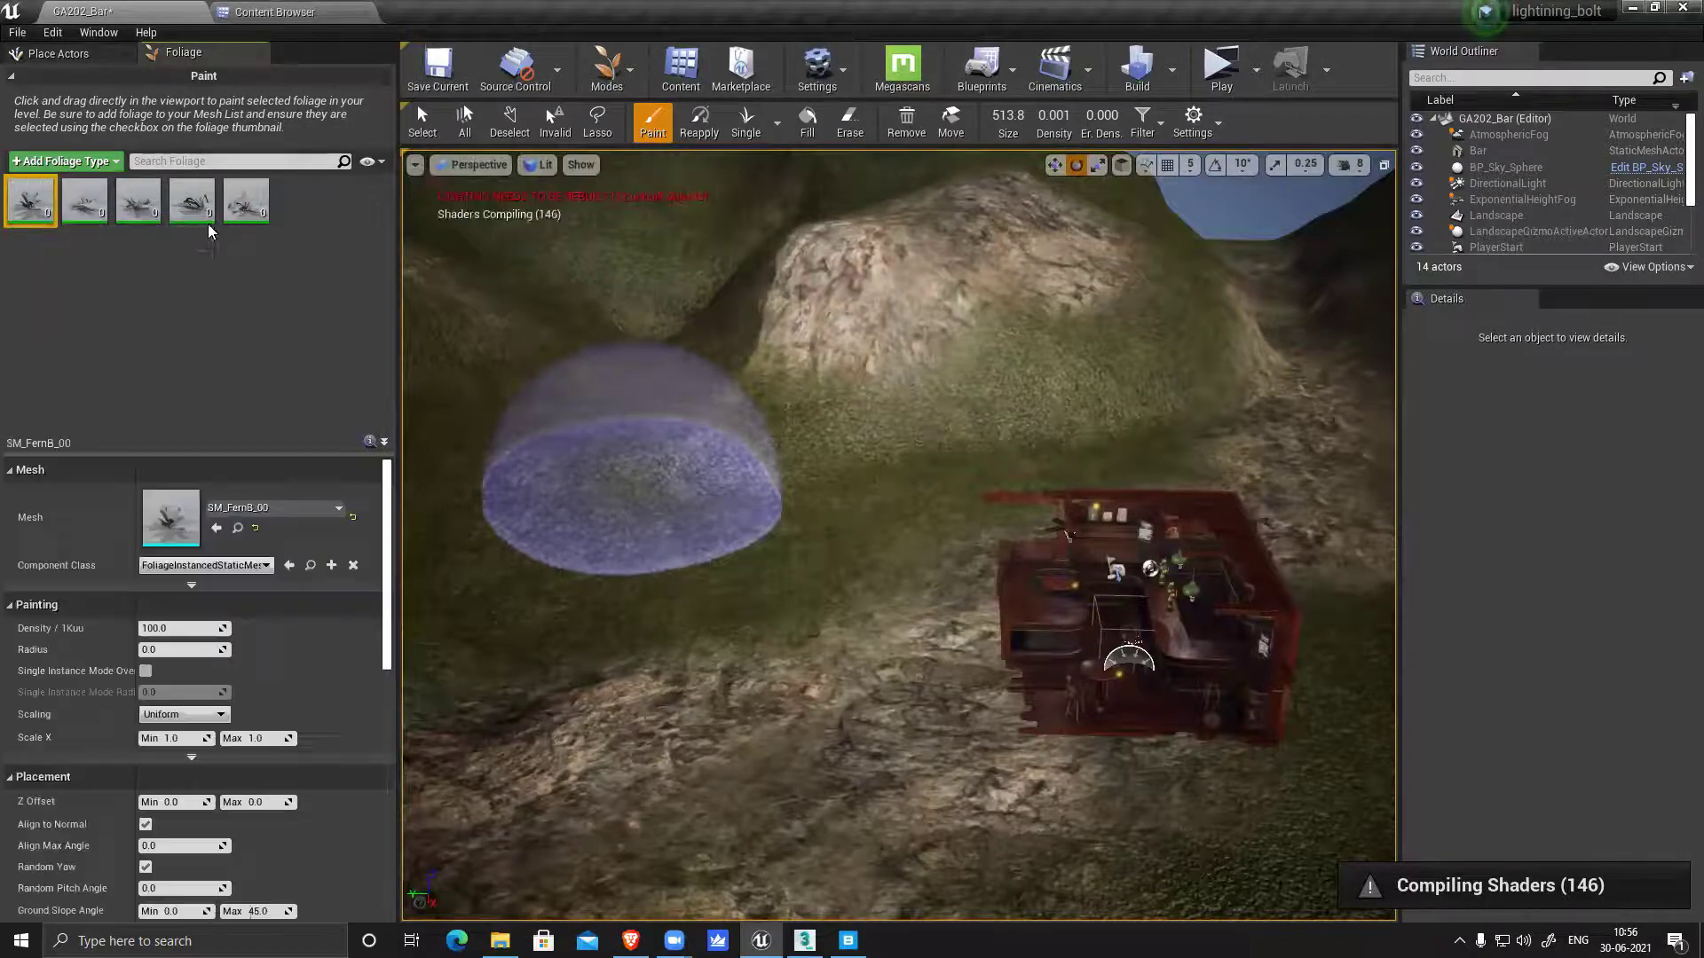
key(ctrl+a)
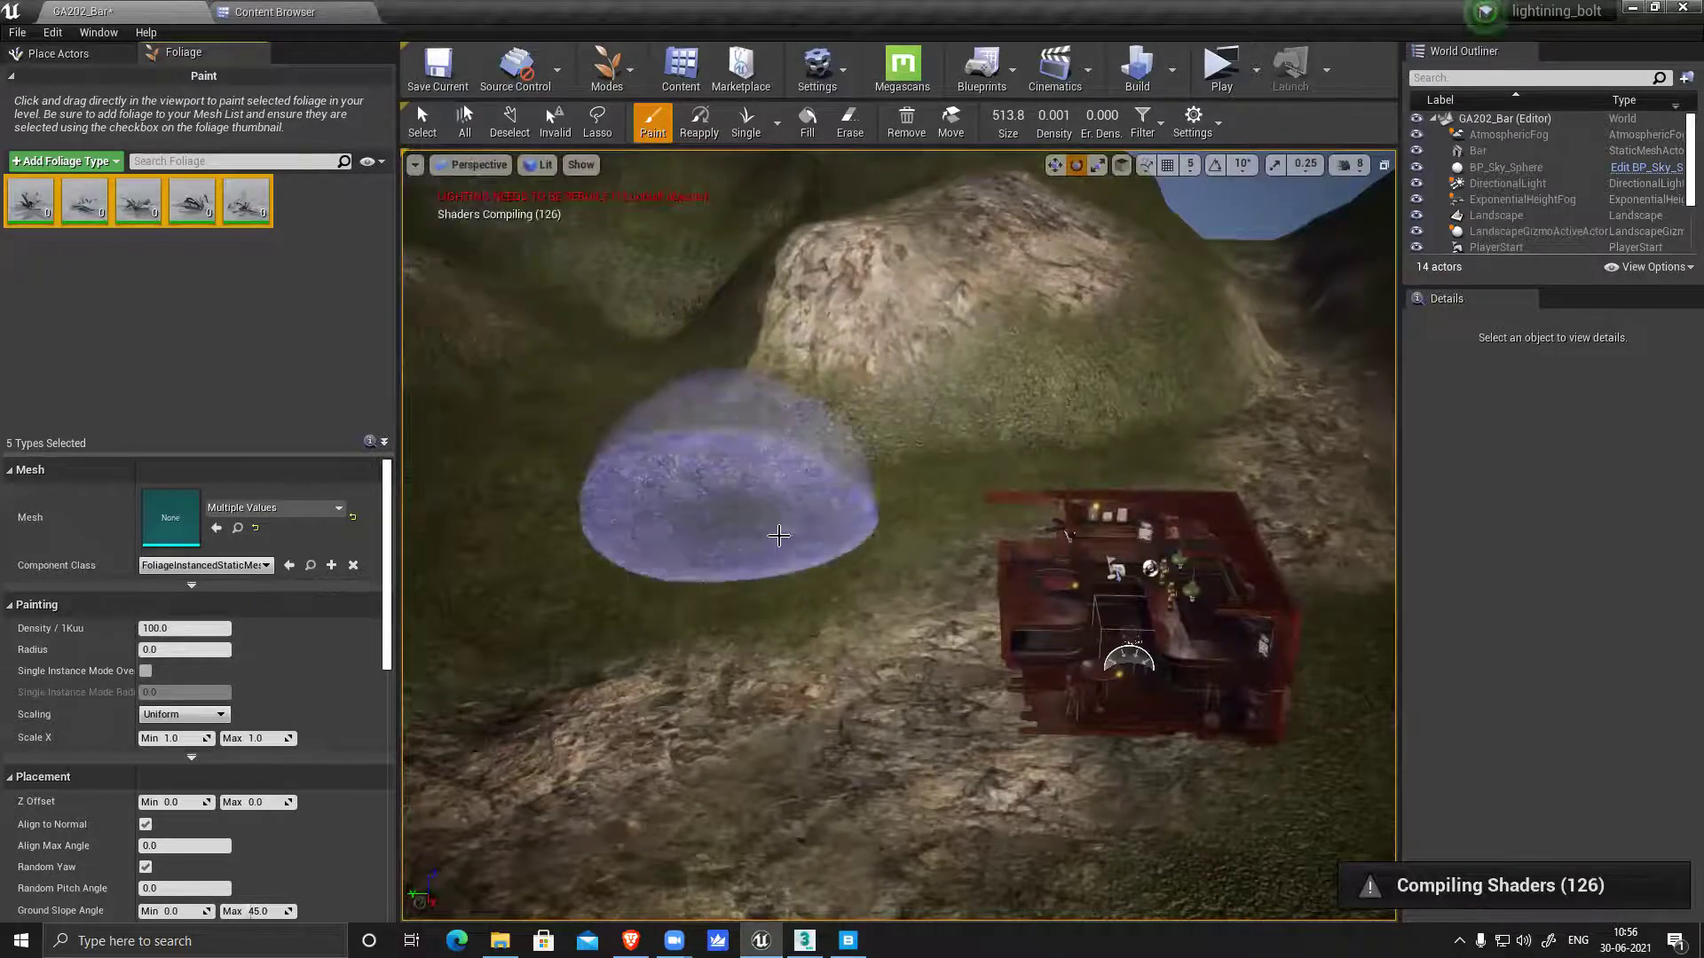
mouse_move(848, 622)
mouse_down()
mouse_move(1144, 808)
mouse_move(780, 563)
mouse_move(586, 559)
mouse_move(966, 742)
mouse_up()
key(ctrl+z)
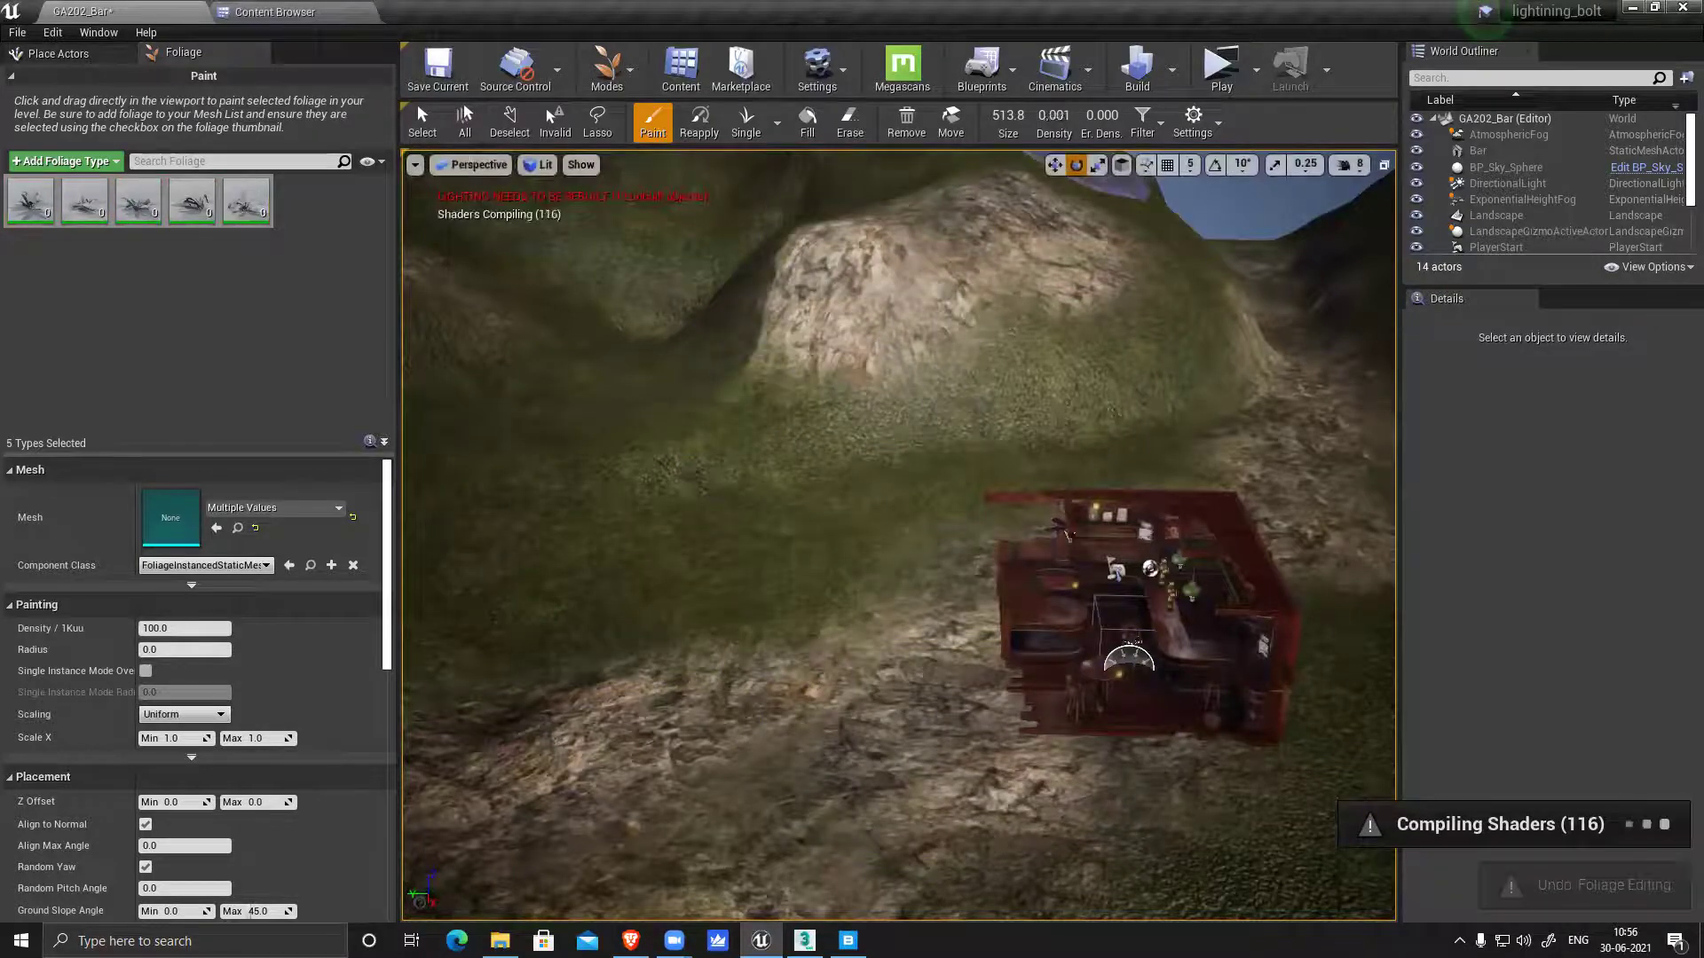
click(787, 562)
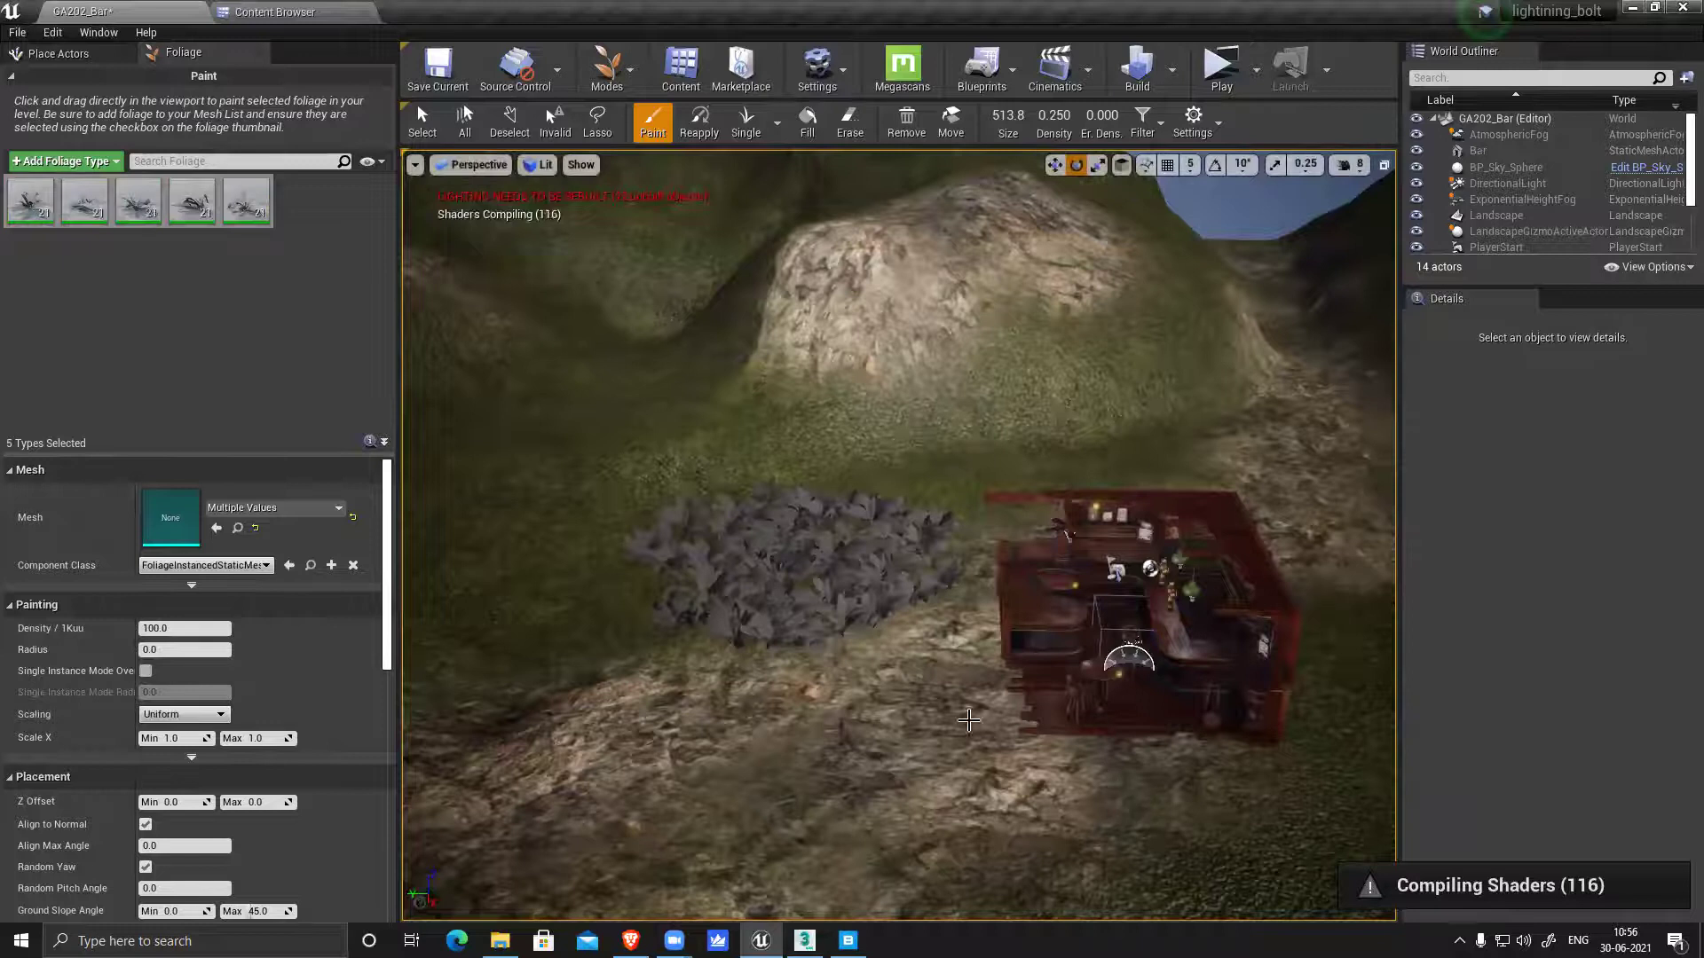
Set the selected fern types' Scale X range to 0.5–1.5 and paint a second patch beside the existing ferns
mouse_move(894, 588)
right_down()
mouse_move(874, 638)
mouse_move(873, 594)
right_up()
scroll(916, 684, down, 3)
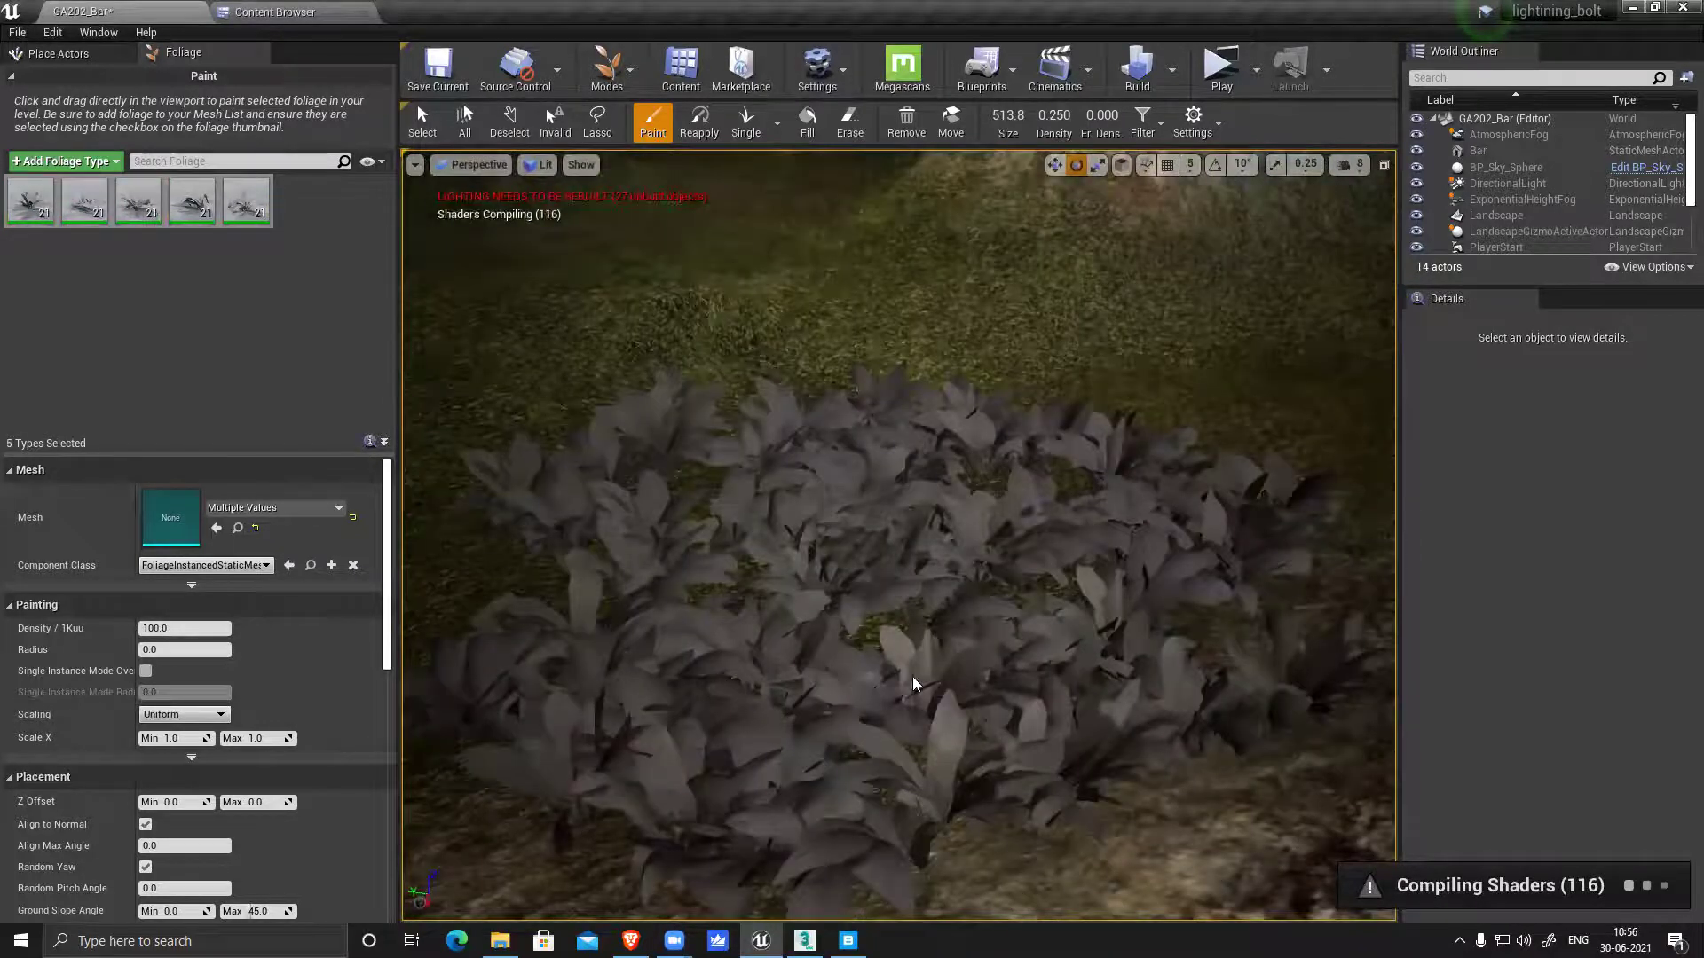
scroll(916, 684, down, 3)
scroll(861, 679, down, 3)
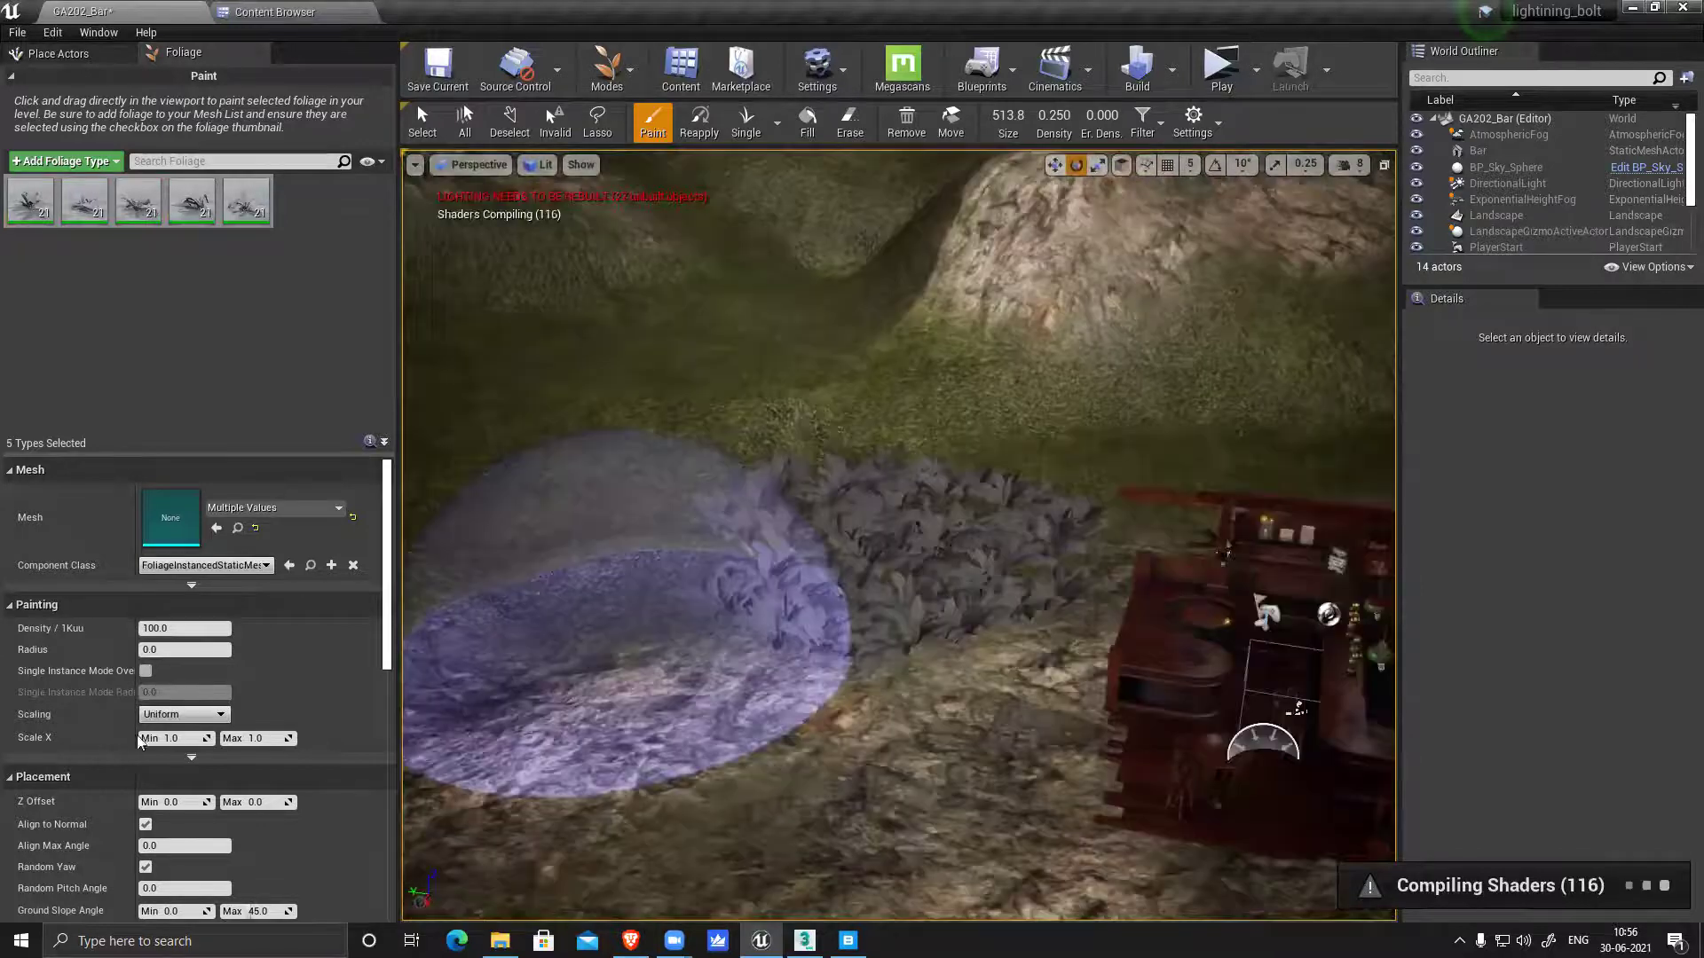
click(217, 736)
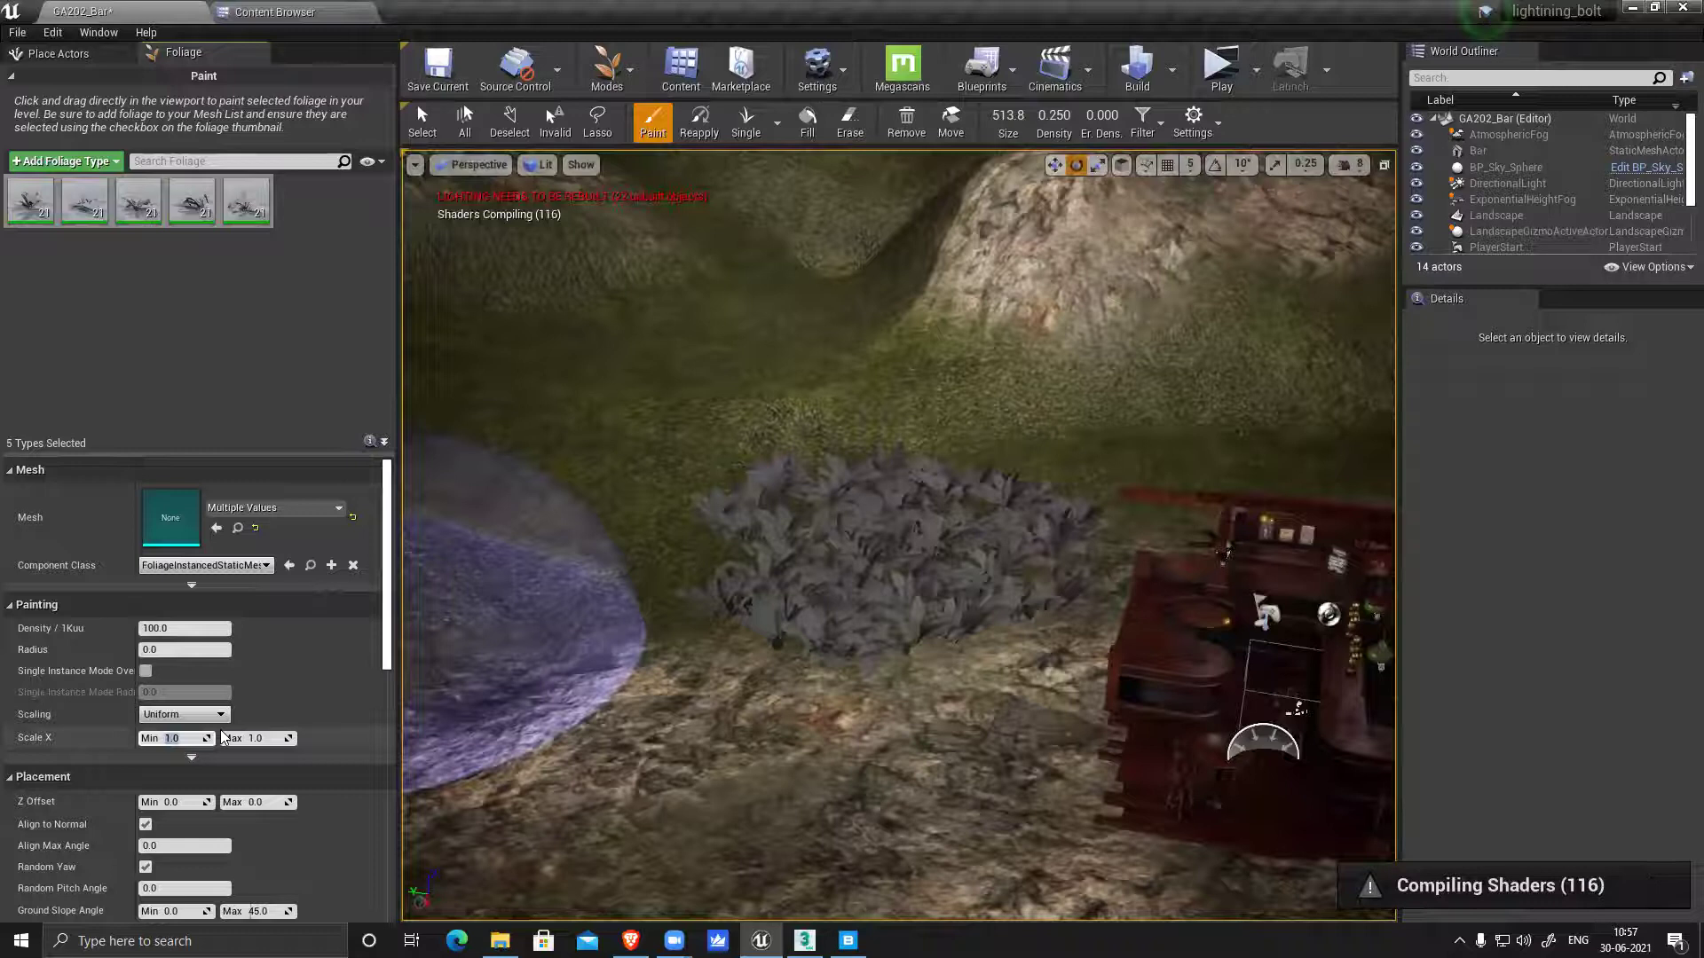
click(263, 739)
text(1.5)
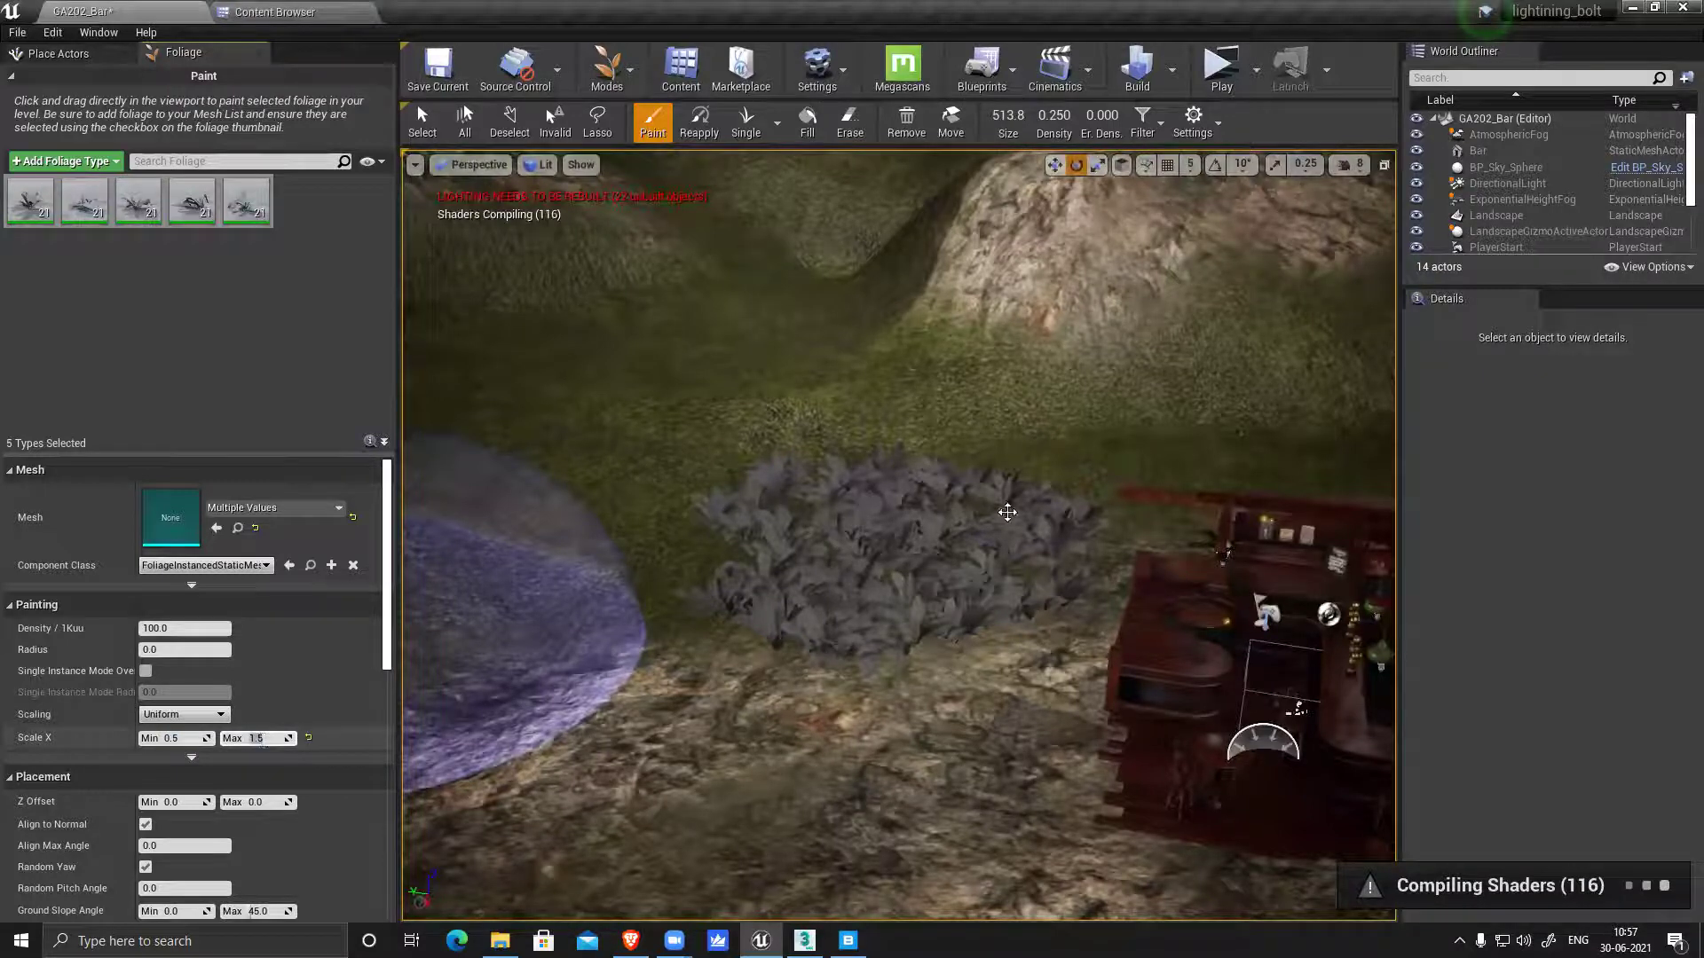
drag(604, 407, 899, 529)
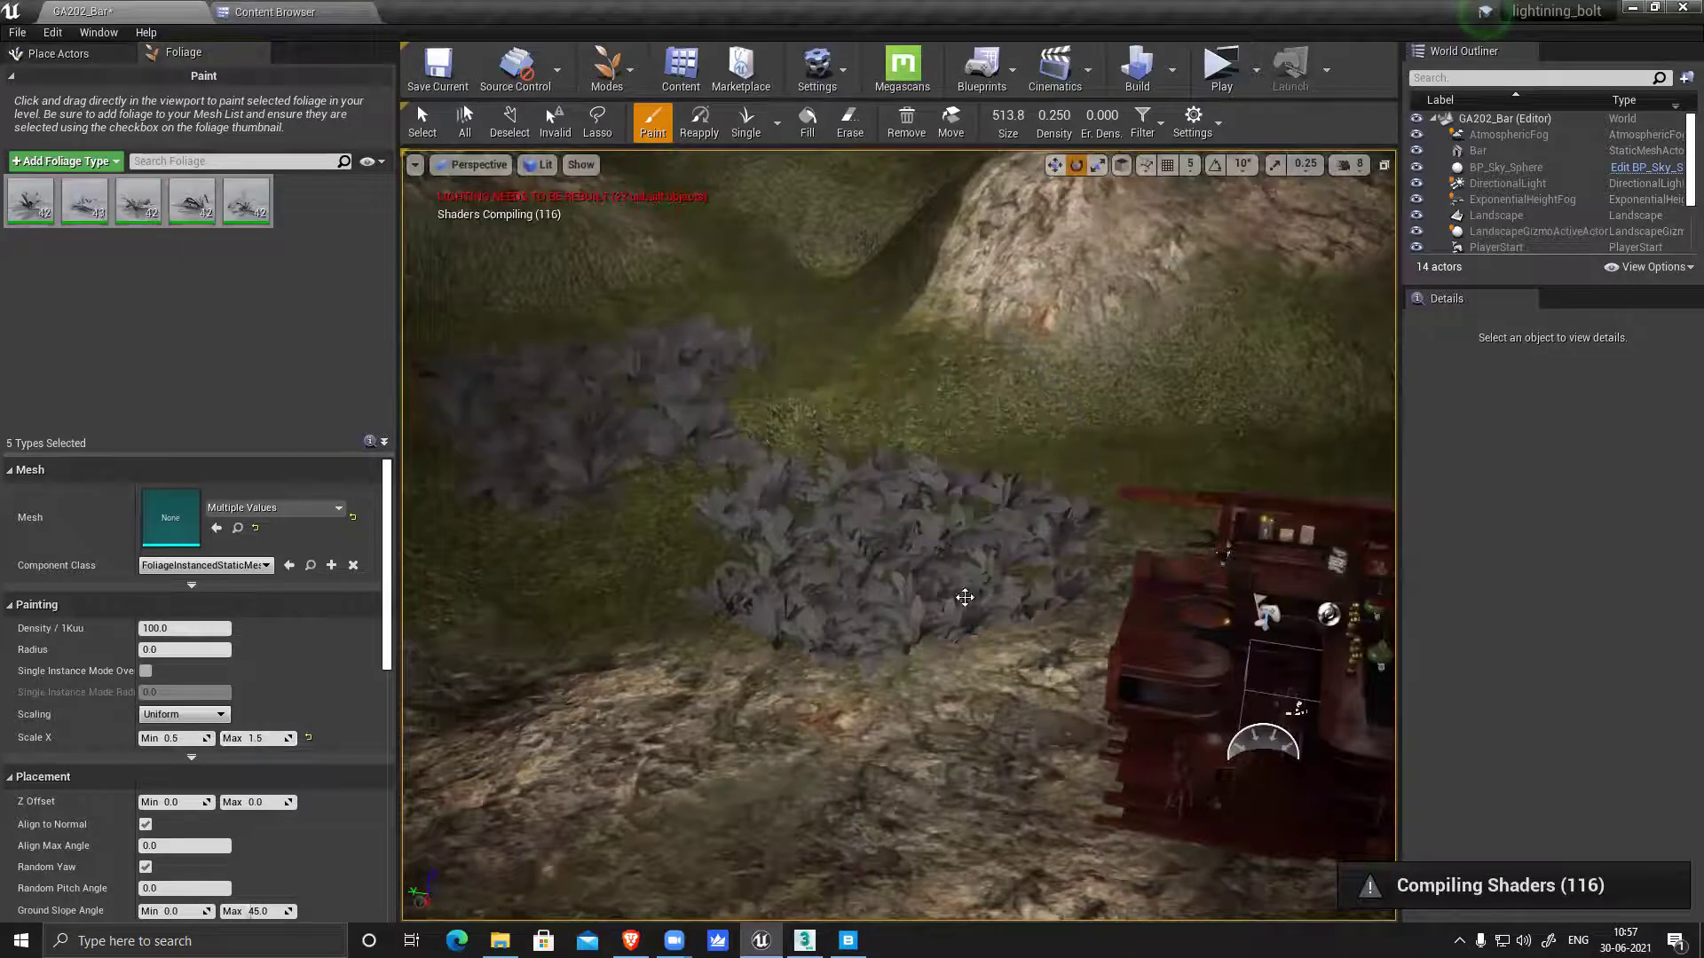
right_drag(921, 528, 936, 463)
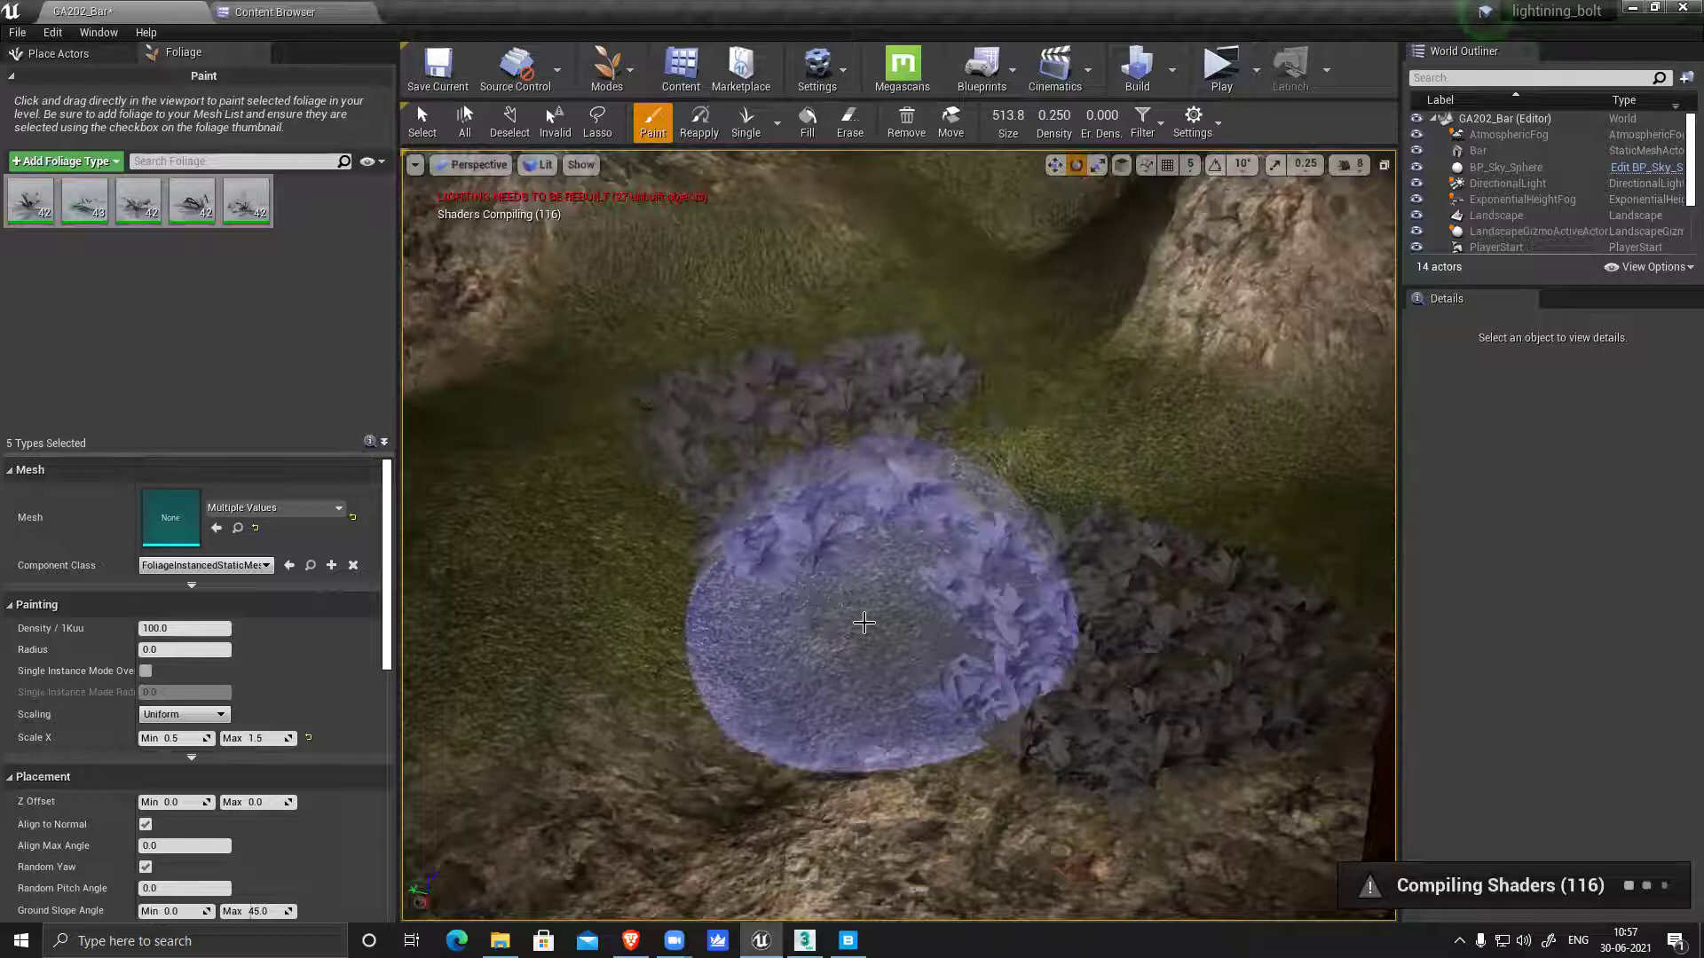
right_drag(676, 654, 896, 659)
right_drag(733, 636, 754, 696)
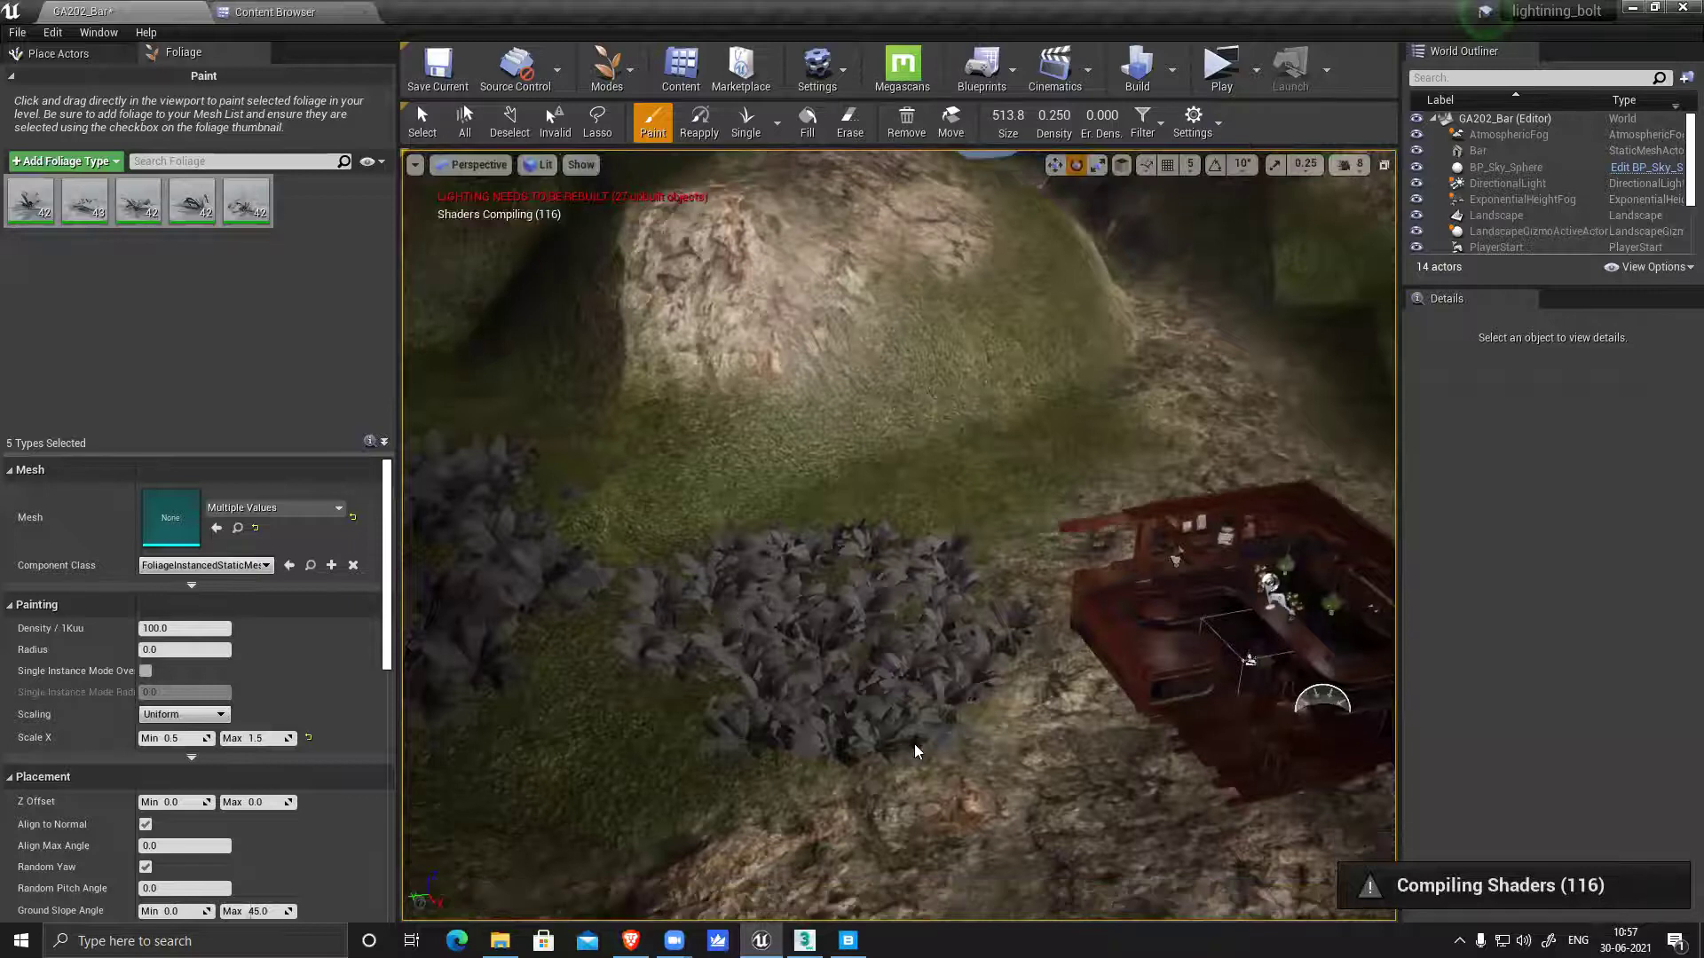
right_drag(915, 752, 896, 739)
scroll(934, 371, down, 3)
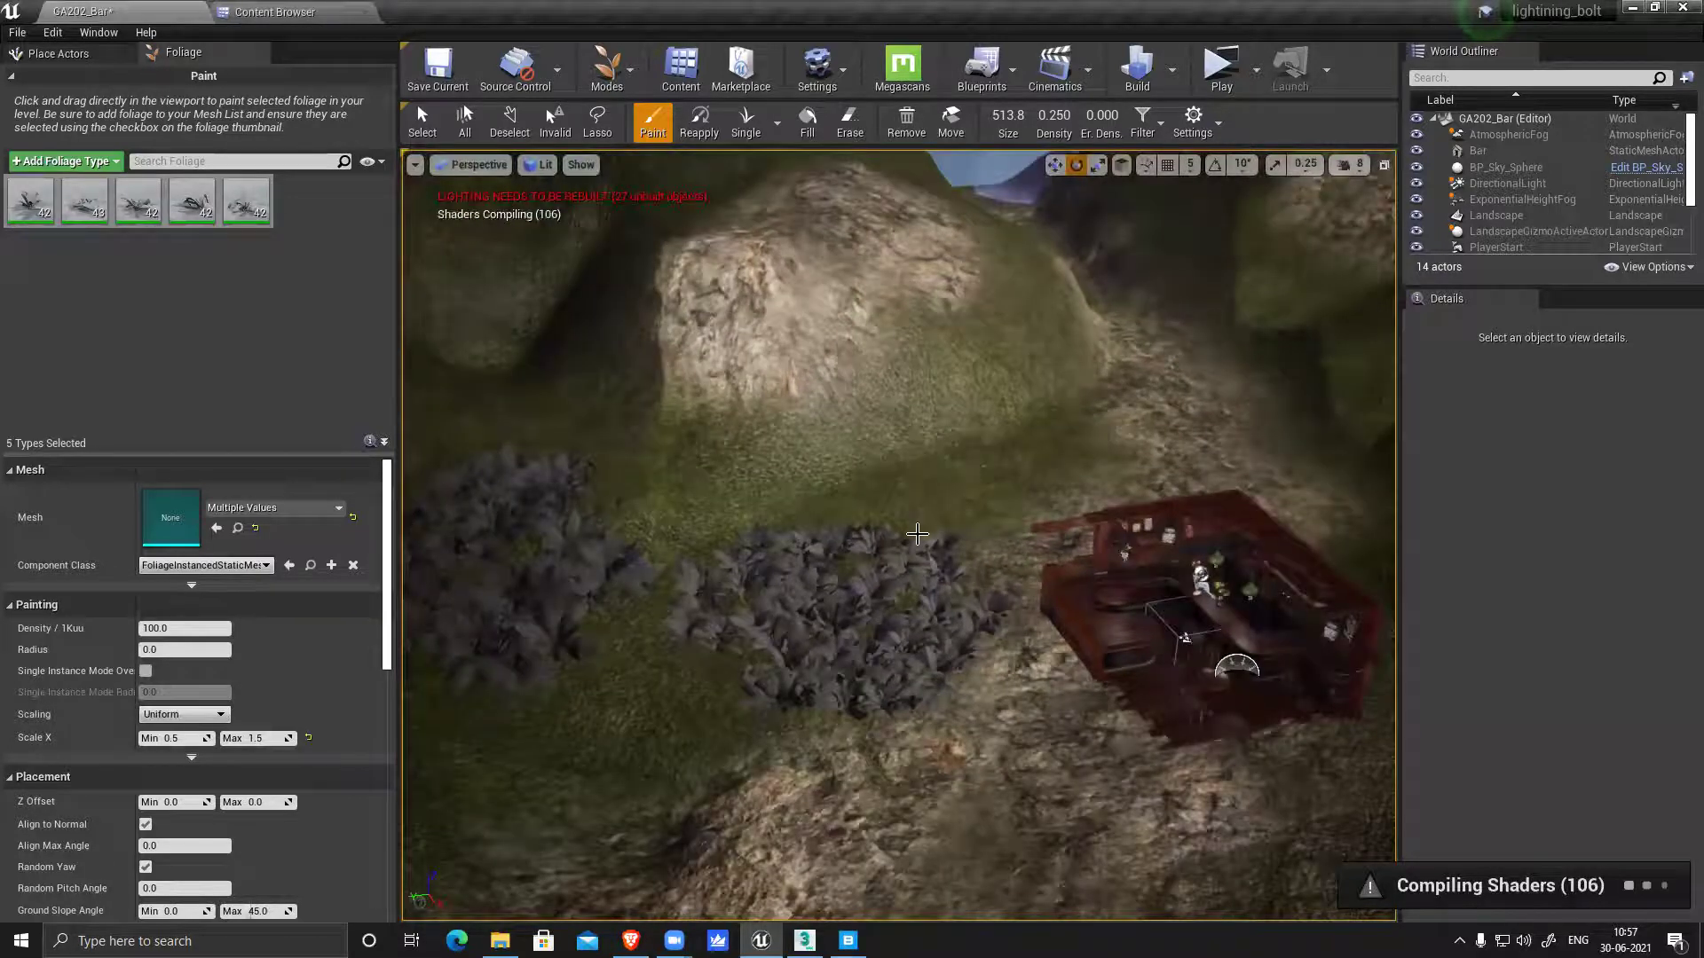
Undo both painted fern patches and the Scale X changes
key(ctrl+z)
key(ctrl+z)
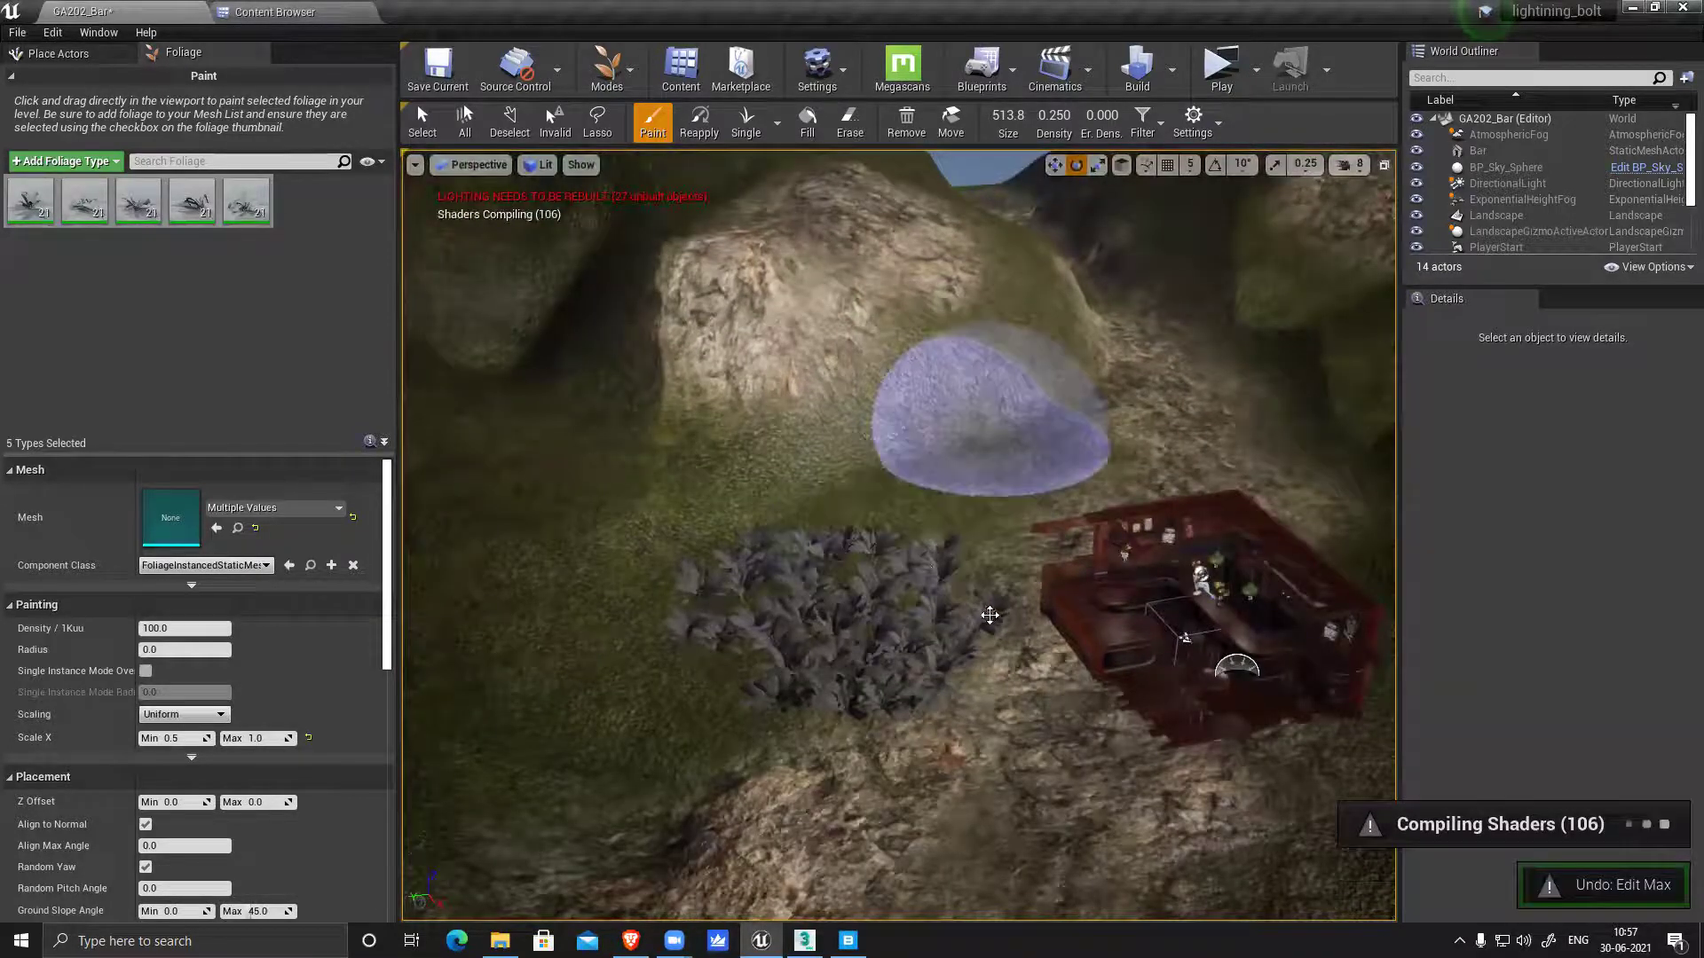
key(ctrl+z)
key(ctrl+z)
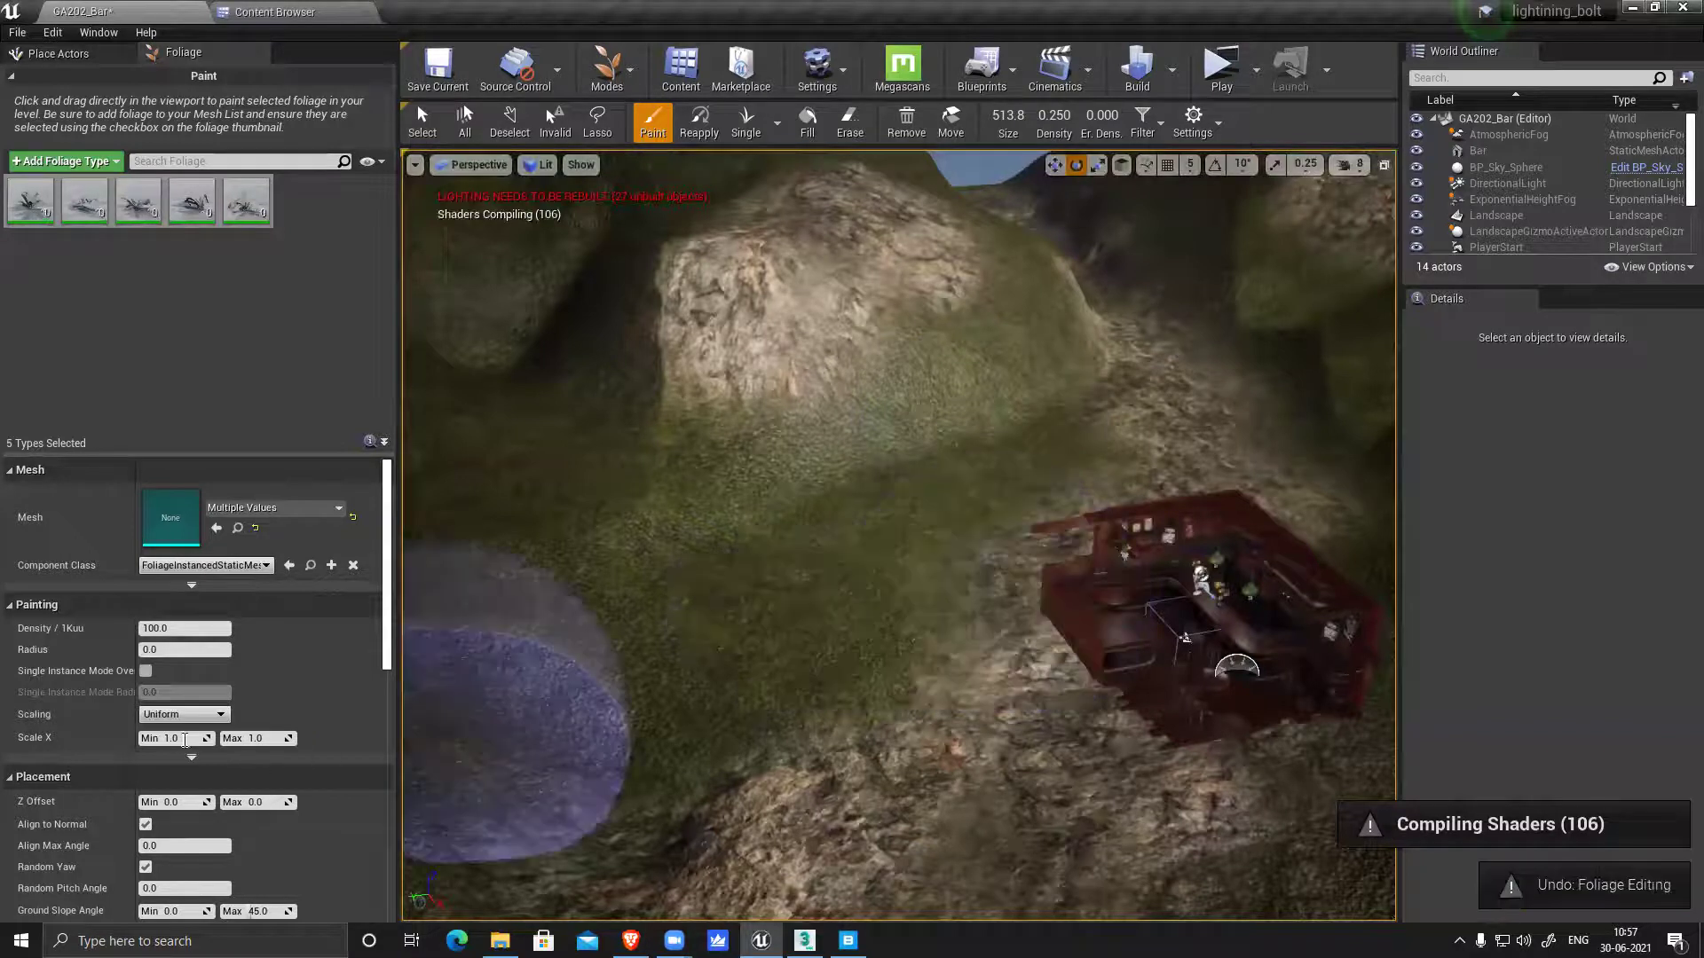
Set the five fern types' Scale X range to a minimum of 0.1 and a maximum of 0.5
click(190, 739)
text(2)
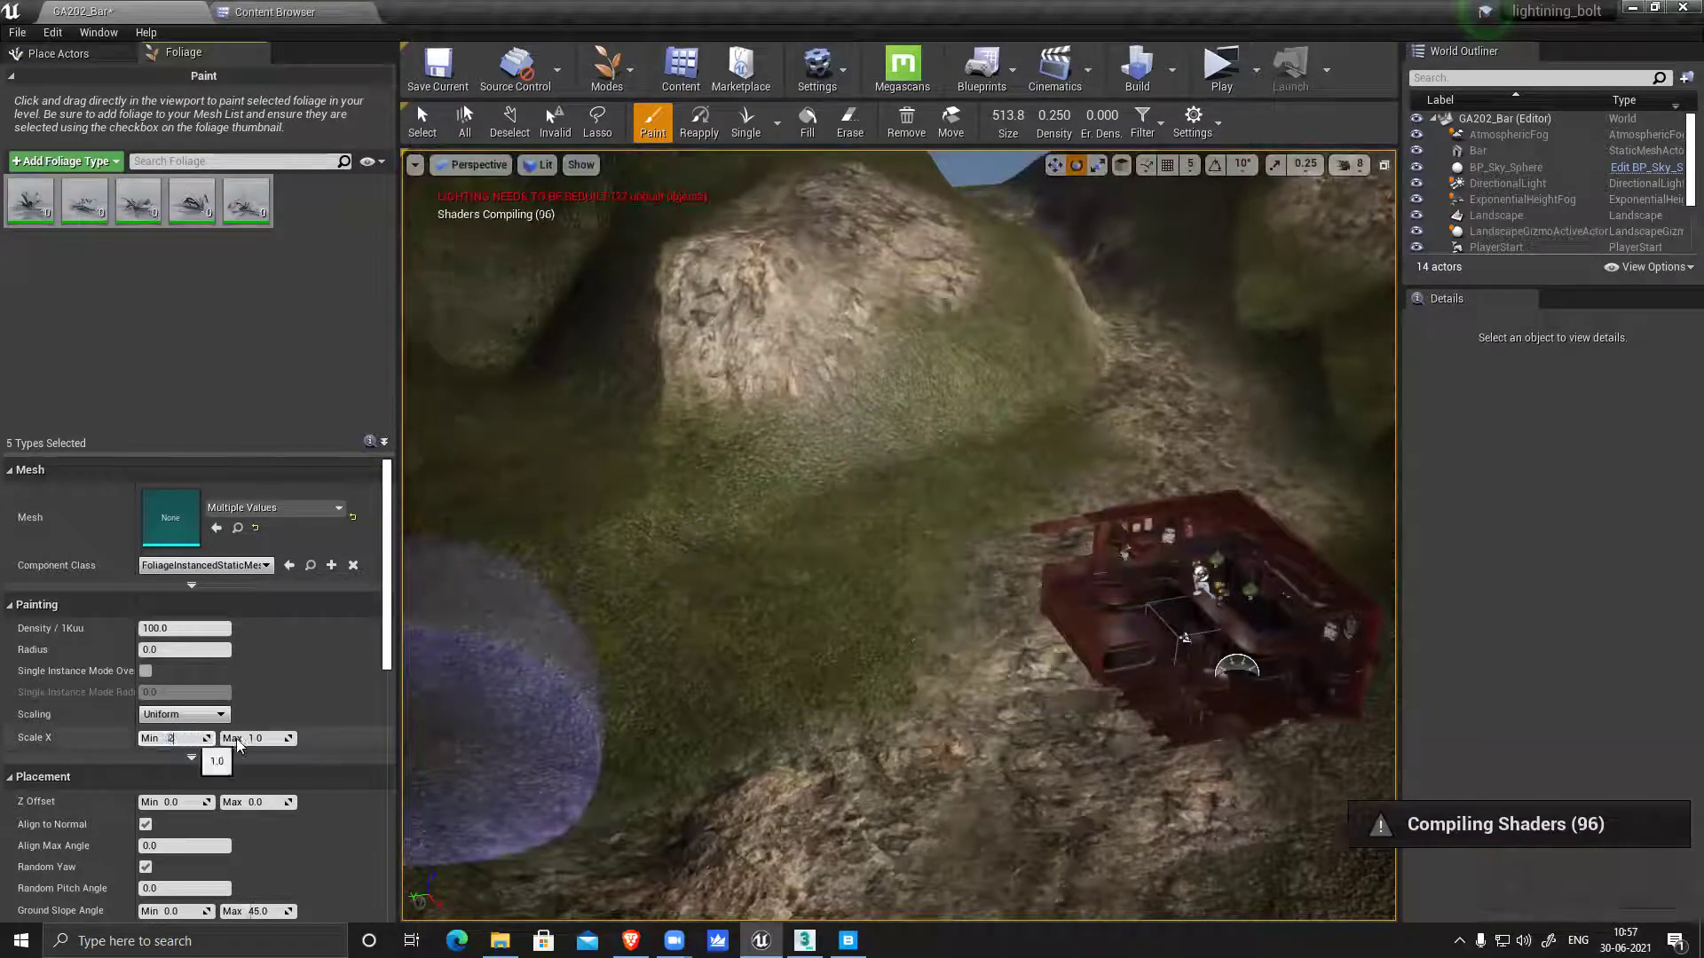
key(Return)
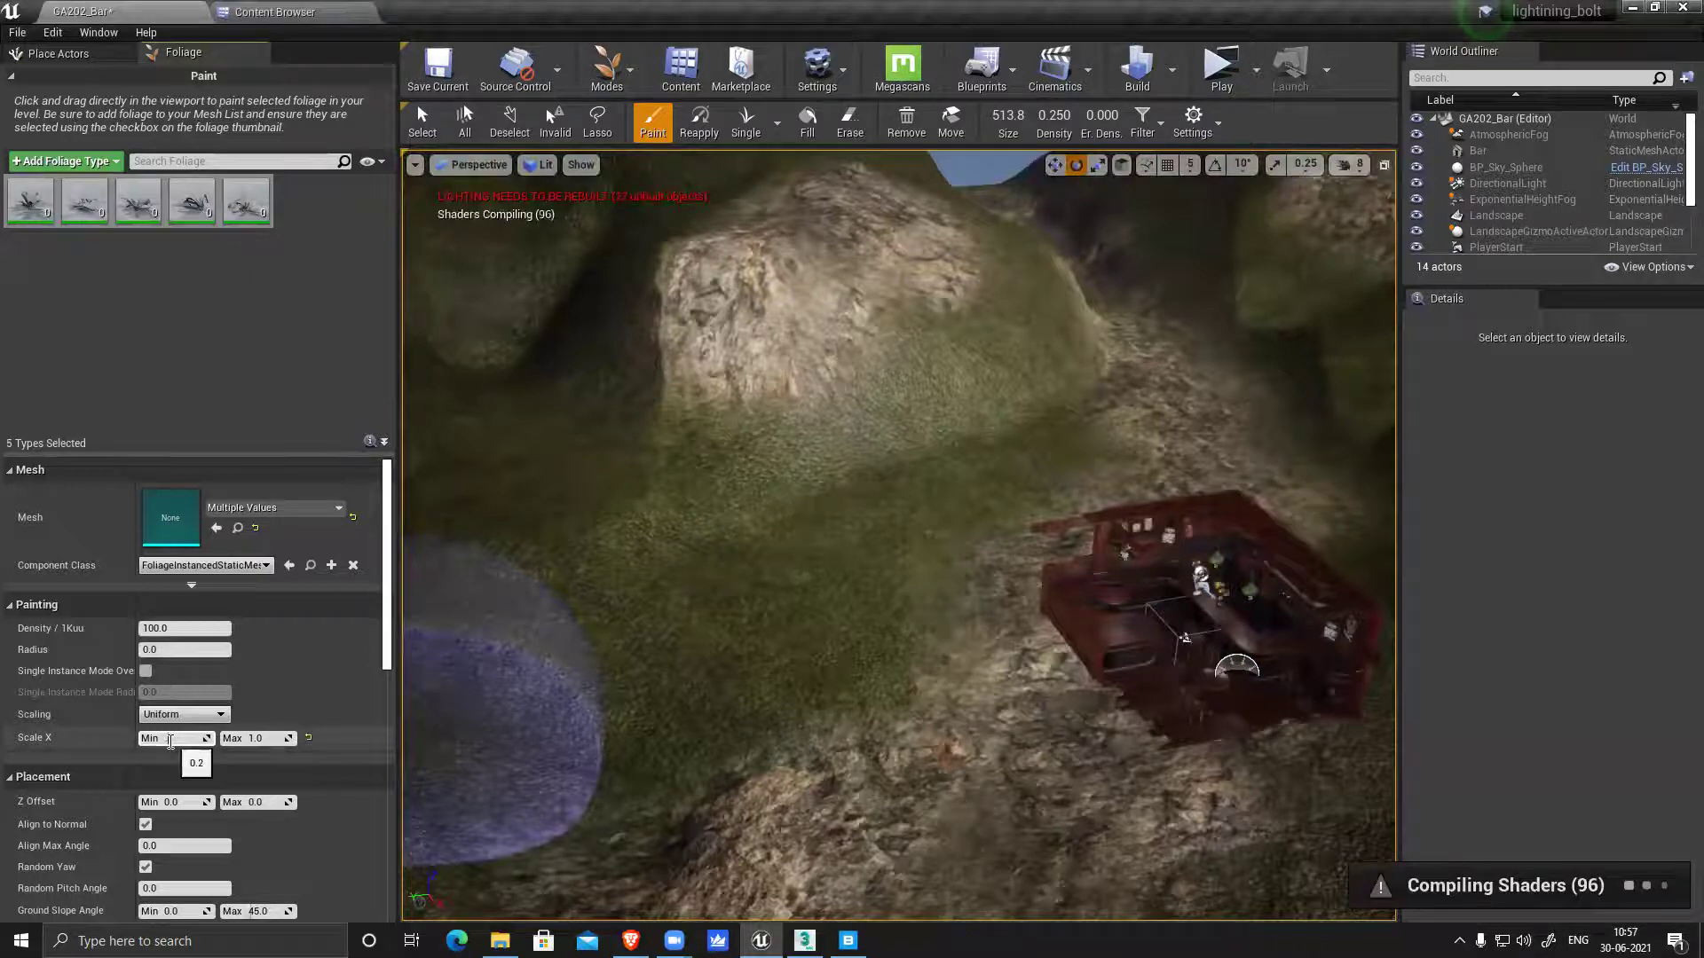
click(266, 740)
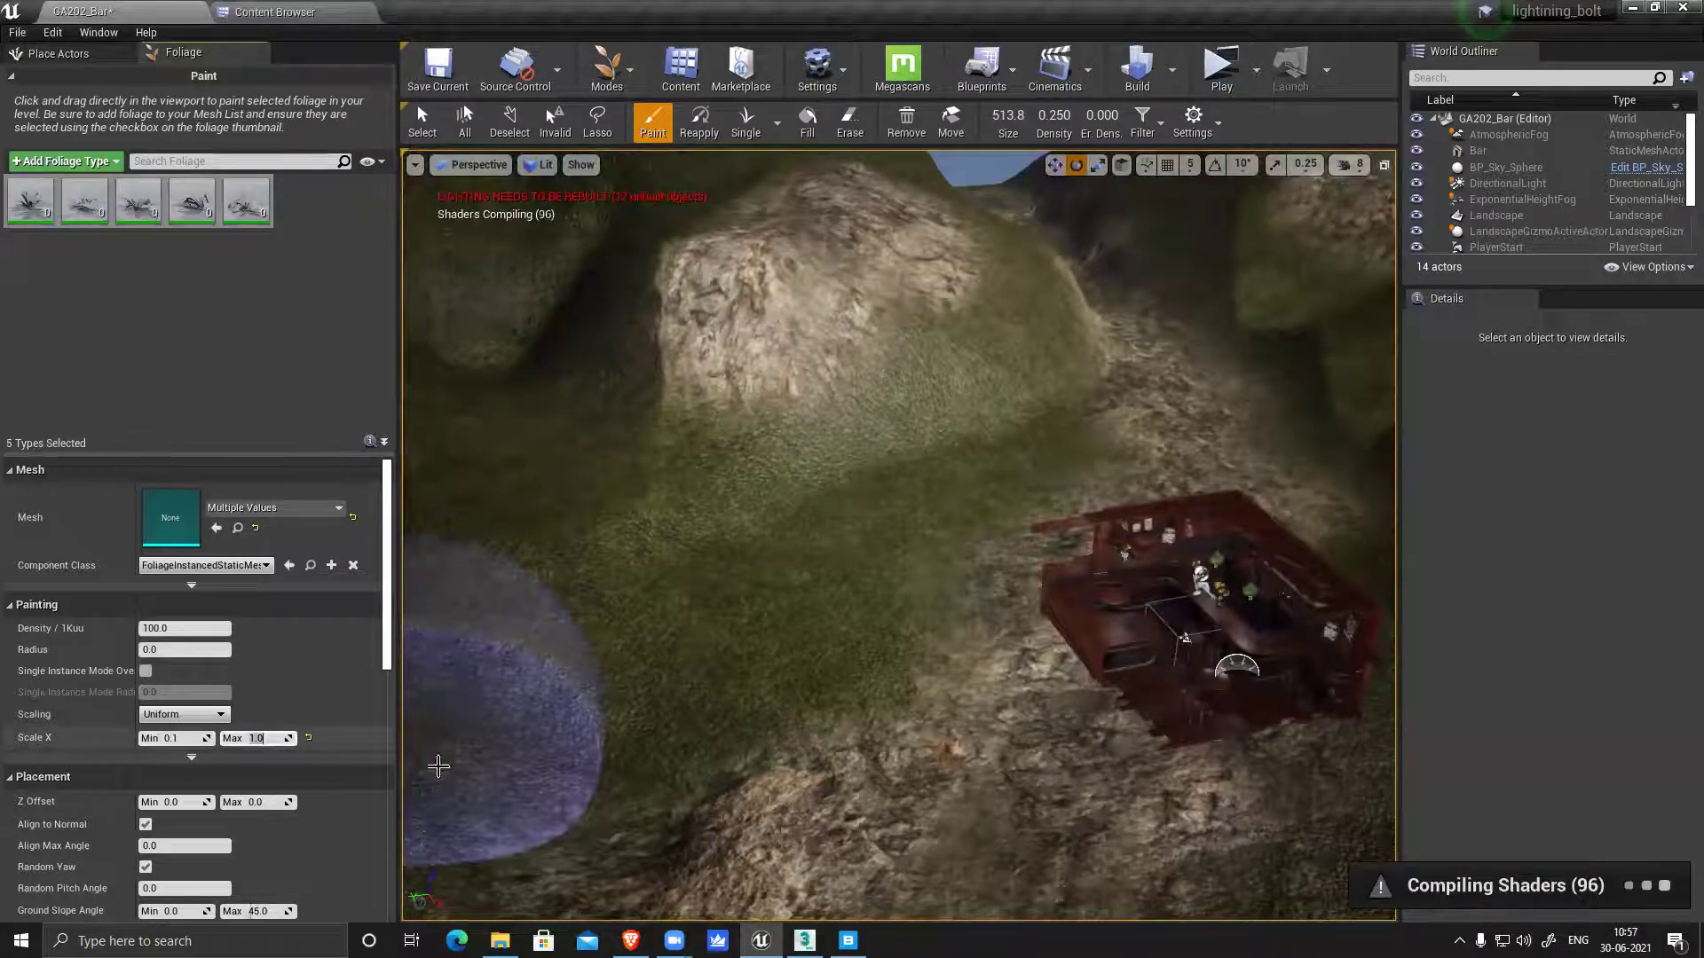
text(5)
key(BackSpace)
text(0.5)
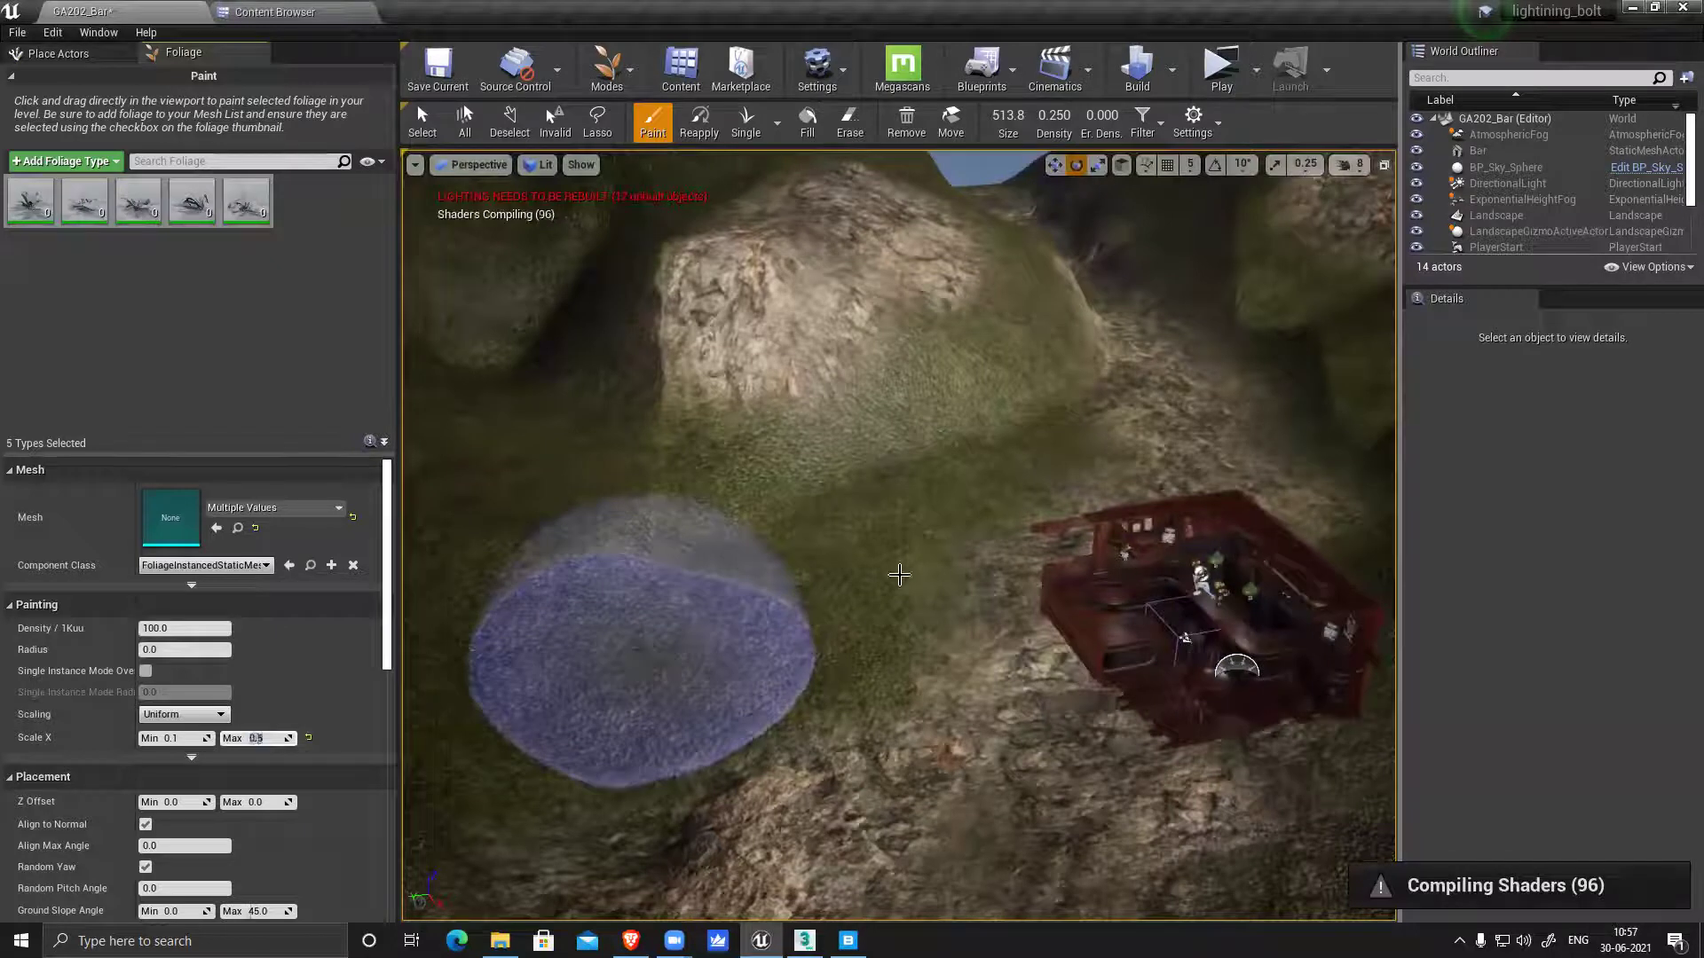
Paint small scattered ferns across the grassy ground beside the bar and up to the foot of the hill
drag(961, 475, 778, 607)
drag(583, 625, 885, 635)
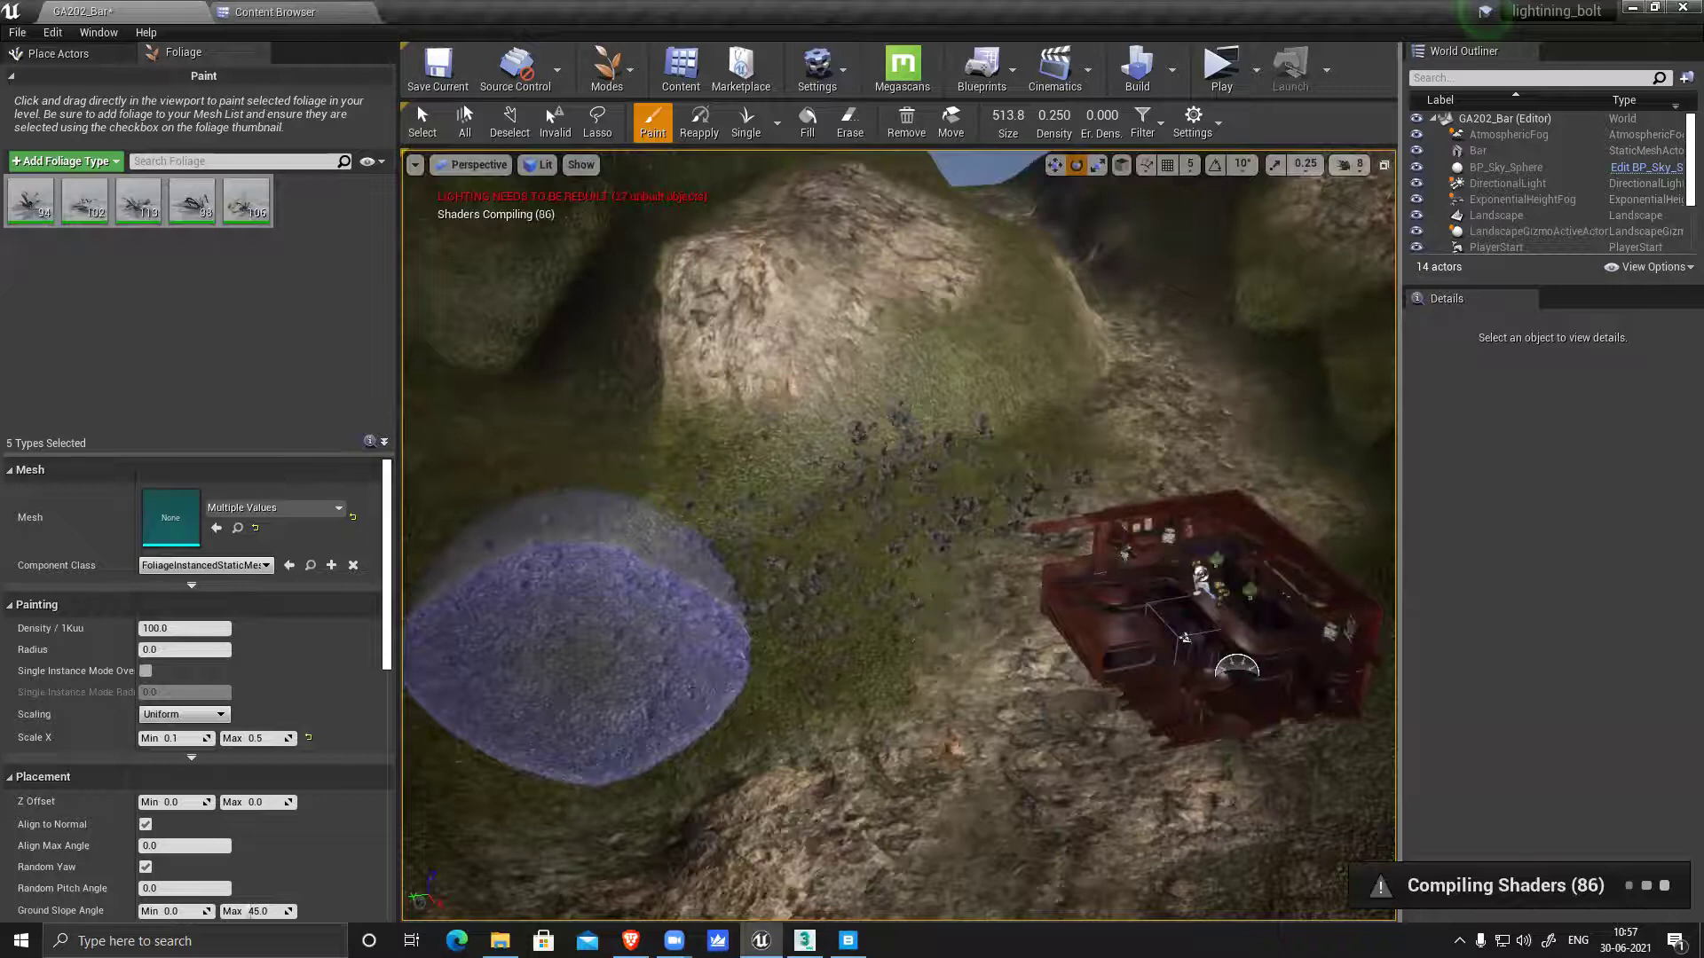
right_drag(973, 639, 727, 639)
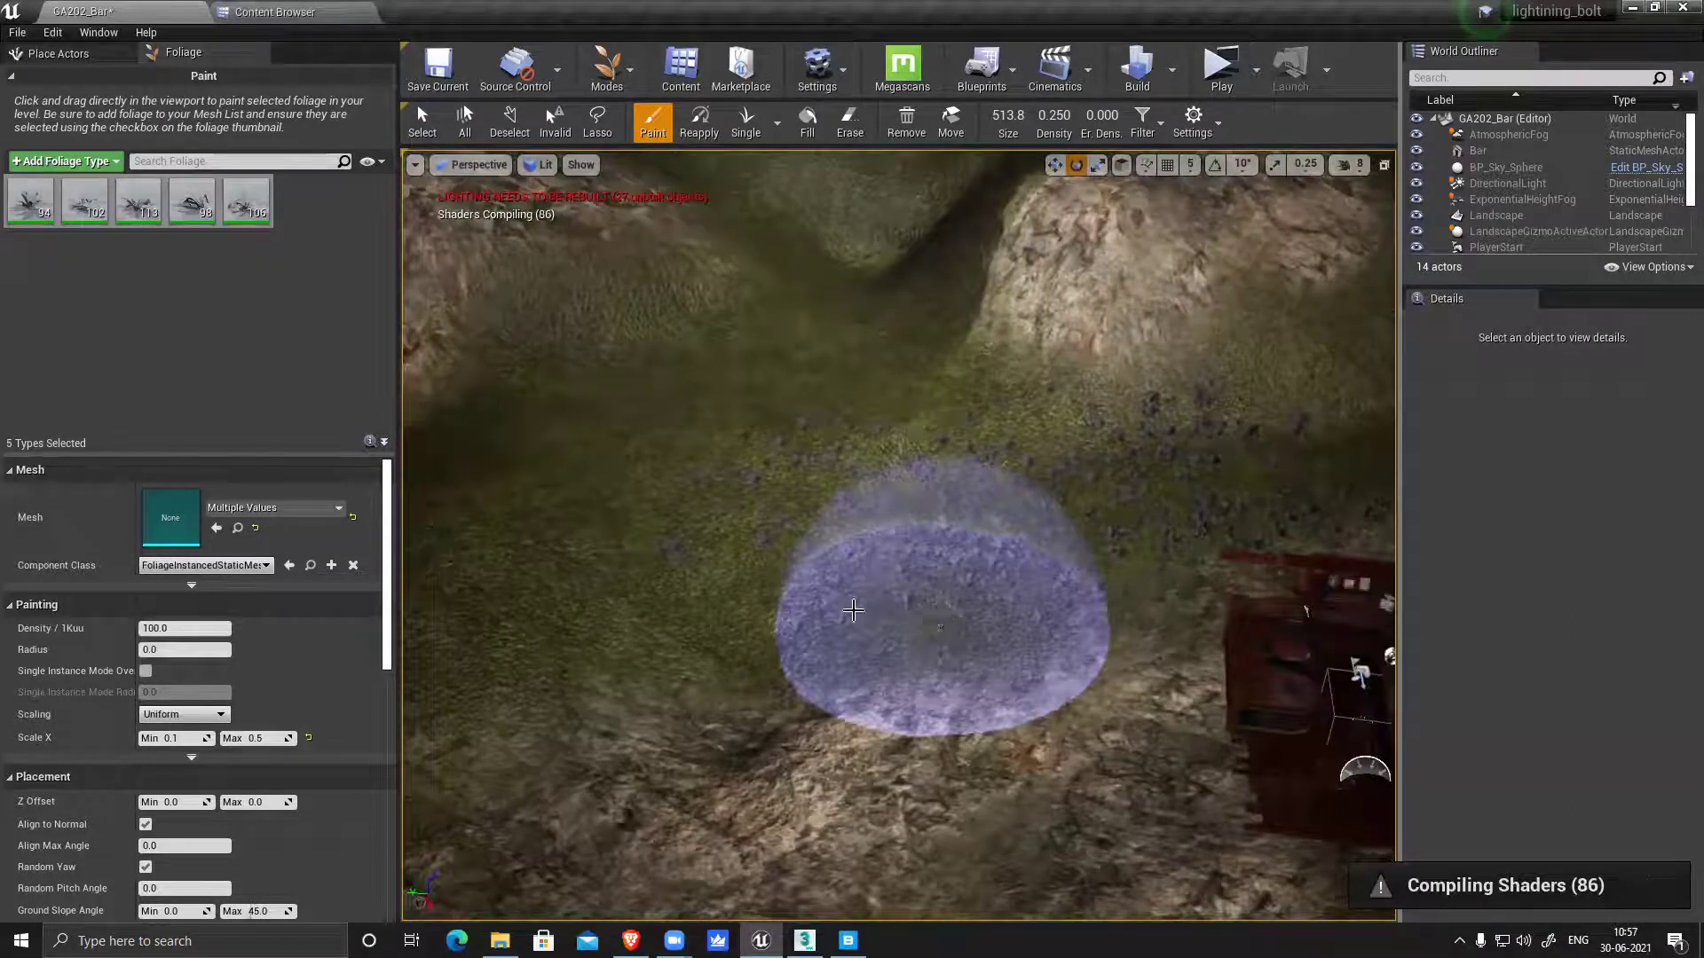
drag(559, 634, 727, 434)
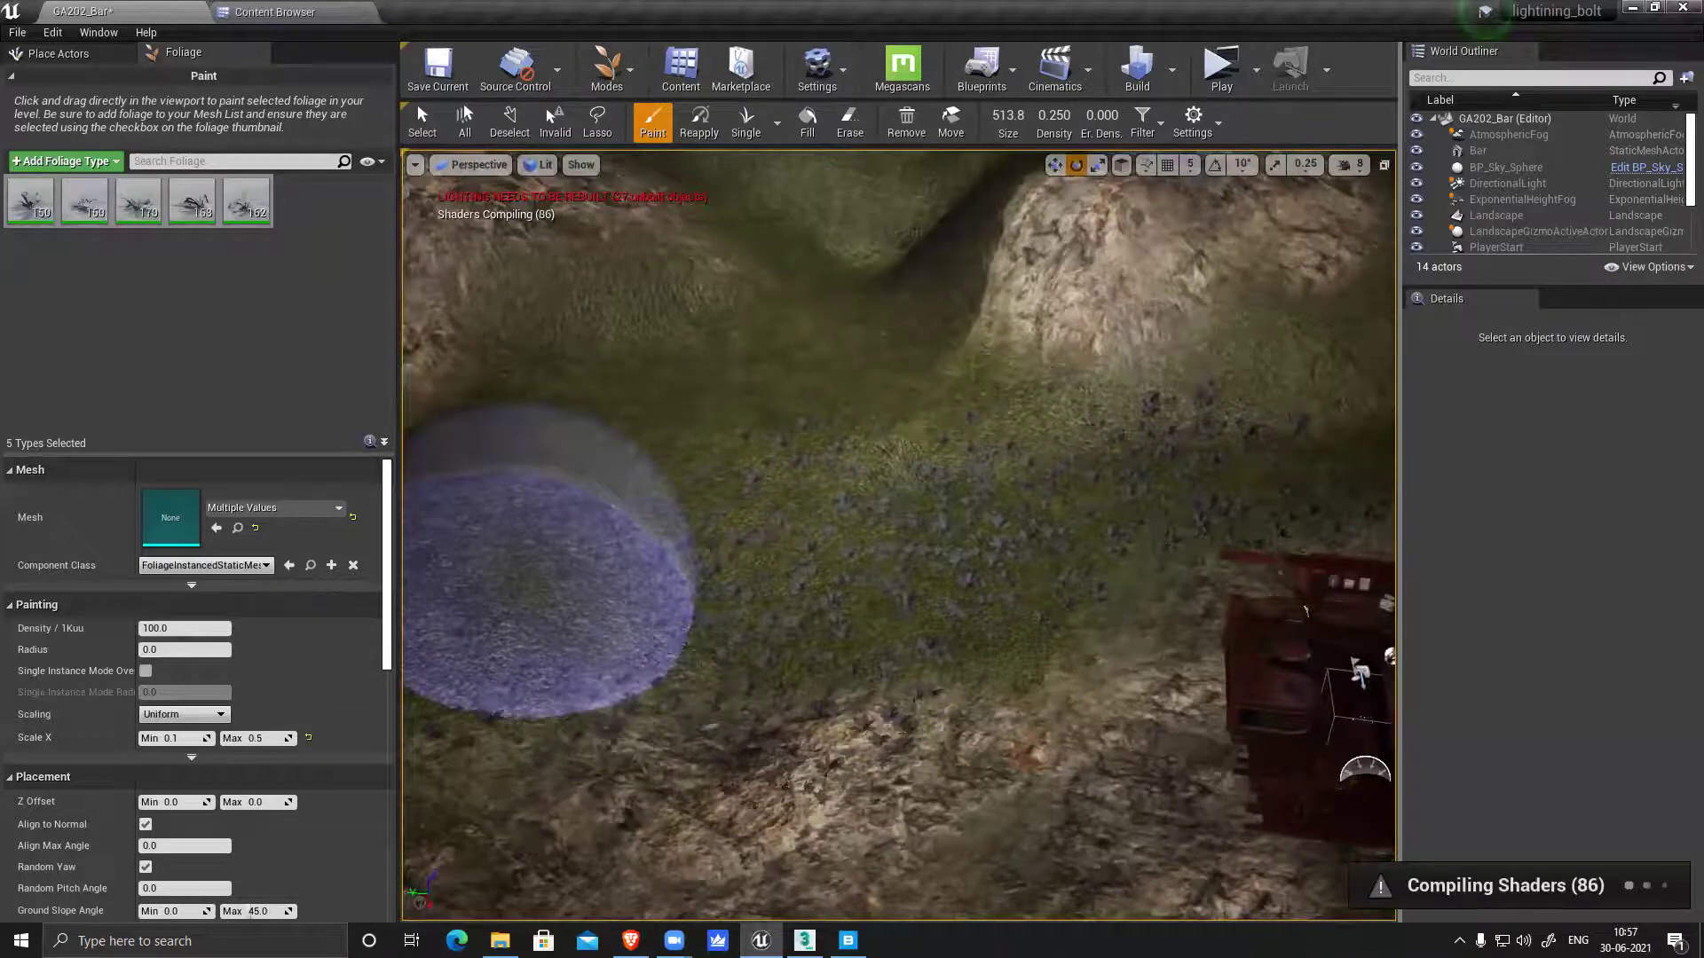
right_drag(1143, 533, 1056, 500)
mouse_move(850, 511)
mouse_down()
mouse_move(898, 545)
mouse_move(992, 493)
mouse_up()
Reduce the foliage brush size to 397.6 and paint more ferns on the grass beside and behind the bar
key(bracketleft)
key(bracketleft)
key(bracketleft)
key(bracketleft)
key(bracketleft)
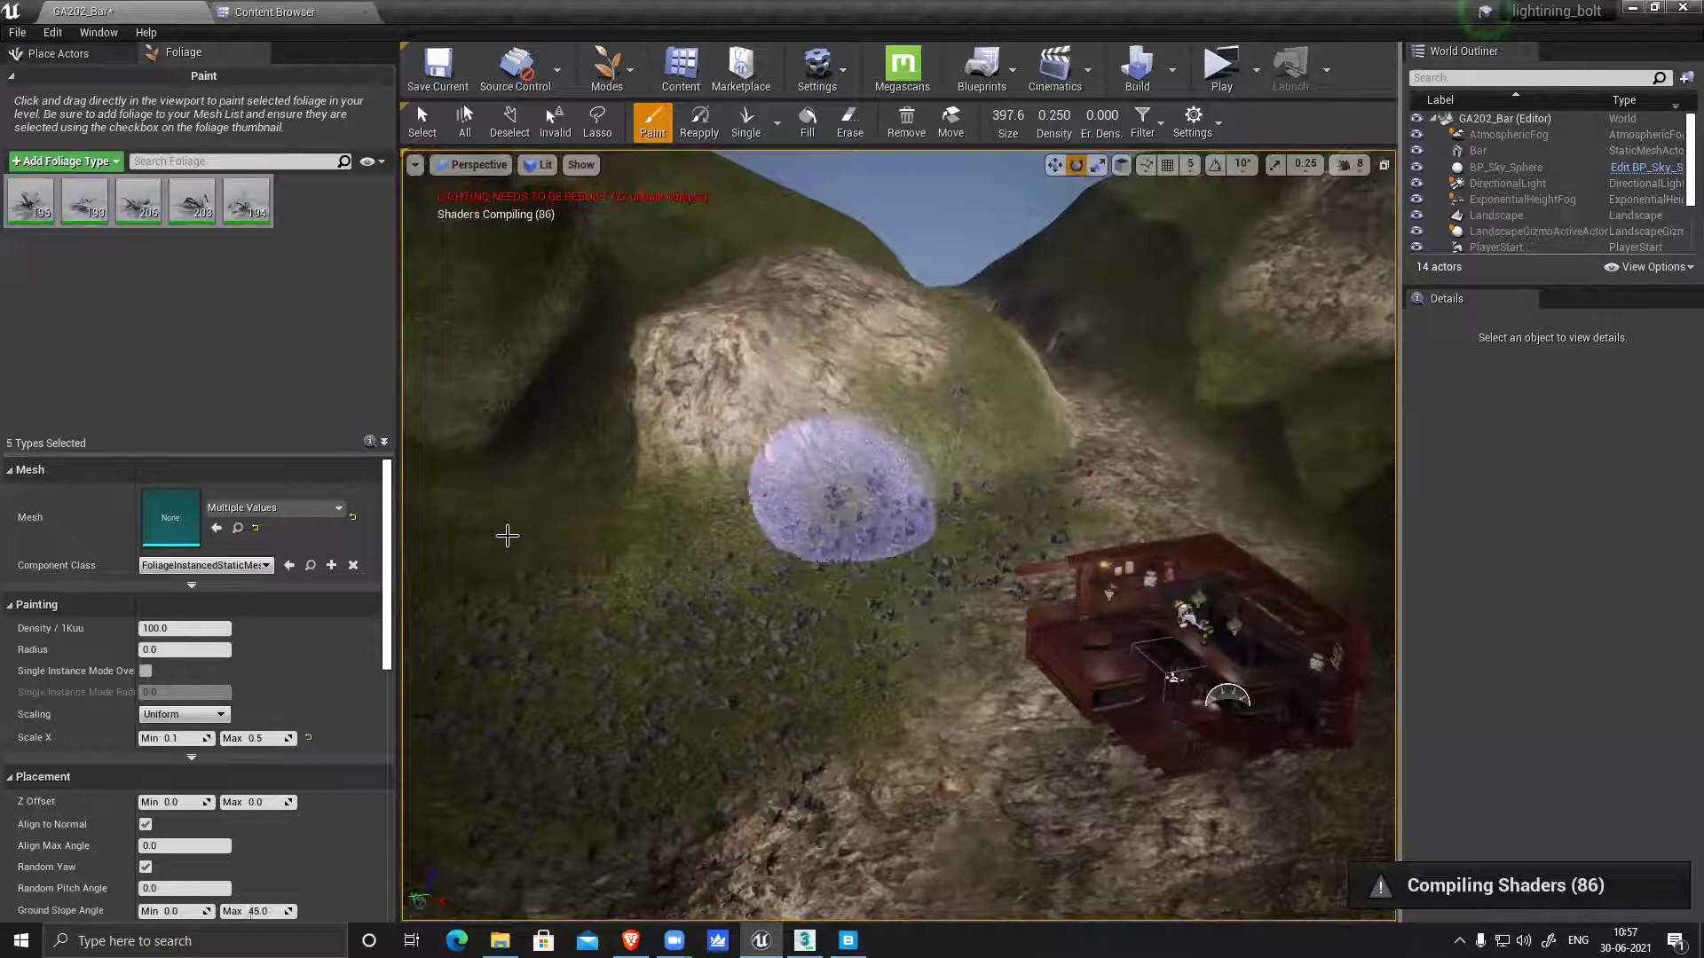
drag(507, 535, 720, 666)
right_drag(538, 577, 1144, 438)
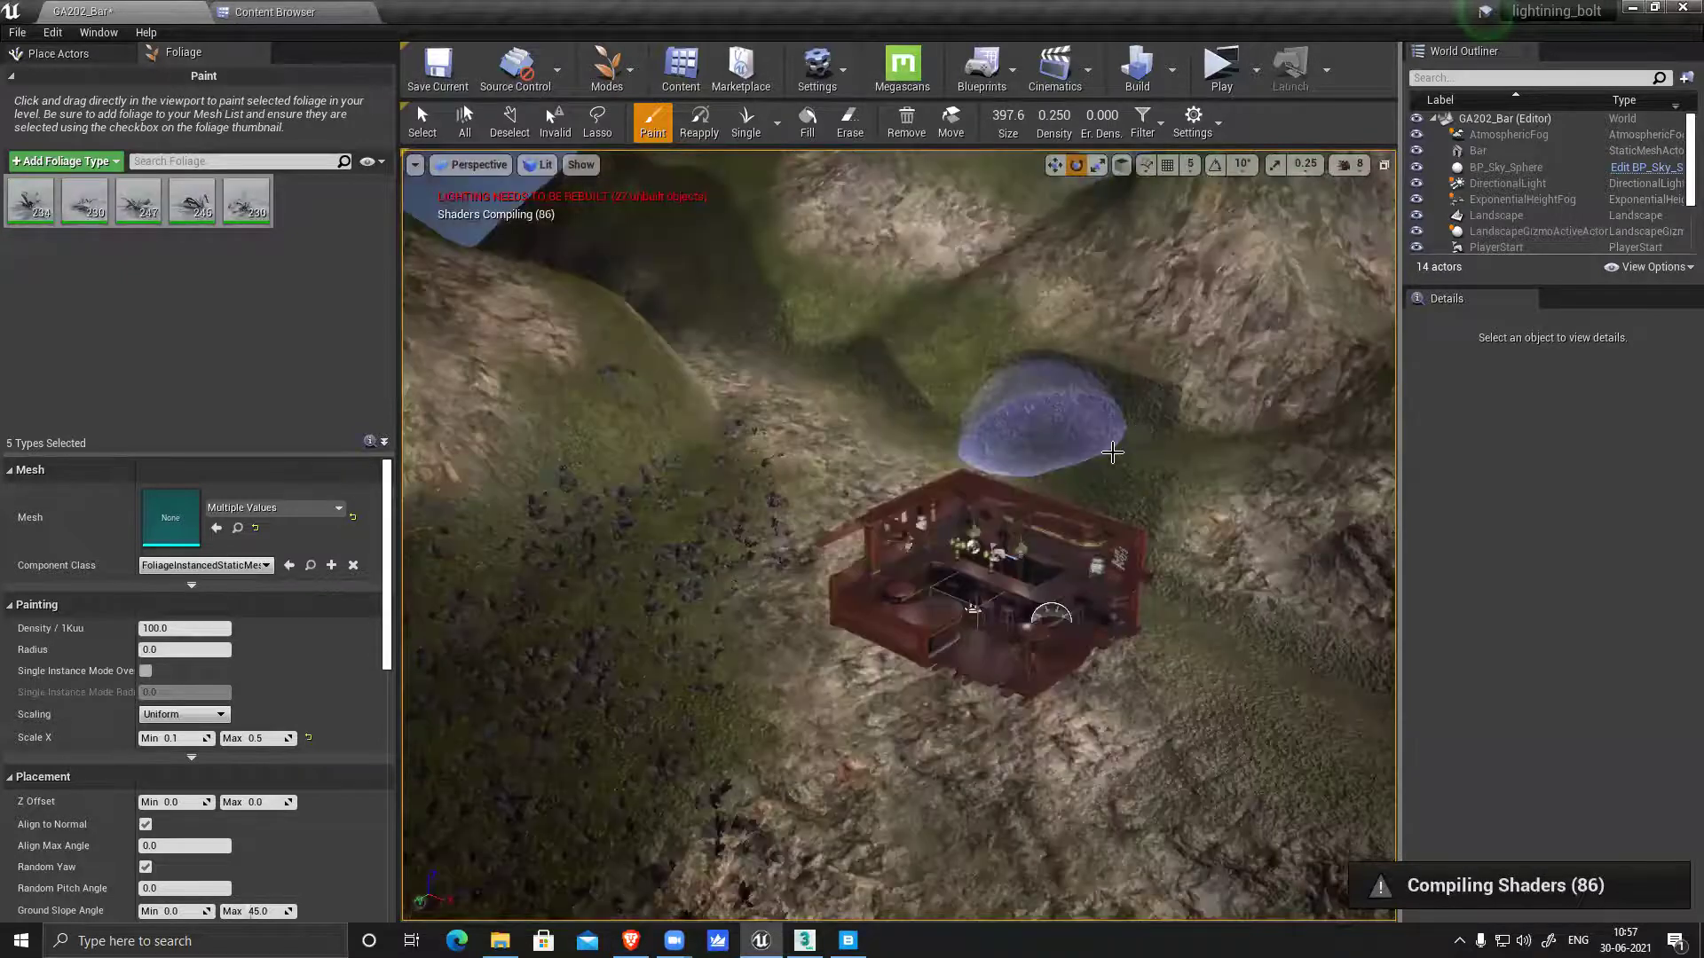
drag(1112, 453, 935, 409)
right_drag(1285, 625, 1340, 663)
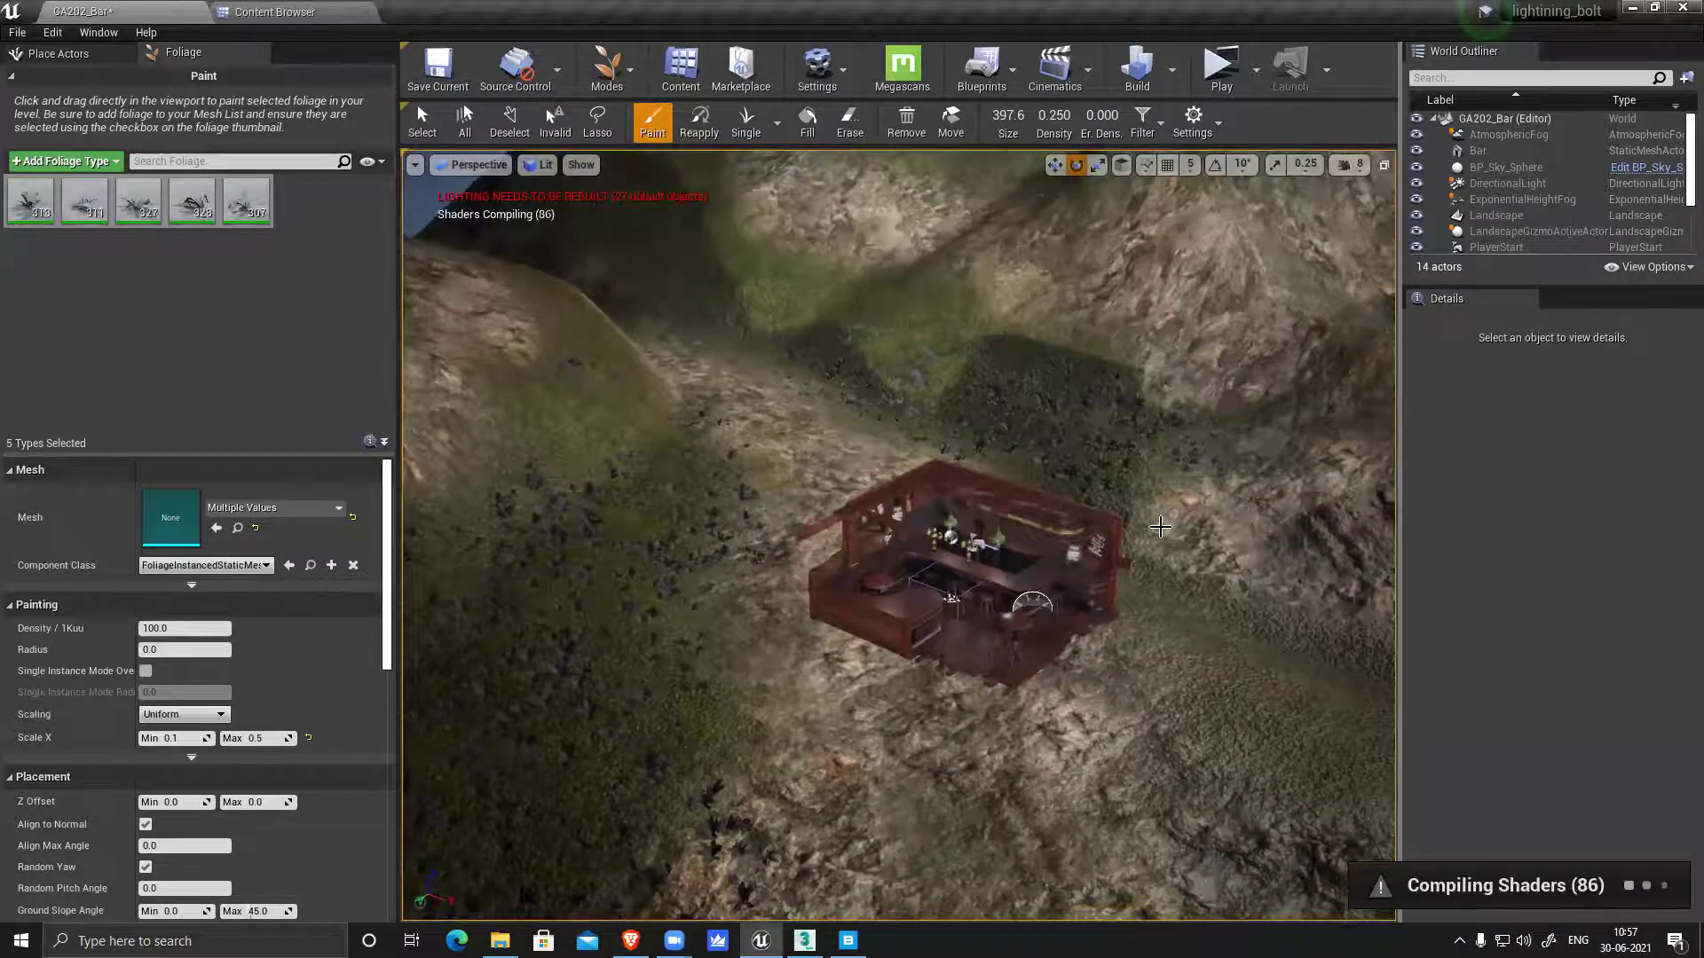
Paint ferns over the rocky slope on the bar's far side and across the neighbouring hillside
drag(1160, 527, 1132, 560)
drag(1287, 573, 1117, 533)
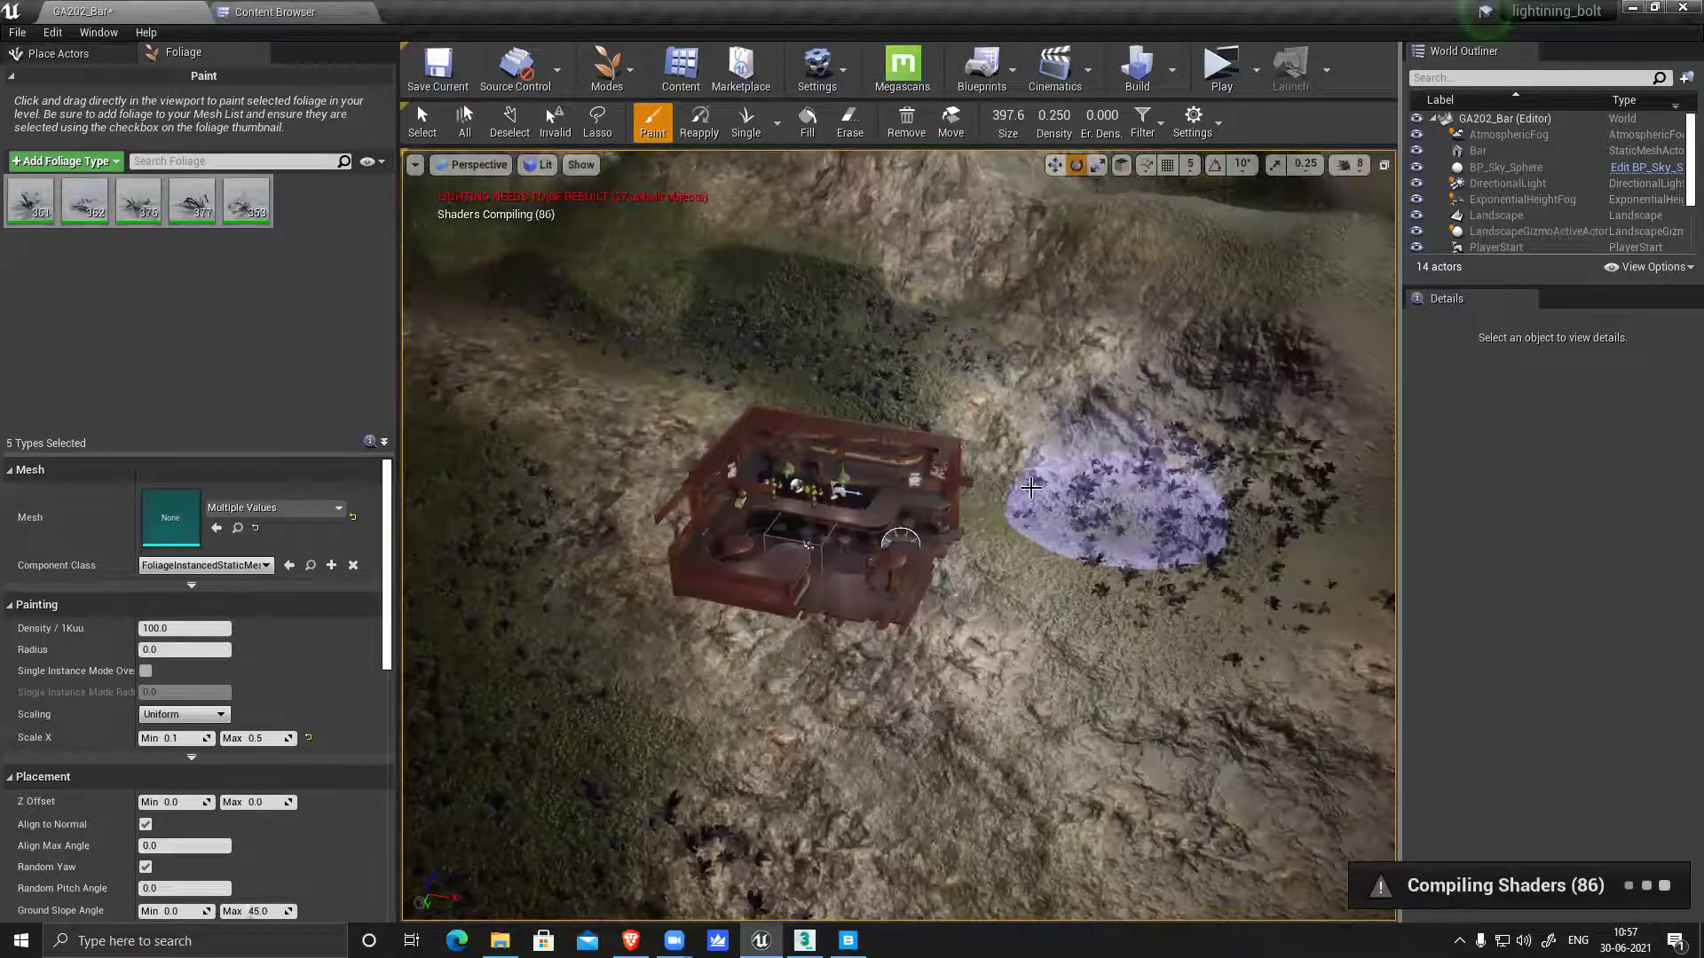
drag(1030, 487, 1252, 456)
drag(1294, 534, 1158, 673)
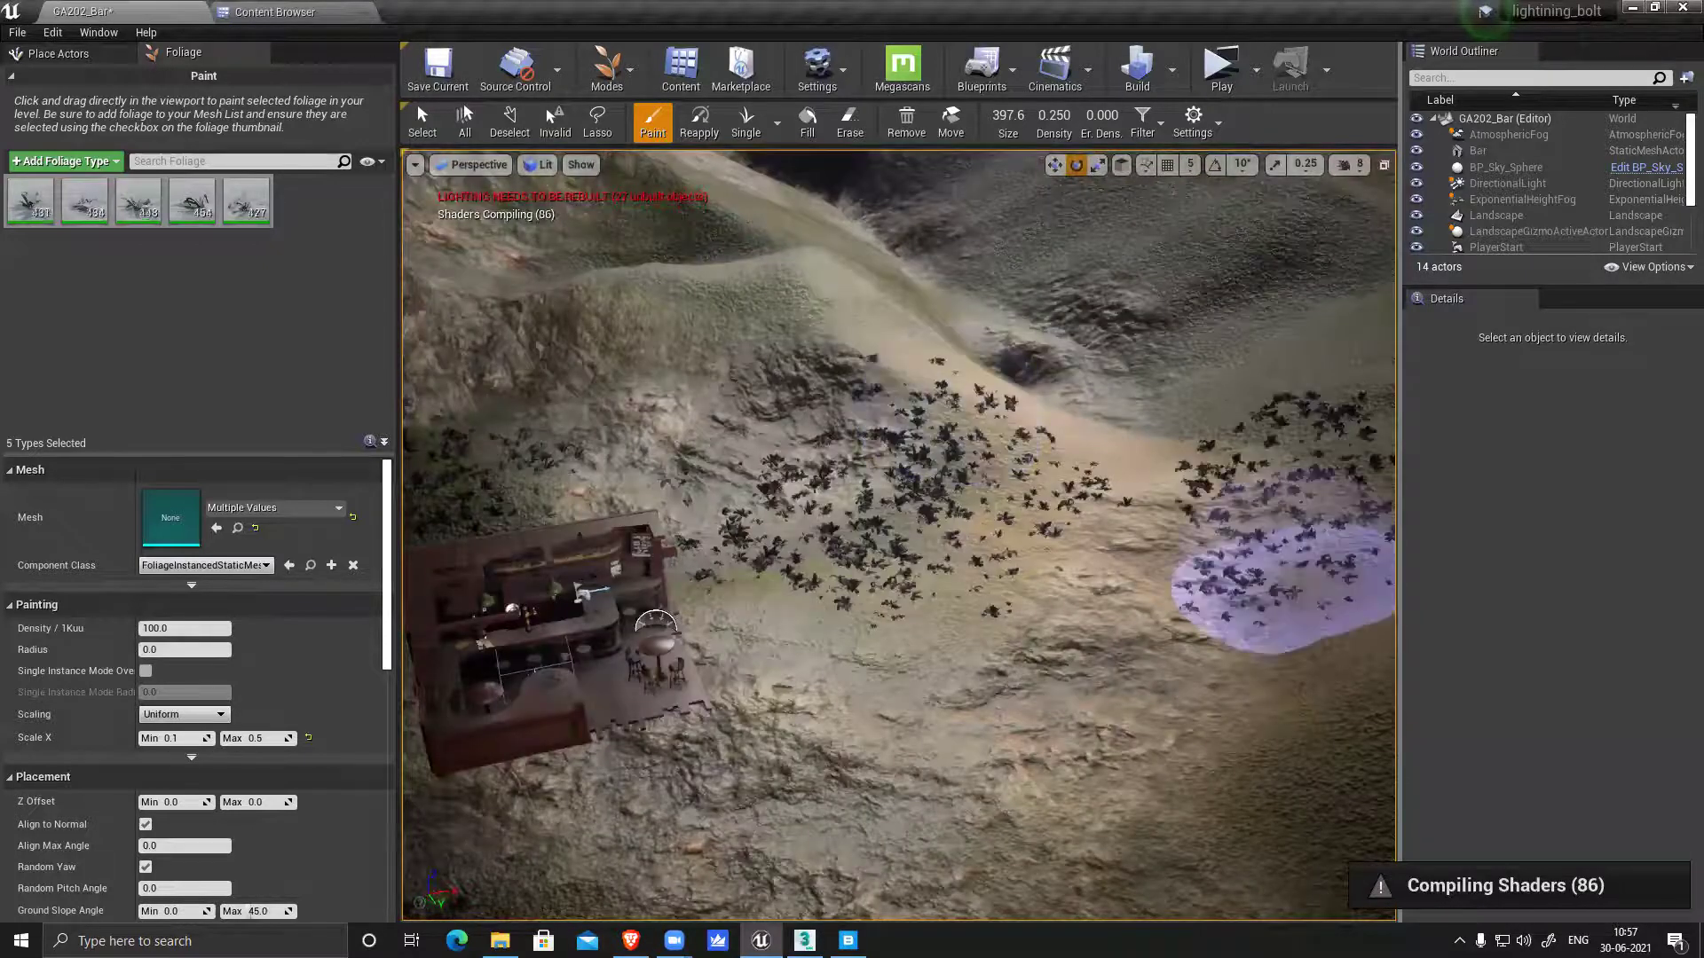
click(1284, 587)
right_drag(1283, 587, 919, 574)
drag(1043, 653, 1198, 522)
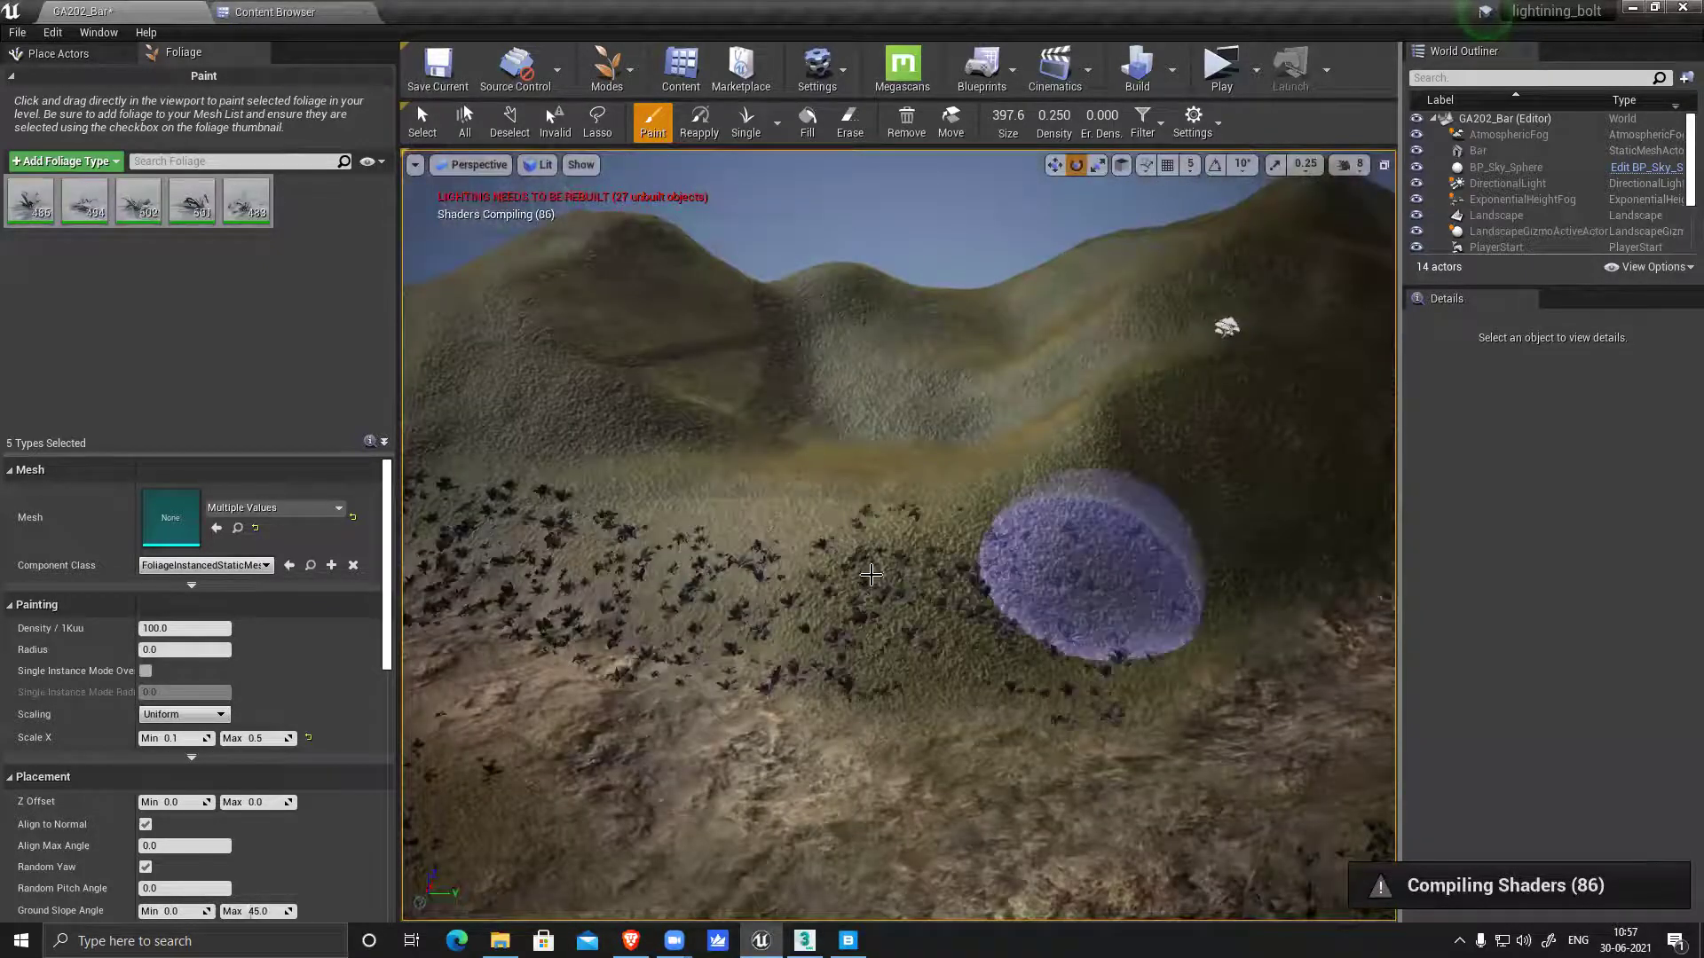
Paint ferns on the grassy slopes along the rocky path leading away from the bar
right_drag(871, 575, 916, 600)
right_drag(1102, 679, 1260, 652)
drag(1059, 650, 1220, 775)
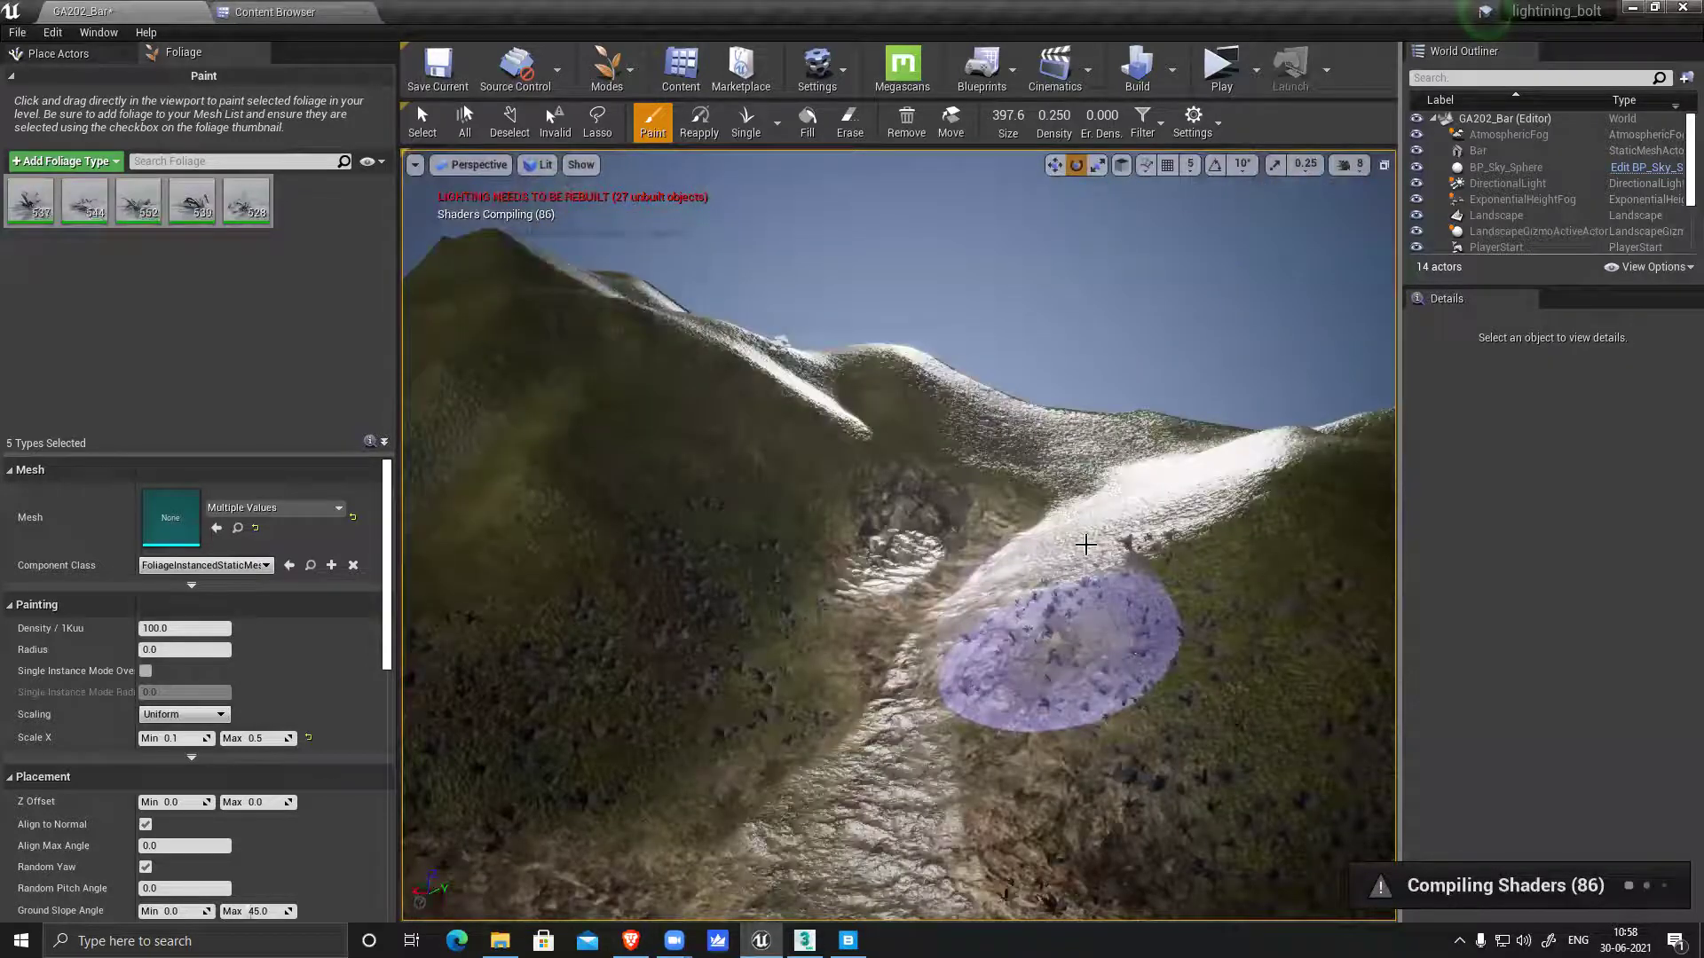
drag(1086, 544, 1134, 630)
click(1038, 504)
right_drag(1038, 504, 727, 576)
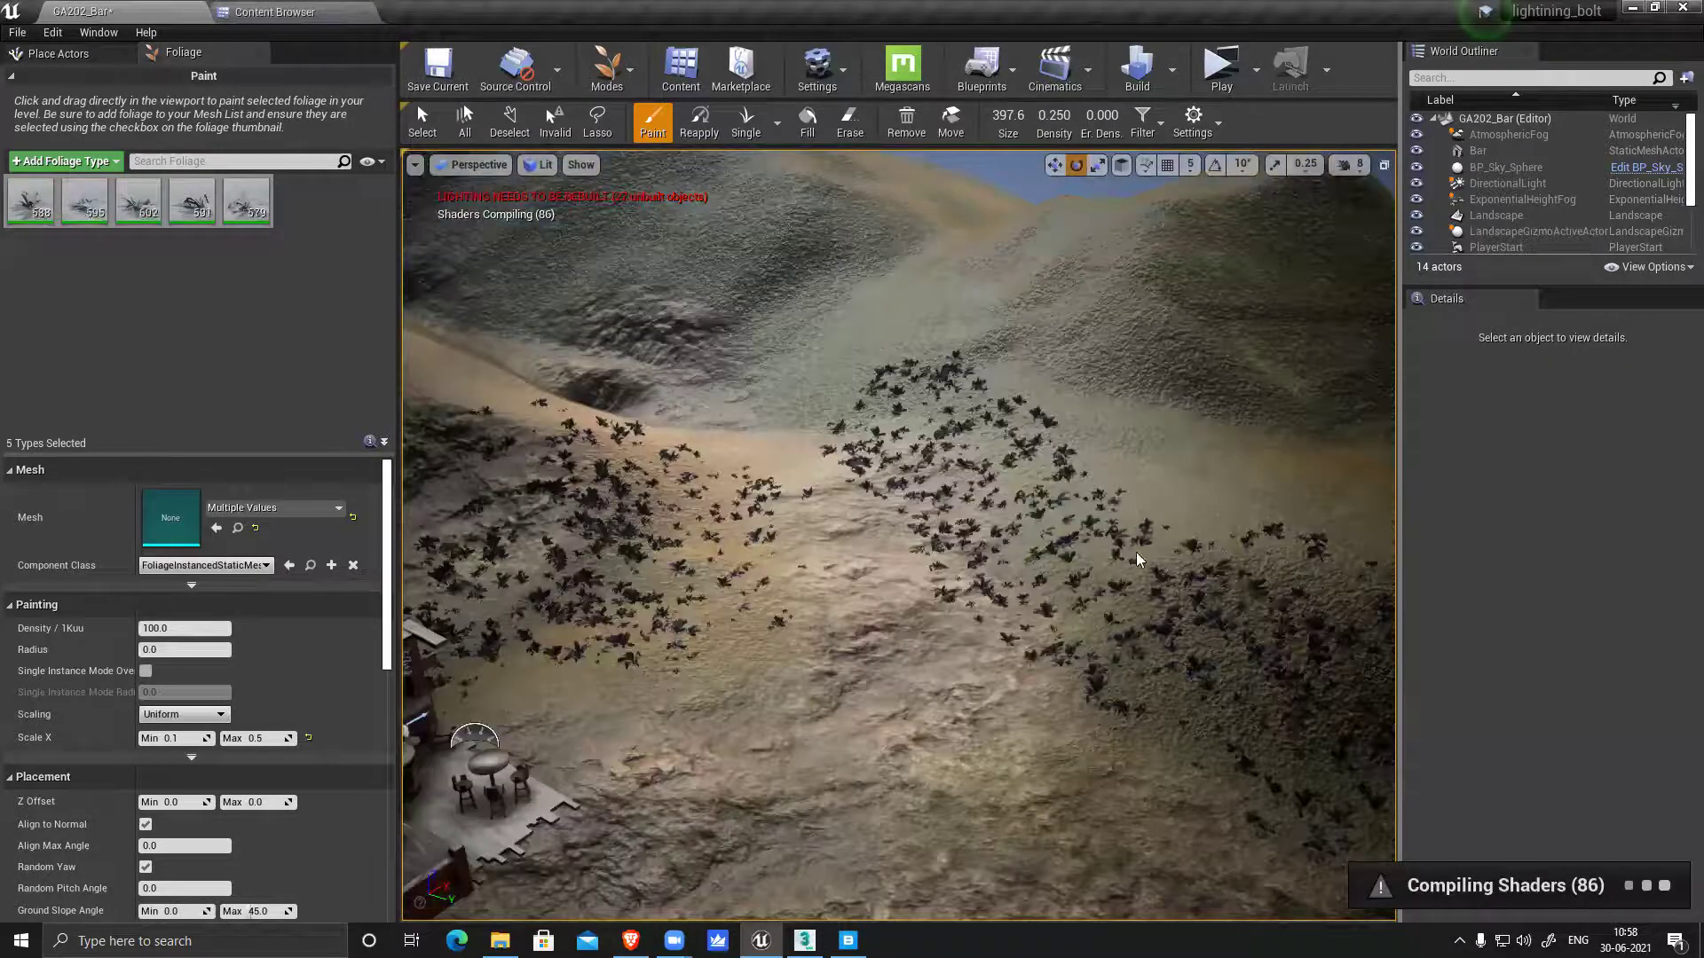
right_drag(1139, 559, 999, 507)
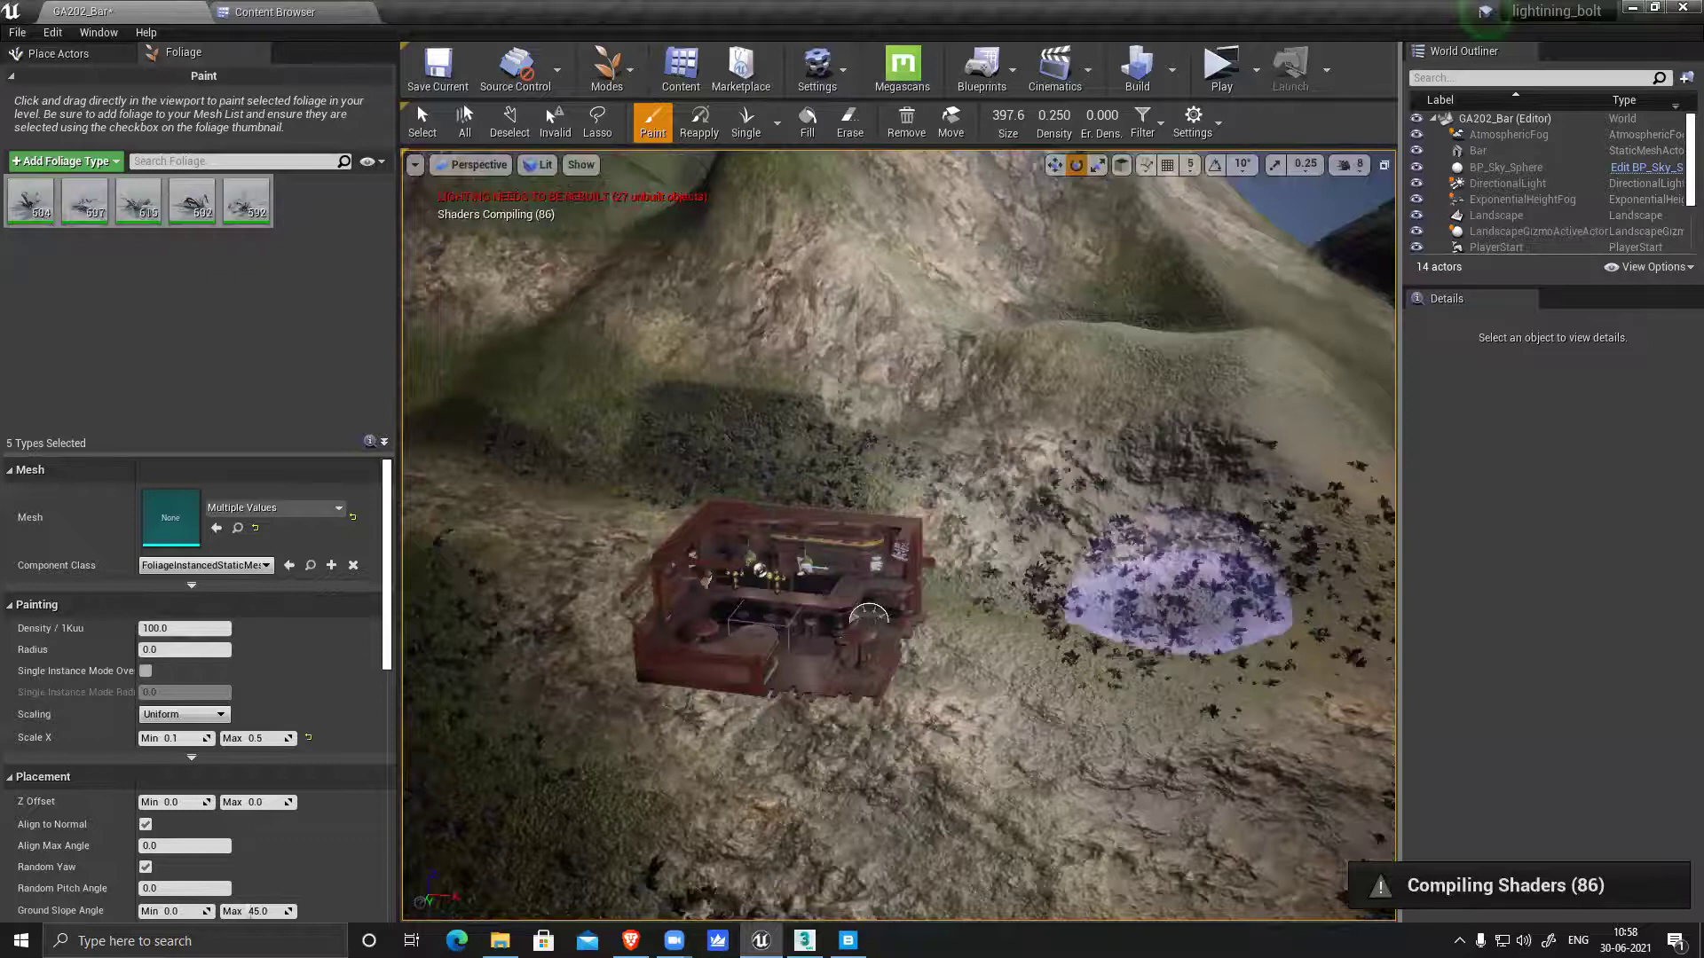
right_drag(1058, 477, 1036, 469)
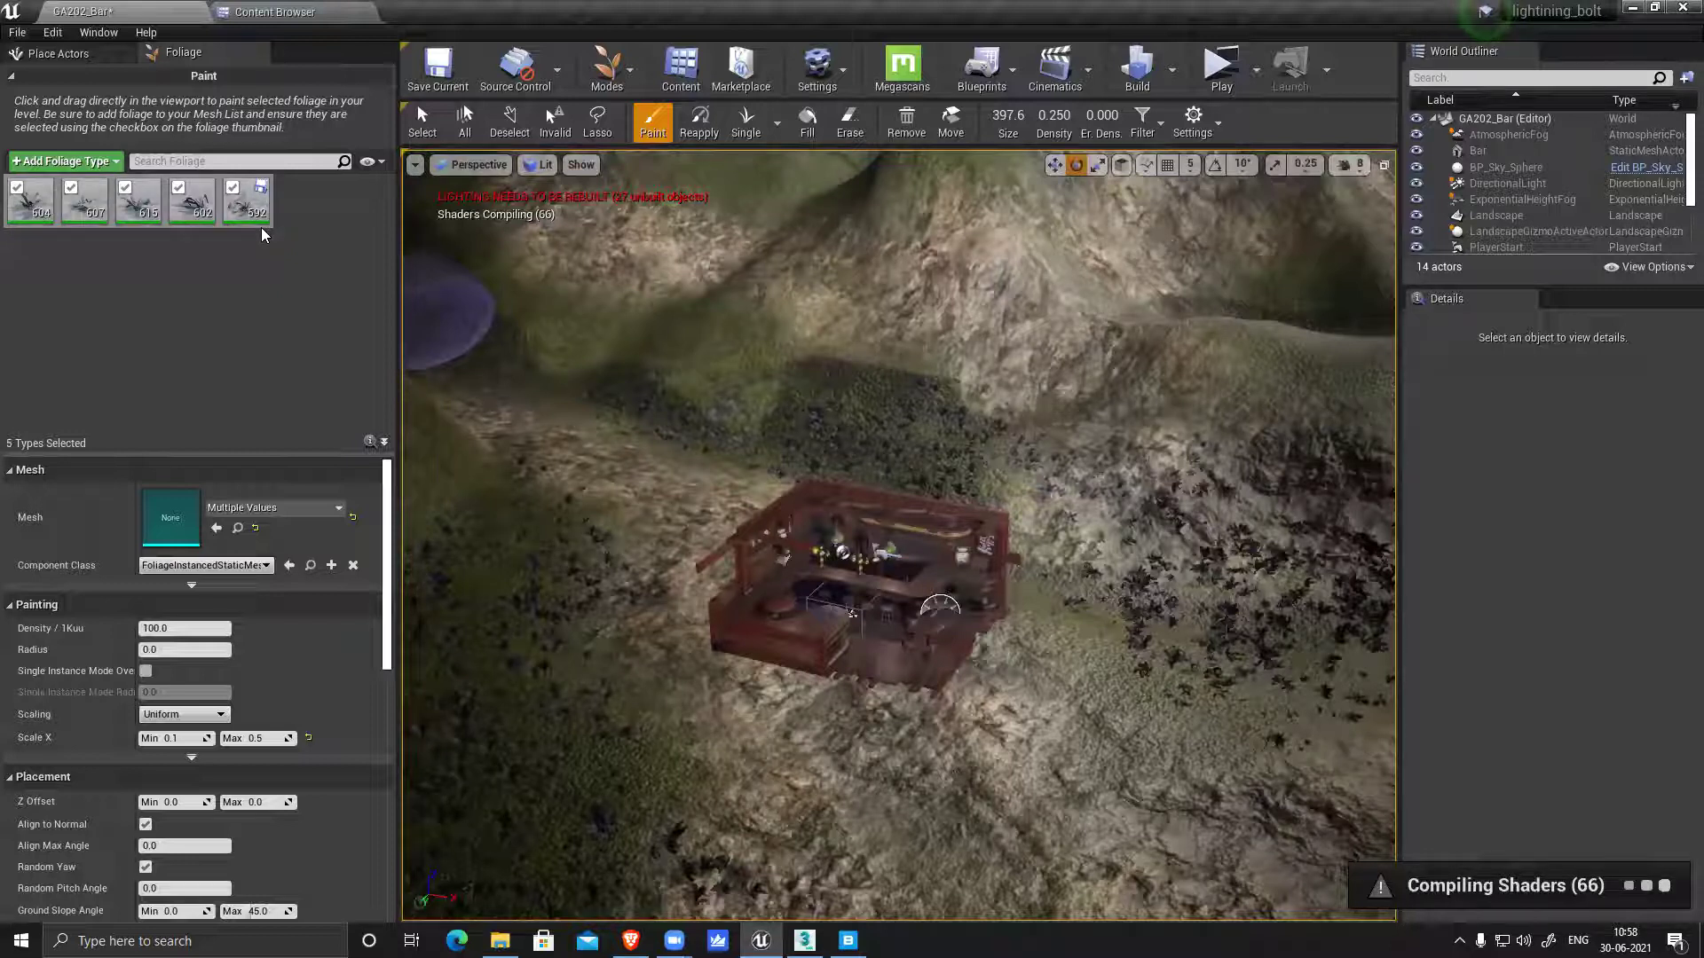
Reduce the foliage brush size to 99.53 and paint ferns close around the bar's walls and wooden floor edge
mouse_move(967, 333)
right_down()
mouse_move(954, 628)
mouse_move(1286, 799)
right_up()
scroll(979, 629, up, 3)
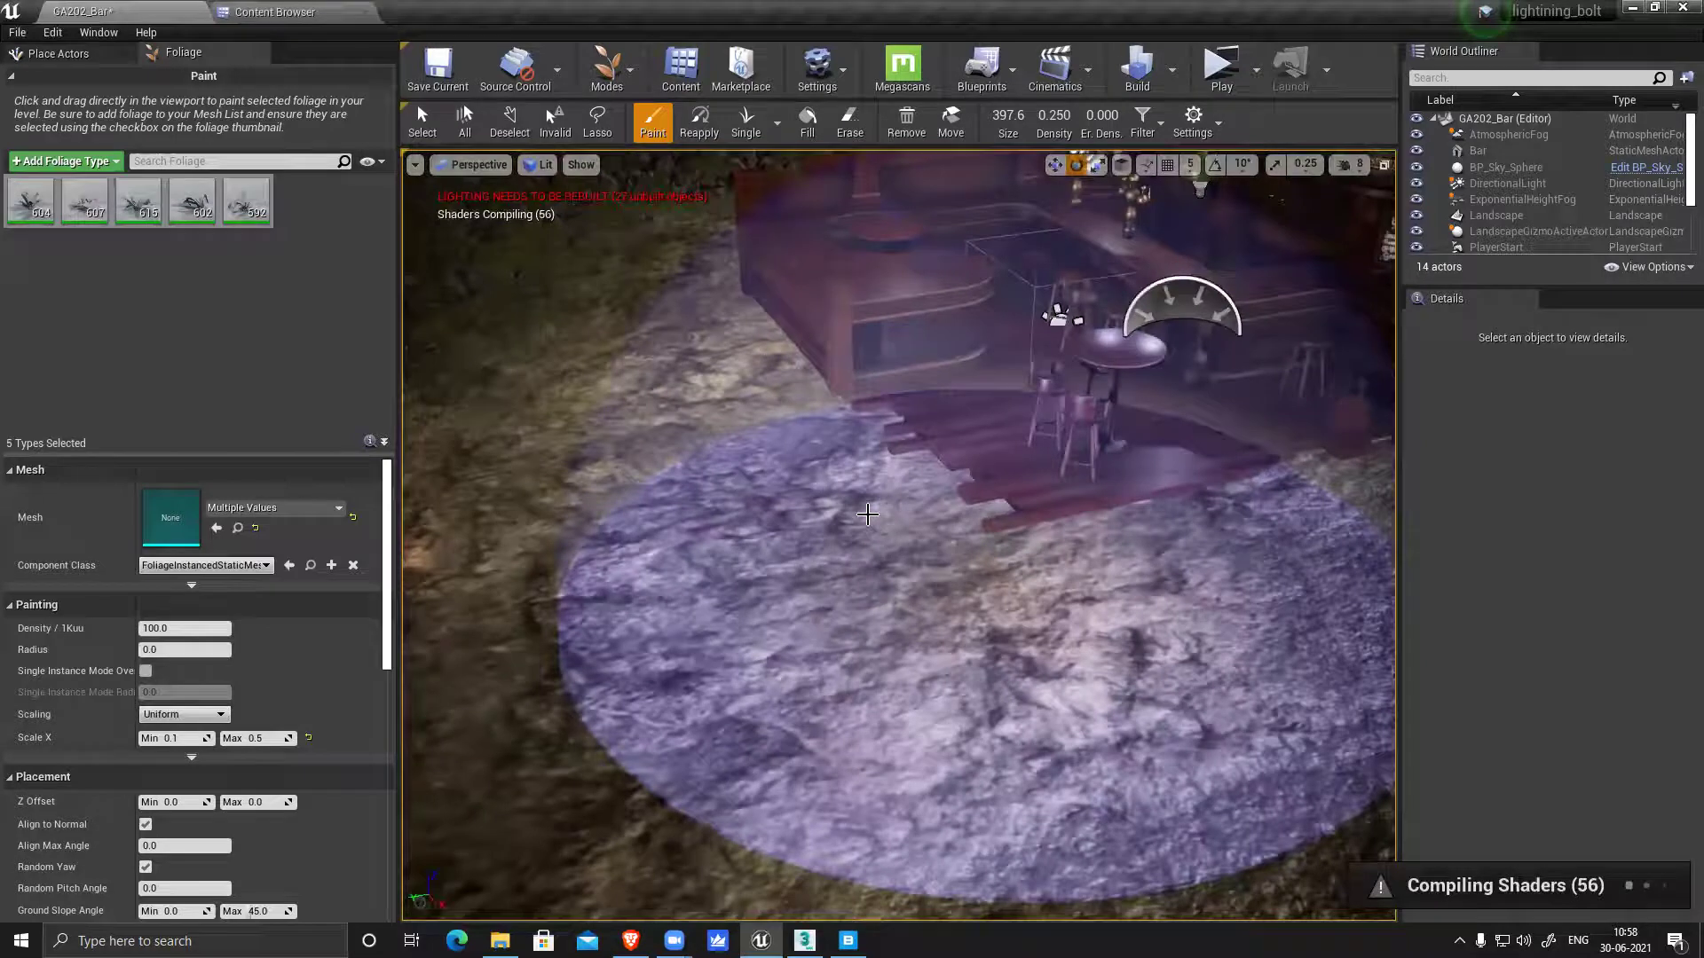
key(bracketleft)
key(bracketleft)
key(bracketleft)
key(bracketleft)
key(bracketleft)
key(bracketleft)
key(bracketleft)
key(bracketleft)
key(bracketleft)
key(bracketleft)
key(bracketleft)
key(bracketleft)
key(bracketleft)
key(bracketleft)
key(bracketleft)
key(bracketleft)
key(bracketleft)
key(bracketleft)
key(bracketleft)
key(bracketleft)
key(bracketleft)
key(bracketleft)
key(bracketleft)
key(bracketleft)
key(bracketleft)
key(bracketleft)
key(bracketleft)
mouse_move(868, 432)
mouse_down()
mouse_move(921, 495)
mouse_move(976, 654)
mouse_move(699, 344)
mouse_move(591, 324)
mouse_move(467, 358)
mouse_move(730, 544)
mouse_move(1233, 578)
mouse_move(1303, 612)
mouse_move(1044, 642)
mouse_up()
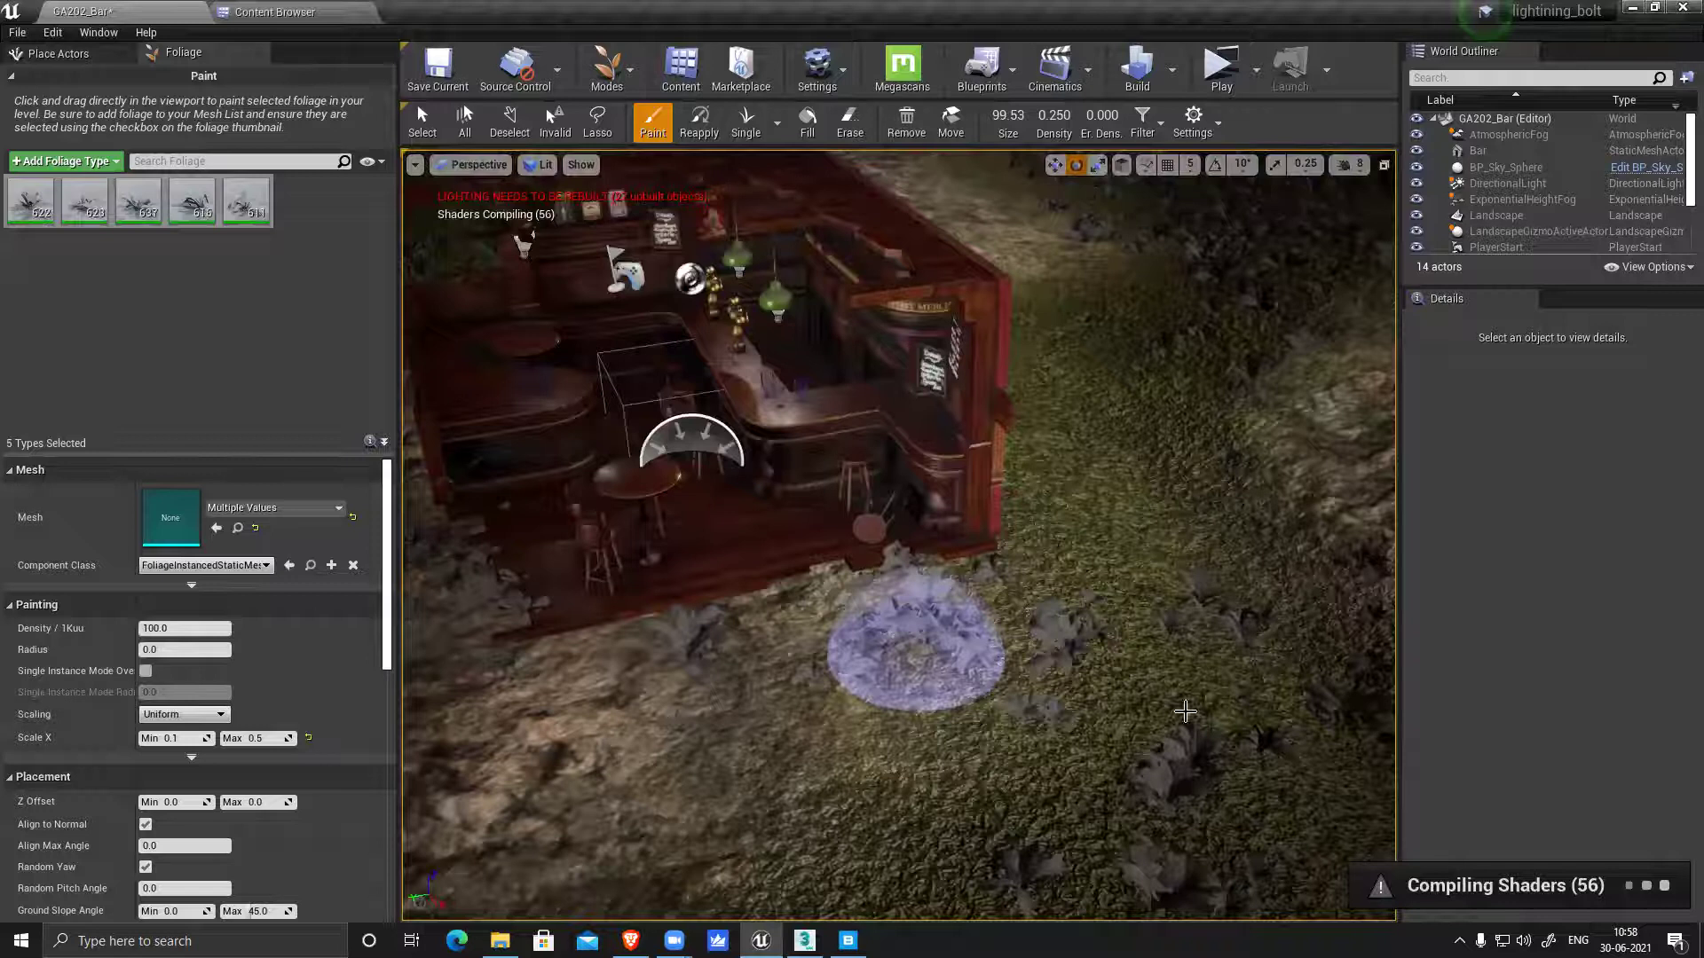
mouse_move(1185, 711)
mouse_down()
mouse_move(881, 767)
mouse_move(1189, 598)
mouse_move(1071, 326)
mouse_move(1101, 499)
mouse_move(1260, 557)
mouse_move(1214, 717)
mouse_up()
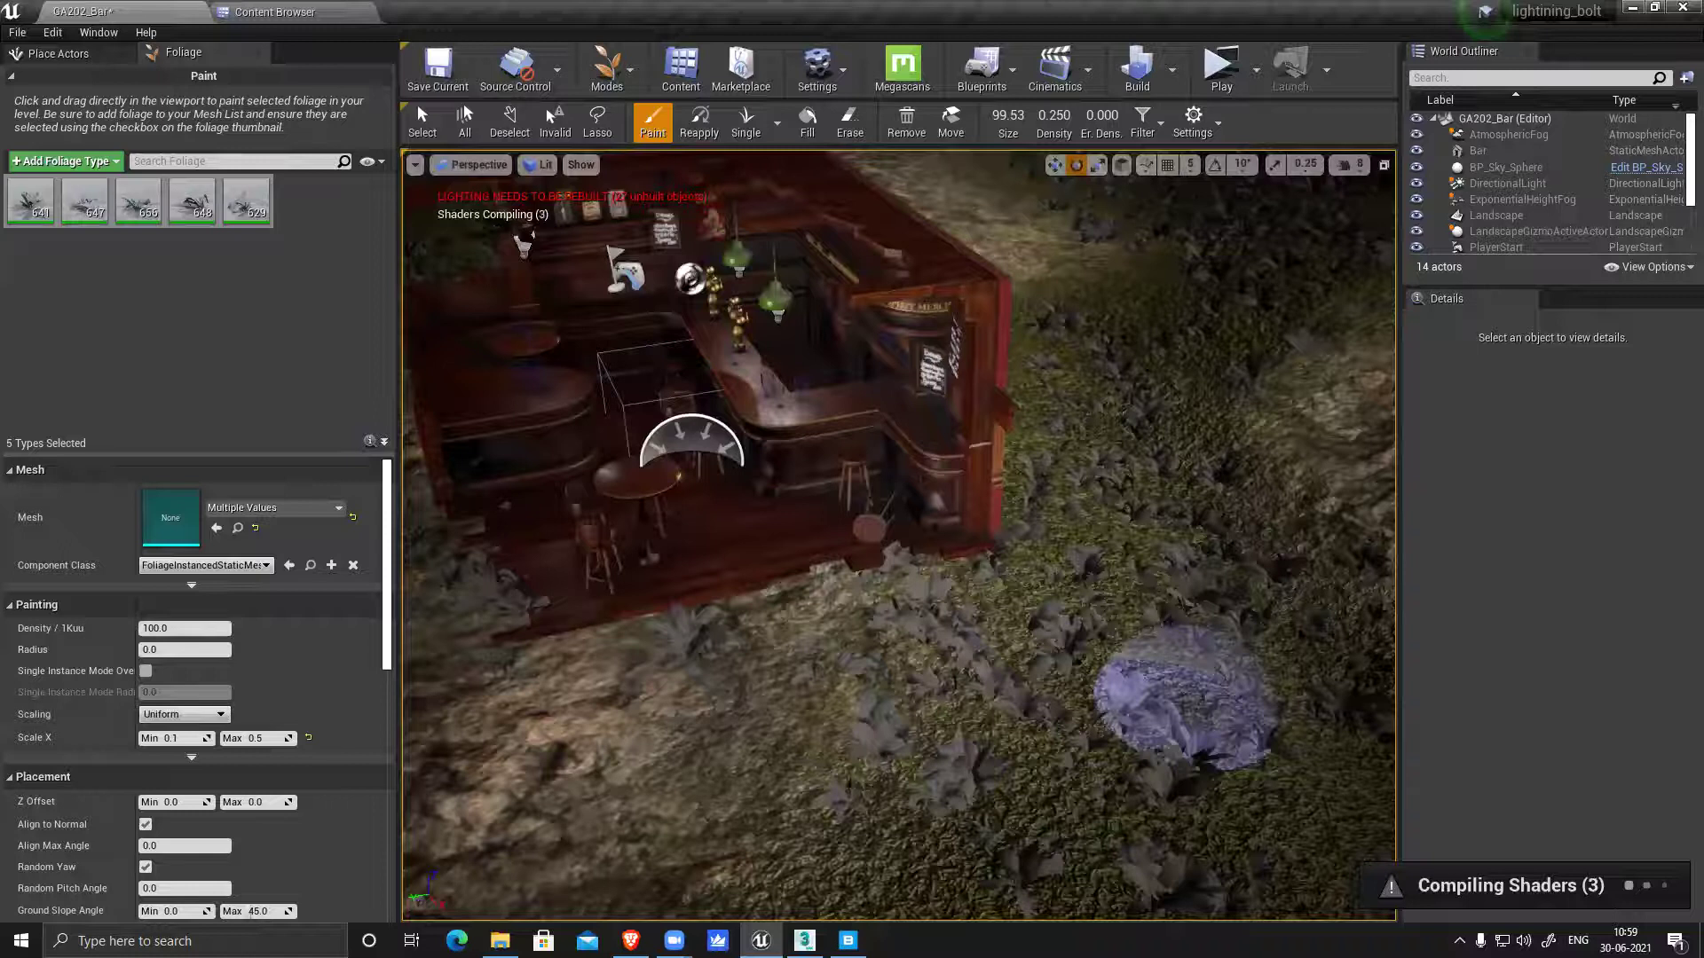
right_drag(1137, 593, 984, 654)
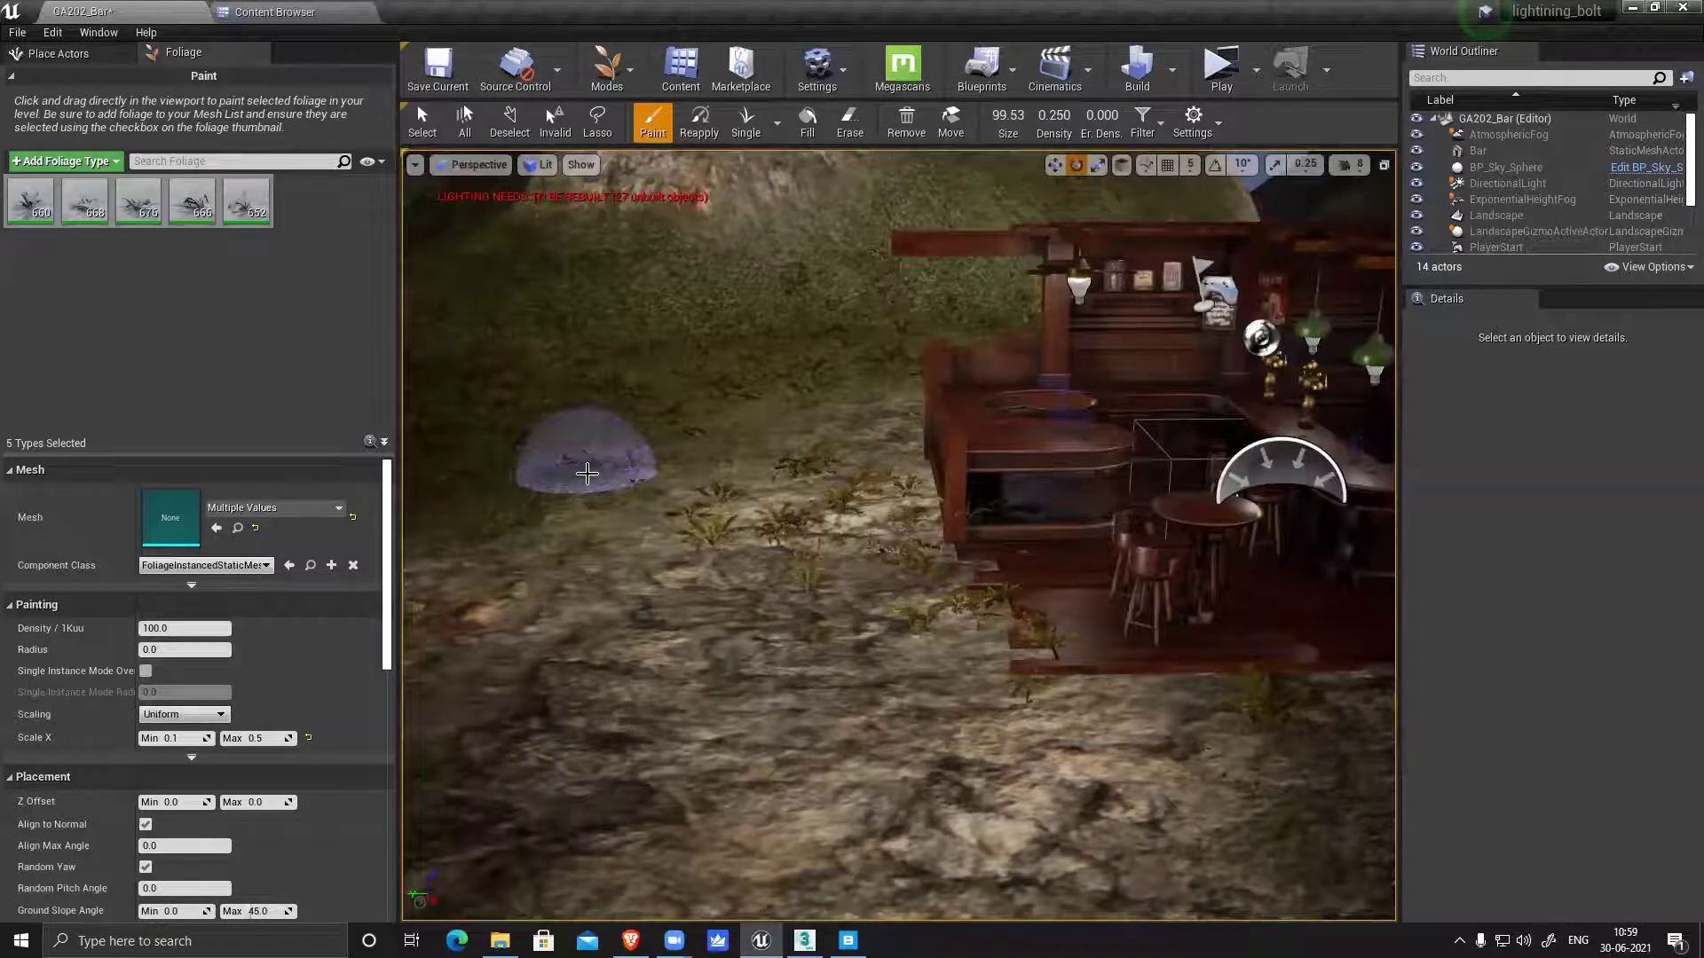
mouse_move(980, 456)
right_down()
mouse_move(848, 480)
mouse_move(835, 373)
mouse_move(816, 521)
mouse_move(1101, 423)
right_up()
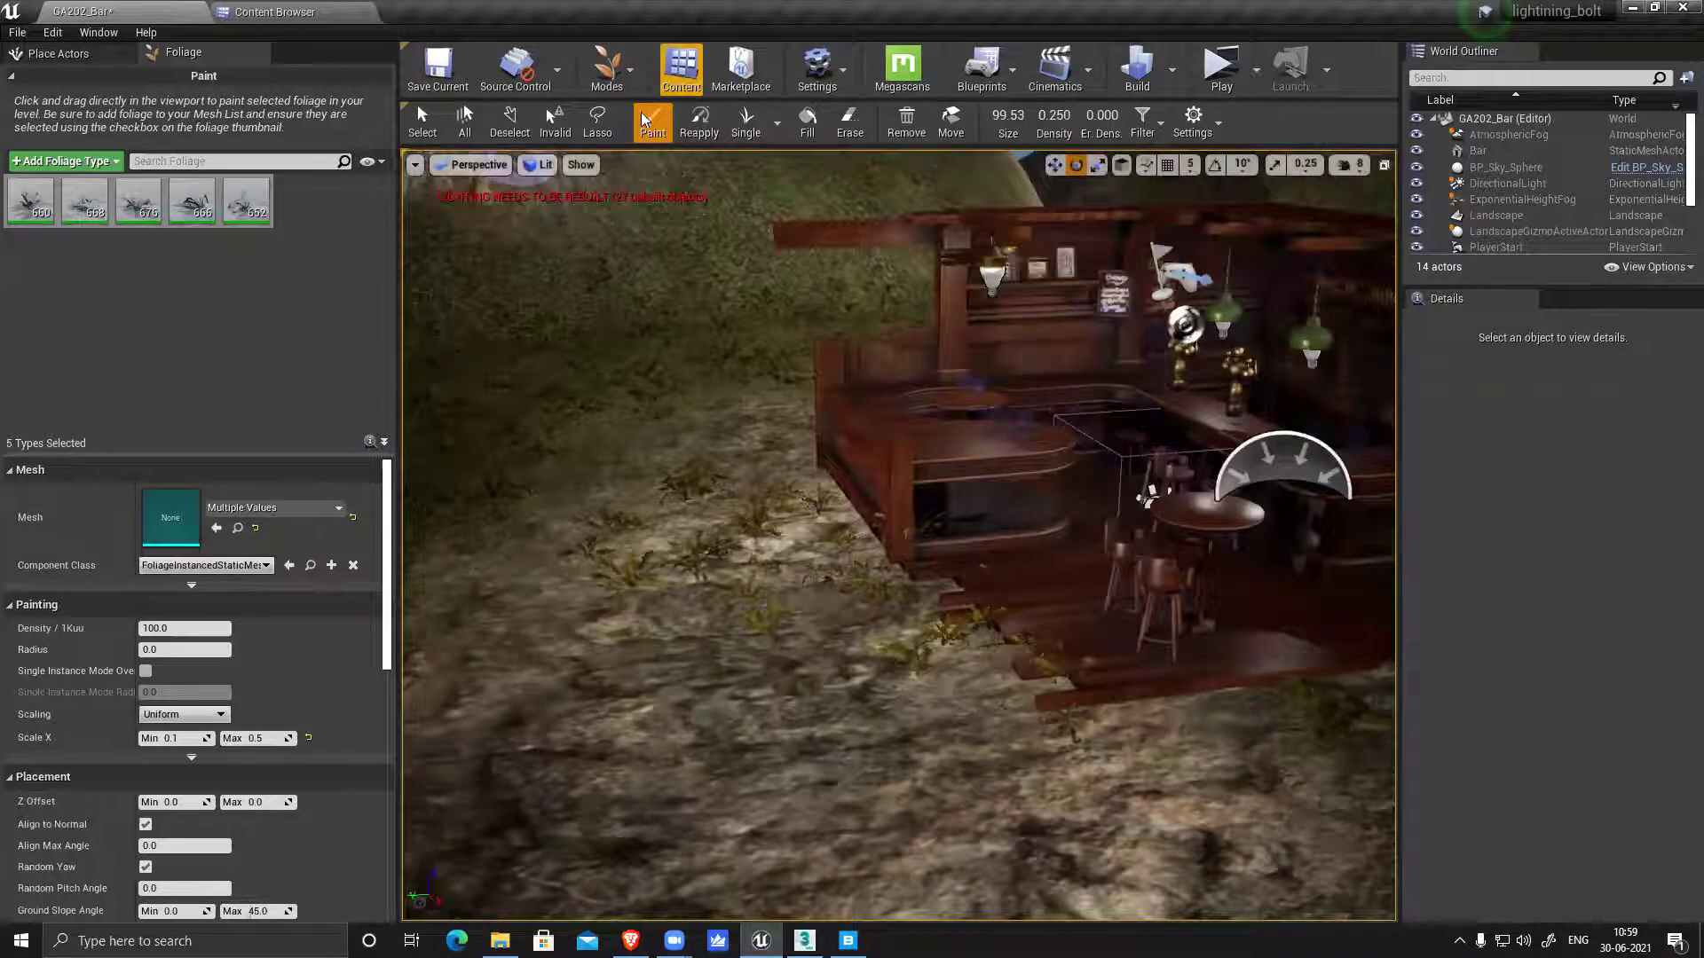
Leave foliage painting for Select mode and play the level, walking the character out of the bar among the ferns
click(607, 70)
click(622, 119)
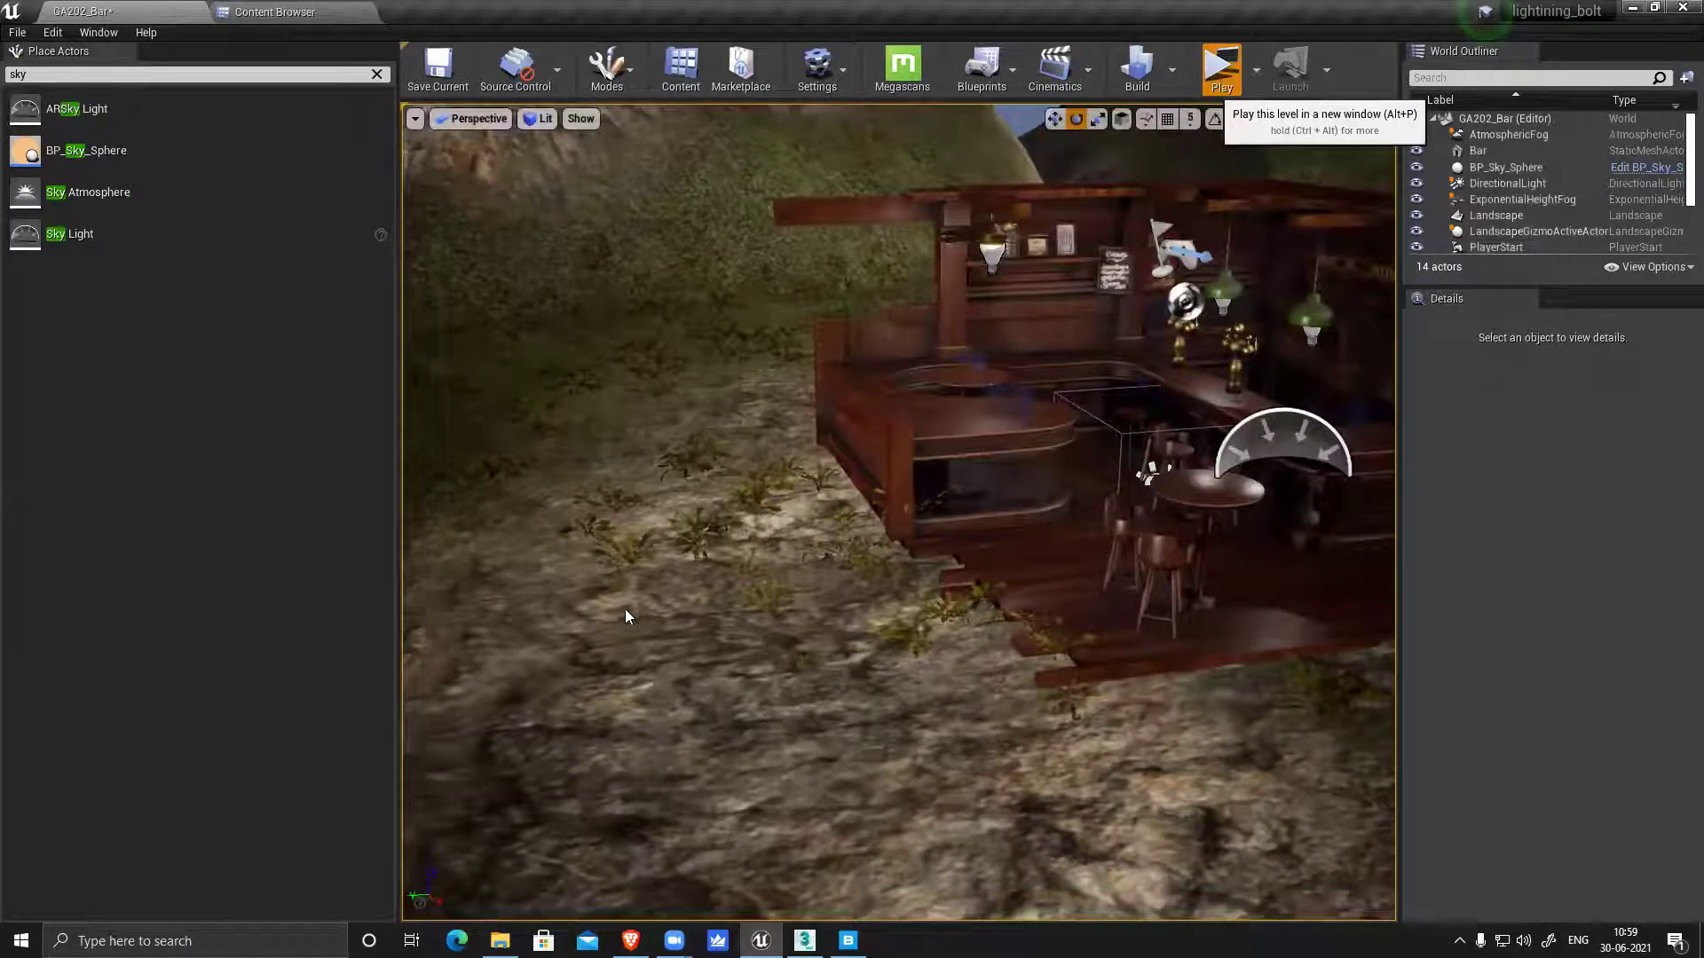
key(w)
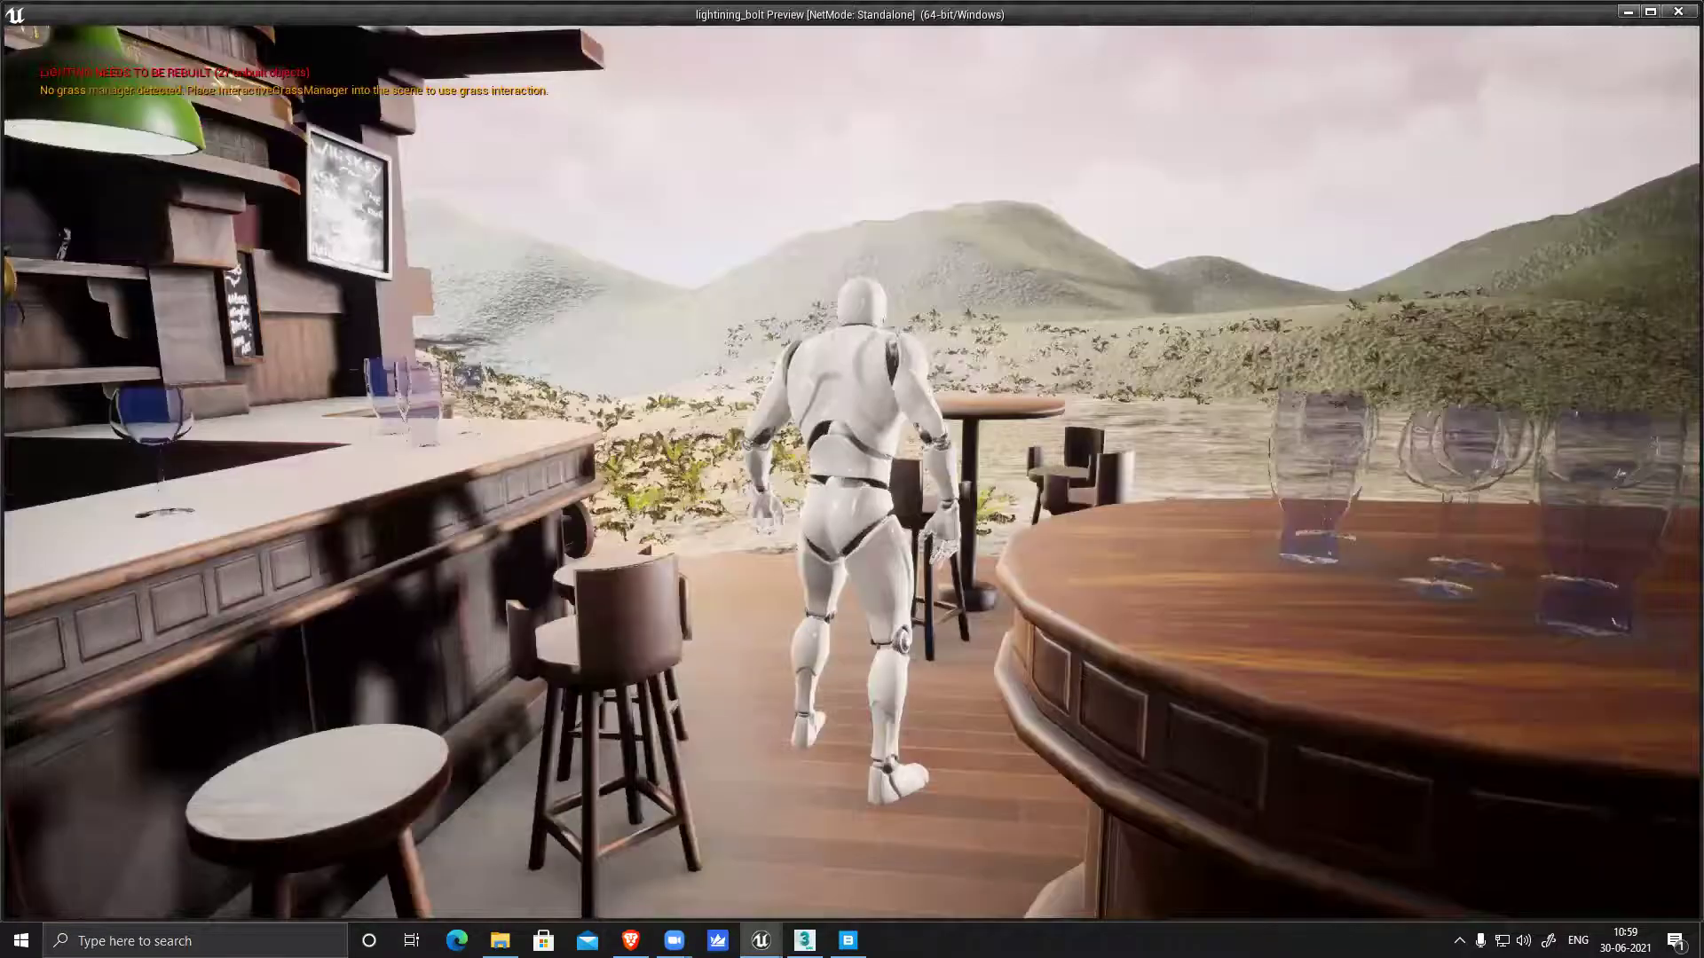
key(w)
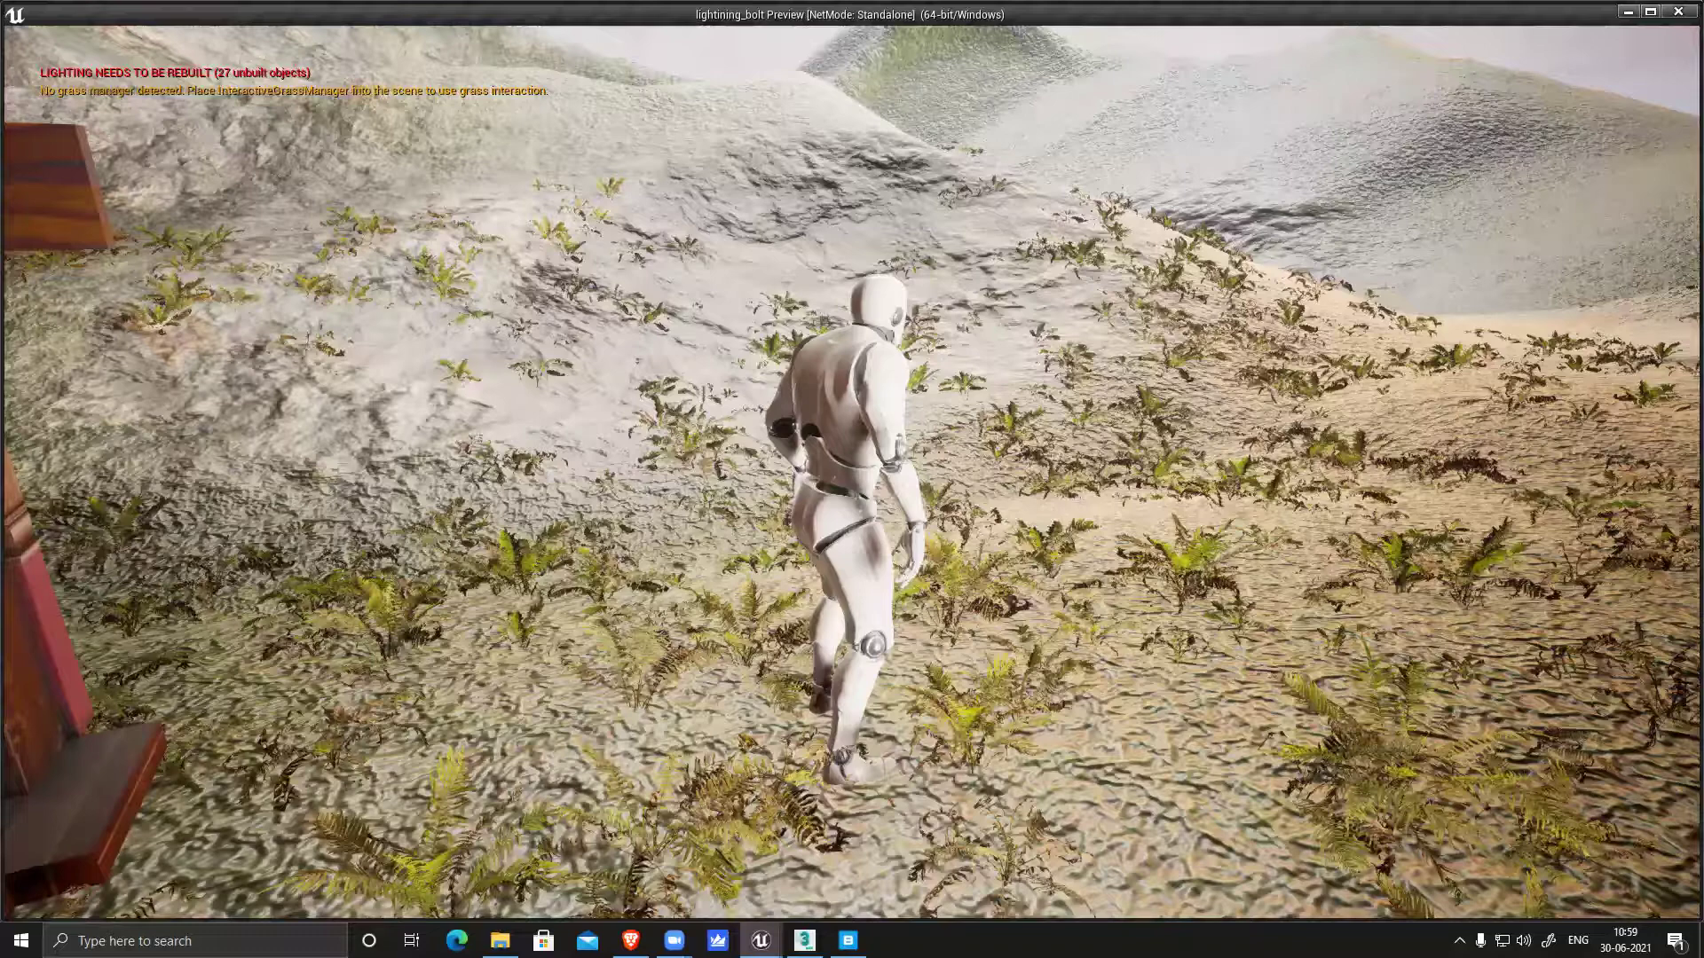
Run the character around the outside of the bar and over the fern-covered slopes and path, and end the play session
key(s)
key(s)
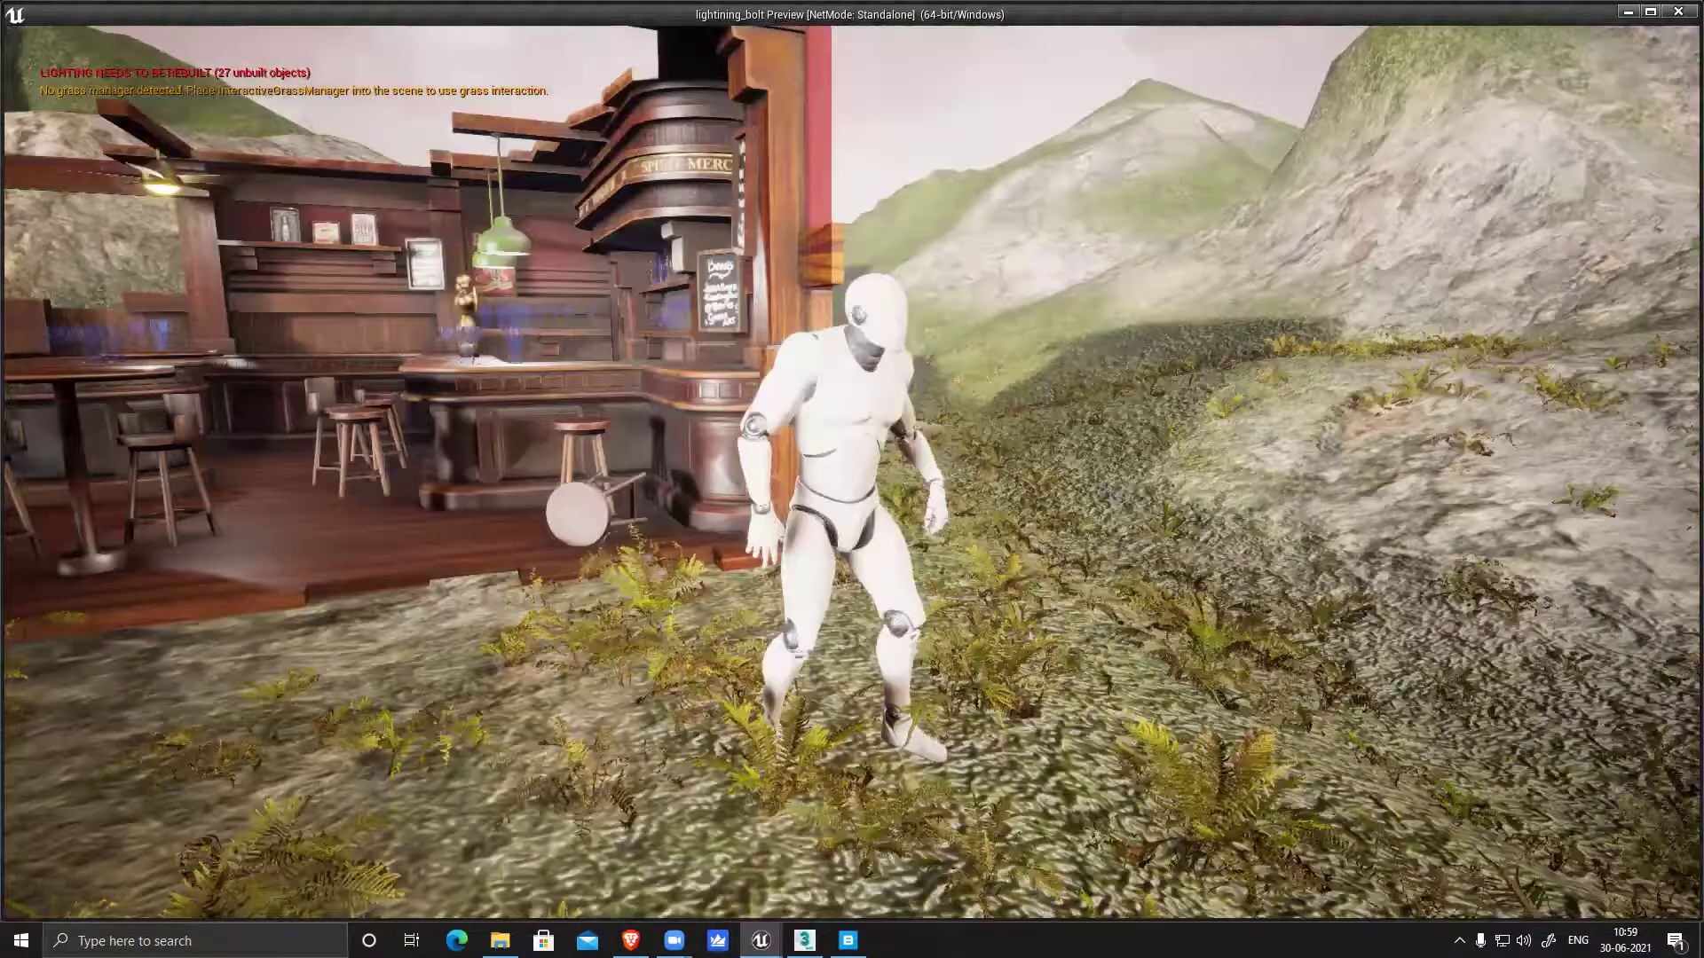
key(w)
key(w)
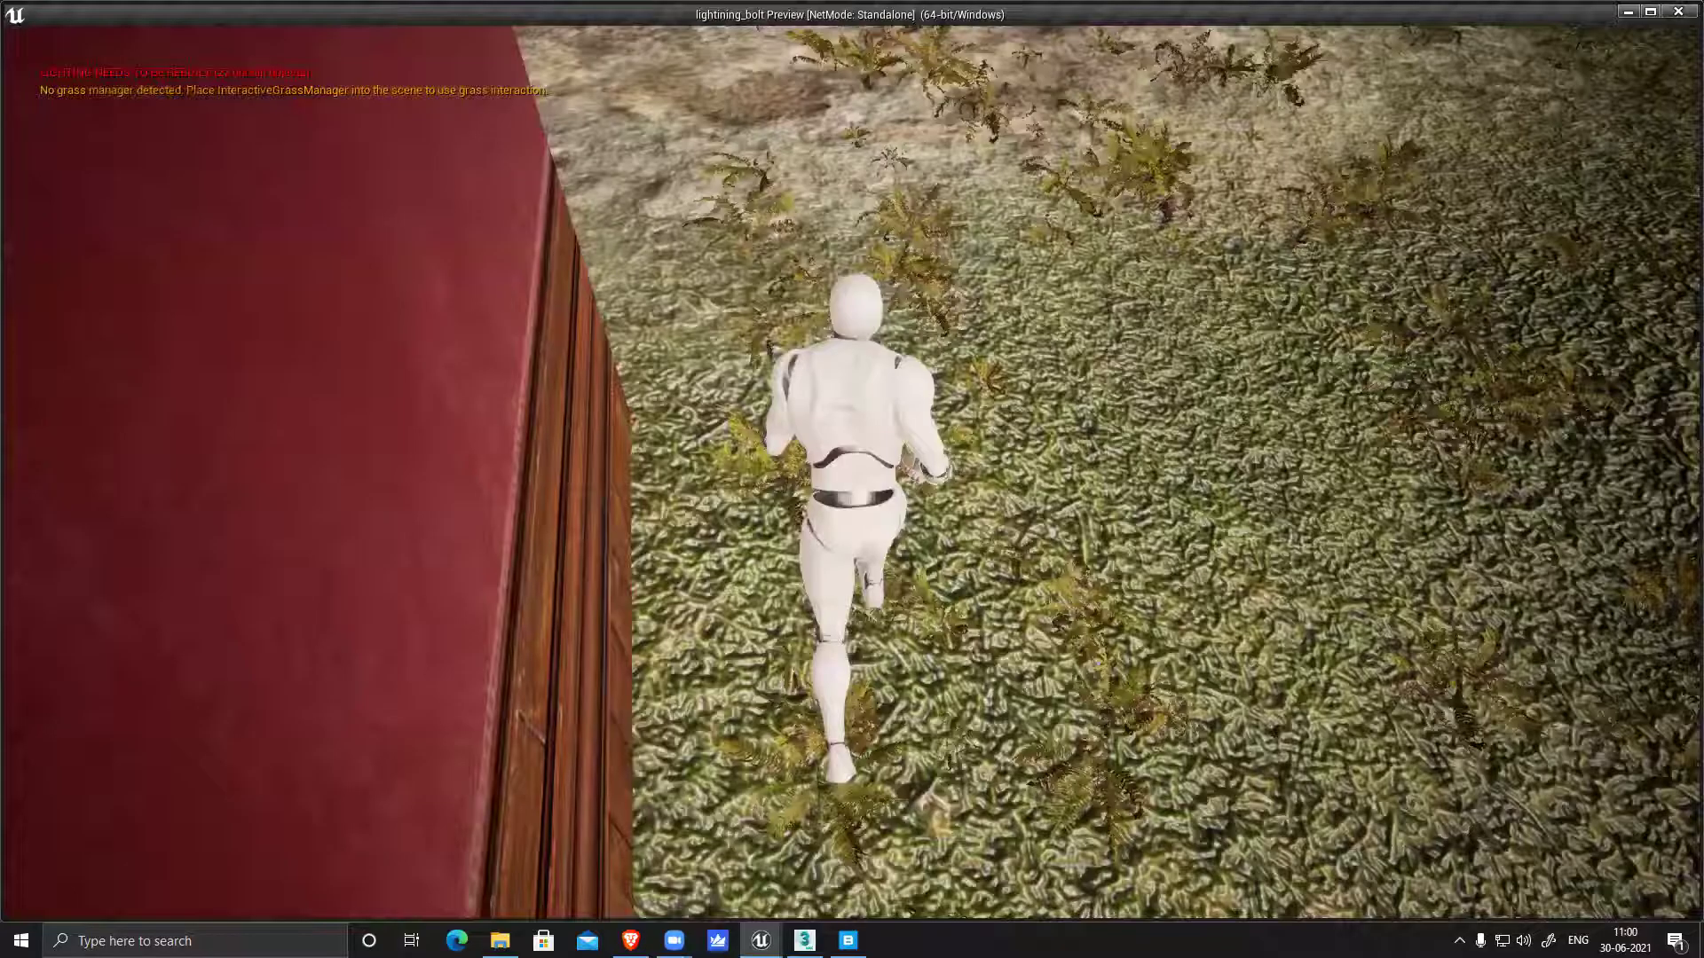
key(w)
key(w)
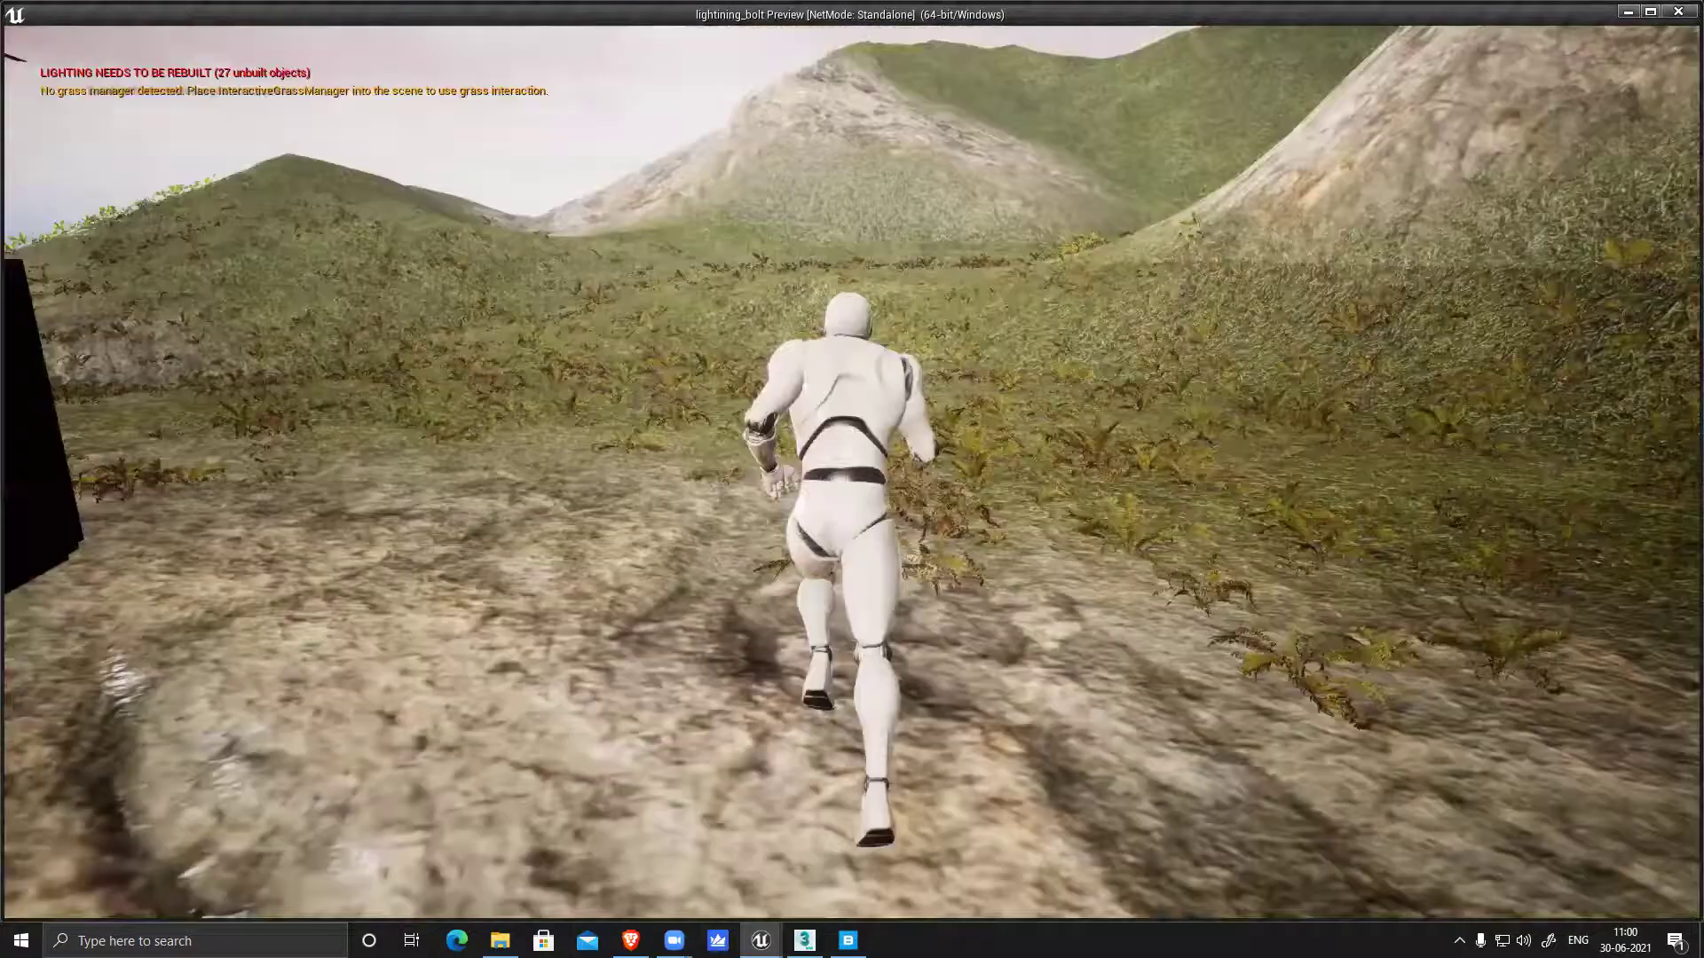
key(w)
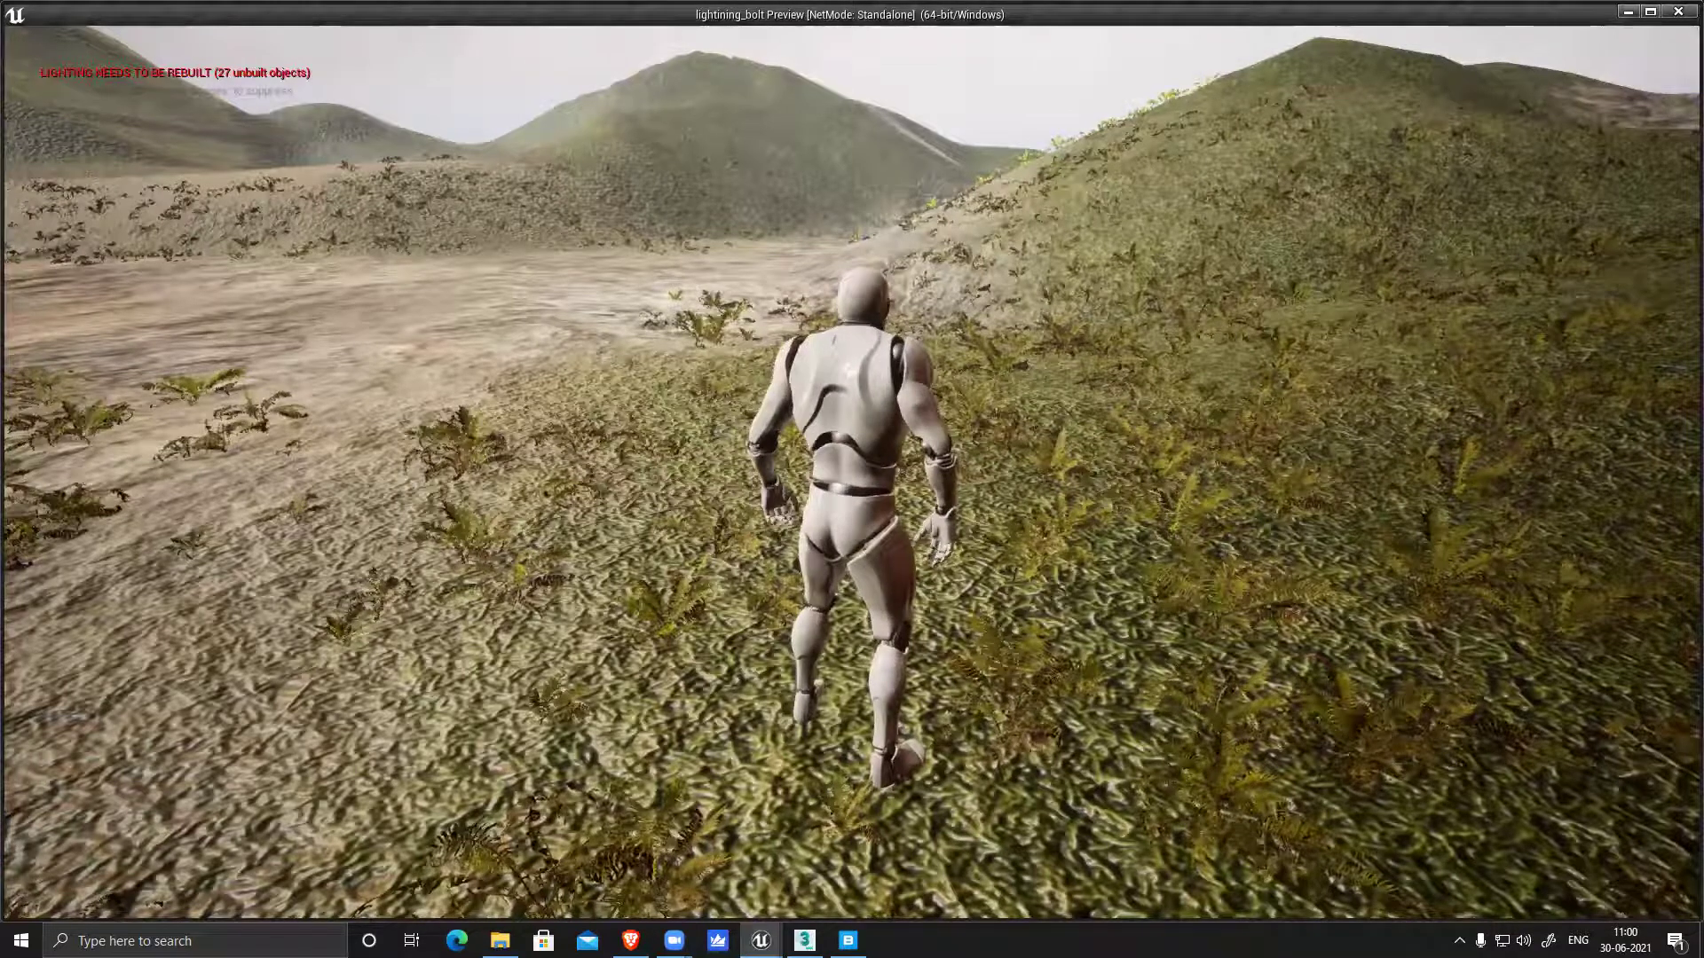
key(Escape)
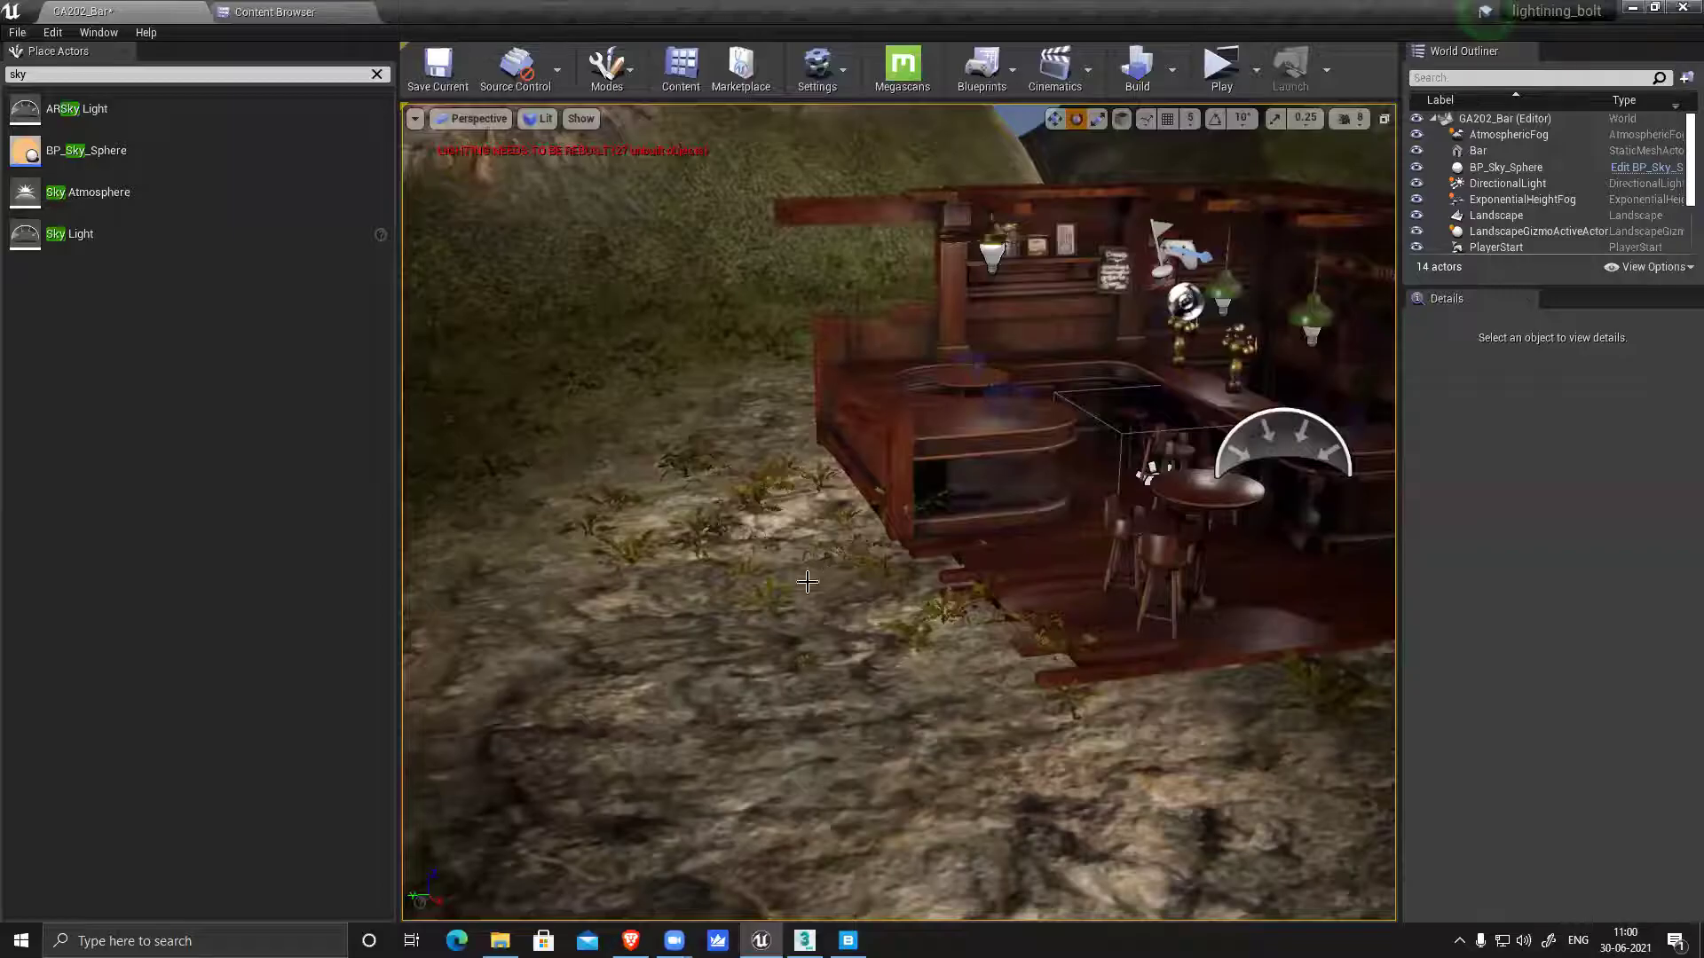
Look over the surrounding mountain terrain and browse the Megascans 3D_Plants folders from AngelWingBegonia through Syngonium_Podophyllum_sjsmD for other plants
right_drag(756, 620, 1064, 612)
right_drag(898, 512, 1154, 462)
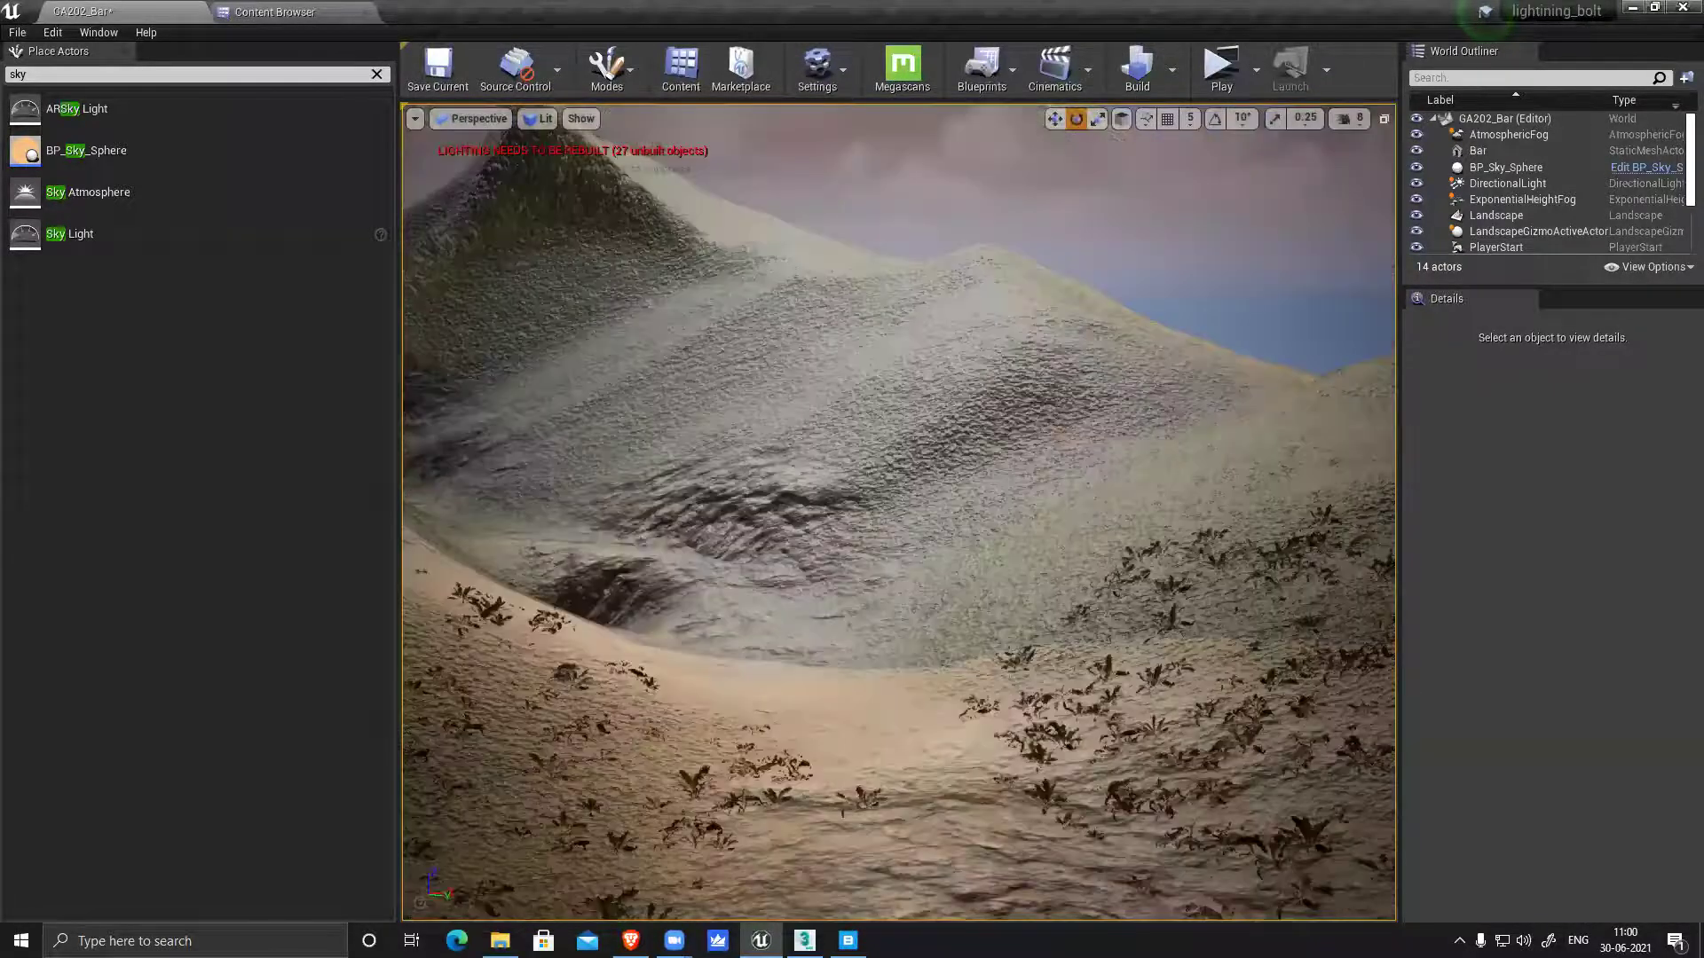
right_drag(899, 512, 1242, 568)
right_drag(886, 624, 621, 576)
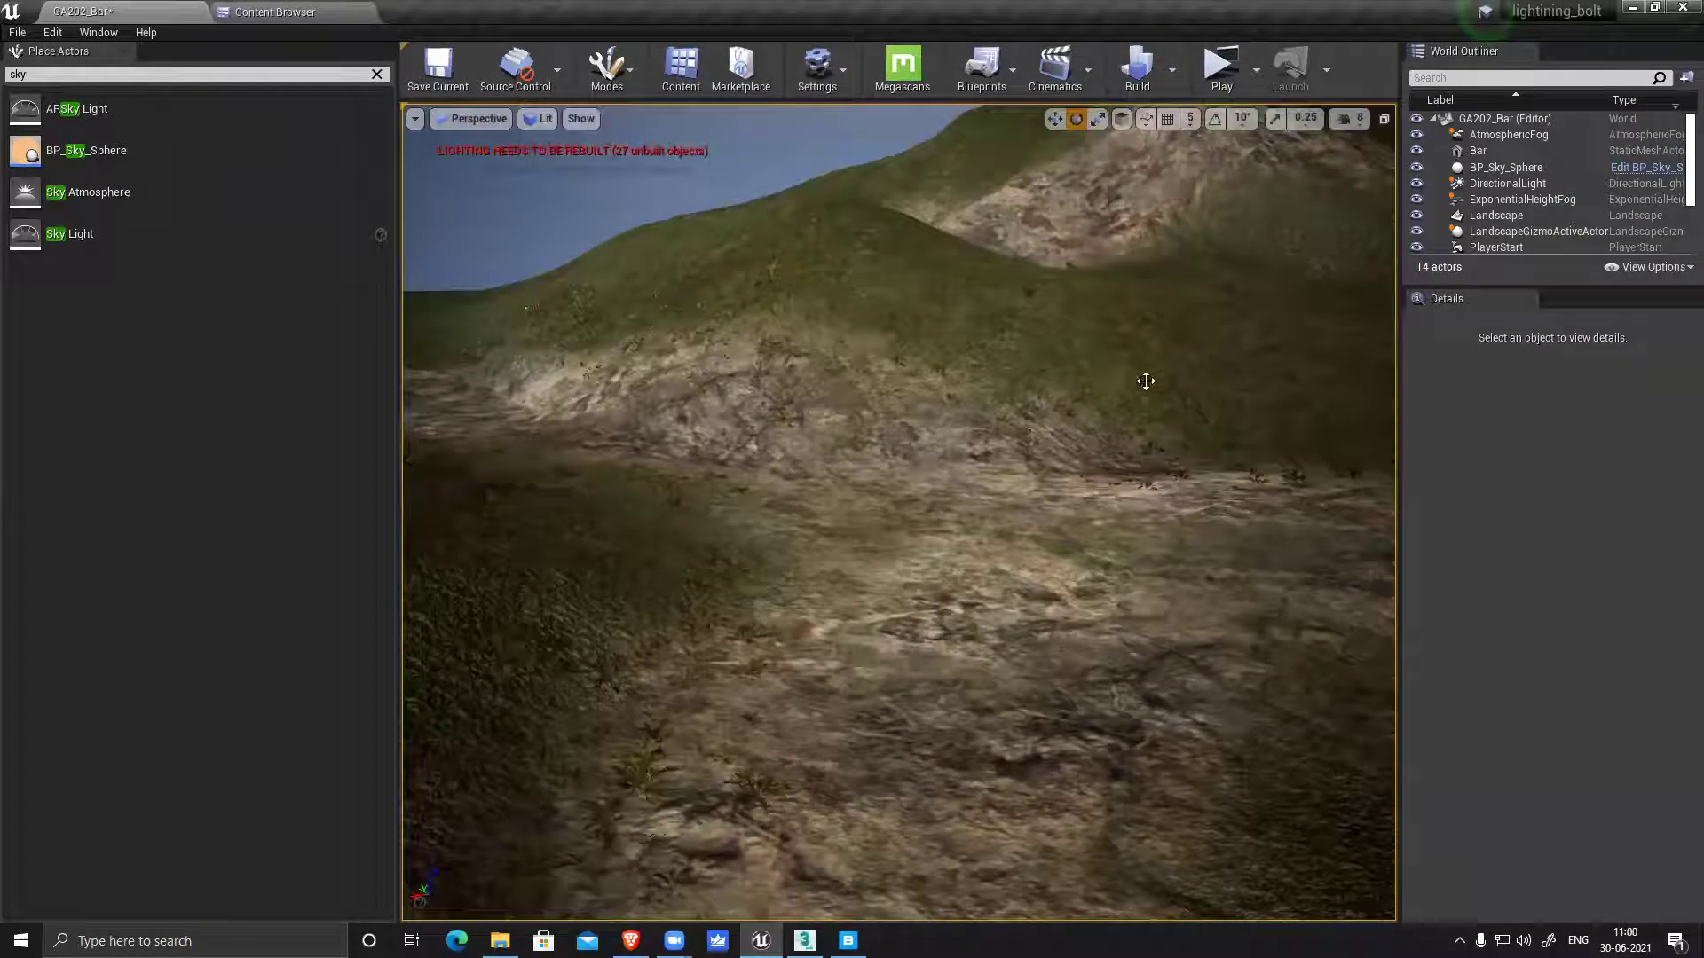
click(276, 9)
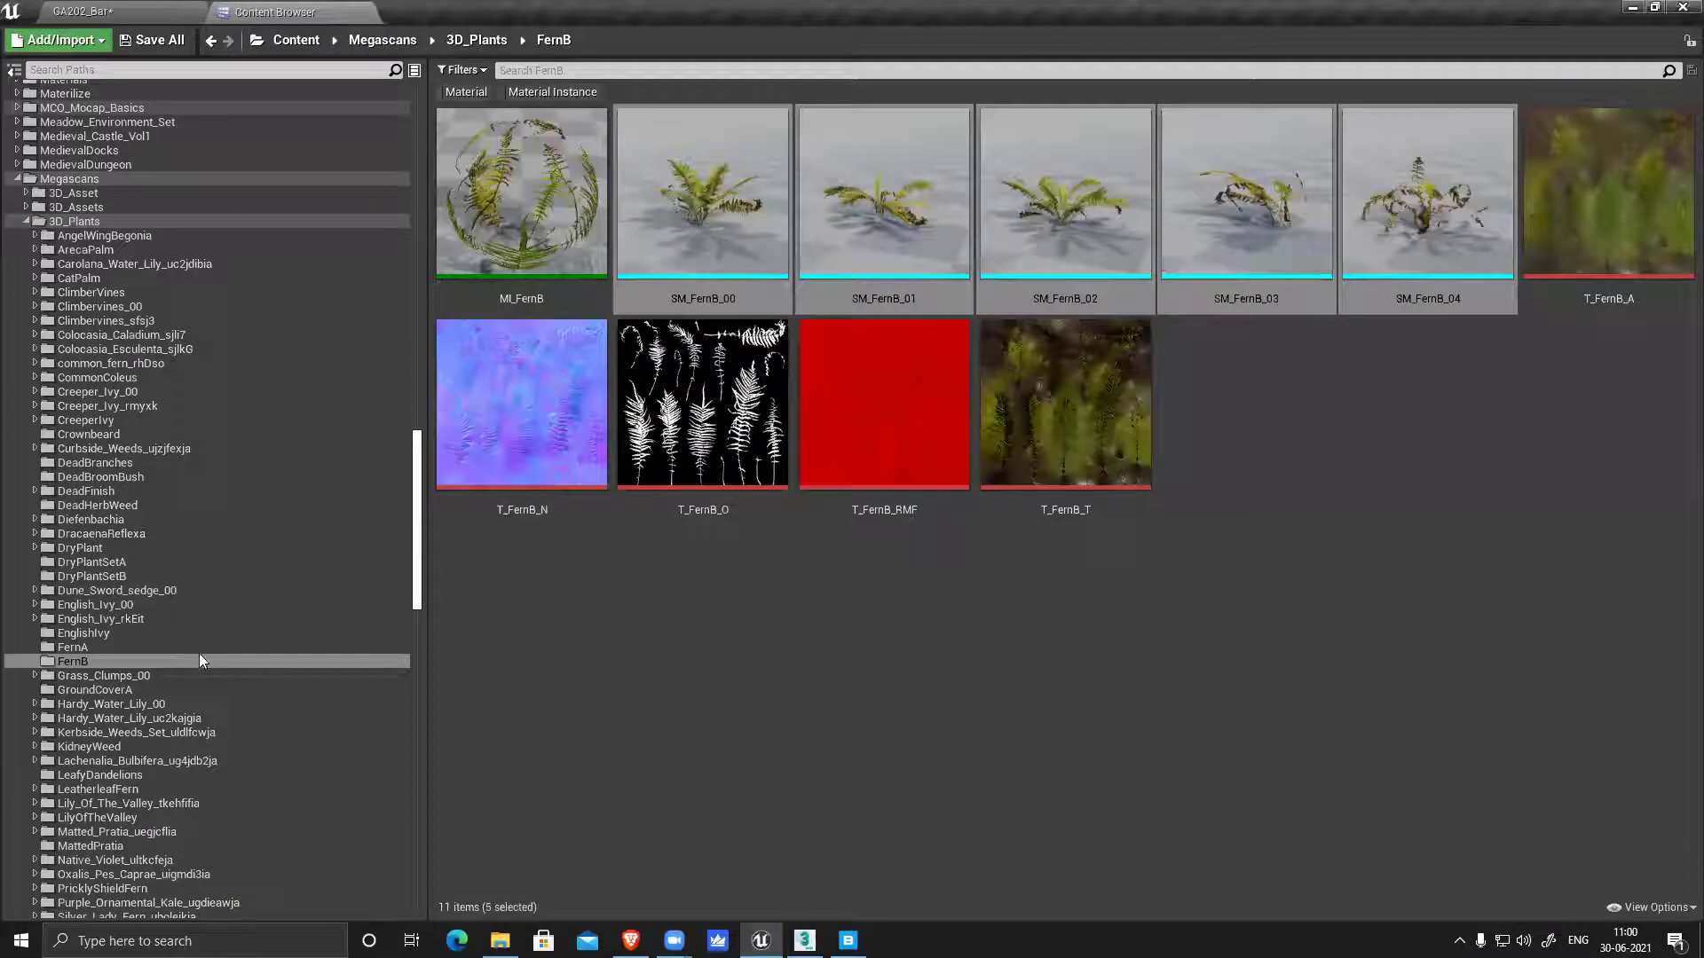
click(82, 235)
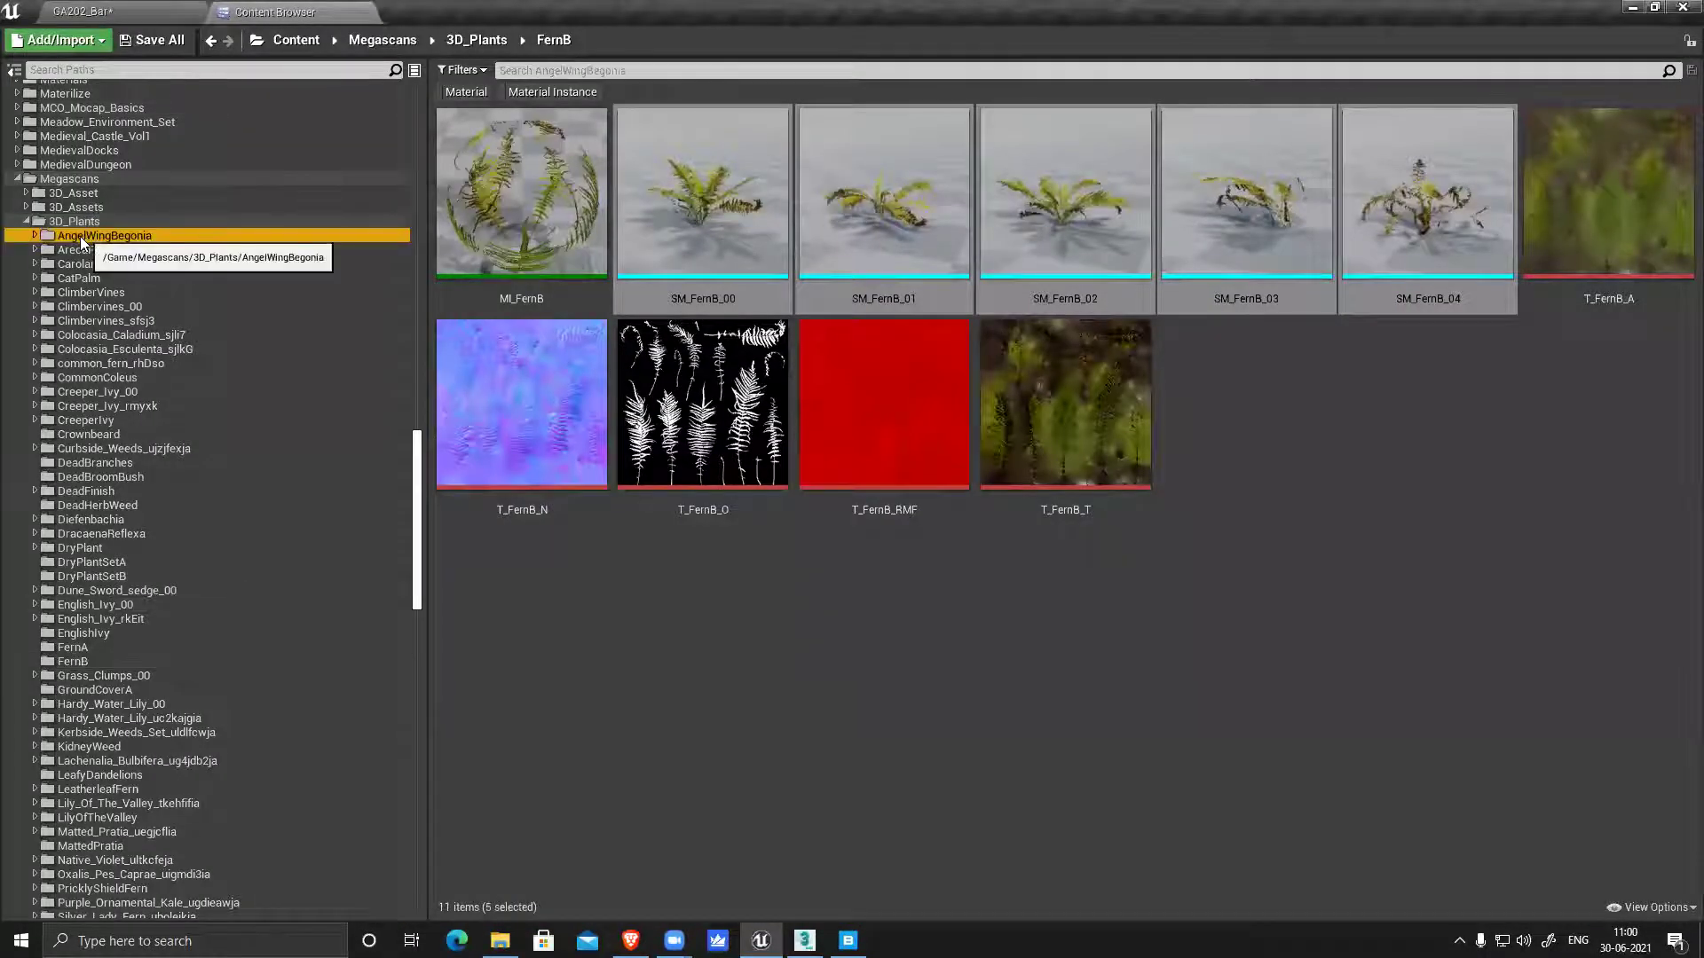
click(78, 249)
key(Down)
key(Down)
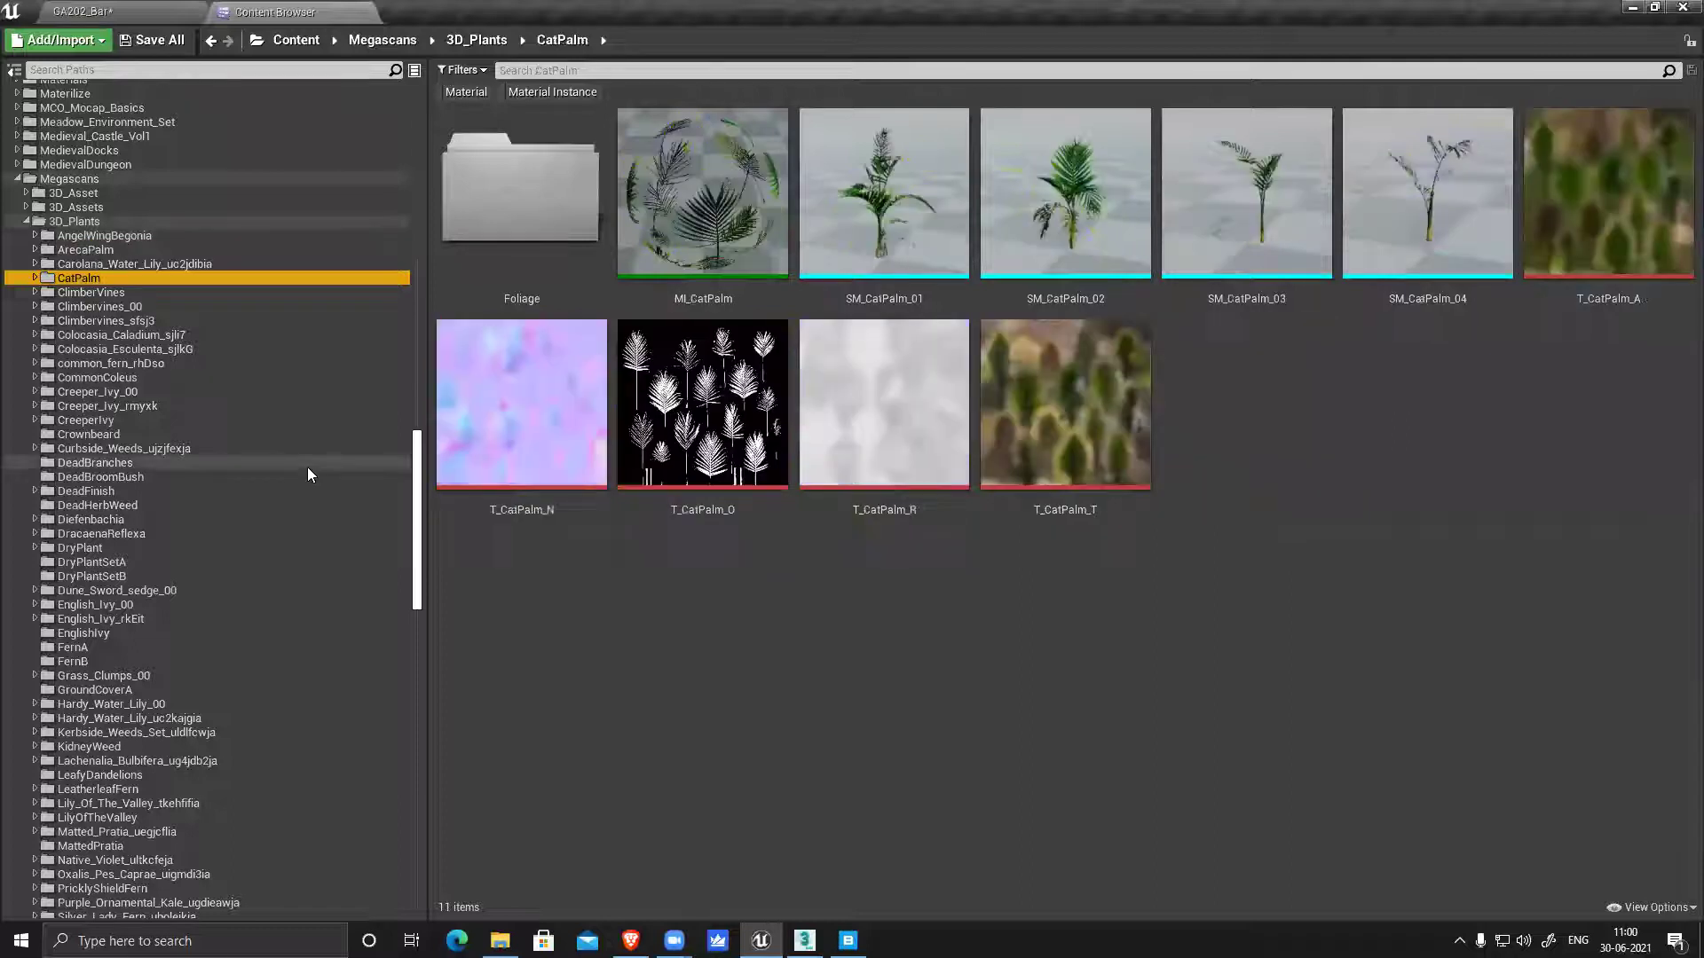
key(Down)
key(Down)
key(Down)
key(Down)
key(Down)
key(Down)
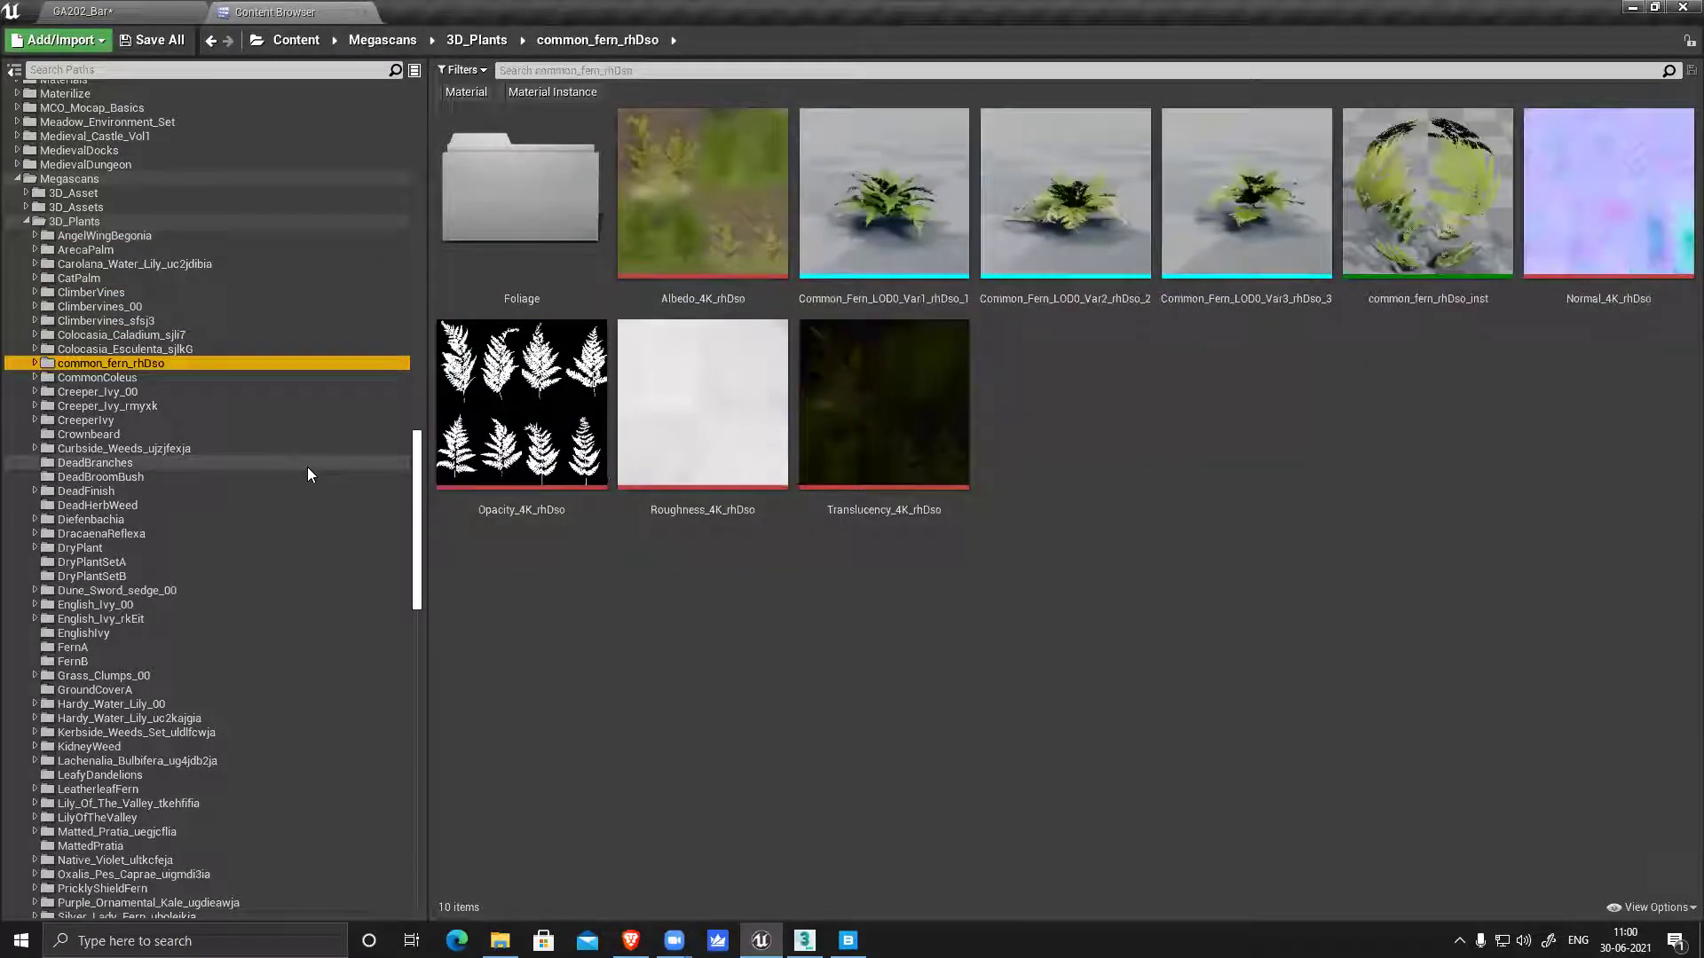
key(Down)
key(Down)
key(Down)
key(Down)
key(Down)
key(Down)
key(Down)
key(Down)
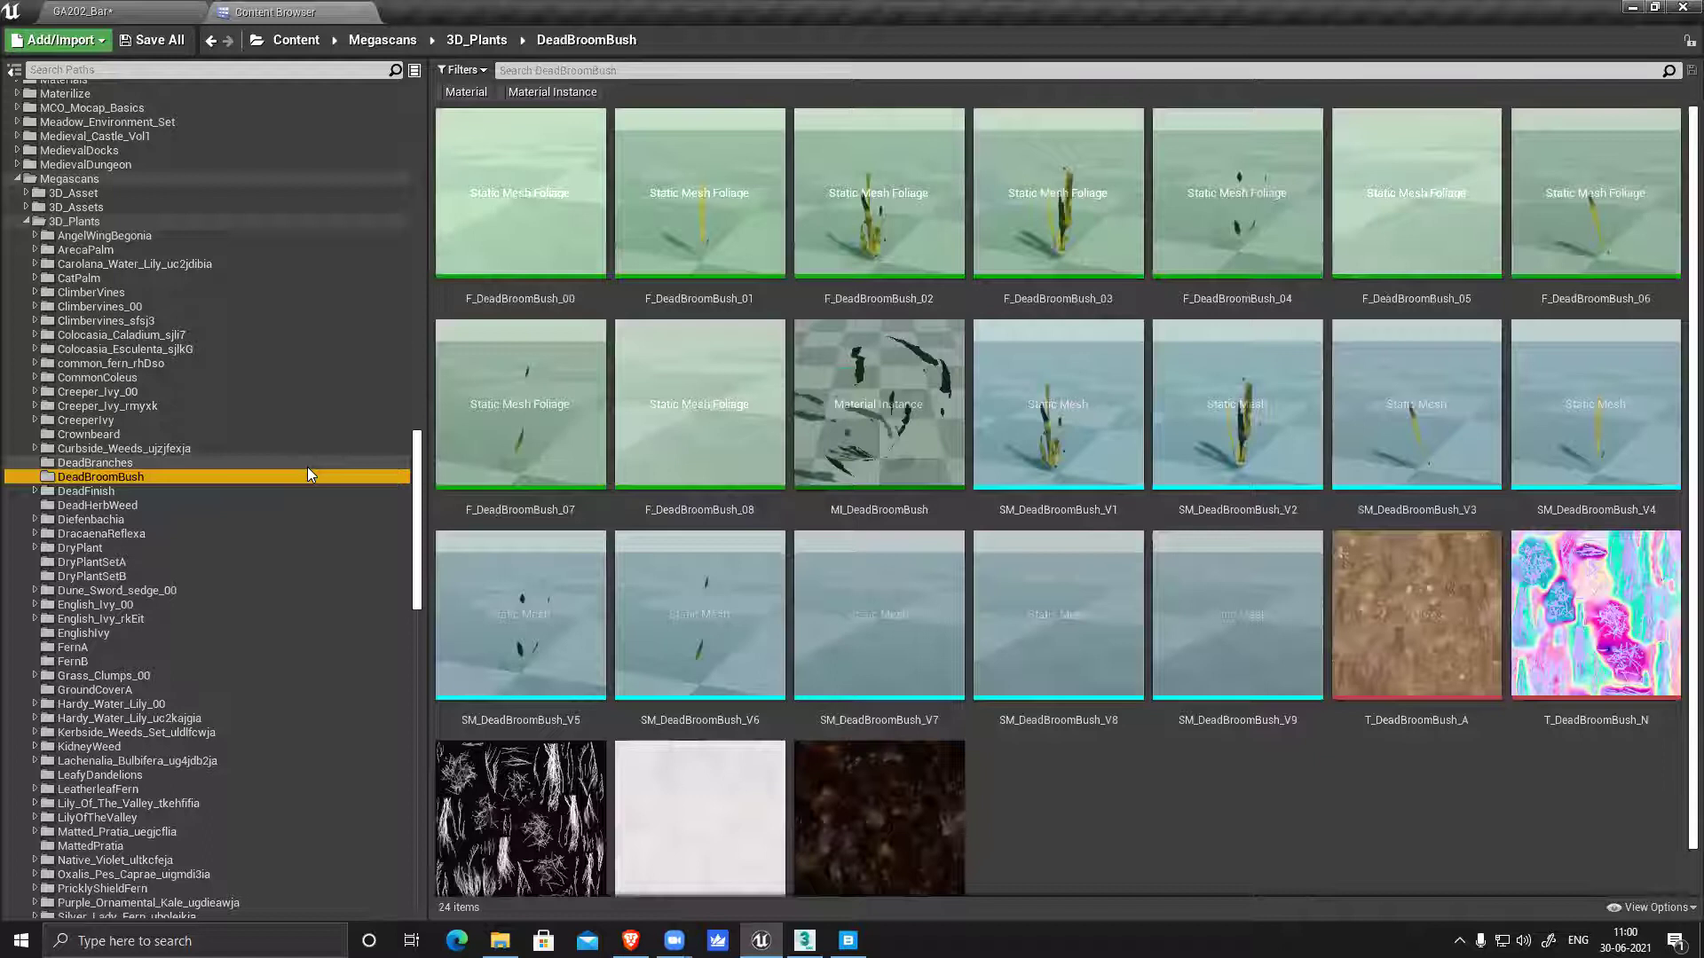
key(Down)
key(Down)
key(Down)
key(Down)
key(Down)
key(Down)
key(Down)
key(Down)
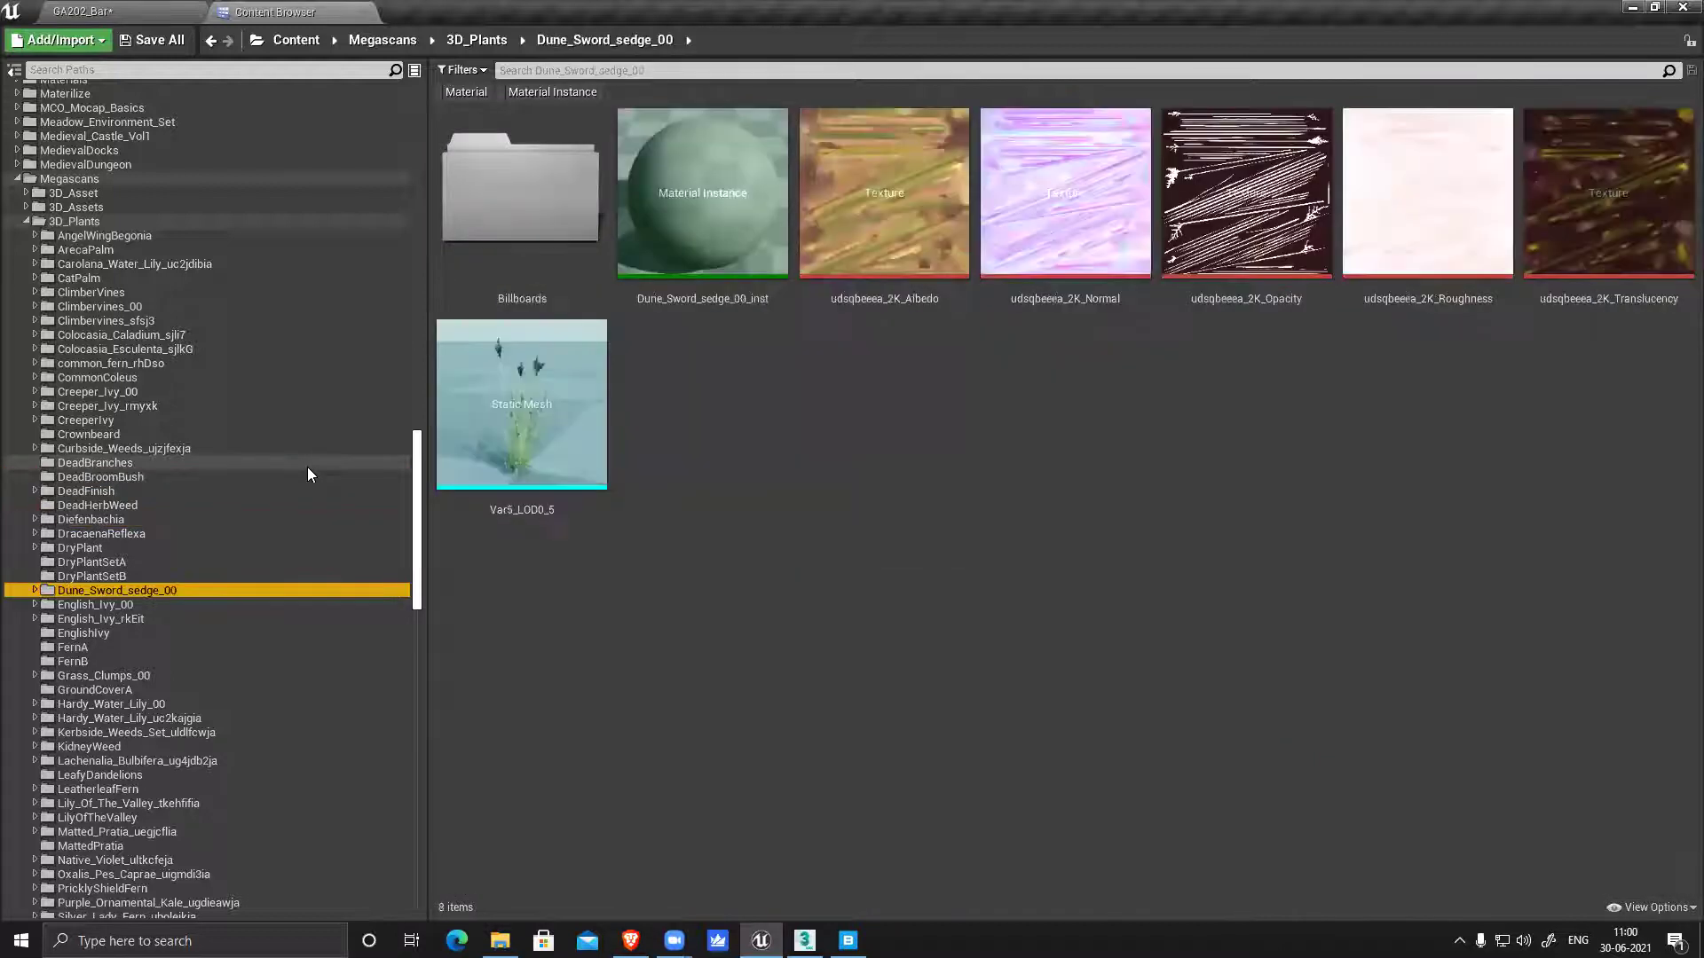
key(Down)
key(Down)
key(Down)
key(Down)
key(Down)
key(Down)
key(Down)
key(Down)
key(Down)
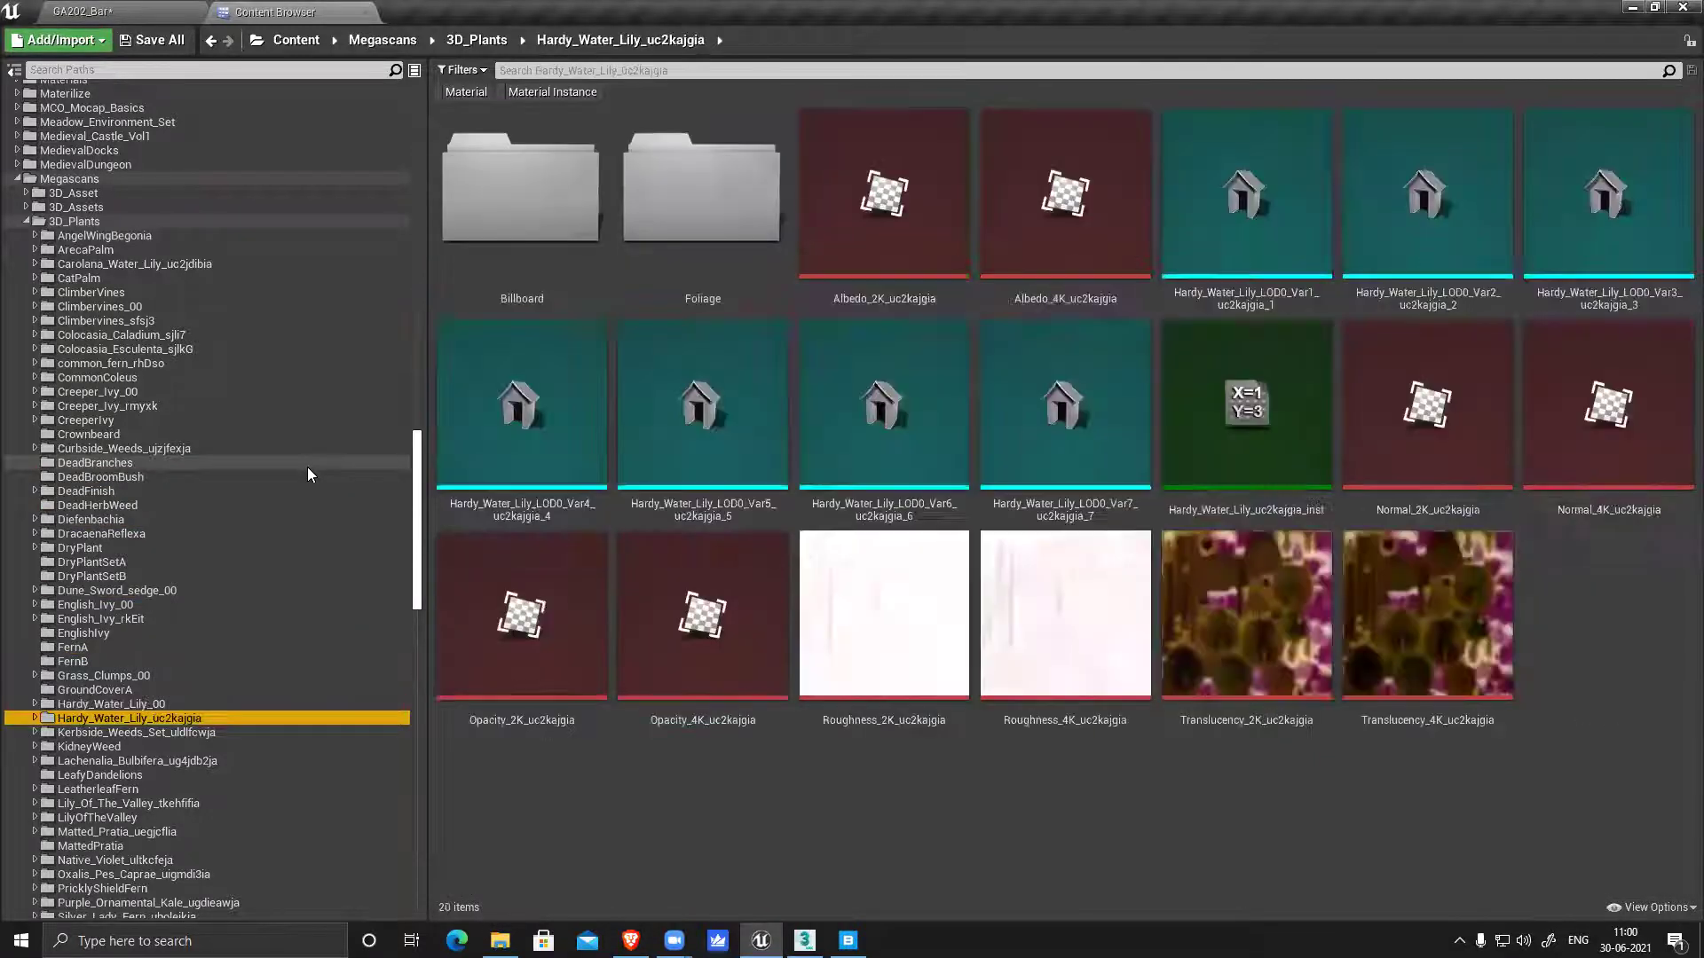
key(Down)
key(Down)
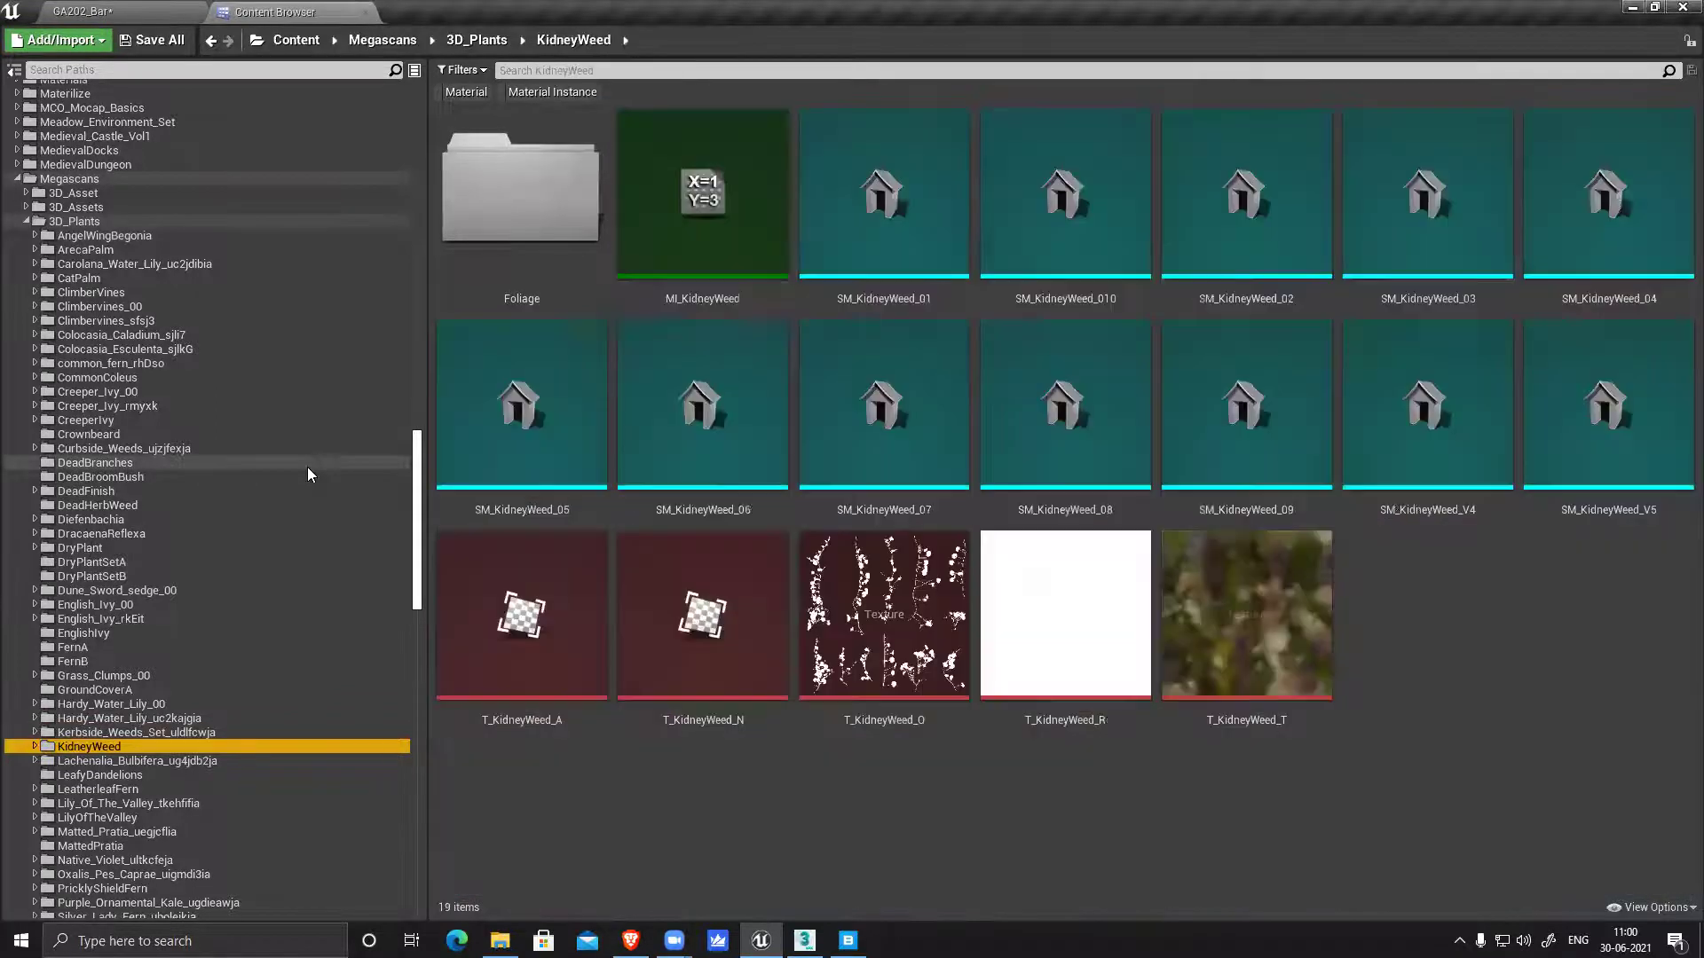
scroll(333, 475, down, 2)
key(Down)
key(Down)
key(Down)
key(Down)
key(Down)
key(Down)
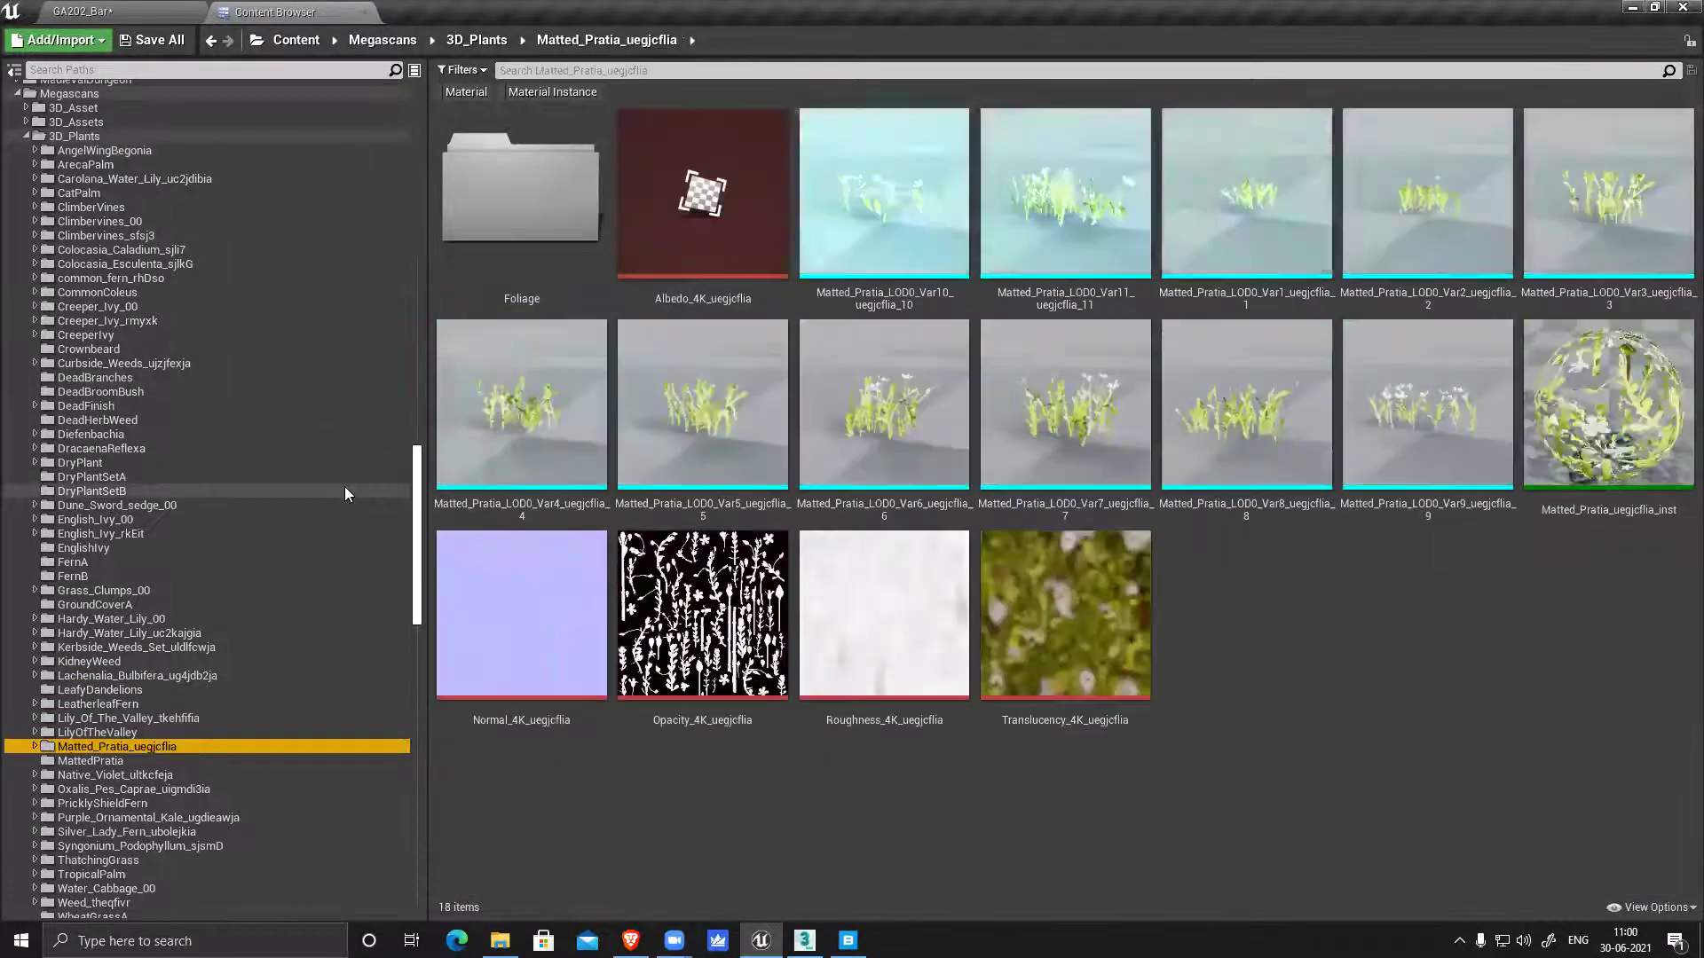
key(Down)
key(Down)
key(Down)
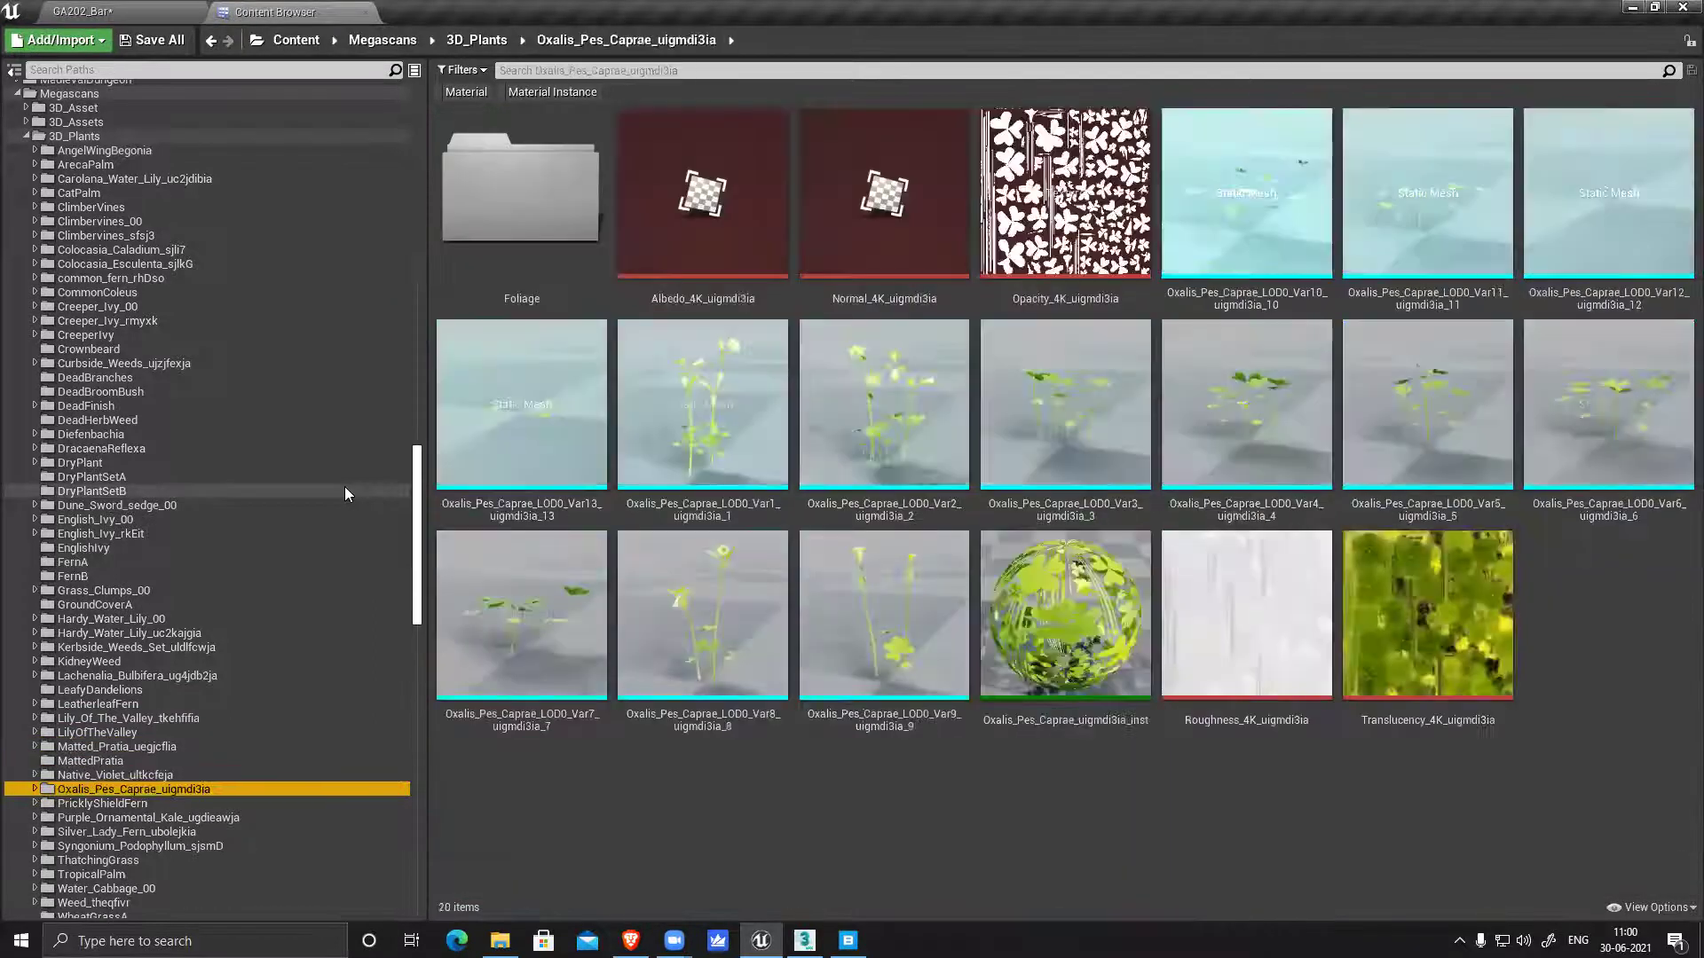
key(Down)
key(Down)
key(Down)
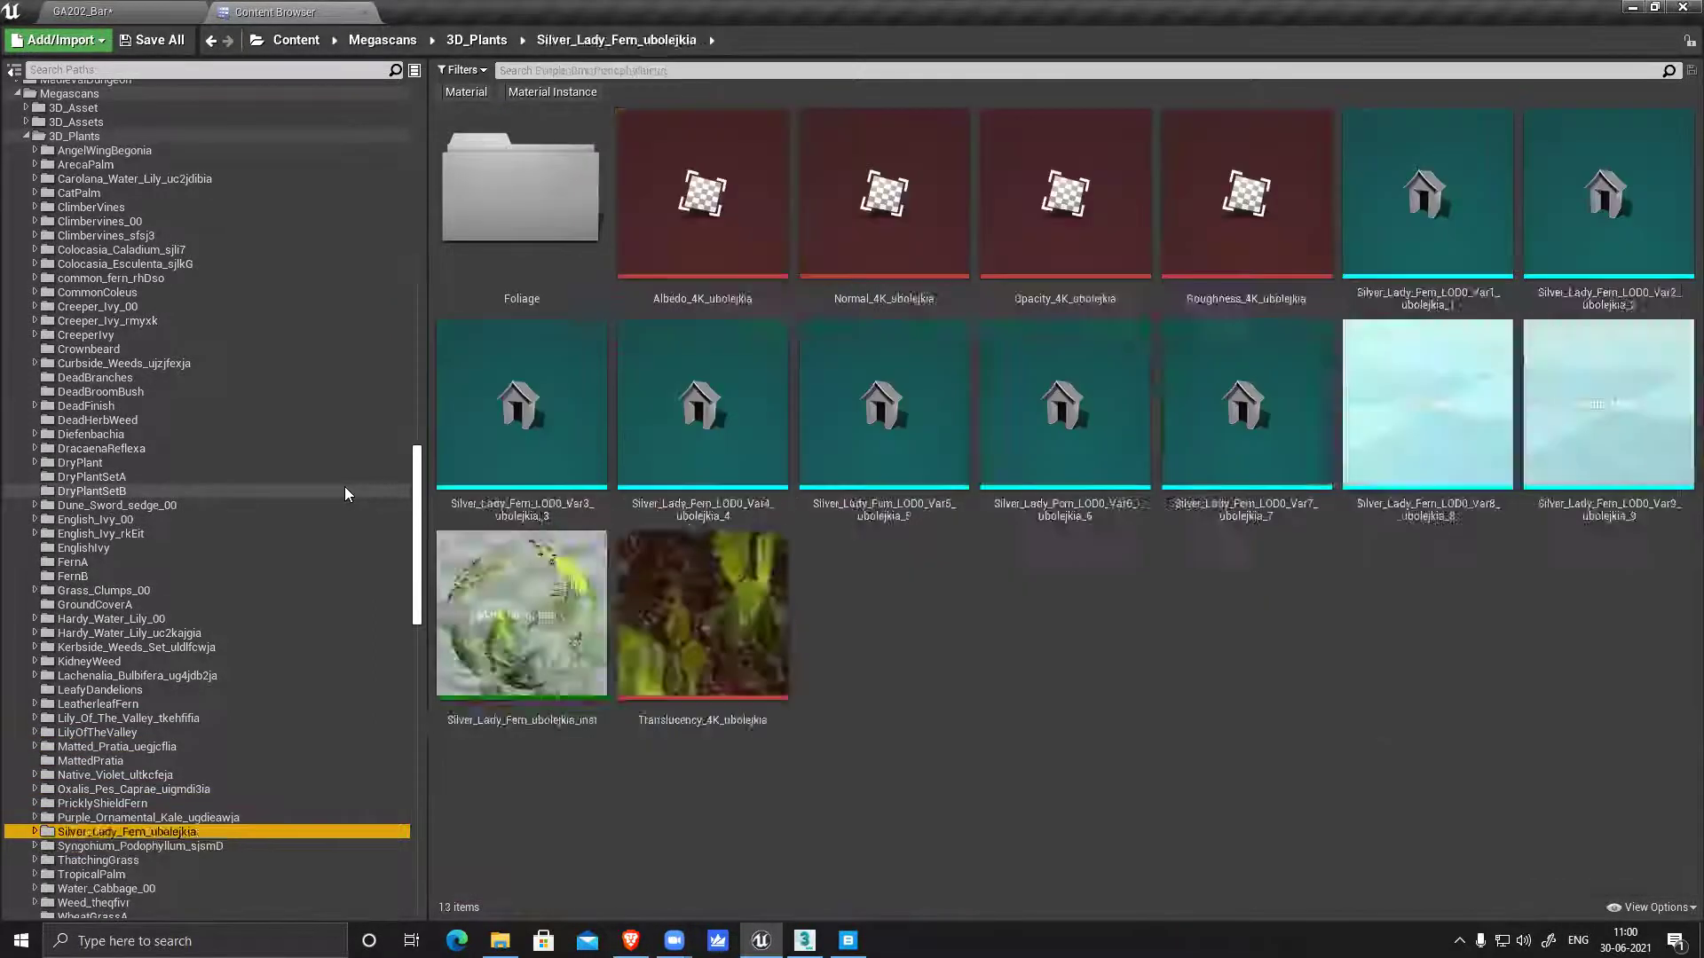
key(Down)
key(Down)
key(Up)
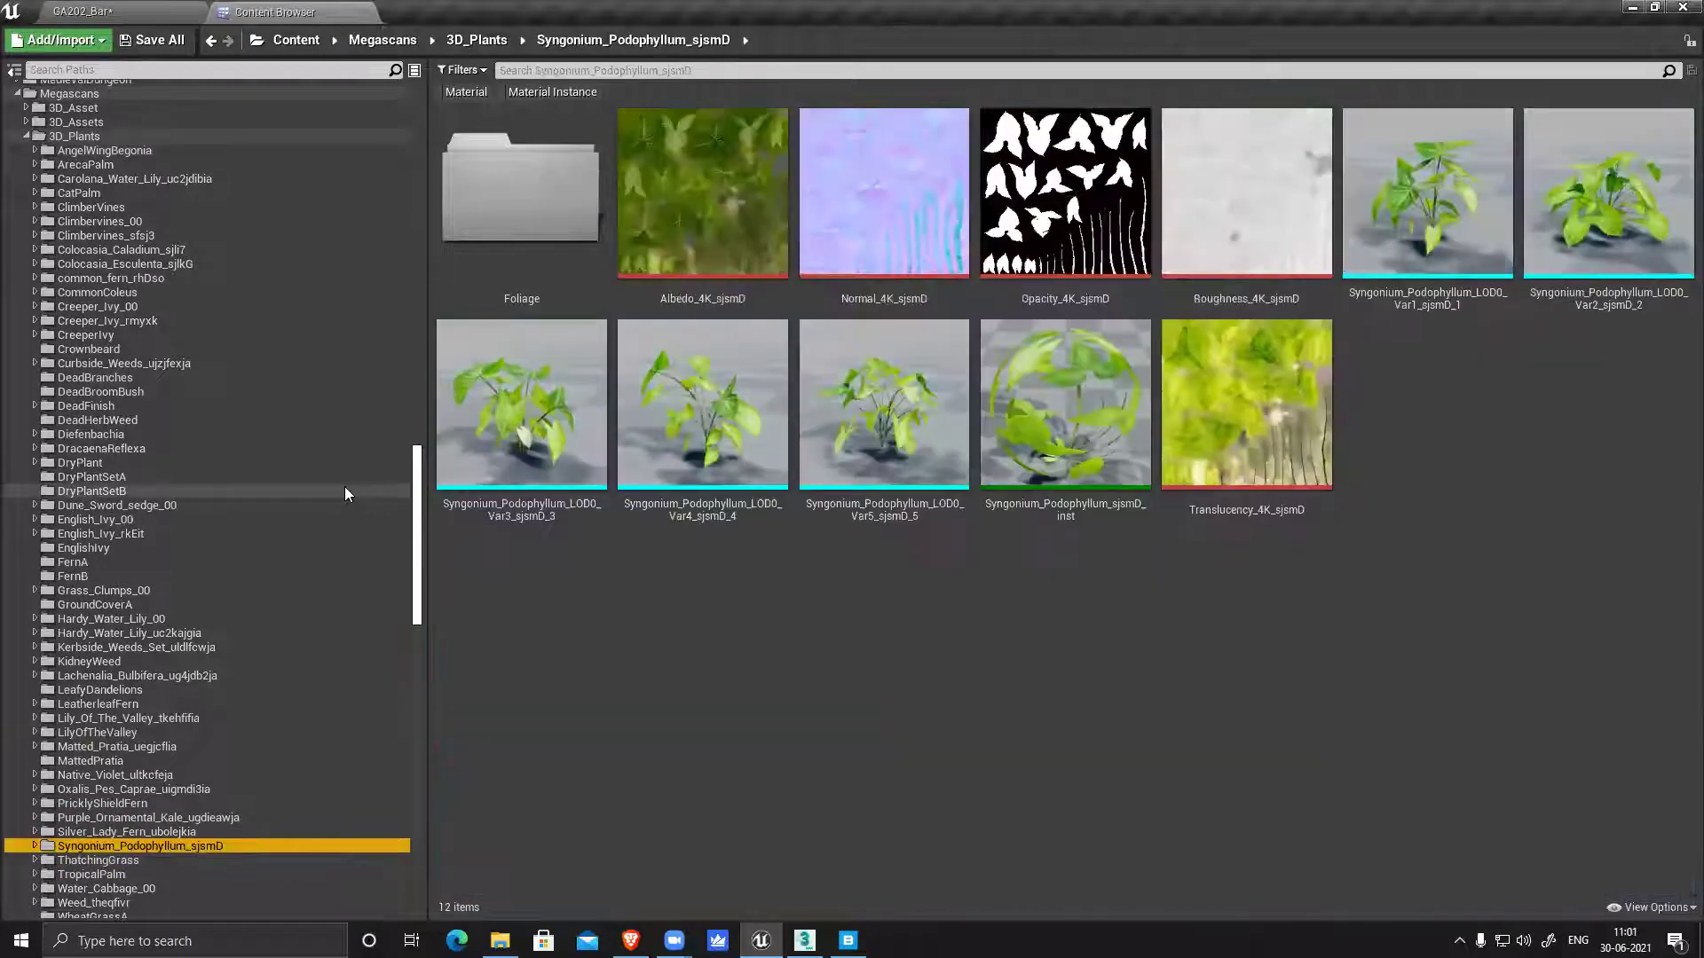
scroll(178, 426, up, 5)
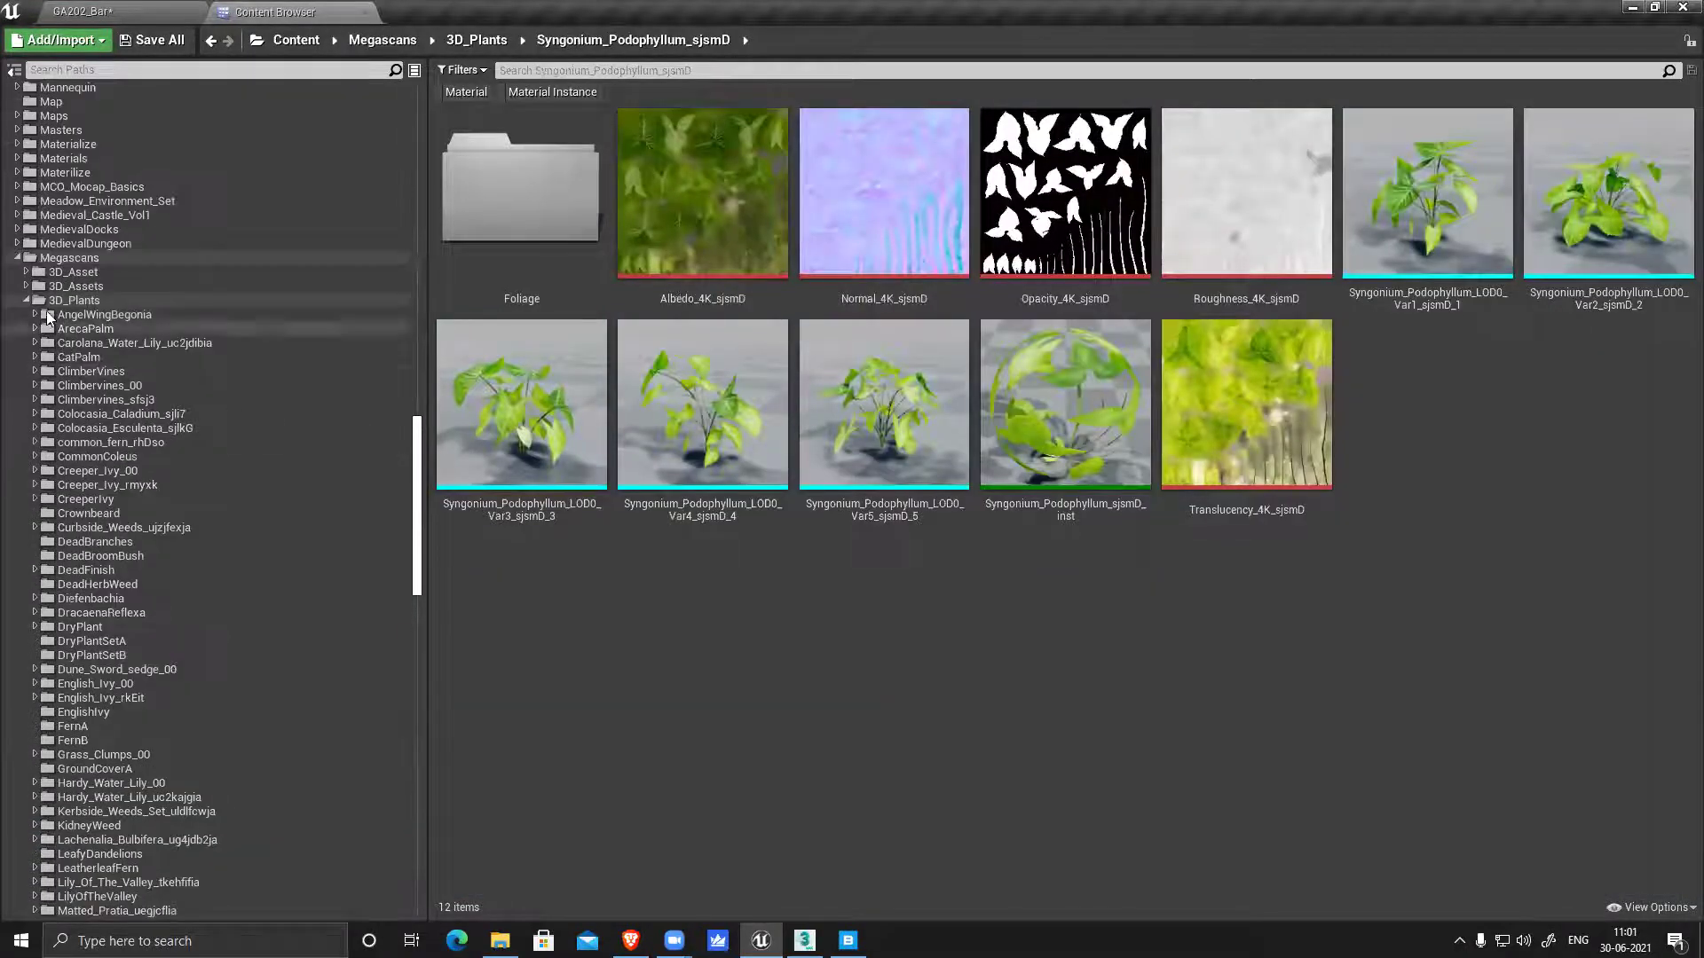
Collapse the Megascans folder, open the FoliageType folder of Tropical_Jungle_Pack and select FT_PalmCoconut_01
click(17, 258)
scroll(210, 419, up, 2)
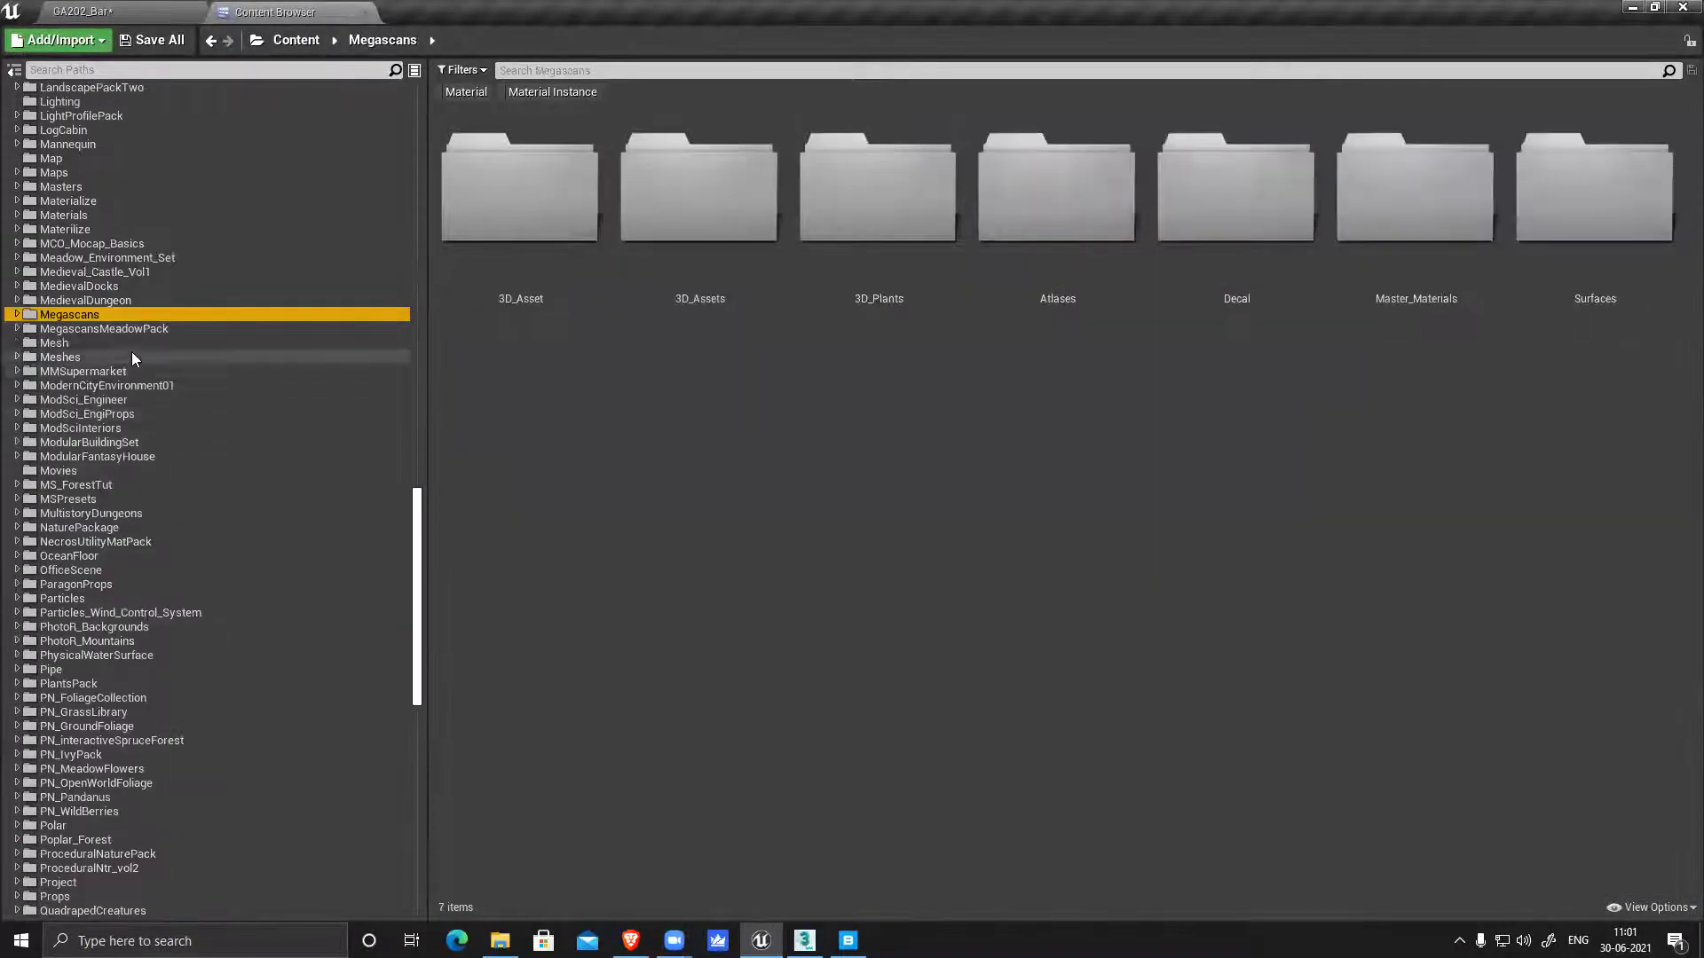
scroll(133, 359, up, 12)
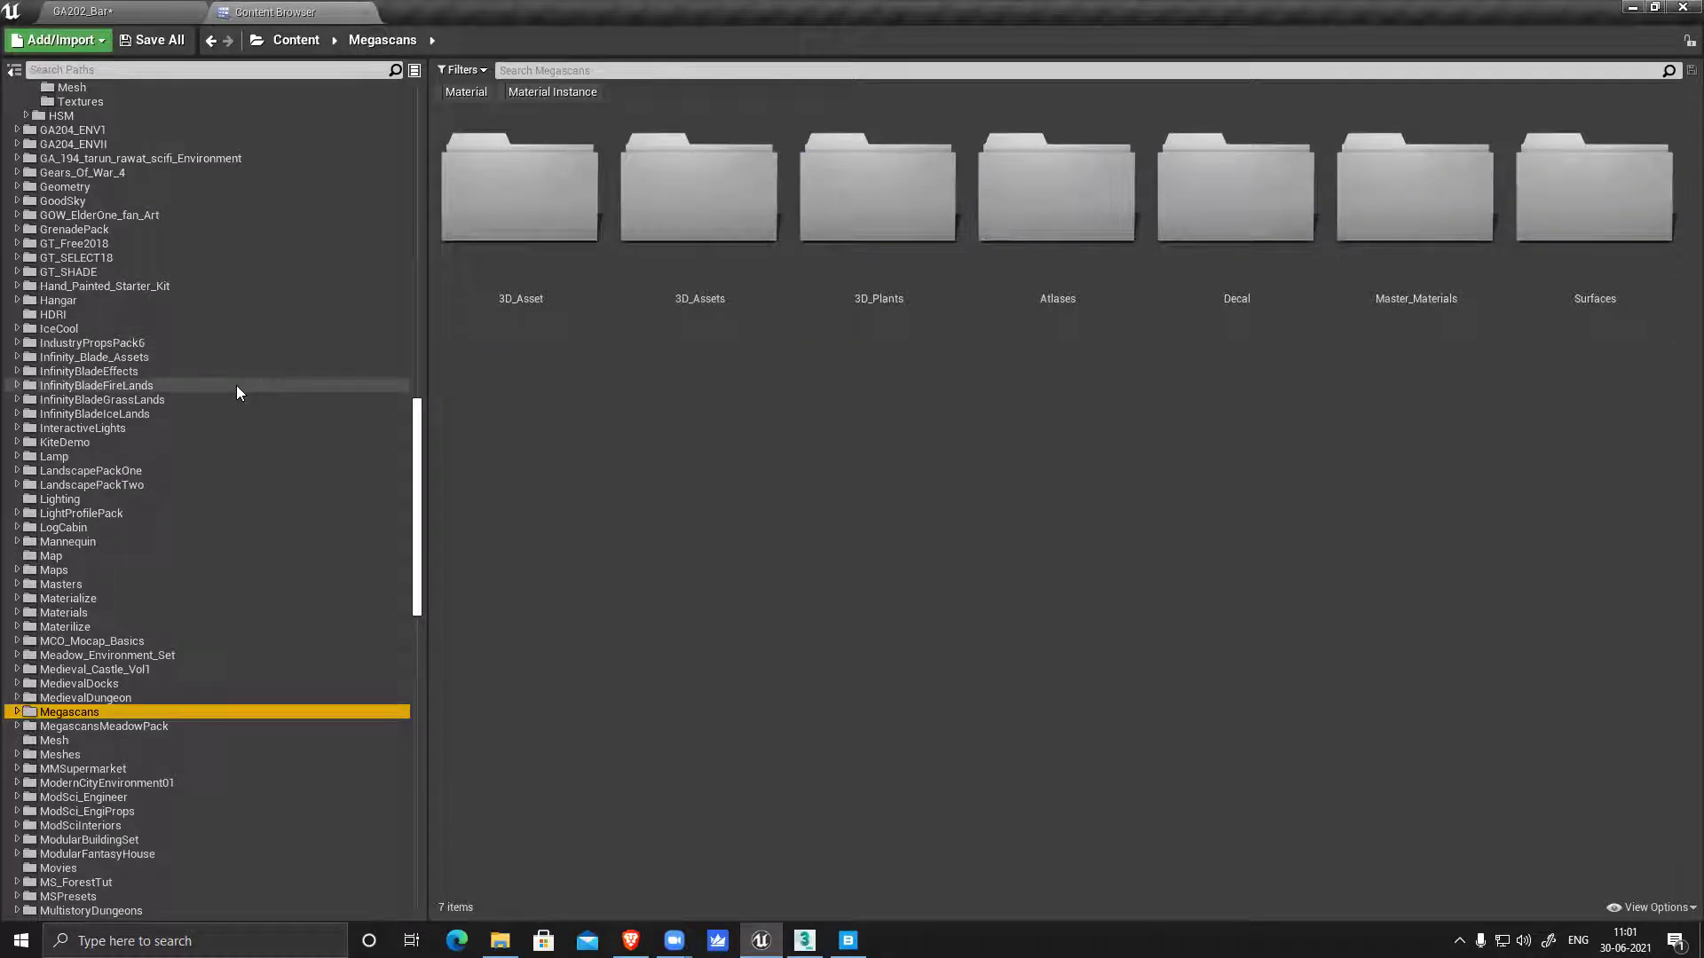
scroll(234, 392, down, 6)
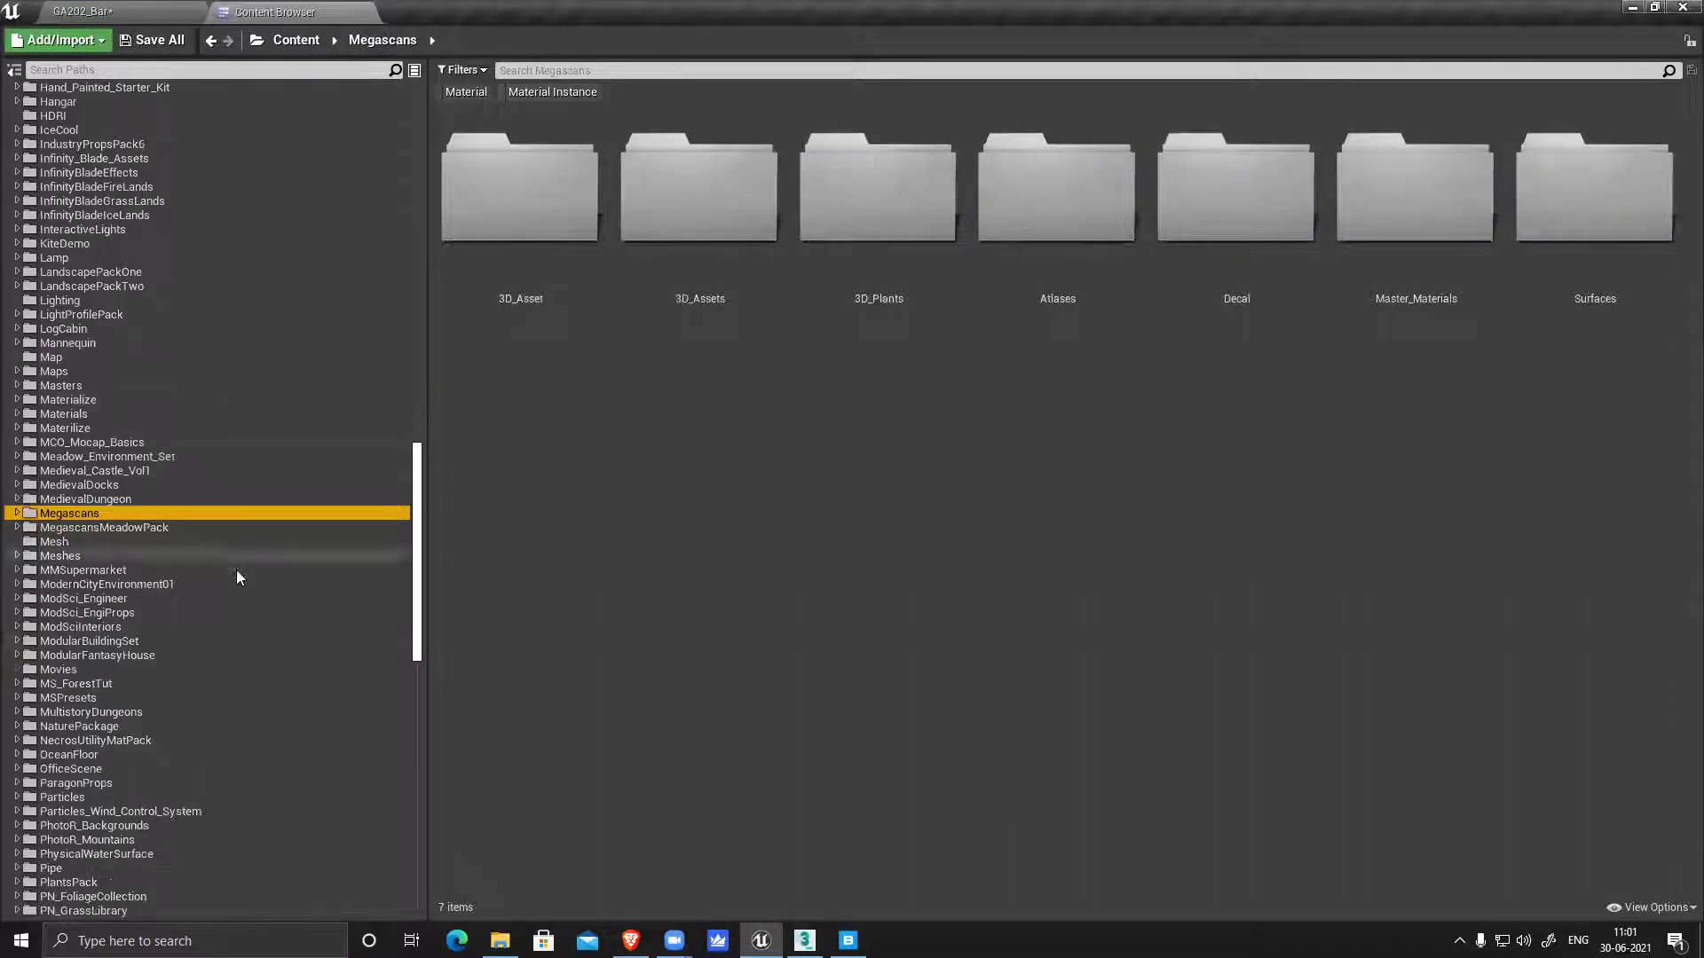
scroll(204, 698, down, 4)
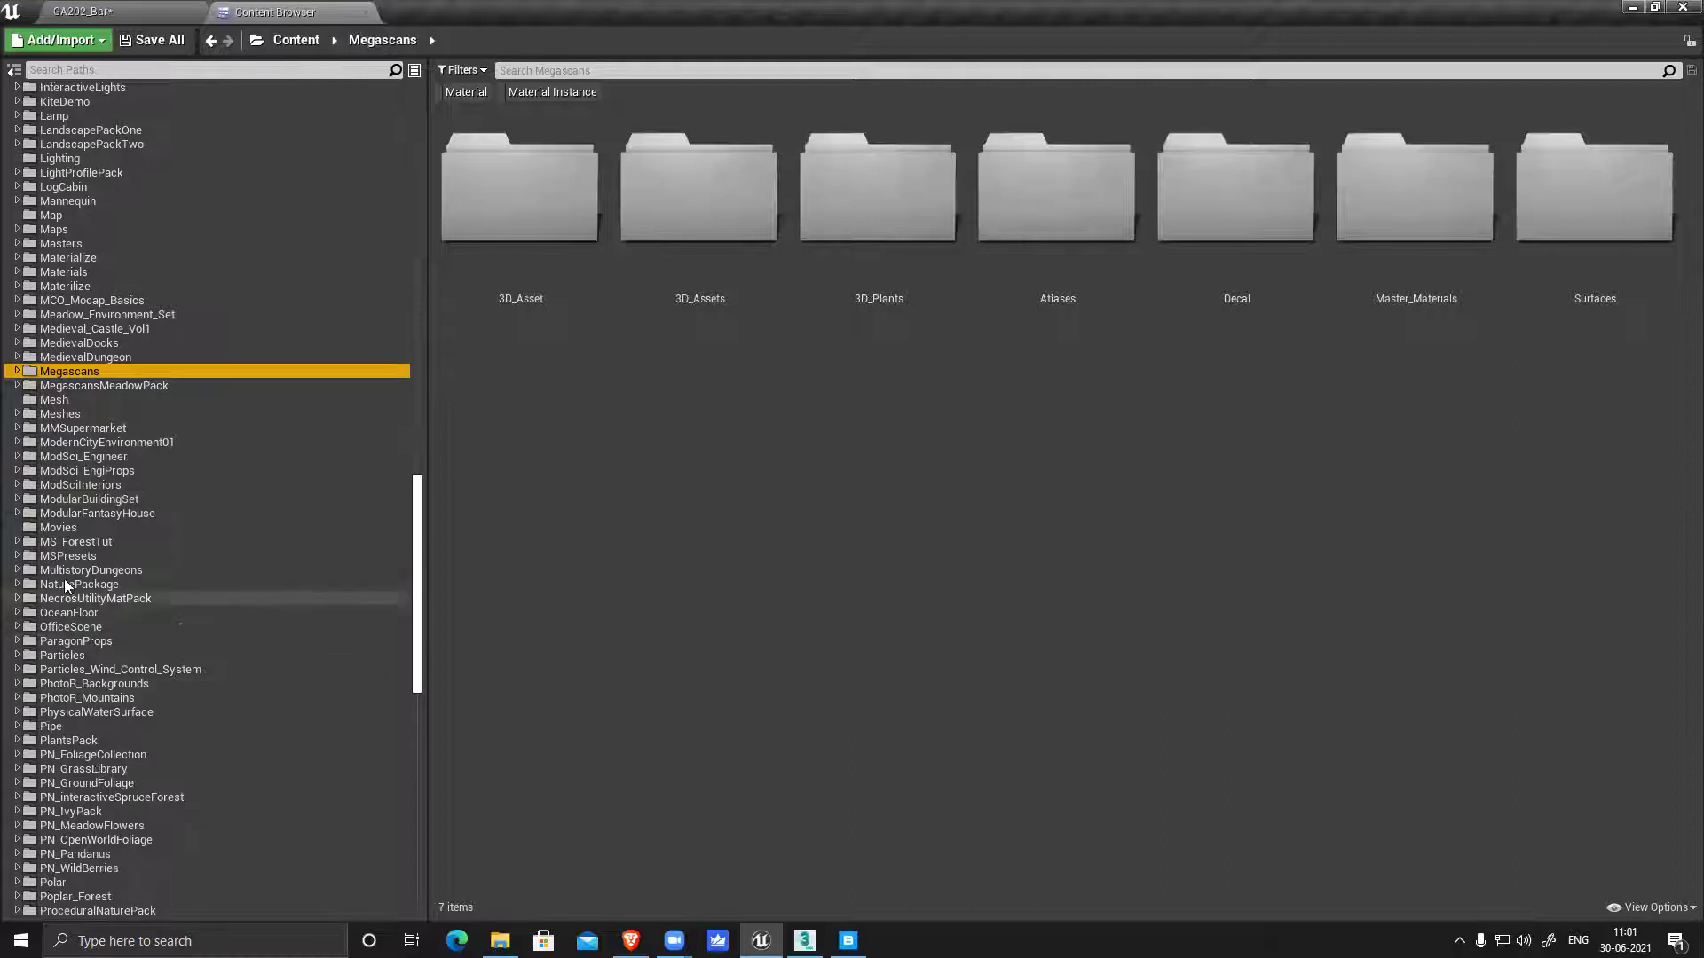
scroll(215, 719, down, 6)
scroll(215, 715, down, 16)
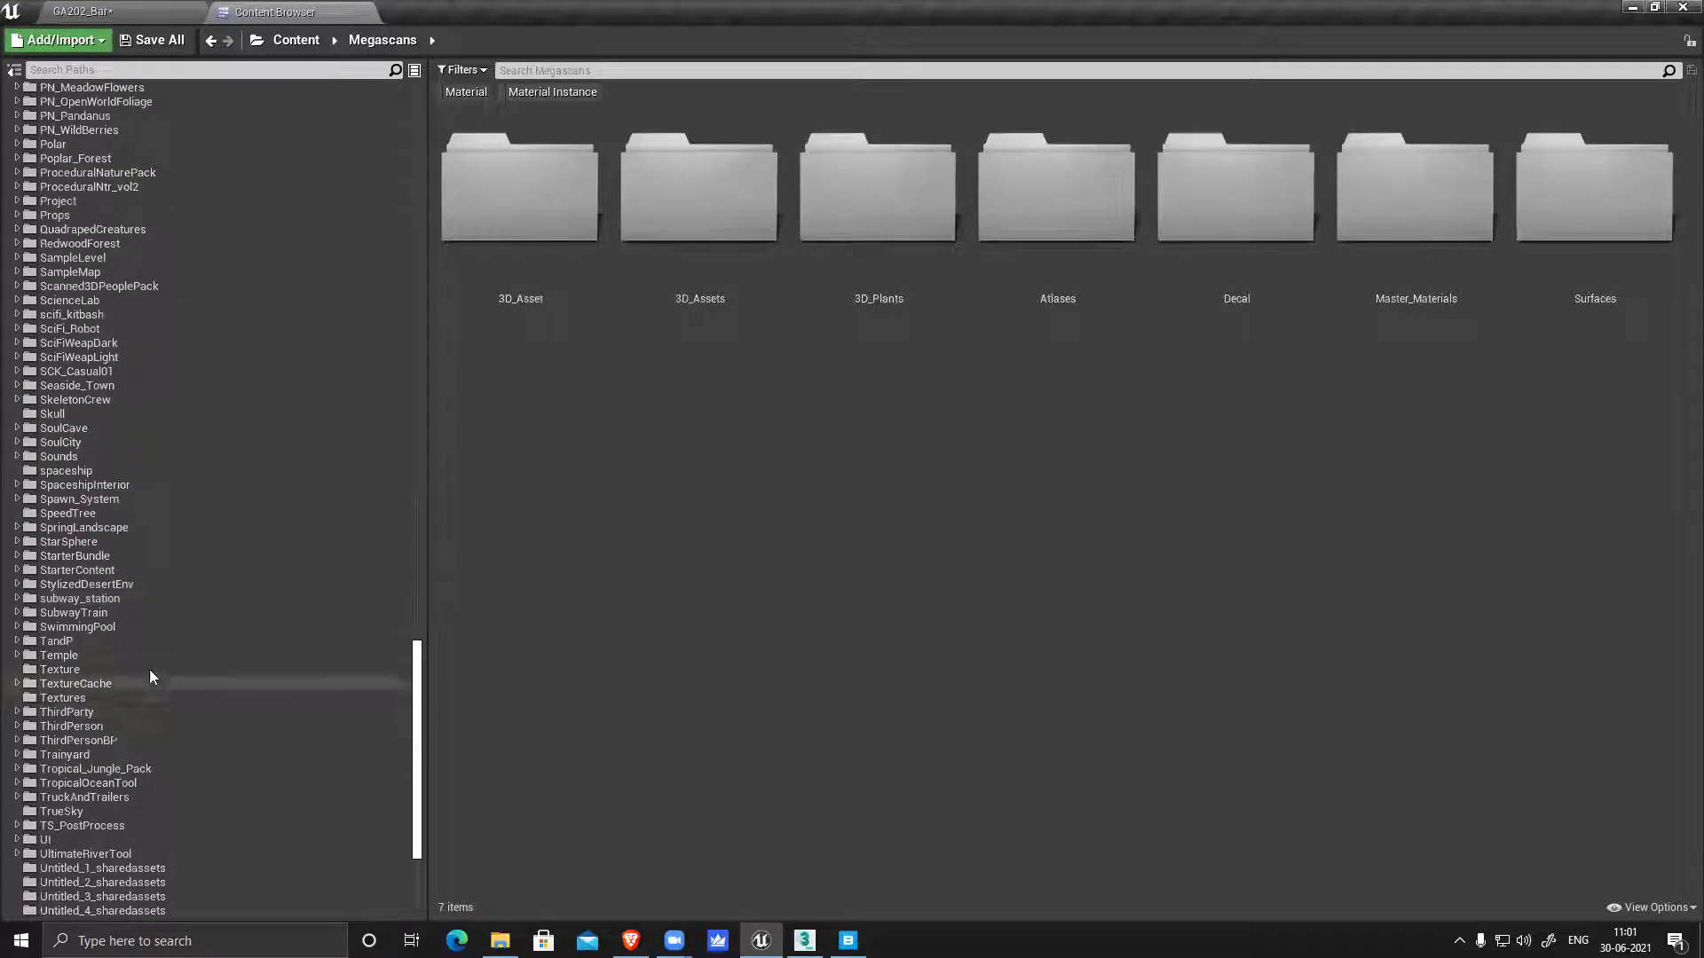
click(155, 769)
click(16, 768)
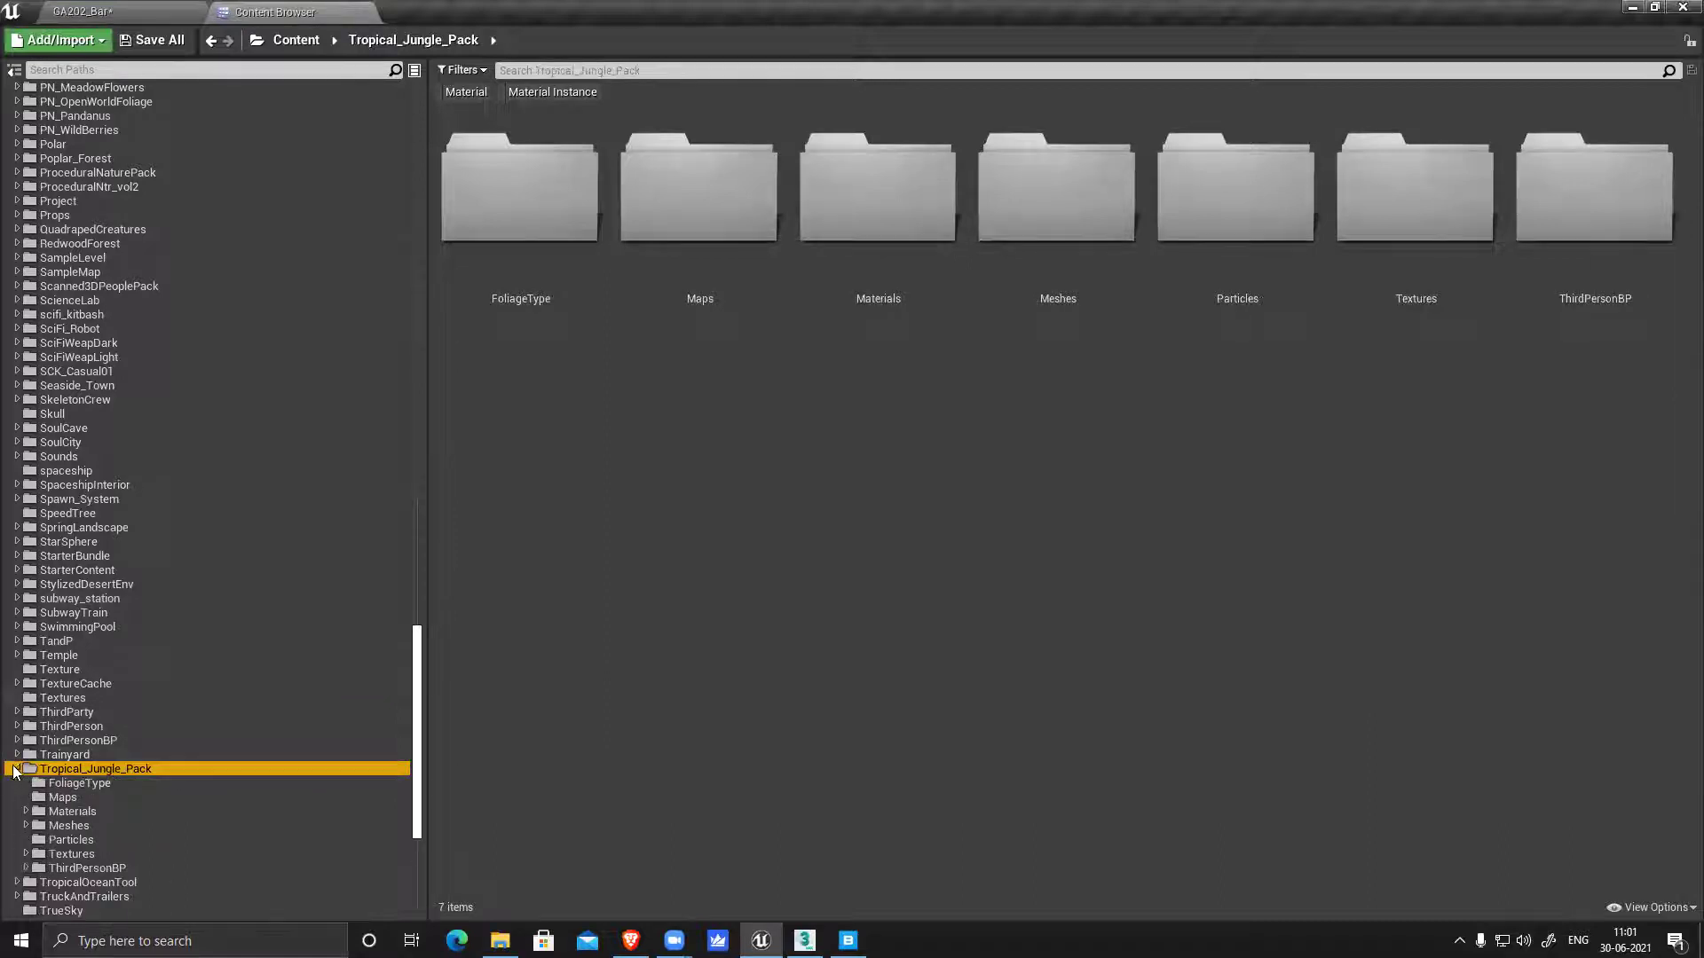
scroll(225, 696, down, 3)
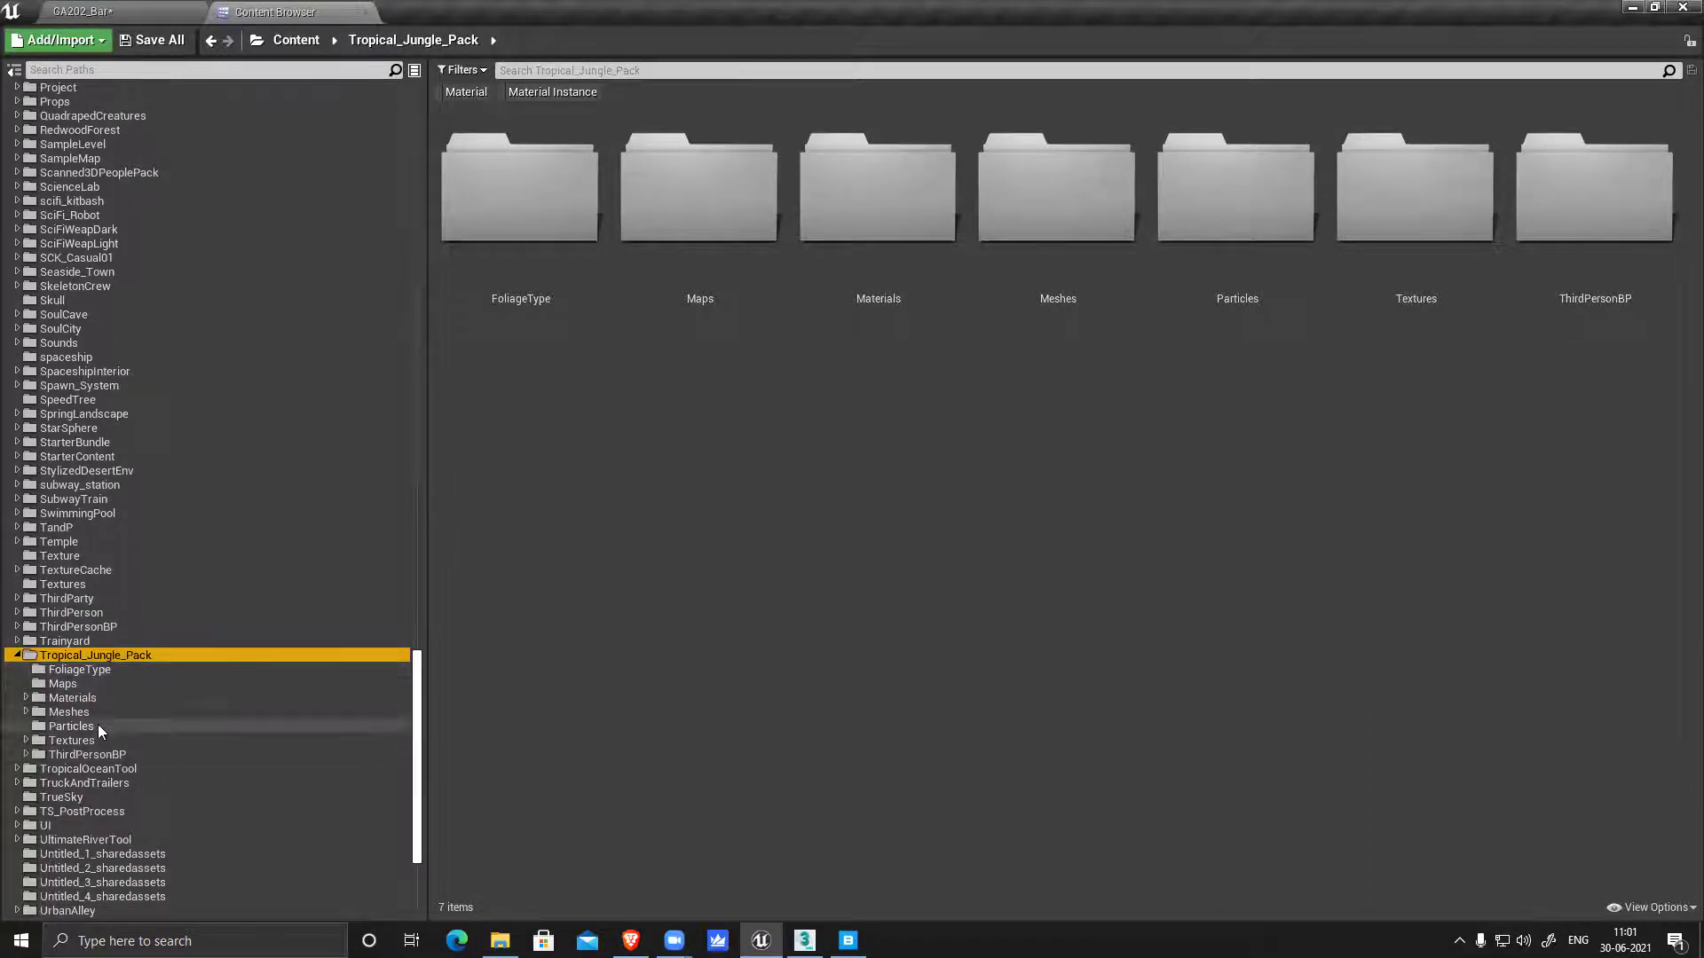
click(95, 671)
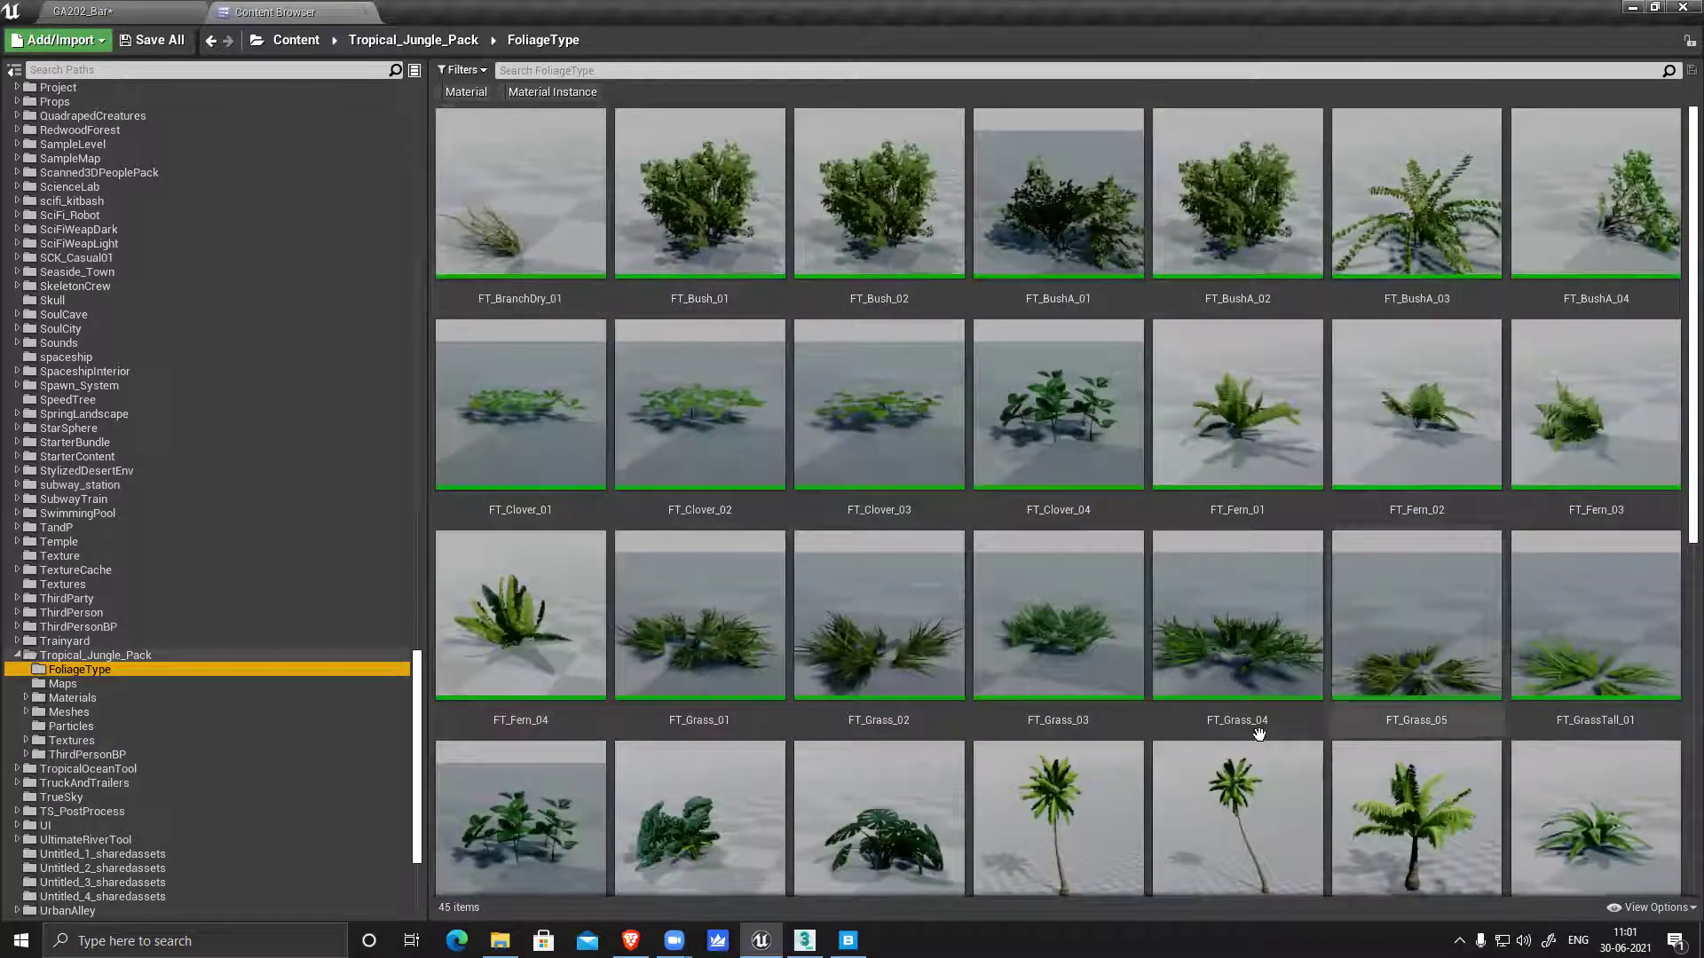
scroll(1258, 733, down, 3)
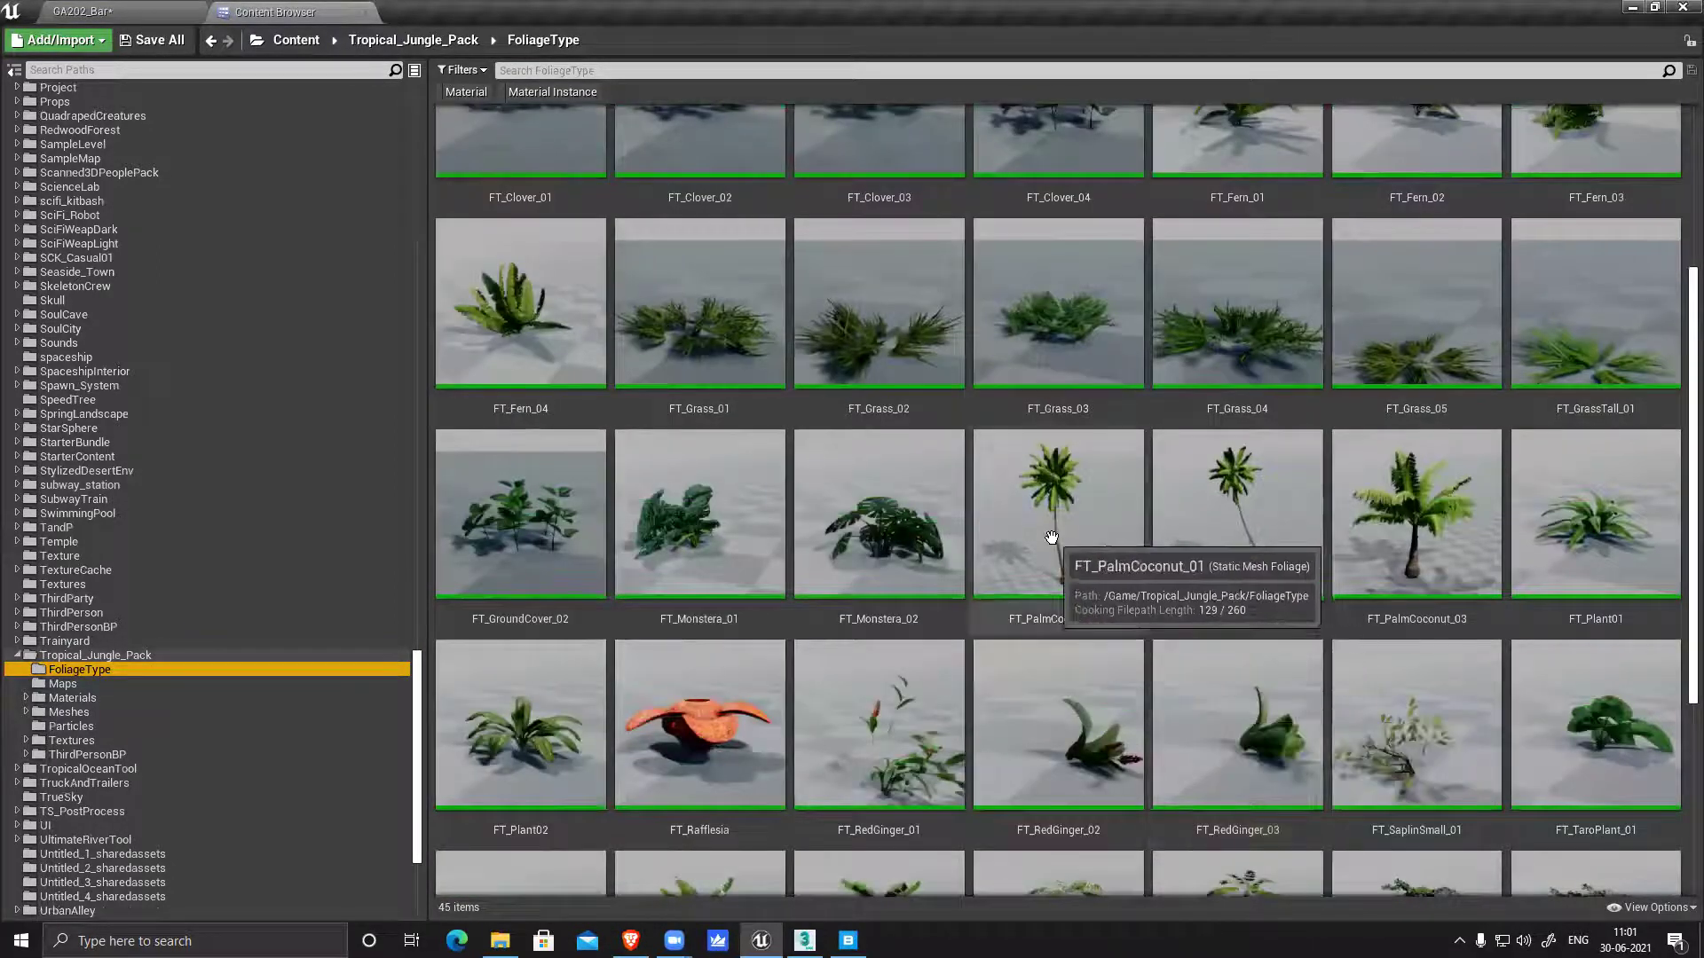
click(1050, 538)
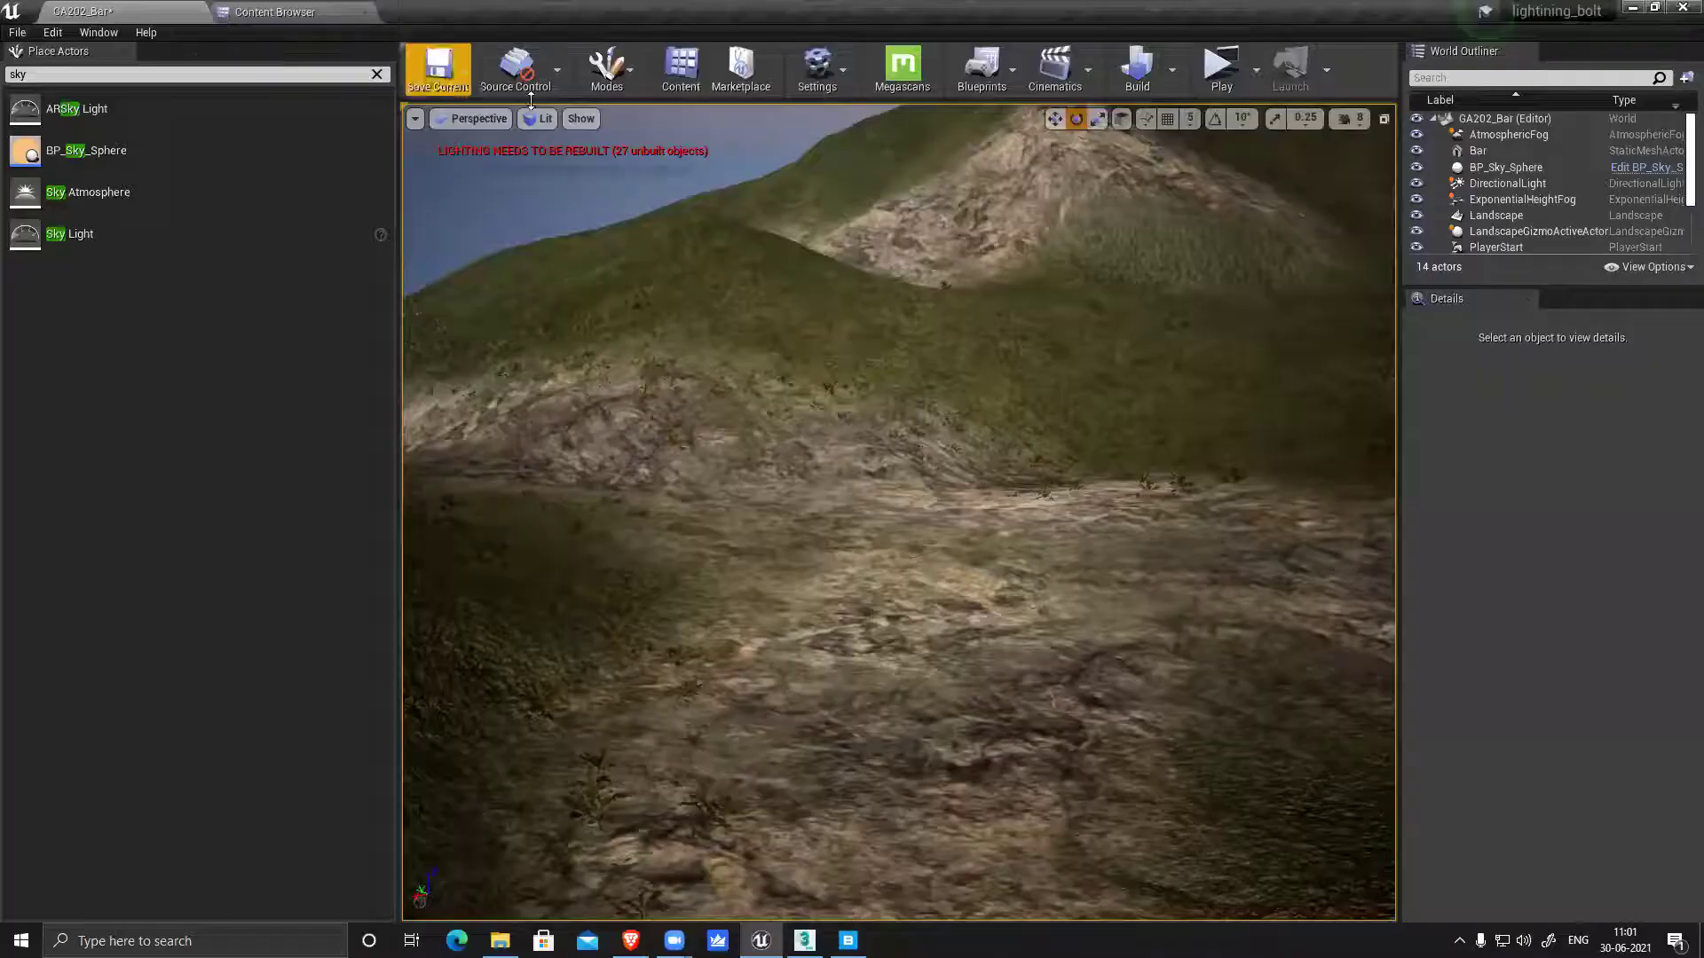
Switch to Foliage mode and deactivate all five fern types for painting
click(631, 74)
click(637, 163)
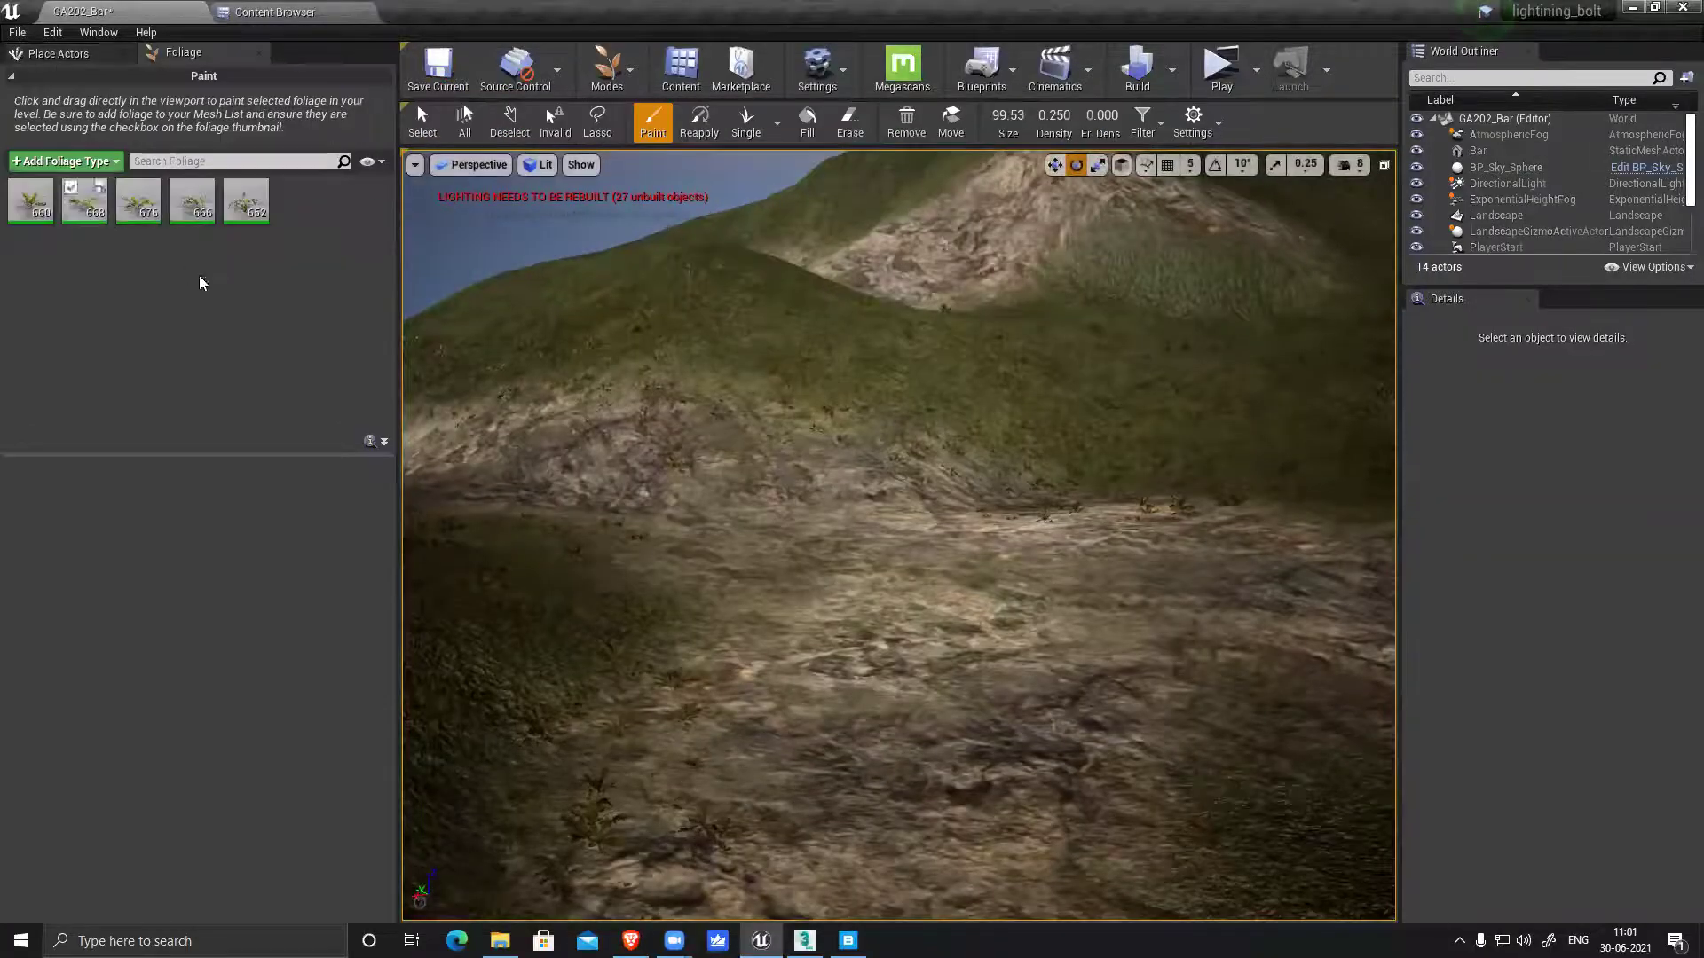
click(236, 197)
shift+click(32, 215)
click(18, 189)
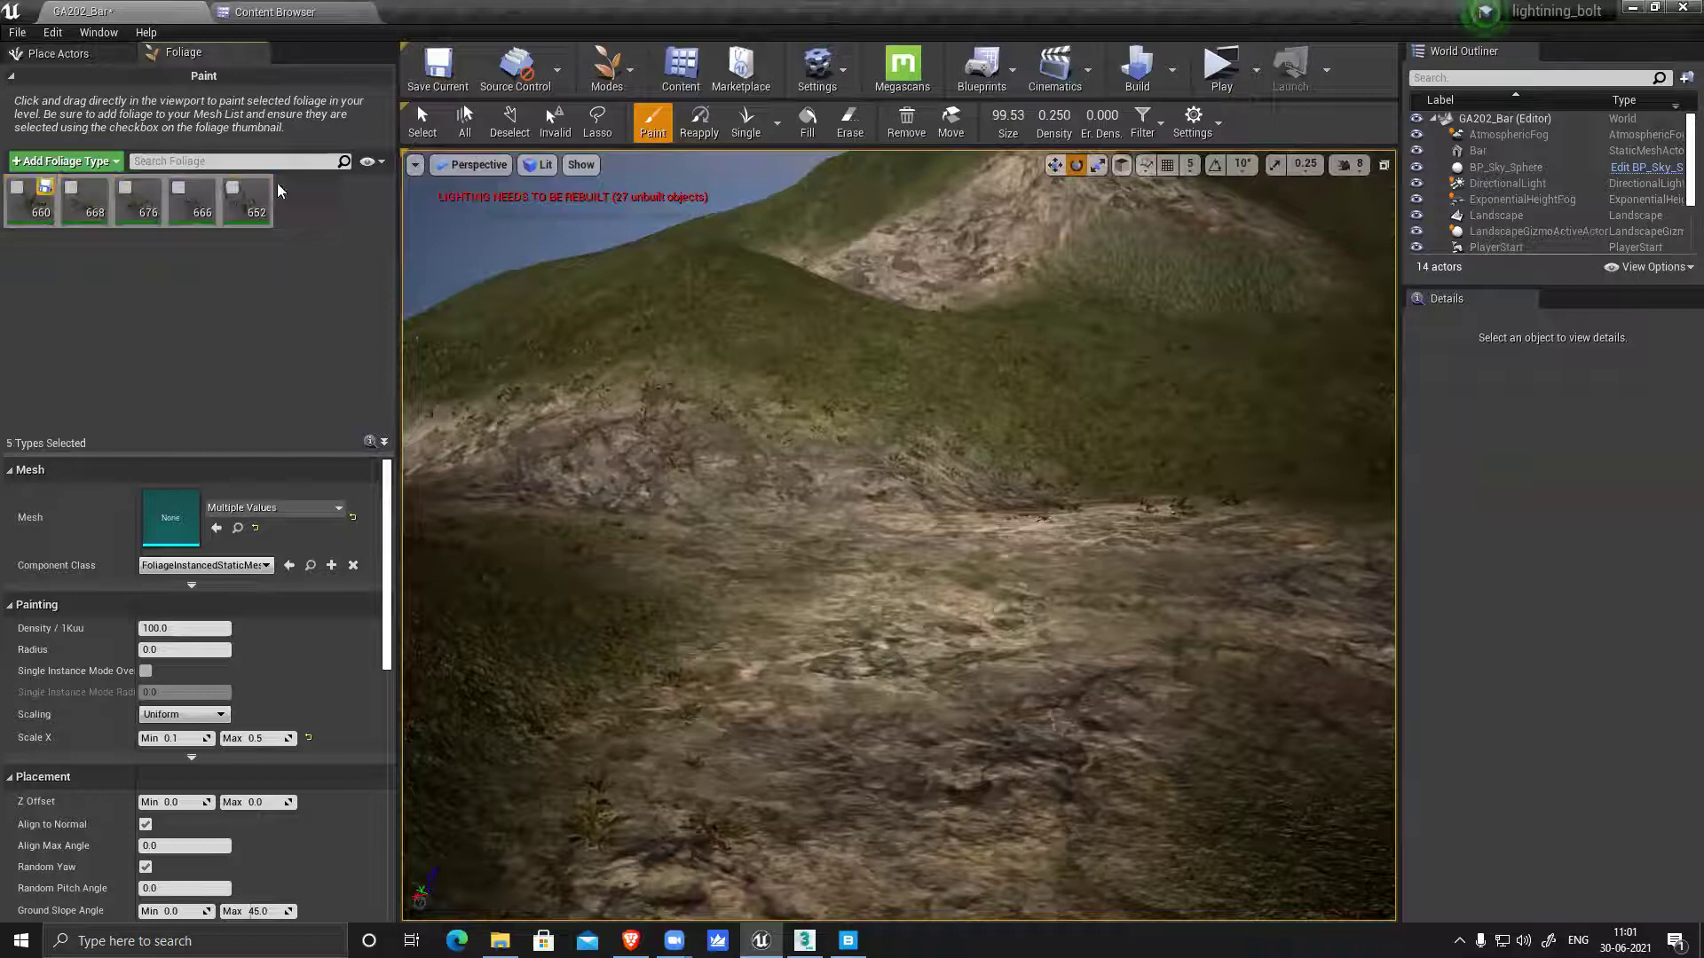
Add FT_PalmCoconut_01, FT_PalmCoconut_02 and FT_PalmCoconut_03 from the Tropical_Jungle_Pack FoliageType folder to the level's foliage types
click(307, 10)
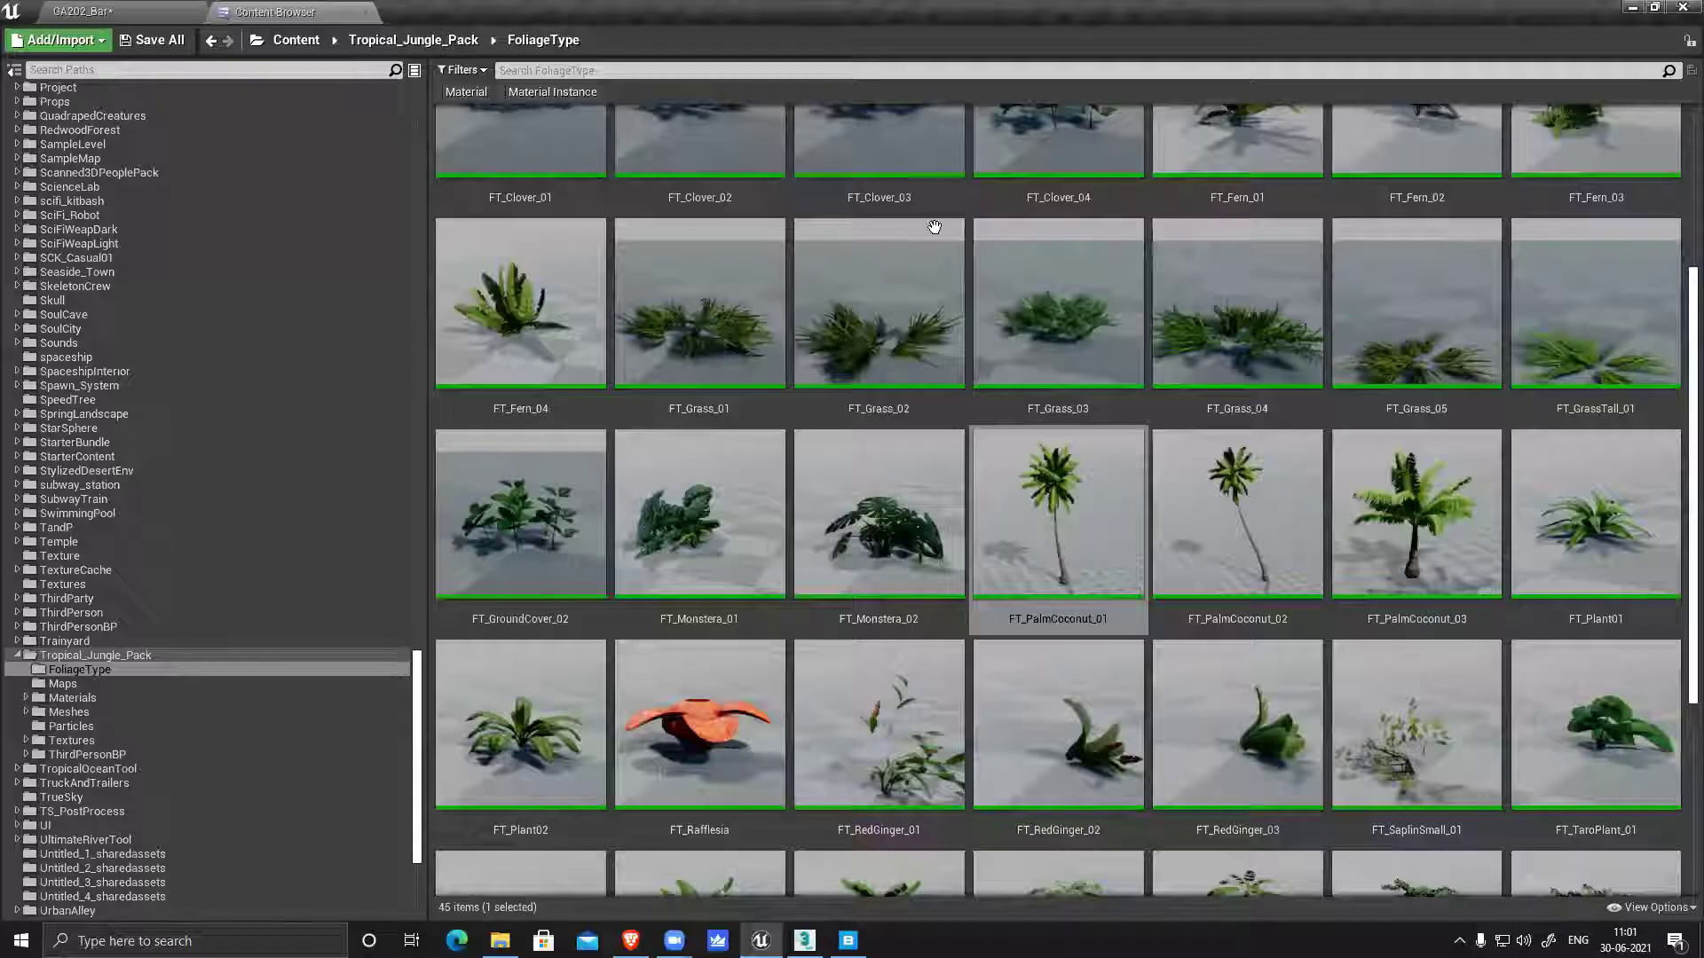
click(1123, 533)
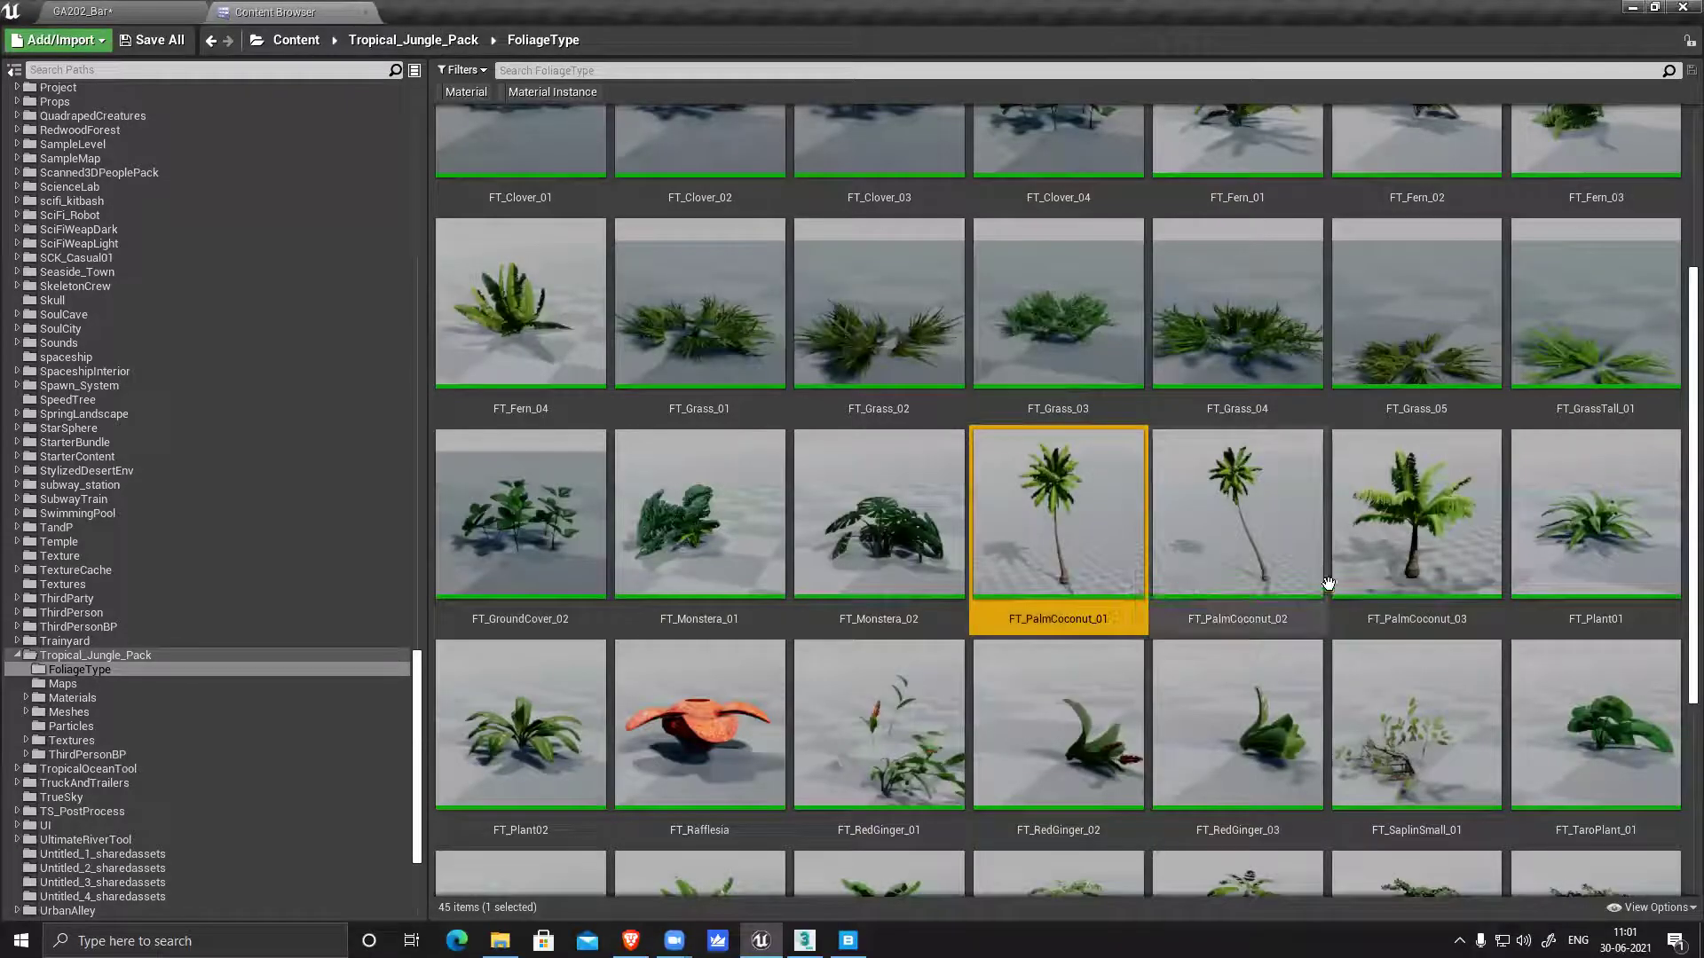
ctrl+click(1272, 548)
ctrl+click(1411, 555)
drag(1411, 555, 1154, 548)
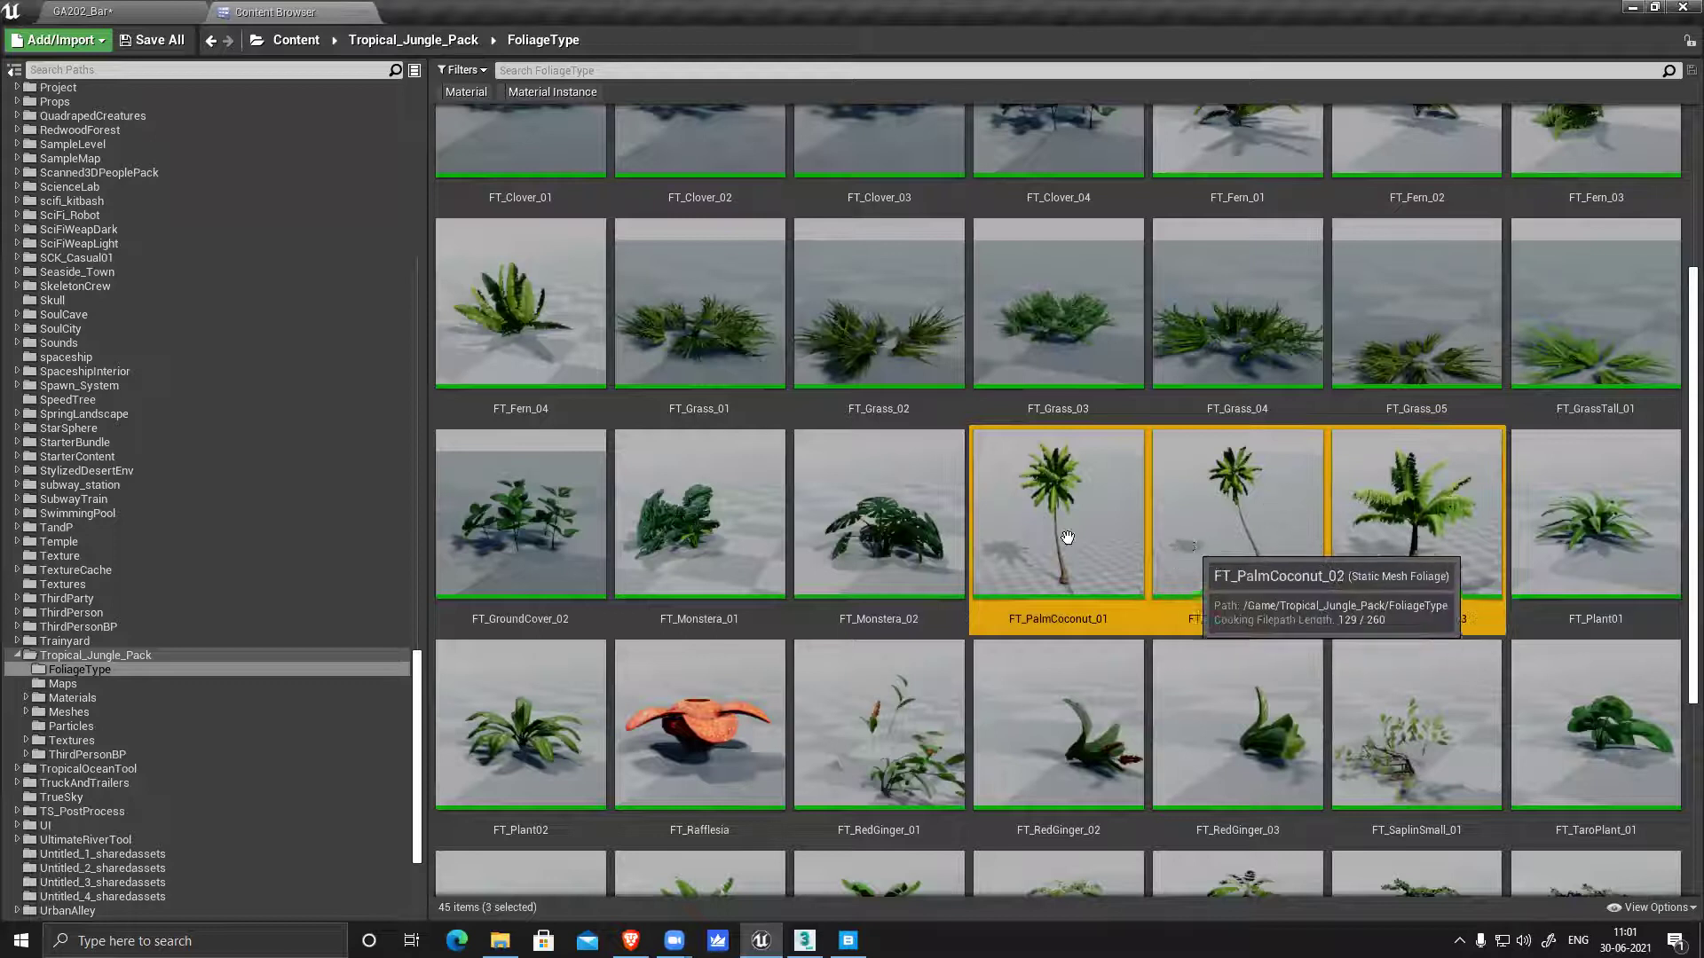
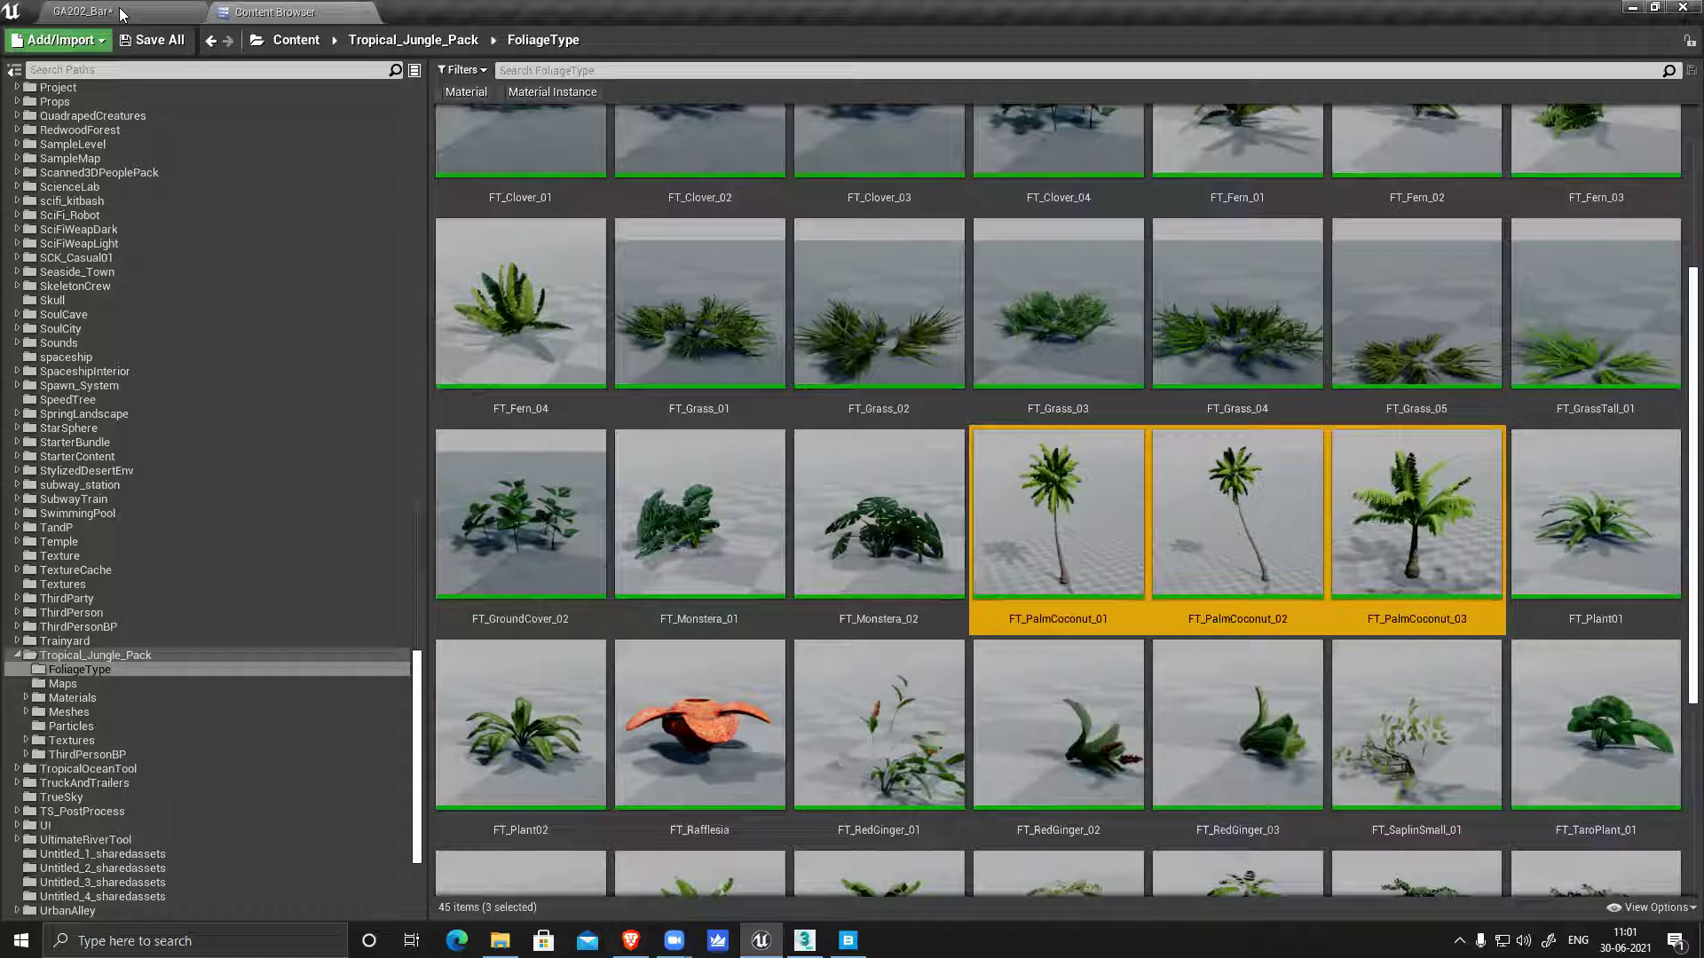
drag(123, 13, 204, 288)
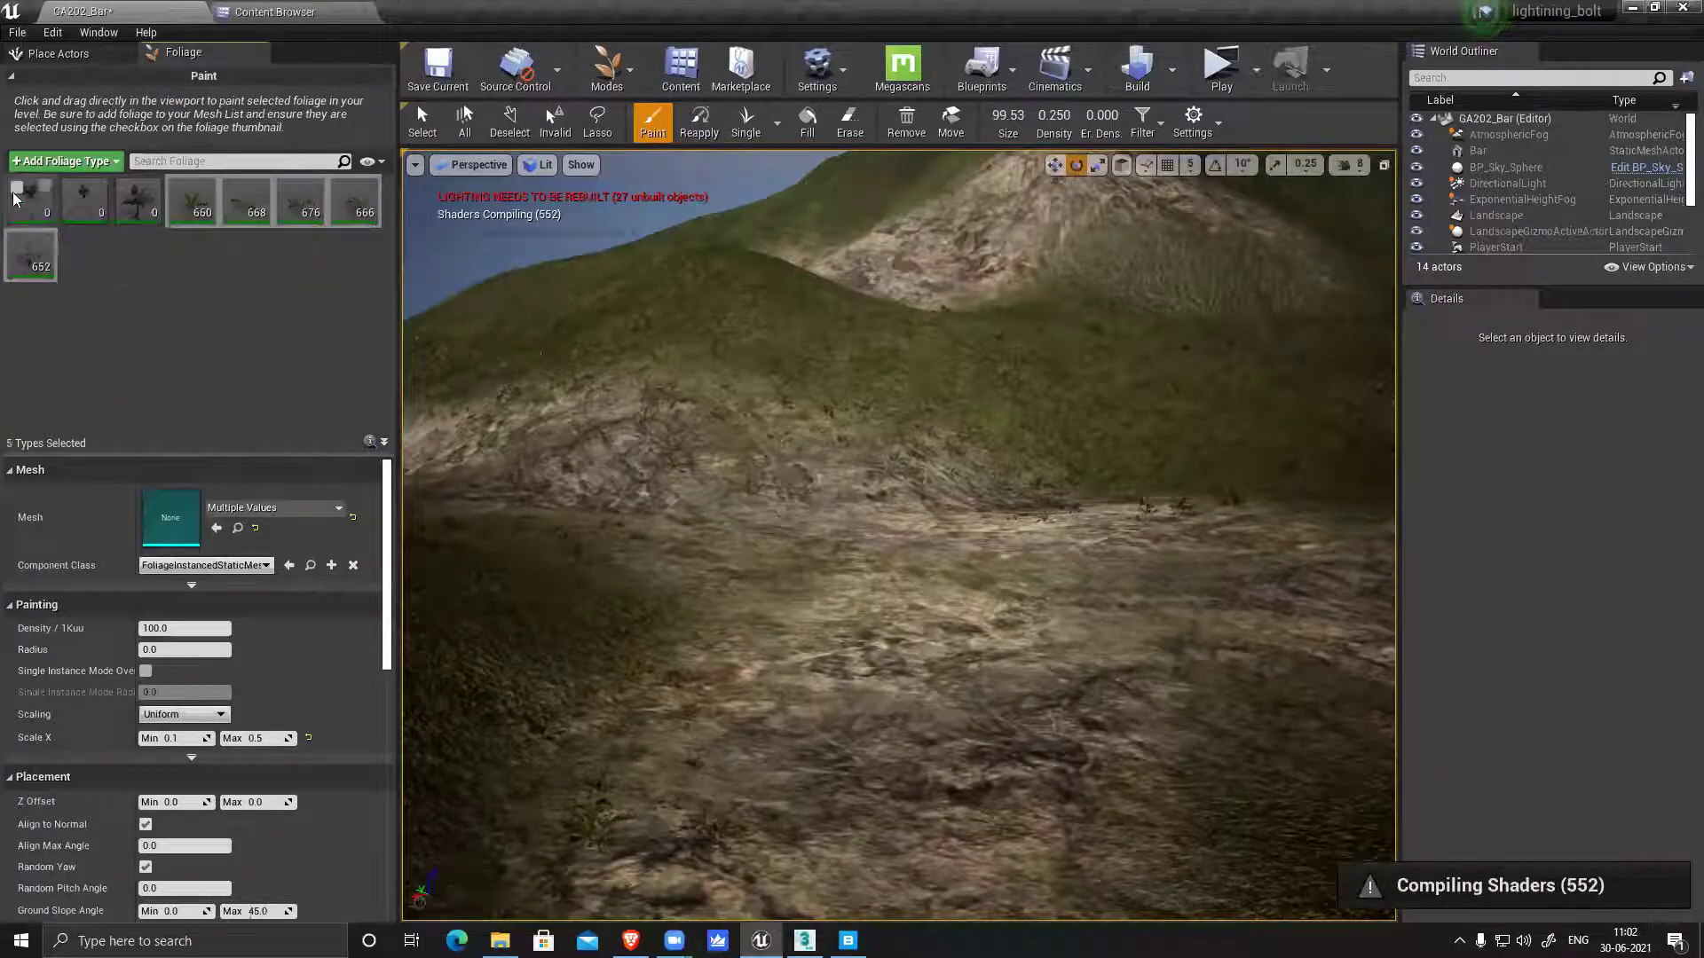
Activate the three coconut palm foliage types for painting and select them together for shared editing
click(76, 215)
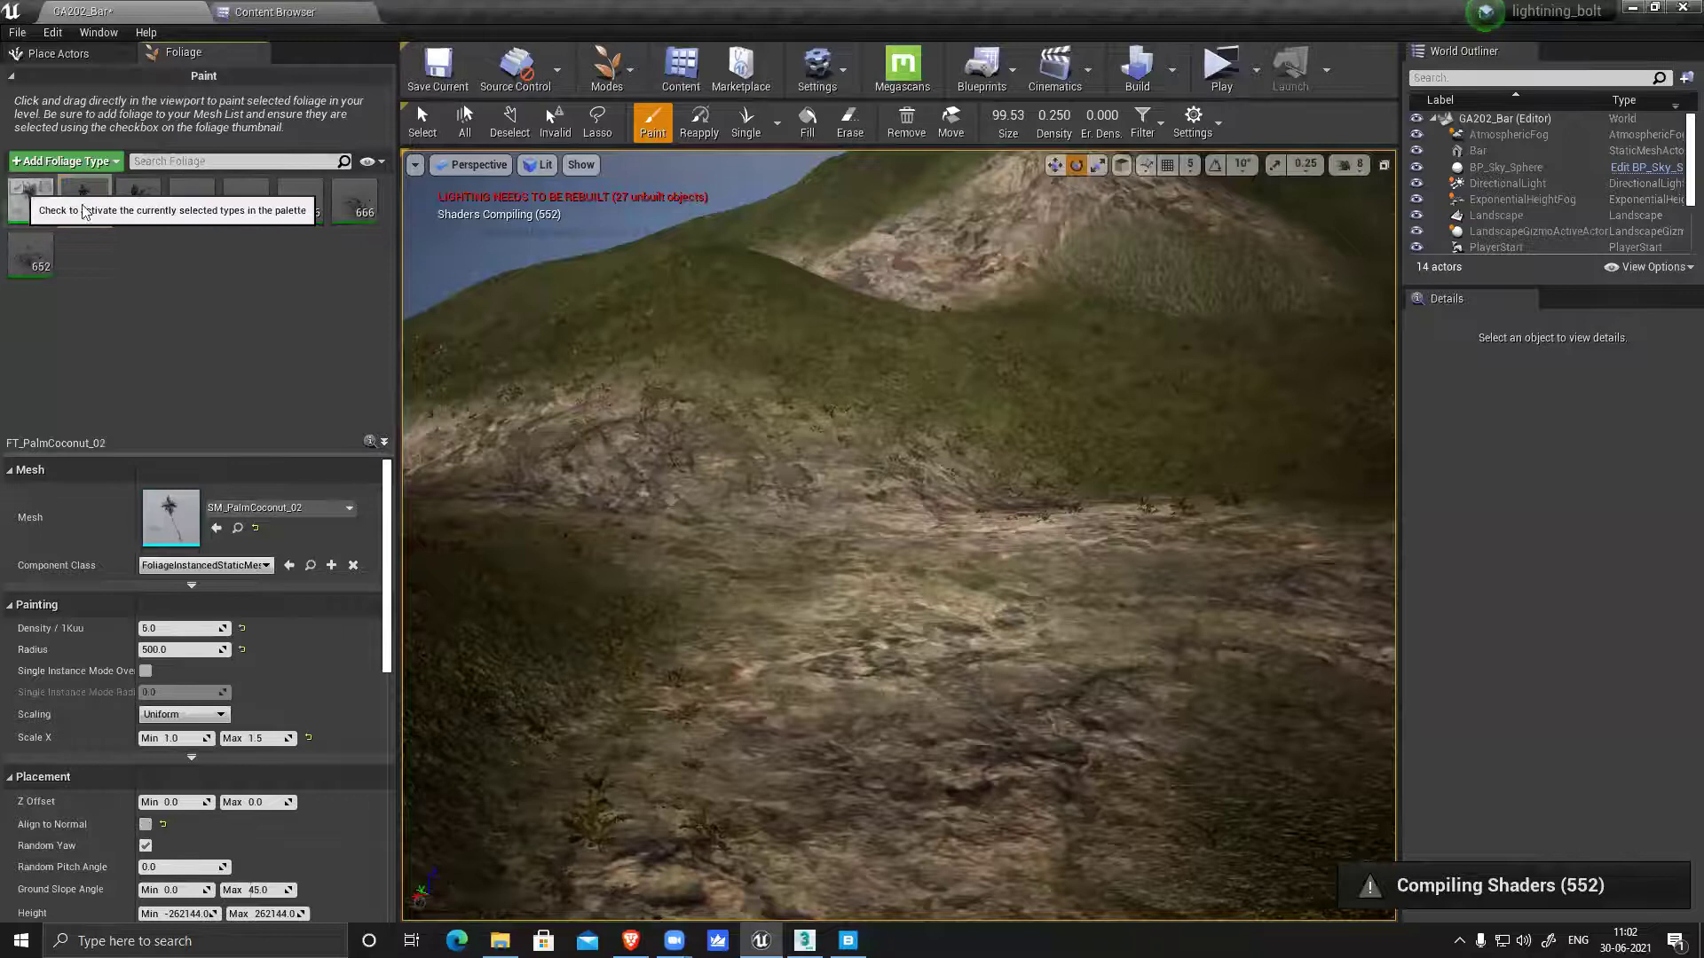
click(125, 187)
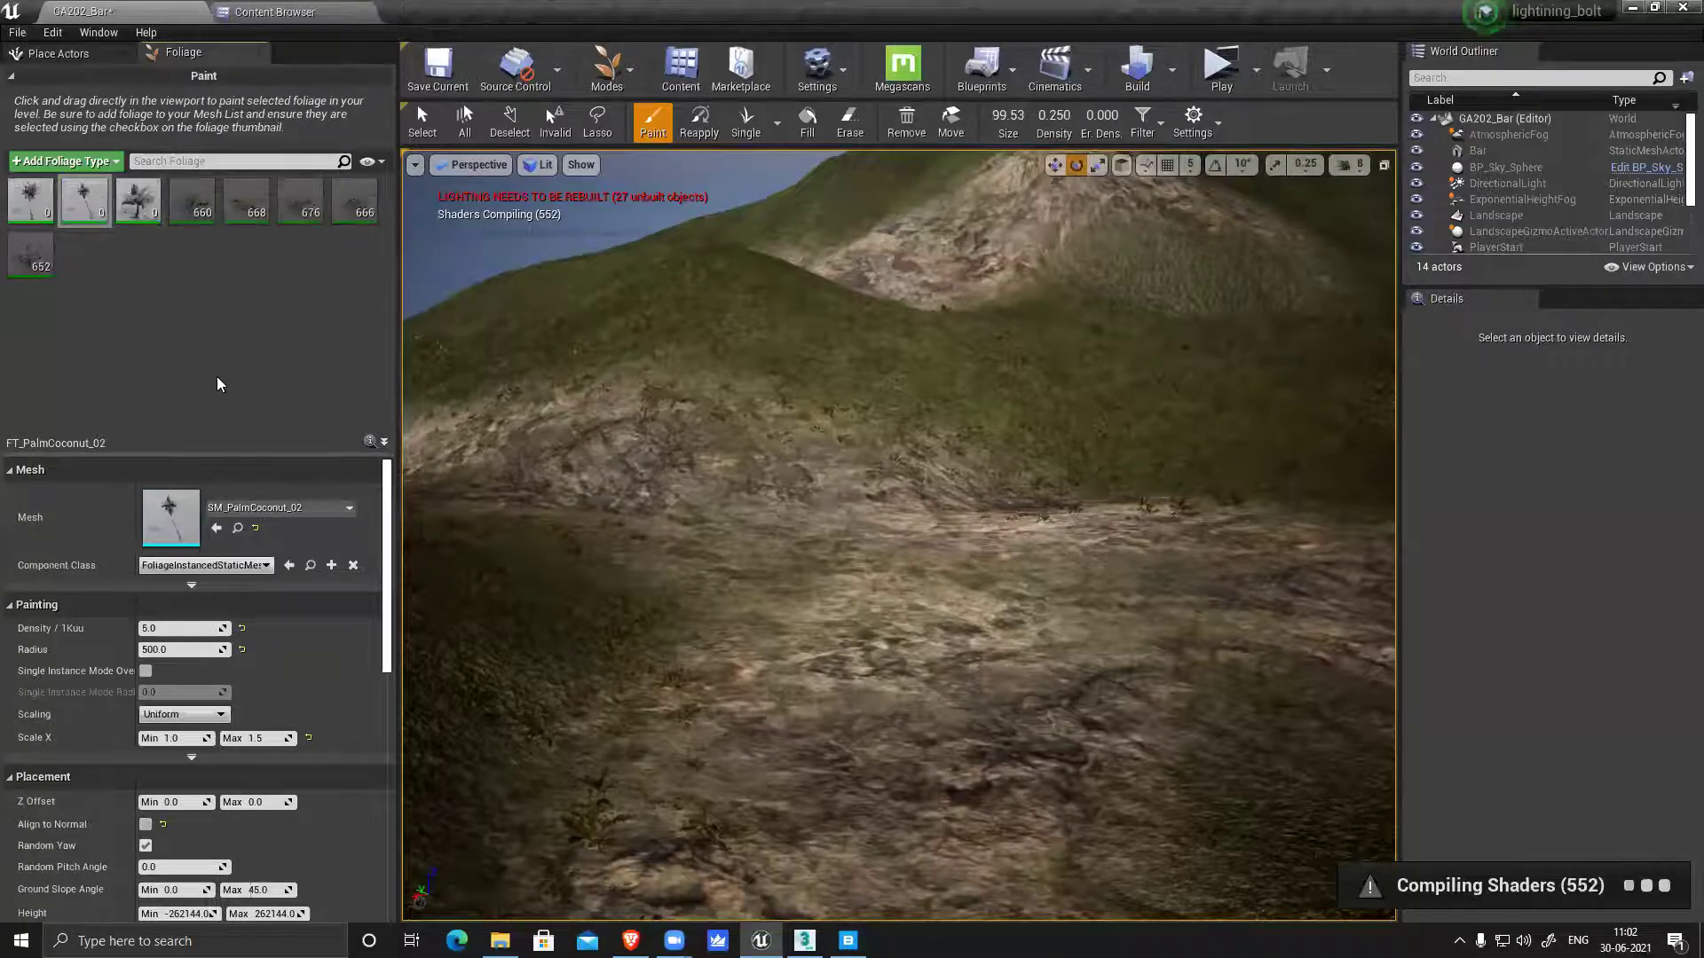
click(32, 213)
shift+click(139, 215)
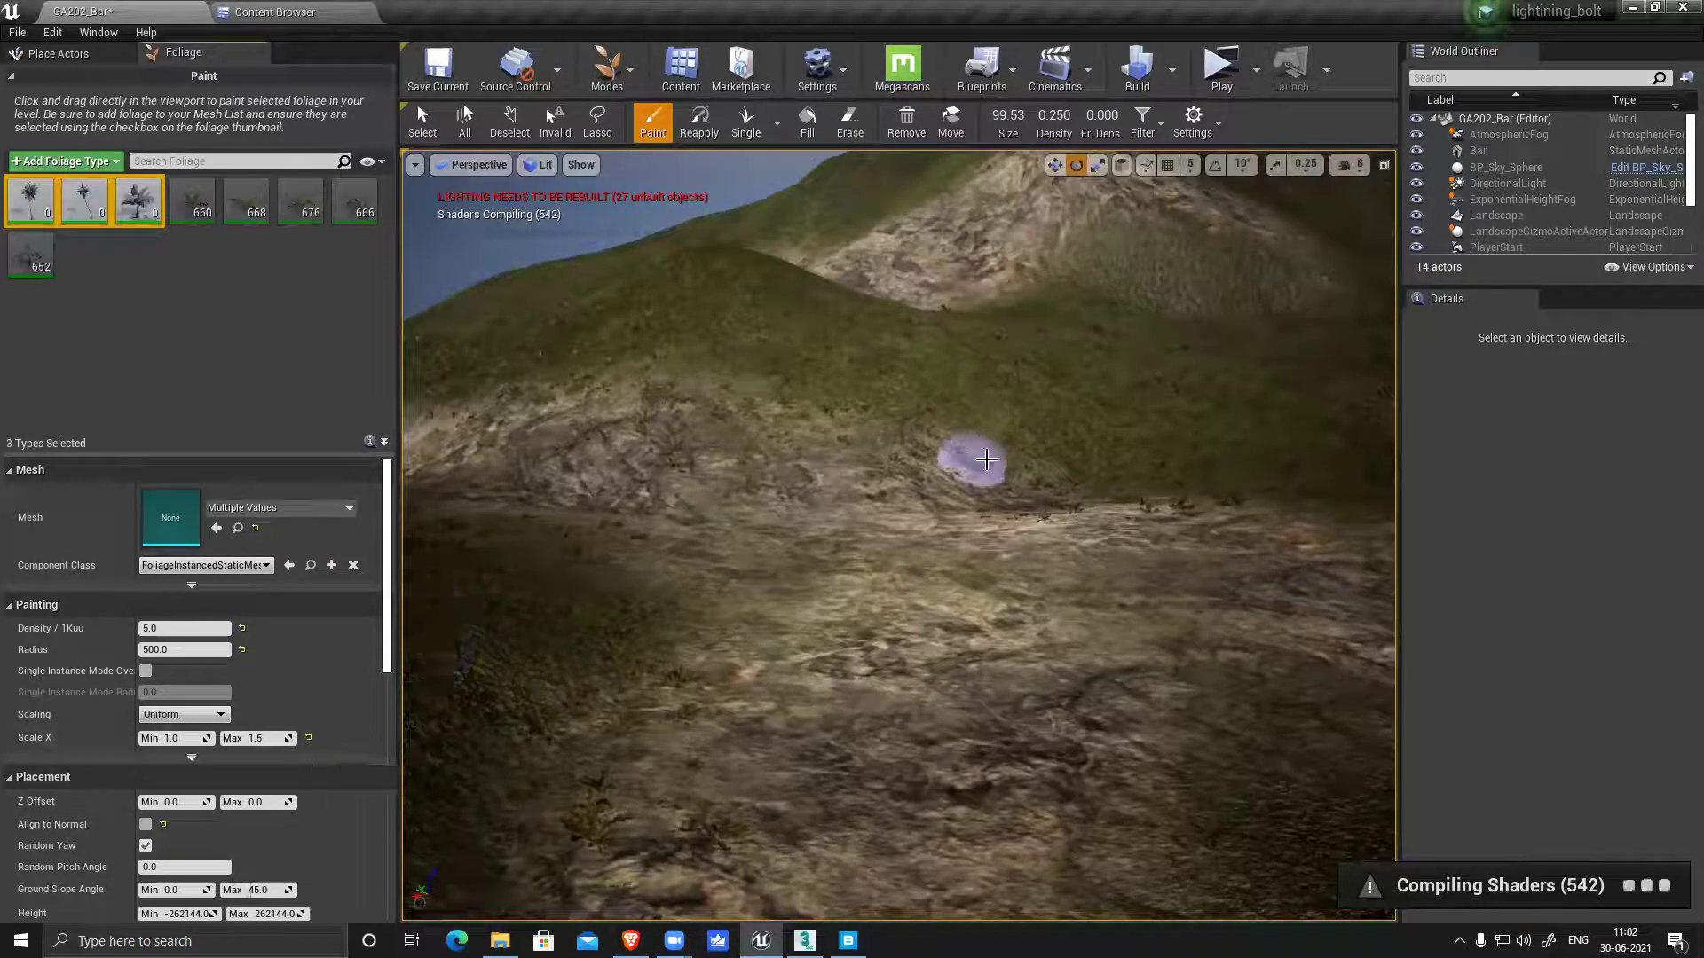
Enlarge the foliage brush to a size of 206.9
right_drag(868, 518, 890, 479)
key(bracketright)
key(bracketright)
key(bracketright)
key(bracketright)
key(bracketright)
key(bracketright)
key(bracketright)
key(bracketright)
key(bracketright)
key(bracketright)
key(bracketright)
key(bracketright)
key(bracketright)
key(bracketright)
key(bracketright)
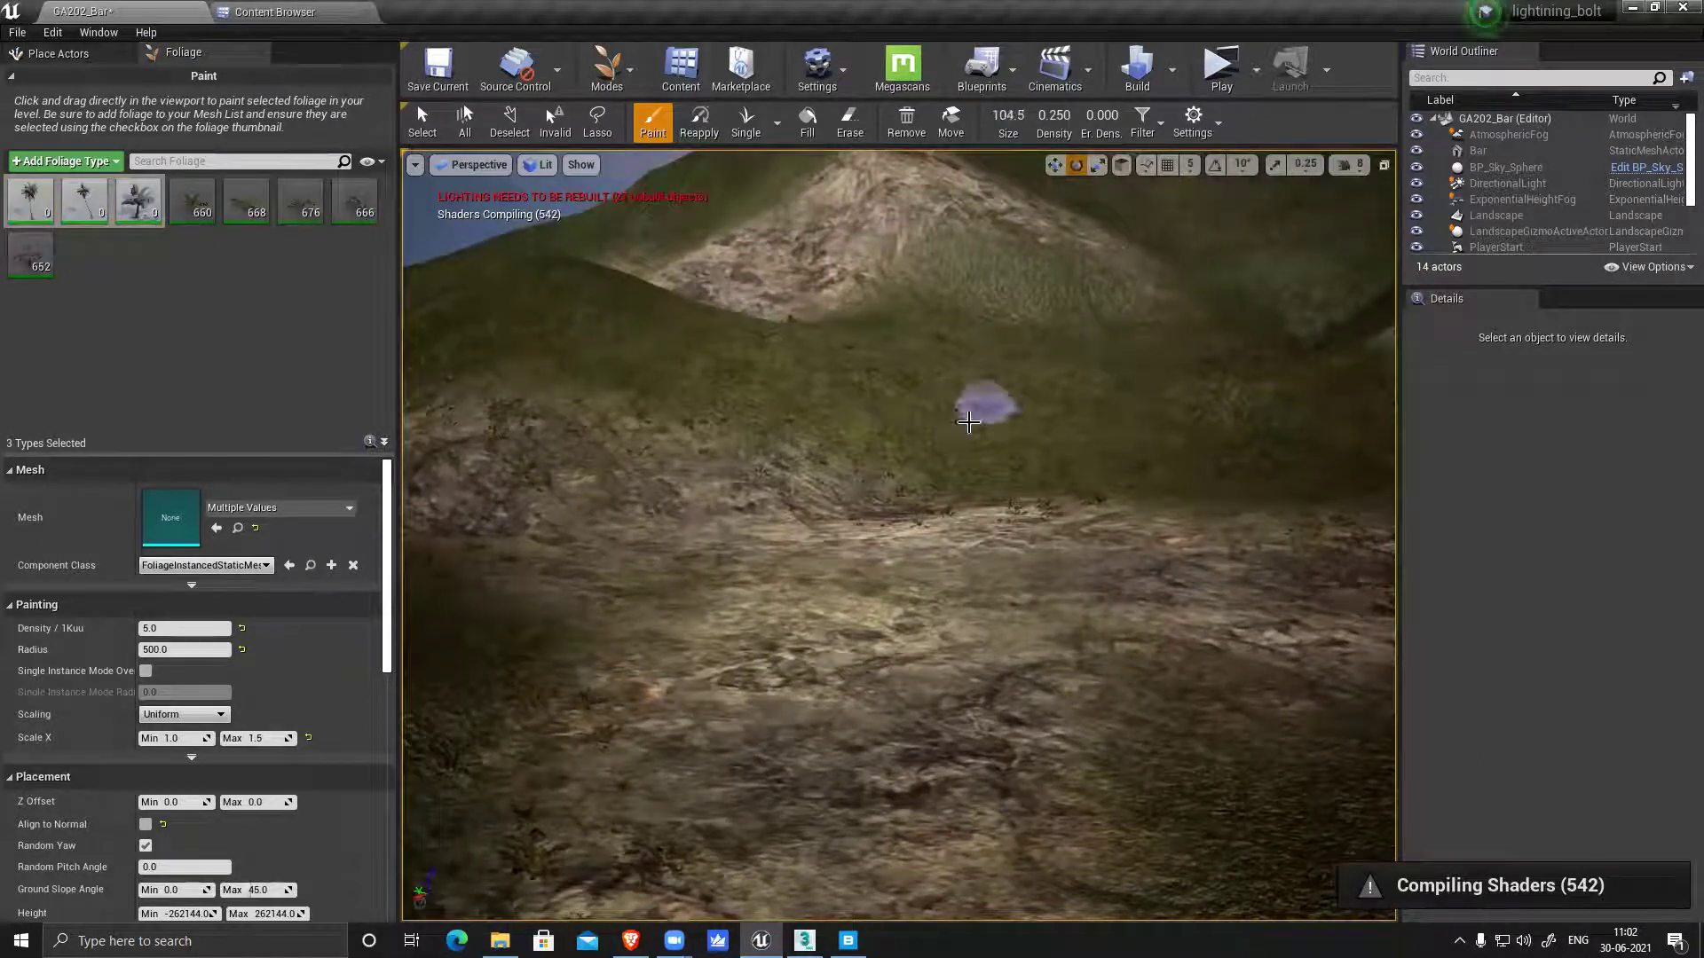
Try painting coconut palms on the ground beside the bar, and undo the strokes
click(1316, 438)
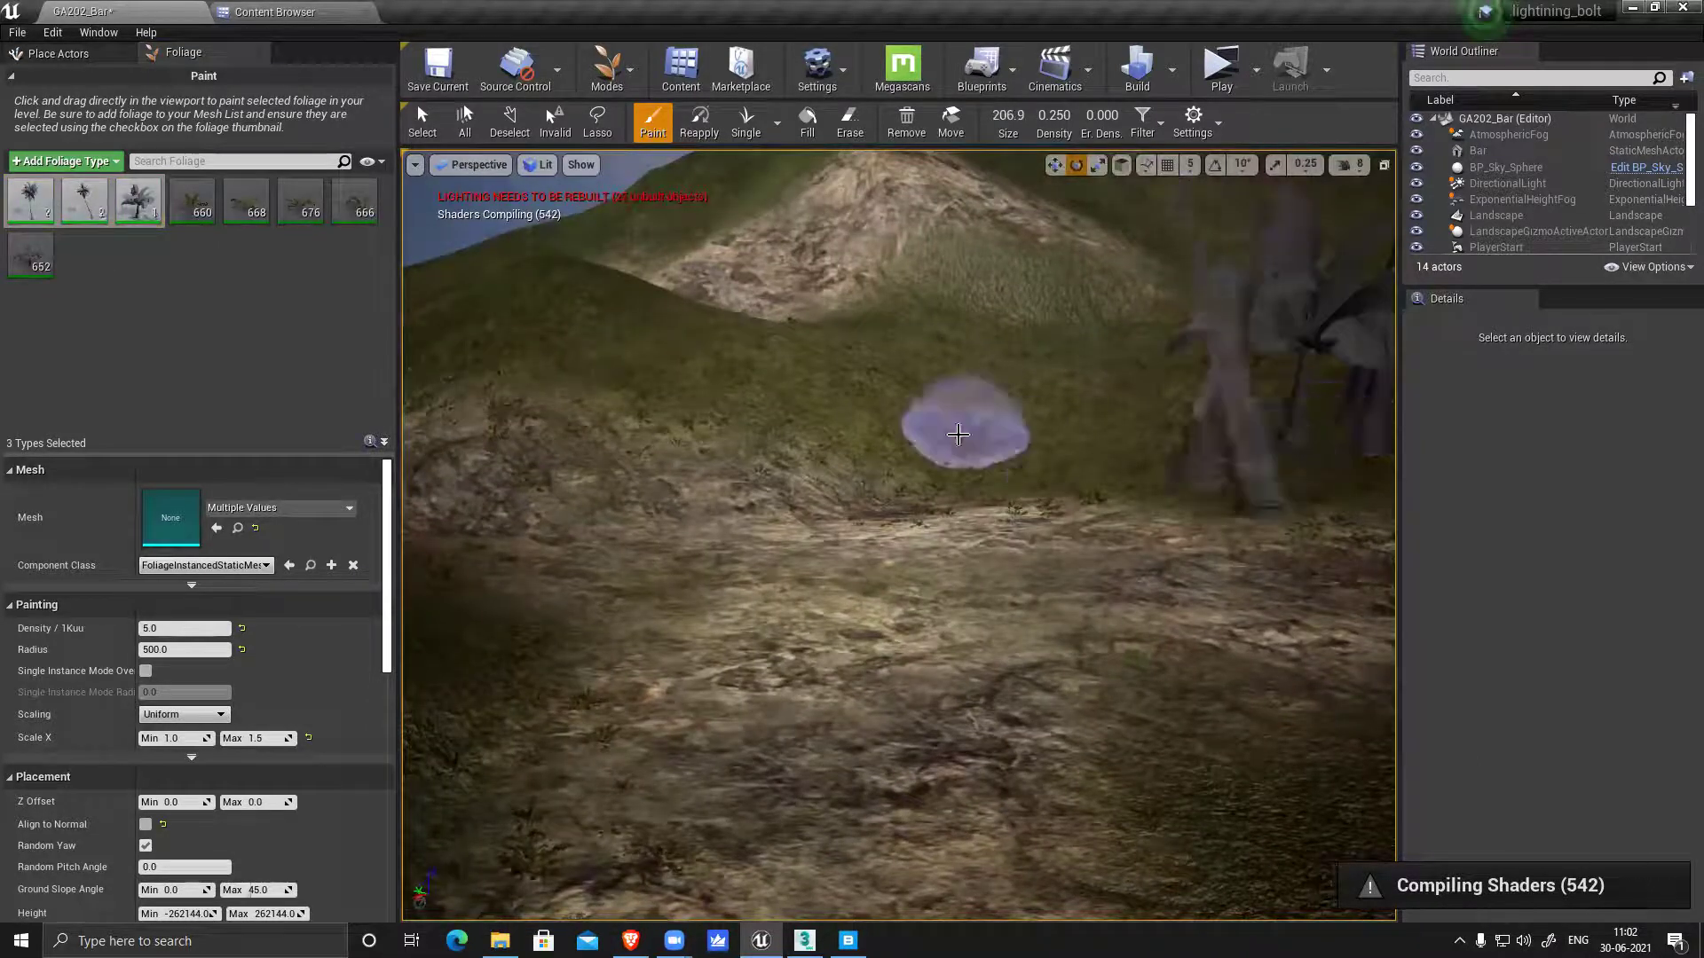
mouse_move(912, 449)
mouse_down()
mouse_move(686, 460)
mouse_move(635, 336)
mouse_move(810, 354)
mouse_up()
scroll(1166, 467, down, 5)
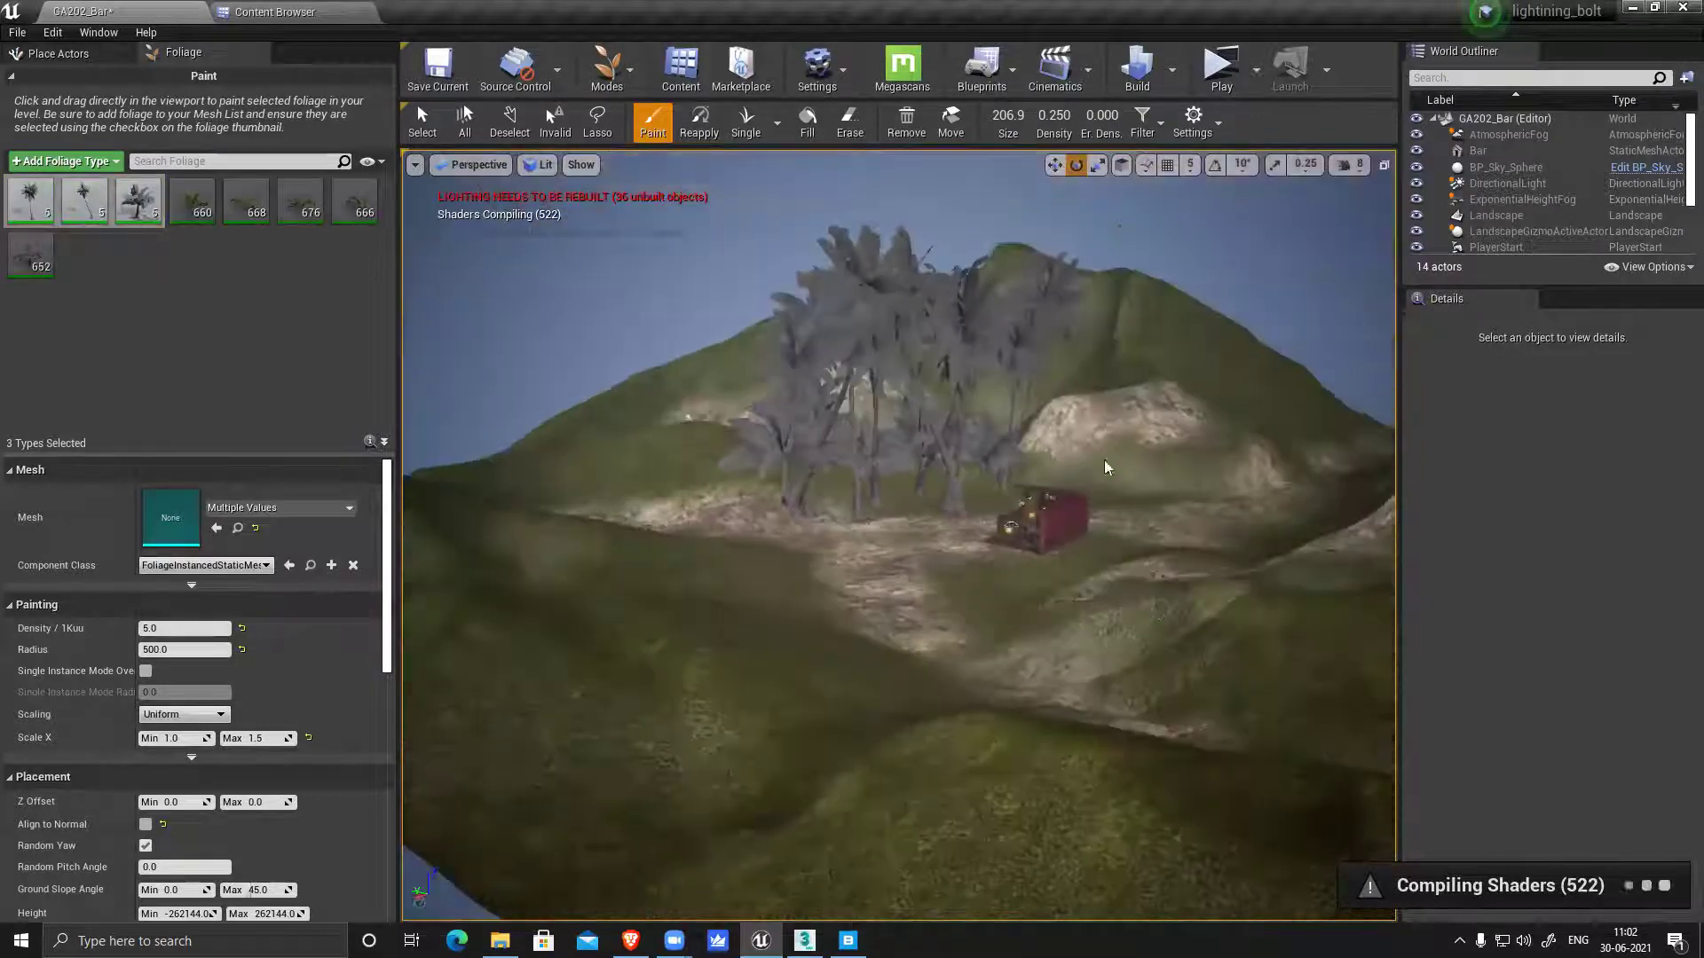
scroll(1003, 484, up, 3)
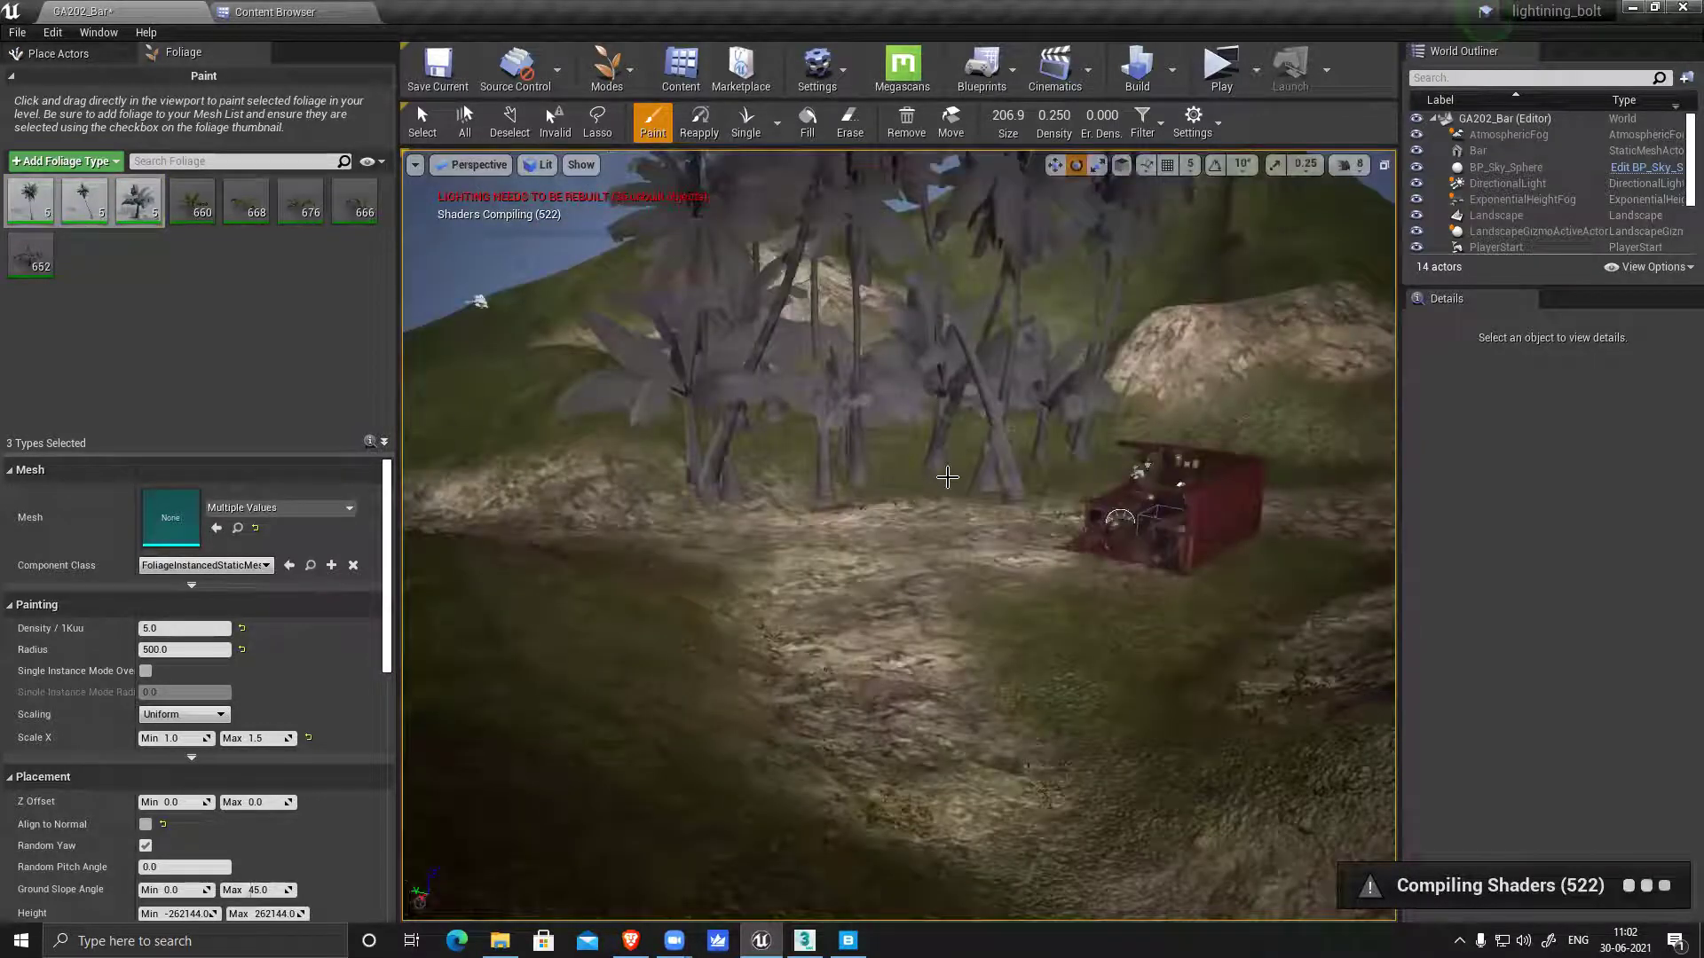
key(ctrl+z)
key(ctrl+z)
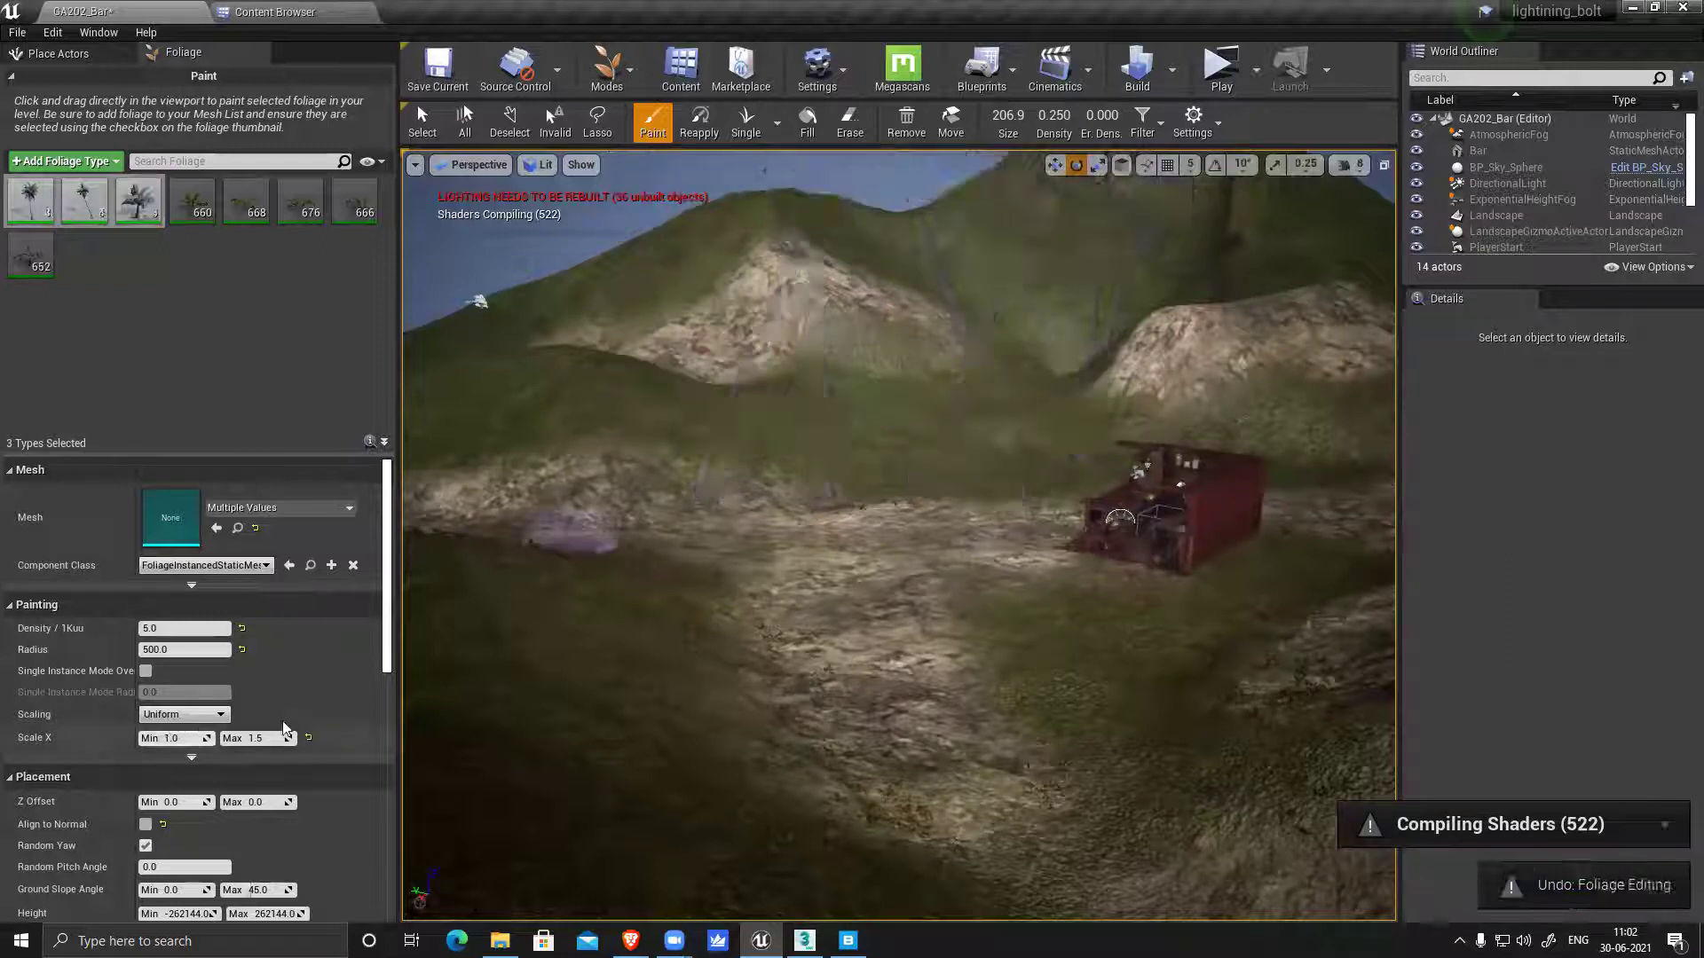
Set the three palm types' Scale X range to a minimum of 0.5 and a maximum of 1.0
text(.5)
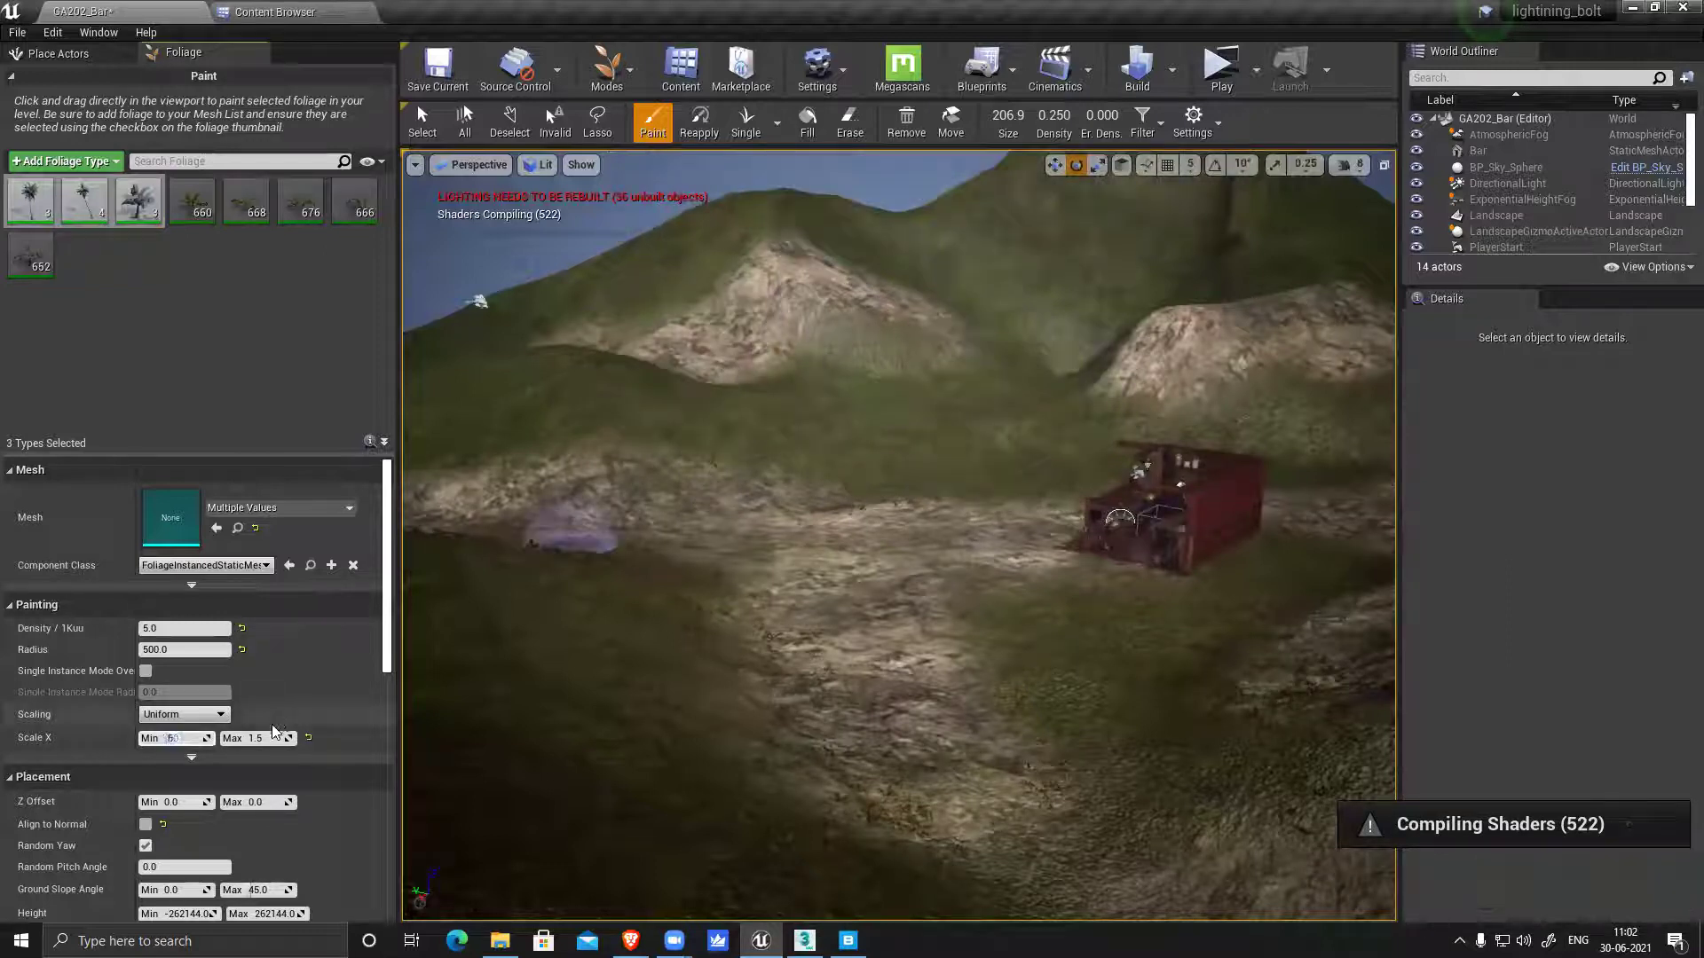
key(Return)
click(268, 738)
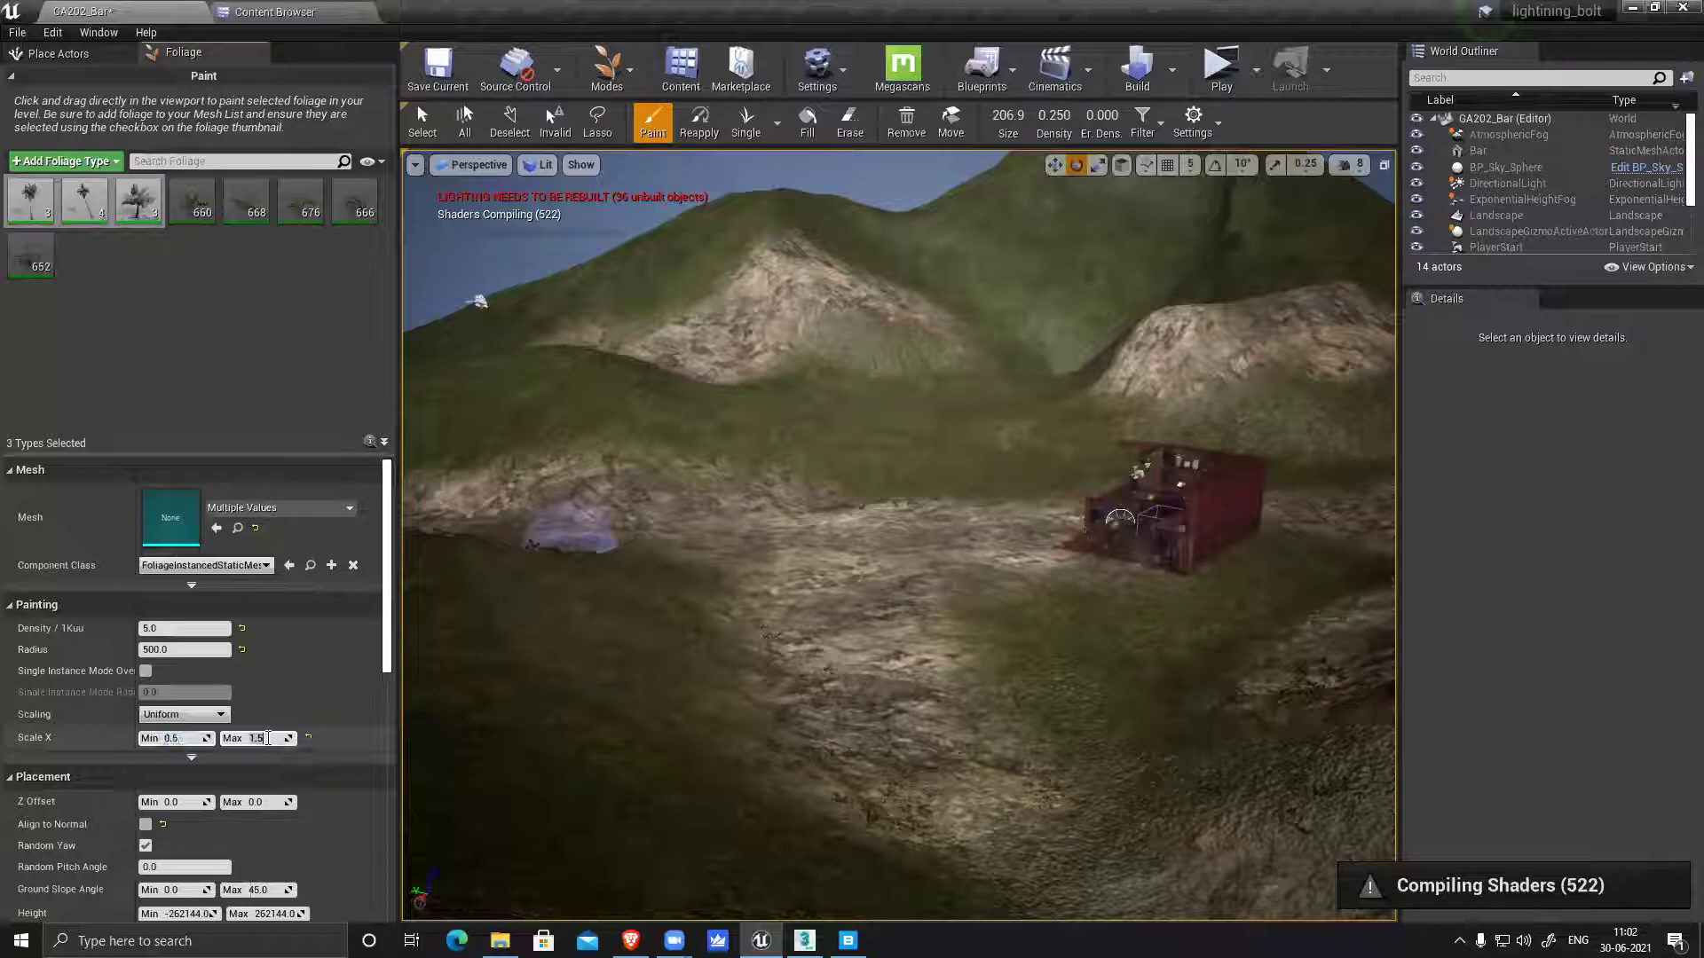
text(1.0)
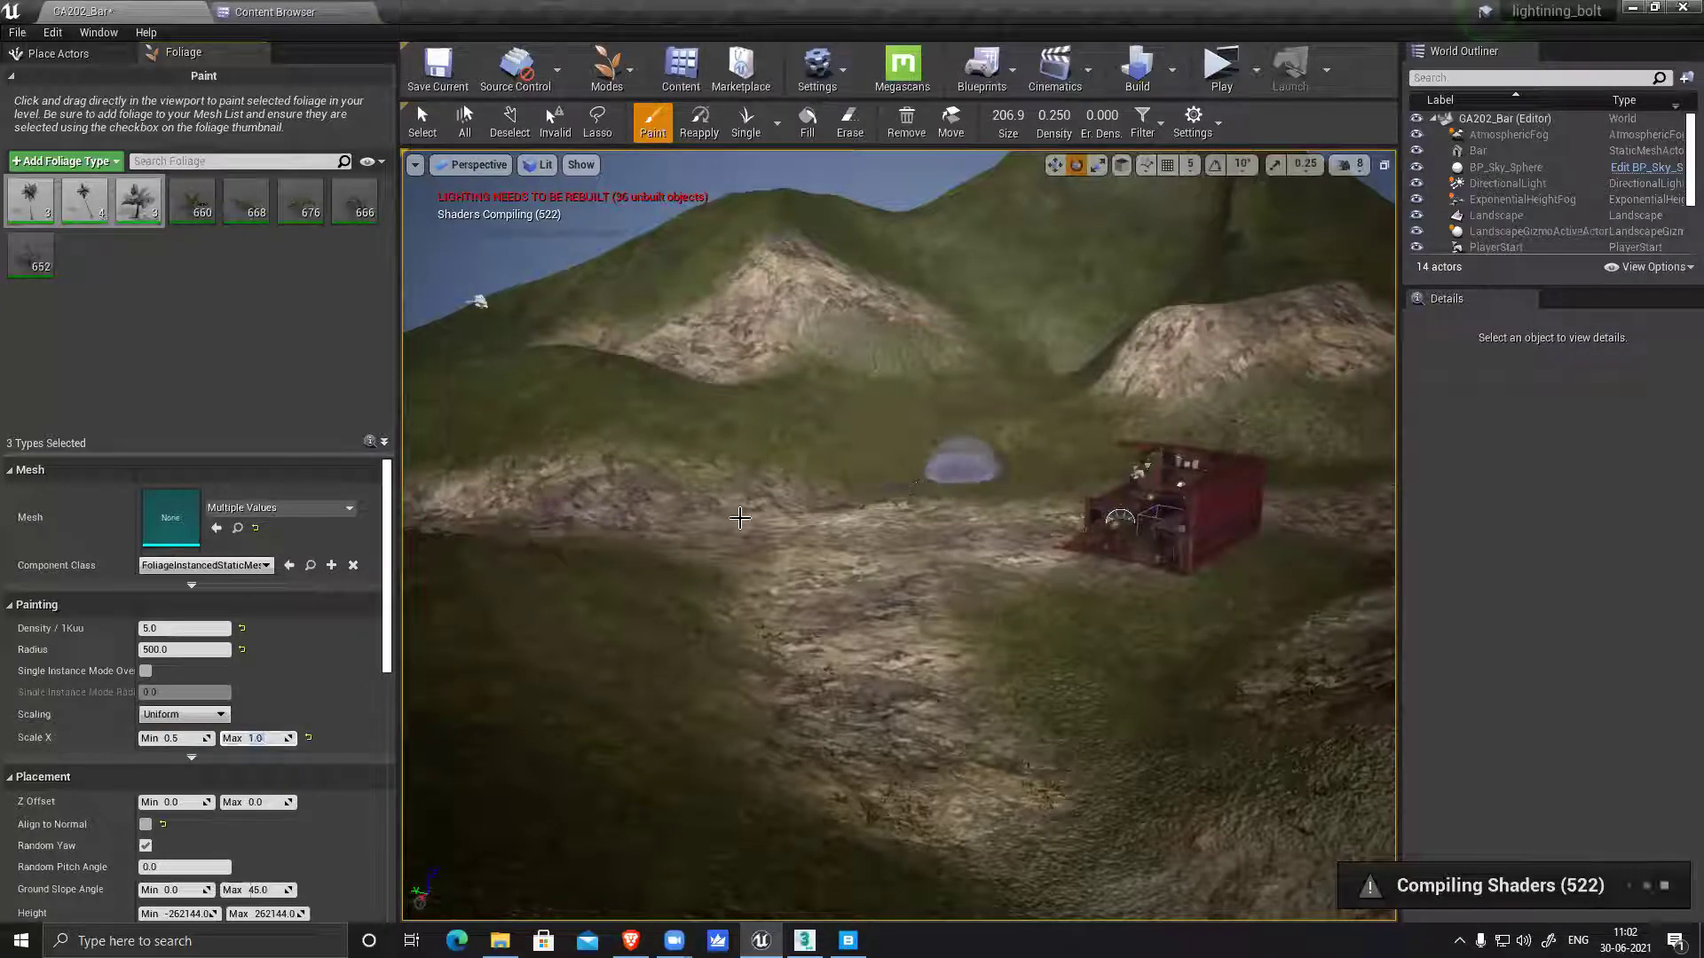
click(357, 413)
Try painting the smaller palms along the foot of the slope near the bar, and undo the strokes
click(701, 498)
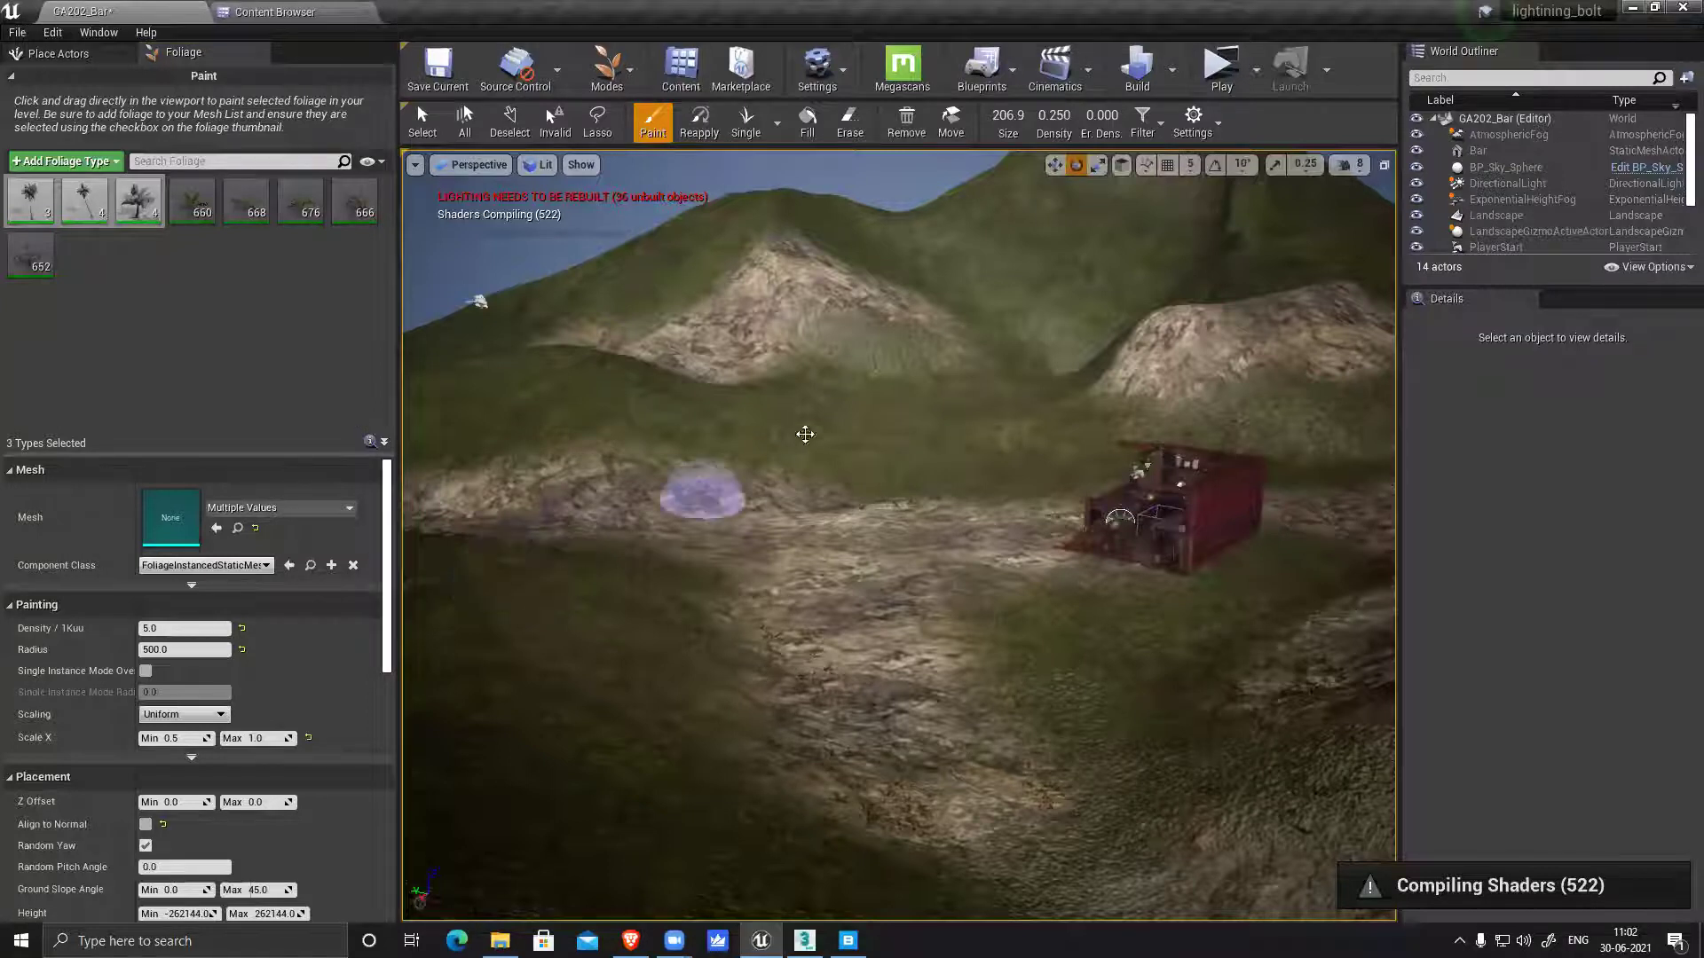
click(839, 480)
click(612, 516)
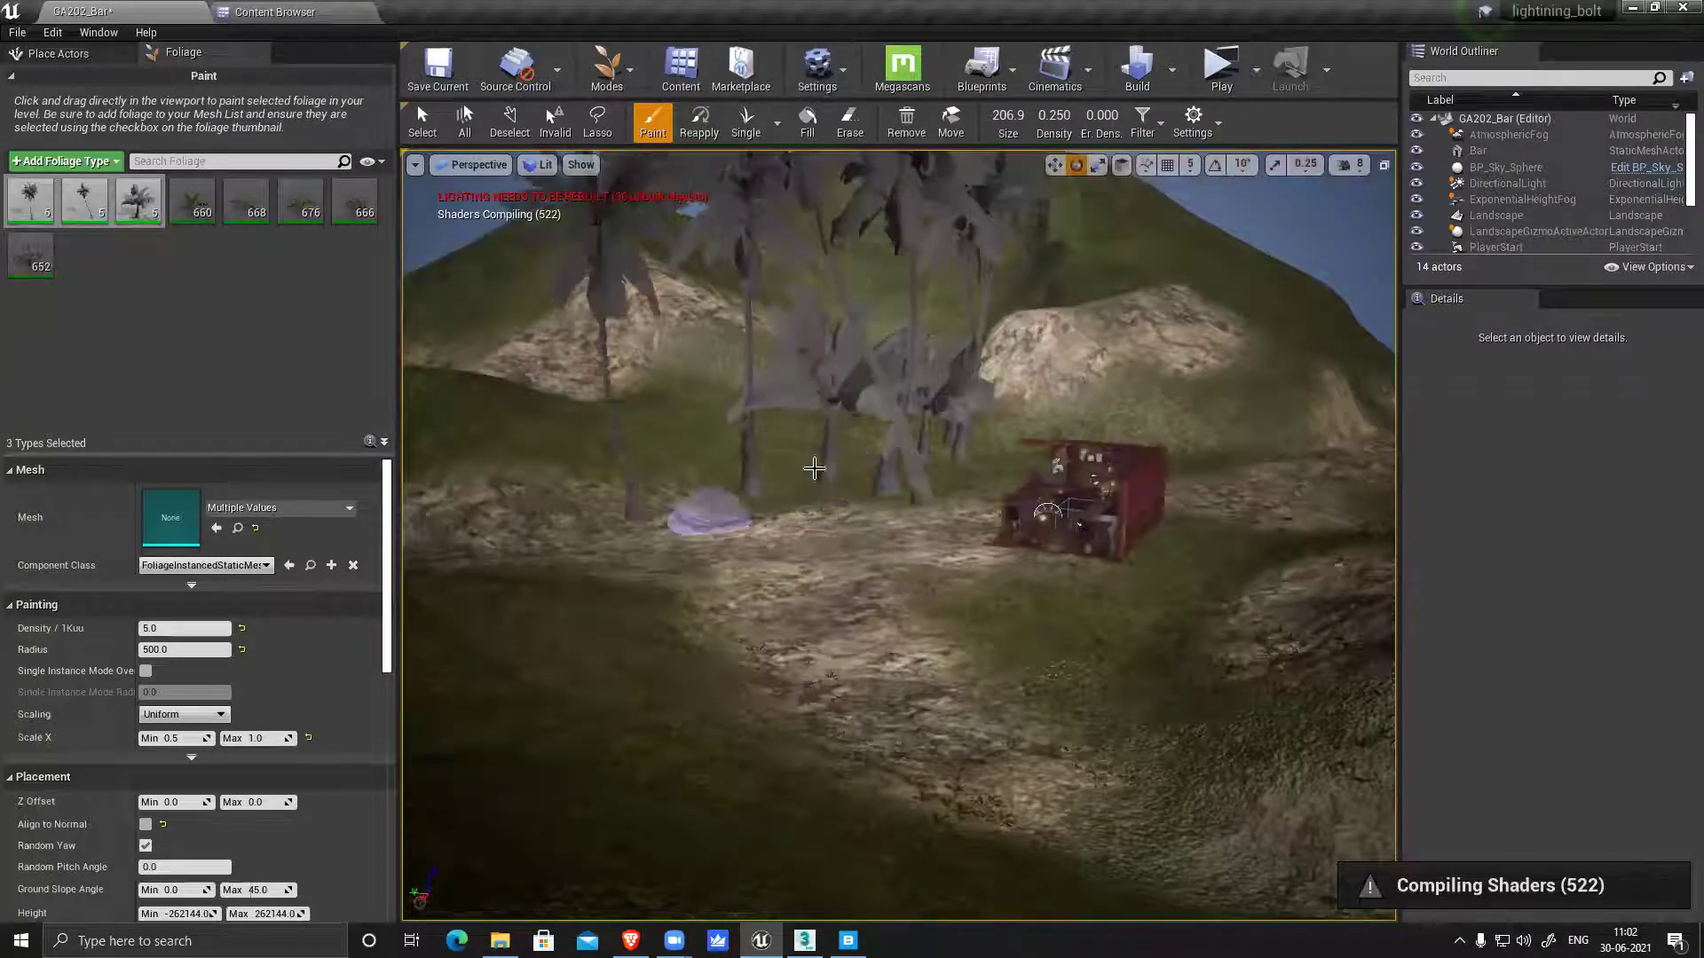
key(ctrl+z)
key(ctrl+z)
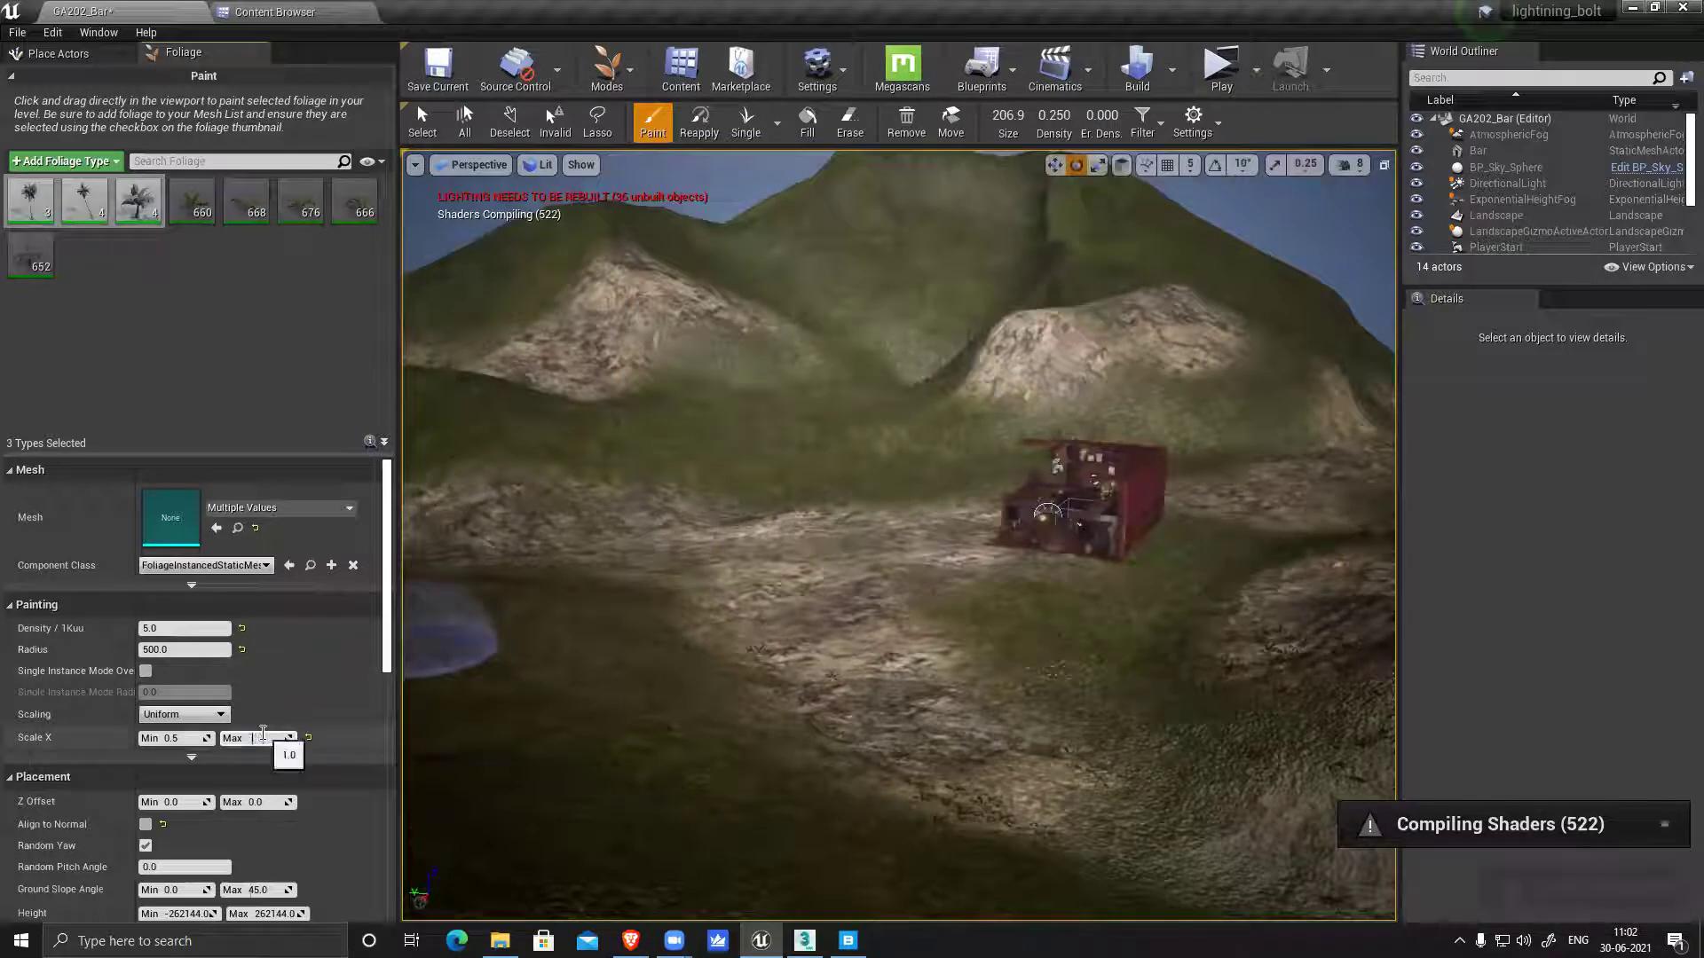
Set the three palm types' Scale X range to a minimum of 0.2 and a maximum of 0.7
click(262, 737)
text(0.7)
key(Return)
click(171, 738)
text(0.3)
key(Return)
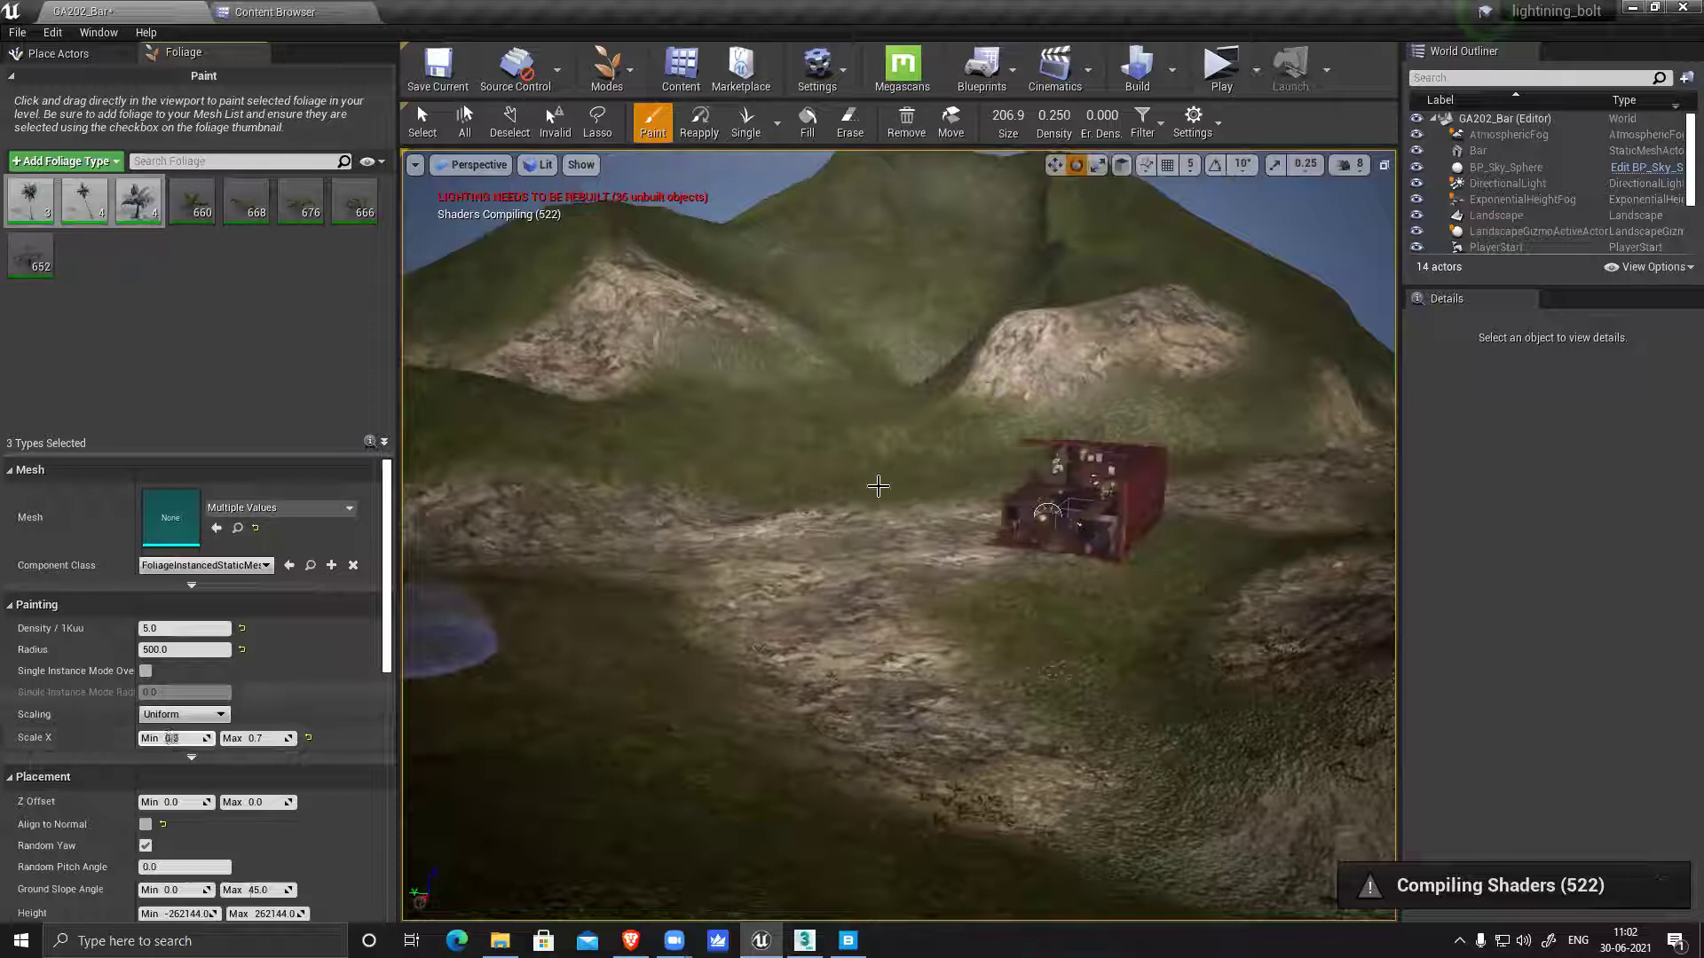
Paint coconut palms along the foot of the slope by the bar and on the distant ridge beyond the path
drag(827, 501, 847, 445)
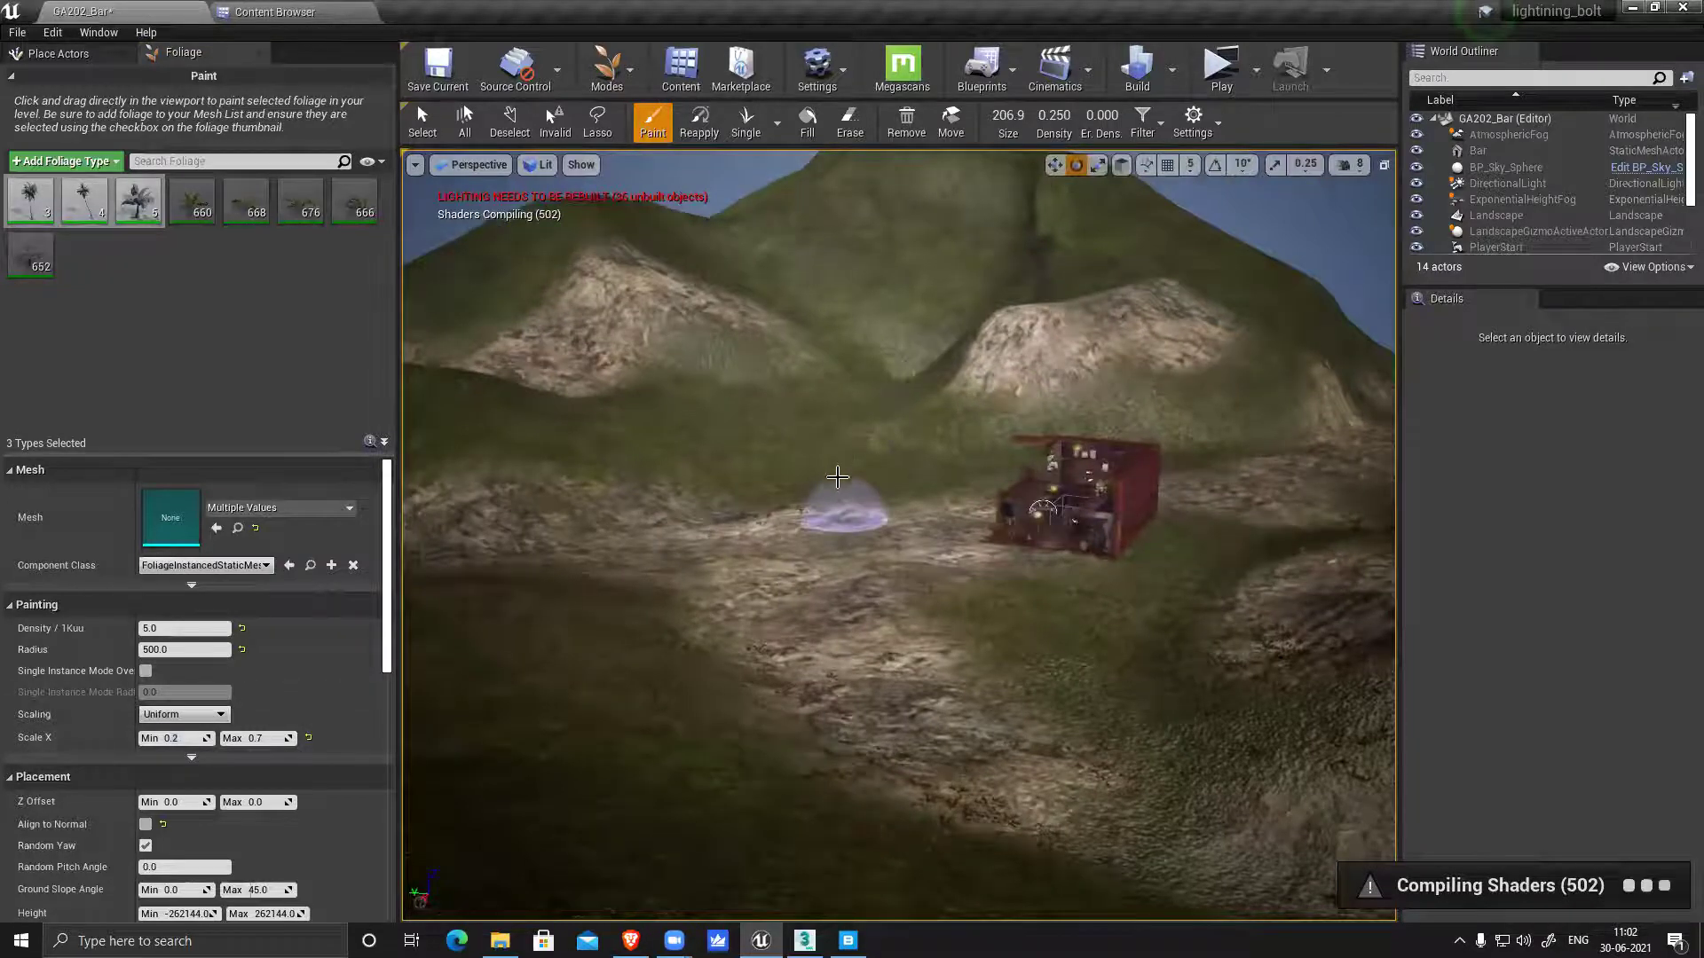
mouse_move(810, 480)
mouse_down()
mouse_move(787, 521)
mouse_move(612, 495)
mouse_move(734, 501)
mouse_move(984, 398)
mouse_move(1228, 361)
mouse_up()
click(1110, 388)
mouse_move(1110, 388)
right_down()
mouse_move(1078, 391)
mouse_move(1095, 379)
right_up()
click(1005, 284)
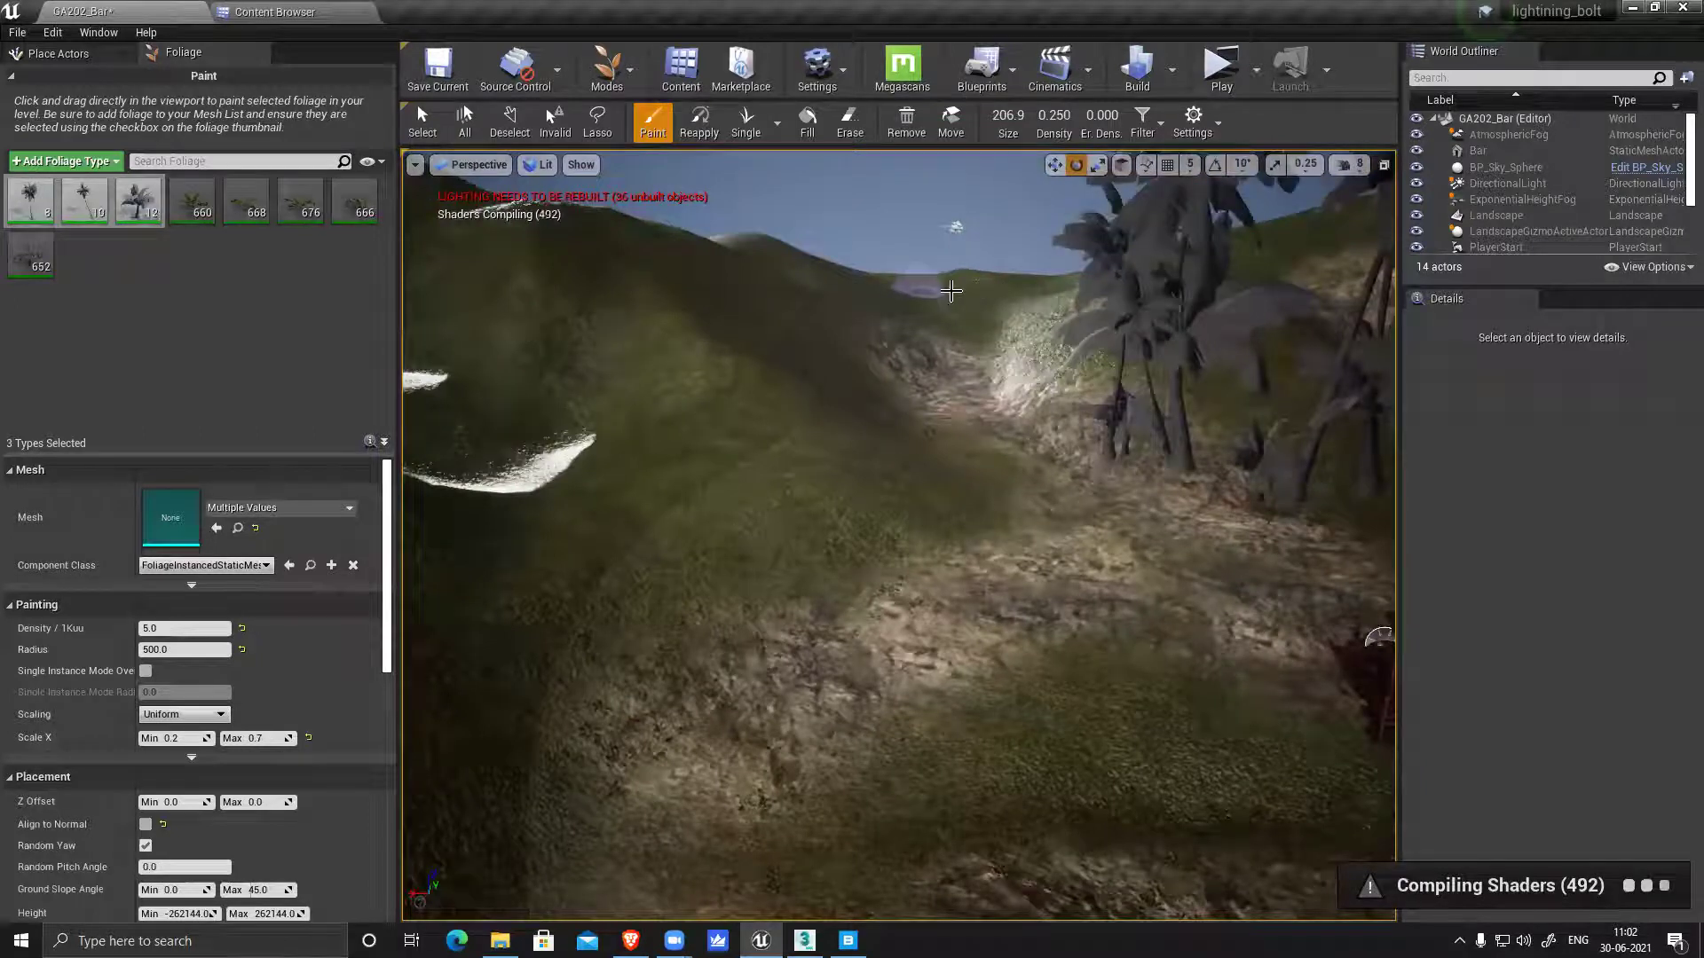
click(923, 305)
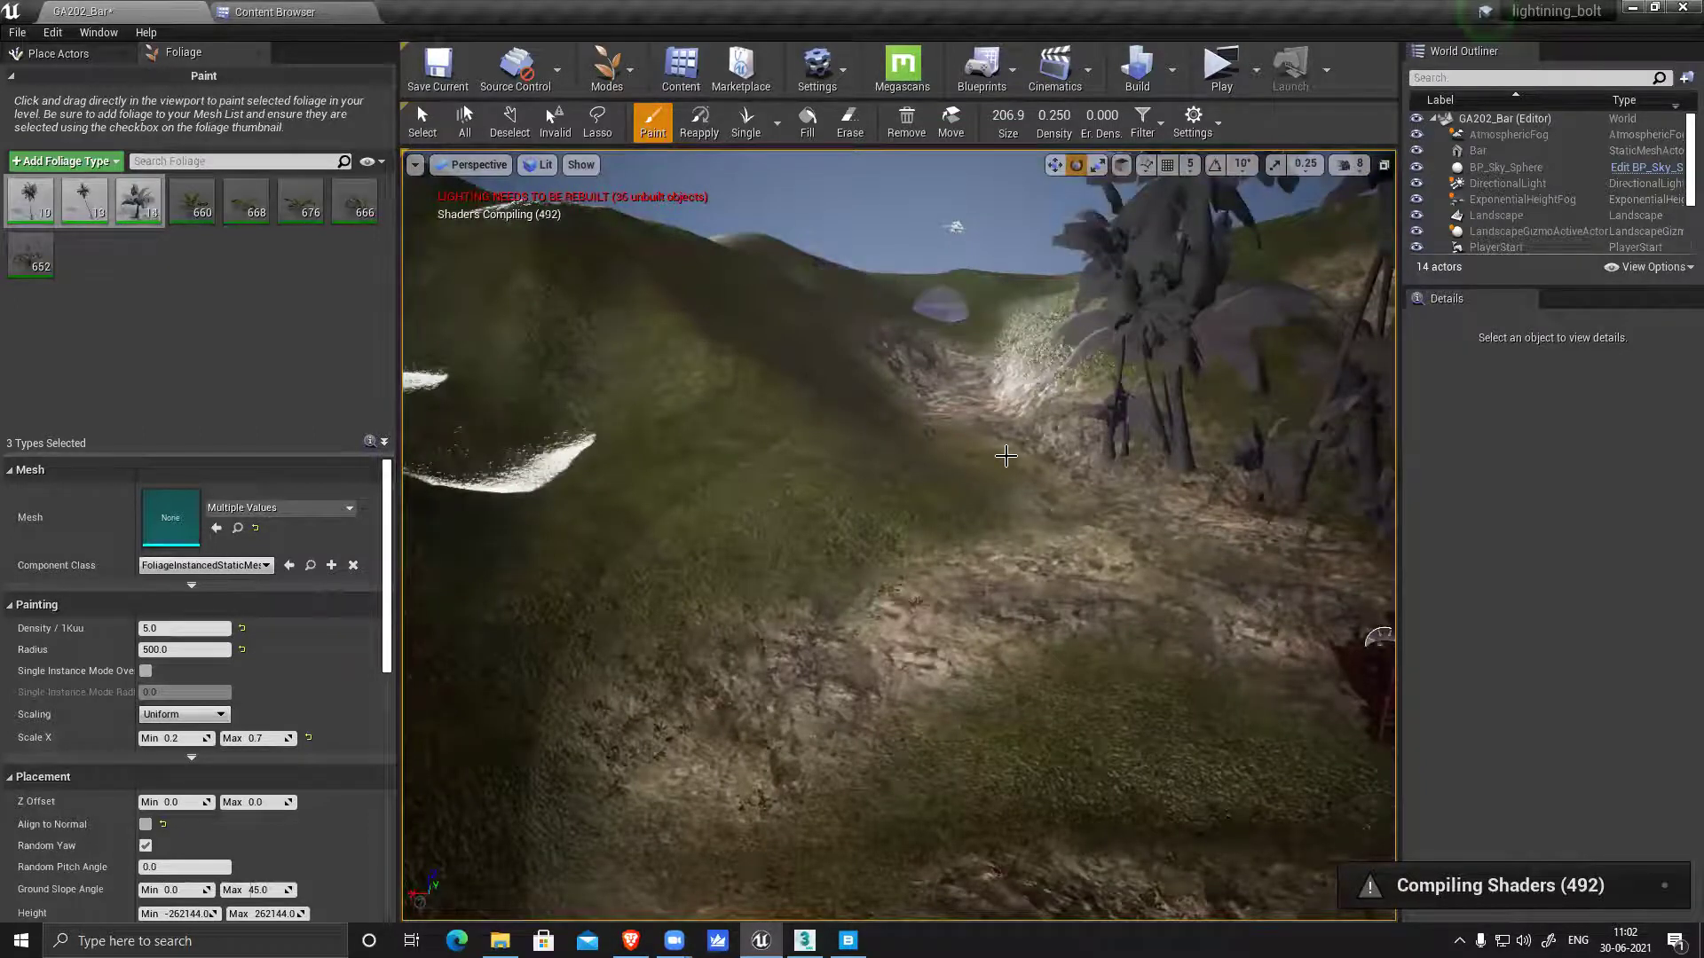
Paint coconut palms over the grassy hillside and around the edges of the clearing surrounding the bar
right_drag(1005, 456, 957, 368)
right_drag(1005, 317, 985, 321)
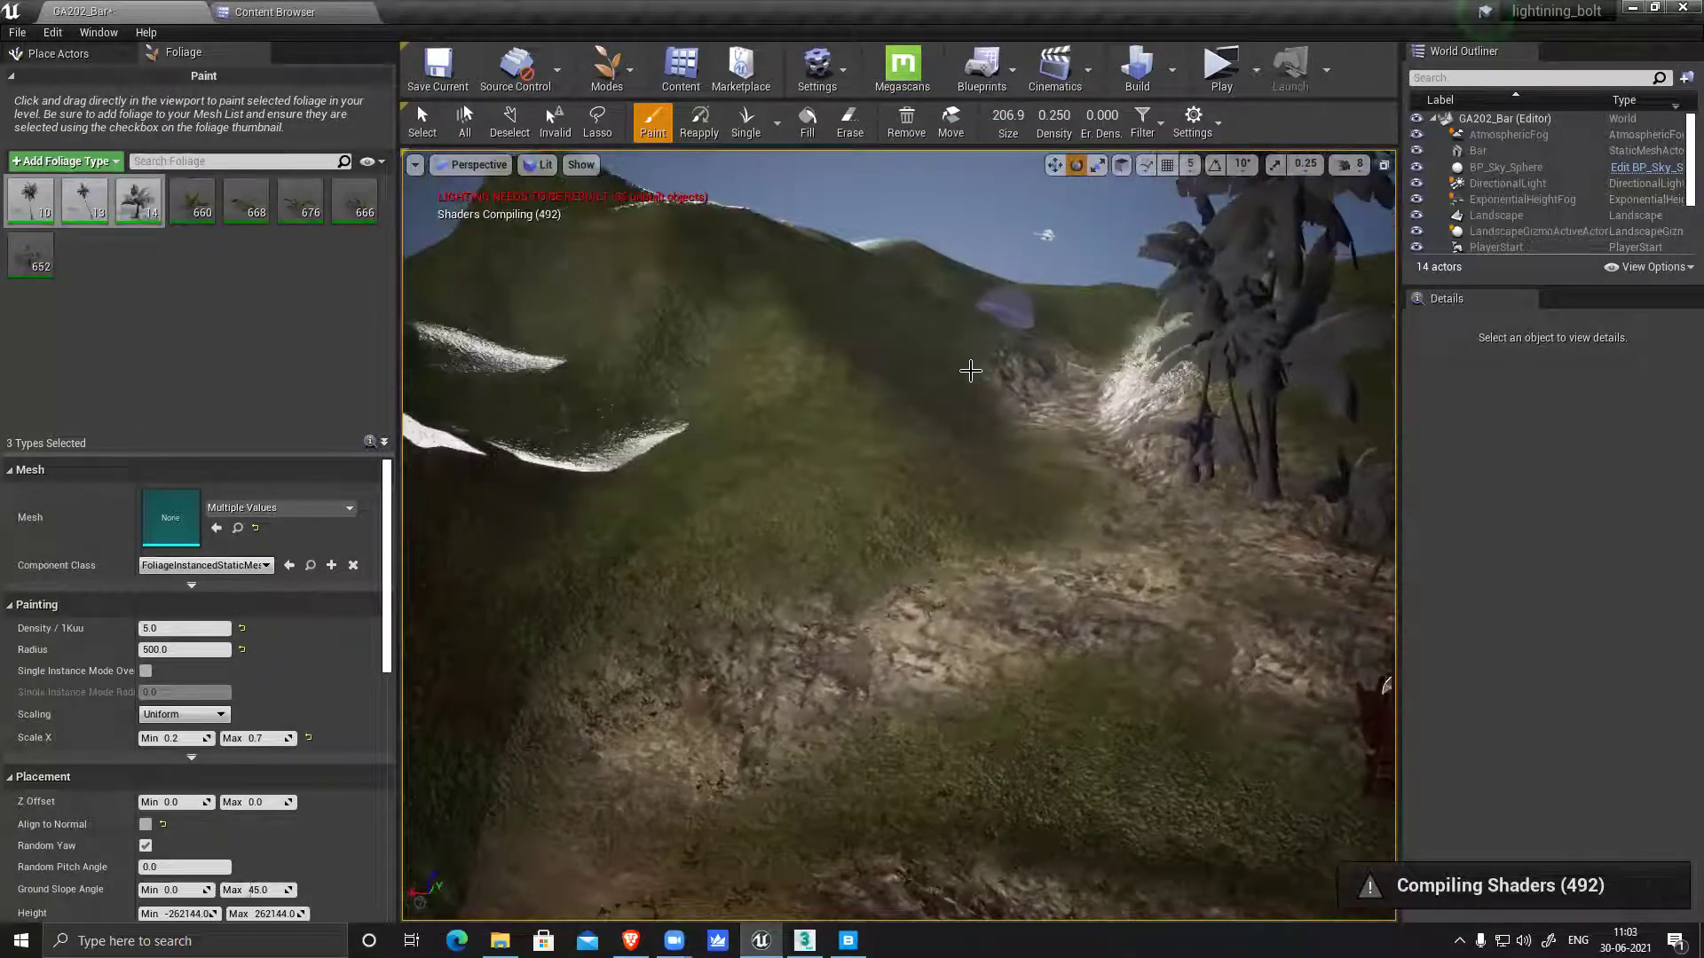
click(1021, 502)
mouse_move(769, 513)
mouse_down()
mouse_move(890, 422)
mouse_move(840, 373)
mouse_move(831, 307)
mouse_up()
mouse_move(427, 570)
mouse_down()
mouse_move(935, 465)
mouse_move(818, 584)
mouse_move(1037, 552)
mouse_up()
click(556, 680)
mouse_move(557, 681)
right_down()
mouse_move(923, 681)
mouse_move(1179, 581)
right_up()
mouse_move(1195, 599)
mouse_down()
mouse_move(1112, 565)
mouse_move(1031, 395)
mouse_move(1122, 297)
mouse_up()
click(1065, 383)
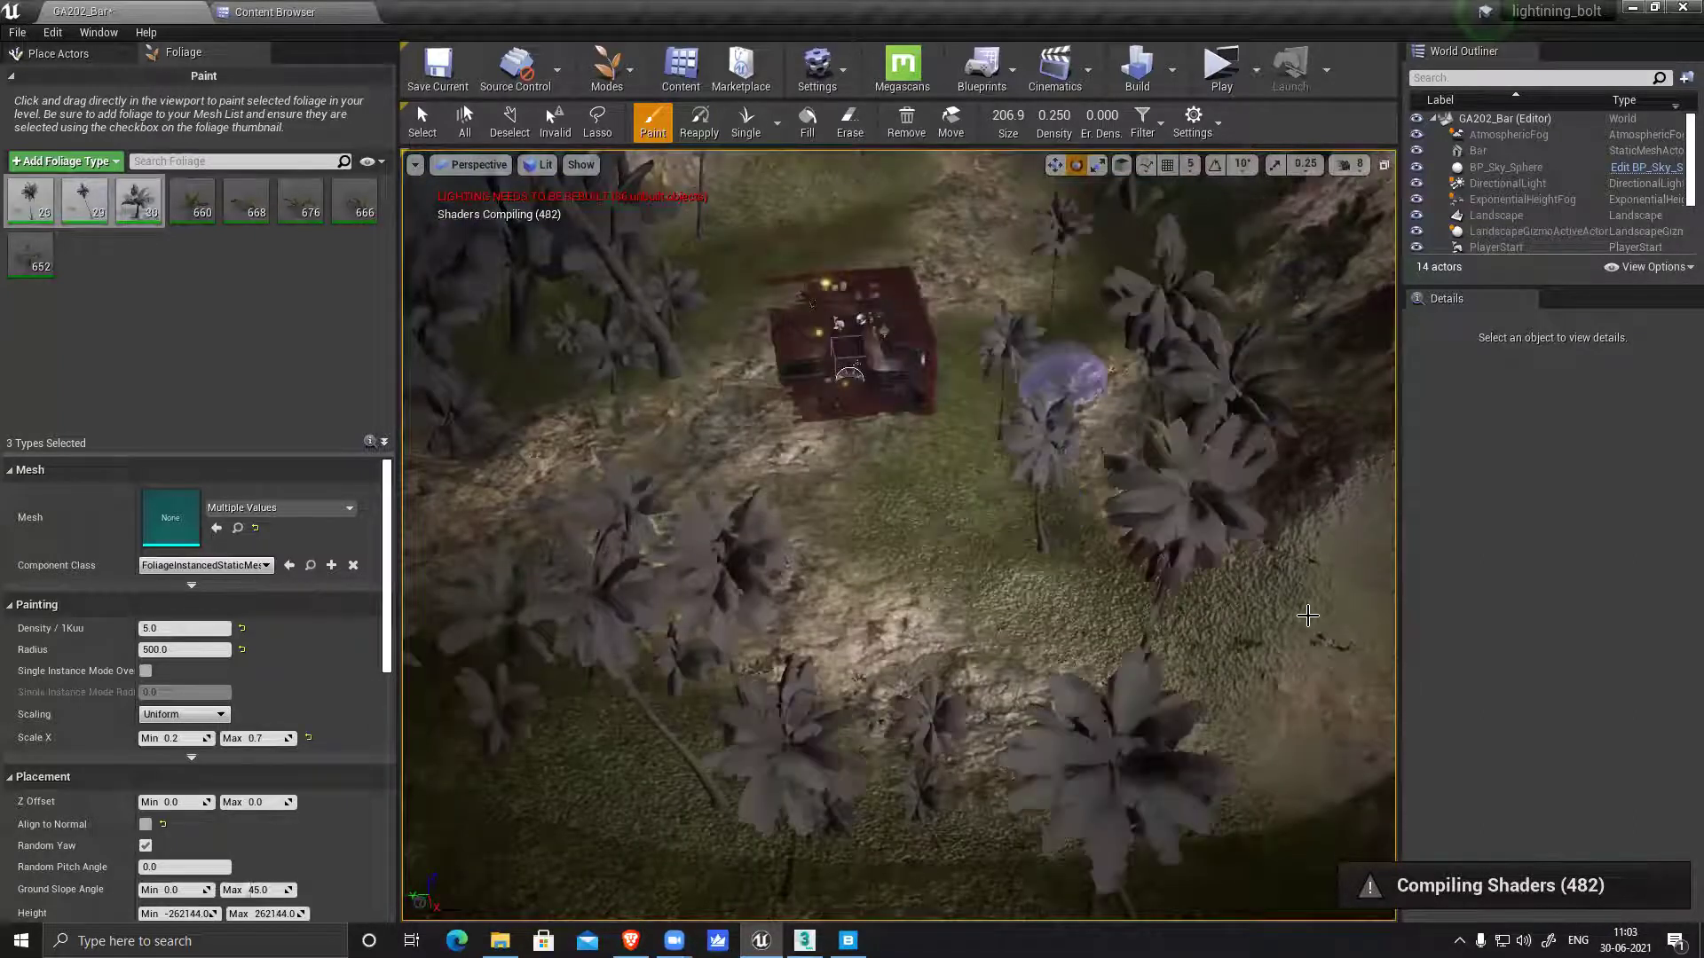
Add more coconut palms on the rocky slope beside the bar and on the ground behind it
right_drag(861, 482, 1109, 417)
mouse_move(821, 357)
mouse_down()
mouse_move(734, 330)
mouse_move(637, 160)
mouse_up()
click(790, 406)
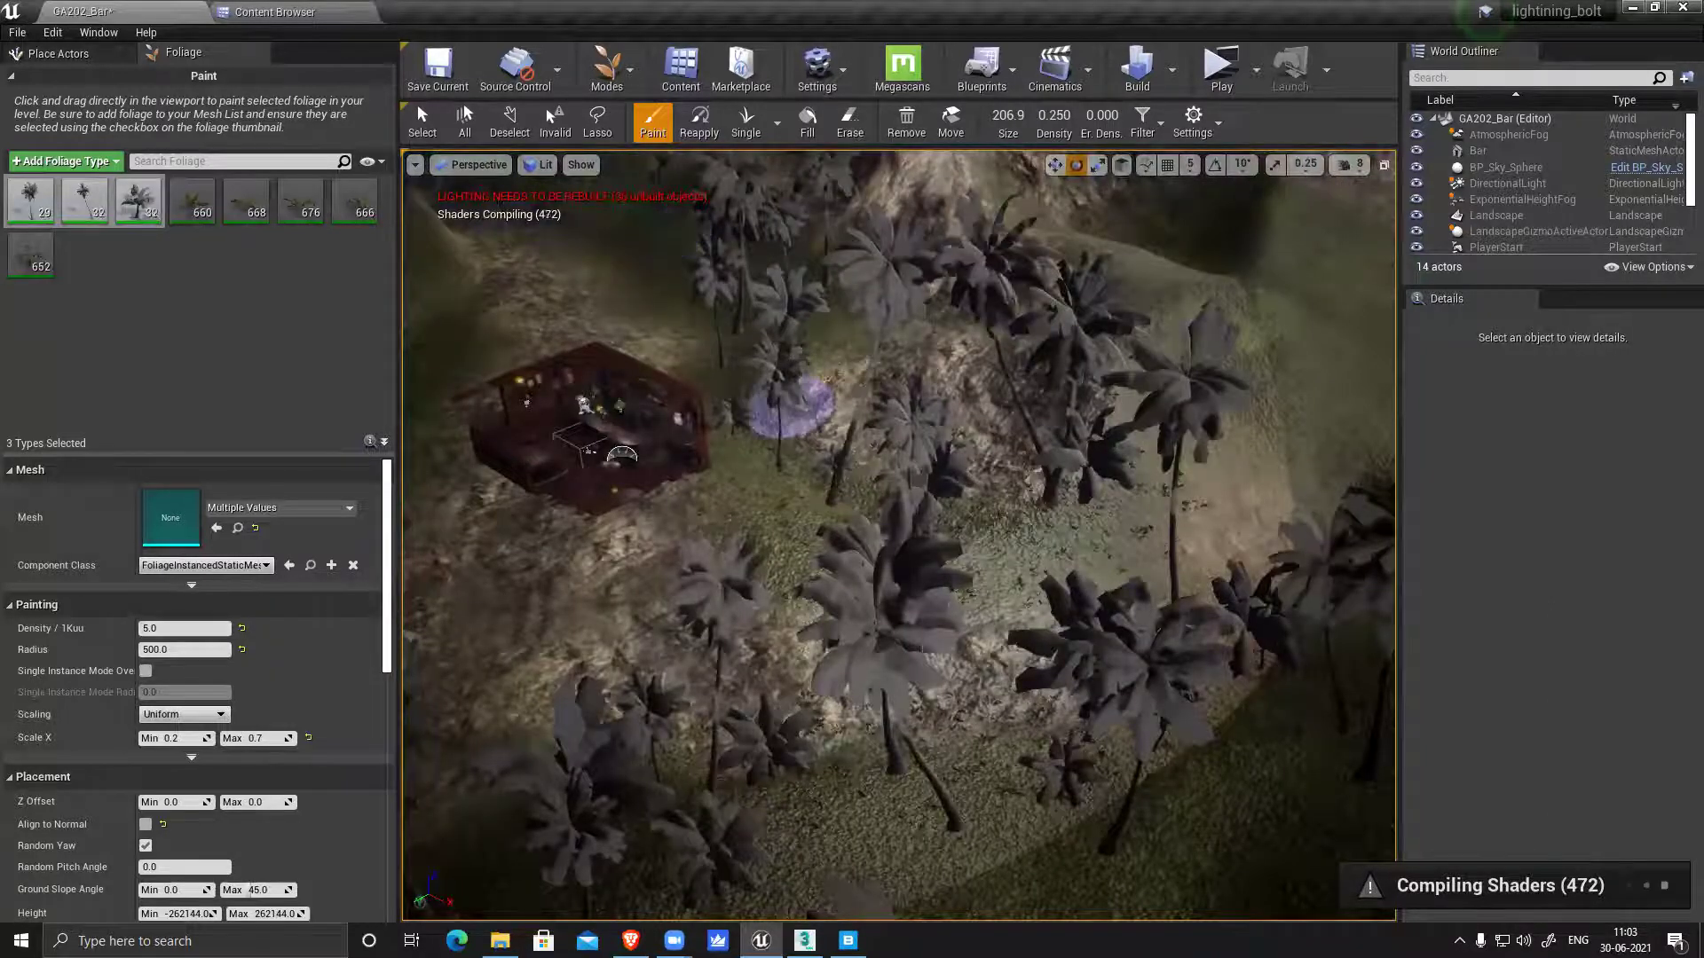
right_drag(693, 236, 603, 258)
mouse_move(731, 319)
mouse_down()
mouse_move(639, 341)
mouse_move(604, 407)
mouse_up()
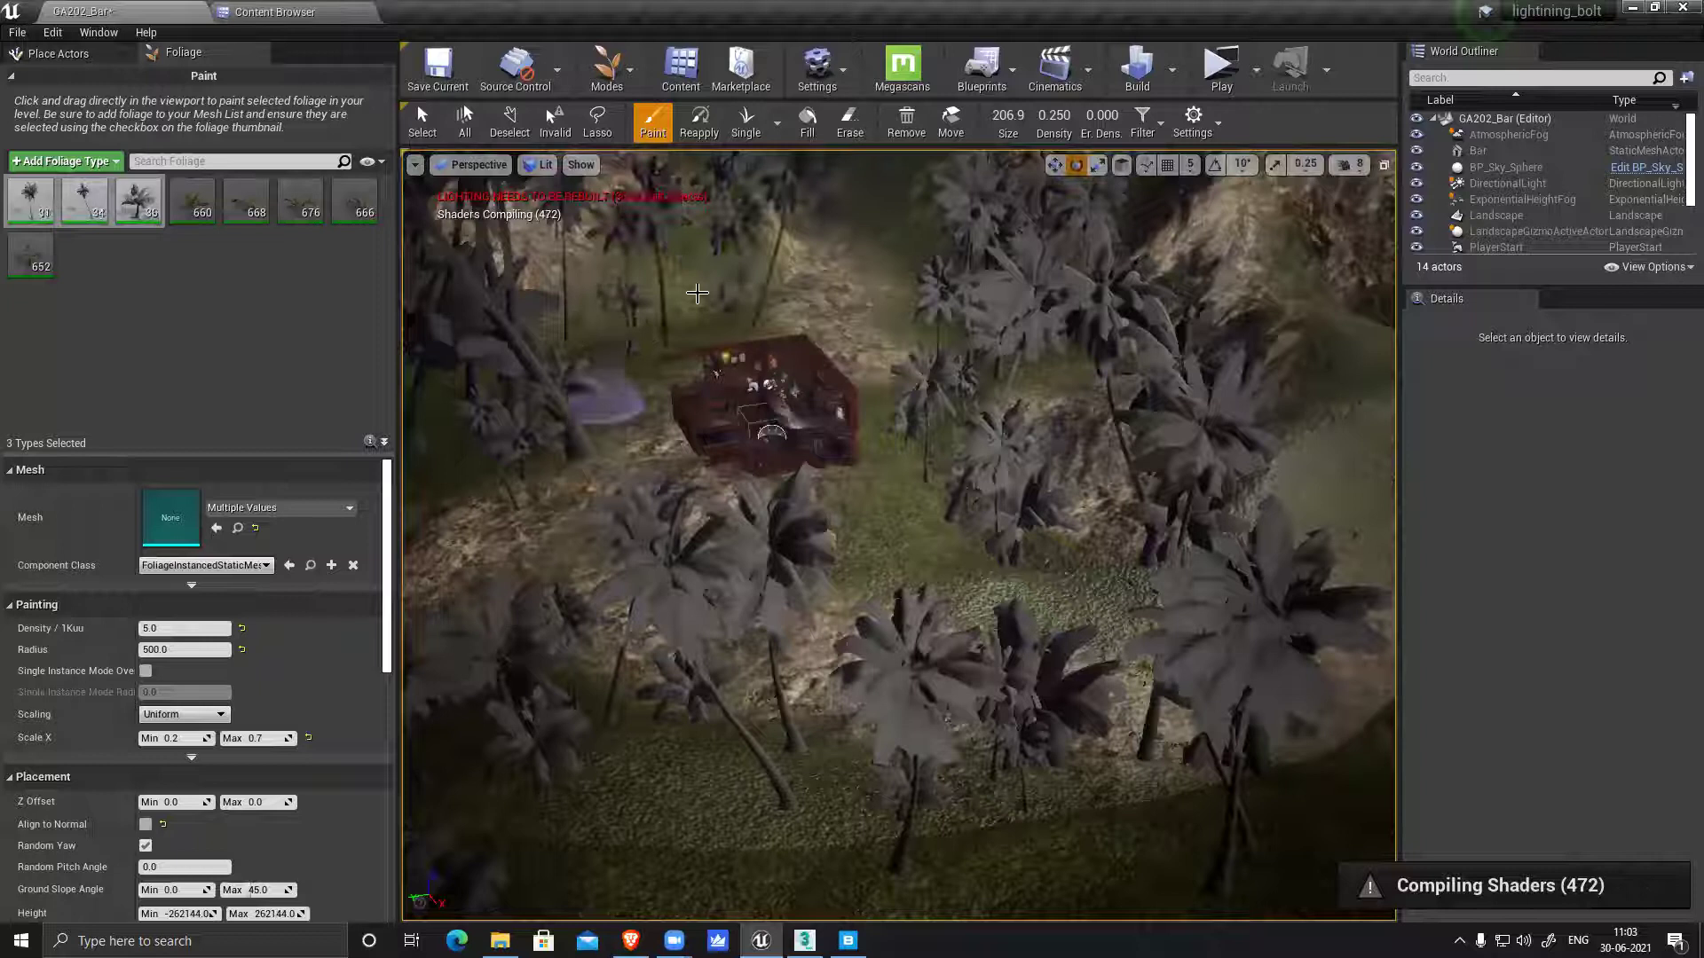
right_drag(905, 245, 721, 258)
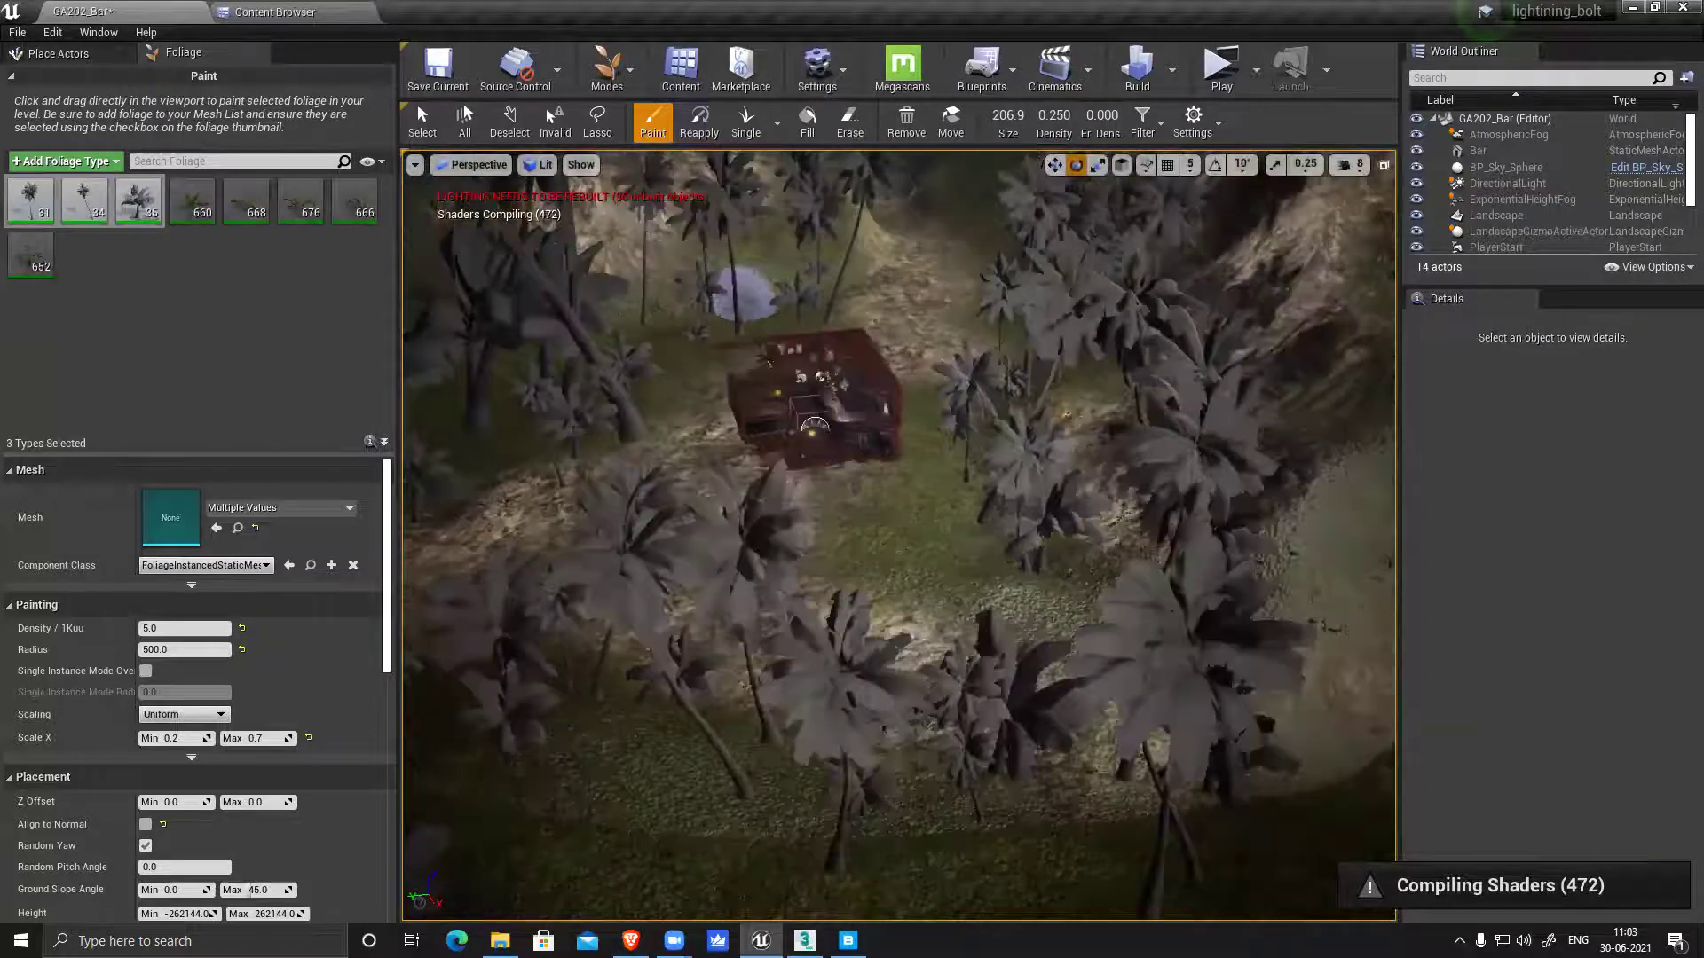
right_drag(734, 325, 717, 333)
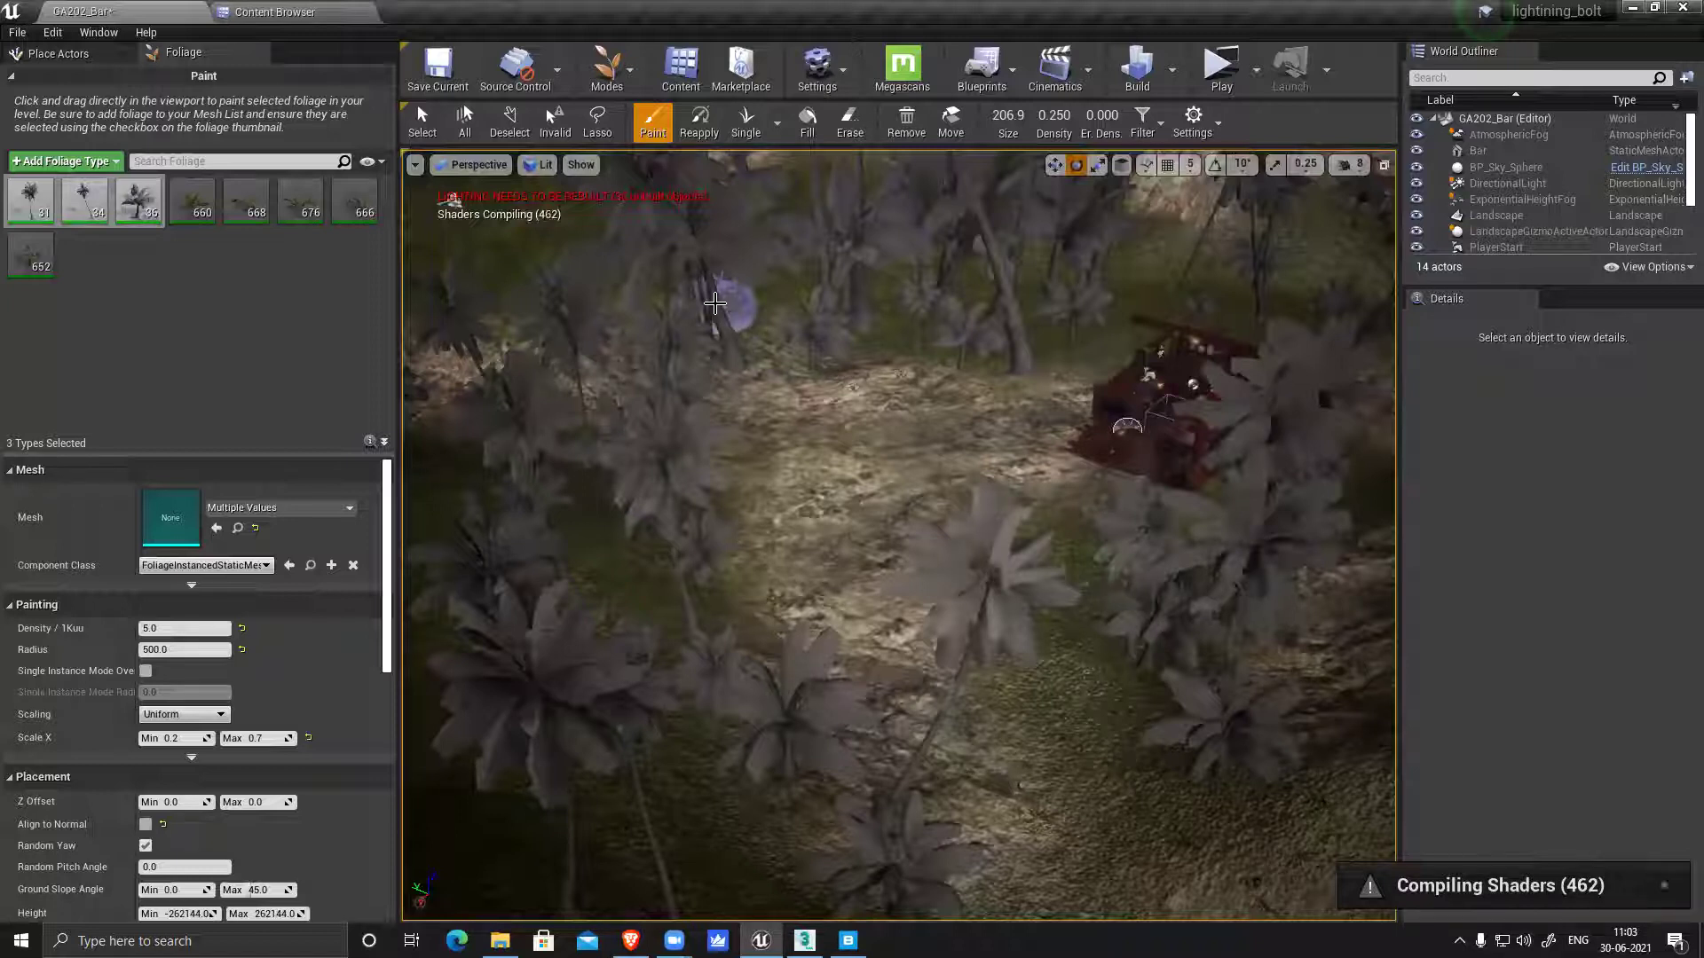
right_drag(1058, 411, 1047, 410)
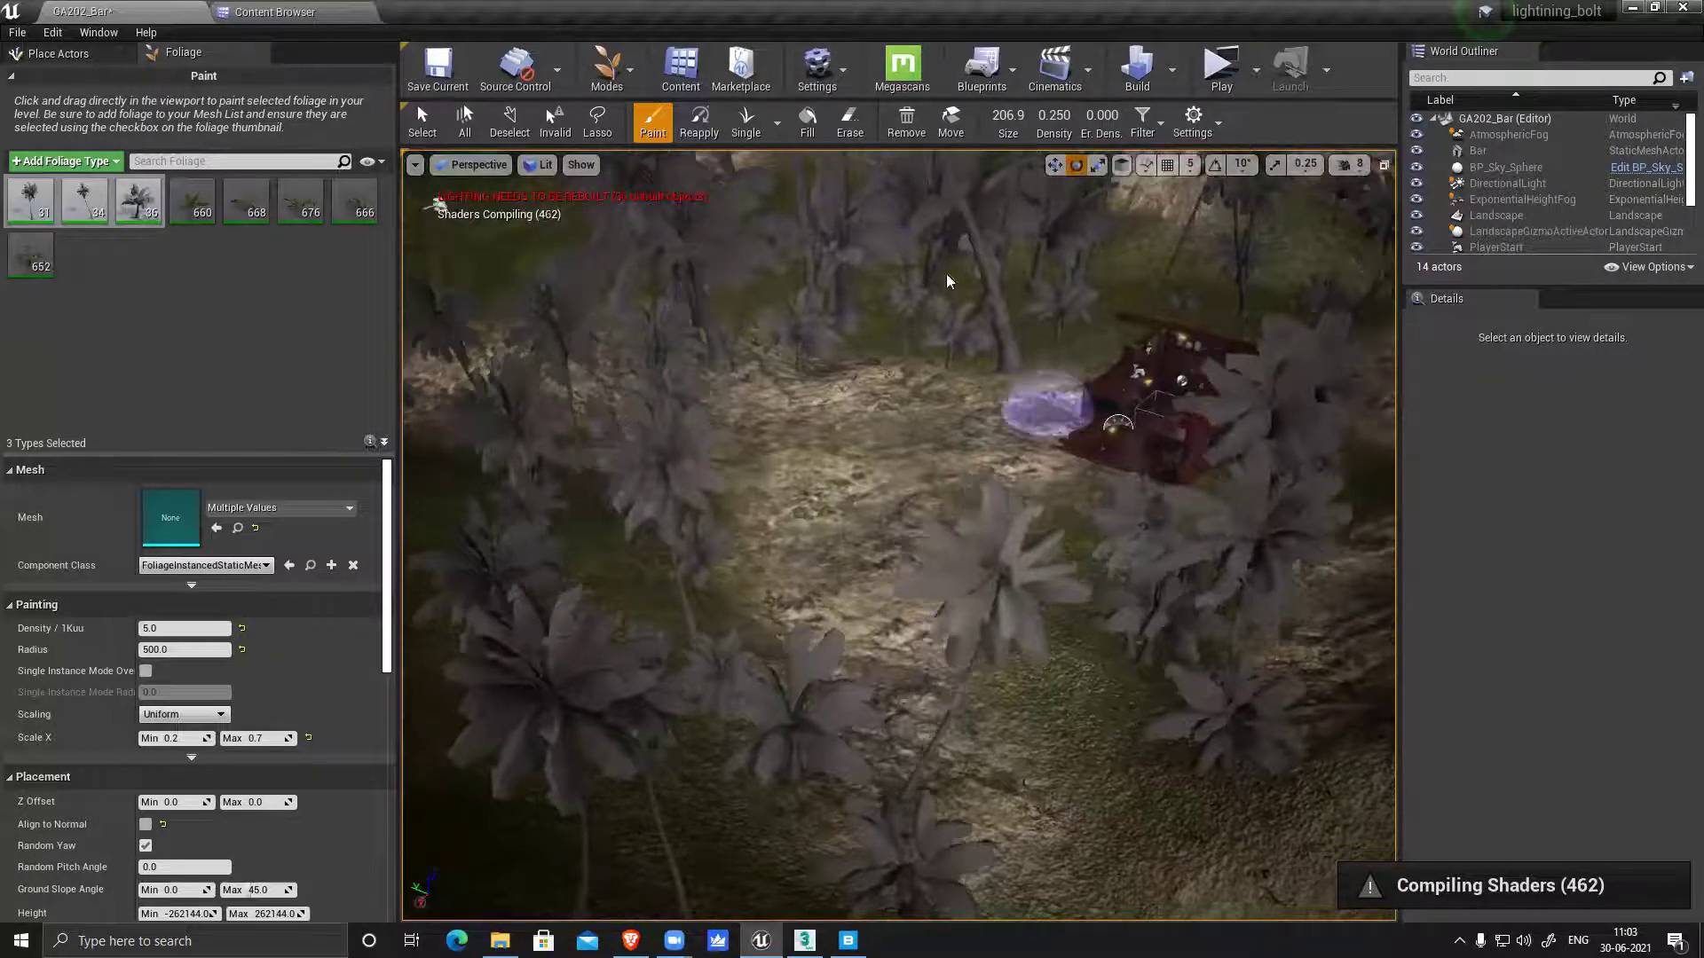
right_drag(946, 273, 858, 235)
click(811, 323)
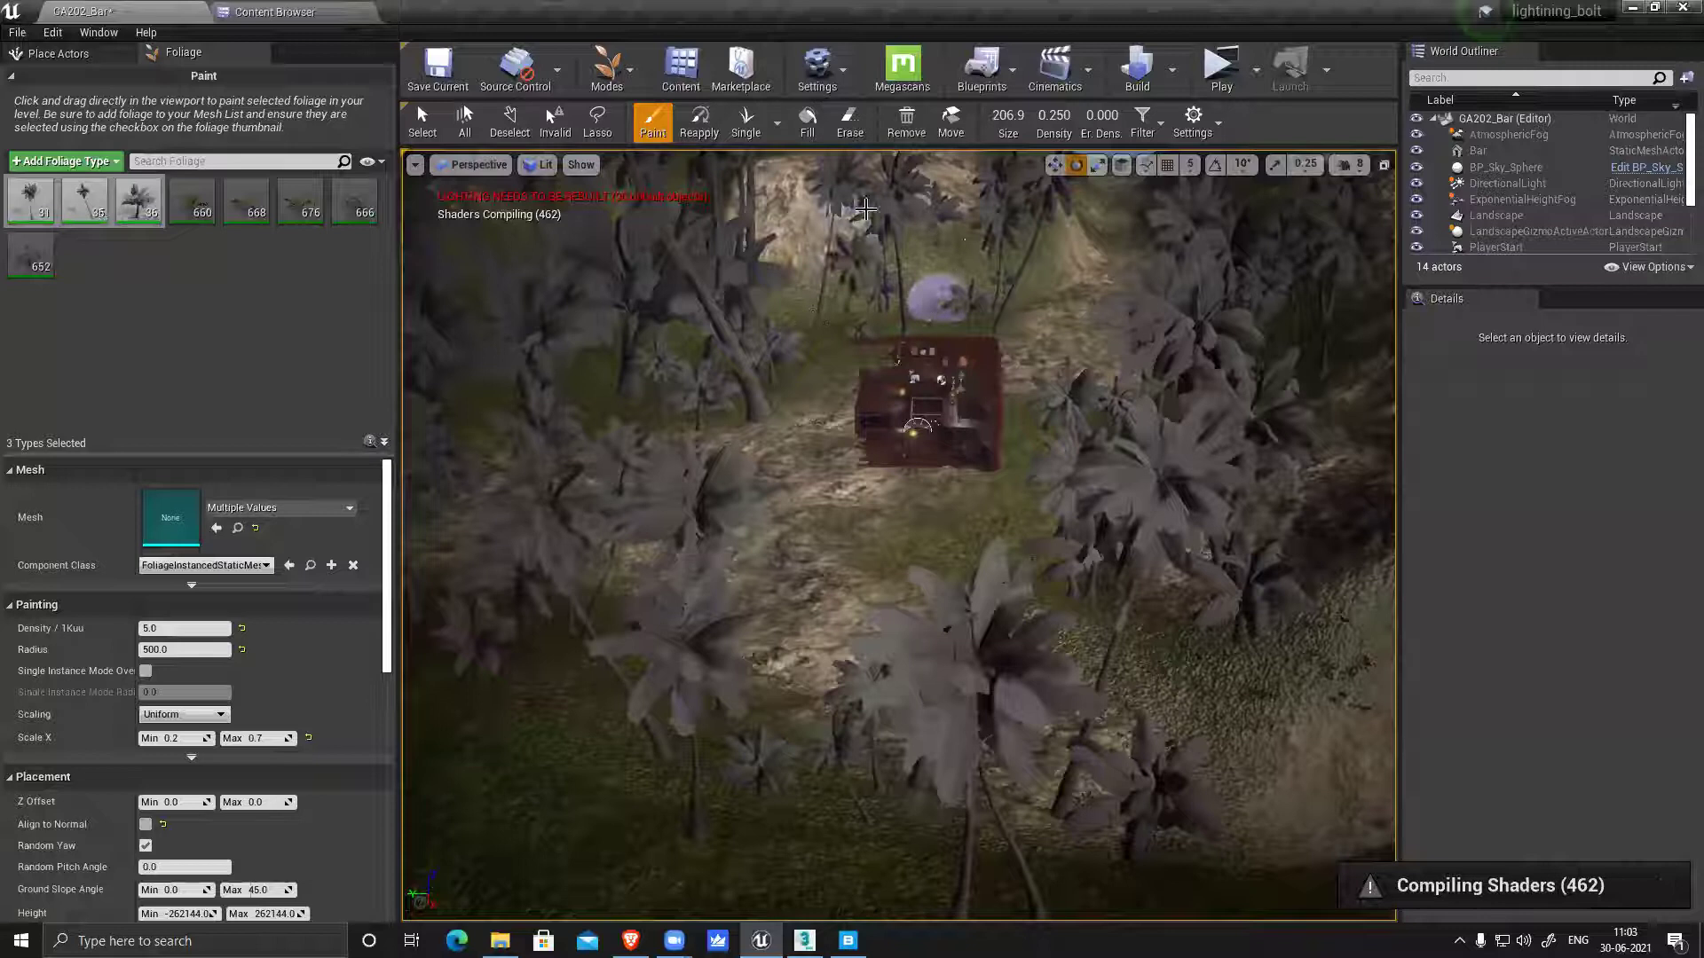
click(830, 240)
Fill the grassy strip and path edge alongside the bar with additional coconut palms
alt+drag(1126, 436, 1010, 265)
click(930, 292)
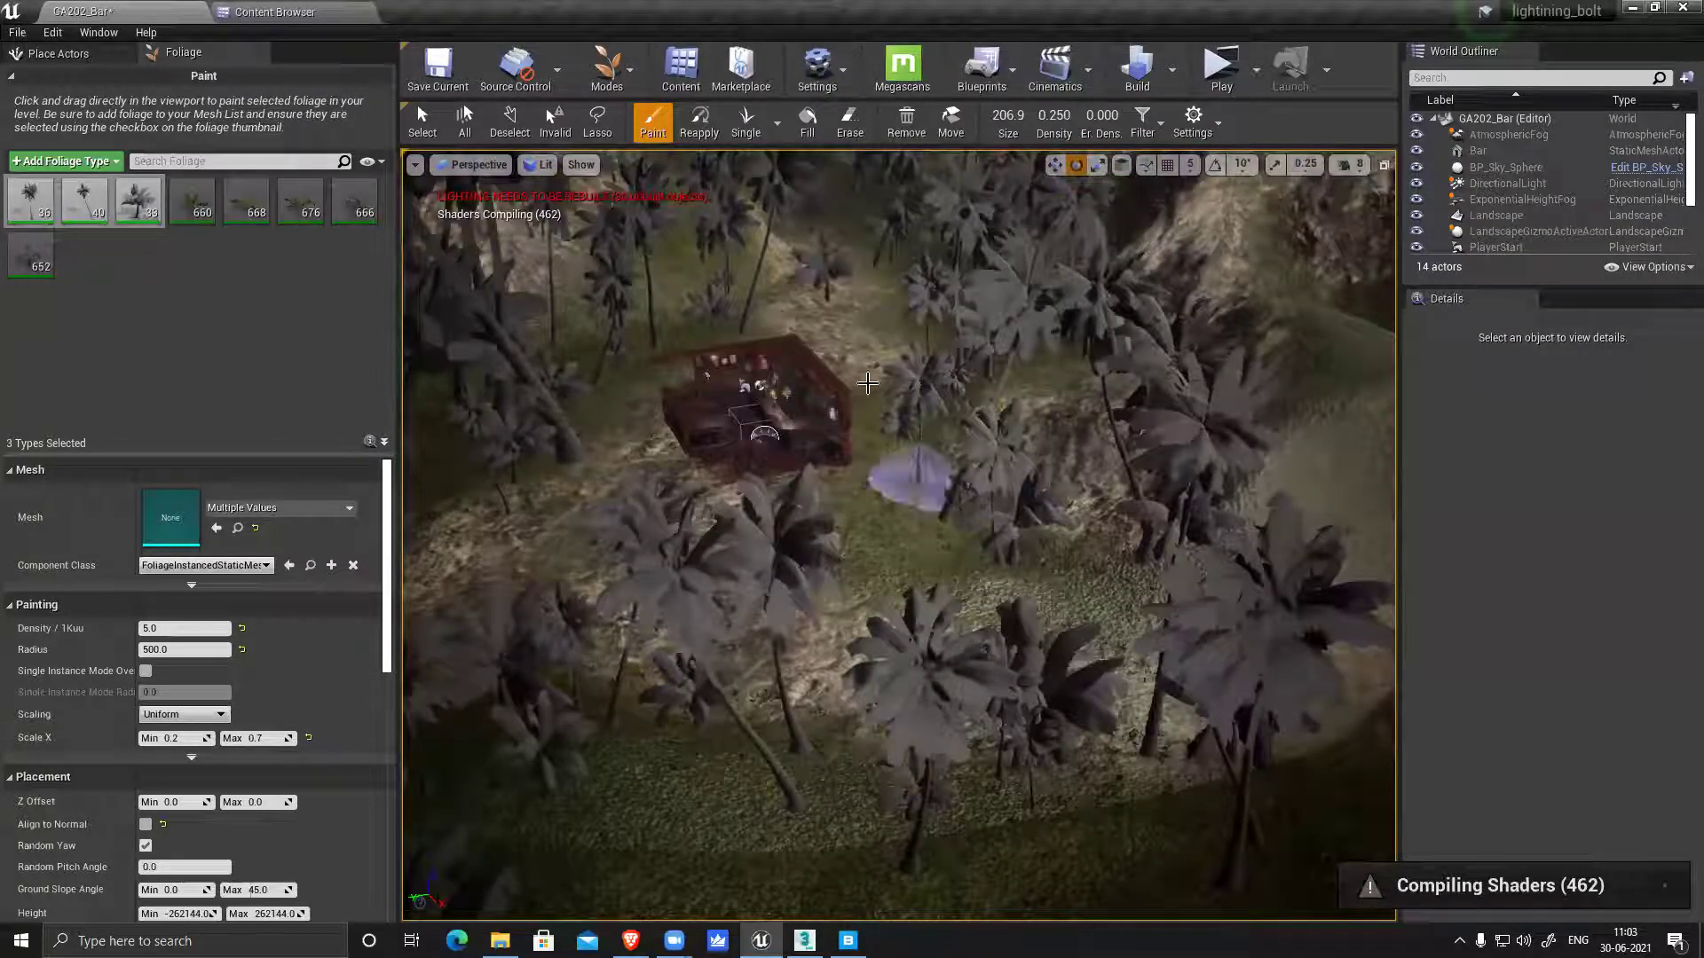
click(855, 353)
mouse_move(943, 543)
mouse_down()
mouse_move(875, 518)
mouse_move(965, 564)
mouse_up()
mouse_move(1118, 591)
mouse_down()
mouse_move(1194, 547)
mouse_move(1247, 449)
mouse_move(1146, 299)
mouse_move(1034, 374)
mouse_up()
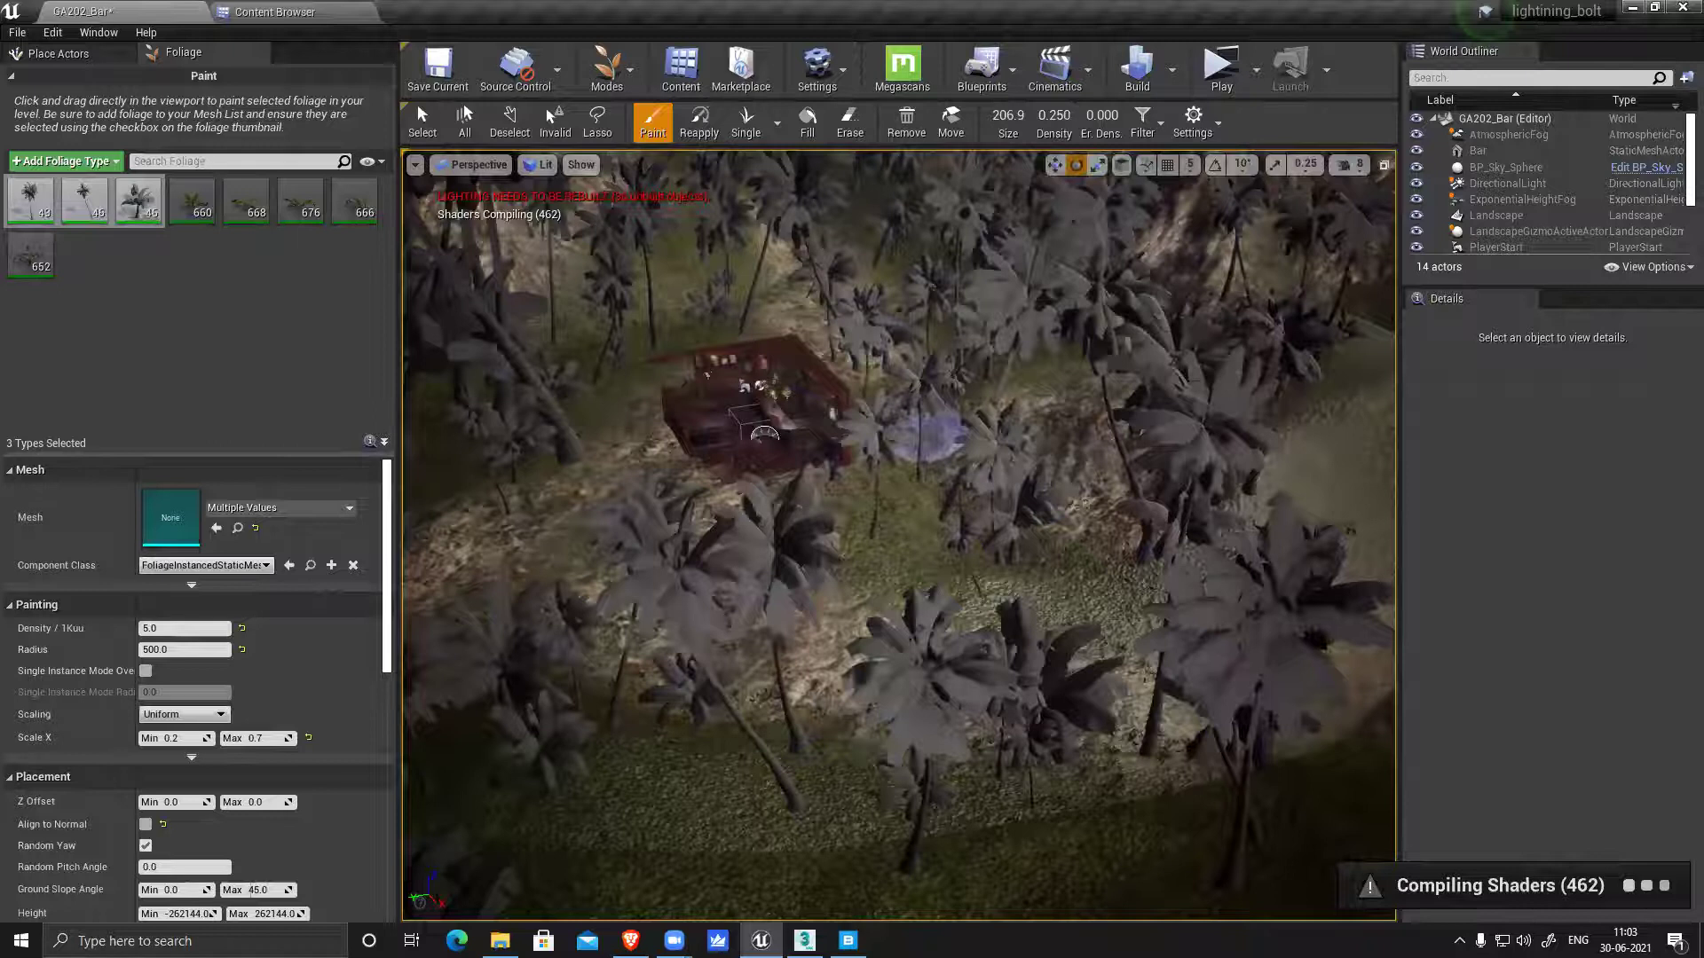
Paint coconut palms across the outer mountain slopes and along the sandy path leading away from the bar
right_drag(928, 439, 1180, 391)
mouse_move(993, 229)
mouse_down()
mouse_move(722, 202)
mouse_move(815, 232)
mouse_up()
right_drag(814, 233, 621, 159)
mouse_move(599, 208)
mouse_down()
mouse_move(547, 291)
mouse_move(437, 259)
mouse_move(457, 343)
mouse_up()
mouse_move(878, 195)
mouse_down()
mouse_move(948, 242)
mouse_move(961, 401)
mouse_move(890, 420)
mouse_up()
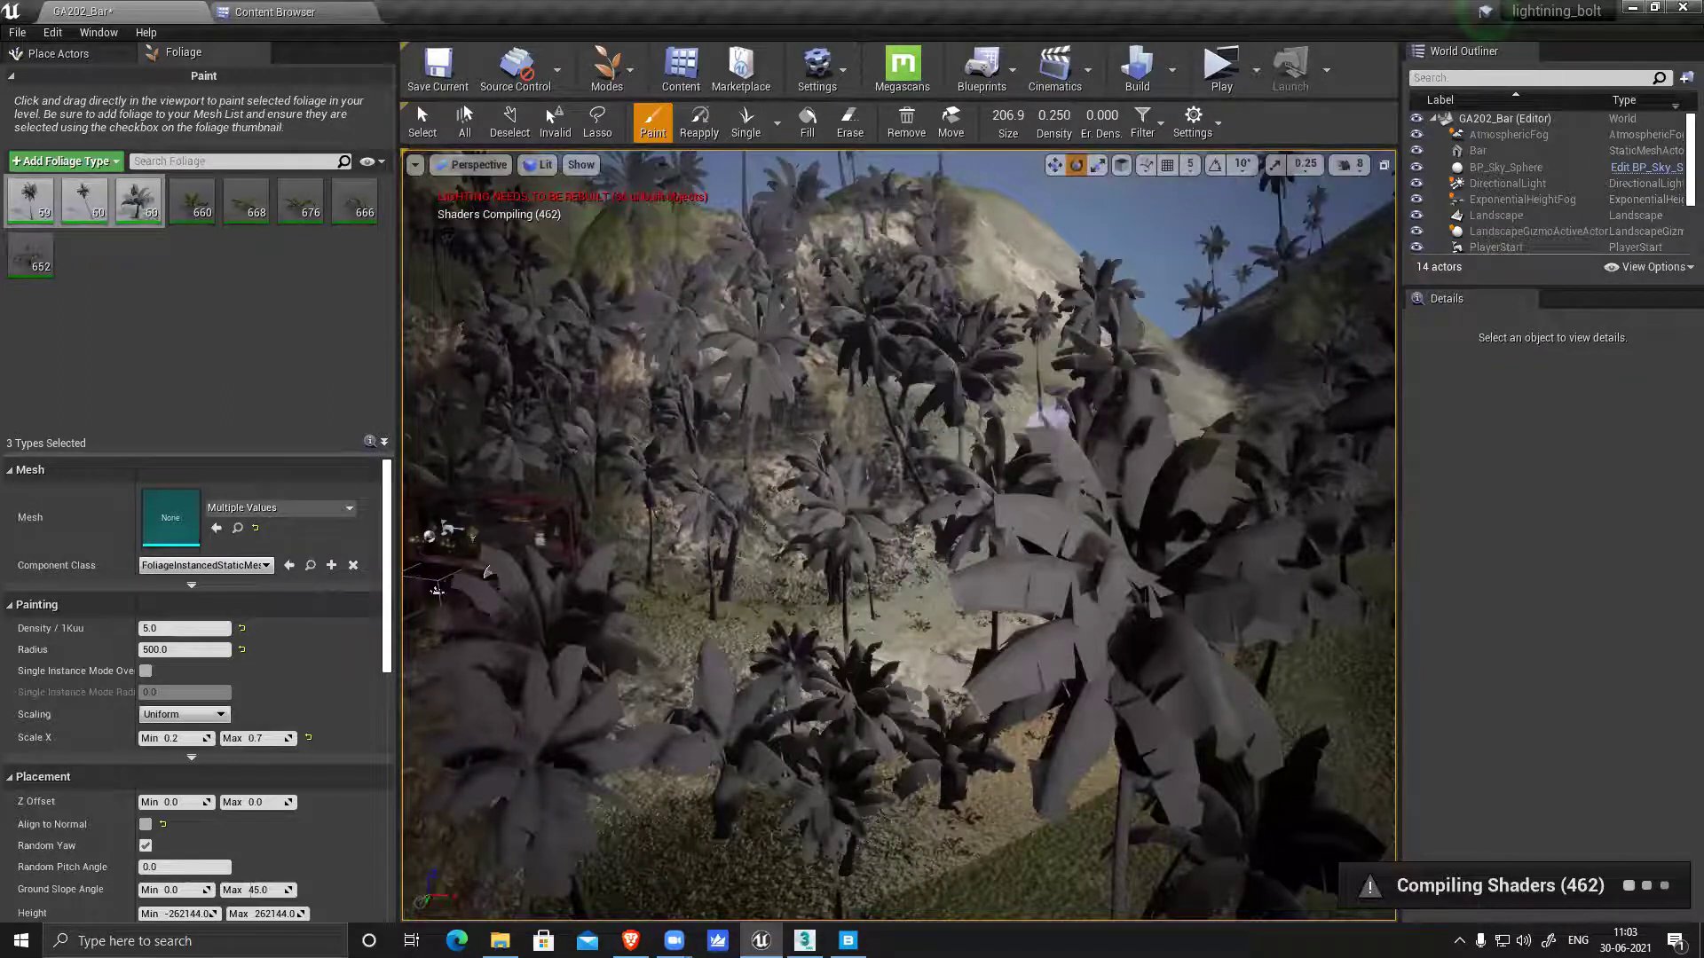
right_drag(978, 432, 1331, 417)
click(1089, 331)
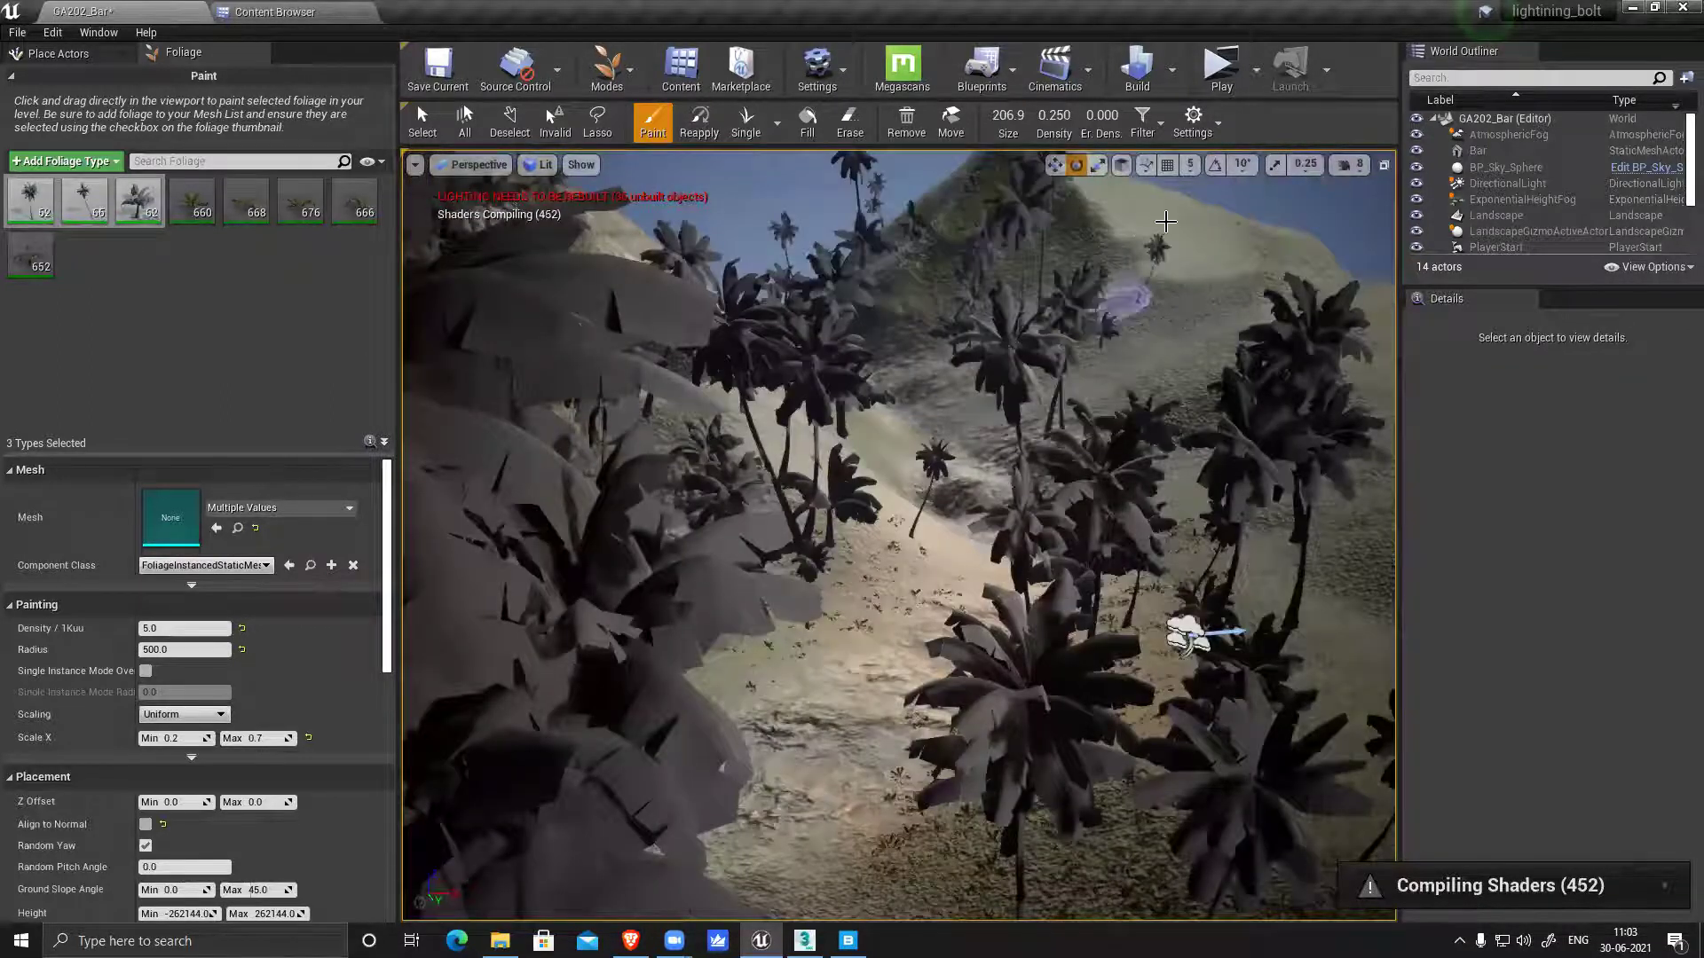
Paint more coconut palms over the sandy slopes and hillsides flanking the path
drag(1165, 222, 1289, 510)
mouse_move(1170, 473)
right_down()
mouse_move(977, 473)
mouse_move(1127, 354)
right_up()
drag(690, 300, 1055, 239)
mouse_move(1352, 431)
mouse_down()
mouse_move(1289, 342)
mouse_move(1328, 453)
mouse_move(1031, 625)
mouse_move(1166, 760)
mouse_move(994, 607)
mouse_move(717, 301)
mouse_move(709, 620)
mouse_move(806, 815)
mouse_move(746, 691)
mouse_up()
right_drag(747, 690, 1087, 684)
mouse_move(1141, 444)
mouse_down()
mouse_move(1040, 303)
mouse_move(883, 197)
mouse_move(1013, 362)
mouse_up()
right_drag(972, 411, 797, 310)
mouse_move(575, 258)
mouse_down()
mouse_move(680, 283)
mouse_move(500, 388)
mouse_move(625, 317)
mouse_up()
click(624, 317)
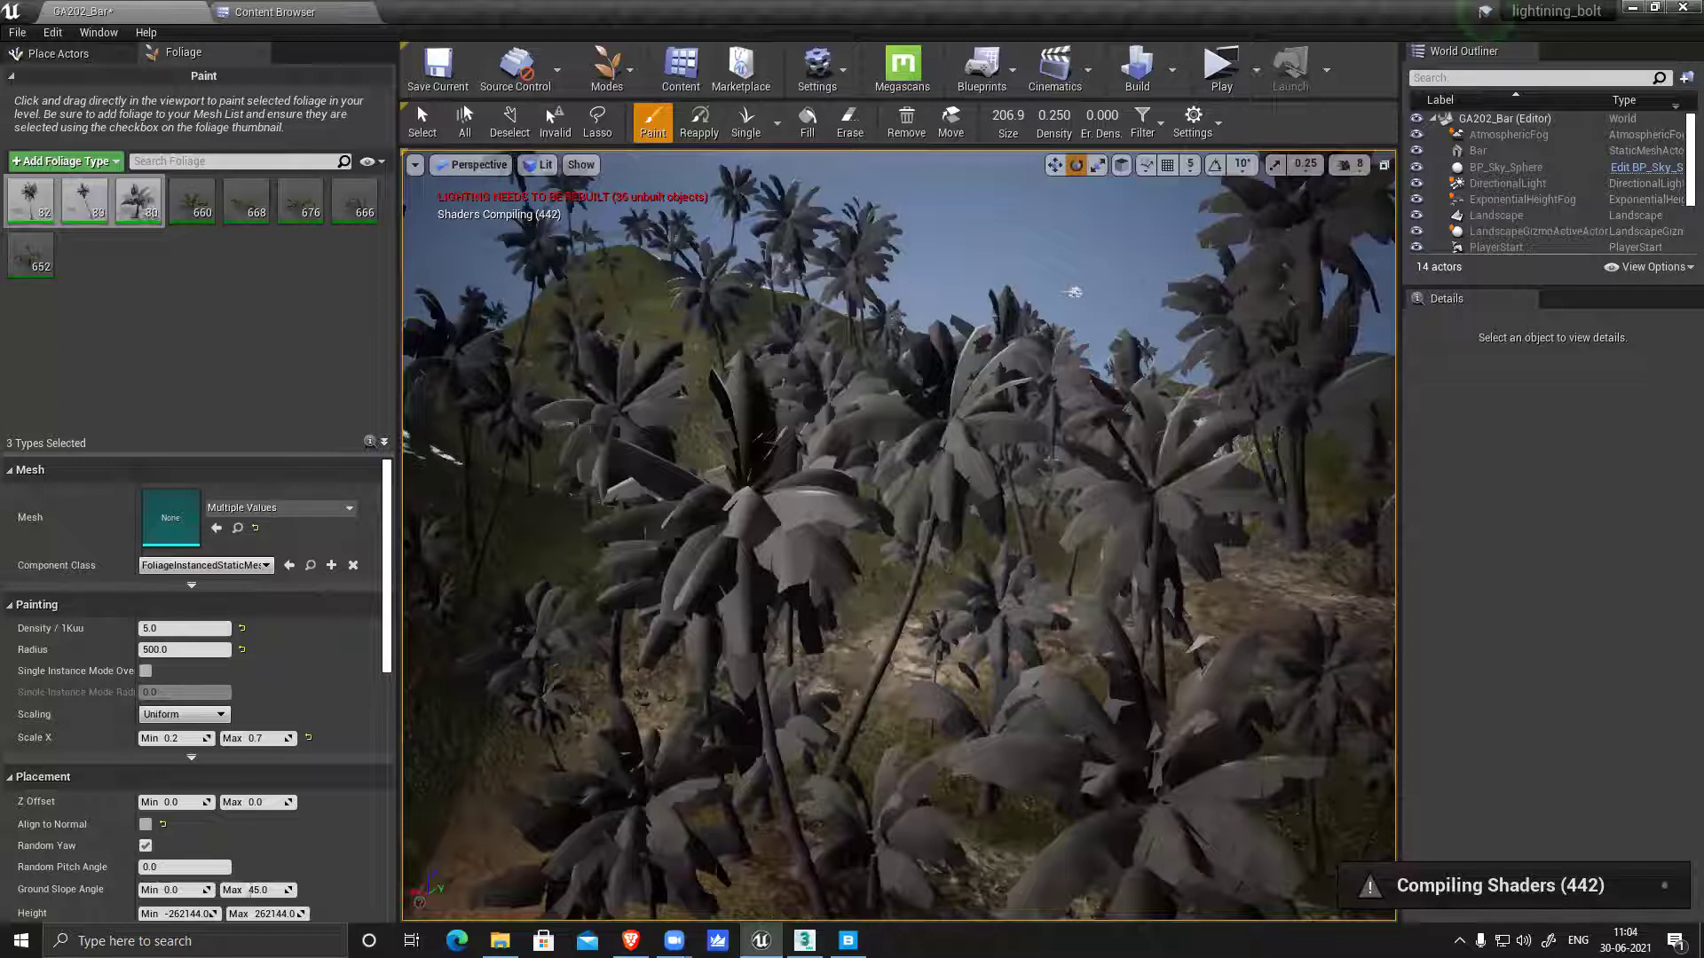
Add coconut palms along the edges of the sandy valley path and up the grassy hill behind it
right_drag(1129, 316, 1367, 332)
drag(1109, 262, 754, 352)
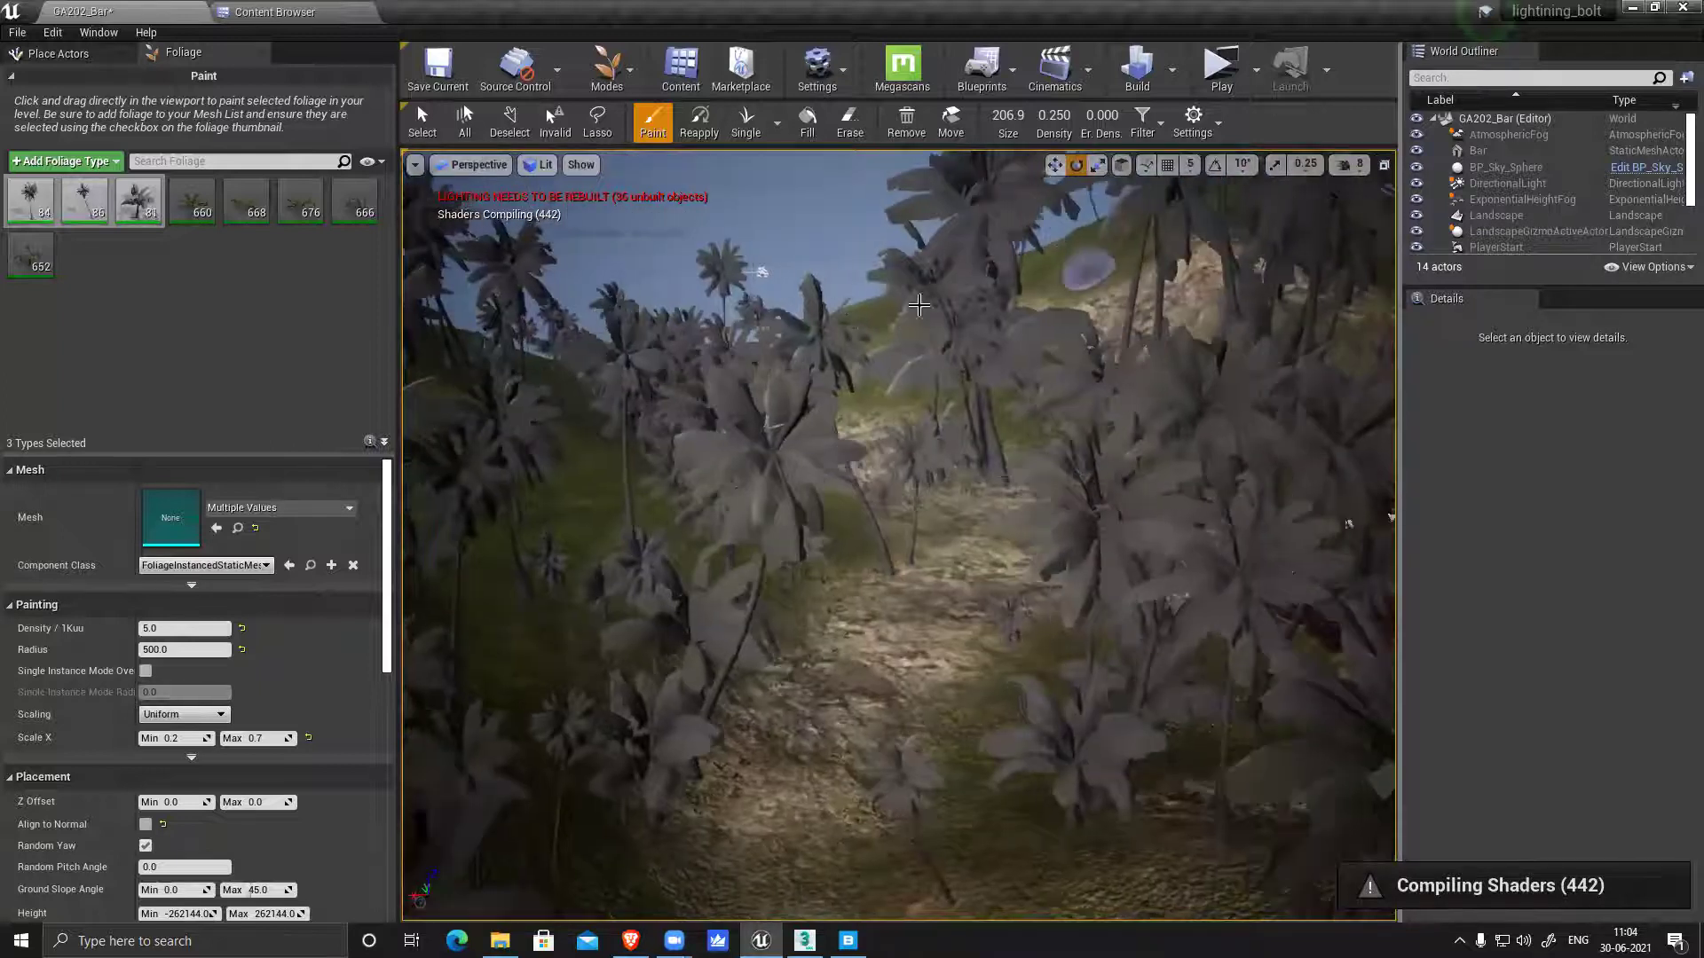
drag(919, 305, 990, 322)
right_drag(1039, 341, 1251, 346)
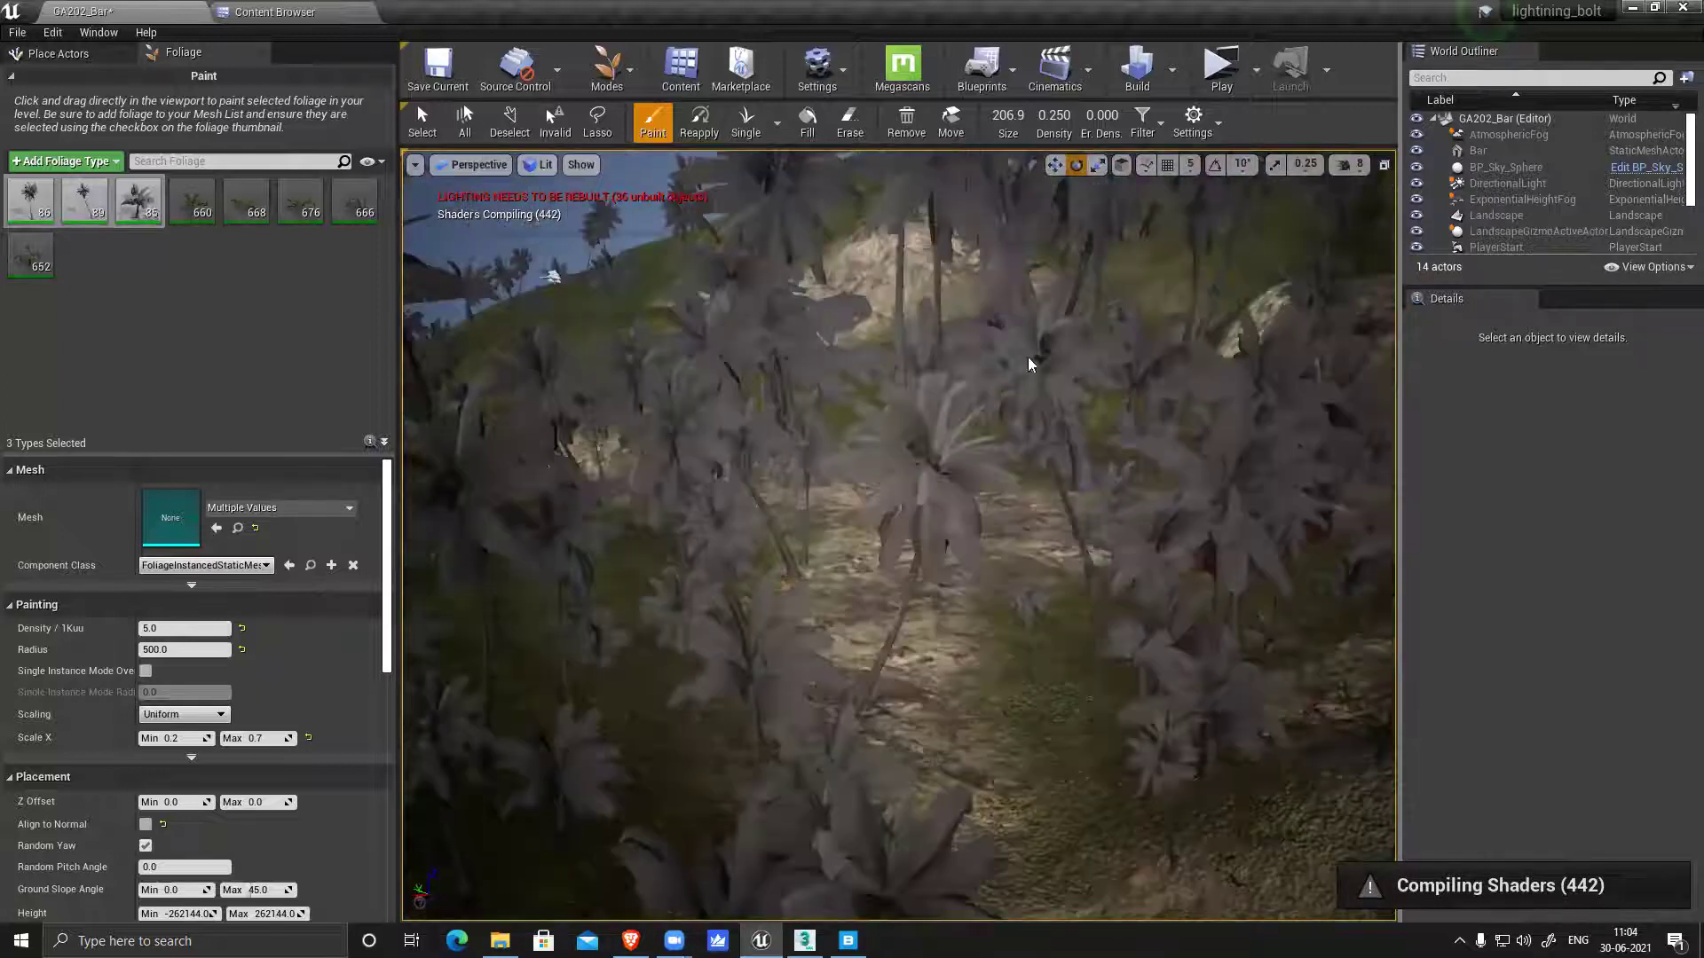
right_drag(1028, 357, 960, 569)
mouse_move(1121, 442)
mouse_down()
mouse_move(1140, 465)
mouse_move(1336, 509)
mouse_move(1291, 438)
mouse_move(1202, 514)
mouse_up()
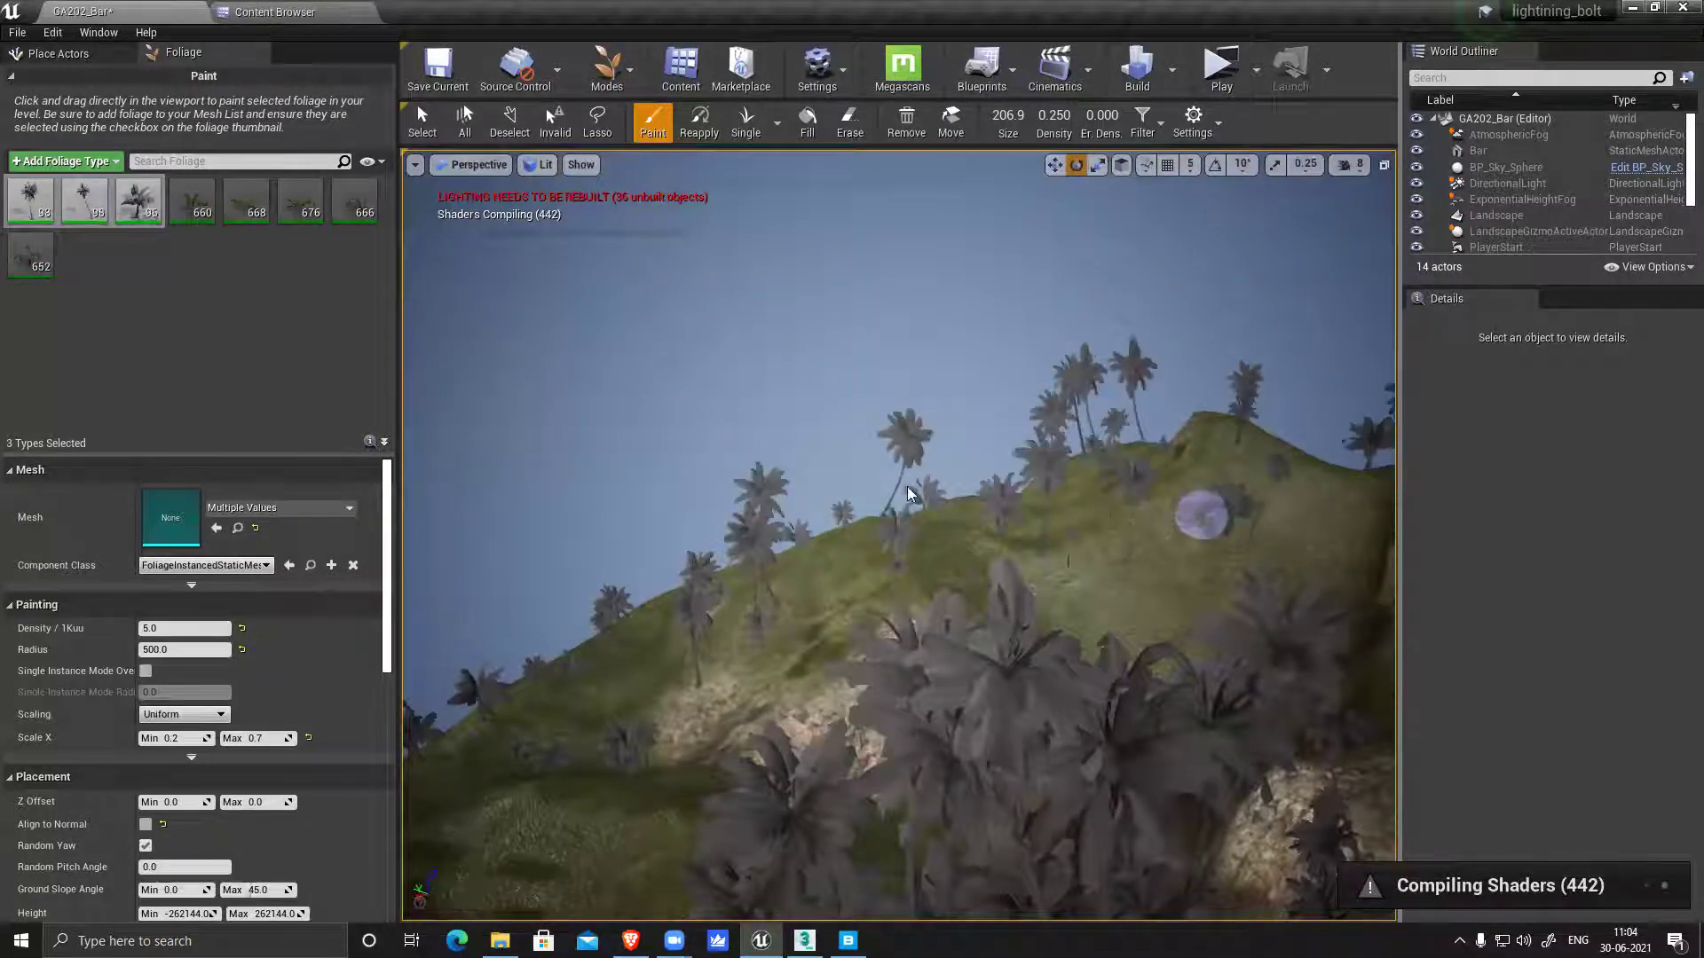
Scatter coconut palms across the grassy ridge and up the neighbouring mountain slope to its crest
right_drag(906, 487, 1184, 619)
mouse_move(1063, 583)
mouse_down()
mouse_move(807, 570)
mouse_move(570, 677)
mouse_up()
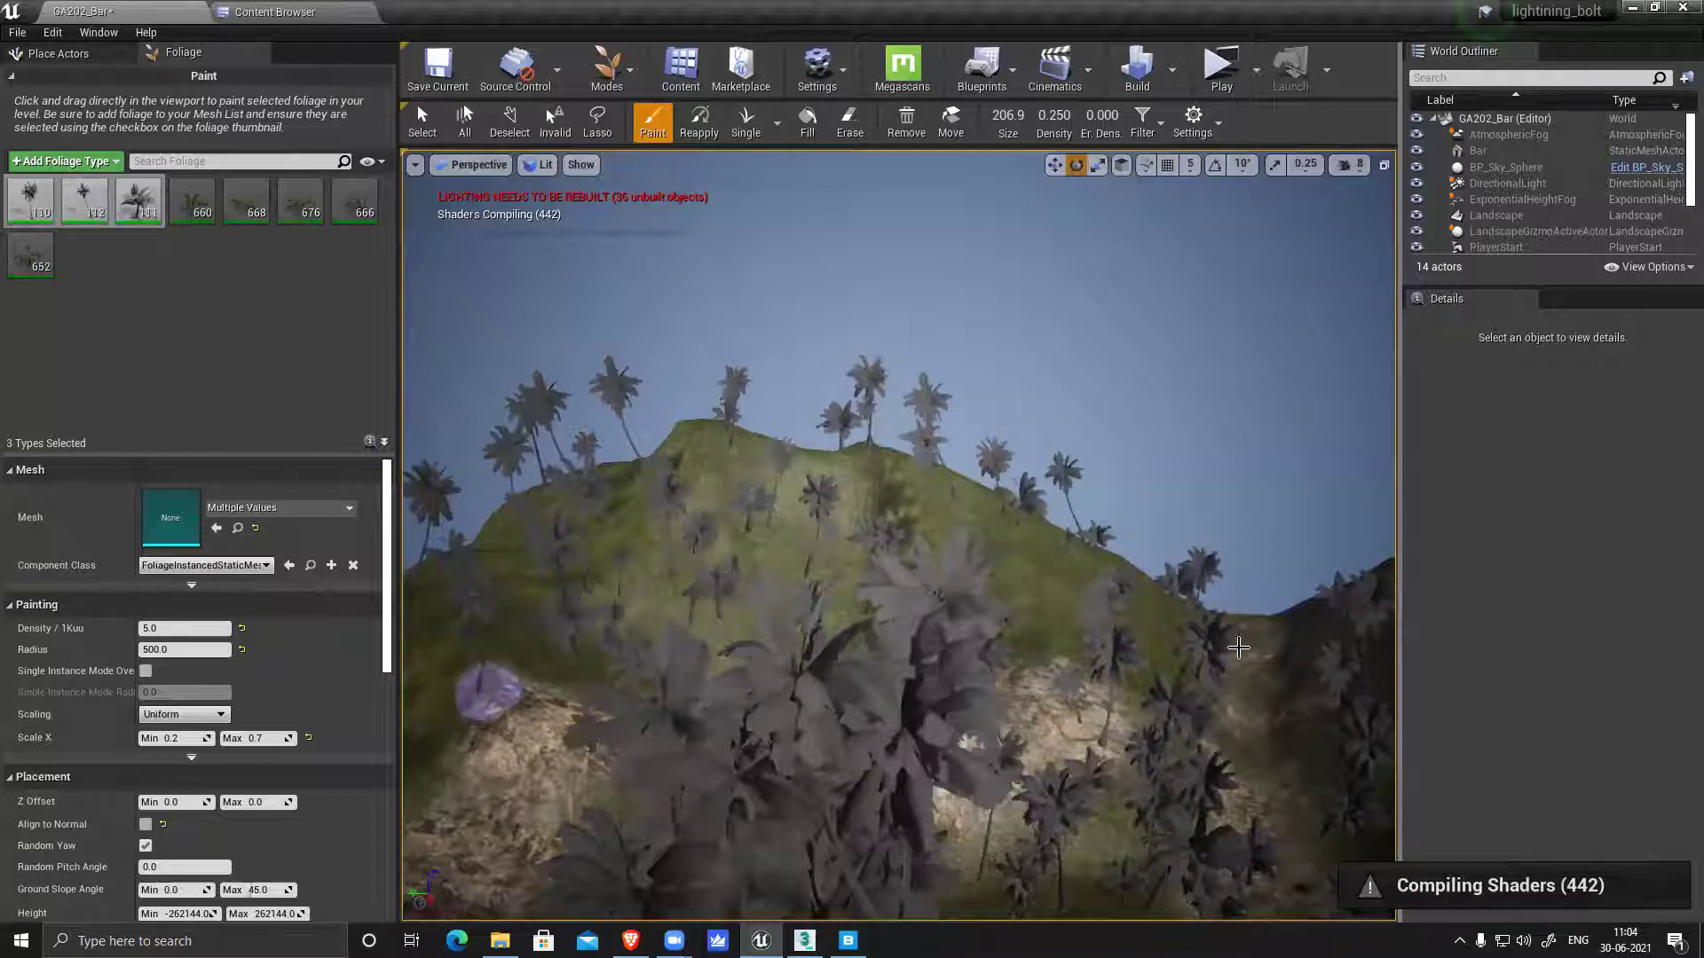
drag(1237, 647, 1343, 633)
right_drag(1056, 615, 1358, 568)
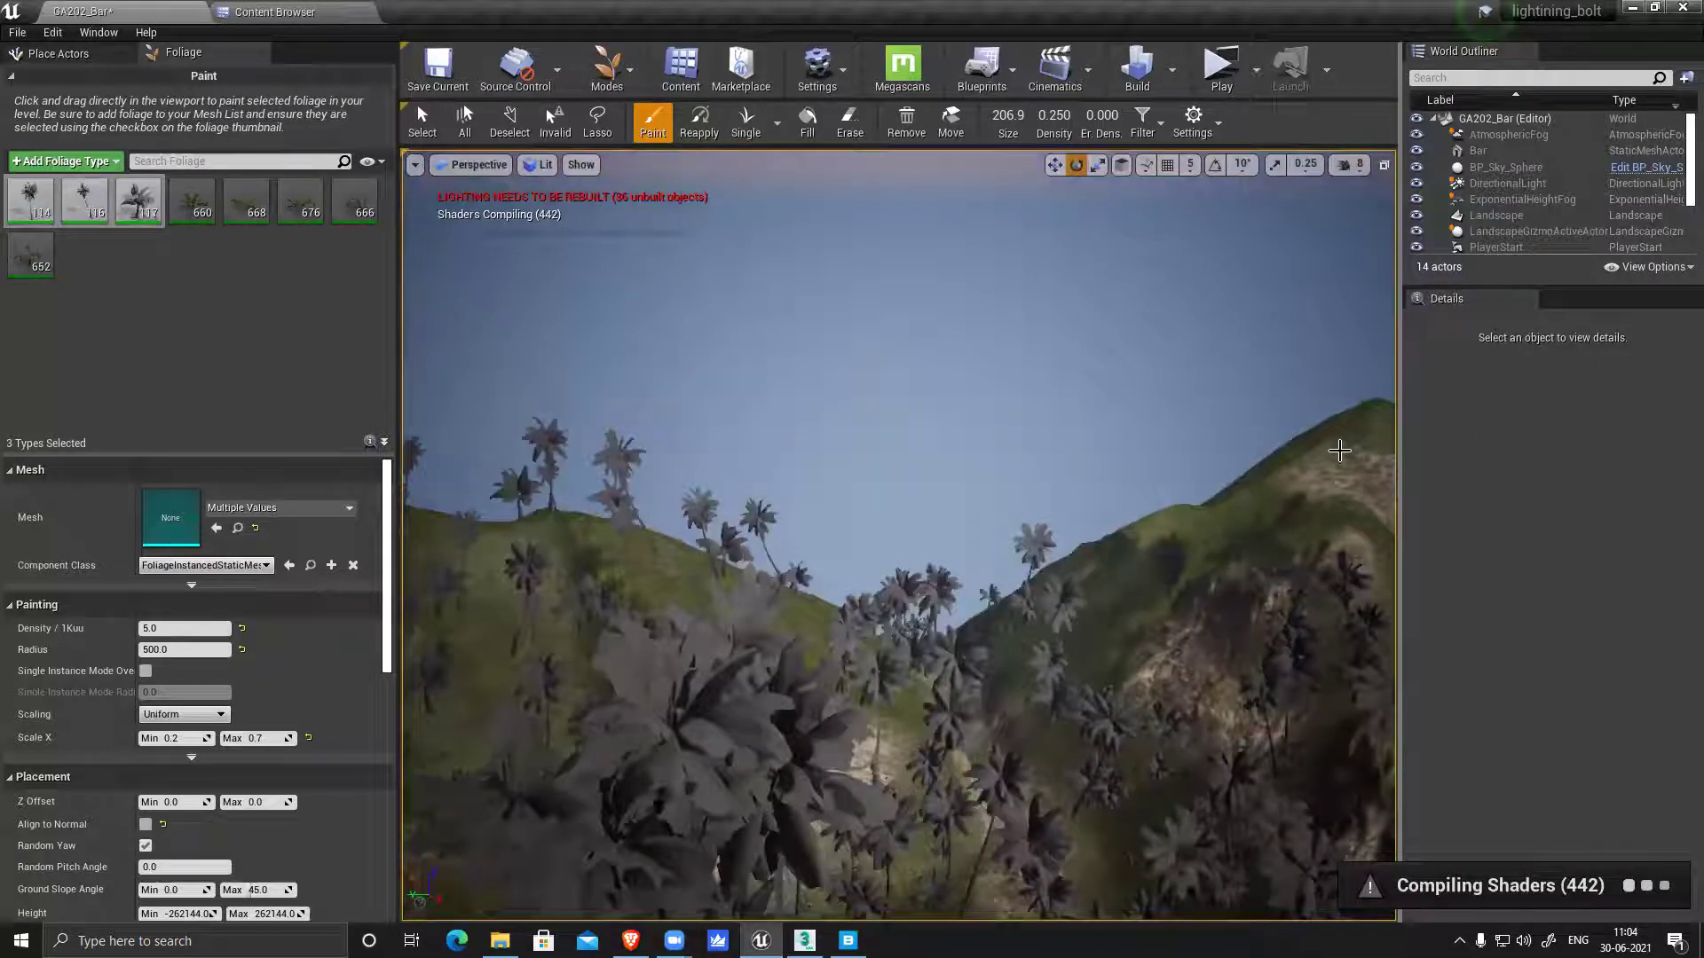
drag(1351, 411, 1251, 577)
drag(1122, 669, 1302, 553)
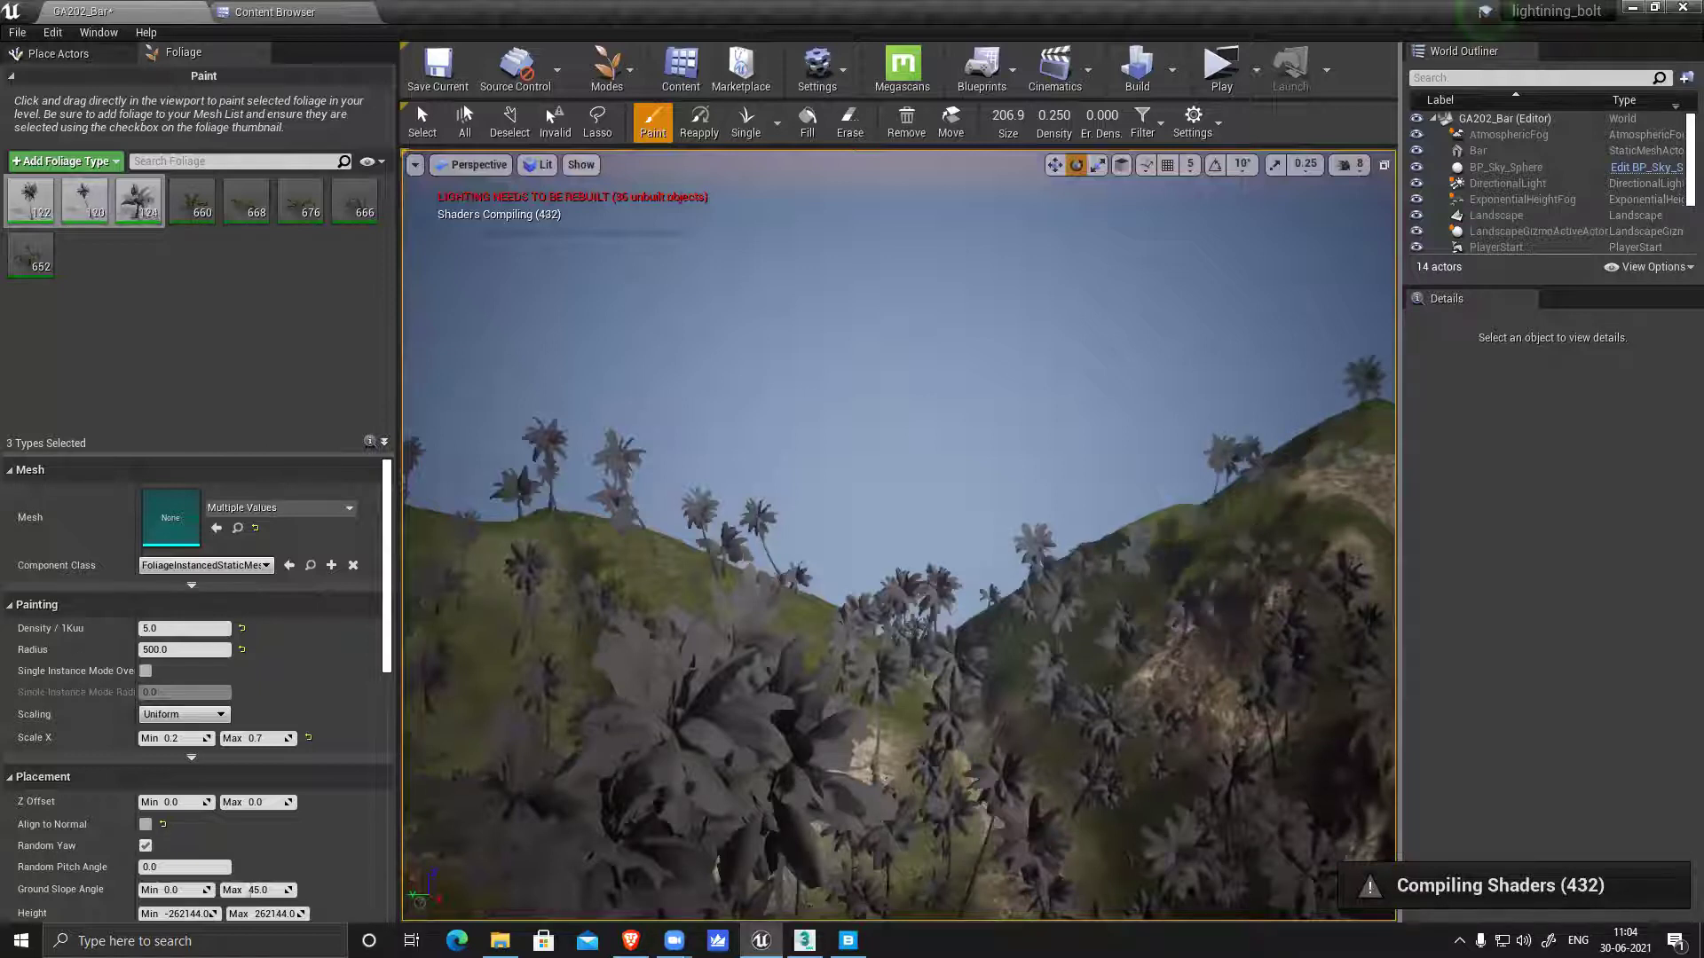
Paint coconut palms on the remaining mountain peaks, rocky faces and the saddles between them
right_drag(902, 495, 1242, 495)
drag(827, 575, 913, 645)
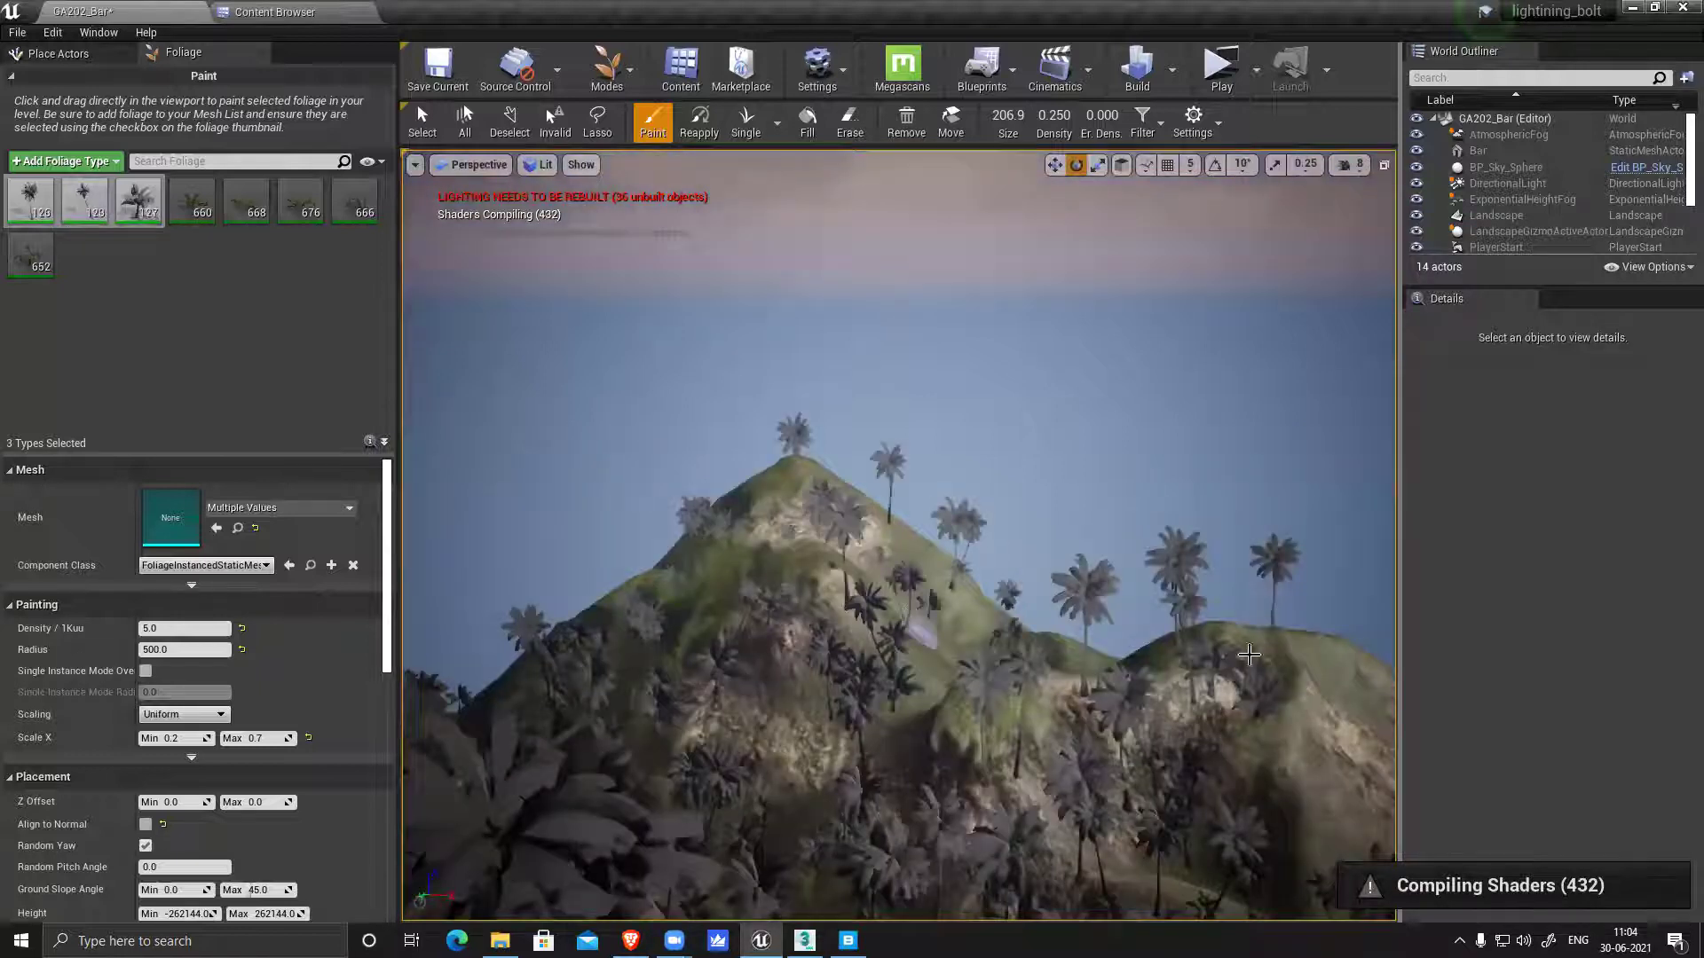
drag(1249, 655, 1225, 613)
right_drag(1291, 843, 1291, 843)
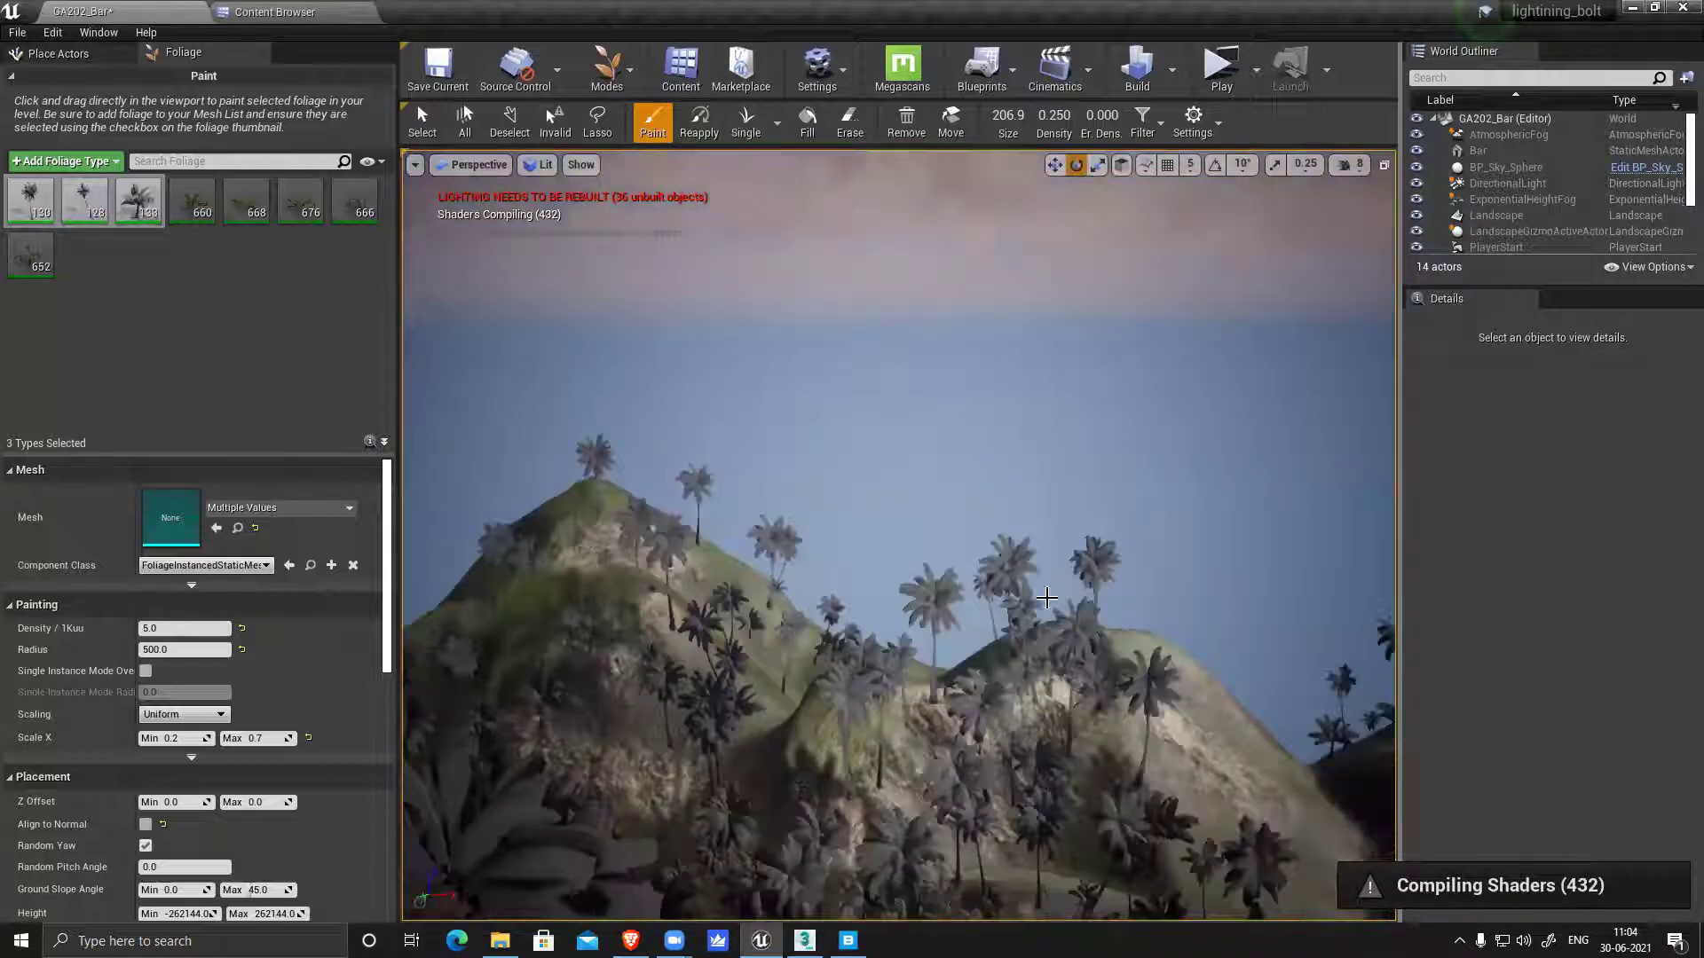
right_drag(1047, 598, 1151, 604)
drag(797, 592, 1275, 658)
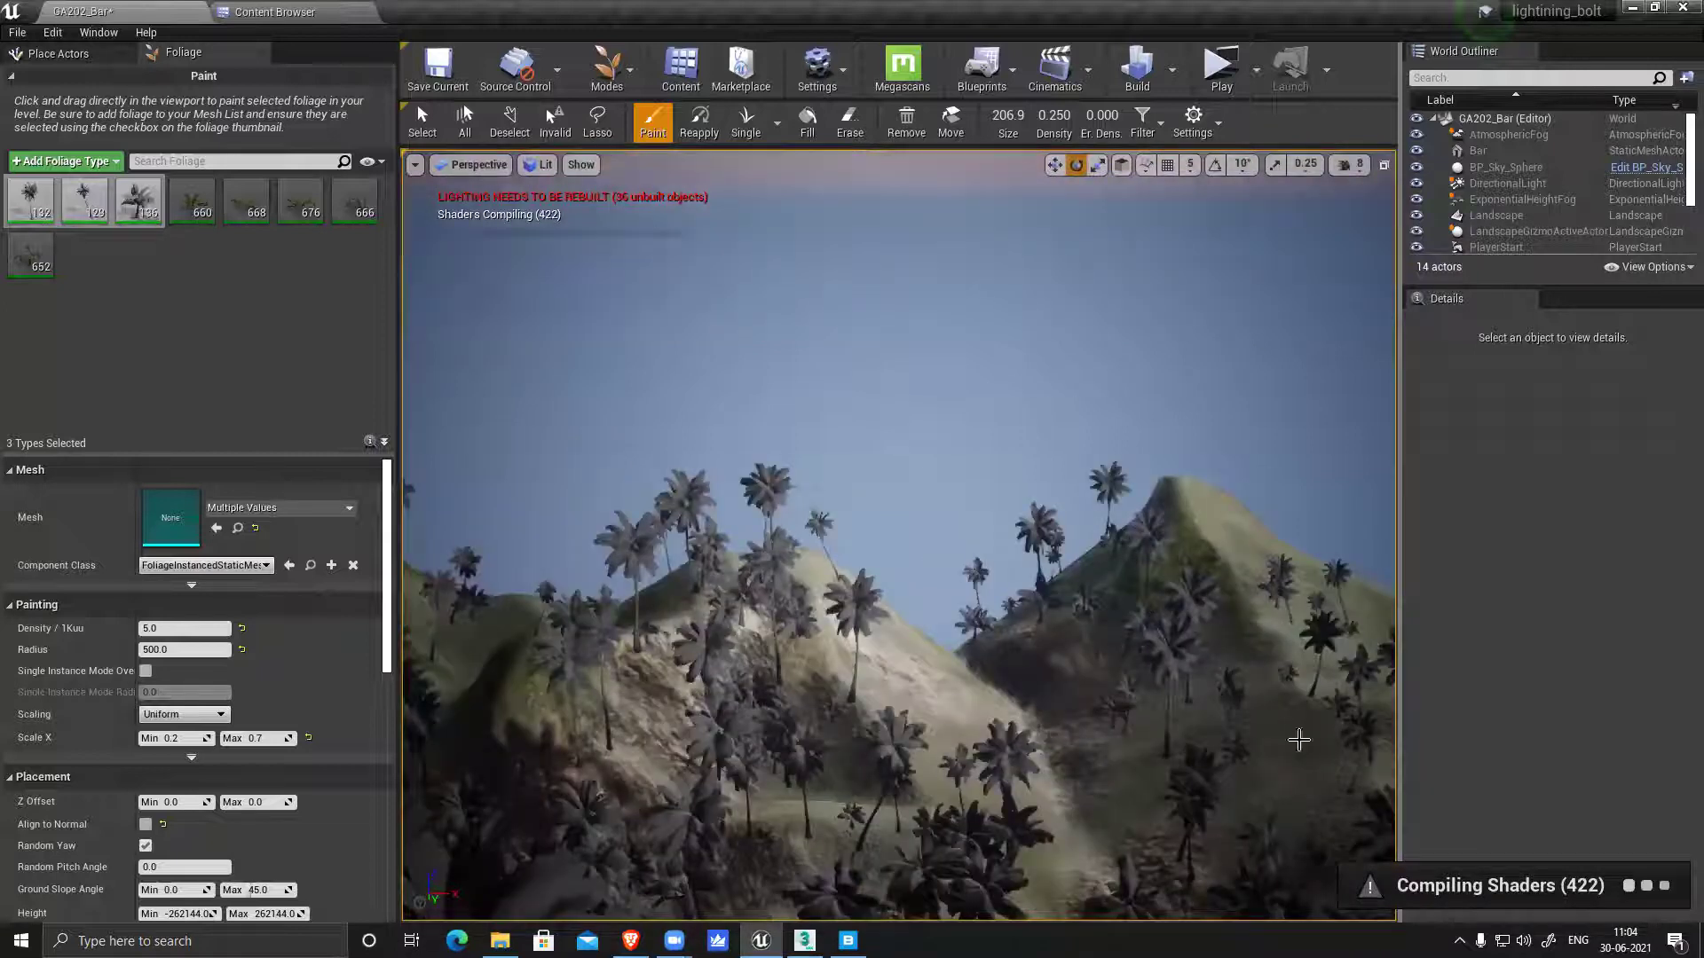
scroll(821, 768, down, 3)
click(821, 769)
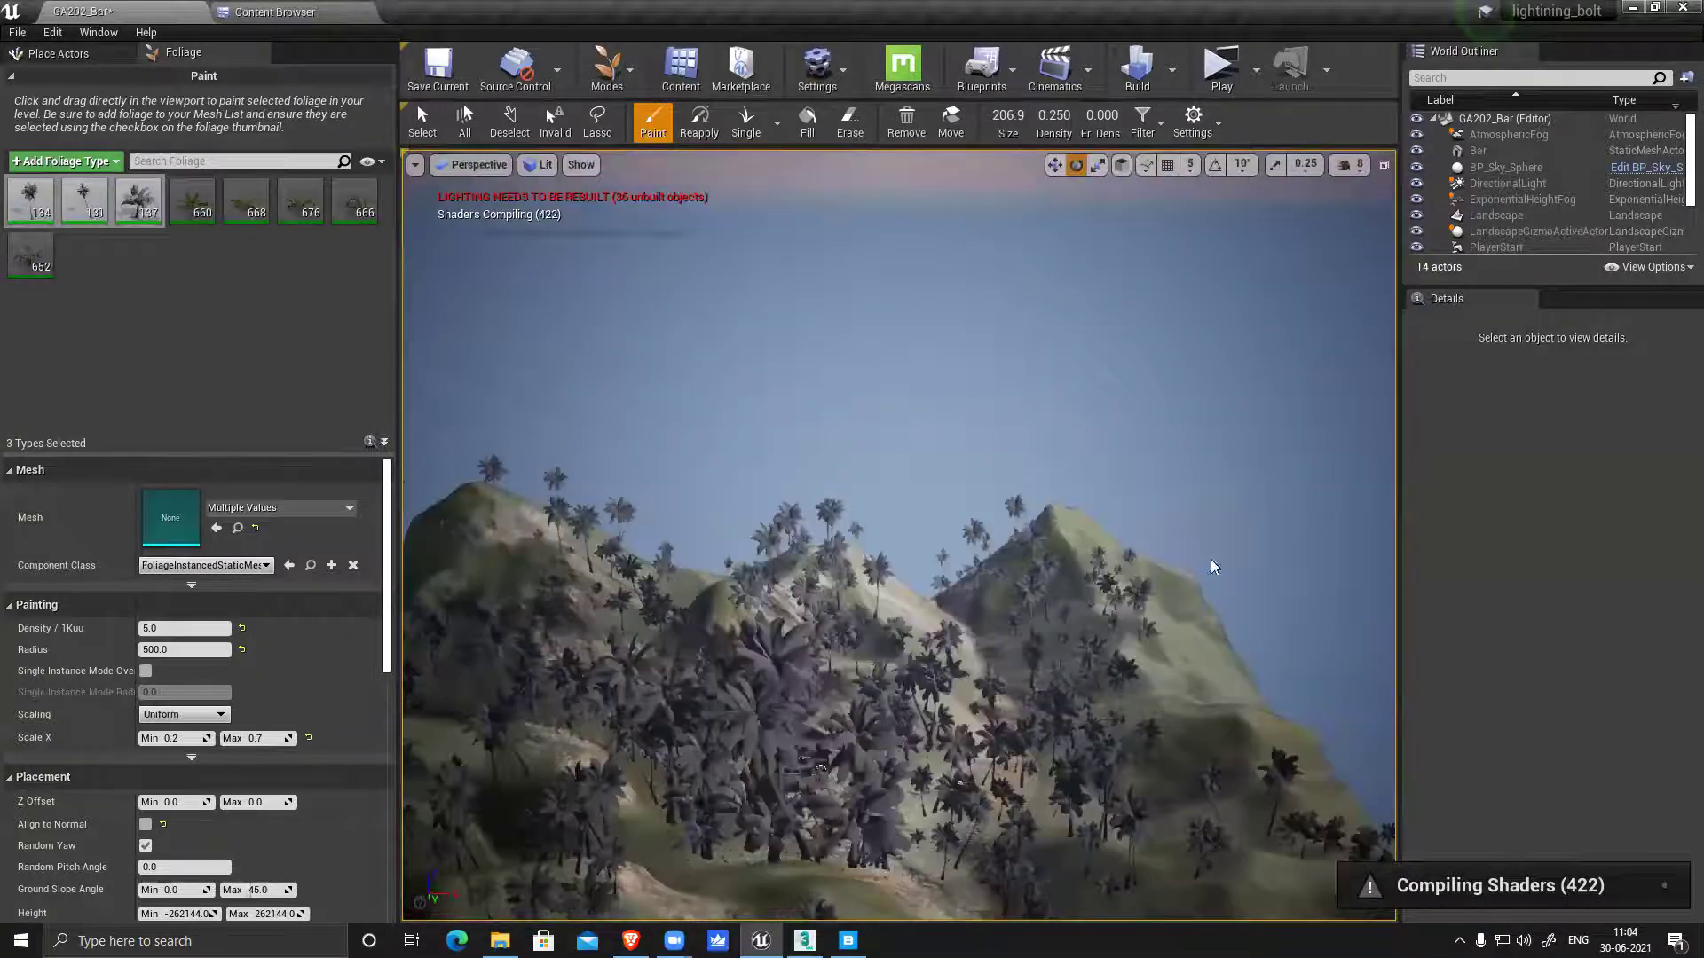
View the whole landscape from outside and switch from foliage painting to selection mode
right_drag(1214, 566, 1214, 621)
alt+drag(928, 171, 508, 98)
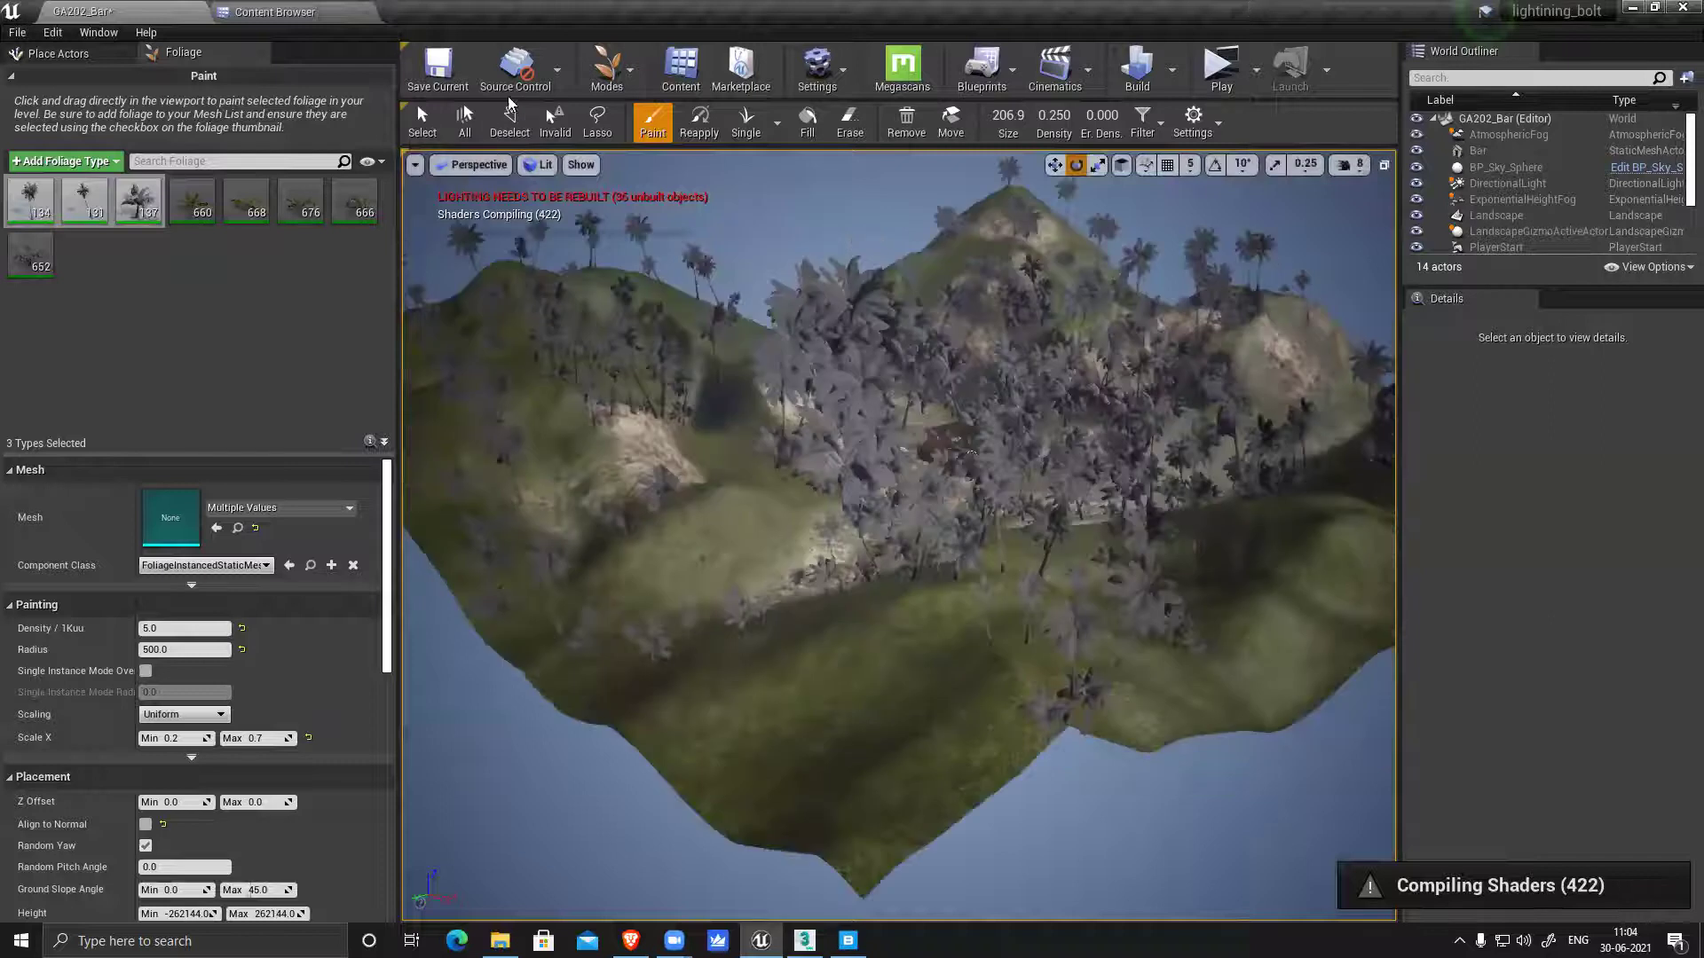
click(611, 80)
key(shift+1)
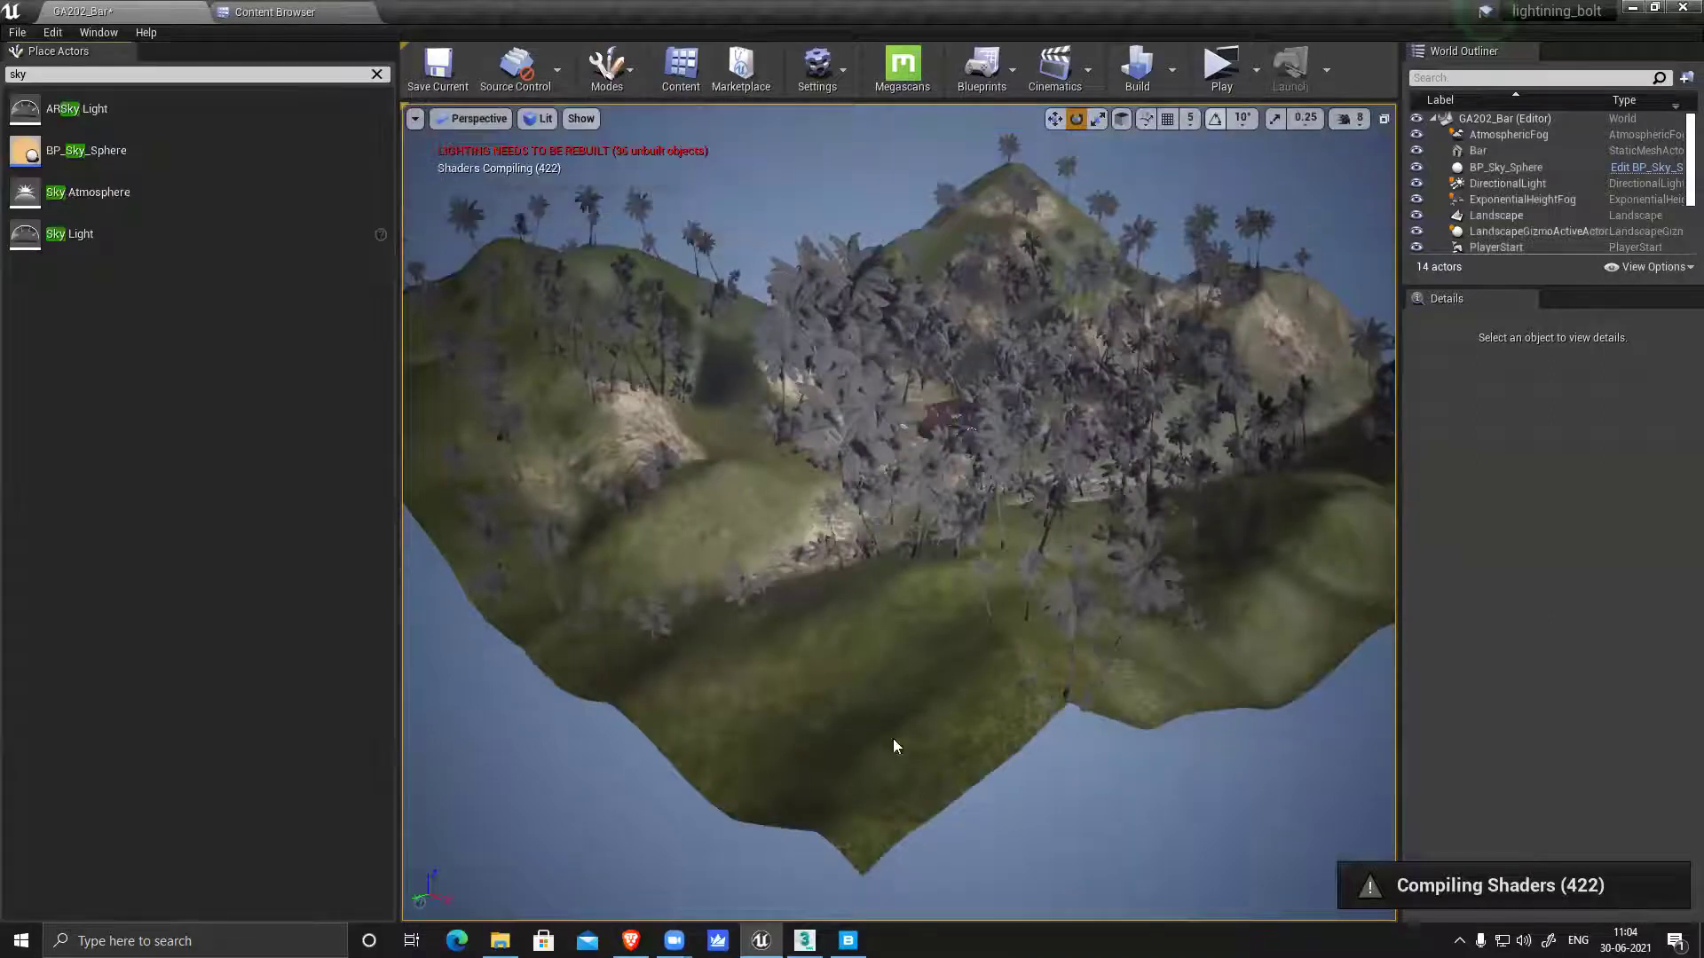
Play the level in a preview and run the character from the bar out into the sandy clearing
key(alt+p)
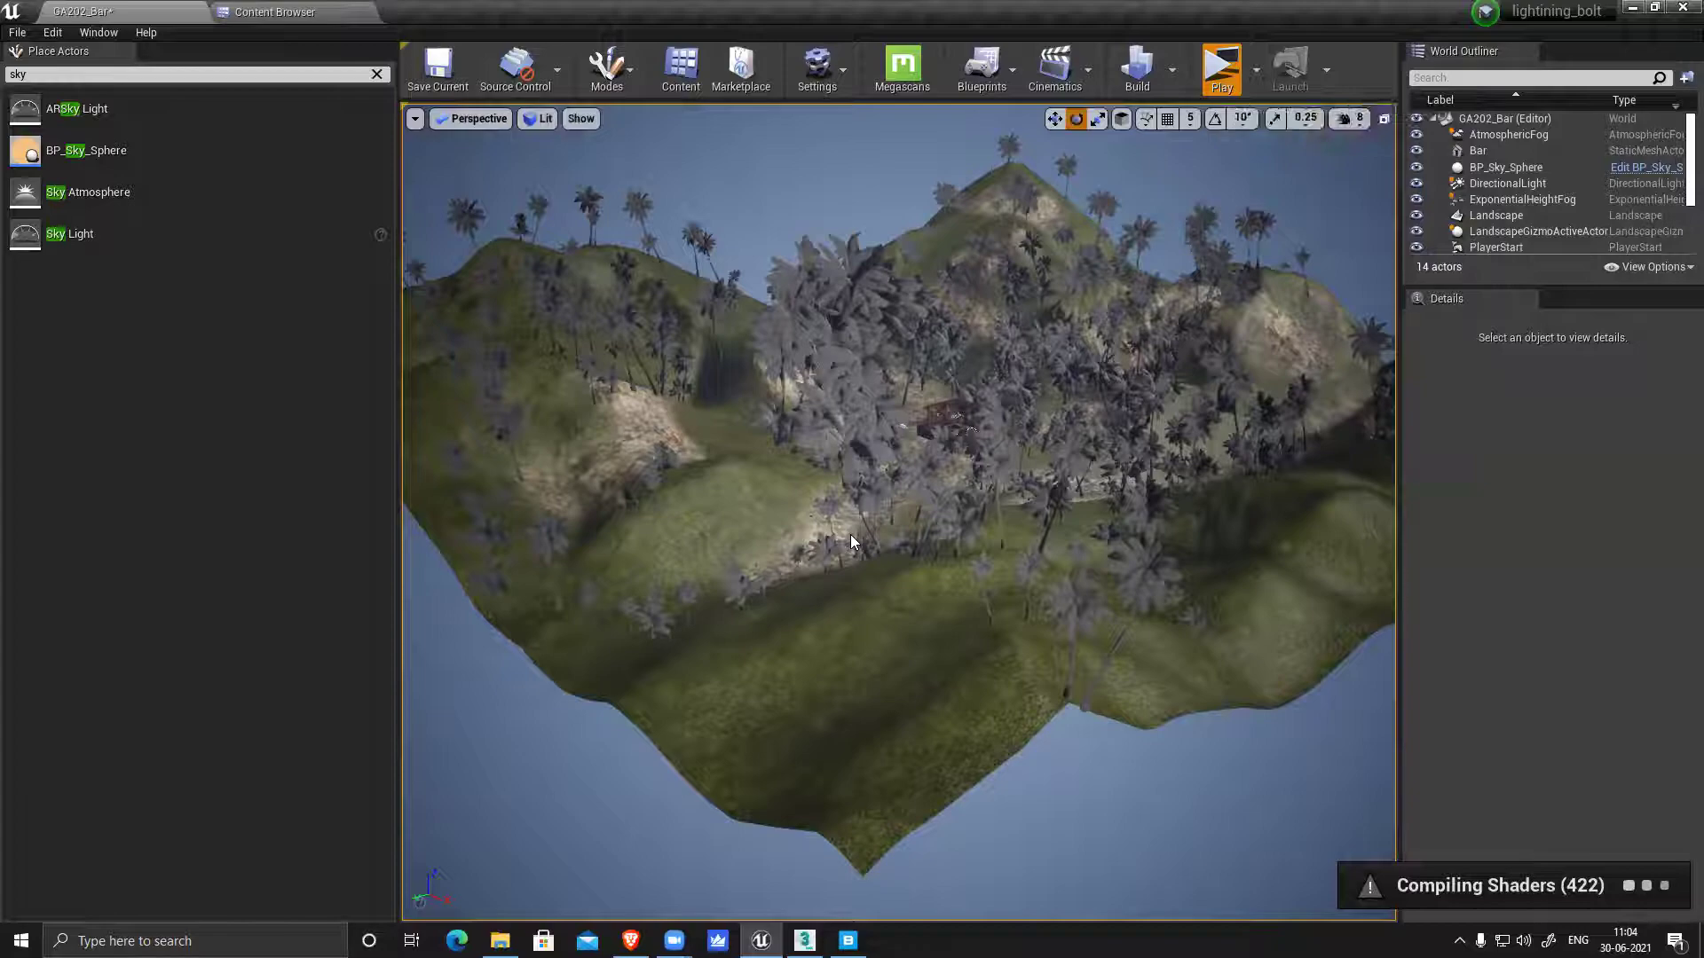
key(w)
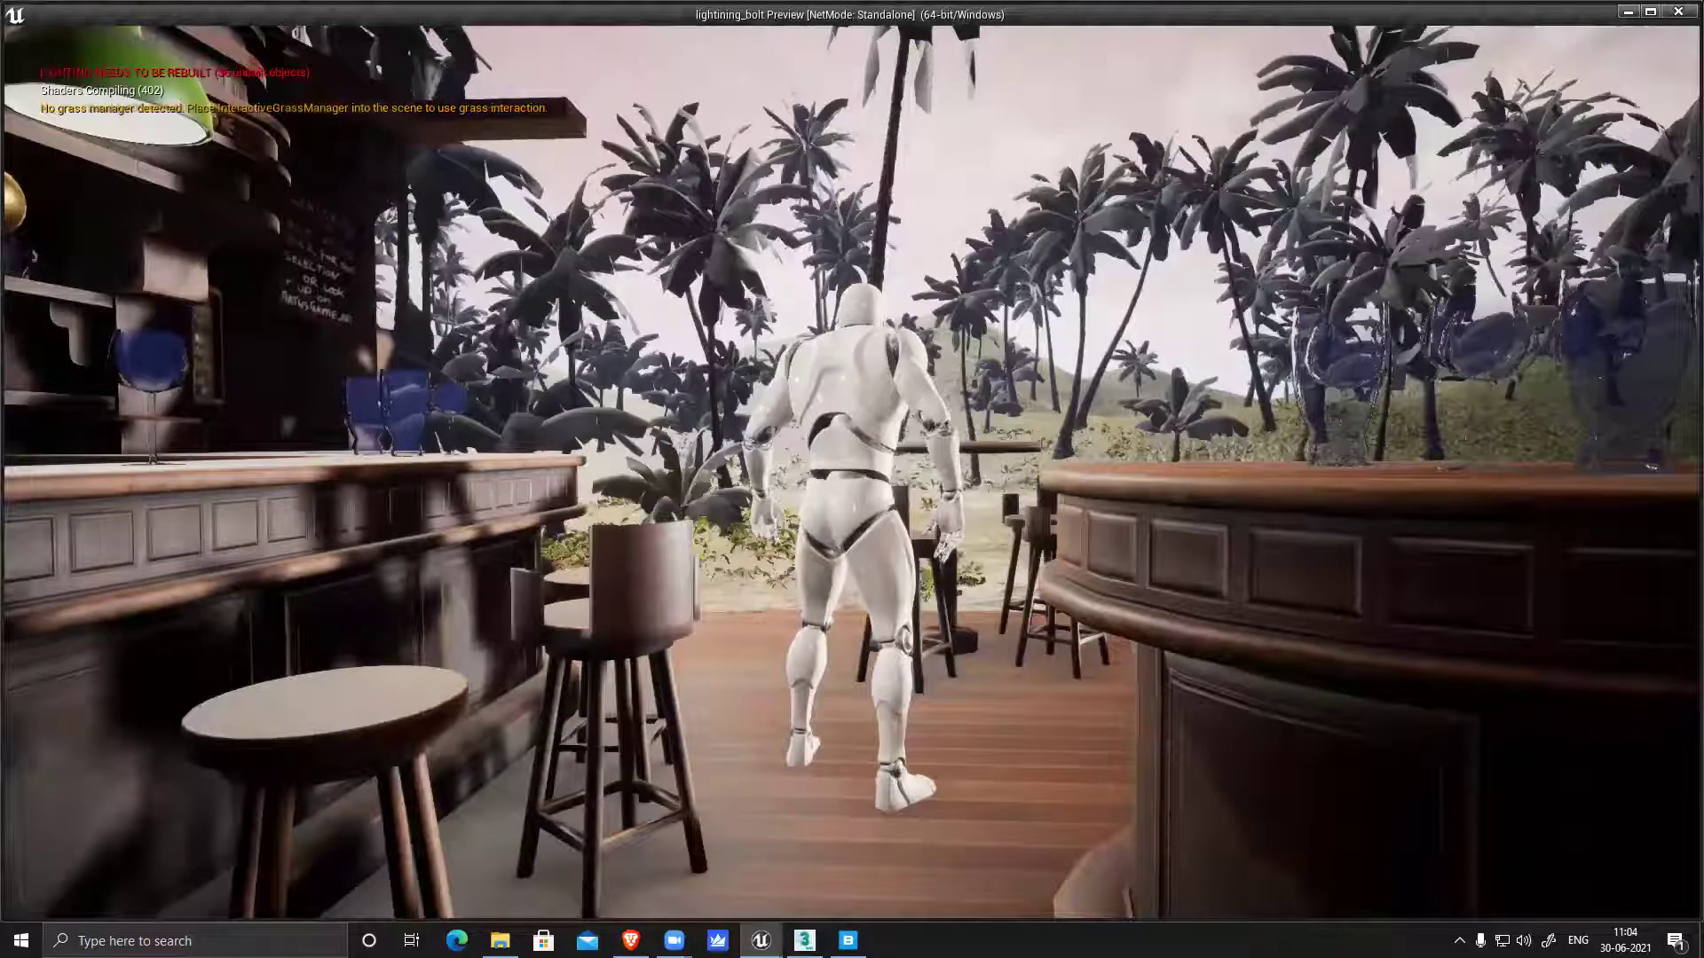
key(w)
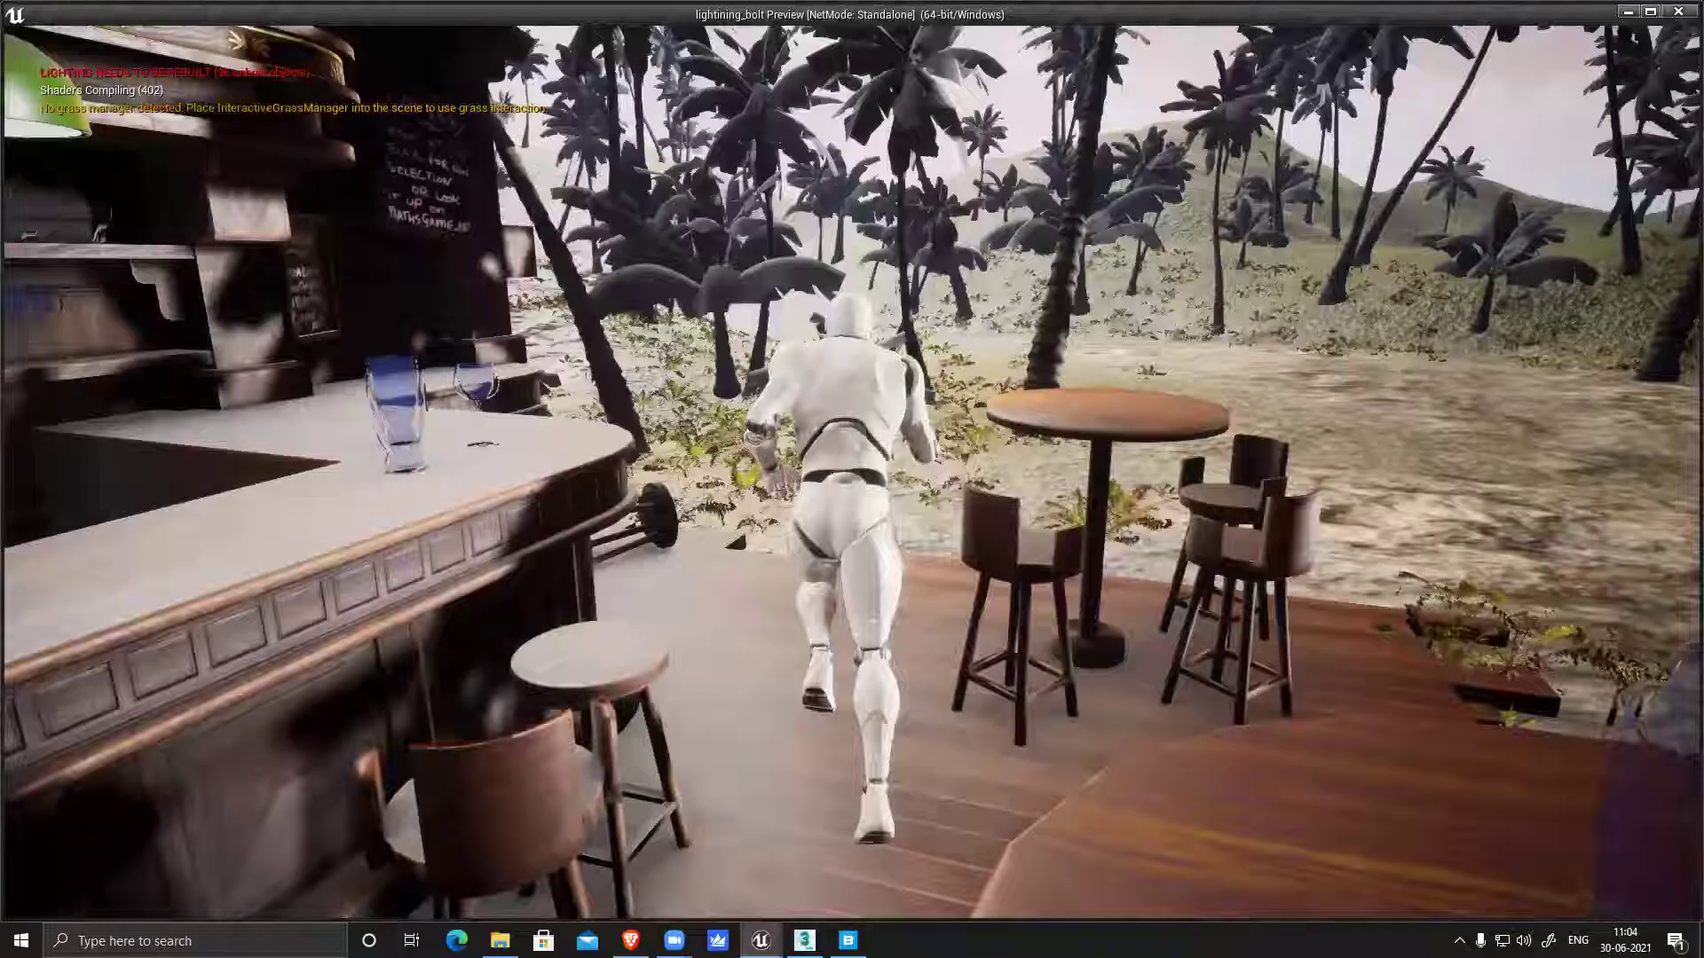
key(w)
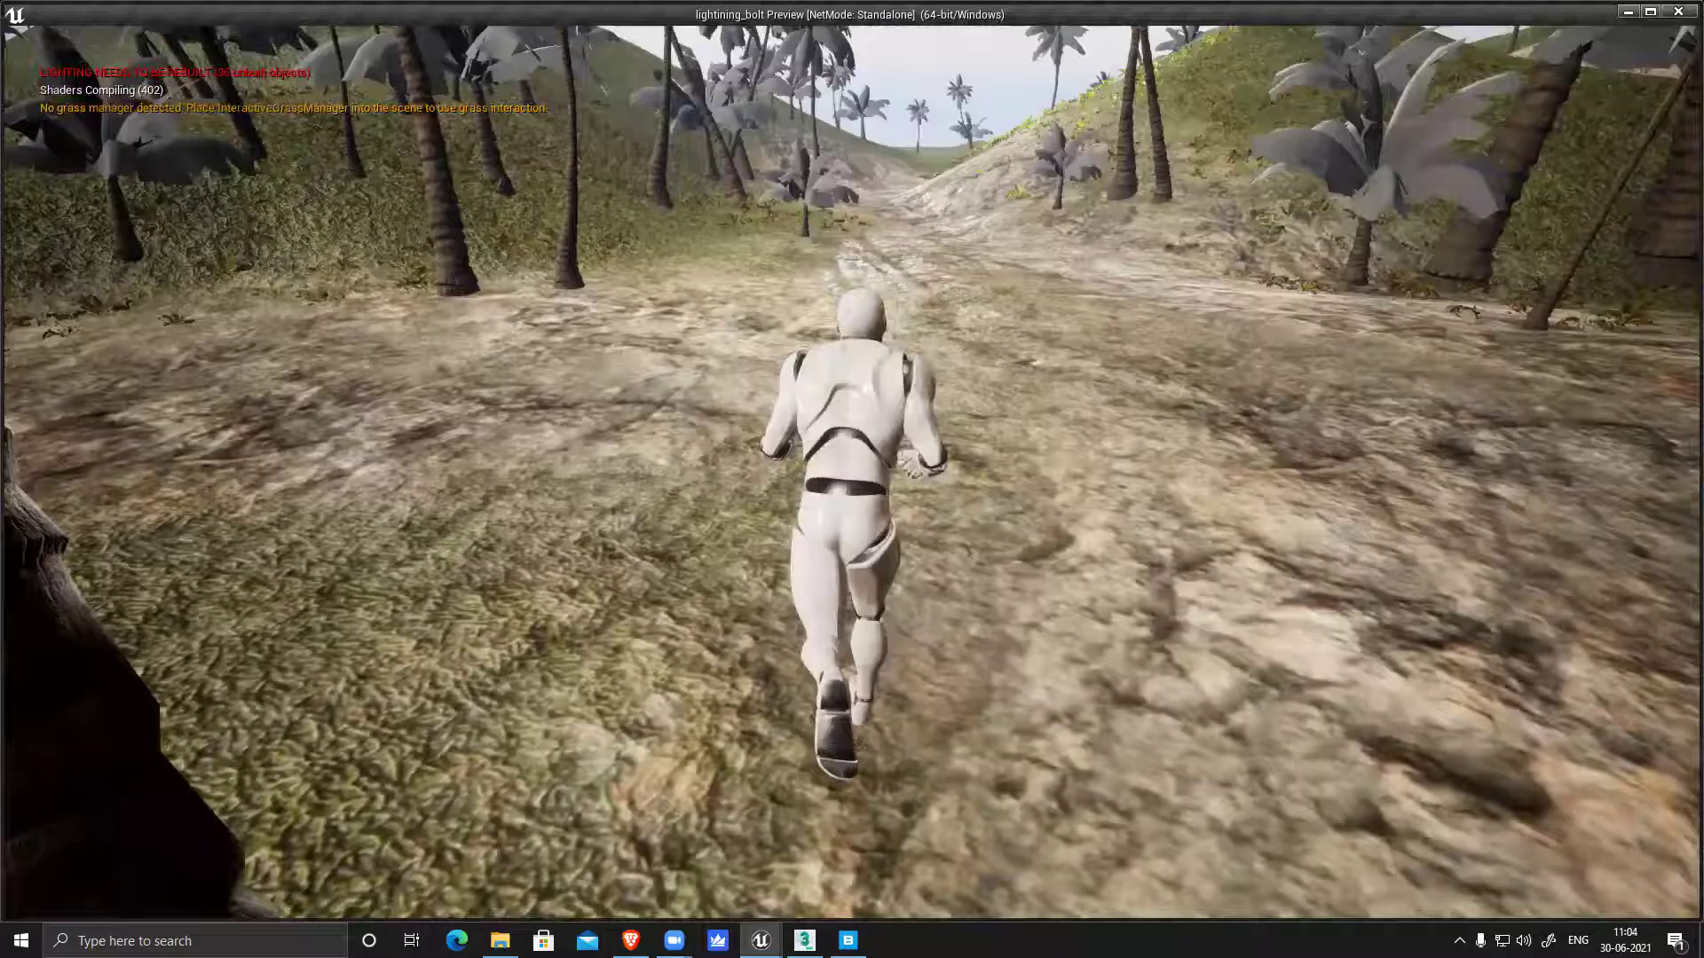
key(w)
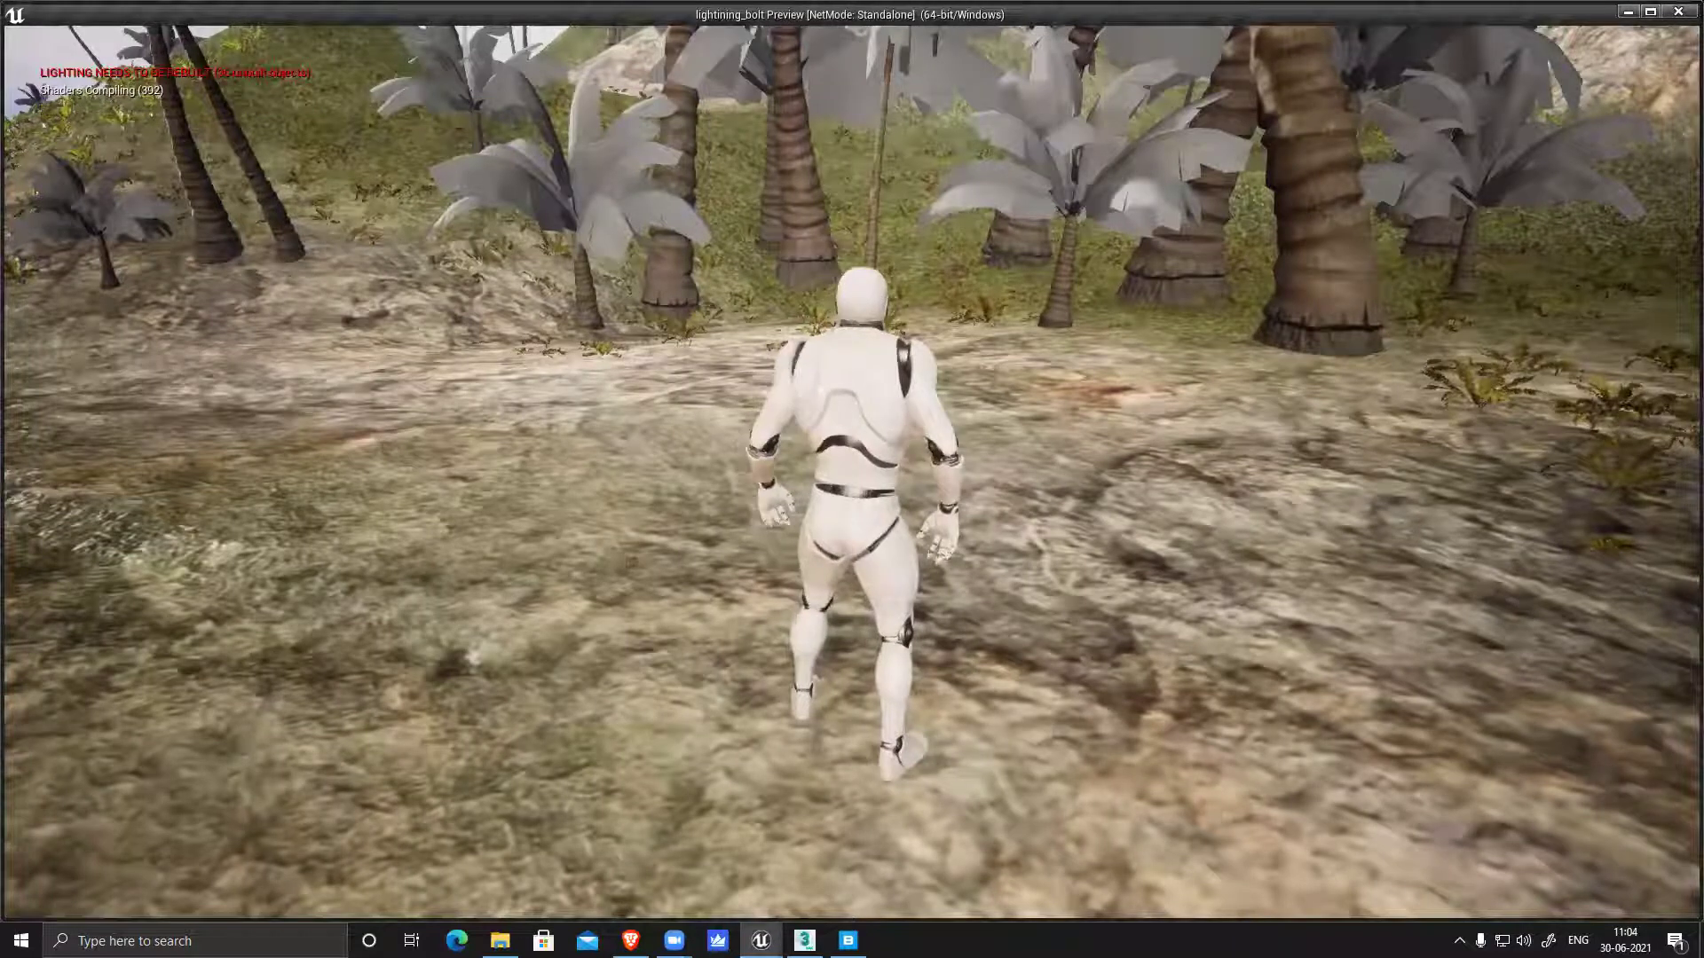
key(w)
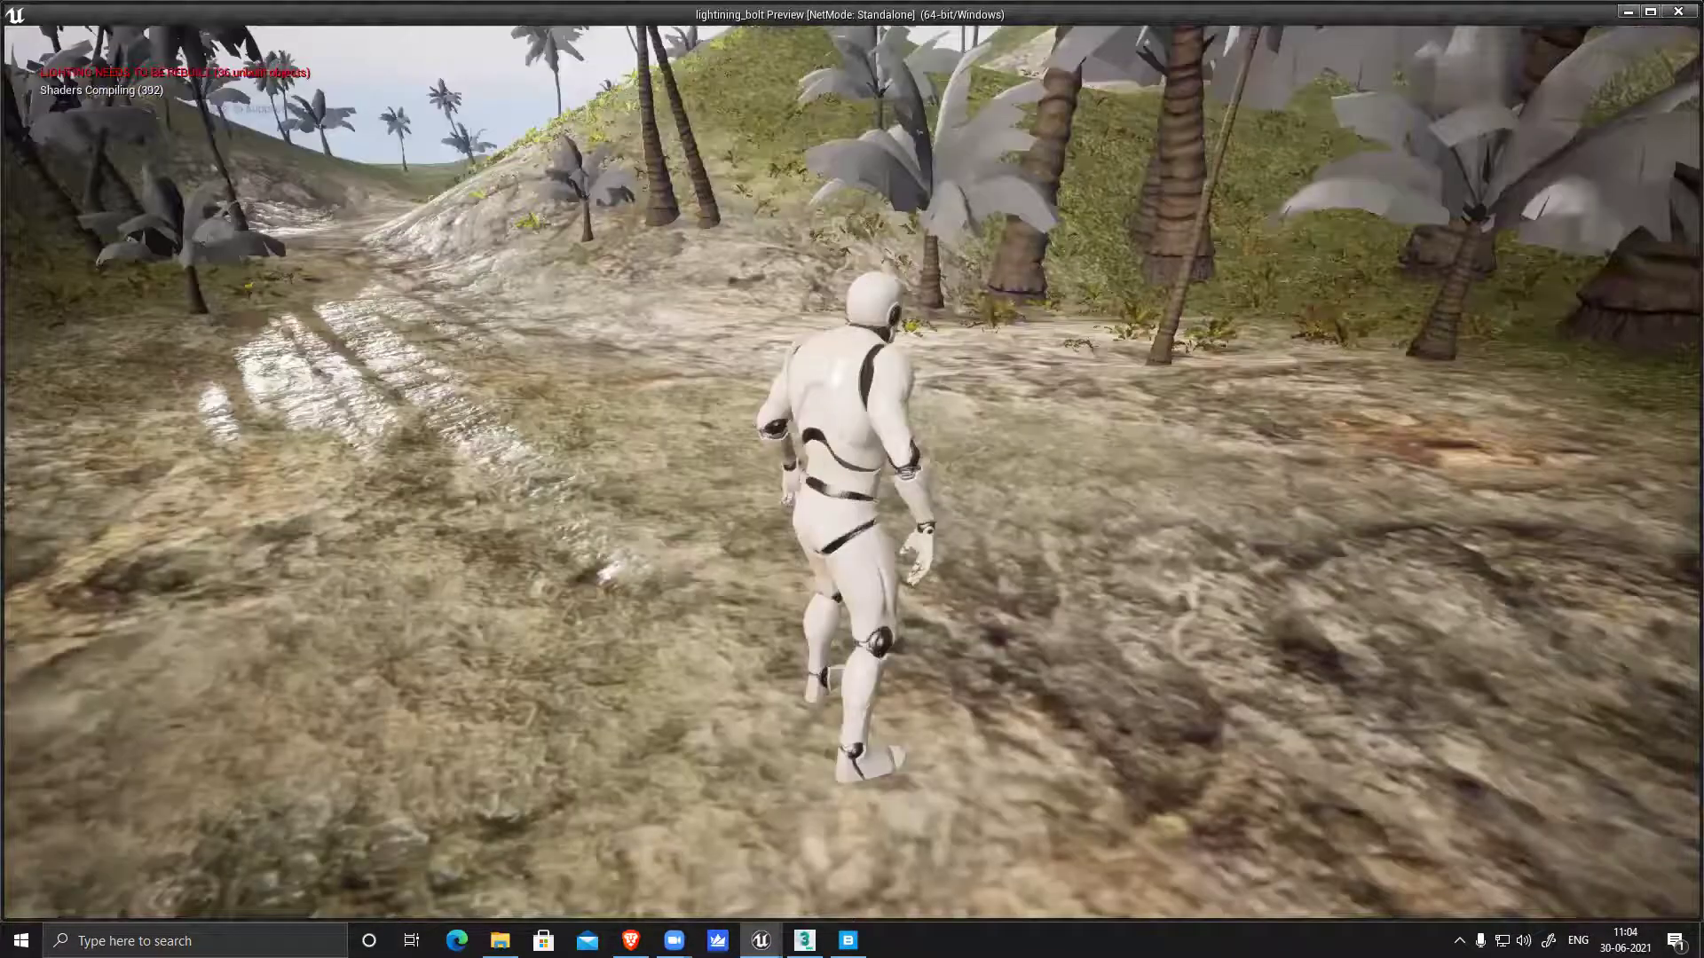
key(w)
key(w)
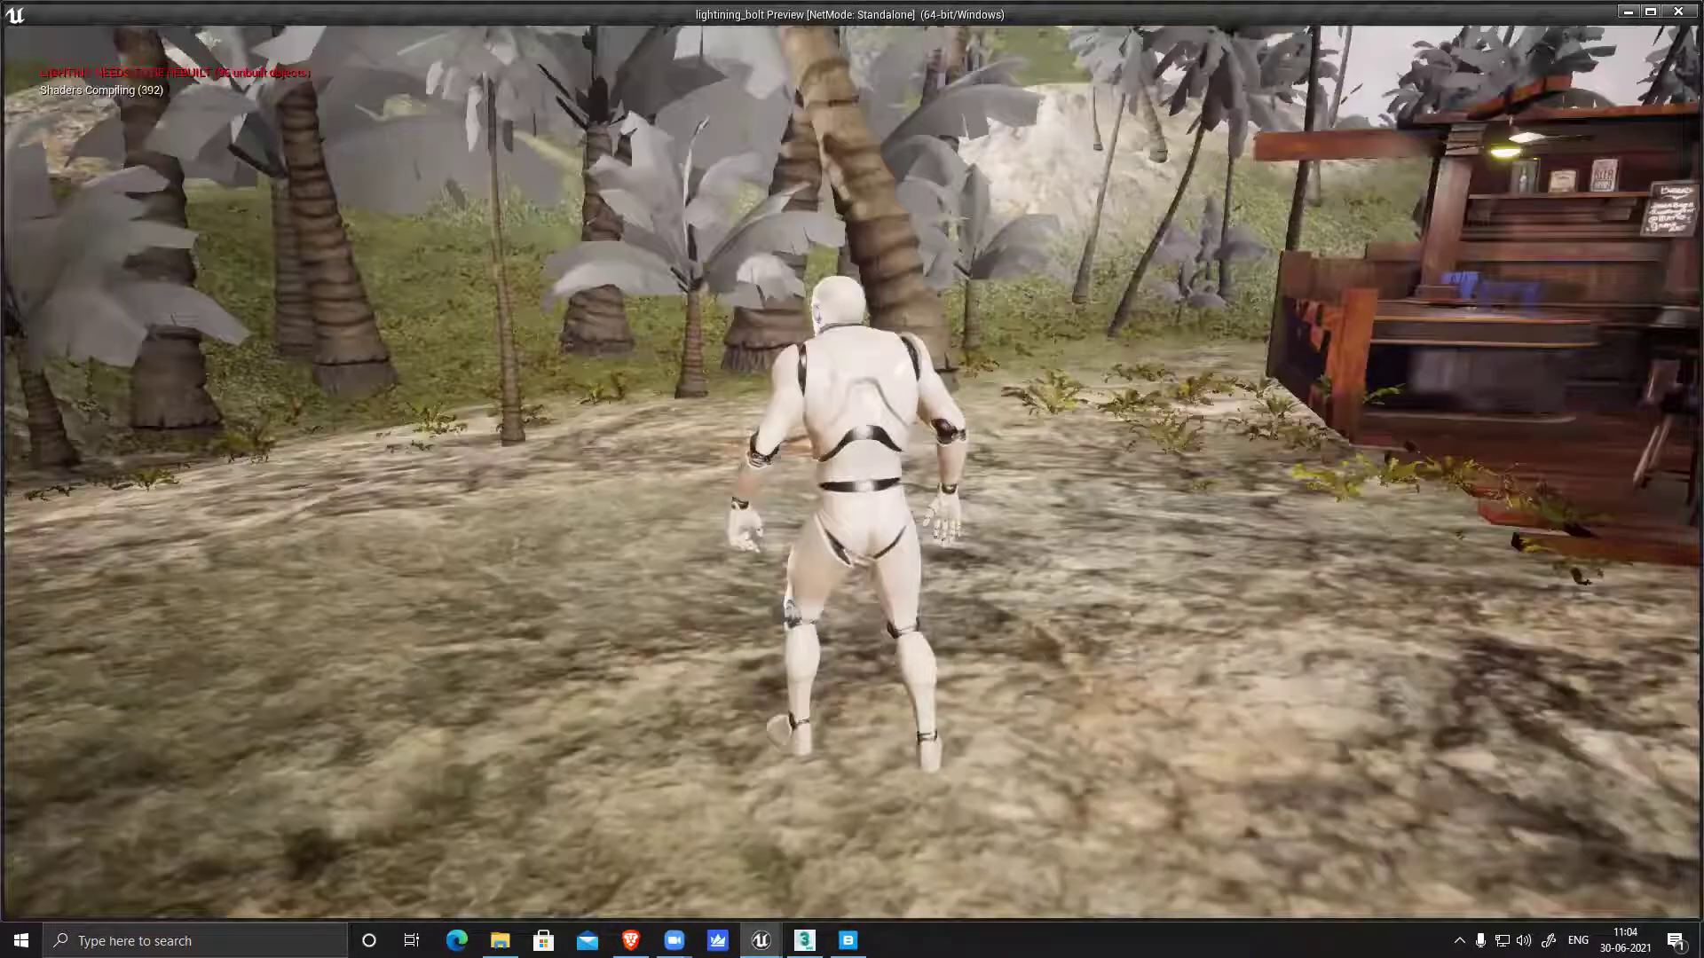
Run the character past the side of the bar and through the palms and ferns on the grassy slope
key(w)
key(w)
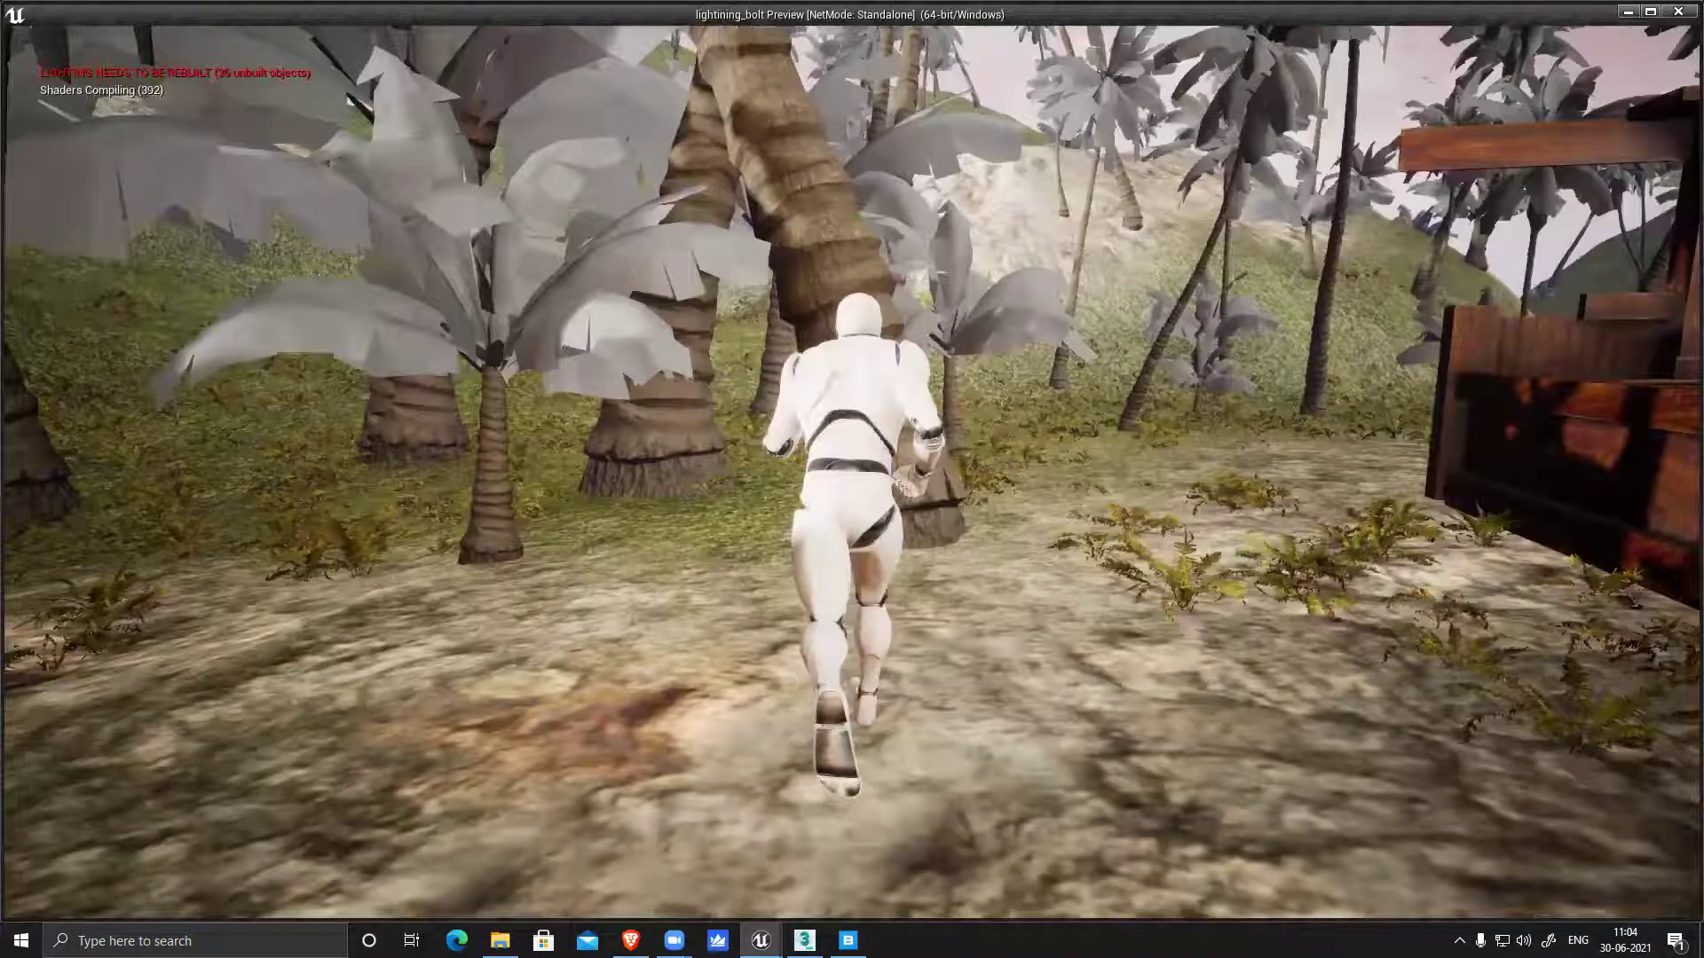
key(w)
key(w)
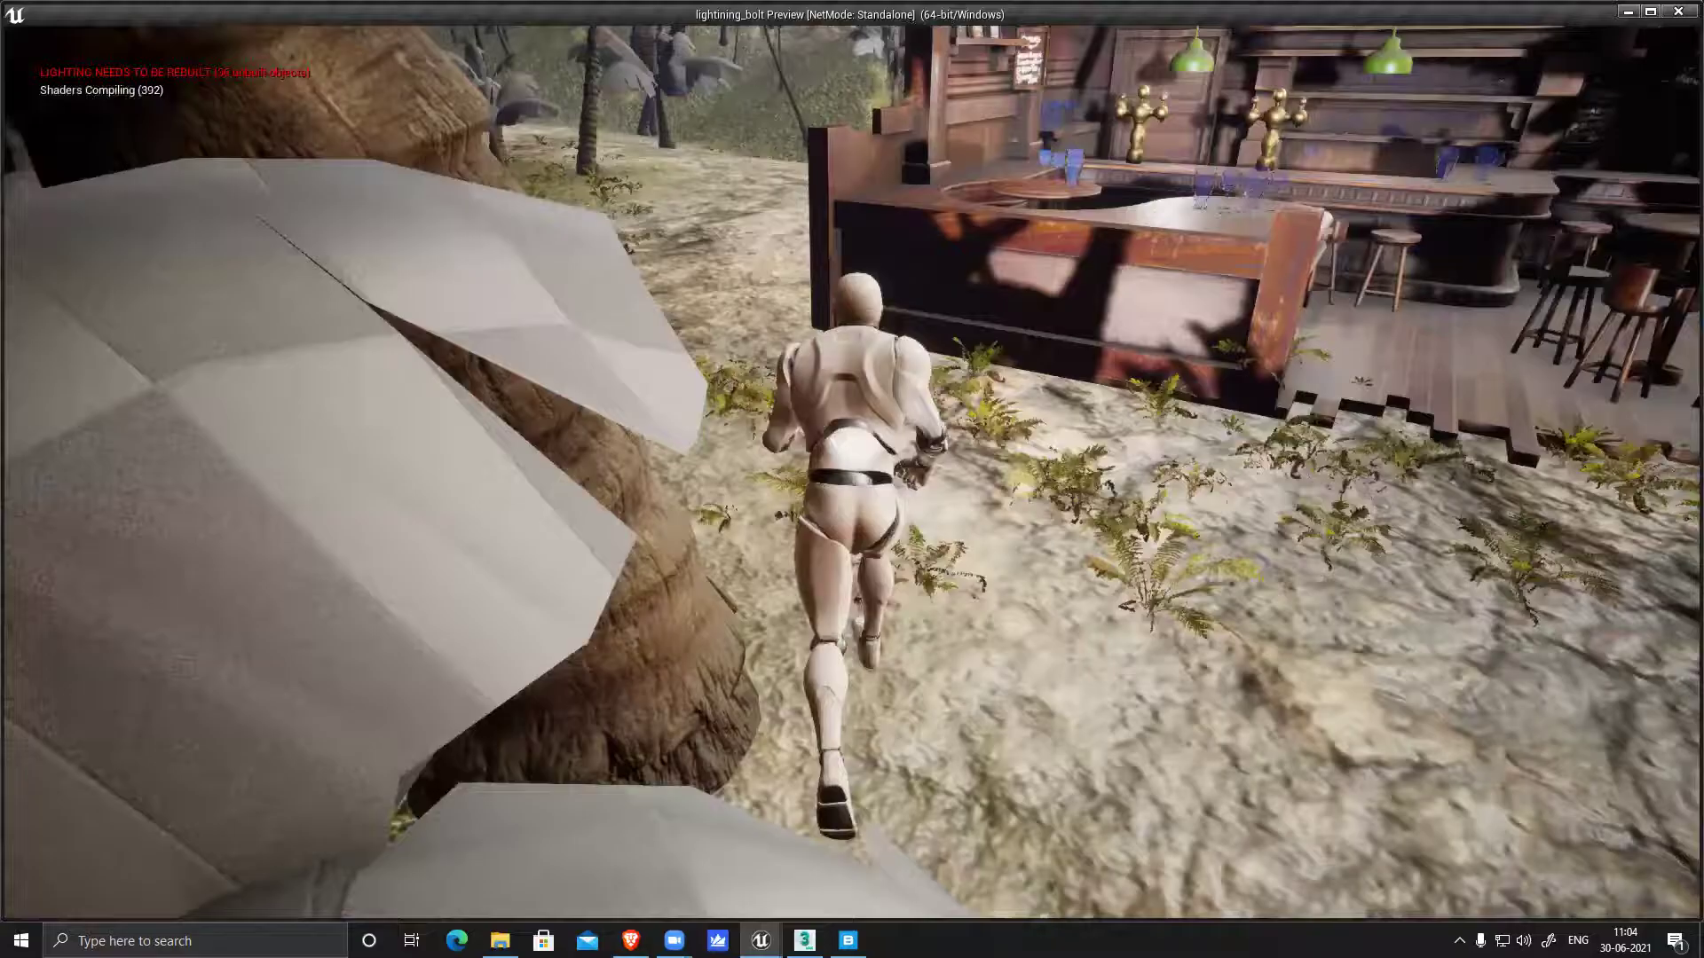
key(w)
key(w)
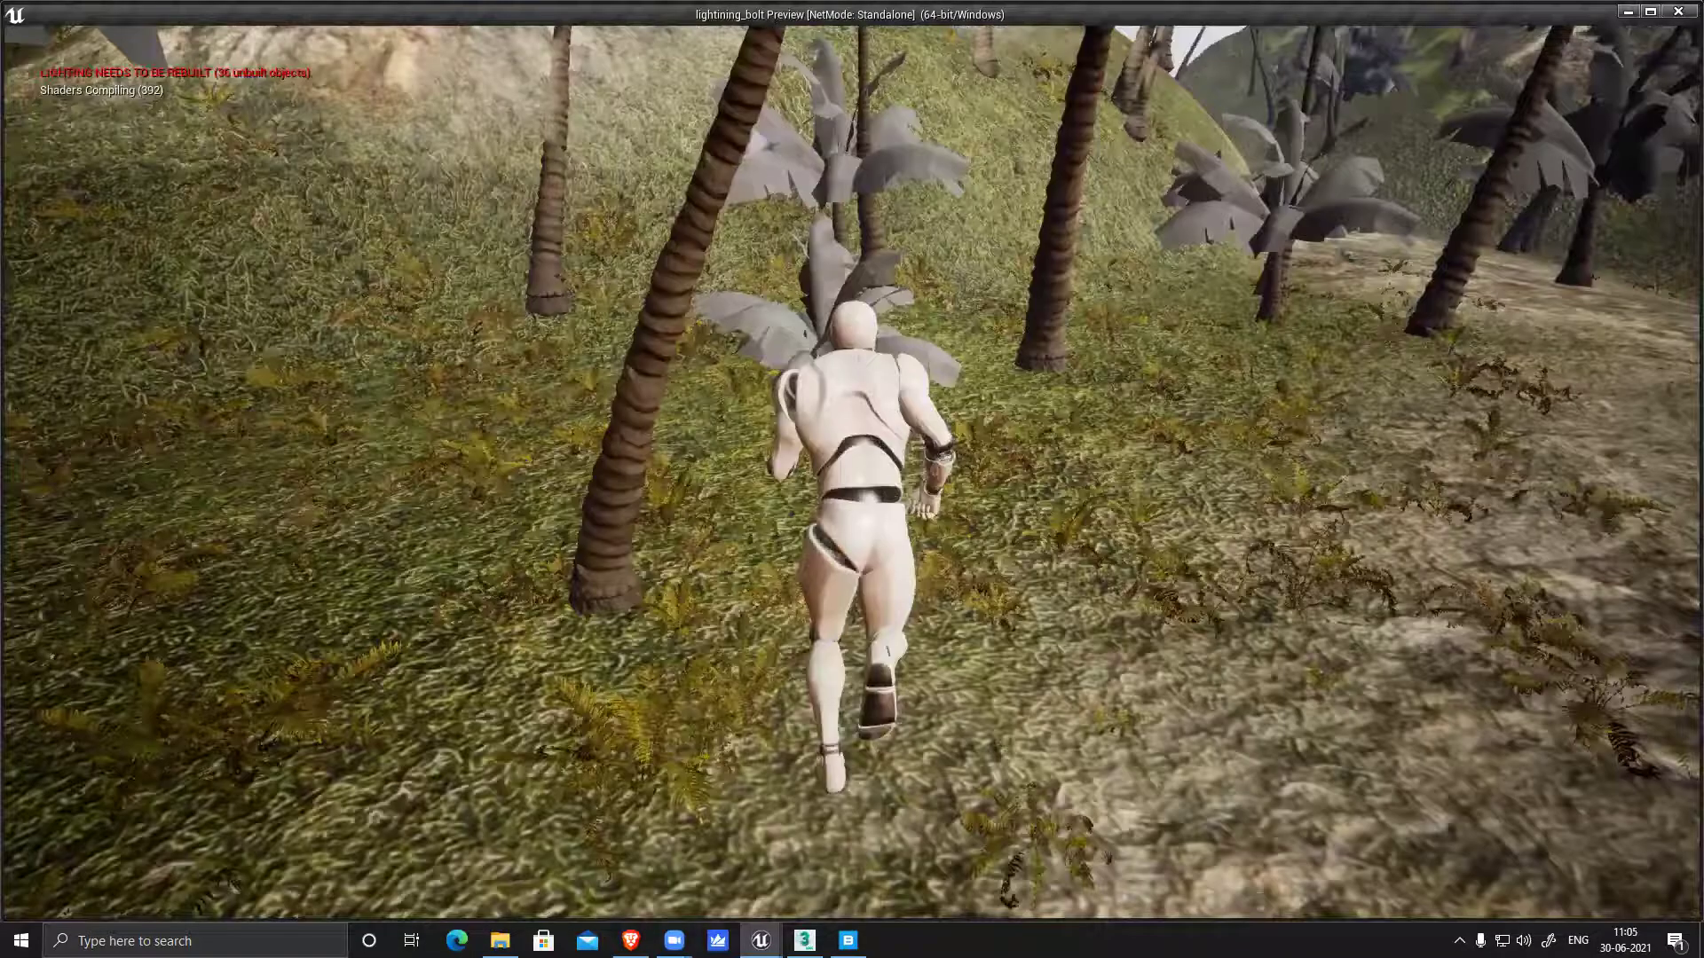
key(w)
key(w)
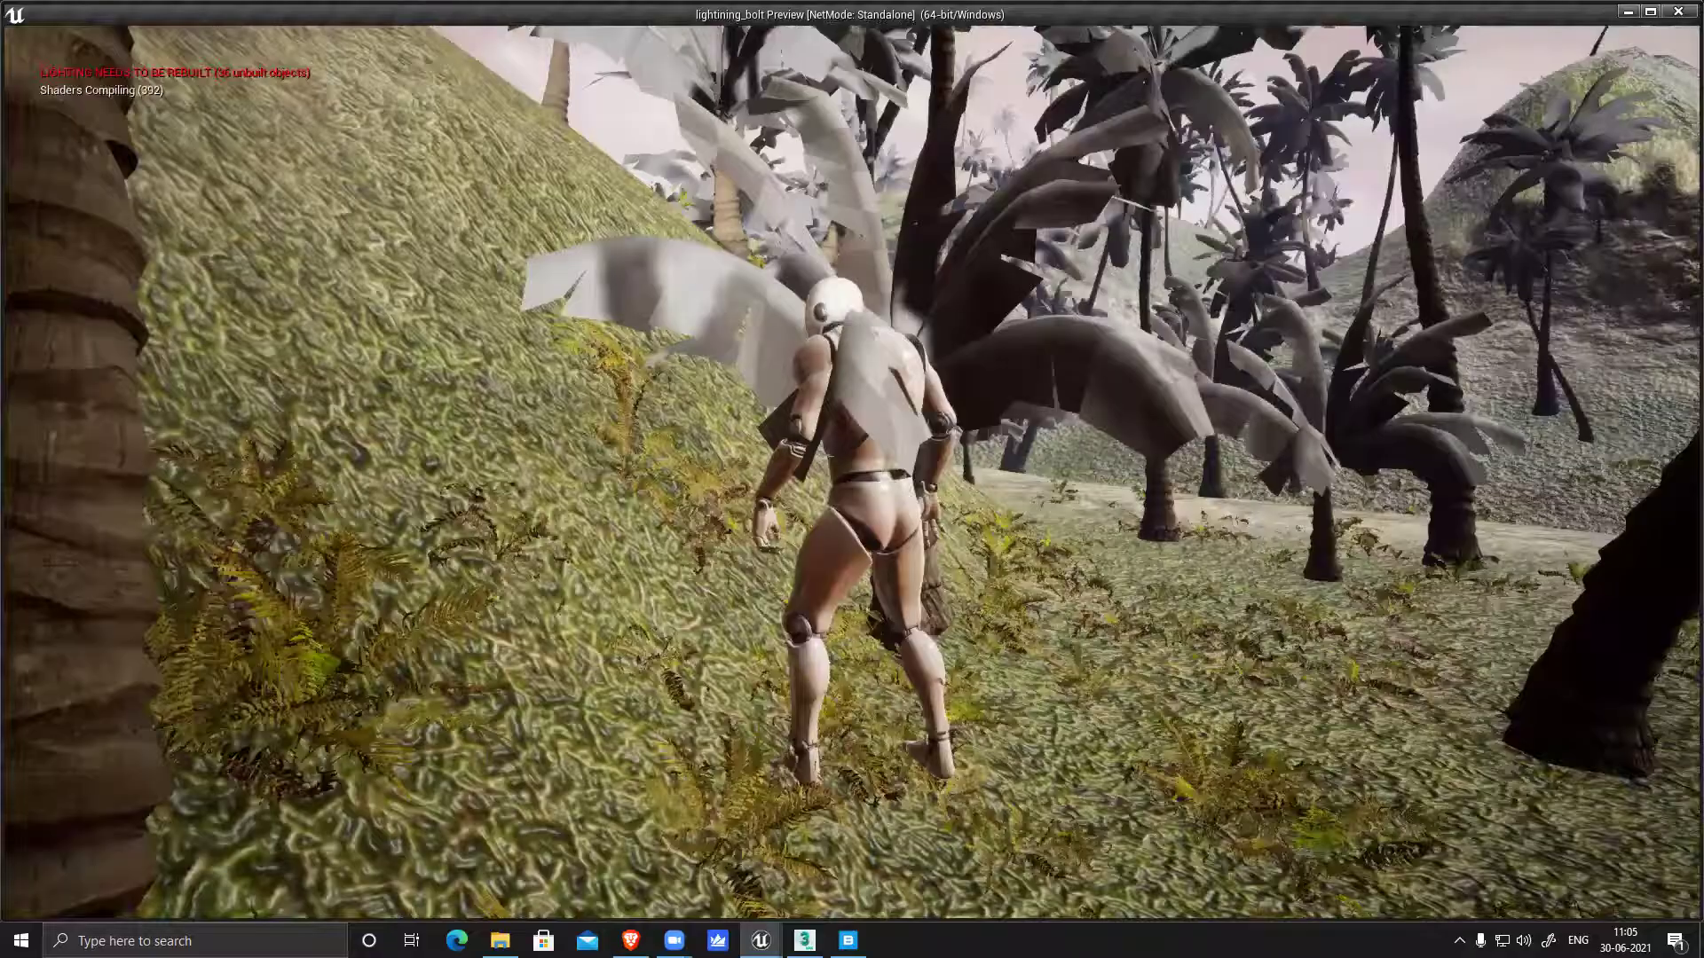
Run behind the bar and back to the clearing, examine the bar's front among the palms, and end the preview
key(w)
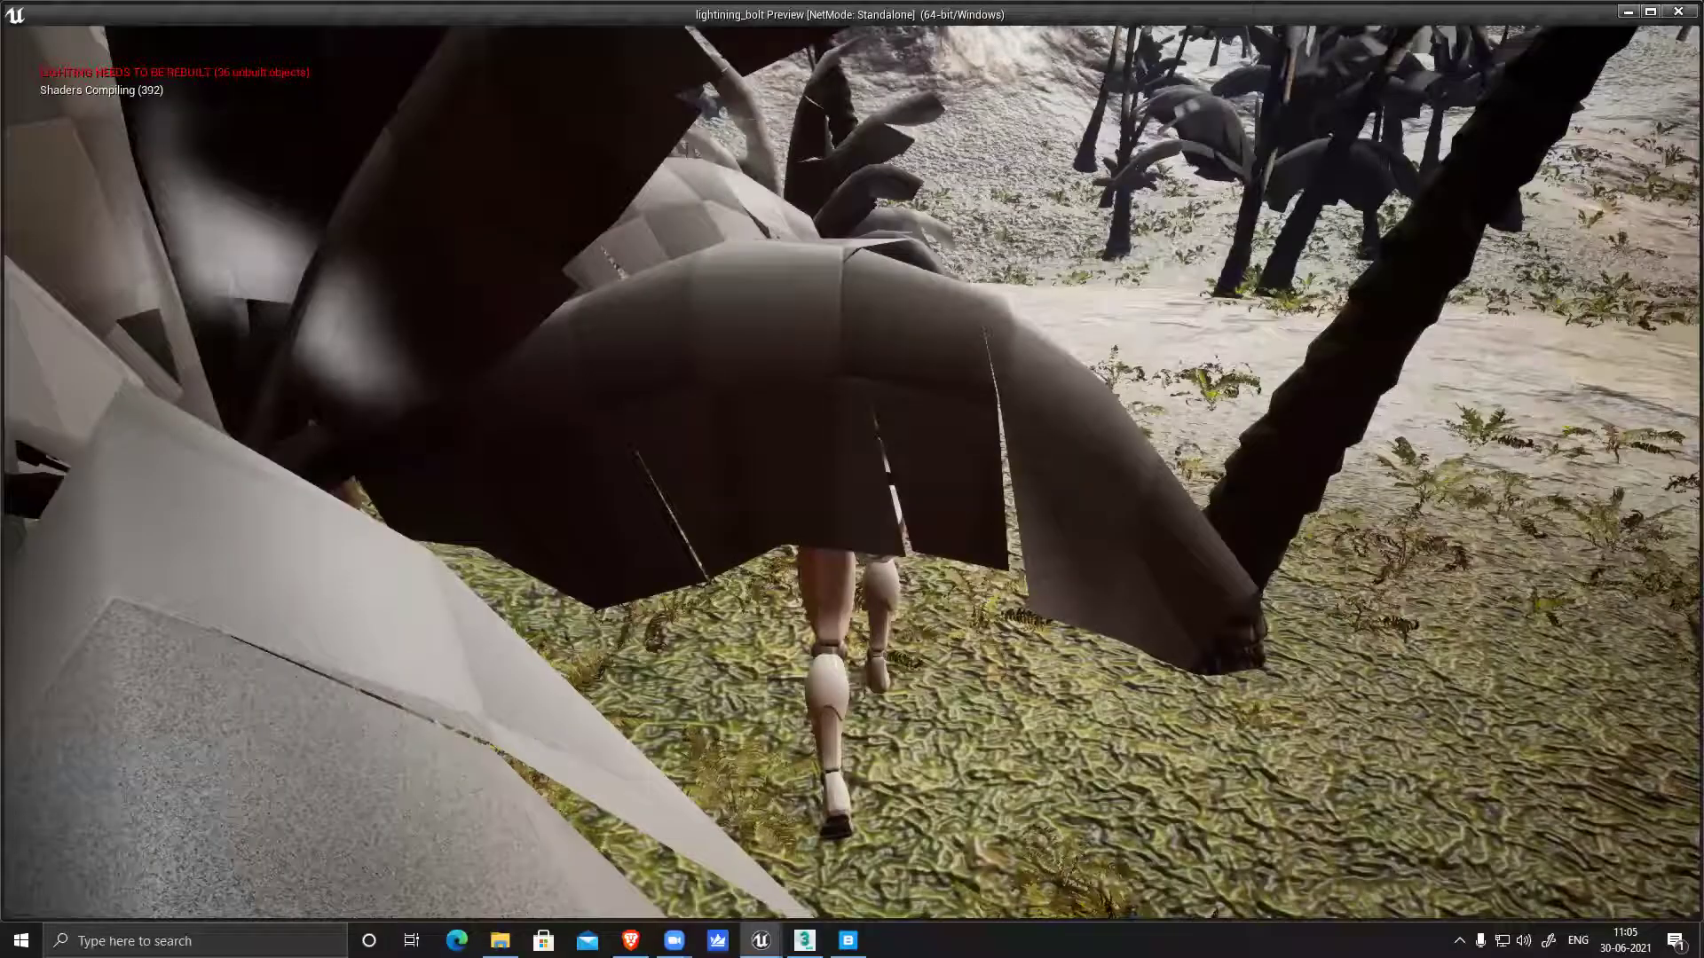
key(w)
key(w)
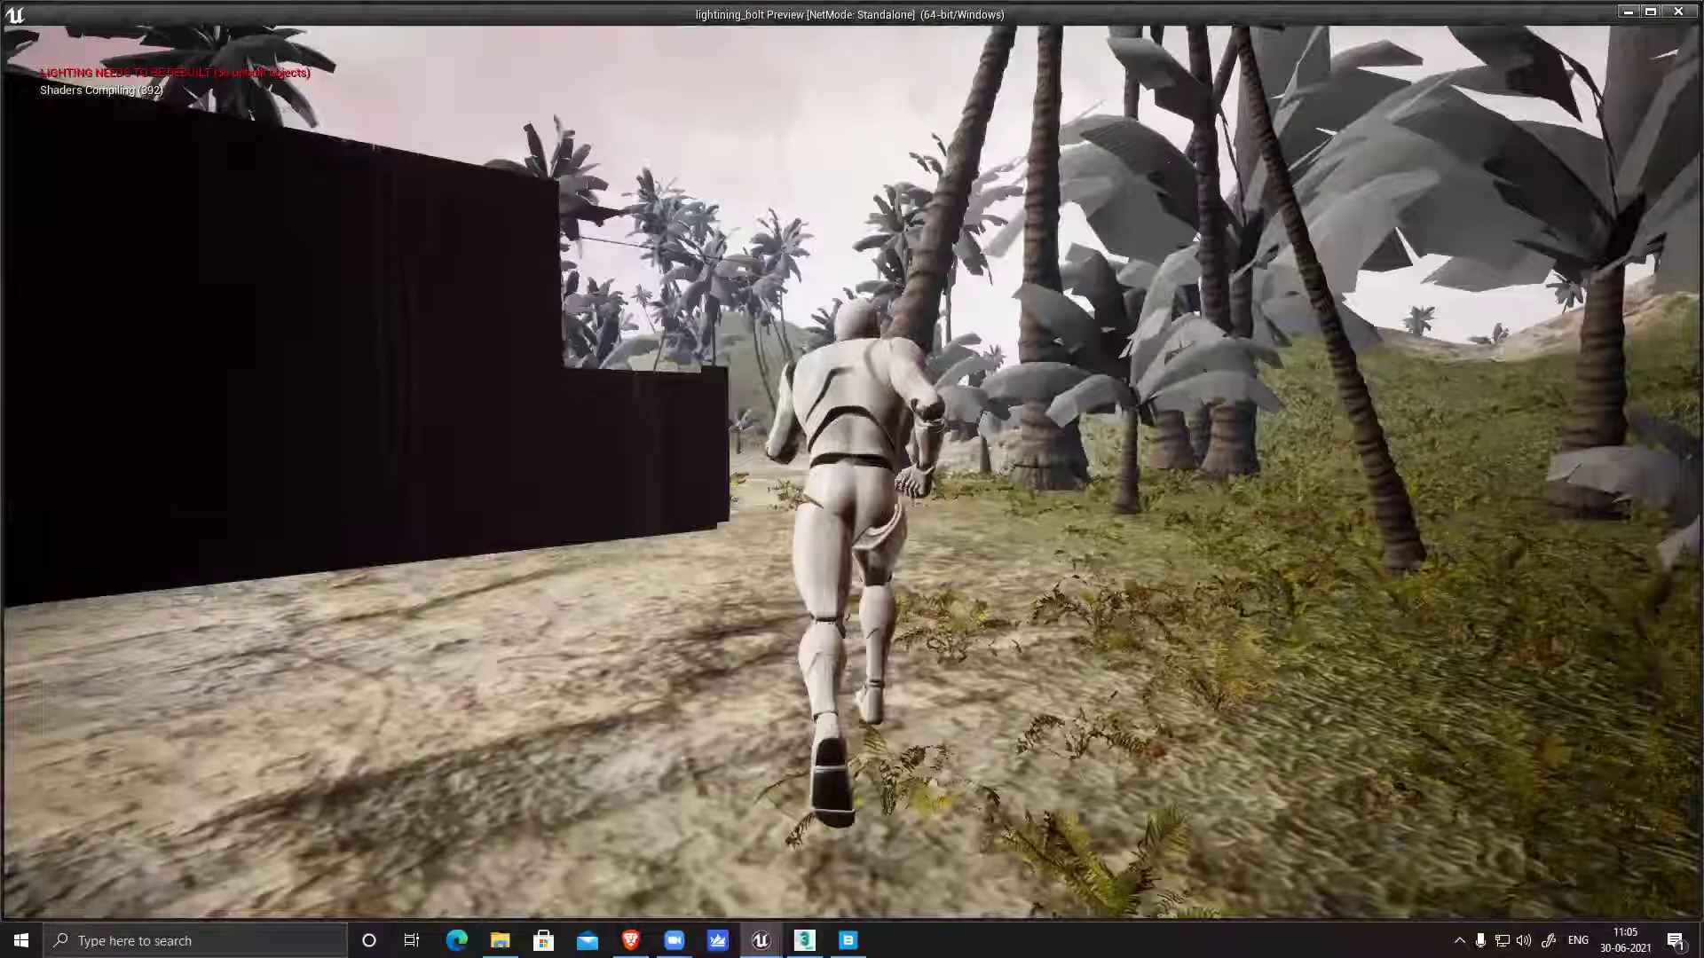
key(w)
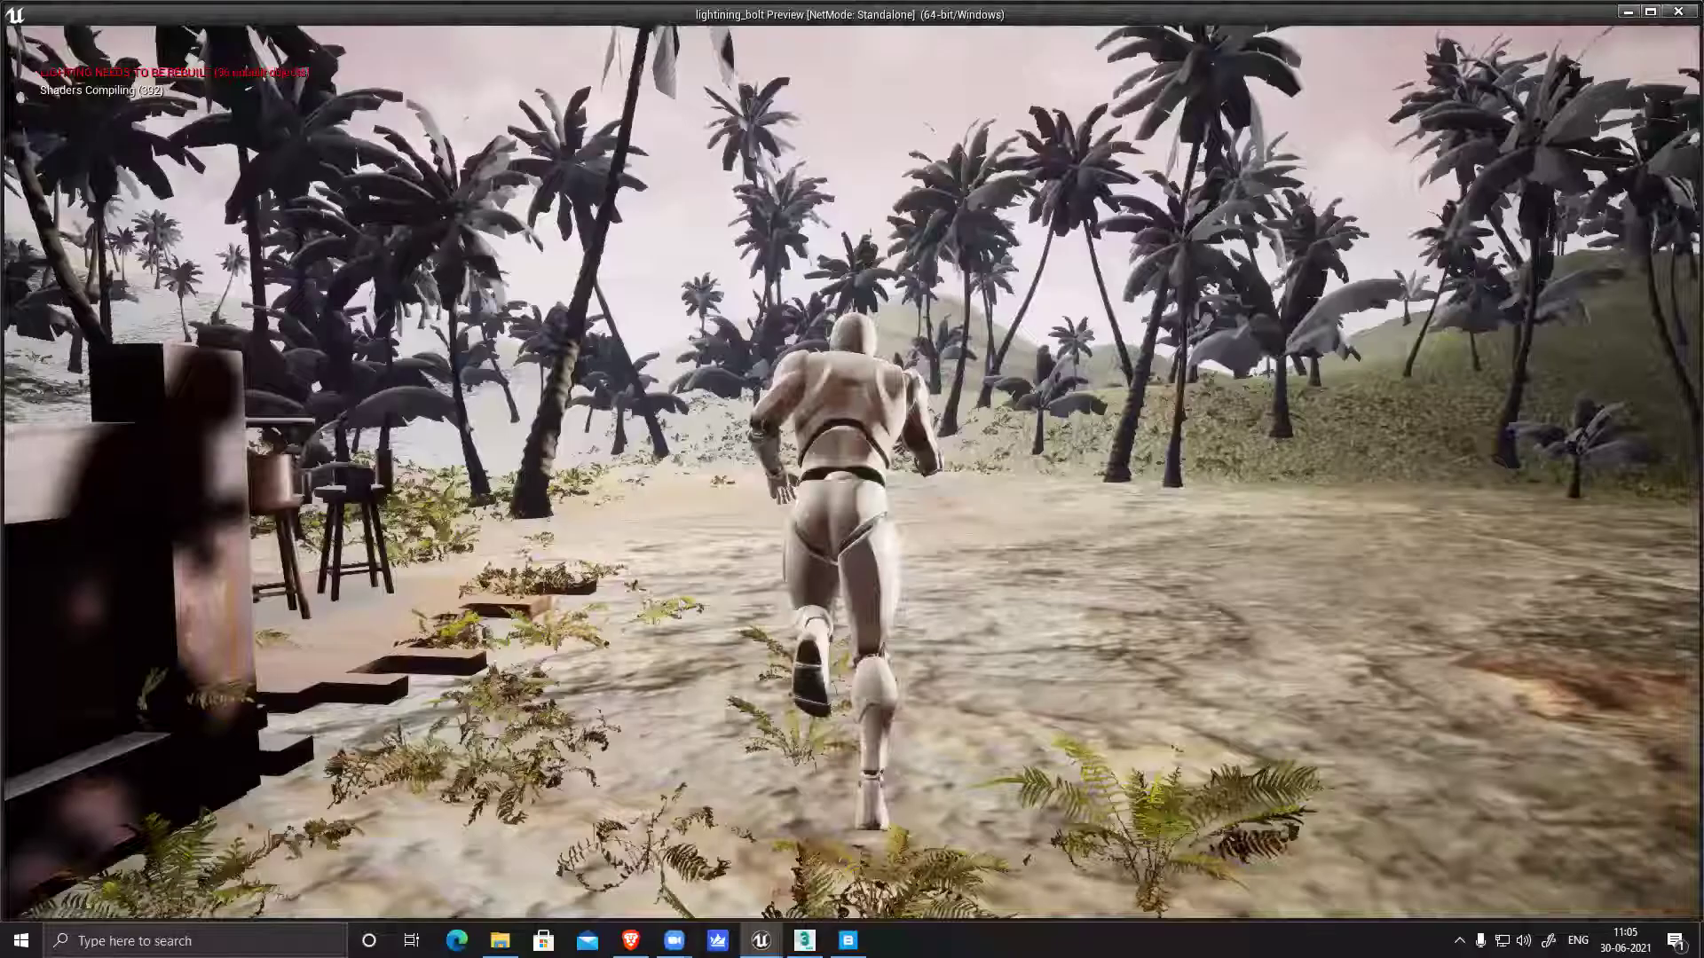
key(w)
key(s)
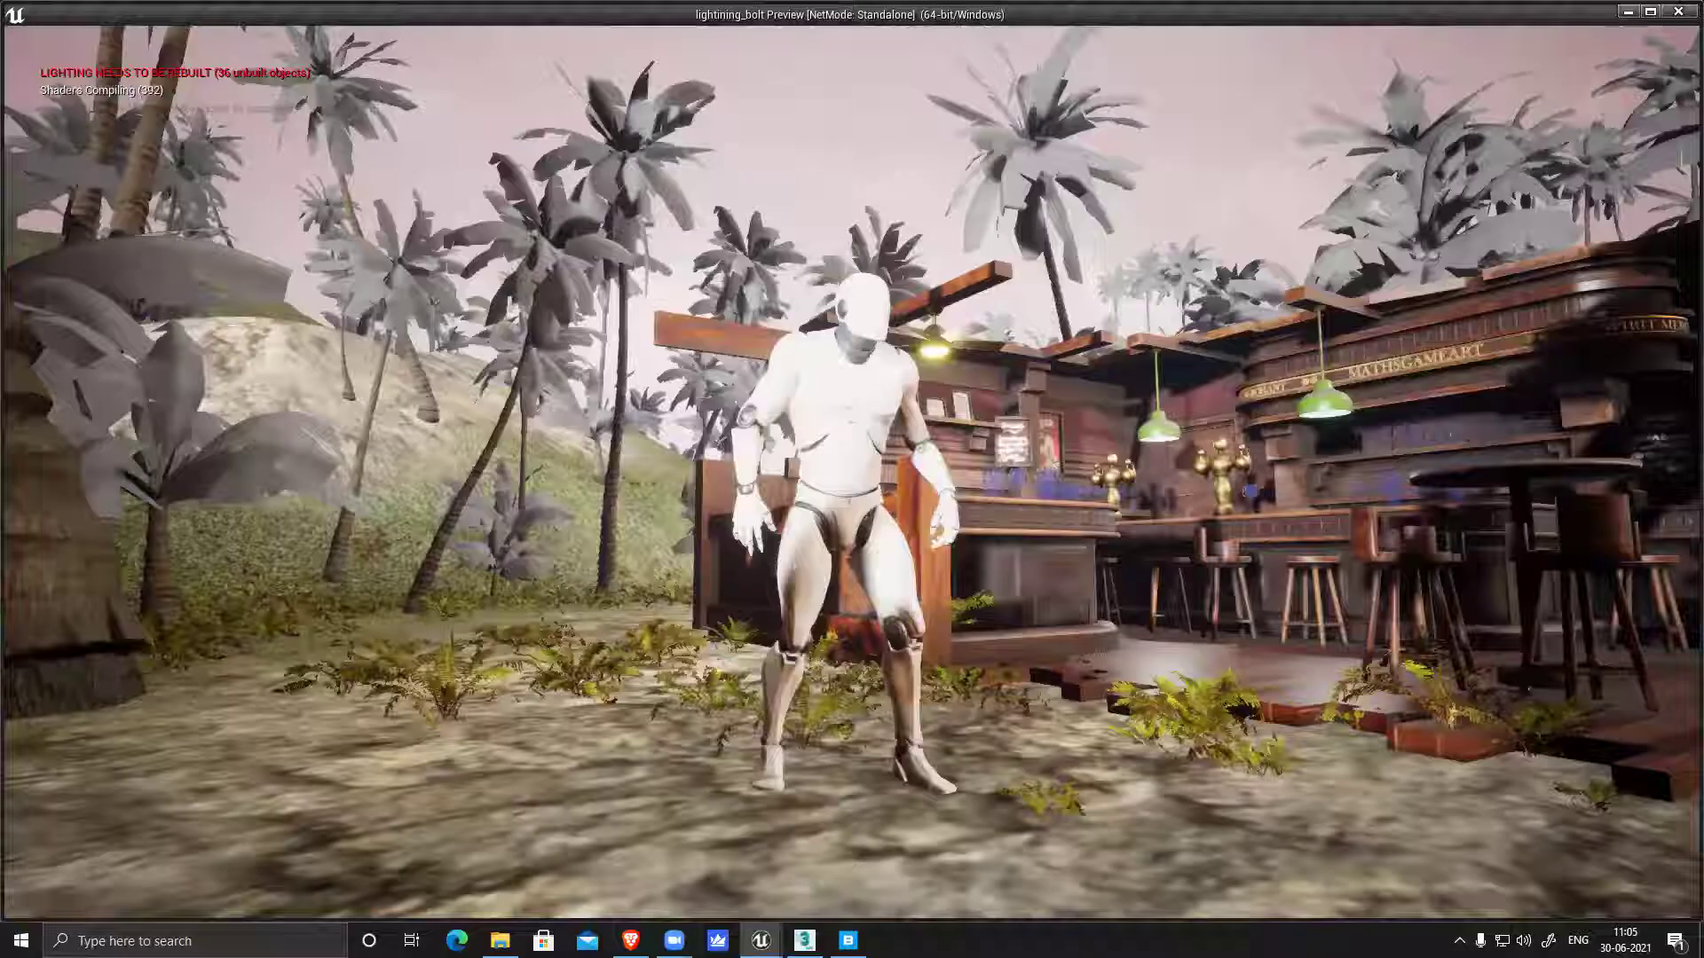
key(s)
key(s)
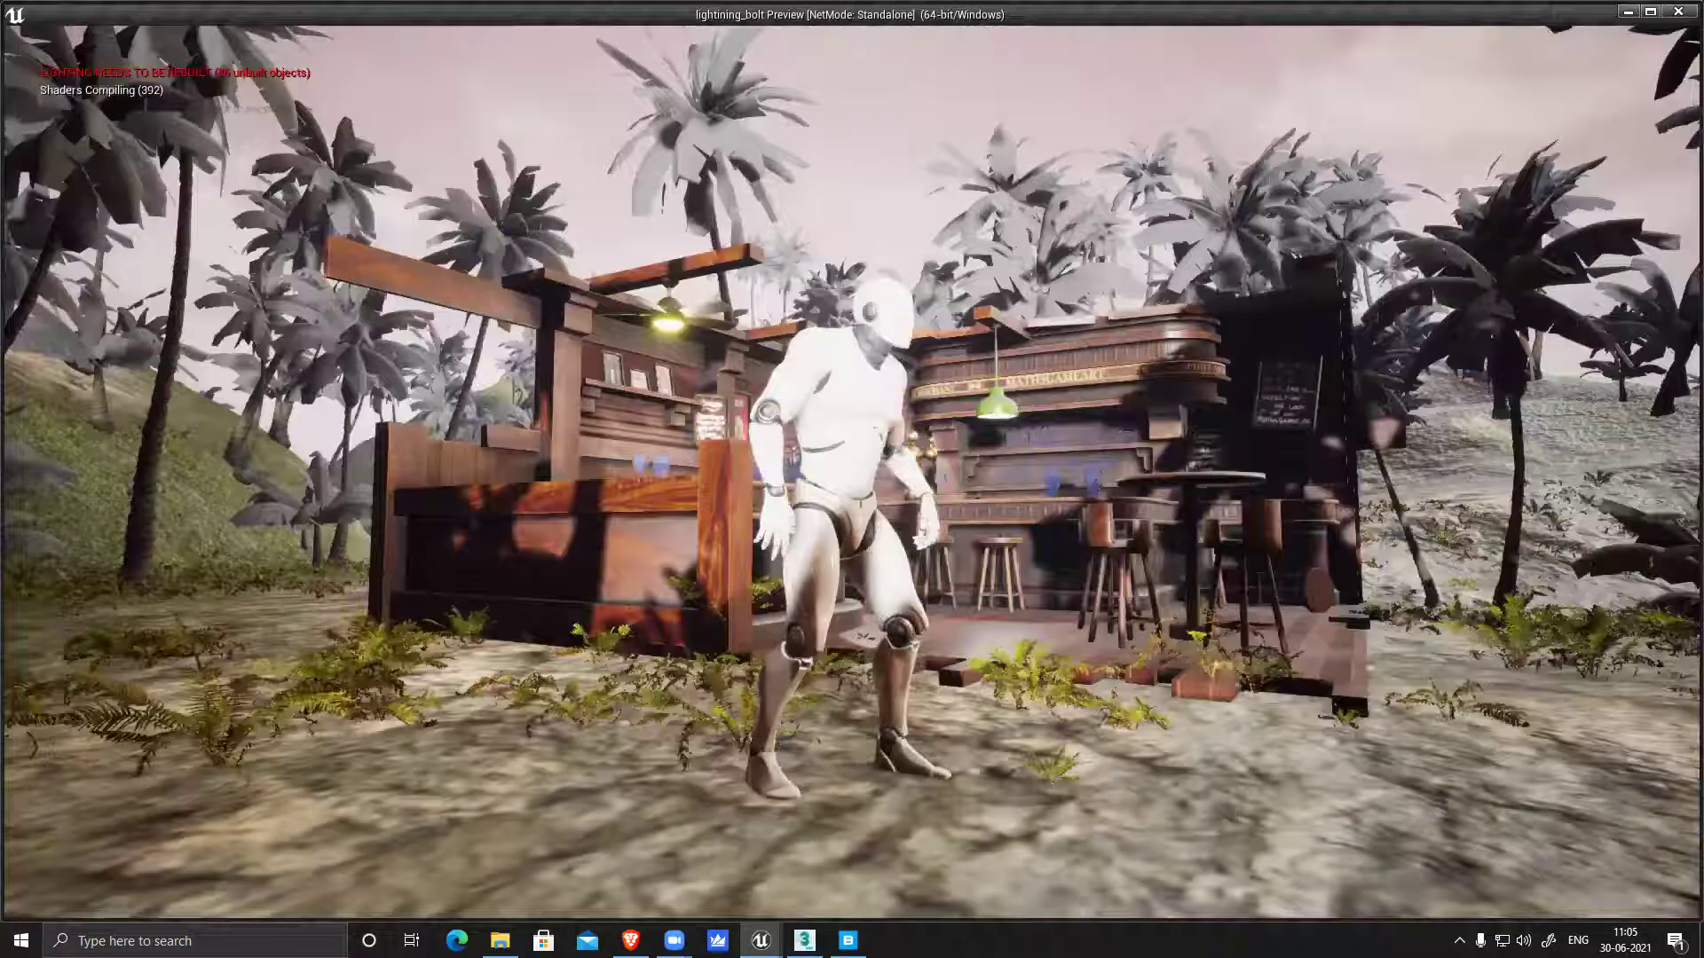
key(s)
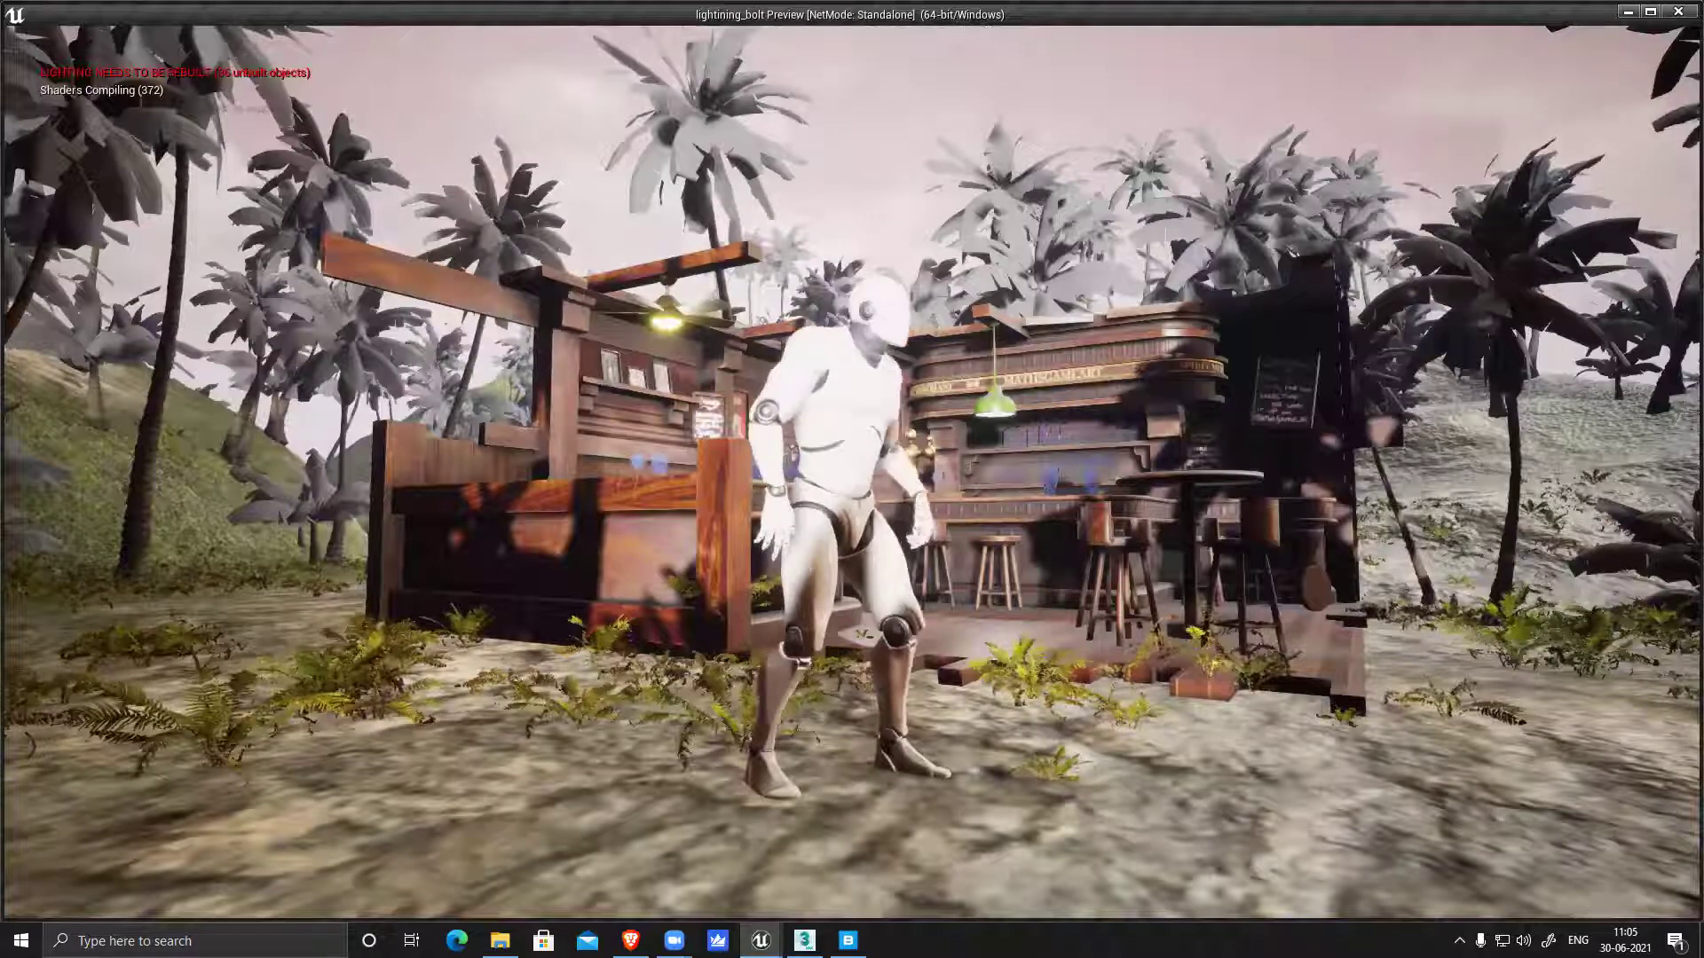
key(Escape)
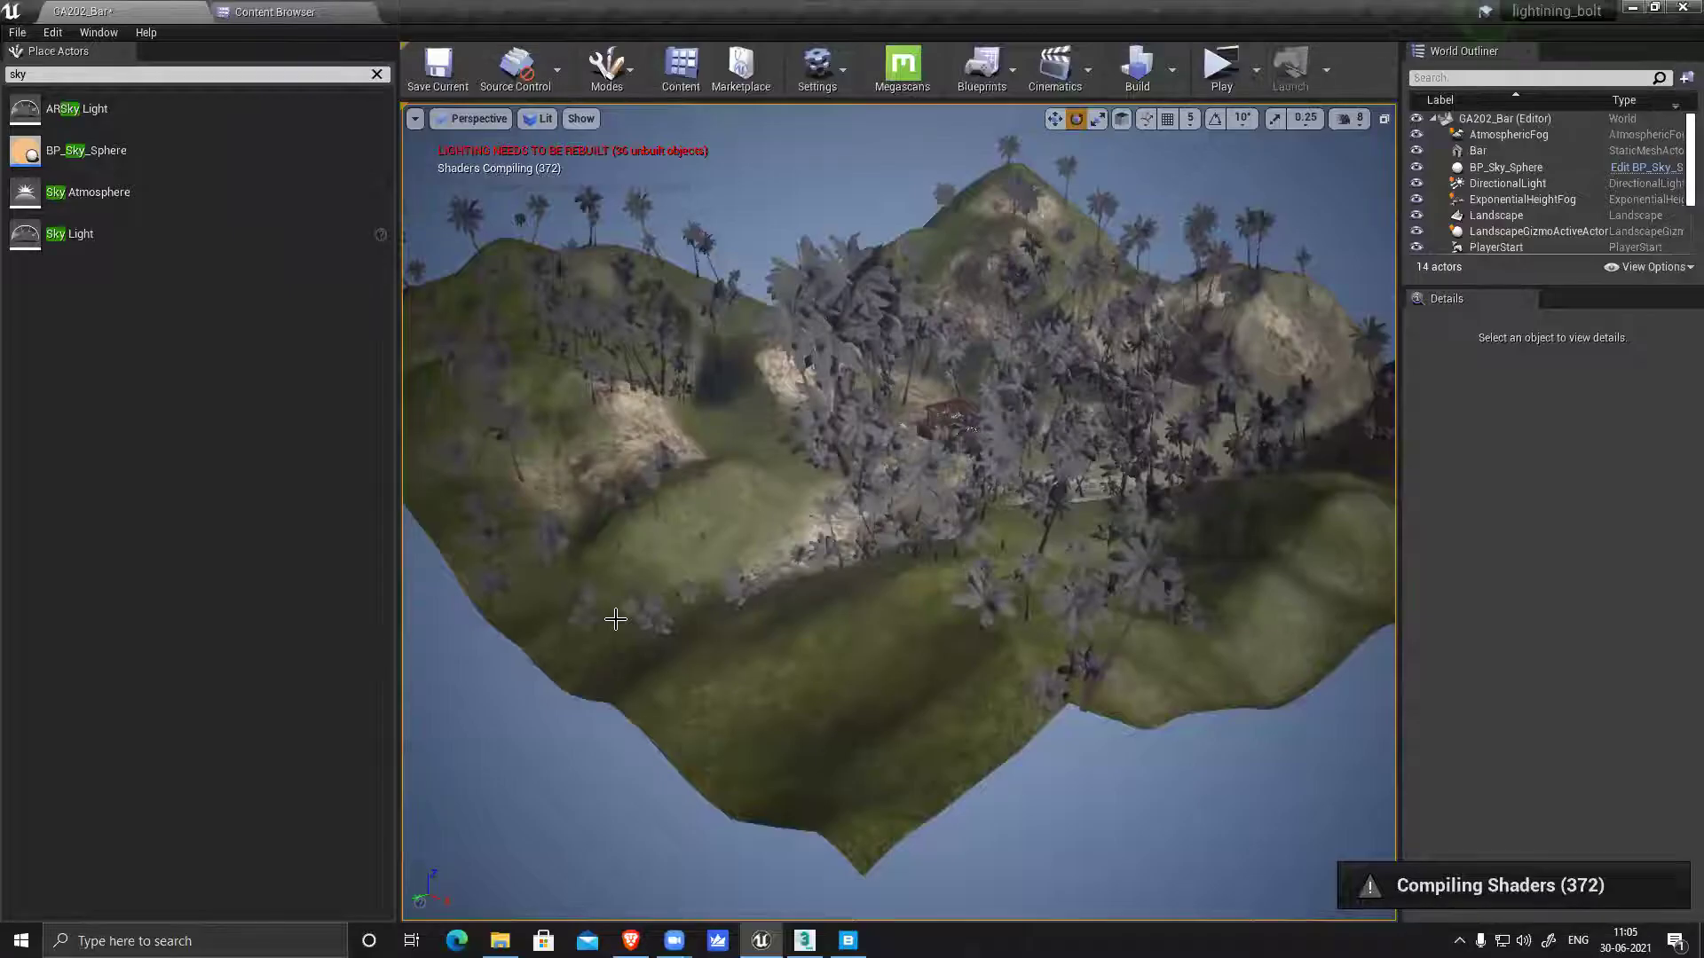
Inspect the palm distribution around the bar from above, and switch to the 3D Env I course page in the browser
alt+drag(908, 476, 908, 568)
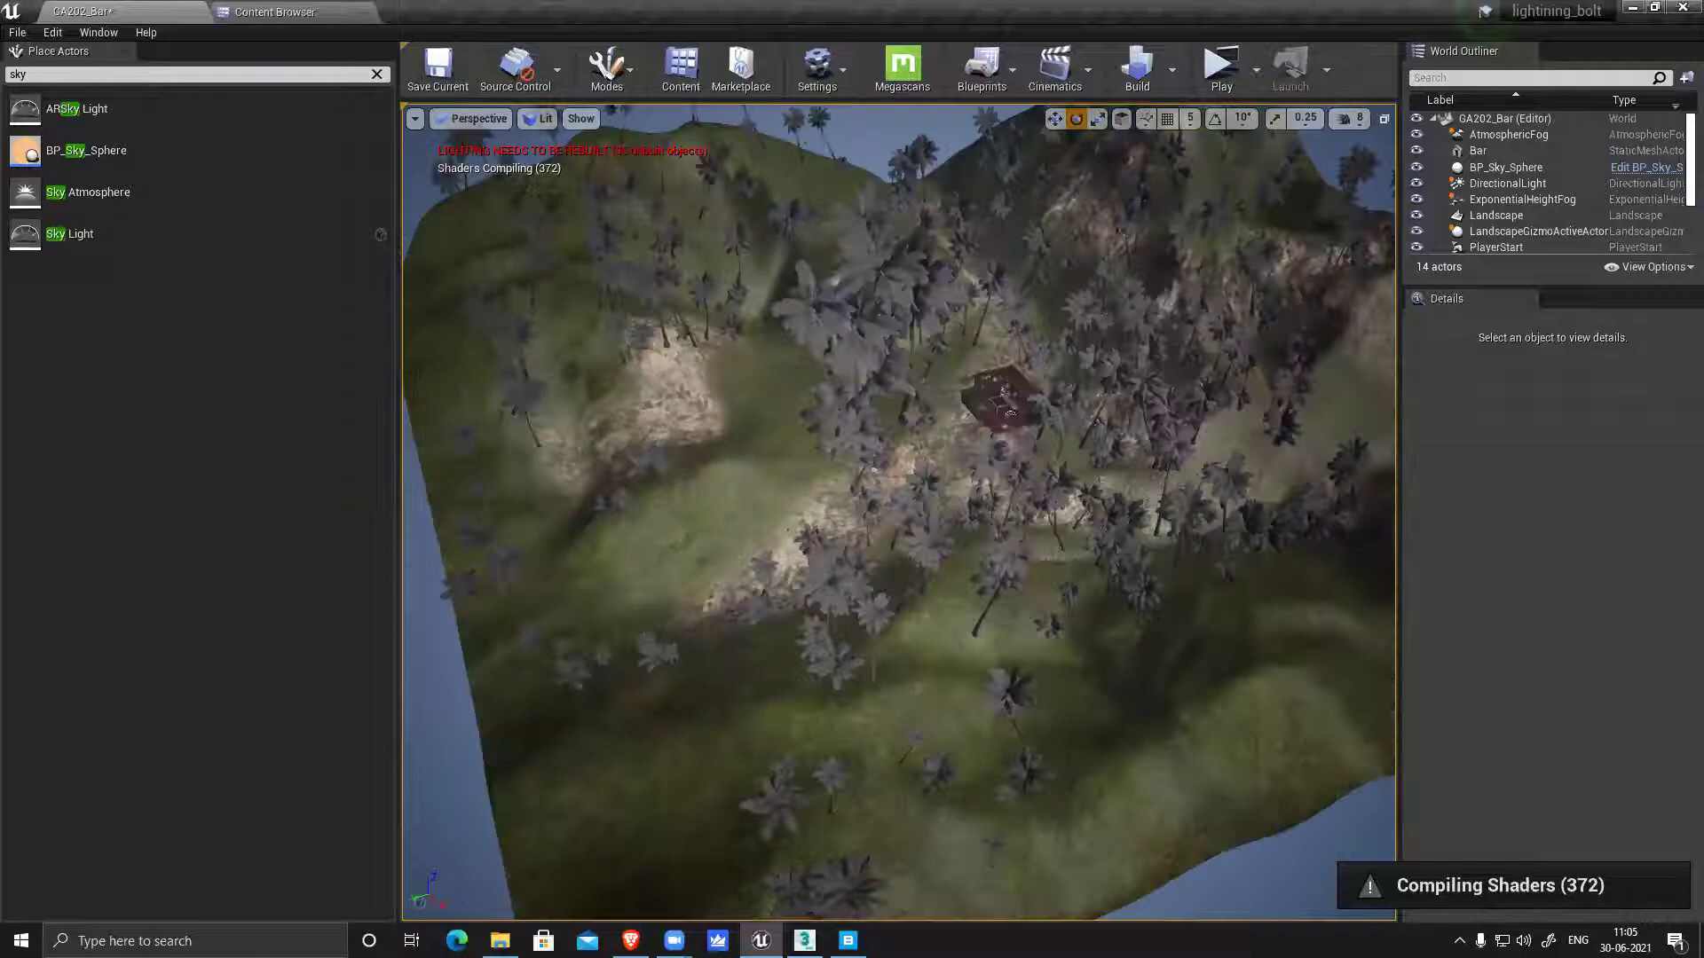
alt+drag(907, 476, 730, 566)
alt+drag(932, 470, 1109, 444)
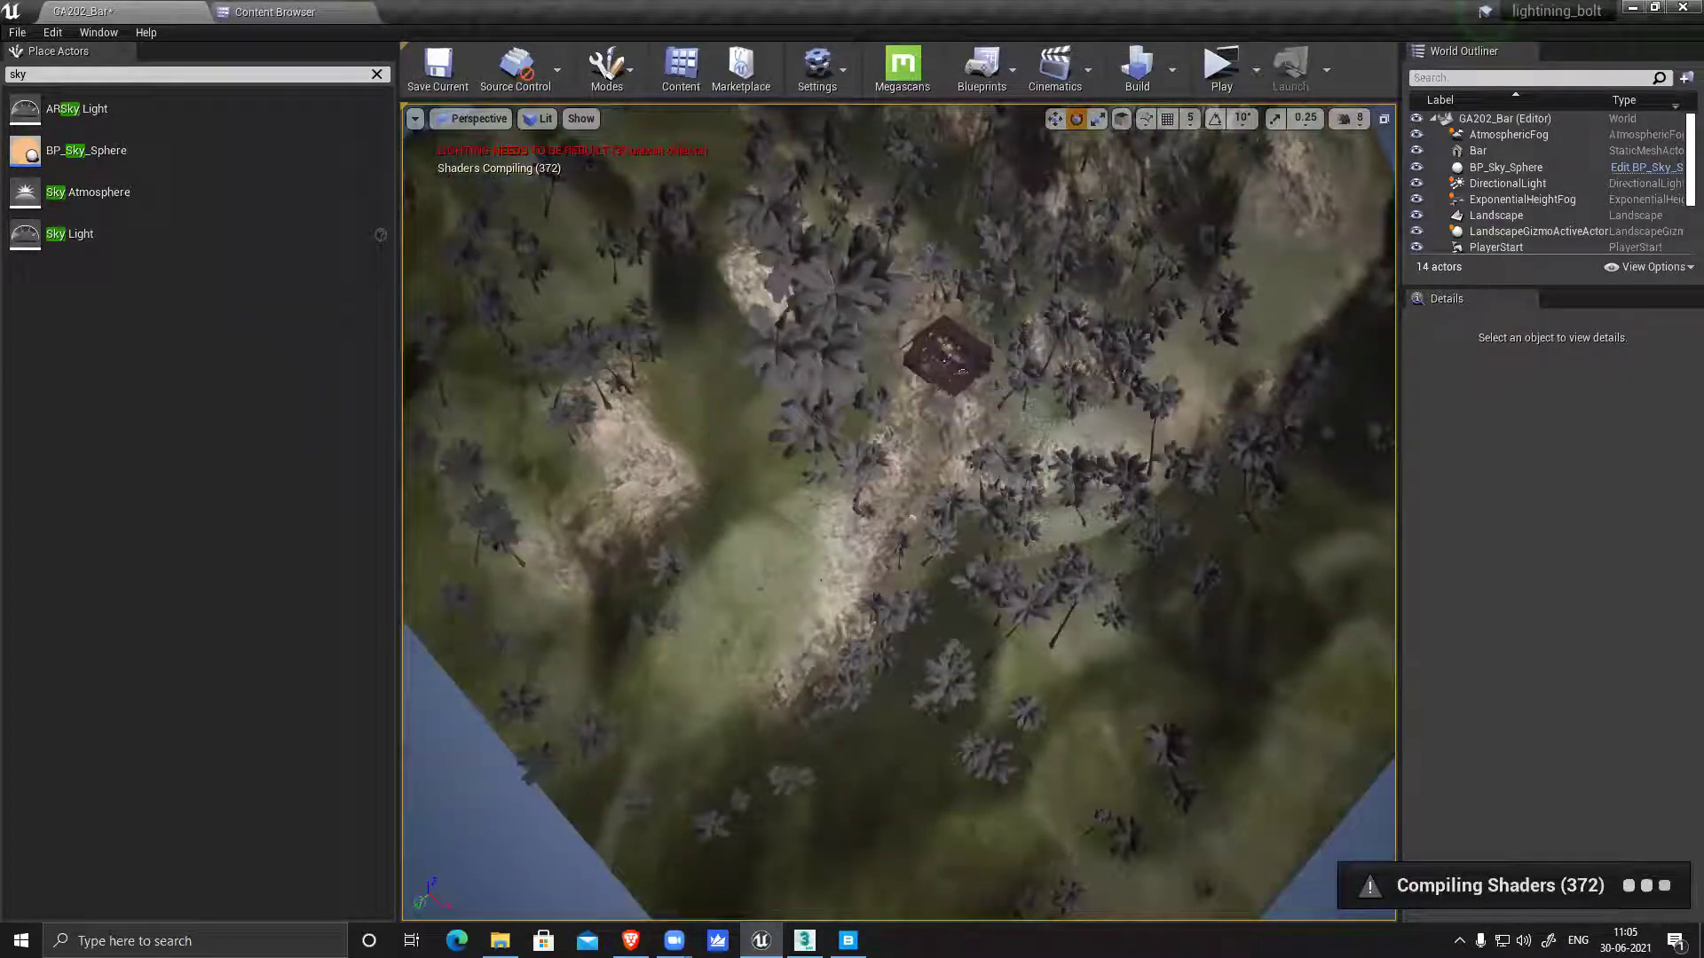
scroll(961, 337, up, 3)
middle_drag(964, 400, 1060, 126)
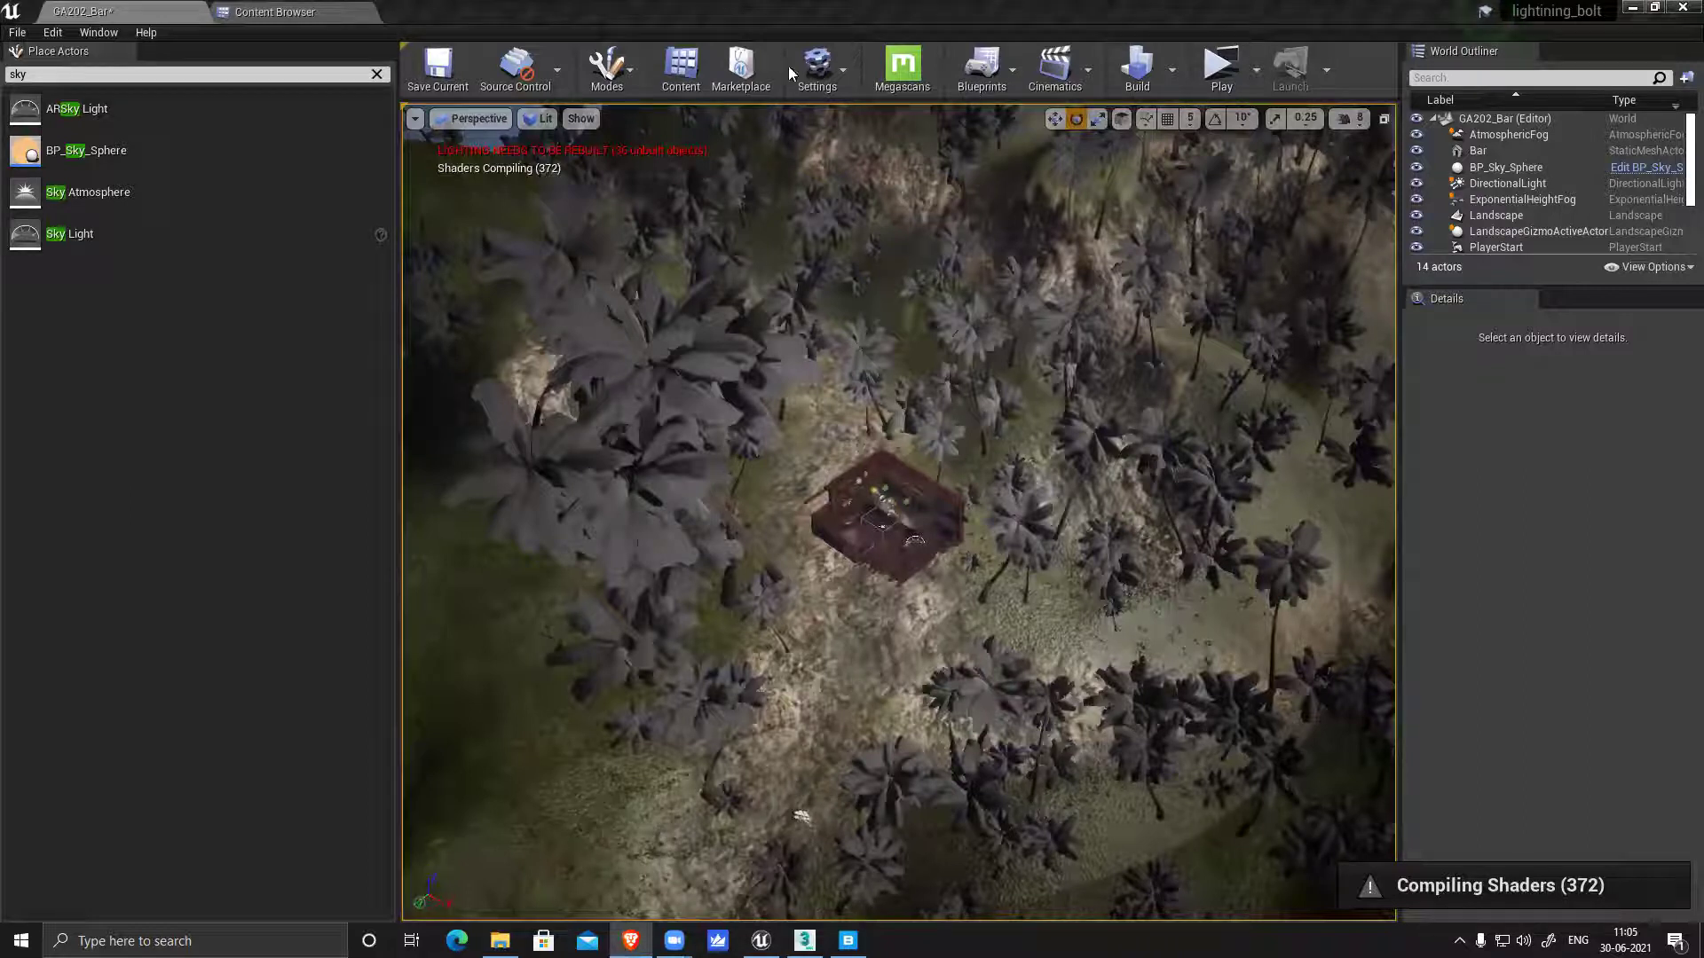
key(alt+Tab)
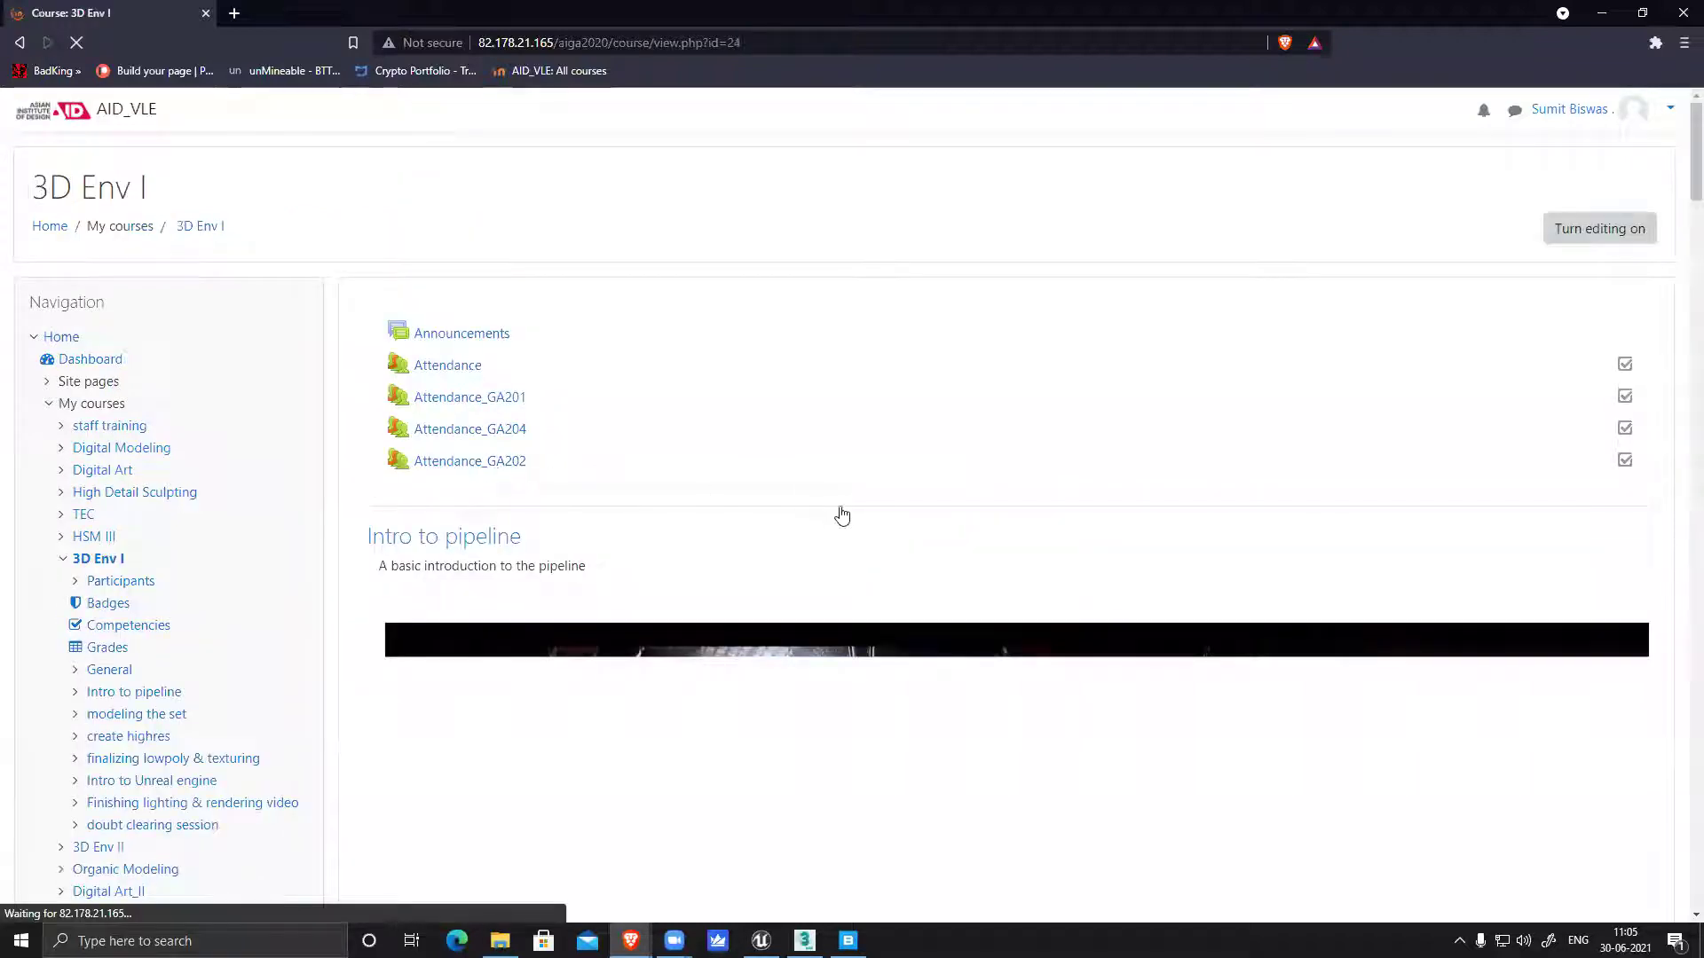
Add a session for group GA202 dated 30 June 2021 to the course's Attendance_GA202 activity
click(470, 461)
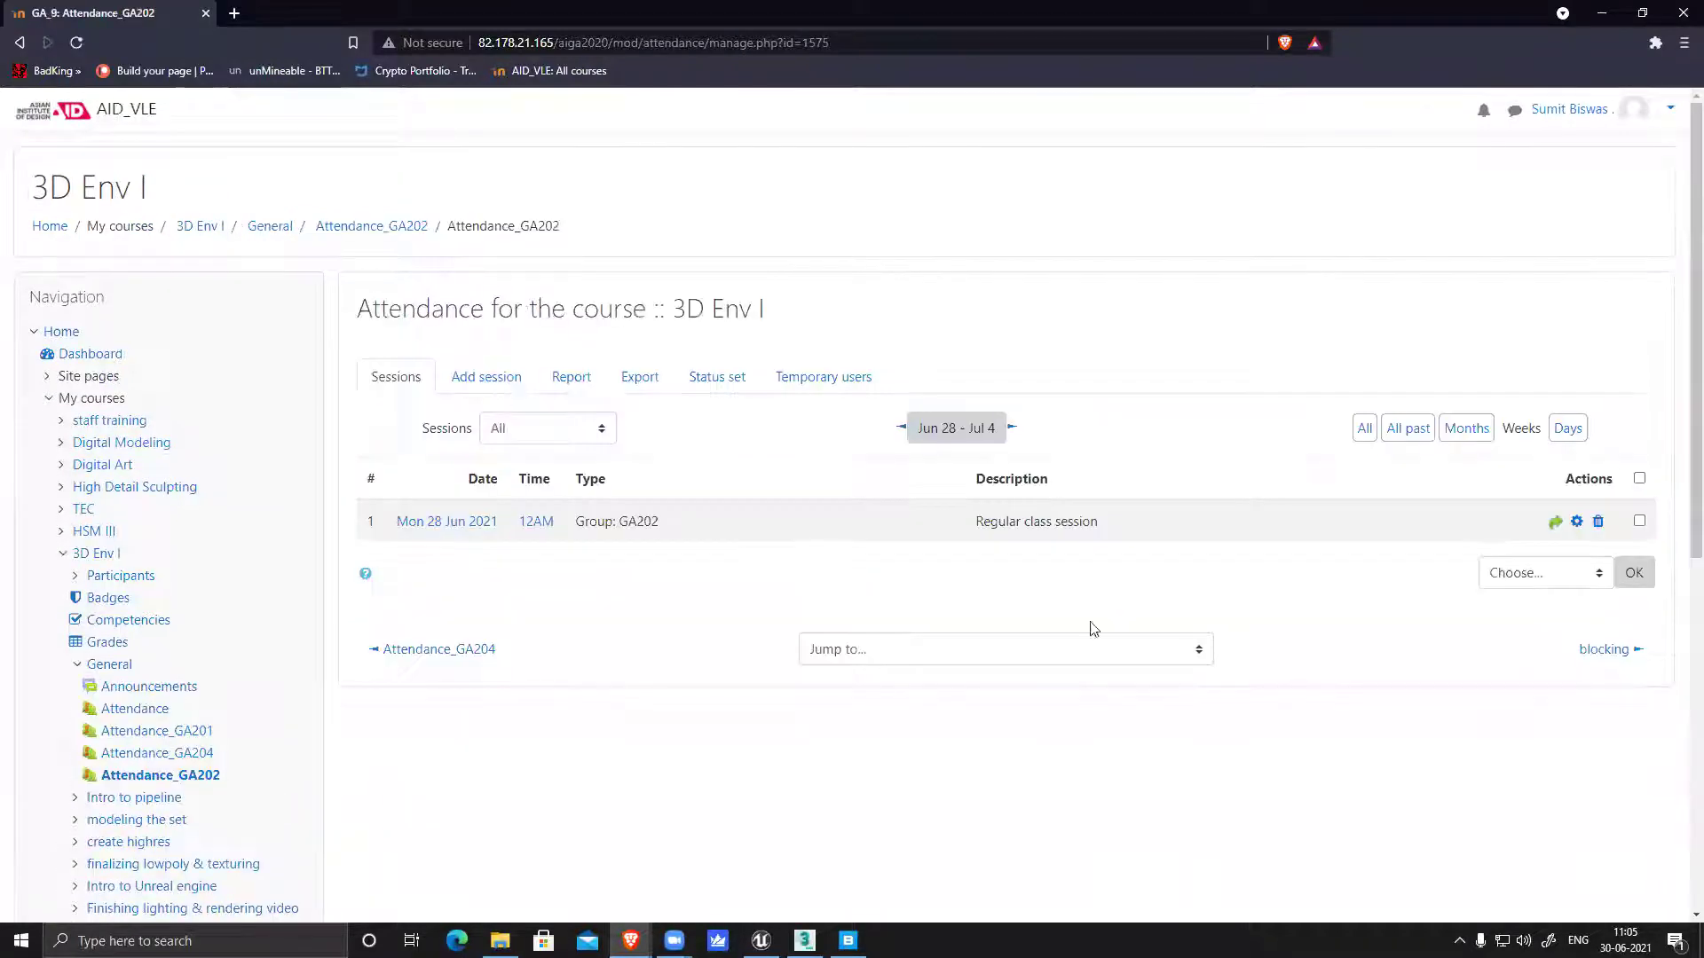
scroll(830, 494, down, 1)
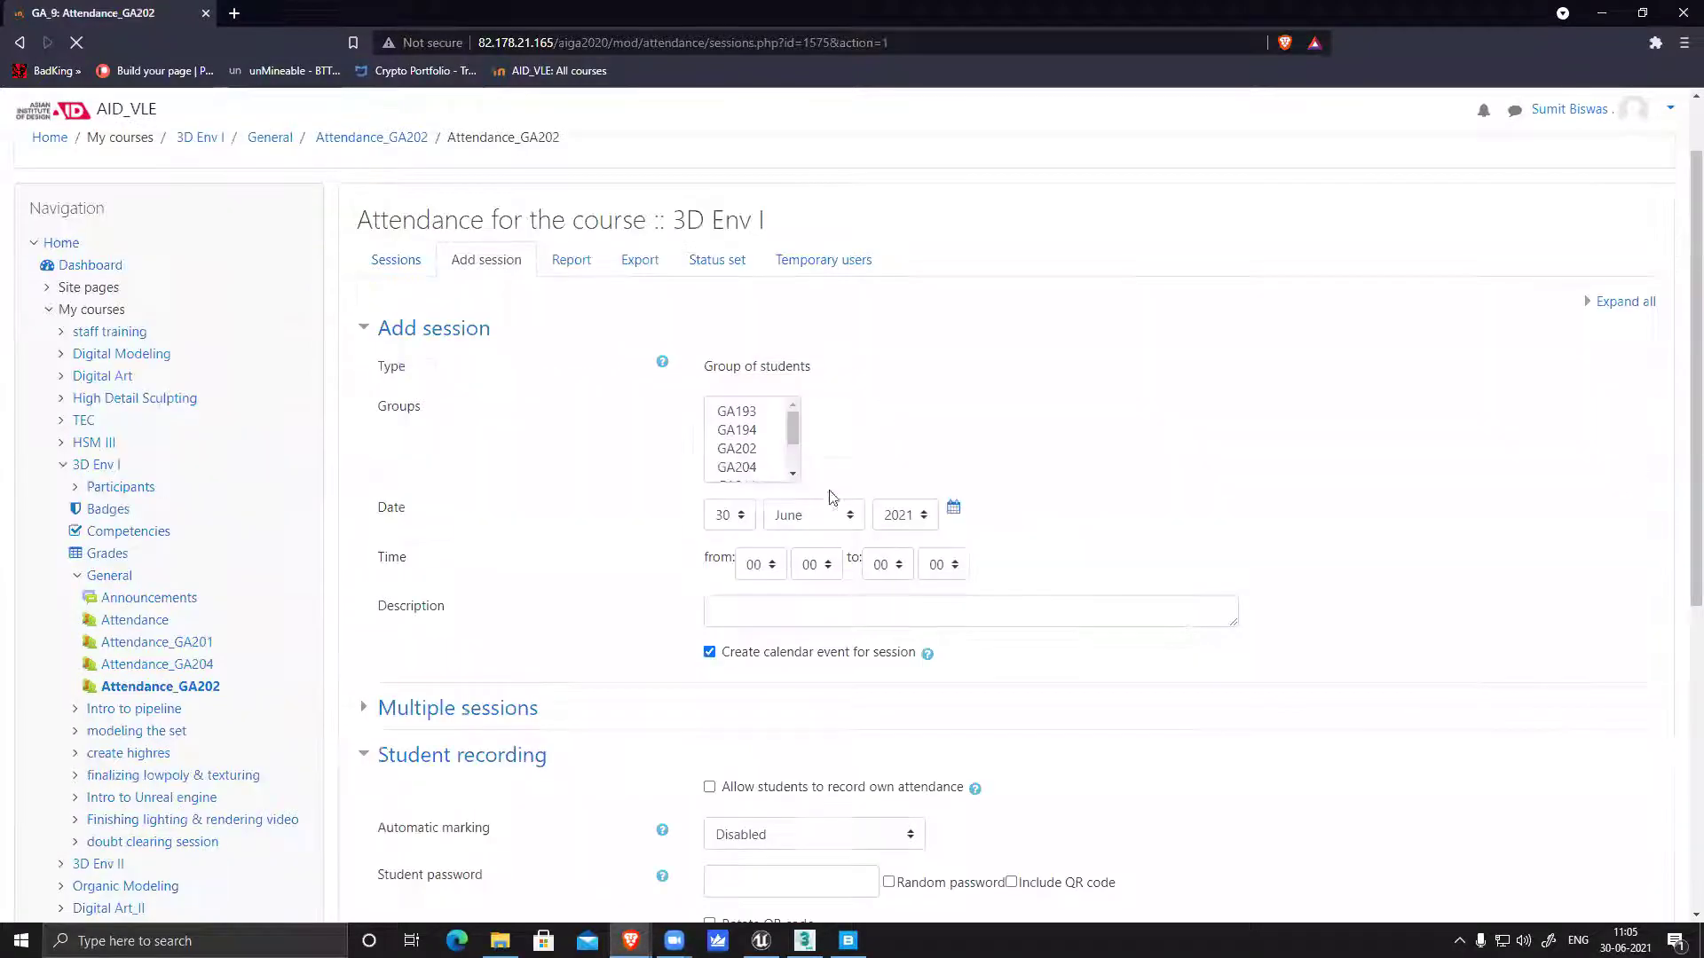
click(753, 454)
scroll(1118, 531, down, 2)
scroll(1039, 661, down, 2)
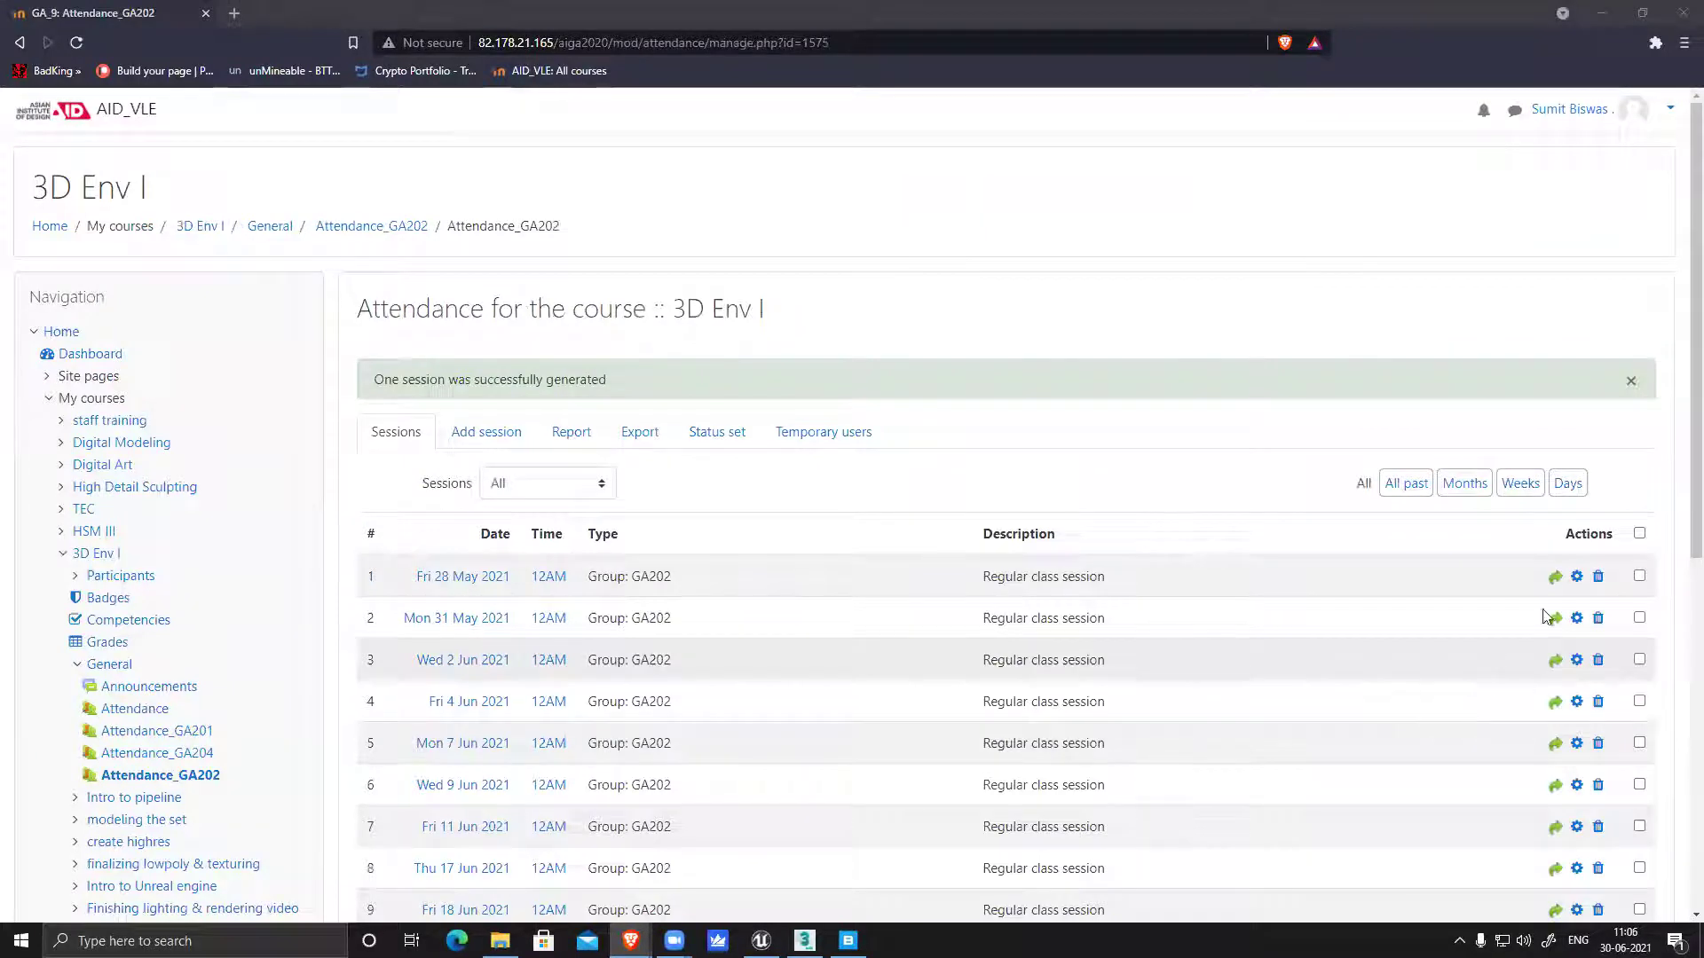
Take attendance for the Wed 30 Jun 2021 session, marking all students present (P), and save it
scroll(1544, 617, down, 6)
click(1555, 517)
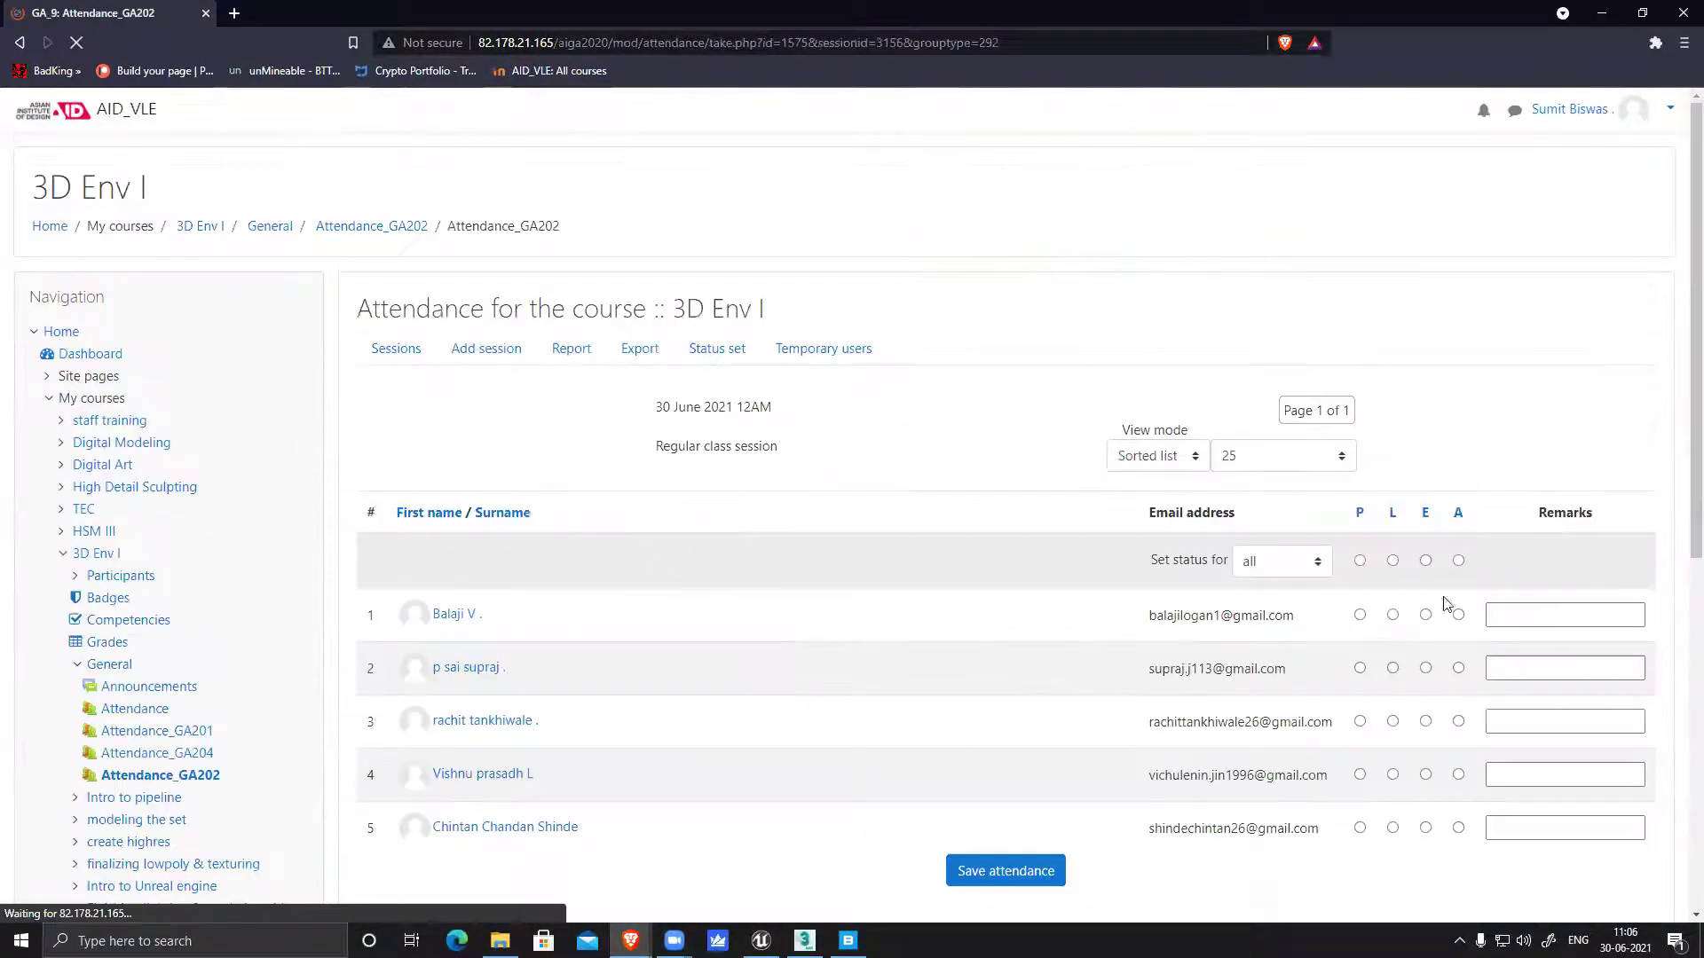
click(1359, 560)
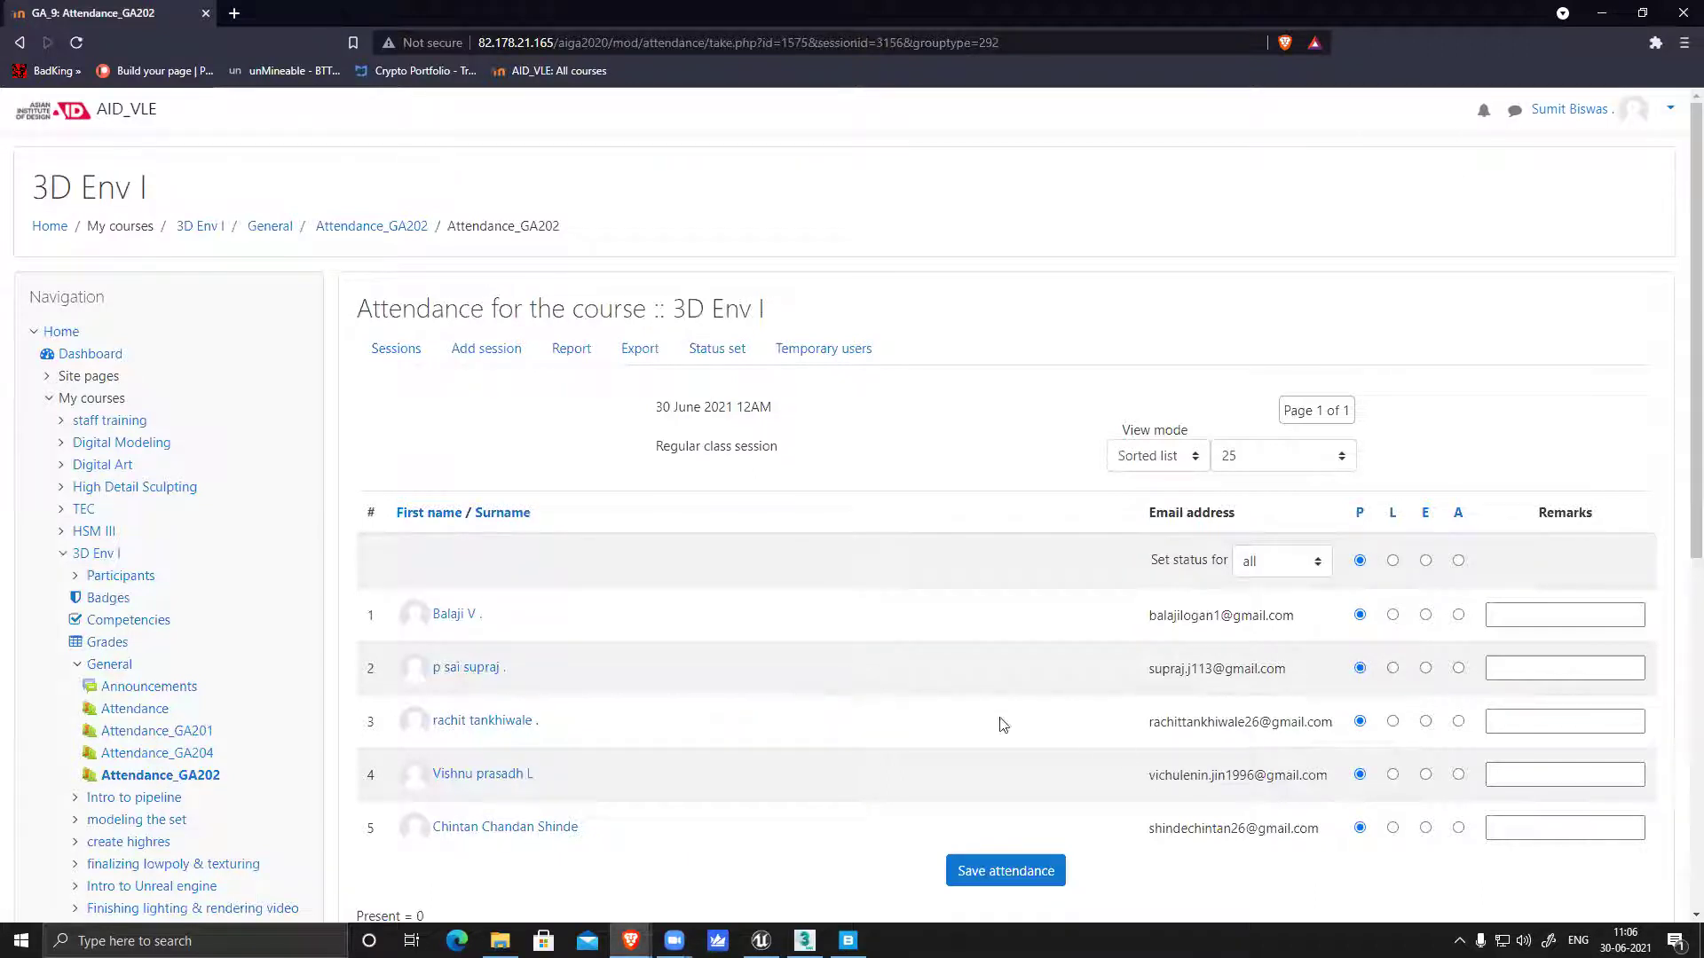
scroll(1003, 789, down, 1)
click(1006, 782)
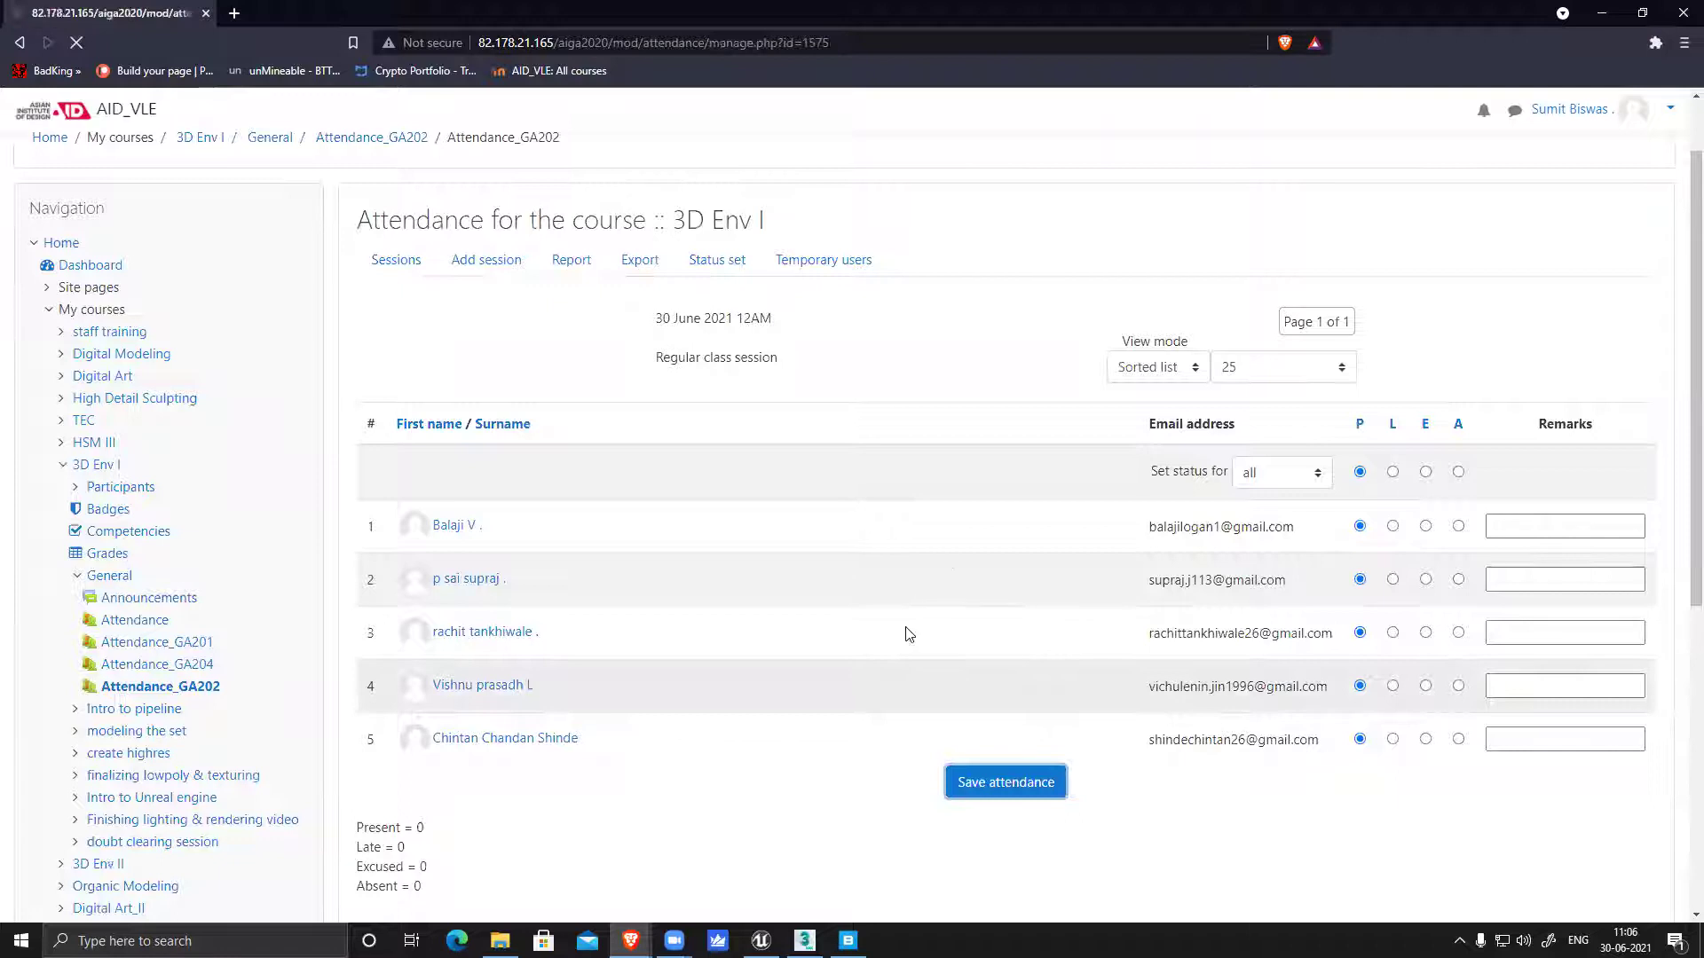
scroll(946, 552, down, 5)
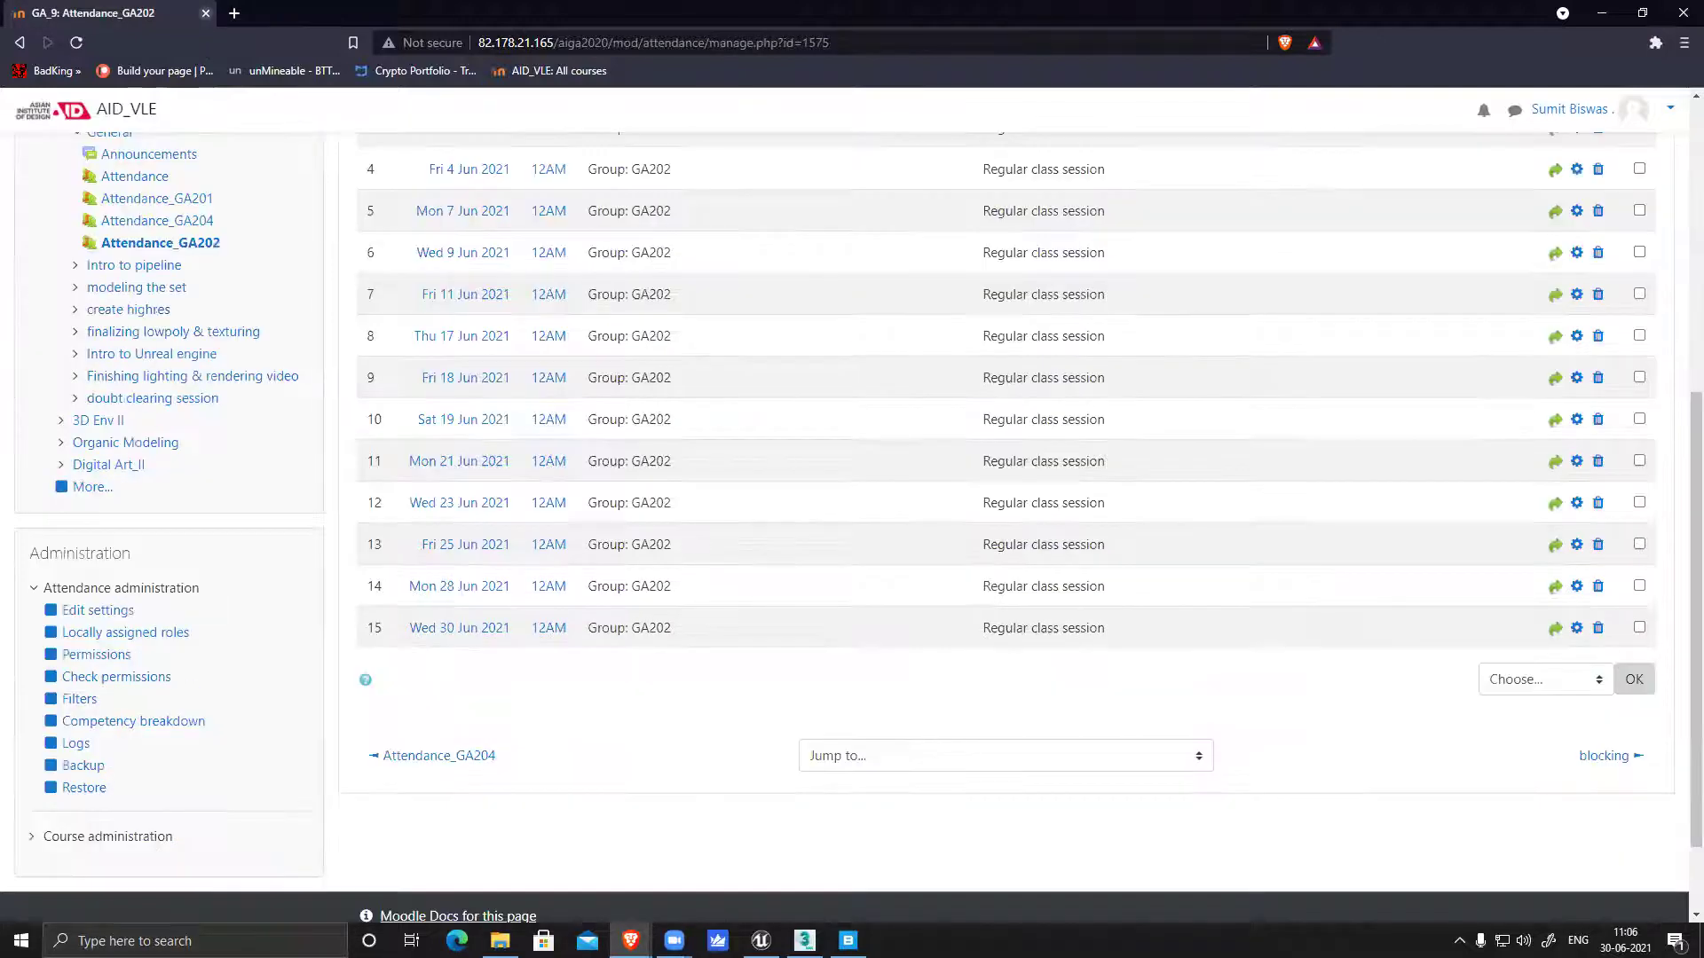
Switch back to Unreal Editor and look over the palms around the bar from above
key(alt+Tab)
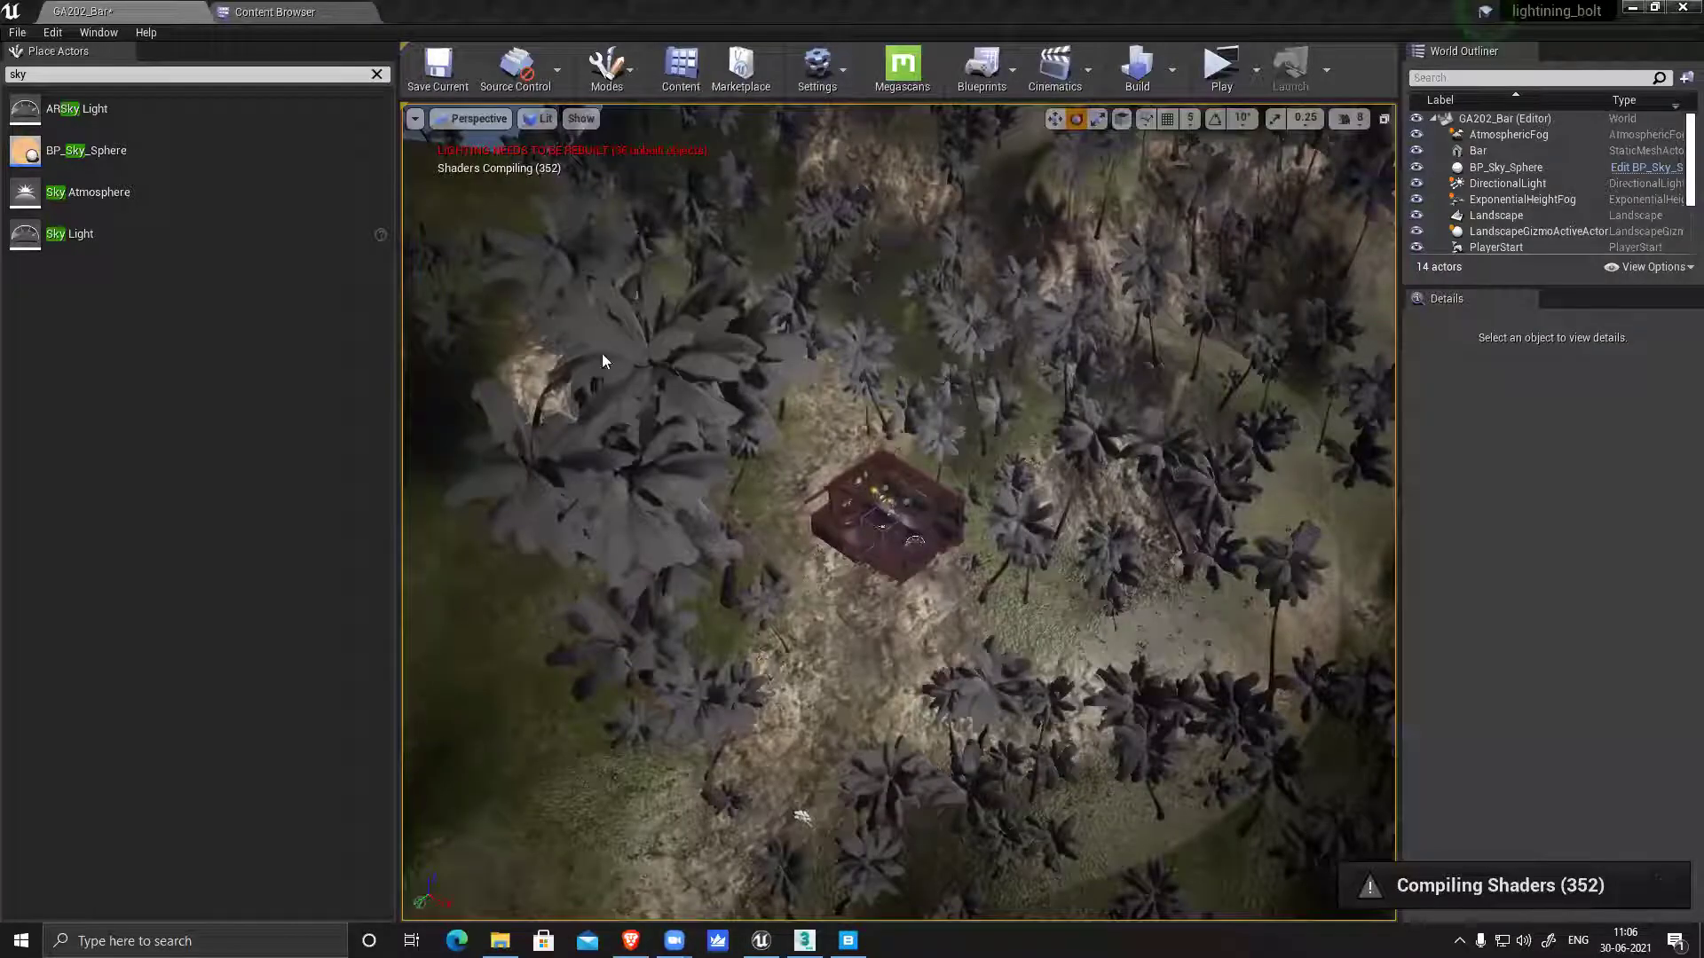
alt+drag(700, 492, 698, 490)
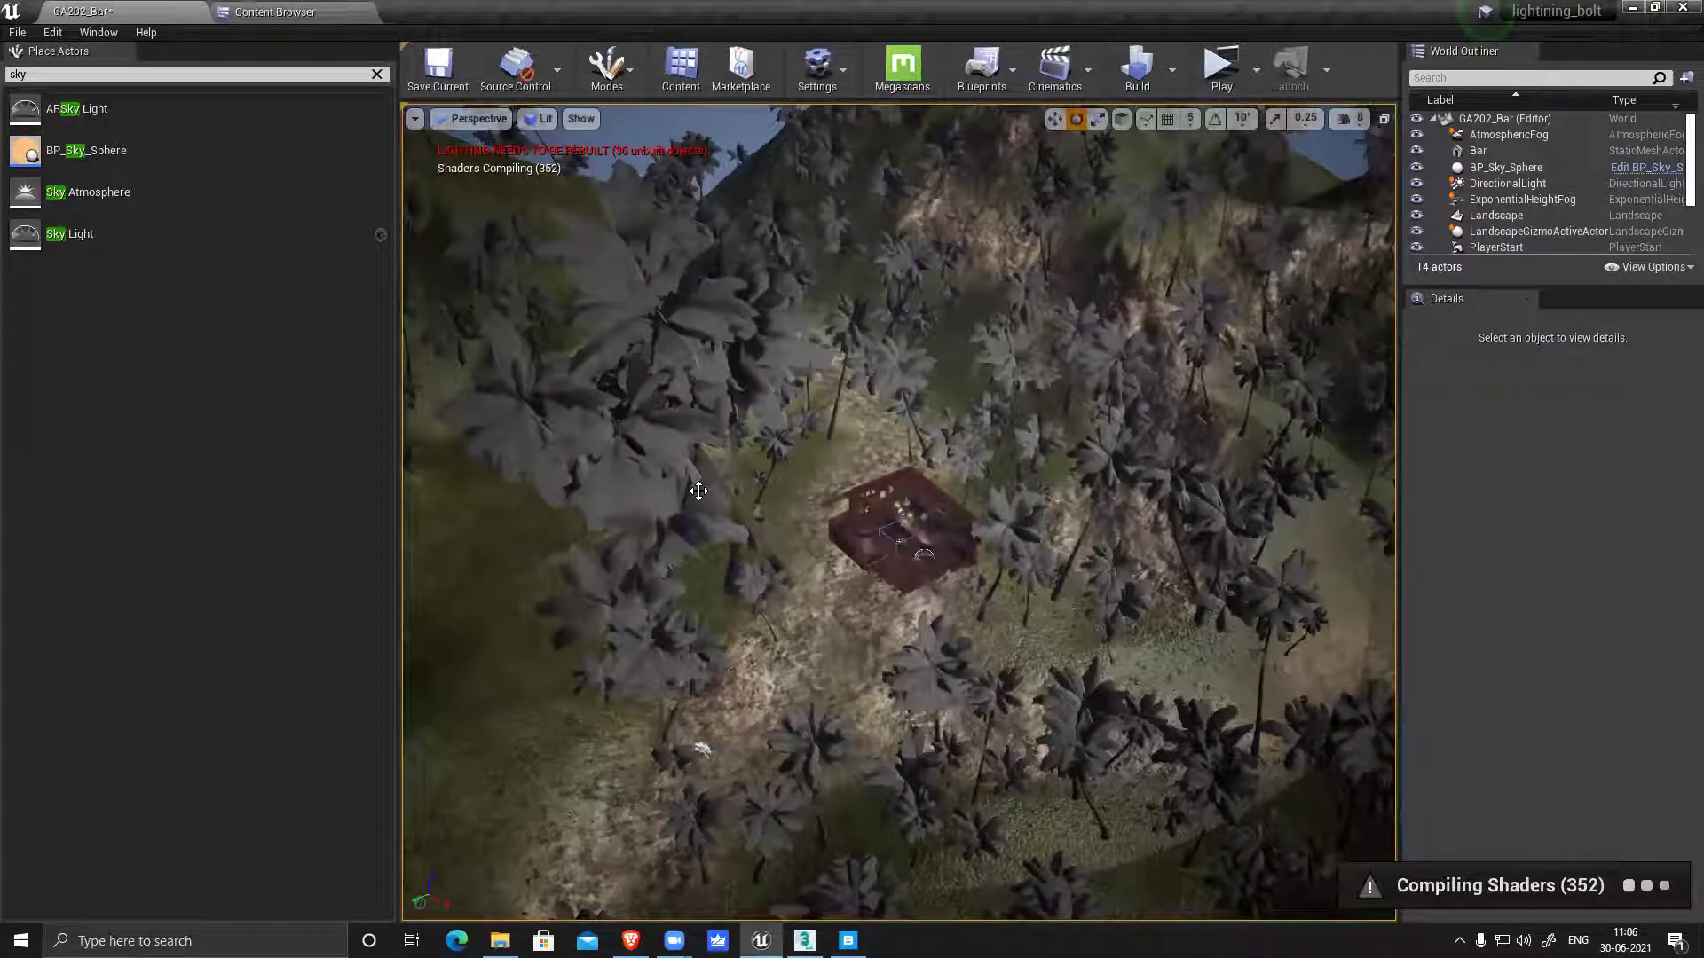